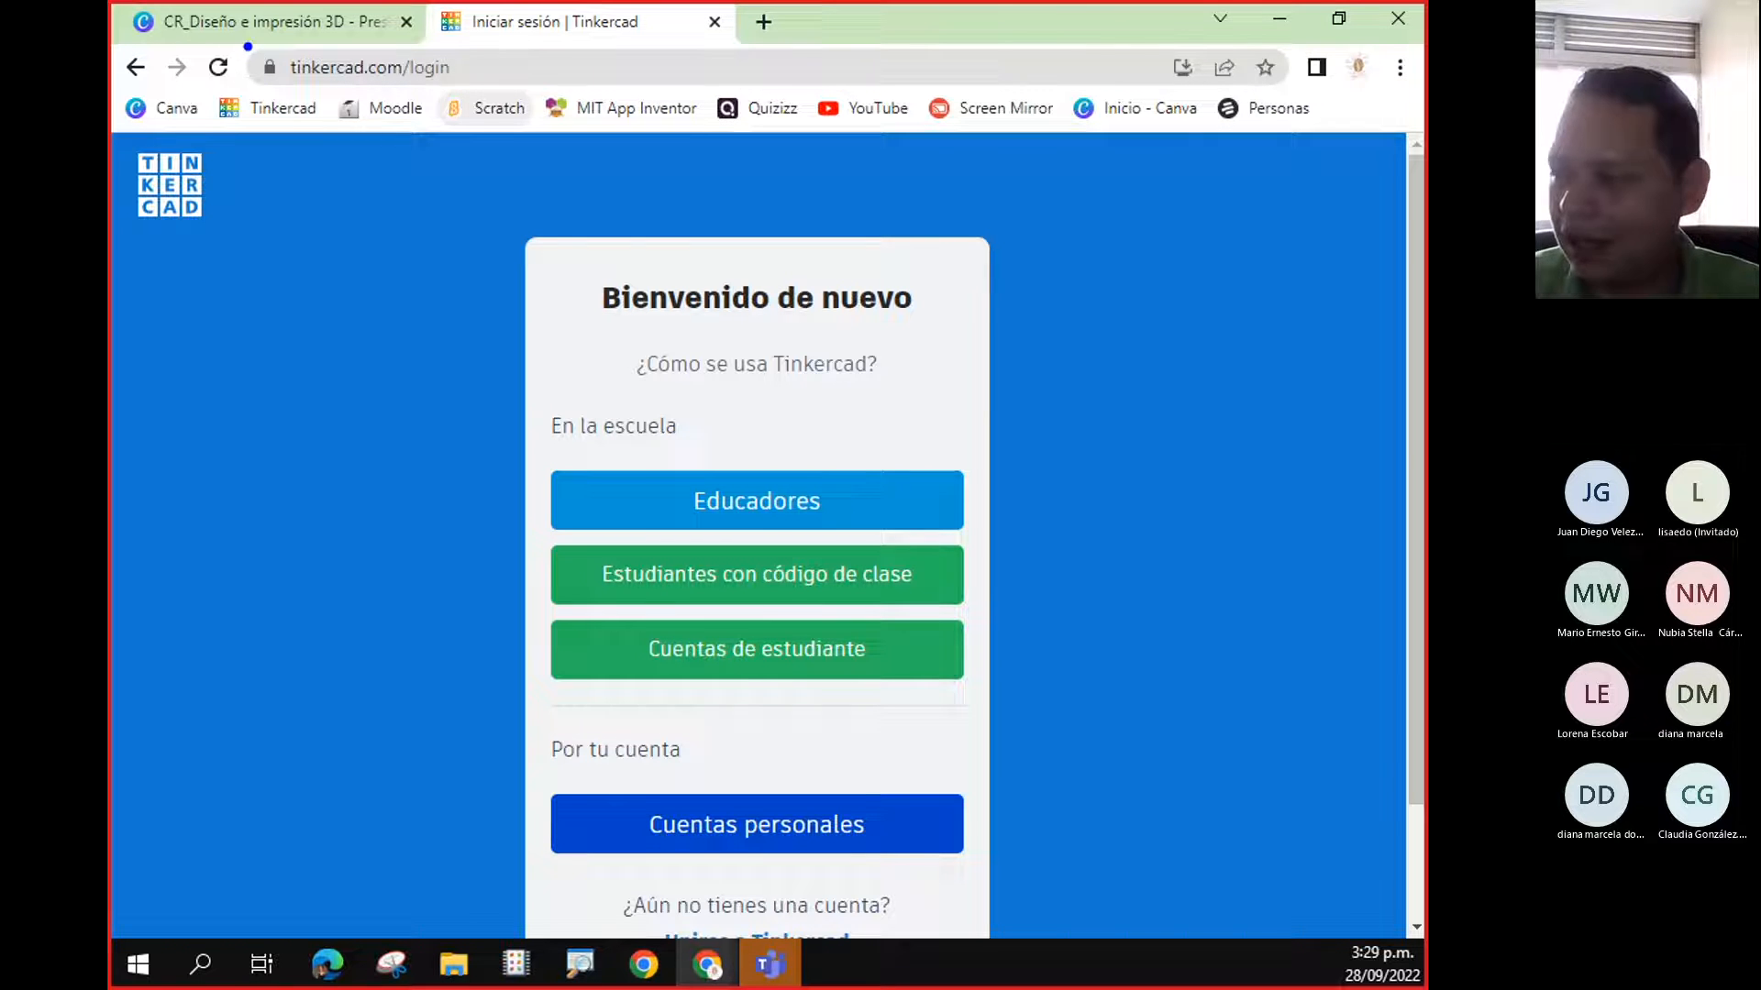
pyautogui.moveTo(246, 43)
pyautogui.mouseDown()
pyautogui.moveTo(539, 116)
pyautogui.moveTo(557, 96)
pyautogui.moveTo(688, 86)
pyautogui.moveTo(452, 92)
pyautogui.moveTo(476, 95)
pyautogui.mouseUp()
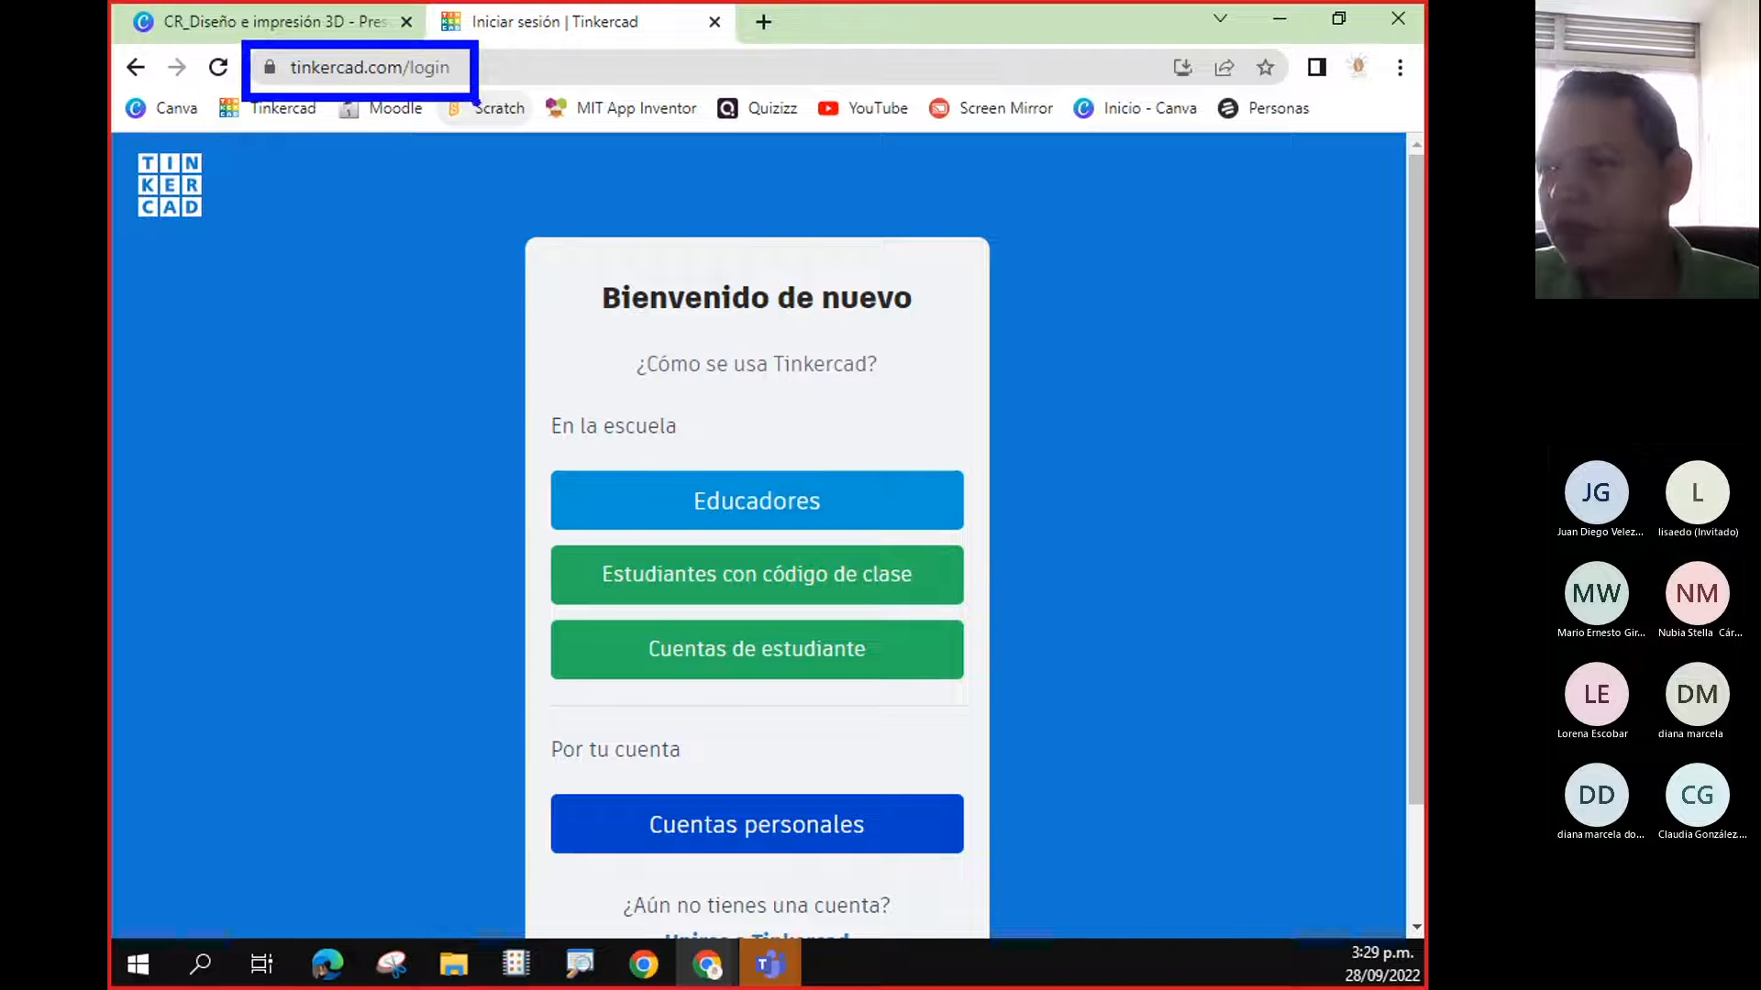
pyautogui.press('Escape')
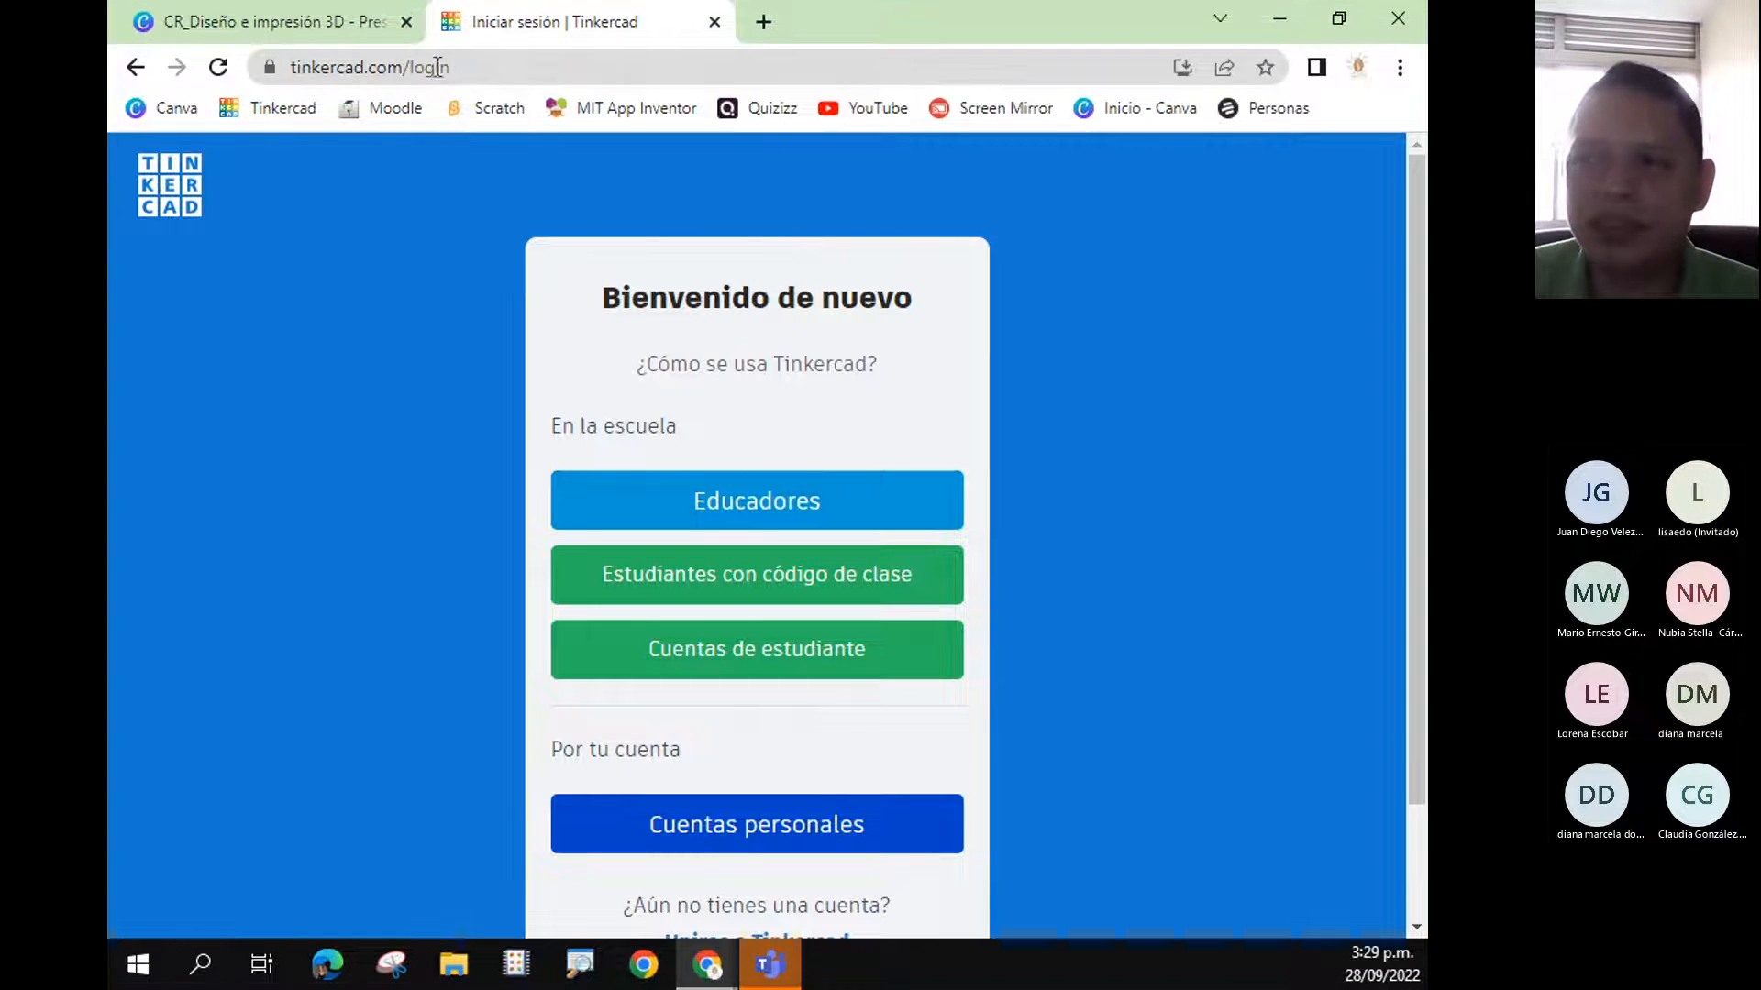
pyautogui.doubleClick(518, 64)
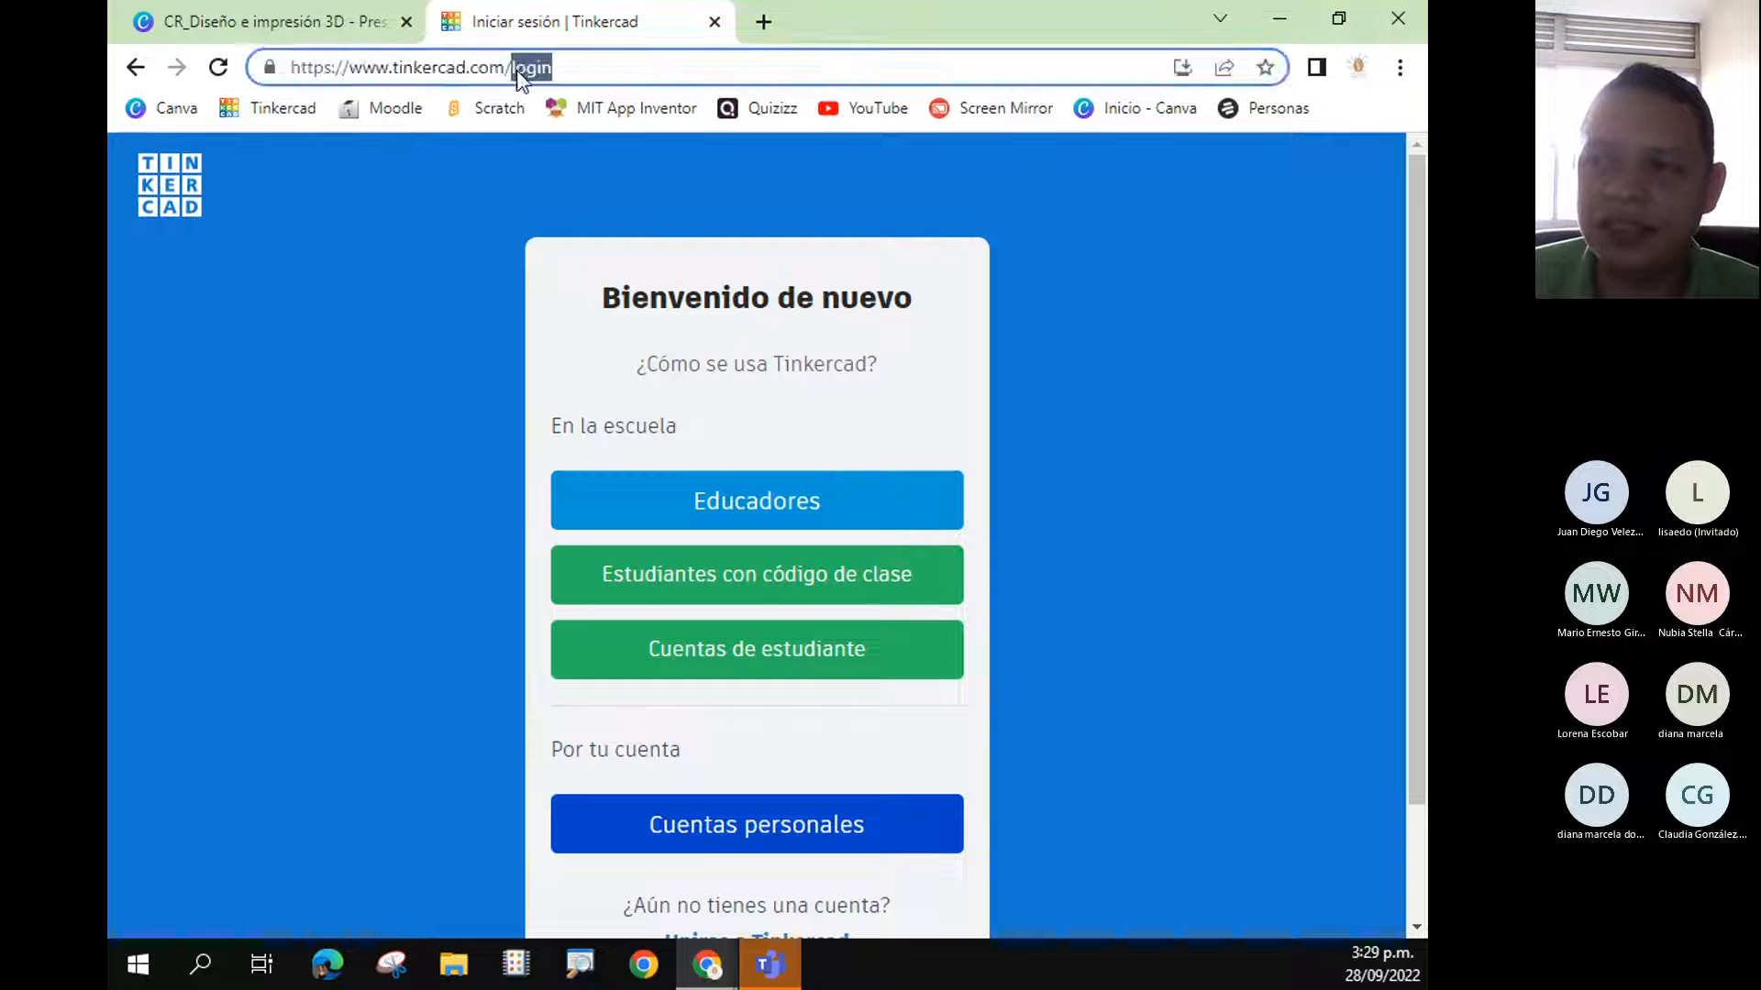
pyautogui.click(361, 302)
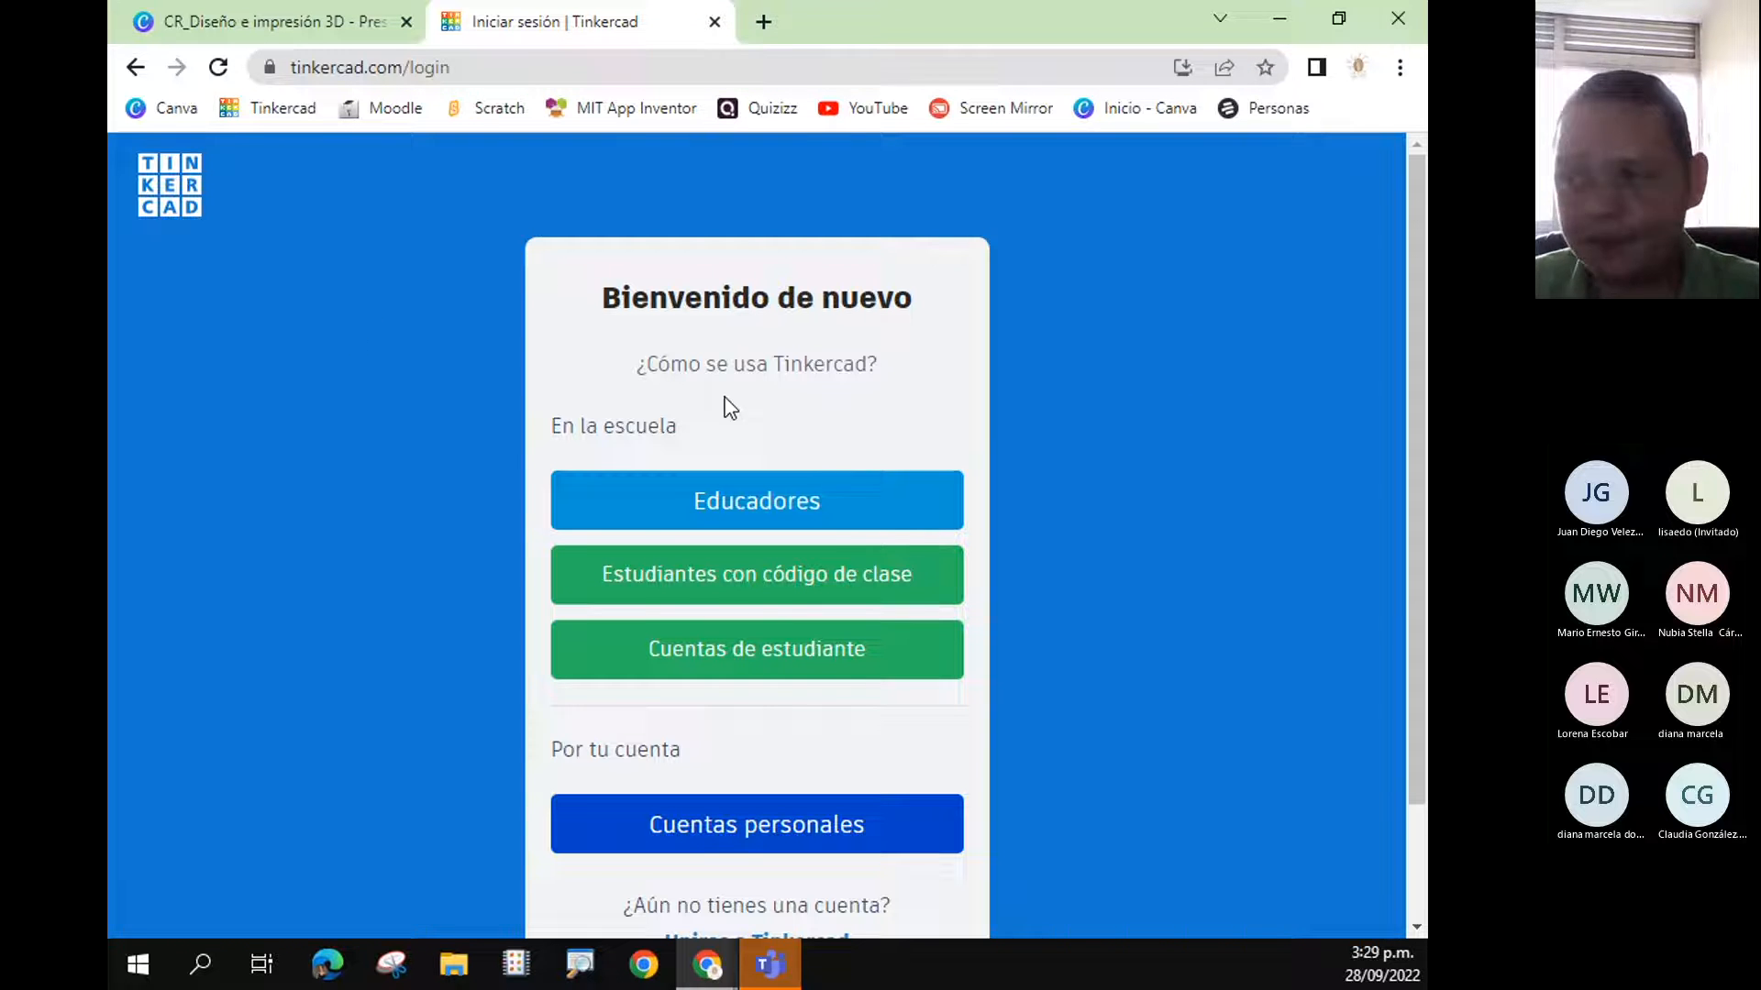
# - Sign in to a personal account using the Google sign-in option
pyautogui.scroll(-2, 1181, 440)
pyautogui.scroll(2, 1179, 419)
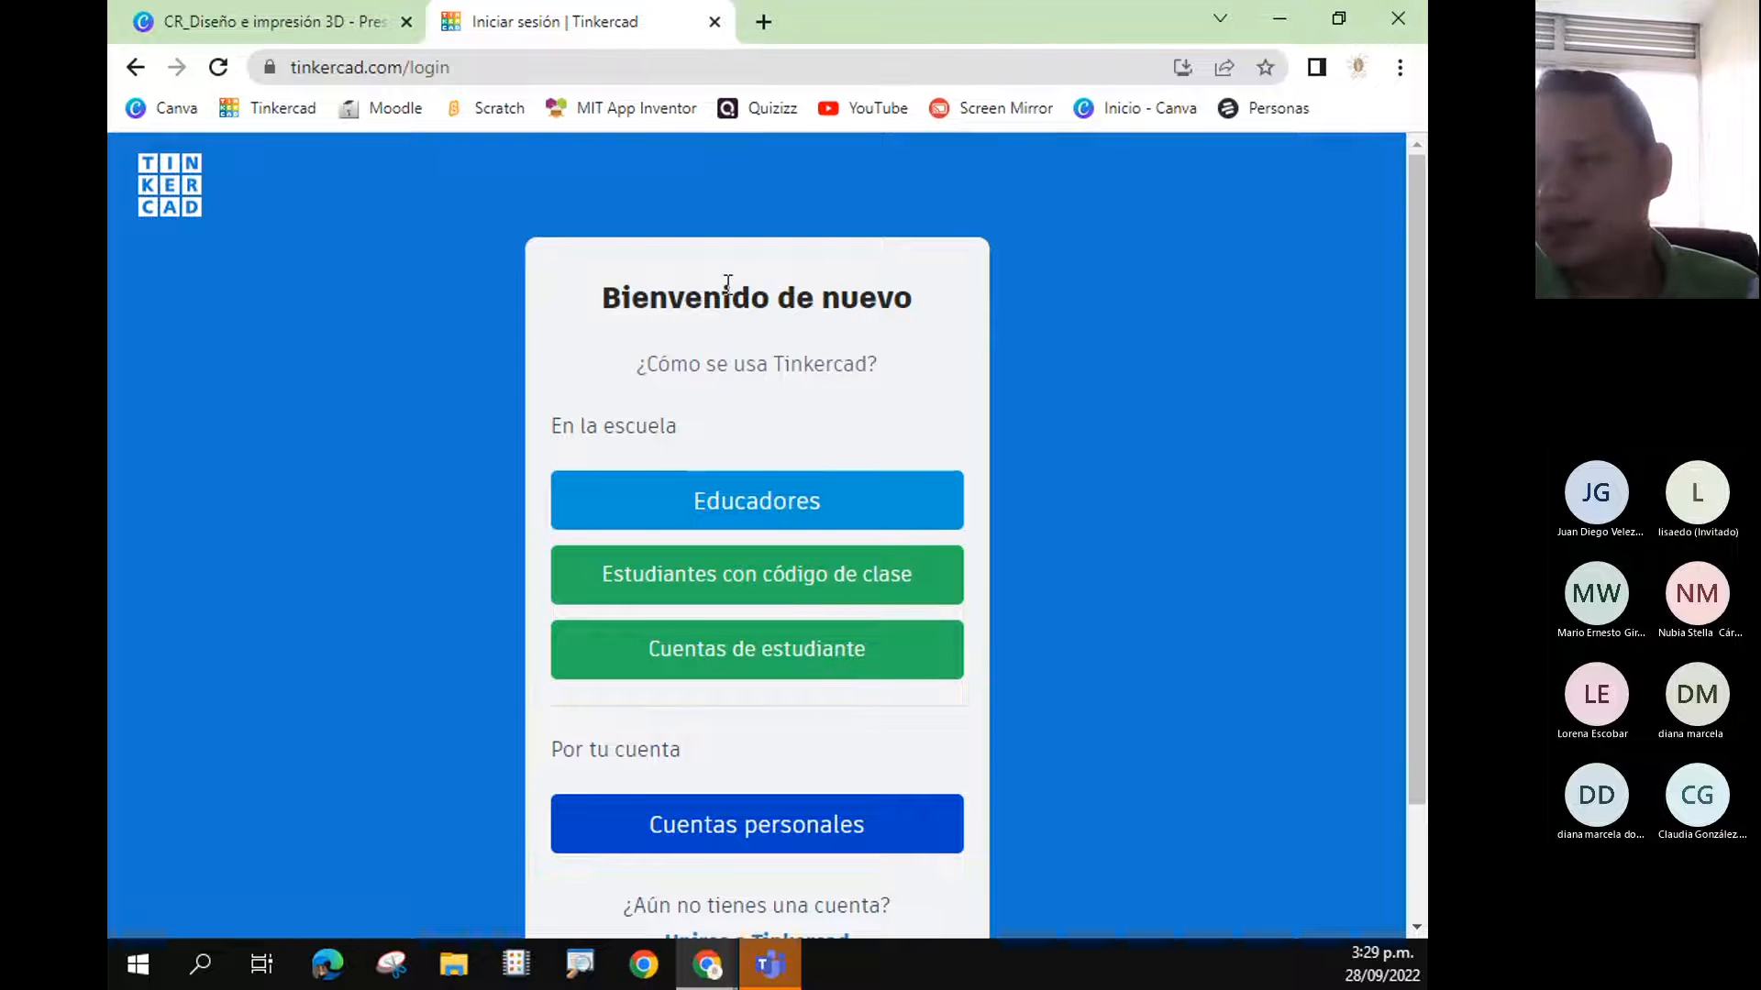
pyautogui.scroll(-2, 429, 339)
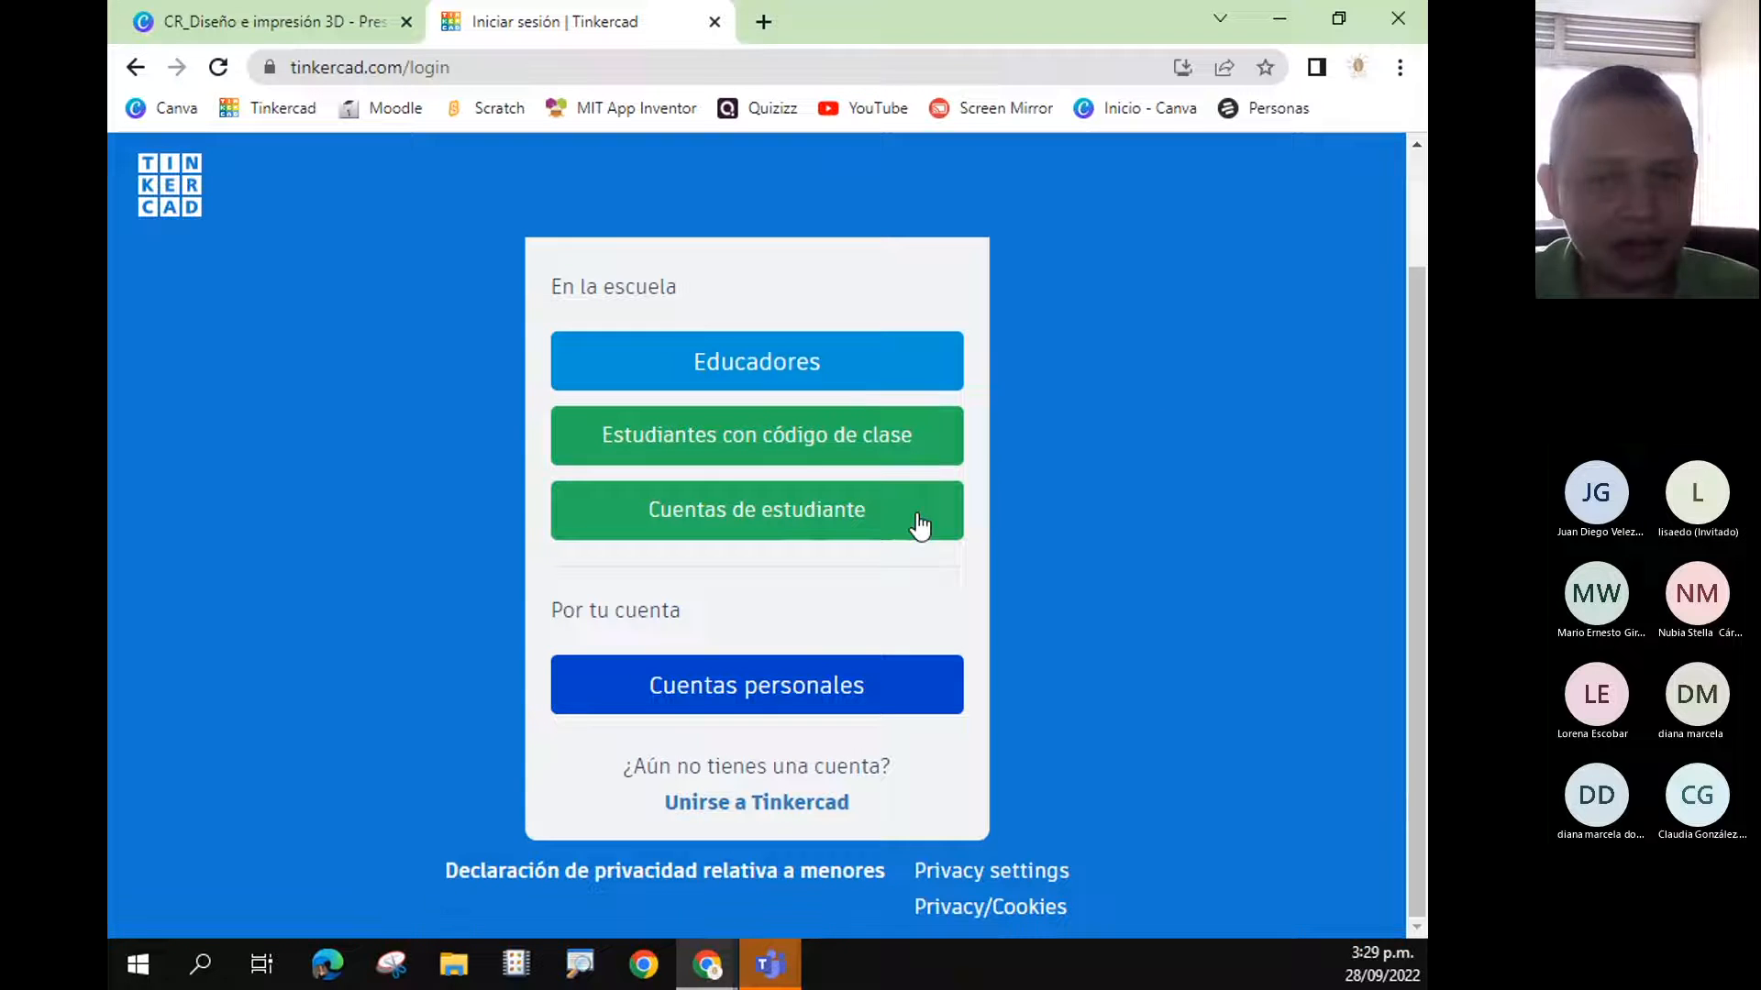
pyautogui.click(876, 702)
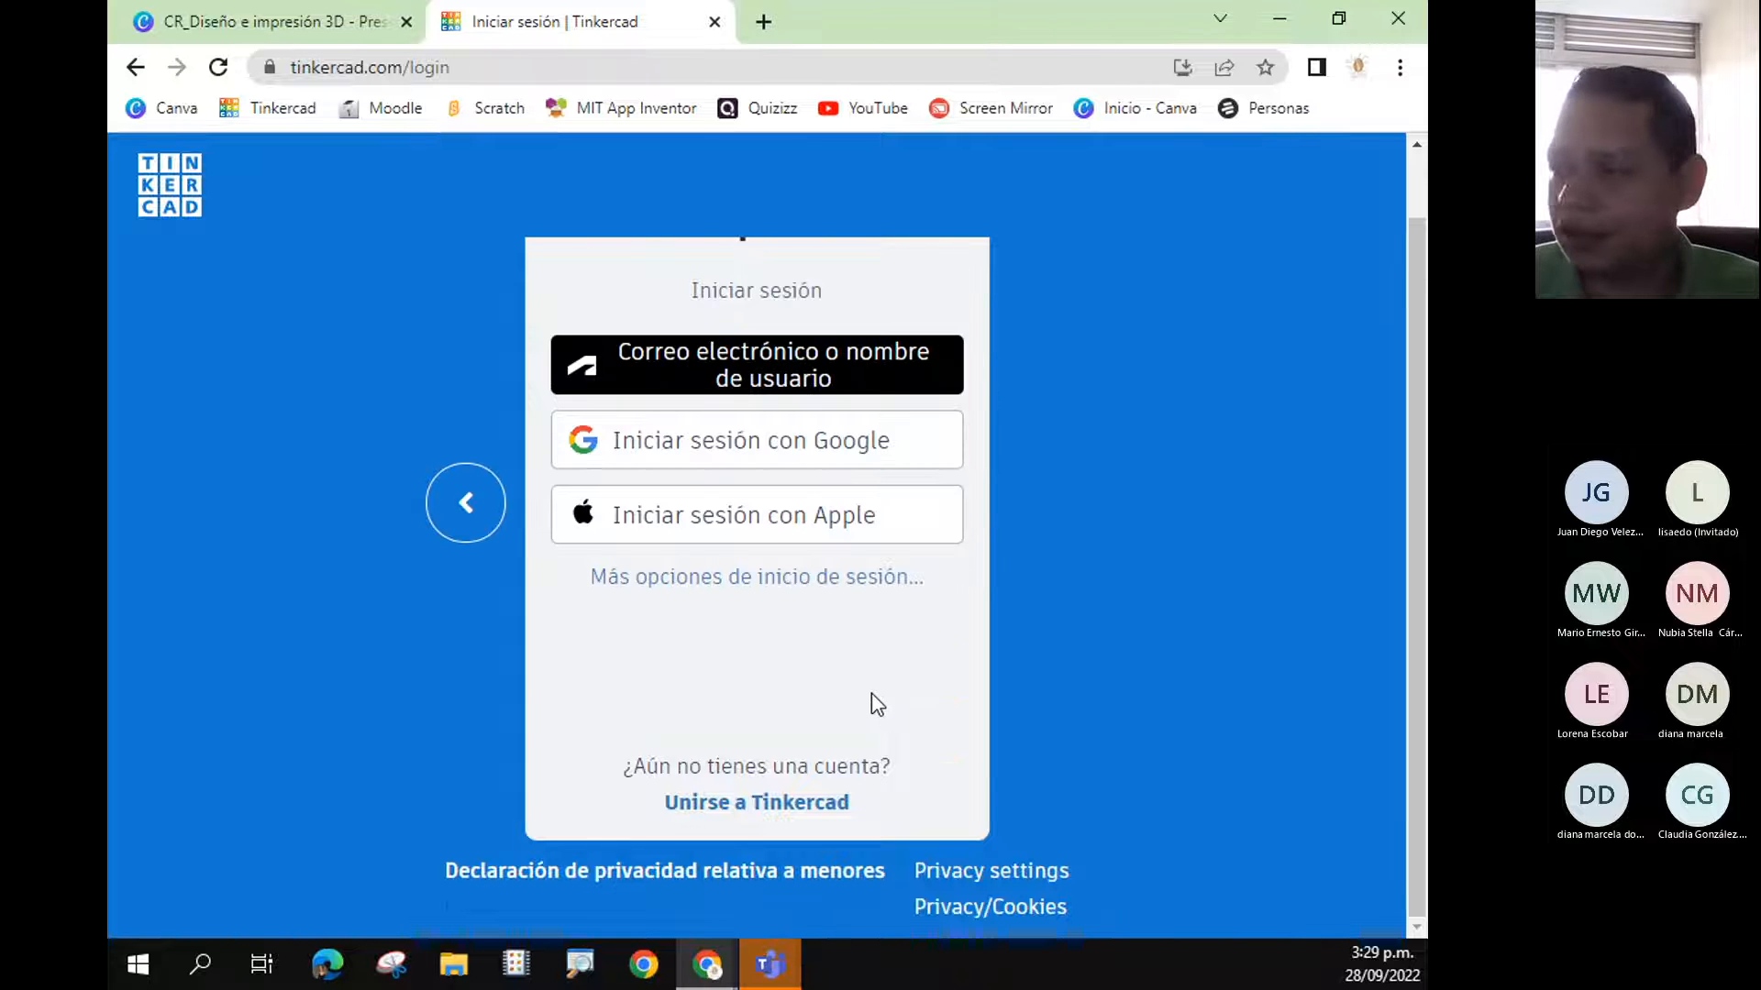
pyautogui.click(802, 460)
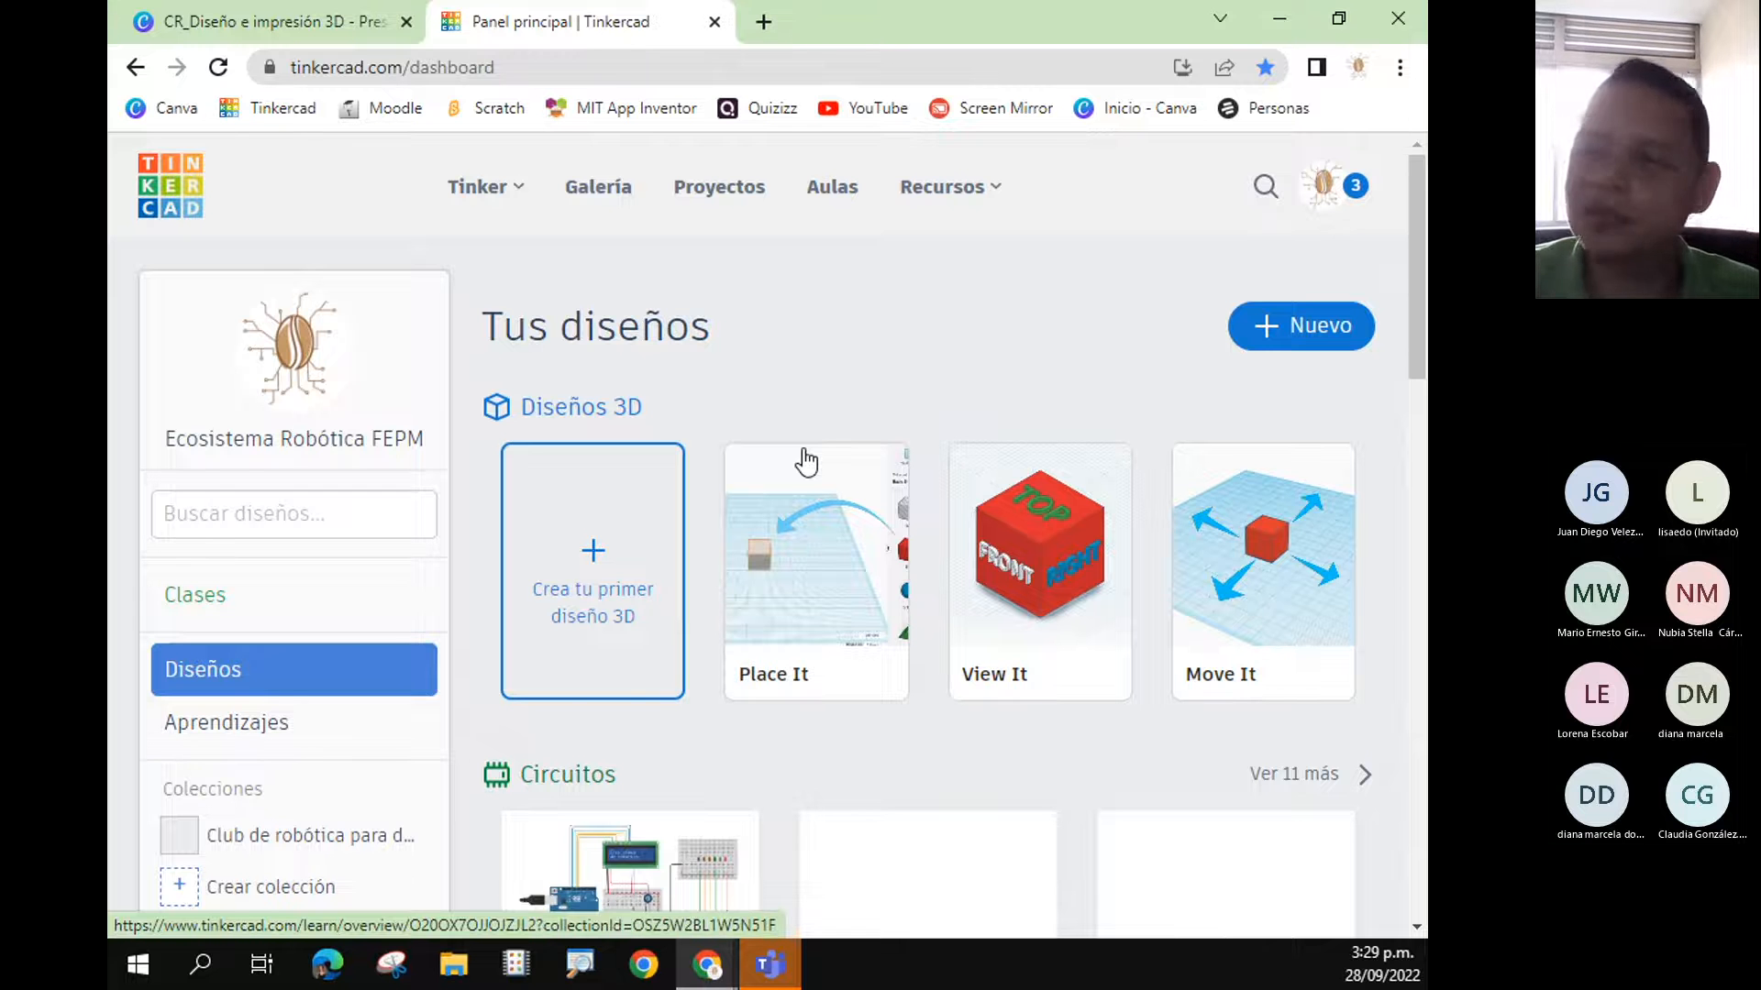
# - Look through the dashboard's 3D designs, circuits and code blocks sections
pyautogui.scroll(-1, 806, 491)
pyautogui.scroll(-3, 1022, 617)
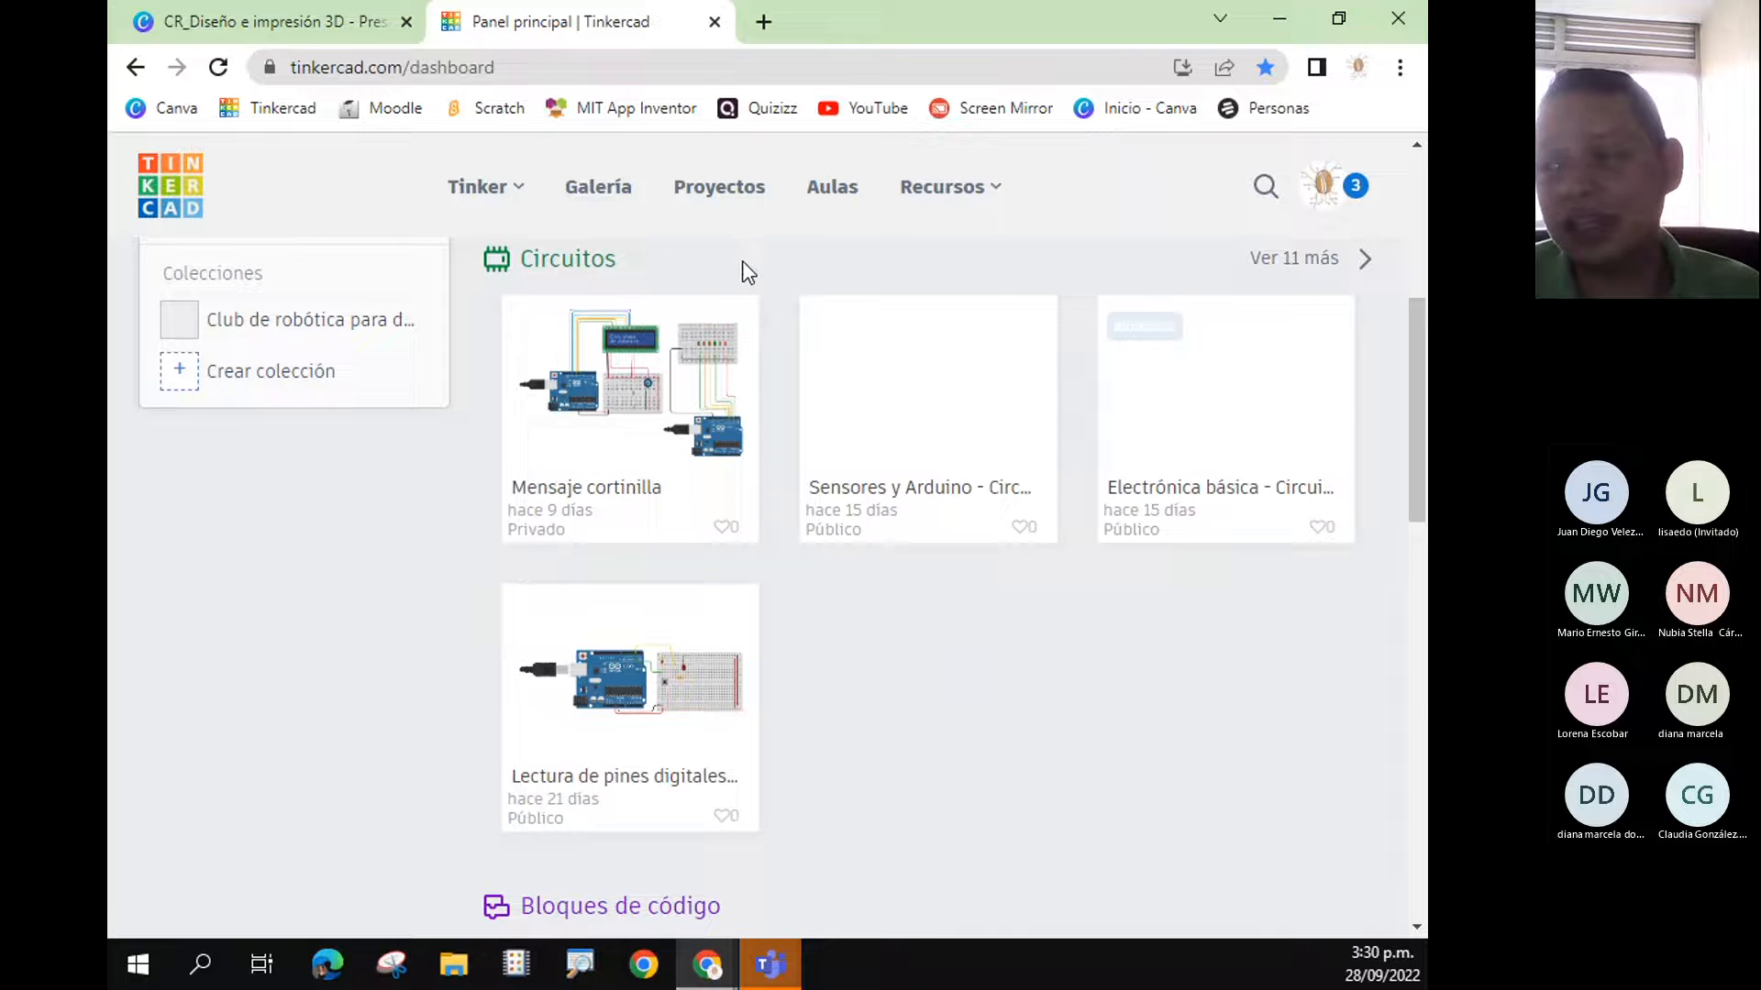
pyautogui.scroll(4, 862, 610)
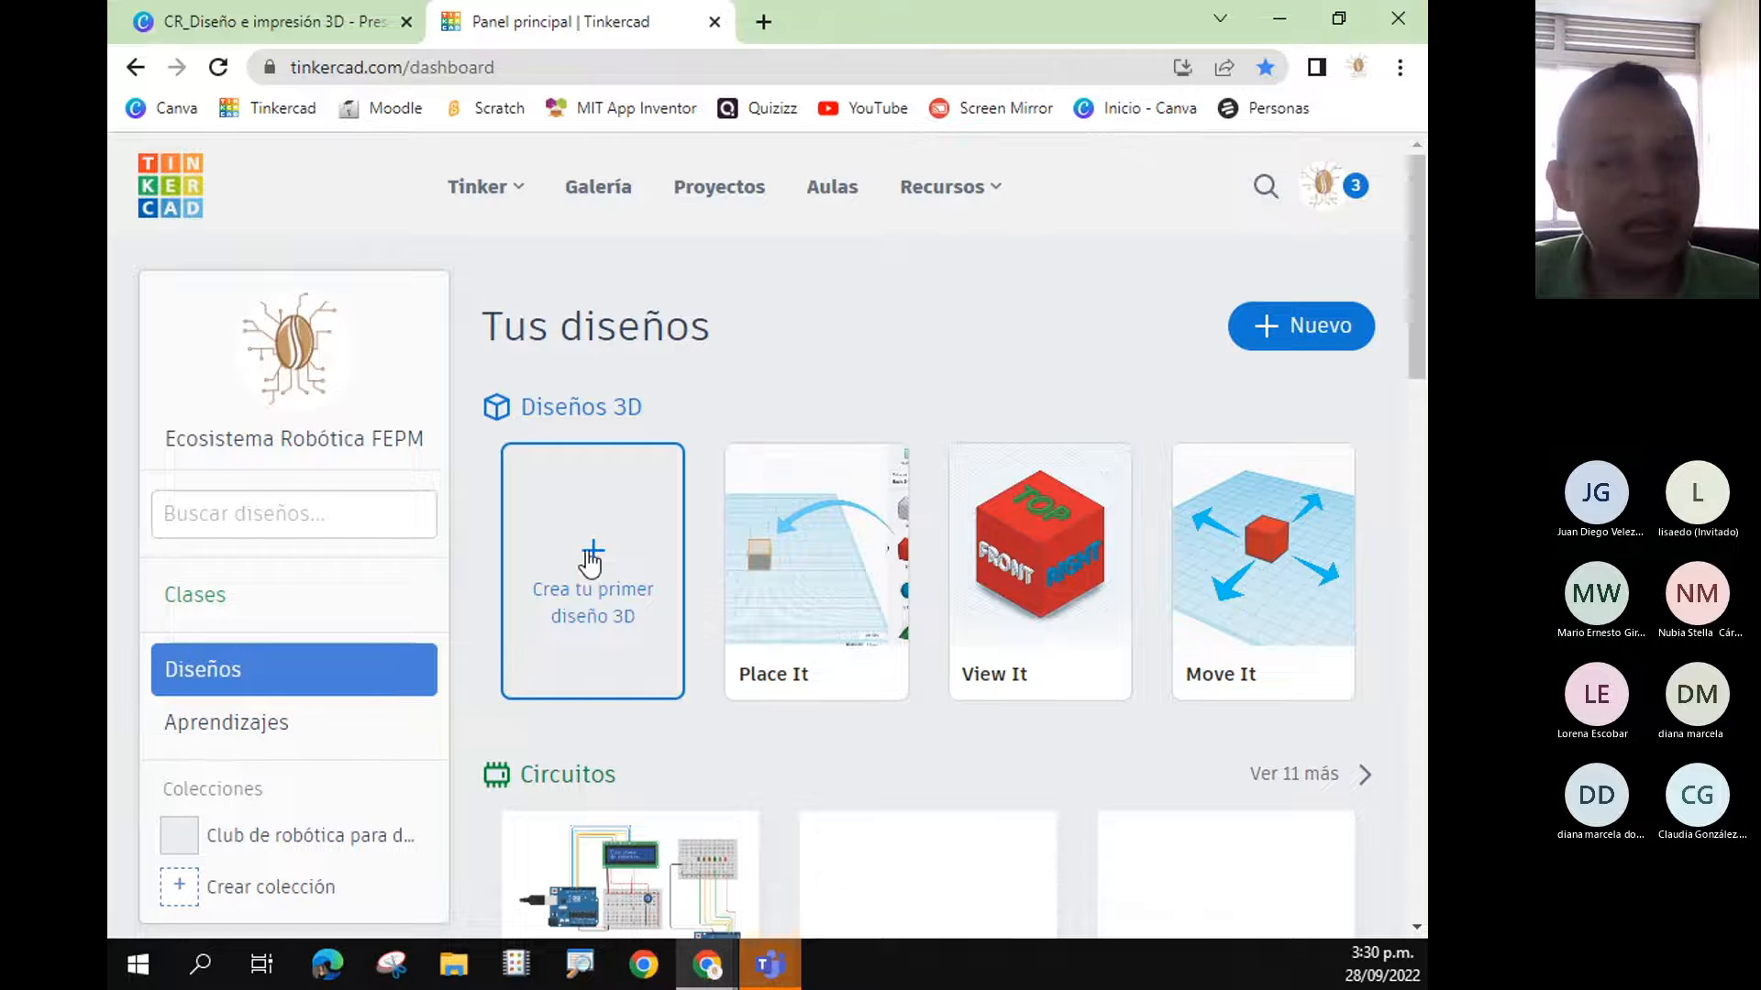
pyautogui.scroll(-3, 674, 420)
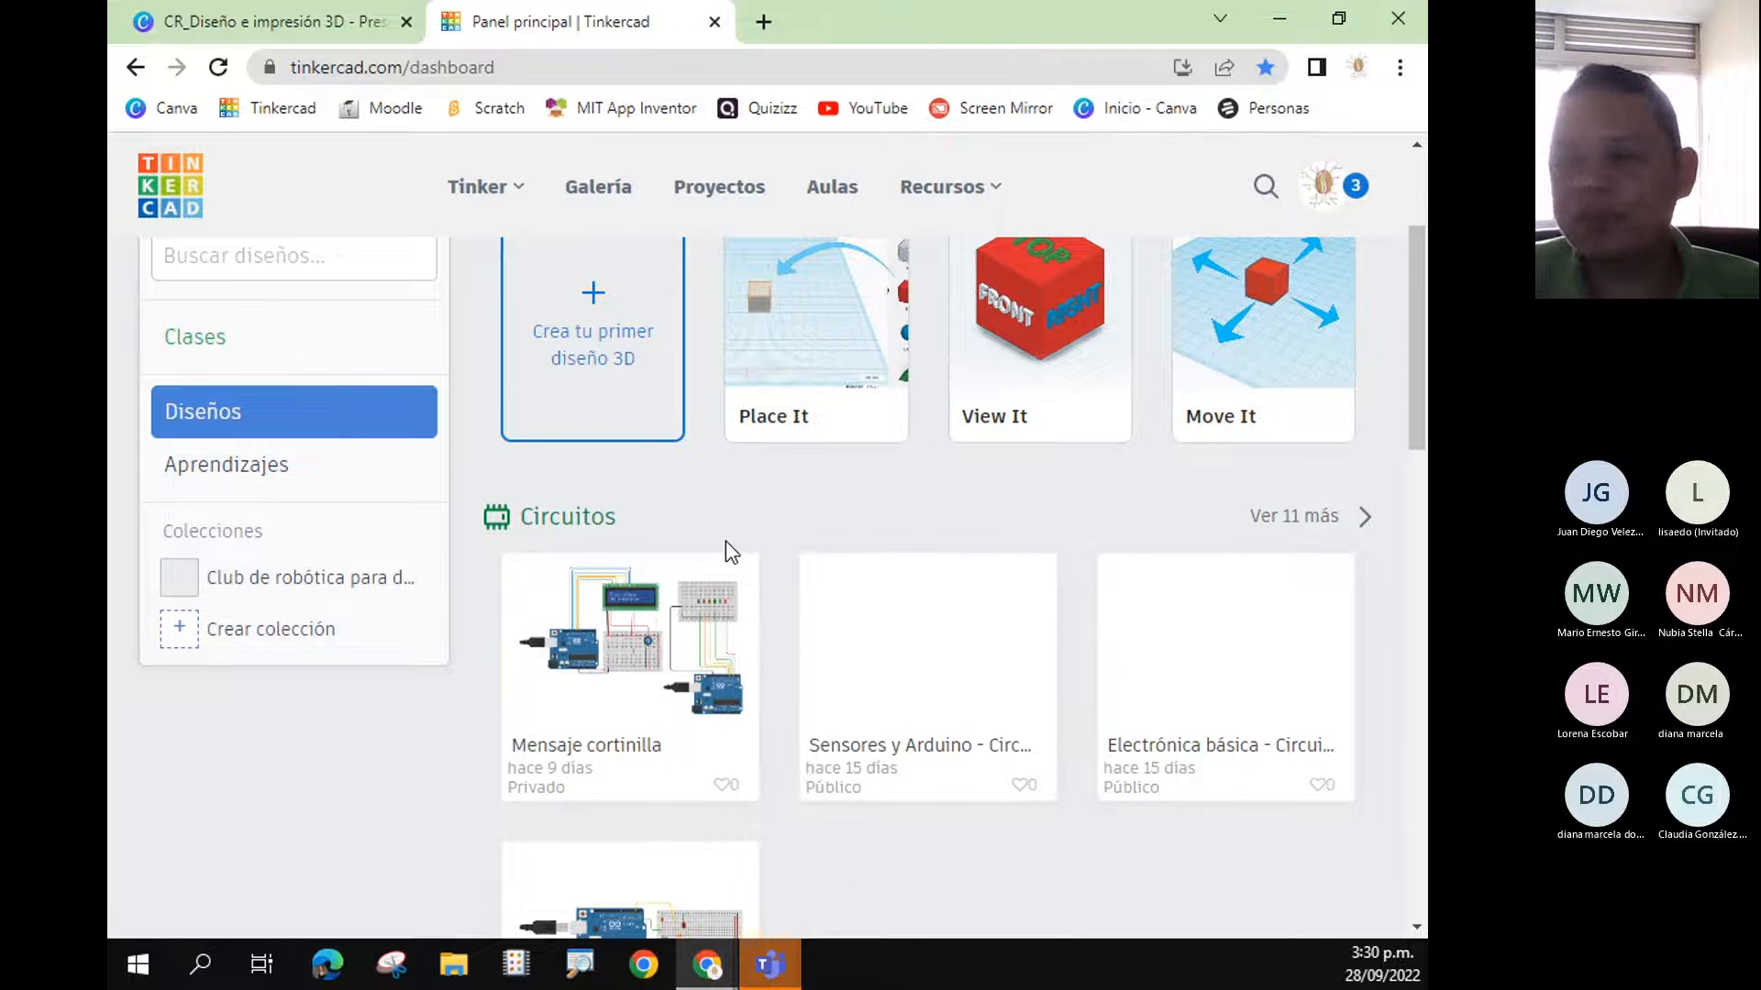
pyautogui.scroll(-6, 724, 550)
pyautogui.scroll(-3, 855, 600)
pyautogui.scroll(1, 685, 354)
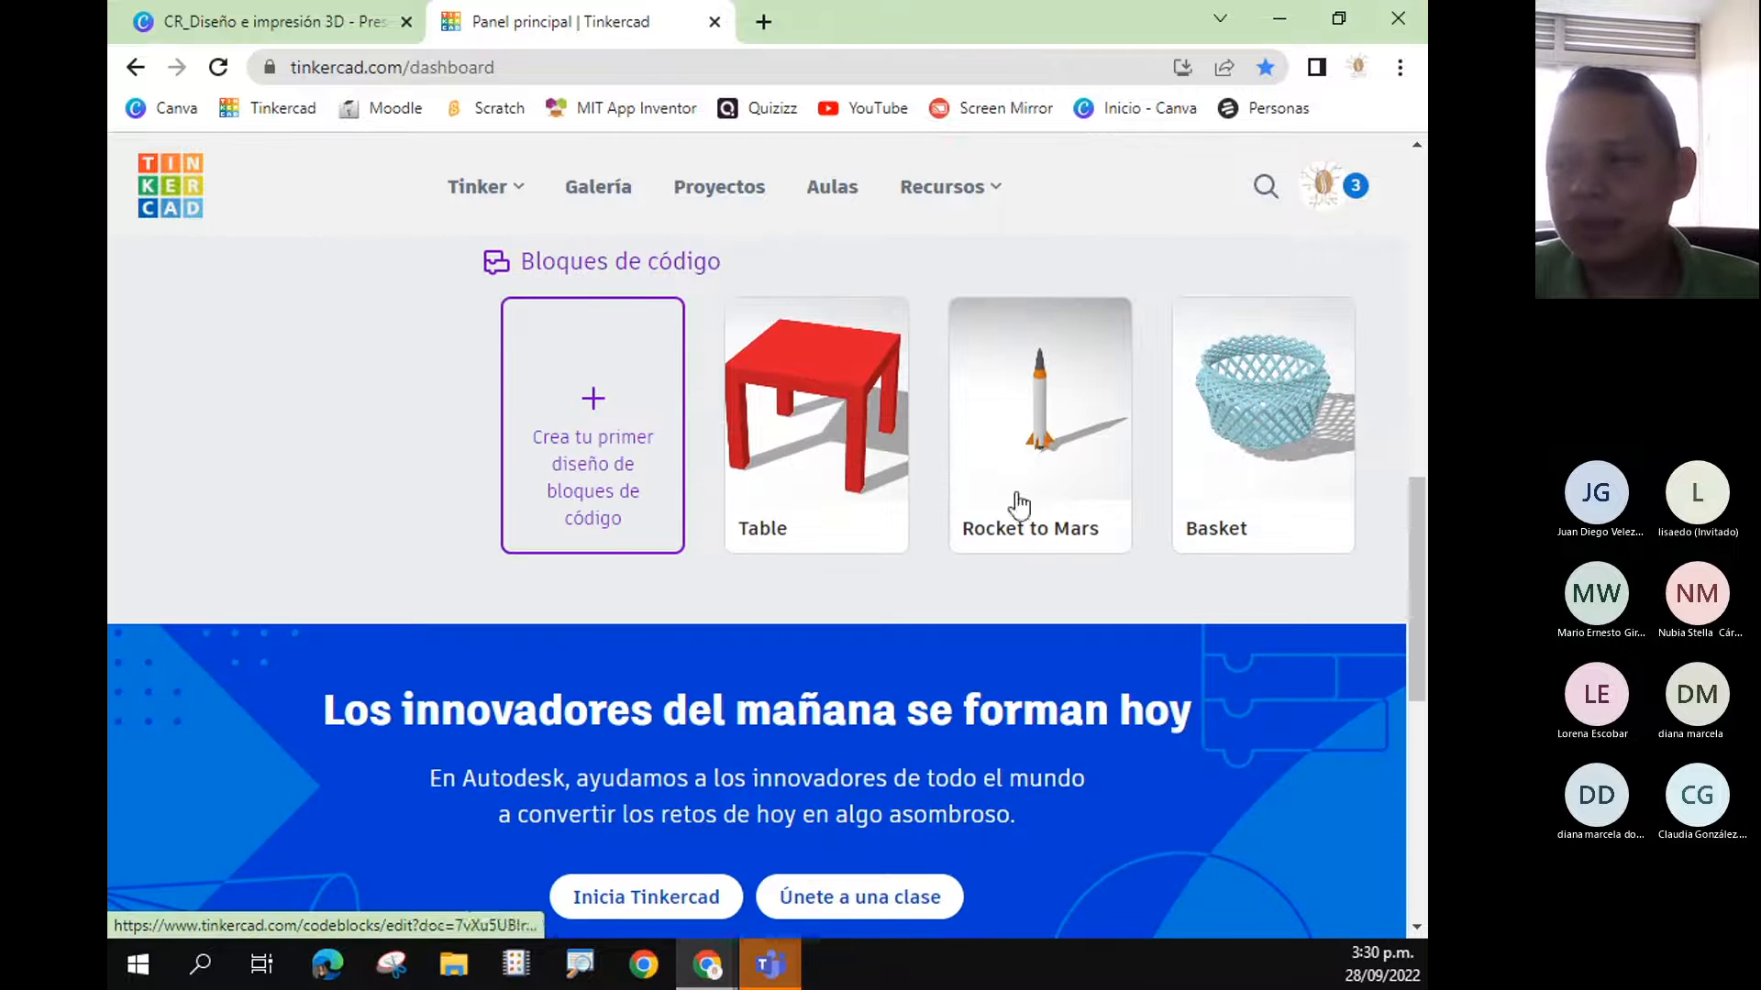
pyautogui.scroll(1, 1015, 503)
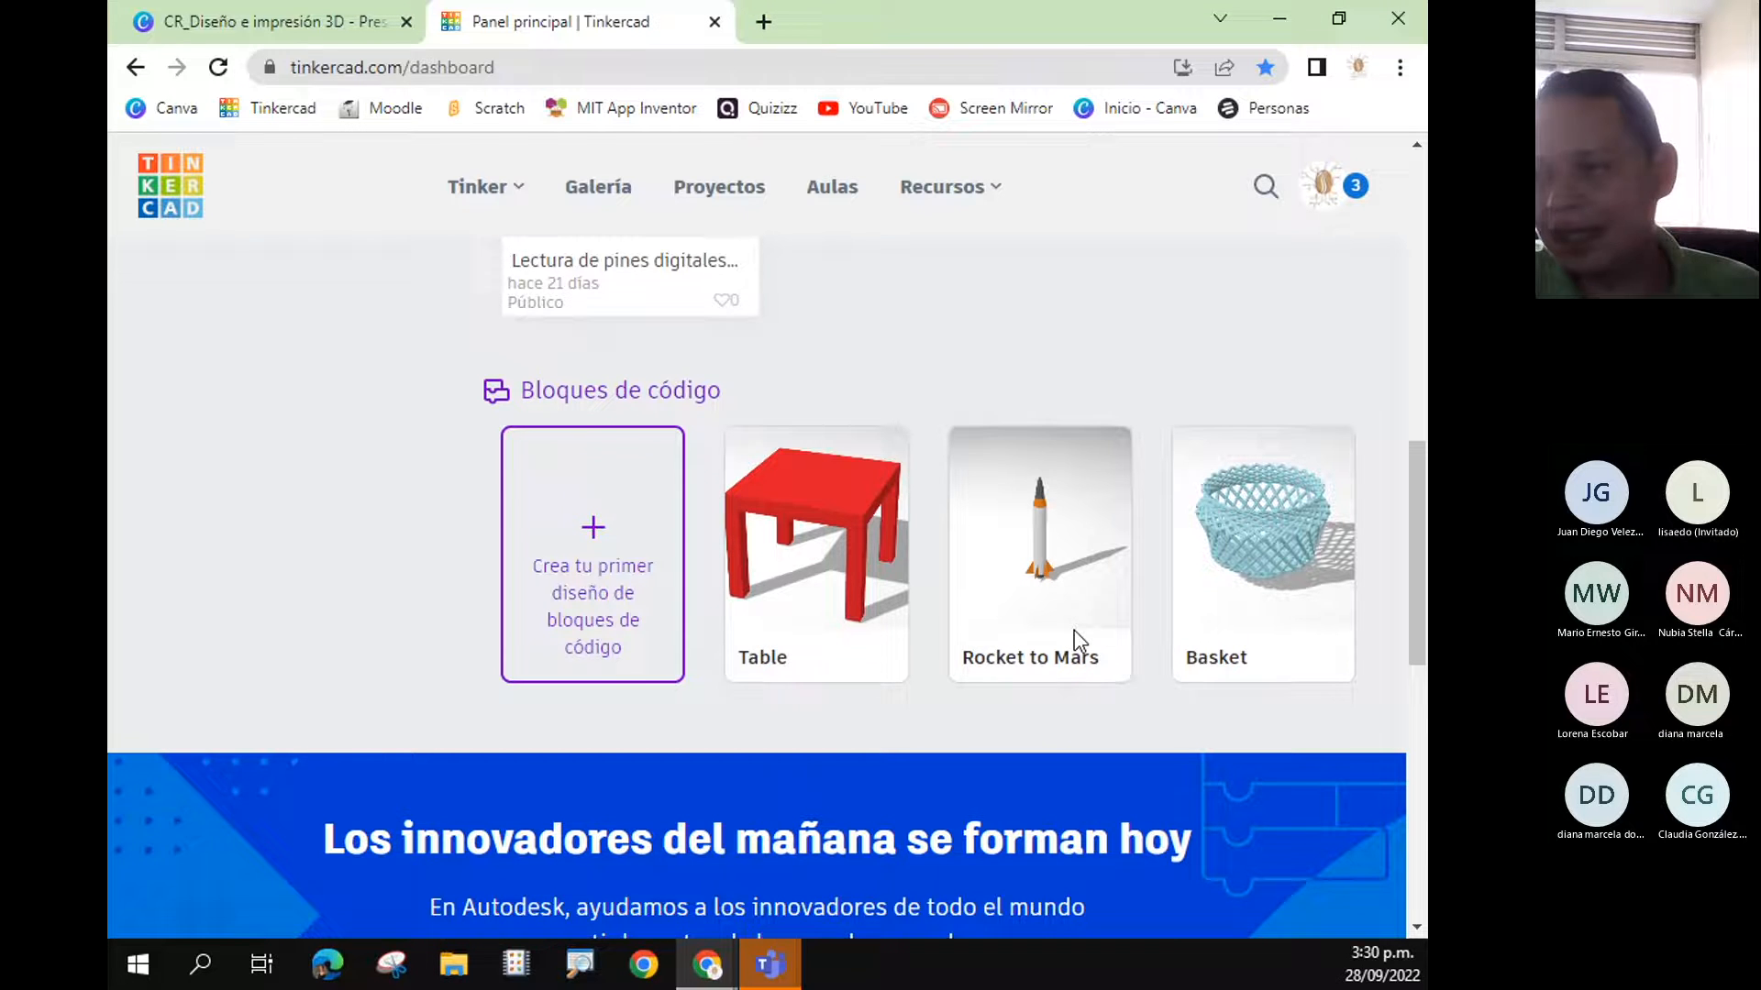
pyautogui.scroll(6, 1068, 655)
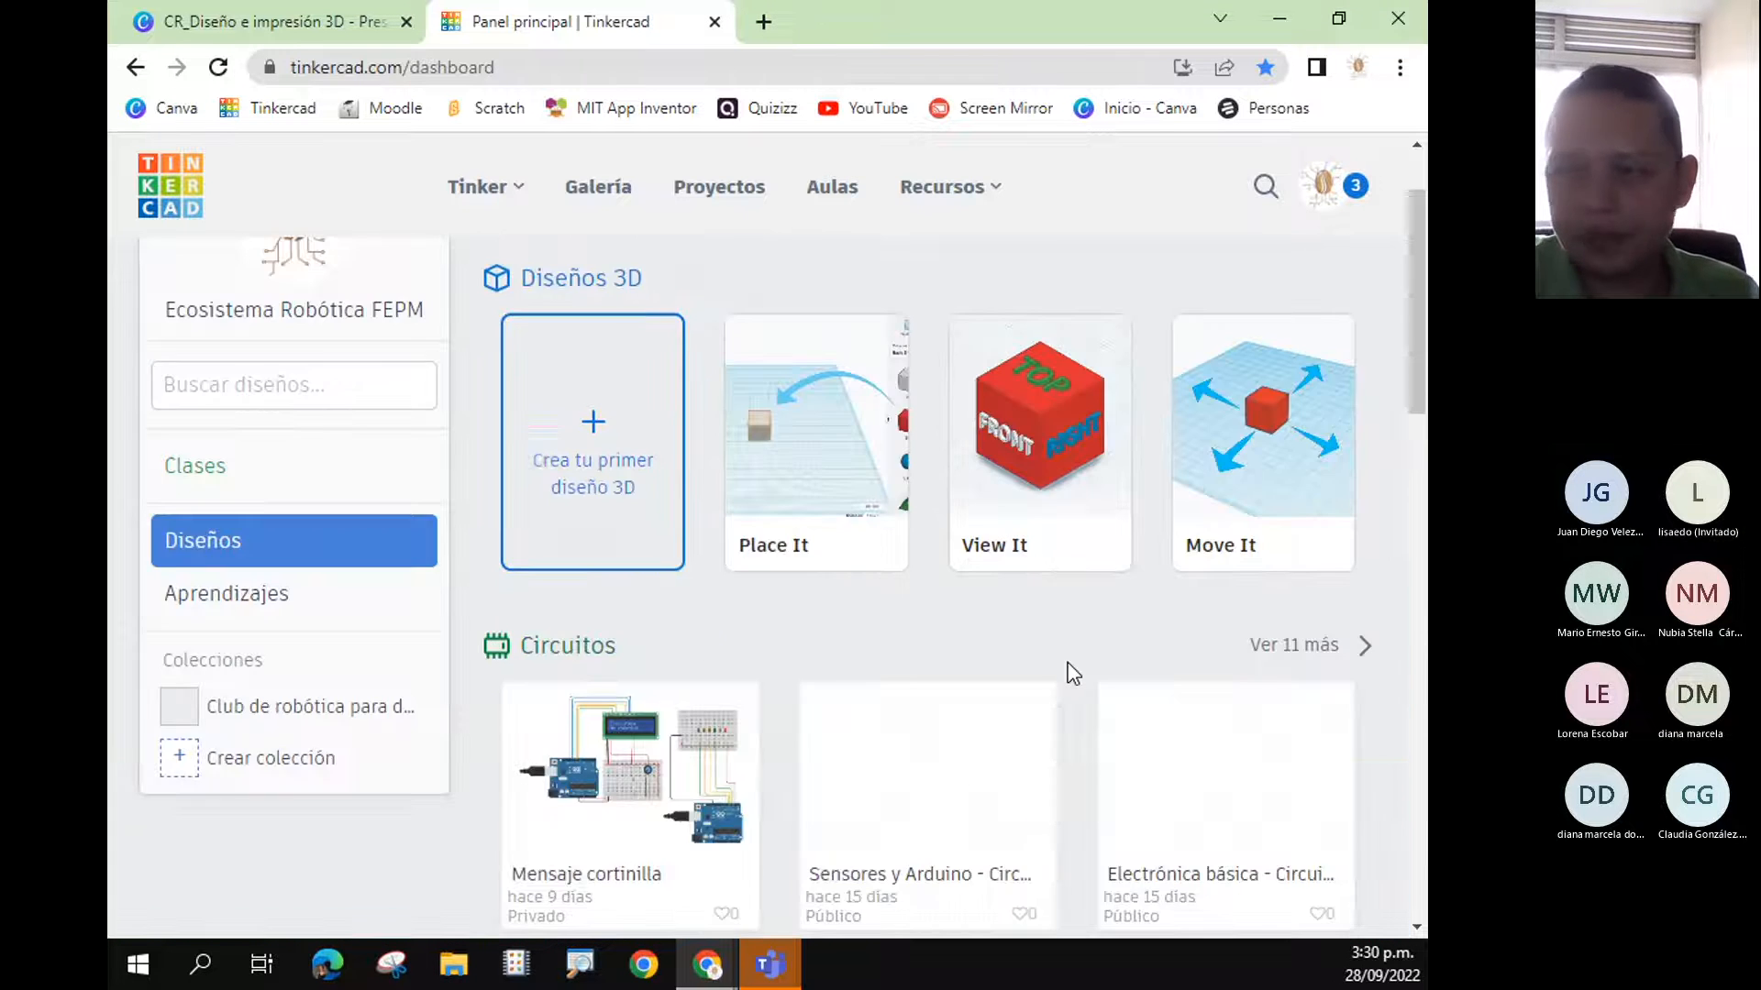
pyautogui.scroll(-2, 1059, 665)
pyautogui.scroll(1, 1054, 672)
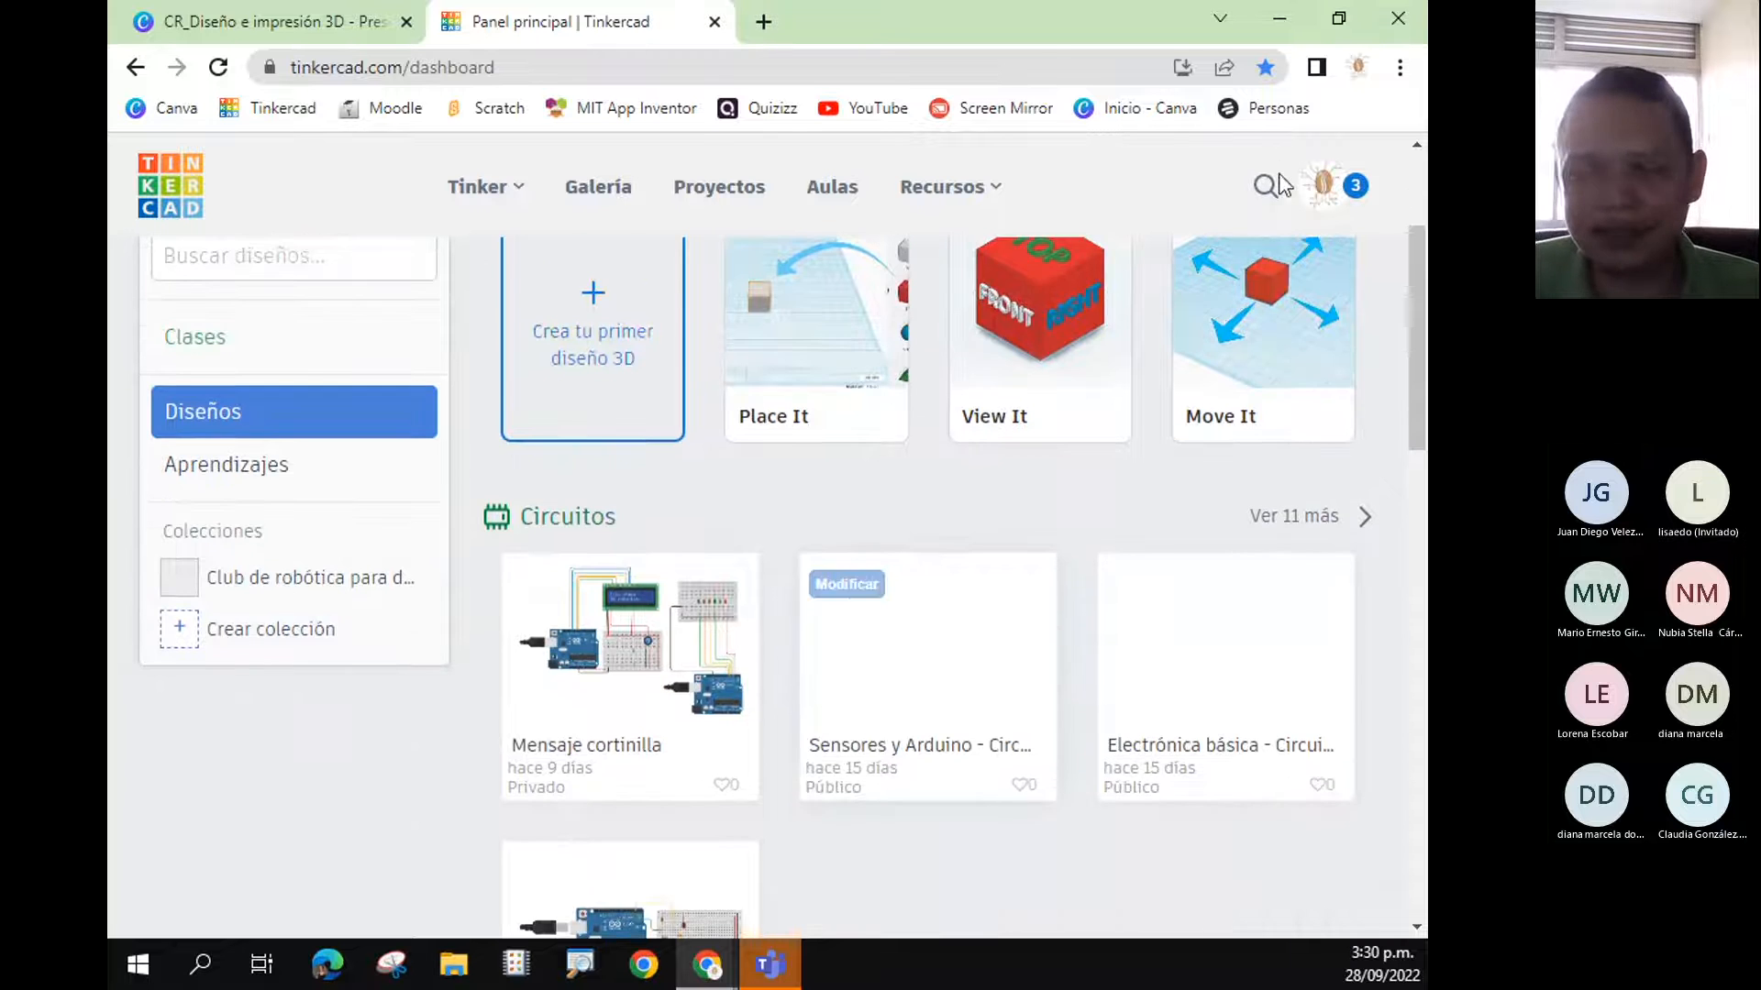
pyautogui.scroll(3, 1004, 696)
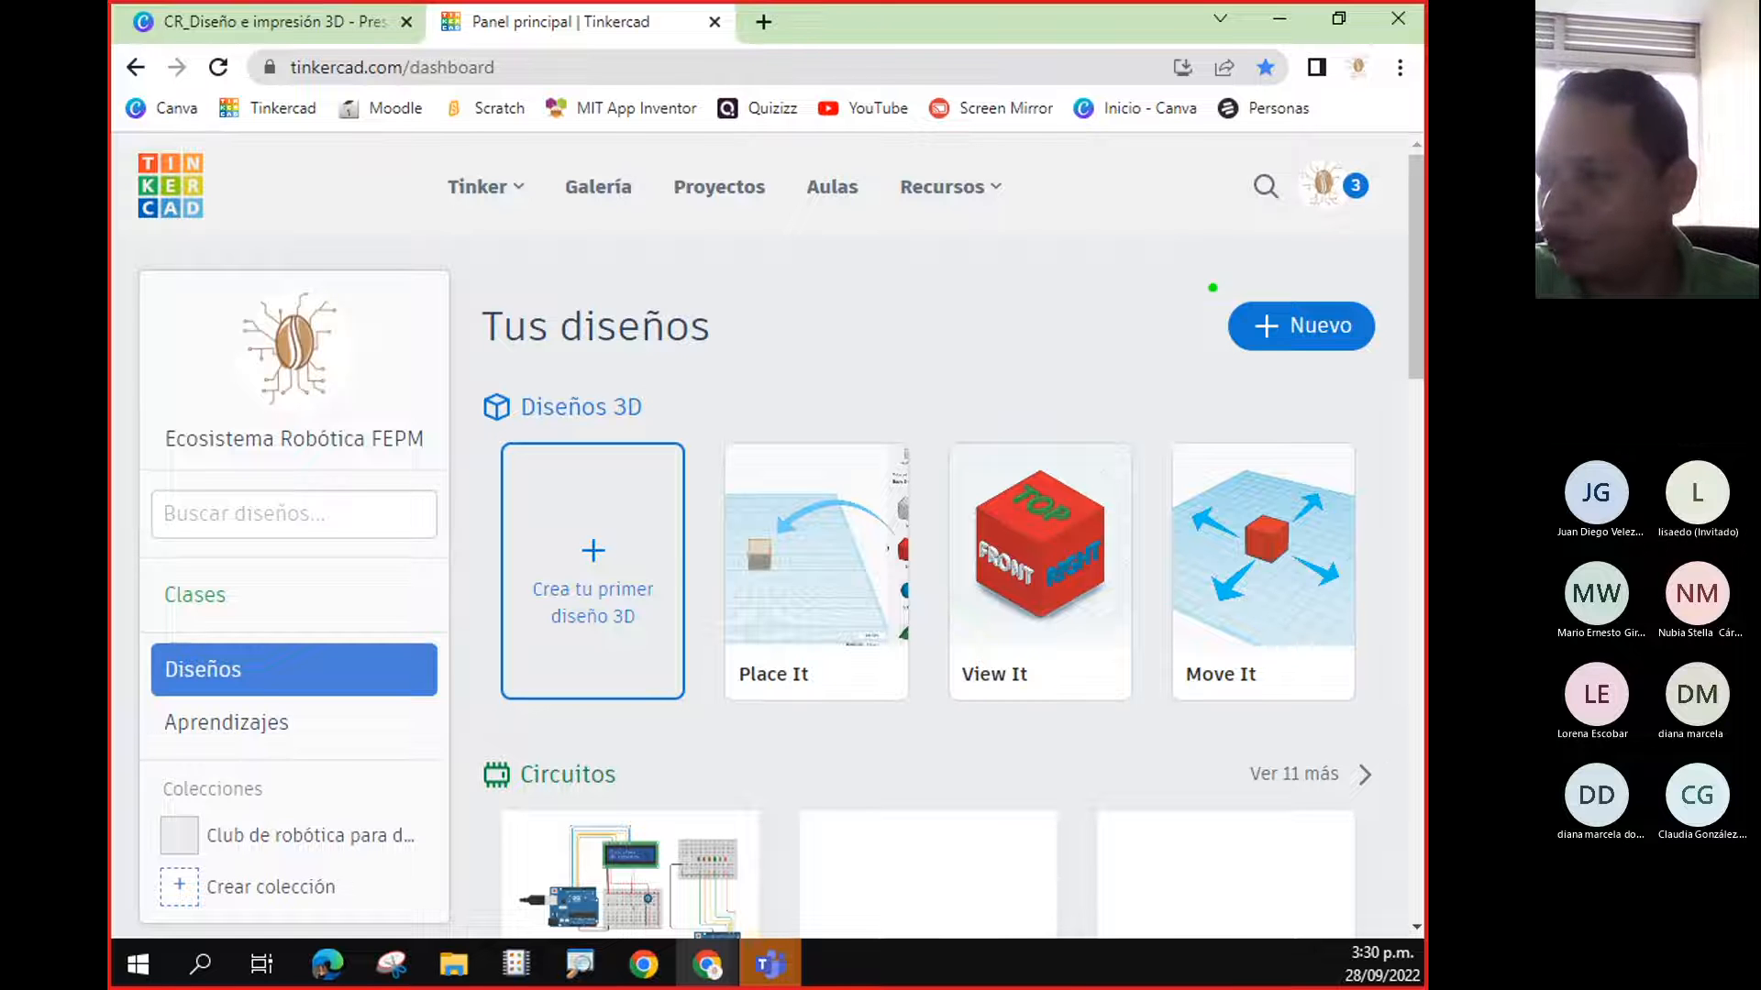
pyautogui.moveTo(1209, 284); pyautogui.dragTo(1390, 364)
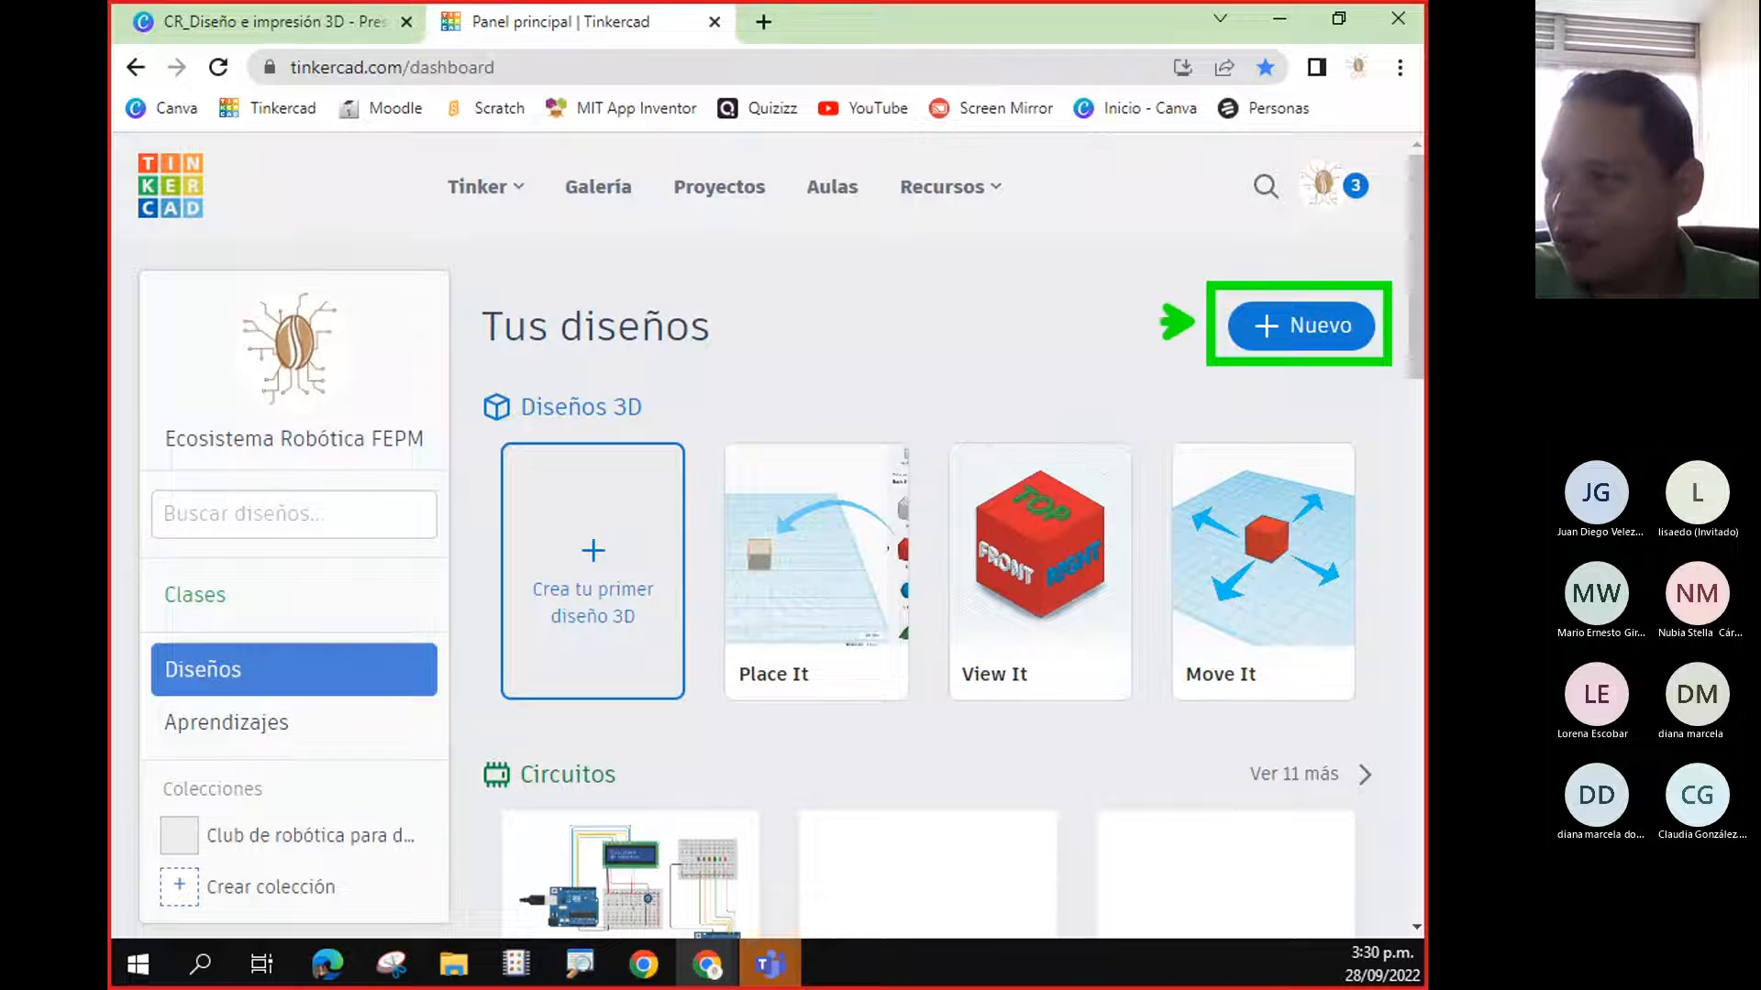
pyautogui.moveTo(892, 323); pyautogui.dragTo(1192, 323)
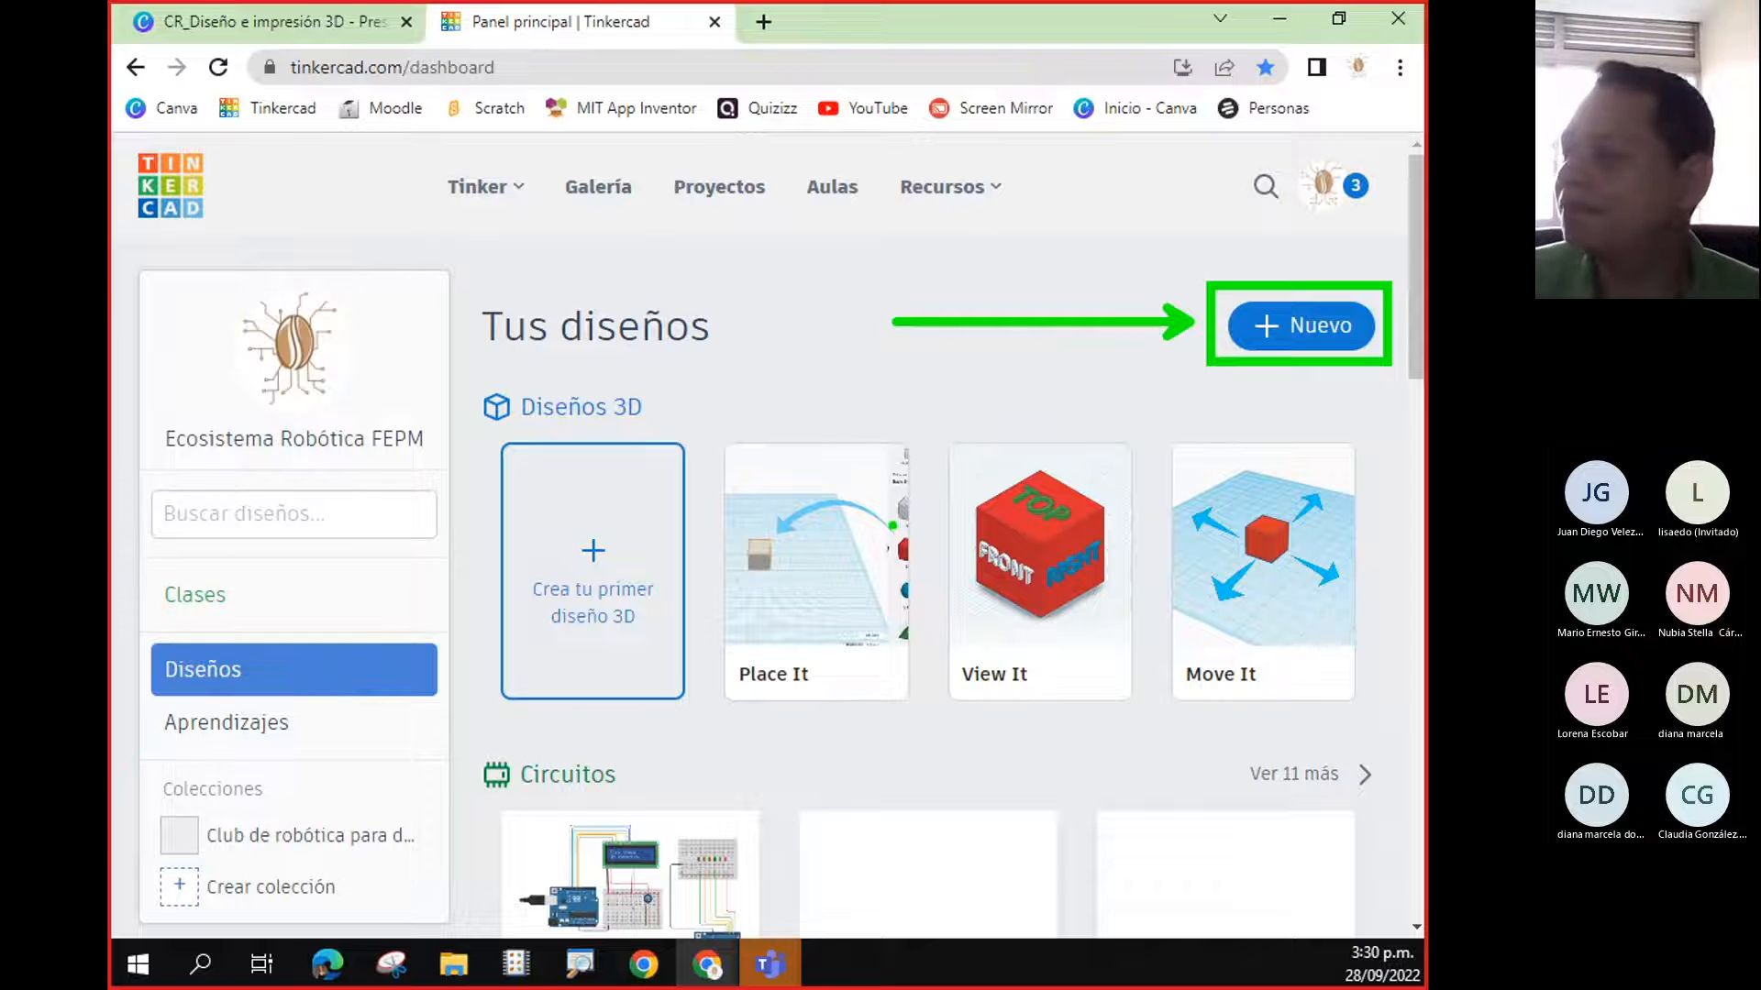
# - Create a new 3D design from the dashboard
pyautogui.click(1293, 339)
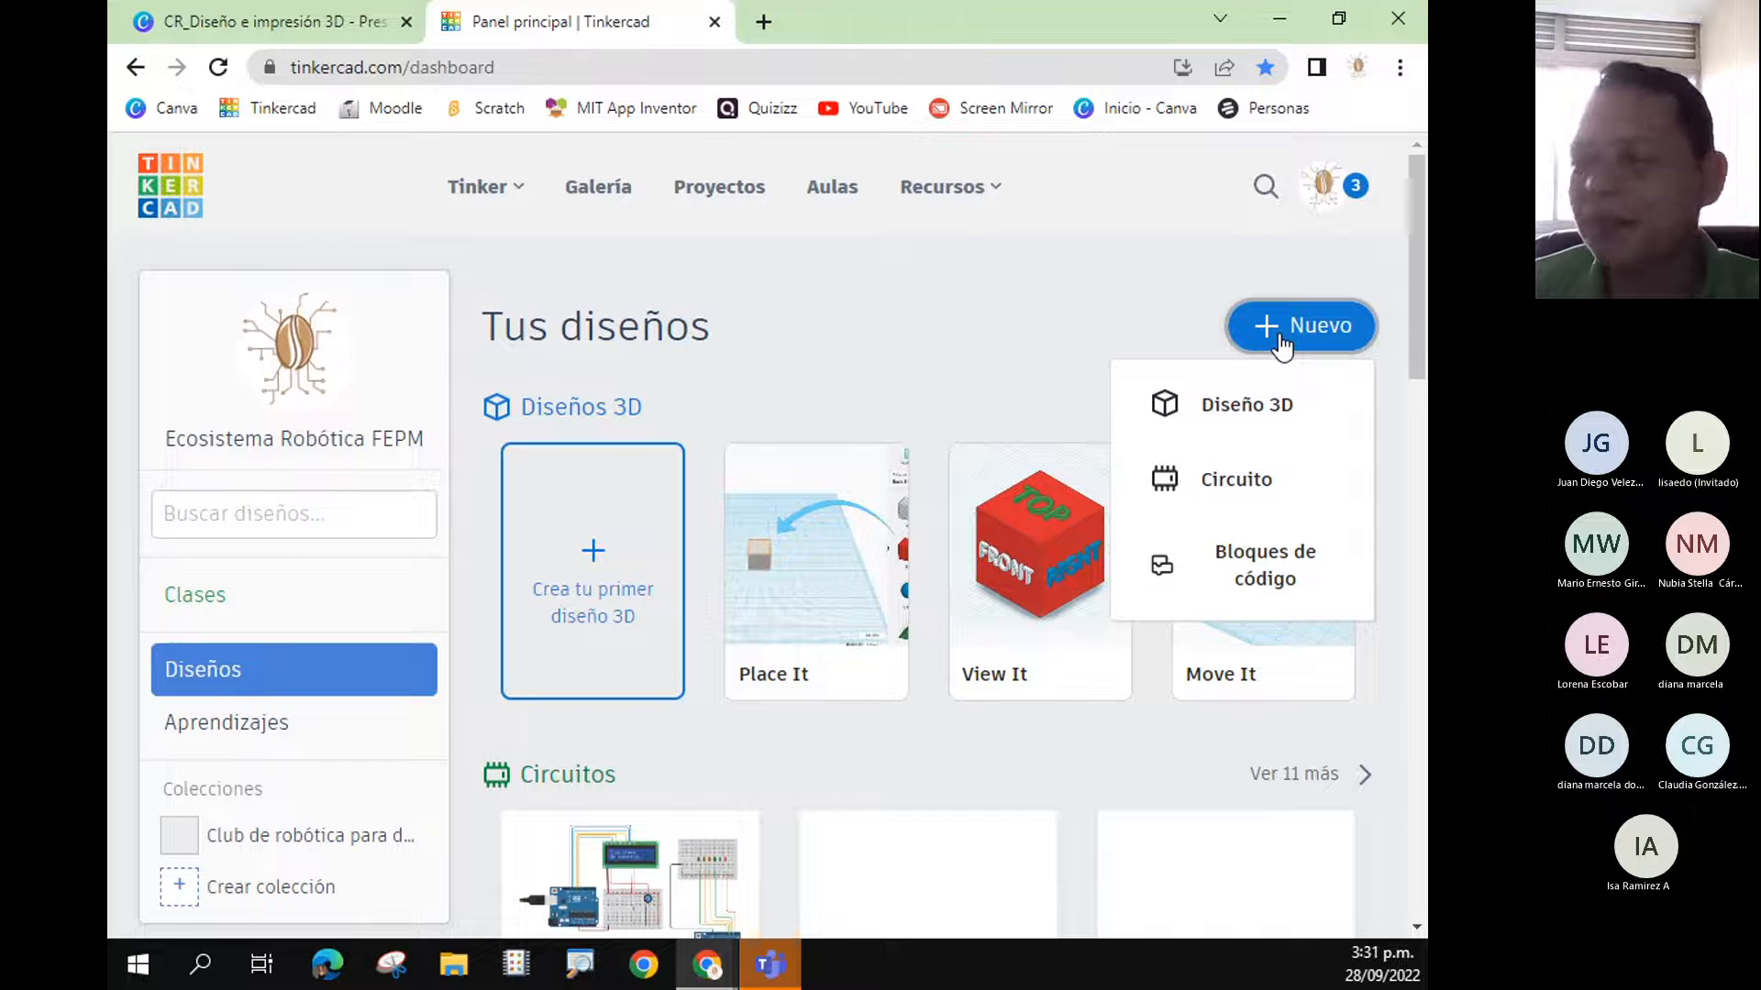
pyautogui.click(1270, 404)
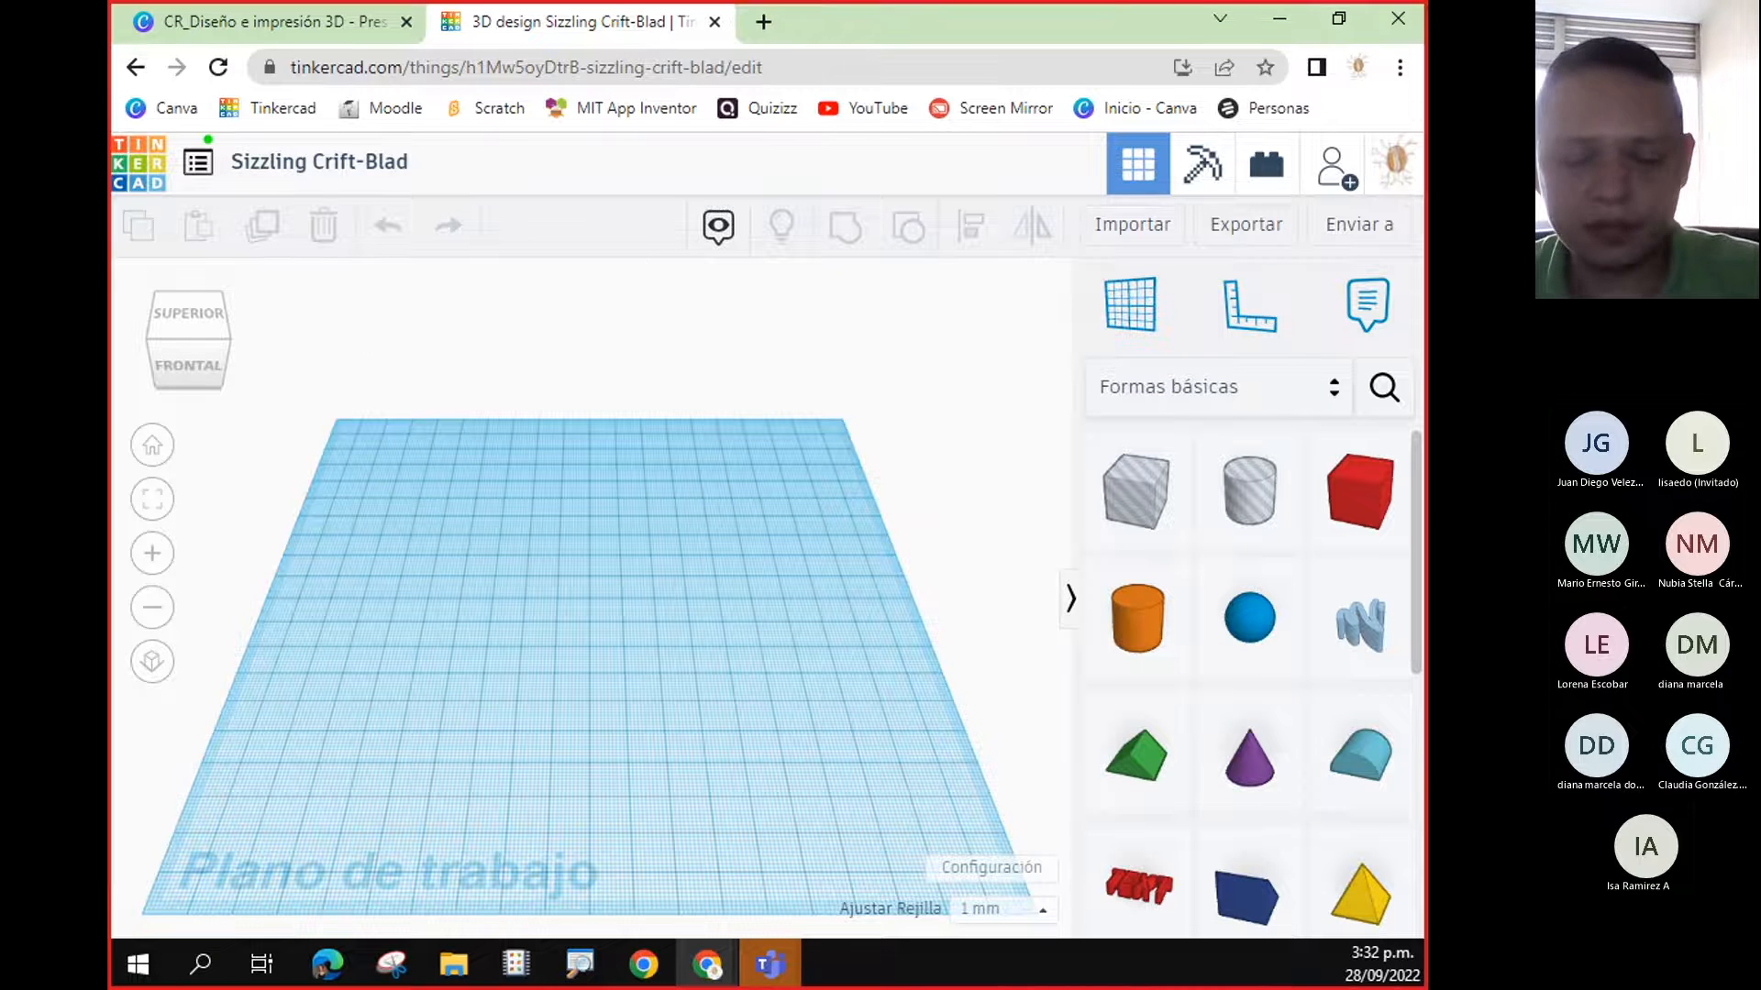
pyautogui.press('b')
pyautogui.moveTo(221, 132)
pyautogui.keyDown('ctrl'); pyautogui.mouseDown()
pyautogui.moveTo(229, 190)
pyautogui.moveTo(388, 222)
pyautogui.moveTo(431, 195)
pyautogui.mouseUp(); pyautogui.keyUp('ctrl')
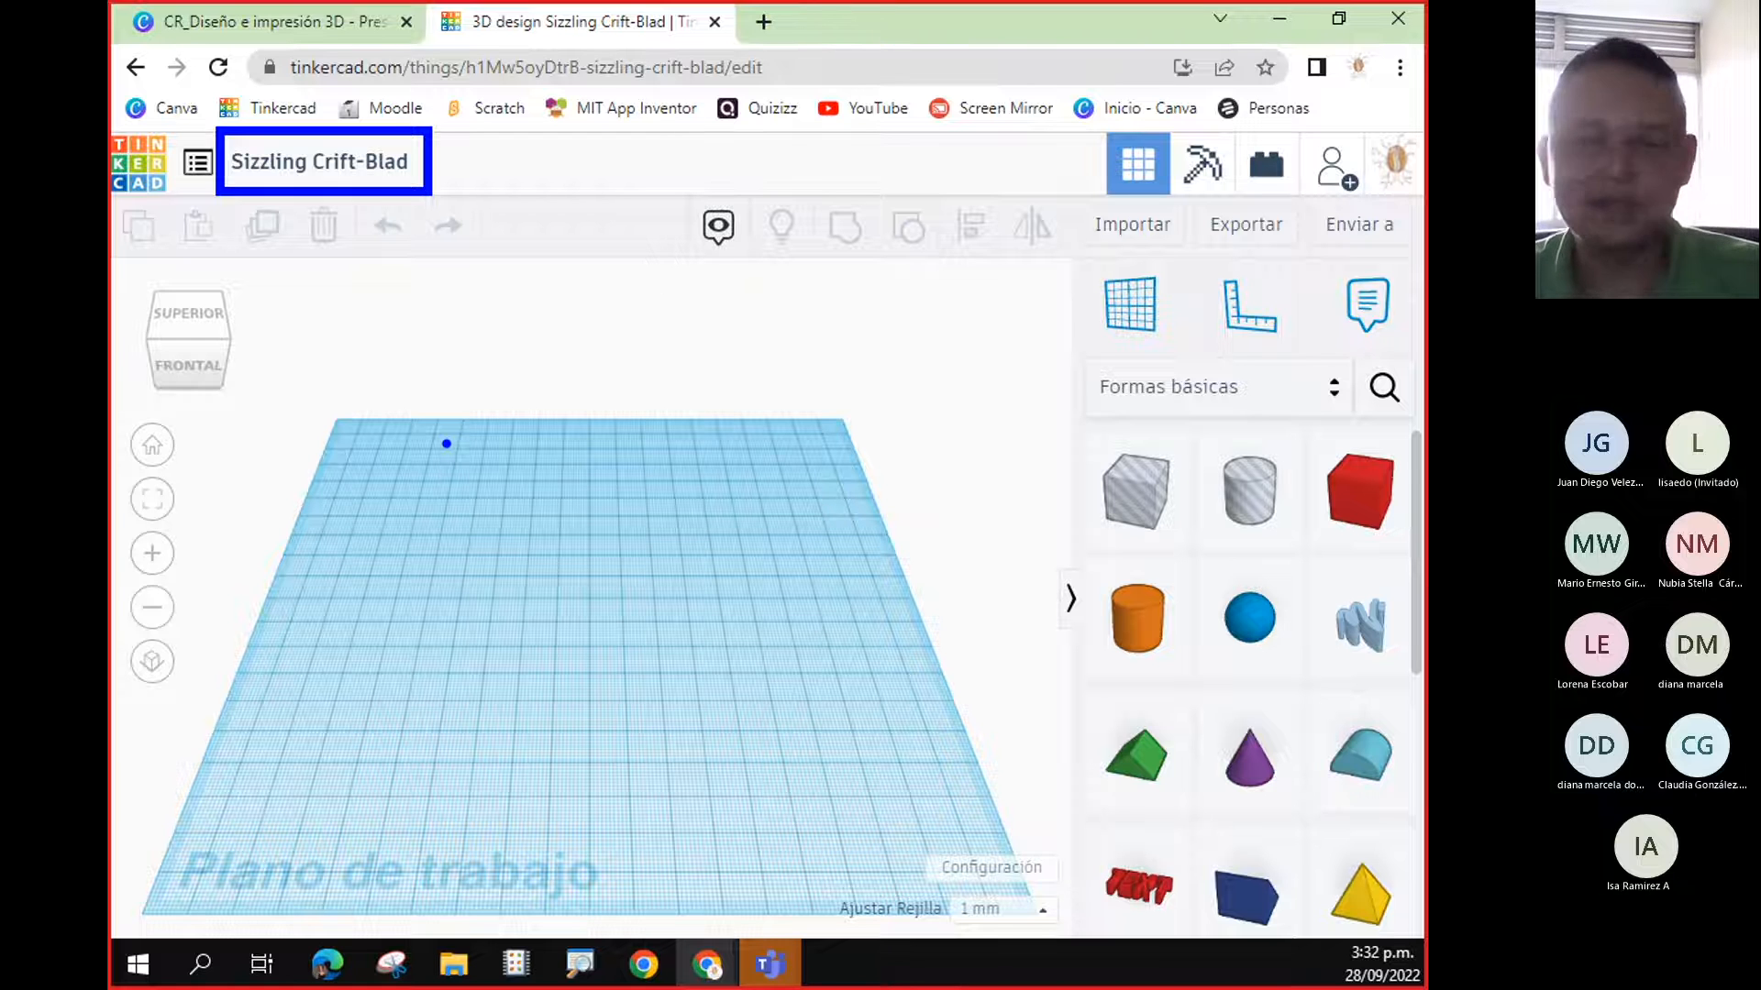
pyautogui.press('Escape')
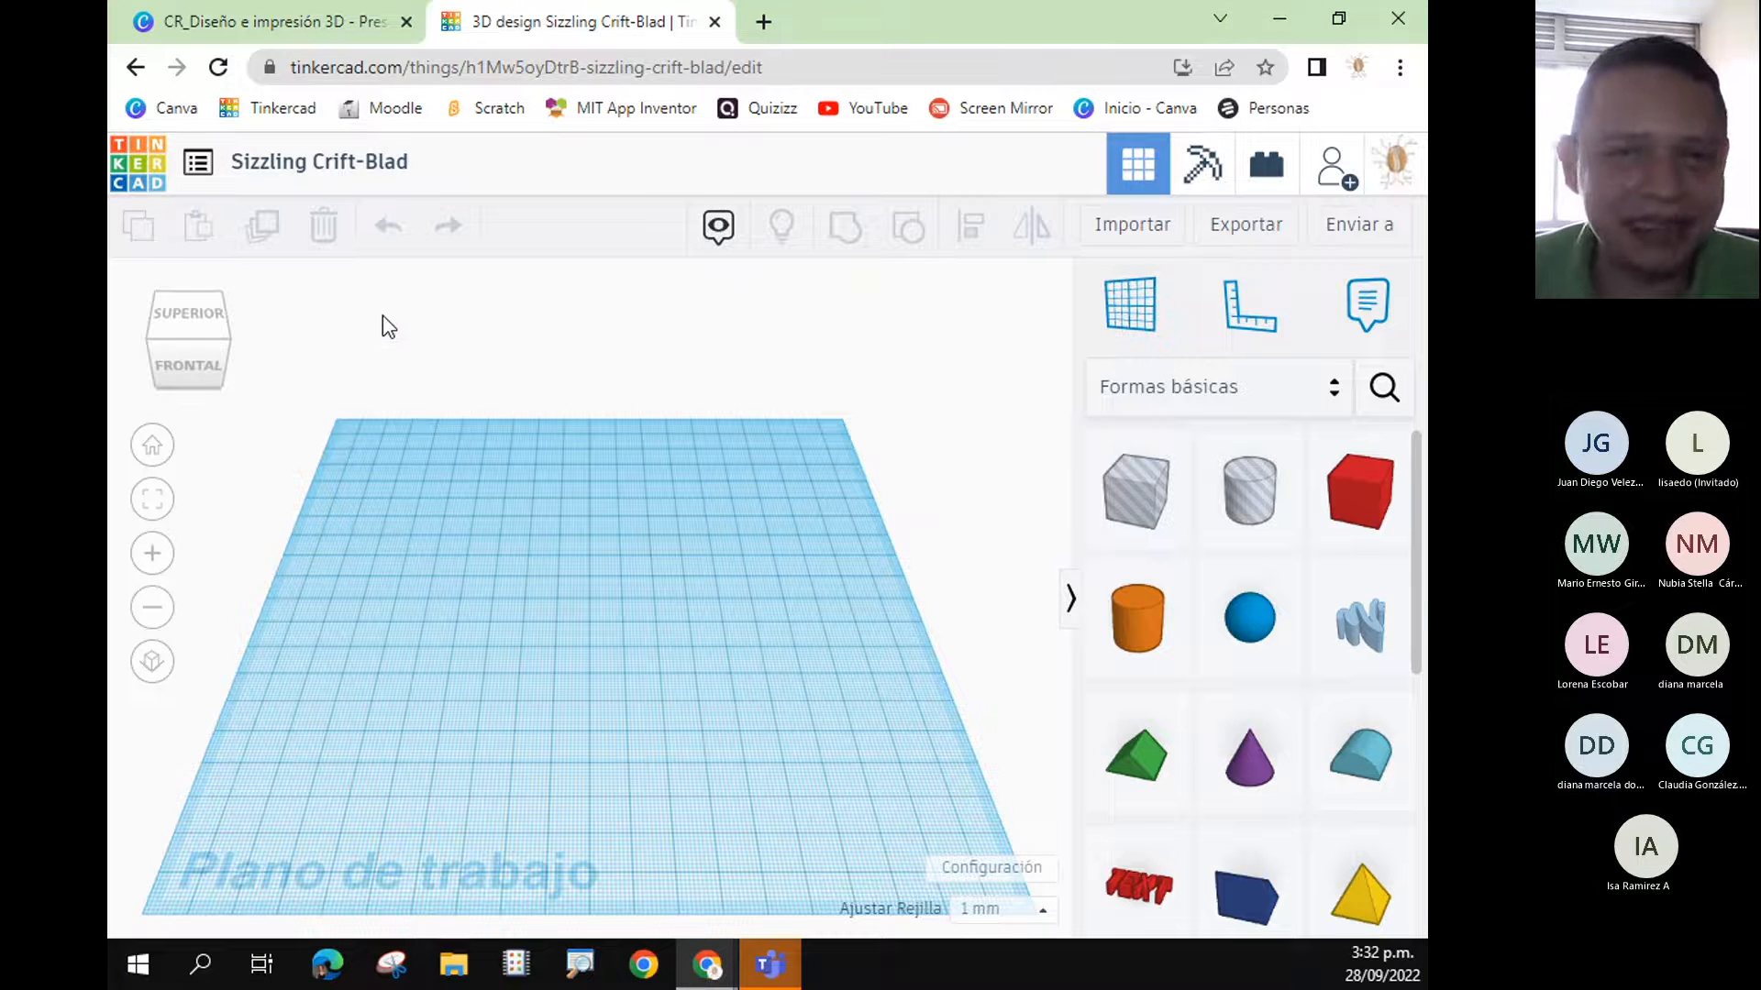
# - Rename the new 3D design as "Diseño de prueba"
pyautogui.click(387, 177)
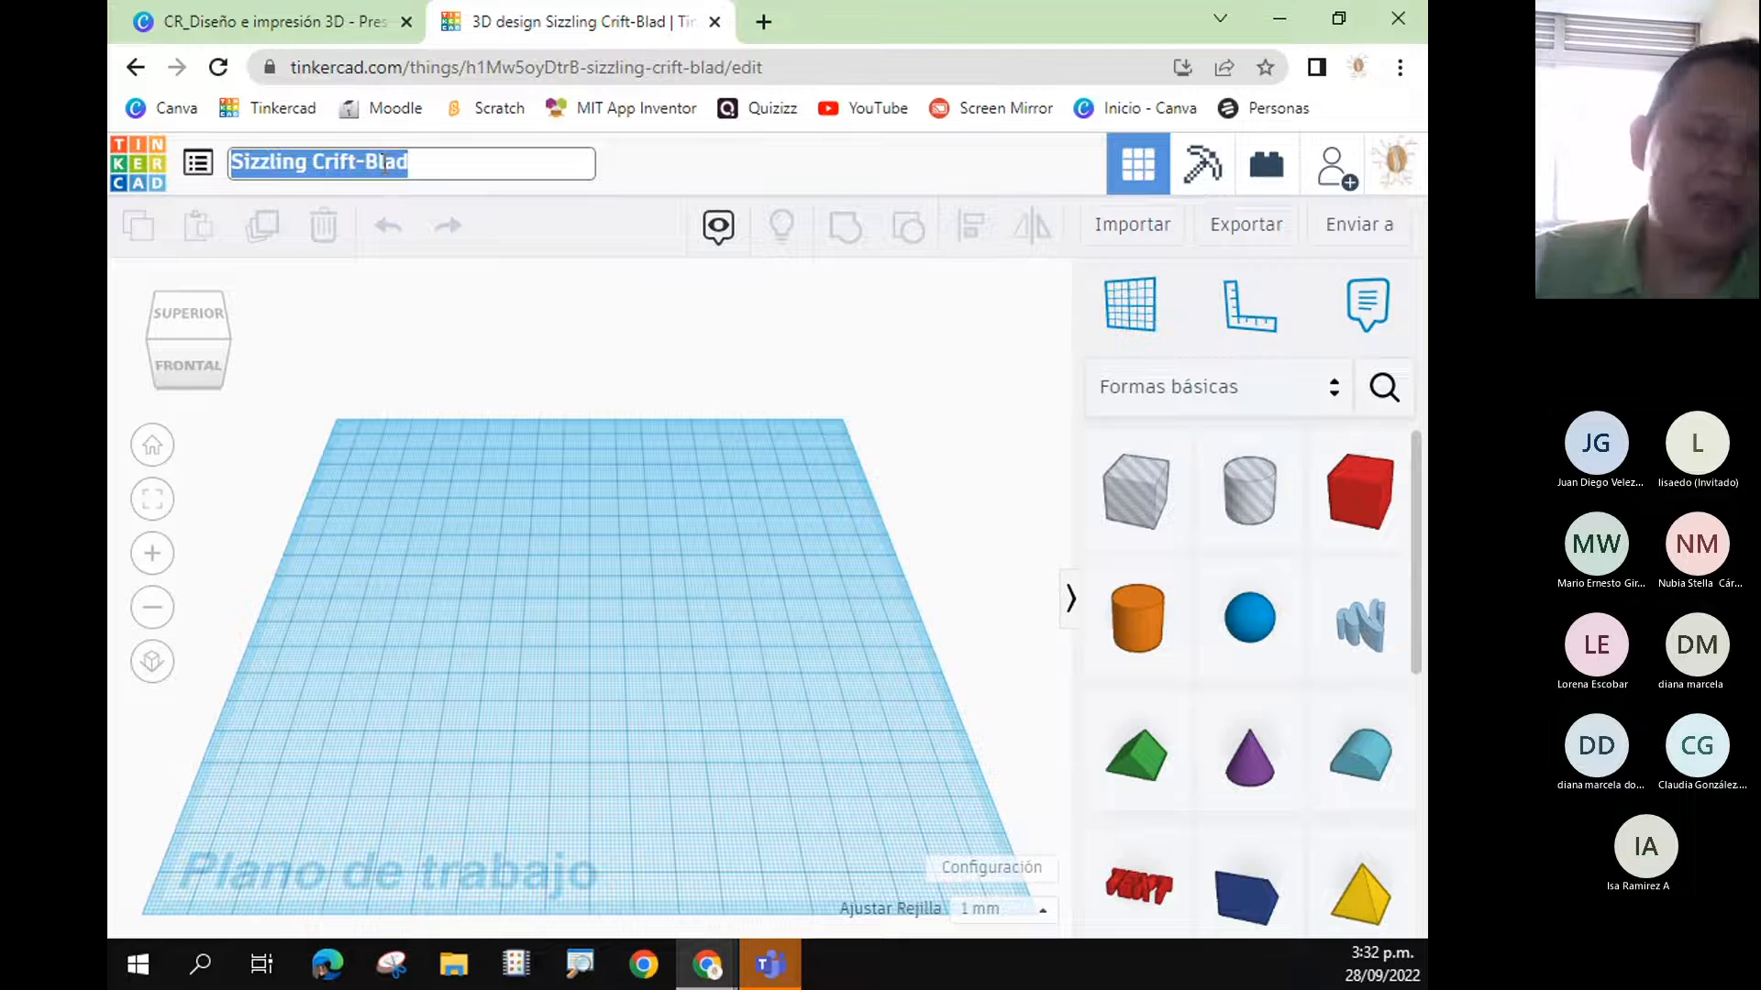
pyautogui.write('Di')
pyautogui.press('BackSpace')
pyautogui.press('BackSpace')
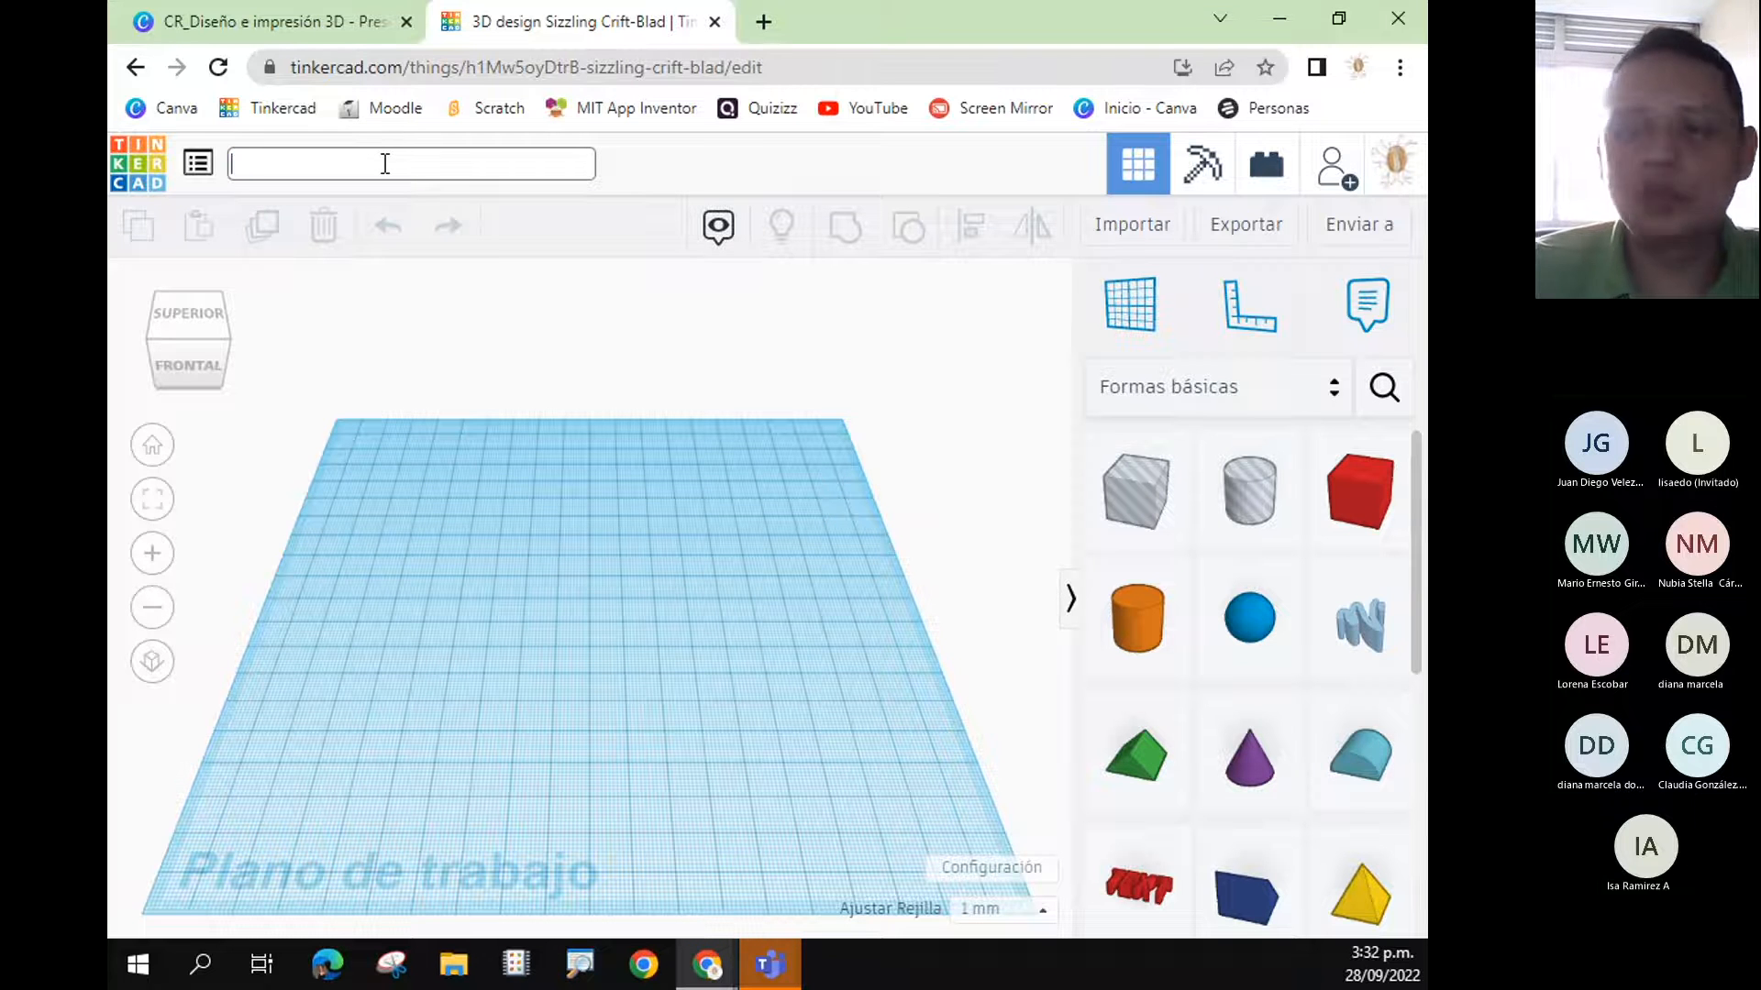
pyautogui.write('D')
pyautogui.press('BackSpace')
pyautogui.write('Dise')
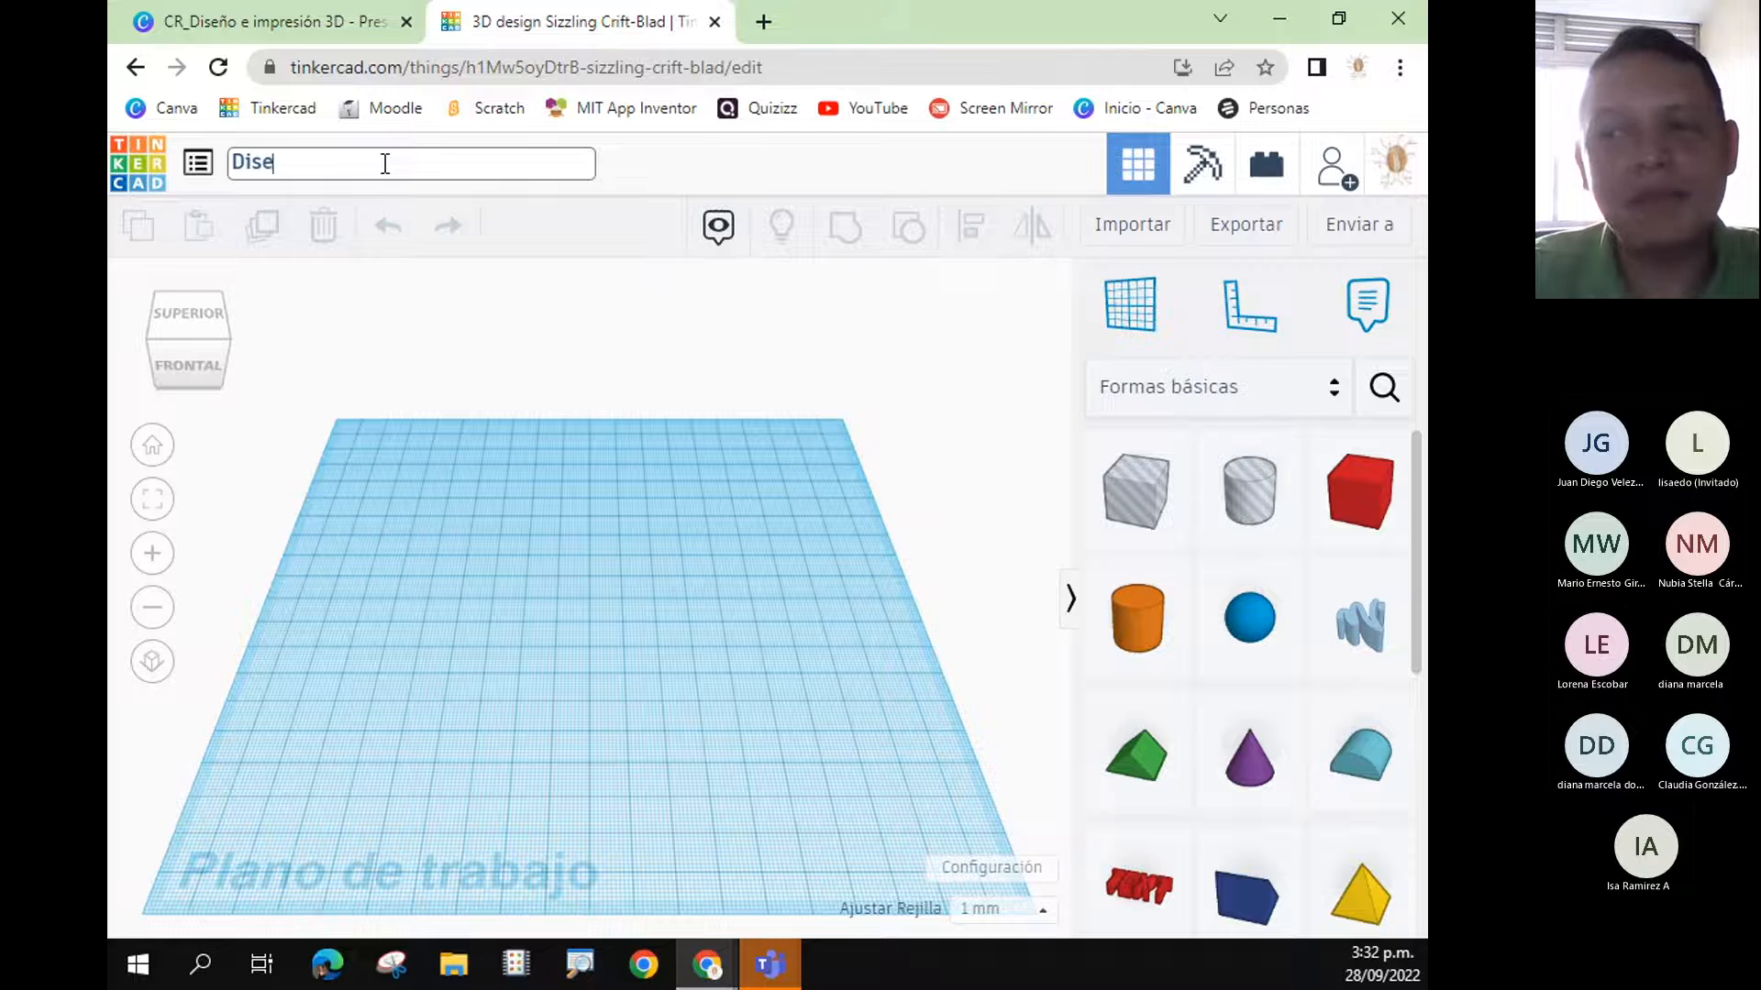
pyautogui.write('ño de p')
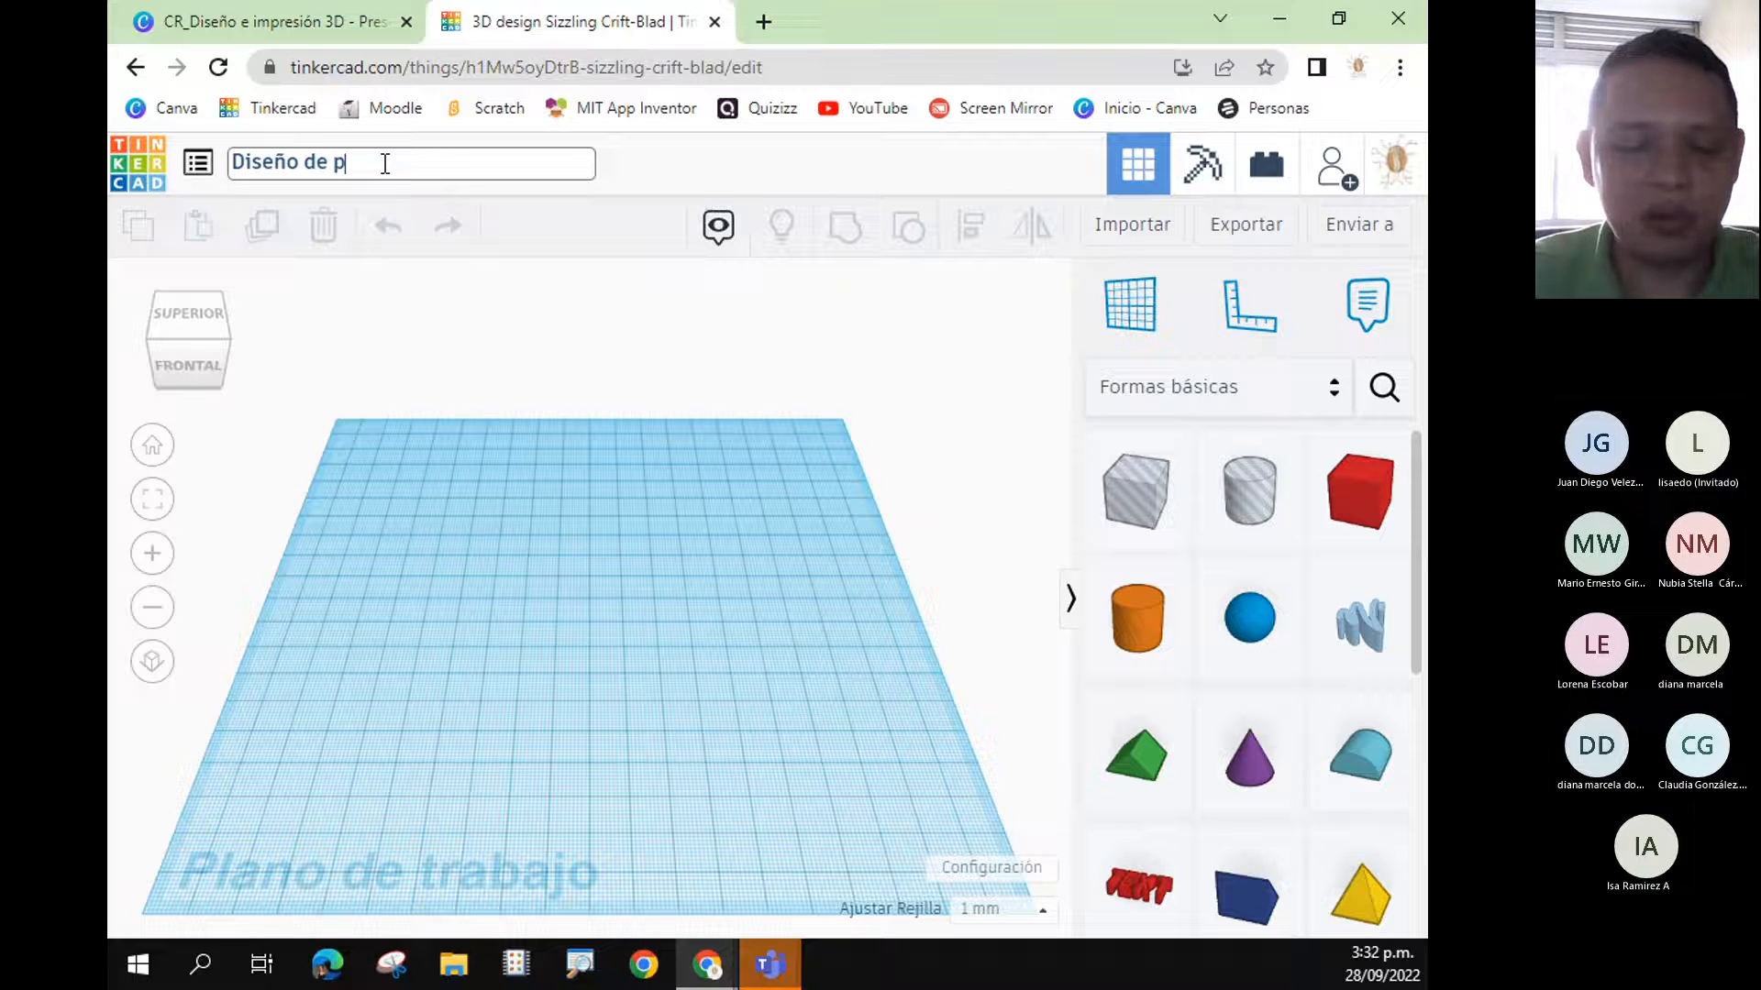
pyautogui.write('rueba')
pyautogui.press('Return')
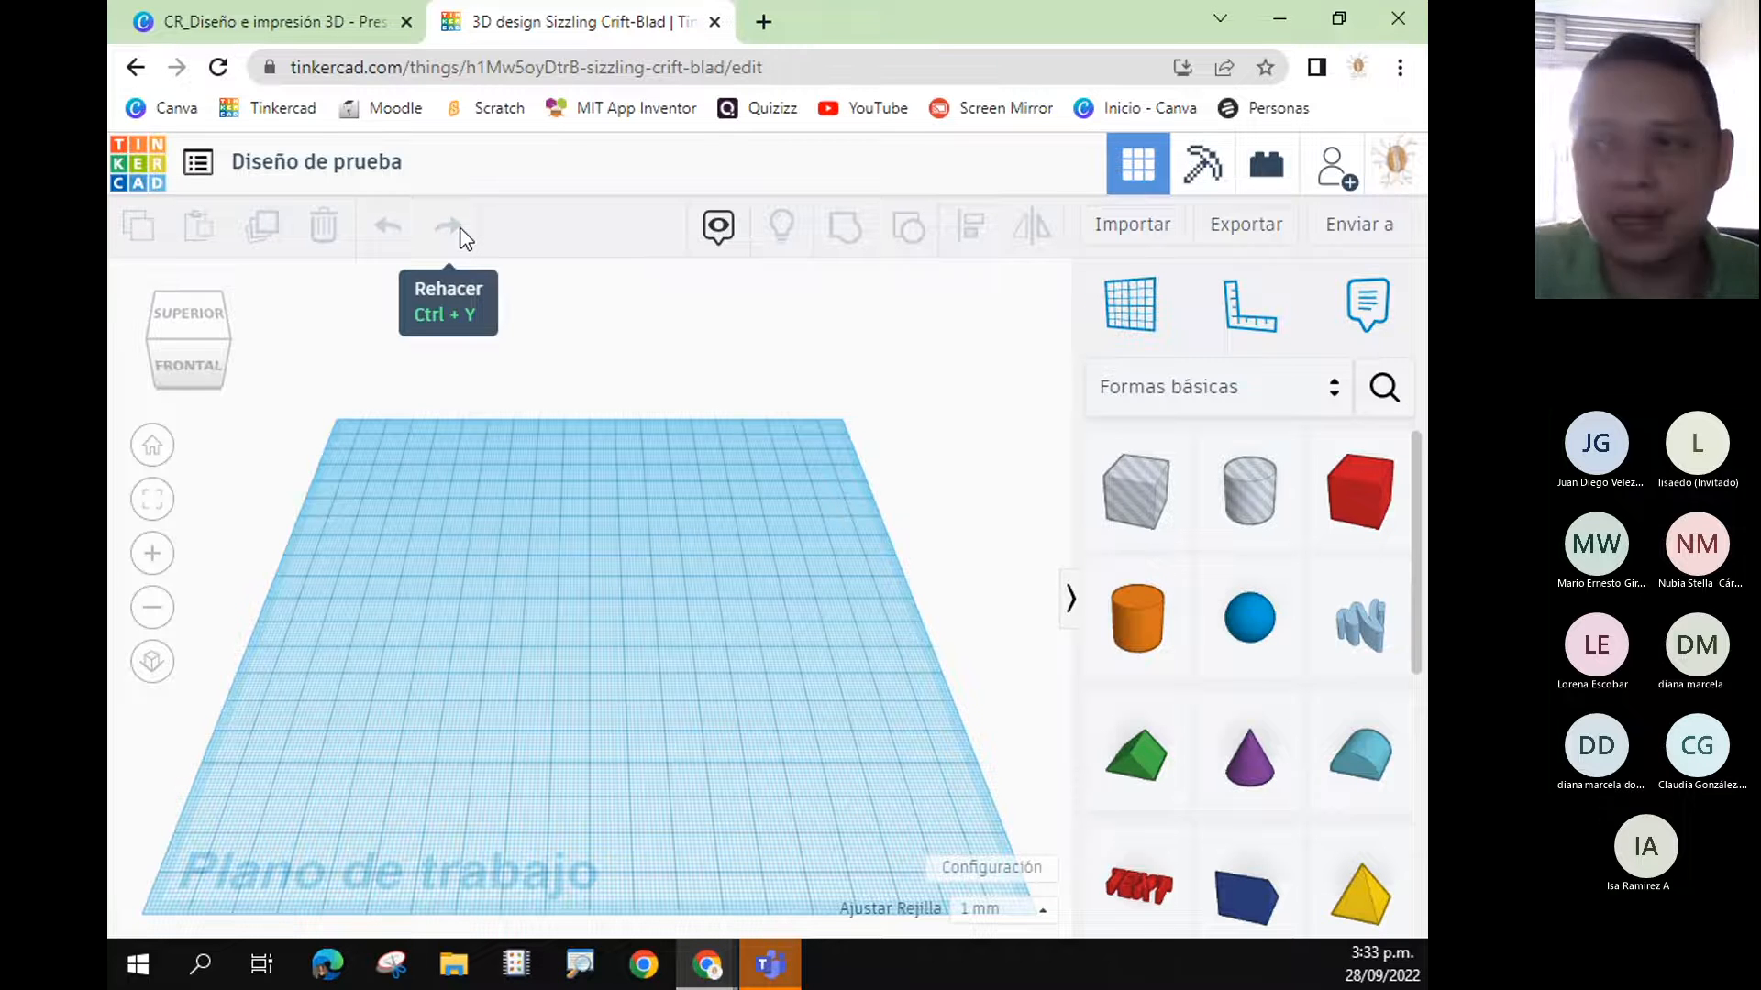
pyautogui.click(721, 241)
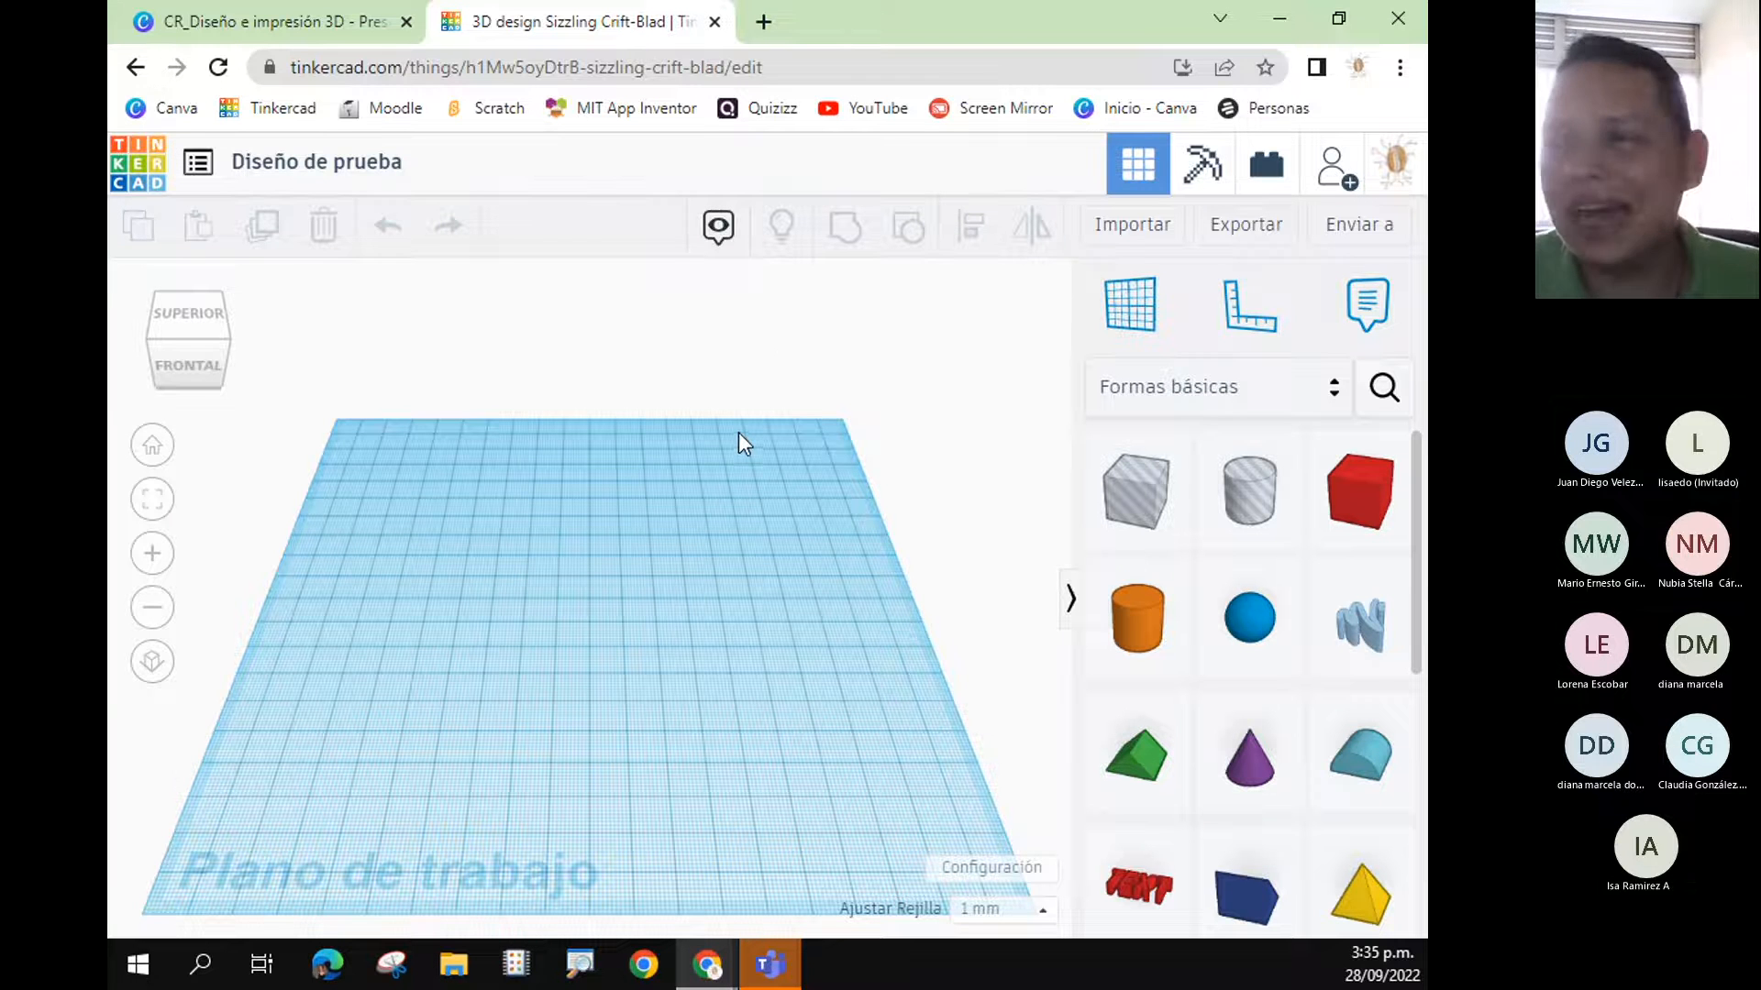
# - Return to the dashboard and reopen the "Diseño de prueba" design for editing
pyautogui.click(154, 171)
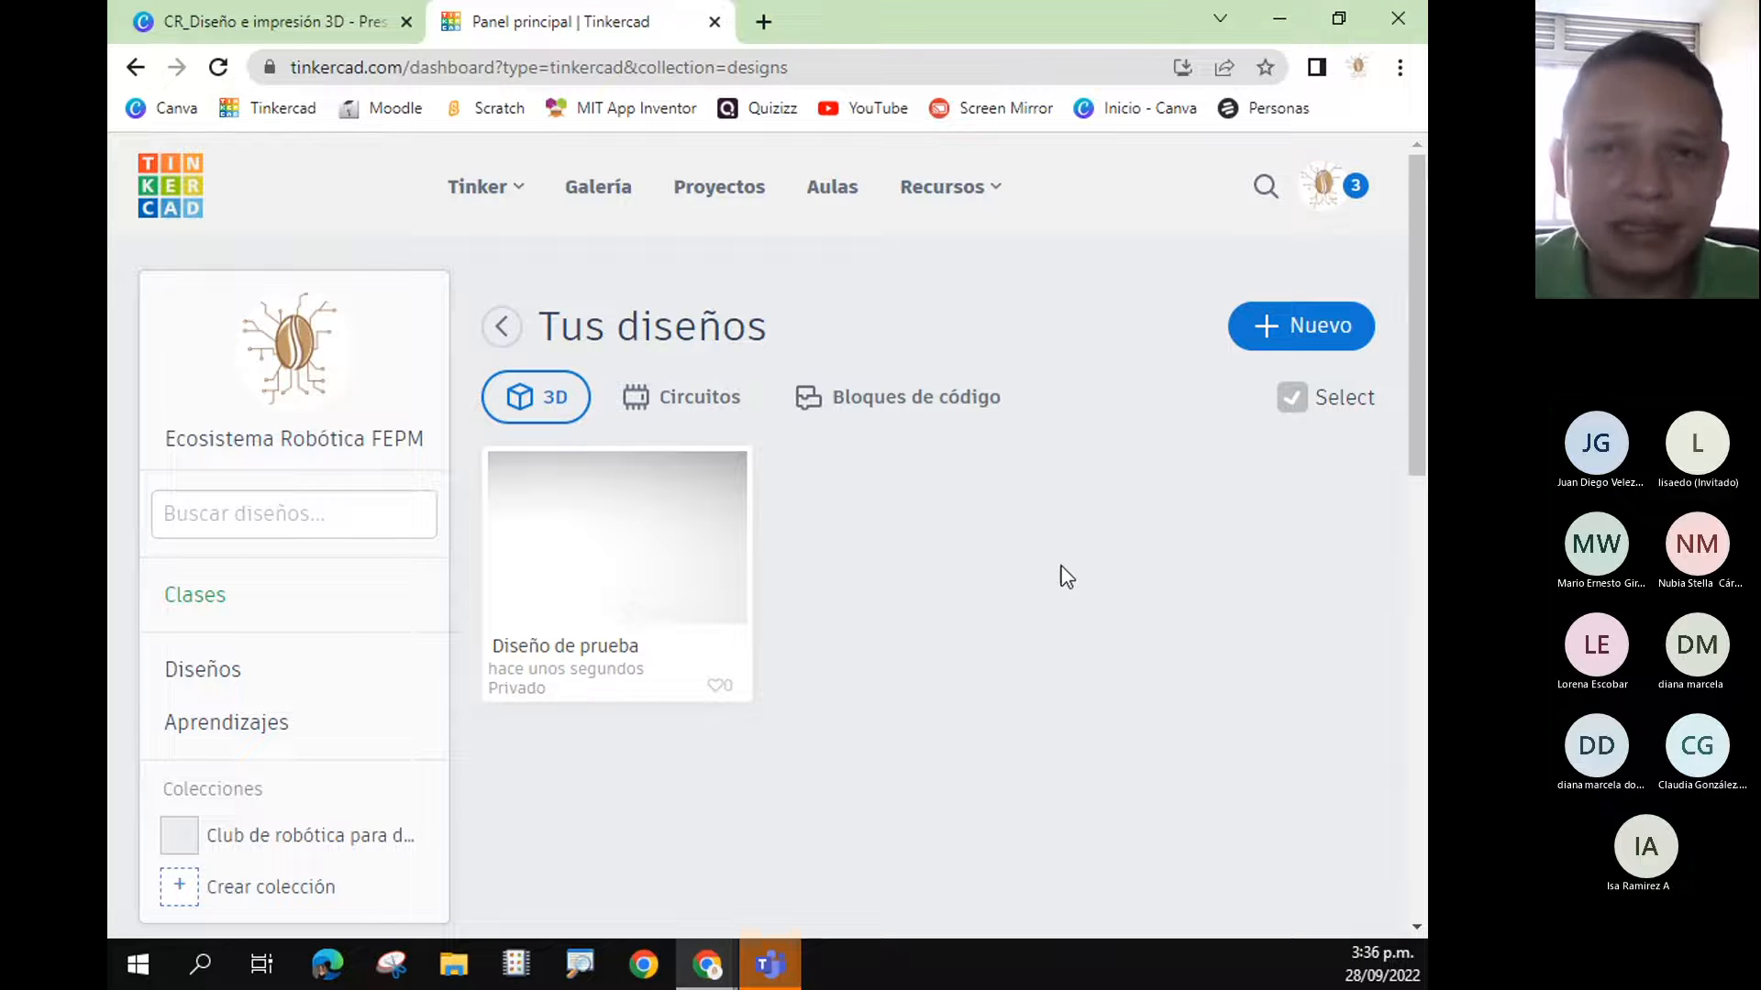
pyautogui.click(671, 523)
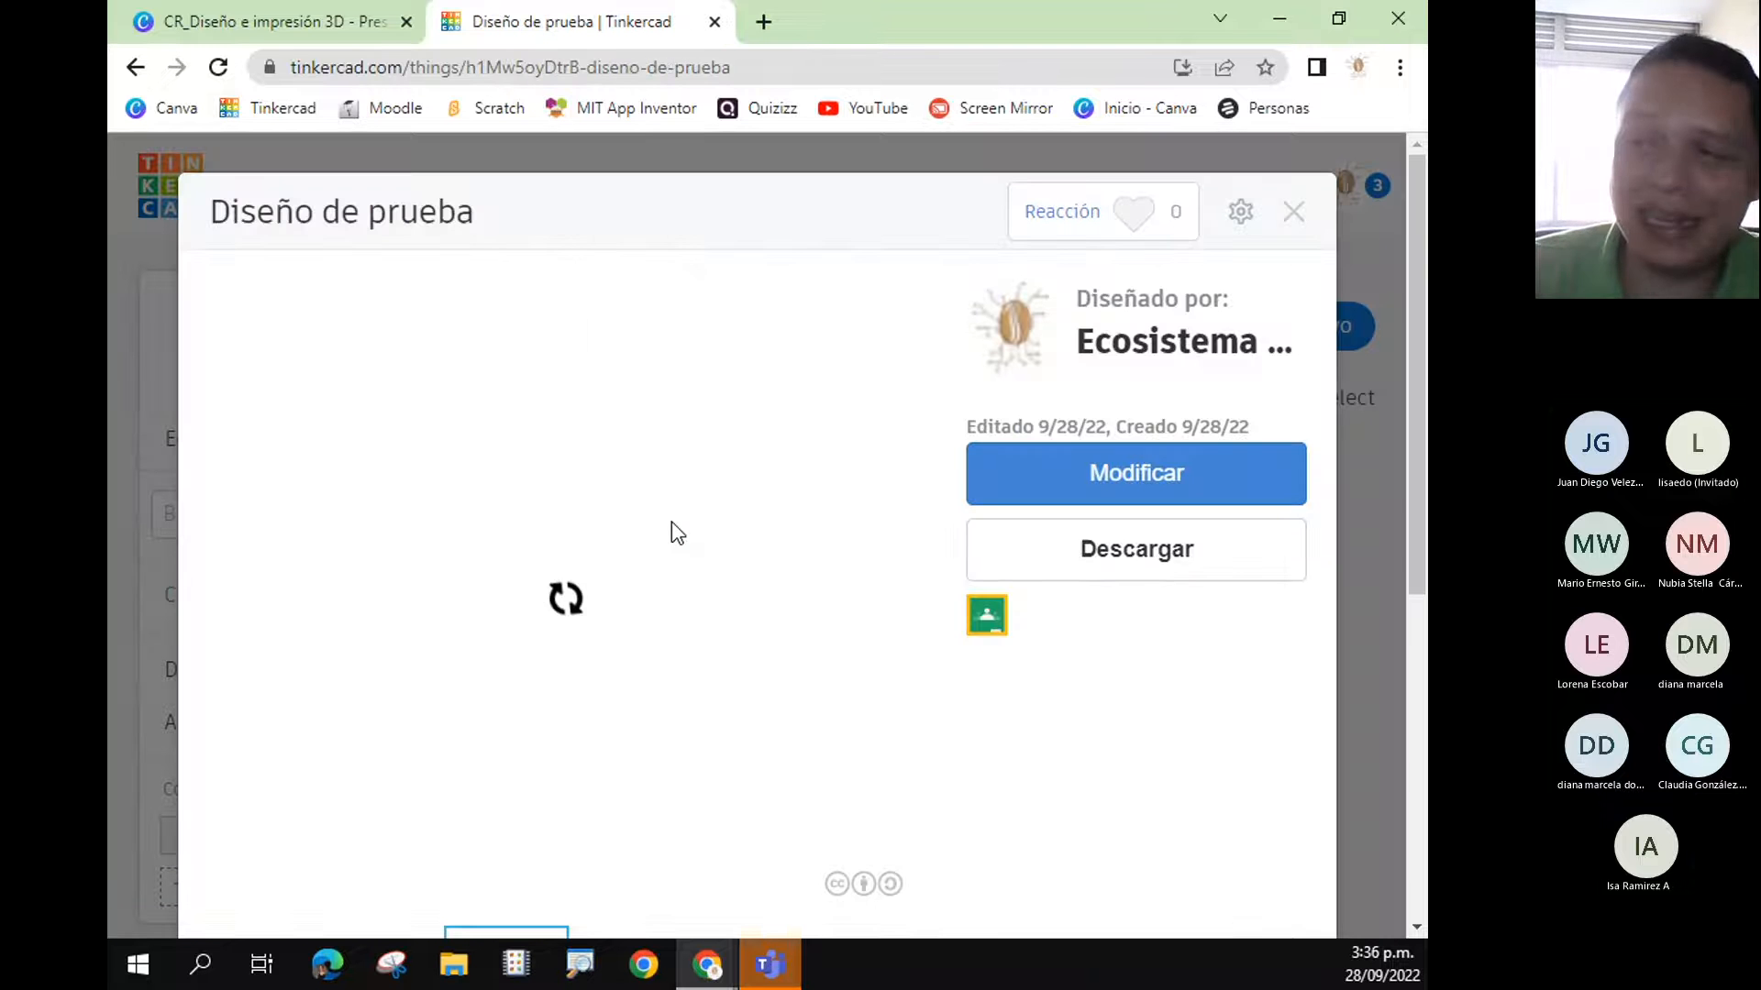
pyautogui.click(1182, 483)
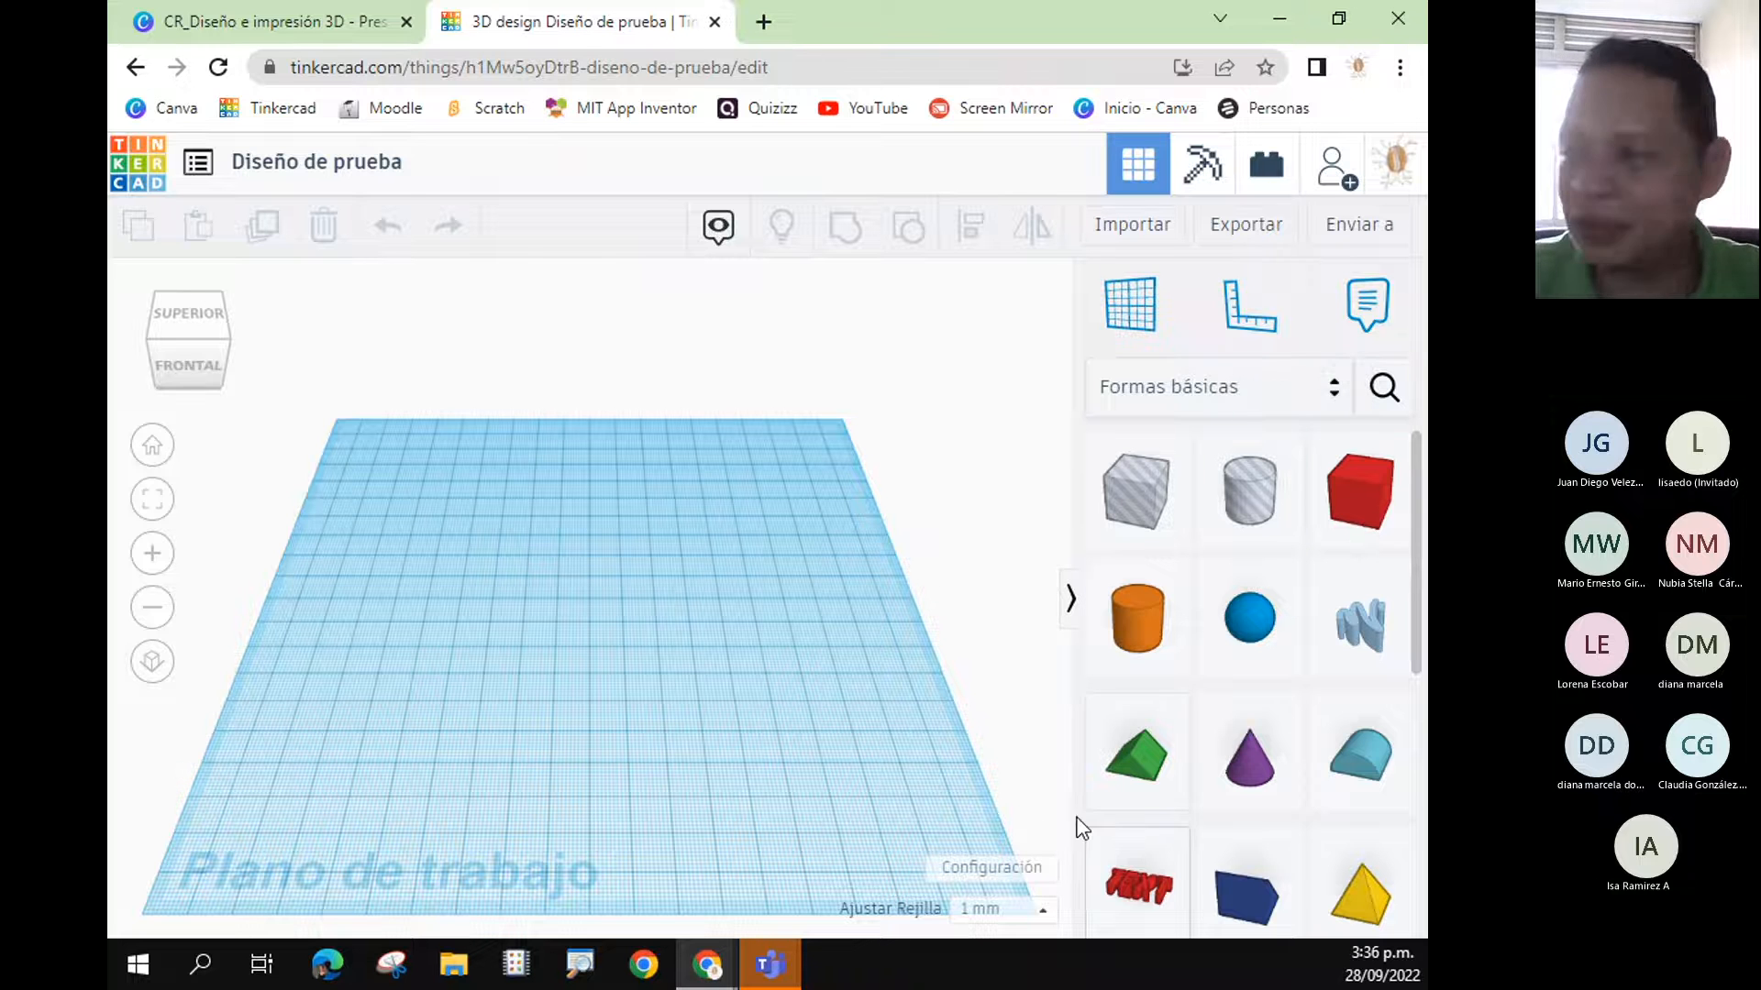
# - Open the list of shape library categories and look through all of them
pyautogui.click(1335, 386)
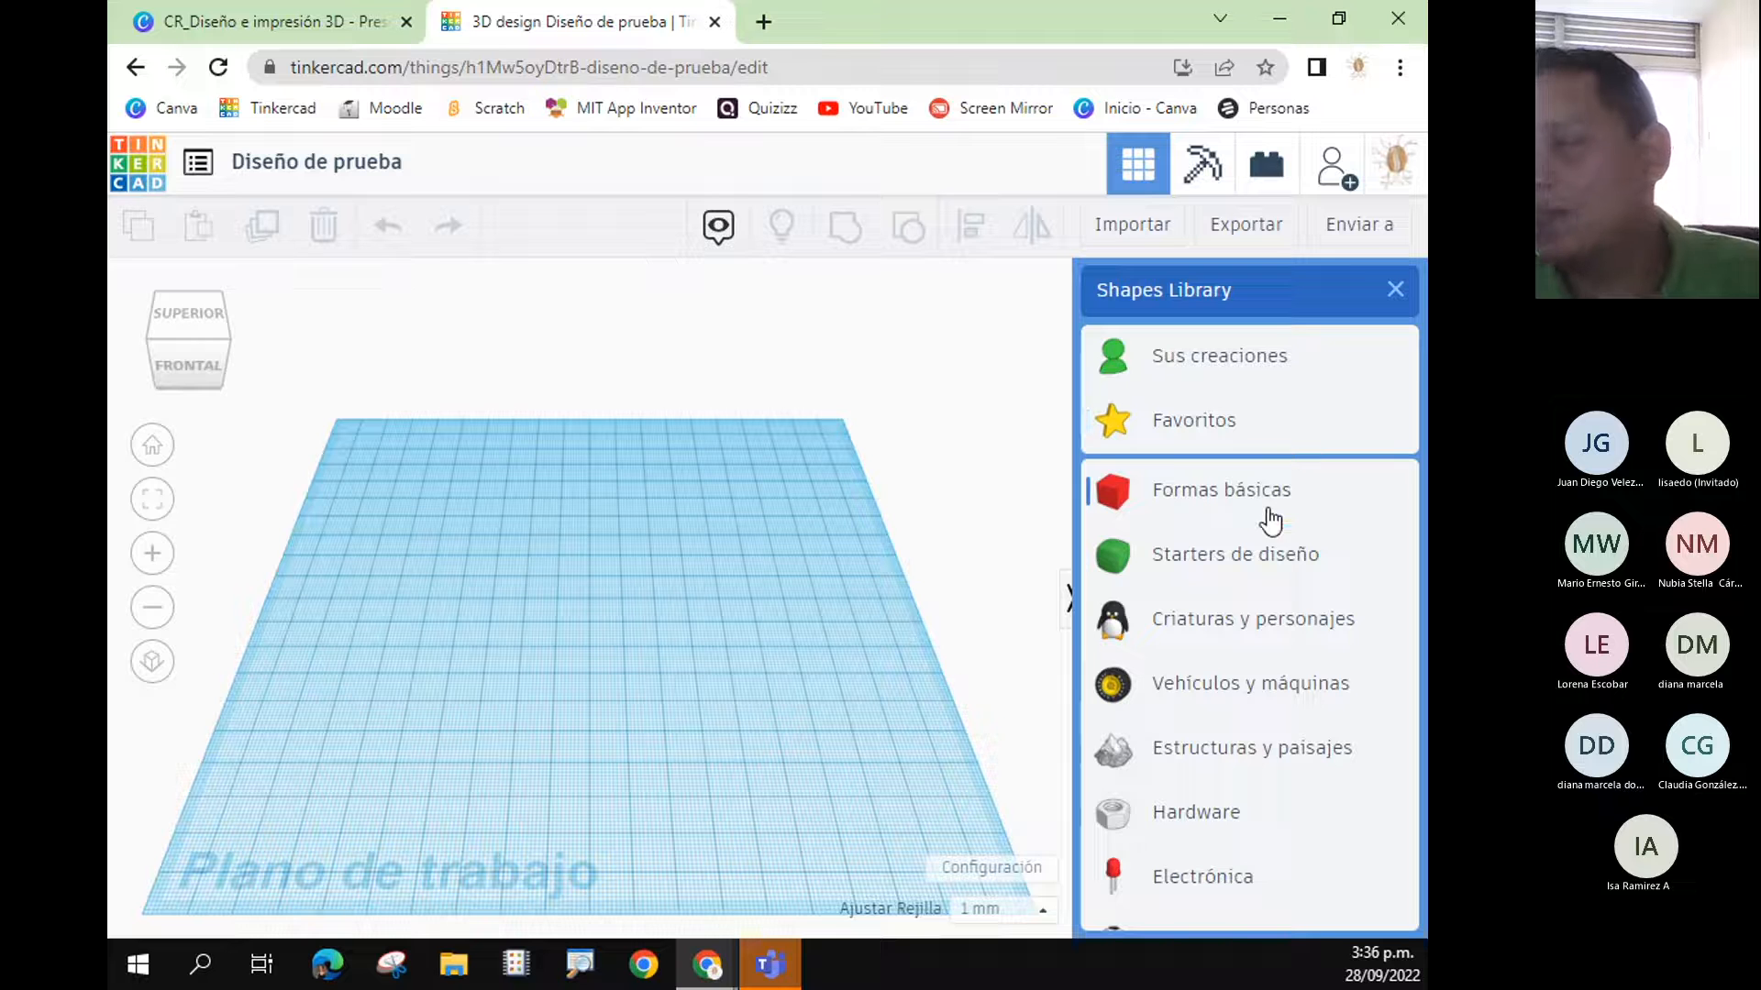
pyautogui.scroll(-1, 1248, 628)
pyautogui.scroll(-1, 1247, 628)
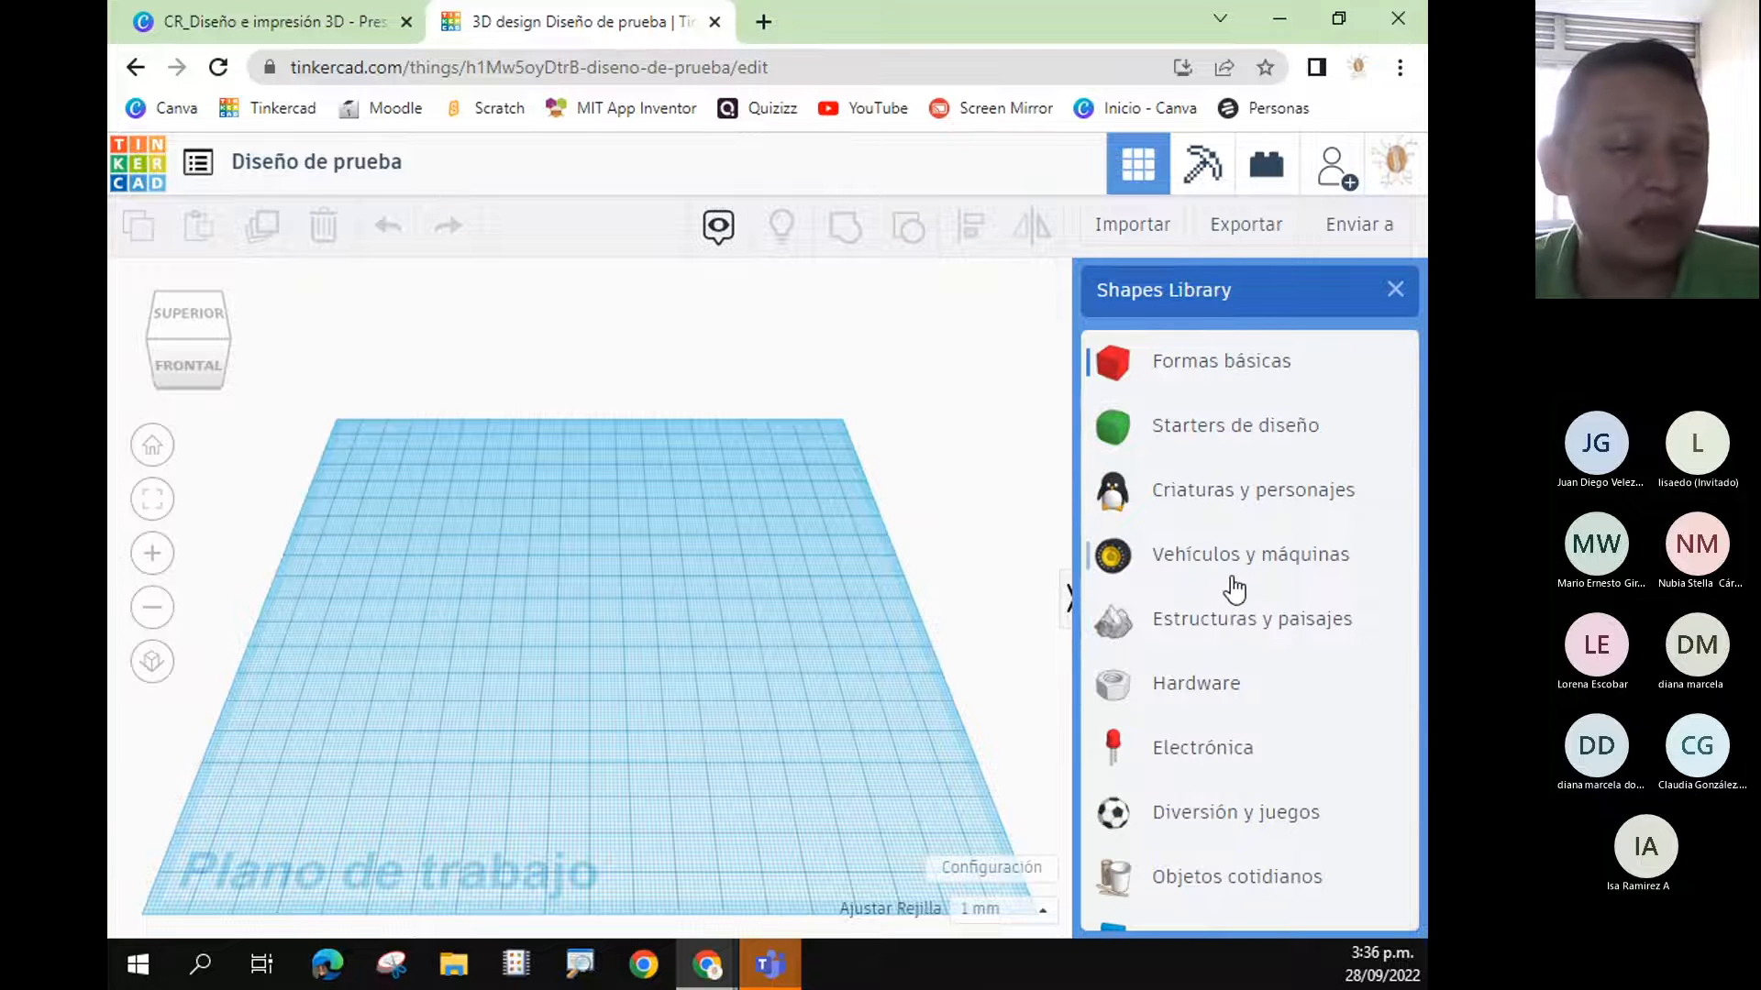
pyautogui.scroll(-2, 1238, 595)
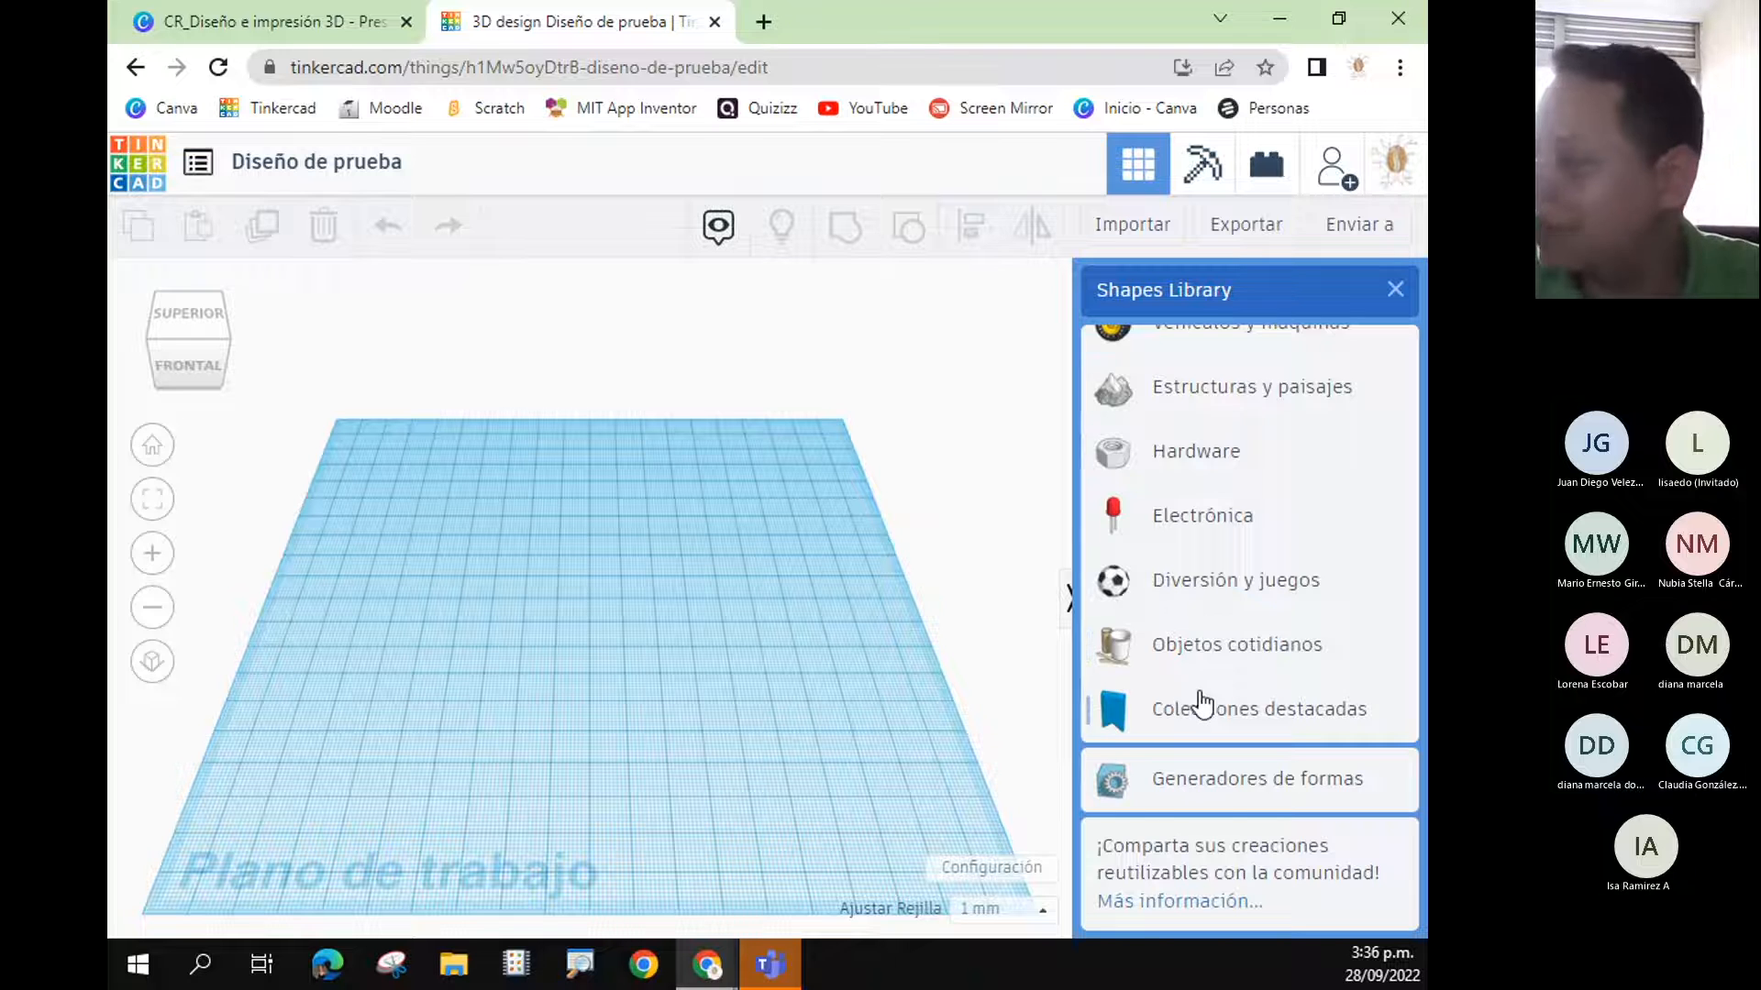
pyautogui.scroll(3, 1220, 693)
pyautogui.scroll(-2, 1247, 671)
pyautogui.scroll(3, 1240, 669)
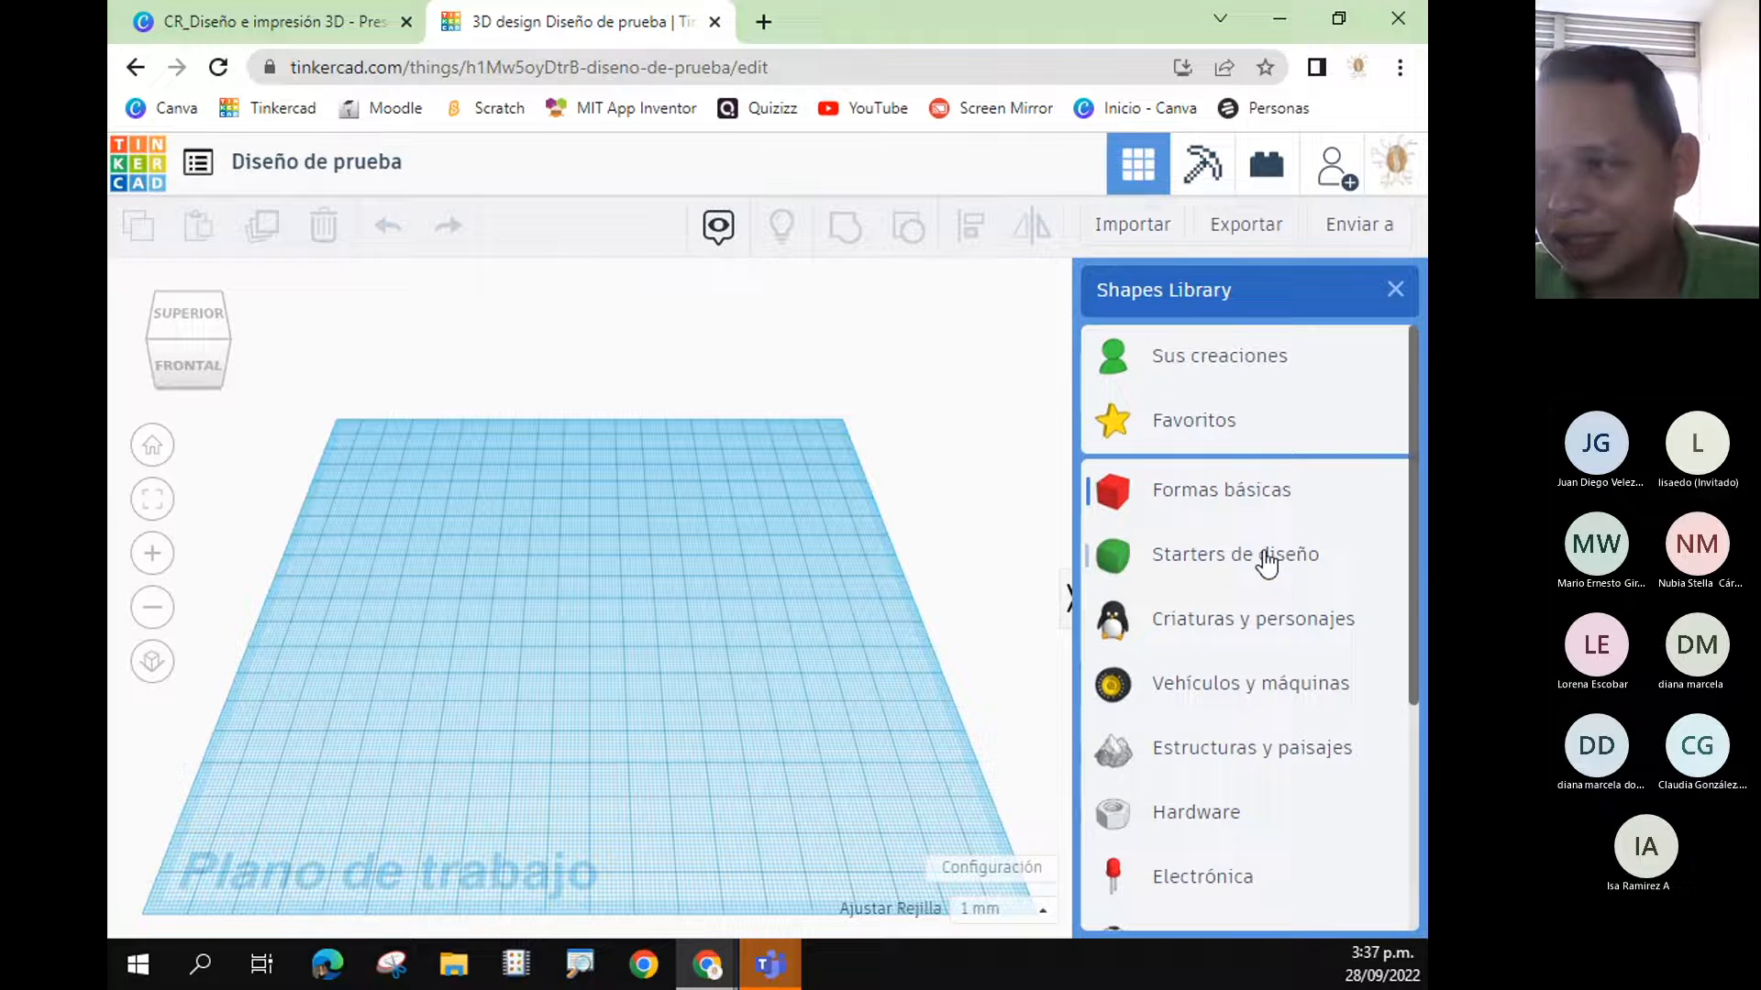
# - Show the basic shapes (Formas básicas) and place a solid red cube near the middle of the workplane
pyautogui.click(1250, 502)
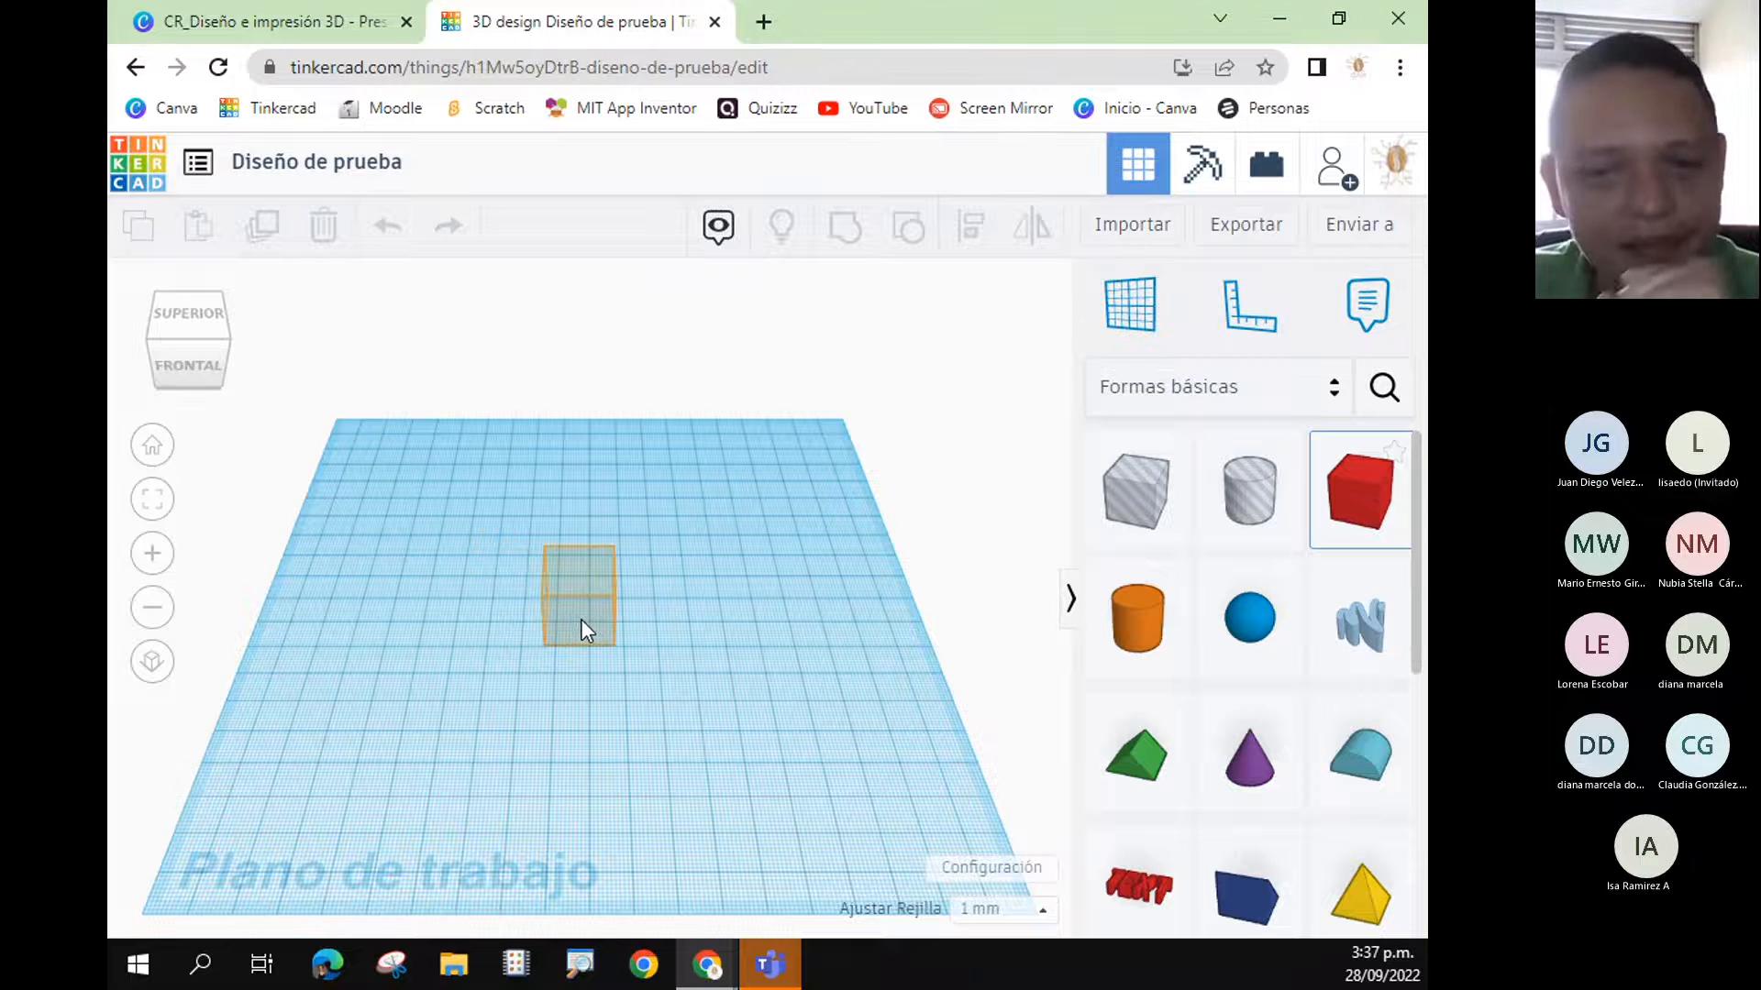
pyautogui.click(600, 624)
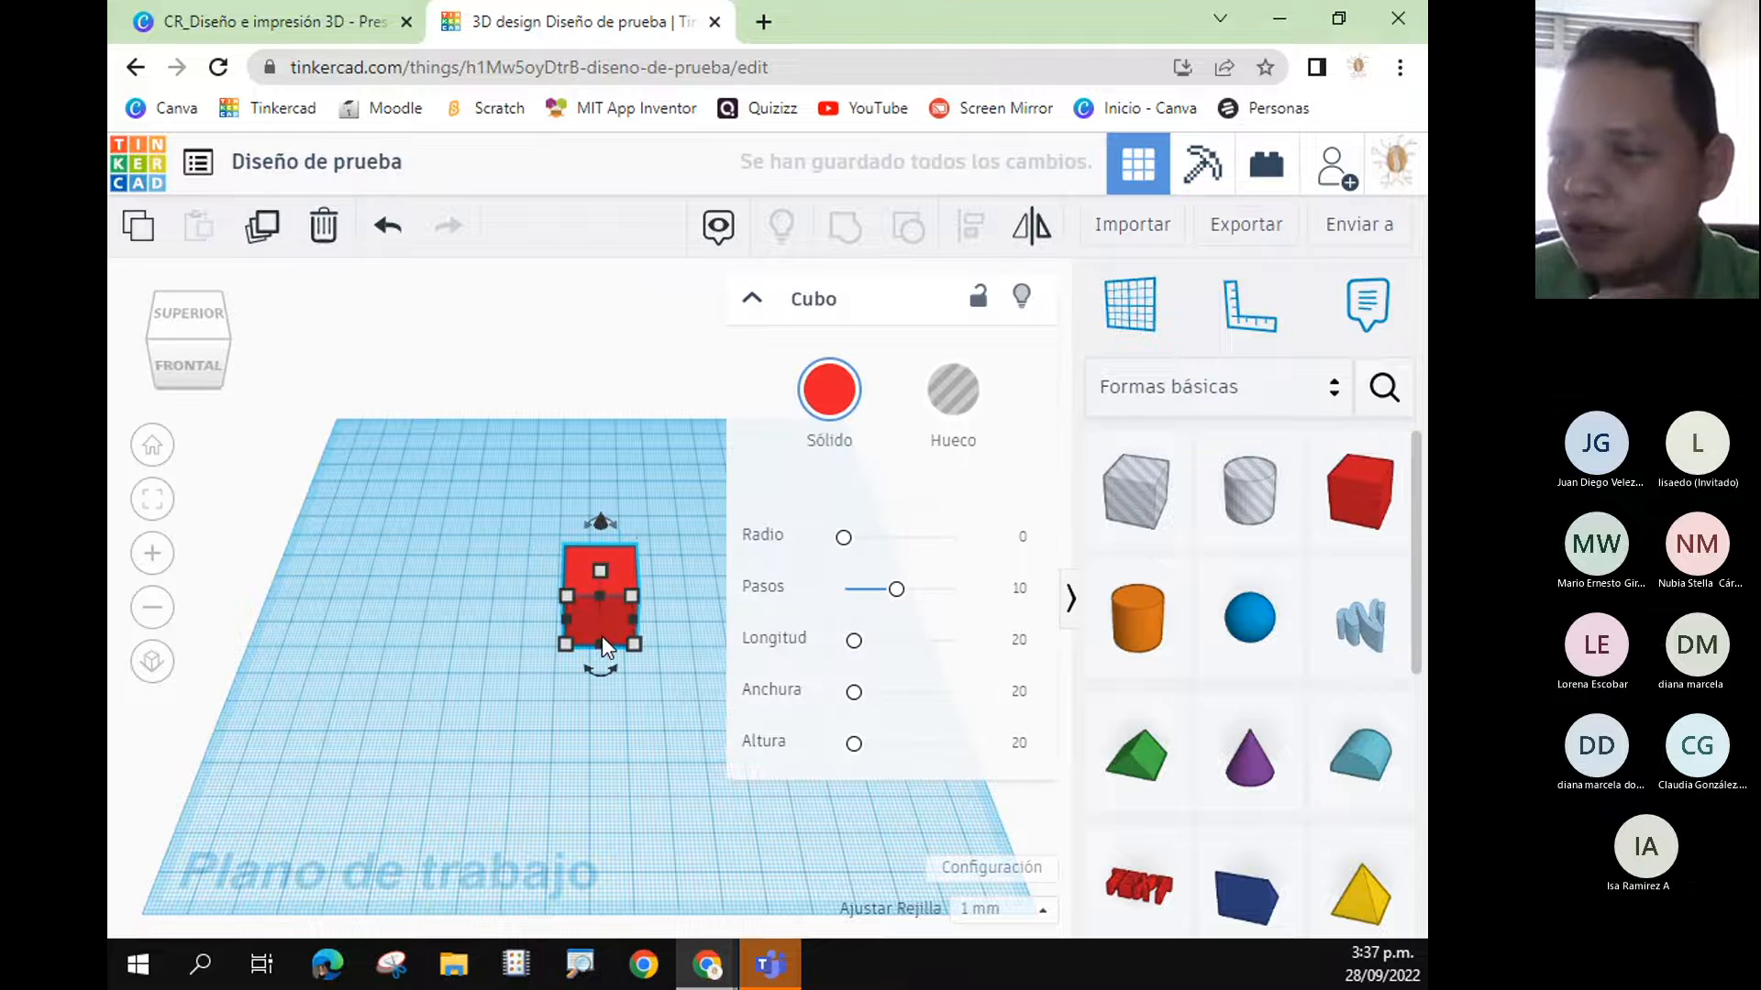
pyautogui.click(646, 779)
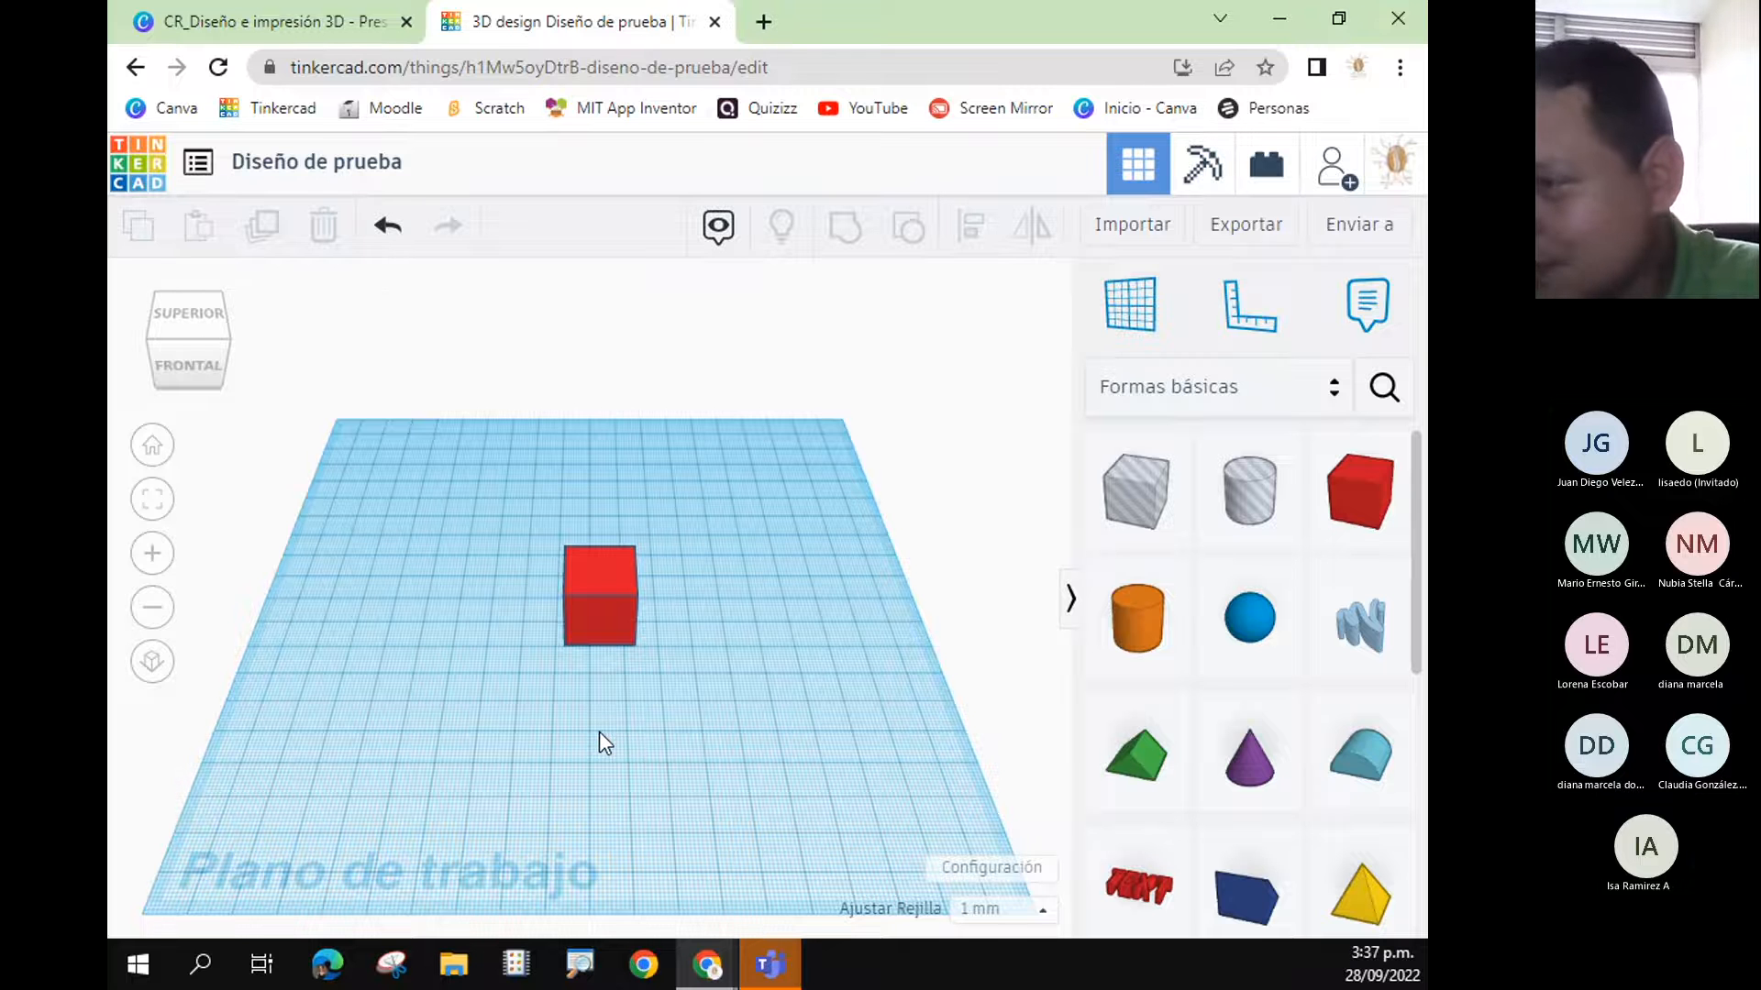
# - Inspect the red cube from an angled view and closer up, both selected and unselected
pyautogui.moveTo(598, 730)
pyautogui.mouseDown(button='right')
pyautogui.moveTo(652, 724)
pyautogui.moveTo(785, 609)
pyautogui.moveTo(790, 733)
pyautogui.moveTo(716, 769)
pyautogui.moveTo(641, 761)
pyautogui.moveTo(646, 647)
pyautogui.moveTo(559, 734)
pyautogui.moveTo(589, 743)
pyautogui.moveTo(596, 721)
pyautogui.mouseUp(button='right')
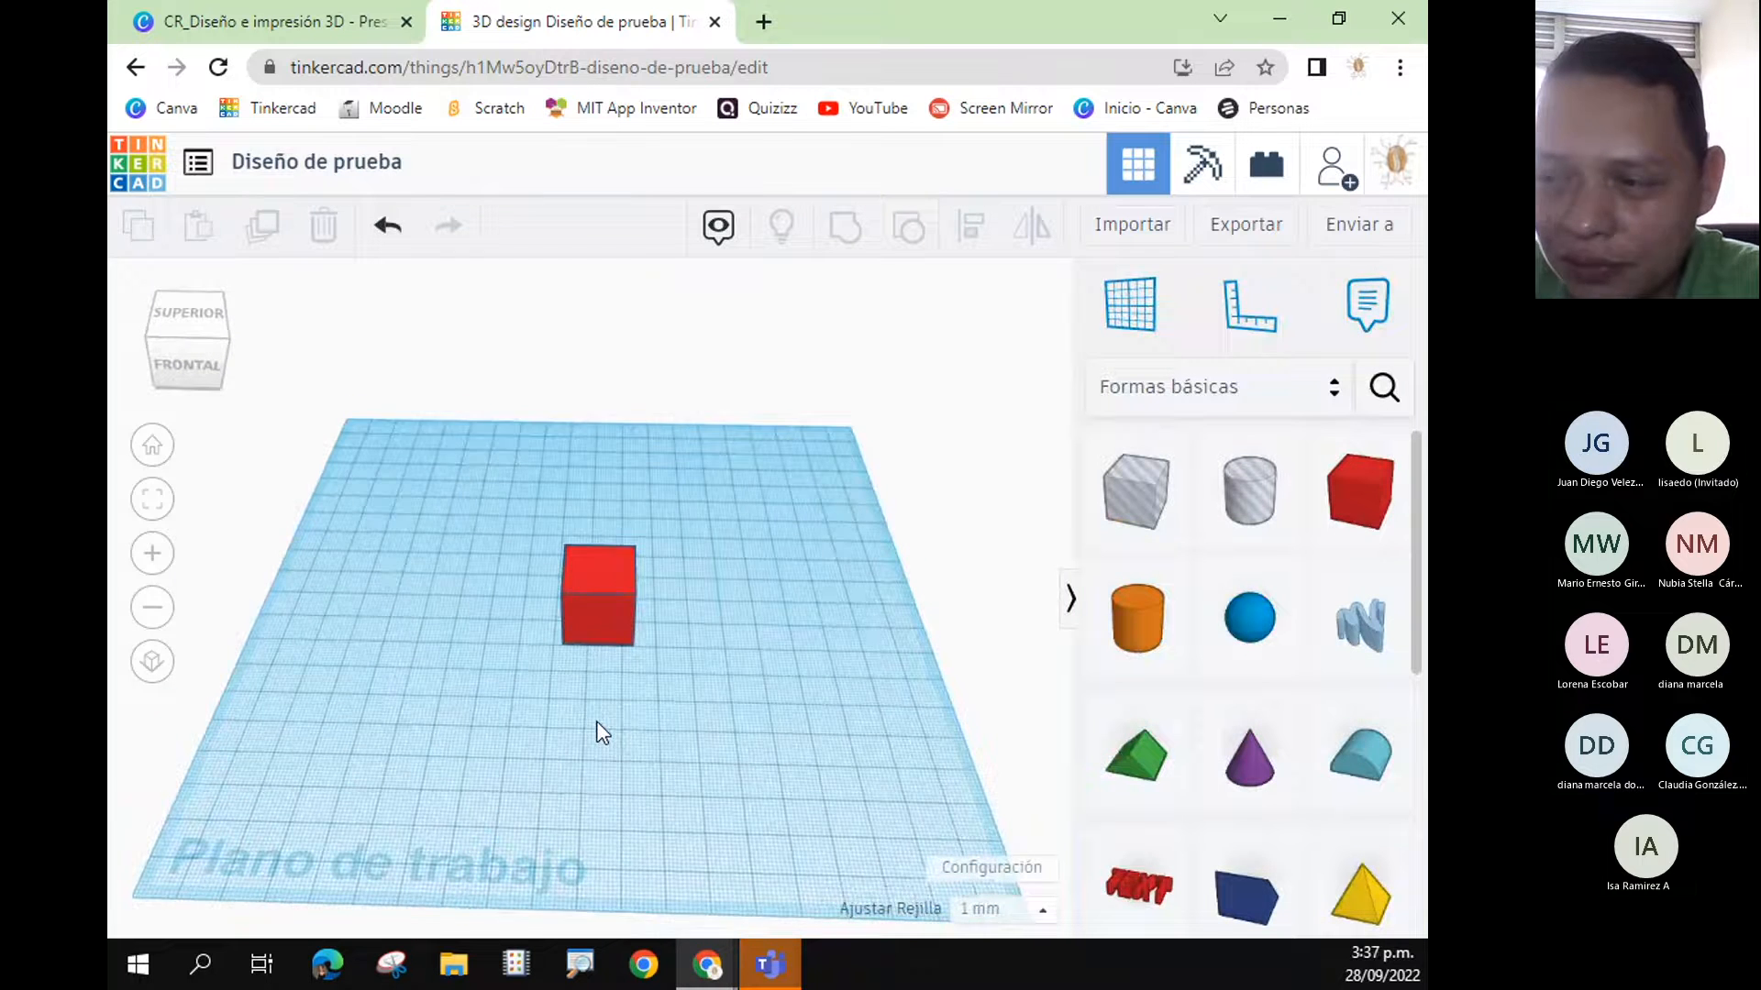
pyautogui.click(607, 604)
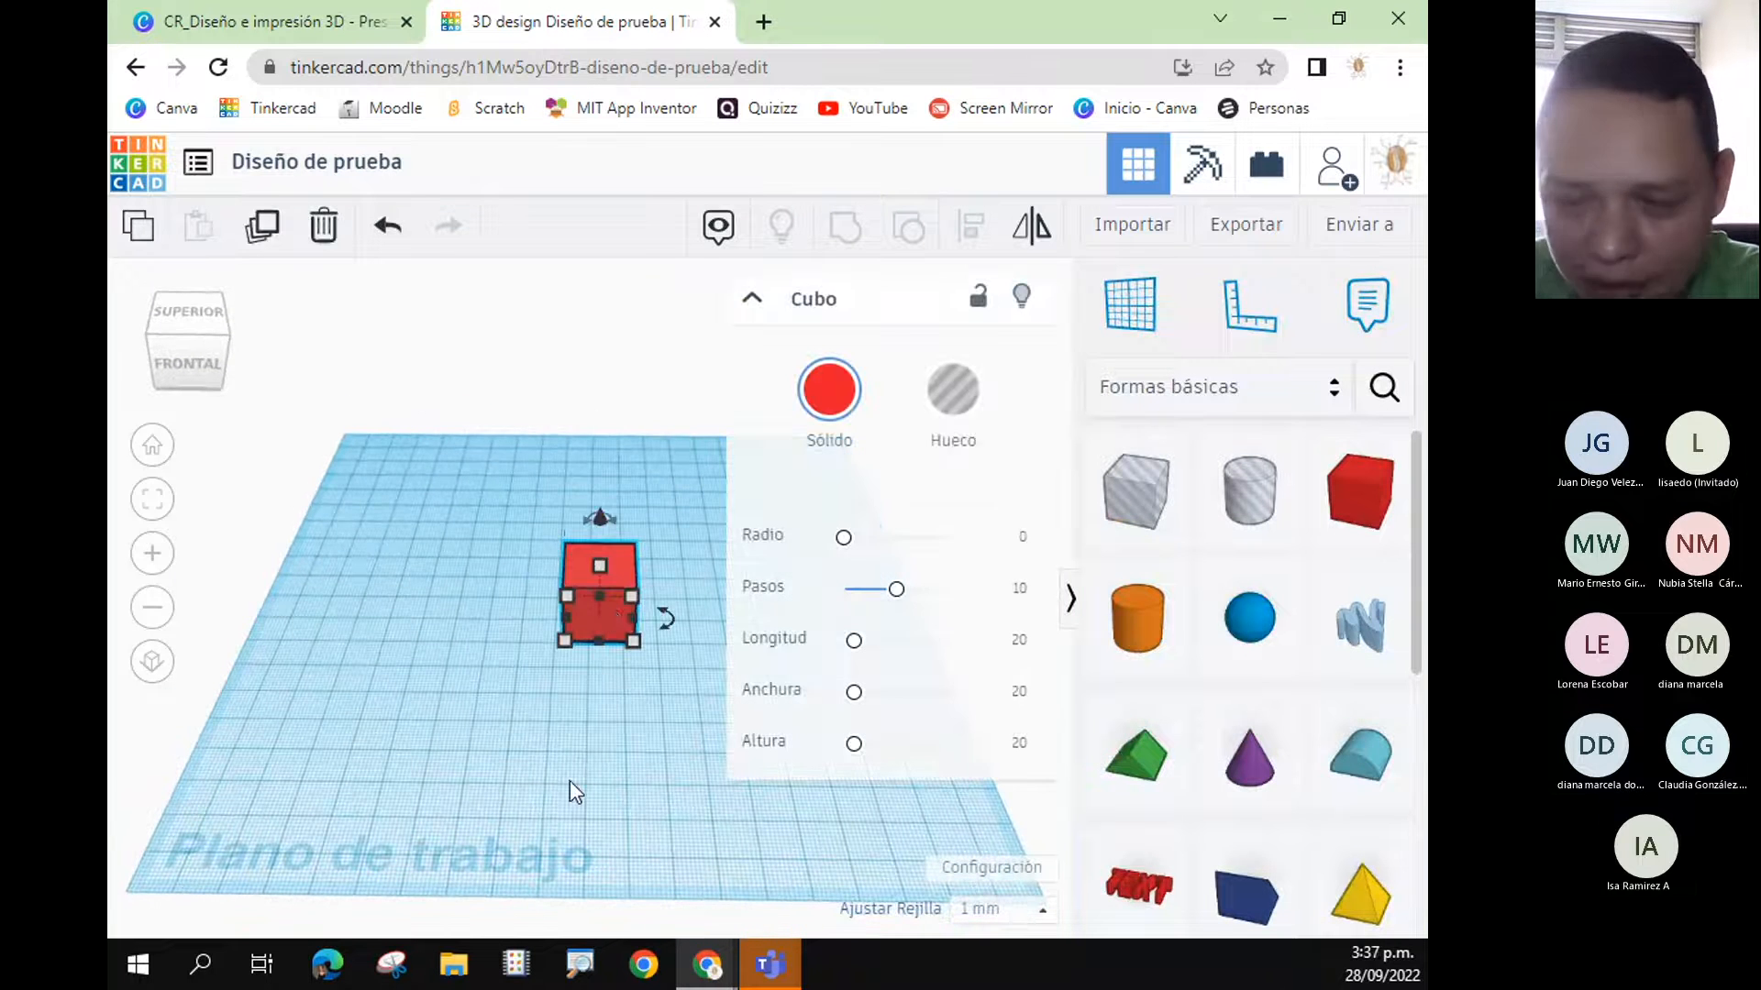
pyautogui.moveTo(569, 780); pyautogui.dragTo(647, 778, button='right')
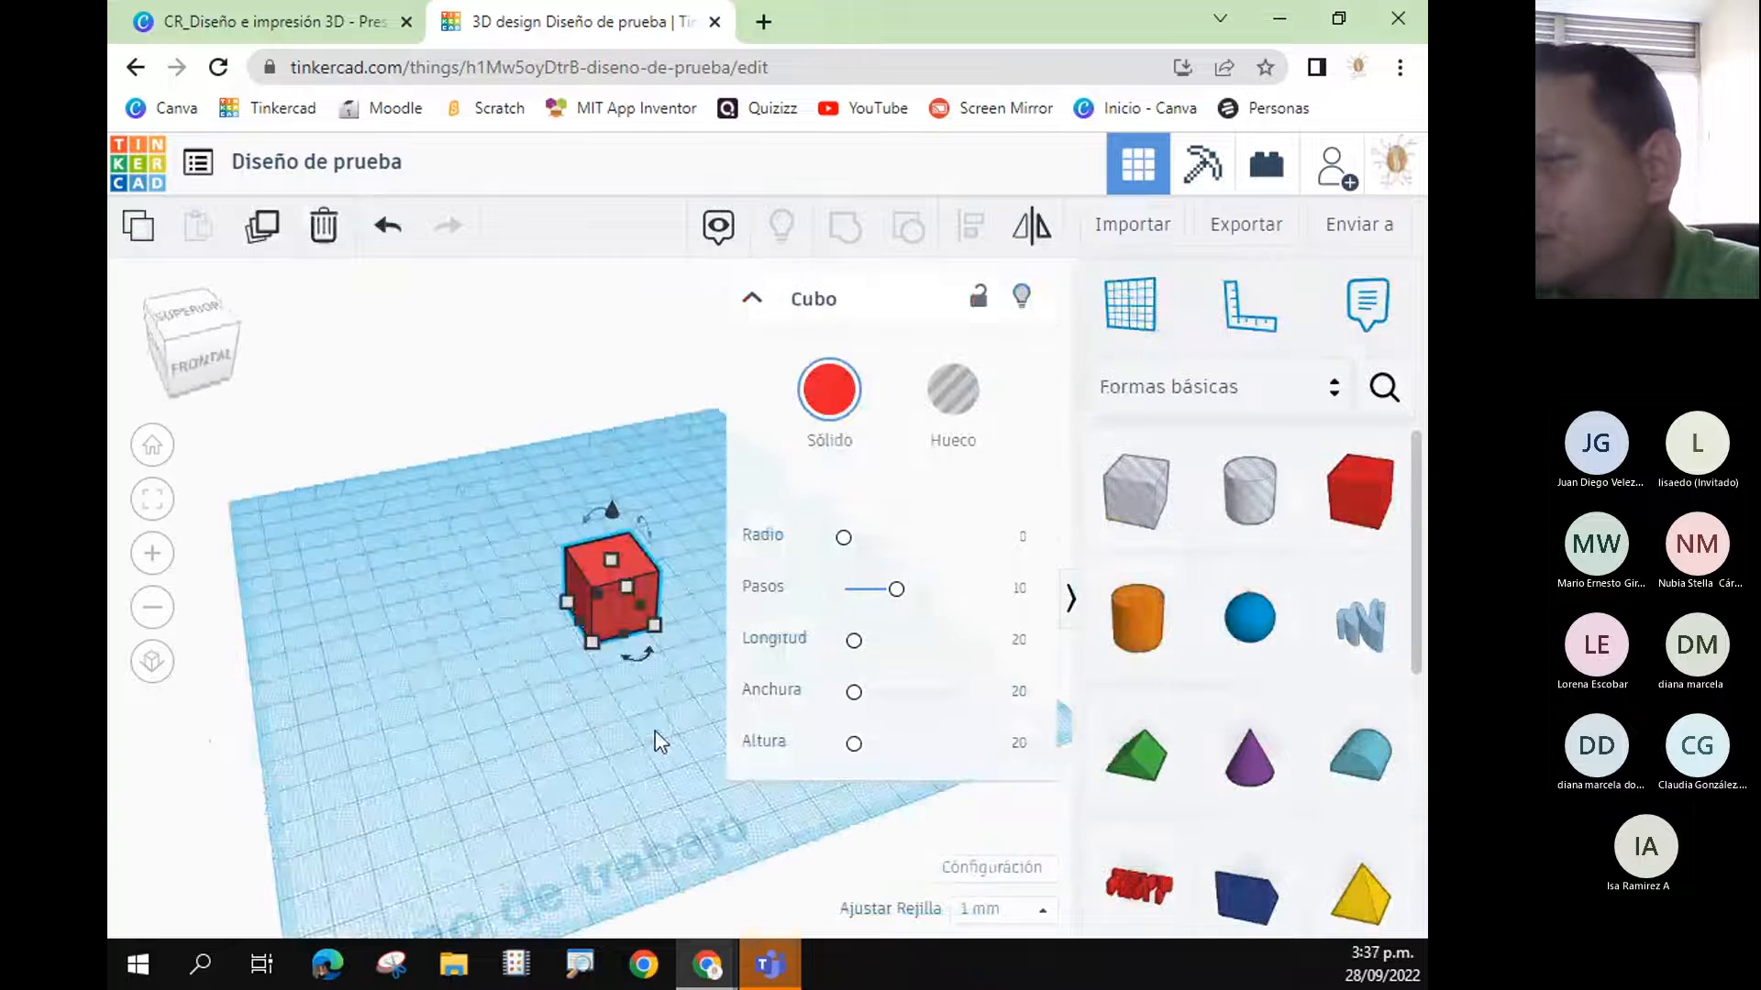
pyautogui.click(582, 733)
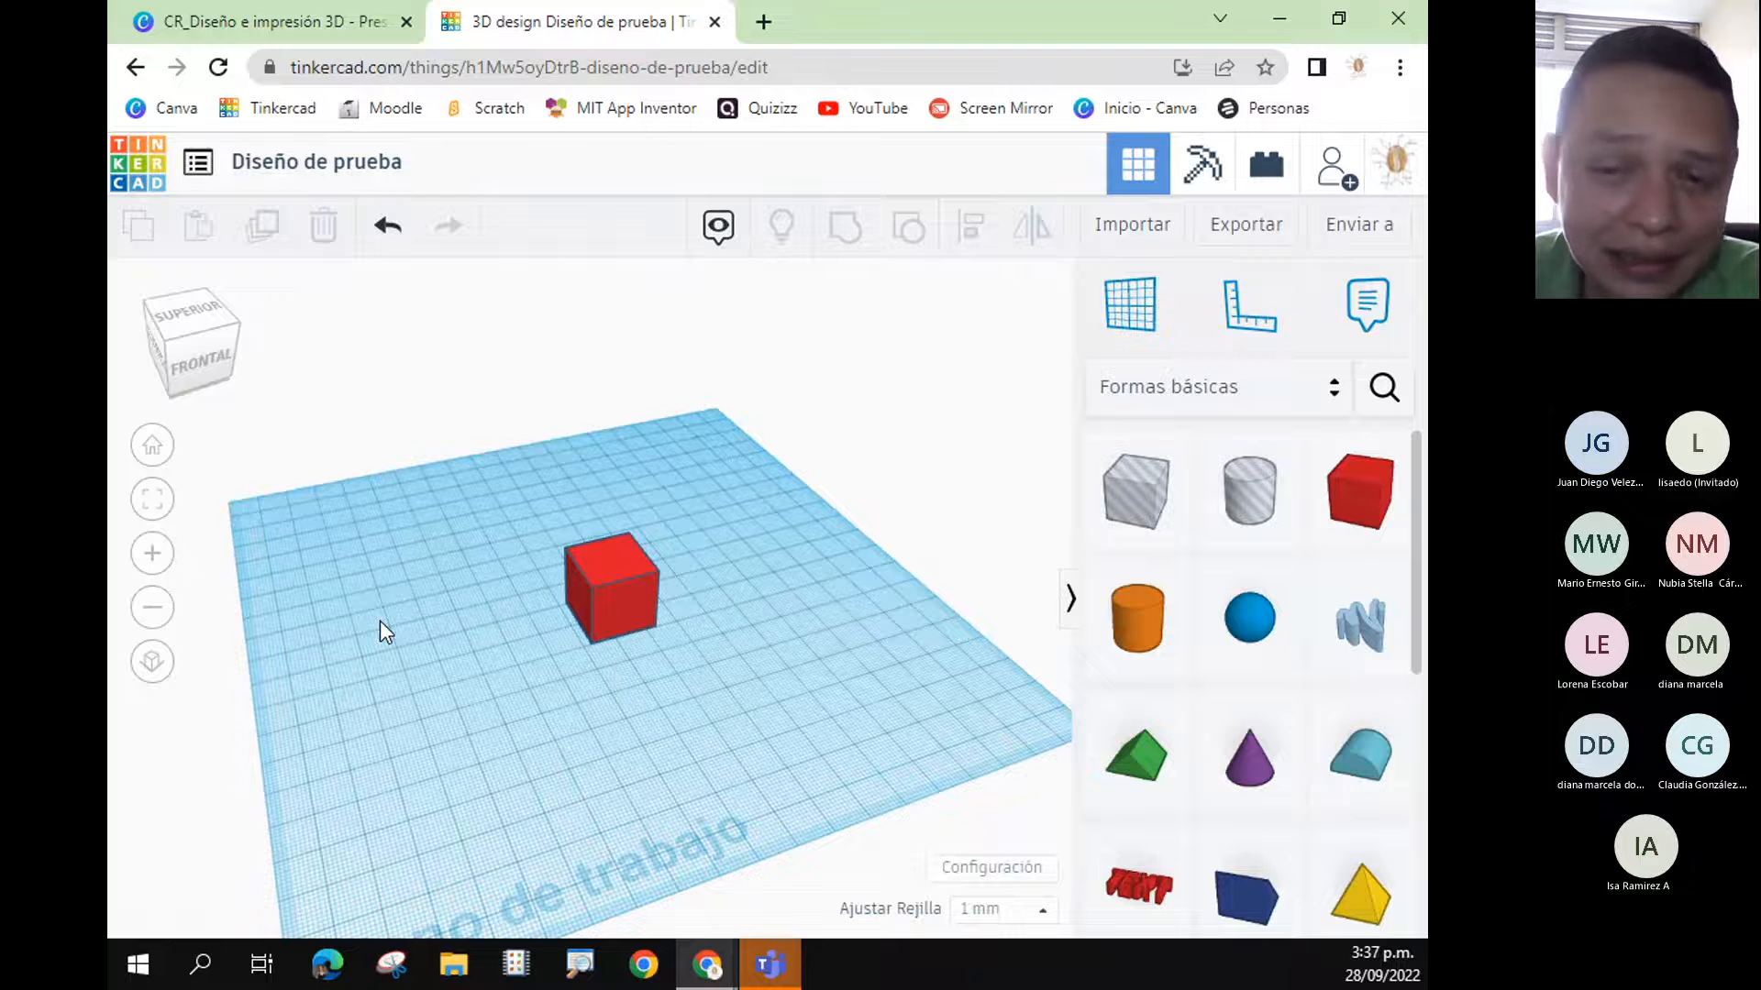
pyautogui.click(626, 590)
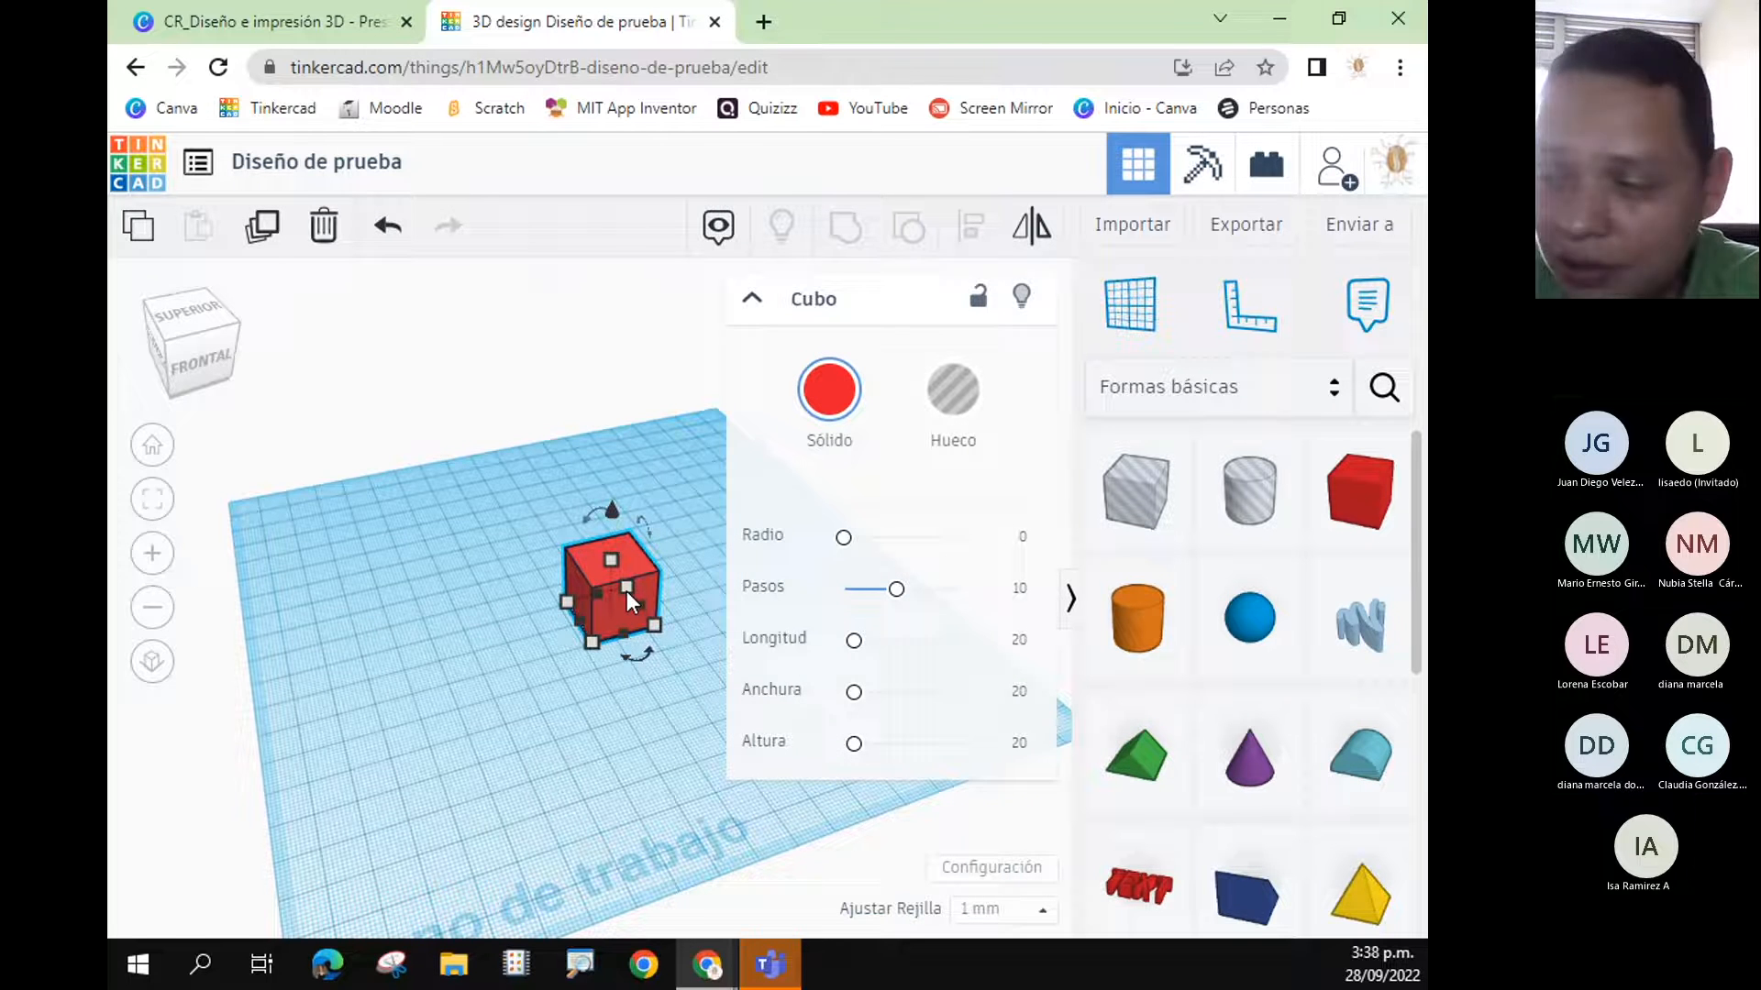
pyautogui.scroll(2, 657, 658)
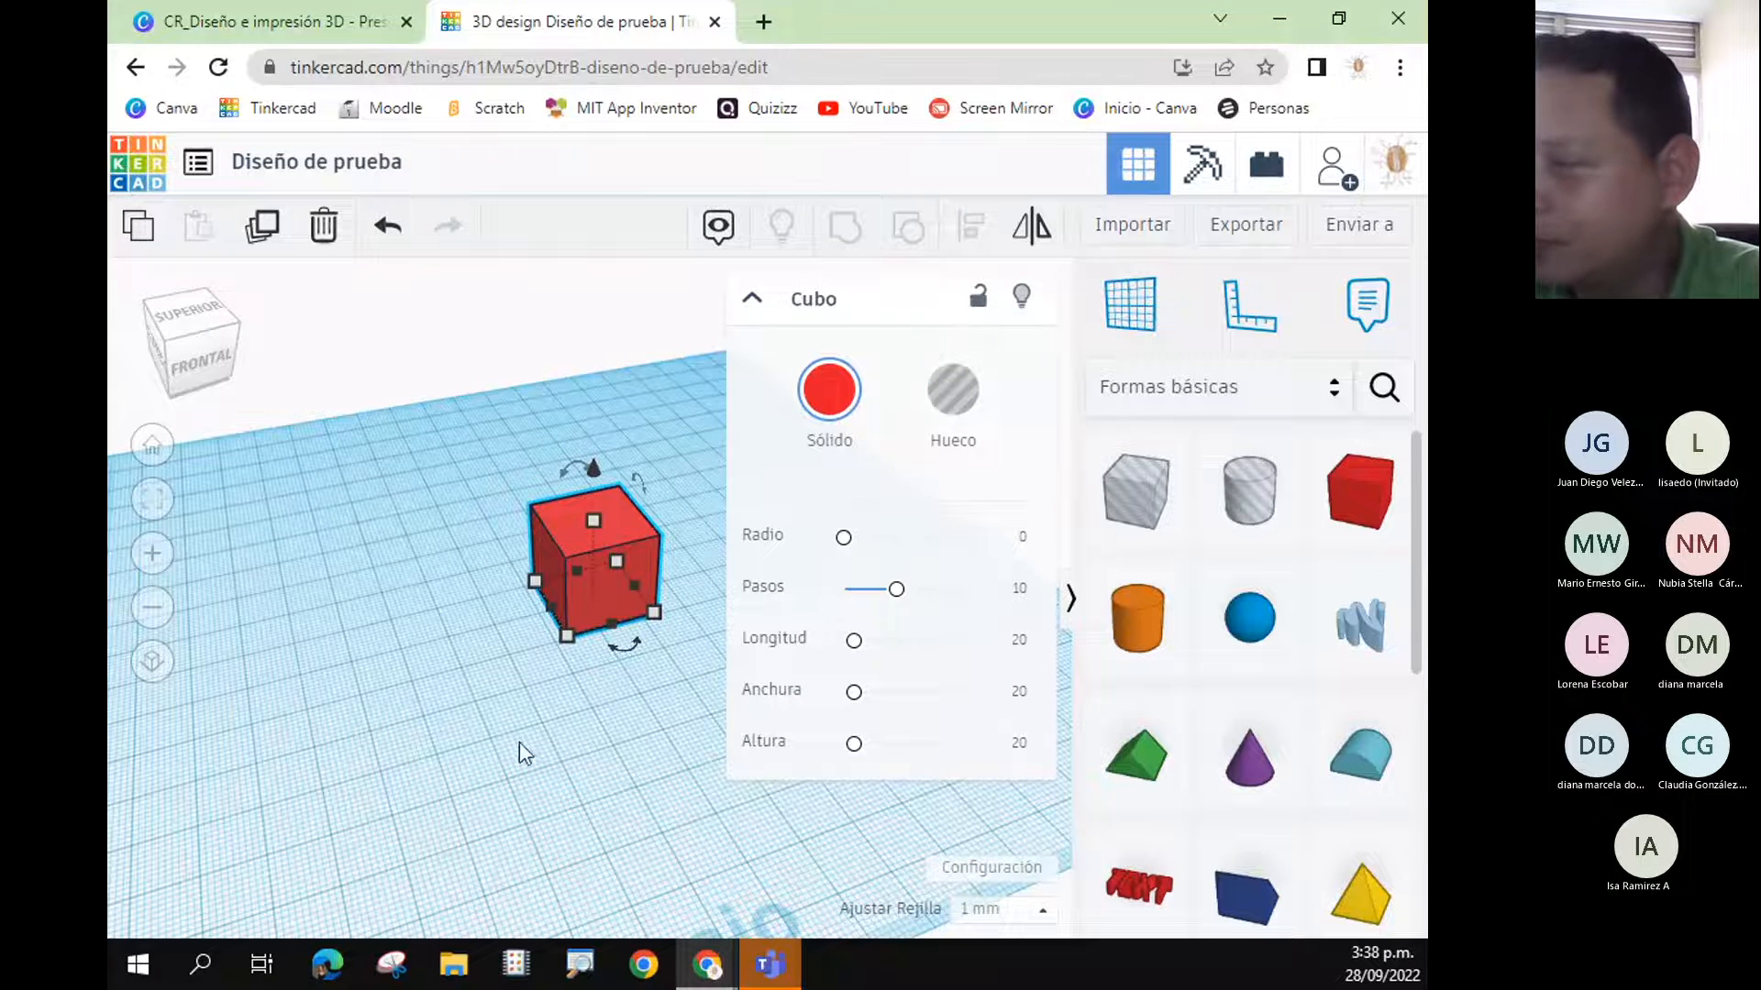
pyautogui.scroll(1, 624, 713)
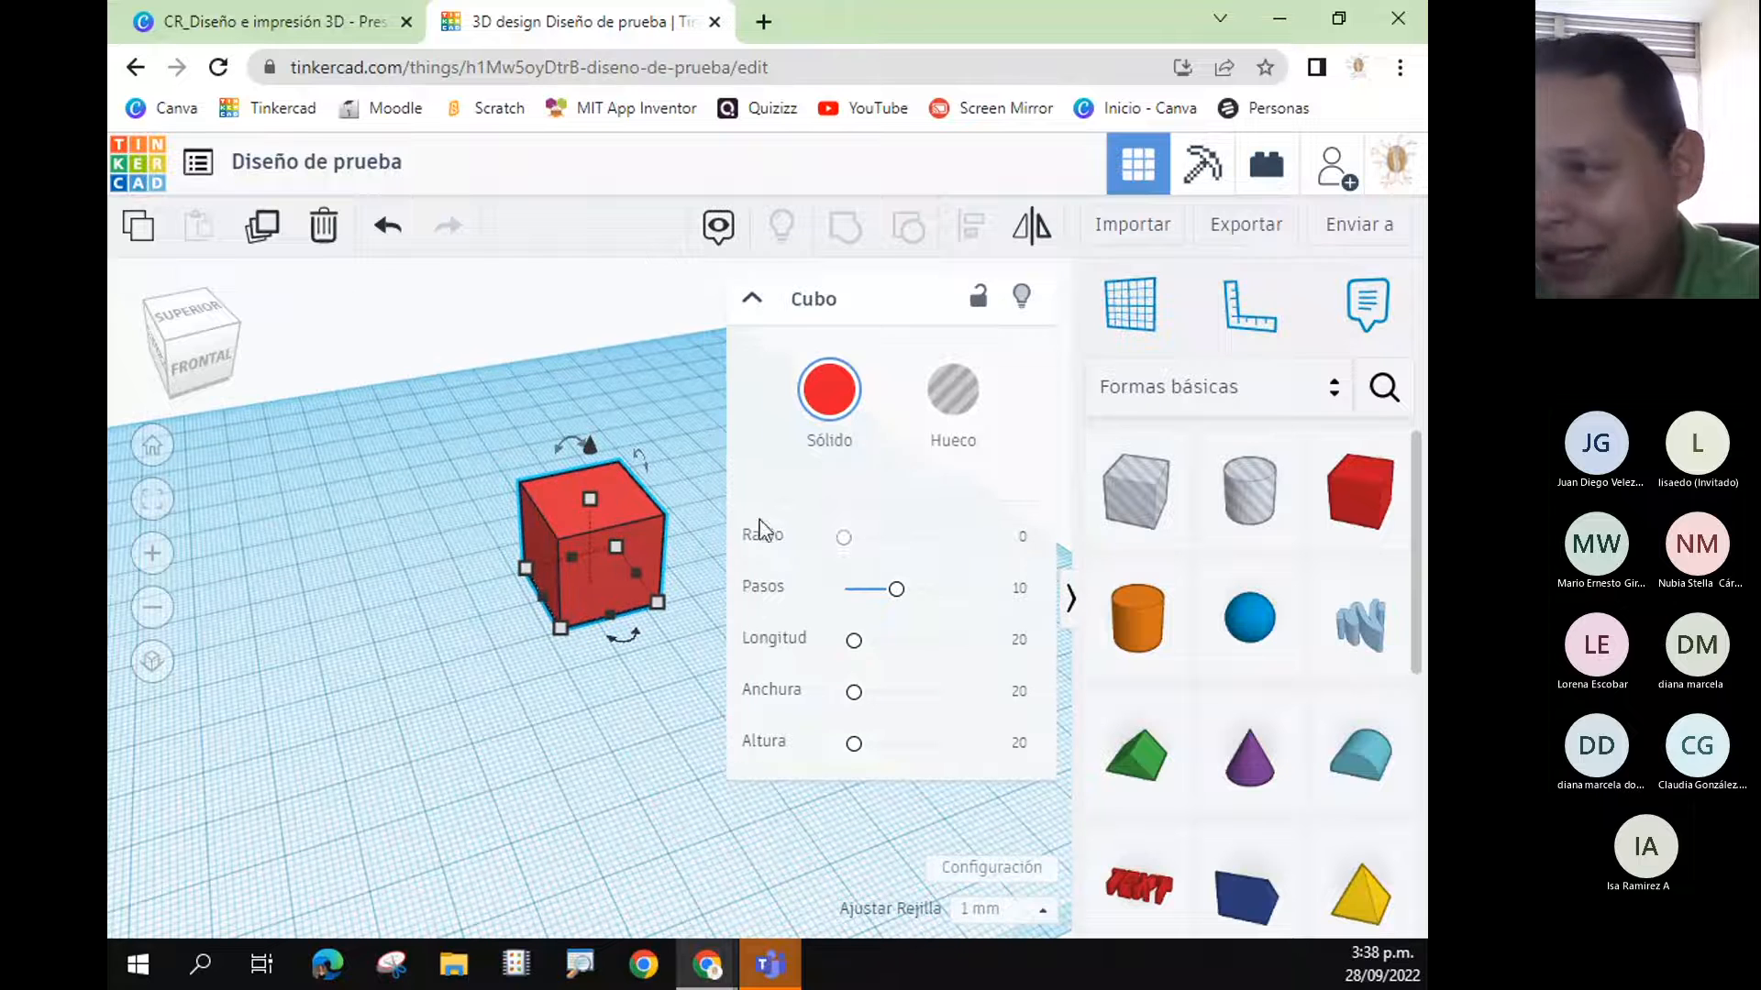
# - Turn the cube into a hole (Hueco) and back into a solid (Sólido)
pyautogui.click(949, 401)
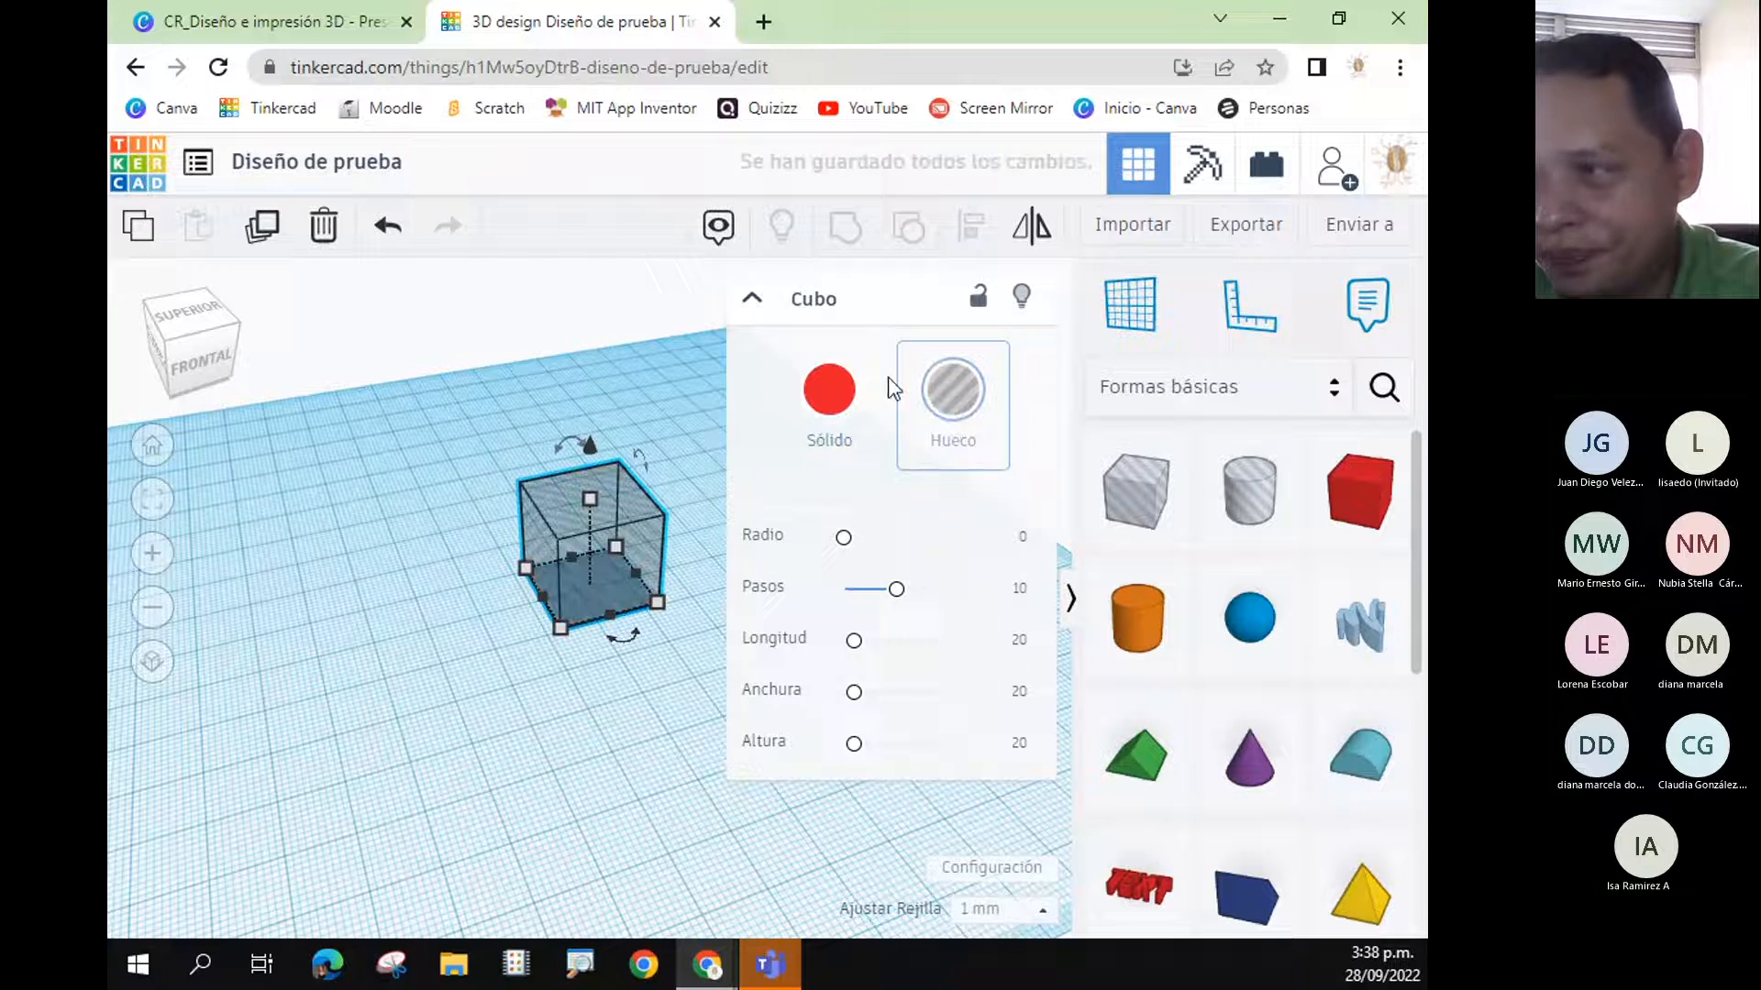
pyautogui.click(829, 393)
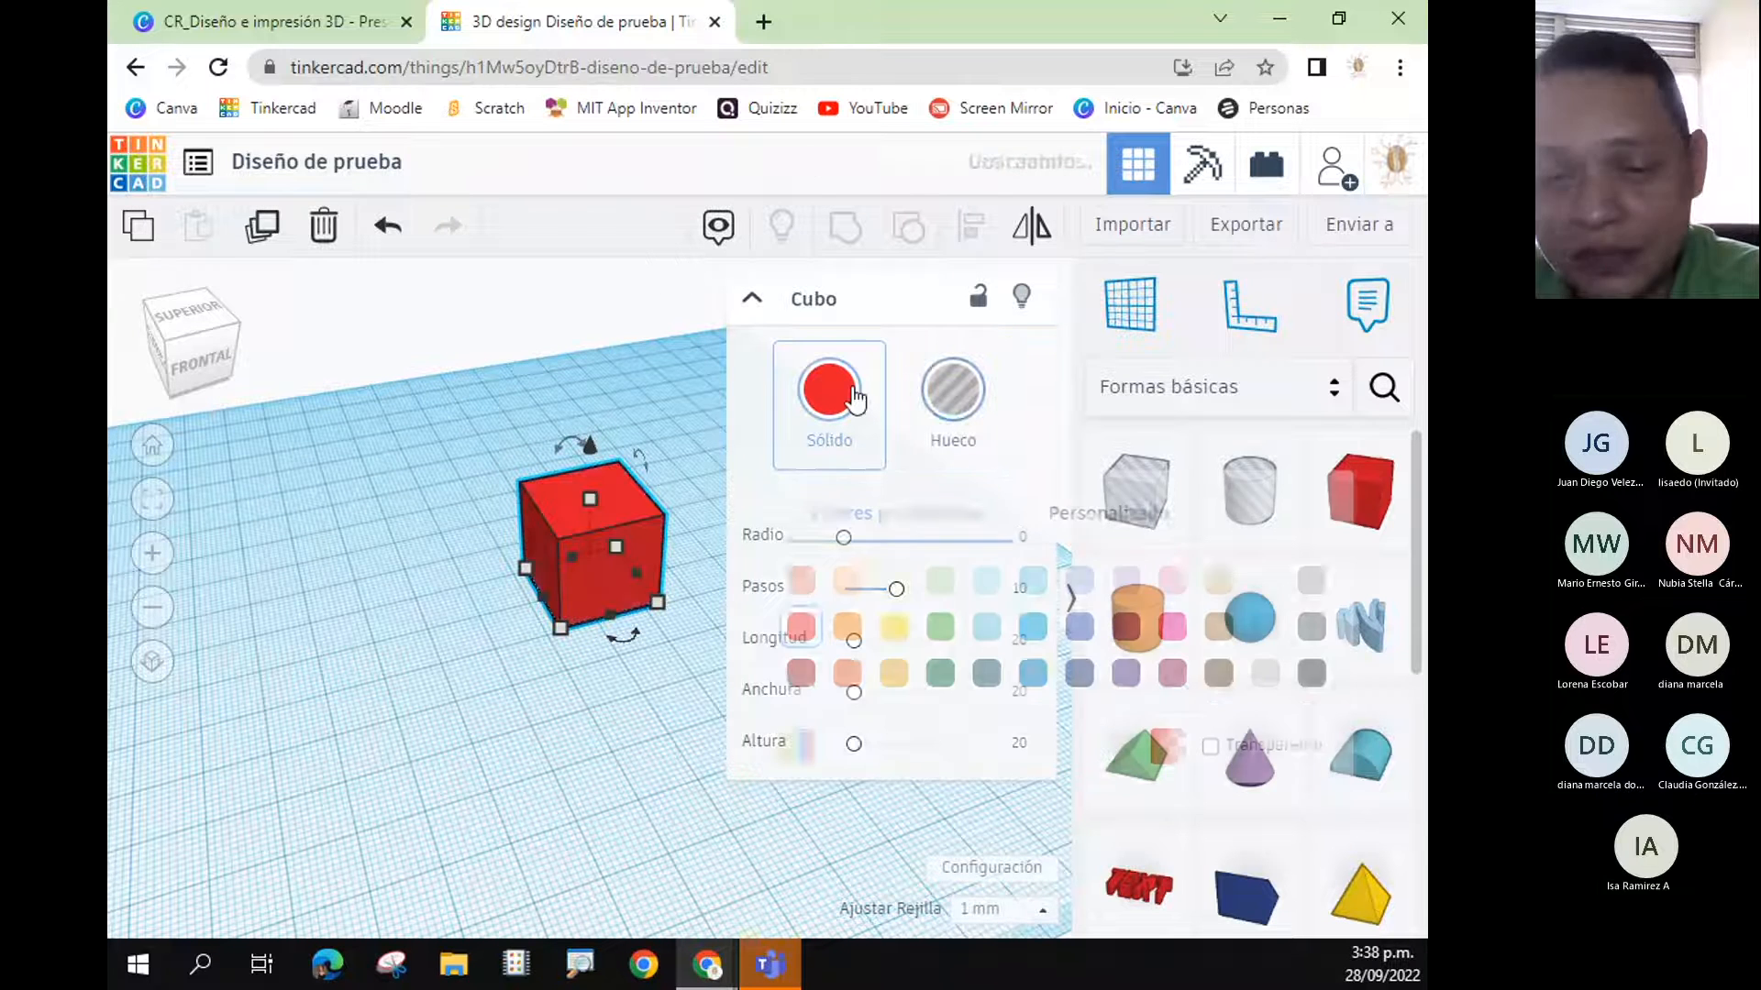
pyautogui.click(760, 456)
# - Recolour the solid cube blue from the preset colours, and return it to red
pyautogui.click(829, 395)
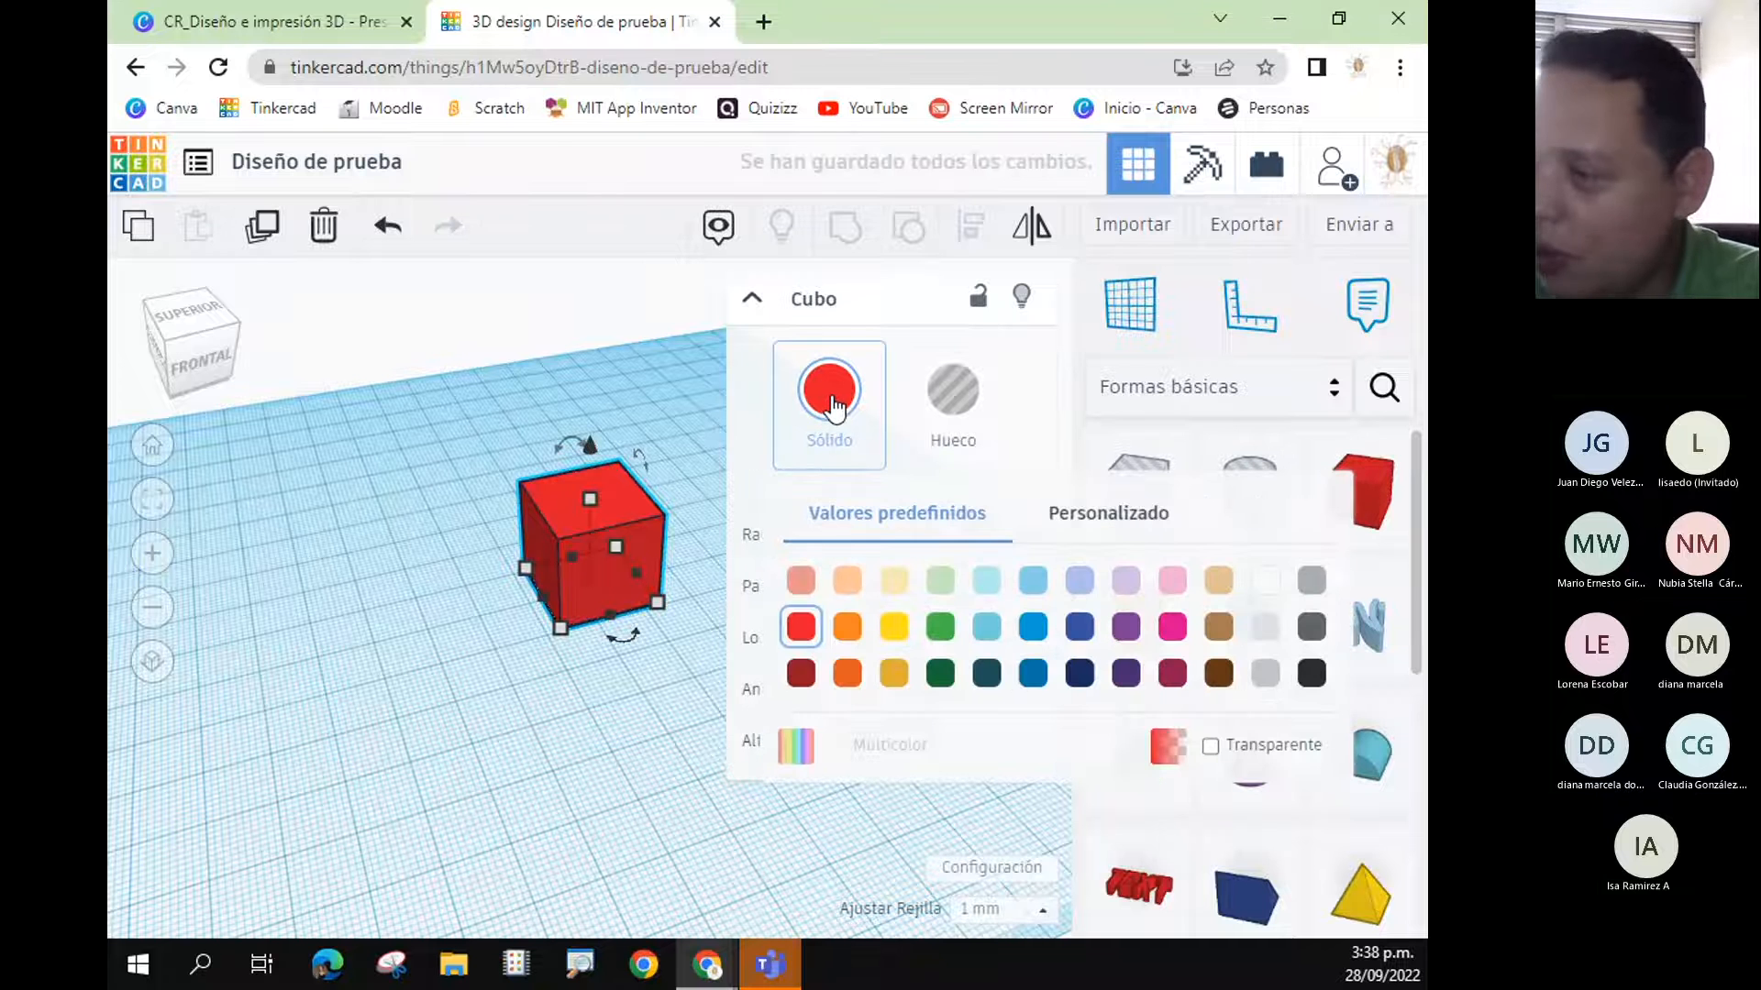
pyautogui.click(1025, 633)
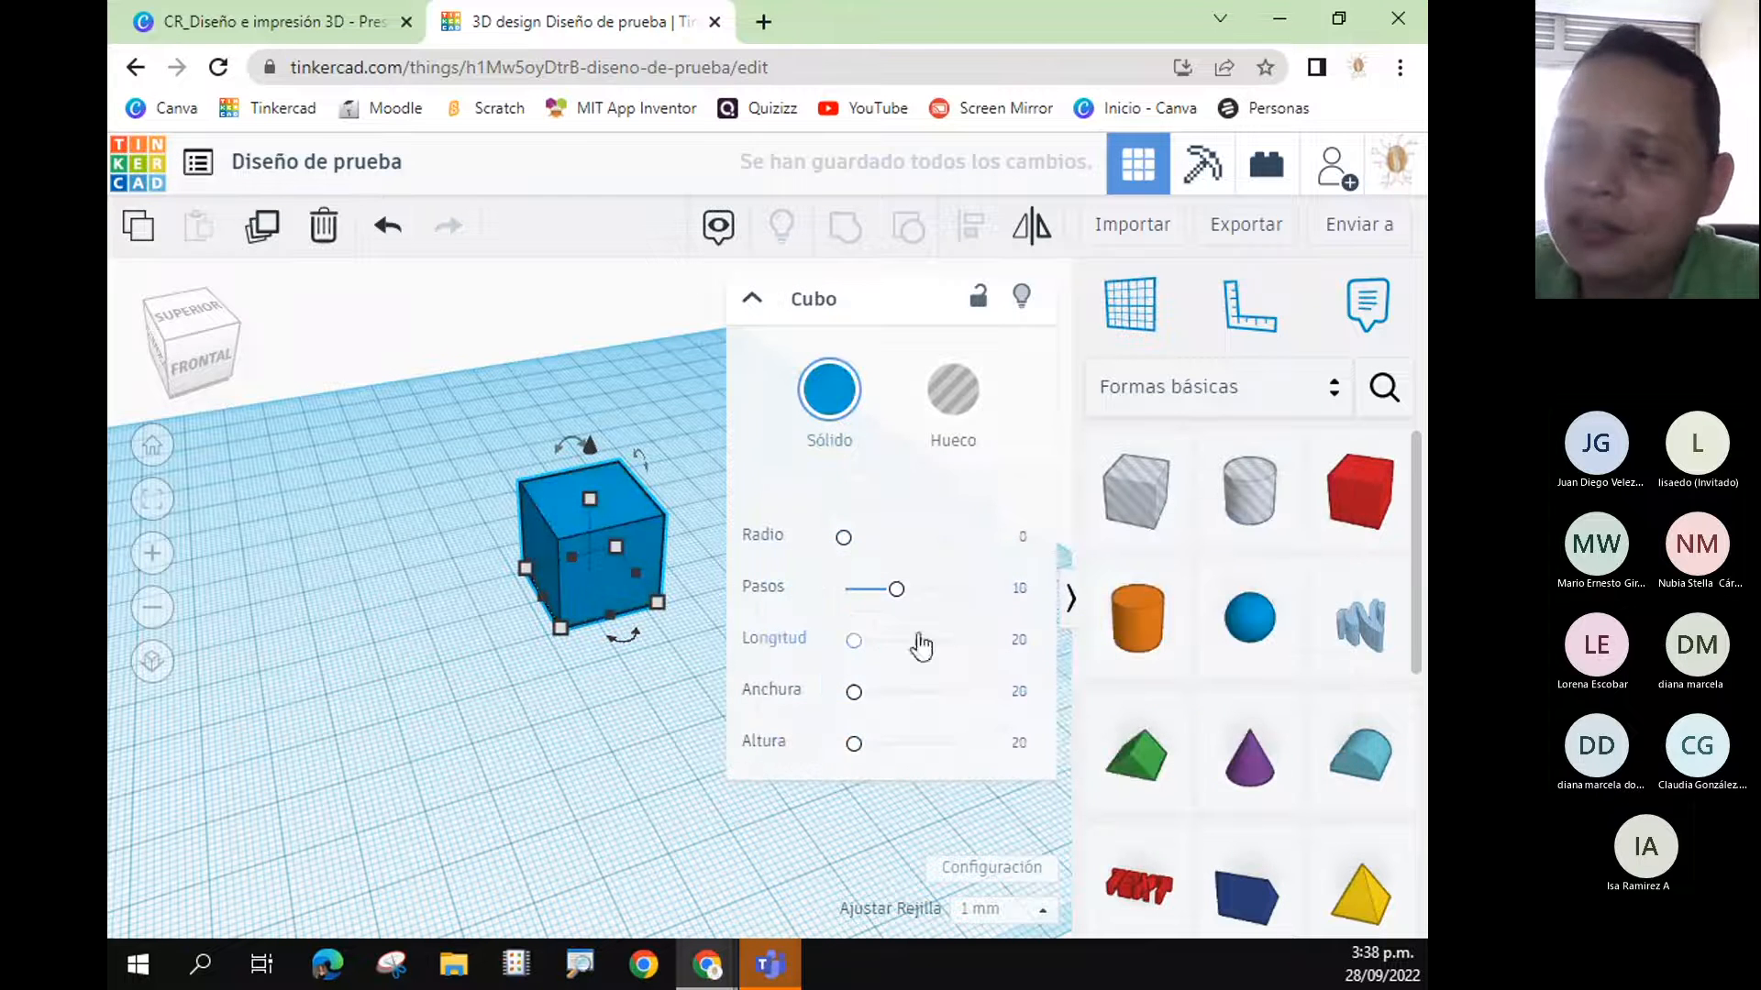
pyautogui.click(829, 396)
pyautogui.click(801, 628)
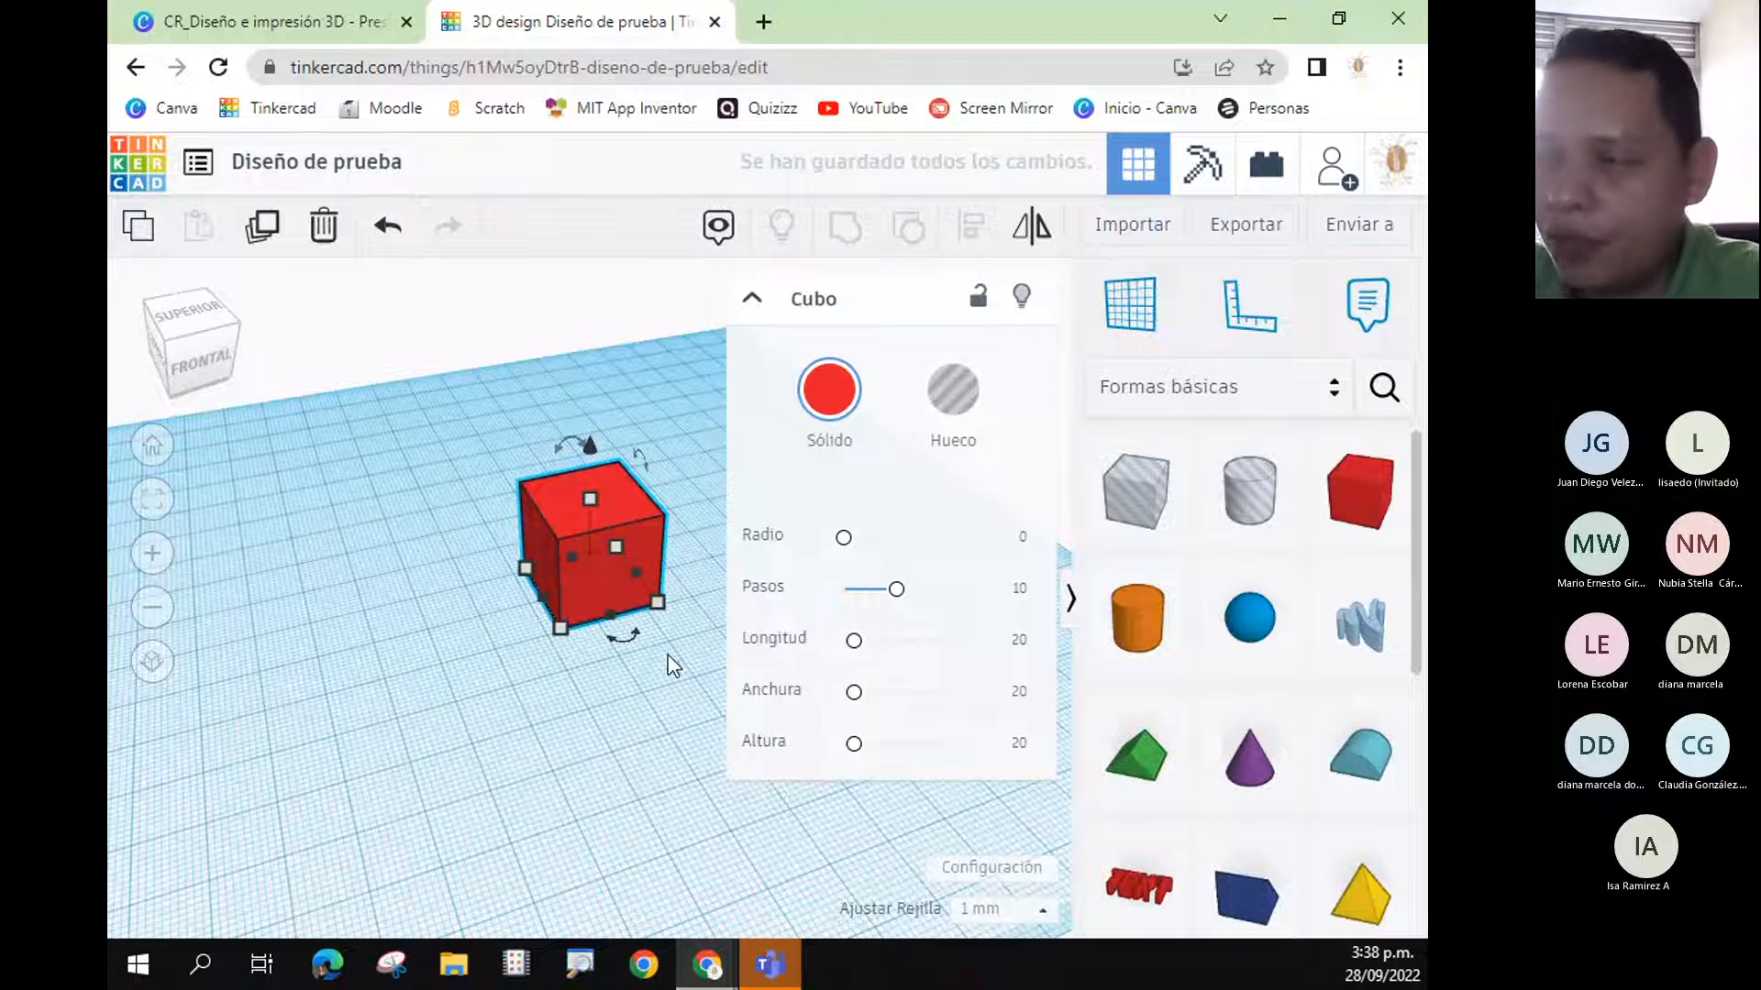
# - Keep the cube's radius at 0 and set its steps (Pasos) to 1
pyautogui.moveTo(845, 539)
pyautogui.mouseDown()
pyautogui.moveTo(950, 548)
pyautogui.moveTo(815, 531)
pyautogui.mouseUp()
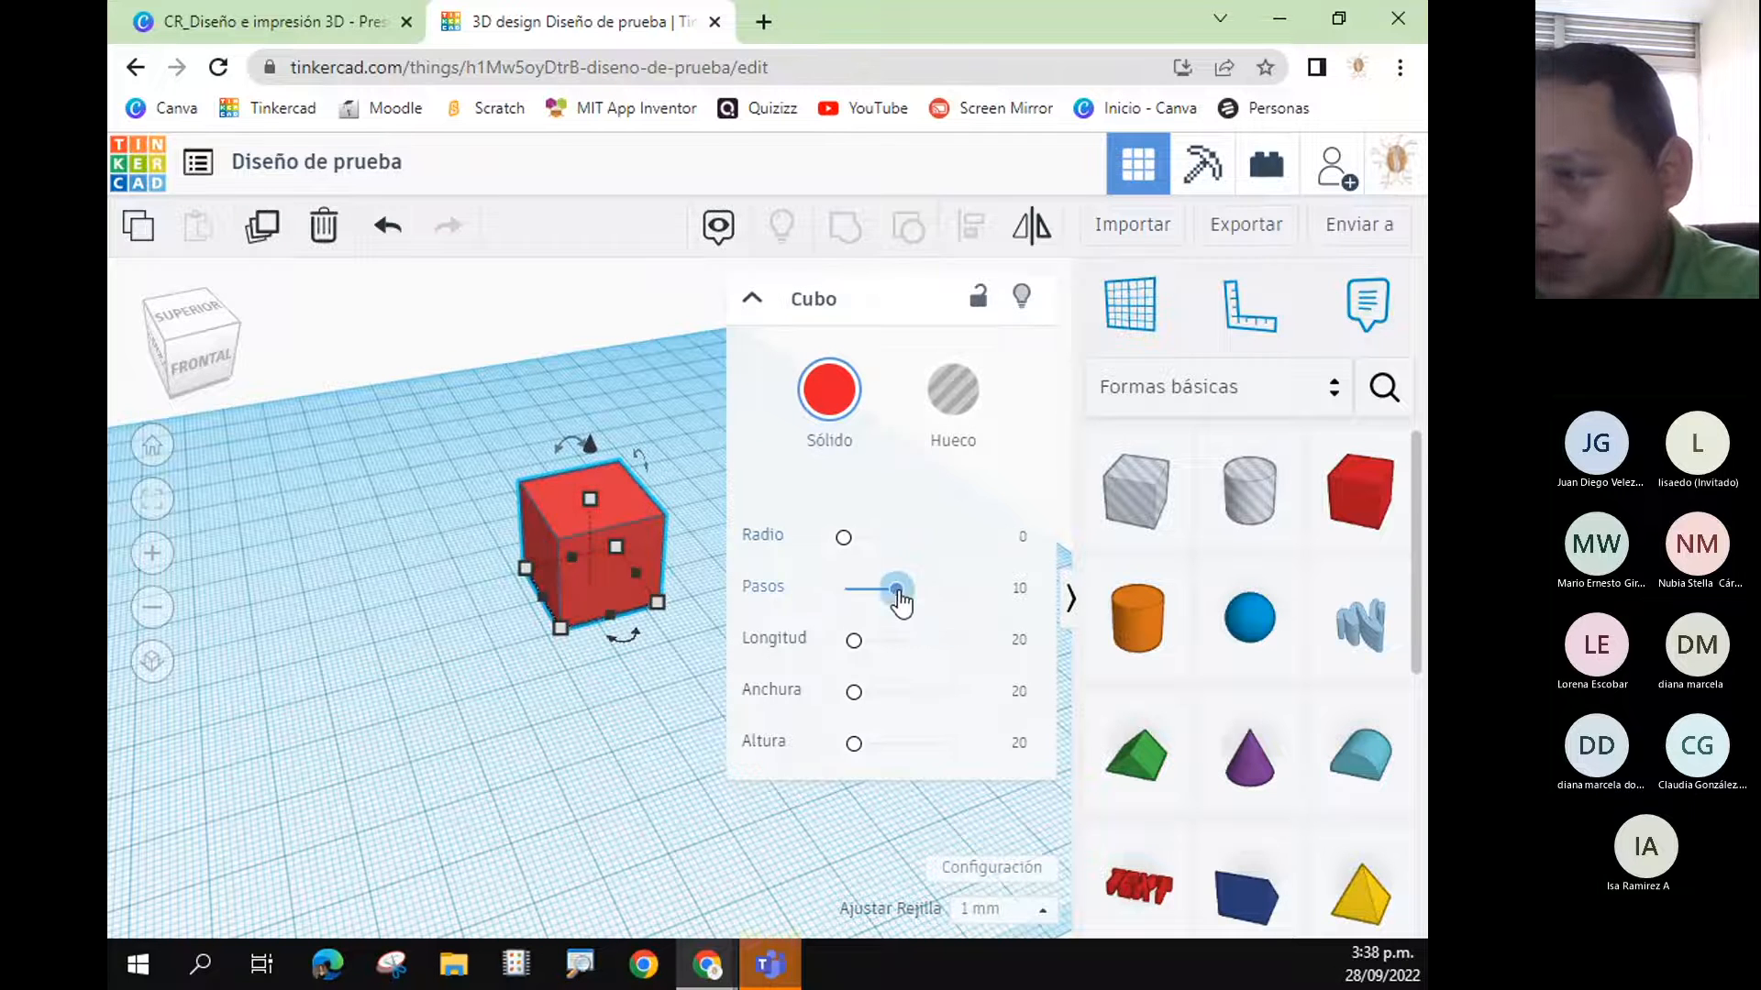
pyautogui.moveTo(901, 601)
pyautogui.mouseDown()
pyautogui.moveTo(1002, 598)
pyautogui.moveTo(759, 591)
pyautogui.moveTo(873, 592)
pyautogui.moveTo(768, 578)
pyautogui.mouseUp()
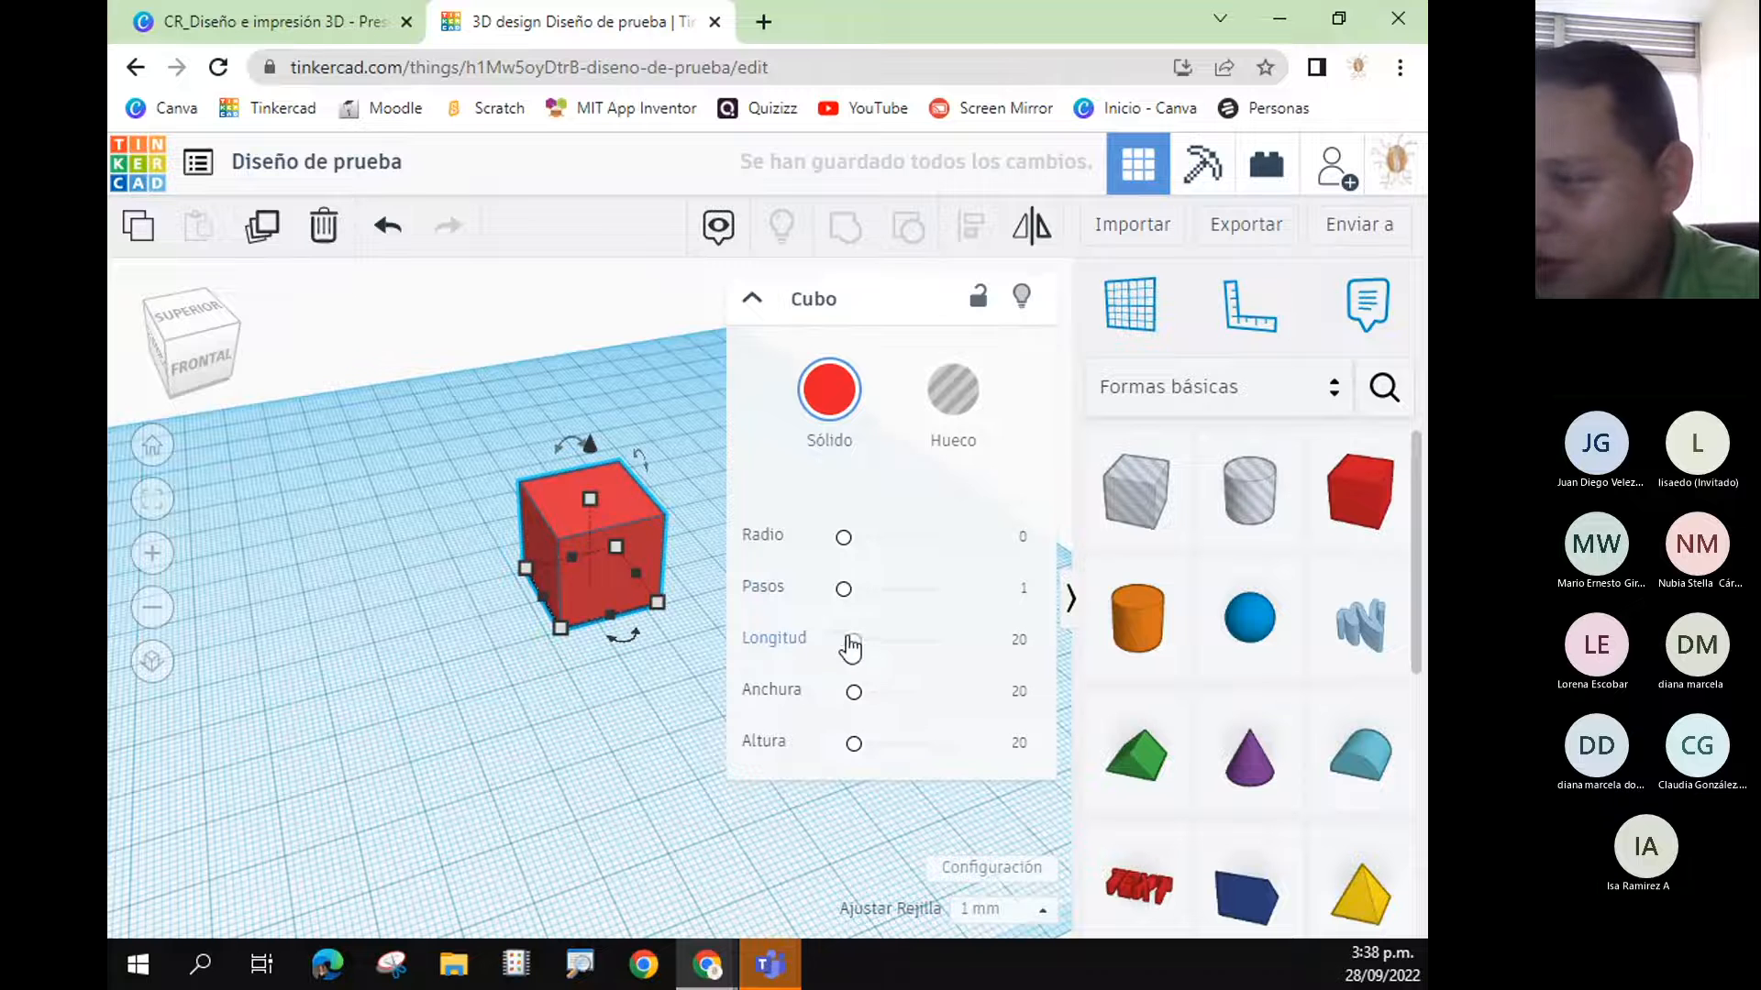
# - Try a length (Longitud) of 0.1 for the cube, undo it and select the cube again
pyautogui.moveTo(851, 641); pyautogui.dragTo(807, 639)
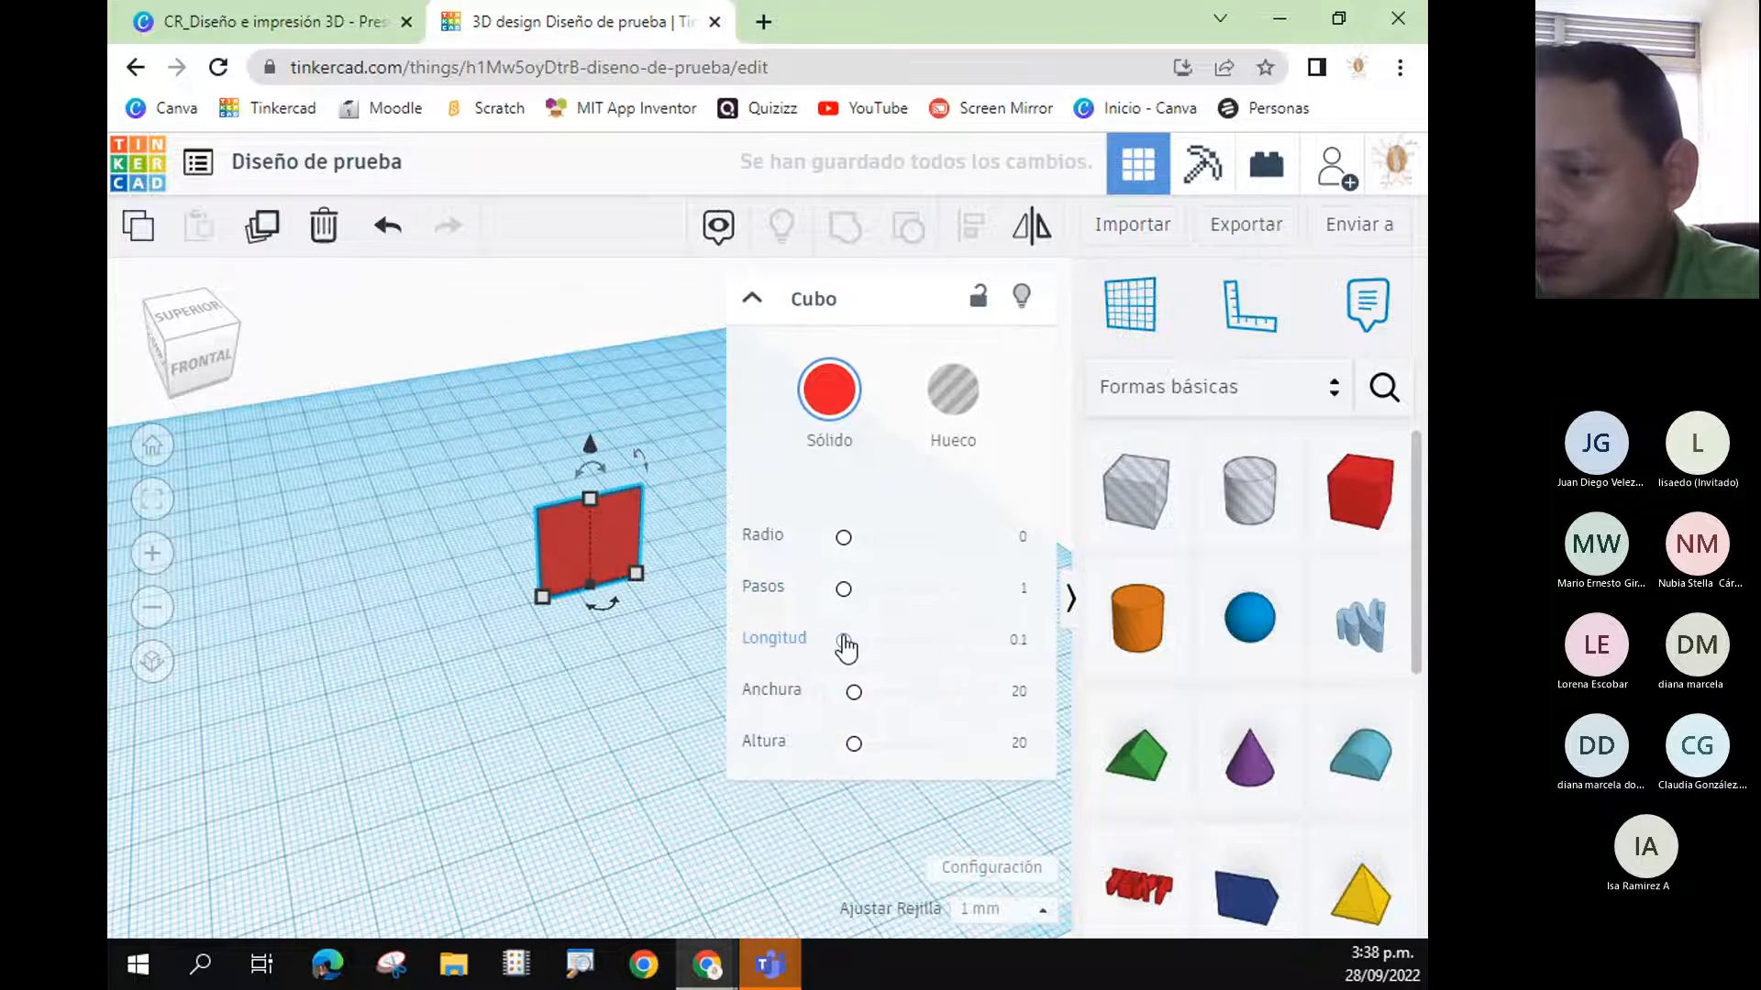
pyautogui.hotkey('ctrl', 'x')
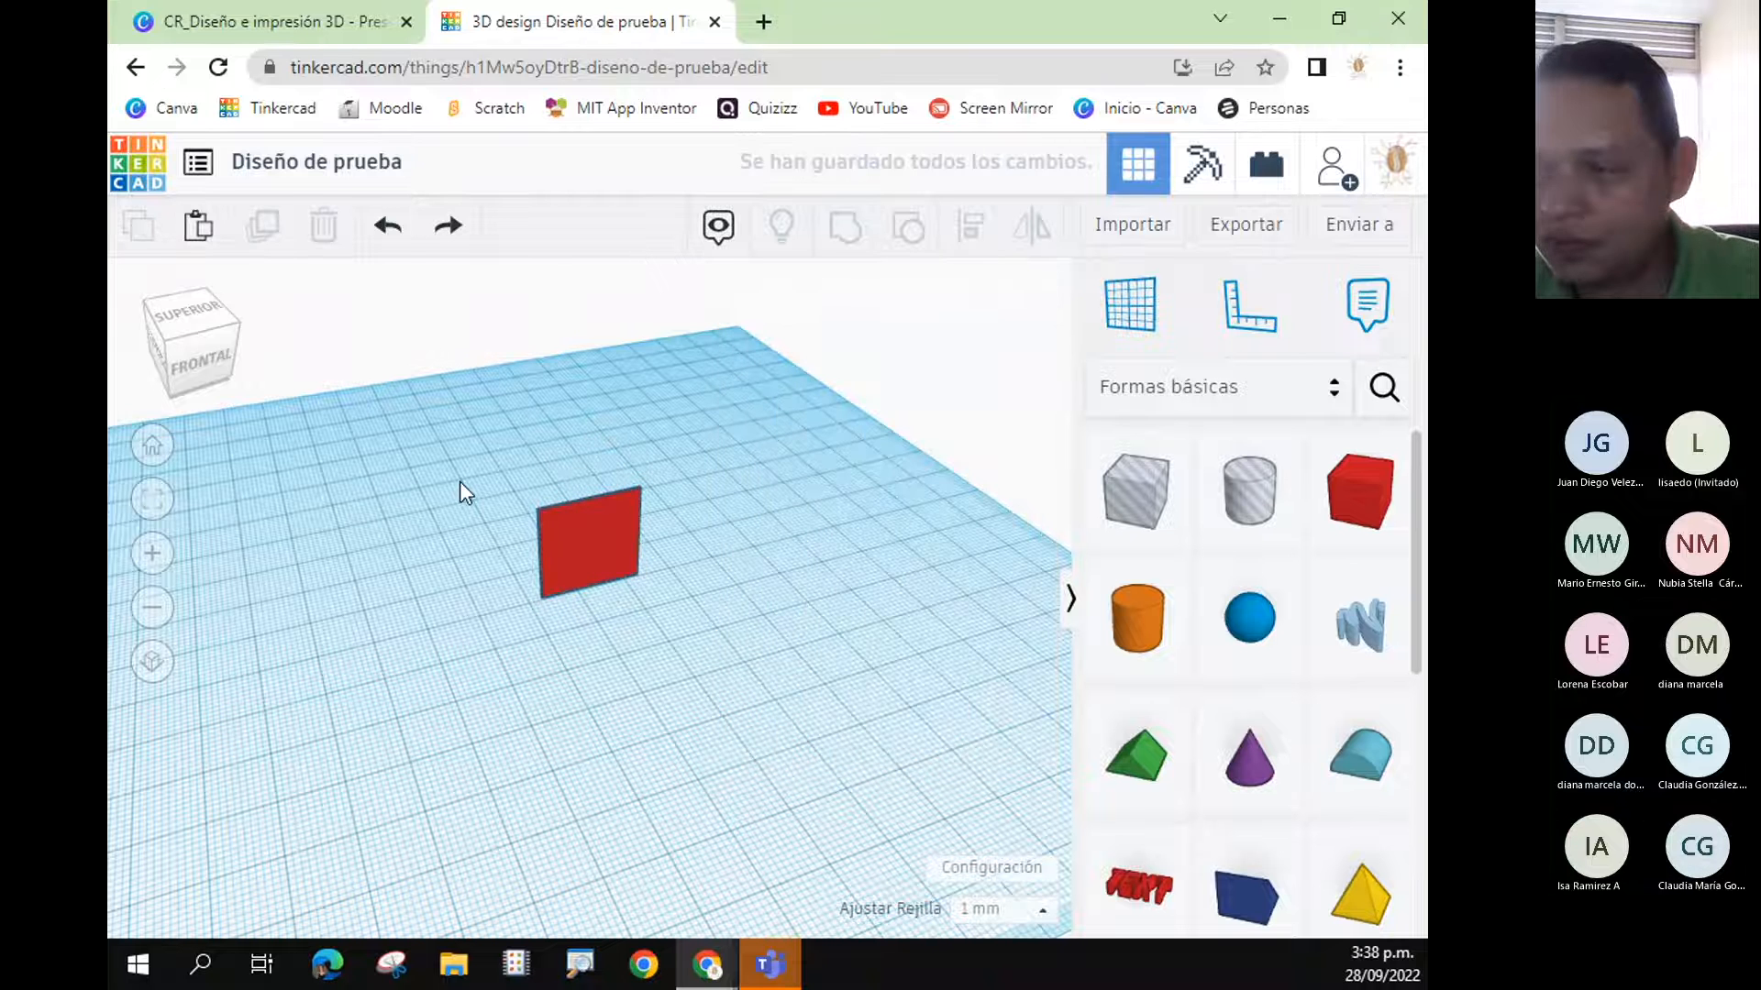
pyautogui.click(388, 226)
pyautogui.click(635, 606)
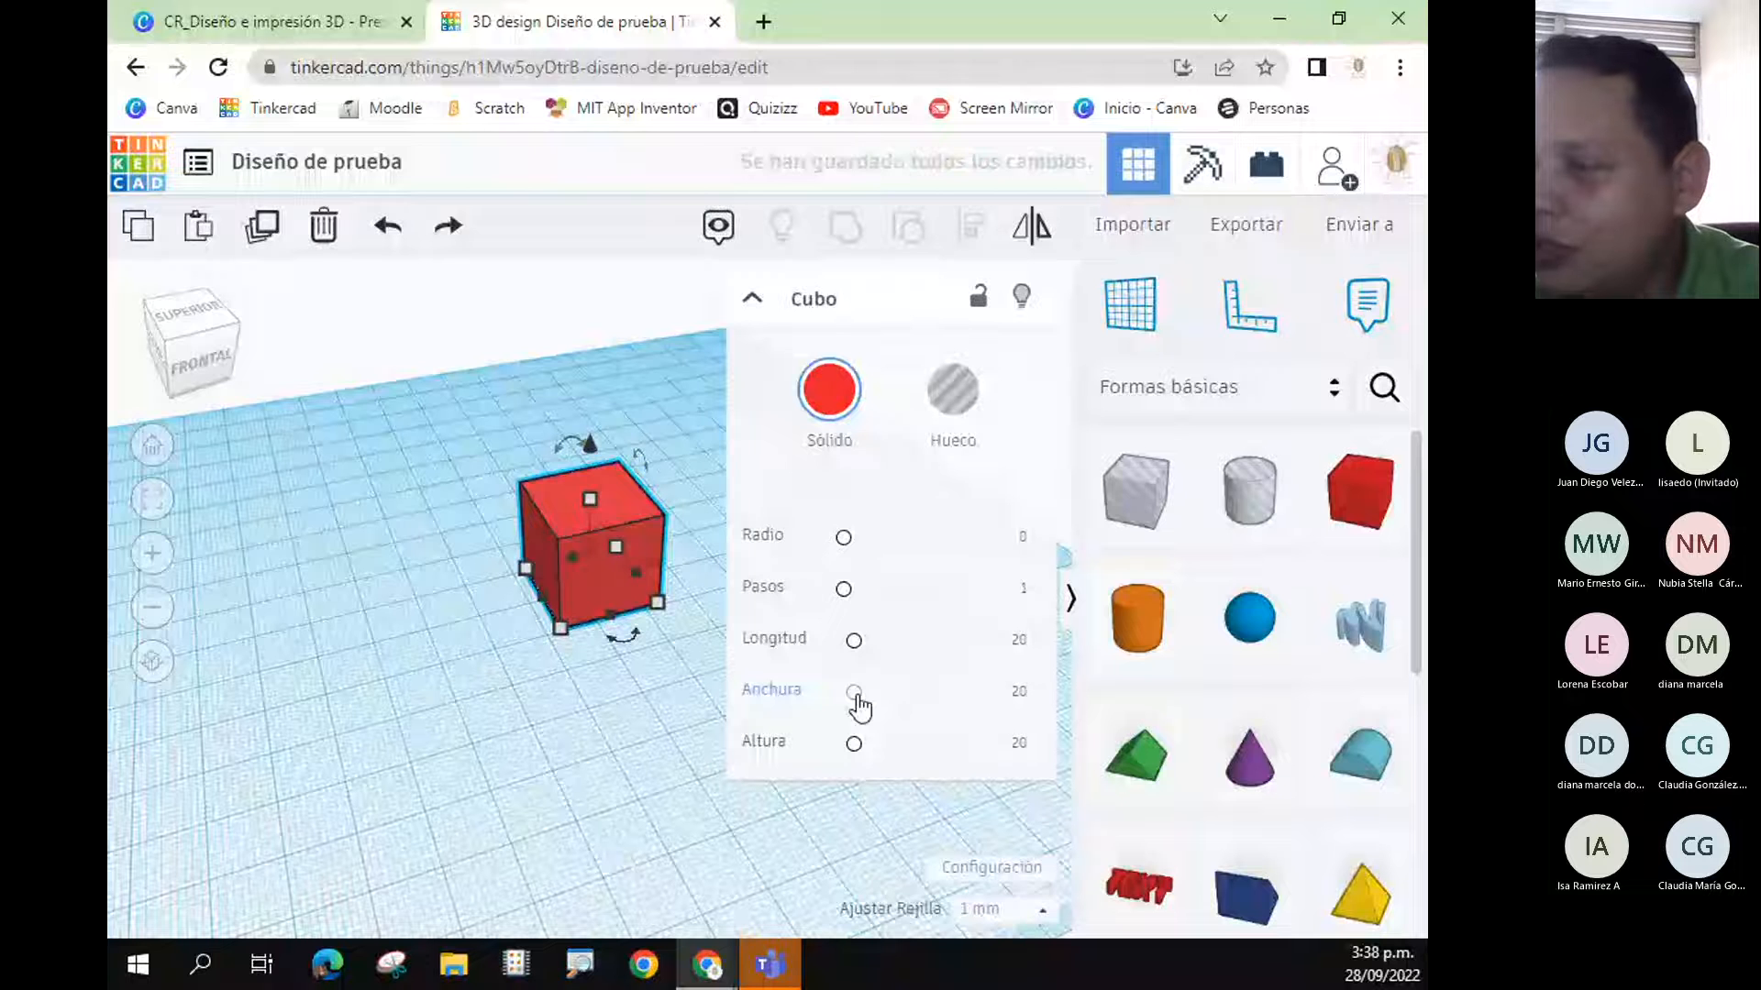
# - Try a width (Anchura) of about 123 and a height (Altura) of about 89 for the cube, undoing each change, and deselect it
pyautogui.moveTo(859, 706)
pyautogui.mouseDown()
pyautogui.moveTo(918, 707)
pyautogui.moveTo(842, 709)
pyautogui.mouseUp()
pyautogui.hotkey('ctrl', 'z')
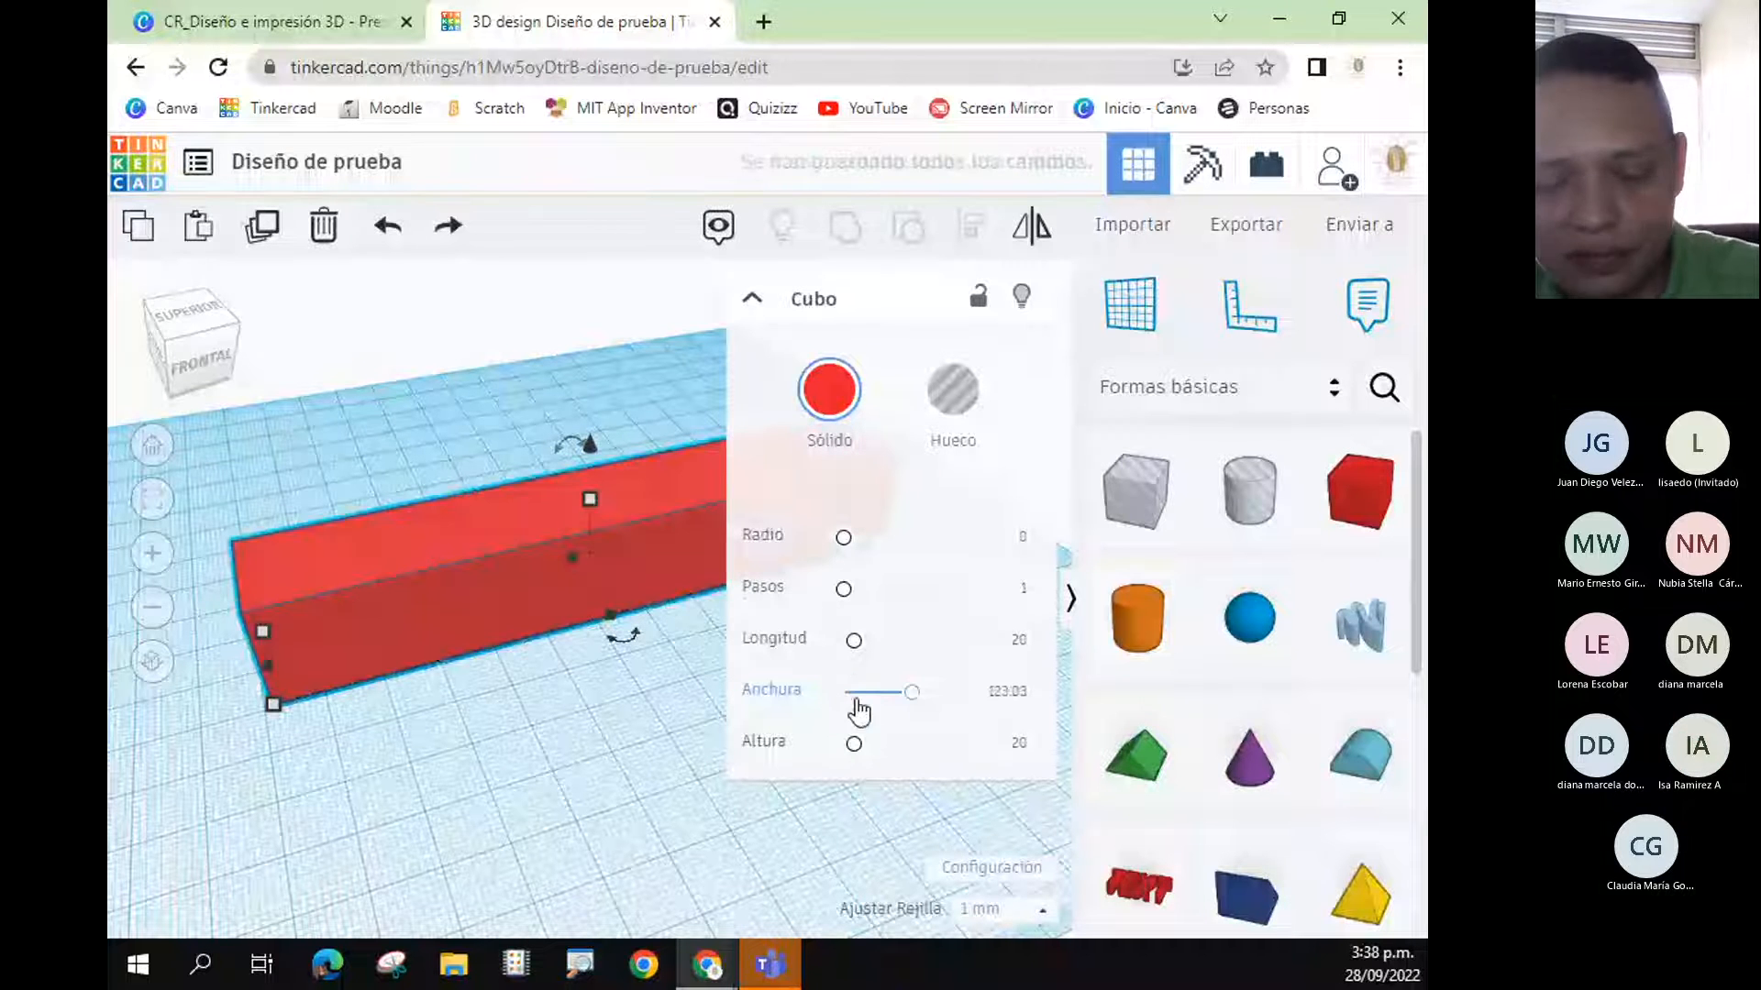
pyautogui.hotkey('ctrl', 'z')
pyautogui.moveTo(854, 744); pyautogui.dragTo(896, 760)
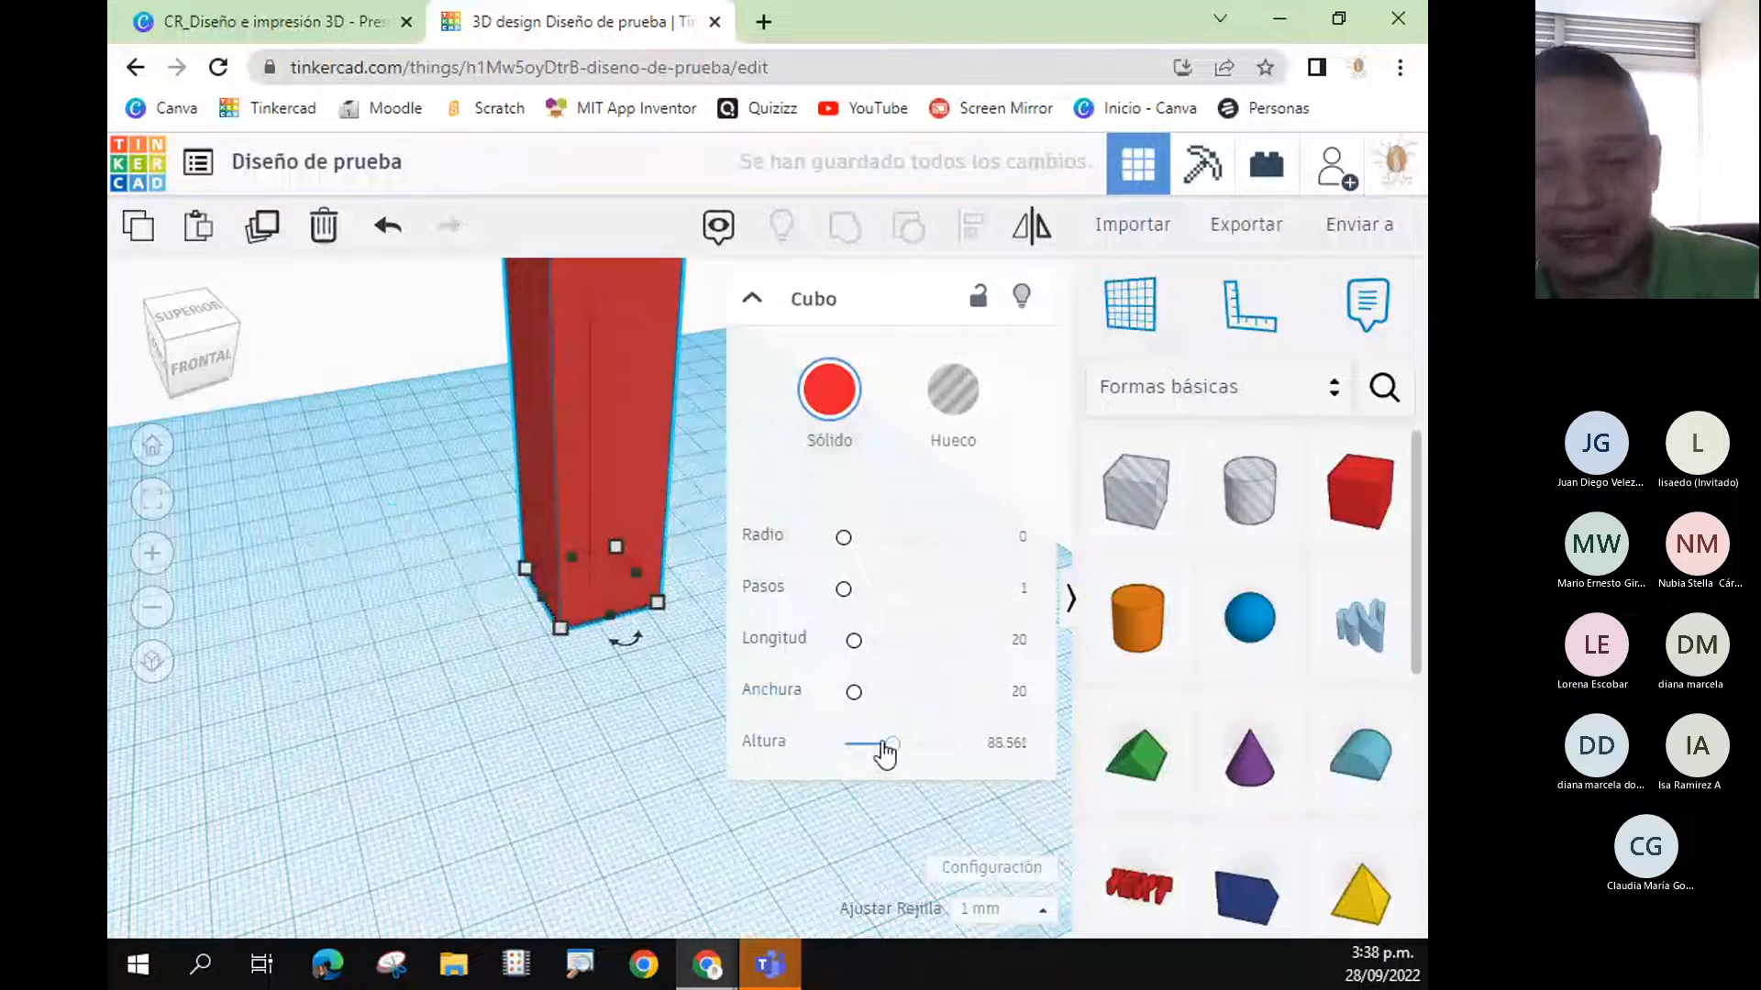
pyautogui.hotkey('ctrl', 'z')
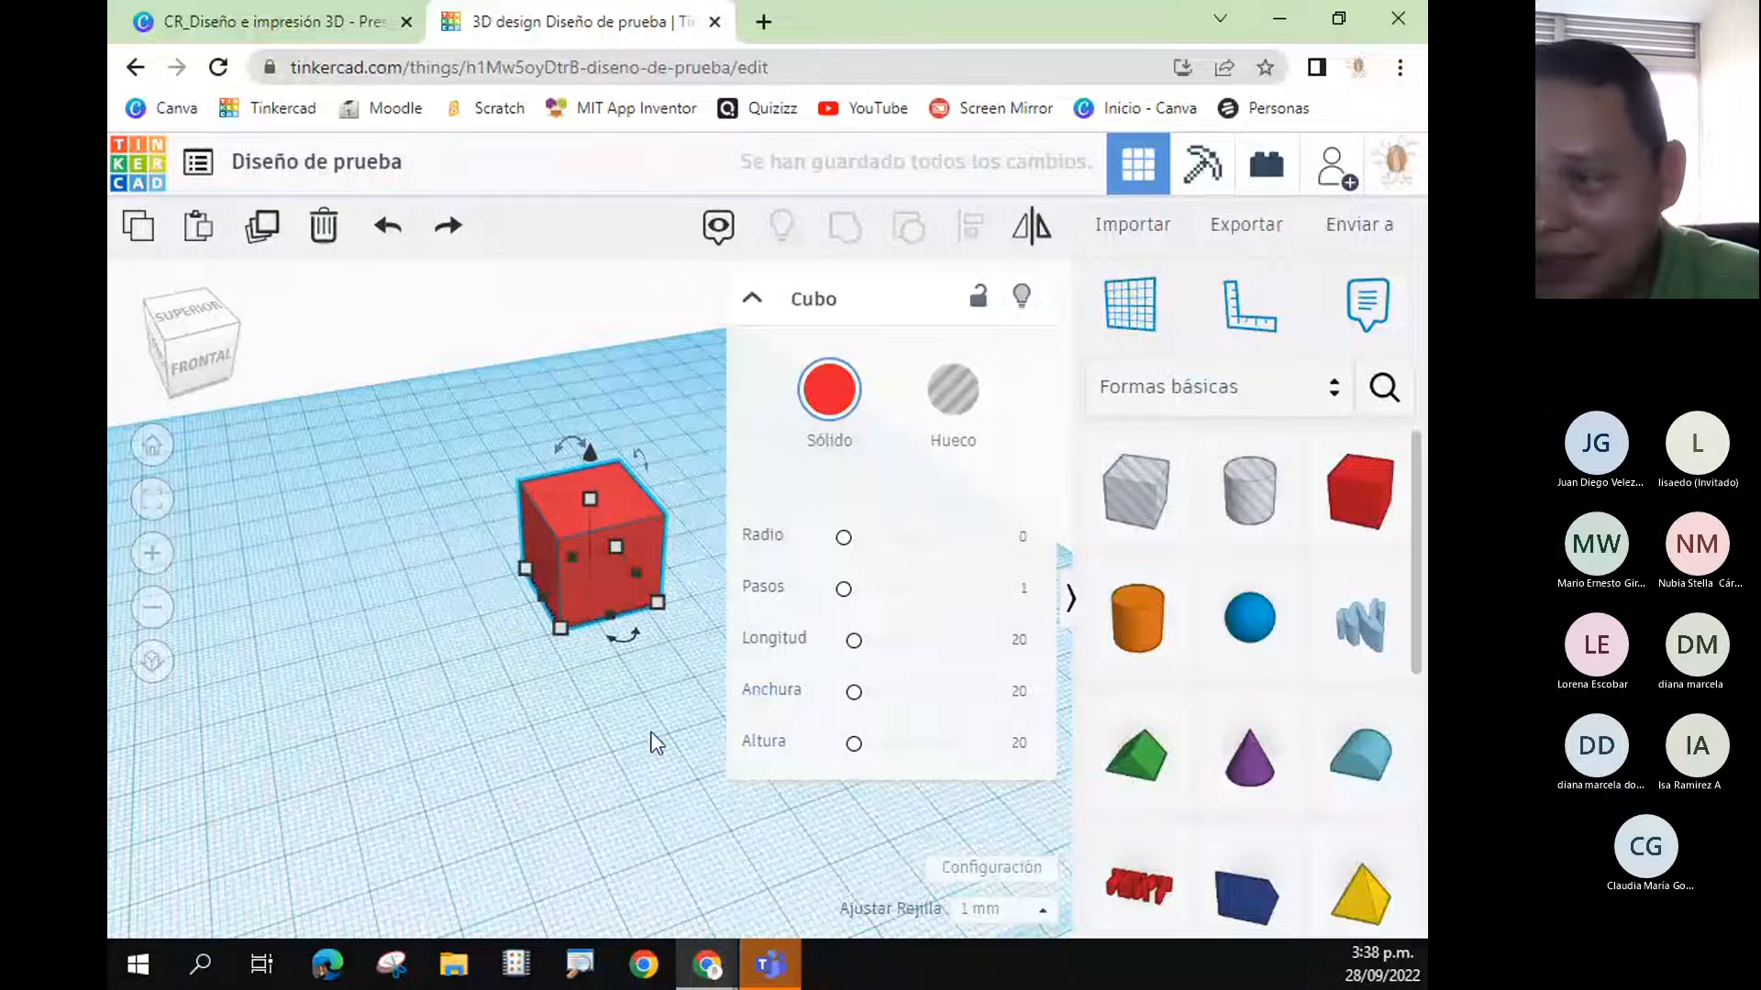
pyautogui.click(619, 769)
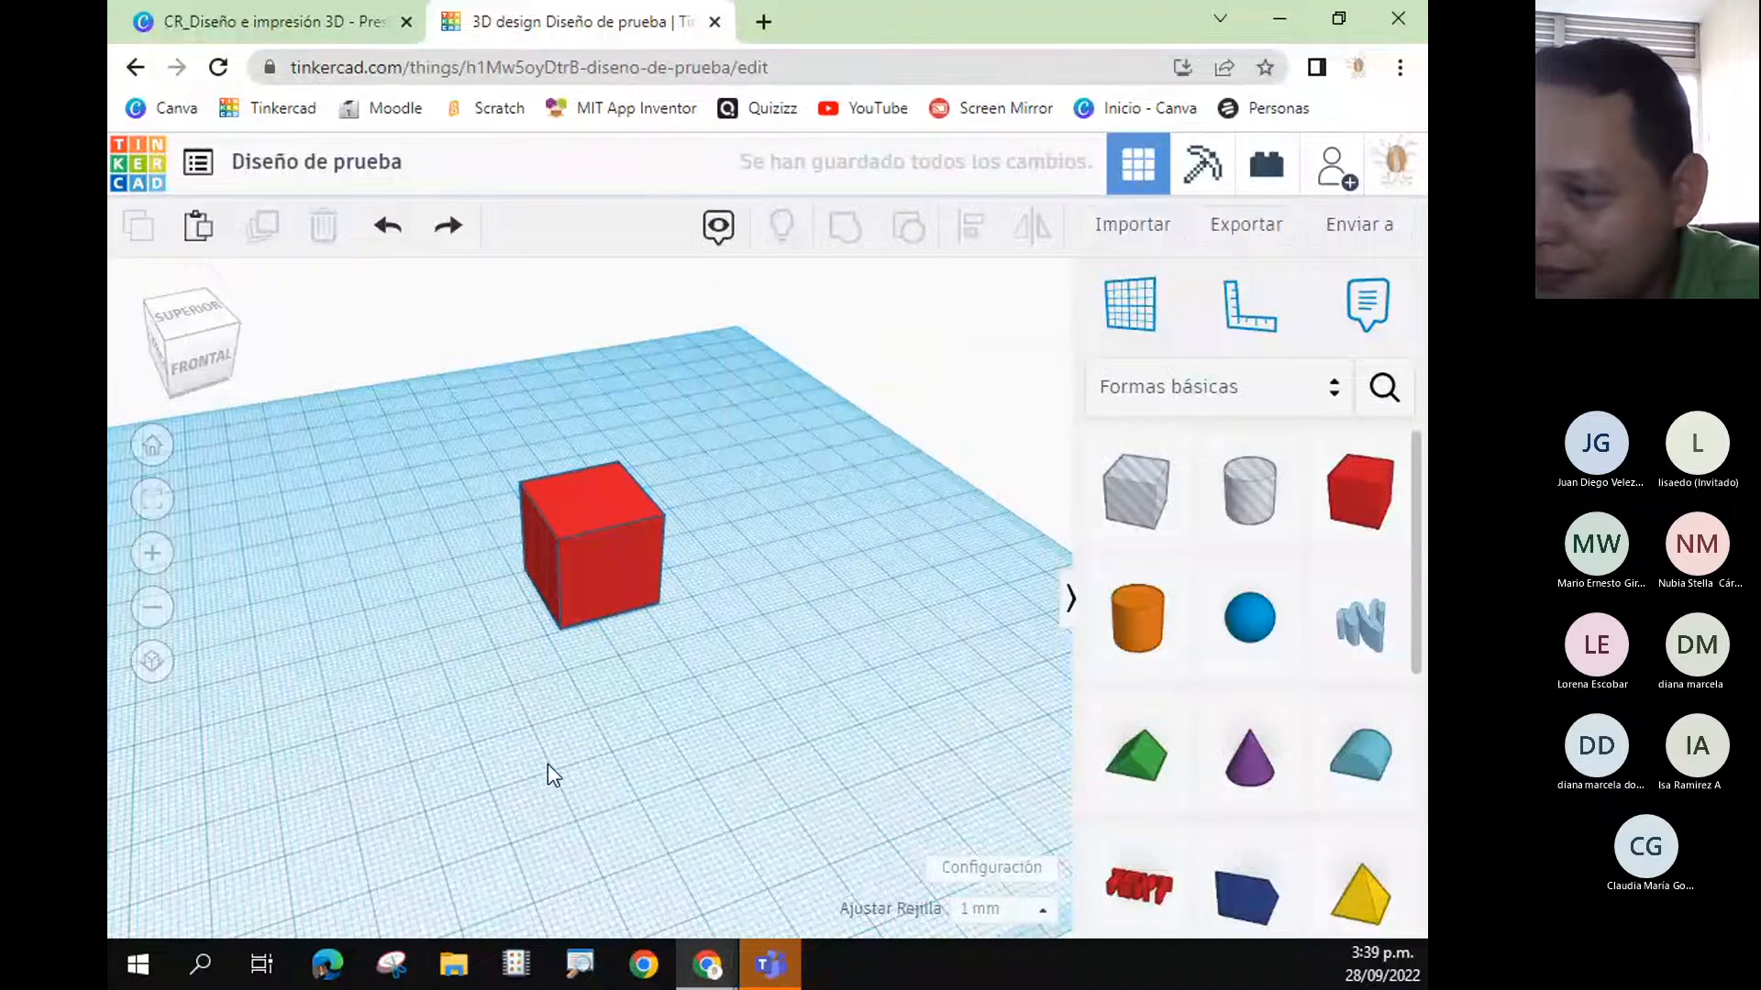
# - Orbit around the cube to view it from above, from low angles on both sides and from the front
pyautogui.moveTo(547, 763); pyautogui.dragTo(671, 853, button='right')
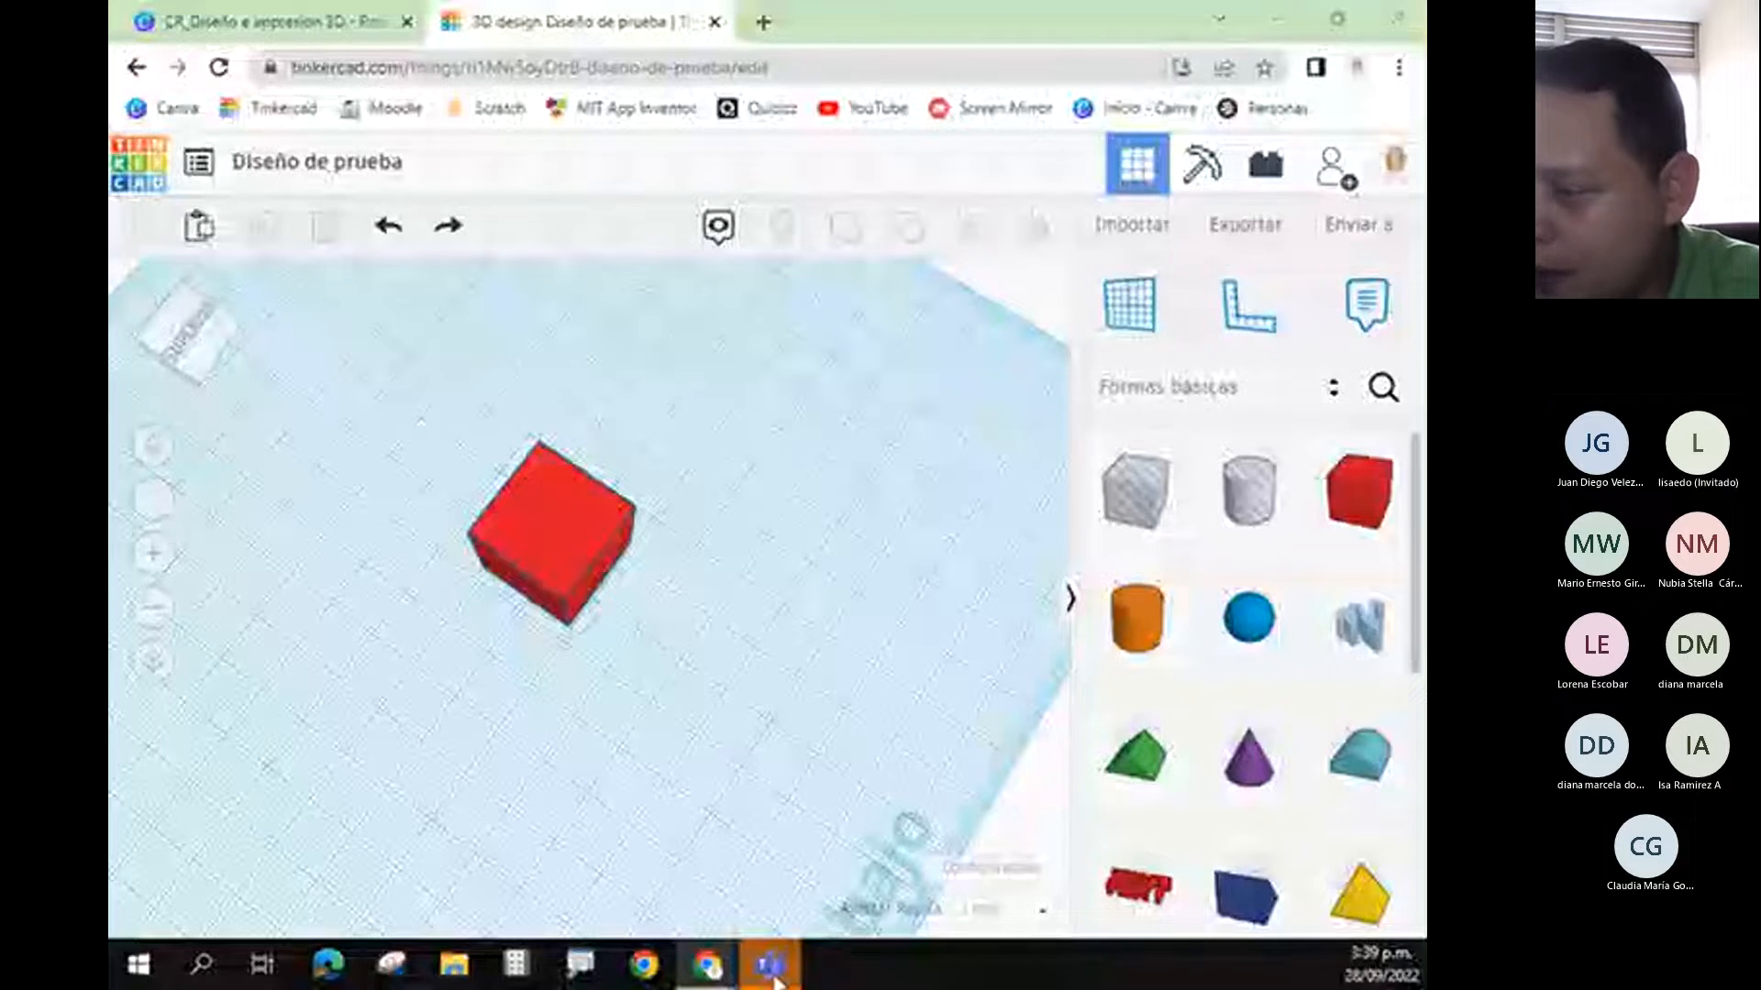
pyautogui.moveTo(773, 974)
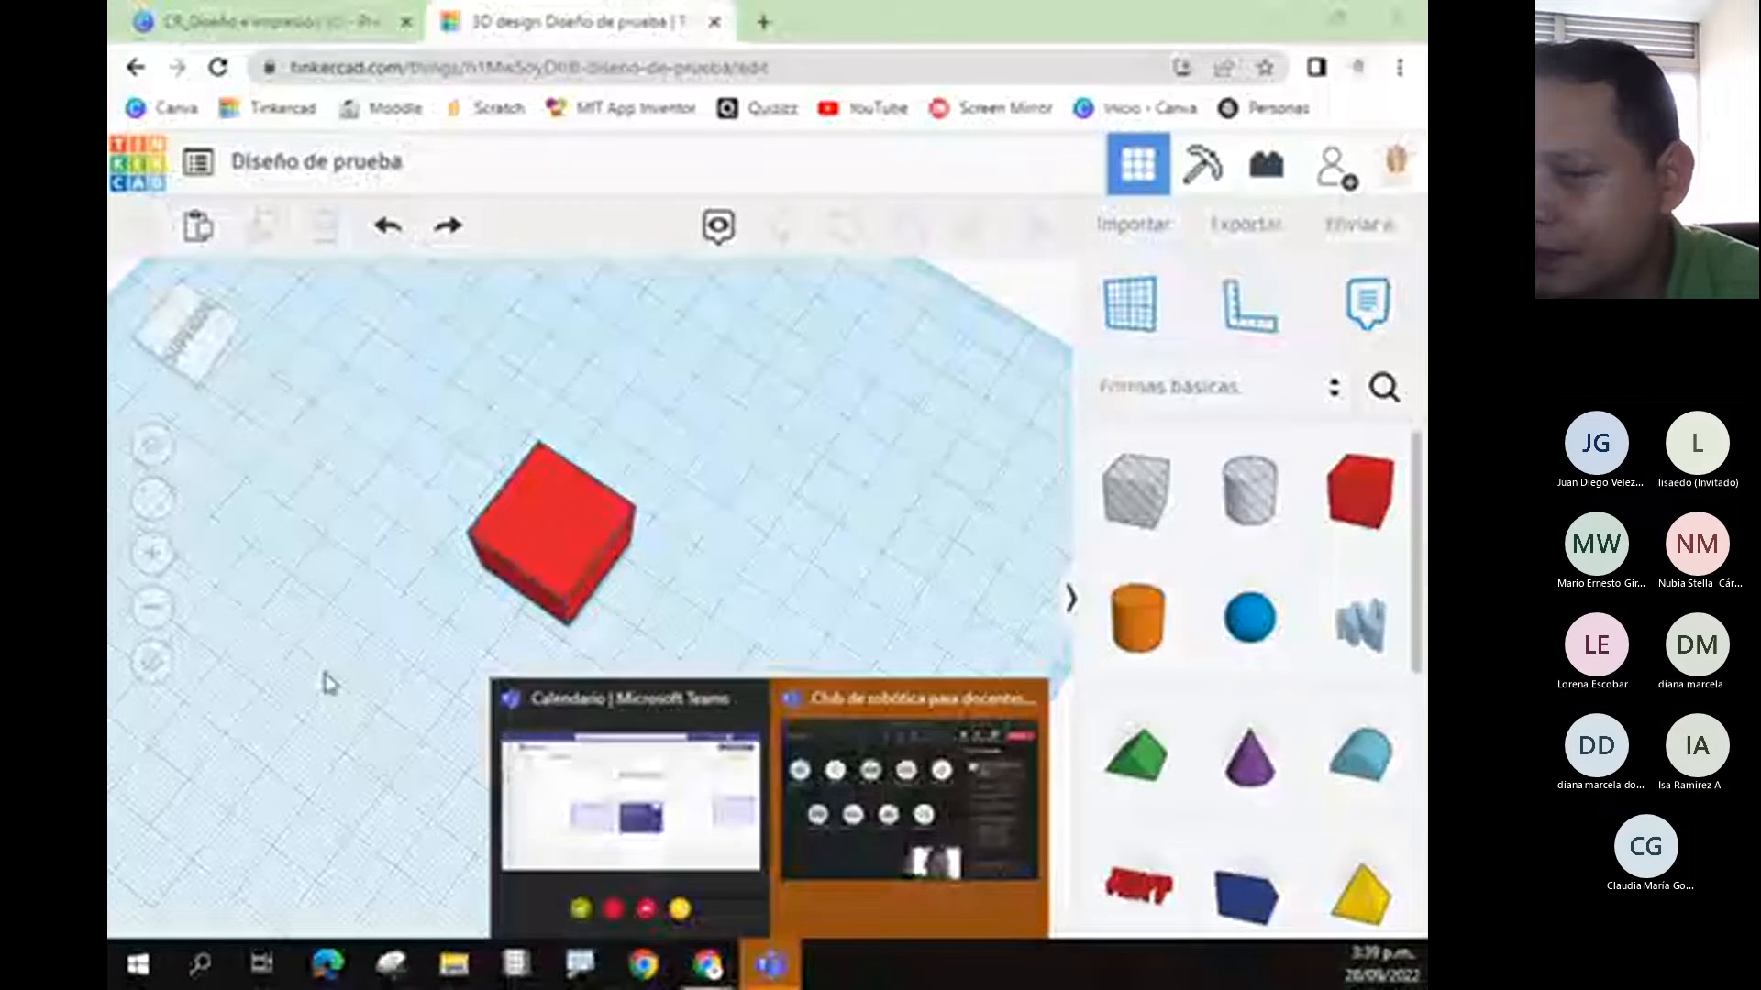
pyautogui.moveTo(688, 592); pyautogui.dragTo(866, 597, button='right')
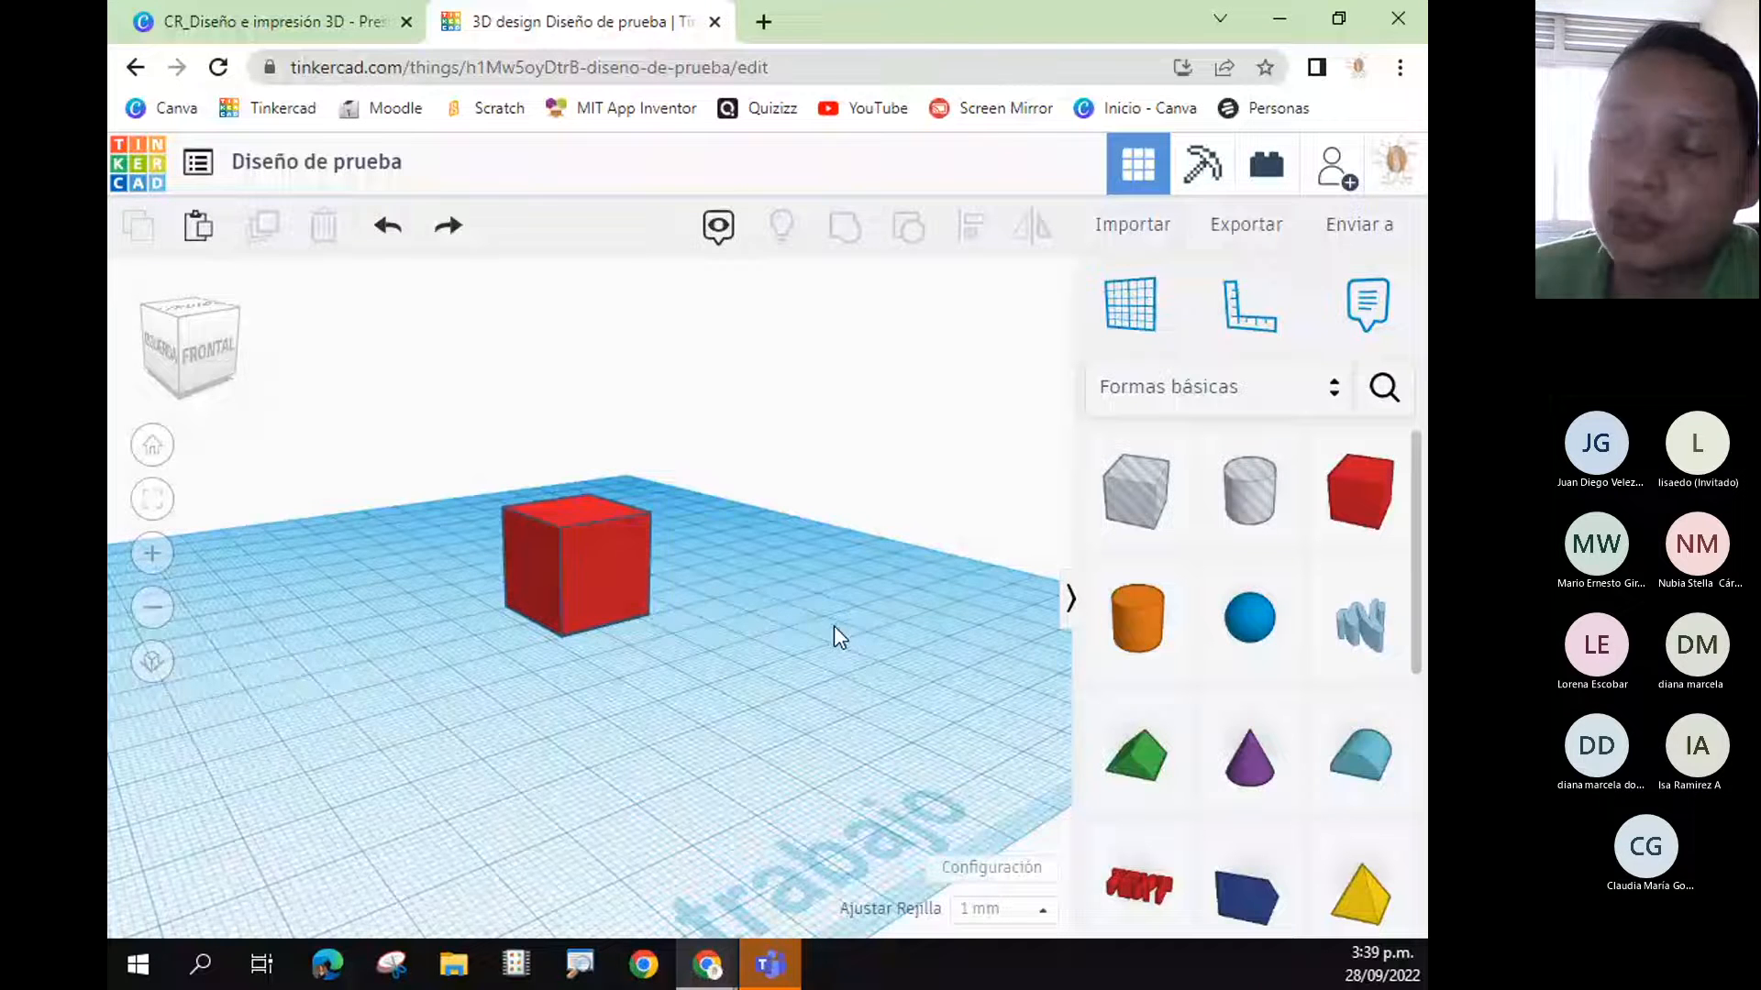
pyautogui.moveTo(849, 609); pyautogui.dragTo(679, 575, button='right')
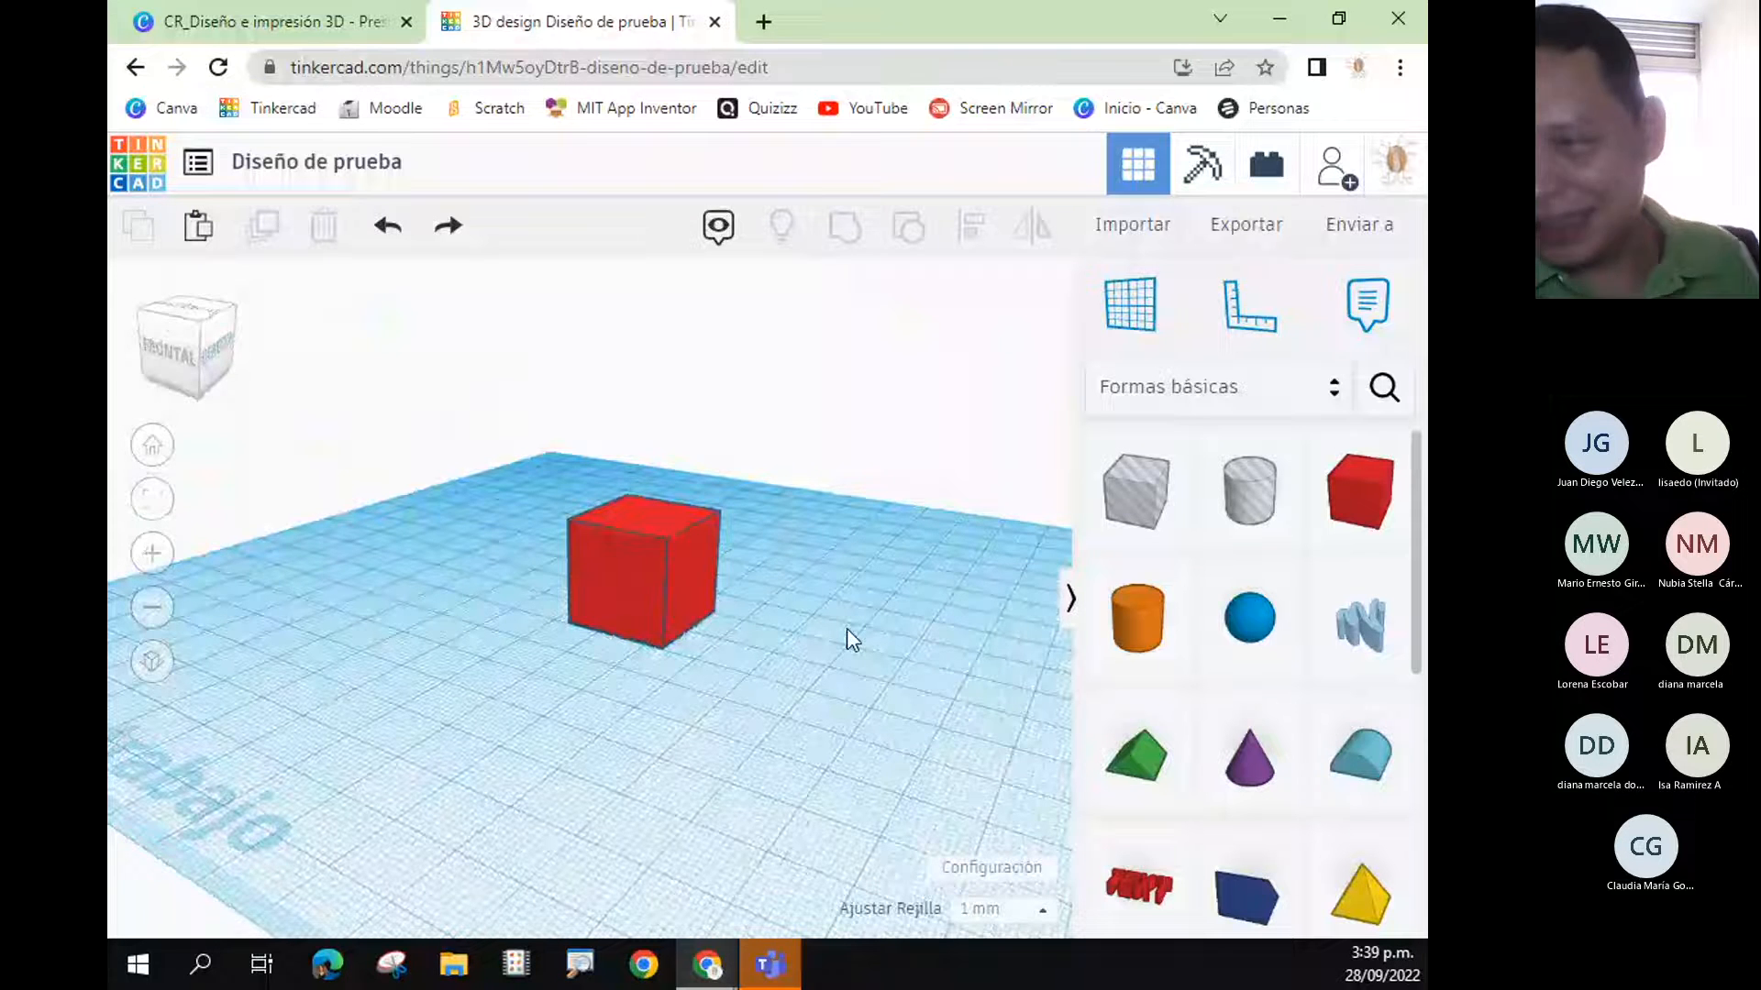
pyautogui.moveTo(850, 631); pyautogui.dragTo(1016, 739, button='right')
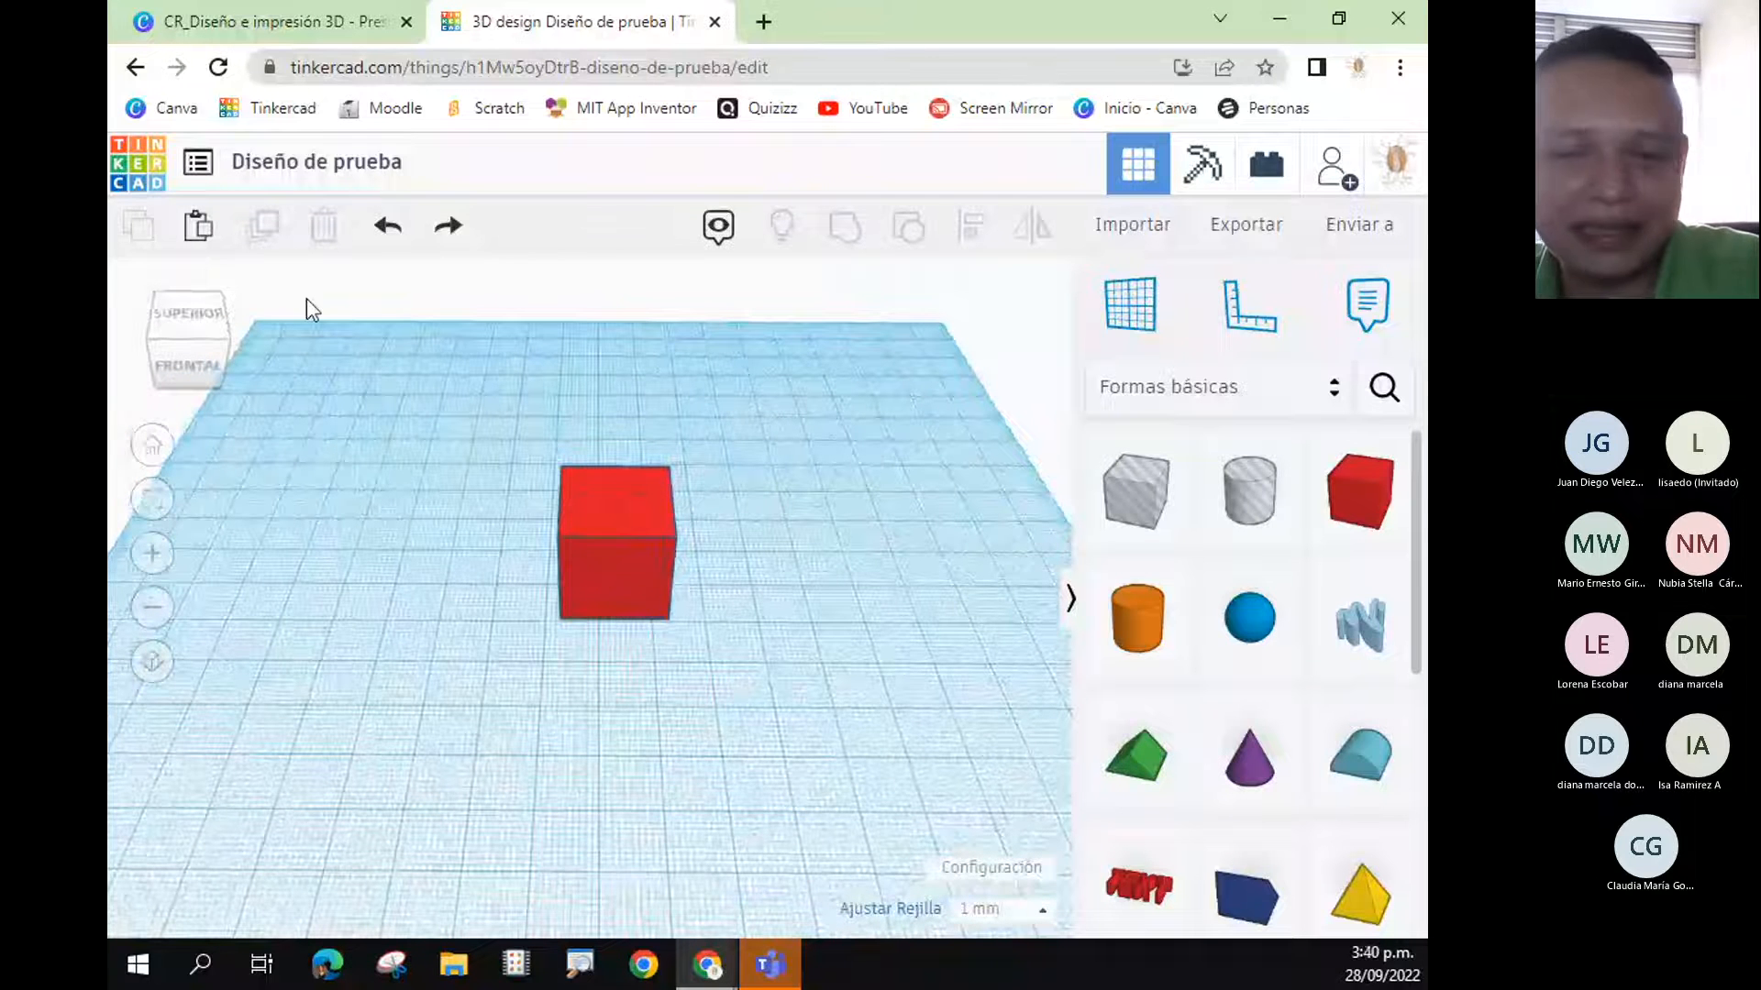
# - Mark the view cube on screen with a blue rectangle and an arrow pointing at it, and clear the annotations
pyautogui.hotkey('ctrl', '2')
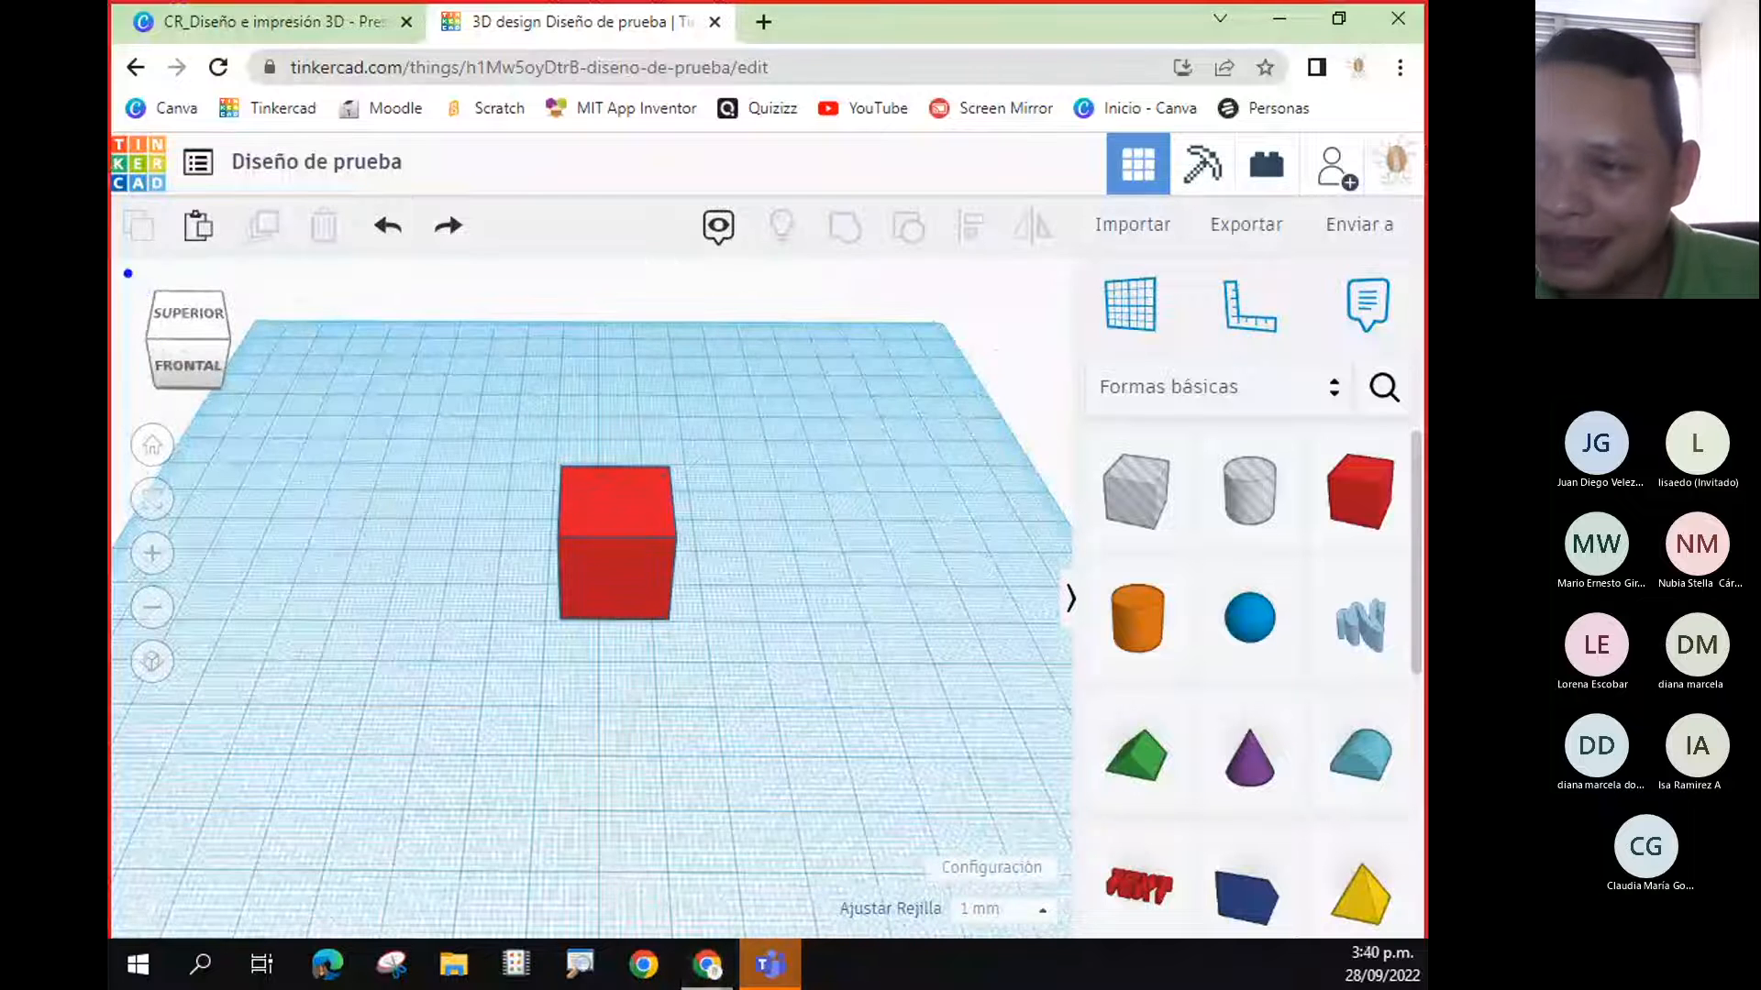
pyautogui.keyDown('ctrl'); pyautogui.moveTo(127, 274); pyautogui.dragTo(260, 406); pyautogui.keyUp('ctrl')
pyautogui.keyDown('ctrl'); pyautogui.keyDown('shift'); pyautogui.moveTo(285, 312); pyautogui.dragTo(612, 313); pyautogui.keyUp('shift'); pyautogui.keyUp('ctrl')
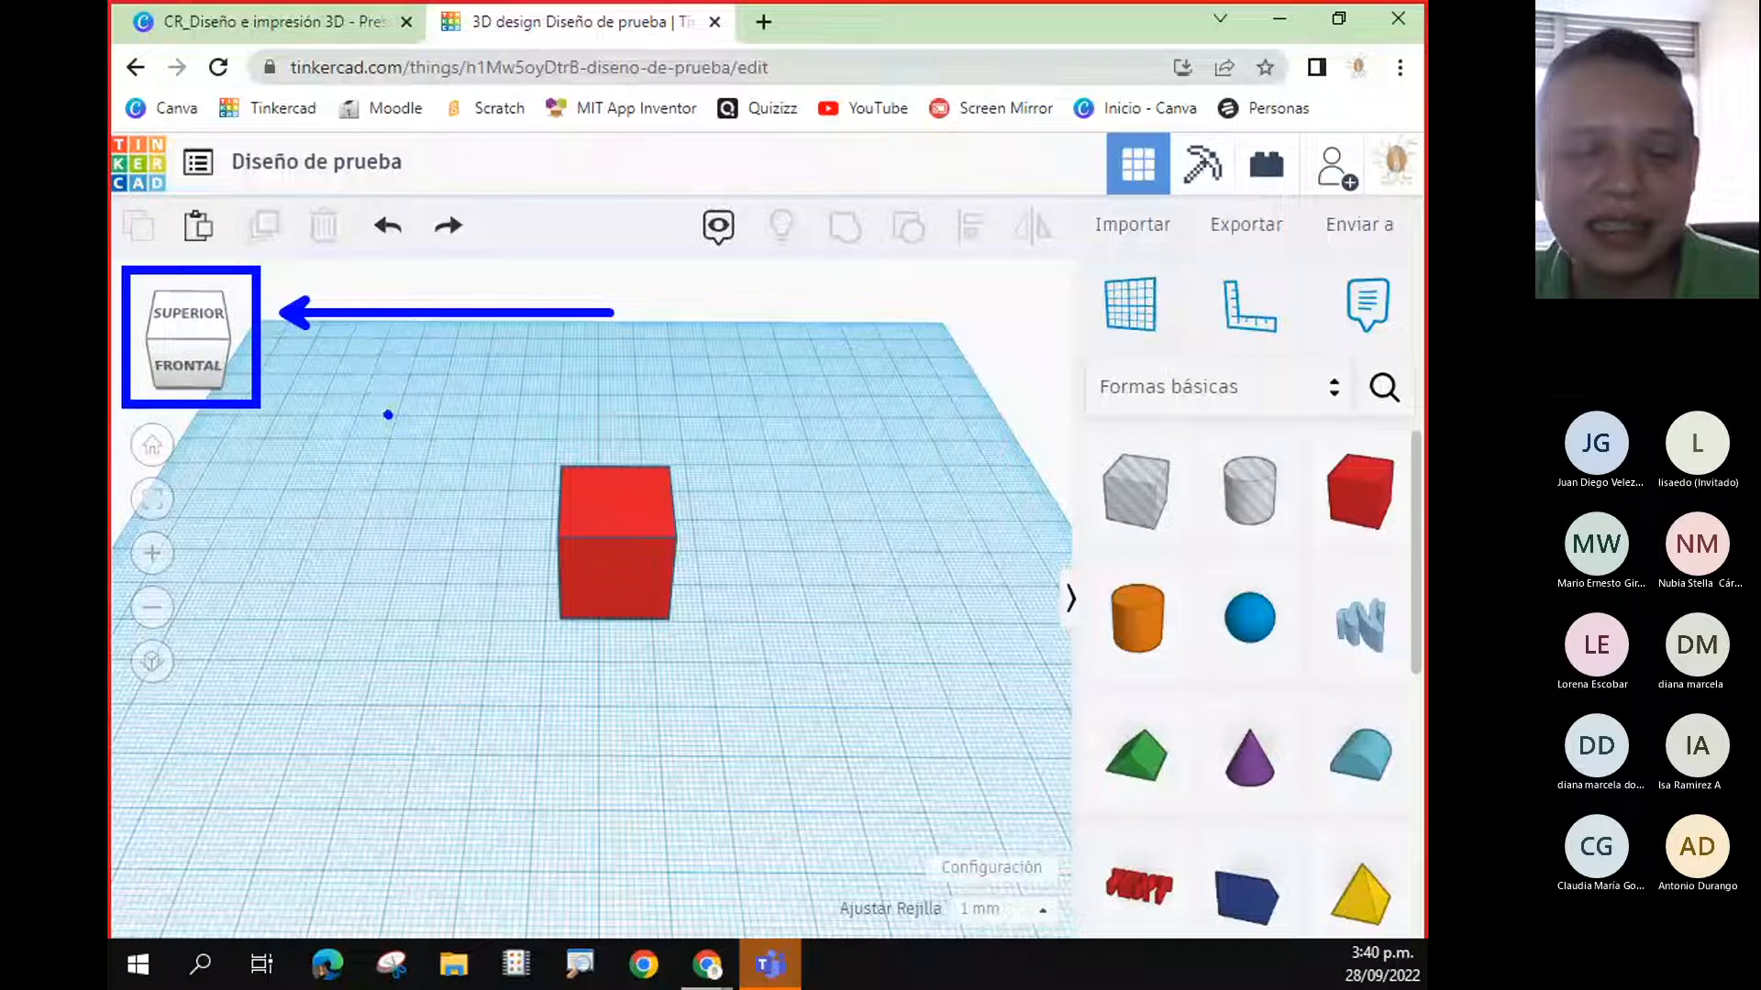
pyautogui.press('Escape')
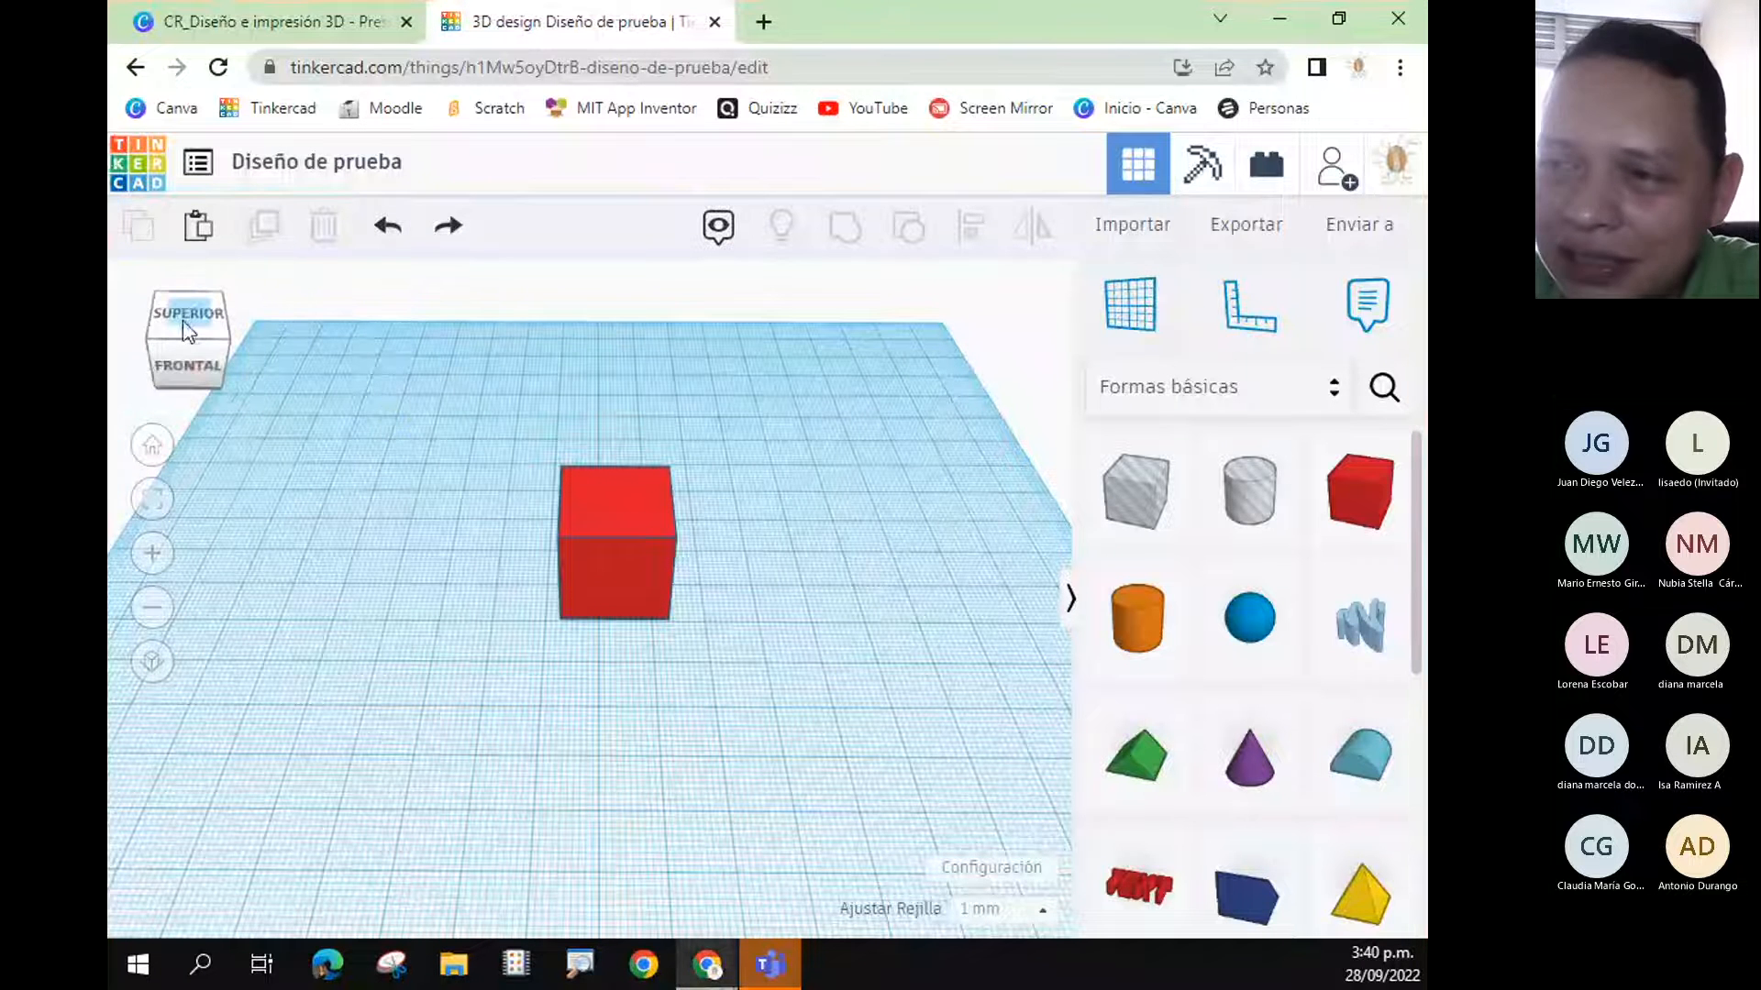
# - Rotate the scene with the view cube and orbit to view the red cube from behind and from slightly below the workplane
pyautogui.click(154, 322)
pyautogui.moveTo(145, 339); pyautogui.dragTo(142, 401)
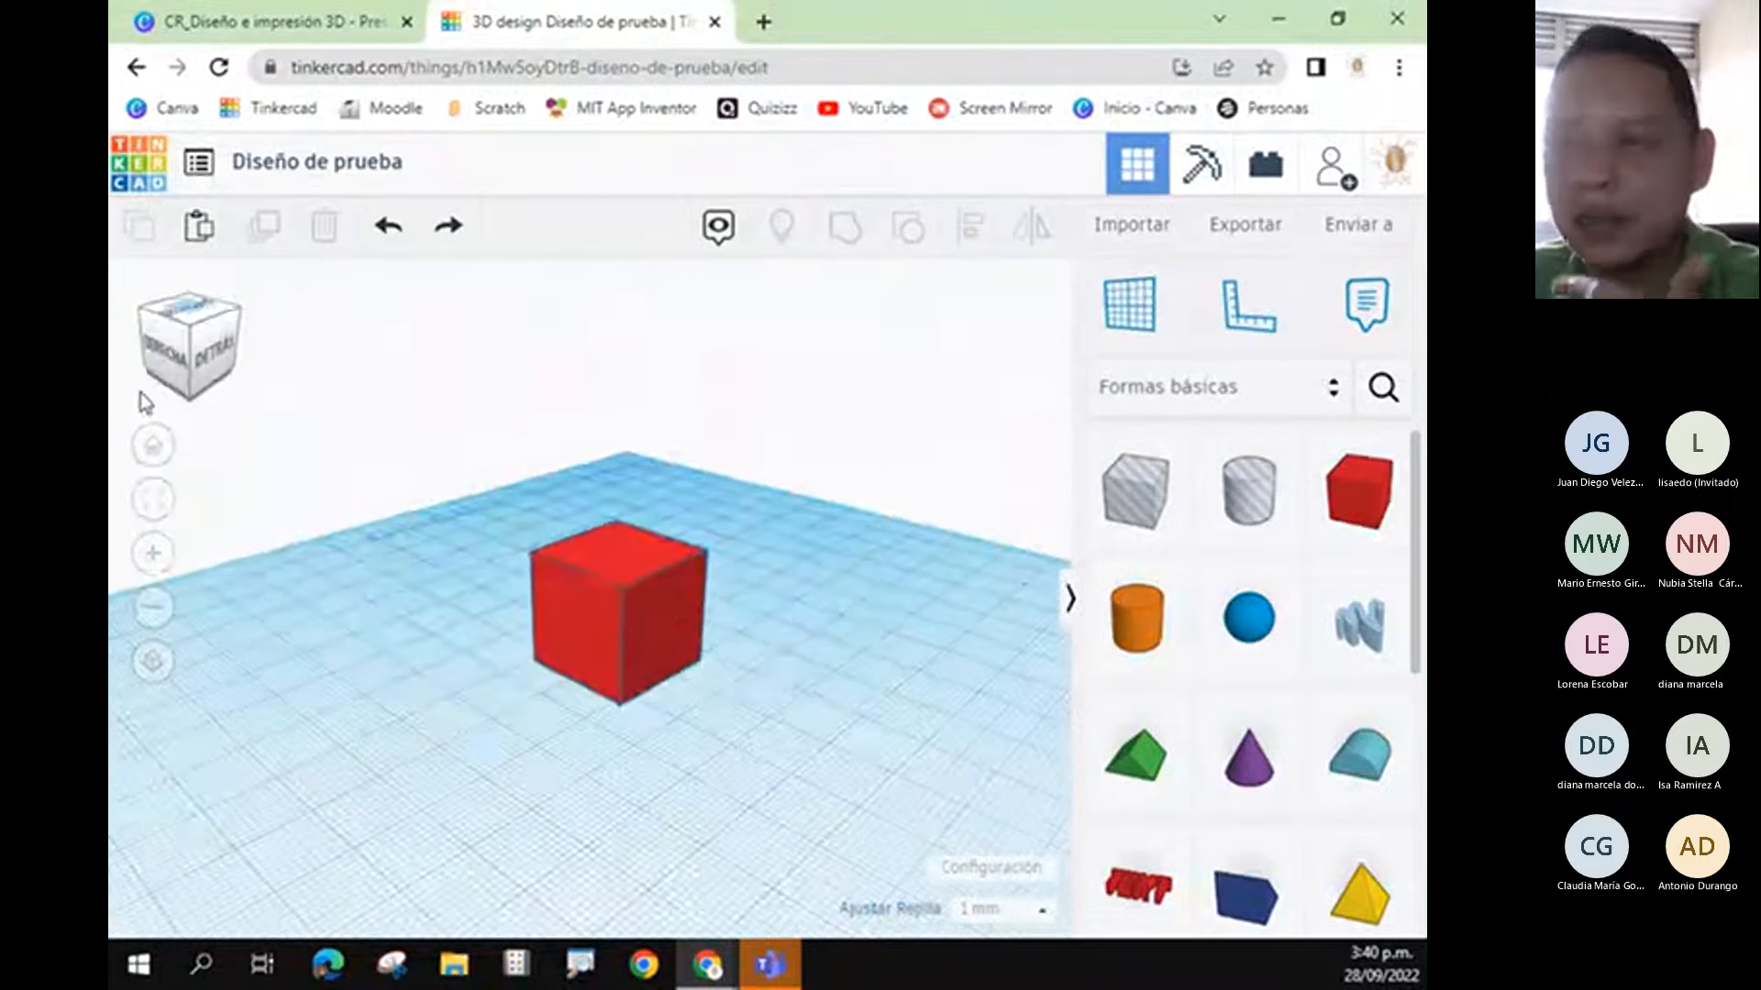
pyautogui.moveTo(849, 669); pyautogui.dragTo(1250, 582, button='right')
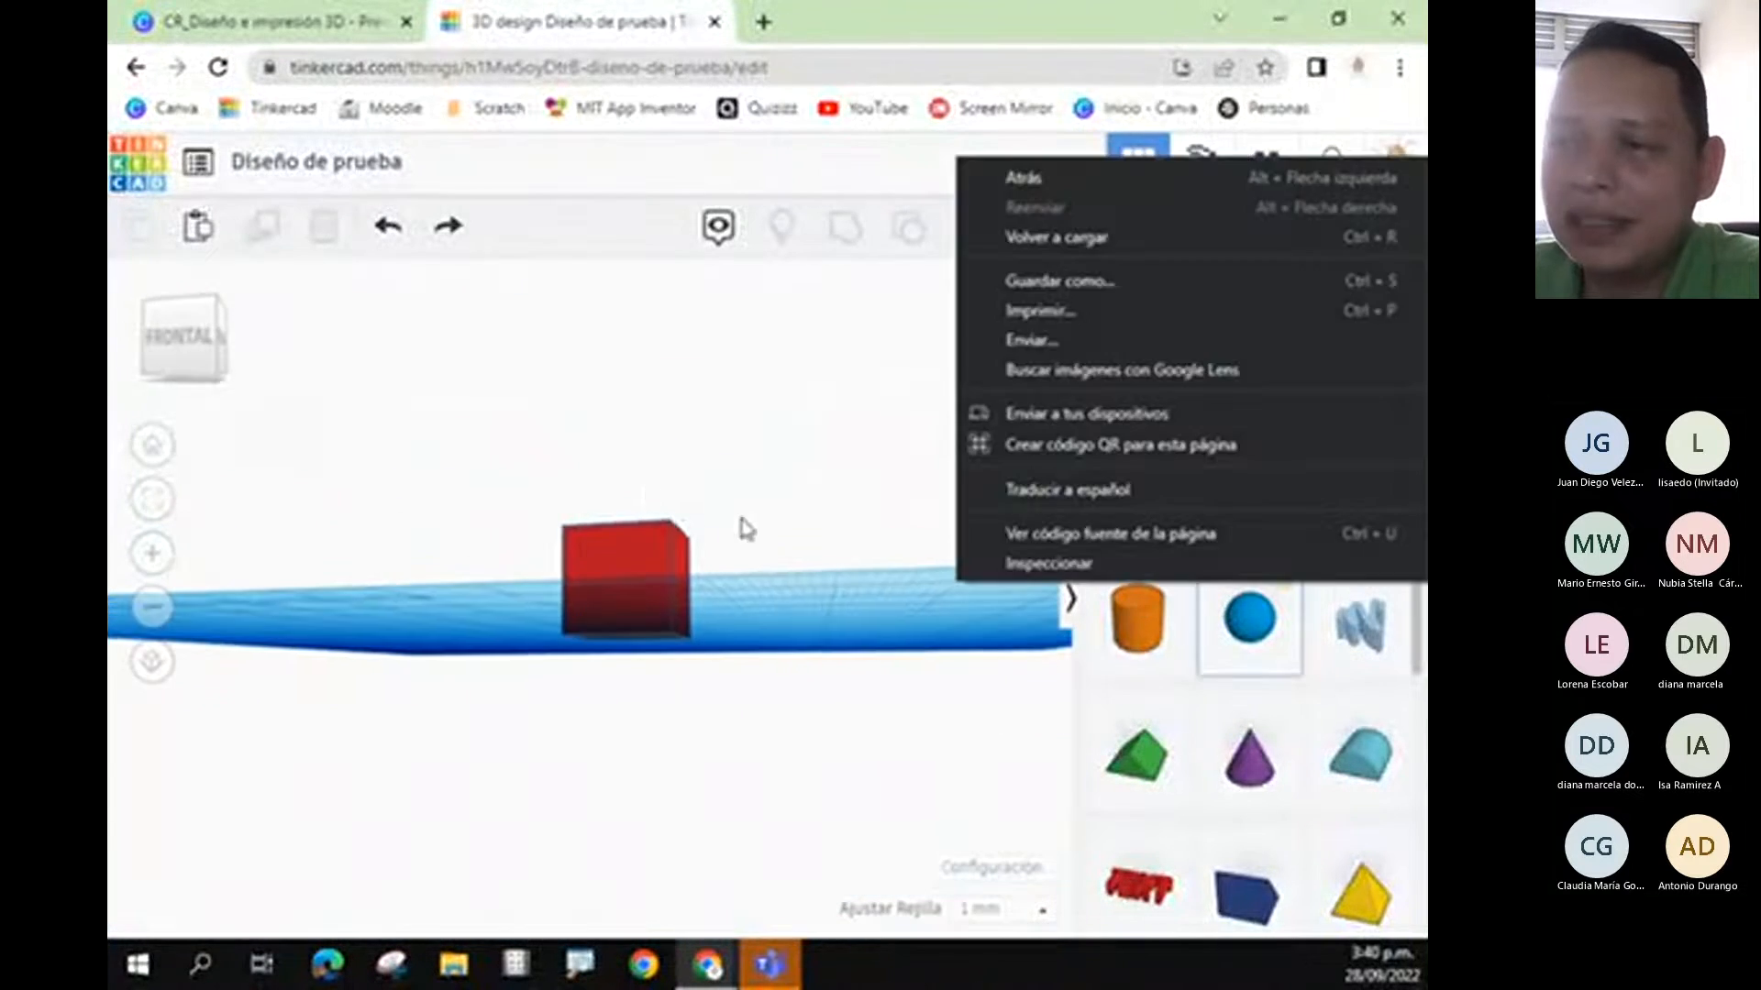
pyautogui.click(337, 409)
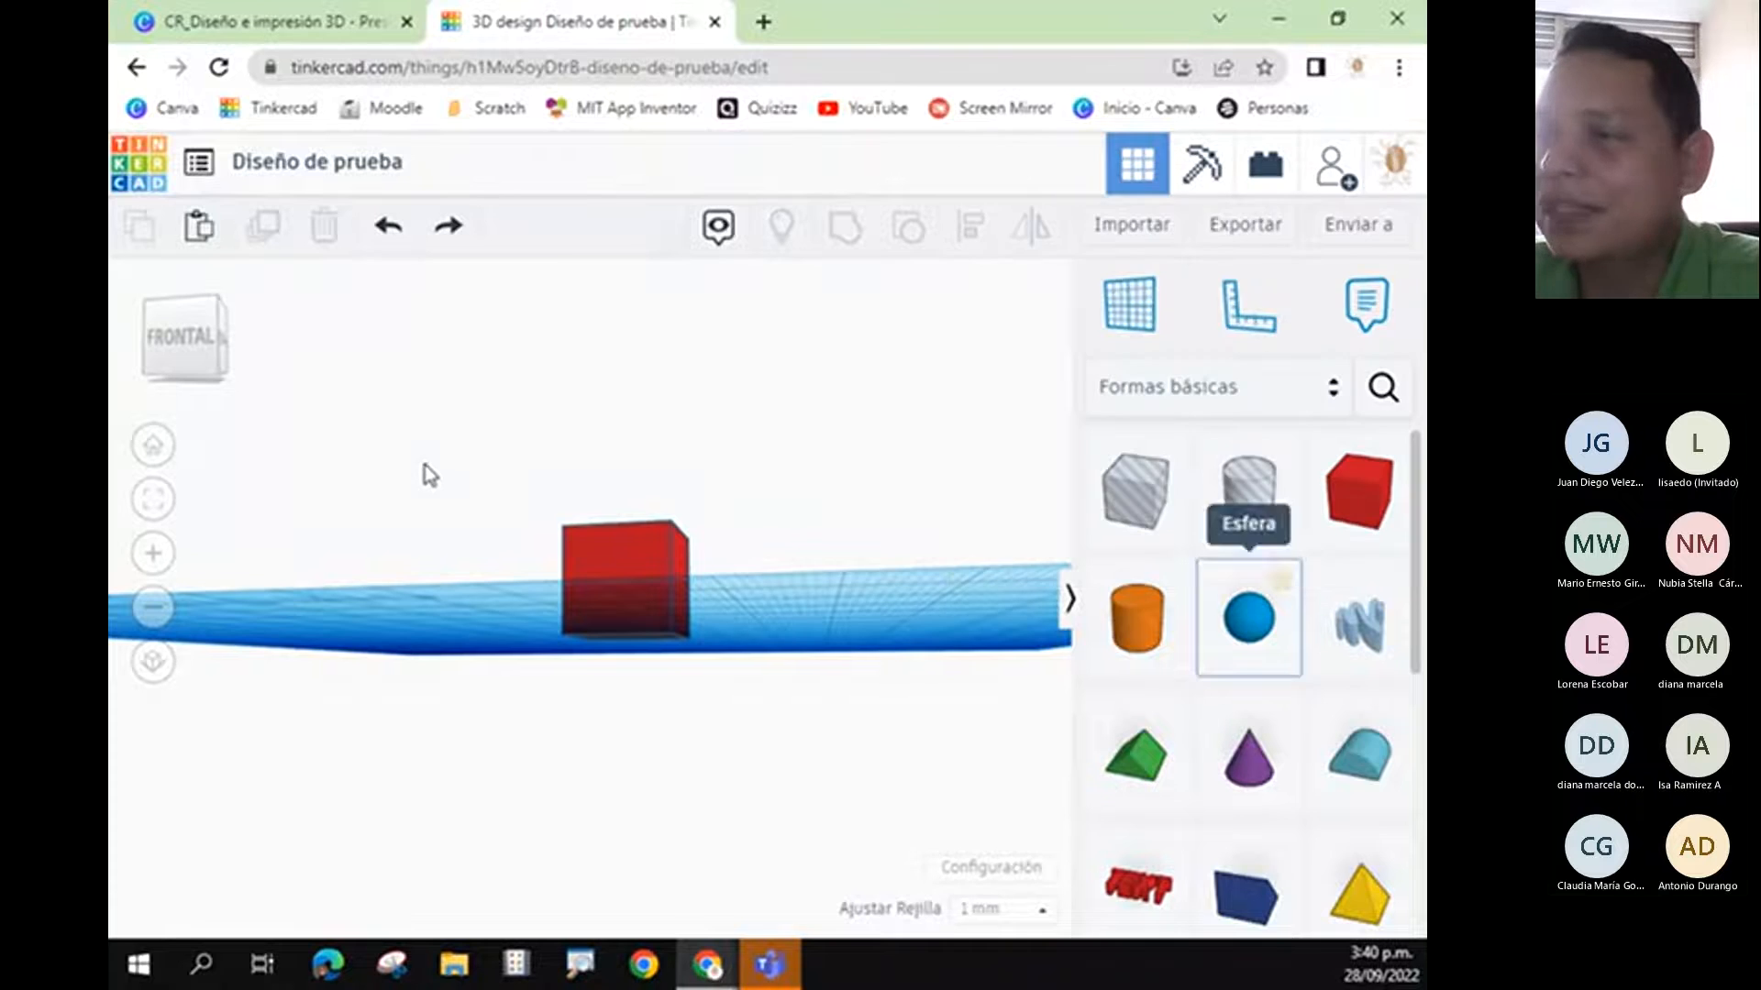
# - View the red cube from the front, from above and from both front corners with the view cube, and restore the home view
pyautogui.click(184, 349)
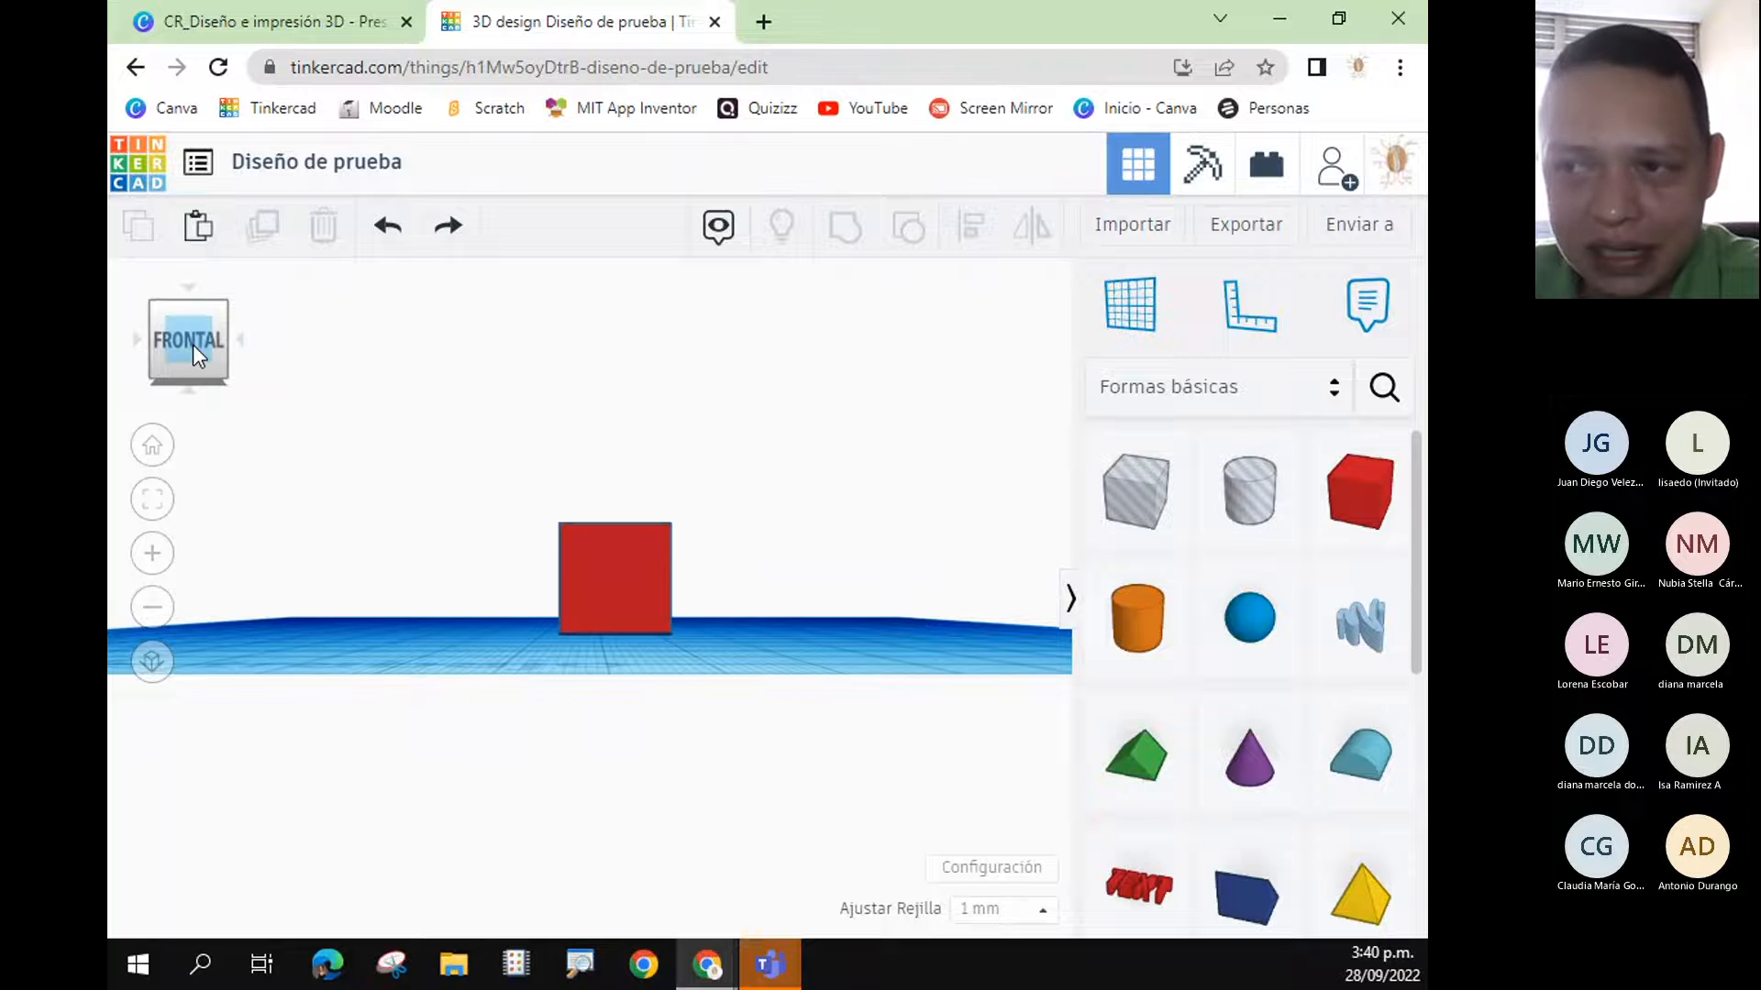
pyautogui.click(193, 312)
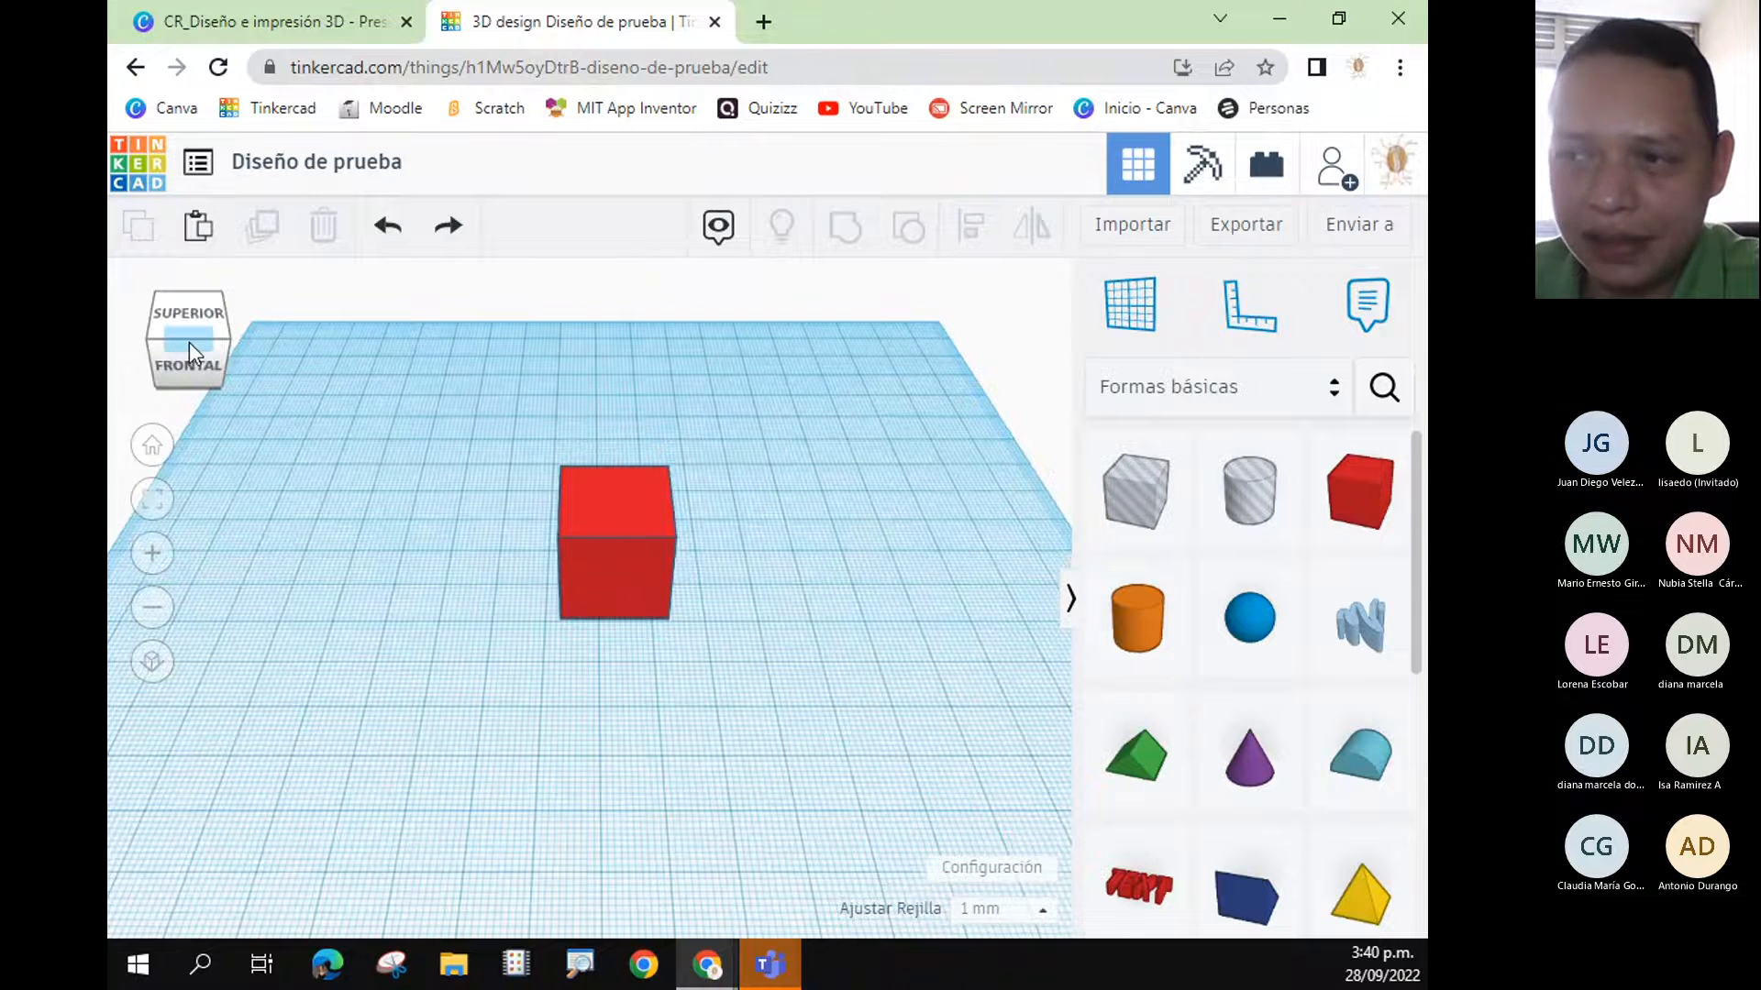
pyautogui.click(222, 343)
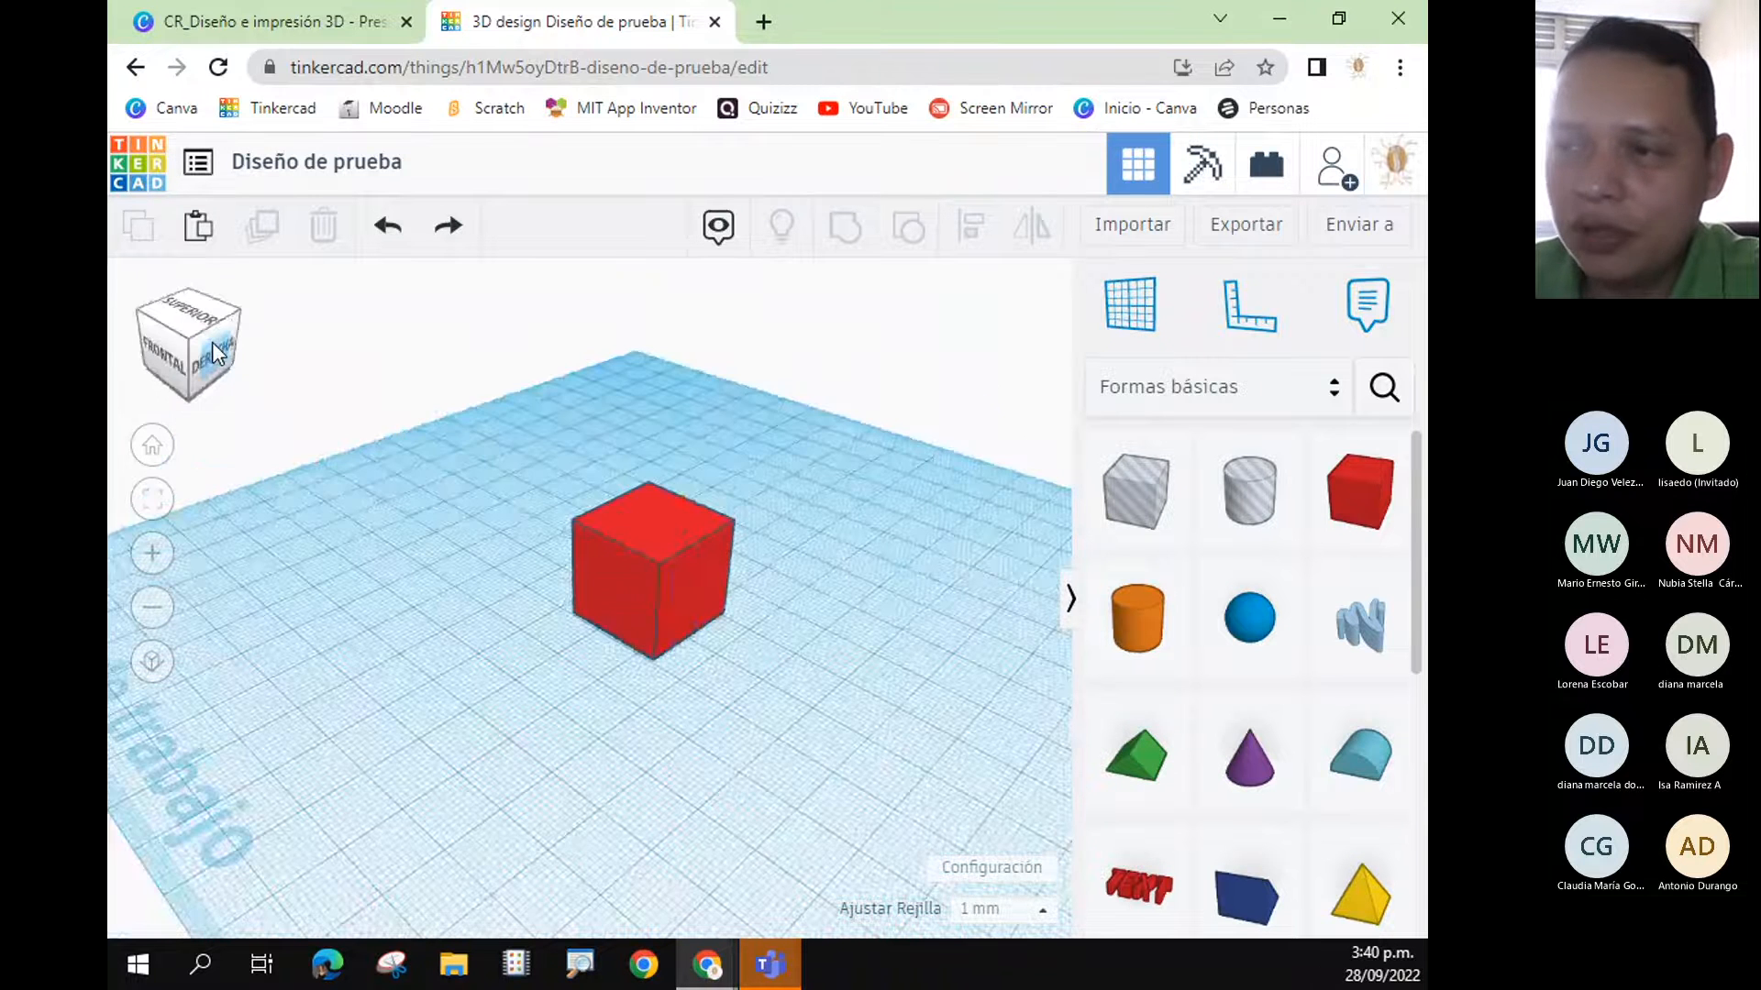
pyautogui.click(144, 325)
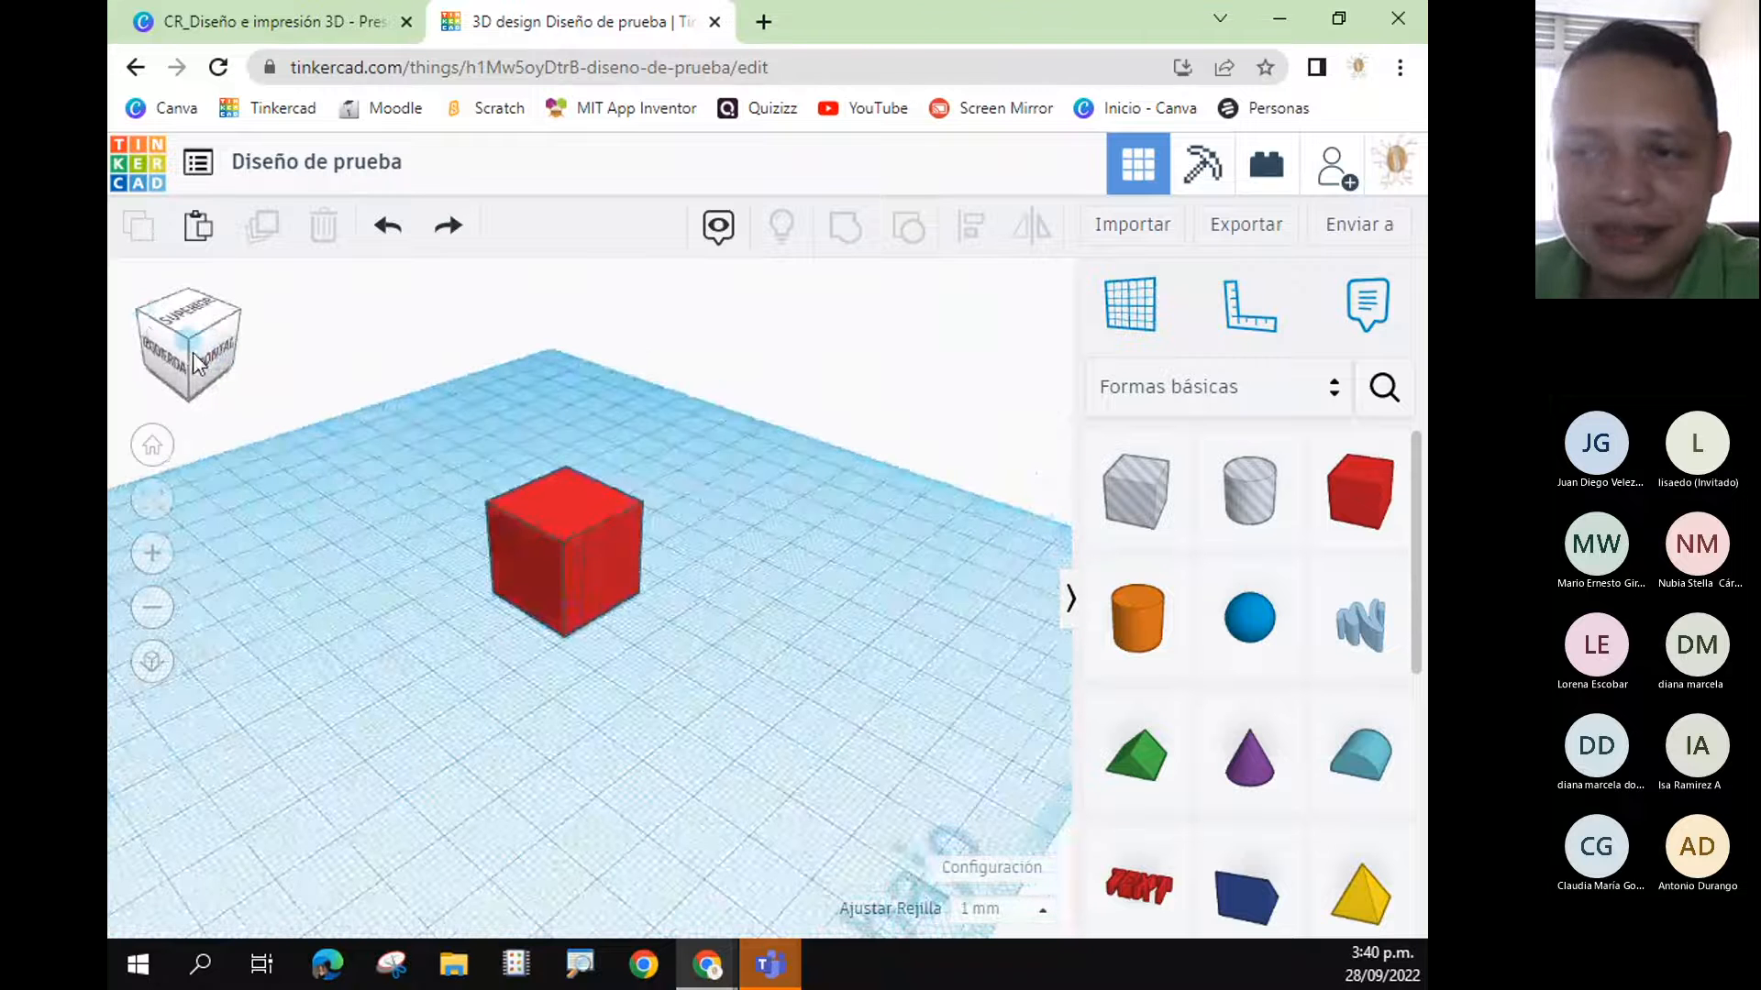
pyautogui.click(209, 357)
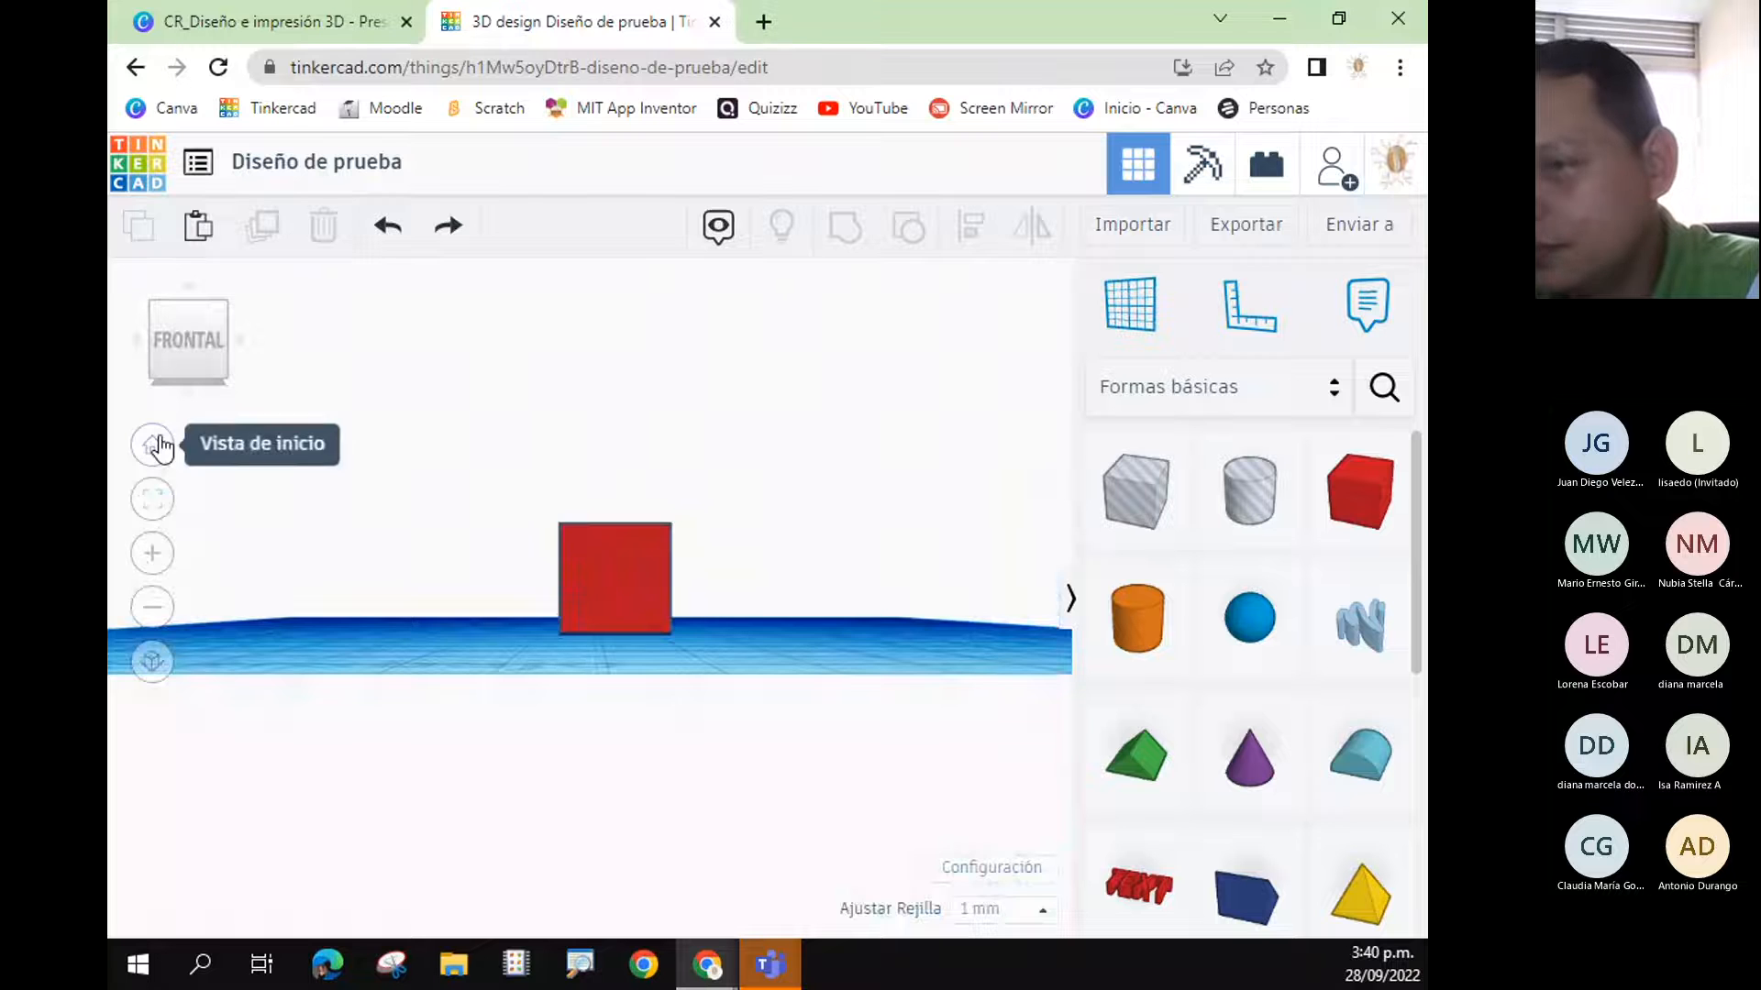
pyautogui.click(158, 447)
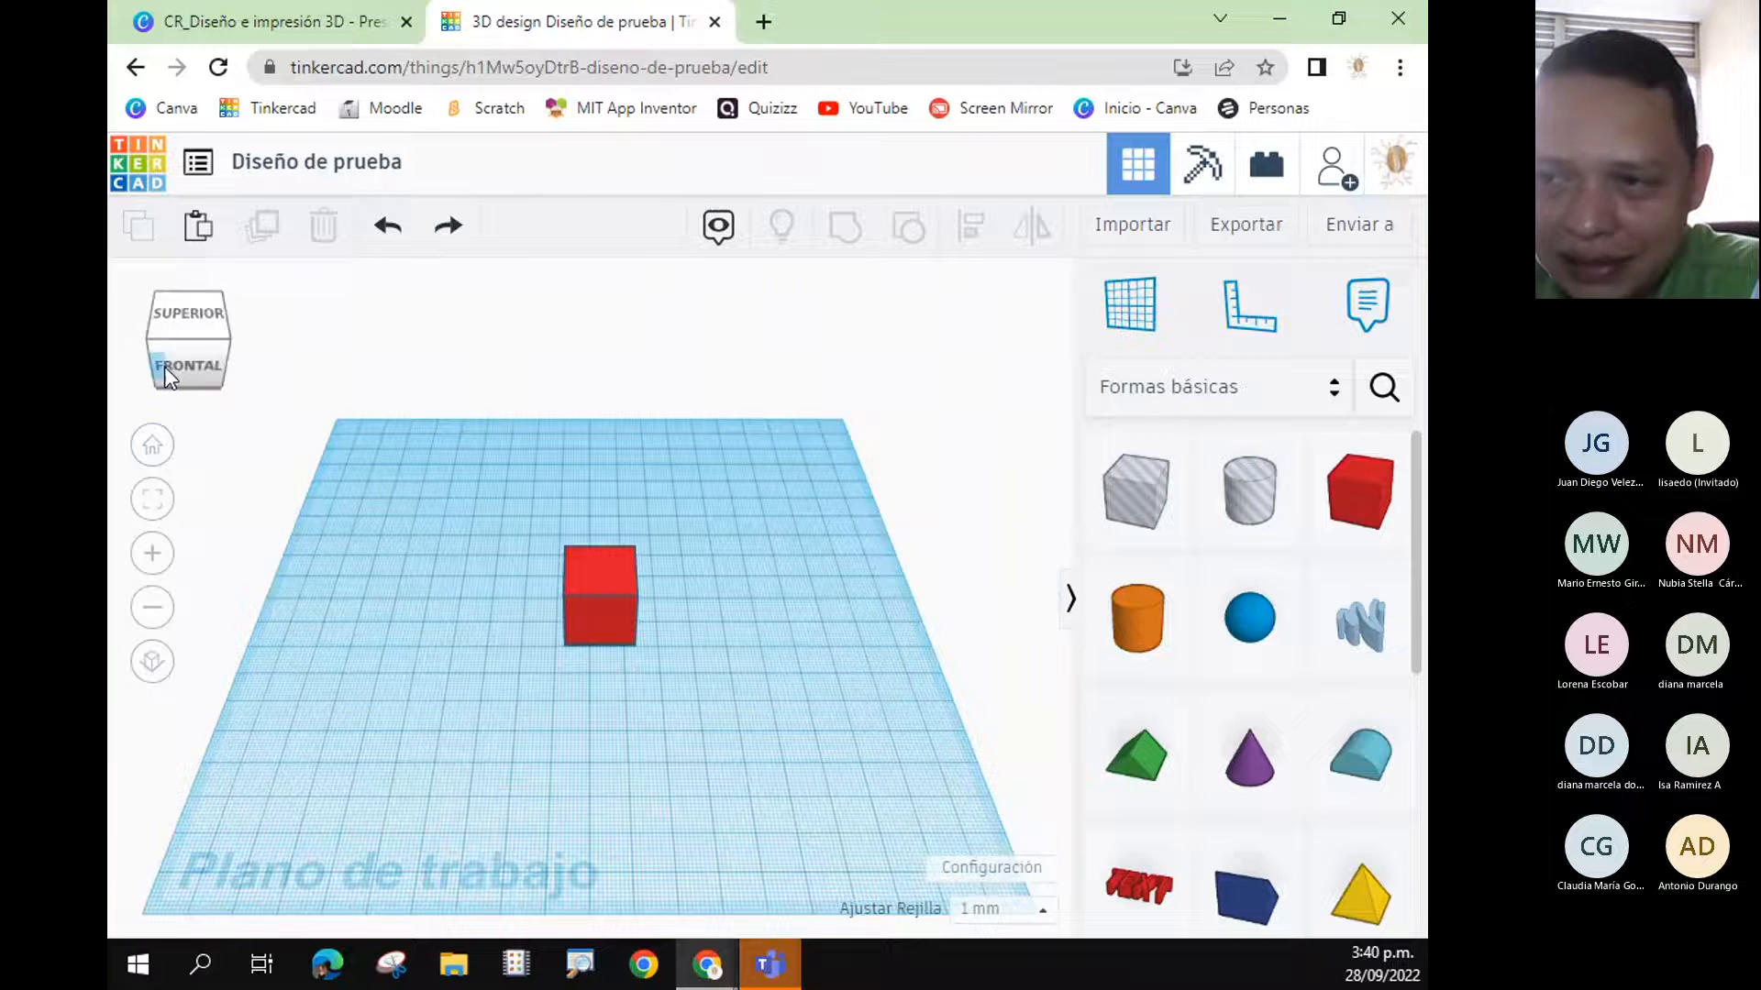
# - Fit the whole design in the view and zoom in and out on the cube and workplane
pyautogui.click(151, 500)
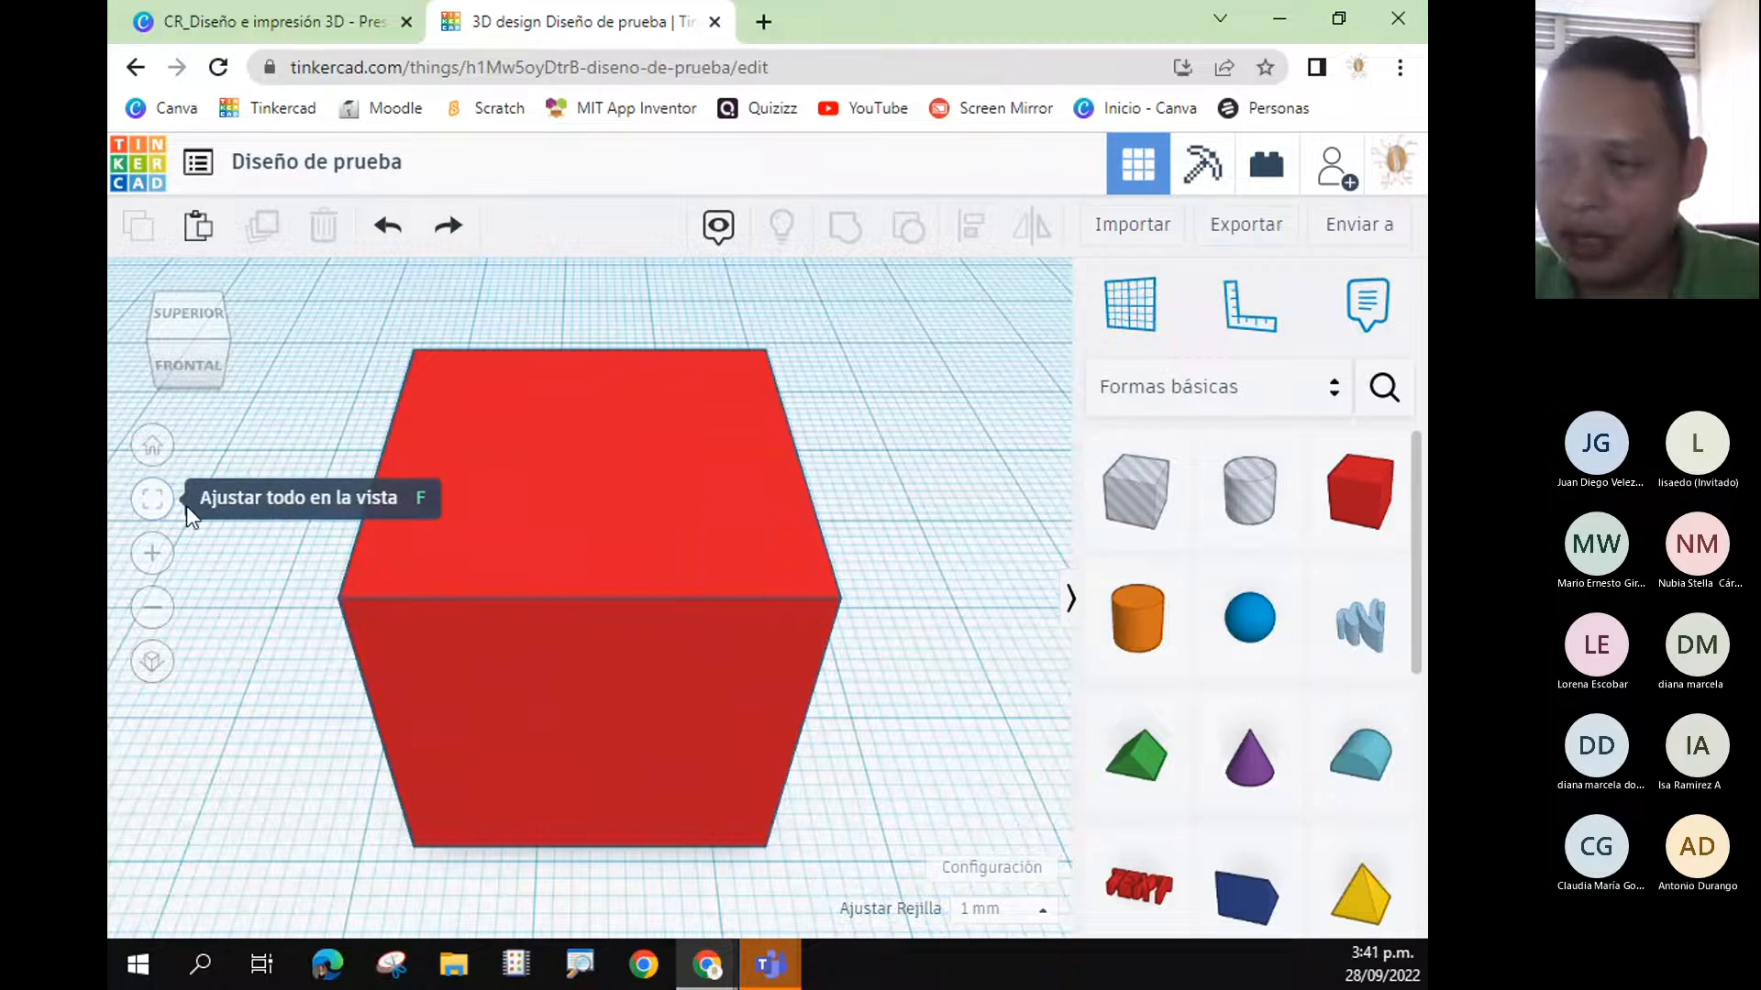
pyautogui.click(156, 514)
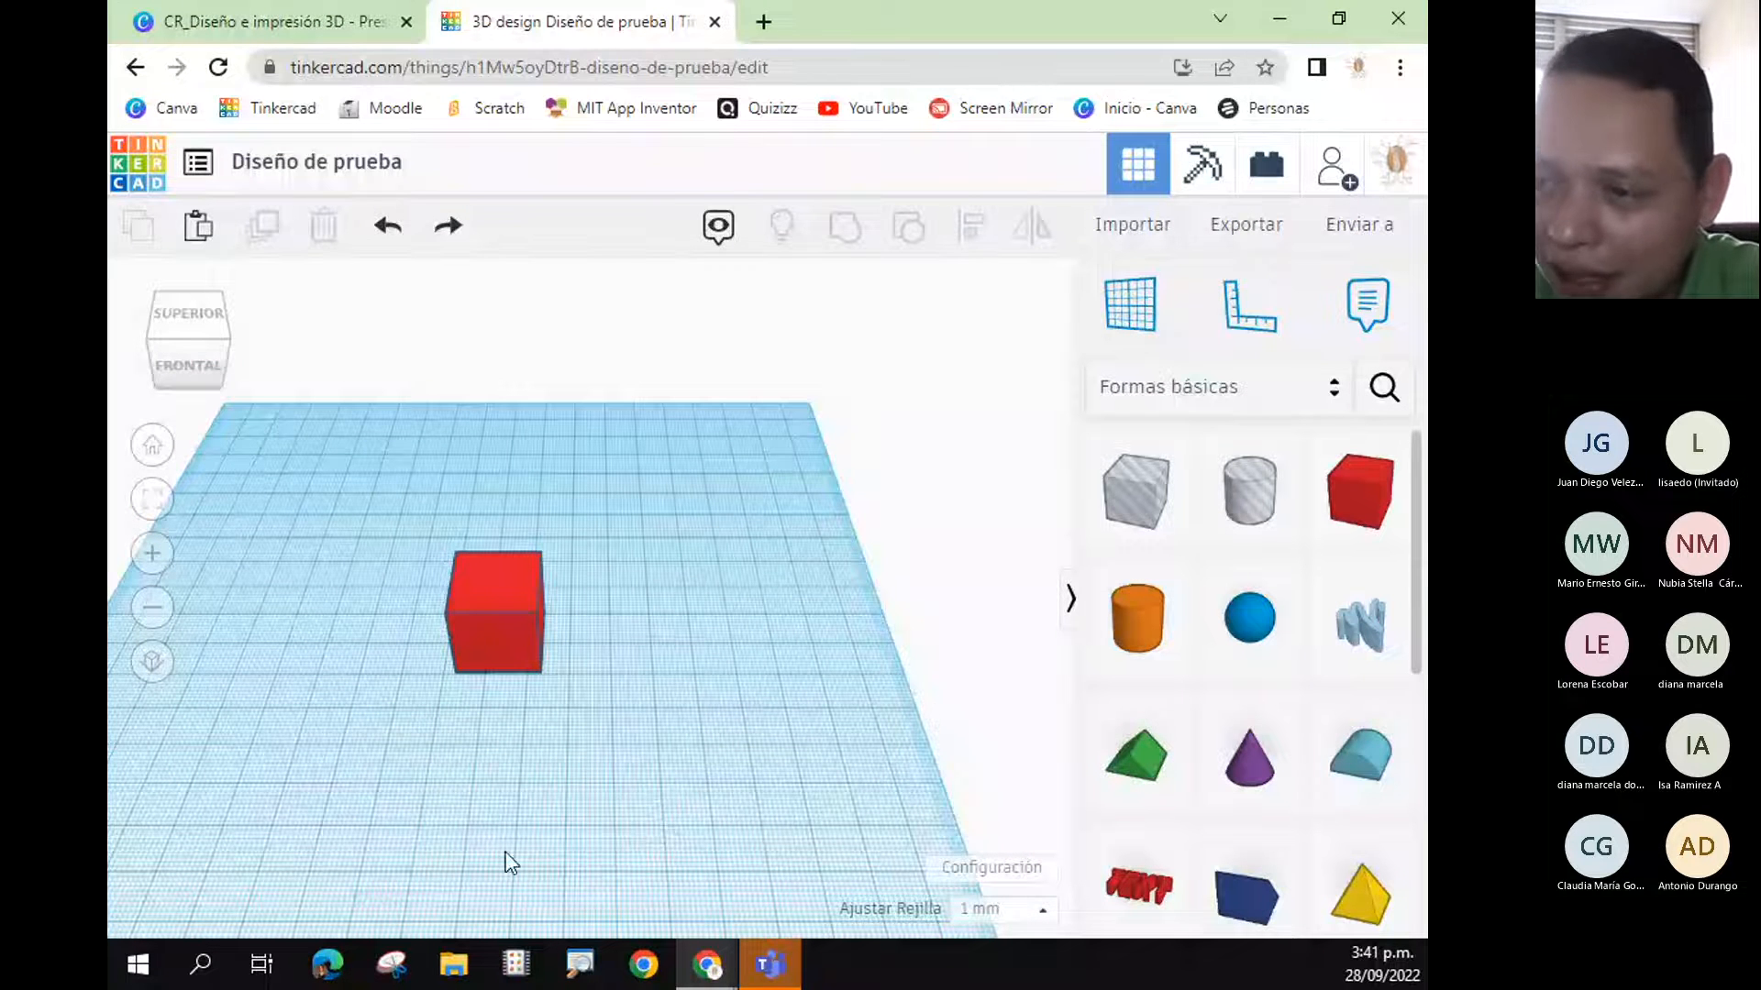
pyautogui.click(152, 557)
pyautogui.click(153, 611)
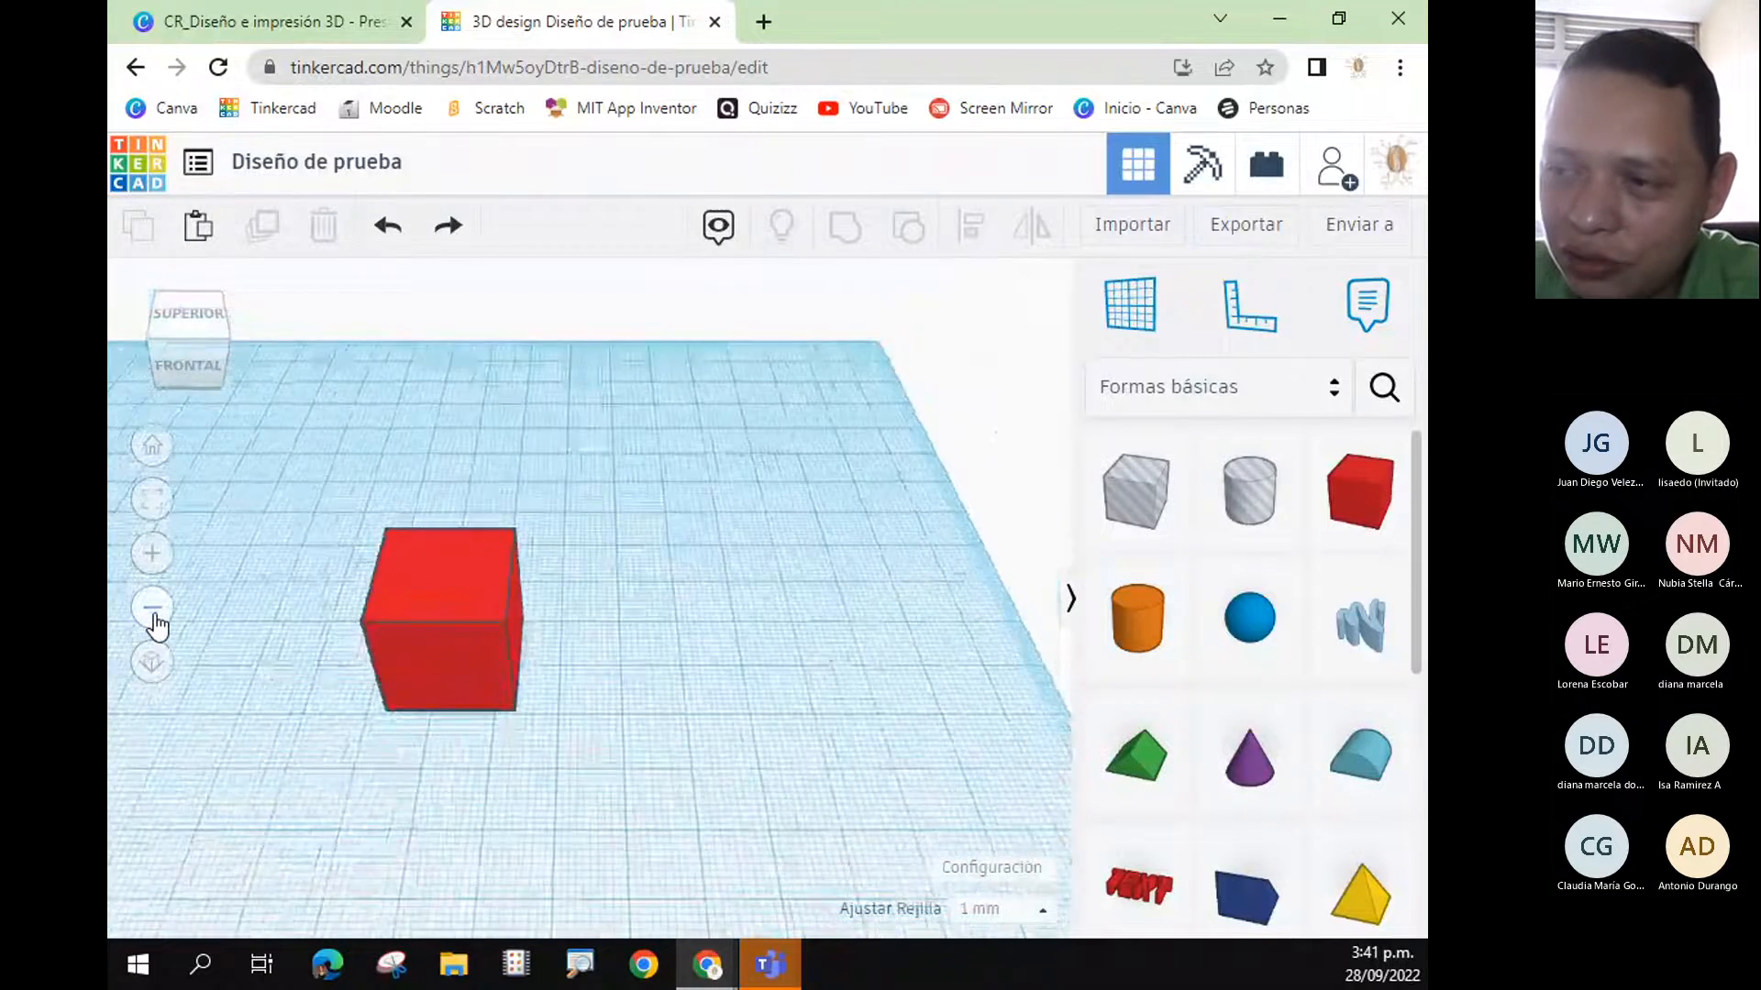
pyautogui.moveTo(494, 809); pyautogui.dragTo(448, 747, button='right')
pyautogui.click(154, 556)
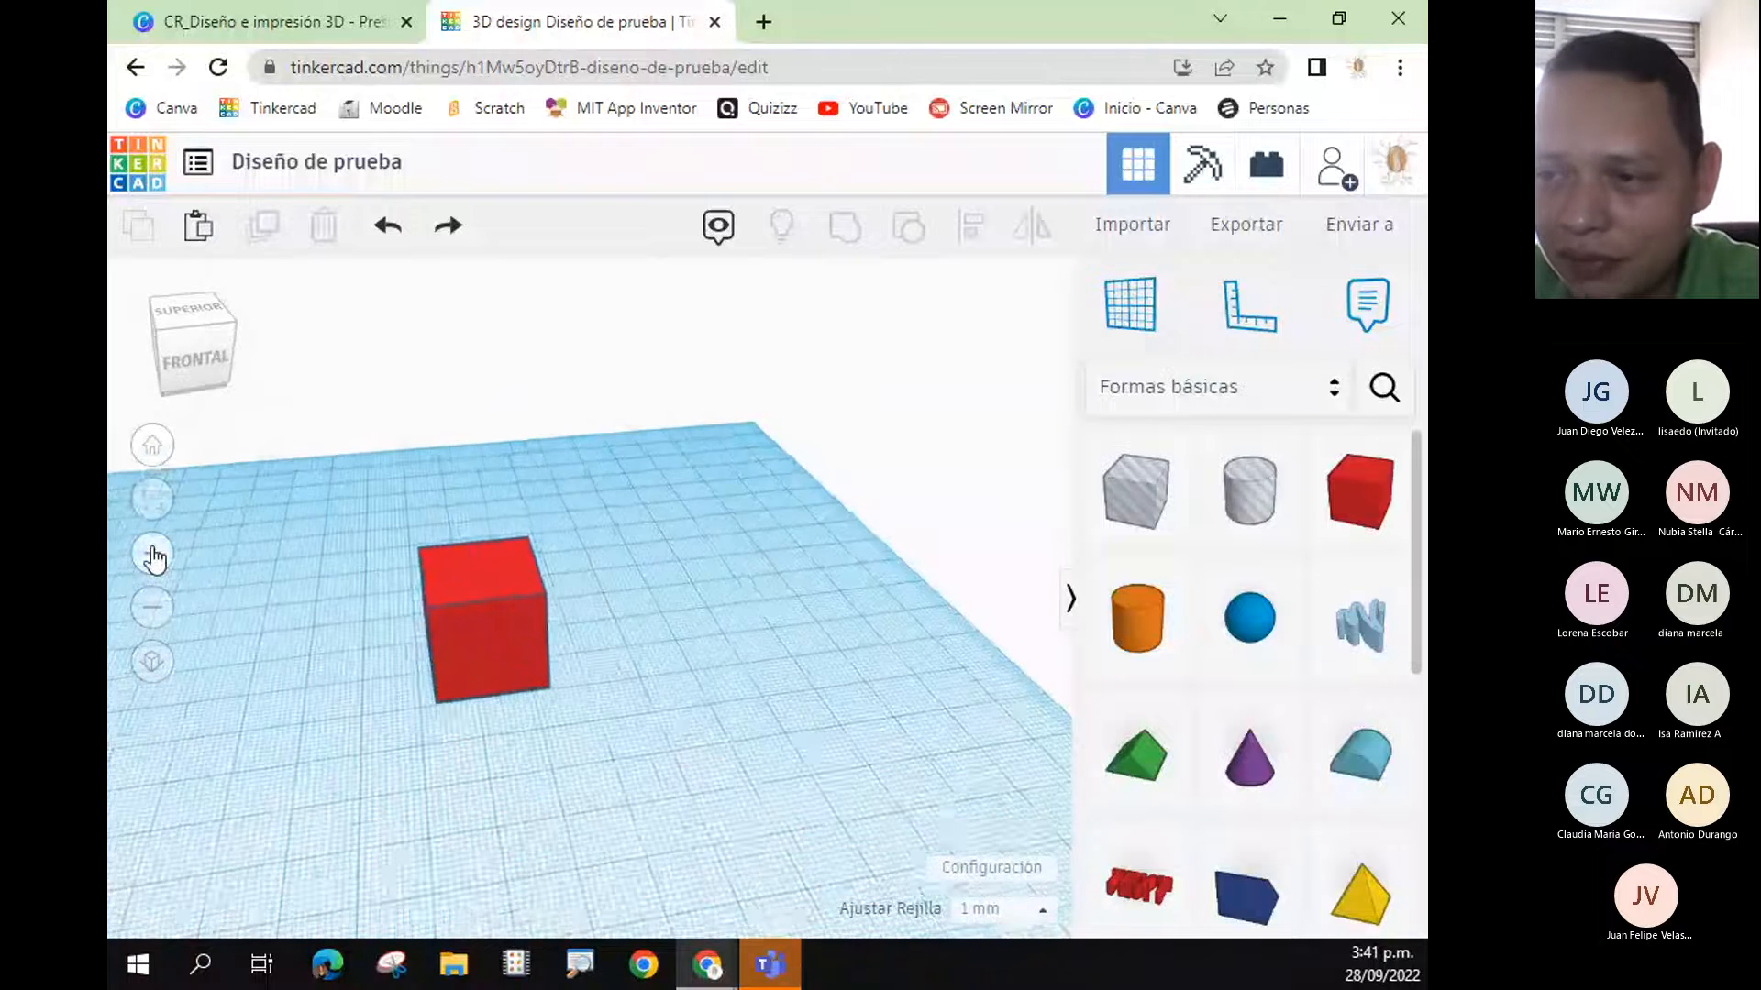
pyautogui.click(154, 608)
pyautogui.click(153, 608)
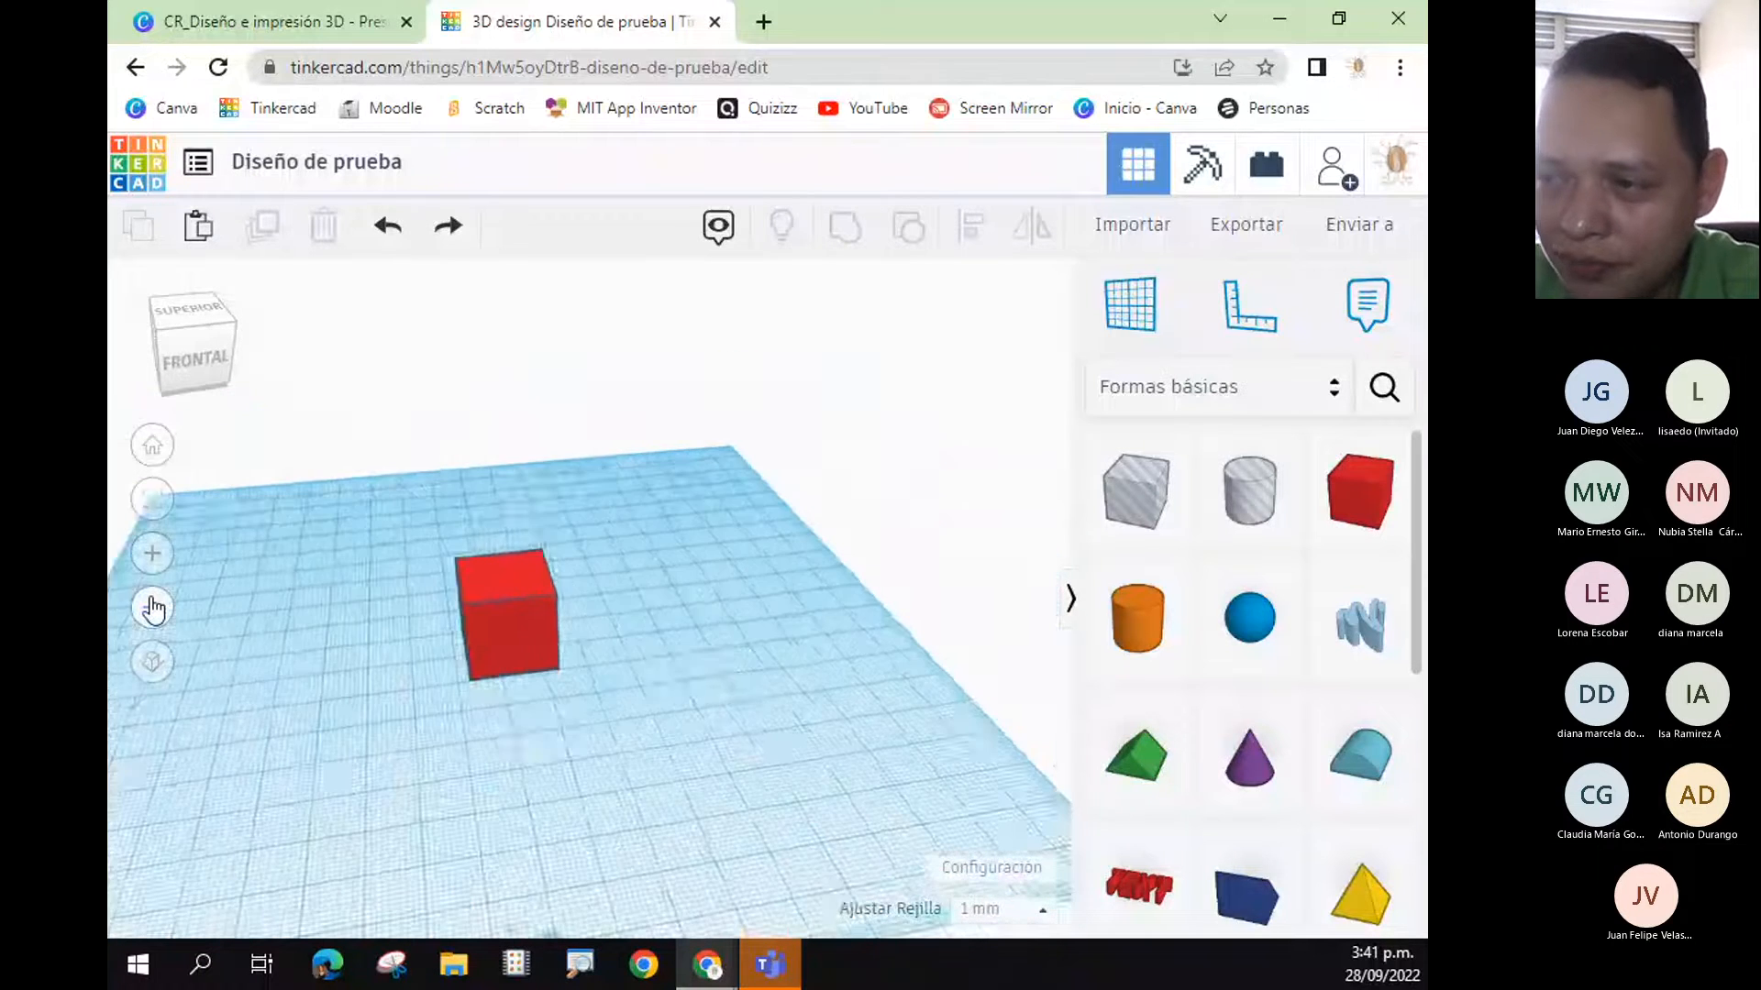
pyautogui.scroll(3, 609, 721)
pyautogui.scroll(2, 598, 659)
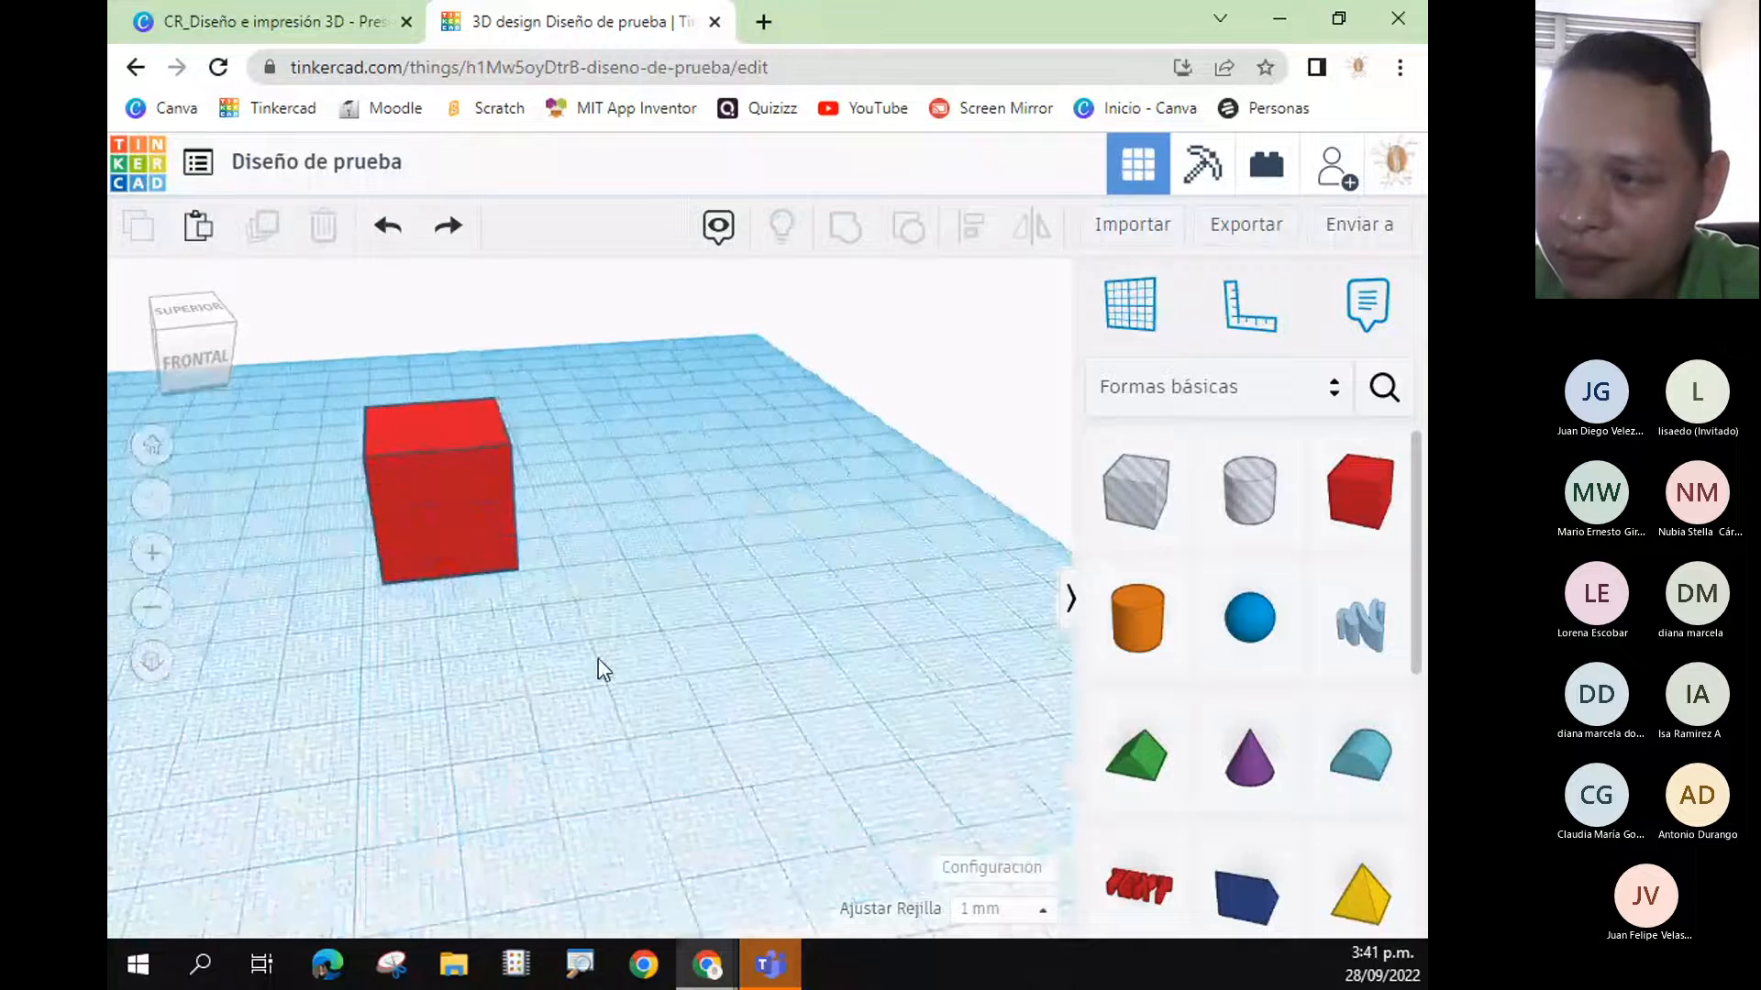
pyautogui.scroll(-2, 598, 659)
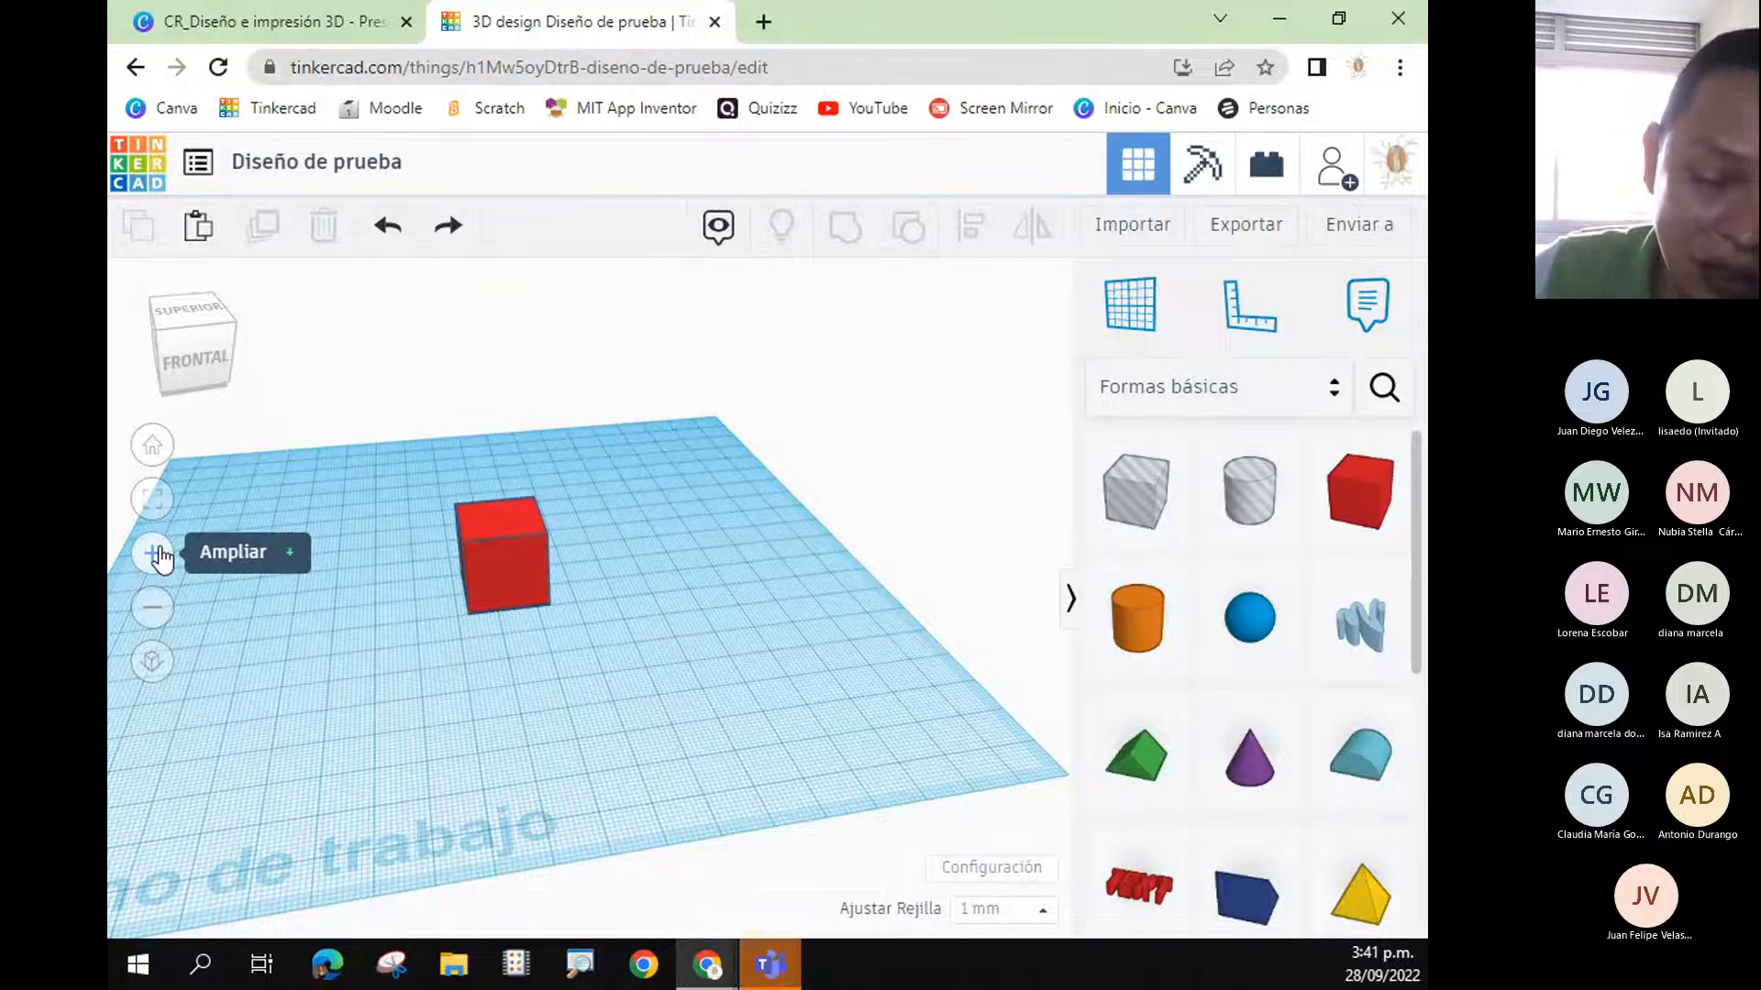
pyautogui.click(154, 553)
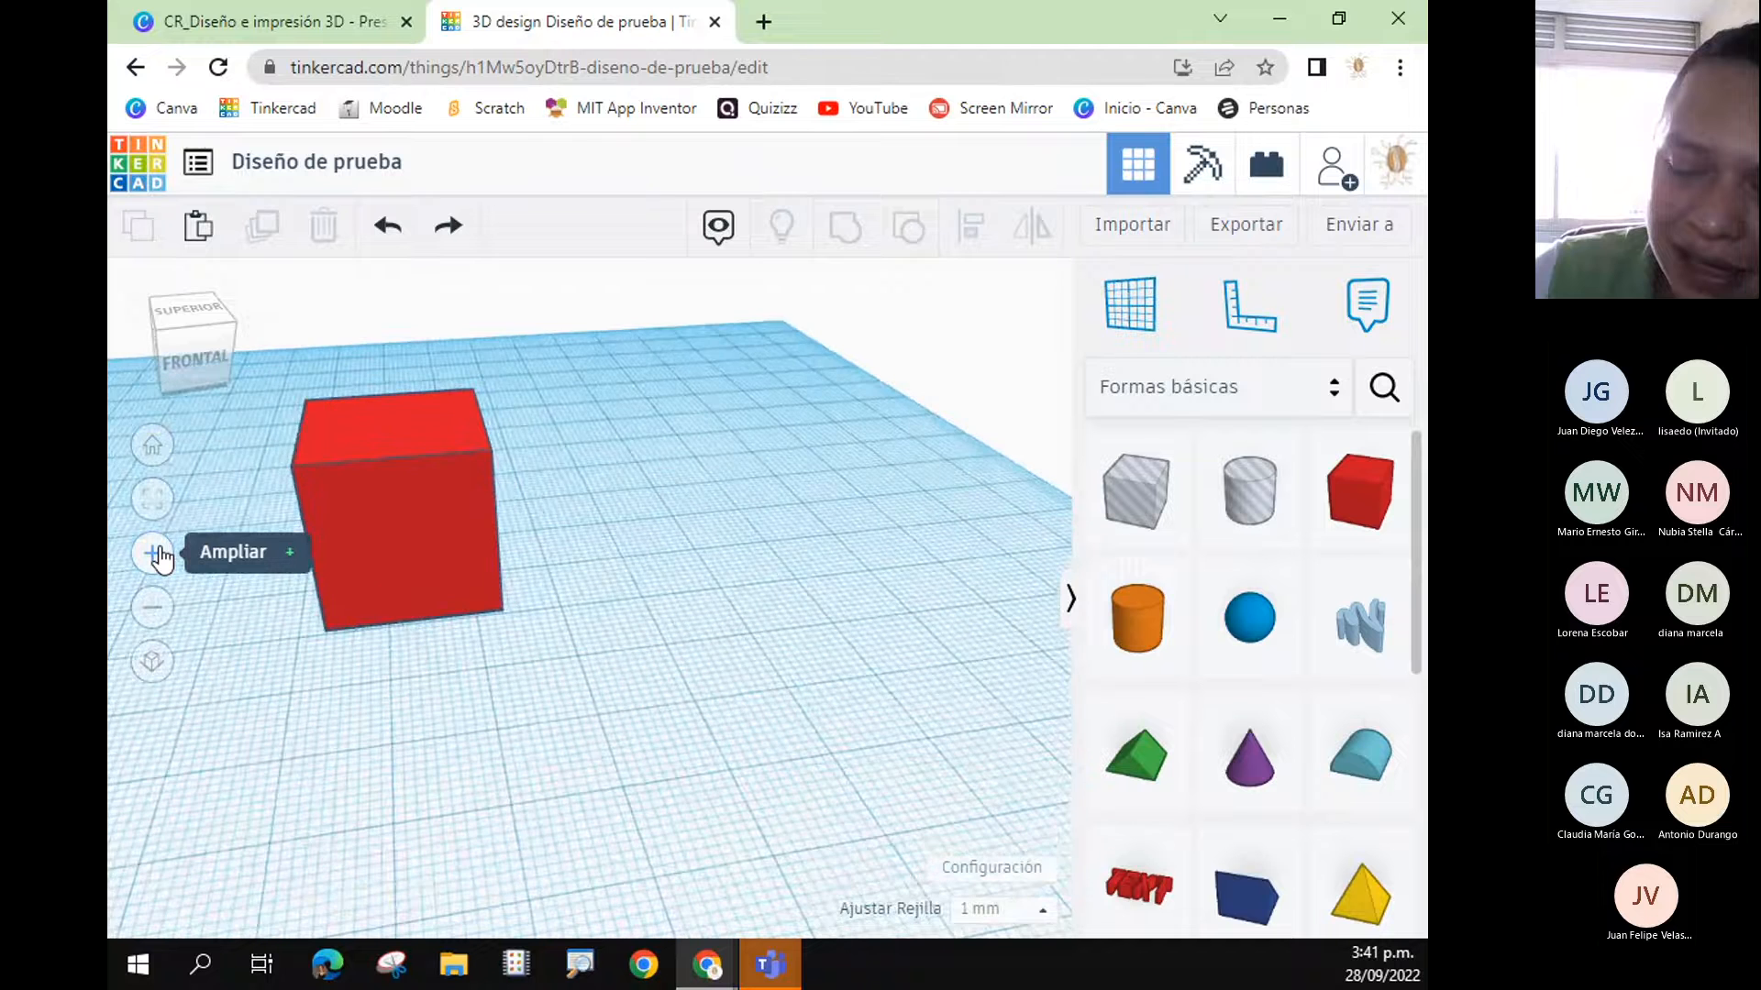
pyautogui.scroll(-8, 162, 560)
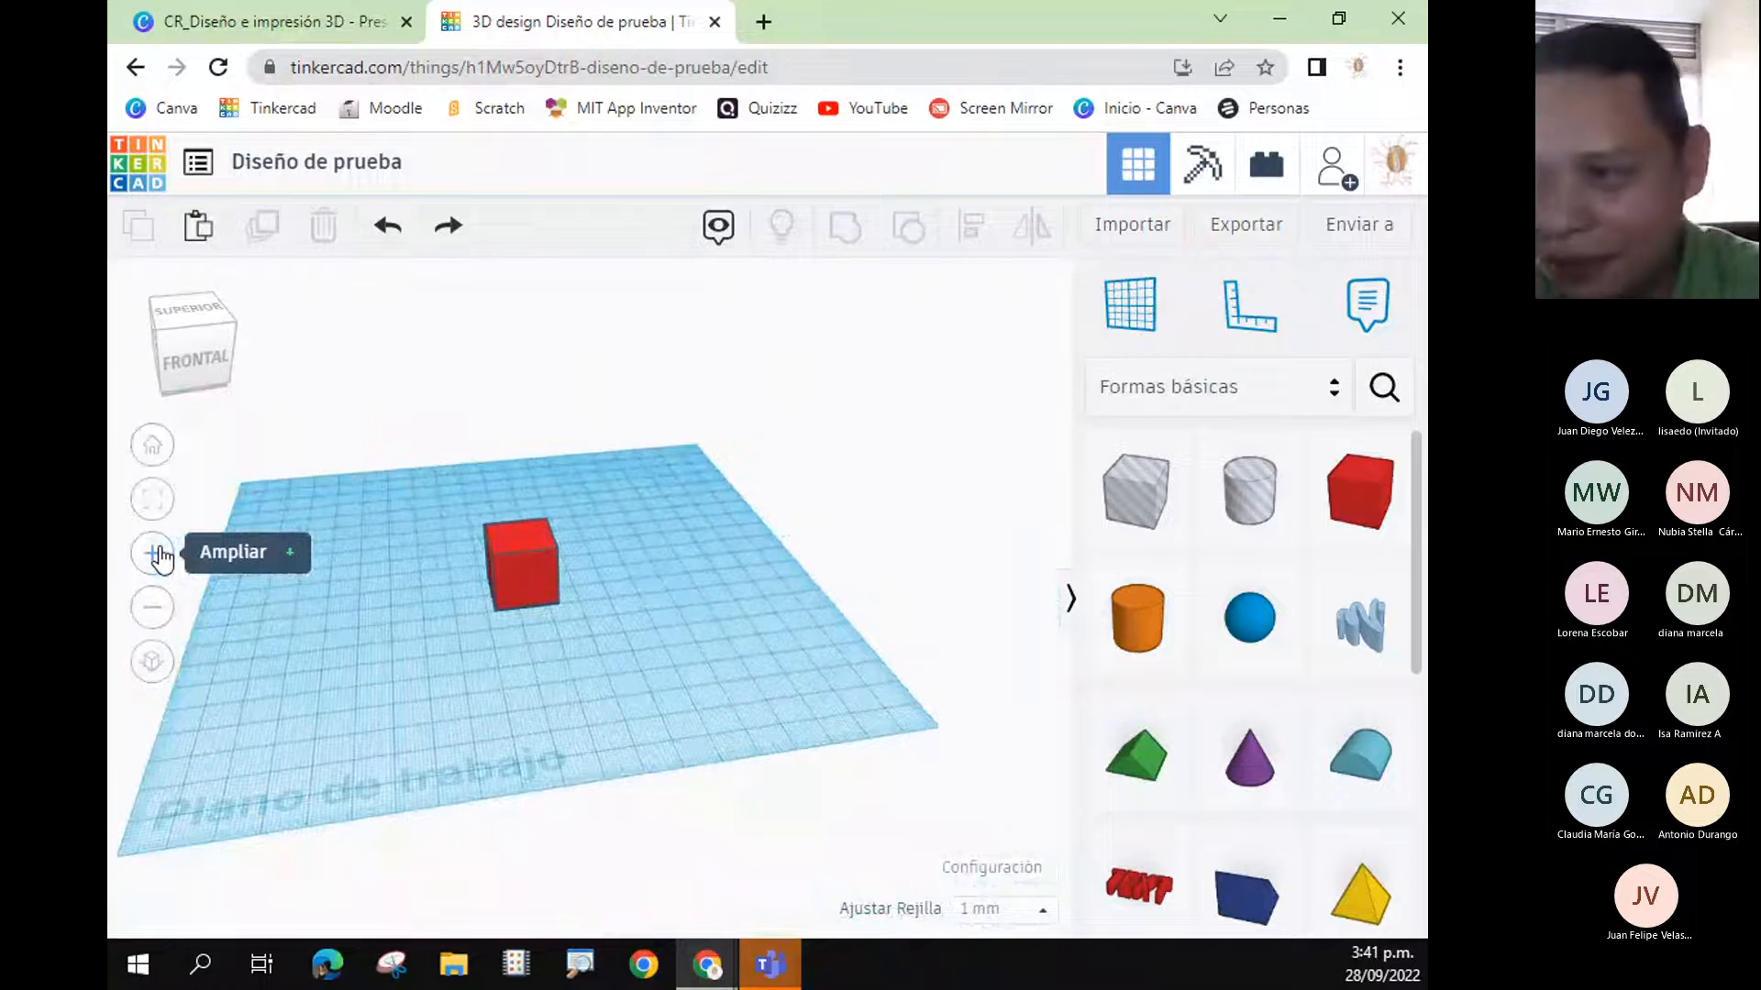
# - Toggle the view projection and back, orbit around the cube from several angles and restore the home view
pyautogui.moveTo(698, 745); pyautogui.dragTo(282, 675, button='right')
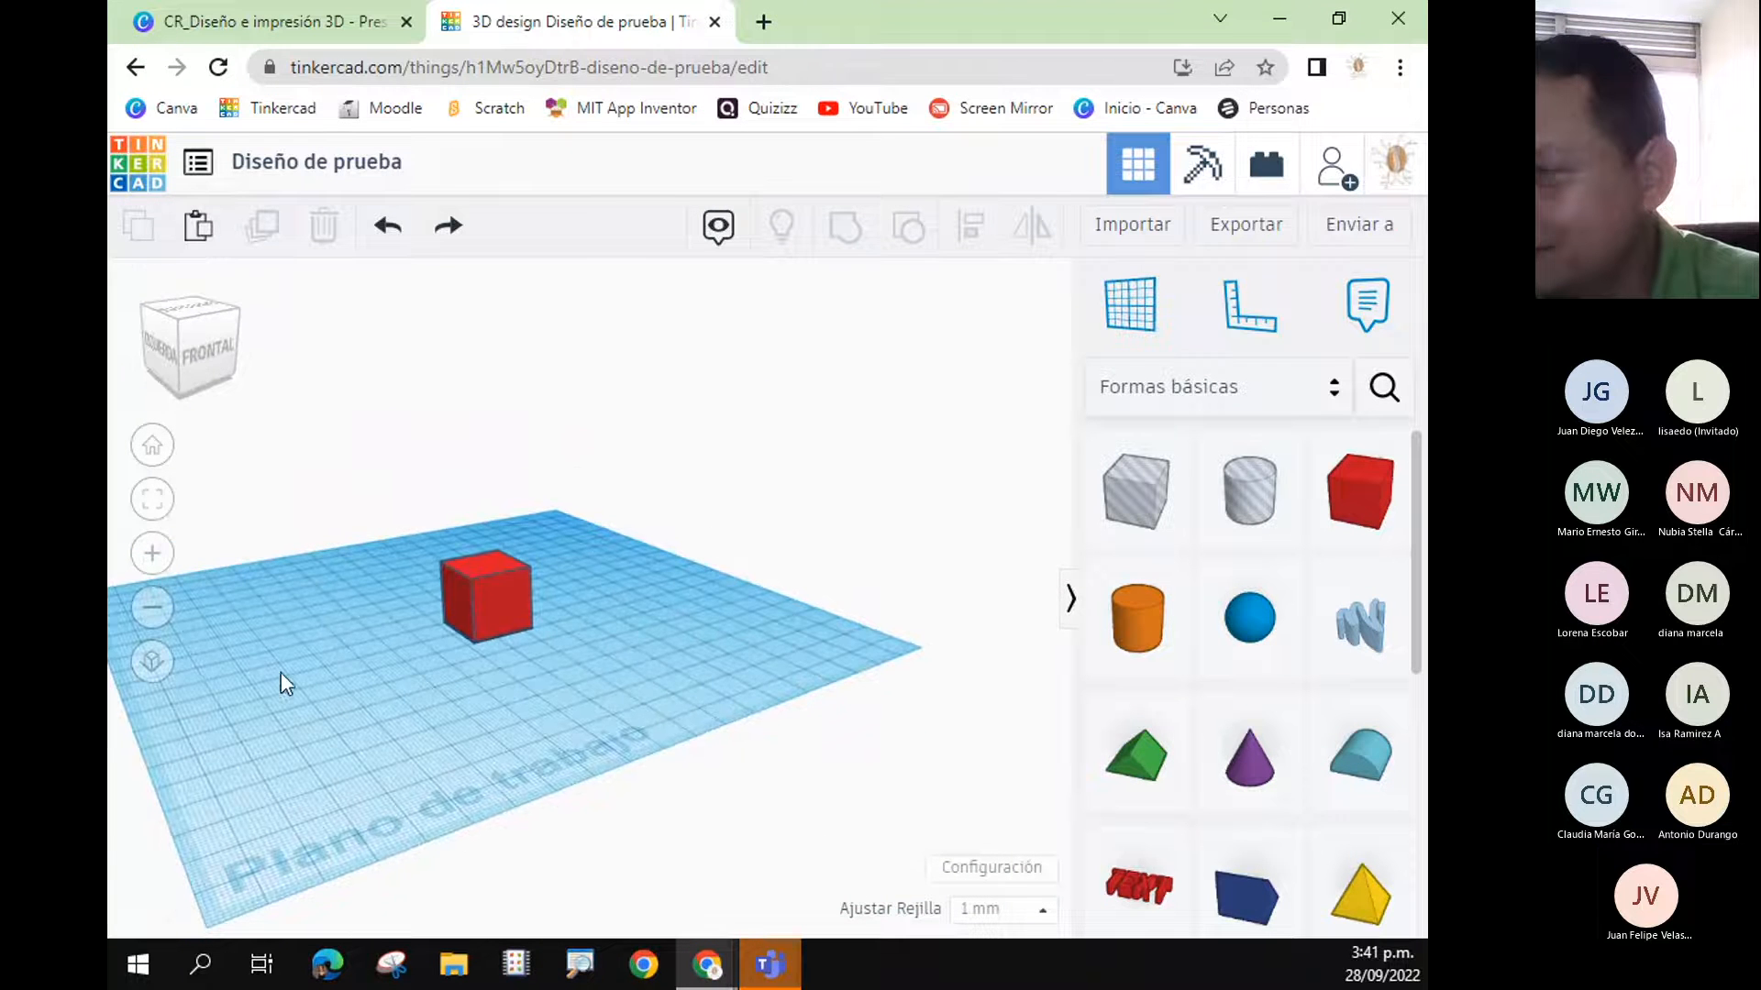
pyautogui.click(152, 661)
pyautogui.click(152, 661)
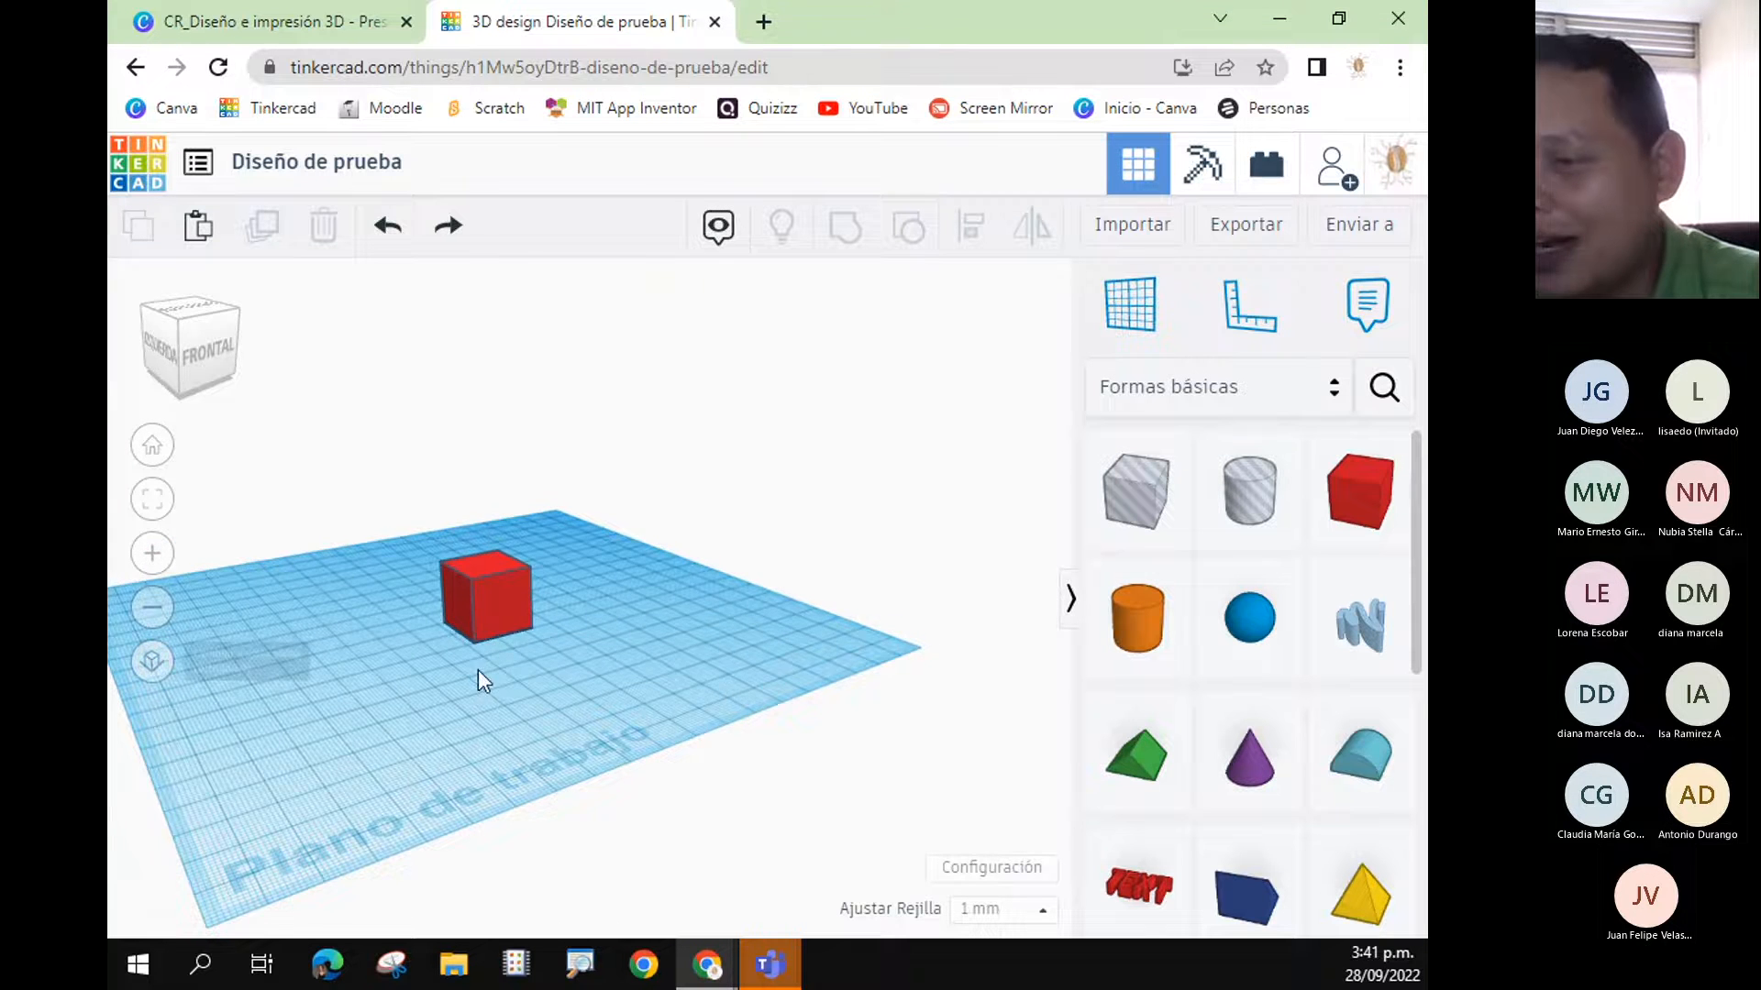
pyautogui.moveTo(480, 677); pyautogui.dragTo(618, 741, button='right')
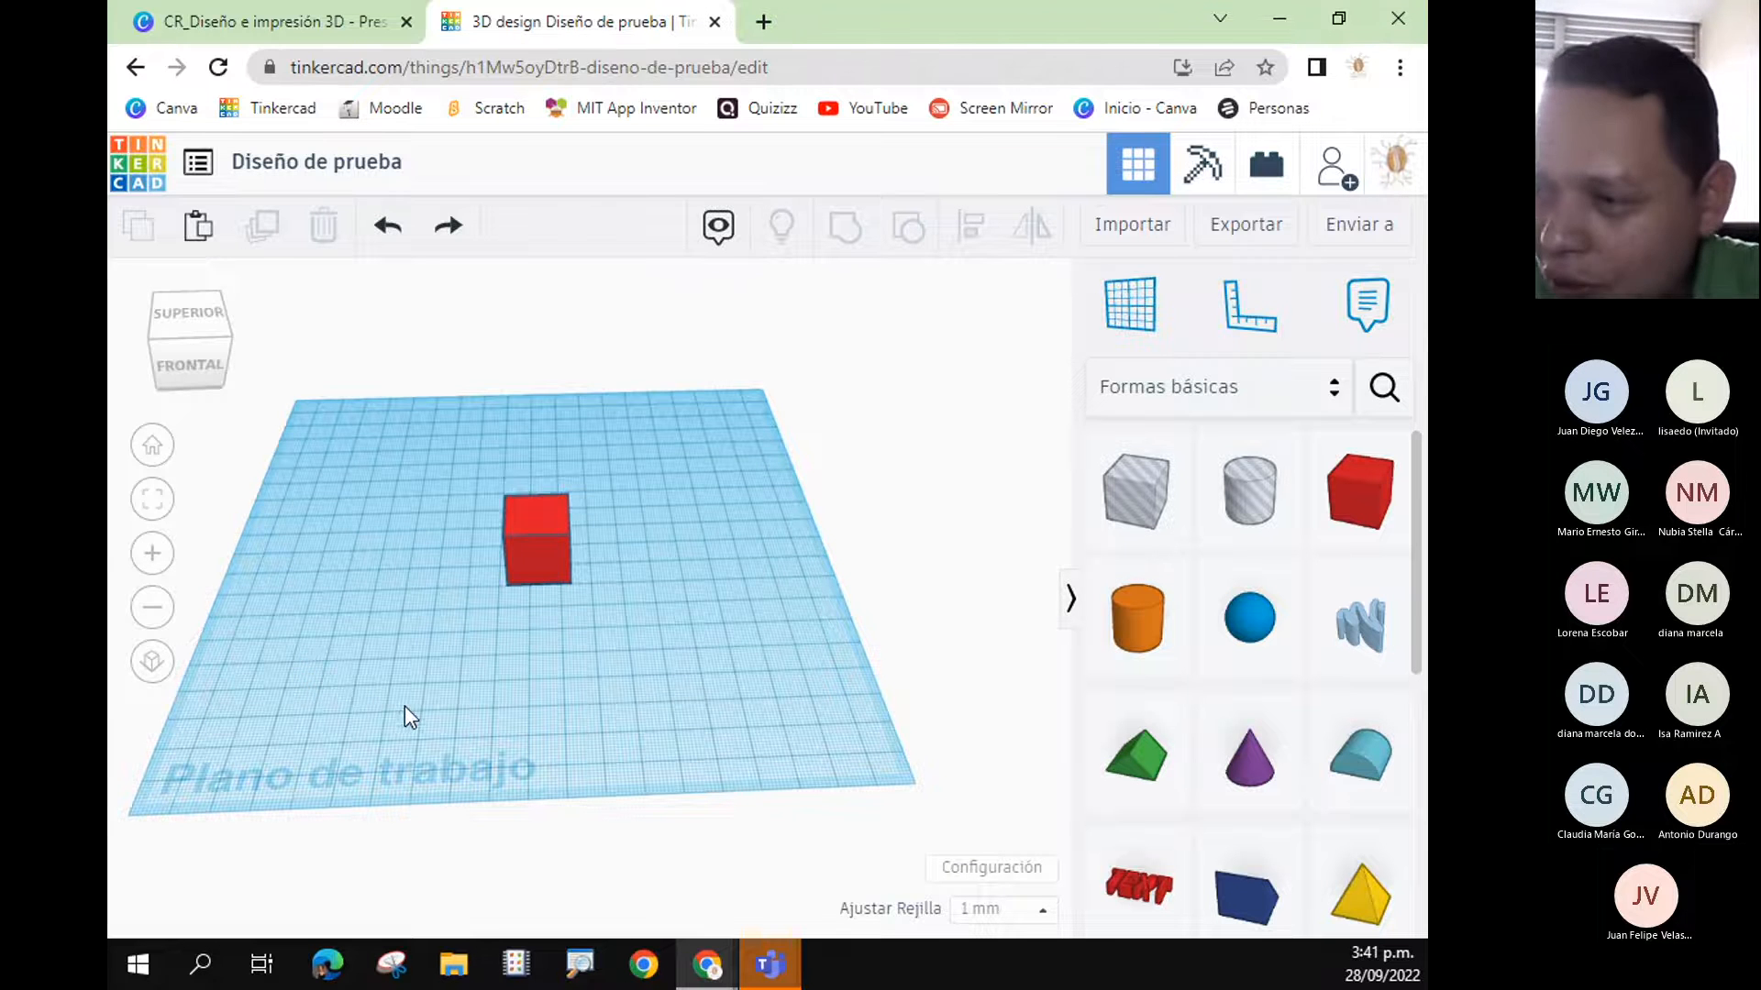
pyautogui.moveTo(404, 706); pyautogui.dragTo(548, 667, button='right')
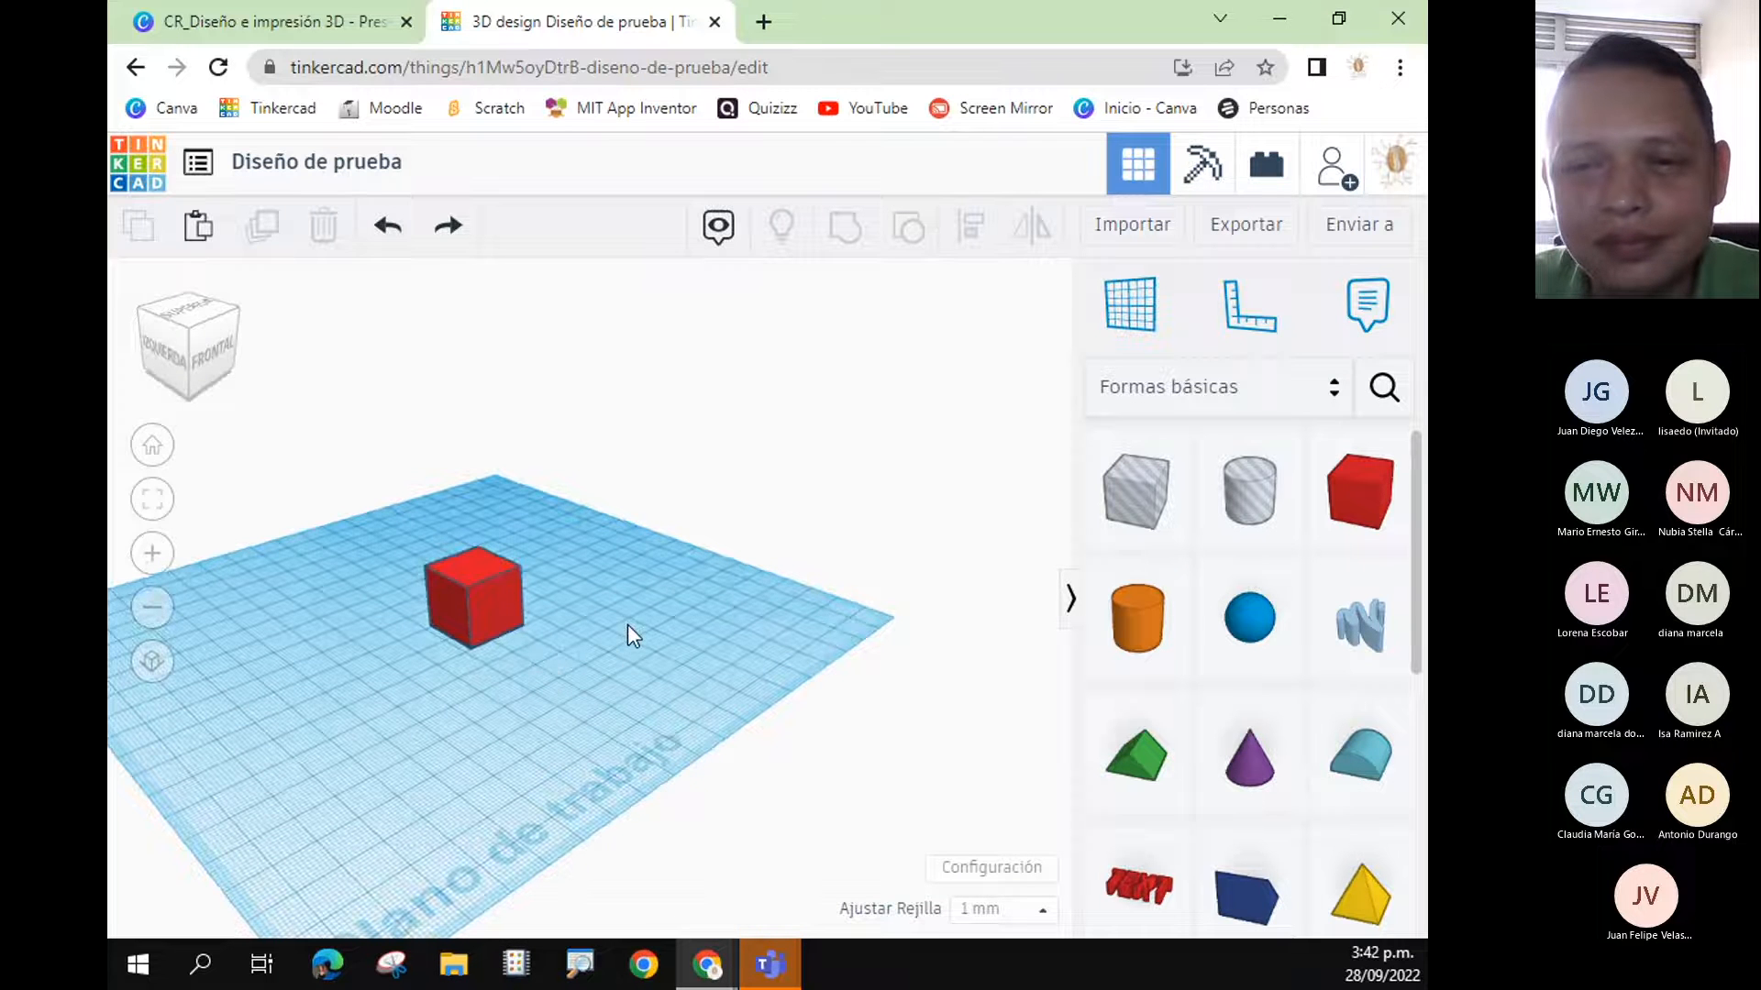
pyautogui.moveTo(631, 635); pyautogui.dragTo(436, 712, button='right')
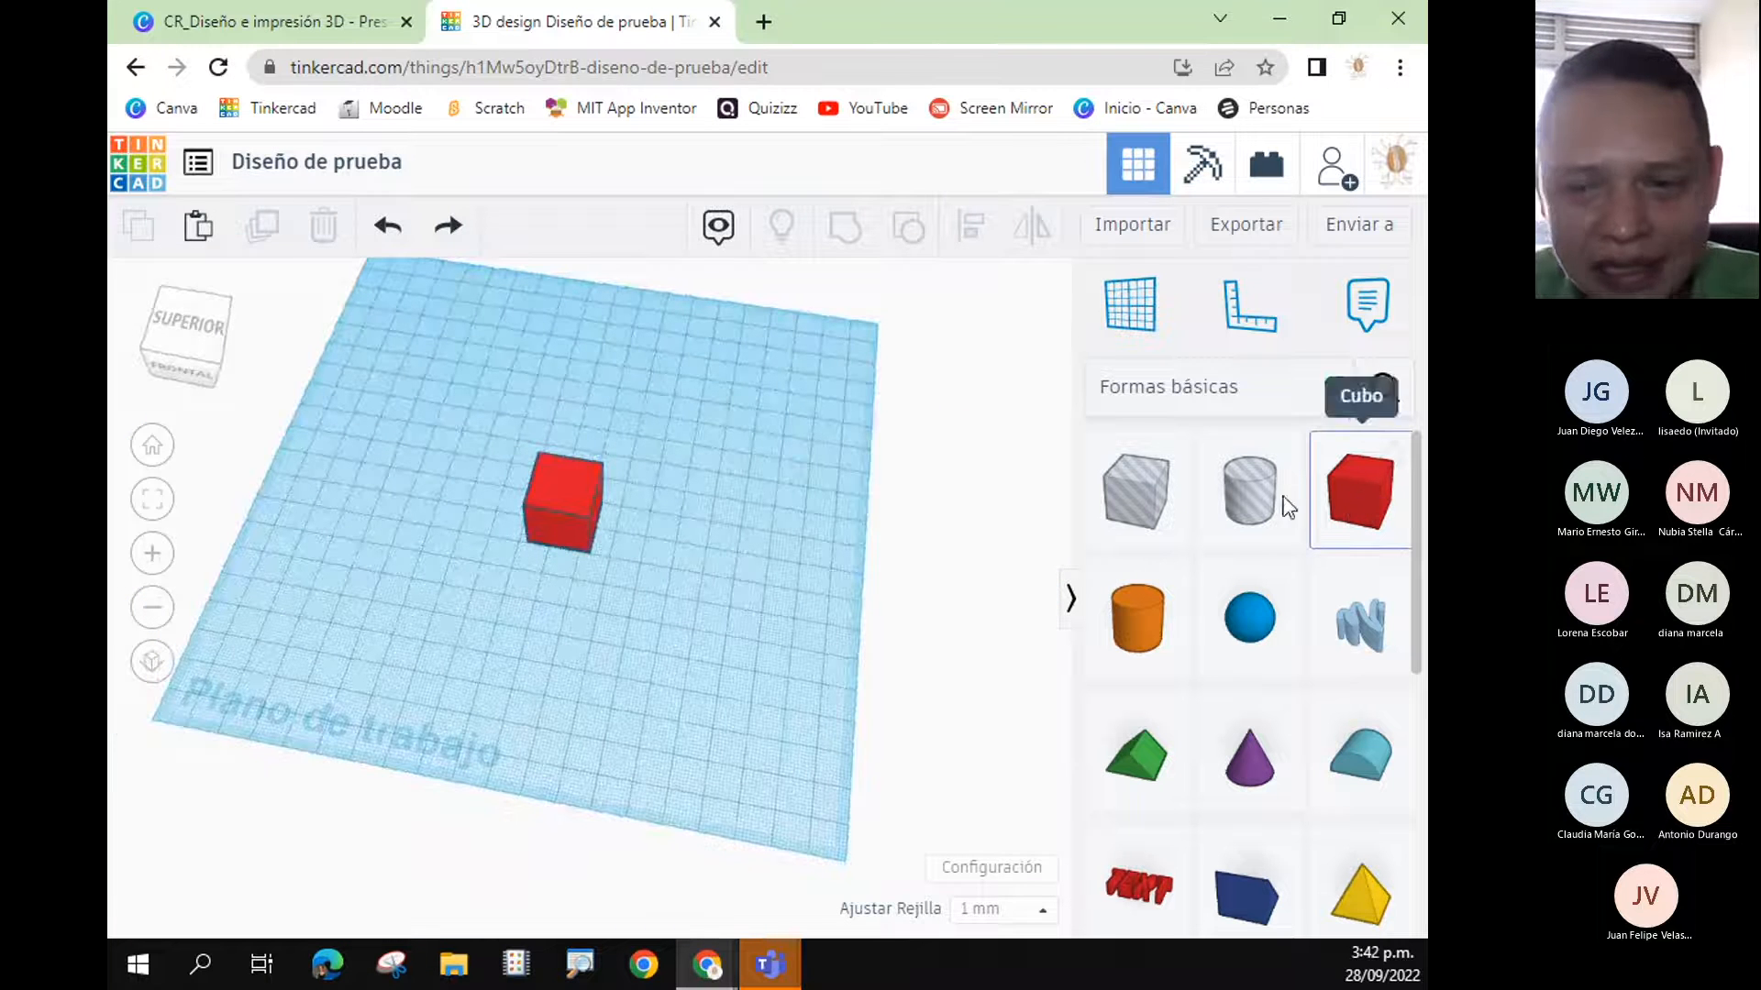
pyautogui.moveTo(617, 652); pyautogui.dragTo(514, 607, button='right')
pyautogui.click(151, 447)
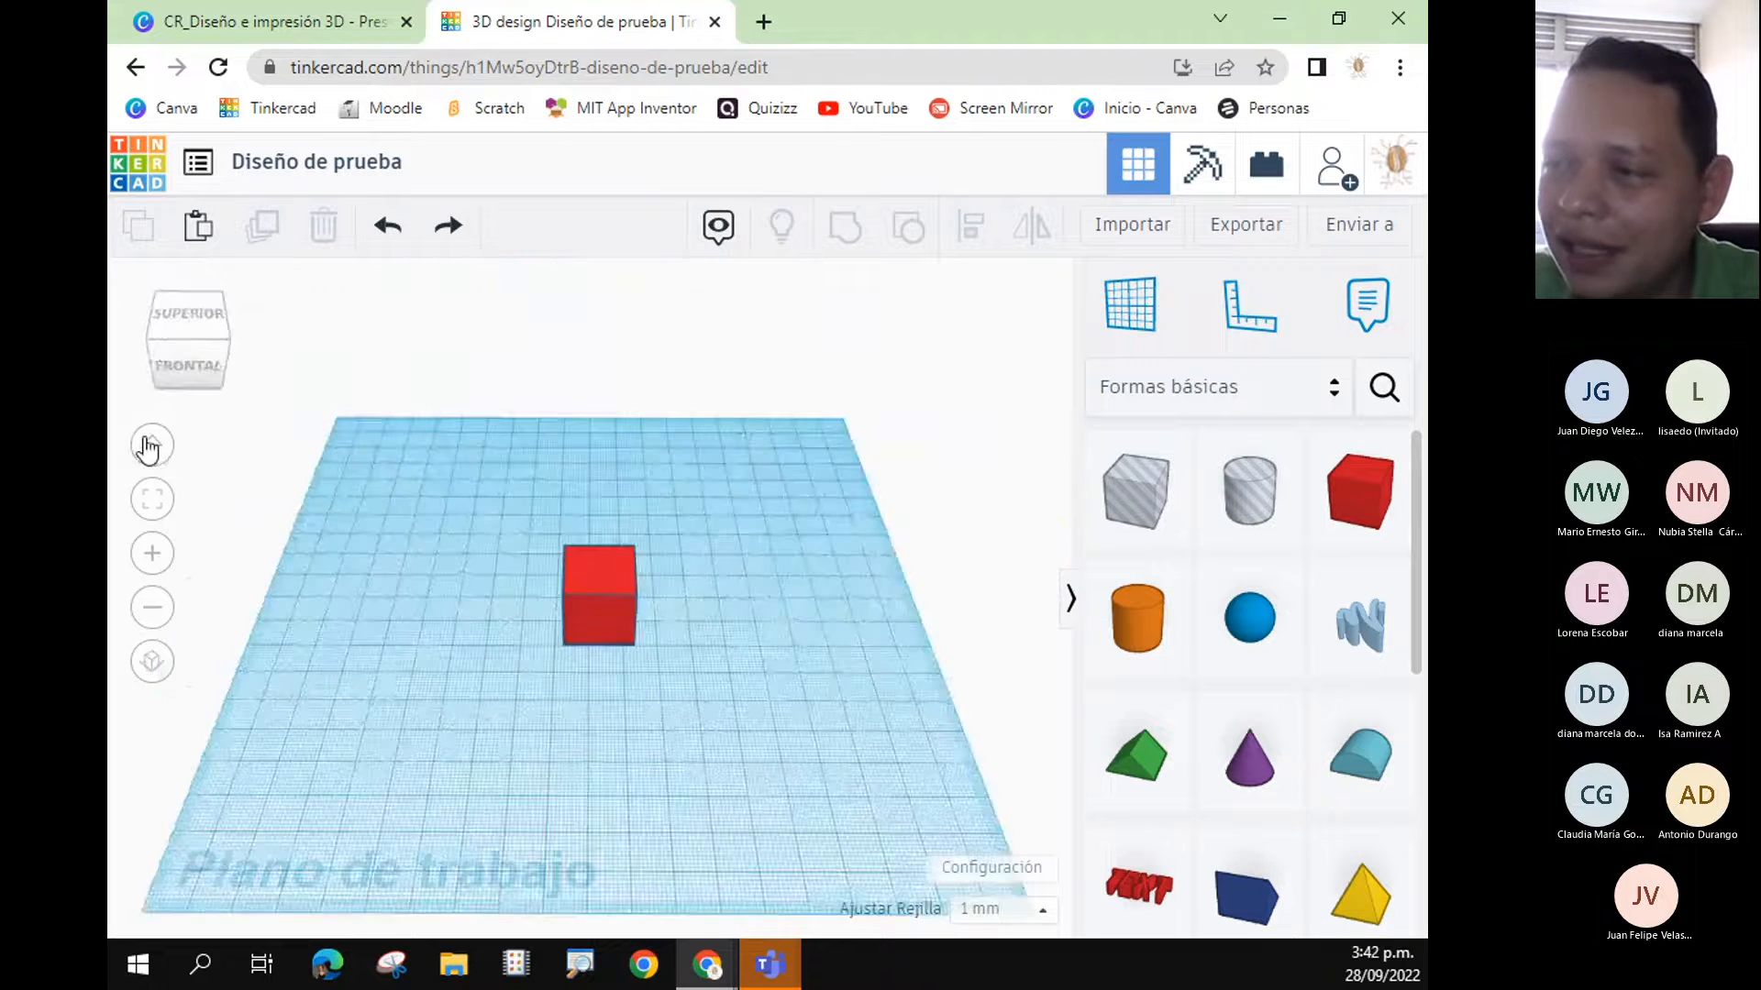
# - Select the red cube, hide it, show it again and deselect it
pyautogui.click(616, 583)
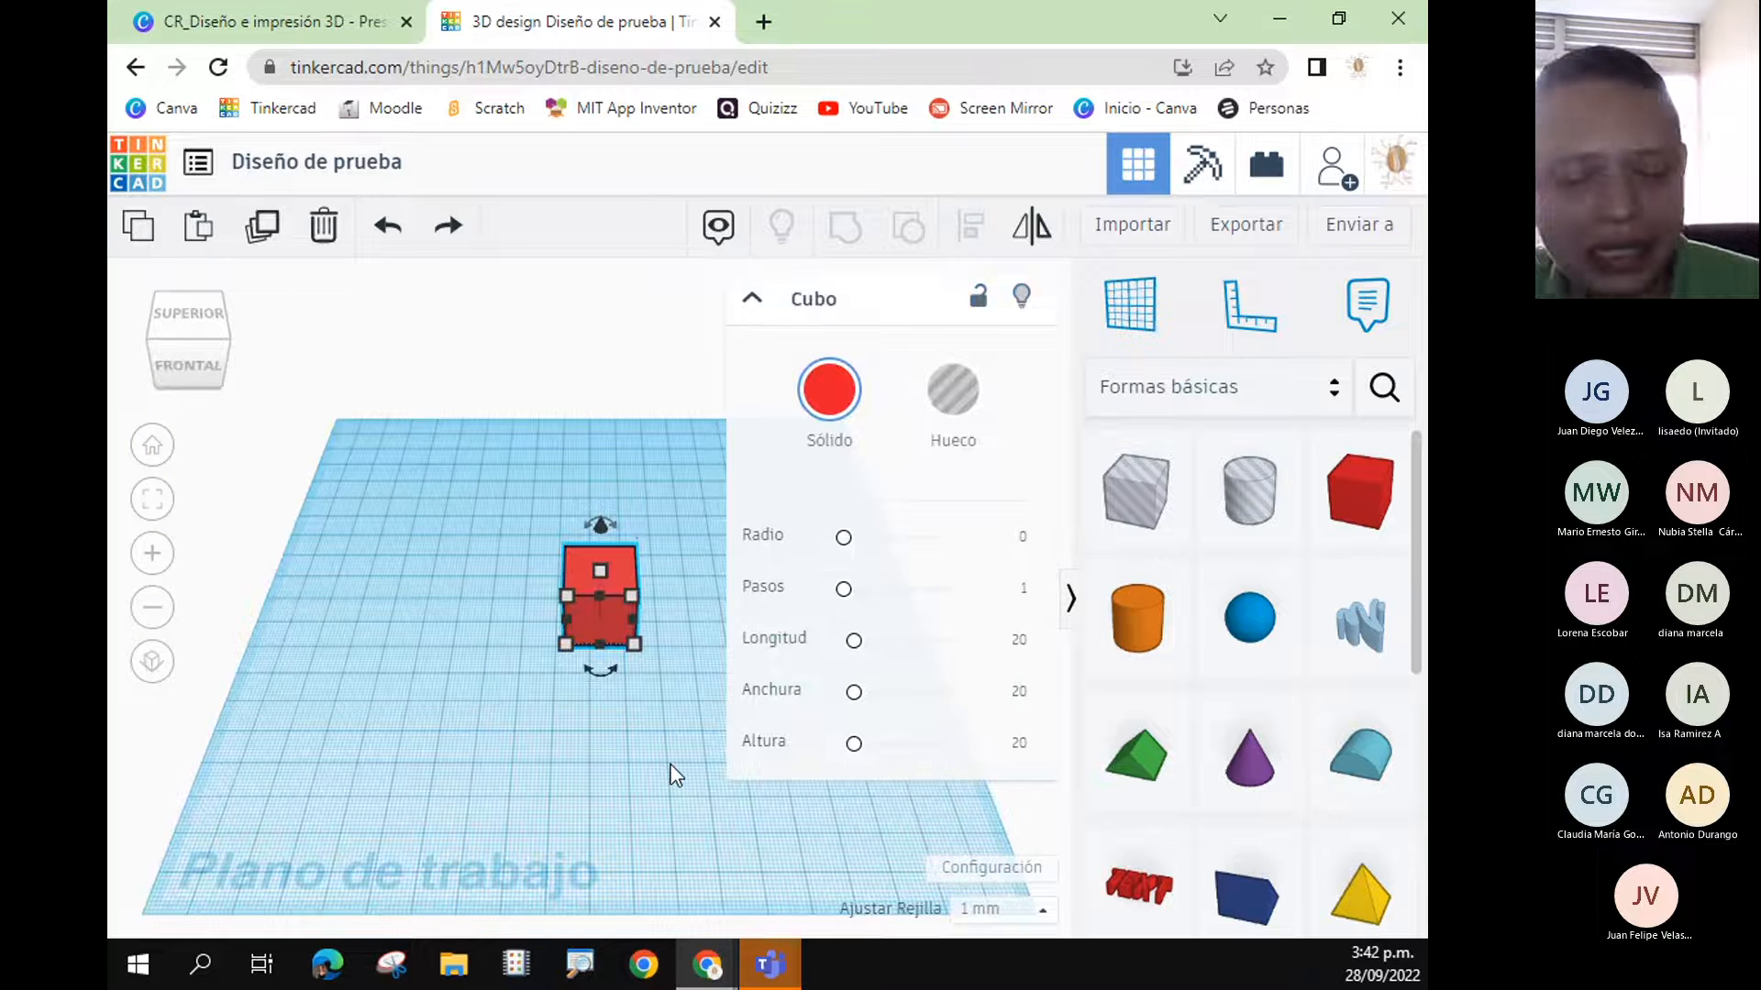
pyautogui.scroll(6, 670, 766)
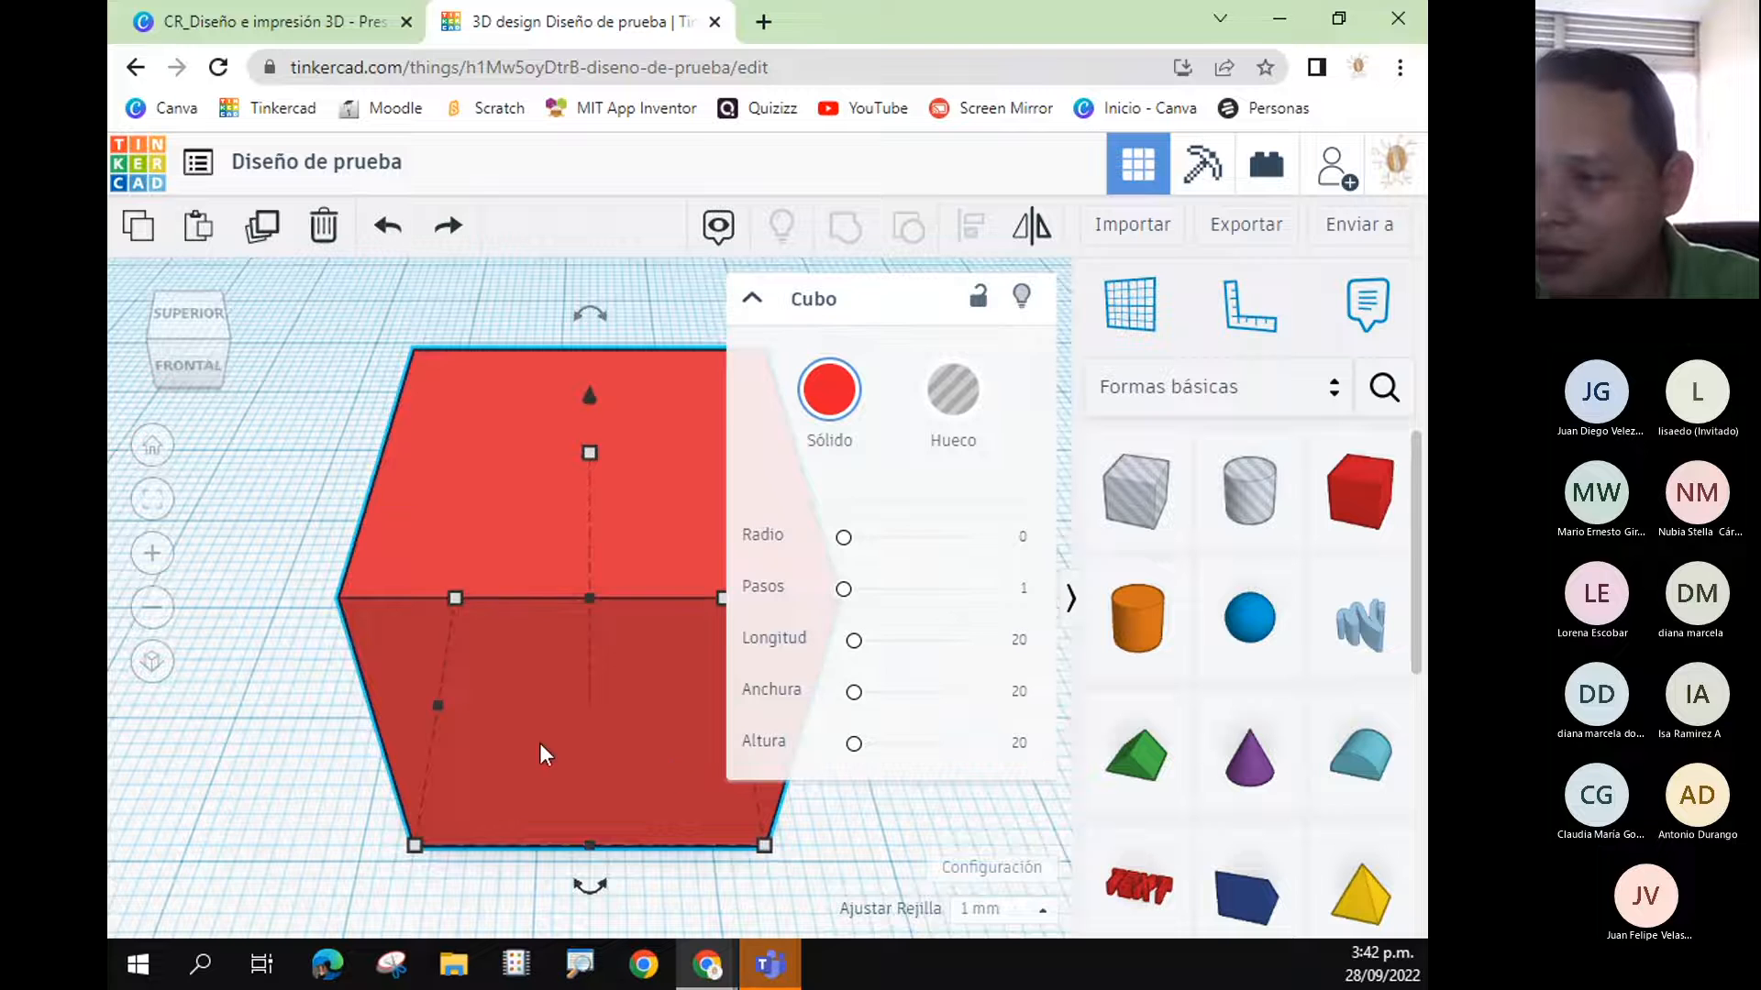
pyautogui.scroll(-4, 581, 725)
pyautogui.scroll(-2, 580, 734)
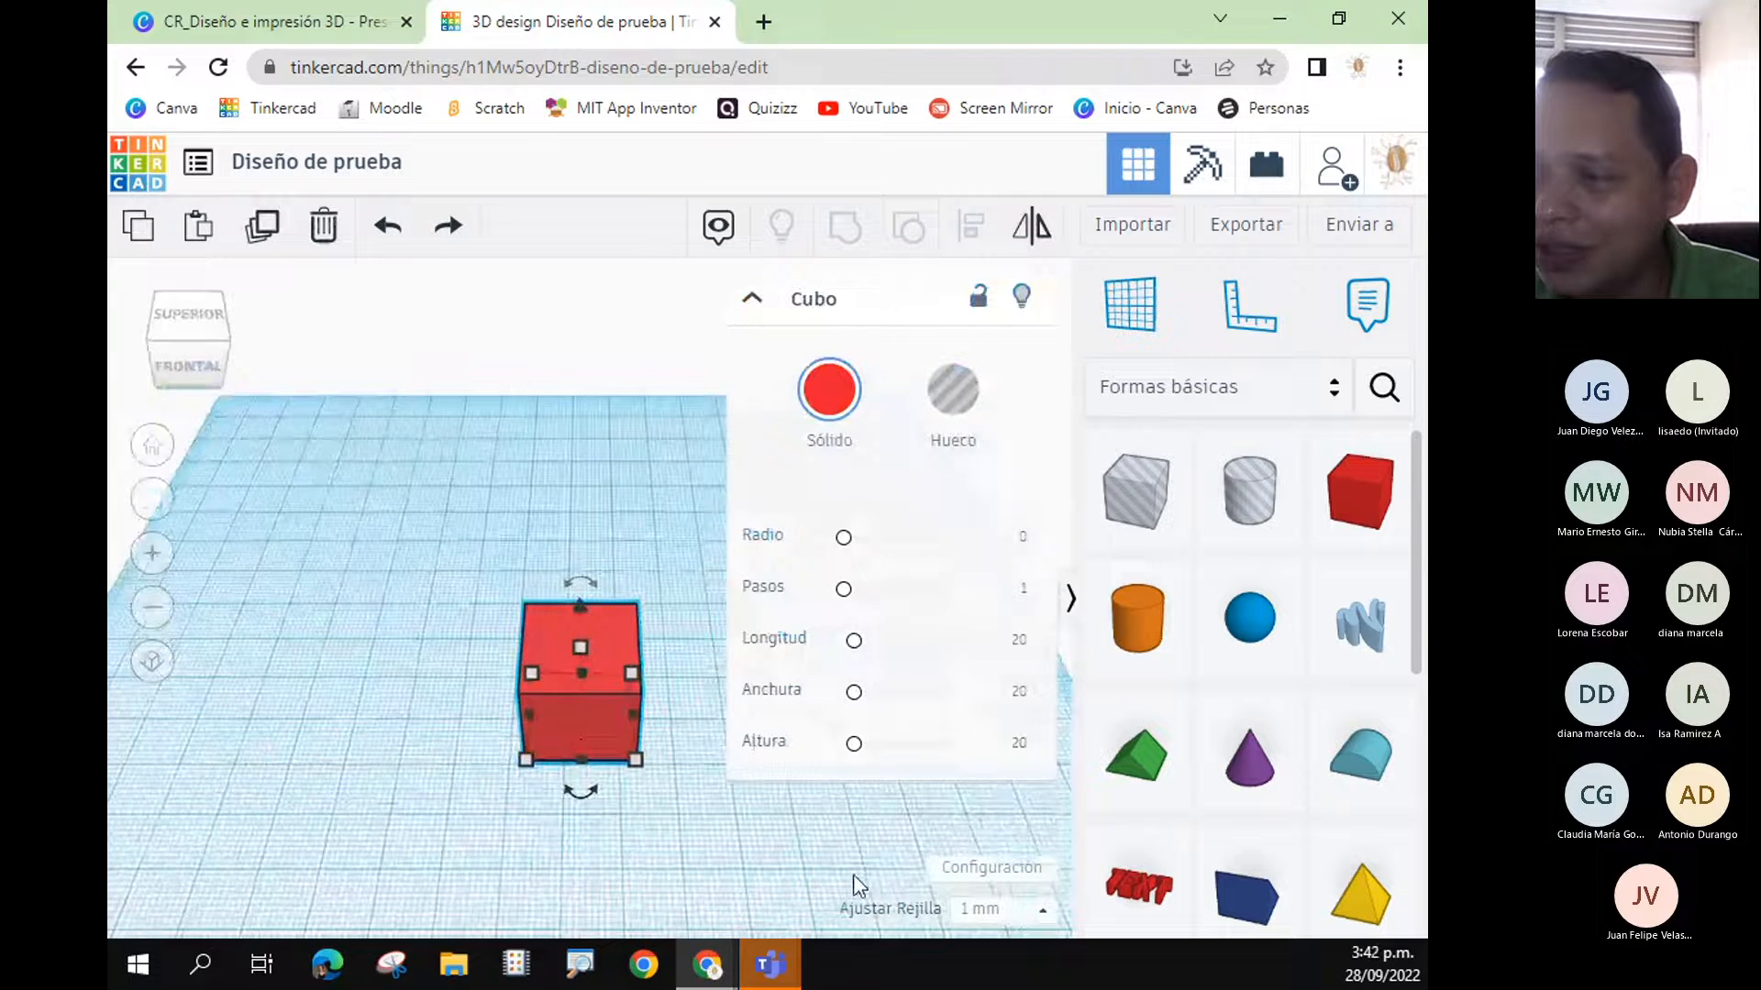
pyautogui.moveTo(725, 833); pyautogui.dragTo(679, 854, button='right')
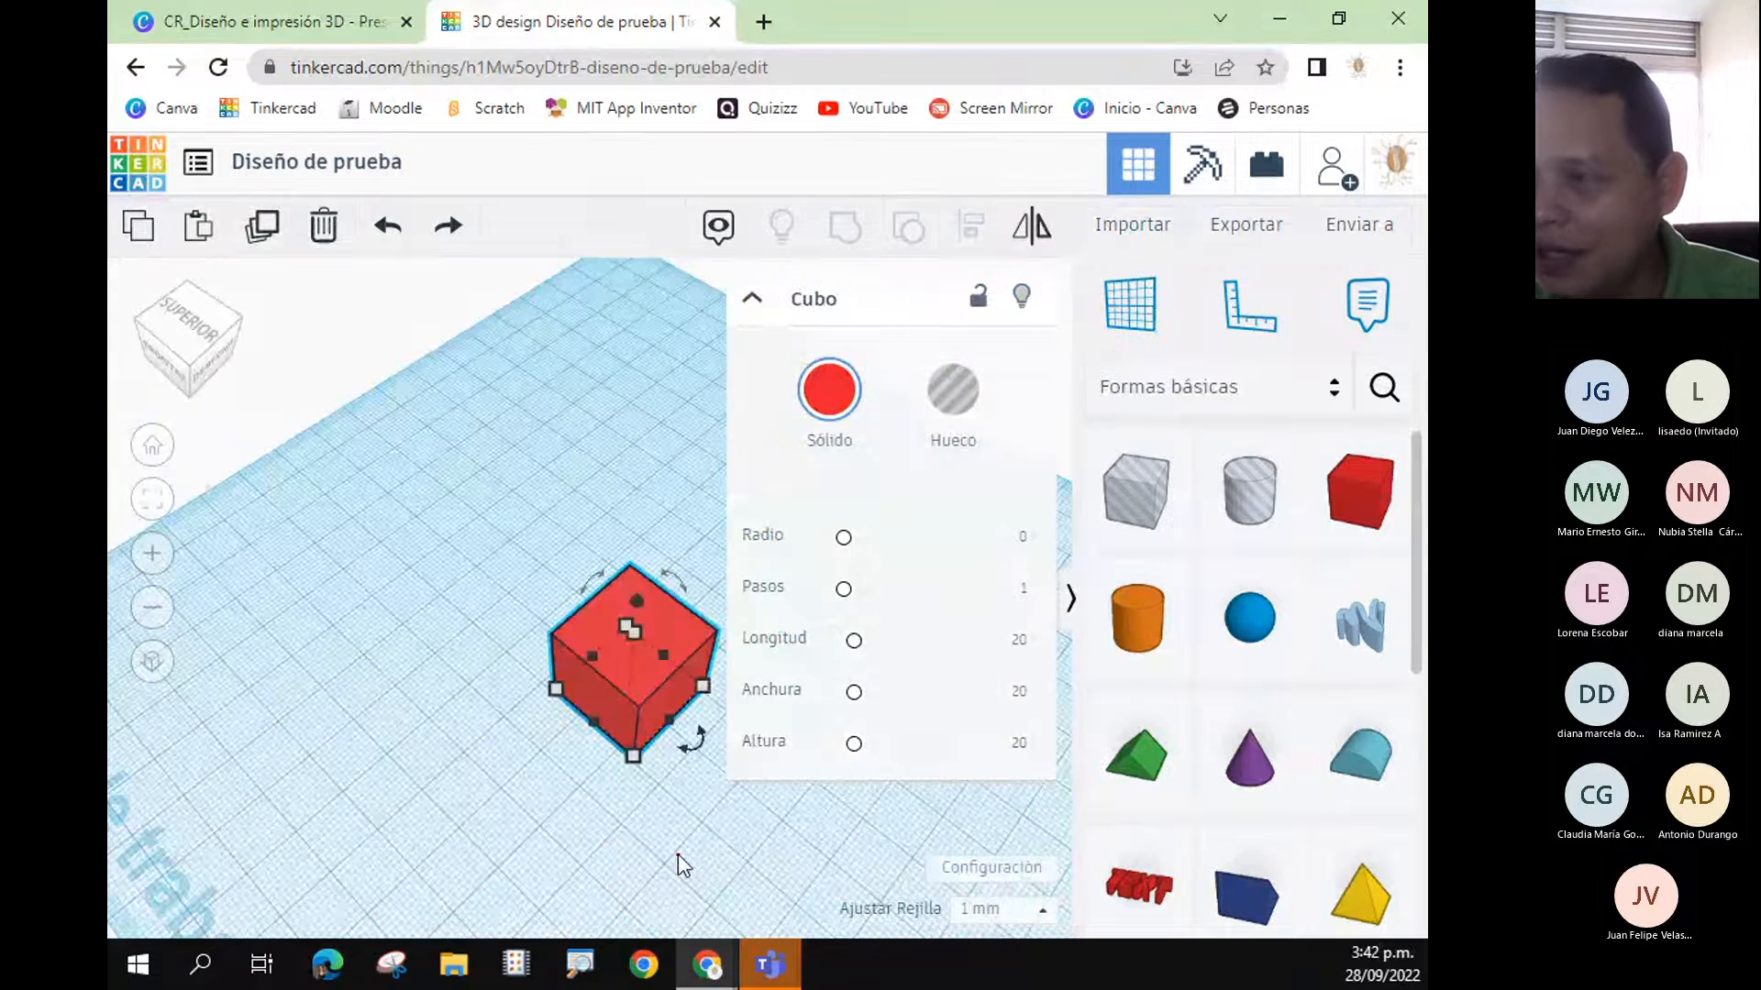
pyautogui.click(678, 853)
pyautogui.click(610, 695)
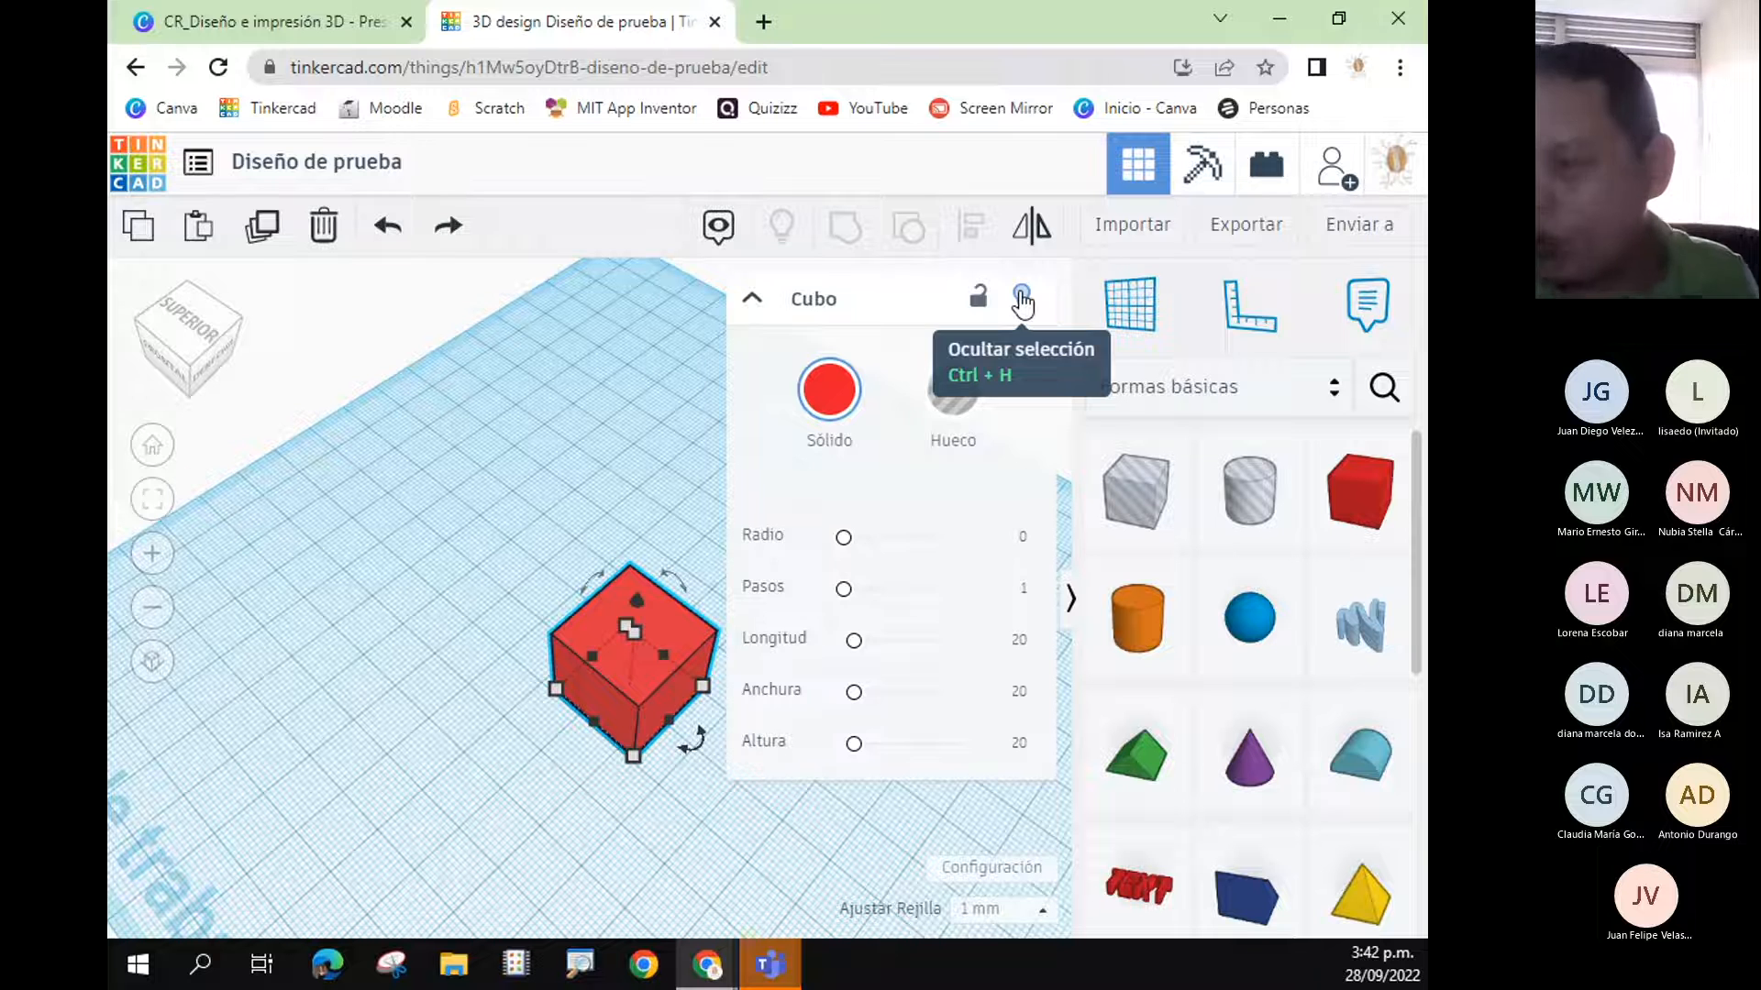
pyautogui.click(1020, 296)
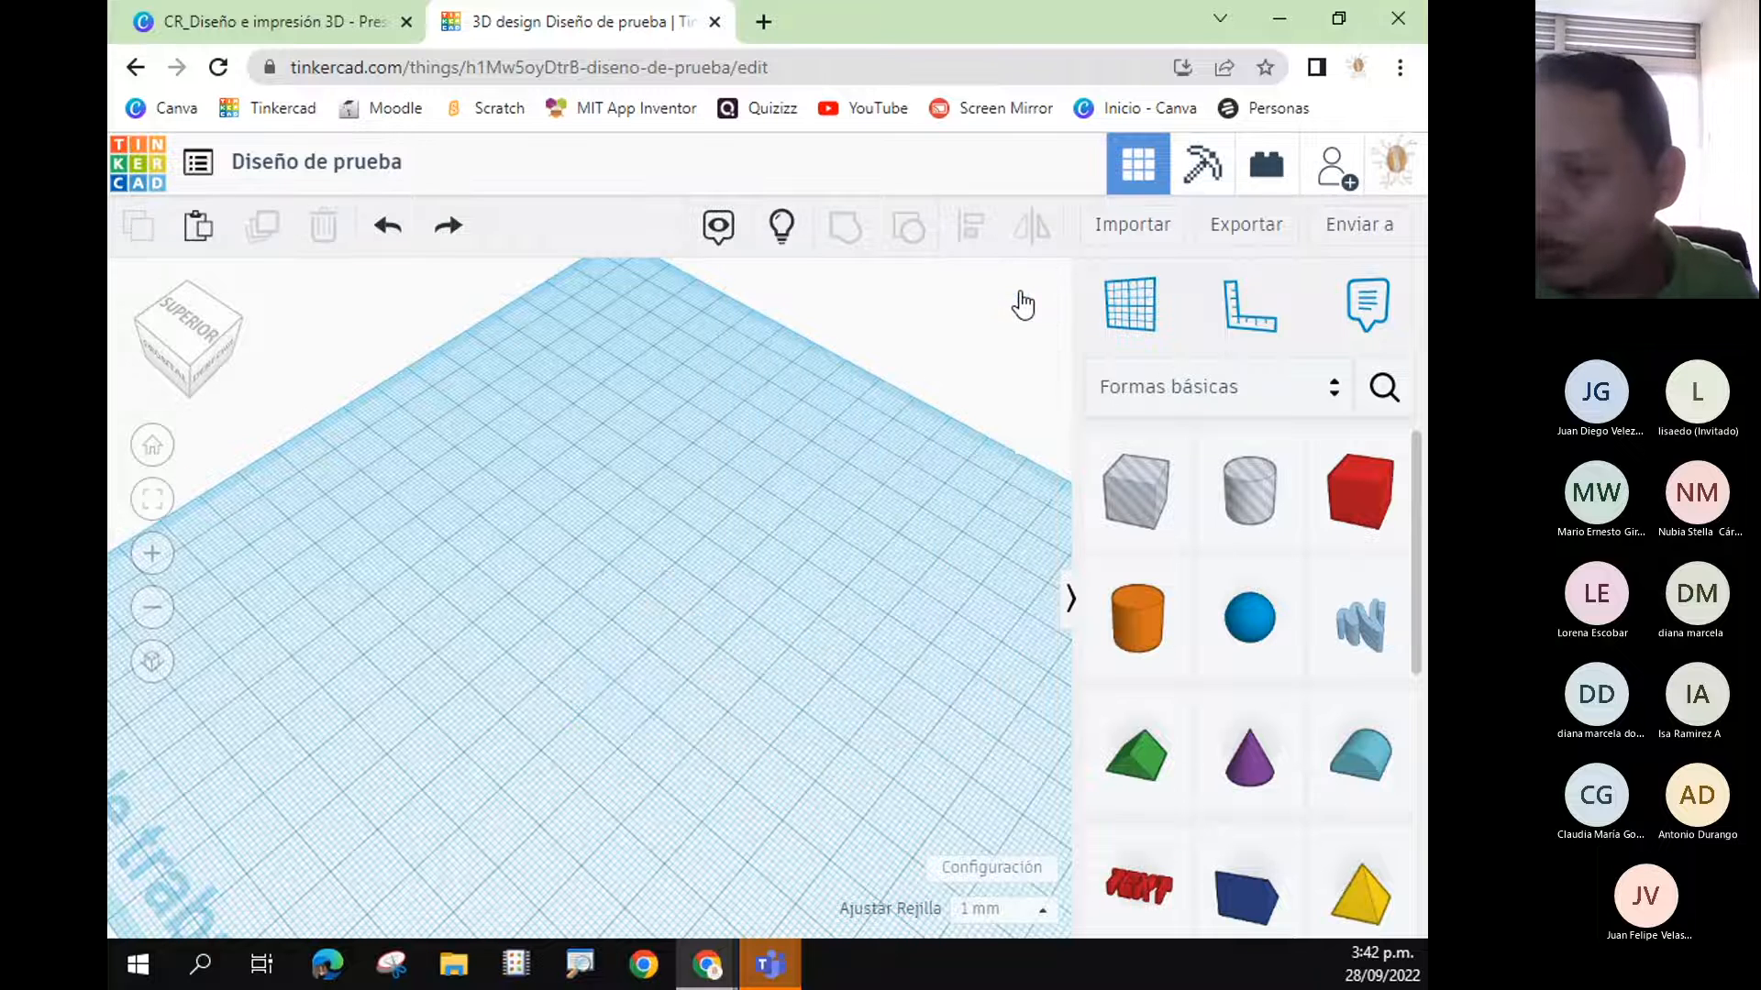
pyautogui.click(781, 229)
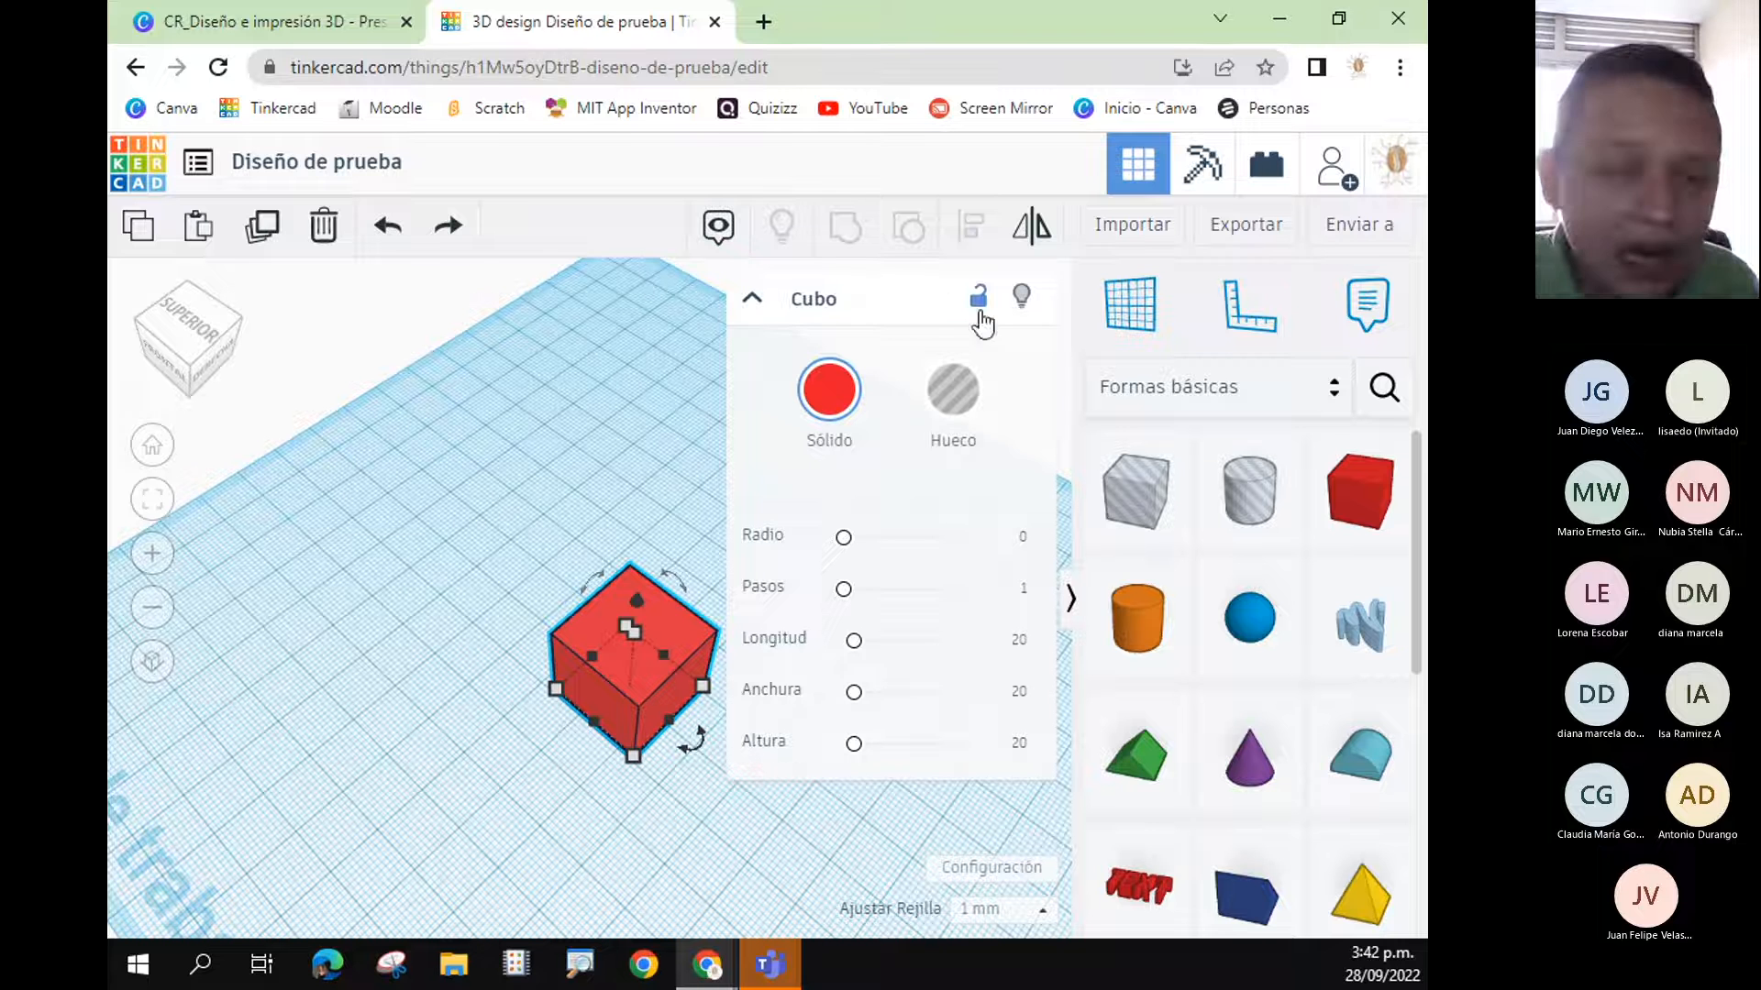
pyautogui.click(655, 851)
# - Orbit and zoom around the cube to examine it from low front and left-front angles
pyautogui.moveTo(654, 842); pyautogui.dragTo(889, 731, button='right')
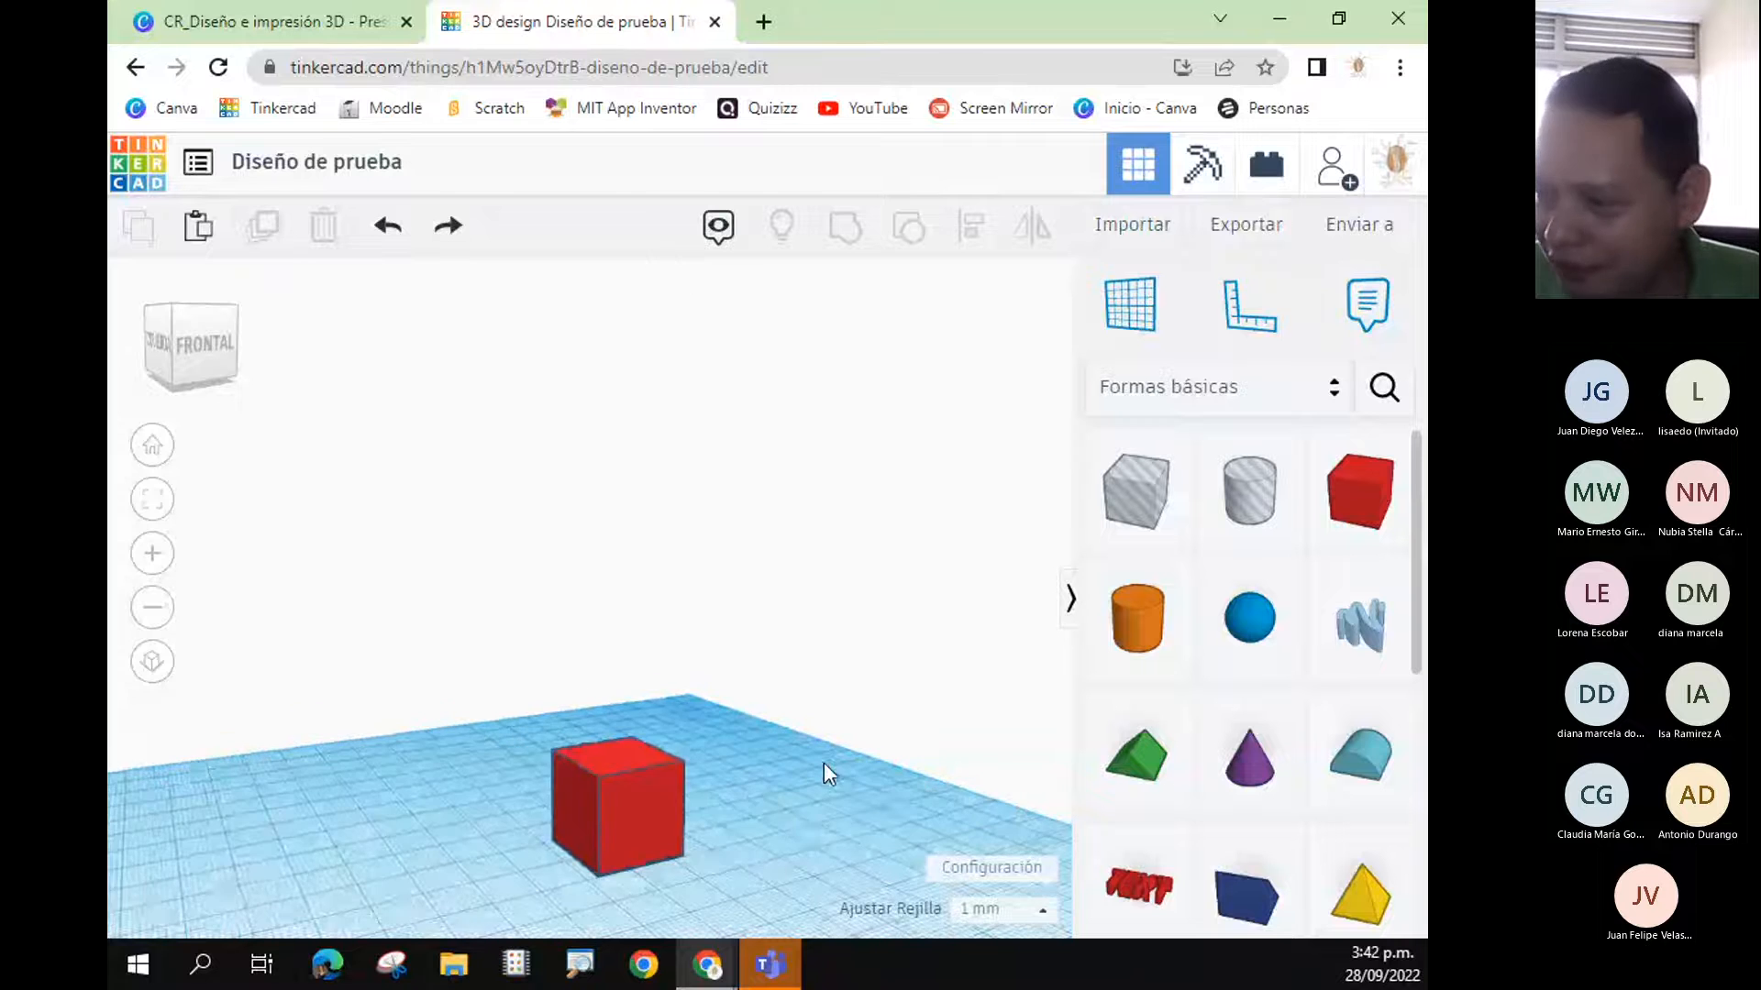
pyautogui.moveTo(796, 811); pyautogui.dragTo(646, 785, button='right')
pyautogui.scroll(-3, 590, 668)
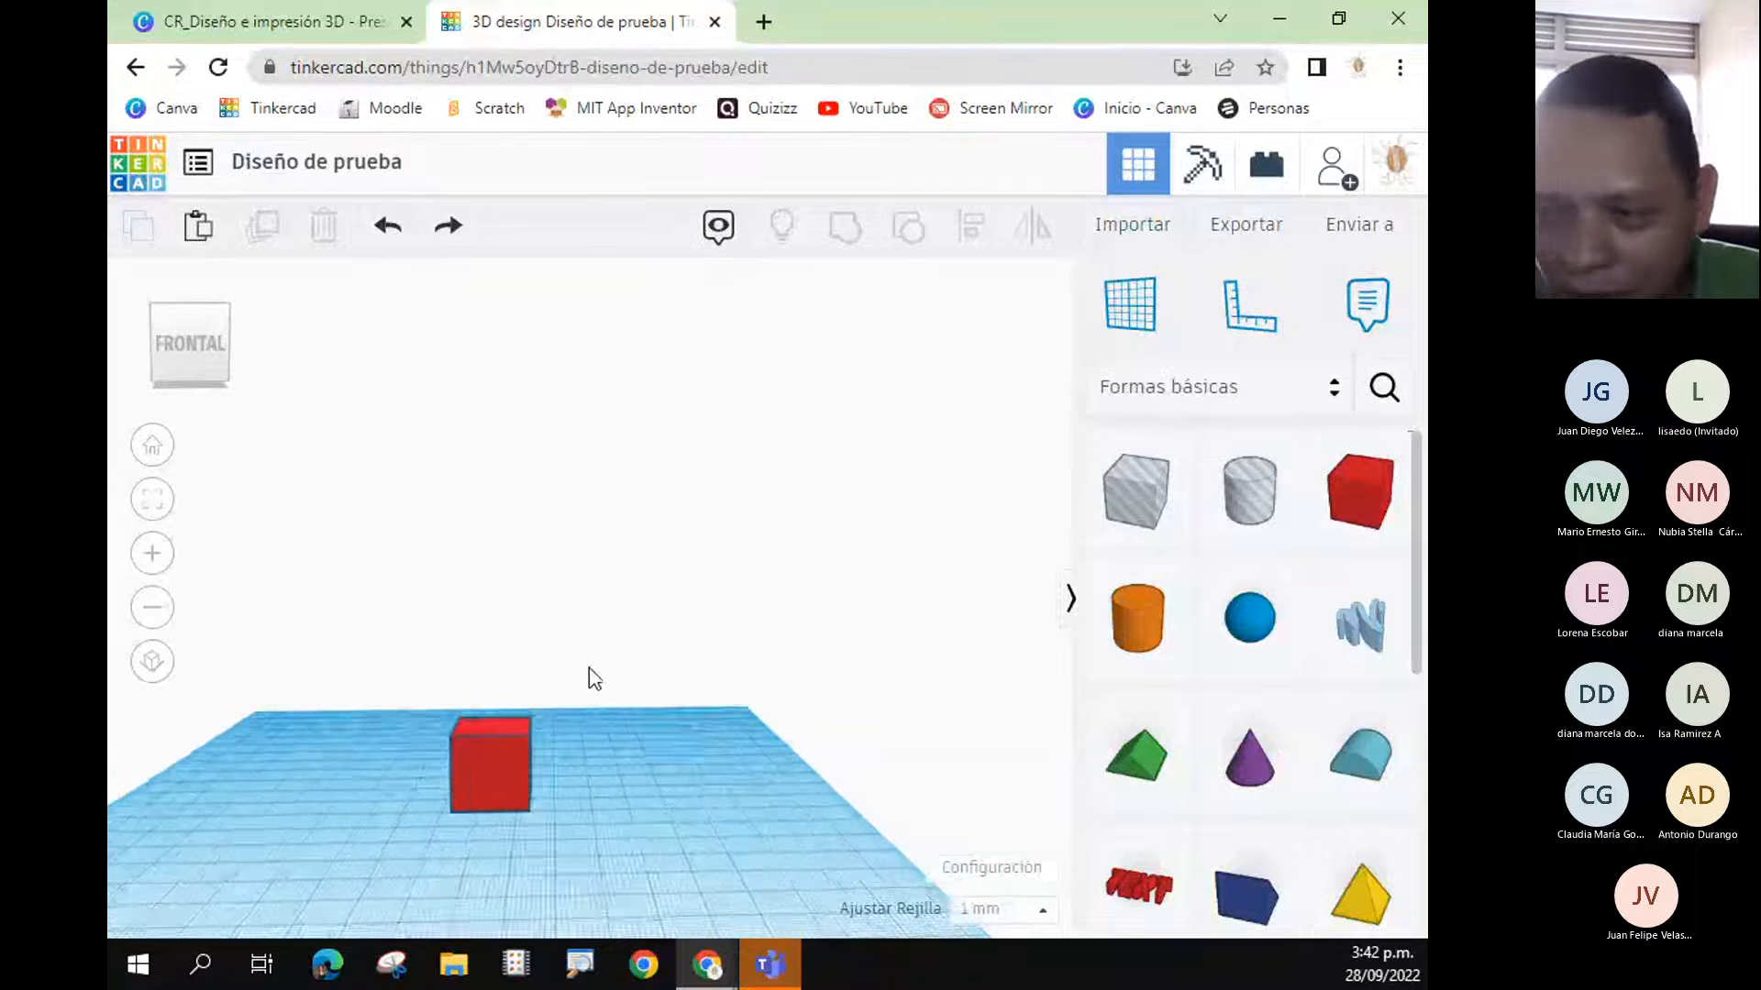
pyautogui.moveTo(696, 649); pyautogui.dragTo(610, 743, button='right')
pyautogui.scroll(3, 611, 745)
pyautogui.moveTo(601, 870); pyautogui.dragTo(641, 850, button='right')
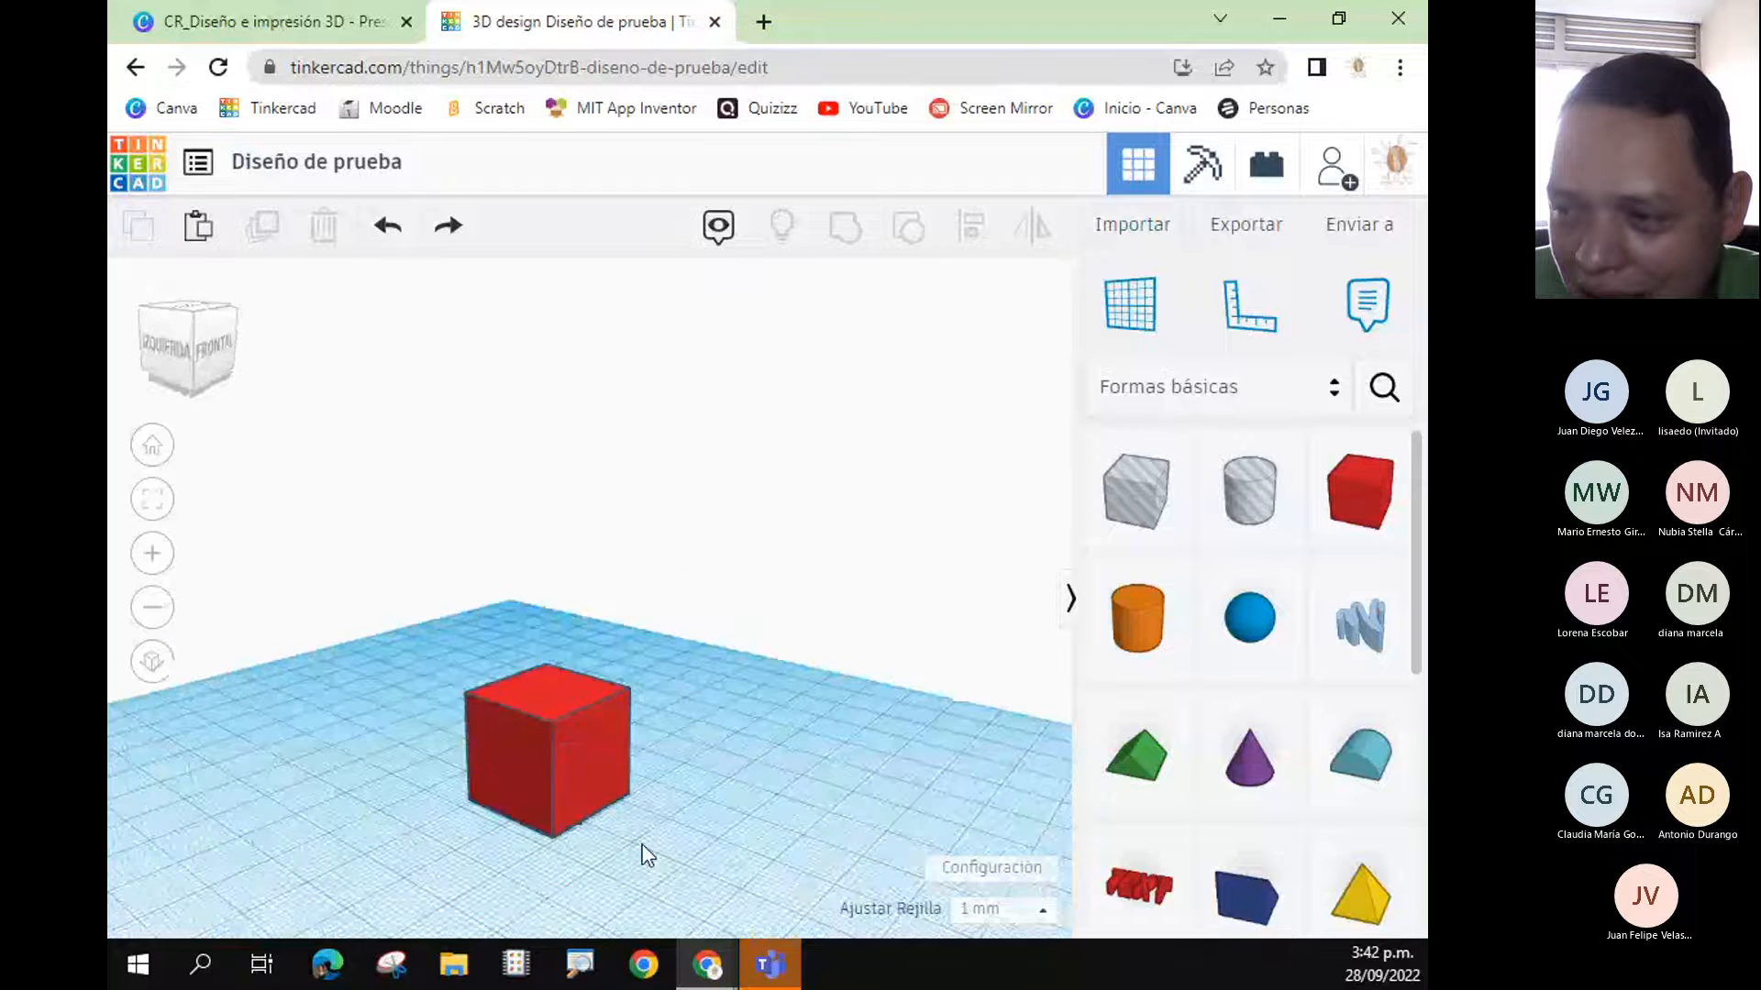
pyautogui.scroll(1, 641, 849)
pyautogui.scroll(1, 641, 841)
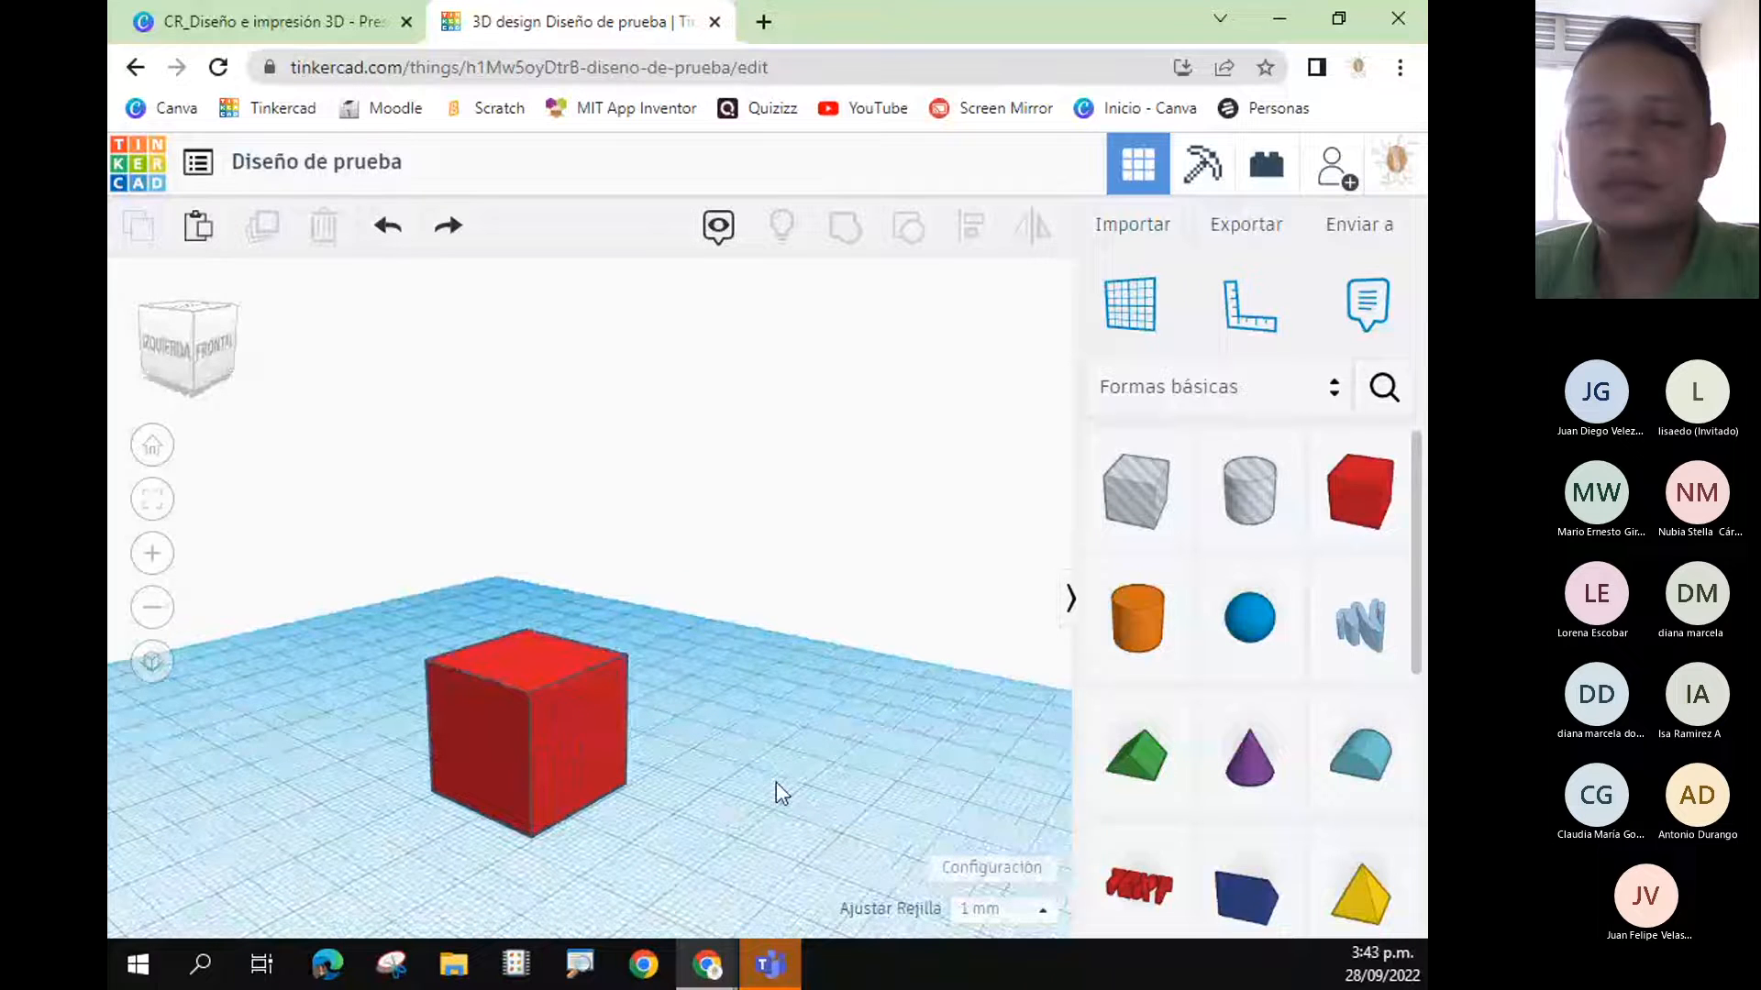
# - Select the red cube and collapse its shape properties
pyautogui.click(565, 717)
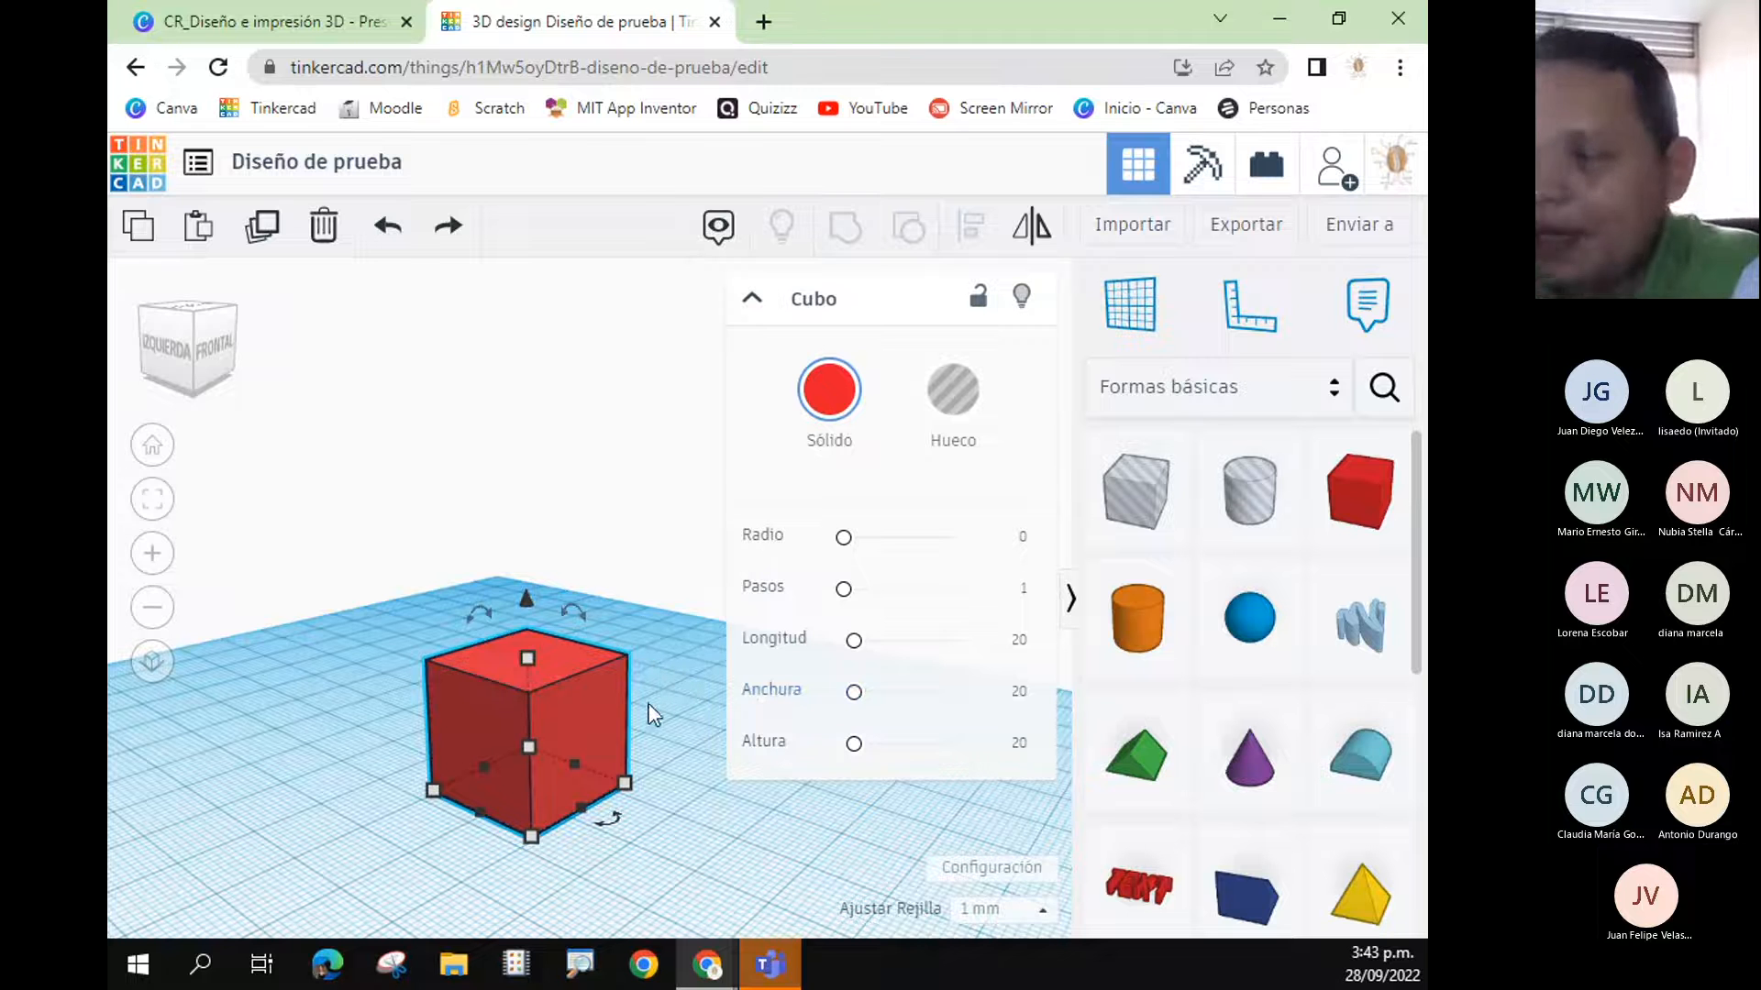
pyautogui.click(752, 298)
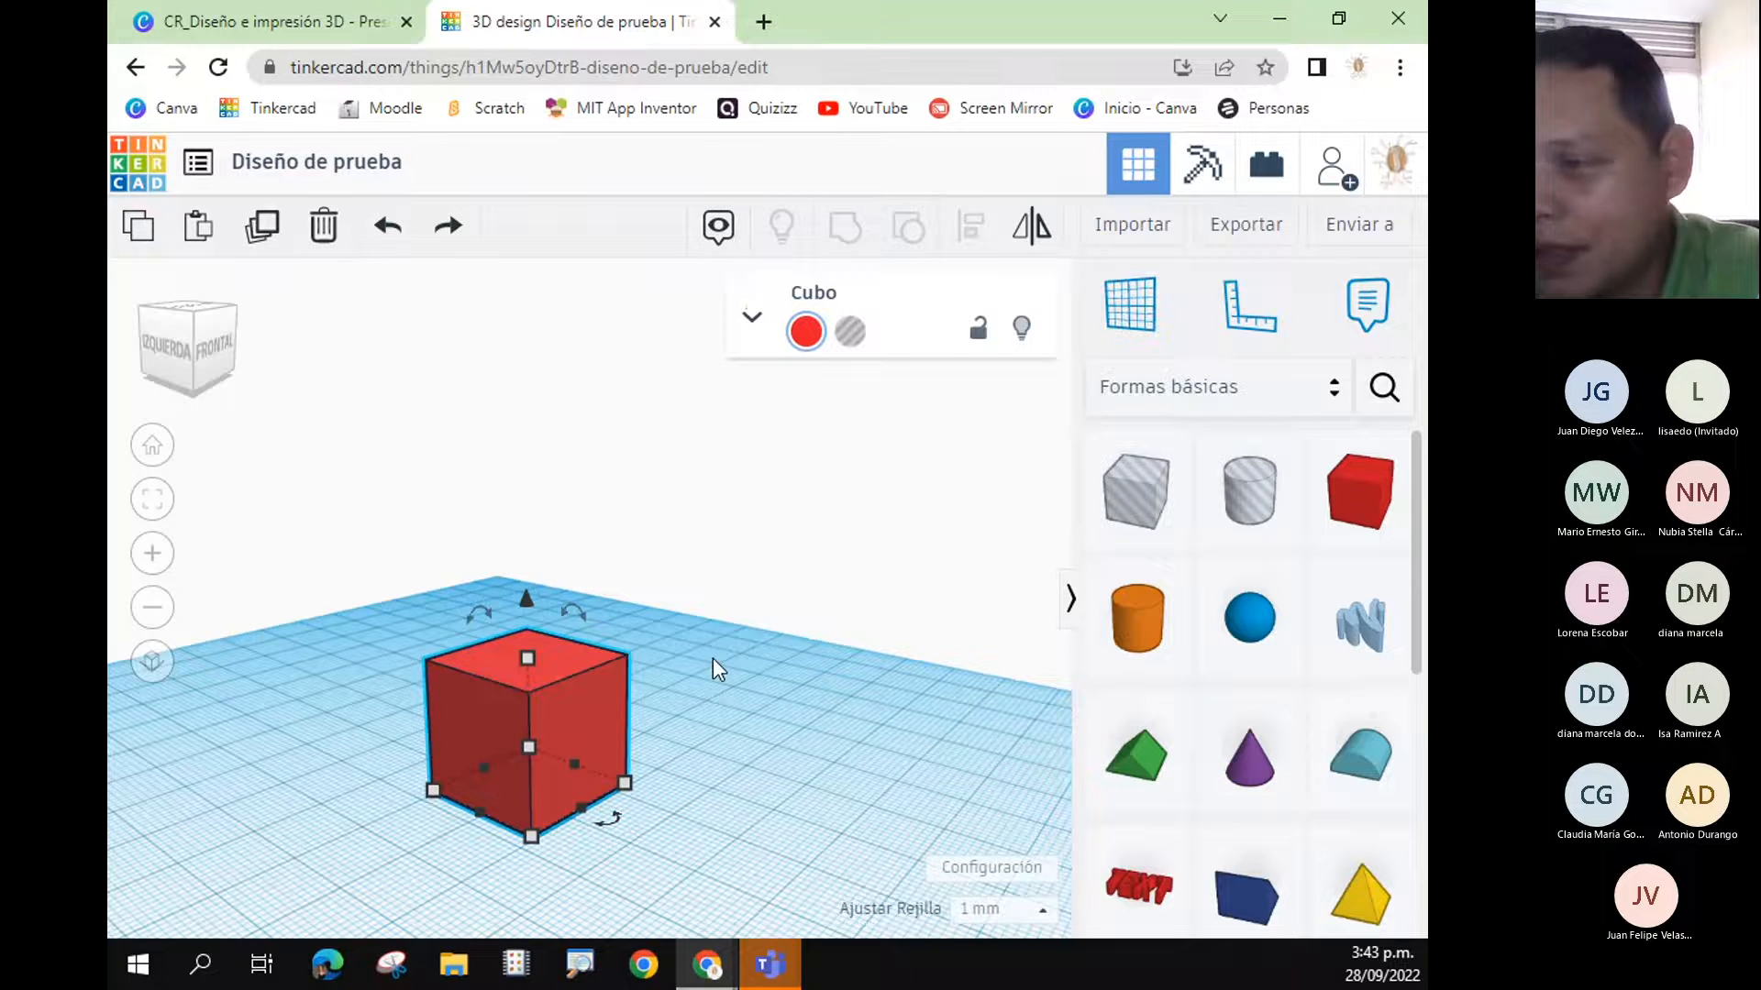
pyautogui.moveTo(538, 754)
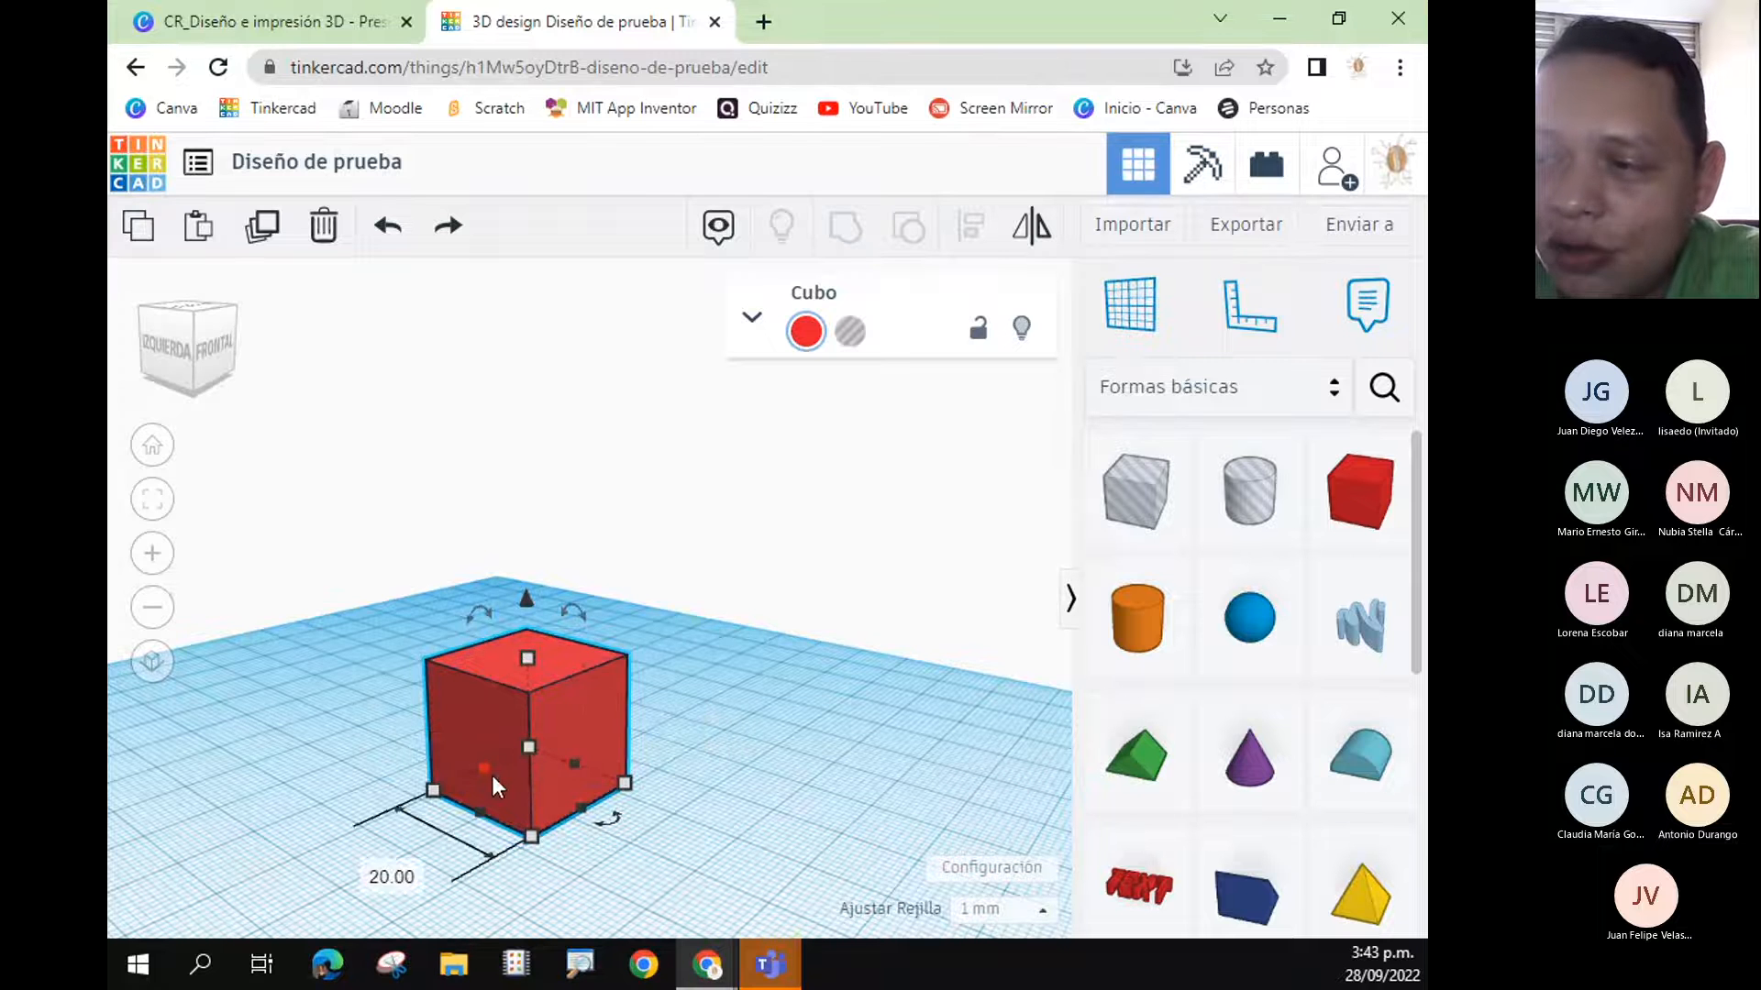
# - Stretch the red cube's height to 60 mm and set it back to exactly 20 mm
pyautogui.moveTo(492, 832)
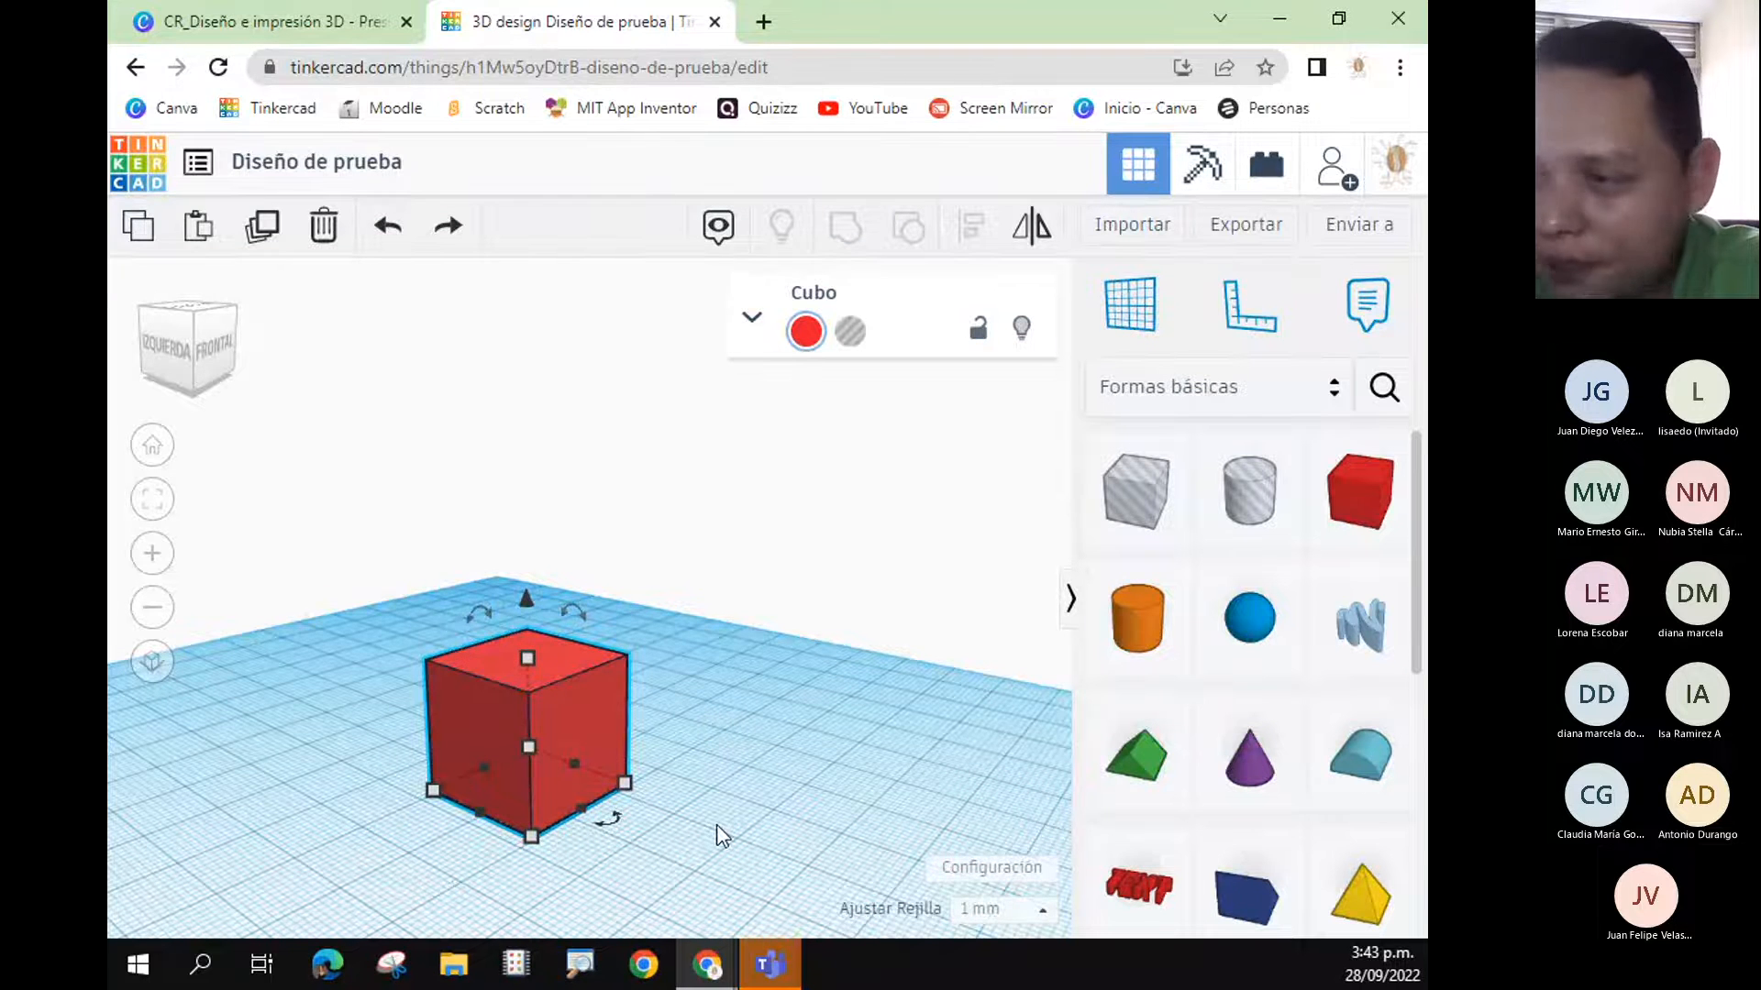
pyautogui.moveTo(723, 825); pyautogui.dragTo(801, 851, button='right')
pyautogui.moveTo(563, 681)
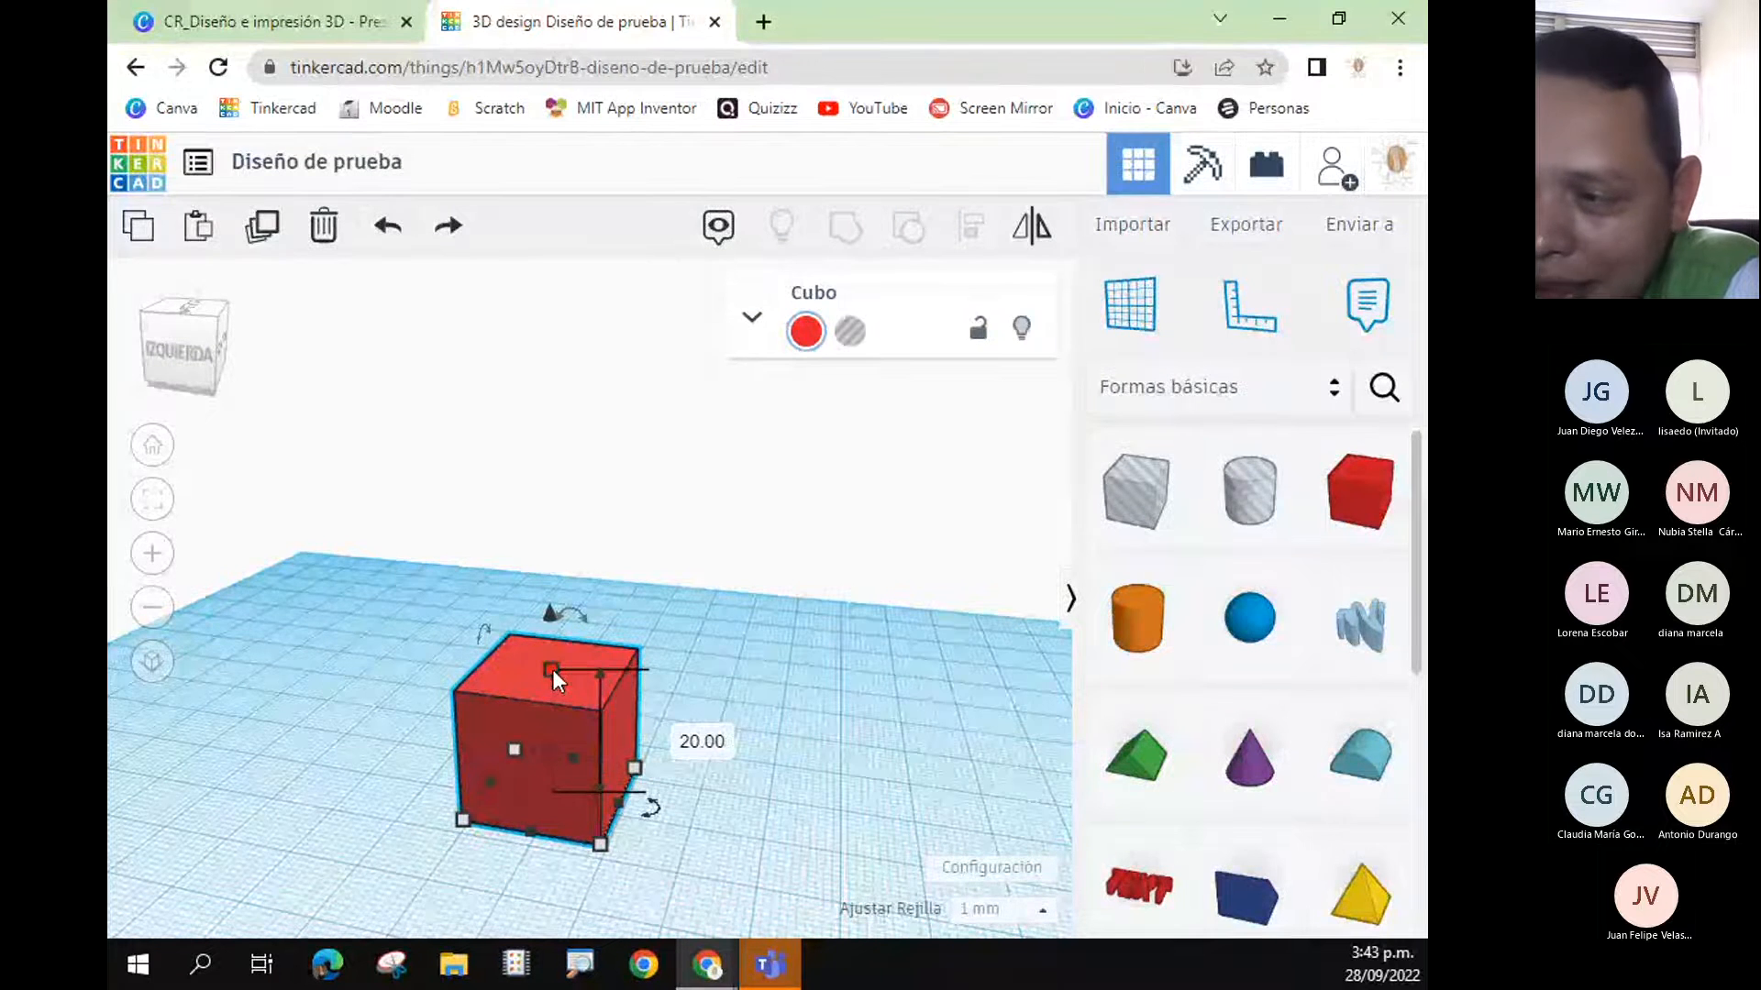
pyautogui.moveTo(552, 670); pyautogui.dragTo(601, 662)
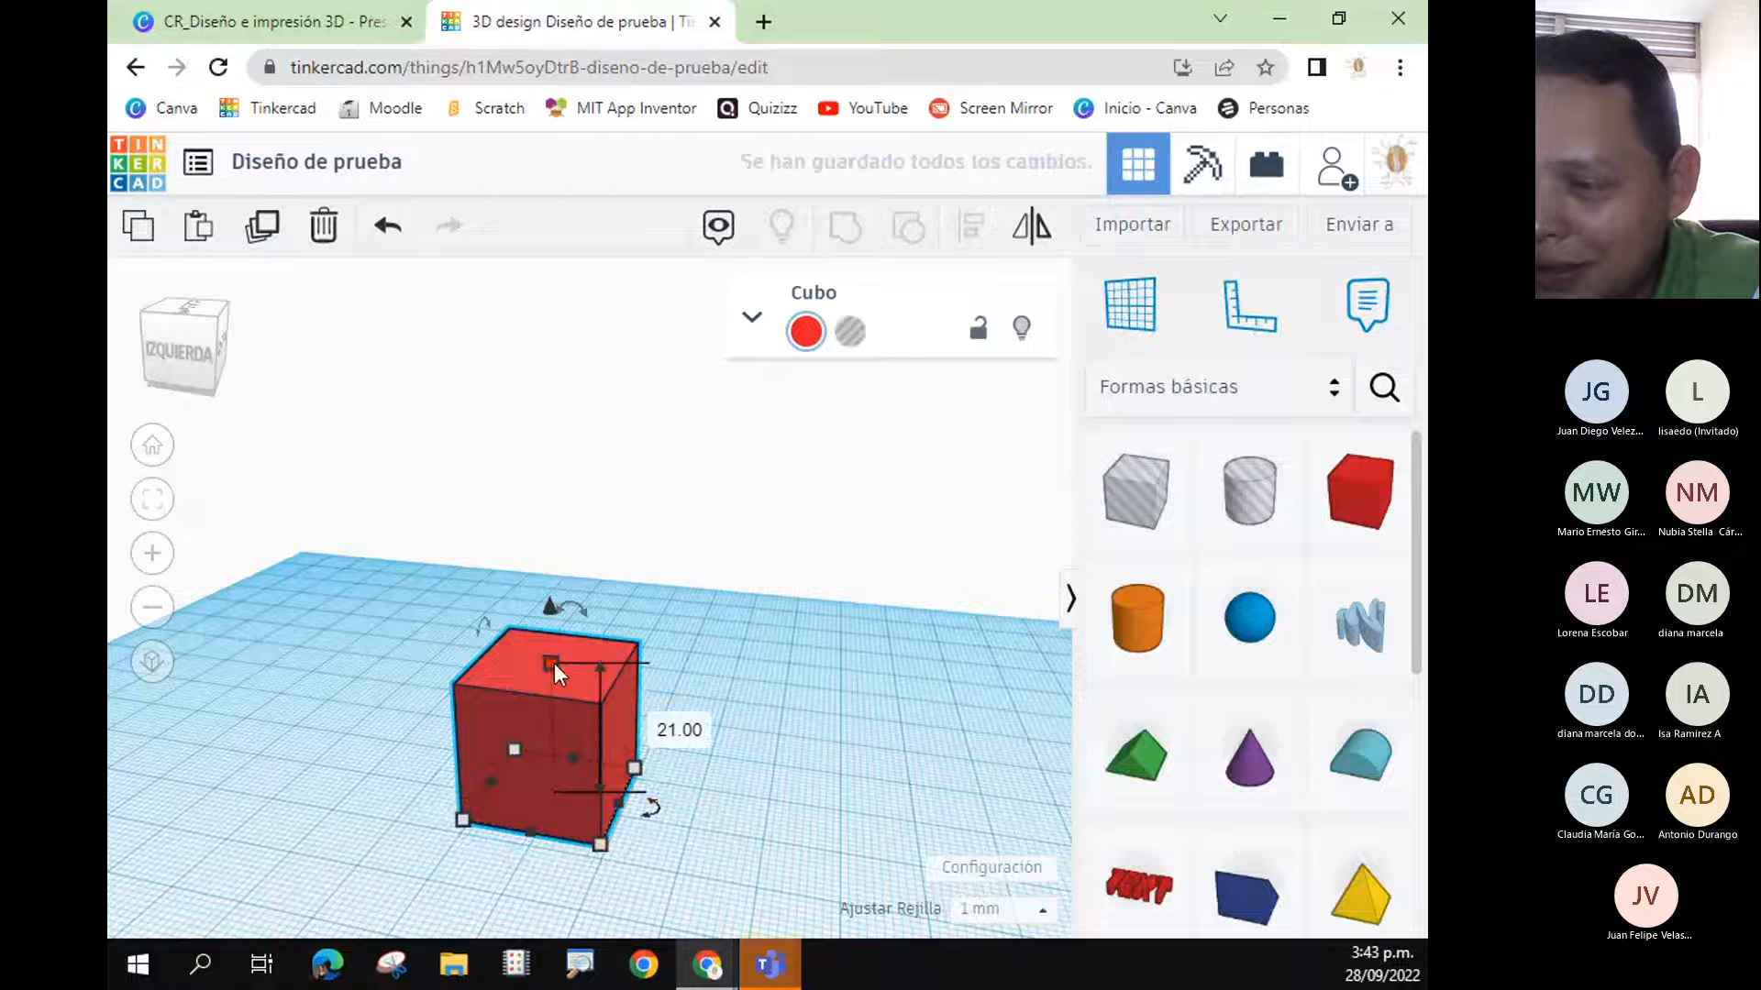
pyautogui.moveTo(550, 663); pyautogui.dragTo(583, 371)
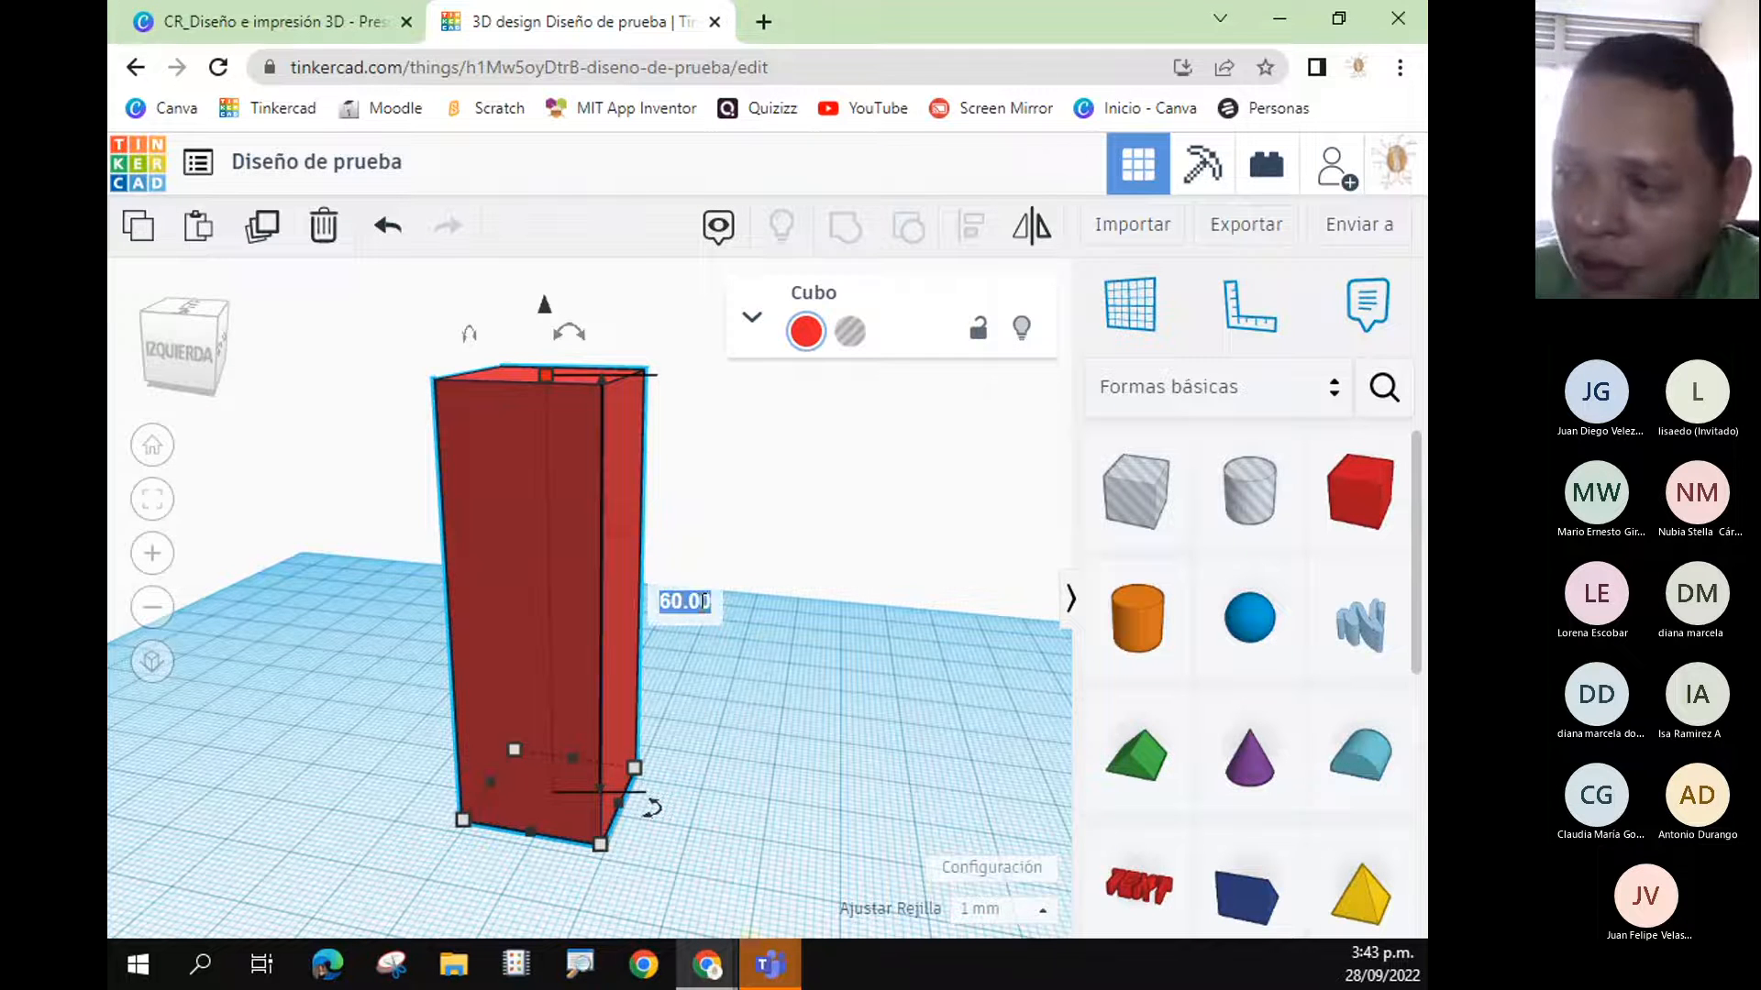
pyautogui.write('20')
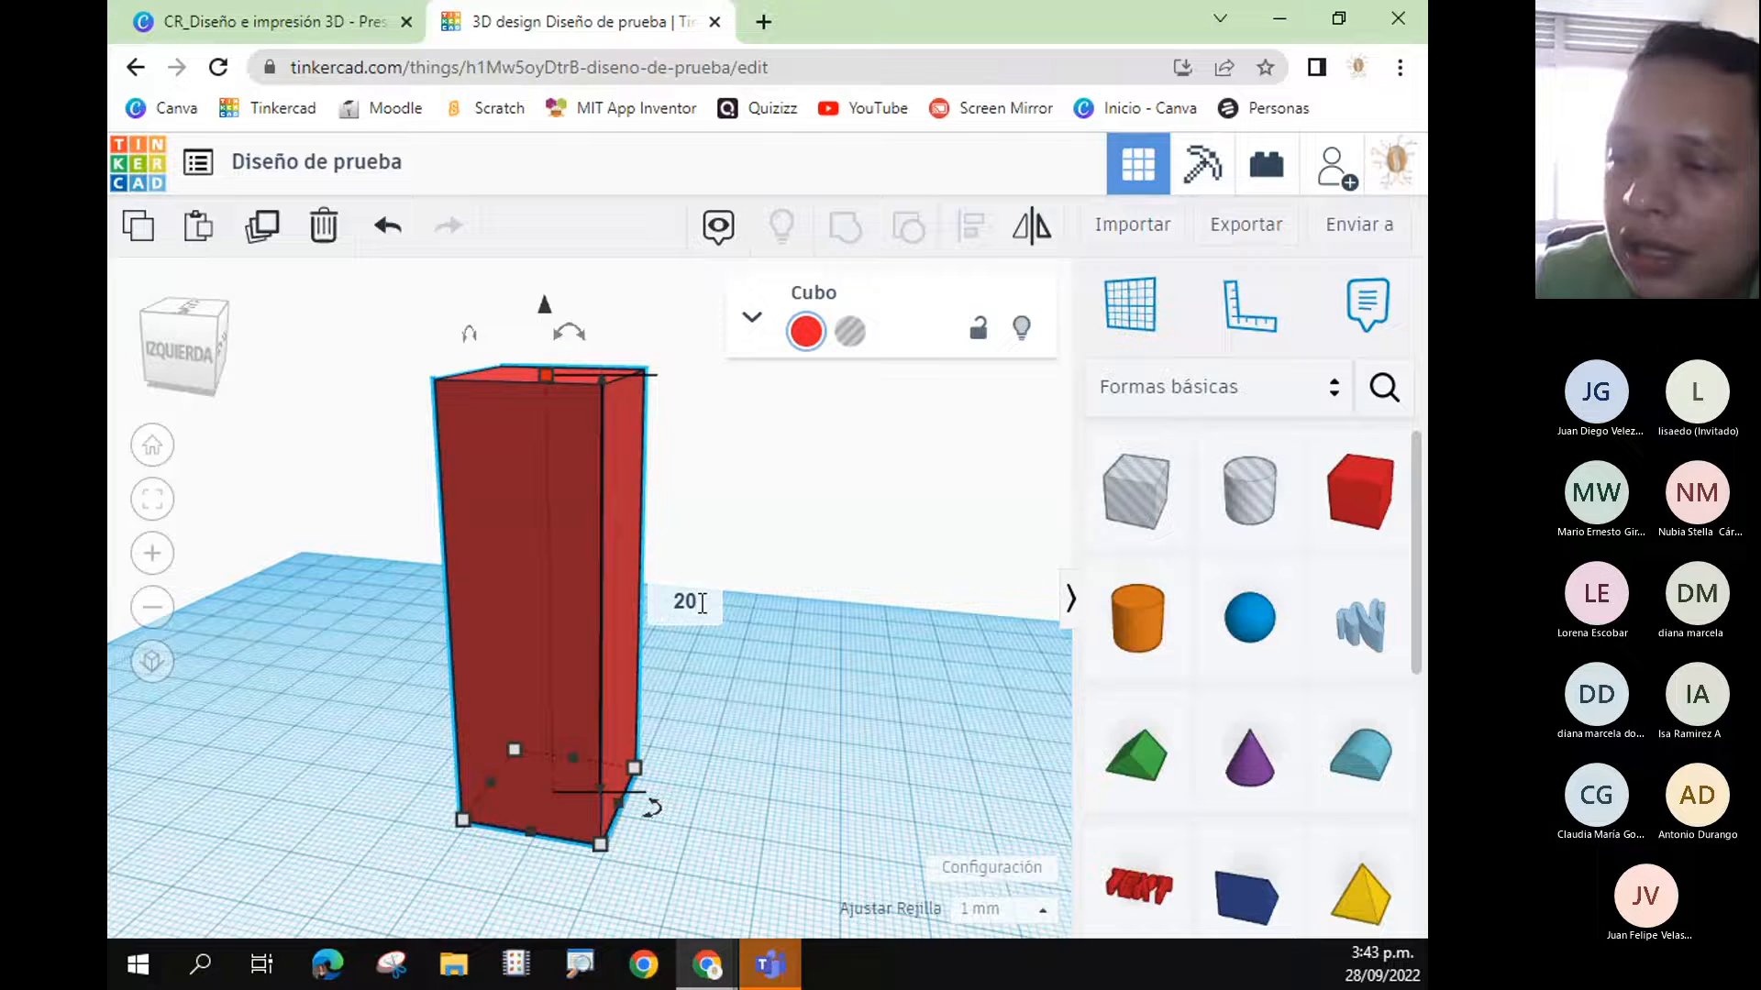
pyautogui.press('Return')
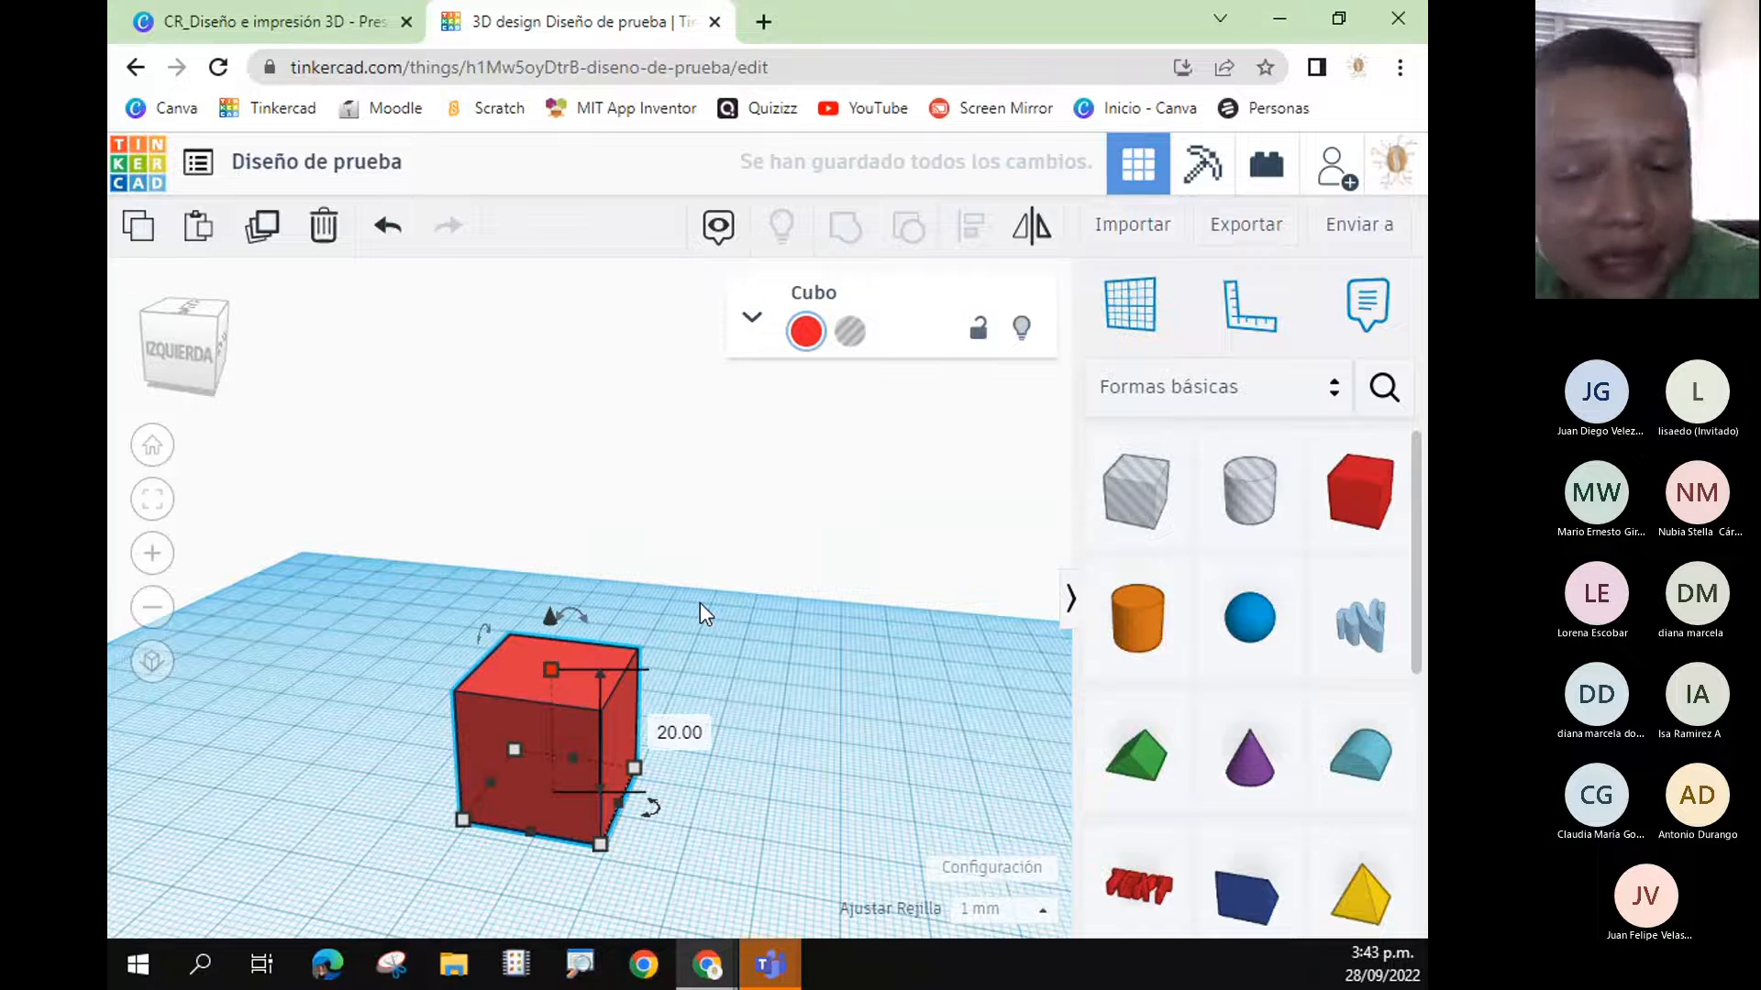
# - Raise the cube's top face to a height of 56 mm and restore the height to 20 mm
pyautogui.moveTo(750, 592); pyautogui.dragTo(757, 697, button='right')
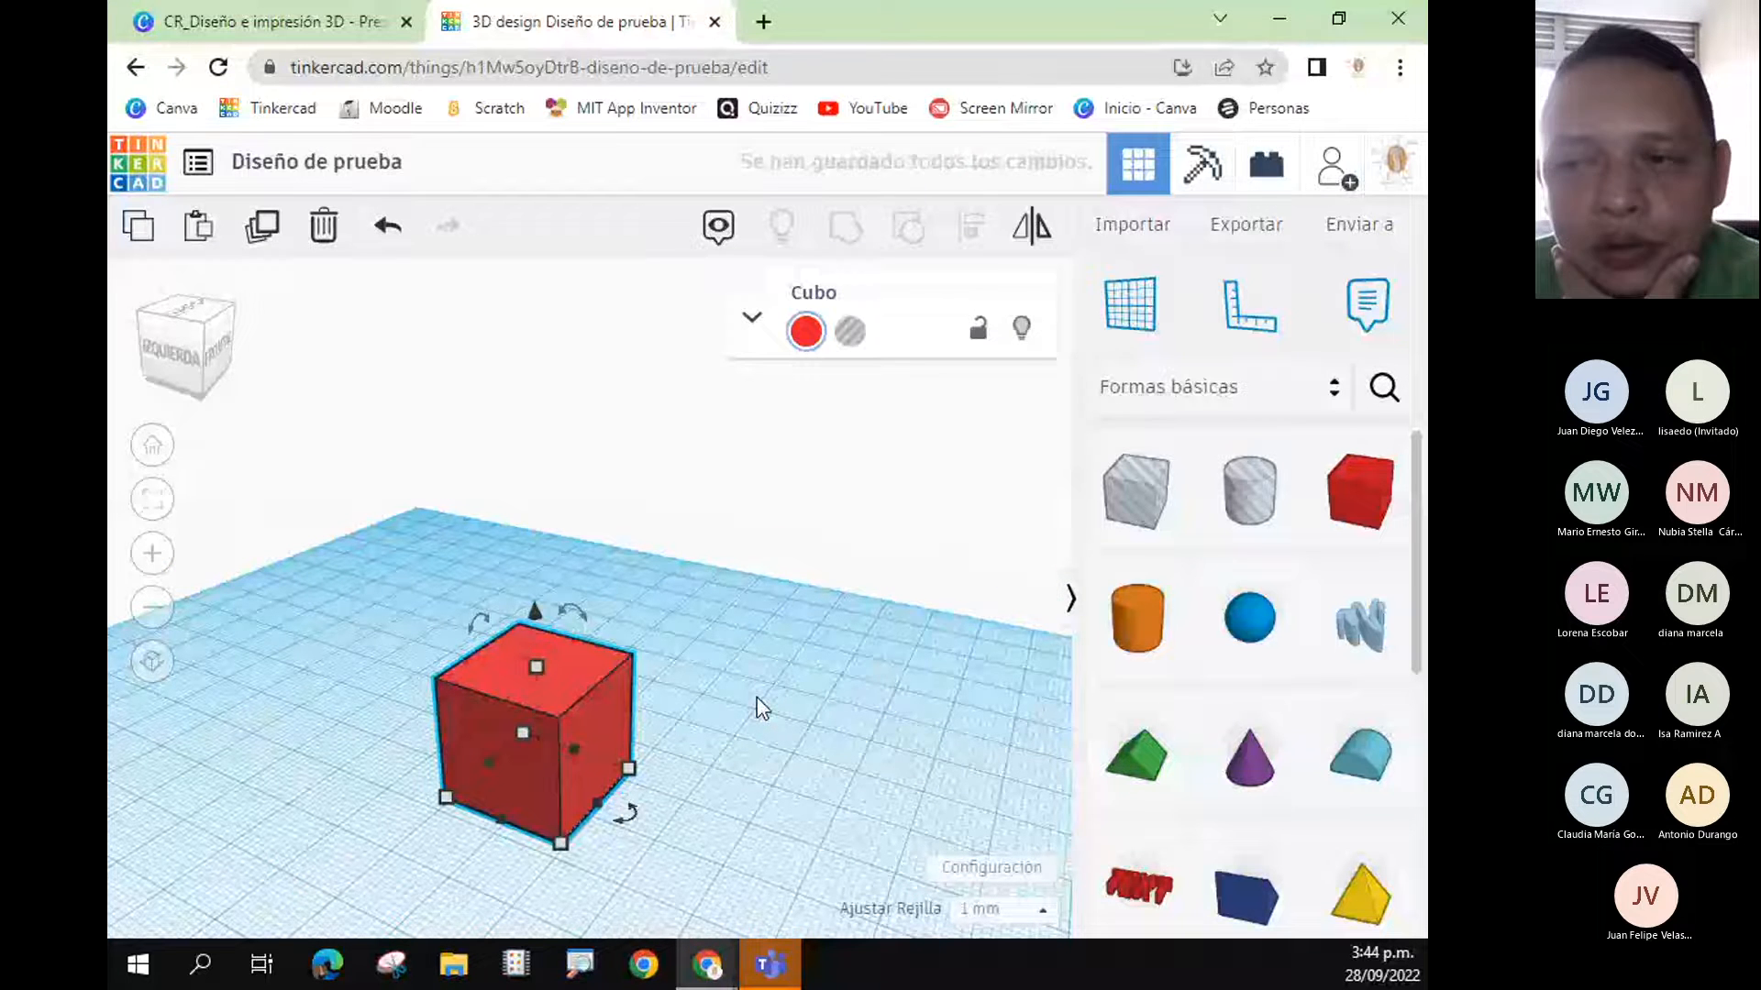
pyautogui.moveTo(536, 664)
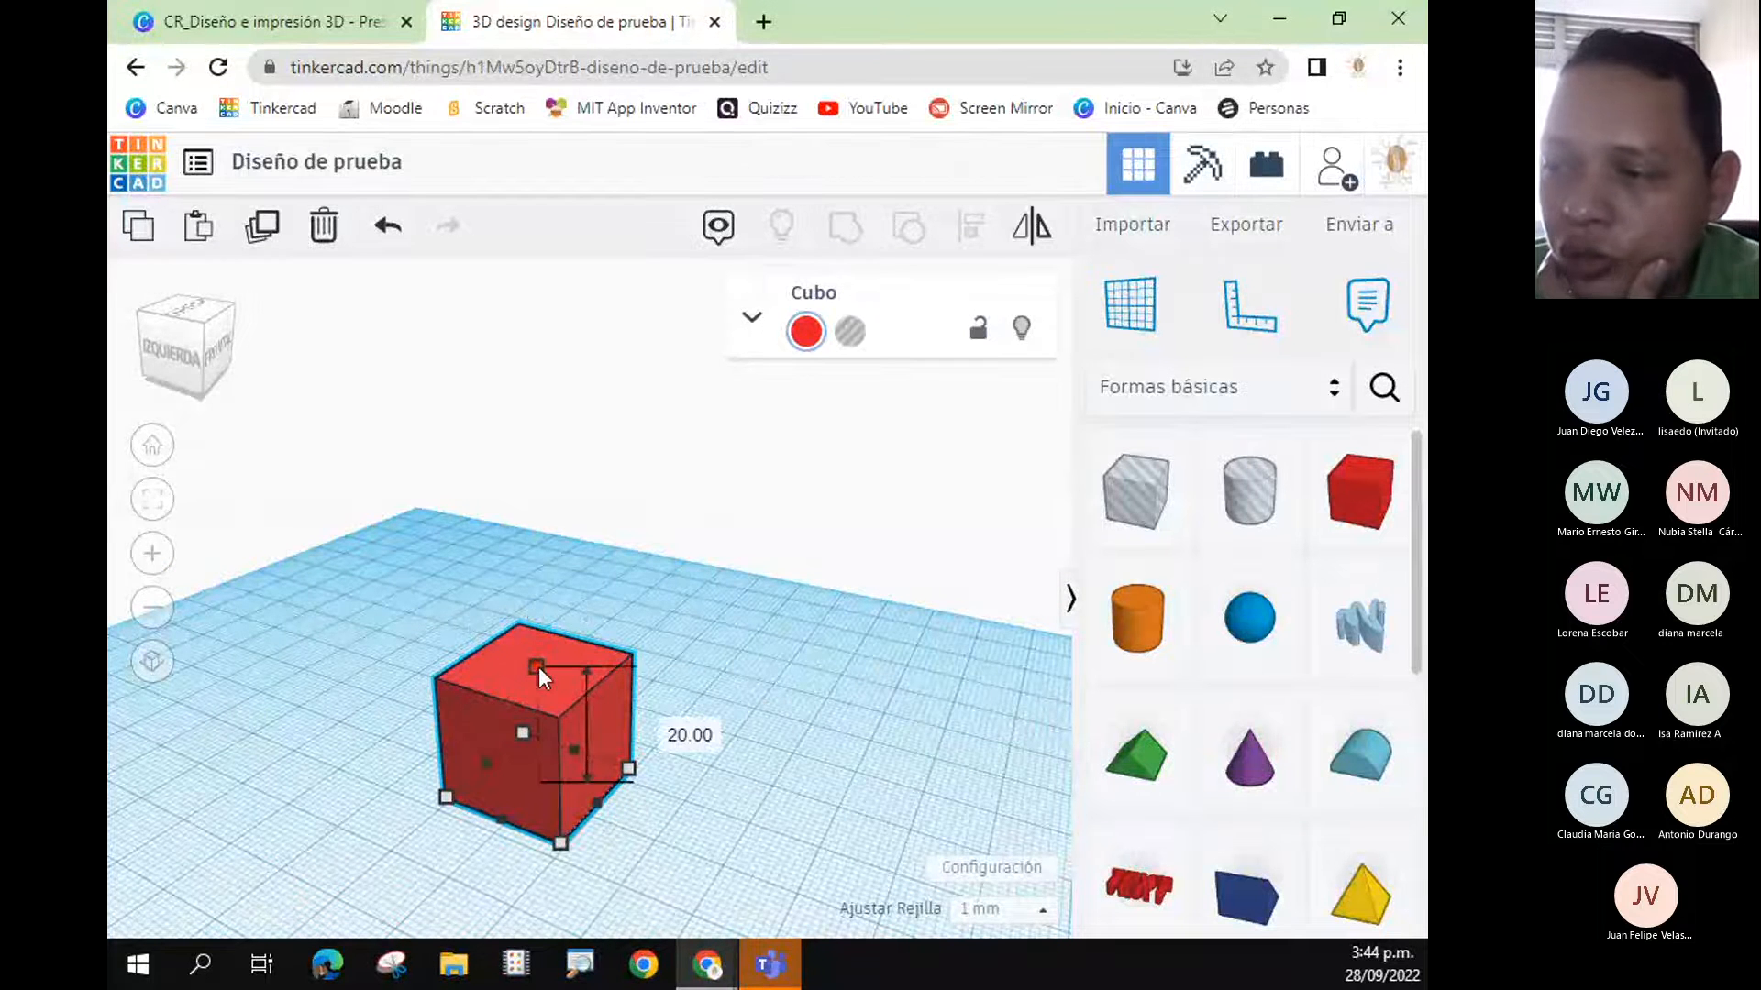
pyautogui.moveTo(538, 667); pyautogui.dragTo(554, 415)
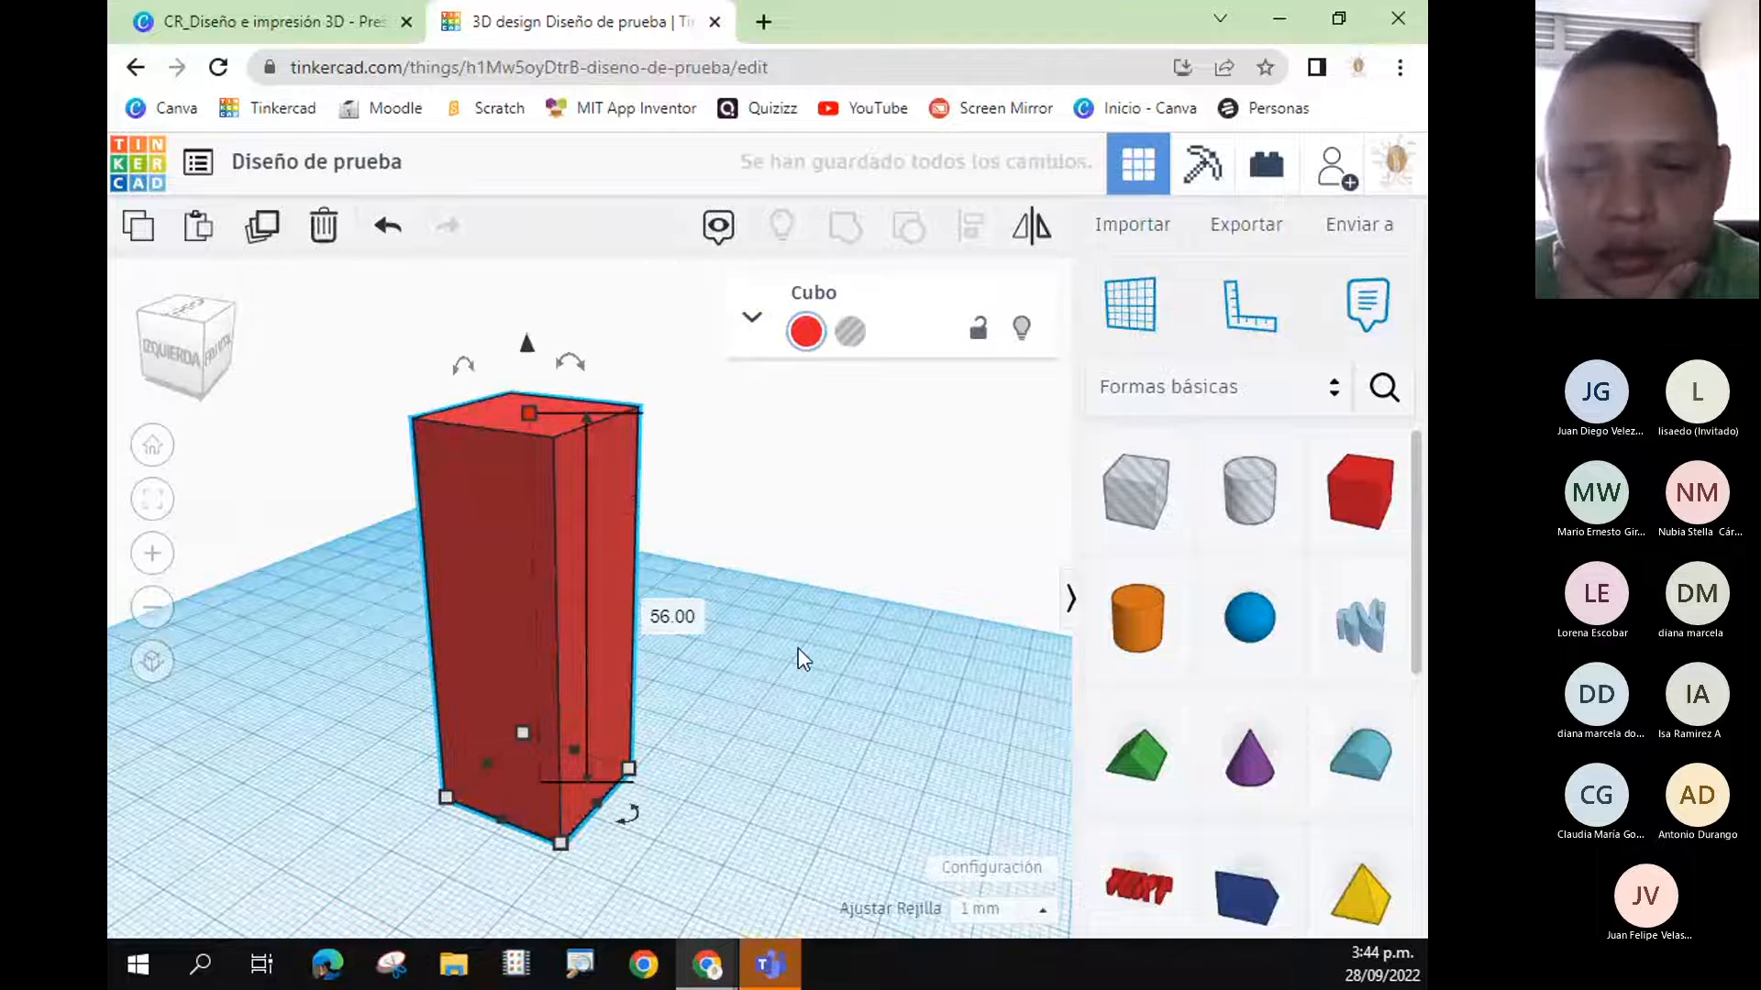
pyautogui.click(674, 616)
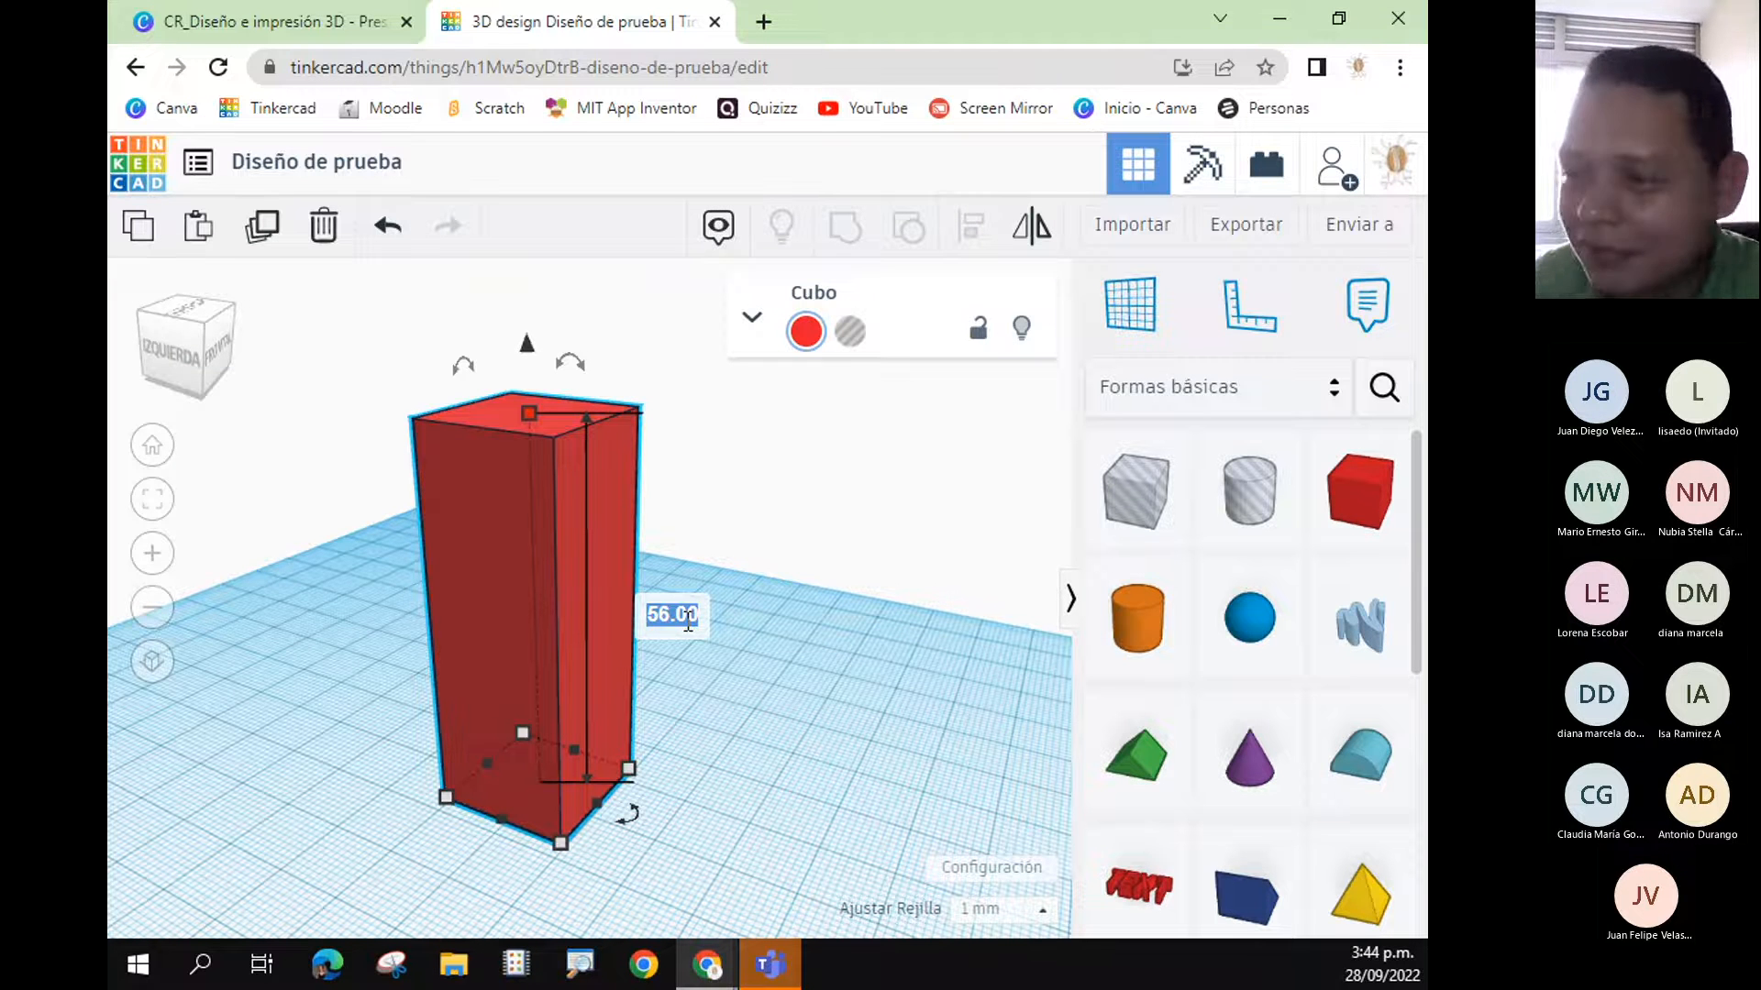
pyautogui.write('20')
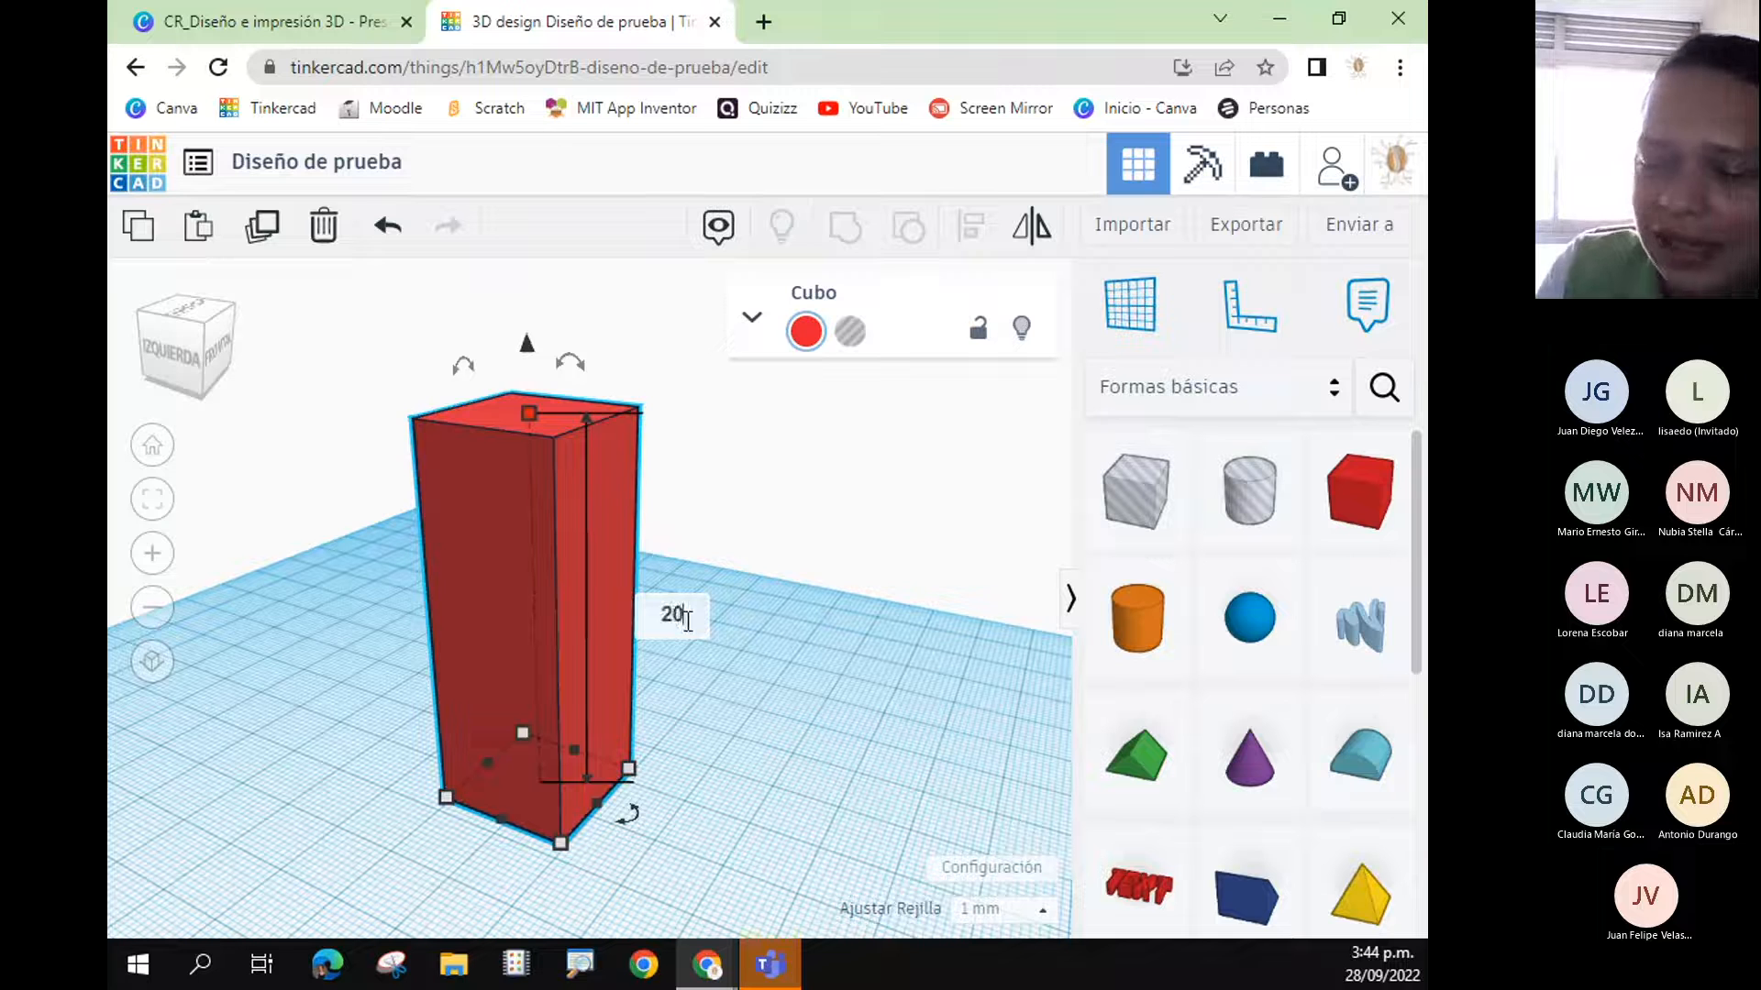
pyautogui.press('Return')
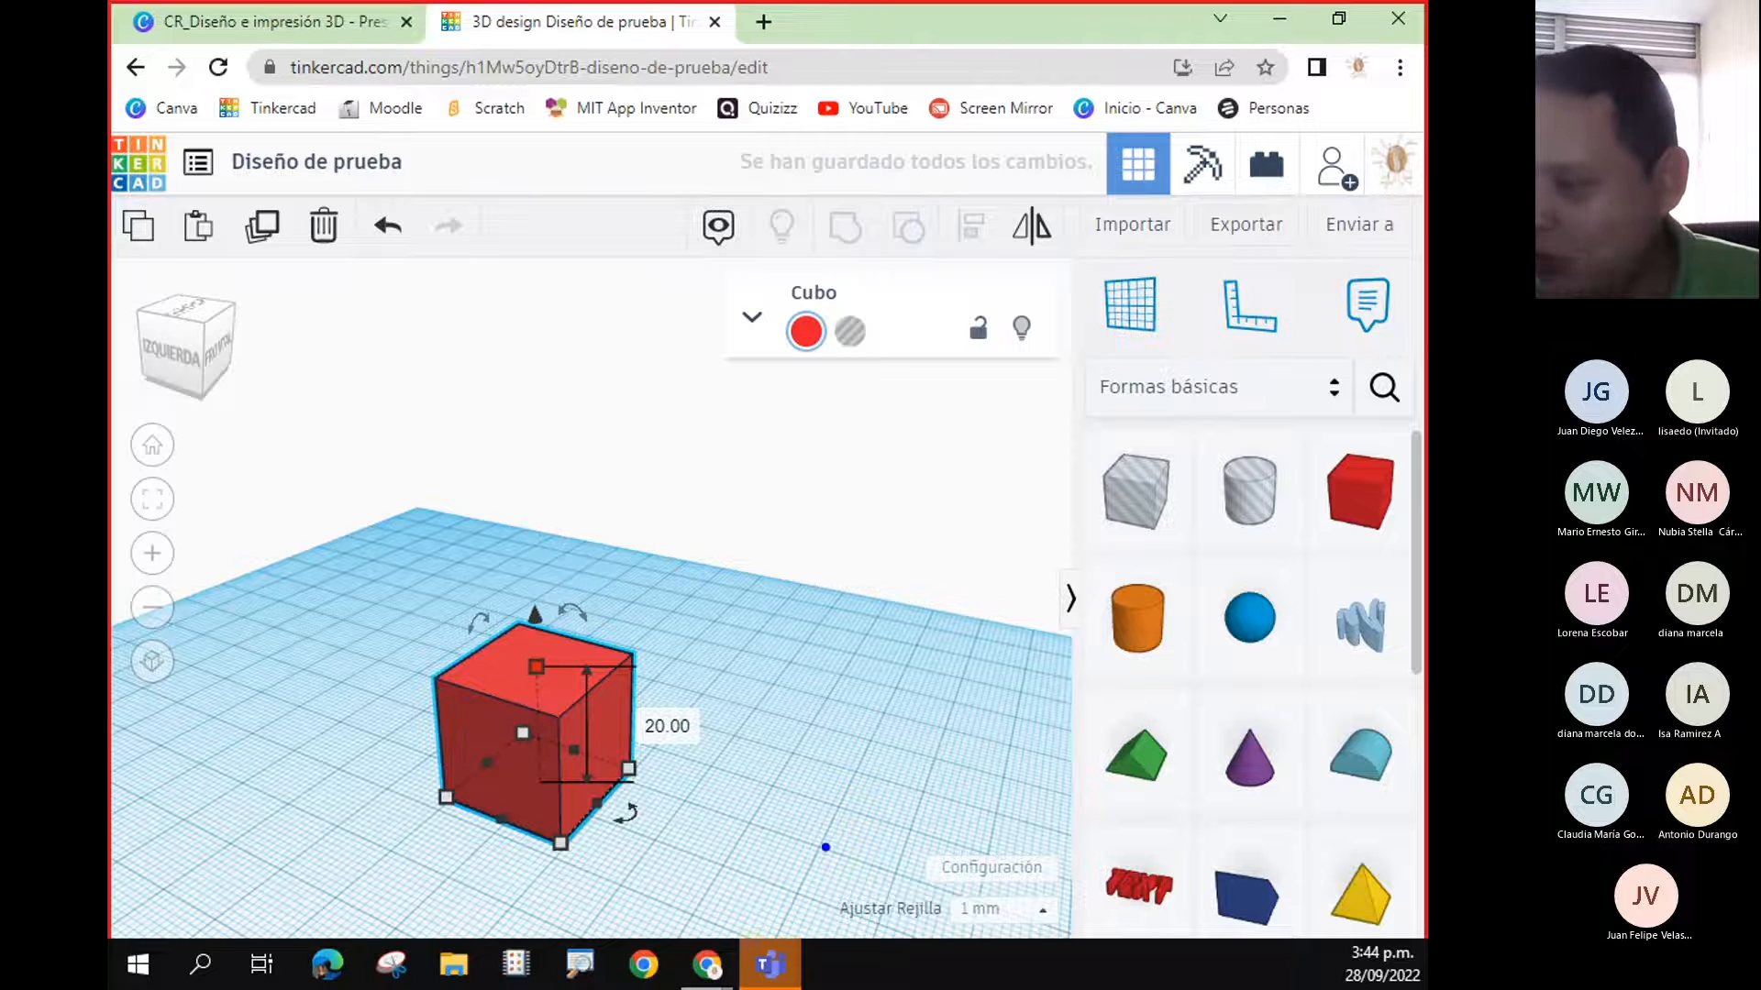
pyautogui.moveTo(807, 839); pyautogui.dragTo(1069, 933)
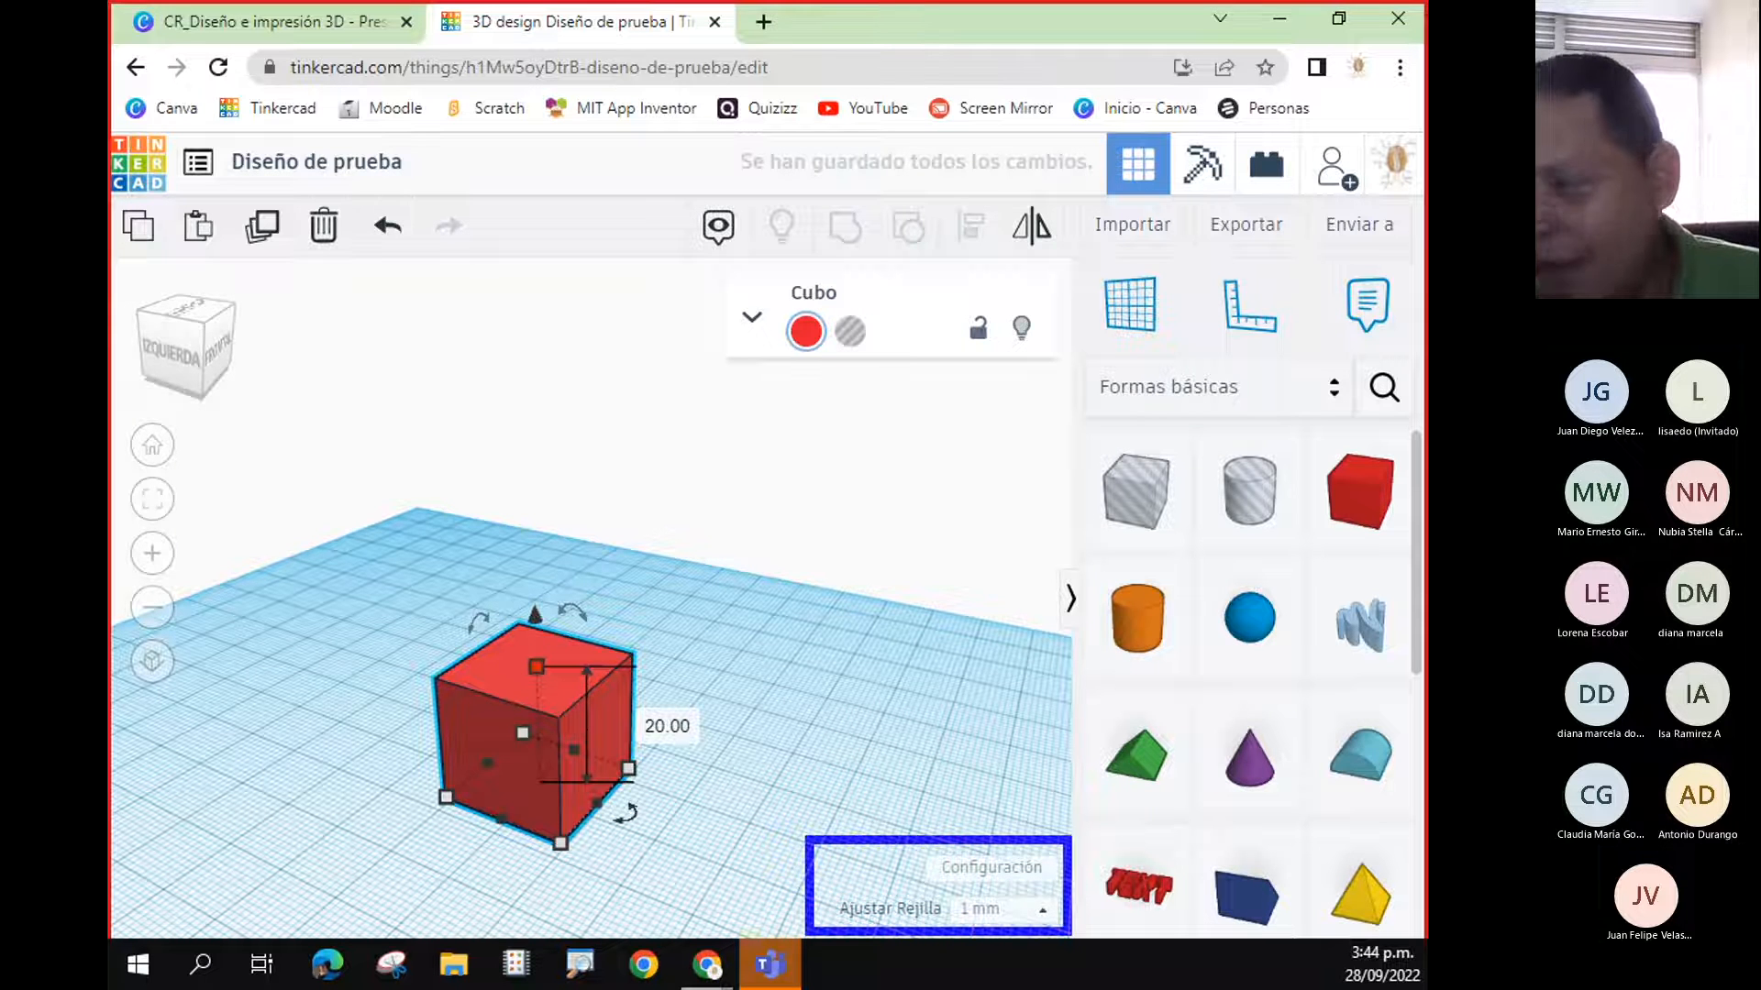
pyautogui.moveTo(925, 822)
pyautogui.mouseDown()
pyautogui.moveTo(814, 405)
pyautogui.moveTo(754, 414)
pyautogui.mouseUp()
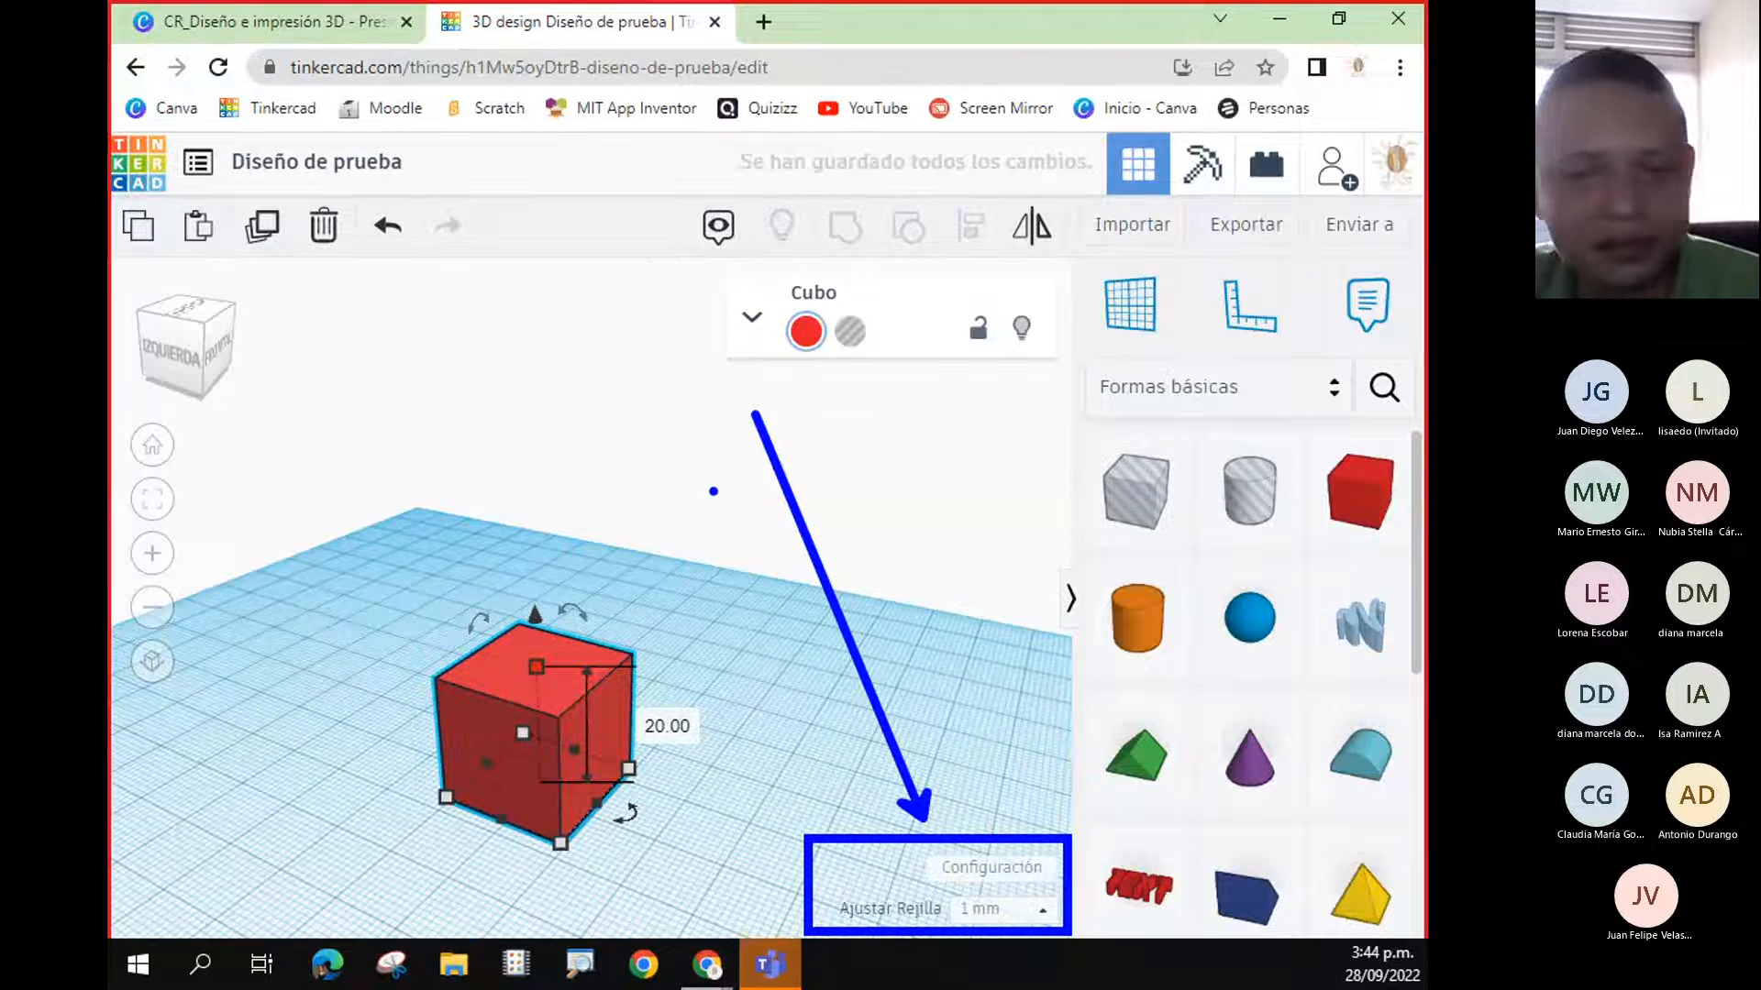
pyautogui.press('Escape')
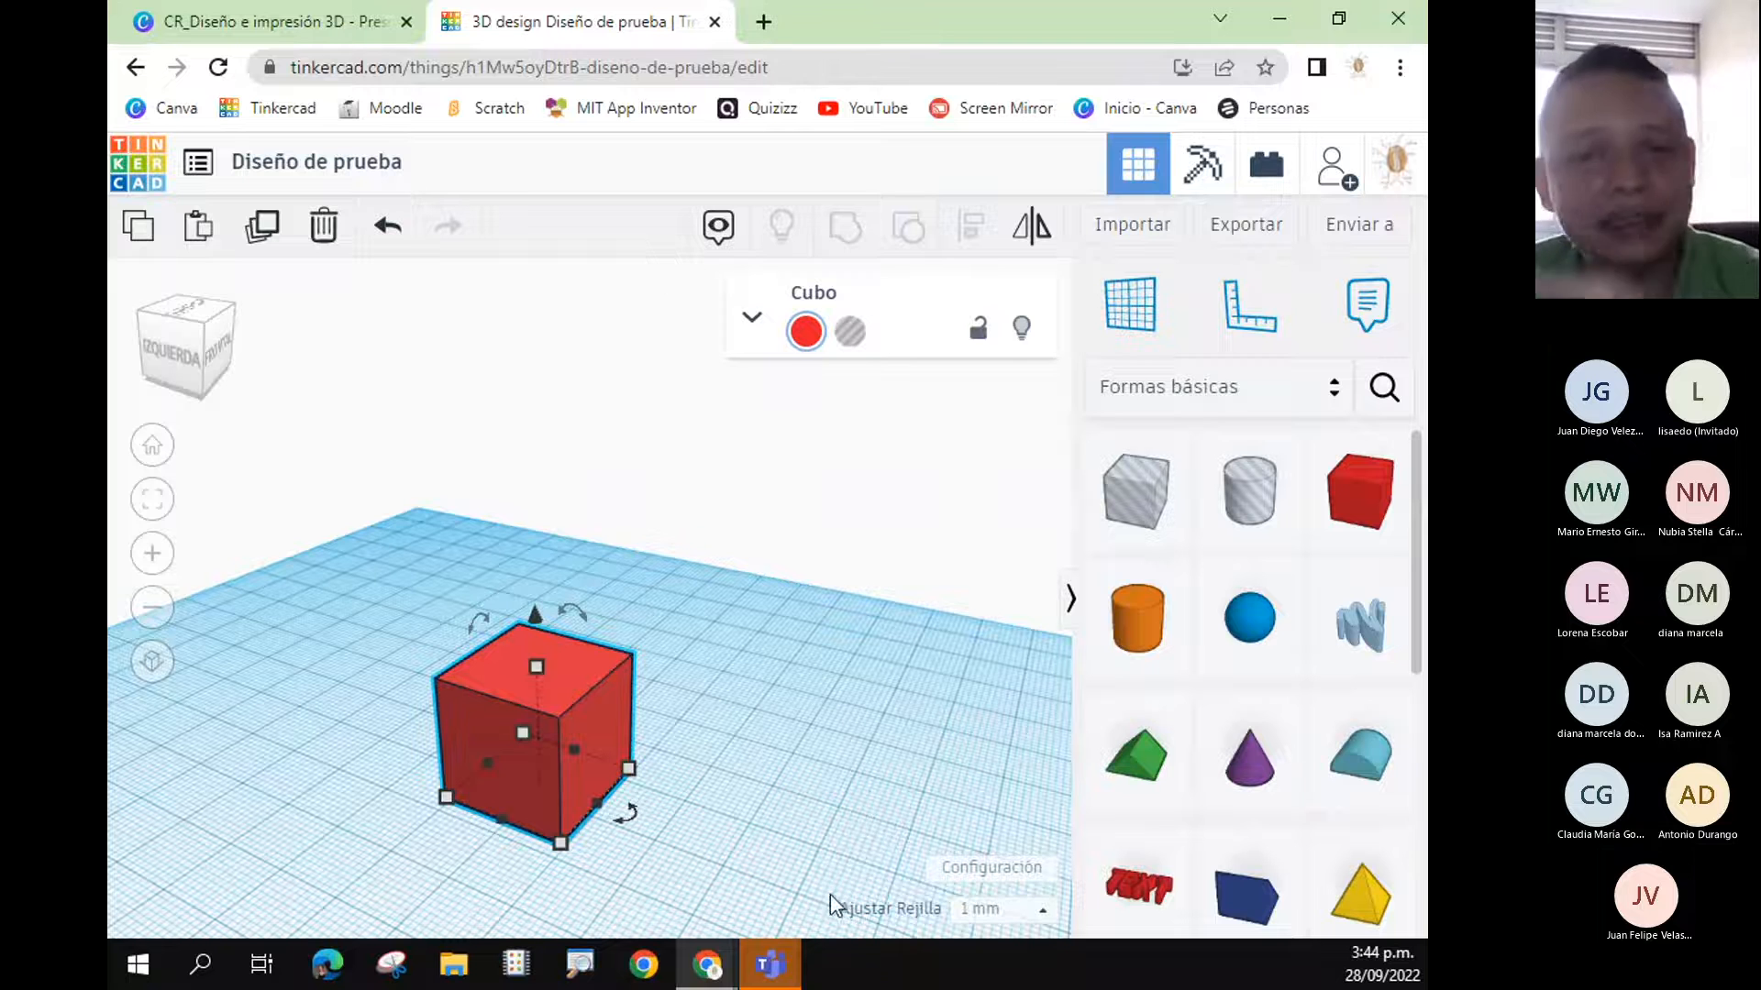
# - Change the snap grid increment to 5 mm and return it to 1 mm
pyautogui.click(1046, 931)
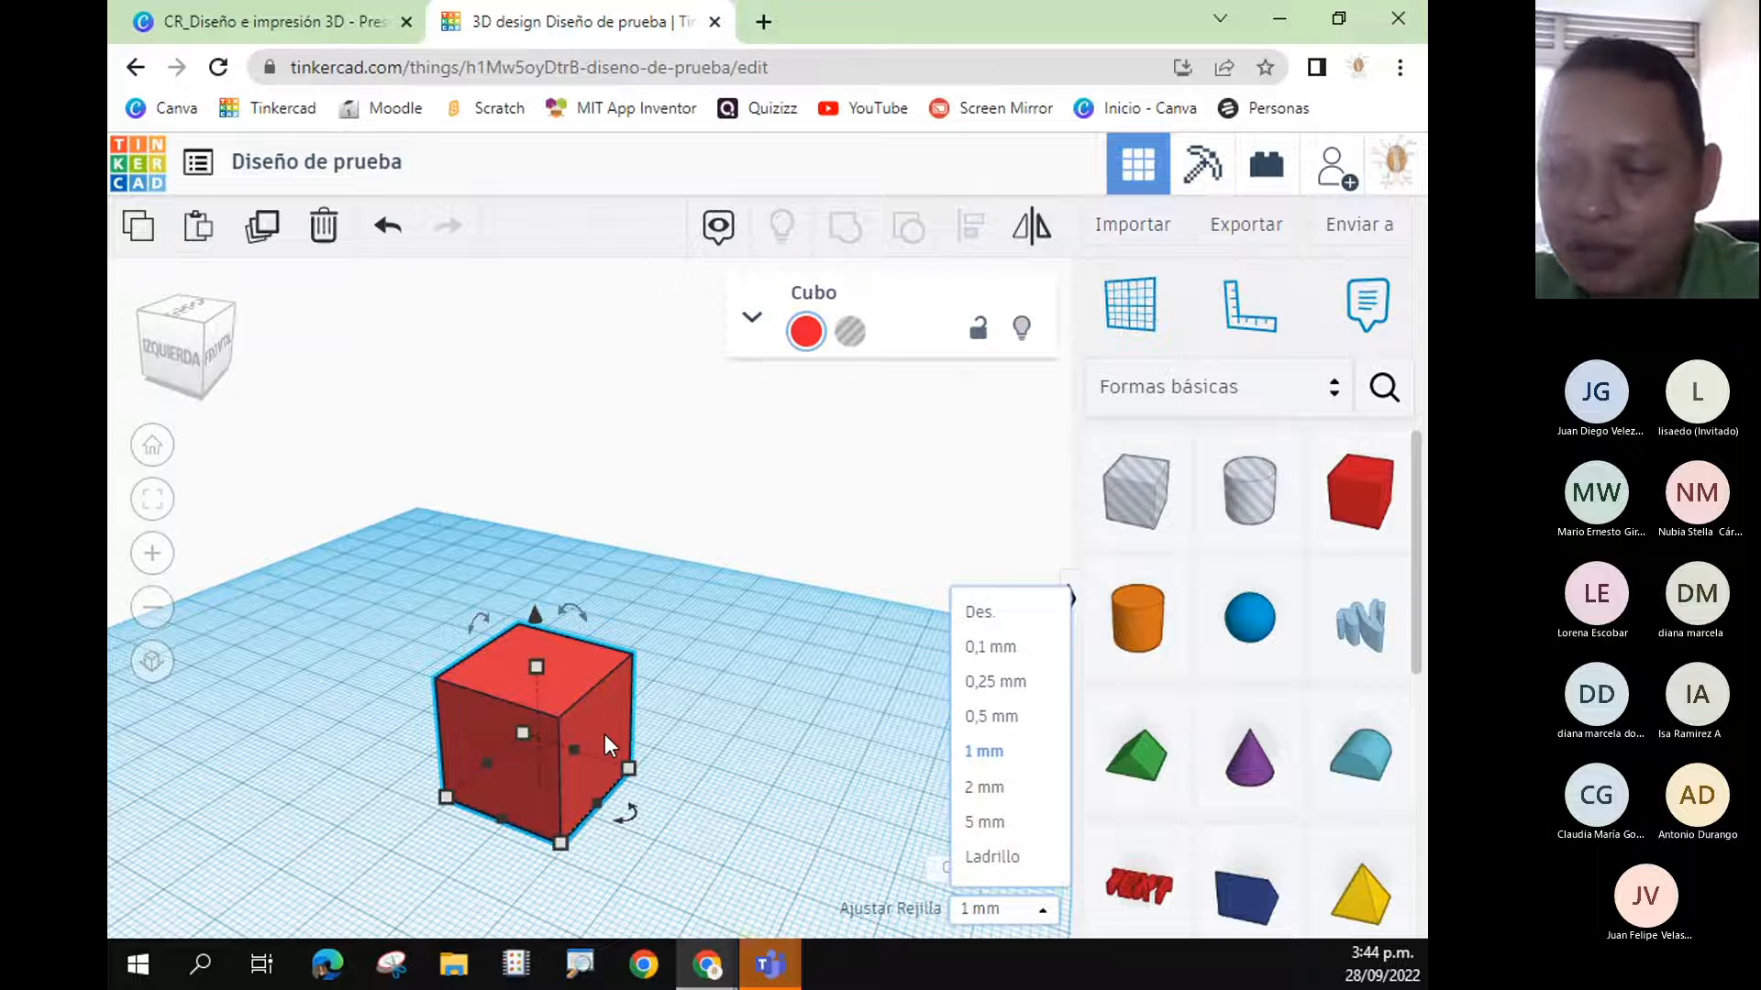
pyautogui.moveTo(602, 807)
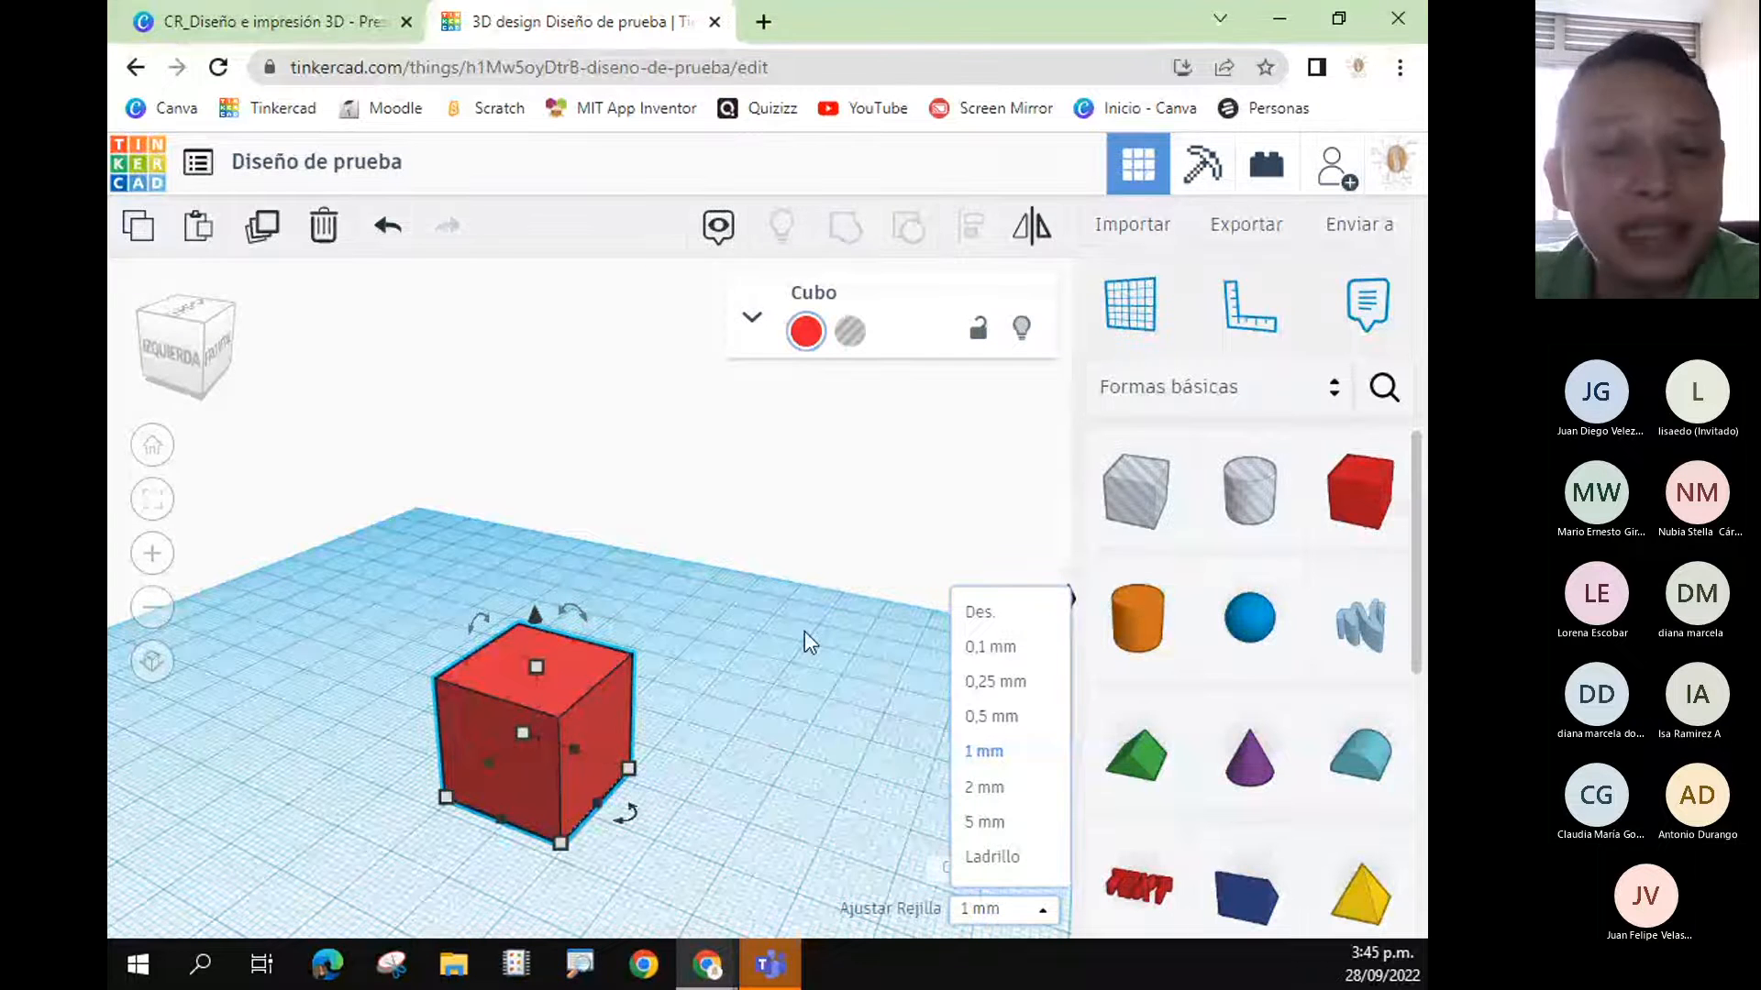
pyautogui.click(1008, 822)
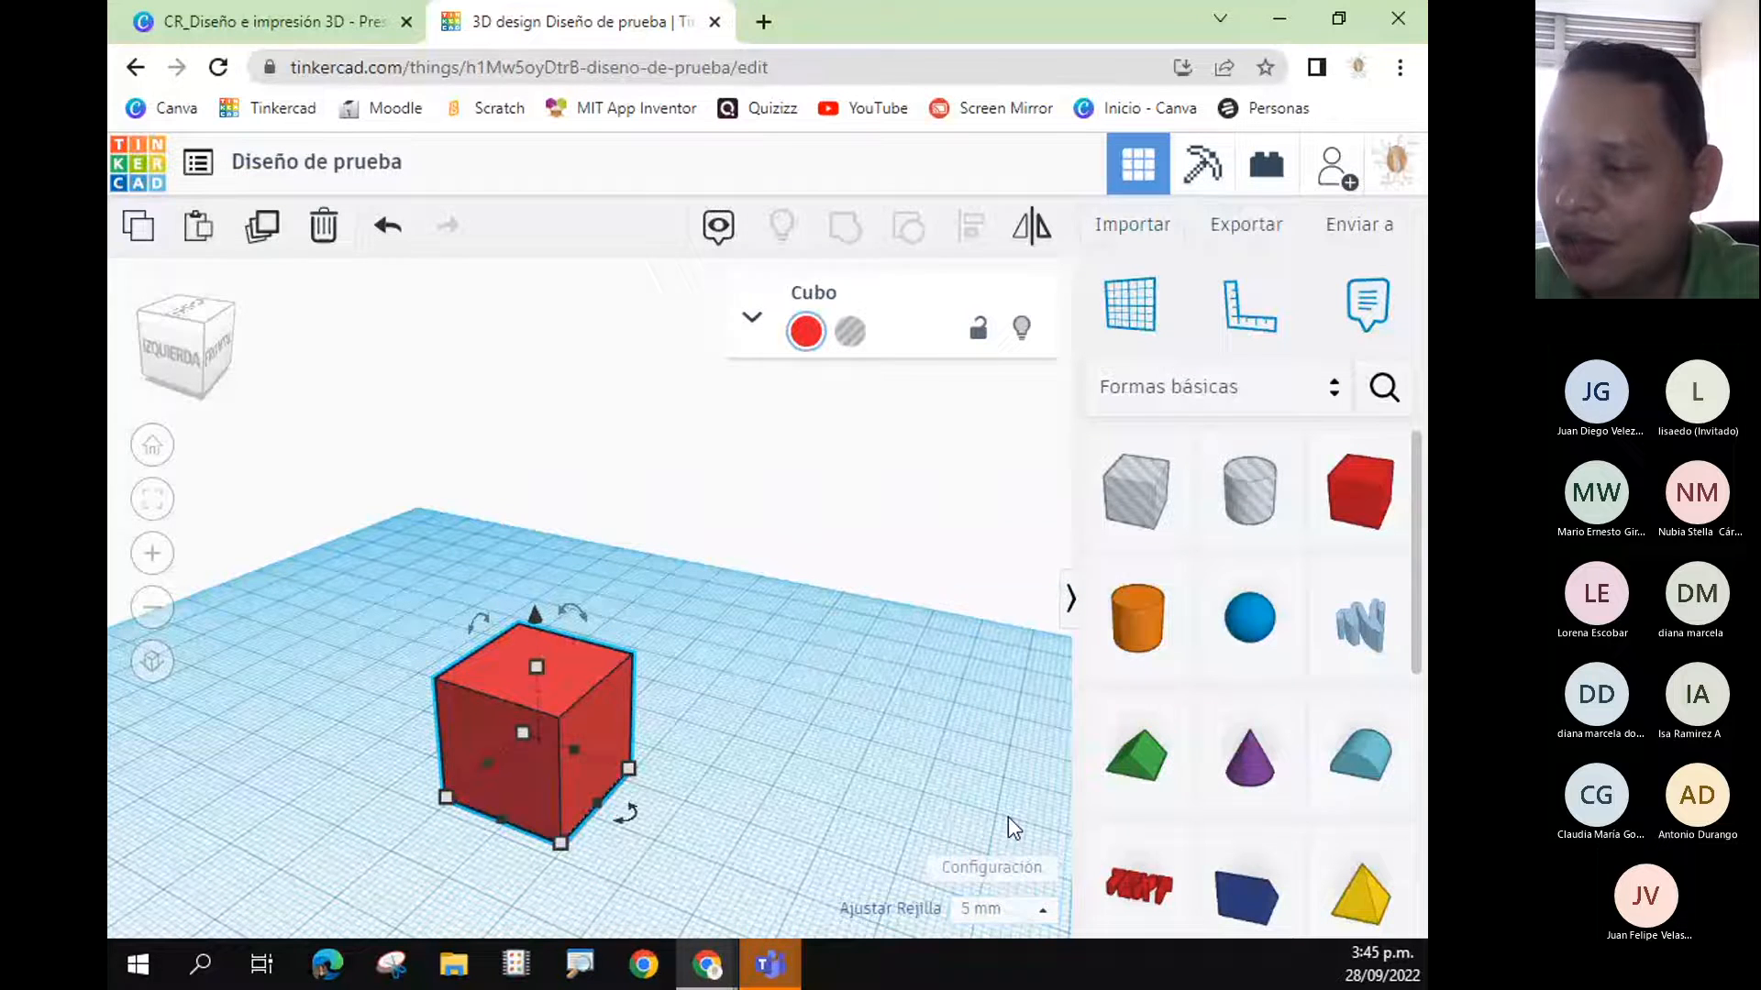
pyautogui.click(1001, 911)
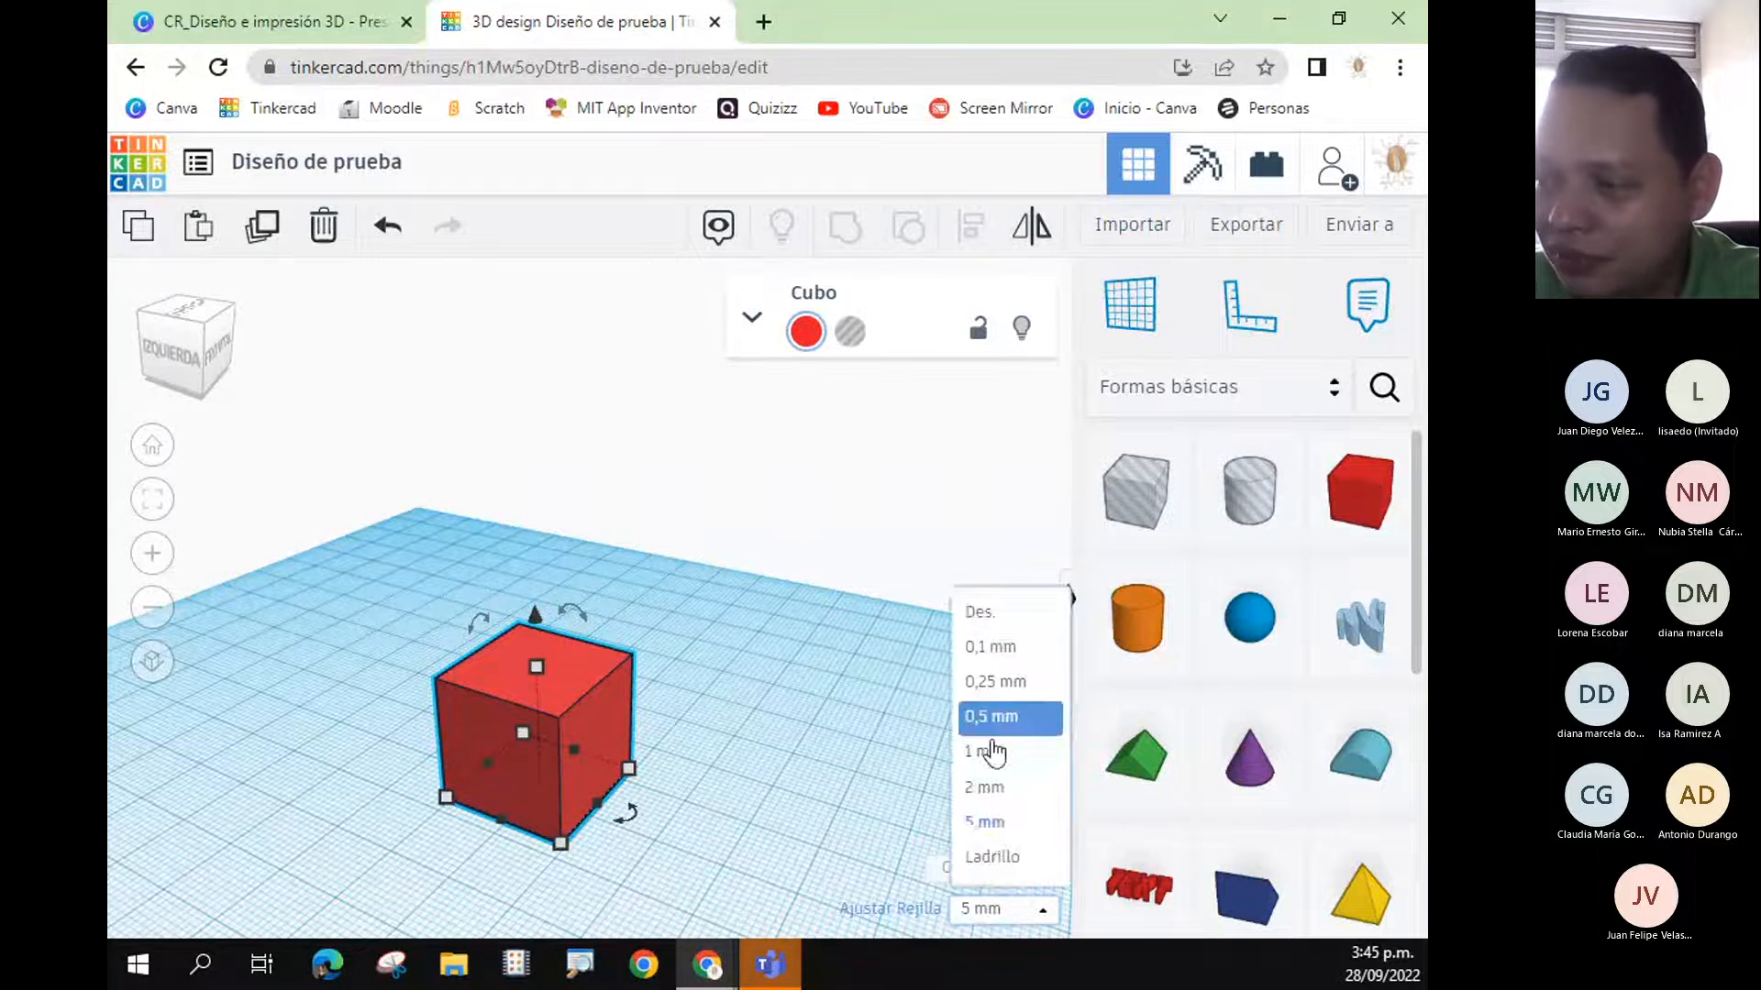
pyautogui.click(1000, 756)
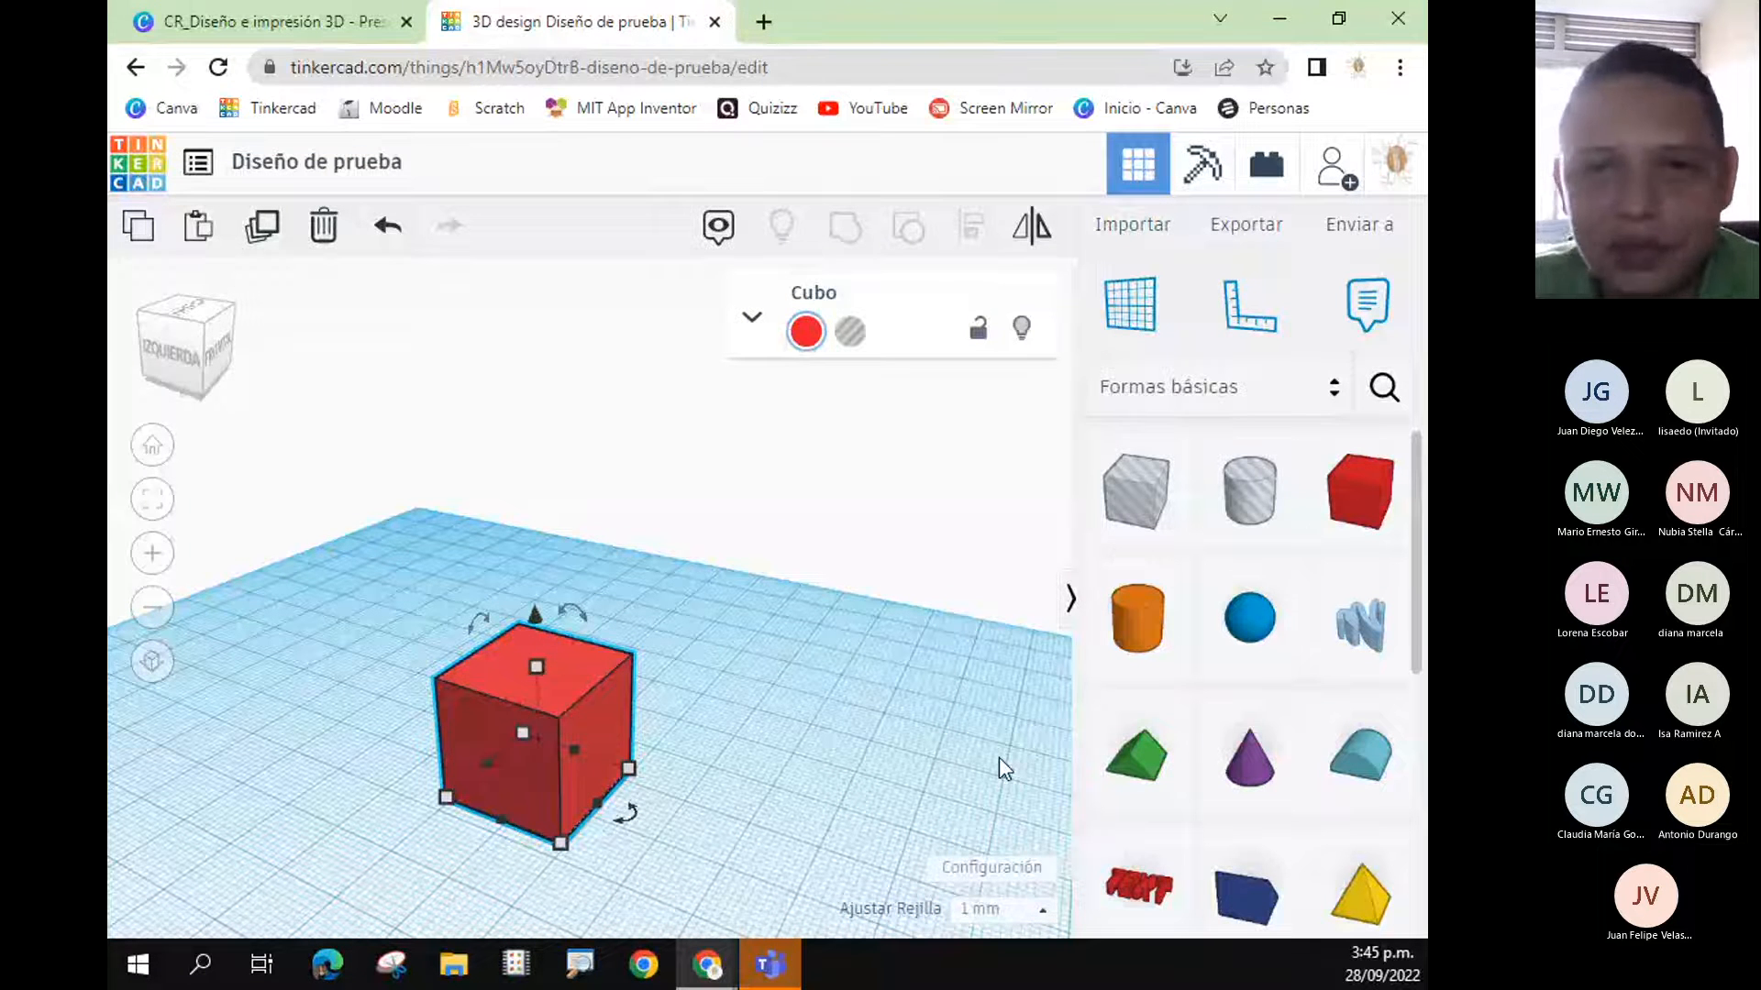
# - Review the grid, units and preset options in the workspace settings, keeping Milímetros and Tinkercad, and cancel
pyautogui.click(1003, 868)
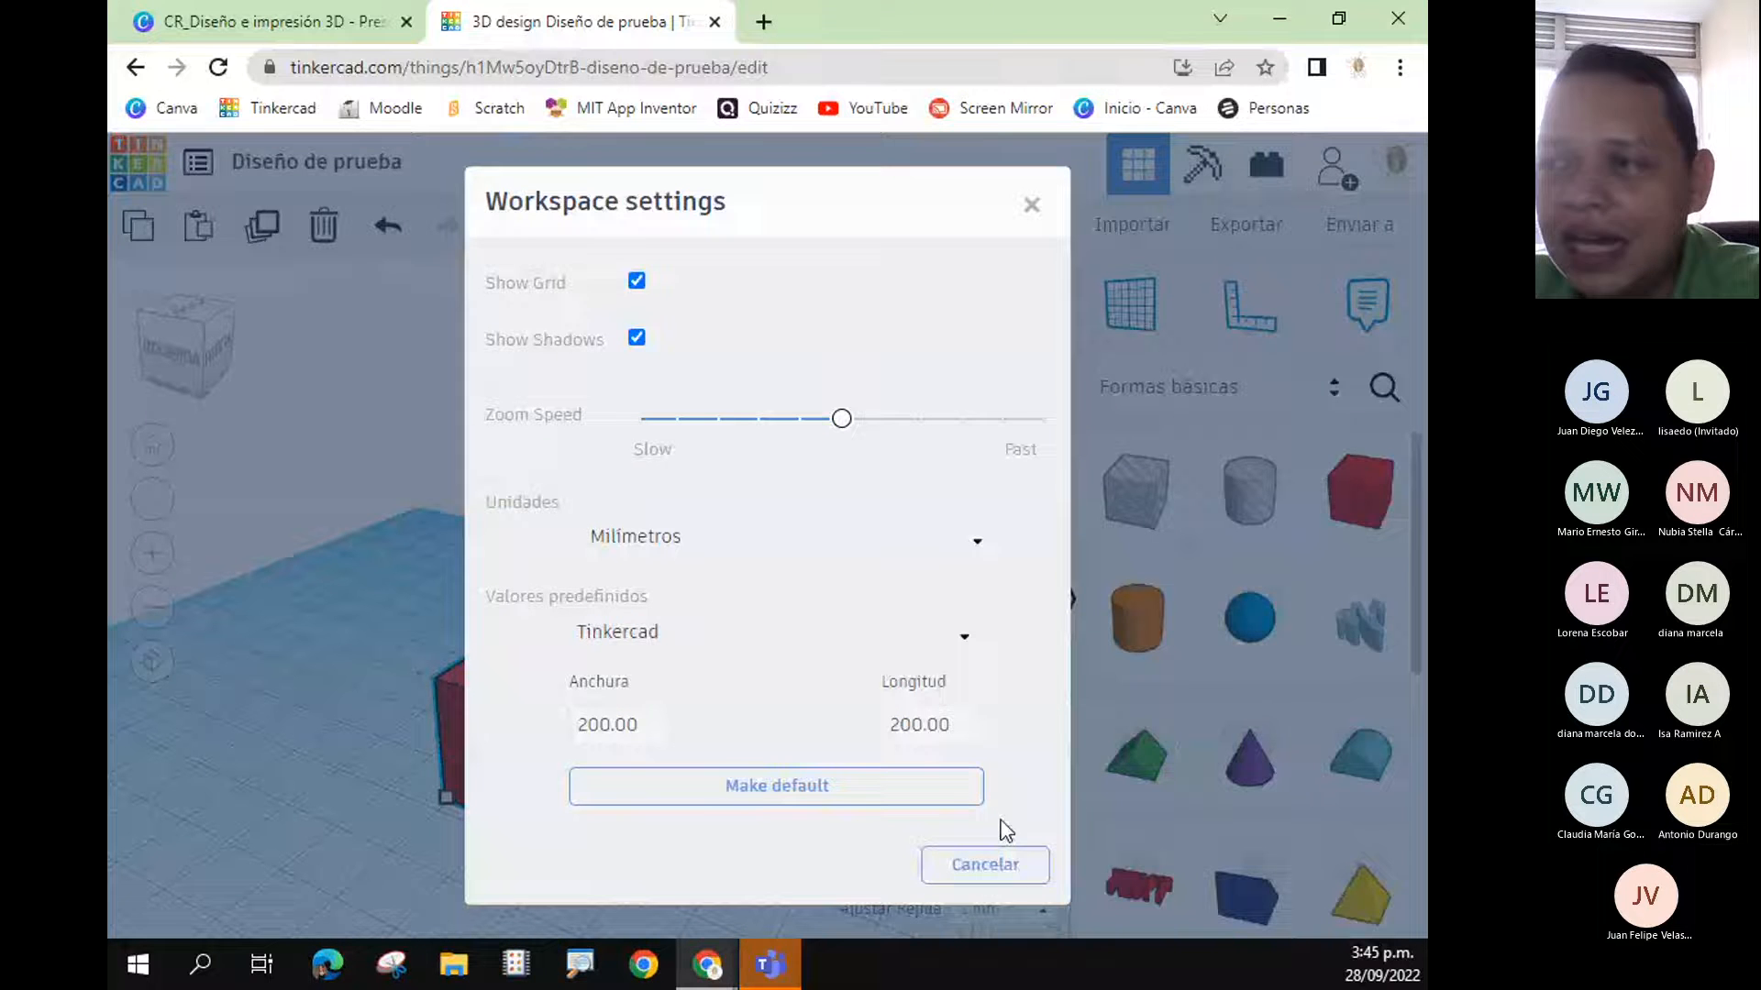
pyautogui.click(637, 281)
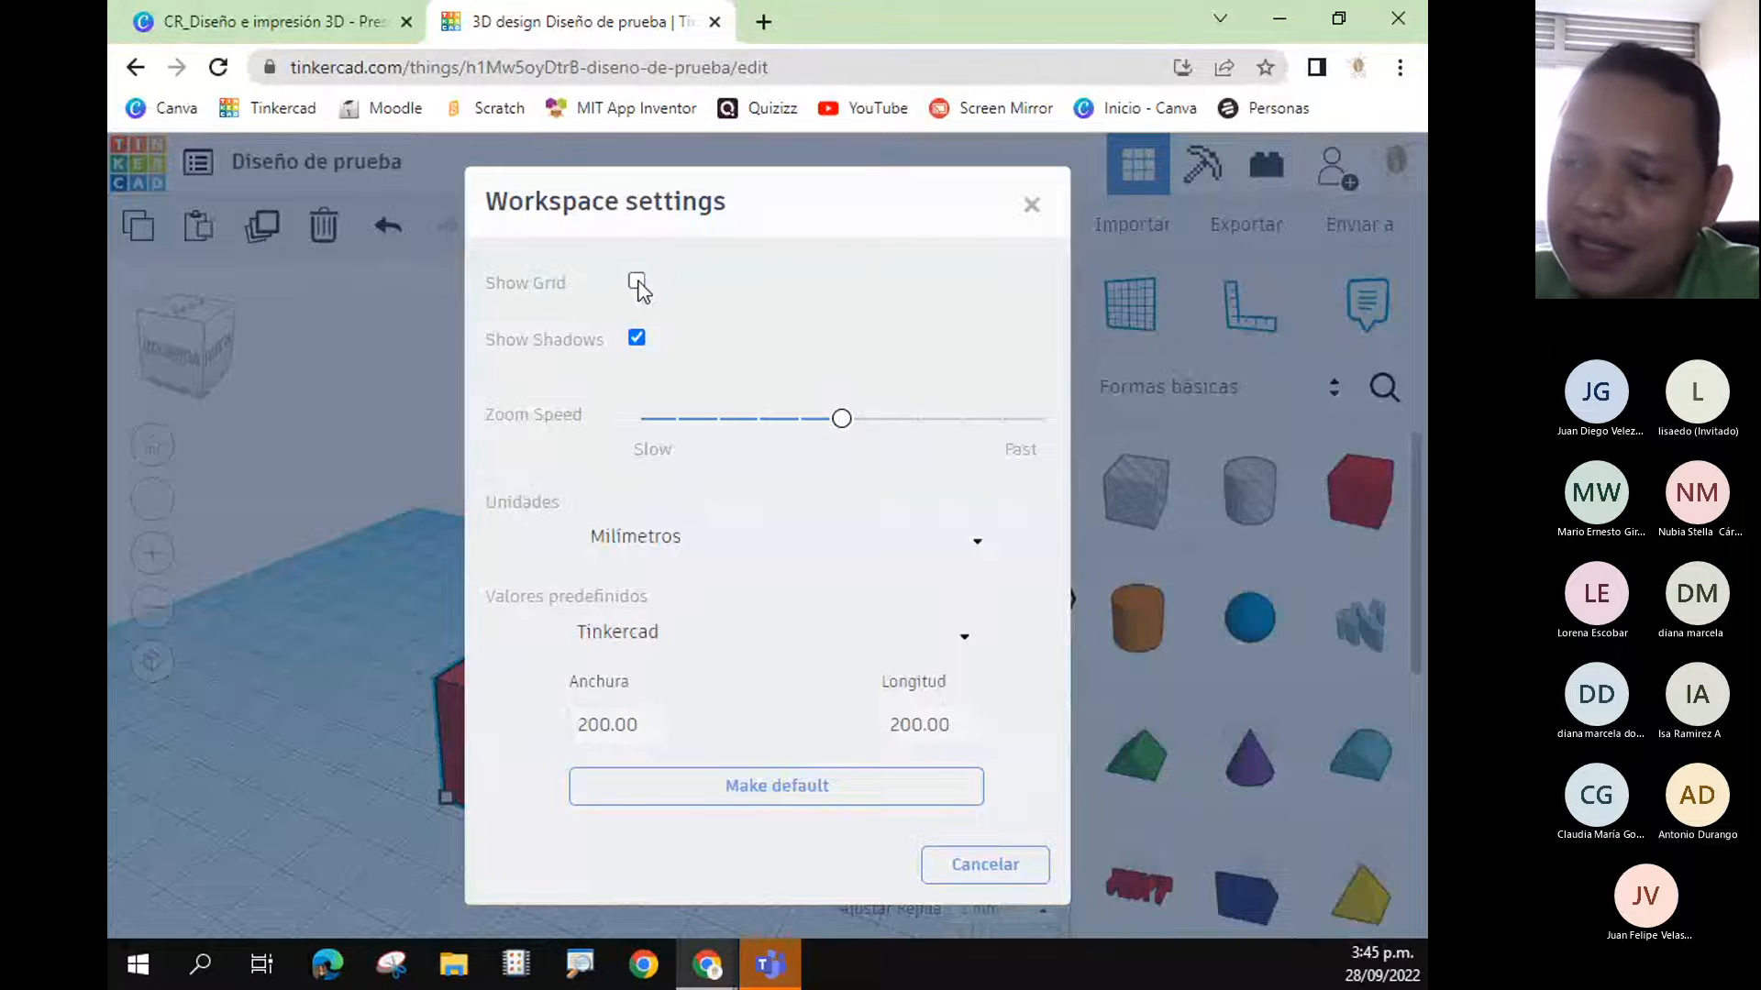
pyautogui.click(636, 282)
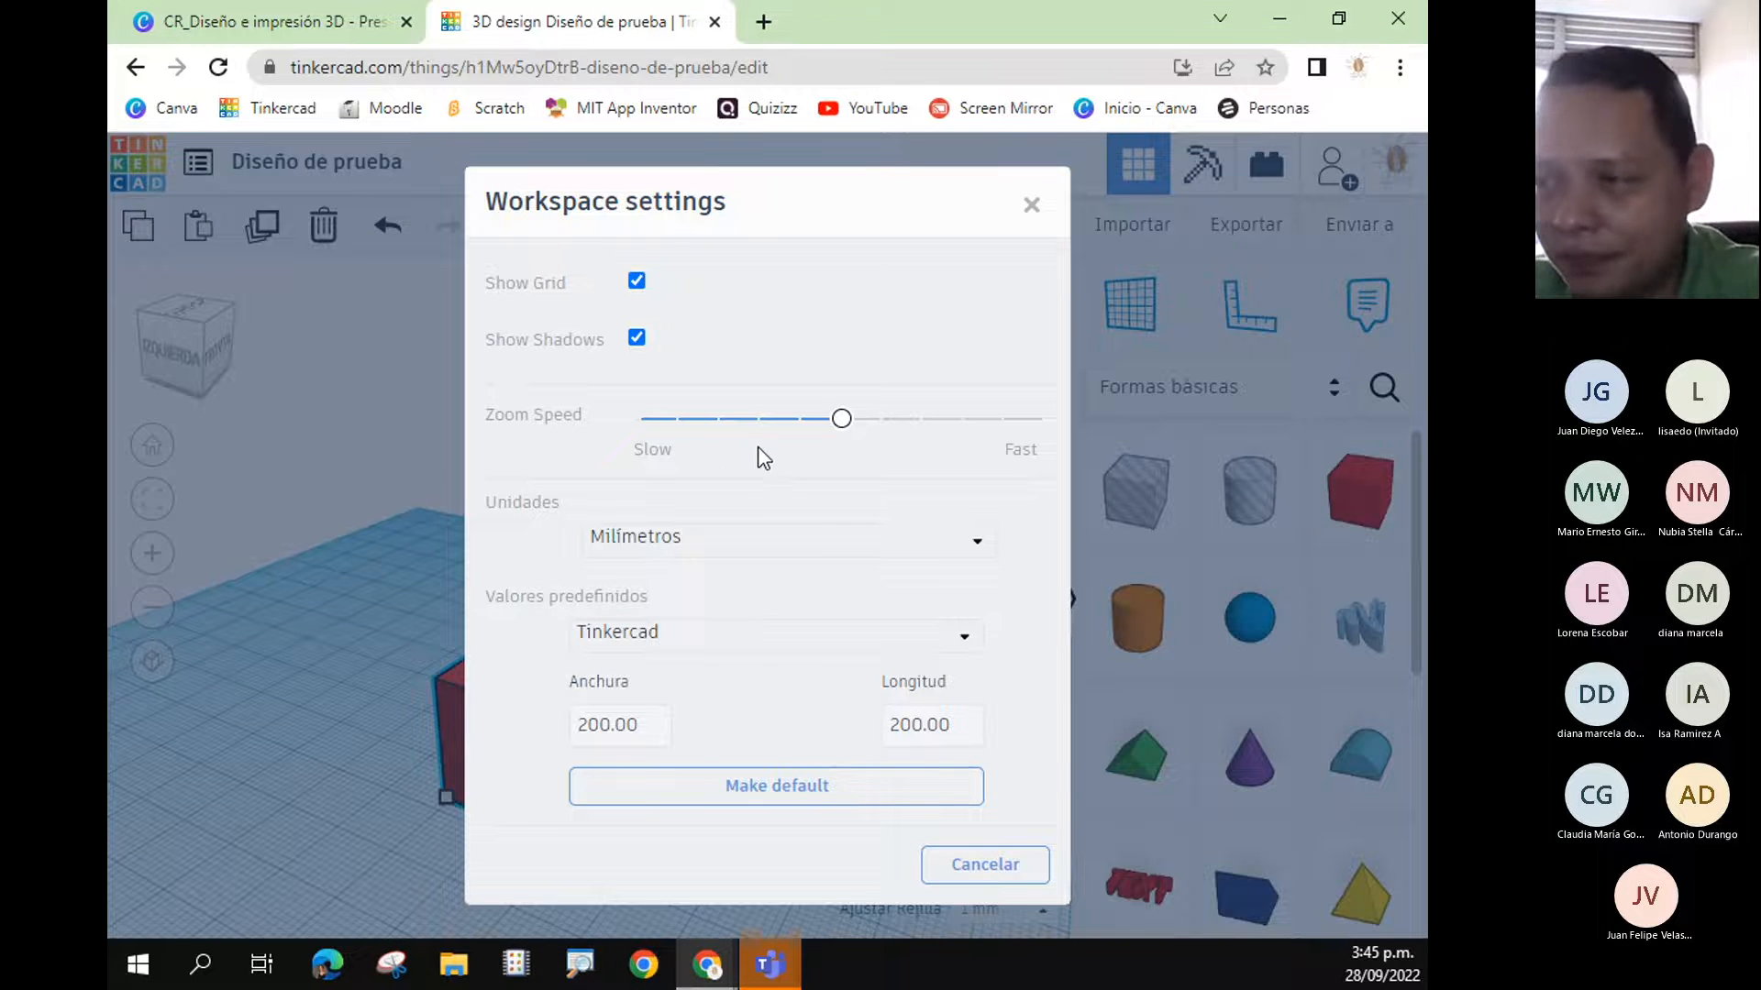
pyautogui.click(822, 550)
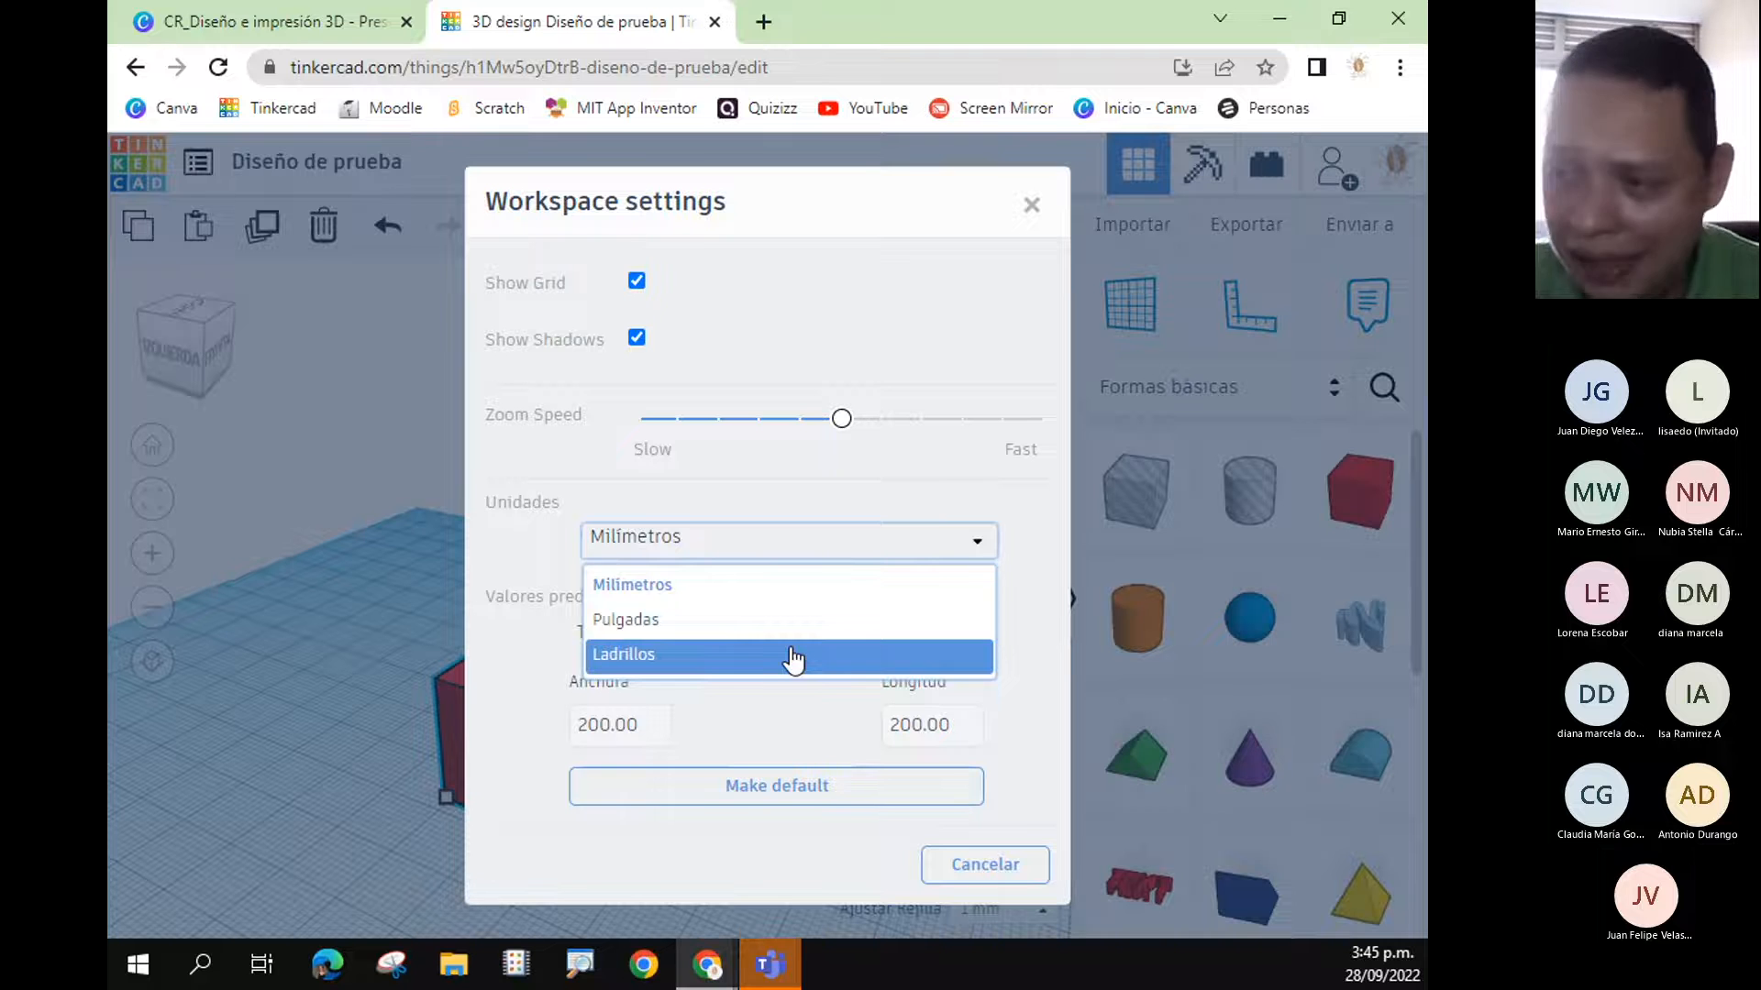
pyautogui.click(807, 592)
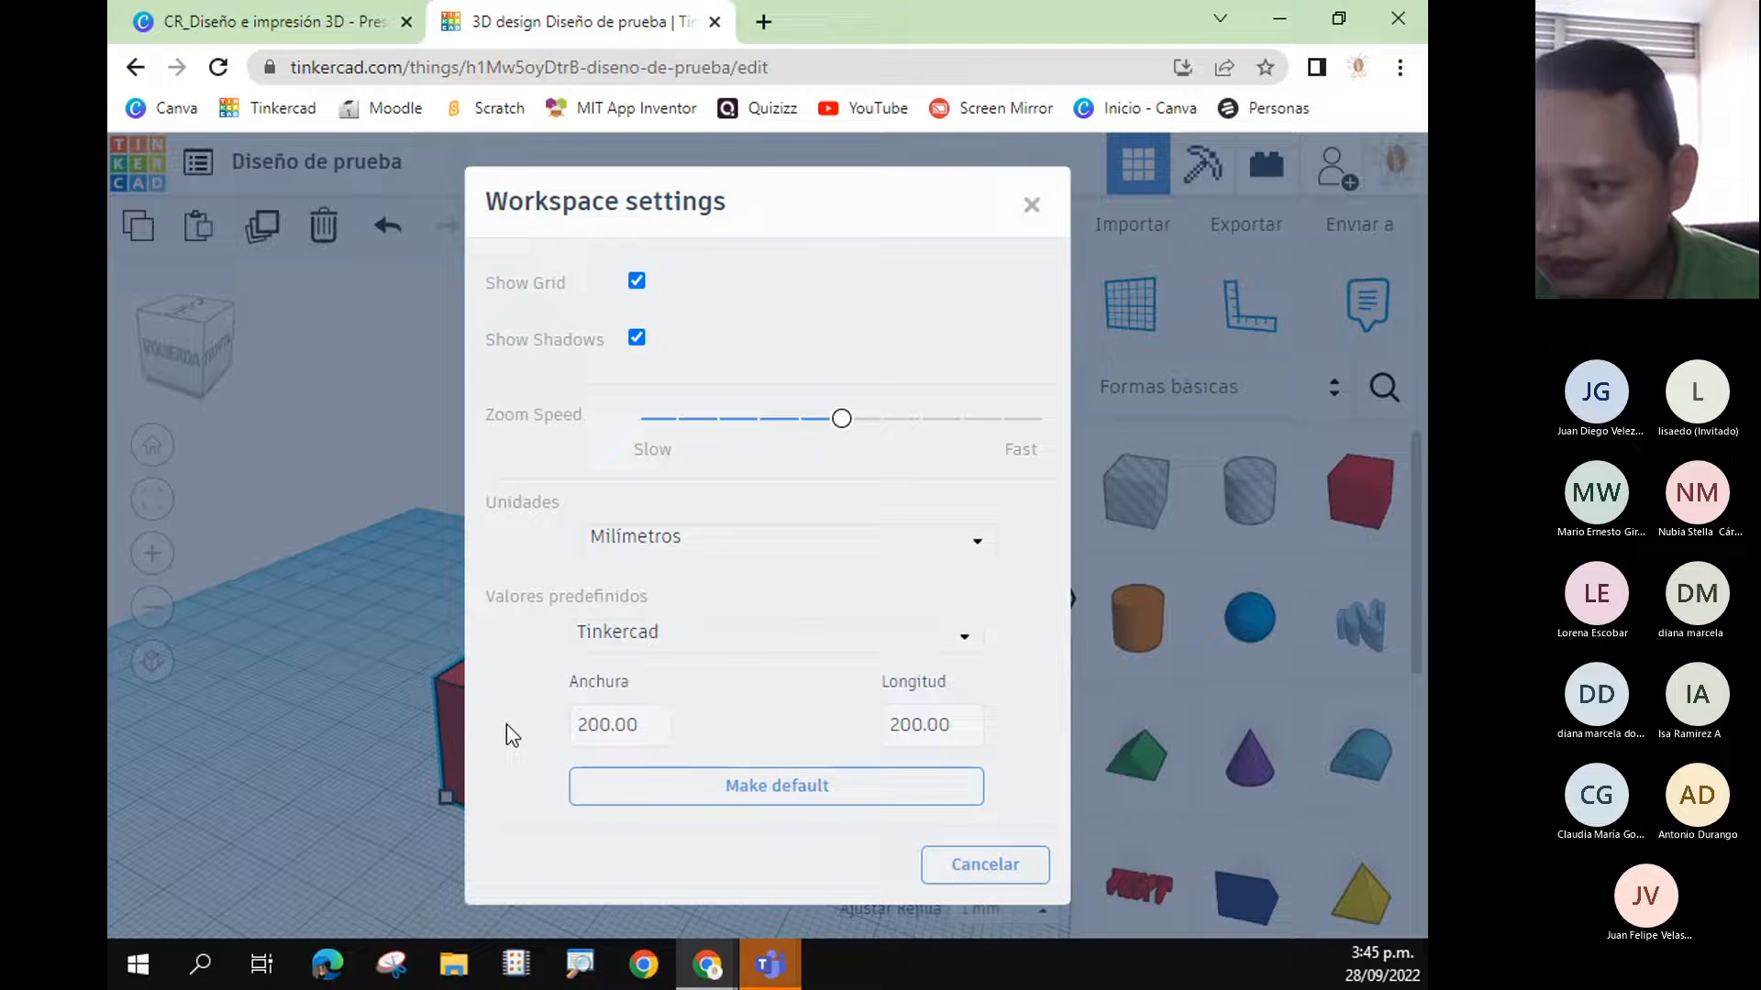
pyautogui.click(888, 642)
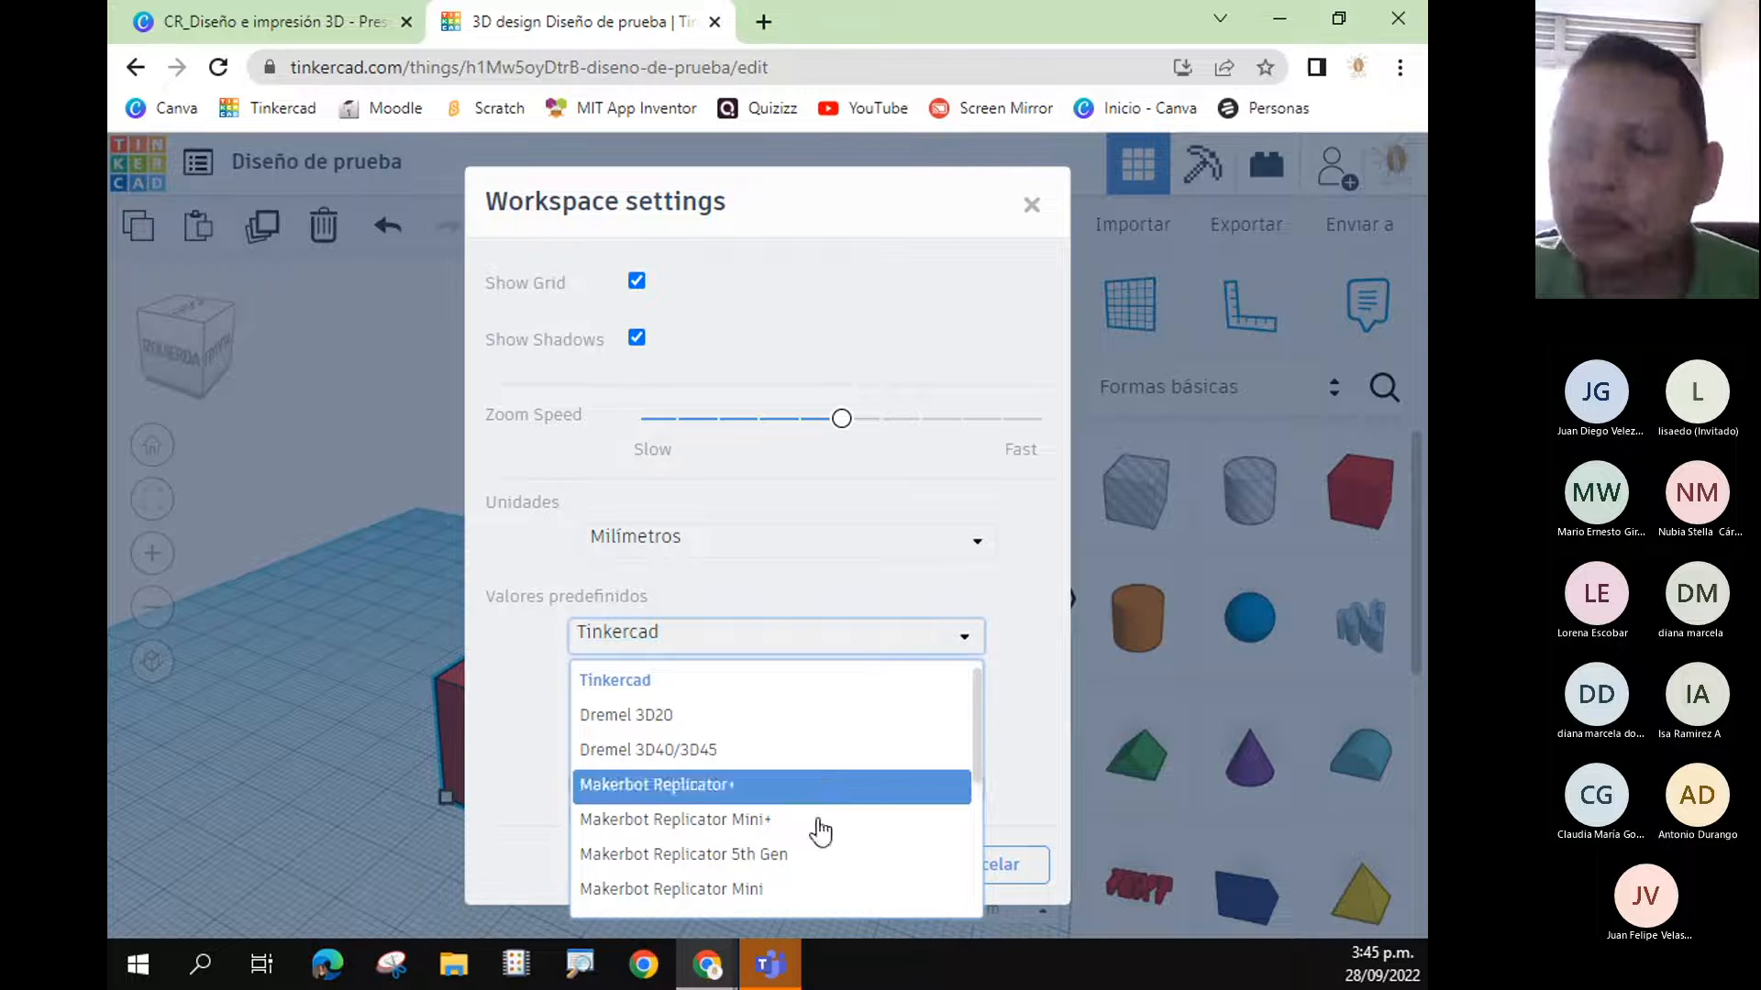
pyautogui.click(811, 686)
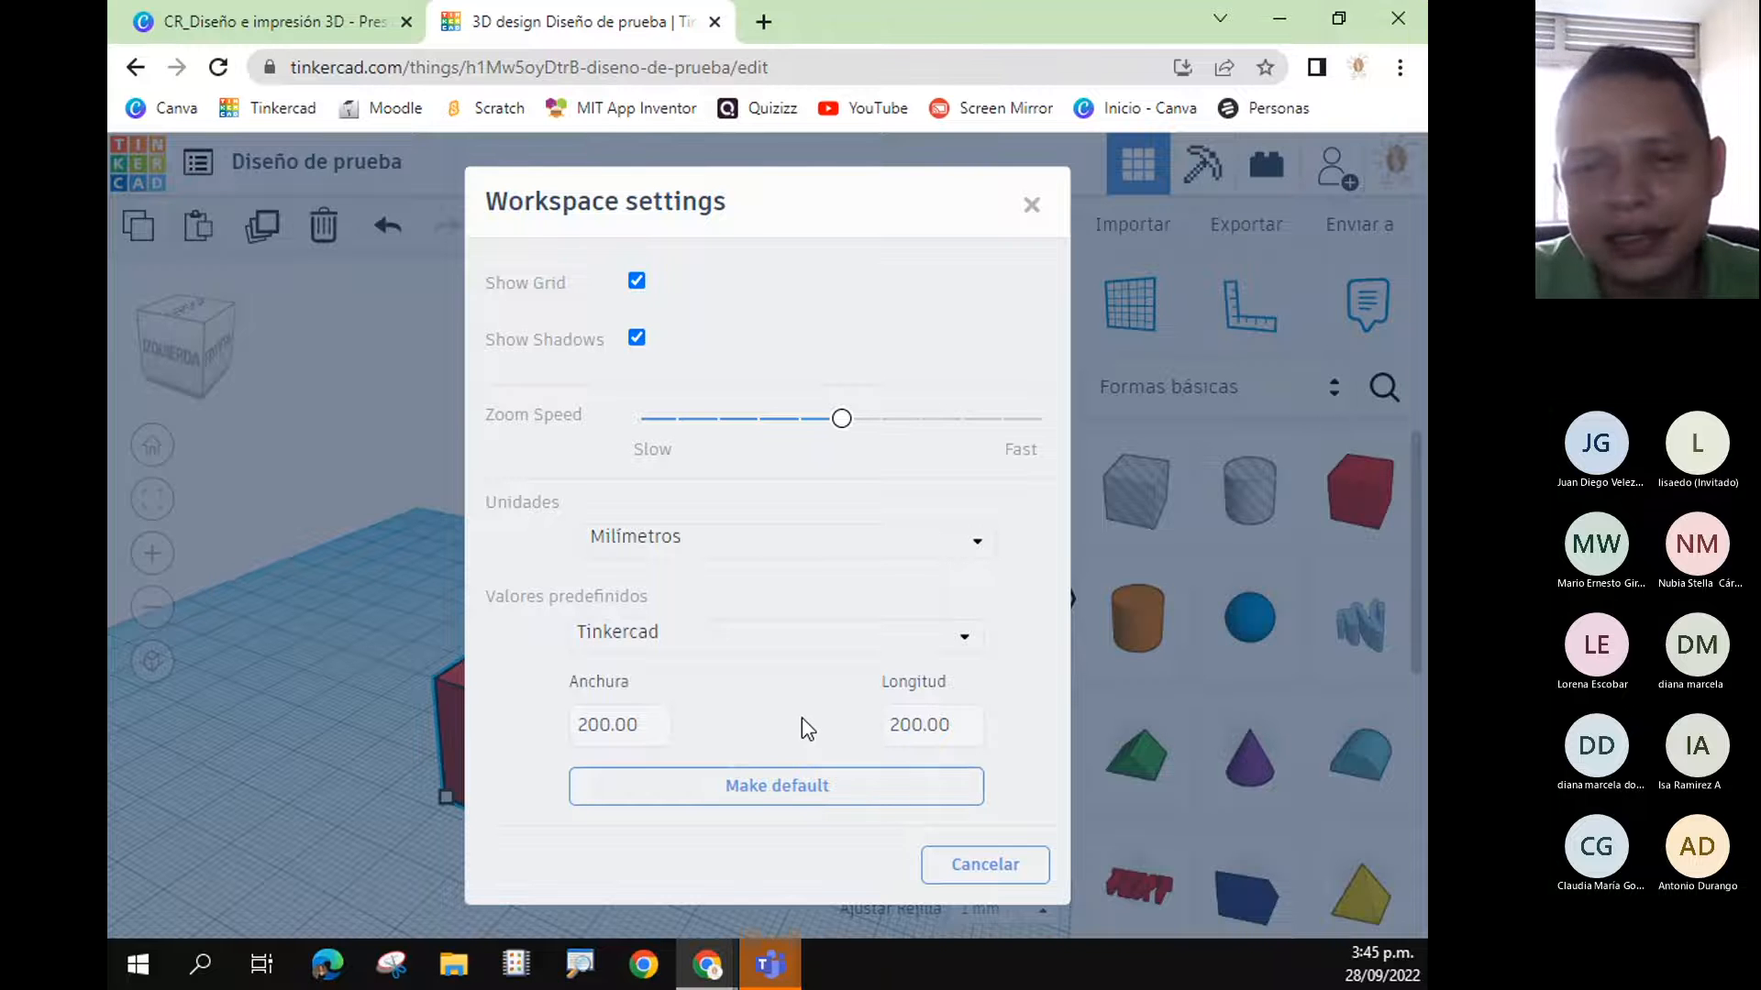
pyautogui.click(962, 881)
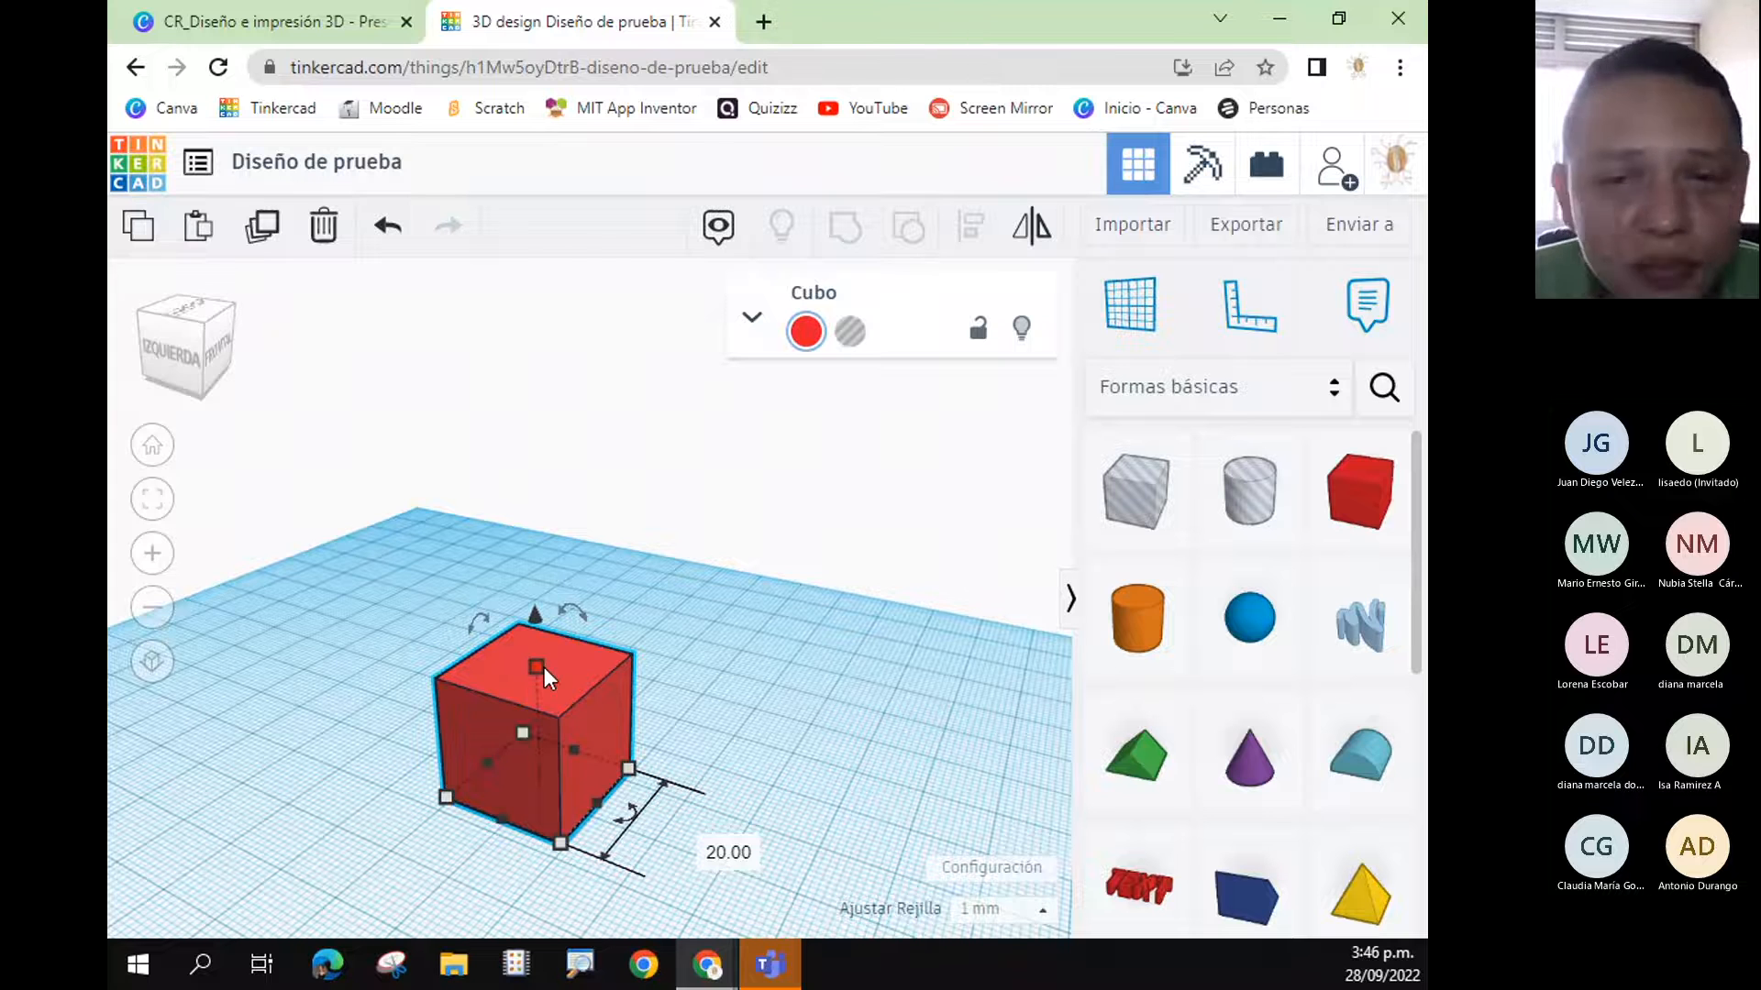
# - Stretch the cube's base from its front corner to about 23 by 31 mm
pyautogui.moveTo(711, 848); pyautogui.dragTo(849, 706, button='right')
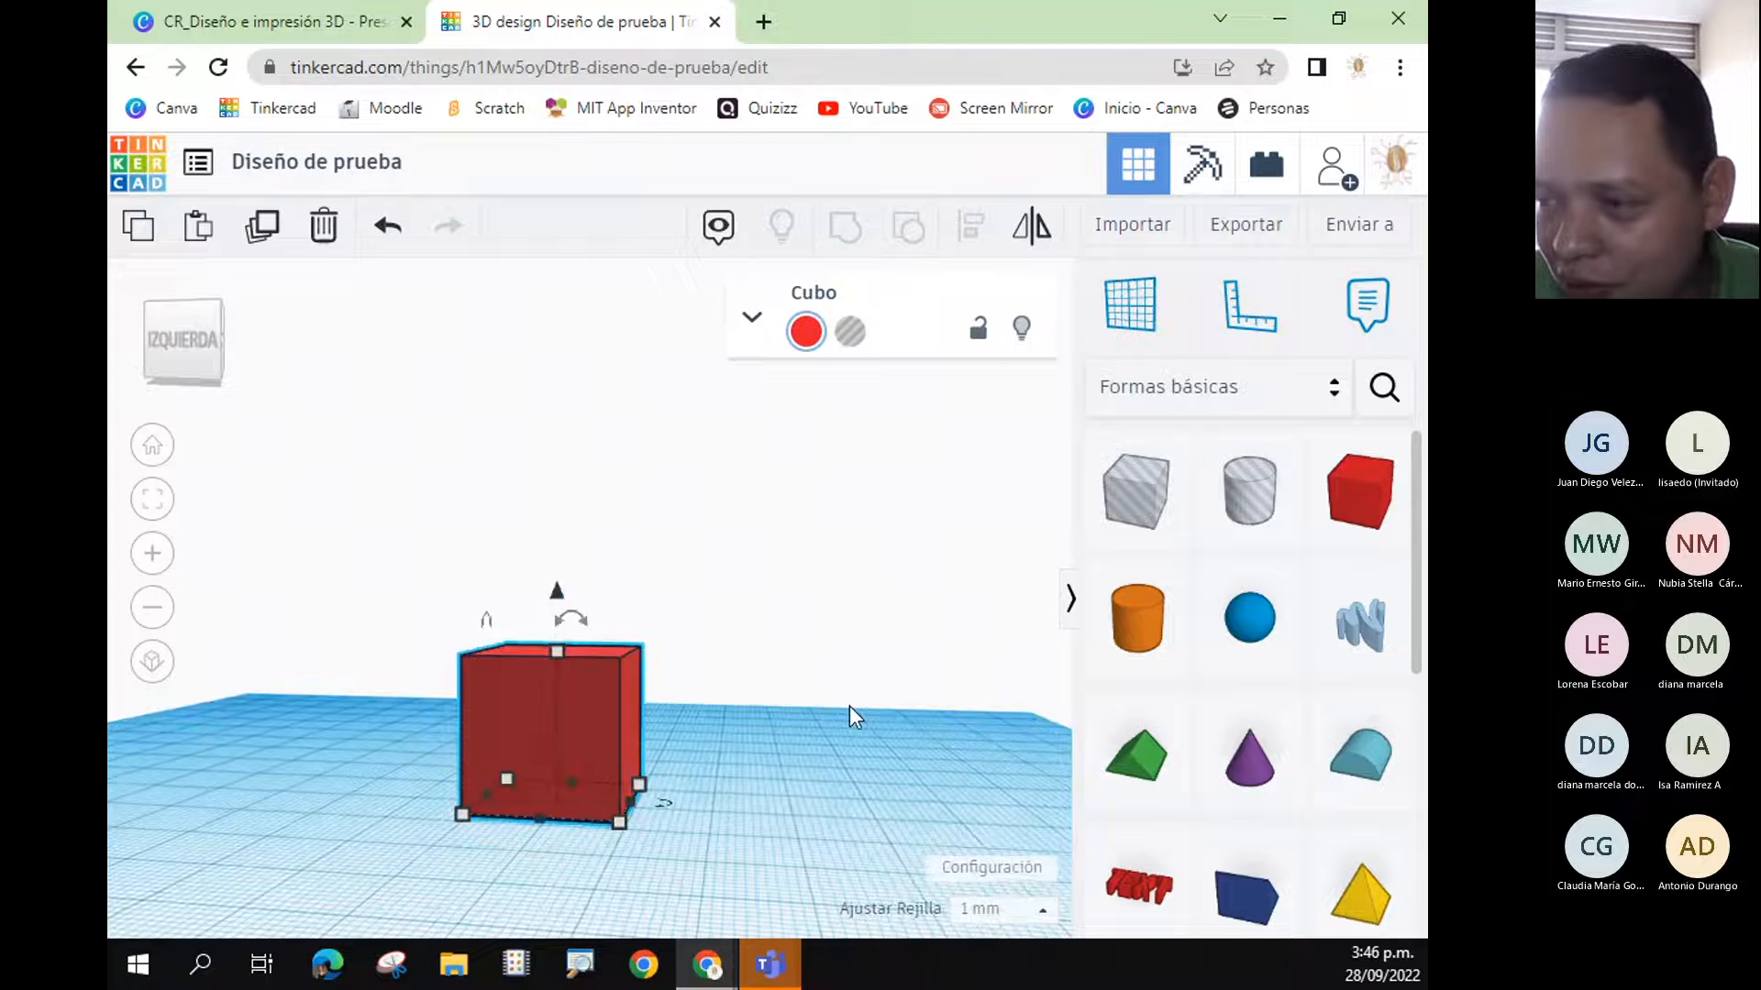
pyautogui.moveTo(745, 833); pyautogui.dragTo(601, 872, button='right')
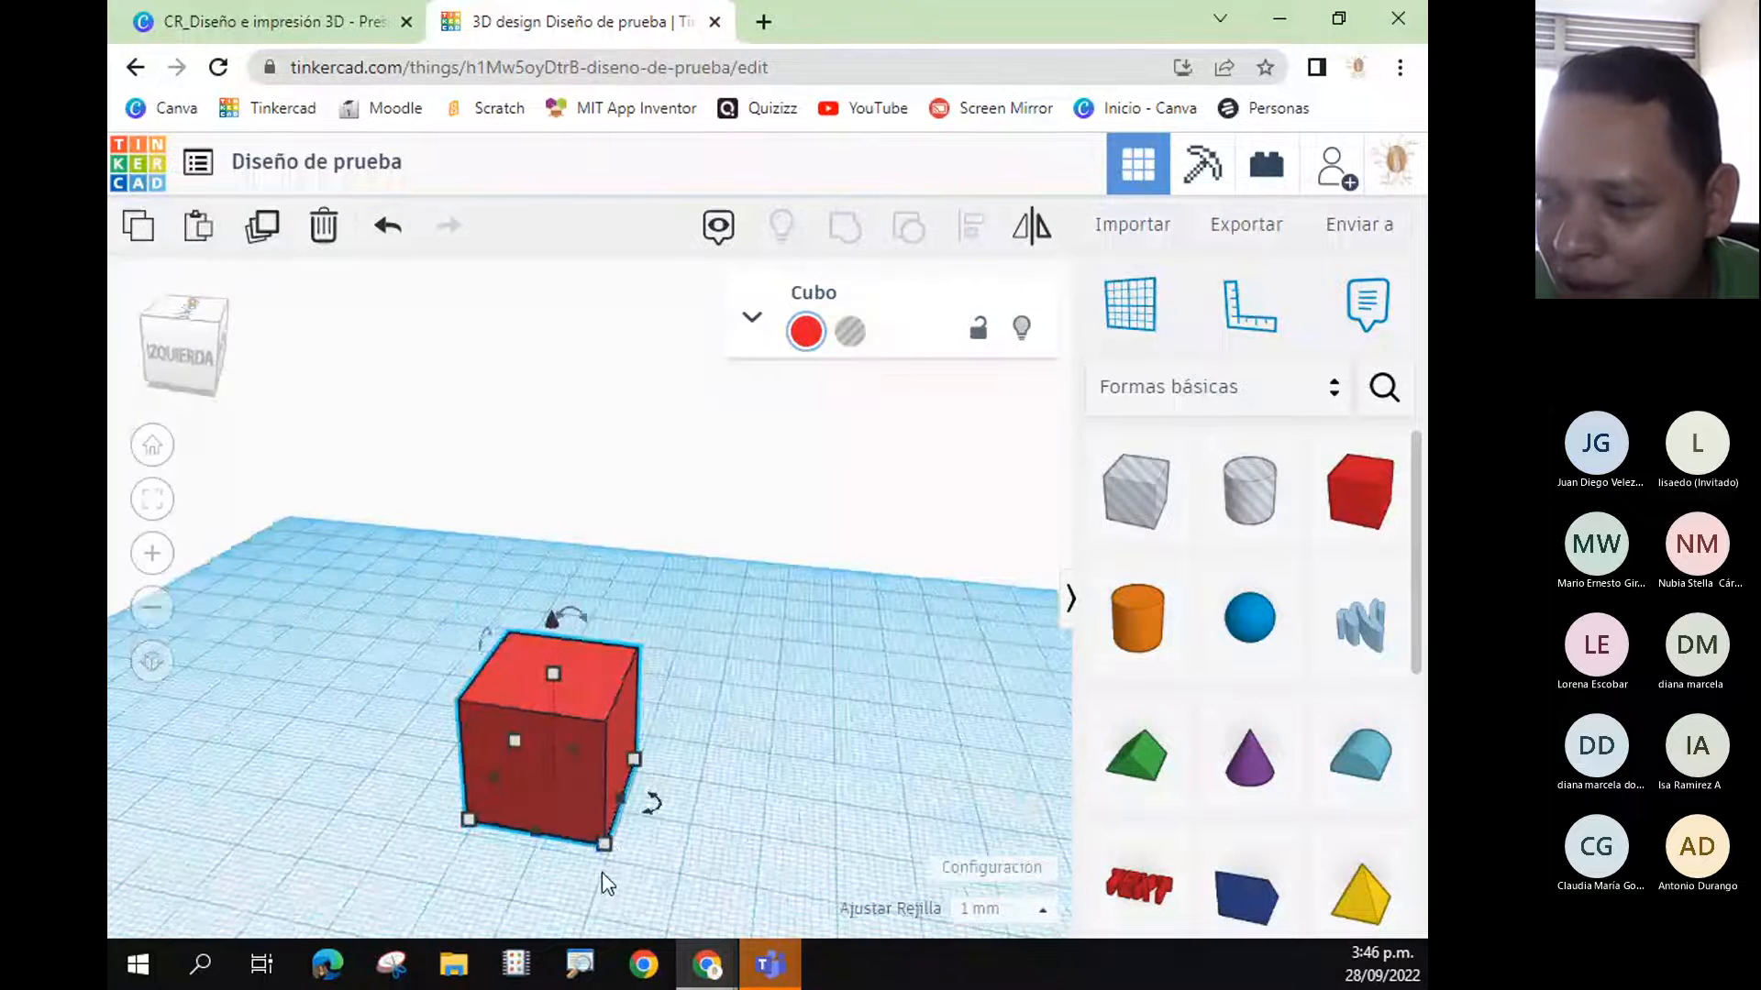
pyautogui.moveTo(606, 845); pyautogui.dragTo(610, 918)
pyautogui.scroll(-2, 920, 748)
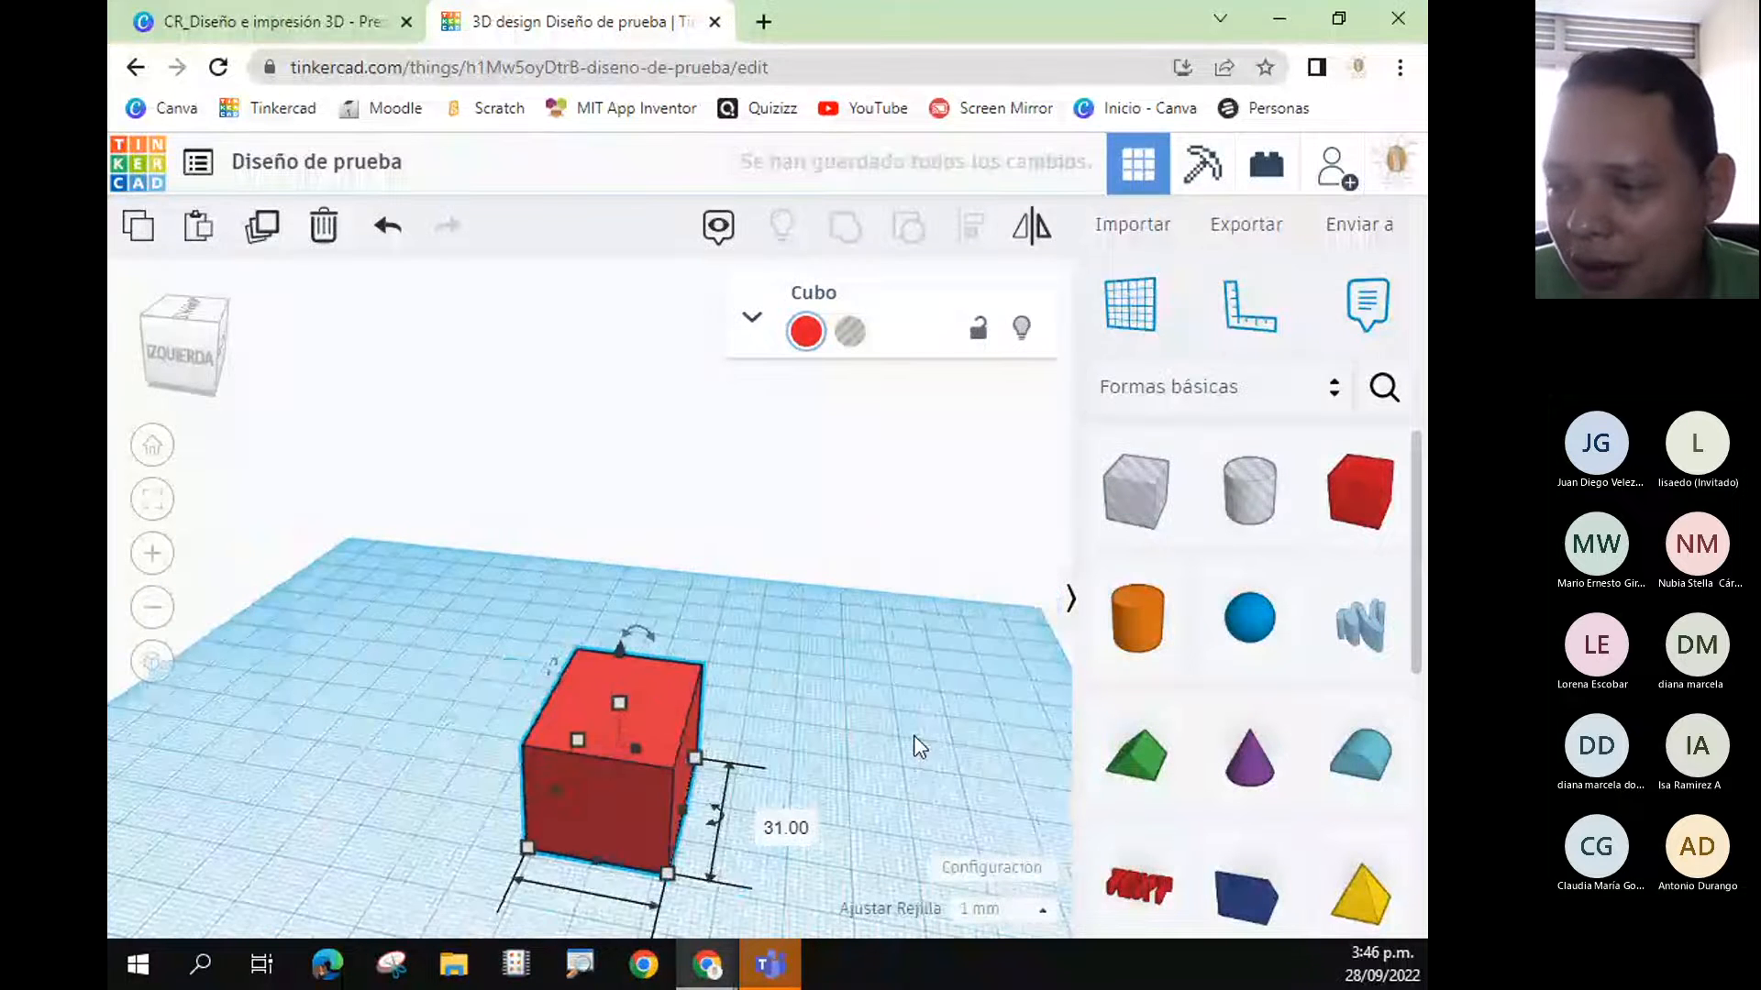
# - View the resized cube from its left face, check its base dimensions at the front corner and deselect it
pyautogui.moveTo(915, 736); pyautogui.dragTo(629, 817, button='right')
pyautogui.scroll(-2, 871, 885)
pyautogui.click(846, 850)
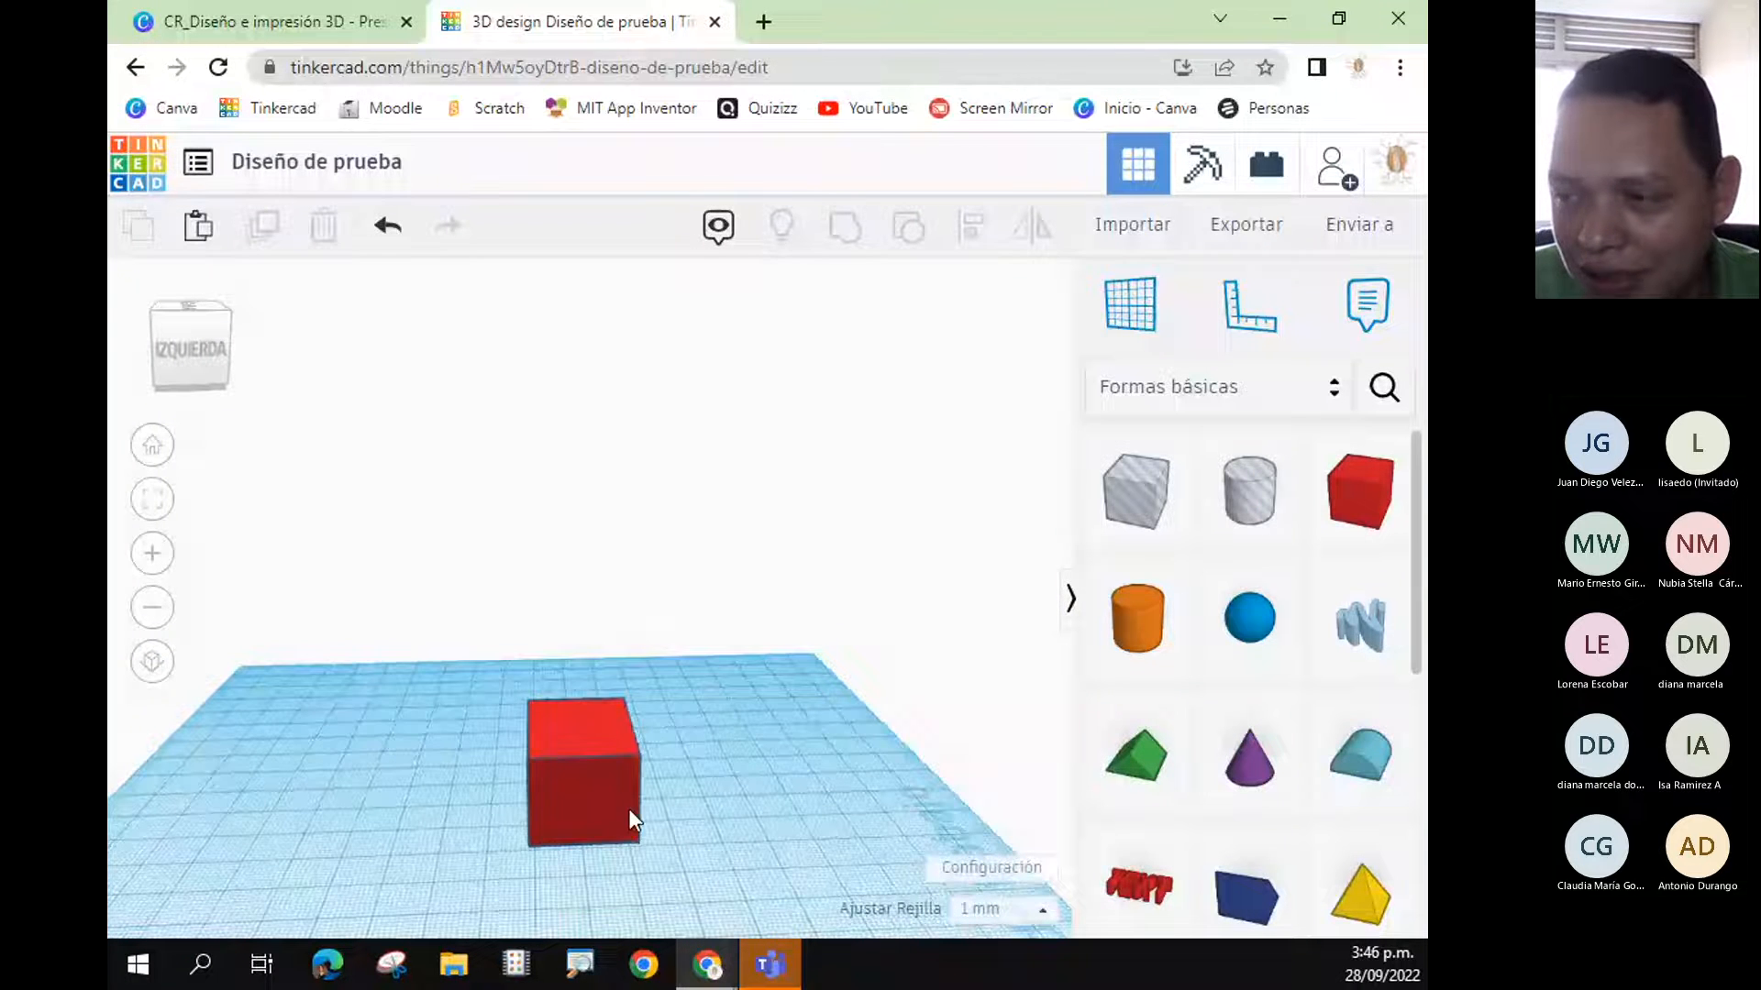
pyautogui.click(629, 809)
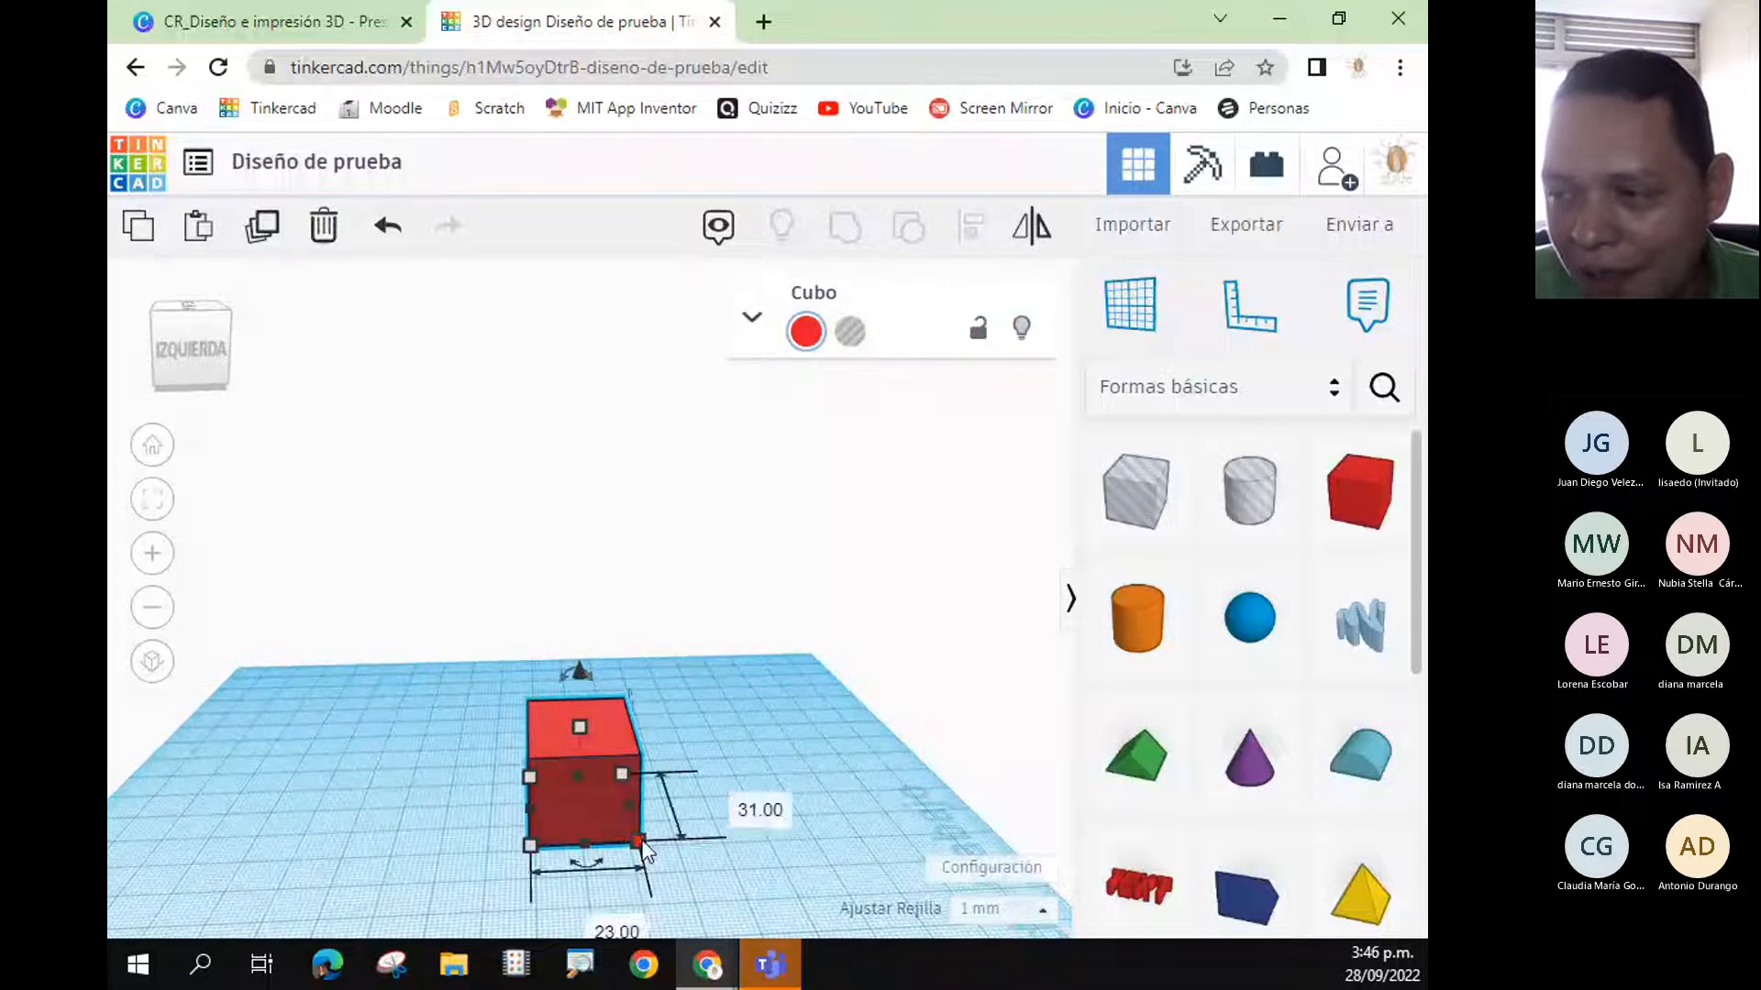
pyautogui.moveTo(642, 843)
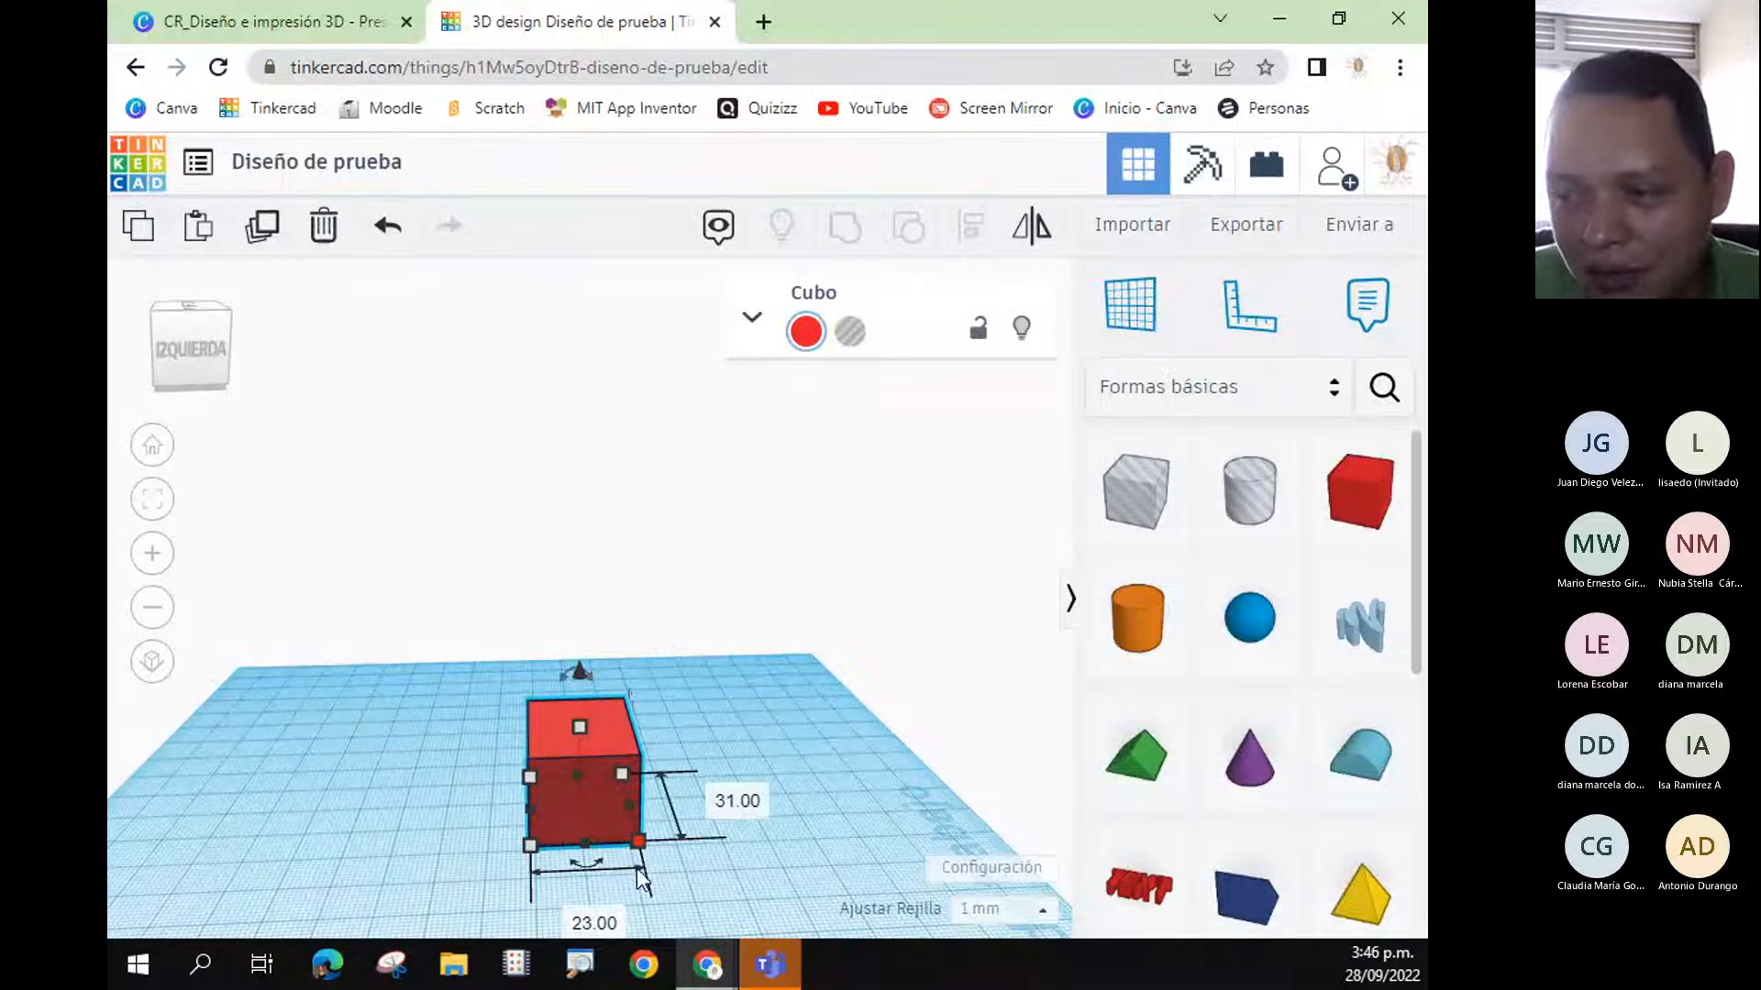
pyautogui.click(659, 864)
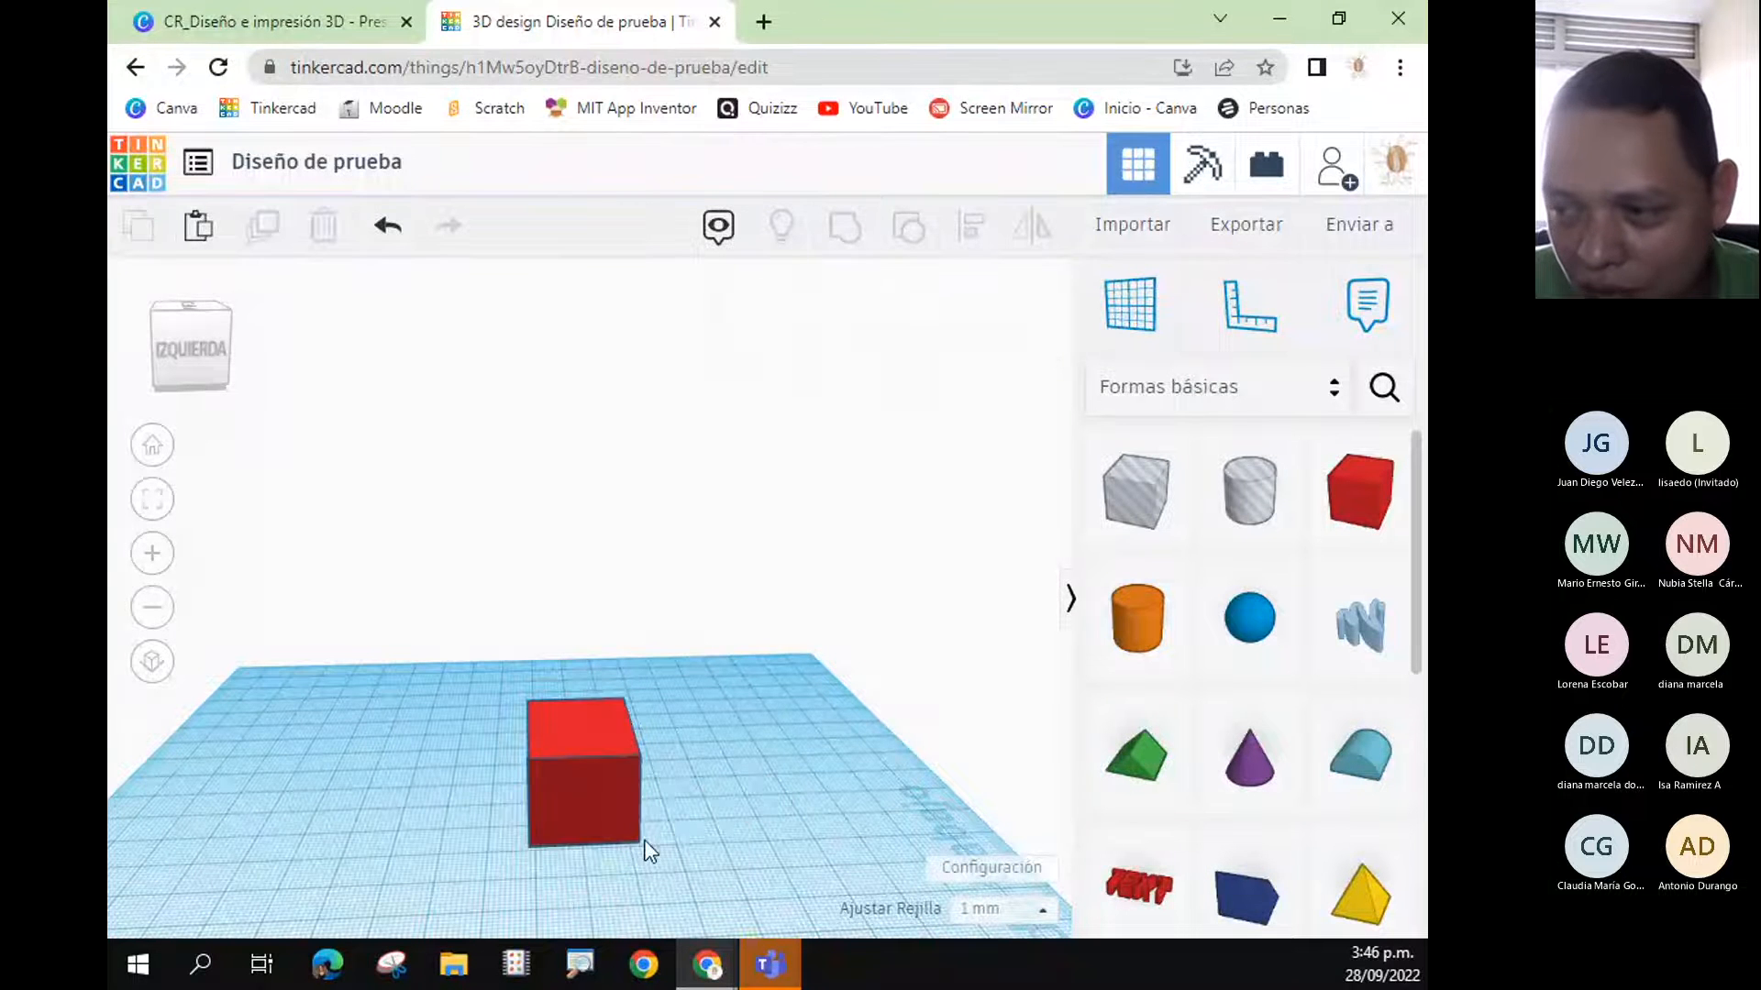
# - Set both base dimensions of the cube to 20 mm
pyautogui.click(646, 845)
pyautogui.moveTo(640, 840)
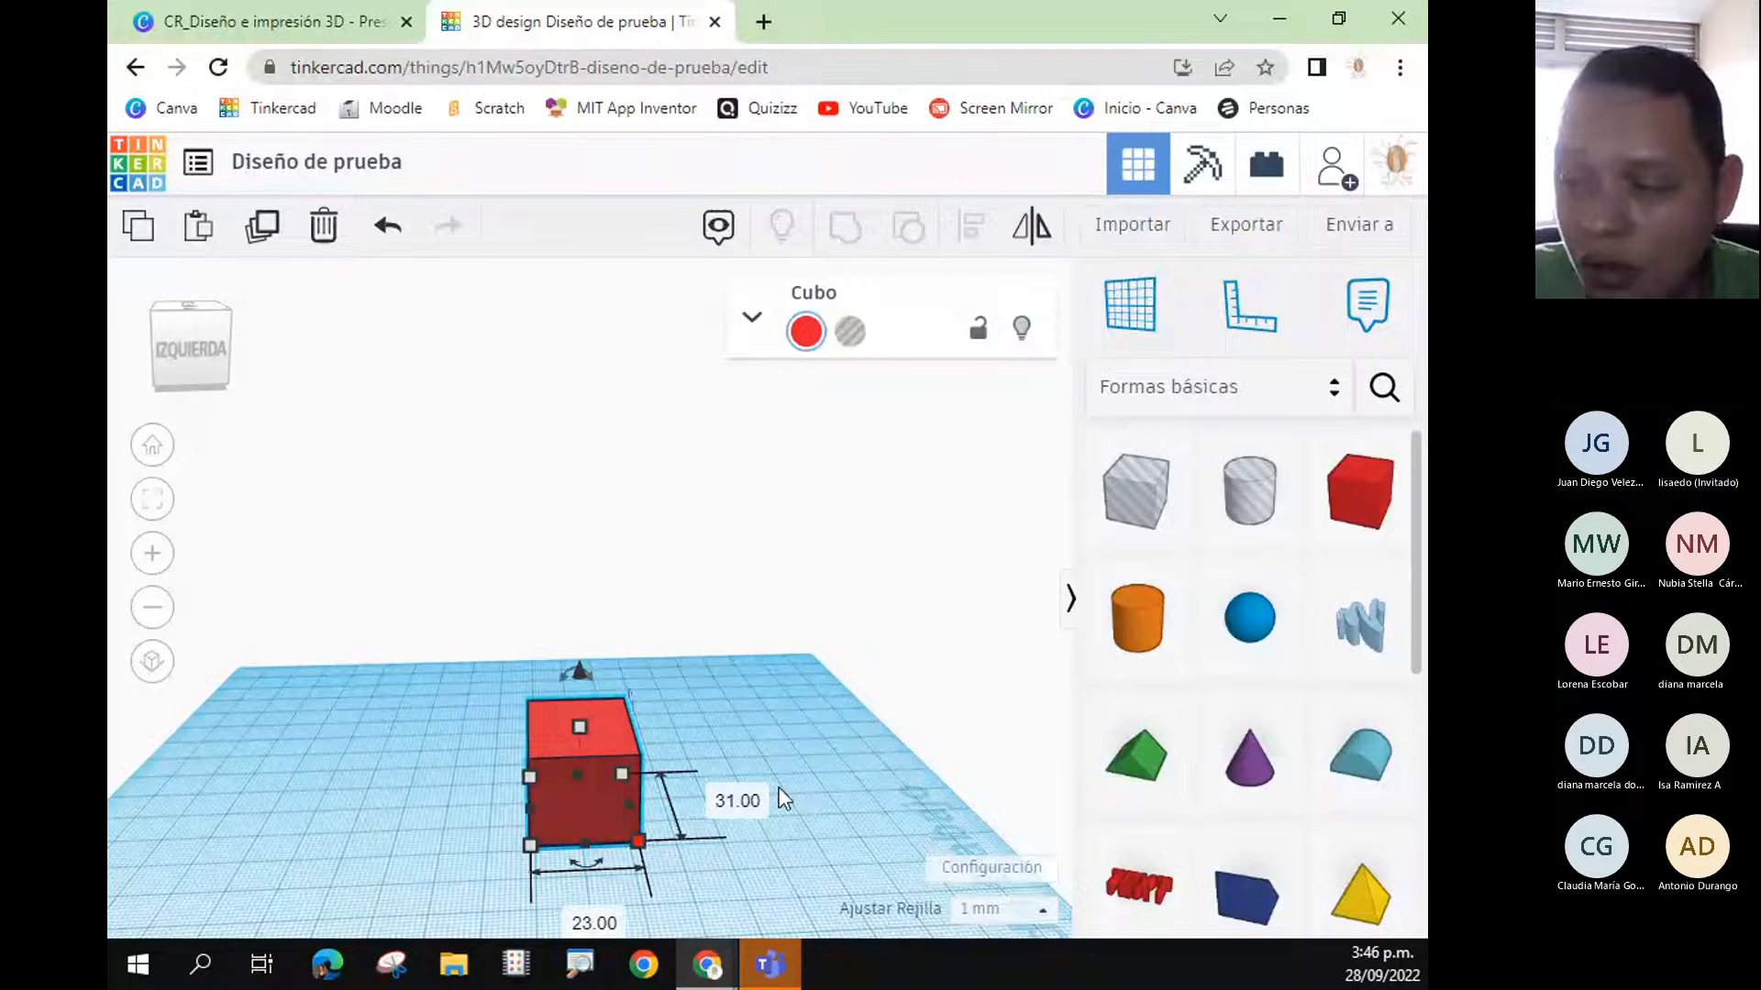
pyautogui.click(590, 923)
pyautogui.write('23')
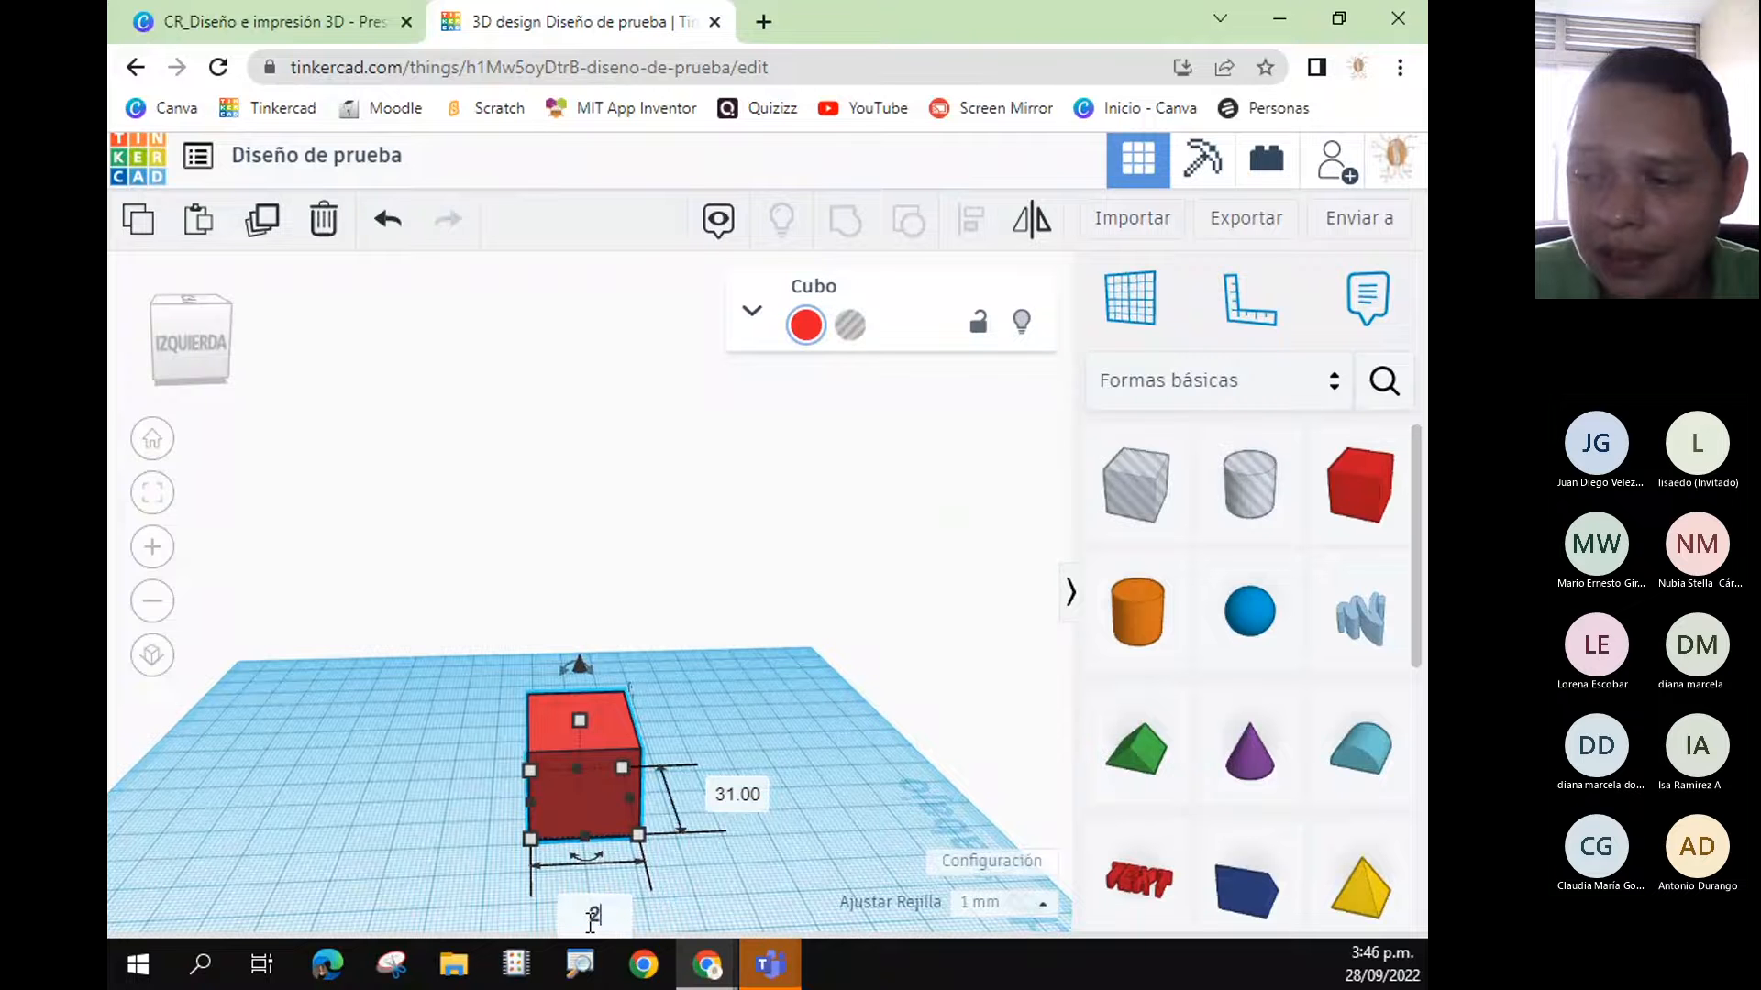
pyautogui.click(733, 794)
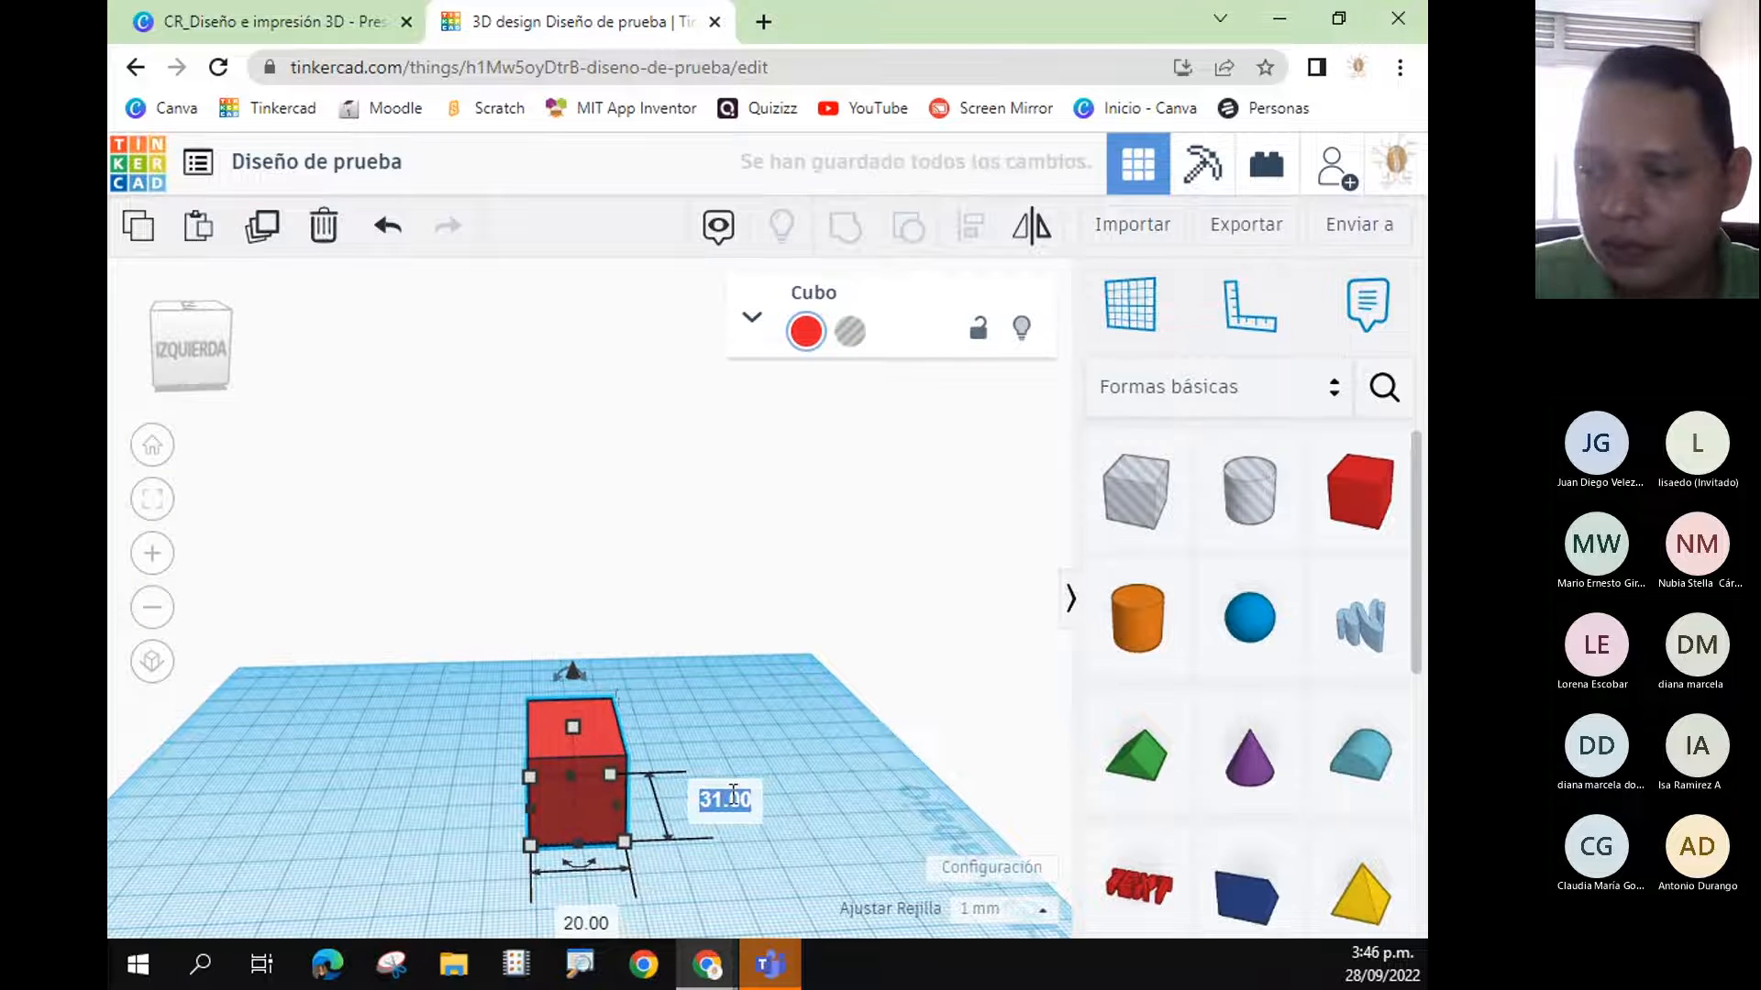
pyautogui.write('20')
pyautogui.press('Return')
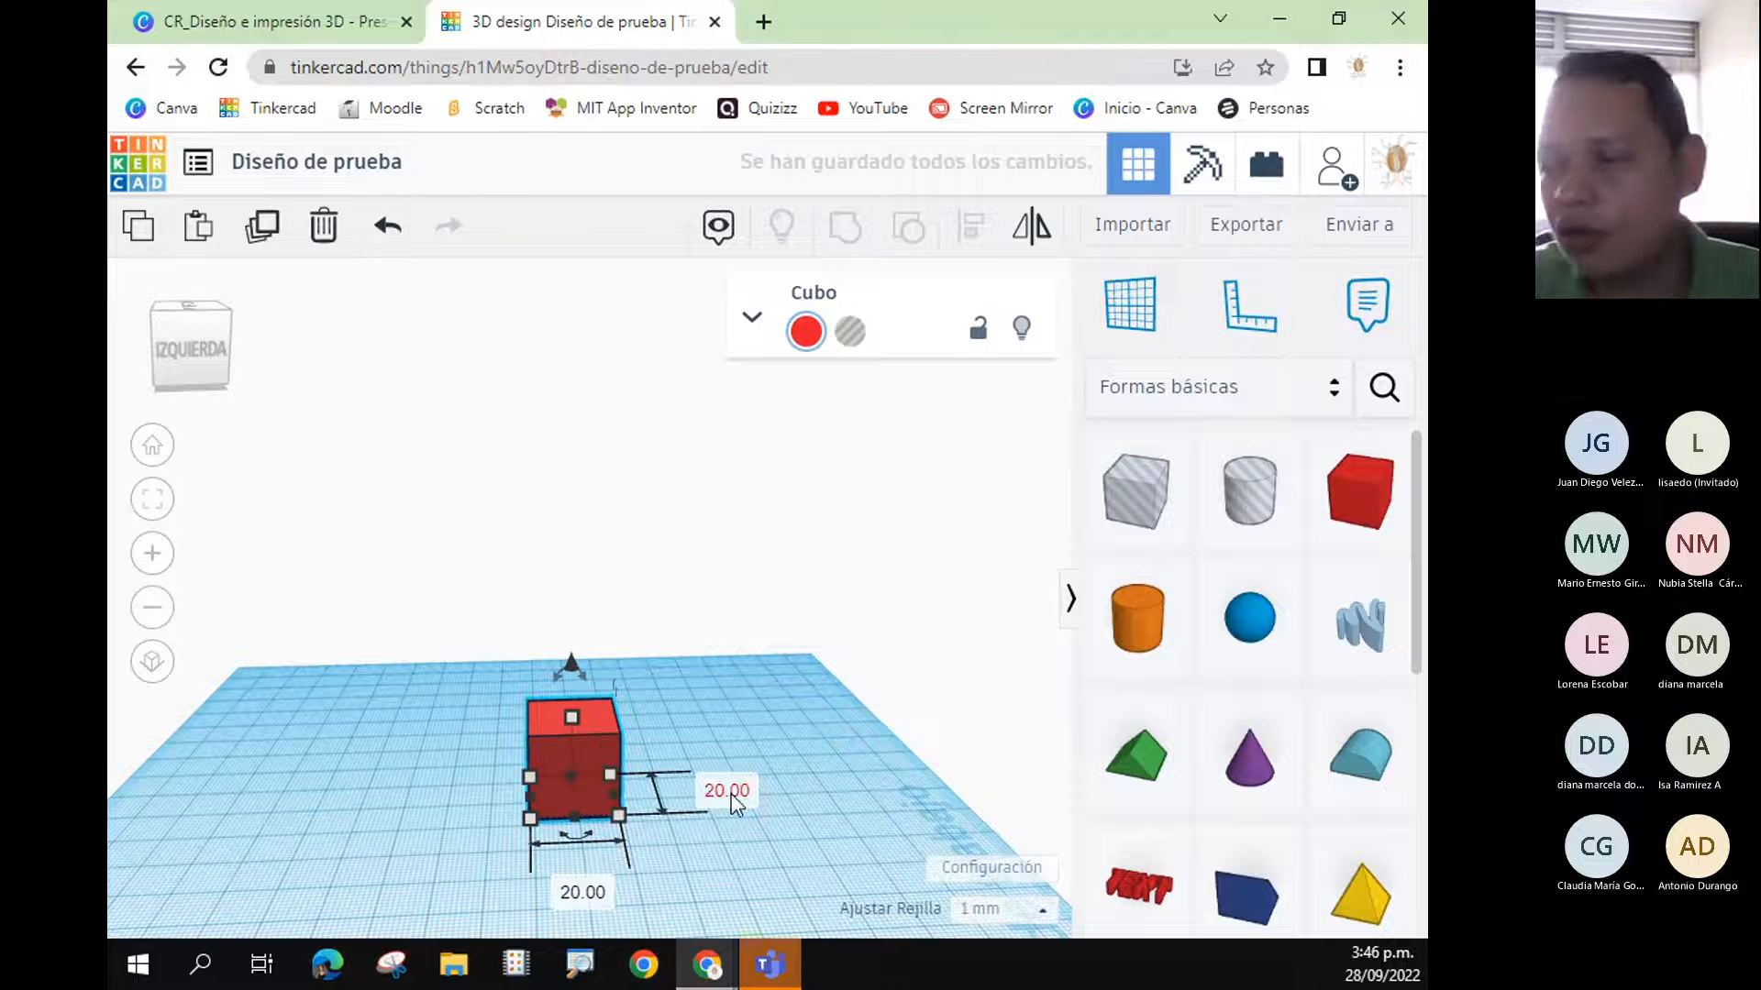
# - Try stretching the cube outward from the base edge of its left face, and undo the resizing
pyautogui.moveTo(862, 819); pyautogui.dragTo(614, 690, button='right')
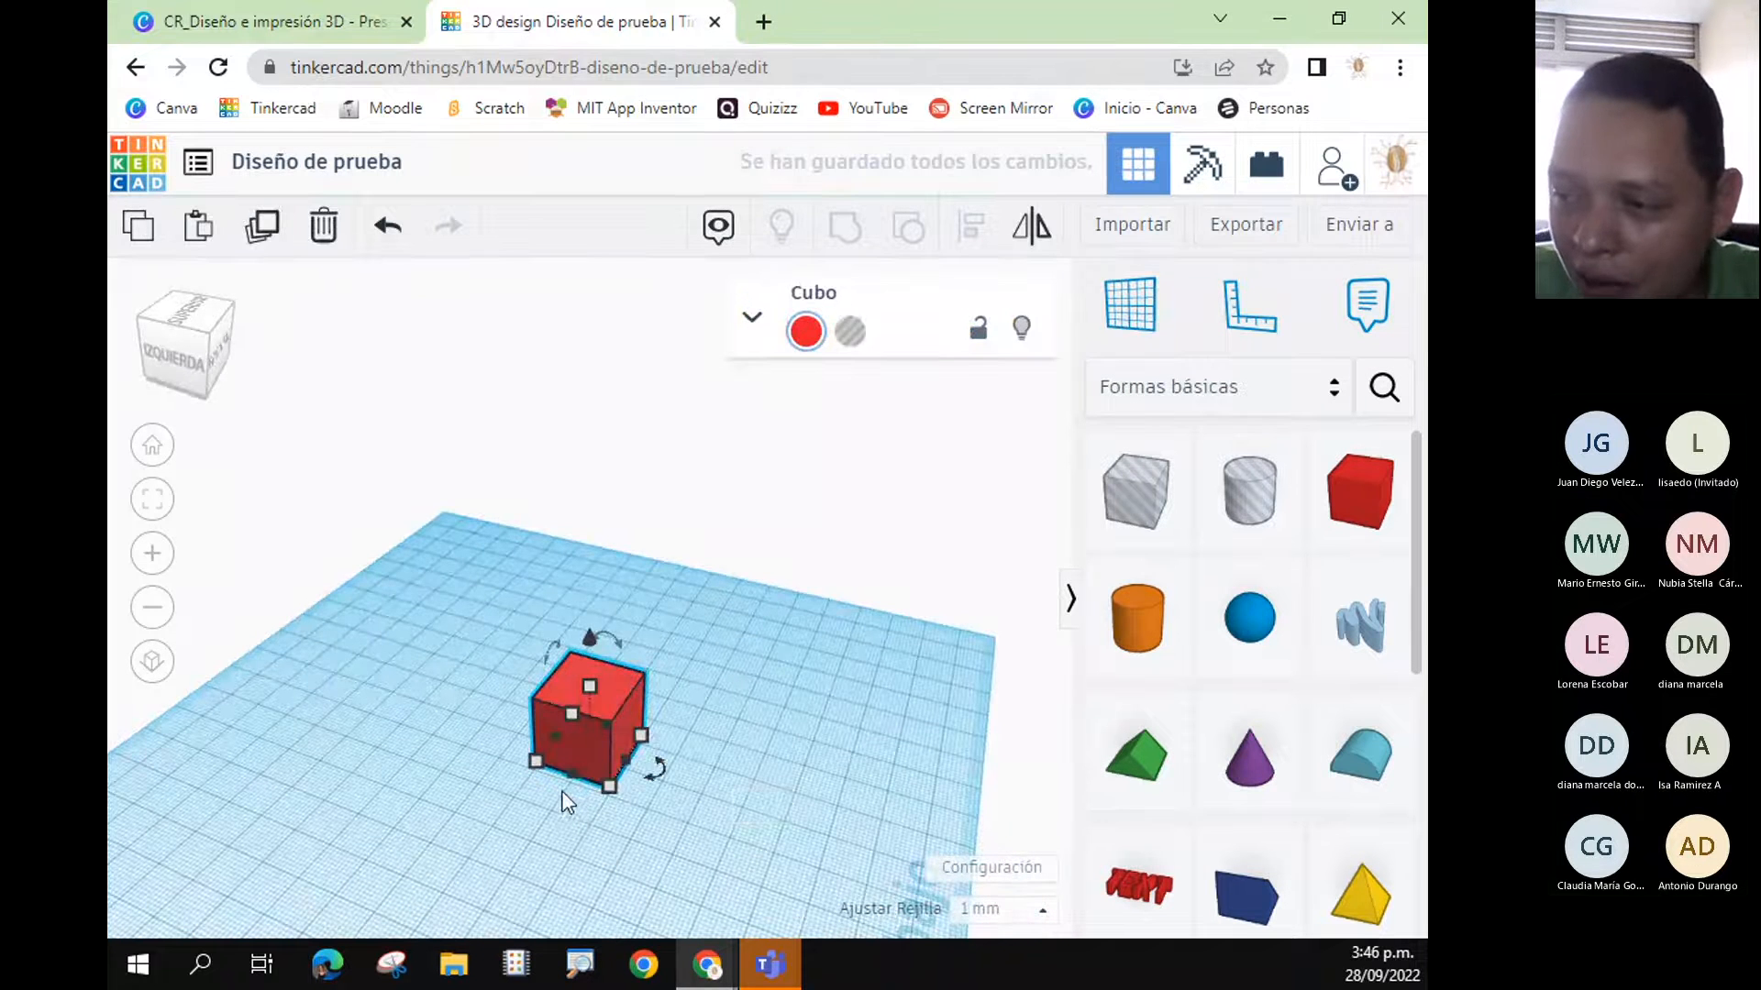
pyautogui.moveTo(573, 775); pyautogui.dragTo(321, 863)
pyautogui.hotkey('ctrl', 'z')
pyautogui.hotkey('ctrl', 'z')
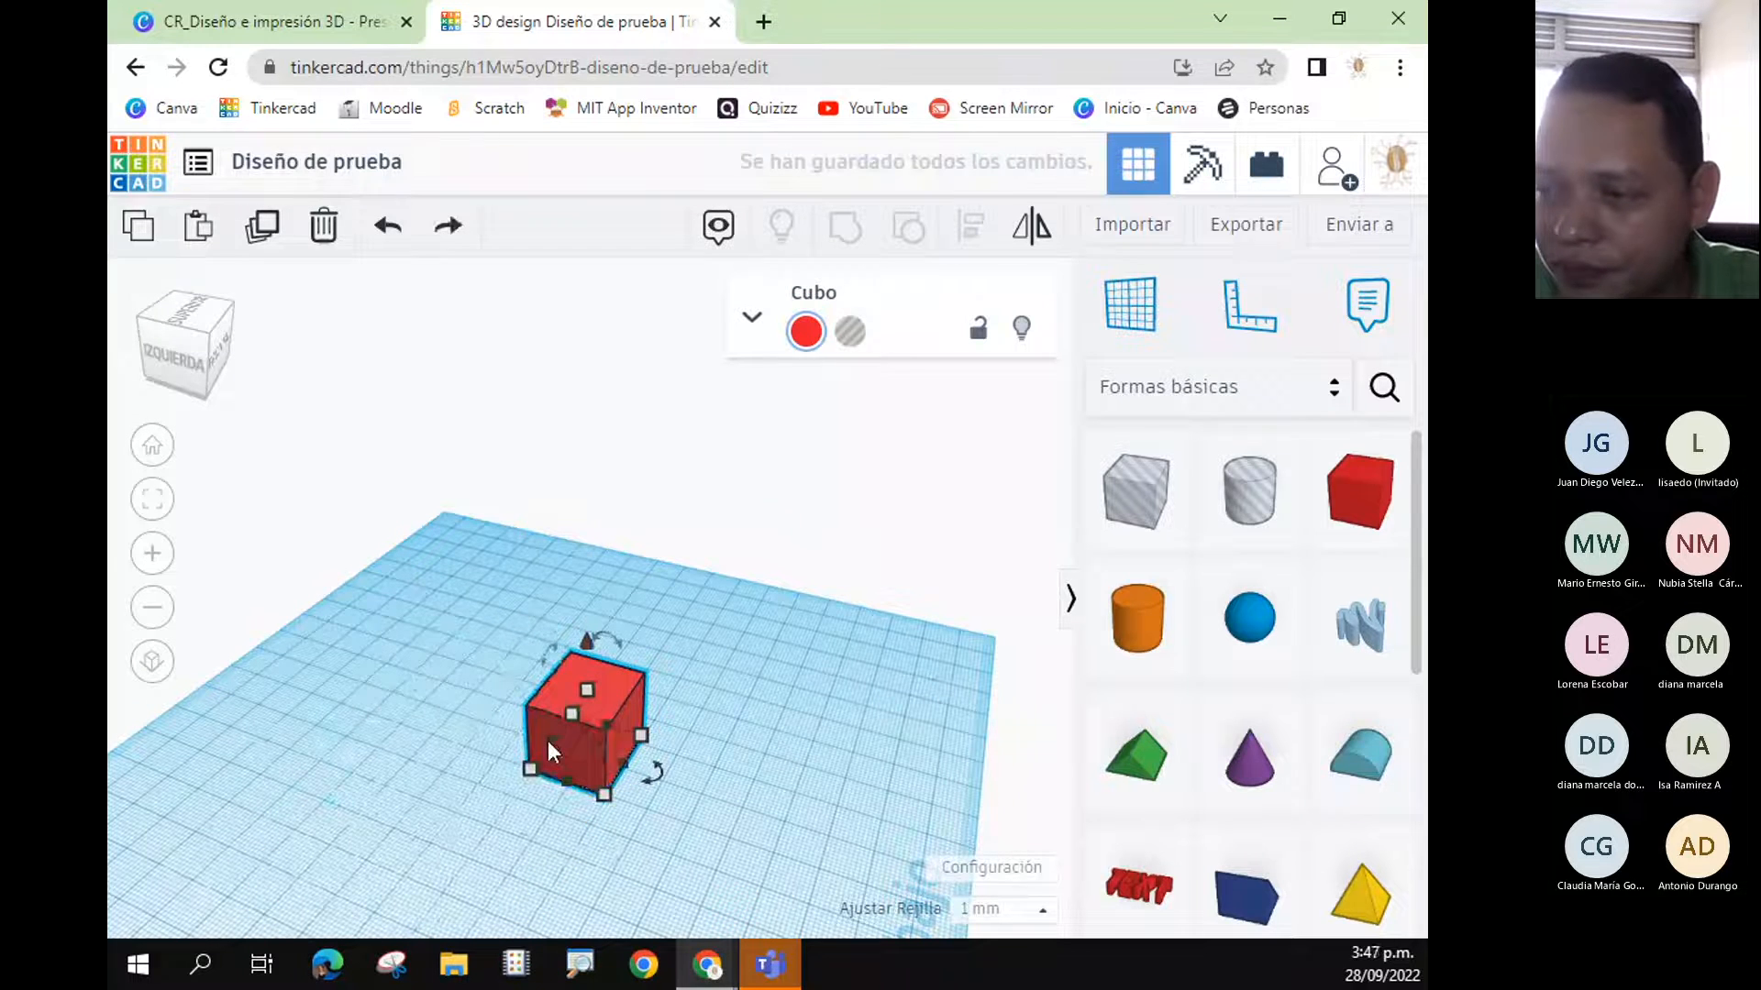
# - Stretch the cube's base into a block about 93 mm by 74 mm
pyautogui.moveTo(537, 740); pyautogui.dragTo(262, 723)
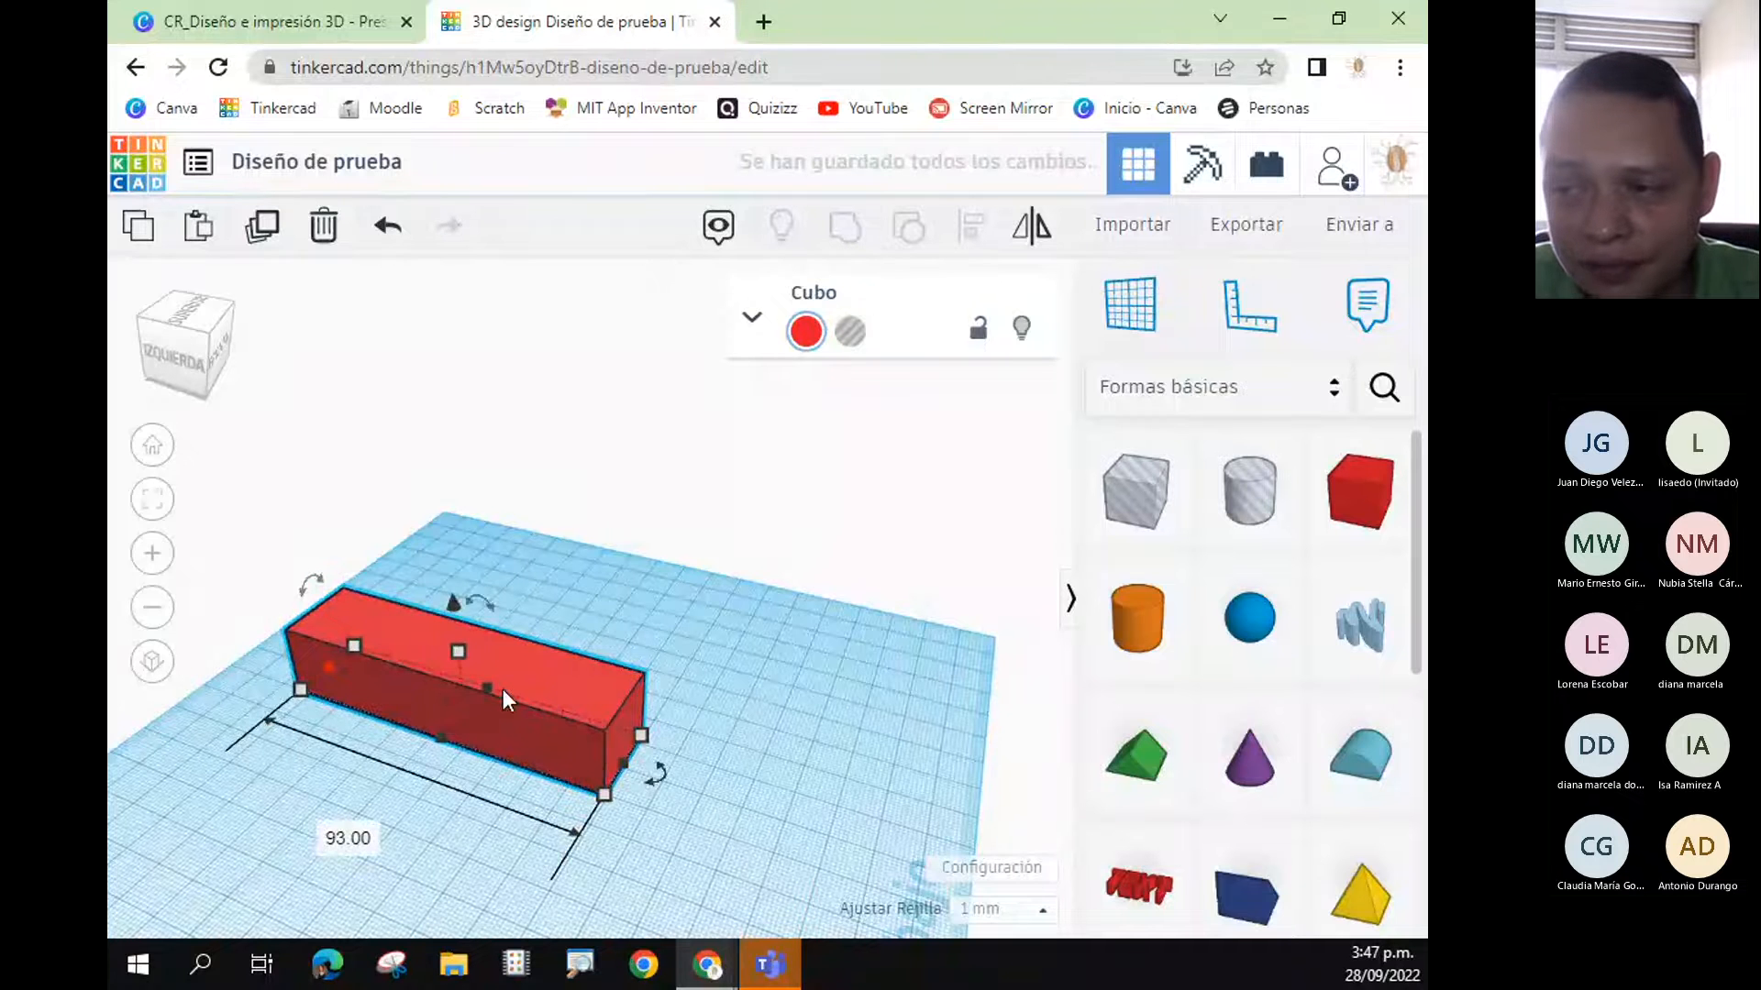
pyautogui.moveTo(487, 688); pyautogui.dragTo(585, 663)
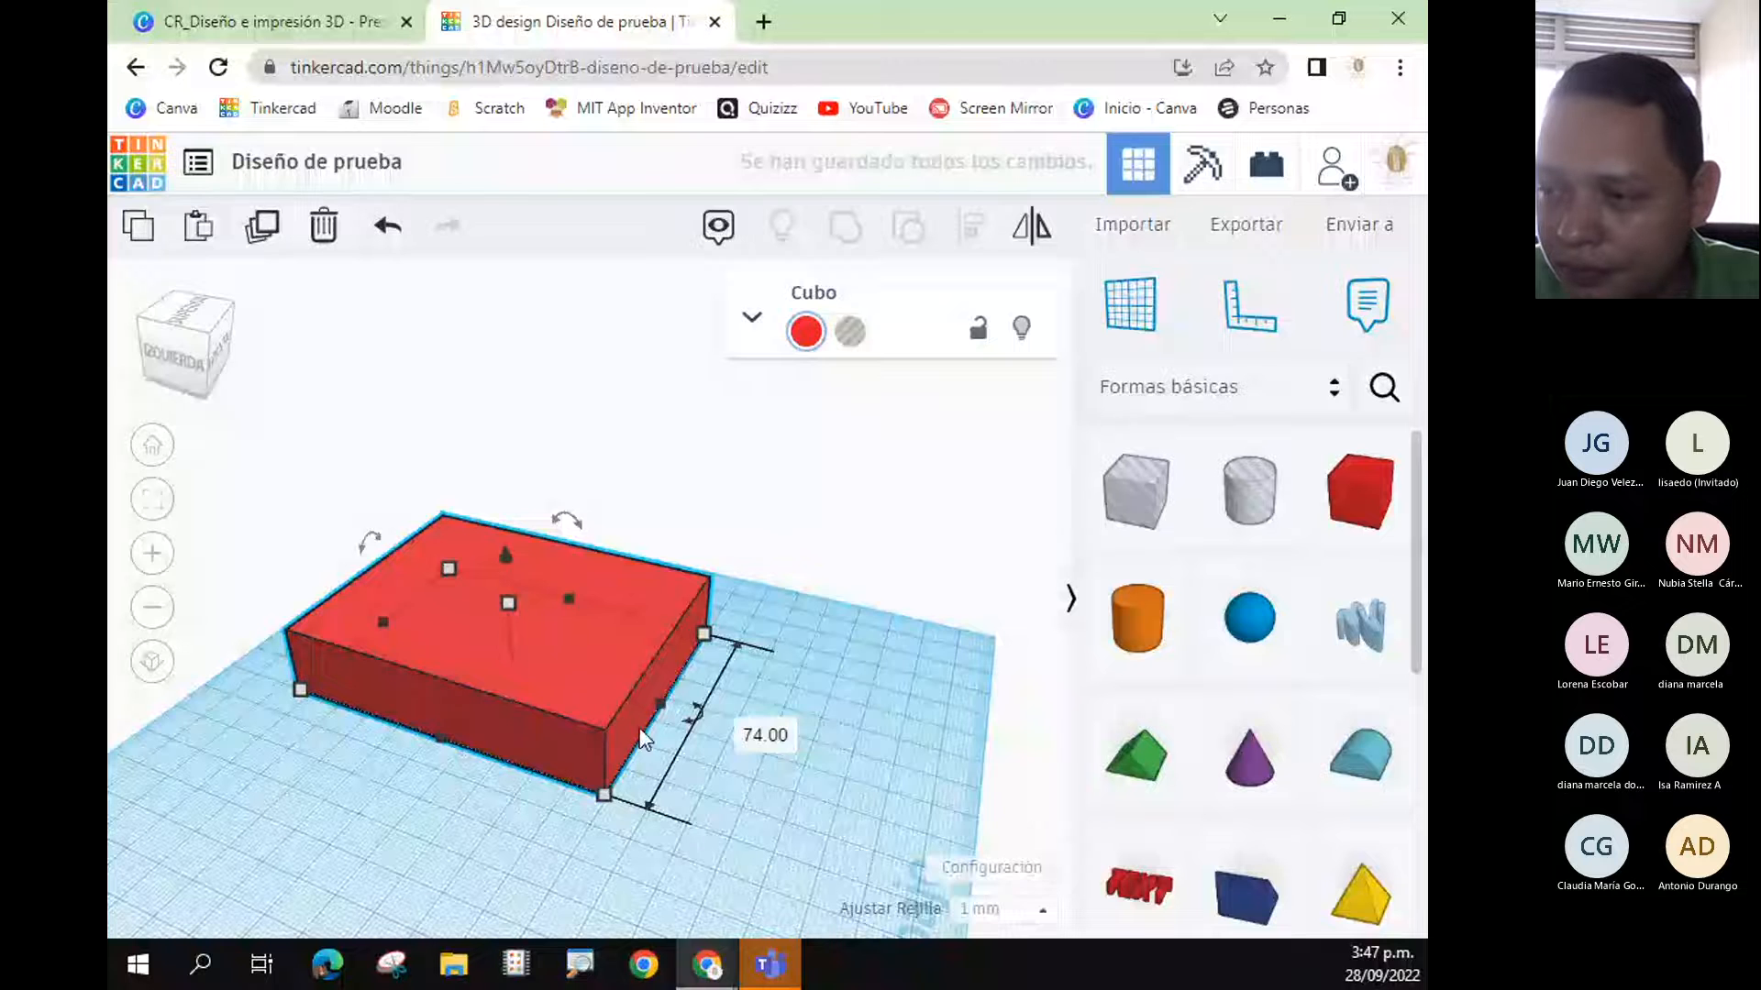
pyautogui.moveTo(773, 840); pyautogui.dragTo(631, 758, button='right')
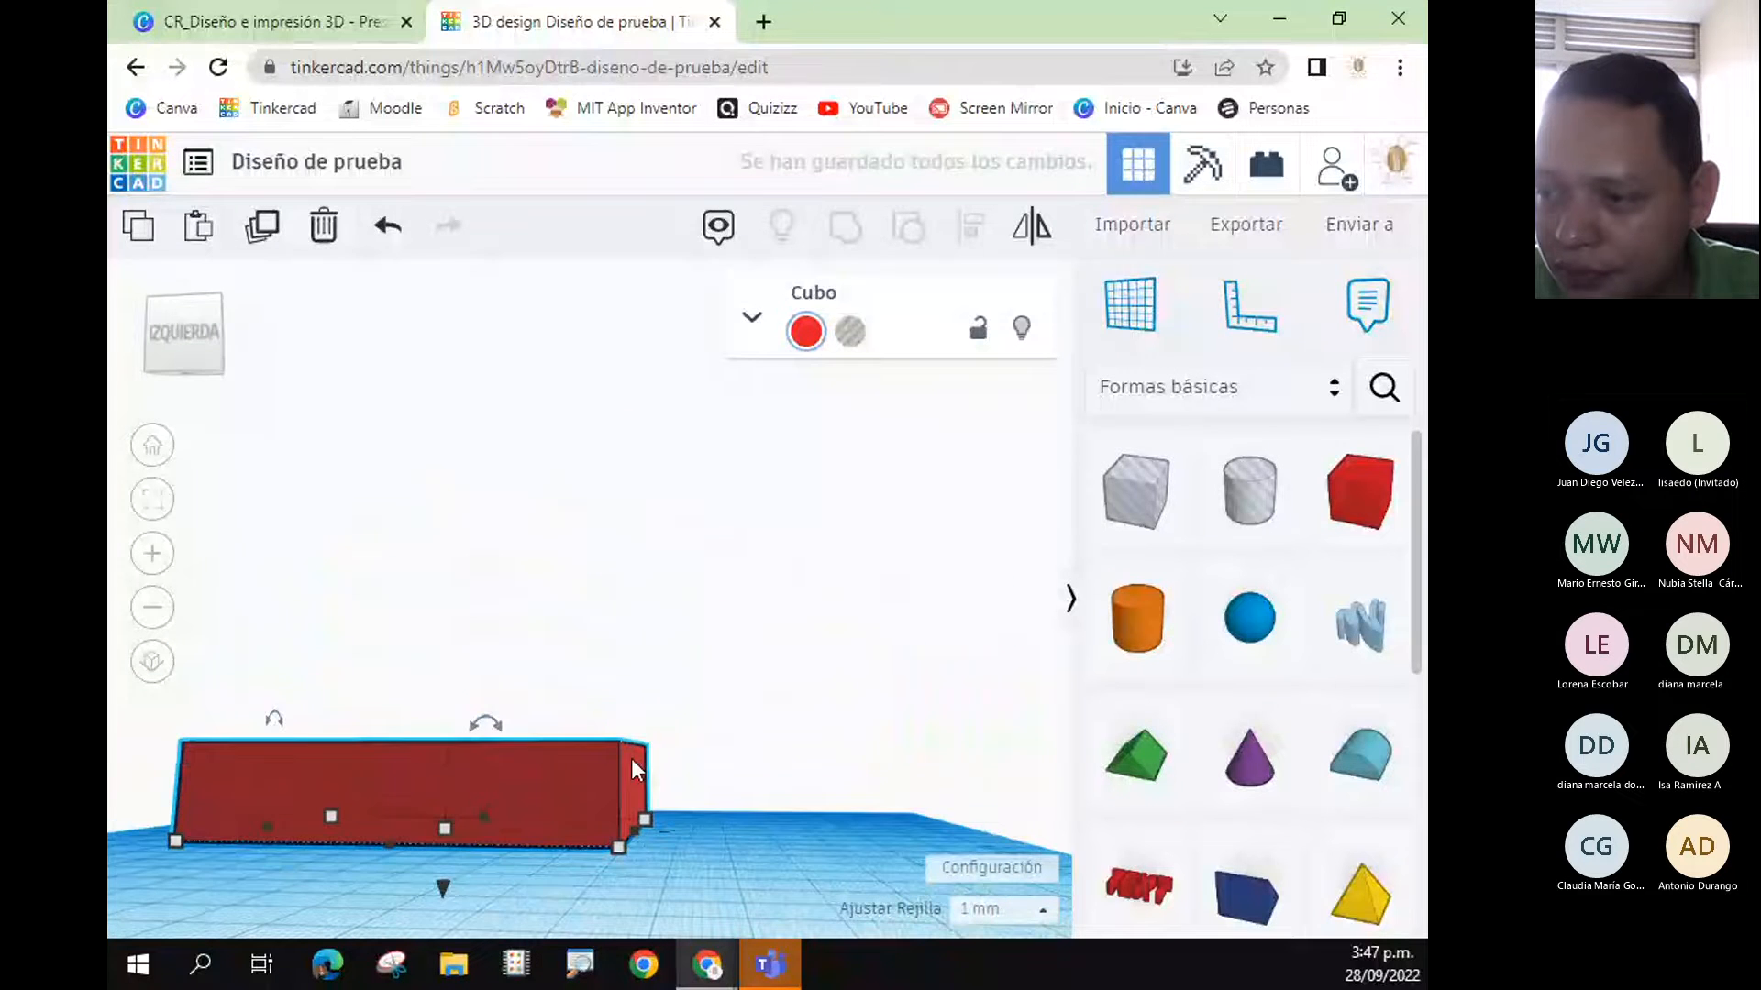
pyautogui.moveTo(409, 928); pyautogui.dragTo(613, 848, button='right')
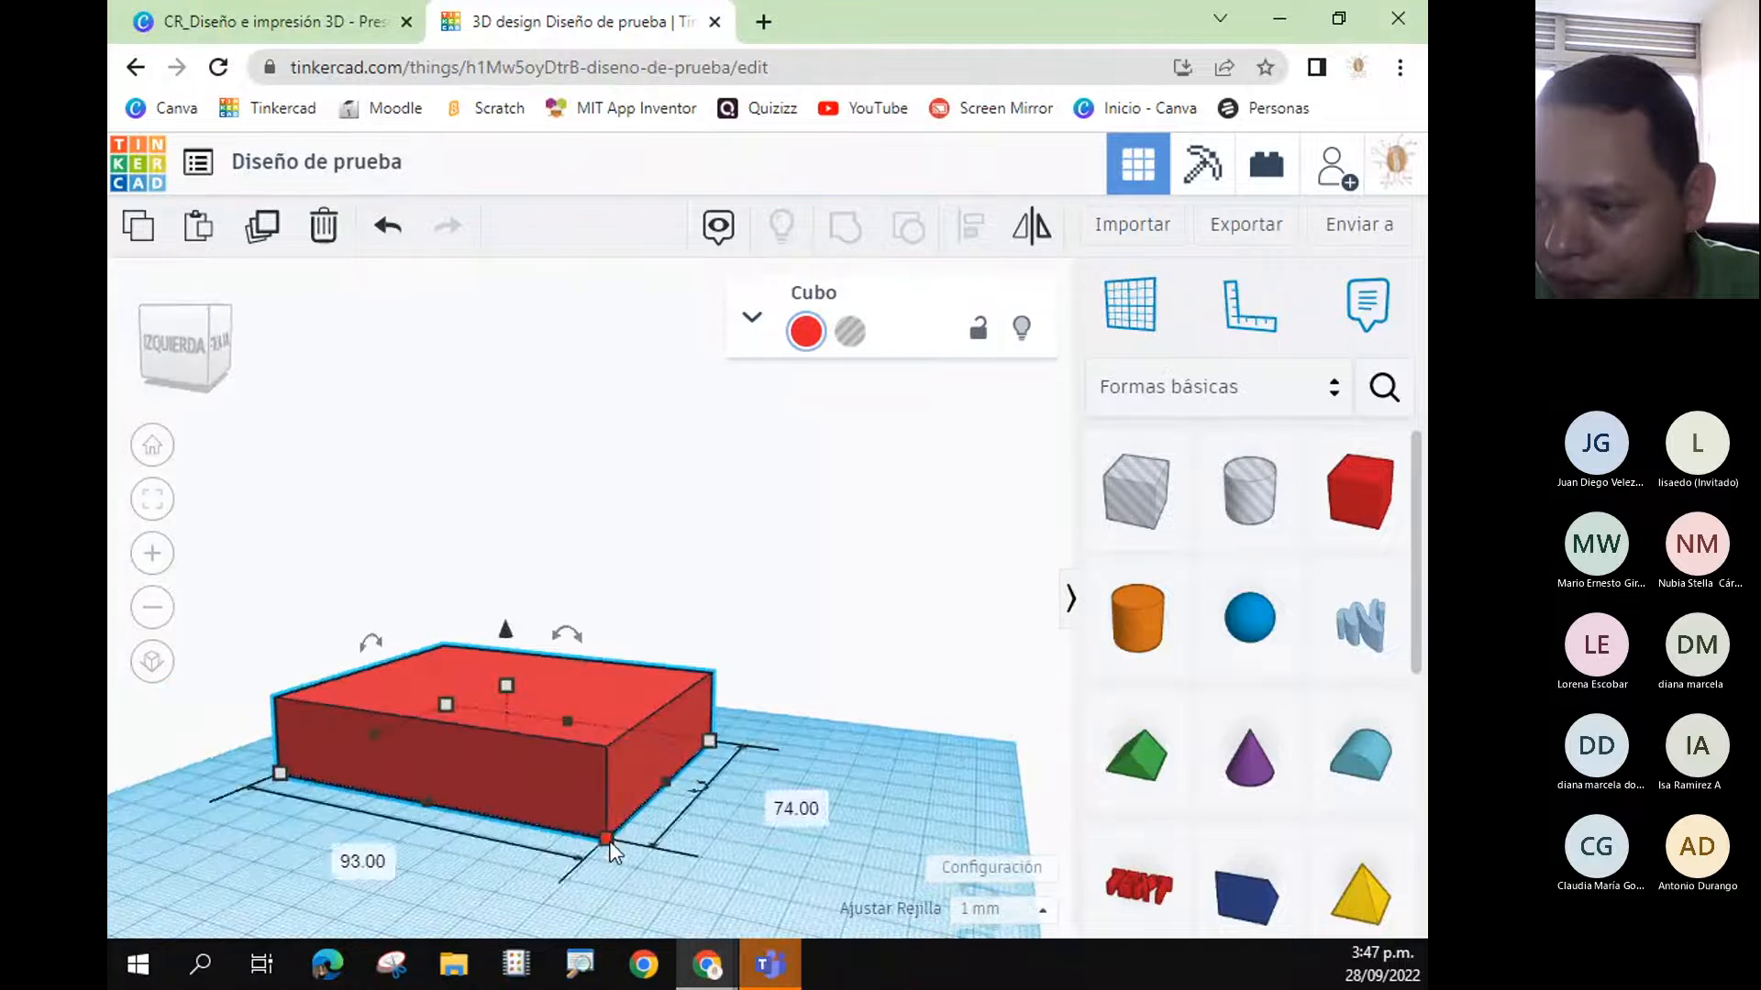
# - Enlarge the block's base from its near corner, and shrink its sides to about 74 by 69 mm
pyautogui.moveTo(610, 844); pyautogui.dragTo(543, 862)
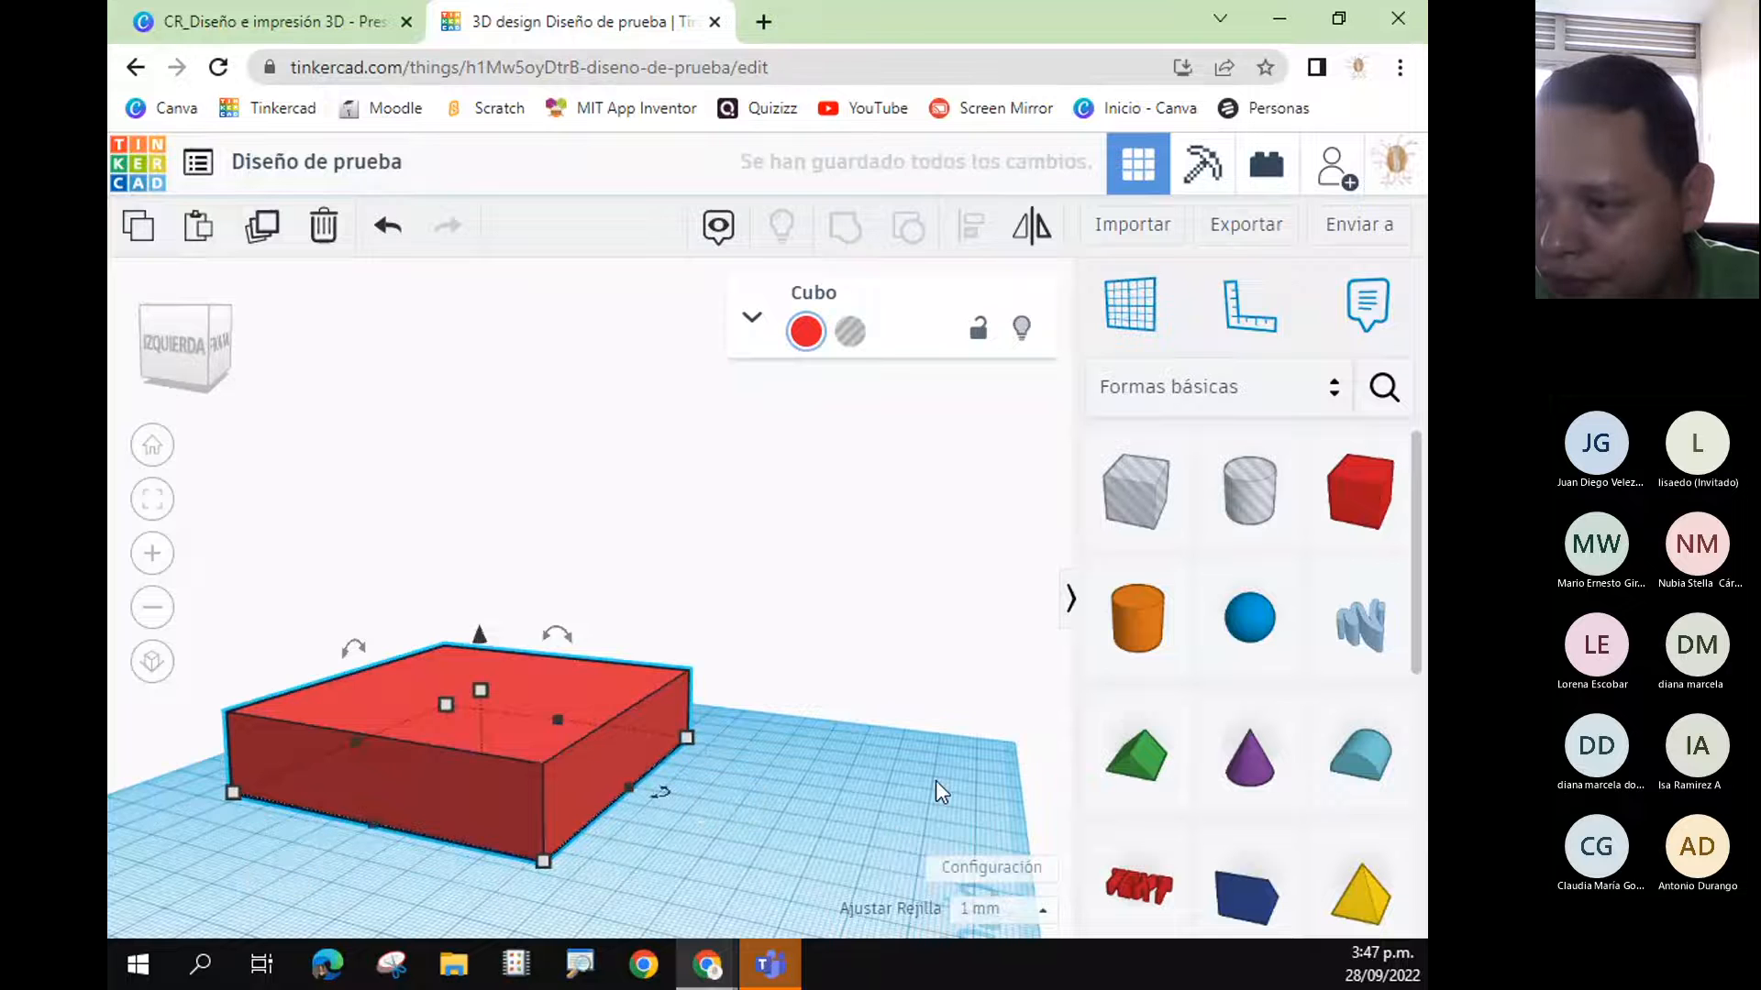
pyautogui.moveTo(935, 779); pyautogui.dragTo(735, 729, button='right')
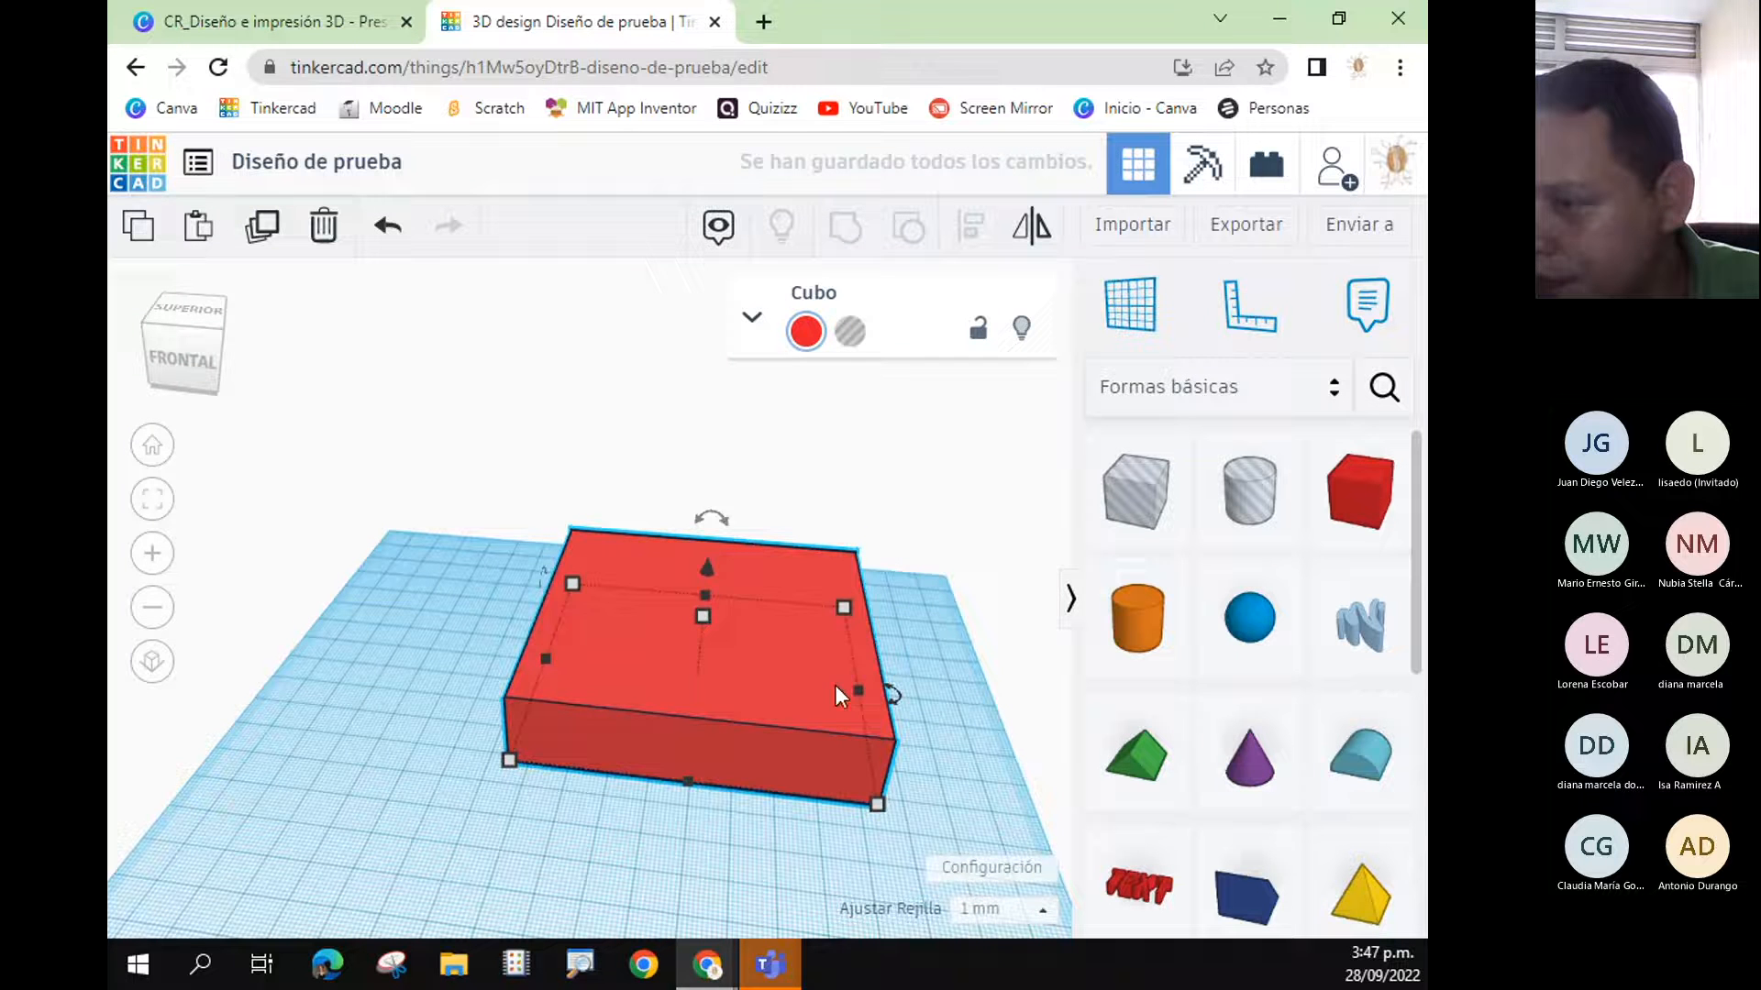
pyautogui.moveTo(707, 598)
pyautogui.mouseDown()
pyautogui.moveTo(705, 647)
pyautogui.moveTo(706, 626)
pyautogui.mouseUp()
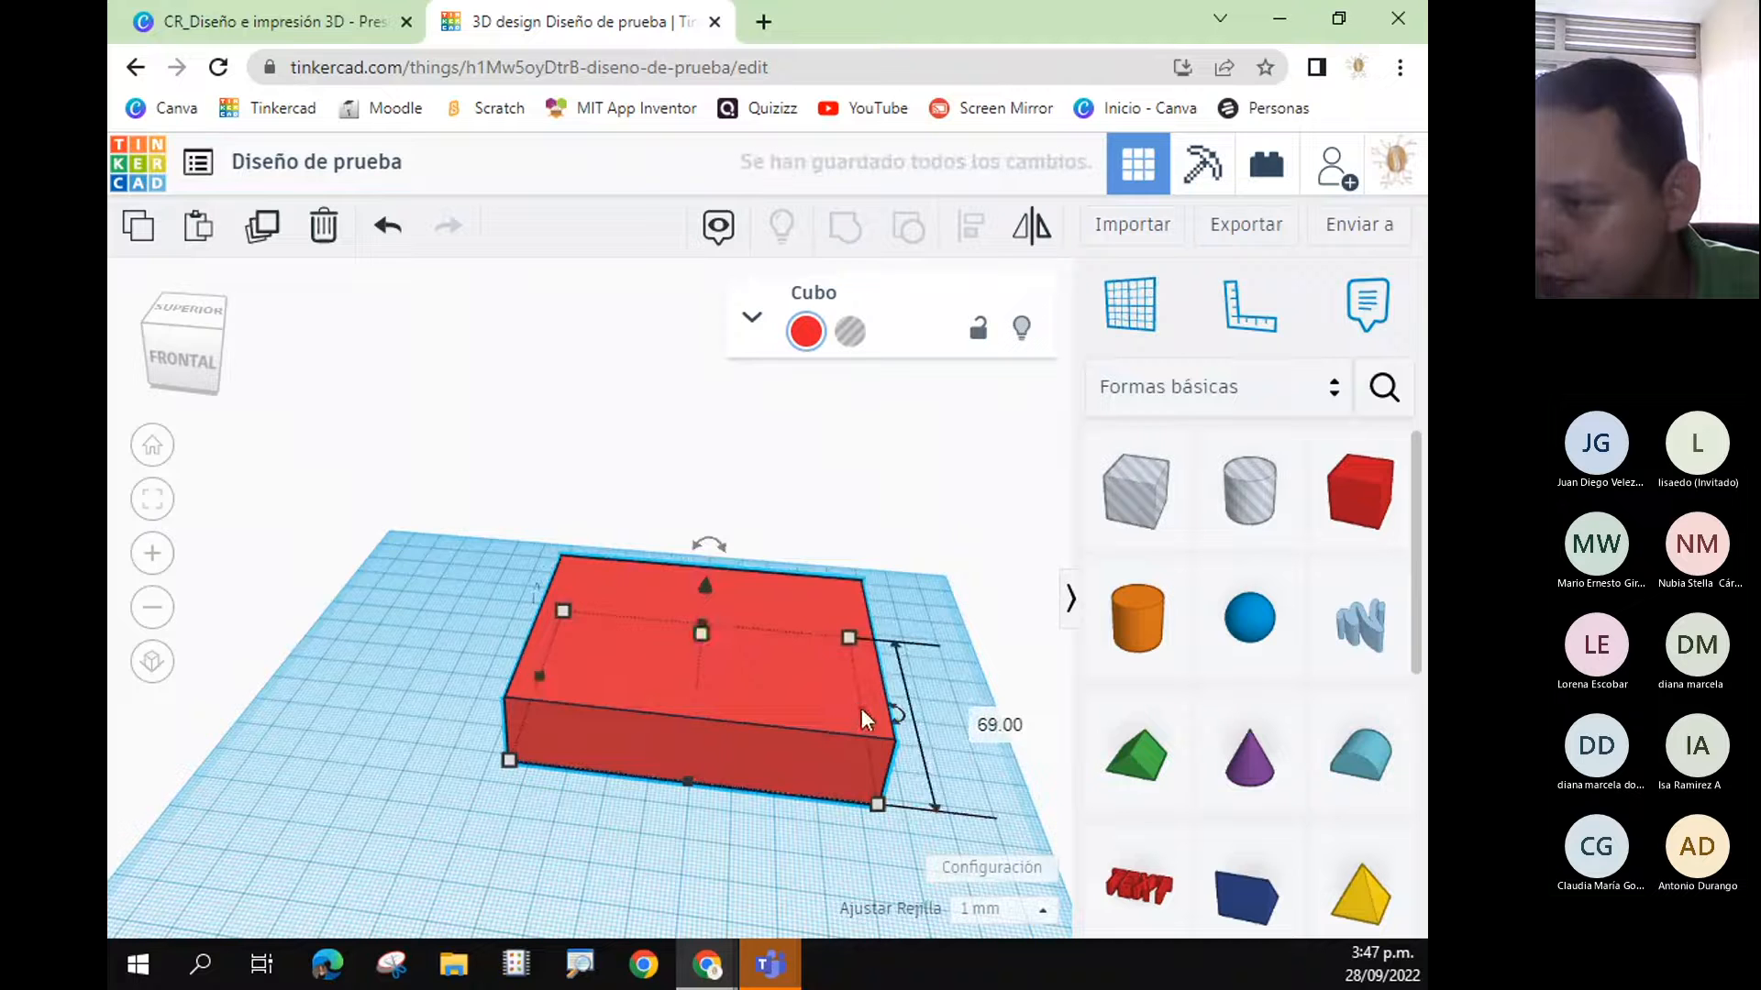
pyautogui.moveTo(861, 710); pyautogui.dragTo(807, 712)
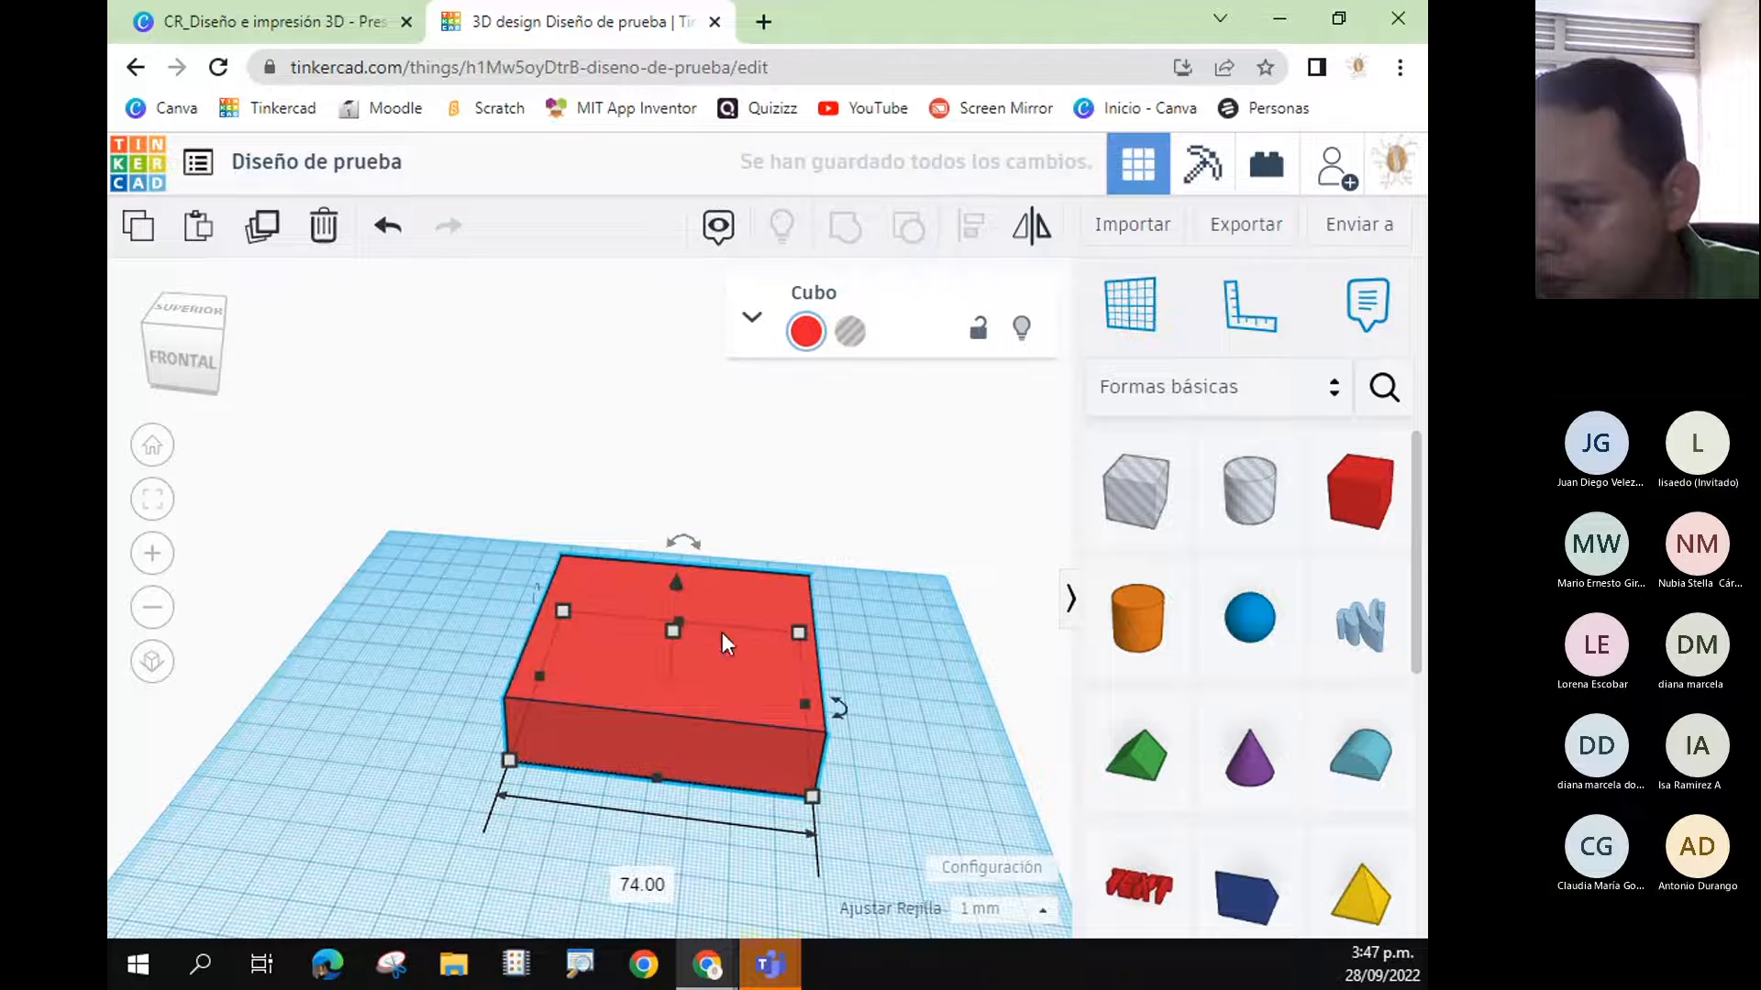
# - Flatten the block's height into a thin plate and deselect it
pyautogui.moveTo(673, 630); pyautogui.dragTo(673, 838)
pyautogui.click(667, 881)
pyautogui.moveTo(669, 889); pyautogui.dragTo(858, 822, button='right')
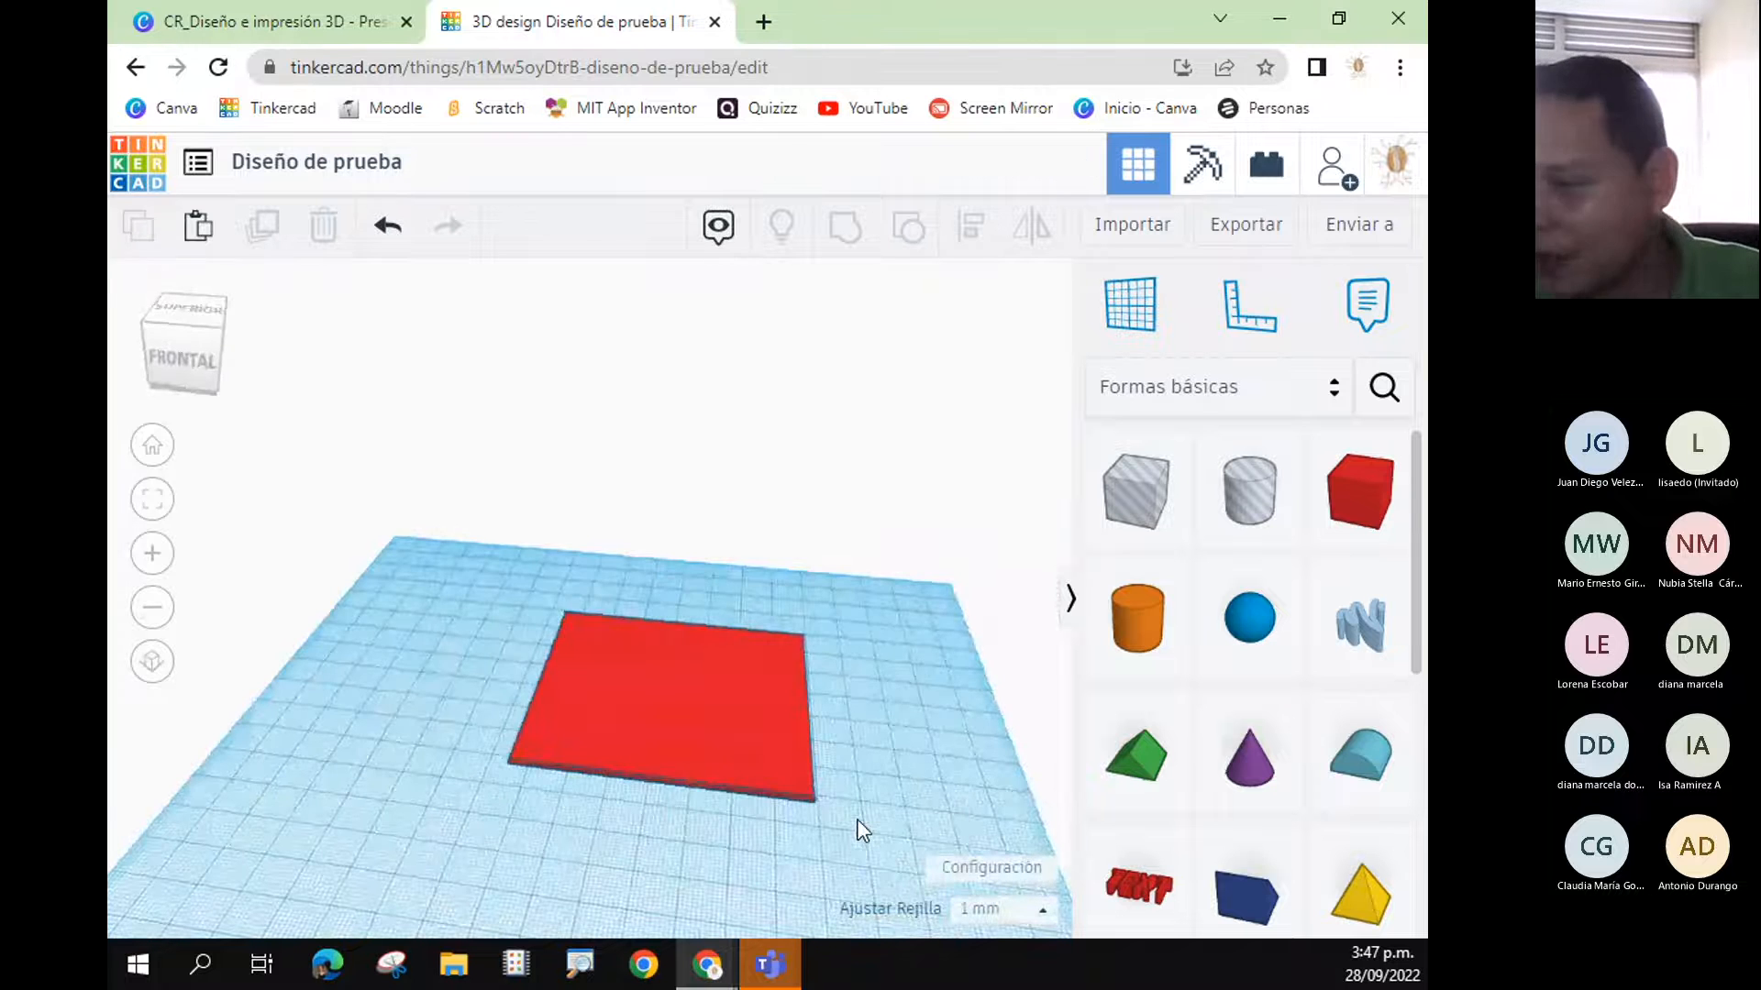
# - Undo the flattening and stretching back to the compact cube, and select the cube
pyautogui.hotkey('ctrl', 'z')
pyautogui.hotkey('ctrl', 'z')
pyautogui.hotkey('ctrl', 'z')
pyautogui.hotkey('ctrl', 'z')
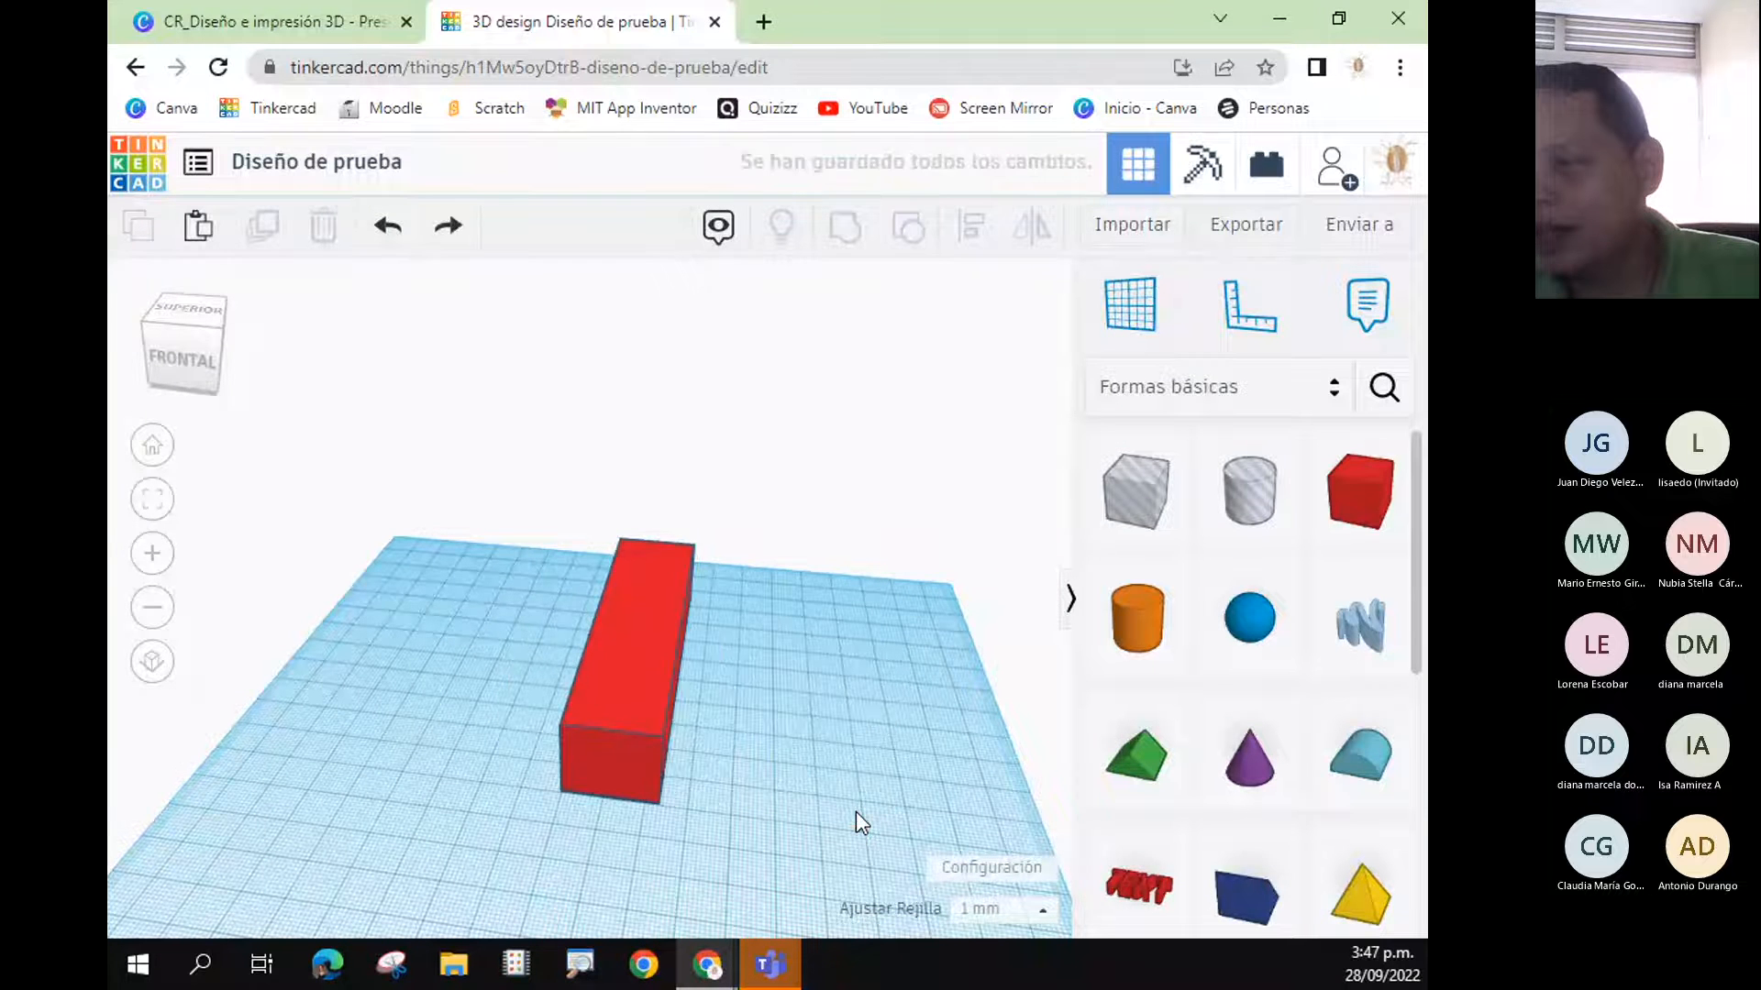
pyautogui.hotkey('ctrl', 'z')
pyautogui.click(624, 757)
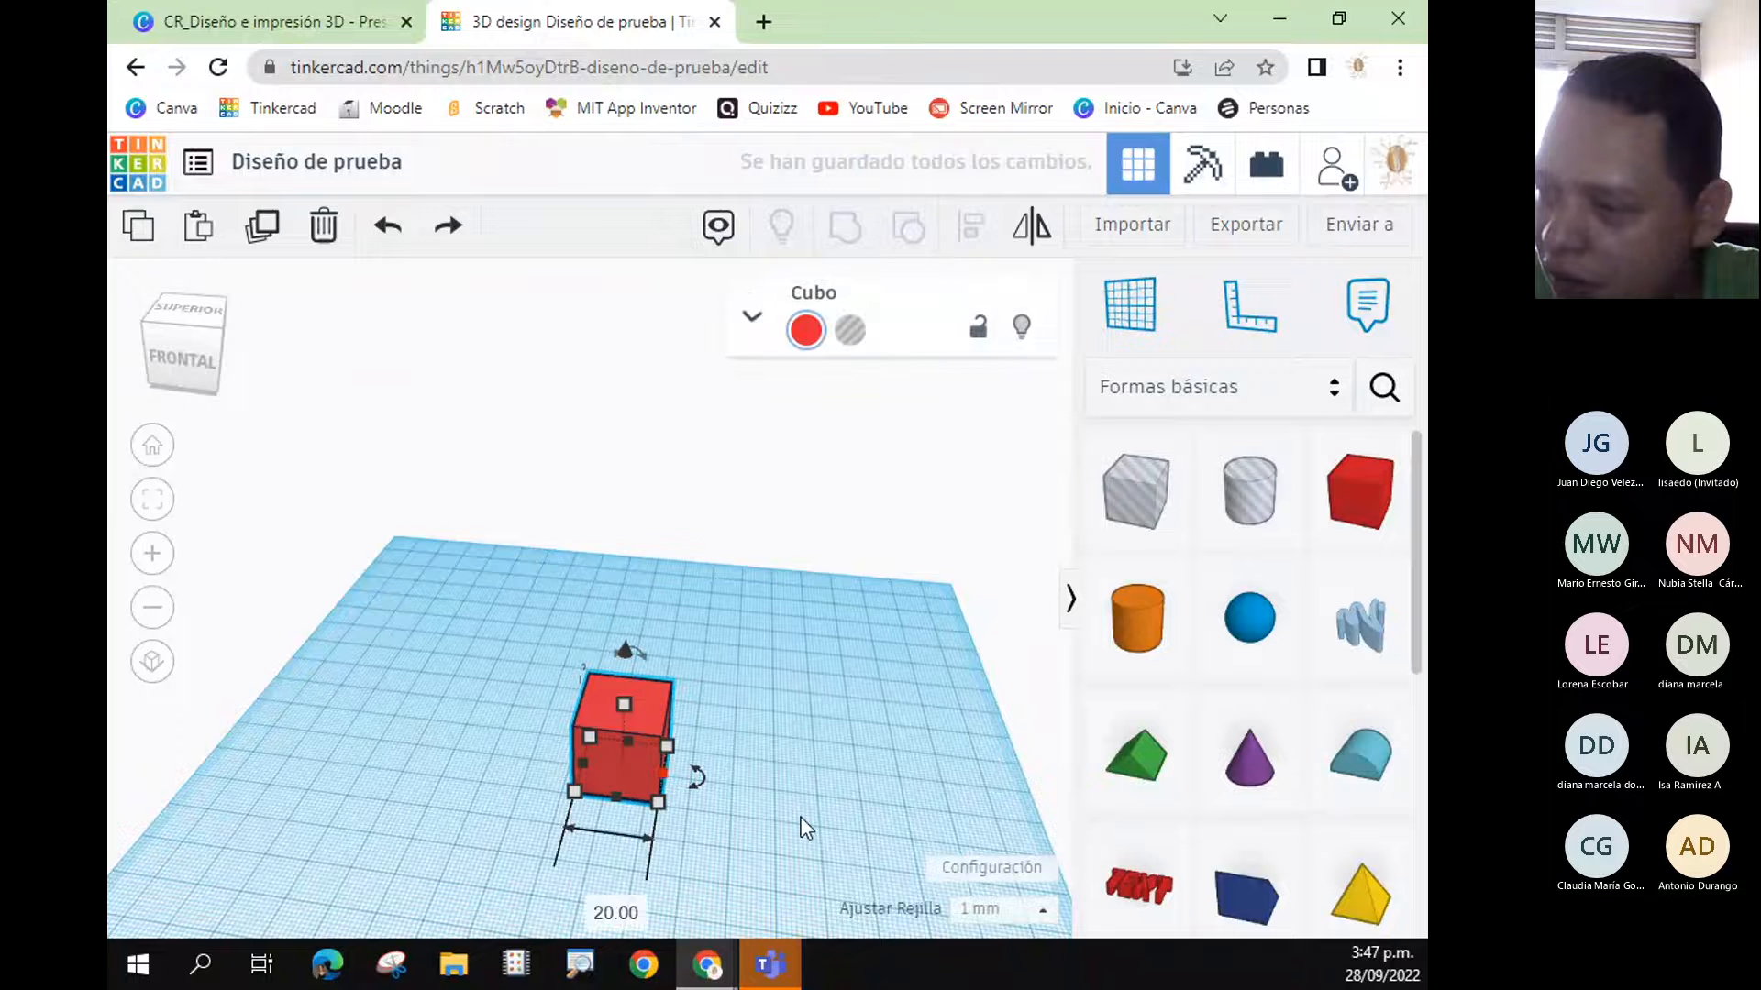
pyautogui.scroll(3, 765, 788)
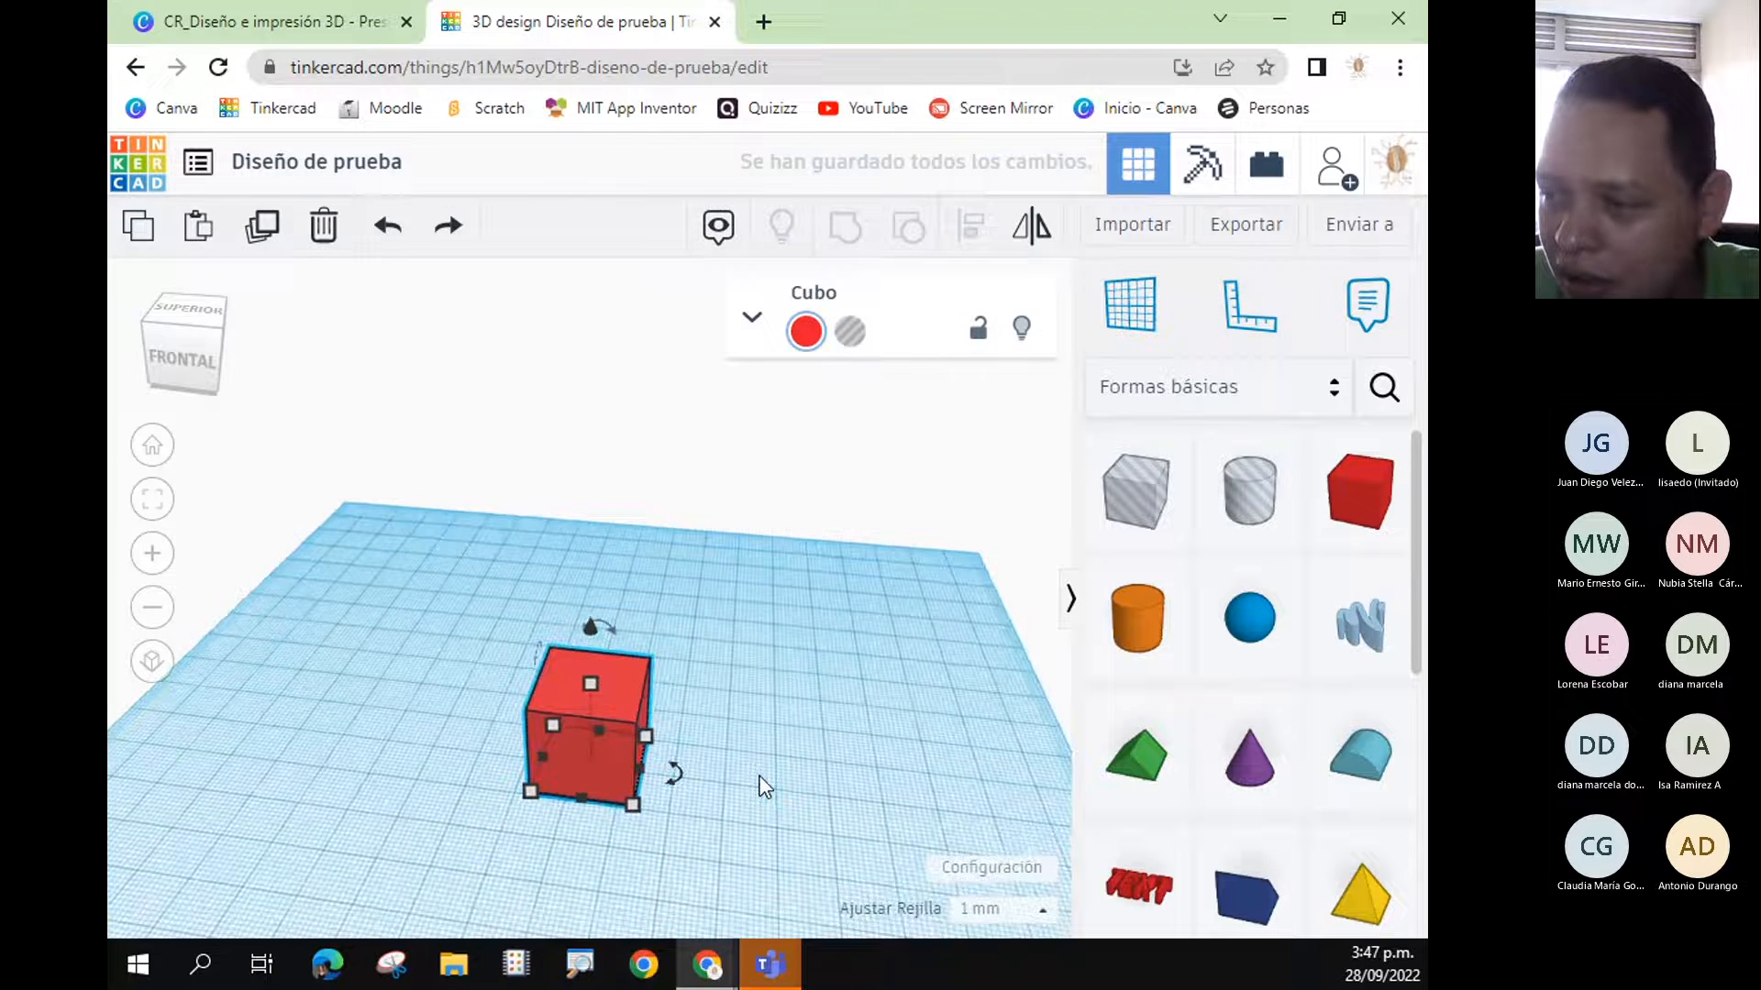
pyautogui.moveTo(759, 780); pyautogui.dragTo(882, 781, button='right')
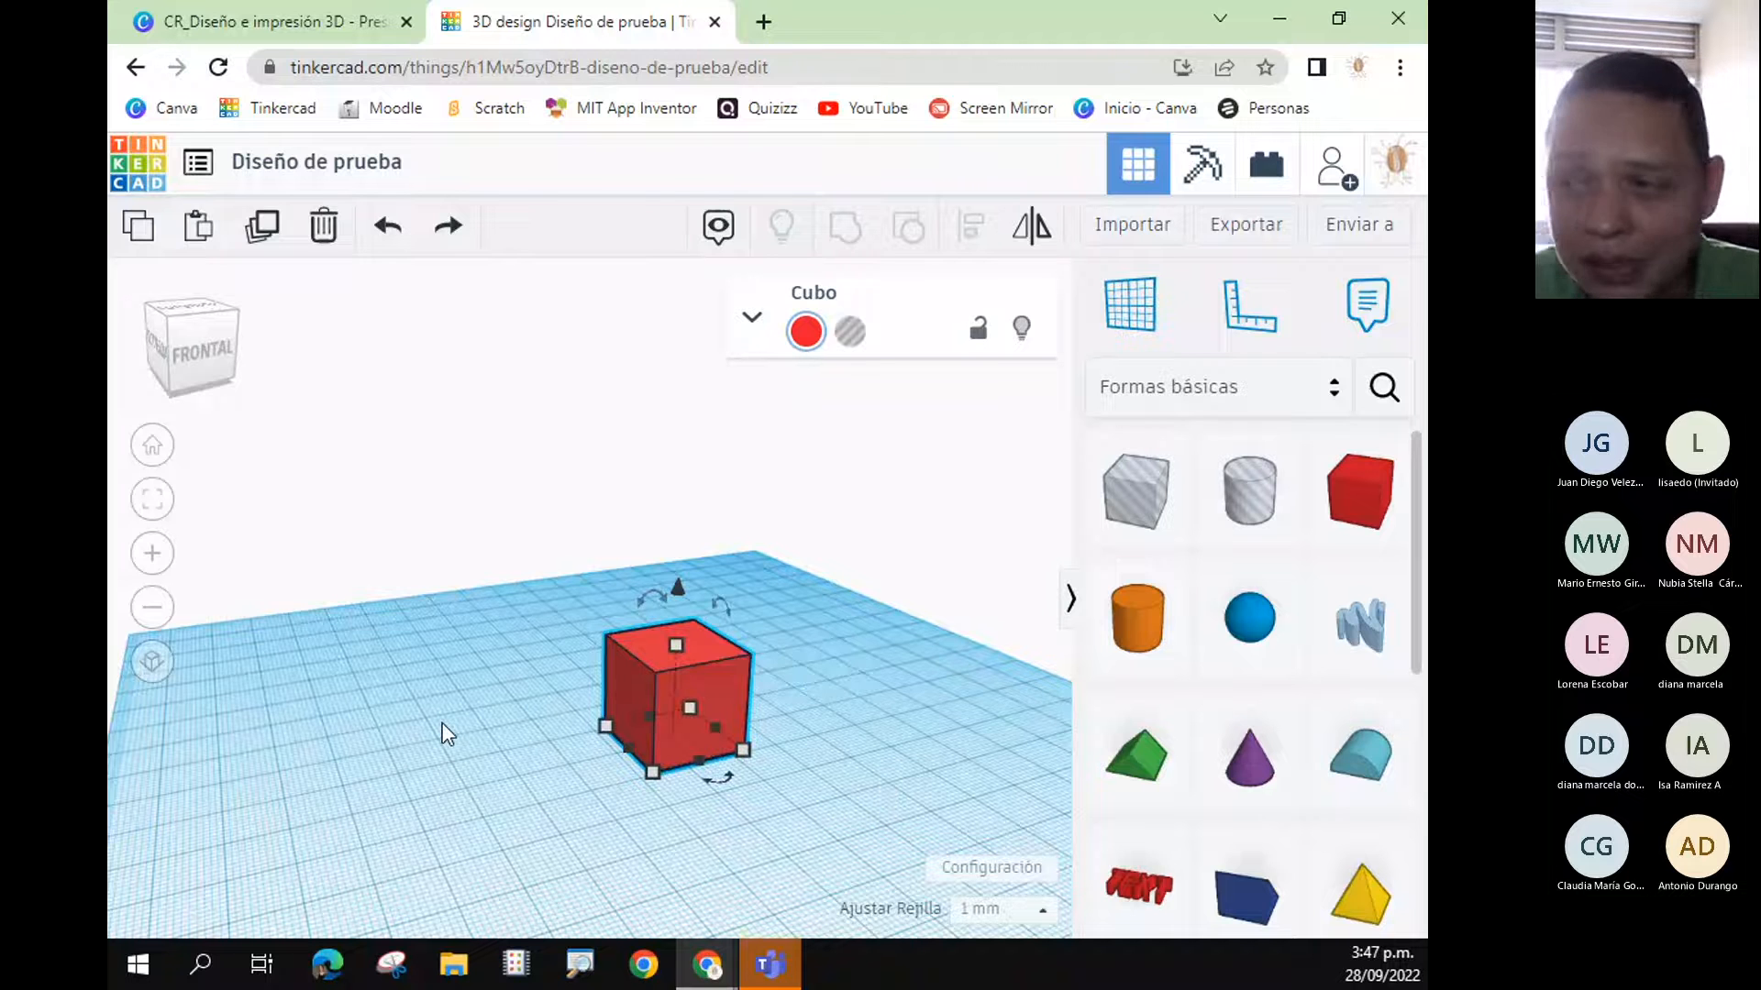
# - Annotate the screen above the cube with the text lines "Transformar", "Mover" and "Rotar"
pyautogui.press('t')
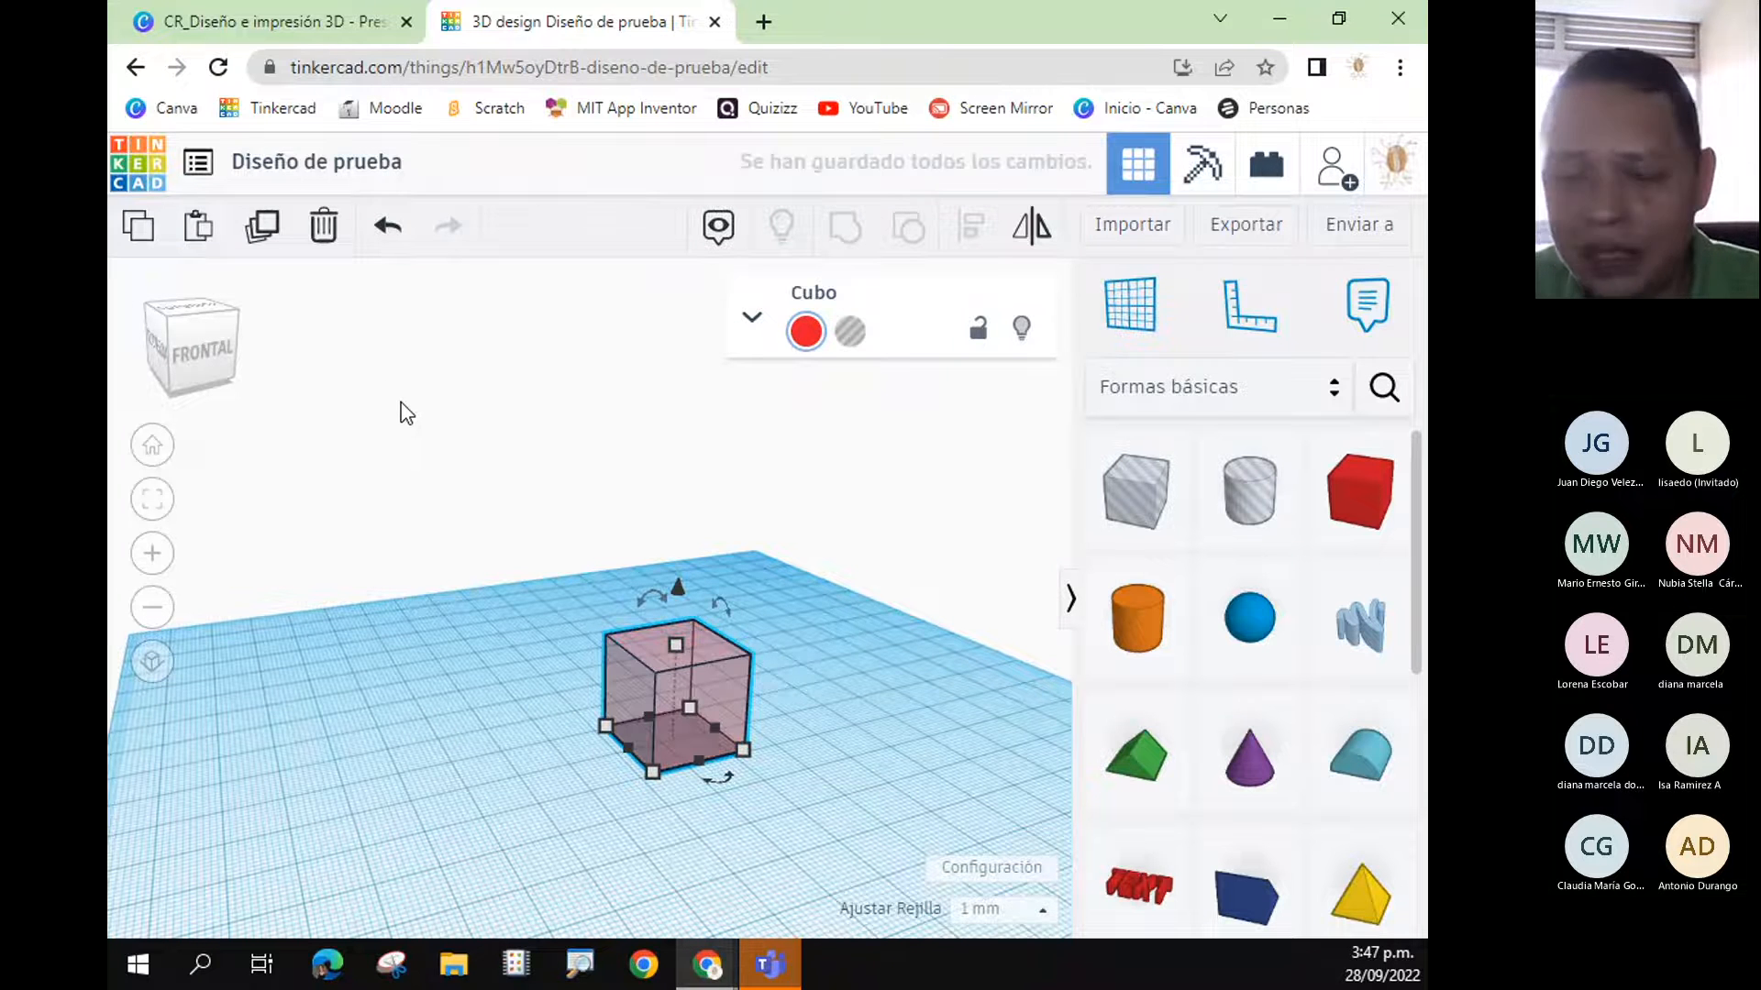
pyautogui.press('t')
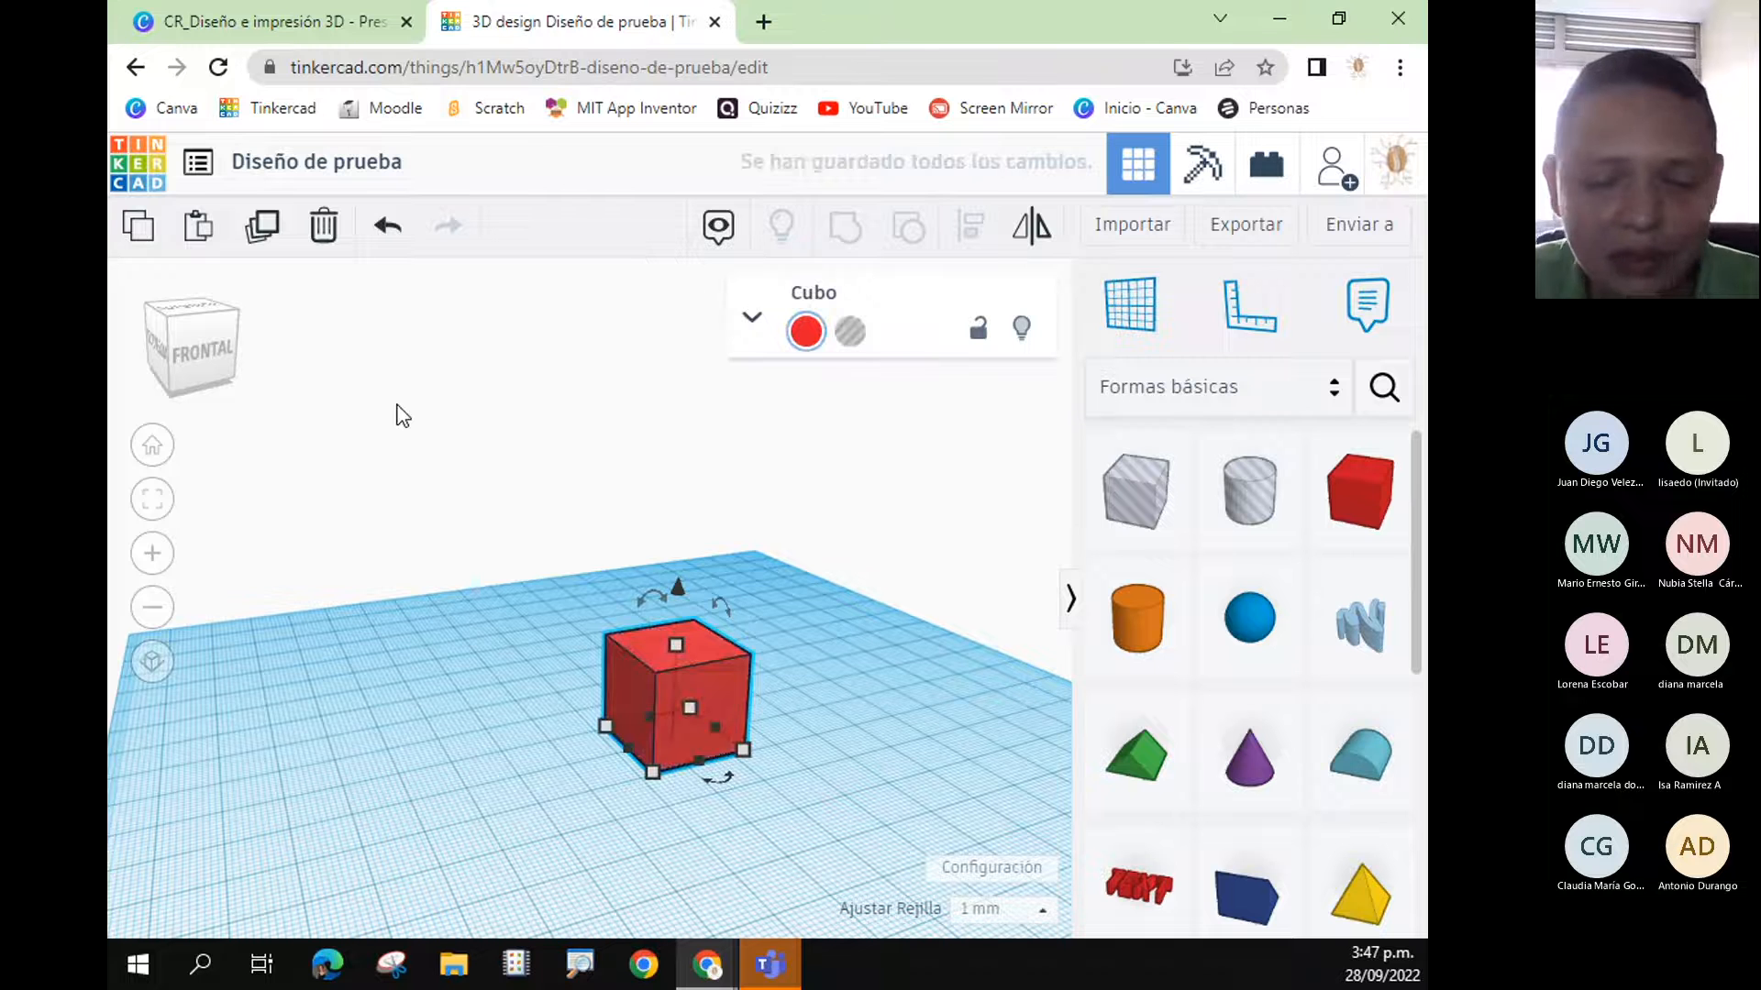
pyautogui.hotkey('ctrl', '2')
pyautogui.moveTo(364, 349); pyautogui.dragTo(364, 388)
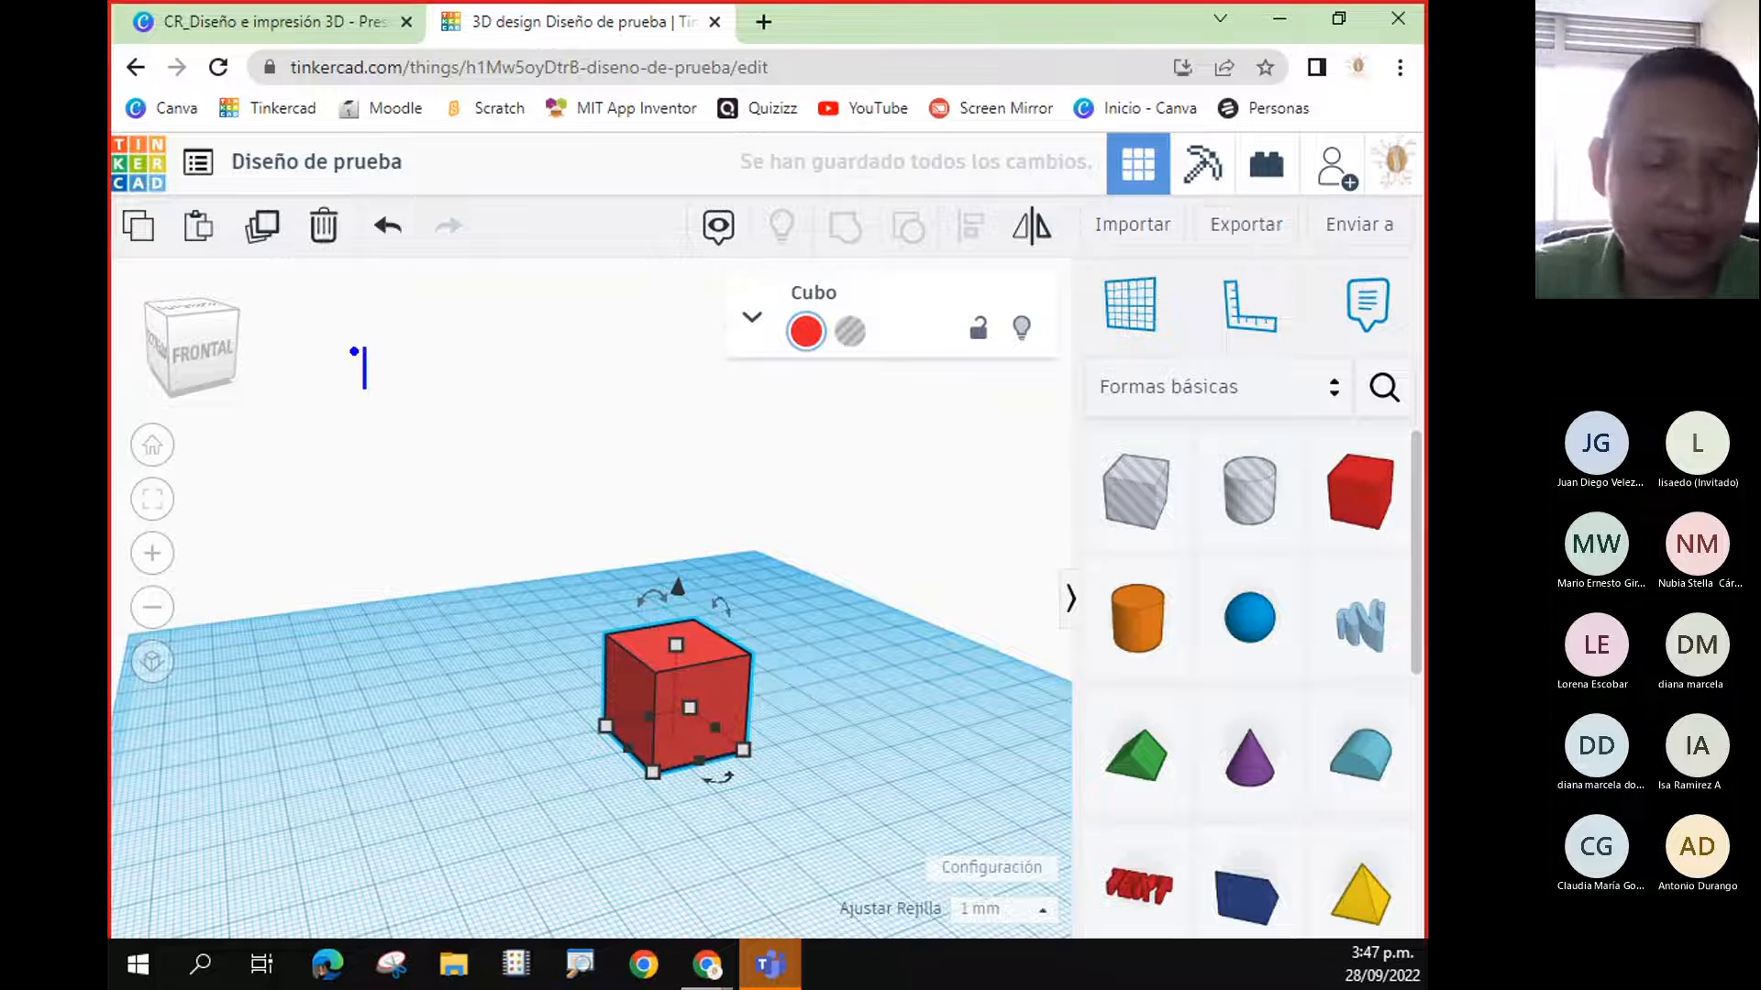
pyautogui.write('Tra')
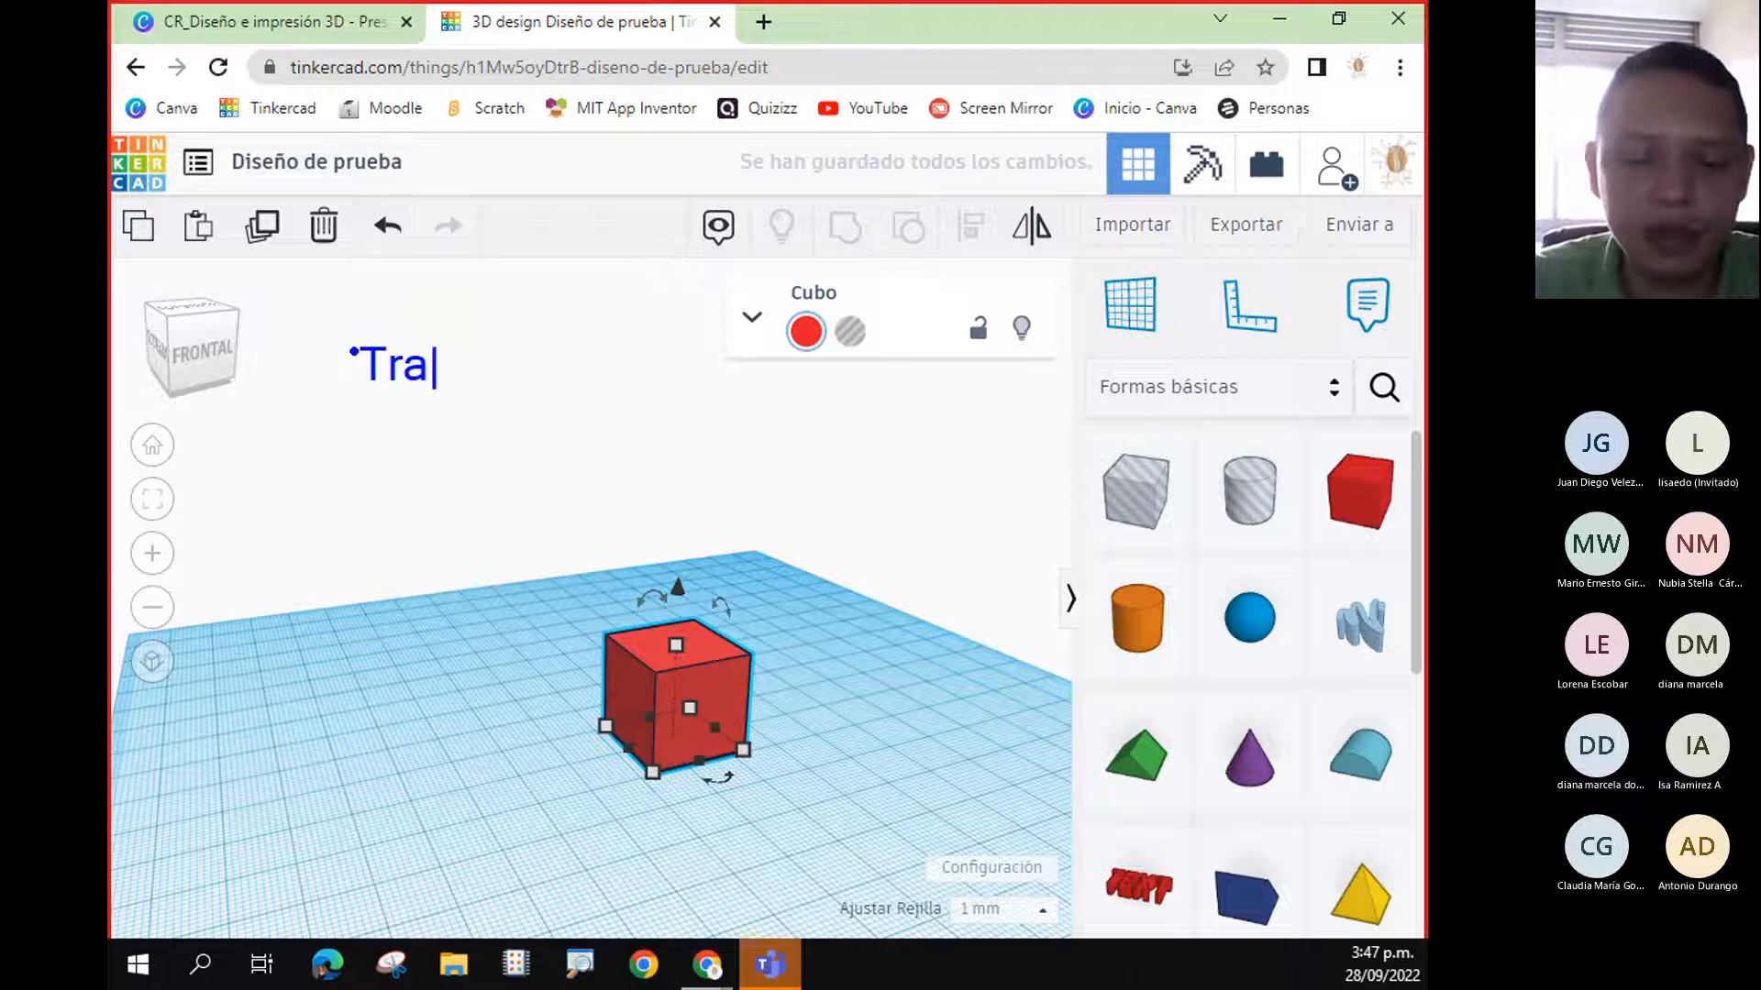
pyautogui.write('nsformar')
pyautogui.press('Return')
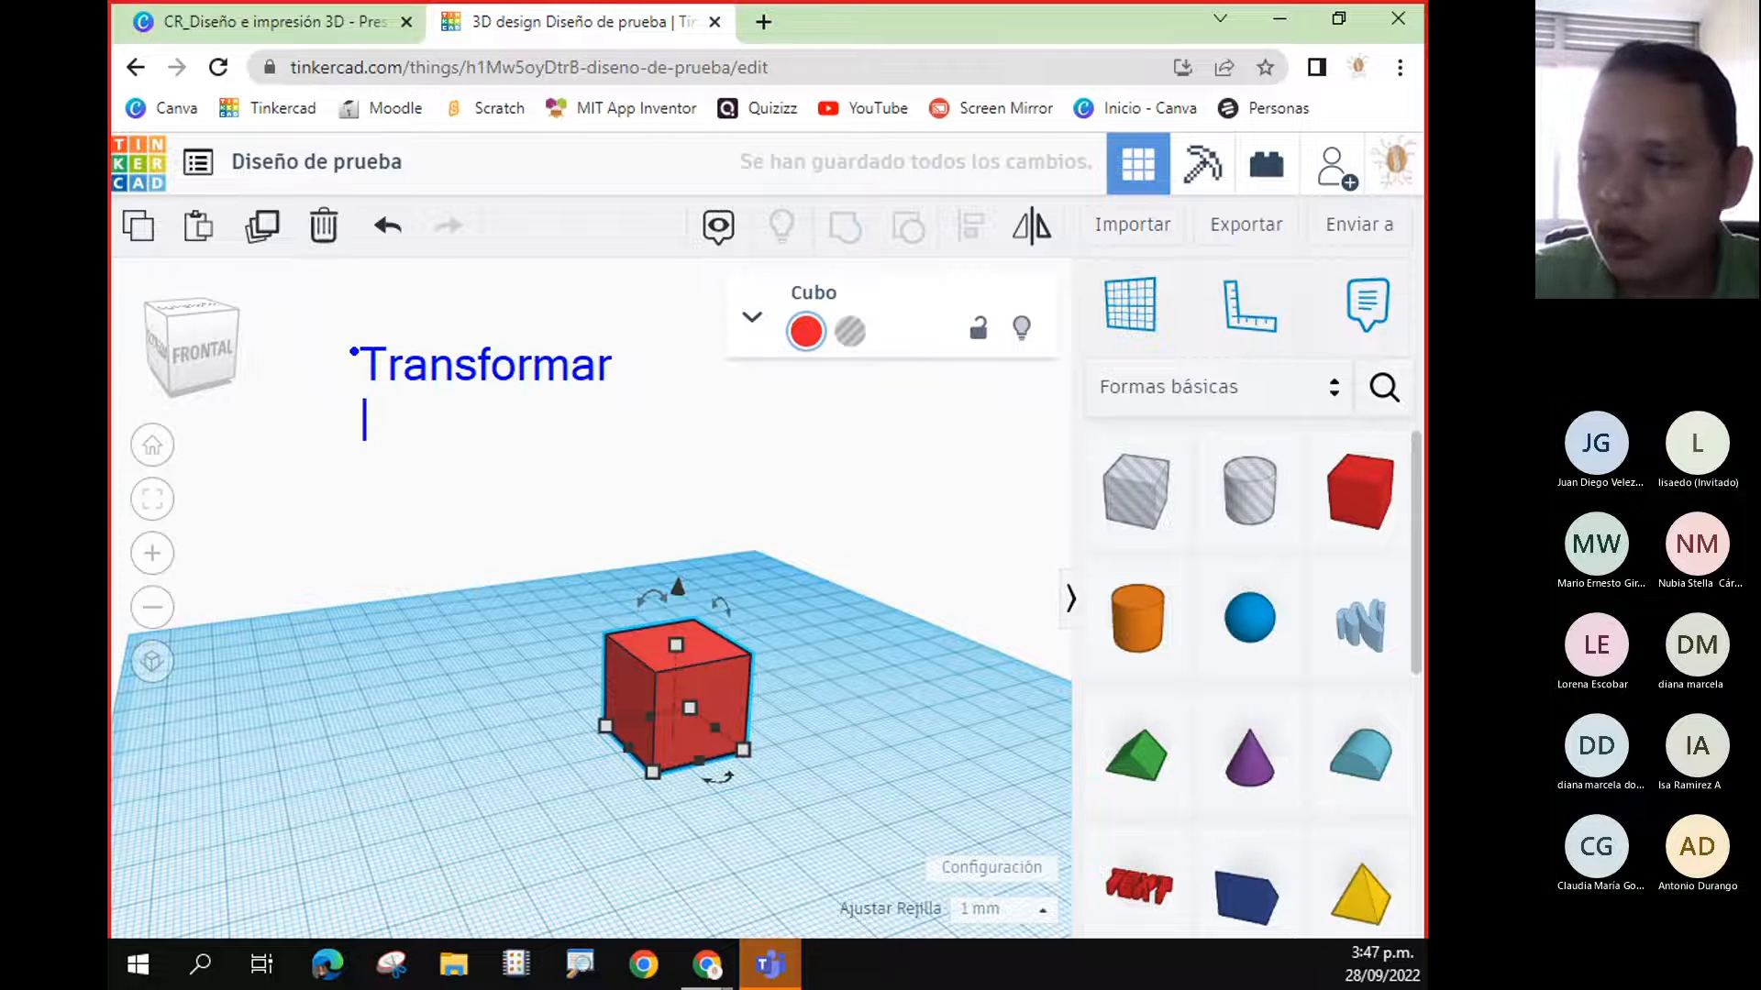
pyautogui.write('Mover')
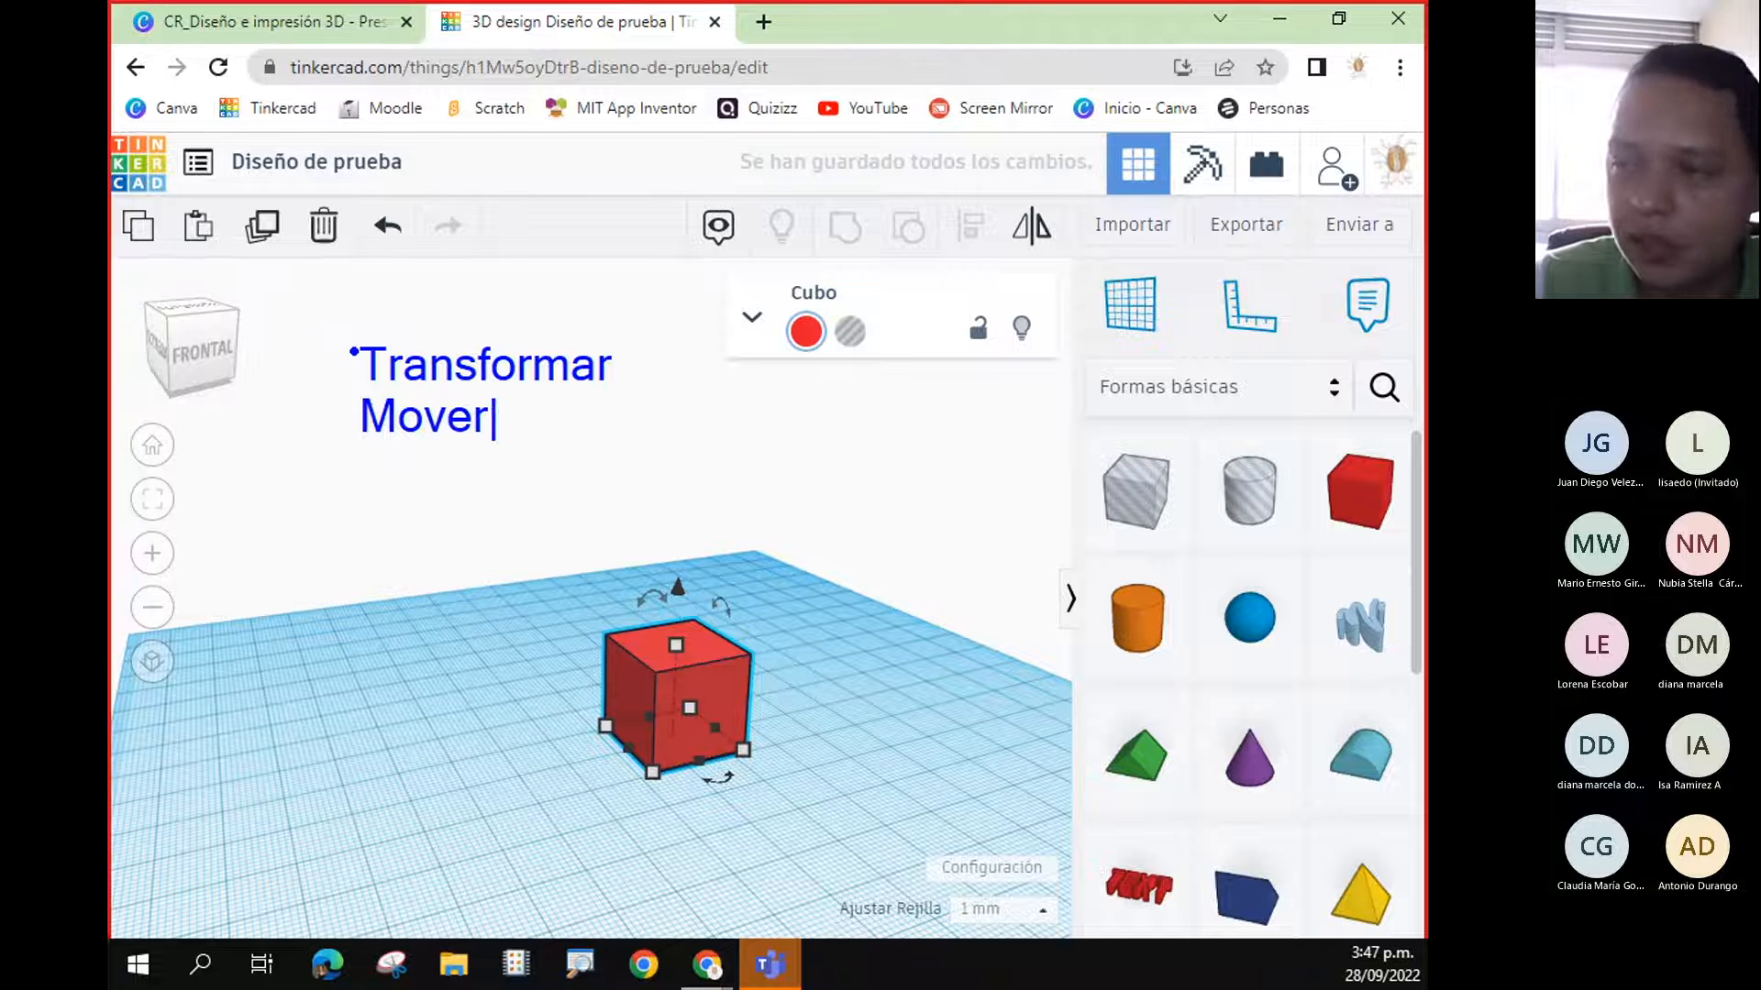
pyautogui.press('Return')
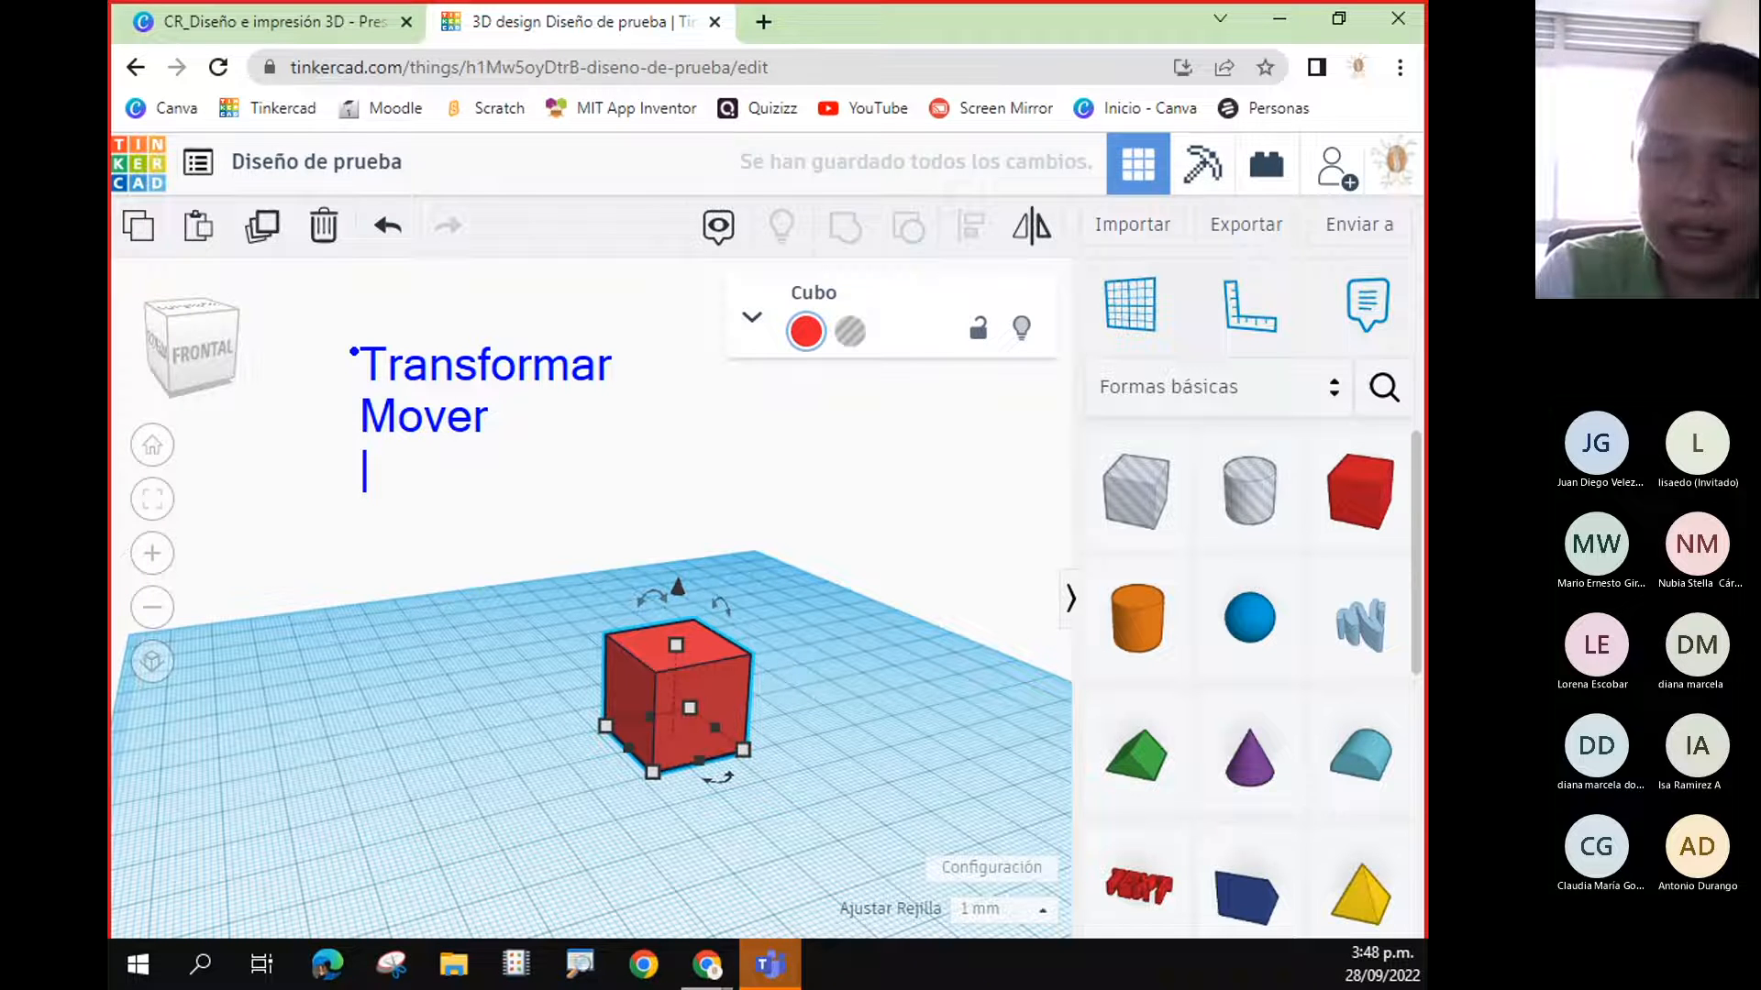
pyautogui.write('Rotar')
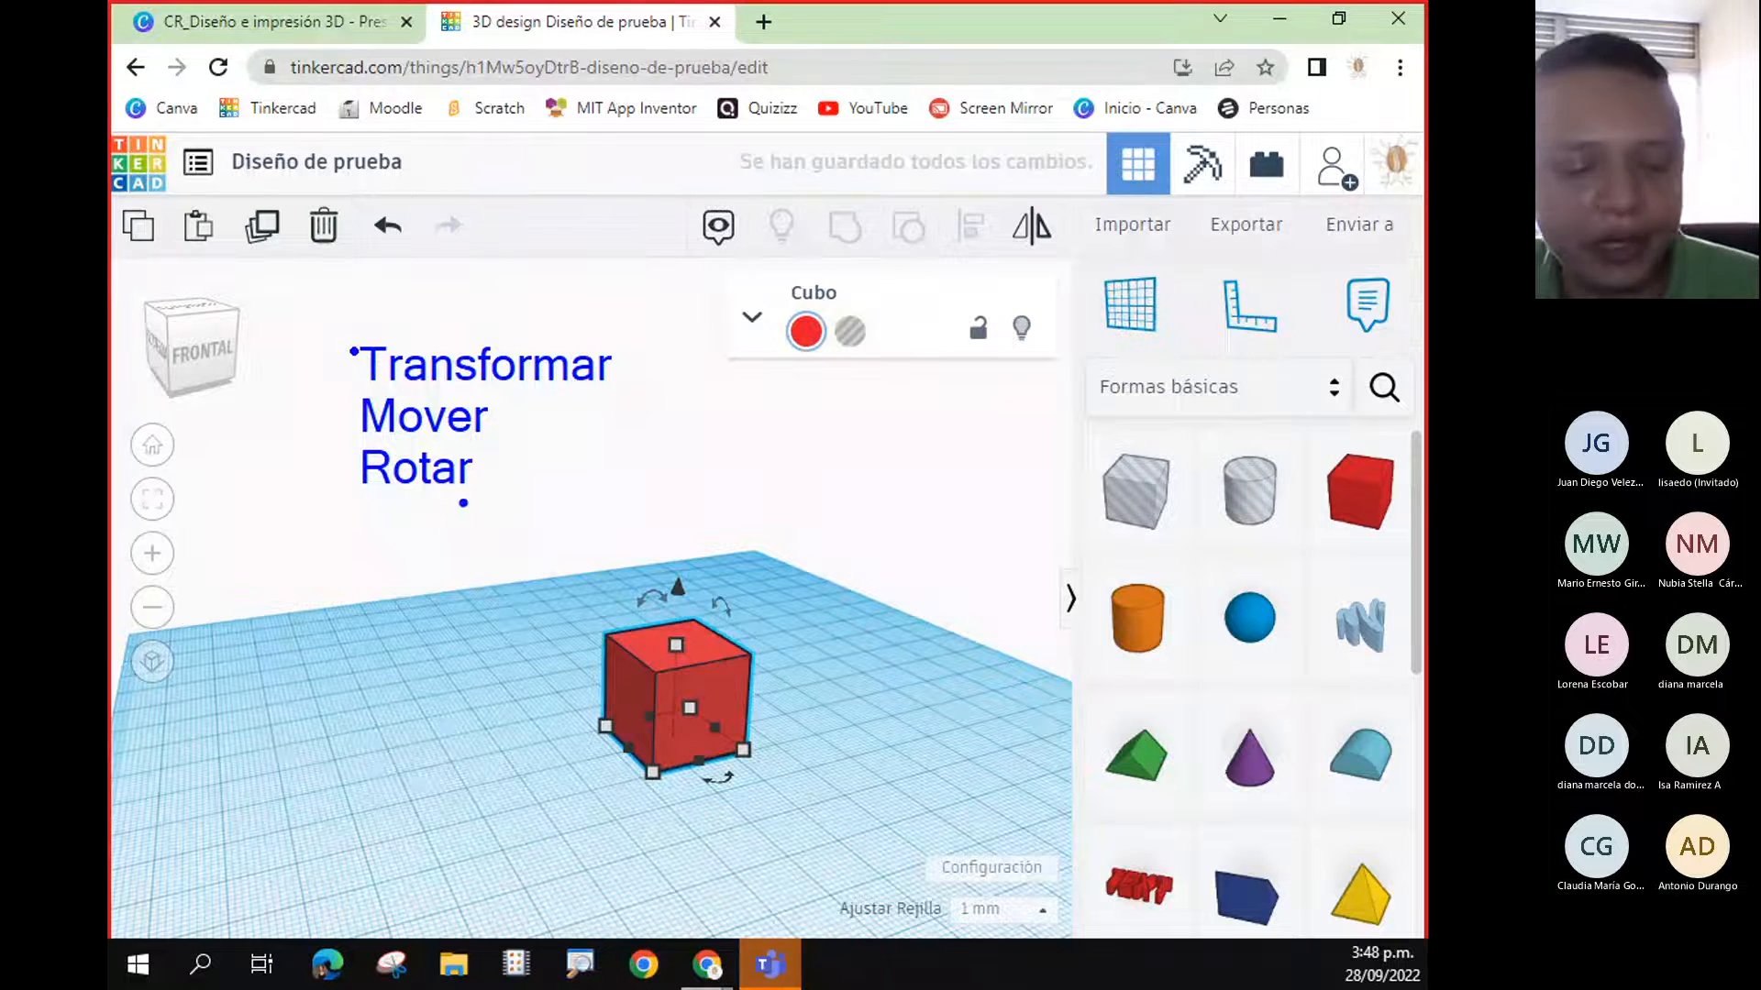
# - Erase the on-screen text annotation and leave annotation mode
pyautogui.hotkey('ctrl', 'z')
pyautogui.press('e')
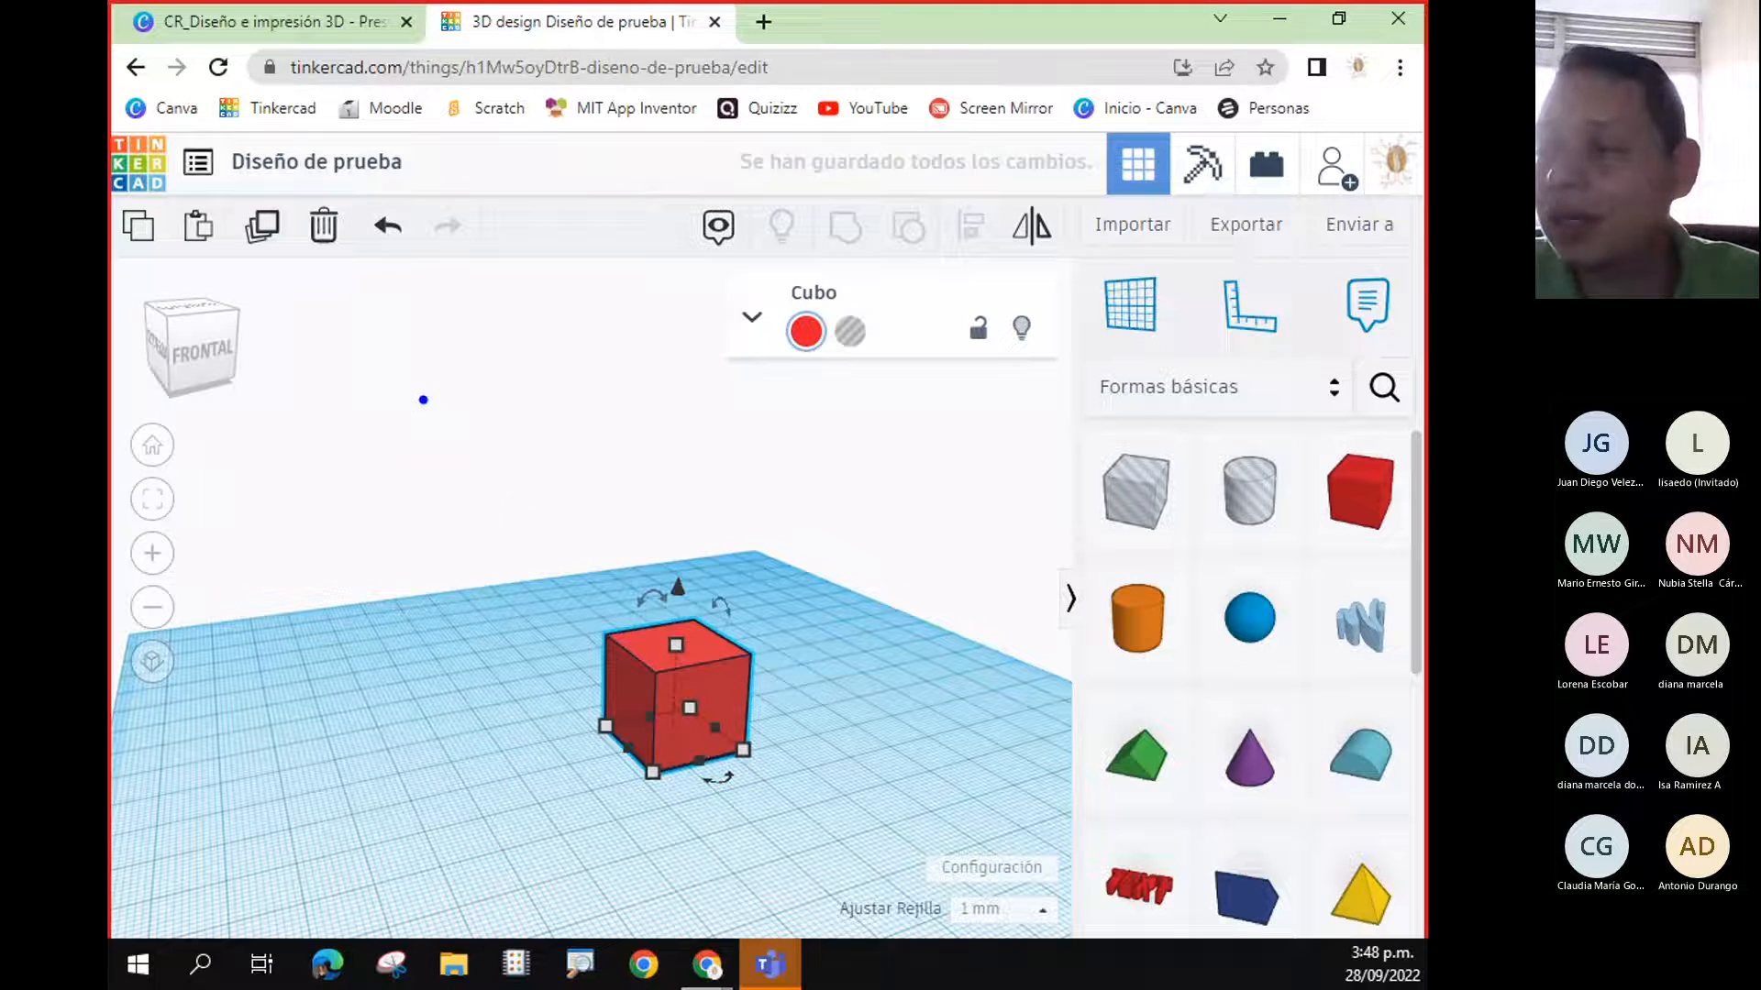
pyautogui.press('Escape')
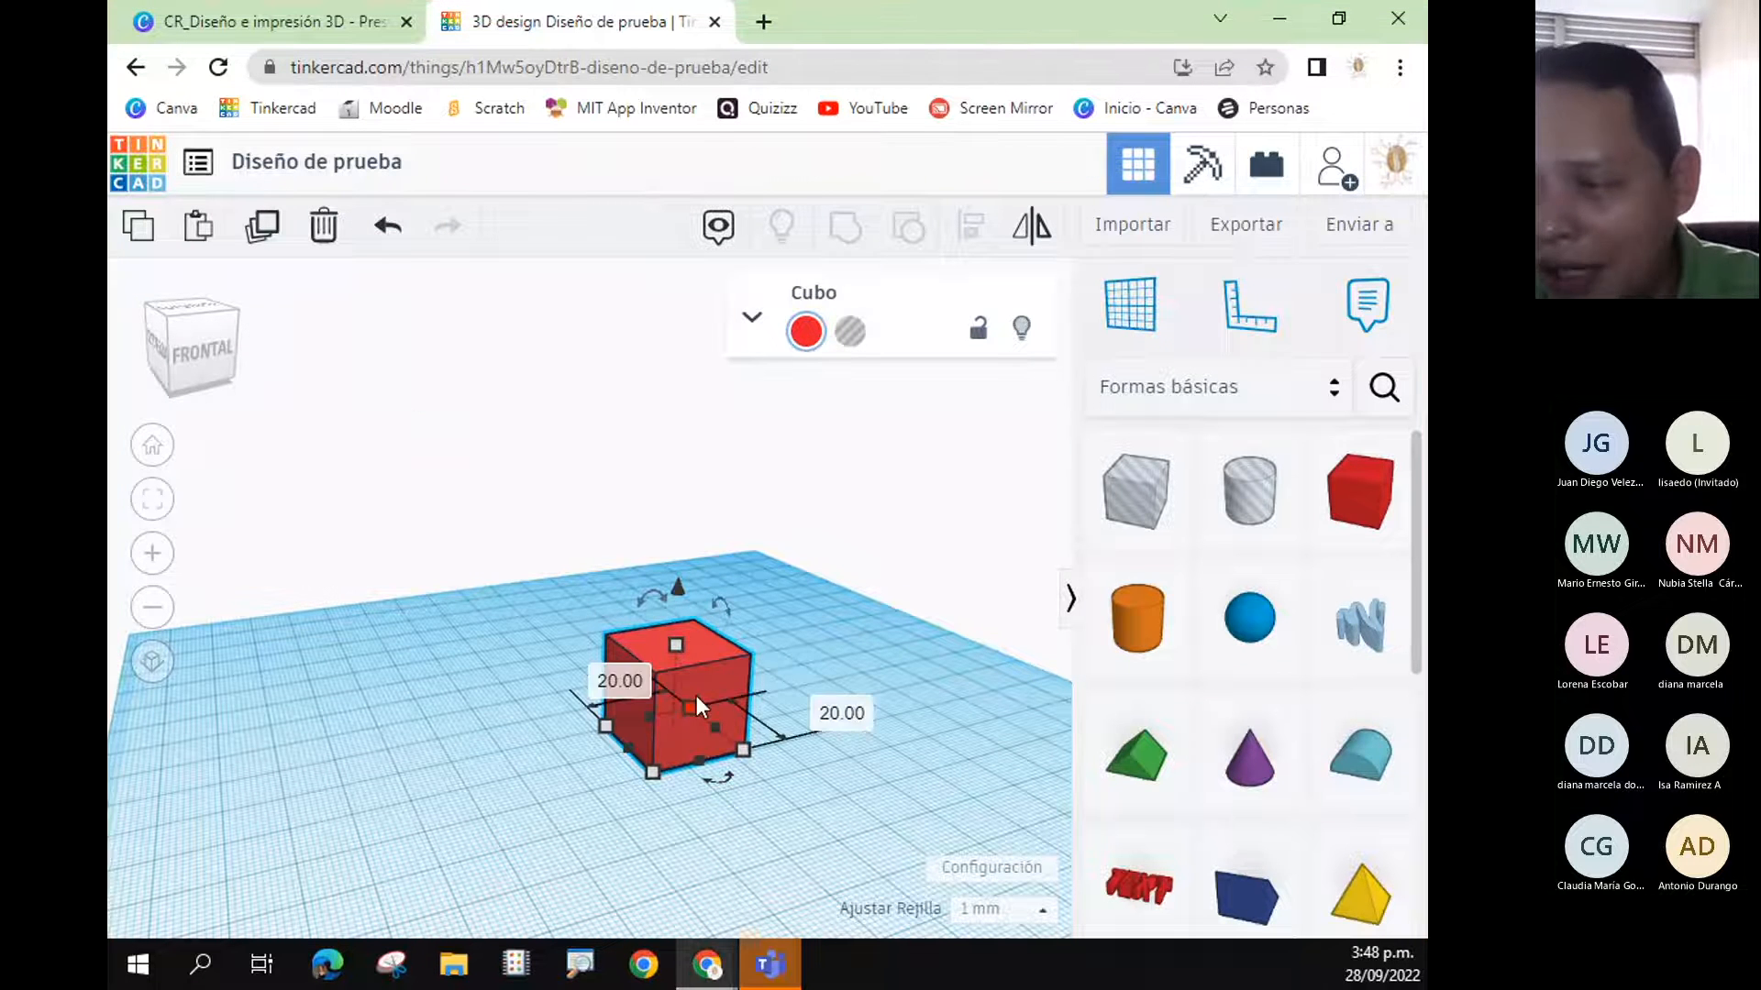
# - Set the cube's front width to 100 mm and undo the change
pyautogui.moveTo(731, 746)
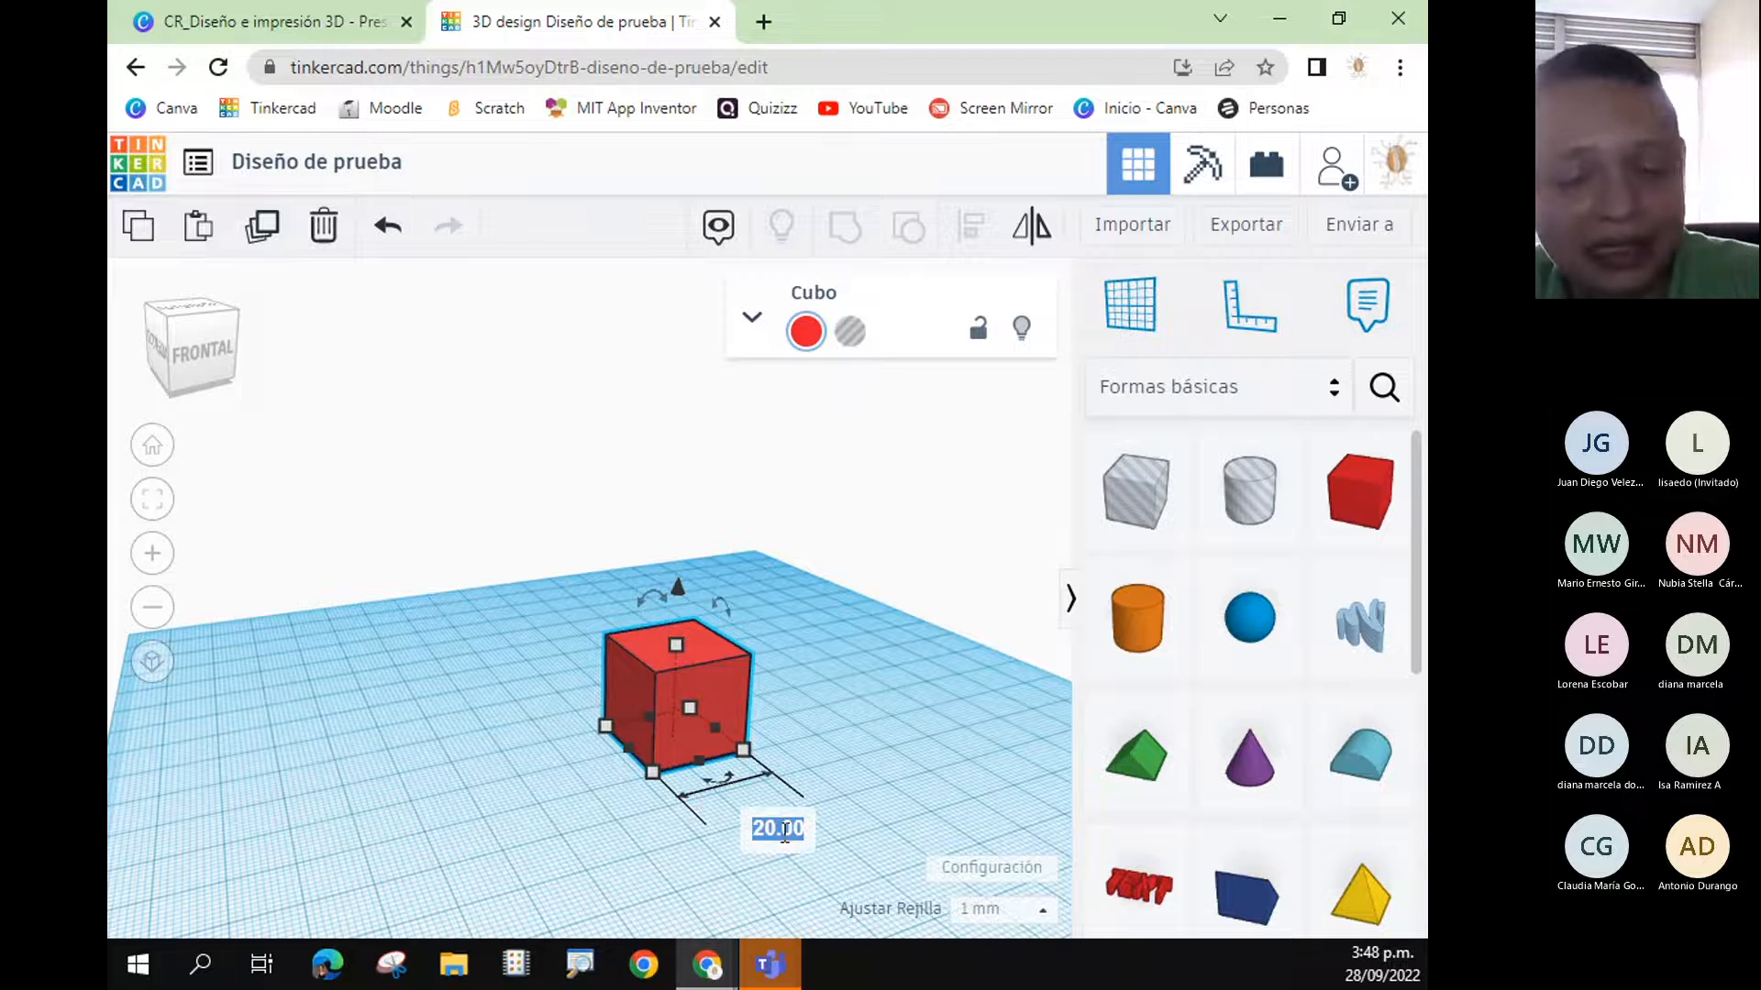
pyautogui.press('BackSpace')
pyautogui.write('100')
pyautogui.press('Return')
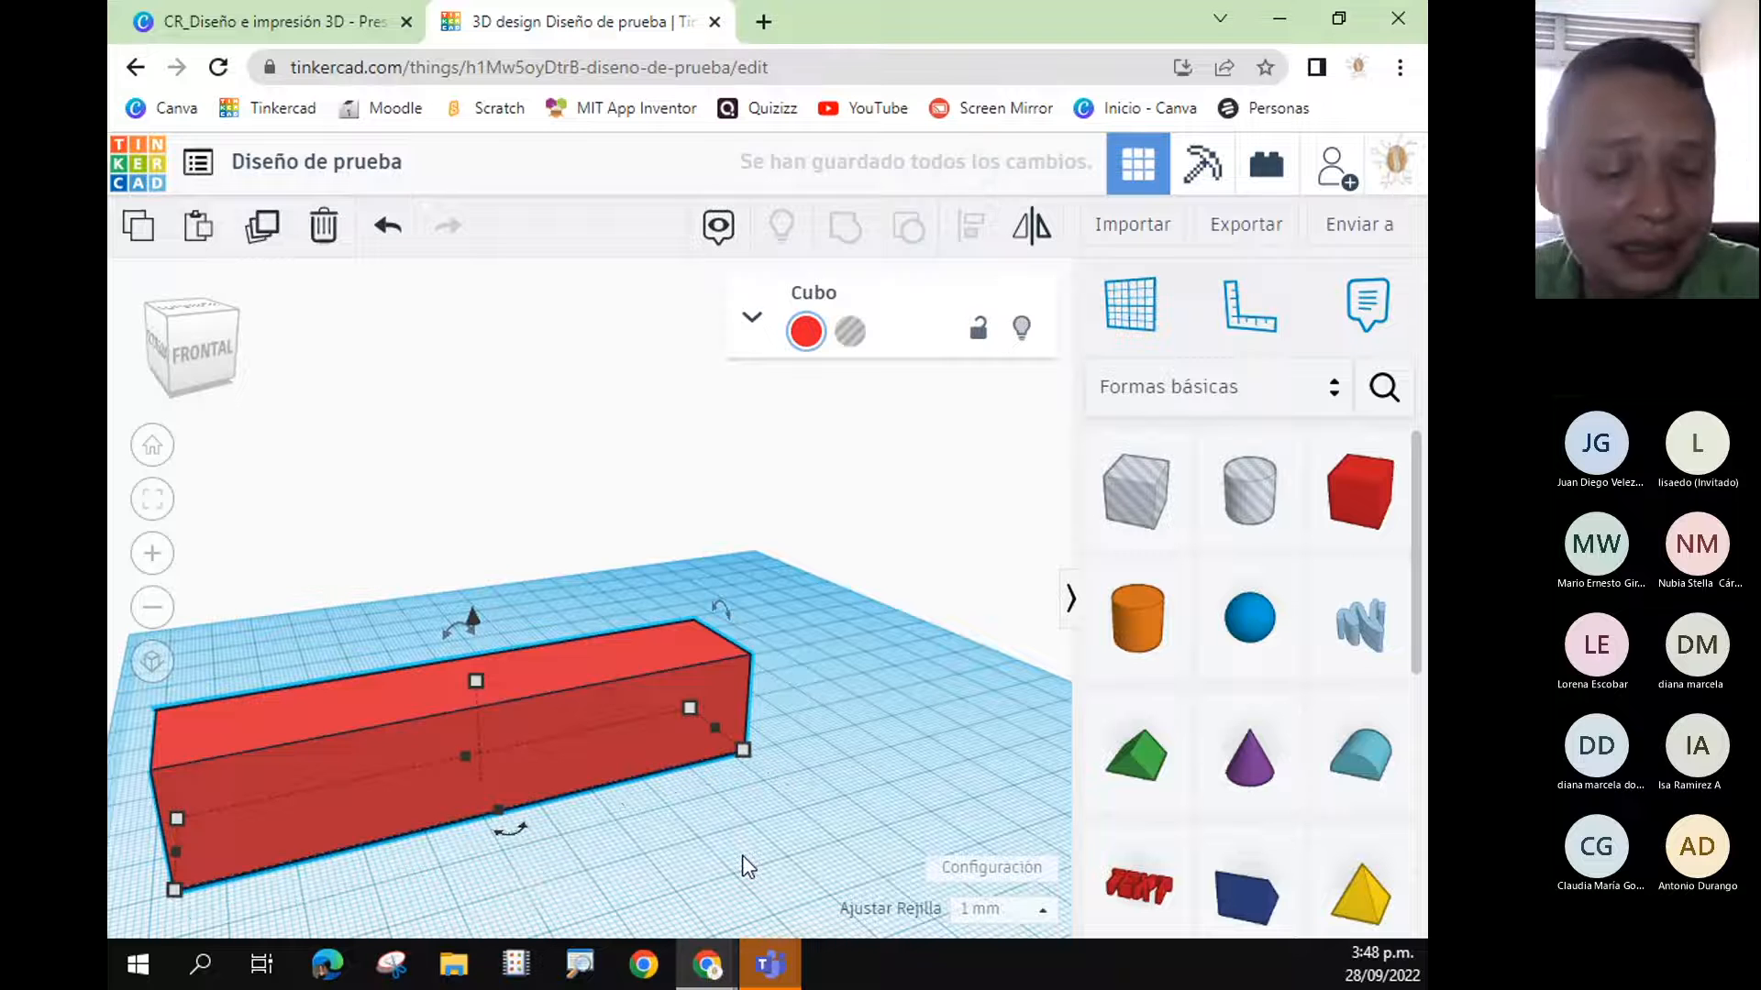
pyautogui.hotkey('ctrl', 'z')
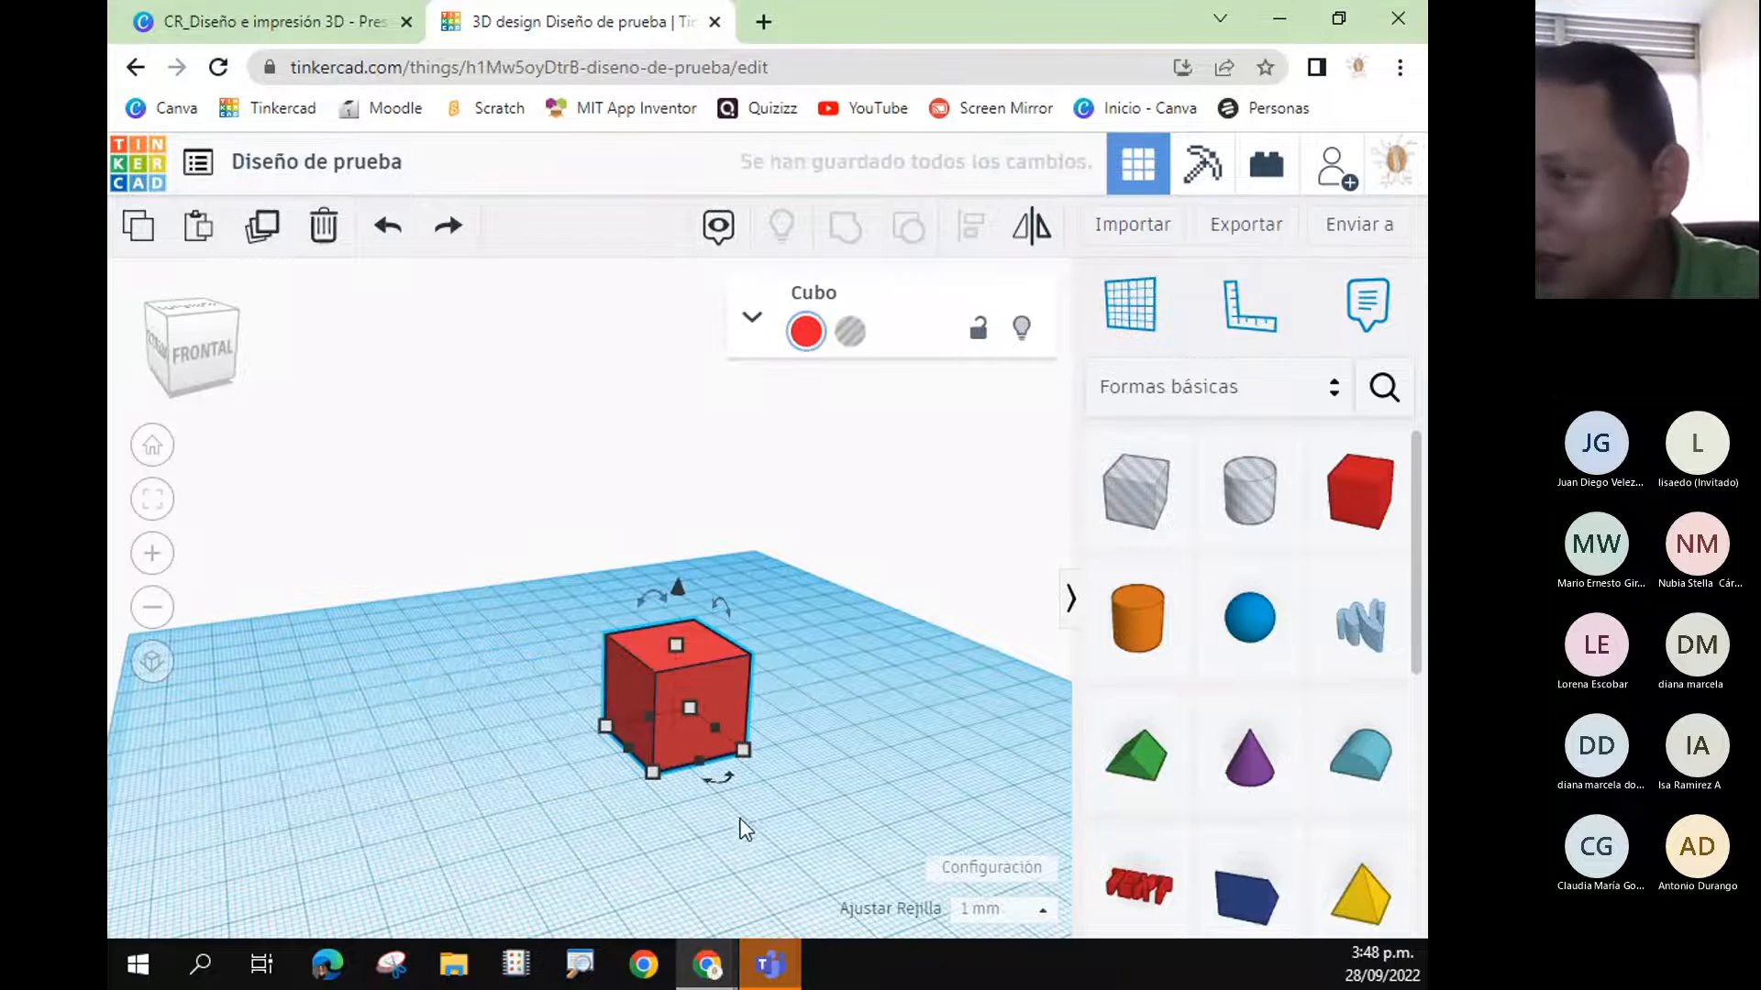
# - Reselect the cube and move it across the workplane twice, with the last move offset by about -29 and -6 mm
pyautogui.click(833, 696)
pyautogui.click(732, 693)
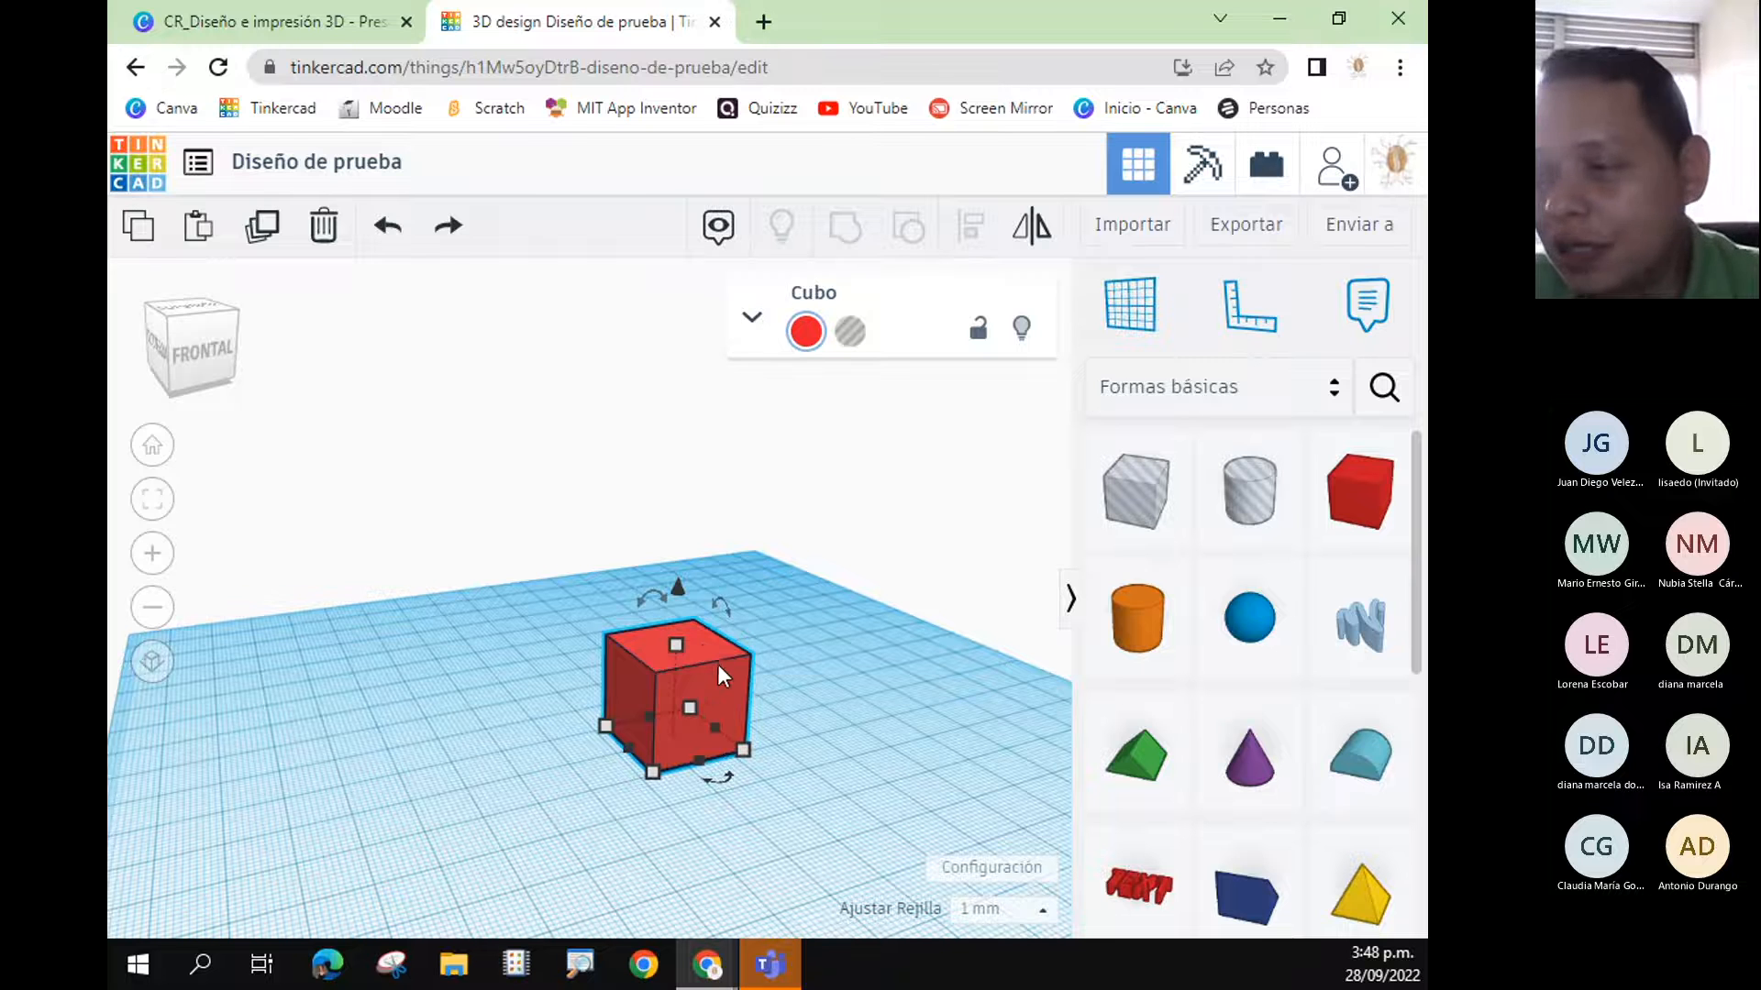
pyautogui.moveTo(717, 682); pyautogui.dragTo(629, 739)
pyautogui.scroll(2, 796, 843)
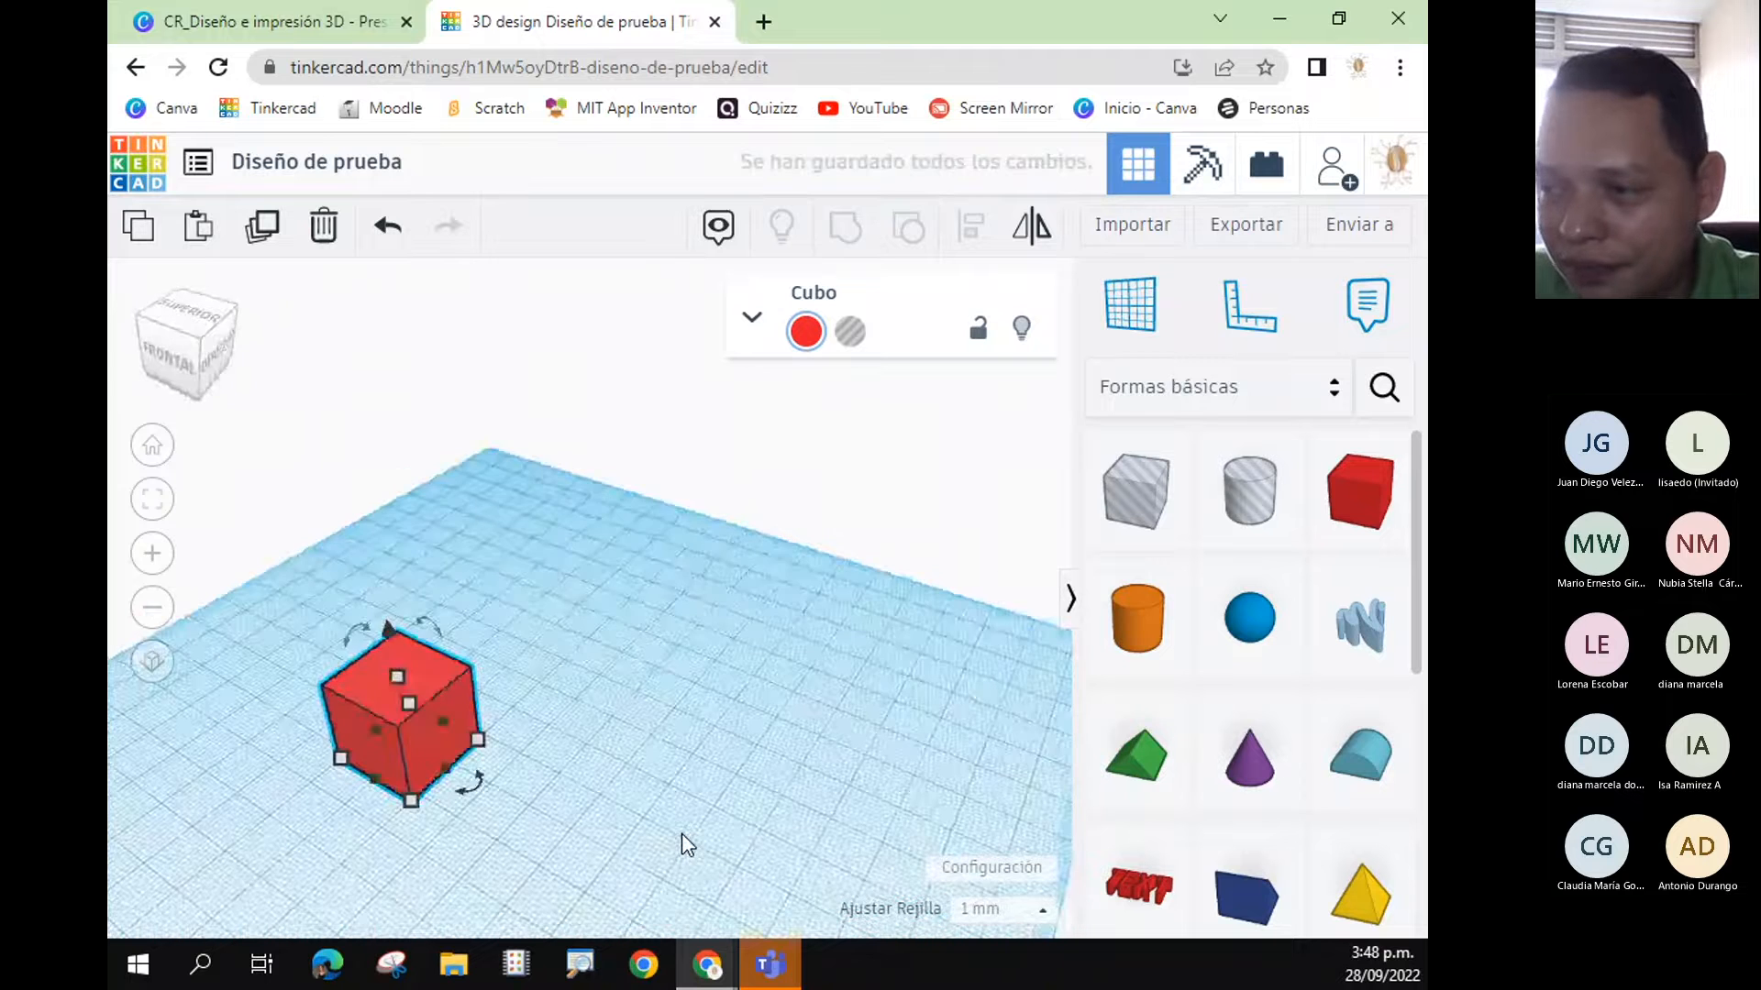
pyautogui.moveTo(688, 837); pyautogui.dragTo(773, 787, button='right')
pyautogui.moveTo(684, 772); pyautogui.dragTo(539, 696)
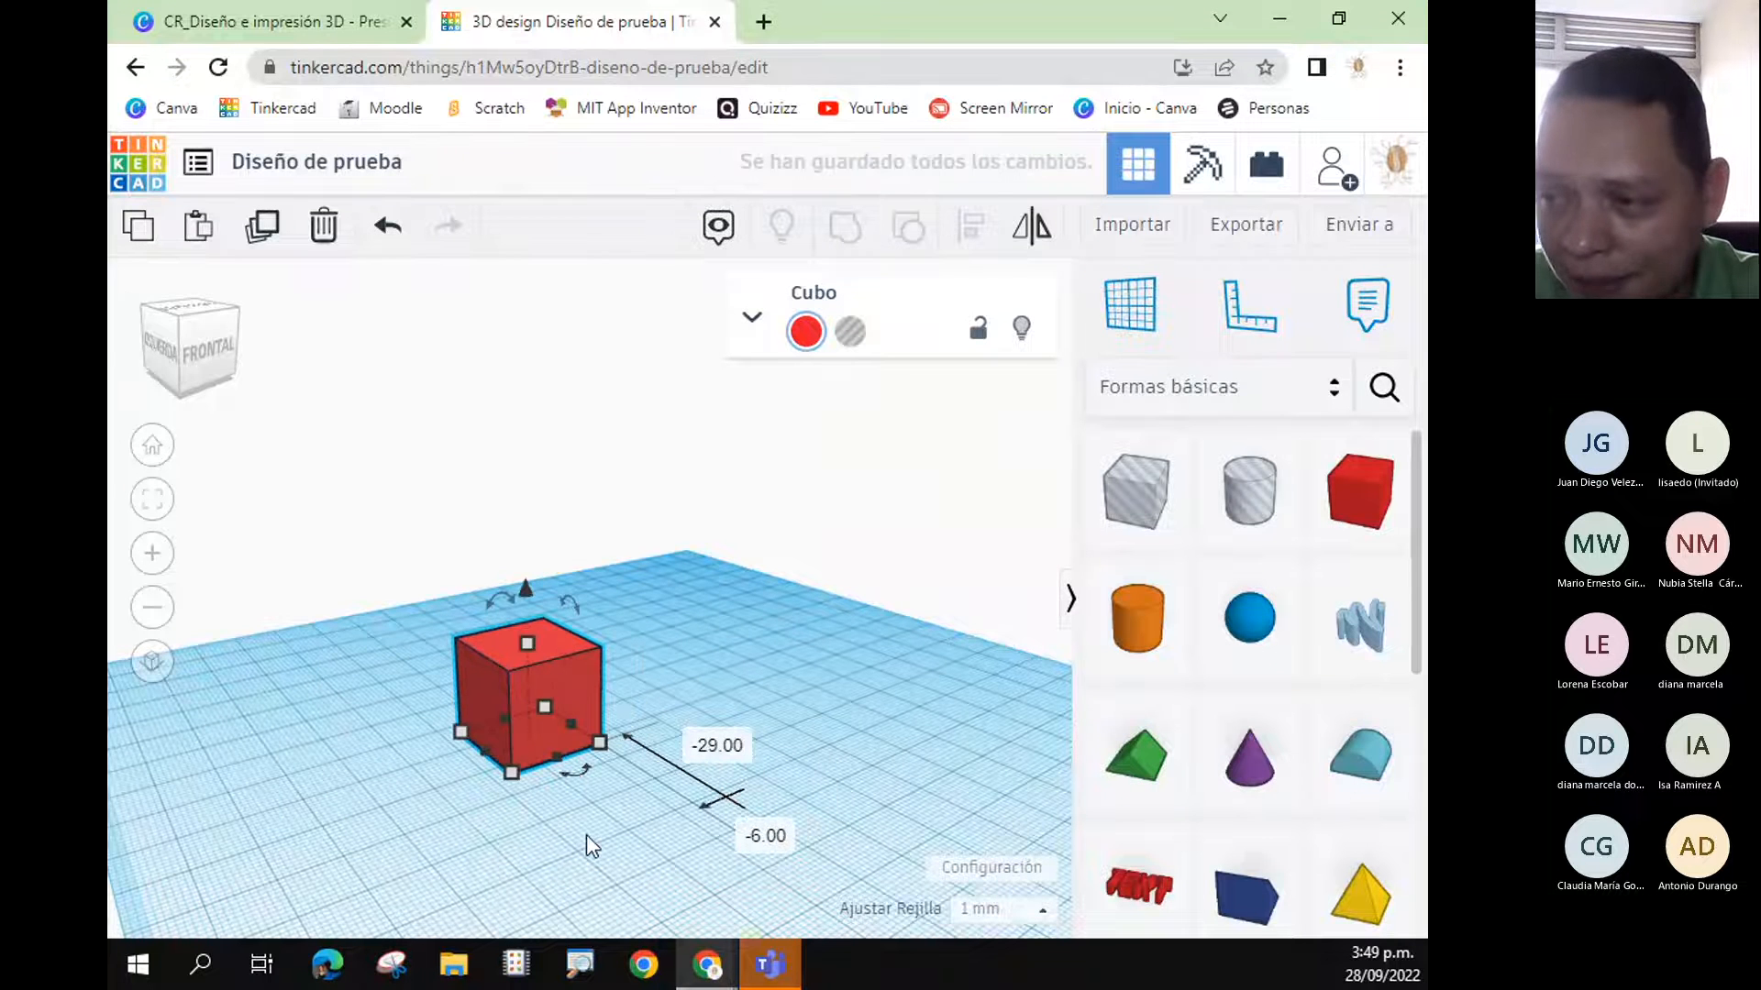
# - Lift the cube about 37 mm and set its elevation to 0, and lift it about 51 mm and drop it onto the workplane
pyautogui.moveTo(515, 860); pyautogui.dragTo(680, 853, button='right')
pyautogui.moveTo(766, 844); pyautogui.dragTo(699, 845, button='right')
pyautogui.moveTo(557, 575); pyautogui.dragTo(555, 371)
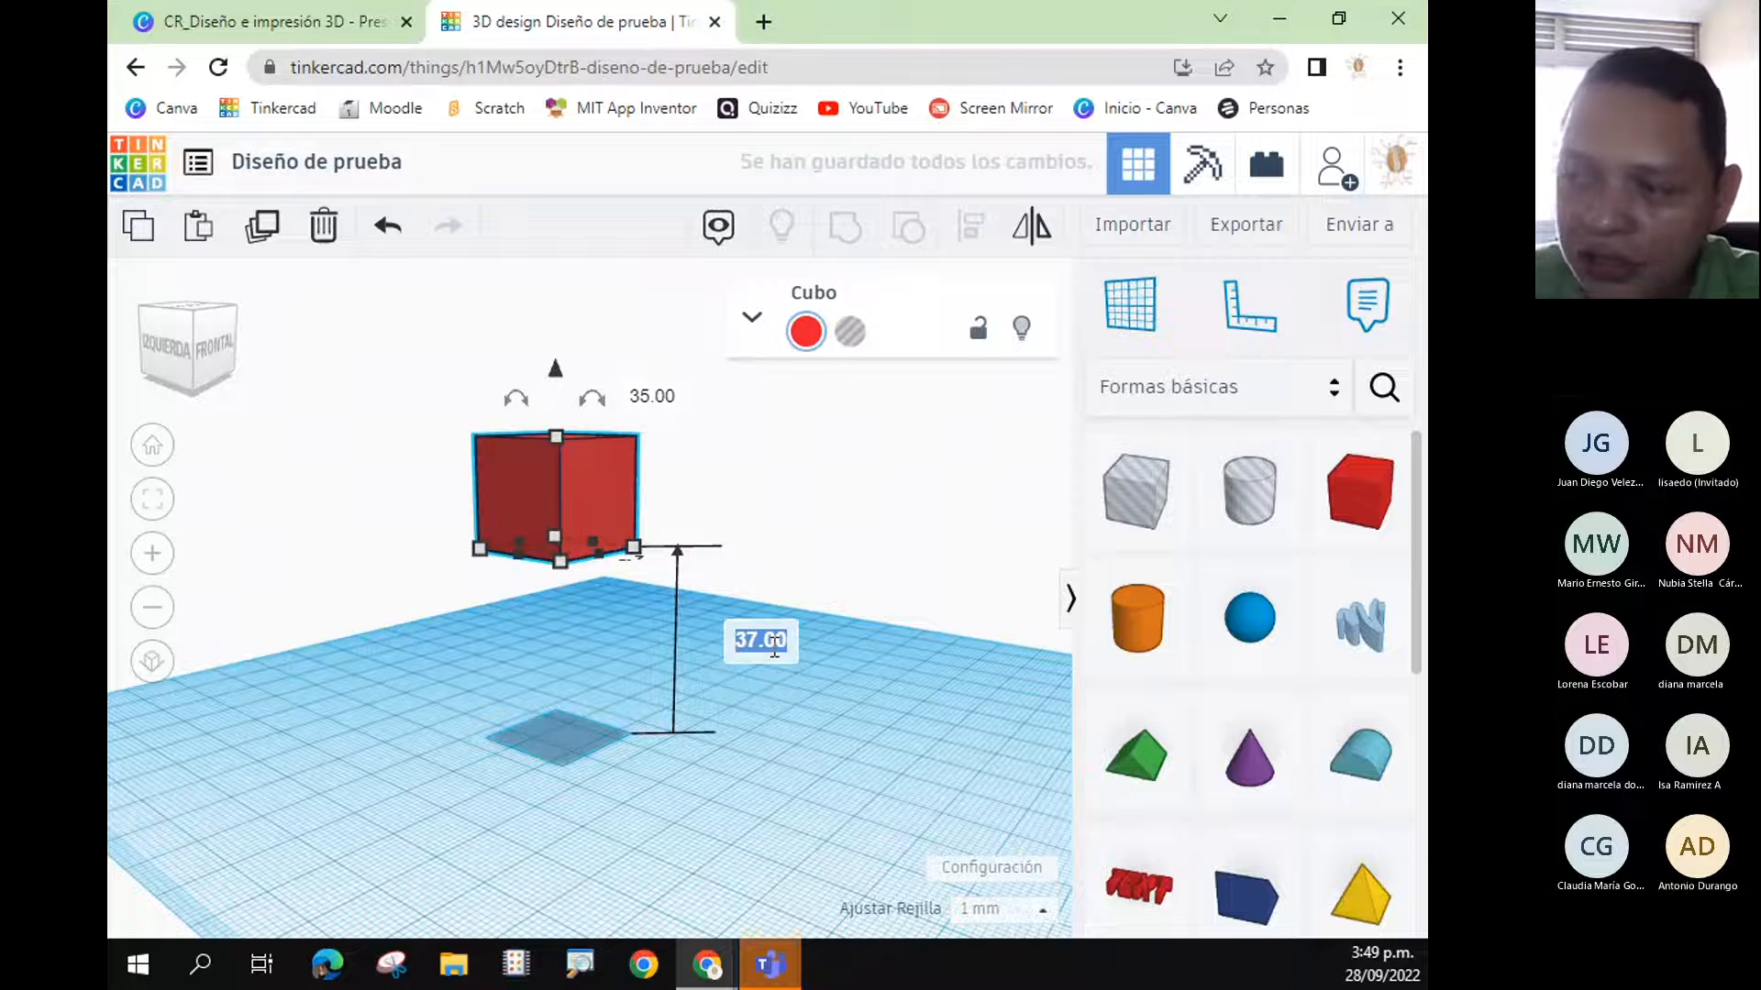
pyautogui.write('0')
pyautogui.press('Return')
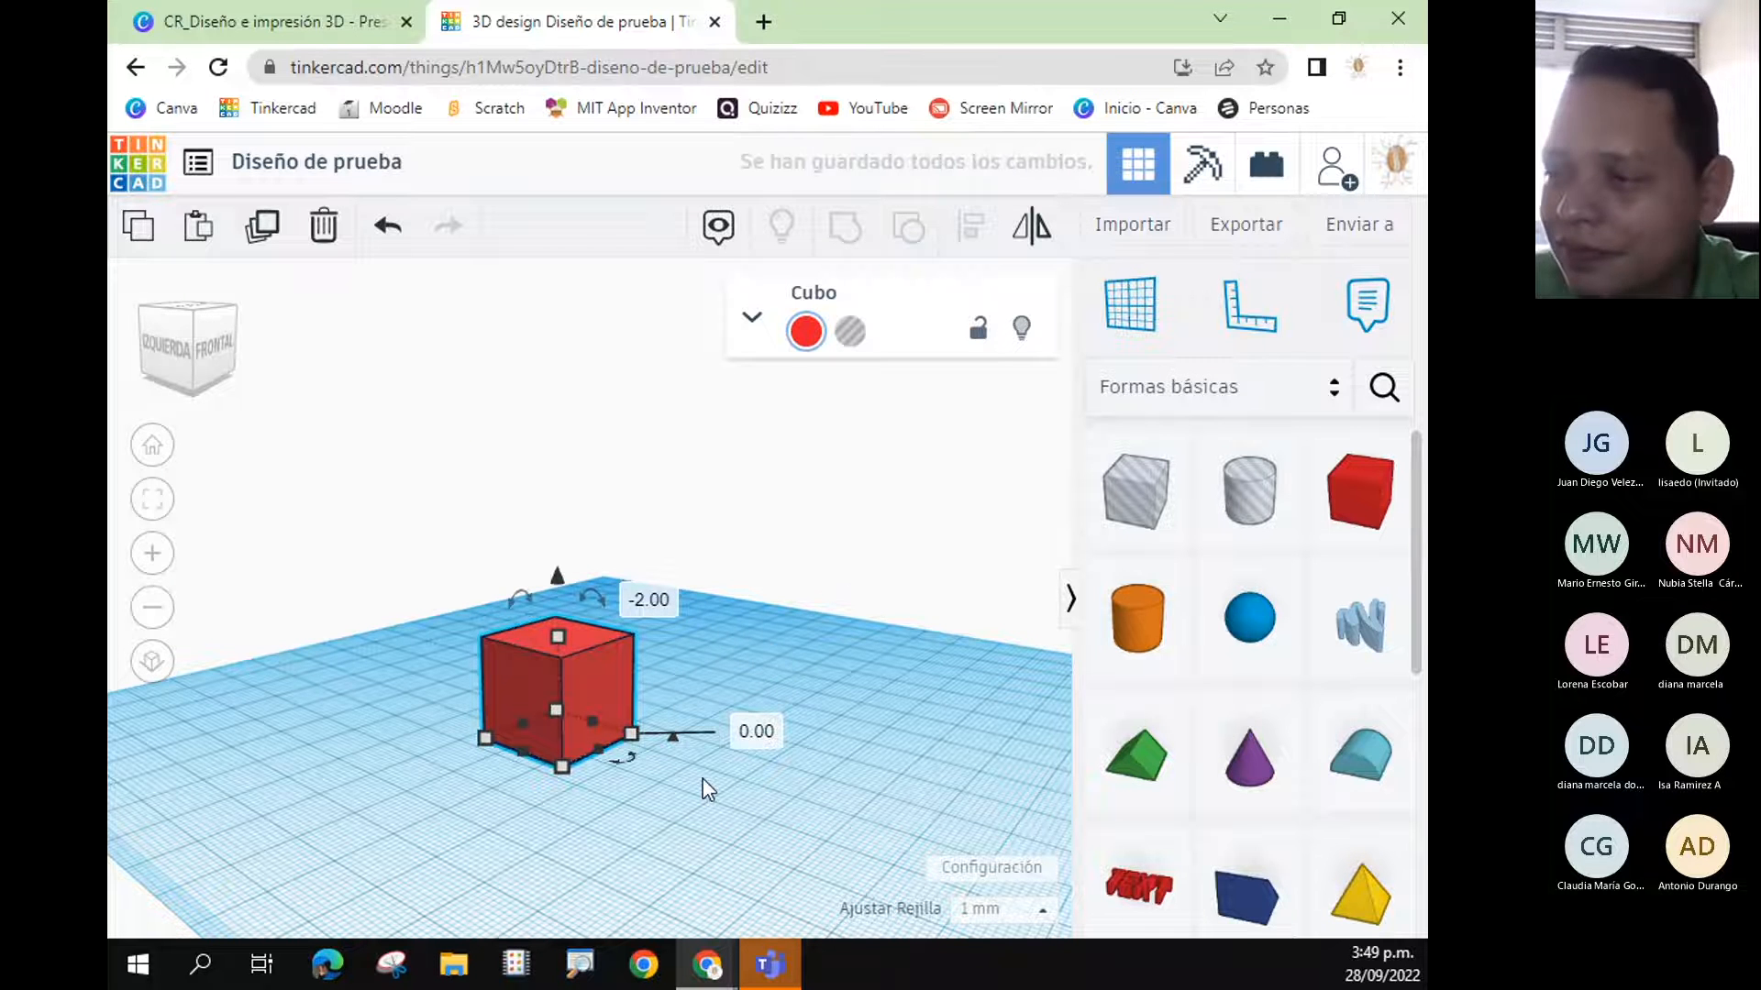
pyautogui.moveTo(558, 575); pyautogui.dragTo(567, 283)
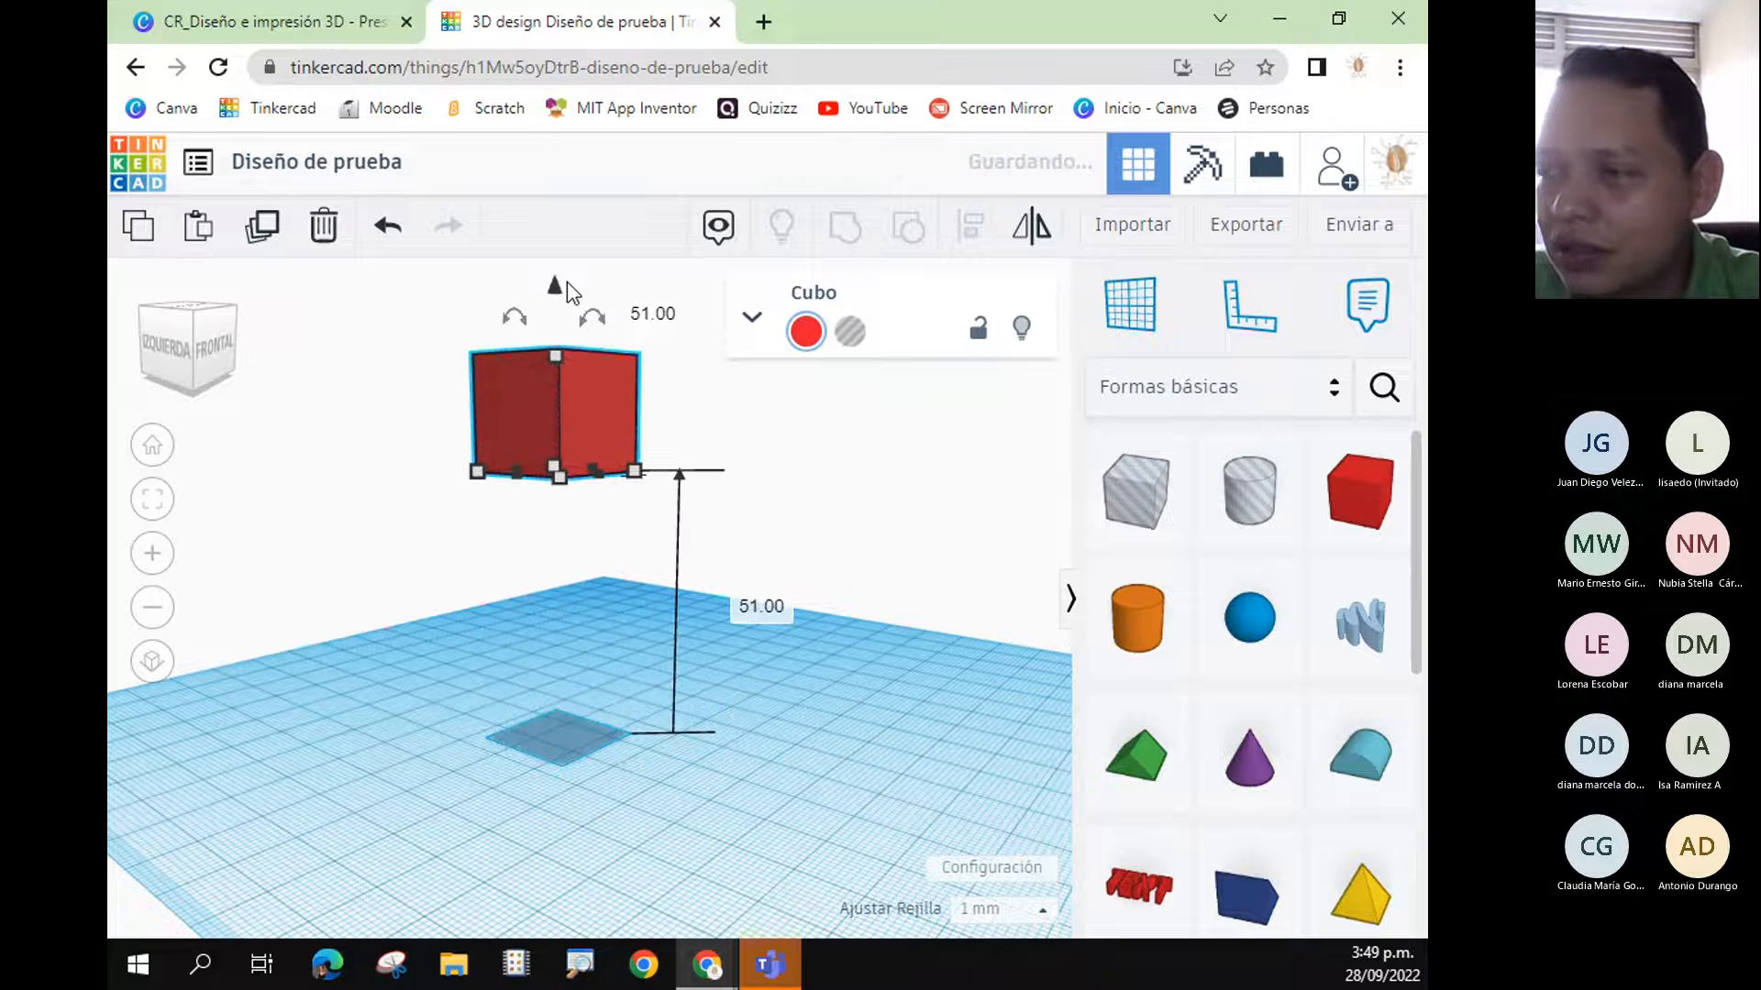
pyautogui.press('d')
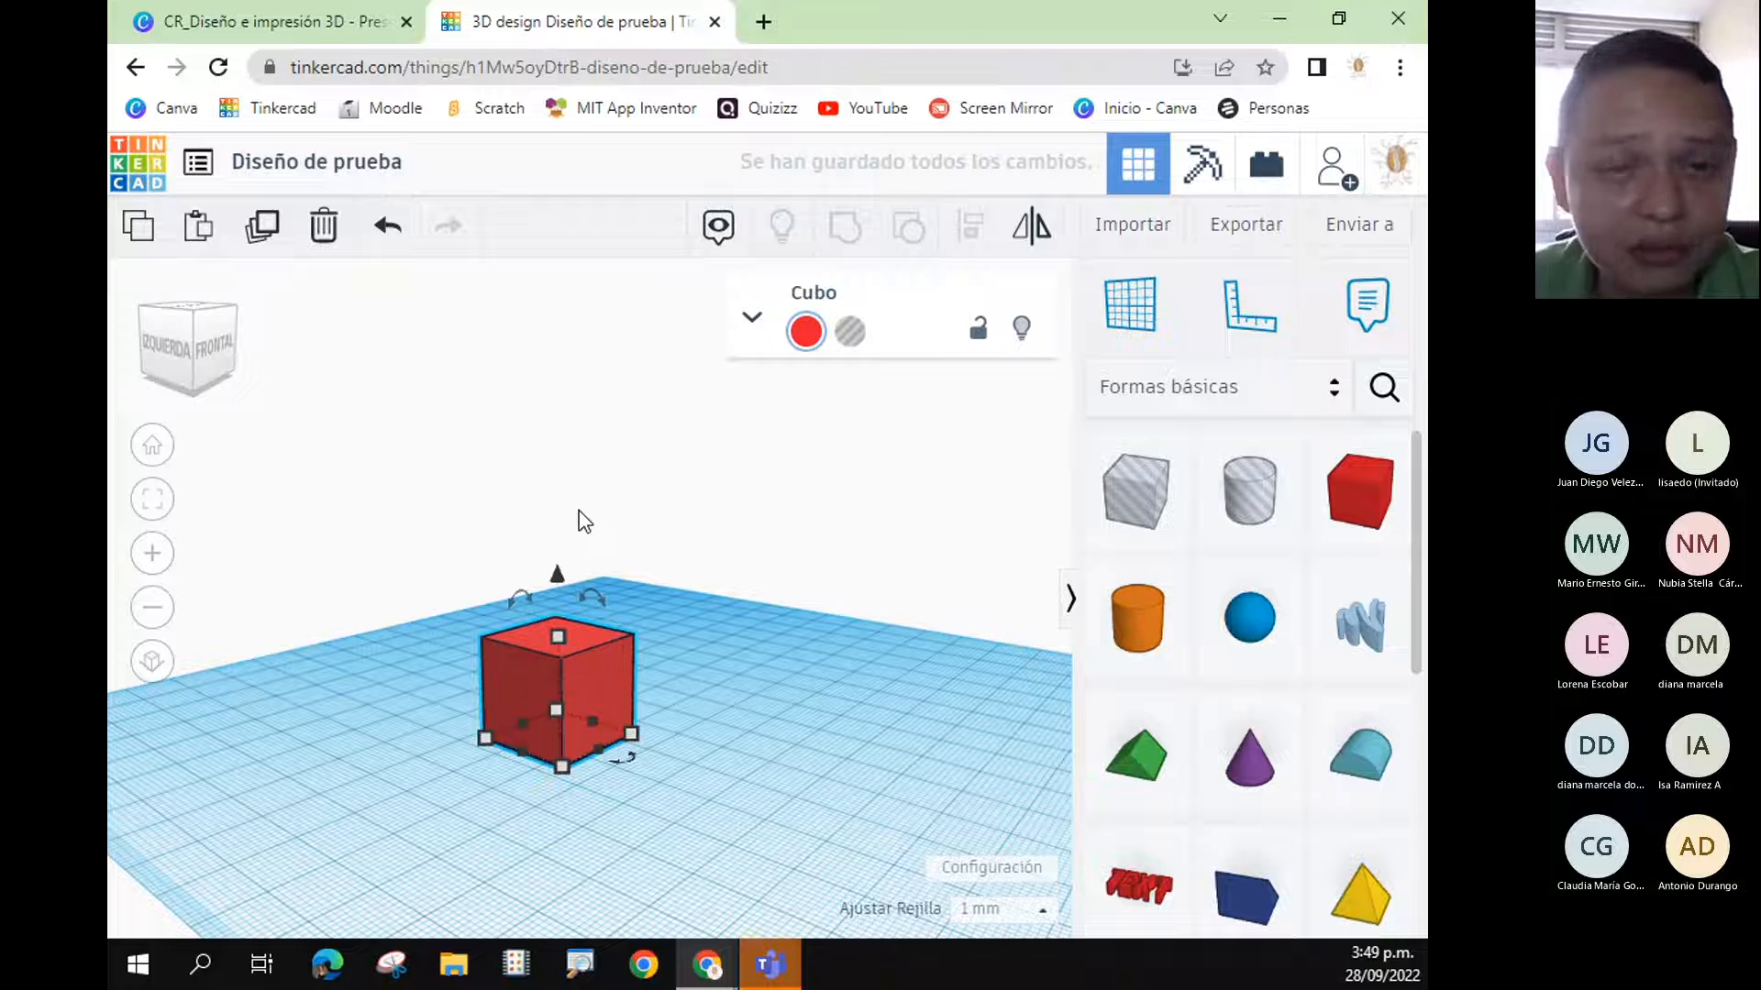
# - Orbit around the cube to examine it from the front, the left side and oblique angles, and deselect it
pyautogui.moveTo(900, 701); pyautogui.dragTo(482, 690, button='right')
pyautogui.moveTo(481, 689); pyautogui.dragTo(541, 922)
pyautogui.moveTo(783, 752); pyautogui.dragTo(824, 675, button='right')
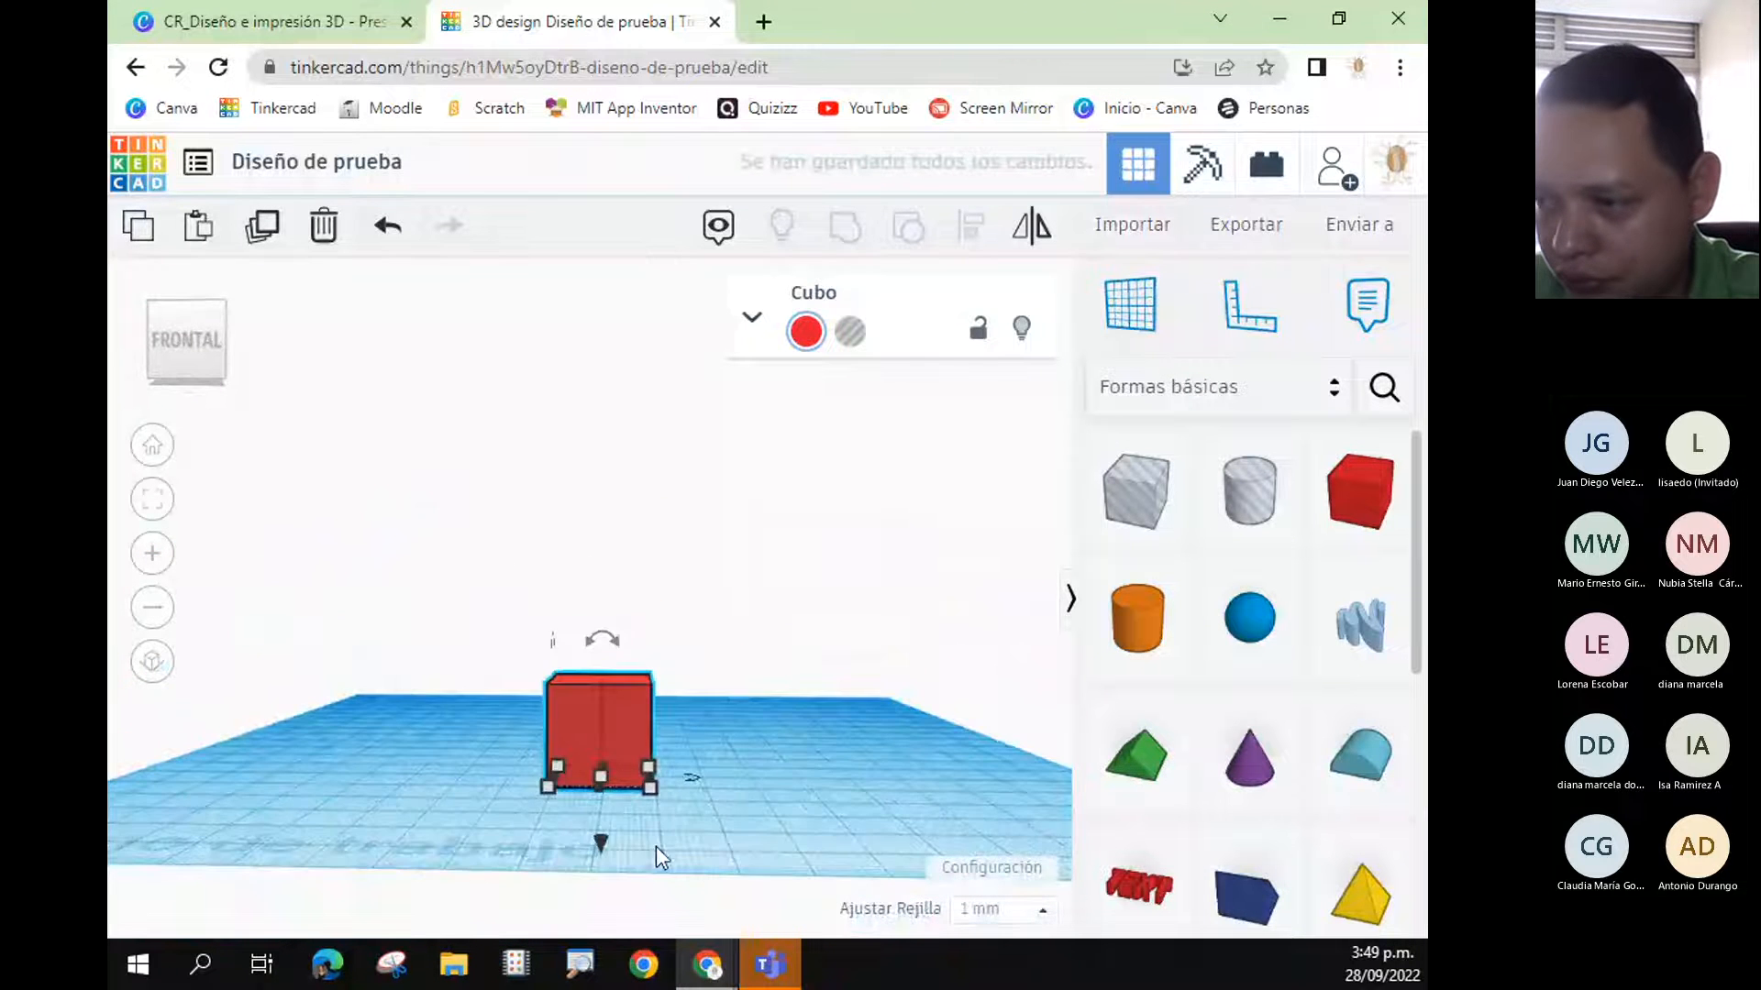
pyautogui.moveTo(657, 845); pyautogui.dragTo(826, 786, button='right')
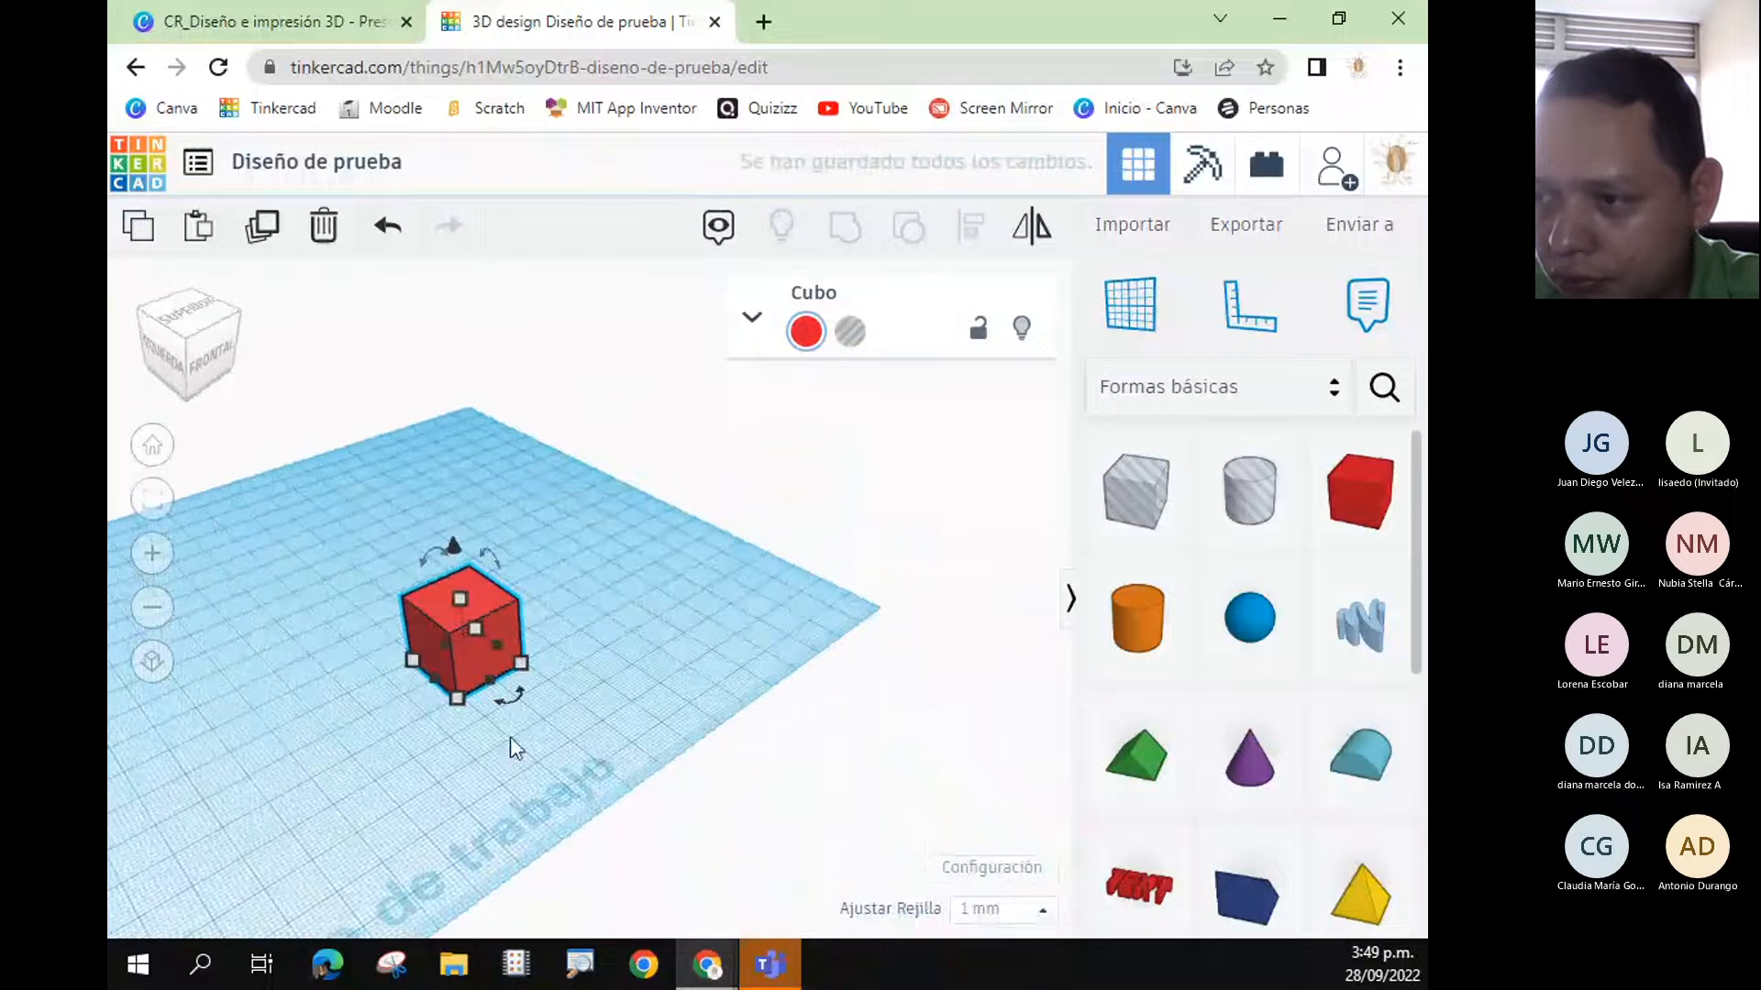
pyautogui.moveTo(432, 800); pyautogui.dragTo(459, 777, button='right')
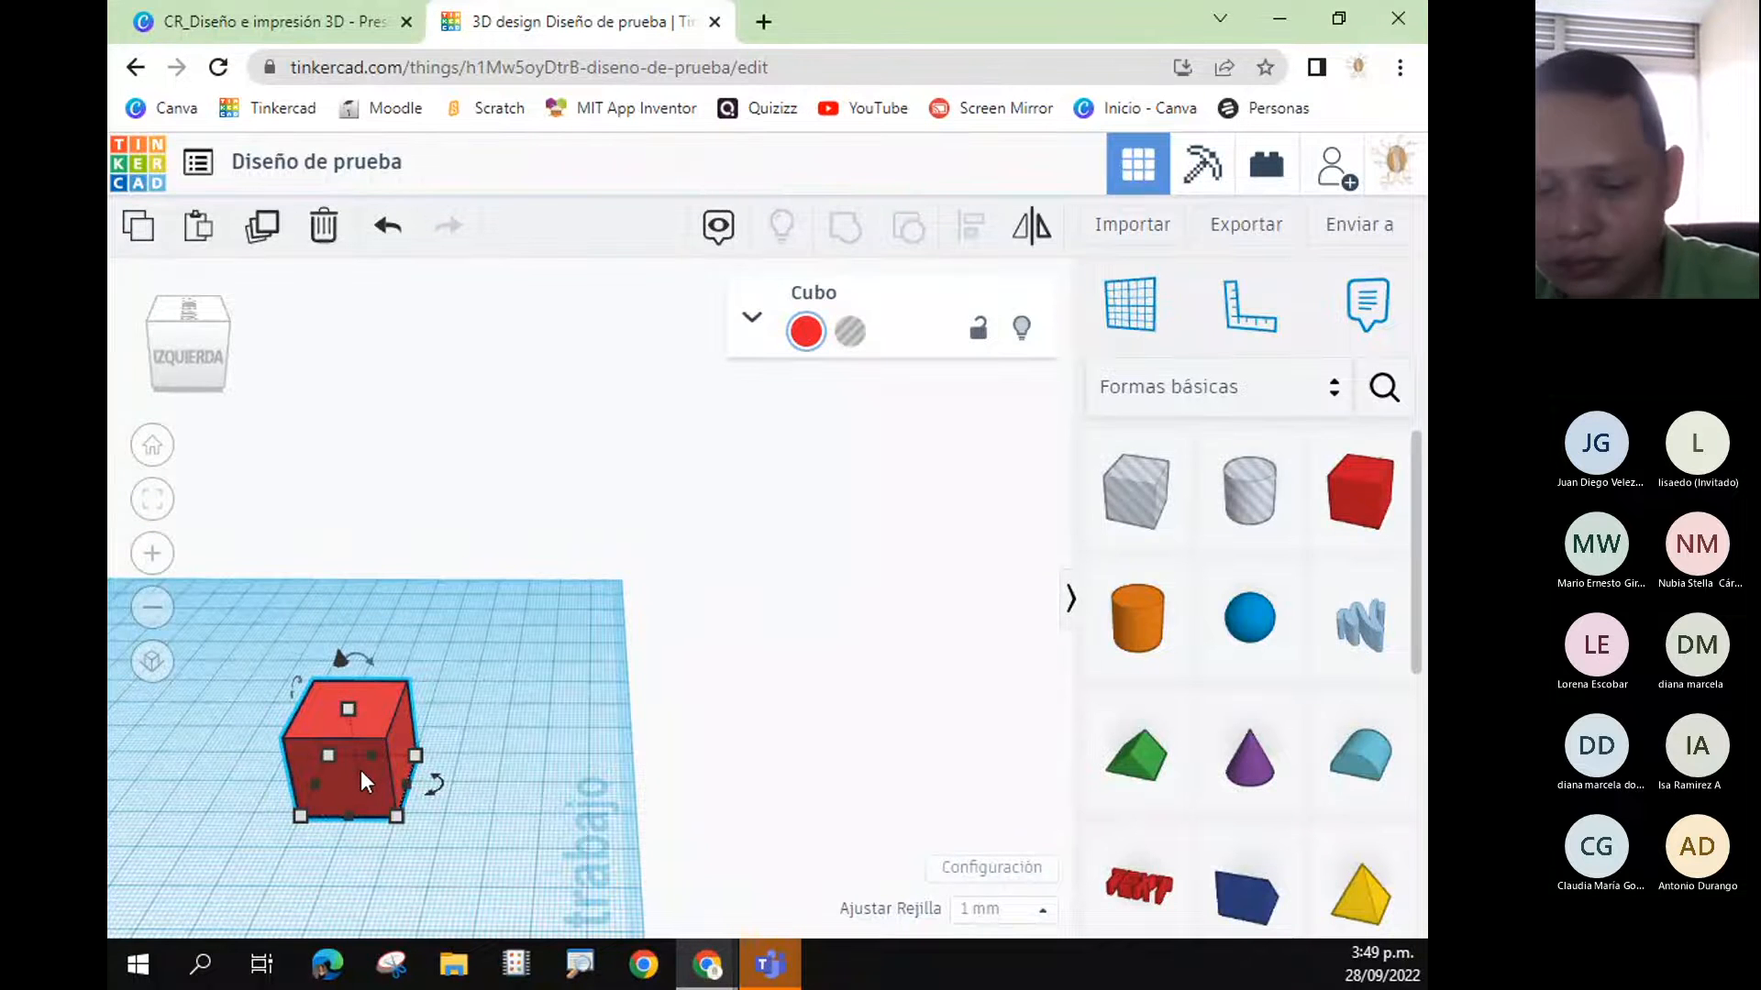
pyautogui.moveTo(668, 740); pyautogui.dragTo(425, 766, button='right')
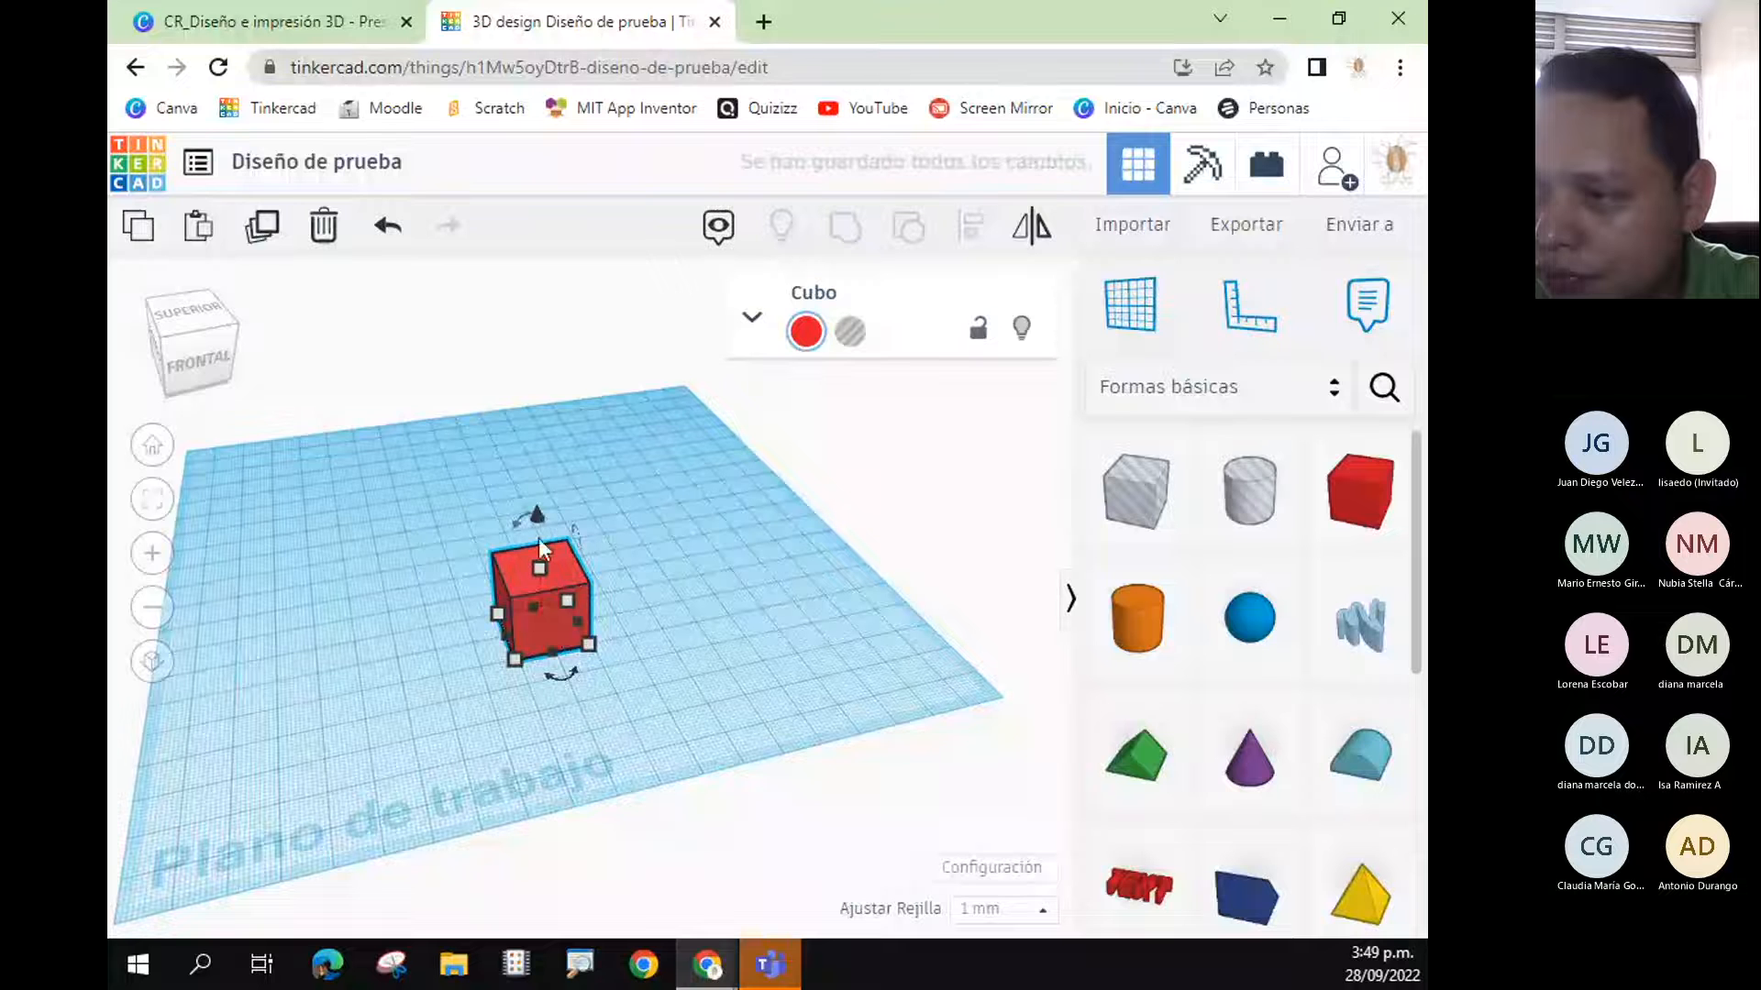
pyautogui.click(697, 651)
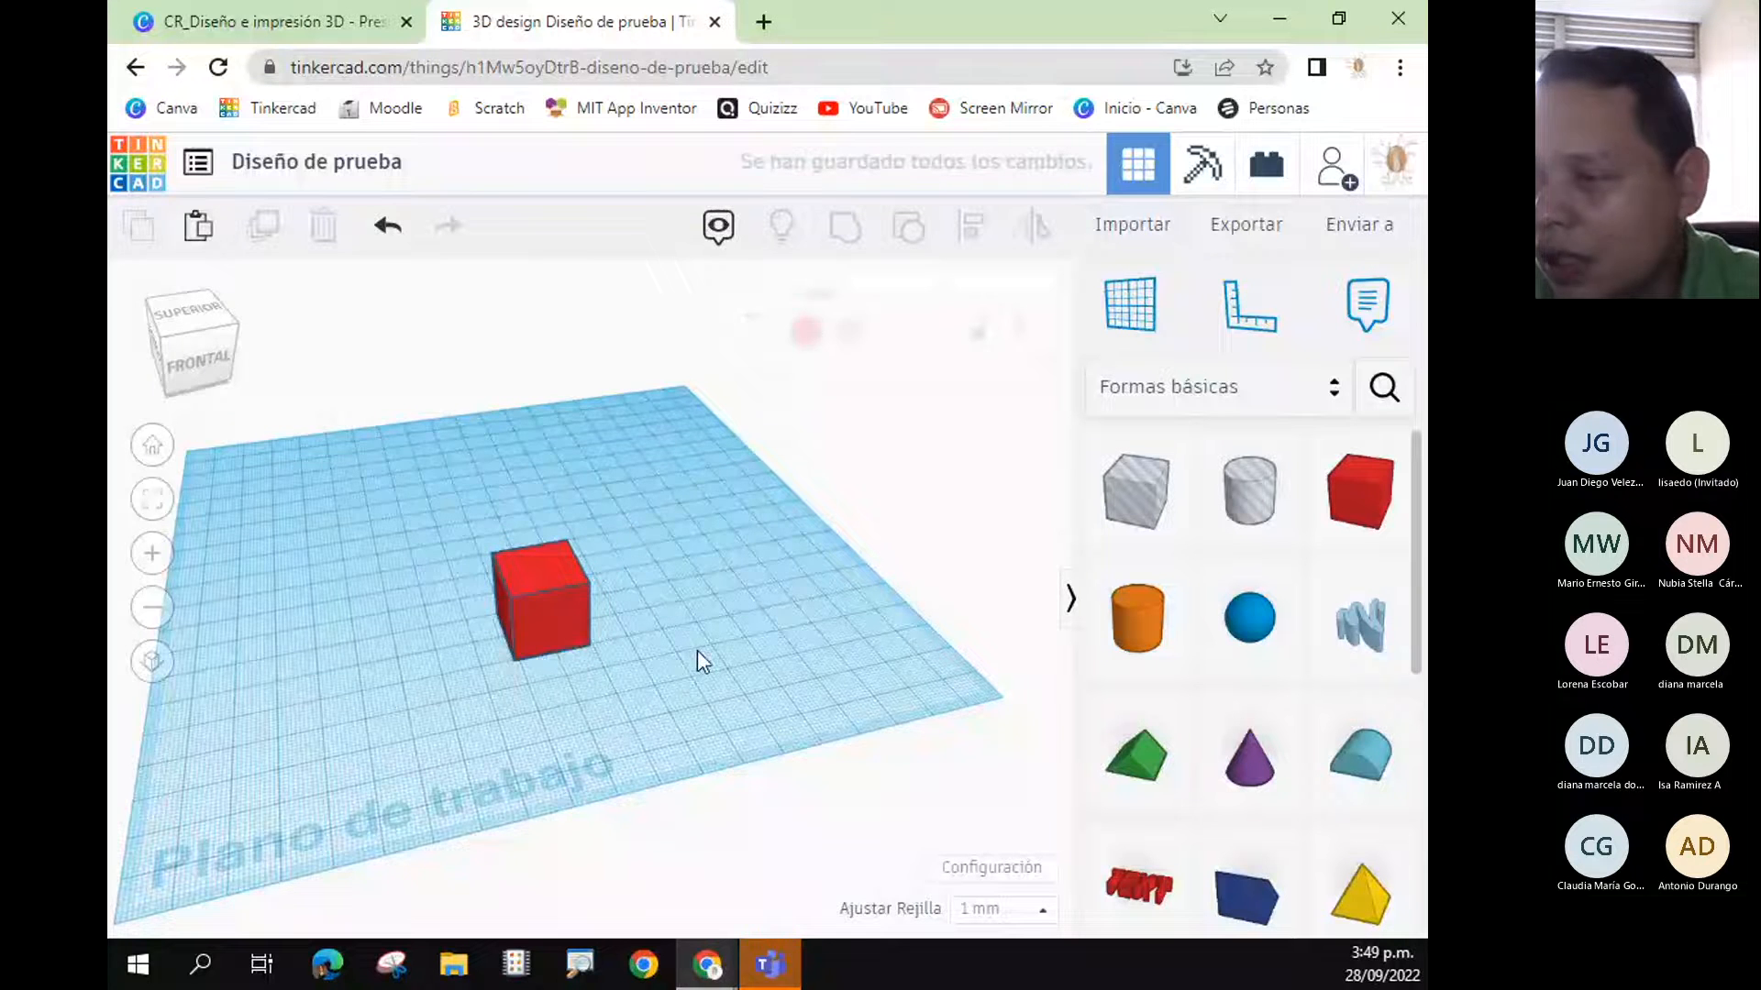
pyautogui.moveTo(712, 743); pyautogui.dragTo(409, 806, button='right')
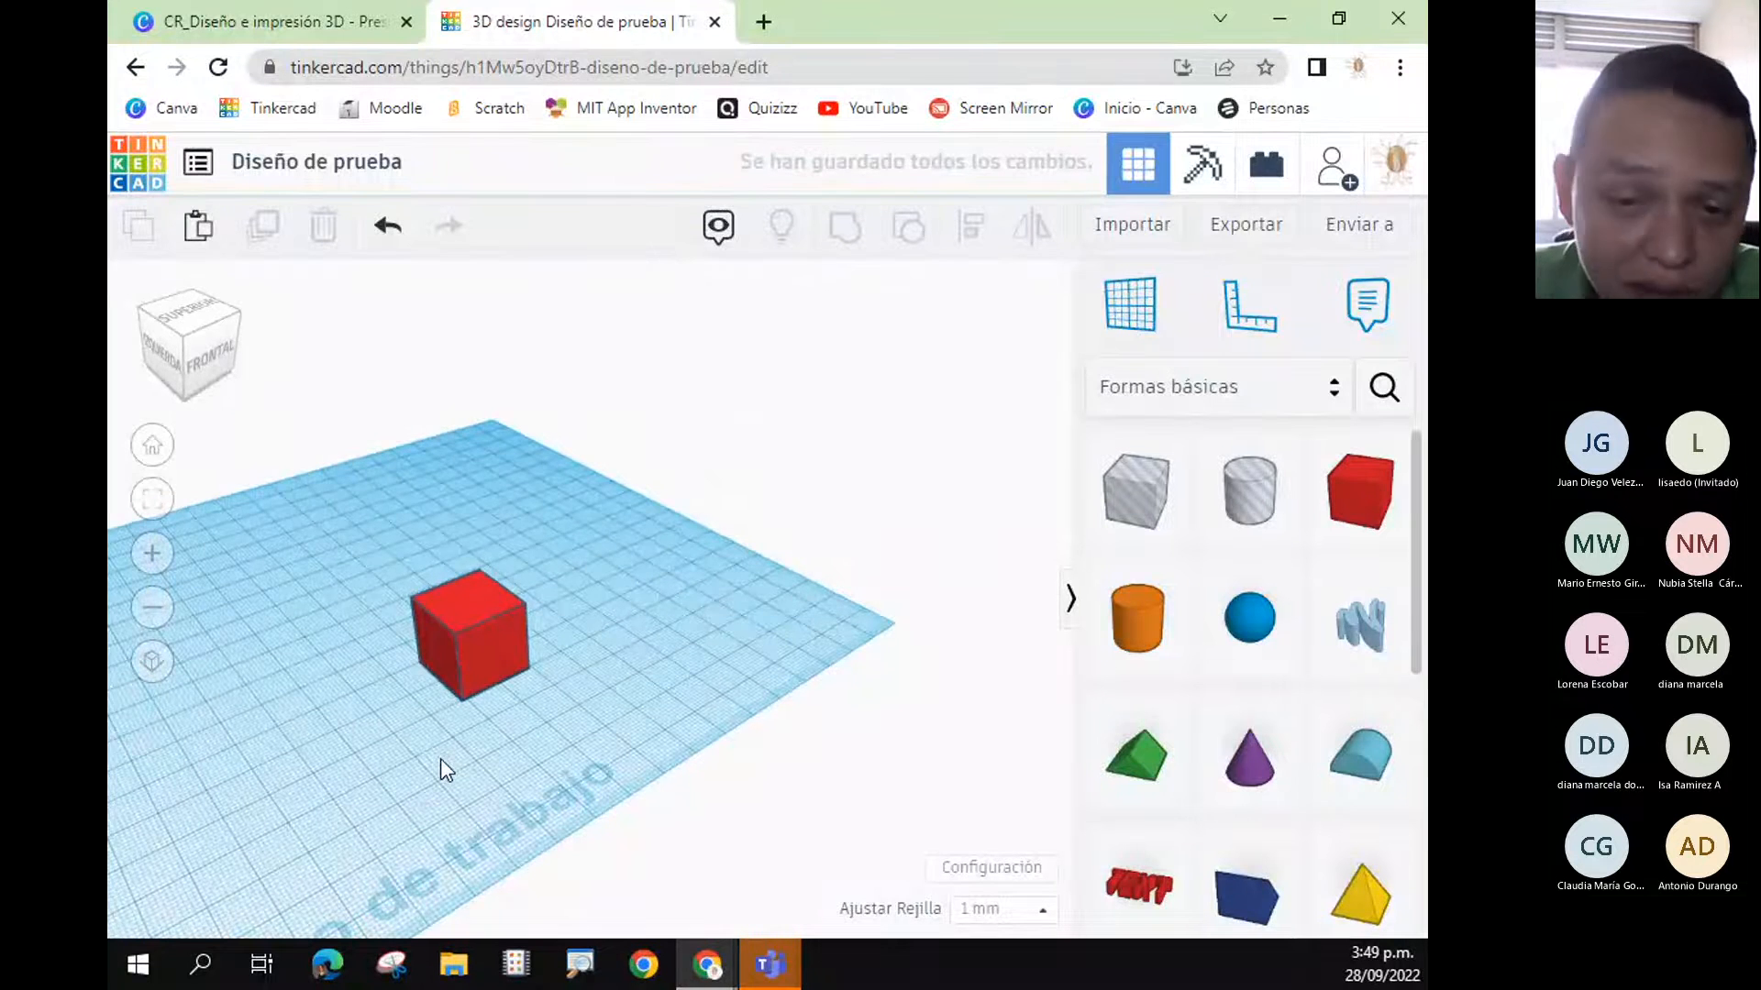
# - Select the cube, mark its three rotation handles with blue arrow annotations, and leave annotation mode
pyautogui.click(471, 673)
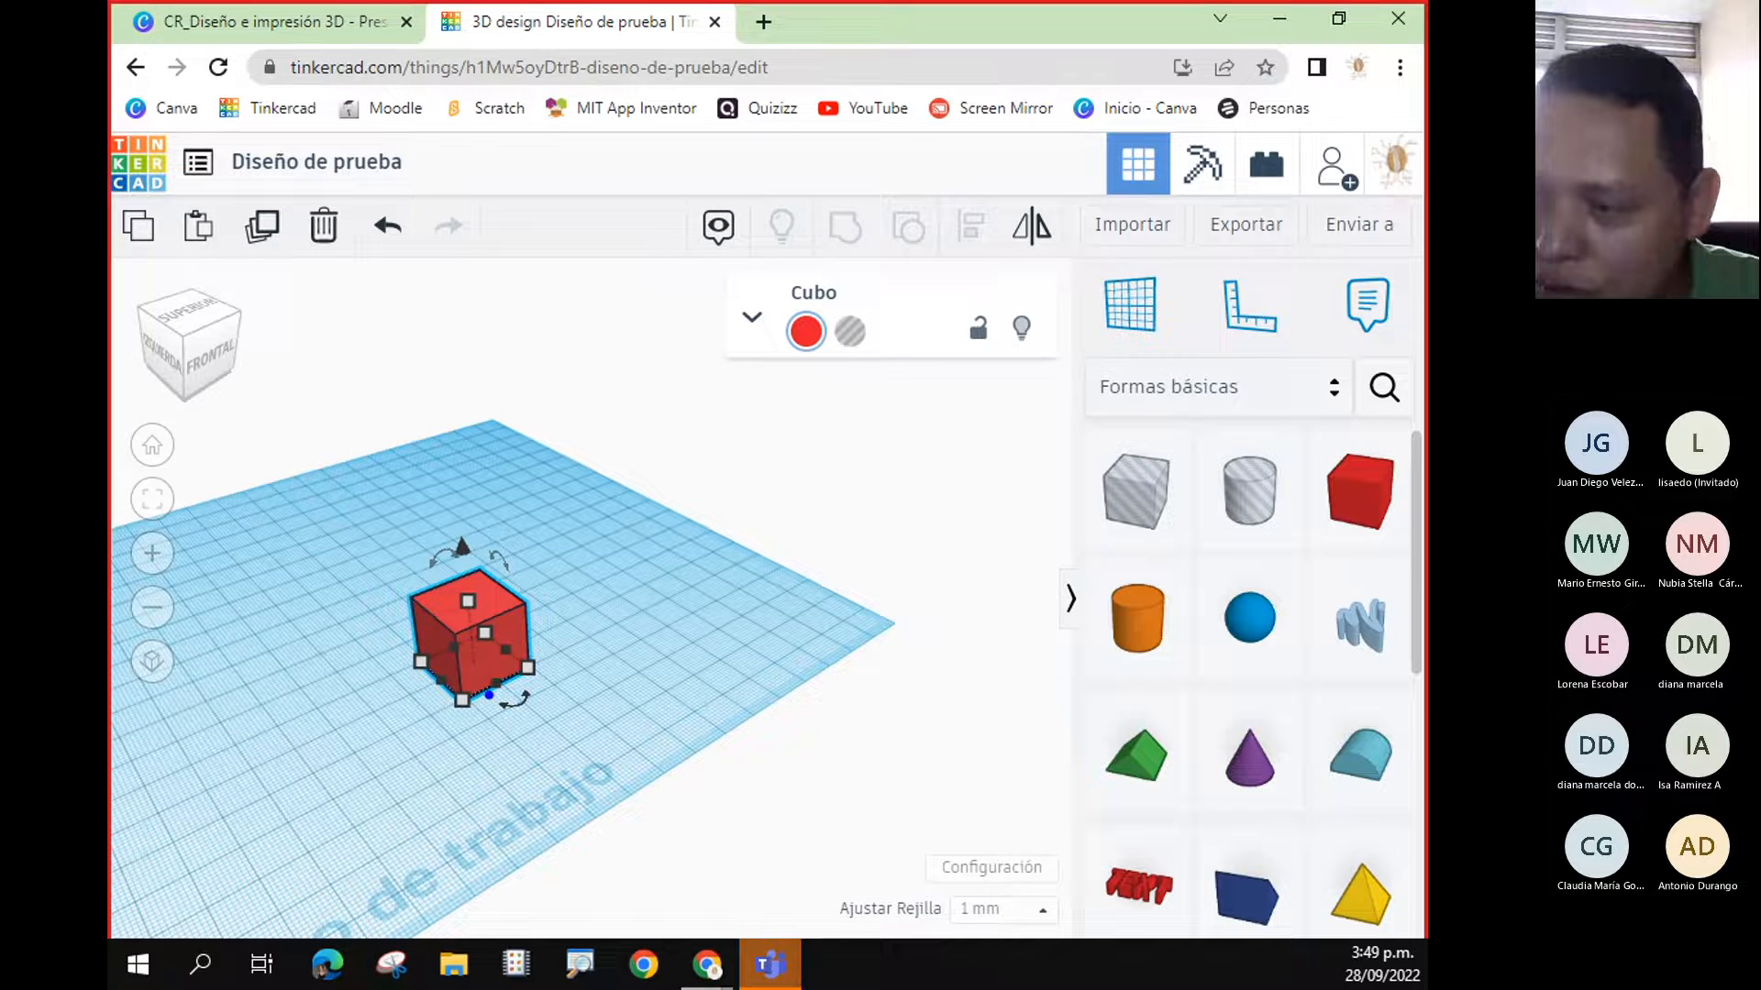
pyautogui.moveTo(516, 717)
pyautogui.mouseDown()
pyautogui.moveTo(538, 689)
pyautogui.moveTo(489, 688)
pyautogui.moveTo(595, 728)
pyautogui.mouseUp()
pyautogui.press('e')
pyautogui.moveTo(510, 557); pyautogui.dragTo(583, 541)
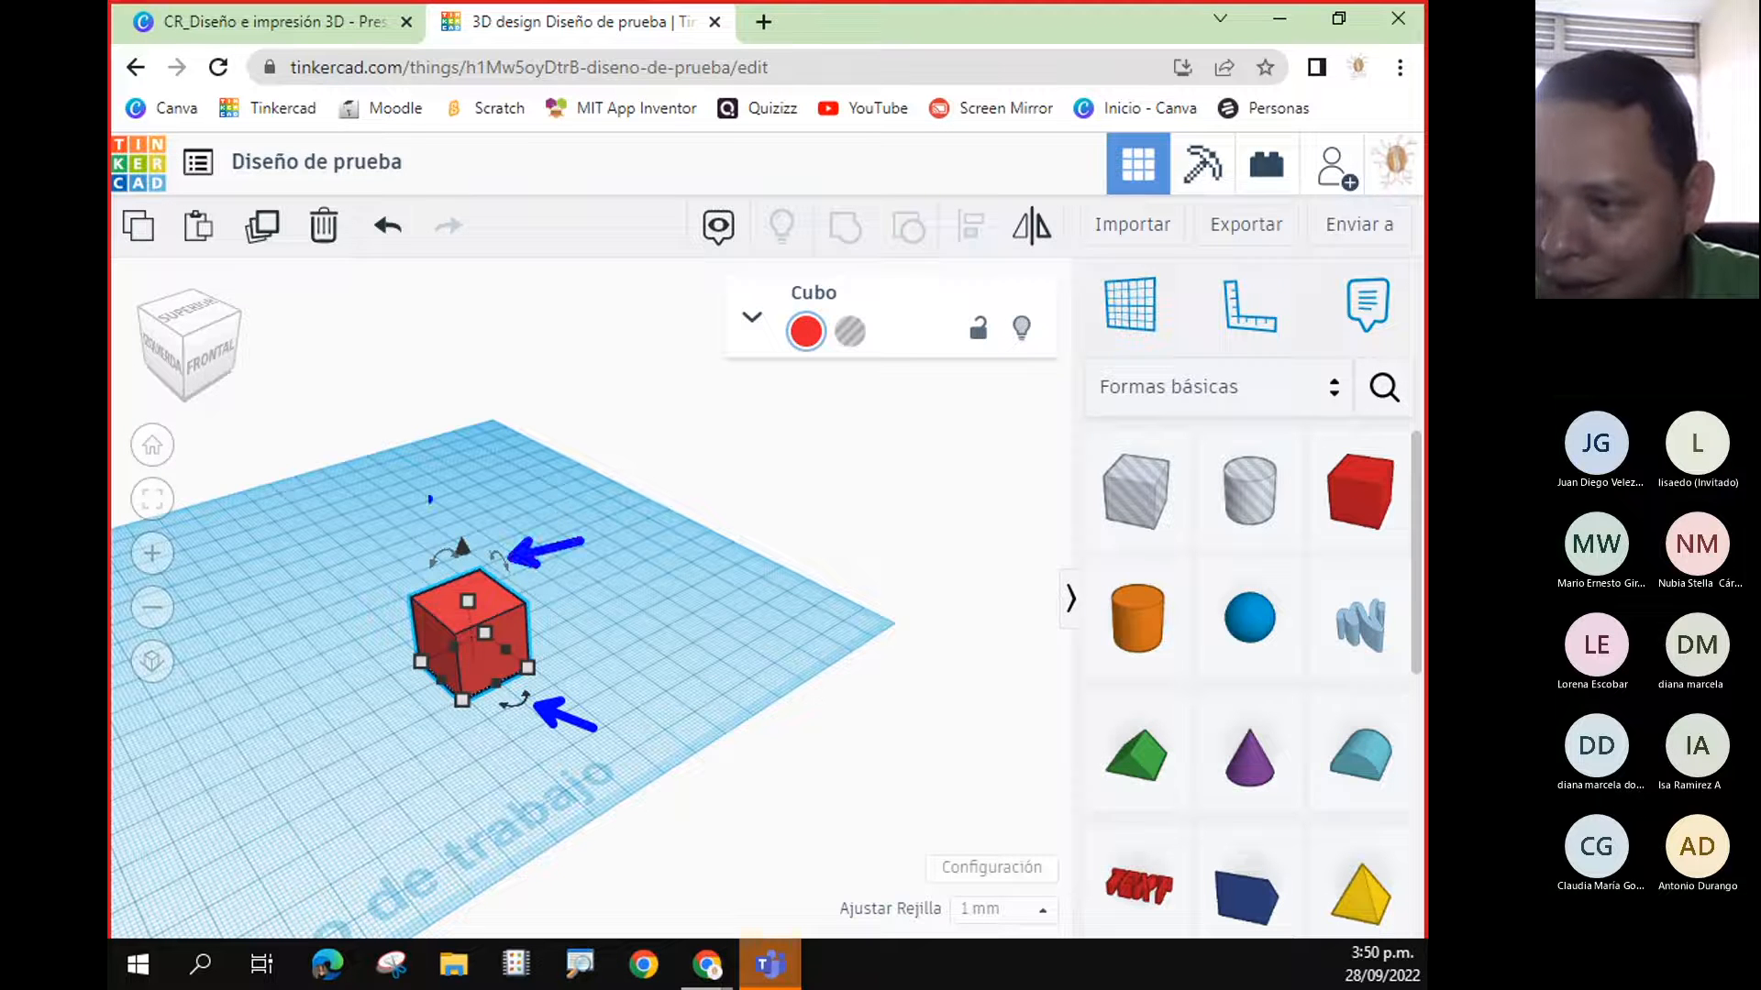
pyautogui.keyDown('ctrl'); pyautogui.keyDown('shift'); pyautogui.moveTo(430, 542); pyautogui.dragTo(394, 496); pyautogui.keyUp('shift'); pyautogui.keyUp('ctrl')
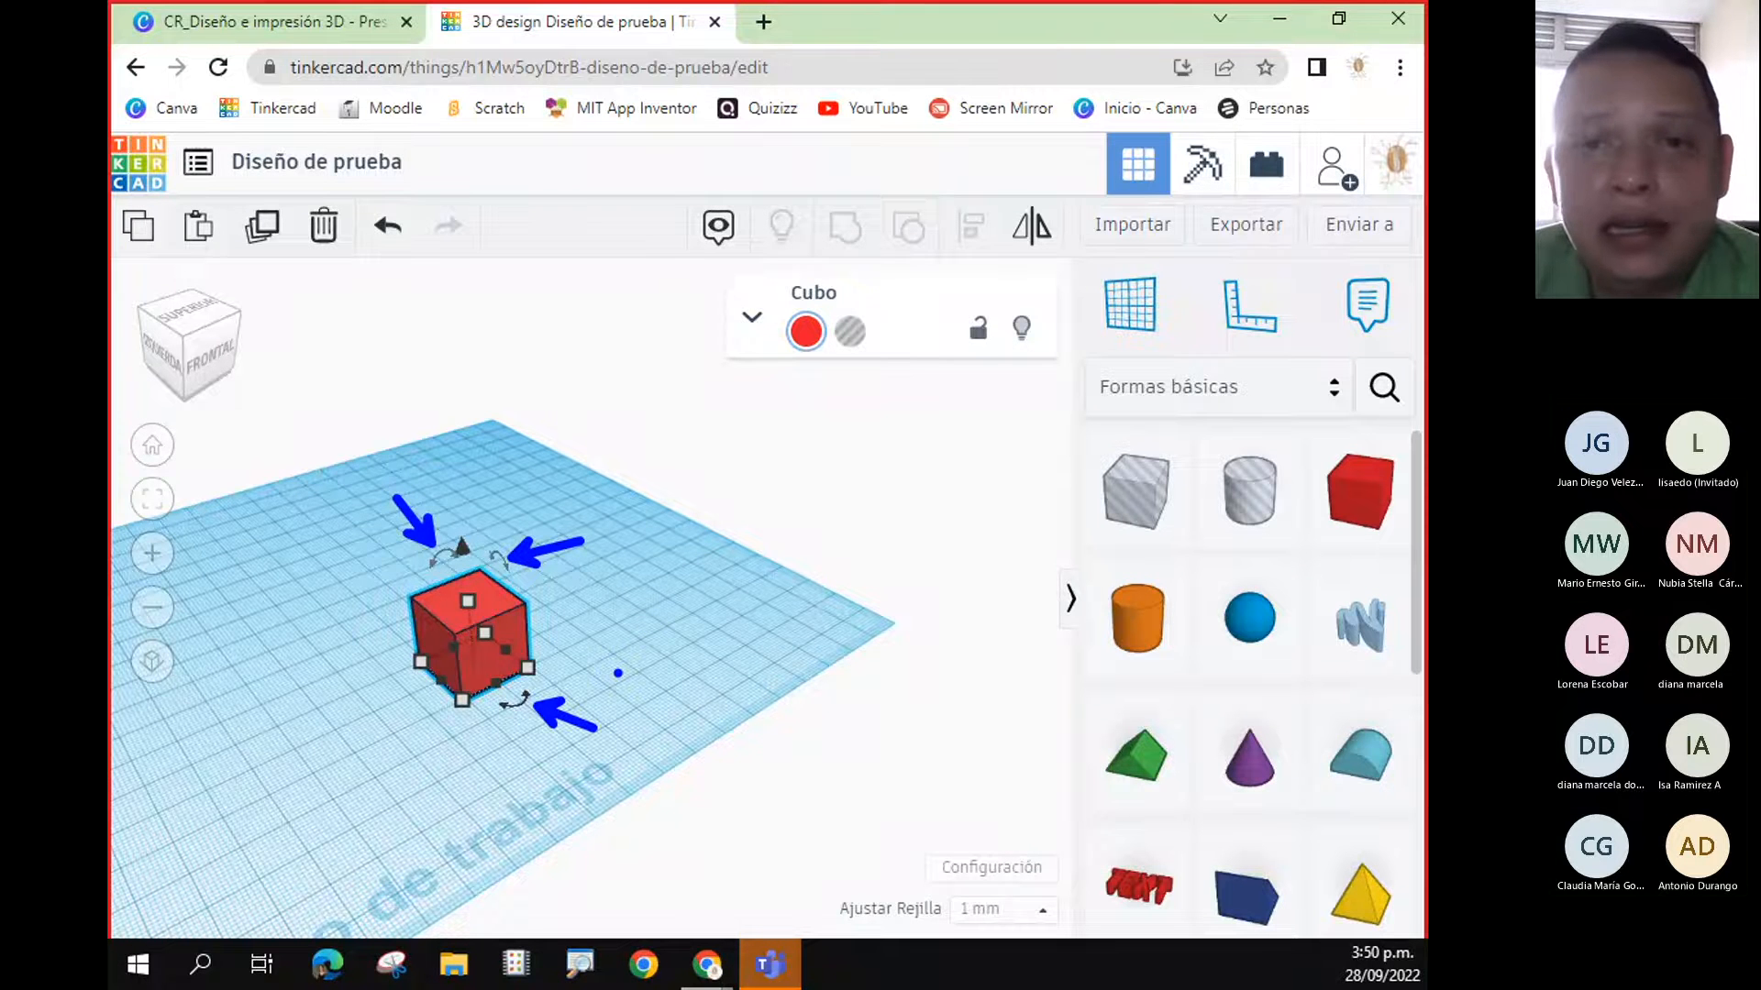
pyautogui.press('Escape')
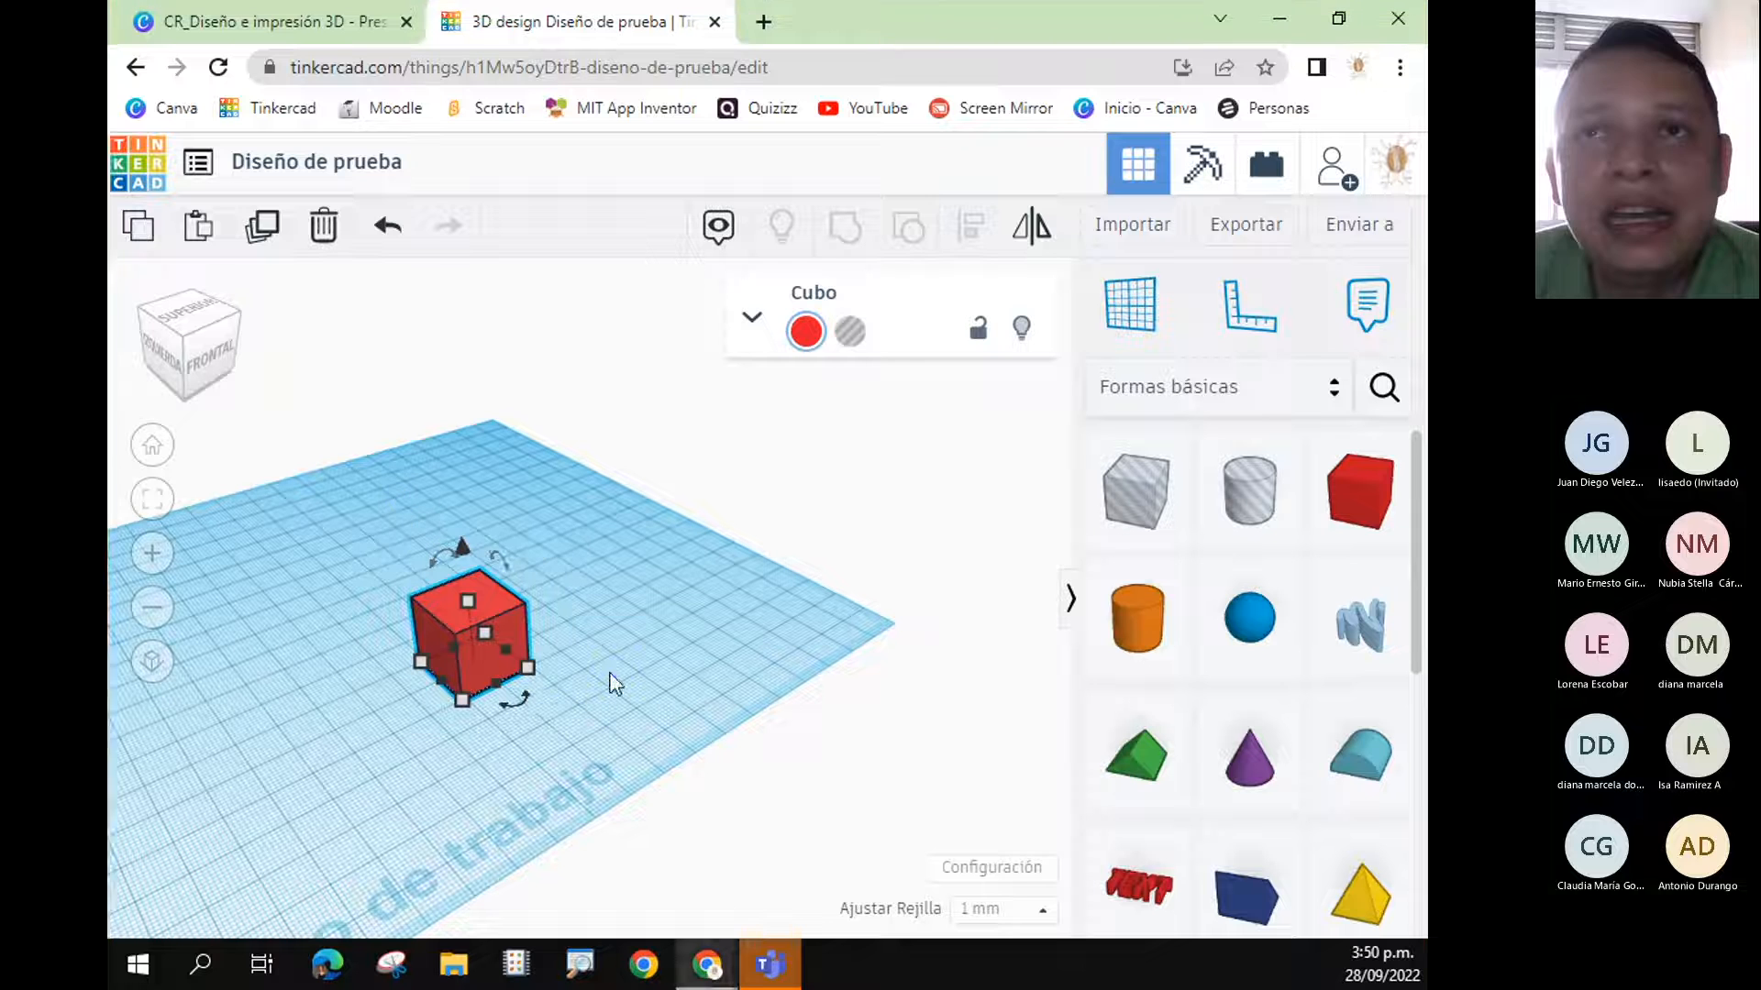
# - Rotate the cube by 90° around its vertical axis using an exact angle value
pyautogui.moveTo(515, 707); pyautogui.dragTo(523, 716)
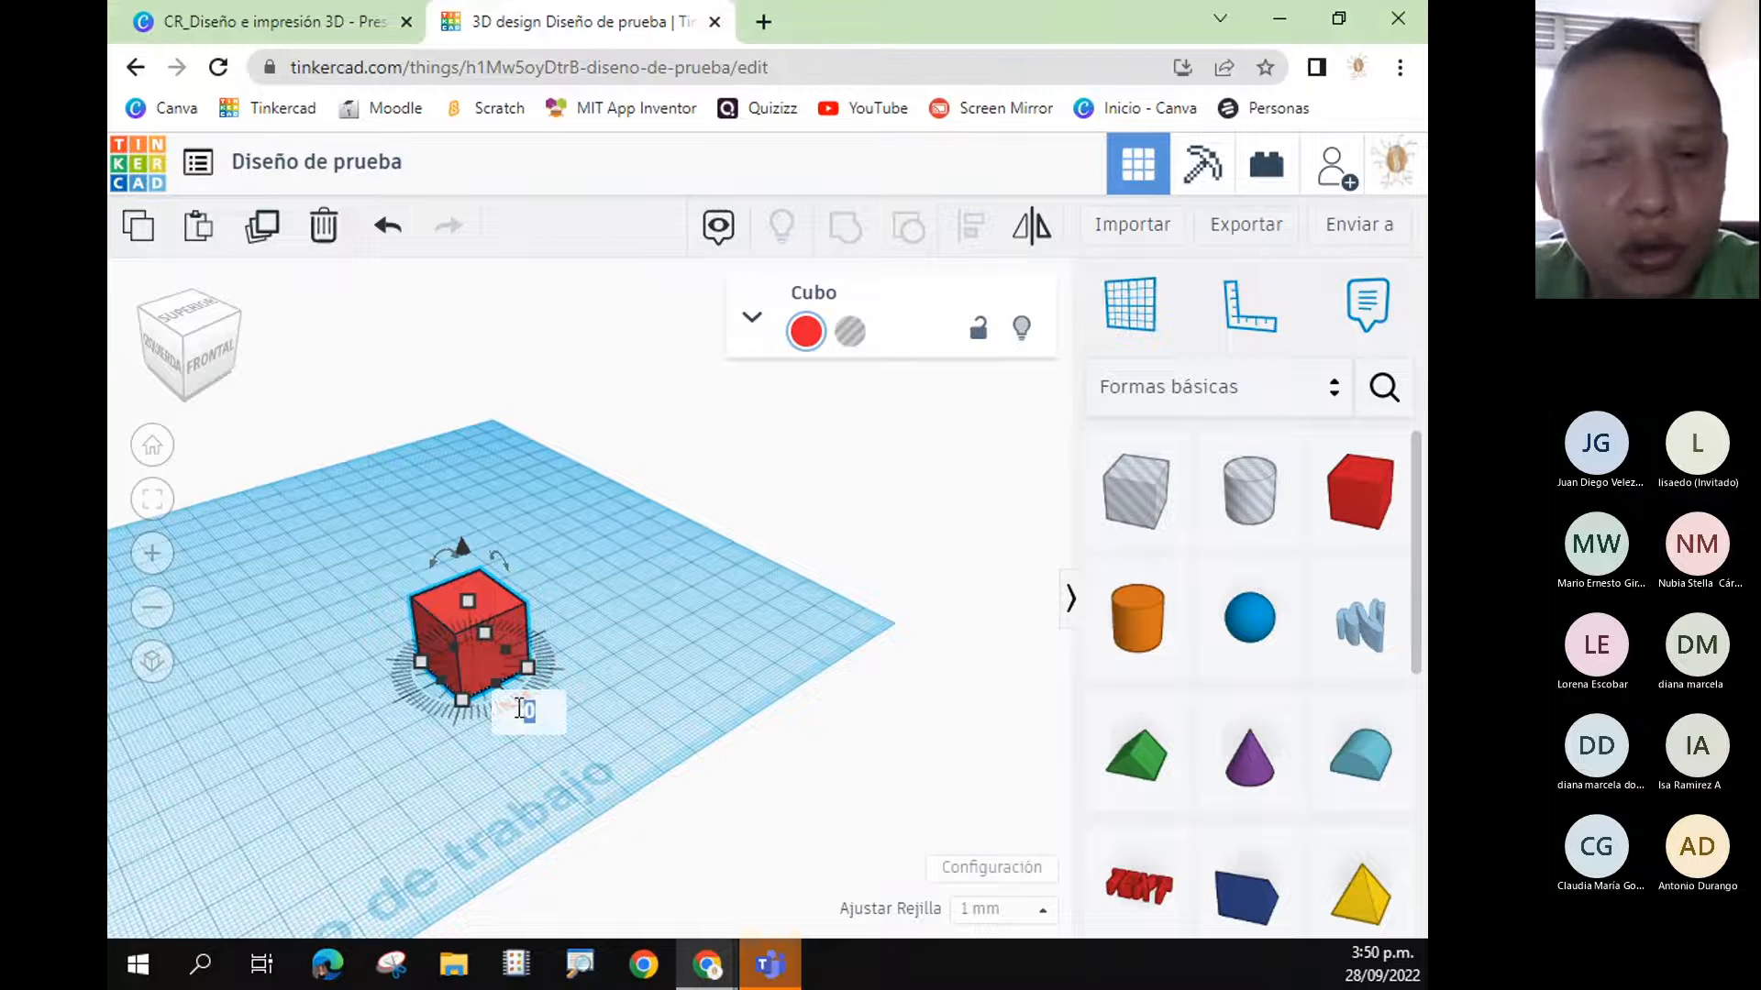
pyautogui.press('Return')
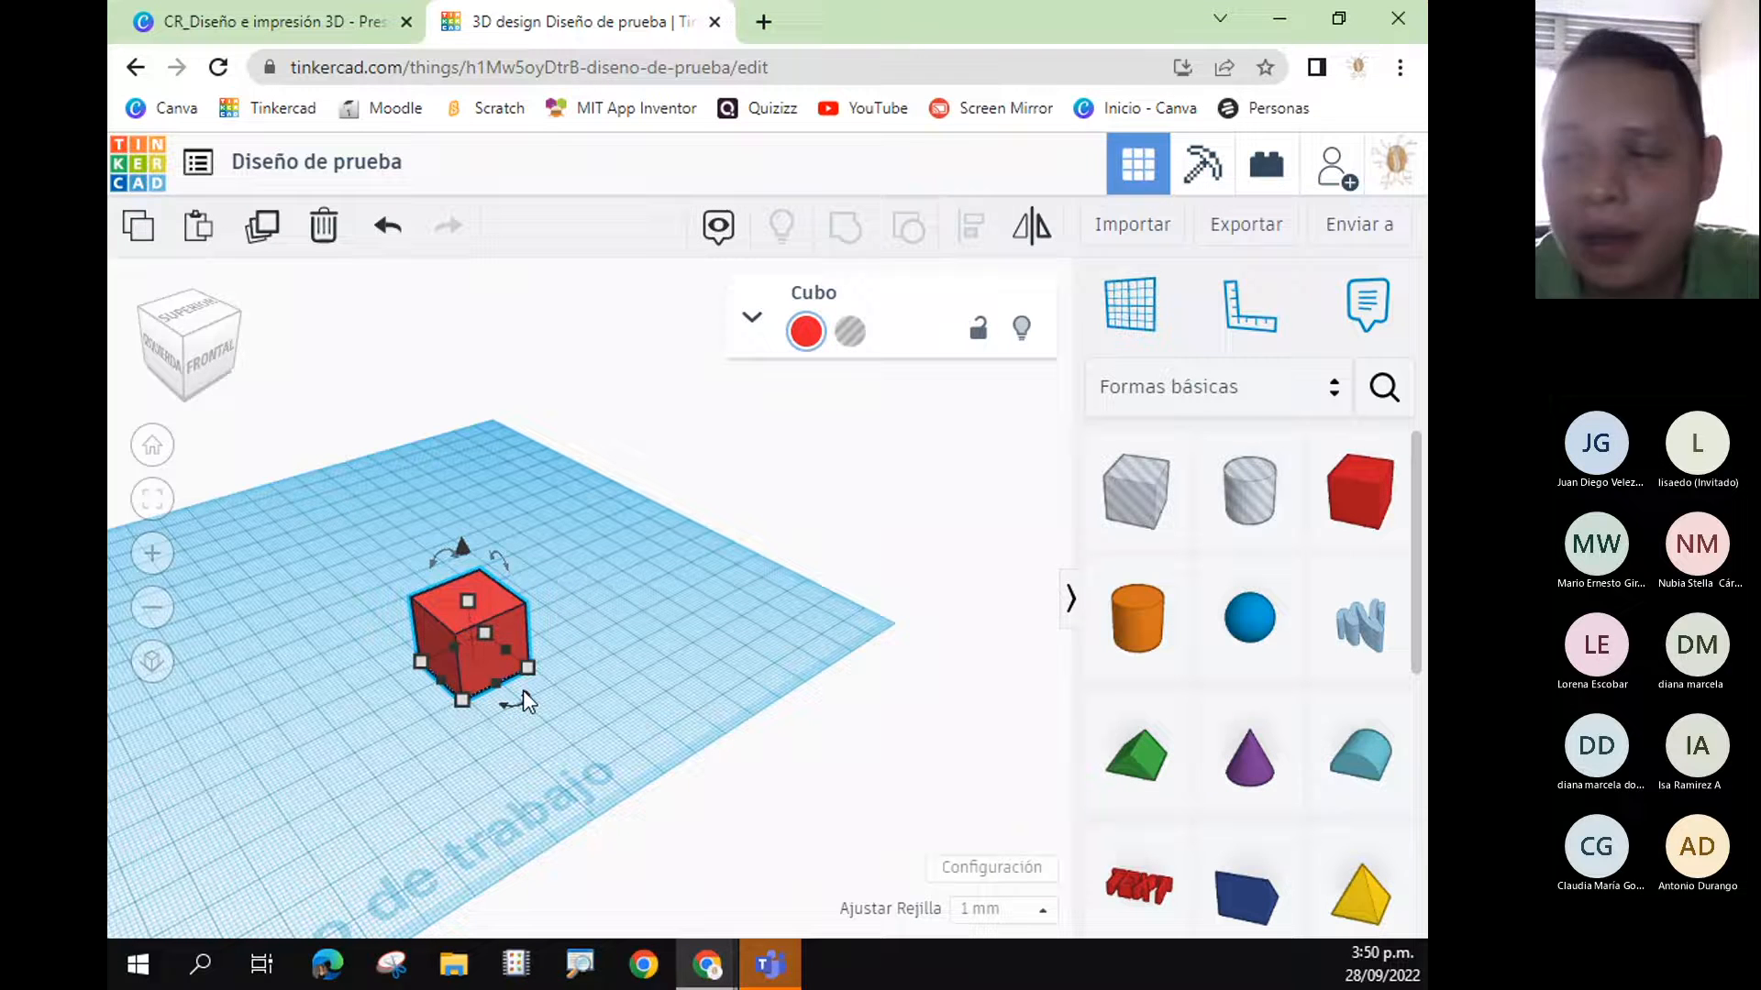
pyautogui.moveTo(514, 704)
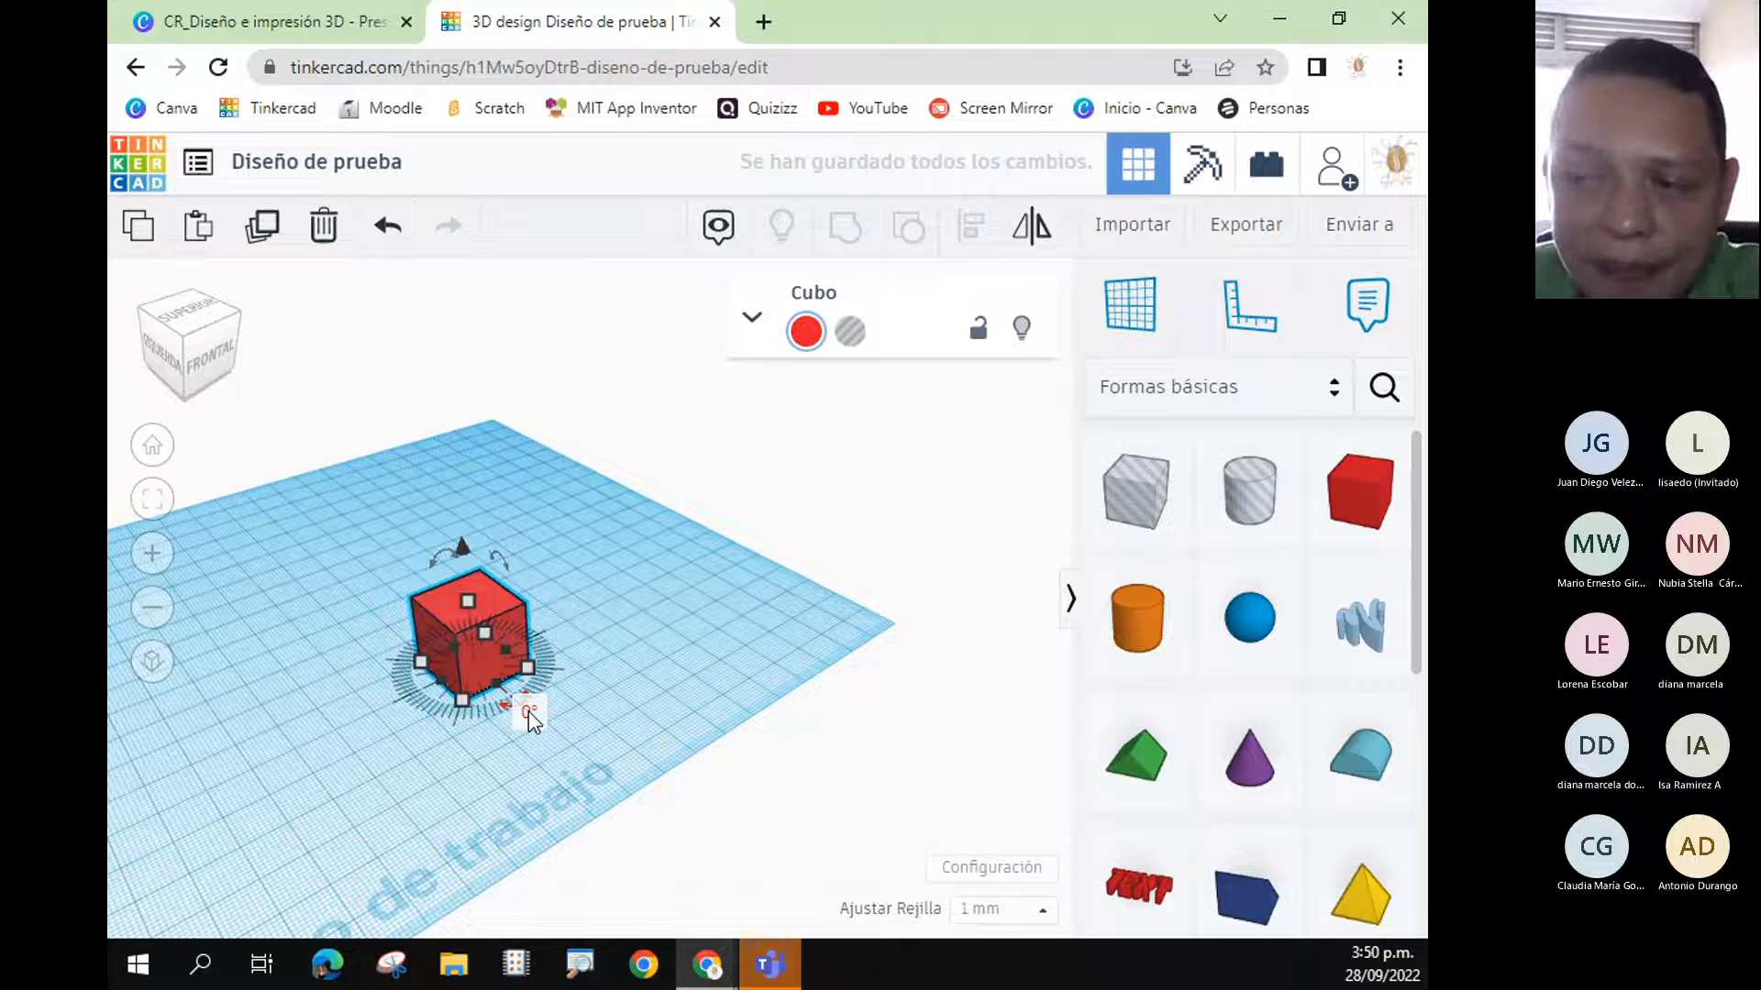
pyautogui.click(528, 711)
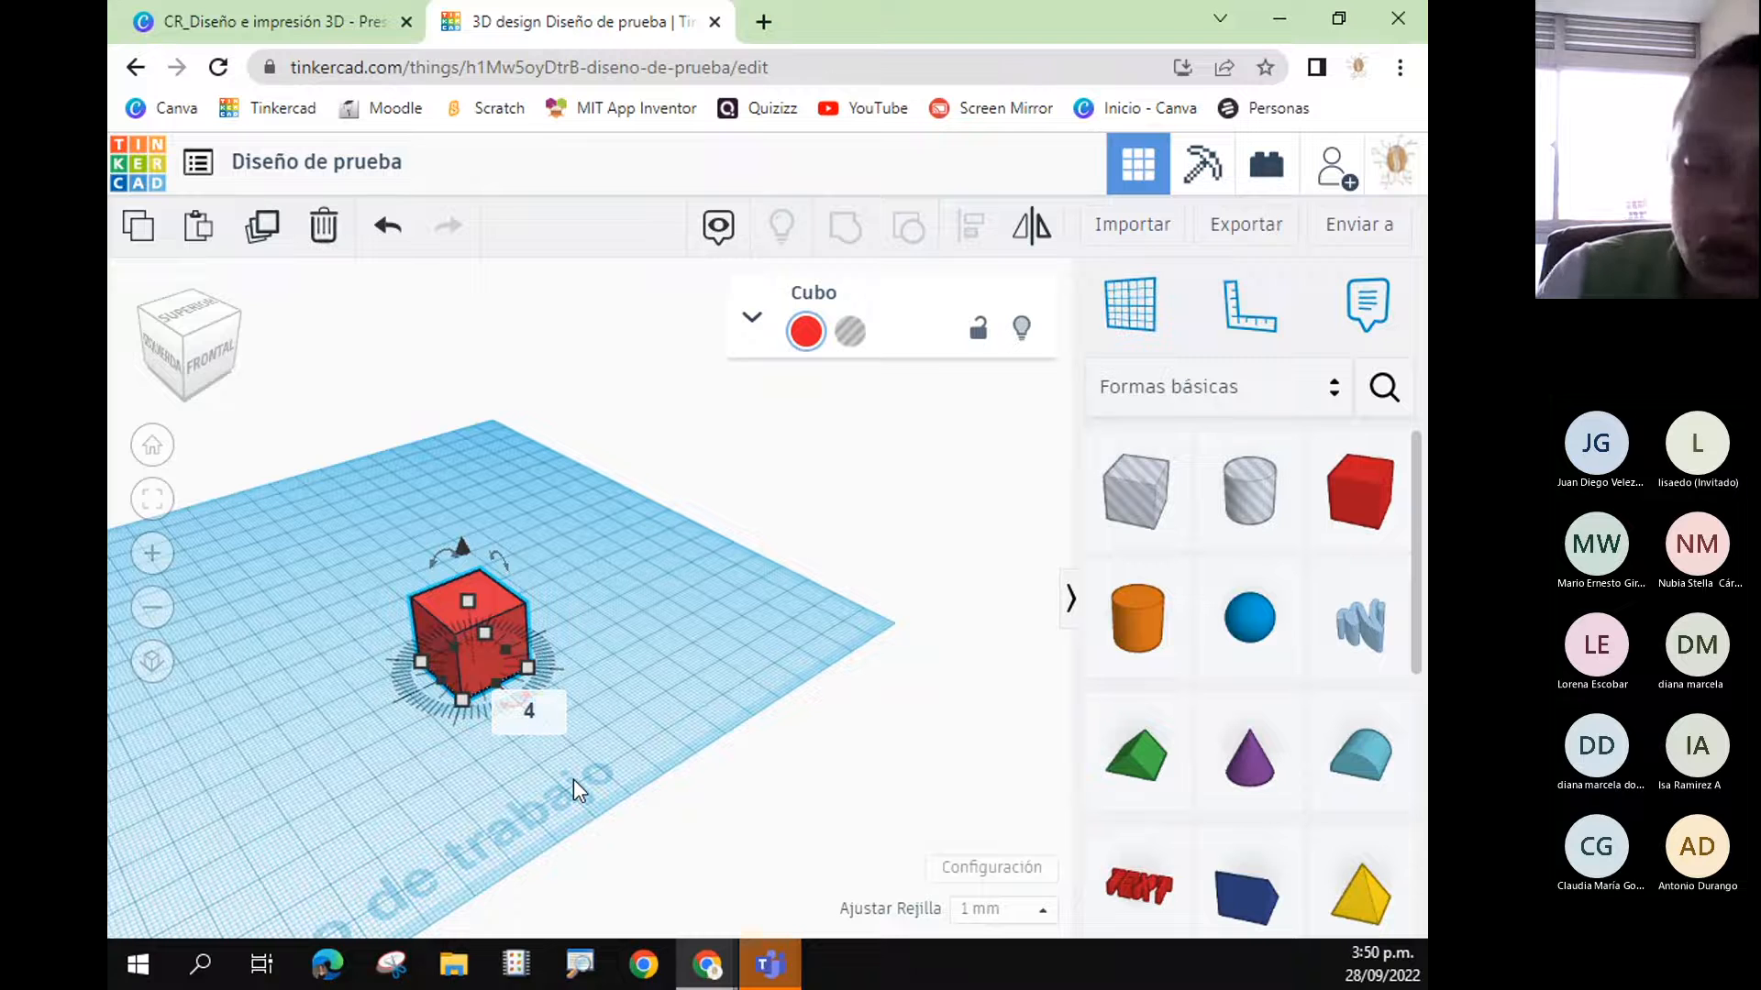
pyautogui.press('BackSpace')
pyautogui.write('90')
pyautogui.press('Return')
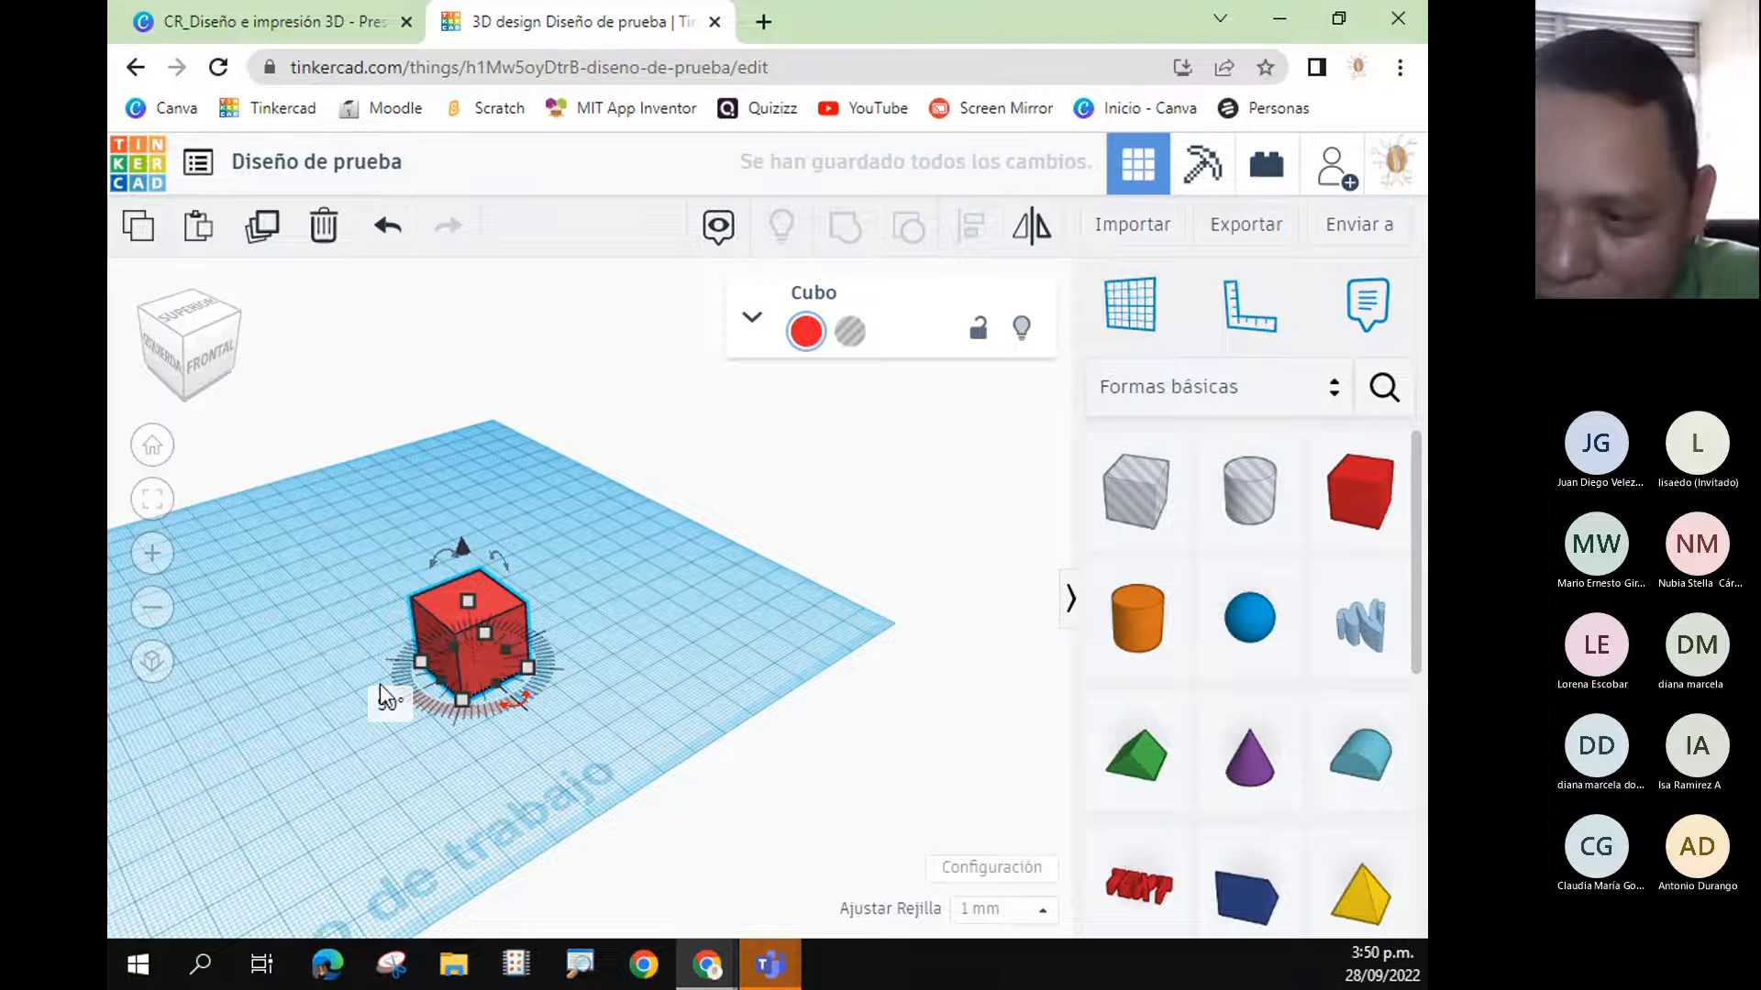
# - Try to change the cube's rotation around the vertical axis to 45° and deselect the cube
pyautogui.write('45')
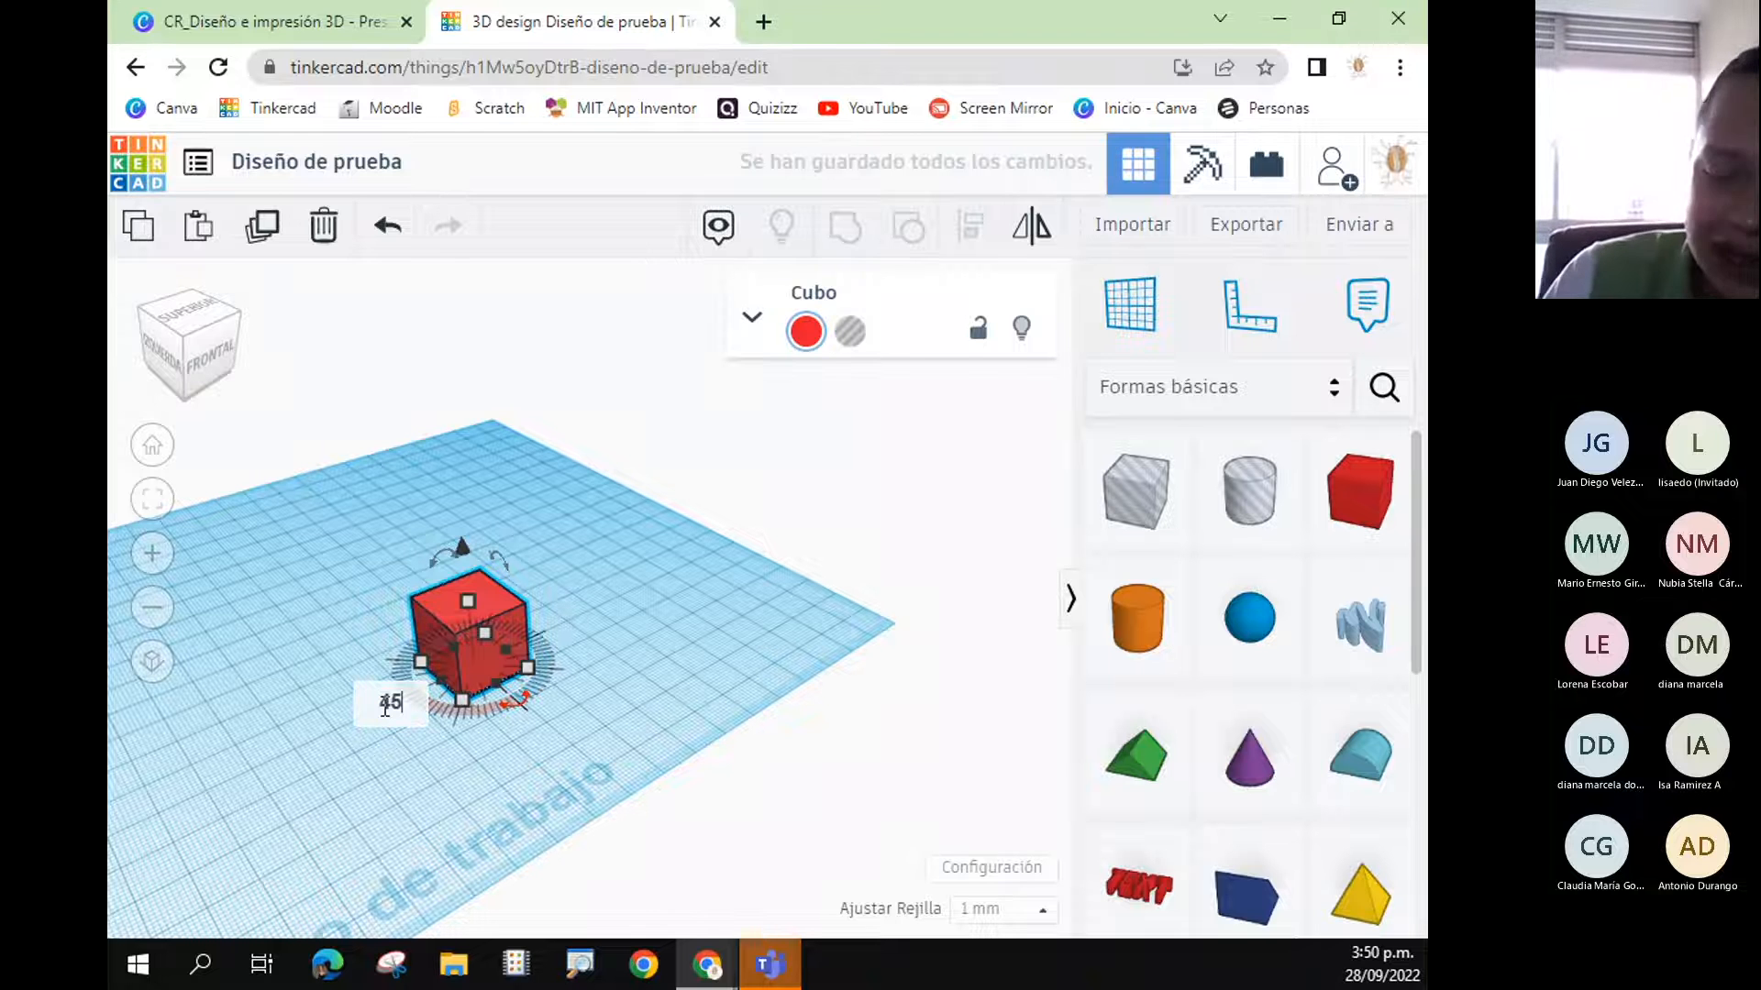
pyautogui.press('Return')
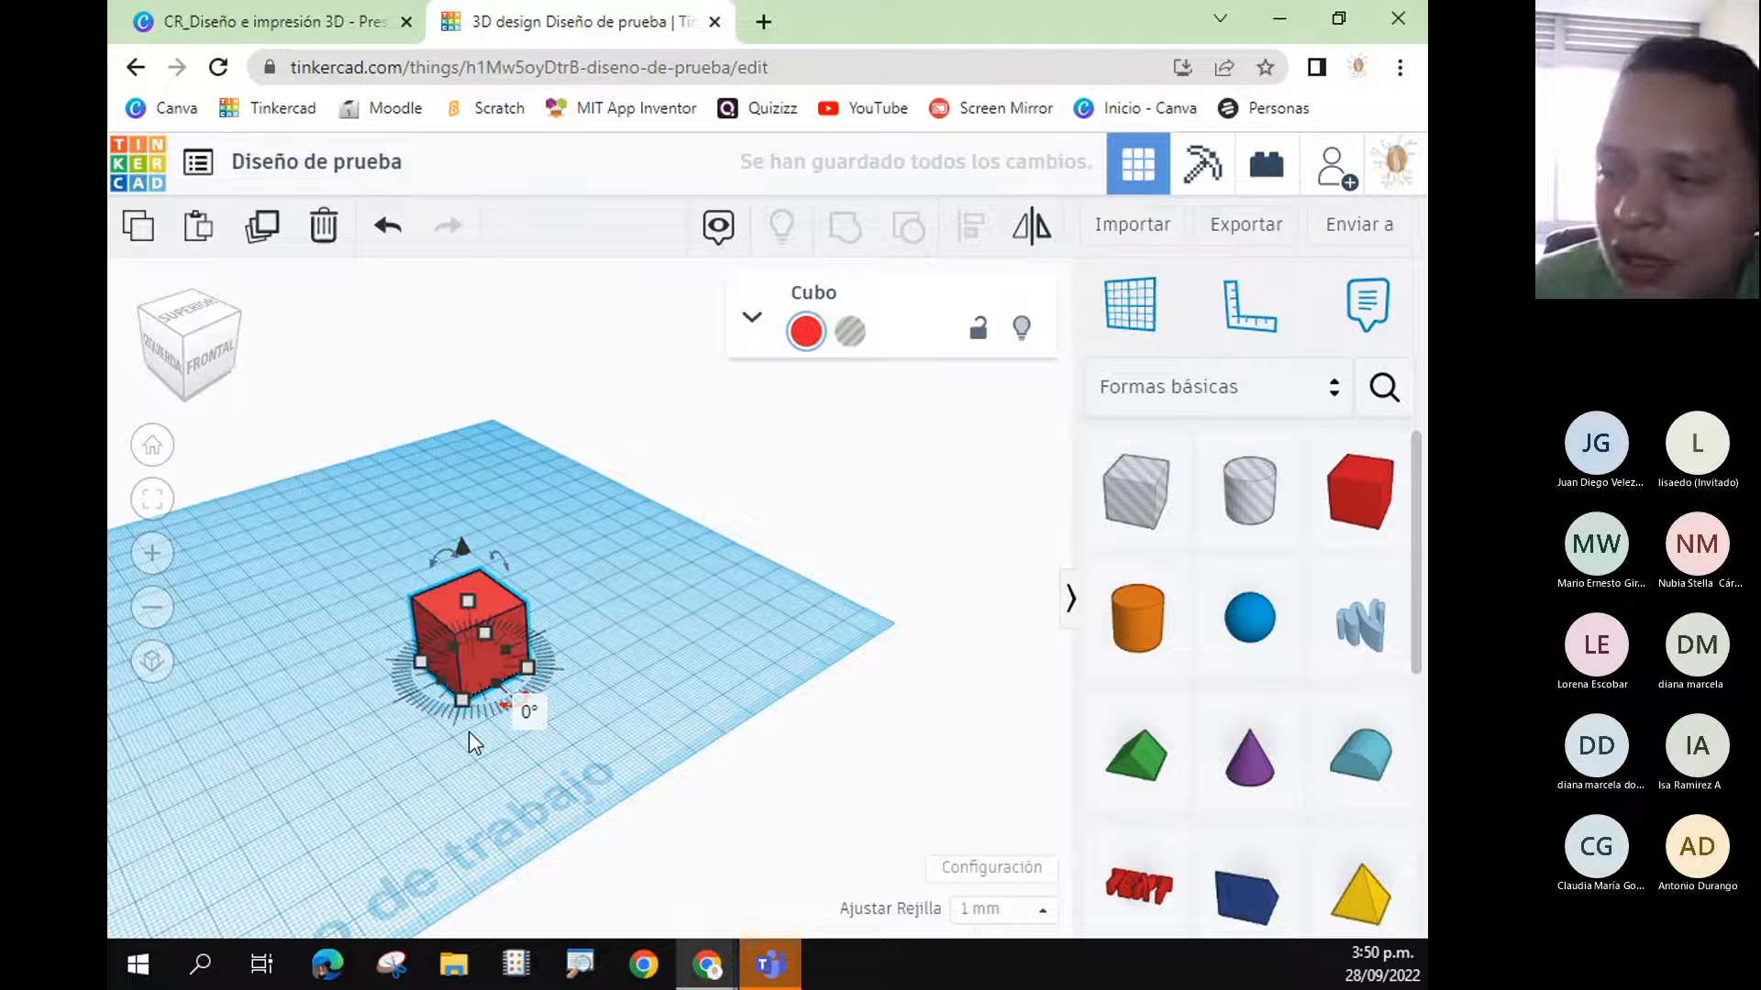
pyautogui.click(592, 685)
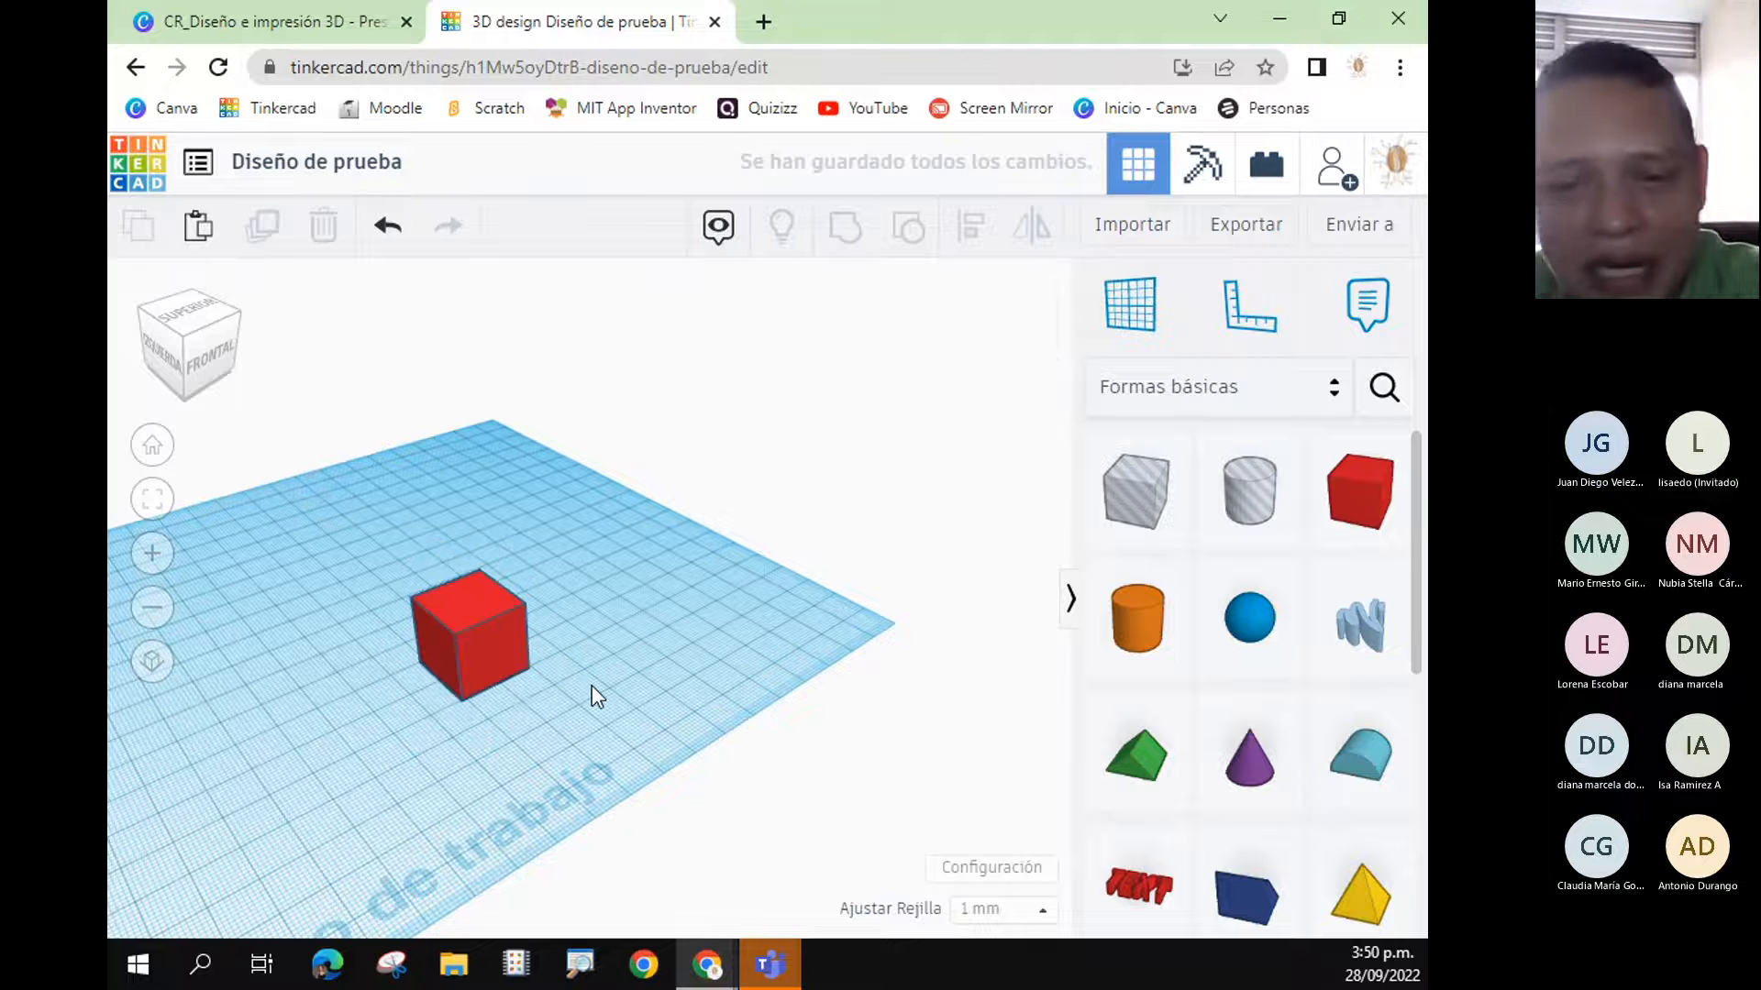
# - Reselect the cube and open the angle values of its base and upper rotation handles
pyautogui.click(495, 670)
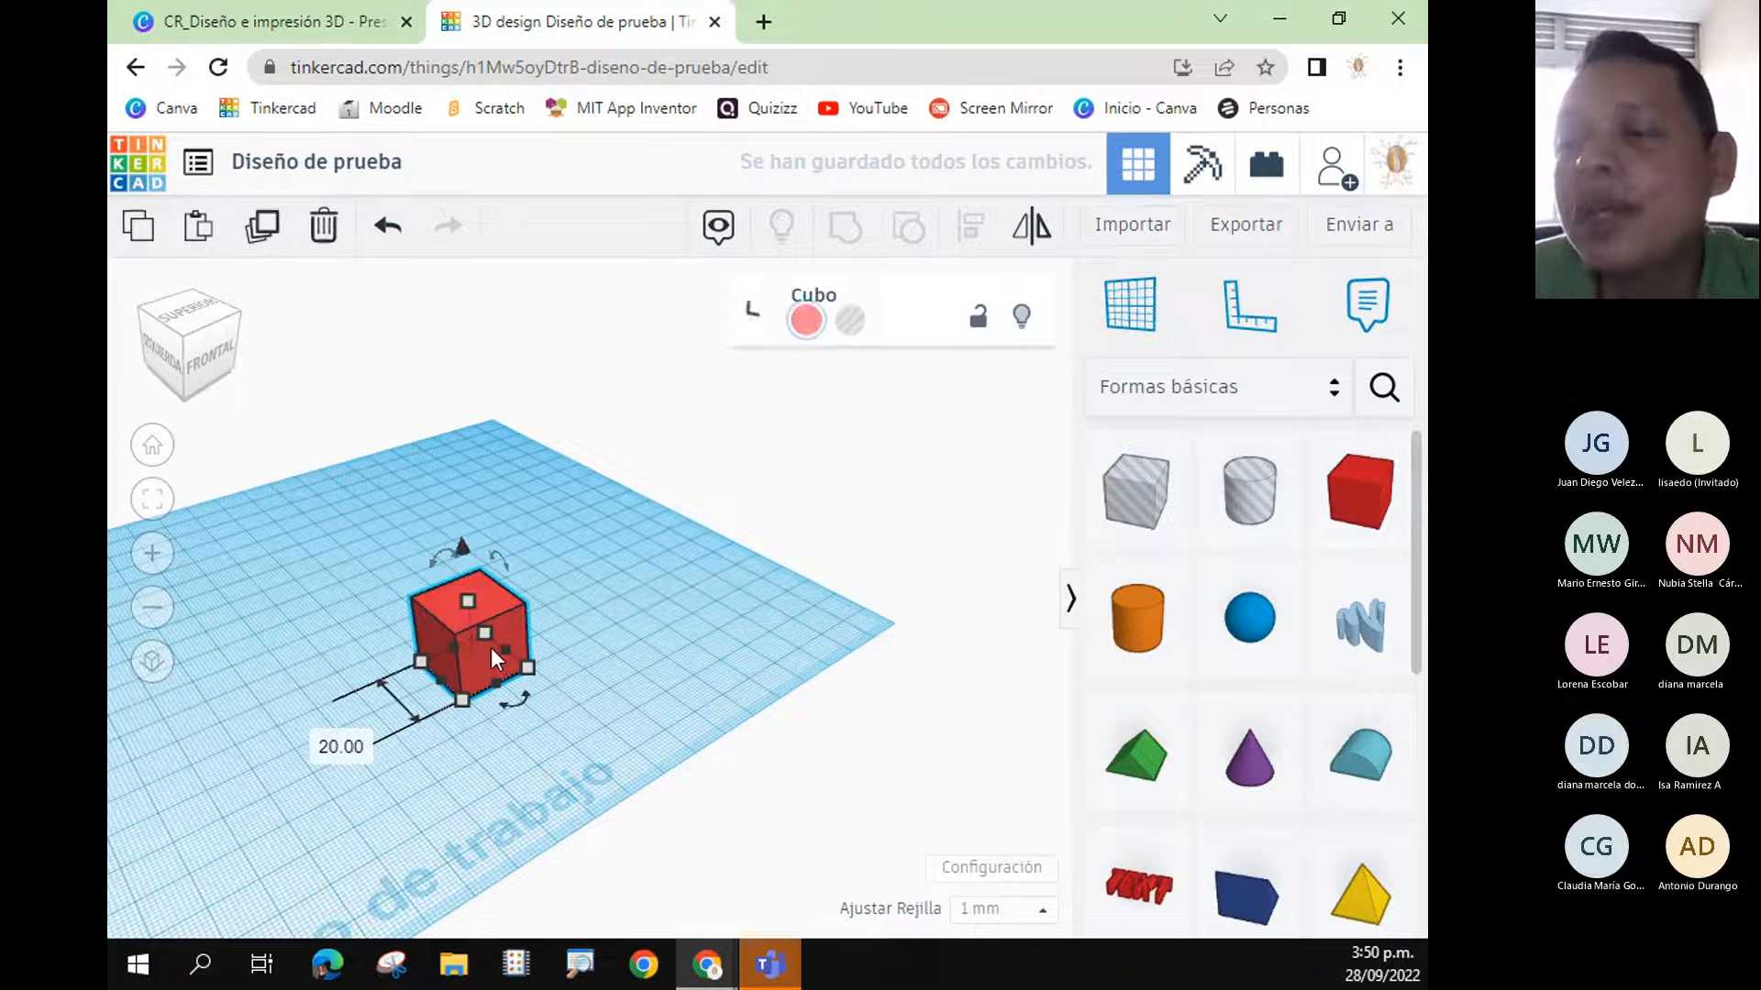
pyautogui.click(518, 708)
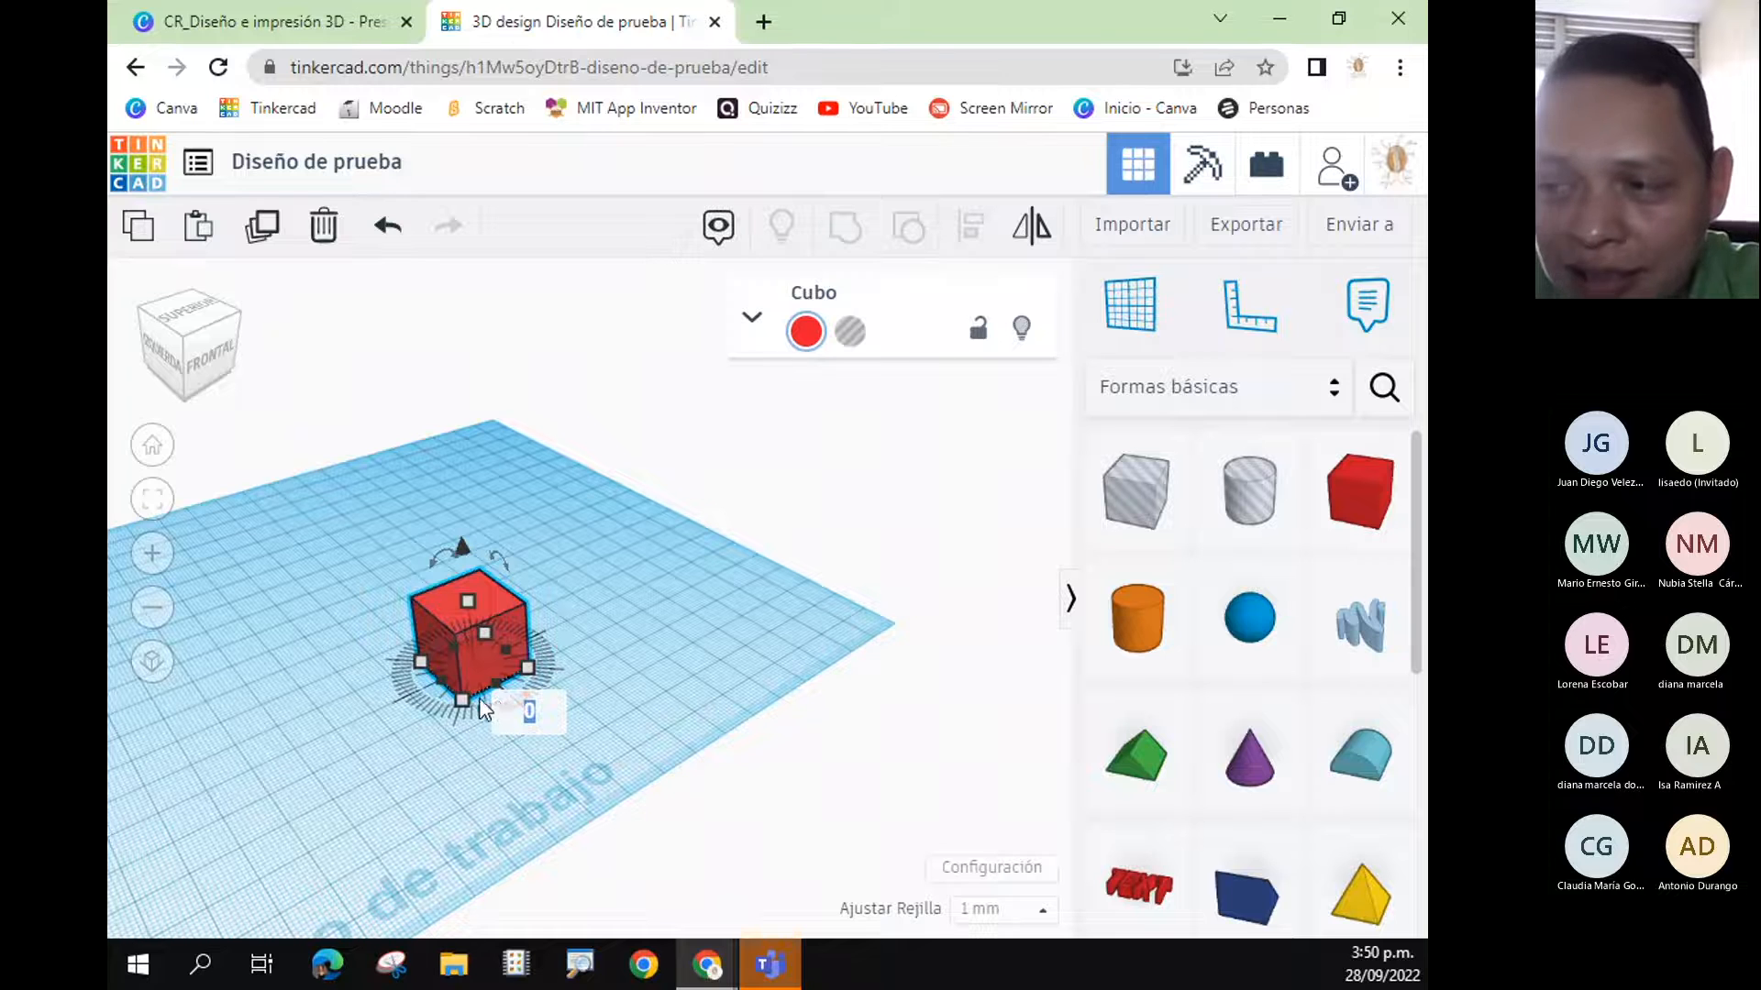
pyautogui.click(468, 703)
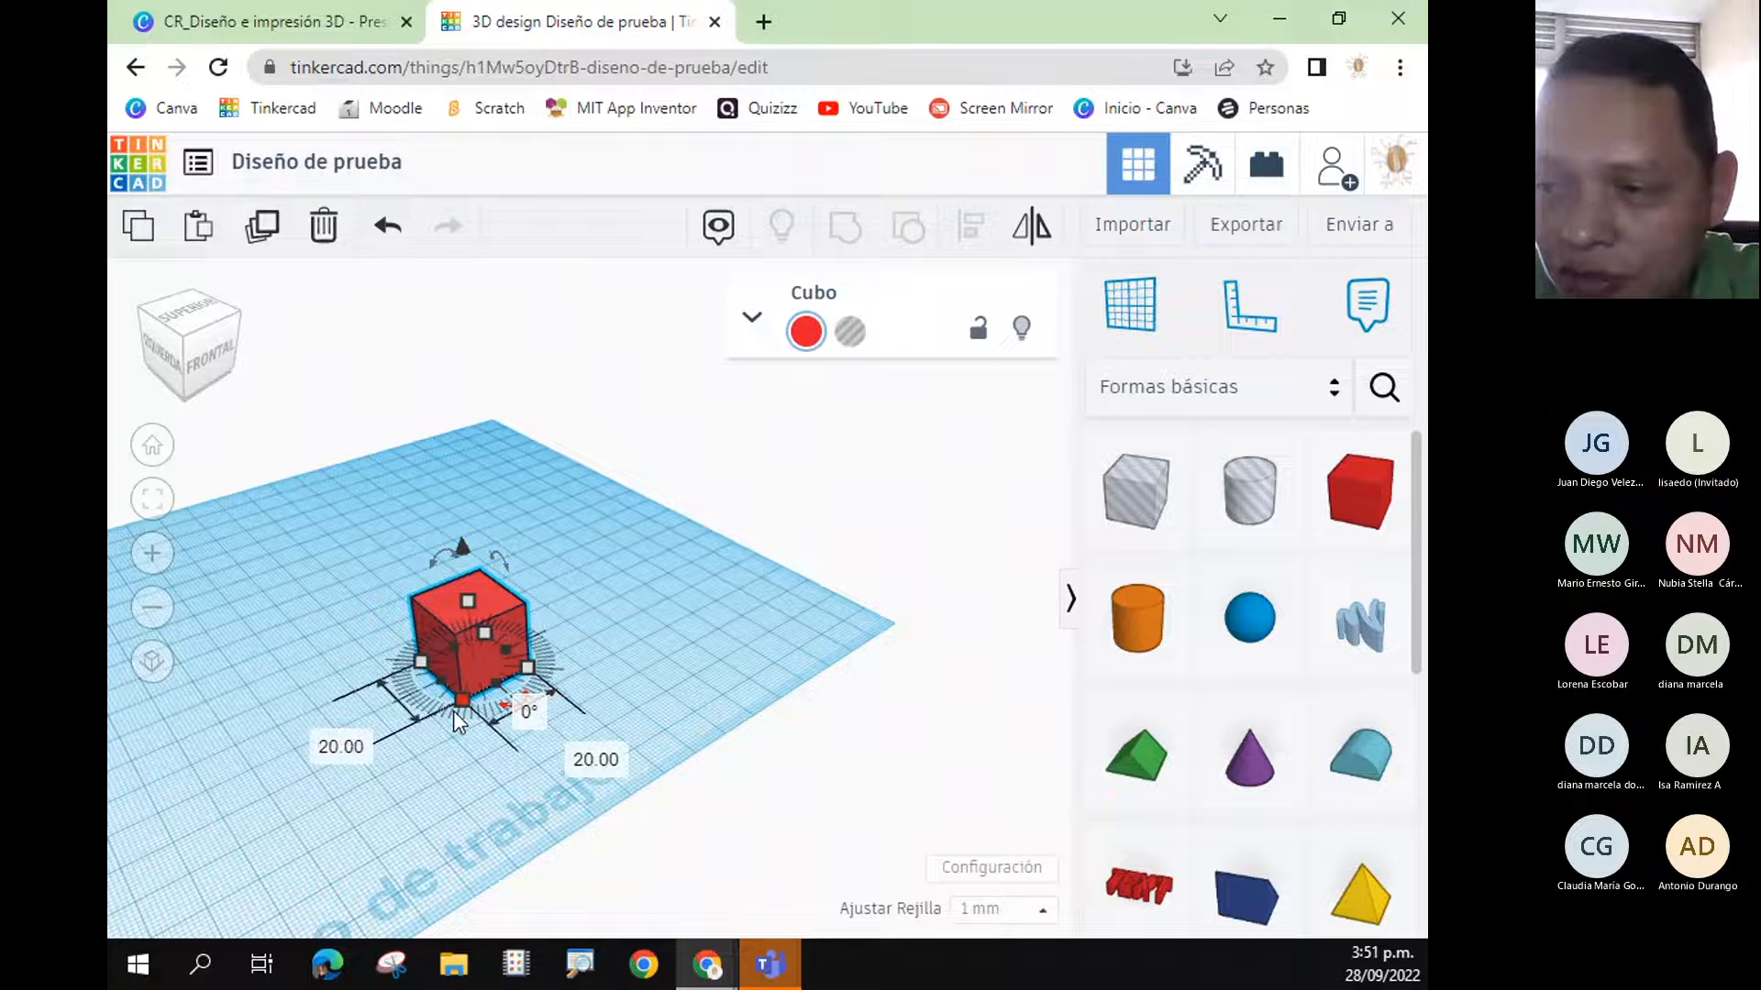
pyautogui.click(523, 710)
pyautogui.click(495, 562)
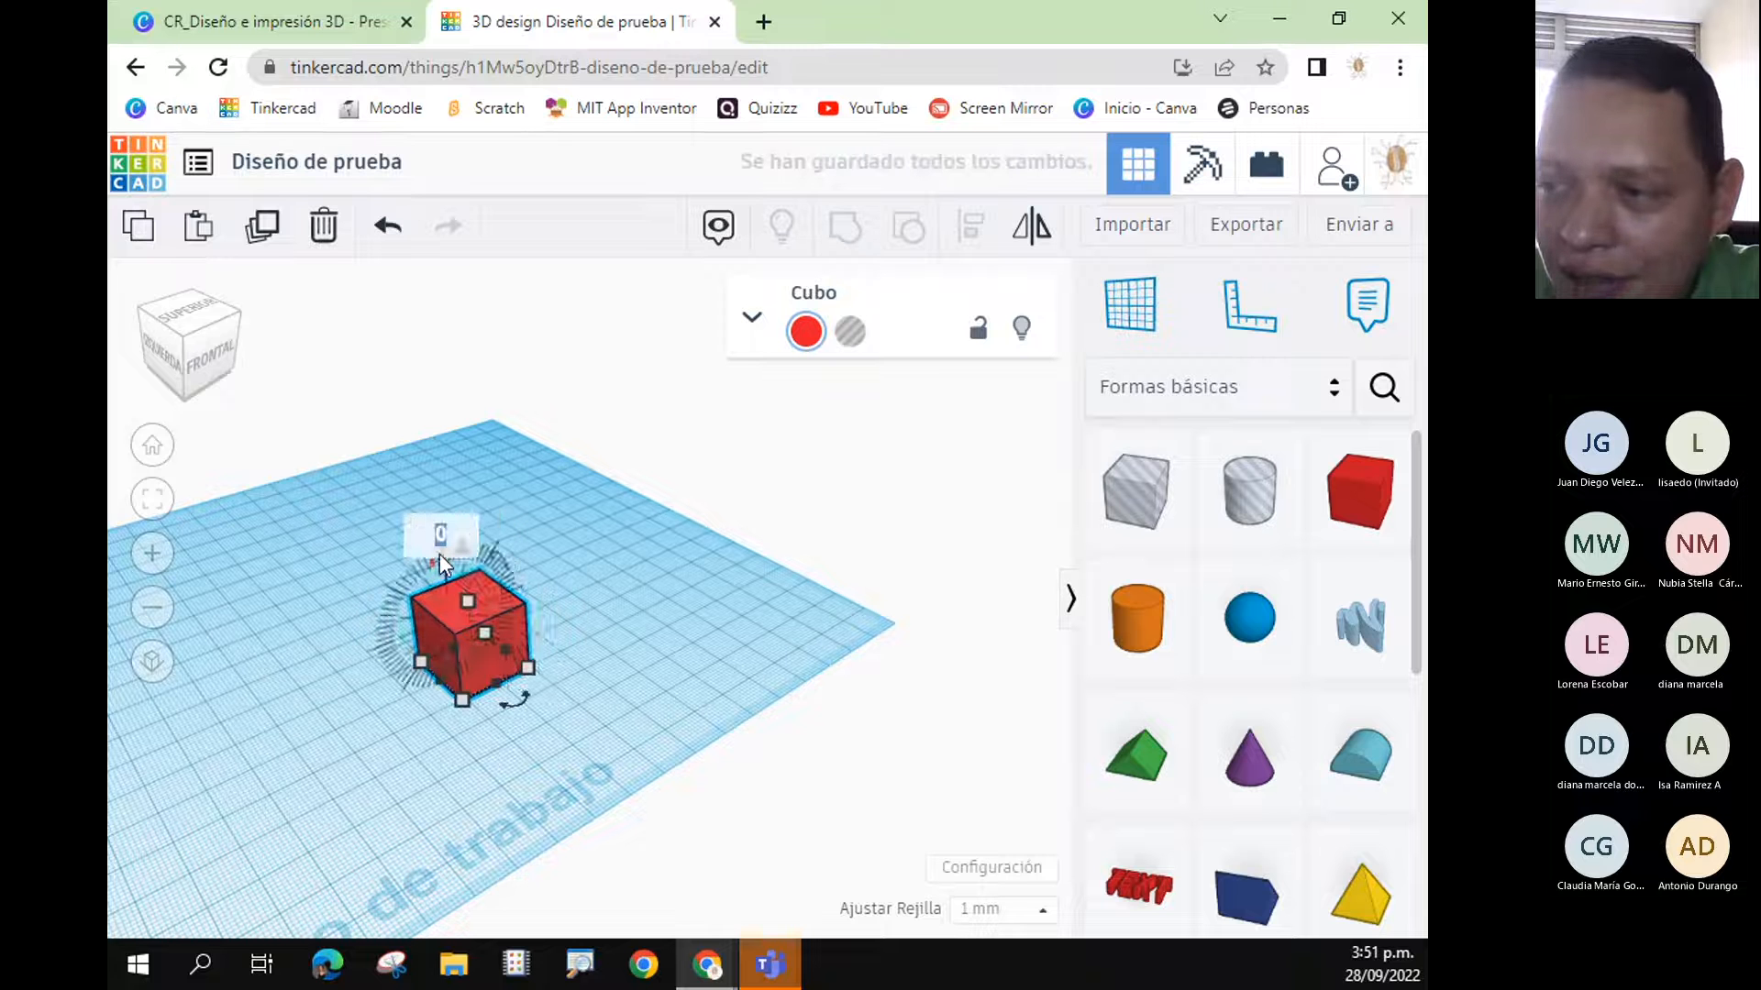
# - Switch to the front view and try tilting the cube sideways by a few degrees with its upper rotation handle
pyautogui.moveTo(625, 629); pyautogui.dragTo(622, 708, button='right')
pyautogui.moveTo(335, 409); pyautogui.dragTo(212, 351, button='right')
pyautogui.click(213, 351)
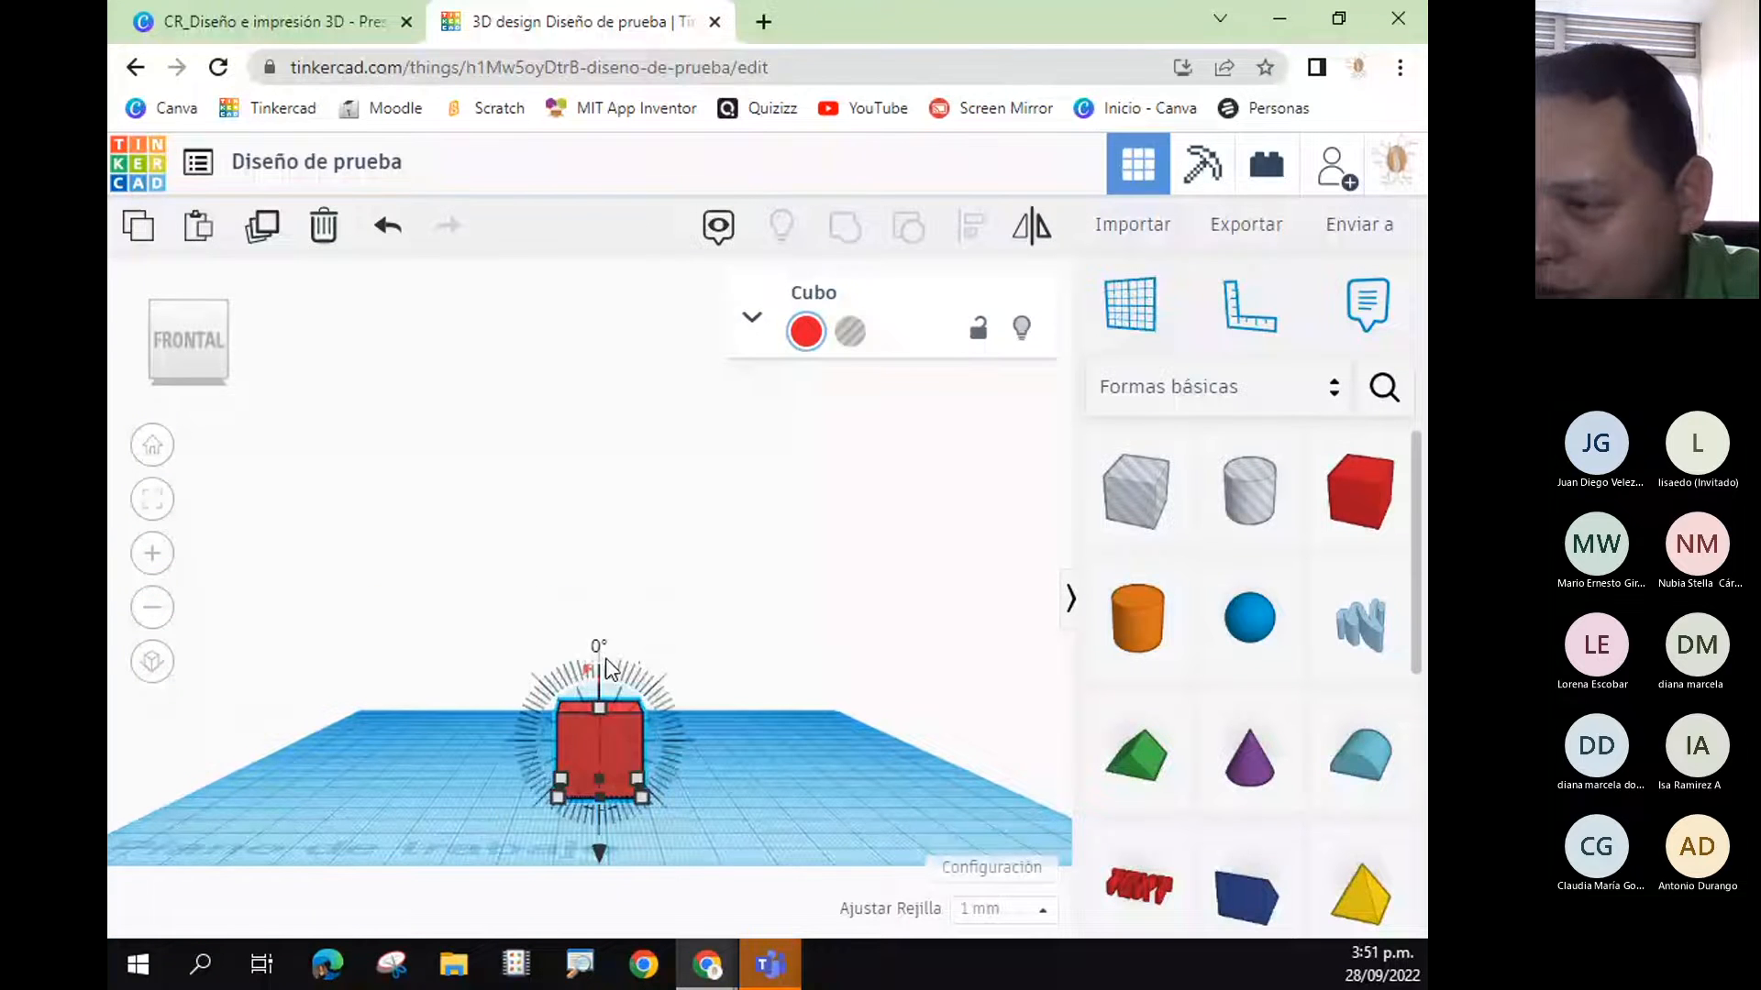
pyautogui.moveTo(601, 667)
pyautogui.mouseDown()
pyautogui.moveTo(618, 670)
pyautogui.moveTo(600, 669)
pyautogui.mouseUp()
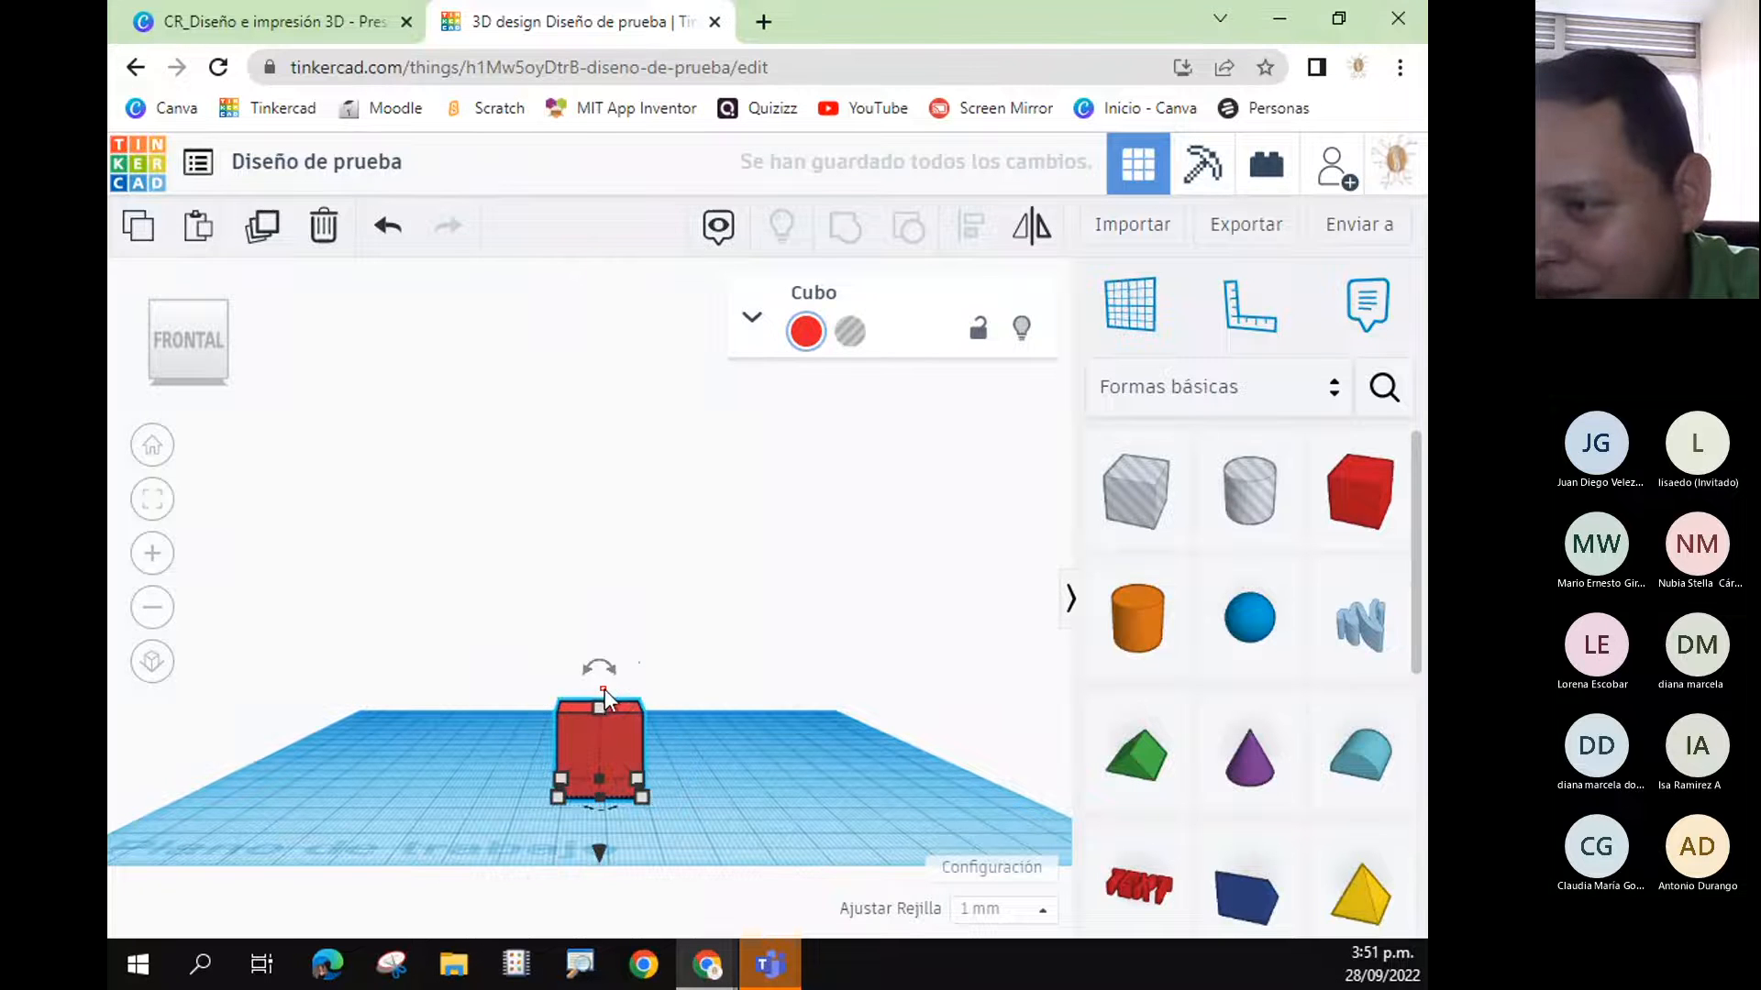
pyautogui.click(605, 660)
pyautogui.click(596, 743)
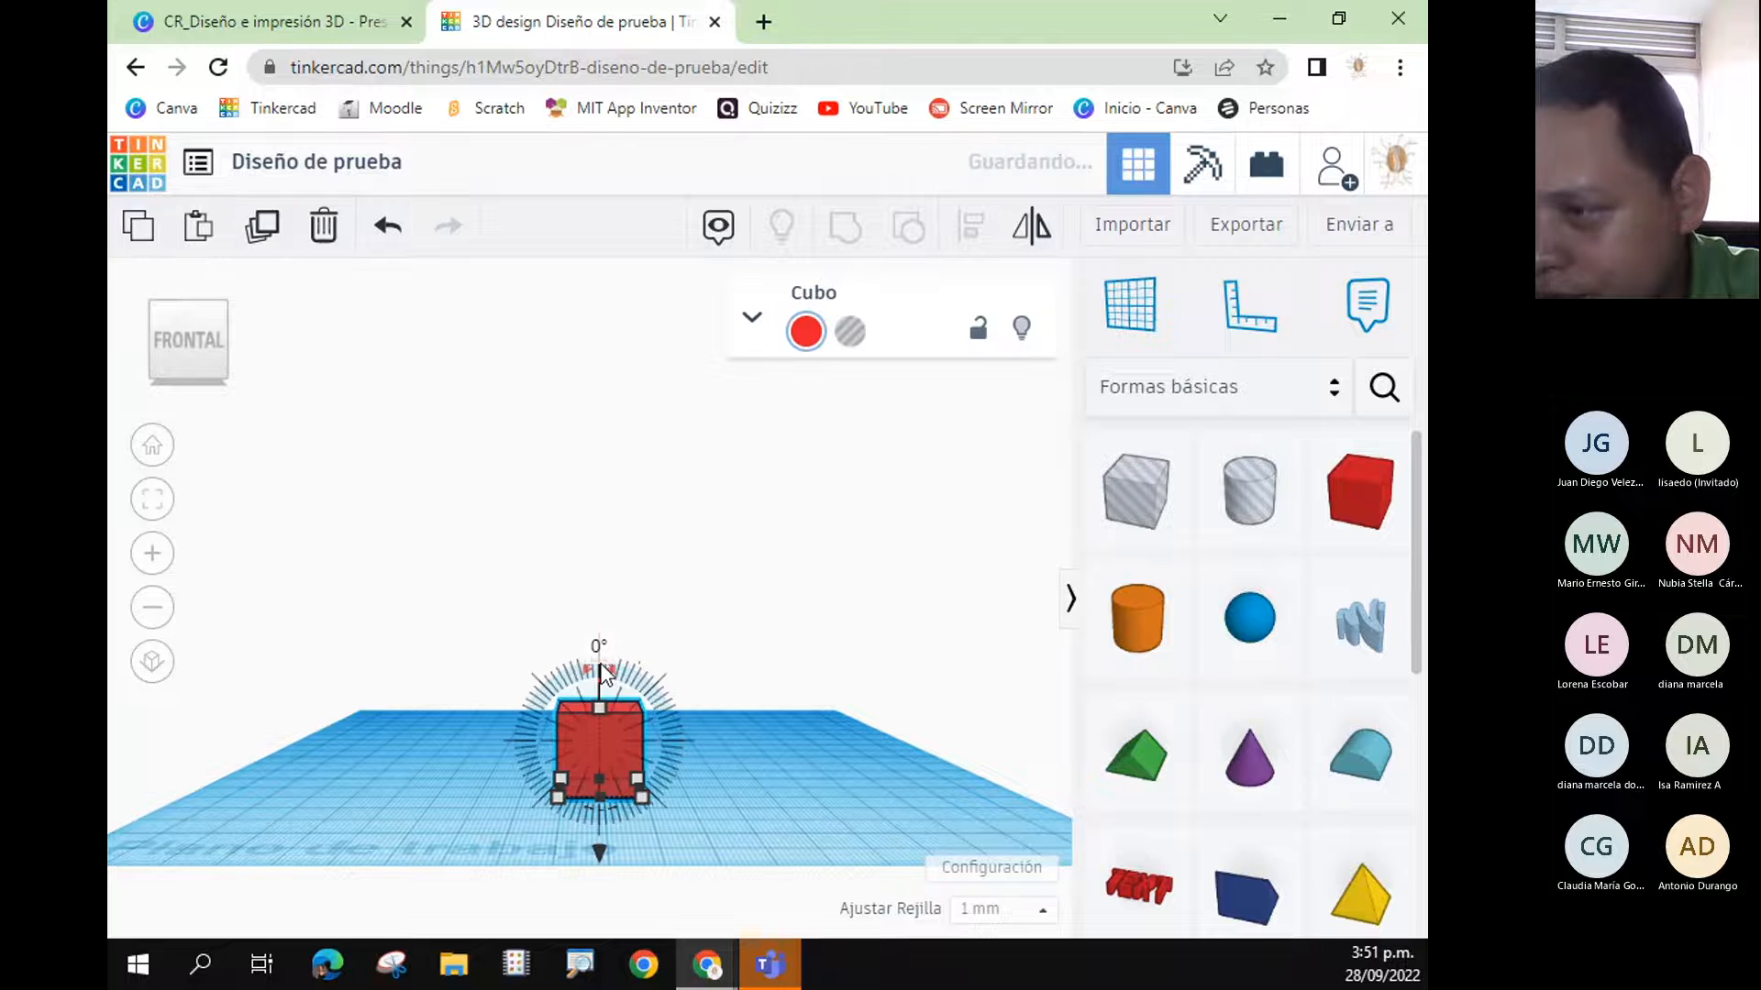
pyautogui.click(605, 674)
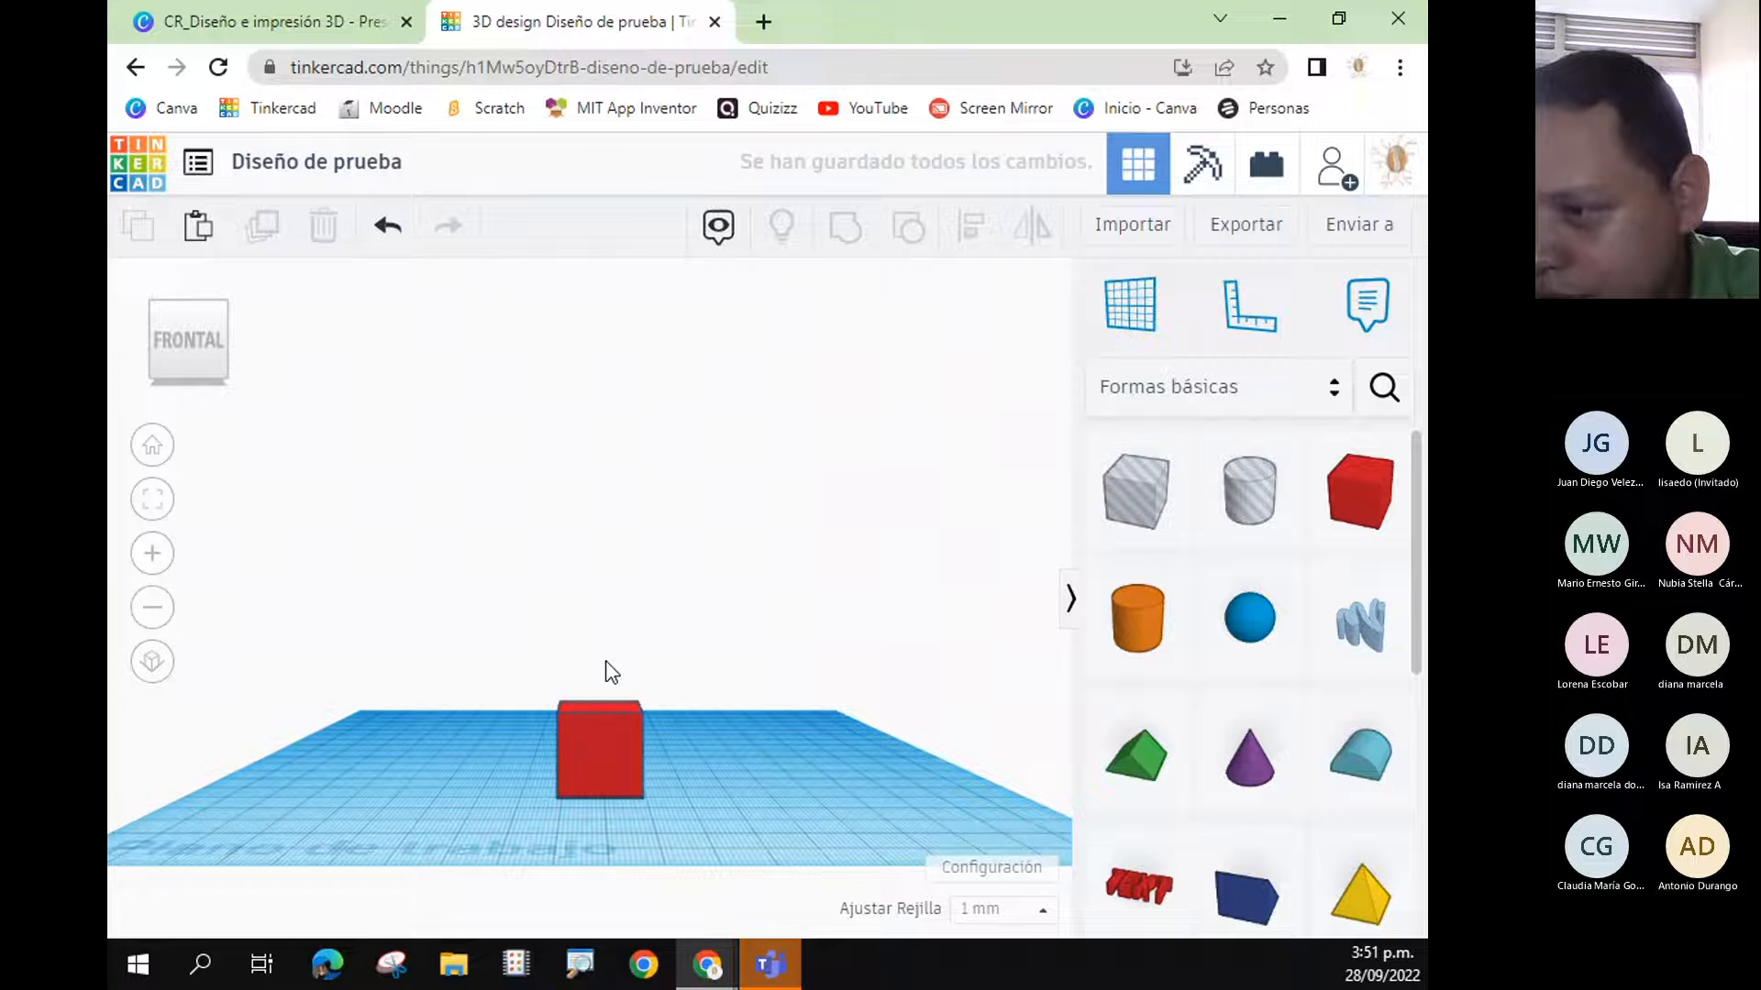
pyautogui.click(601, 689)
pyautogui.moveTo(601, 669); pyautogui.dragTo(608, 536)
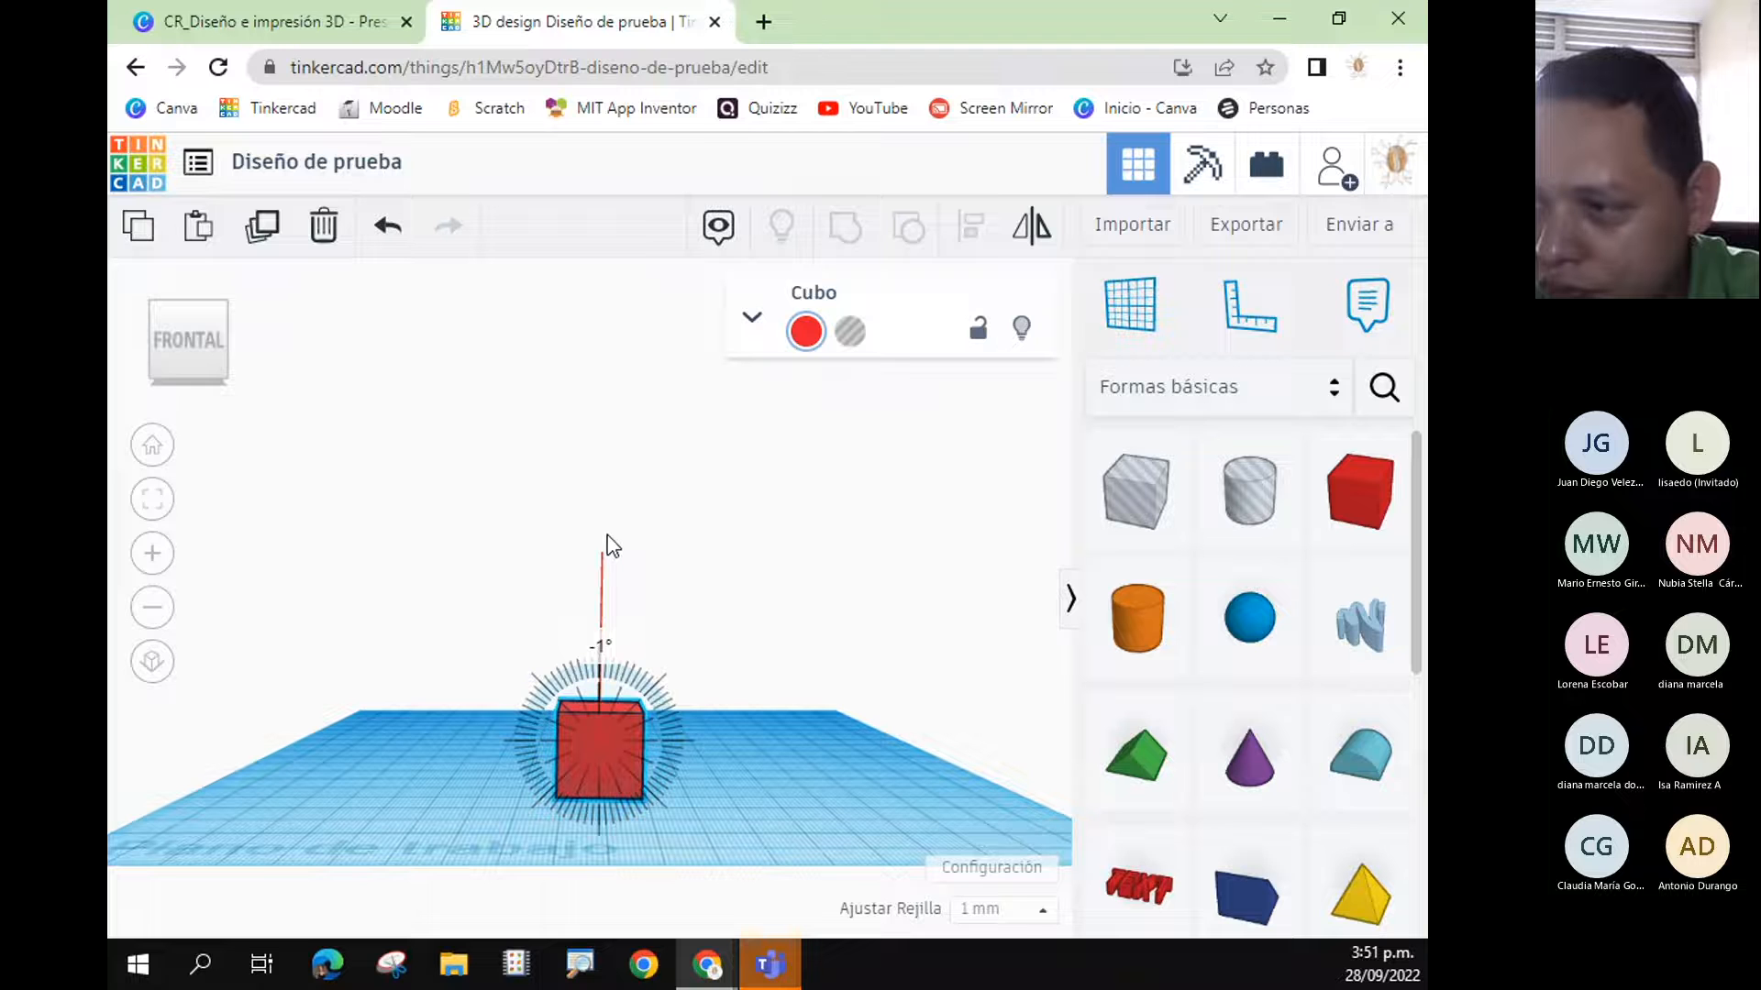
pyautogui.moveTo(607, 536); pyautogui.dragTo(591, 596)
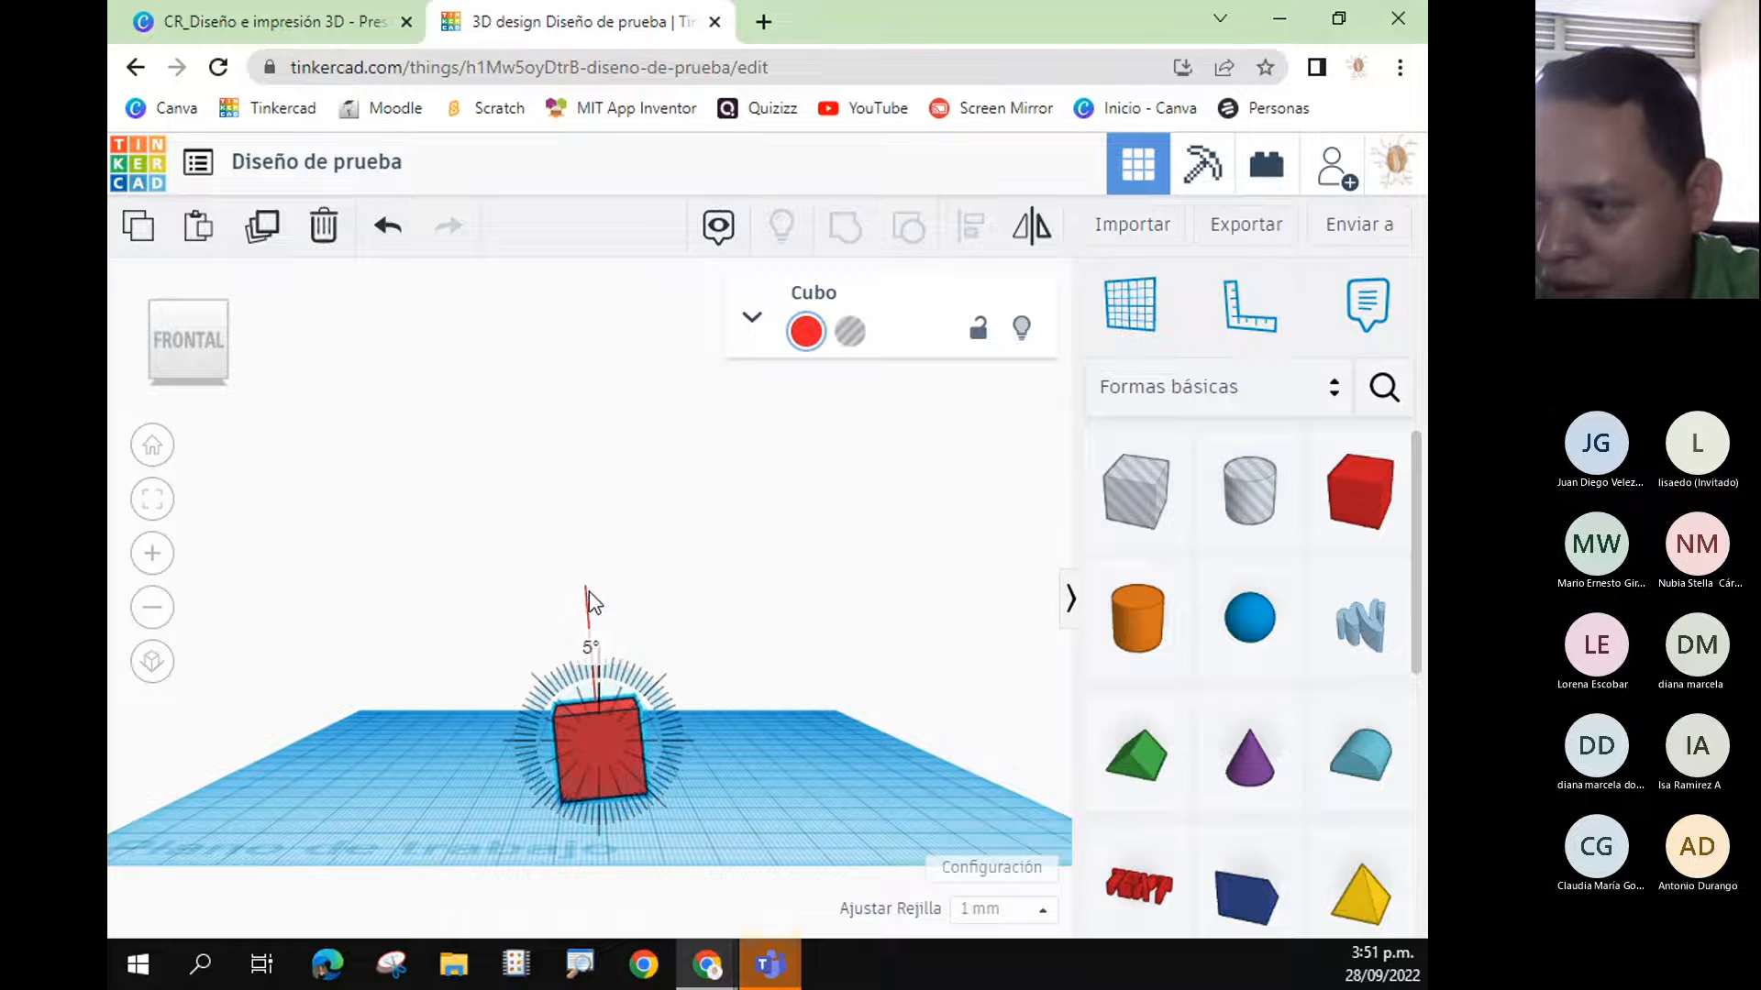
pyautogui.moveTo(603, 675)
pyautogui.mouseDown()
pyautogui.moveTo(570, 680)
pyautogui.moveTo(607, 675)
pyautogui.mouseUp()
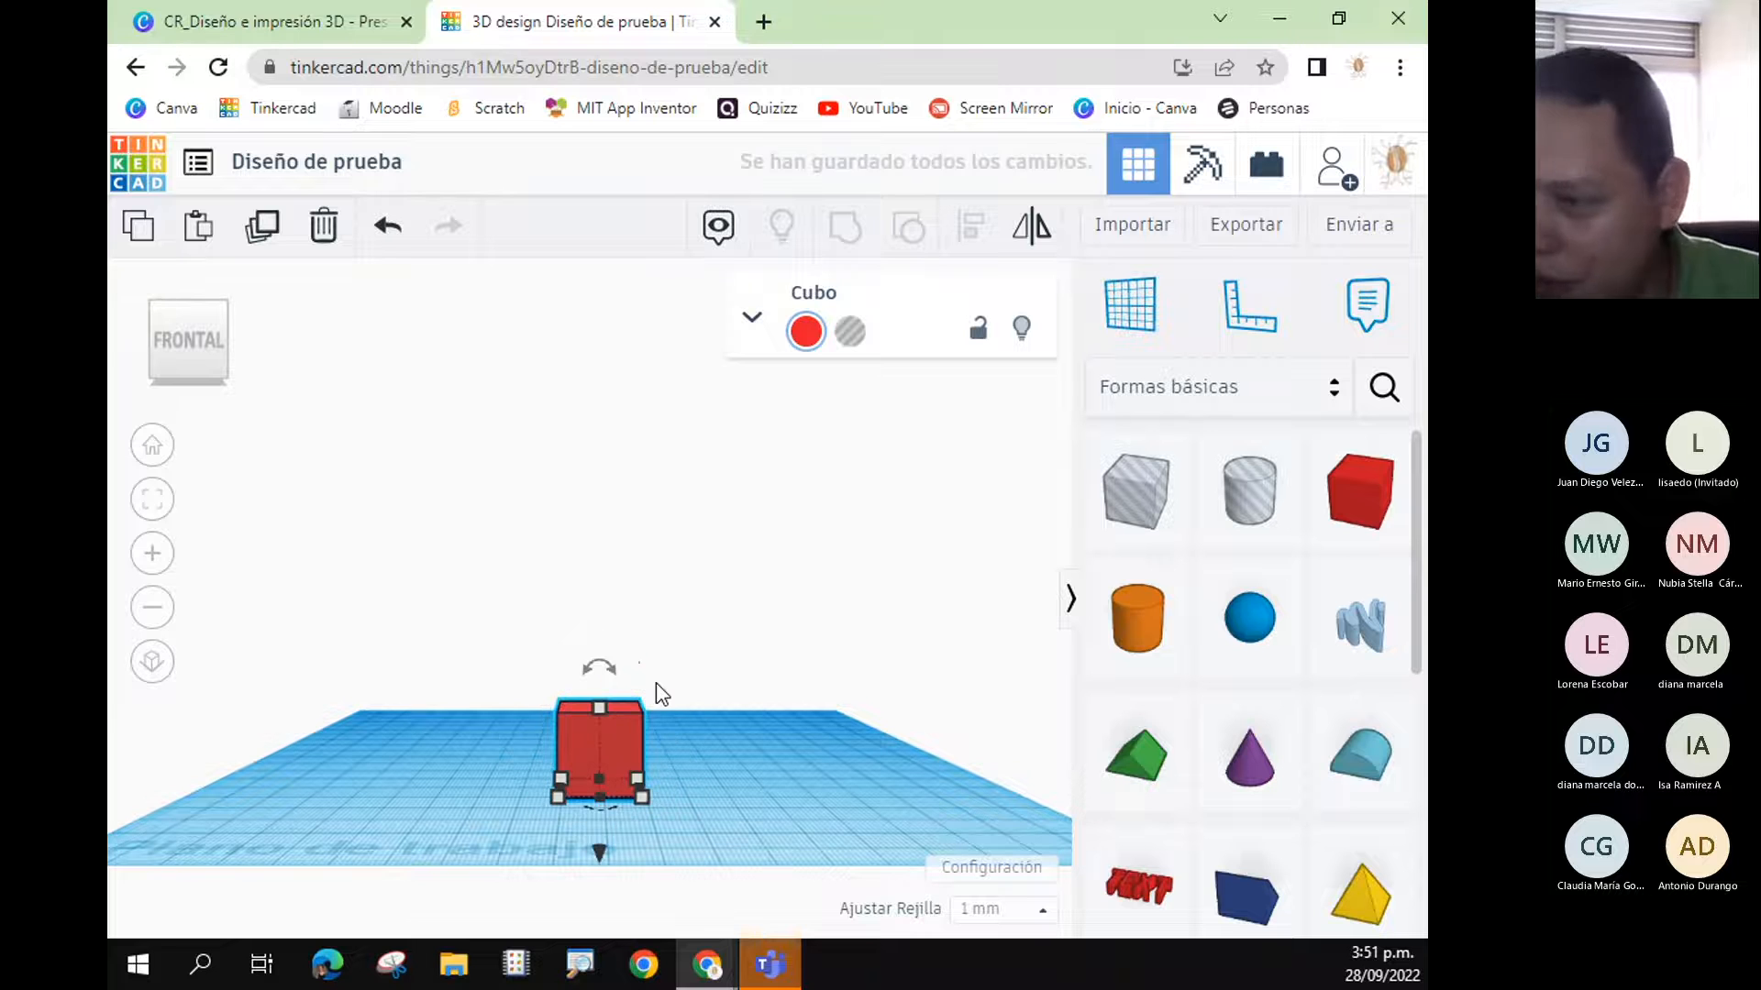
# - Move the cube left in one large step and nudge it part of the way back to the right in 1 mm steps
pyautogui.hotkey('shift', 'Left')
pyautogui.moveTo(578, 673)
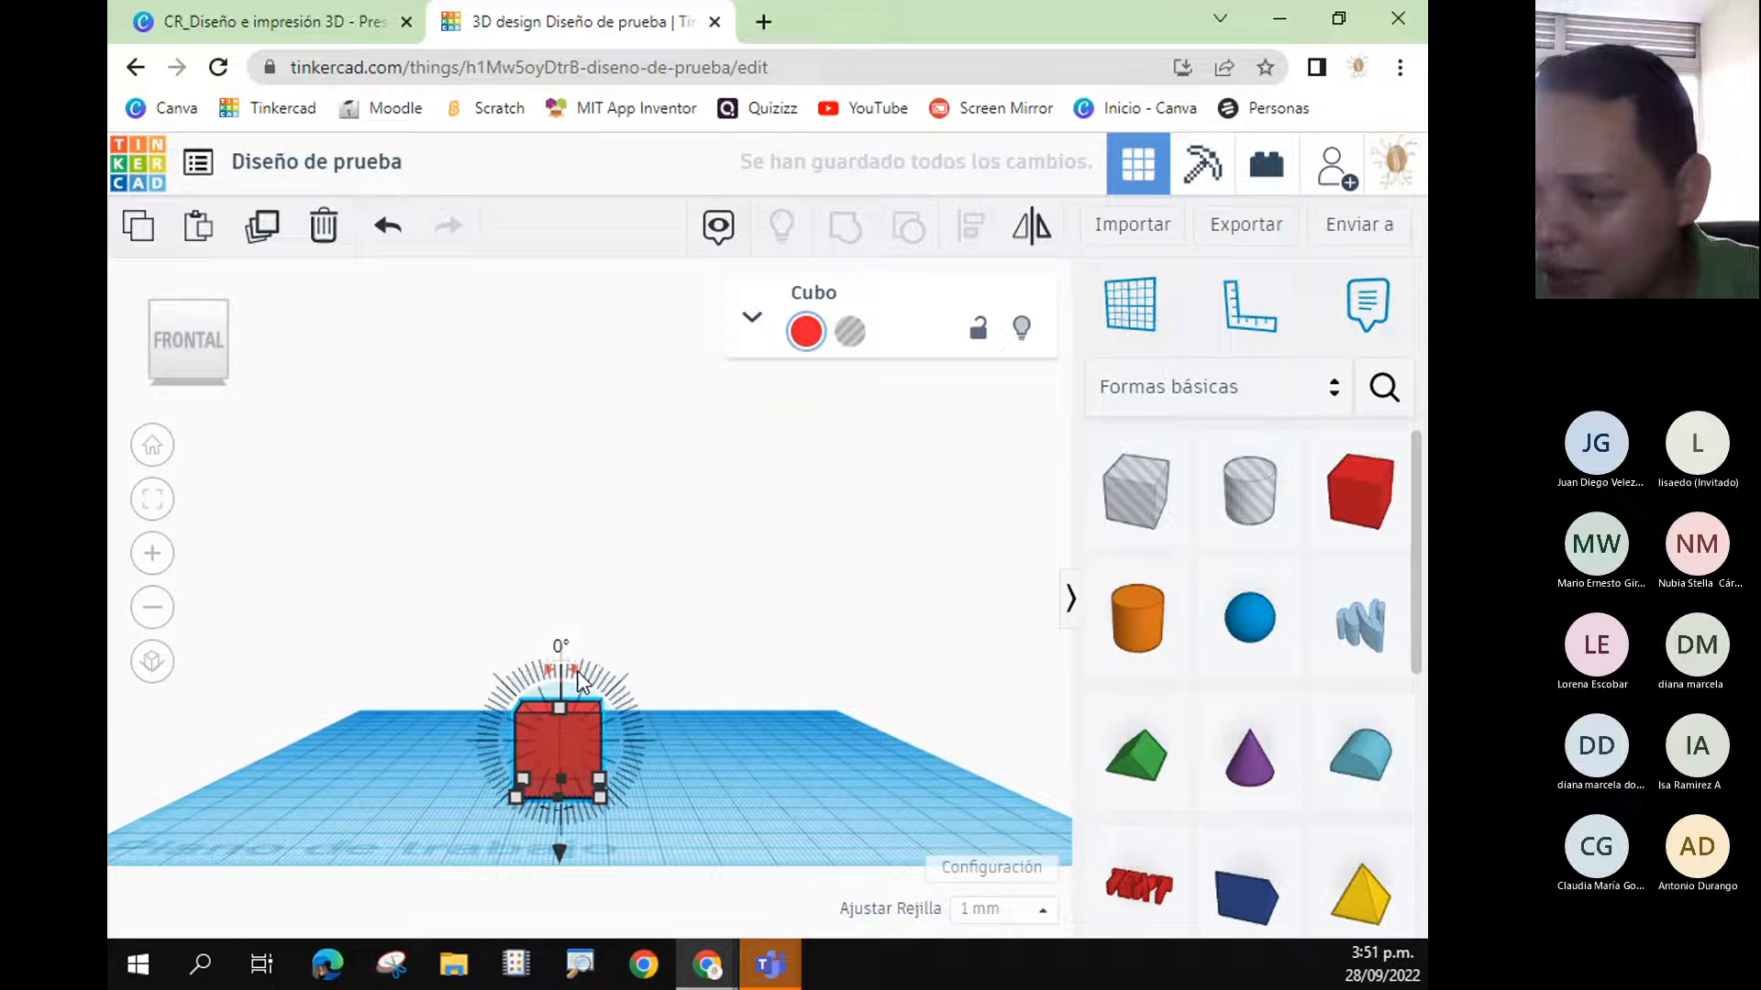
pyautogui.press('Right')
pyautogui.press('Right')
pyautogui.press('Right')
pyautogui.press('Right')
pyautogui.press('Right')
pyautogui.press('Right')
pyautogui.press('Right')
pyautogui.press('Right')
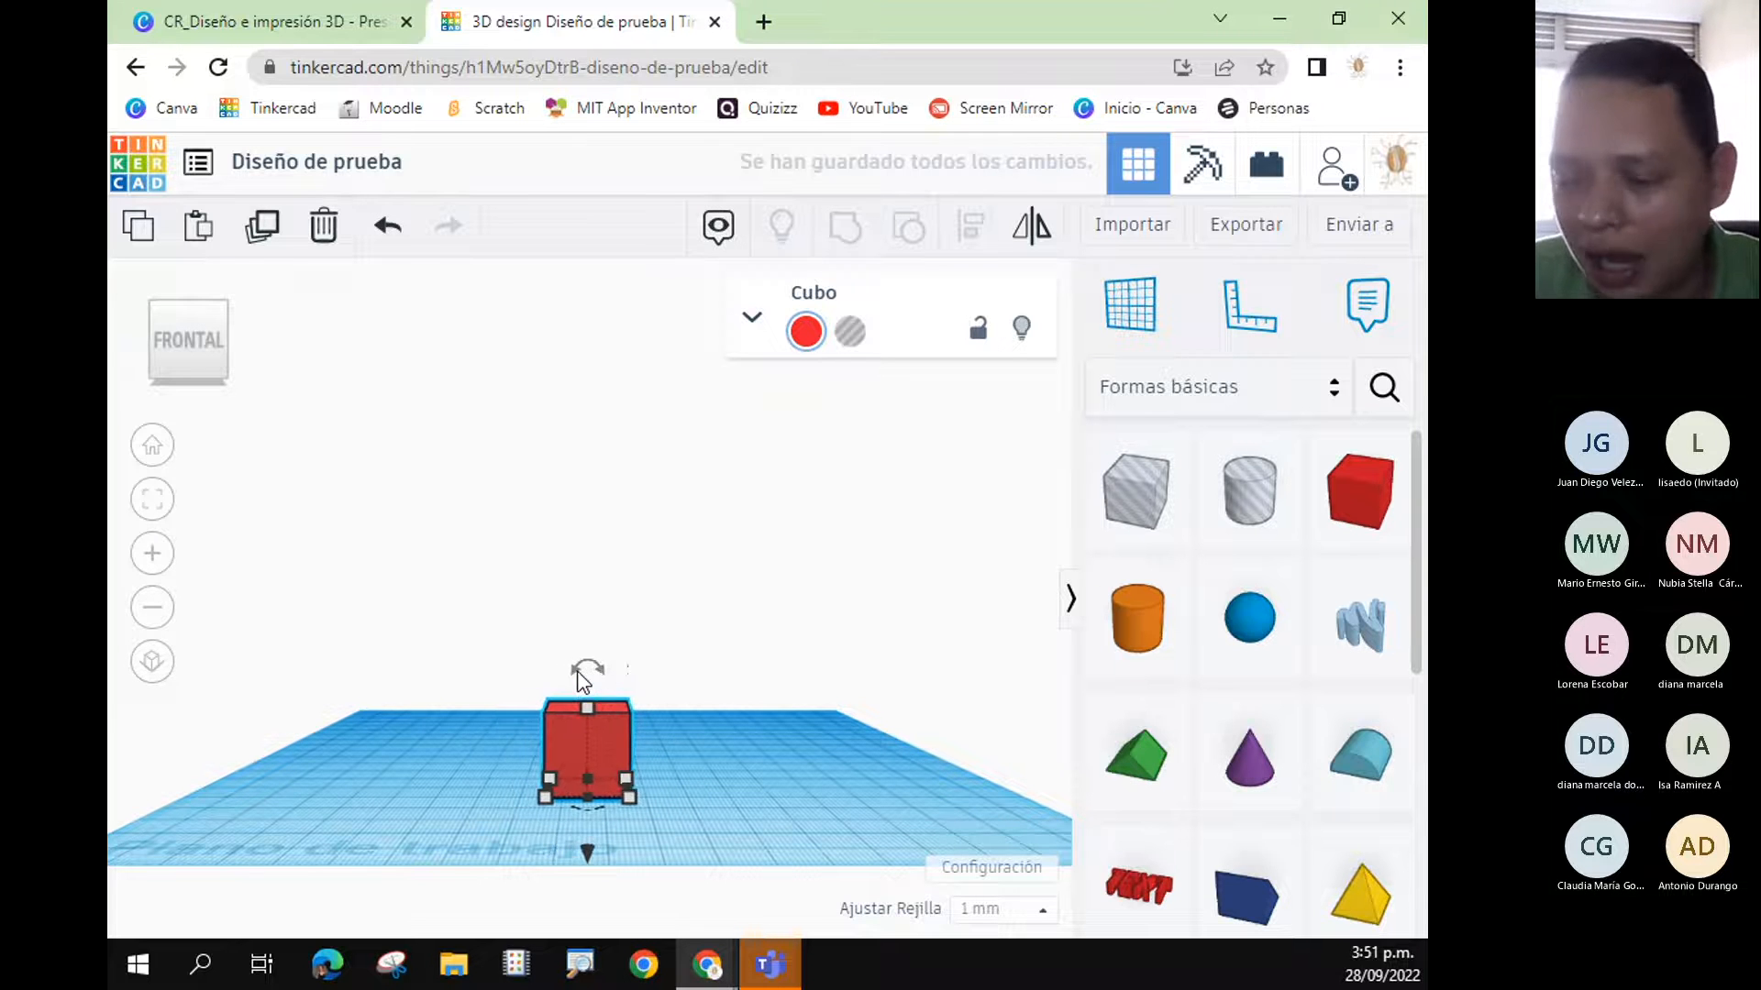
# - Nudge the cube right and left across the workplane in 1 mm steps and deselect it
pyautogui.press('Right')
pyautogui.press('Right')
pyautogui.press('Right')
pyautogui.press('Left')
pyautogui.press('Left')
pyautogui.press('Left')
pyautogui.press('Left')
pyautogui.press('Left')
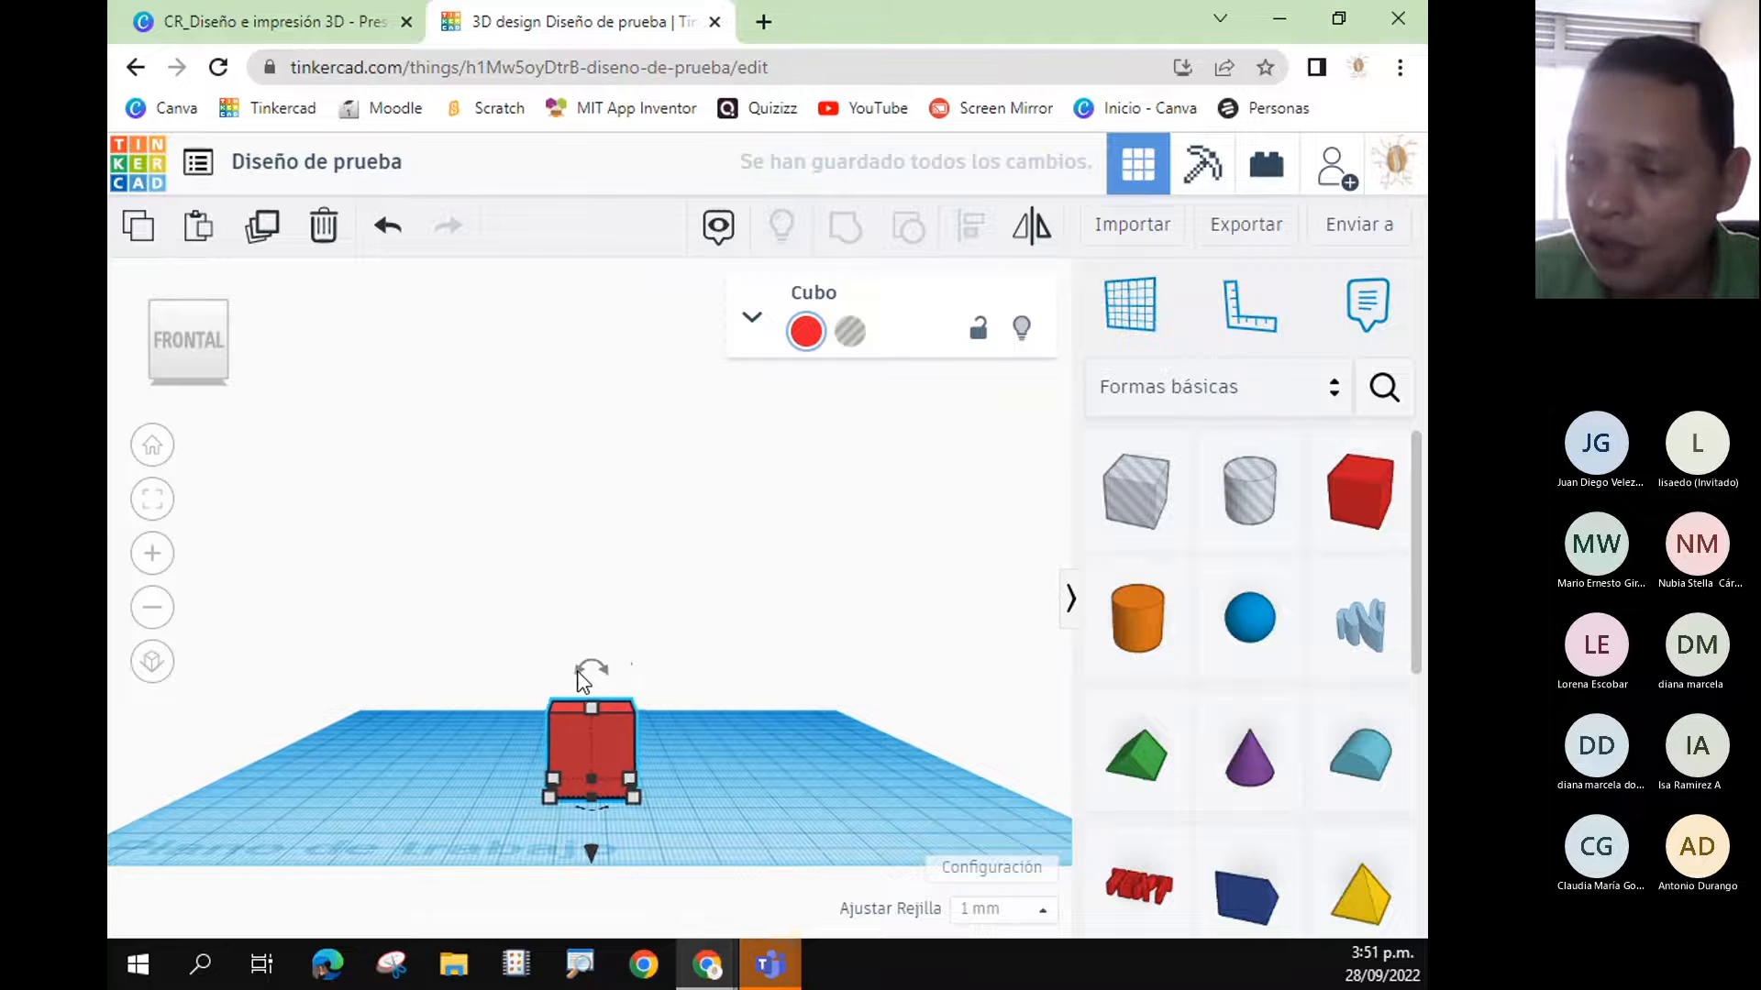
pyautogui.press('Right')
pyautogui.press('Right')
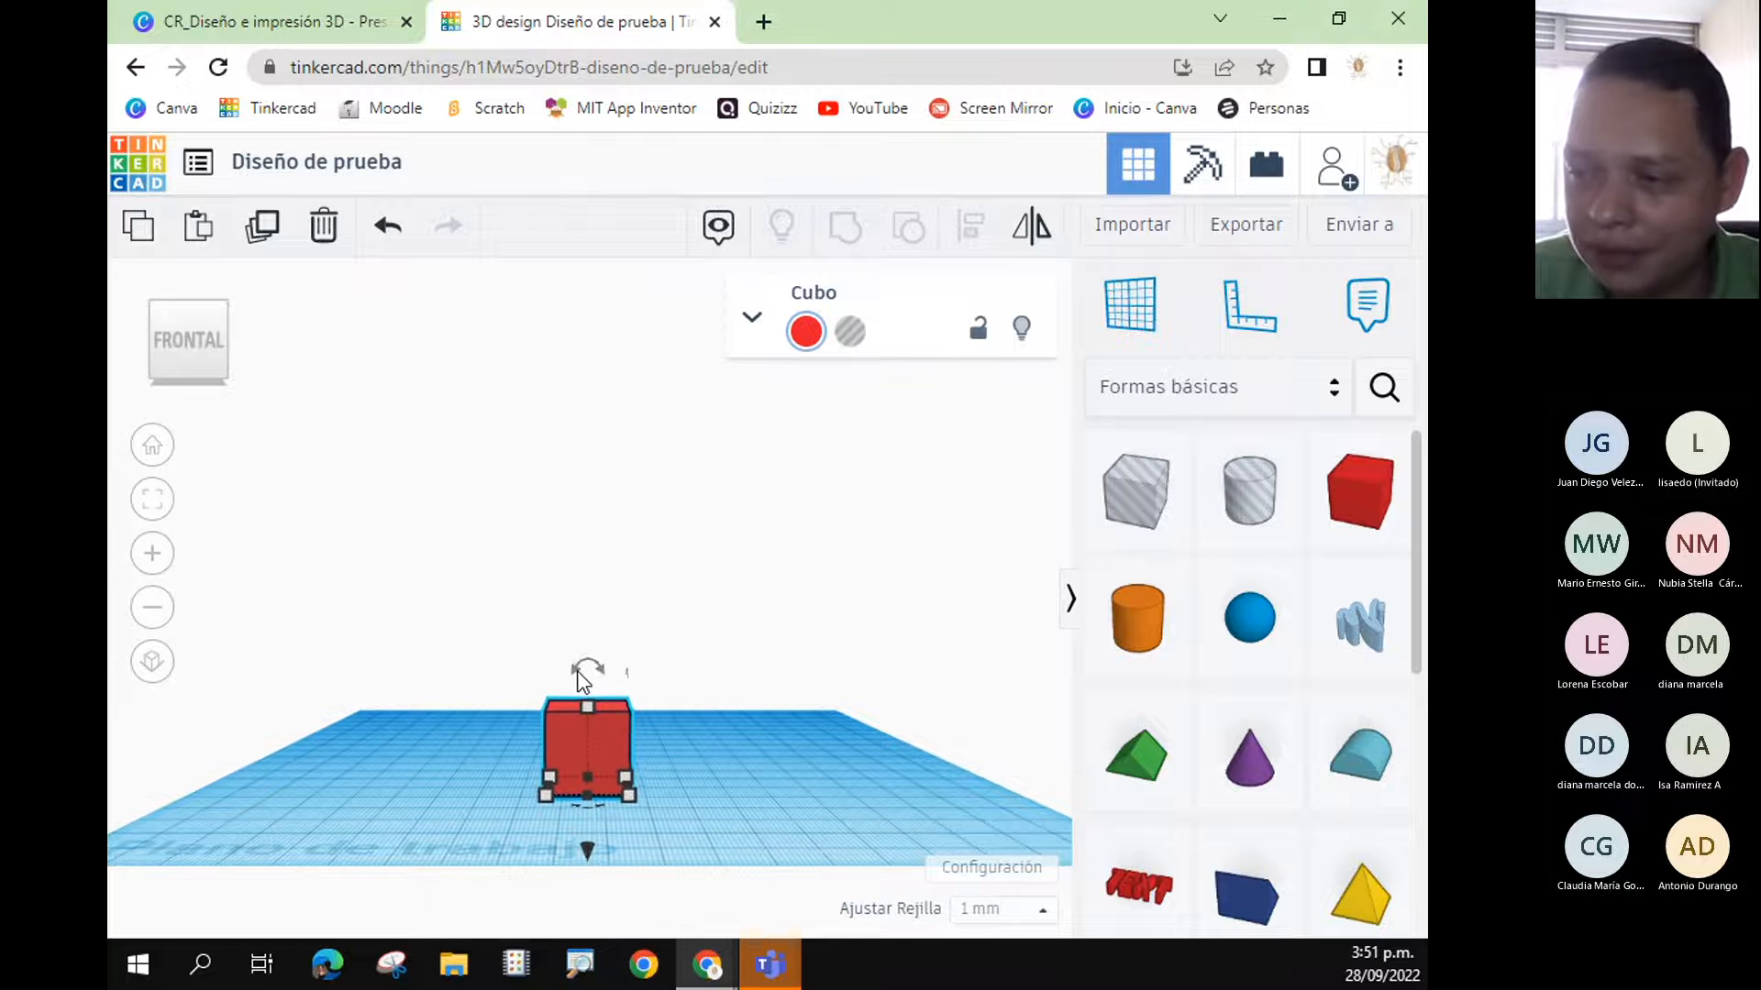
pyautogui.press('Right')
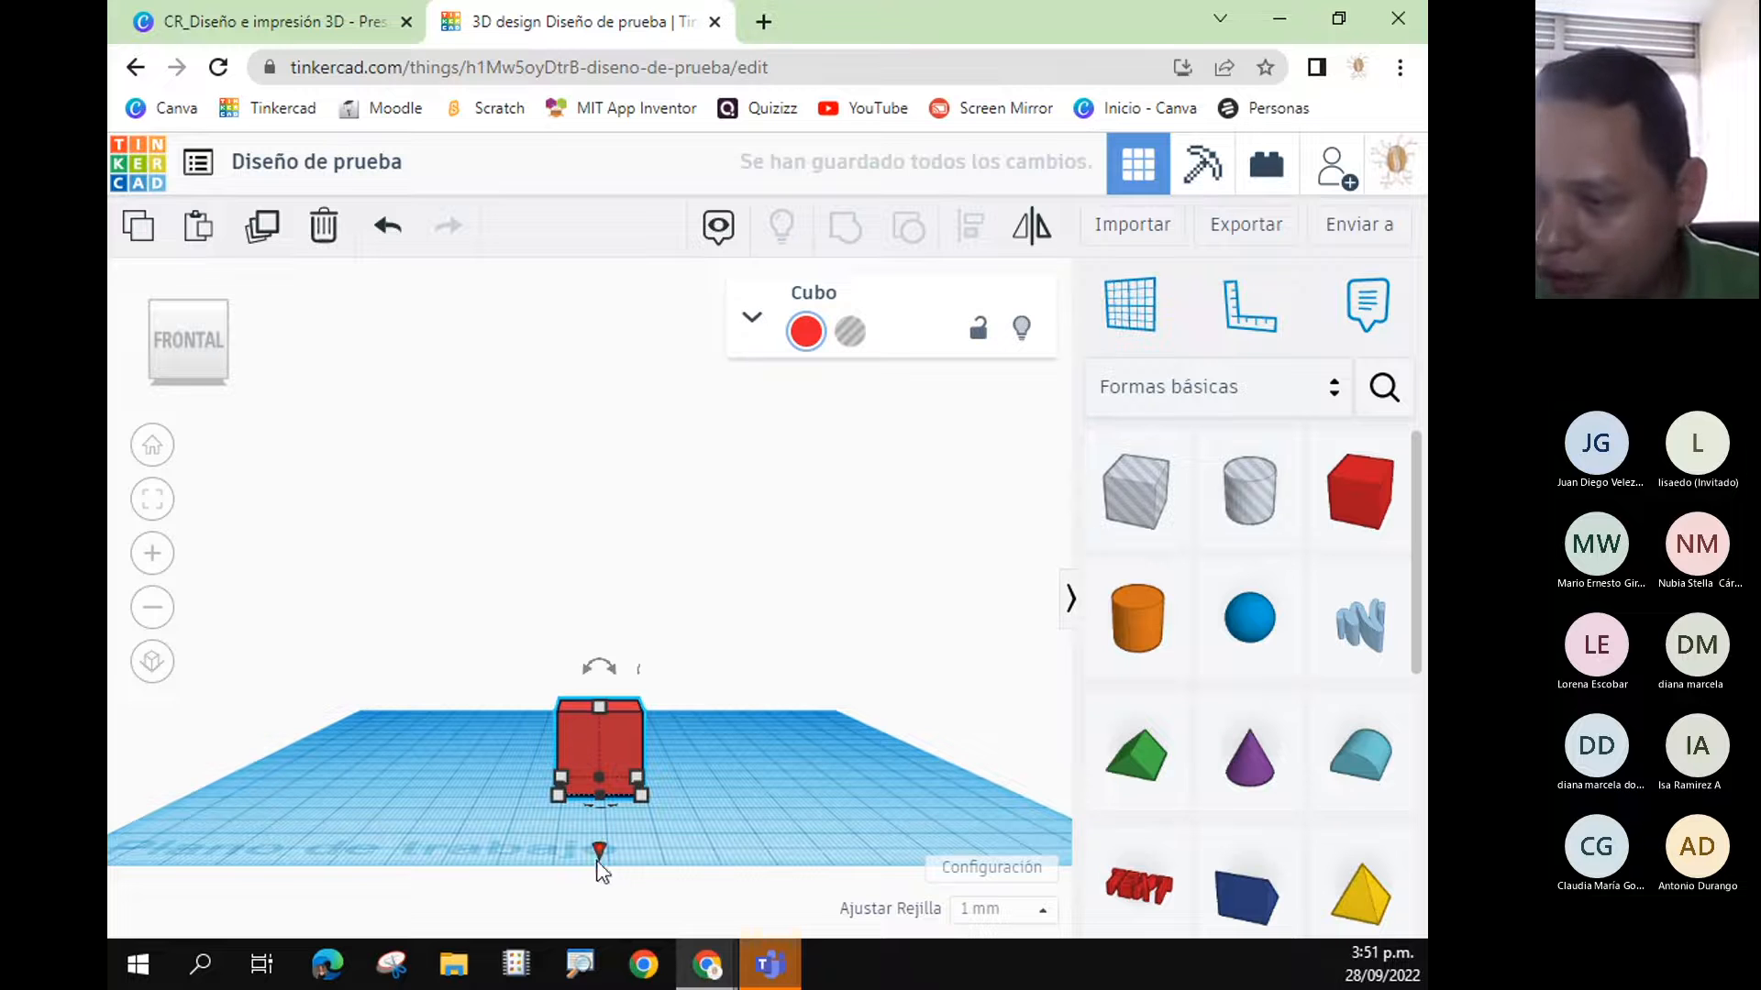
pyautogui.click(814, 818)
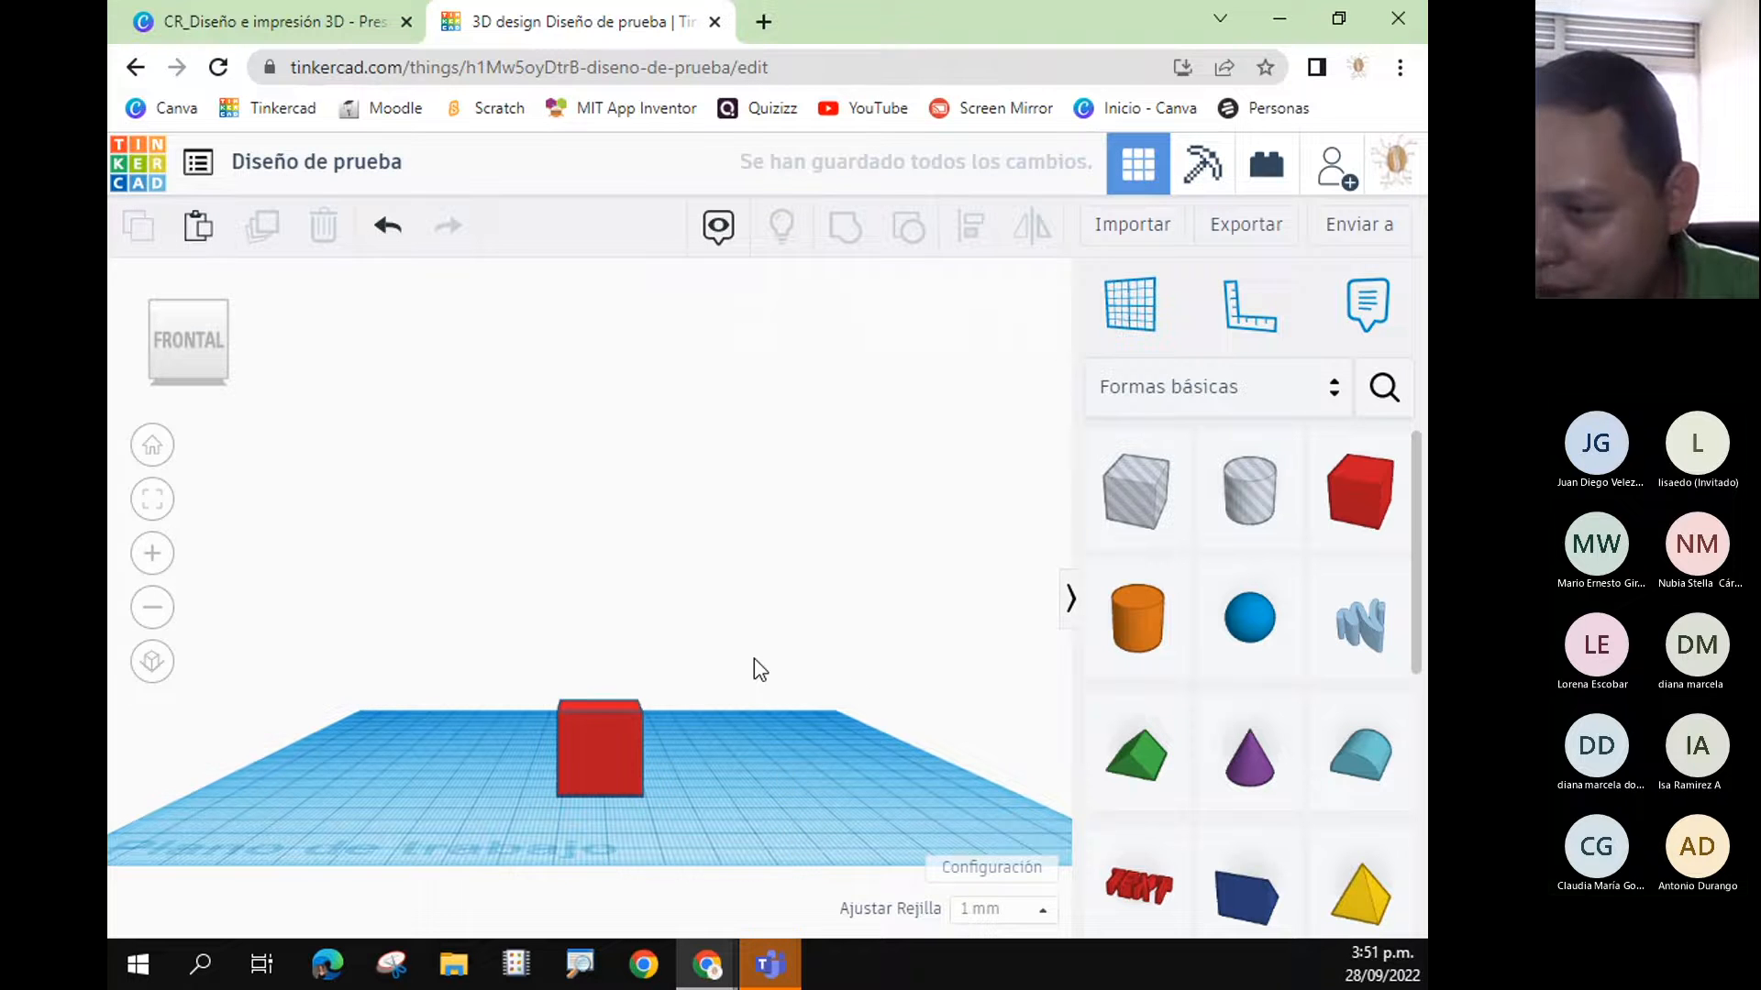
# - Lower the cube 80 mm below the workplane, drop it back onto the plane and deselect it
pyautogui.moveTo(753, 658); pyautogui.dragTo(751, 741, button='right')
pyautogui.click(628, 633)
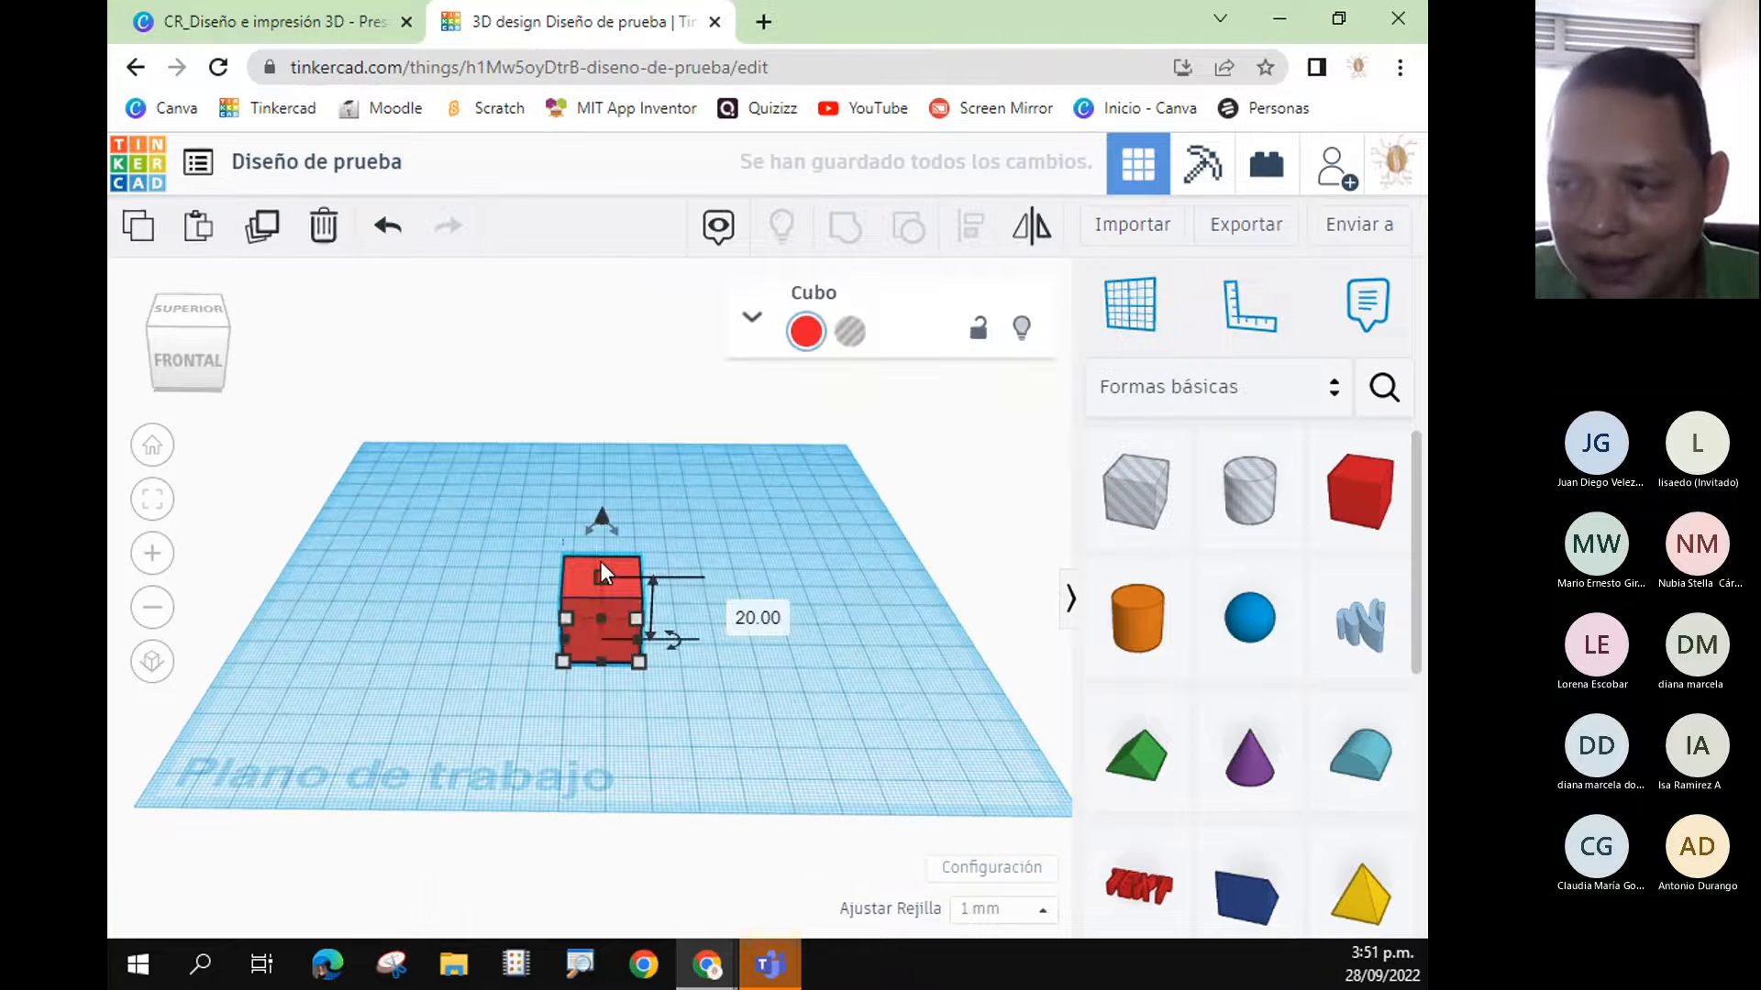
pyautogui.moveTo(600, 514); pyautogui.dragTo(618, 751)
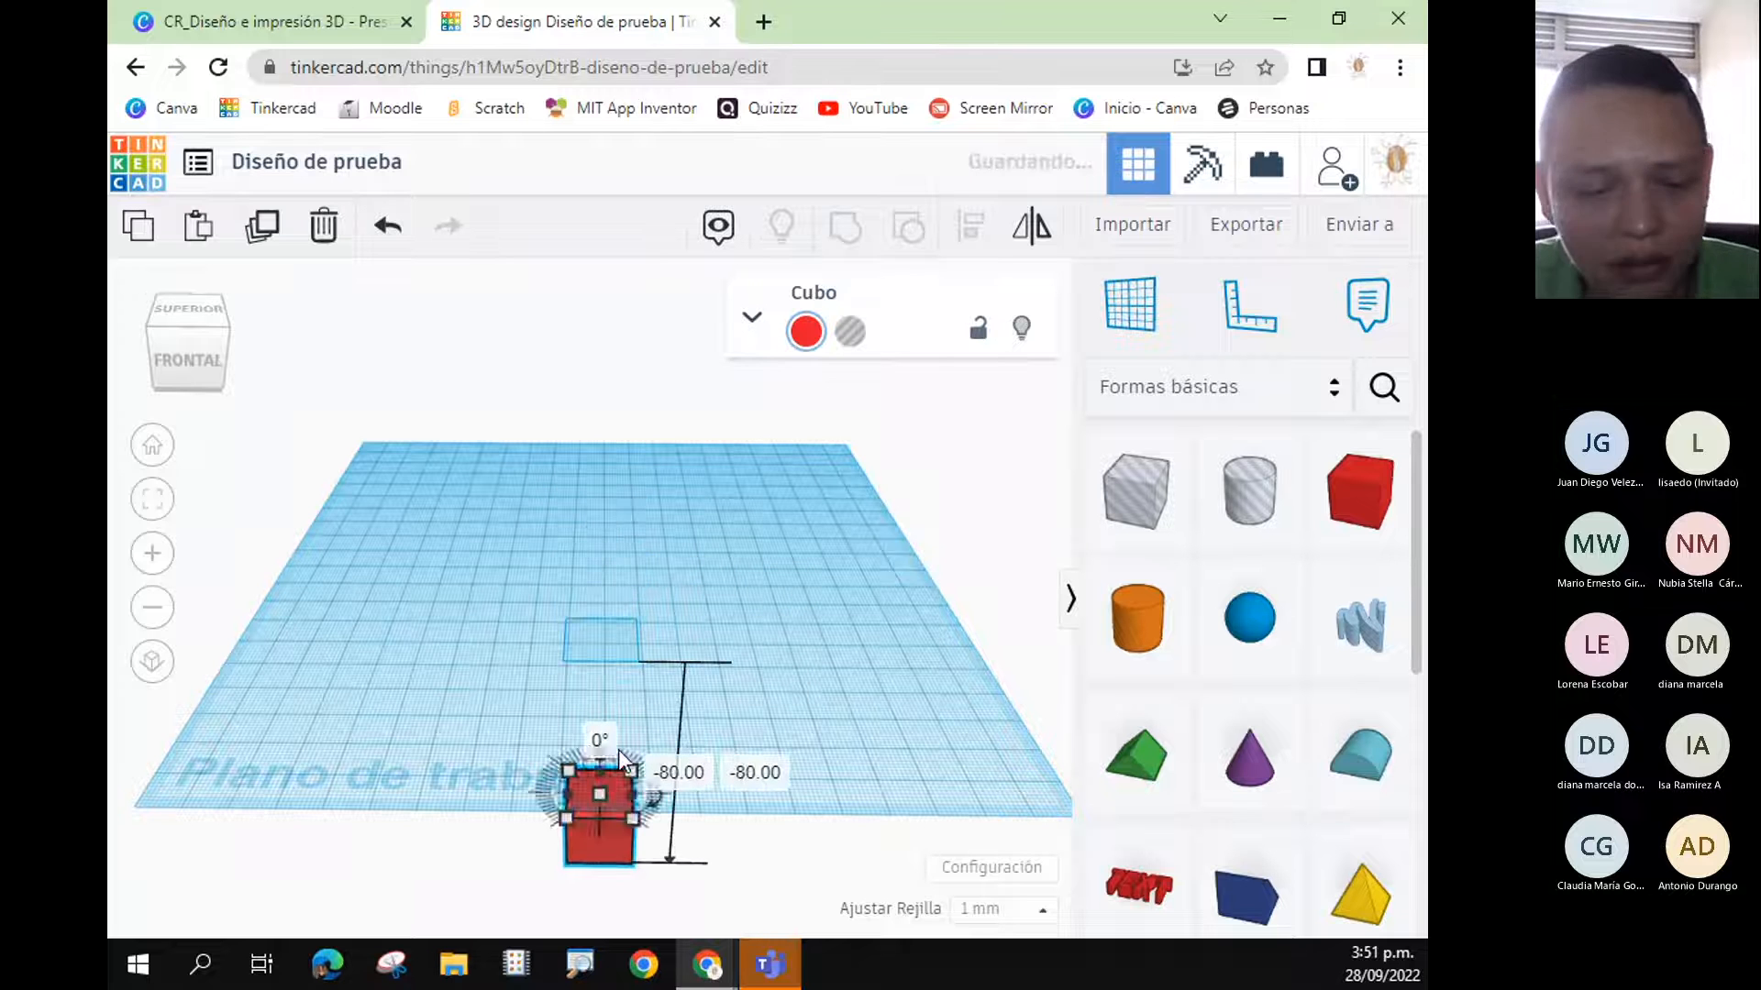
pyautogui.press('d')
pyautogui.click(859, 712)
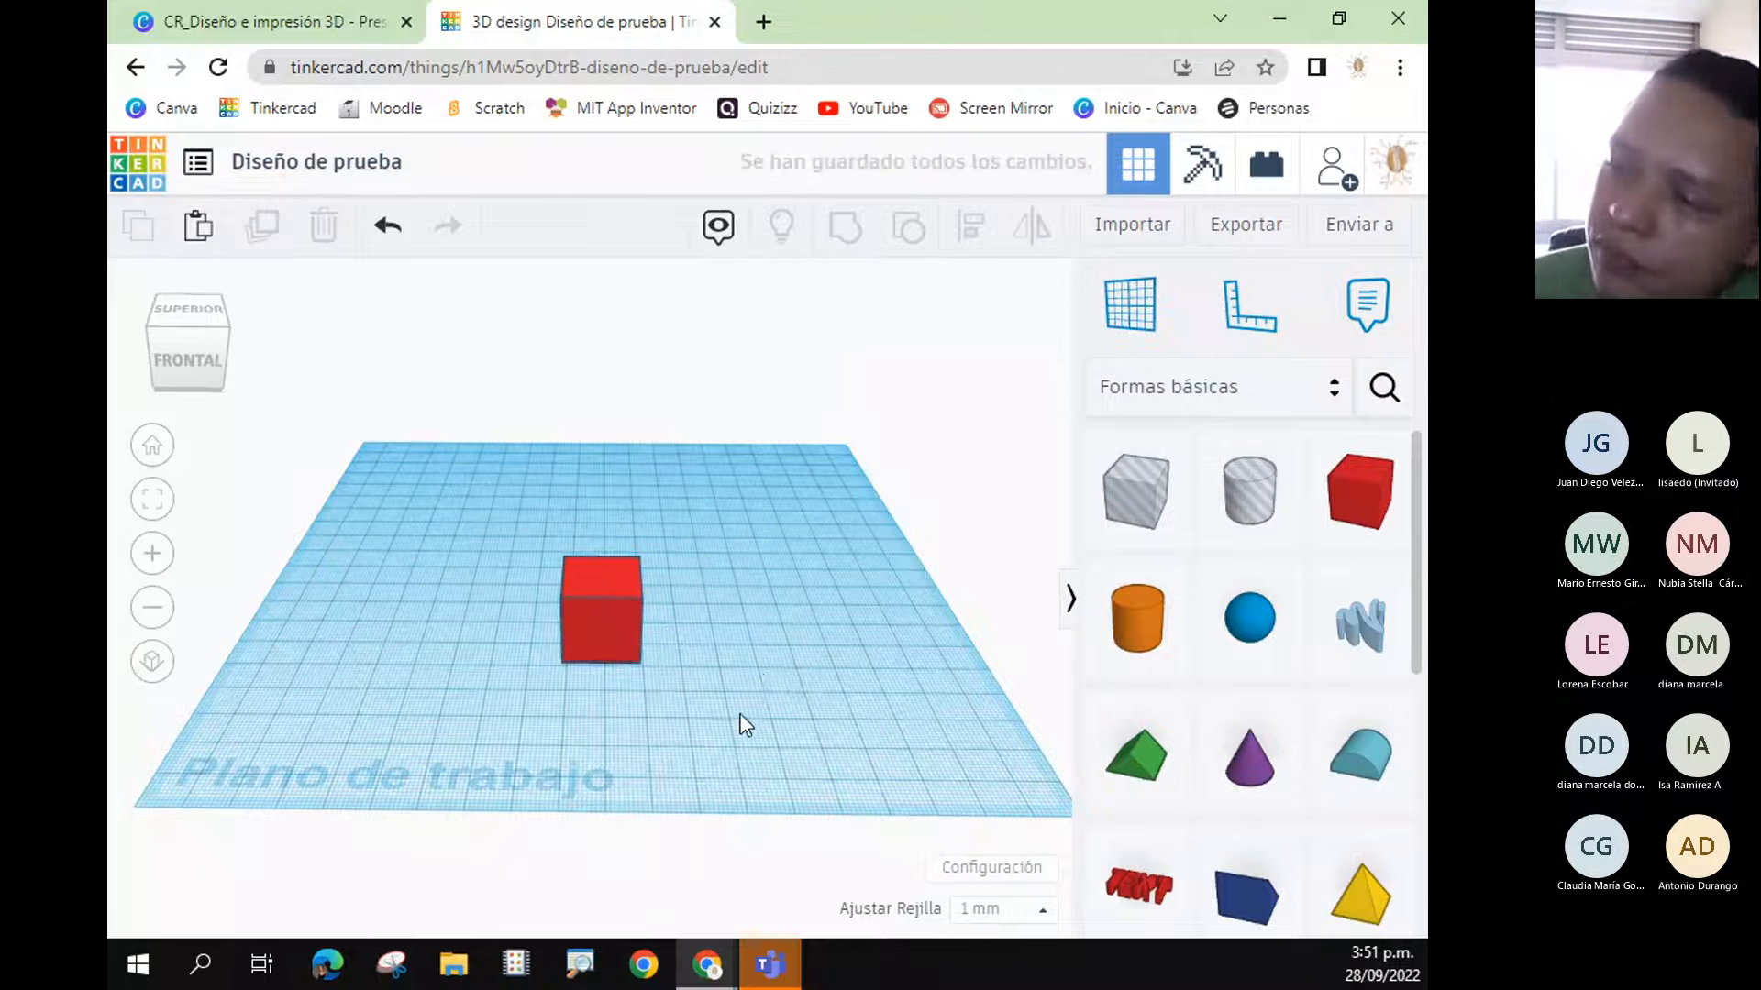
# - Select the cube again in an angled view and nudge it a few millimetres left in 1 mm steps
pyautogui.moveTo(739, 714); pyautogui.dragTo(795, 829, button='right')
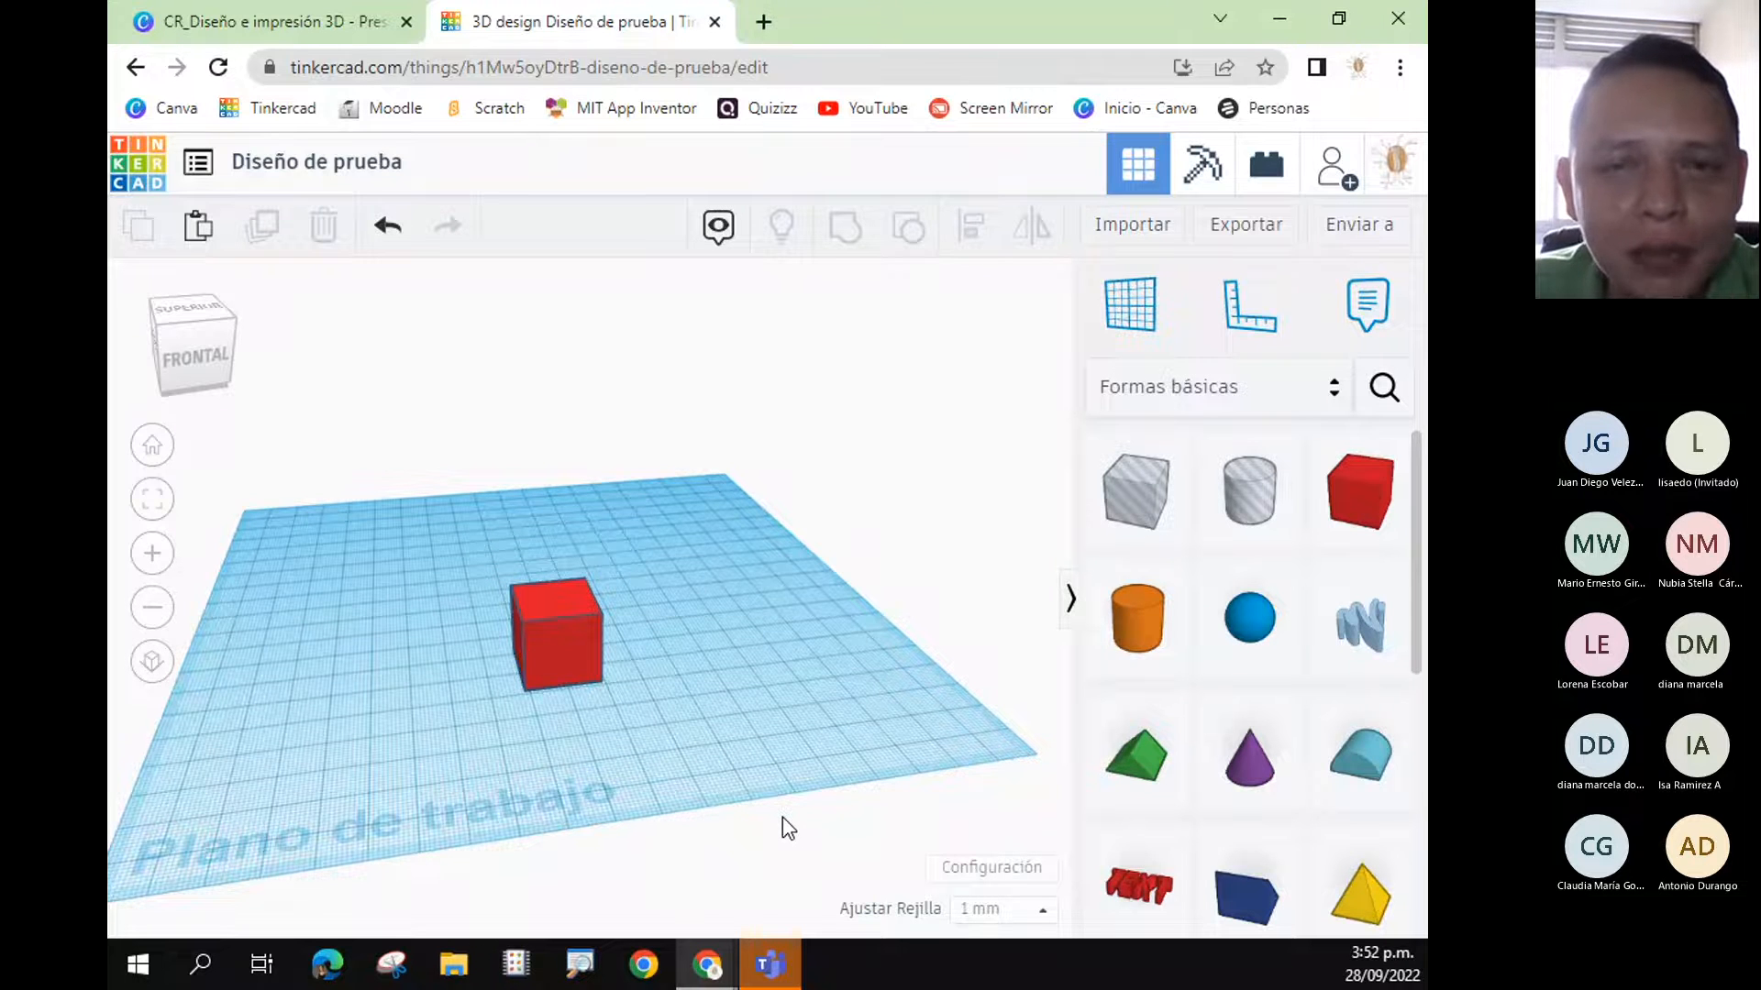
pyautogui.moveTo(538, 829); pyautogui.dragTo(541, 720, button='right')
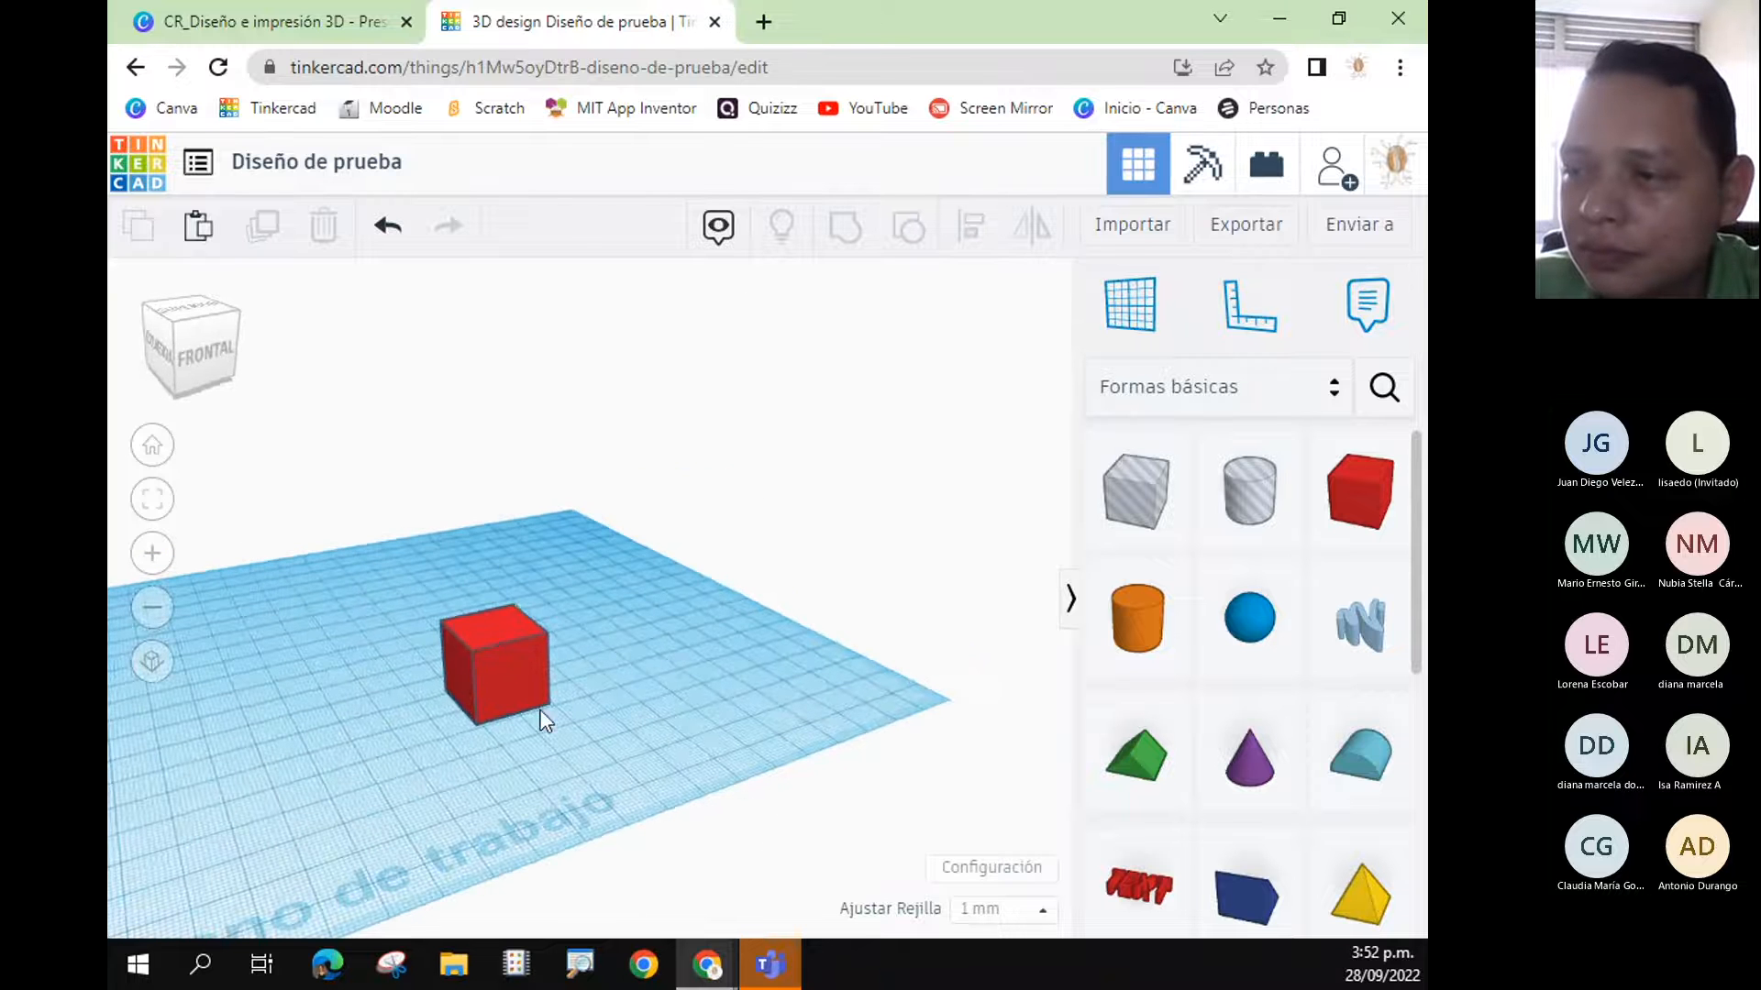
pyautogui.click(515, 676)
pyautogui.moveTo(541, 609)
pyautogui.mouseDown()
pyautogui.moveTo(556, 683)
pyautogui.moveTo(529, 587)
pyautogui.moveTo(558, 612)
pyautogui.moveTo(550, 706)
pyautogui.moveTo(529, 608)
pyautogui.moveTo(550, 702)
pyautogui.moveTo(611, 446)
pyautogui.moveTo(532, 631)
pyautogui.moveTo(542, 673)
pyautogui.moveTo(532, 612)
pyautogui.mouseUp()
pyautogui.click(637, 648)
pyautogui.click(497, 676)
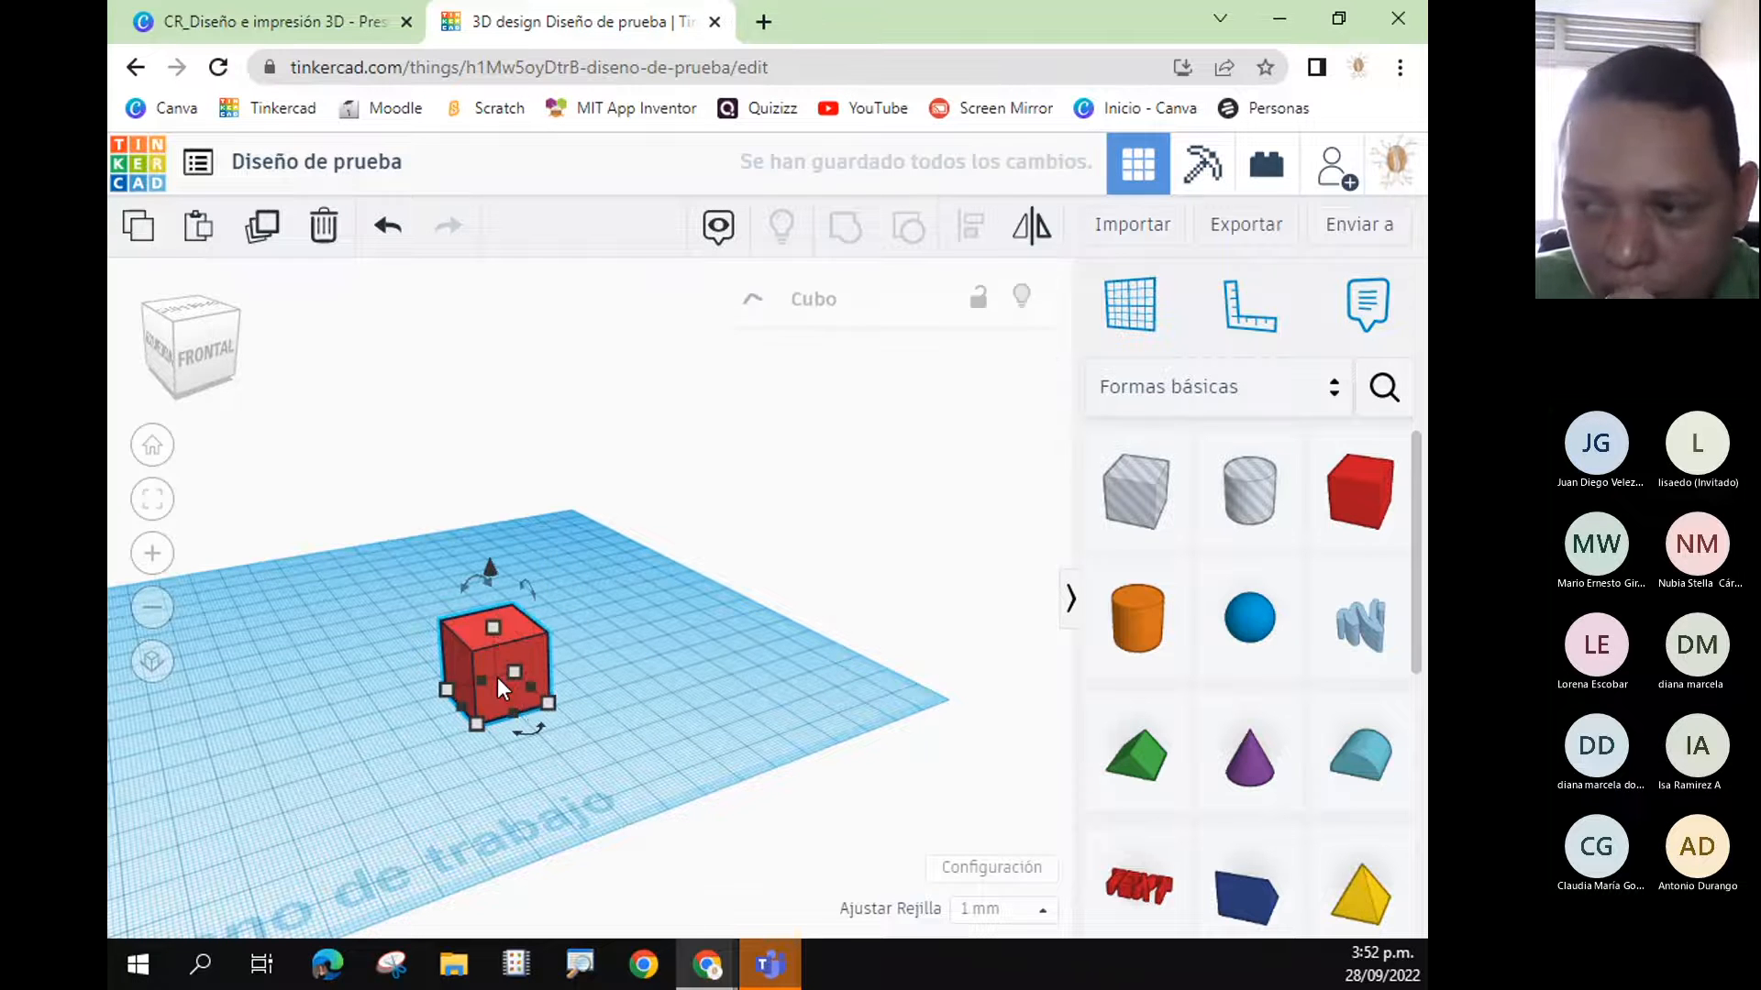
pyautogui.press('Left')
pyautogui.press('Left')
pyautogui.press('Left')
pyautogui.press('Left')
pyautogui.press('Left')
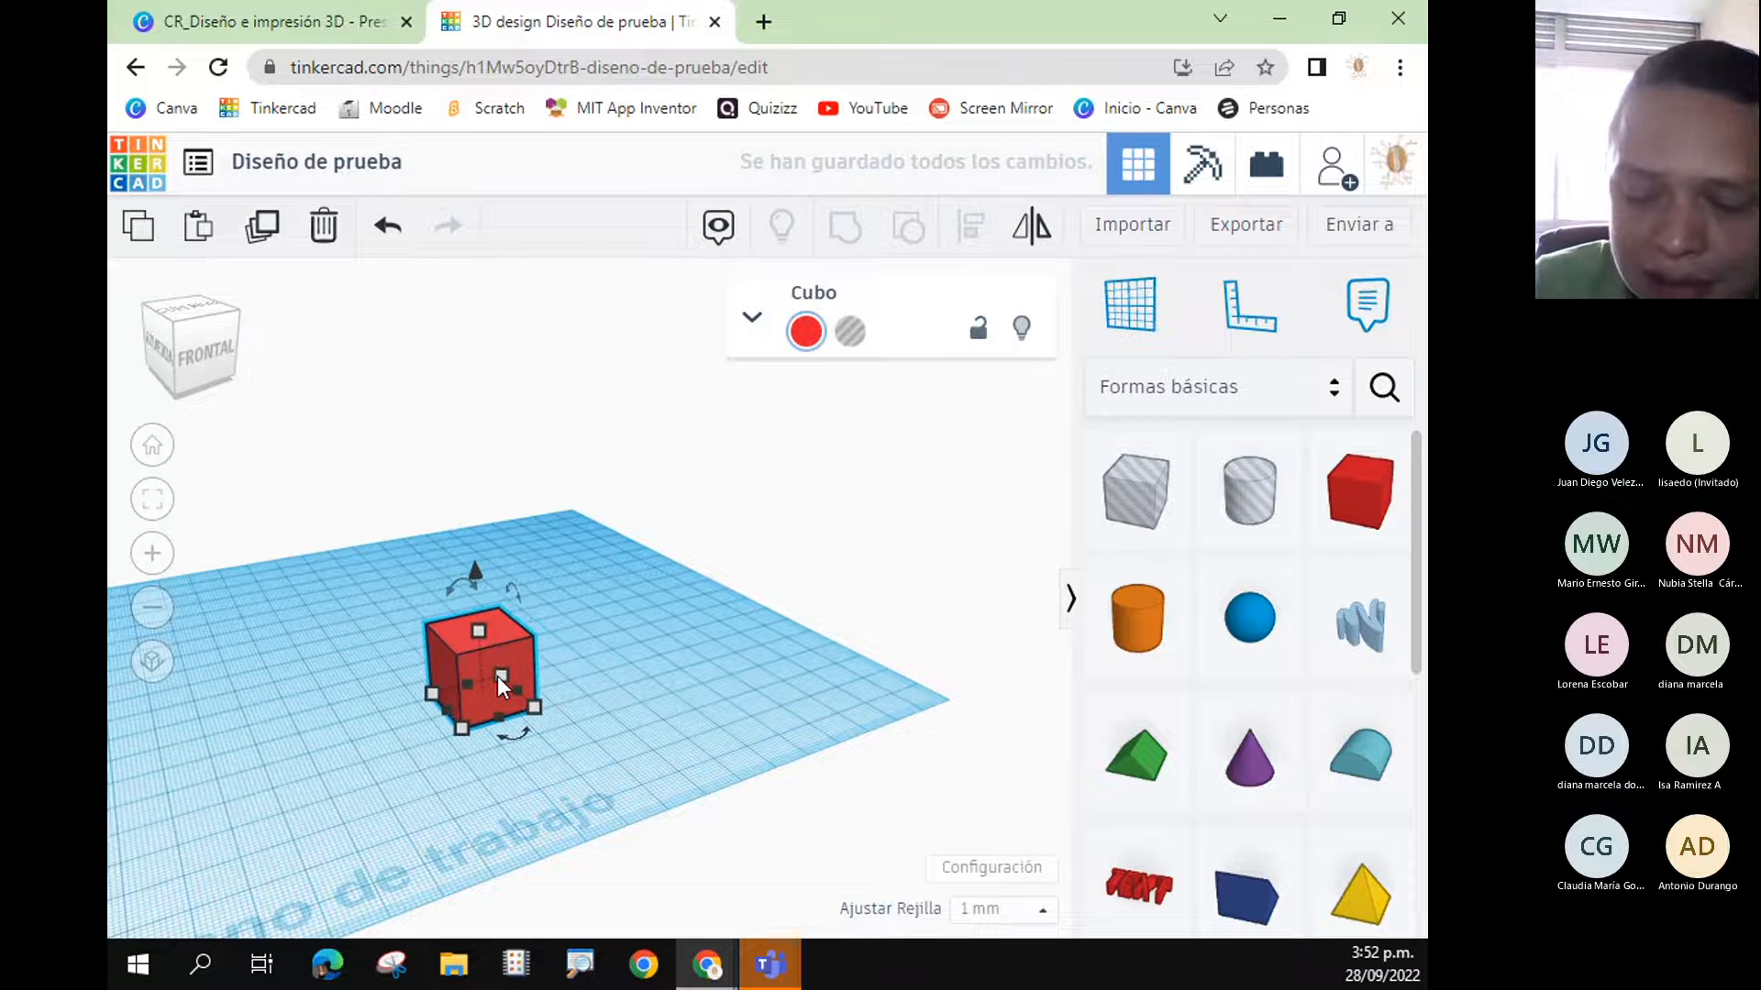
# - Nudge the cube backward and partly forward in 1 mm steps, and try lifting it and dropping it back onto the workplane
pyautogui.press('Up')
pyautogui.press('Up')
pyautogui.press('Up')
pyautogui.press('Up')
pyautogui.press('Up')
pyautogui.press('Down')
pyautogui.press('Down')
pyautogui.press('Down')
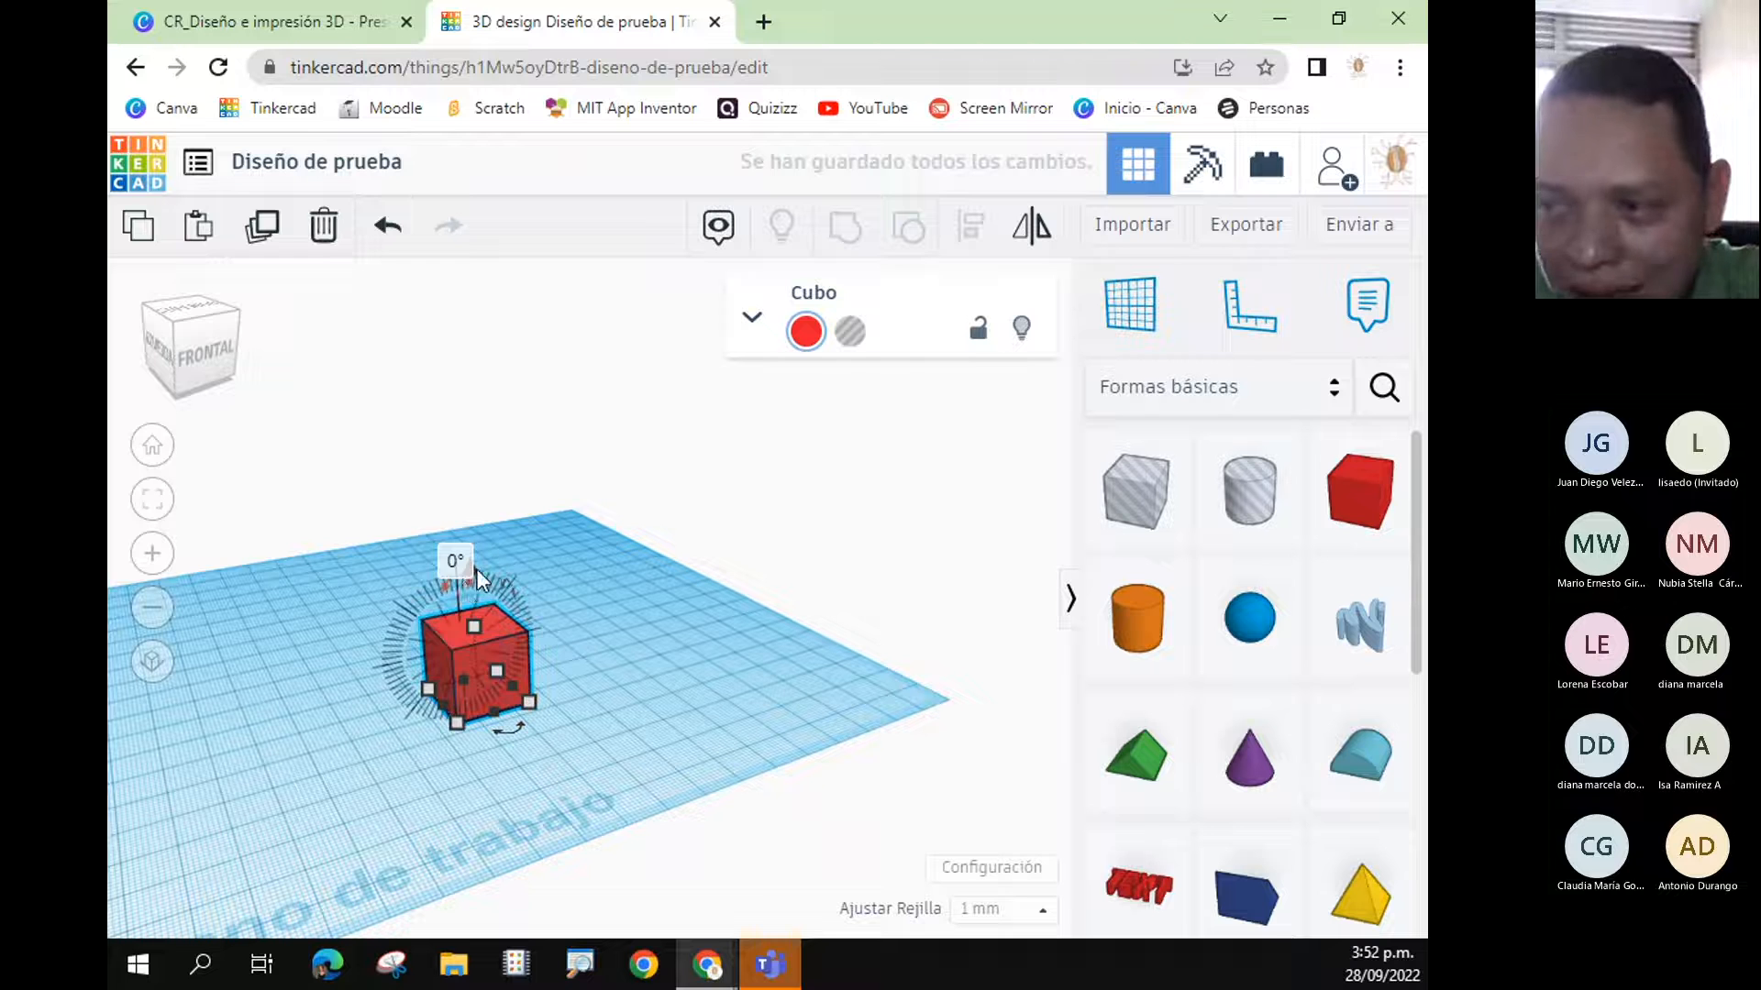
pyautogui.moveTo(478, 576); pyautogui.dragTo(478, 441)
pyautogui.press('d')
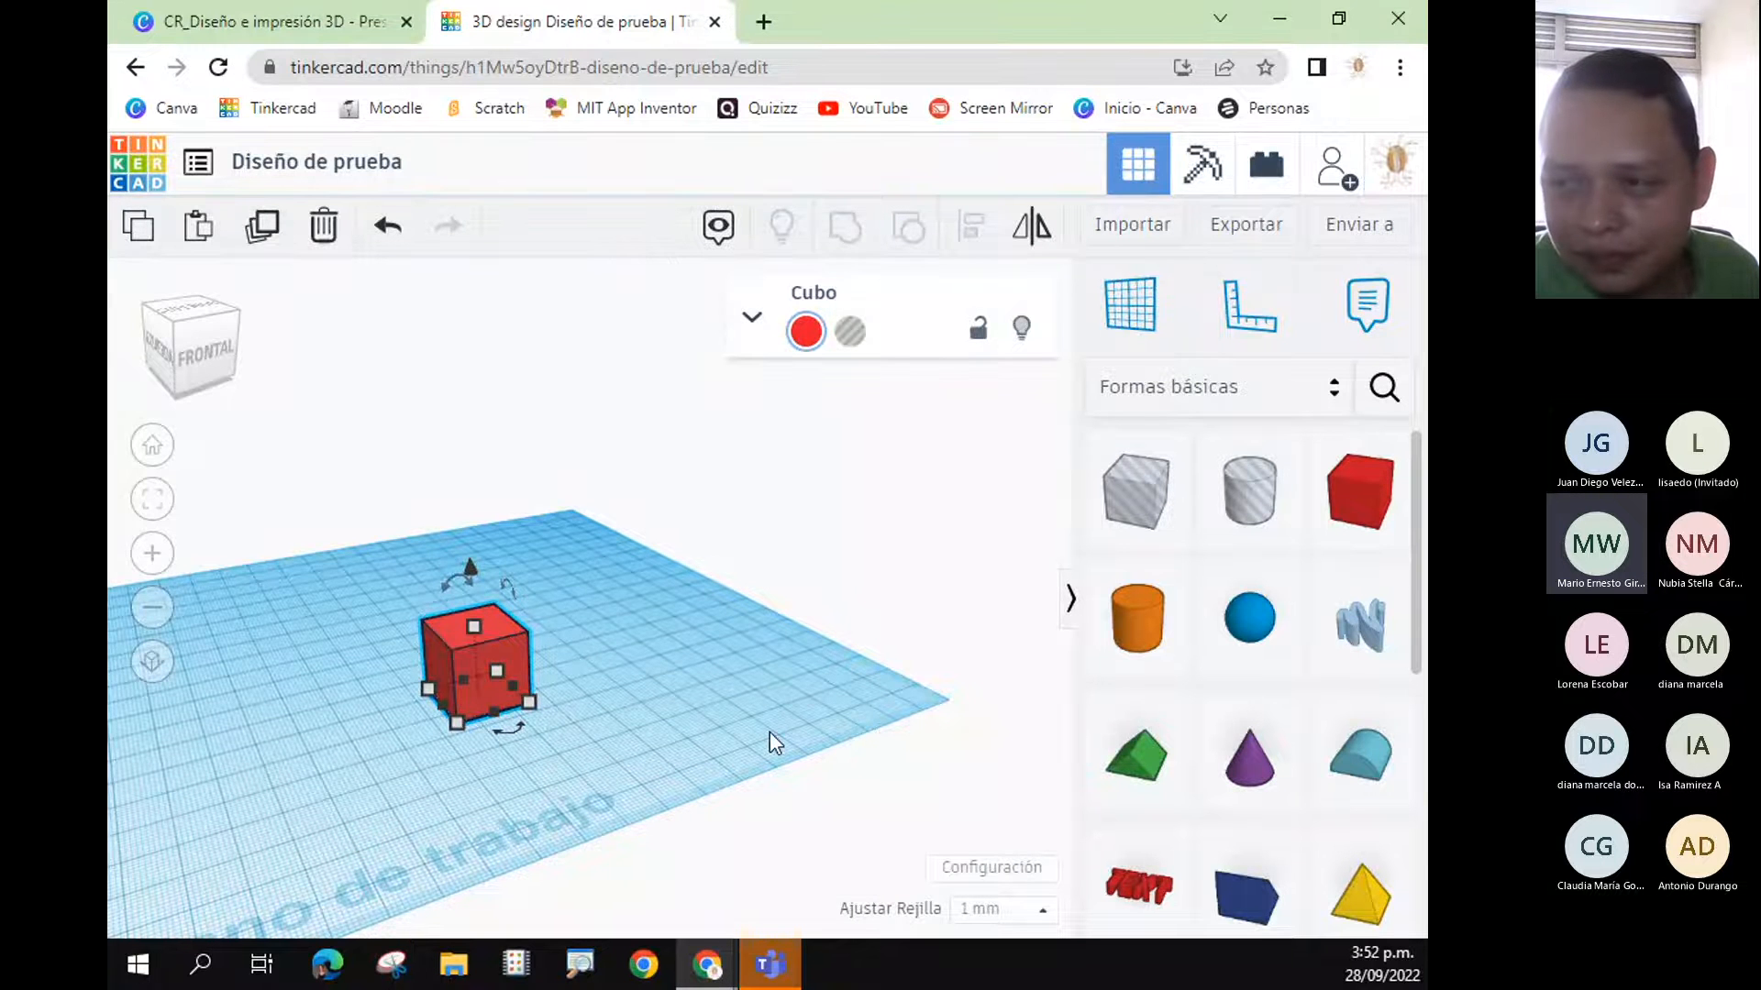
# - Open the cube's depth value without changing it and move the cube about 7 mm right and 17 mm back
pyautogui.moveTo(774, 692); pyautogui.dragTo(640, 759, button='right')
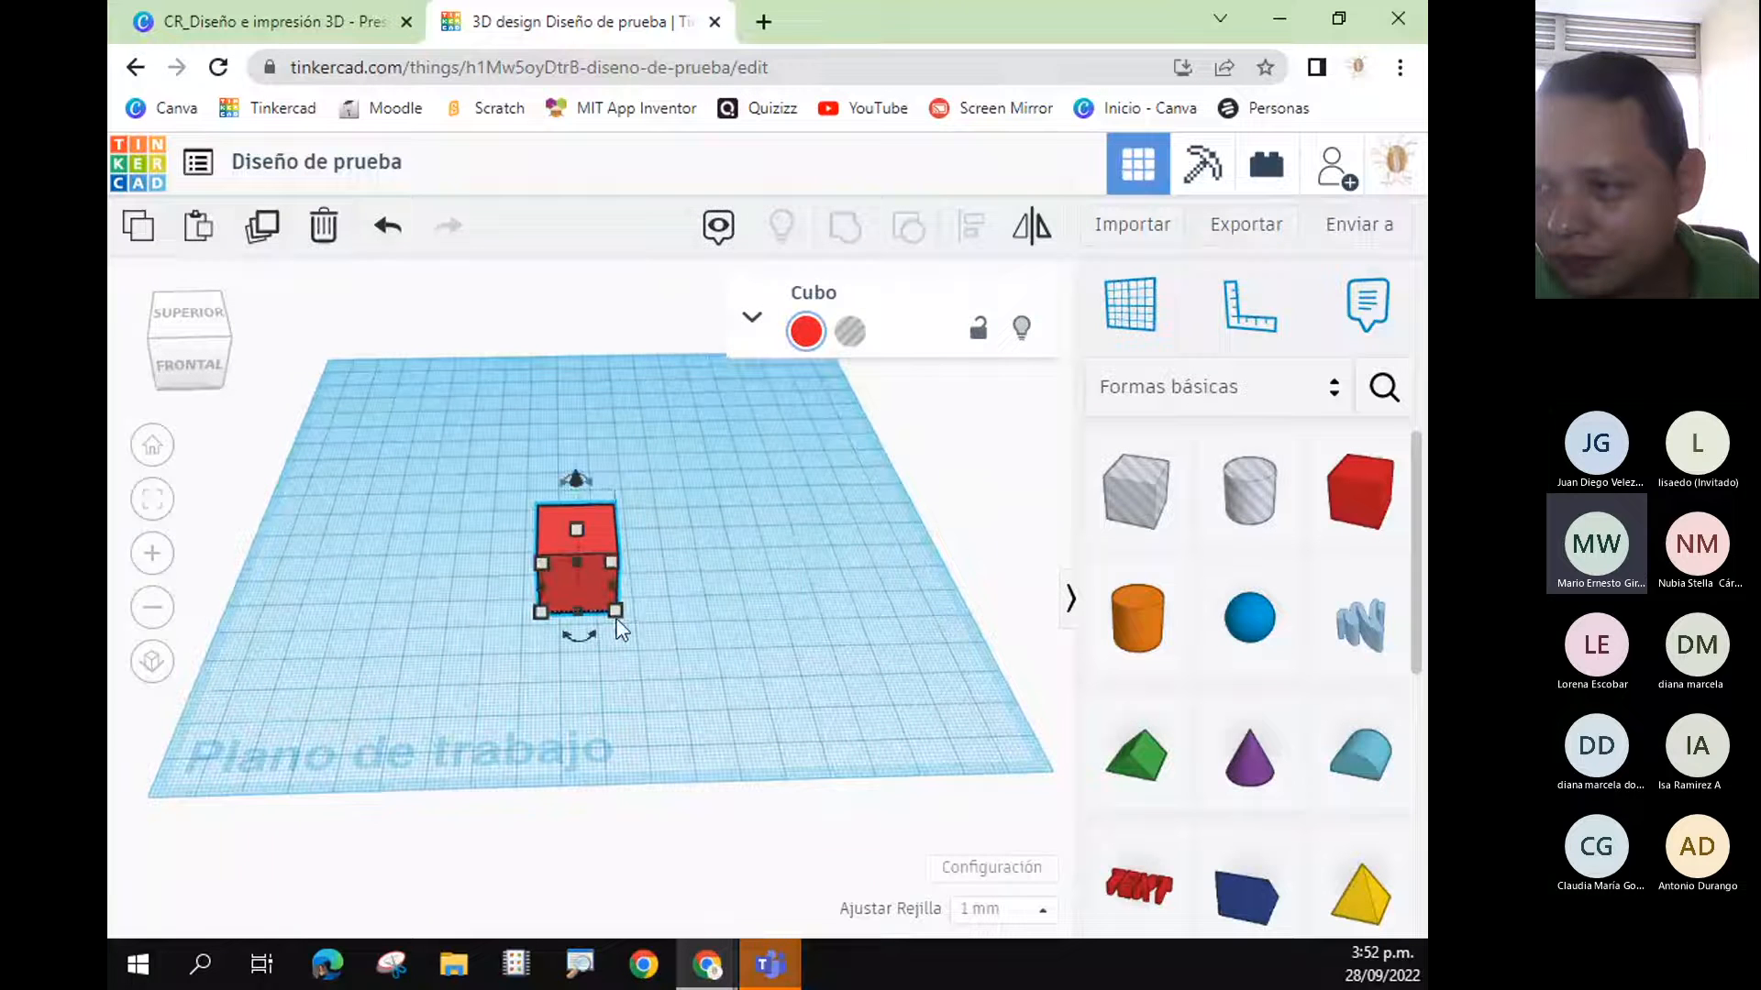
pyautogui.click(741, 581)
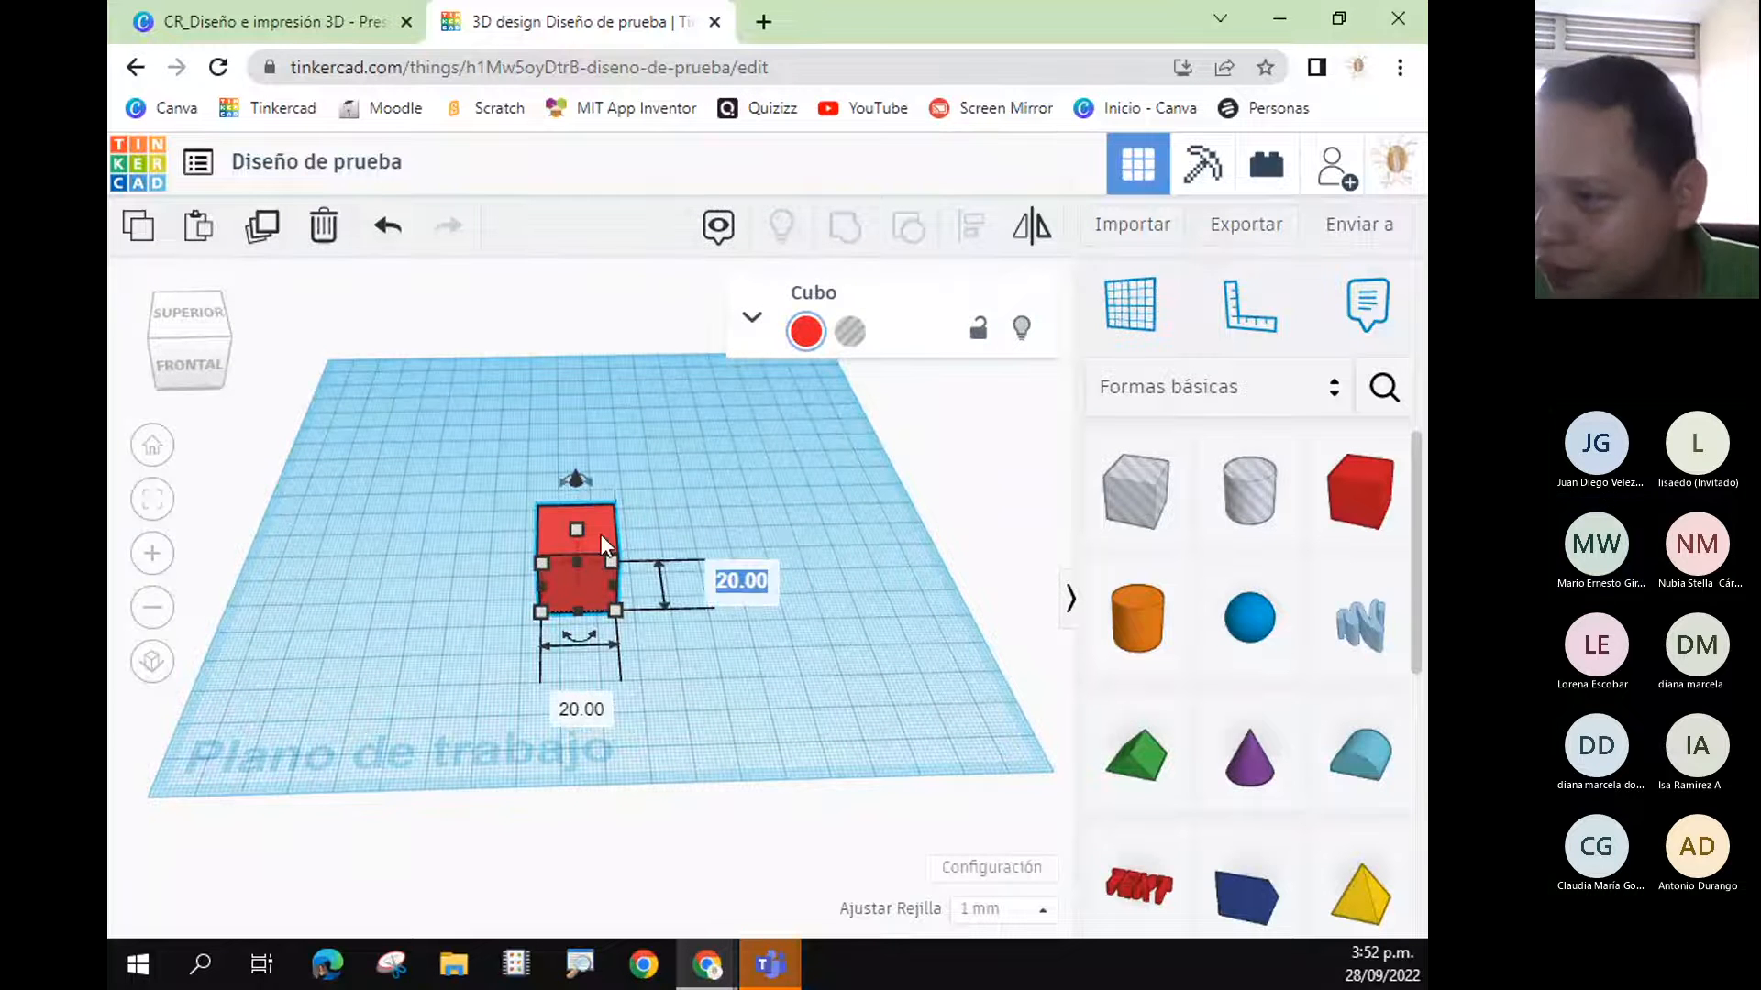
pyautogui.moveTo(601, 545); pyautogui.dragTo(622, 506)
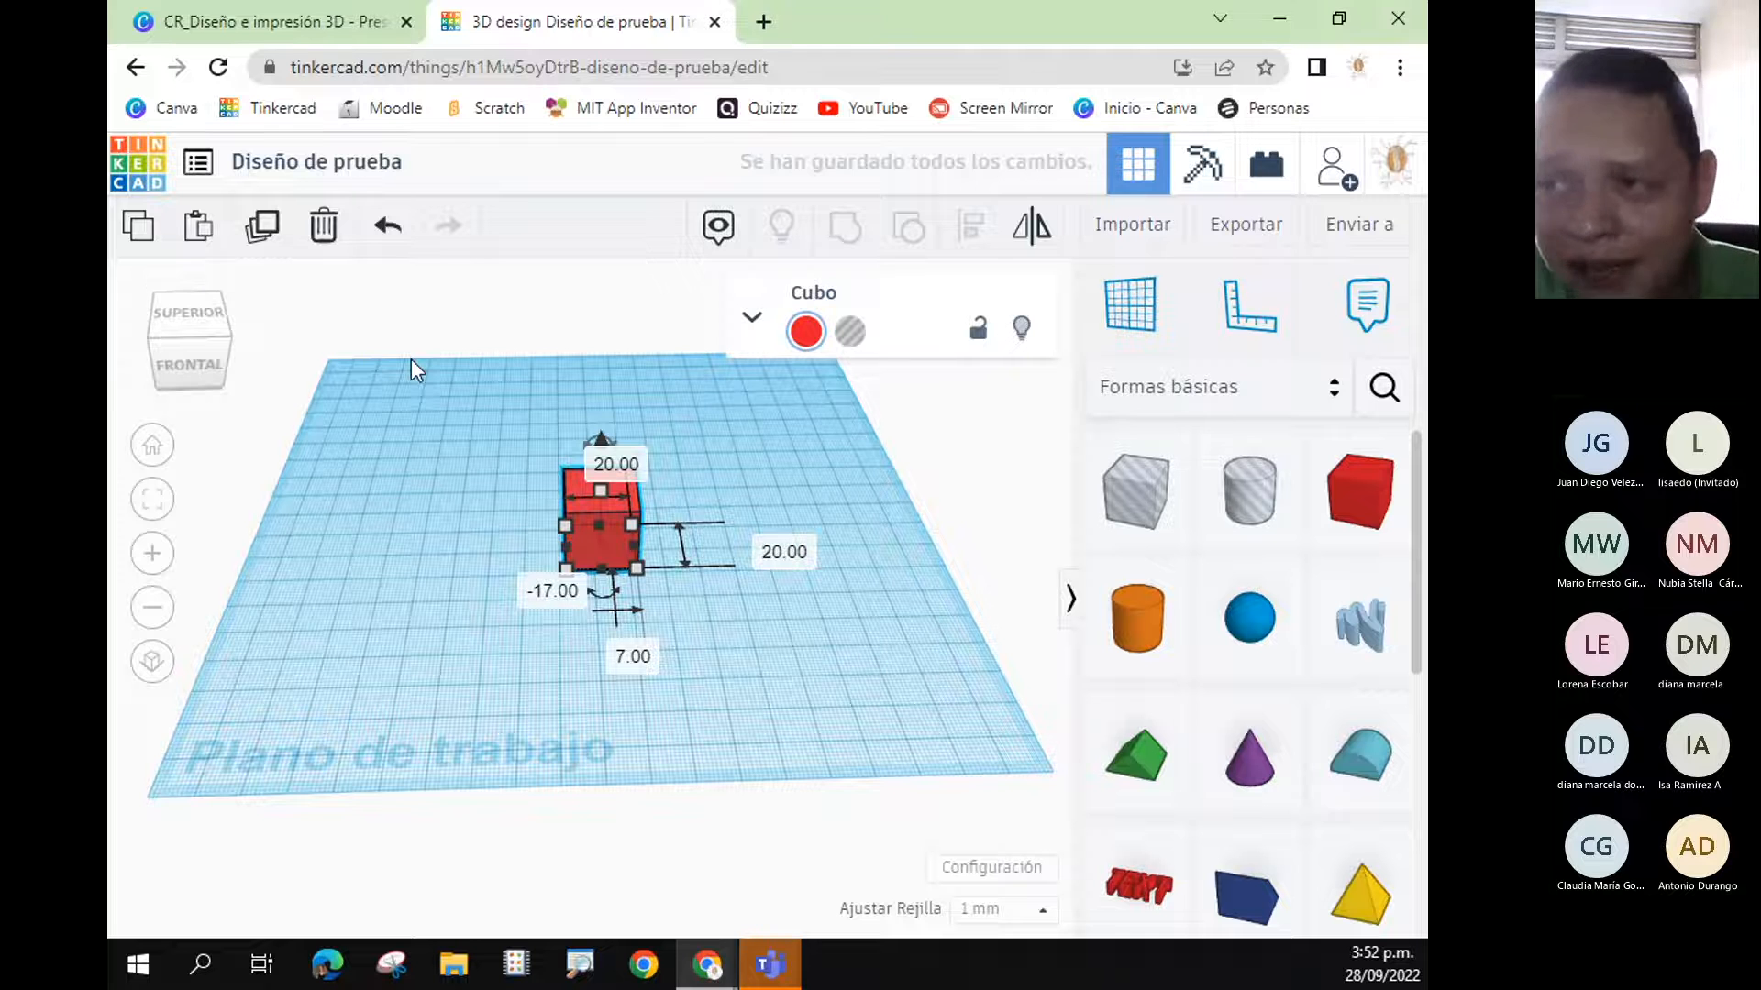
# - Delete the cube and place a new red cube from the basic shapes slightly behind the middle of the workplane
pyautogui.click(325, 229)
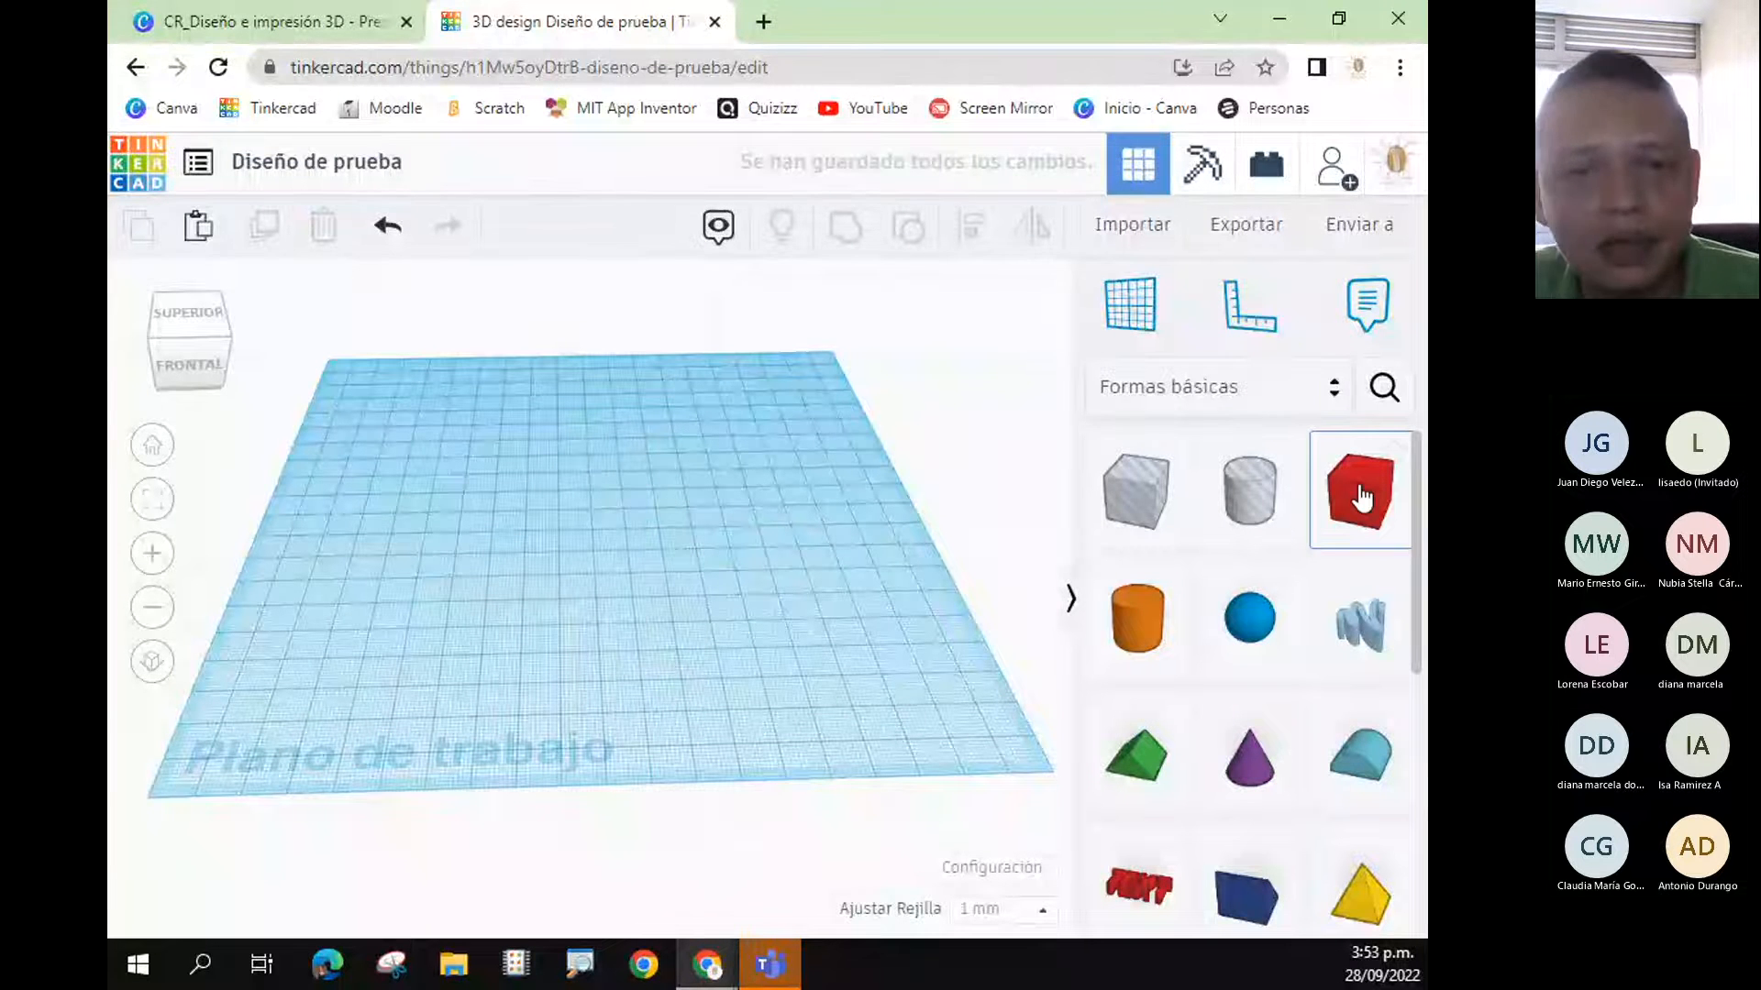
pyautogui.moveTo(1360, 498); pyautogui.dragTo(591, 510)
pyautogui.moveTo(827, 591); pyautogui.dragTo(866, 575, button='right')
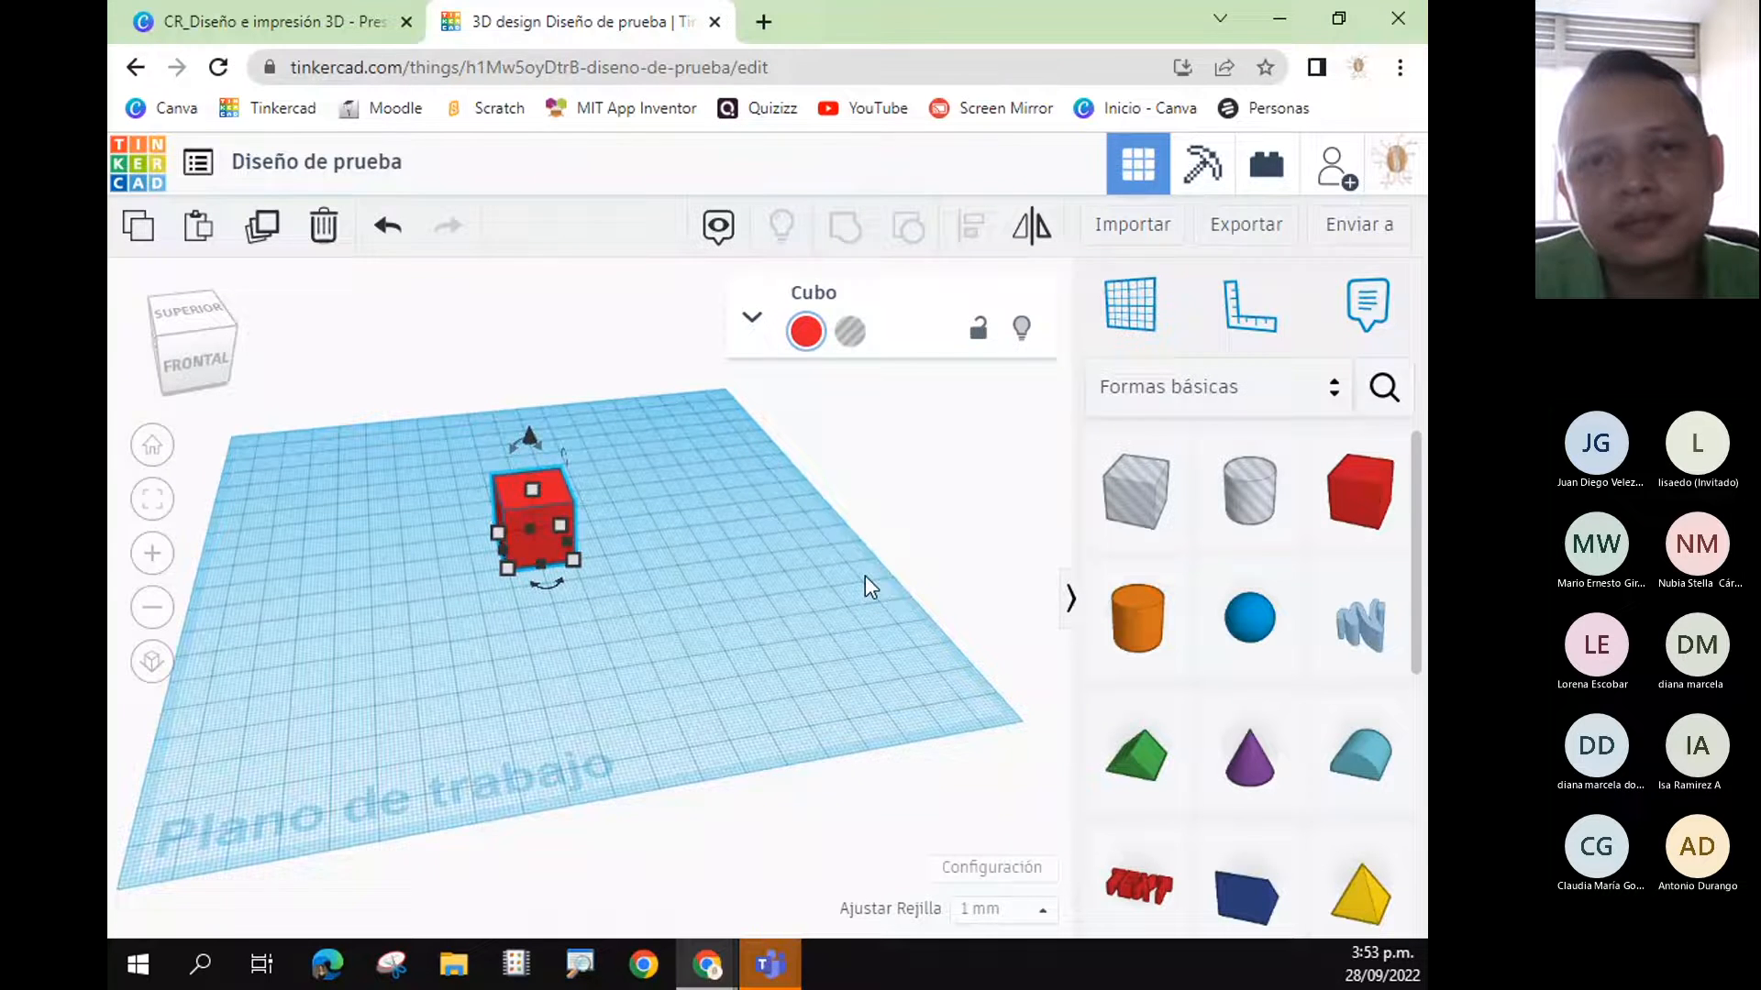
pyautogui.moveTo(851, 616); pyautogui.dragTo(810, 631, button='right')
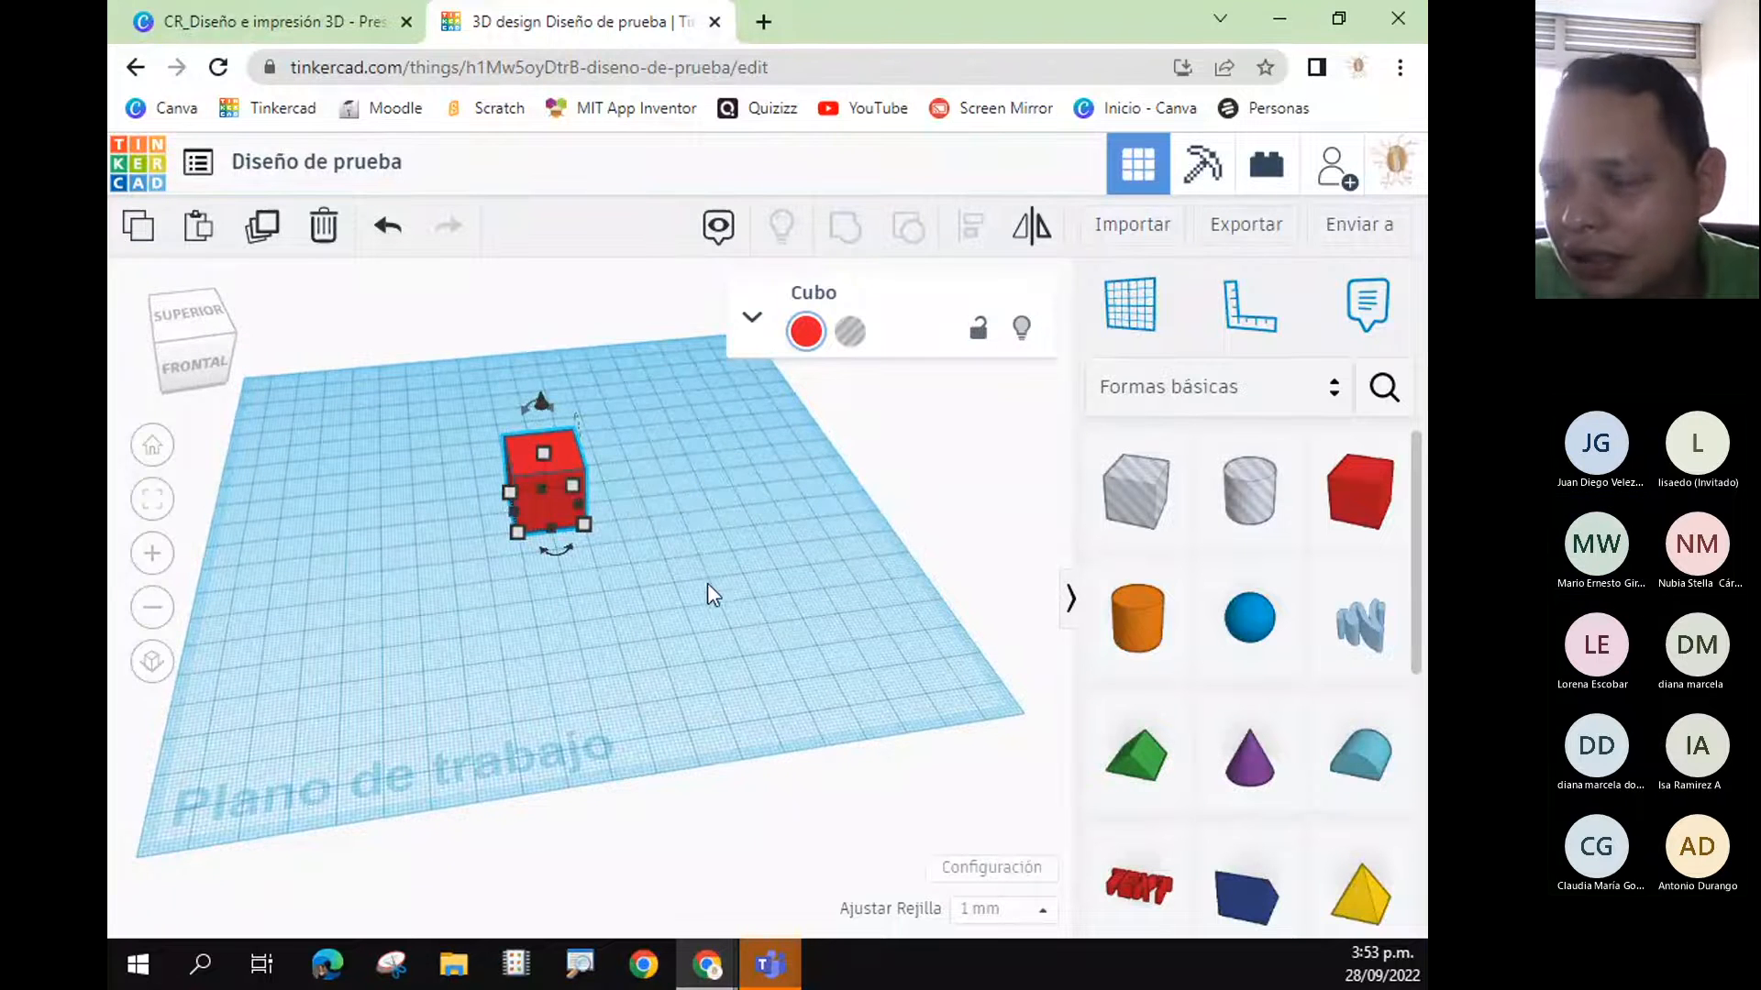
pyautogui.moveTo(707, 583); pyautogui.dragTo(633, 521, button='right')
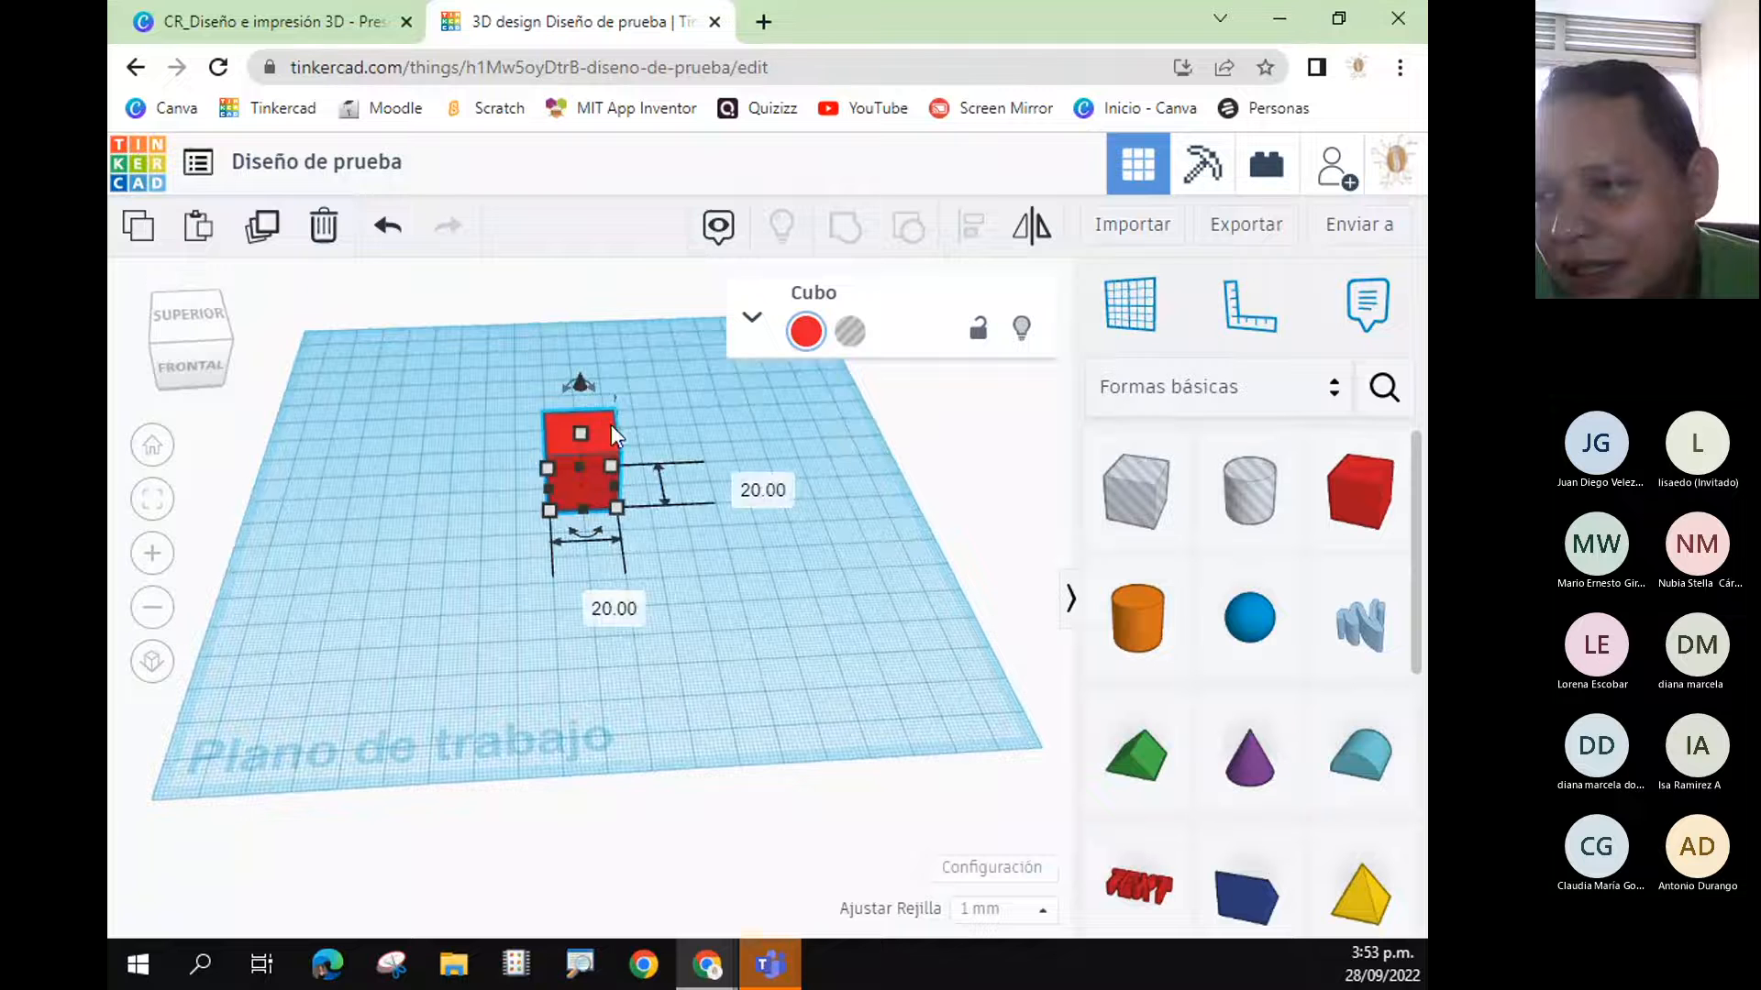
# - Move the cube to the workplane's front-left corner, return it about 89 mm right and 80 mm back, and deselect it
pyautogui.moveTo(603, 421); pyautogui.dragTo(616, 467)
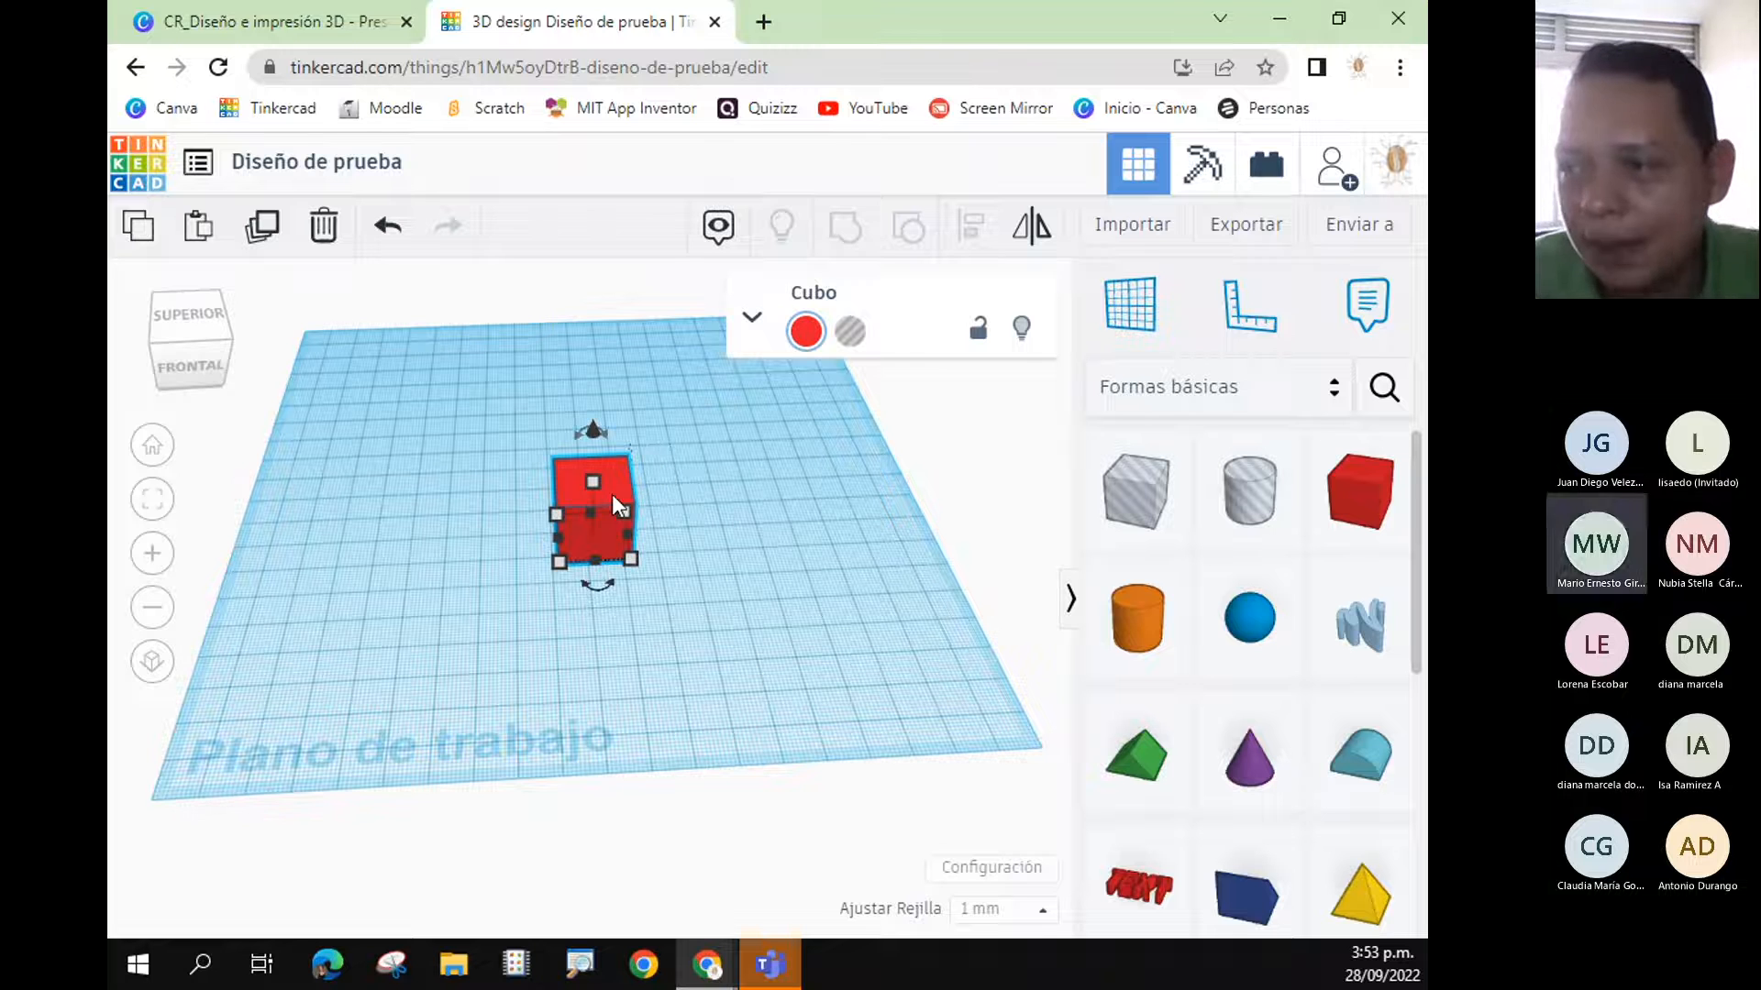
pyautogui.moveTo(613, 493); pyautogui.dragTo(224, 685)
pyautogui.click(443, 629)
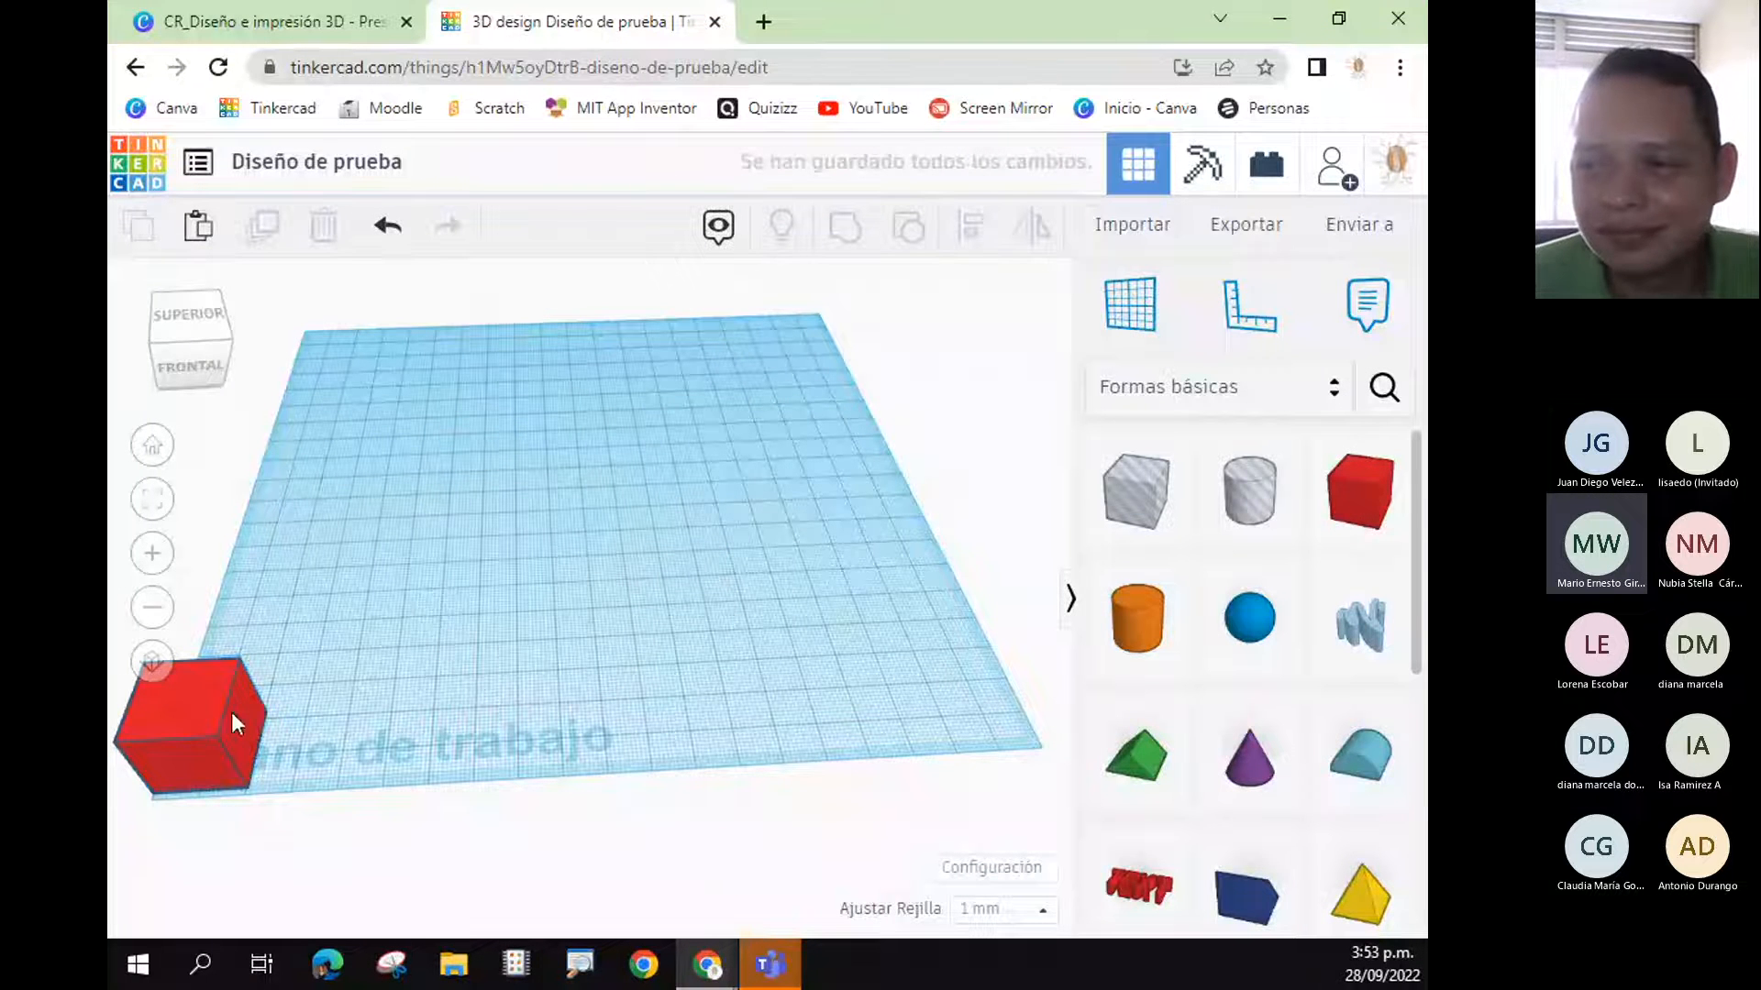
pyautogui.moveTo(231, 712); pyautogui.dragTo(596, 458)
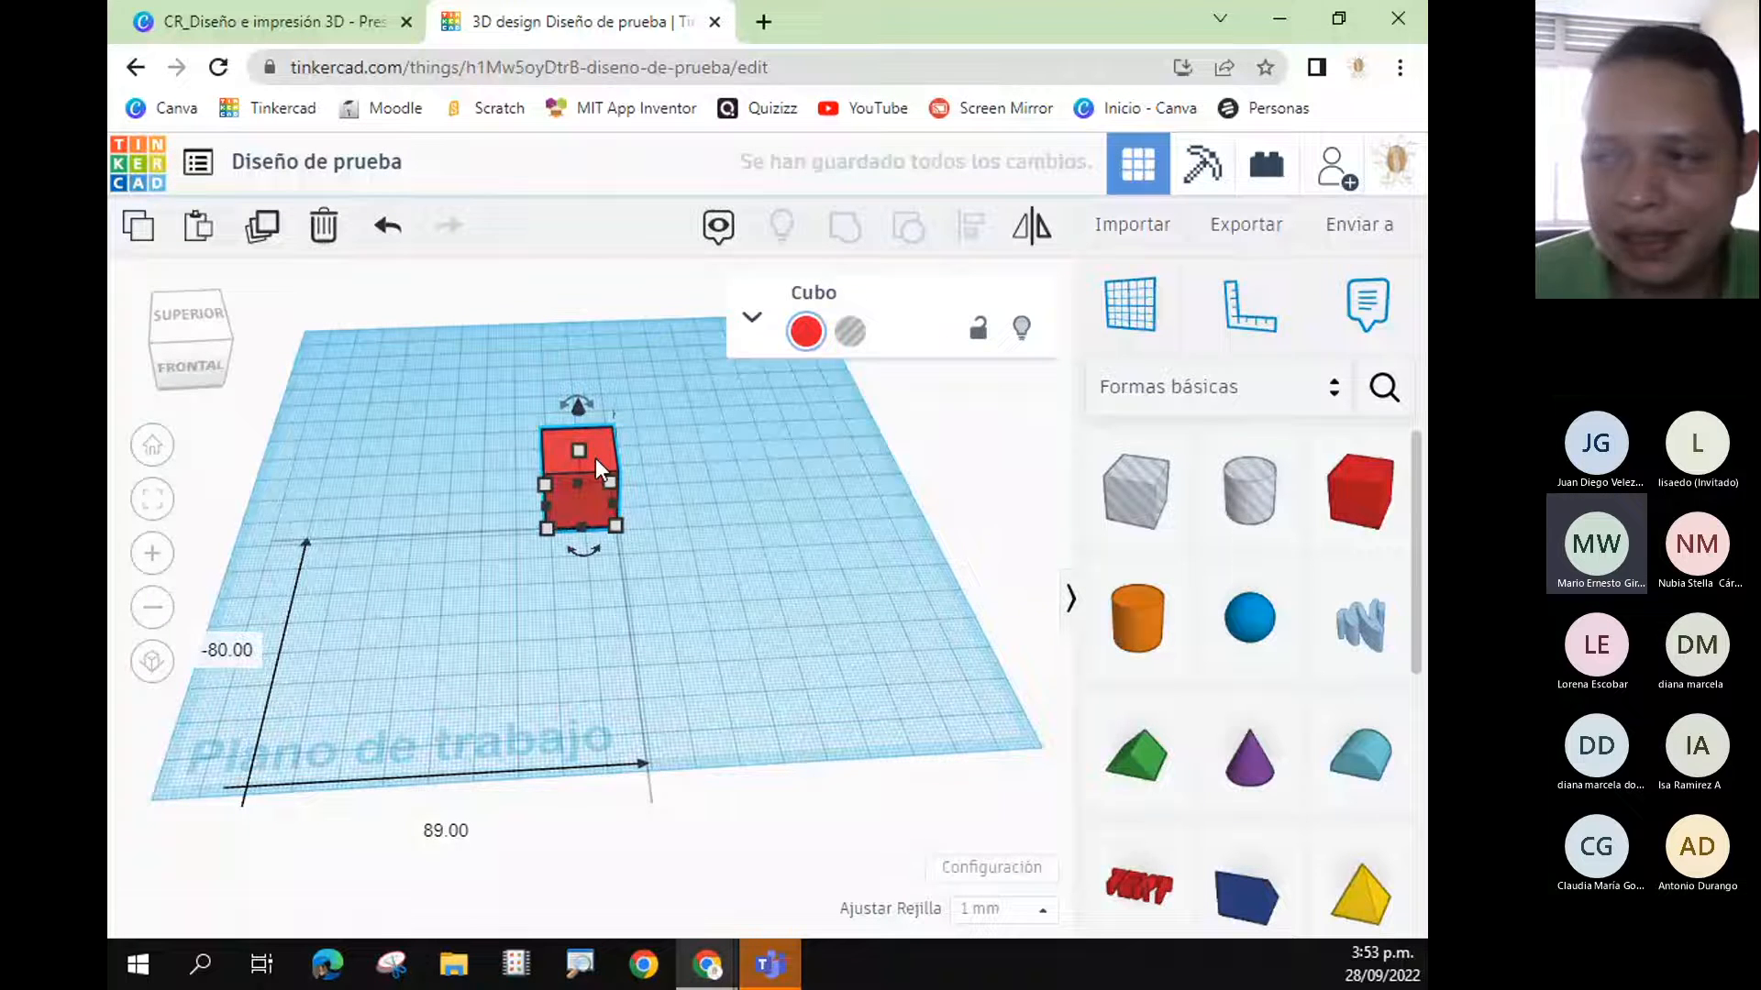
pyautogui.click(752, 493)
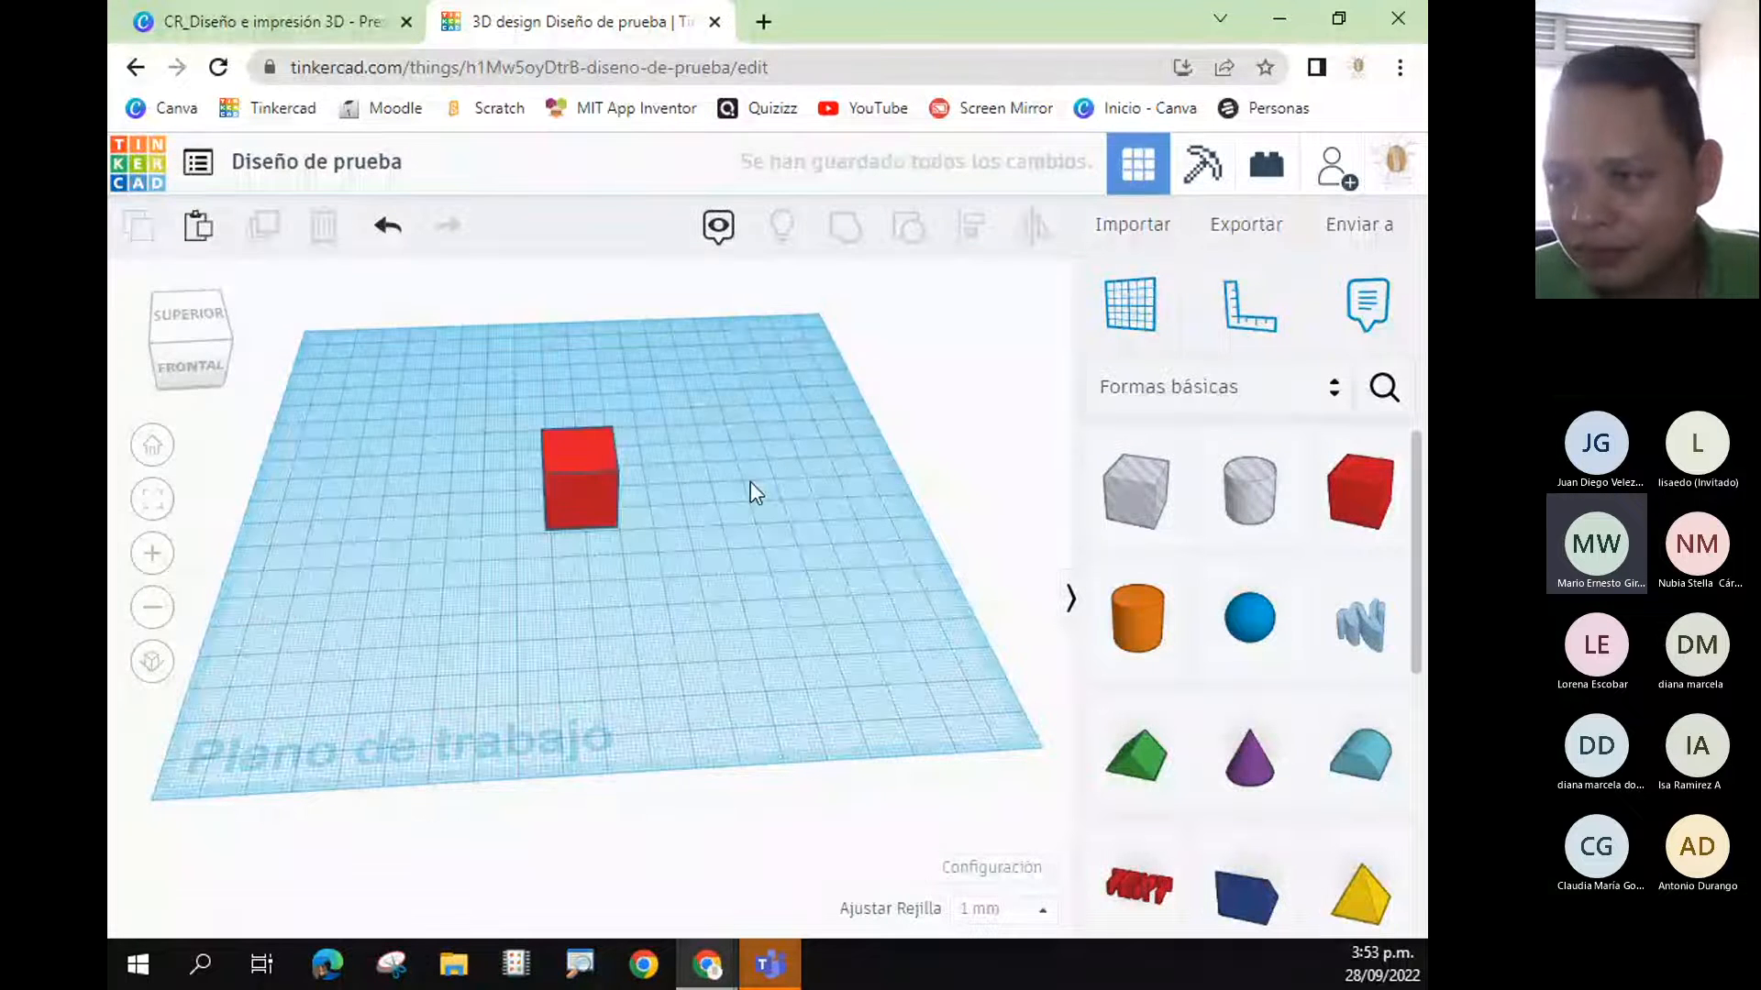
pyautogui.click(592, 454)
pyautogui.click(713, 510)
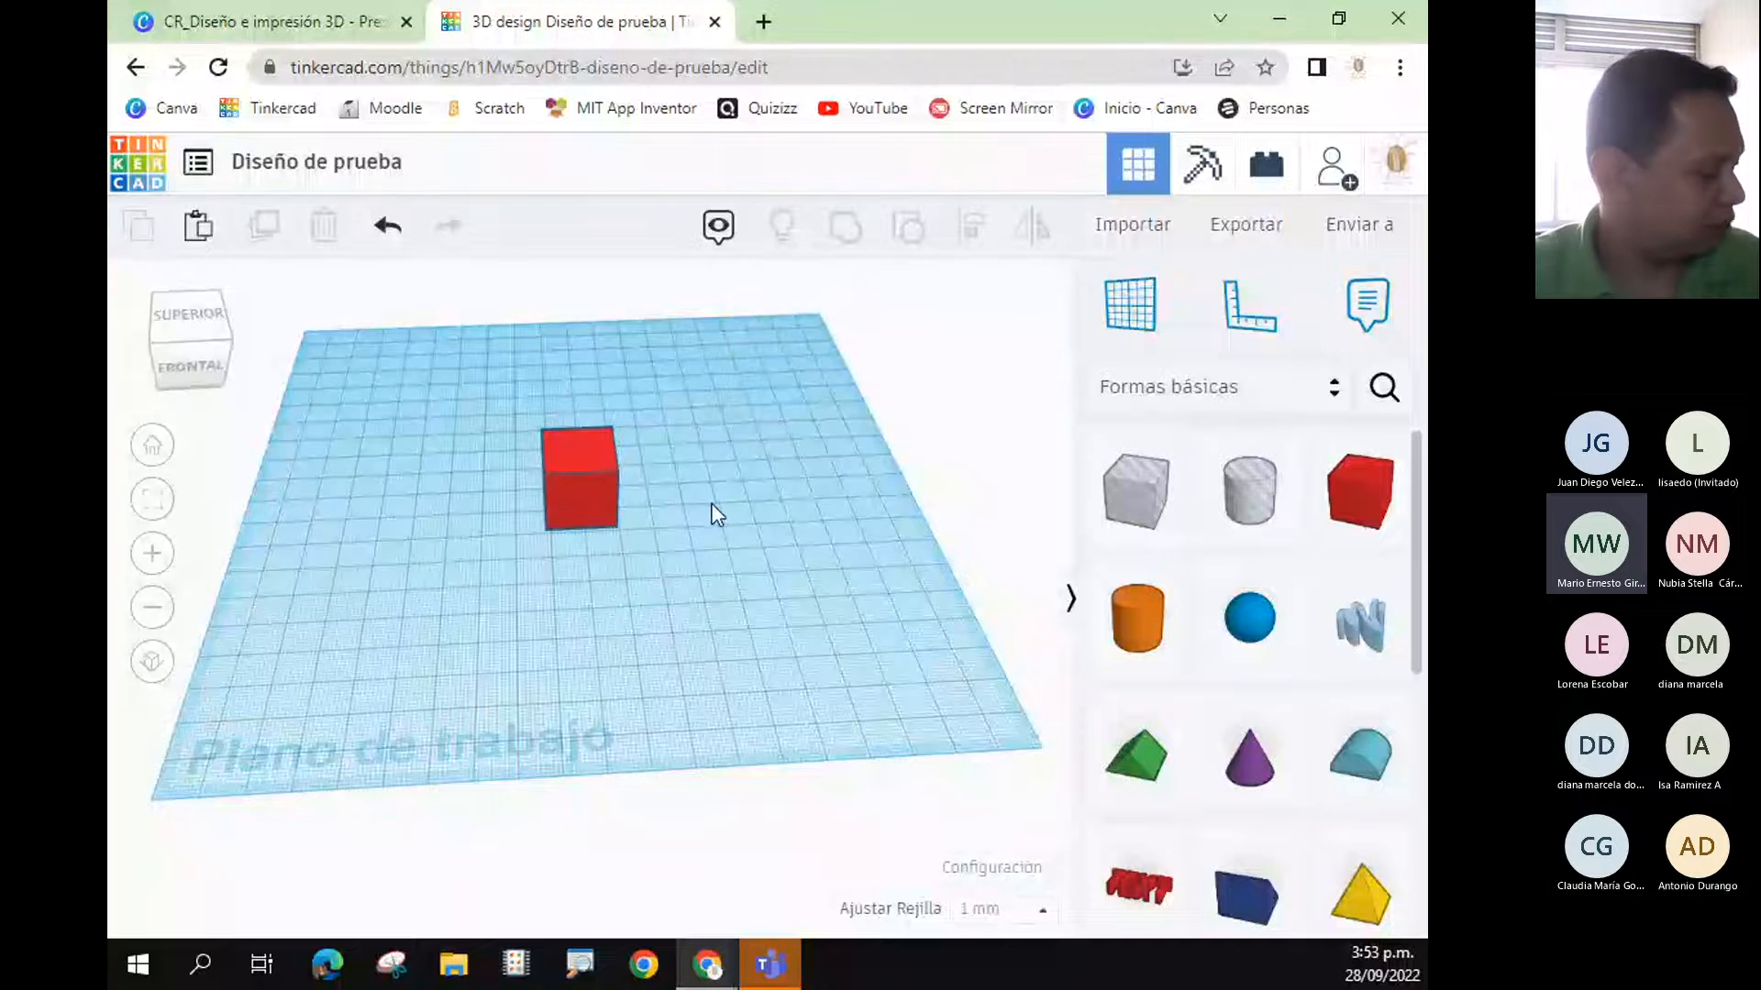
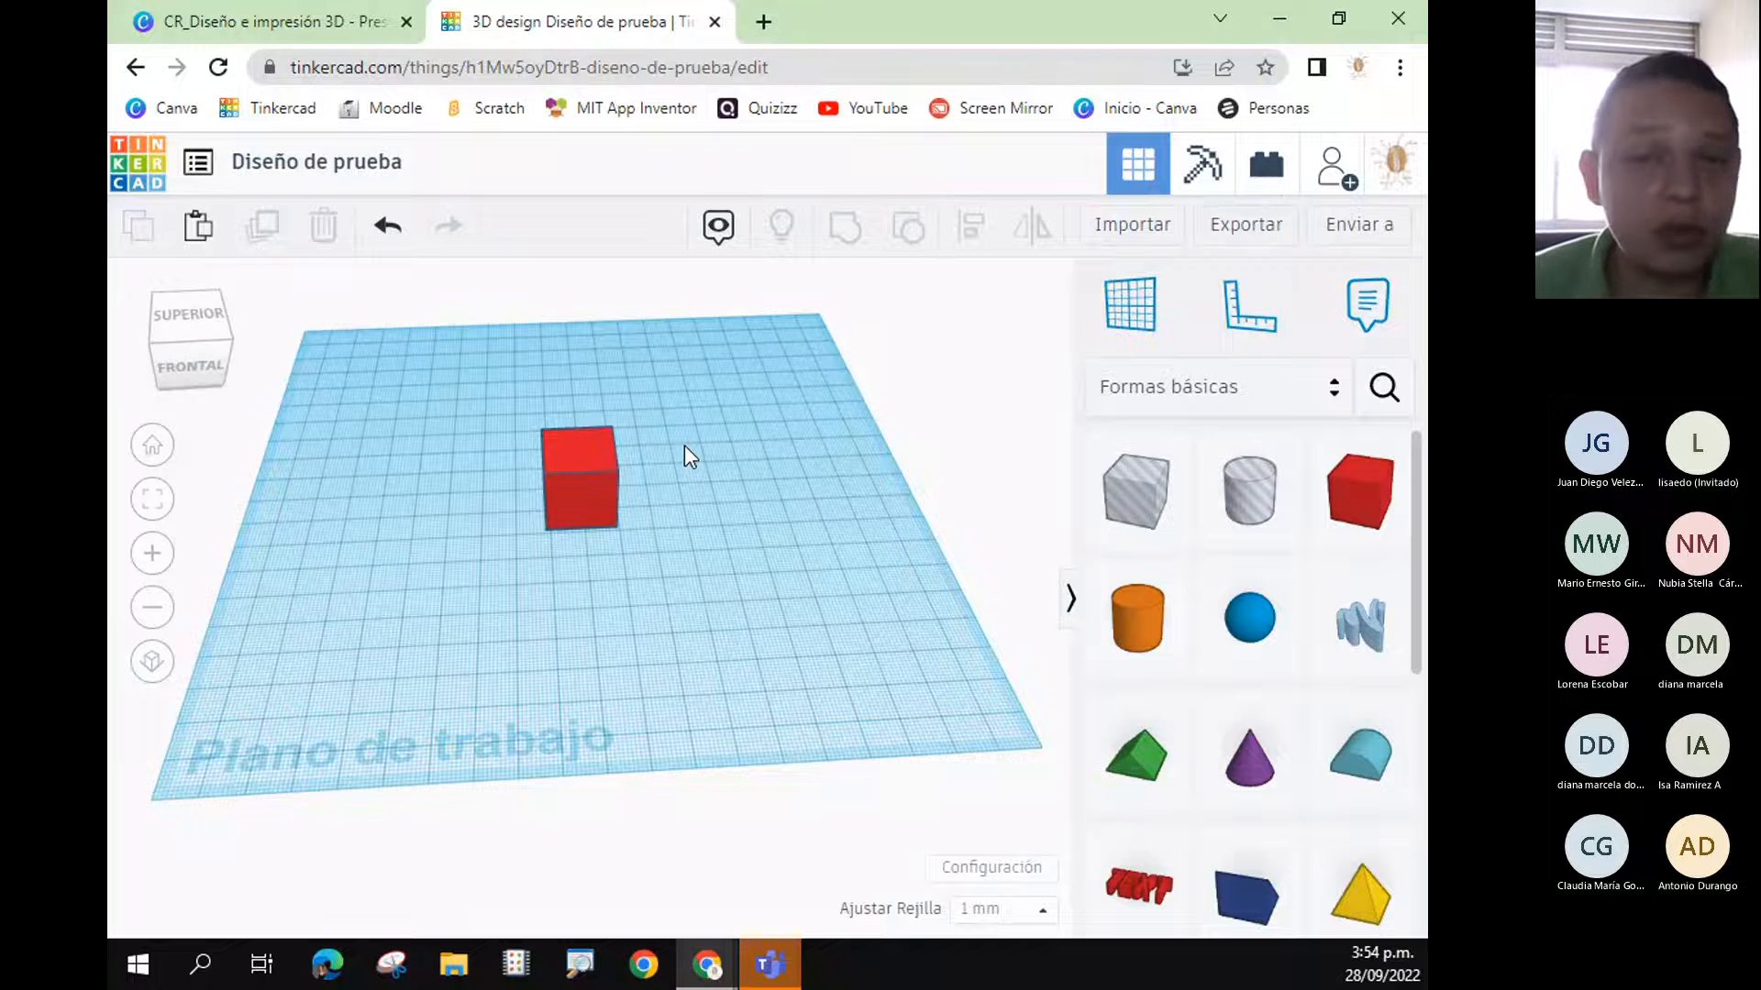
# - Move the cube about 2 mm right and 4 mm forward on the workplane and leave it selected
pyautogui.moveTo(684, 450); pyautogui.dragTo(778, 488, button='right')
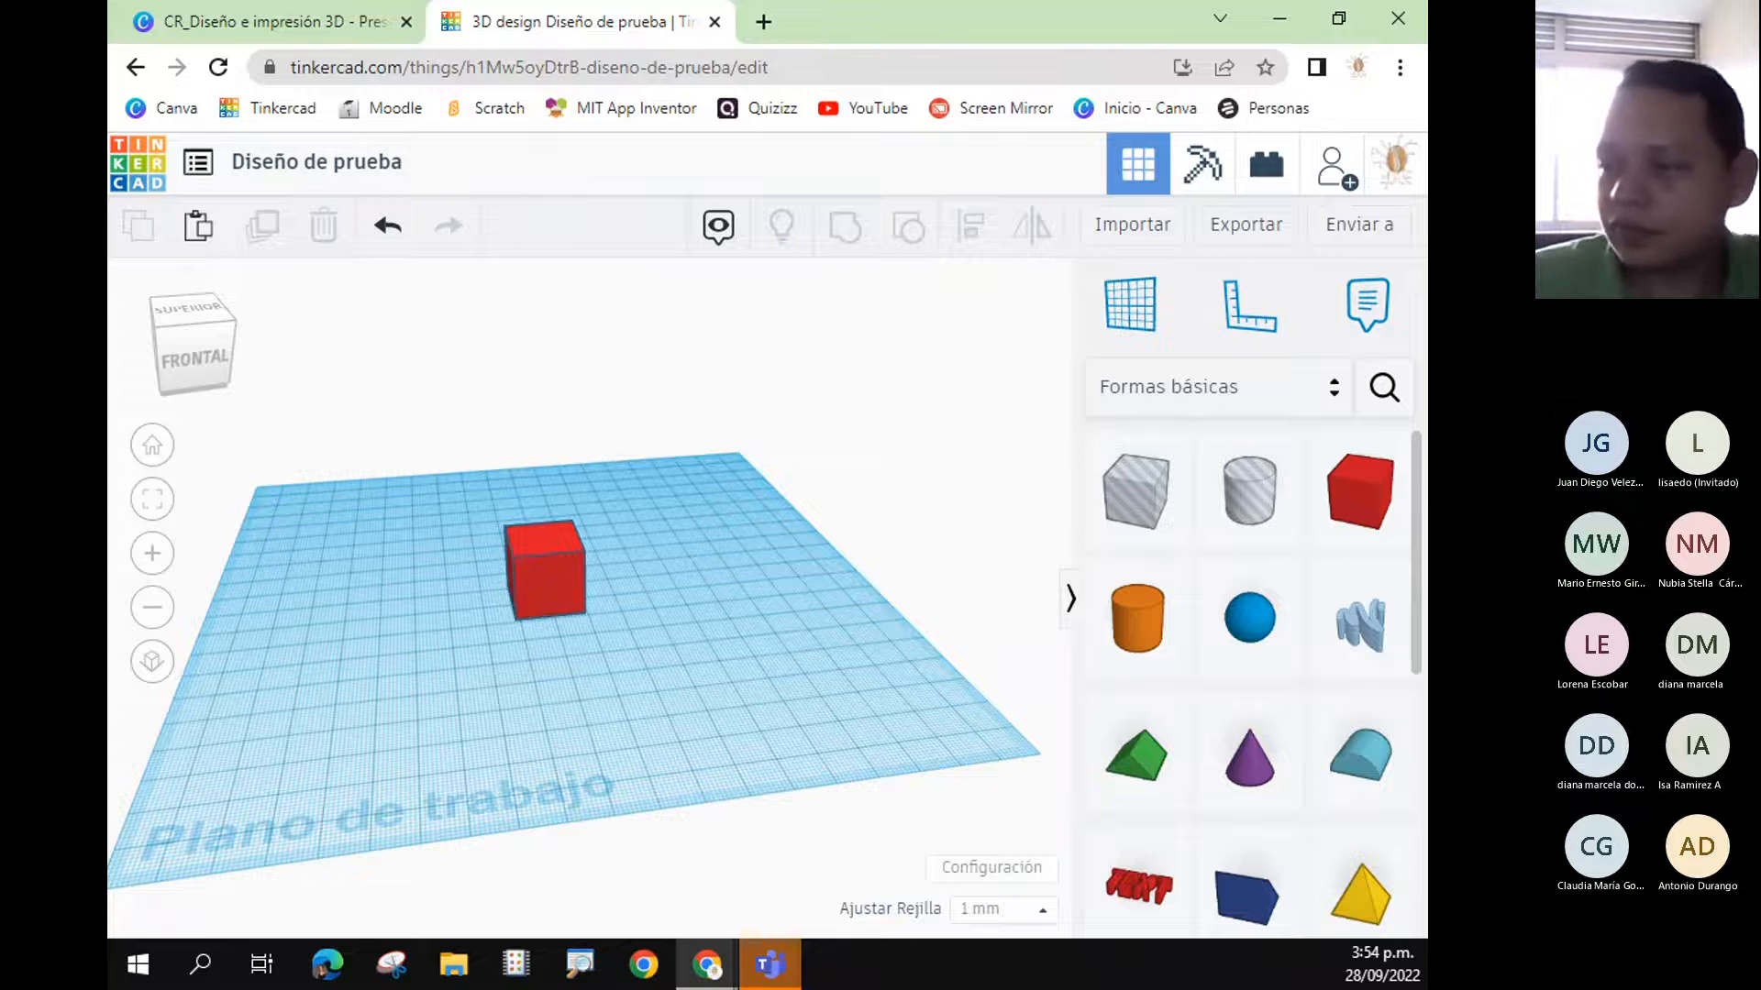
pyautogui.moveTo(734, 556); pyautogui.dragTo(691, 627, button='right')
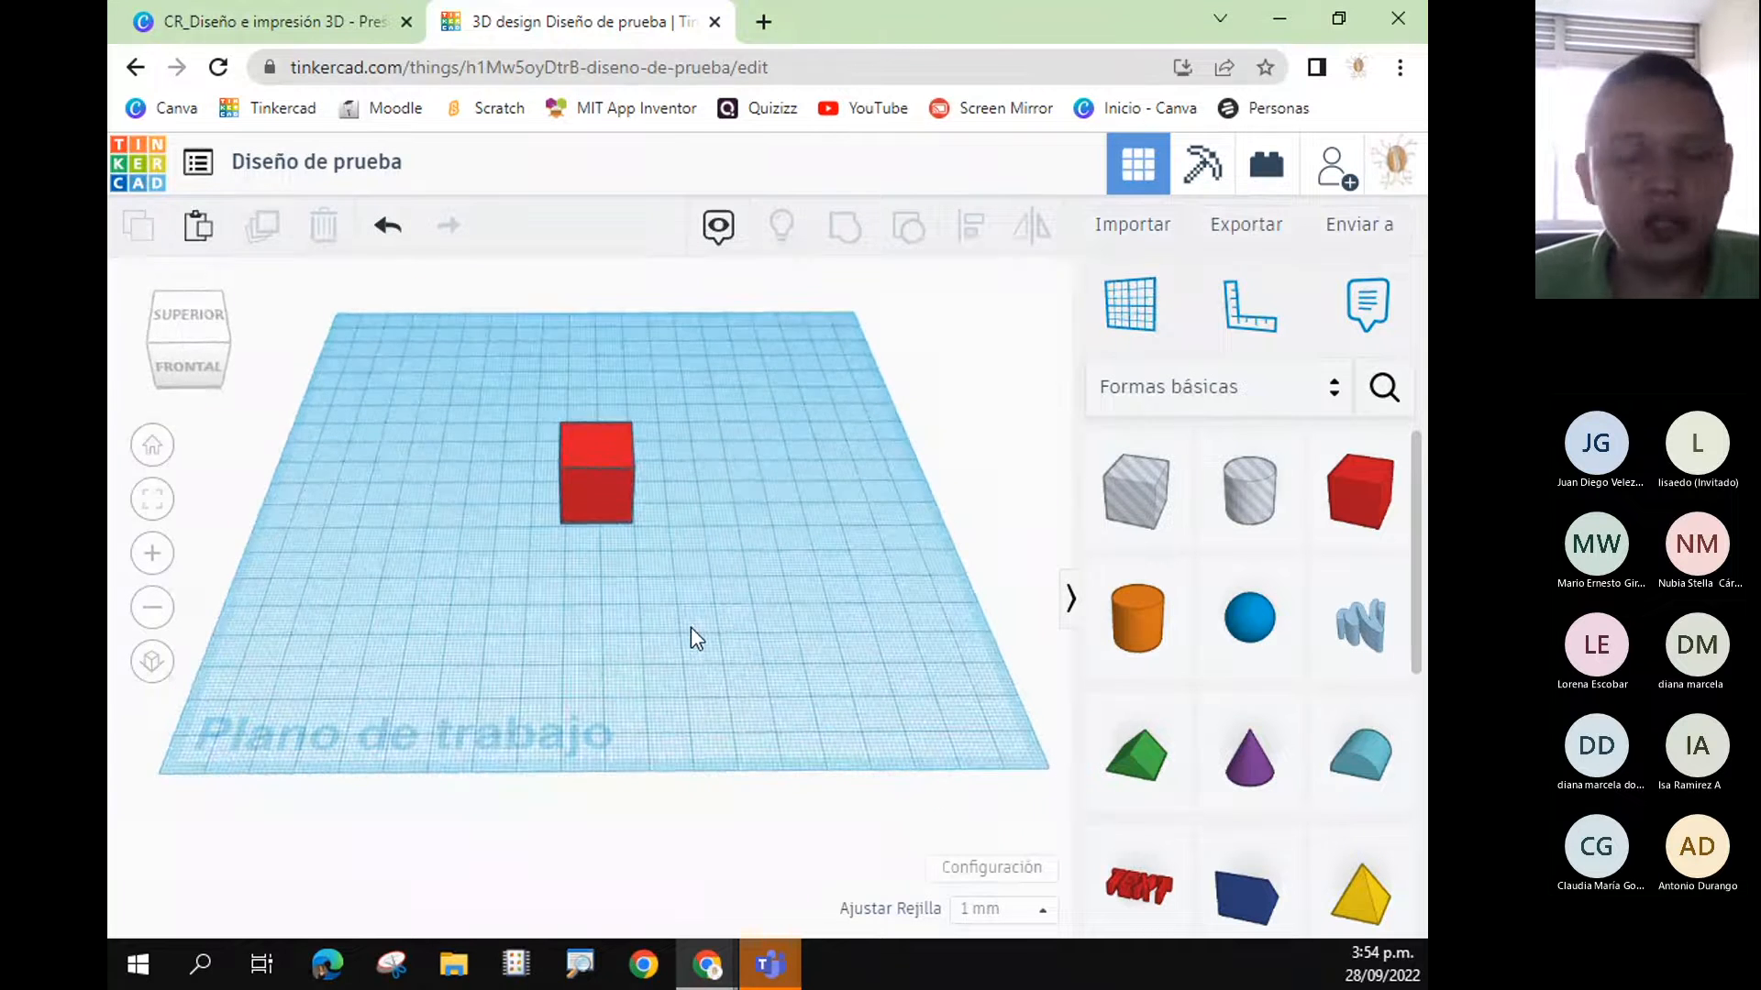
pyautogui.click(609, 466)
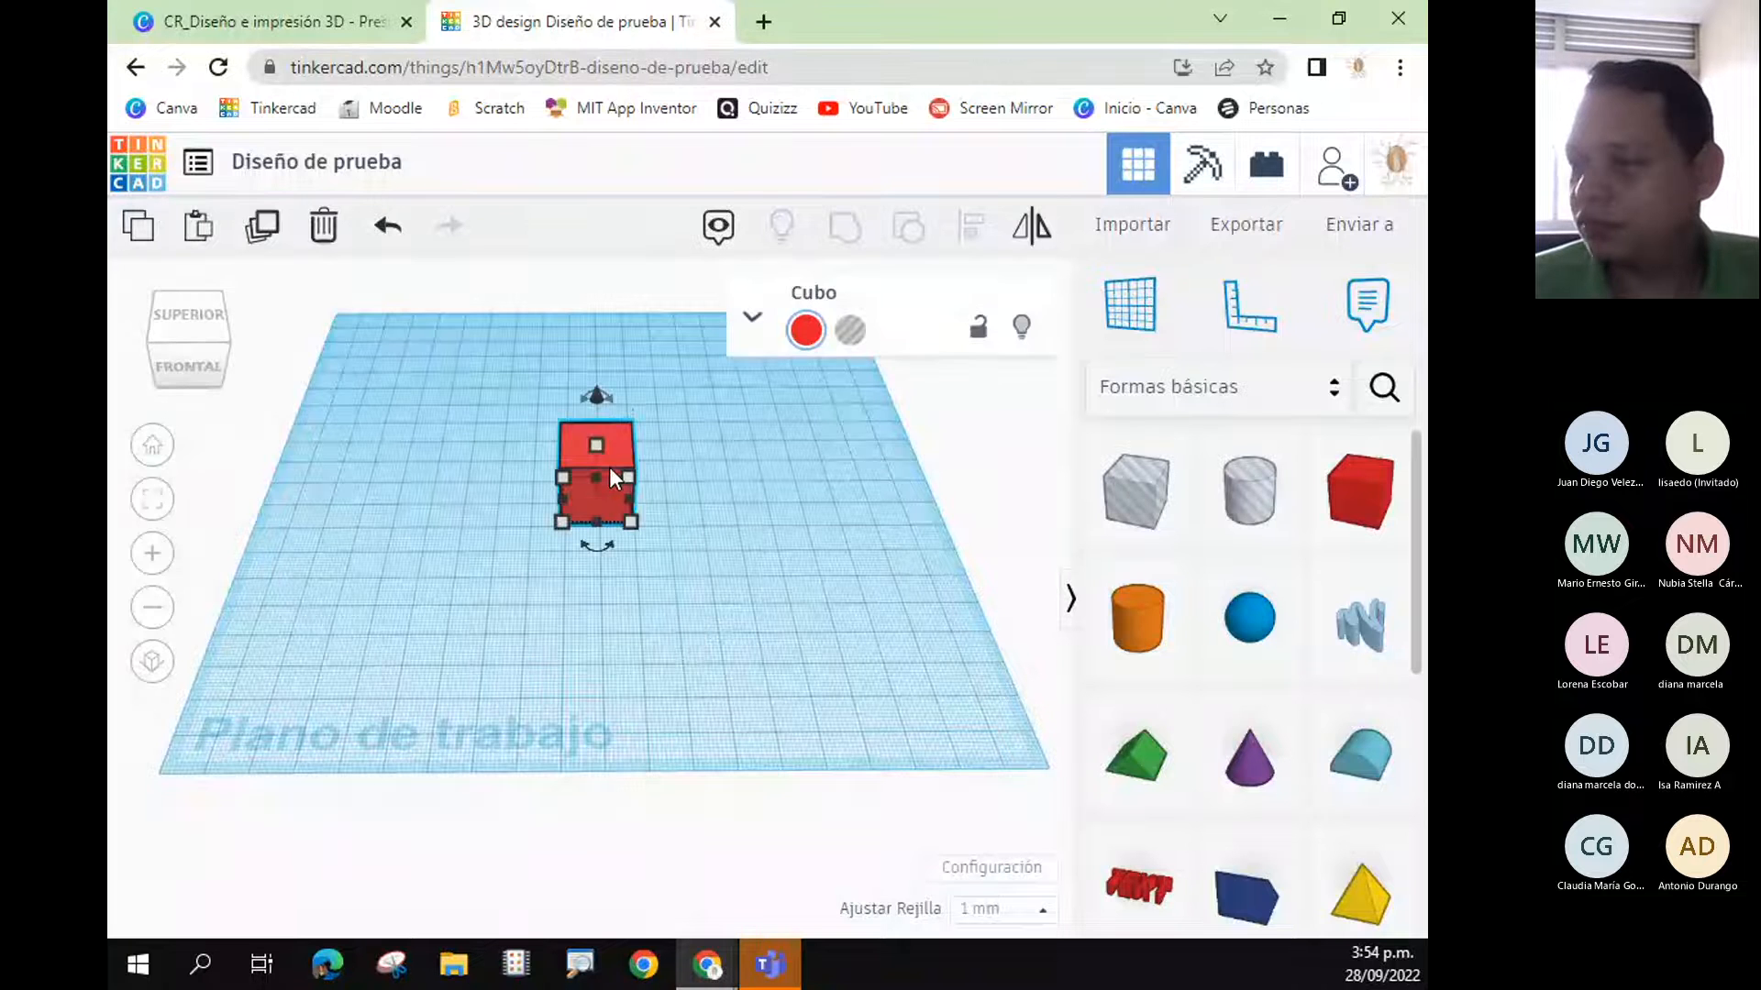
pyautogui.click(662, 438)
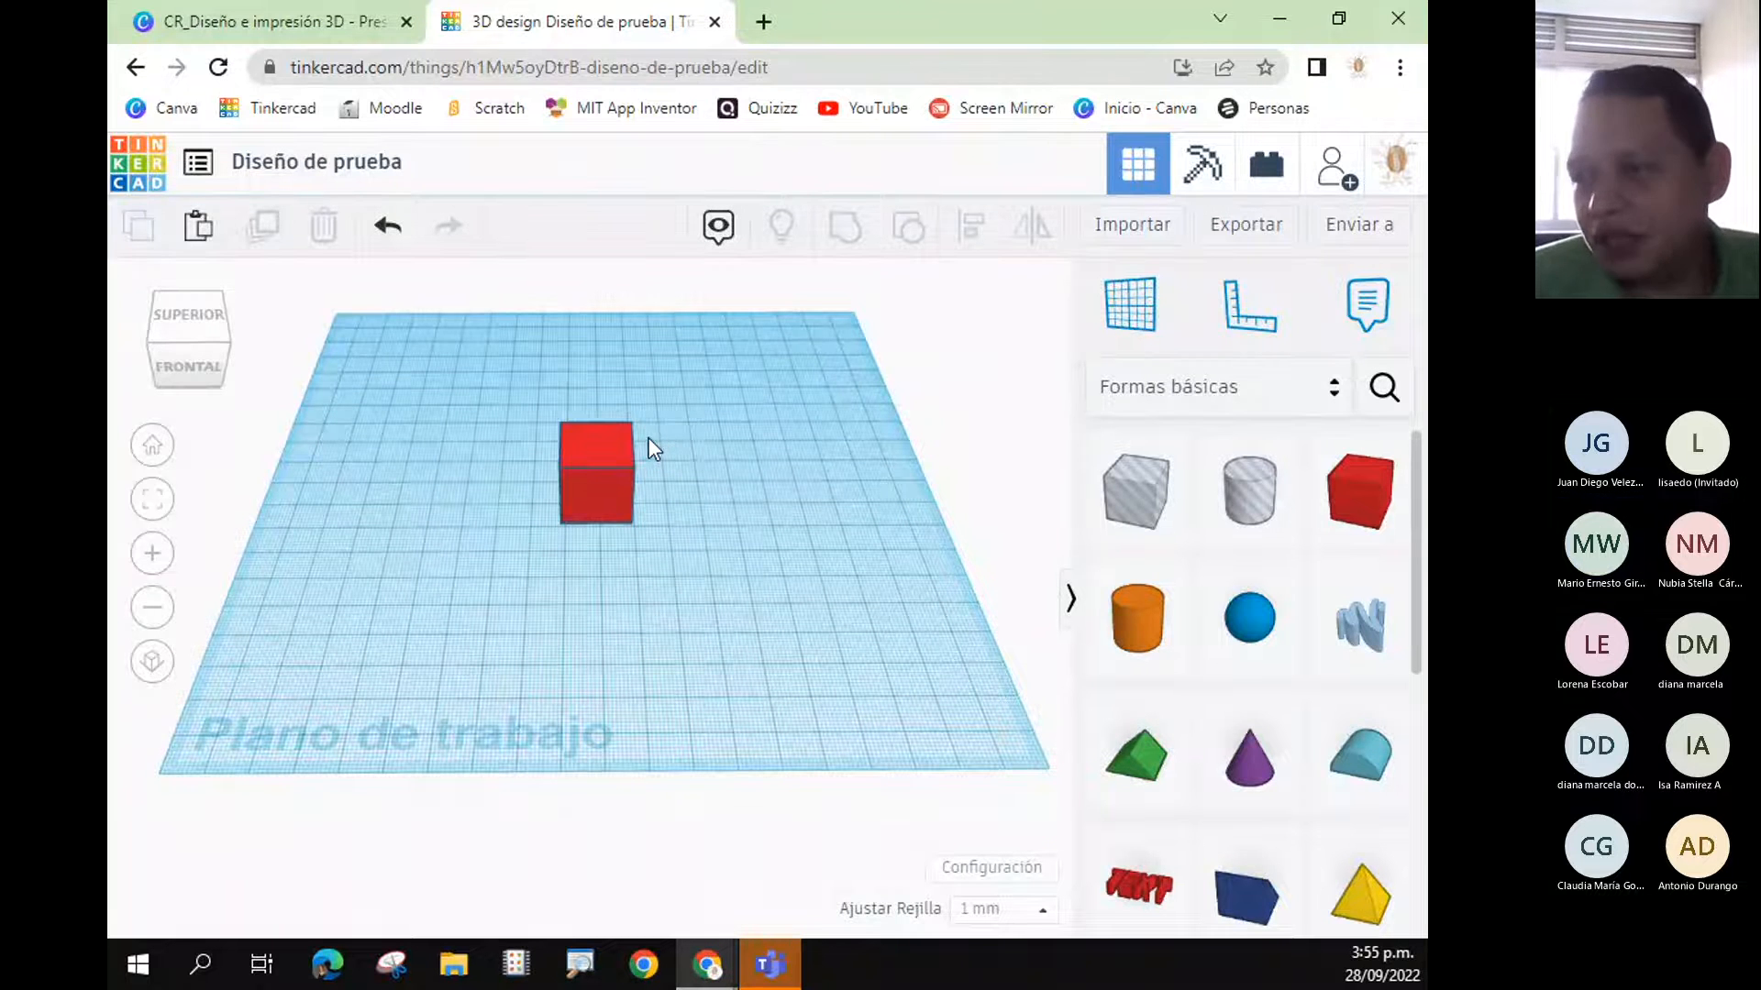
pyautogui.moveTo(616, 464)
pyautogui.mouseDown()
pyautogui.moveTo(222, 686)
pyautogui.moveTo(620, 444)
pyautogui.mouseUp()
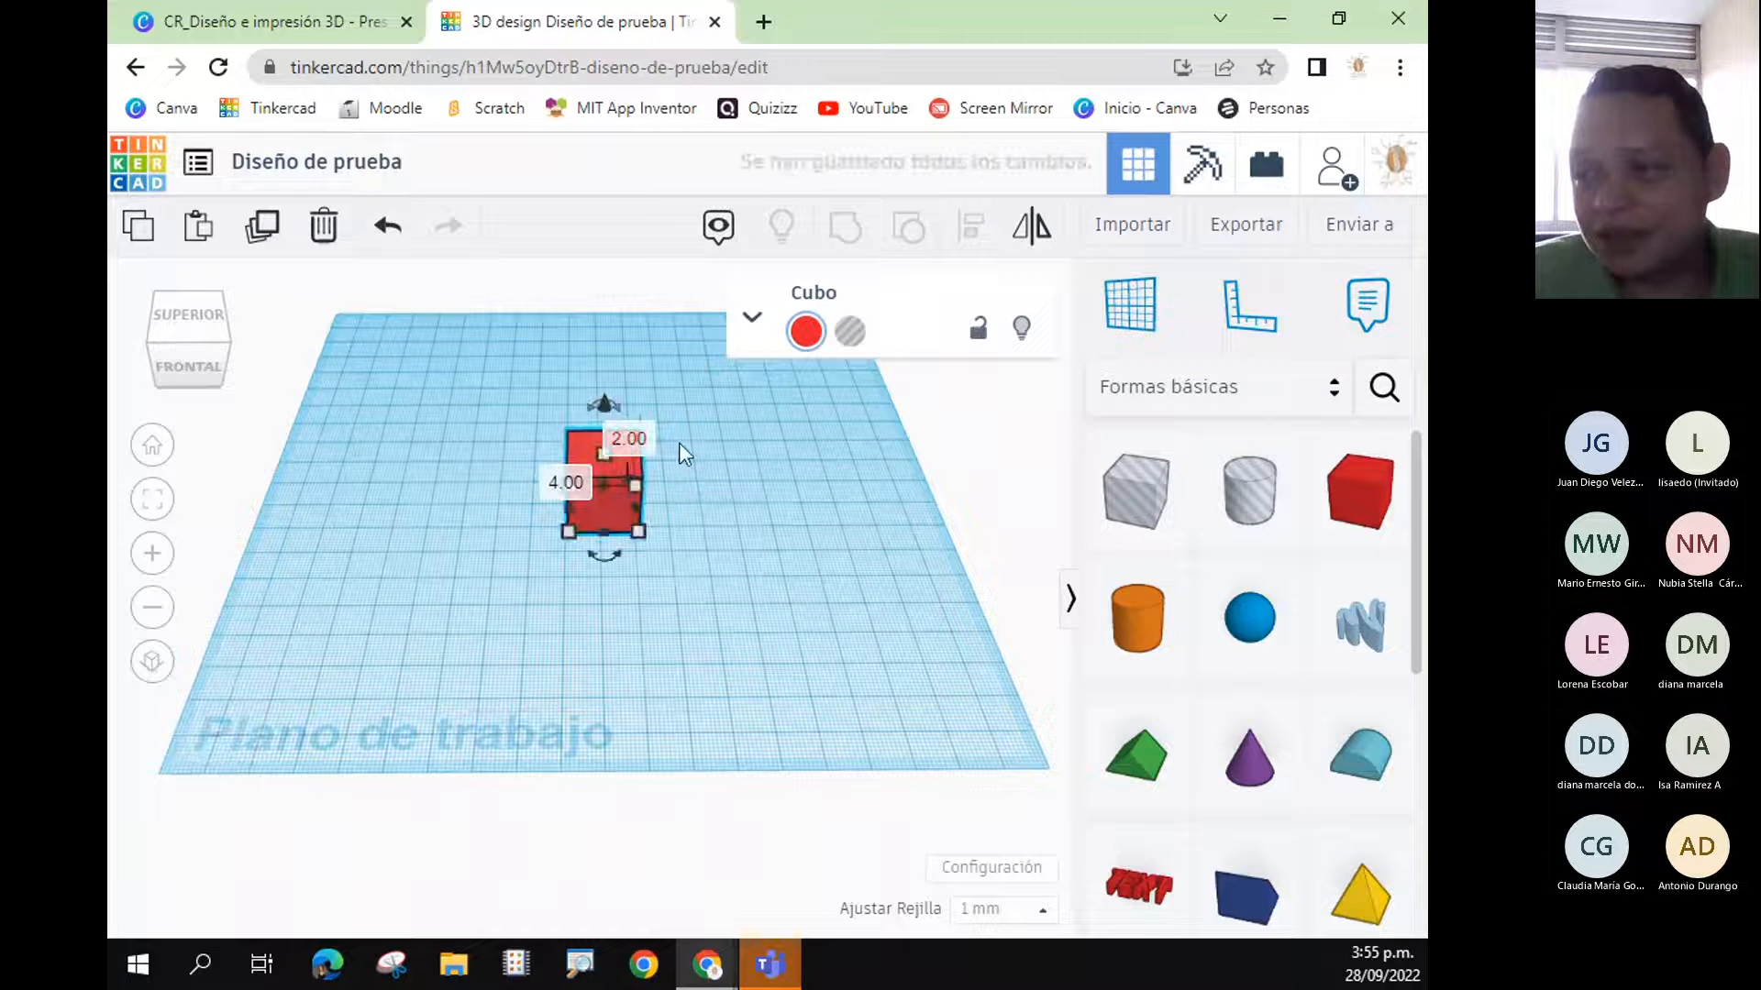
pyautogui.click(746, 473)
pyautogui.click(620, 464)
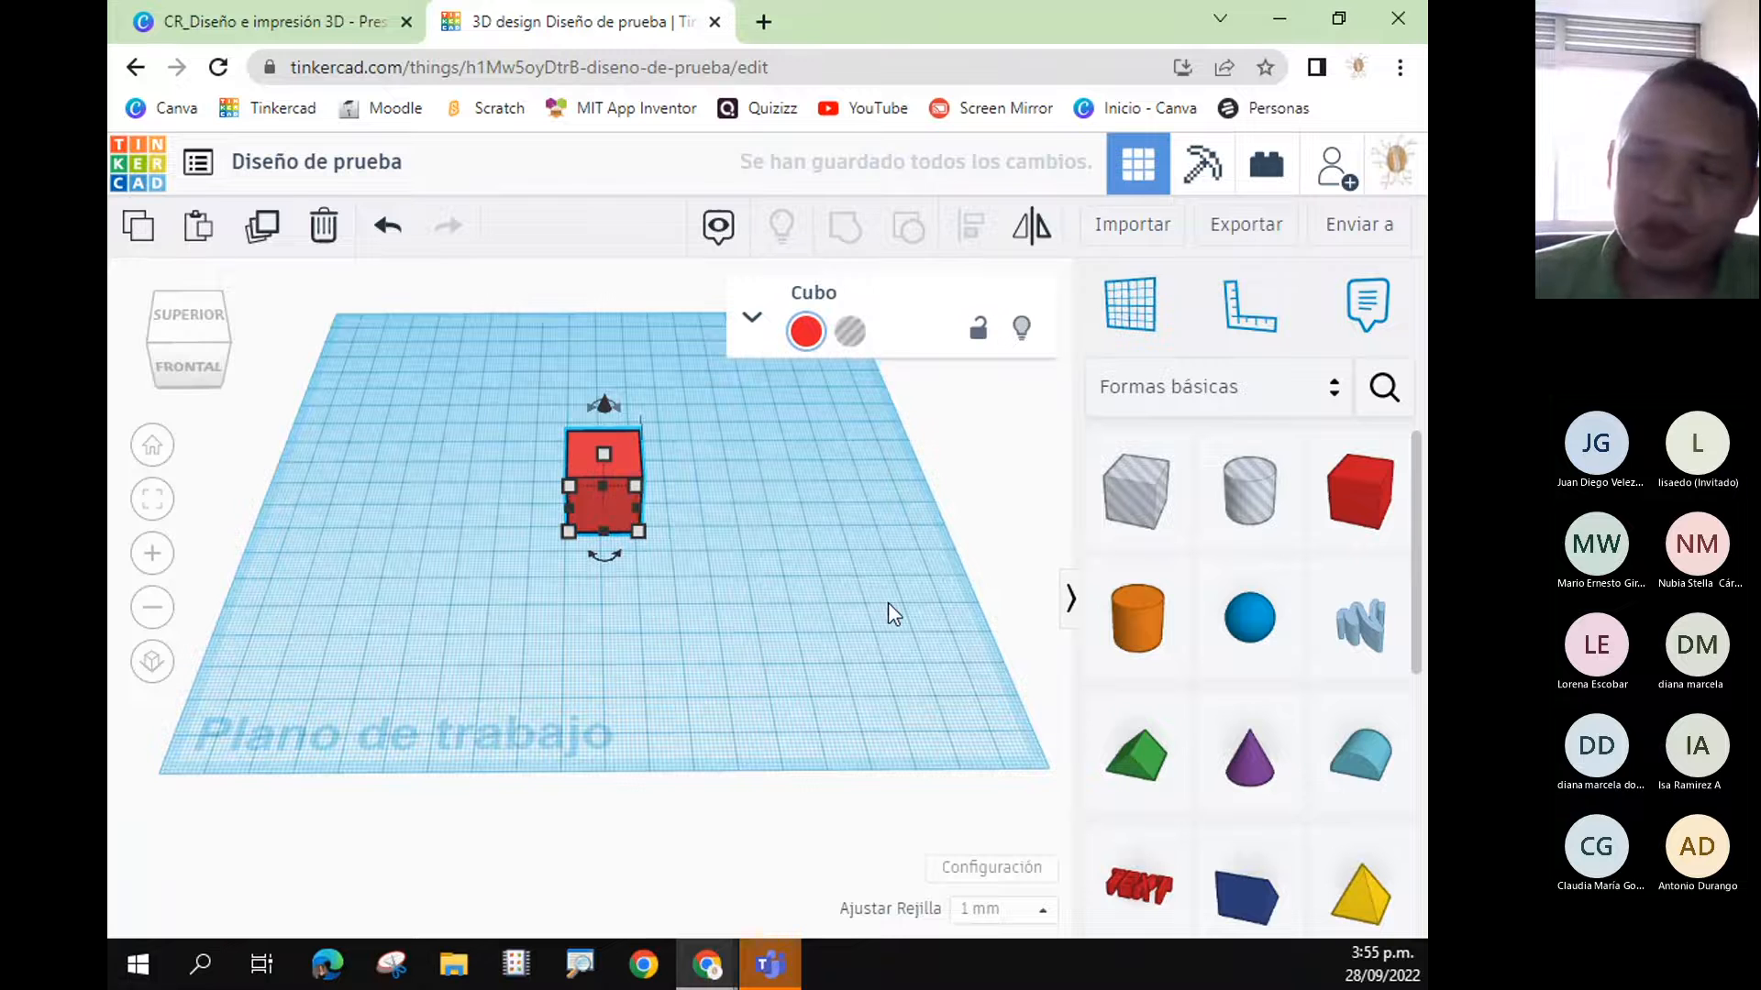
# - Deselect the cube and switch to the Canva presentation to view the "Actividad" slide
pyautogui.moveTo(887, 609); pyautogui.dragTo(646, 447, button='right')
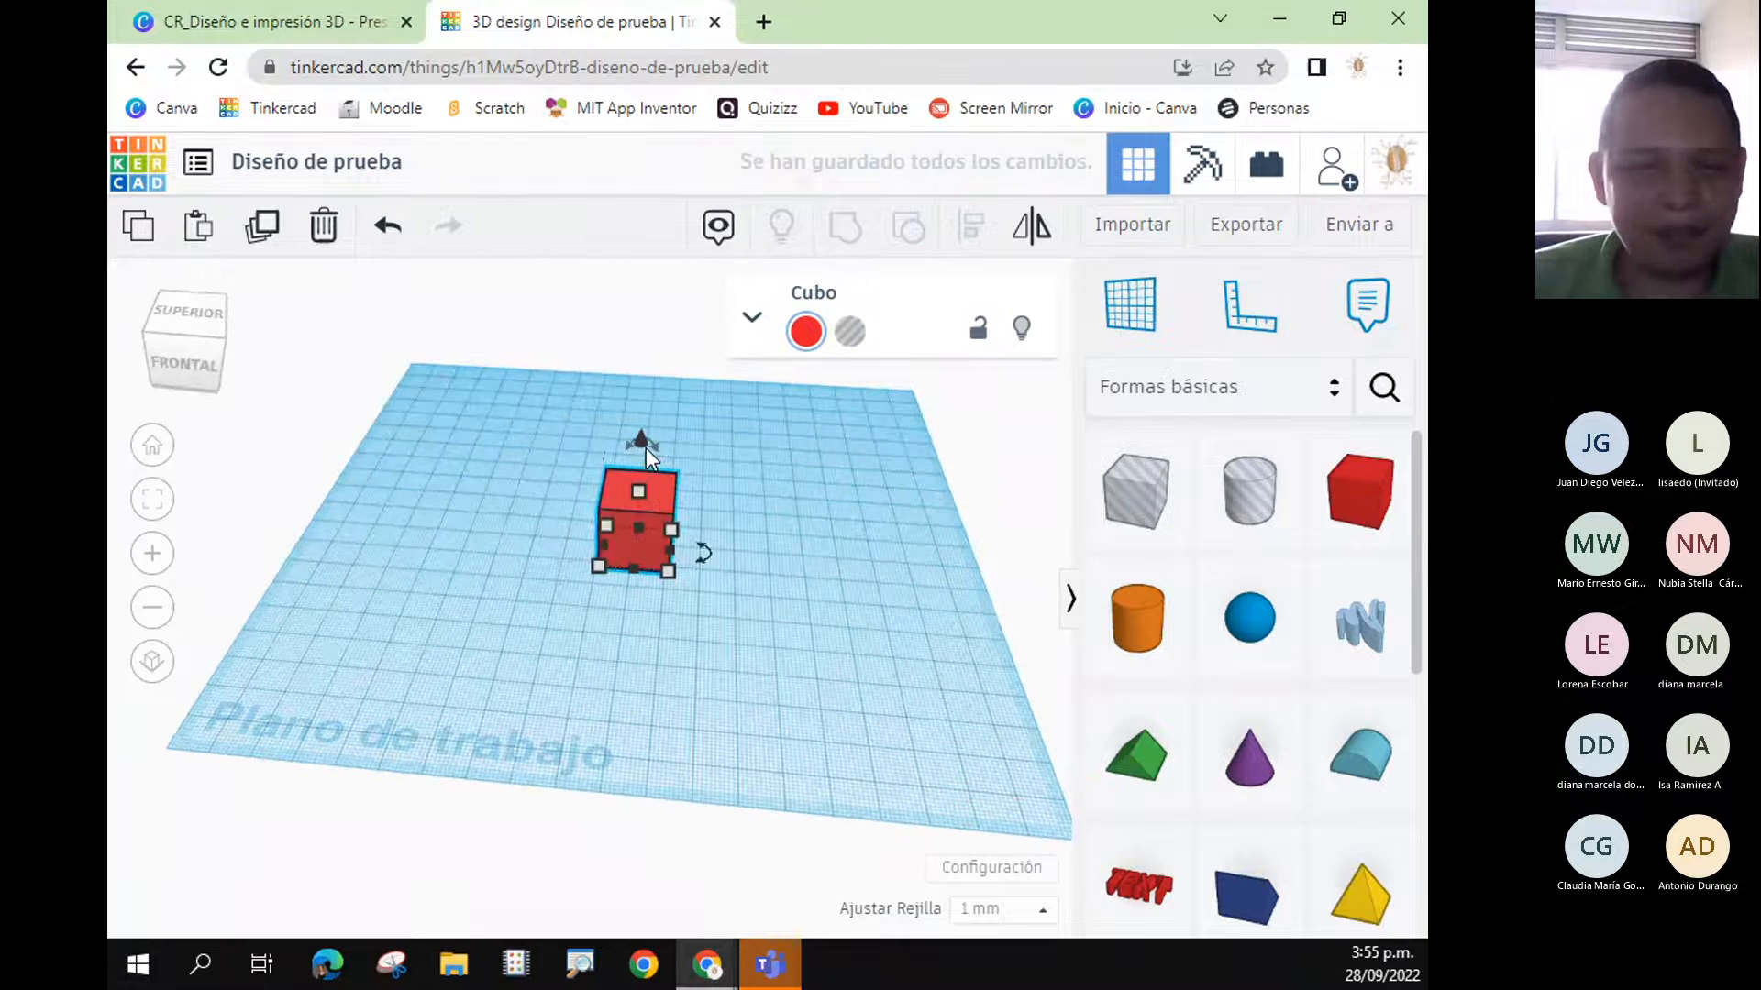
pyautogui.click(783, 571)
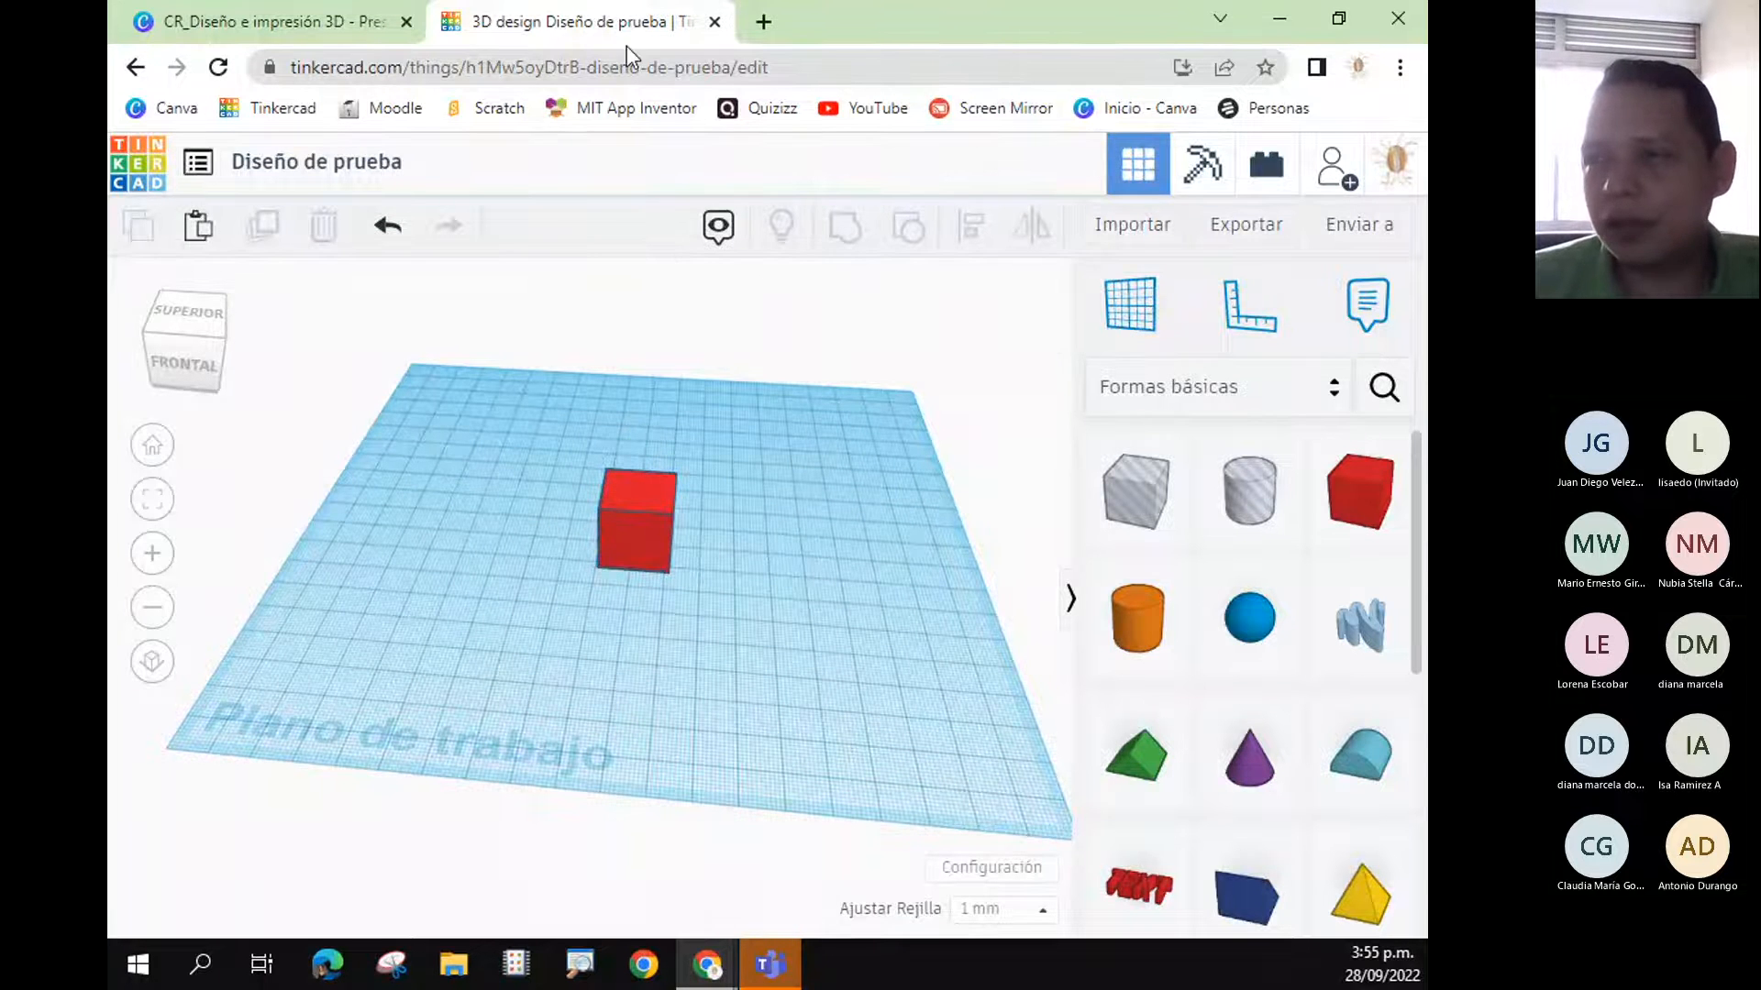
pyautogui.click(256, 20)
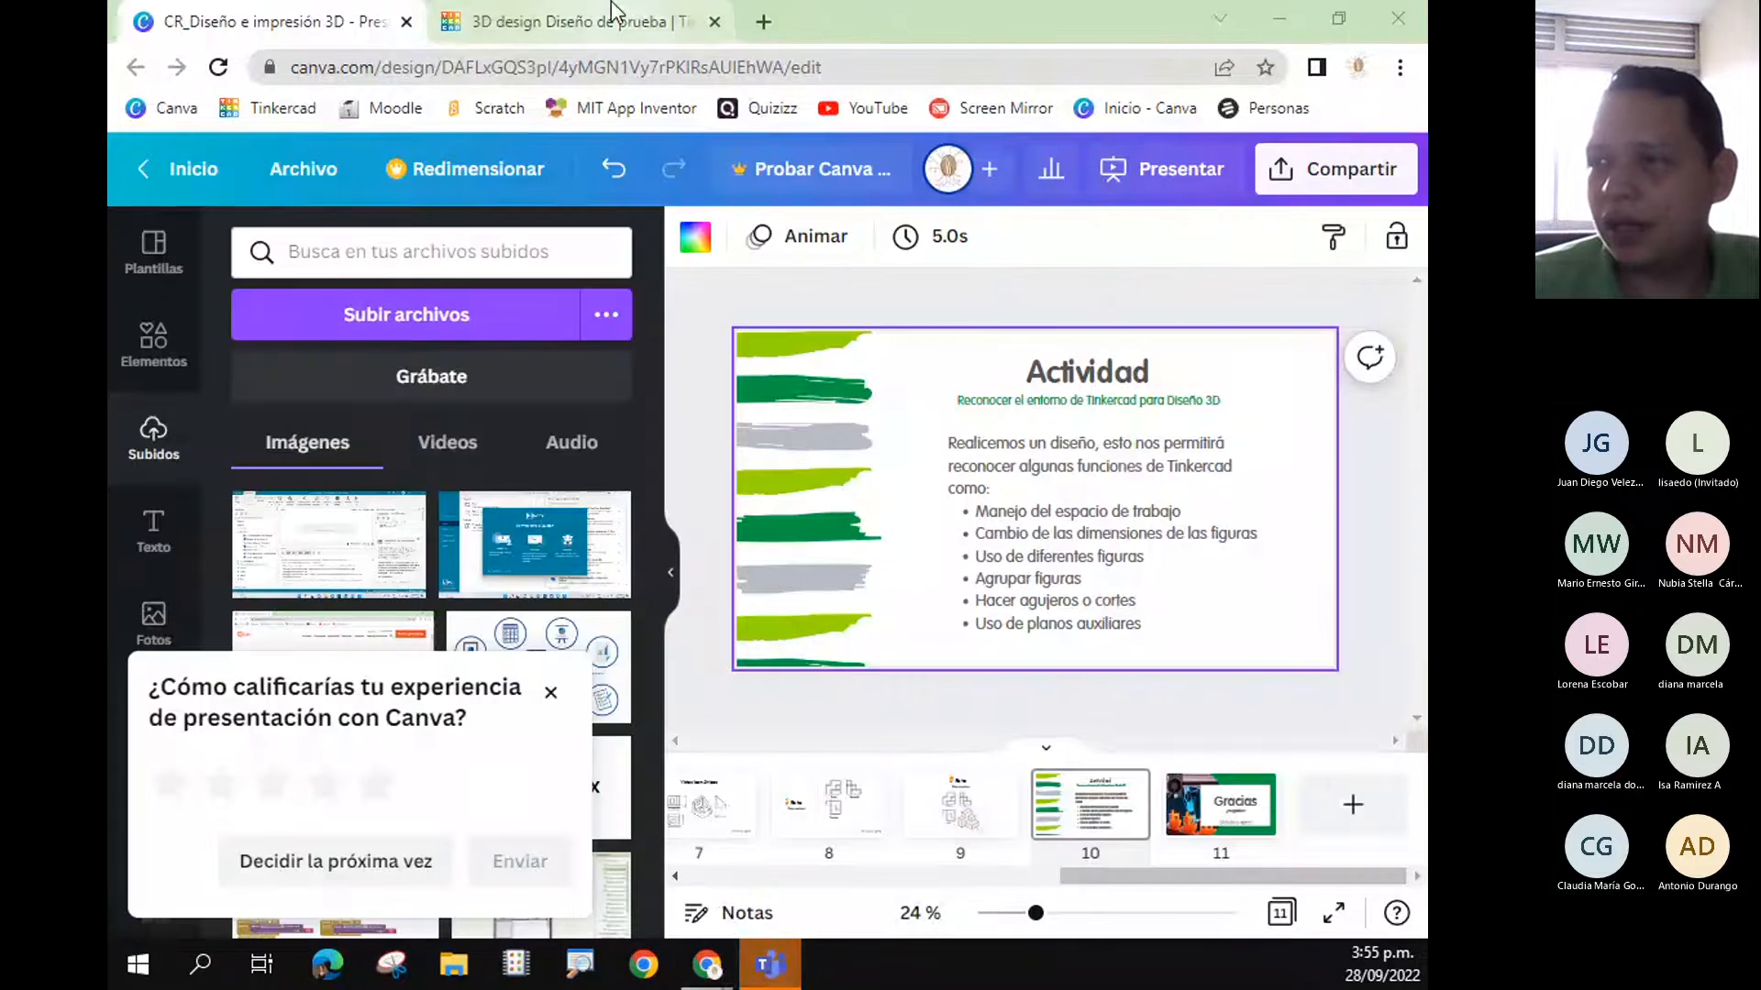
# - Switch to the Tinkercad design, place a blue sphere just to the right of the red cube and deselect it
pyautogui.click(569, 21)
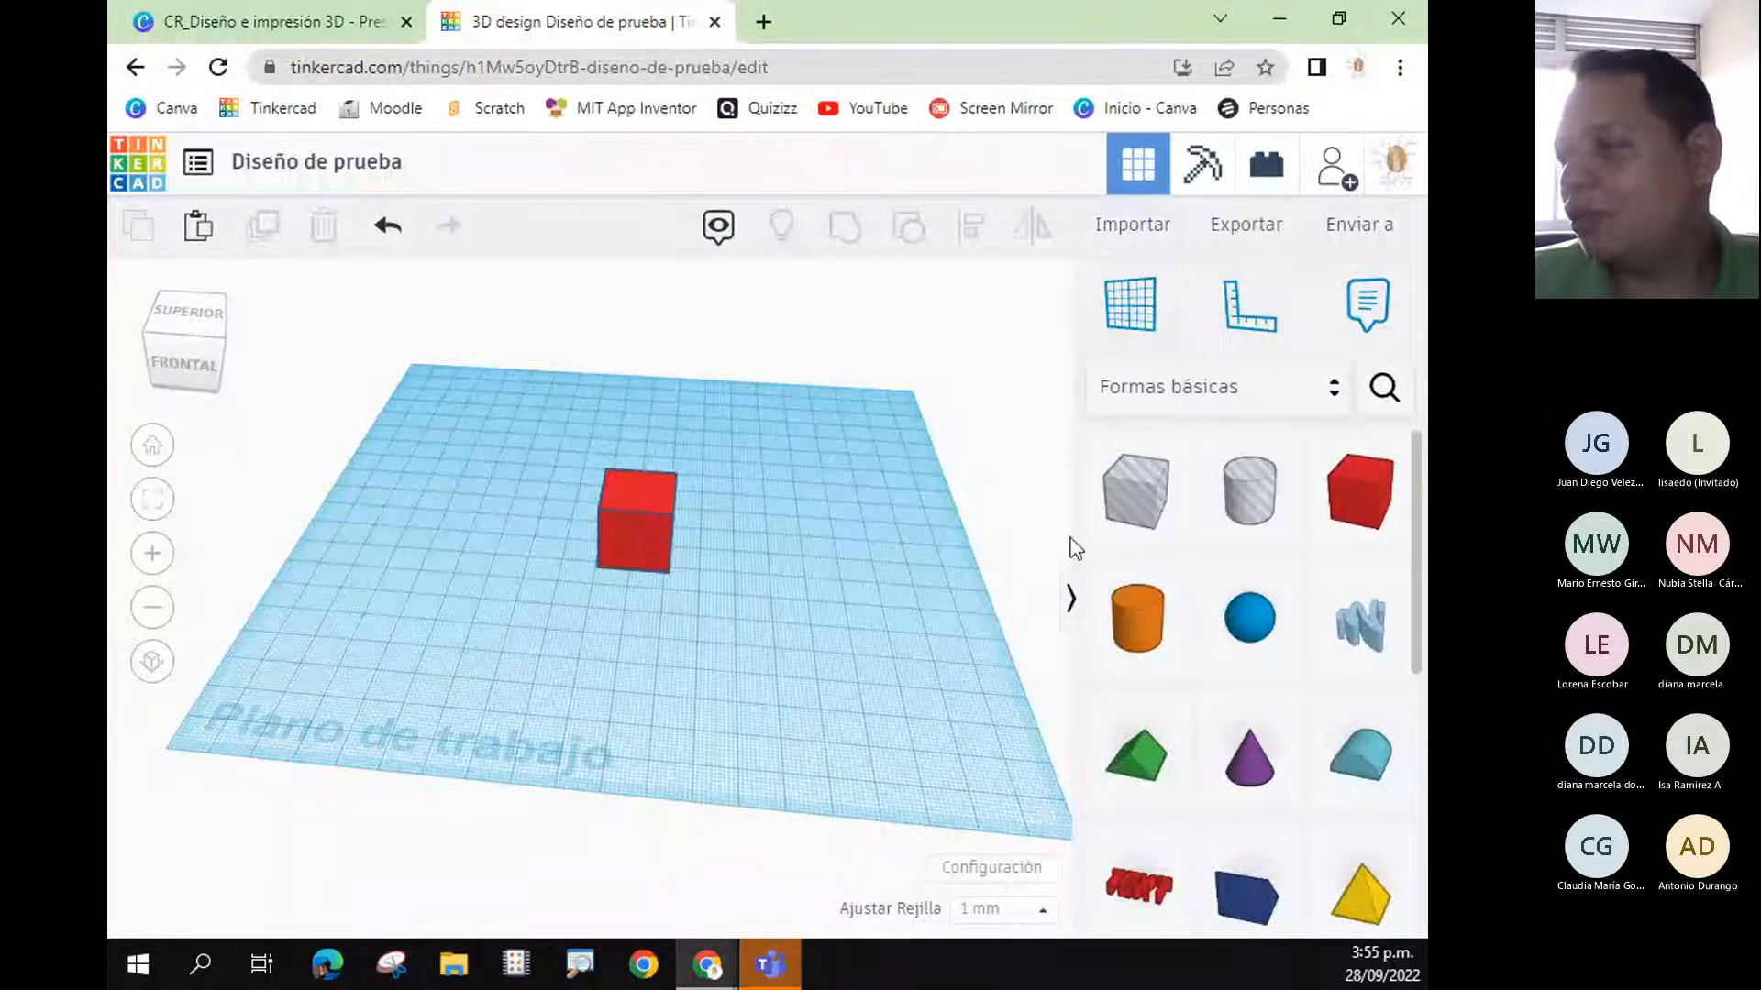
pyautogui.moveTo(1268, 632); pyautogui.dragTo(754, 554)
pyautogui.moveTo(878, 673); pyautogui.dragTo(844, 679, button='right')
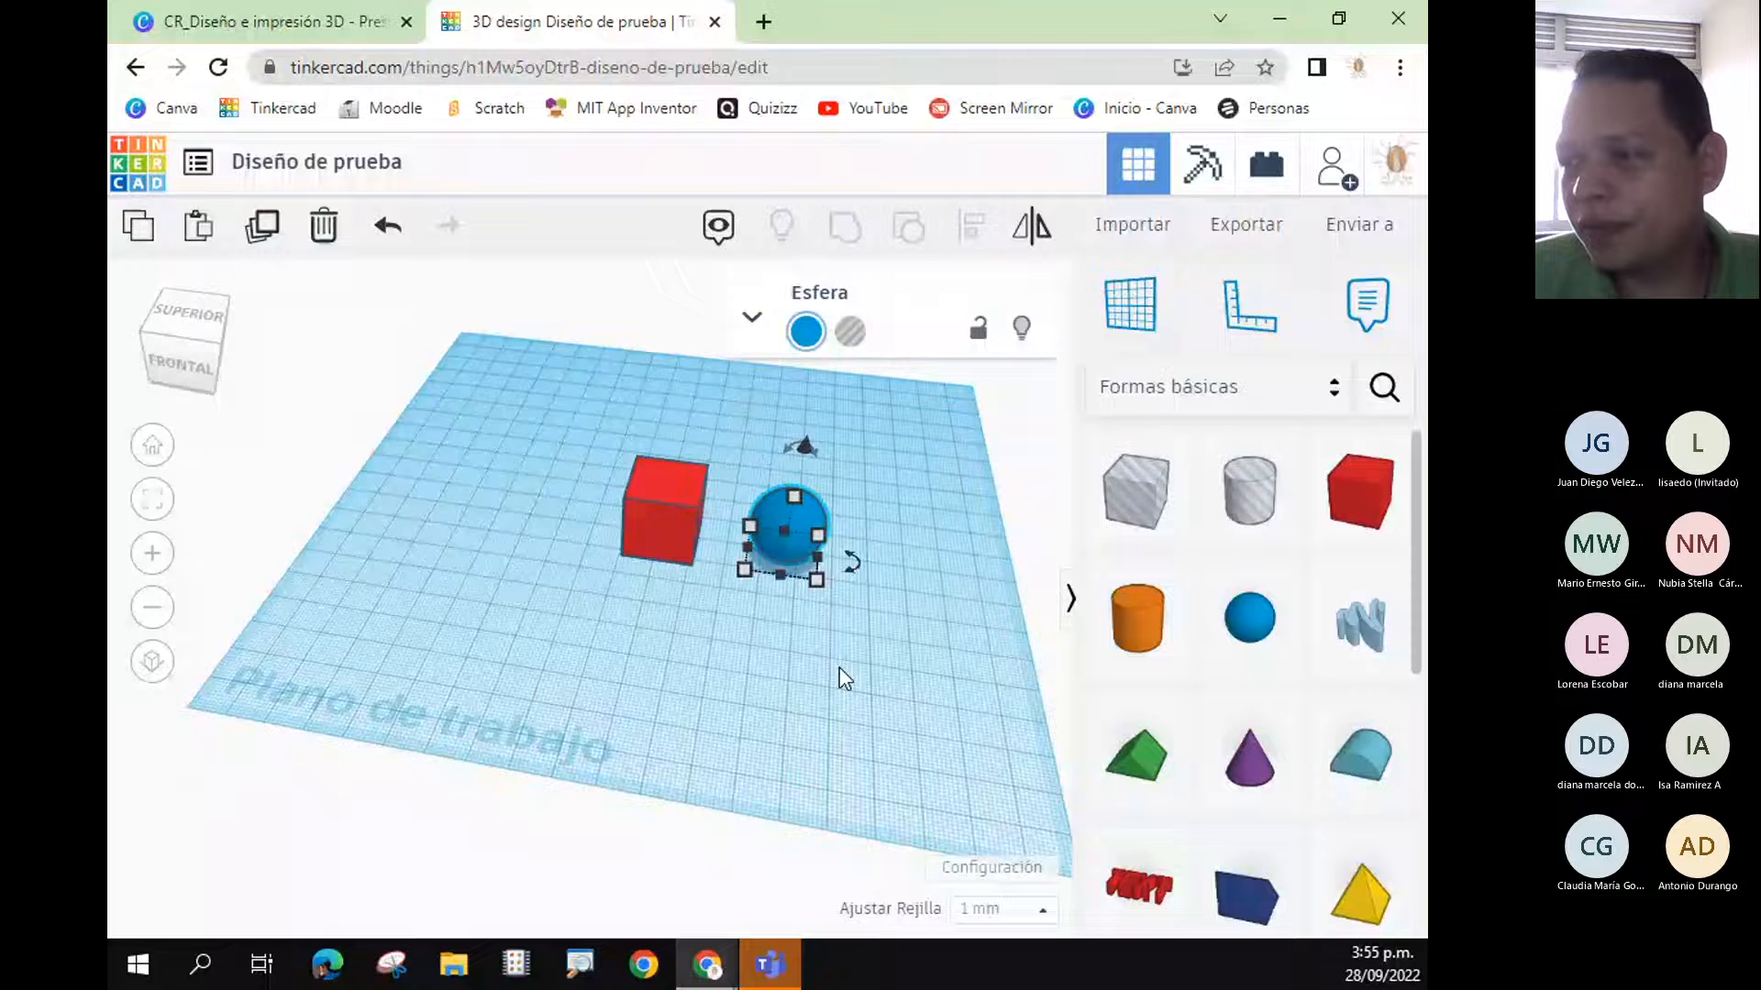
pyautogui.click(708, 661)
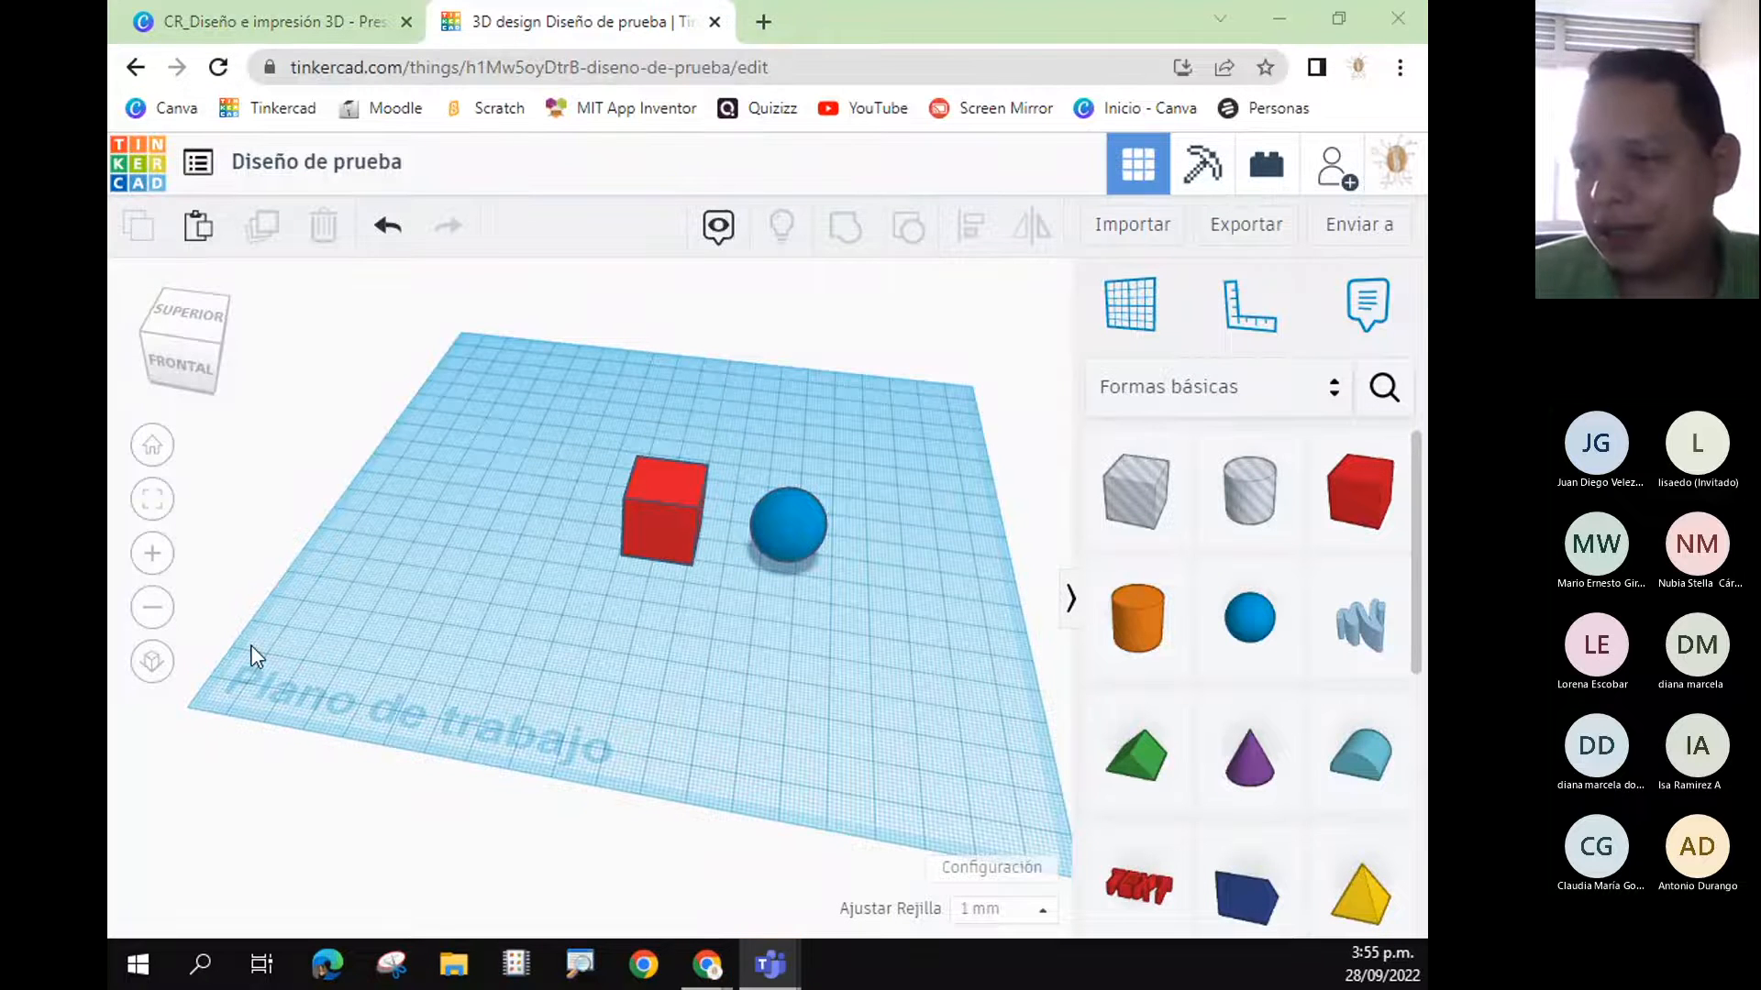
# - Fit the shapes in the view and select the red cube and the blue sphere together
pyautogui.click(427, 502)
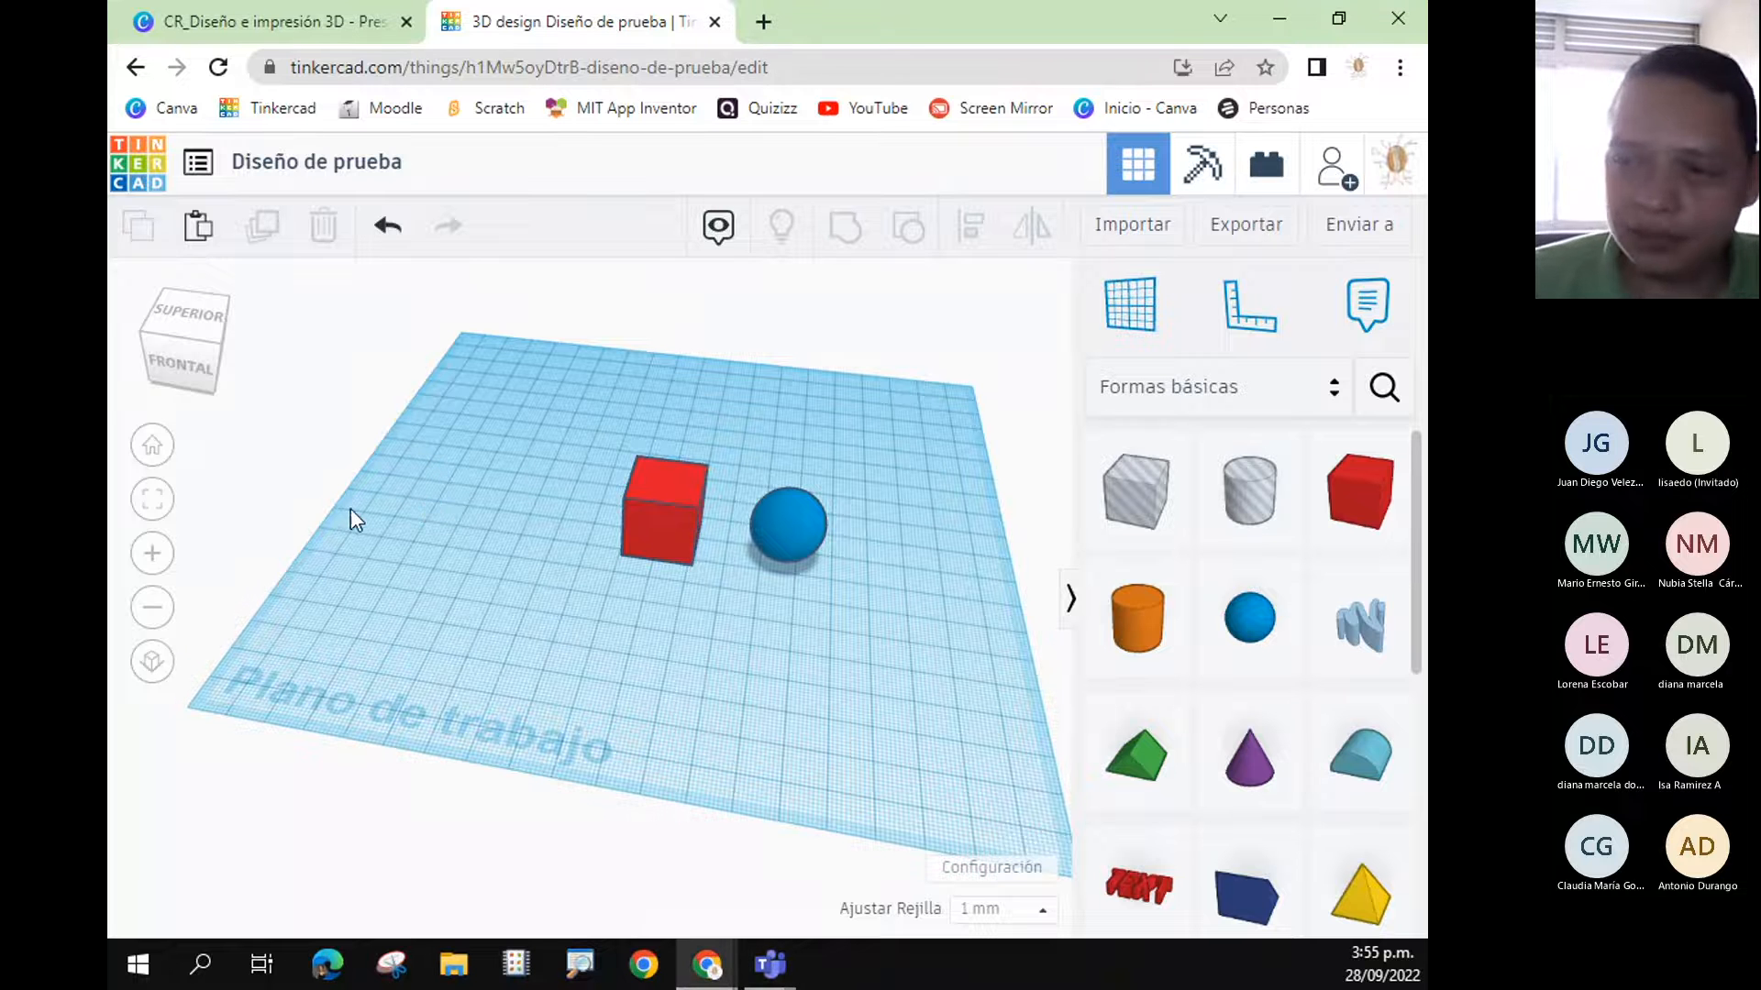
pyautogui.click(154, 502)
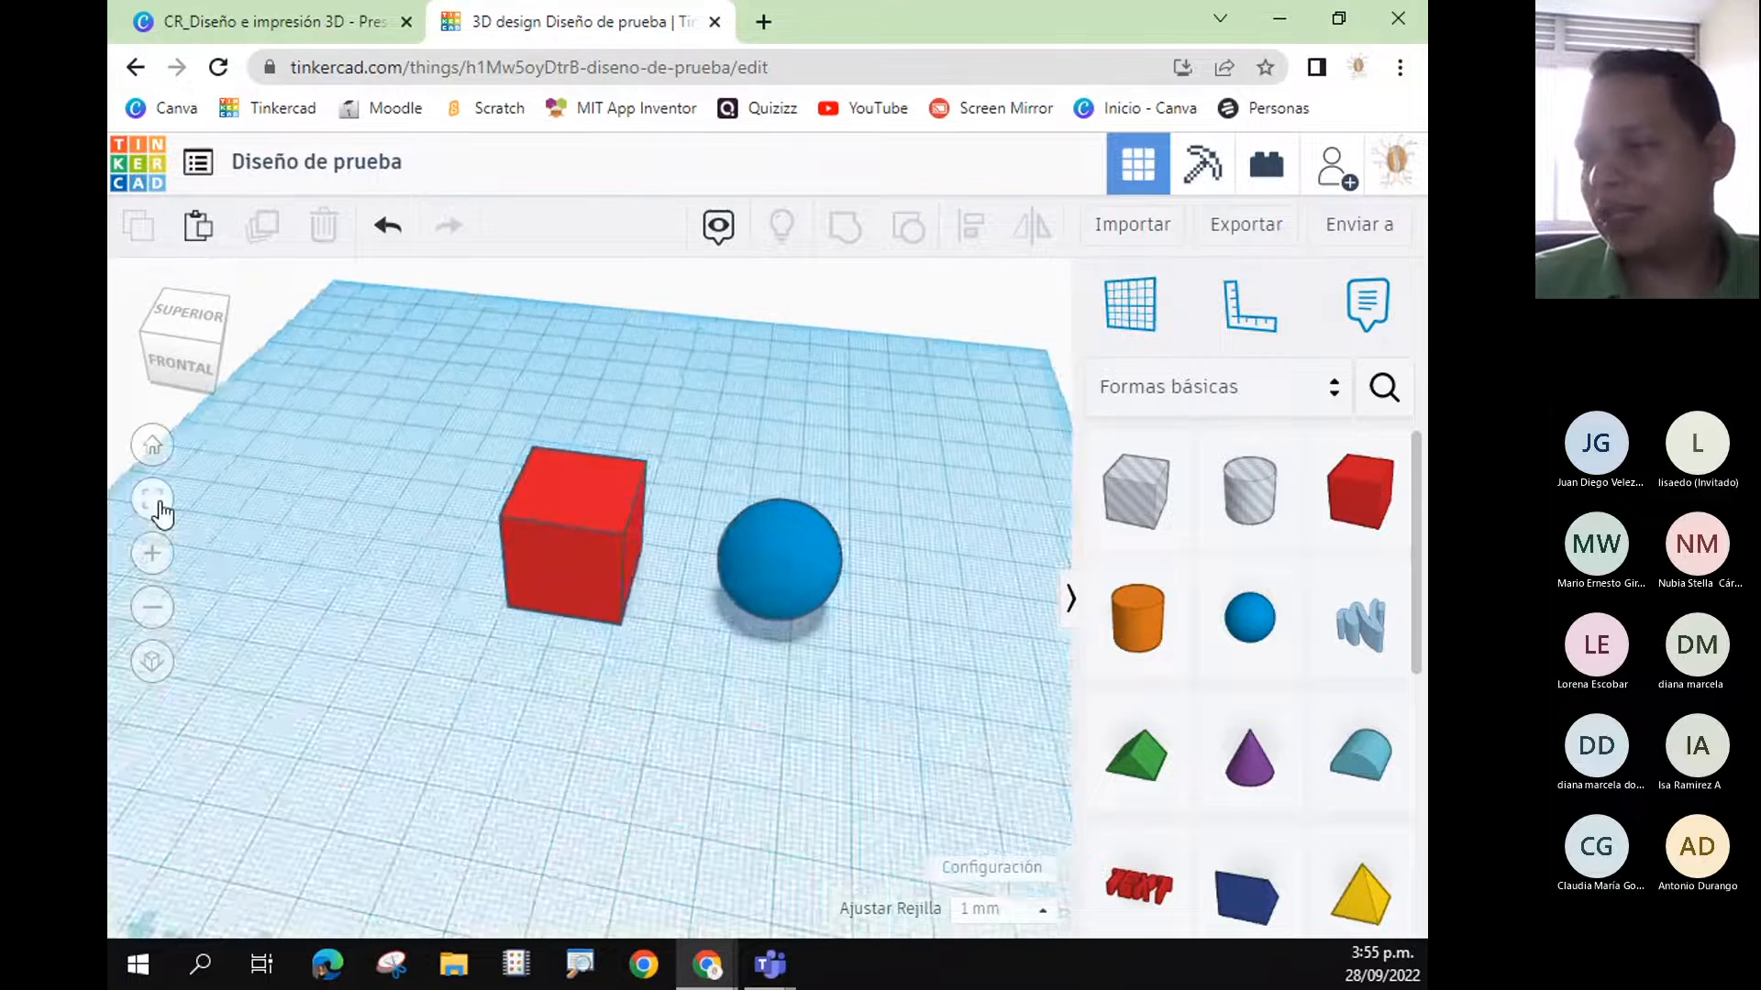
pyautogui.scroll(-5, 477, 589)
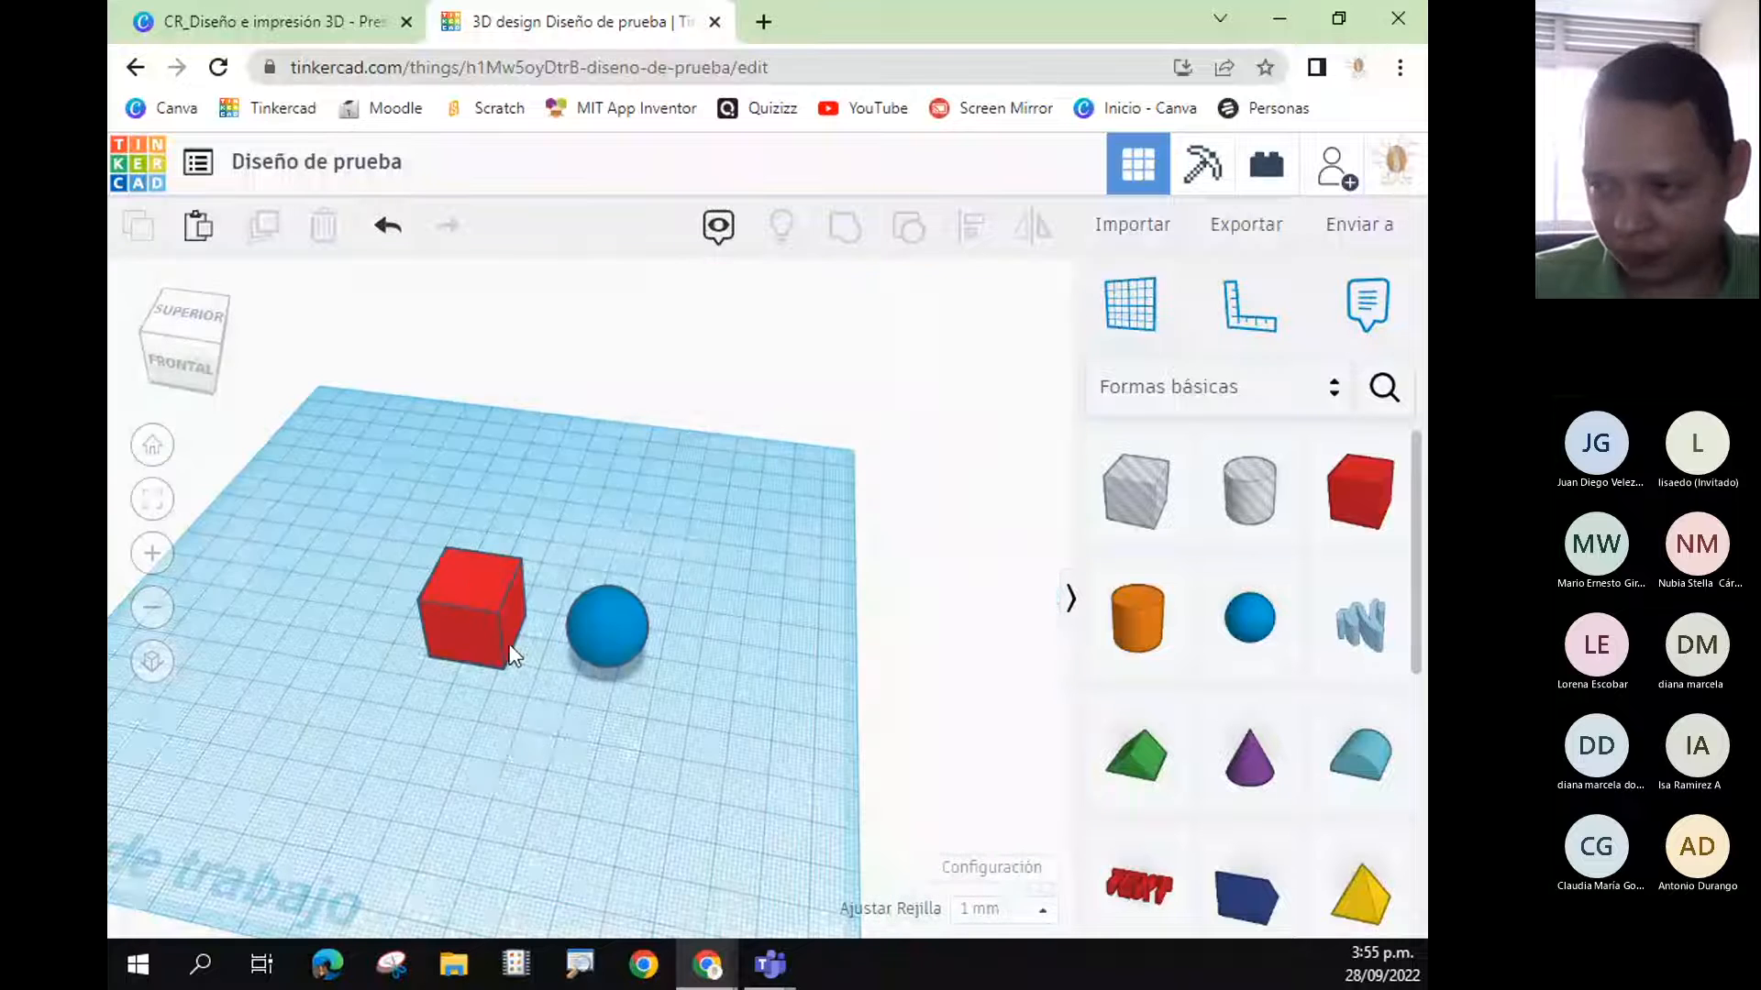
pyautogui.click(475, 609)
pyautogui.keyDown('shift'); pyautogui.click(604, 624); pyautogui.keyUp('shift')
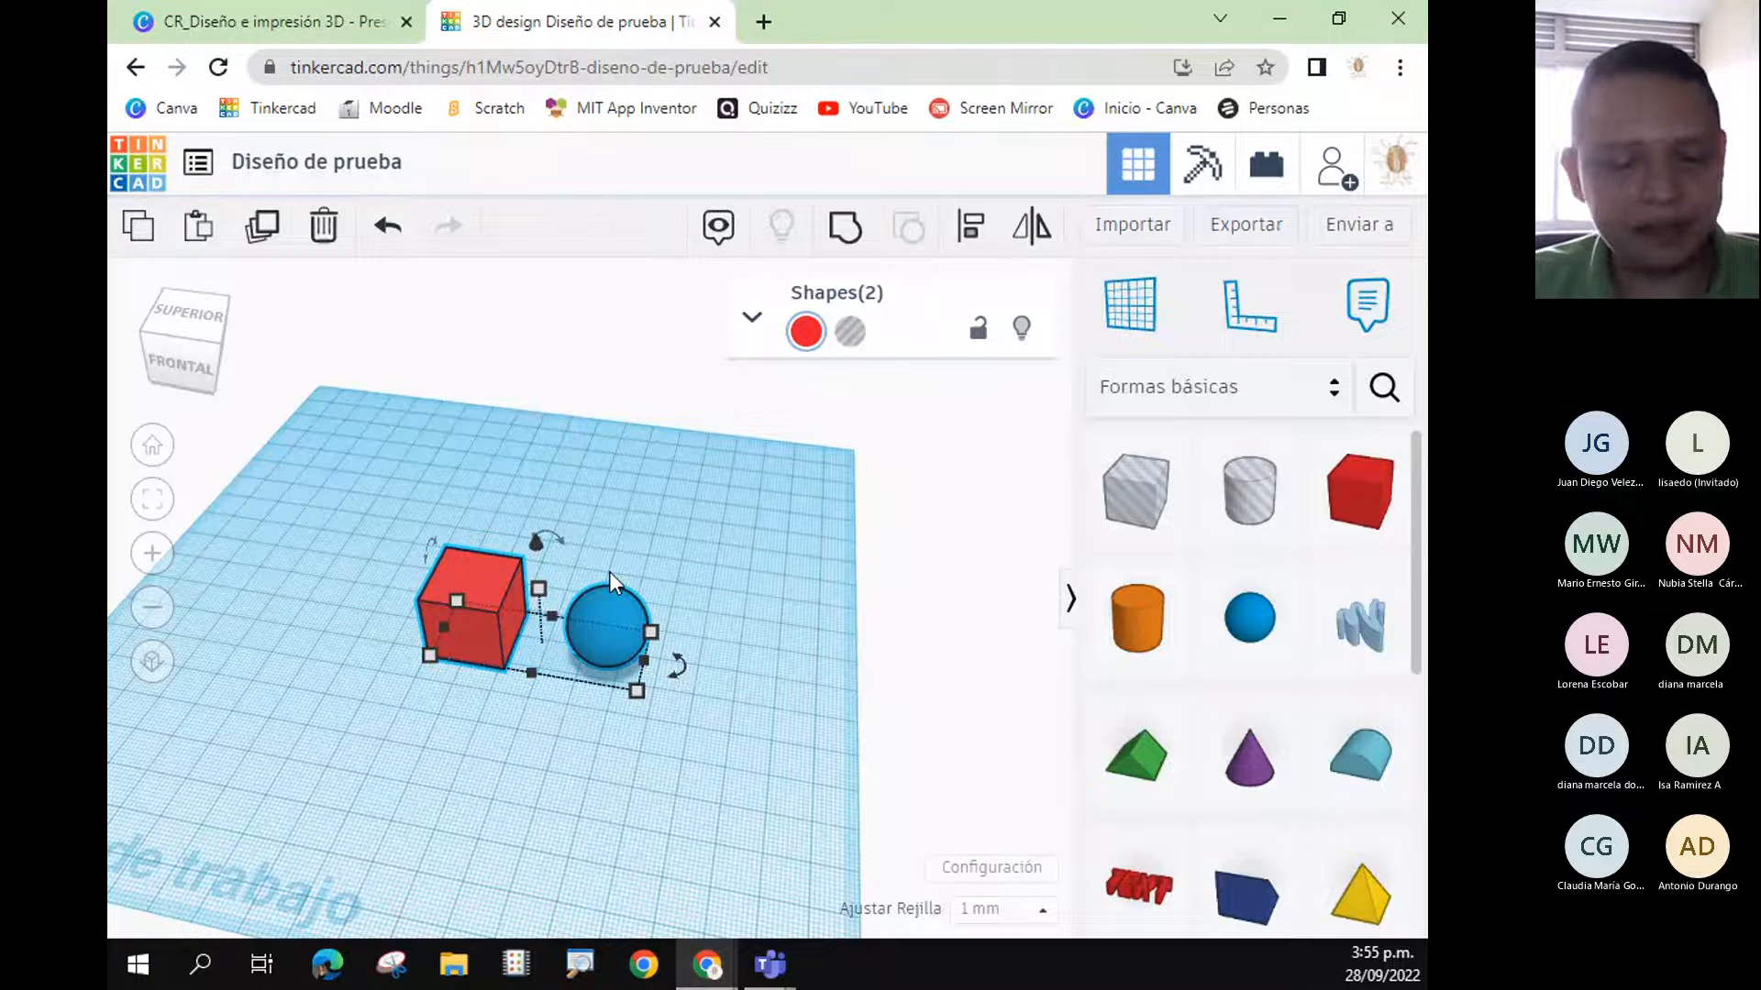
# - Bring up the Windows on-screen keyboard to examine its key layout, and close it again
pyautogui.click(138, 964)
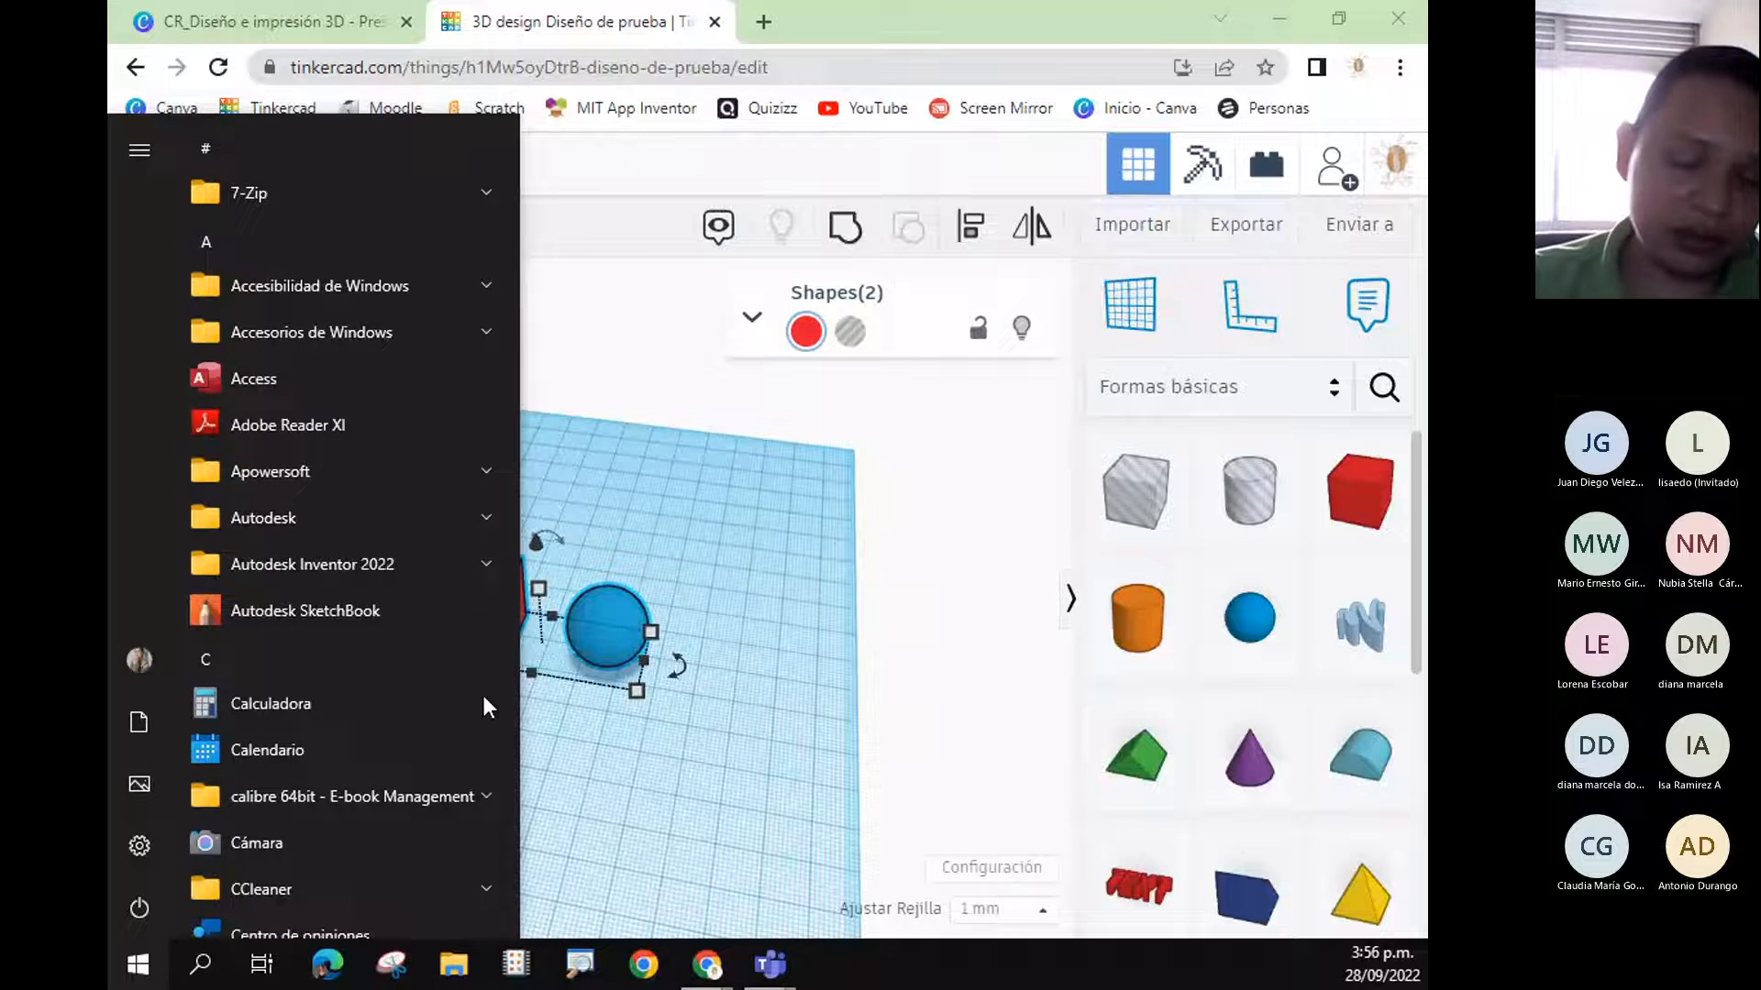
pyautogui.press('Escape')
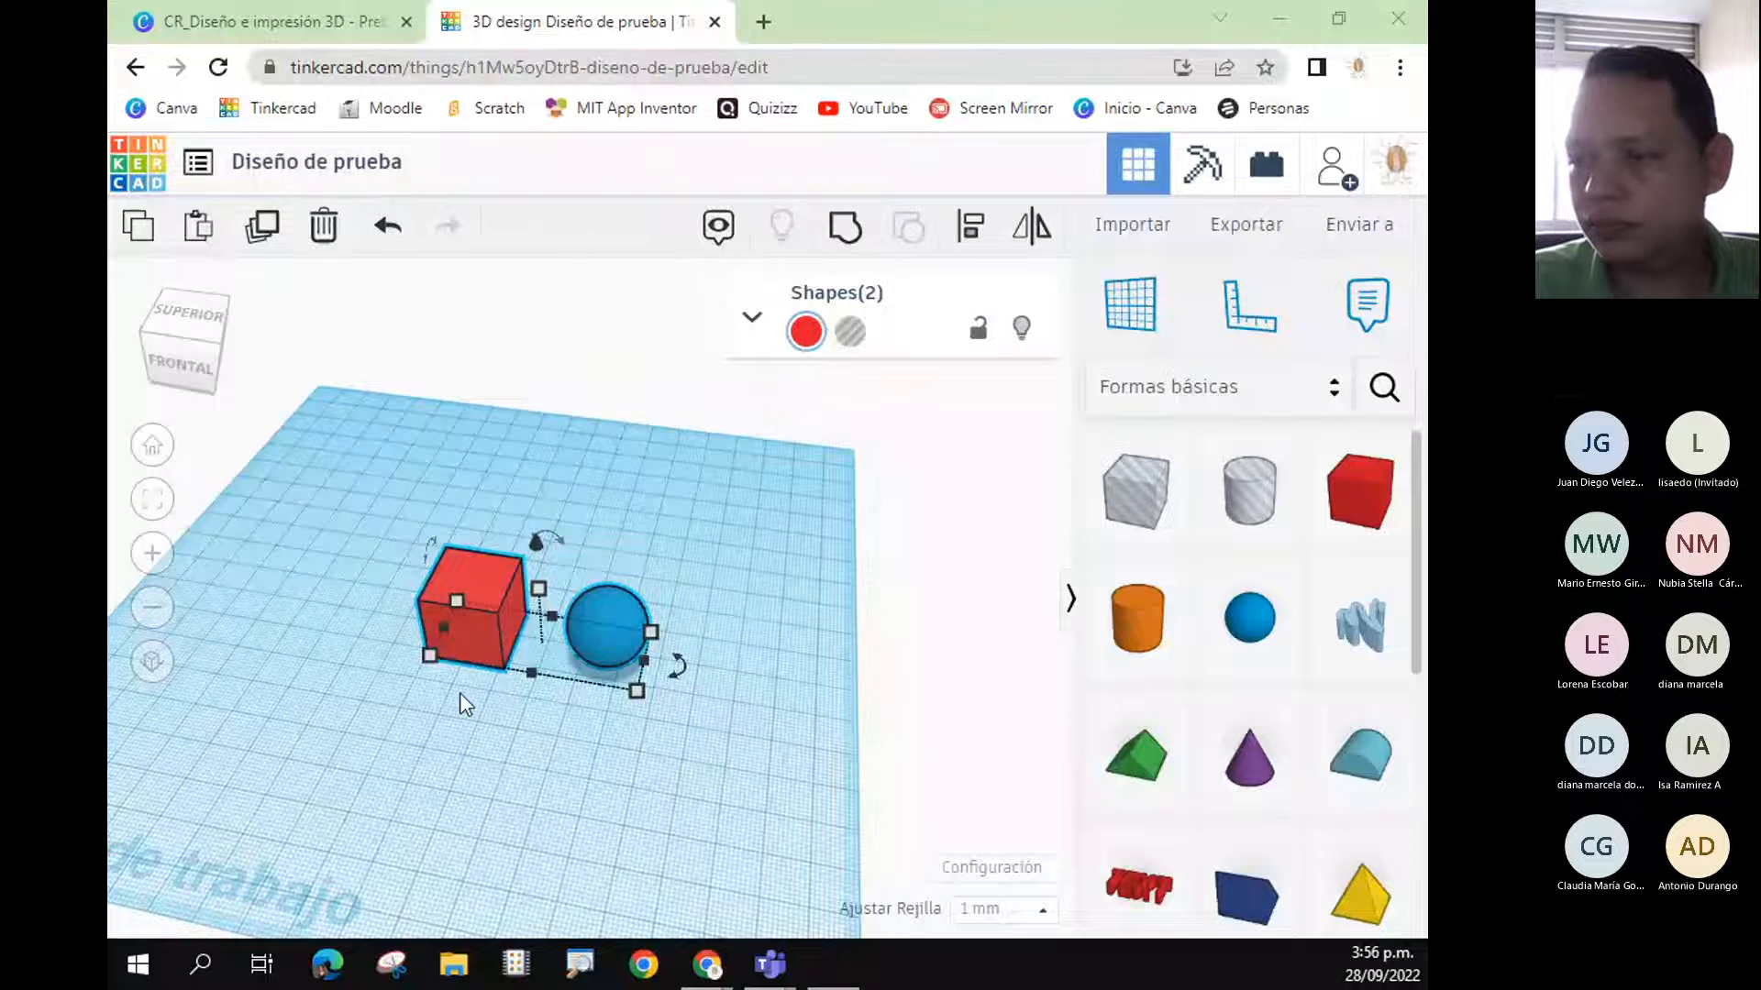
pyautogui.press('ctrl+super+o')
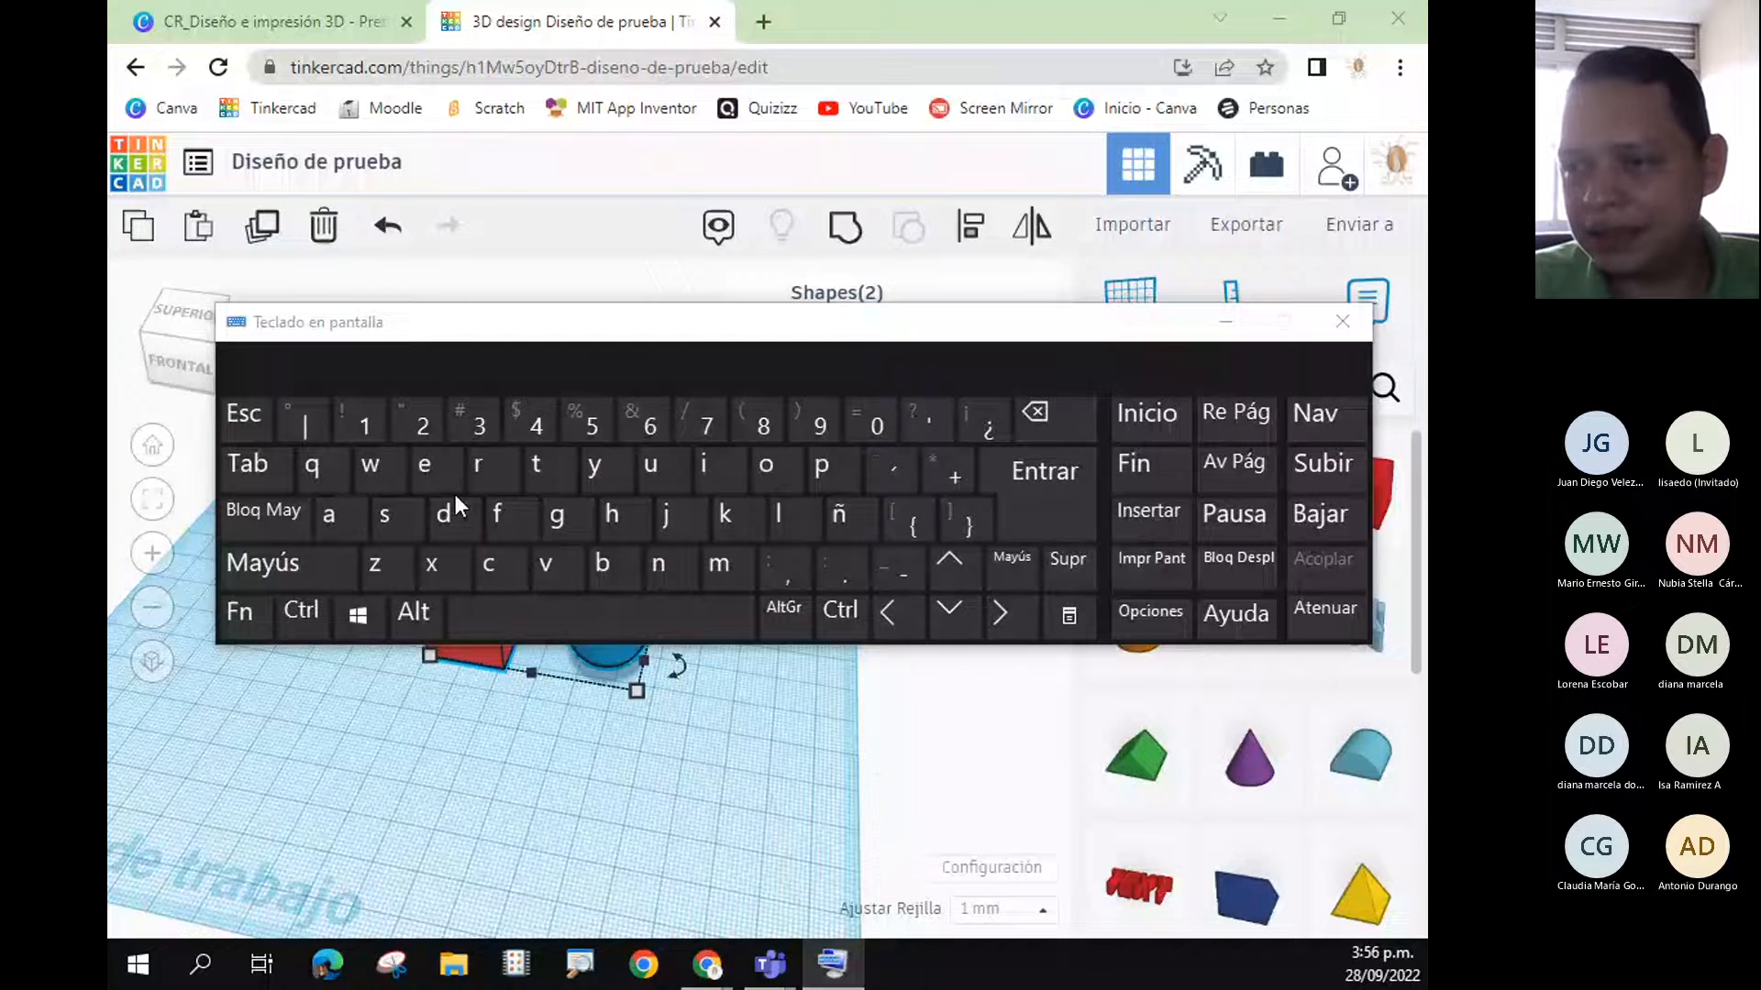
pyautogui.click(1354, 317)
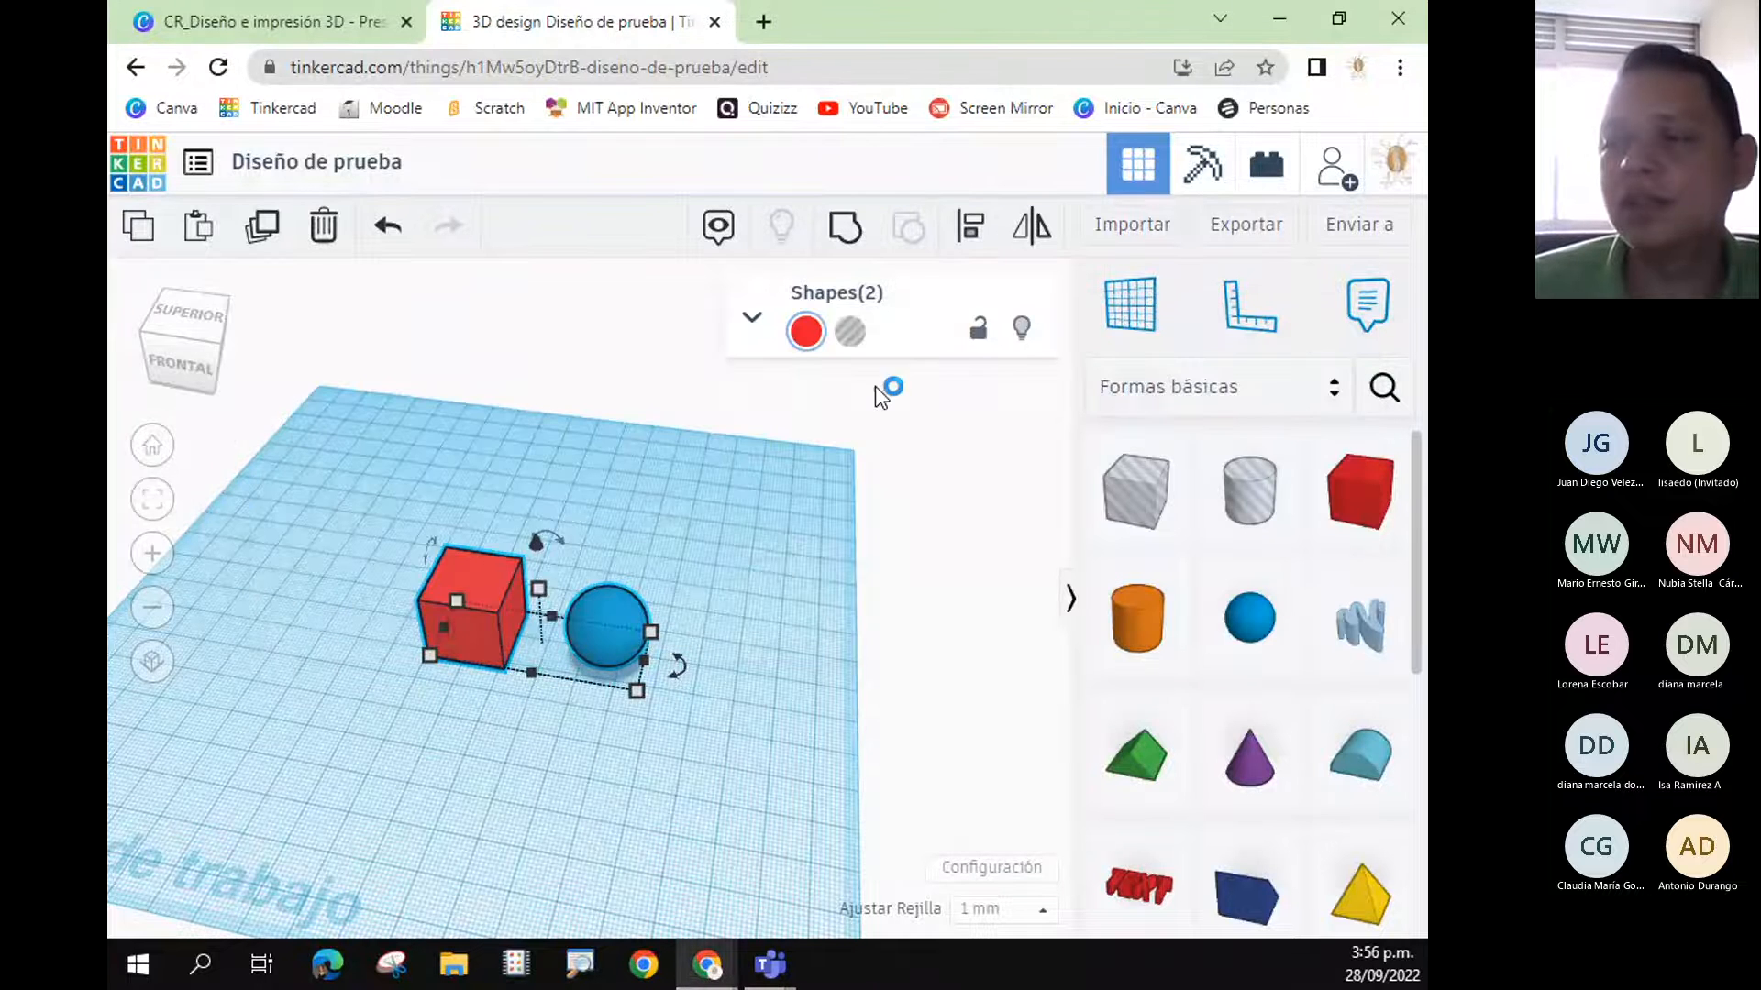
# - Move the selected cube and sphere together about 1 mm right and slightly back, try area selection around them, and deselect both
pyautogui.moveTo(642, 591)
pyautogui.mouseDown()
pyautogui.moveTo(735, 437)
pyautogui.moveTo(380, 661)
pyautogui.moveTo(614, 593)
pyautogui.mouseUp()
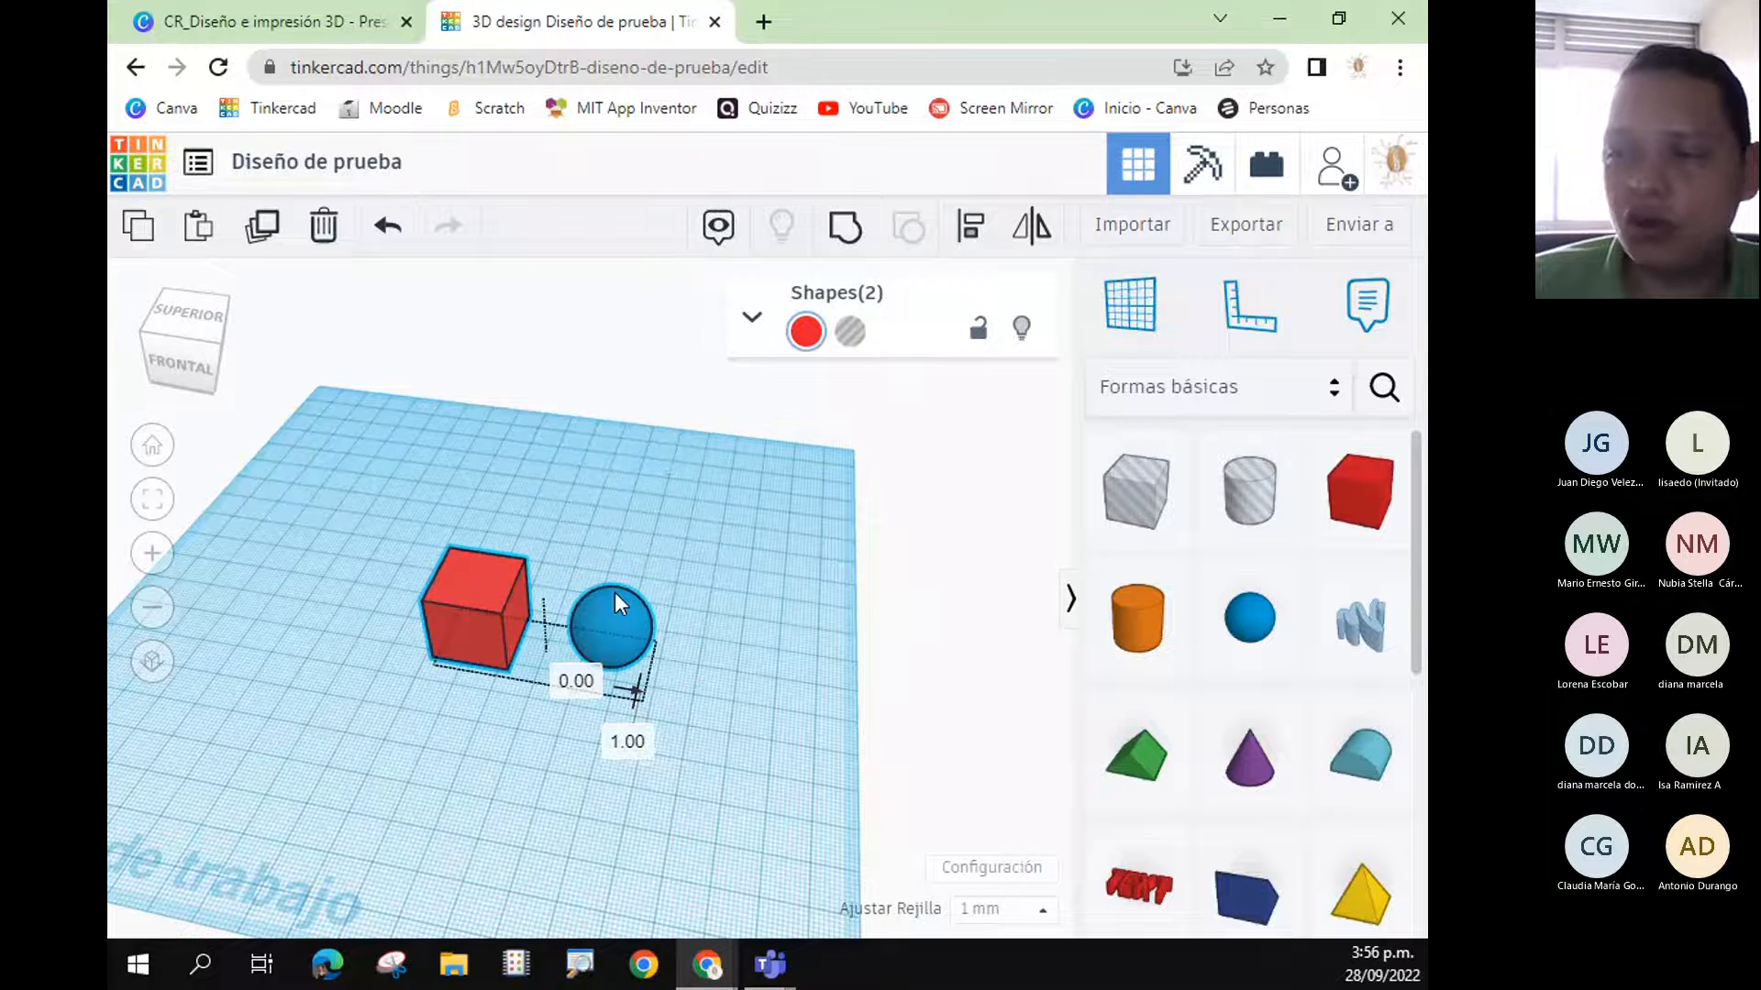
pyautogui.moveTo(553, 515)
pyautogui.mouseDown()
pyautogui.moveTo(499, 519)
pyautogui.moveTo(482, 555)
pyautogui.moveTo(571, 514)
pyautogui.moveTo(554, 508)
pyautogui.mouseUp()
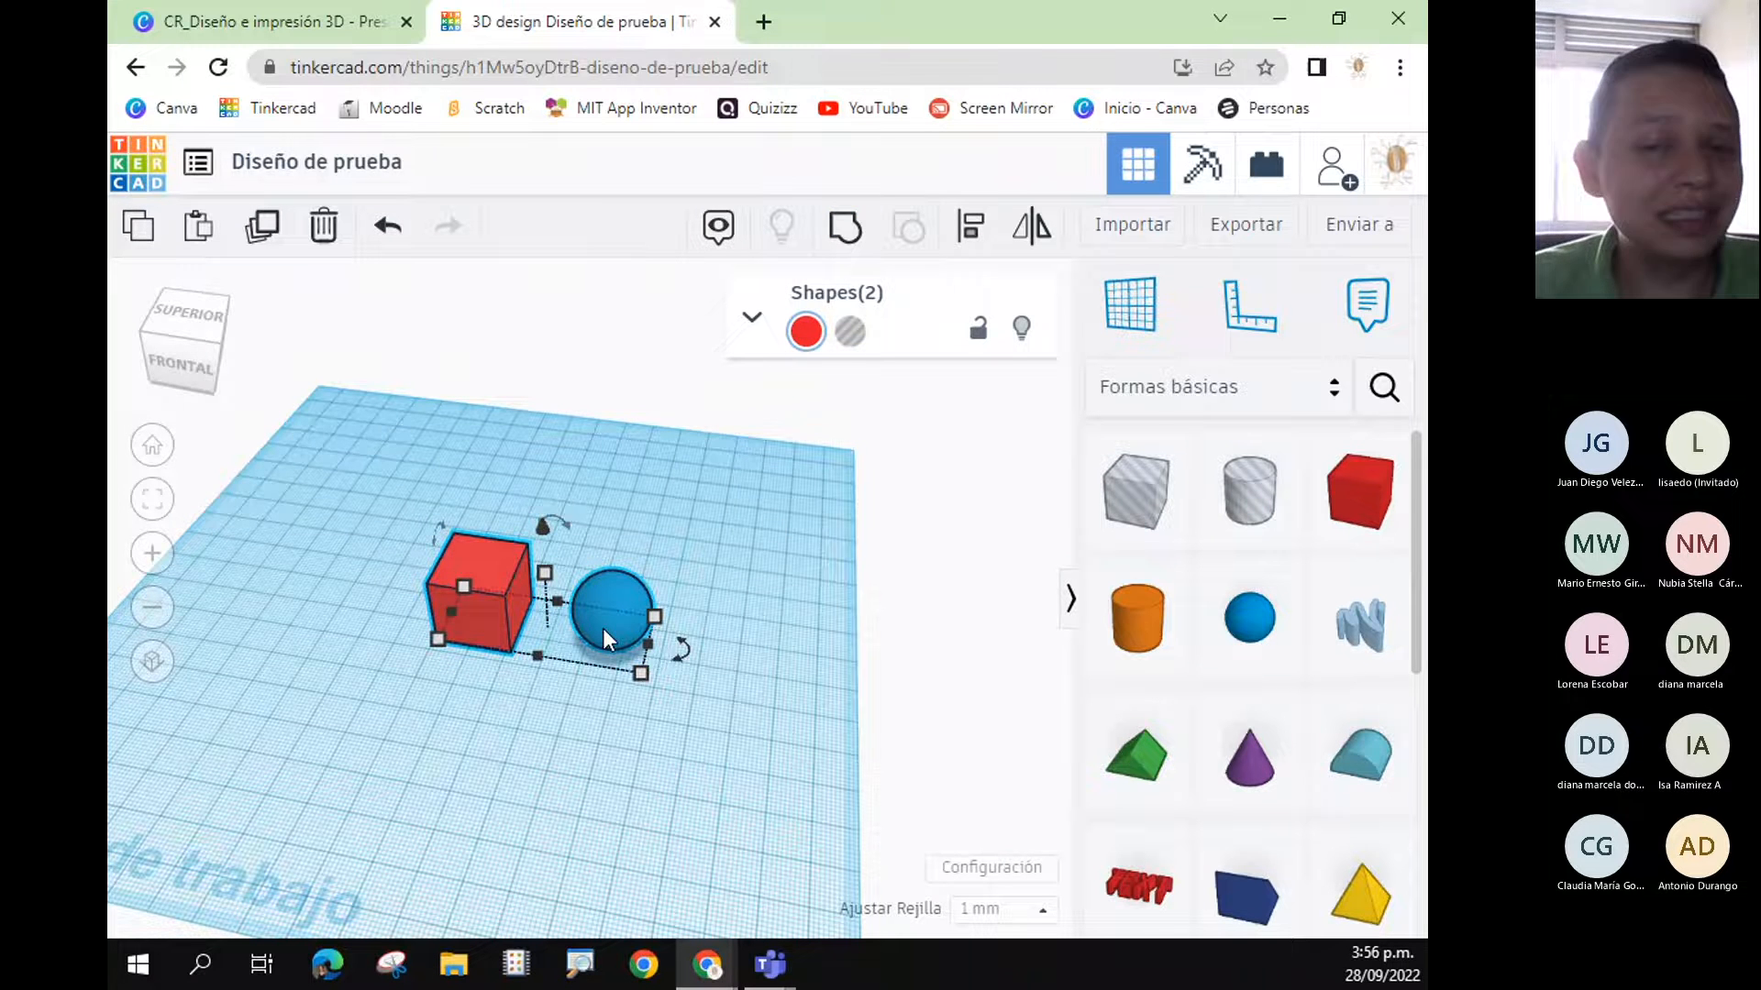
pyautogui.moveTo(337, 461); pyautogui.dragTo(739, 747)
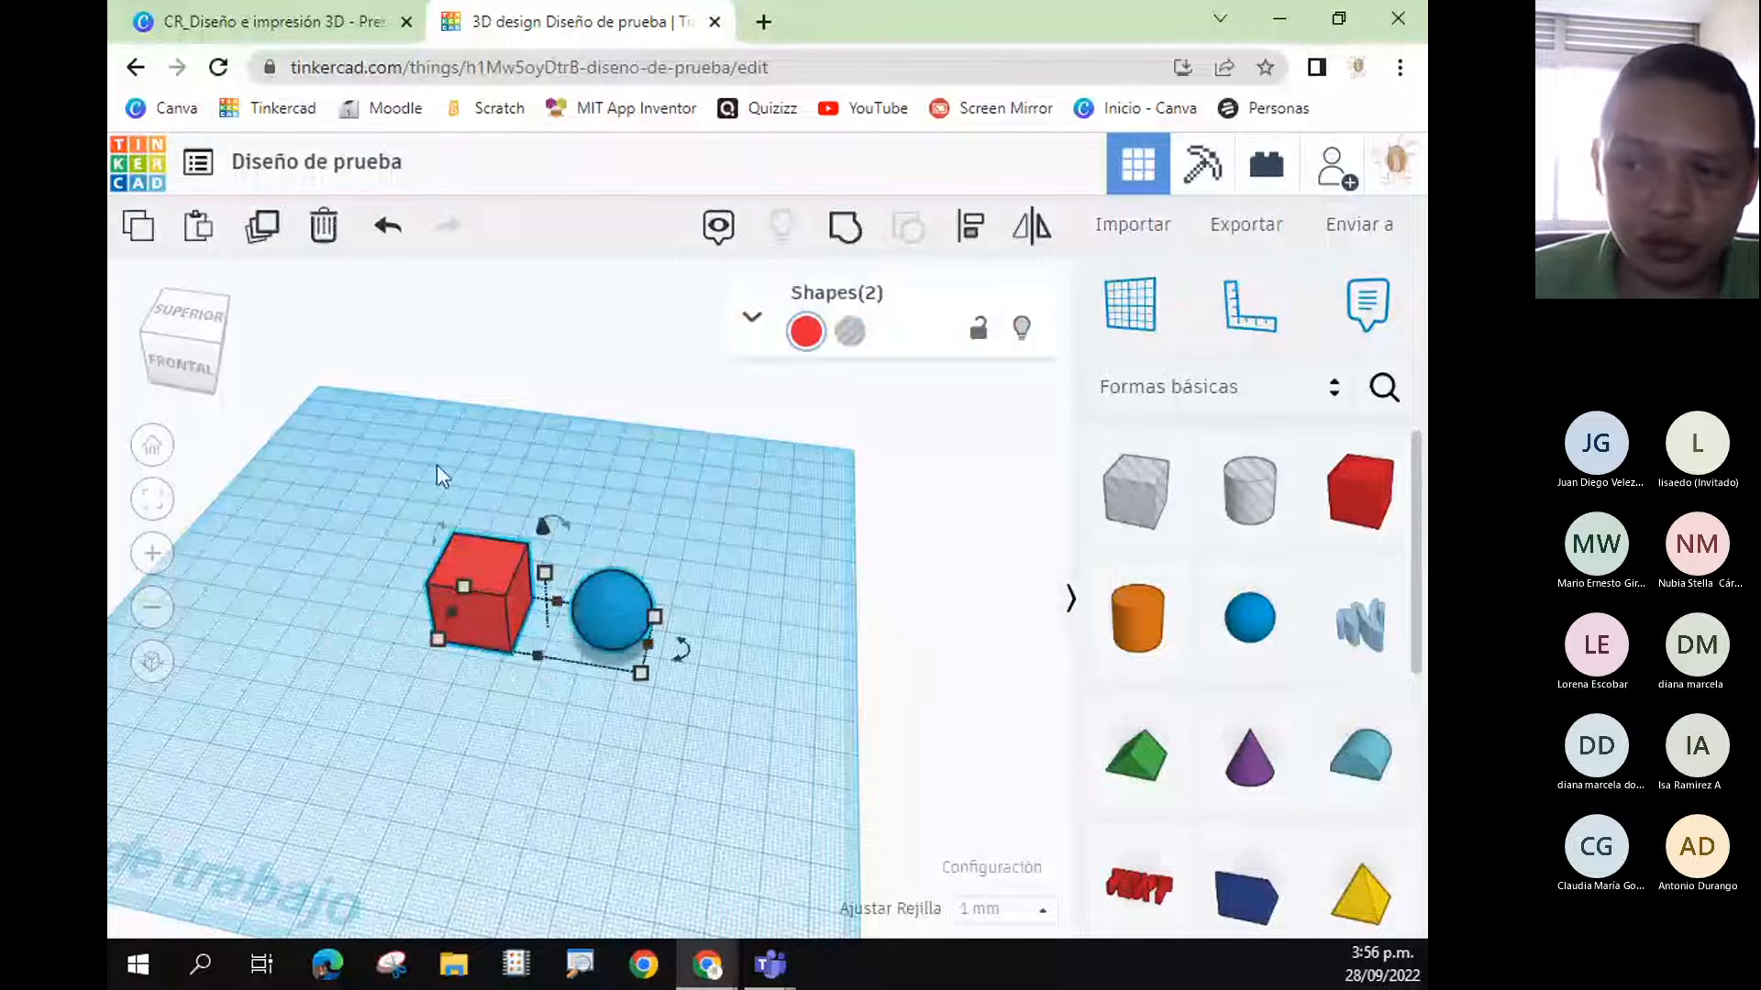
pyautogui.moveTo(373, 473); pyautogui.dragTo(728, 690)
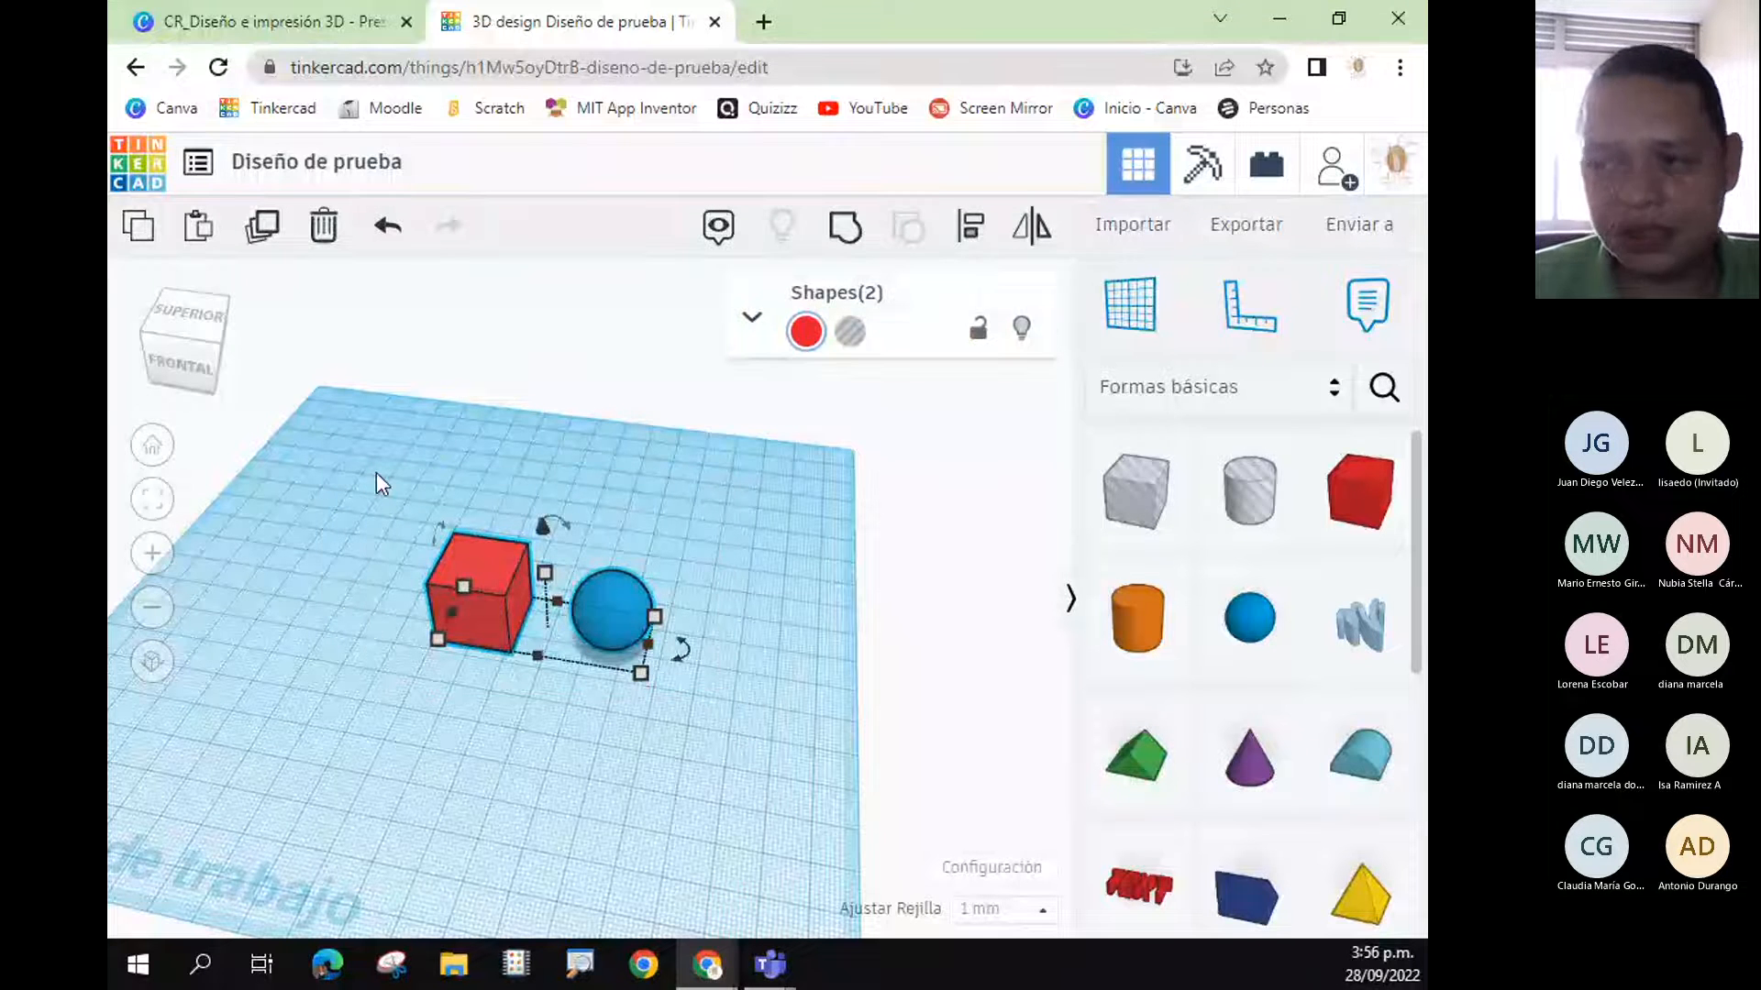
pyautogui.click(345, 418)
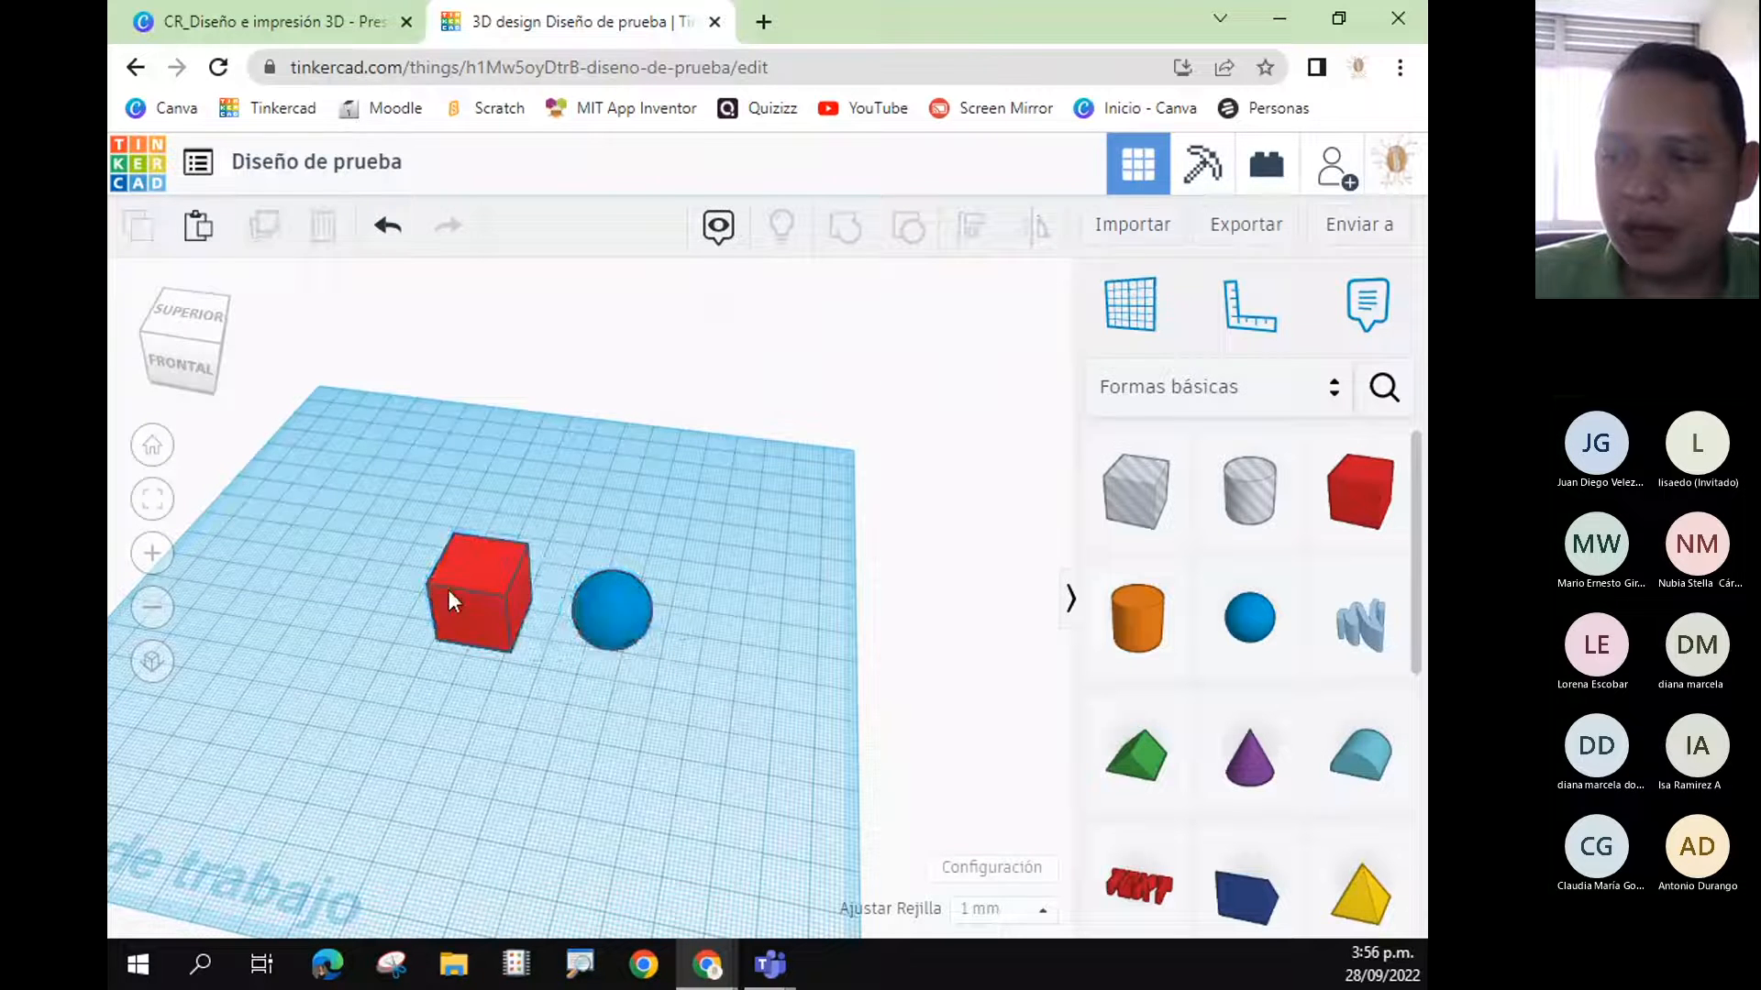
# - Shift the cube slightly left, group it with the sphere as one red shape, and deselect the group
pyautogui.moveTo(448, 590)
pyautogui.mouseDown()
pyautogui.moveTo(303, 573)
pyautogui.moveTo(431, 533)
pyautogui.moveTo(415, 618)
pyautogui.moveTo(487, 565)
pyautogui.moveTo(465, 569)
pyautogui.mouseUp()
pyautogui.click(653, 508)
pyautogui.moveTo(351, 497); pyautogui.dragTo(749, 694)
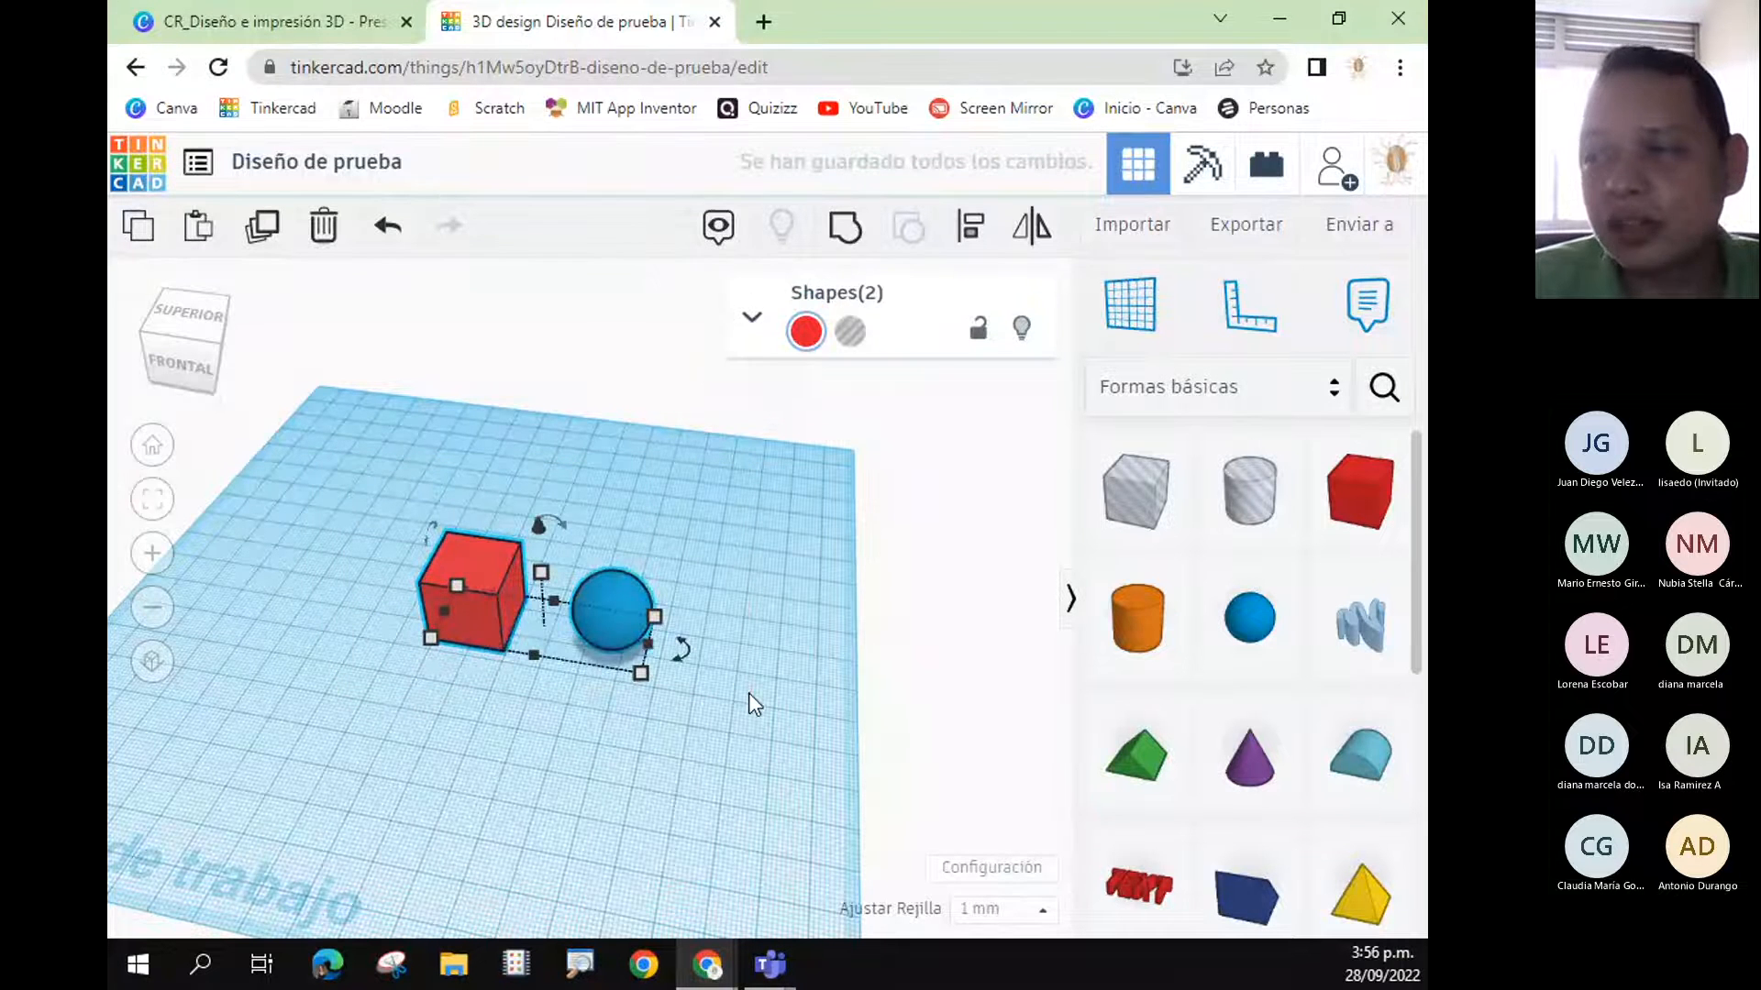
pyautogui.click(845, 231)
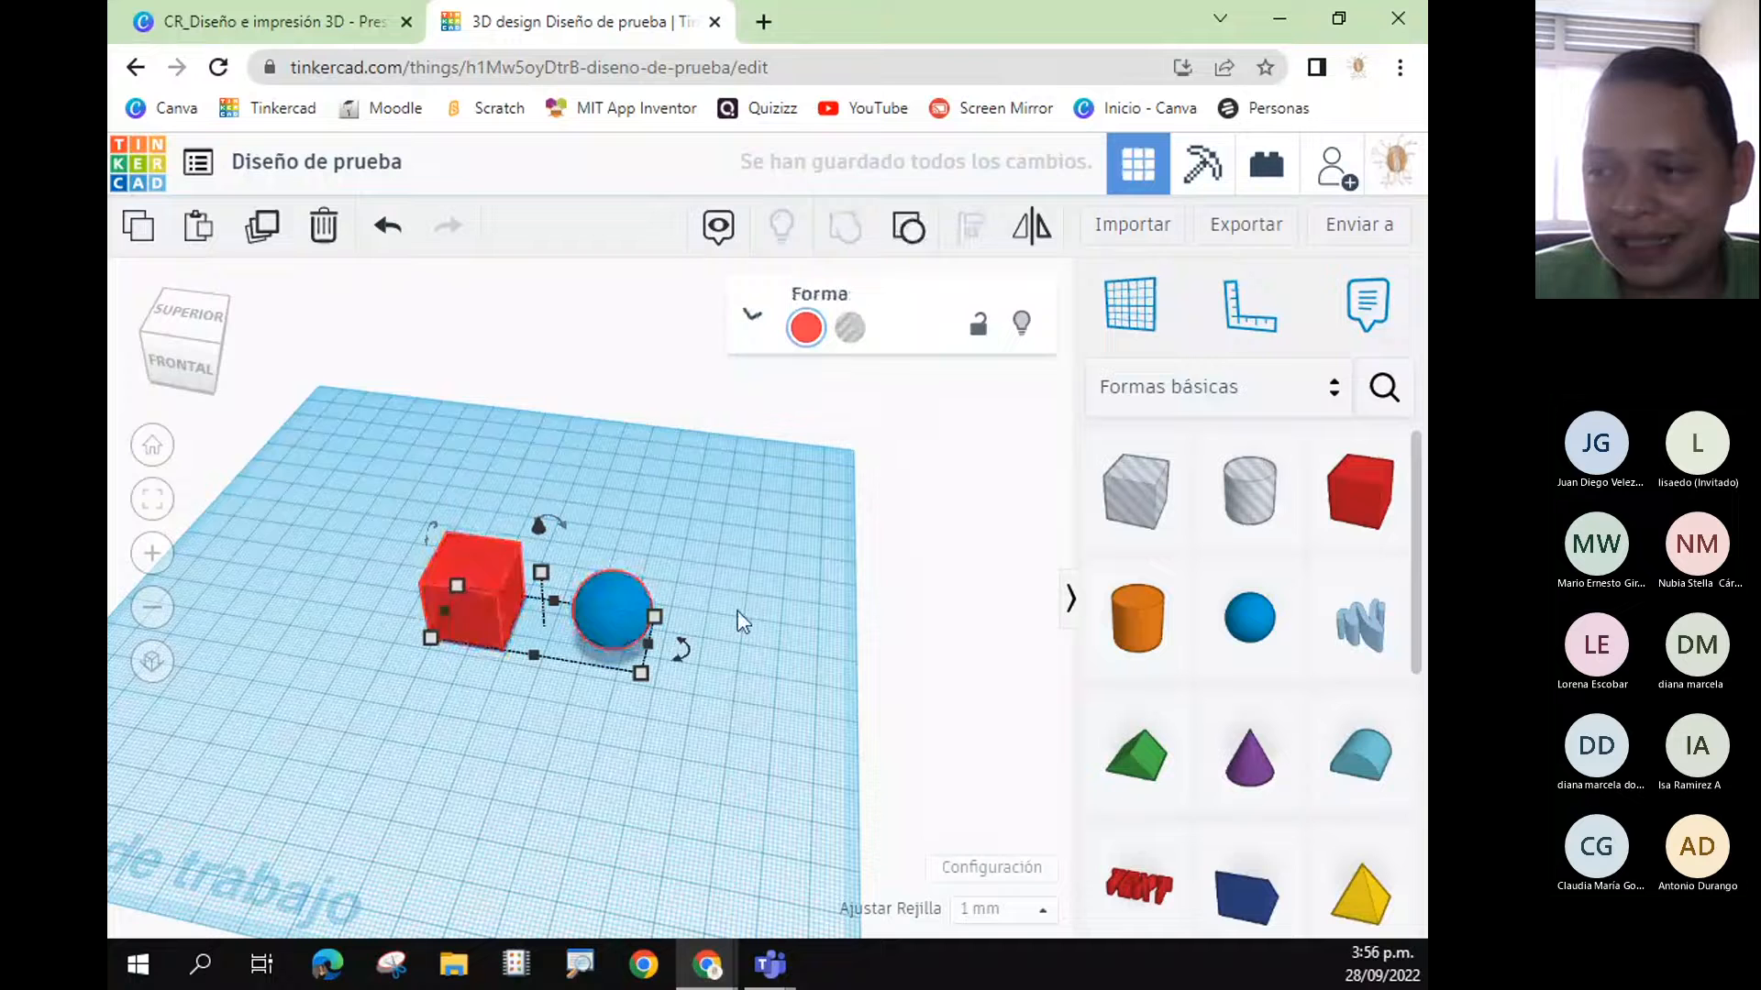
pyautogui.click(618, 791)
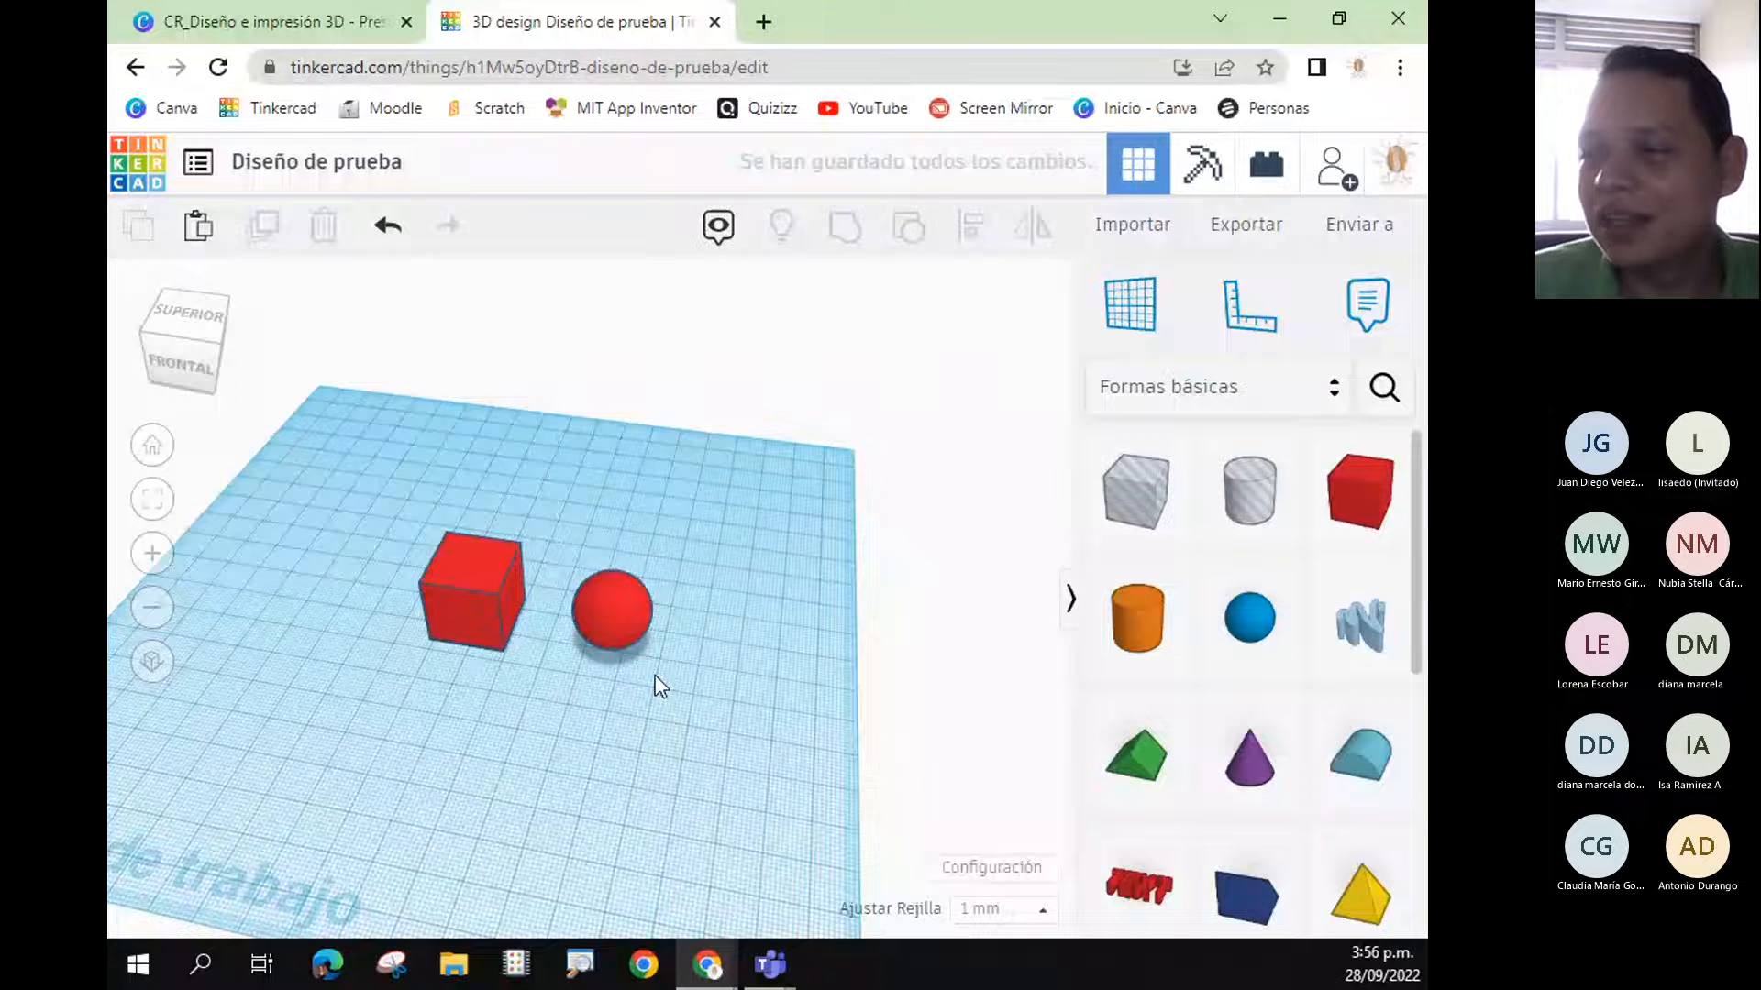
# - Move the grouped cube and sphere slightly left and forward, and ungroup them into separate shapes
pyautogui.moveTo(618, 622)
pyautogui.mouseDown()
pyautogui.moveTo(662, 535)
pyautogui.moveTo(478, 602)
pyautogui.moveTo(613, 622)
pyautogui.mouseUp()
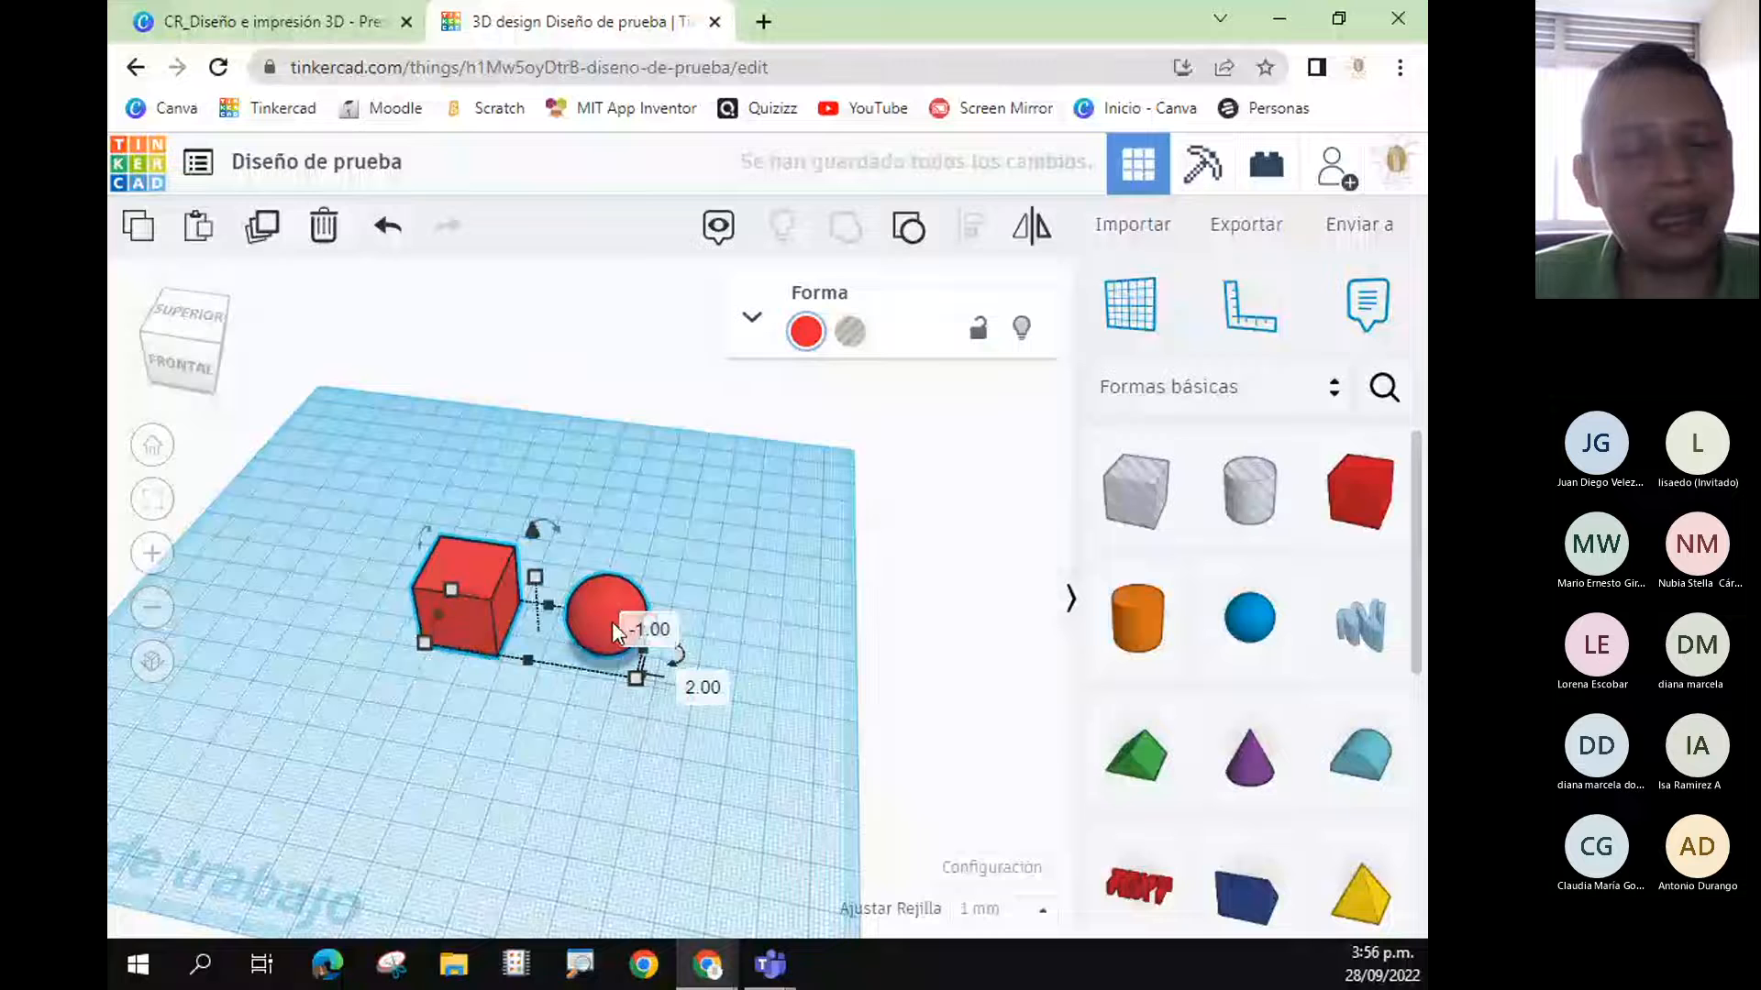
pyautogui.click(920, 237)
pyautogui.moveTo(834, 580); pyautogui.dragTo(624, 581, button='right')
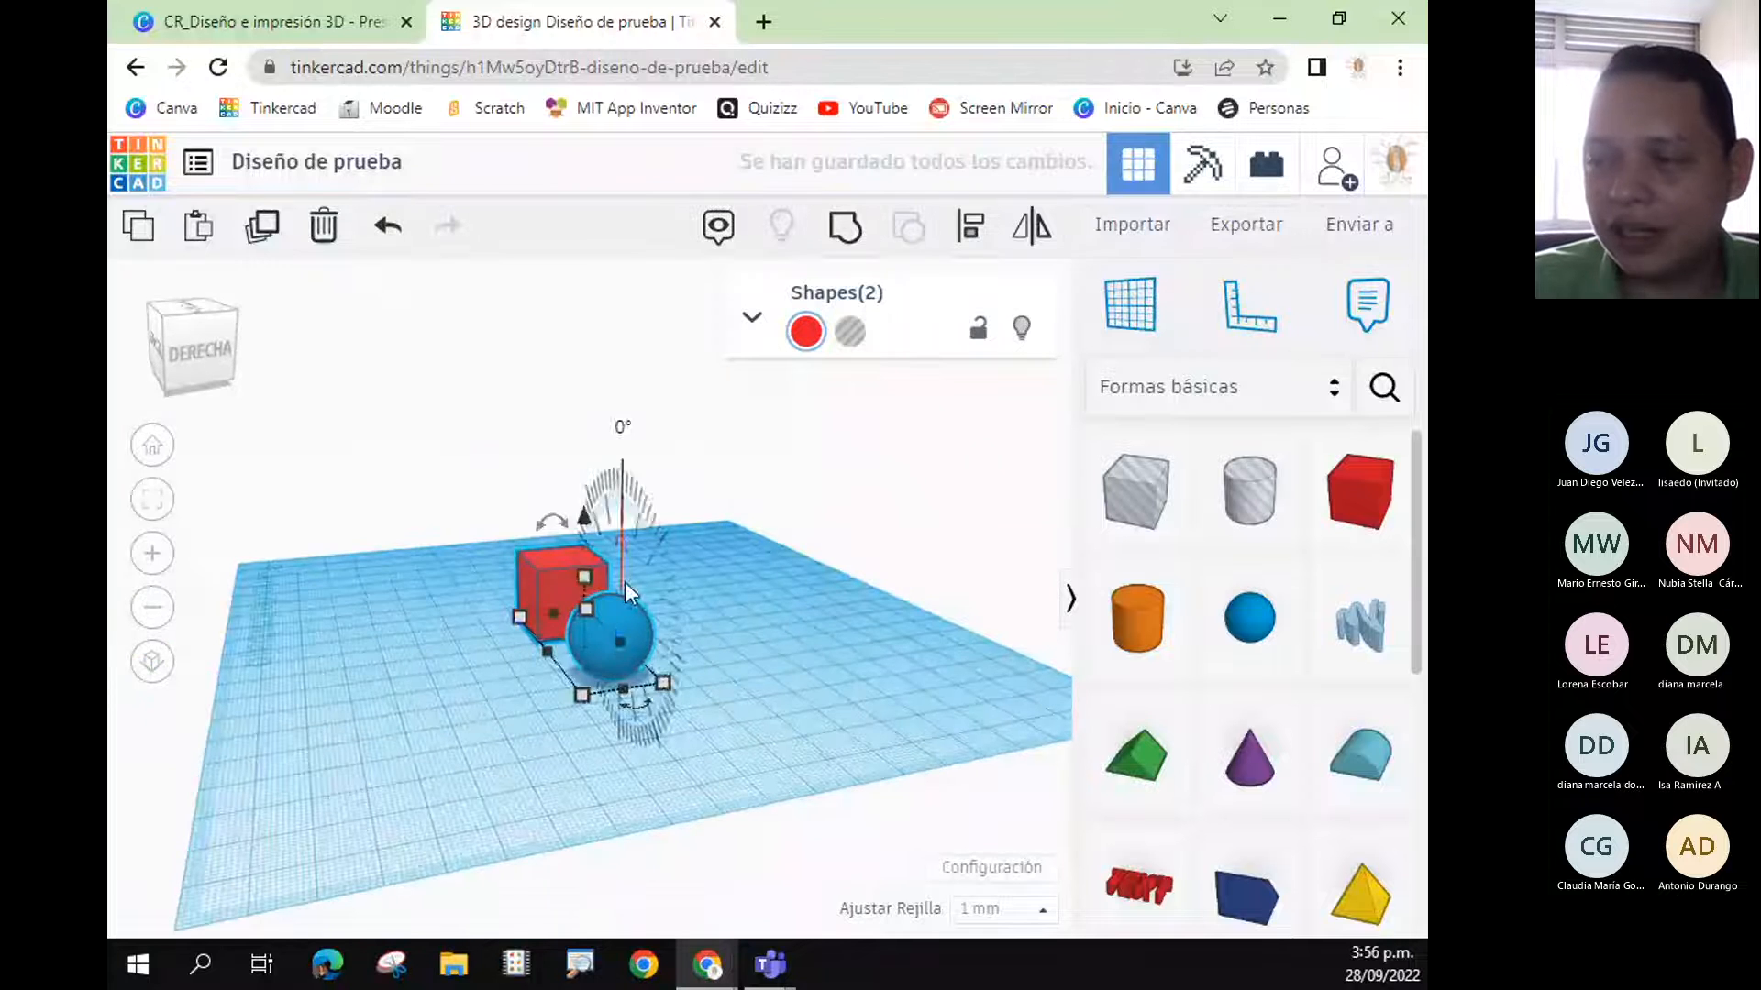
# - Select only the blue sphere and raise it above the workplane
pyautogui.click(862, 629)
pyautogui.click(607, 635)
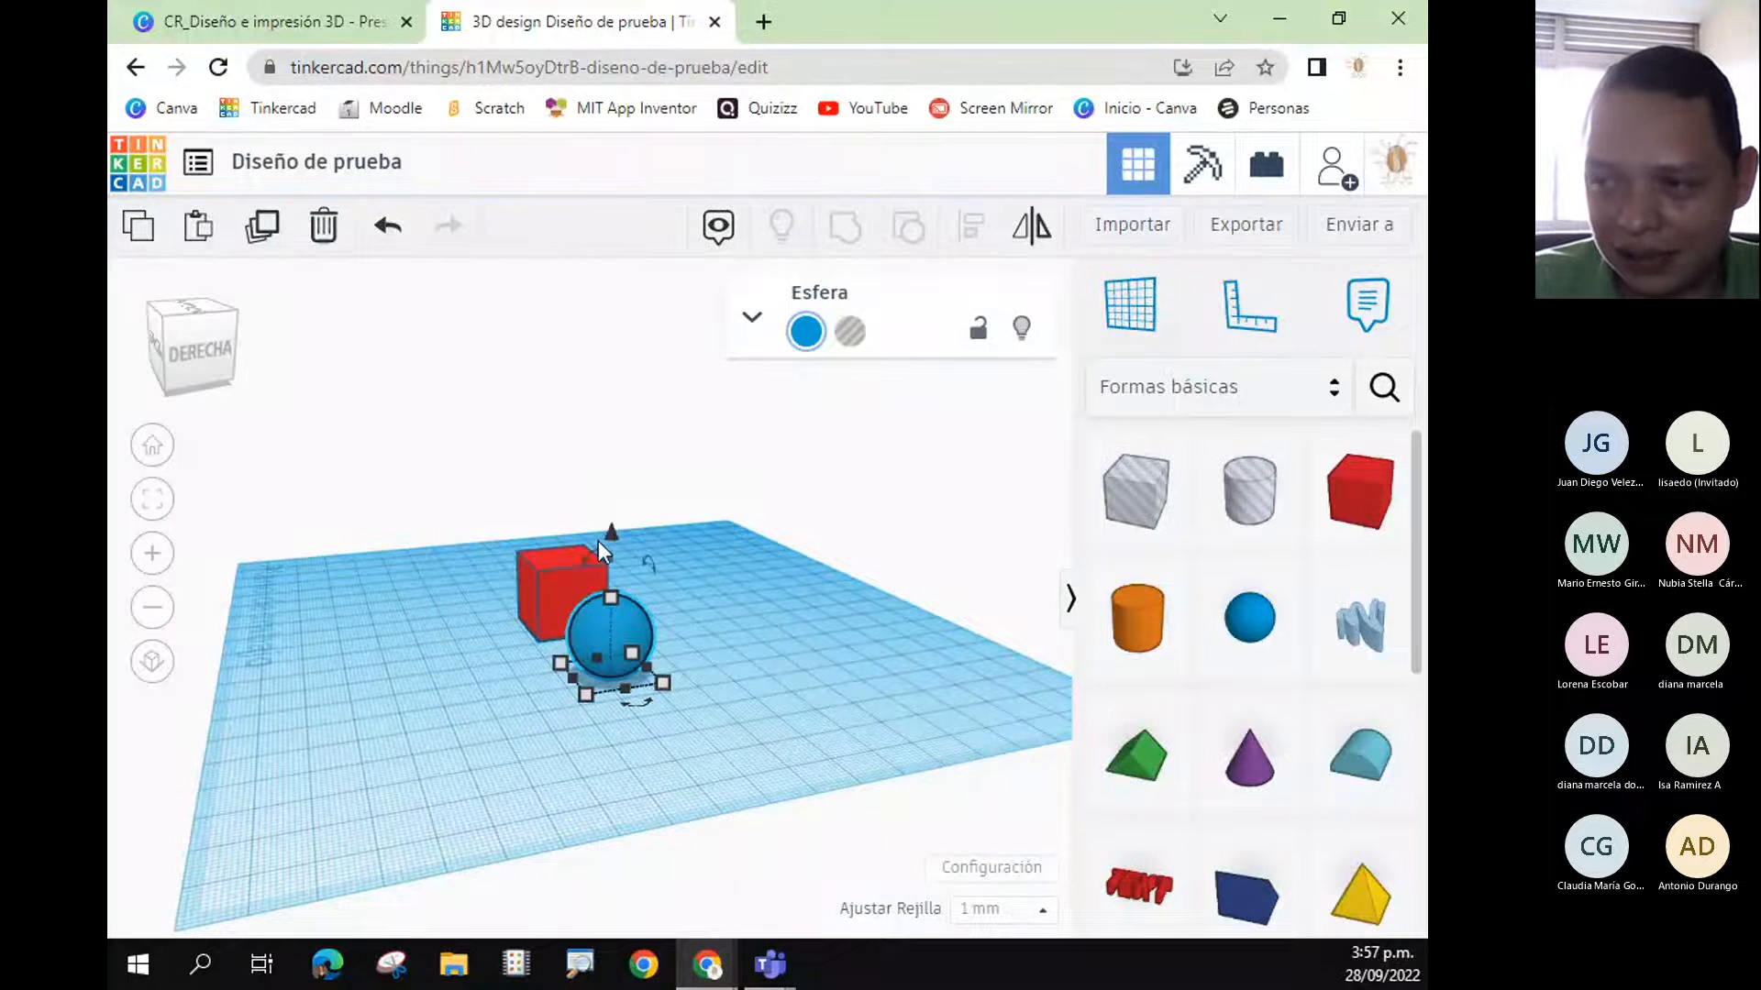
pyautogui.moveTo(612, 532); pyautogui.dragTo(610, 480)
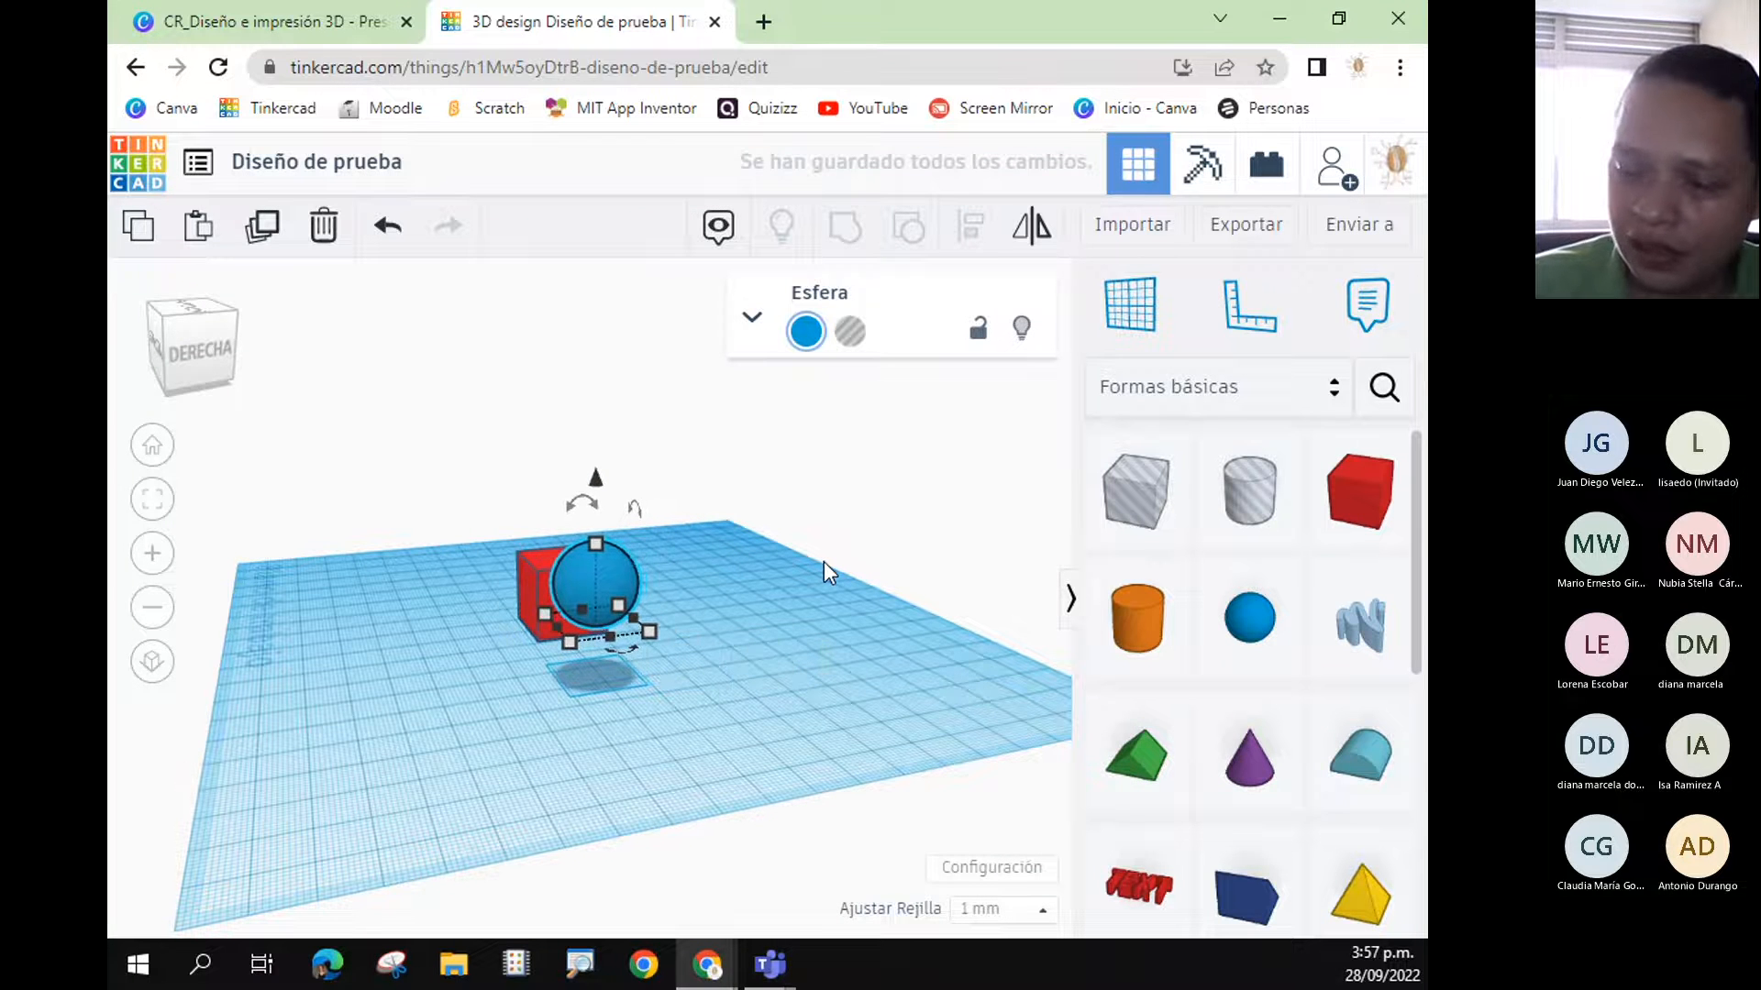
# - Undo the sphere's lift and latest moves, and redo the lift above the workplane
pyautogui.hotkey('ctrl', 'z')
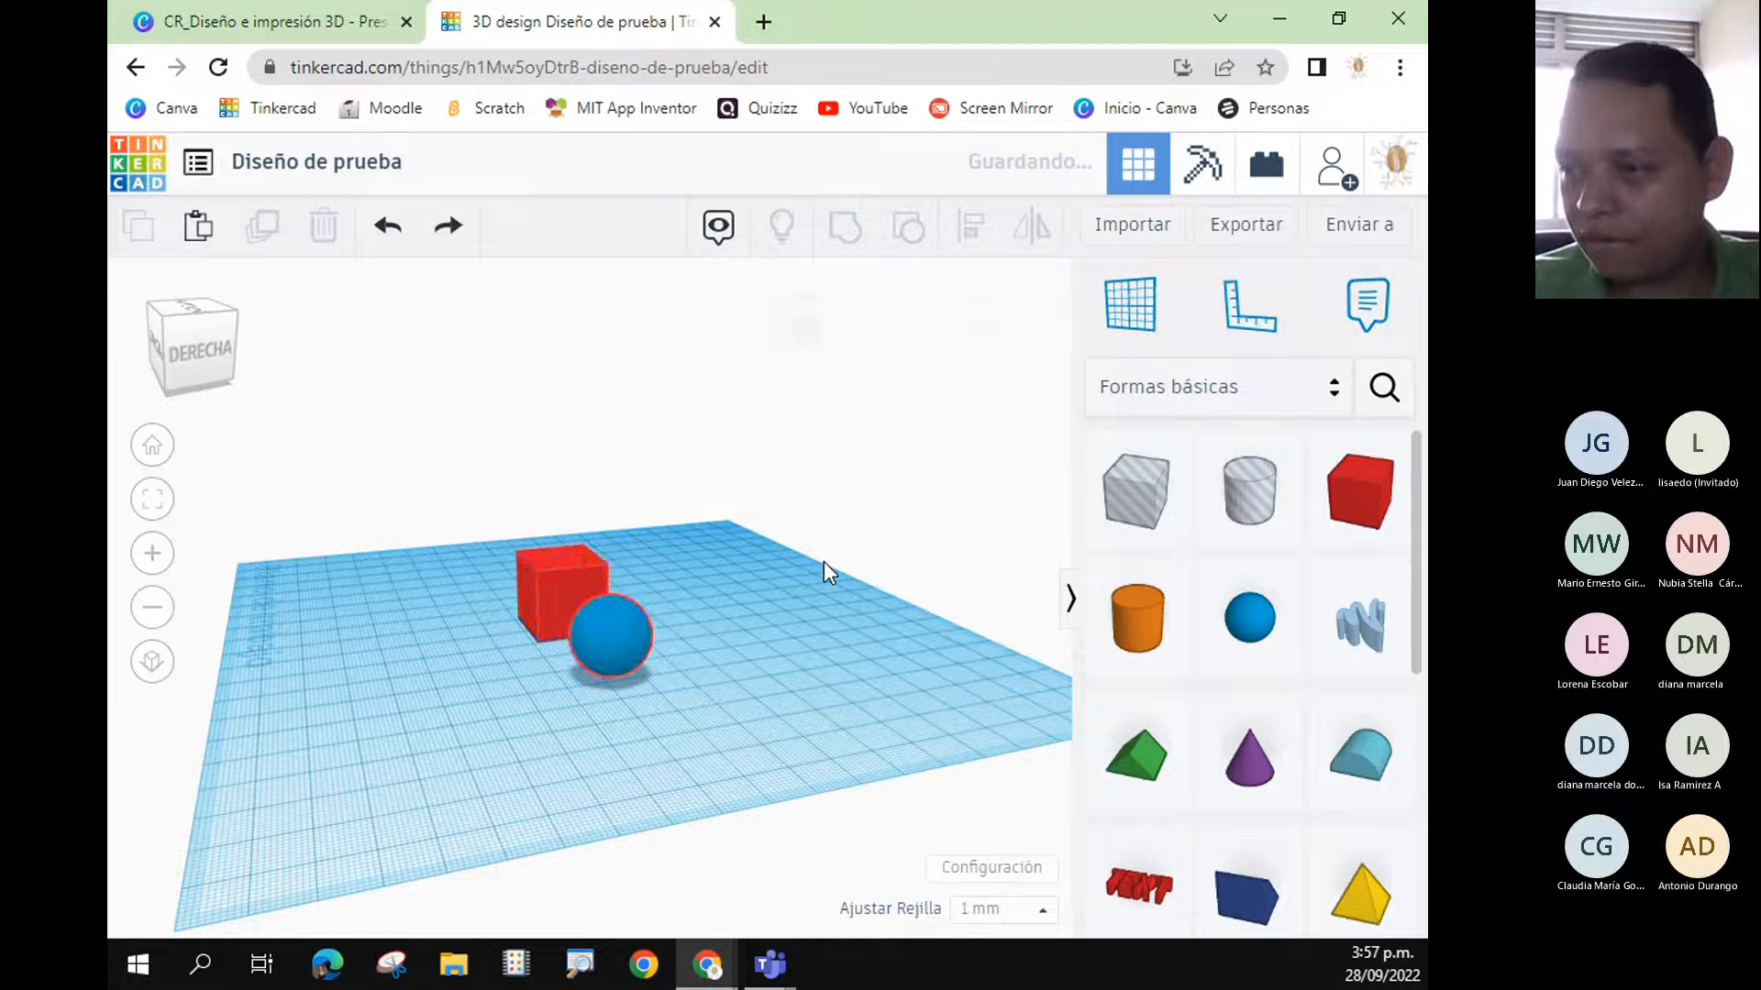
pyautogui.hotkey('ctrl', 'z')
pyautogui.hotkey('ctrl', 'y')
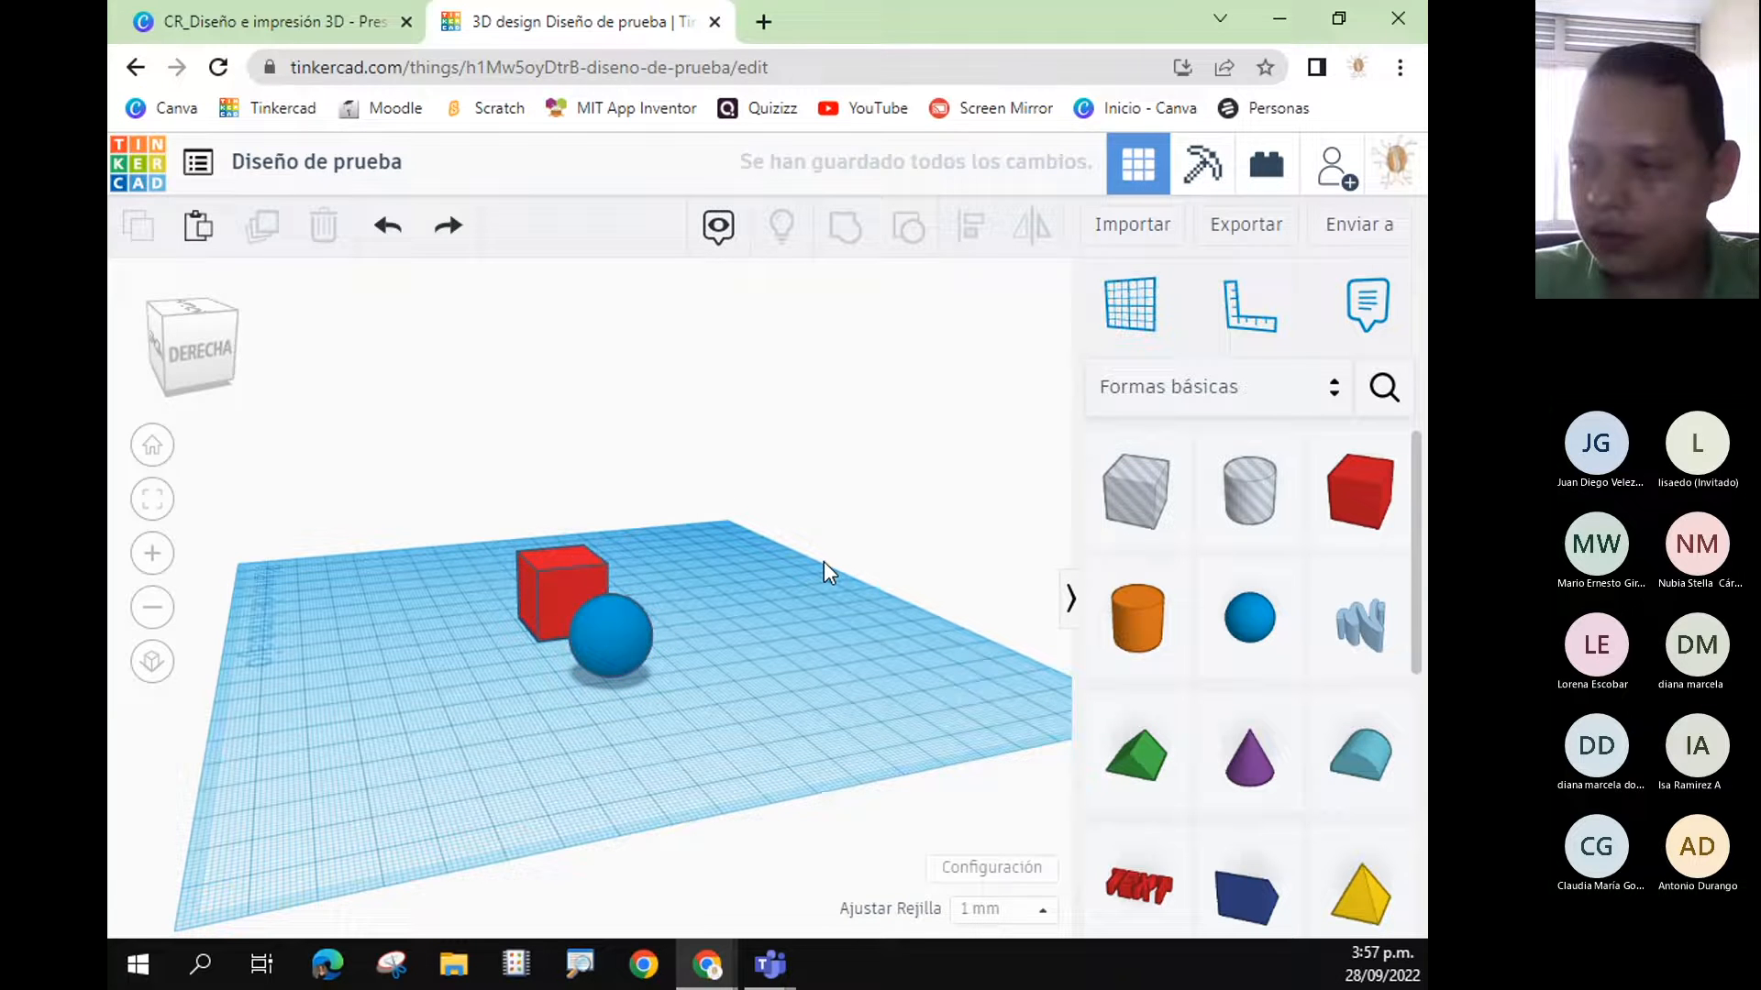
pyautogui.hotkey('ctrl', 'y')
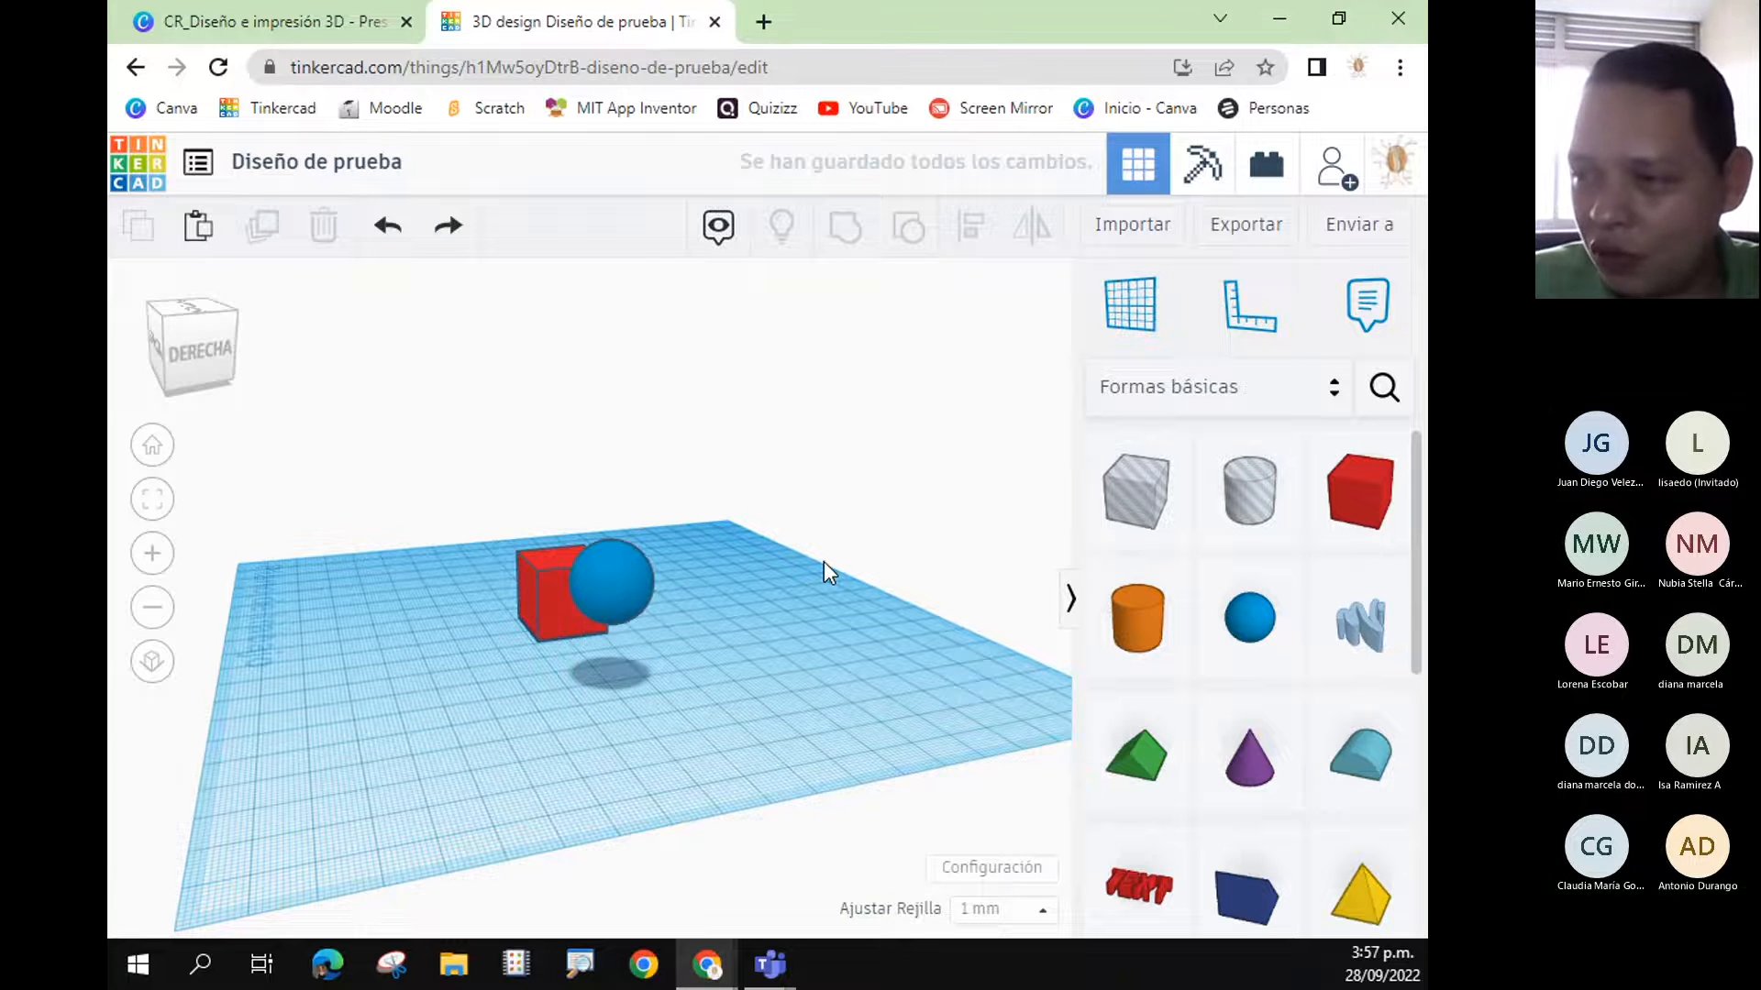
# - Select the raised sphere and nudge it horizontally in small steps until it sits over the red cube
pyautogui.click(598, 569)
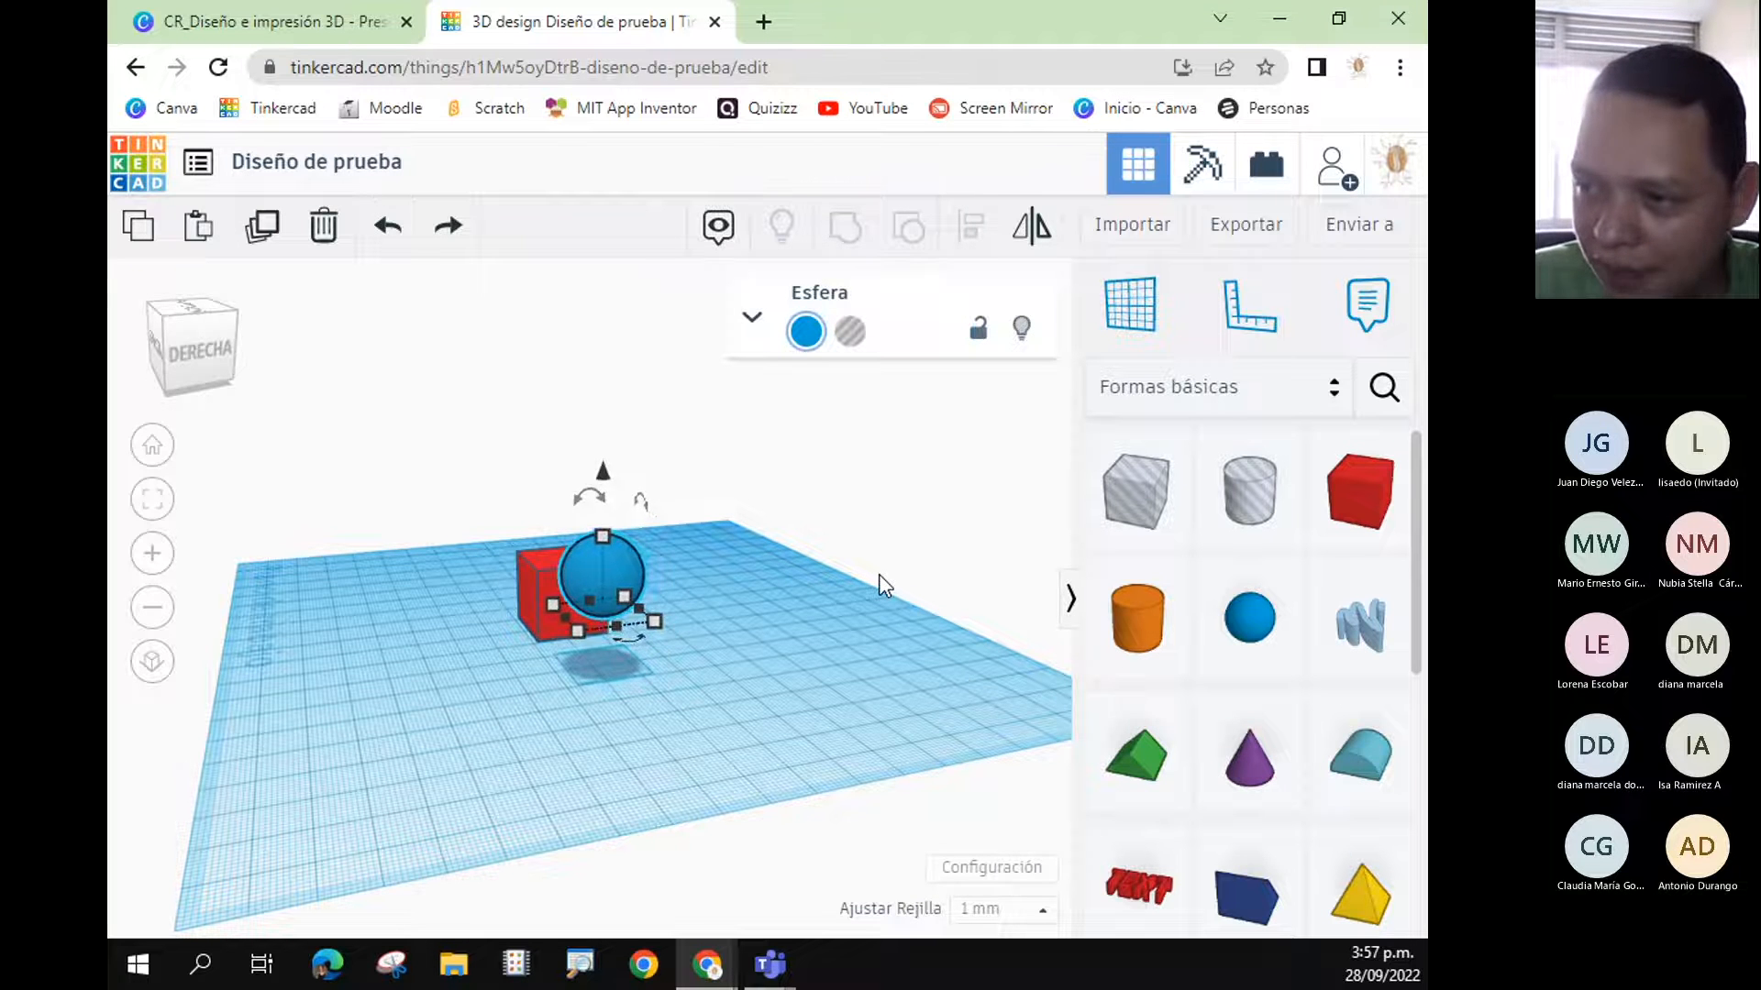
pyautogui.press('Up')
pyautogui.press('Up')
pyautogui.press('Up')
pyautogui.press('Up')
pyautogui.press('Up')
pyautogui.press('Up')
pyautogui.press('Up')
pyautogui.press('Up')
pyautogui.press('Up')
pyautogui.press('Up')
pyautogui.press('Up')
pyautogui.press('Up')
pyautogui.press('Up')
pyautogui.press('Up')
pyautogui.press('Up')
pyautogui.press('Up')
pyautogui.press('Up')
pyautogui.press('Up')
pyautogui.press('Up')
pyautogui.press('Up')
pyautogui.press('Up')
pyautogui.press('Up')
pyautogui.press('Up')
pyautogui.press('Up')
pyautogui.press('Up')
pyautogui.press('Up')
pyautogui.press('Up')
pyautogui.press('Up')
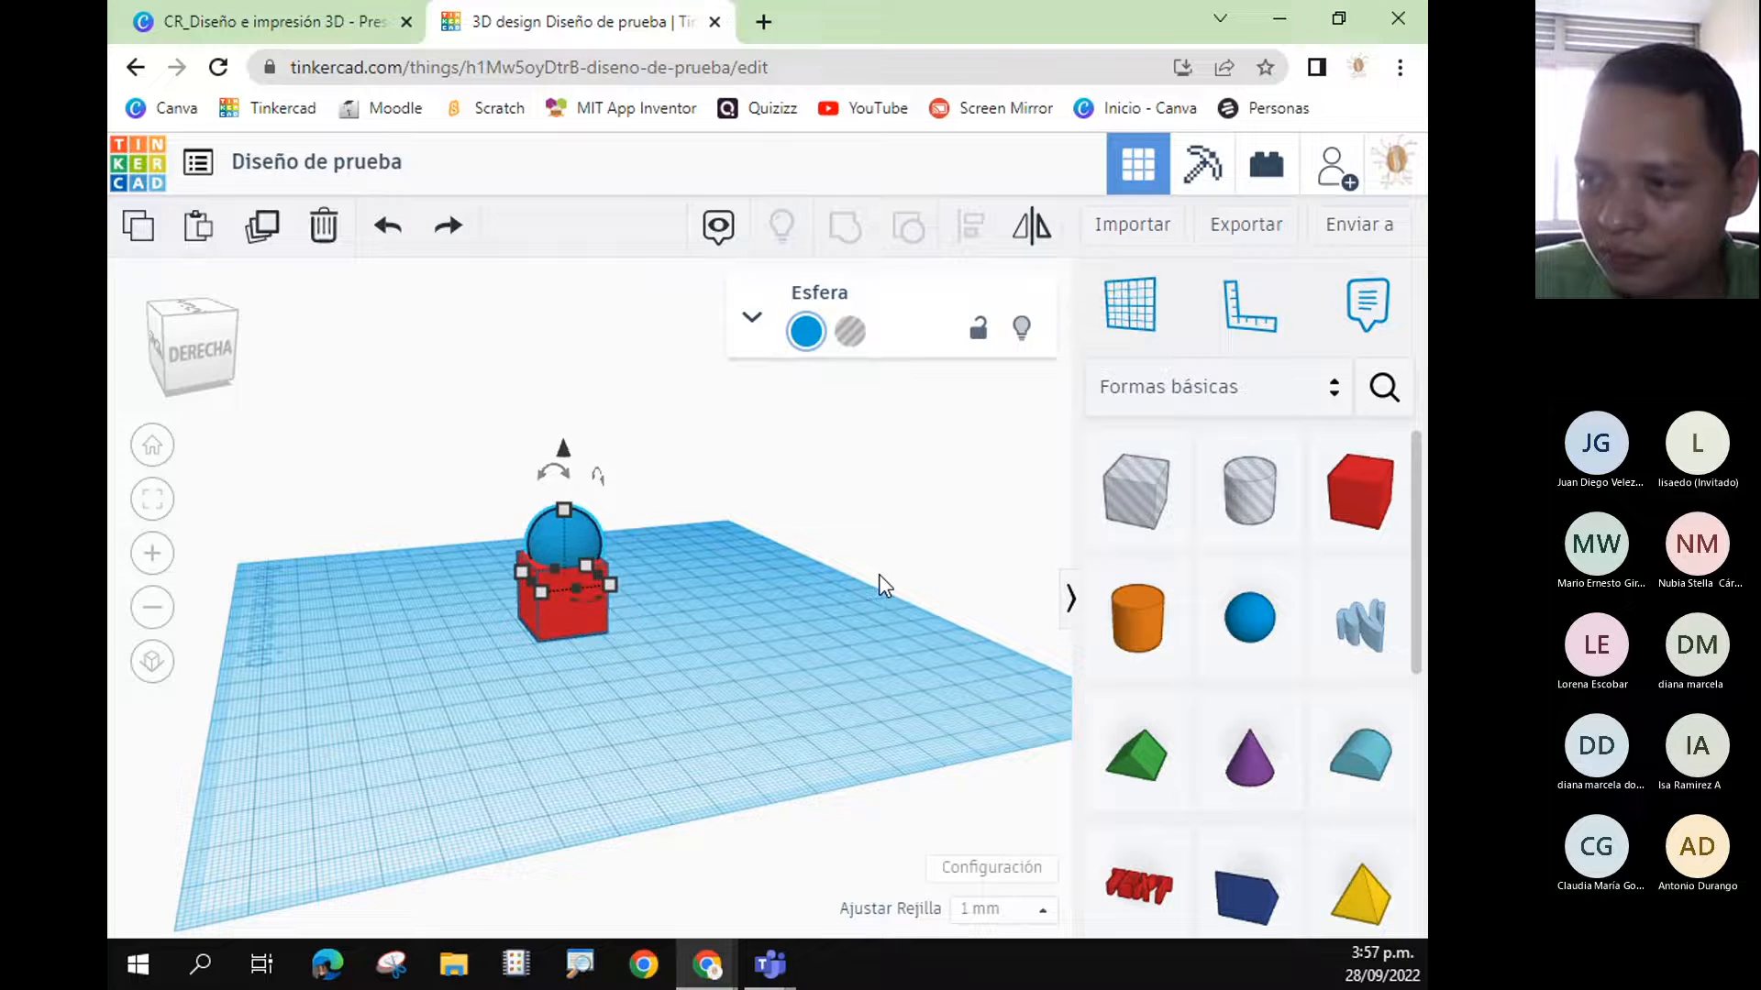
# - Select the blue sphere together with the red cube and group them into one shape
pyautogui.moveTo(878, 576); pyautogui.dragTo(1006, 778, button='right')
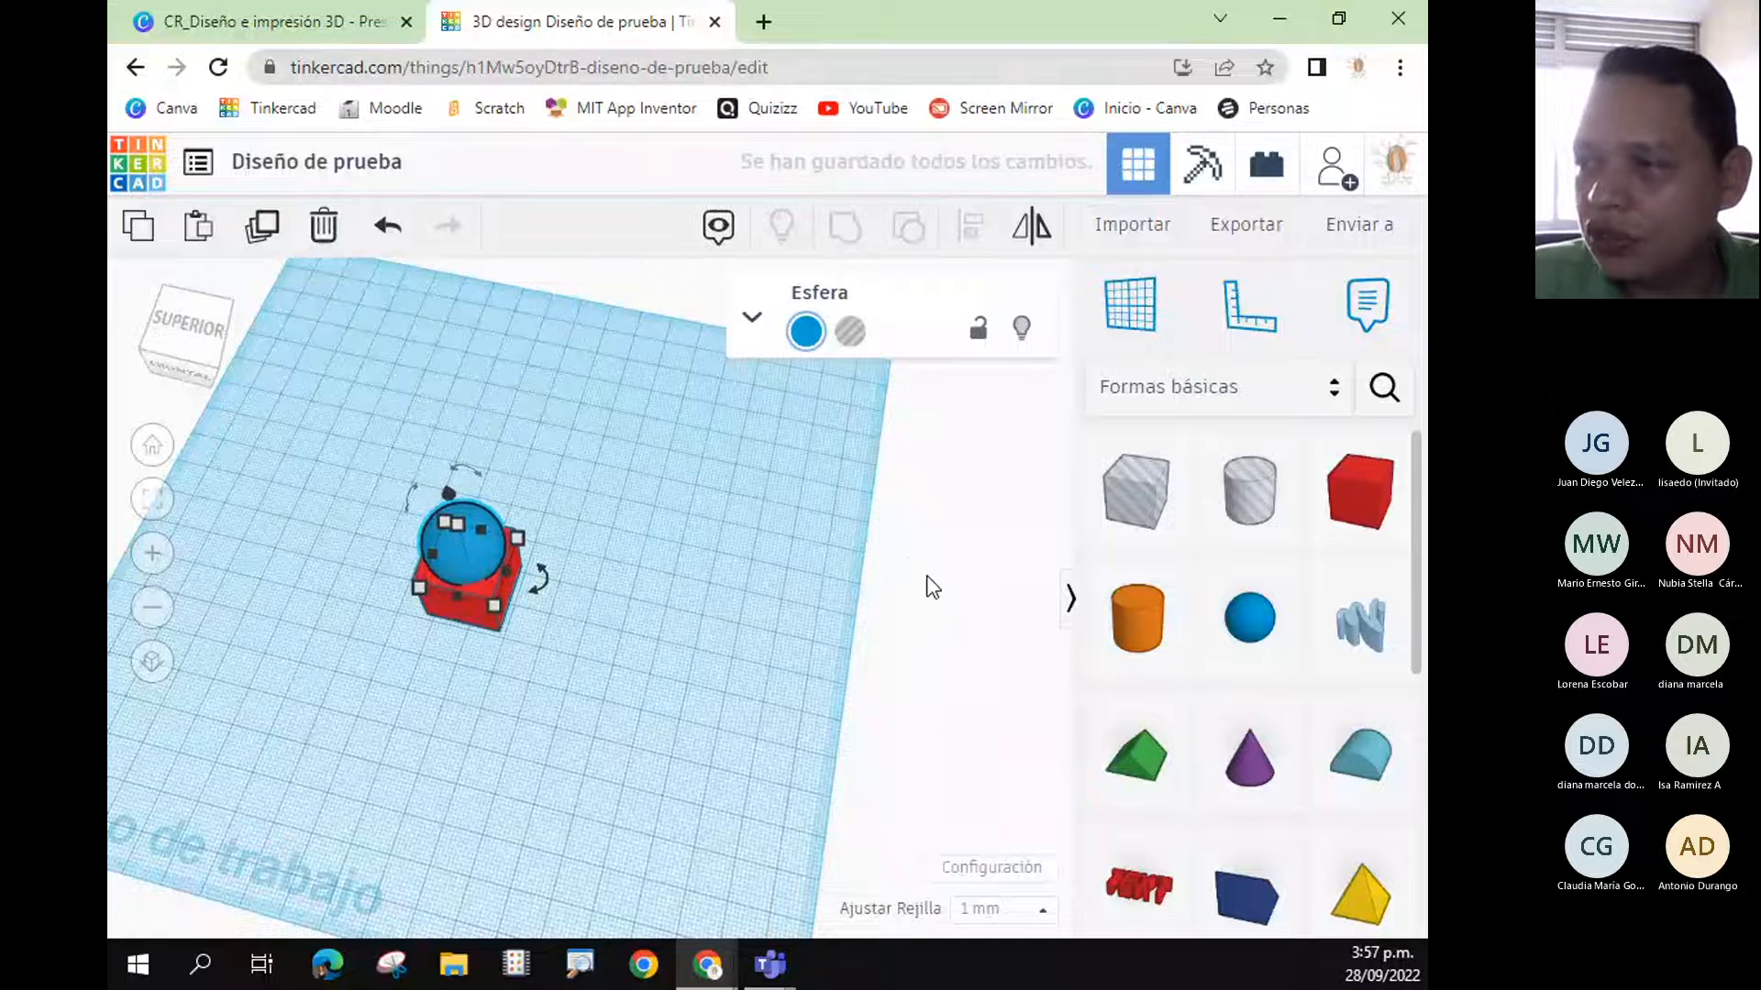
pyautogui.click(781, 541)
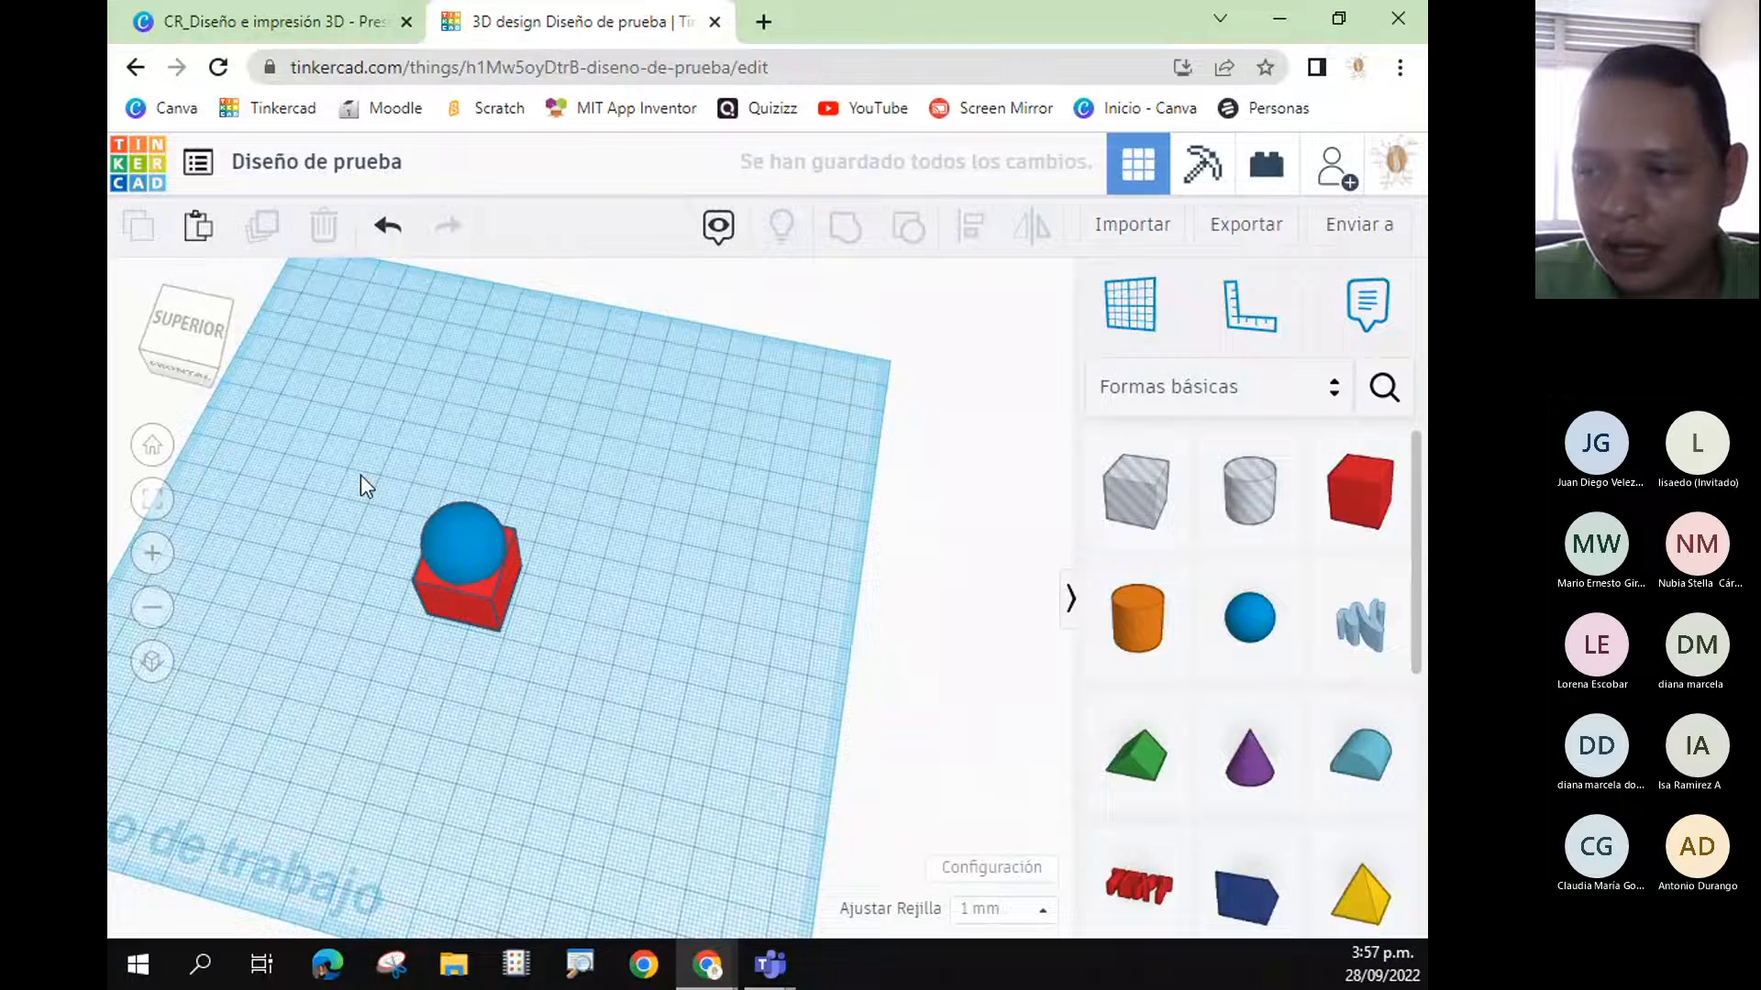
pyautogui.click(459, 545)
pyautogui.keyDown('shift'); pyautogui.click(472, 599); pyautogui.keyUp('shift')
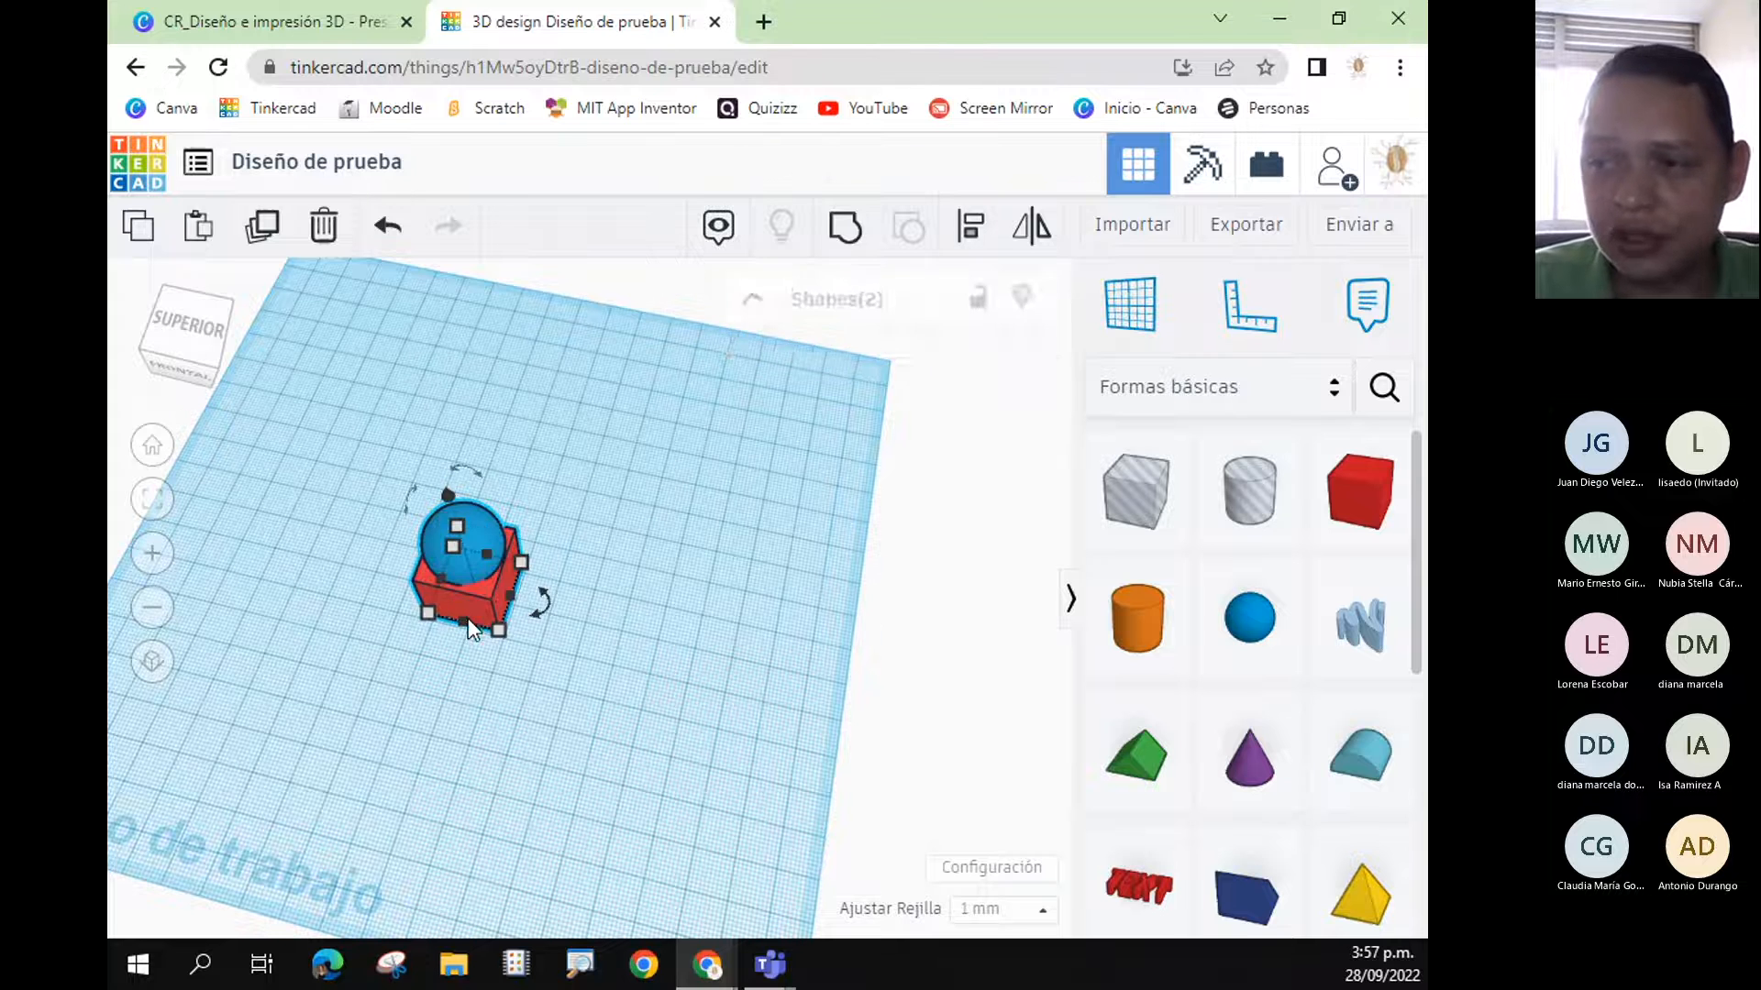
pyautogui.click(266, 419)
pyautogui.click(460, 555)
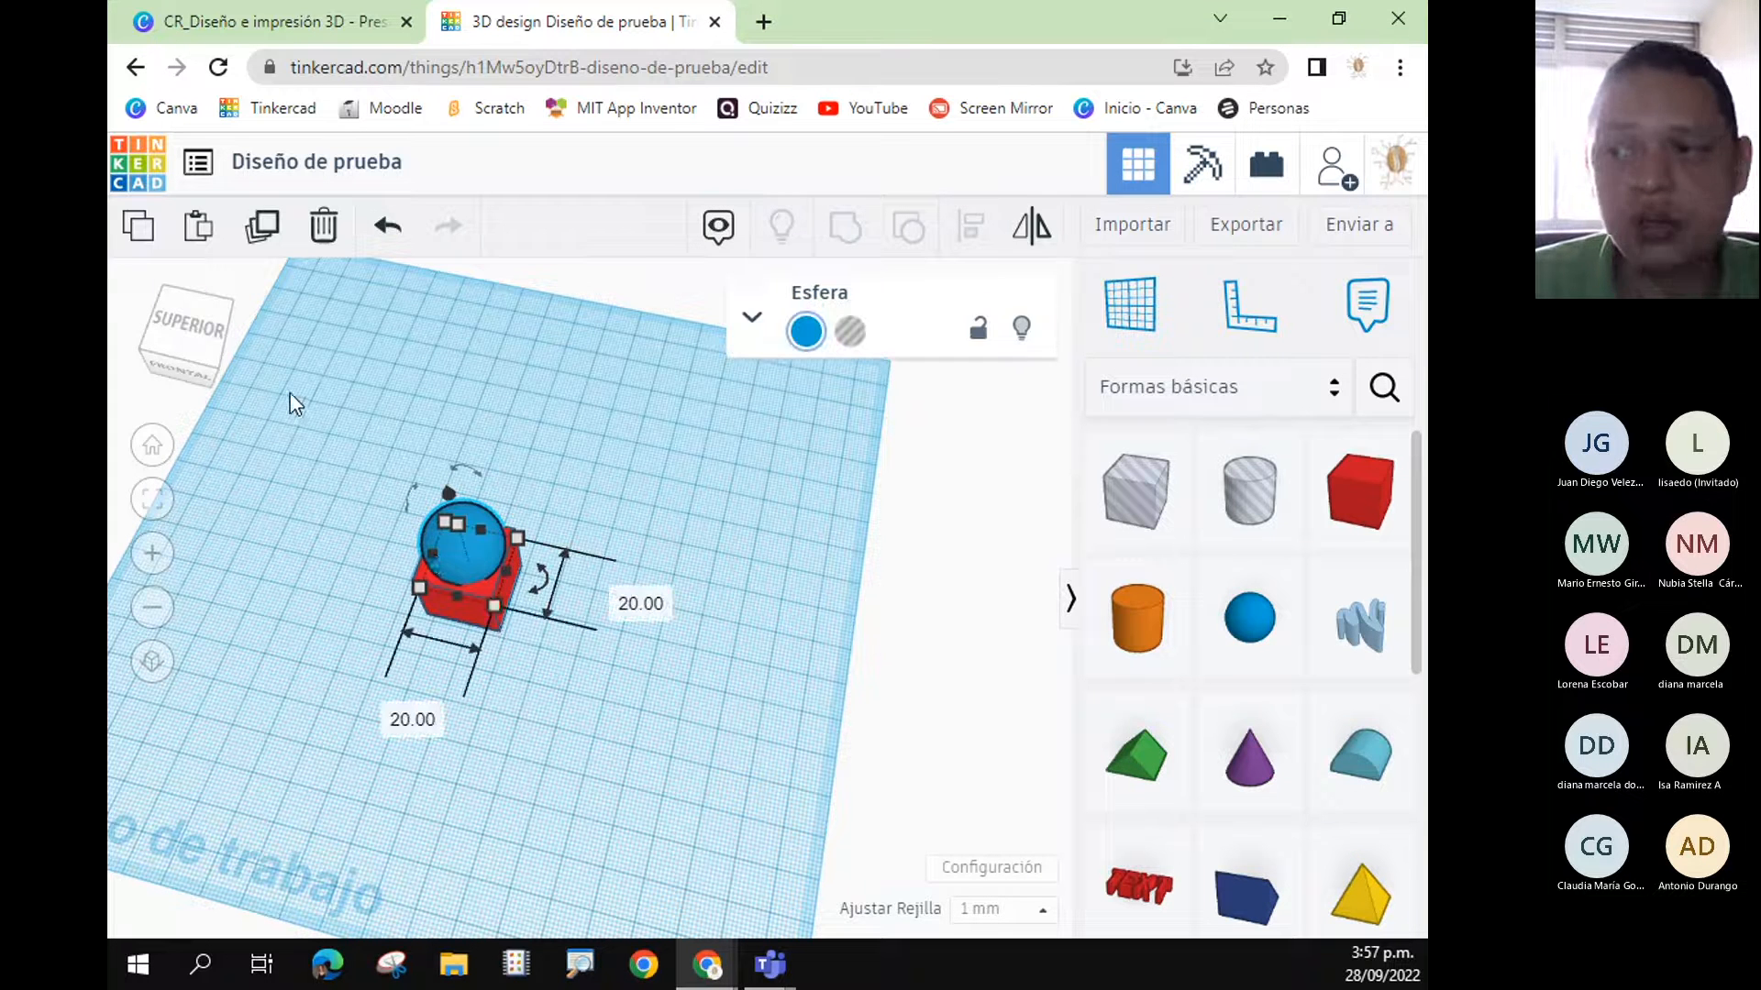
pyautogui.moveTo(290, 393); pyautogui.dragTo(578, 696)
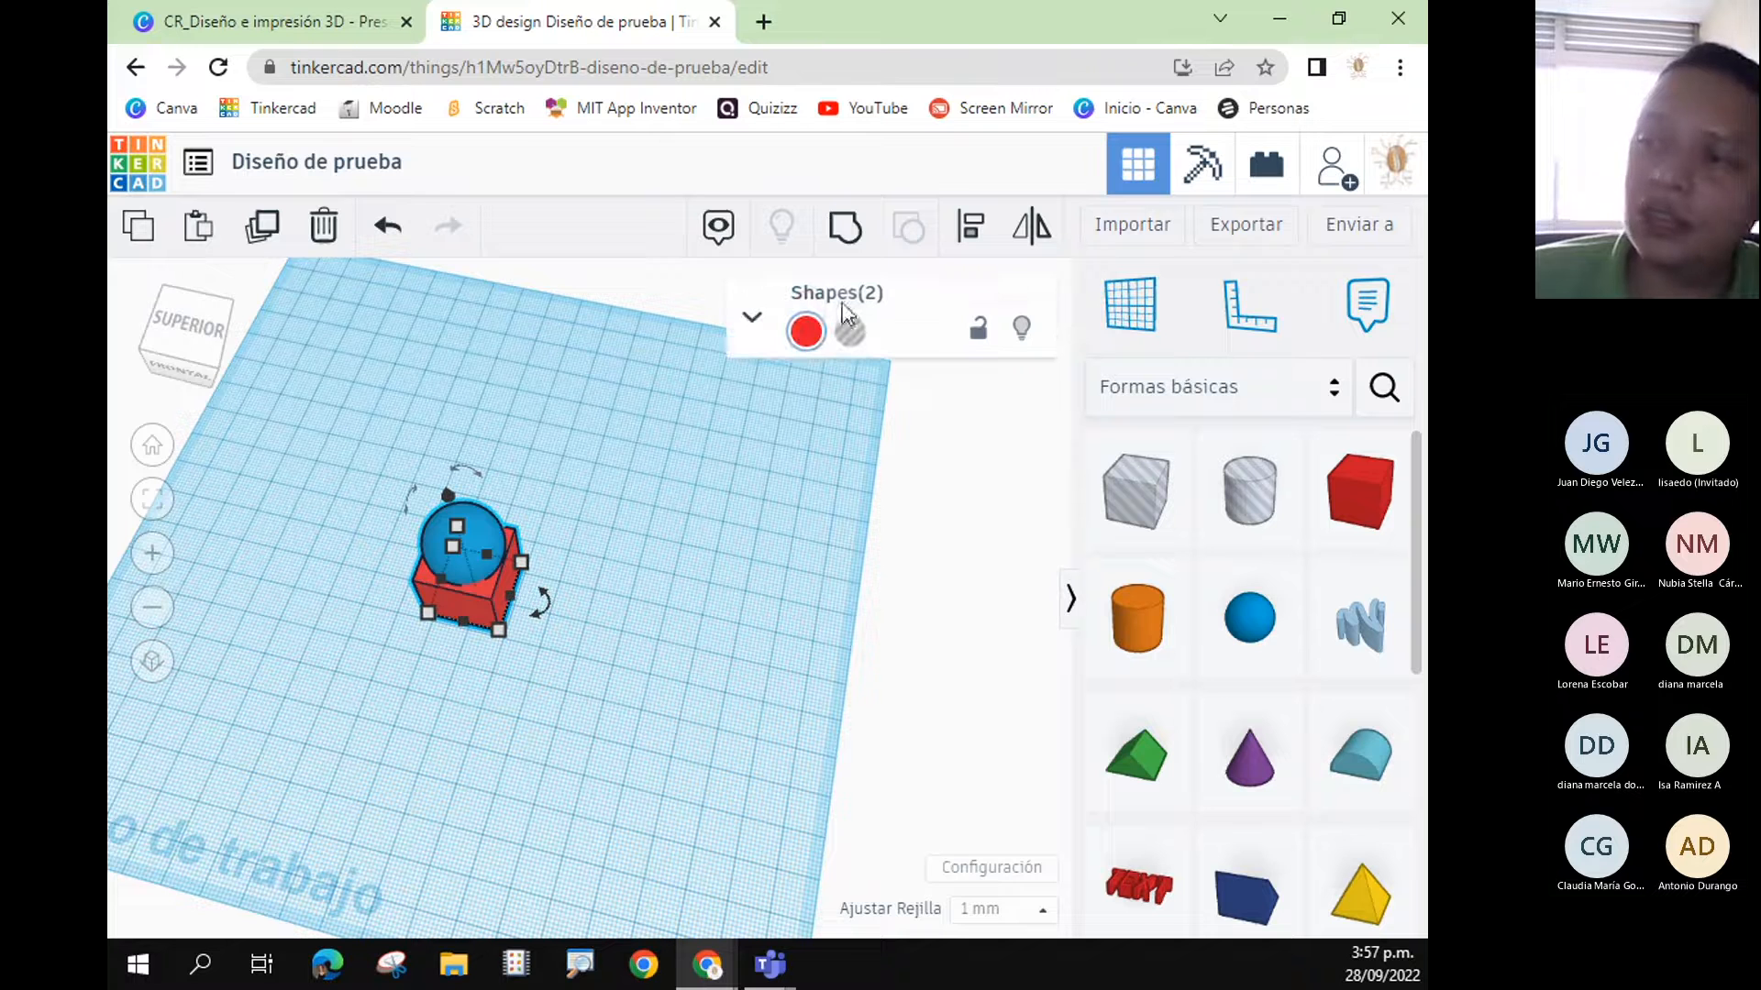
pyautogui.click(842, 246)
# - Ungroup the combined shape into its separate sphere and cube
pyautogui.moveTo(656, 729); pyautogui.dragTo(754, 653, button='right')
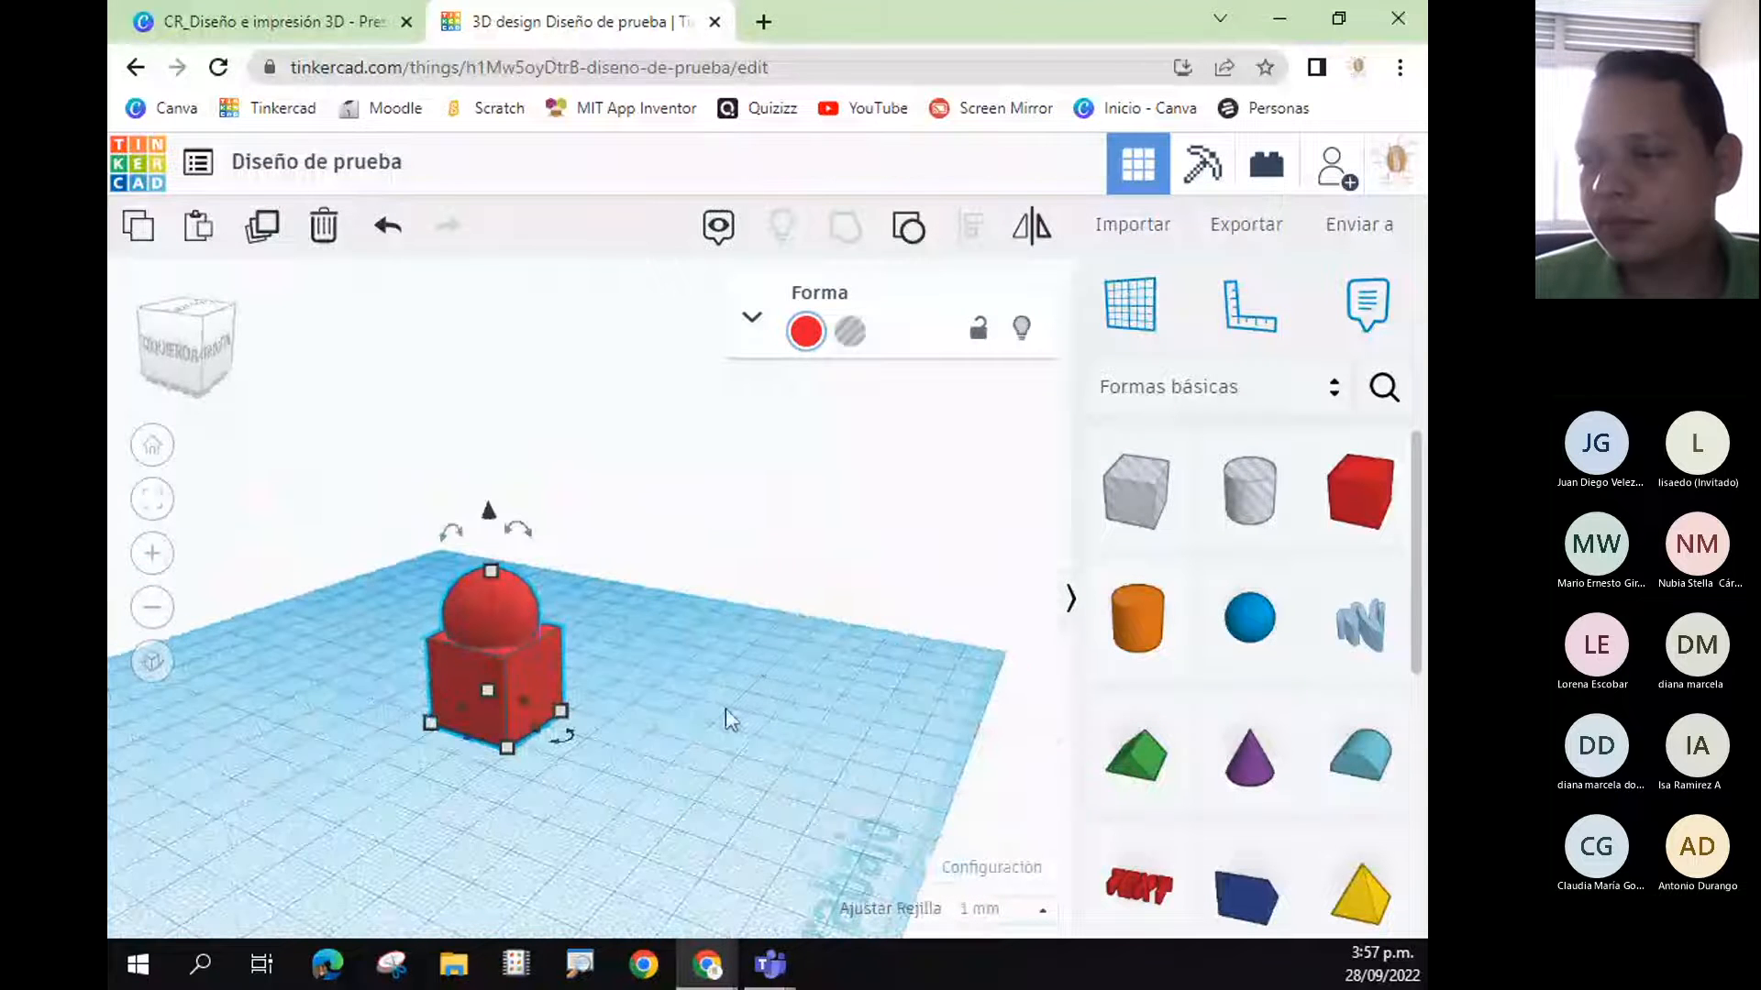
pyautogui.moveTo(901, 713); pyautogui.dragTo(746, 692, button='right')
pyautogui.moveTo(531, 588); pyautogui.dragTo(550, 633, button='right')
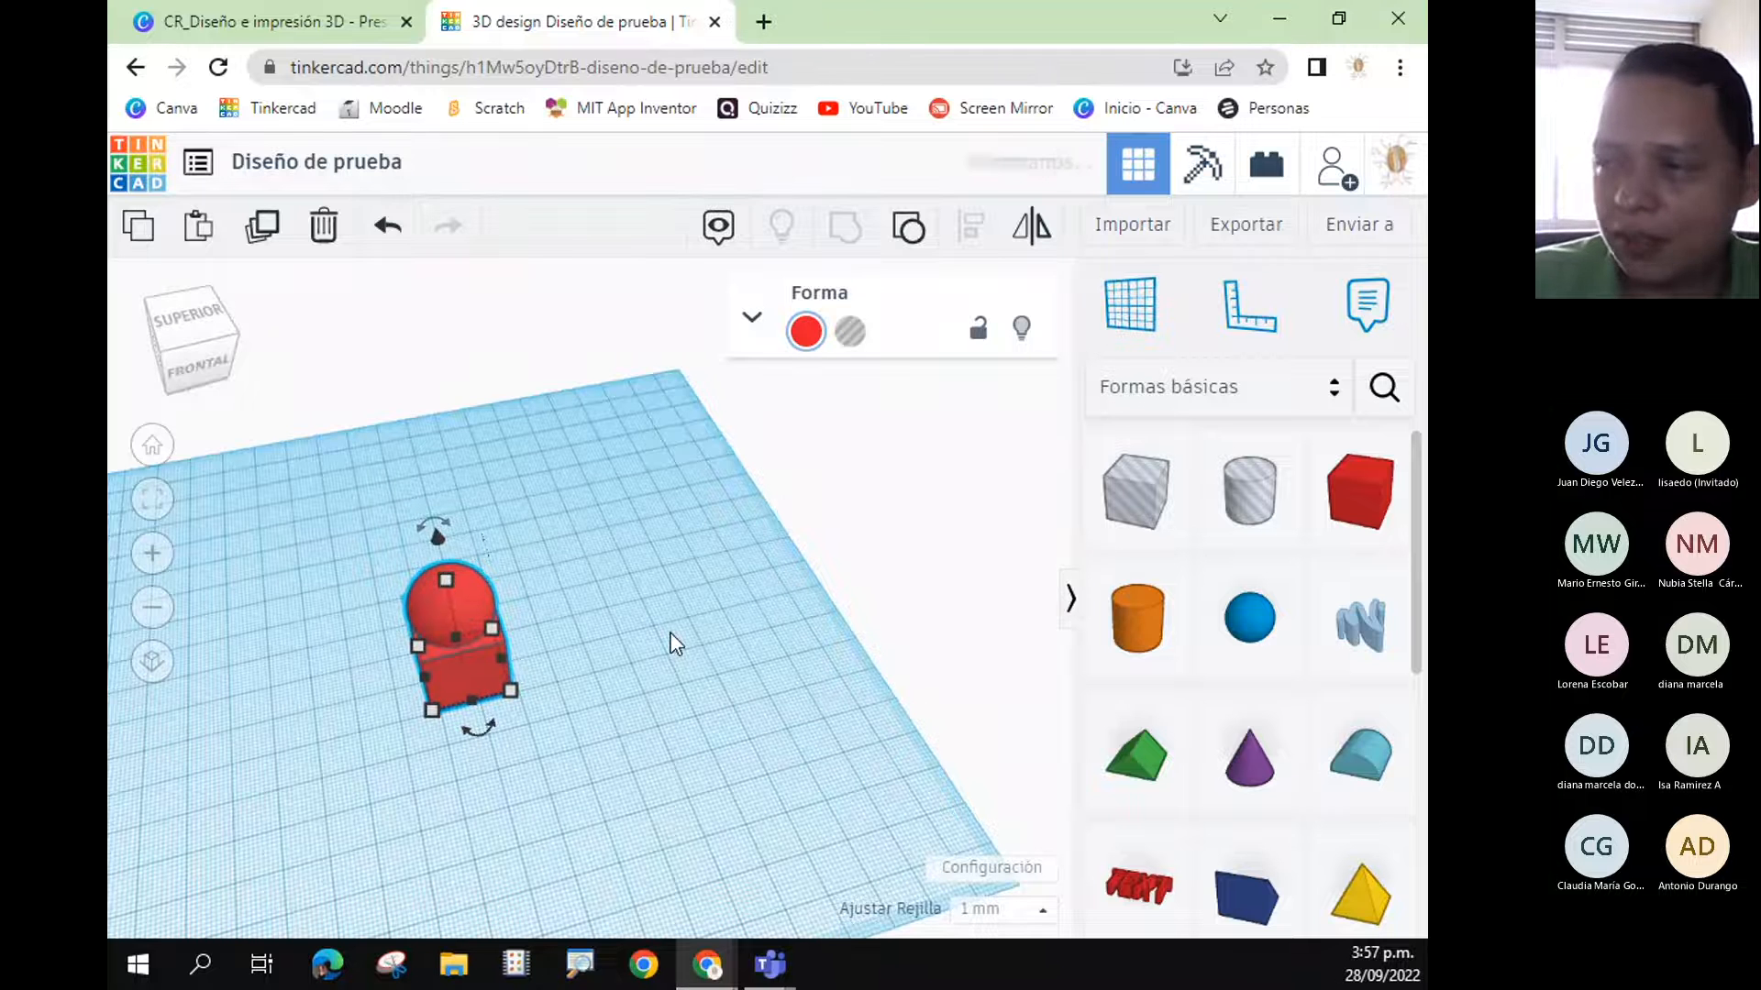
pyautogui.click(909, 226)
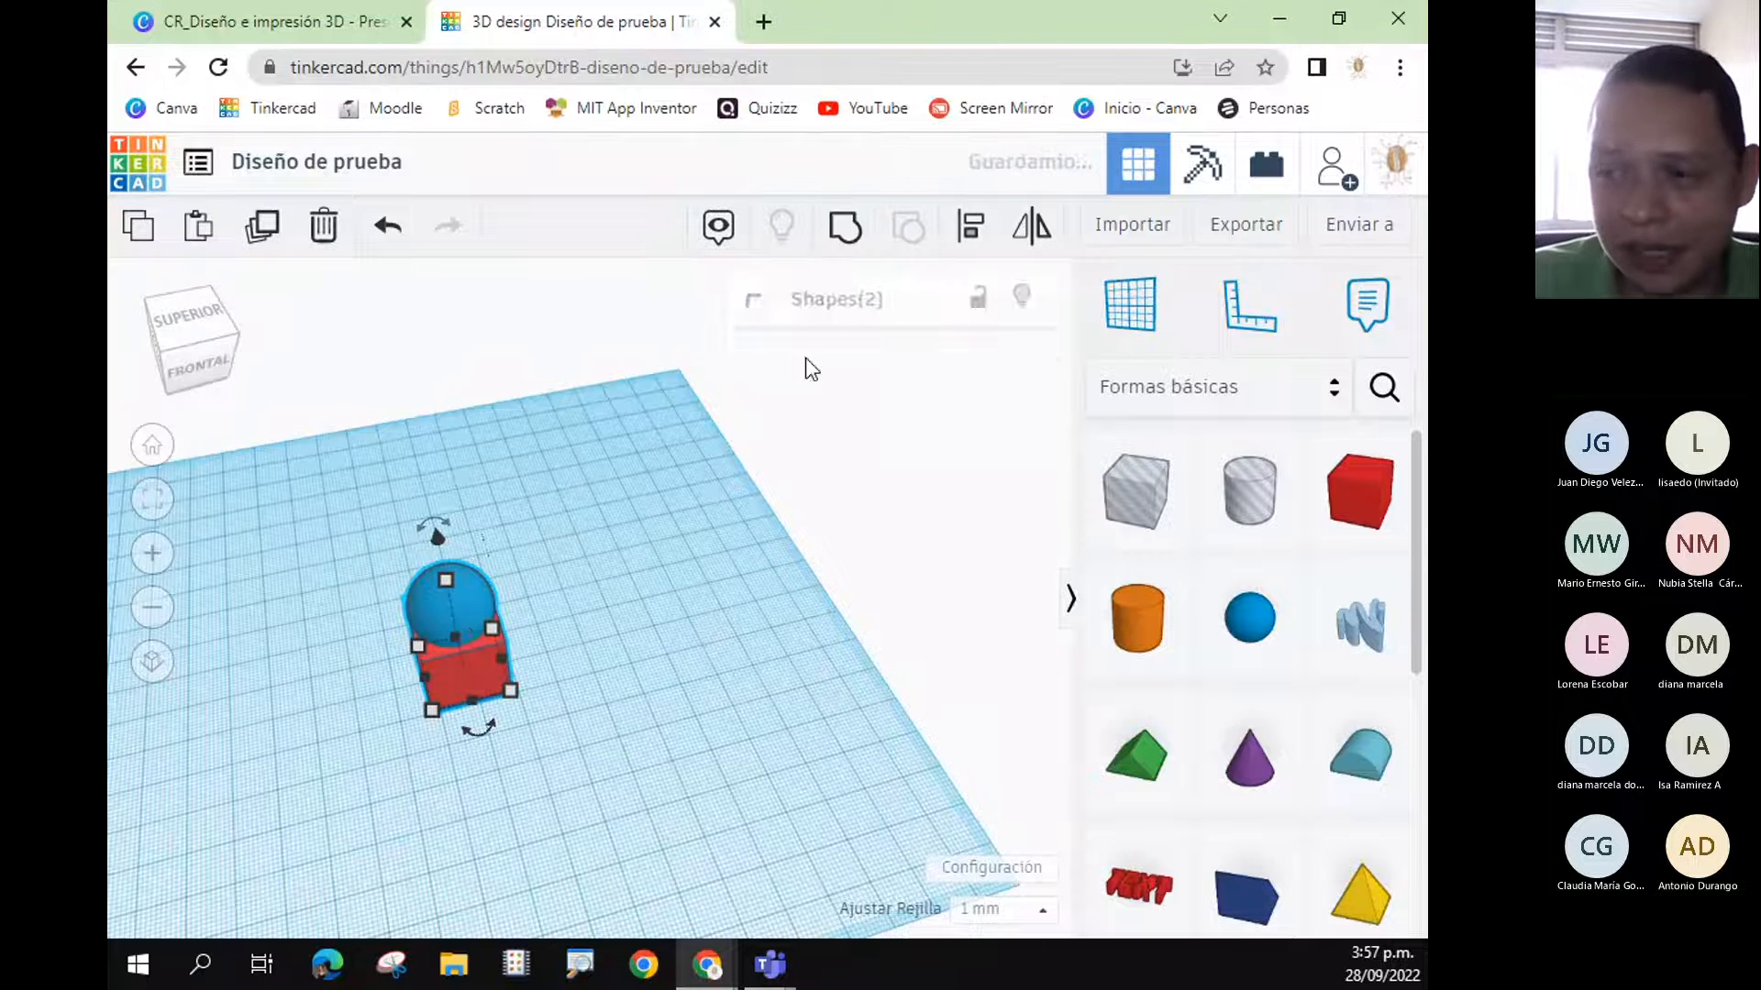
# - Lower the blue sphere so that it sinks partly into the top of the red cube
pyautogui.click(698, 533)
pyautogui.click(467, 601)
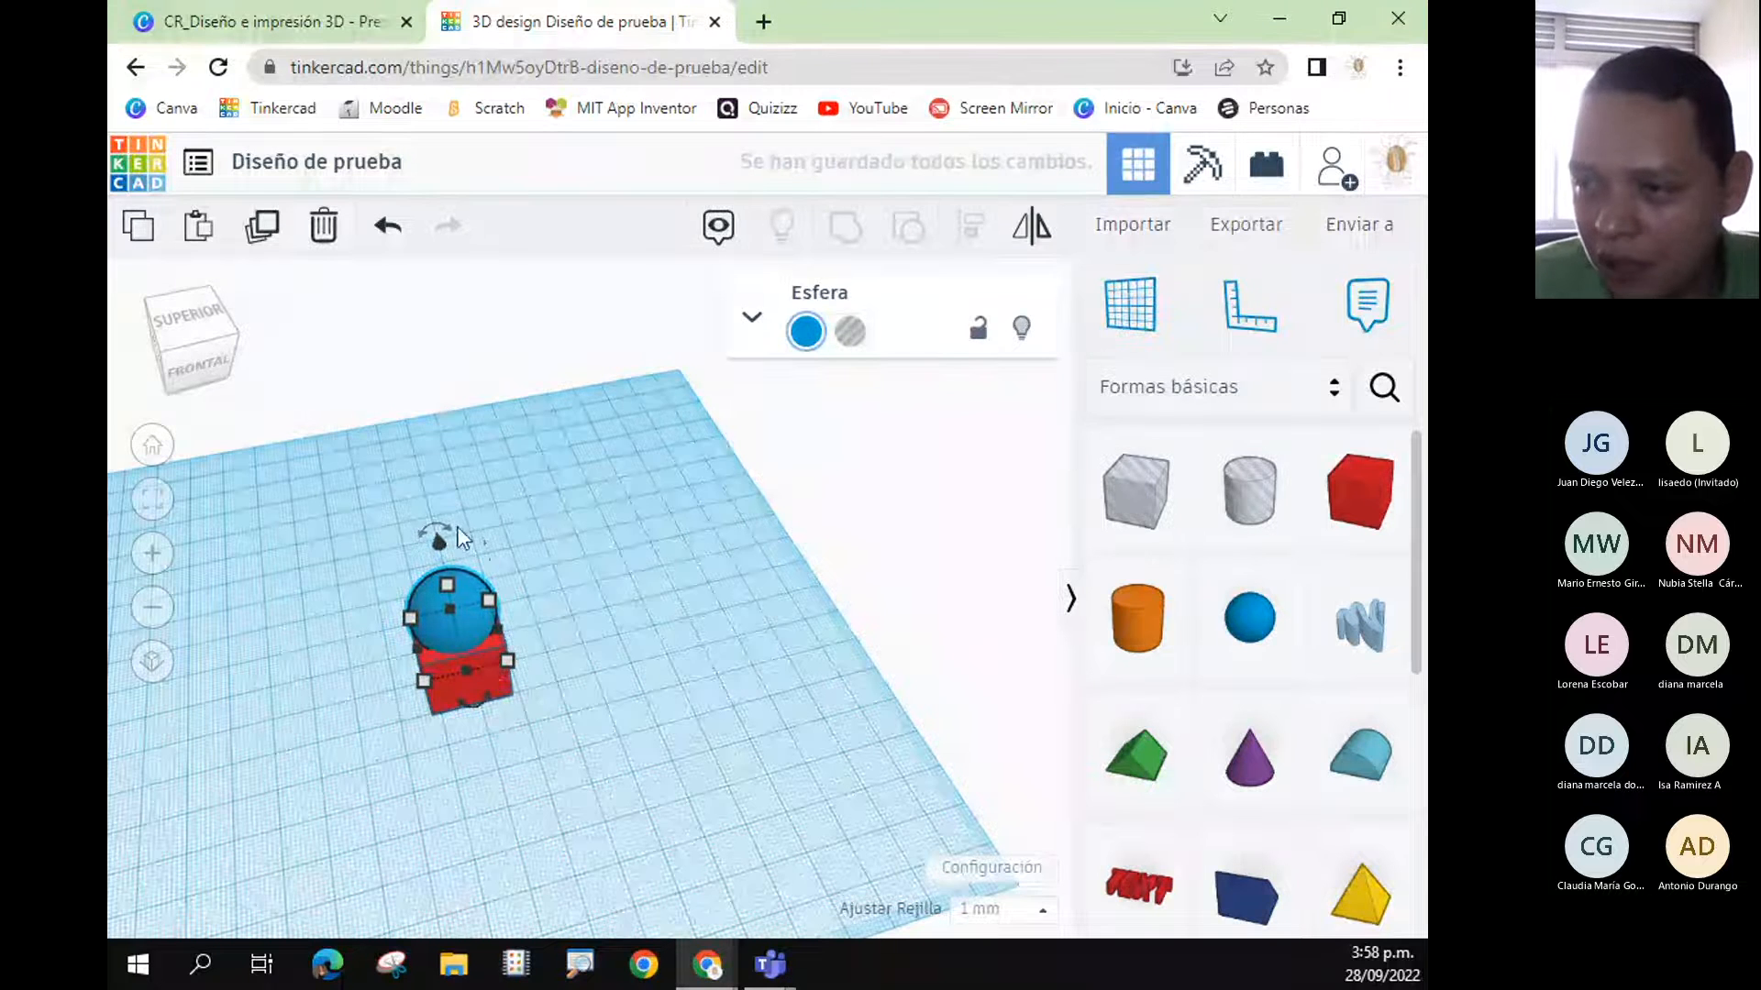
pyautogui.moveTo(443, 538); pyautogui.dragTo(453, 565)
pyautogui.click(731, 786)
pyautogui.moveTo(733, 784)
pyautogui.mouseDown(button='right')
pyautogui.moveTo(515, 770)
pyautogui.moveTo(394, 683)
pyautogui.moveTo(640, 725)
pyautogui.moveTo(856, 716)
pyautogui.moveTo(857, 747)
pyautogui.moveTo(727, 794)
pyautogui.moveTo(707, 776)
pyautogui.mouseUp(button='right')
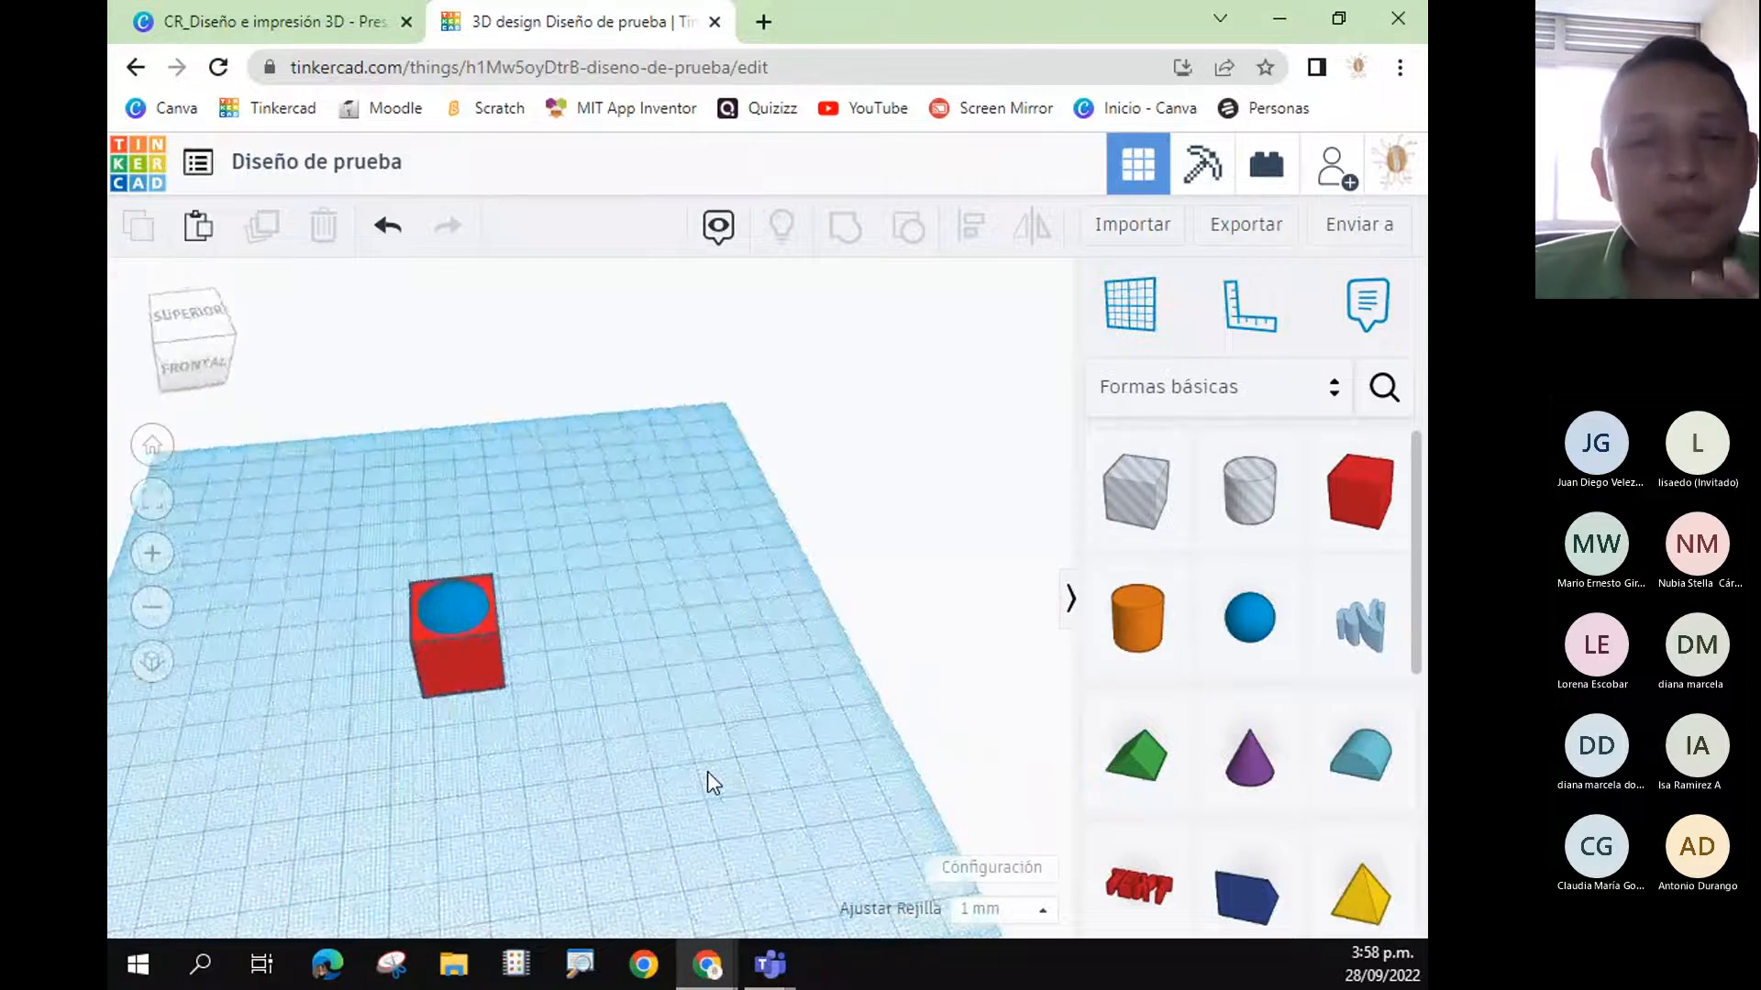
# - Turn the sphere into a hole (Hueco) and group it with the cube to cut a spherical cavity
pyautogui.click(465, 605)
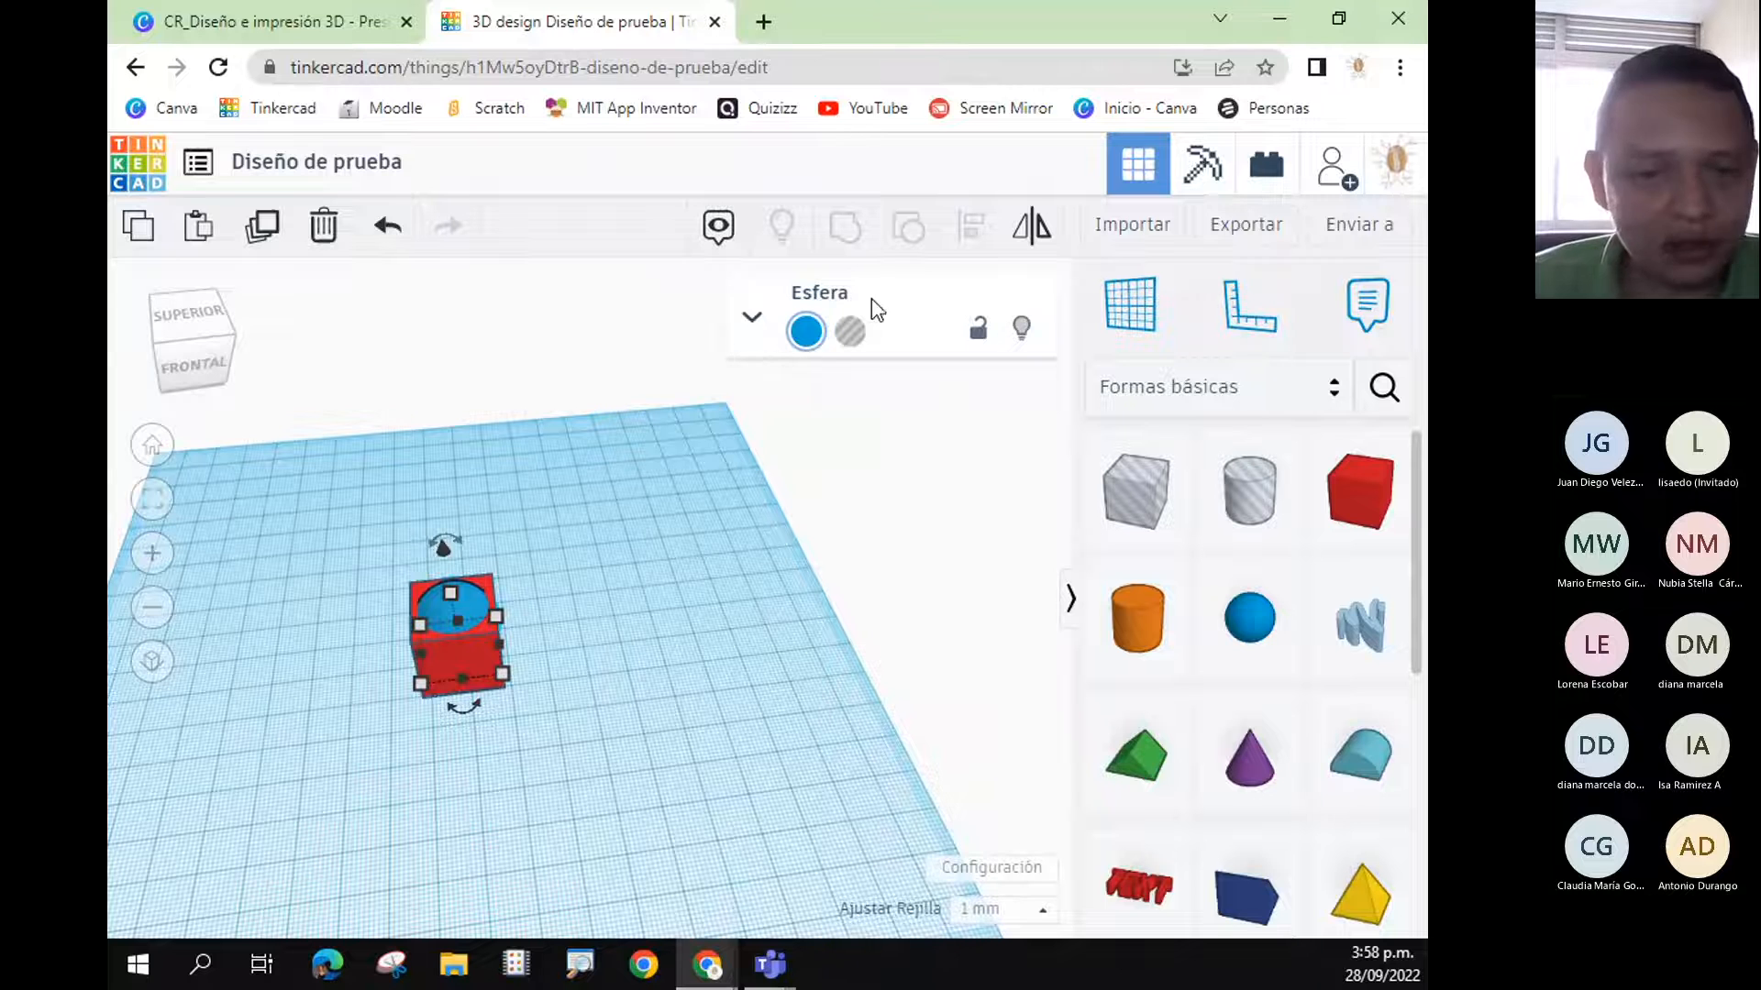
pyautogui.click(753, 321)
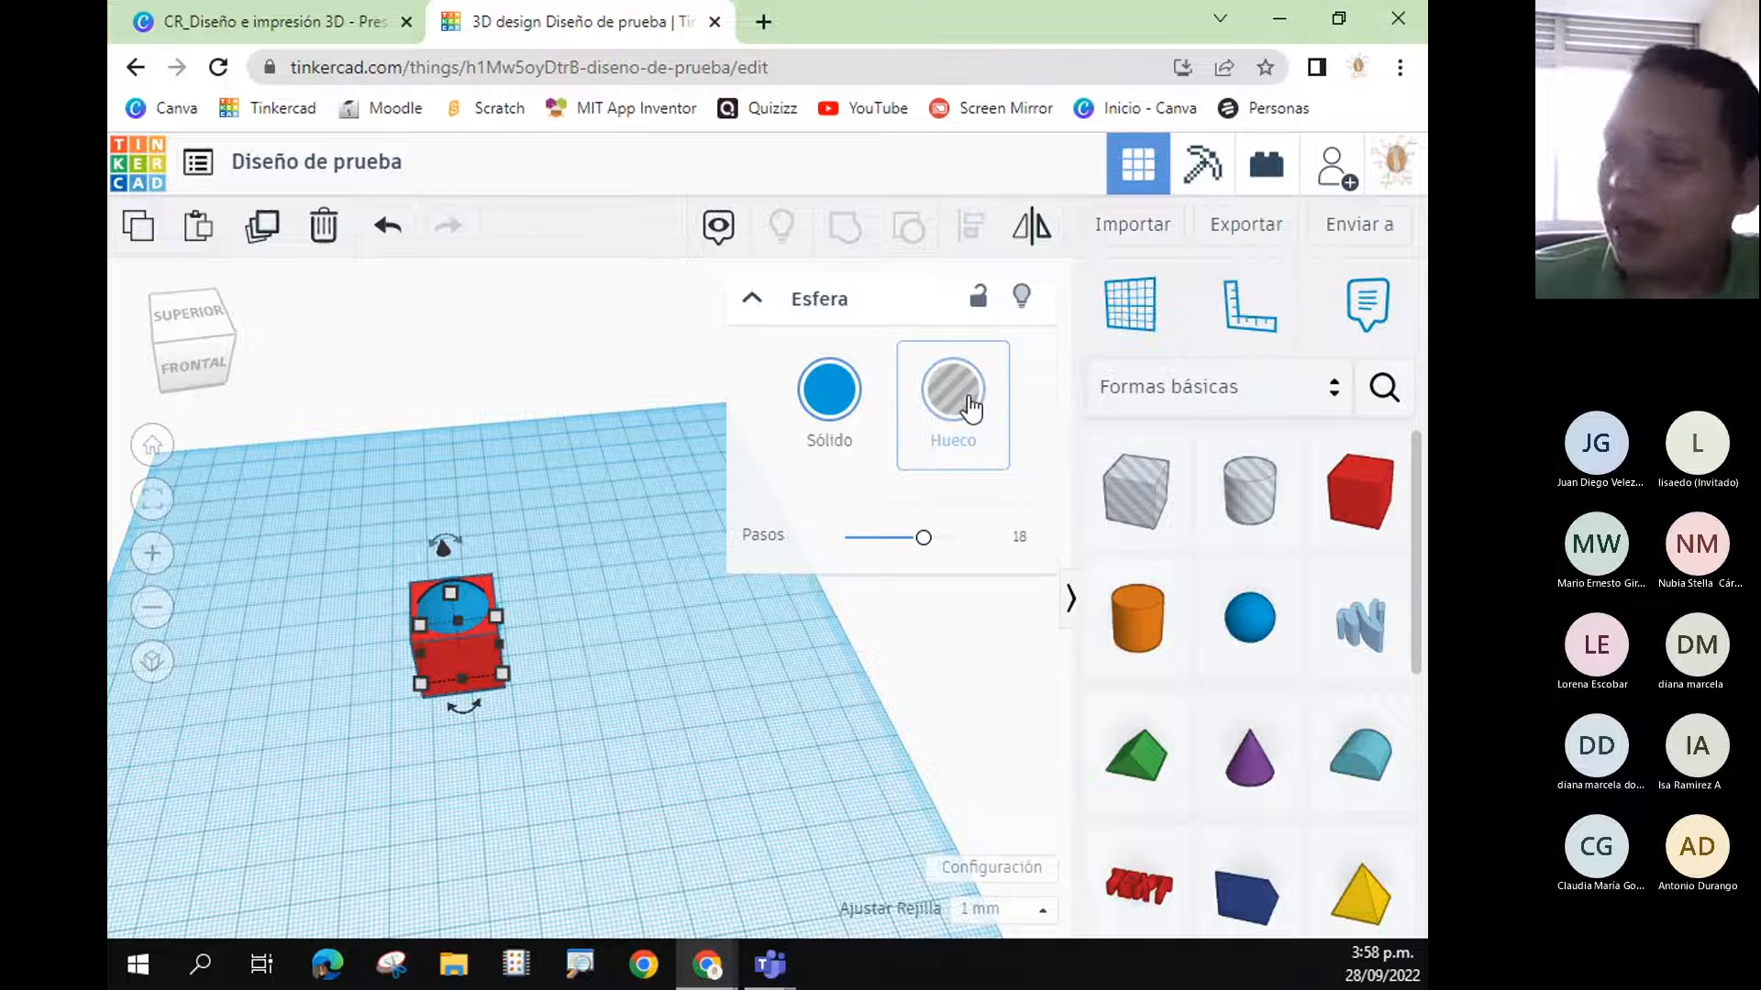
pyautogui.click(970, 406)
pyautogui.moveTo(829, 648); pyautogui.dragTo(295, 578, button='right')
pyautogui.moveTo(313, 555); pyautogui.dragTo(667, 787)
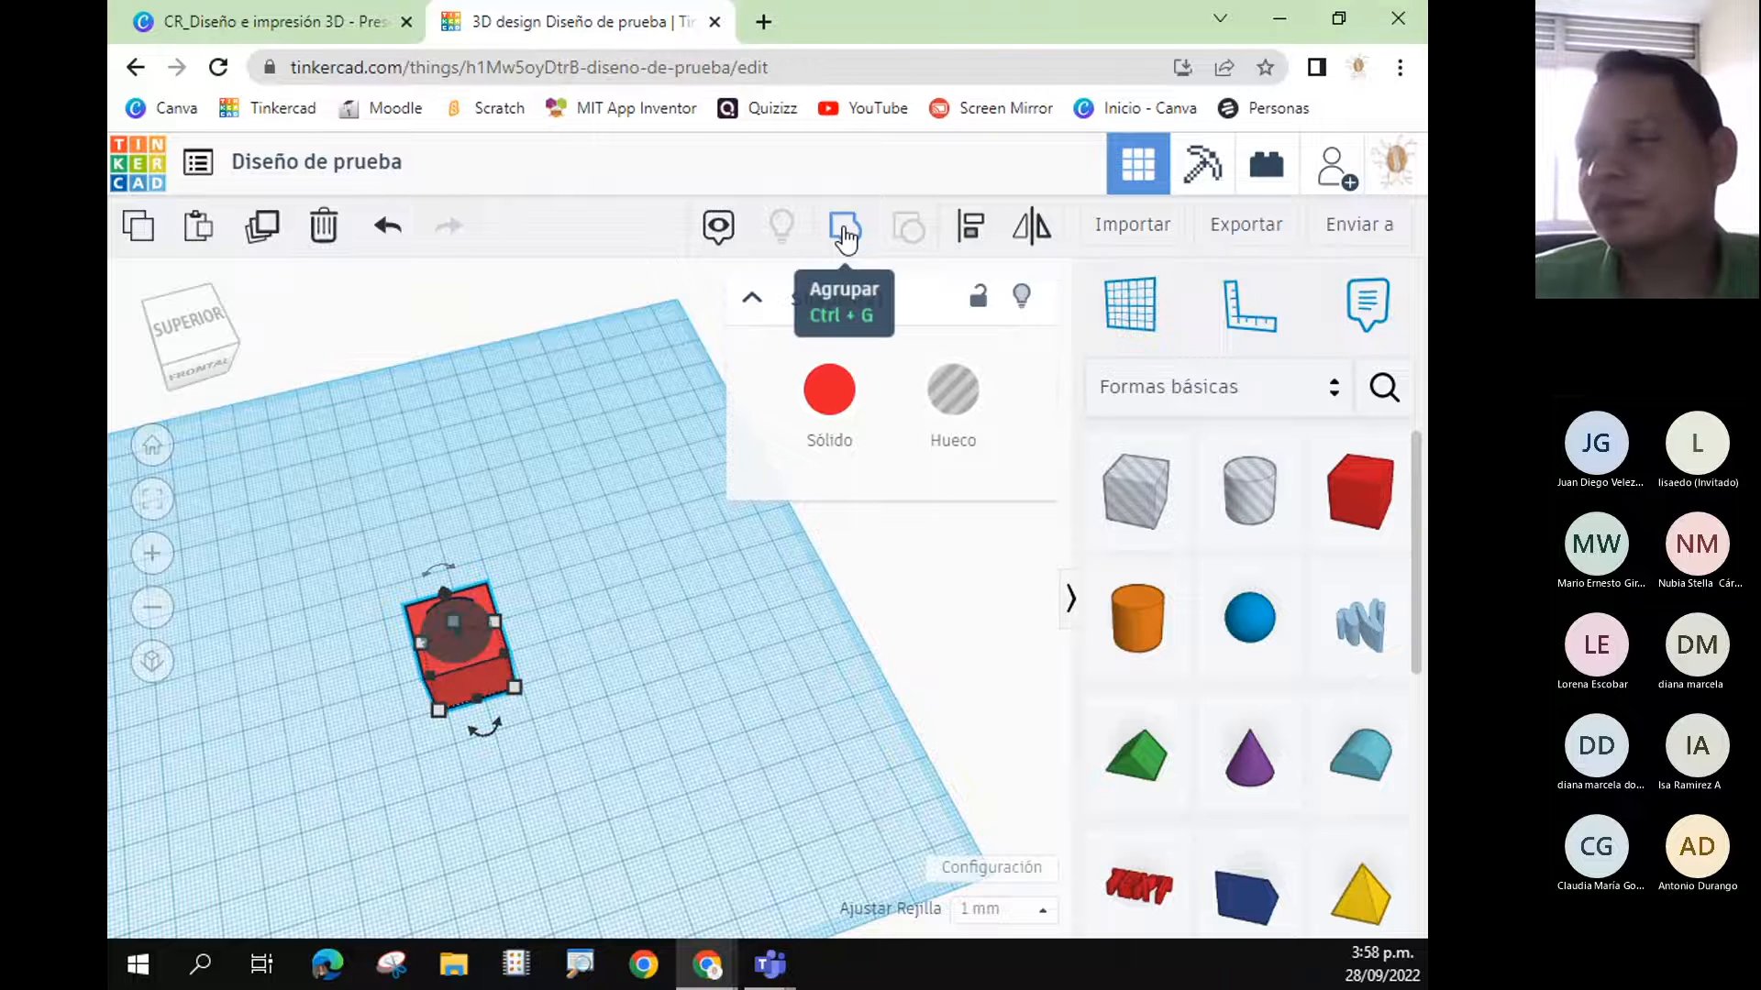
pyautogui.click(845, 237)
# - Examine the spherical cavity in the top of the cube up close from several angles
pyautogui.moveTo(756, 543); pyautogui.dragTo(679, 674, button='right')
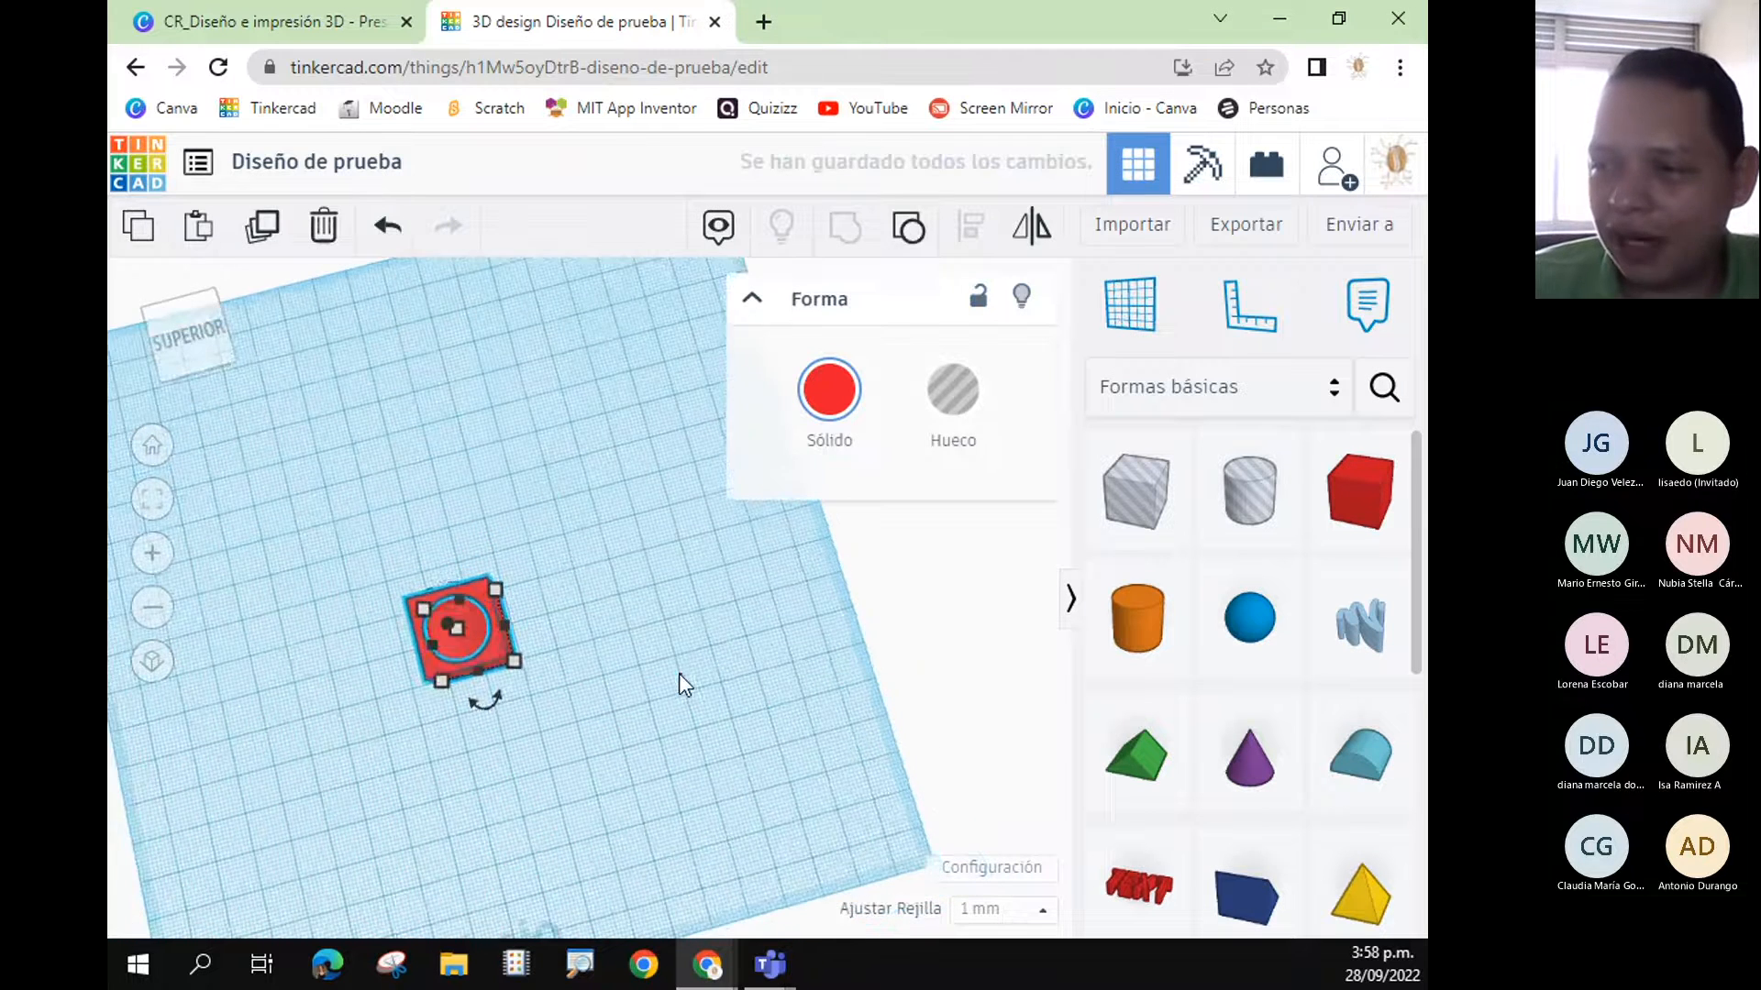
pyautogui.click(558, 700)
pyautogui.scroll(3, 807, 626)
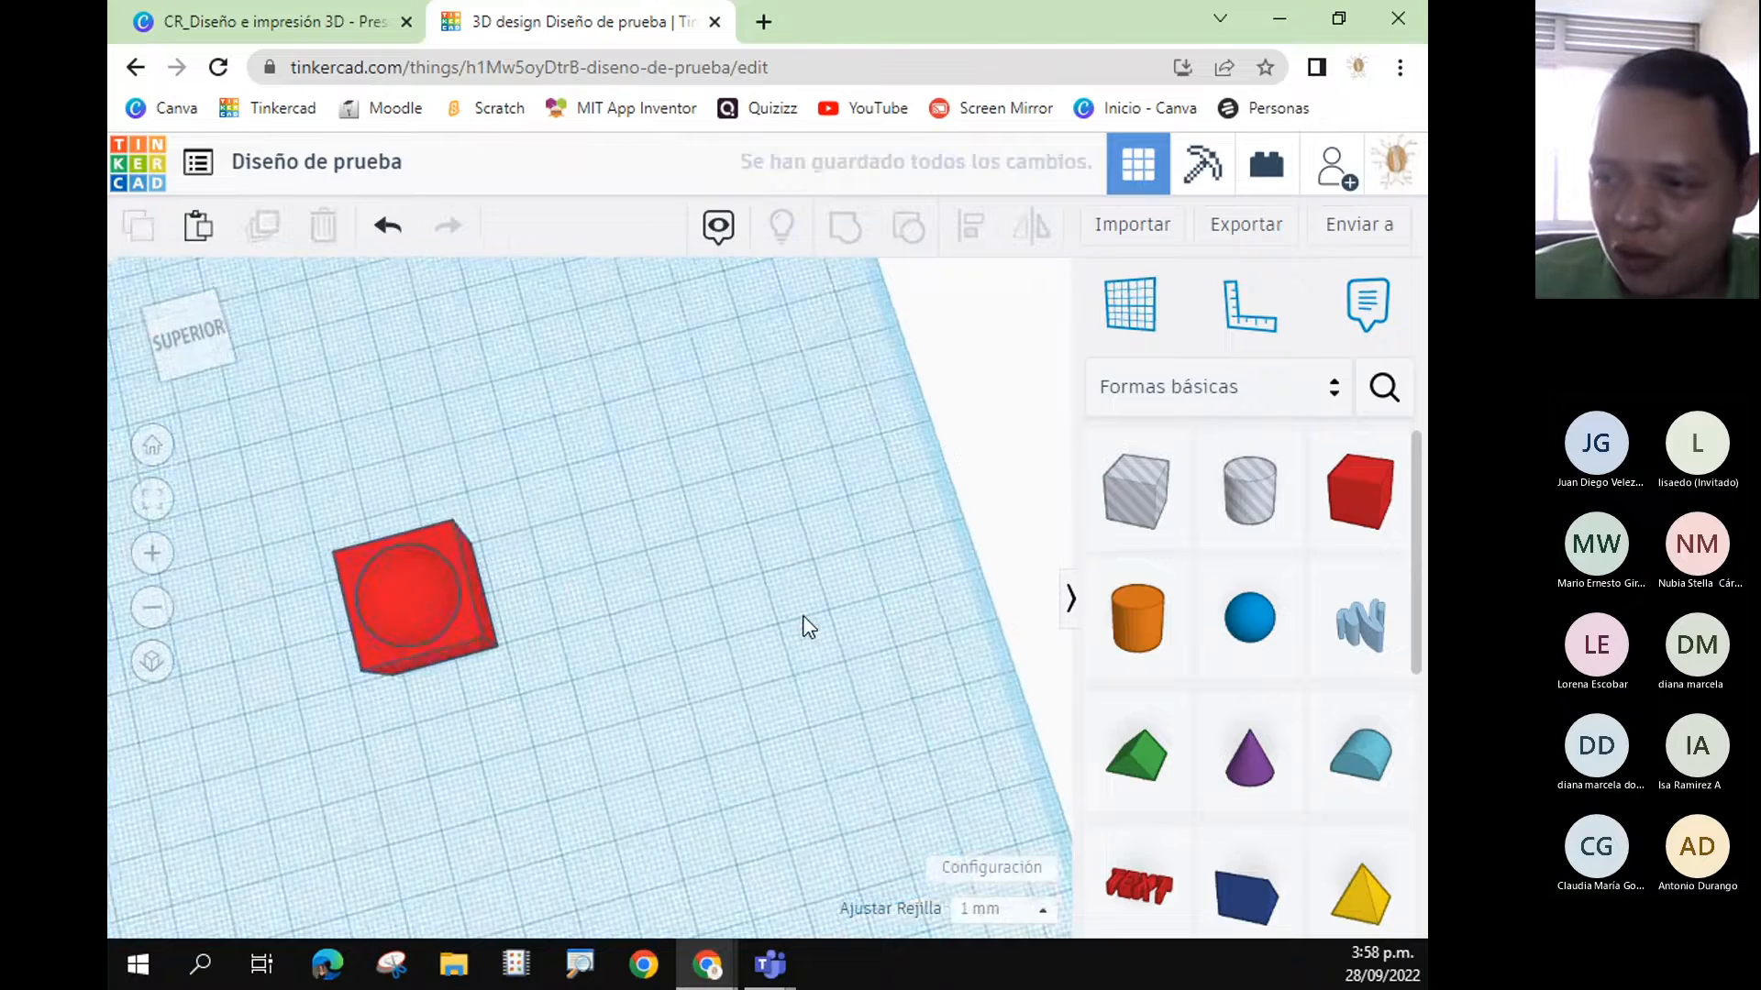
pyautogui.moveTo(804, 617); pyautogui.dragTo(548, 490, button='right')
pyautogui.scroll(4, 547, 487)
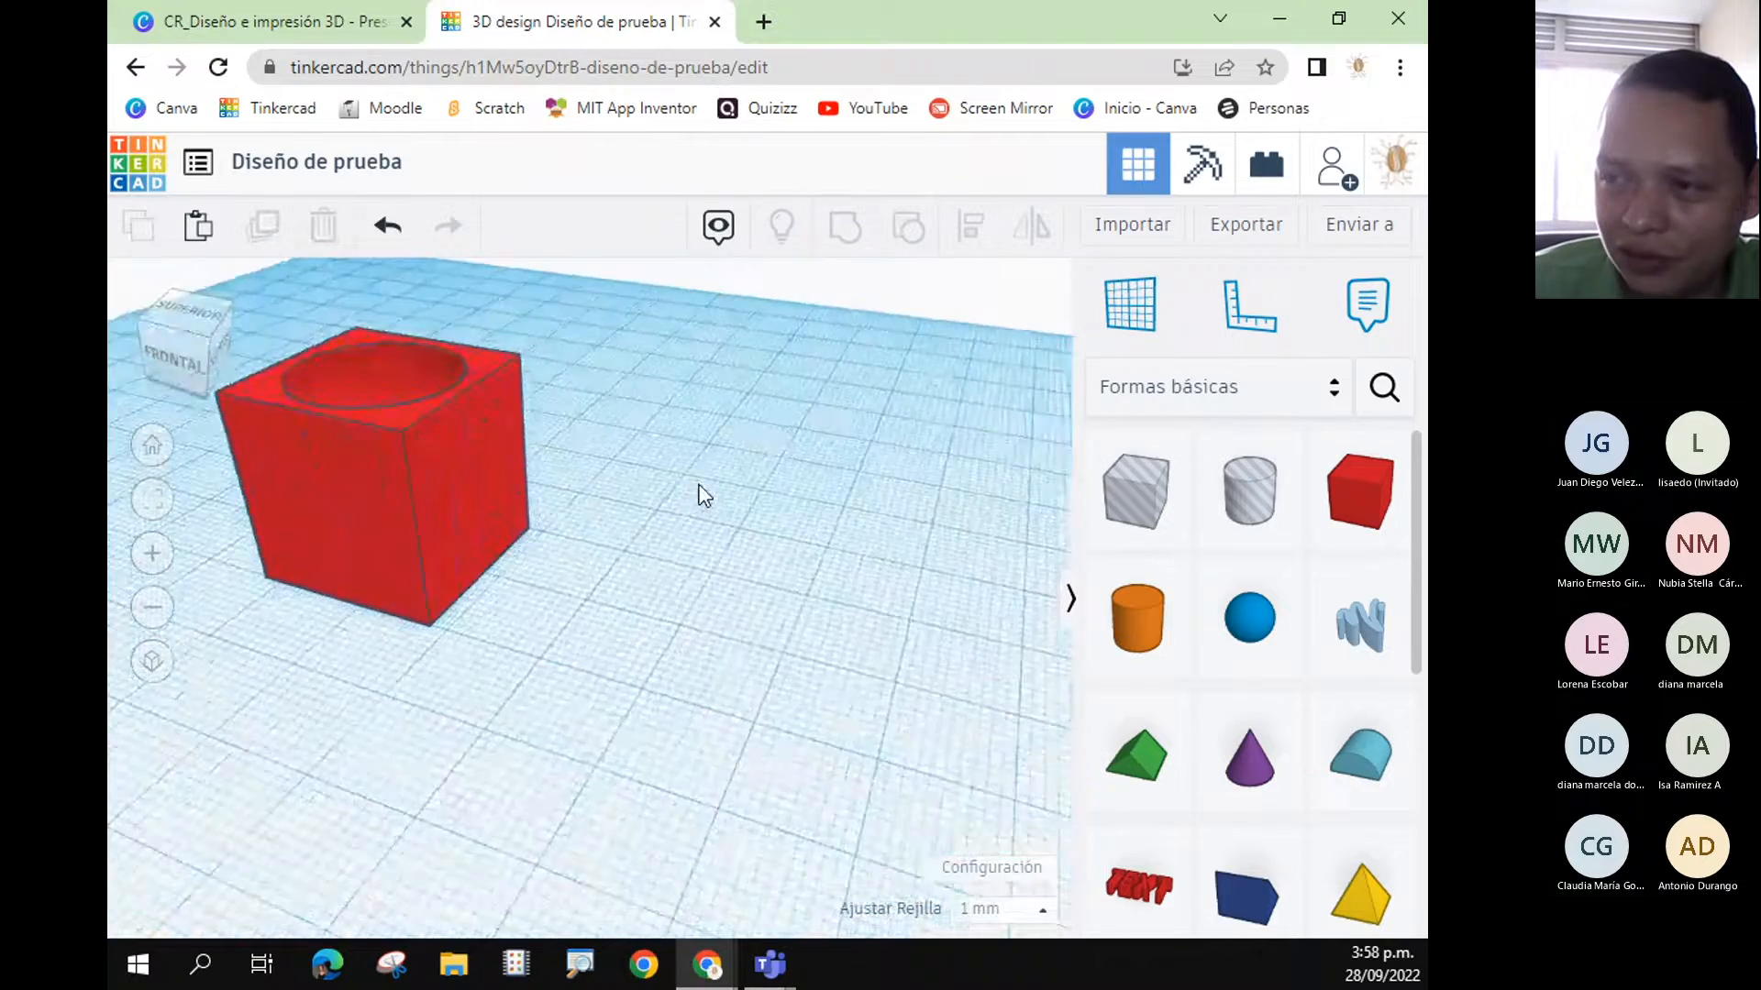
pyautogui.moveTo(702, 496); pyautogui.dragTo(885, 511, button='right')
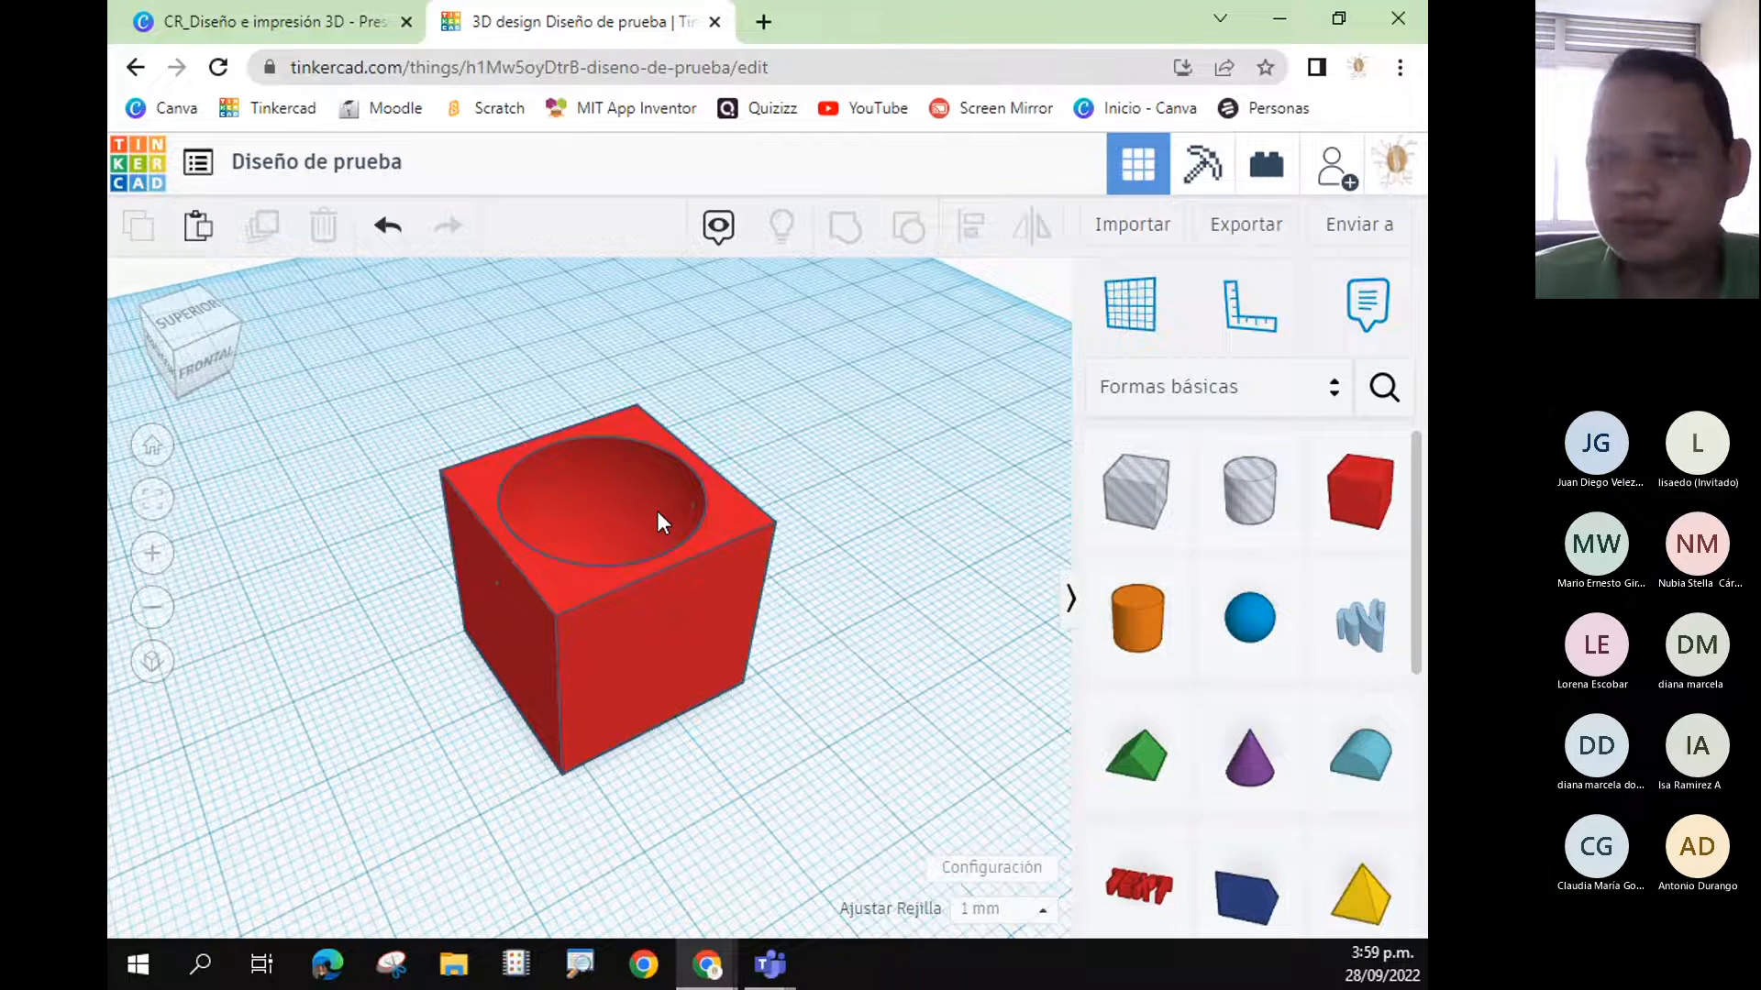
pyautogui.moveTo(806, 492)
pyautogui.mouseDown(button='right')
pyautogui.moveTo(810, 515)
pyautogui.moveTo(684, 527)
pyautogui.moveTo(789, 542)
pyautogui.moveTo(801, 498)
pyautogui.mouseUp(button='right')
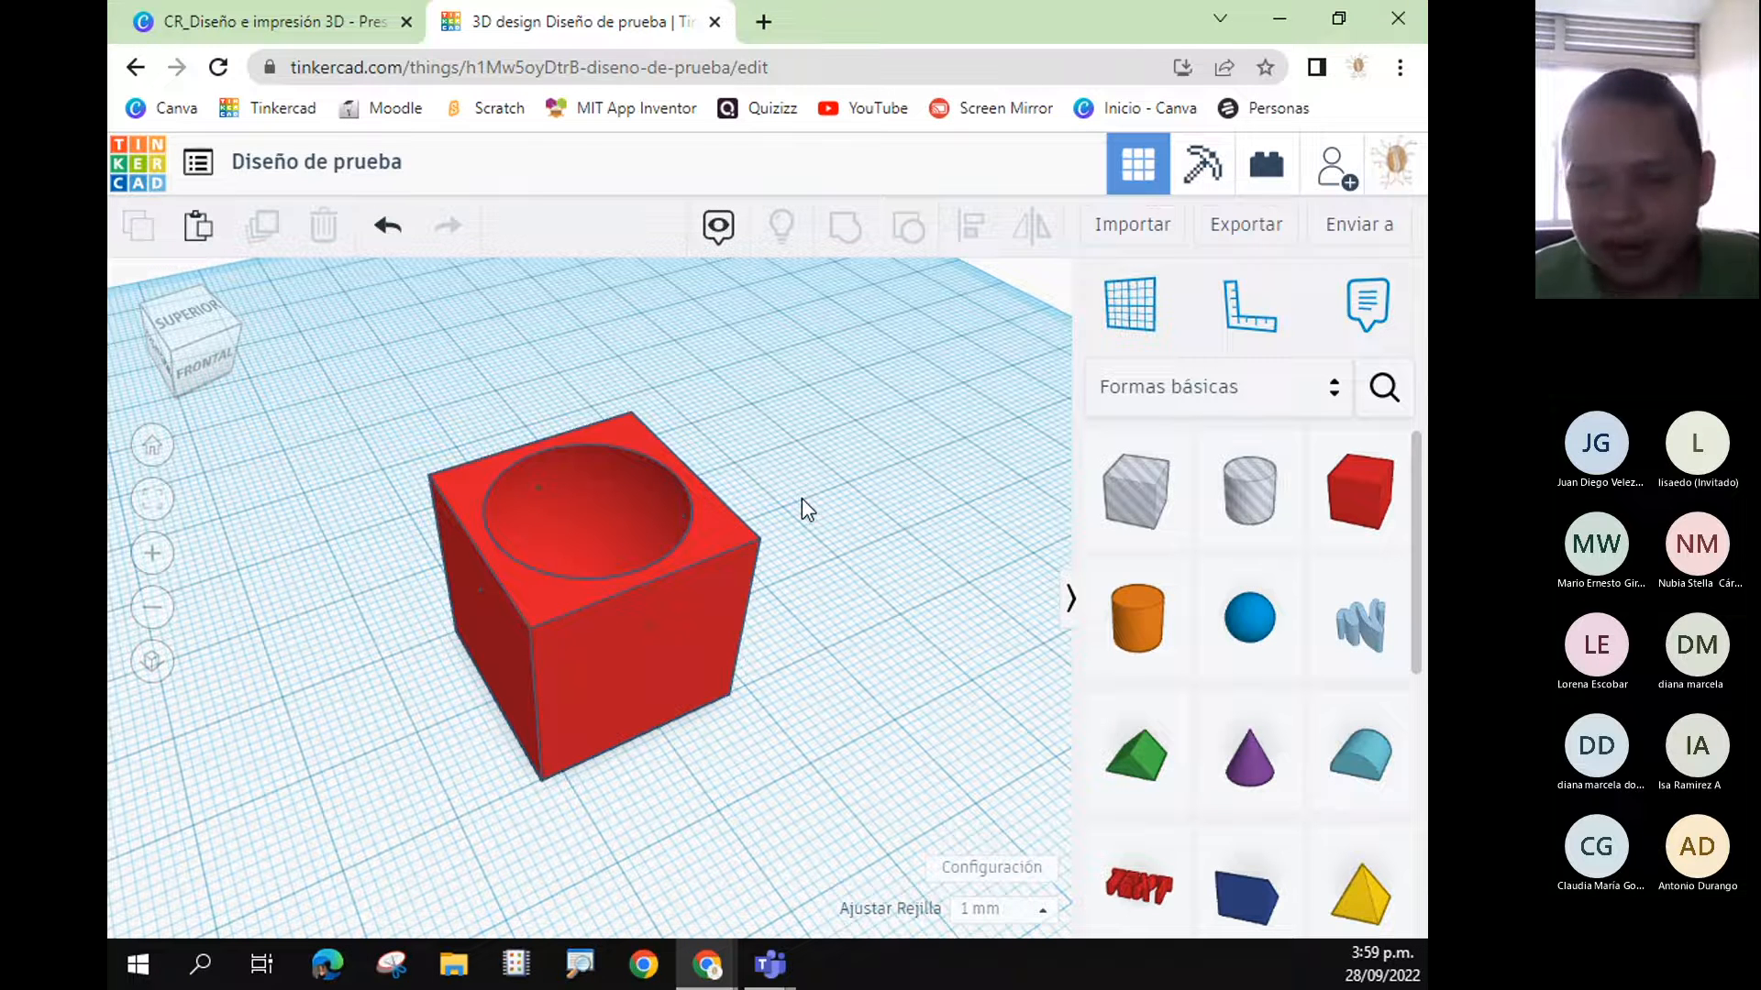
# - Recolour the hollowed cube dark teal and set its solid colour back to red
pyautogui.click(739, 577)
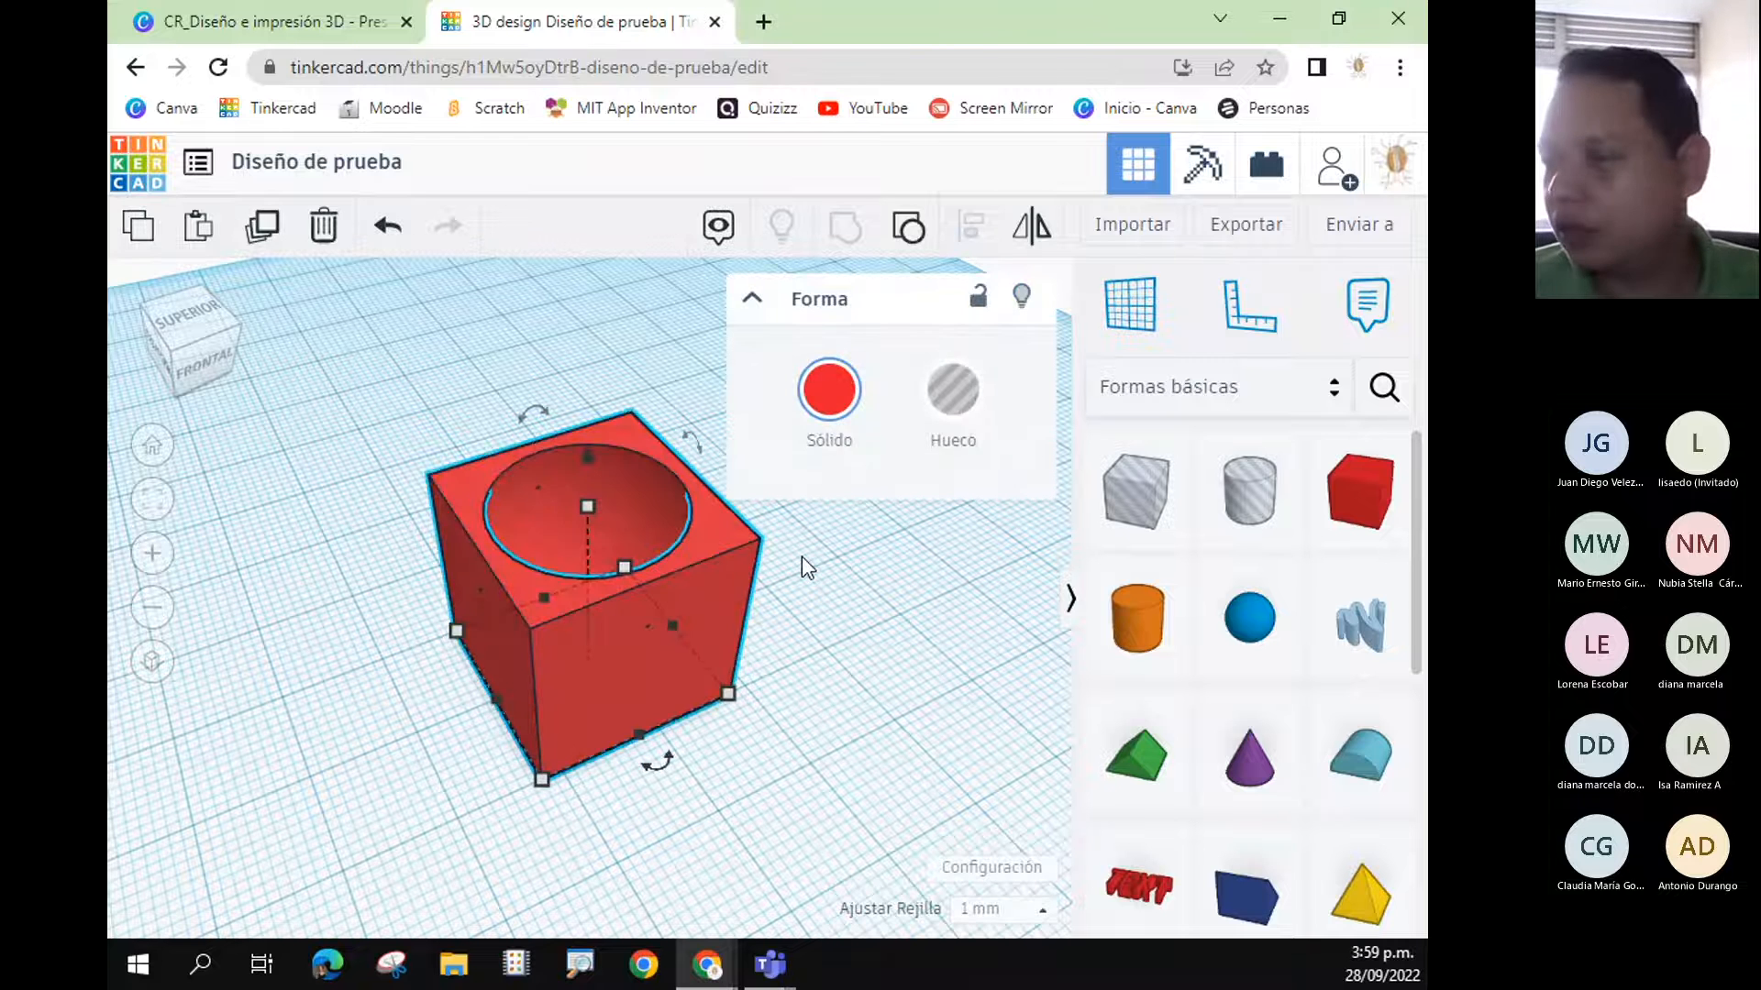
pyautogui.click(840, 403)
pyautogui.click(982, 679)
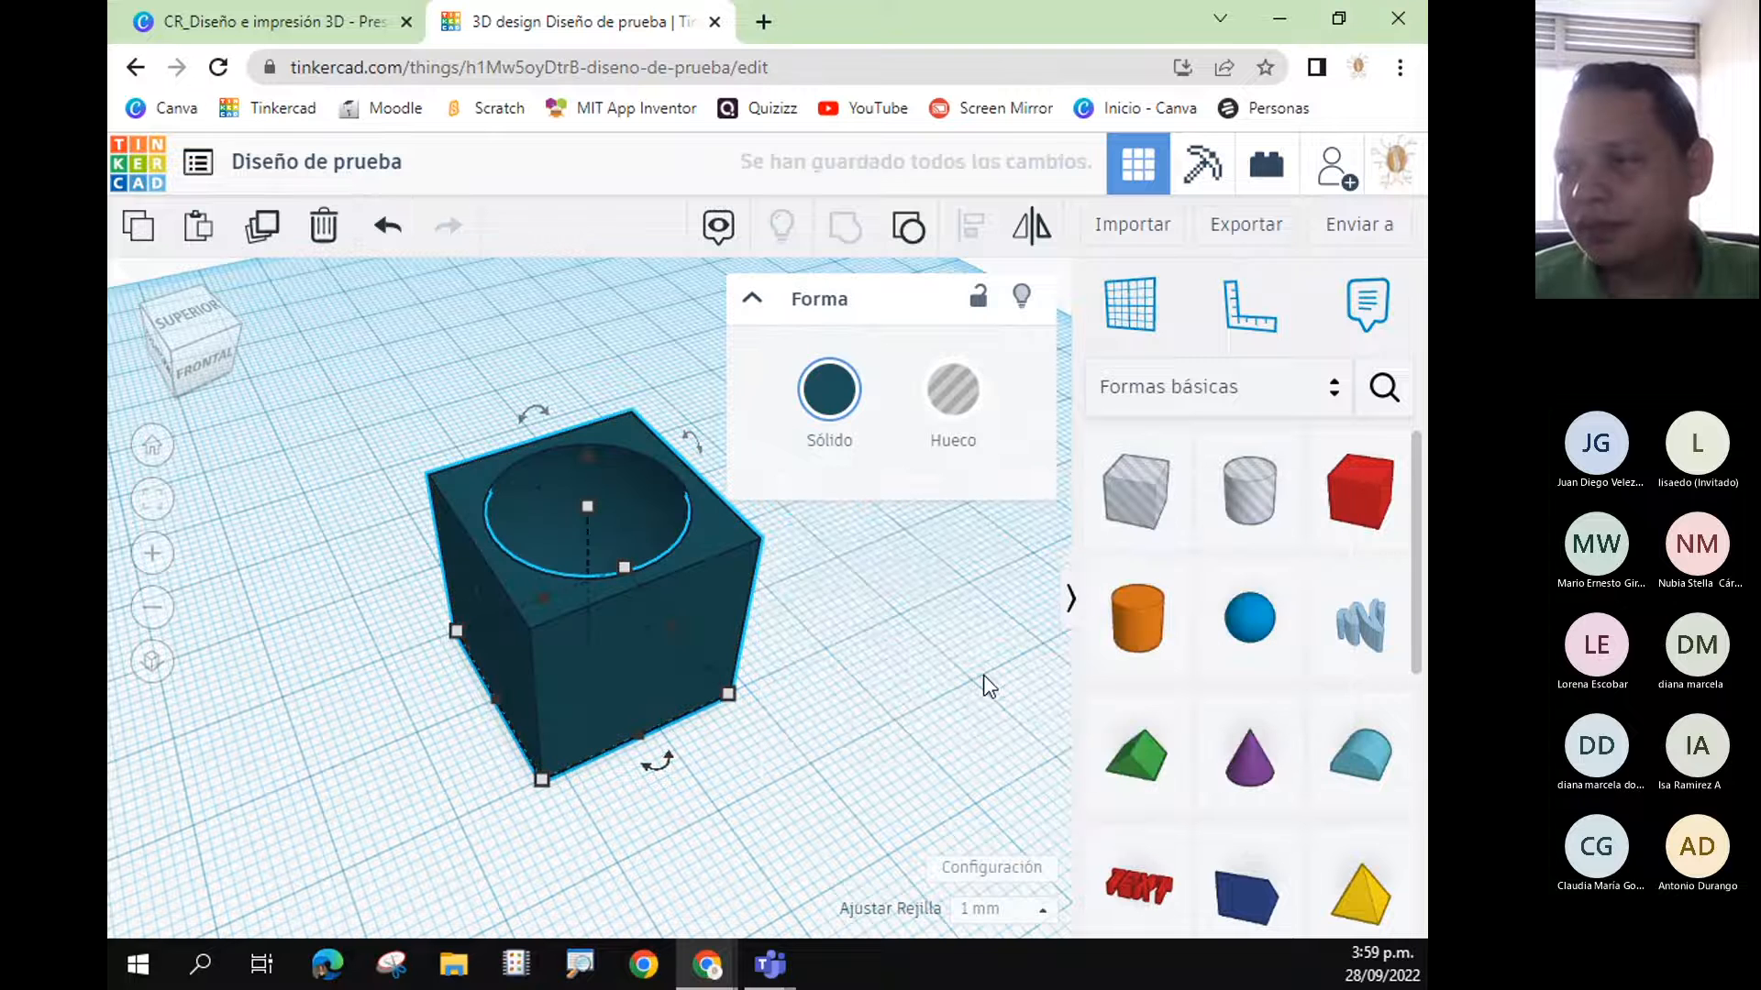
pyautogui.click(788, 420)
pyautogui.click(801, 627)
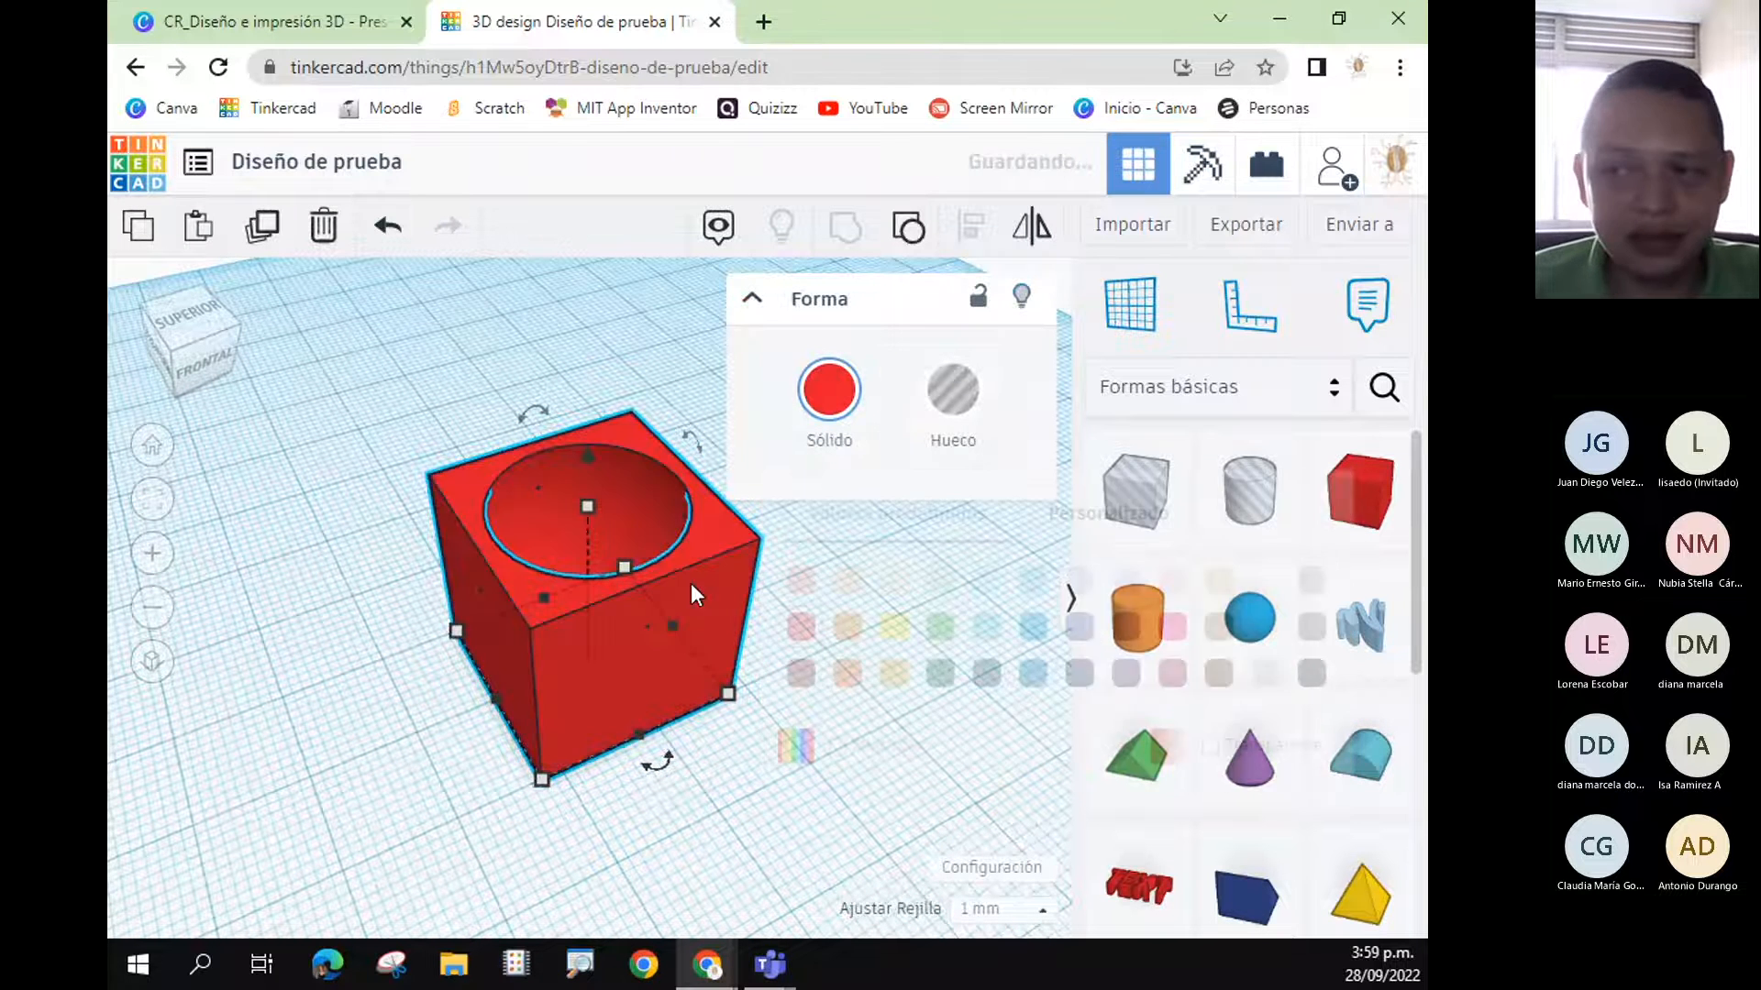
pyautogui.click(829, 609)
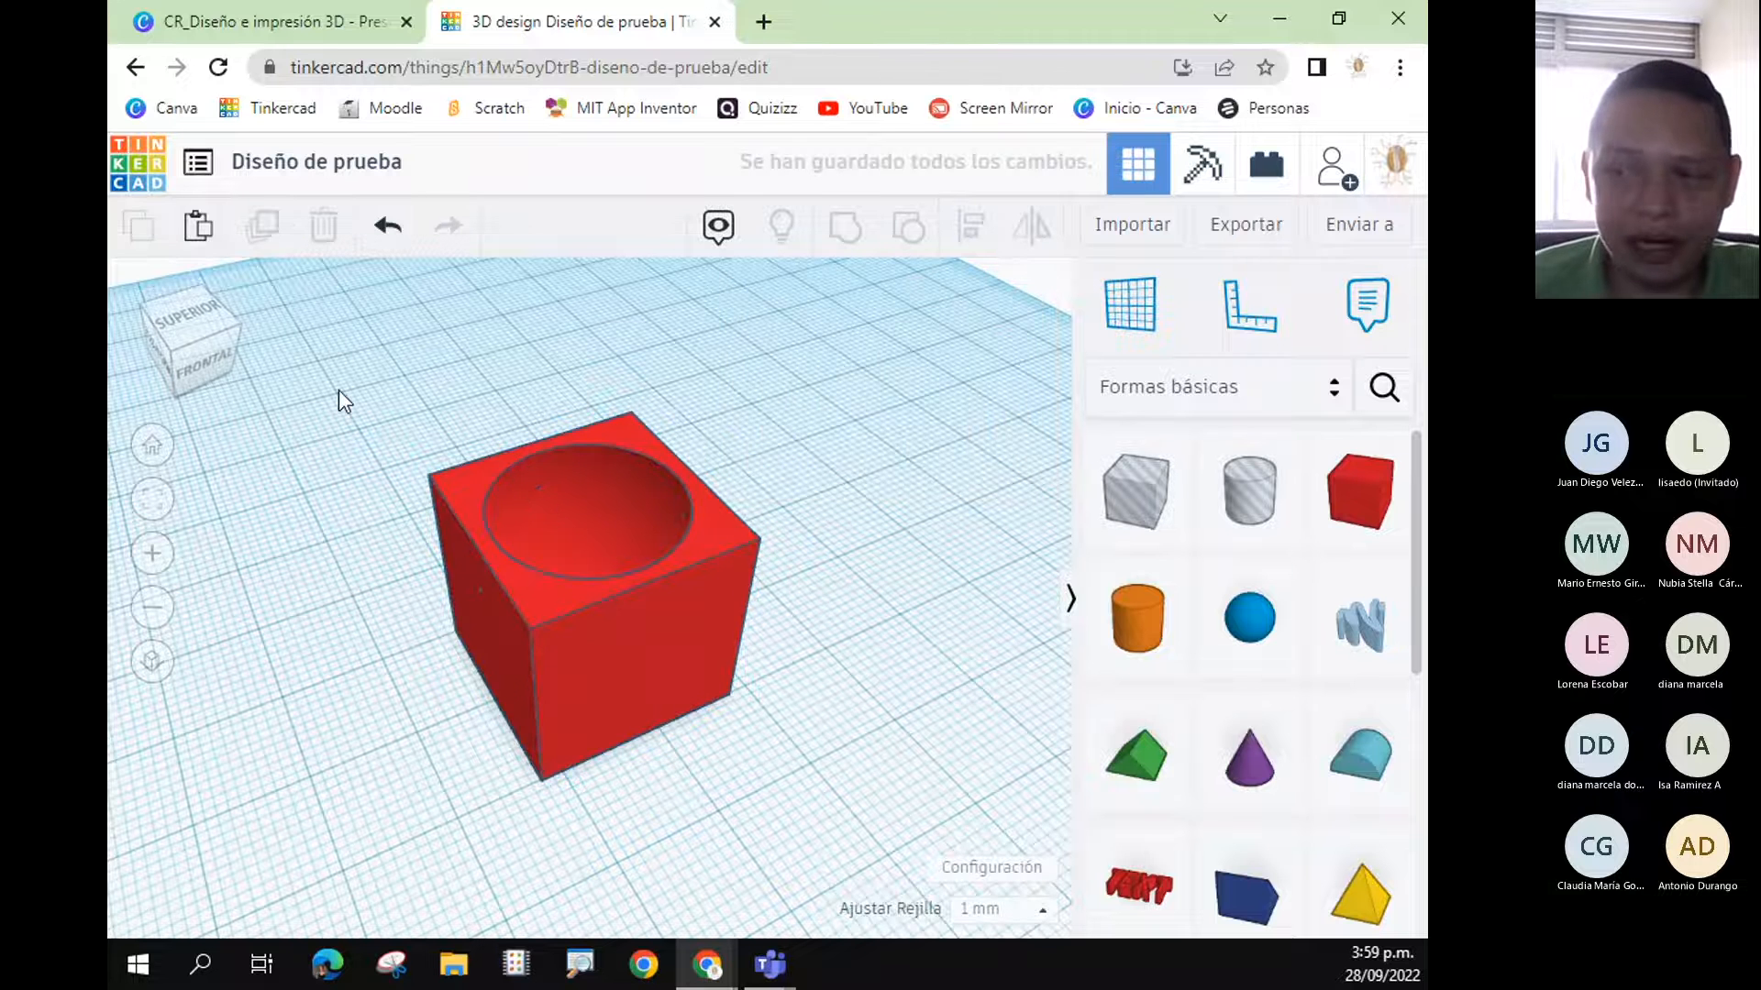
# - Ungroup the hollowed cube to separate the hole sphere from the red cube
pyautogui.moveTo(339, 389); pyautogui.dragTo(801, 795)
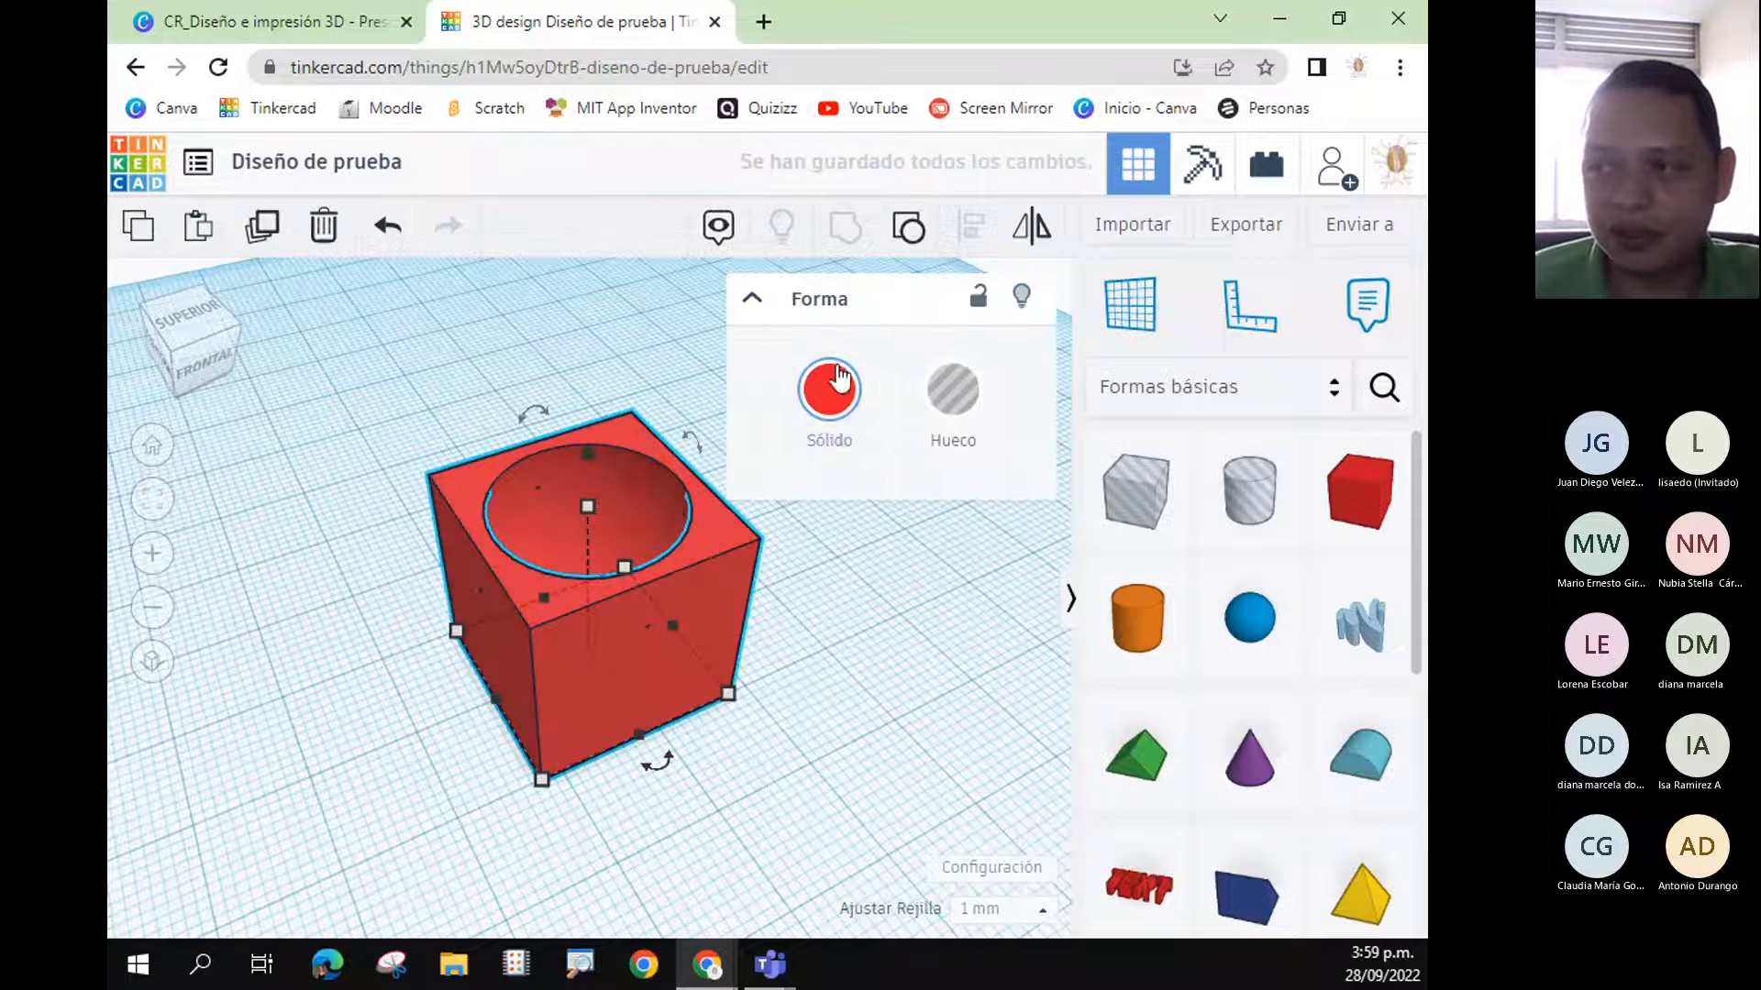
pyautogui.click(904, 235)
pyautogui.click(987, 717)
# - Raise the hole sphere out of the cube to 23 mm above the workplane
pyautogui.click(611, 523)
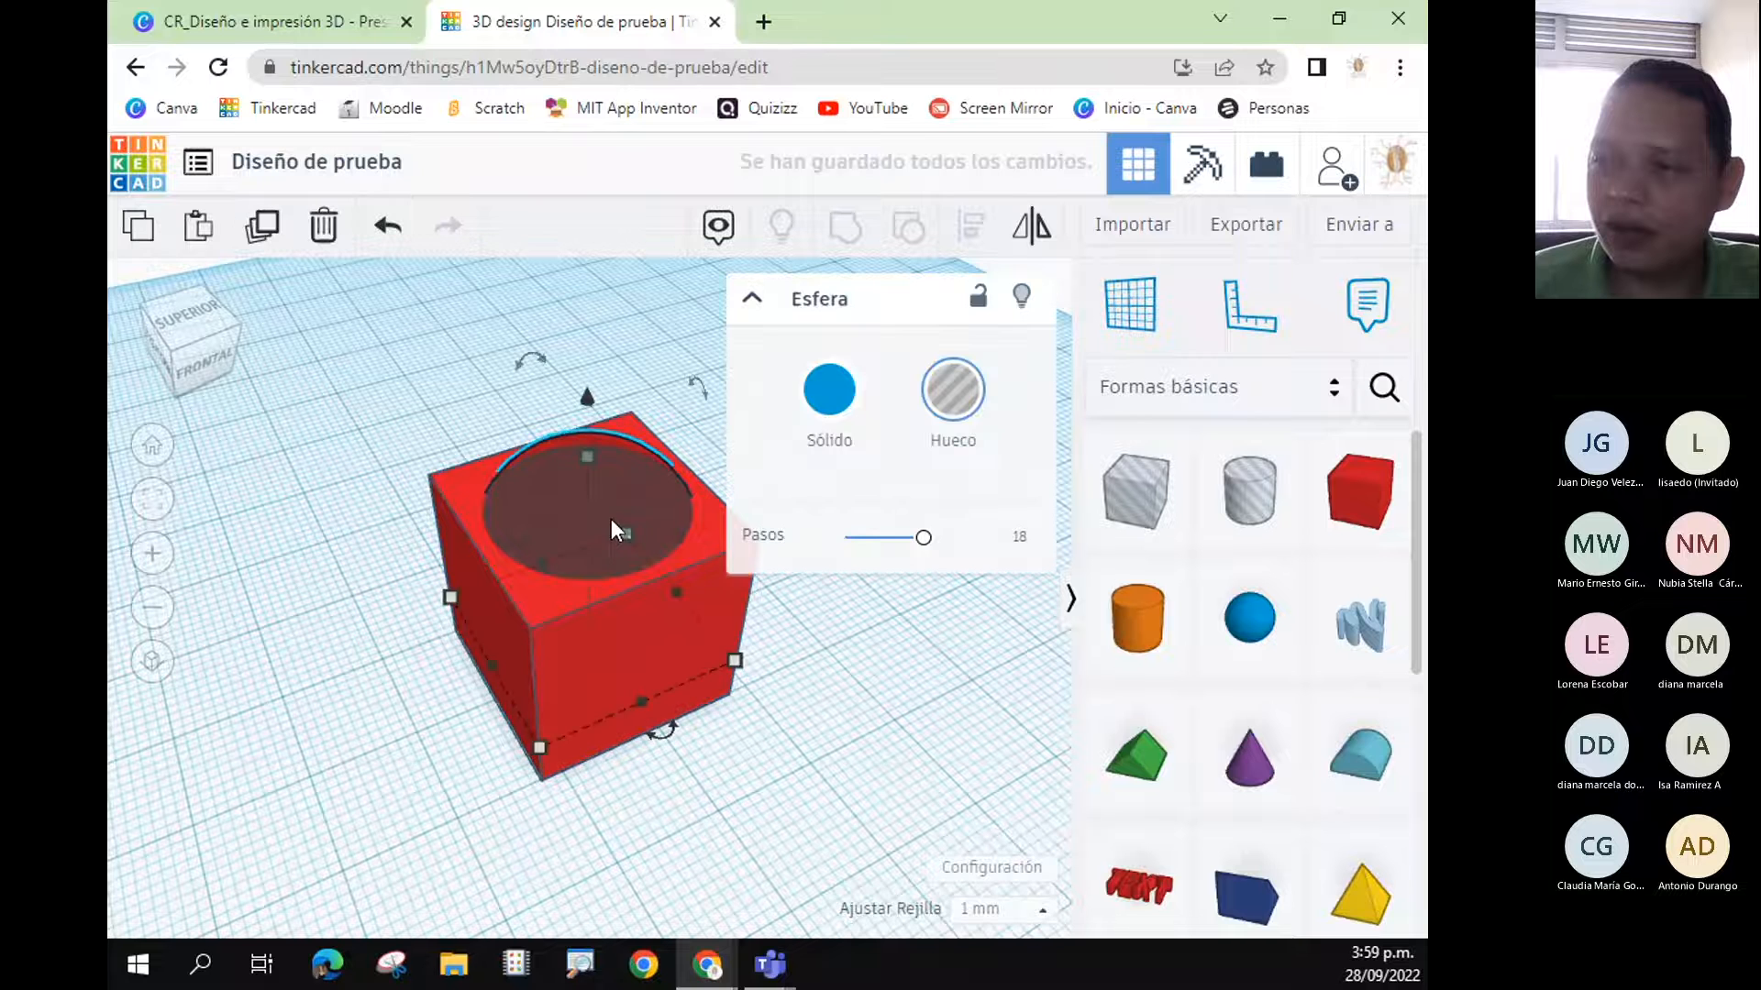
pyautogui.moveTo(585, 398); pyautogui.dragTo(596, 270)
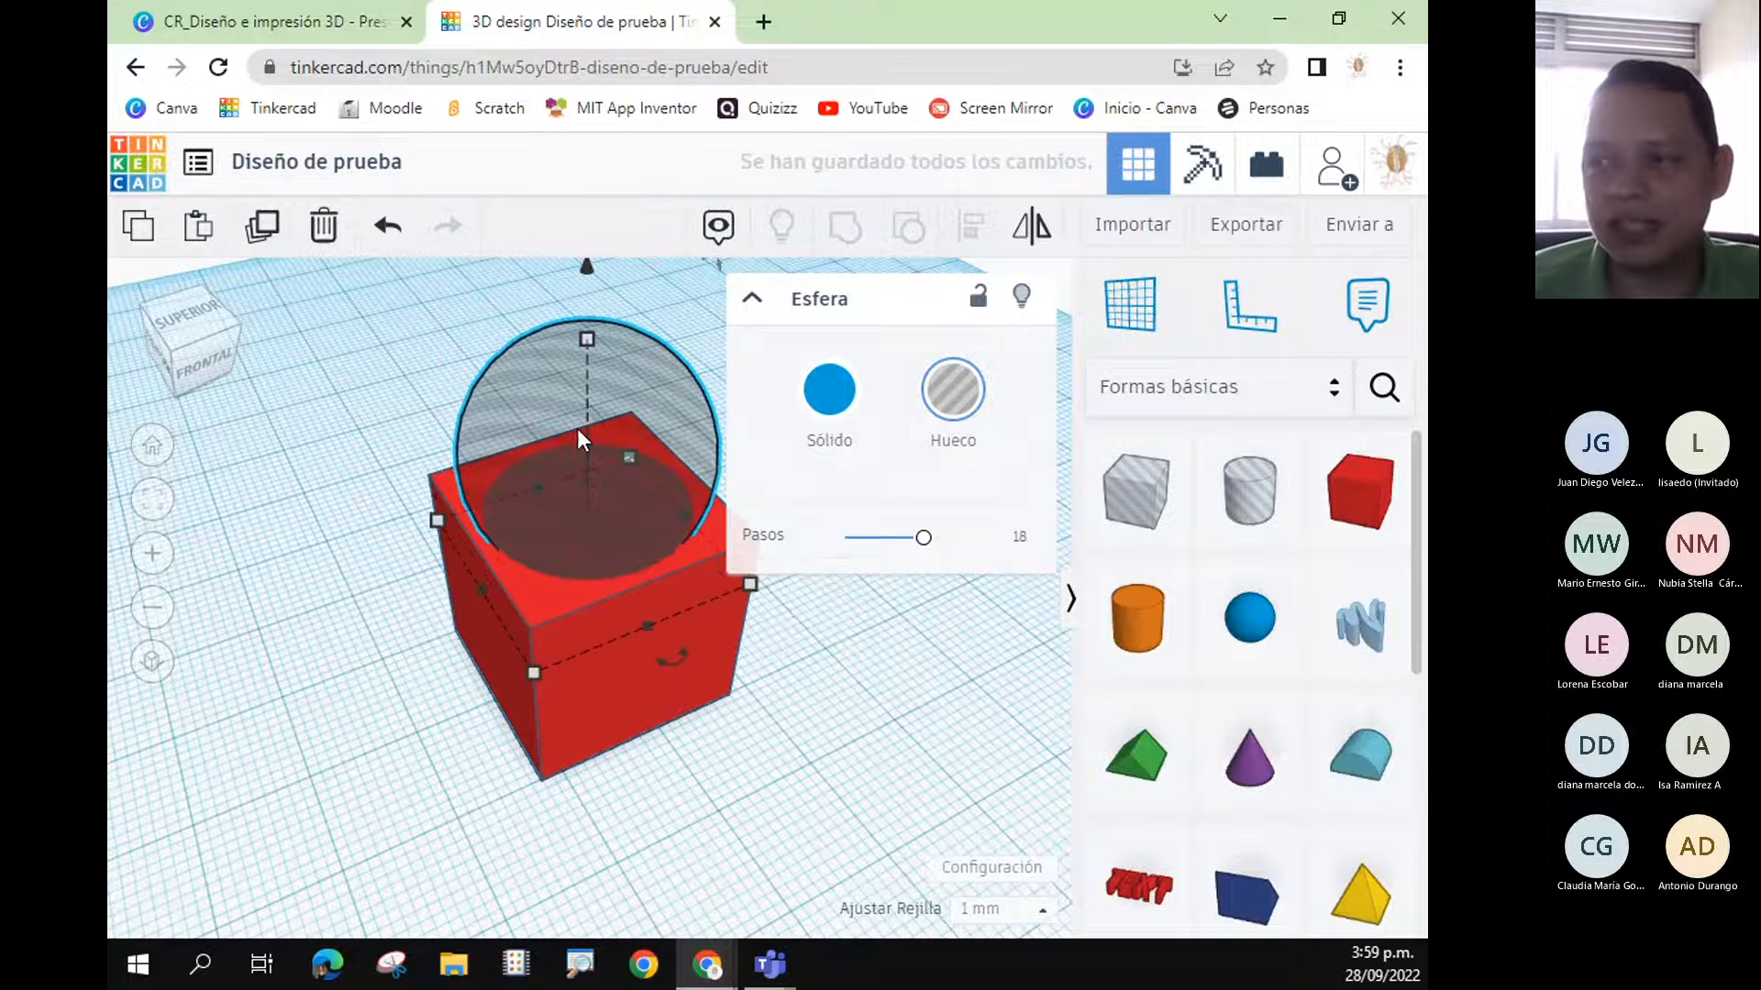
pyautogui.moveTo(593, 360); pyautogui.dragTo(591, 428)
pyautogui.moveTo(585, 362); pyautogui.dragTo(579, 285)
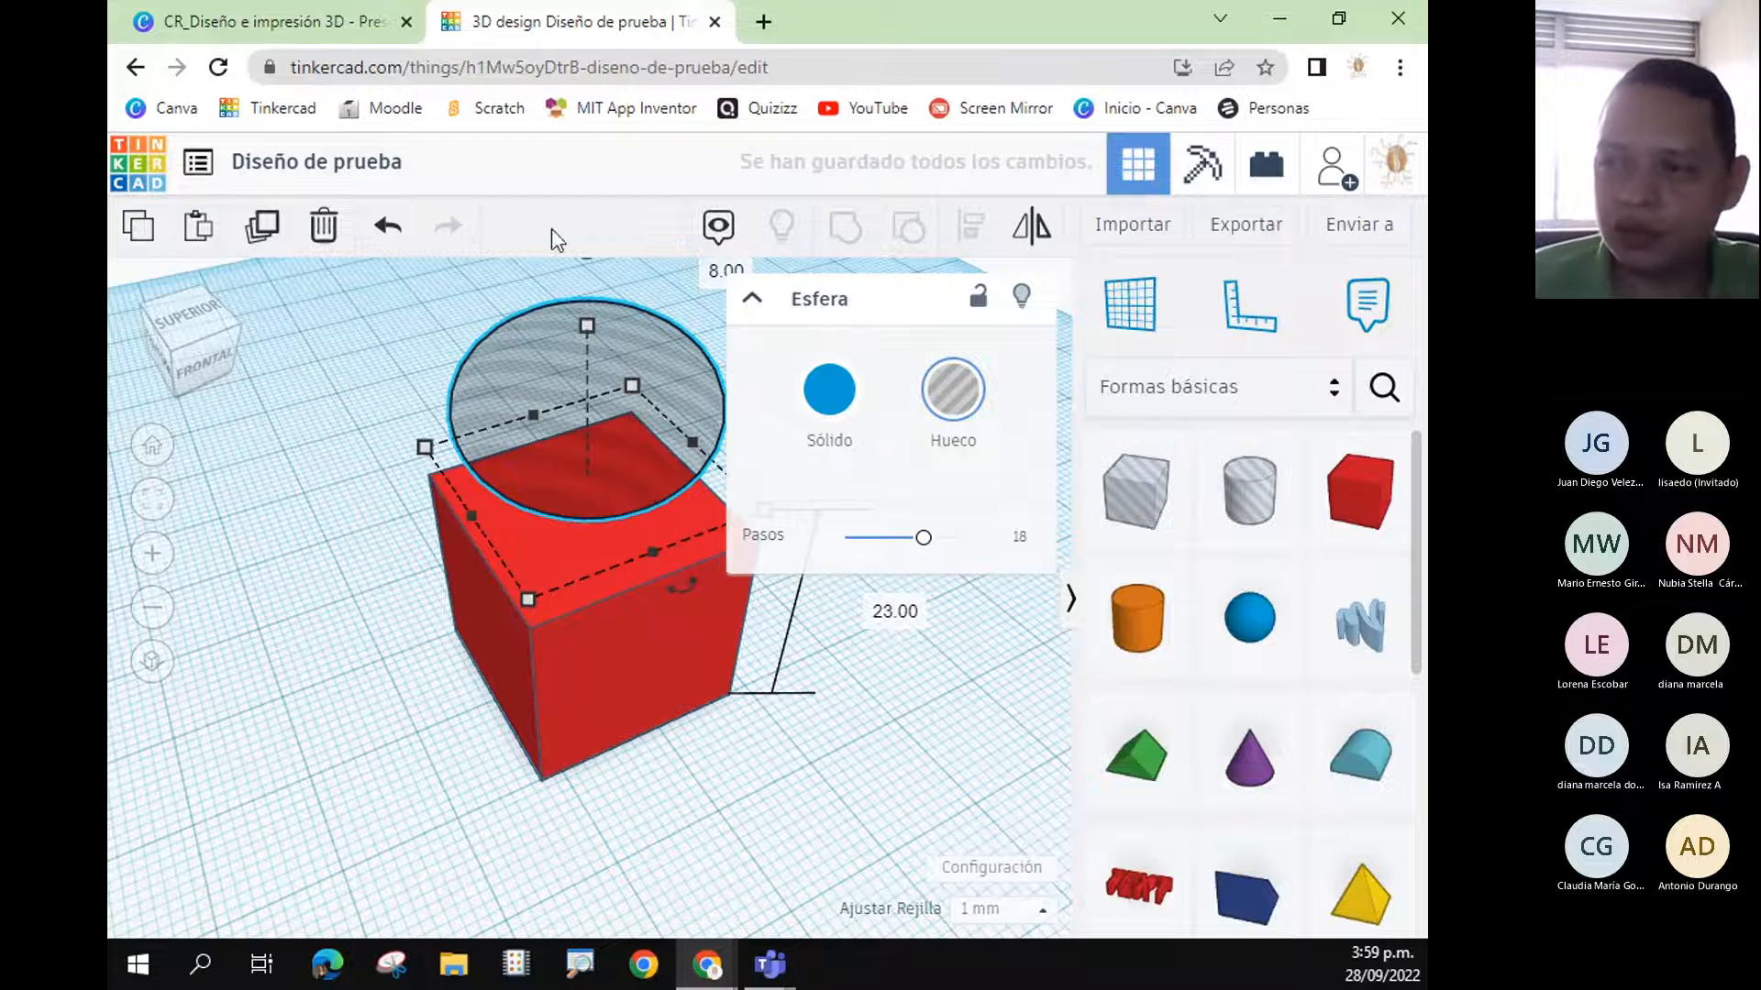
# - Delete the hole sphere and the red cube to clear the workplane
pyautogui.click(322, 224)
pyautogui.scroll(-4, 910, 597)
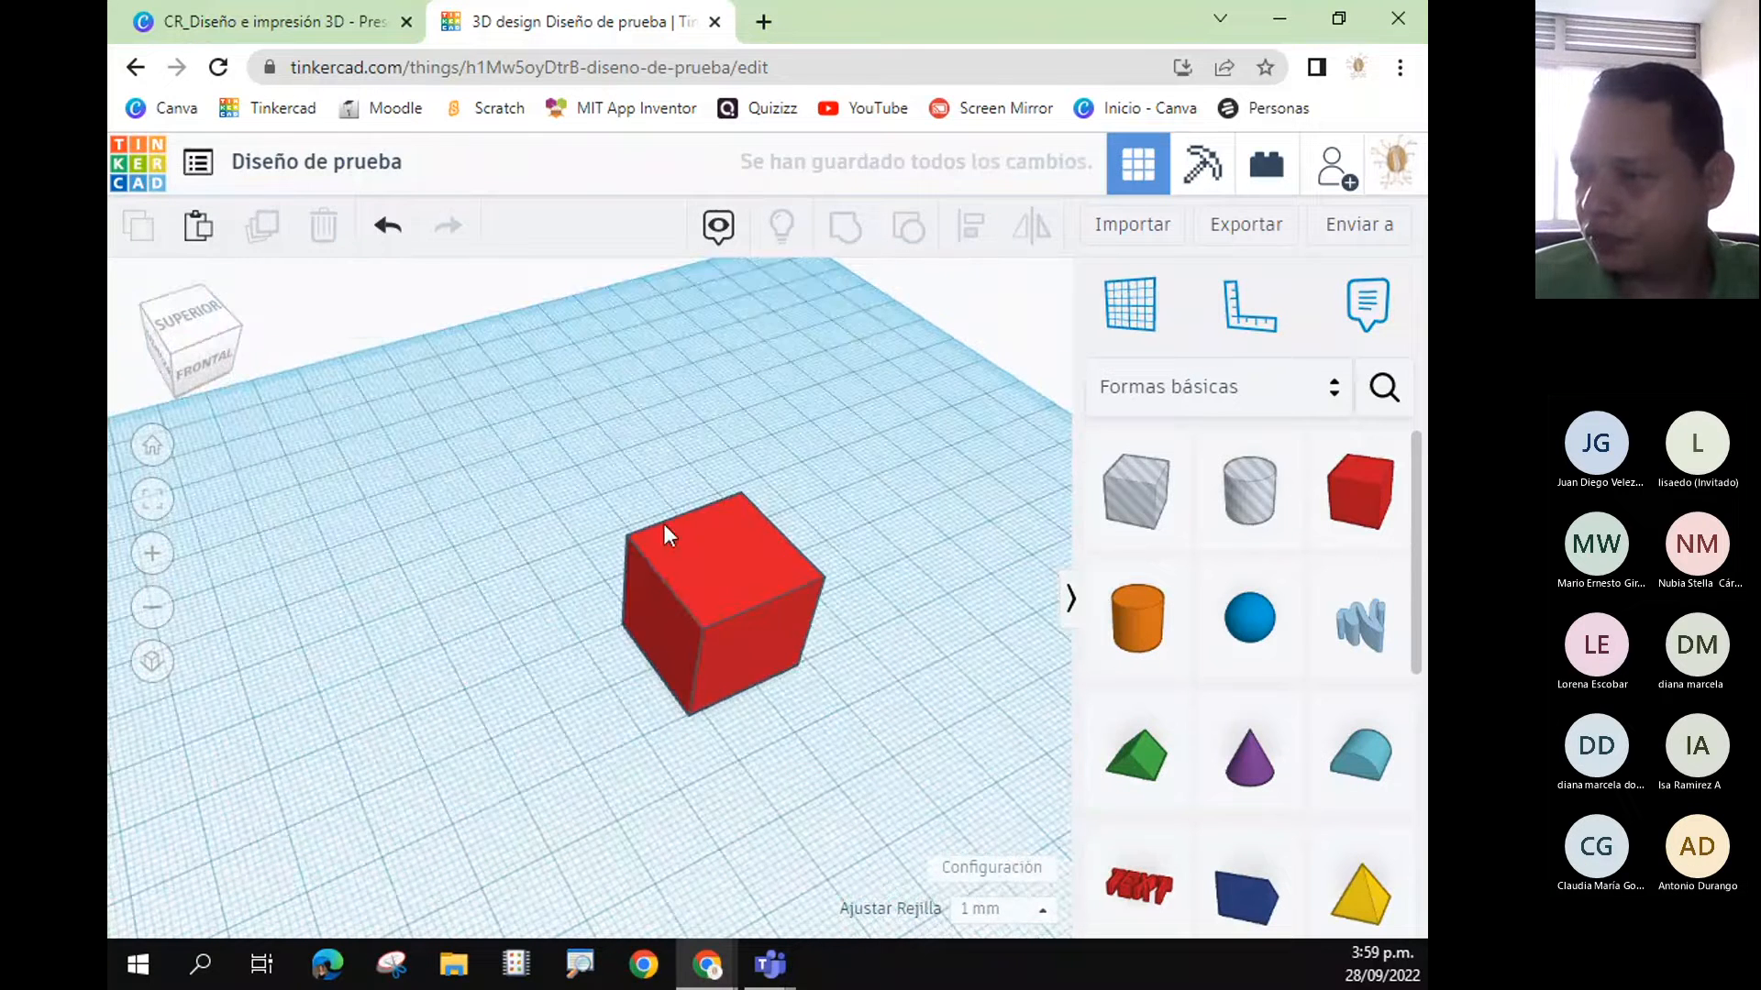
pyautogui.click(718, 563)
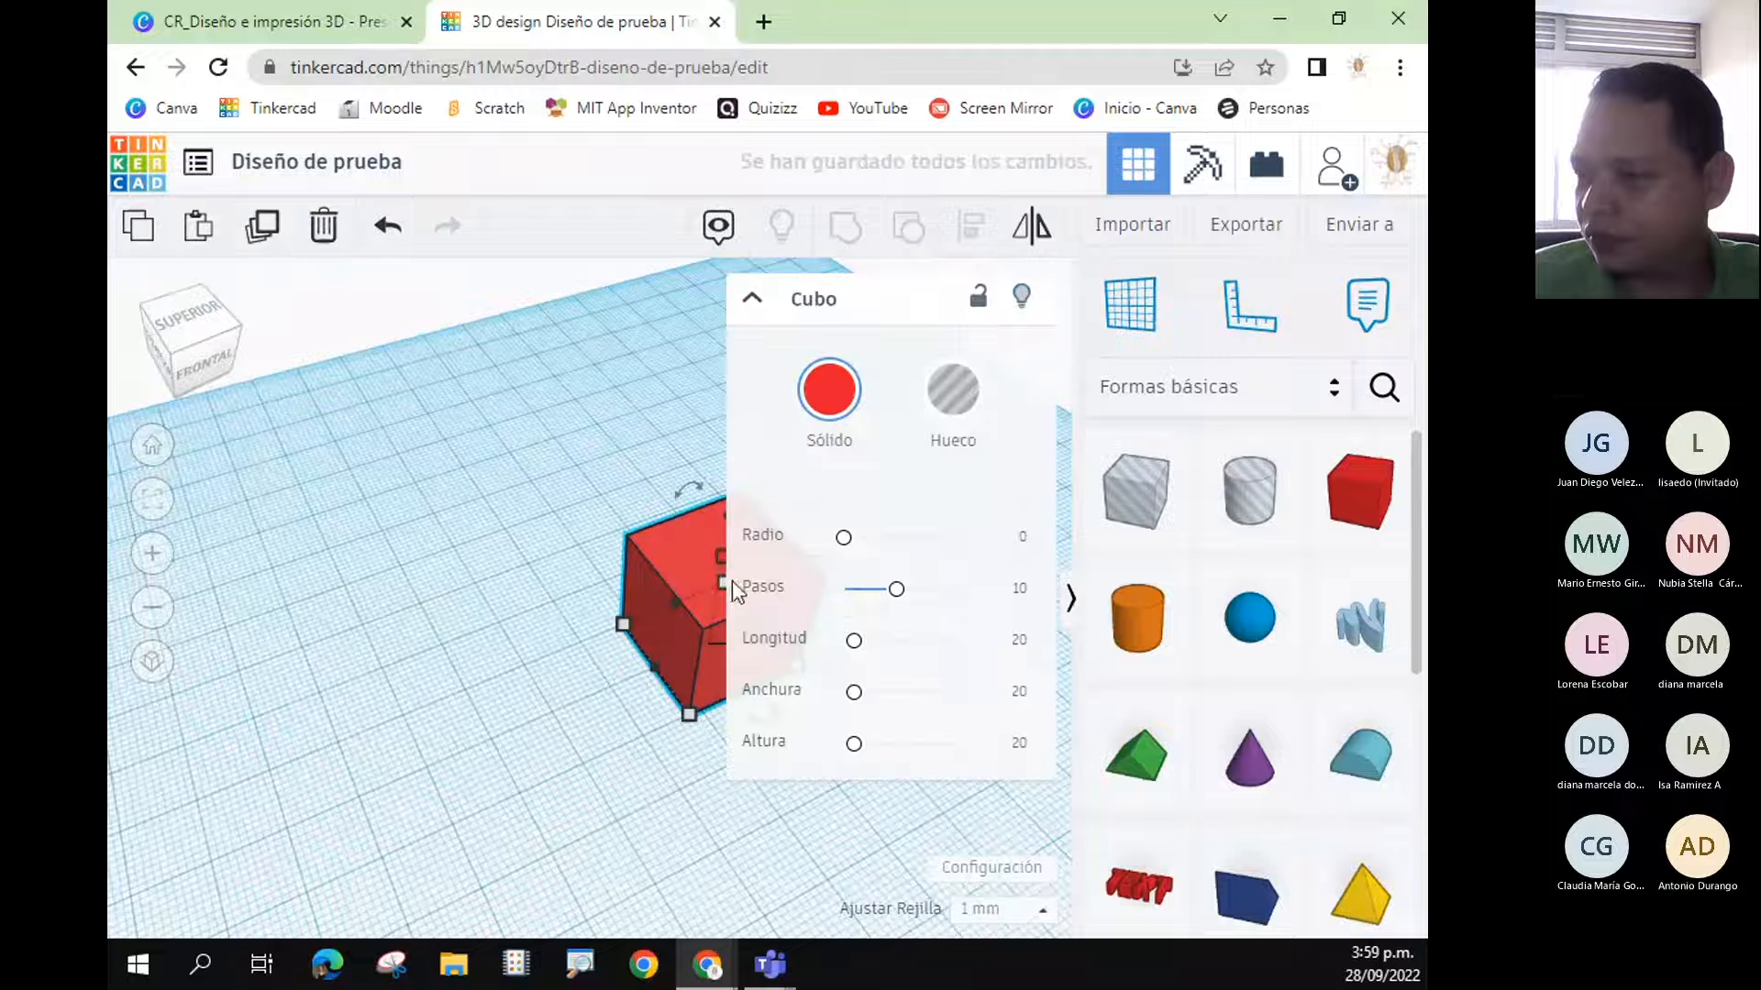
pyautogui.click(321, 226)
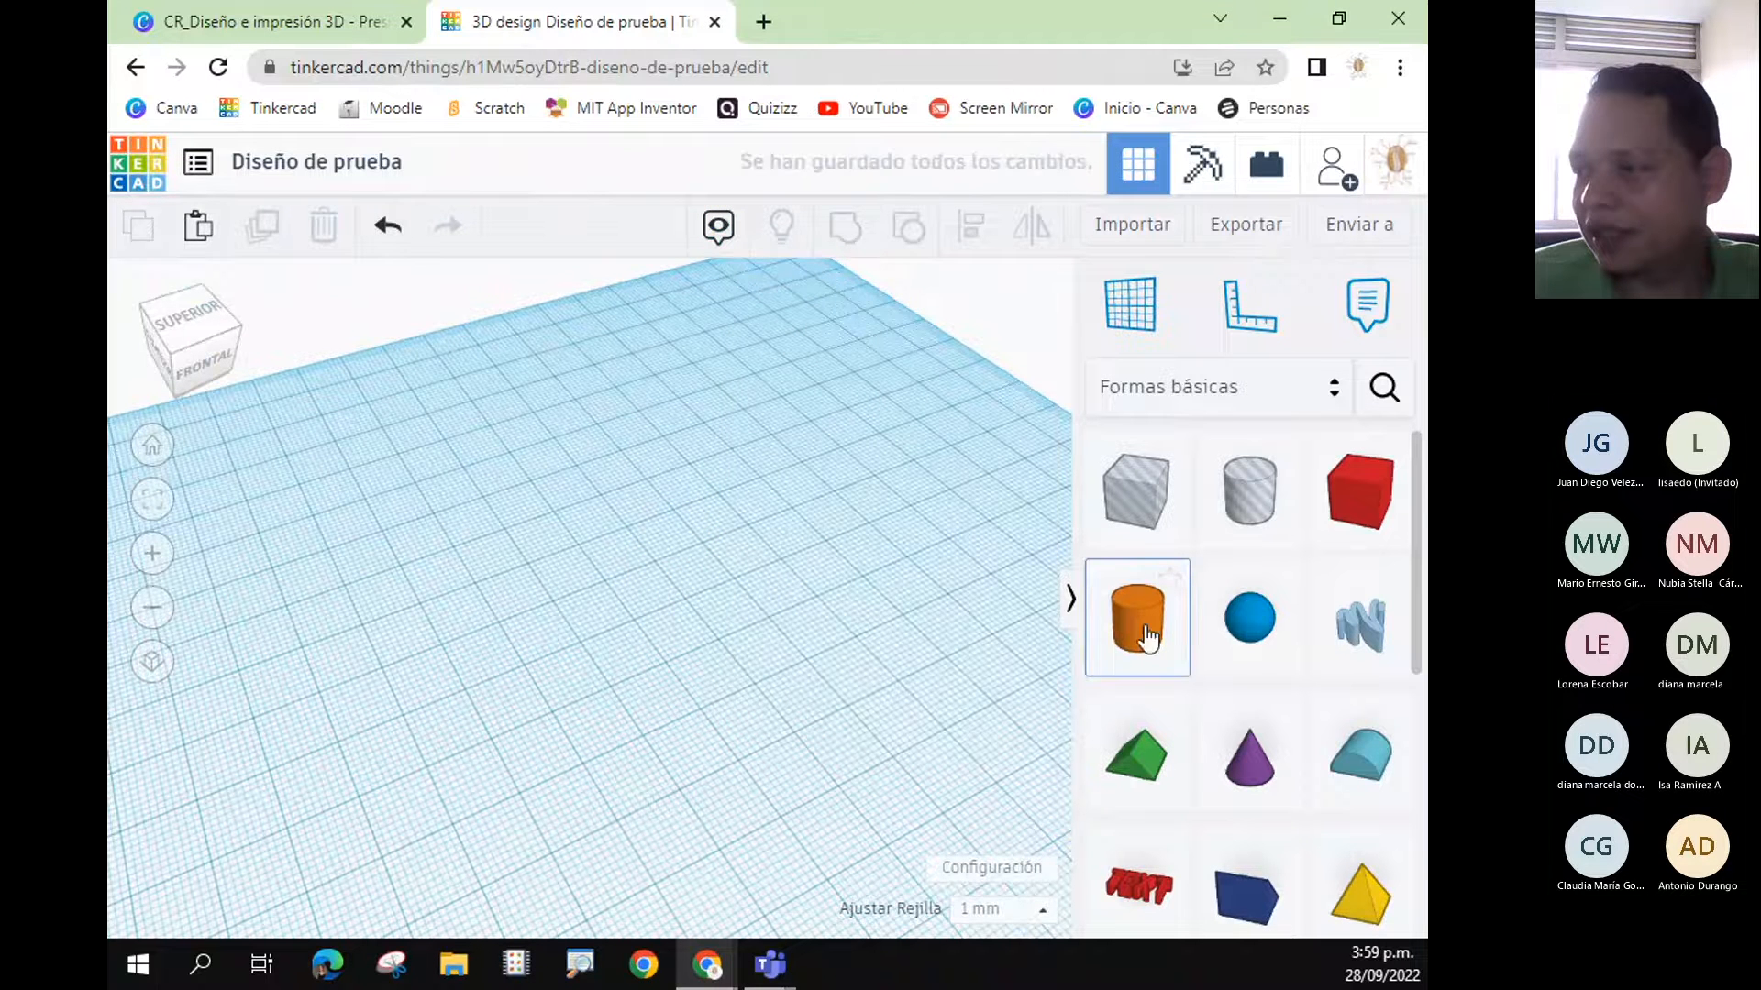
# - Place a solid orange cylinder from the basic shapes on the empty workplane
pyautogui.moveTo(1144, 637); pyautogui.dragTo(633, 567)
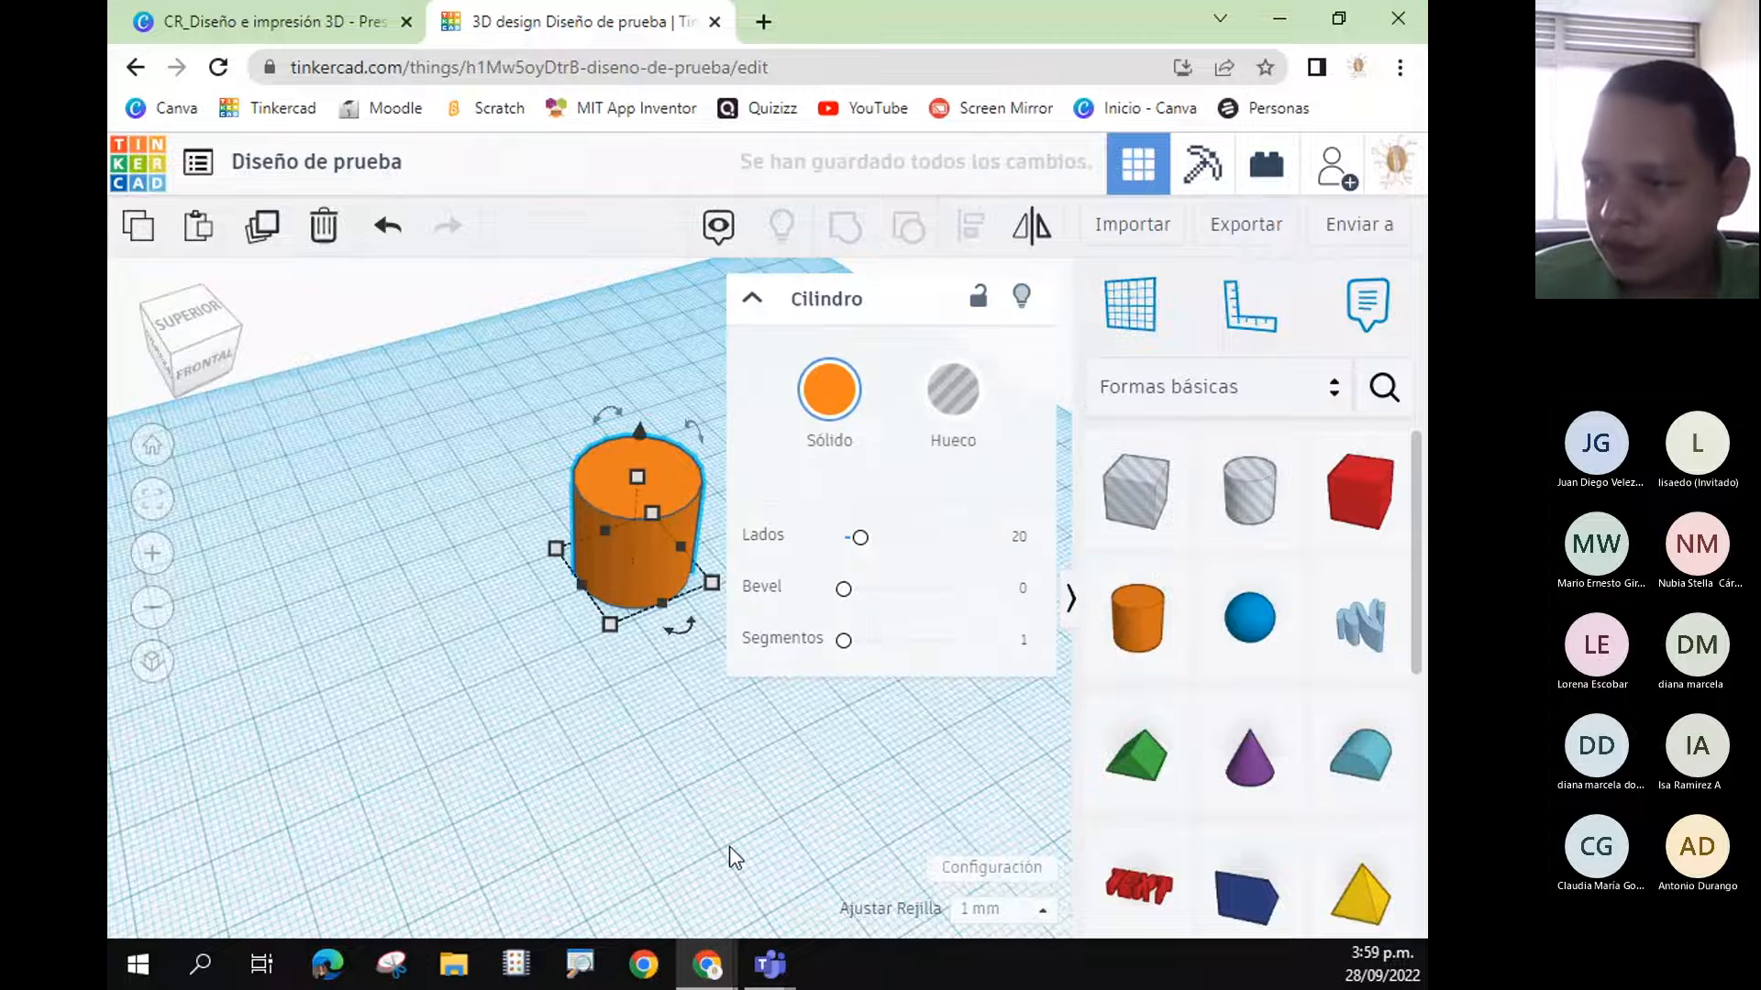
pyautogui.moveTo(742, 717); pyautogui.dragTo(739, 763, button='right')
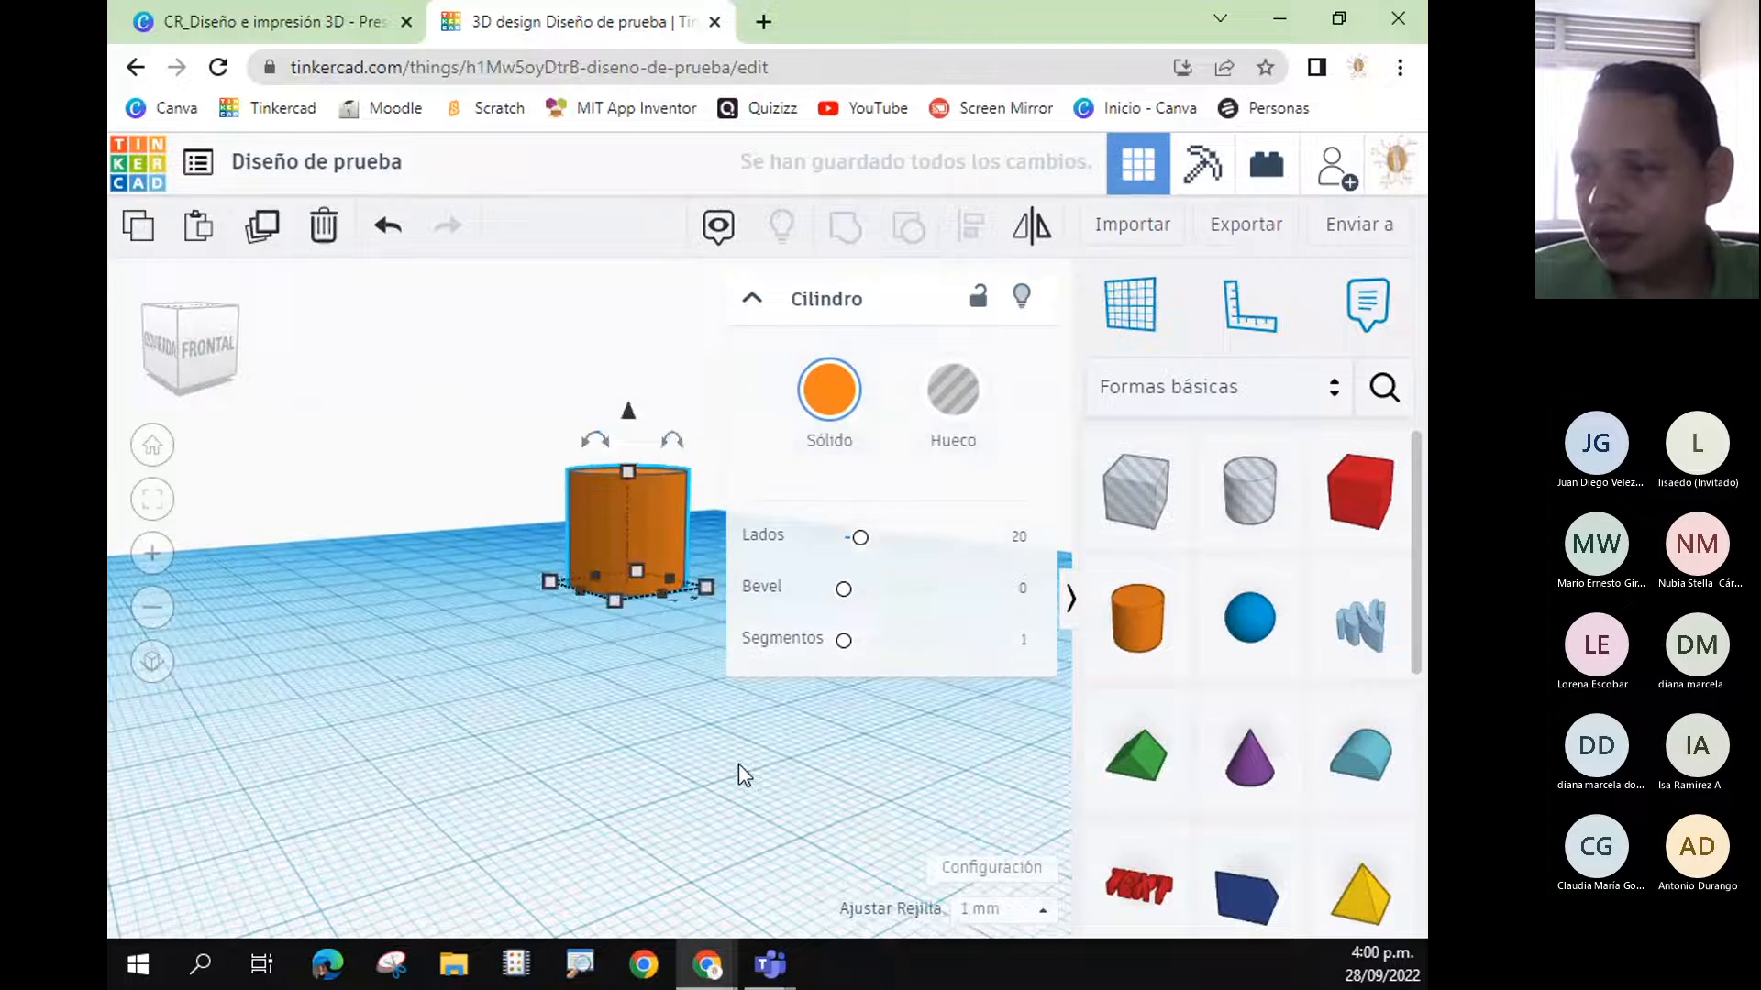
pyautogui.click(739, 763)
# - Place a solid blue sphere so that it overlaps the side of the orange cylinder, and select the cylinder
pyautogui.moveTo(949, 746); pyautogui.dragTo(945, 764, button='right')
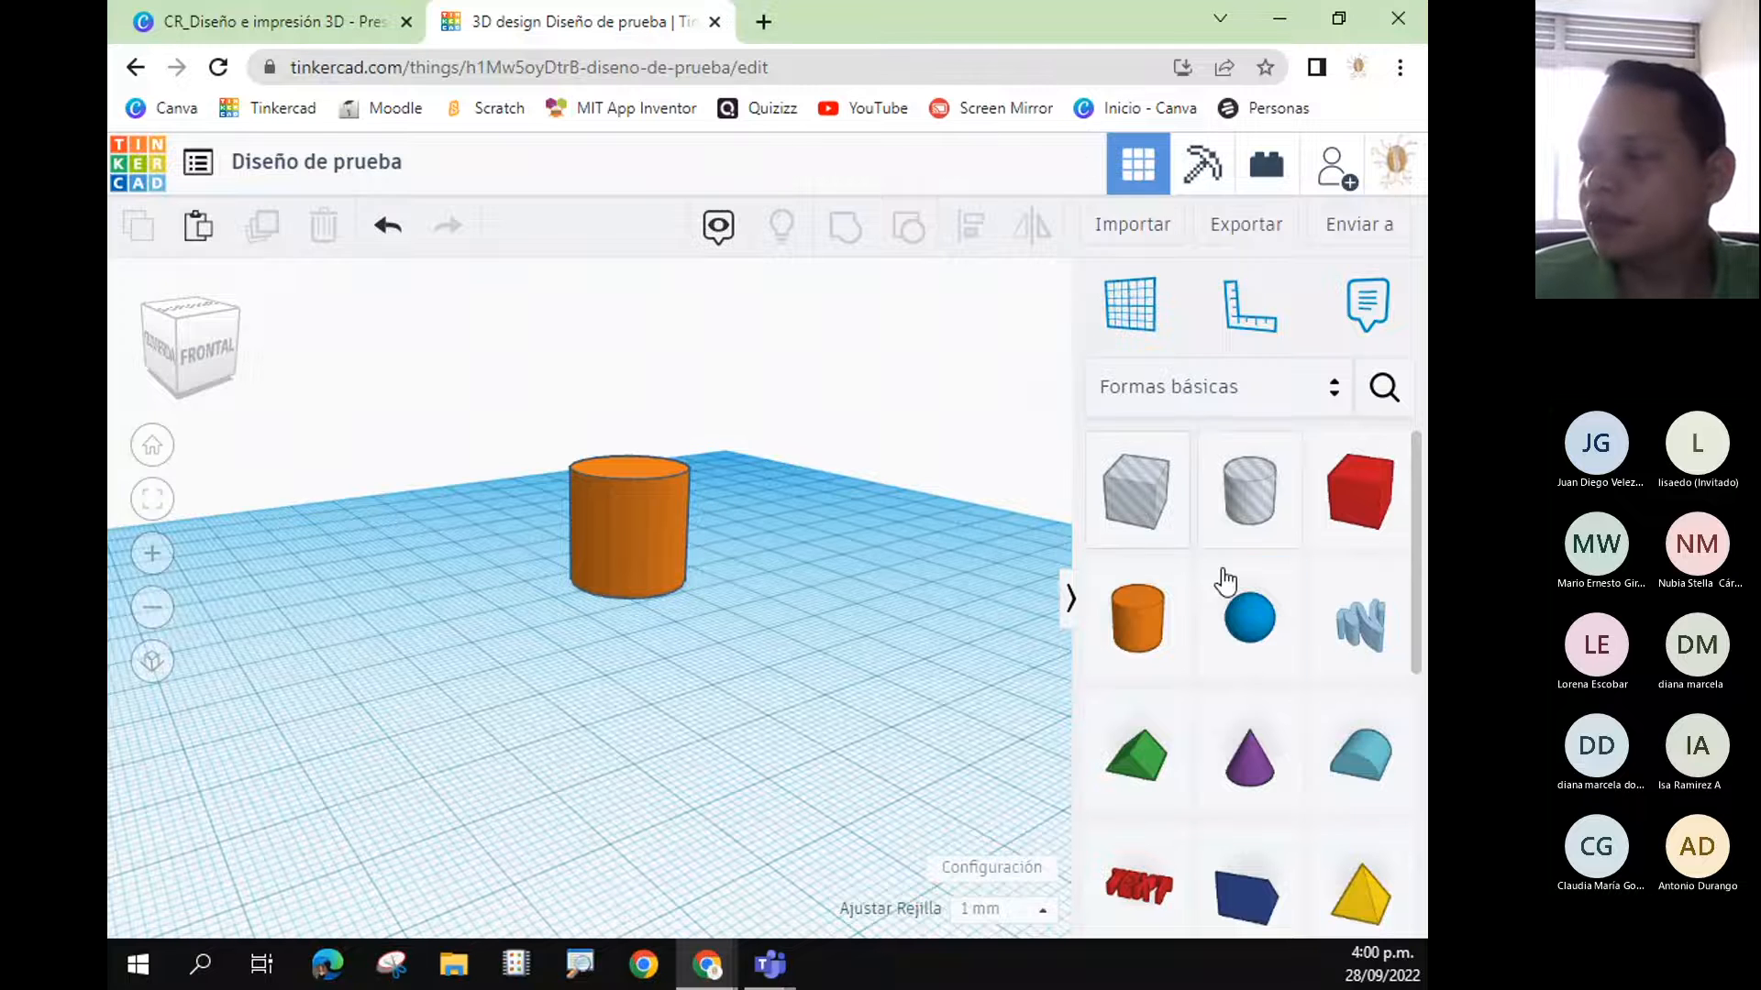
pyautogui.moveTo(1251, 627); pyautogui.dragTo(624, 521)
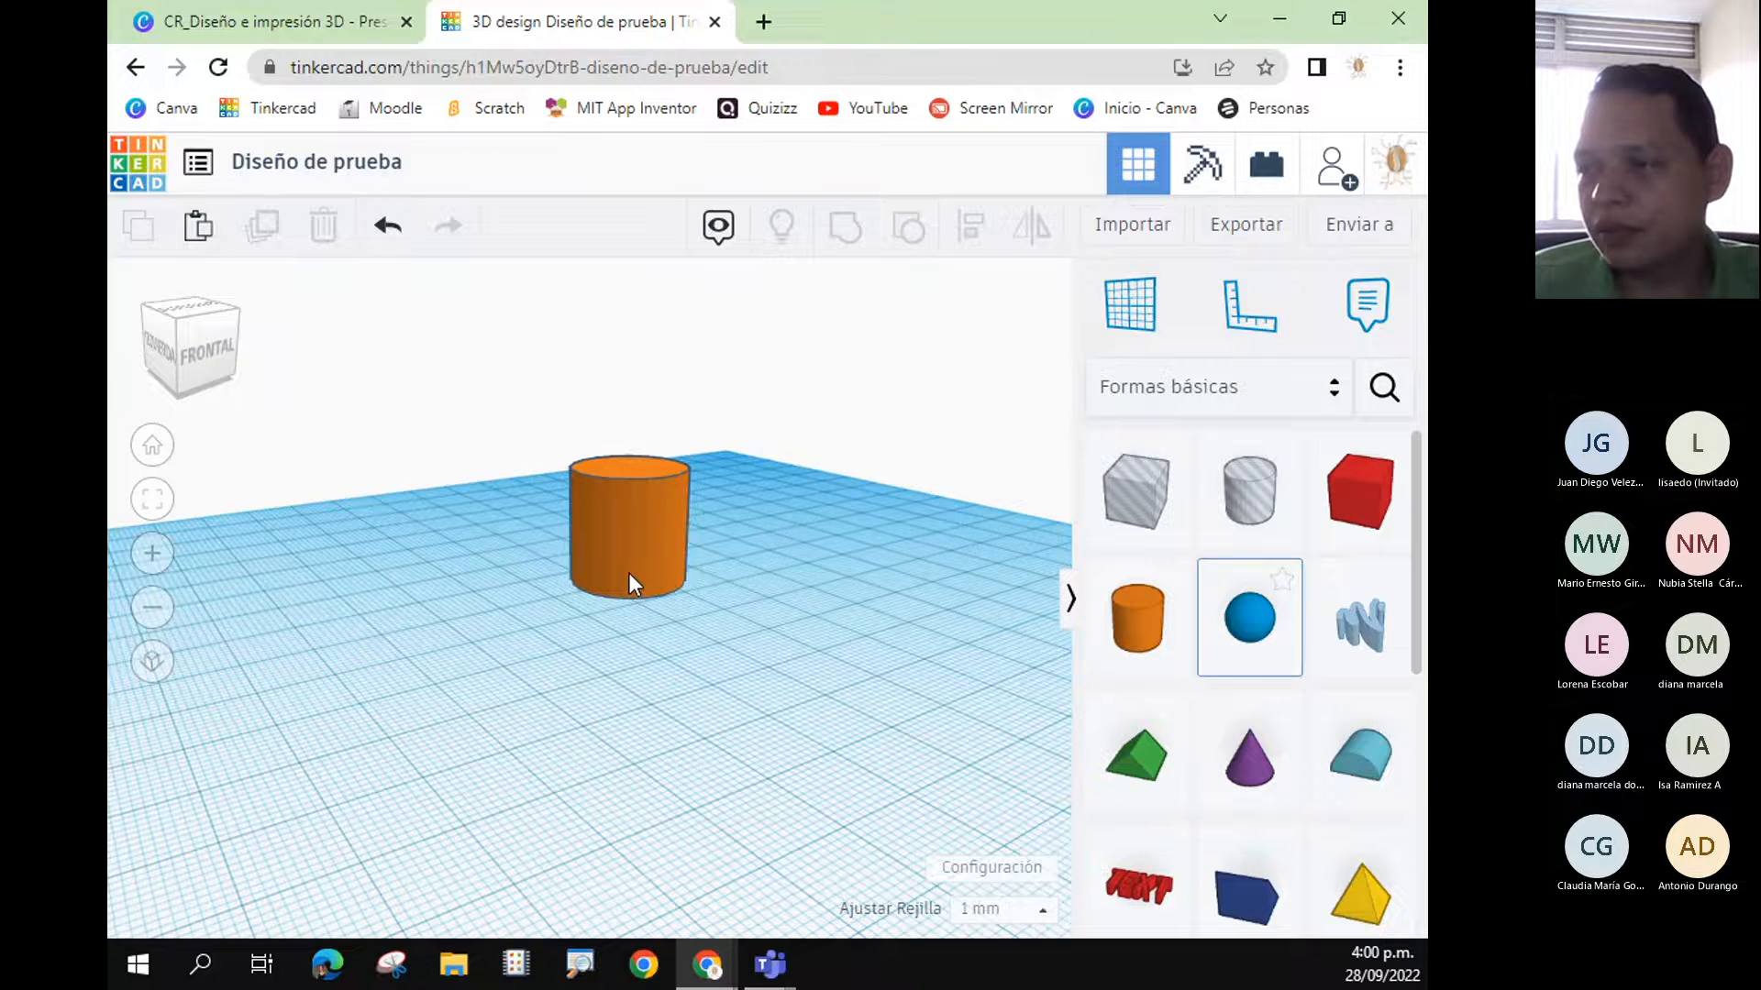
pyautogui.moveTo(566, 719); pyautogui.dragTo(825, 739, button='right')
pyautogui.moveTo(489, 791); pyautogui.dragTo(656, 779, button='right')
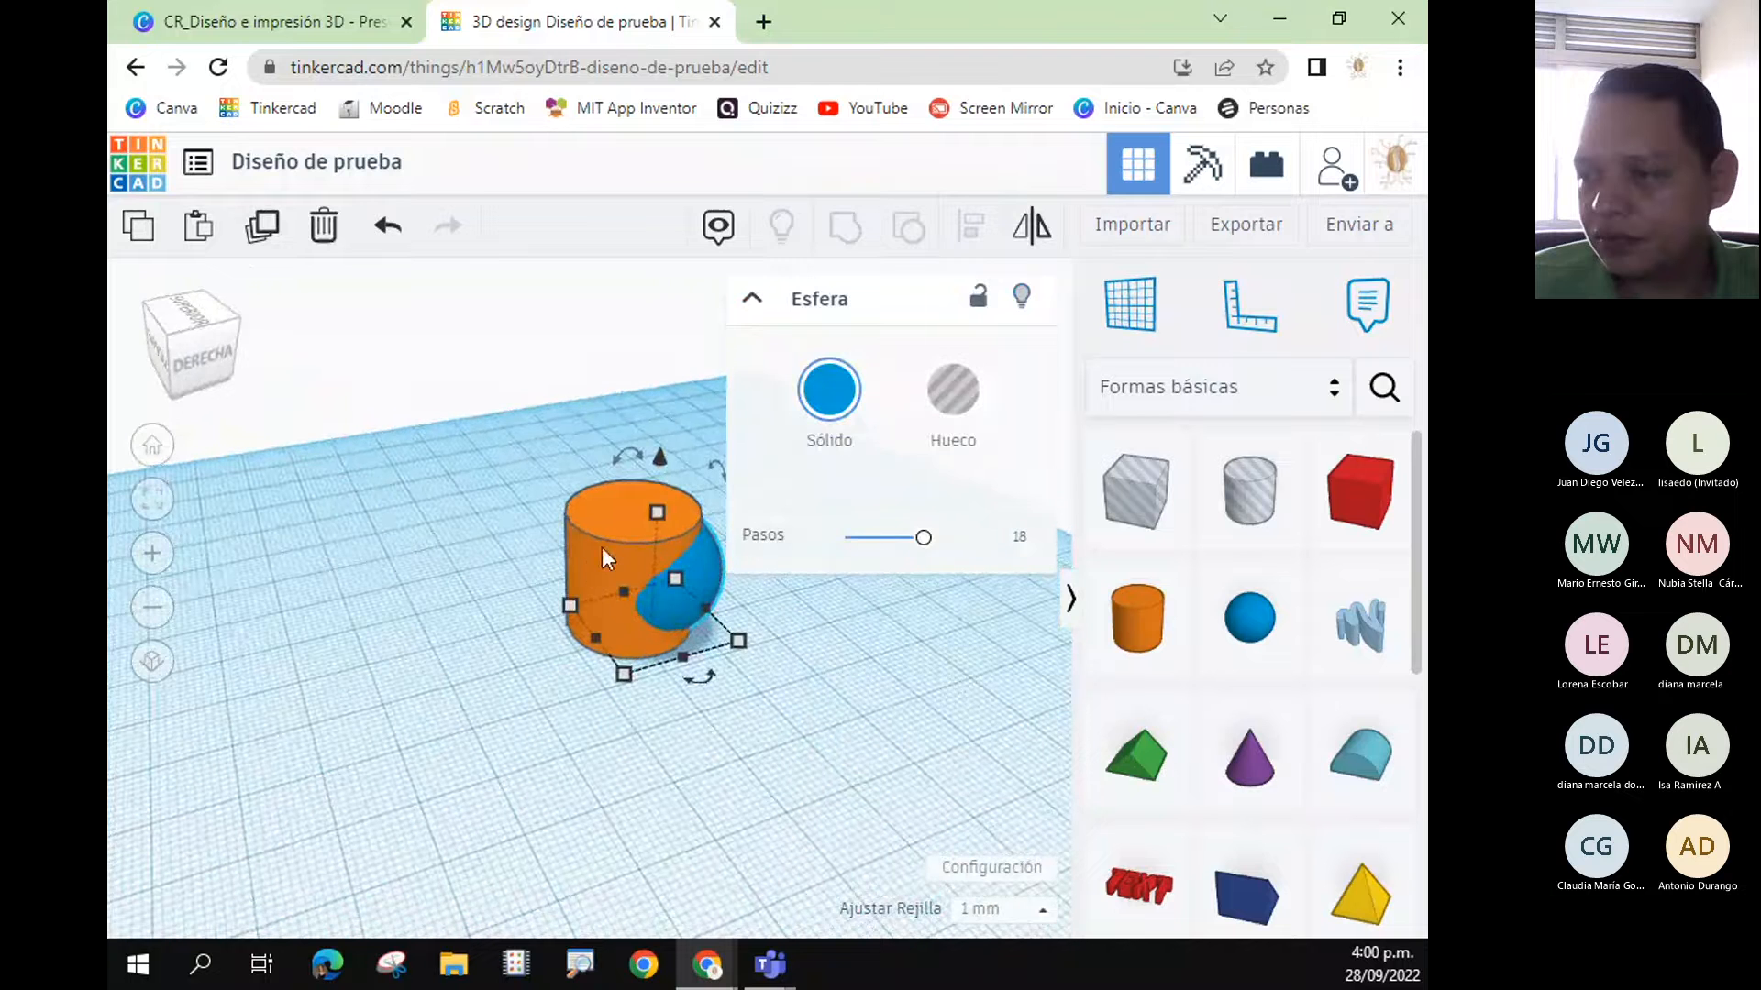
pyautogui.click(602, 547)
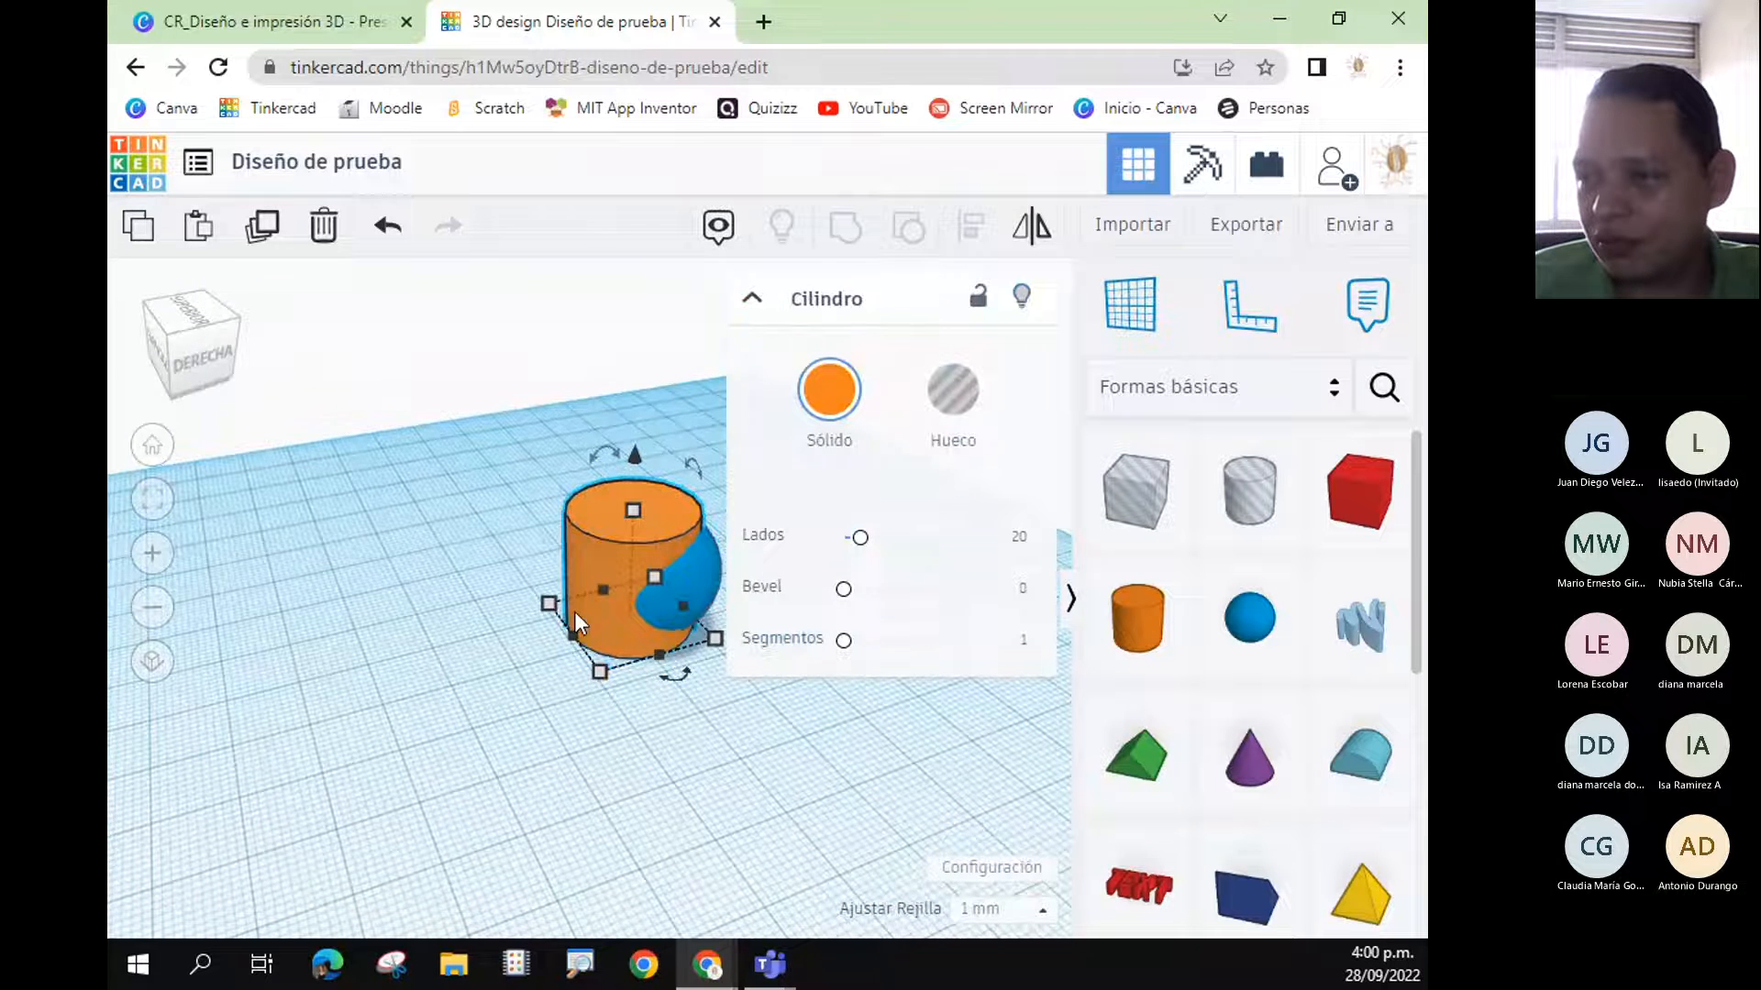
# - Try to stretch the orange cylinder's base to 28 by 20 mm and further, and move the blue sphere inside it
pyautogui.moveTo(550, 605); pyautogui.dragTo(530, 601)
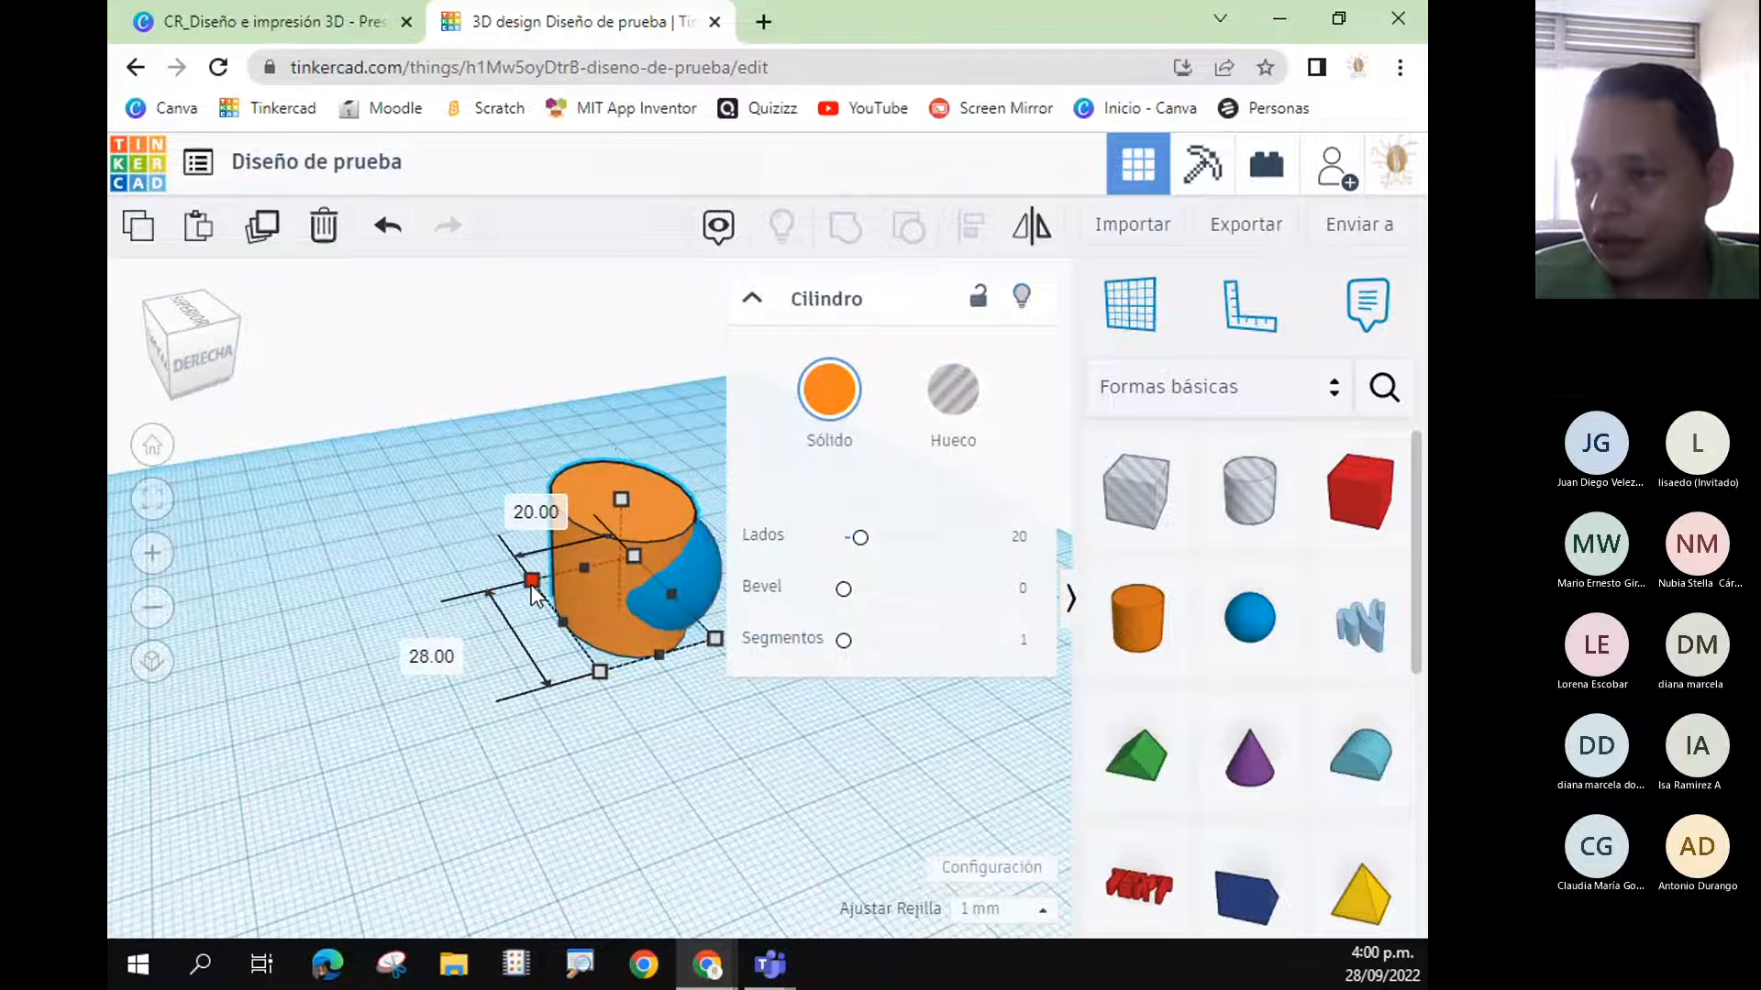
pyautogui.moveTo(751, 751); pyautogui.dragTo(596, 706, button='right')
pyautogui.moveTo(561, 641); pyautogui.dragTo(526, 656)
pyautogui.moveTo(688, 624); pyautogui.dragTo(621, 582)
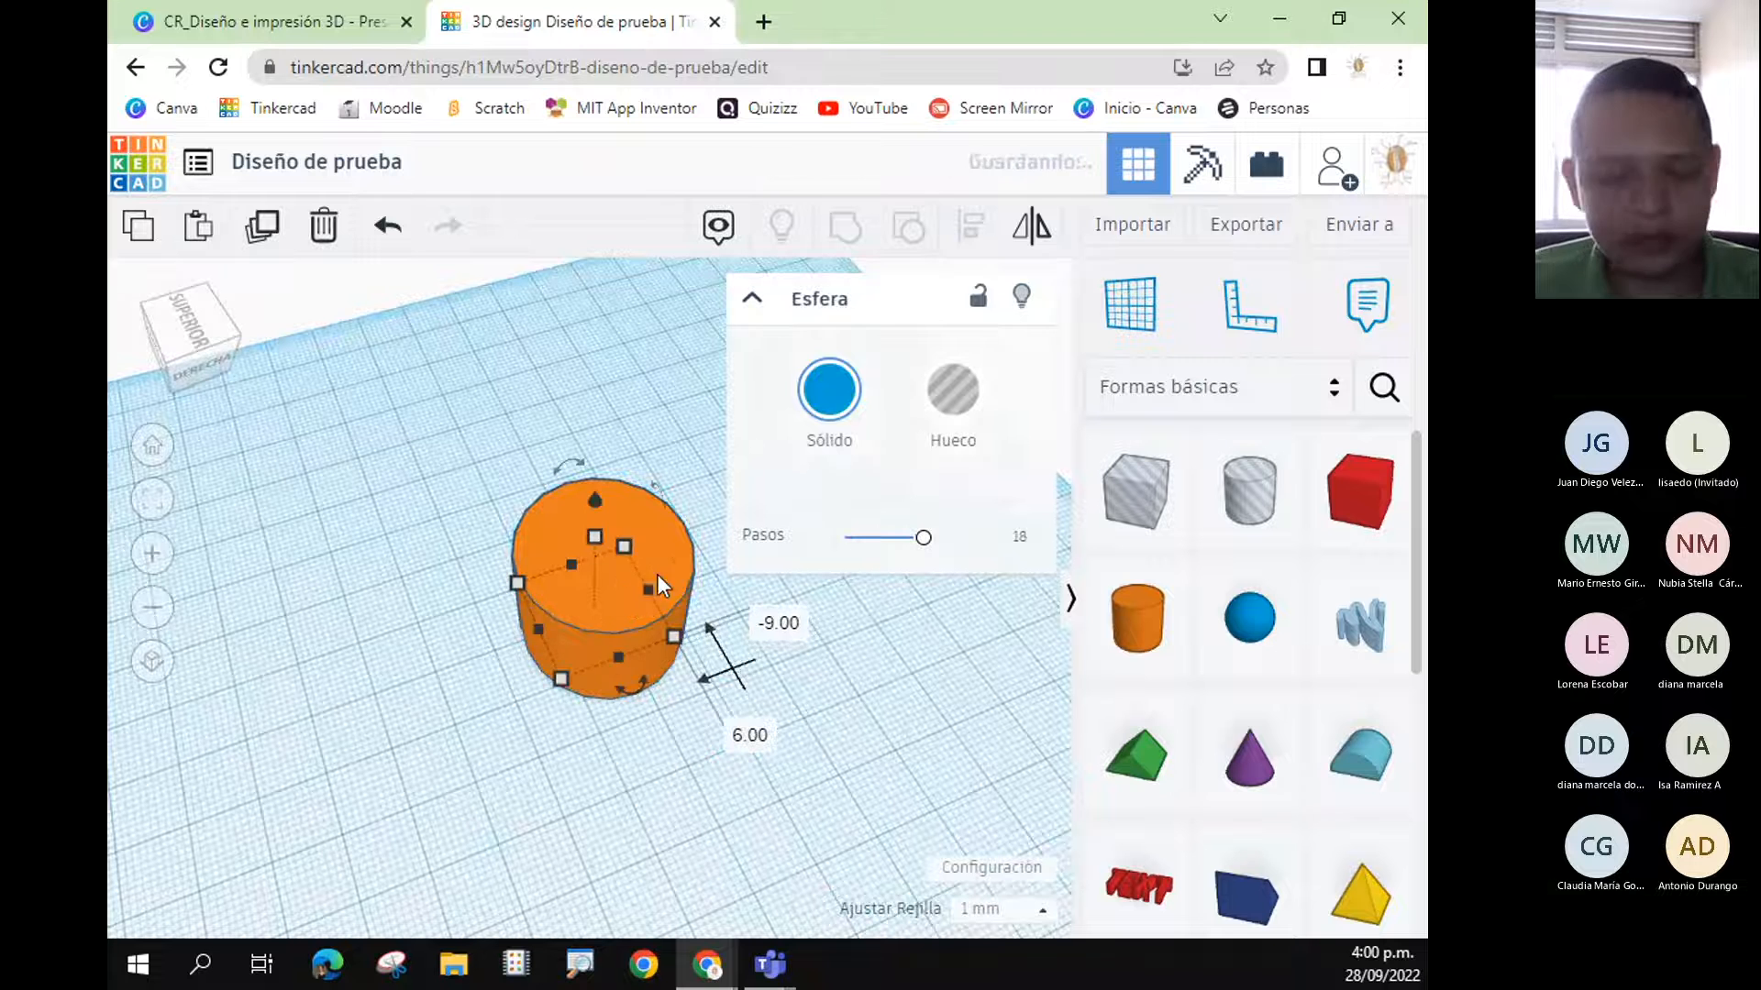
# - Undo the recent edits, including the placement of the cylinder and sphere, back to an empty workplane
pyautogui.hotkey('ctrl', 'z')
pyautogui.hotkey('ctrl', 'z')
pyautogui.hotkey('ctrl', 'z')
pyautogui.hotkey('ctrl', 'z')
pyautogui.hotkey('ctrl', 'z')
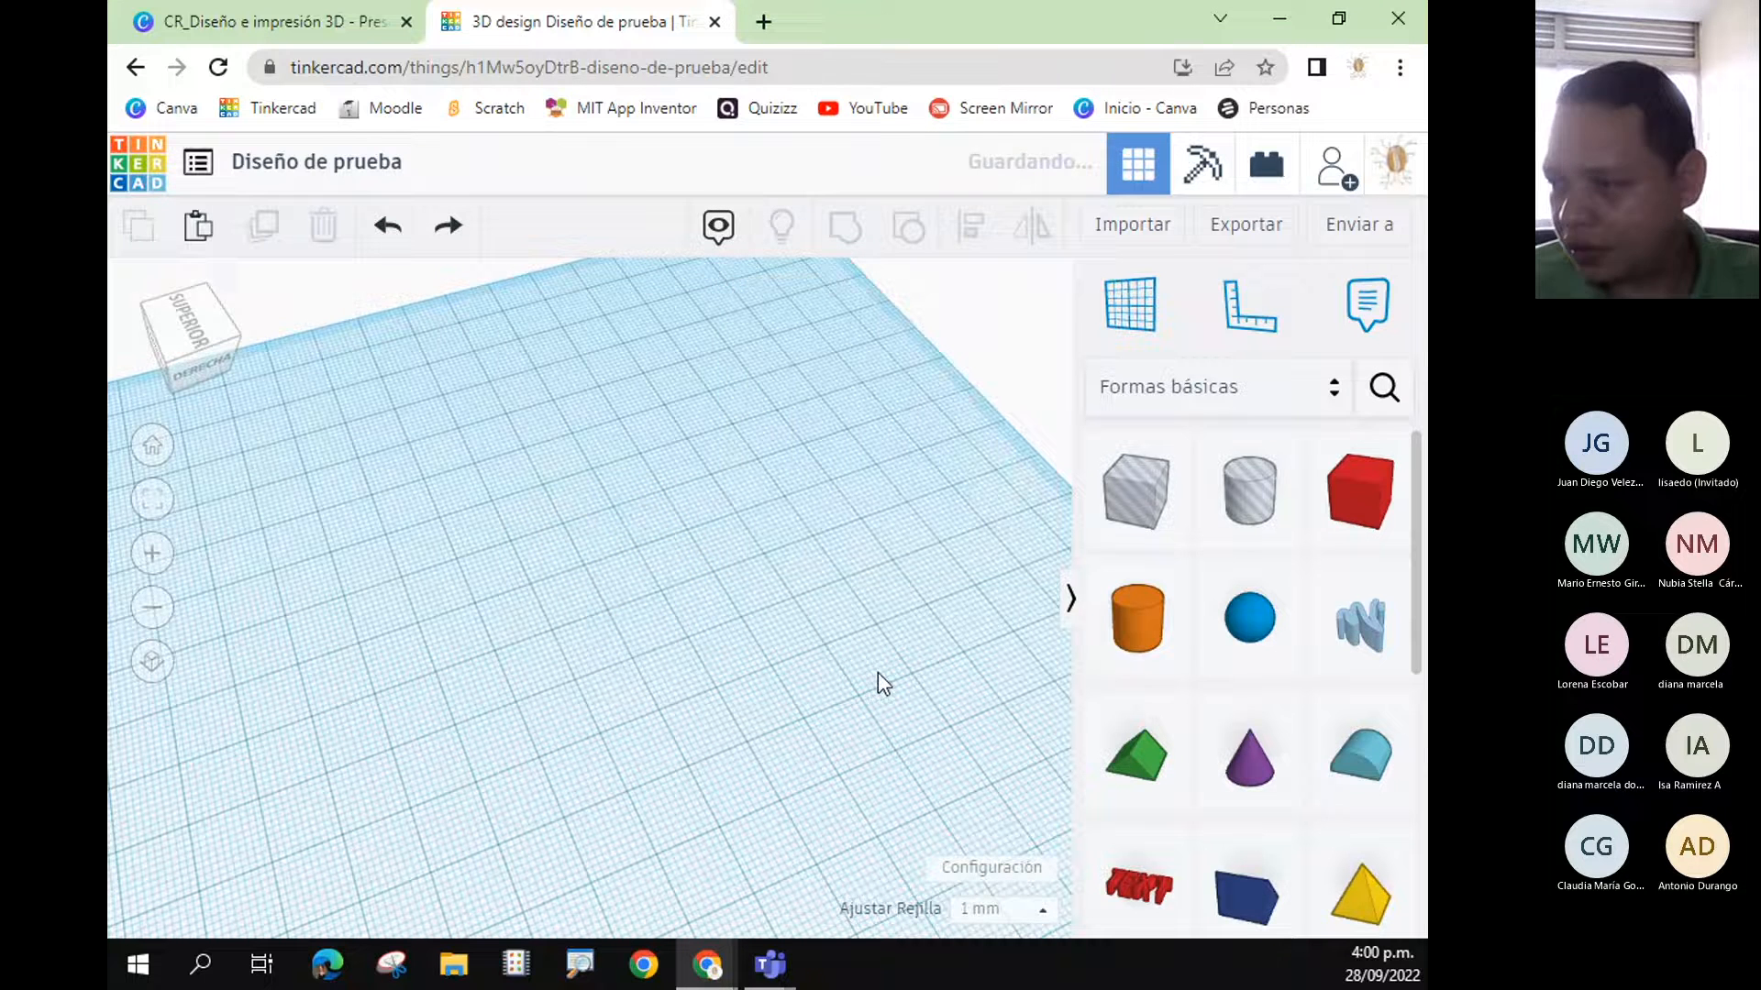
# - Place a new solid orange cylinder with a solid blue sphere overlapping it, and raise the sphere 13 mm above the workplane
pyautogui.moveTo(1137, 616); pyautogui.dragTo(506, 548)
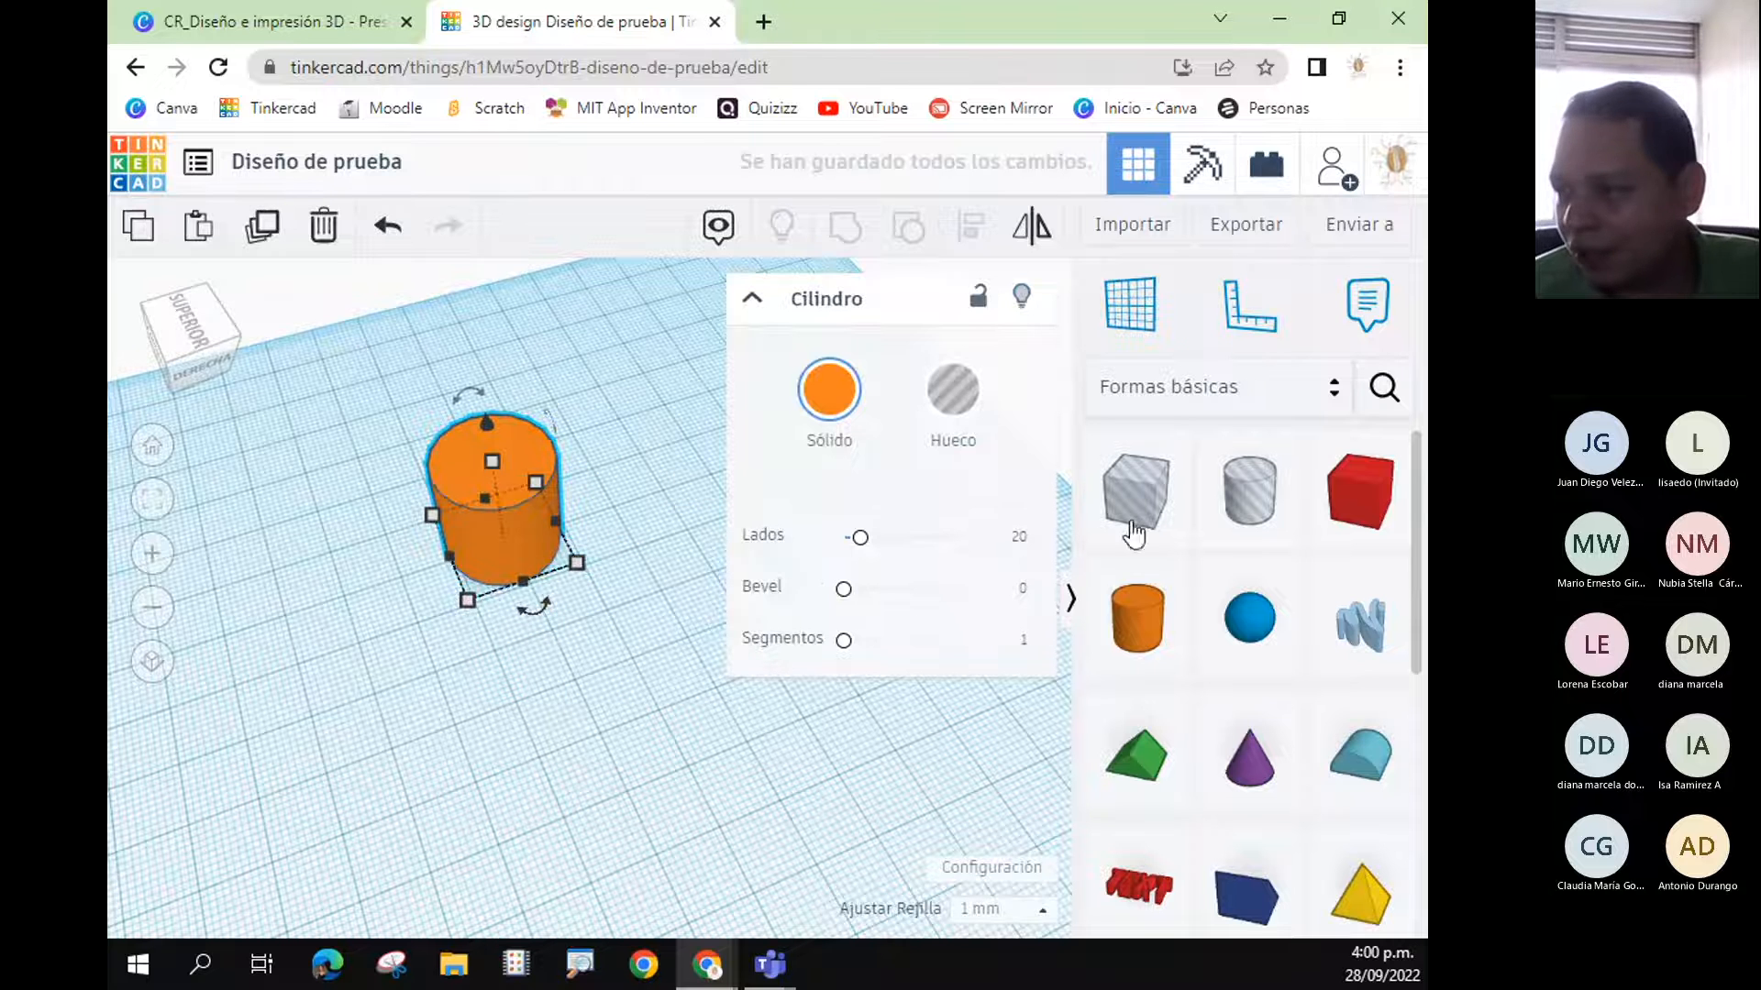
pyautogui.moveTo(1249, 618); pyautogui.dragTo(501, 554)
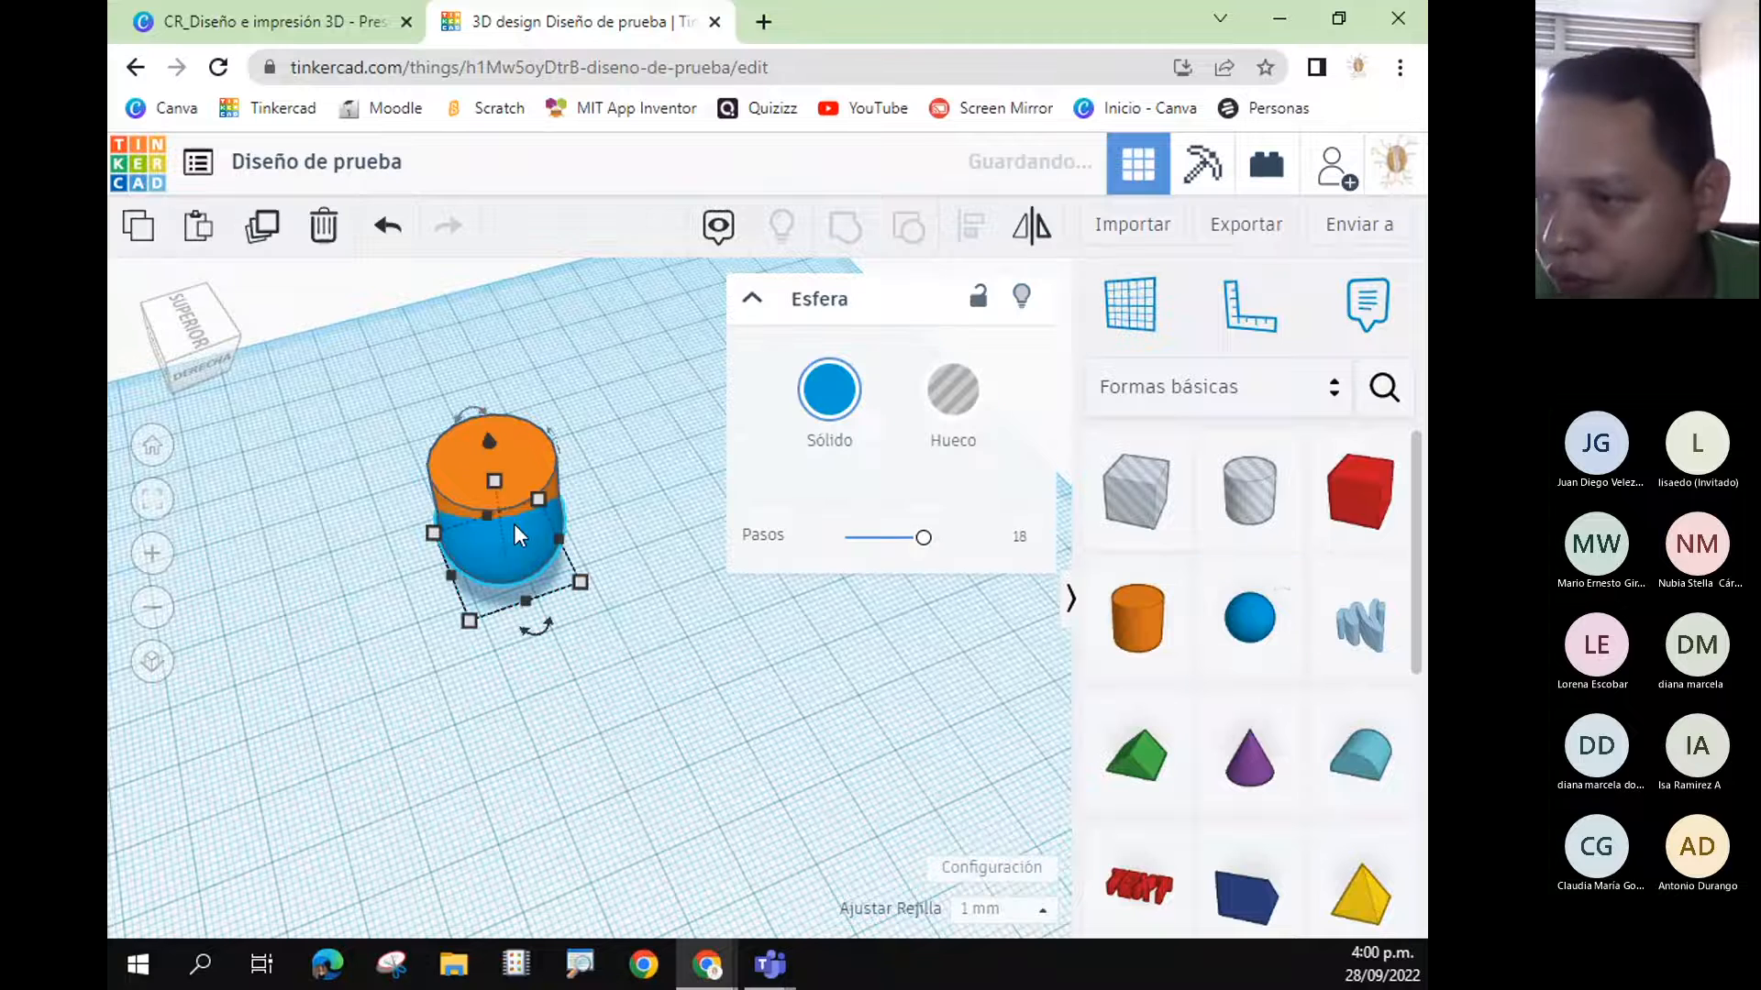
pyautogui.moveTo(490, 448); pyautogui.dragTo(493, 369)
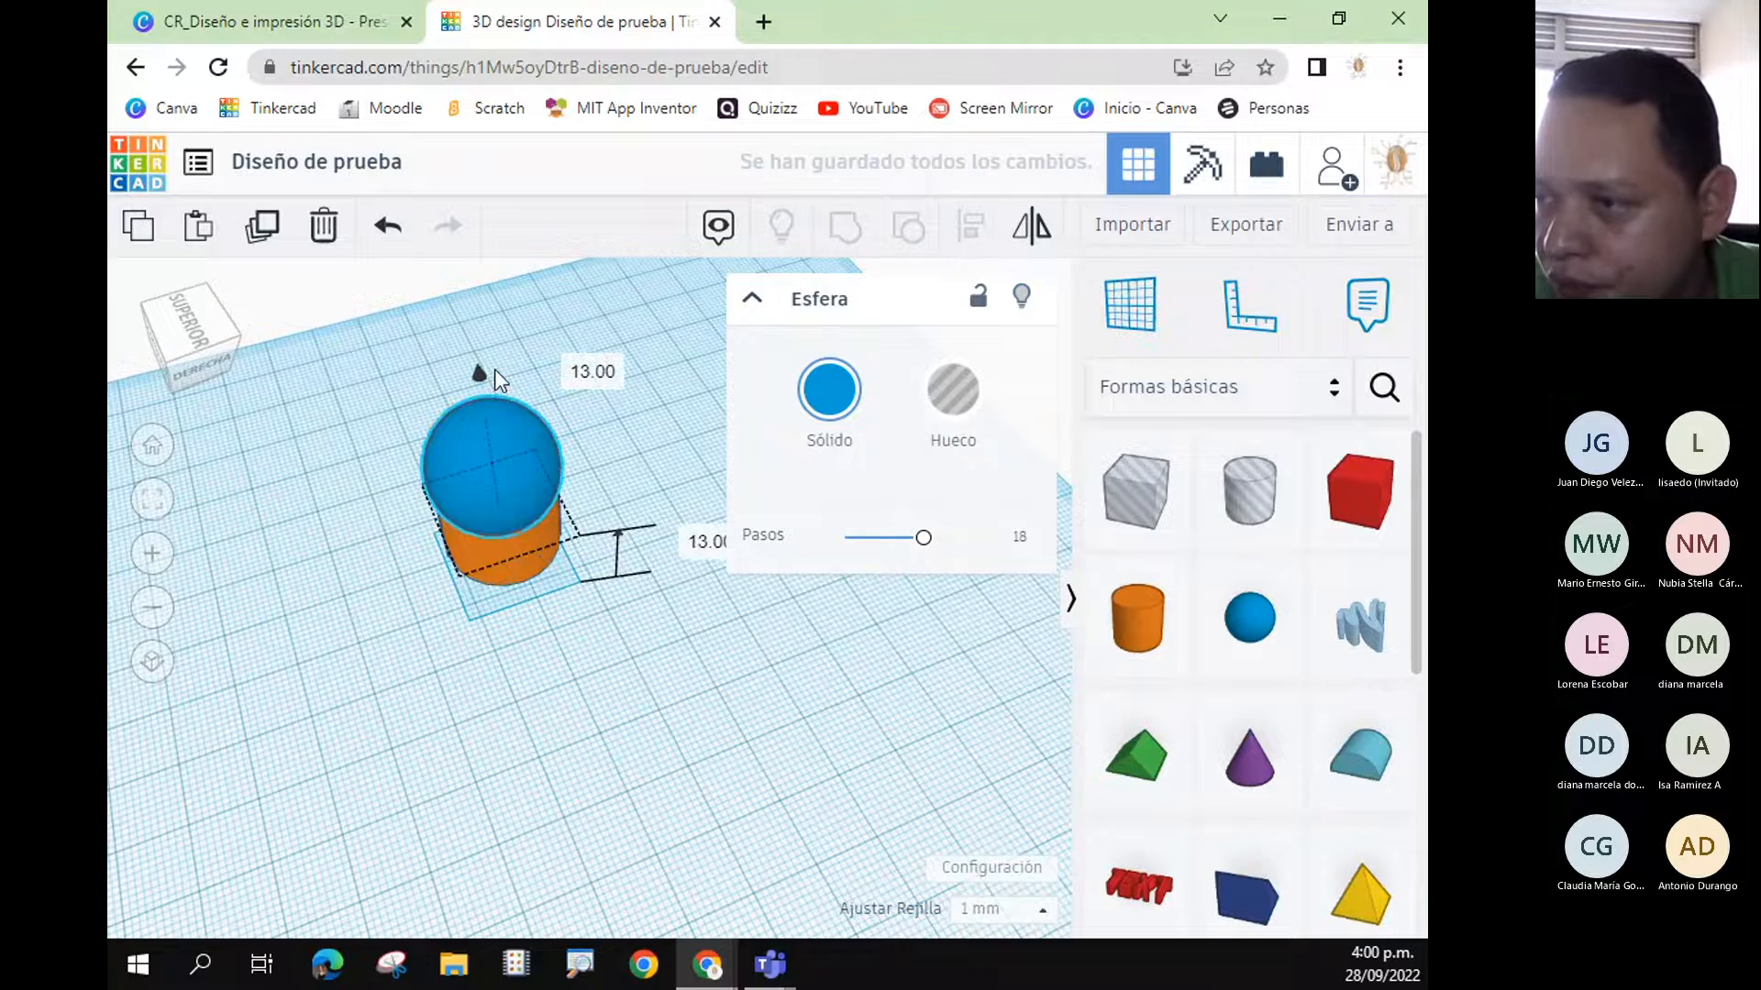
# - Collapse the sphere's properties and shift the sphere sideways so it sits over the top of the cylinder
pyautogui.moveTo(715, 576); pyautogui.dragTo(590, 656, button='right')
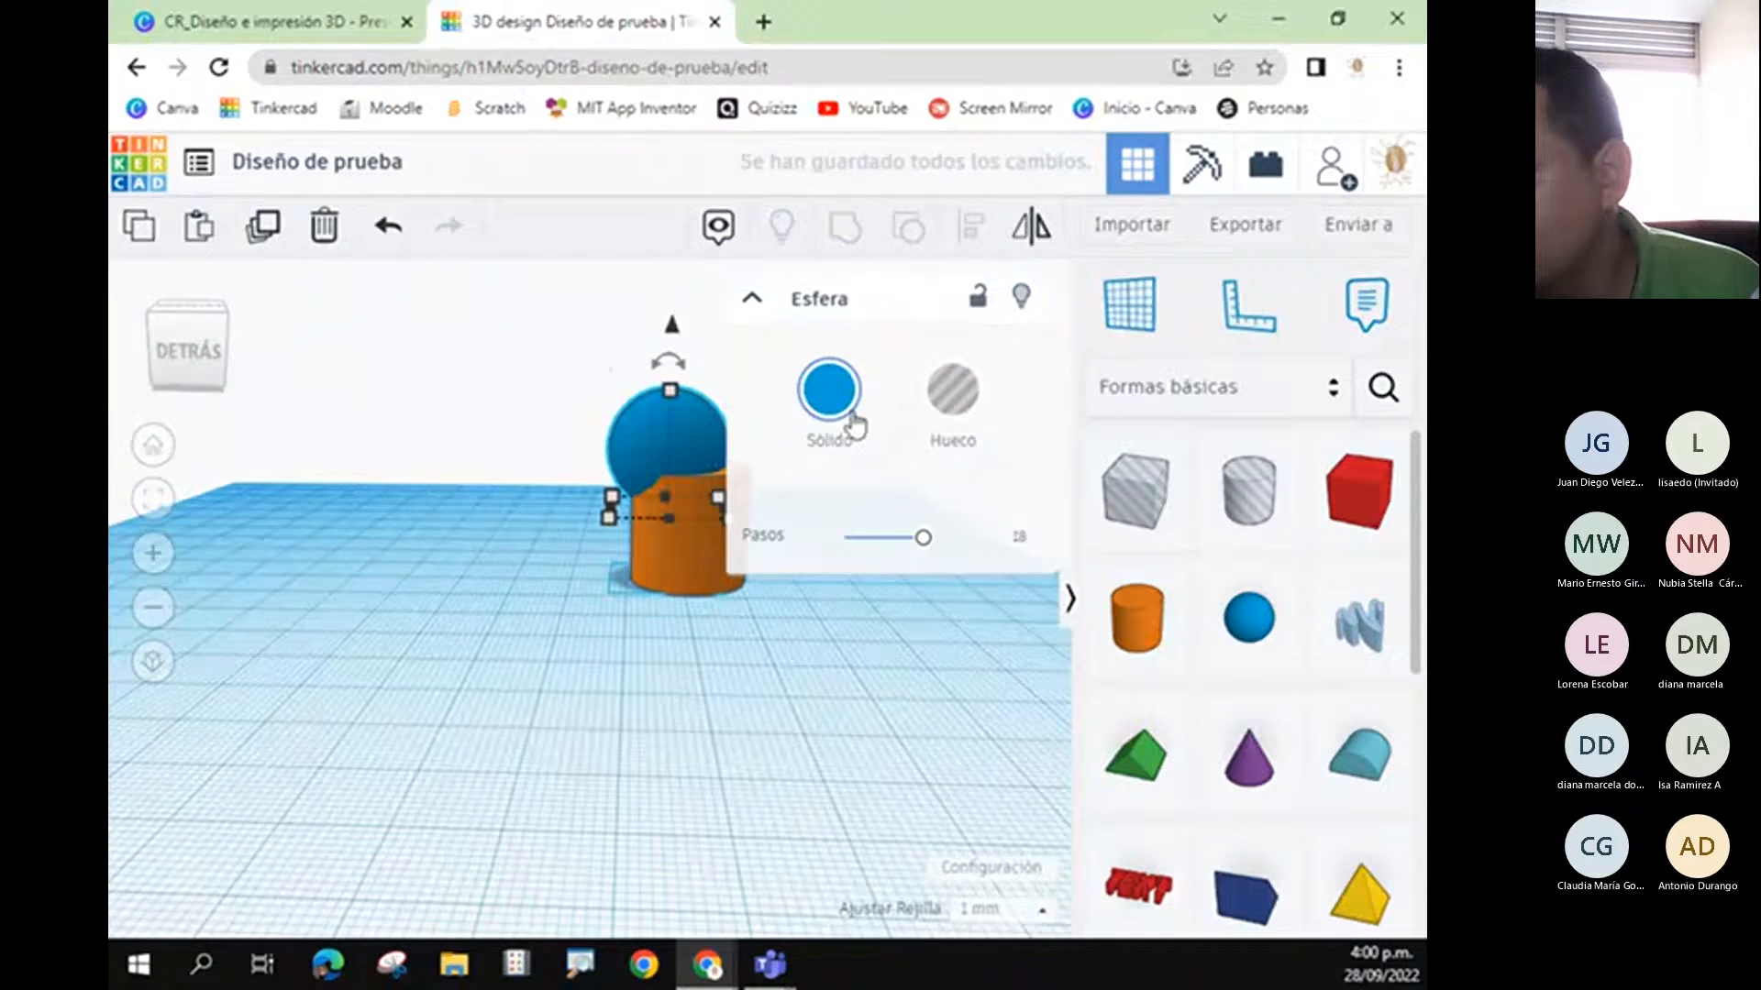
pyautogui.click(752, 298)
pyautogui.moveTo(702, 422); pyautogui.dragTo(717, 426)
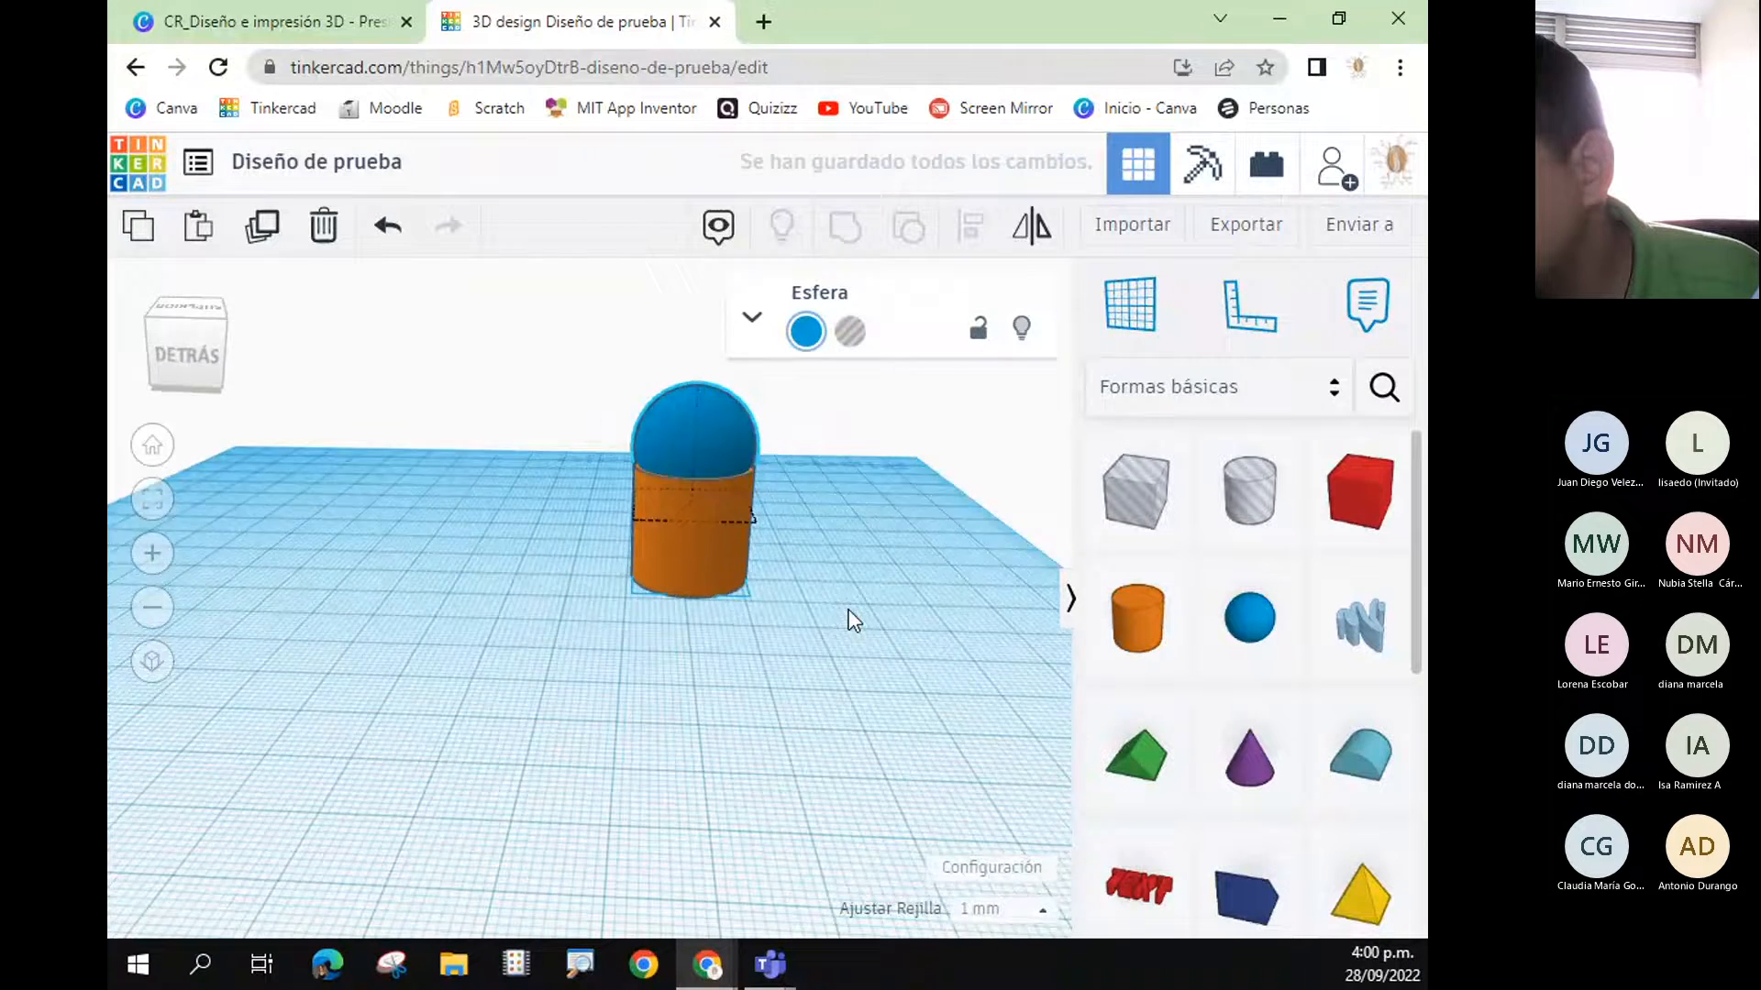
# - Select the sphere and the cylinder together and align their centres horizontally
pyautogui.moveTo(845, 617); pyautogui.dragTo(668, 754, button='right')
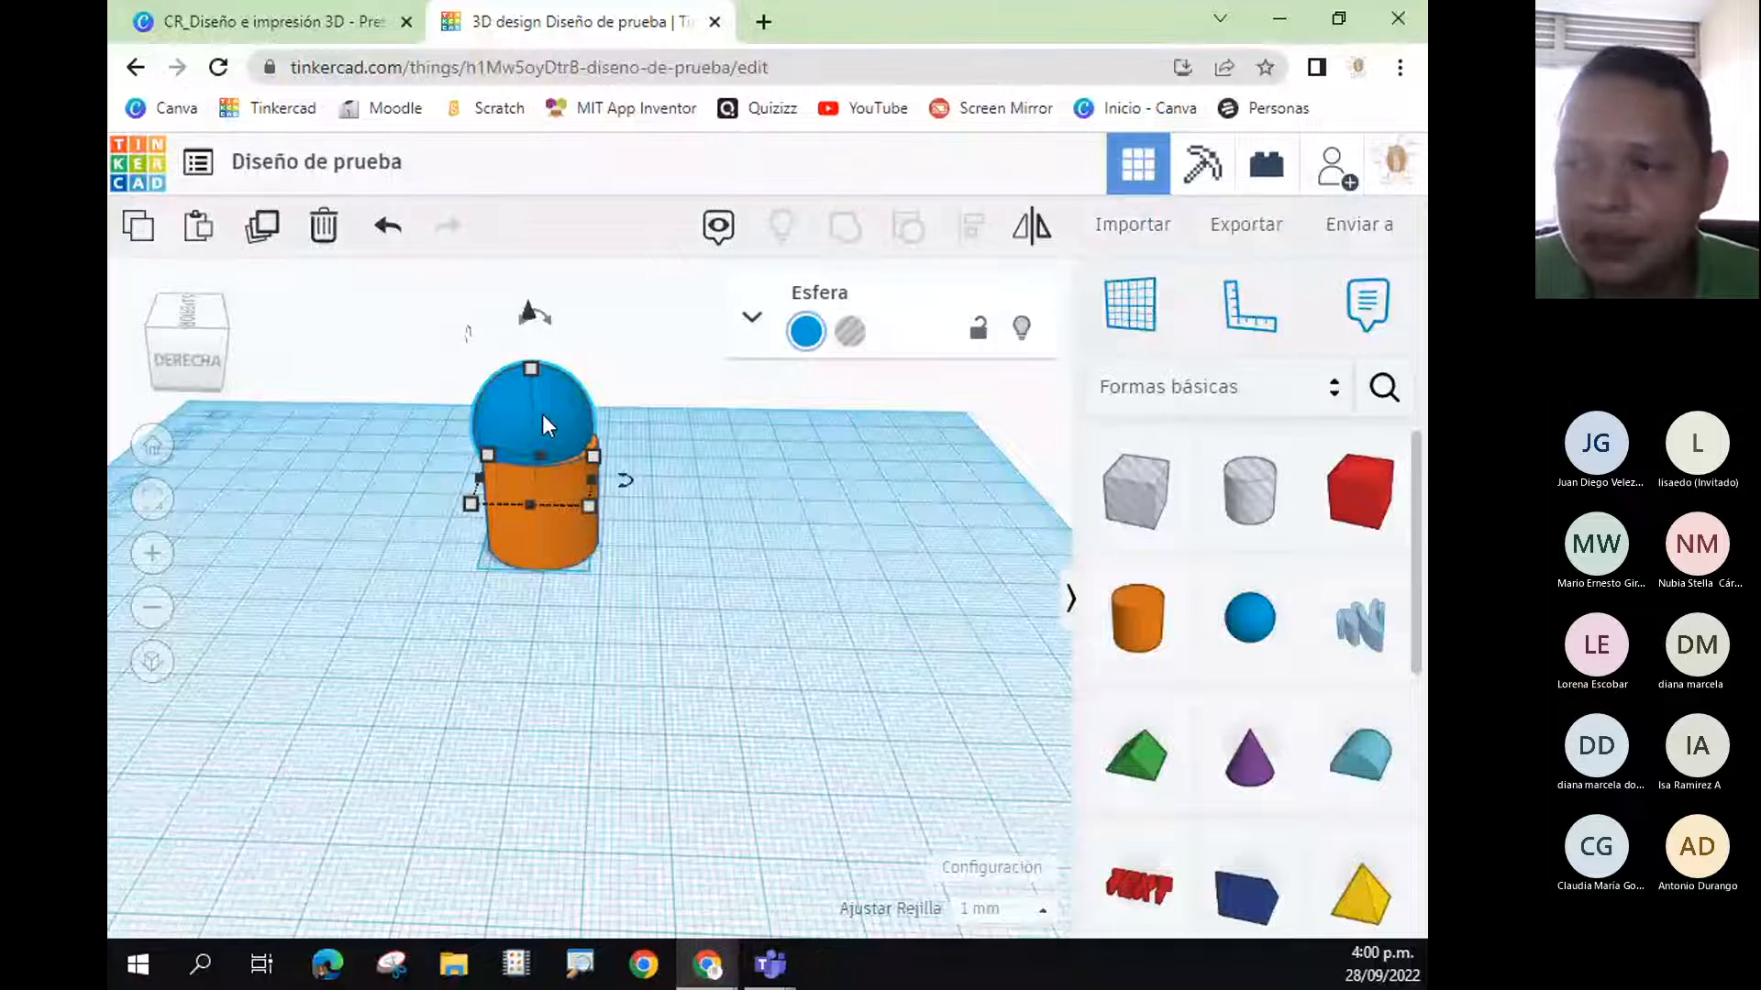
pyautogui.moveTo(371, 299); pyautogui.dragTo(644, 649)
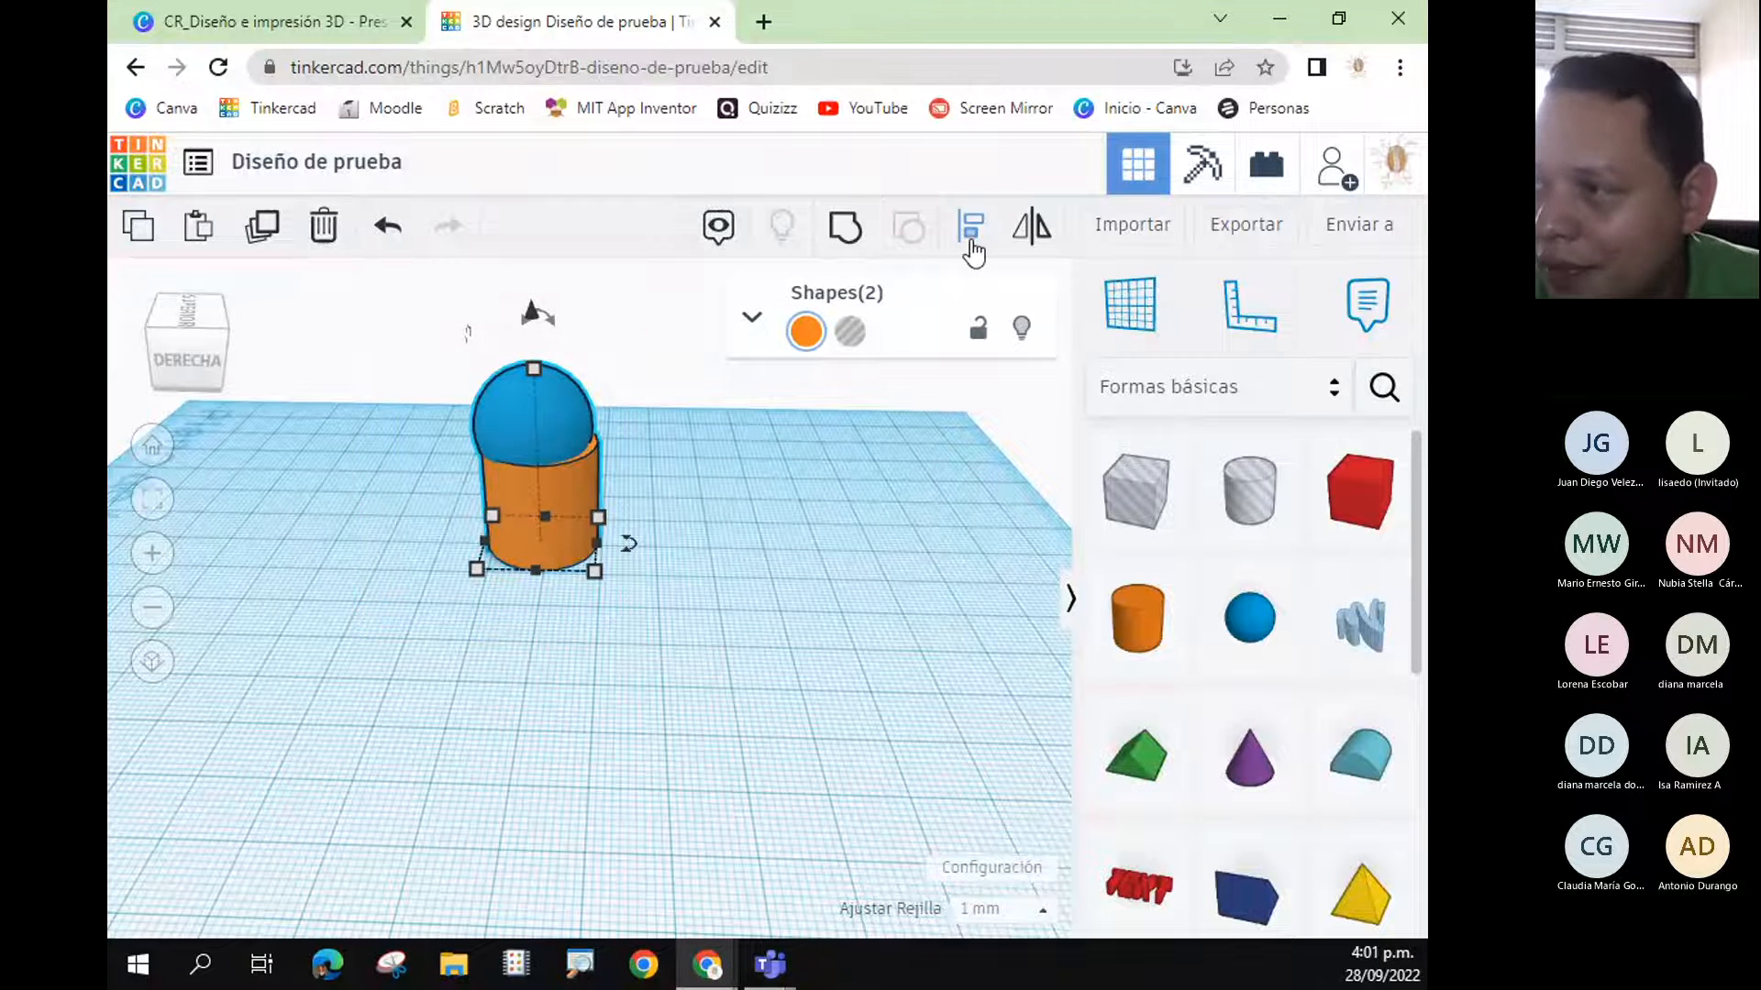
pyautogui.click(971, 228)
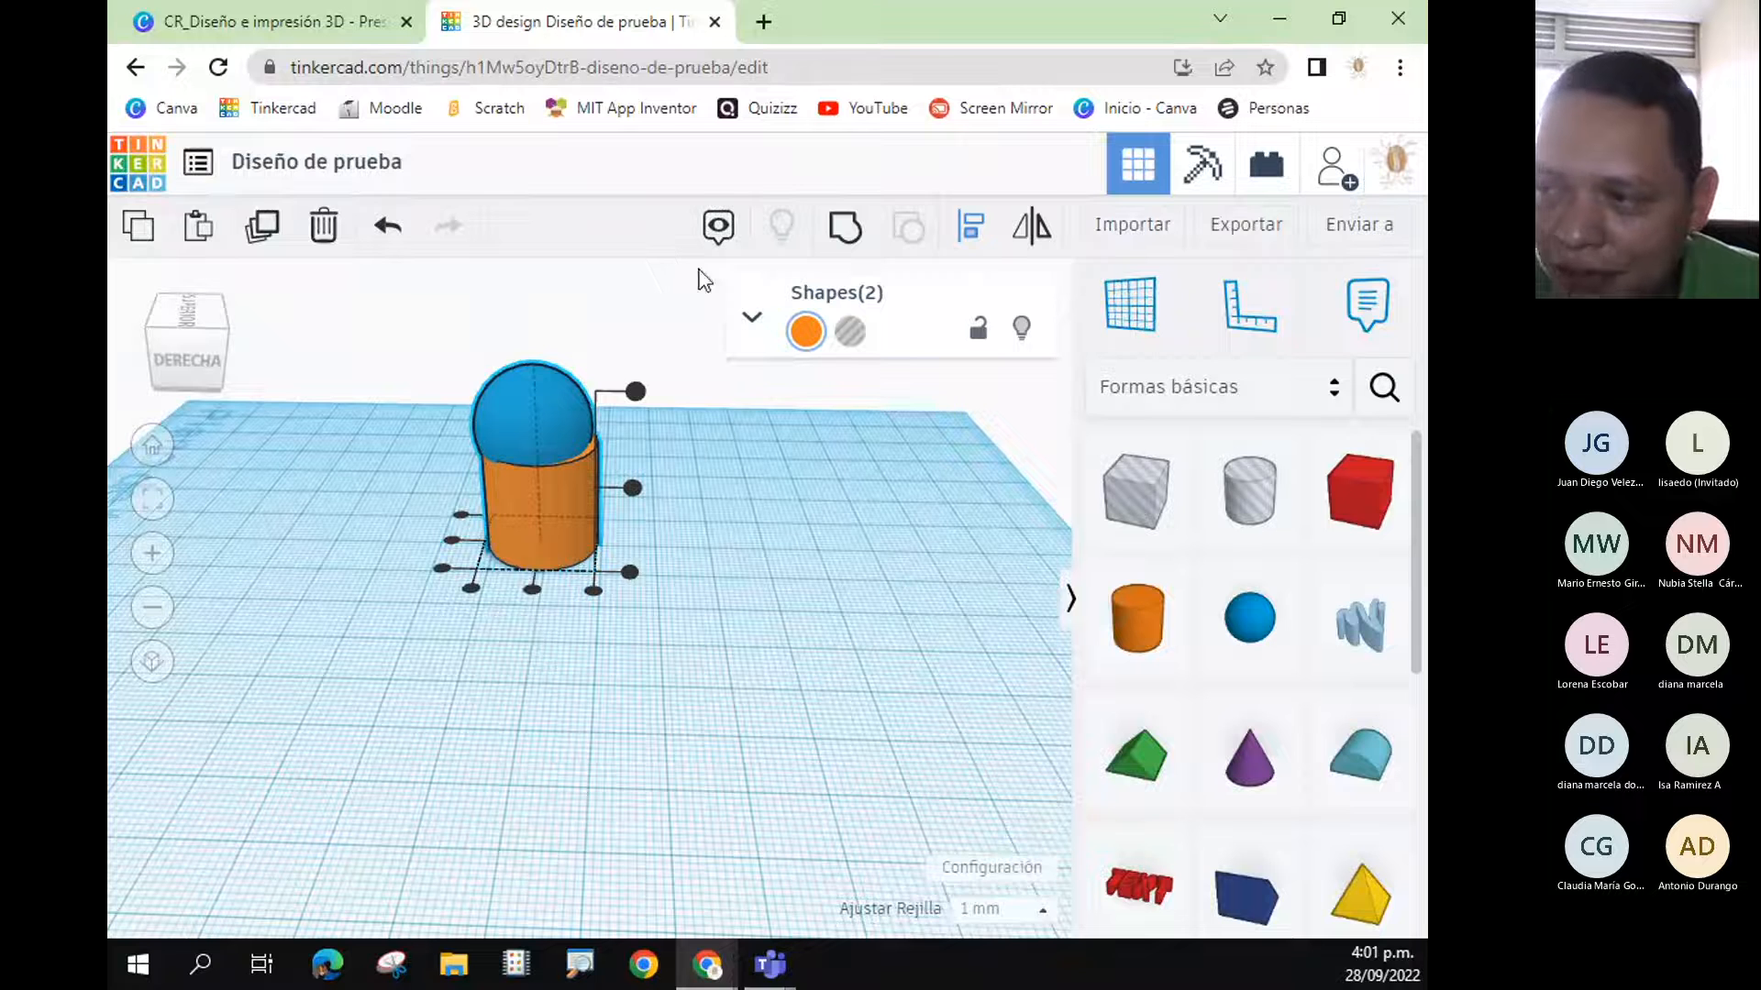
pyautogui.click(538, 592)
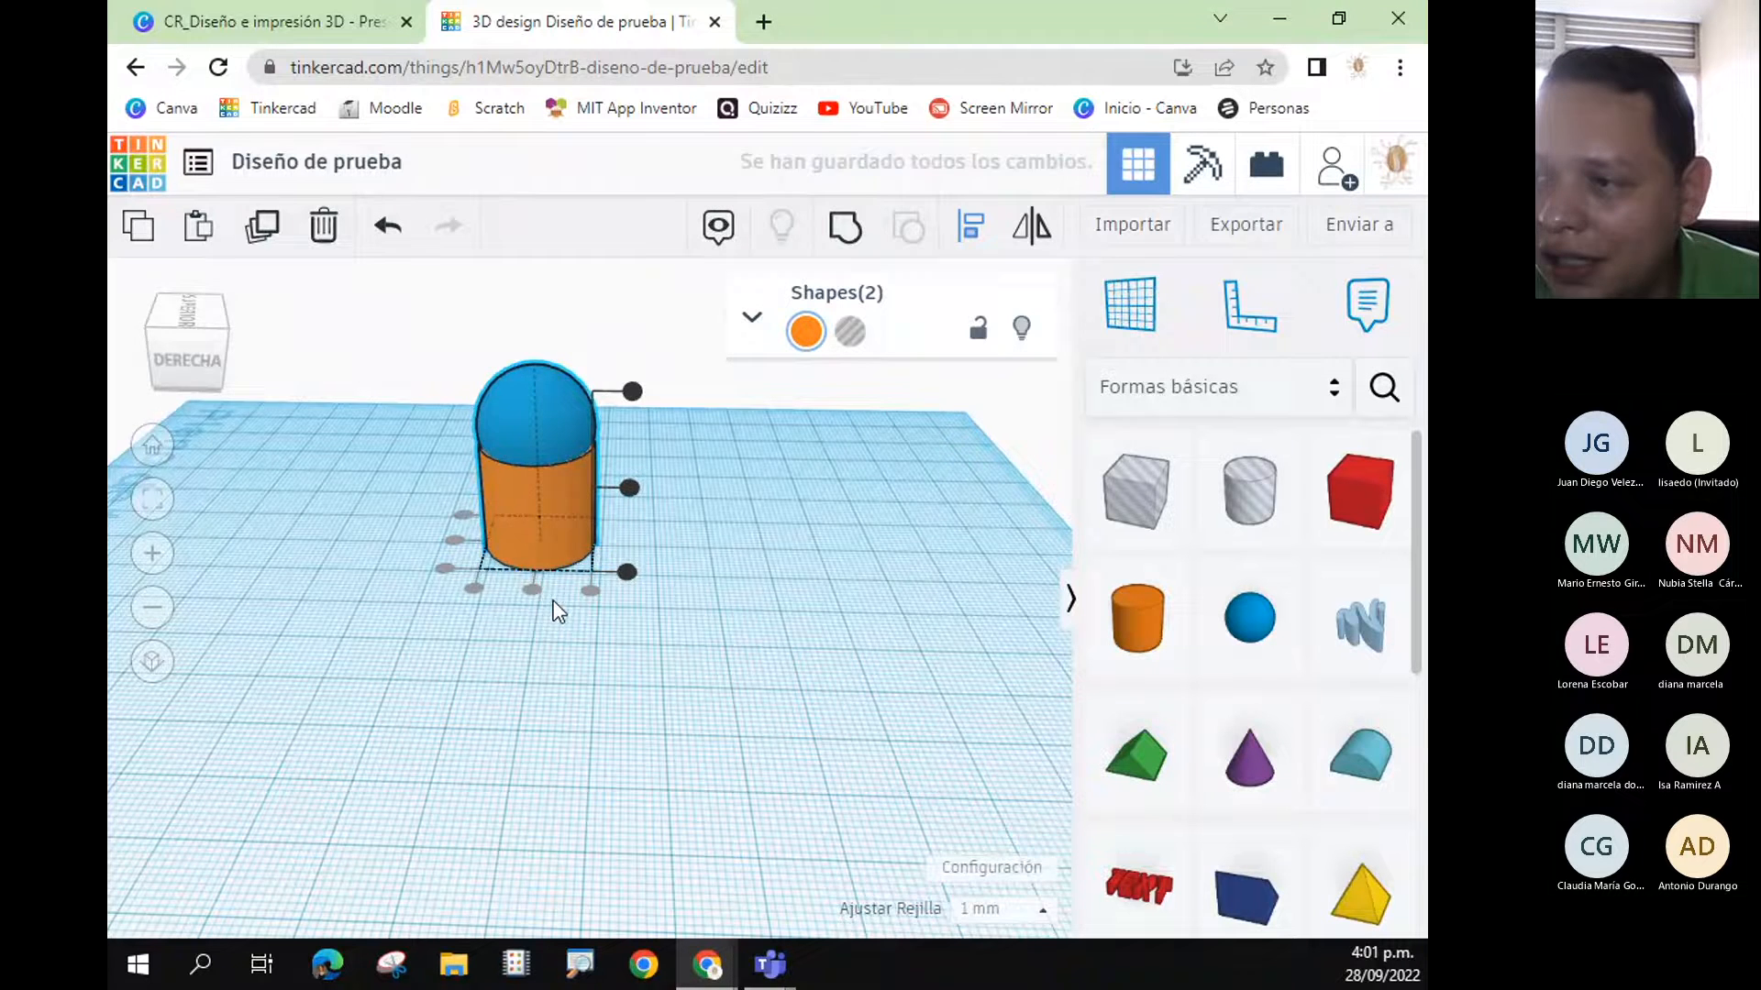
pyautogui.moveTo(818, 587); pyautogui.dragTo(822, 719, button='right')
pyautogui.moveTo(595, 621); pyautogui.dragTo(593, 778, button='right')
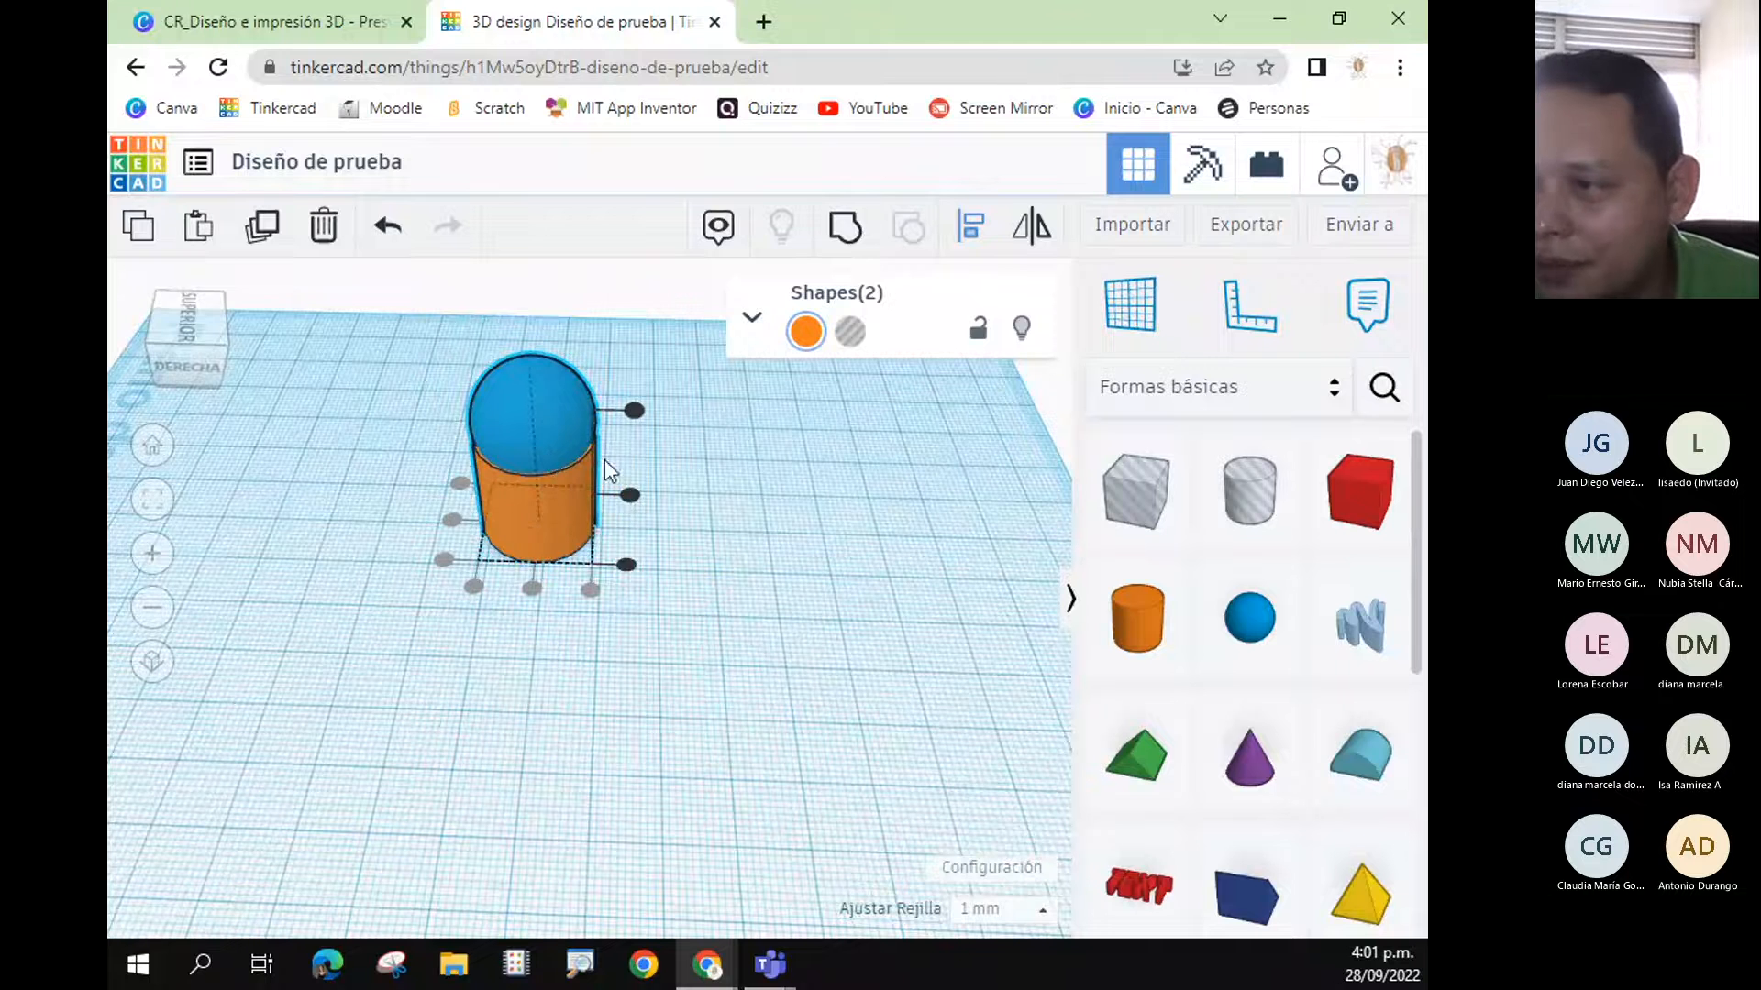
pyautogui.click(863, 383)
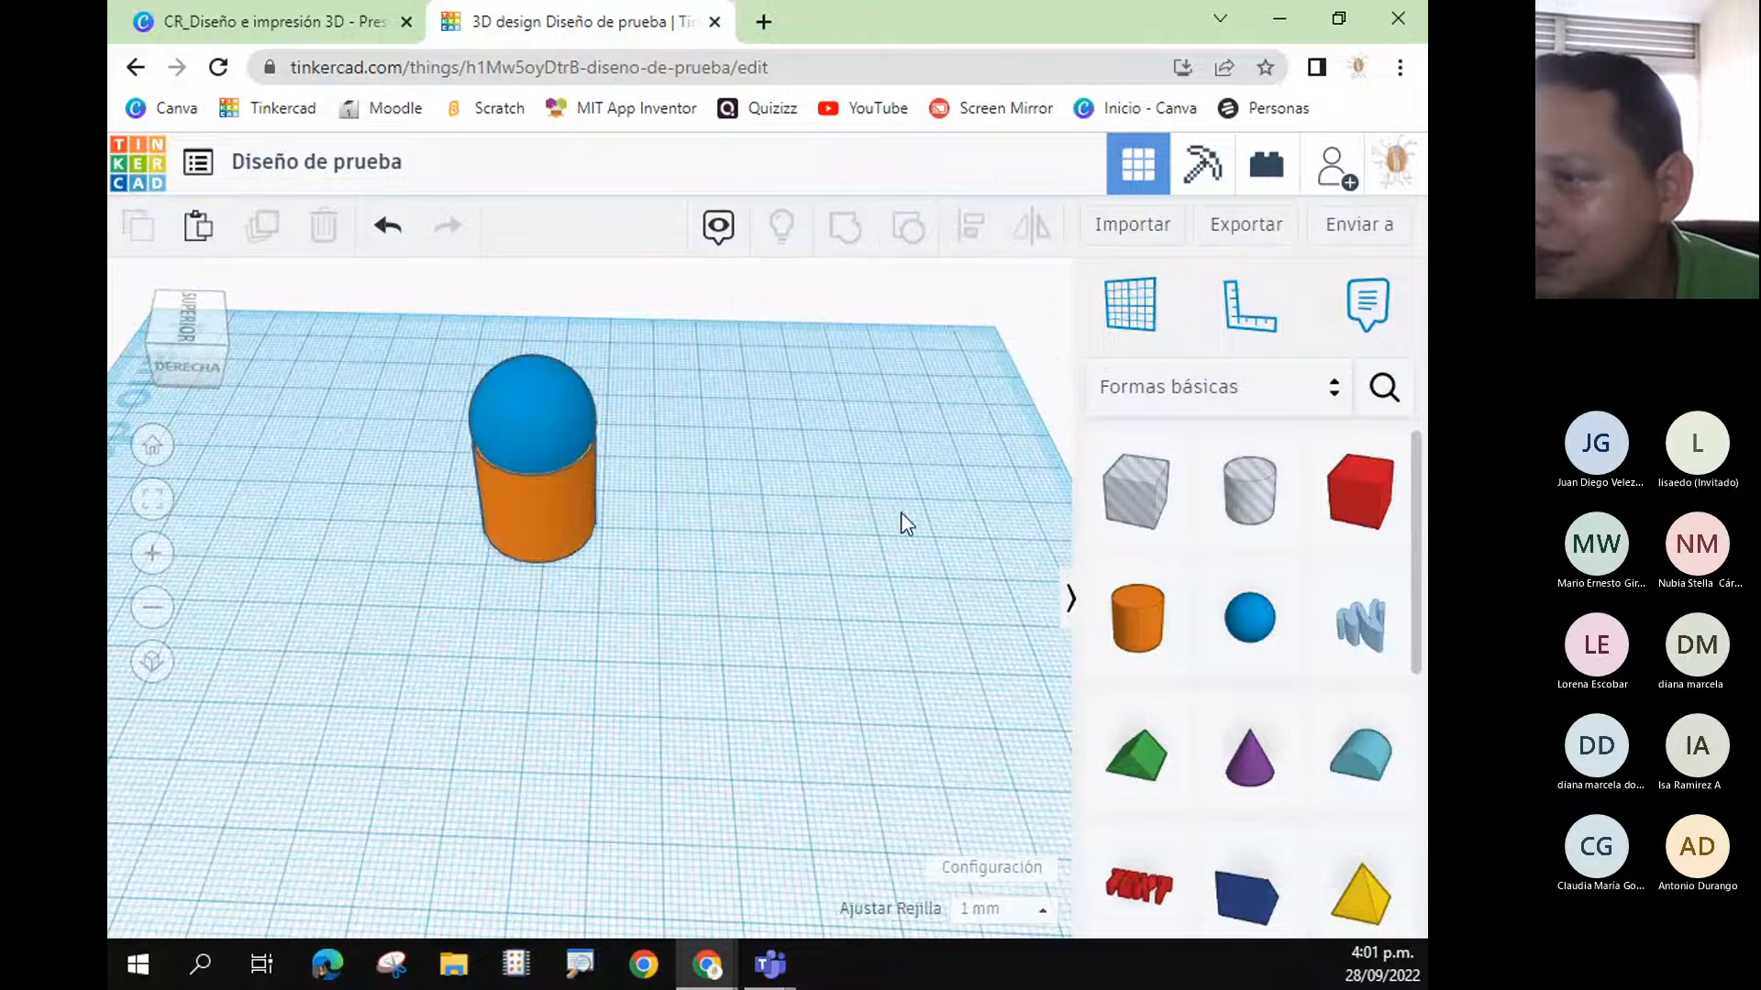
# - Lower the blue sphere into the cylinder so that its upper half forms a dome on top
pyautogui.click(537, 388)
pyautogui.moveTo(527, 311); pyautogui.dragTo(522, 342)
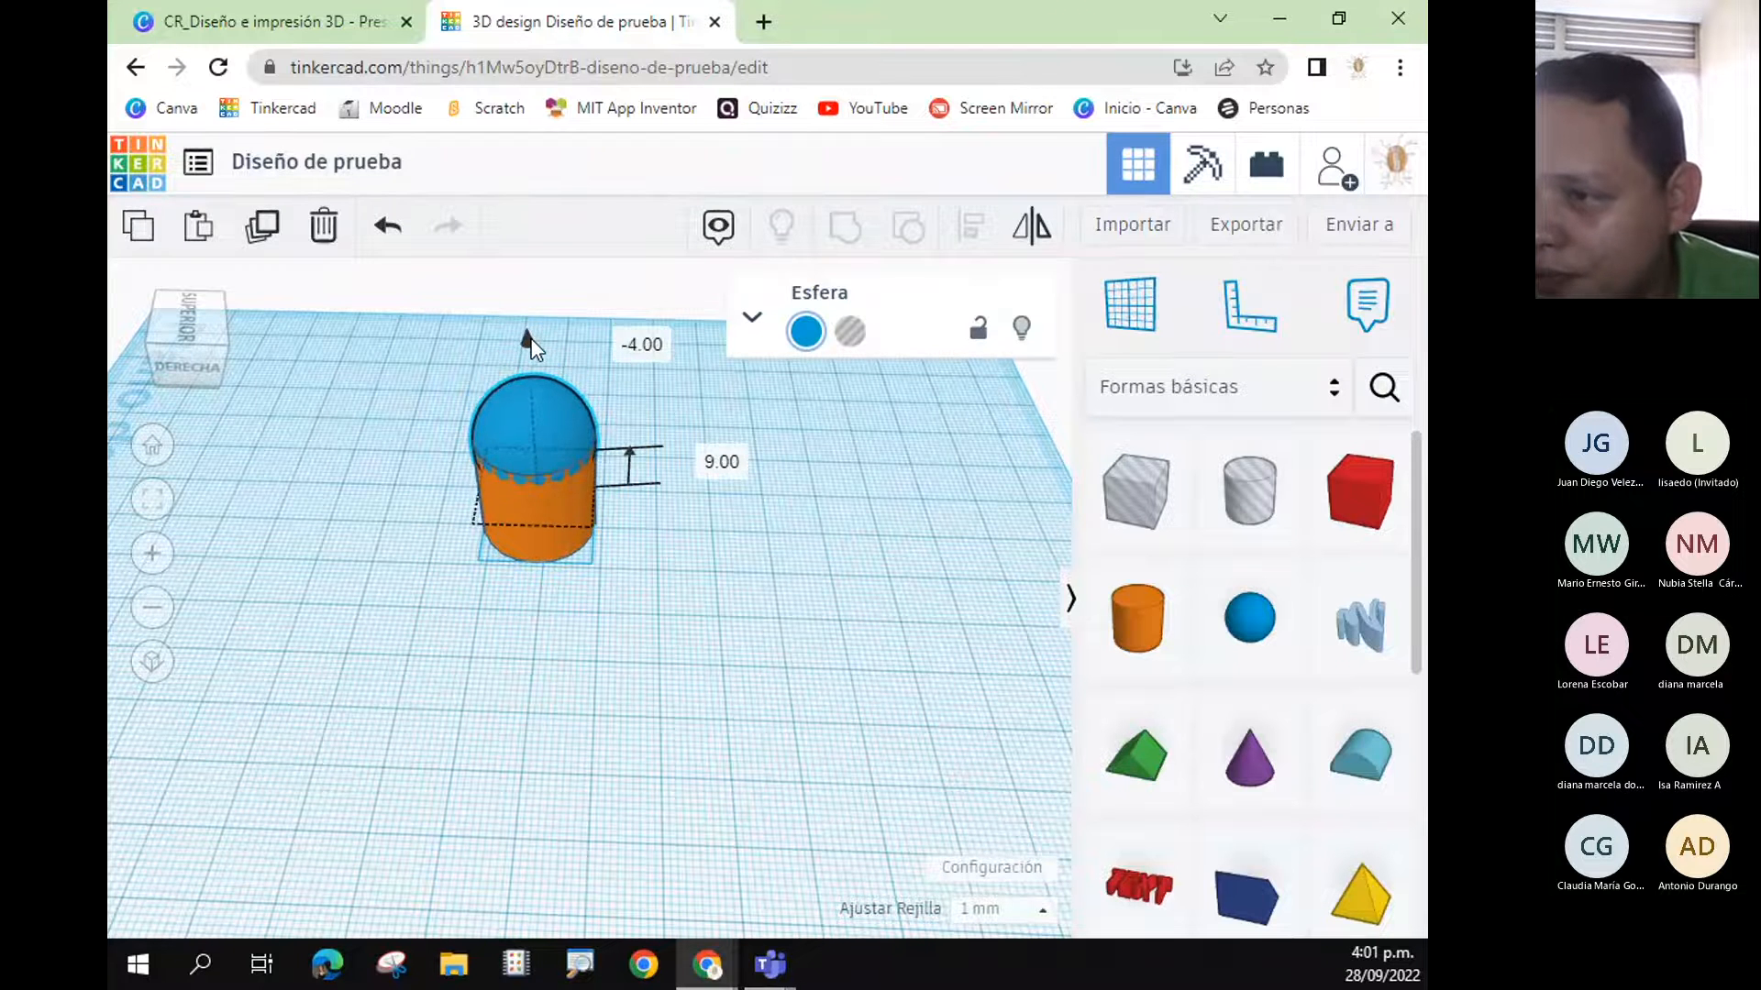
pyautogui.moveTo(757, 623); pyautogui.dragTo(670, 509, button='right')
pyautogui.moveTo(534, 370); pyautogui.dragTo(531, 342)
pyautogui.click(394, 373)
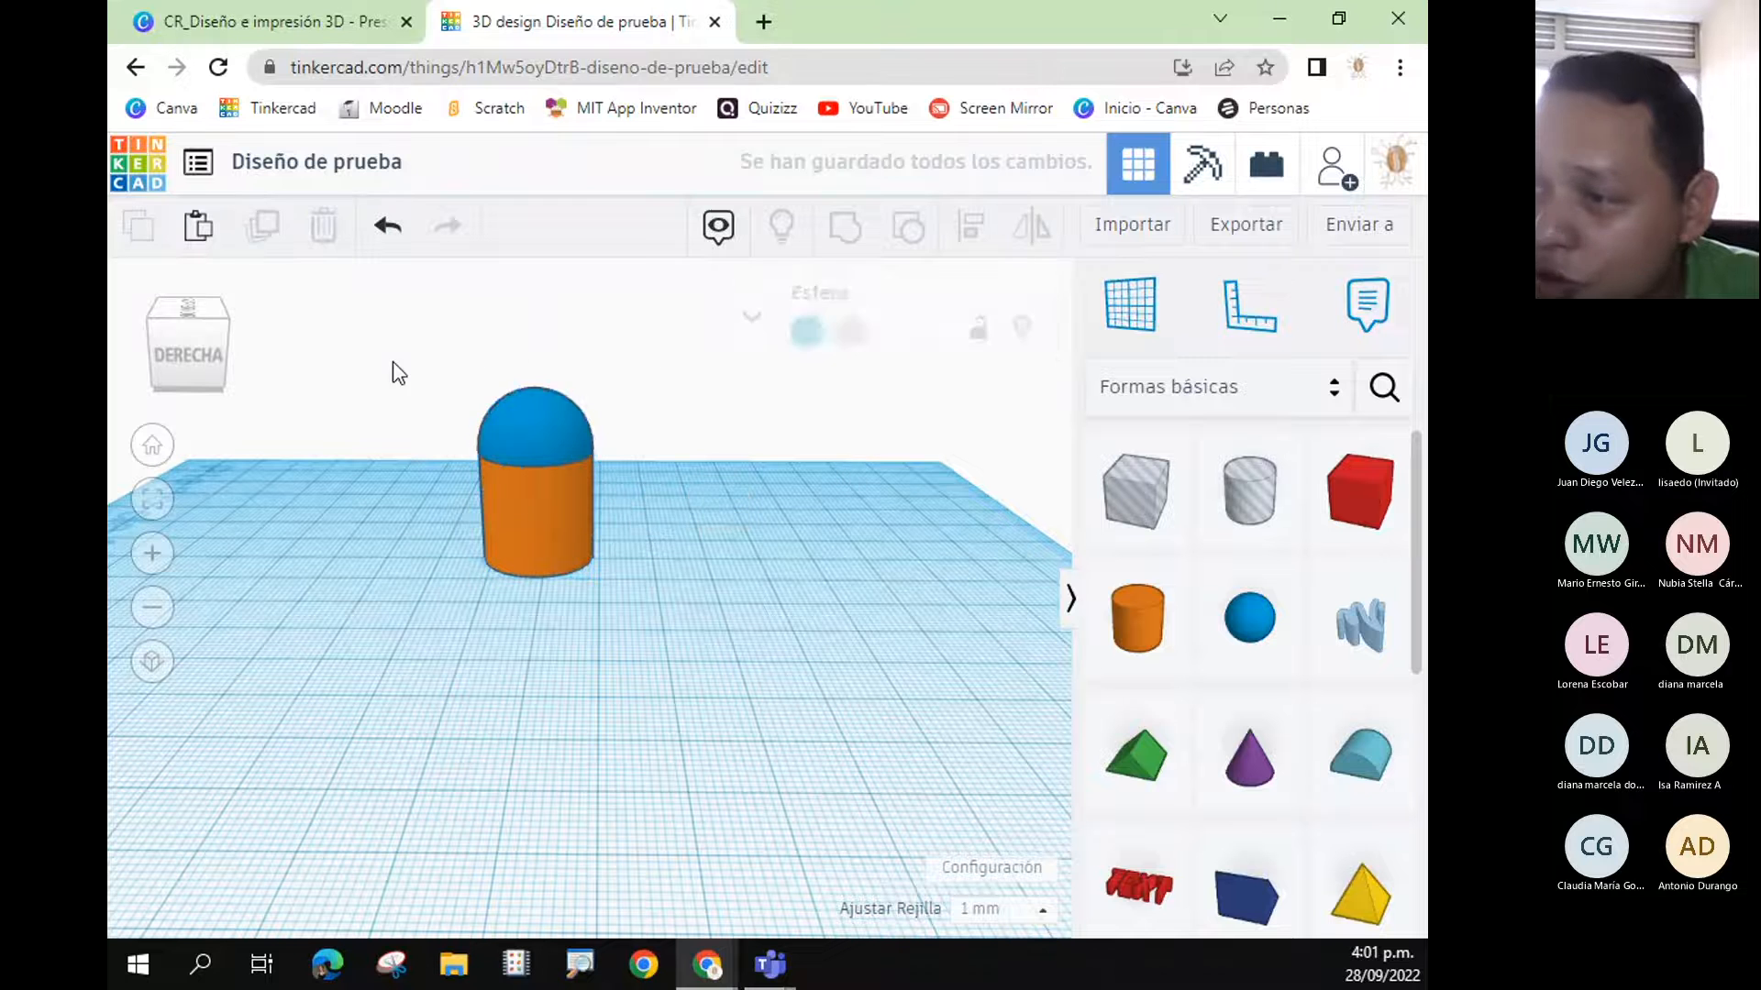
# - Group the sphere and the cylinder into a single domed orange shape
pyautogui.moveTo(366, 321); pyautogui.dragTo(652, 594)
pyautogui.click(845, 225)
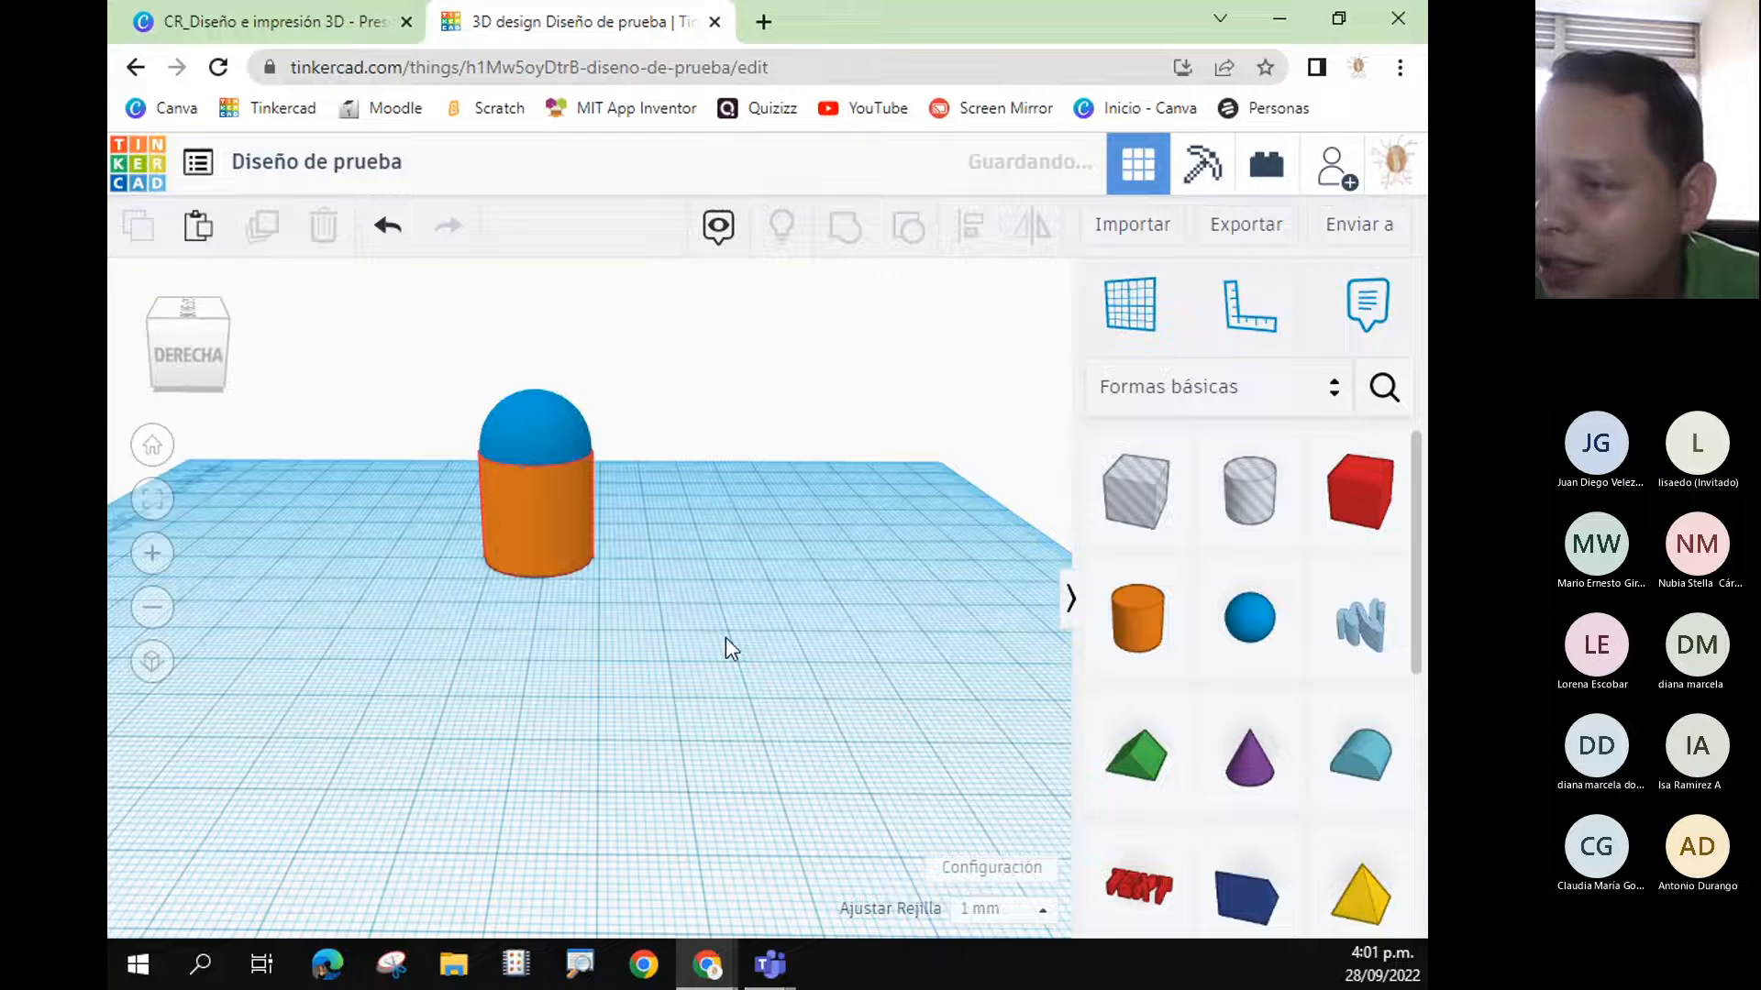
pyautogui.moveTo(608, 691); pyautogui.dragTo(664, 752, button='right')
pyautogui.click(862, 748)
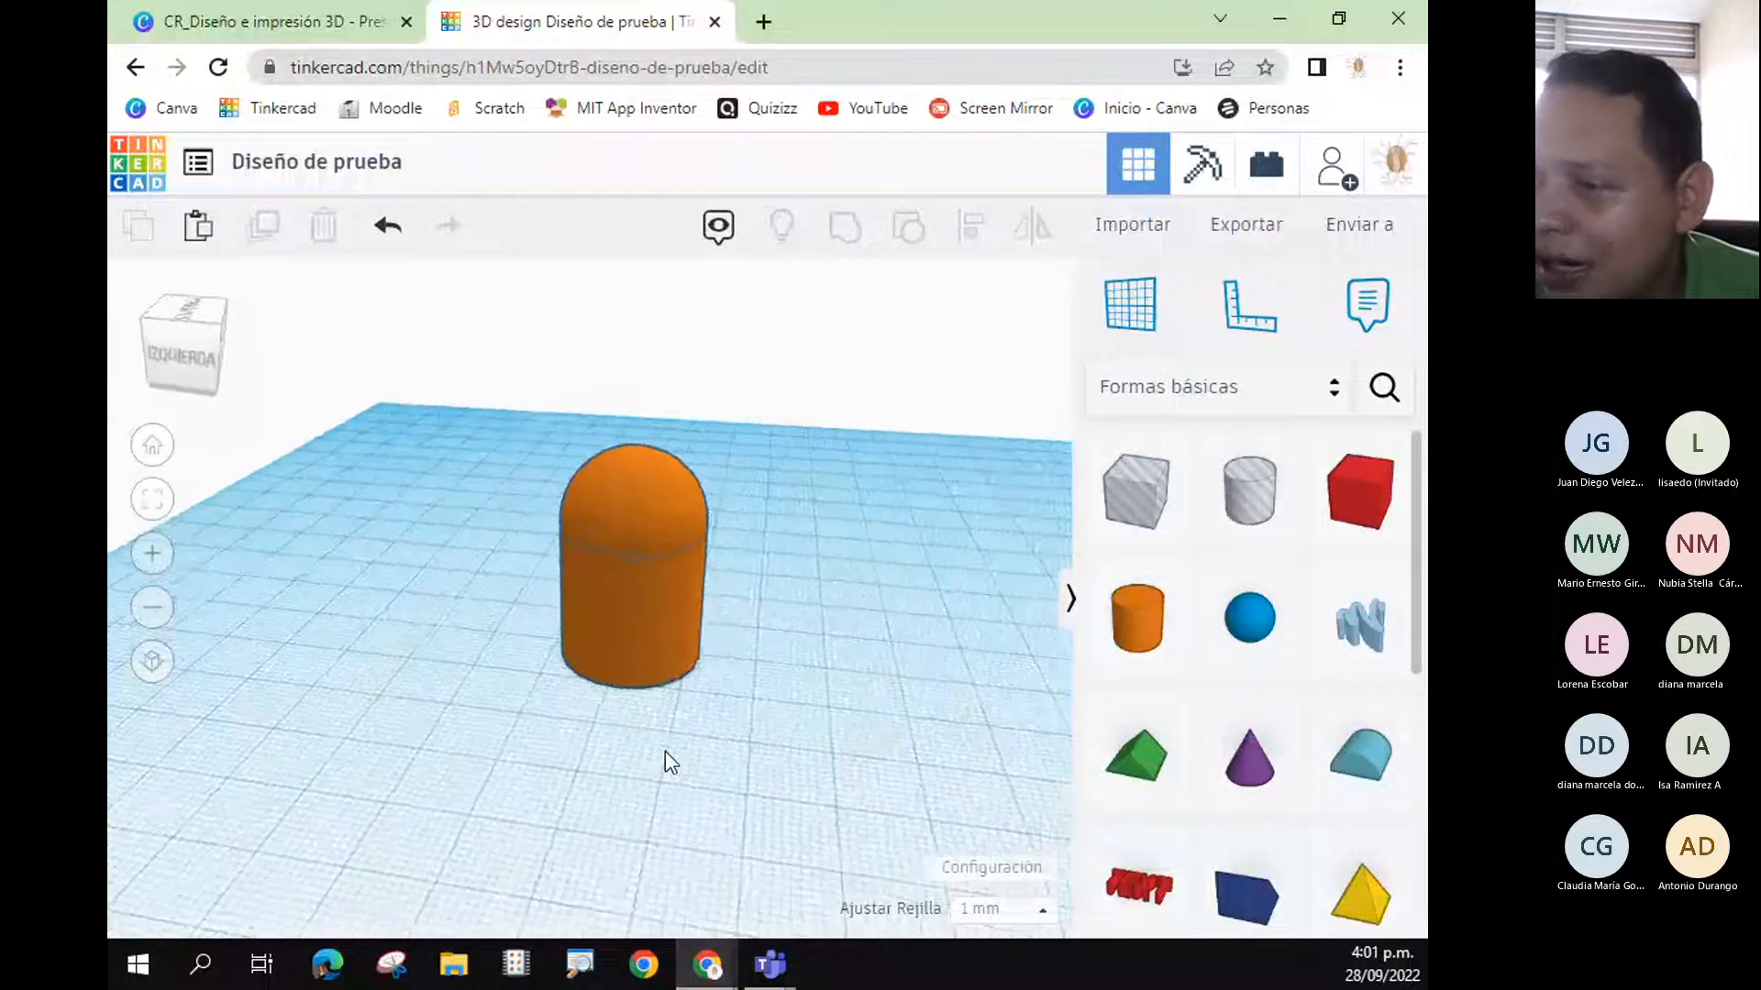
pyautogui.scroll(3, 664, 751)
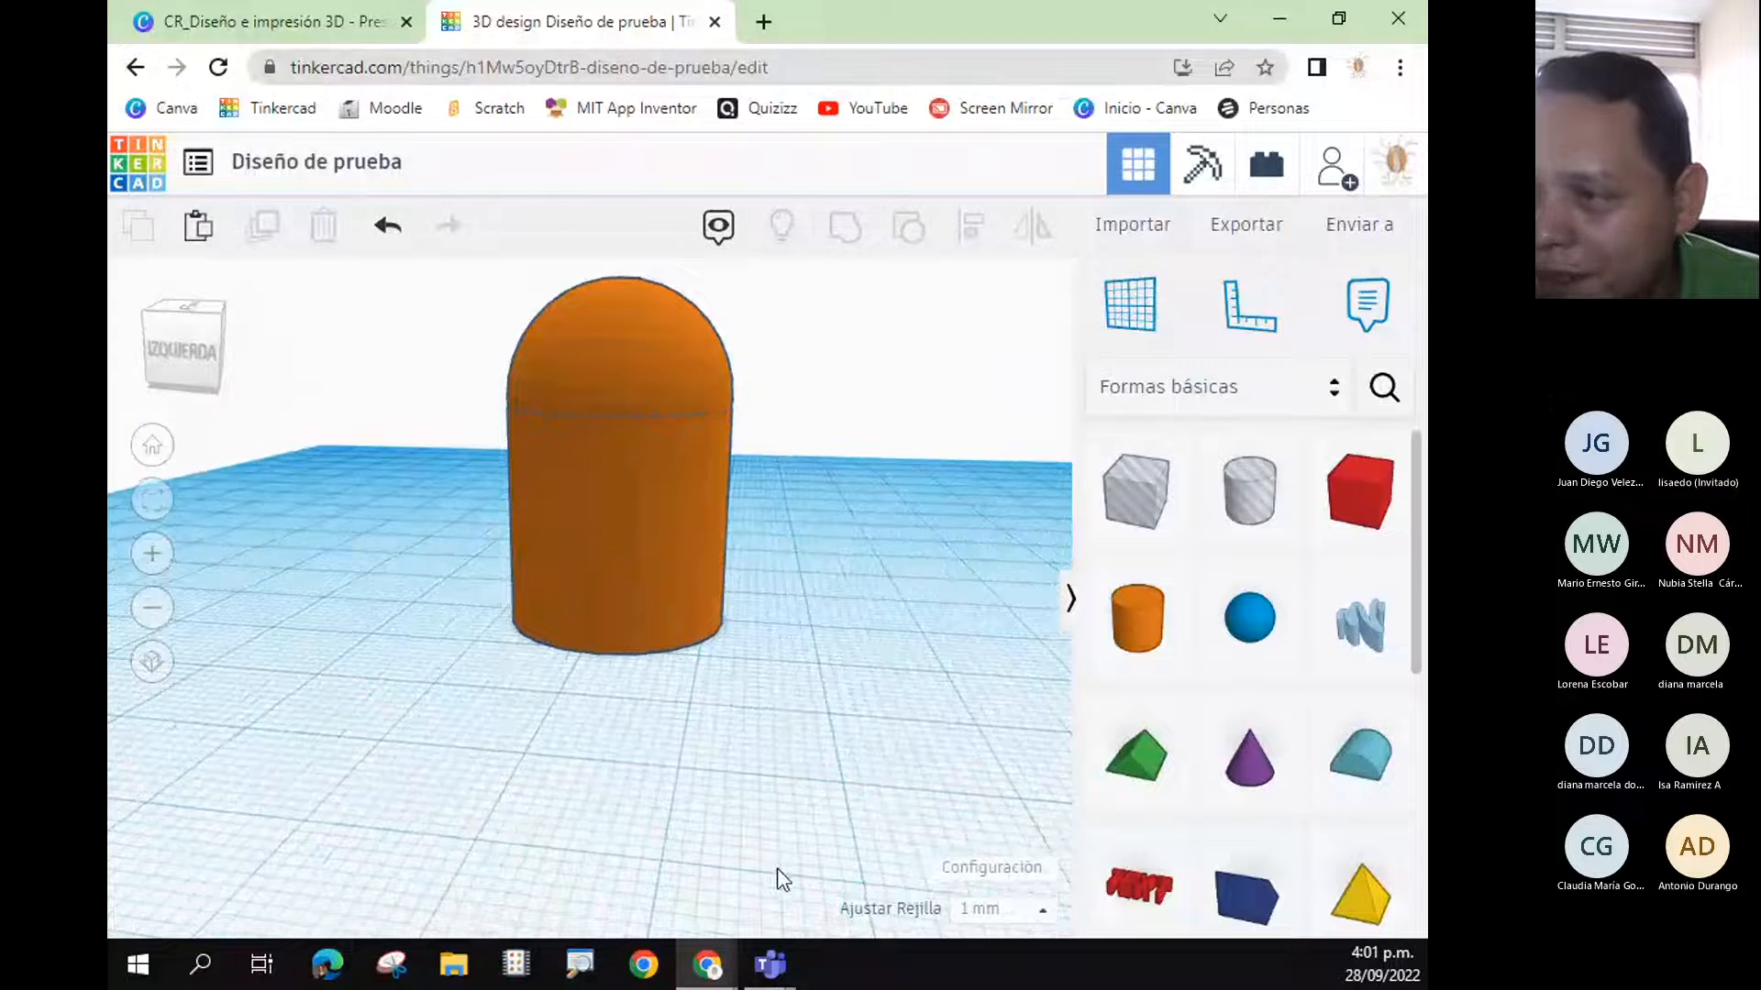
pyautogui.moveTo(779, 878)
pyautogui.mouseDown(button='right')
pyautogui.moveTo(782, 838)
pyautogui.moveTo(798, 849)
pyautogui.mouseUp(button='right')
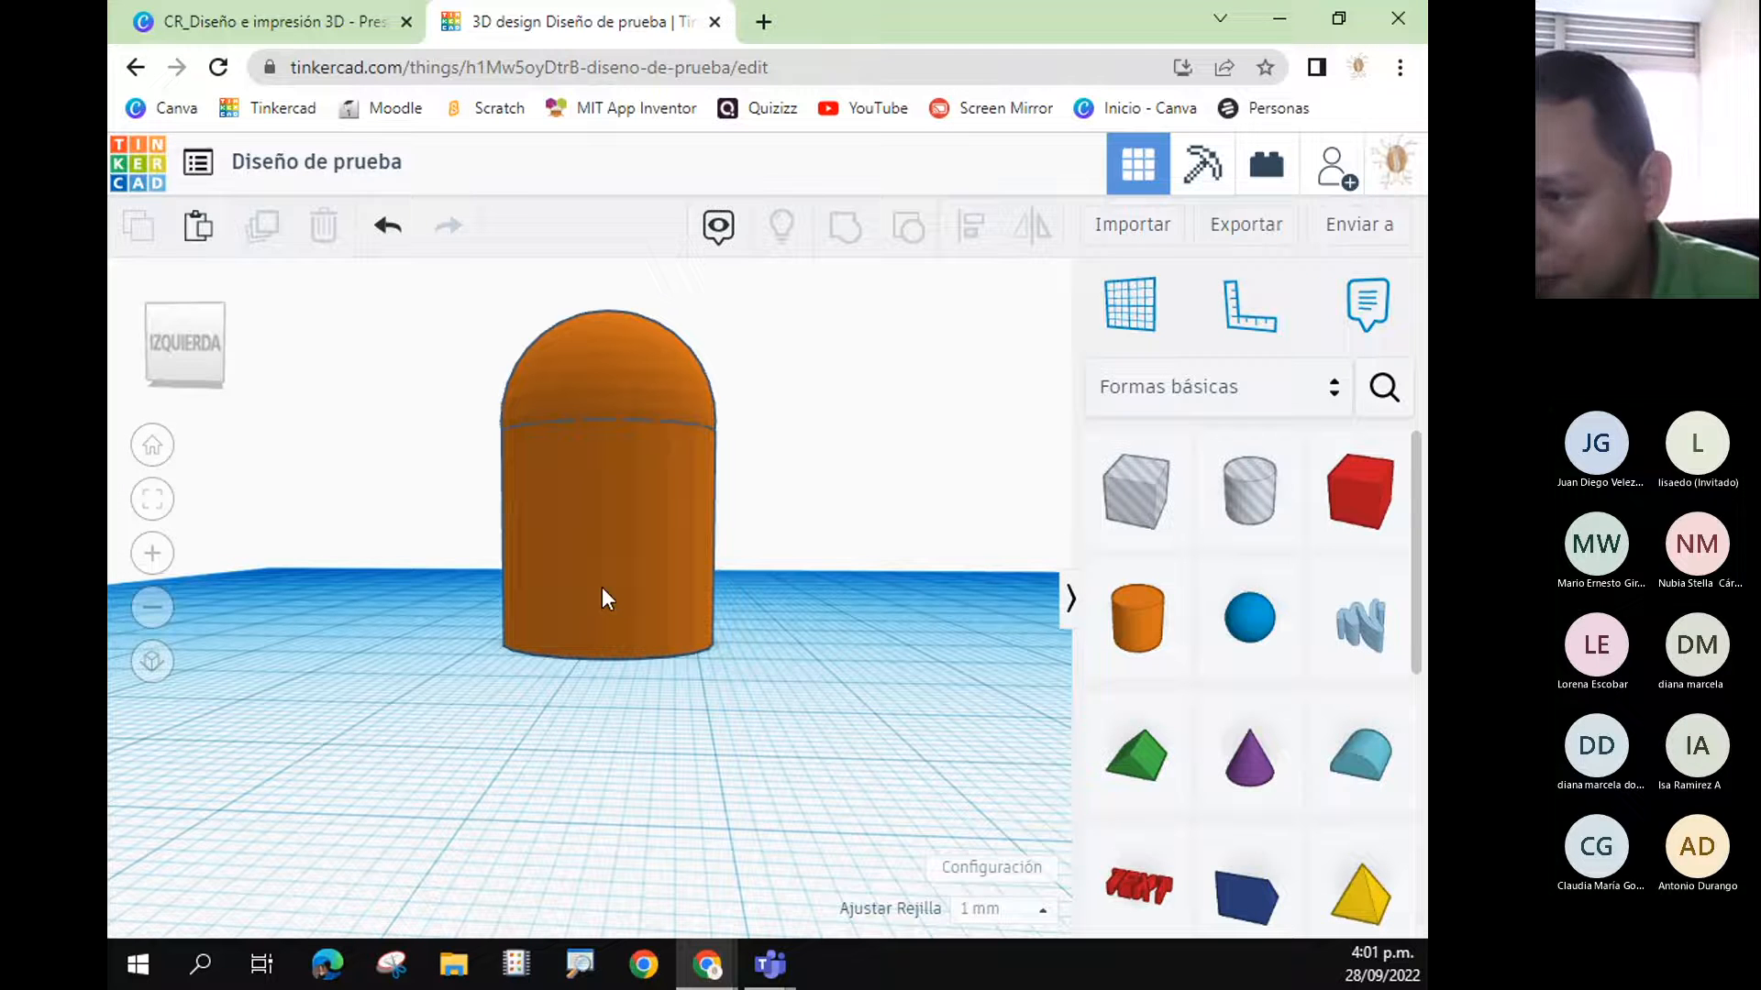
# - Mark a small blue door-like rectangle over the cylinder's lower edge with the screen annotation tool, and clear the annotation
pyautogui.hotkey('ctrl', '2')
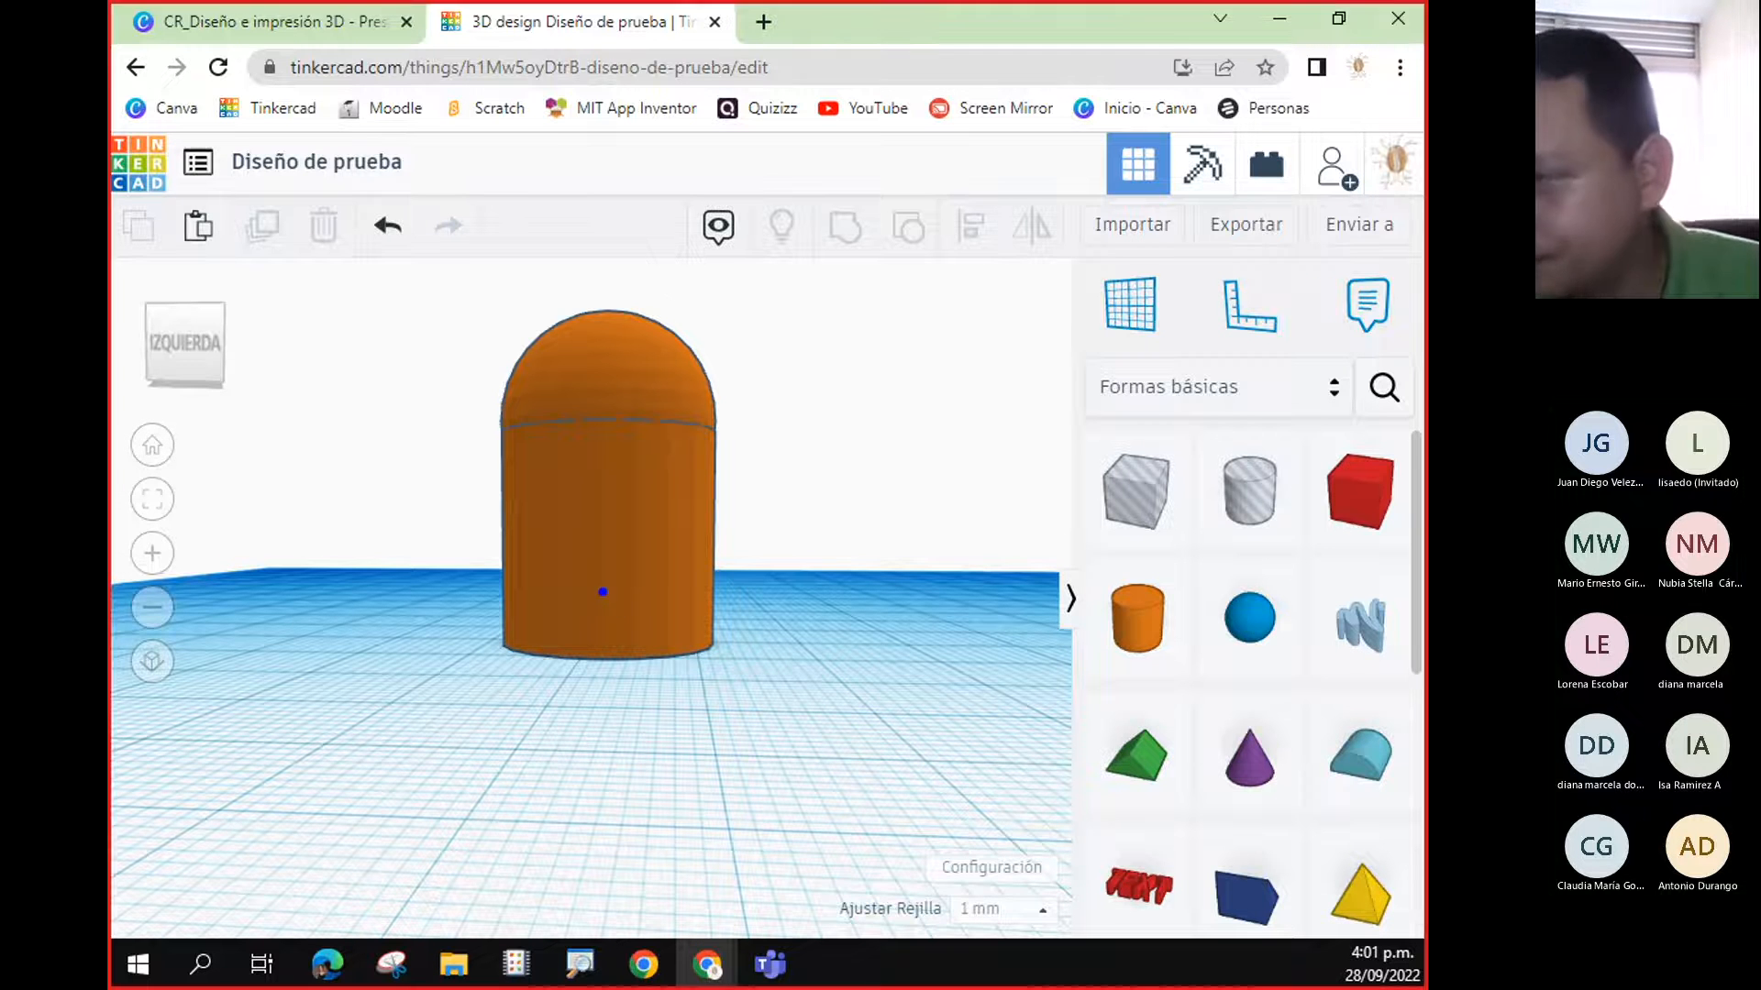
pyautogui.moveTo(592, 579); pyautogui.dragTo(652, 659)
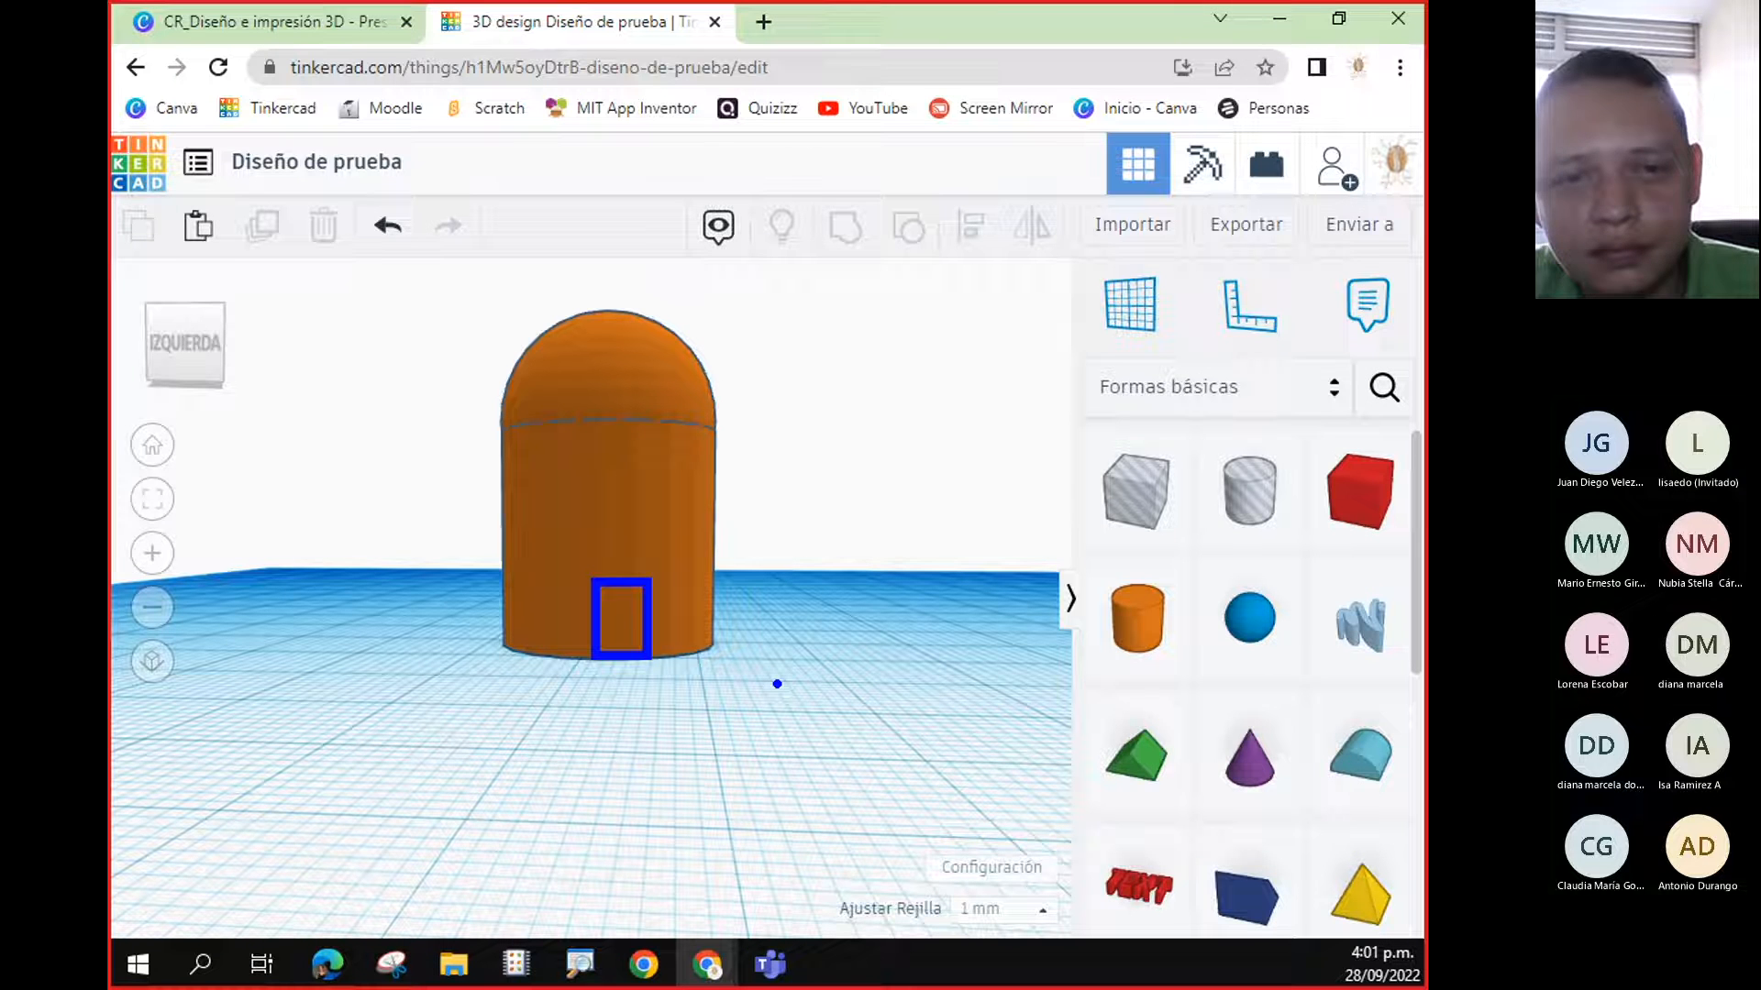
pyautogui.press('Escape')
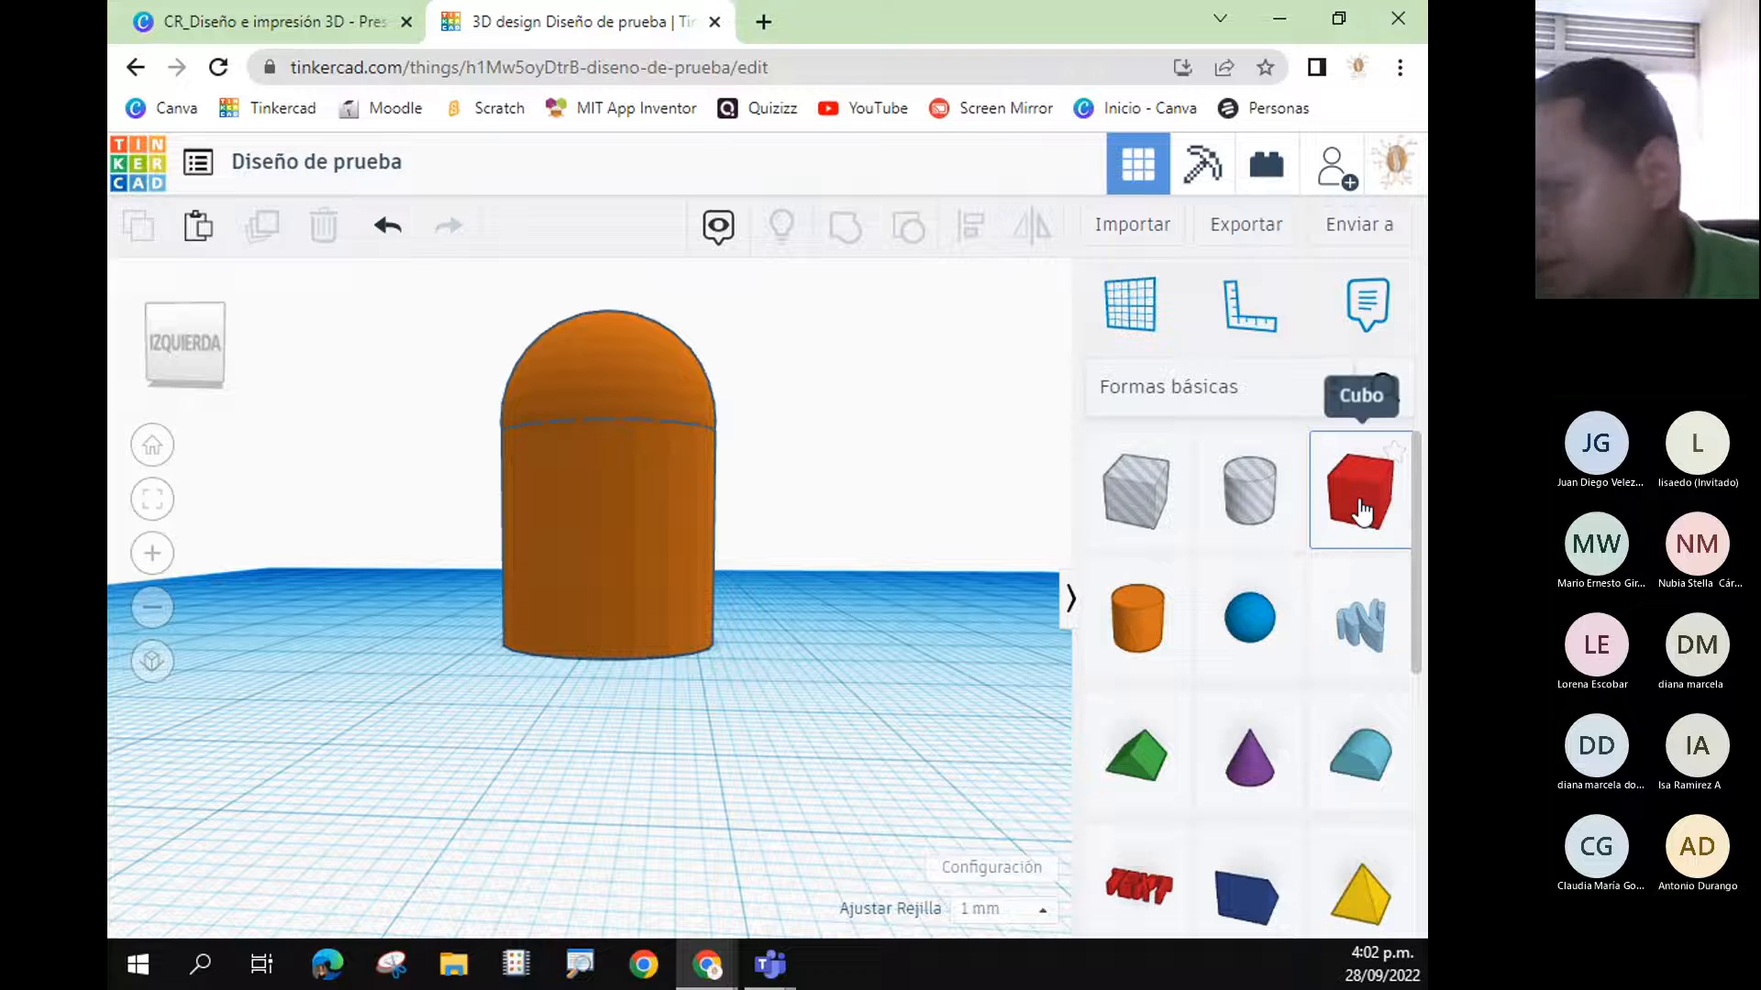
# - Place a solid red cube beside the domed shape and stretch its base to about 5 by 108 mm
pyautogui.moveTo(1359, 510); pyautogui.dragTo(744, 735)
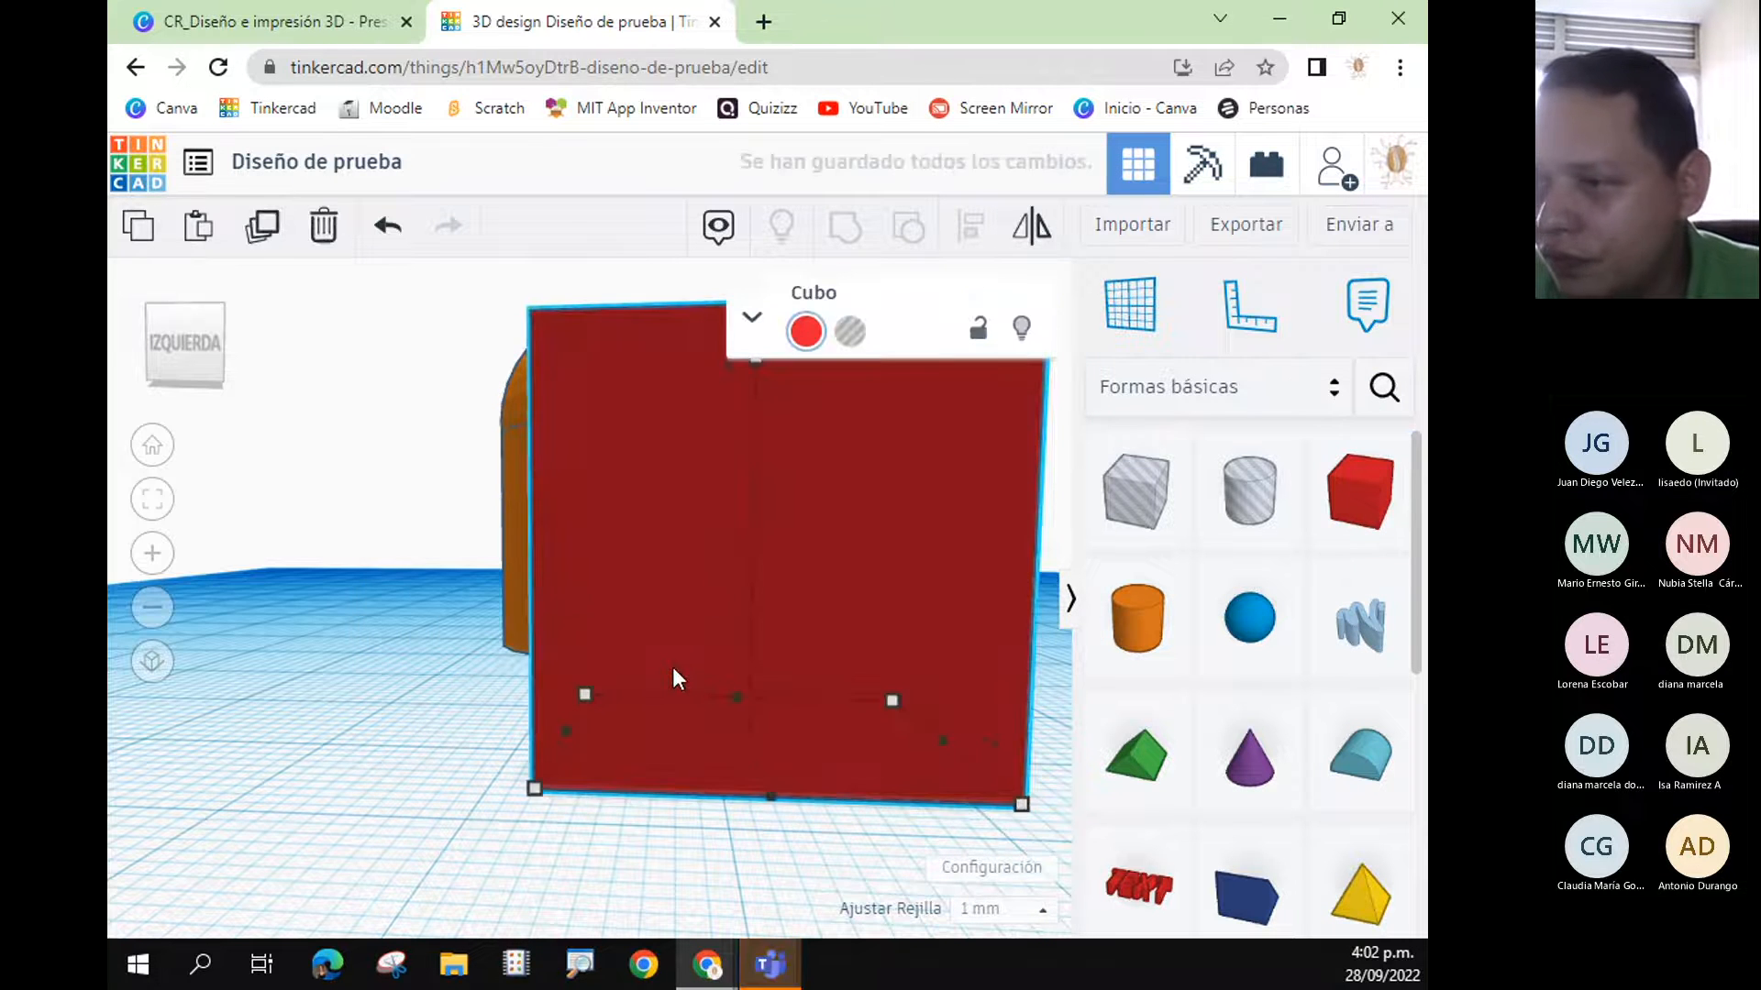
pyautogui.scroll(-3, 596, 679)
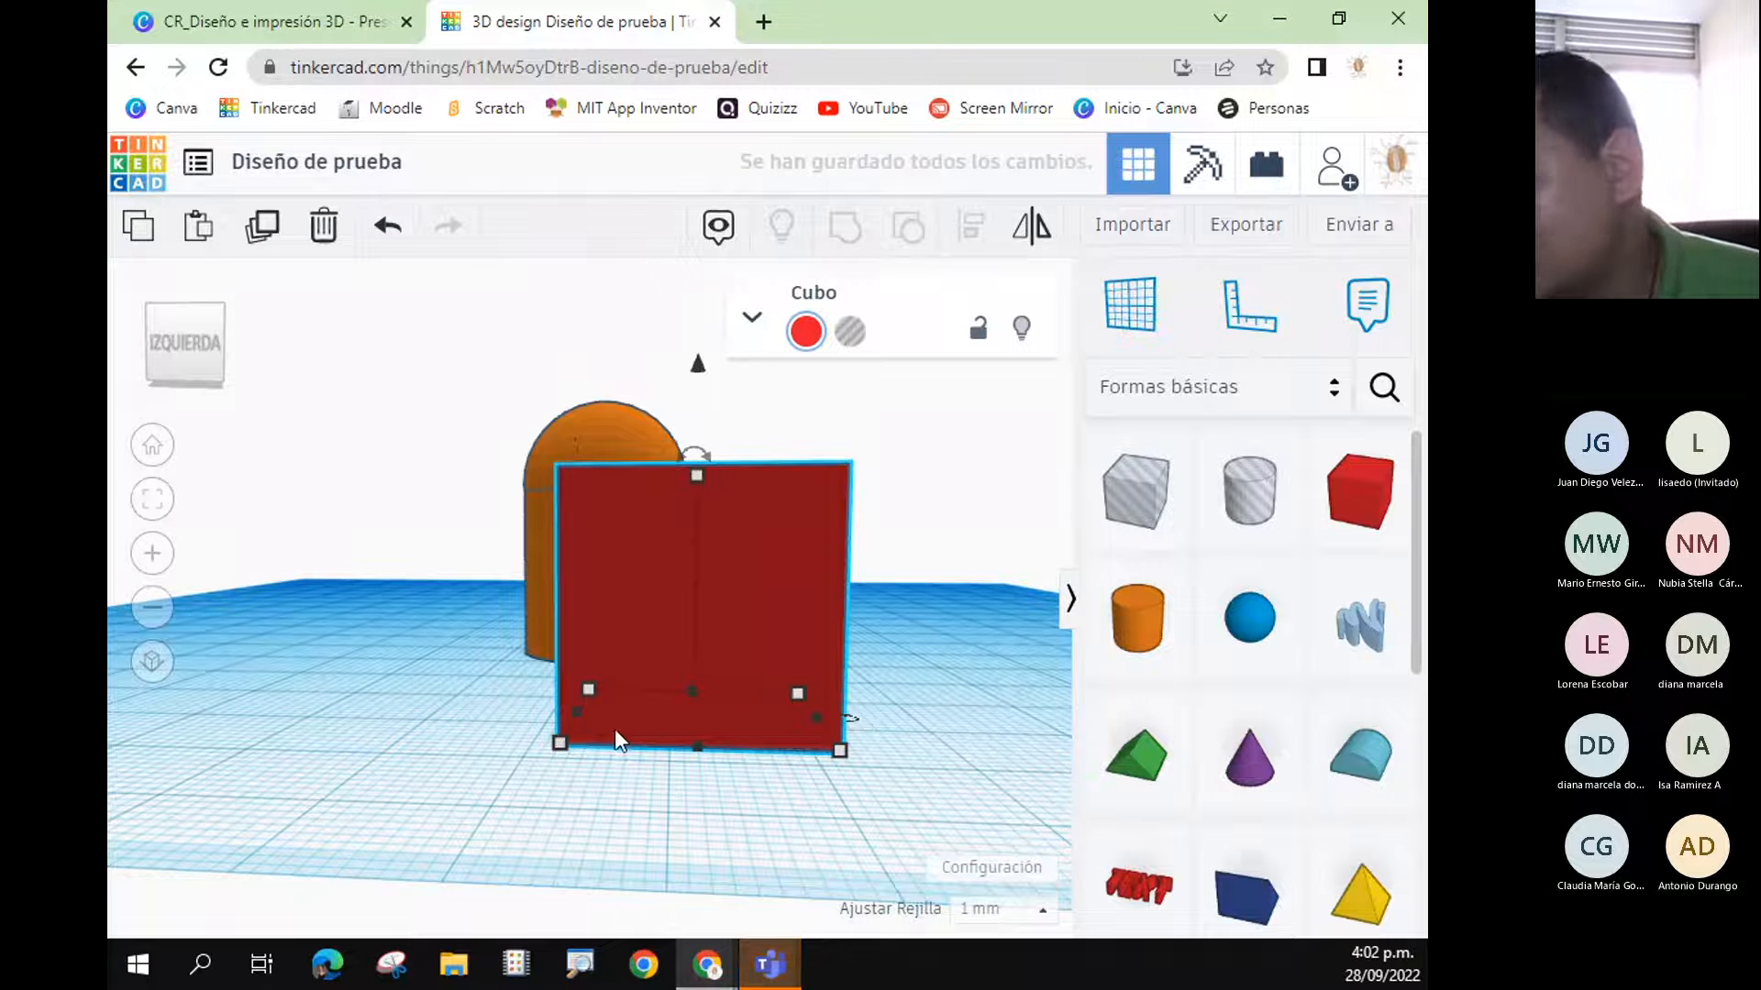
pyautogui.moveTo(559, 745); pyautogui.dragTo(707, 596)
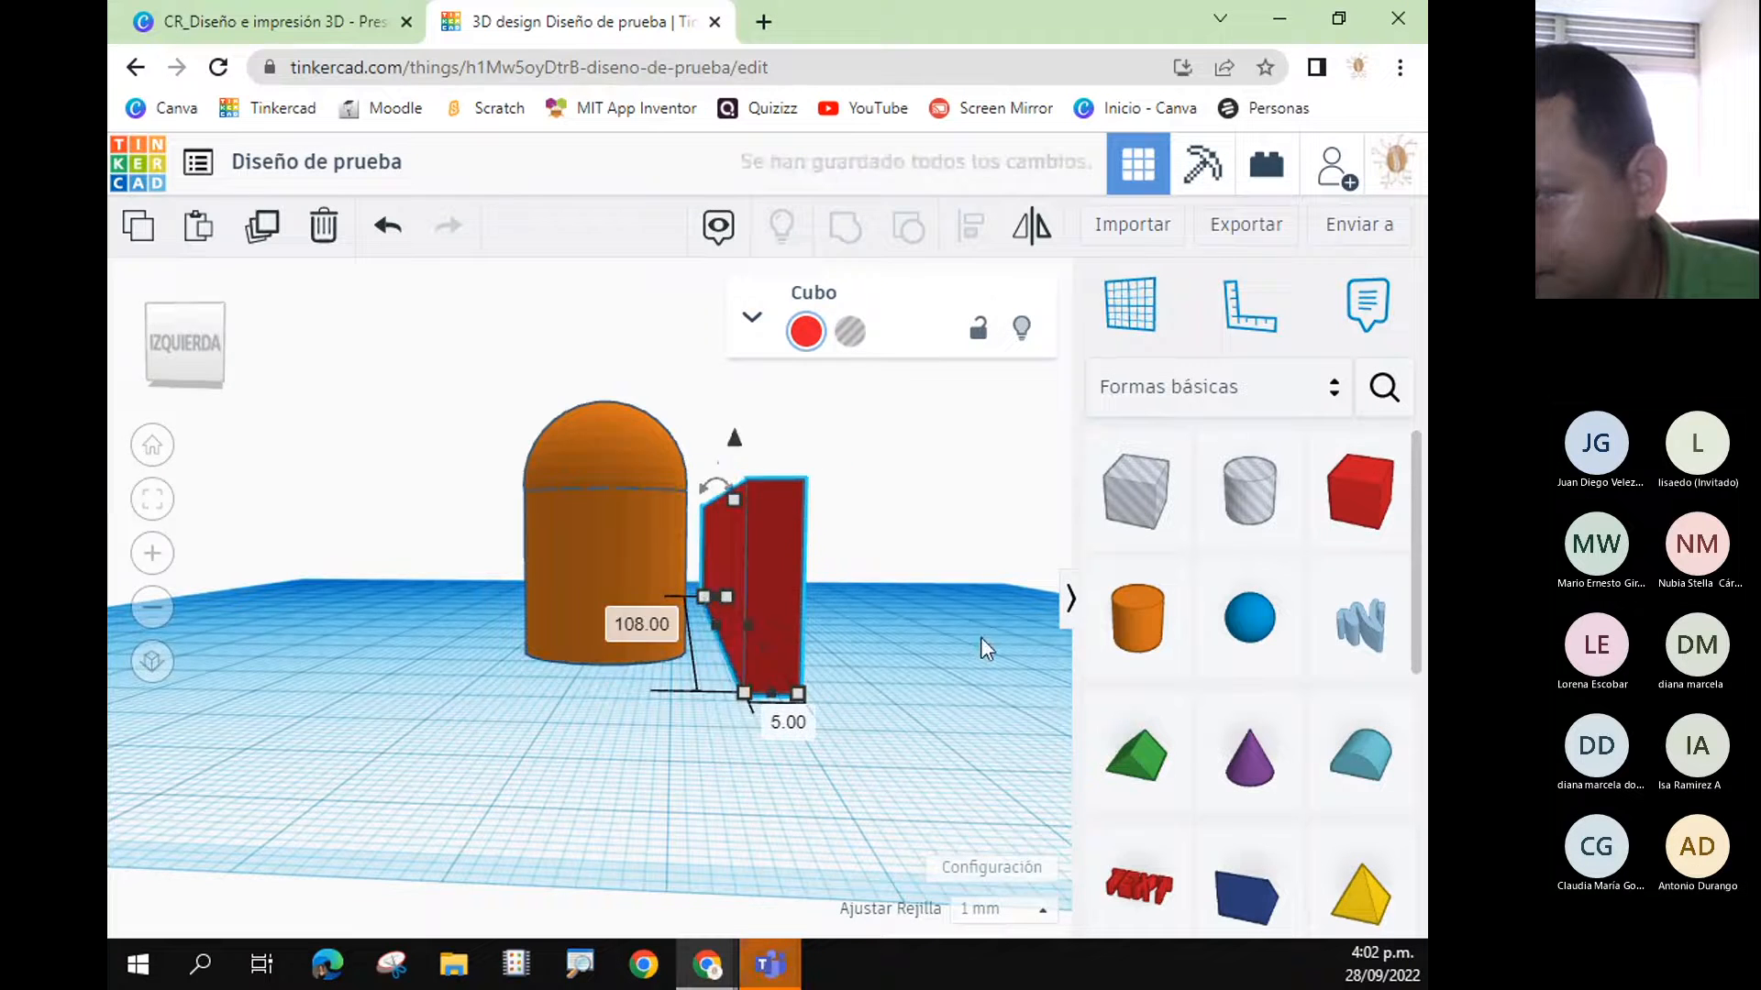
# - Set the long side of the red box's base to 10 mm
pyautogui.moveTo(987, 648); pyautogui.dragTo(900, 677, button='right')
pyautogui.scroll(-4, 944, 766)
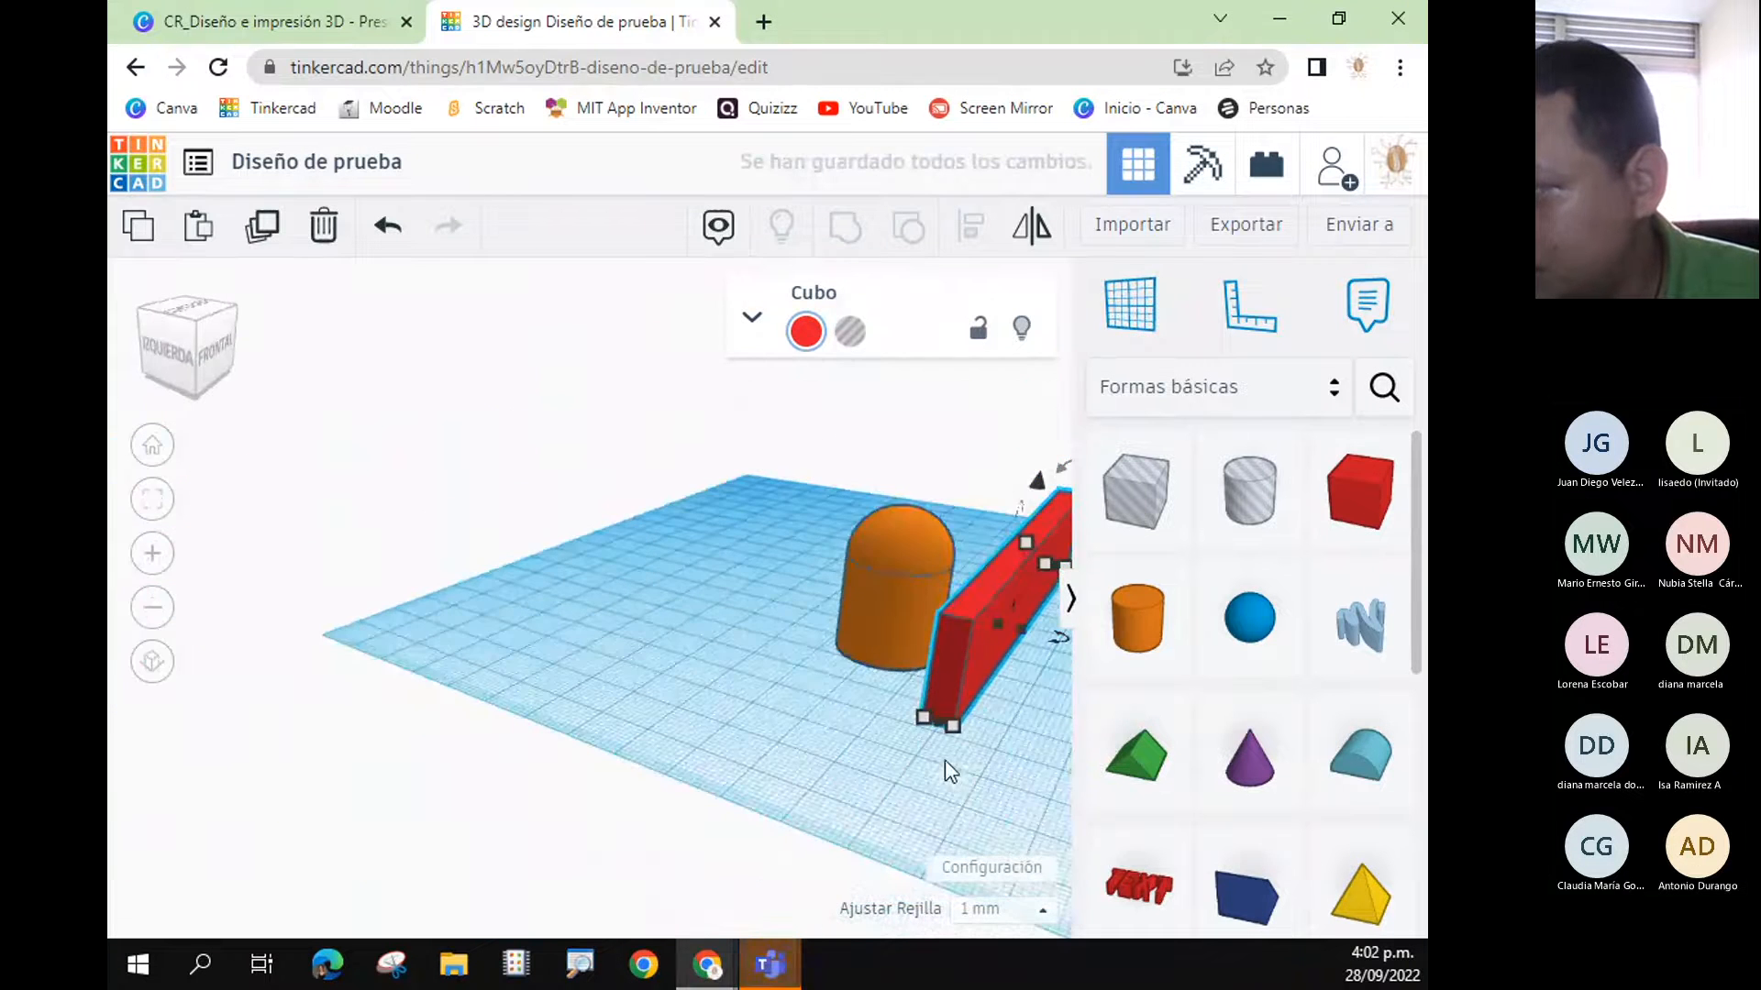
pyautogui.moveTo(1036, 811); pyautogui.dragTo(958, 823, button='right')
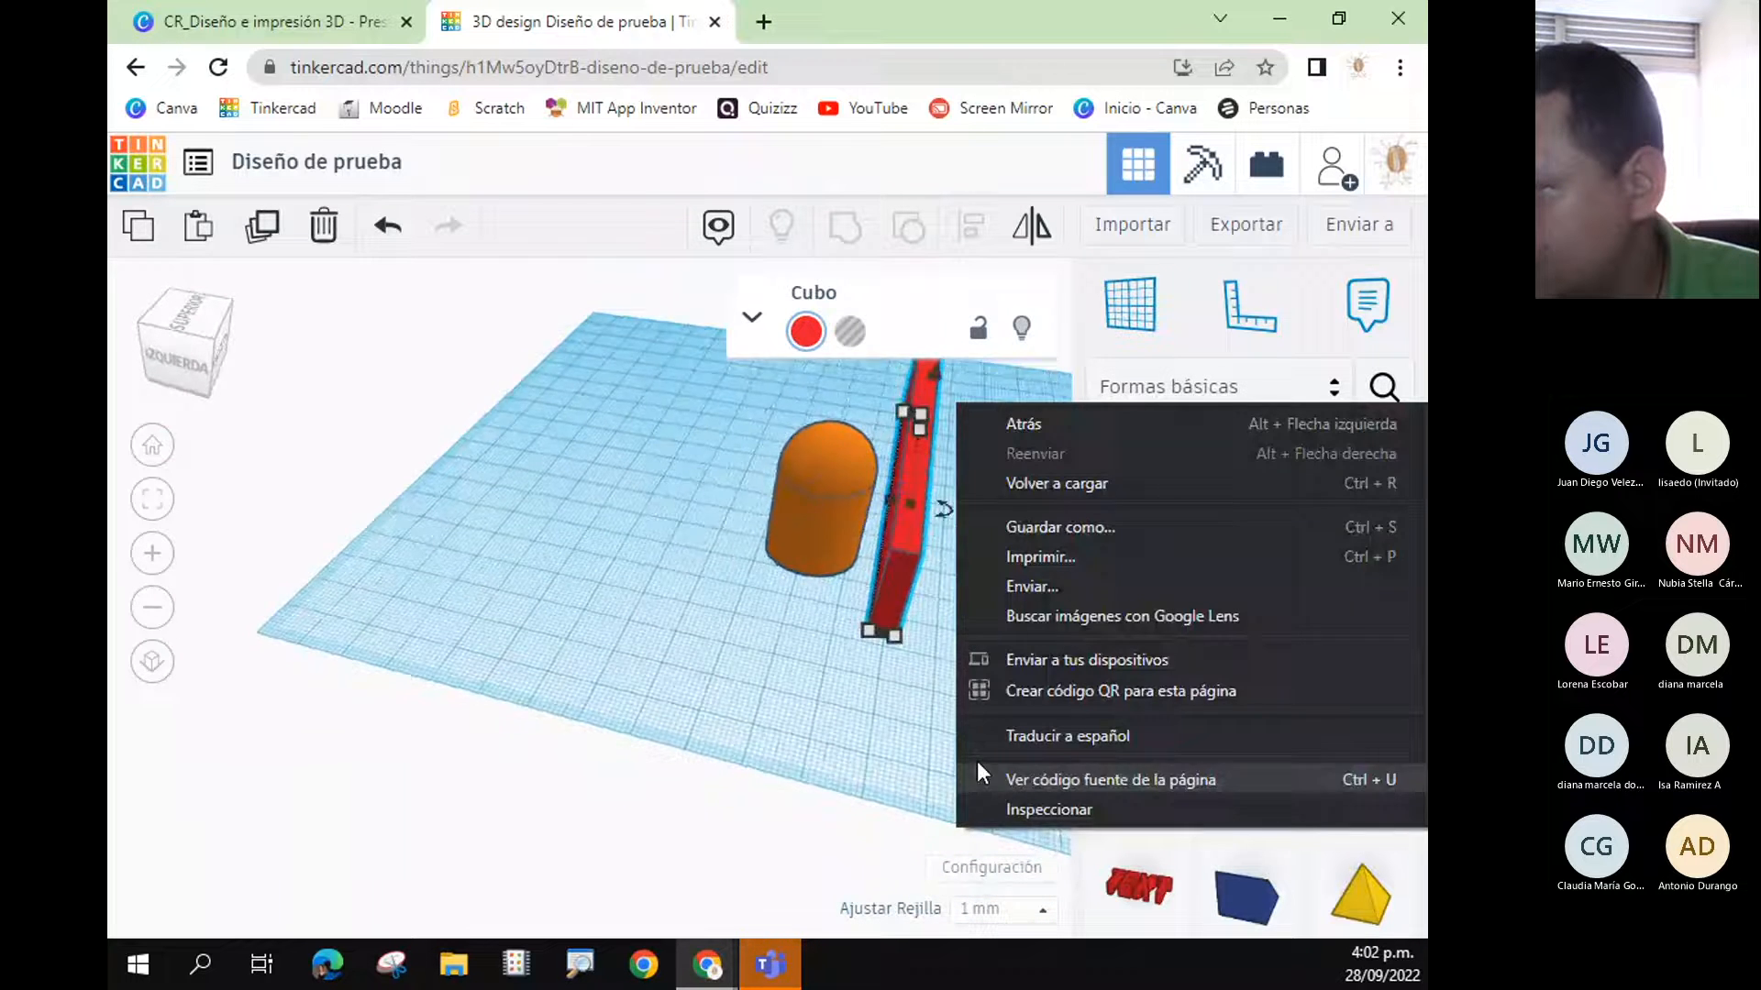
pyautogui.click(914, 444)
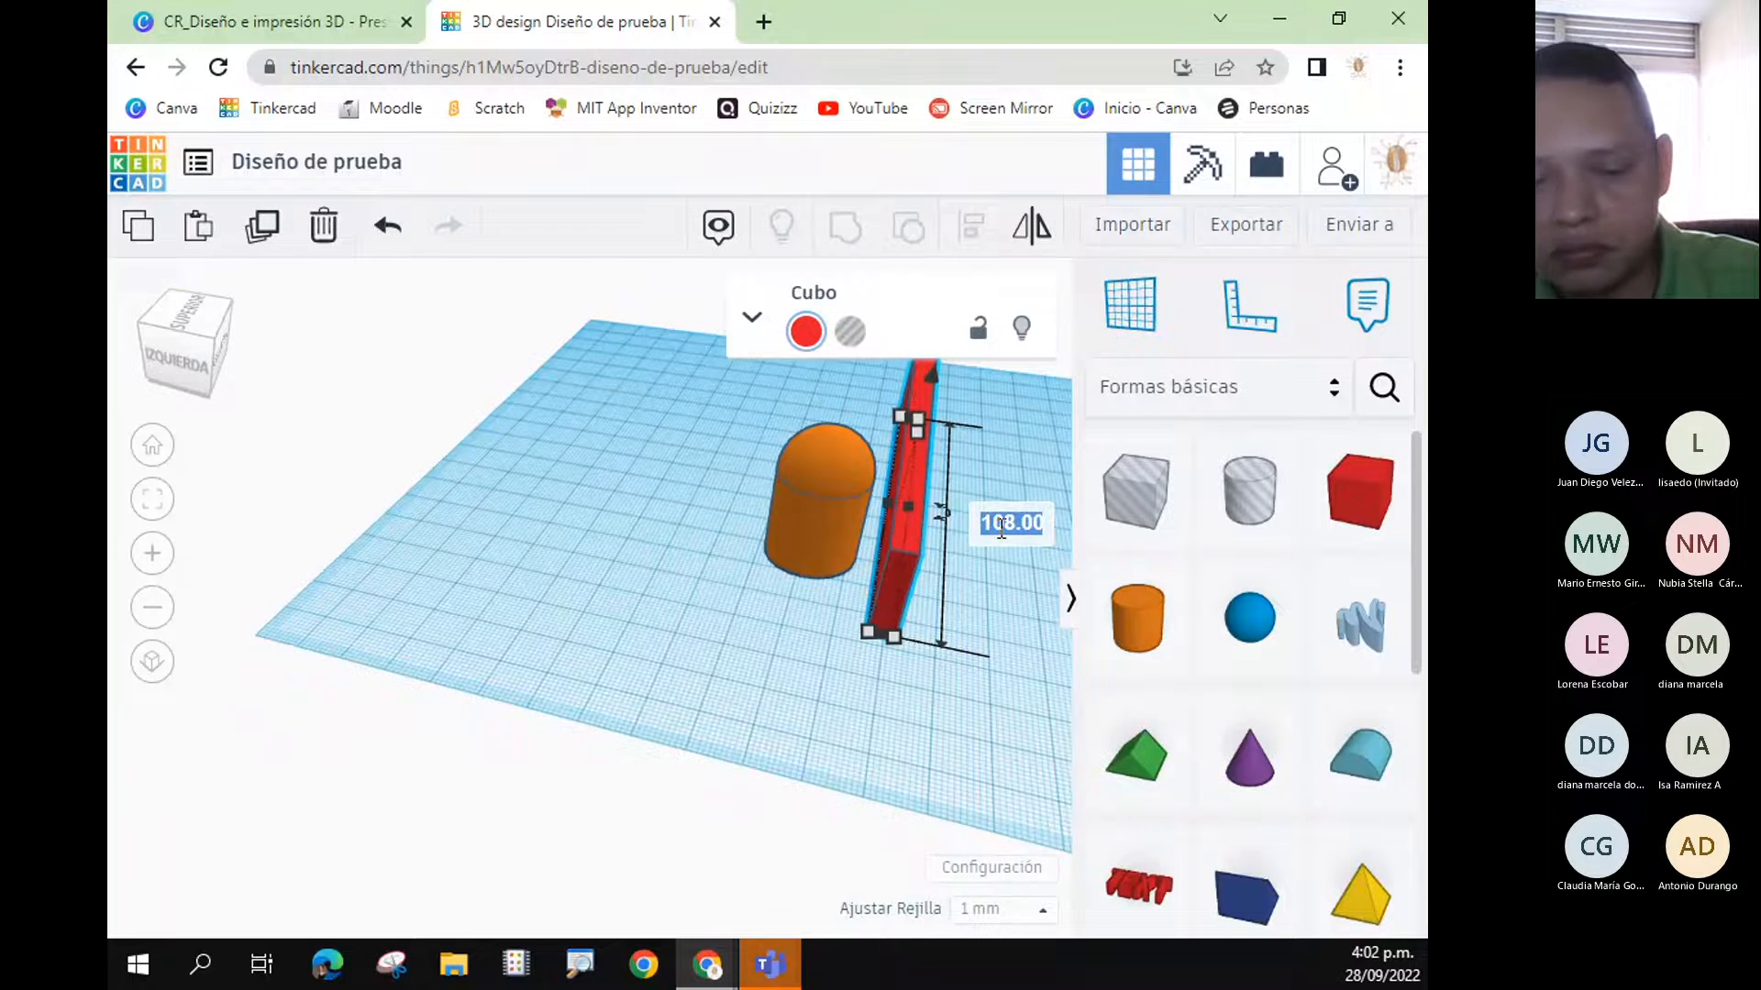
pyautogui.write('1')
pyautogui.write('2')
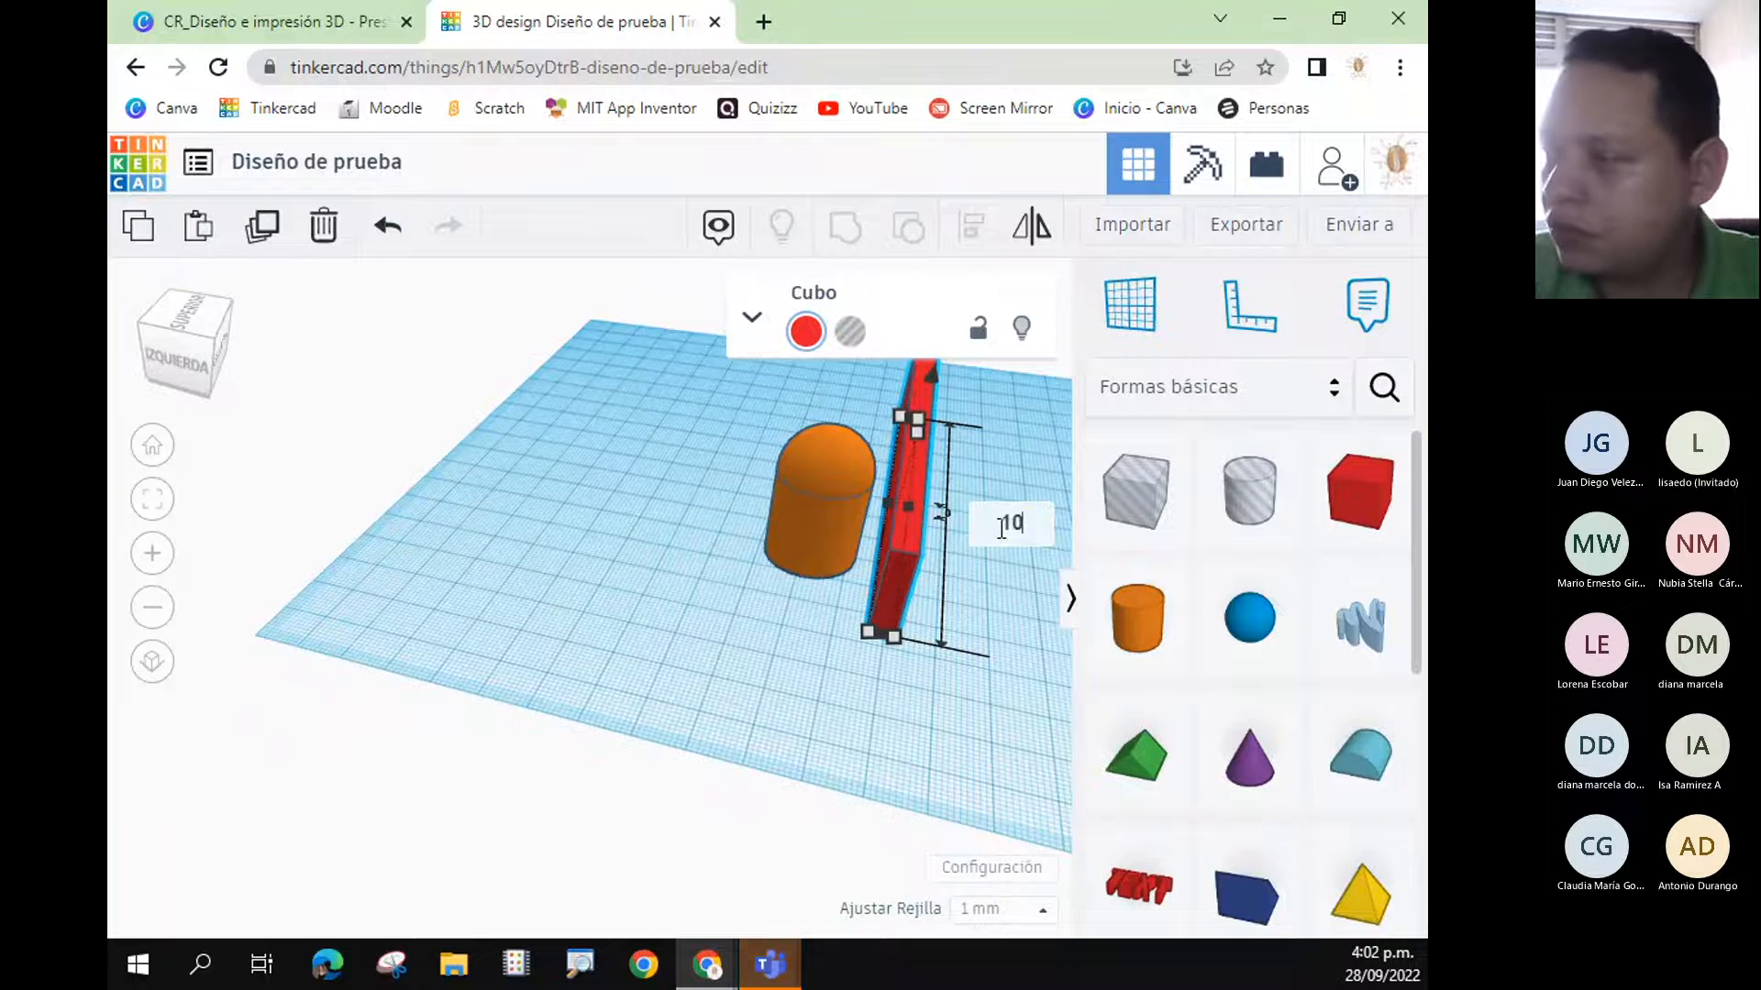
pyautogui.press('Return')
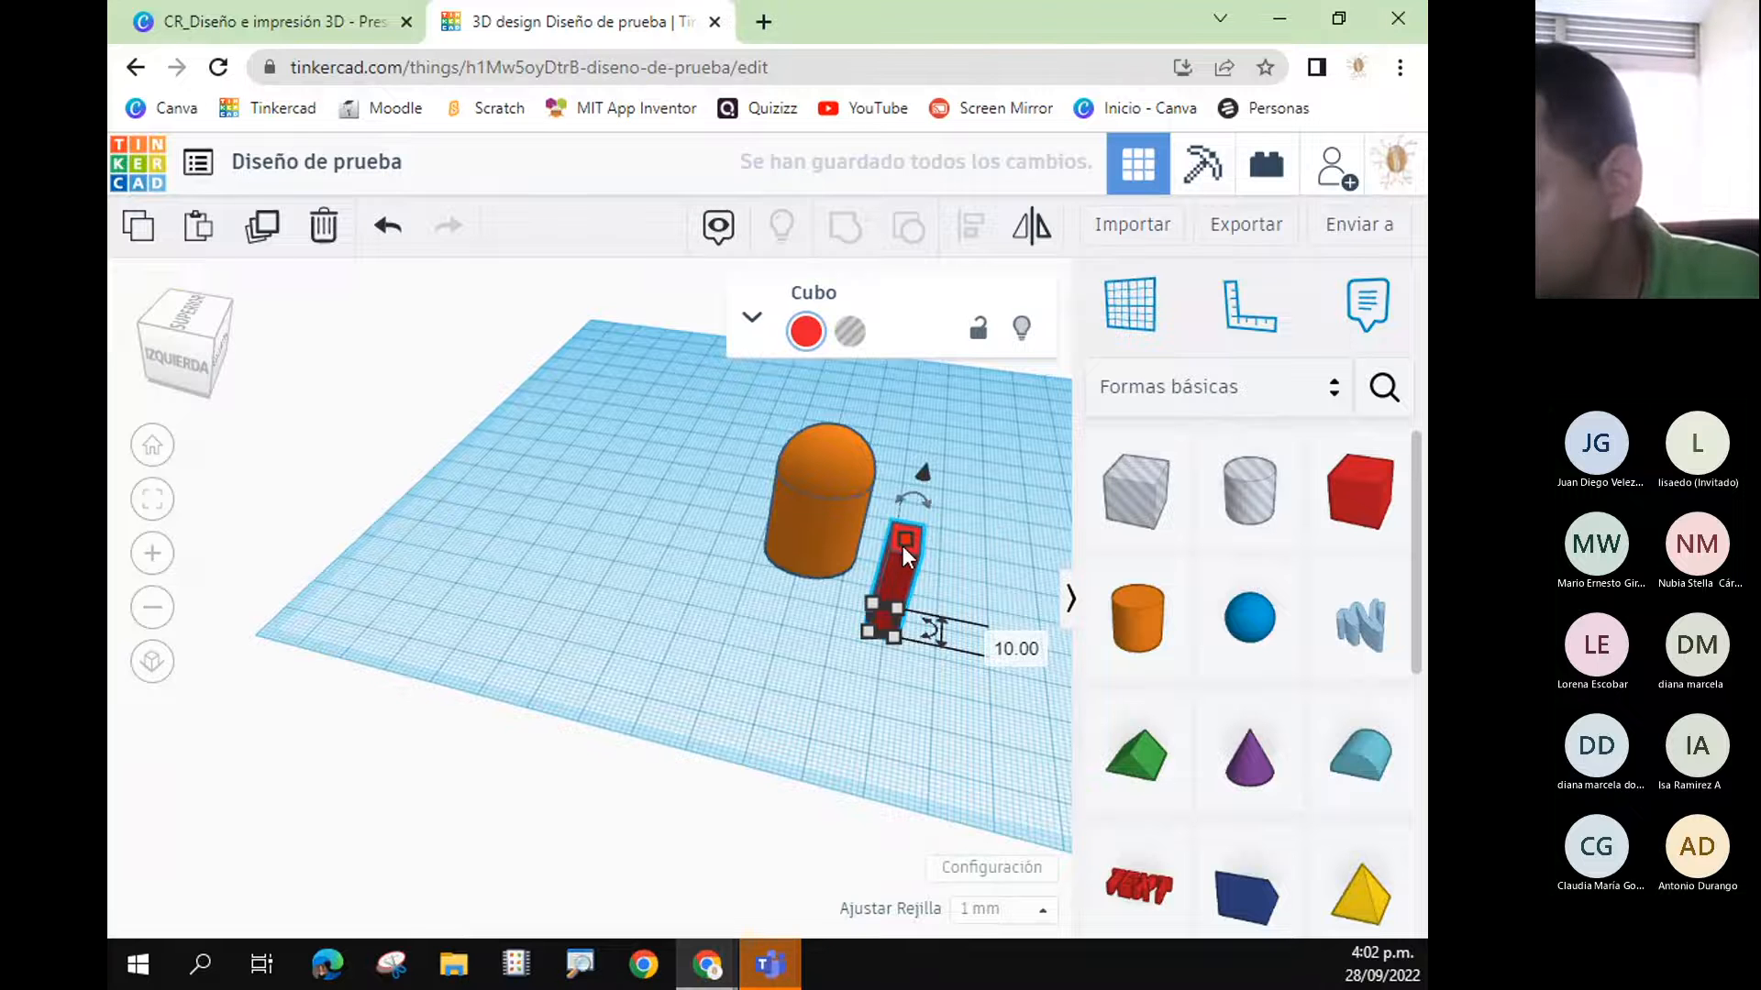
# - Set the red box's height to 5 mm and shrink its base from the front corner
pyautogui.moveTo(903, 547)
pyautogui.click(1016, 578)
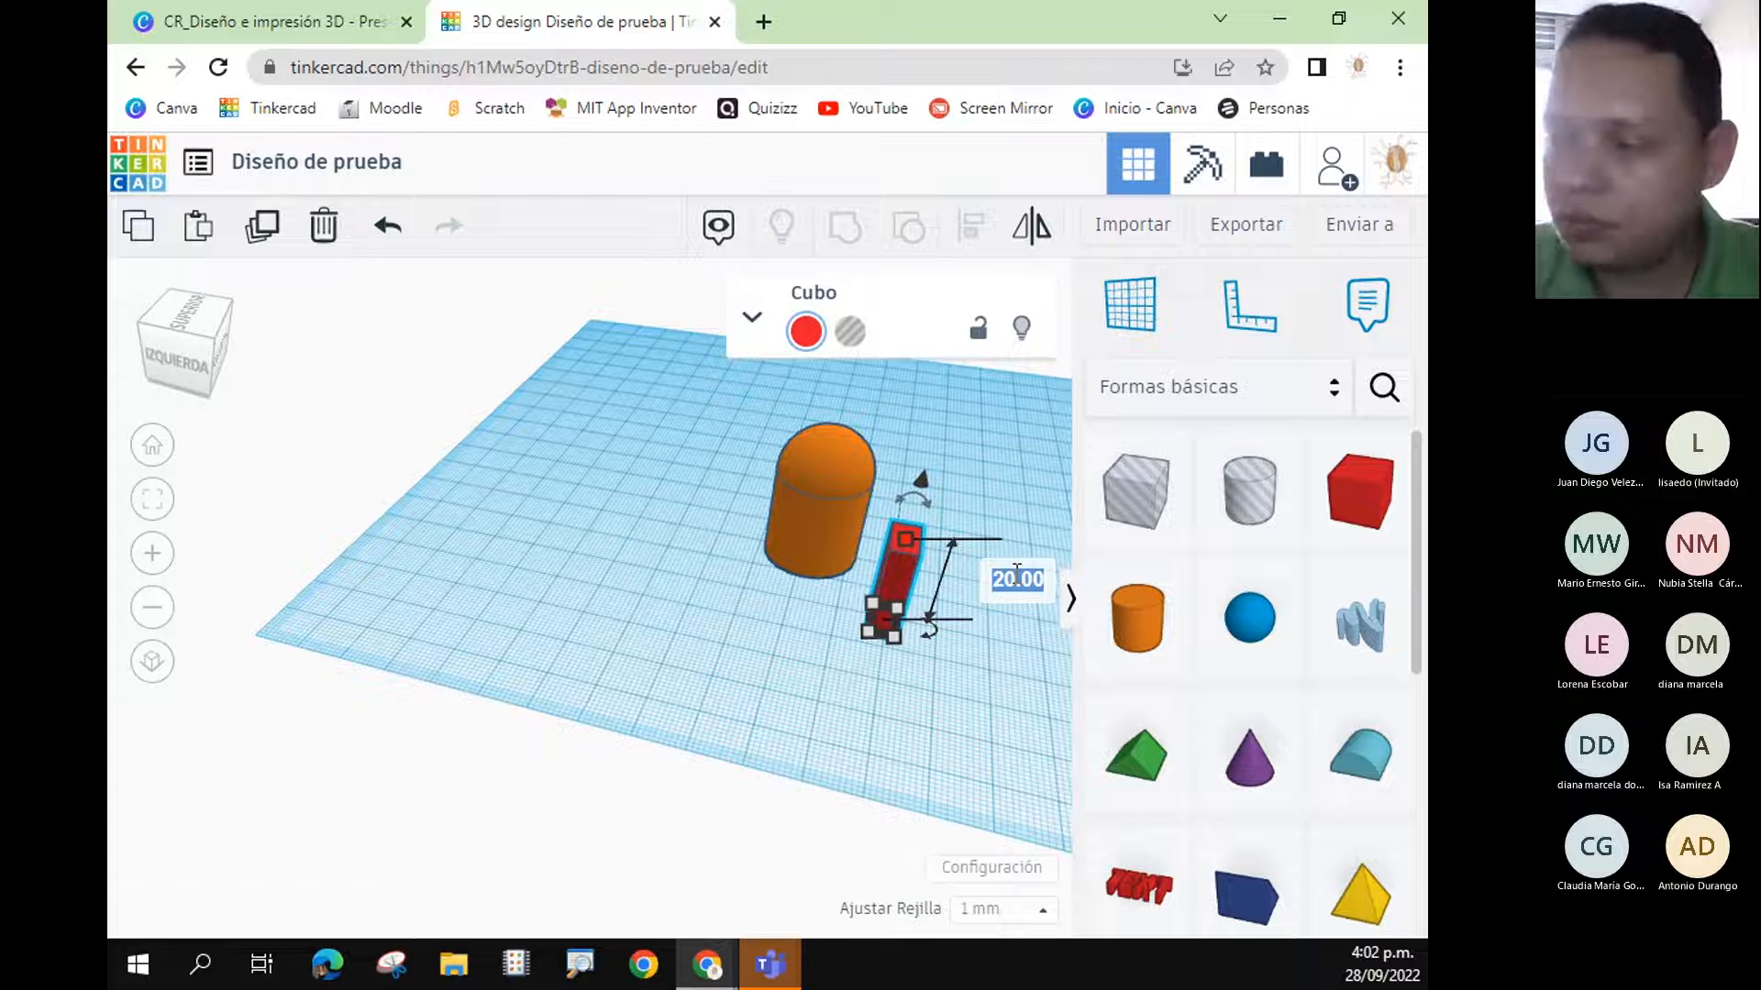
pyautogui.write('5')
pyautogui.press('Return')
pyautogui.click(894, 607)
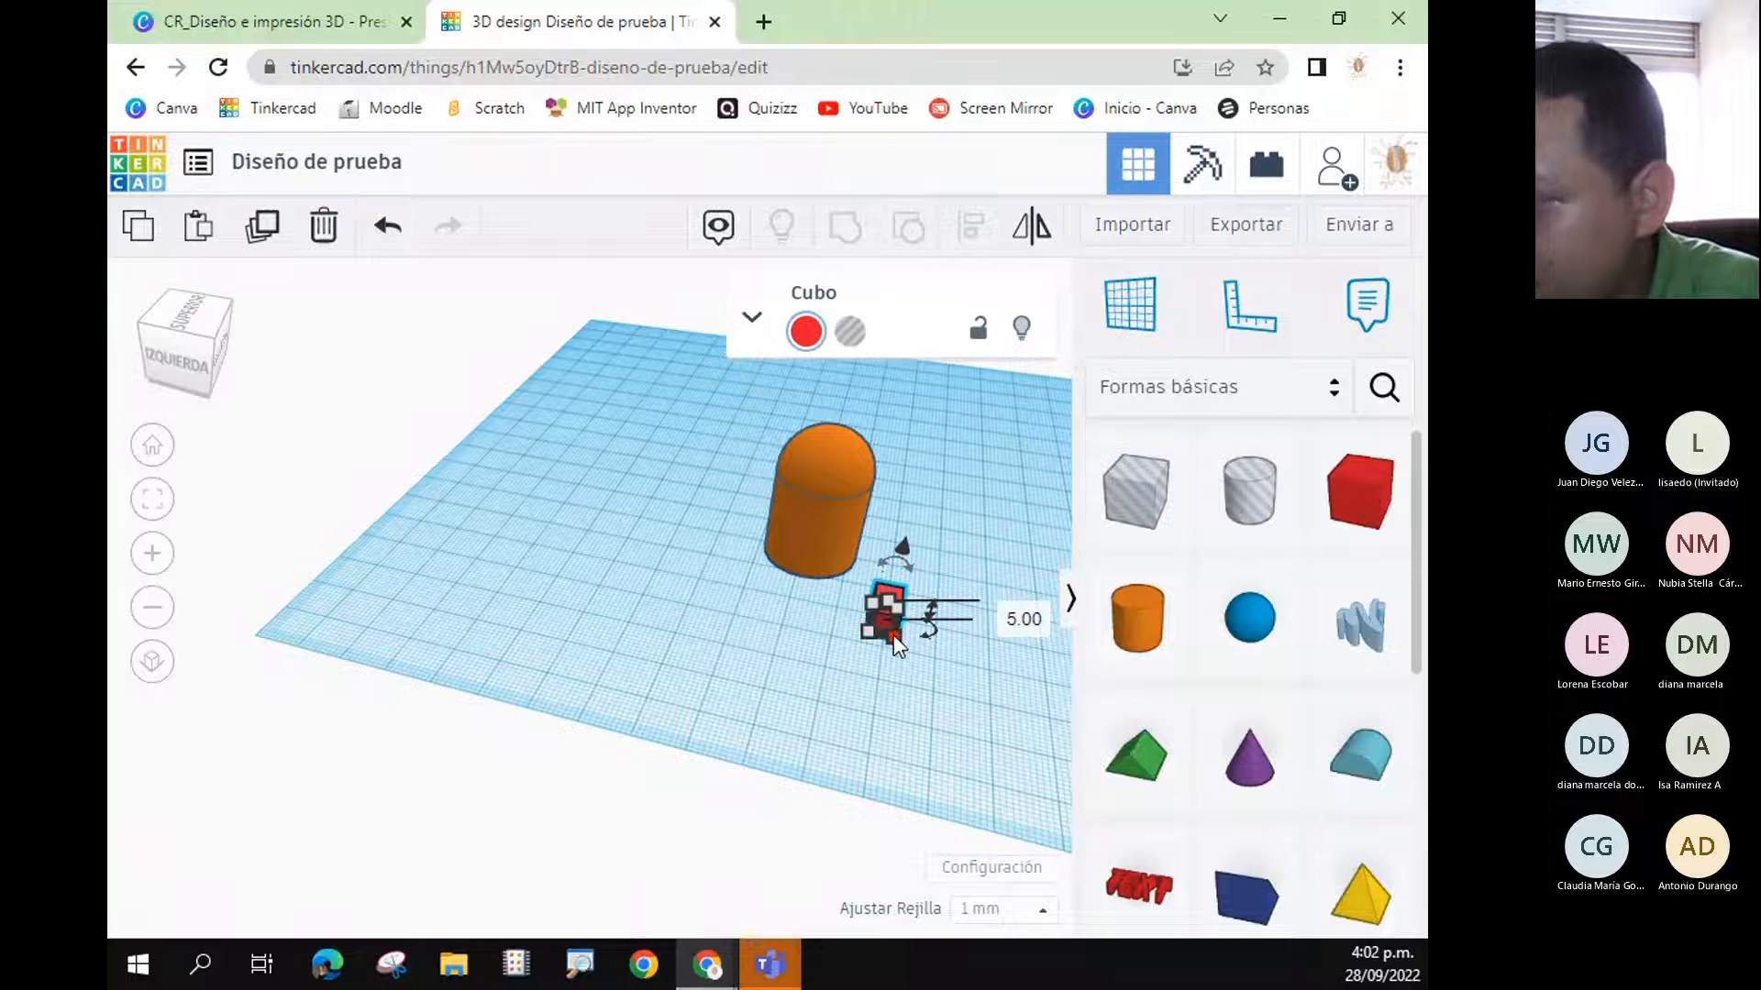
pyautogui.moveTo(894, 629); pyautogui.dragTo(901, 613)
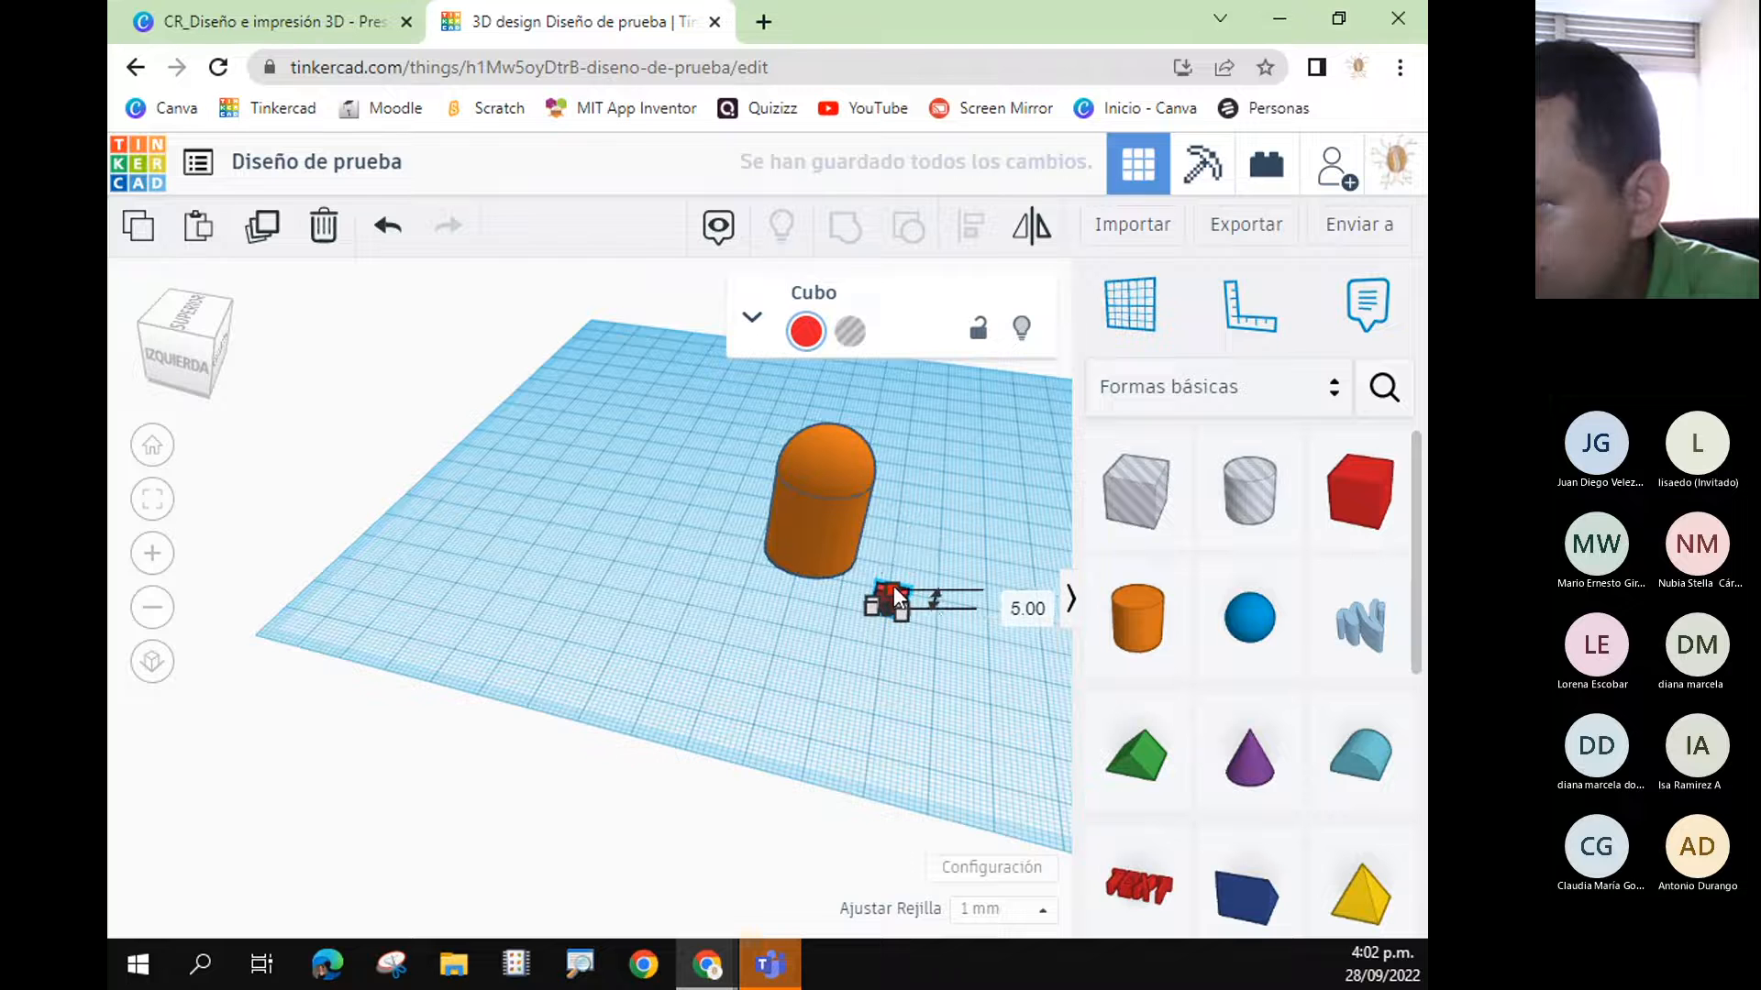
pyautogui.moveTo(893, 586); pyautogui.dragTo(926, 611, button='right')
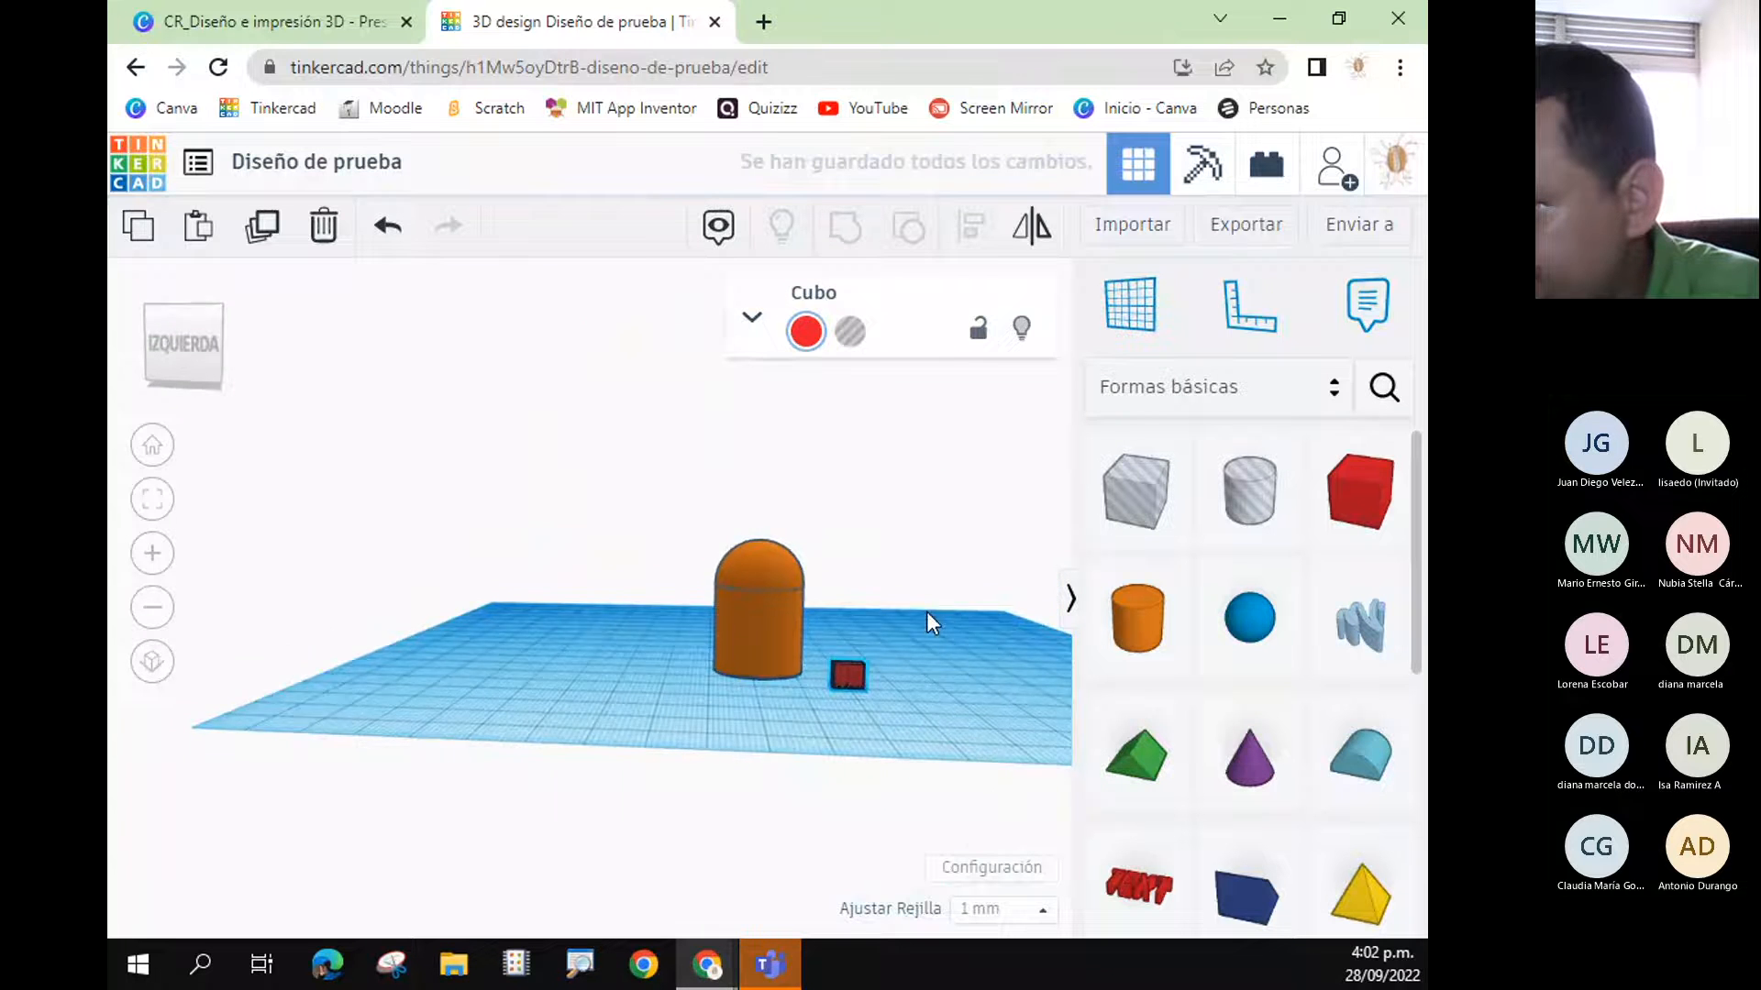
# - Move the red box against the base of the domed cylinder and turn it into a hole
pyautogui.moveTo(845, 657); pyautogui.dragTo(770, 647)
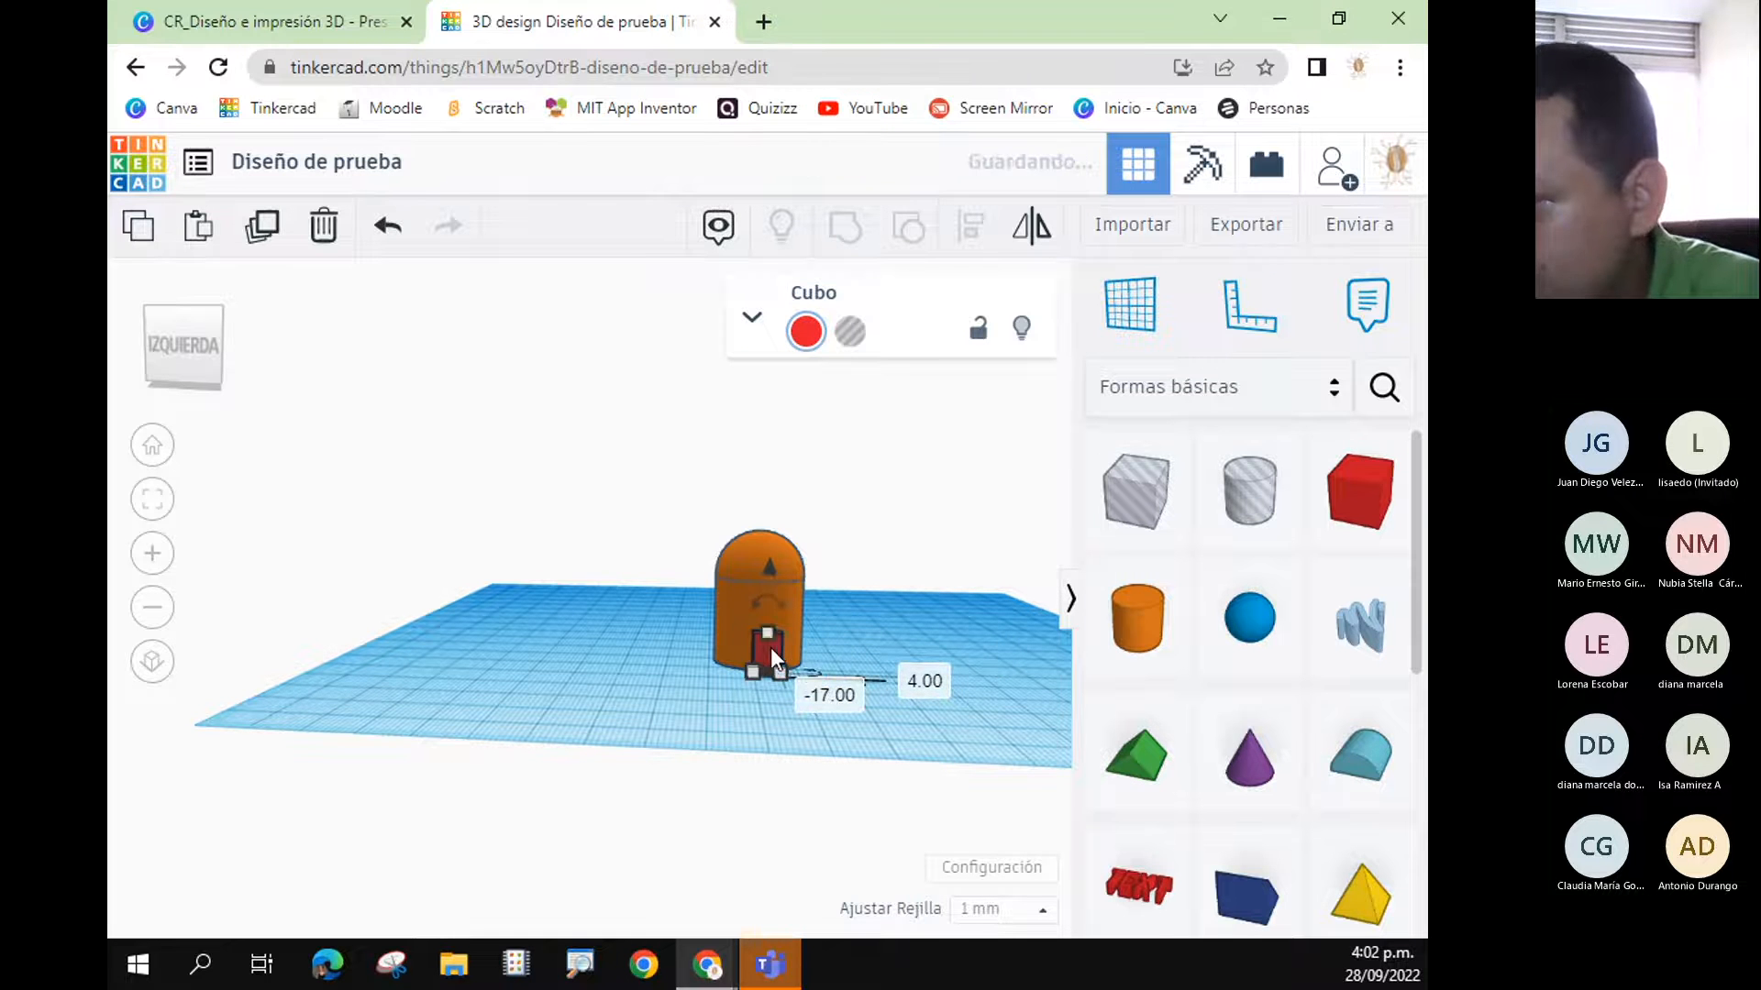
pyautogui.click(851, 332)
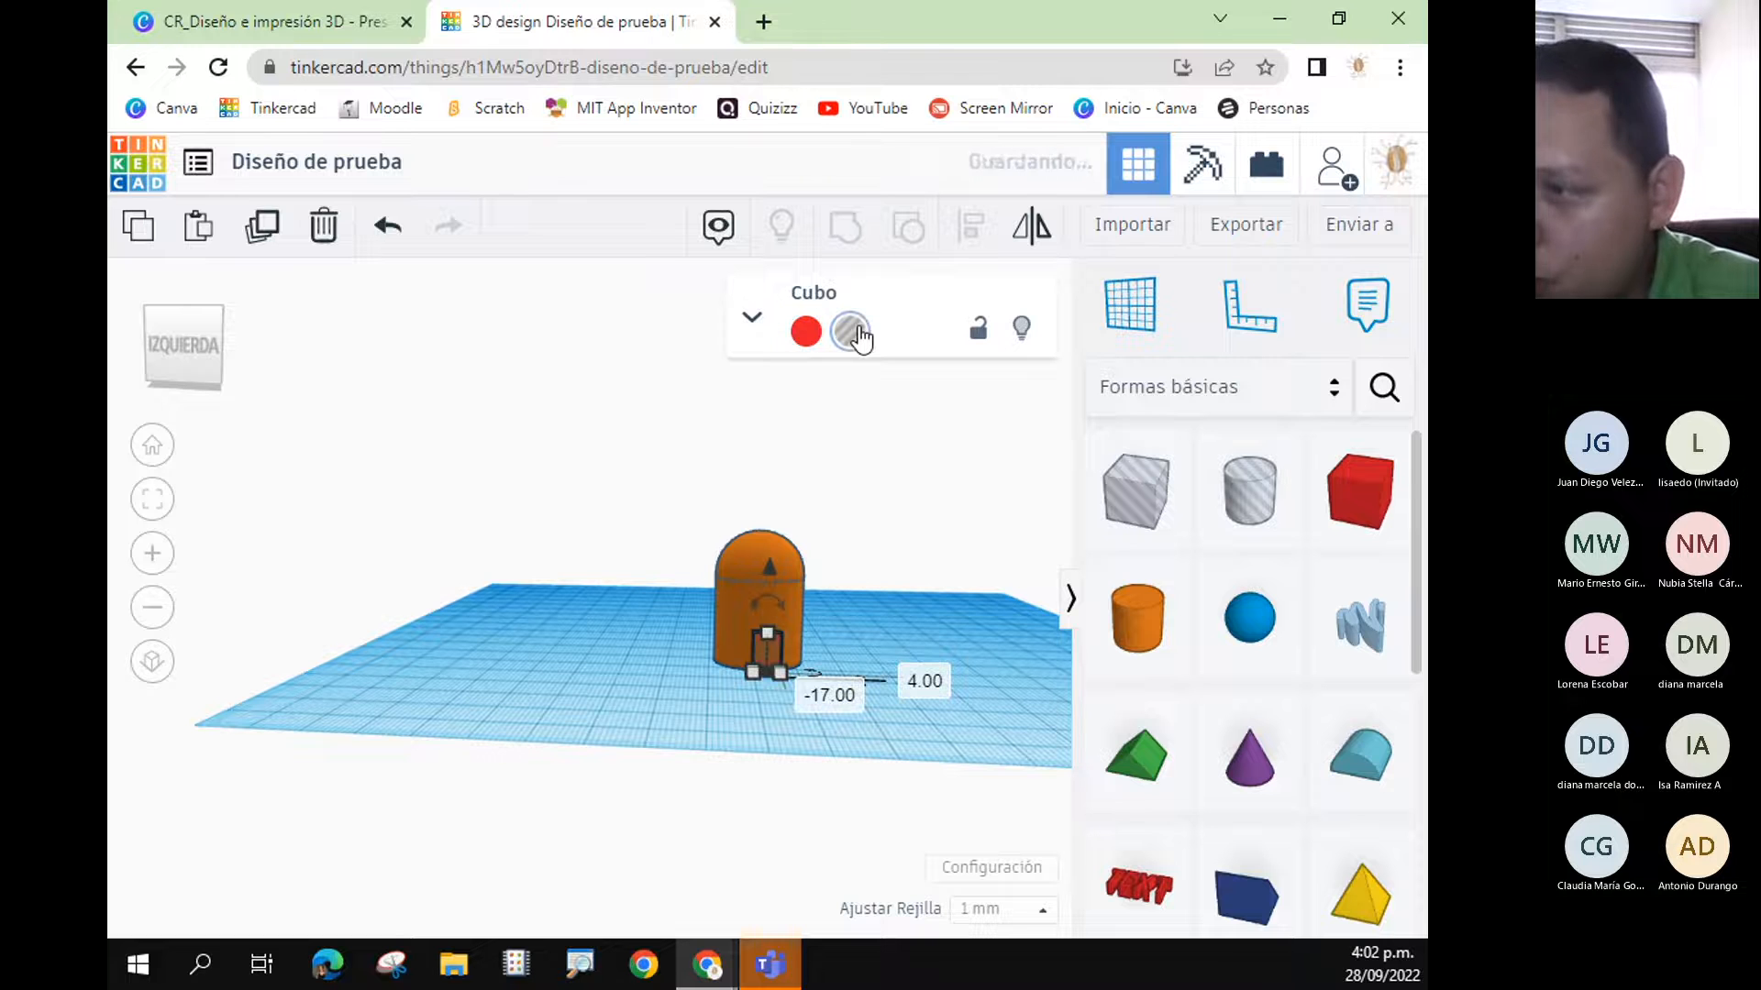
# - Try grouping the hole box with the domed cylinder to cut the opening, and undo the grouping
pyautogui.moveTo(564, 435); pyautogui.dragTo(875, 677)
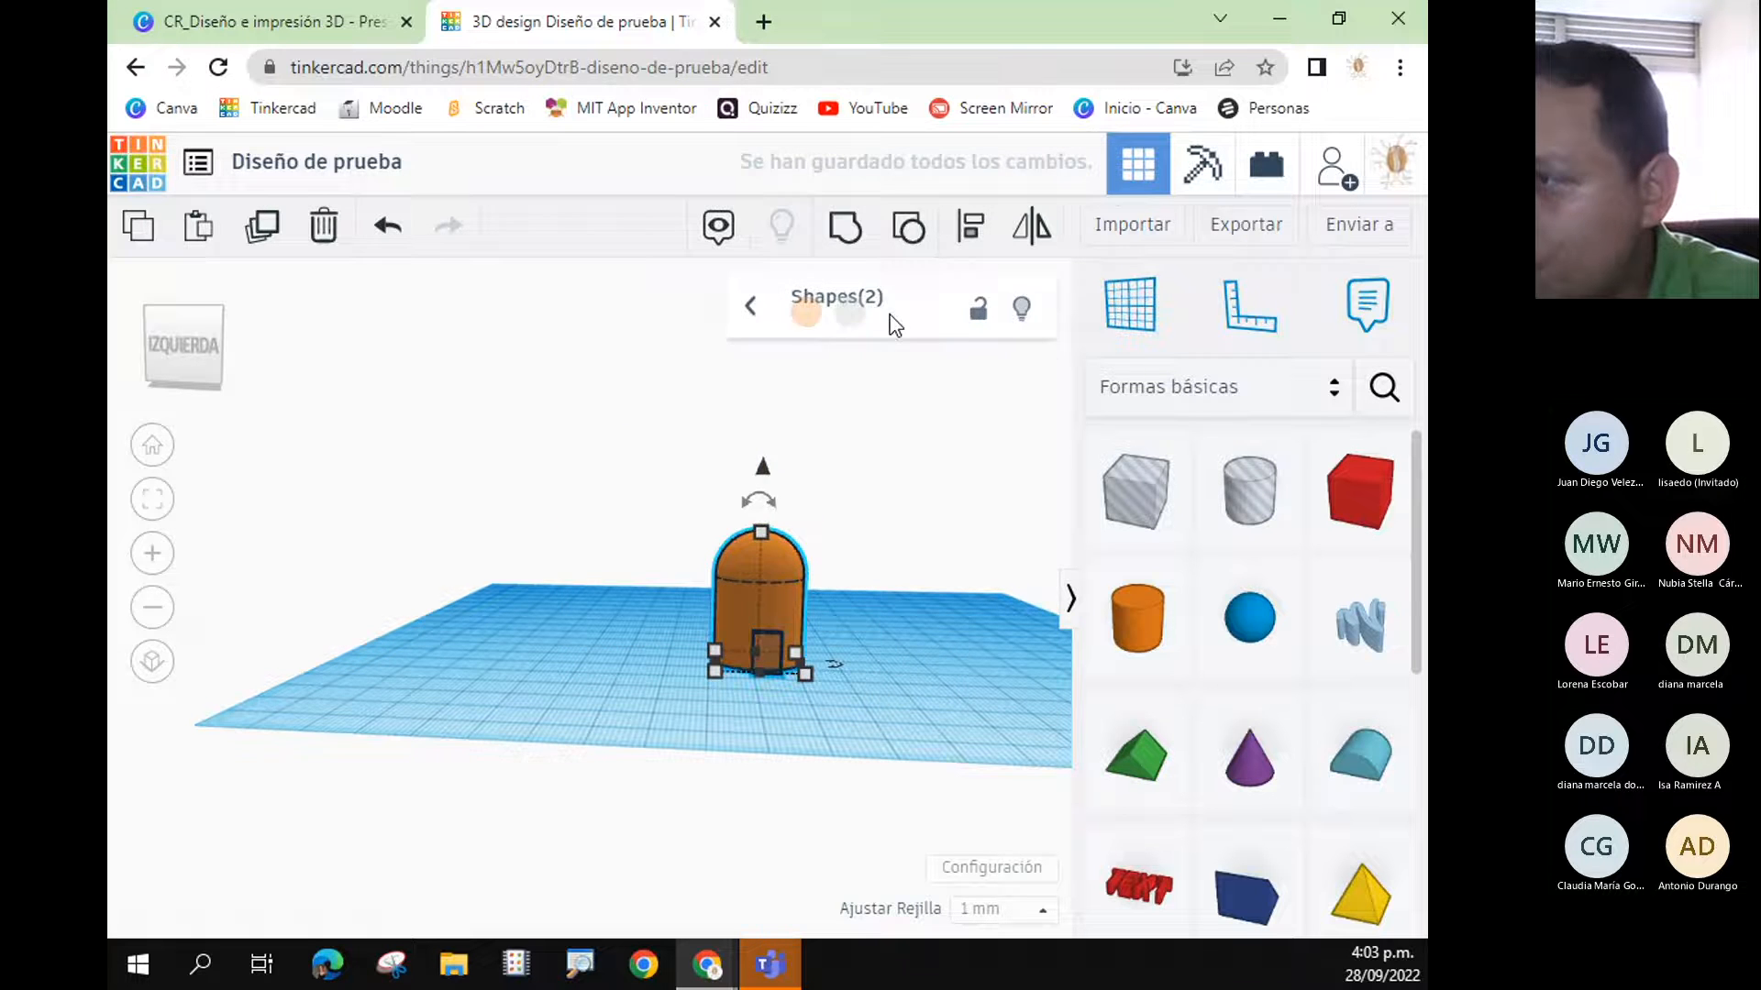
pyautogui.click(844, 226)
pyautogui.moveTo(927, 535); pyautogui.dragTo(908, 656, button='right')
pyautogui.scroll(2, 878, 664)
pyautogui.scroll(2, 876, 662)
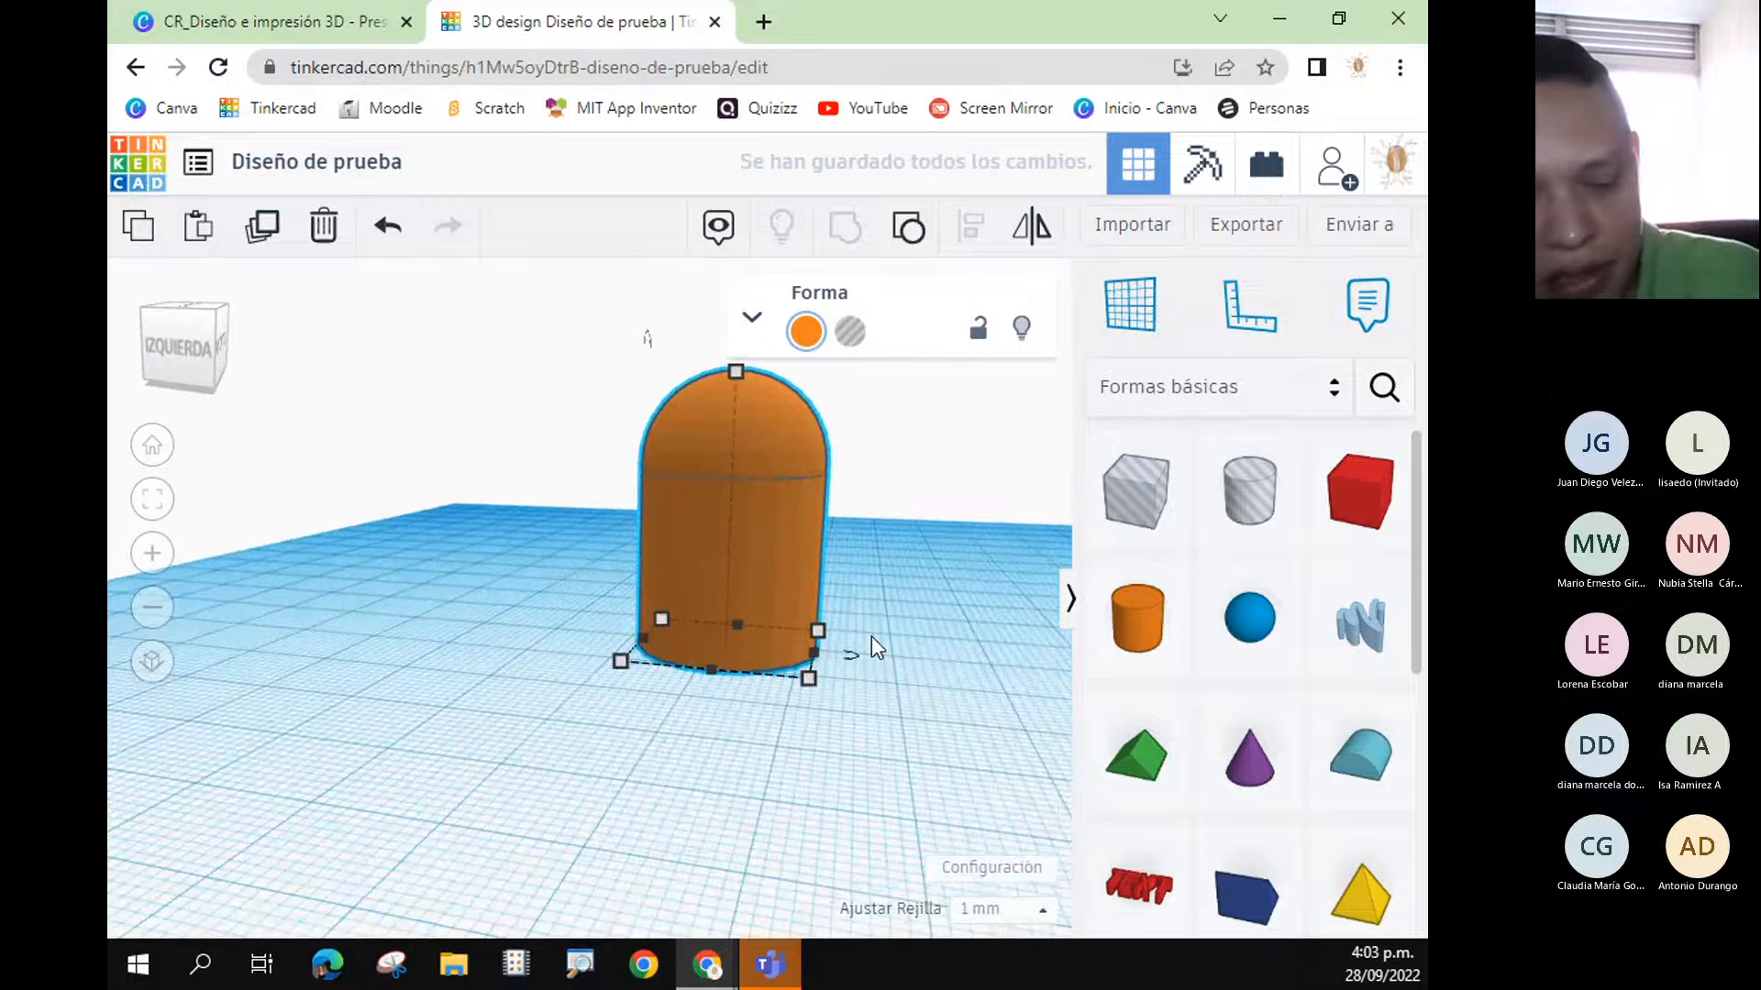
pyautogui.hotkey('ctrl', 'z')
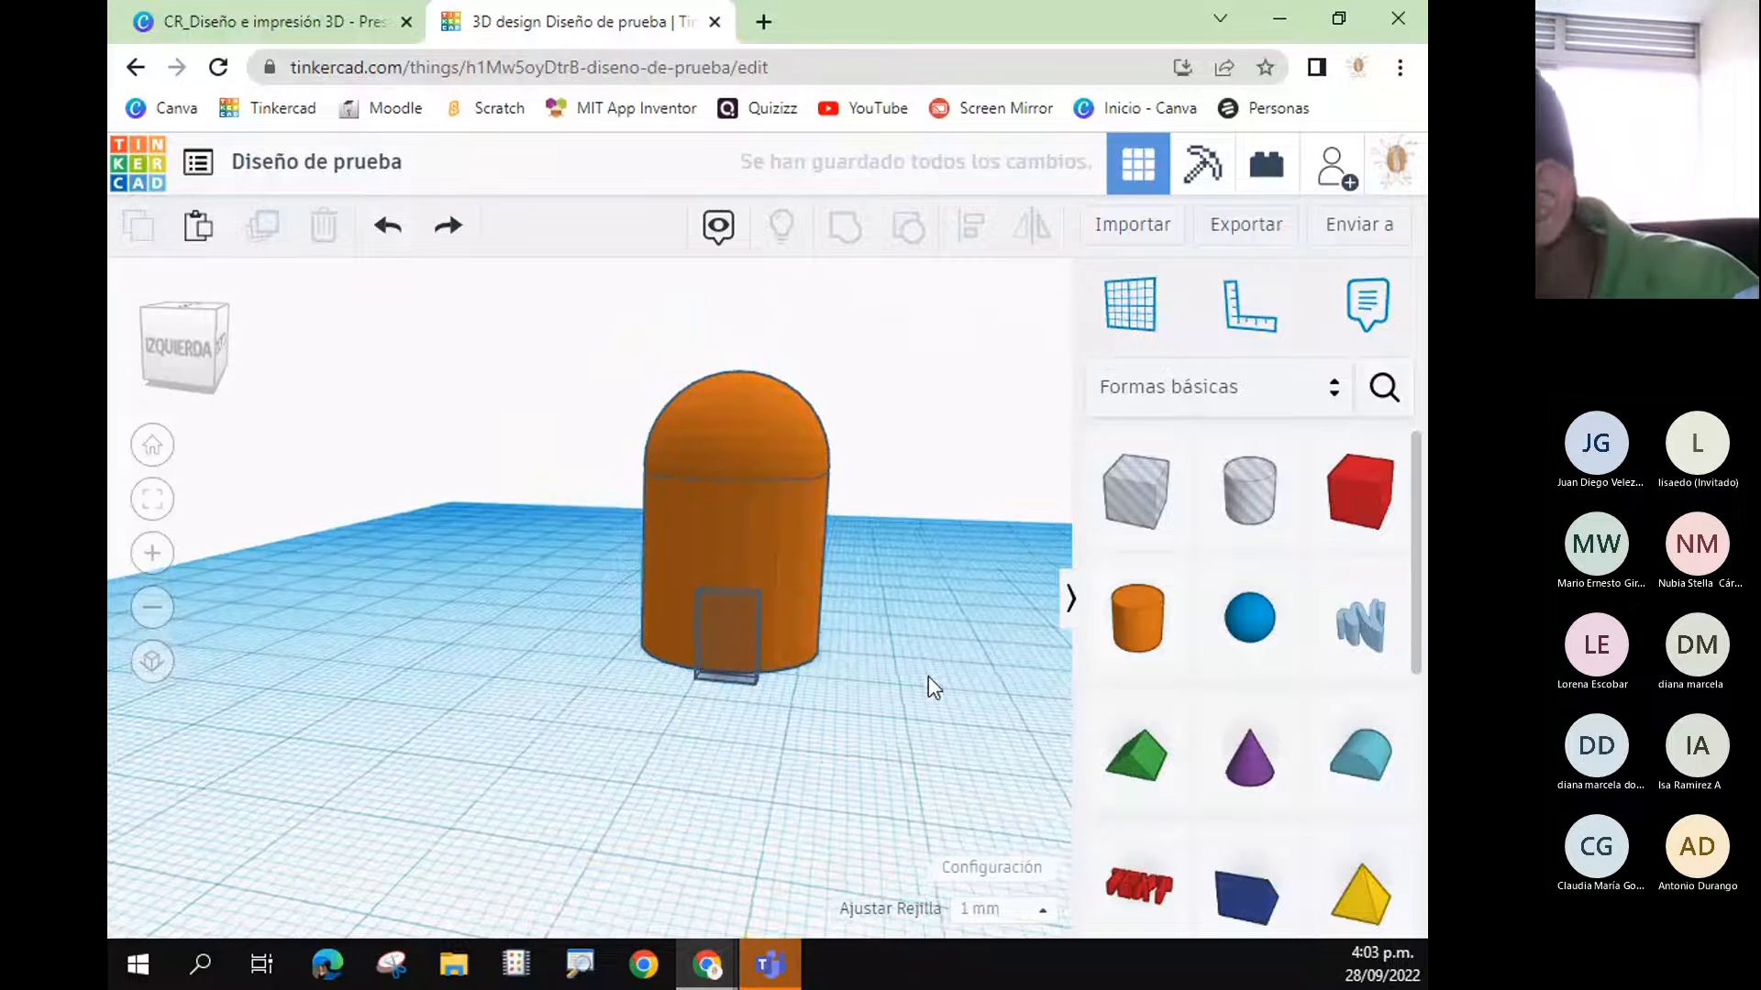
# - Move the hole box slightly deeper into the domed cylinder's wall at its base
pyautogui.moveTo(928, 675); pyautogui.dragTo(833, 746, button='right')
pyautogui.click(658, 806)
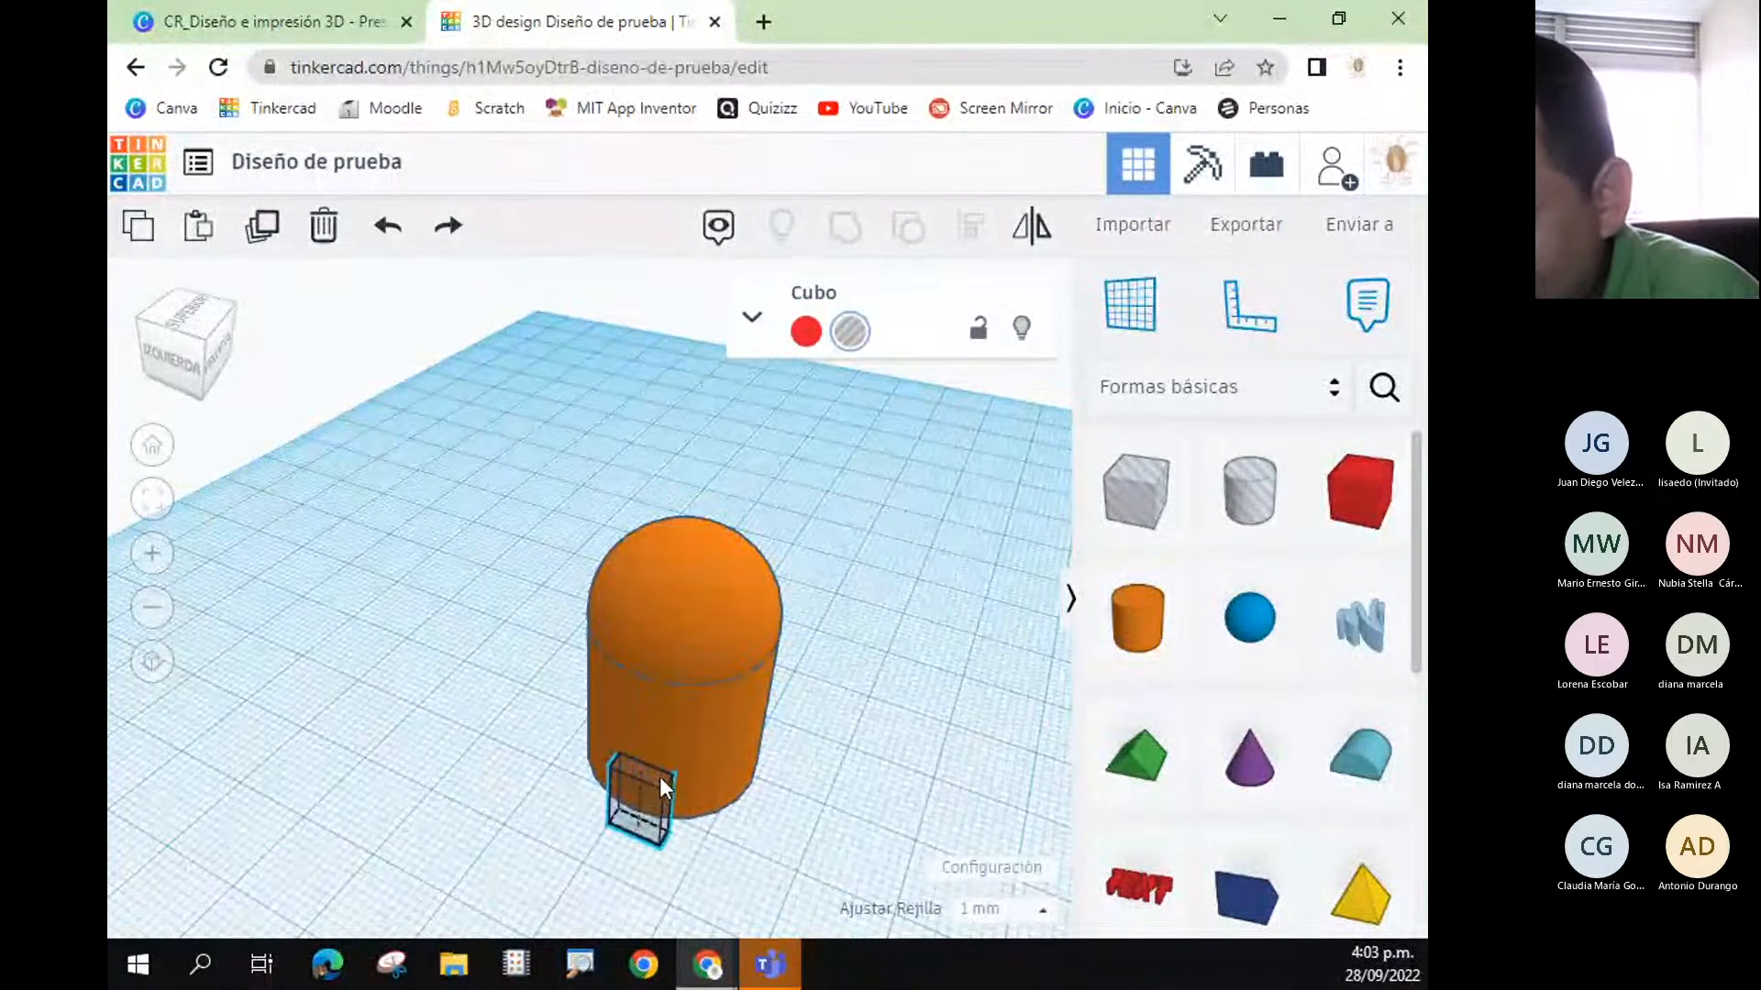
pyautogui.moveTo(659, 777); pyautogui.dragTo(674, 780)
pyautogui.moveTo(897, 740); pyautogui.dragTo(895, 647, button='right')
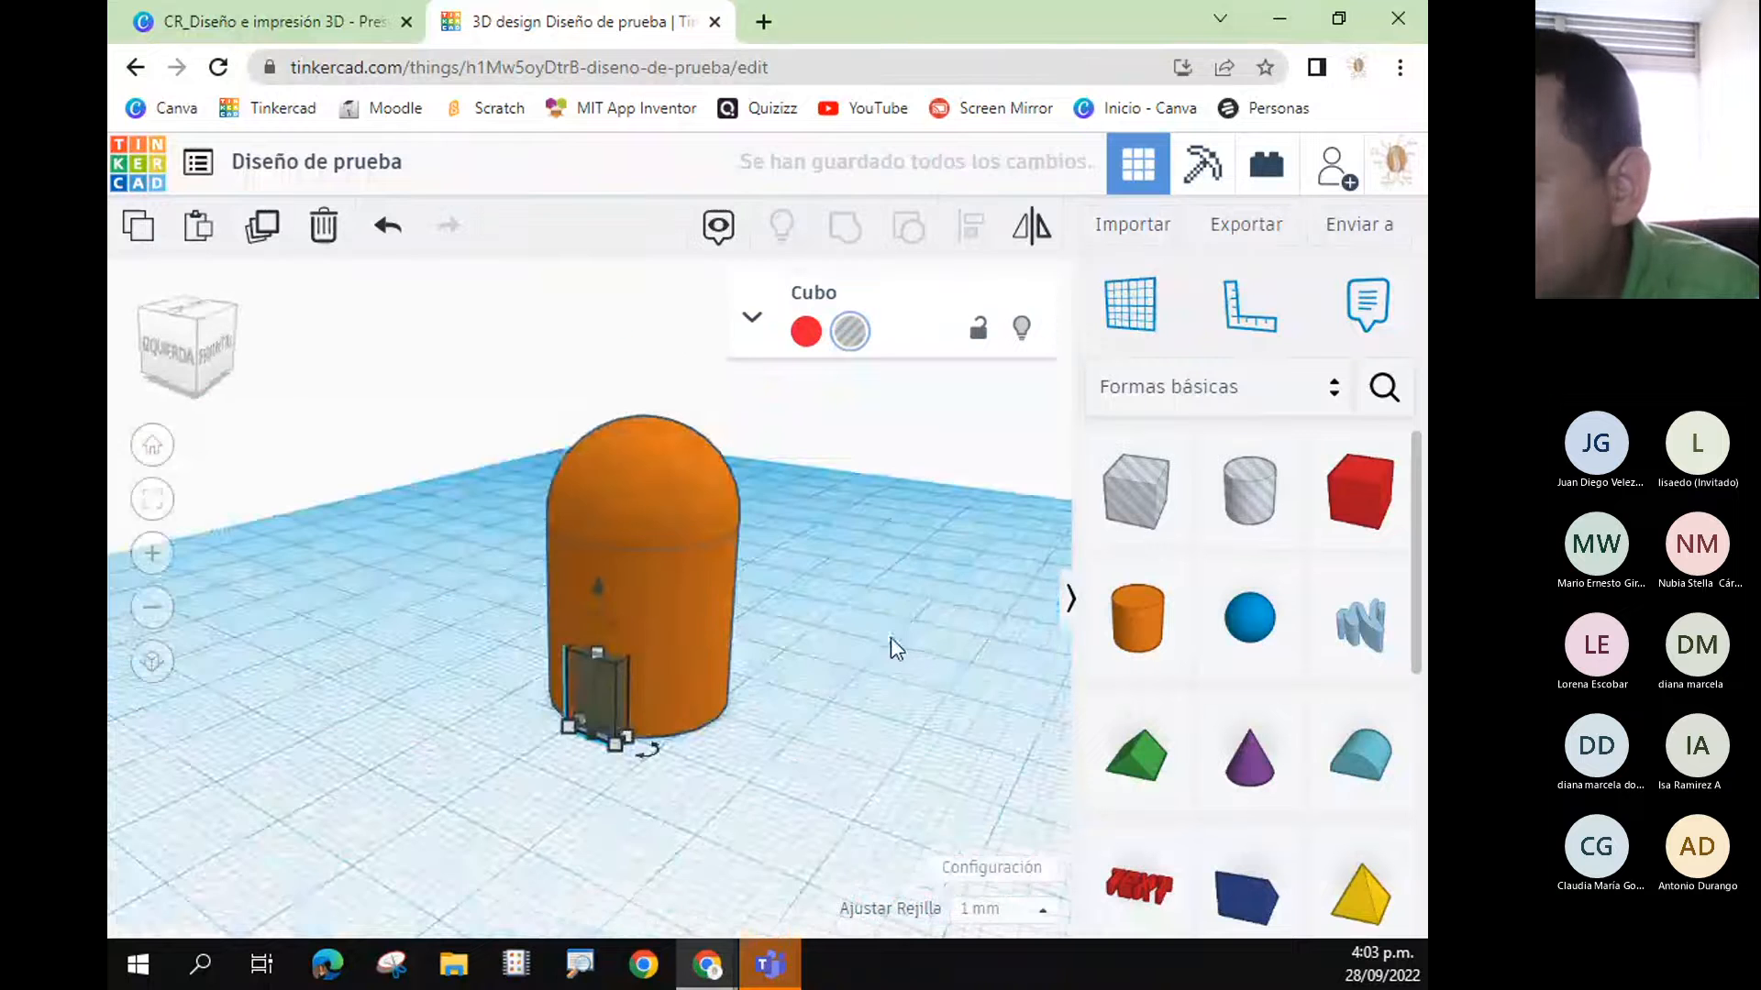
# - Ungroup the domed cylinder and group the dome, cylinder and hole box together to cut the door opening
pyautogui.moveTo(458, 344); pyautogui.dragTo(768, 828)
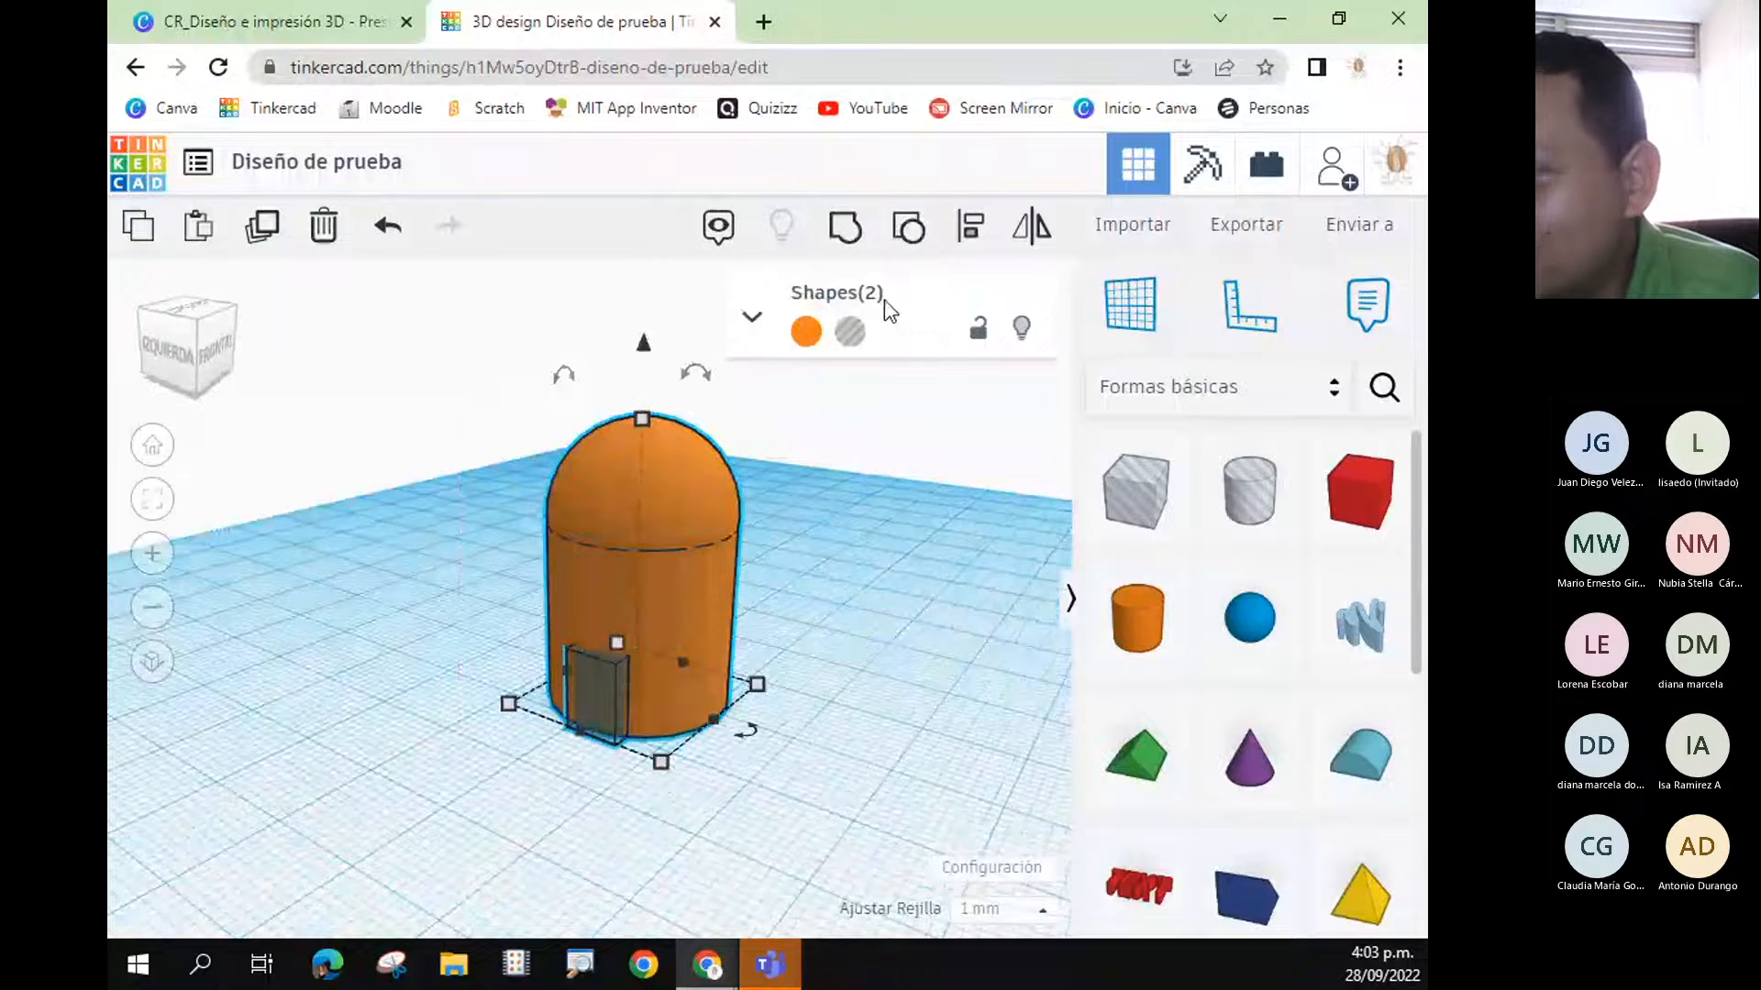
pyautogui.click(909, 243)
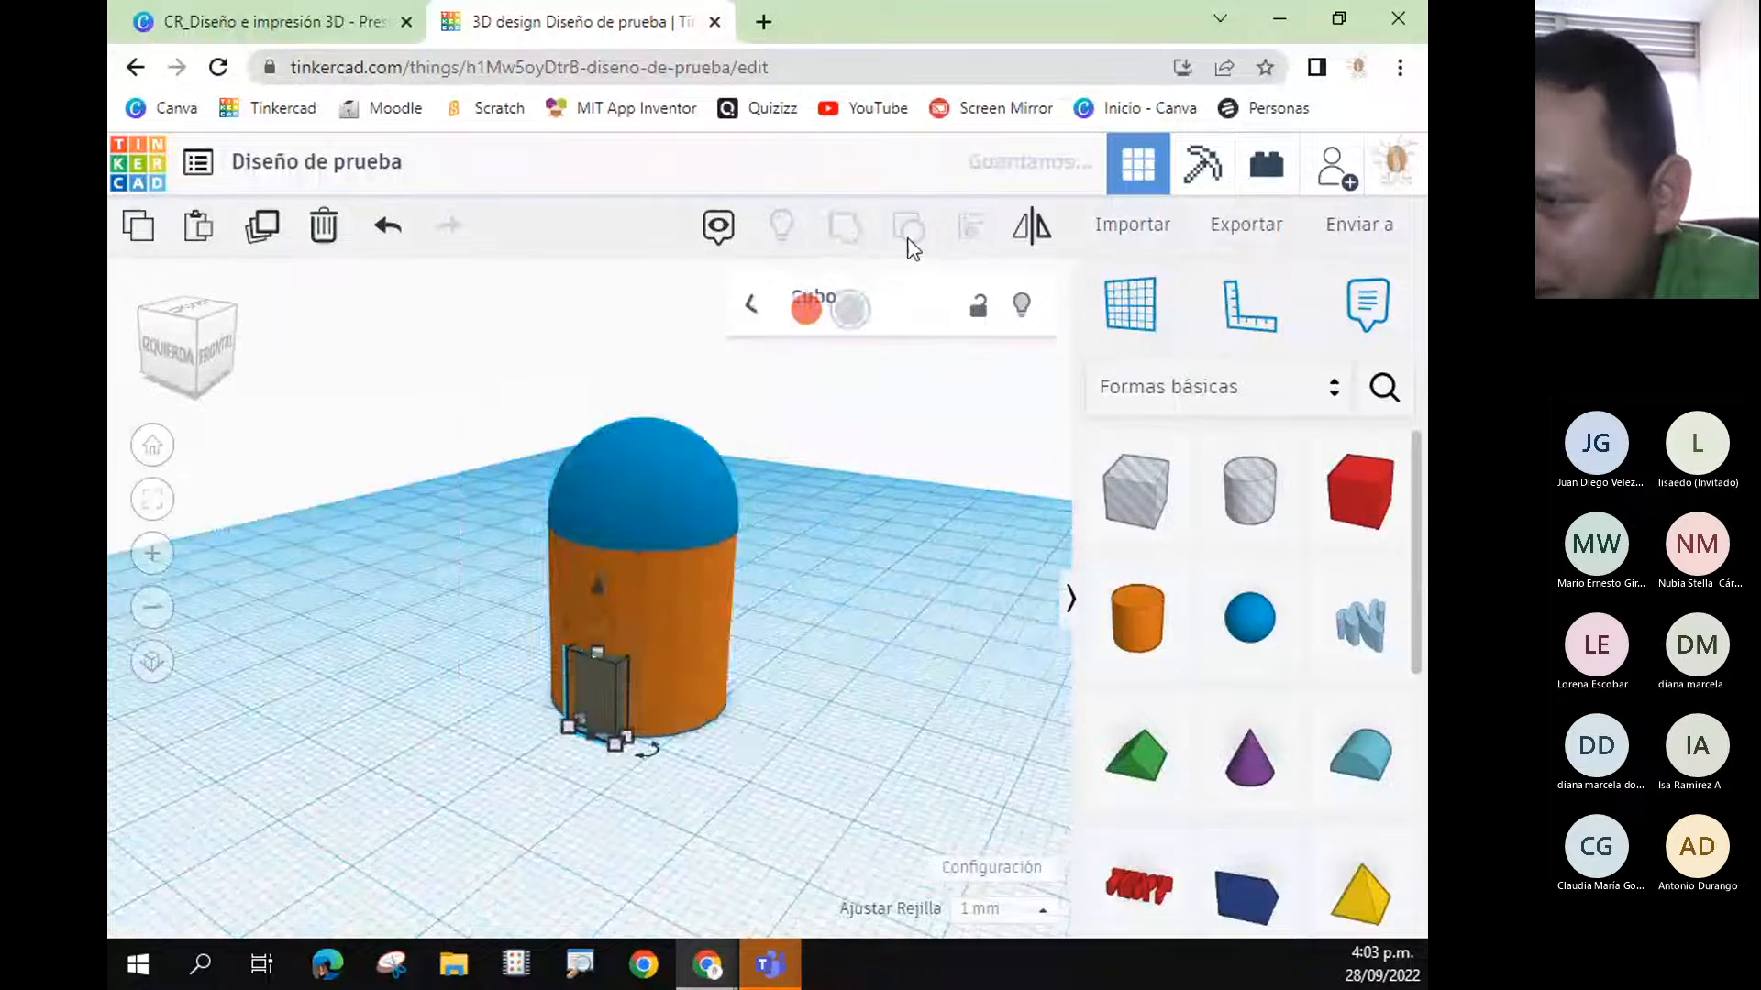
pyautogui.click(844, 229)
# - Examine the door opening at the base of the grouped shape from several angles
pyautogui.moveTo(868, 795); pyautogui.dragTo(794, 607, button='right')
pyautogui.scroll(5, 798, 661)
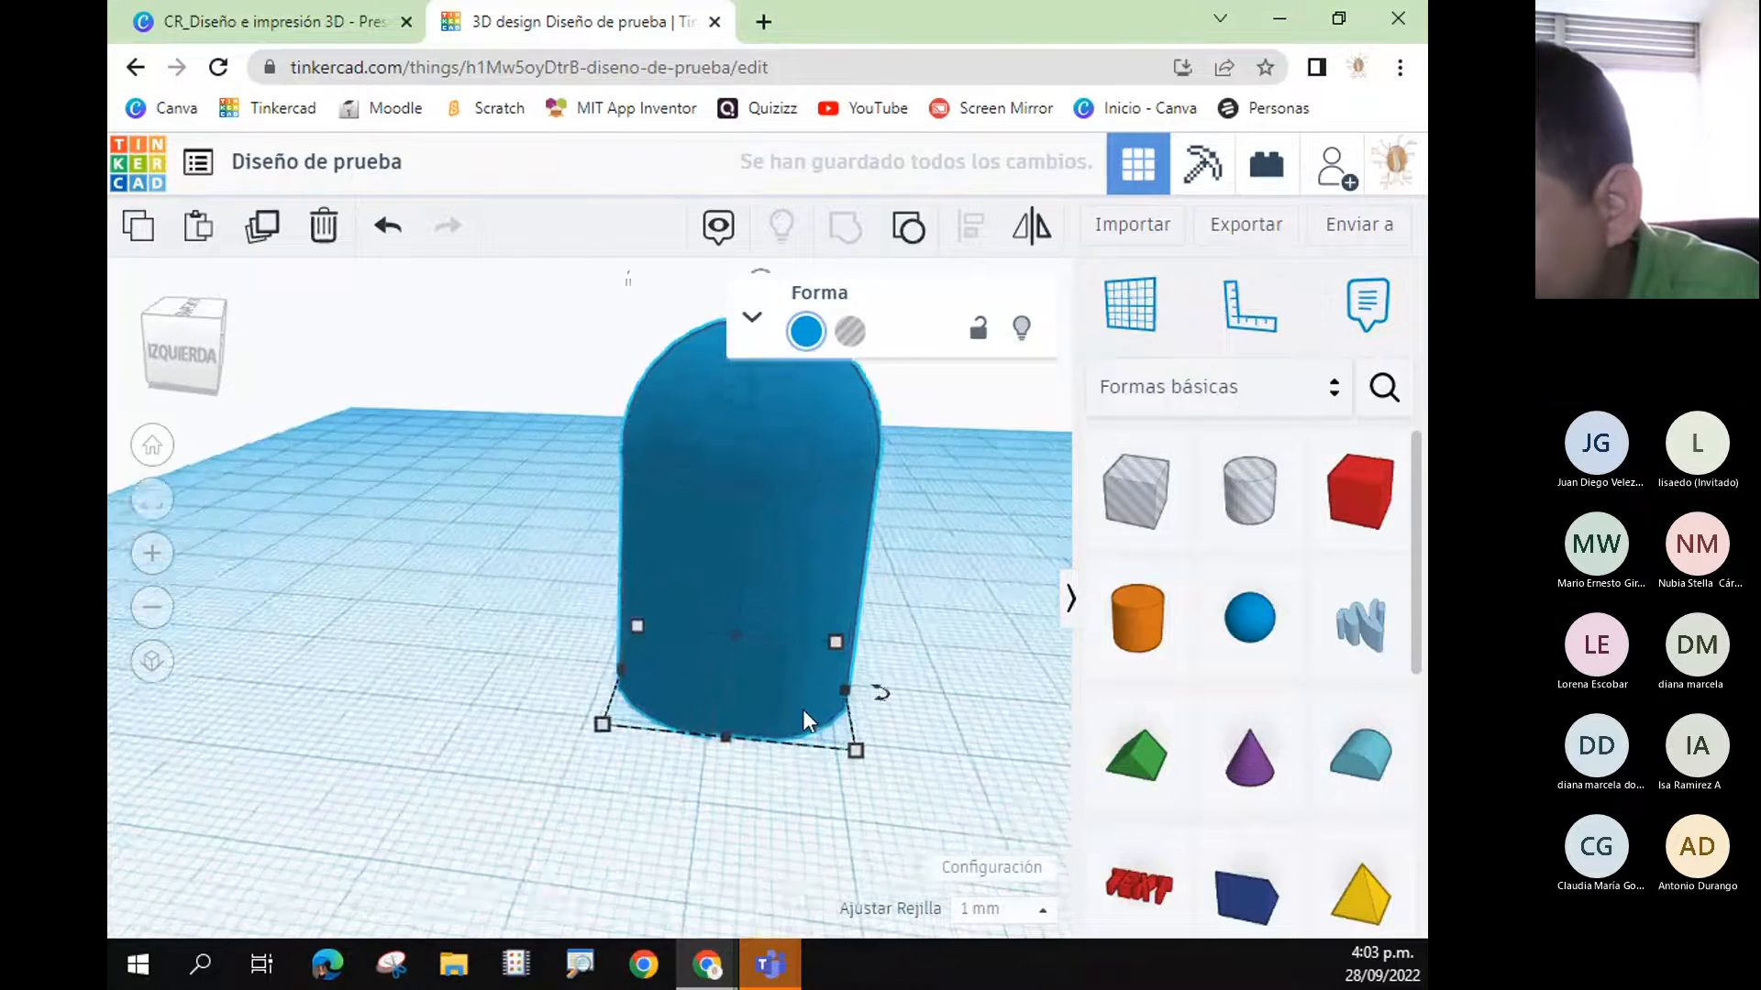
pyautogui.moveTo(805, 745); pyautogui.dragTo(995, 724, button='right')
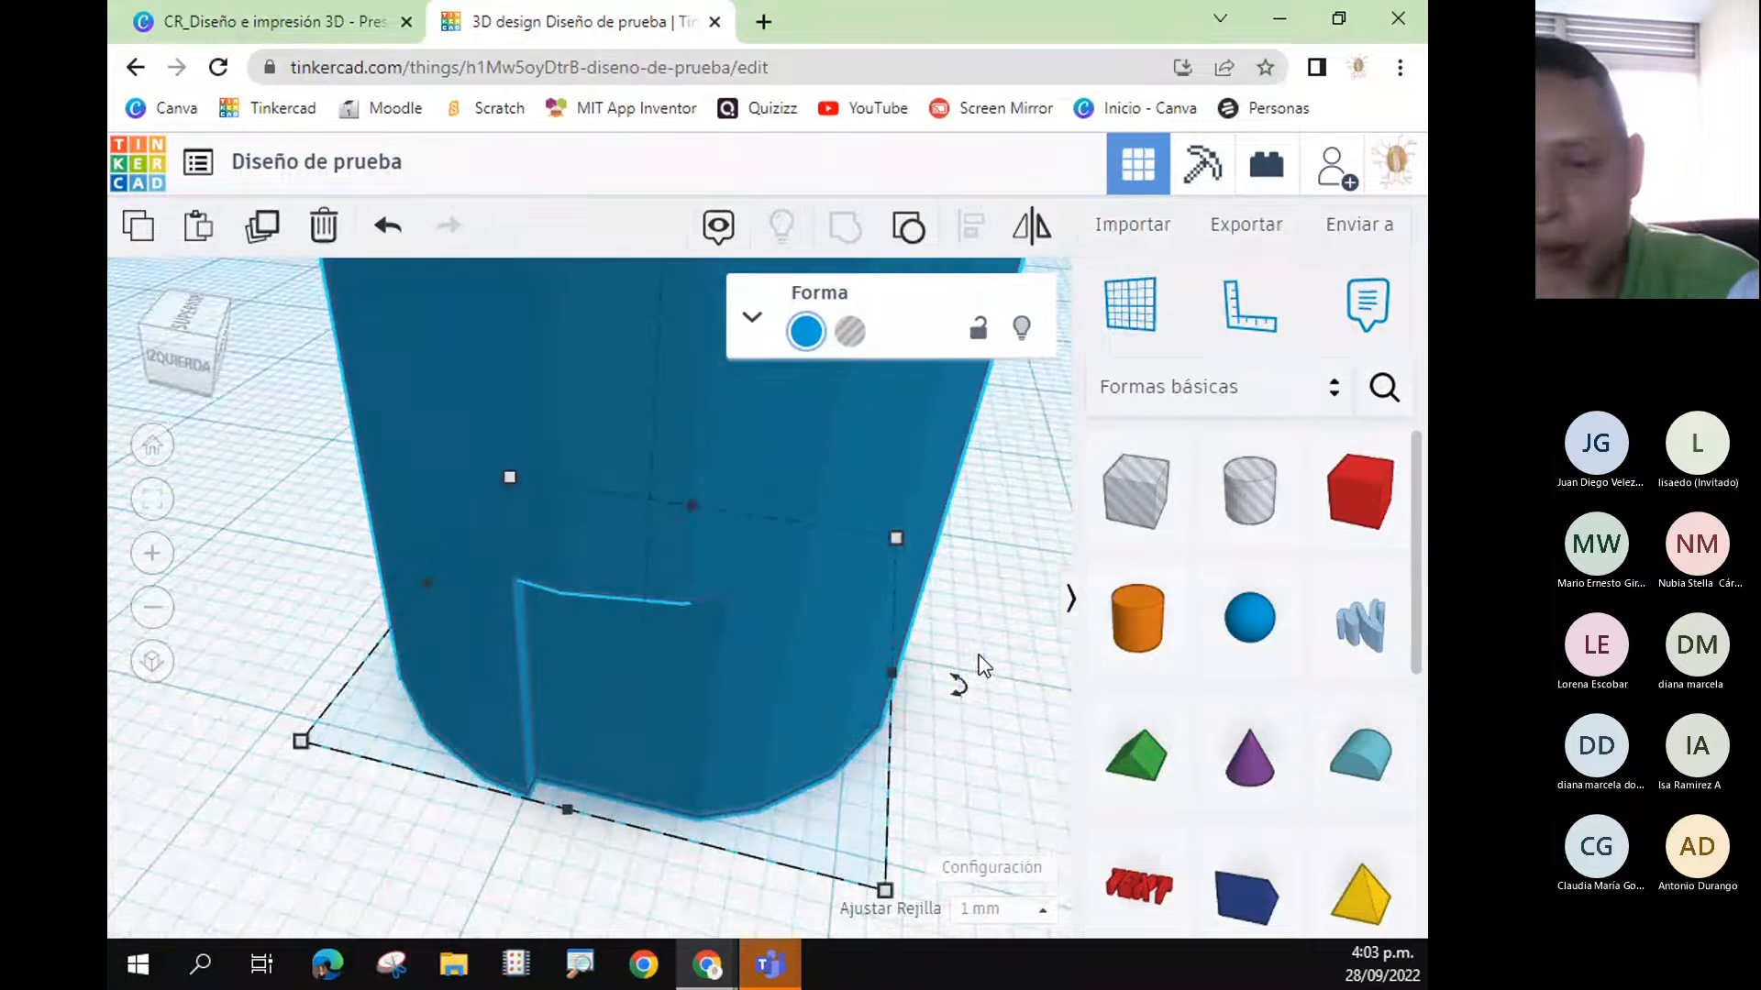
pyautogui.scroll(-5, 990, 653)
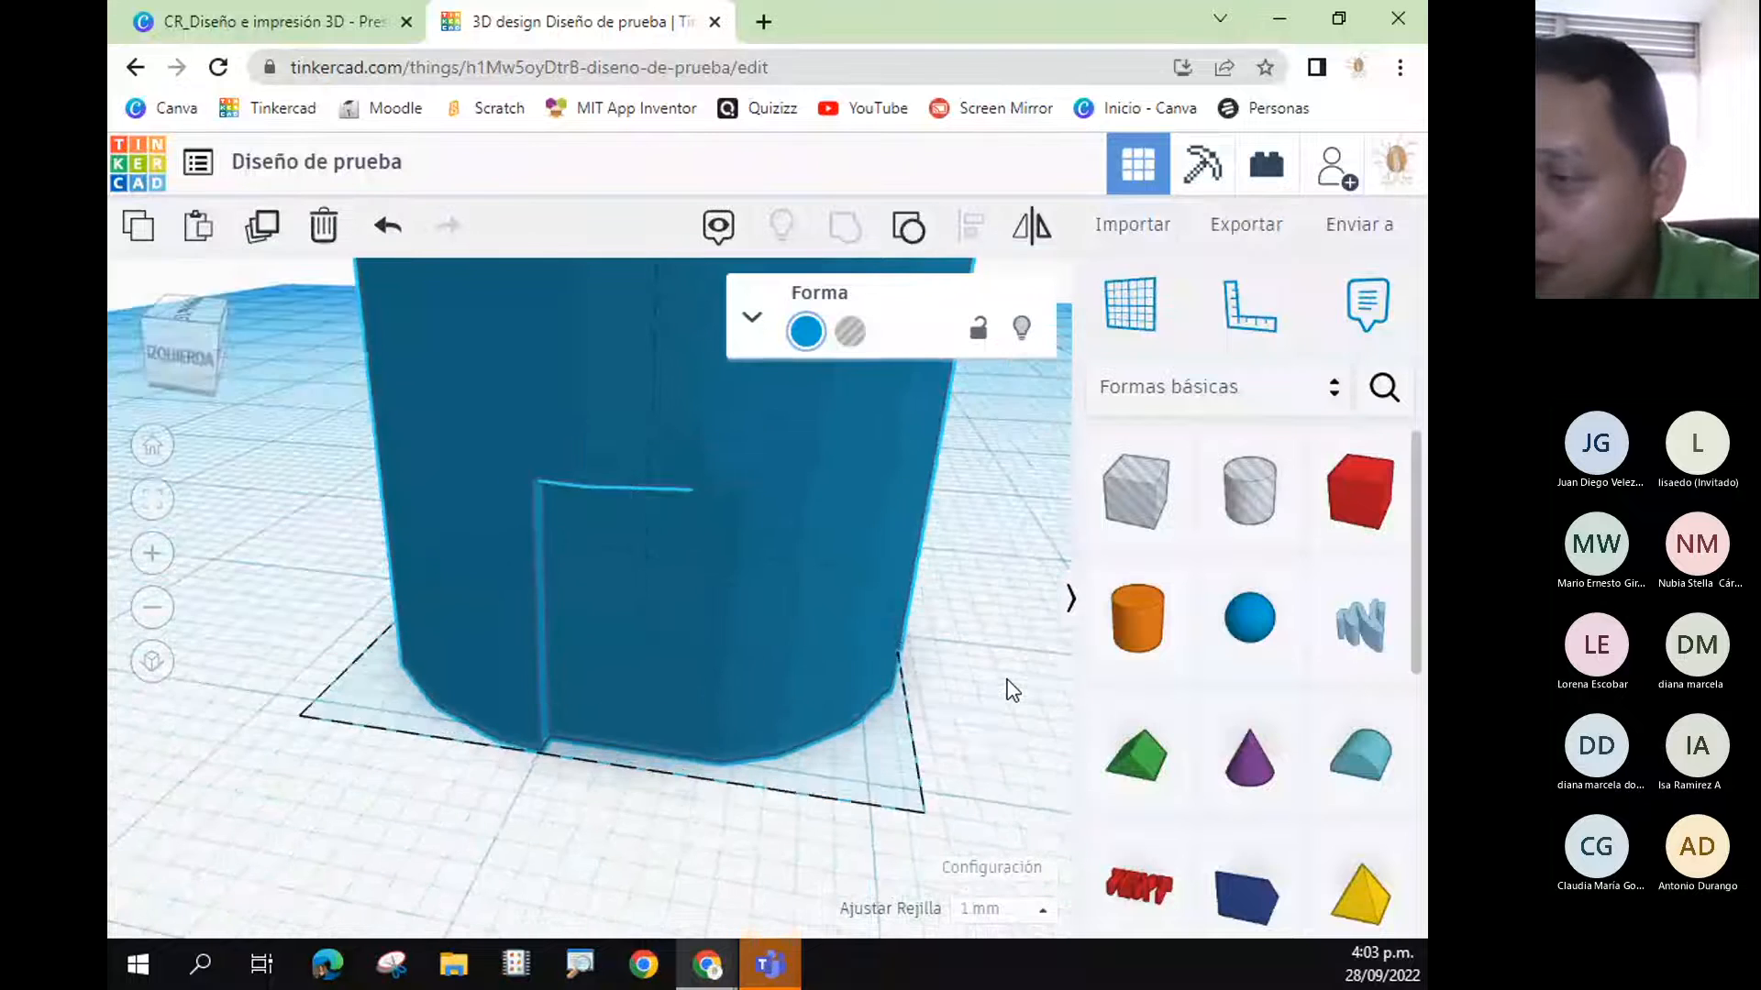
pyautogui.moveTo(973, 717); pyautogui.dragTo(700, 690, button='right')
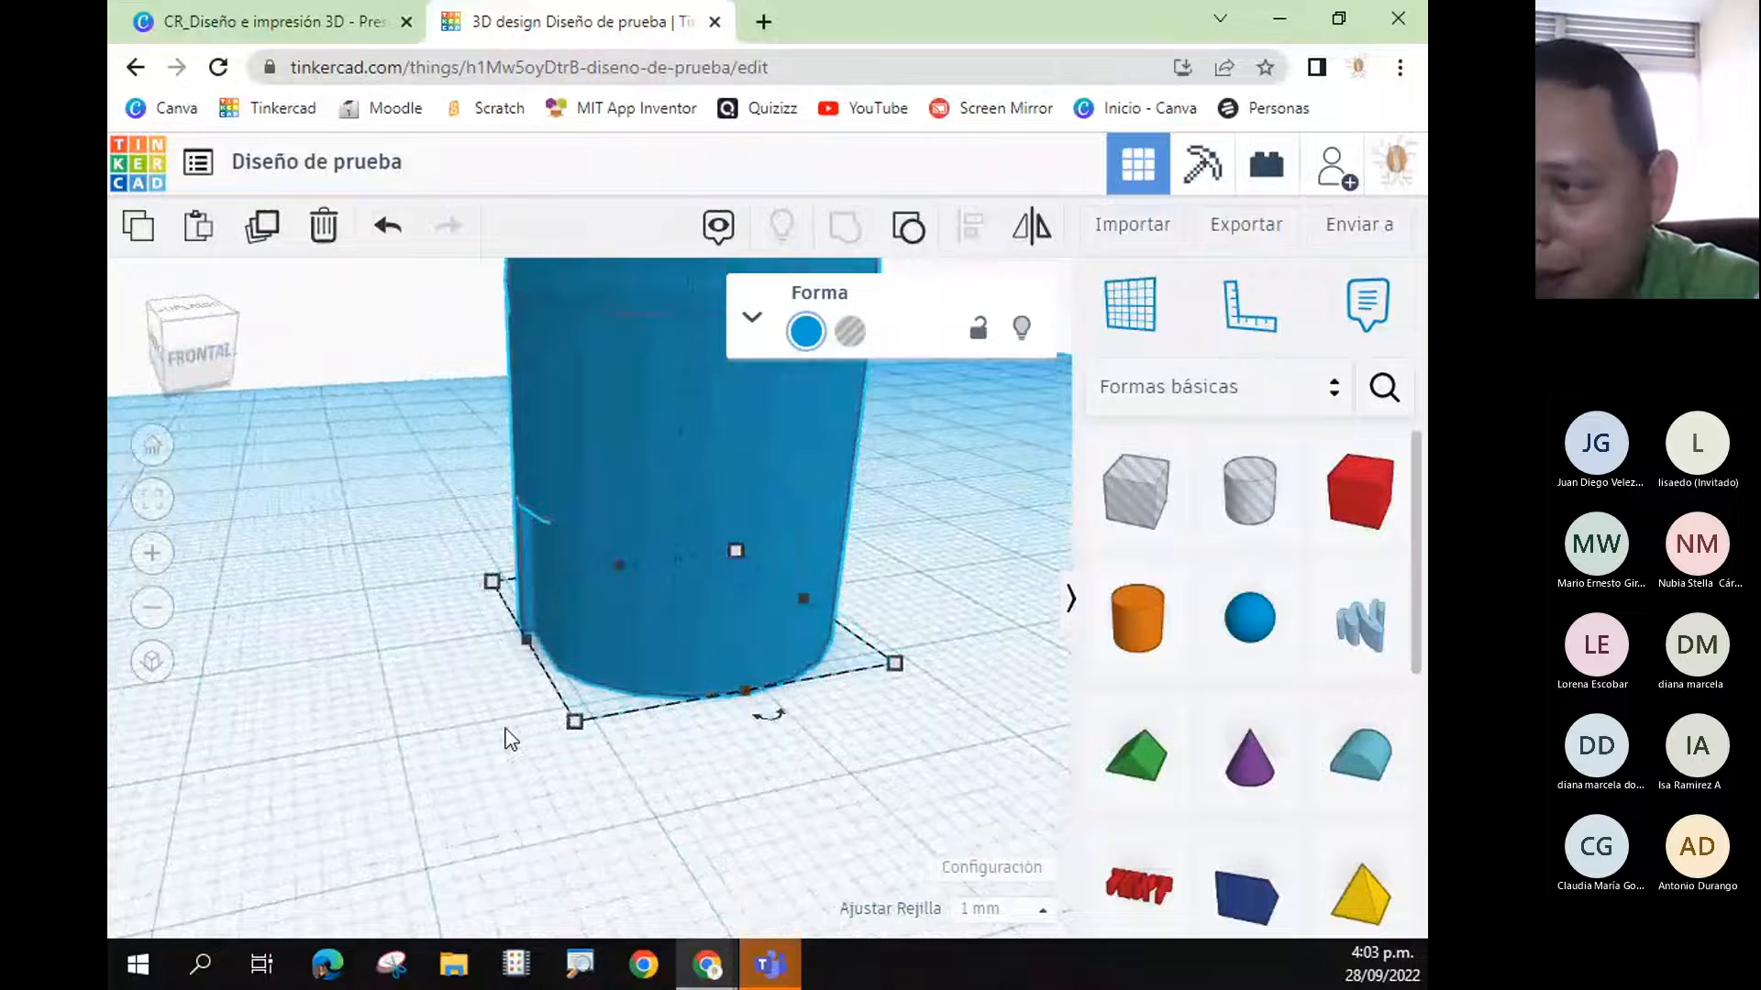
pyautogui.moveTo(511, 739); pyautogui.dragTo(639, 786, button='right')
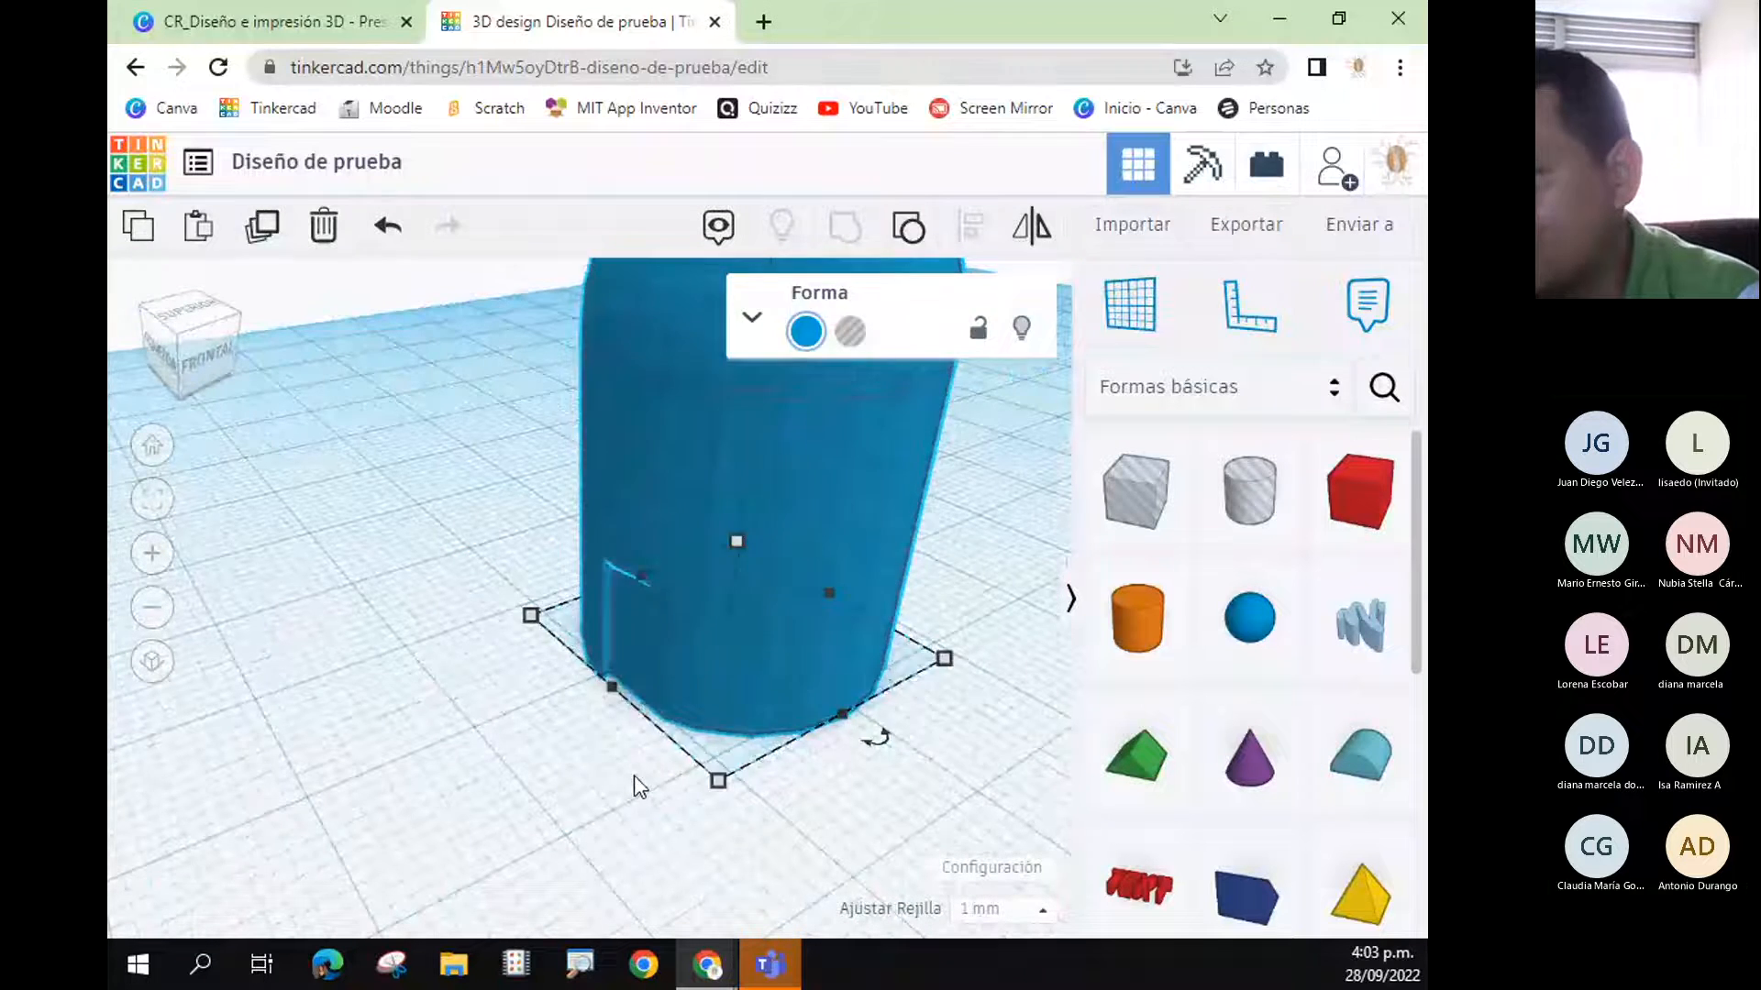
pyautogui.click(635, 774)
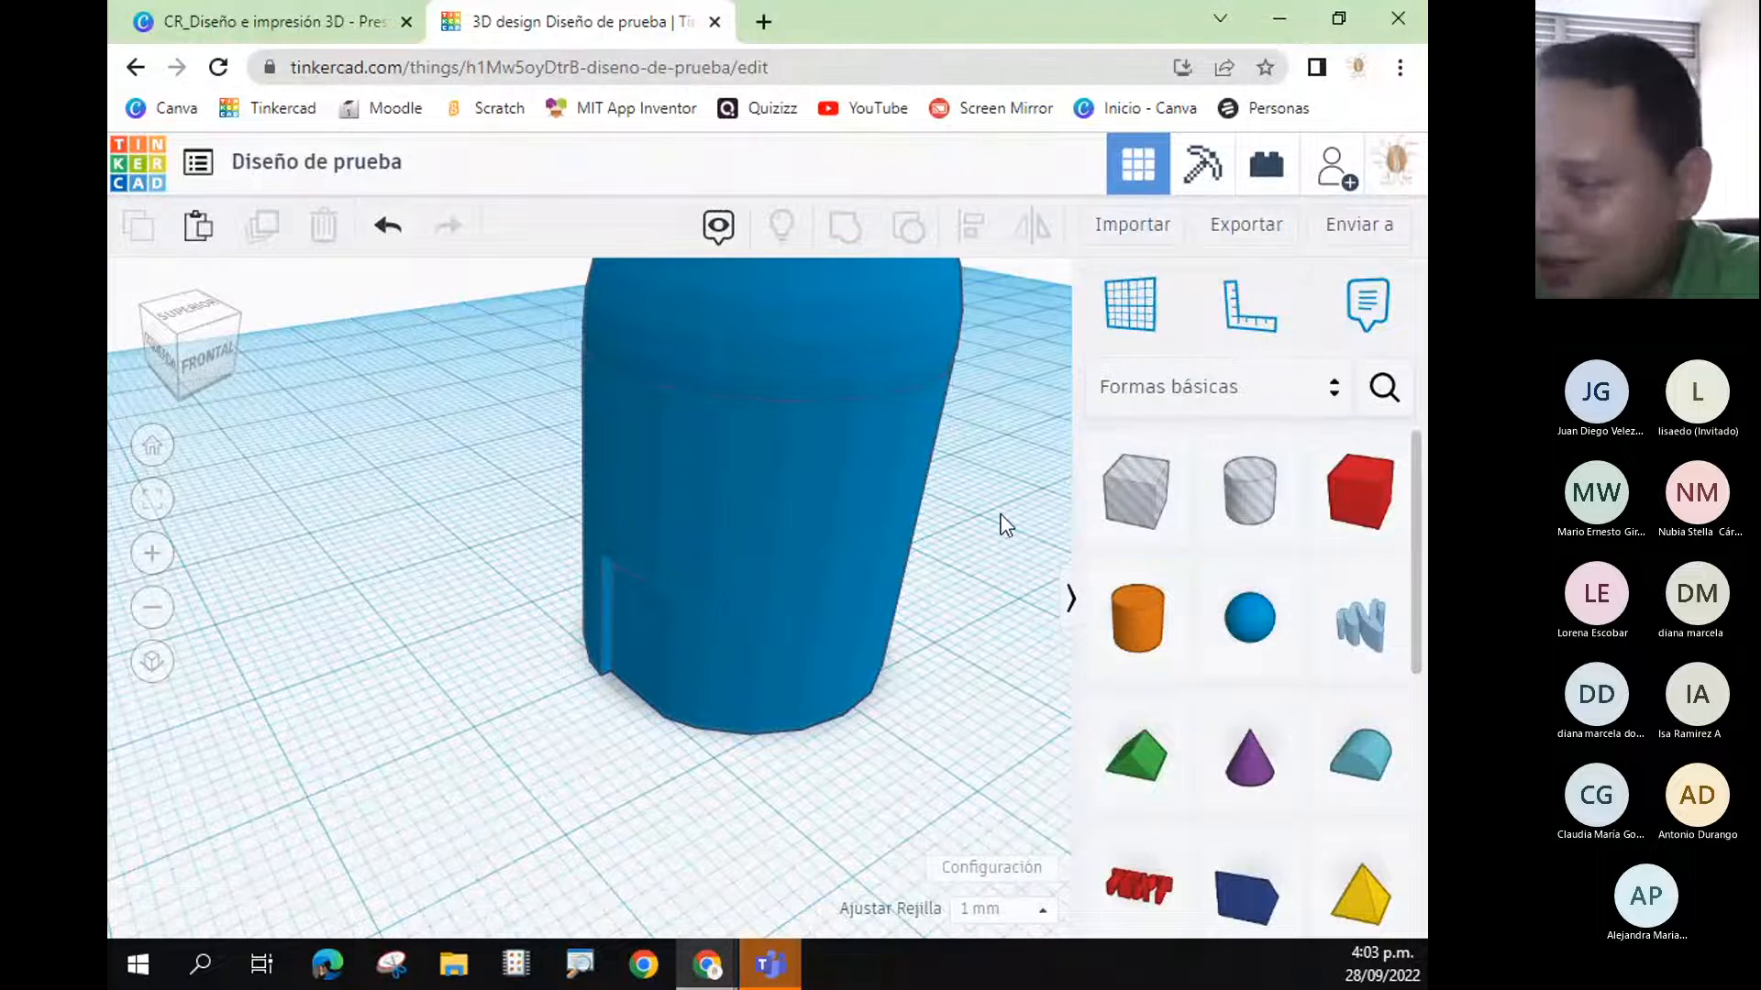
# - Place a Scribble shape beside the domed body, draw a looping freehand stroke in it, and undo the stroke
pyautogui.scroll(-1, 1252, 622)
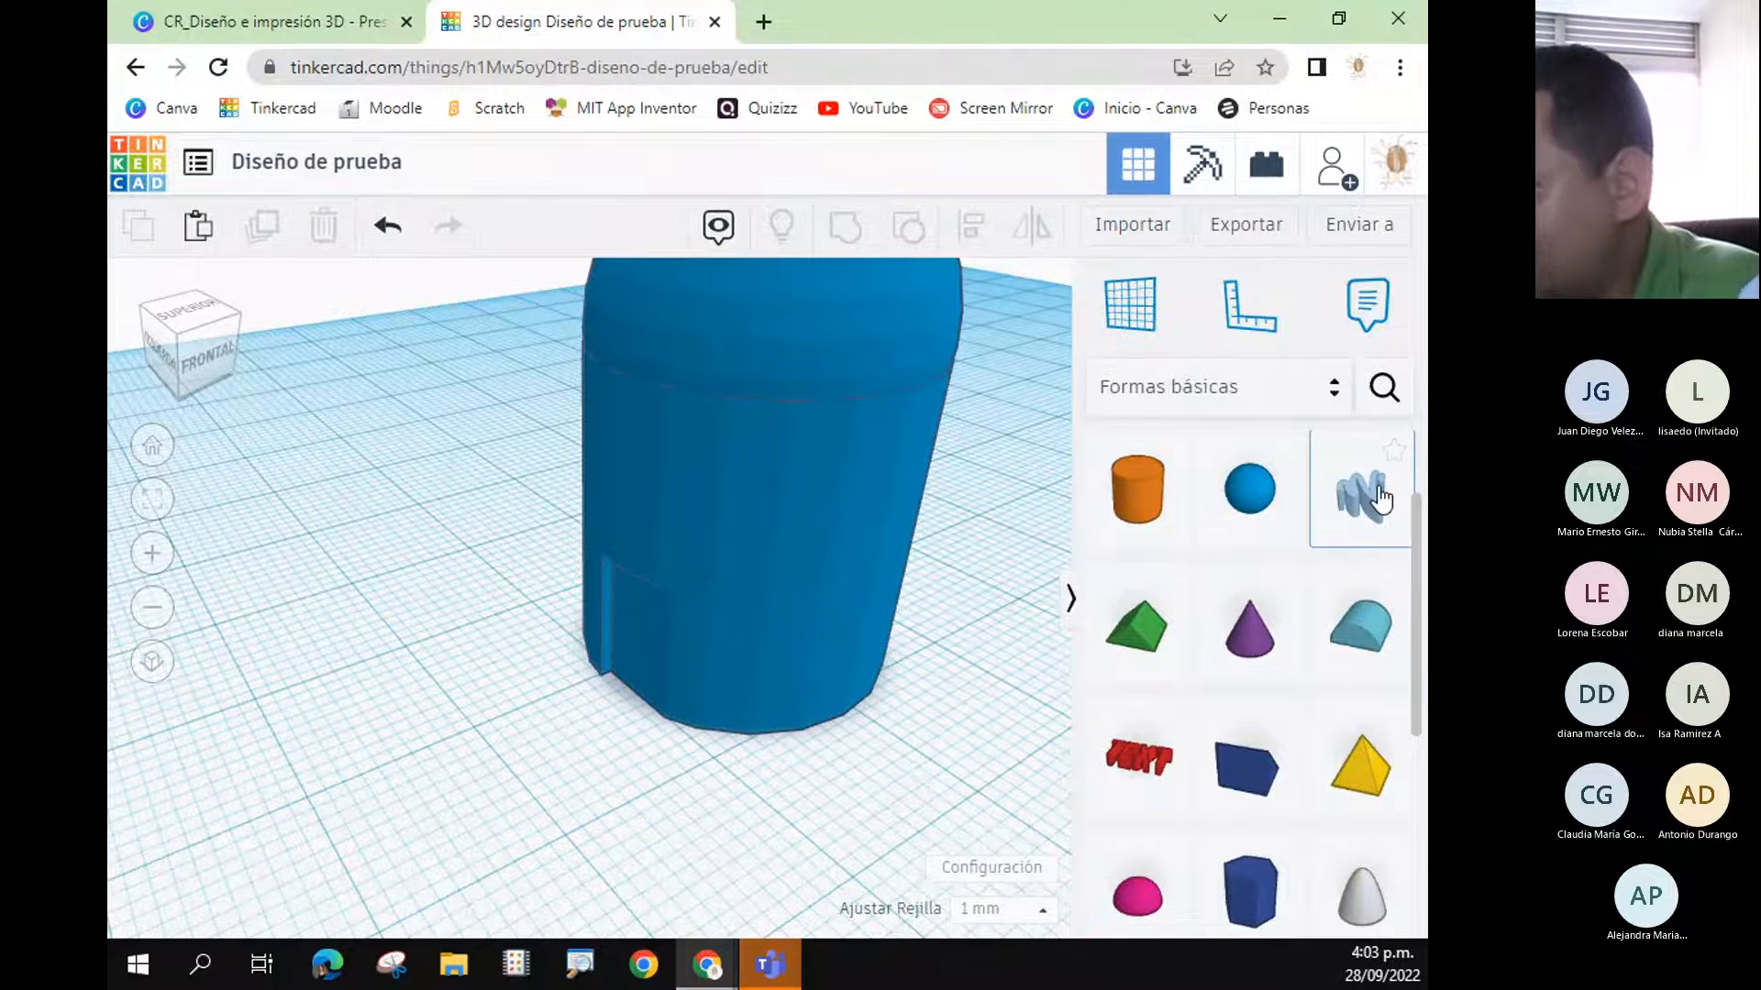
pyautogui.moveTo(1366, 513)
pyautogui.mouseDown()
pyautogui.moveTo(702, 590)
pyautogui.moveTo(424, 572)
pyautogui.moveTo(244, 657)
pyautogui.moveTo(334, 741)
pyautogui.moveTo(383, 611)
pyautogui.mouseUp()
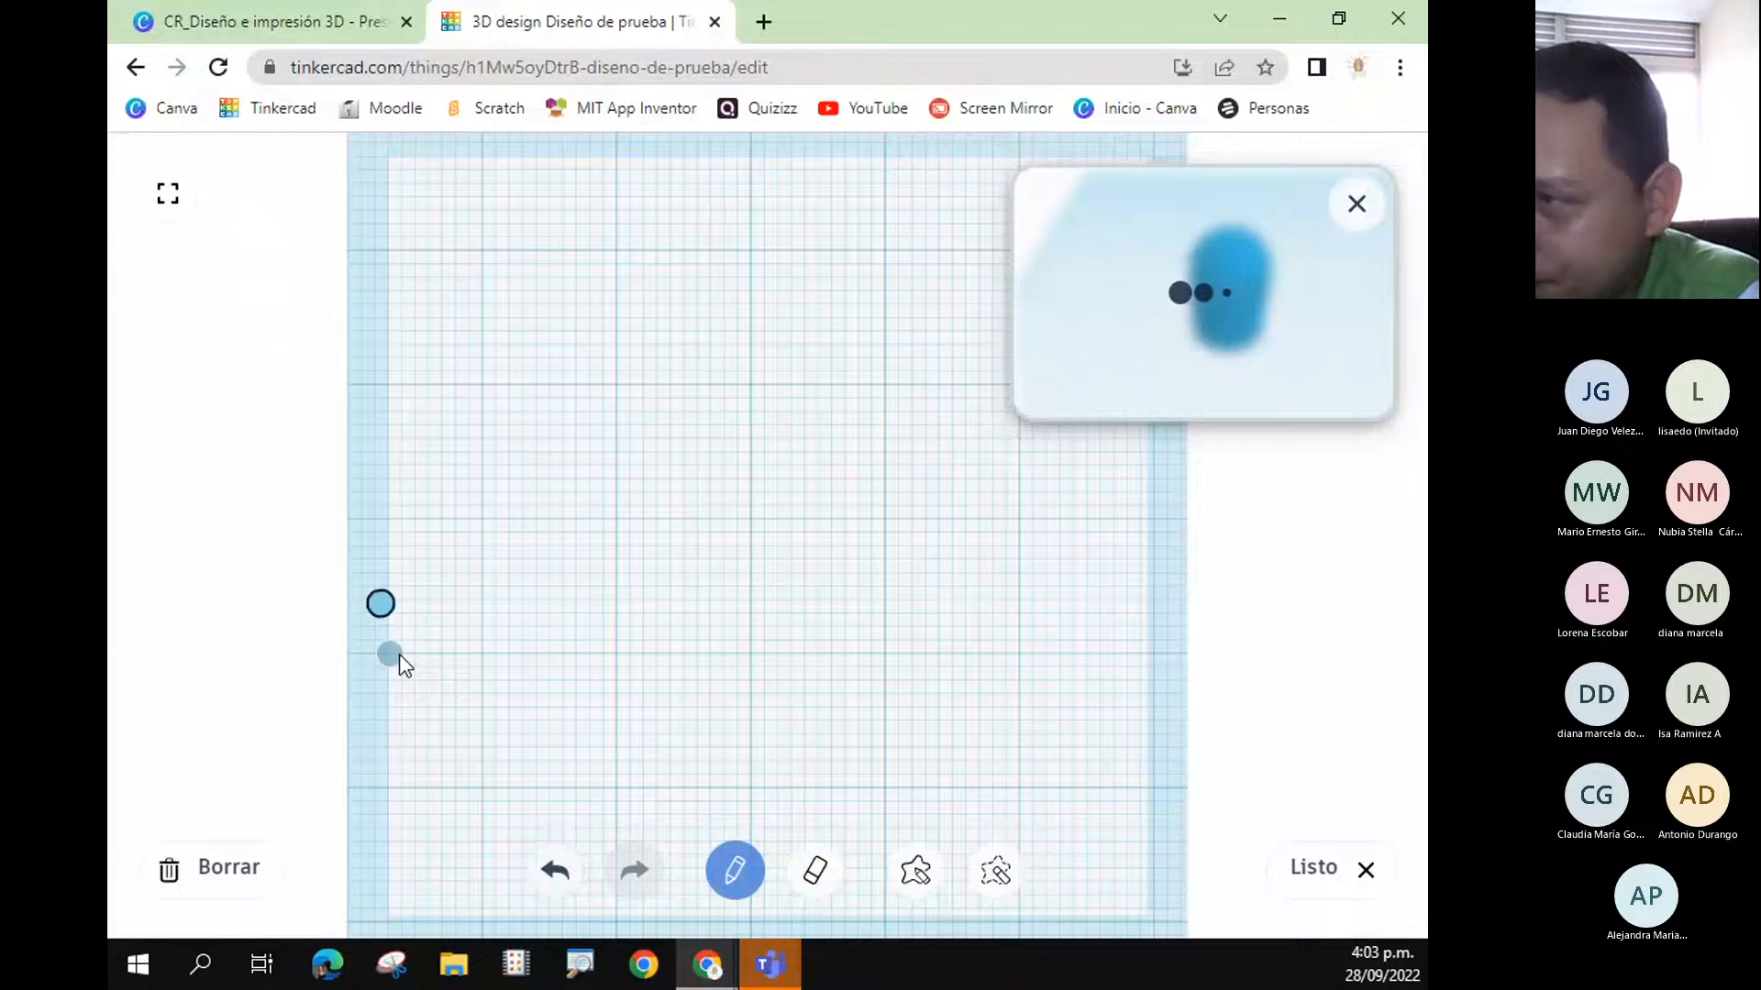
pyautogui.moveTo(503, 516)
pyautogui.mouseDown()
pyautogui.moveTo(618, 562)
pyautogui.moveTo(597, 464)
pyautogui.moveTo(1010, 554)
pyautogui.moveTo(653, 609)
pyautogui.moveTo(1018, 647)
pyautogui.mouseUp()
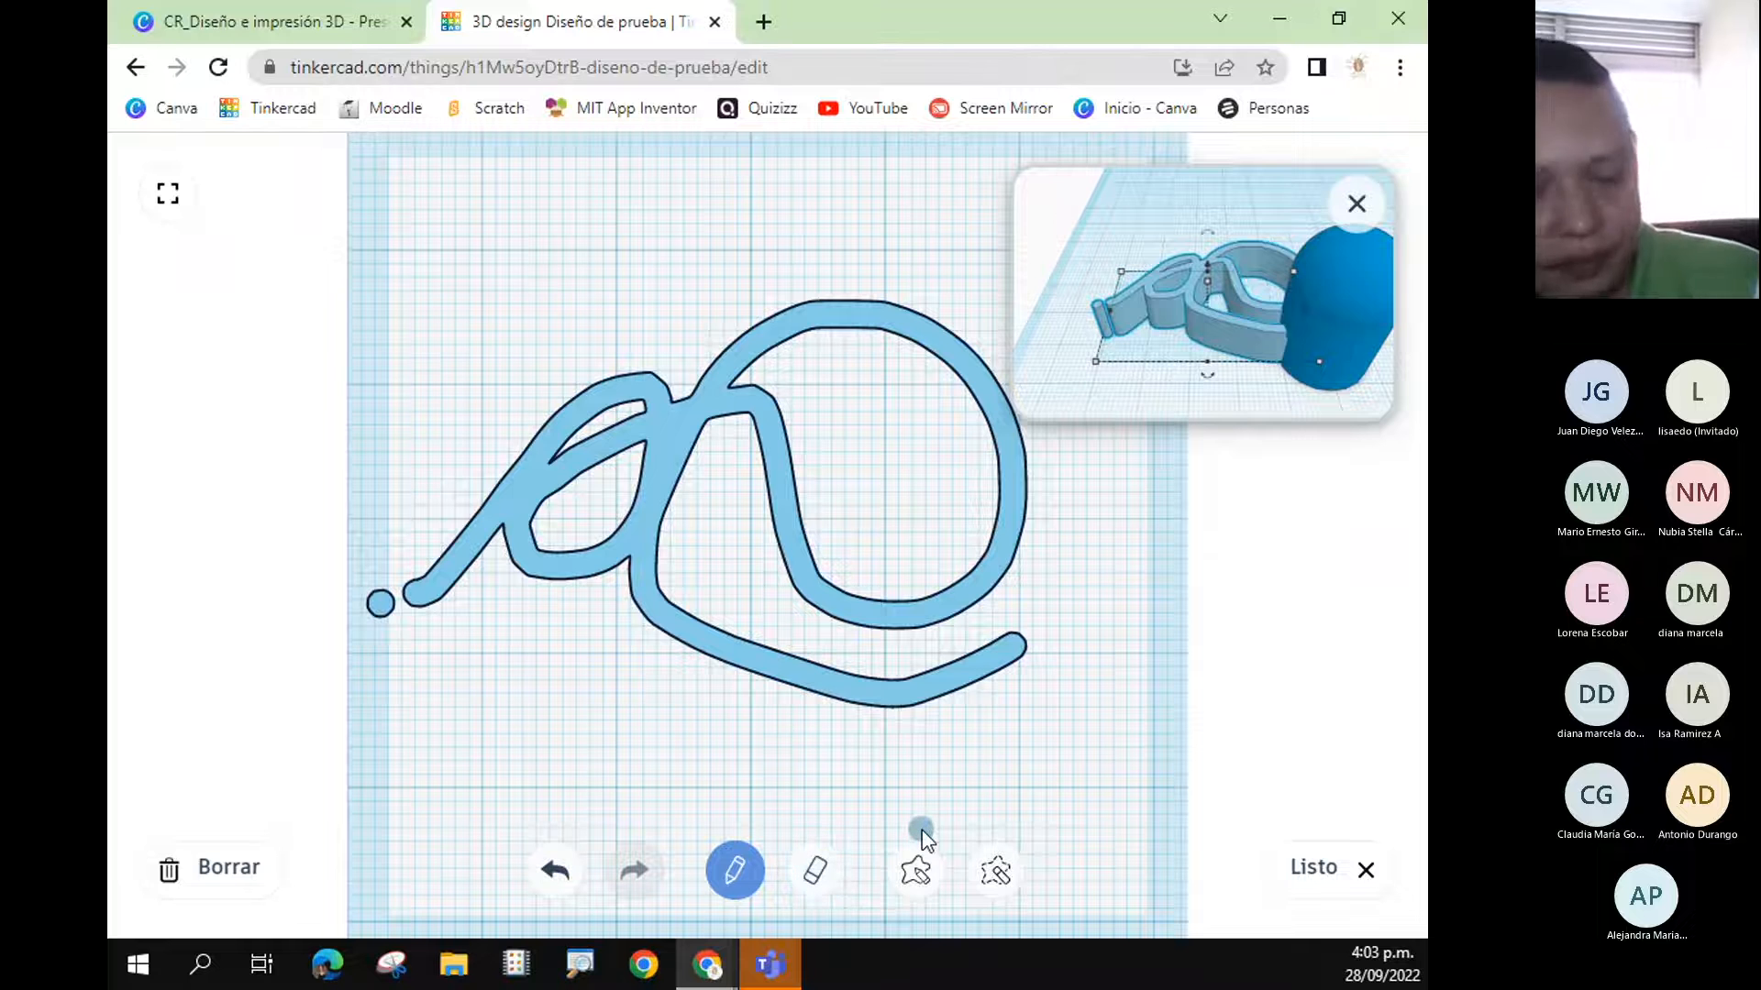
pyautogui.hotkey('ctrl', 'z')
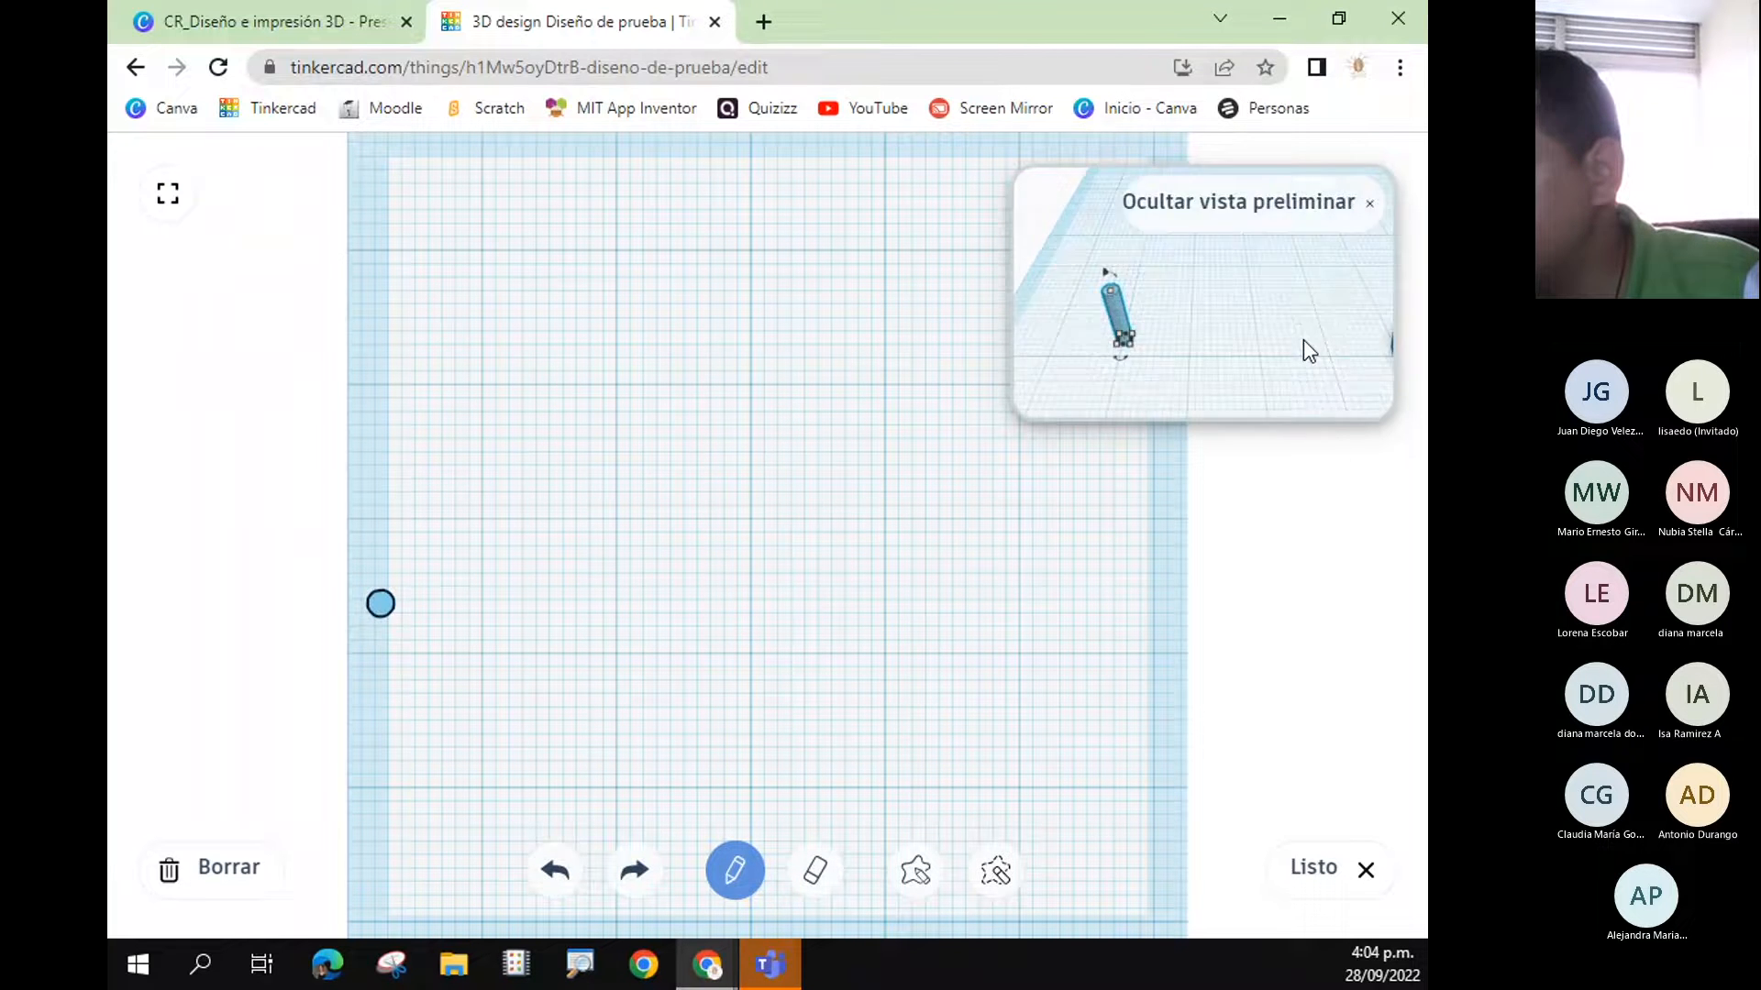
# - Clear the scribble drawing, leave its editor and undo the placement of the Scribble shape
pyautogui.click(1367, 203)
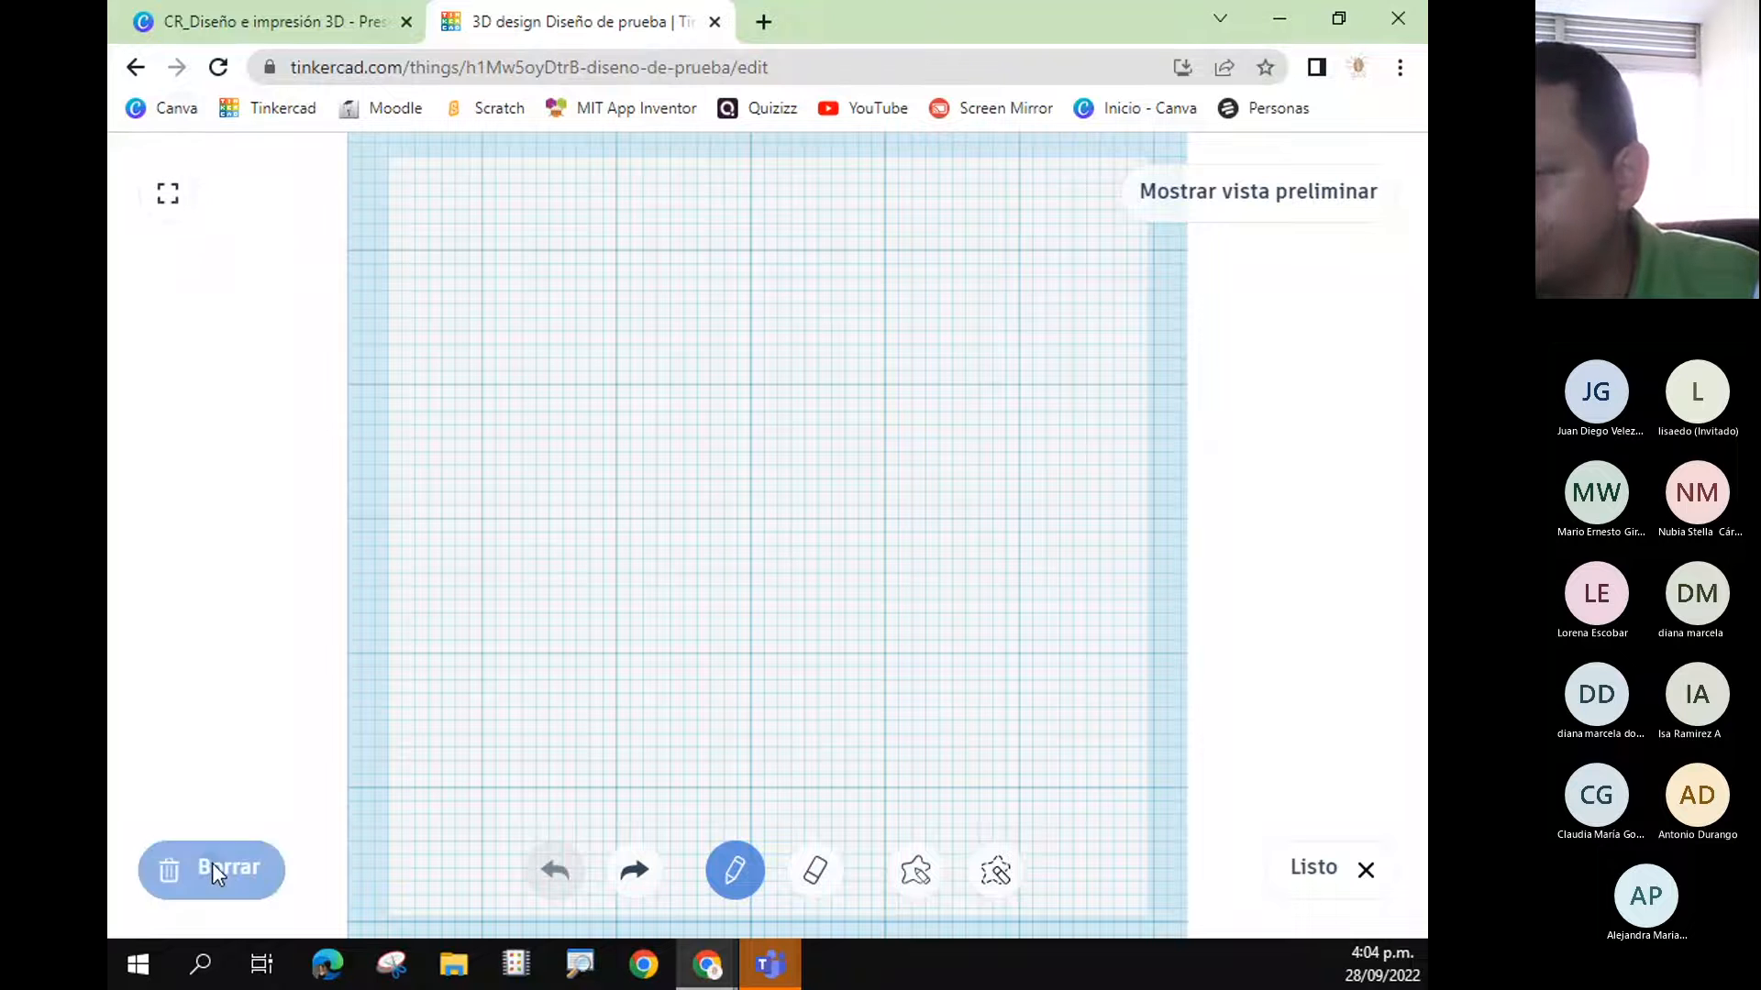
pyautogui.press('Escape')
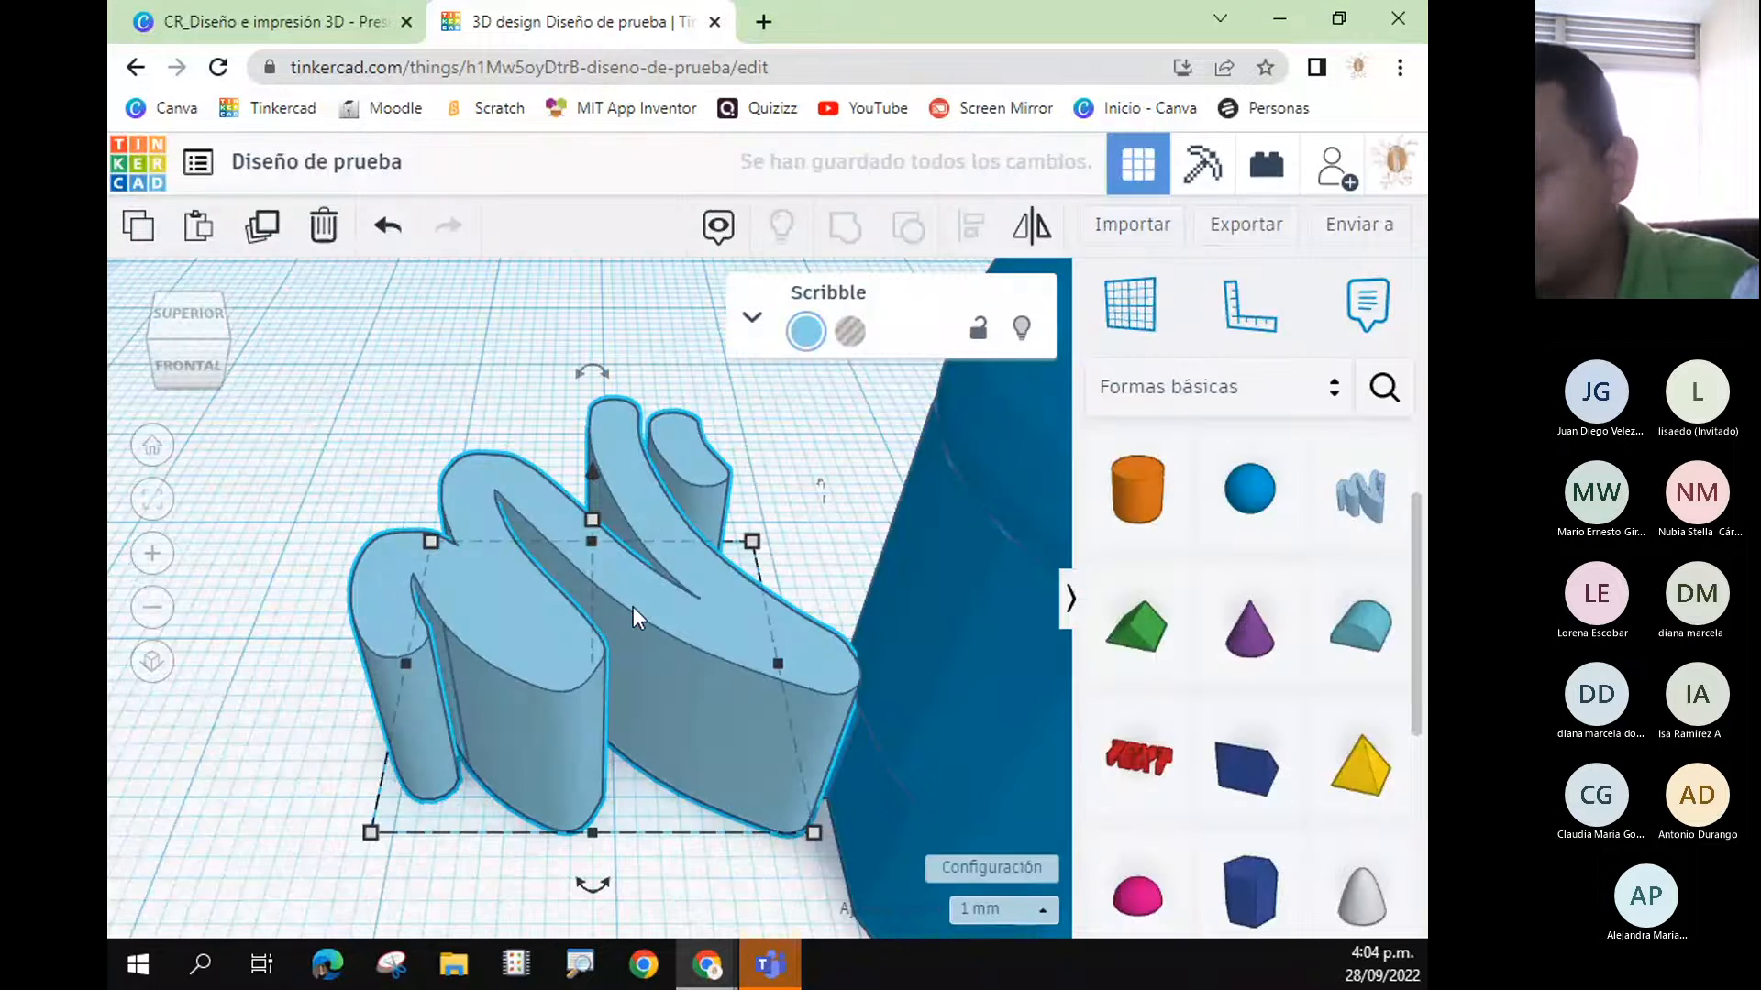
pyautogui.click(402, 240)
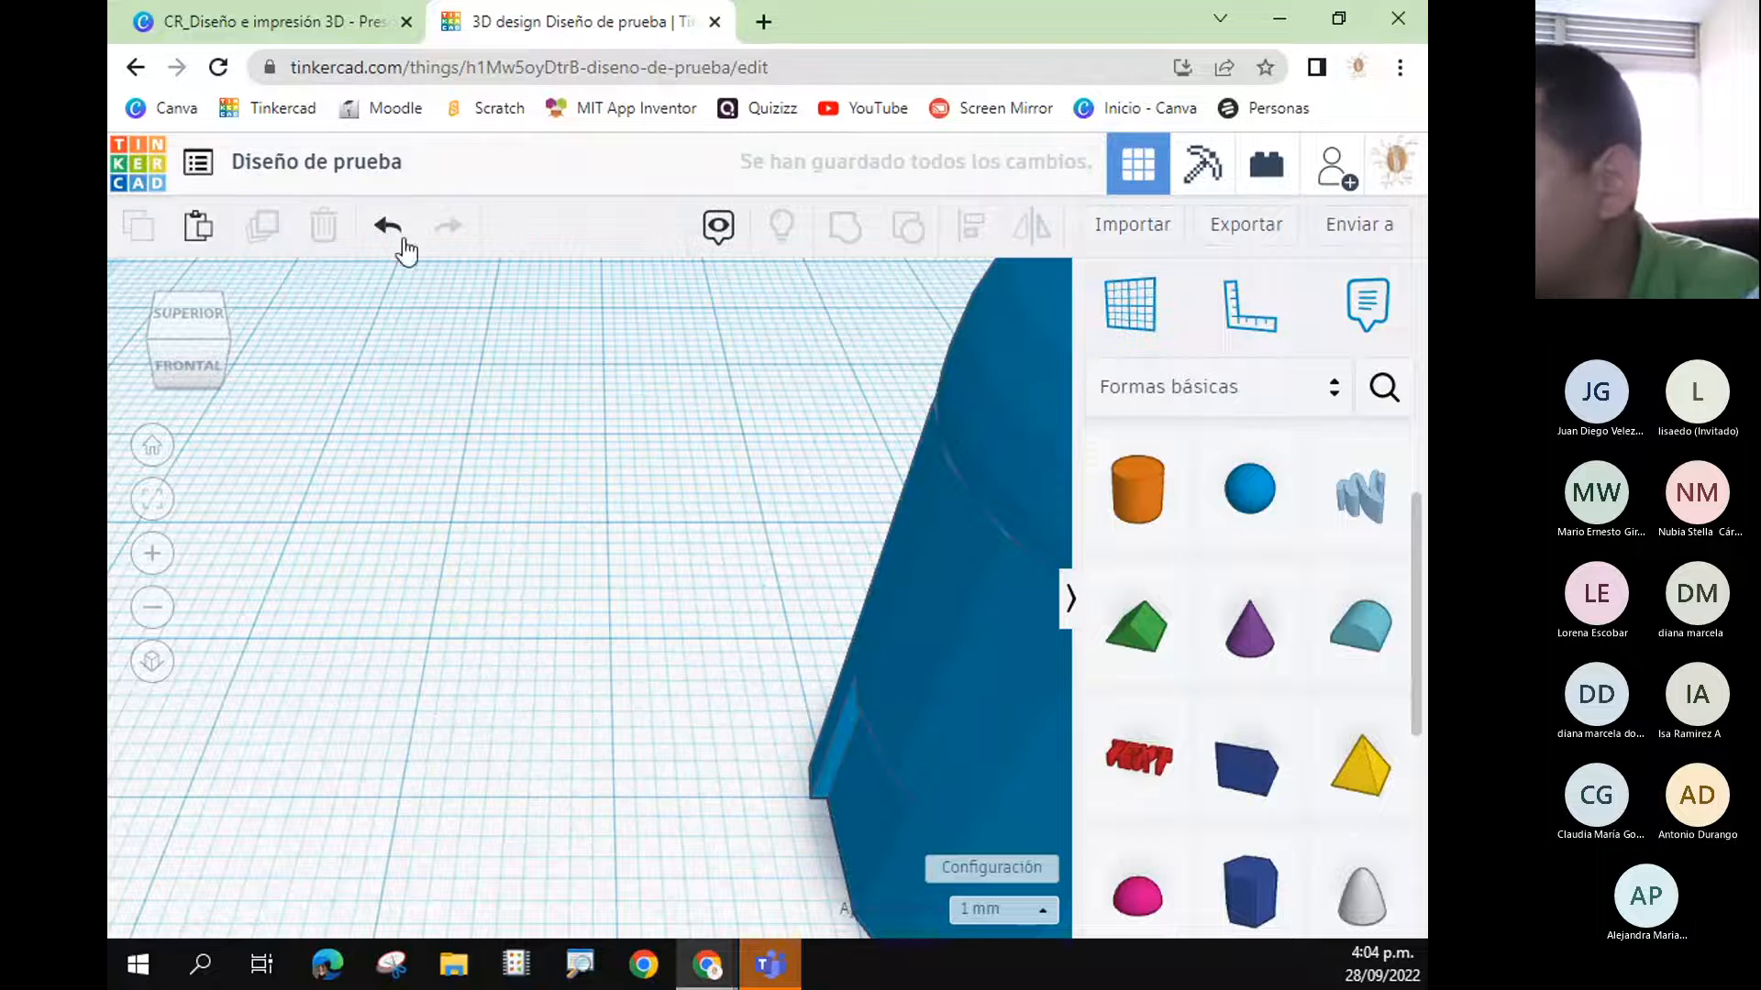
# - Place a Text shape on the workplane in front of the domed body
pyautogui.click(1134, 772)
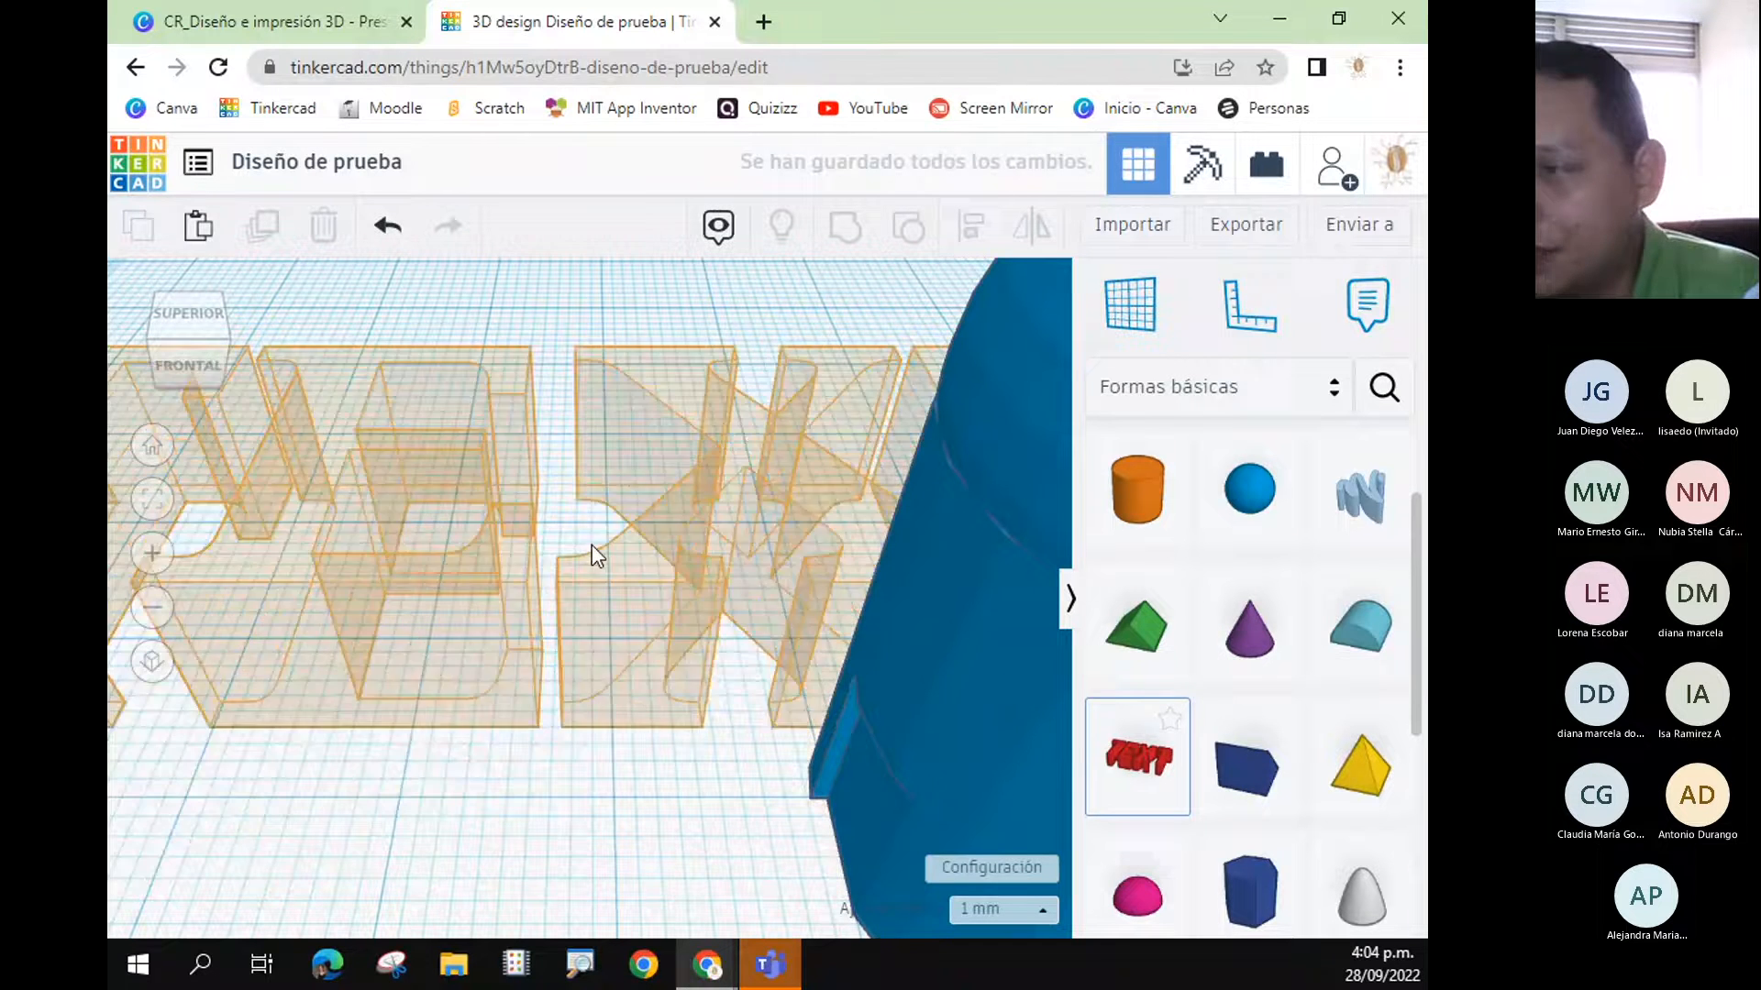
pyautogui.scroll(-8, 582, 479)
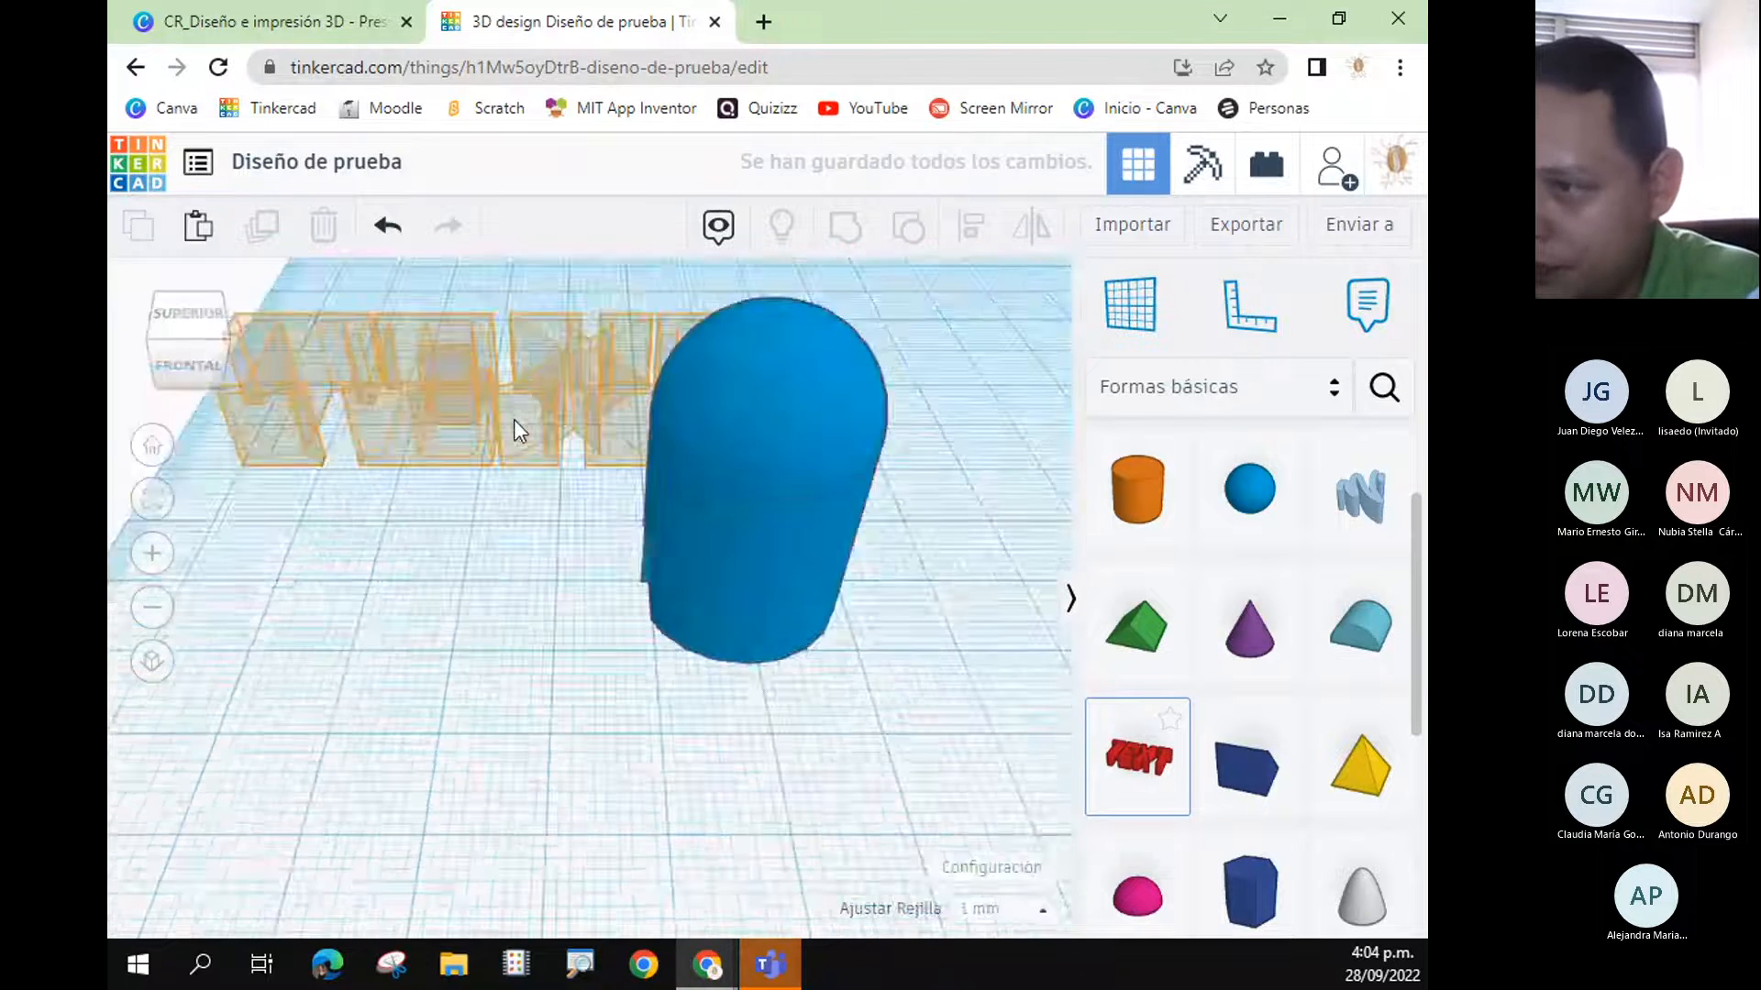
pyautogui.click(649, 779)
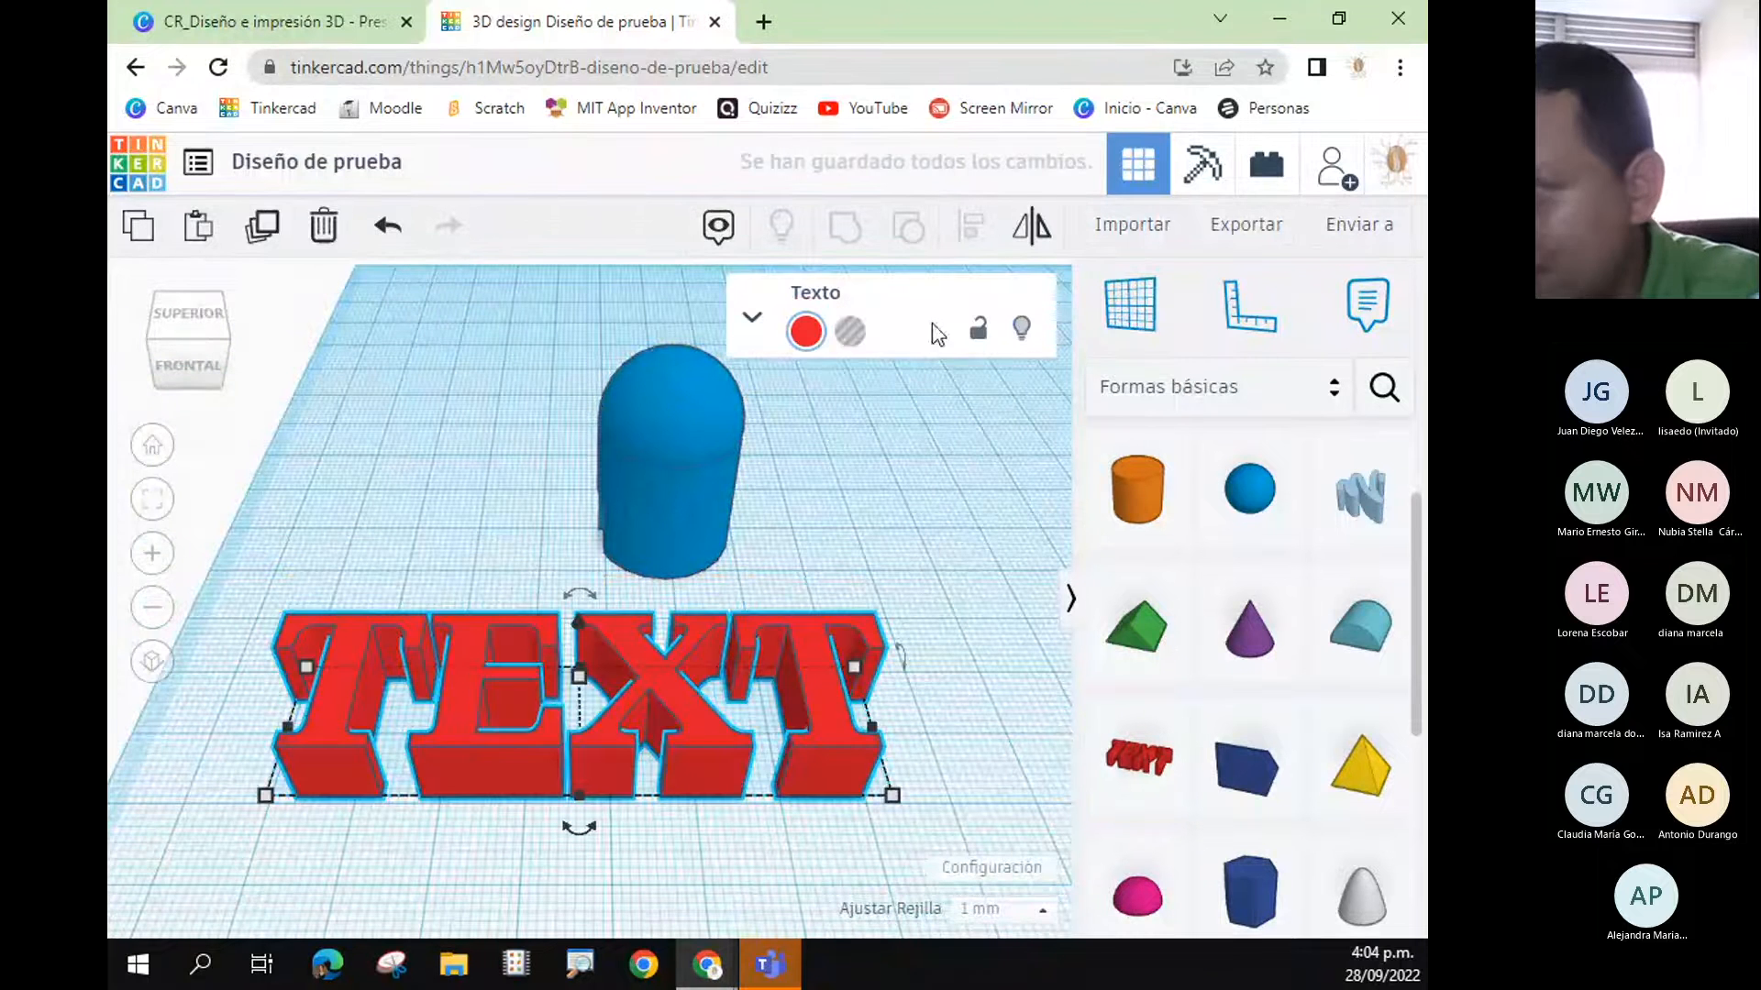
# - Replace the text shape's wording with a first name and shrink its base to about 6.7 mm deep
pyautogui.click(752, 318)
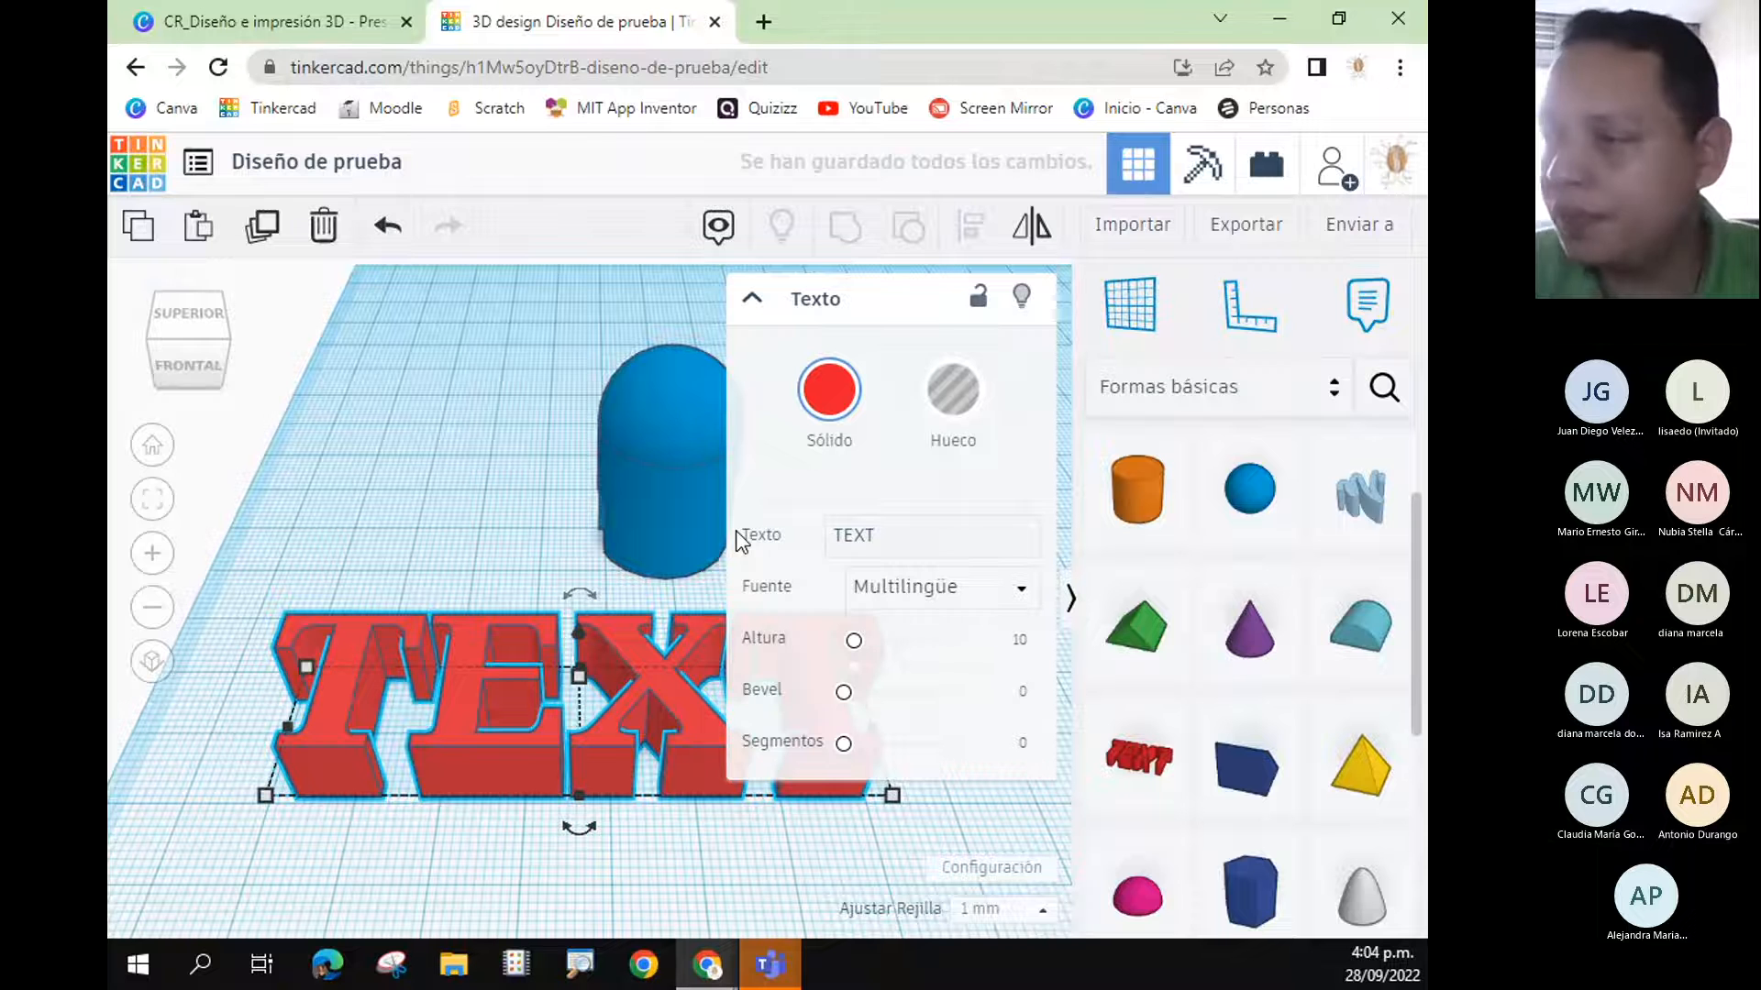
pyautogui.click(829, 539)
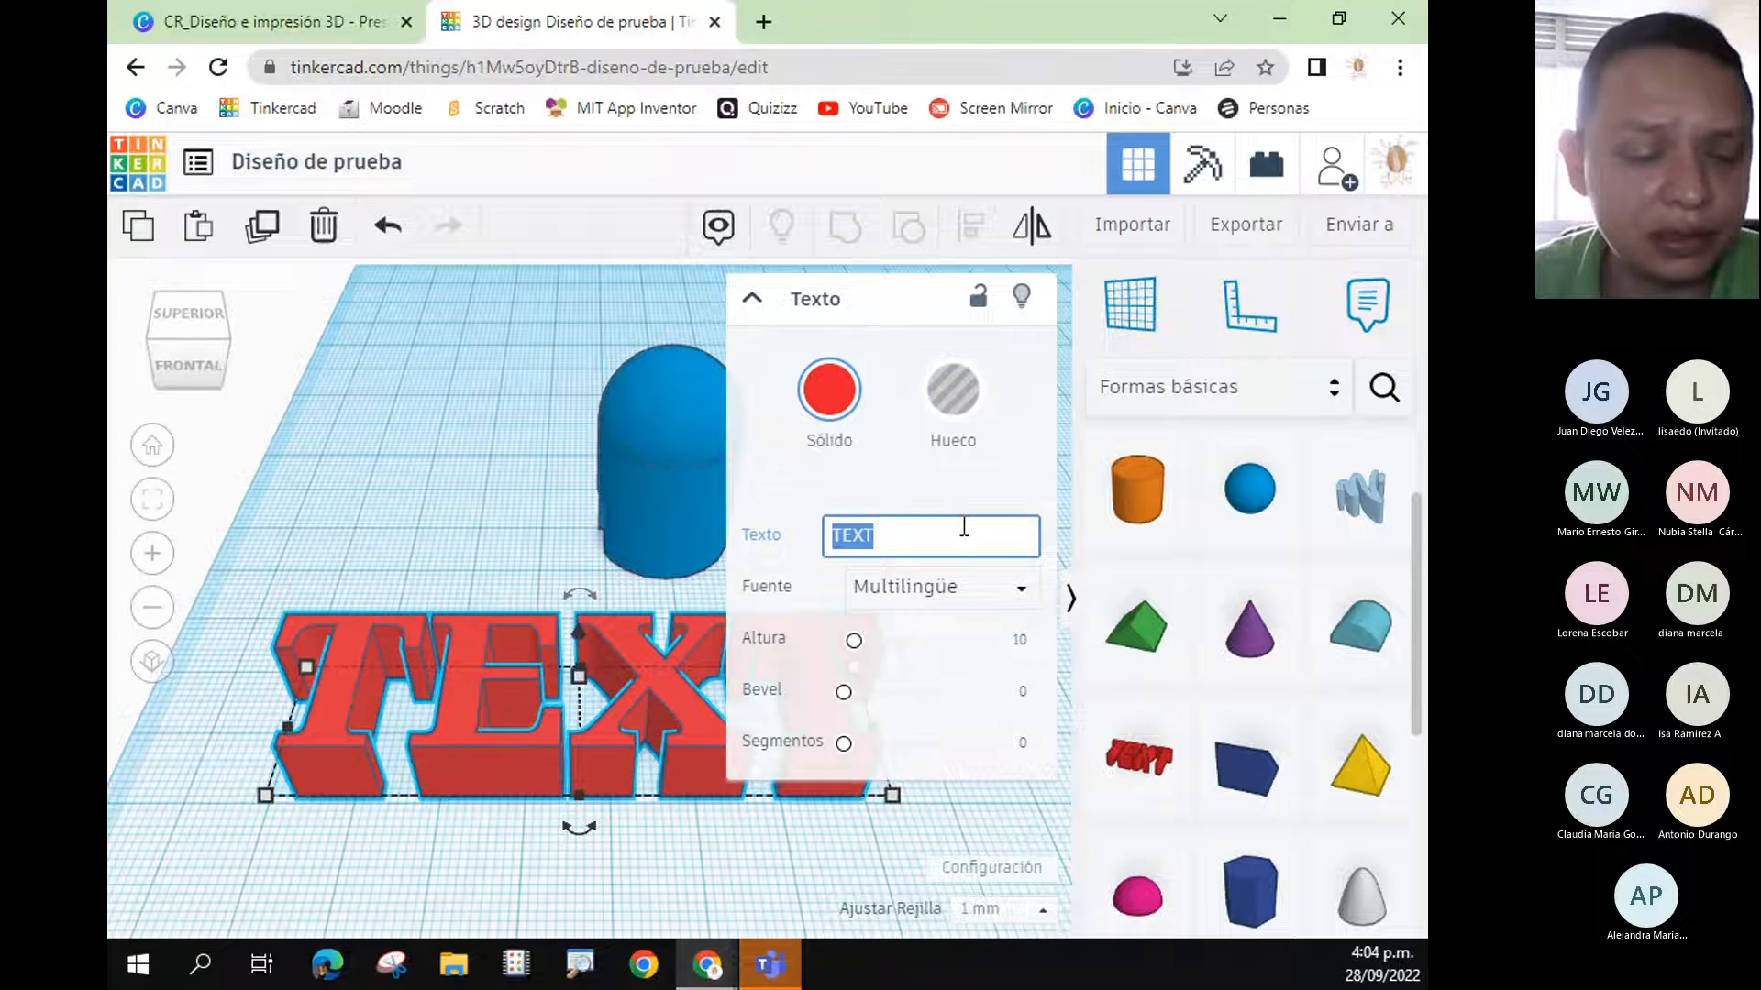
pyautogui.write('Diego')
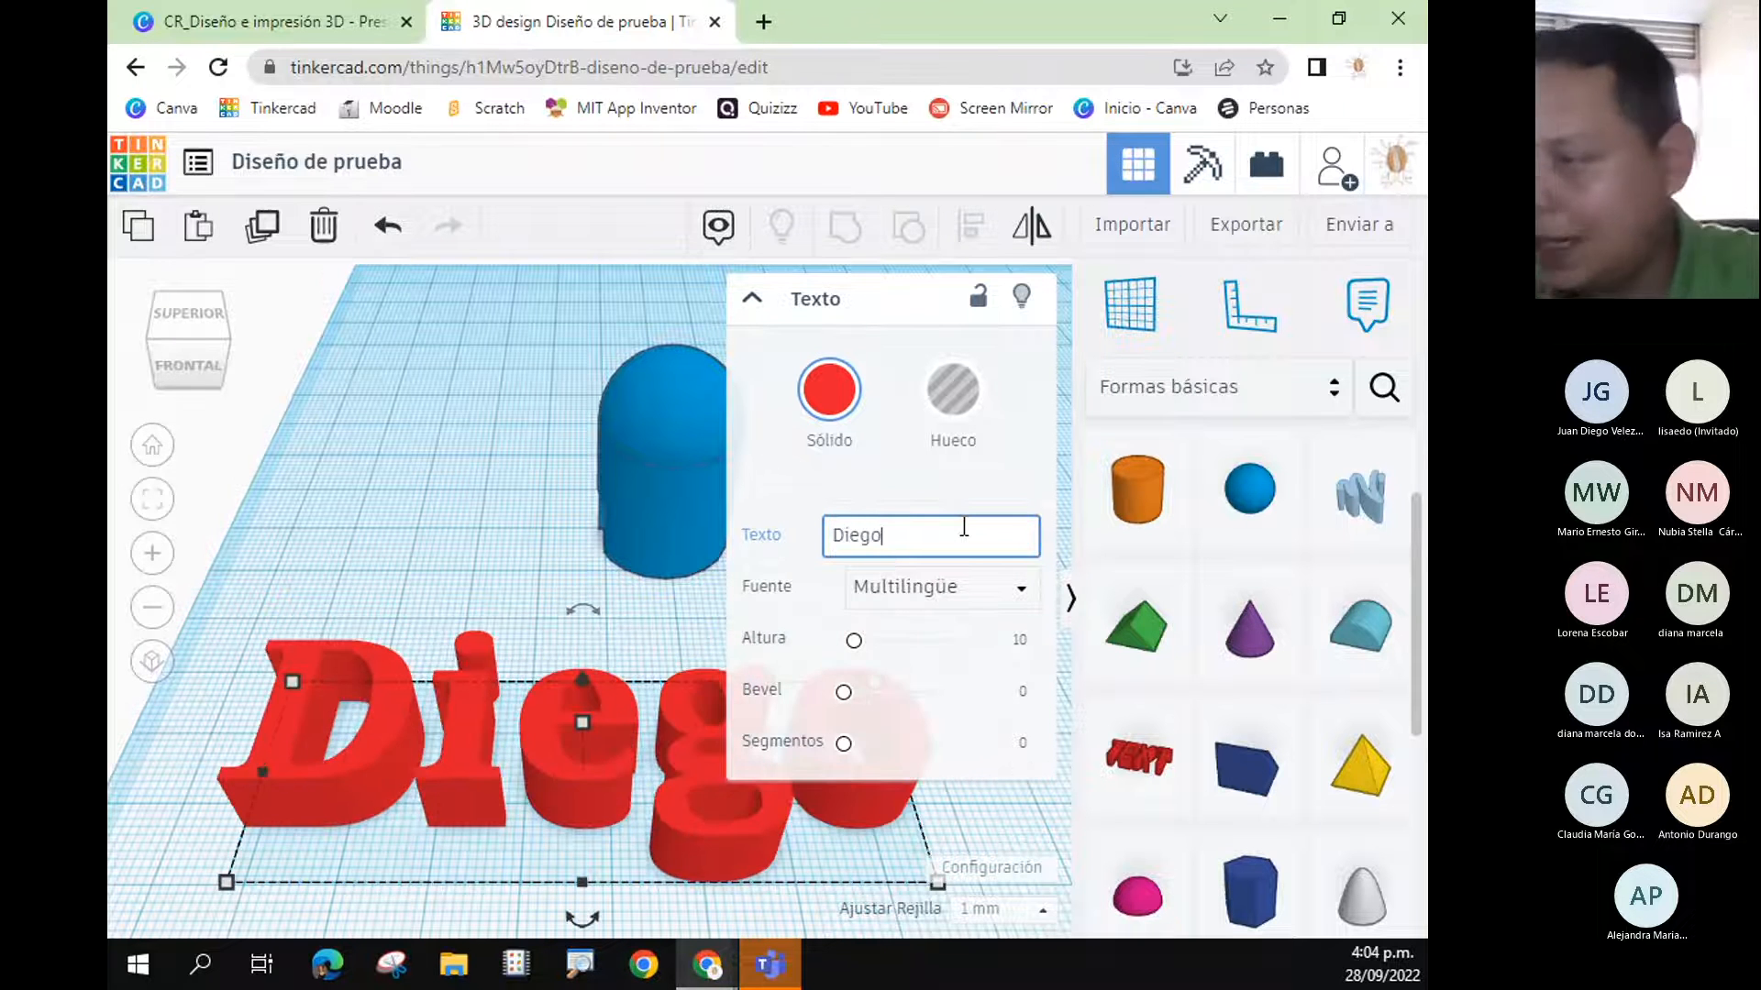
pyautogui.click(1017, 462)
pyautogui.moveTo(293, 680); pyautogui.dragTo(742, 825)
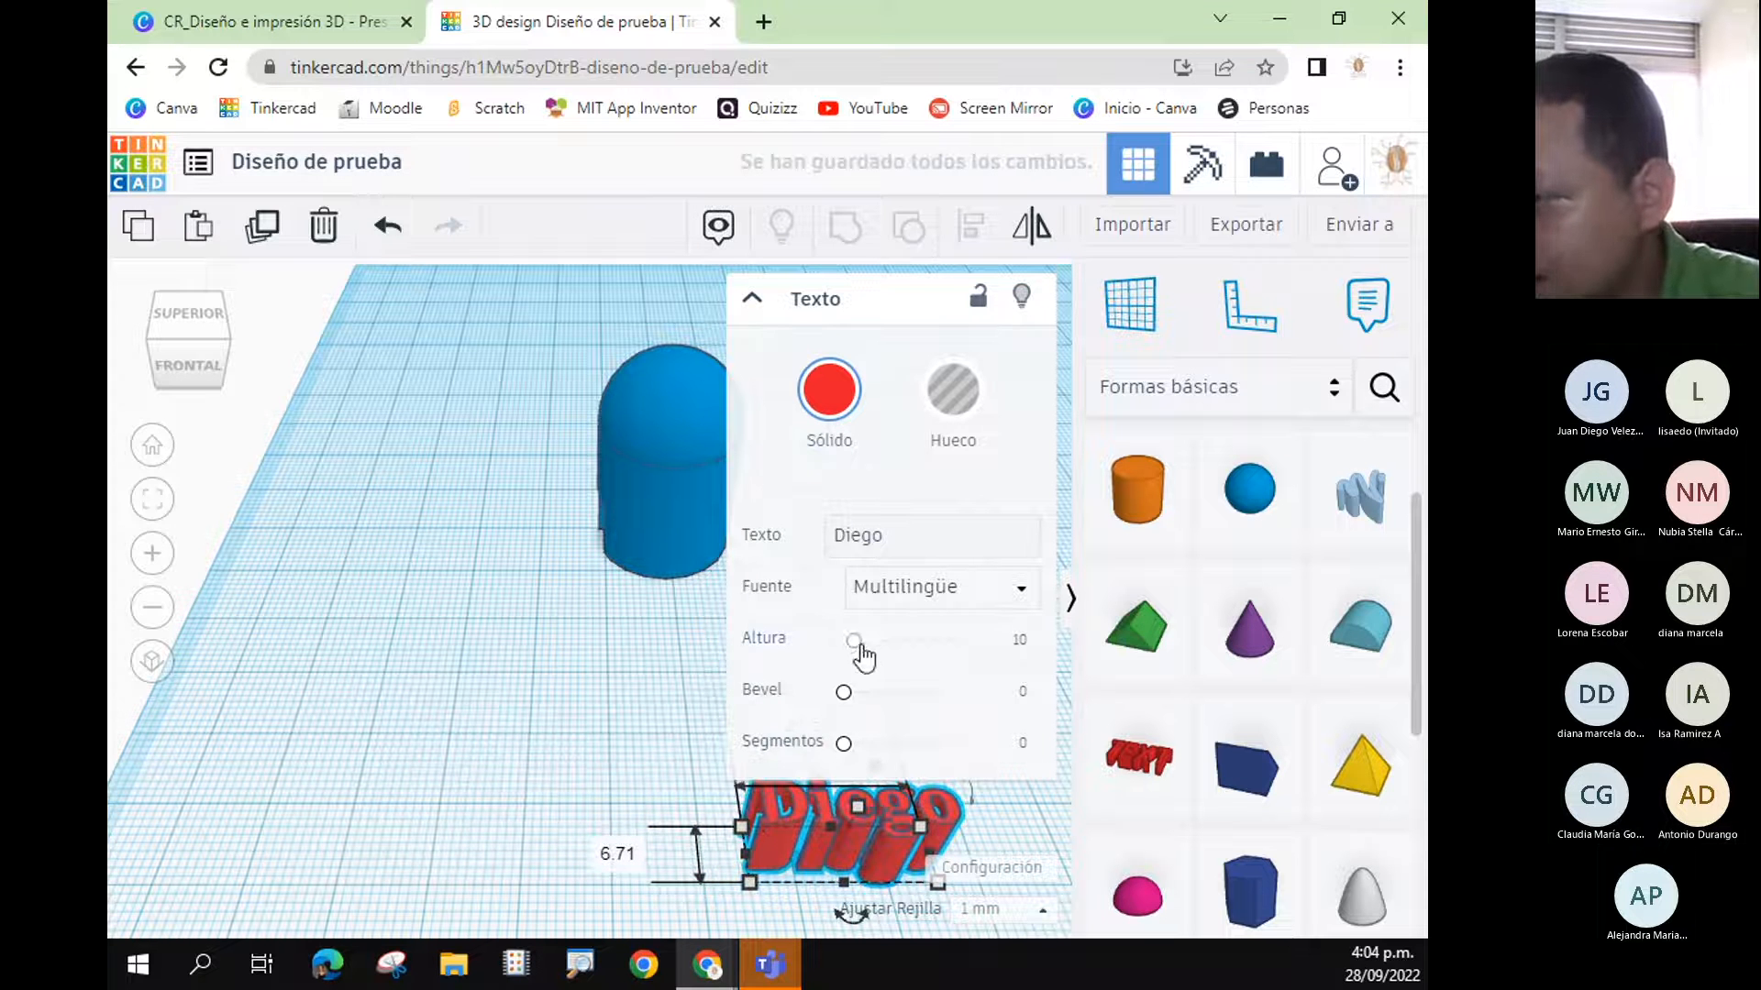
# - Try the Sans and Sans Mono fonts on the text, and set its font to Serif
pyautogui.click(872, 595)
pyautogui.click(871, 668)
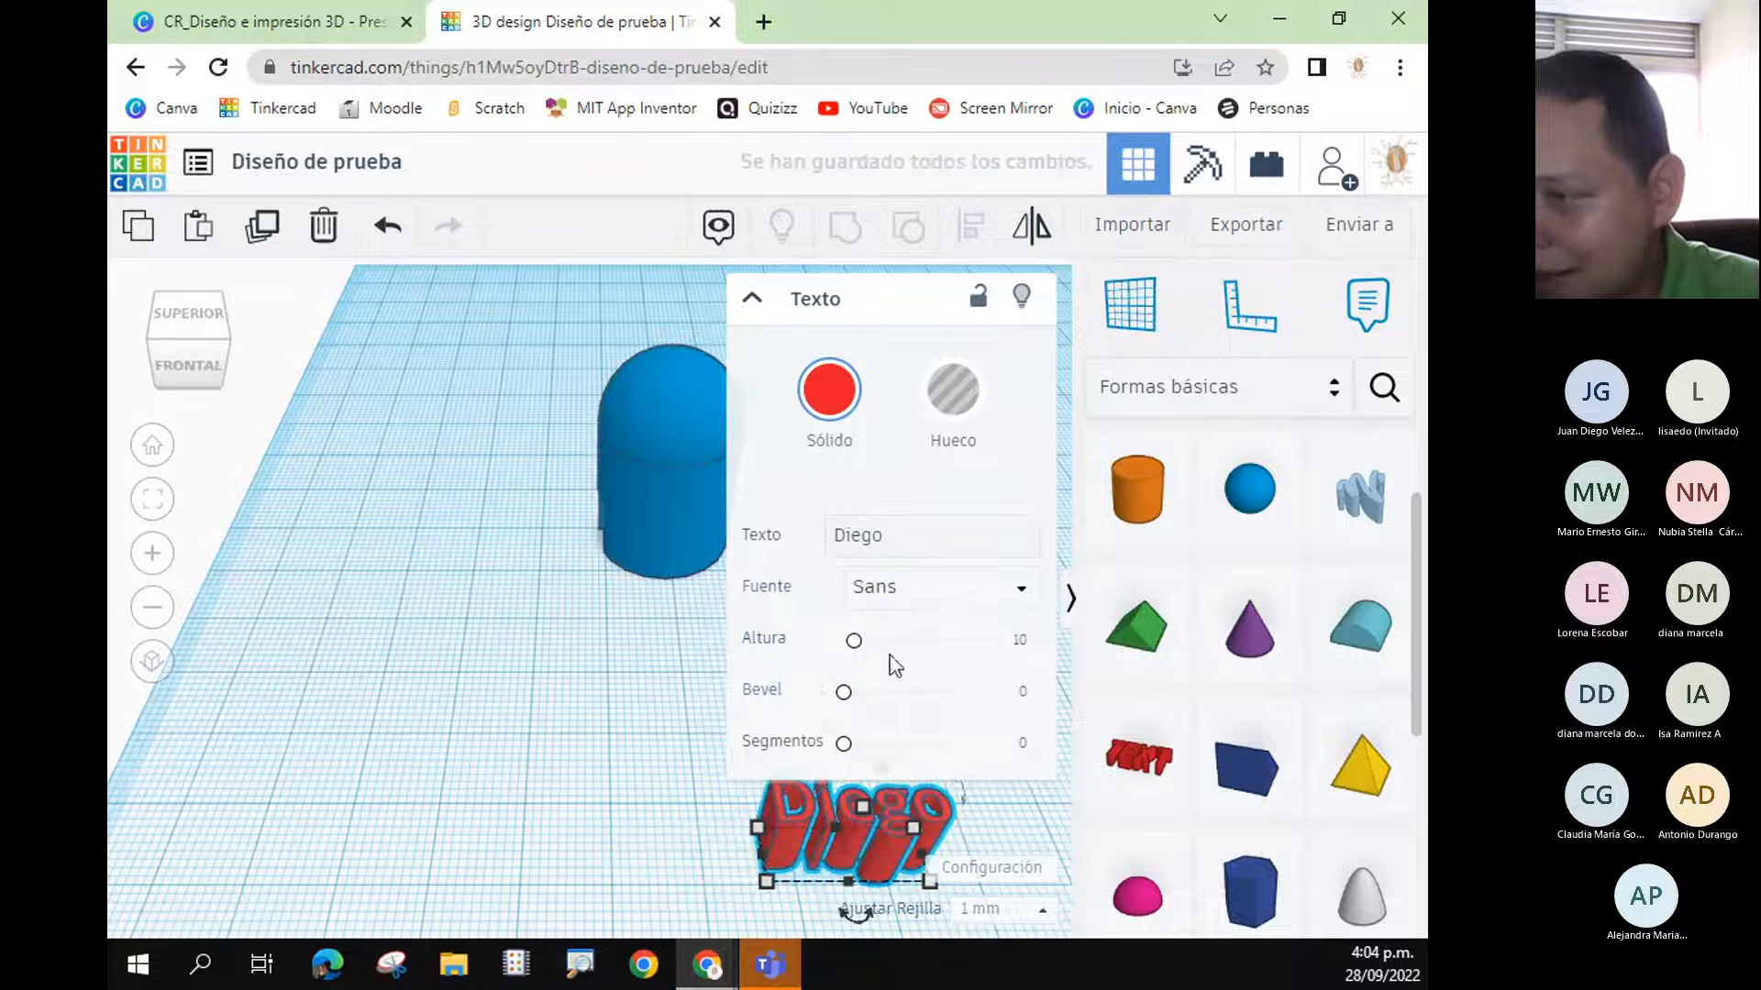
pyautogui.click(885, 591)
pyautogui.click(896, 704)
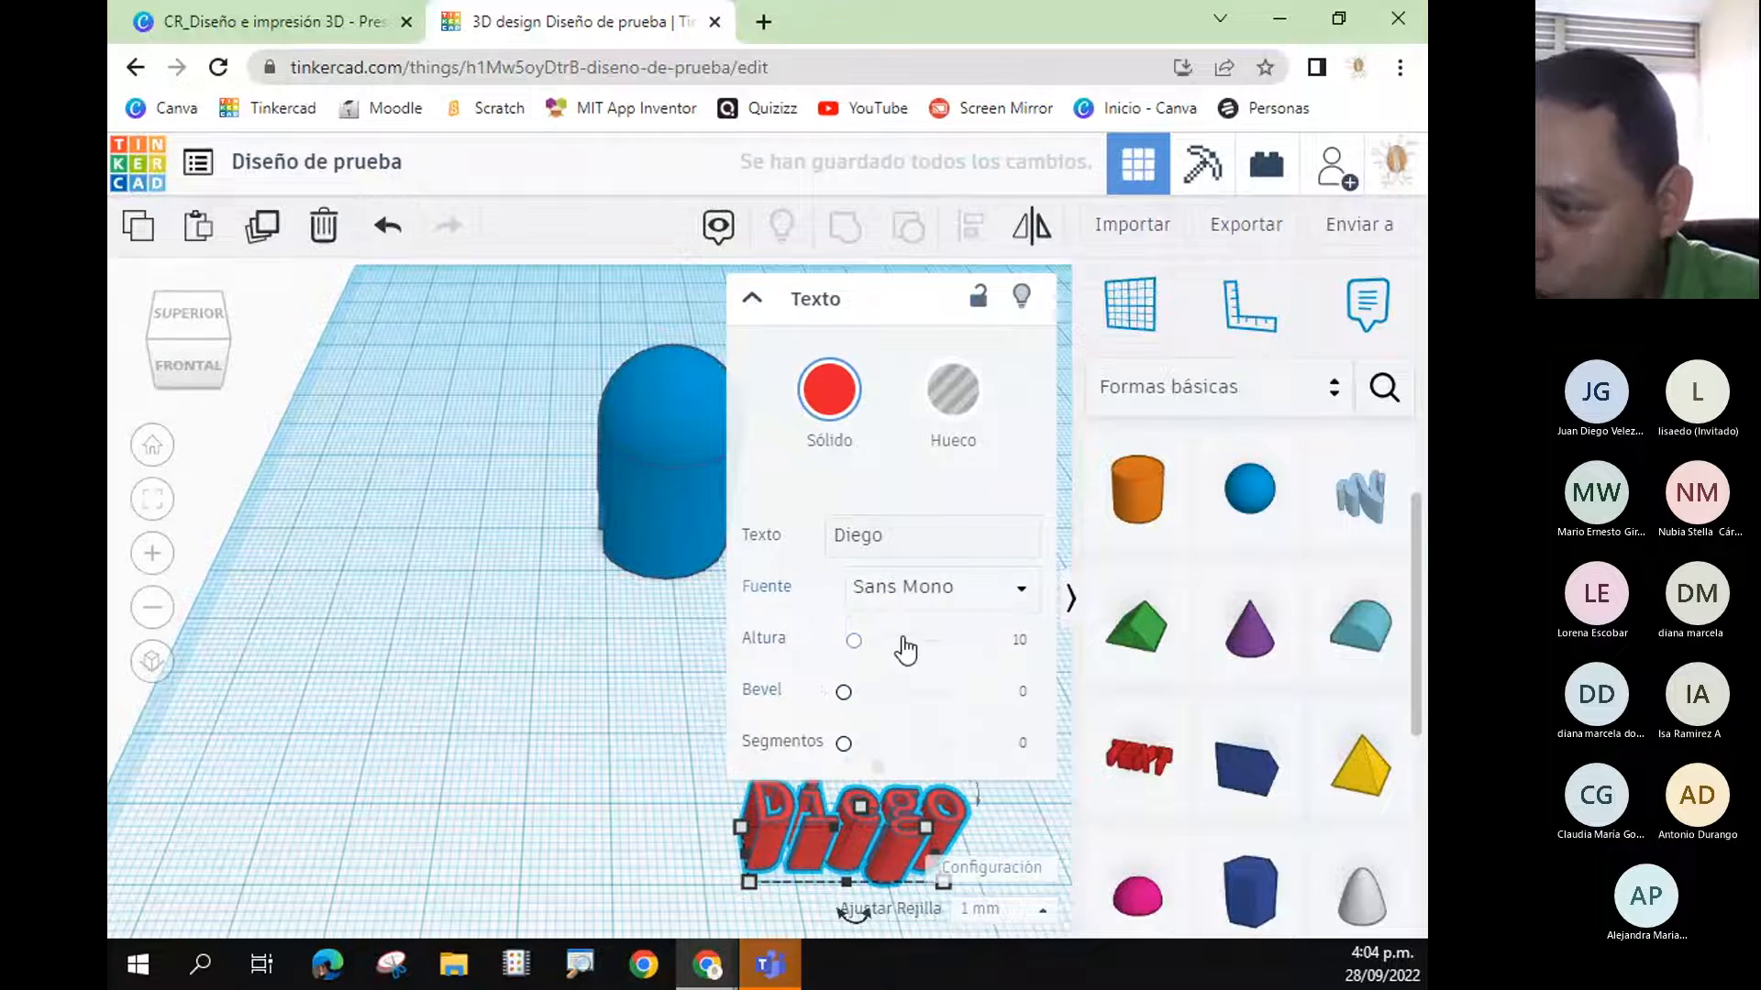
pyautogui.click(917, 589)
pyautogui.click(920, 739)
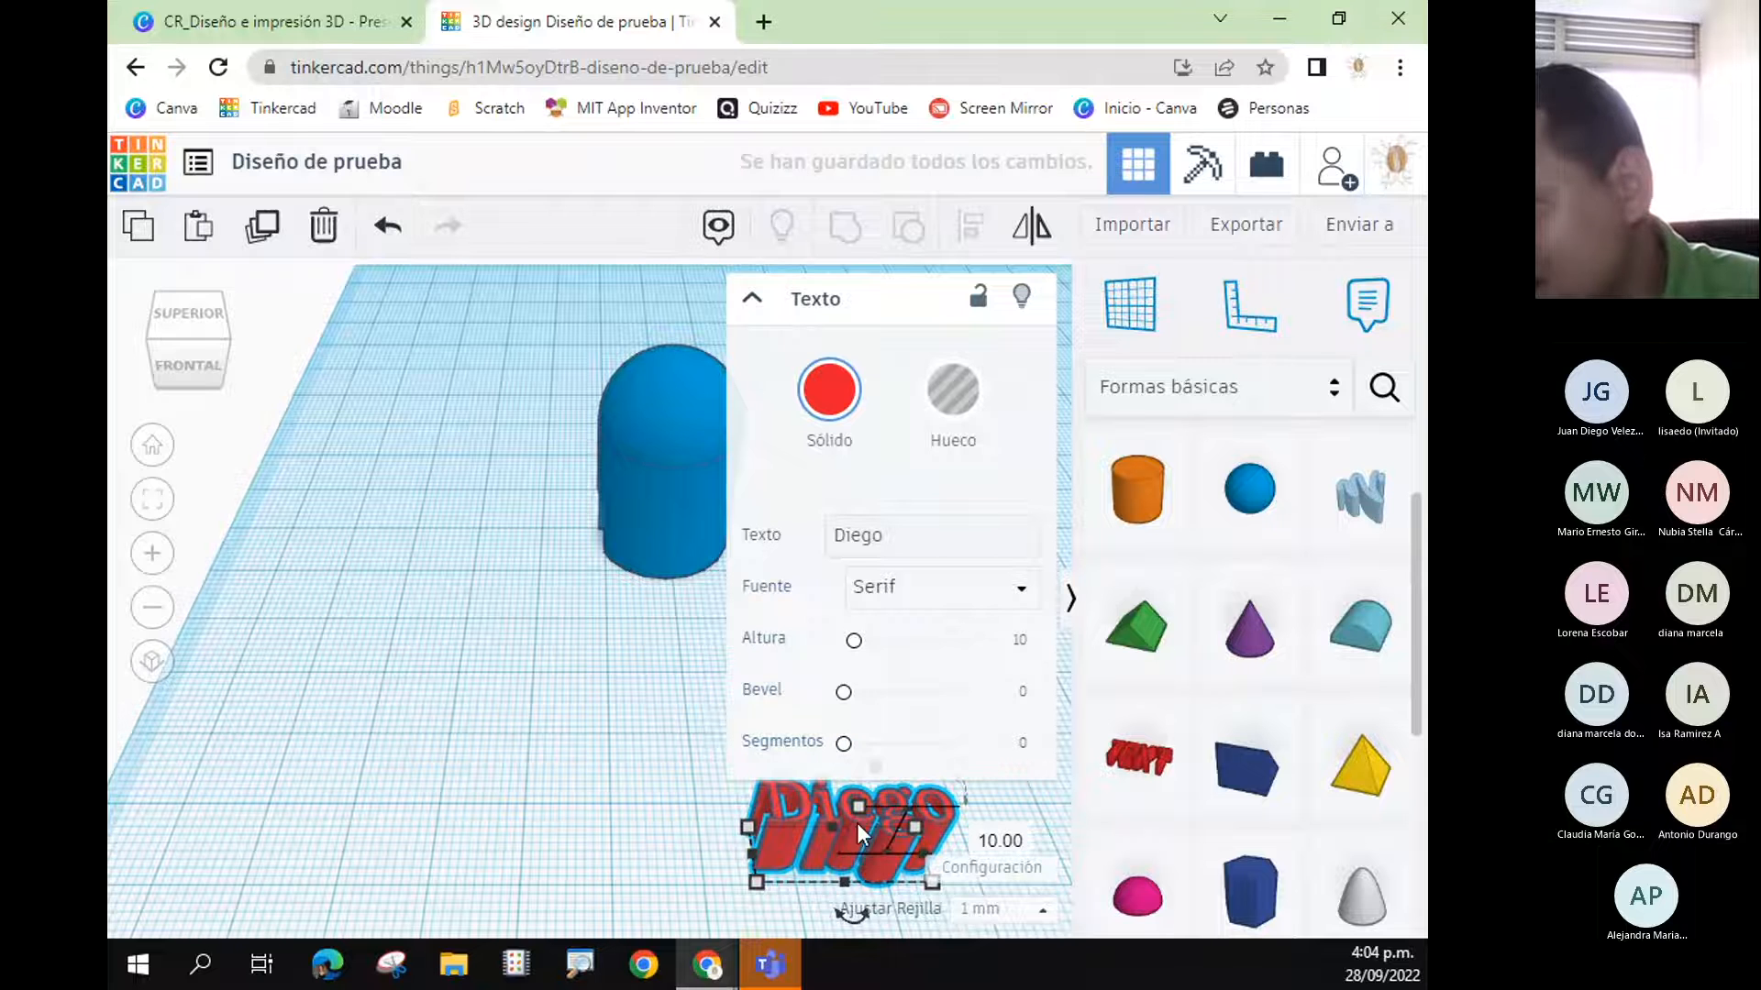
# - Reduce the text's height to 1 mm and move it directly in front of the domed body's base
pyautogui.moveTo(856, 805); pyautogui.dragTo(849, 849)
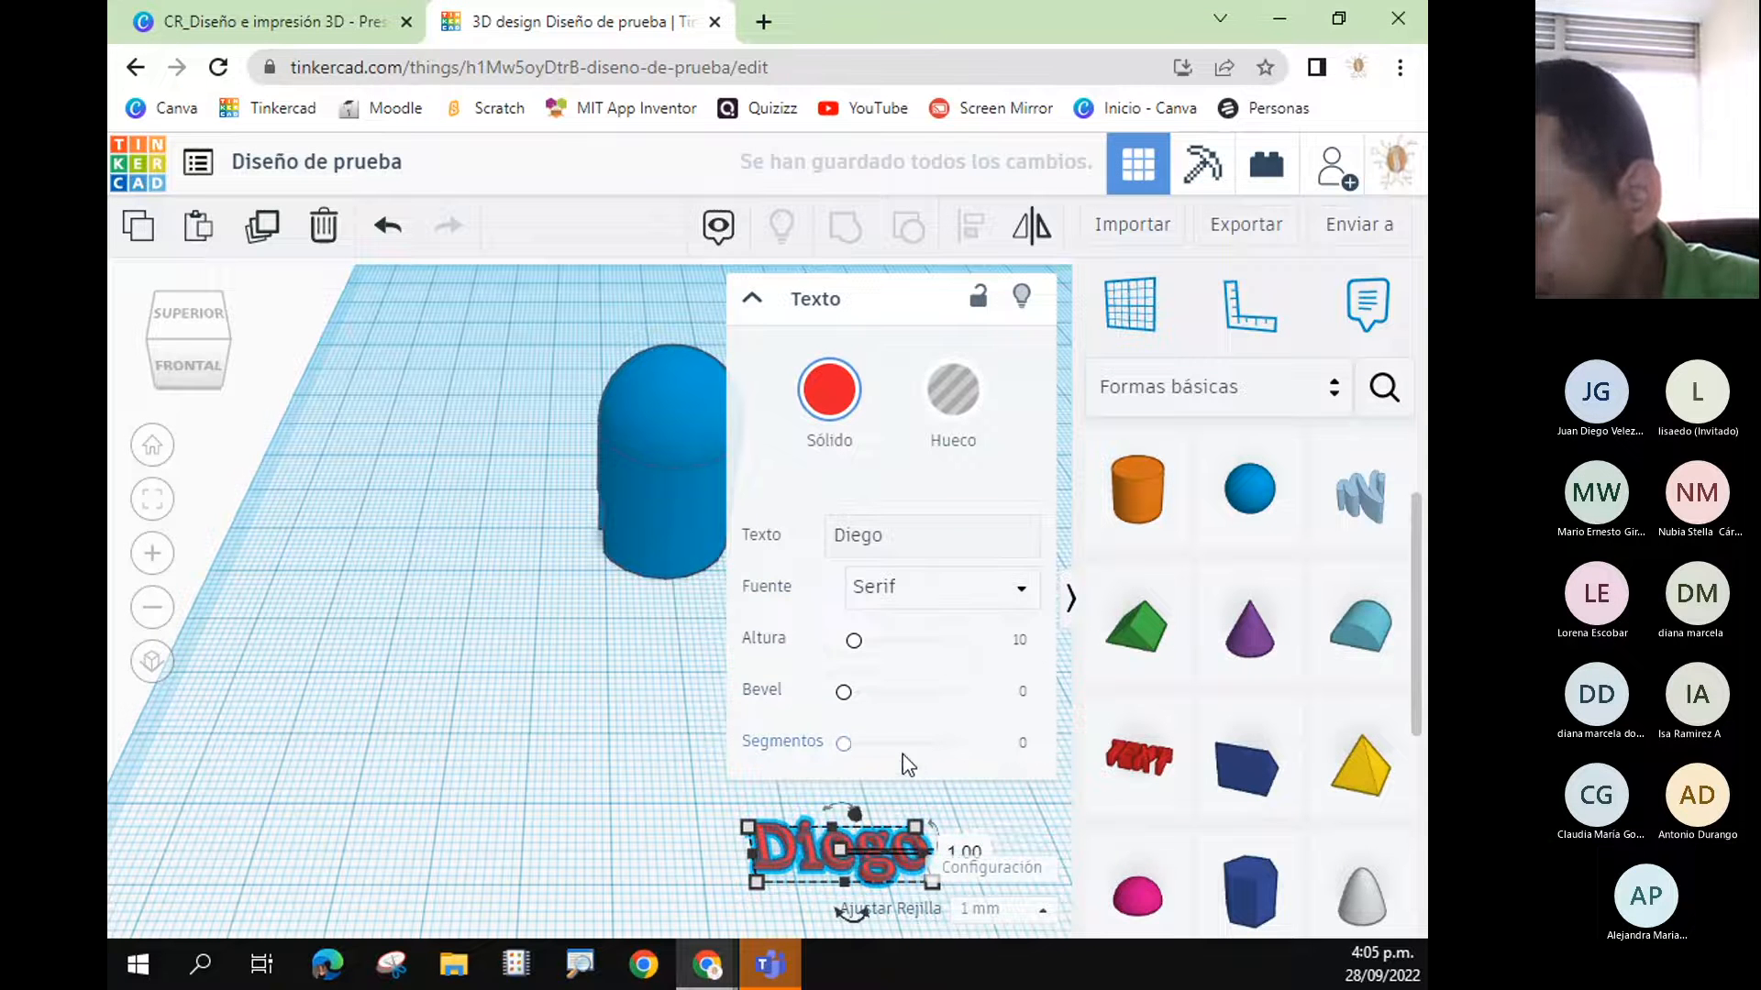
pyautogui.click(608, 788)
pyautogui.click(851, 845)
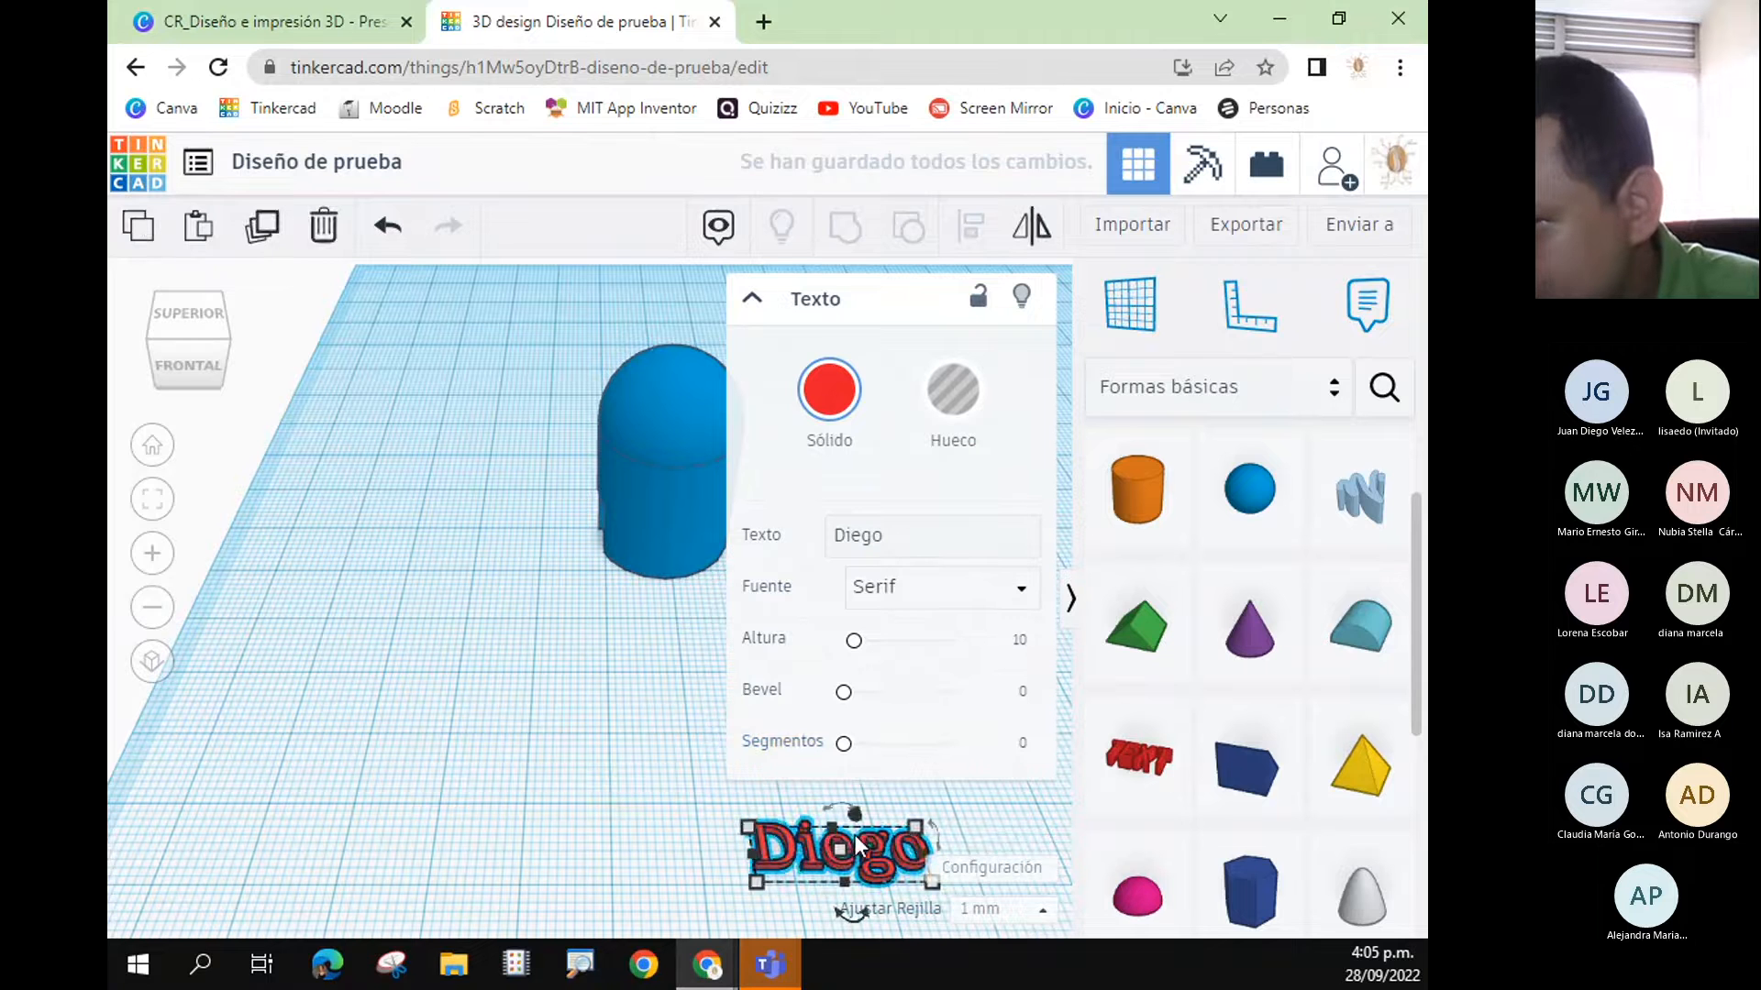
pyautogui.moveTo(840, 849); pyautogui.dragTo(625, 609)
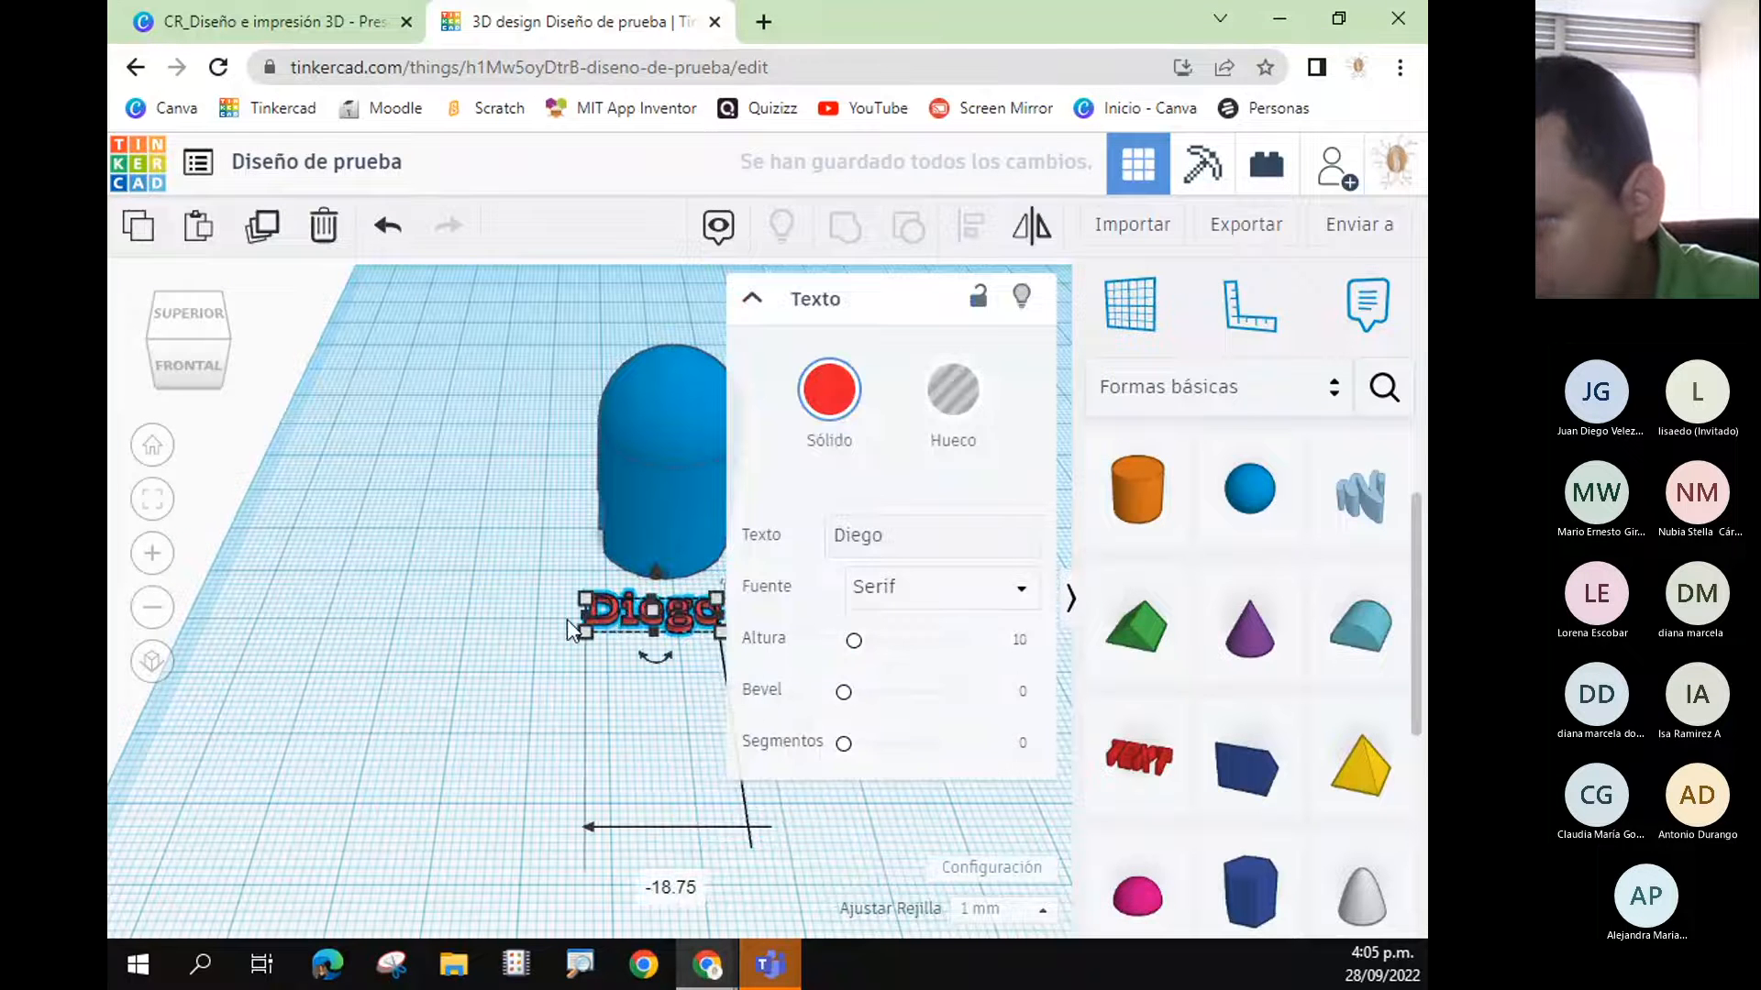
# - Rotate the name text 90° so it stands upright in front of the domed body
pyautogui.click(752, 298)
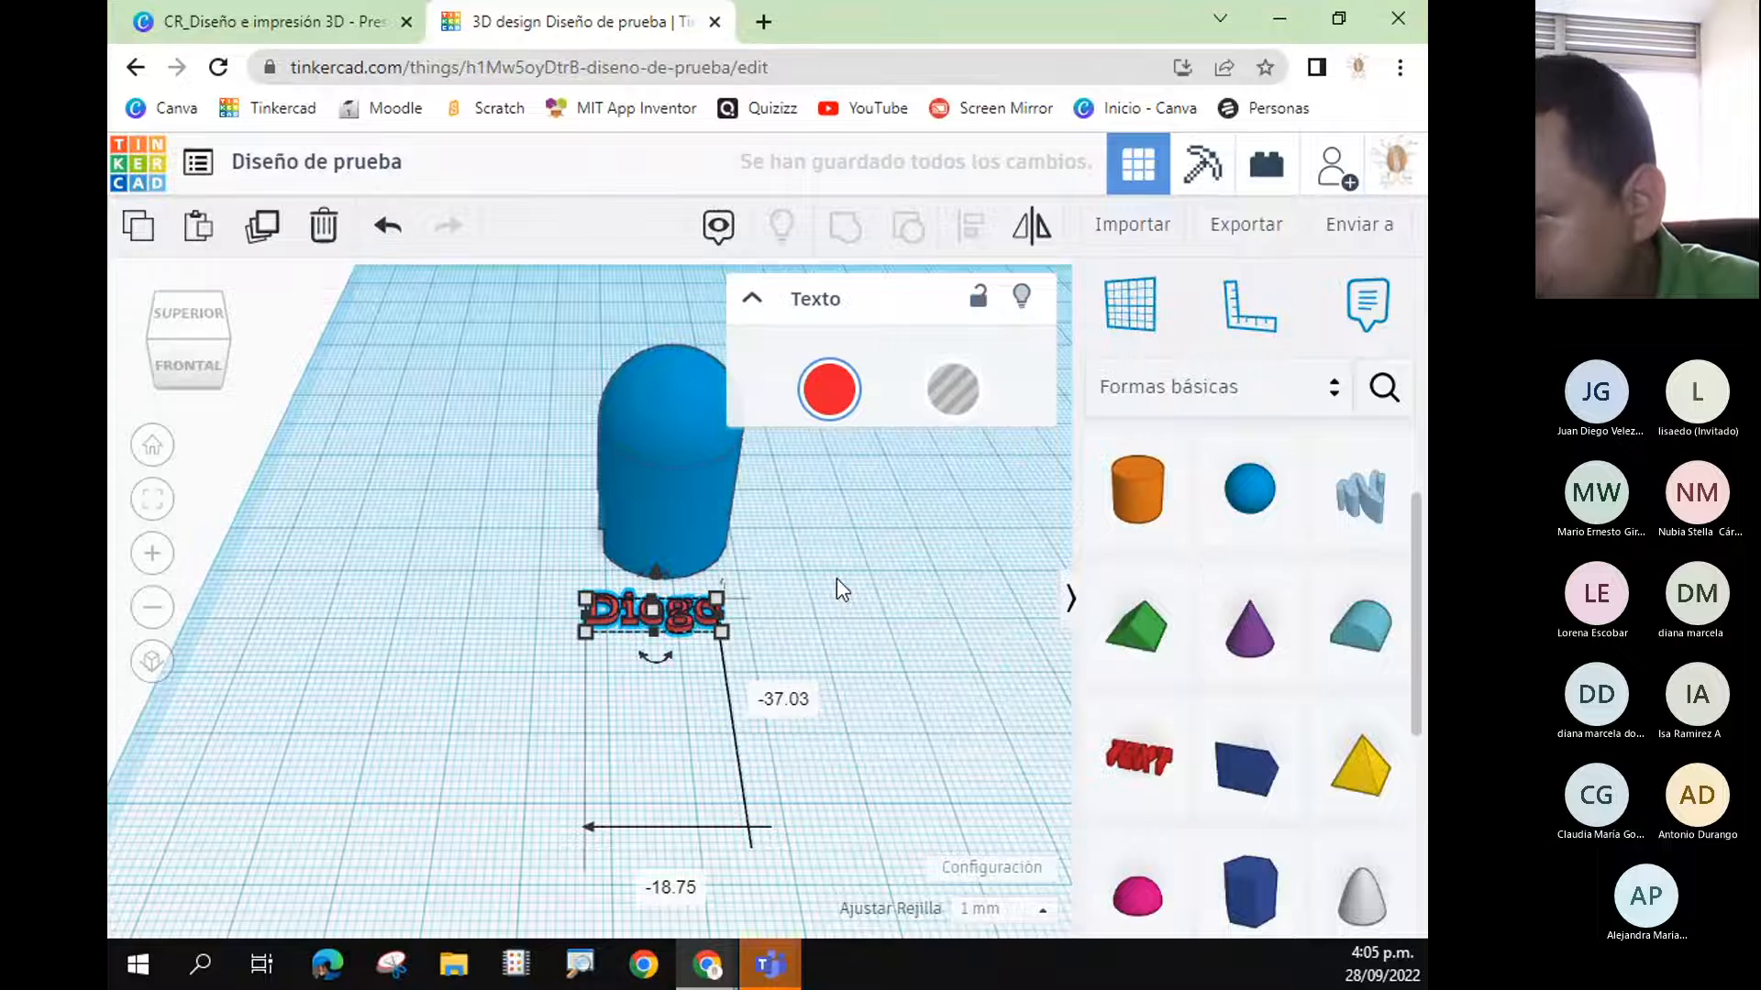
pyautogui.moveTo(826, 642); pyautogui.dragTo(653, 582, button='right')
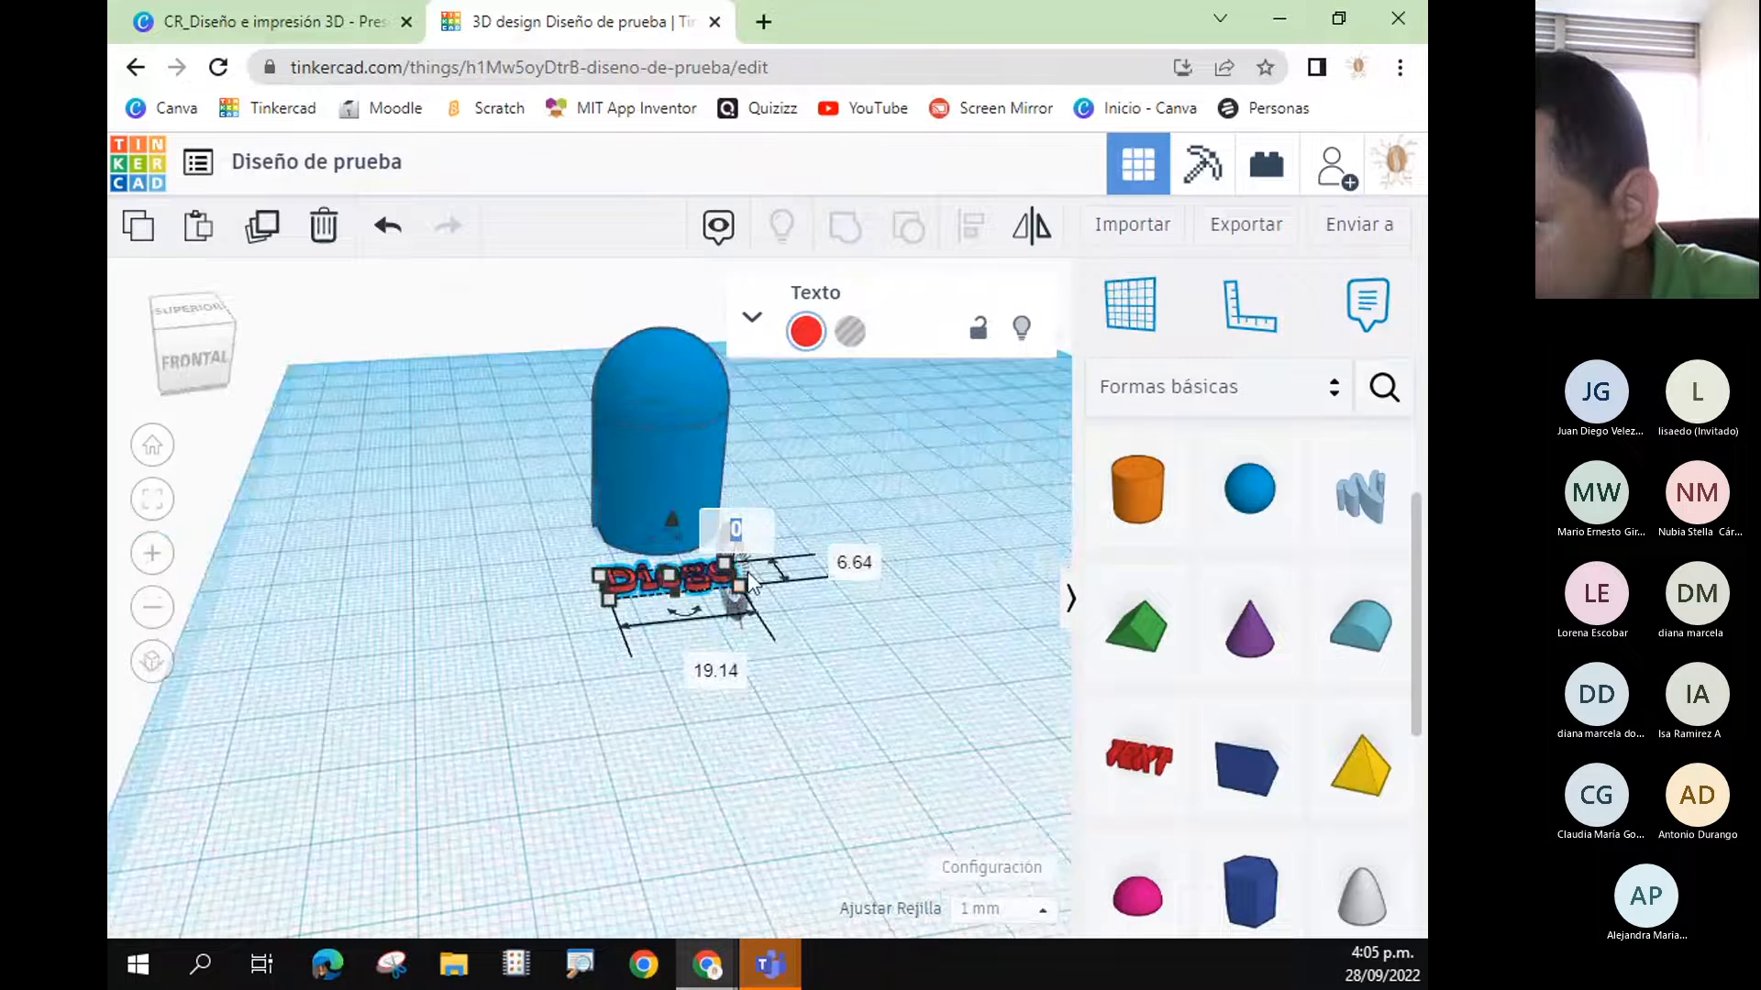
pyautogui.click(736, 531)
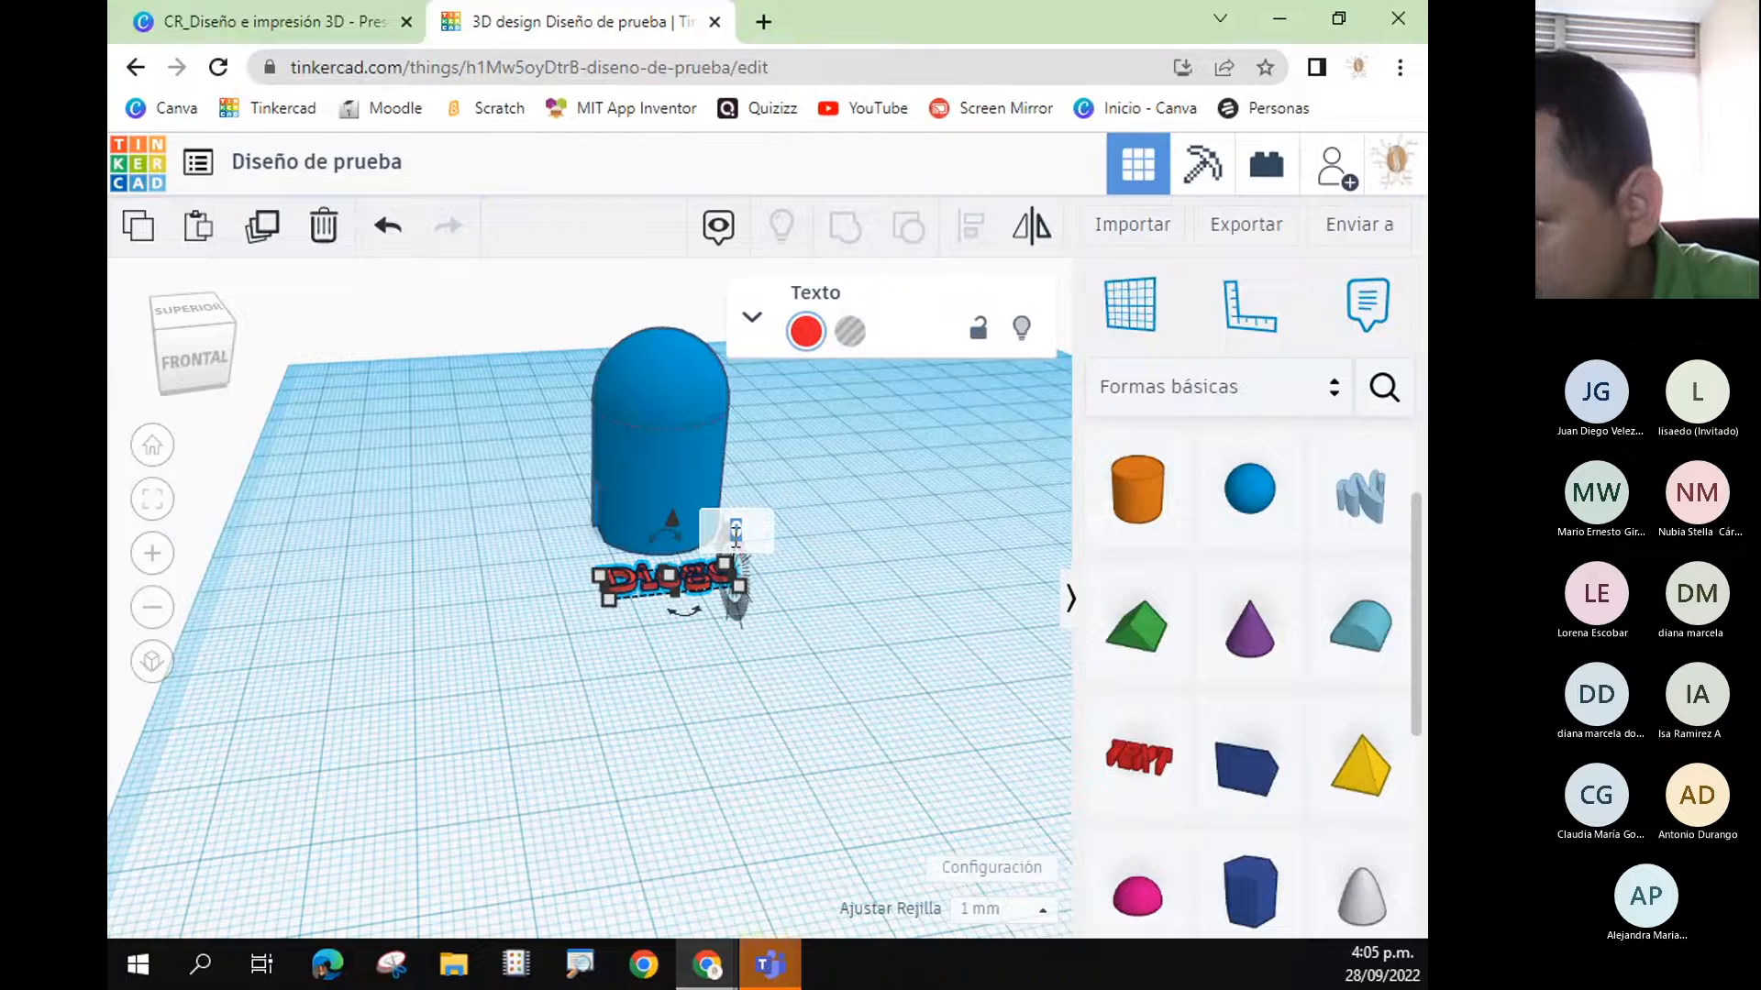
pyautogui.write('90')
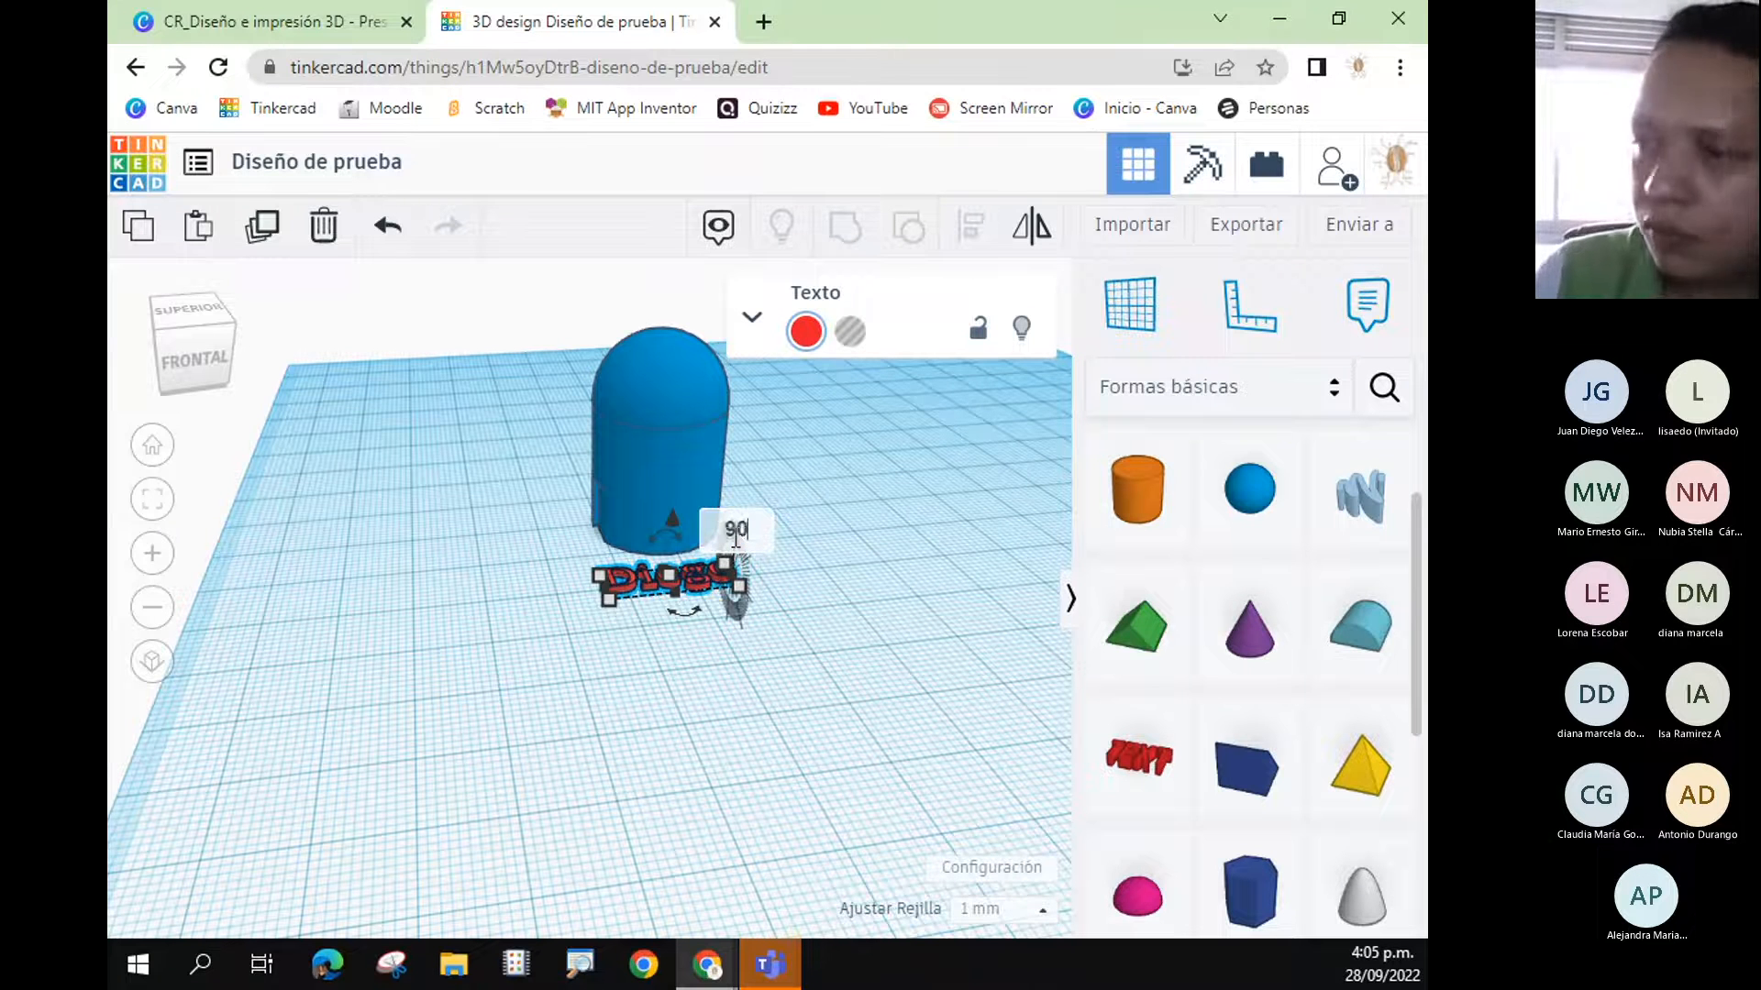
pyautogui.press('Return')
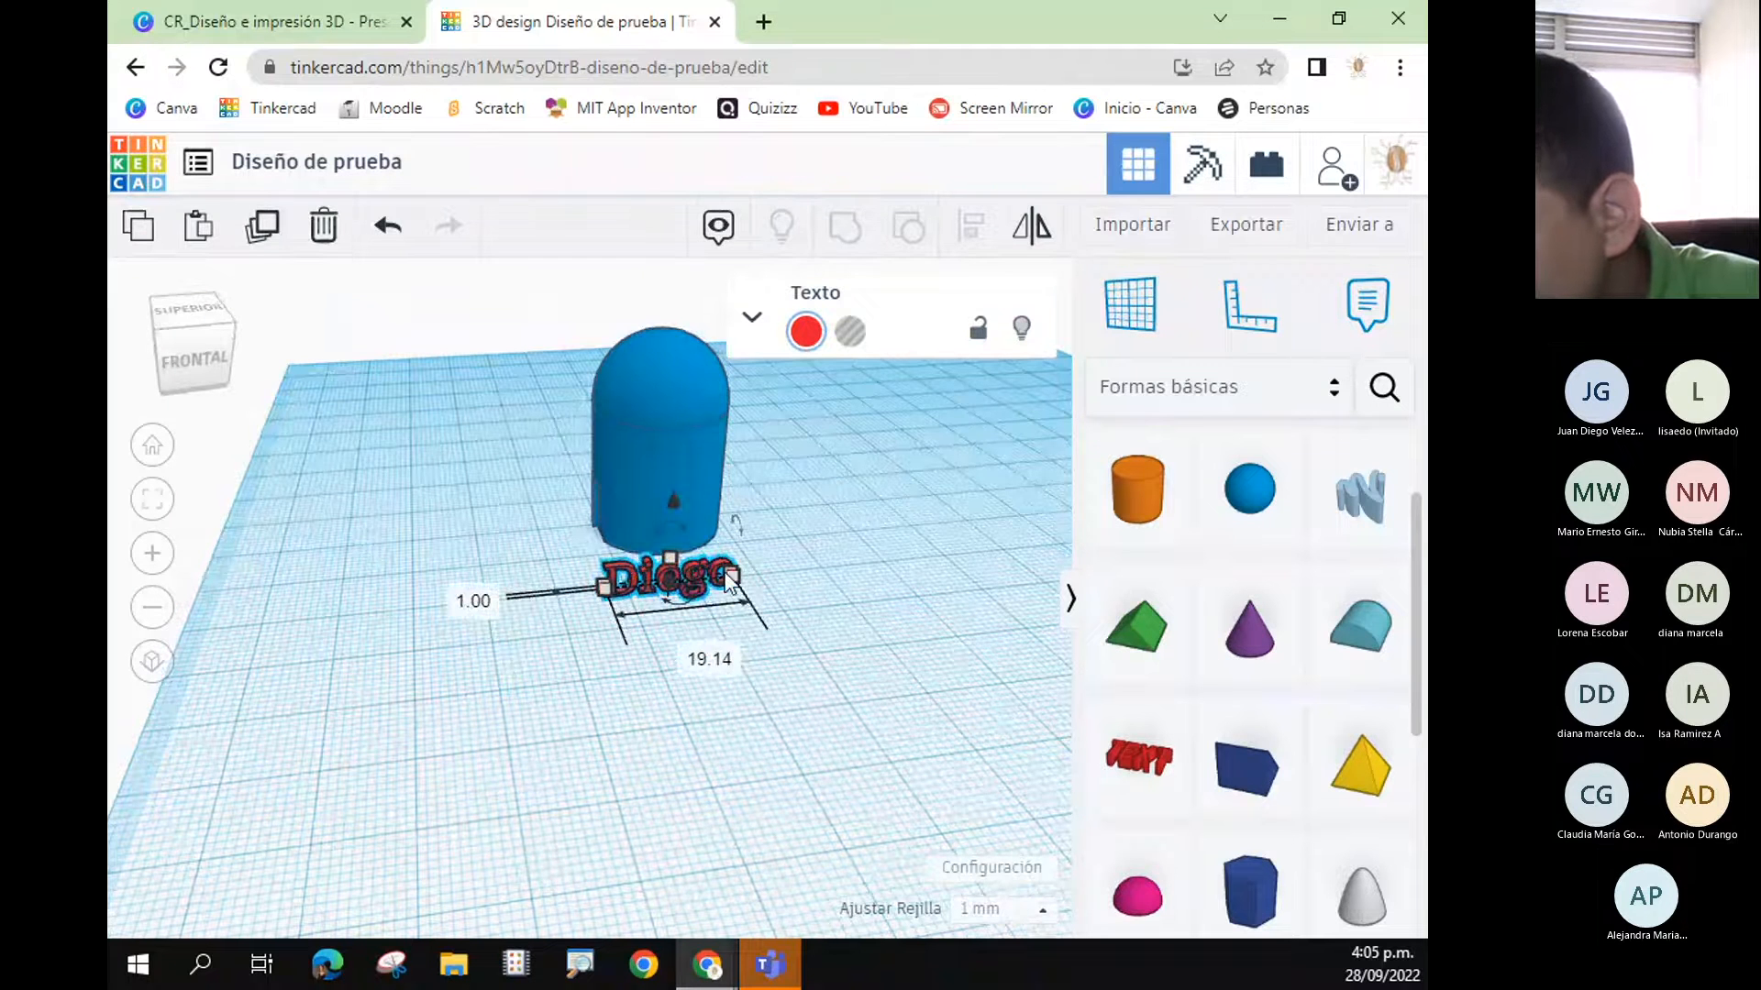
# - Shift the upright text sideways in front of the domed body and raise it above the workplane
pyautogui.scroll(5, 768, 652)
pyautogui.moveTo(852, 537); pyautogui.dragTo(839, 426, button='right')
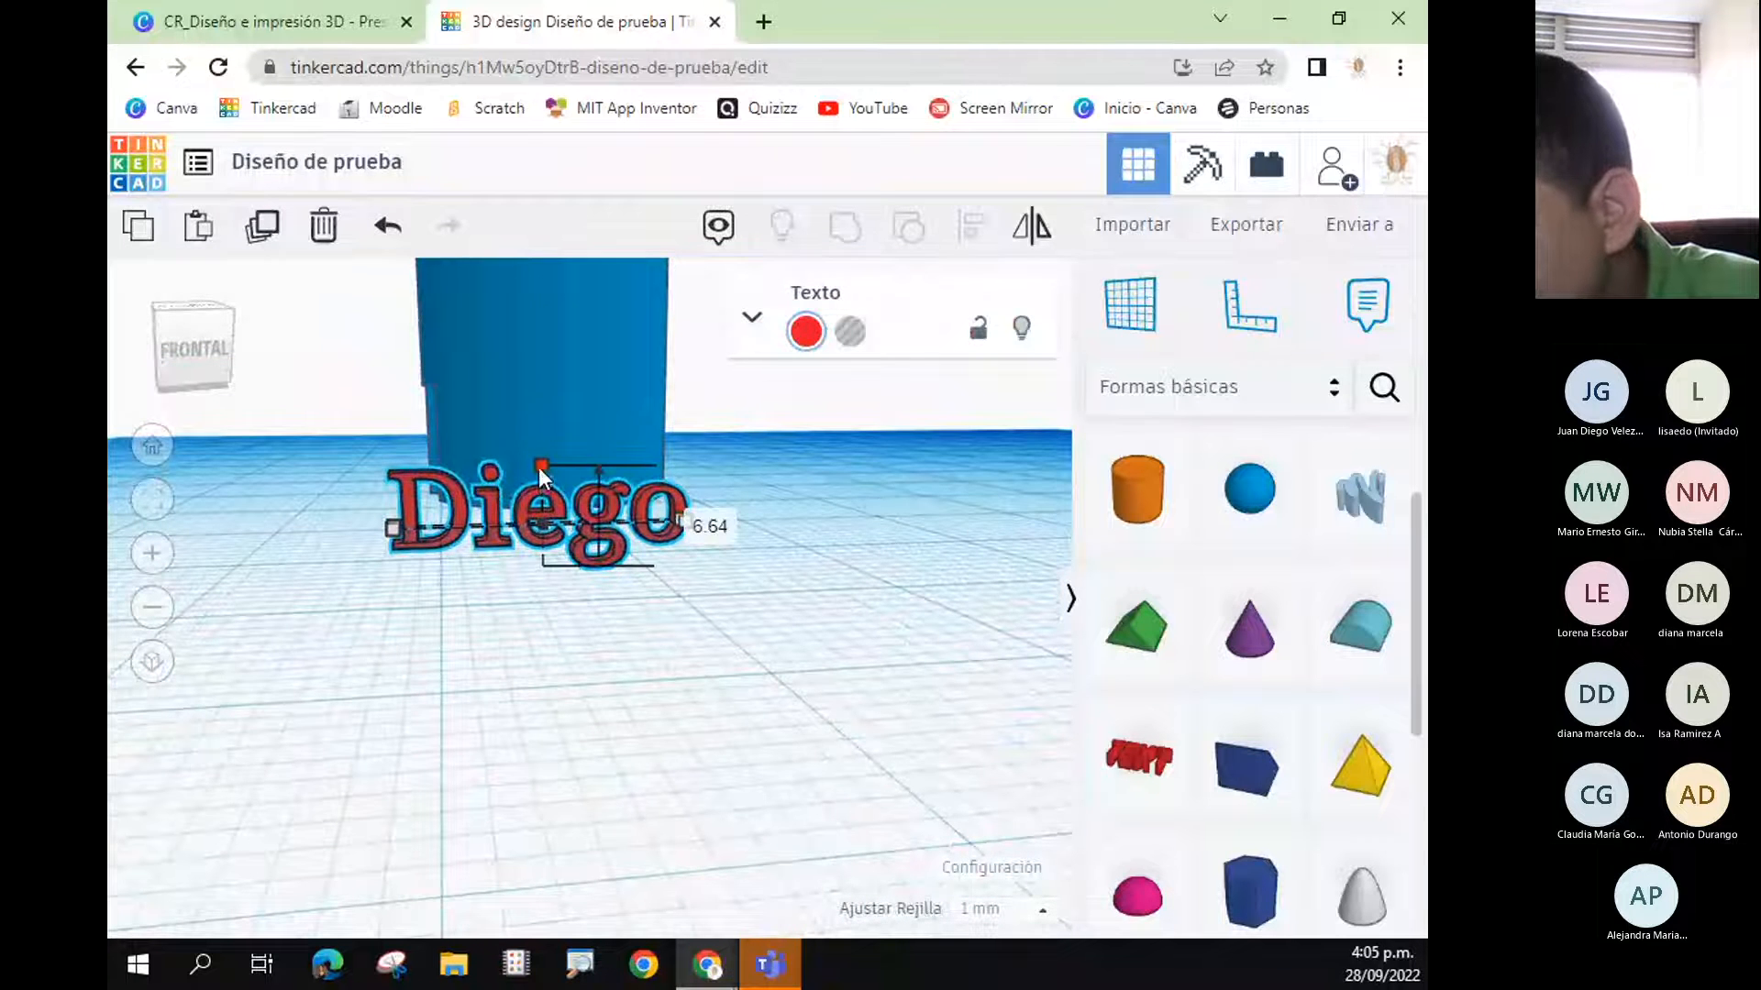
pyautogui.moveTo(396, 530); pyautogui.dragTo(581, 511)
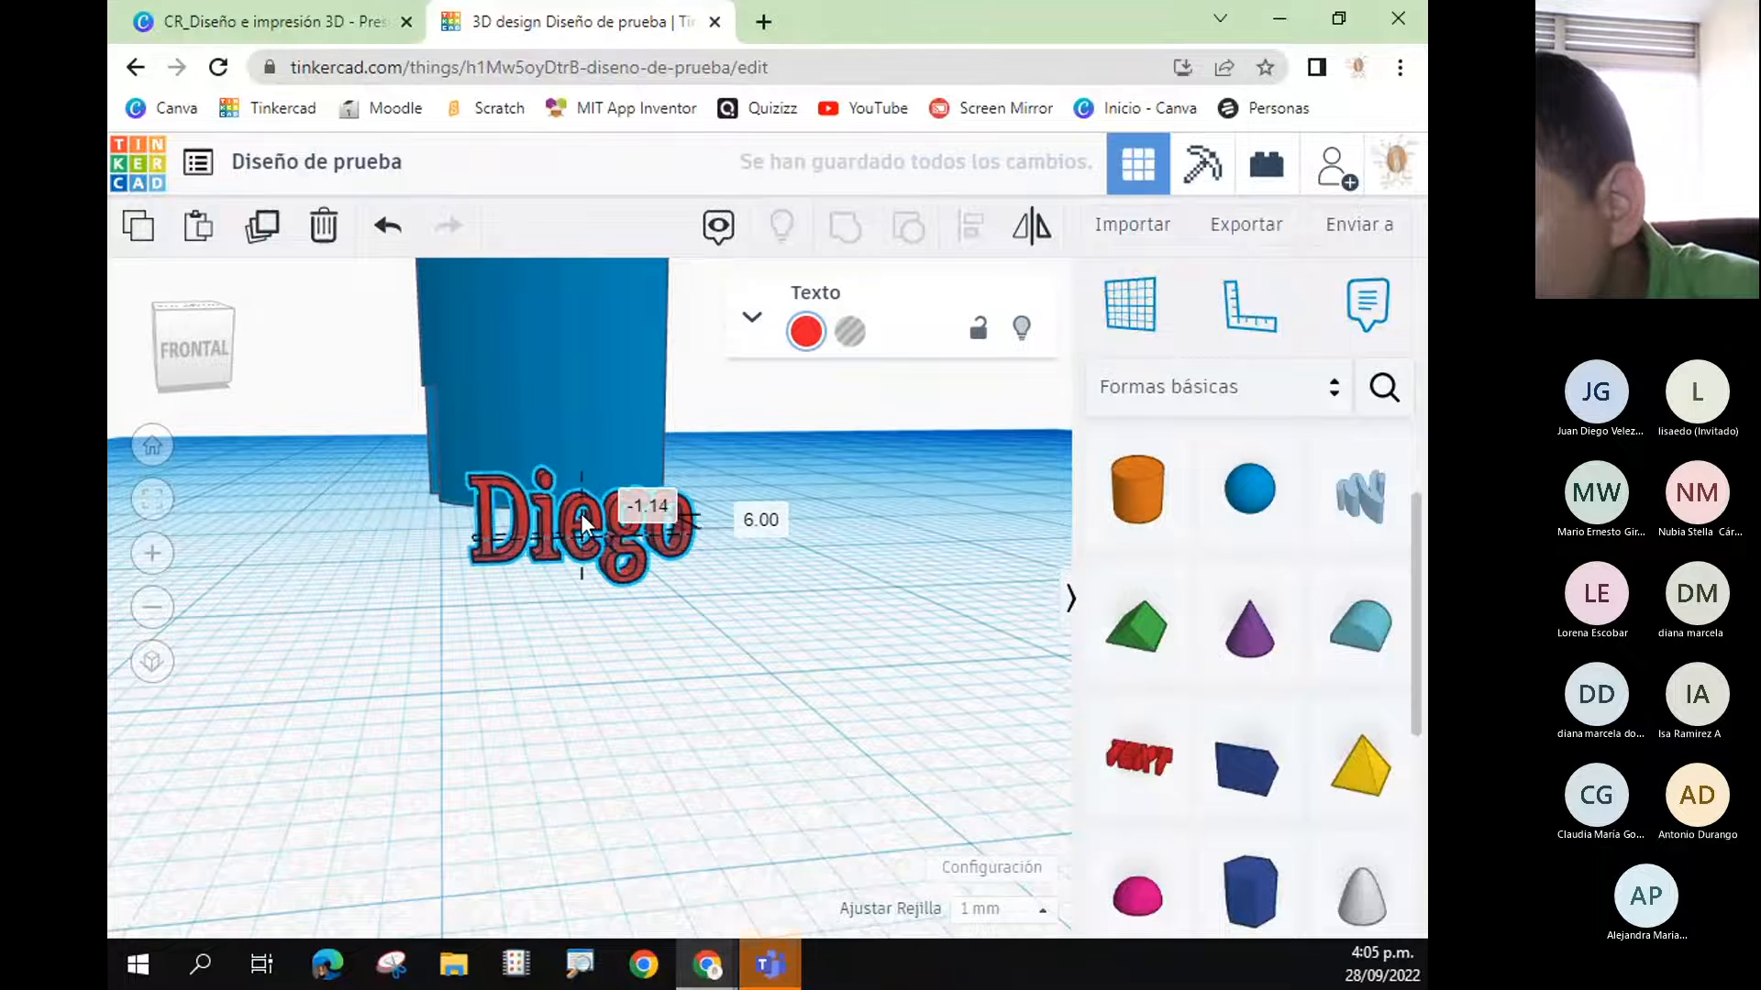
pyautogui.moveTo(583, 391); pyautogui.dragTo(558, 175)
pyautogui.scroll(4, 697, 530)
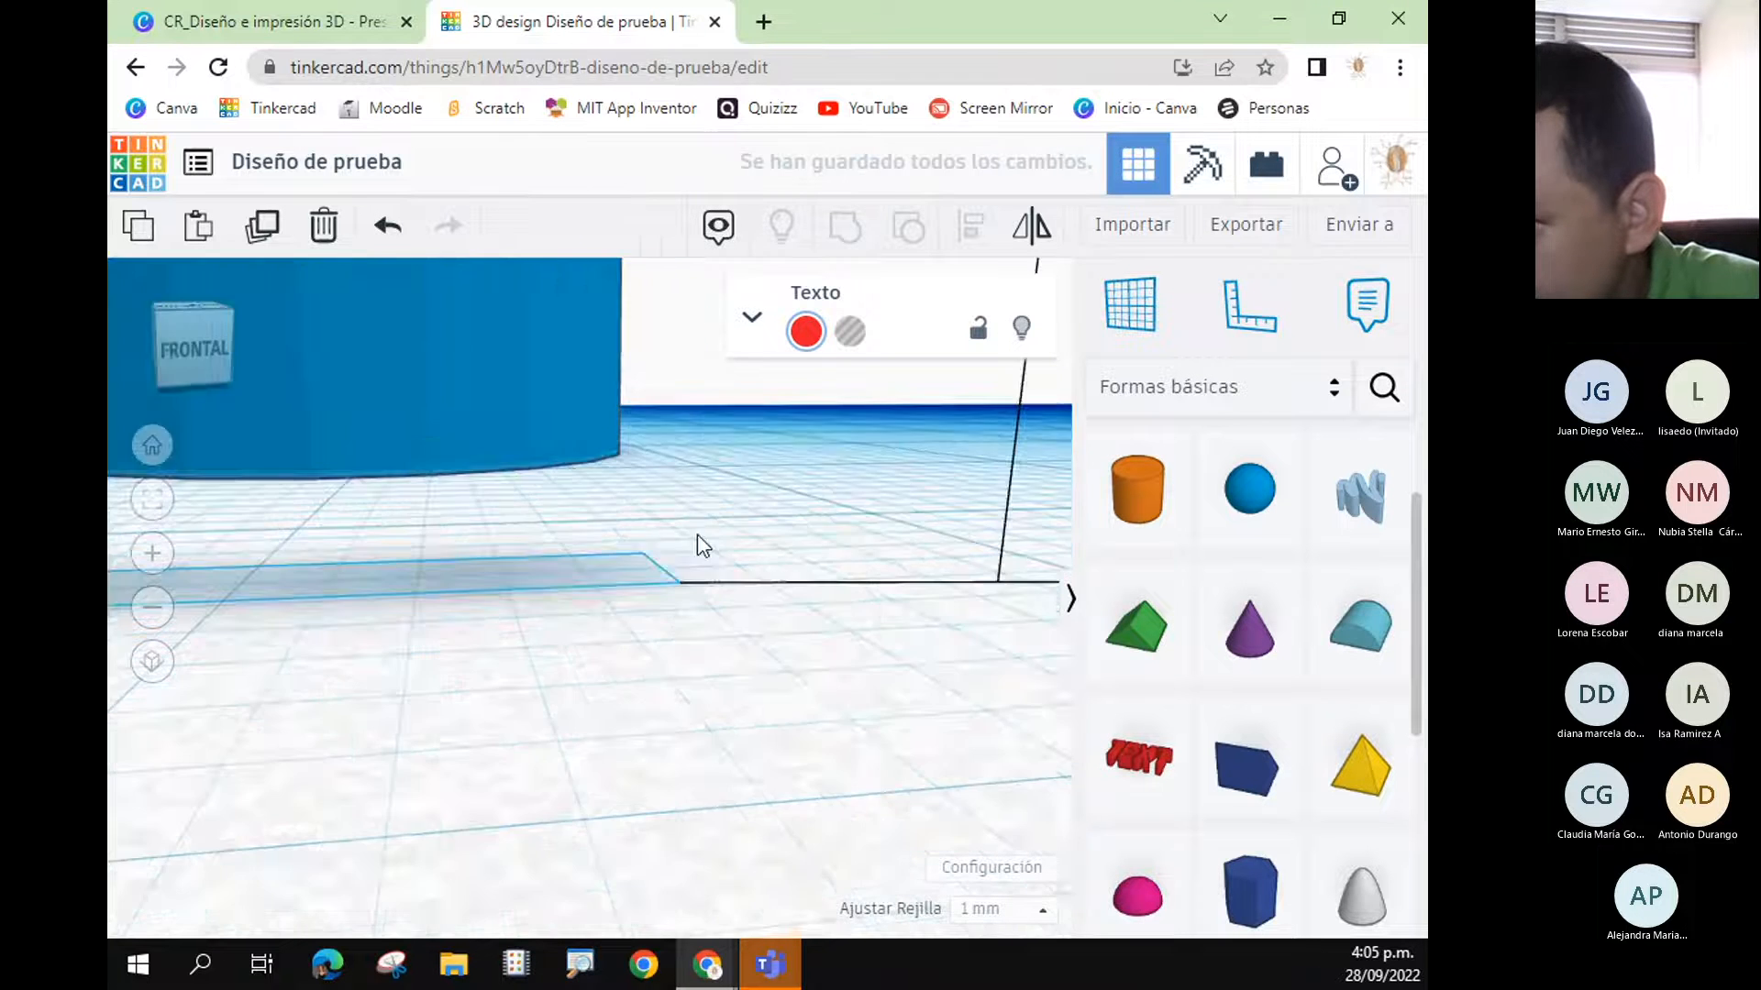
pyautogui.scroll(-5, 696, 550)
pyautogui.moveTo(702, 573); pyautogui.dragTo(717, 677, button='right')
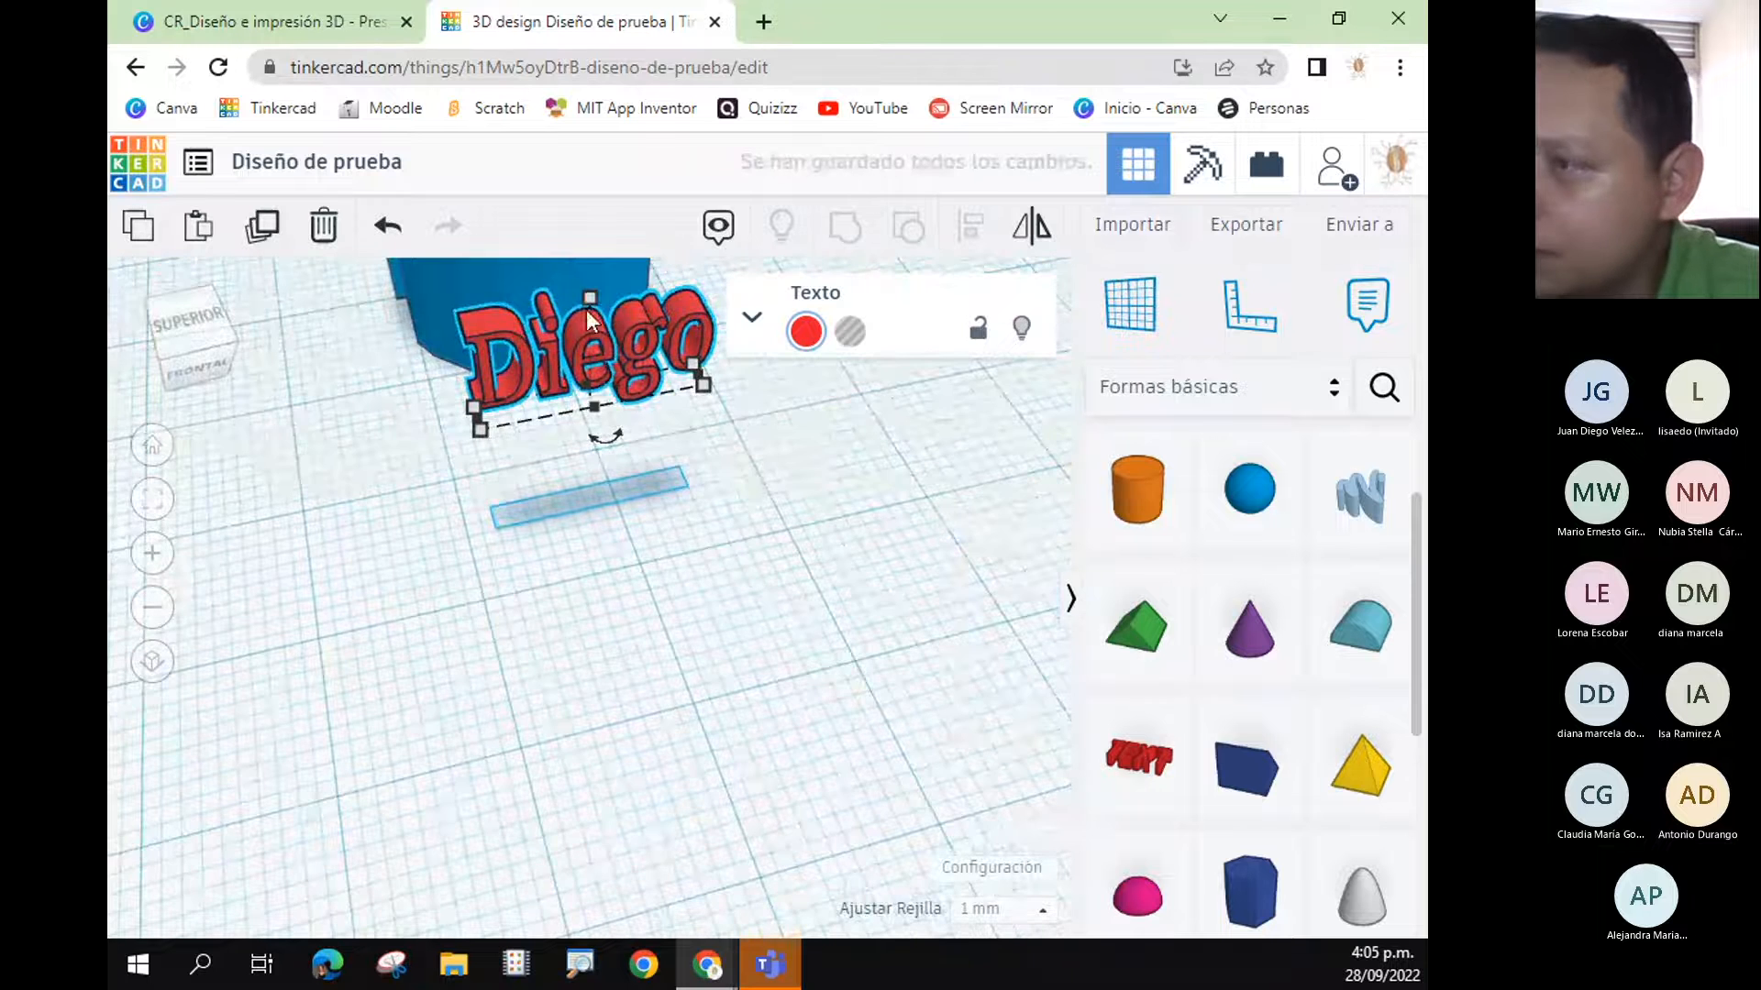
# - Move the raised text back until it is embedded in the domed body's front wall
pyautogui.moveTo(747, 575); pyautogui.dragTo(764, 537, button='right')
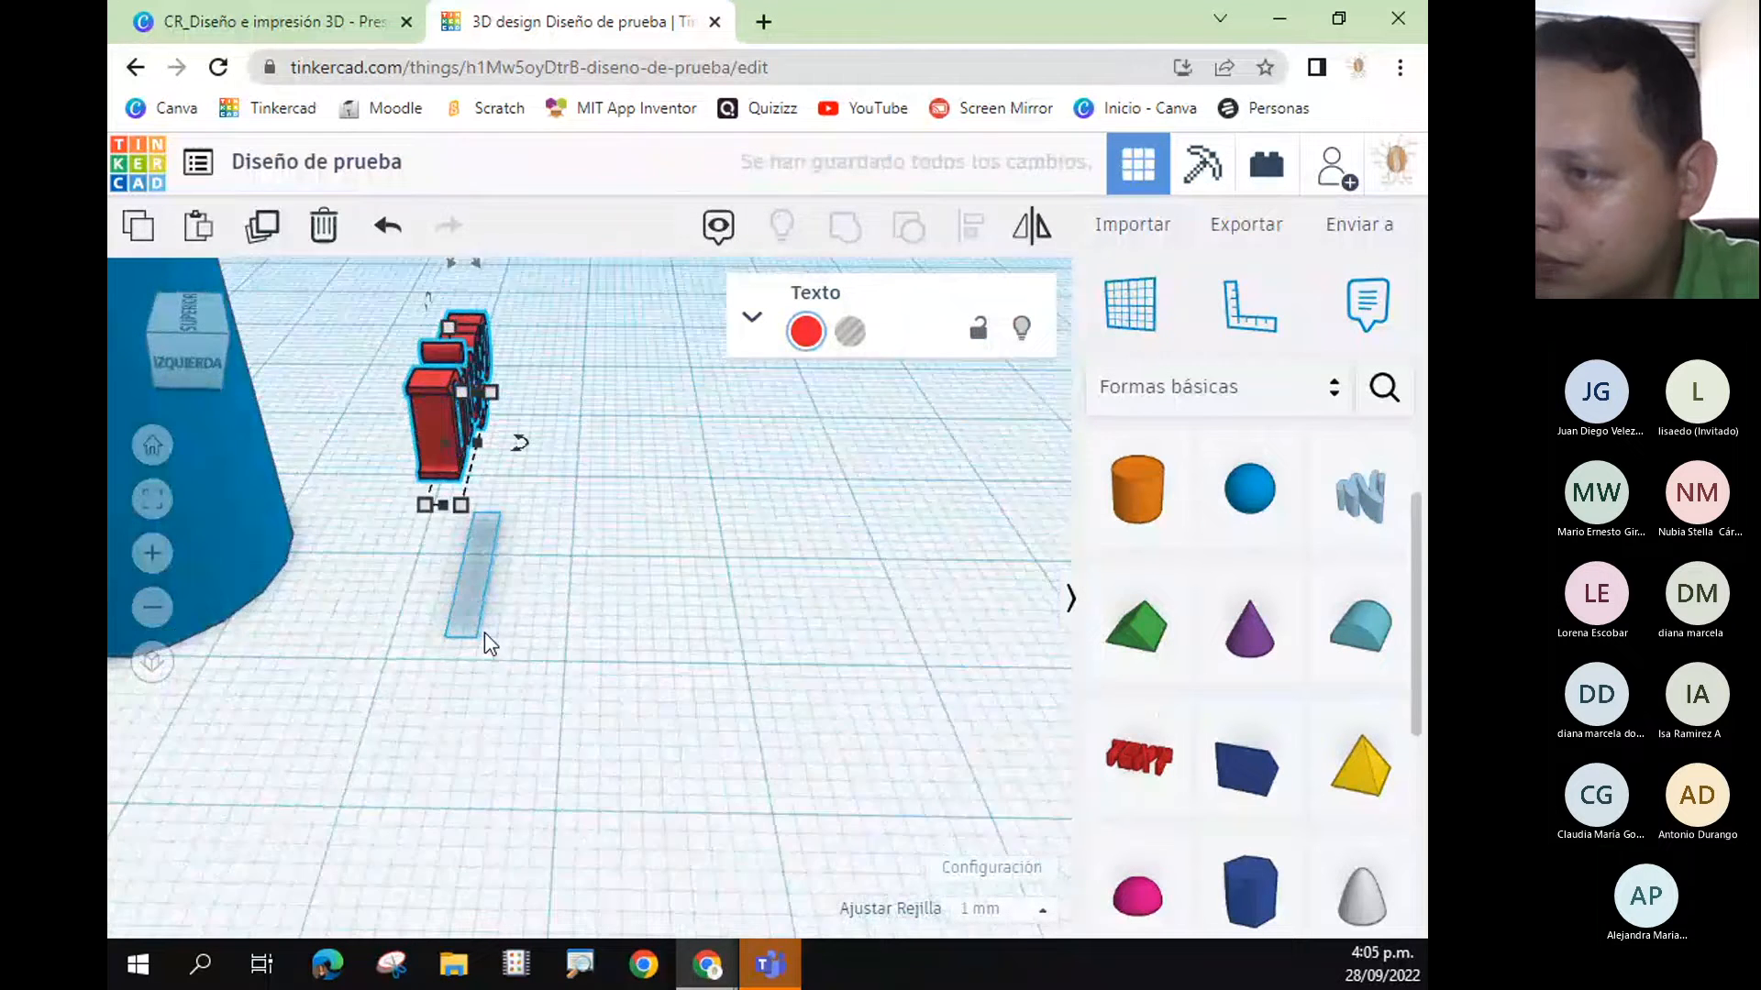
pyautogui.scroll(-3, 486, 634)
pyautogui.moveTo(448, 467); pyautogui.dragTo(259, 470)
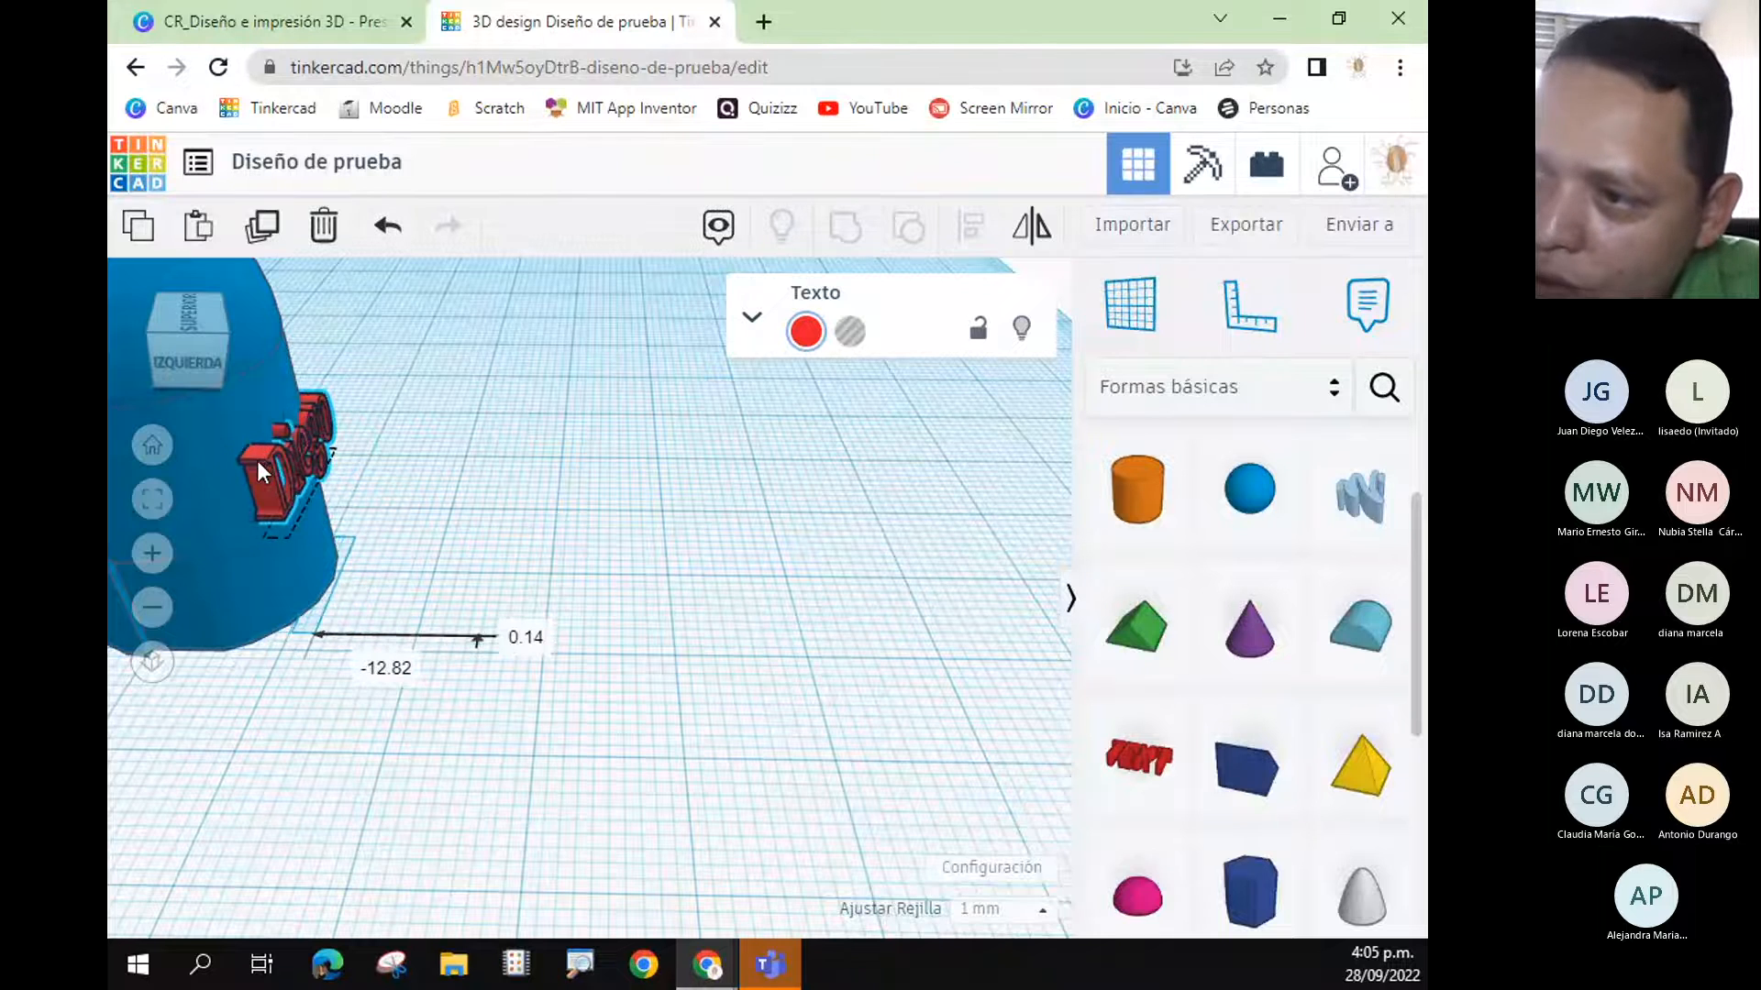
pyautogui.moveTo(719, 511); pyautogui.dragTo(617, 629, button='right')
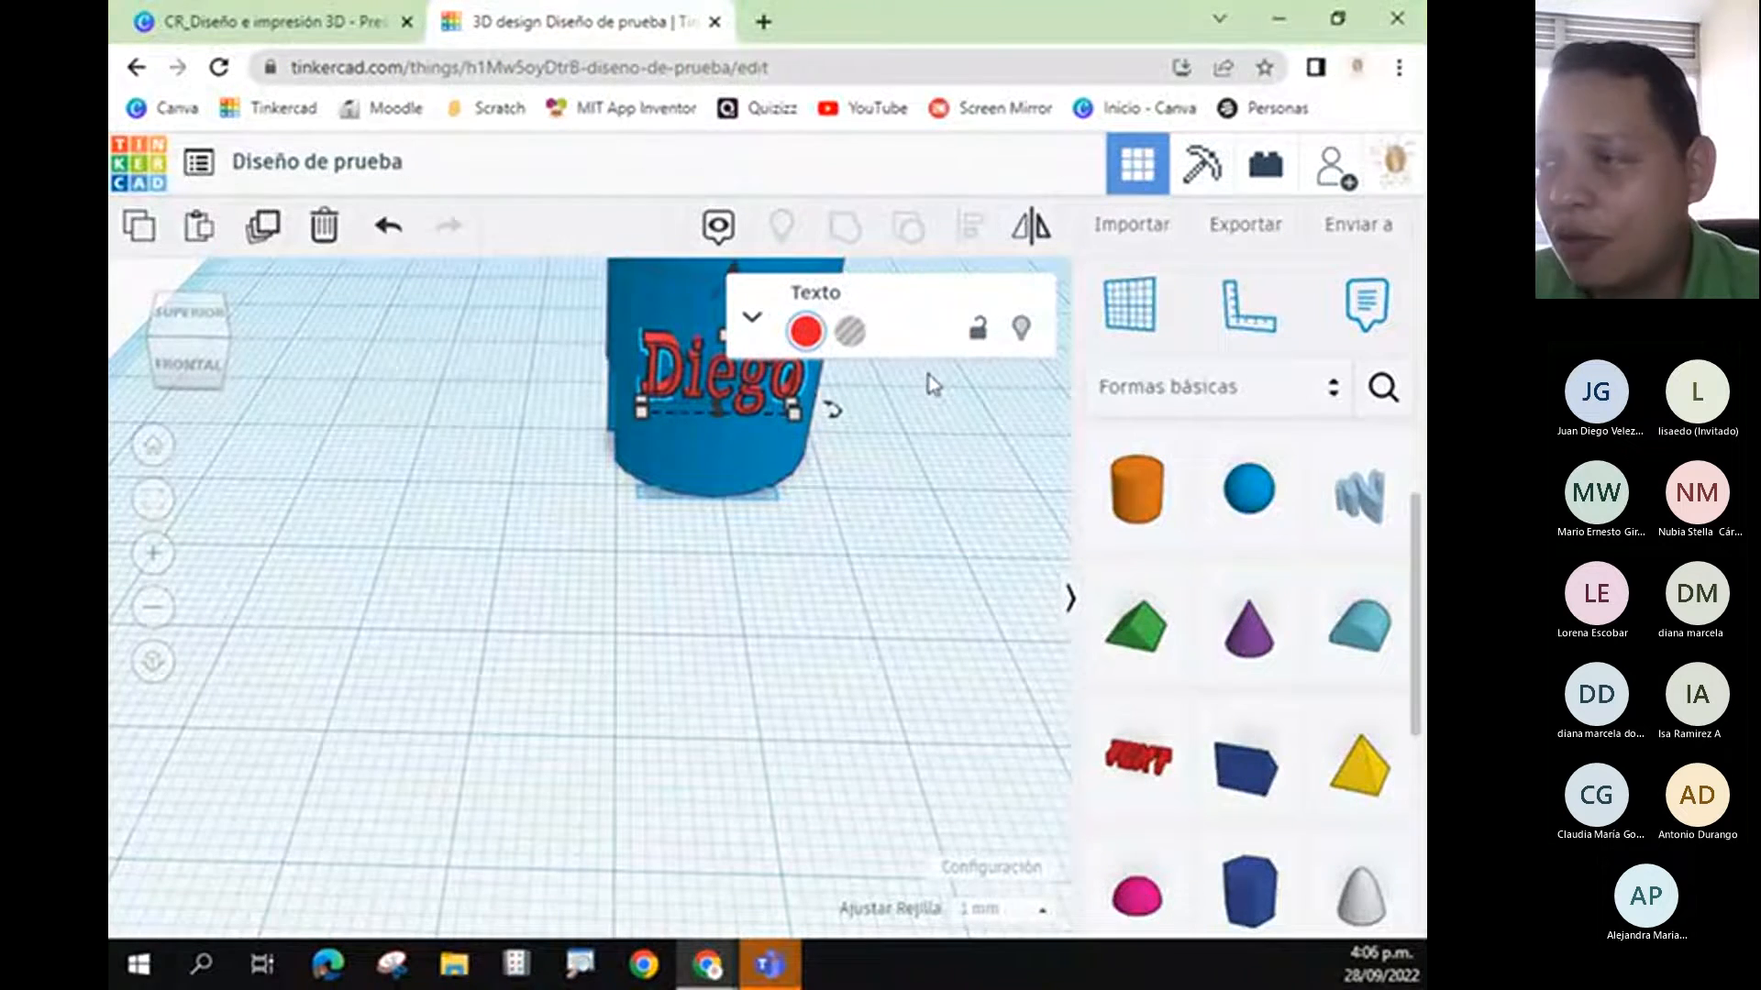
# - Turn the name text into a hole
pyautogui.click(849, 331)
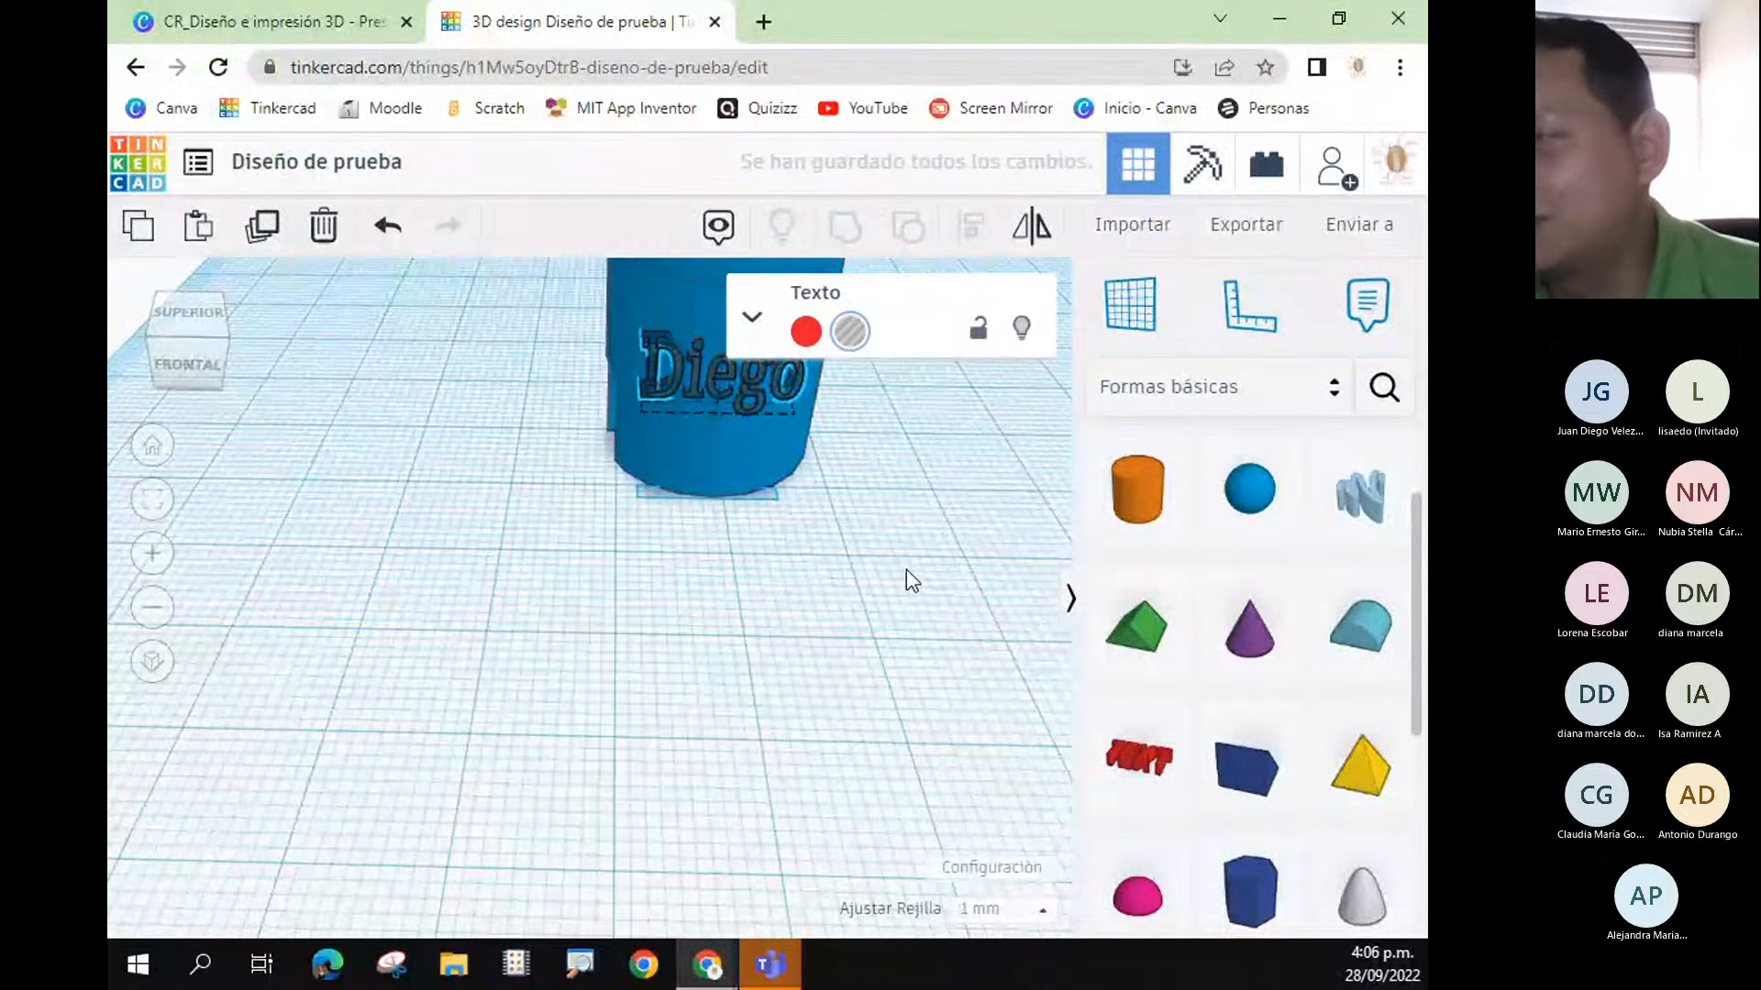
pyautogui.moveTo(906, 570); pyautogui.dragTo(900, 477, button='right')
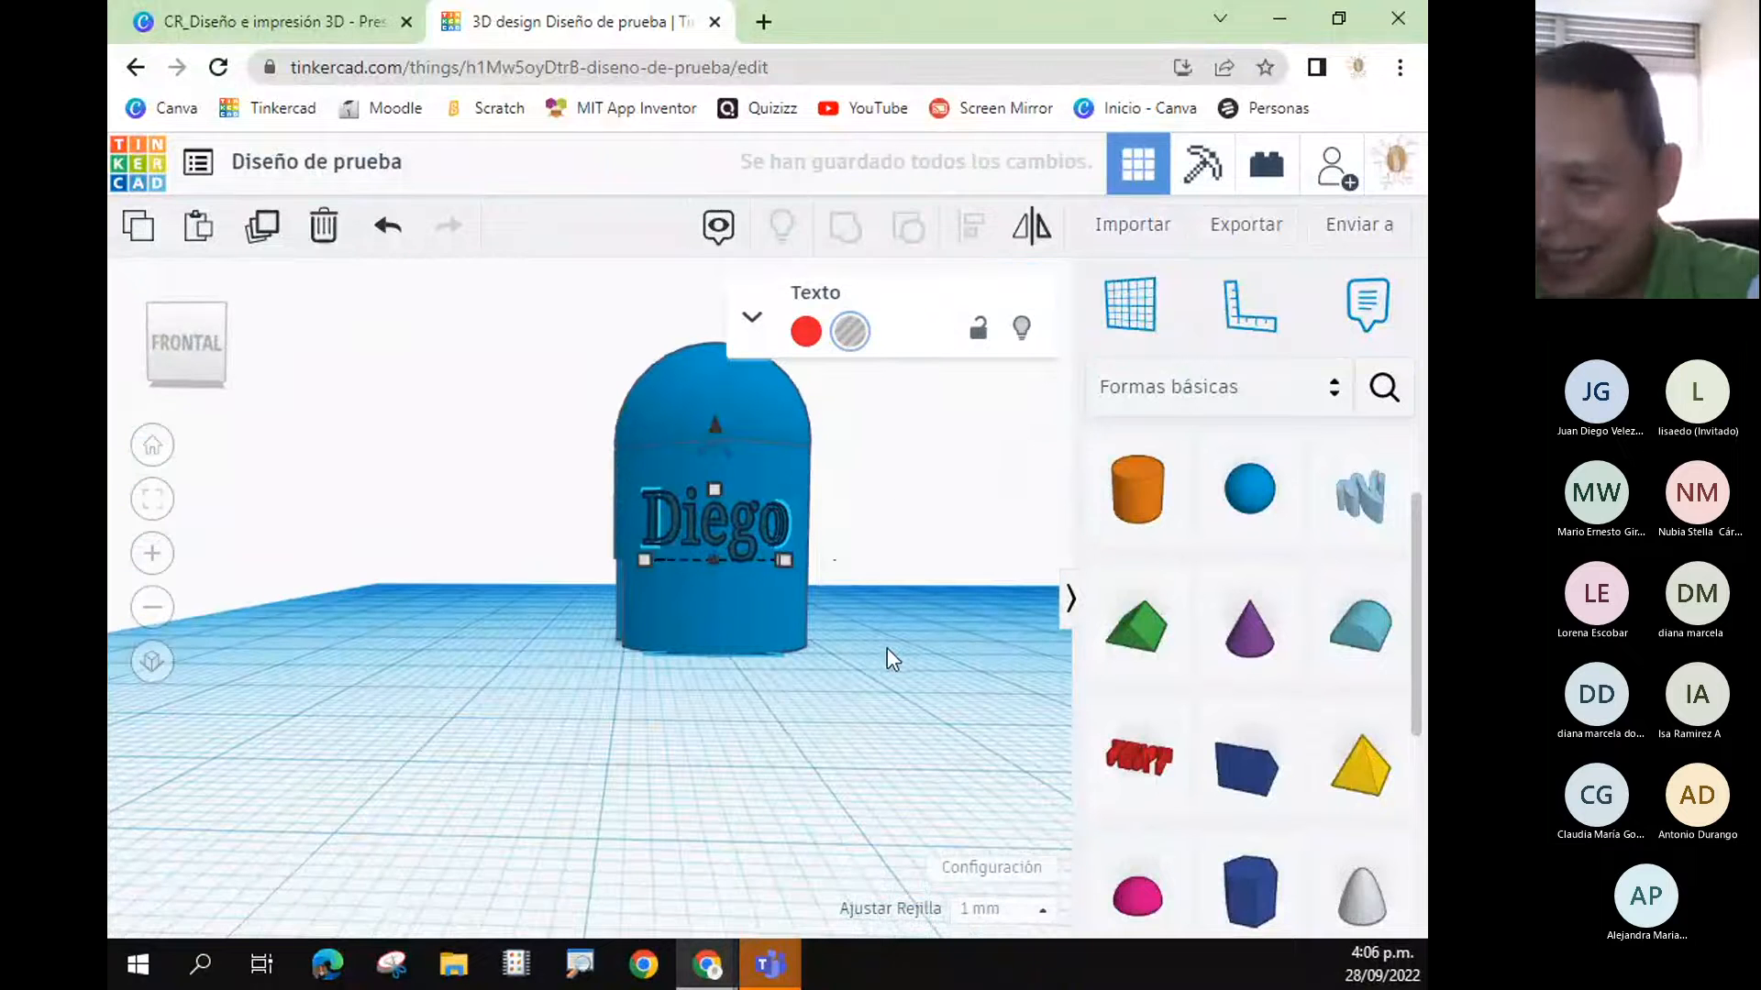
pyautogui.moveTo(889, 669); pyautogui.dragTo(872, 688, button='right')
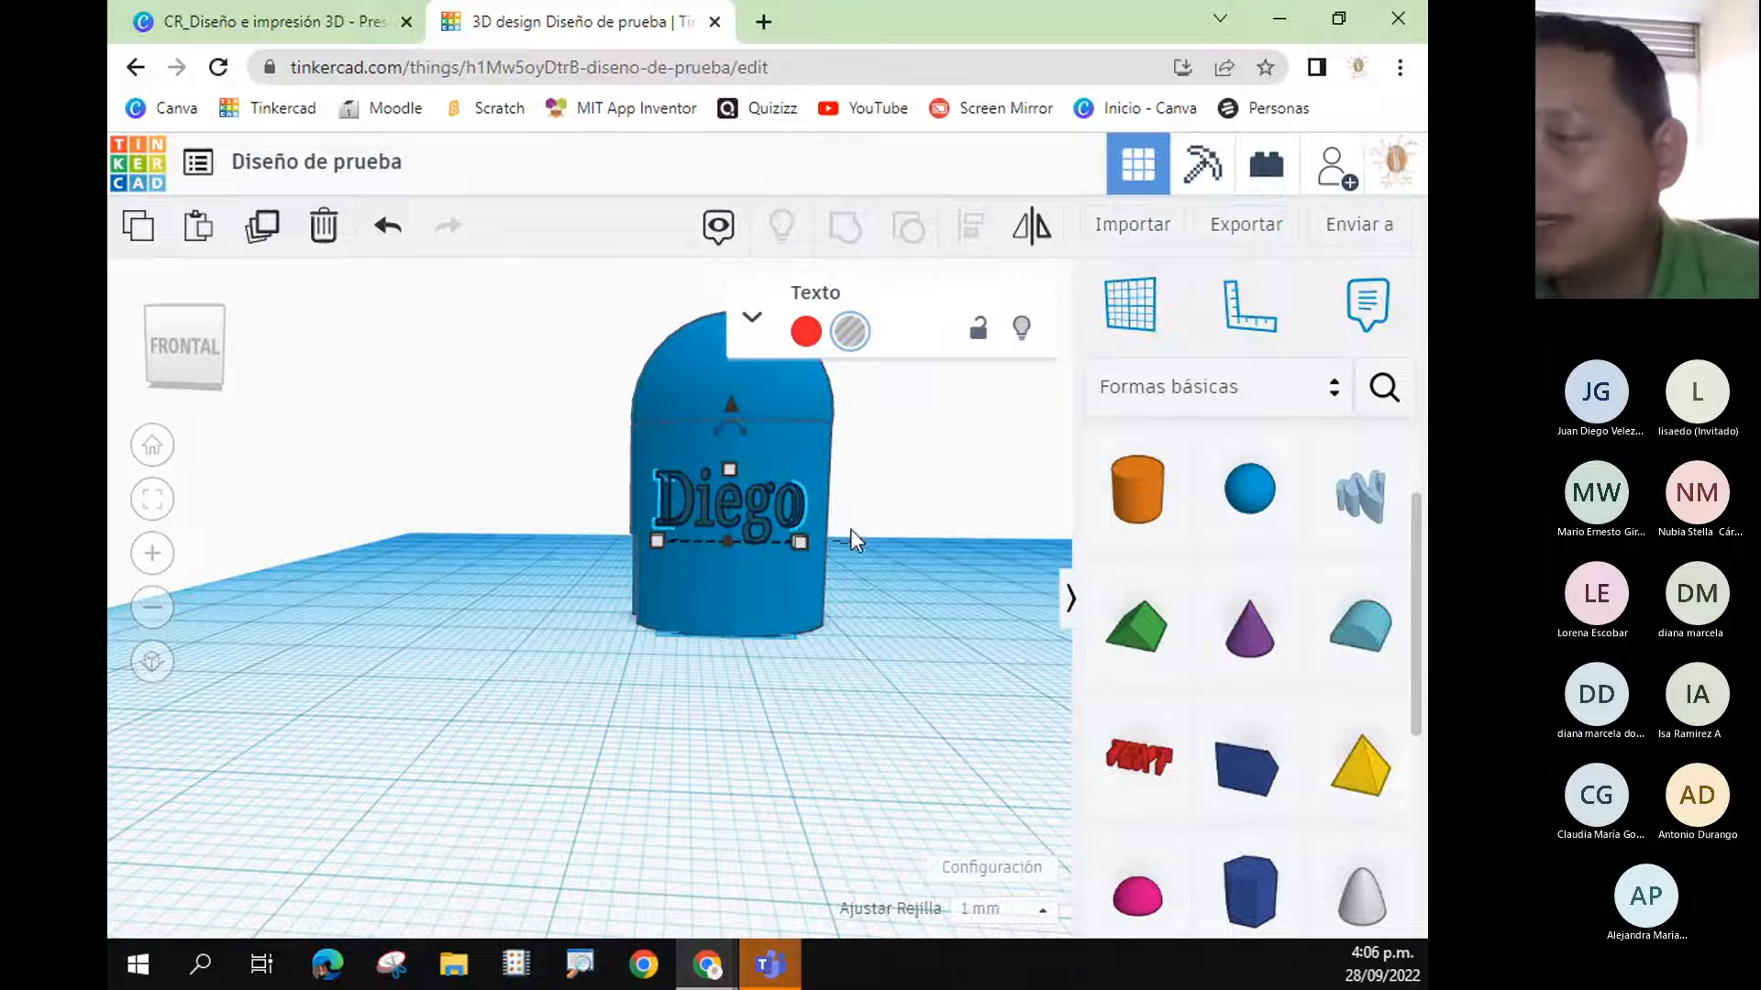
pyautogui.click(744, 508)
pyautogui.click(741, 766)
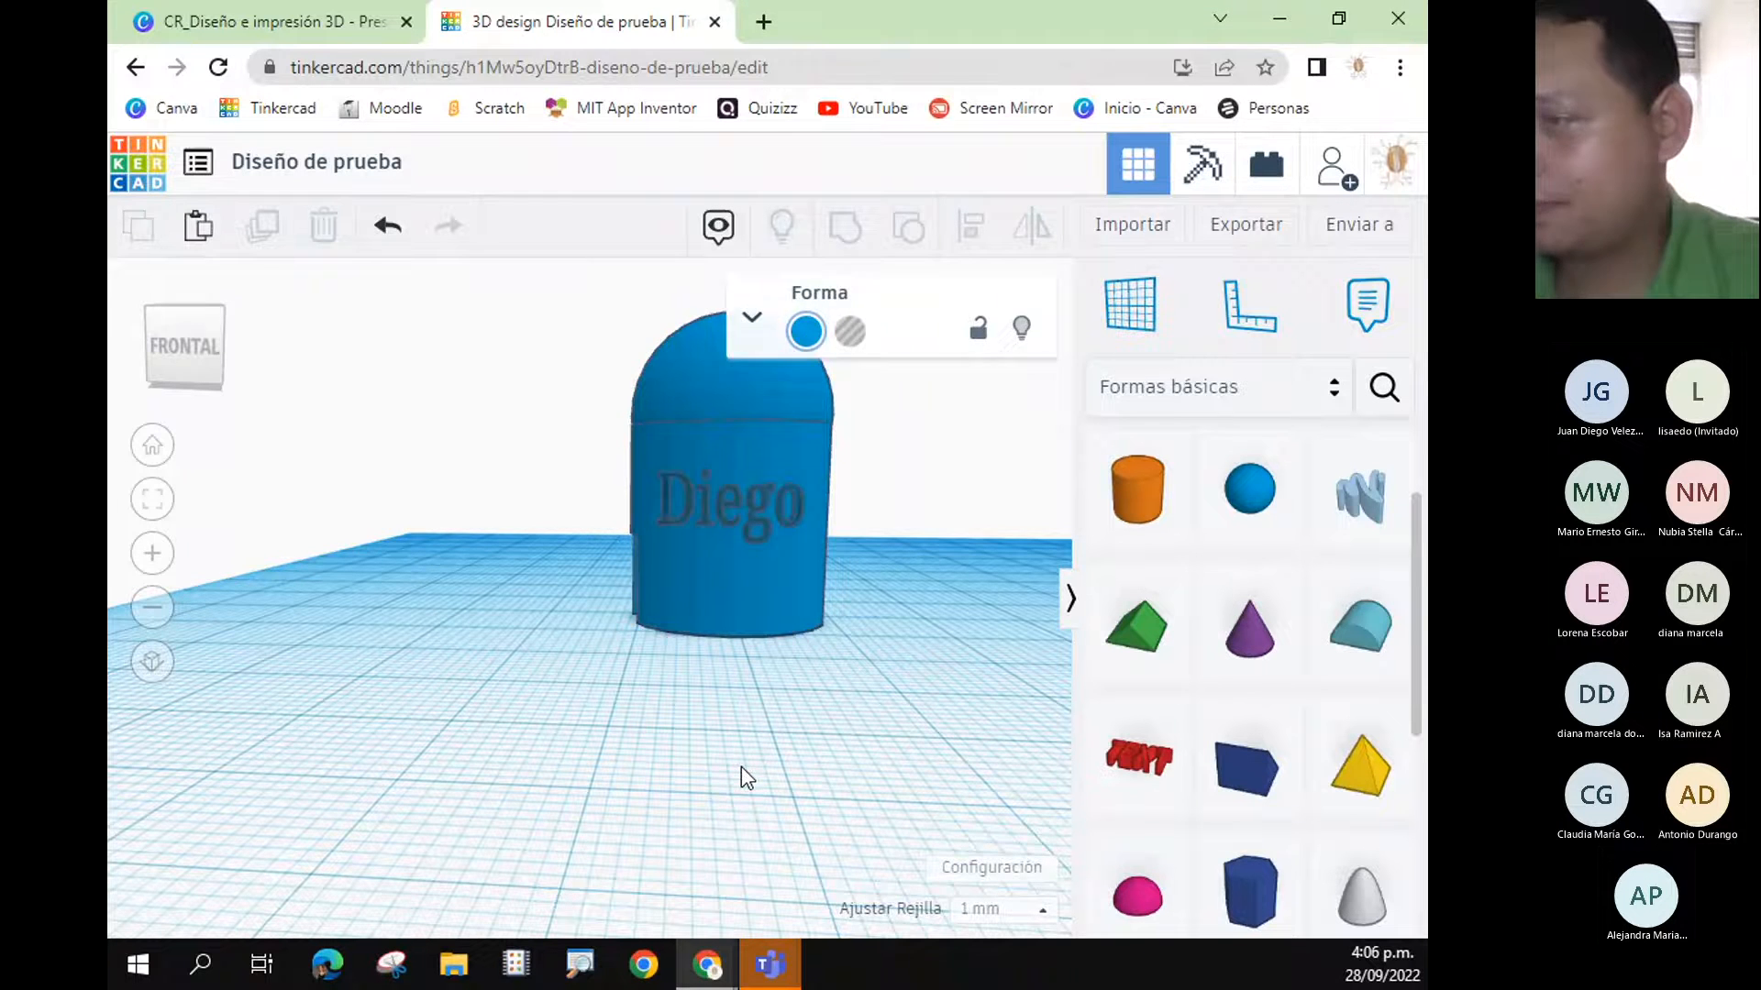
# - Group the domed body with the text hole to engrave the name into its front wall
pyautogui.moveTo(741, 766); pyautogui.dragTo(686, 922, button='right')
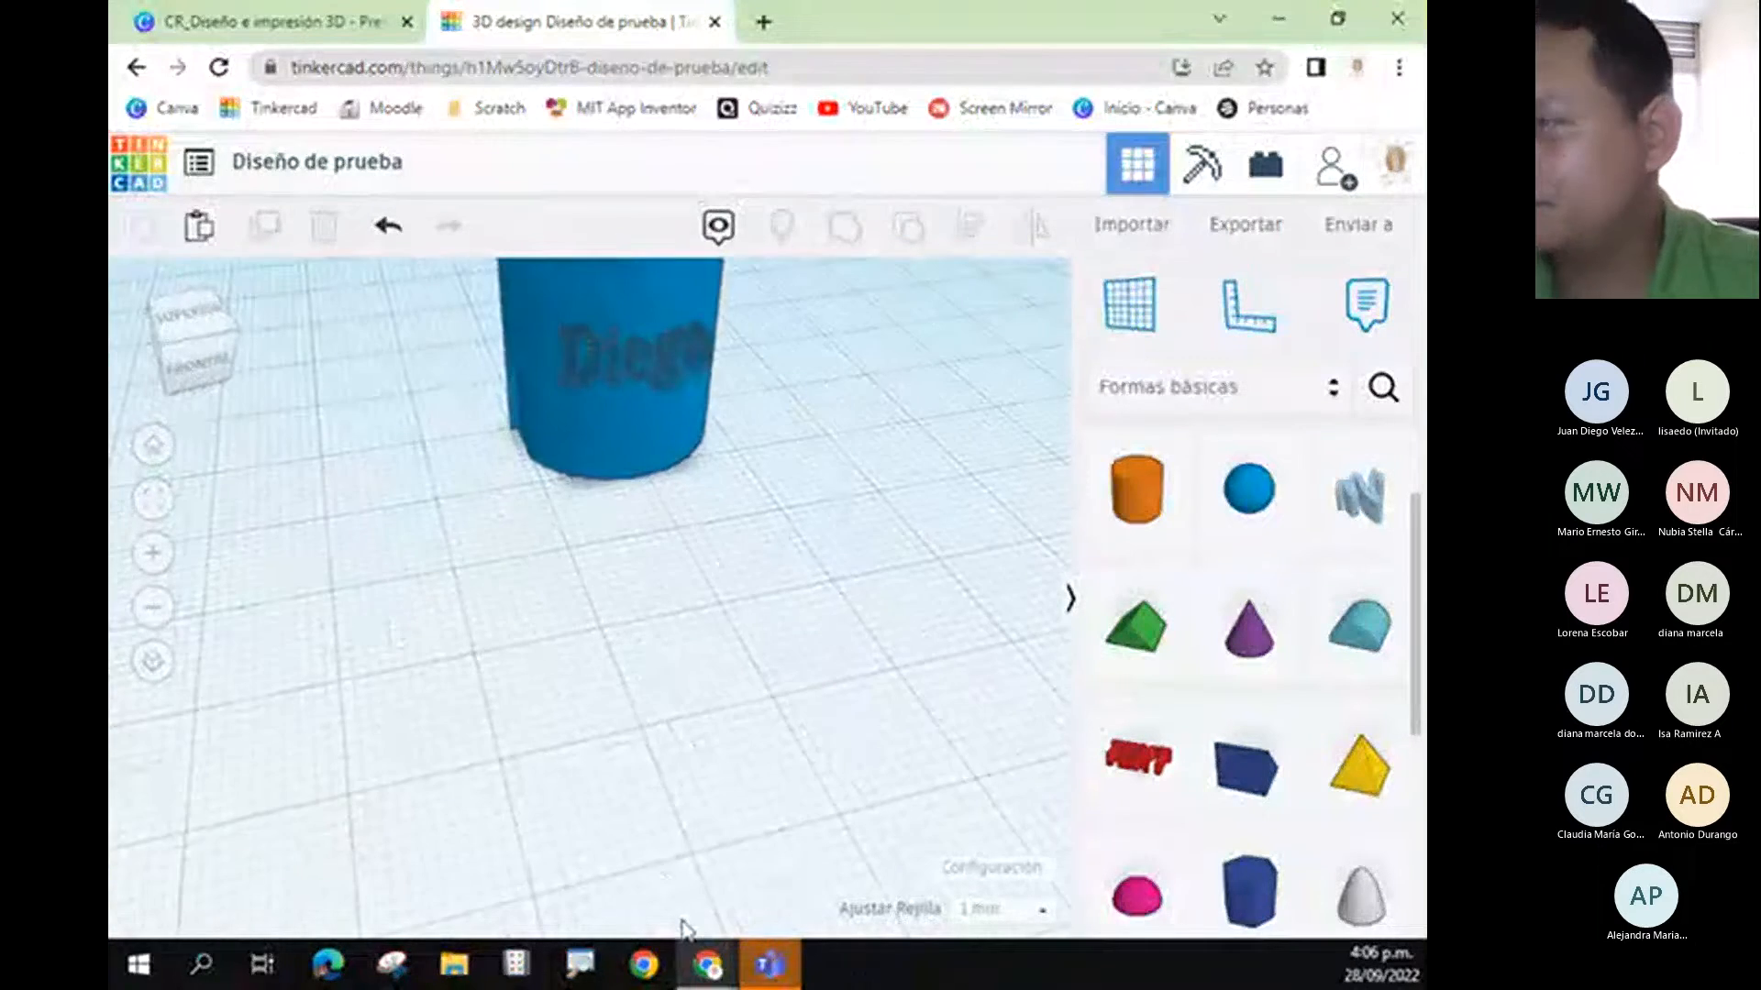
pyautogui.scroll(-2, 660, 697)
pyautogui.moveTo(470, 275); pyautogui.dragTo(795, 563)
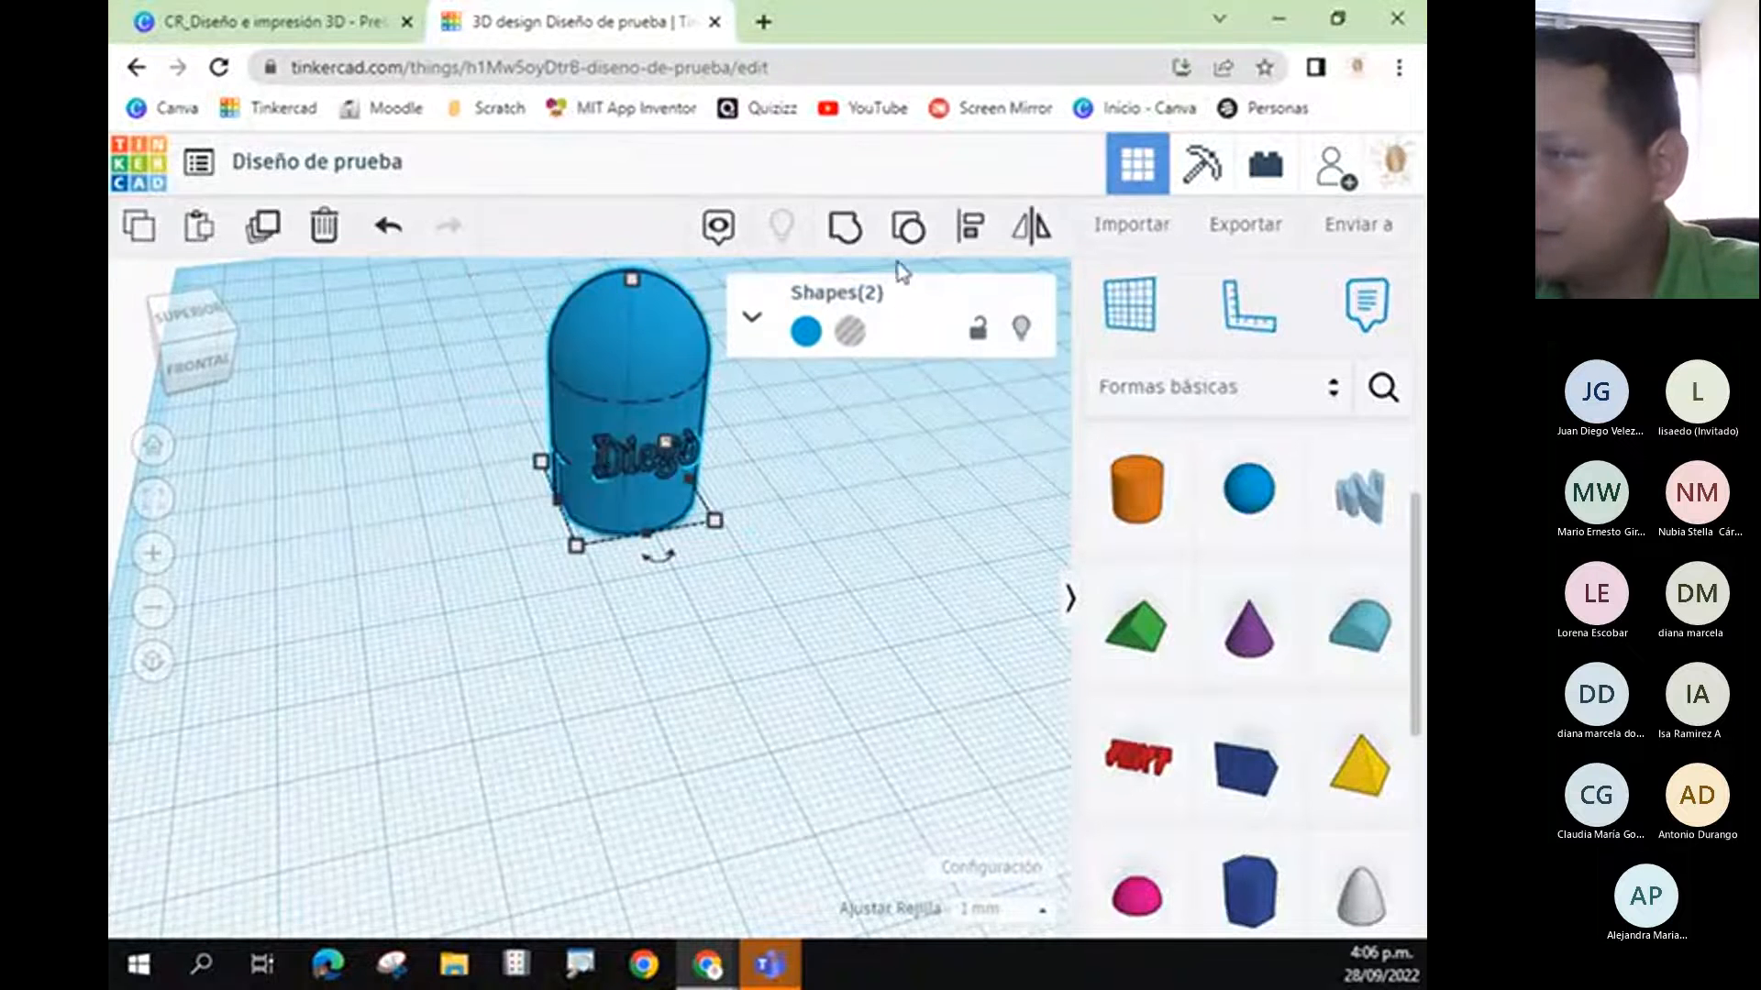
pyautogui.click(845, 226)
pyautogui.click(637, 676)
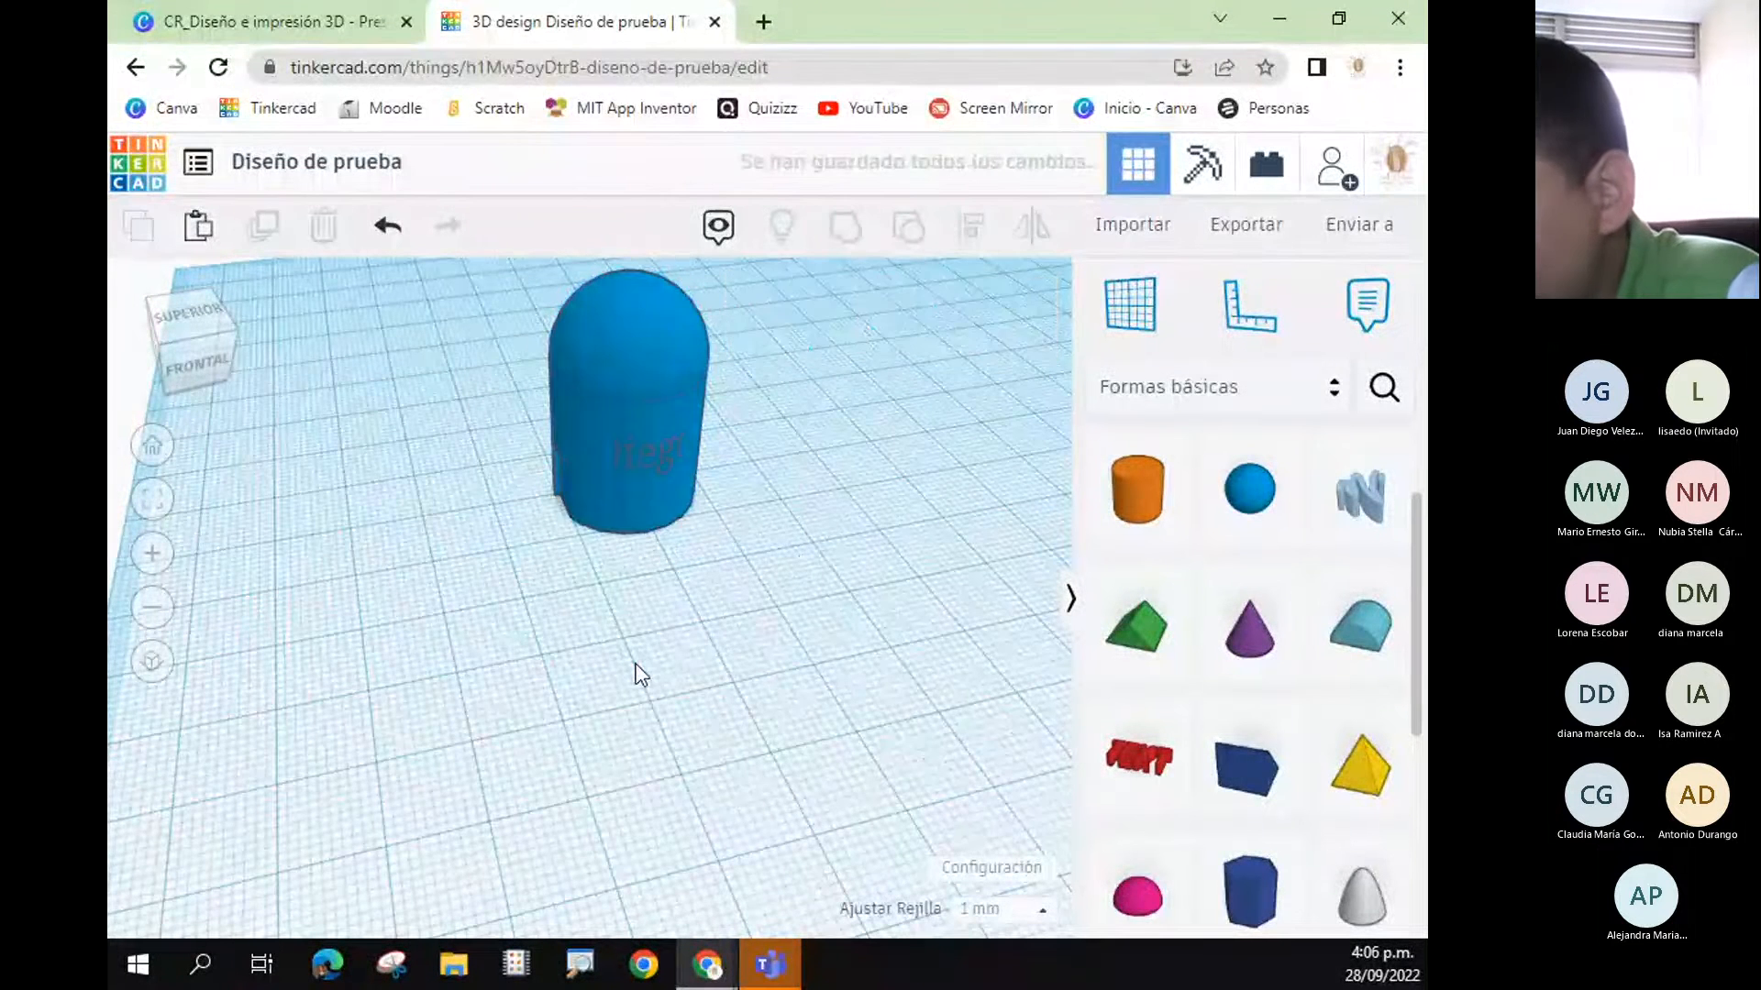
pyautogui.moveTo(637, 676); pyautogui.dragTo(645, 628, button='right')
pyautogui.scroll(5, 645, 628)
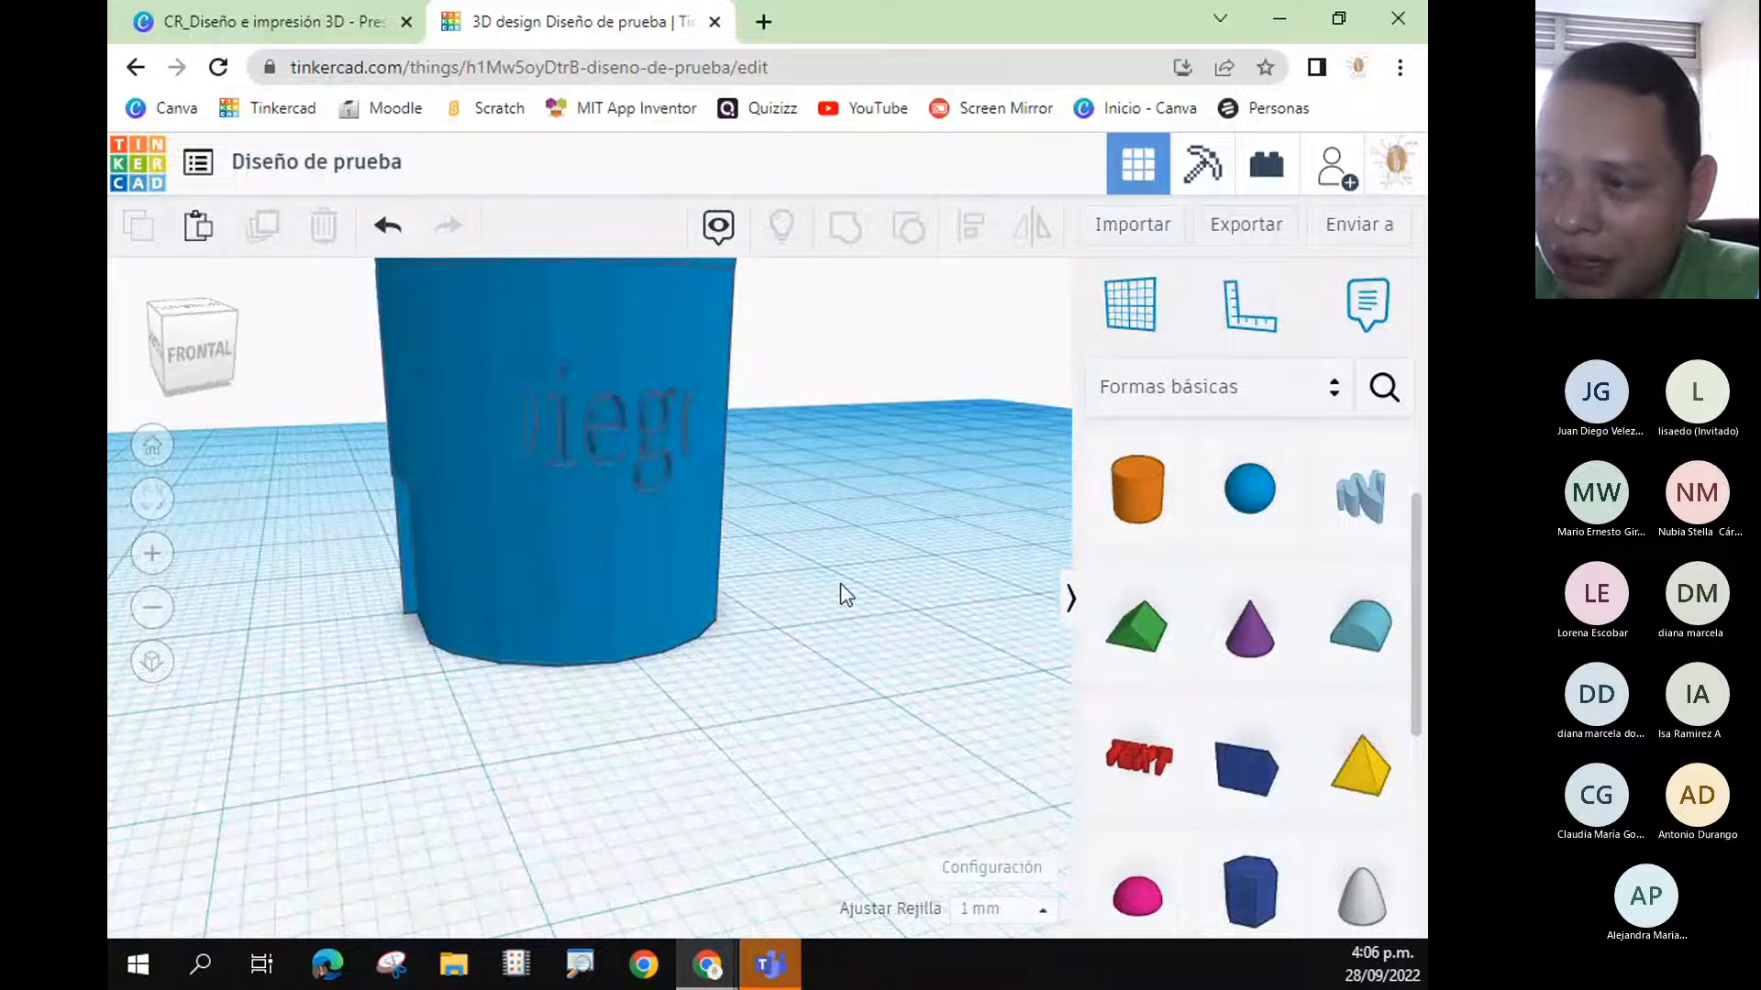
pyautogui.scroll(2, 842, 587)
pyautogui.moveTo(840, 585); pyautogui.dragTo(395, 438, button='right')
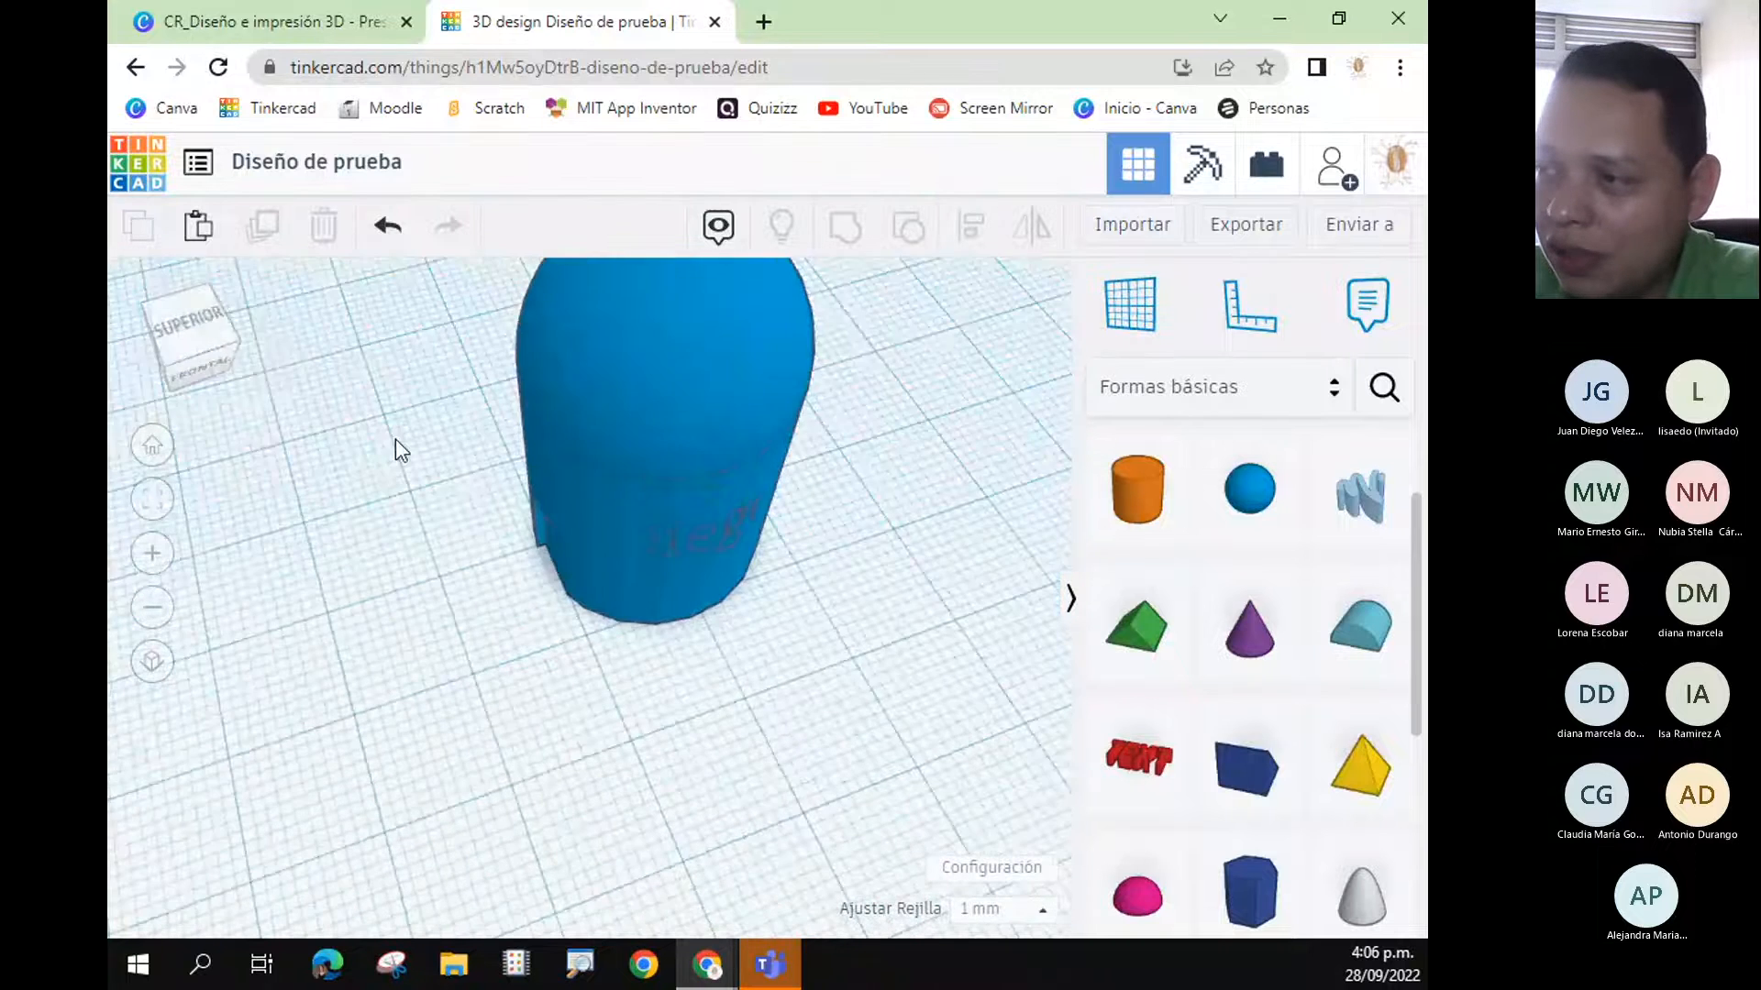
pyautogui.click(180, 314)
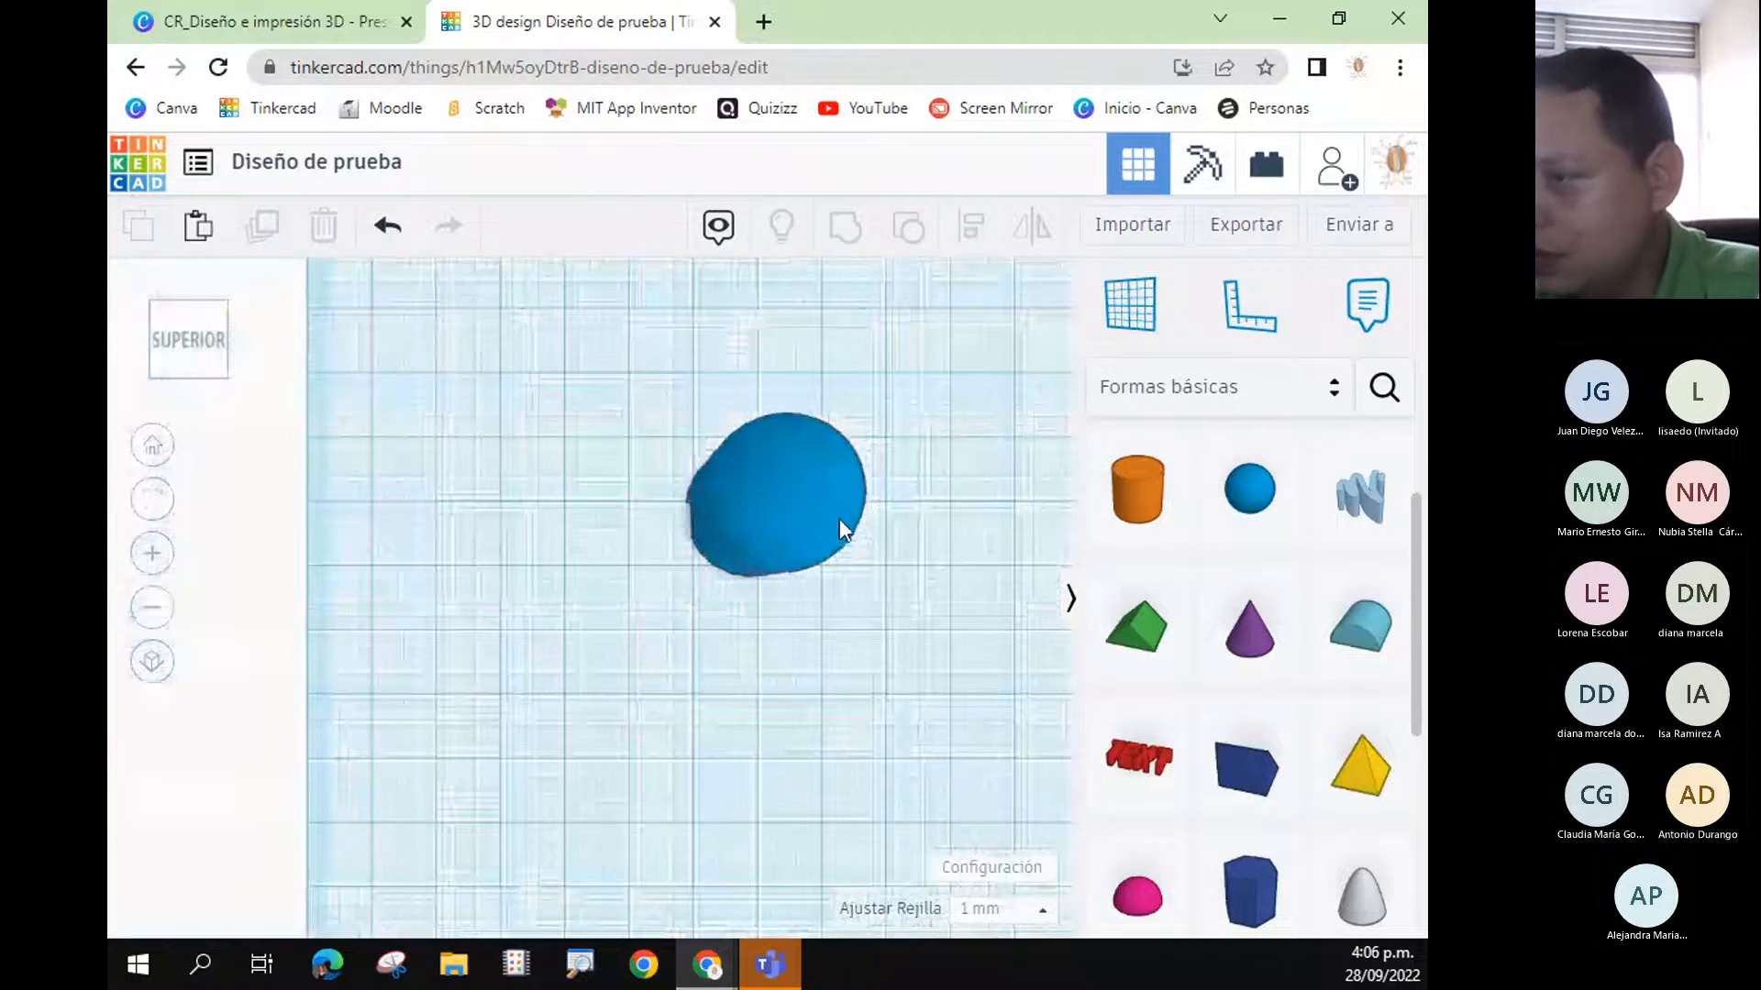
pyautogui.moveTo(839, 519); pyautogui.dragTo(795, 651, button='right')
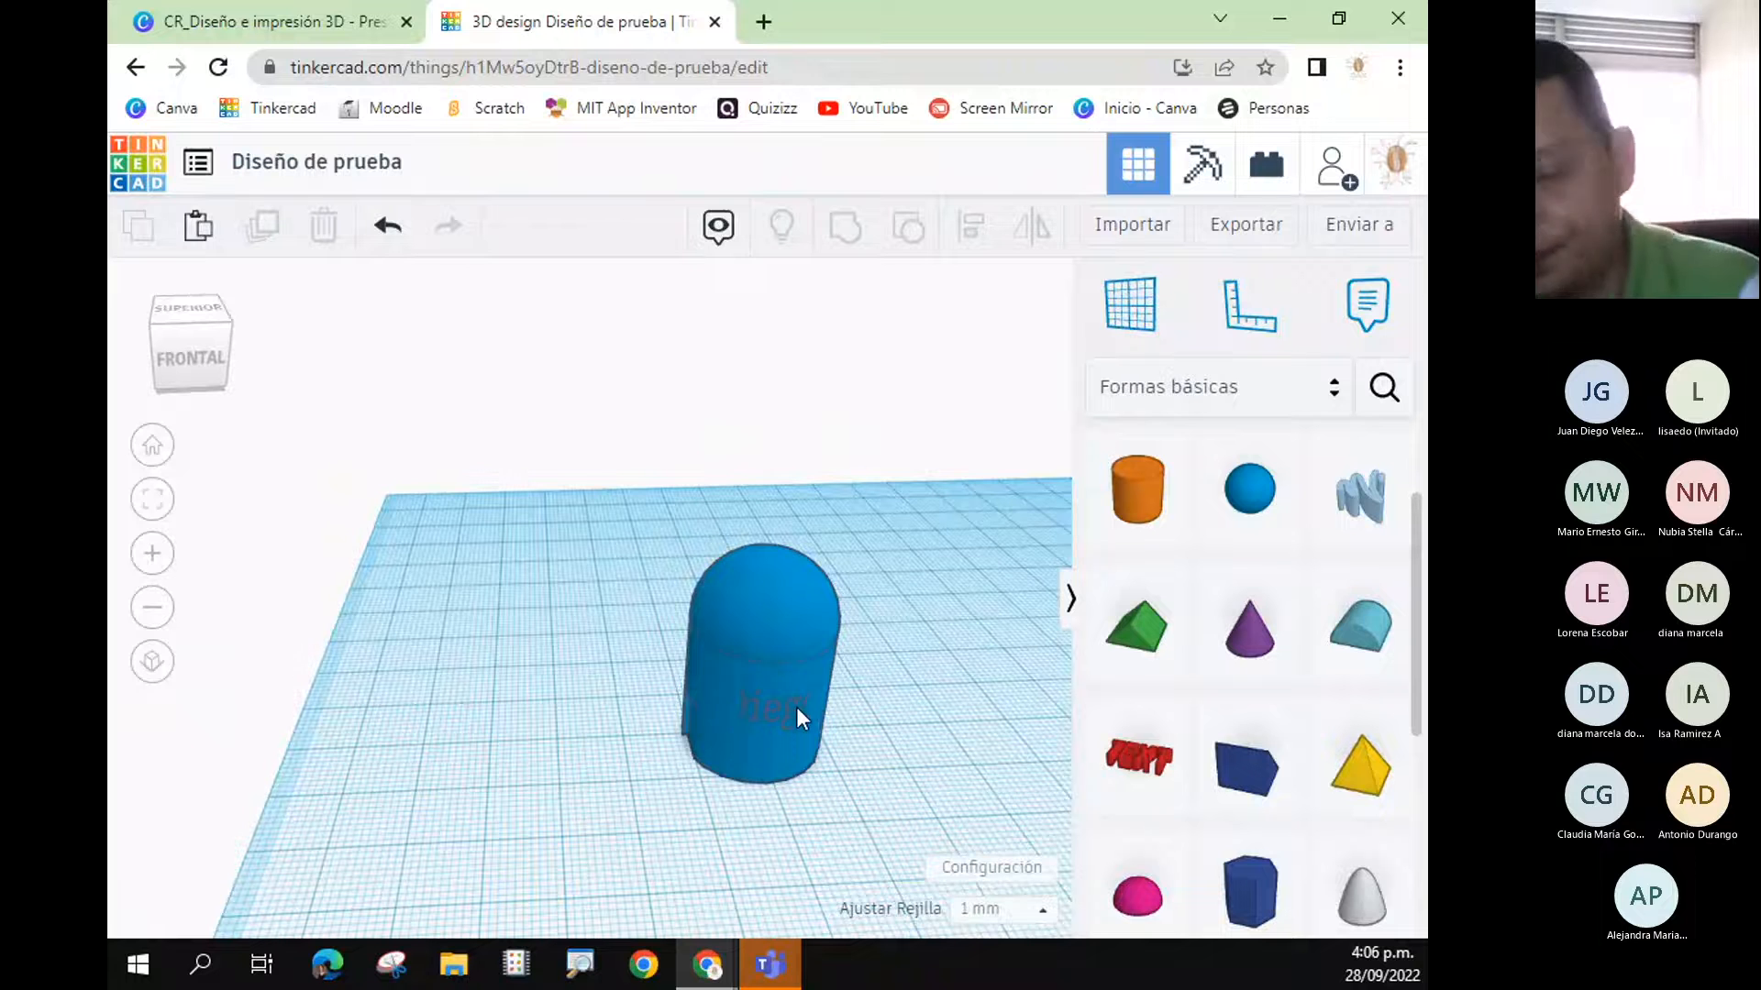
# - Undo the engraving, ungroup the domed body, and delete all shapes from the workplane
pyautogui.hotkey('ctrl', 'z')
pyautogui.hotkey('ctrl', 'z')
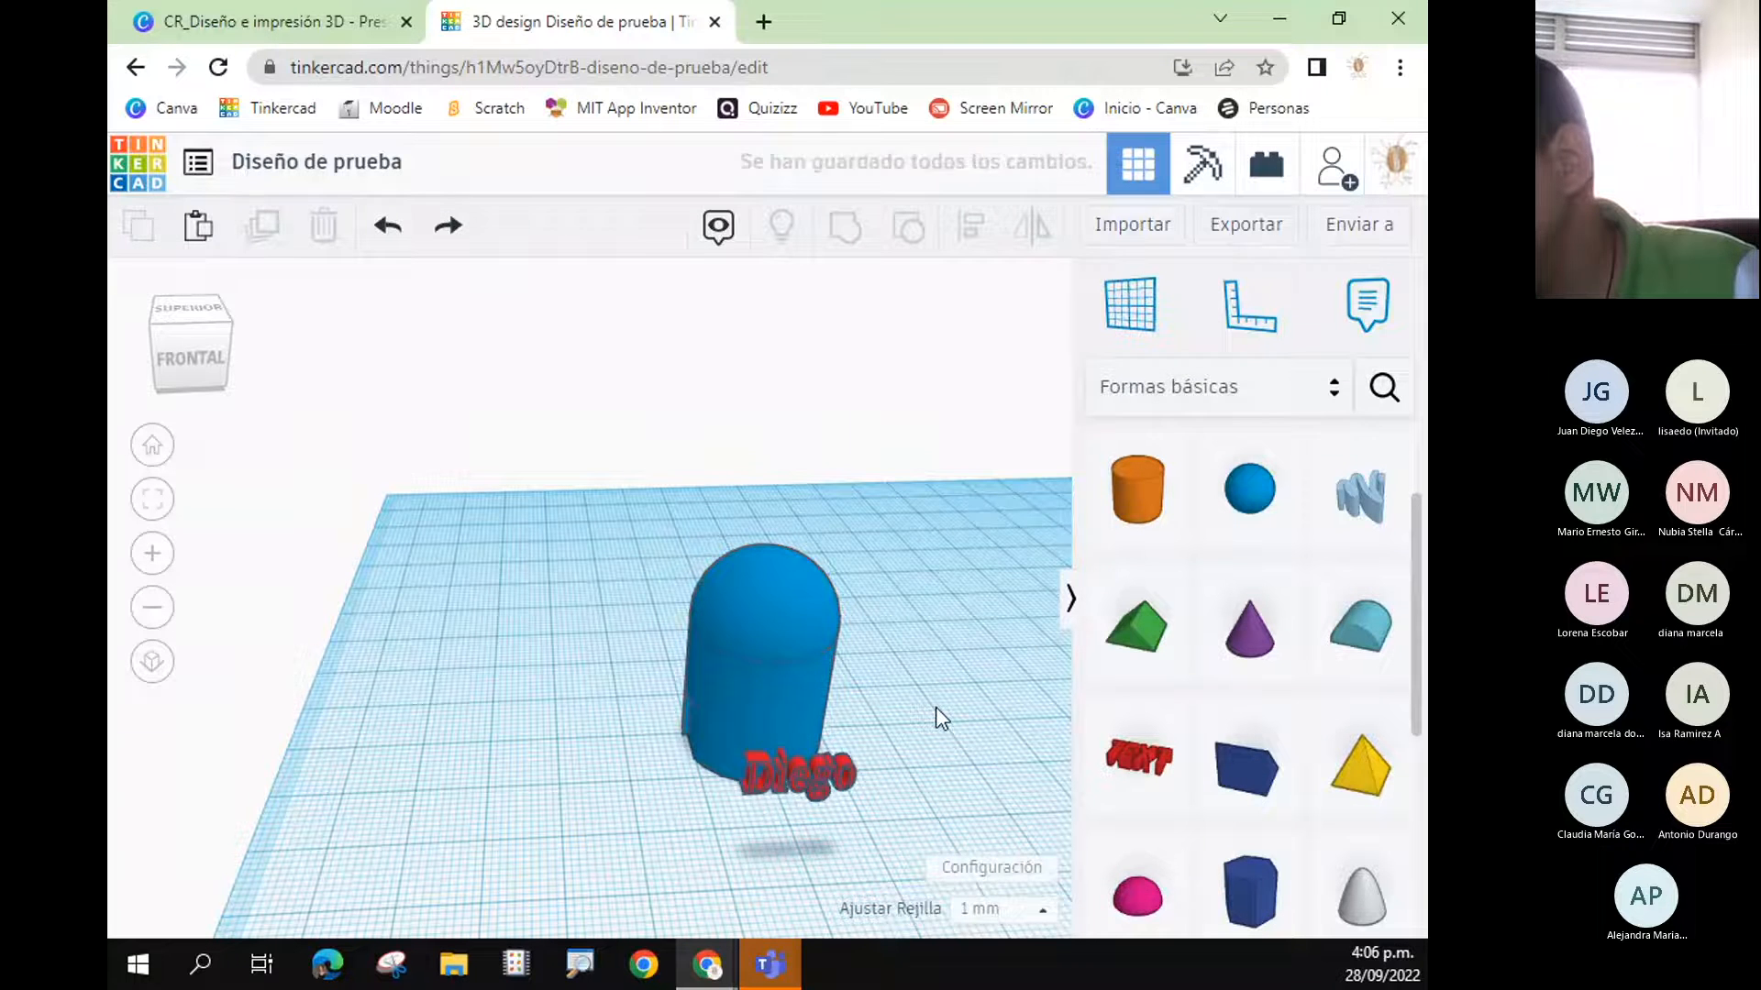
pyautogui.click(780, 651)
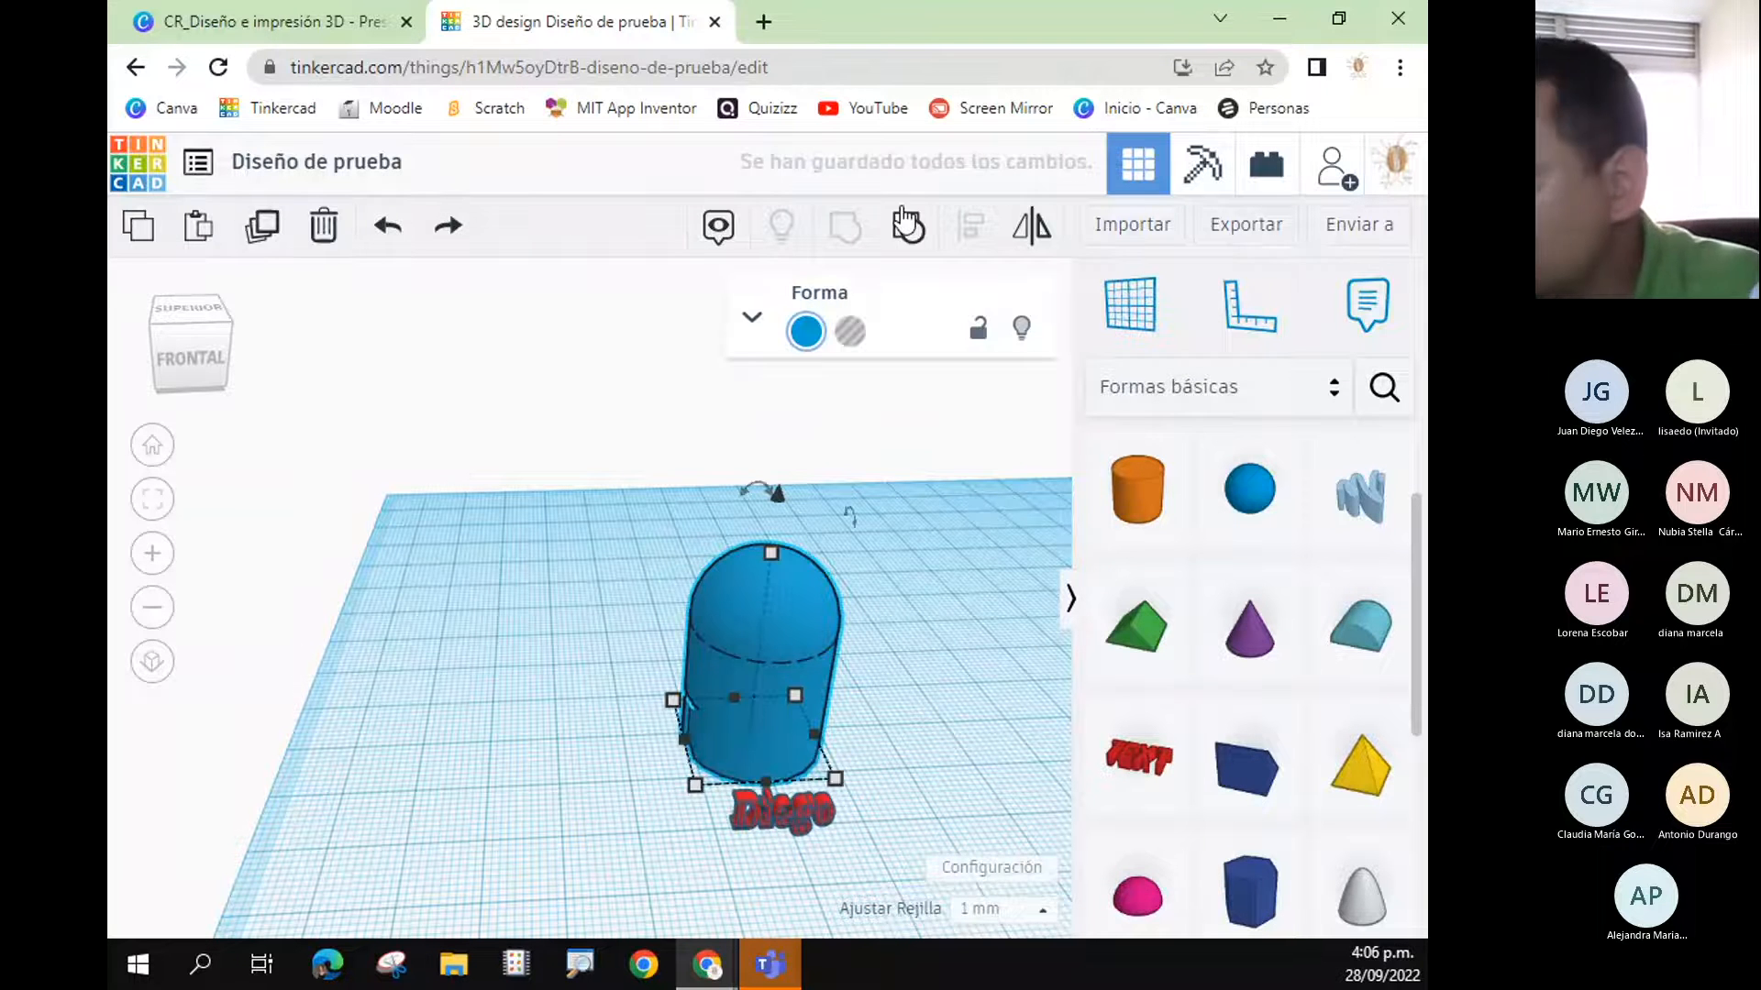
pyautogui.click(910, 227)
pyautogui.moveTo(519, 490); pyautogui.dragTo(908, 848)
pyautogui.press('Delete')
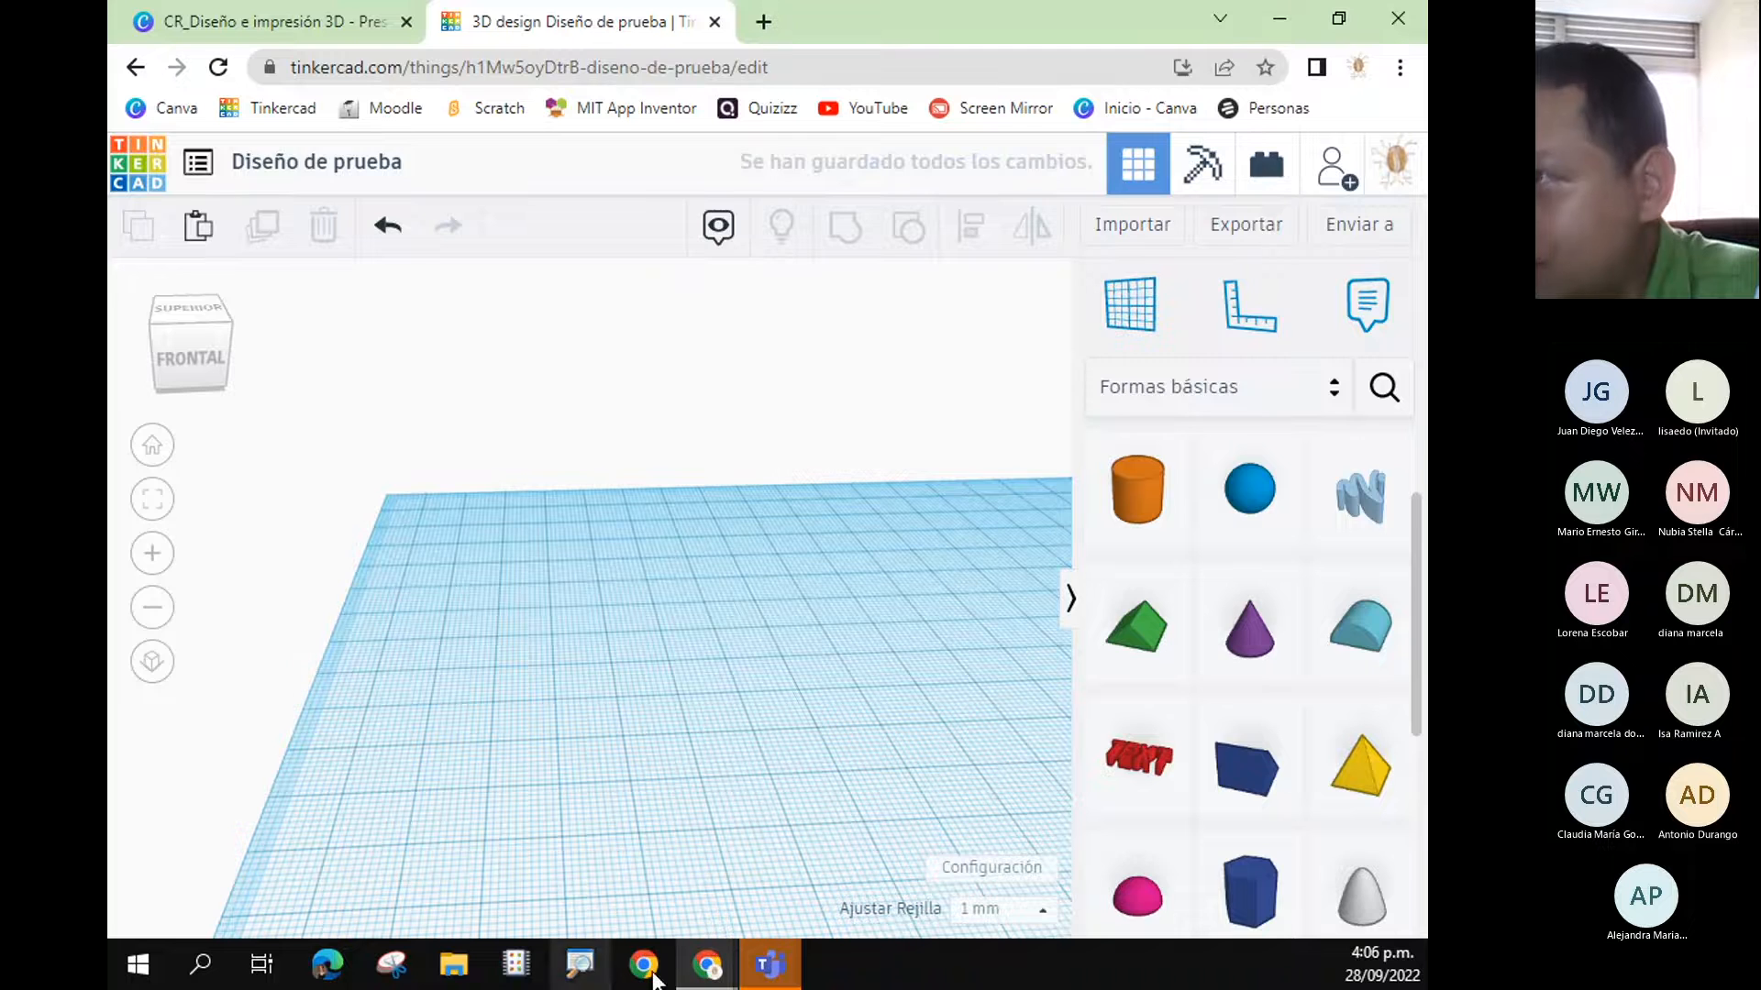
# - Switch to the Canva presentation and review the list of Tinkercad functions on the Actividad slide
pyautogui.click(286, 9)
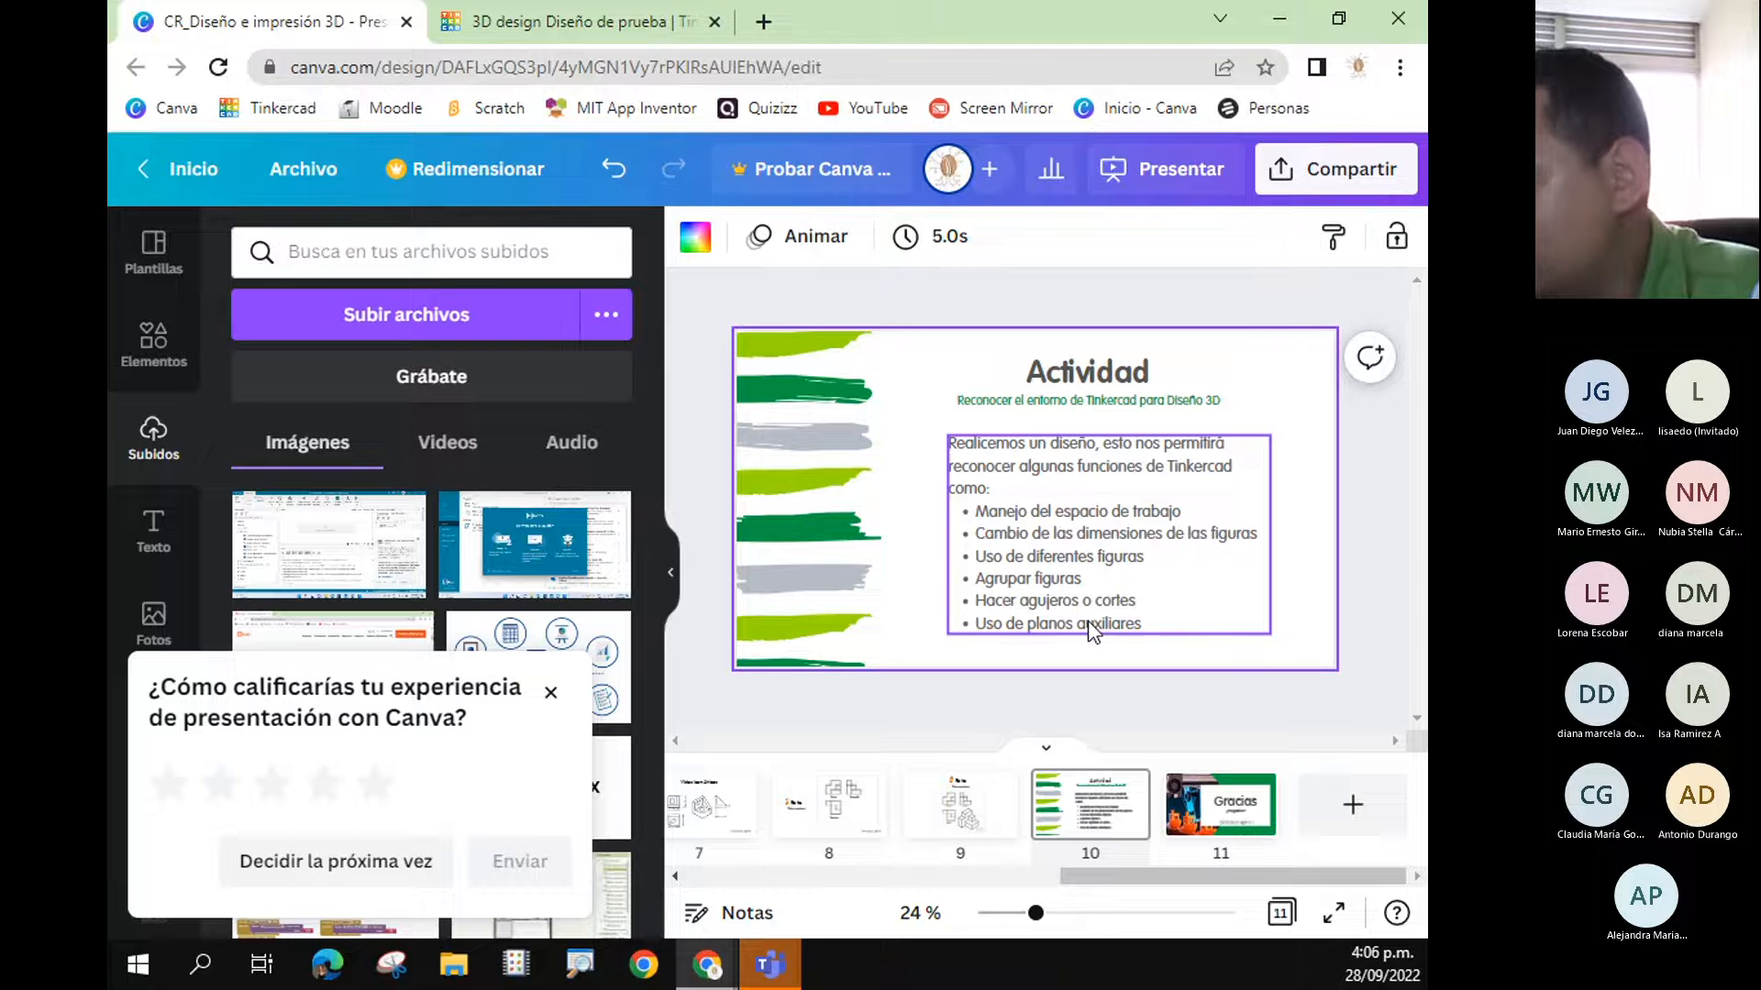
pyautogui.moveTo(770, 962)
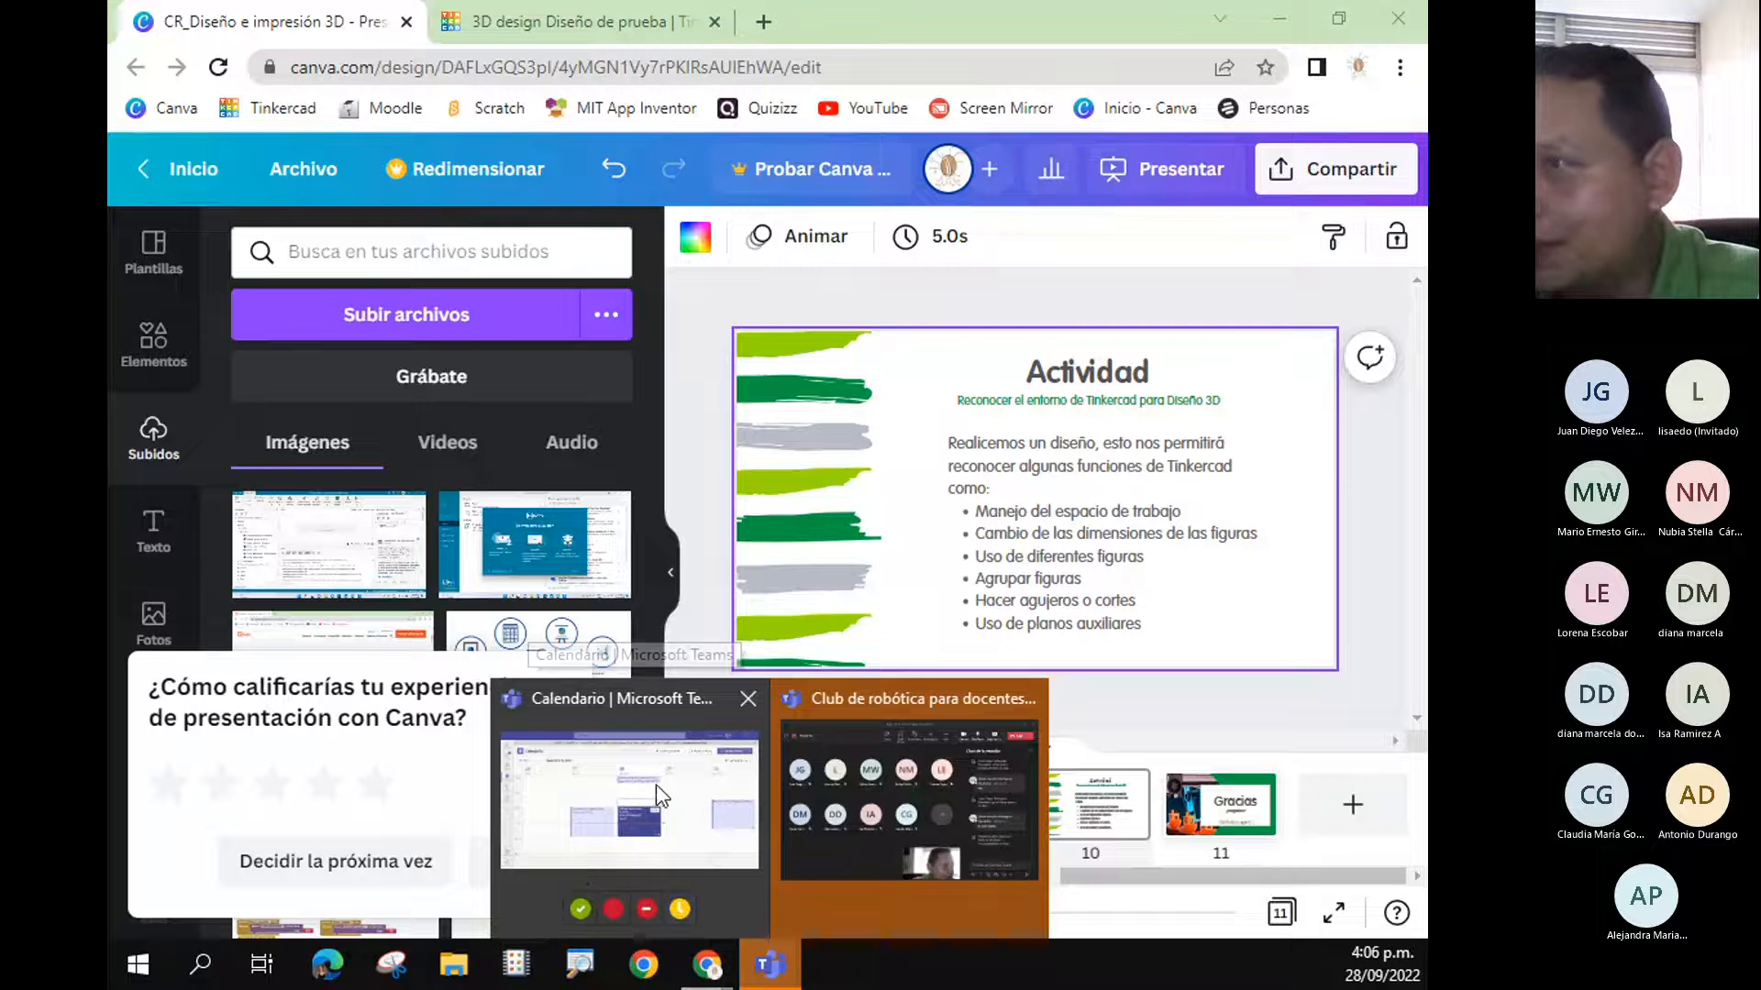
pyautogui.moveTo(706, 963)
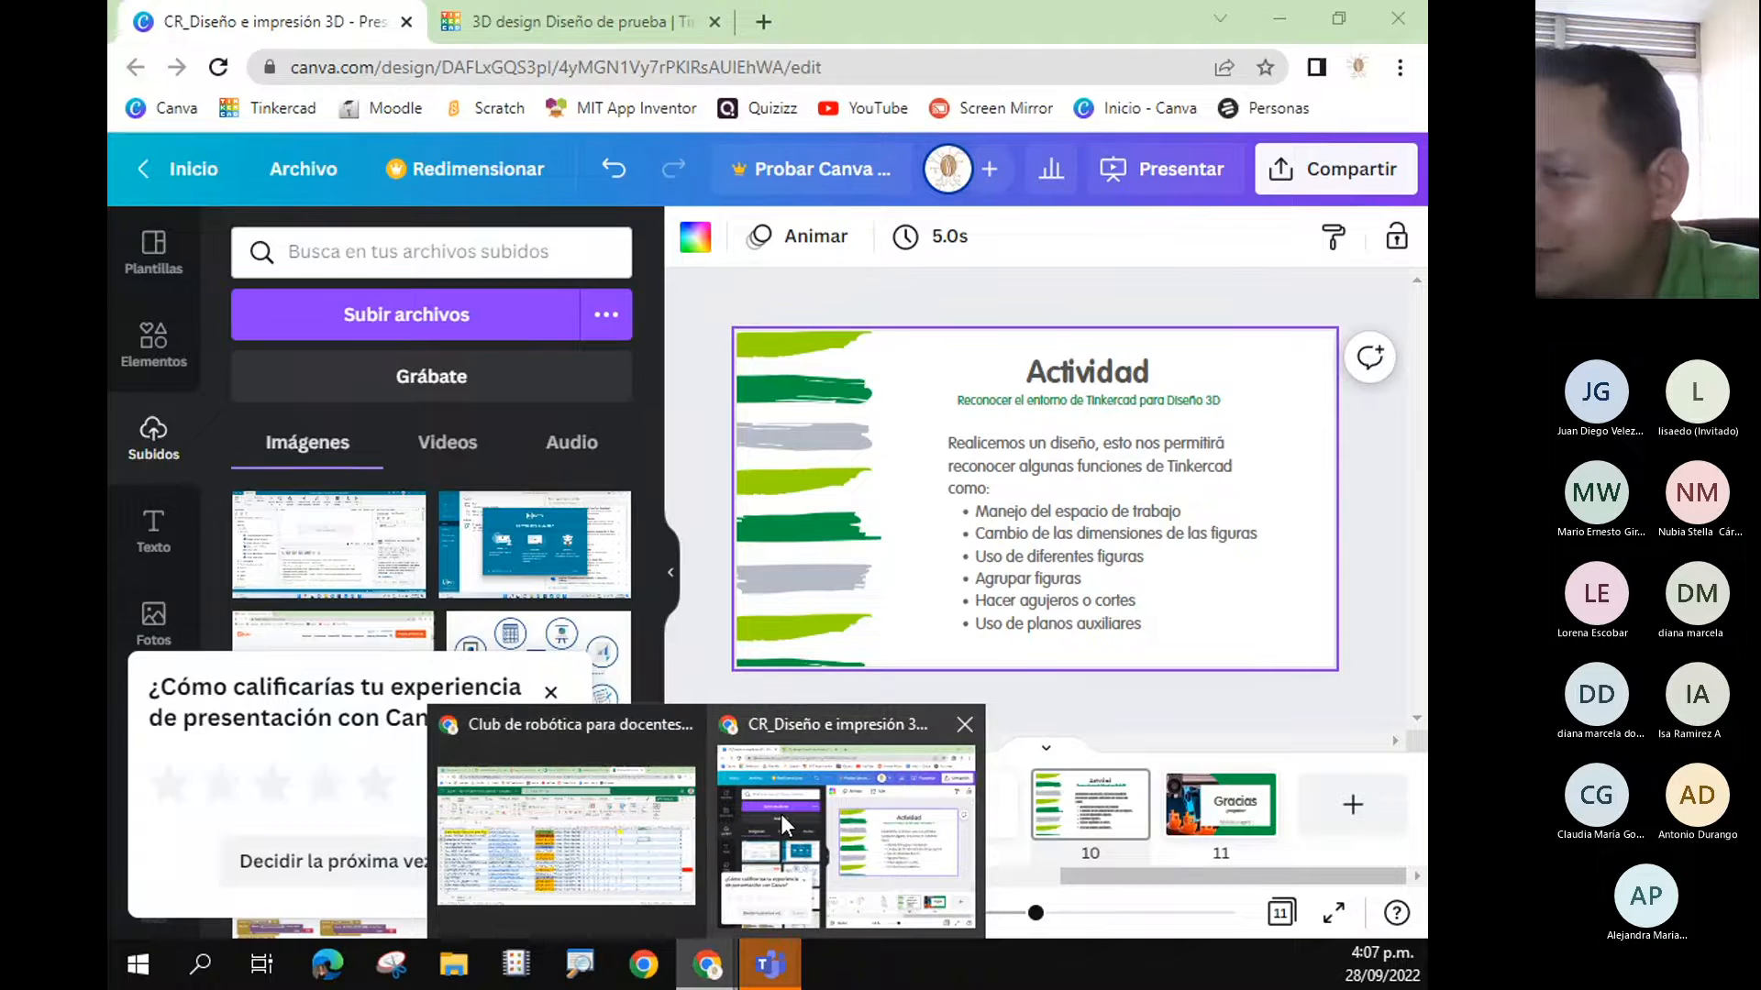
pyautogui.click(786, 825)
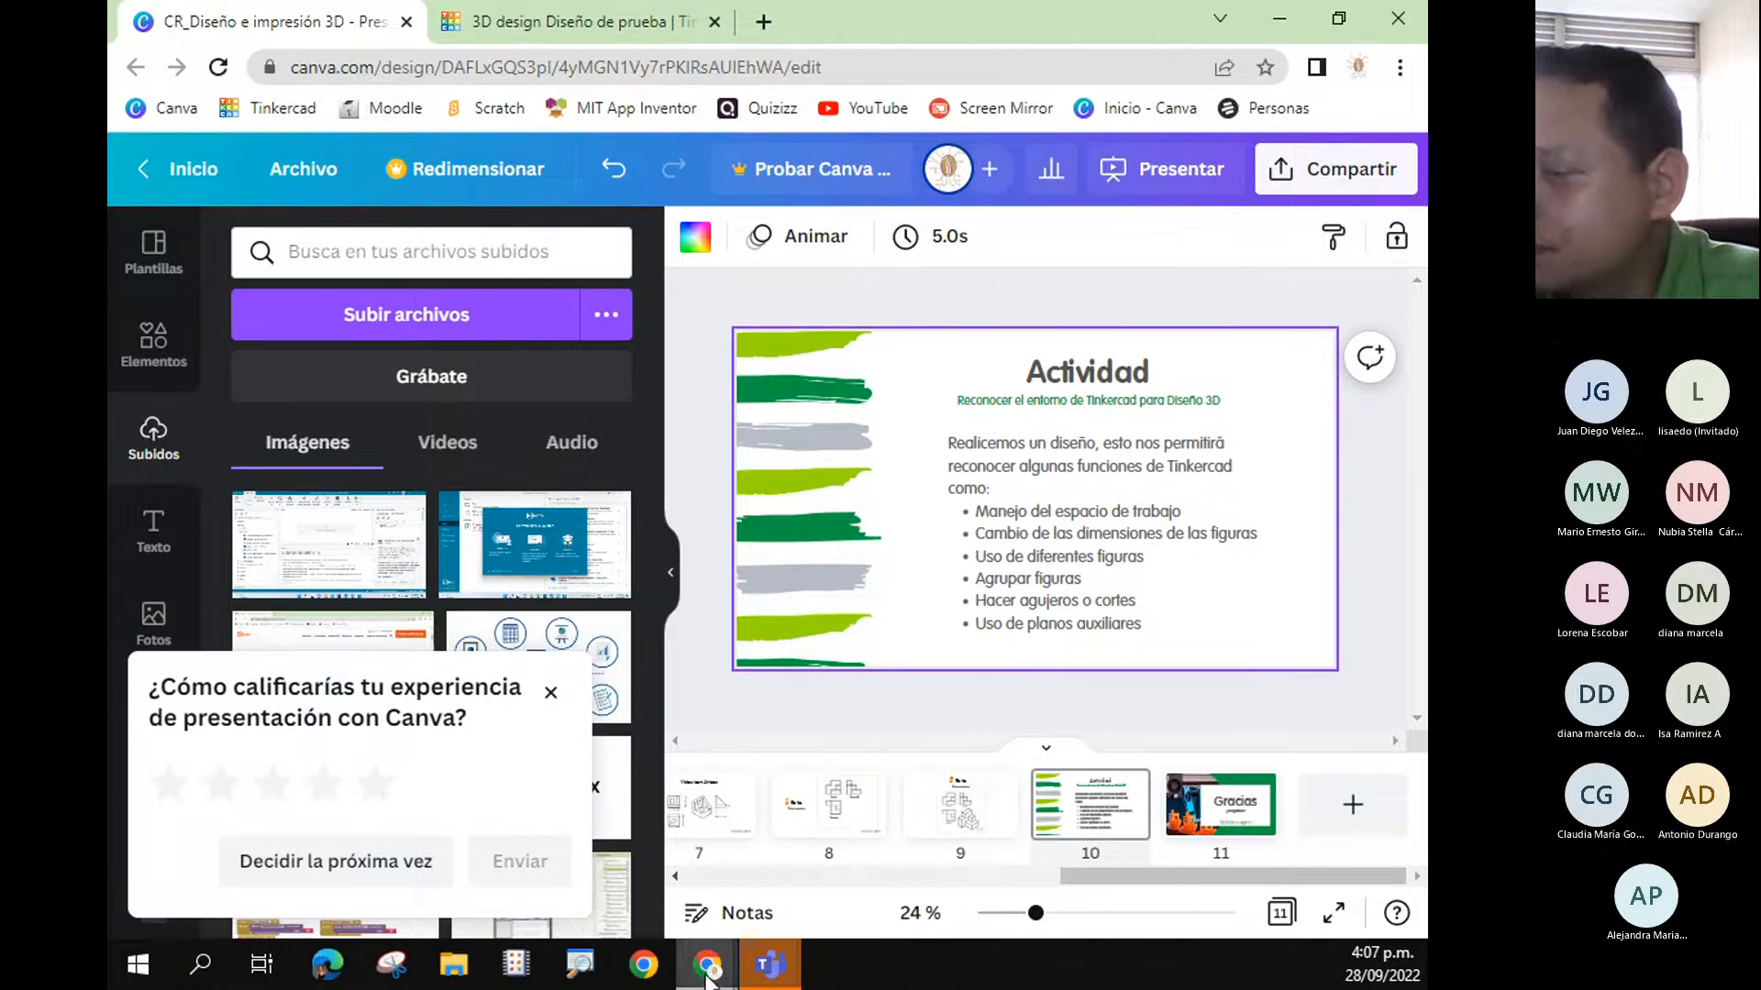
pyautogui.click(1192, 32)
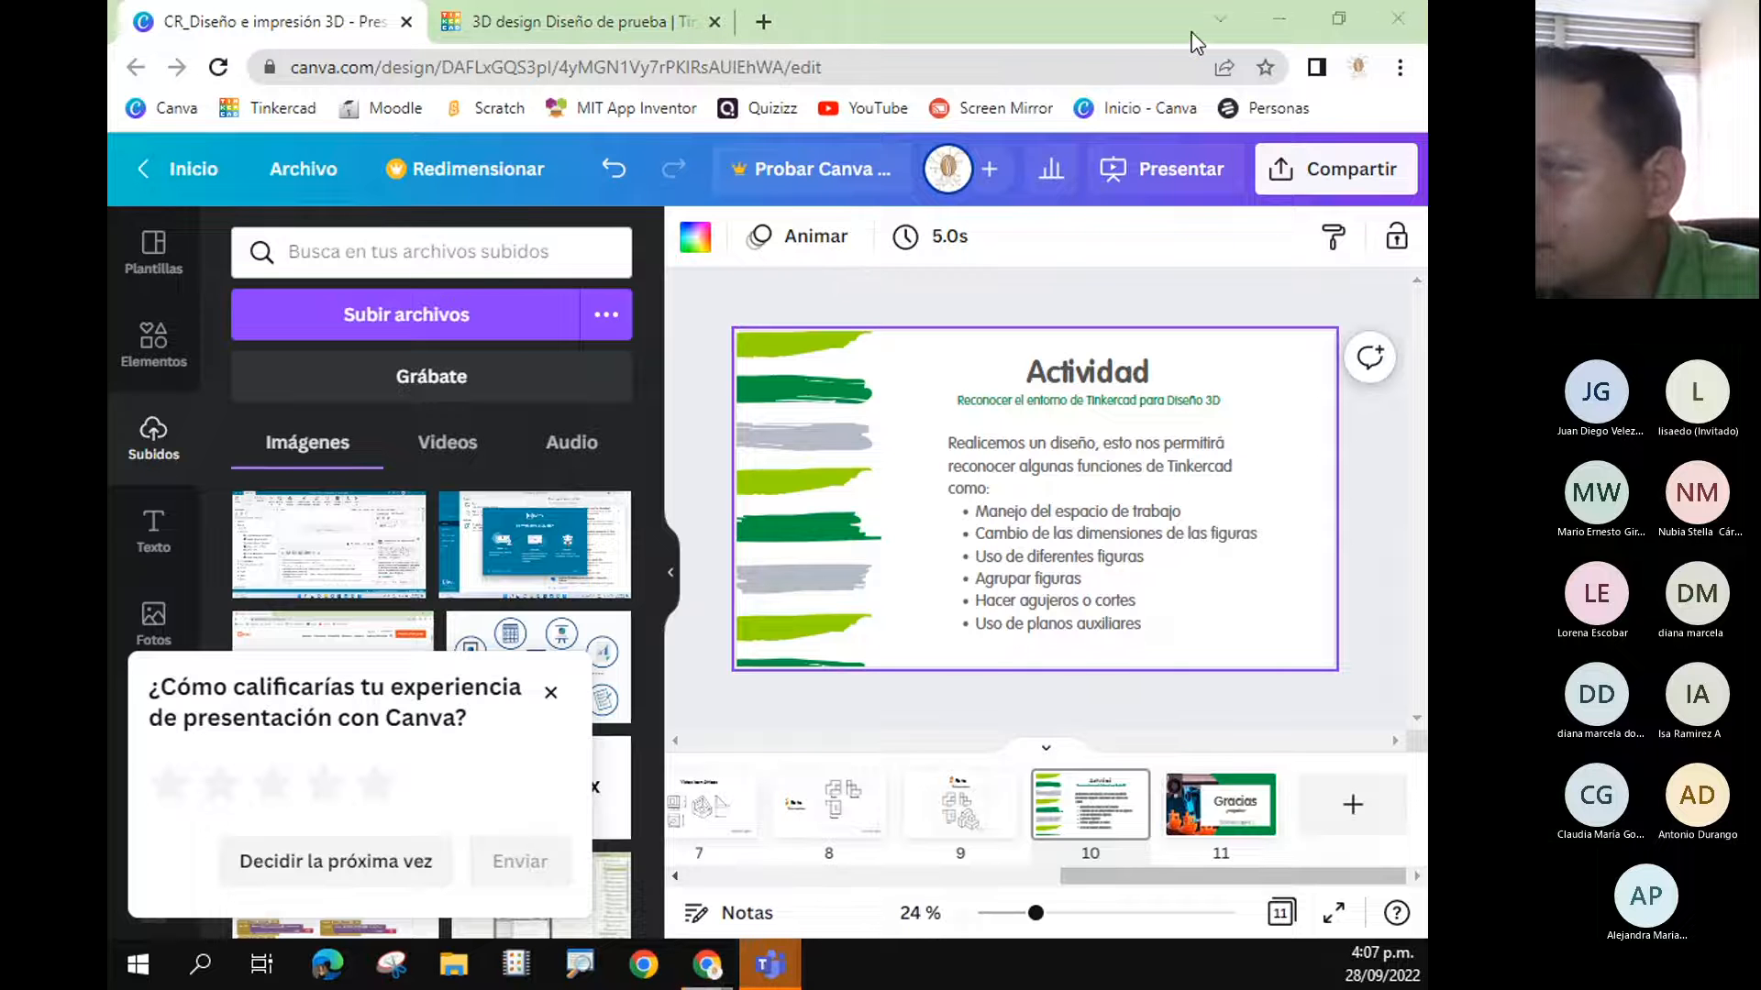
# - Switch back to the Tinkercad design and add a Cylinder shape to the empty scene
pyautogui.click(613, 41)
pyautogui.moveTo(822, 498); pyautogui.dragTo(834, 668, button='right')
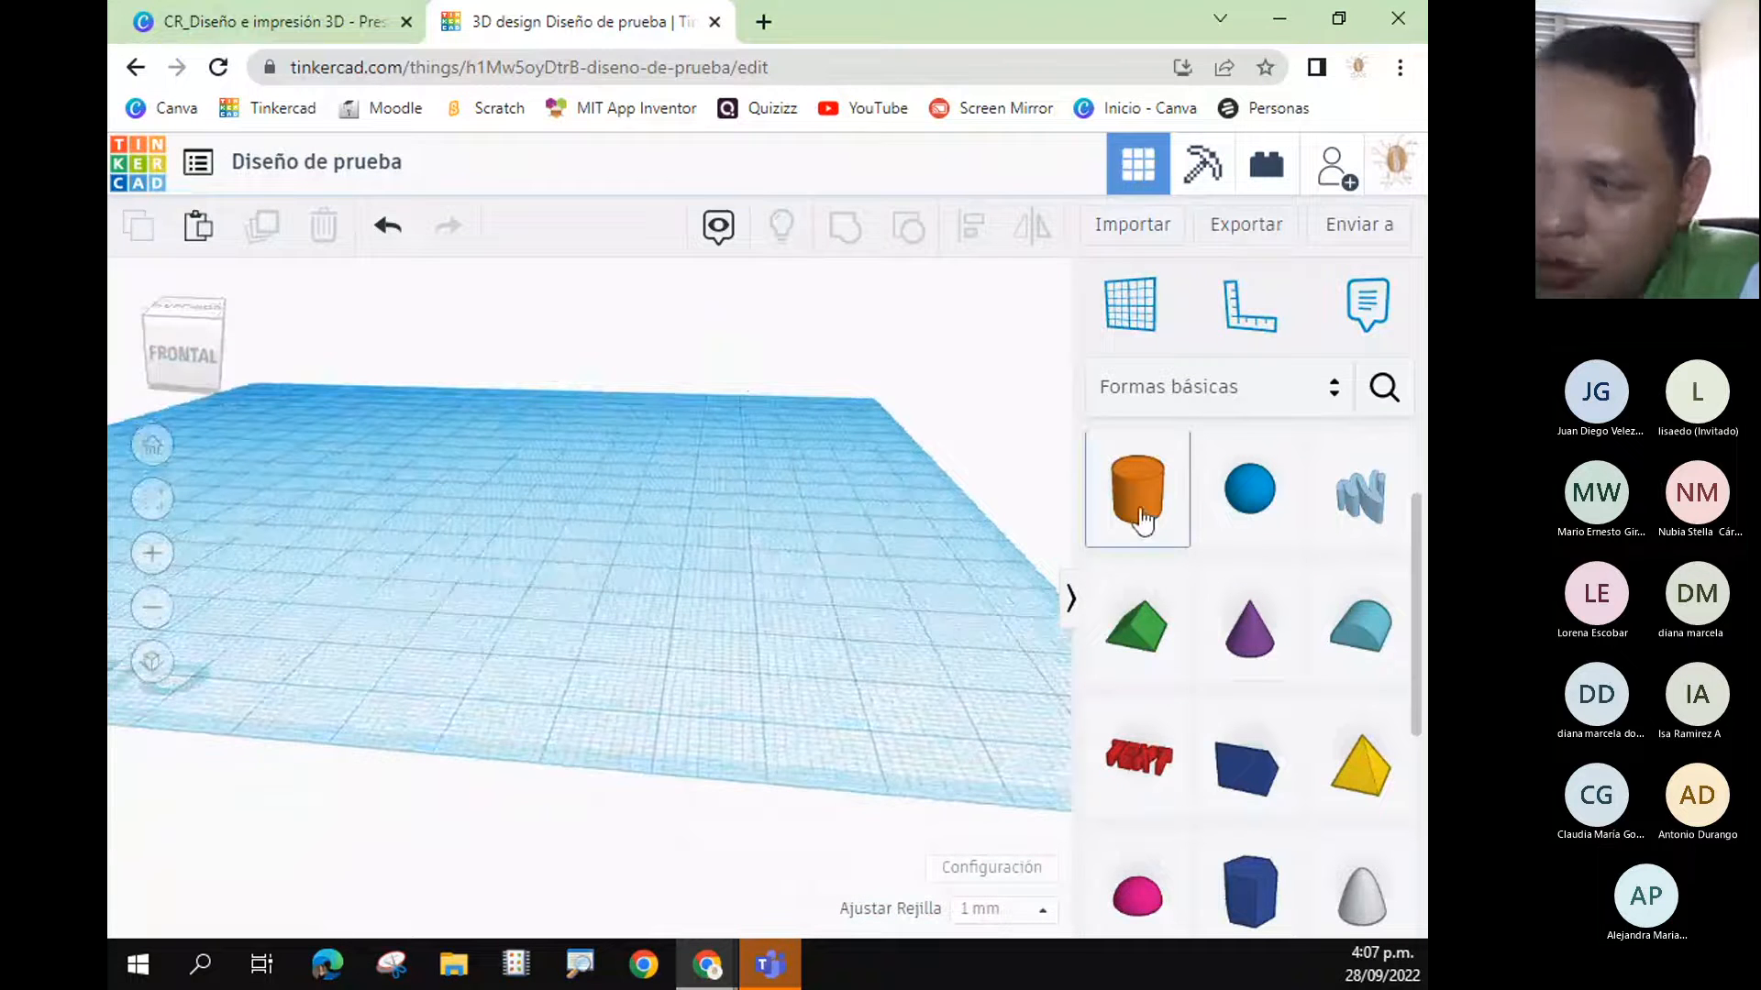
pyautogui.moveTo(1141, 521); pyautogui.dragTo(401, 610)
pyautogui.scroll(3, 622, 511)
pyautogui.scroll(-3, 622, 538)
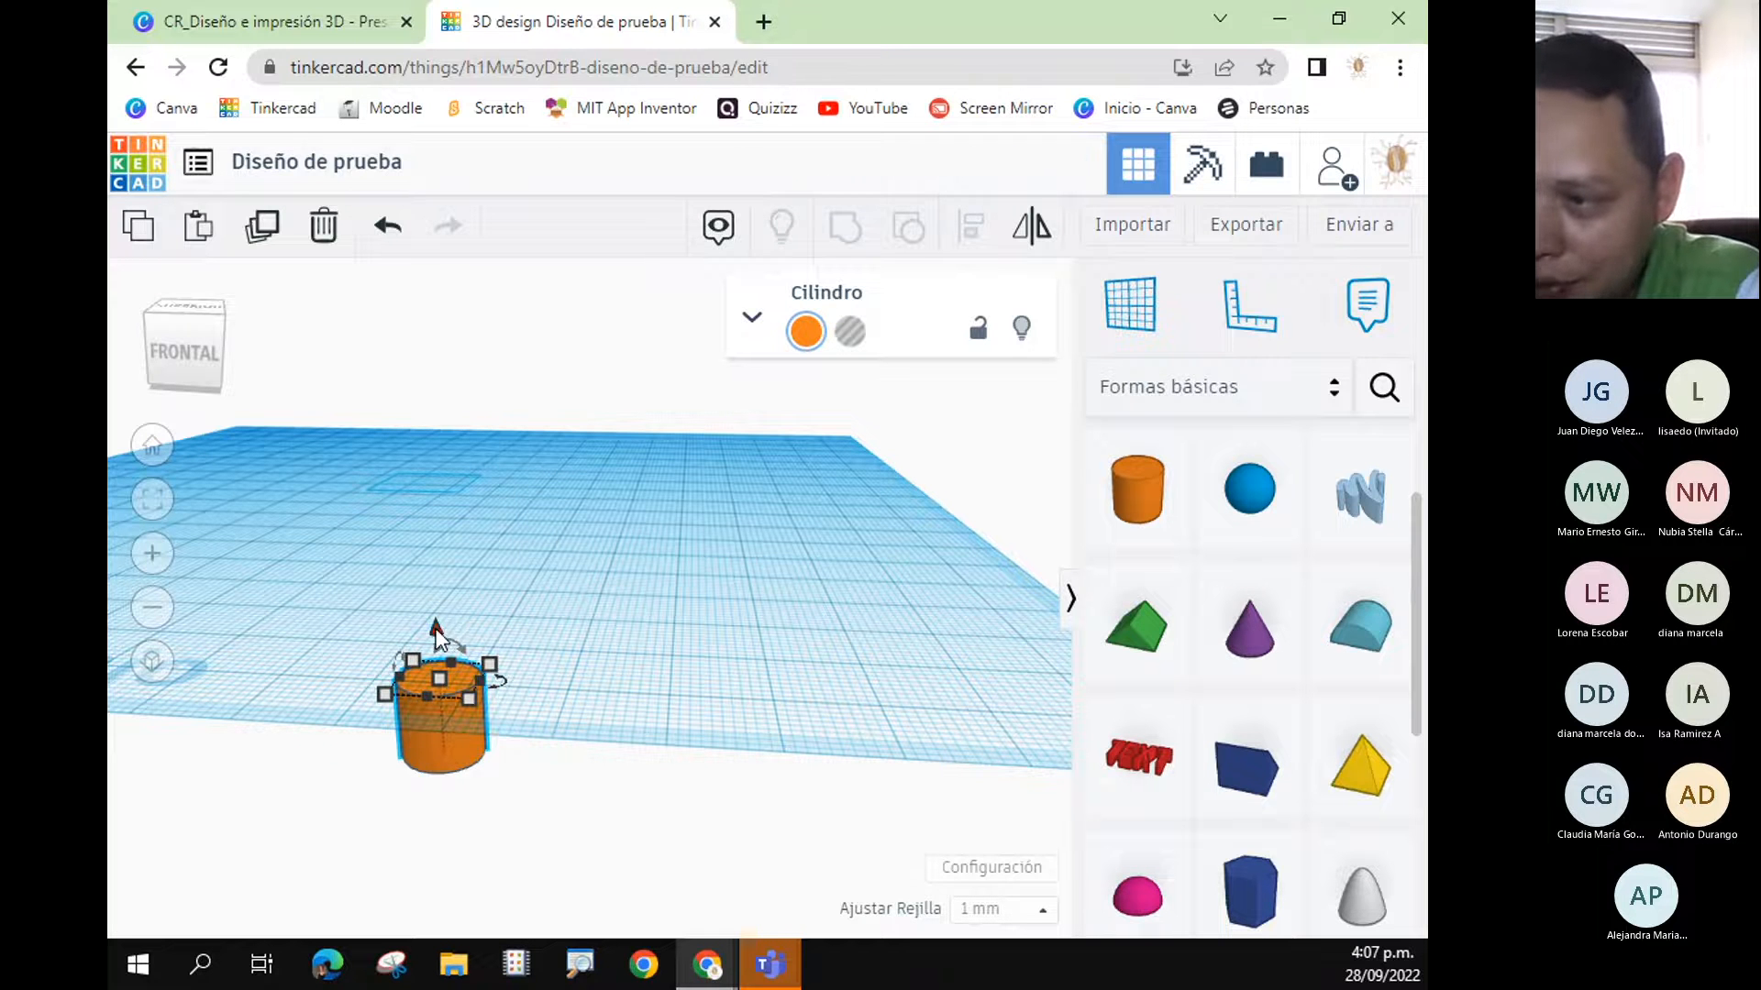
# - Raise the cylinder by 3 mm, then set its elevation to 0 so it rests on the workplane
pyautogui.moveTo(435, 626); pyautogui.dragTo(436, 615)
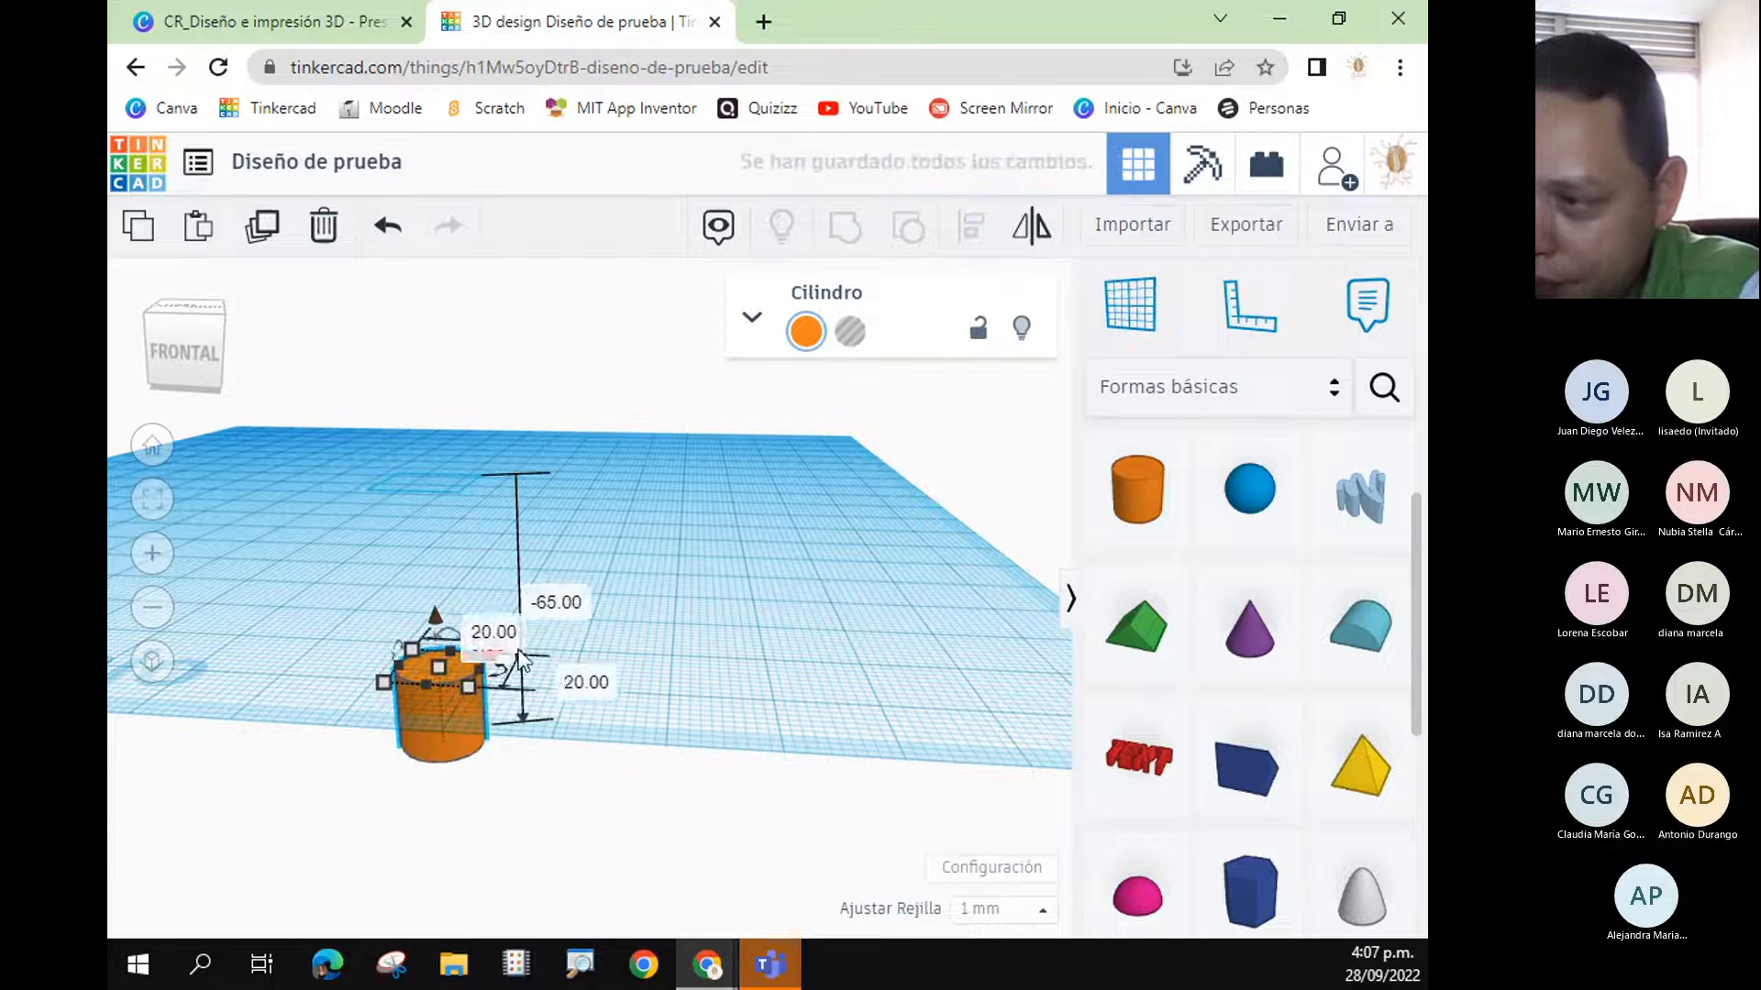
pyautogui.click(550, 601)
pyautogui.write('0')
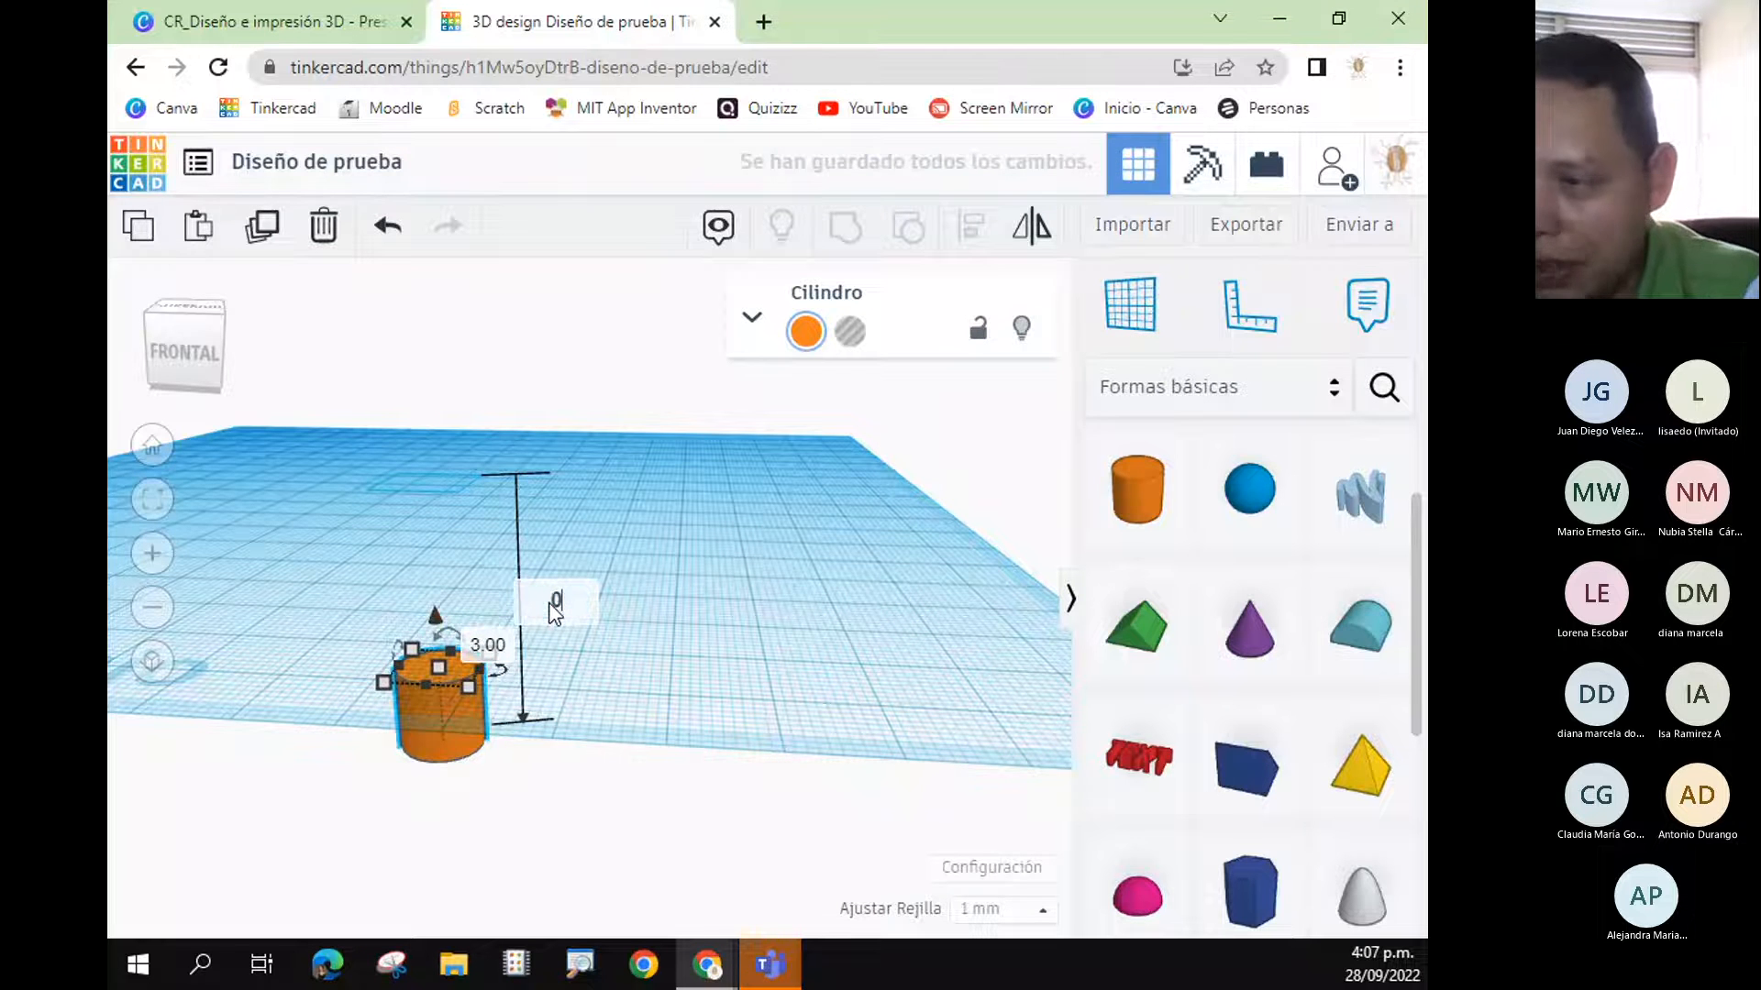
pyautogui.press('Return')
# - Lower the cylinder 67 mm below the workplane, then drop it back onto the workplane surface
pyautogui.moveTo(470, 699); pyautogui.dragTo(513, 605, button='right')
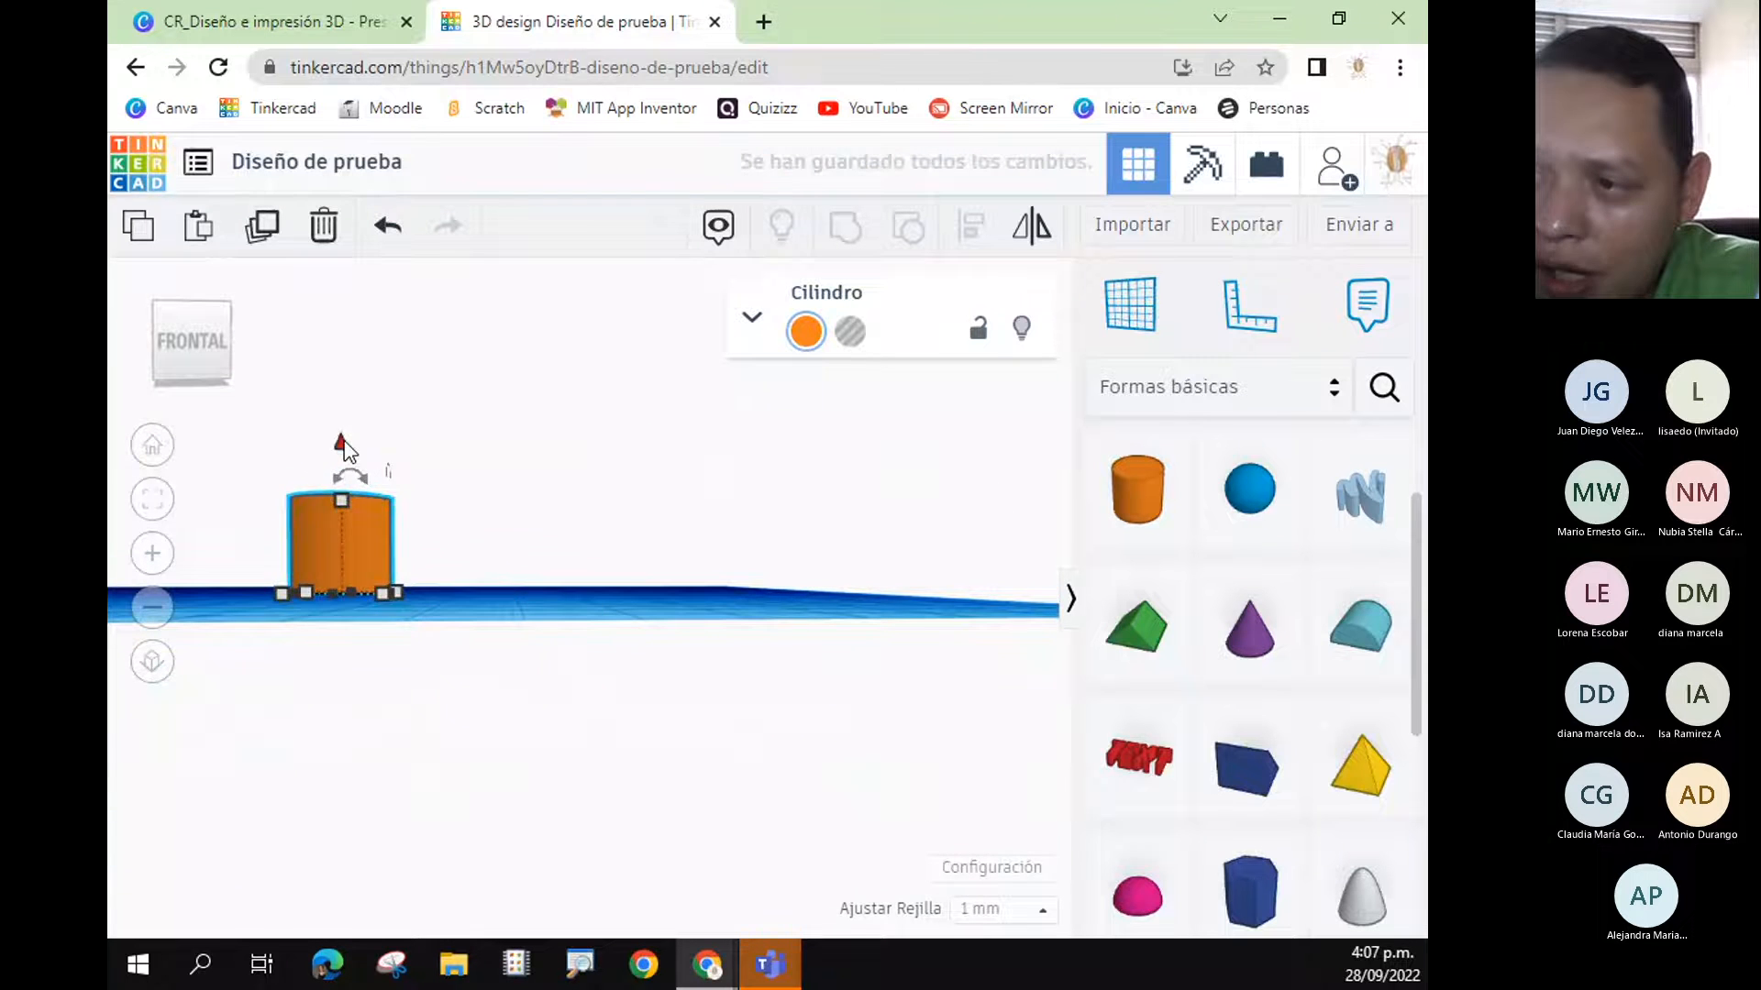
pyautogui.moveTo(344, 449); pyautogui.dragTo(376, 759)
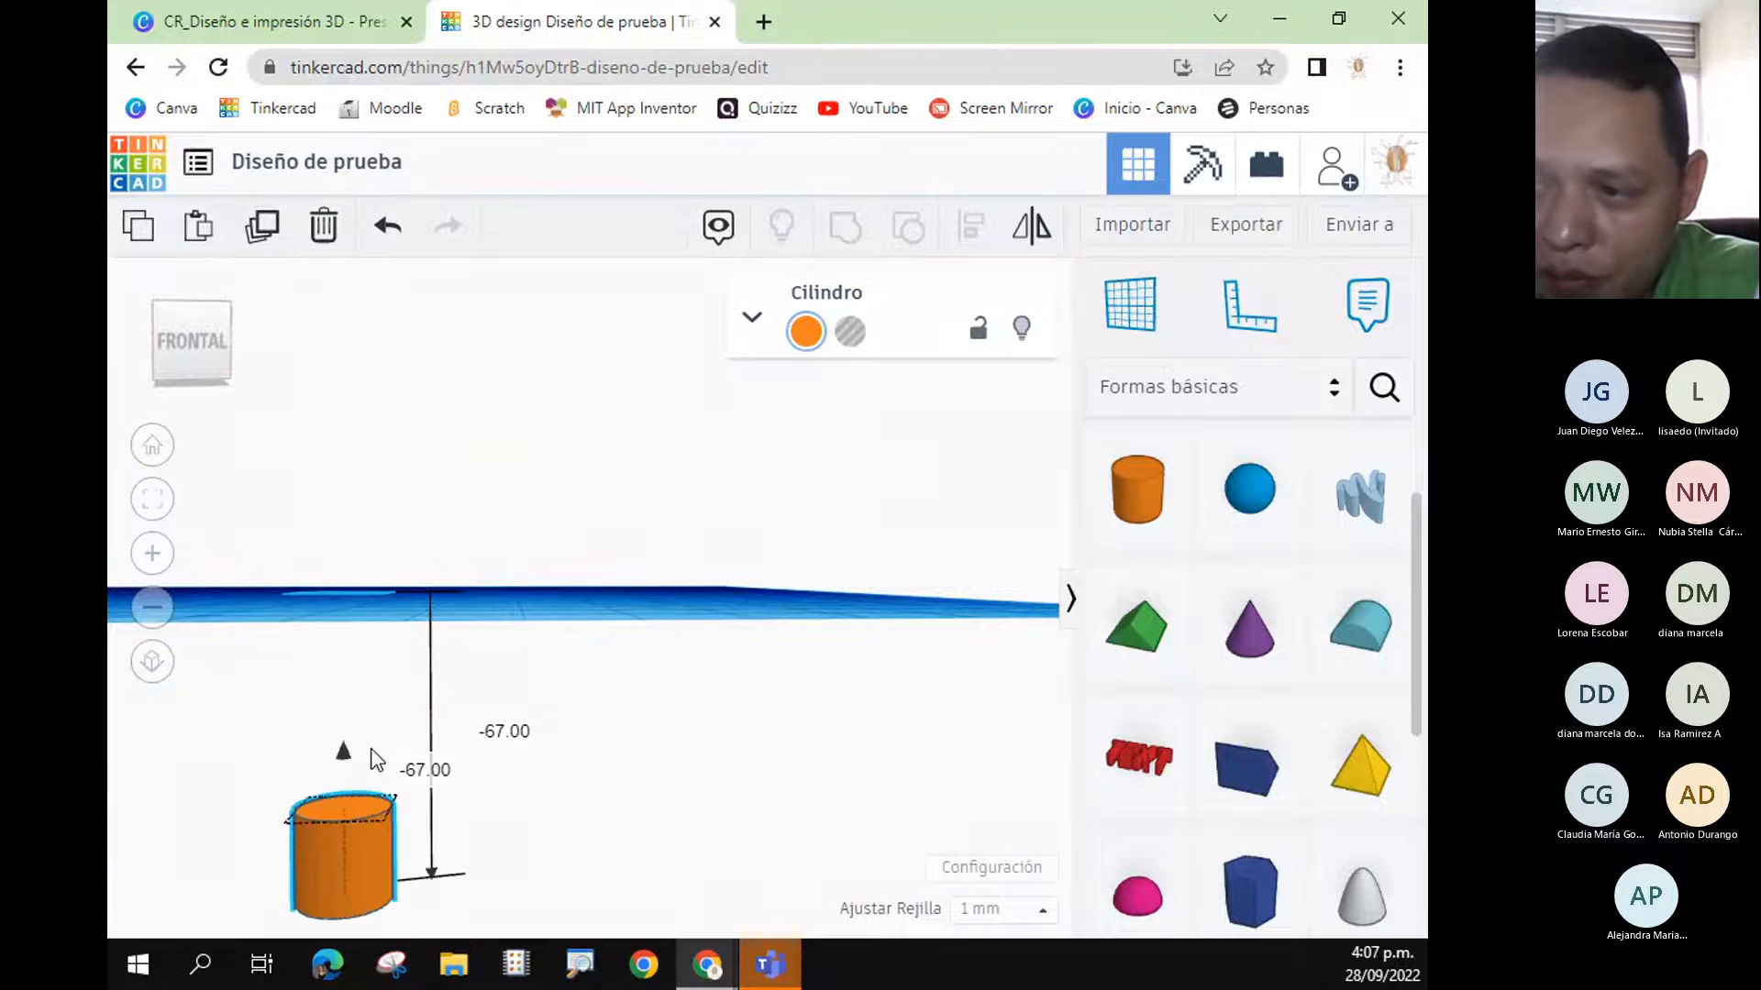
pyautogui.press('d')
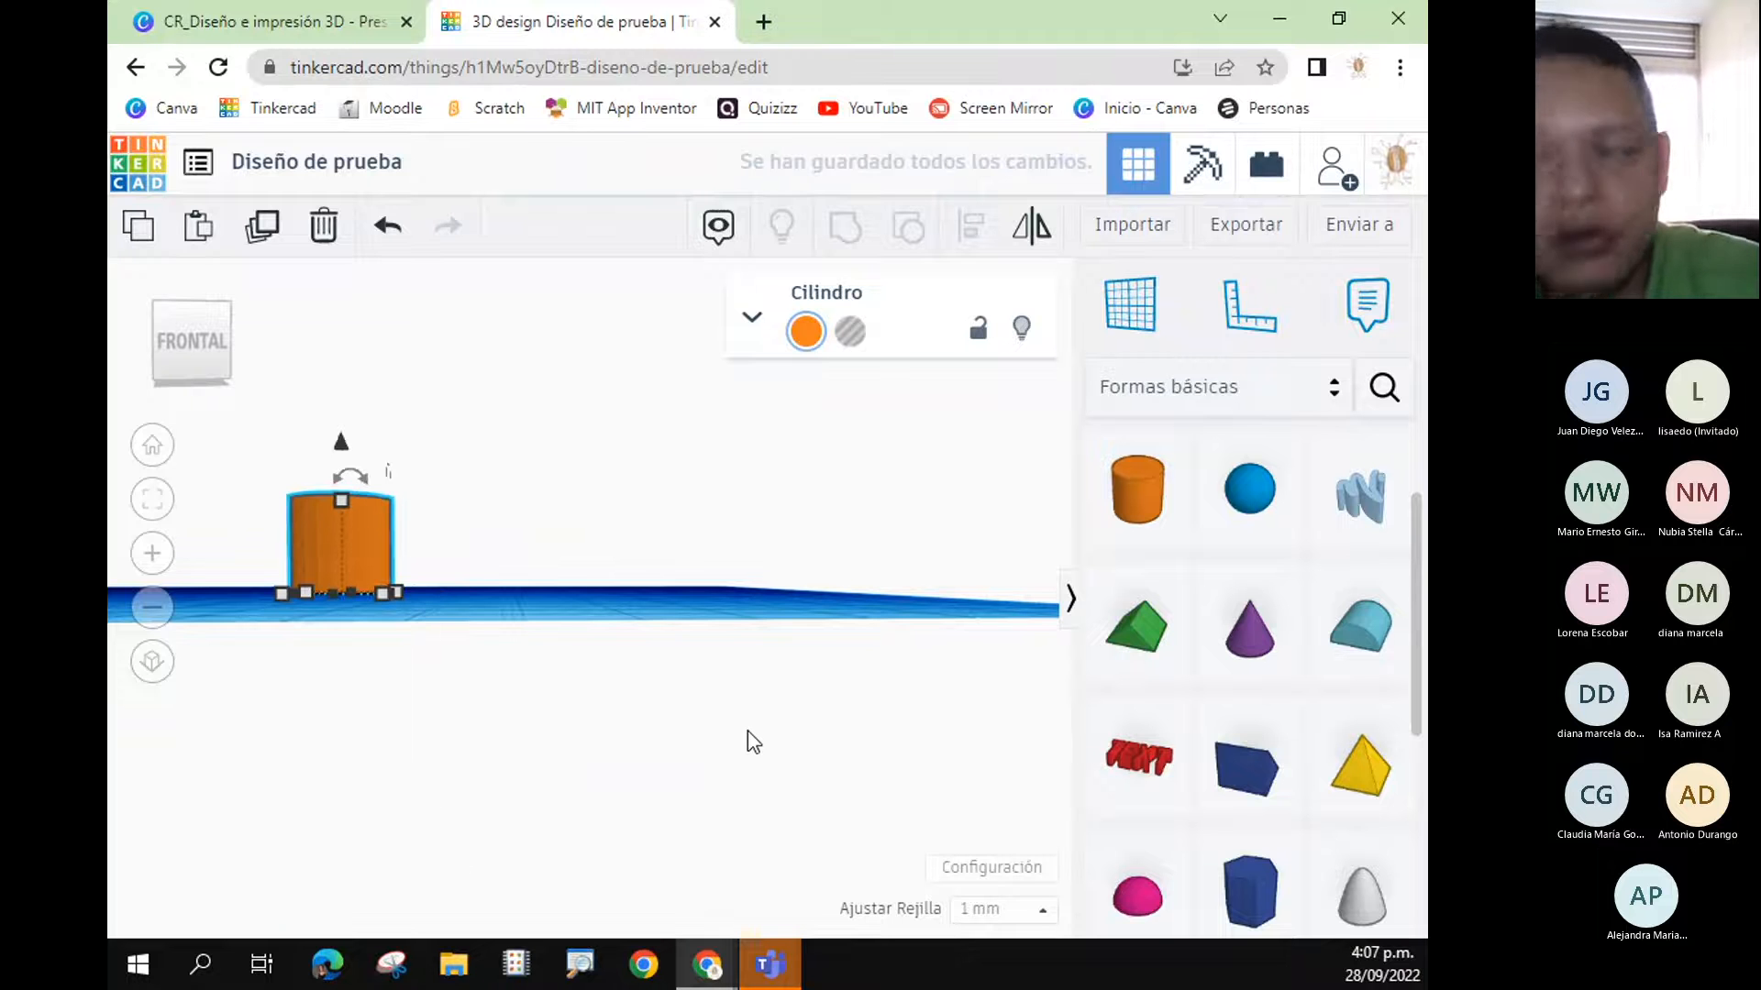
pyautogui.moveTo(683, 733); pyautogui.dragTo(683, 734)
# - Examine the cylinder and the workplane from different angles and distances
pyautogui.moveTo(683, 734); pyautogui.dragTo(268, 383, button='right')
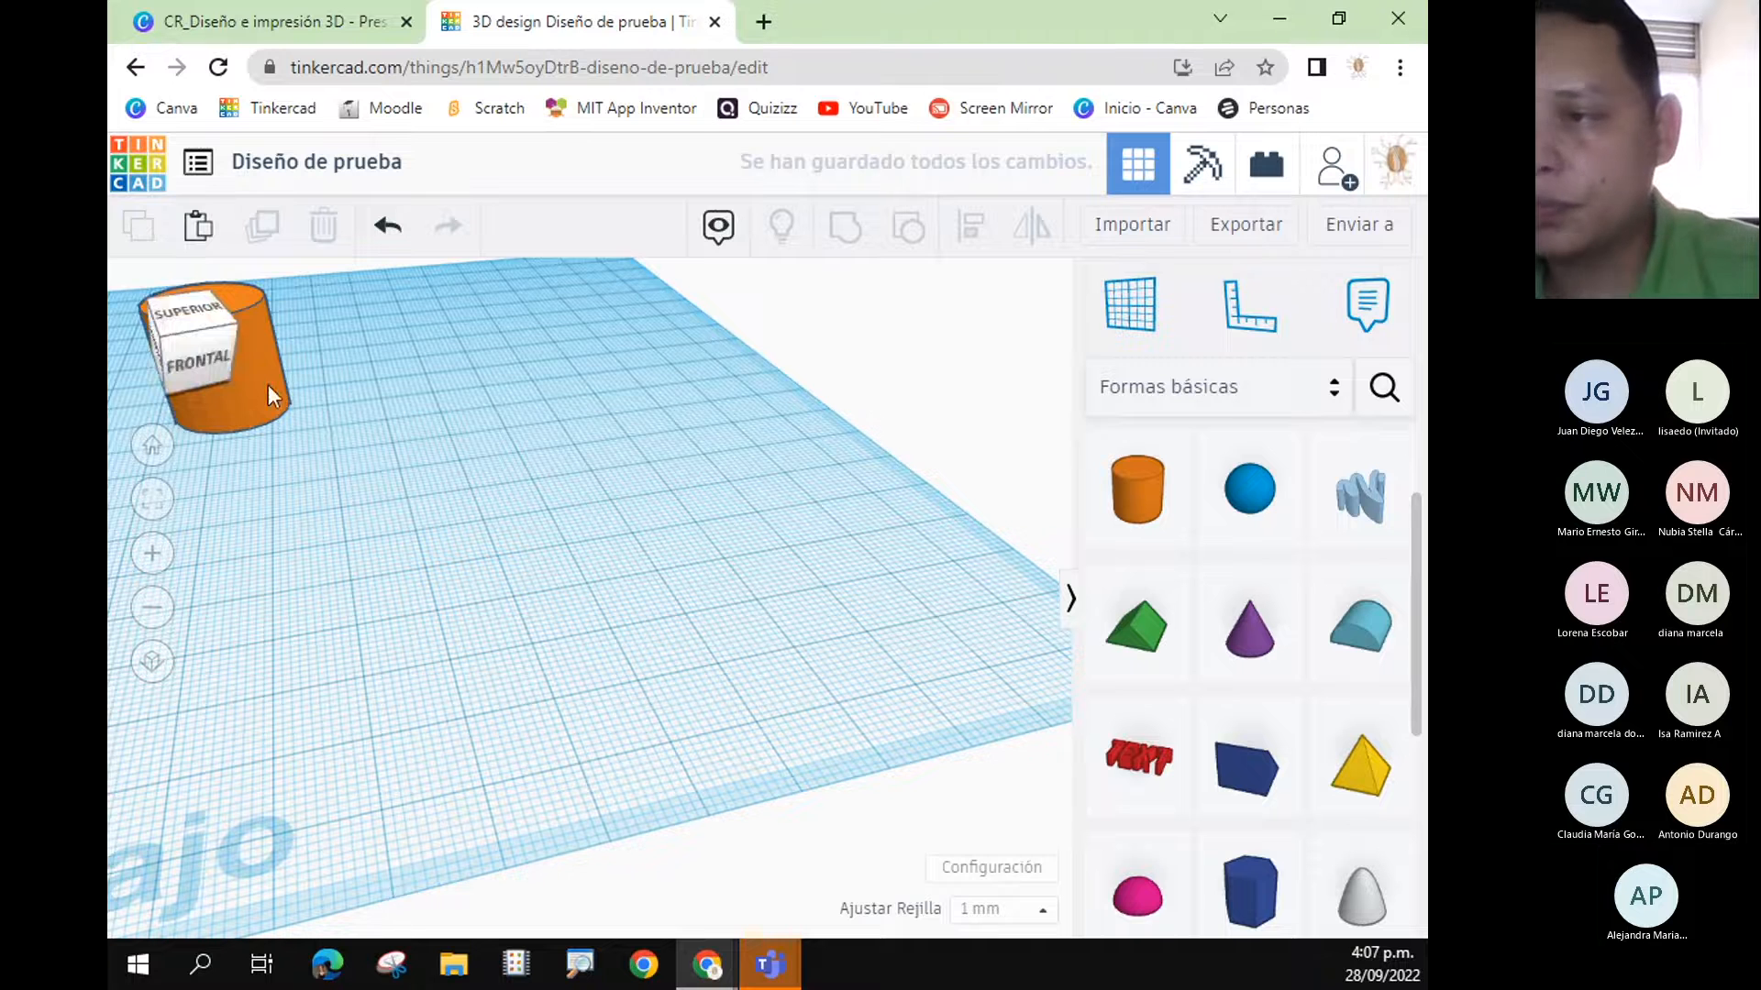
pyautogui.moveTo(686, 596); pyautogui.dragTo(453, 489, button='right')
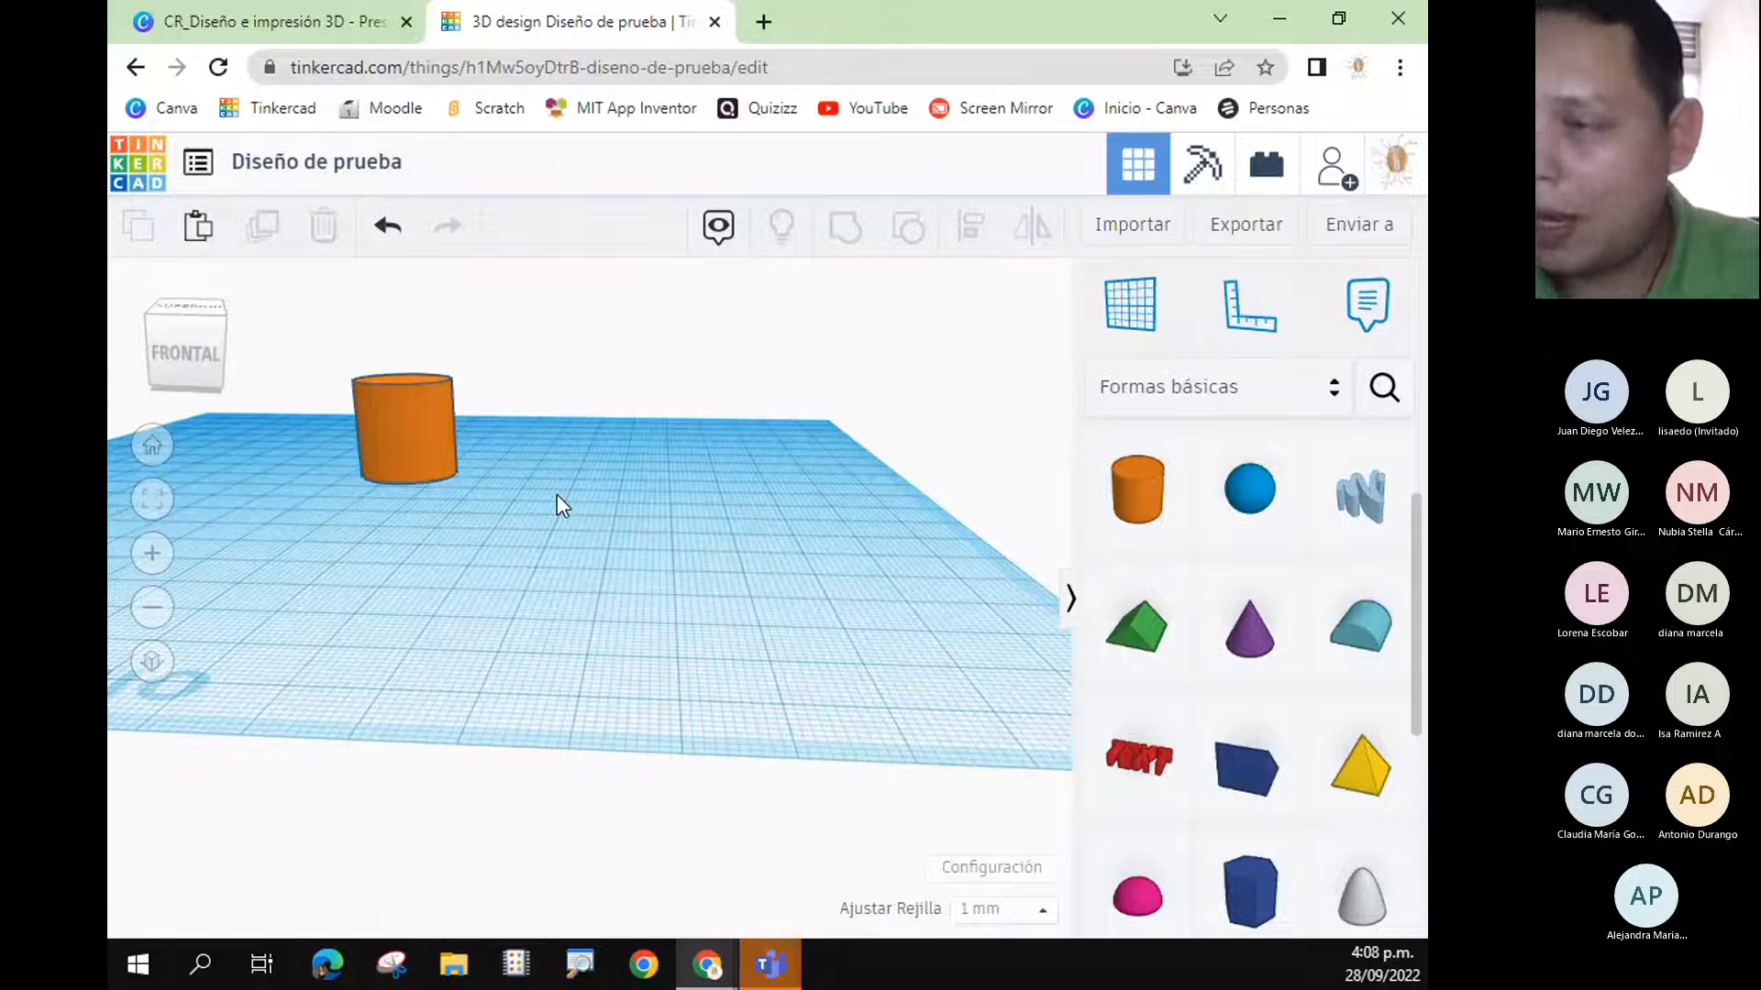
pyautogui.scroll(-1, 557, 494)
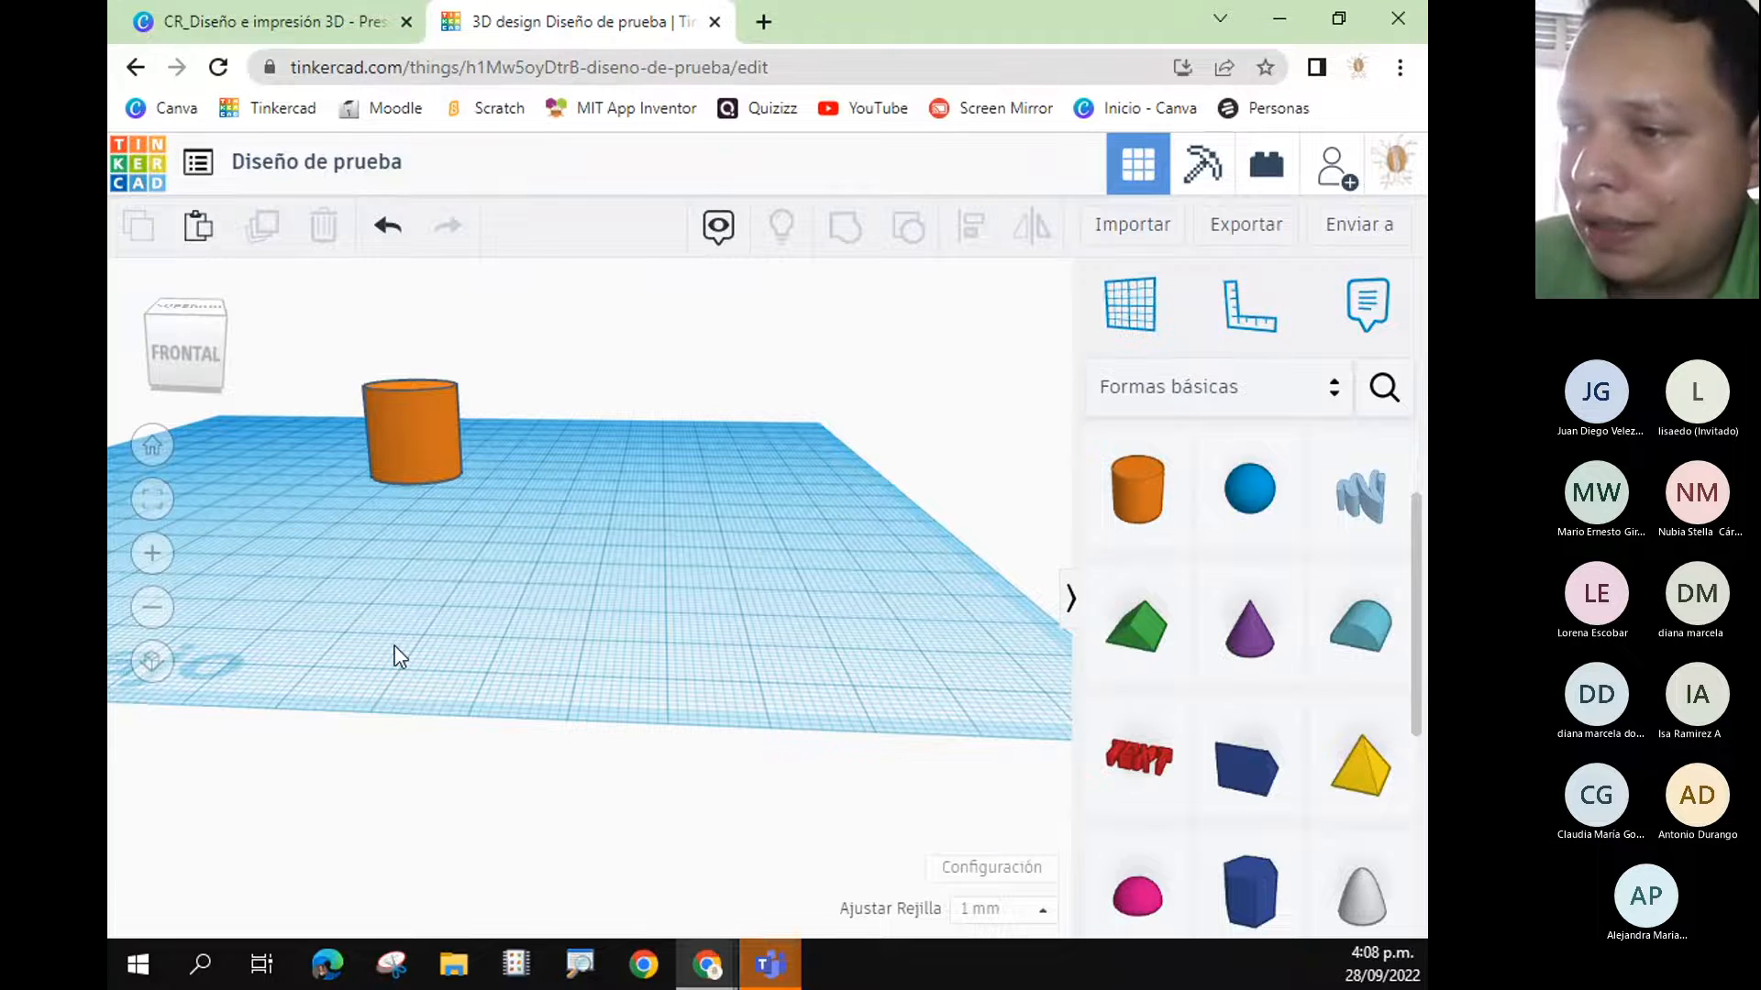
pyautogui.moveTo(395, 647); pyautogui.dragTo(821, 744, button='middle')
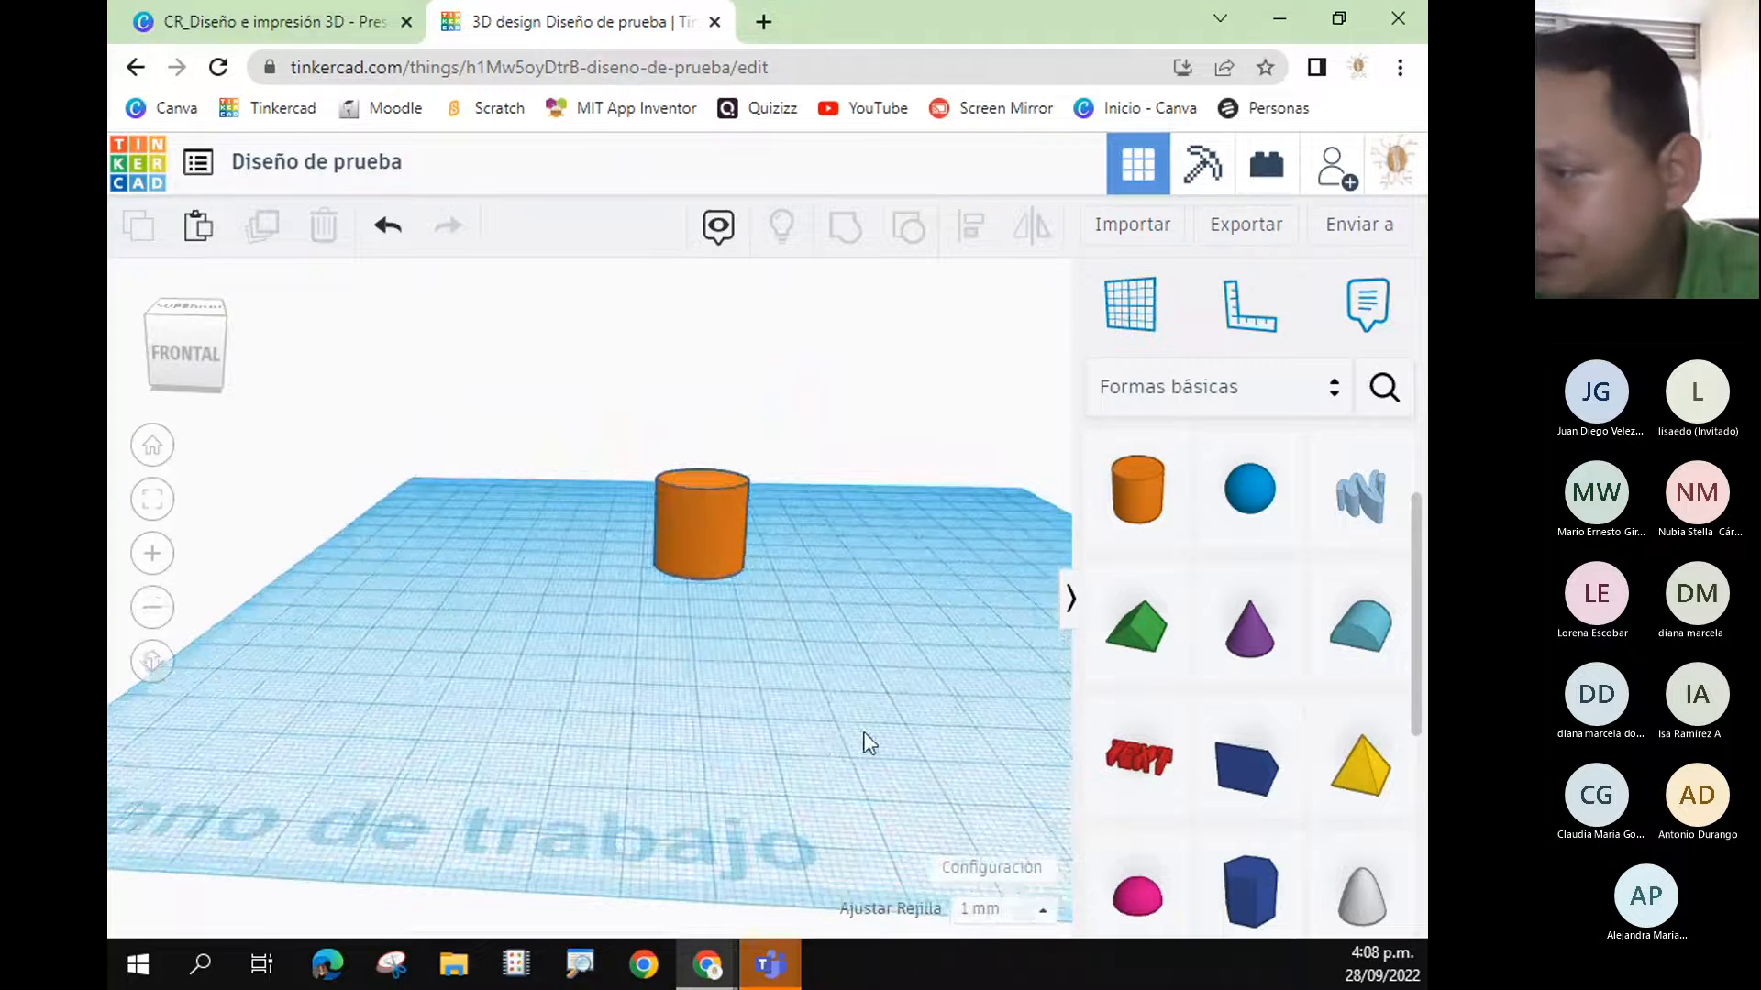
pyautogui.moveTo(861, 739); pyautogui.dragTo(650, 739, button='right')
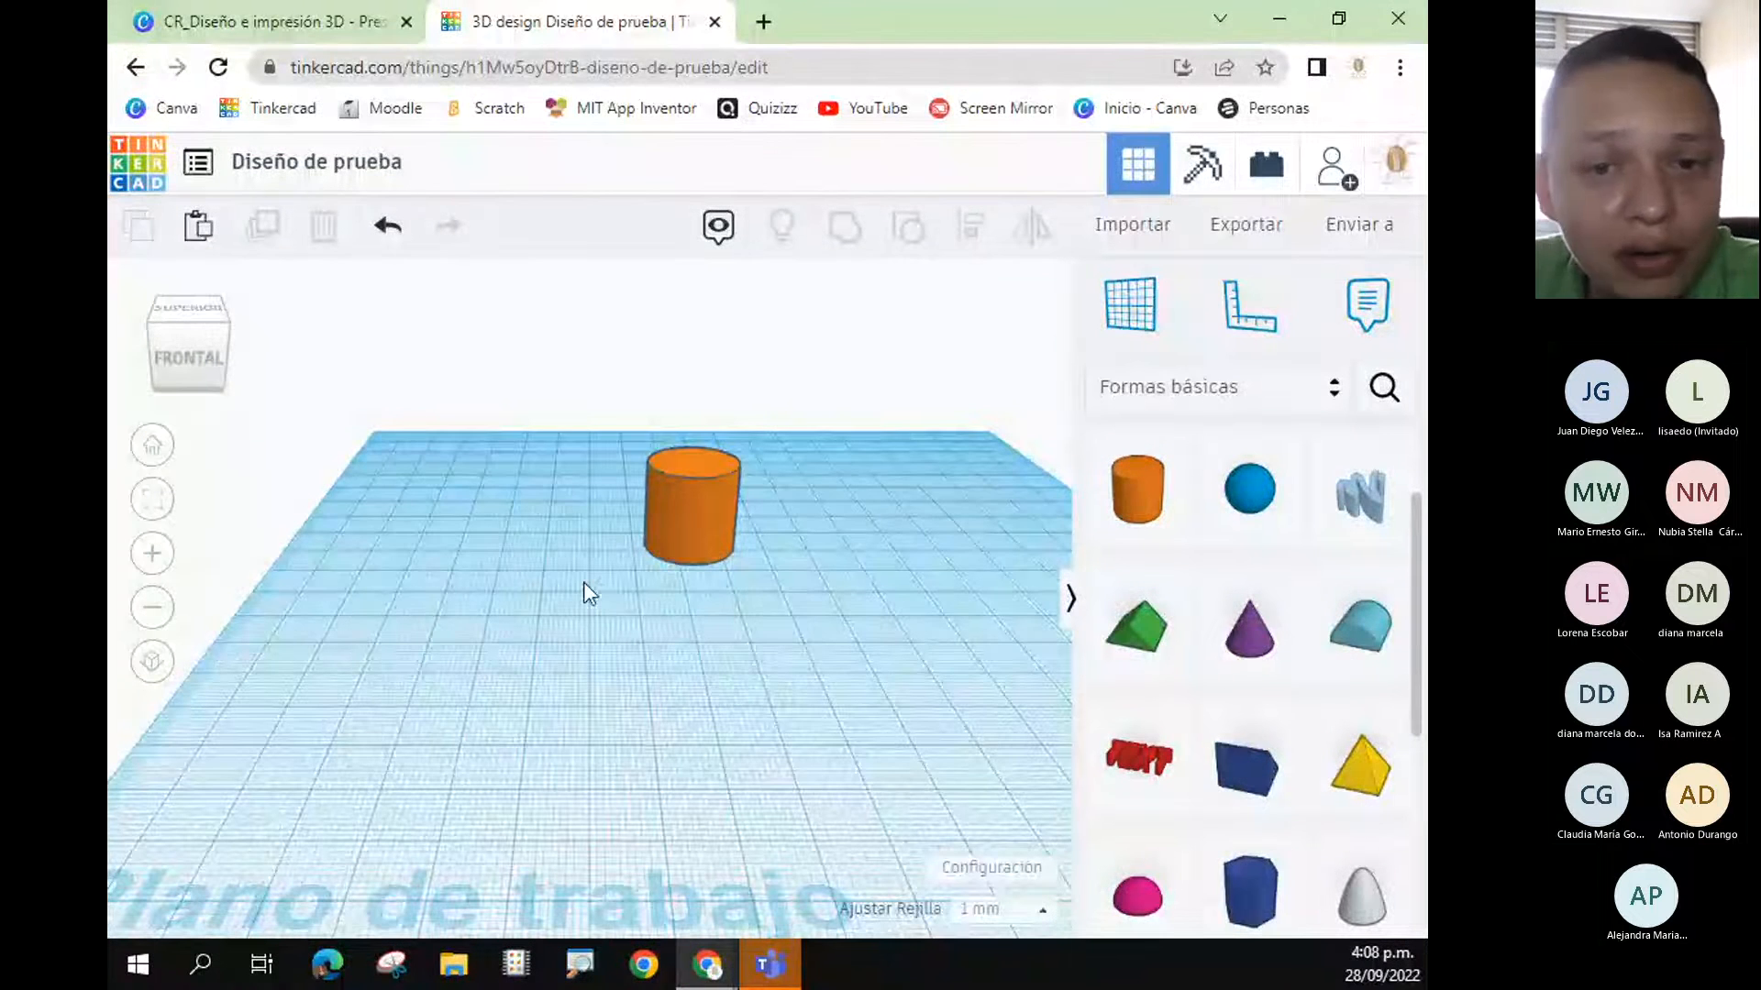
pyautogui.moveTo(326, 608); pyautogui.dragTo(345, 468, button='right')
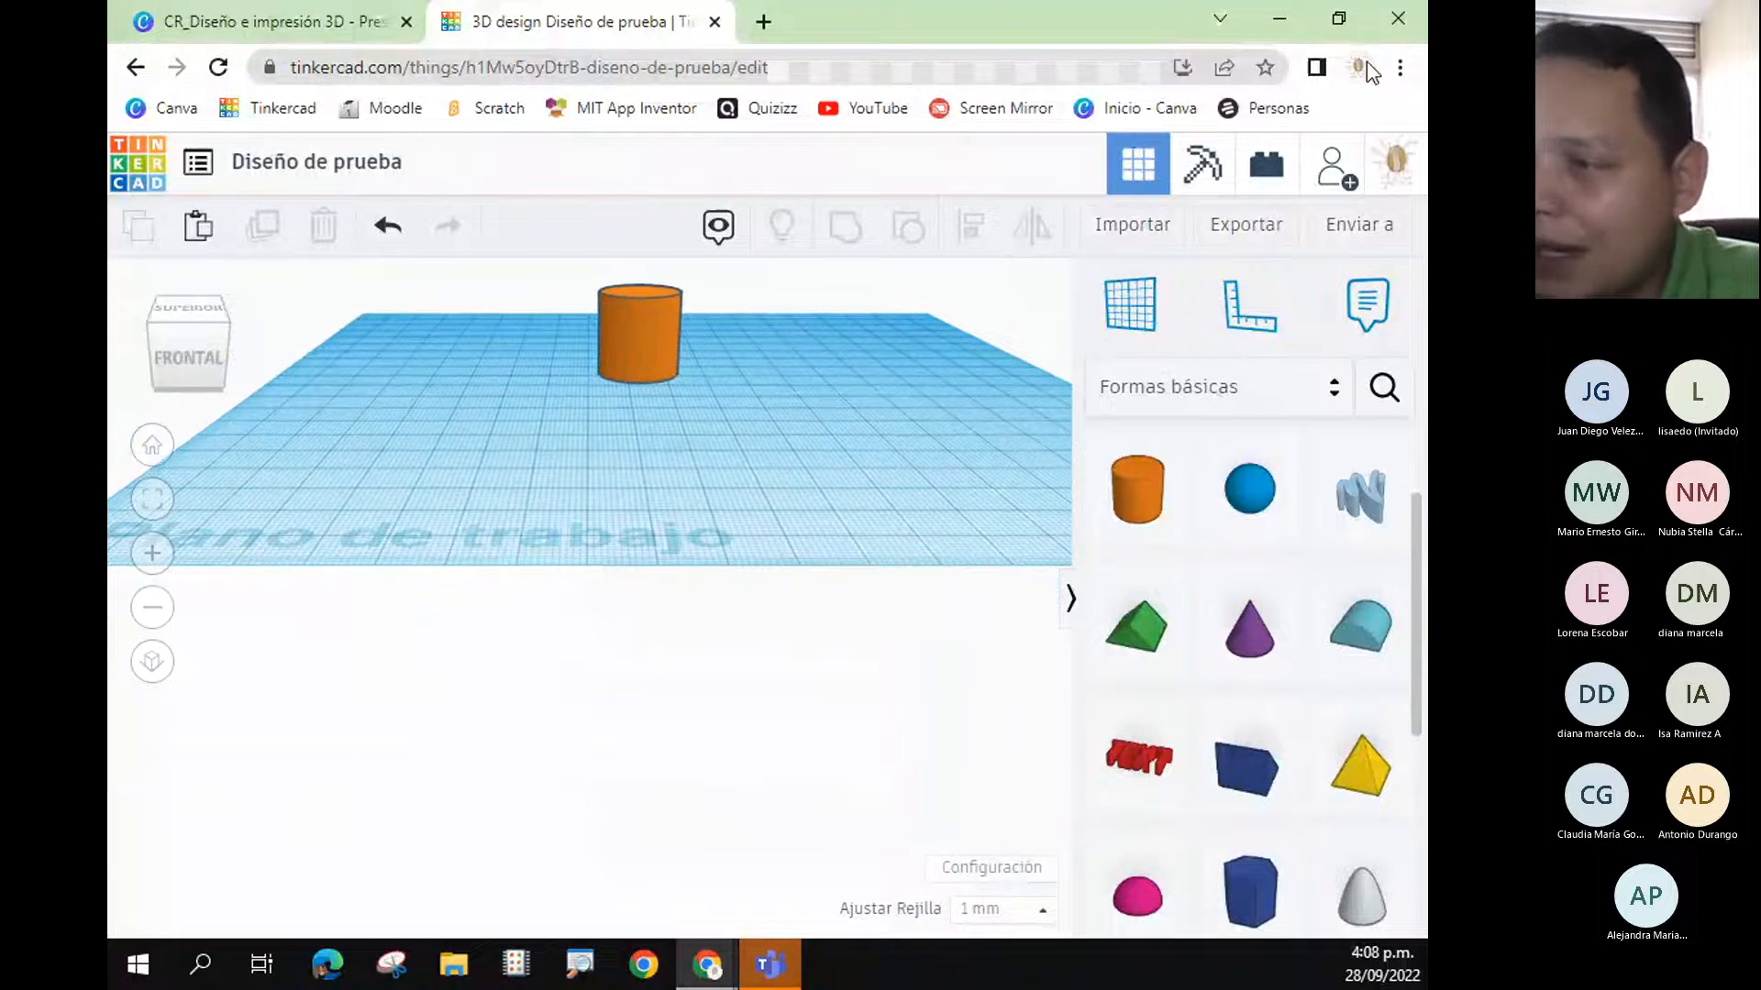
pyautogui.moveTo(831, 367); pyautogui.dragTo(730, 597, button='right')
pyautogui.scroll(-2, 807, 571)
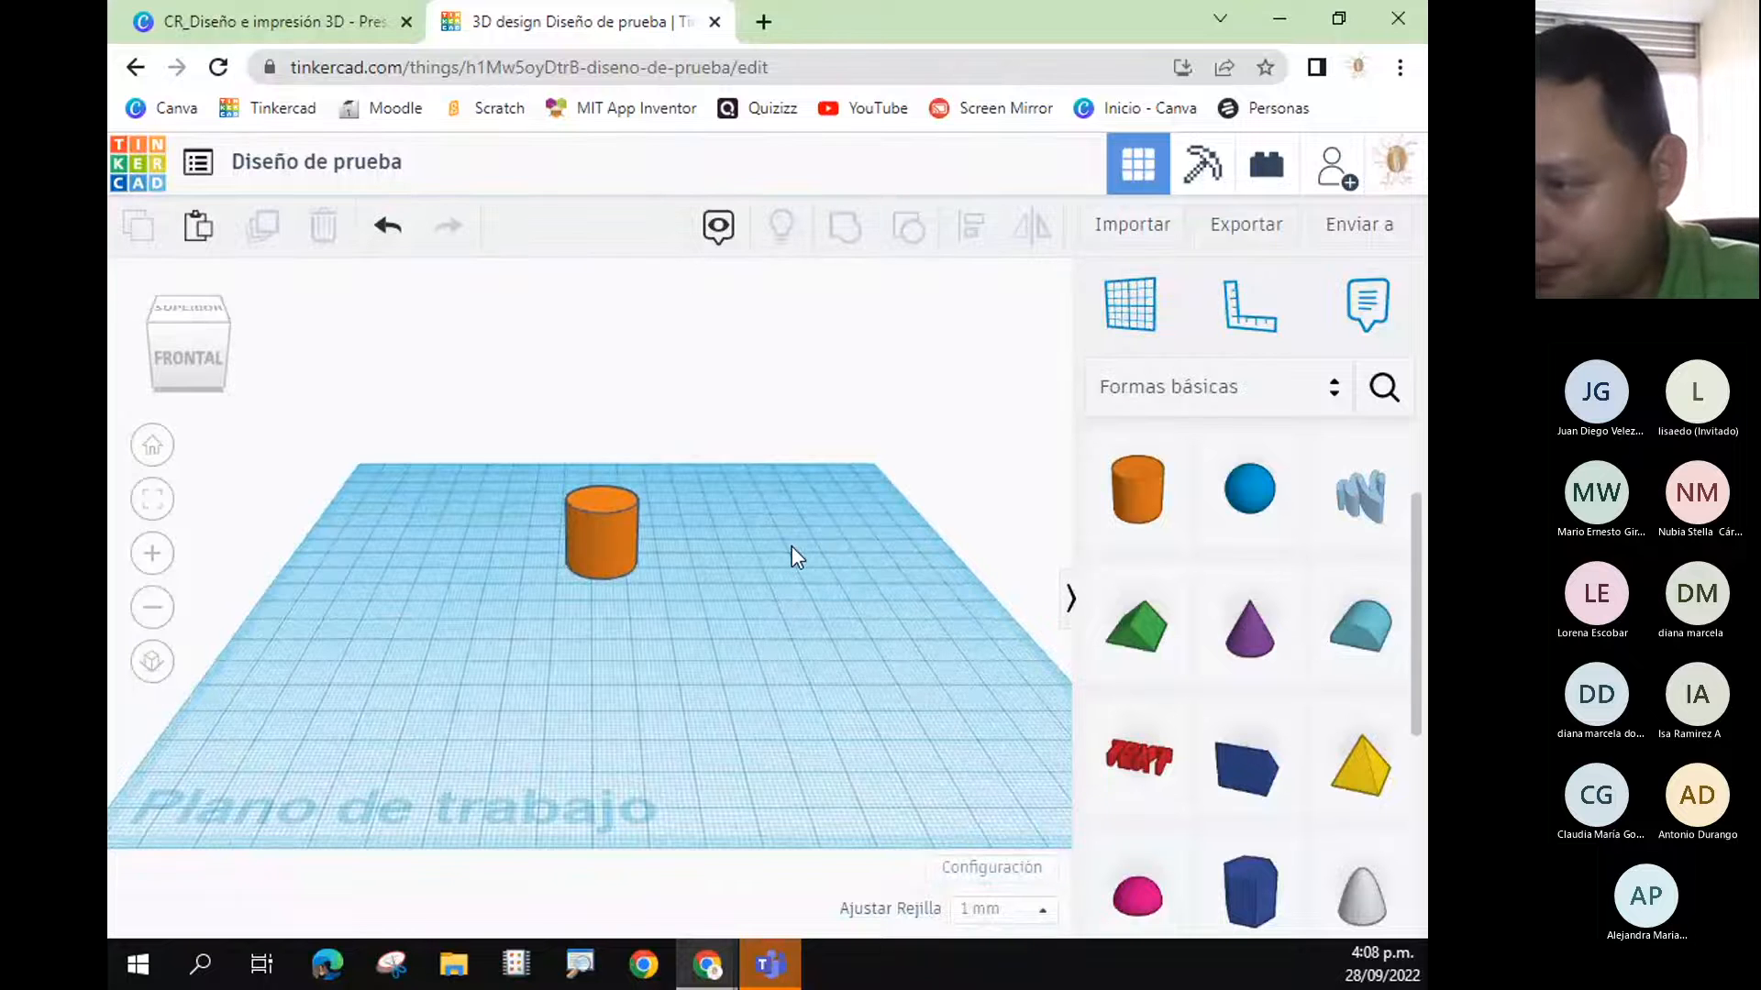
pyautogui.moveTo(790, 547); pyautogui.dragTo(729, 563, button='middle')
pyautogui.moveTo(729, 563); pyautogui.dragTo(679, 621, button='right')
pyautogui.moveTo(678, 621); pyautogui.dragTo(680, 566, button='middle')
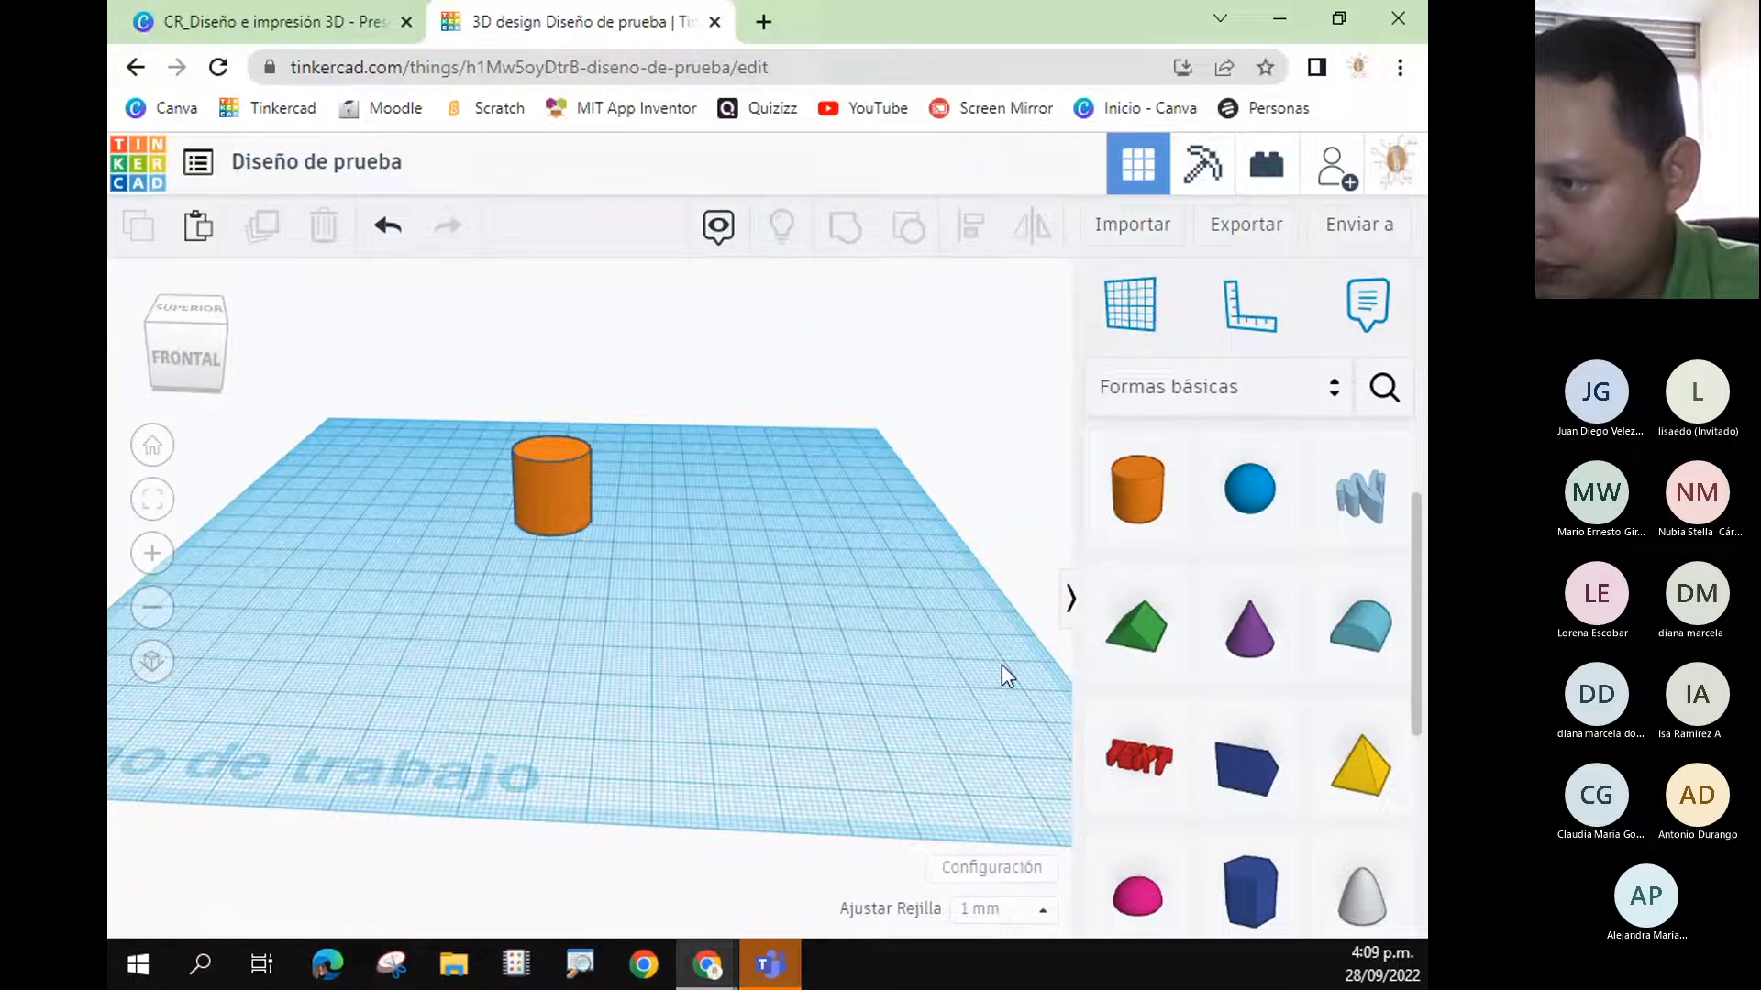
# - Delete the orange cylinder from the workplane
pyautogui.moveTo(800, 734); pyautogui.dragTo(821, 799, button='right')
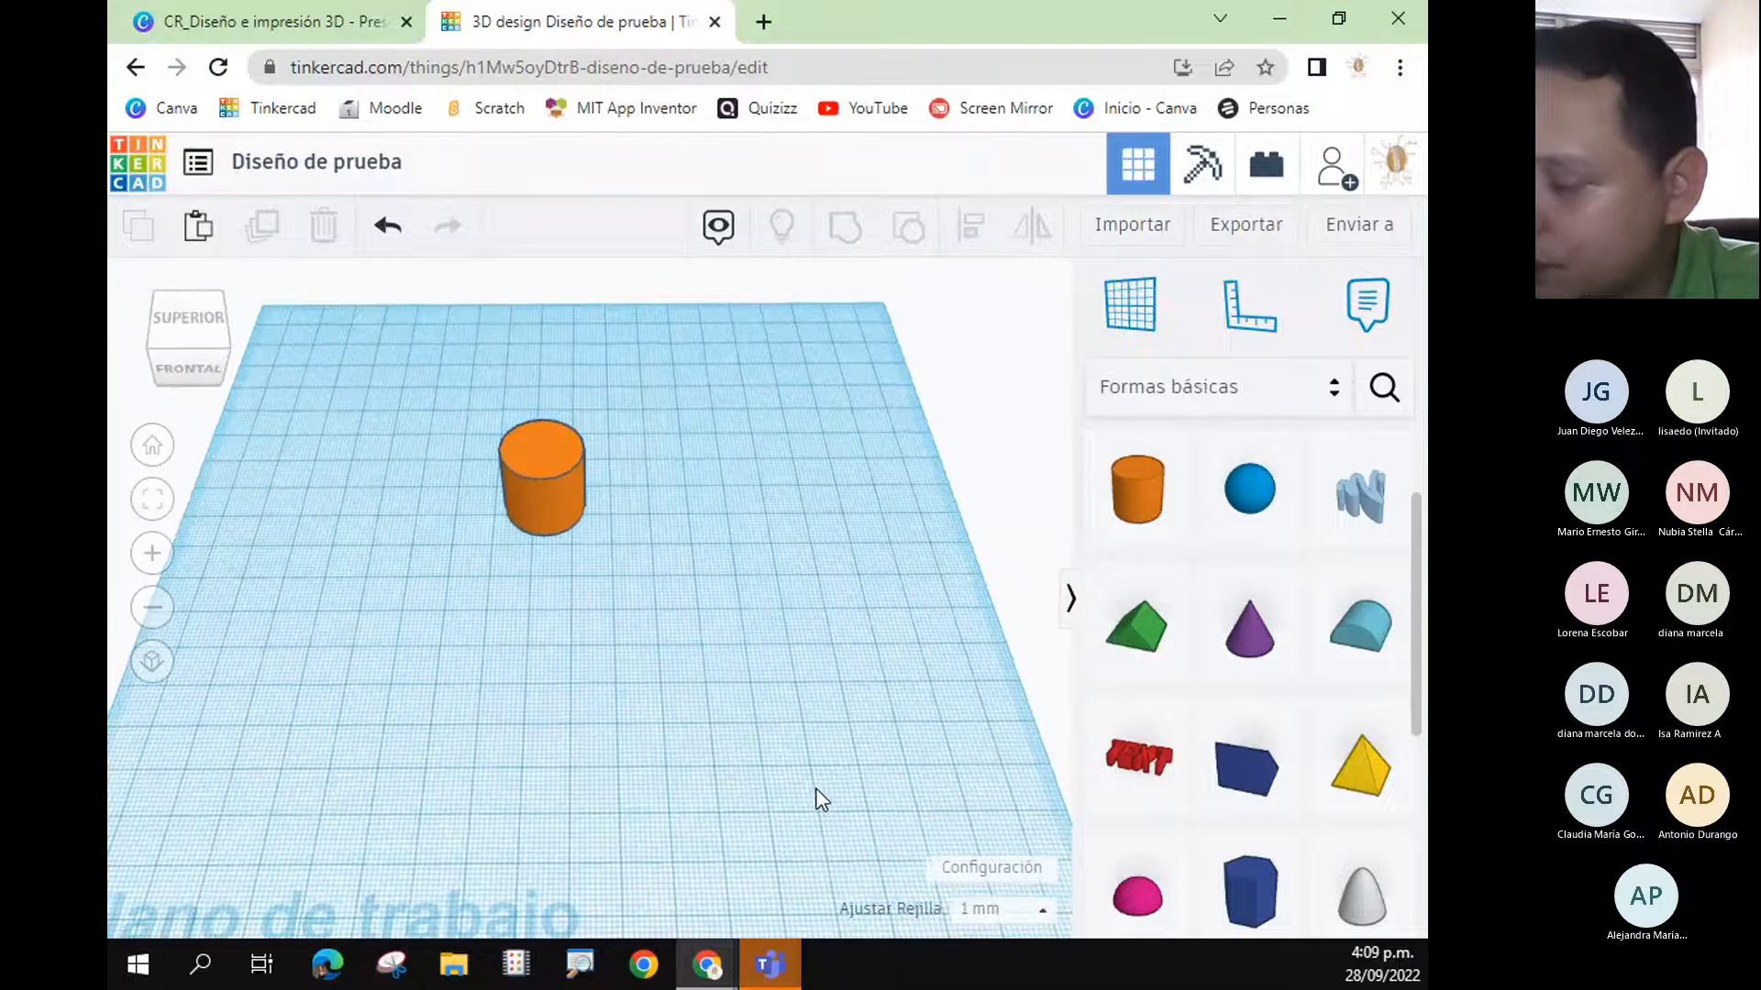
pyautogui.click(532, 495)
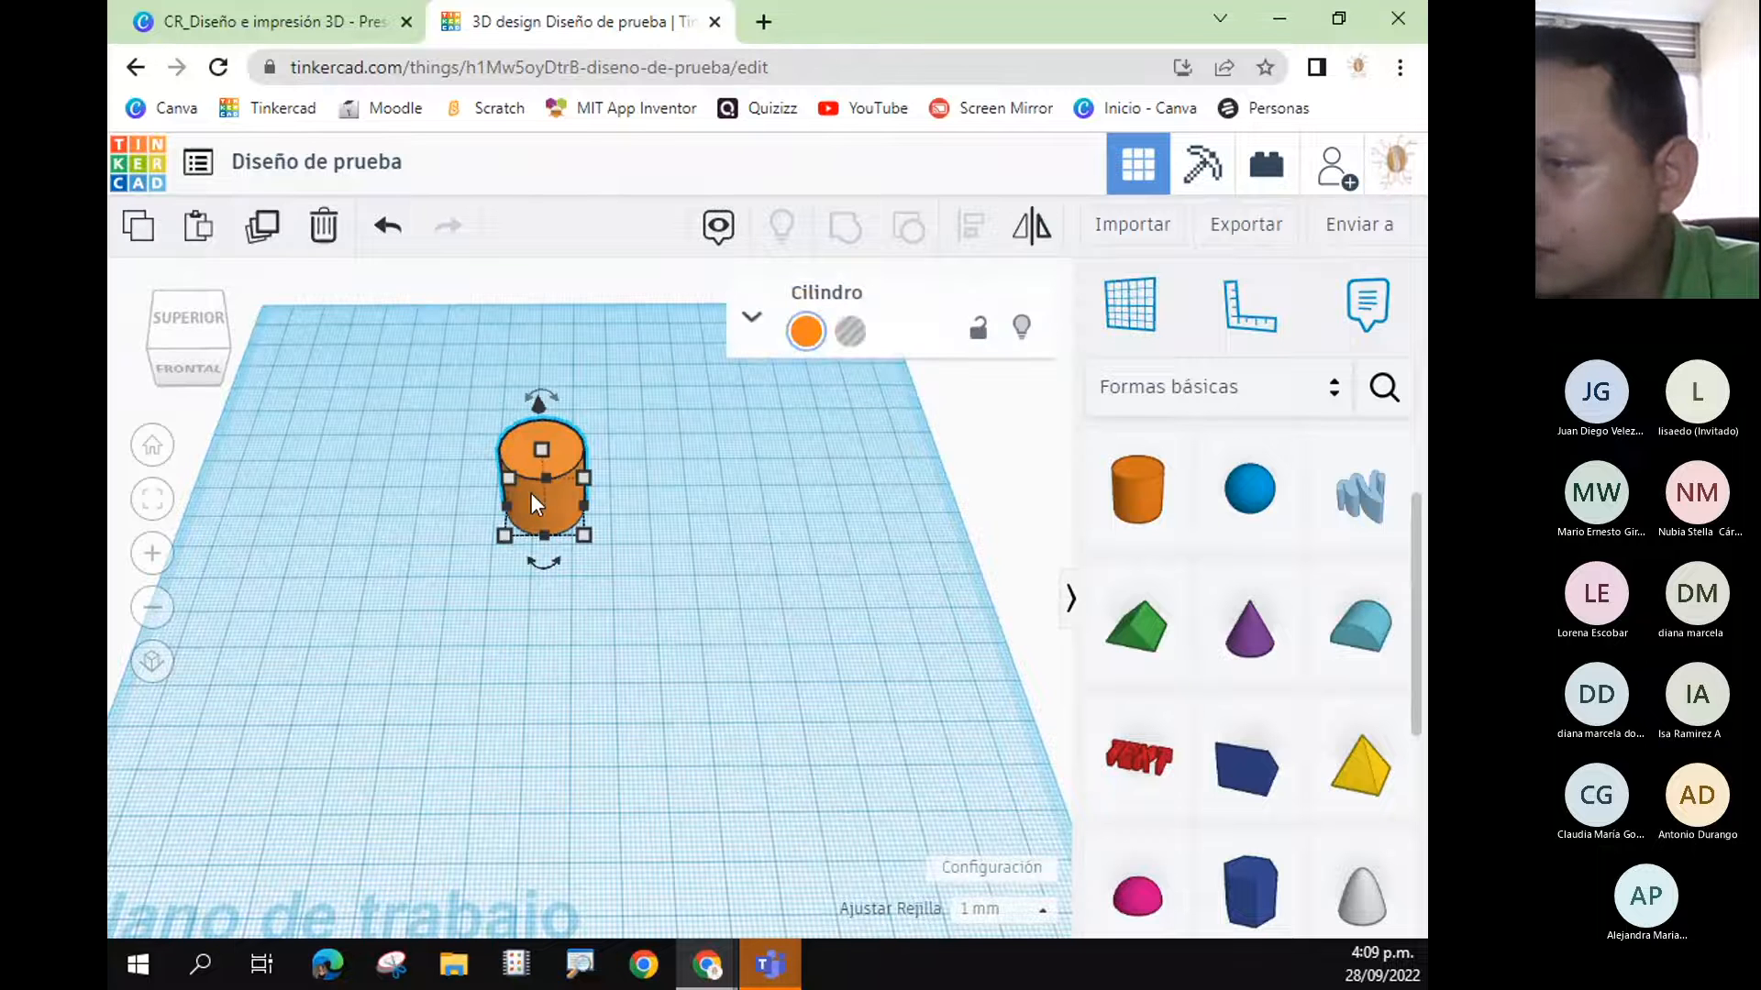
pyautogui.press('Delete')
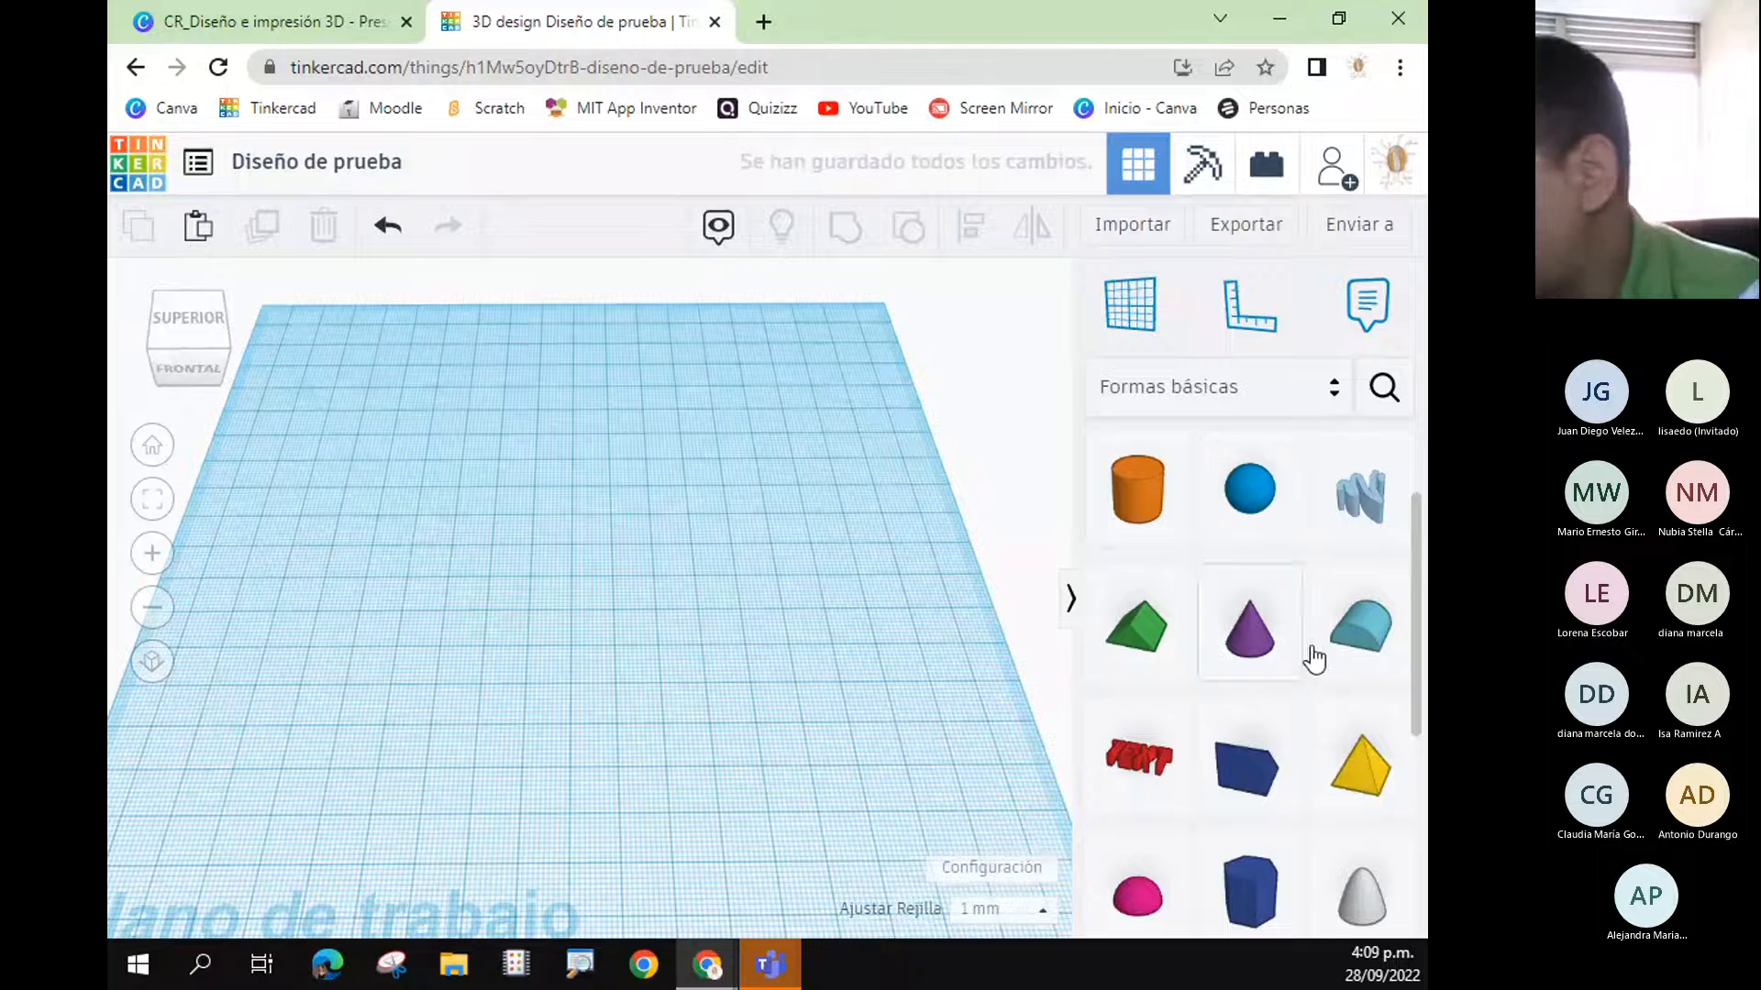
# - Place a solid red box from the basic shapes on the empty workplane
pyautogui.scroll(-5, 1311, 649)
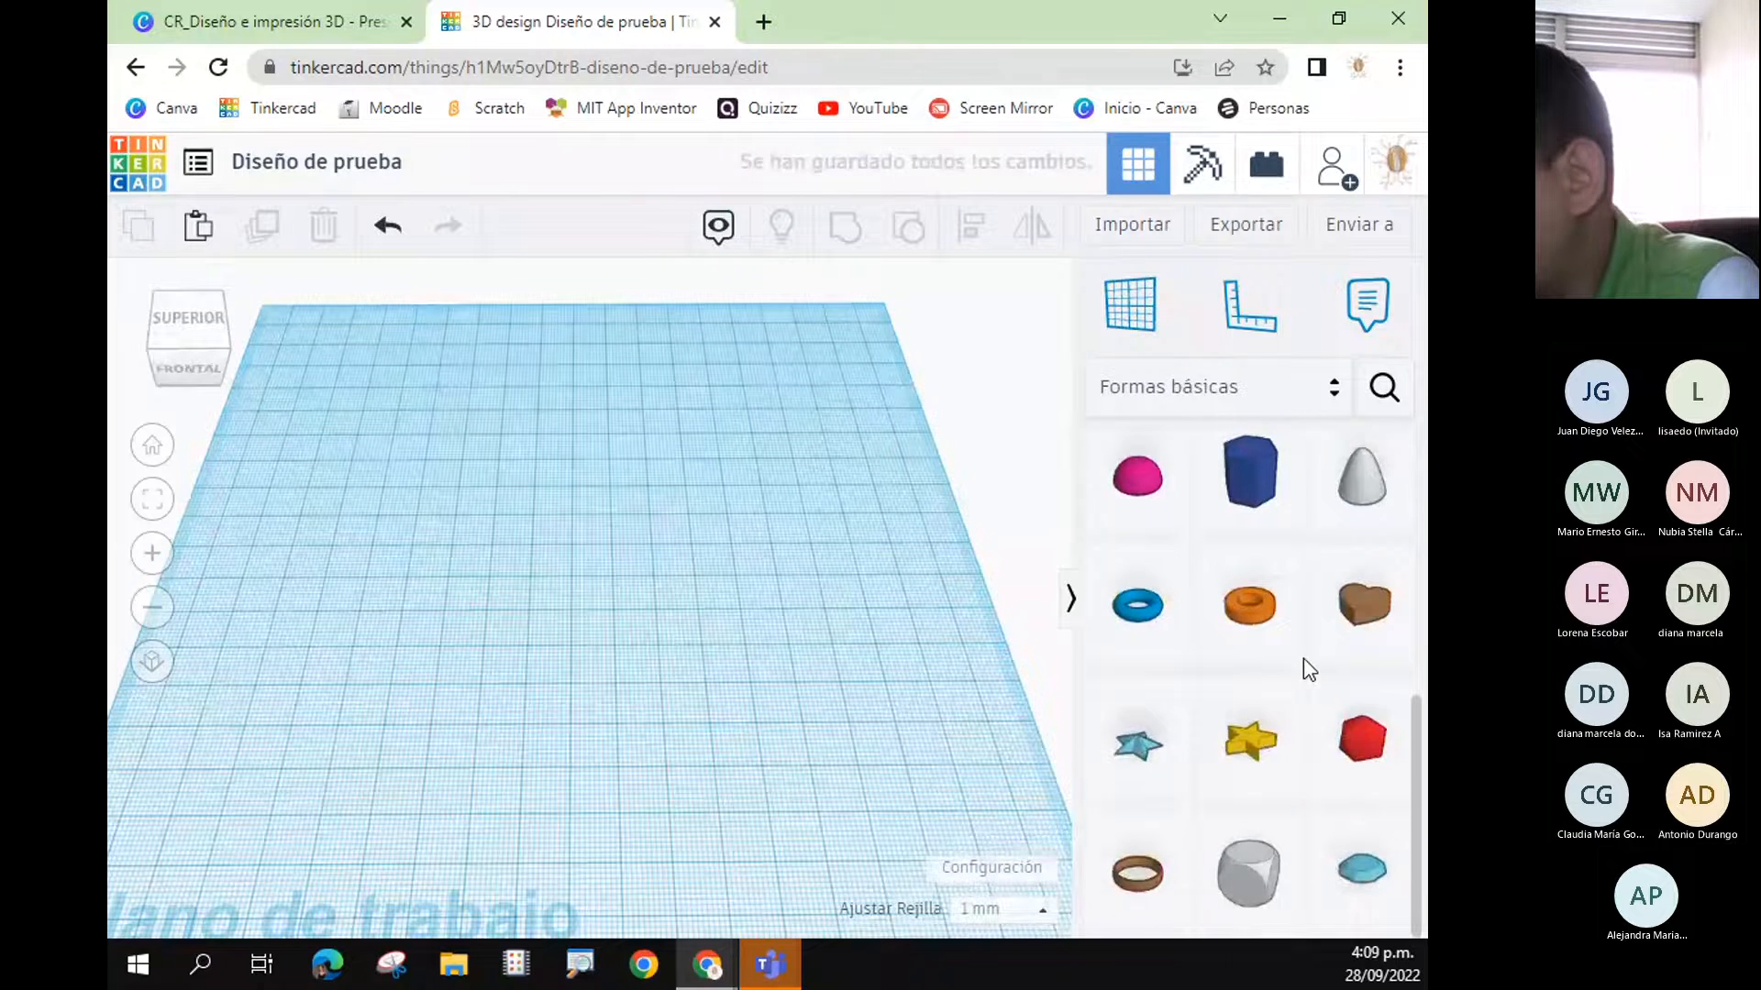
pyautogui.scroll(5, 1303, 658)
pyautogui.moveTo(1383, 503); pyautogui.dragTo(494, 534)
pyautogui.moveTo(637, 573); pyautogui.dragTo(663, 553, button='right')
pyautogui.click(663, 553)
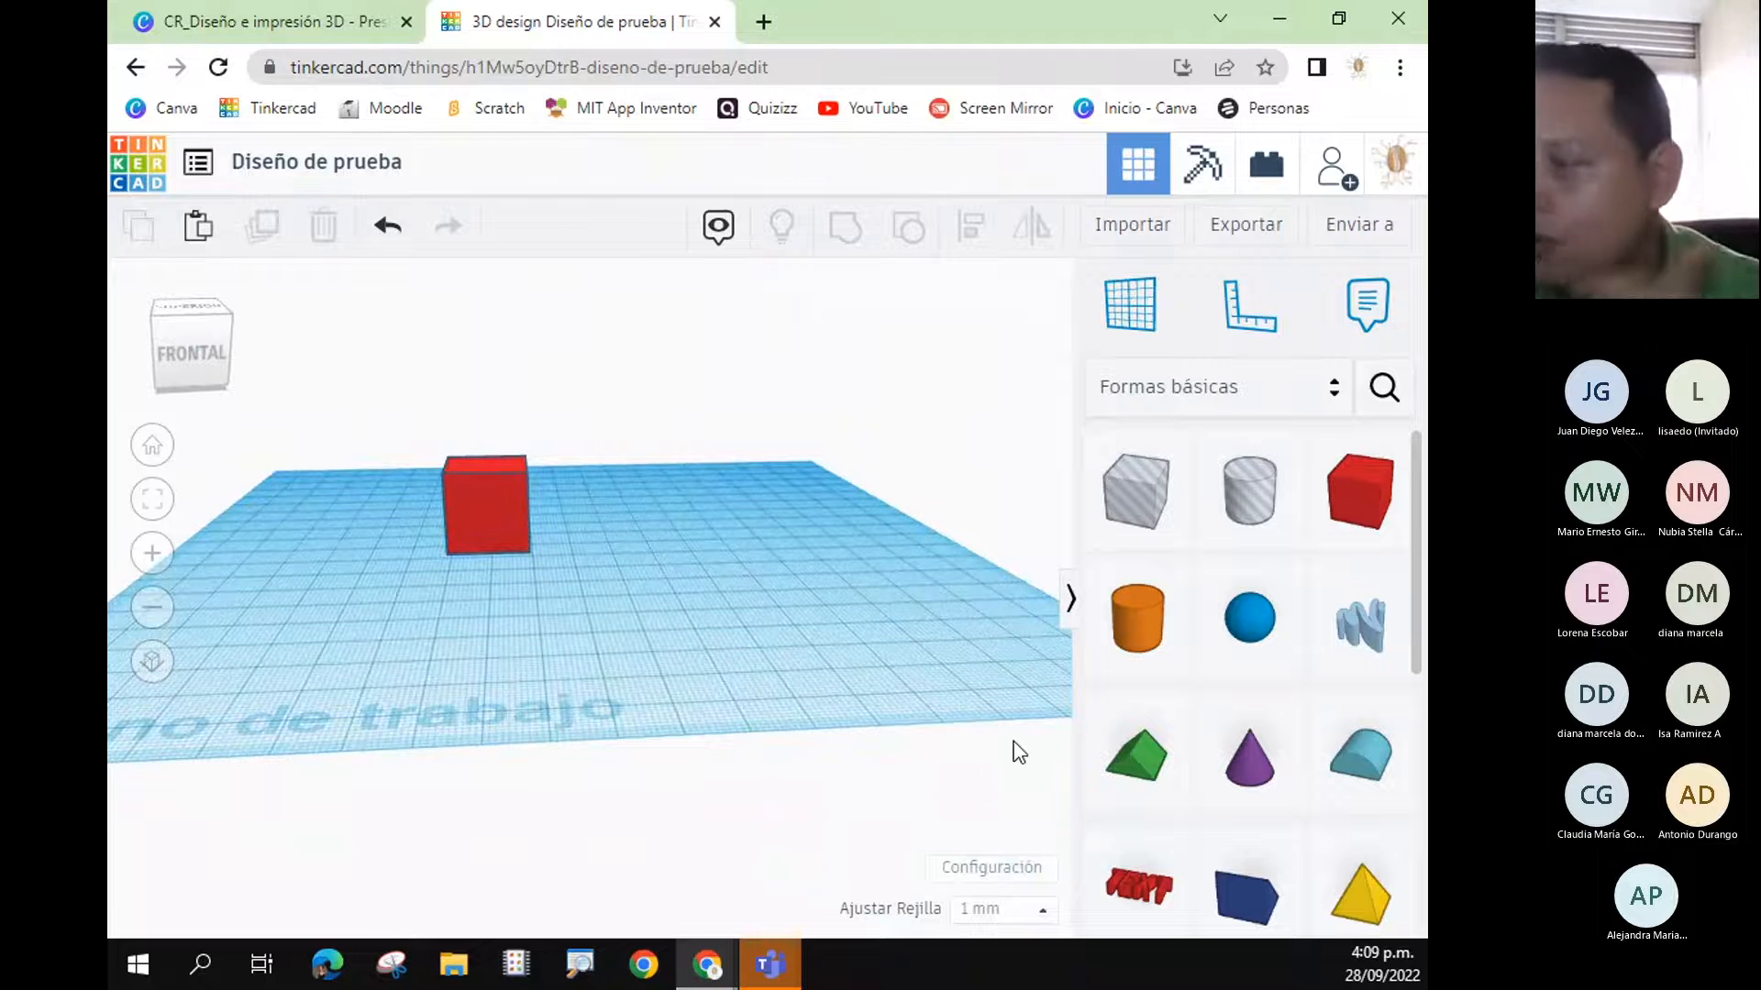
# - Add a green roof shape over the red cube and set its elevation to 20 mm
pyautogui.moveTo(1137, 771); pyautogui.dragTo(488, 534)
pyautogui.moveTo(483, 447); pyautogui.dragTo(512, 368)
pyautogui.click(656, 504)
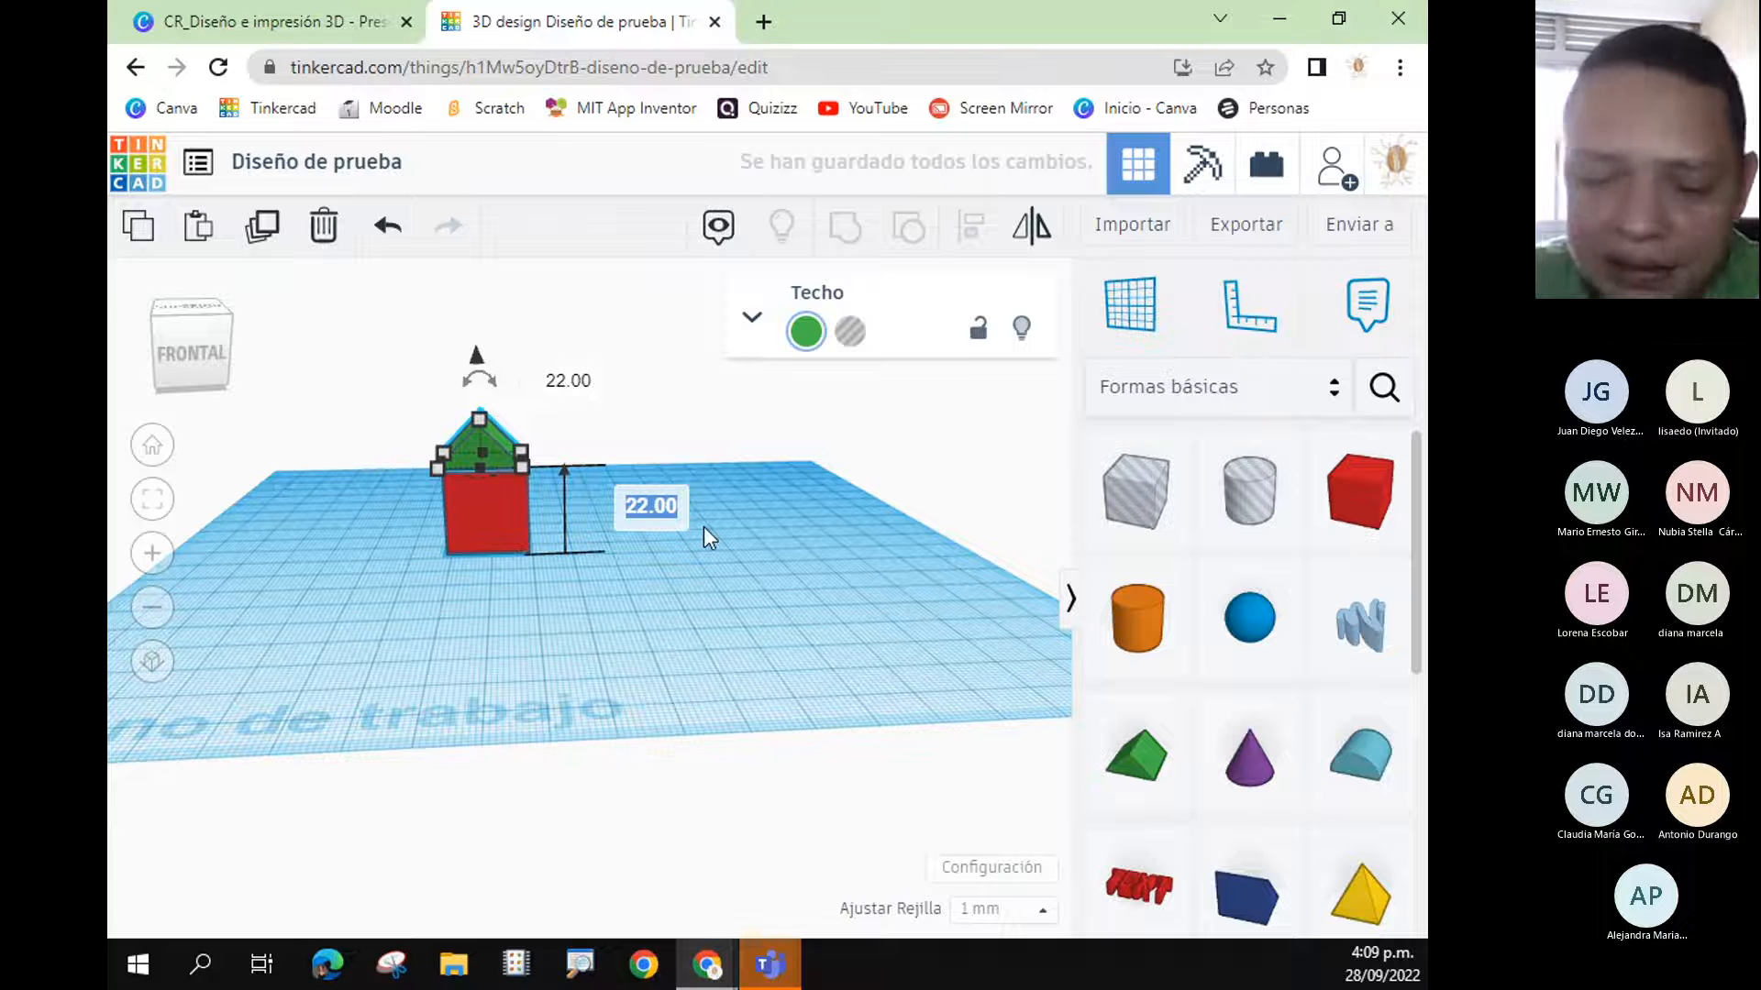
pyautogui.write('20')
pyautogui.press('Return')
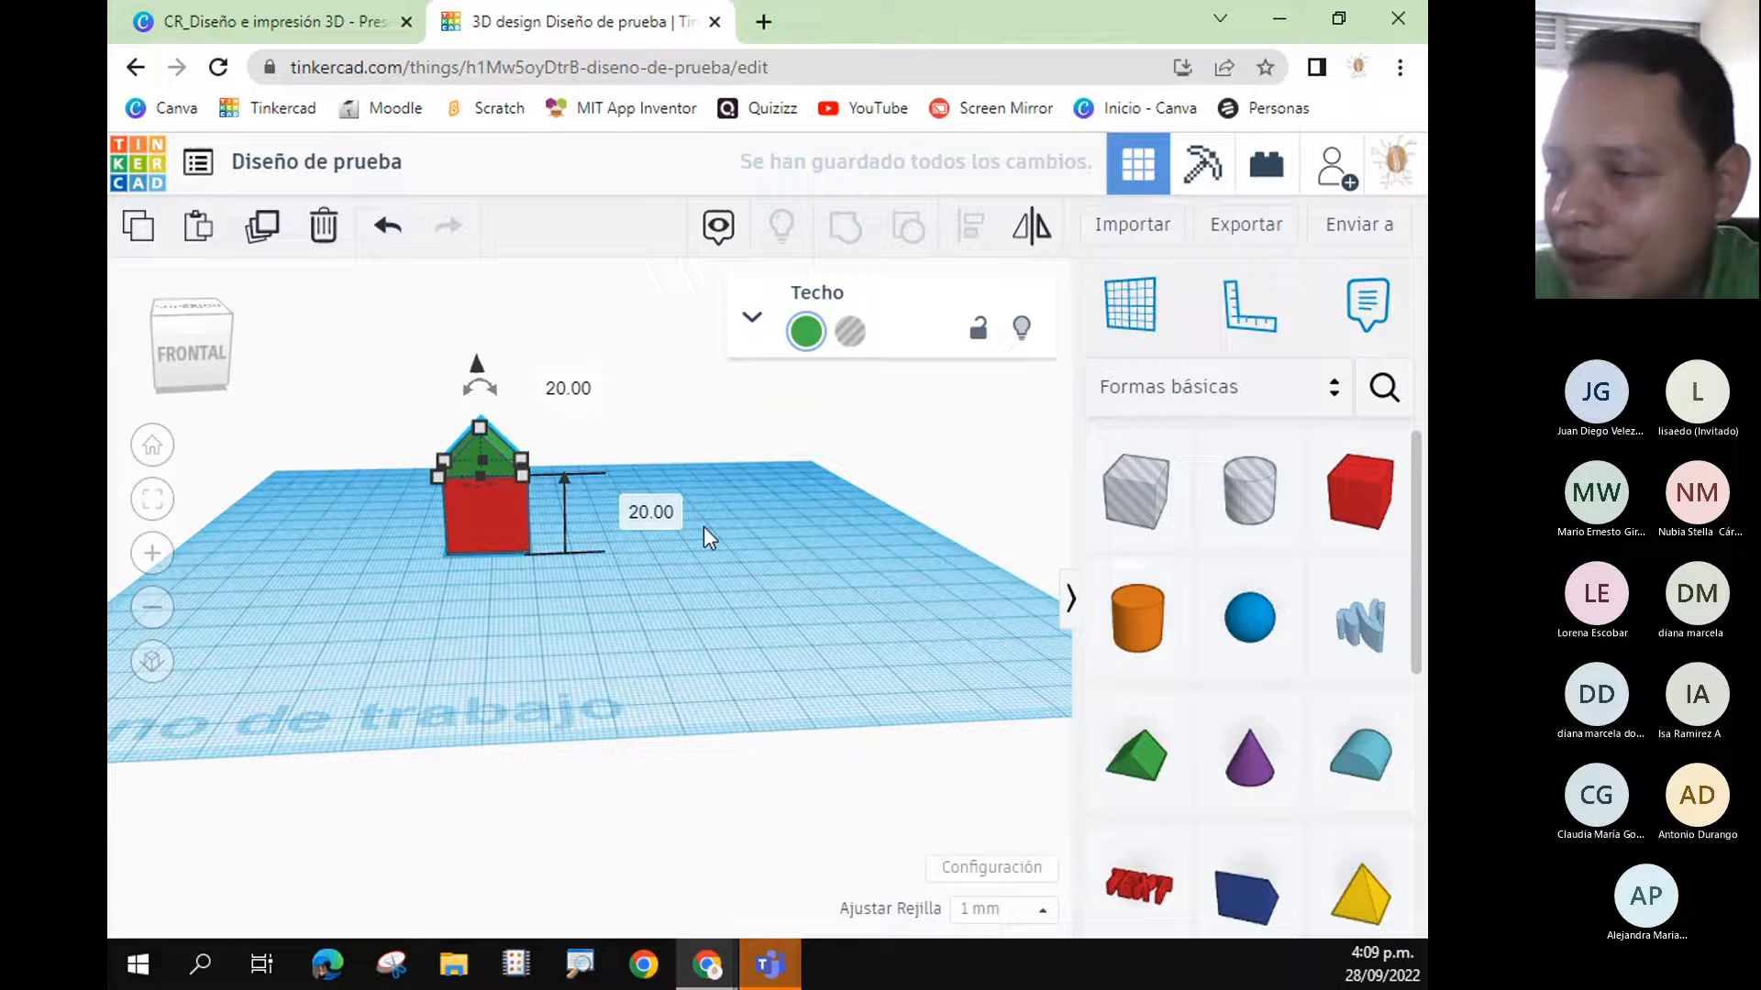
# - Nudge the roof along both horizontal directions until it lines up with the cube beneath it
pyautogui.moveTo(710, 532); pyautogui.dragTo(592, 475, button='right')
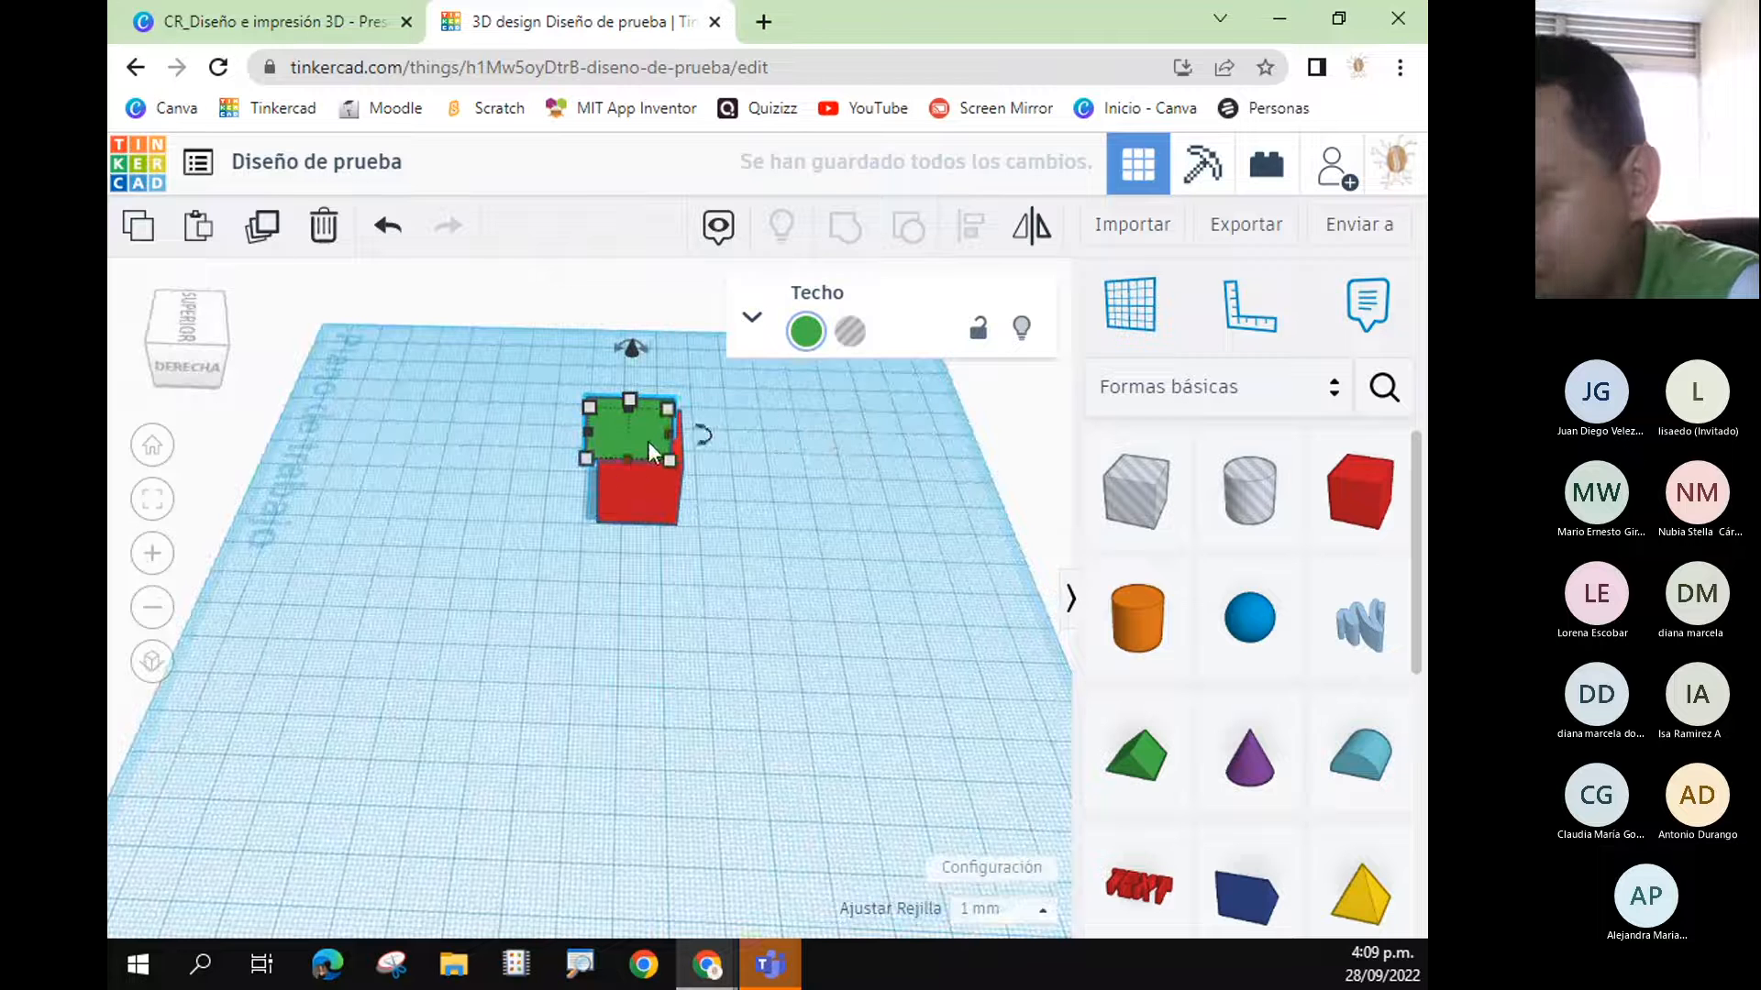
pyautogui.press('Right')
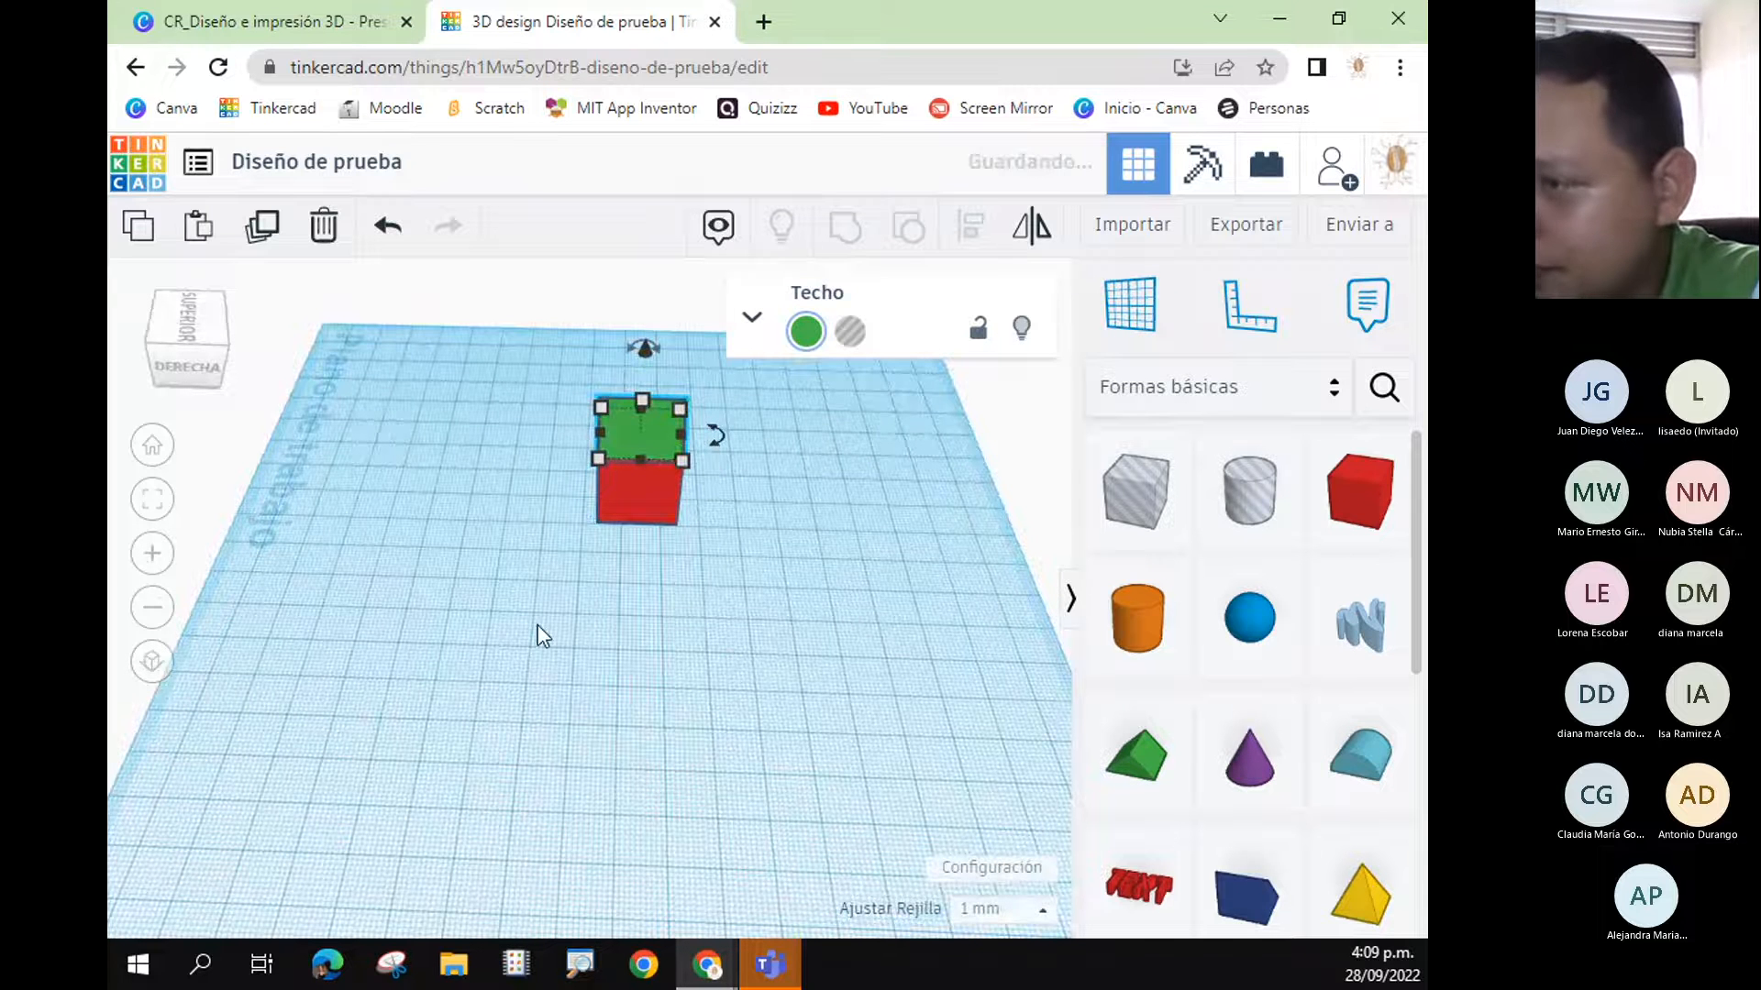
pyautogui.moveTo(433, 686)
pyautogui.mouseDown()
pyautogui.moveTo(510, 701)
pyautogui.moveTo(465, 692)
pyautogui.mouseUp()
pyautogui.moveTo(465, 692); pyautogui.dragTo(746, 660, button='right')
pyautogui.click(472, 469)
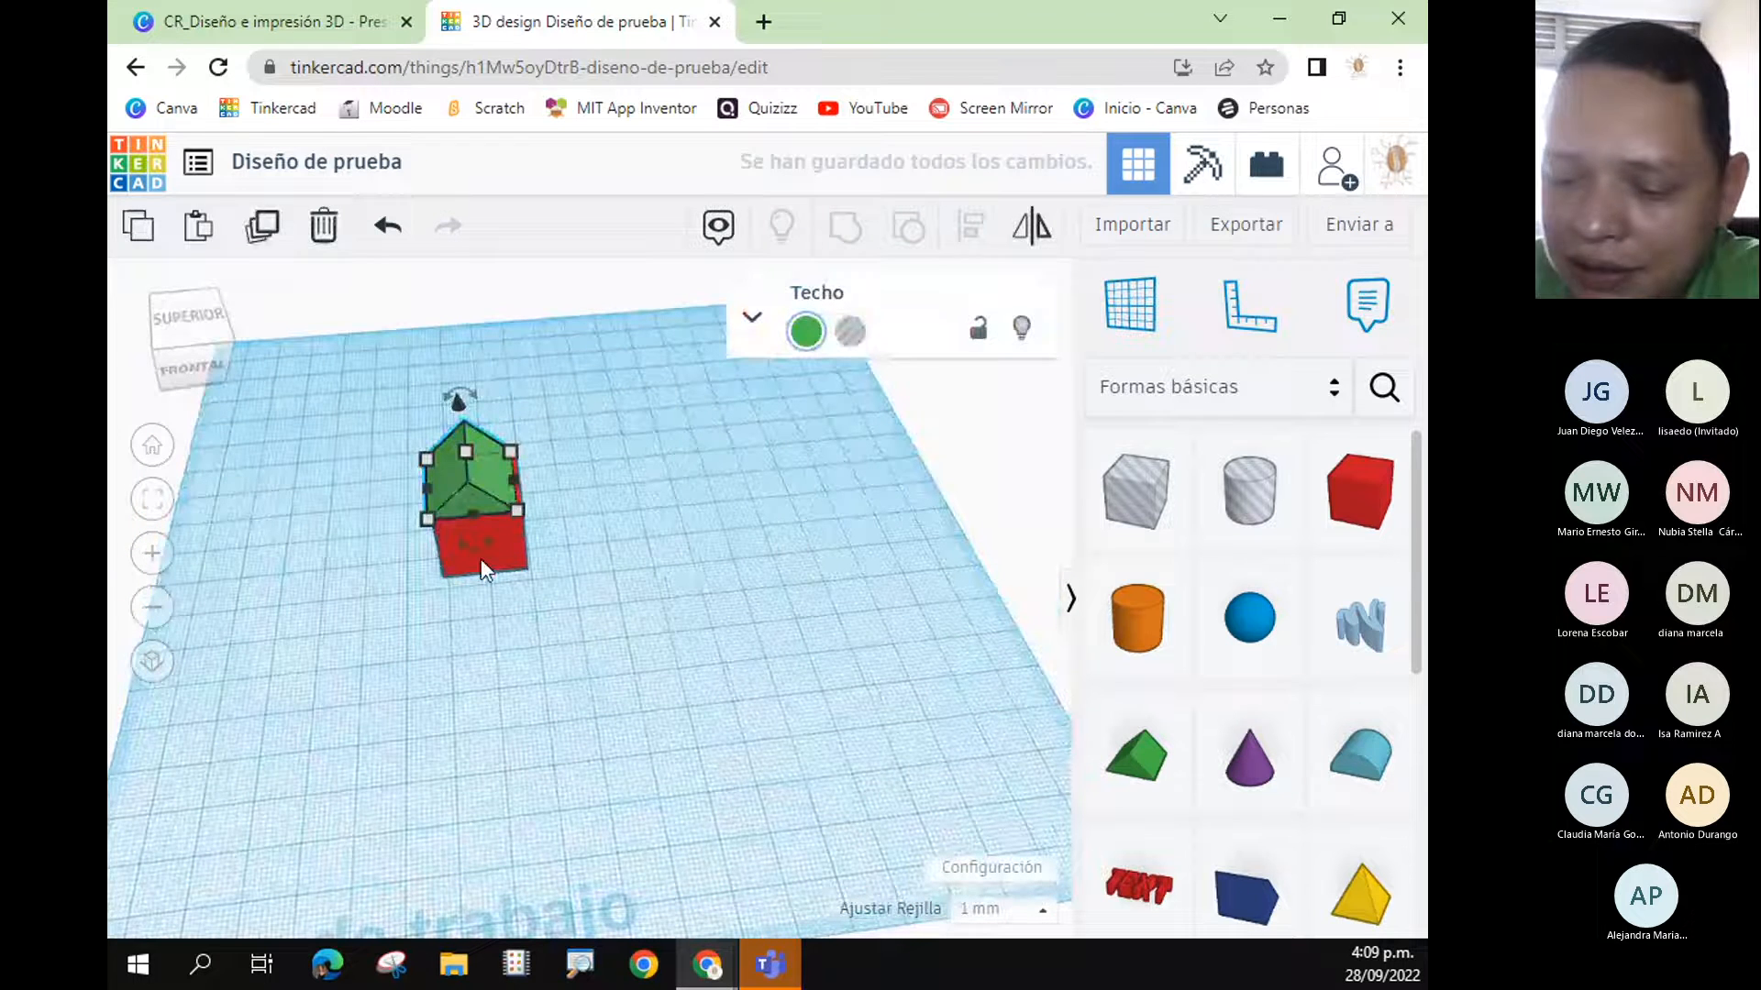
pyautogui.press('Right')
pyautogui.press('Right')
pyautogui.press('Left')
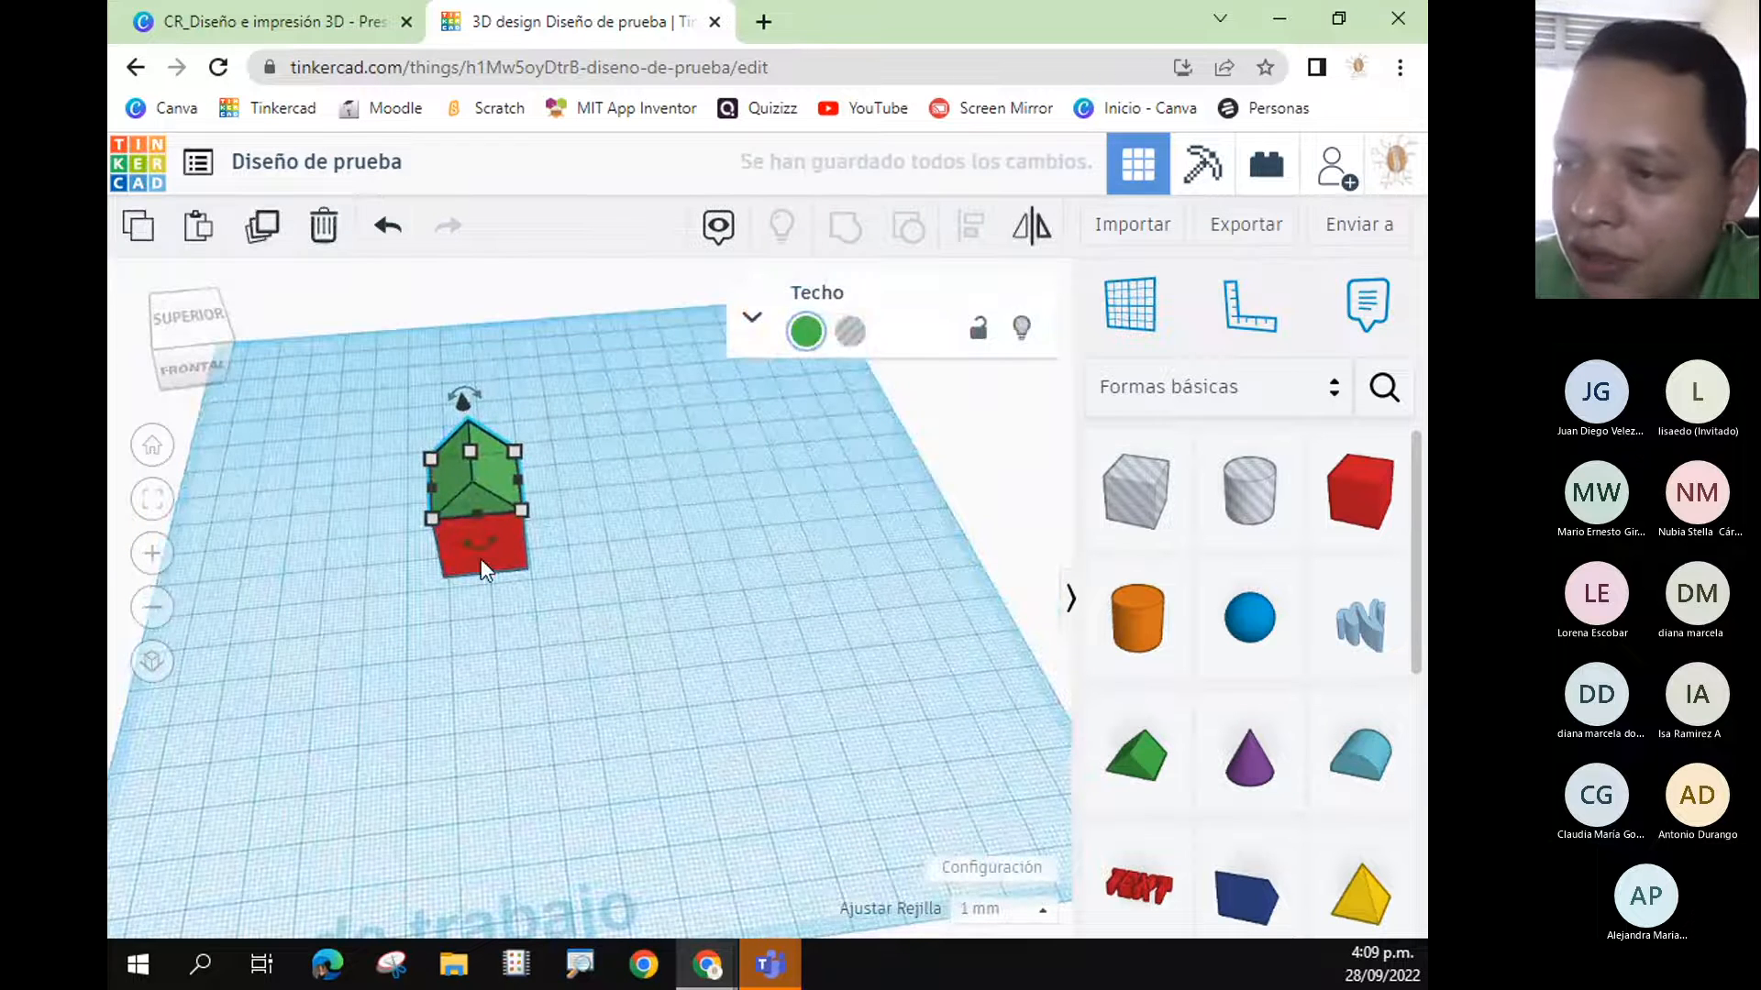
# - Check the red cube's base dimensions and inspect how the roof fits on top of it
pyautogui.click(609, 679)
pyautogui.moveTo(609, 680); pyautogui.dragTo(425, 519, button='right')
pyautogui.click(518, 506)
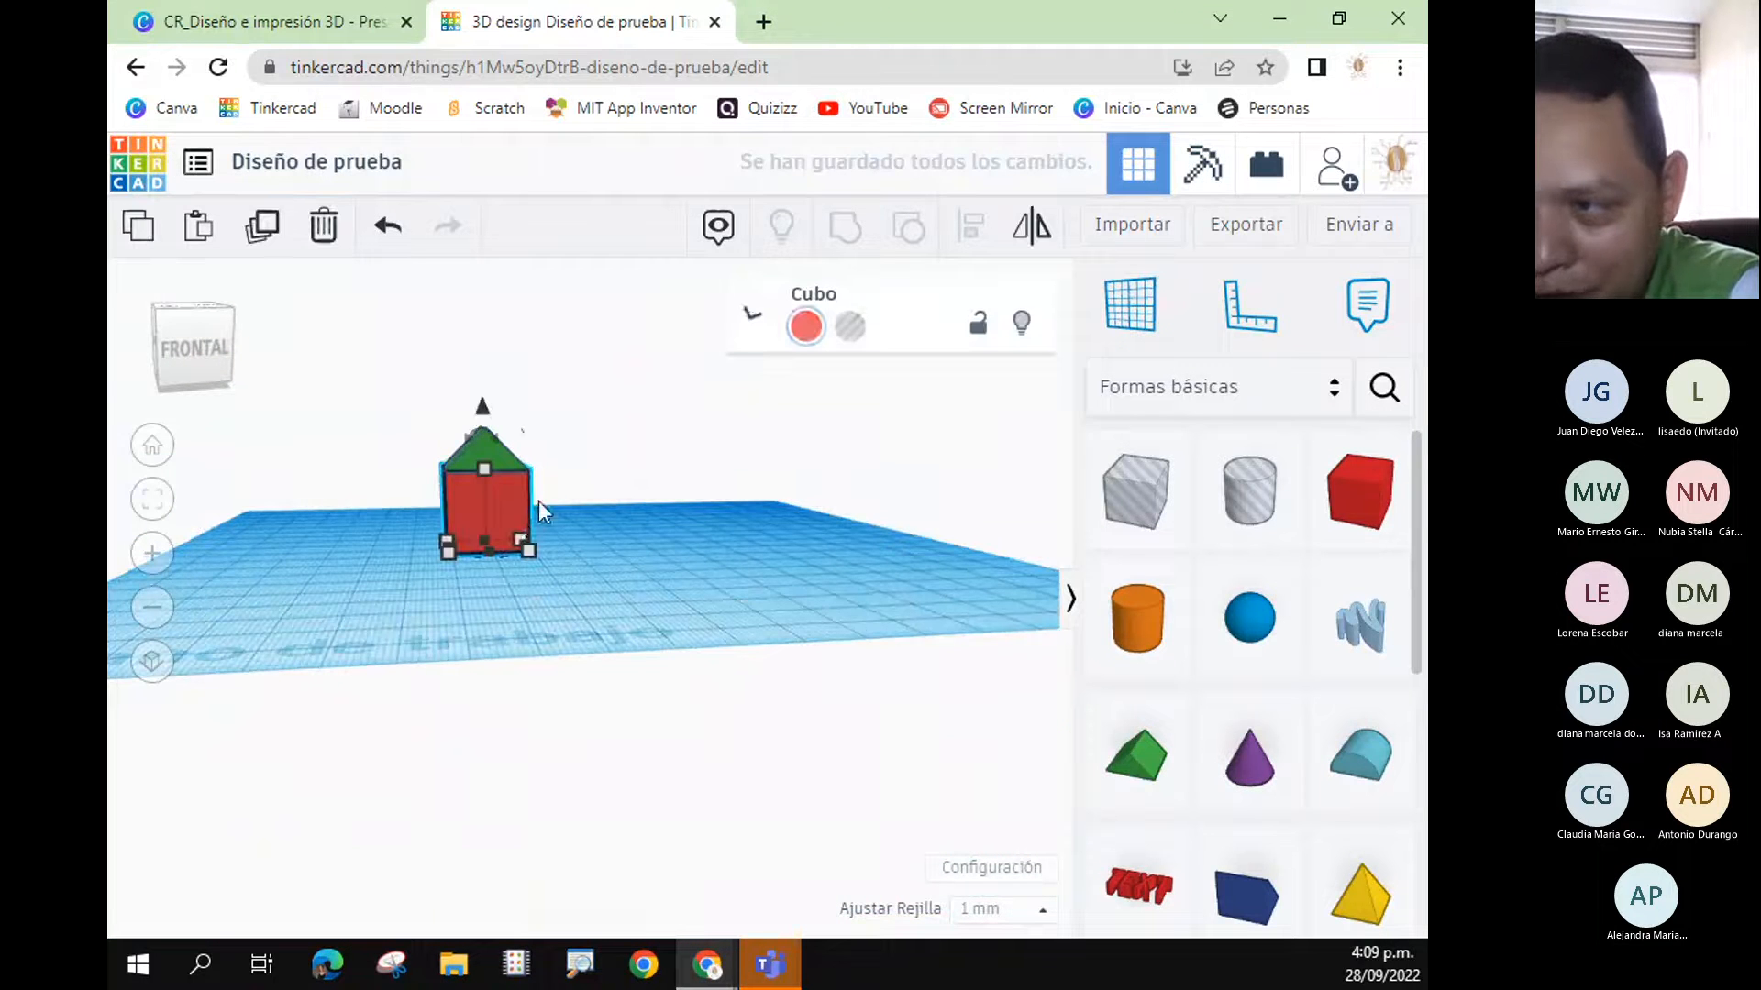
pyautogui.click(529, 549)
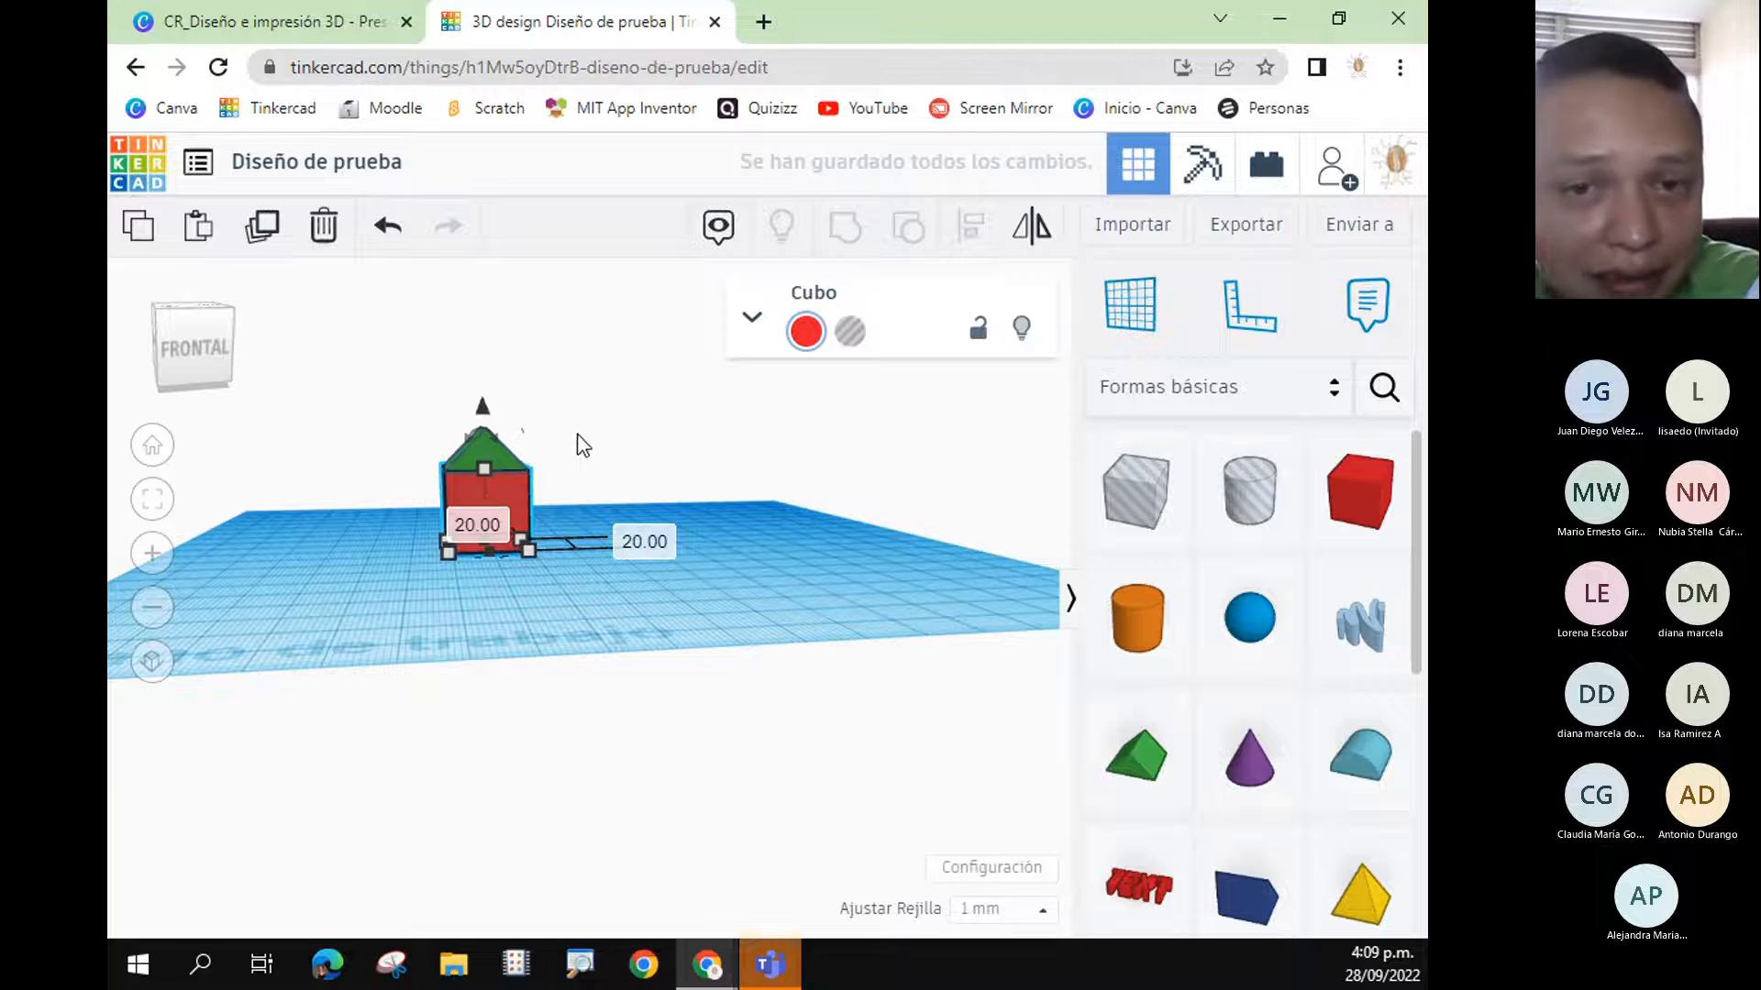
pyautogui.click(664, 640)
pyautogui.moveTo(756, 555); pyautogui.dragTo(538, 449, button='right')
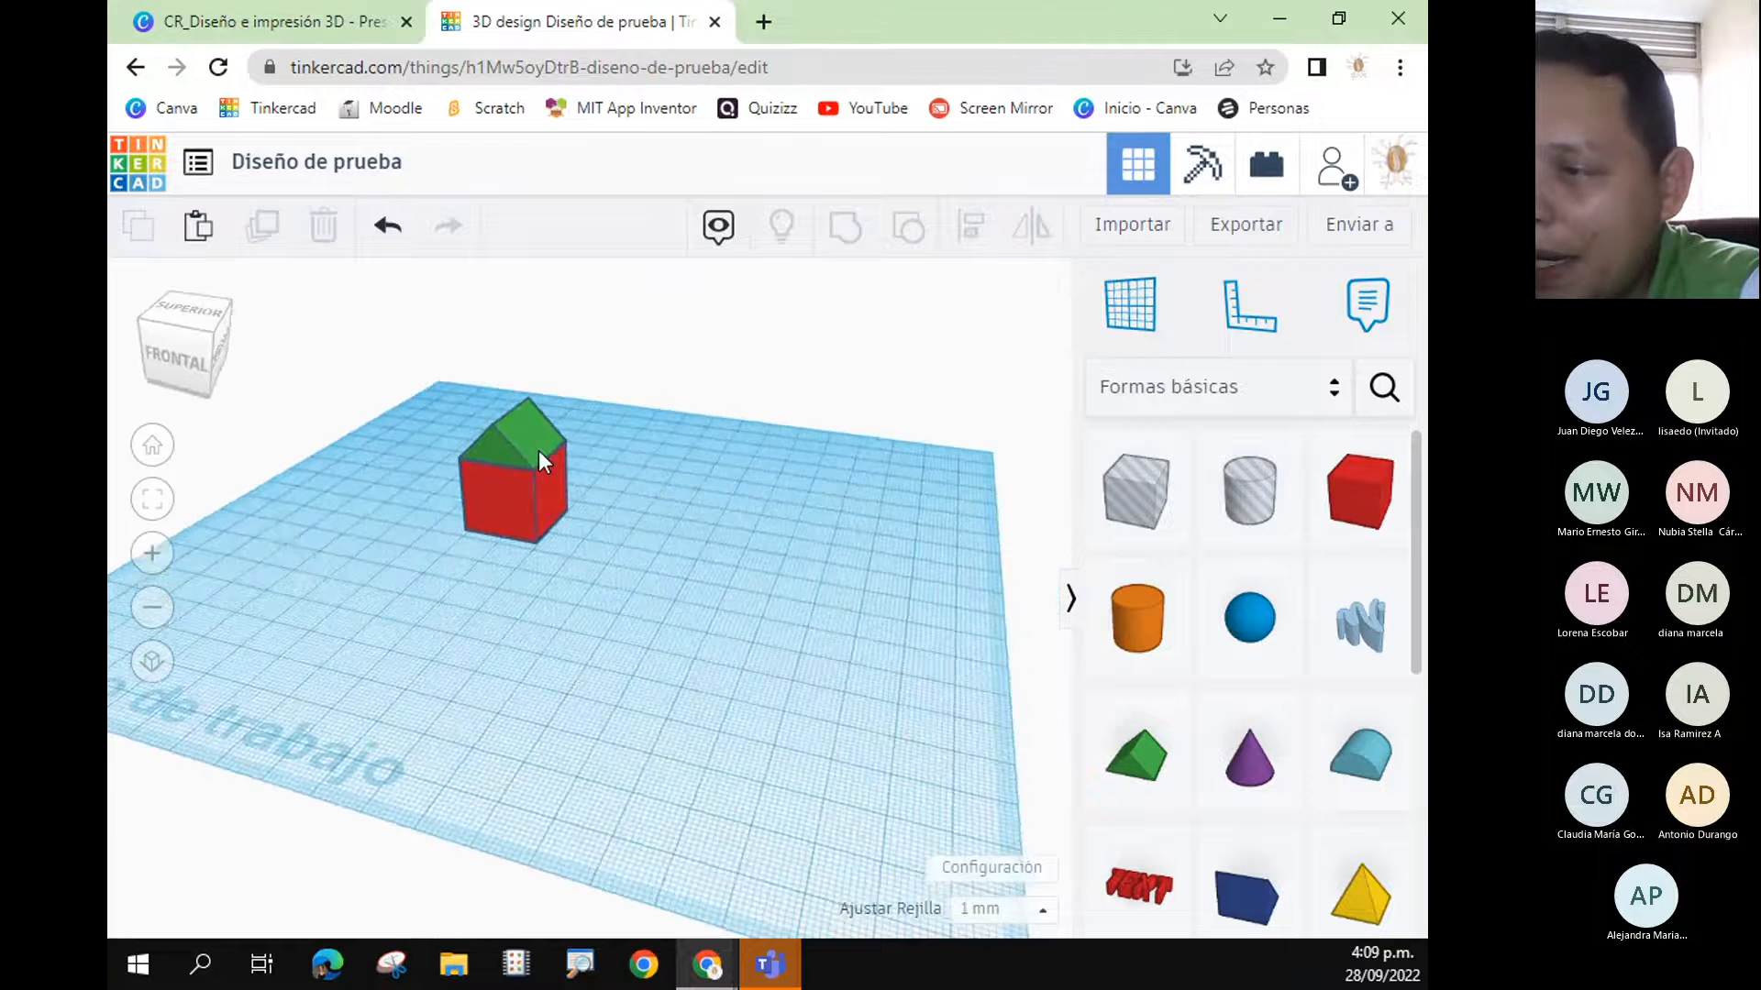
# - Stretch the green roof taller, then delete the roof from the top of the cube
pyautogui.click(527, 438)
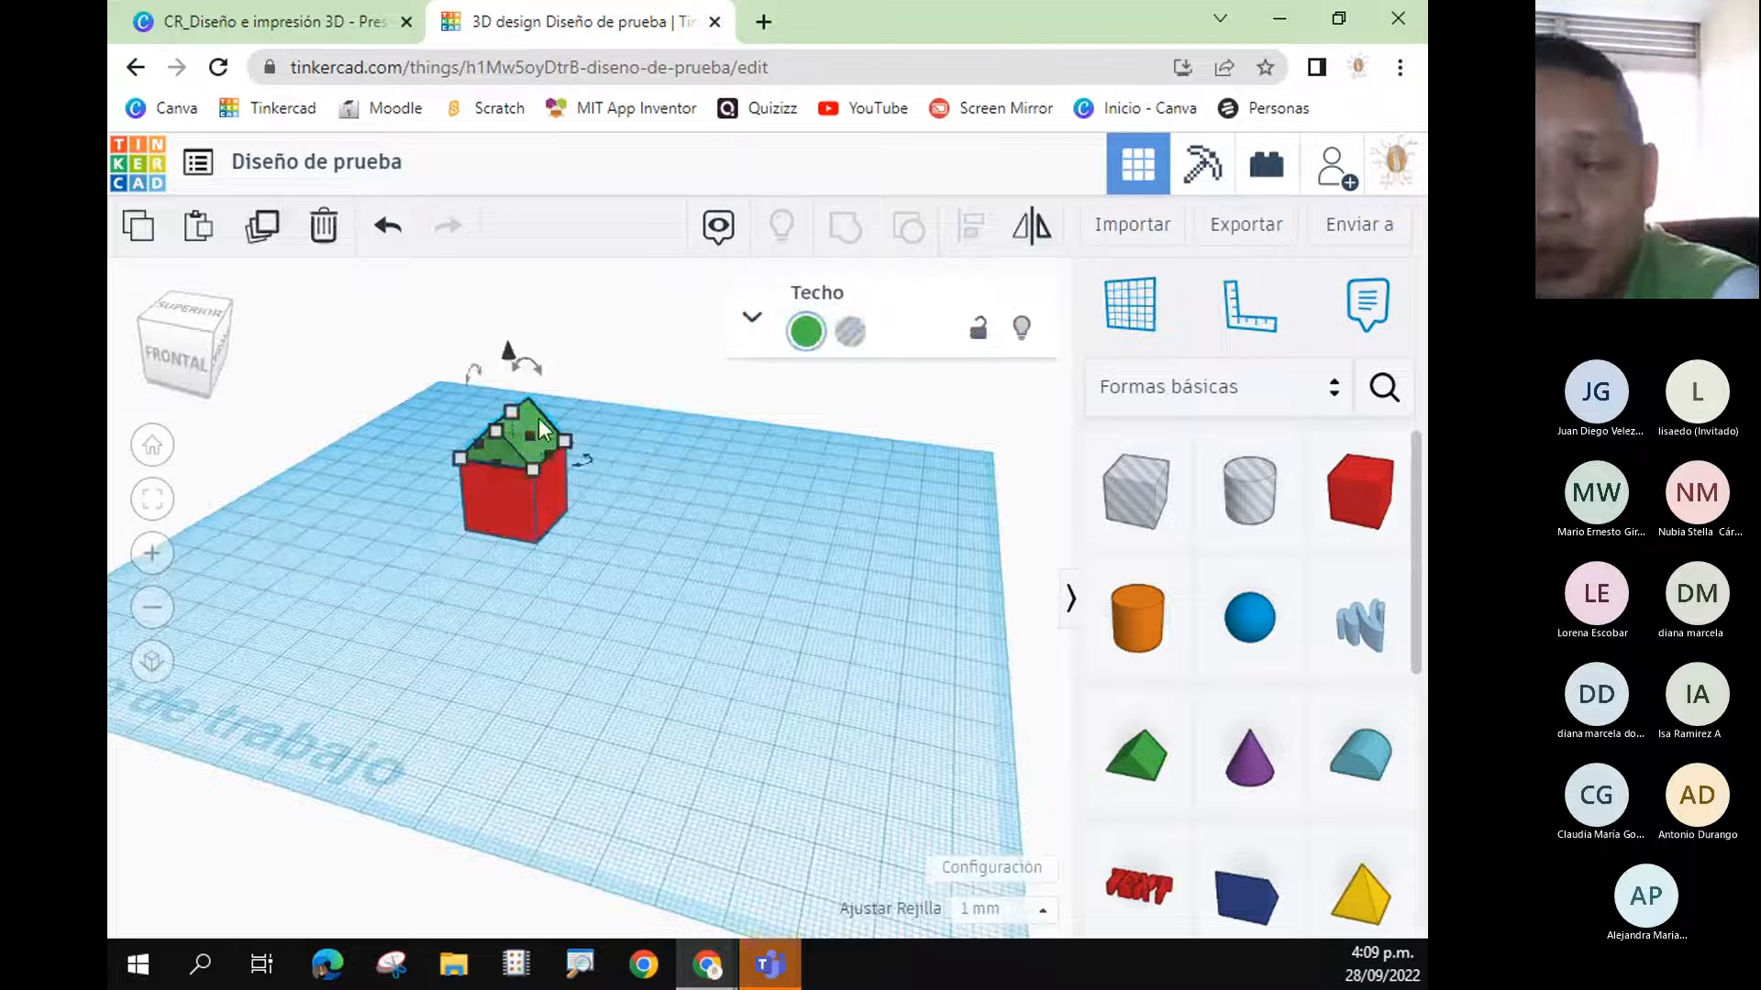
pyautogui.moveTo(537, 425)
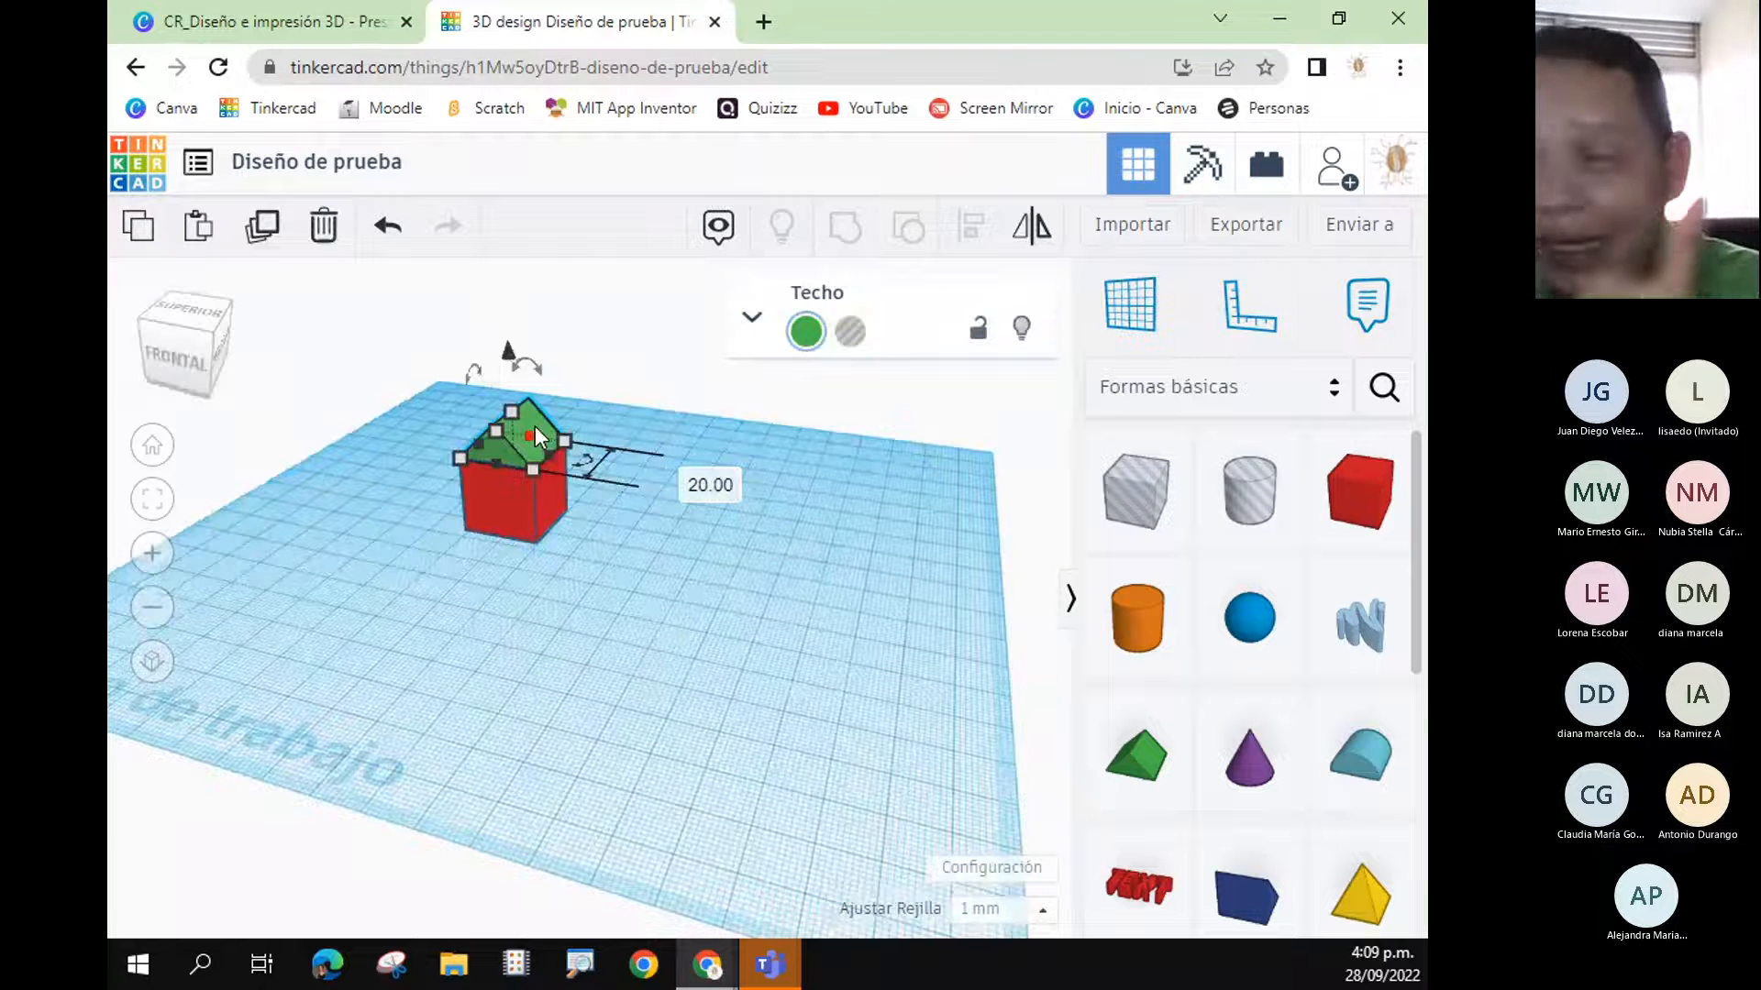
pyautogui.moveTo(524, 423); pyautogui.dragTo(454, 383)
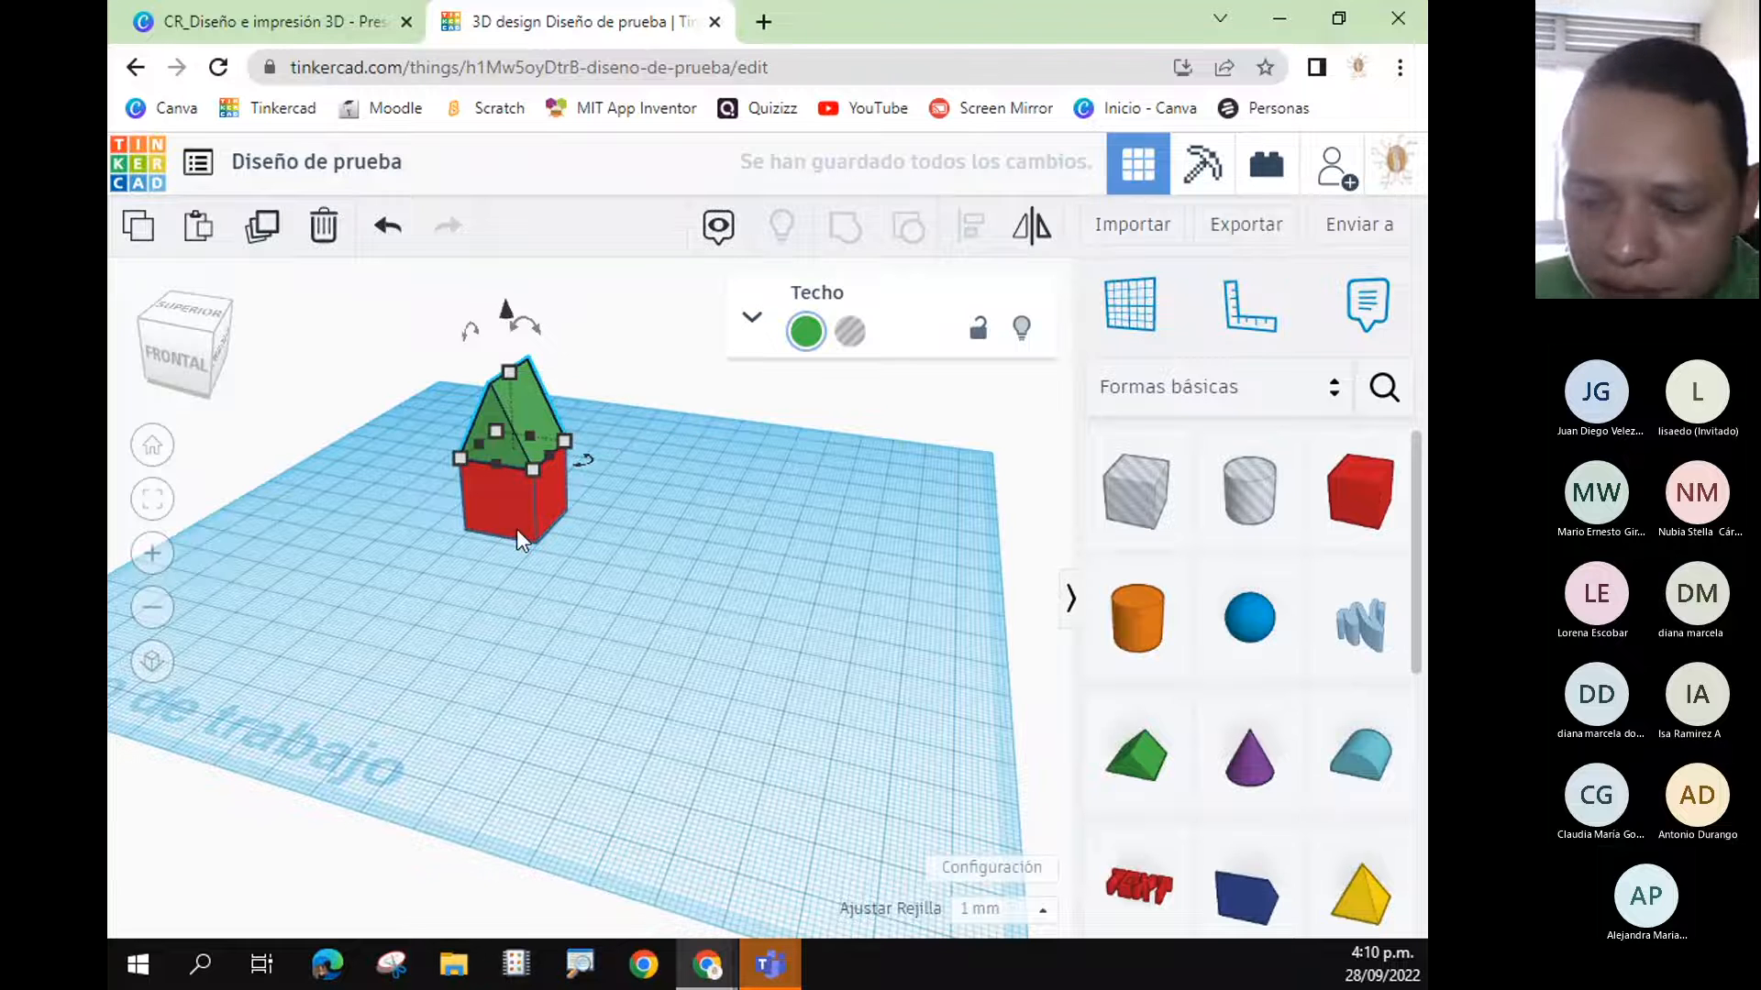
pyautogui.click(321, 227)
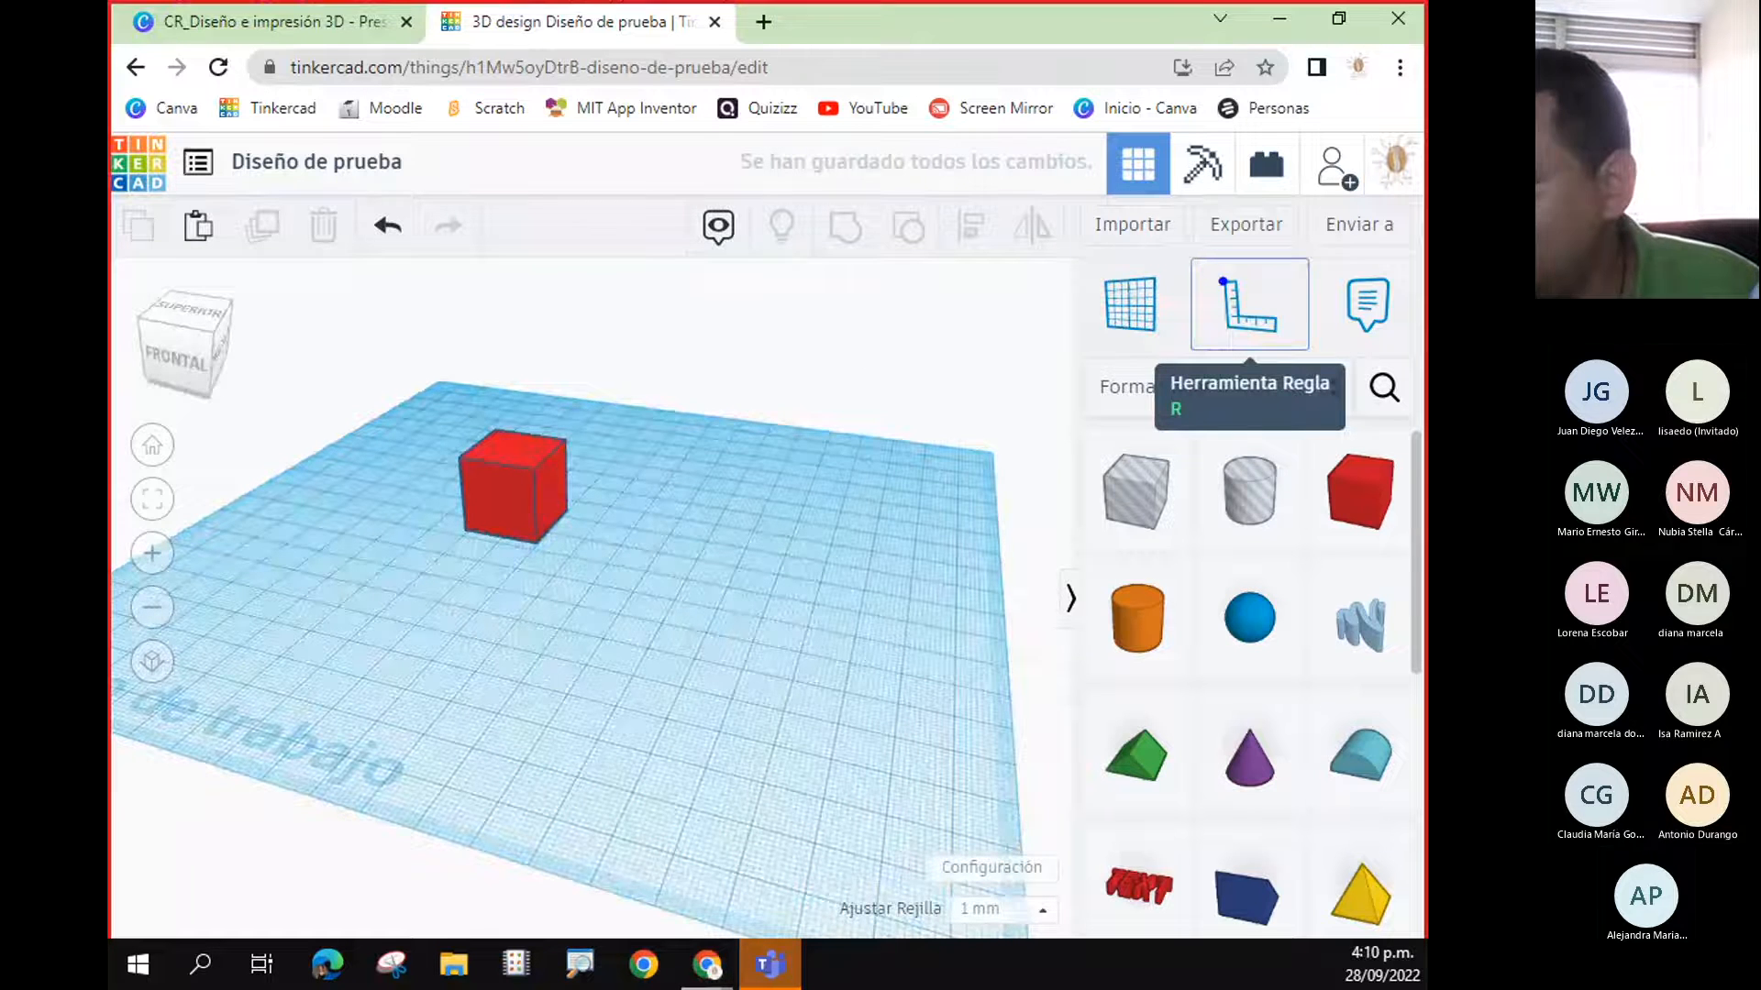
pyautogui.moveTo(1071, 258); pyautogui.dragTo(1424, 363)
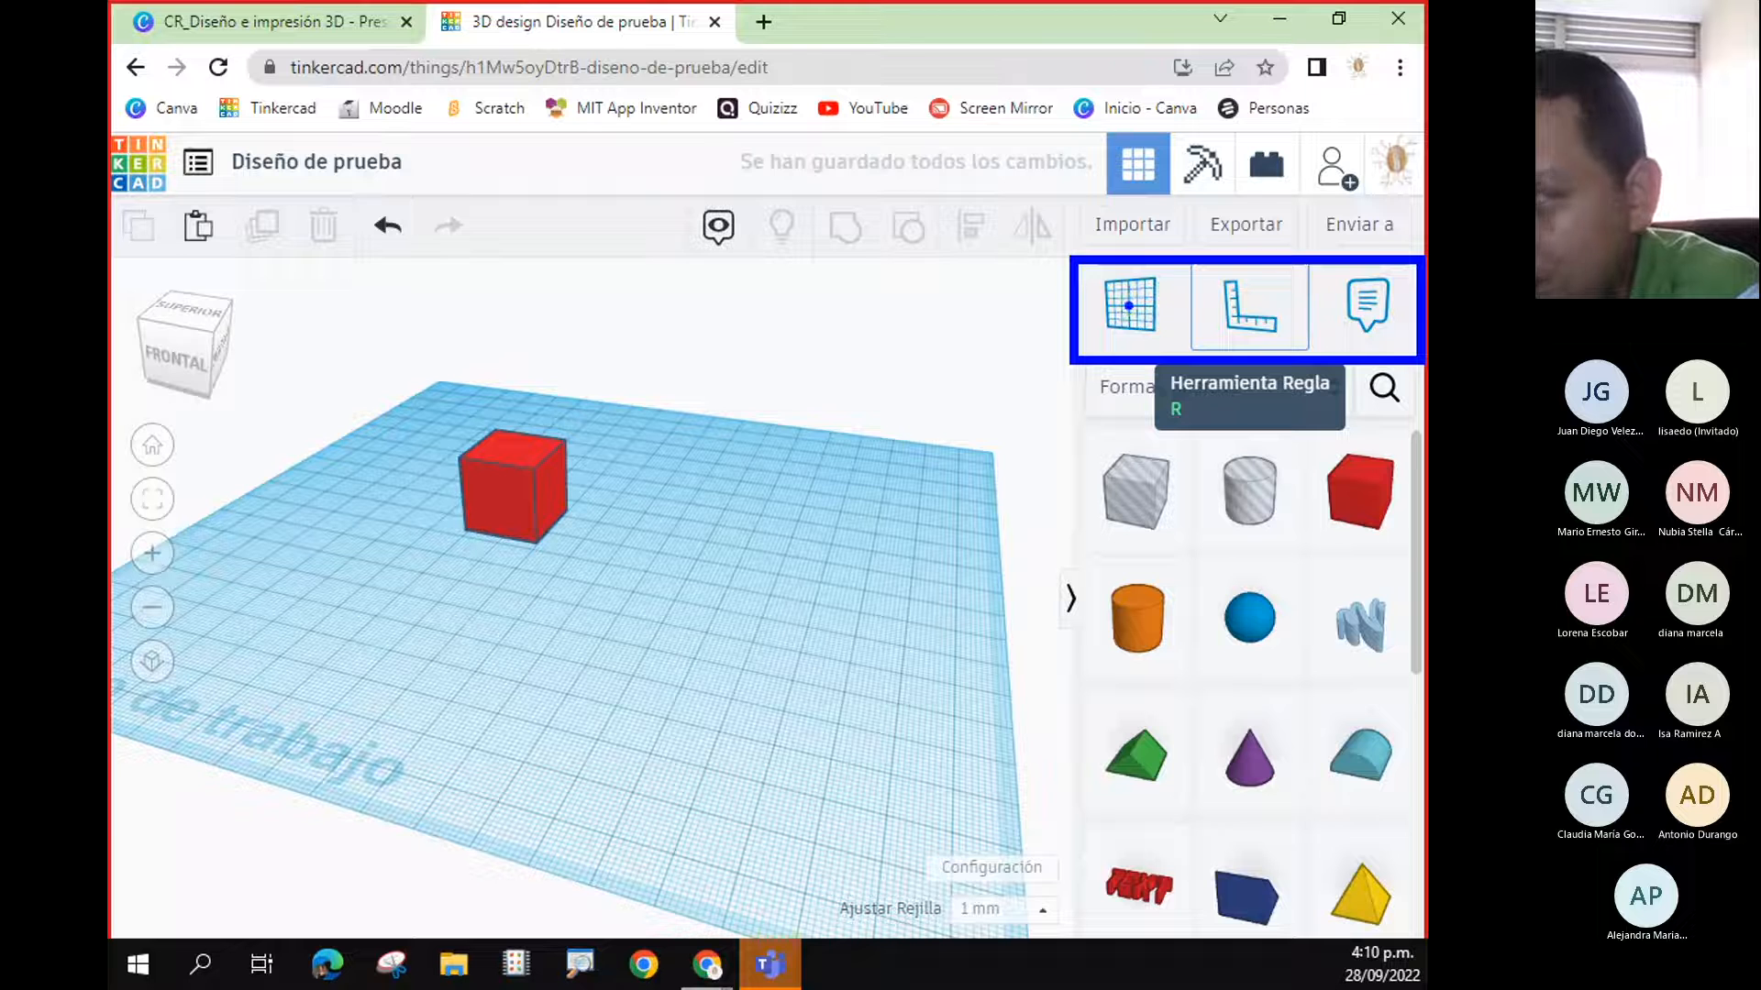
pyautogui.press('Escape')
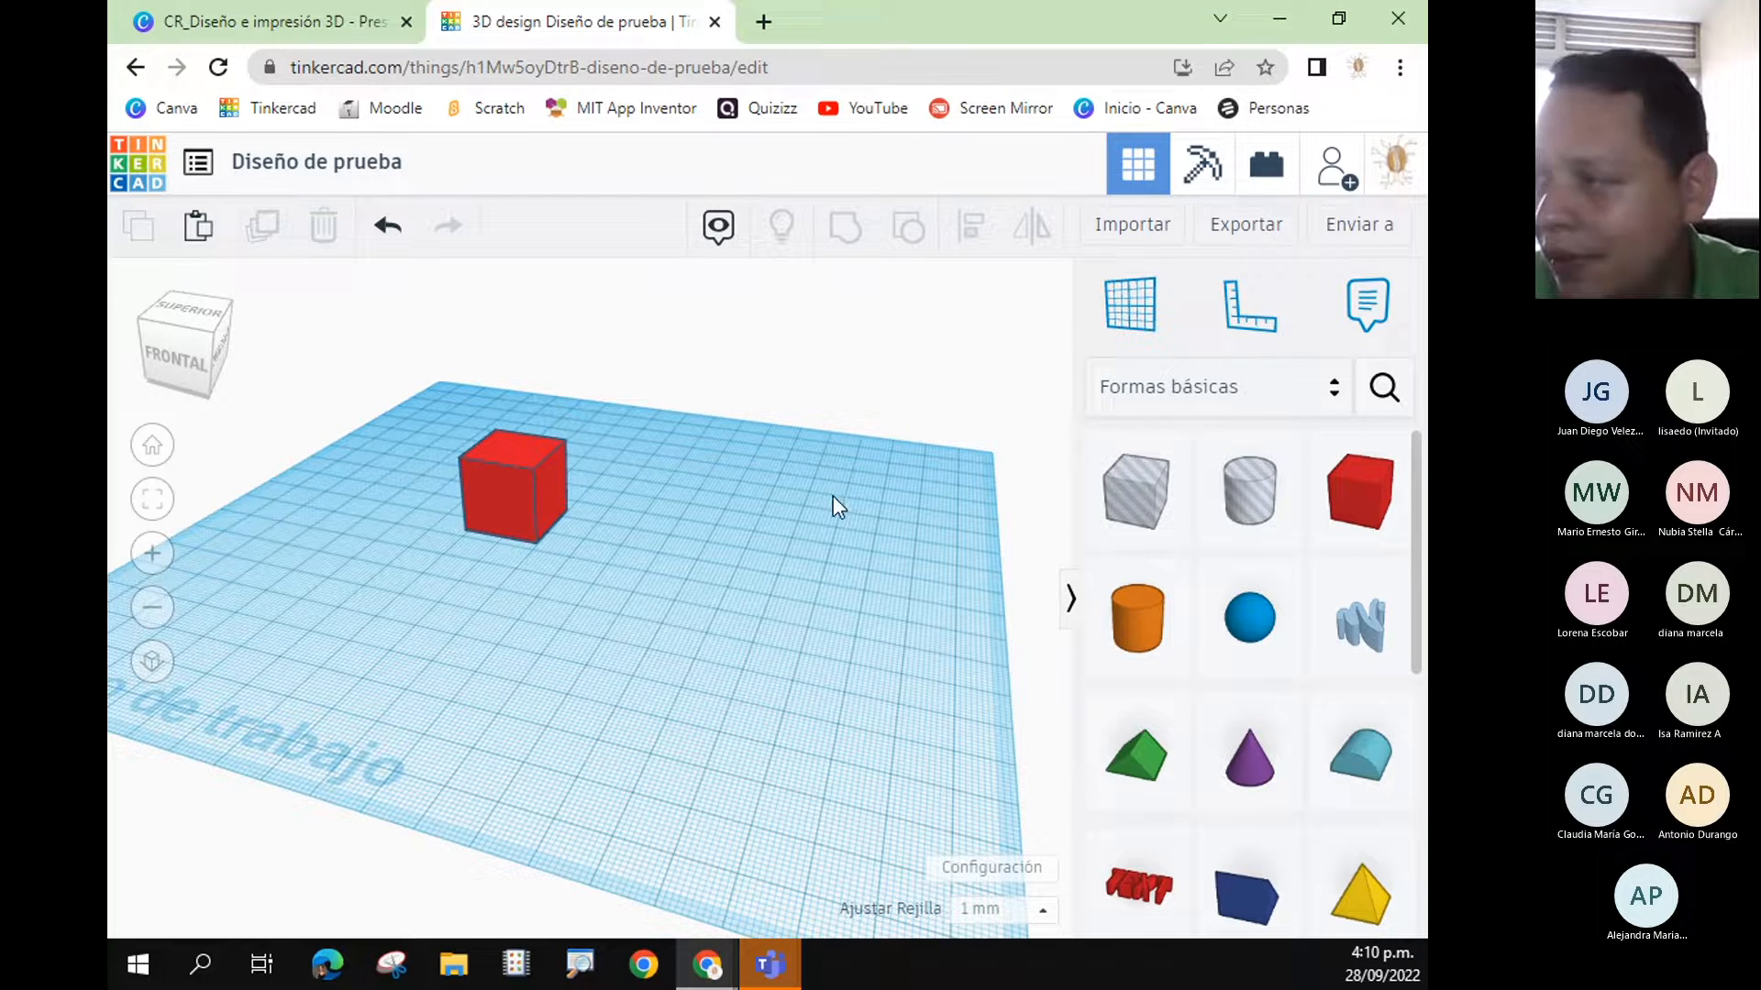
# - Attach a note to the red cube reading "Este es un cubo"
pyautogui.click(1364, 321)
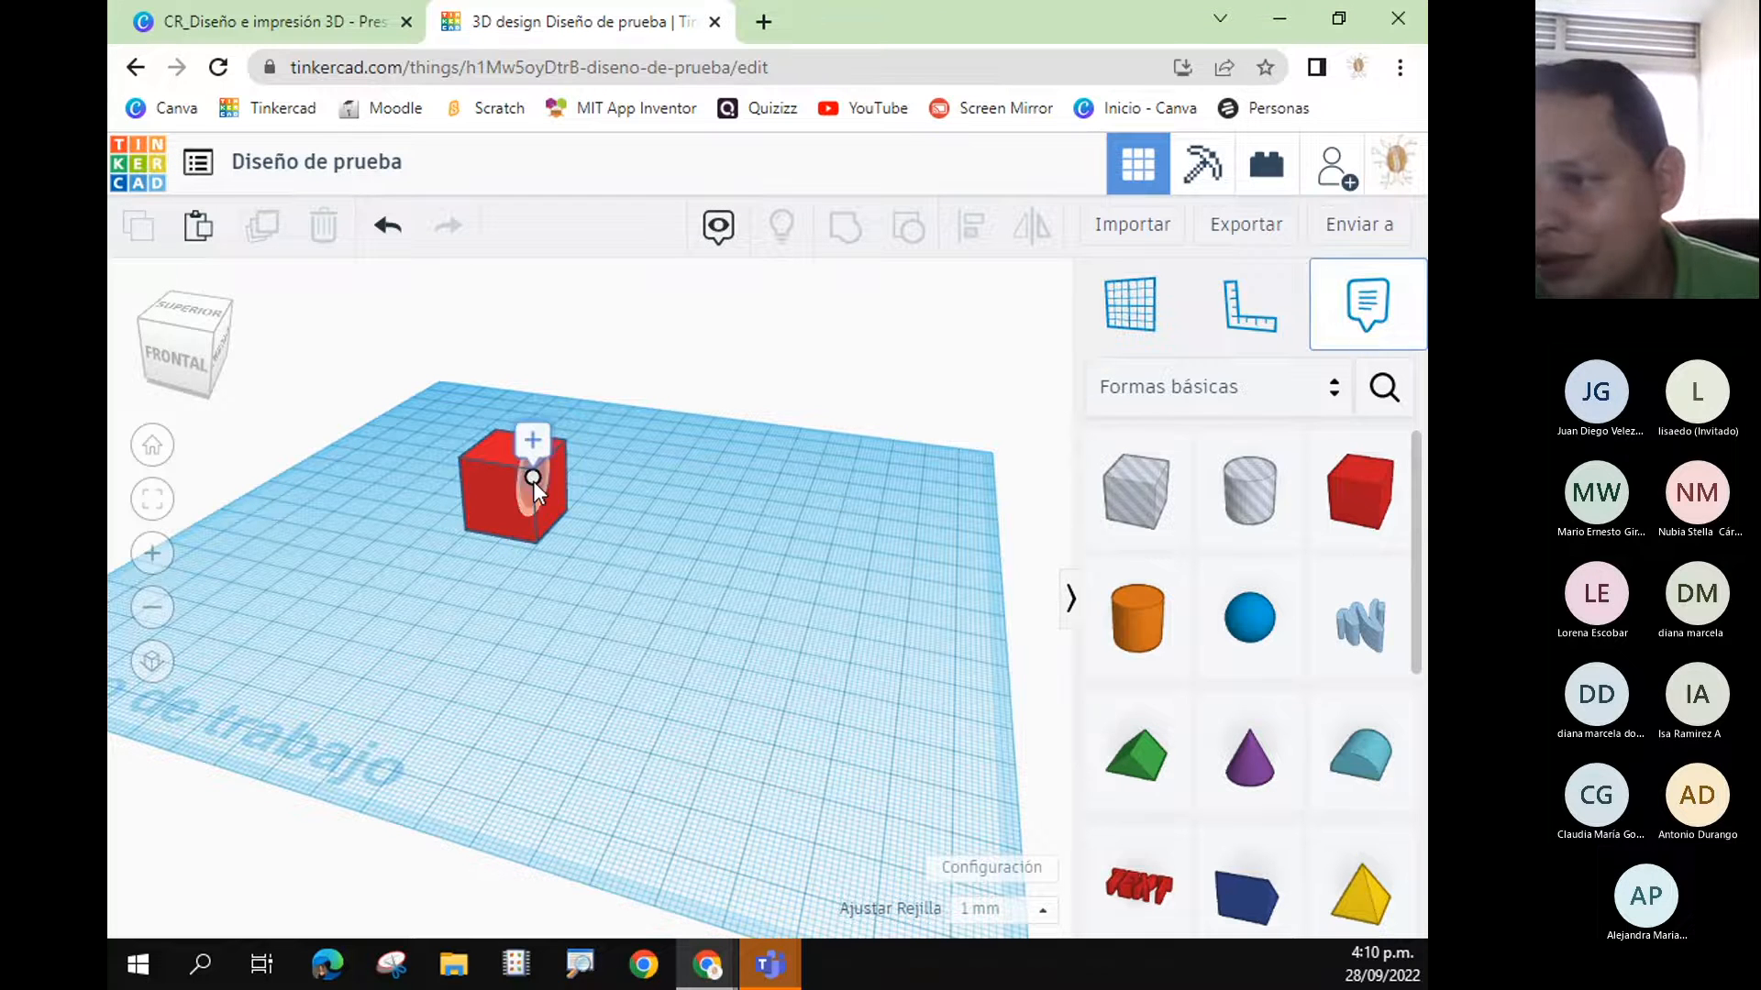
pyautogui.click(533, 480)
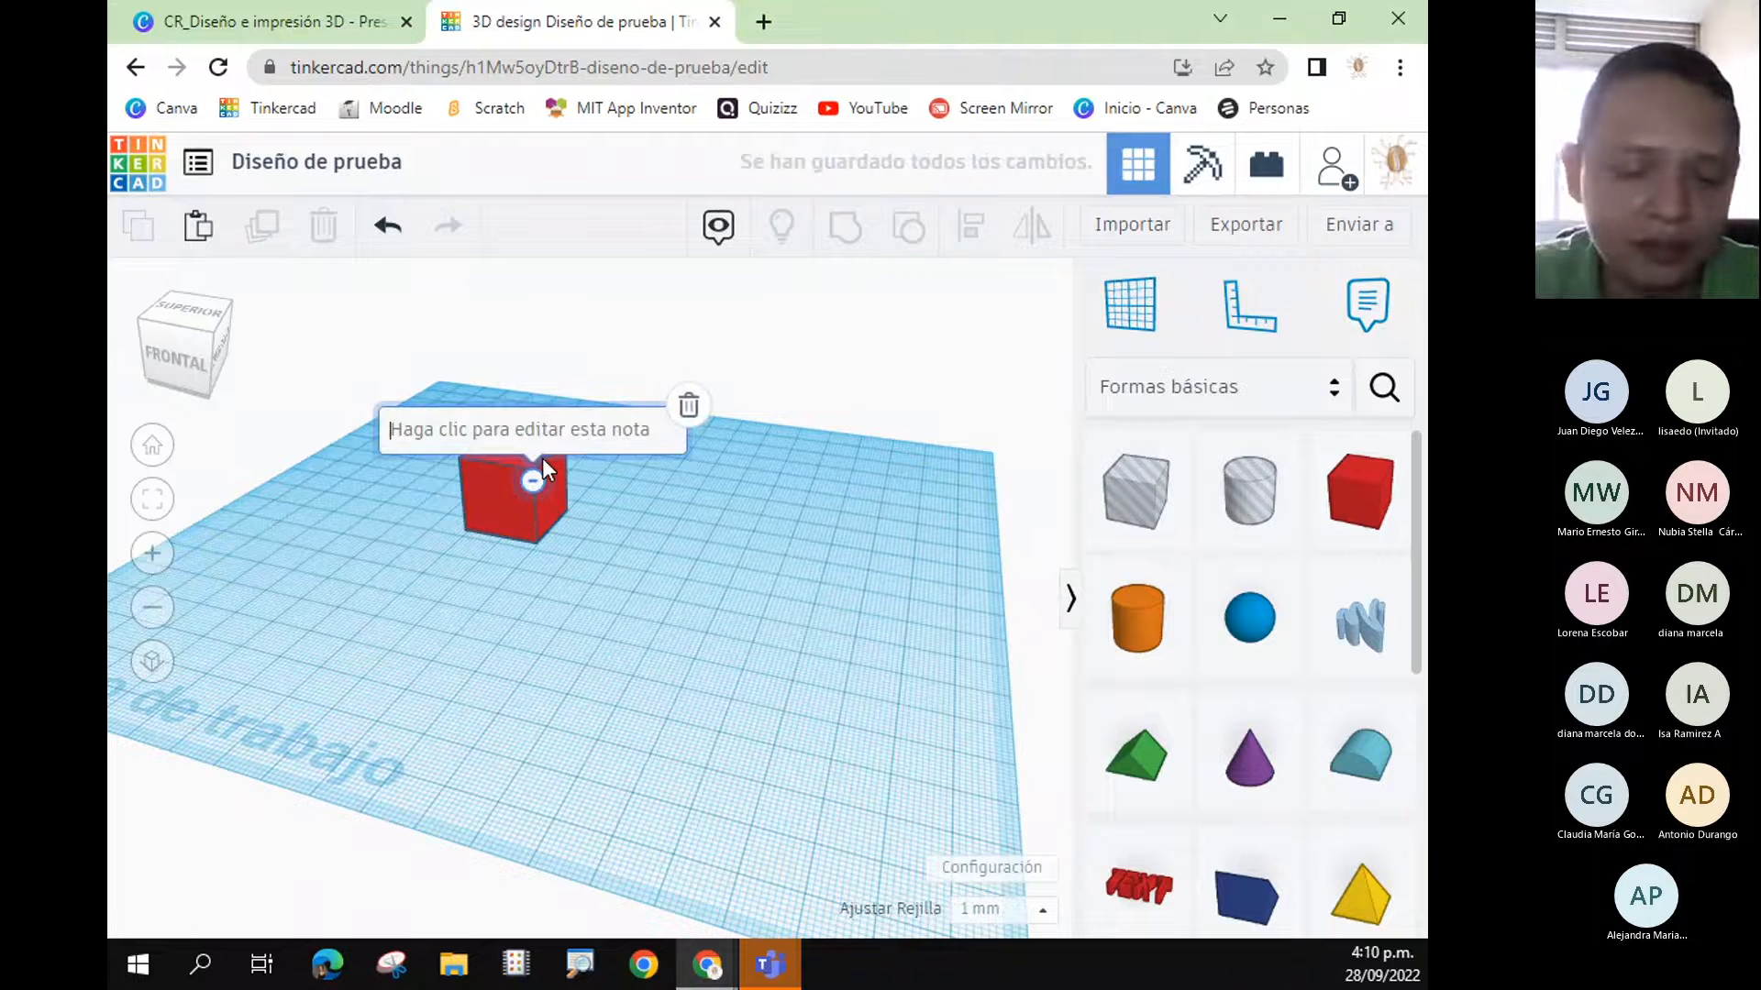
pyautogui.write('Este es un cubo')
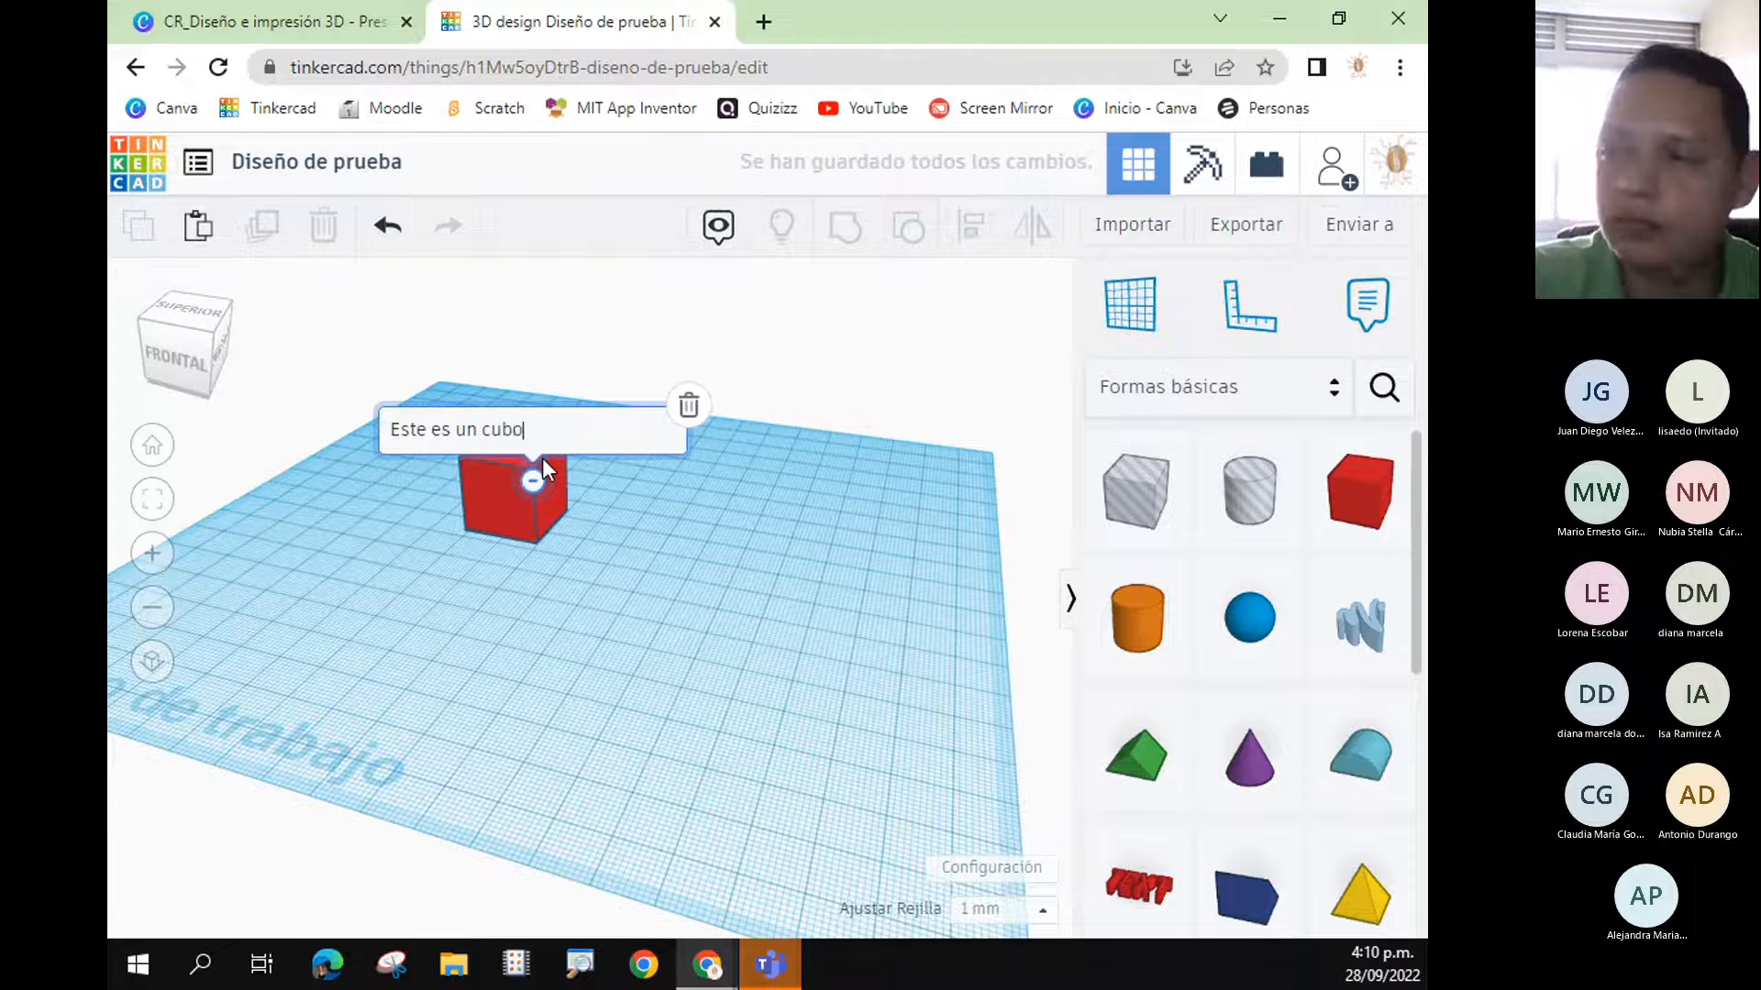
pyautogui.click(660, 600)
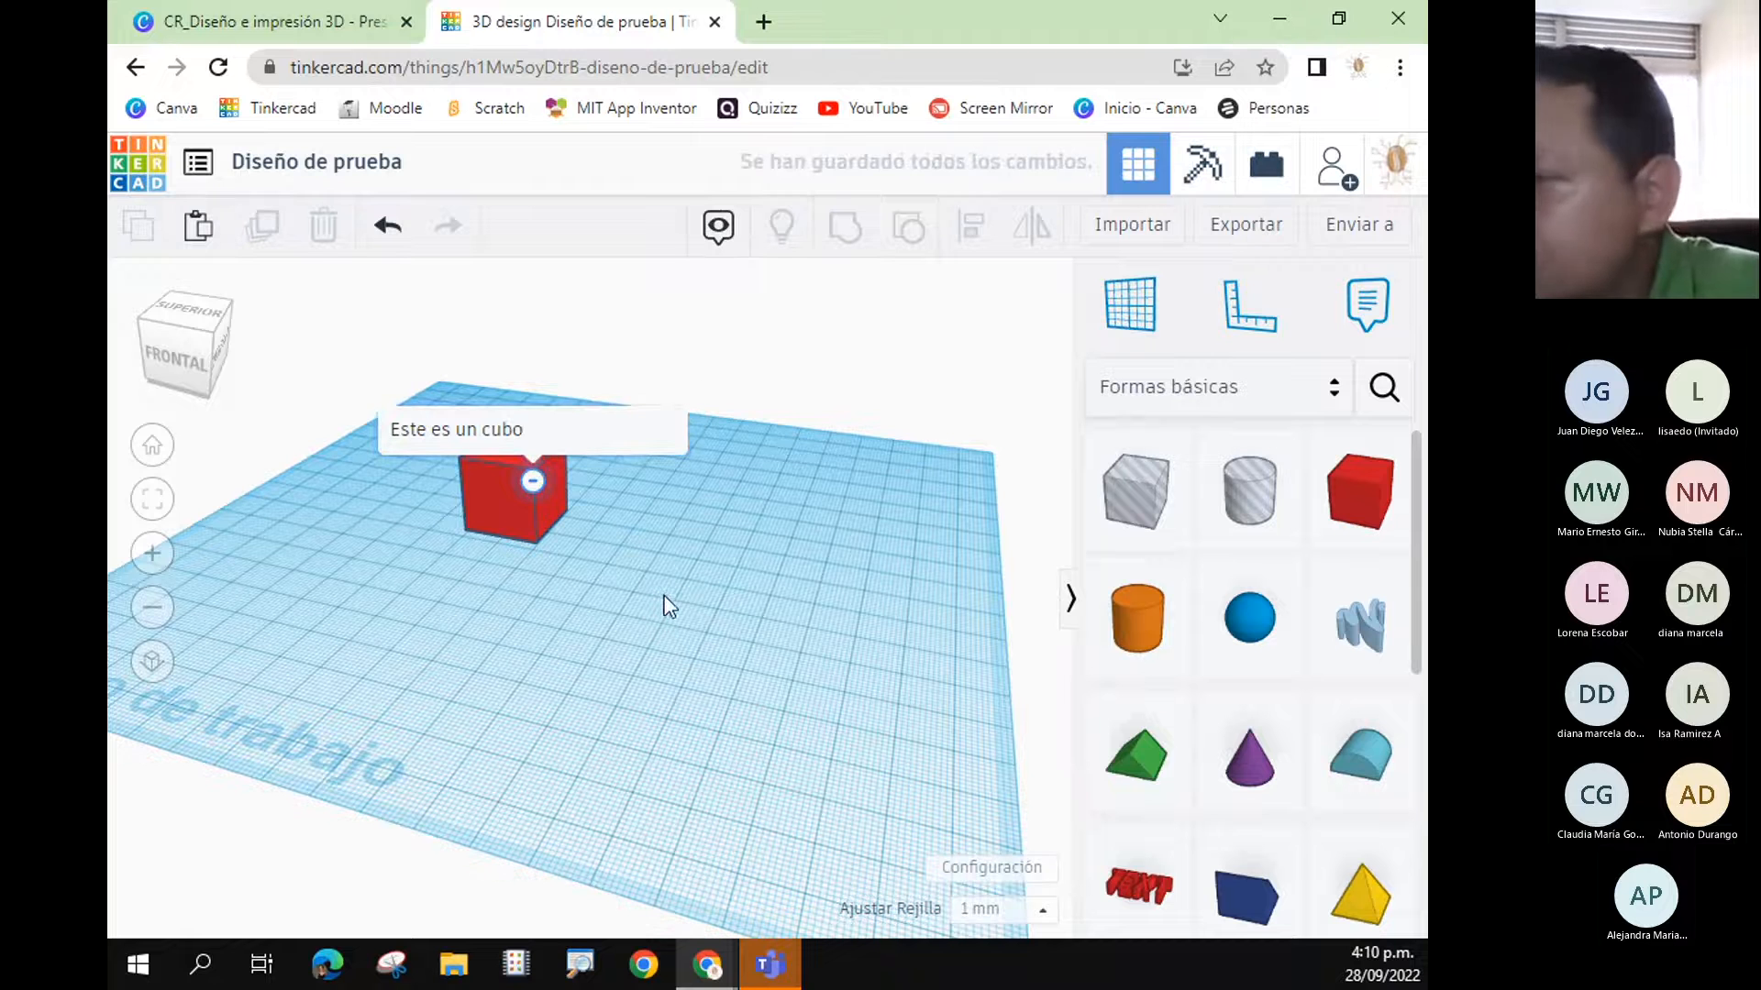
# - Toggle the visibility of the notes off and on, then delete the note from the red cube
pyautogui.click(718, 226)
pyautogui.click(718, 225)
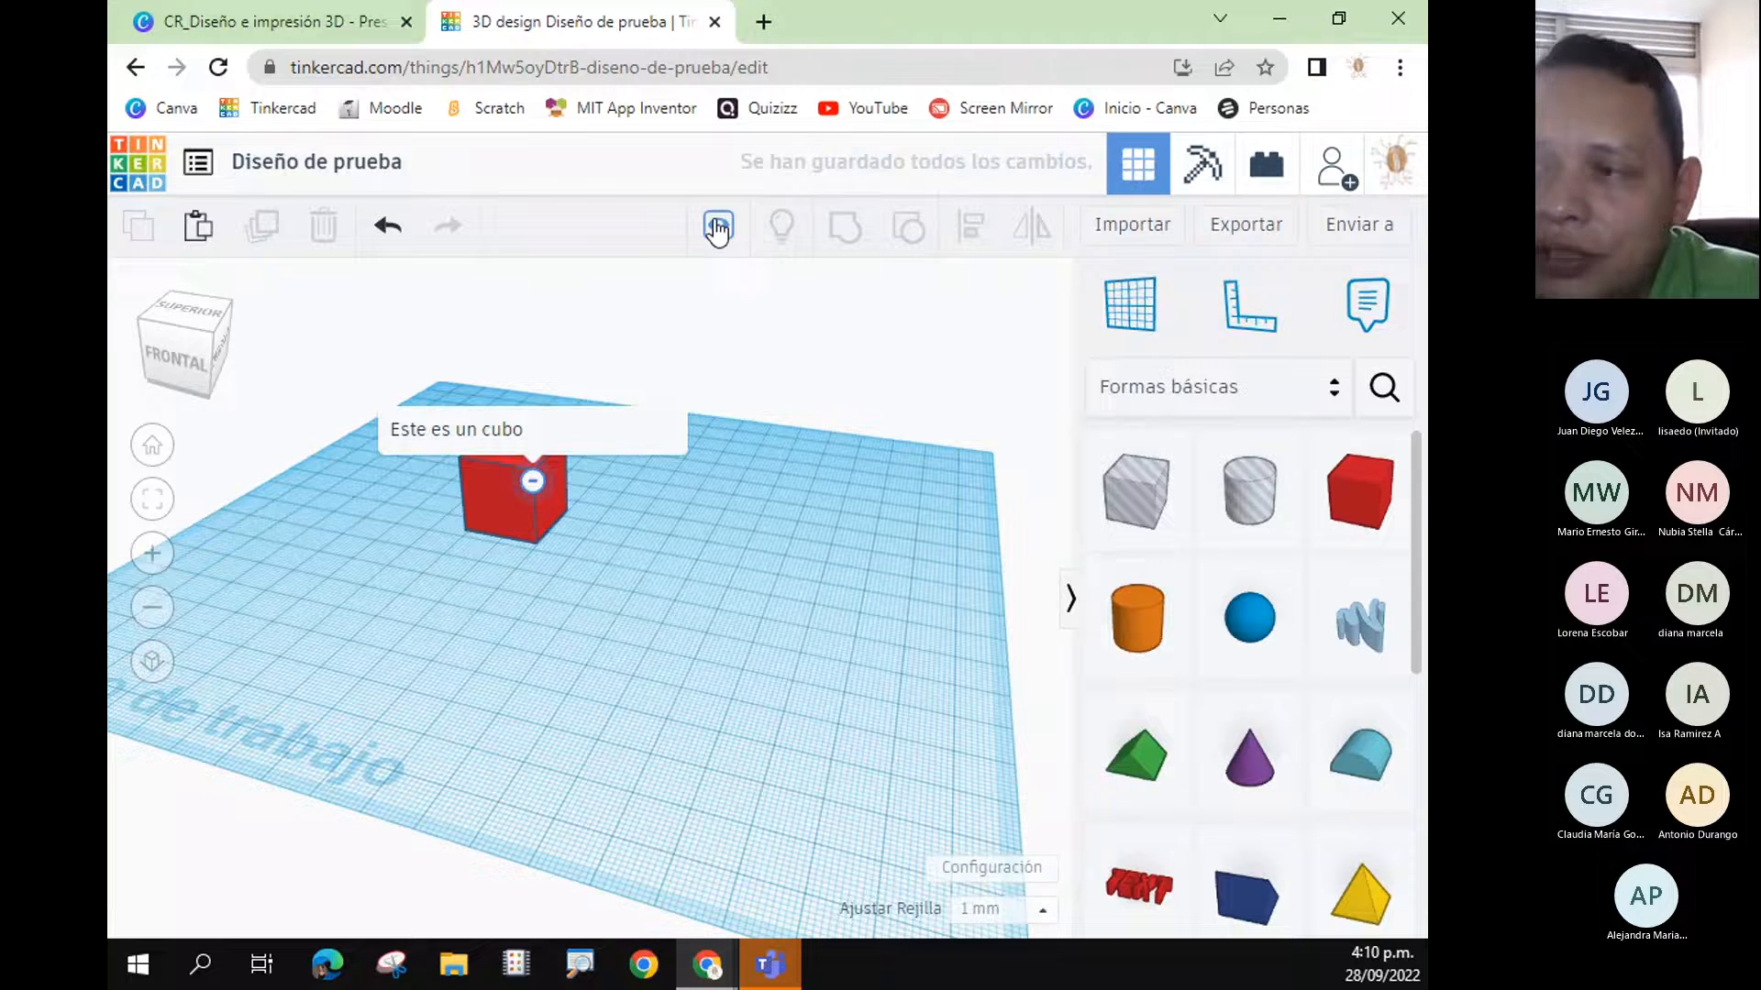
pyautogui.click(681, 420)
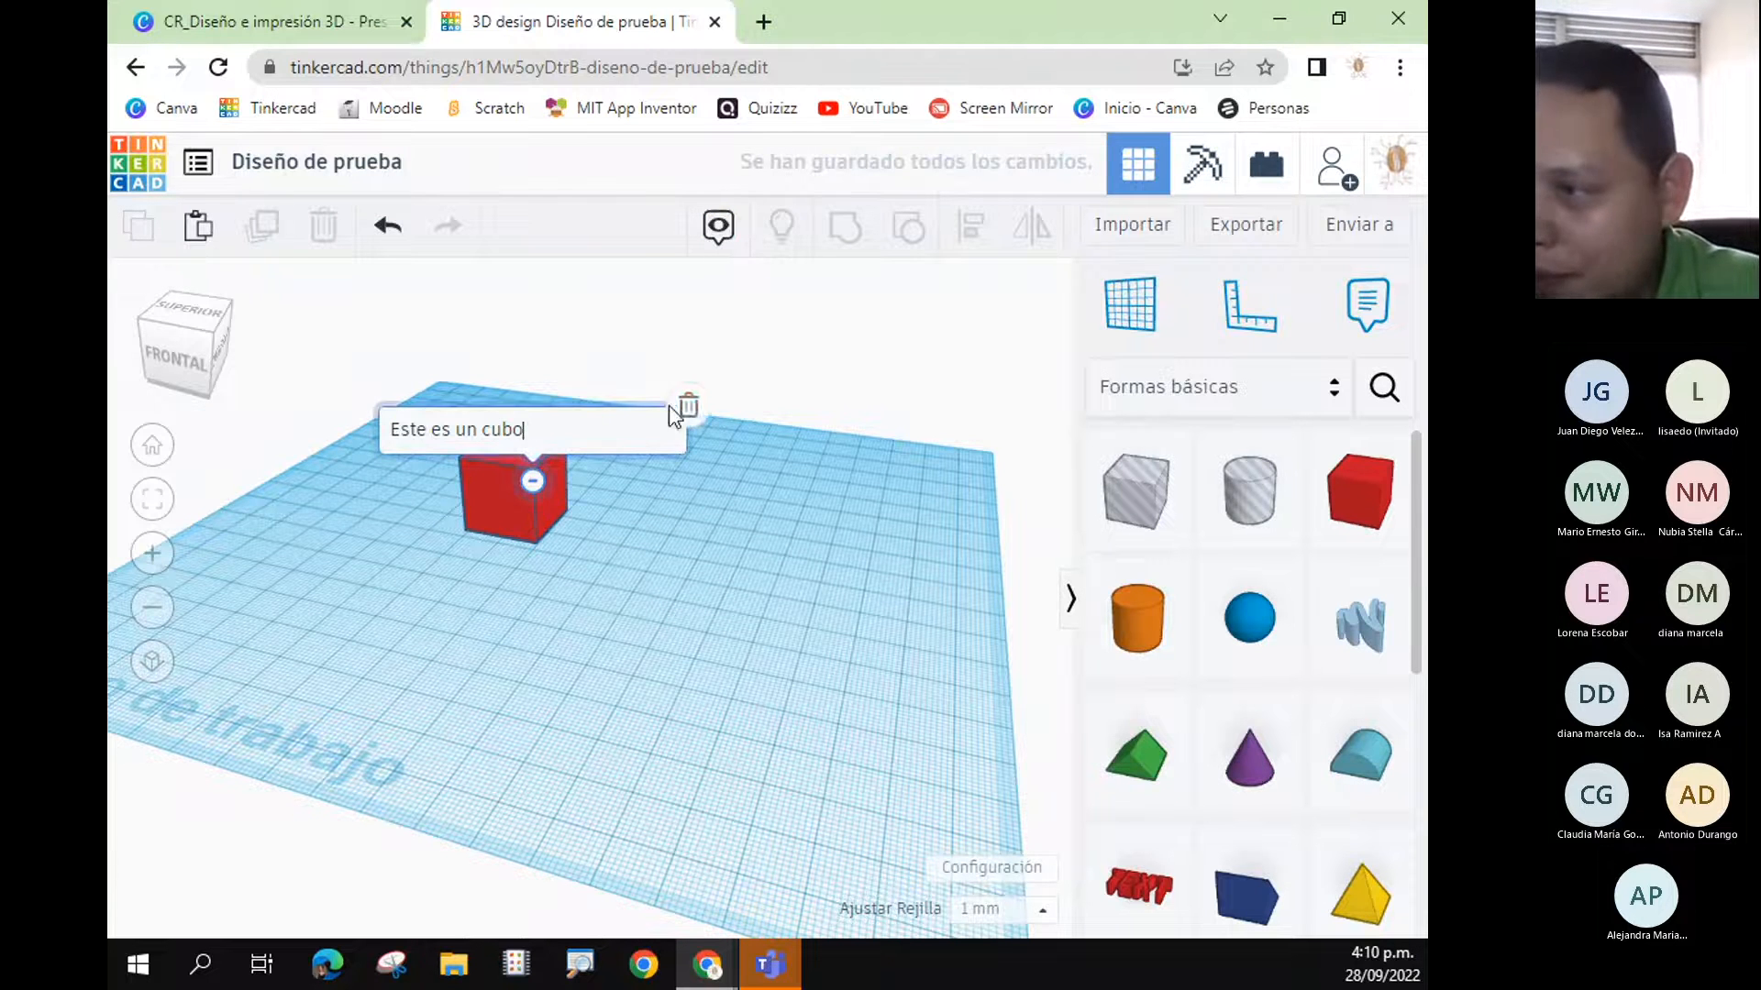
pyautogui.moveTo(538, 685); pyautogui.dragTo(613, 684, button='right')
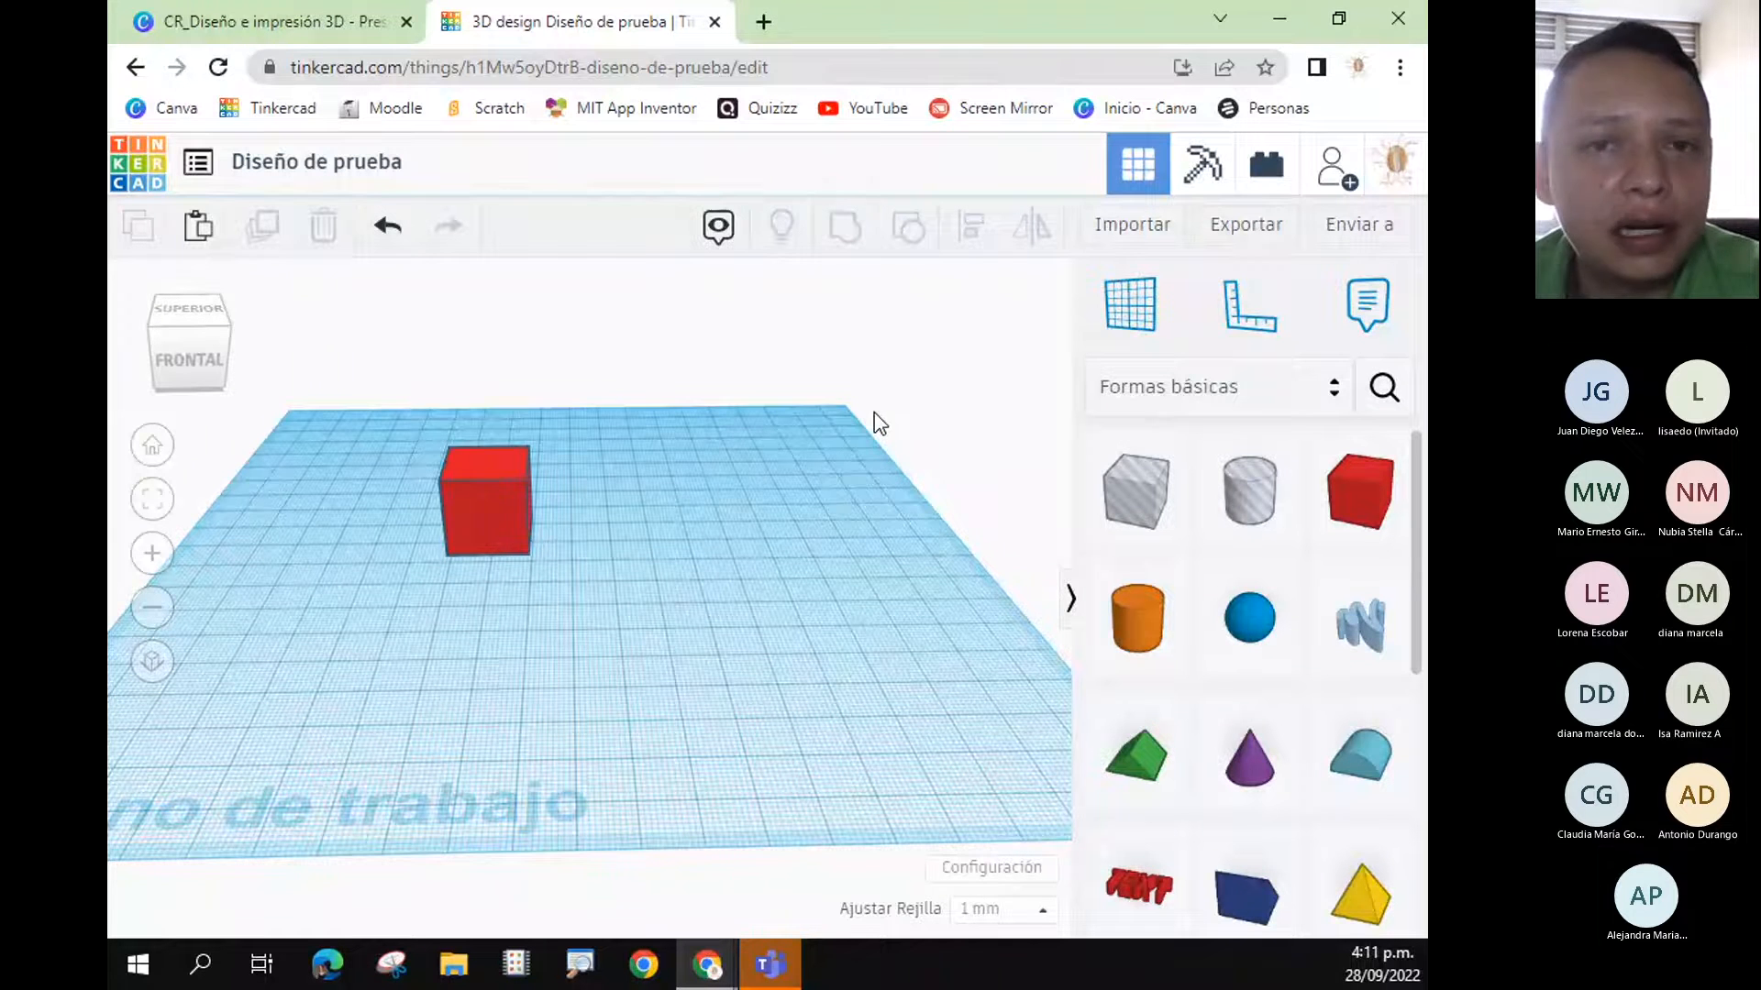
# - Place a workplane on the red cube's top face and add a green roof shape directly onto it
pyautogui.click(1126, 303)
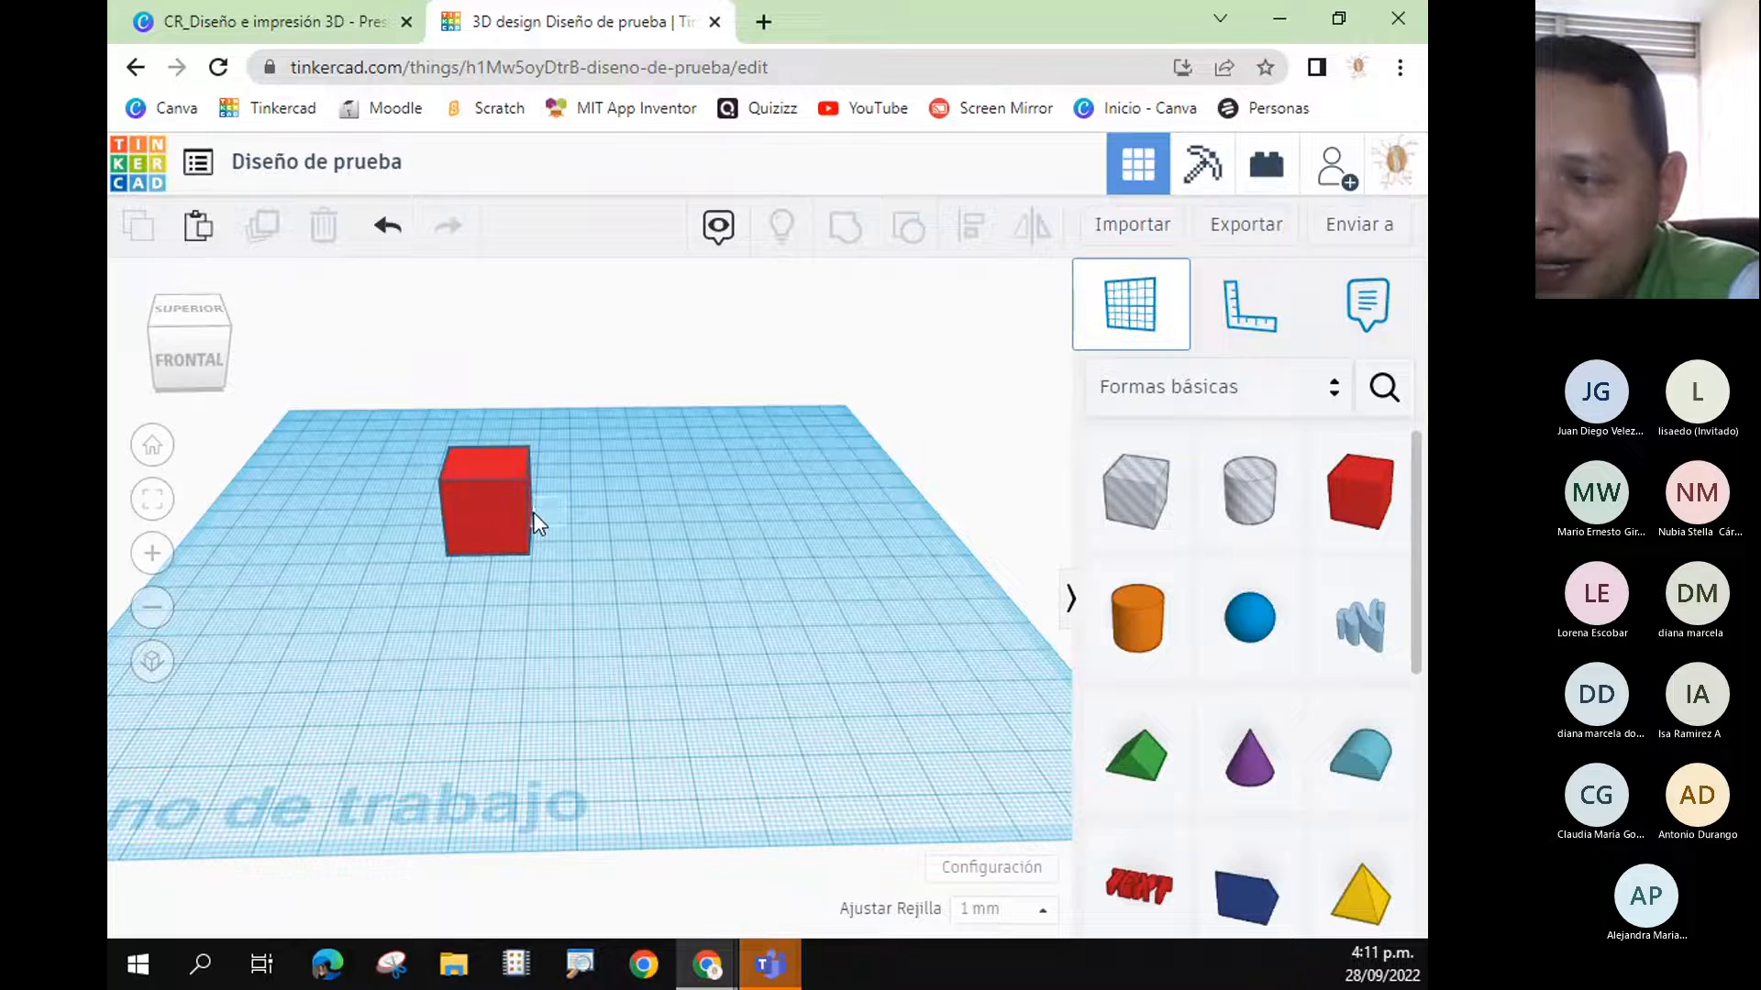
pyautogui.click(487, 462)
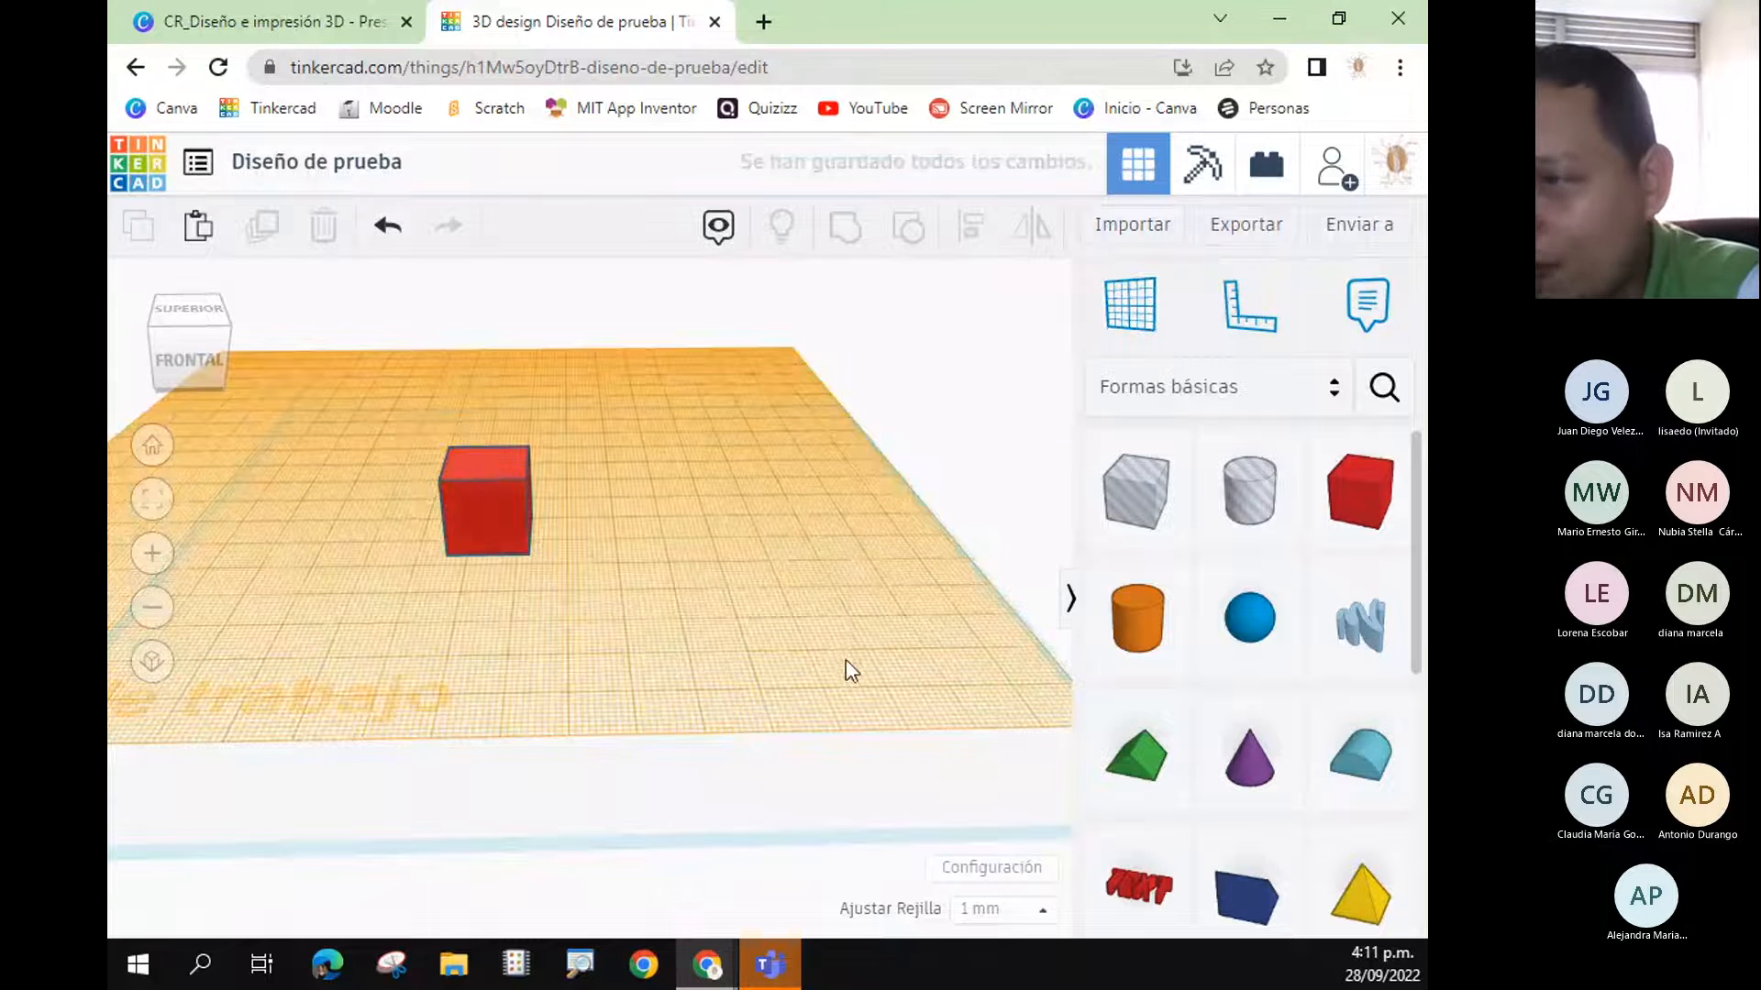
pyautogui.moveTo(845, 661); pyautogui.dragTo(804, 609, button='right')
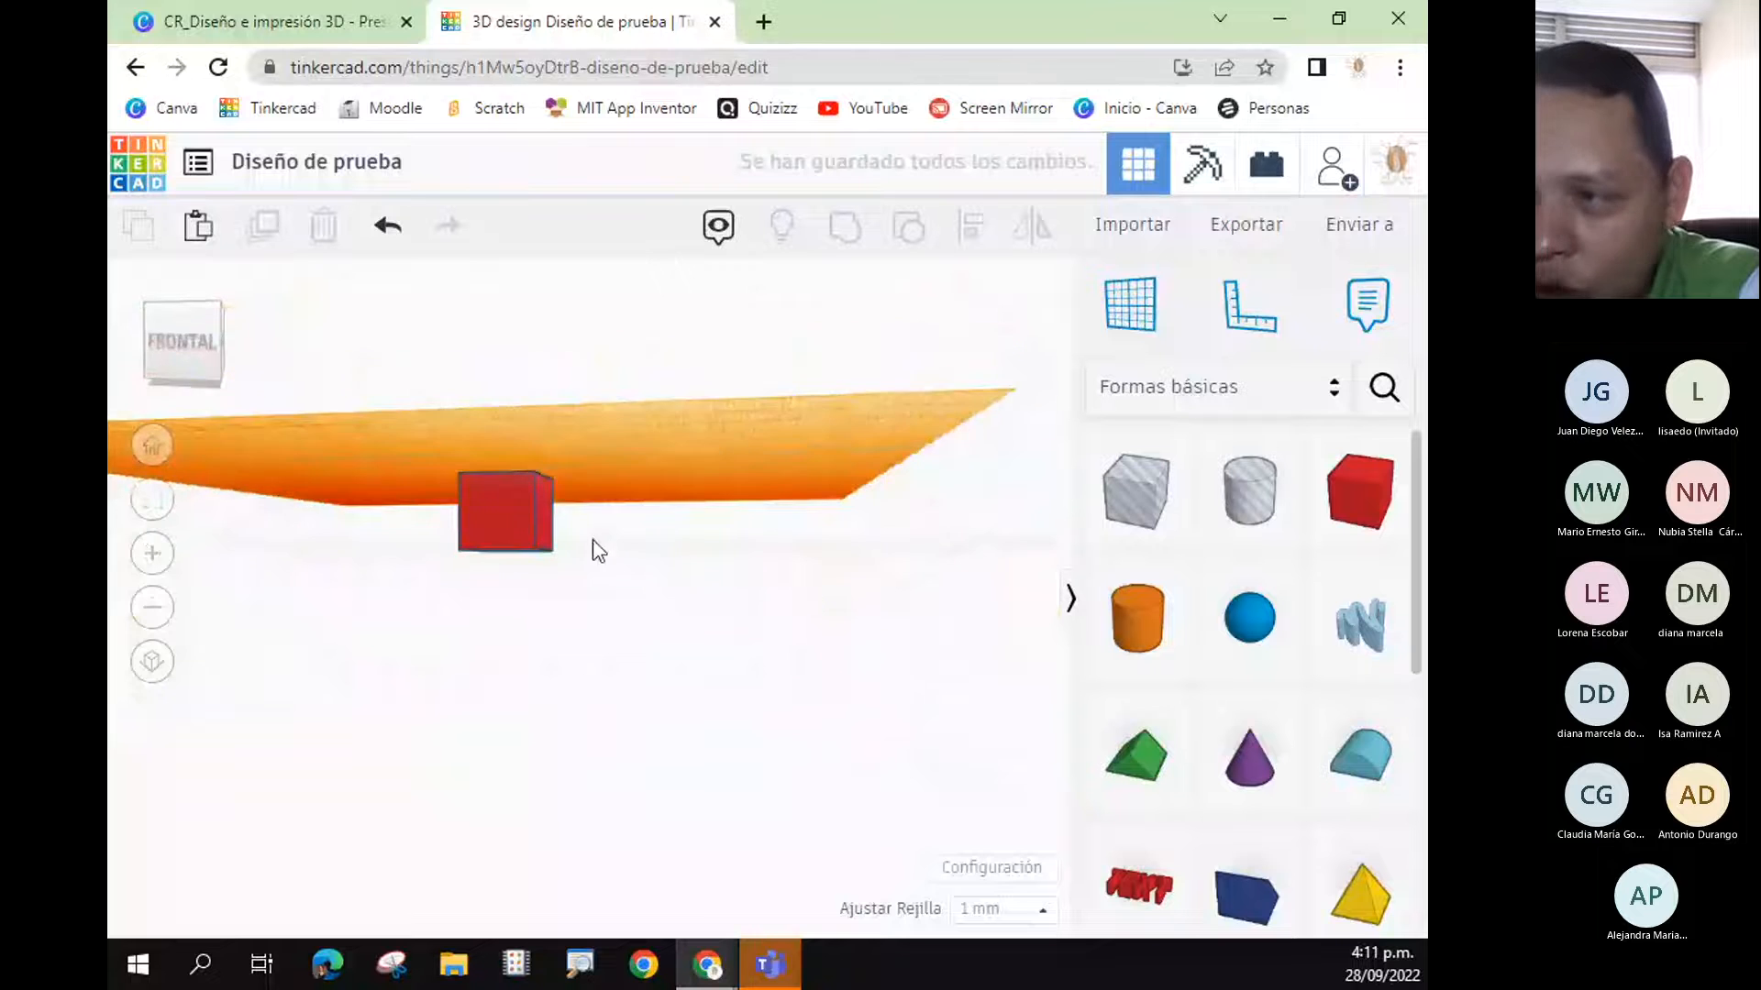
pyautogui.moveTo(597, 549); pyautogui.dragTo(630, 657, button='right')
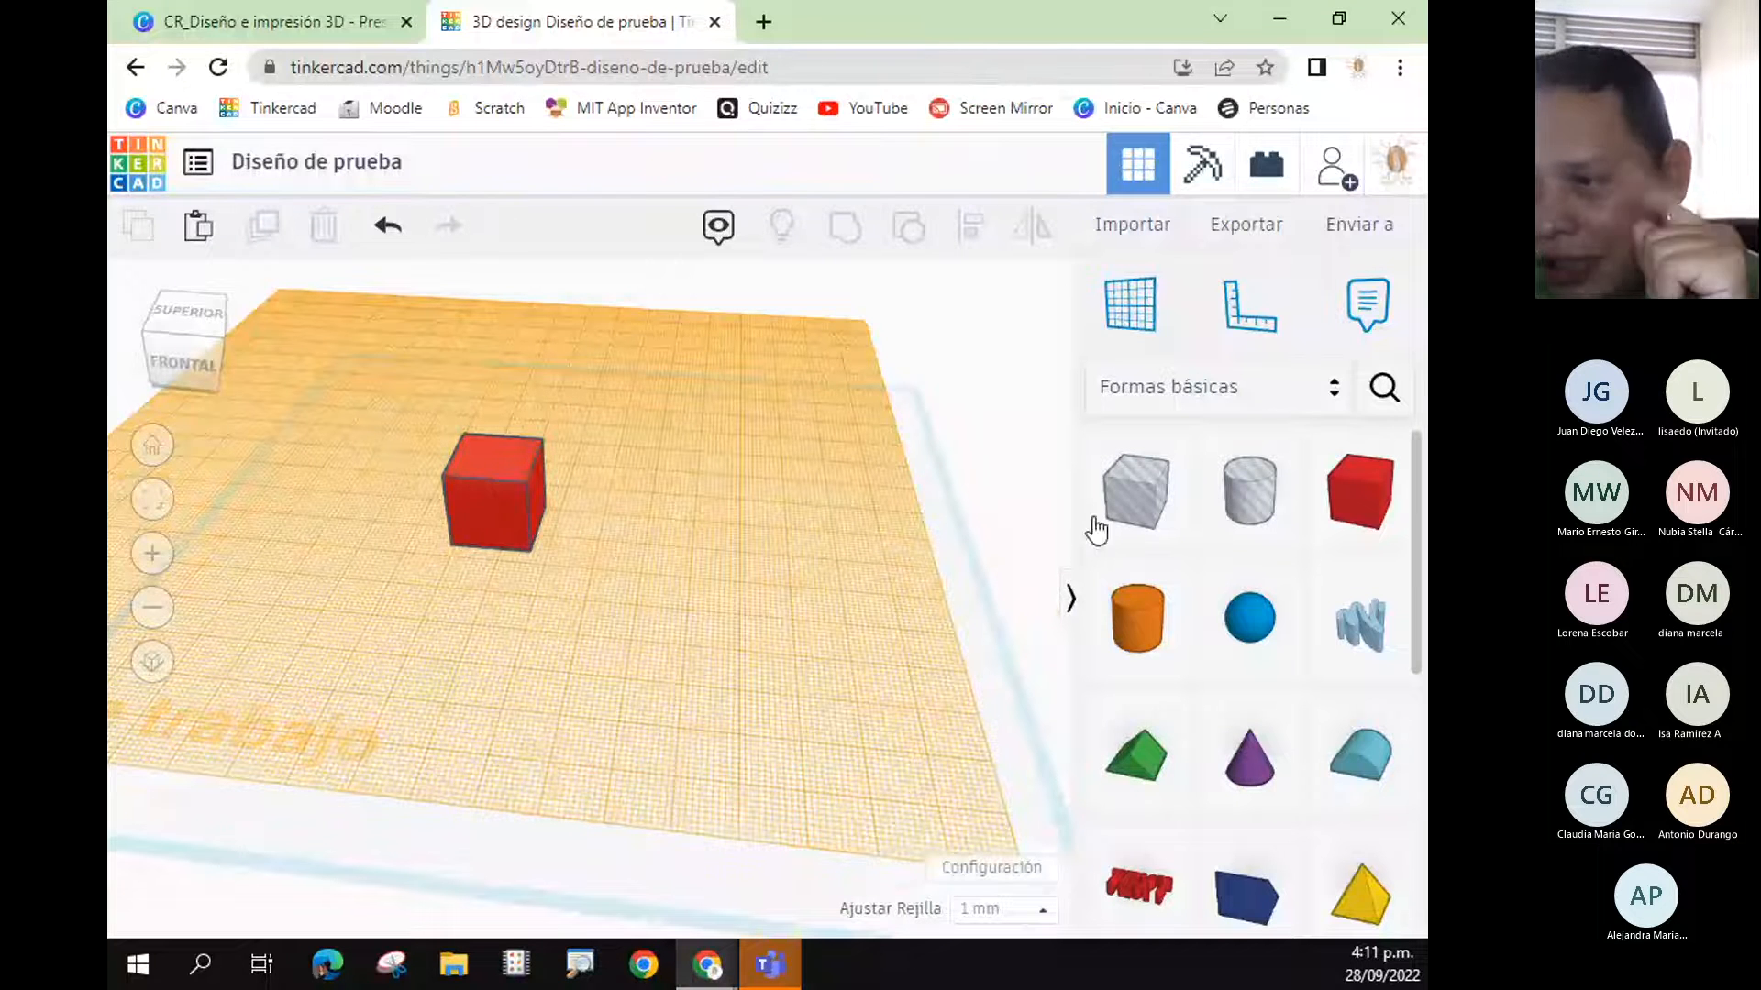
pyautogui.moveTo(1147, 747); pyautogui.dragTo(501, 435)
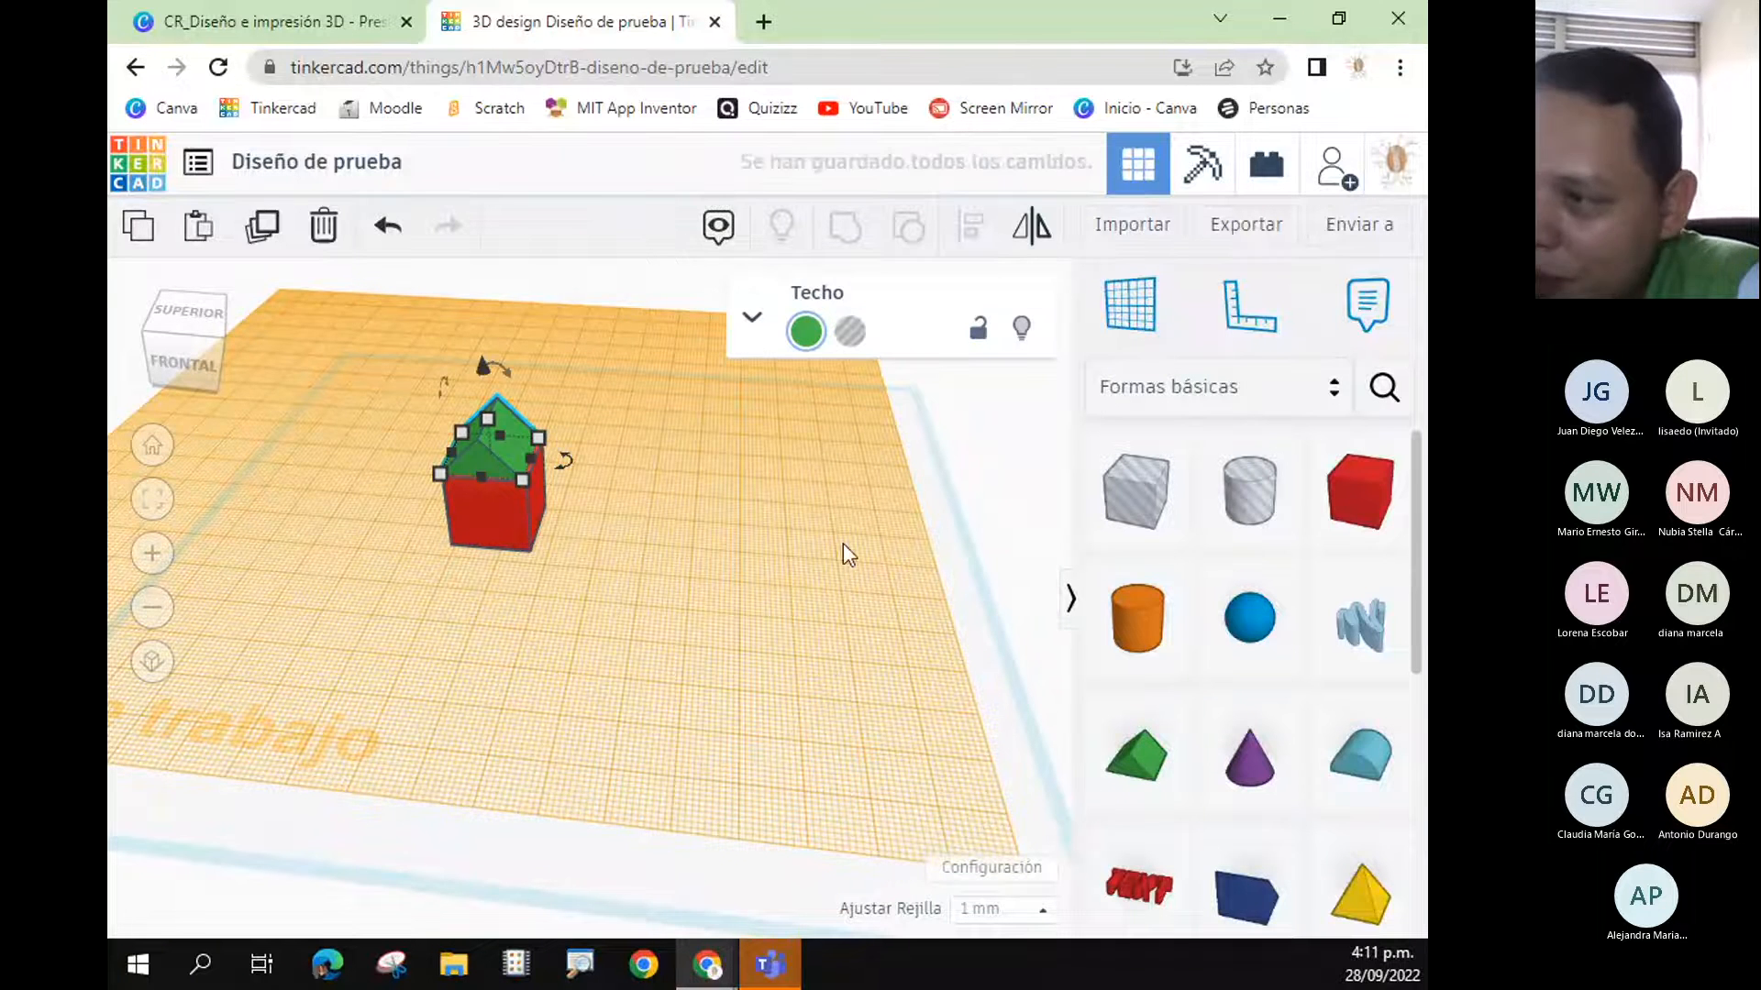
pyautogui.click(1027, 449)
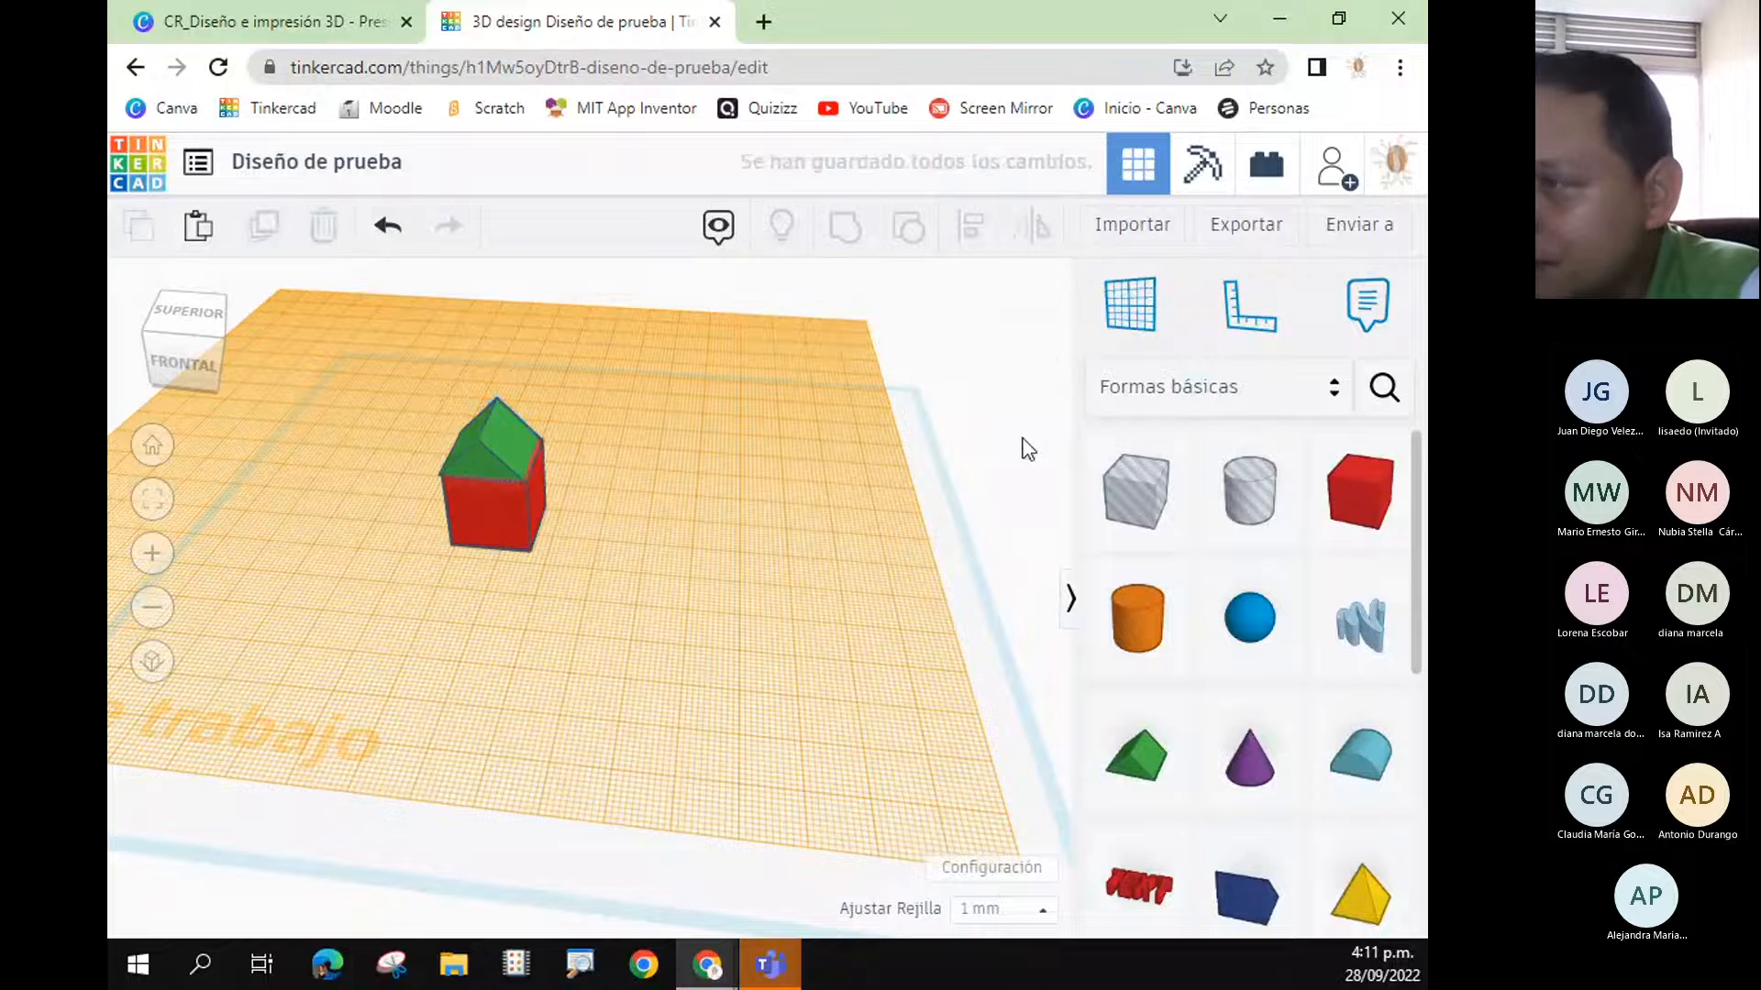
# - Return the workplane to the base grid and check how the roof sits on the cube from several sides
pyautogui.click(1131, 302)
pyautogui.click(1027, 460)
pyautogui.moveTo(855, 595); pyautogui.dragTo(558, 440, button='right')
pyautogui.click(542, 437)
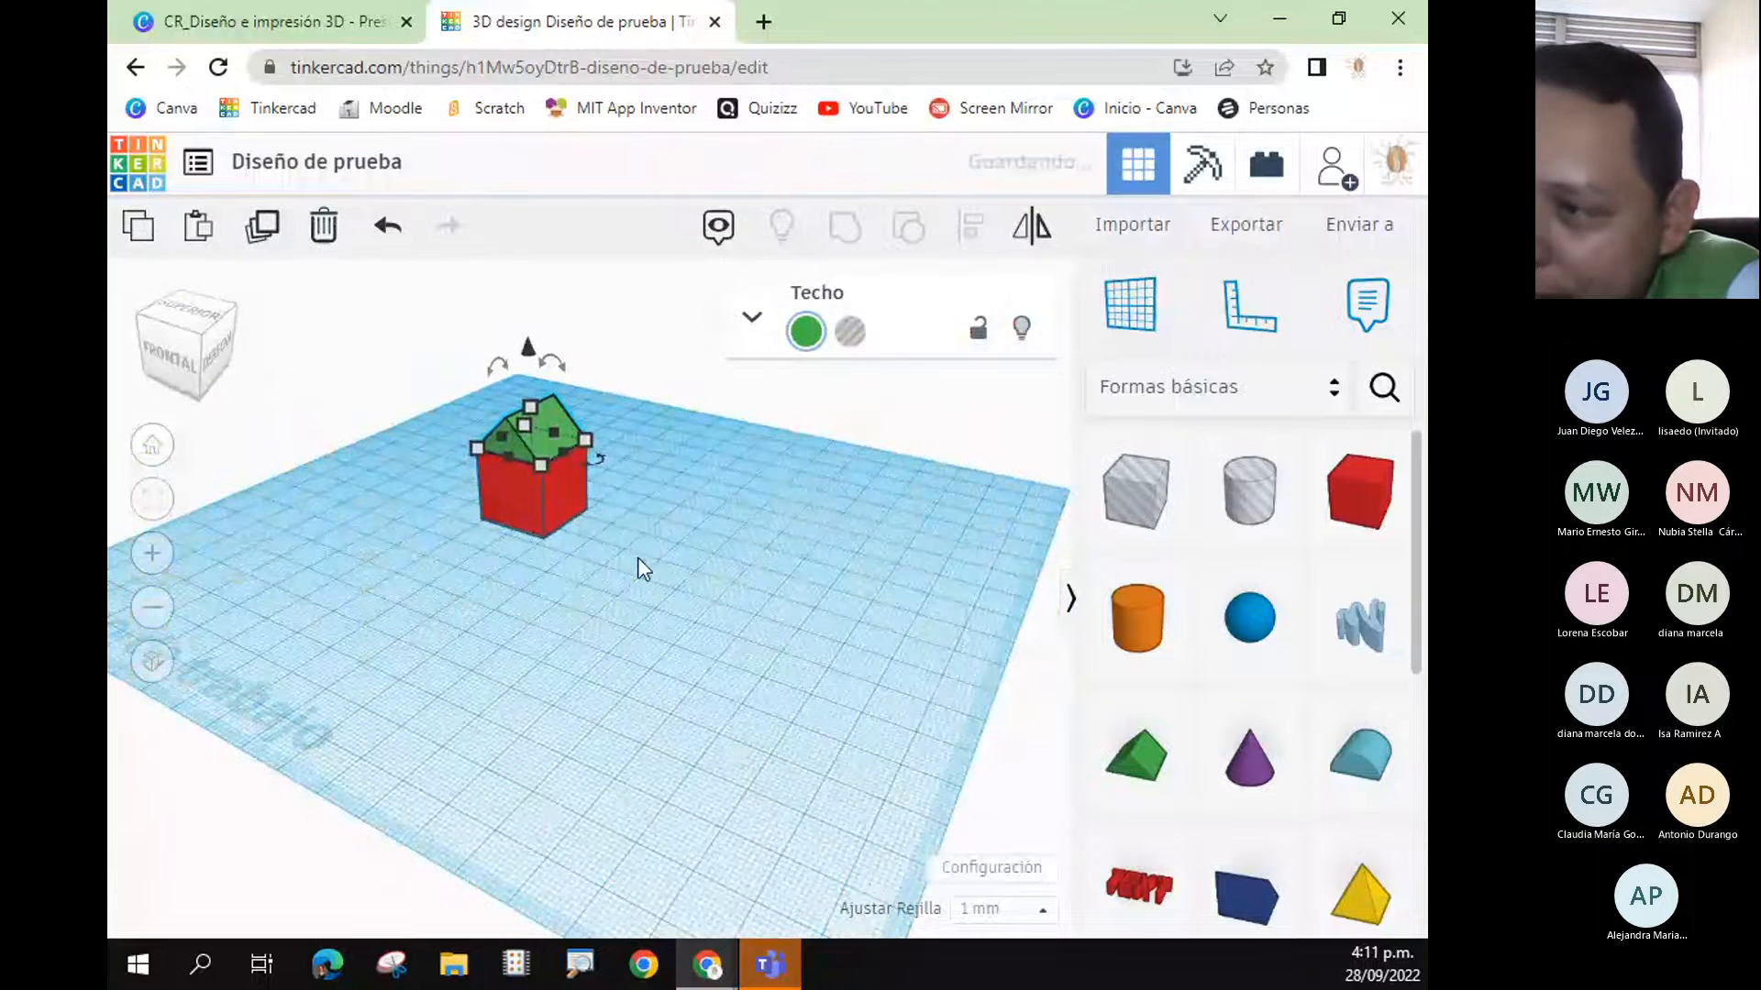
pyautogui.click(464, 590)
pyautogui.moveTo(464, 590); pyautogui.dragTo(613, 548, button='right')
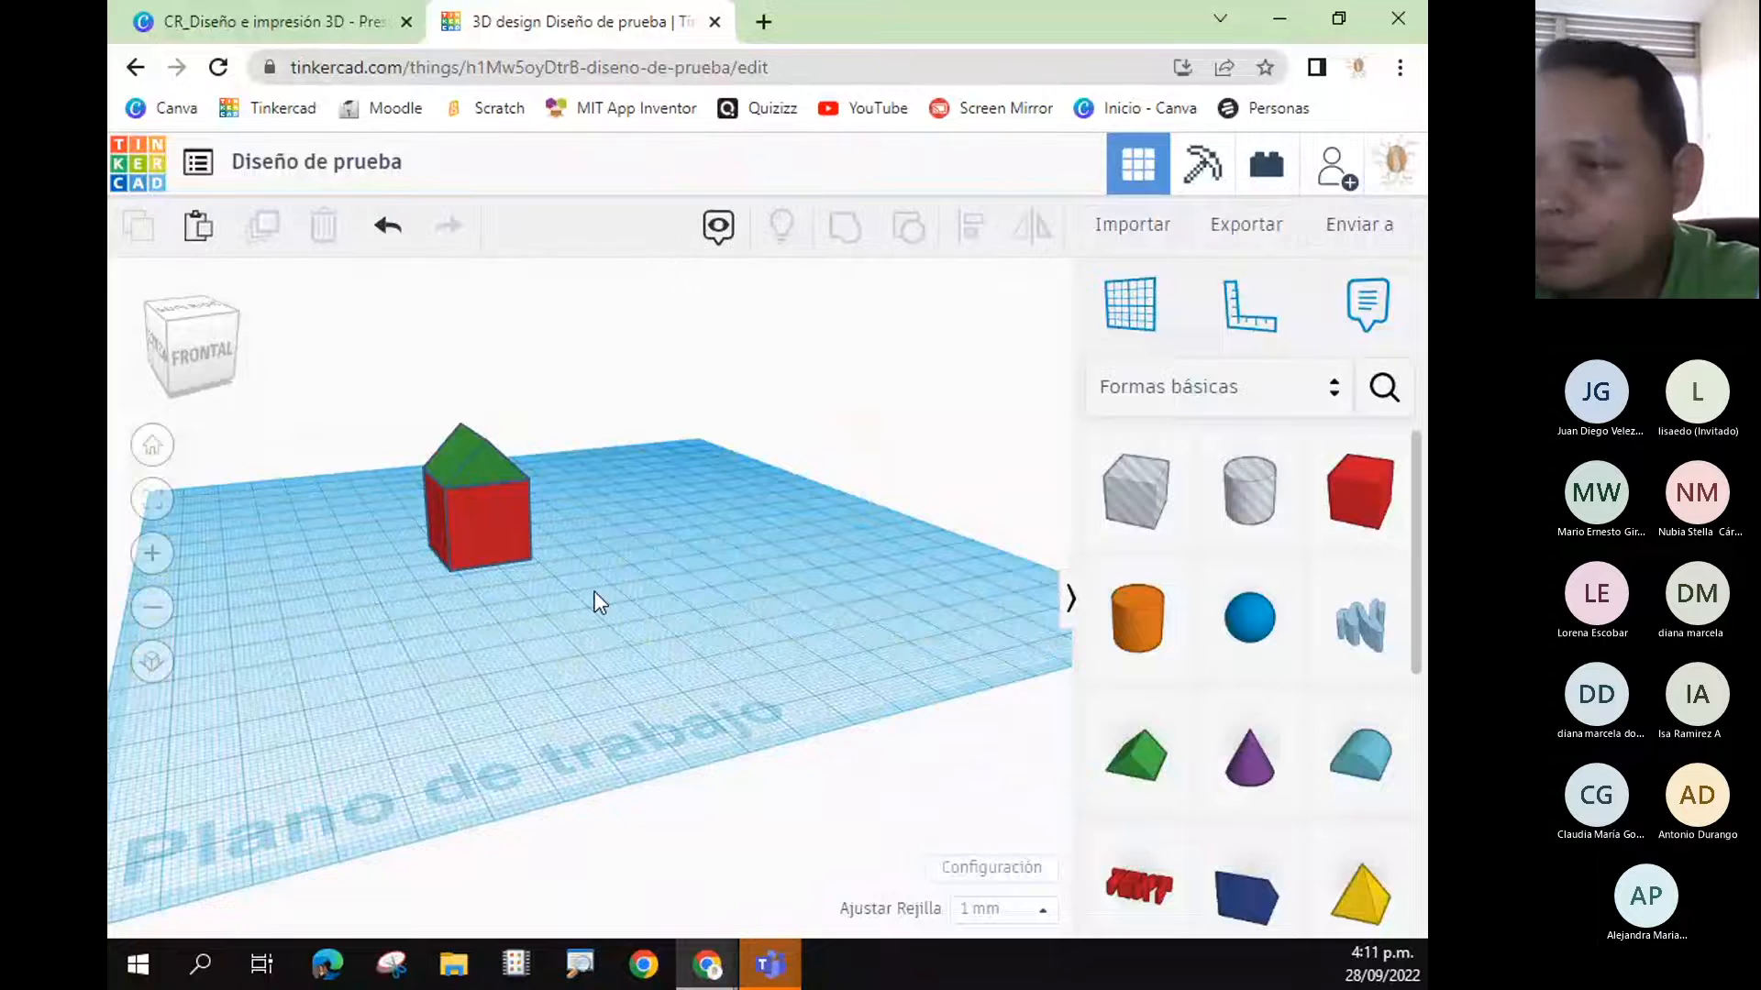
pyautogui.moveTo(361, 707); pyautogui.dragTo(579, 673, button='right')
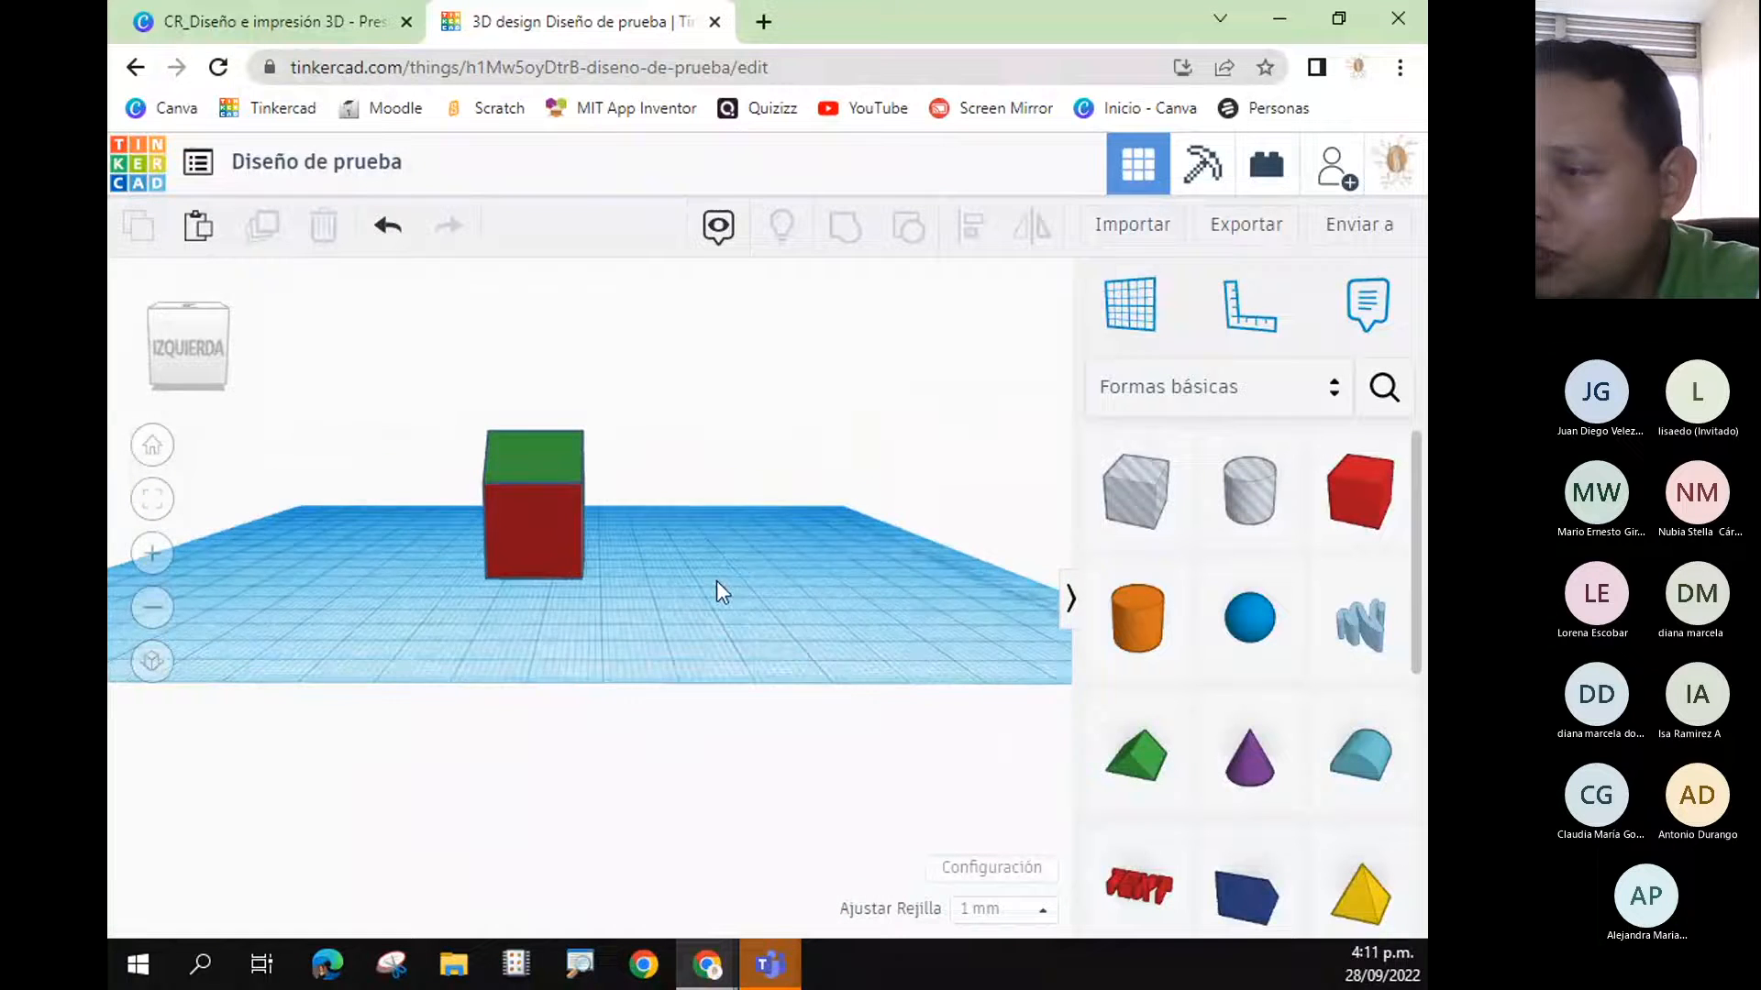
pyautogui.moveTo(719, 589); pyautogui.dragTo(531, 503, button='right')
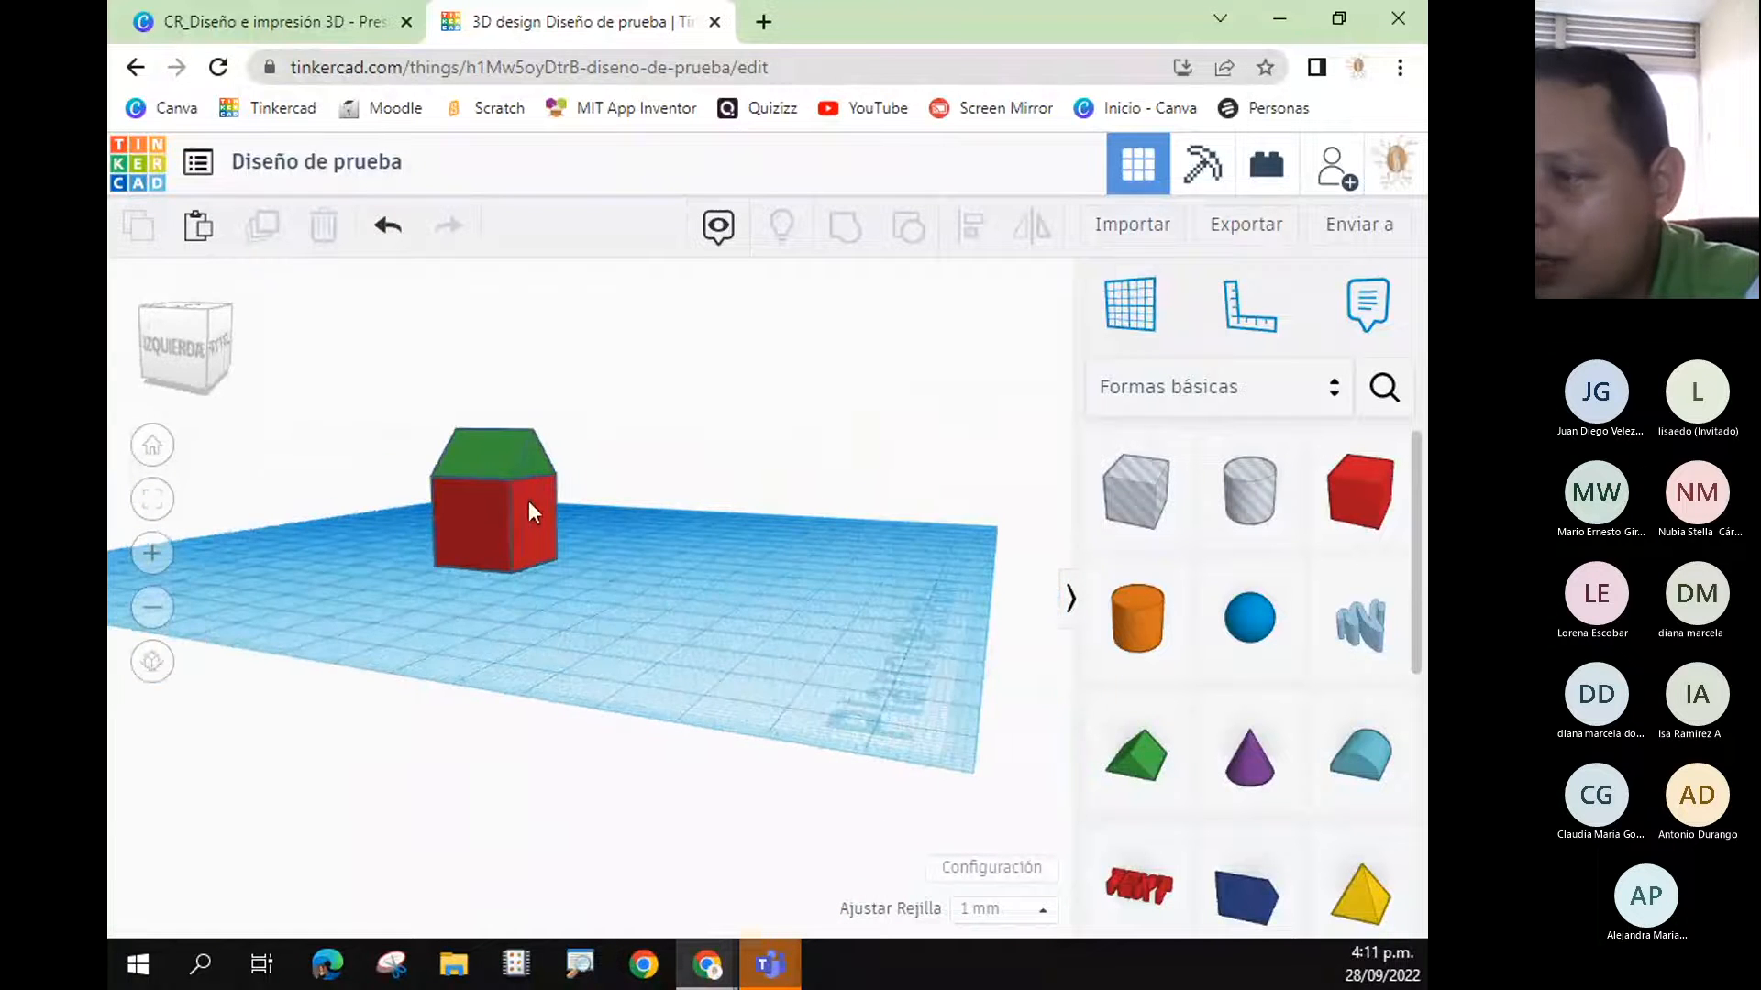
# - Place a workplane on the cube's front face and add a purple cone sticking out of it
pyautogui.click(1110, 312)
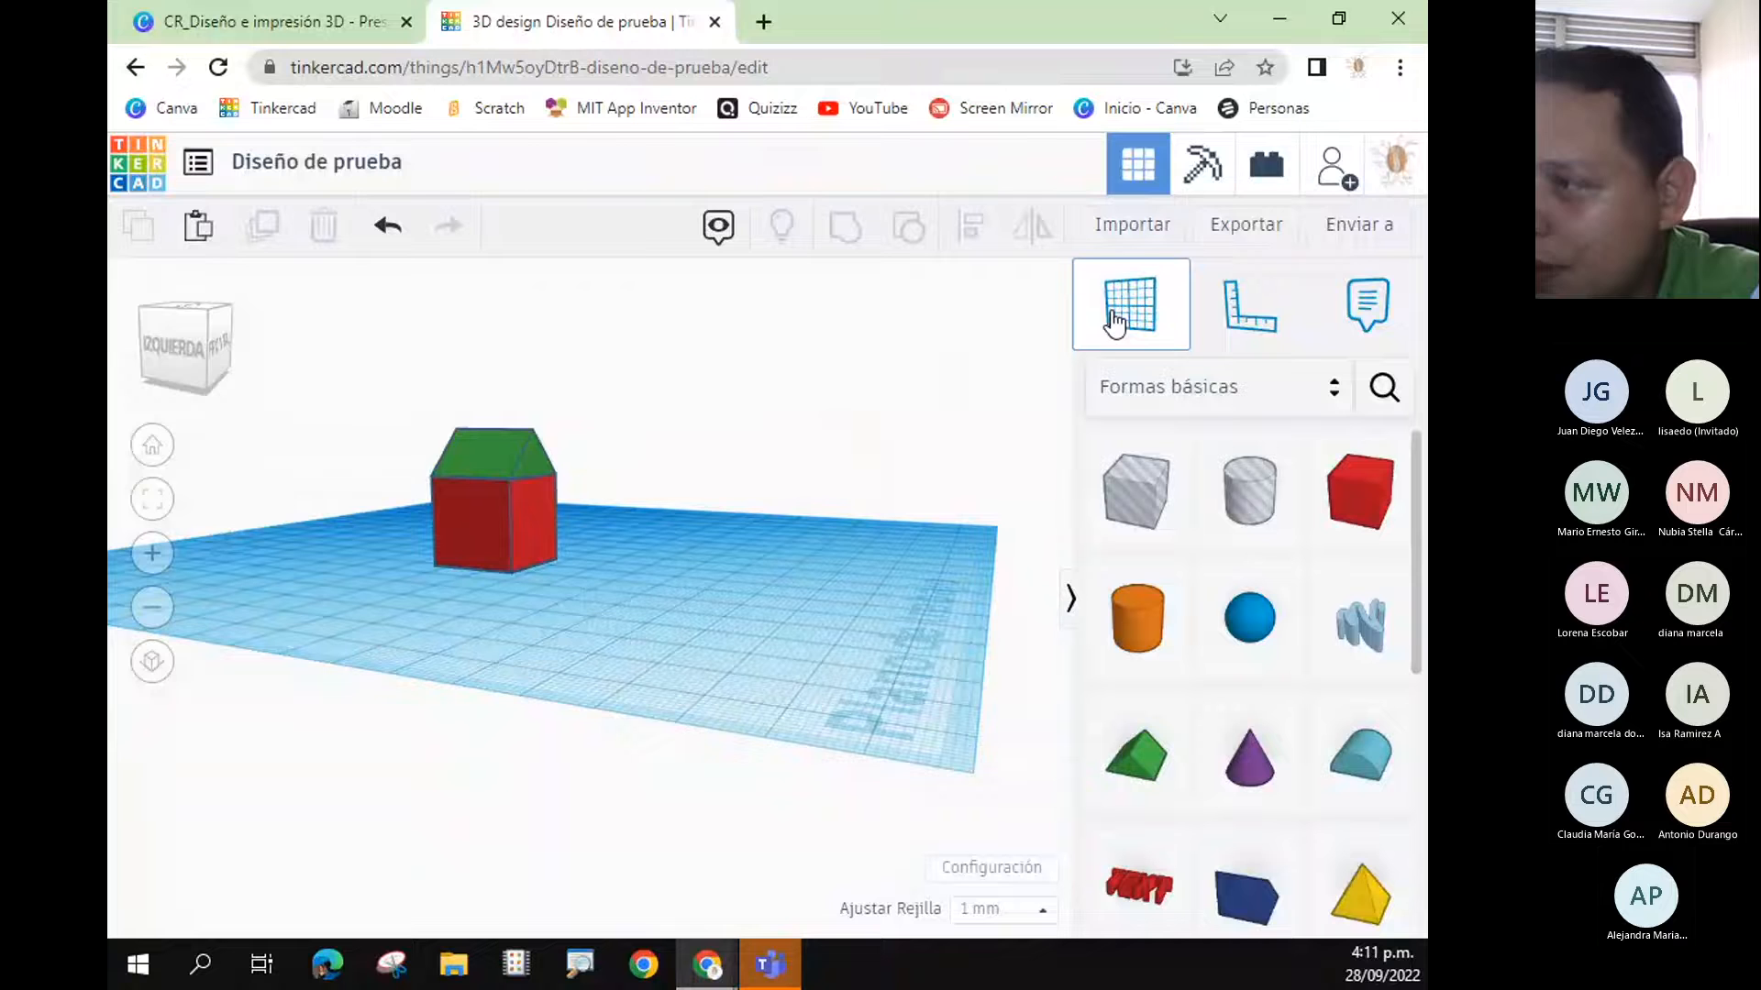
pyautogui.click(532, 525)
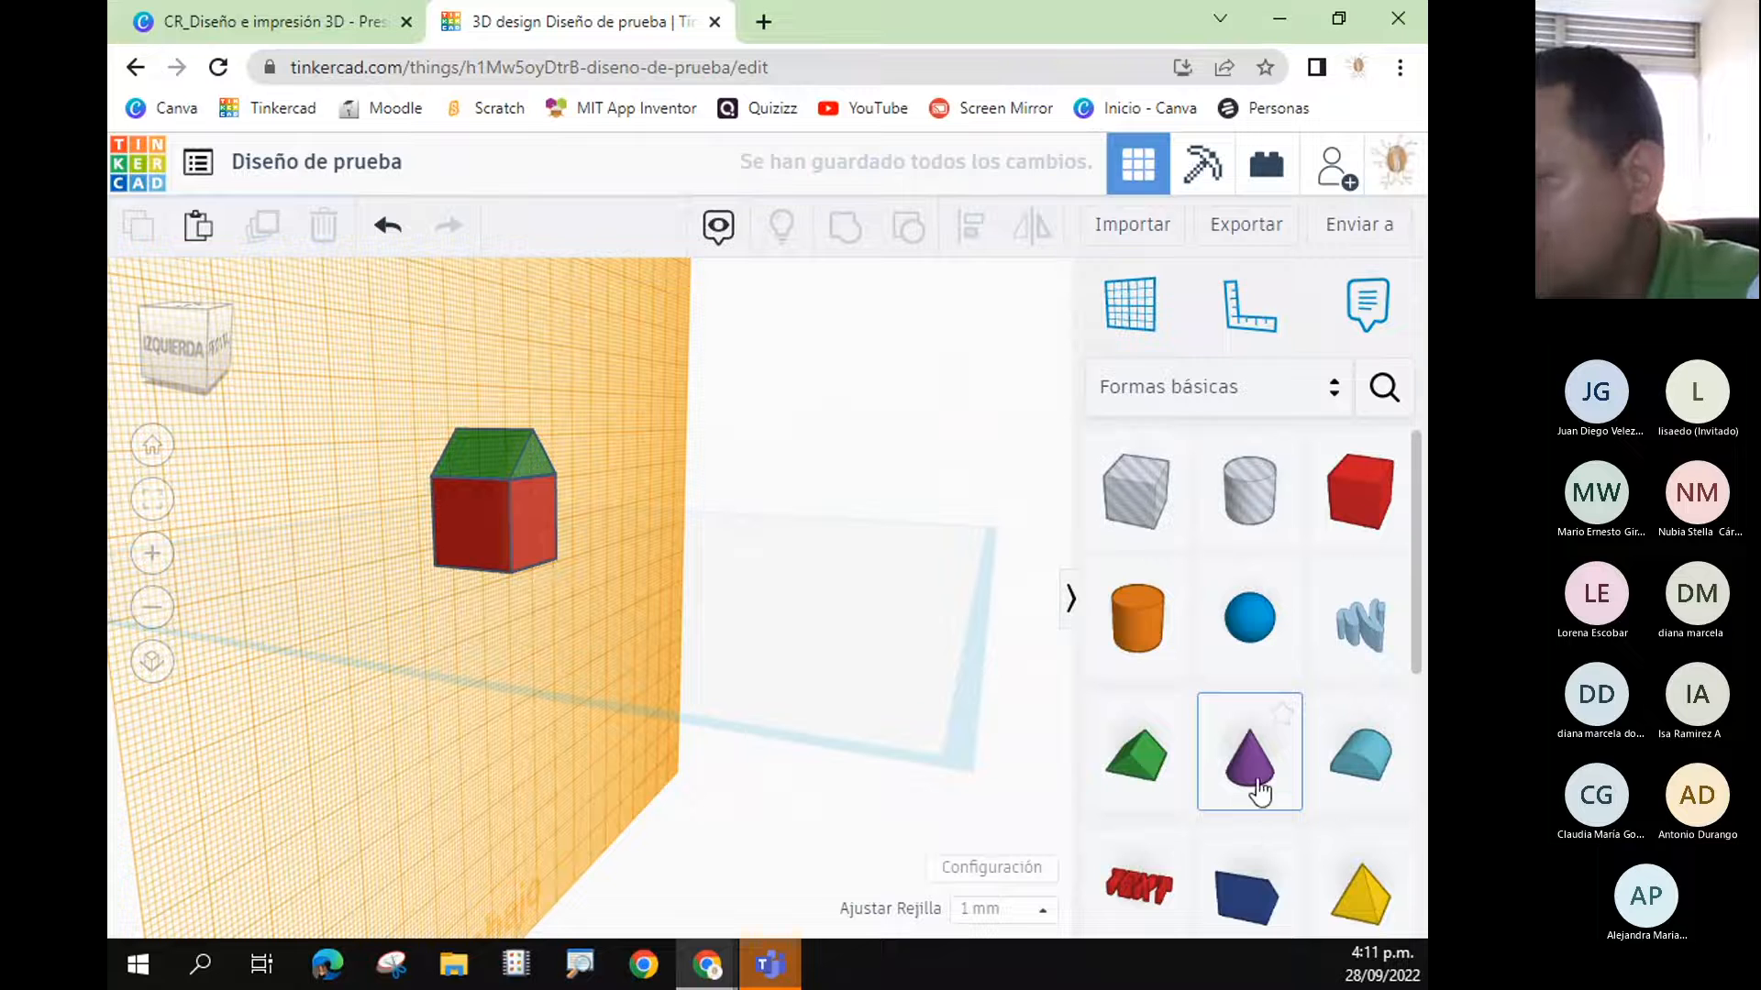
pyautogui.moveTo(1258, 782); pyautogui.dragTo(532, 524)
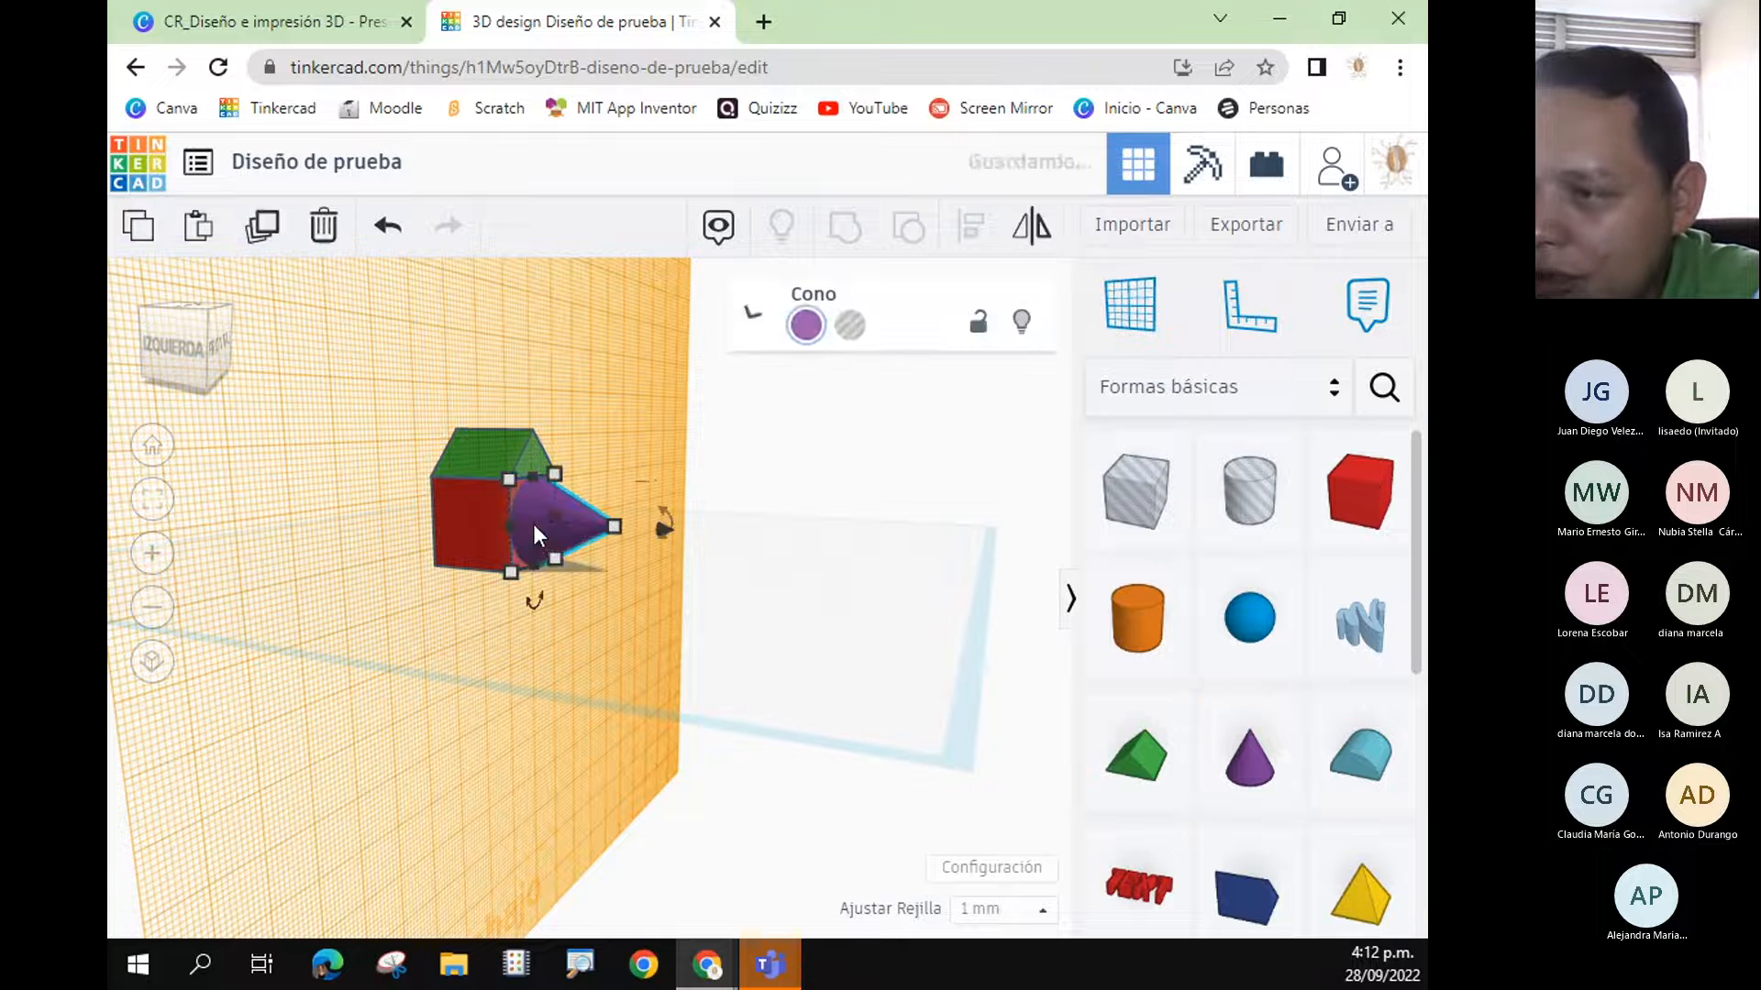
pyautogui.click(769, 539)
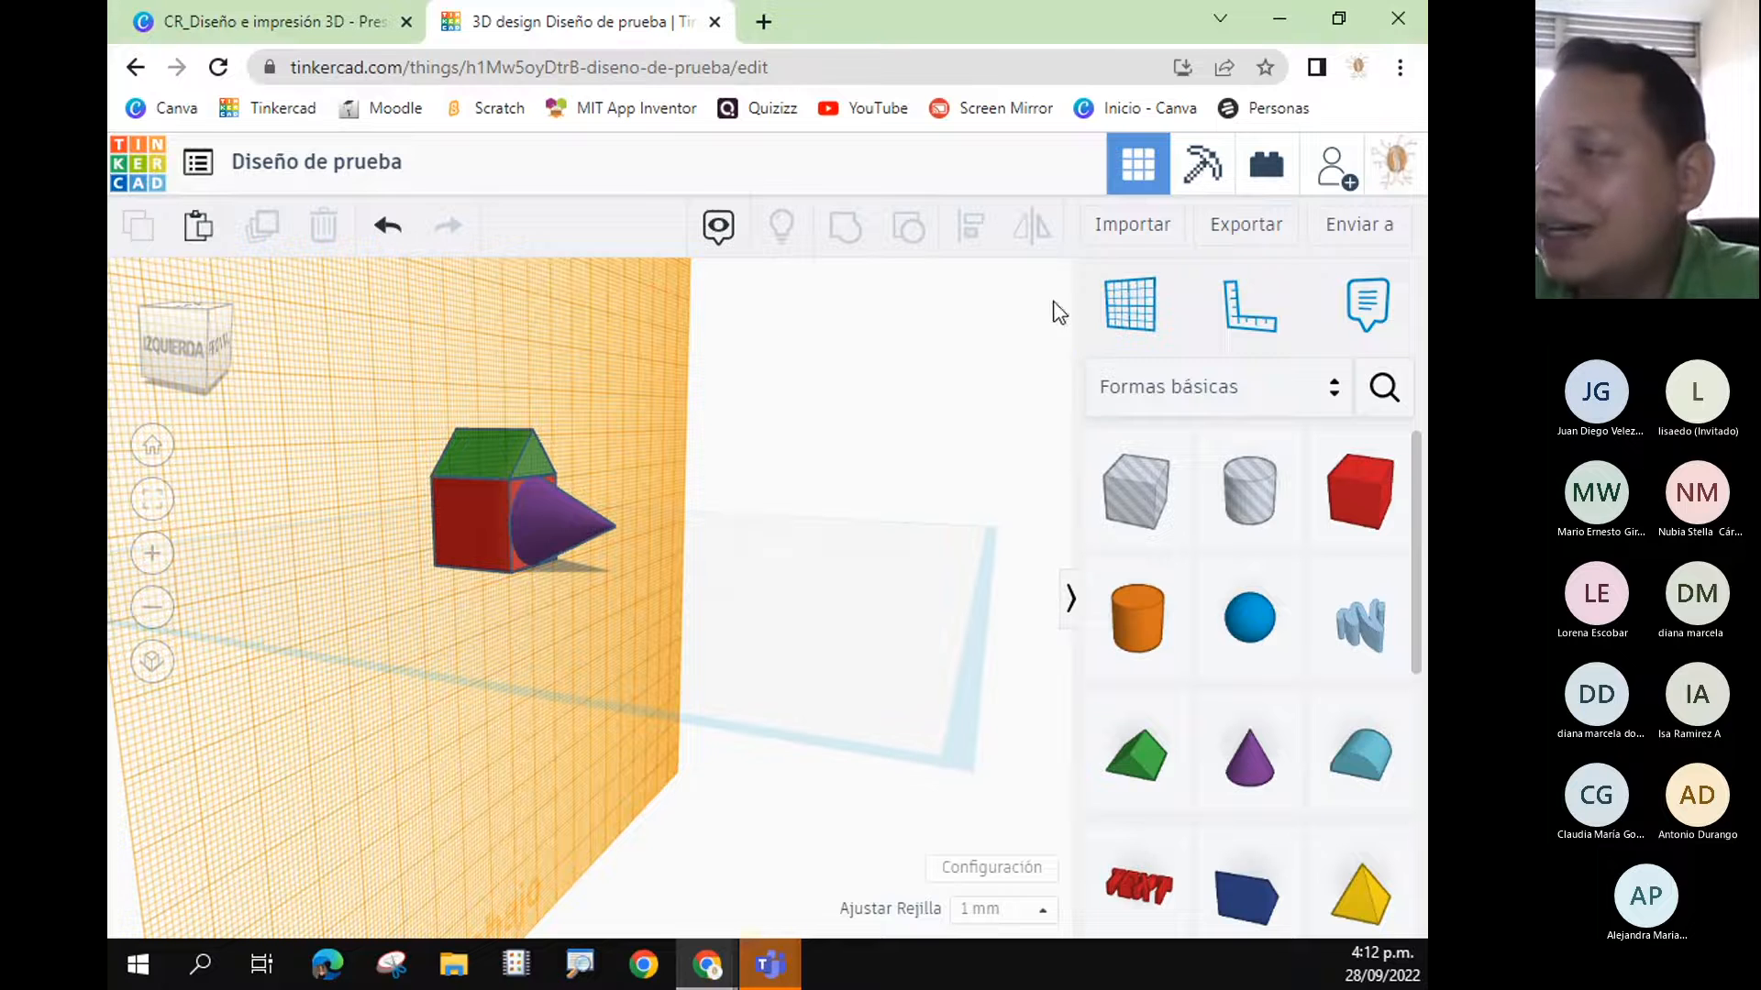
# - Restore the workplane to the base grid and inspect the house with the cone on its front
pyautogui.click(1125, 312)
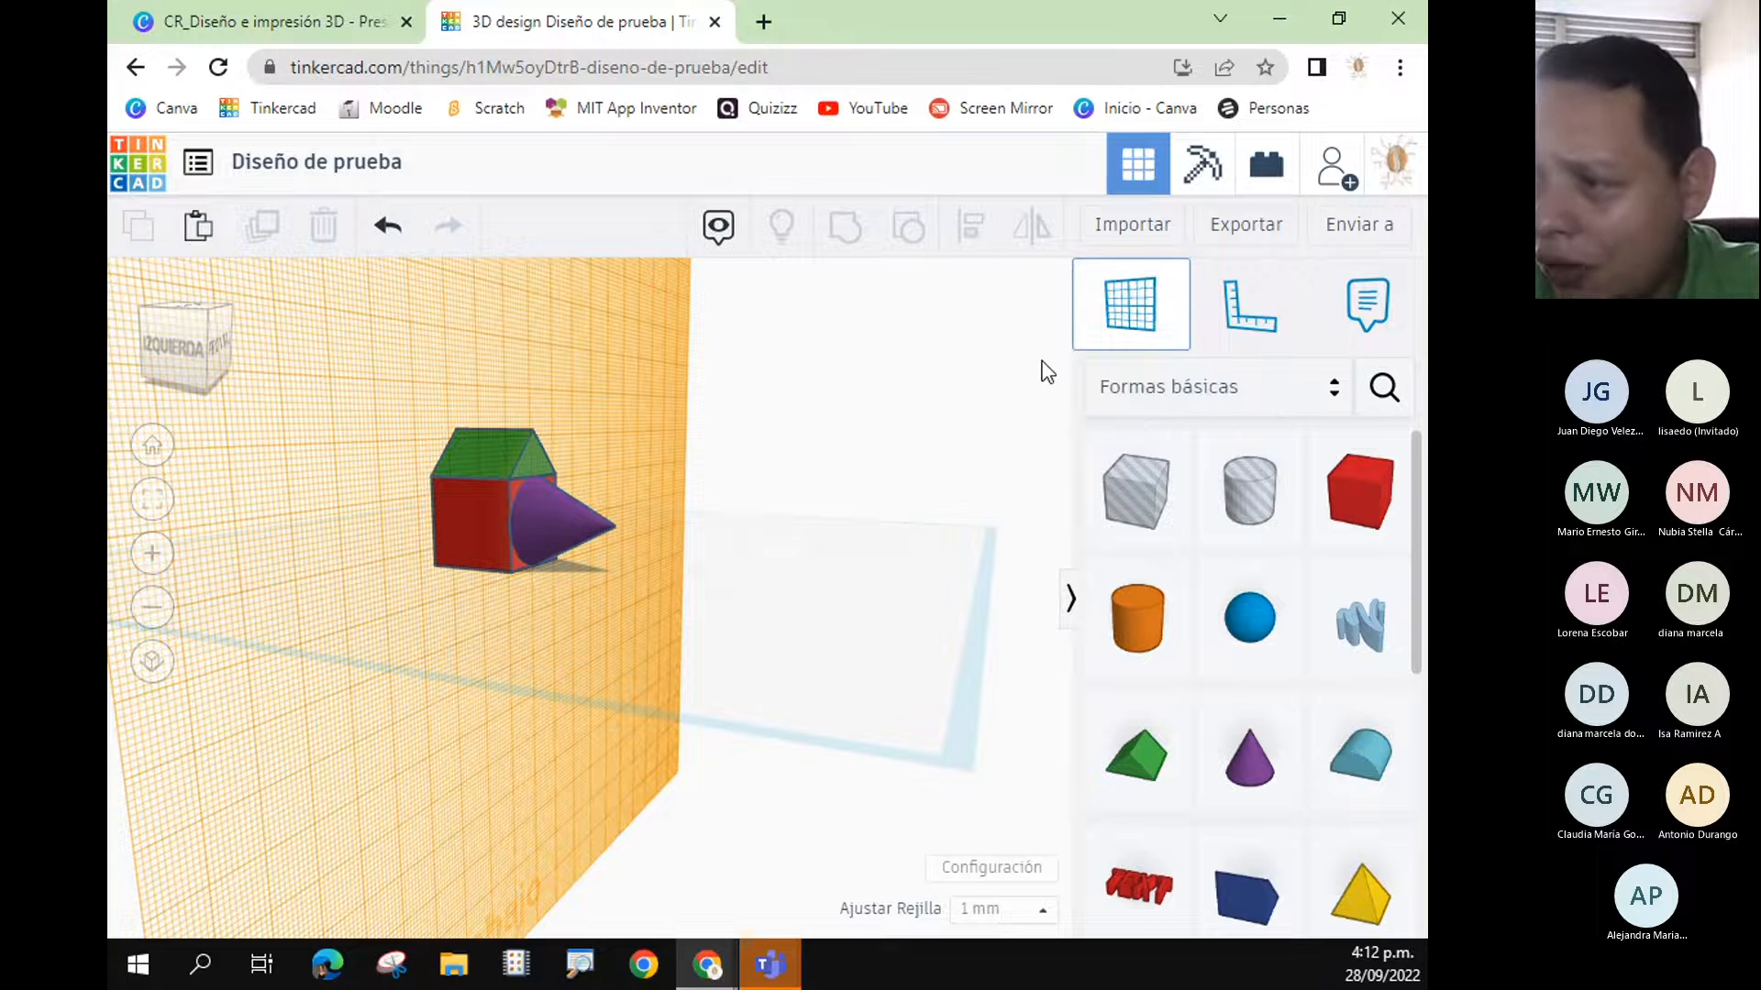
pyautogui.click(881, 509)
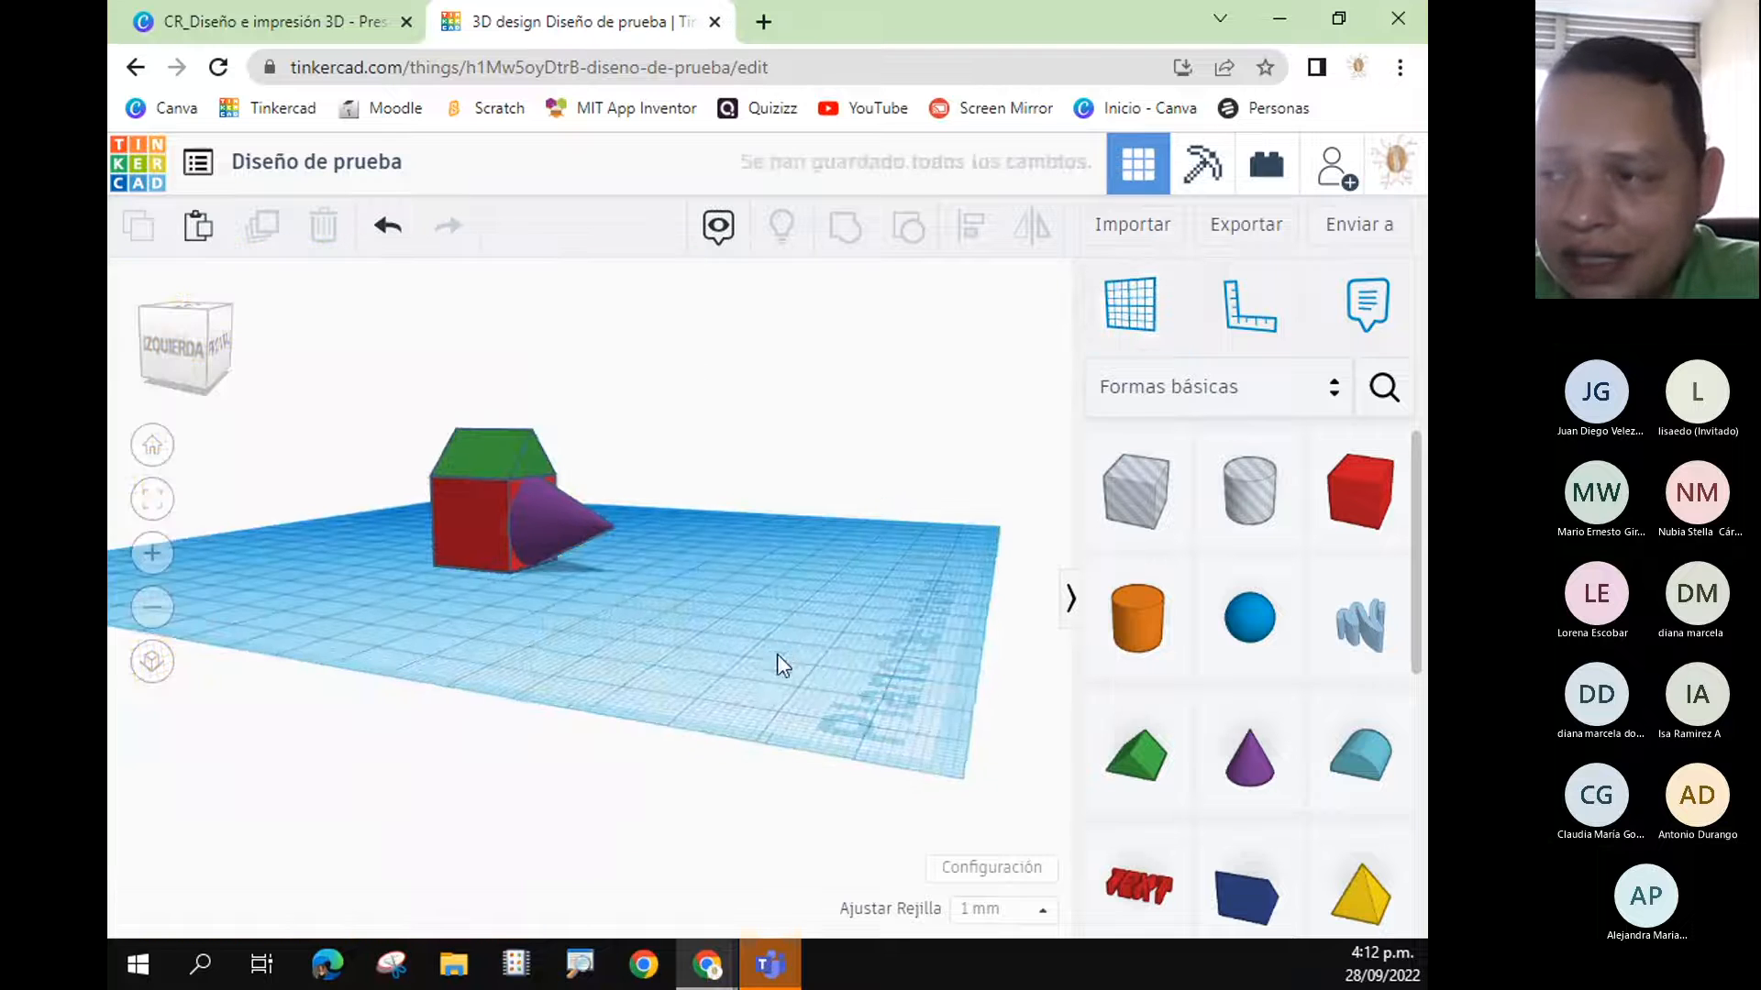
pyautogui.moveTo(536, 701); pyautogui.dragTo(776, 725, button='right')
pyautogui.moveTo(647, 743); pyautogui.dragTo(707, 679, button='right')
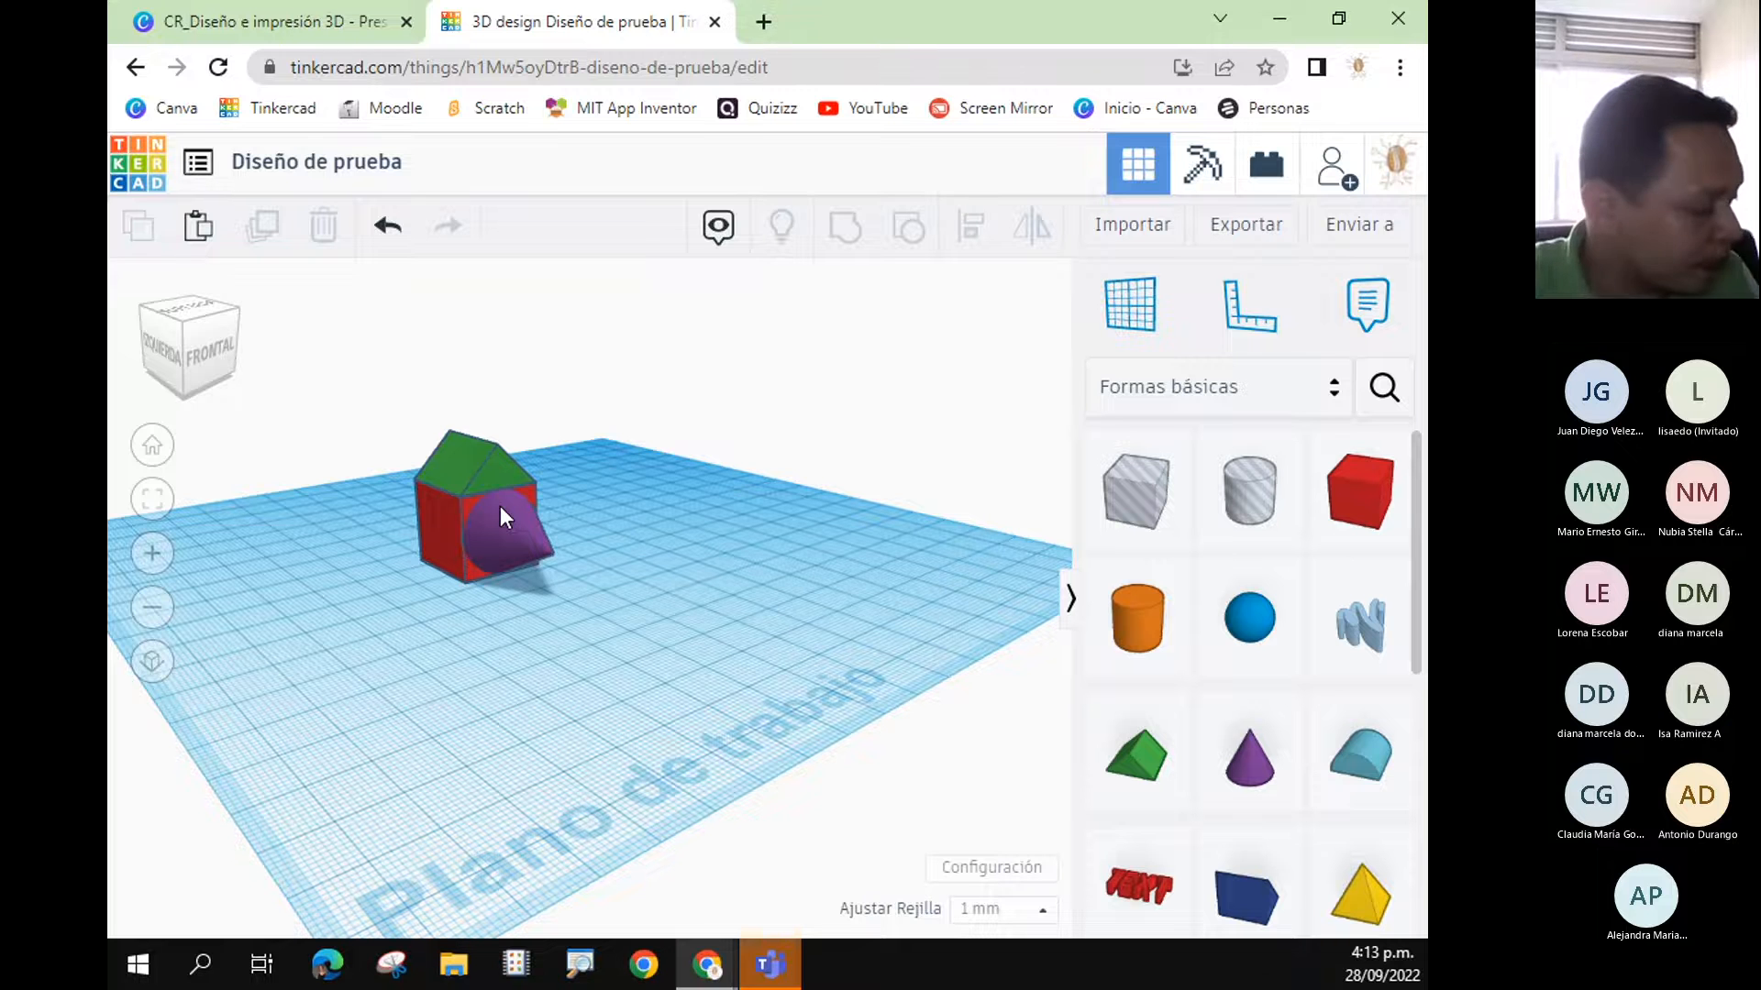
# - Switch the design to the Minecraft-style block view and examine it at the medium and finest block resolutions
pyautogui.click(1204, 188)
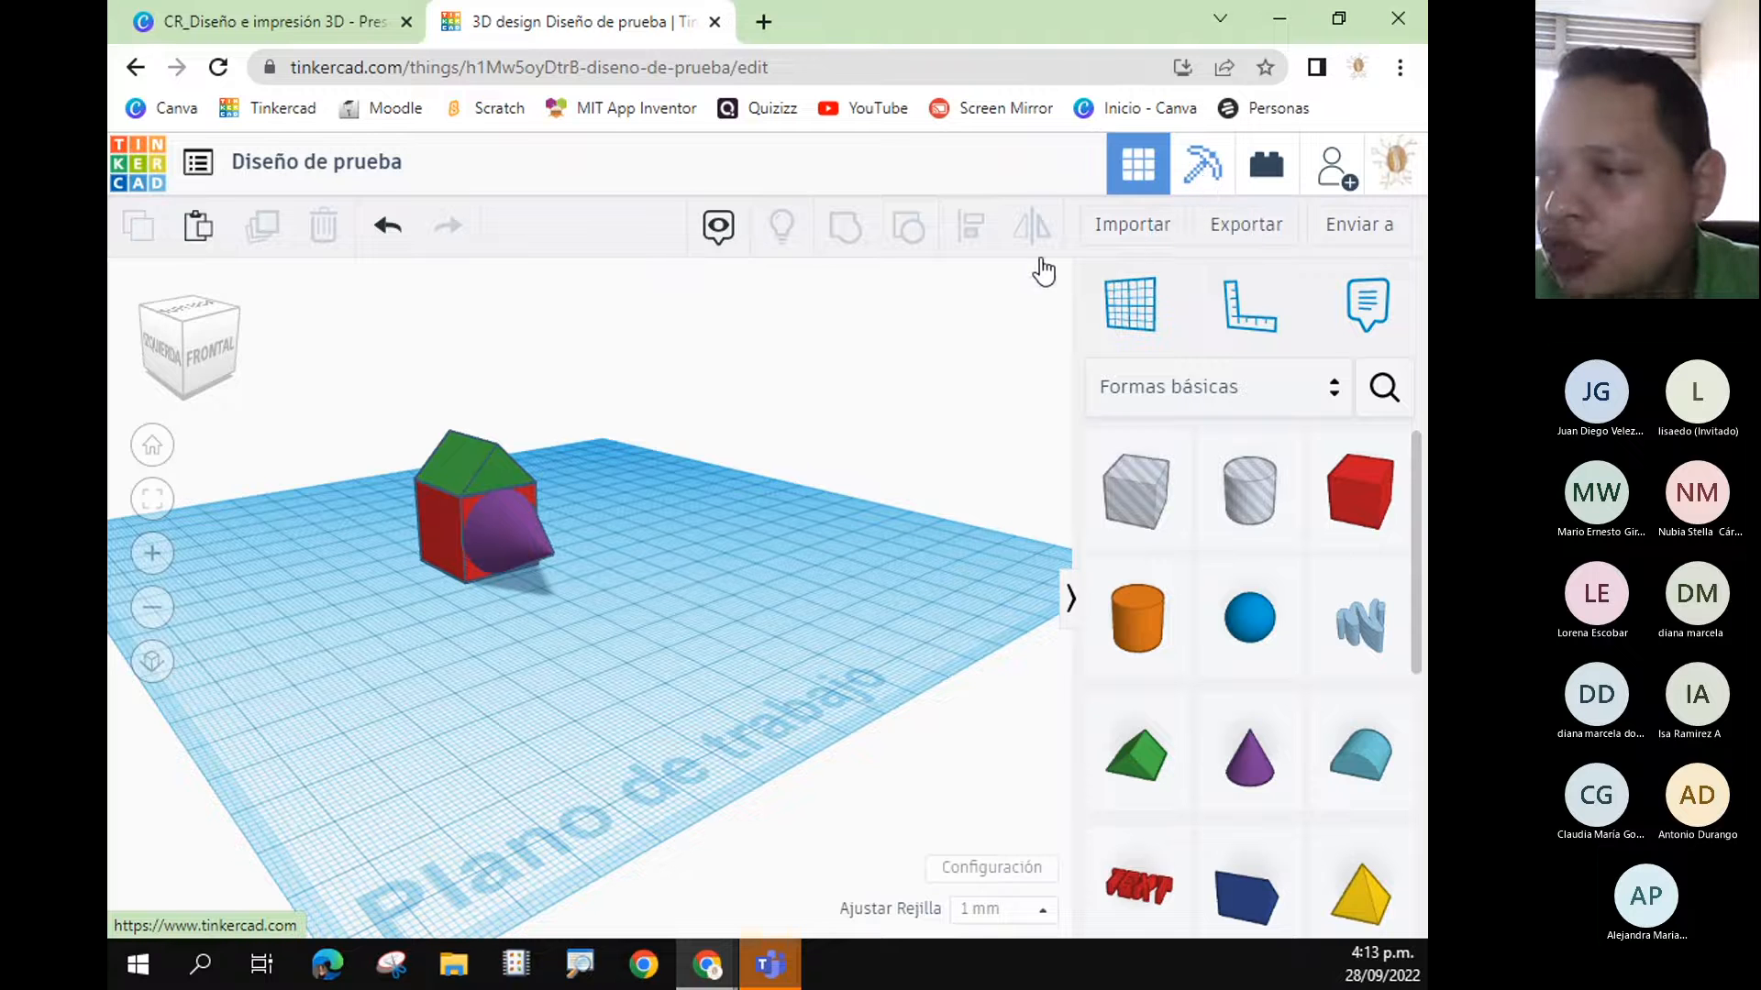
pyautogui.moveTo(755, 739); pyautogui.dragTo(992, 695, button='right')
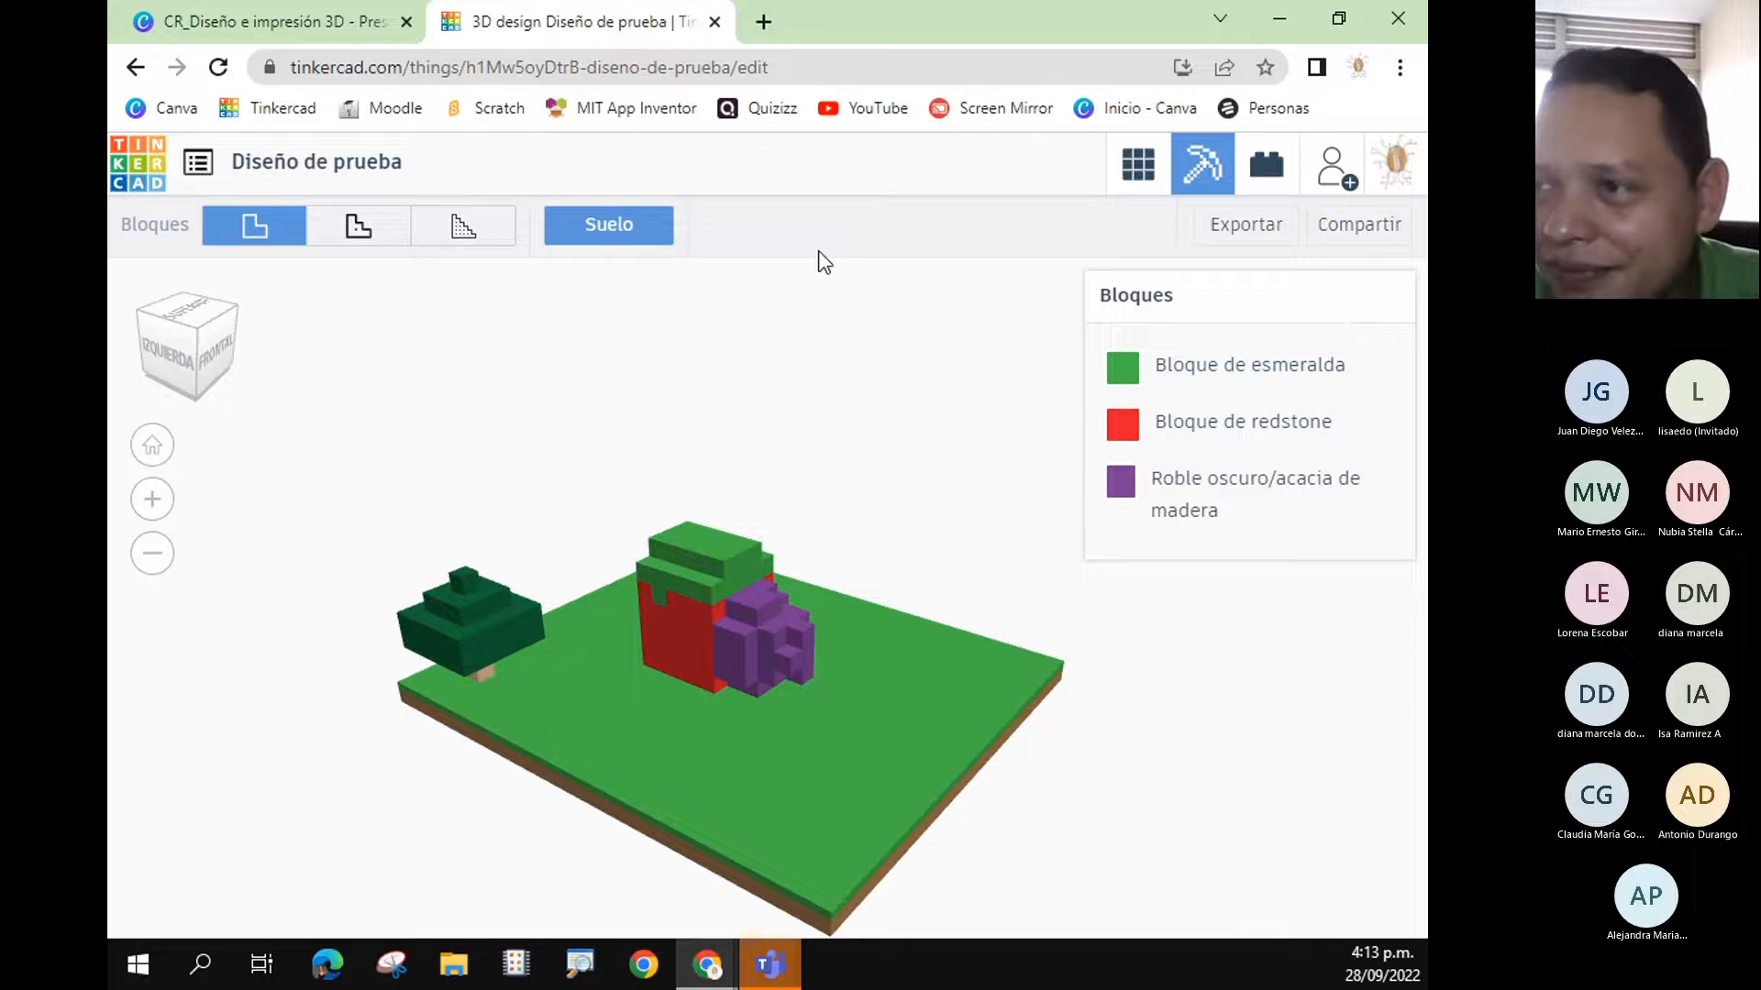
pyautogui.click(365, 244)
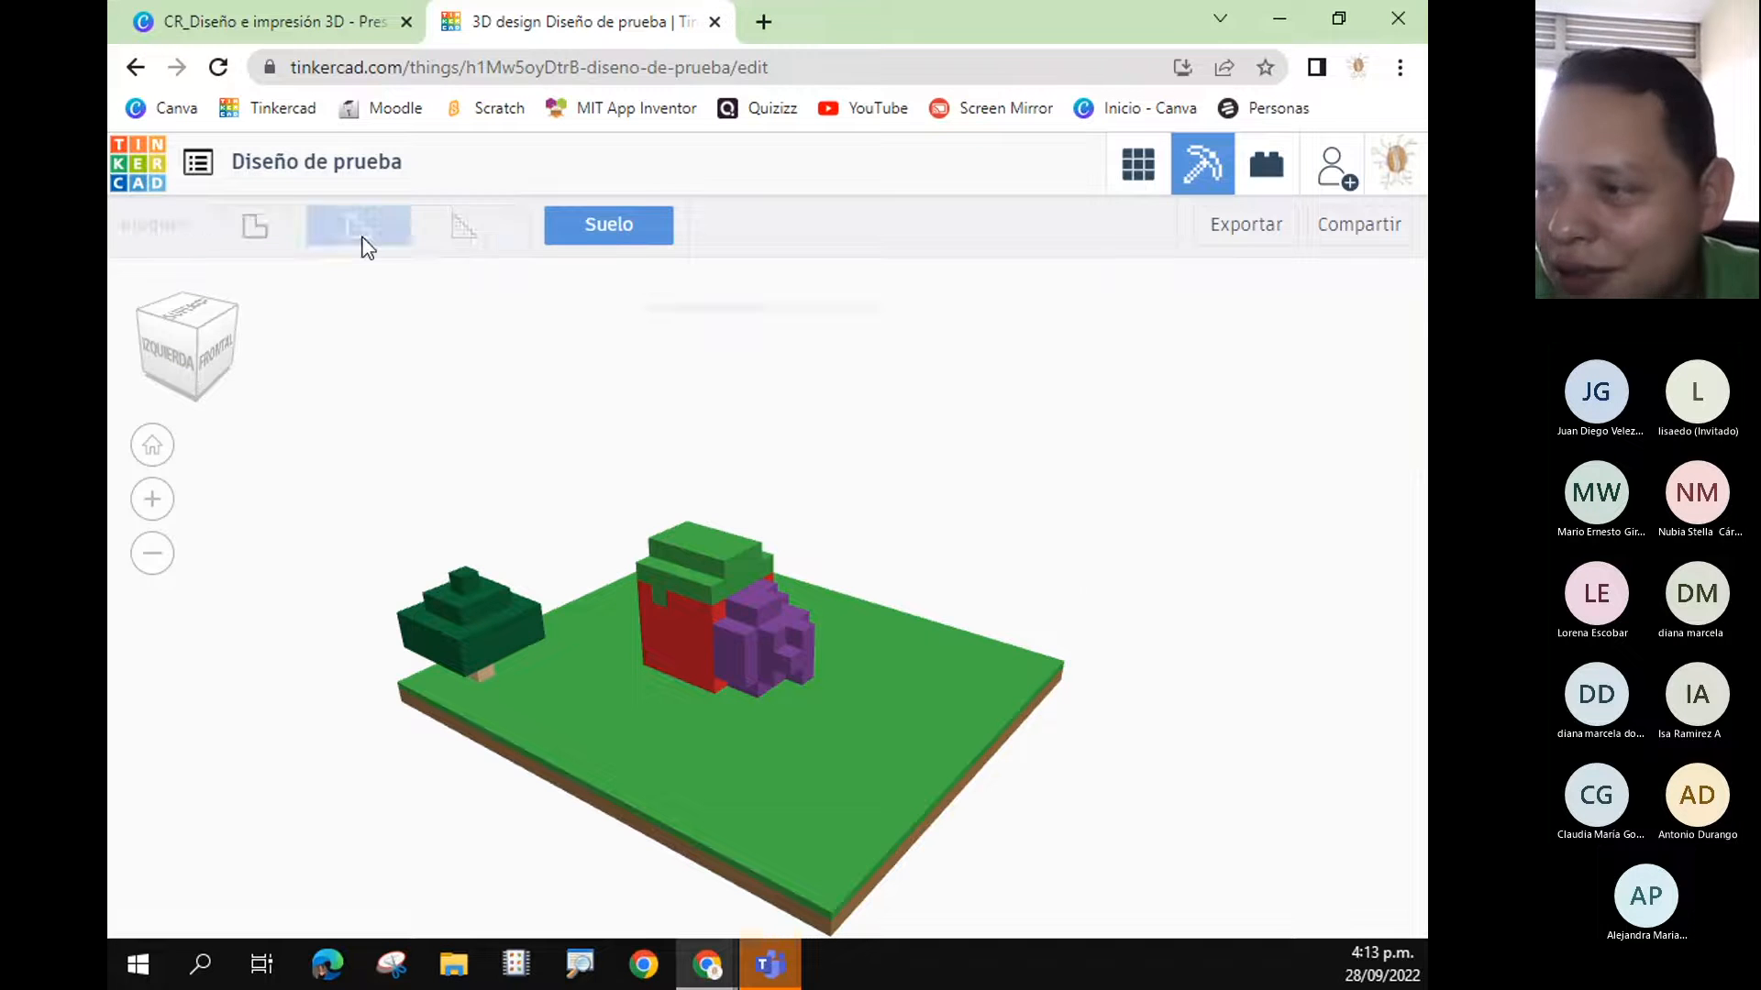
pyautogui.click(433, 228)
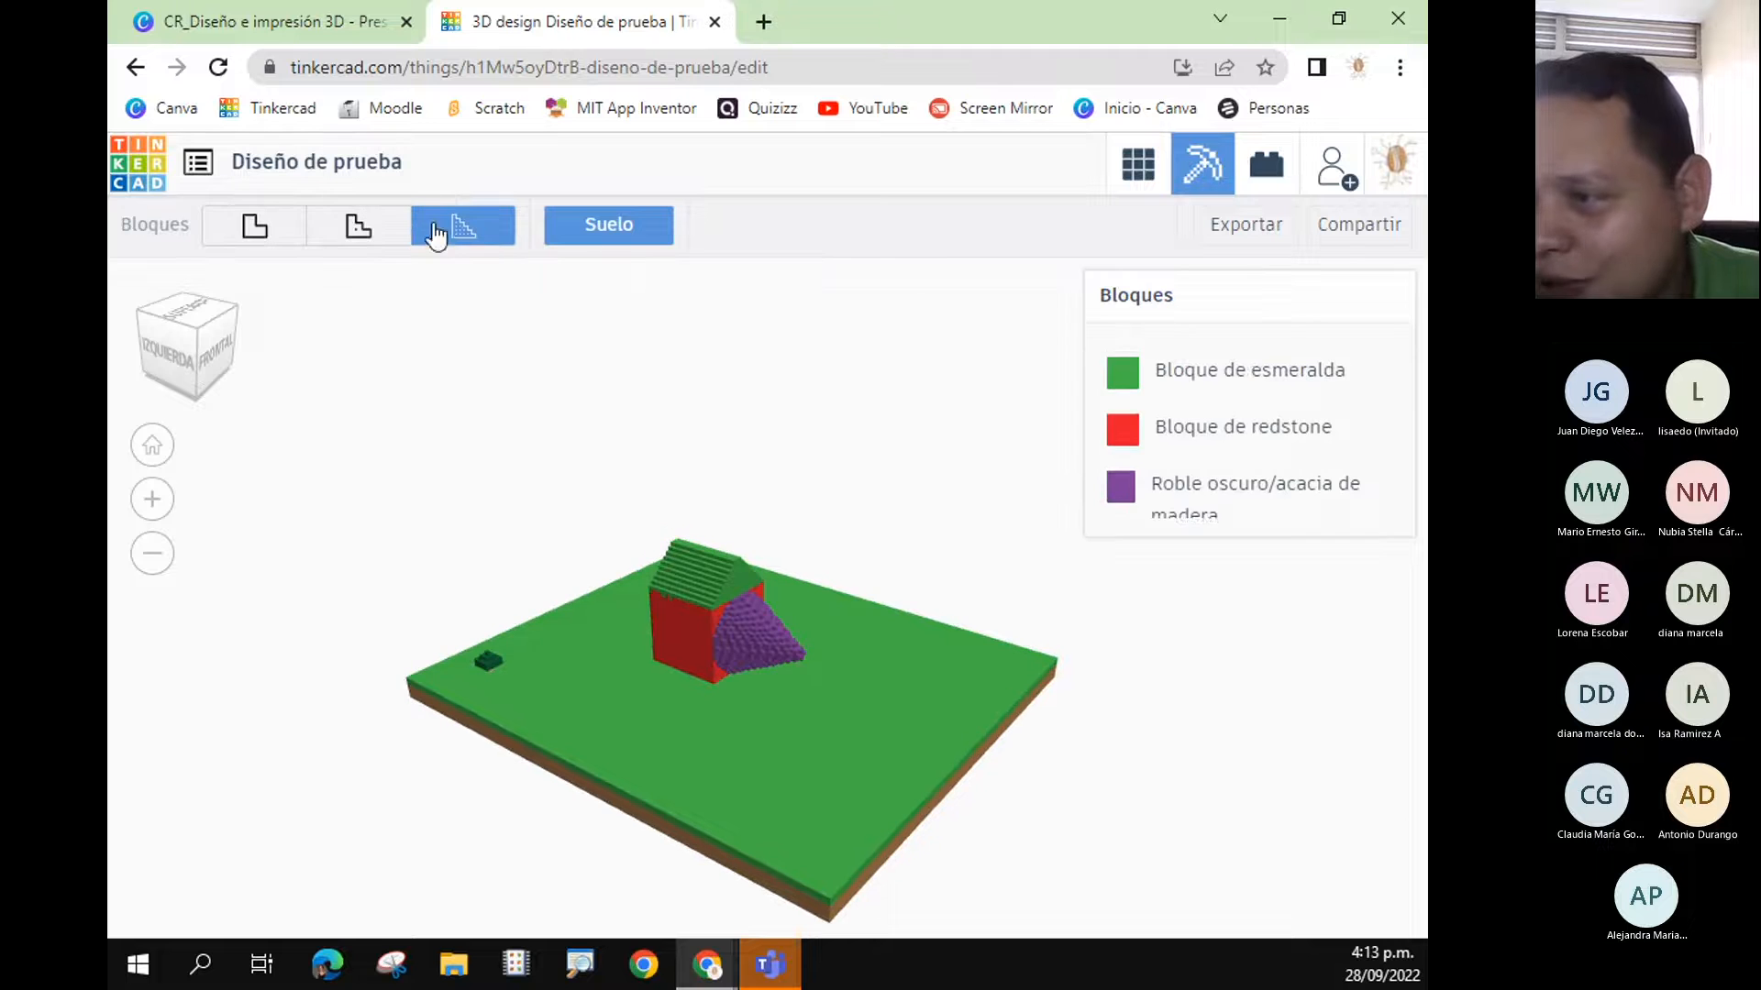
pyautogui.moveTo(707, 719); pyautogui.dragTo(1248, 729)
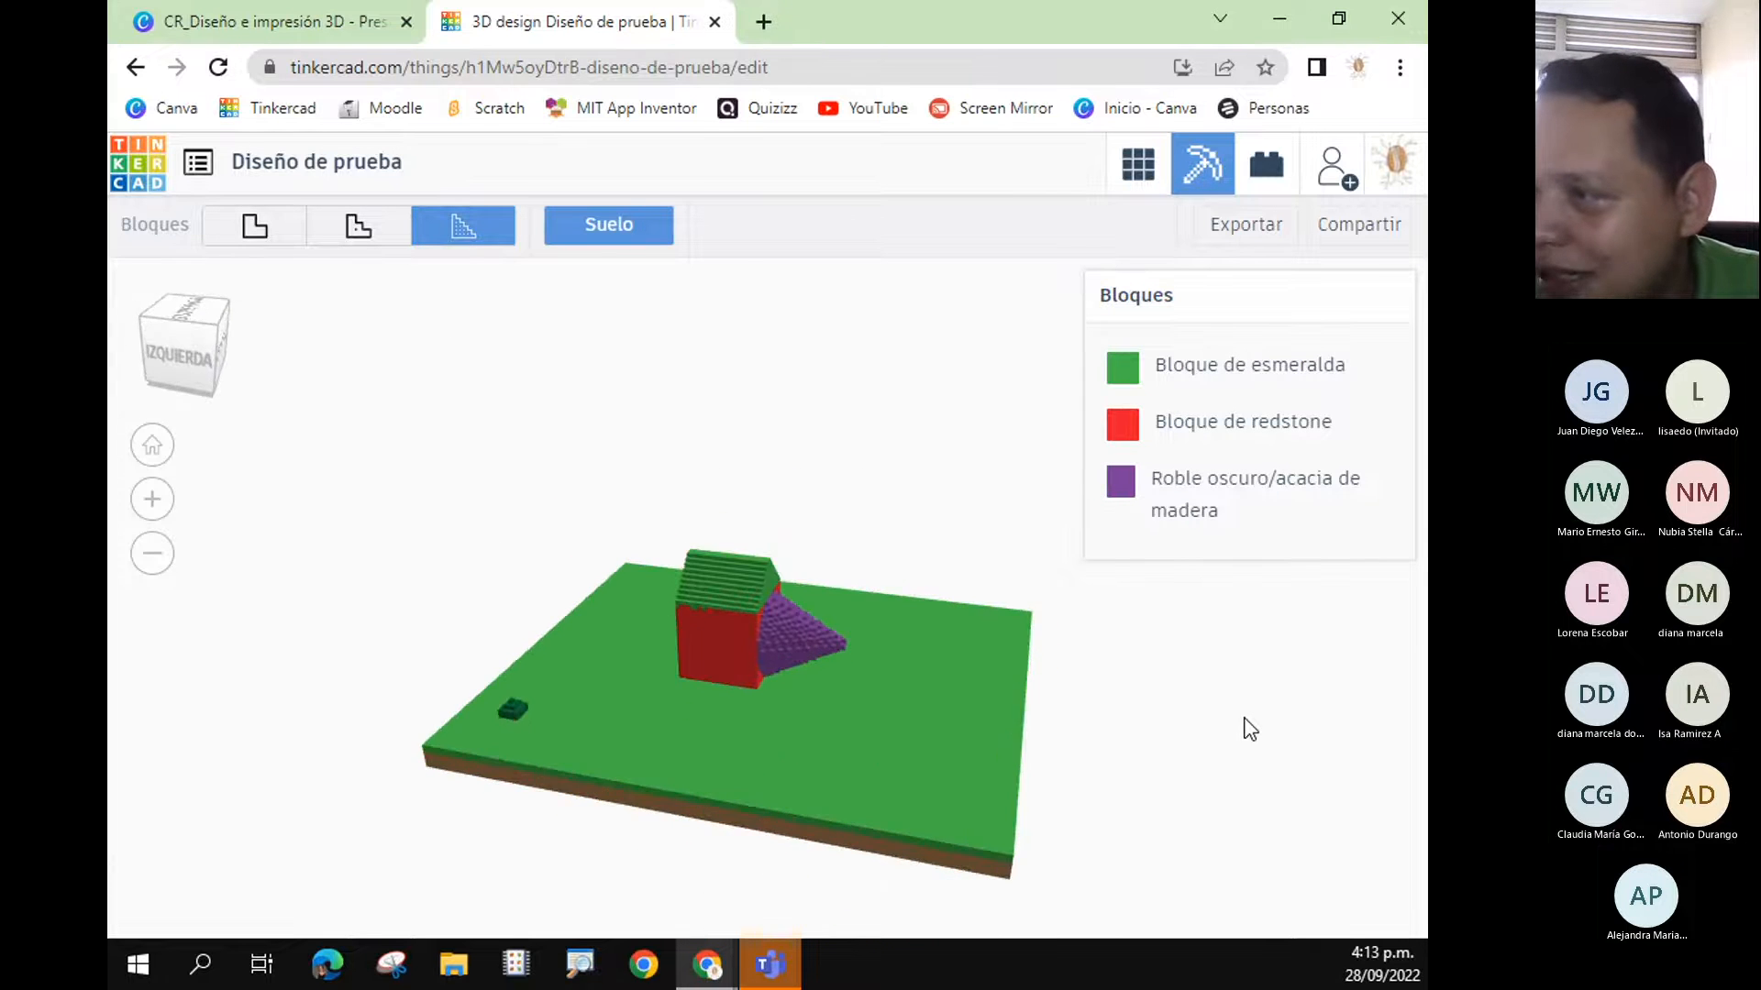
pyautogui.moveTo(972, 714); pyautogui.dragTo(499, 724)
# - Compare the coarsest and finest block resolutions of the house, then toggle the ground off and on
pyautogui.click(262, 228)
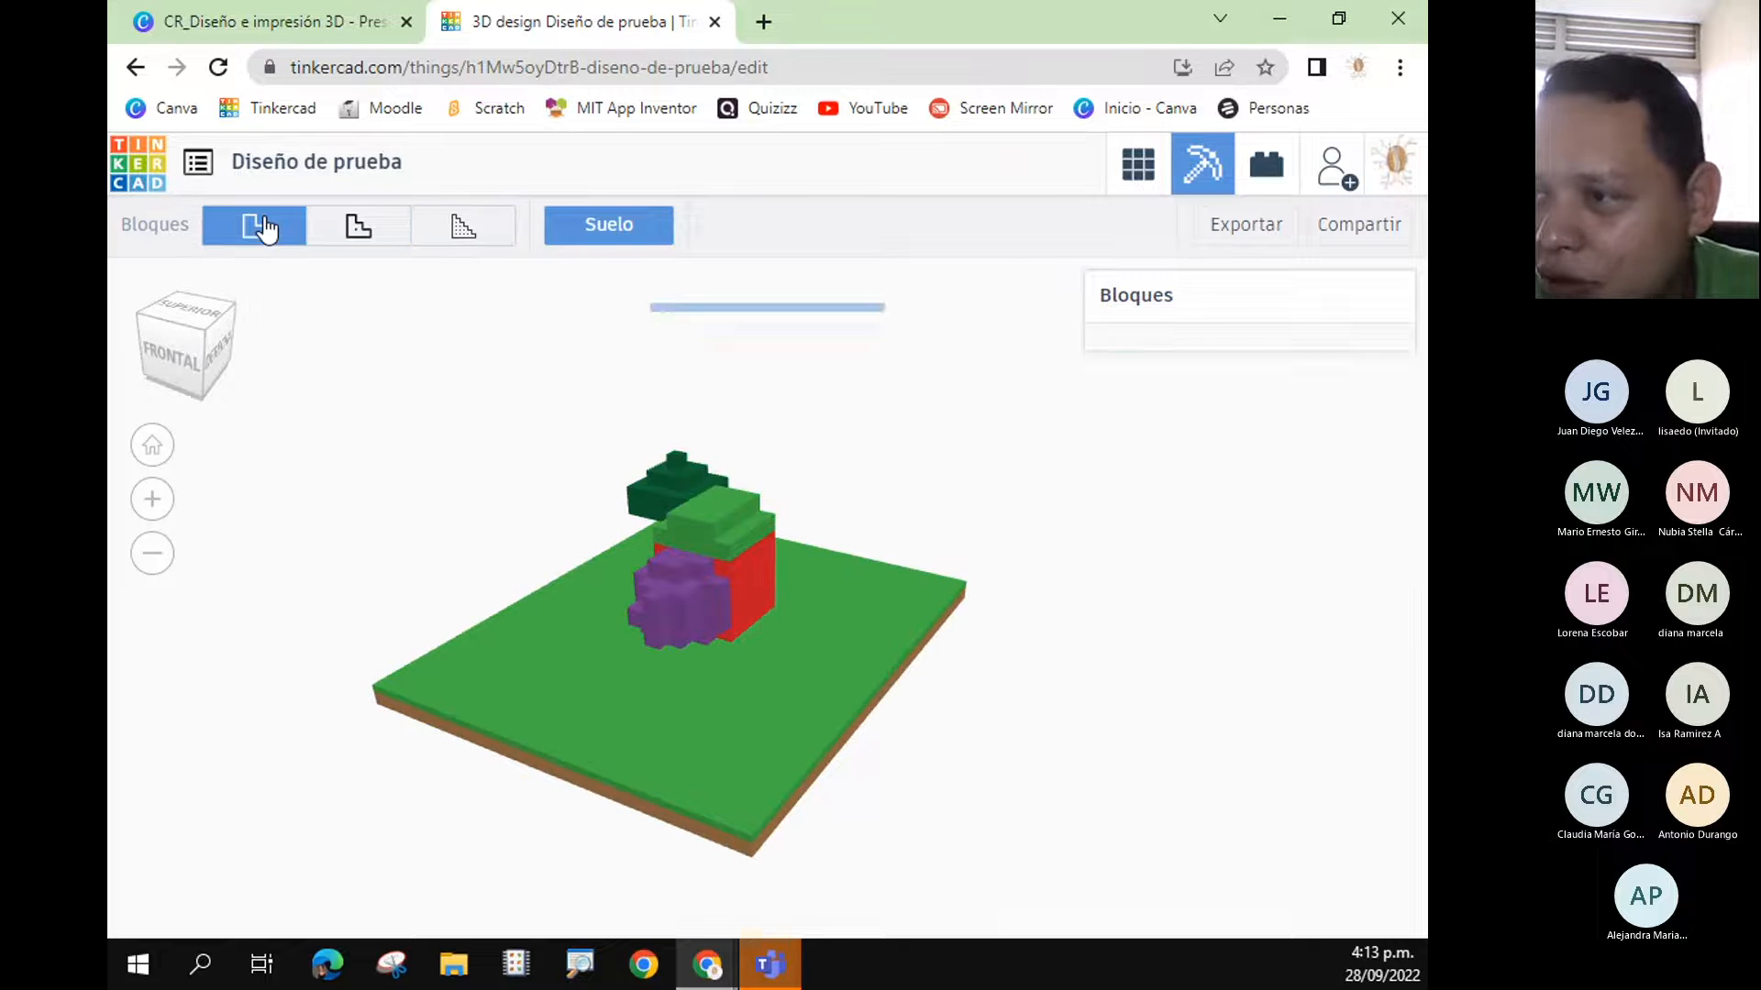
pyautogui.click(469, 228)
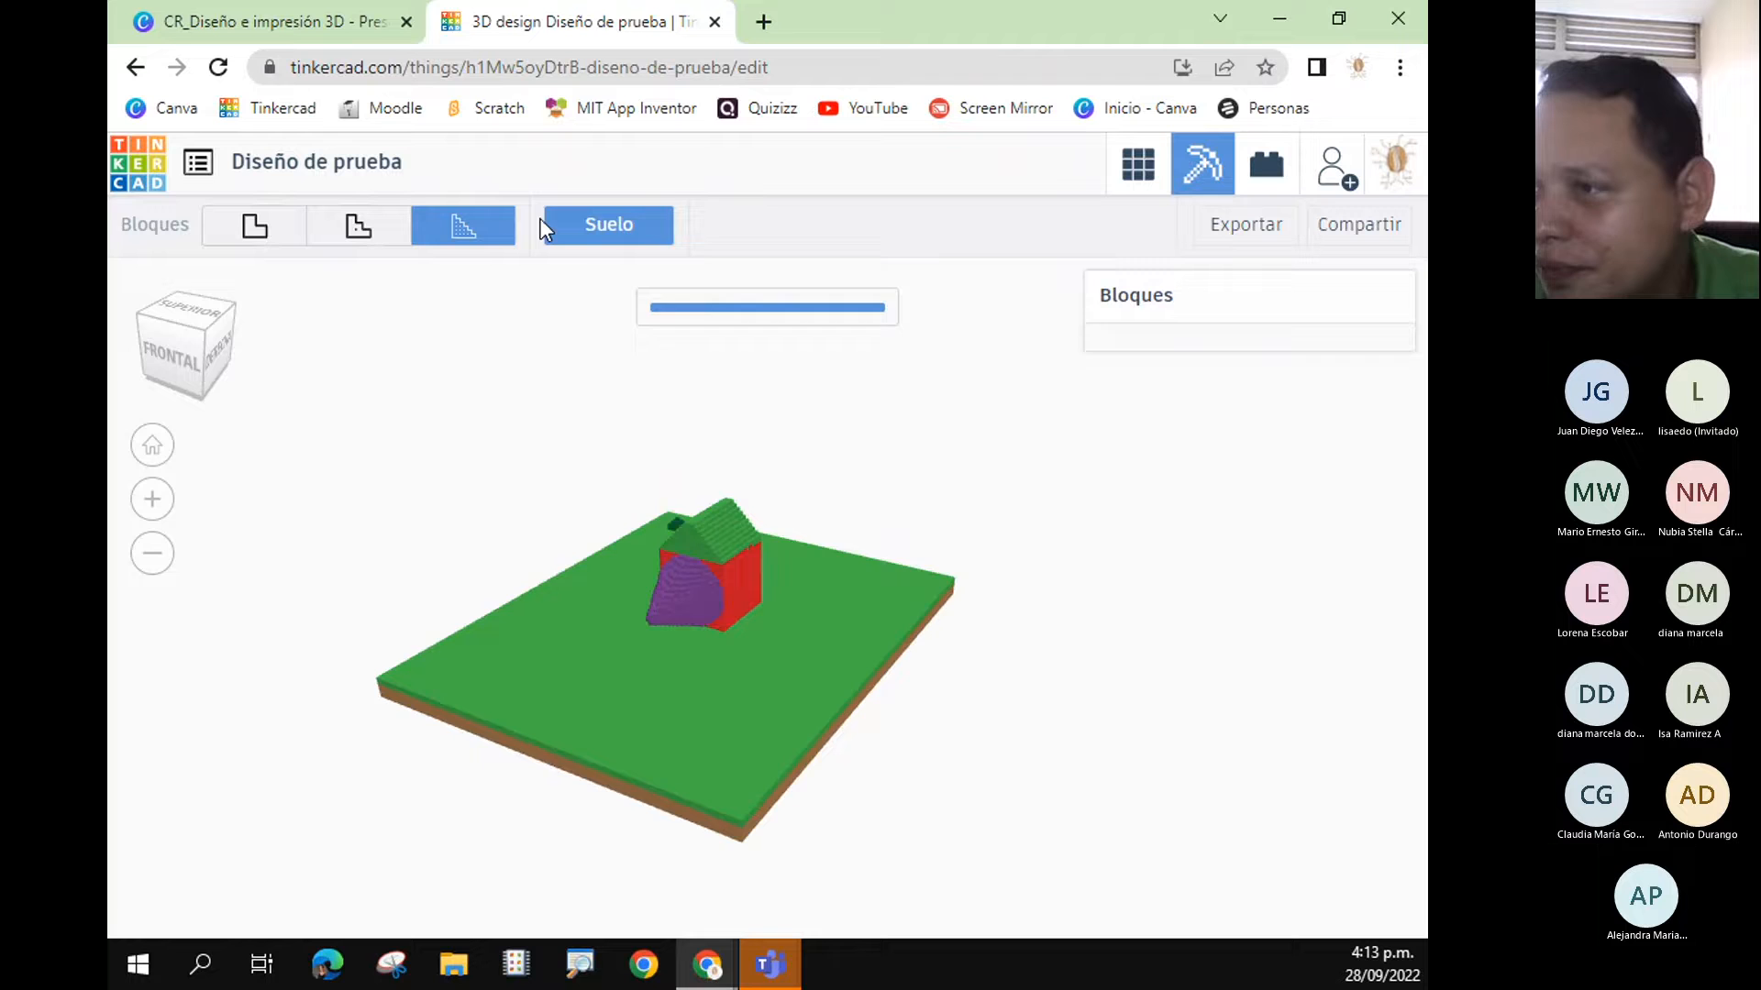
pyautogui.click(589, 229)
pyautogui.click(589, 229)
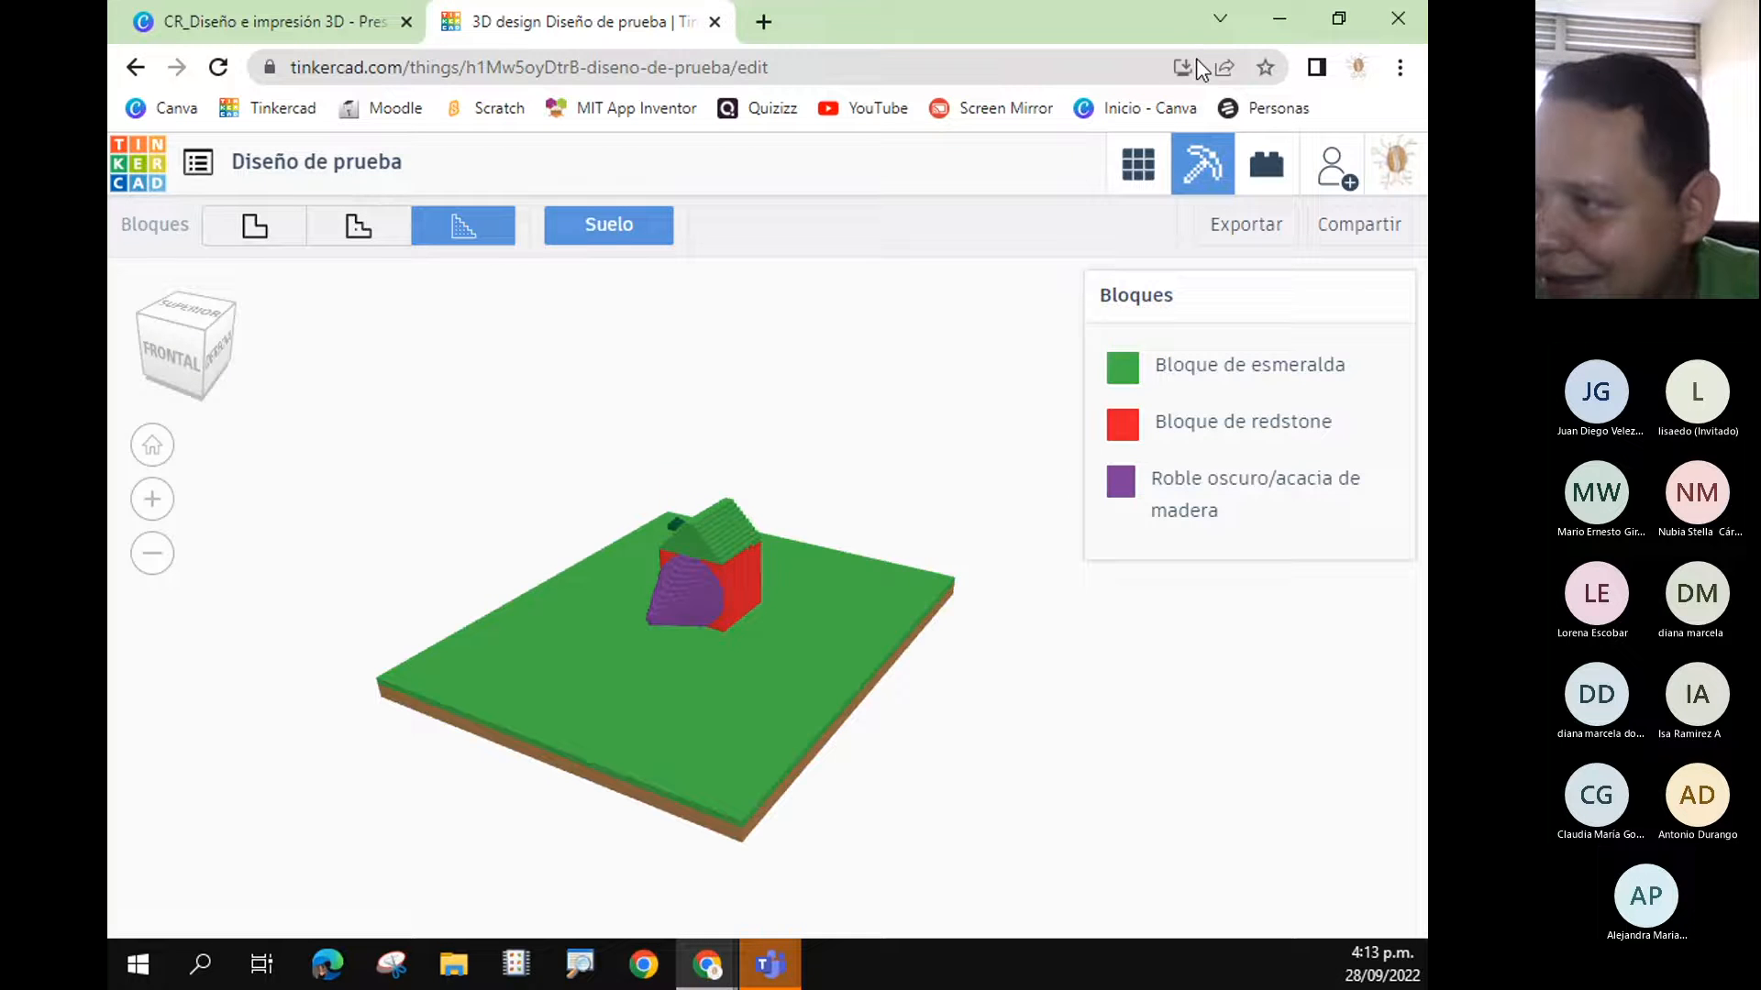
# - Switch the design to the brick view and examine the house at the medium and finest brick resolutions
pyautogui.click(1279, 186)
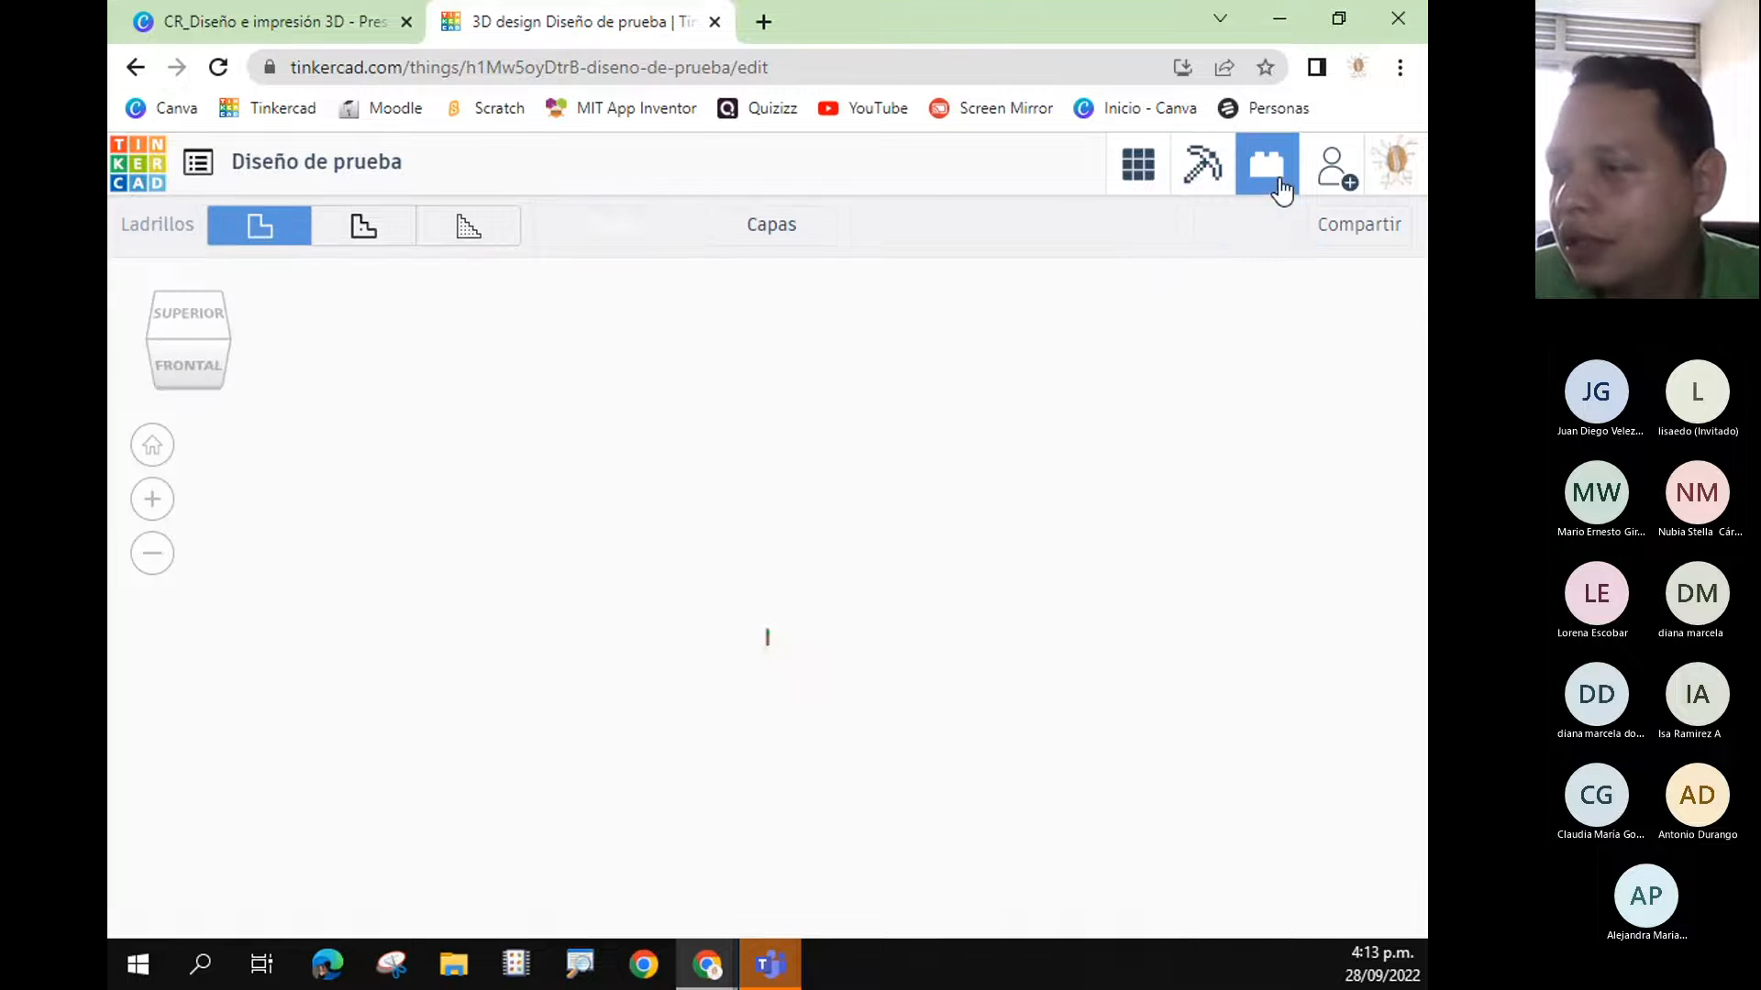
pyautogui.moveTo(906, 697); pyautogui.dragTo(1183, 706, button='right')
pyautogui.click(388, 238)
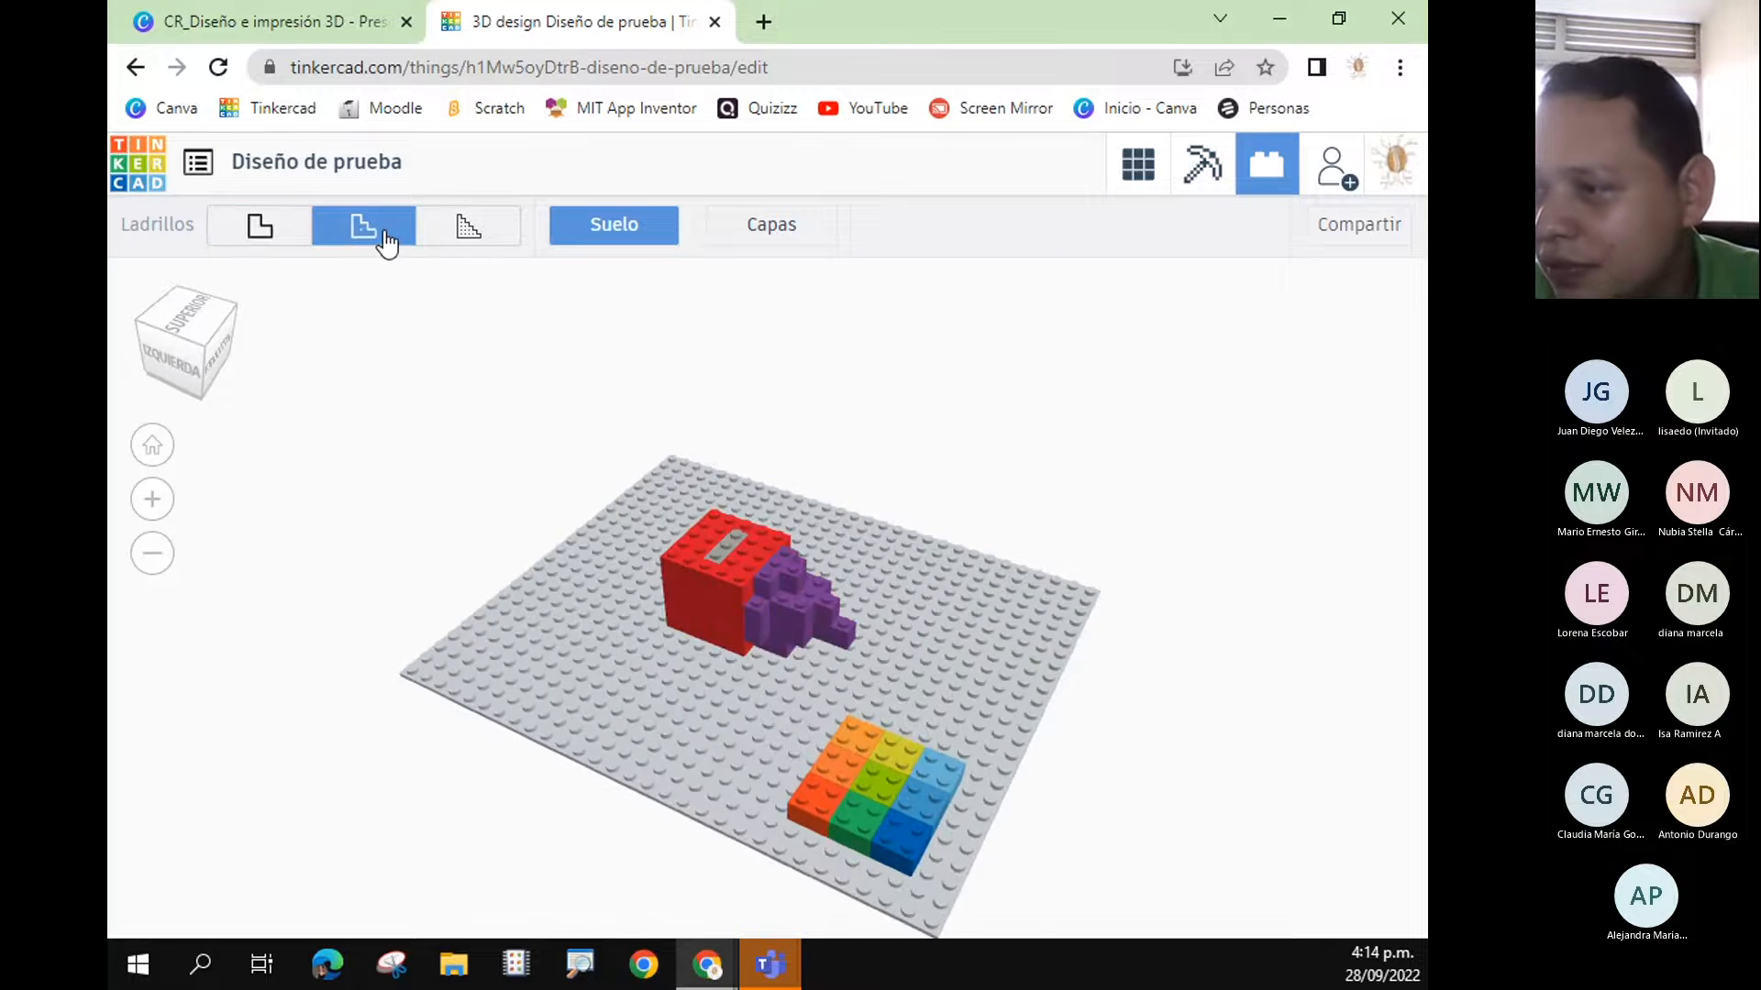
pyautogui.click(469, 236)
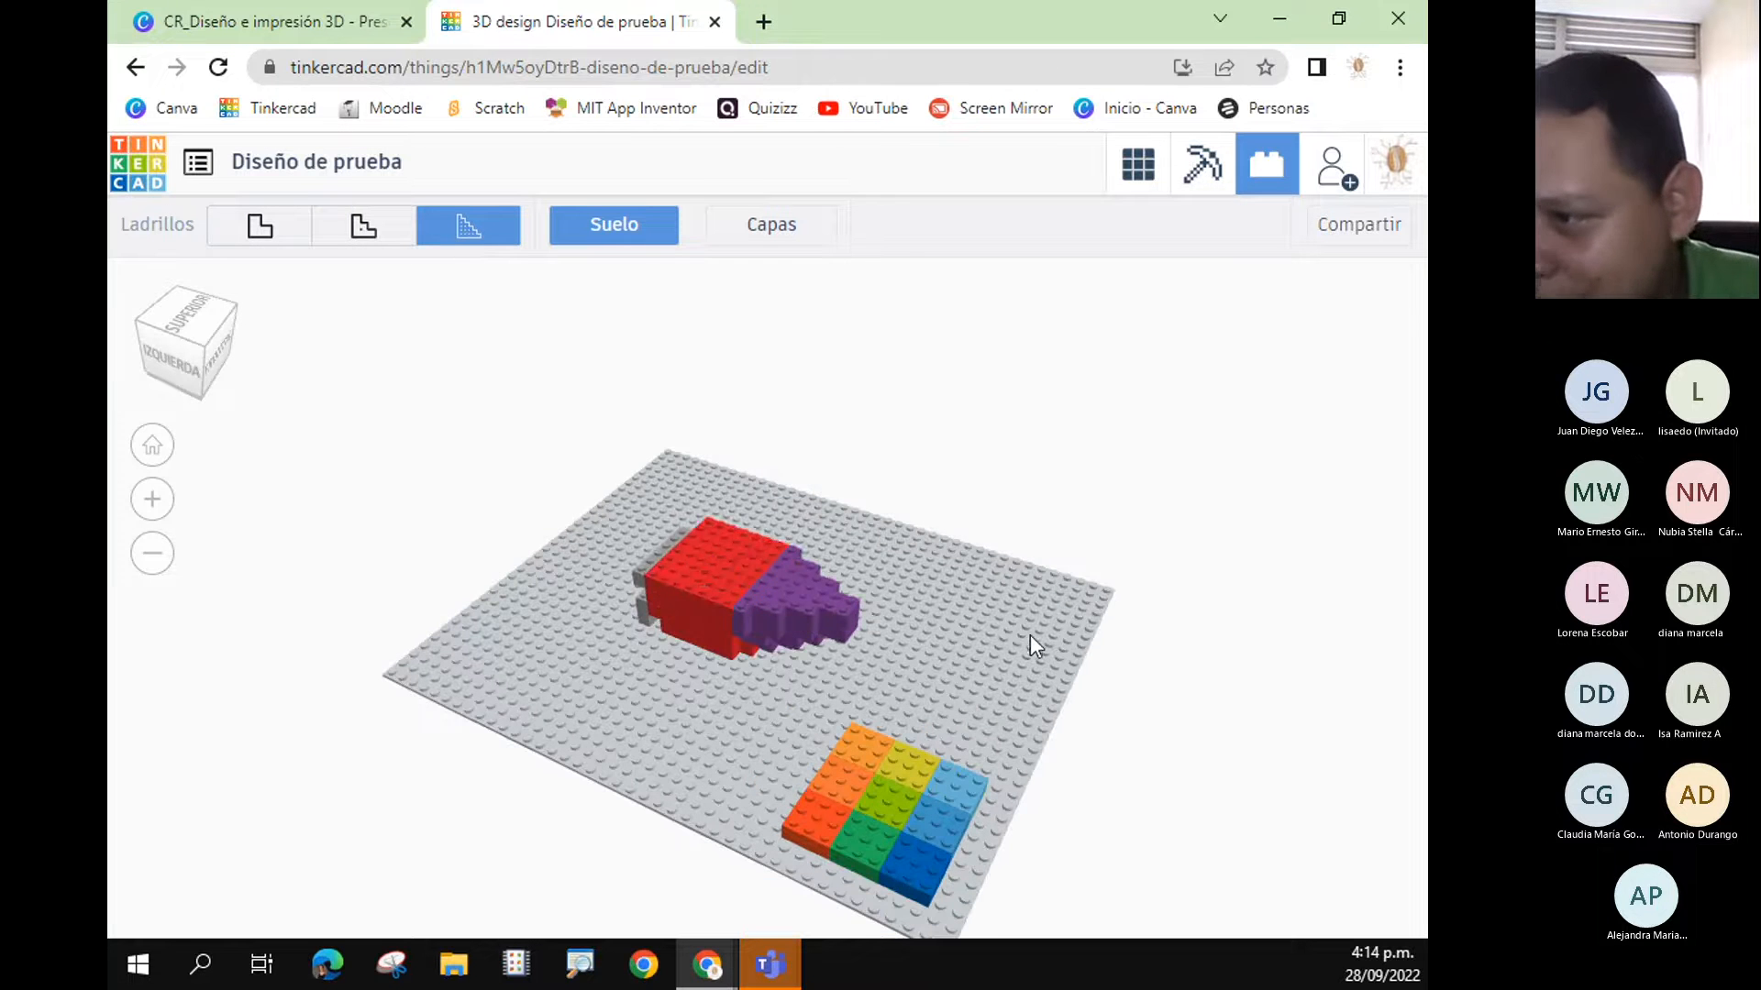
# - Return from the brick view to the 3D design editor and delete all the shapes on the workplane
pyautogui.moveTo(1005, 663); pyautogui.dragTo(626, 566, button='right')
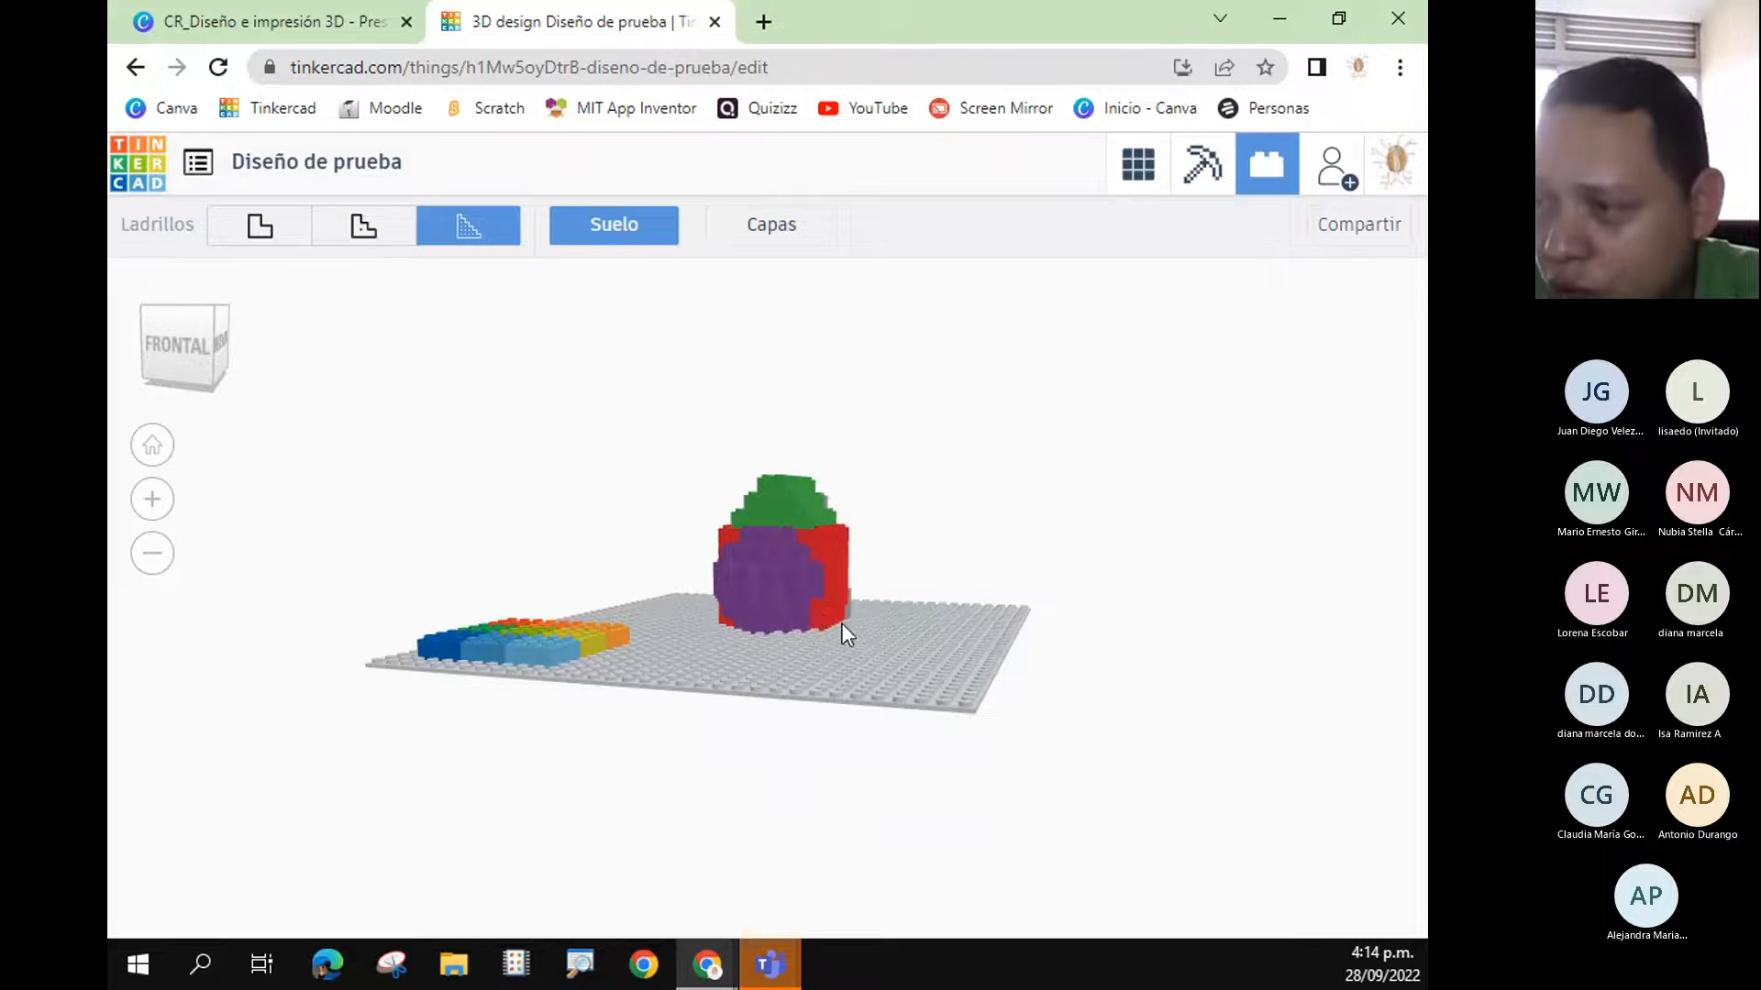
pyautogui.moveTo(844, 633); pyautogui.dragTo(590, 778, button='right')
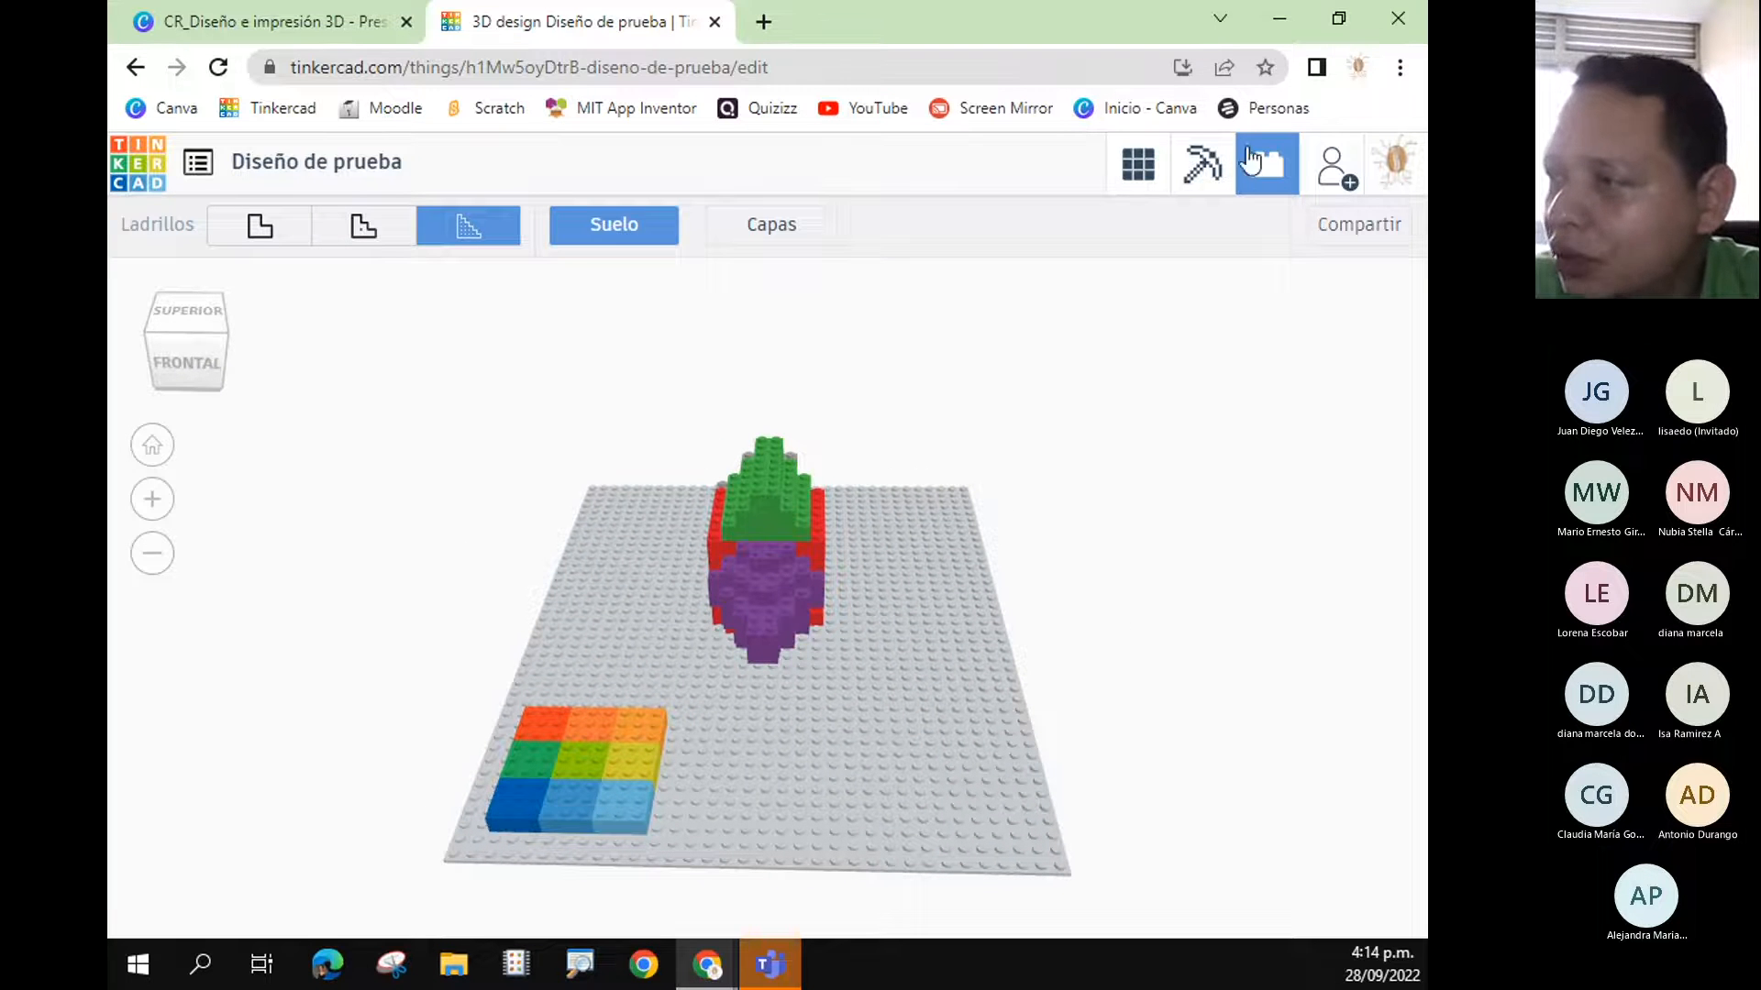
pyautogui.click(1137, 167)
pyautogui.moveTo(377, 398); pyautogui.dragTo(596, 729)
pyautogui.click(324, 226)
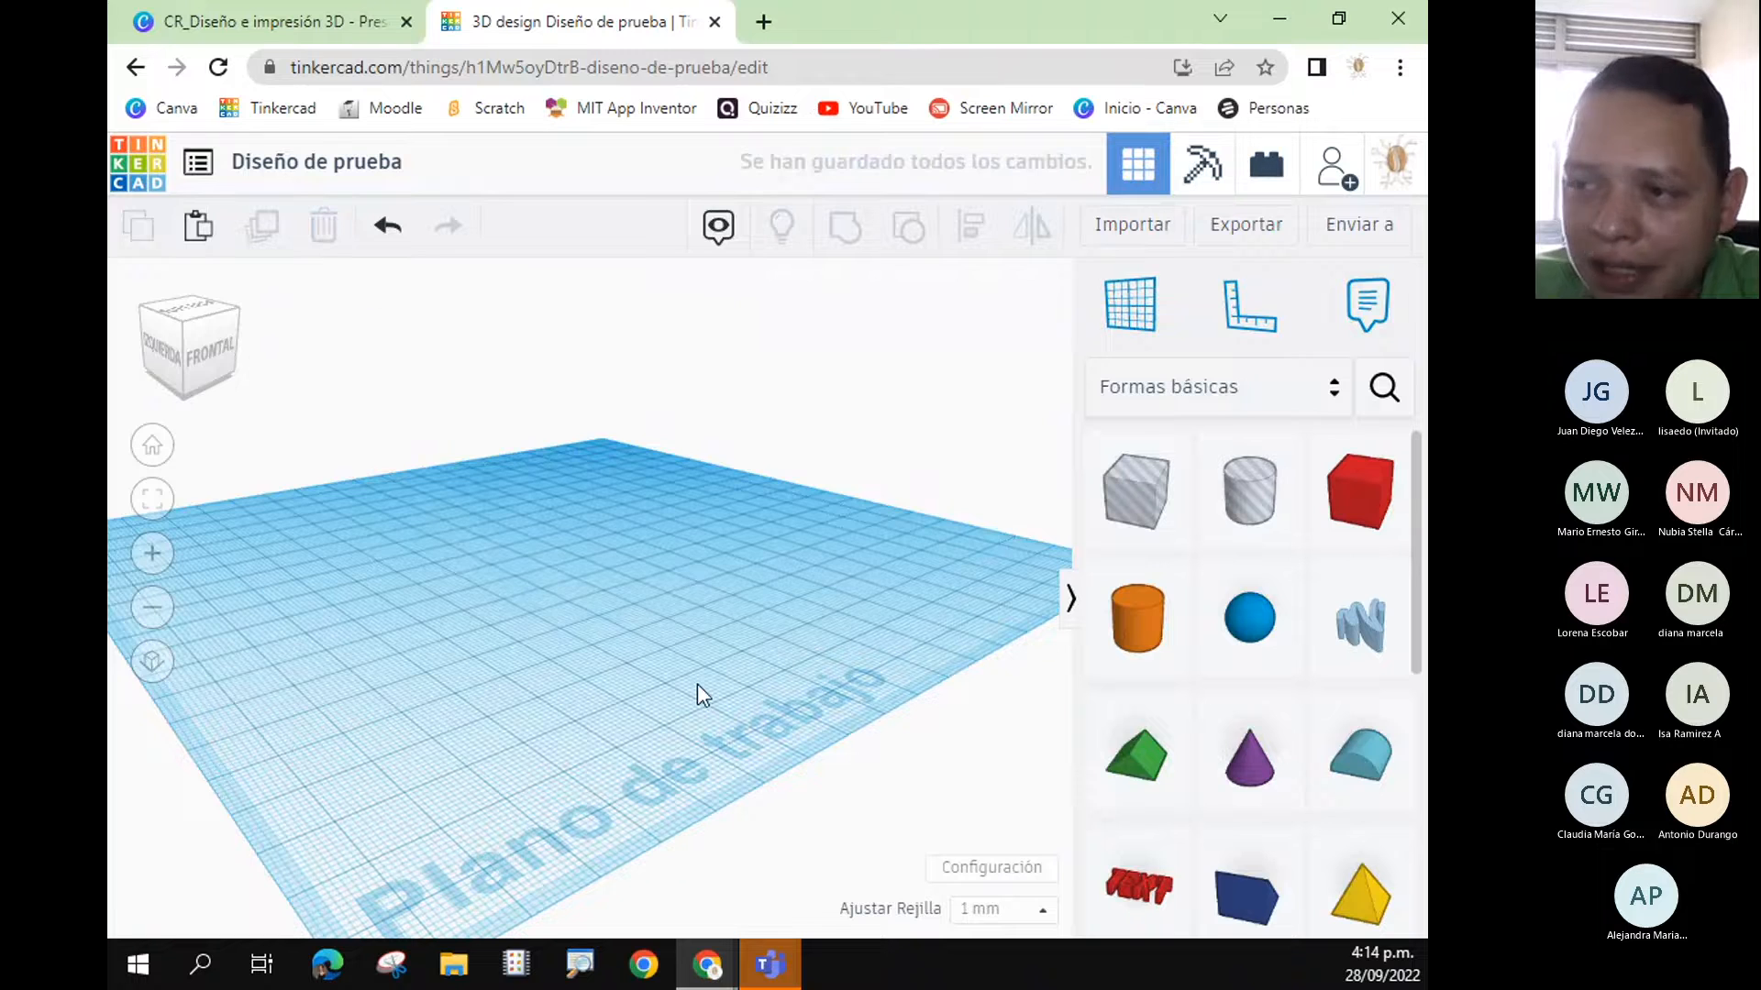
pyautogui.moveTo(837, 476); pyautogui.dragTo(702, 510, button='right')
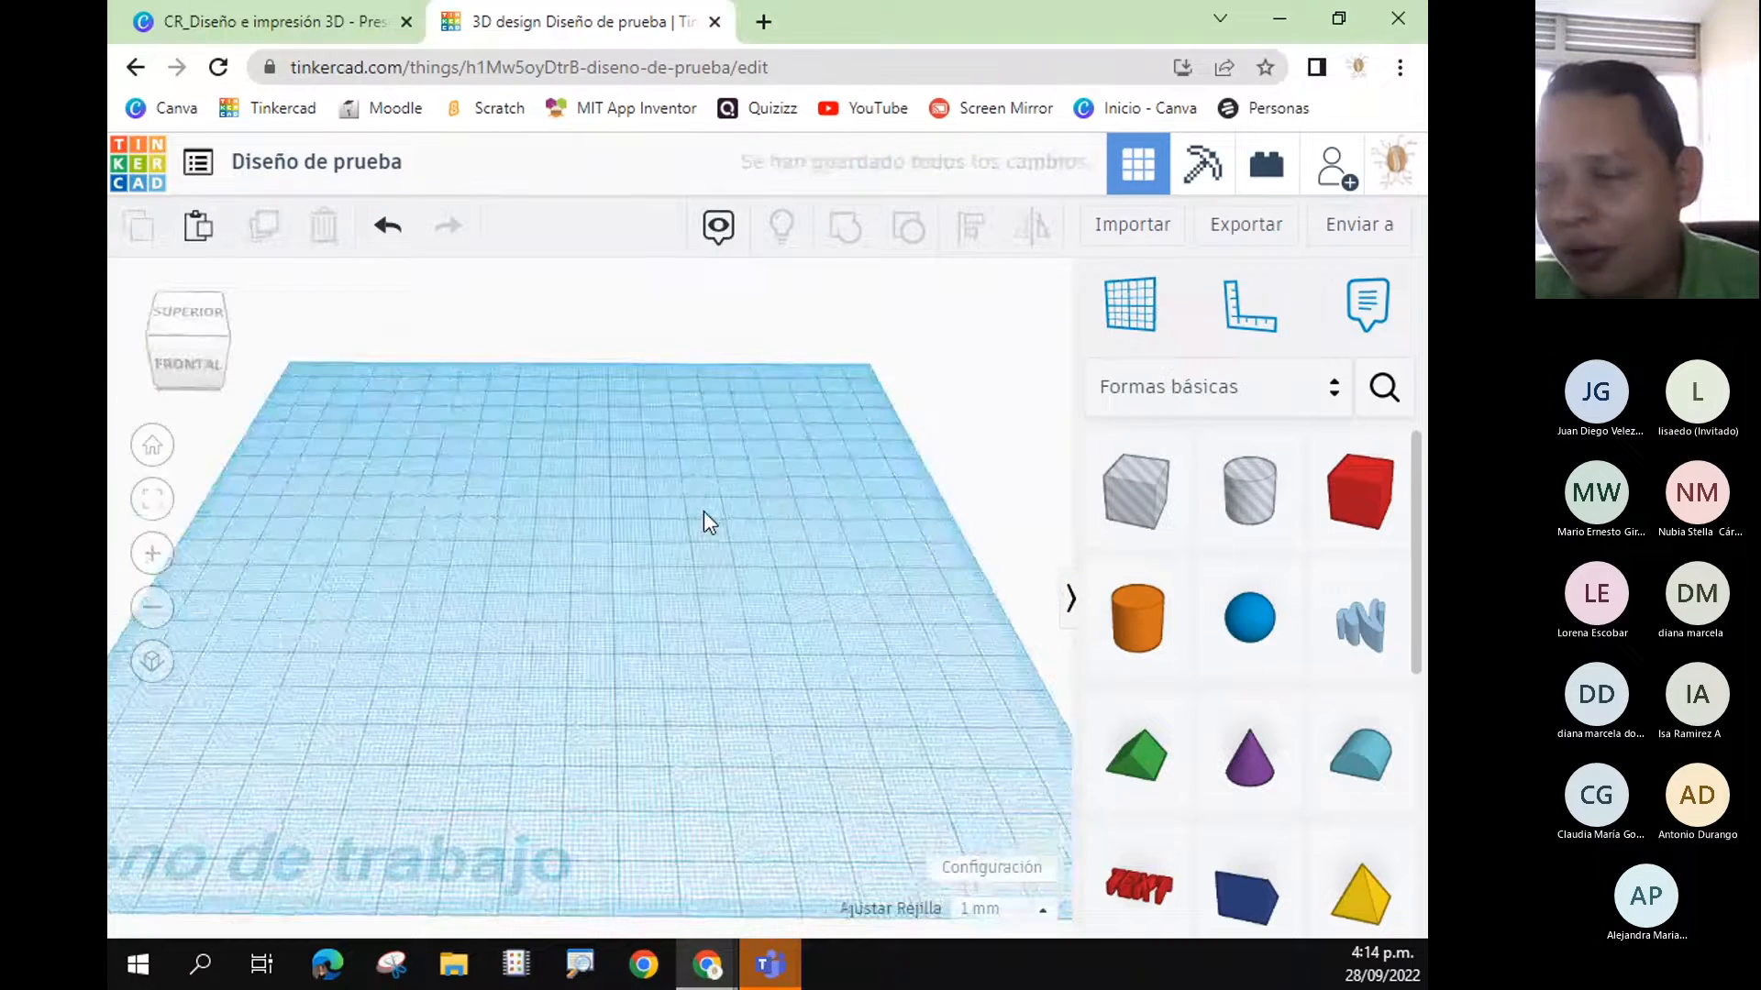
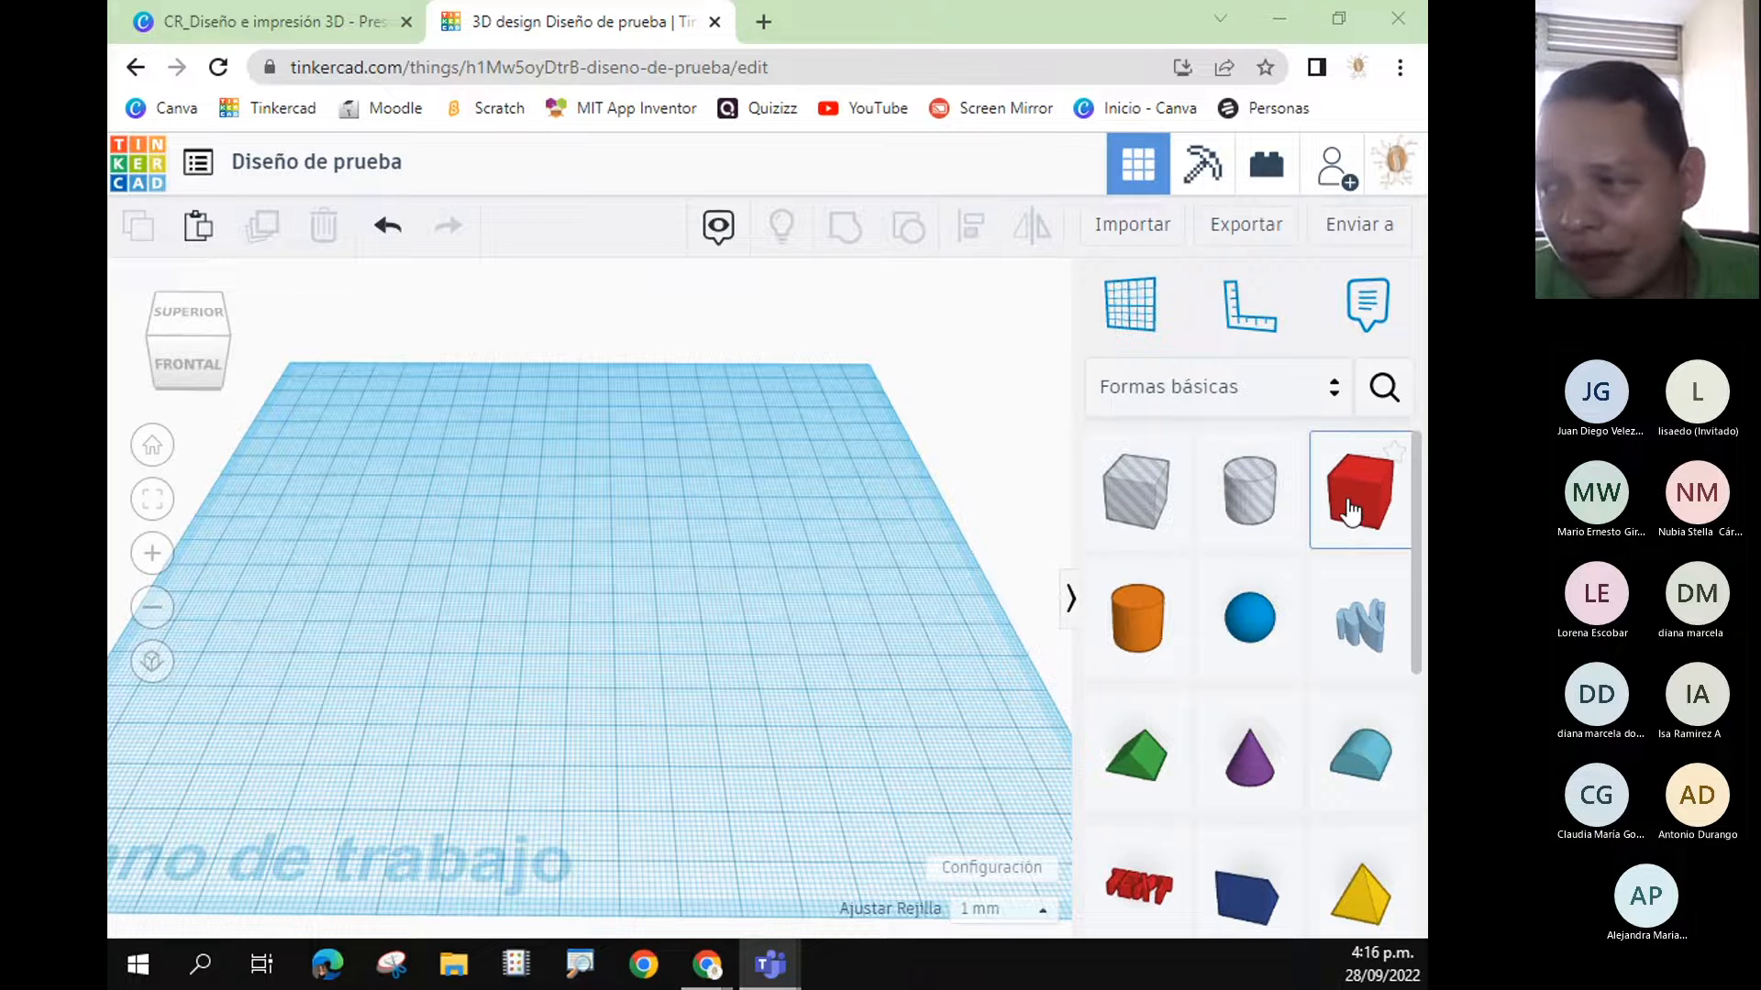
# - Add a red box to the workplane and reshape it into a thin plate covering a large part of the grid
pyautogui.moveTo(1350, 513); pyautogui.dragTo(574, 581)
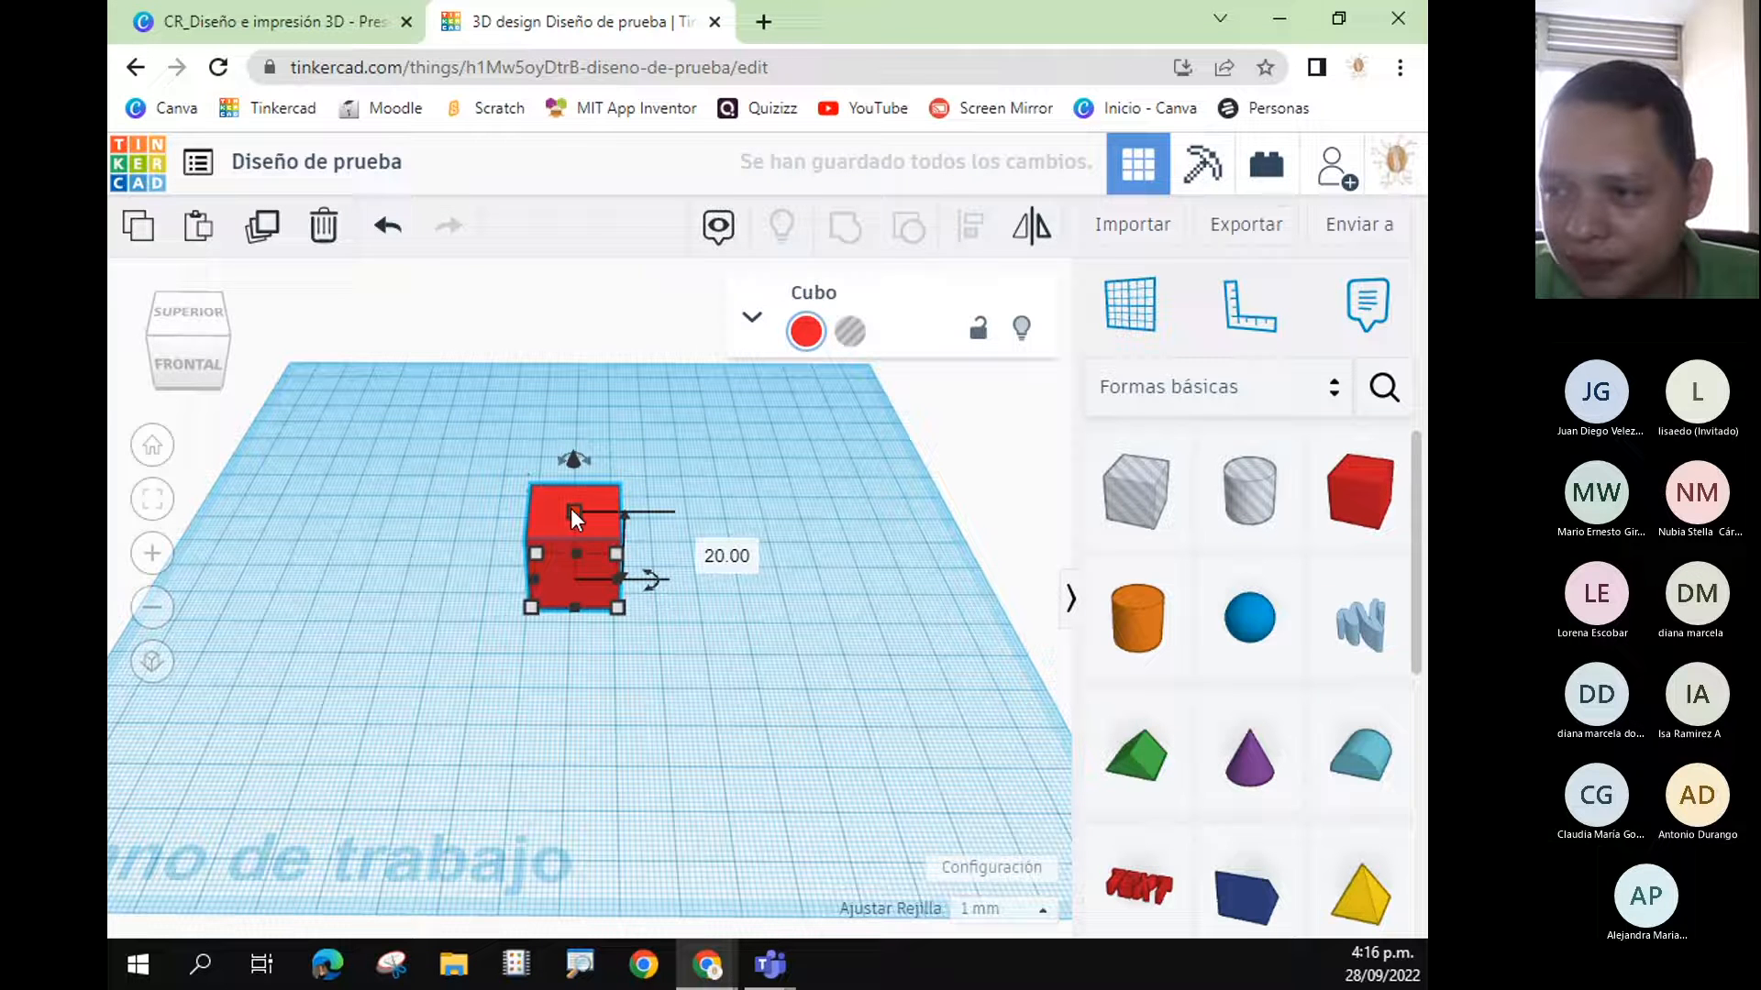
pyautogui.moveTo(571, 508); pyautogui.dragTo(294, 362)
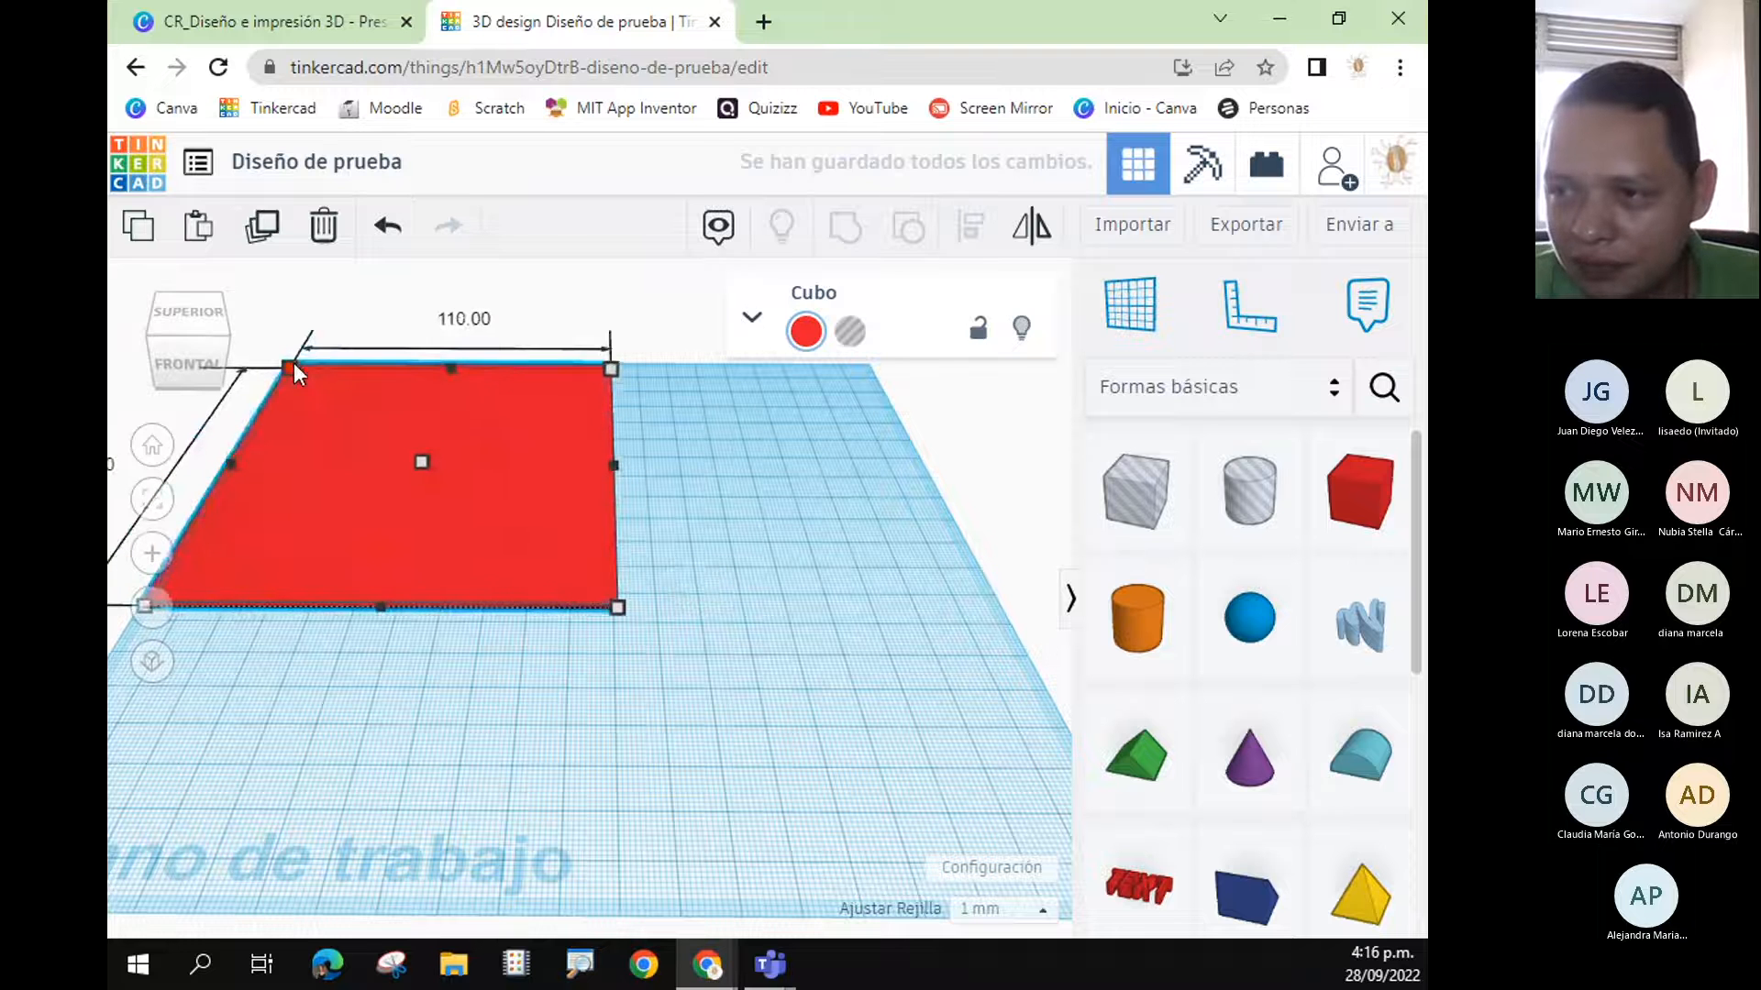
pyautogui.moveTo(618, 608); pyautogui.dragTo(789, 766)
pyautogui.click(938, 637)
pyautogui.moveTo(938, 636); pyautogui.dragTo(915, 605, button='right')
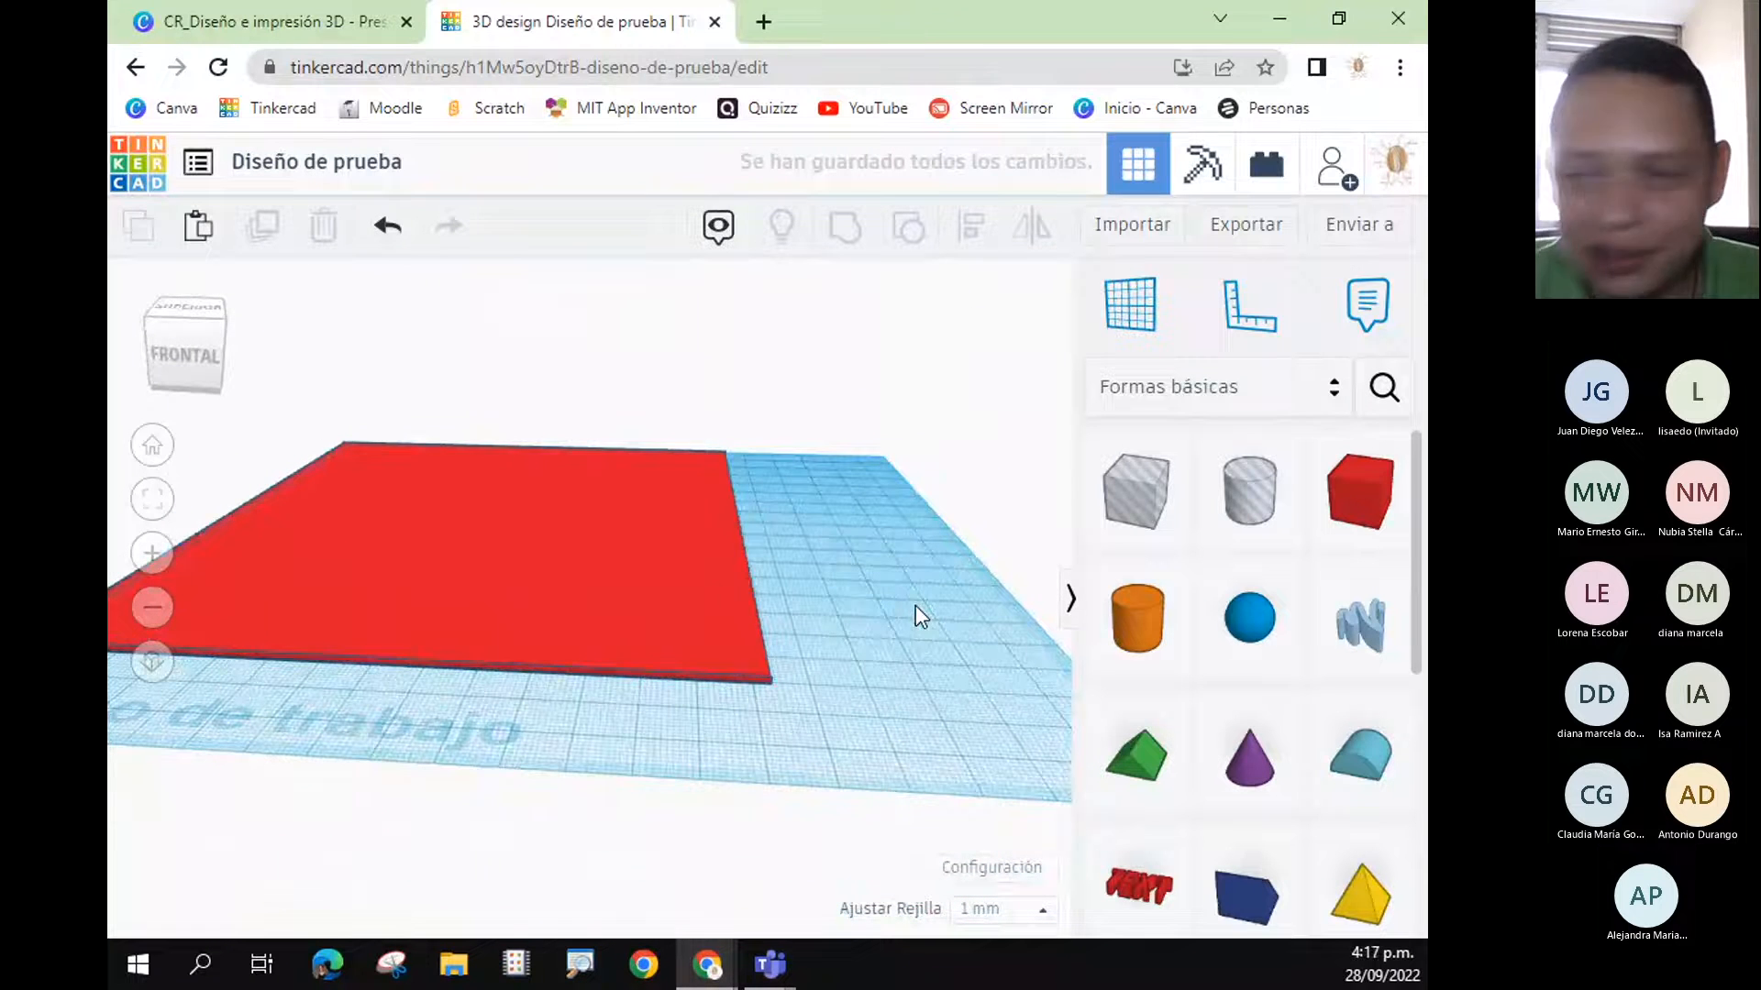
# - Change the plate's solid colour from the presets to dark orange
pyautogui.click(656, 593)
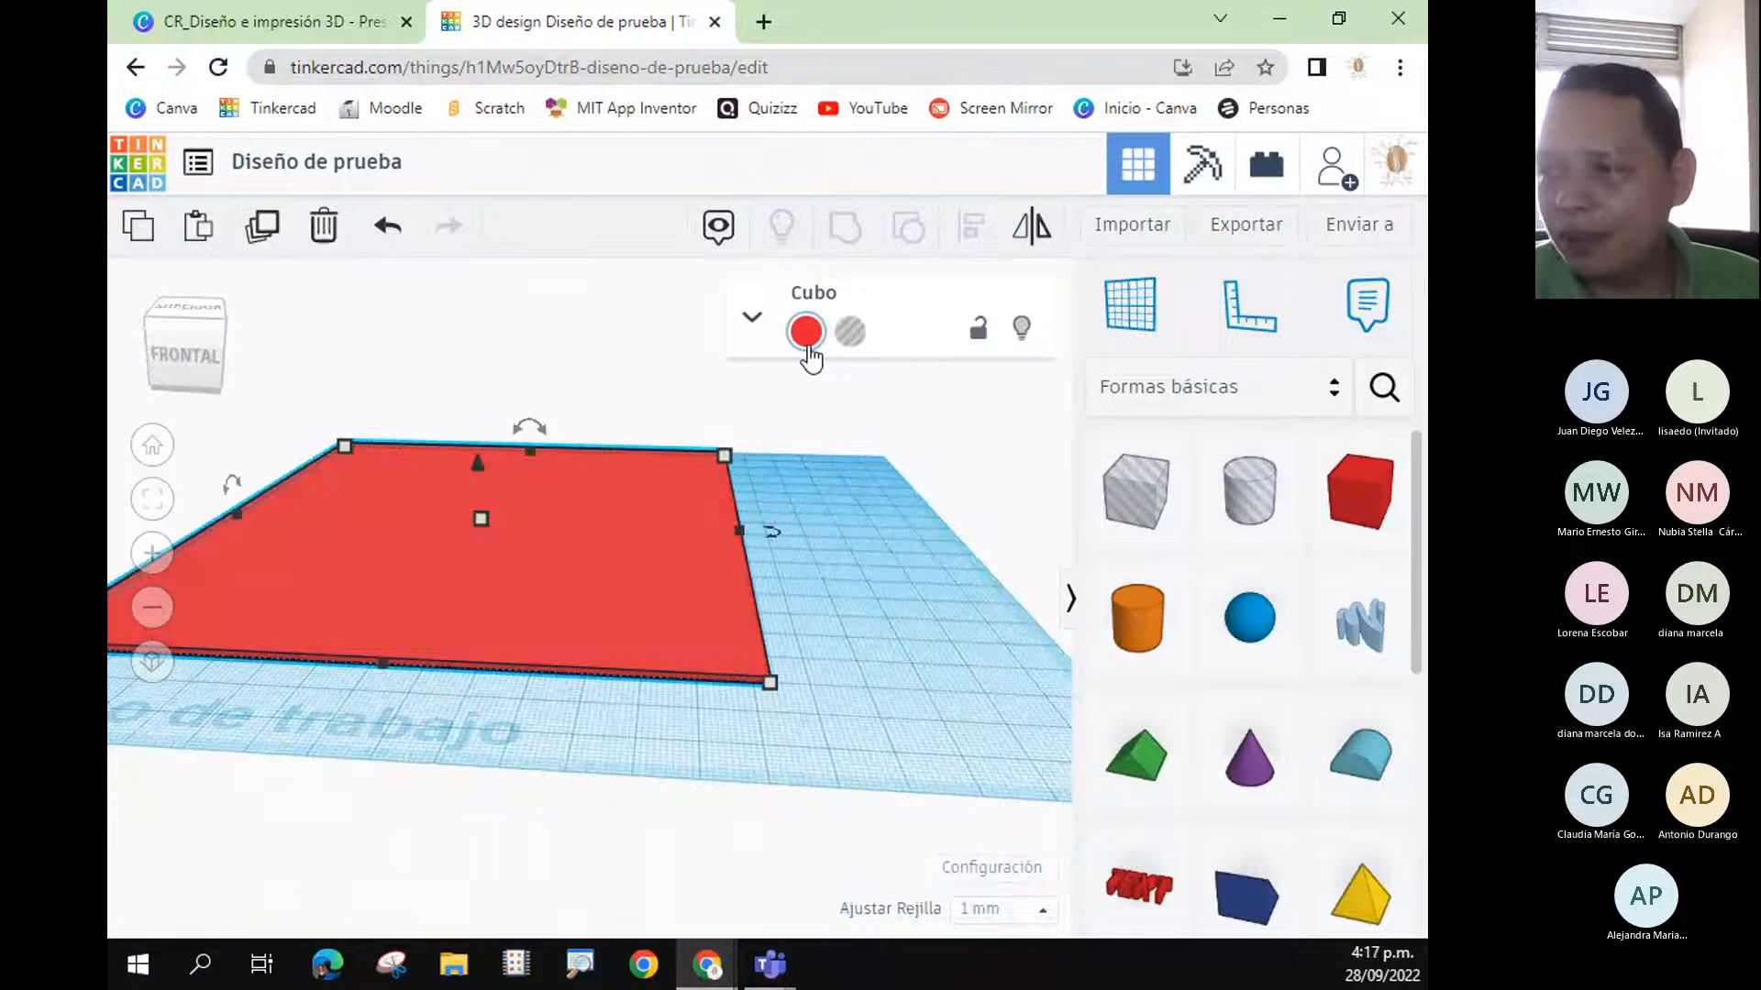
pyautogui.click(807, 340)
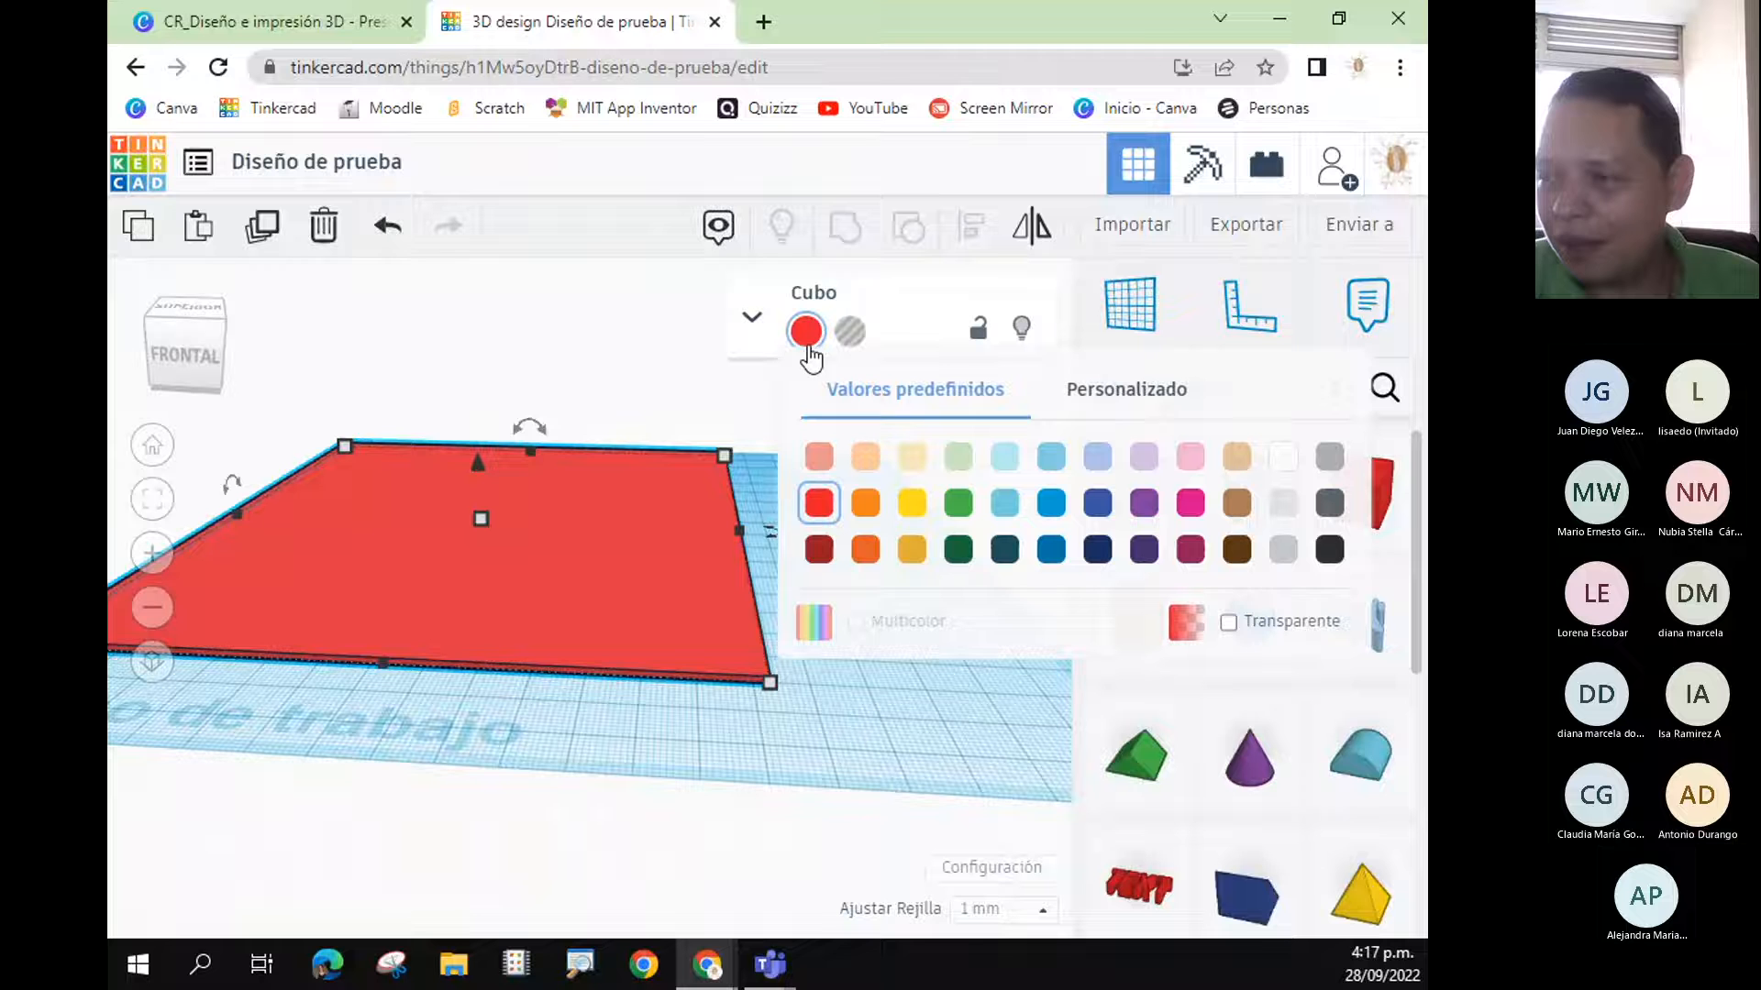
pyautogui.click(863, 550)
pyautogui.click(890, 605)
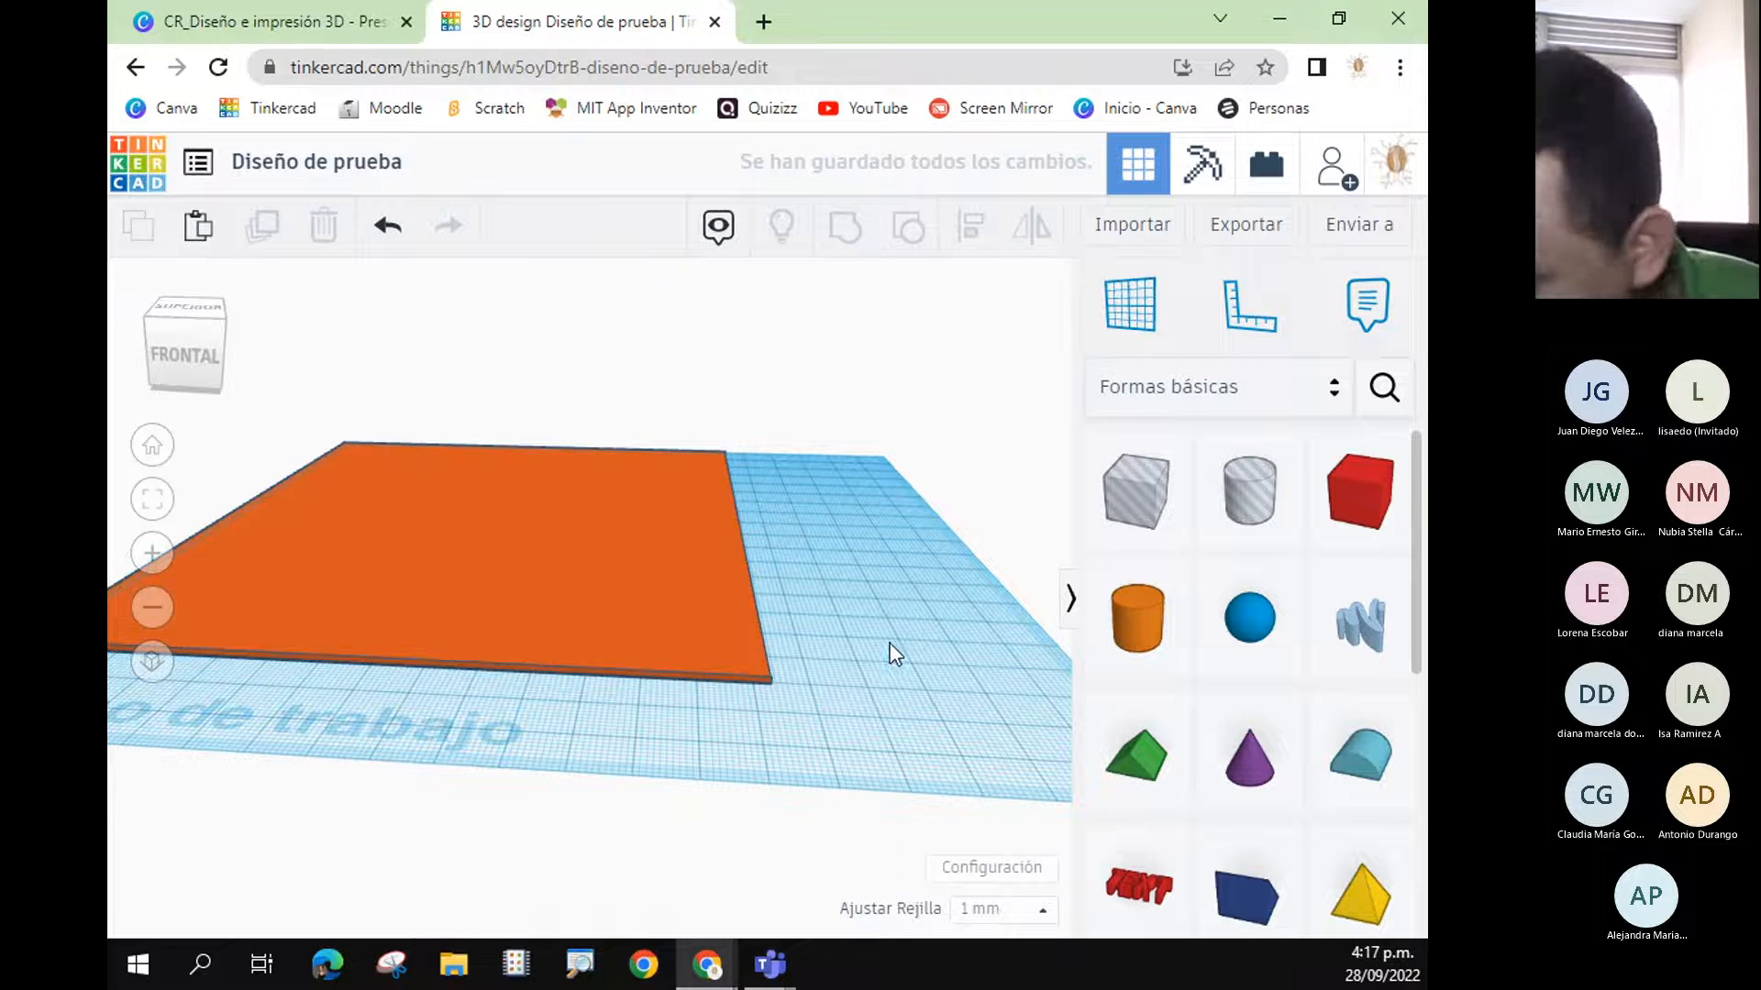
pyautogui.moveTo(924, 601); pyautogui.dragTo(632, 619, button='right')
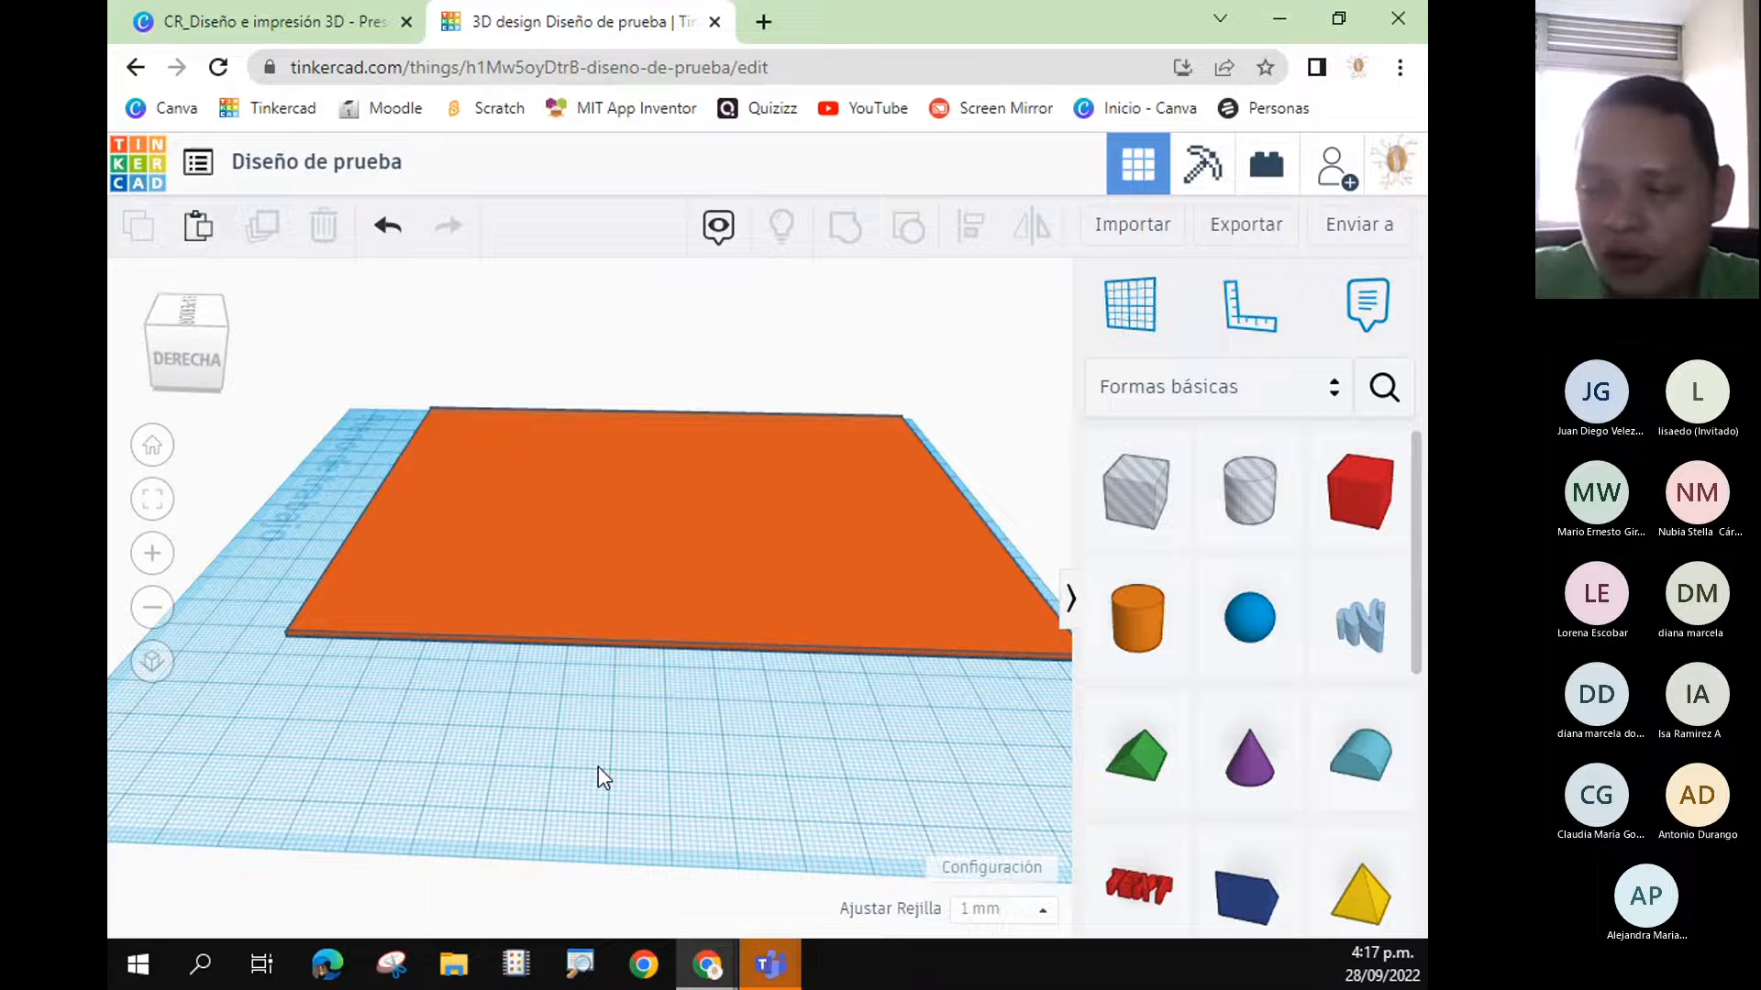
pyautogui.moveTo(554, 752); pyautogui.dragTo(831, 775, button='right')
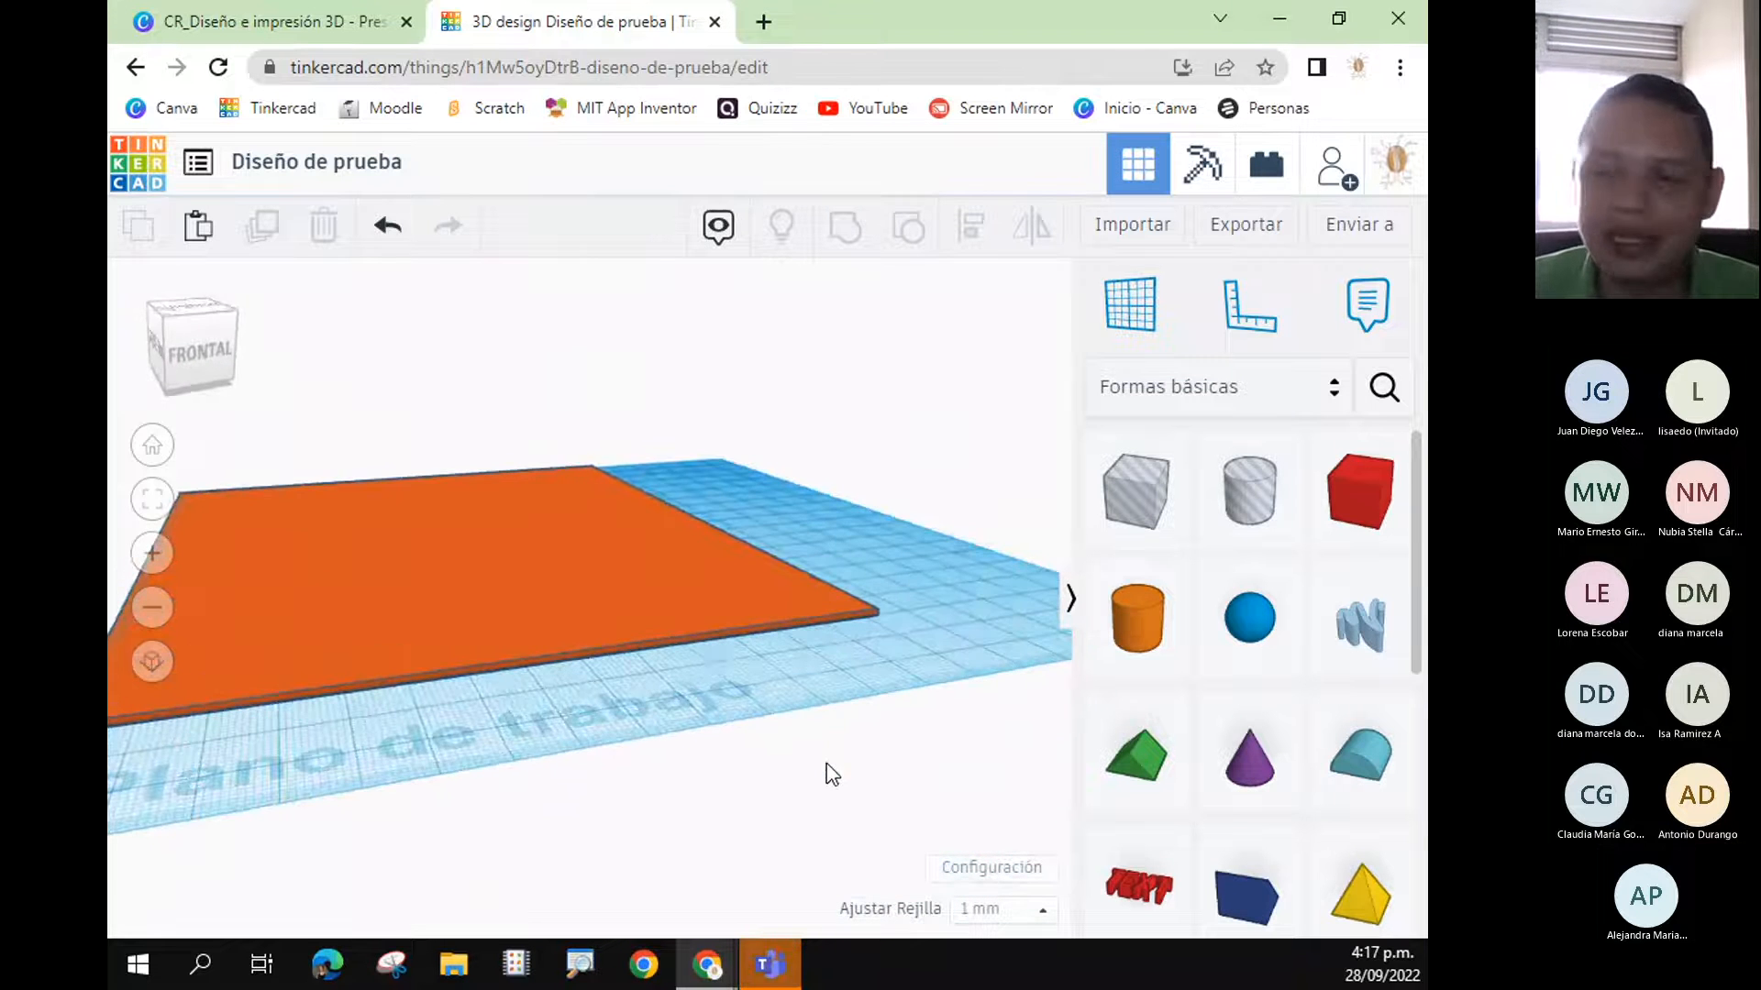
pyautogui.click(899, 861)
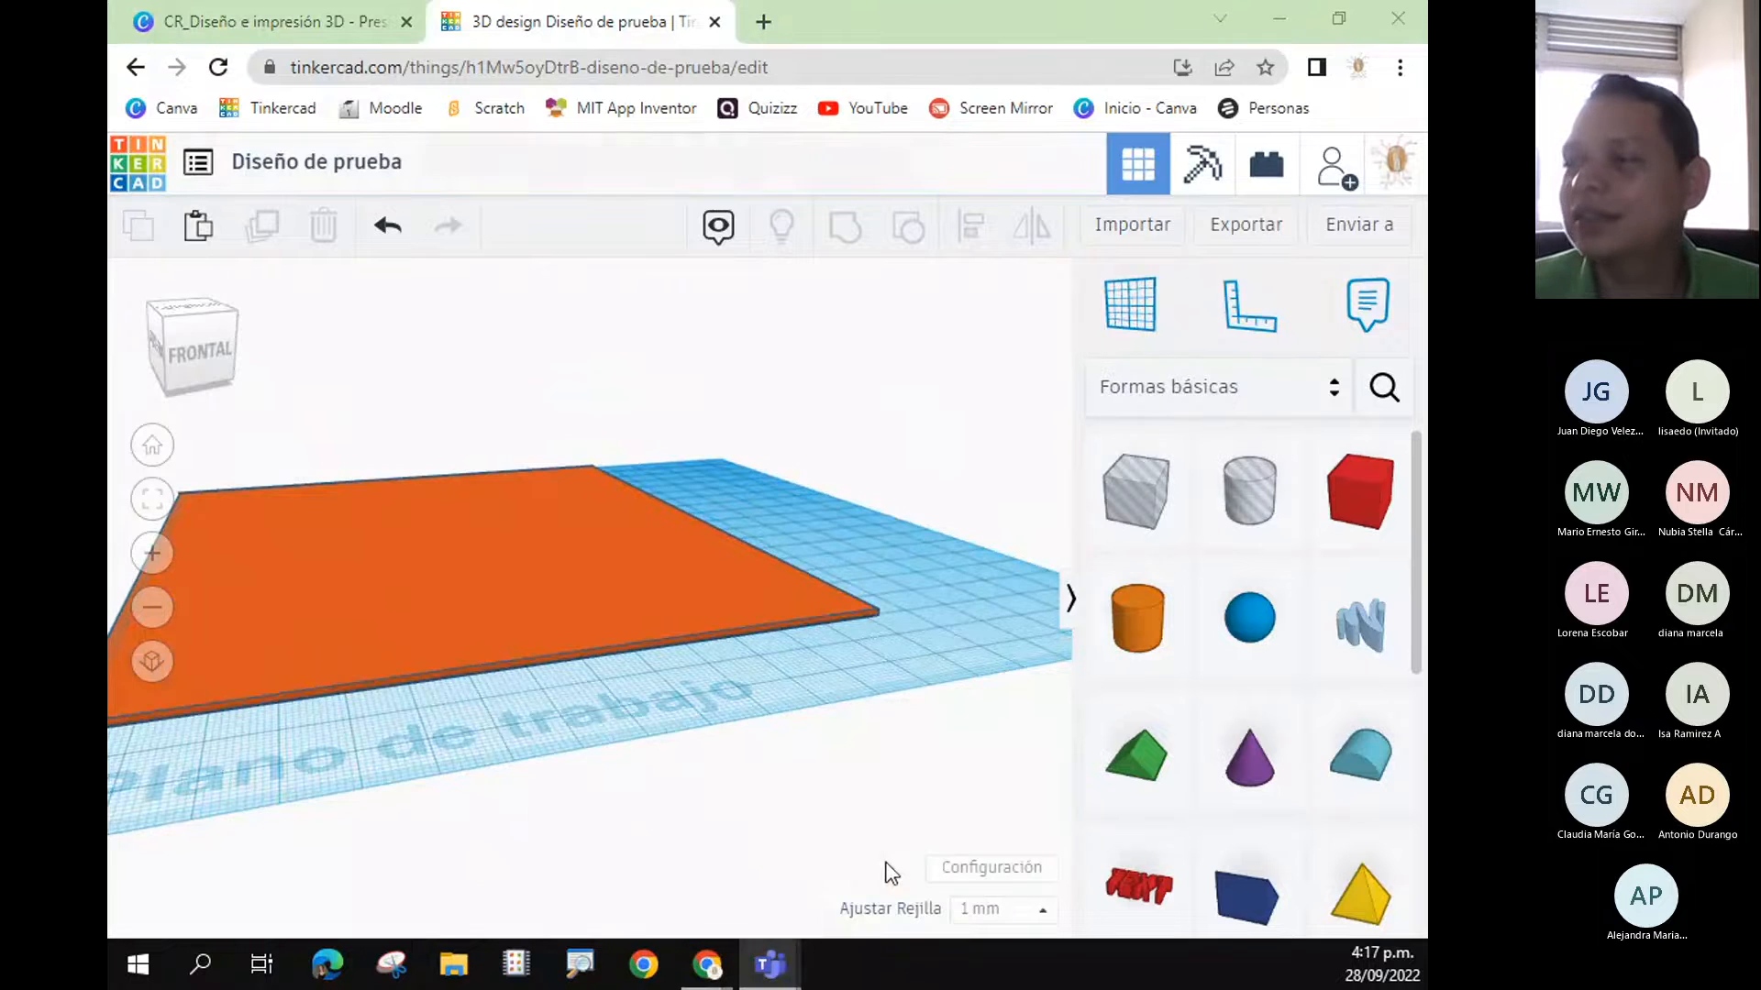
pyautogui.moveTo(838, 823)
pyautogui.mouseDown(button='right')
pyautogui.moveTo(854, 795)
pyautogui.moveTo(864, 837)
pyautogui.mouseUp(button='right')
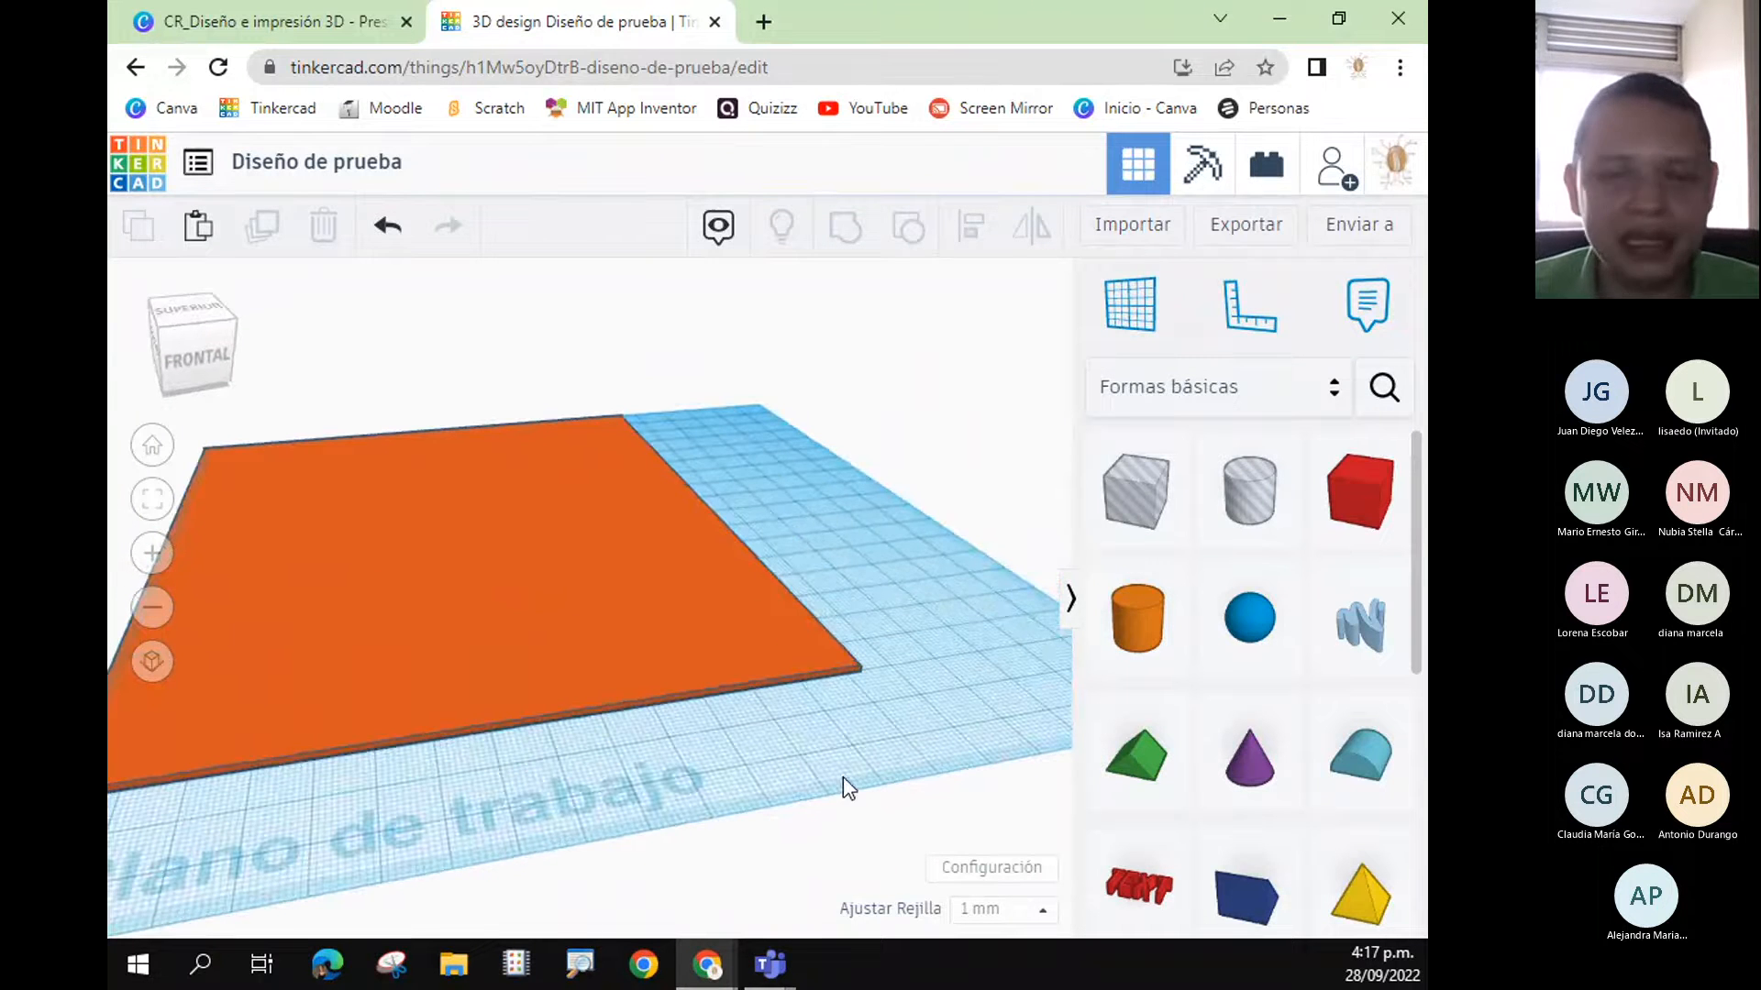
# - Look through the basic shapes for a staircase, and search the community shapes for "escalera" and the shortened "esca"
pyautogui.scroll(-3, 1137, 605)
pyautogui.scroll(-3, 1164, 825)
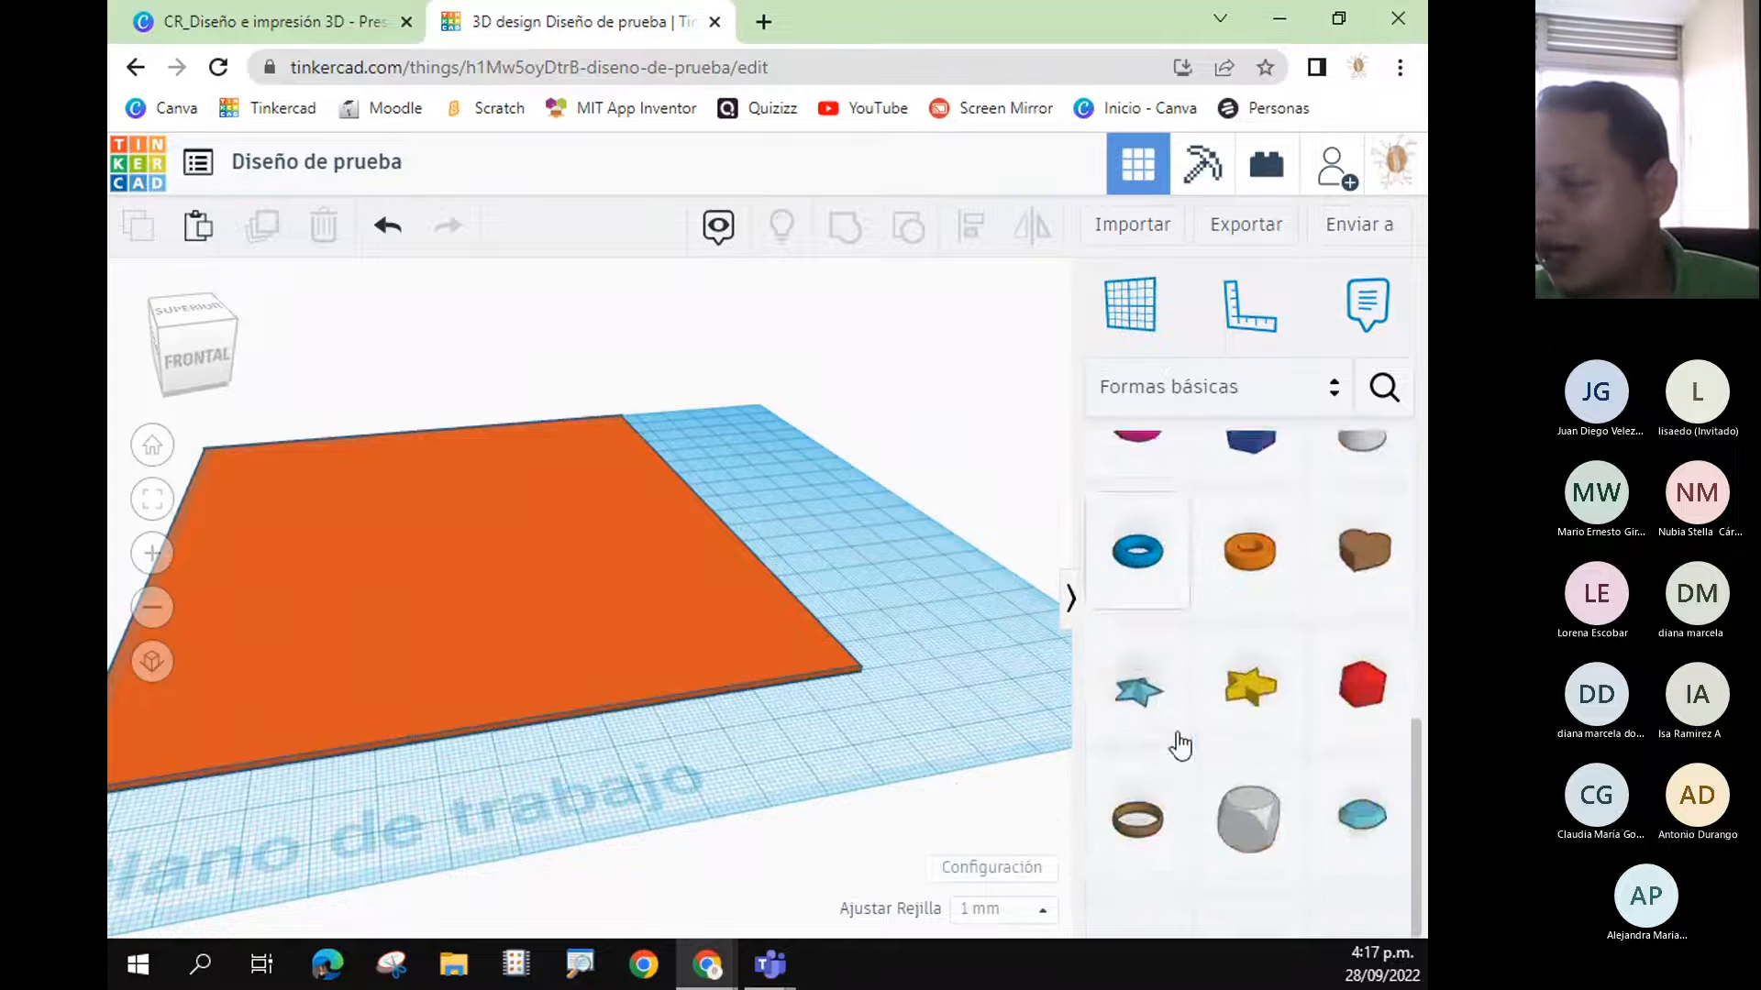
pyautogui.scroll(6, 1174, 745)
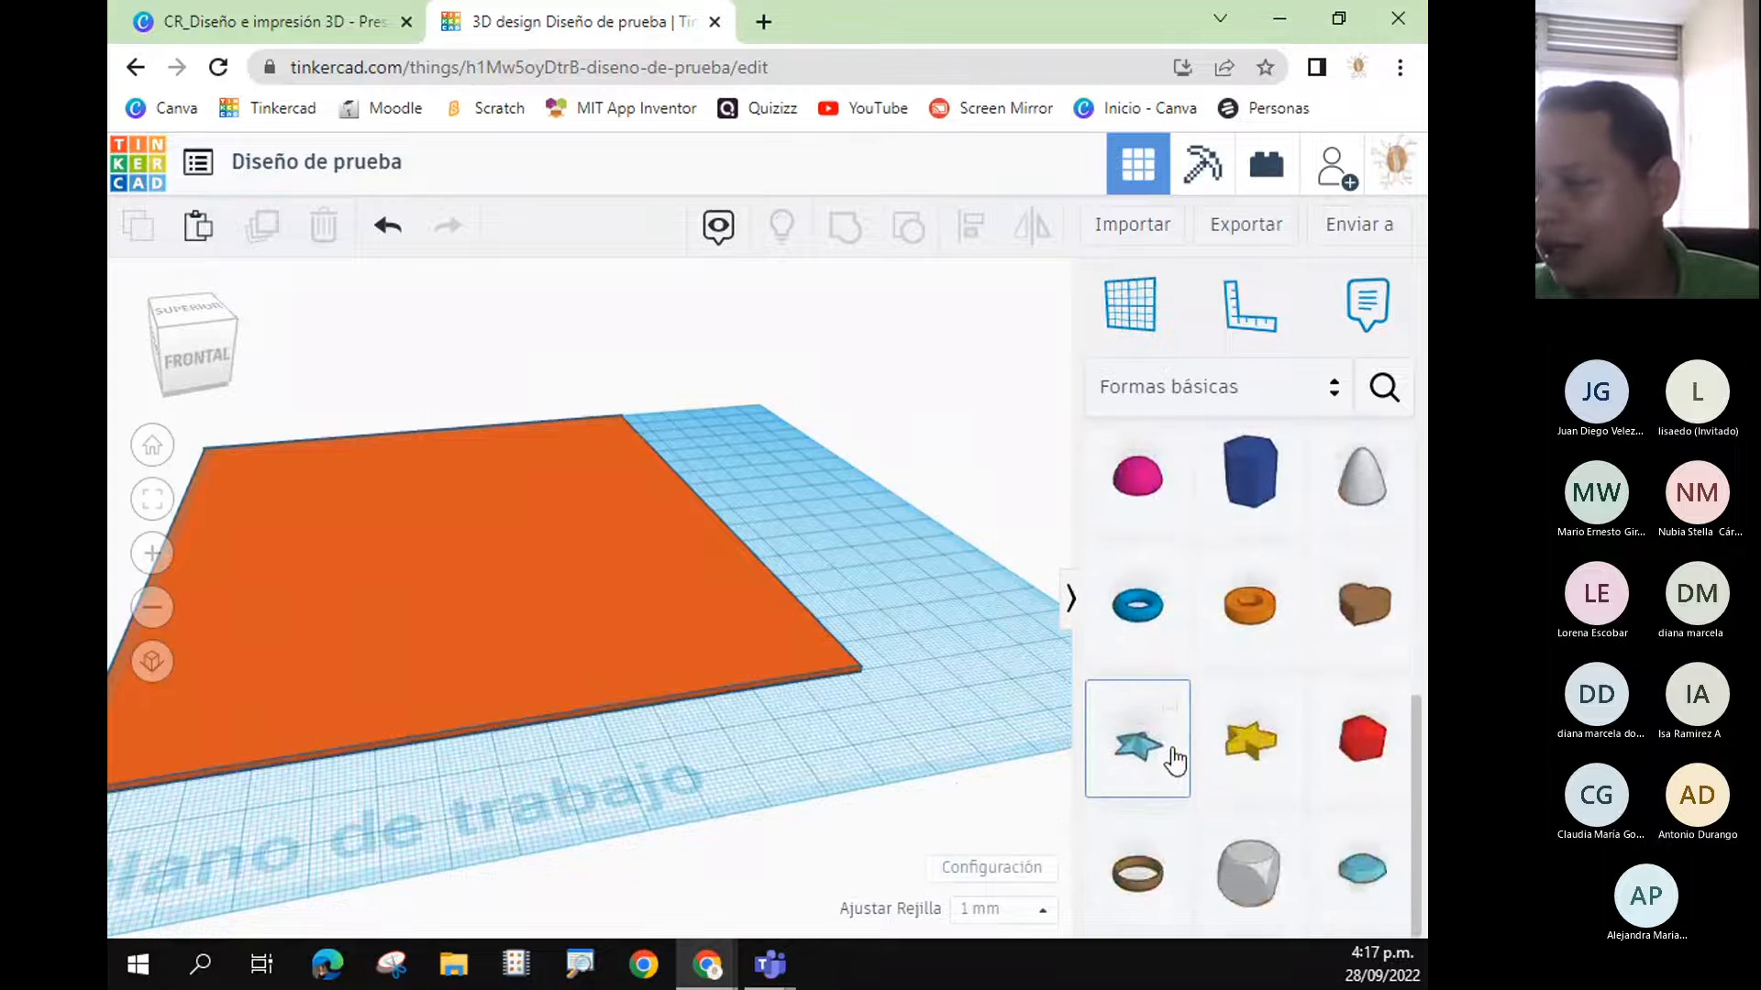
pyautogui.click(1384, 387)
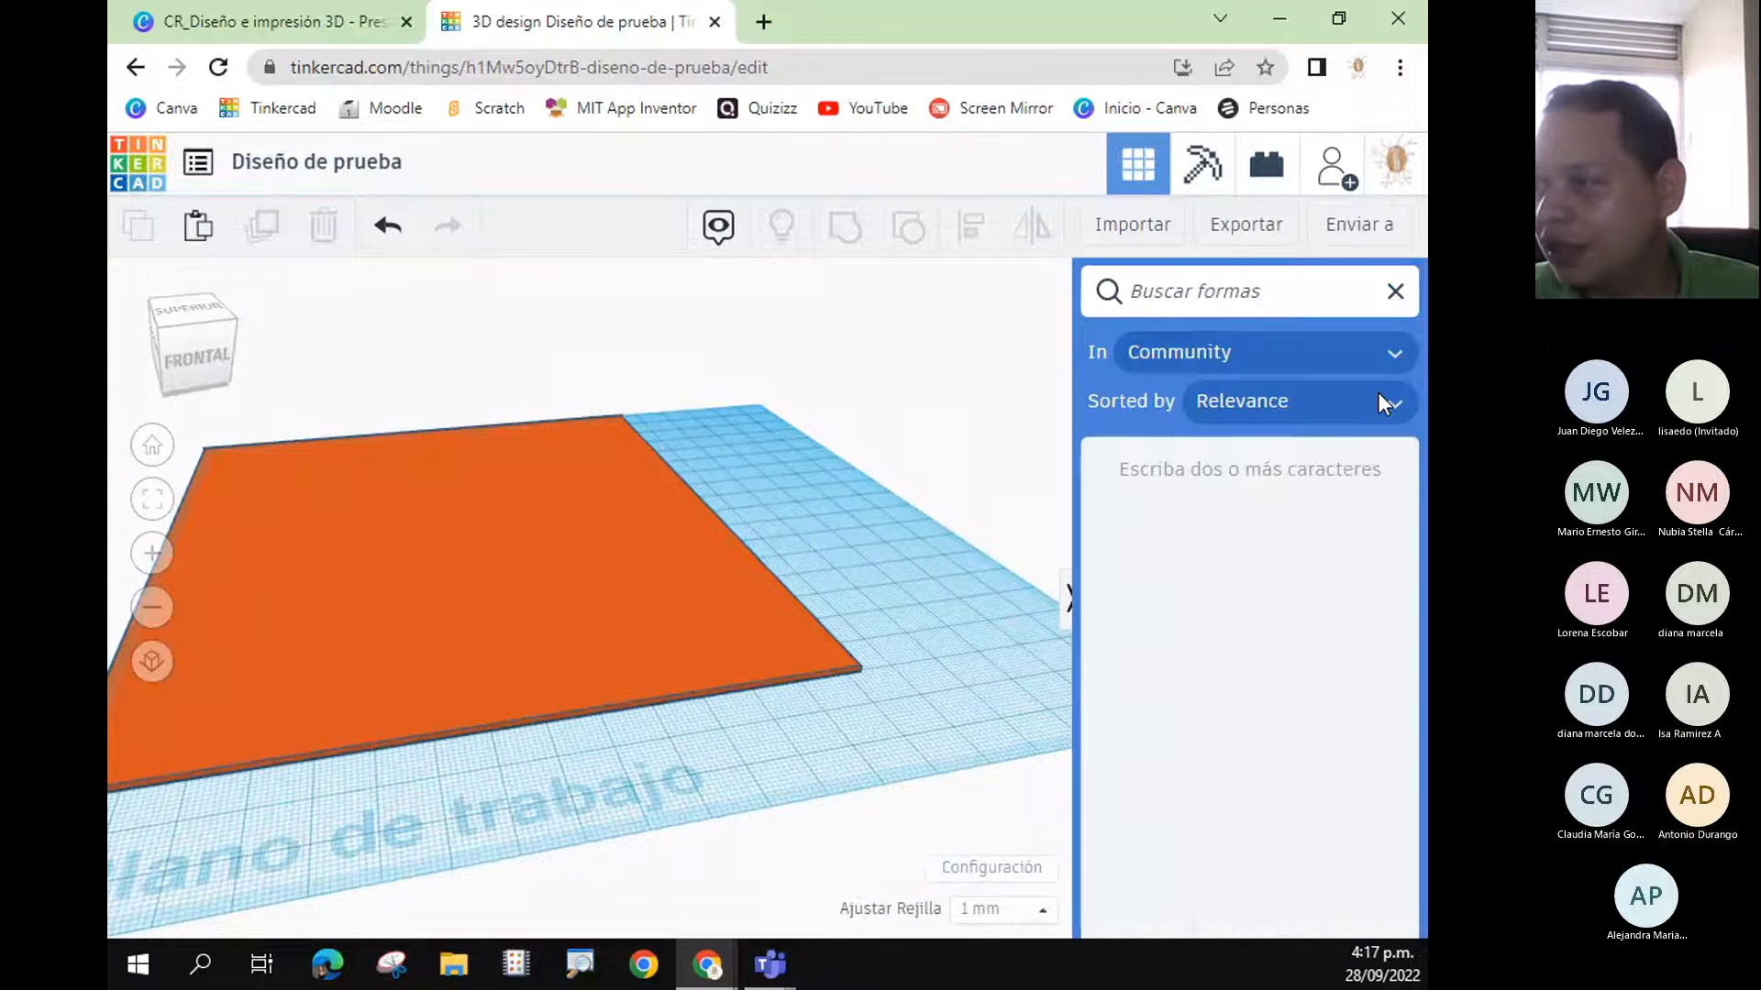
pyautogui.click(1259, 294)
pyautogui.write('escalera')
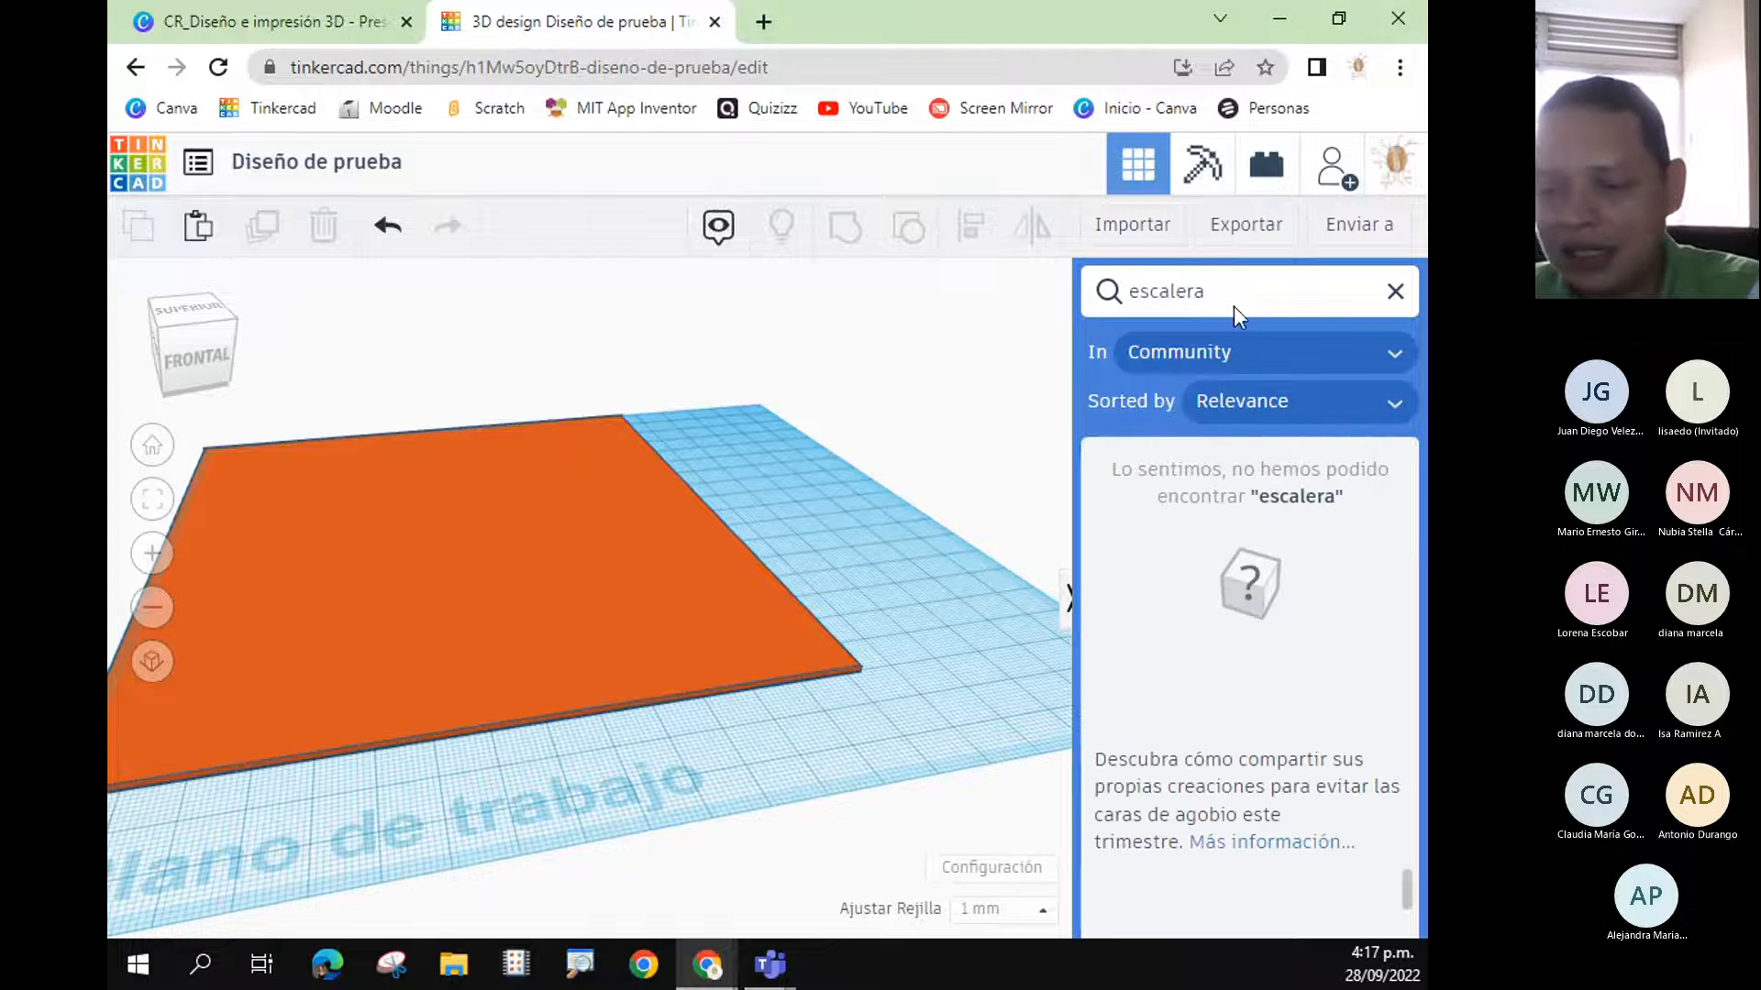
pyautogui.press('BackSpace')
pyautogui.press('BackSpace')
pyautogui.press('BackSpace')
pyautogui.press('BackSpace')
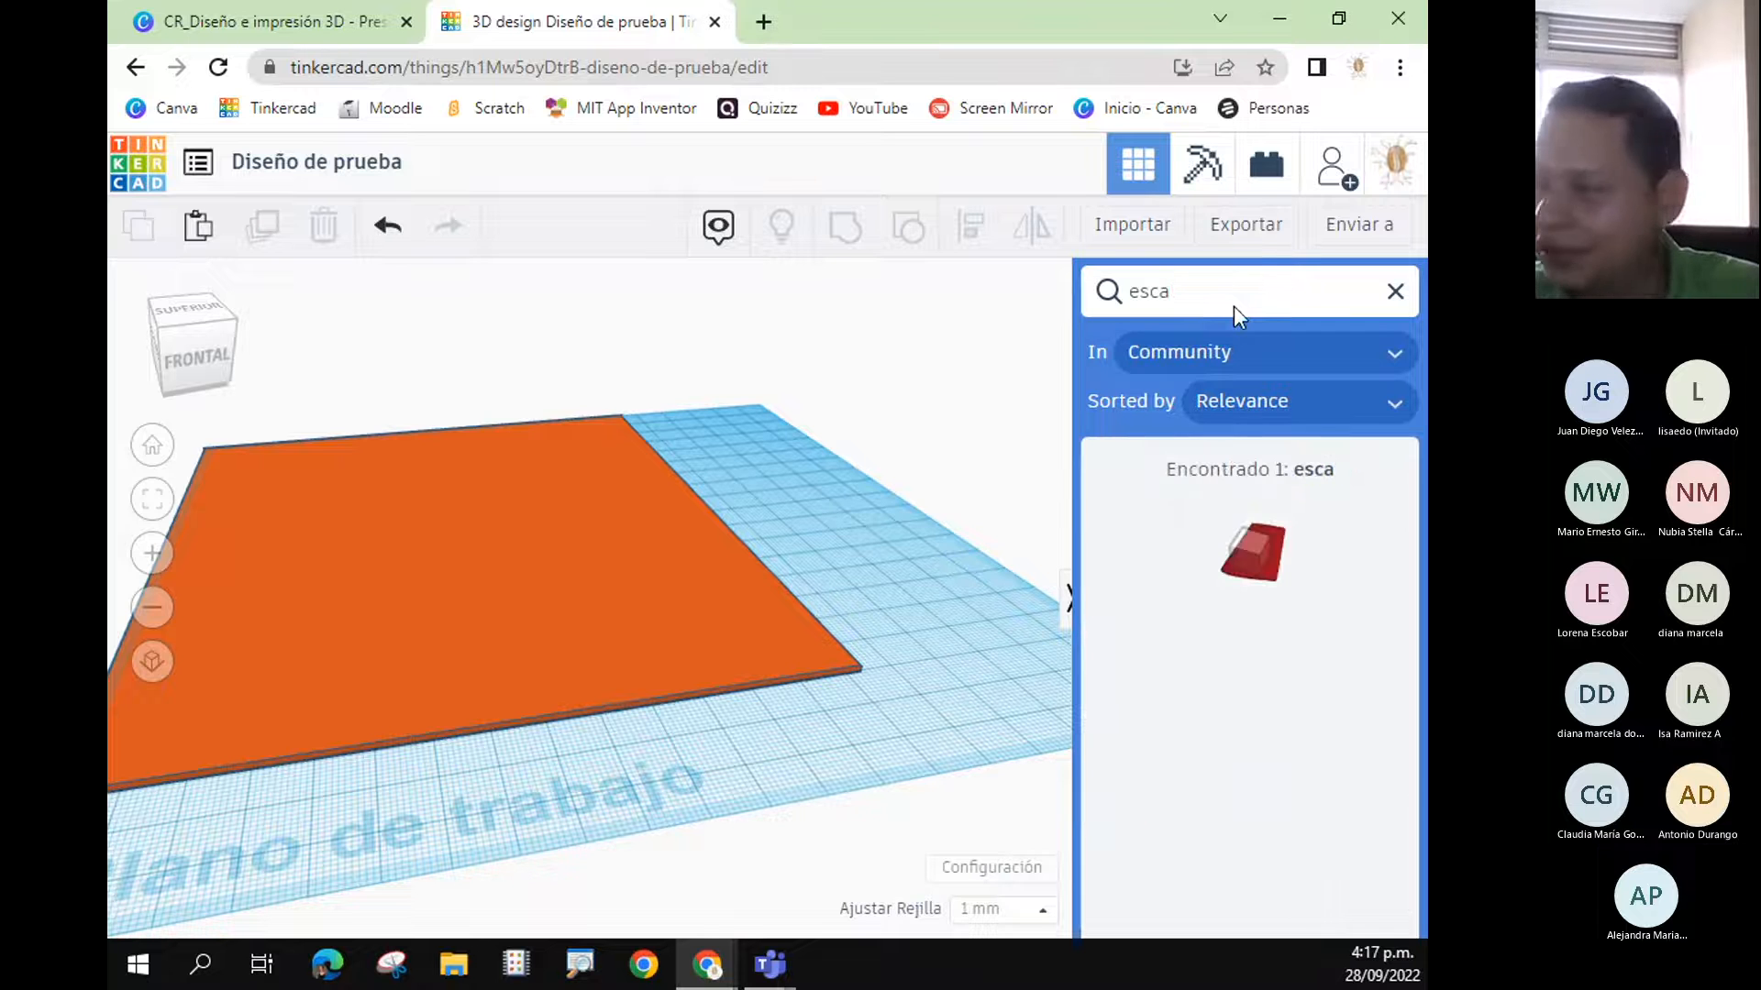
pyautogui.click(1395, 290)
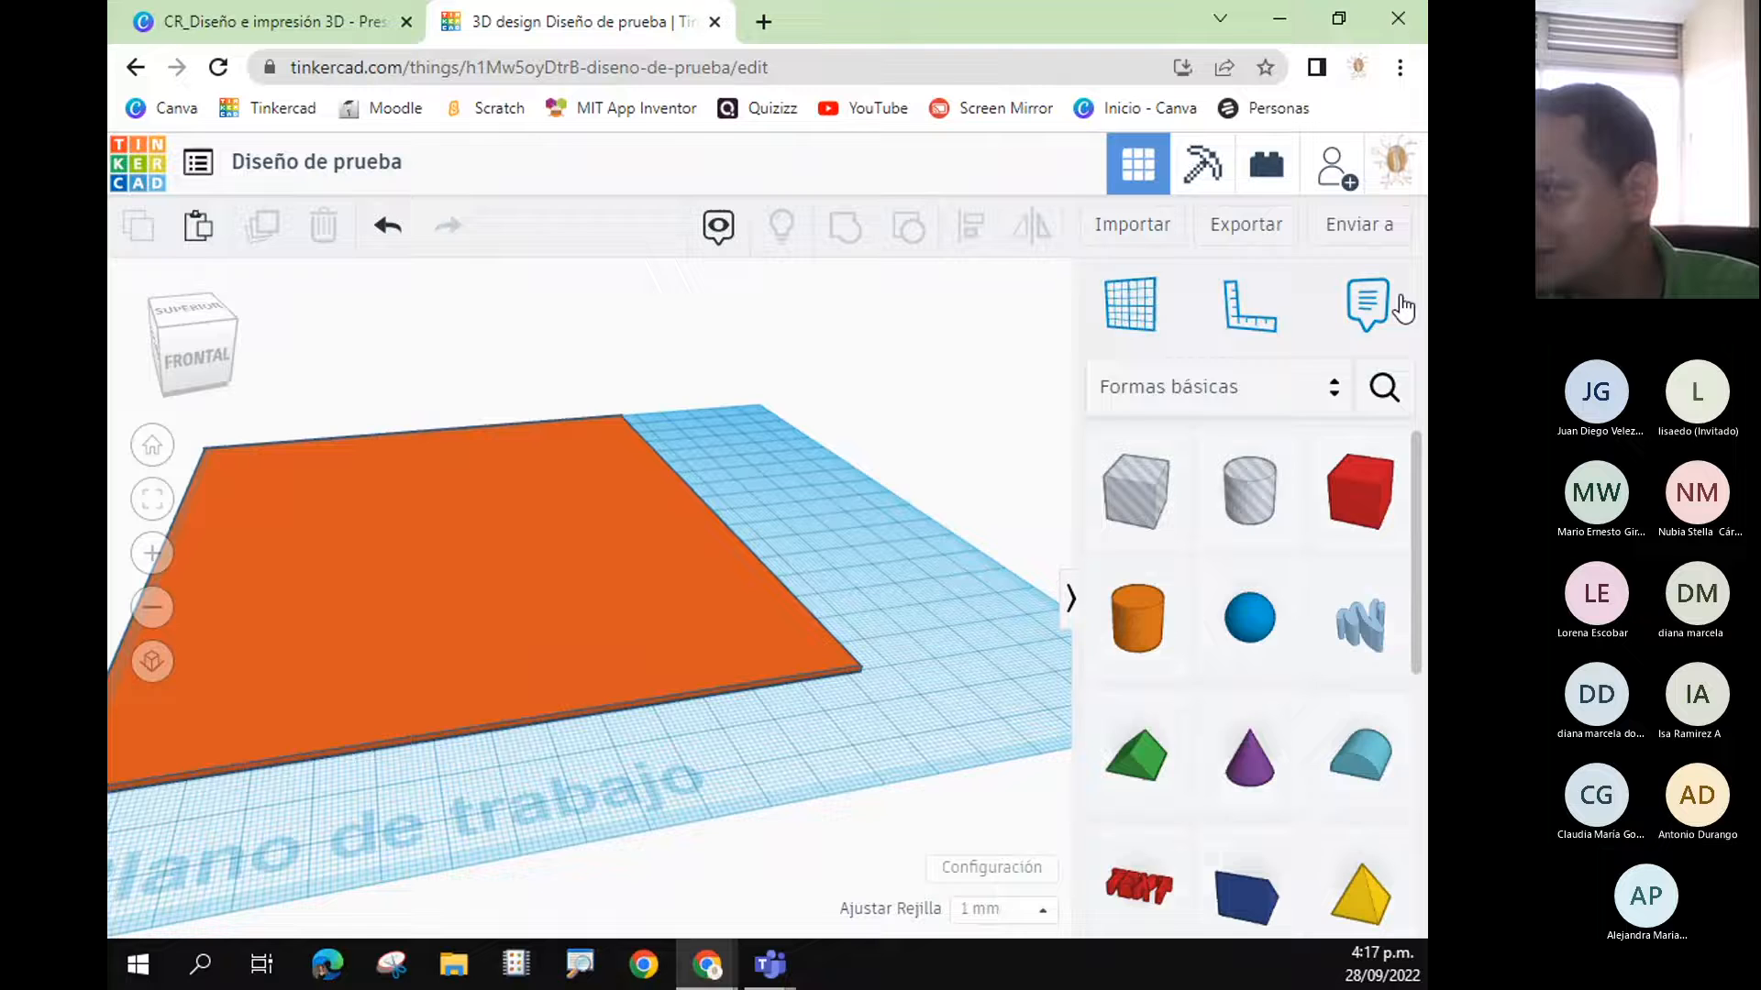
# - Browse the Starters de diseño, Favoritos and Formas básicas collections of the shapes library
pyautogui.click(1307, 379)
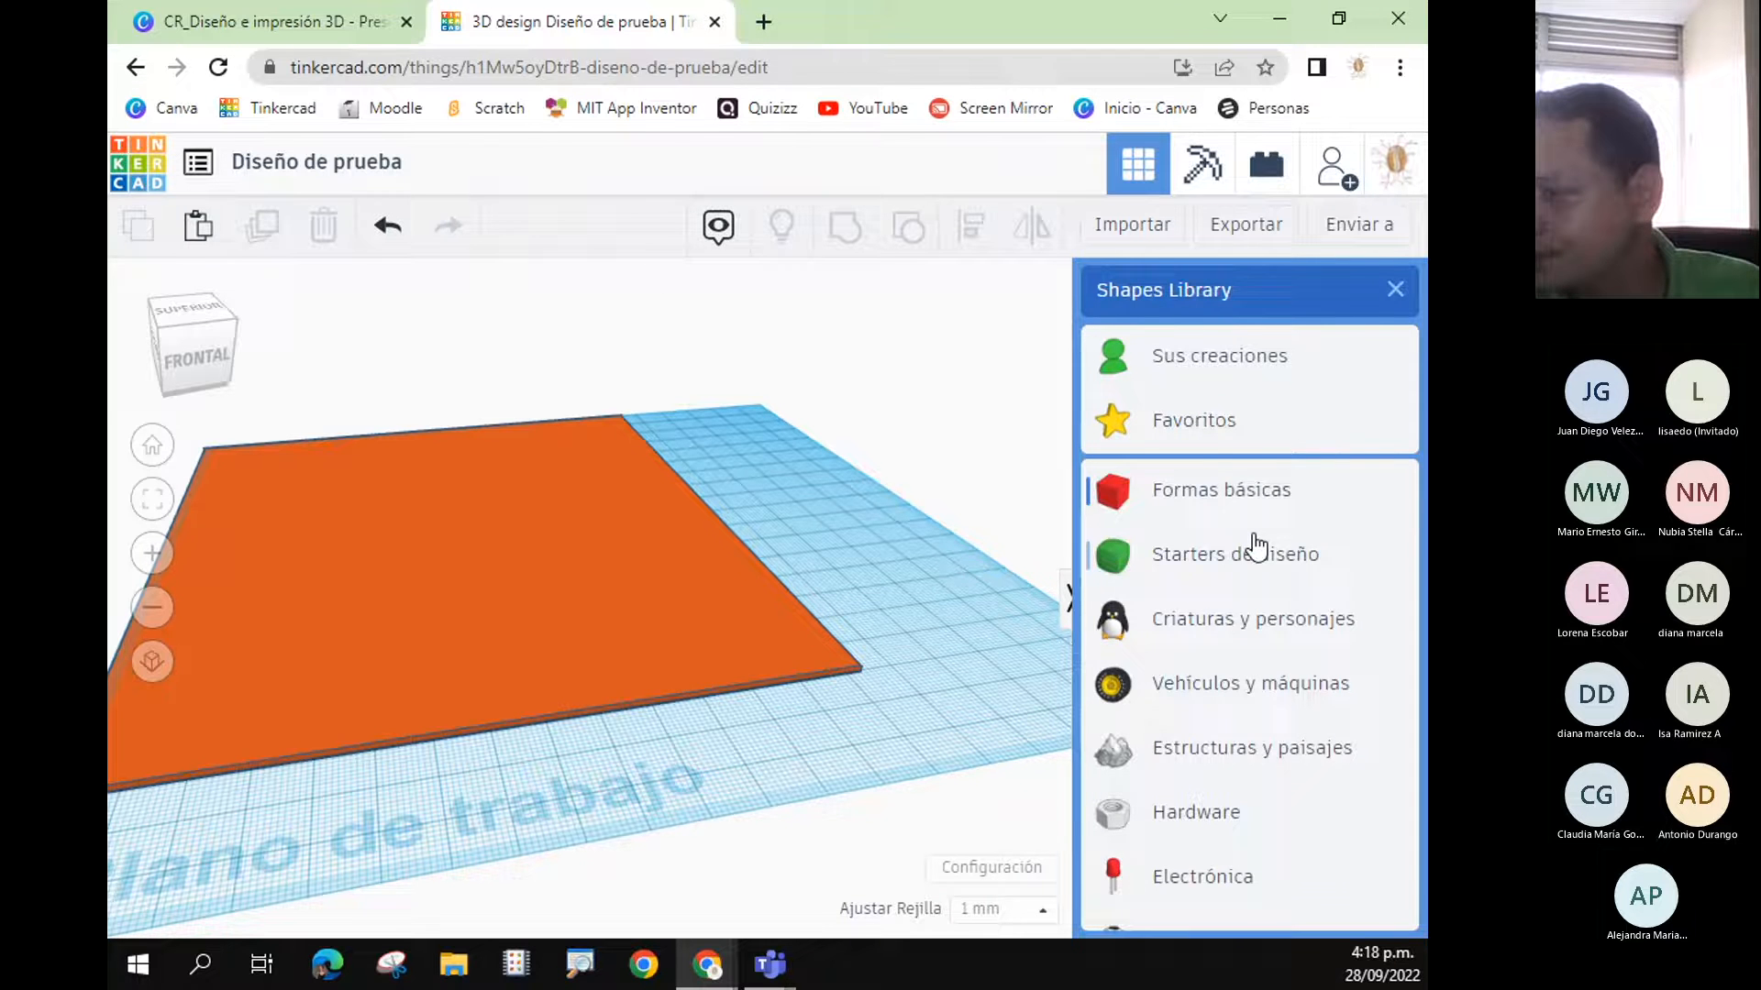
pyautogui.scroll(-3, 1229, 660)
pyautogui.scroll(3, 1223, 676)
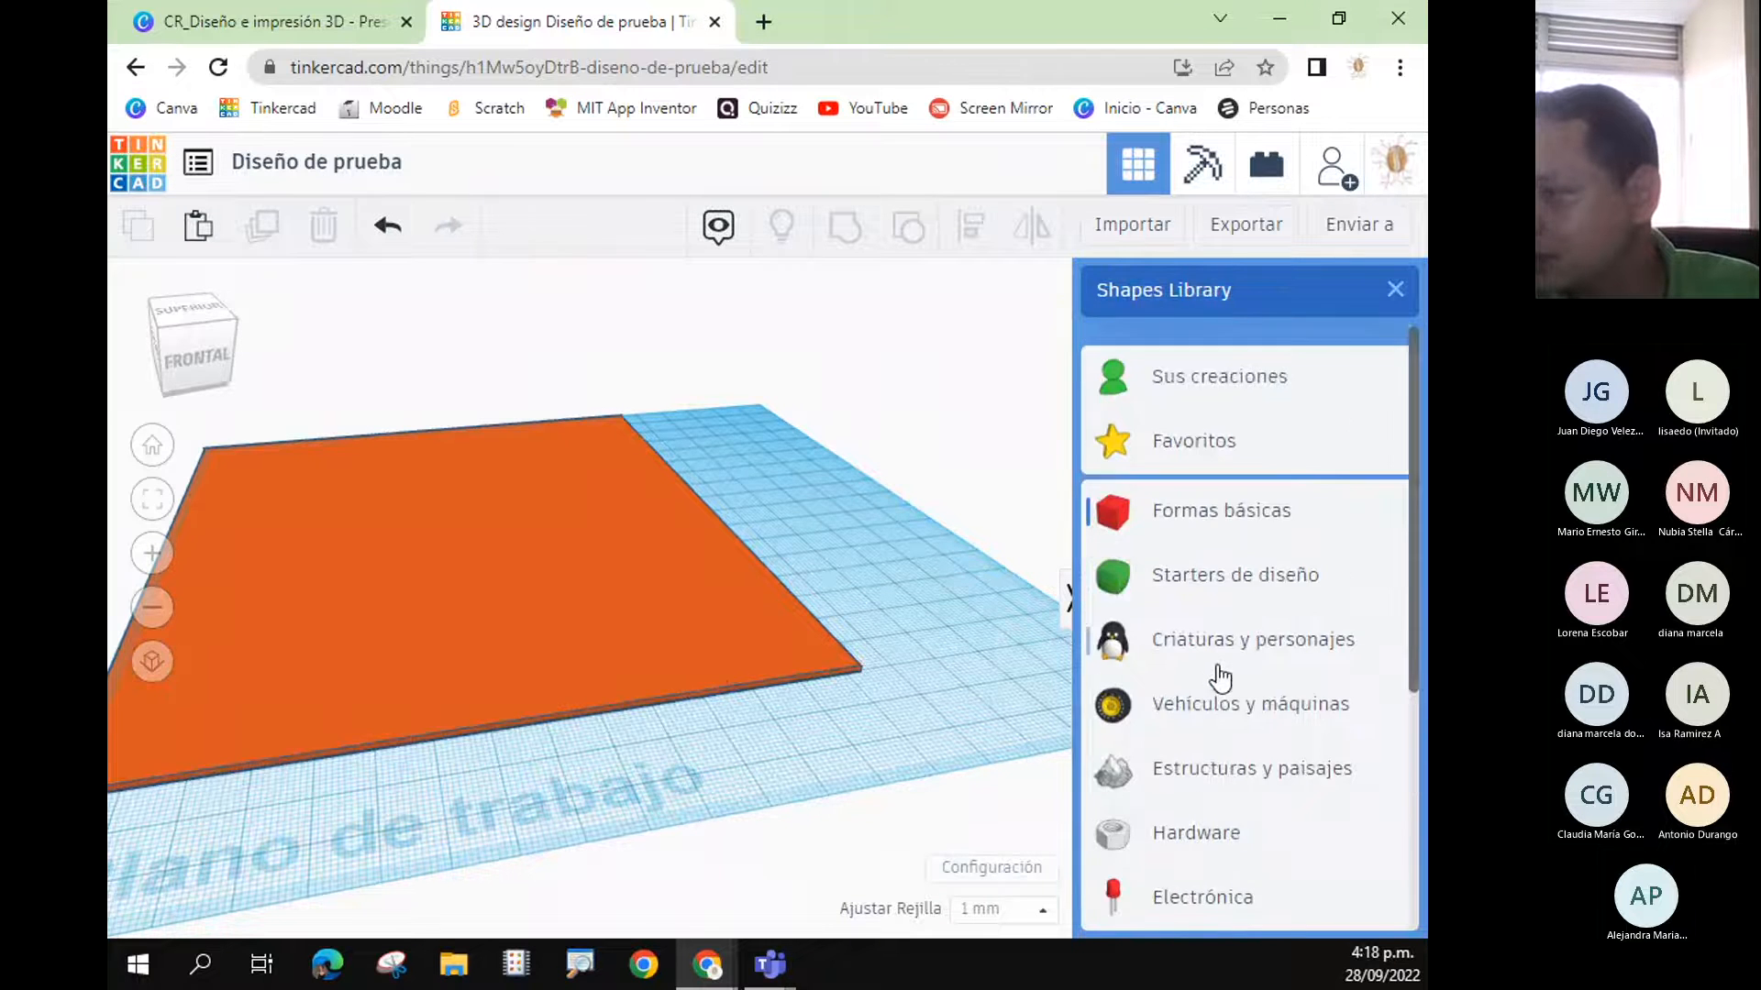
pyautogui.click(1249, 555)
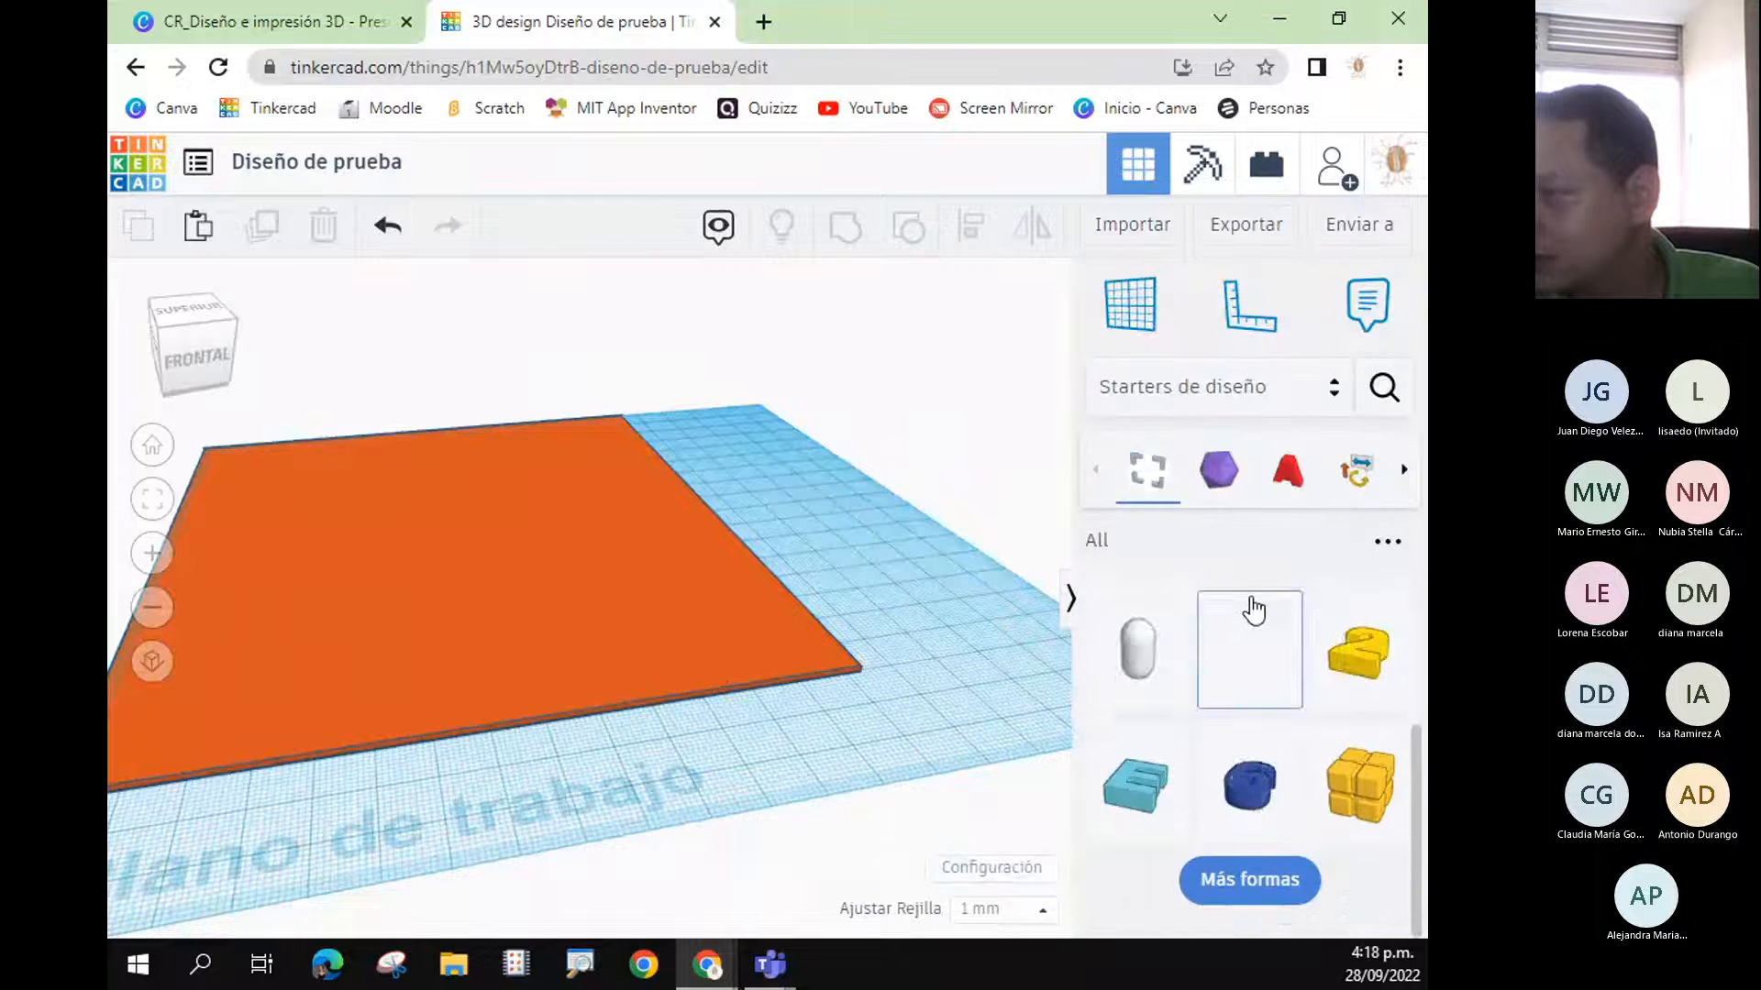
pyautogui.scroll(-3, 1309, 712)
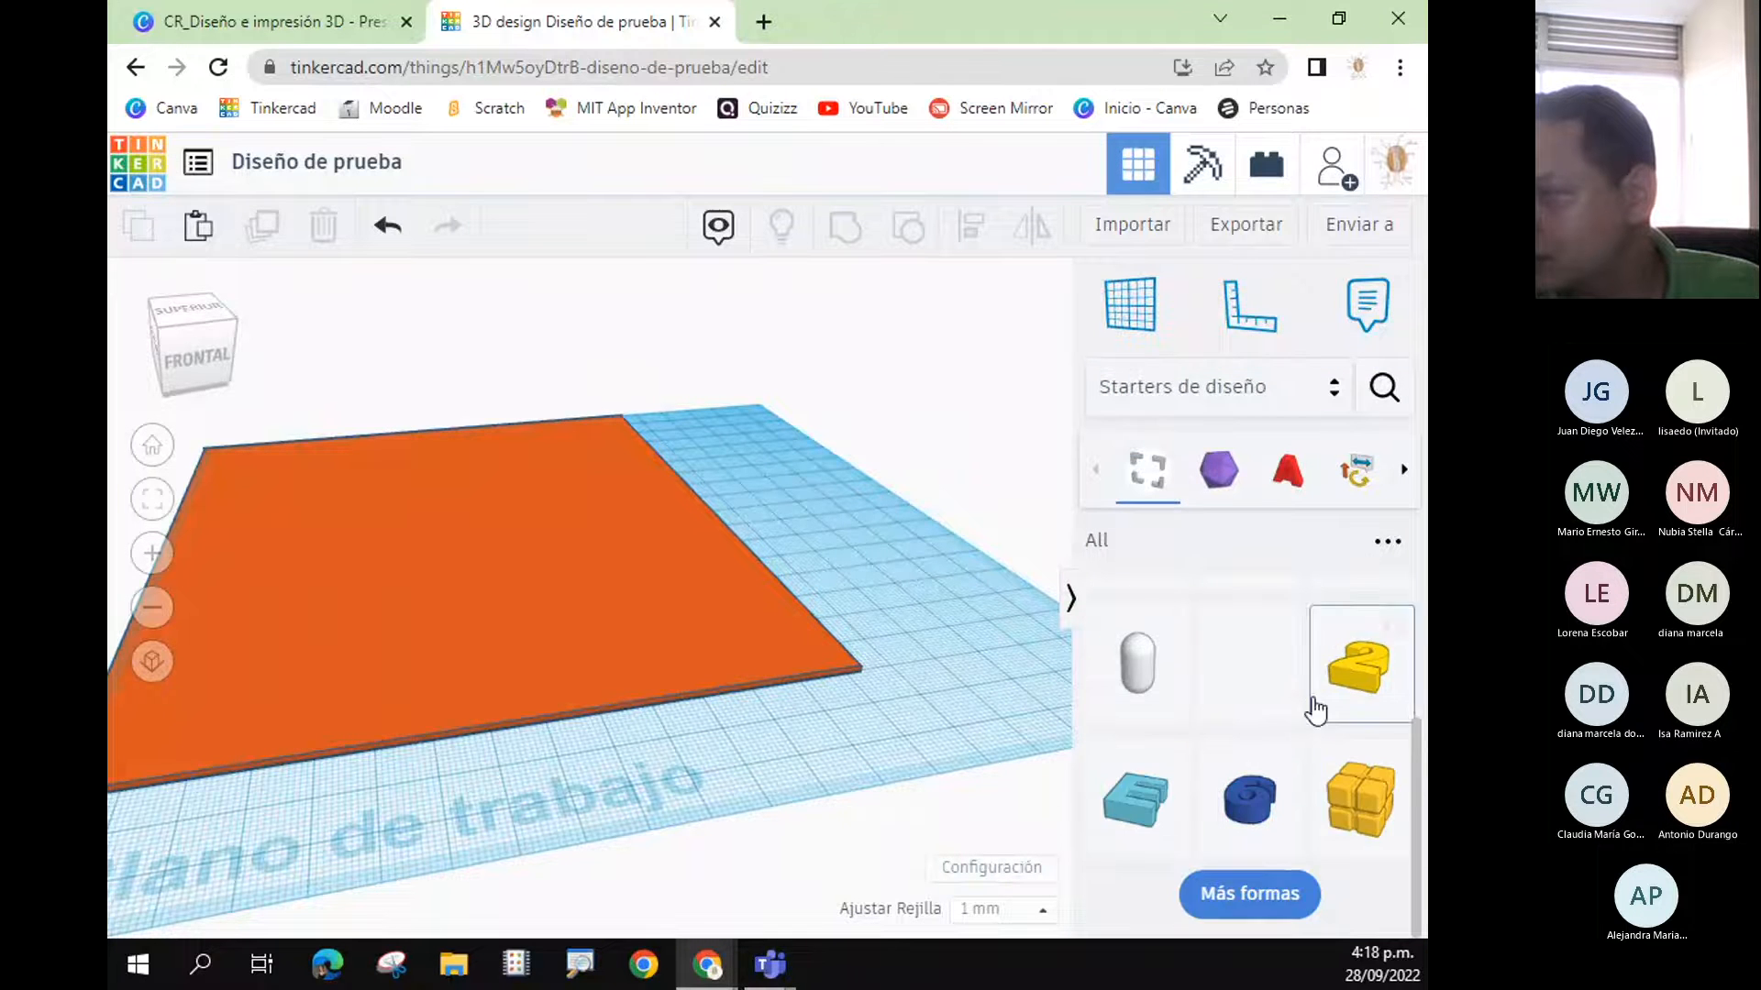
pyautogui.scroll(3, 1312, 706)
pyautogui.click(1330, 414)
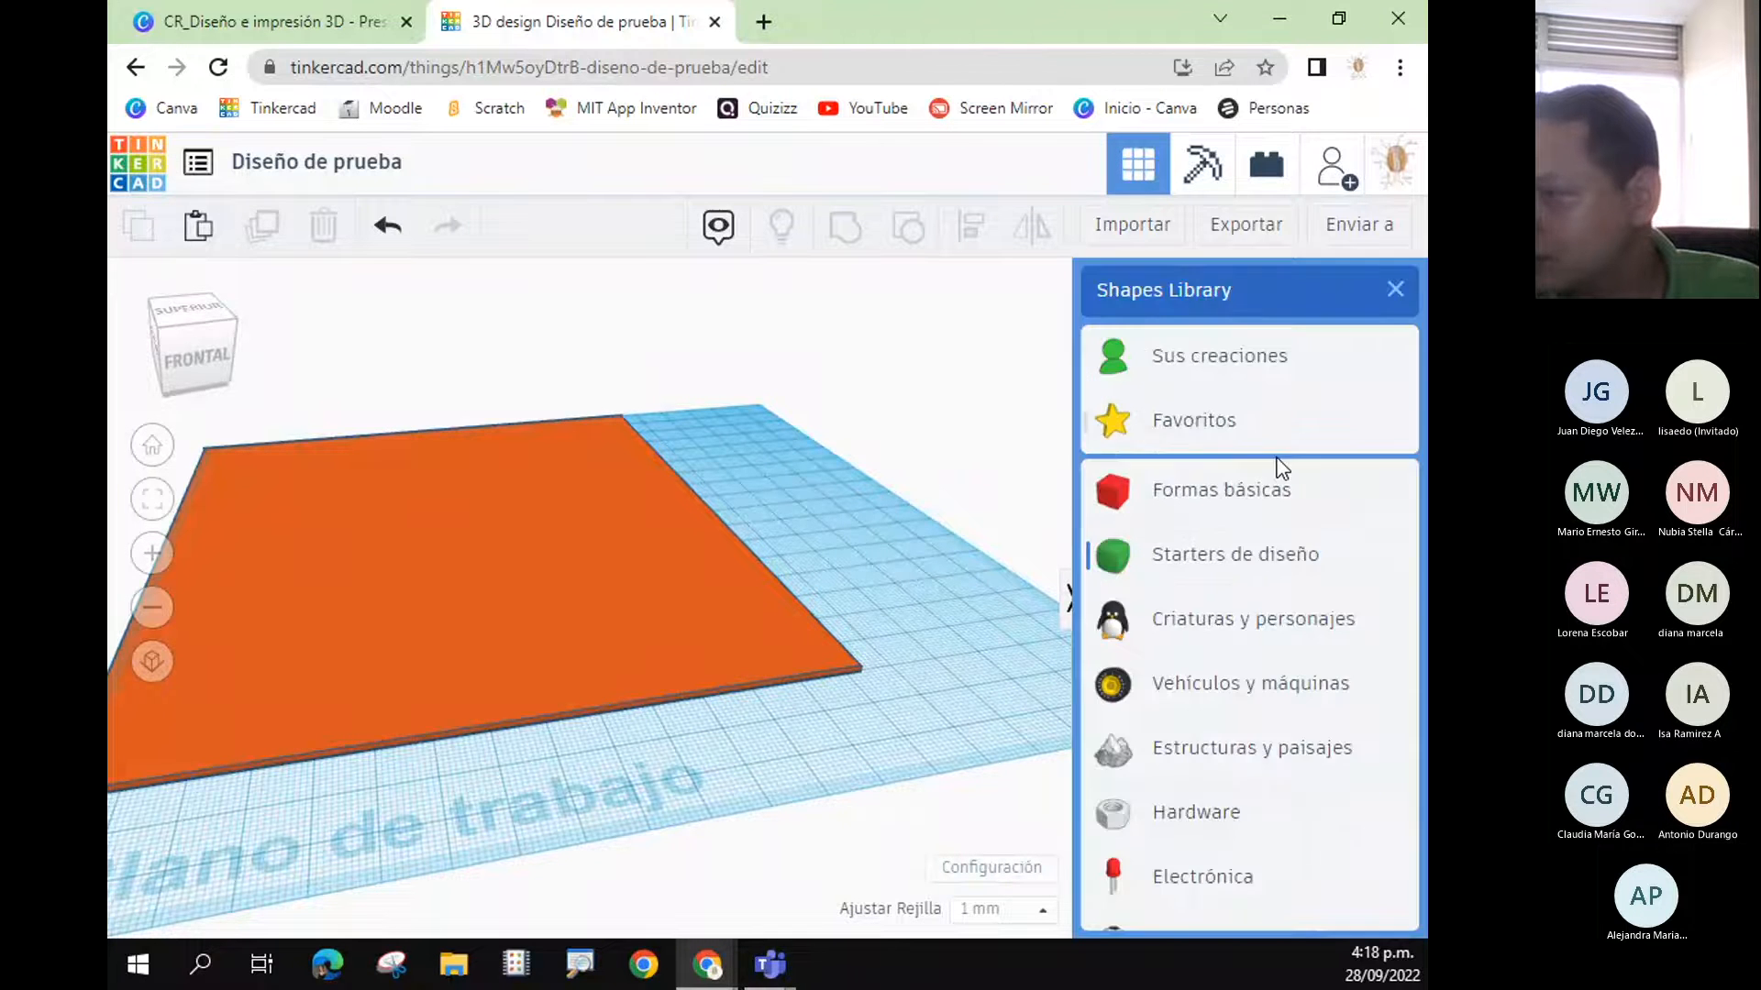
pyautogui.click(1228, 431)
pyautogui.click(1249, 390)
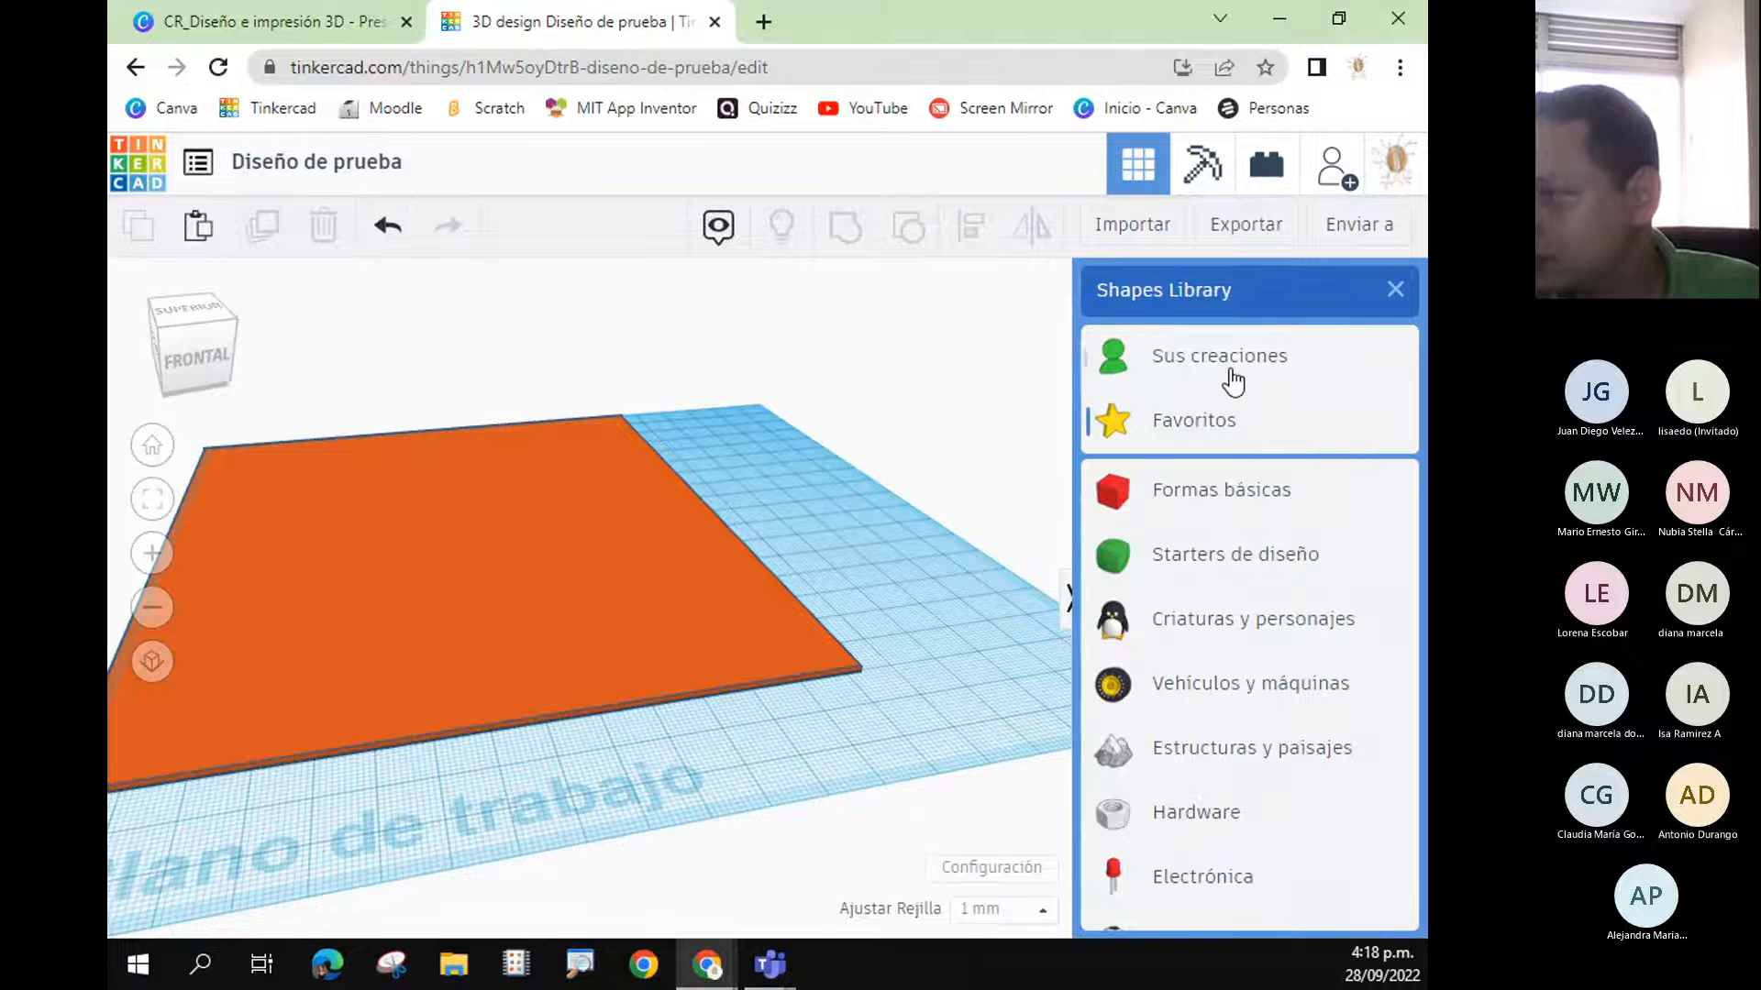
pyautogui.click(1209, 495)
pyautogui.scroll(-5, 1177, 584)
pyautogui.scroll(5, 1180, 588)
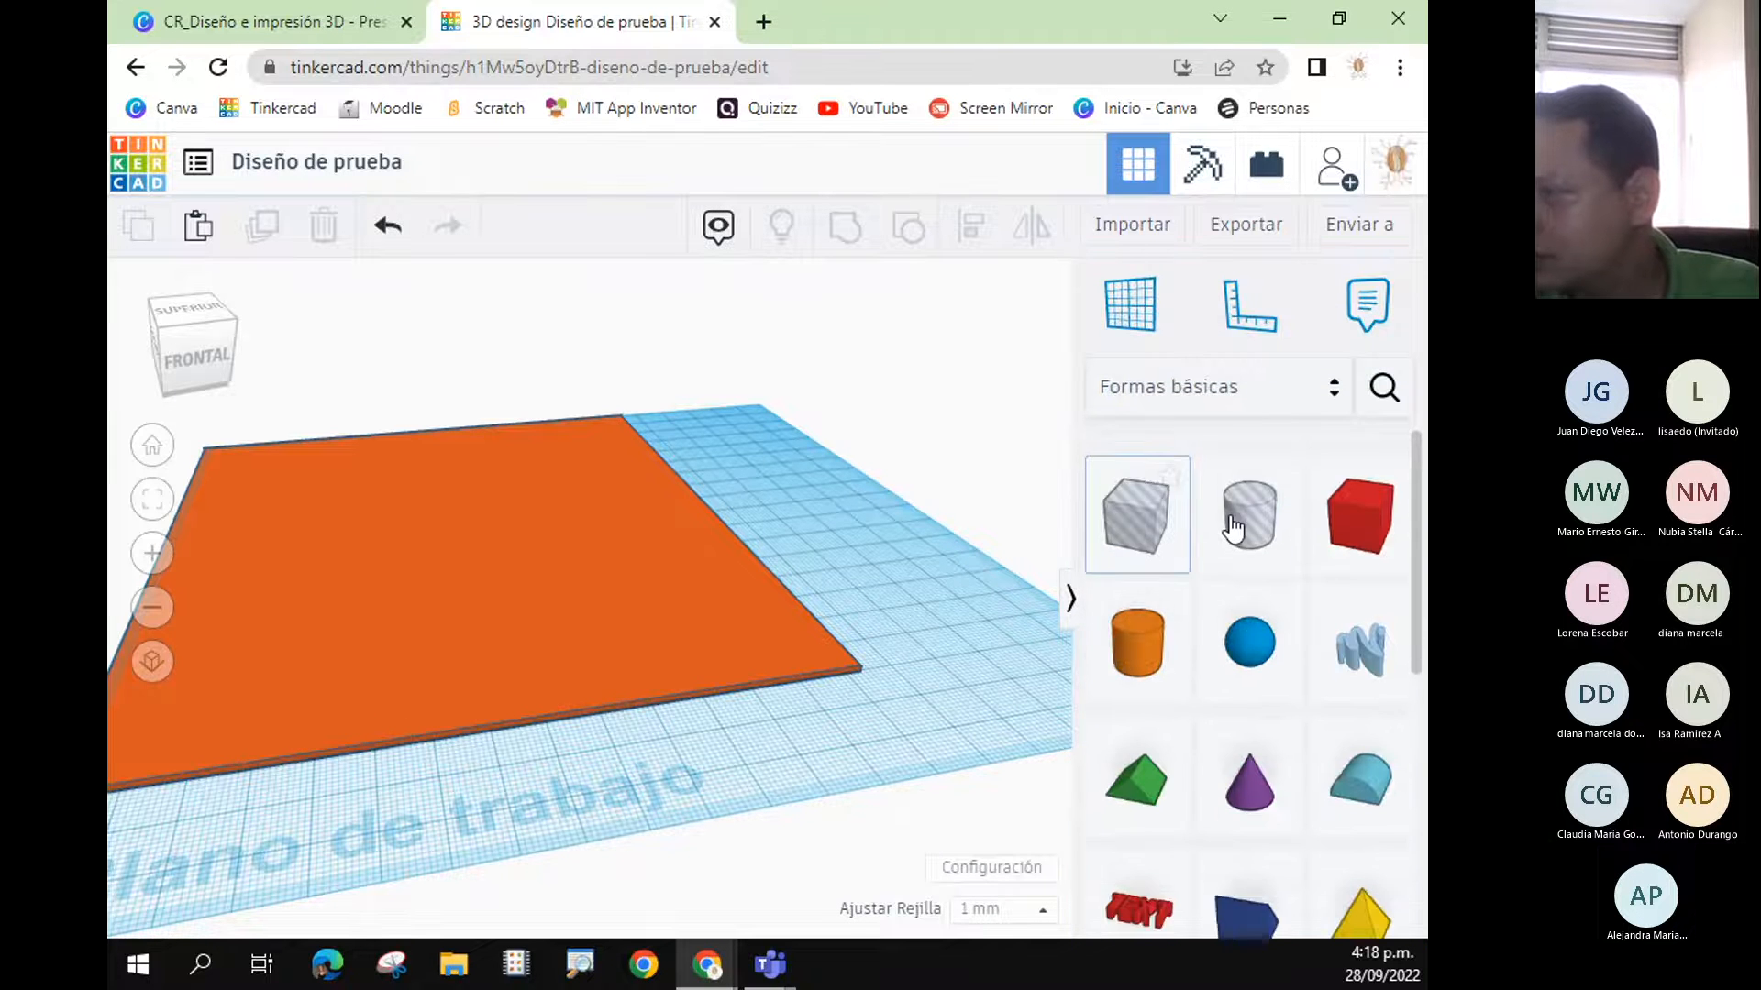
# - Open the Estructuras y paisajes shape collection and load more of its shapes
pyautogui.click(1238, 390)
pyautogui.click(1183, 745)
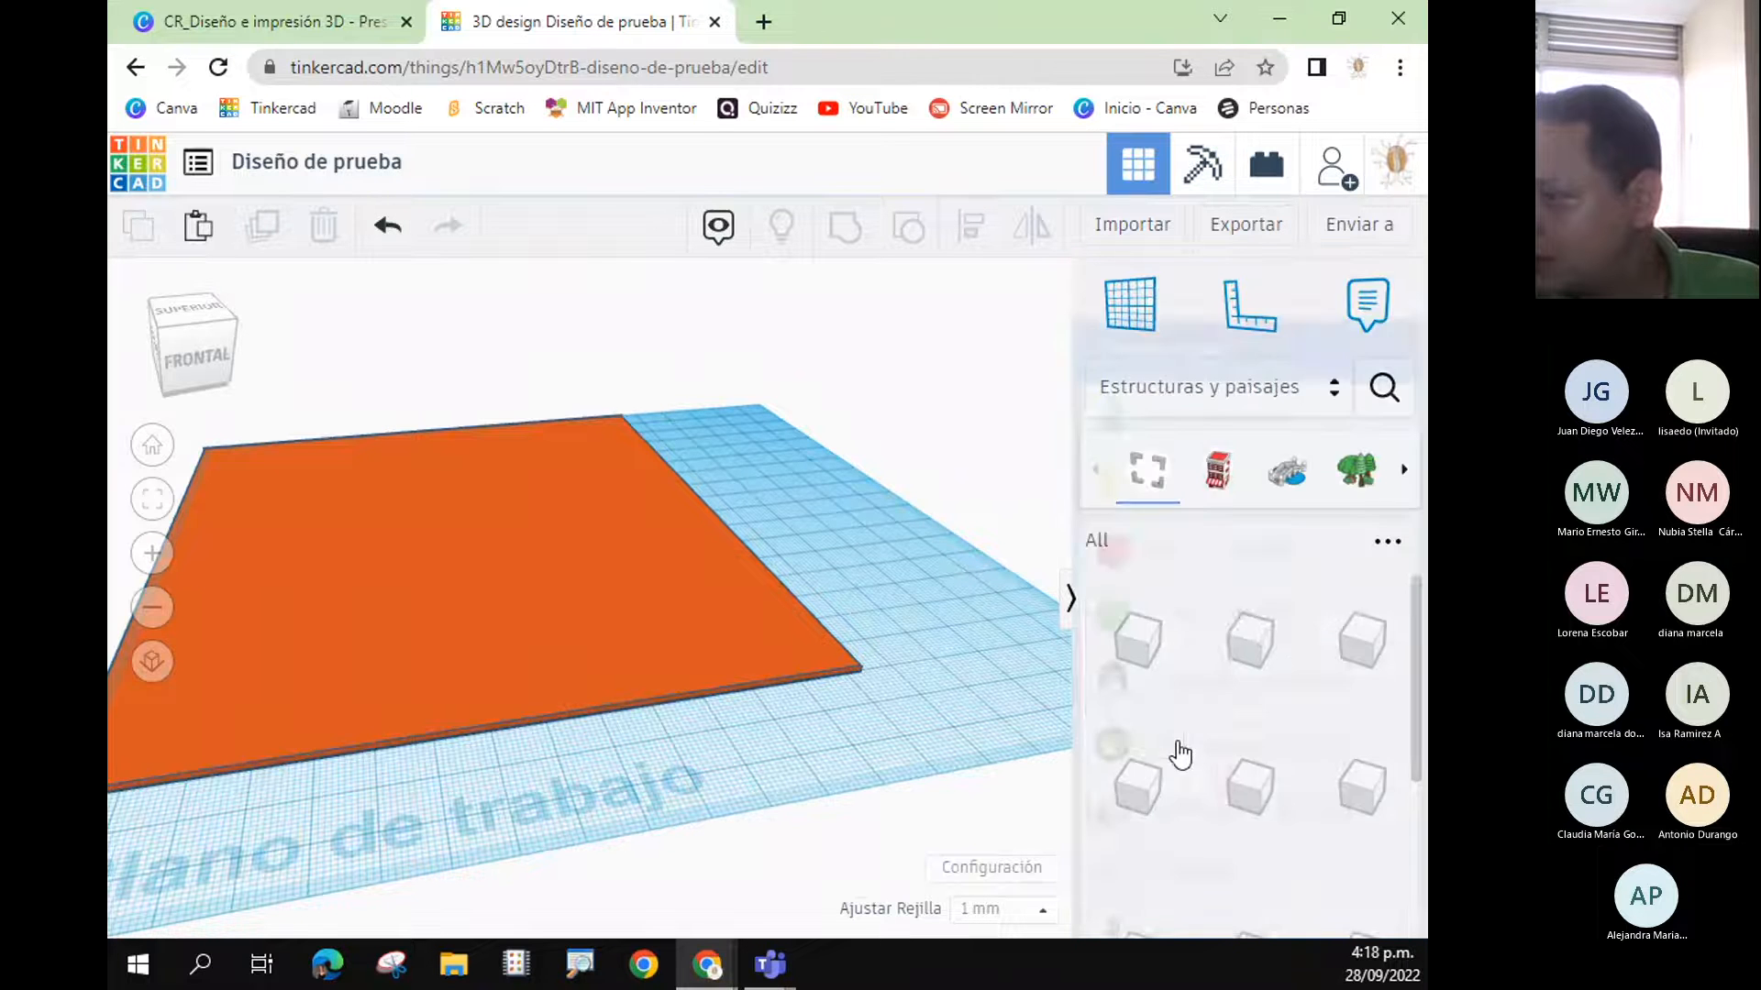
pyautogui.scroll(-3, 1185, 706)
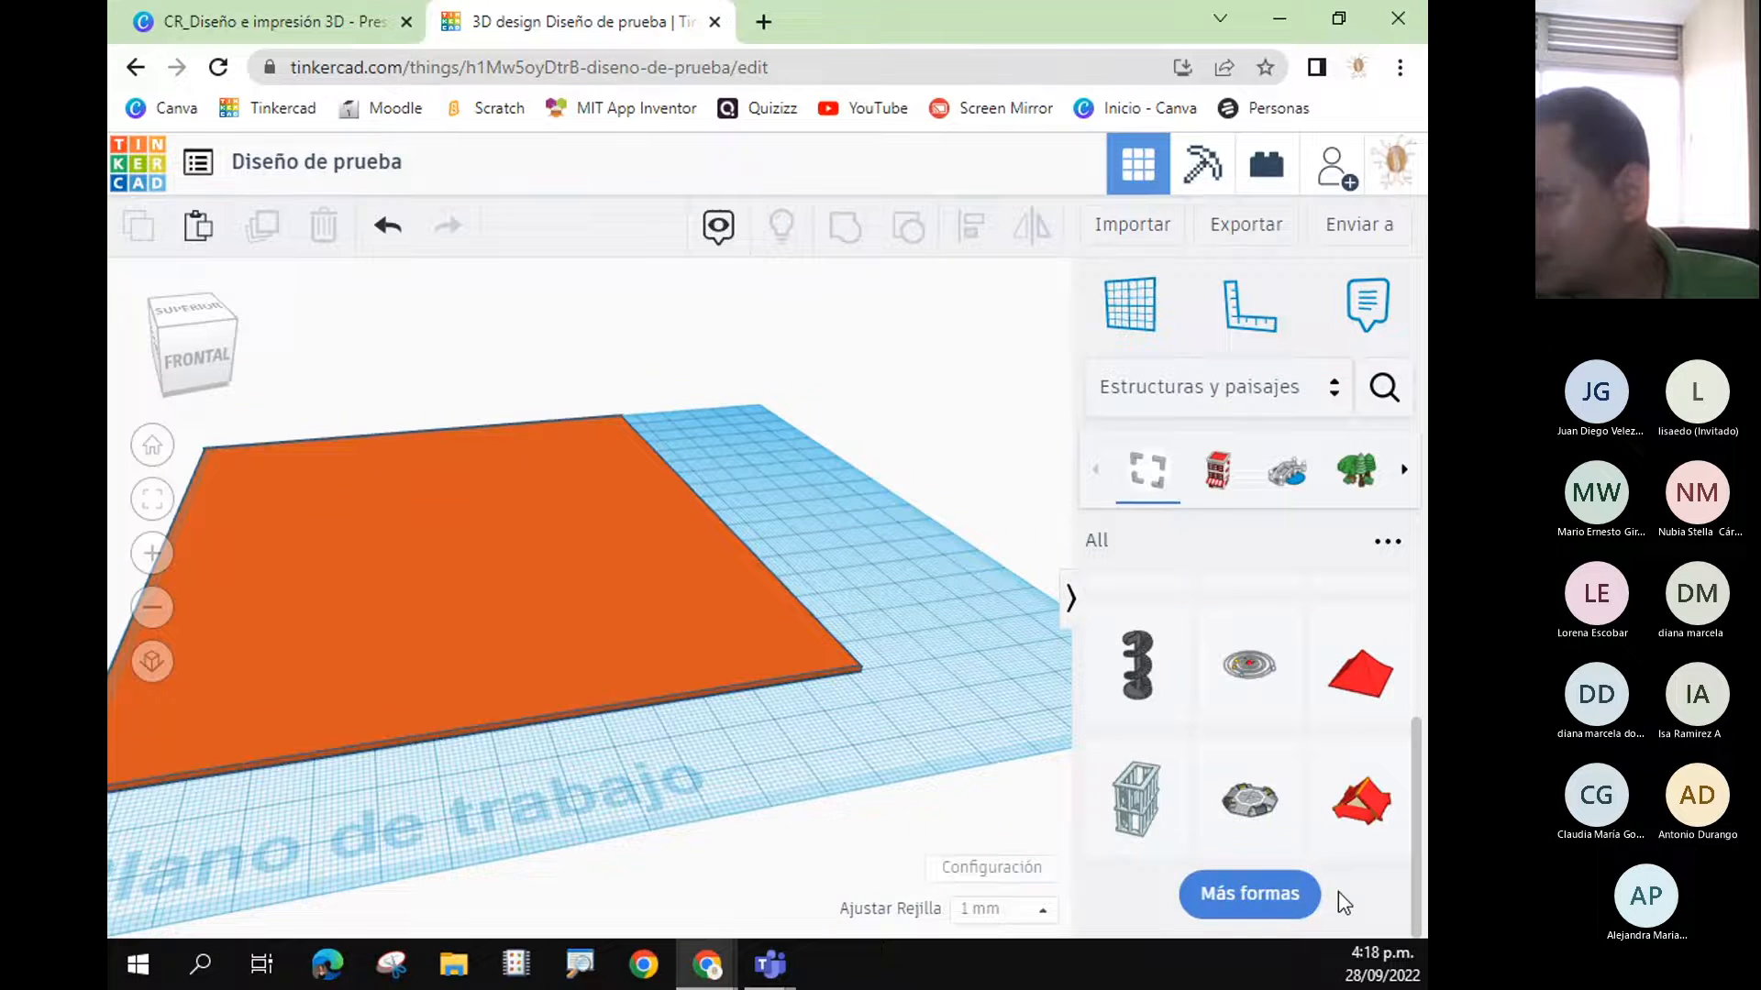
pyautogui.click(1312, 897)
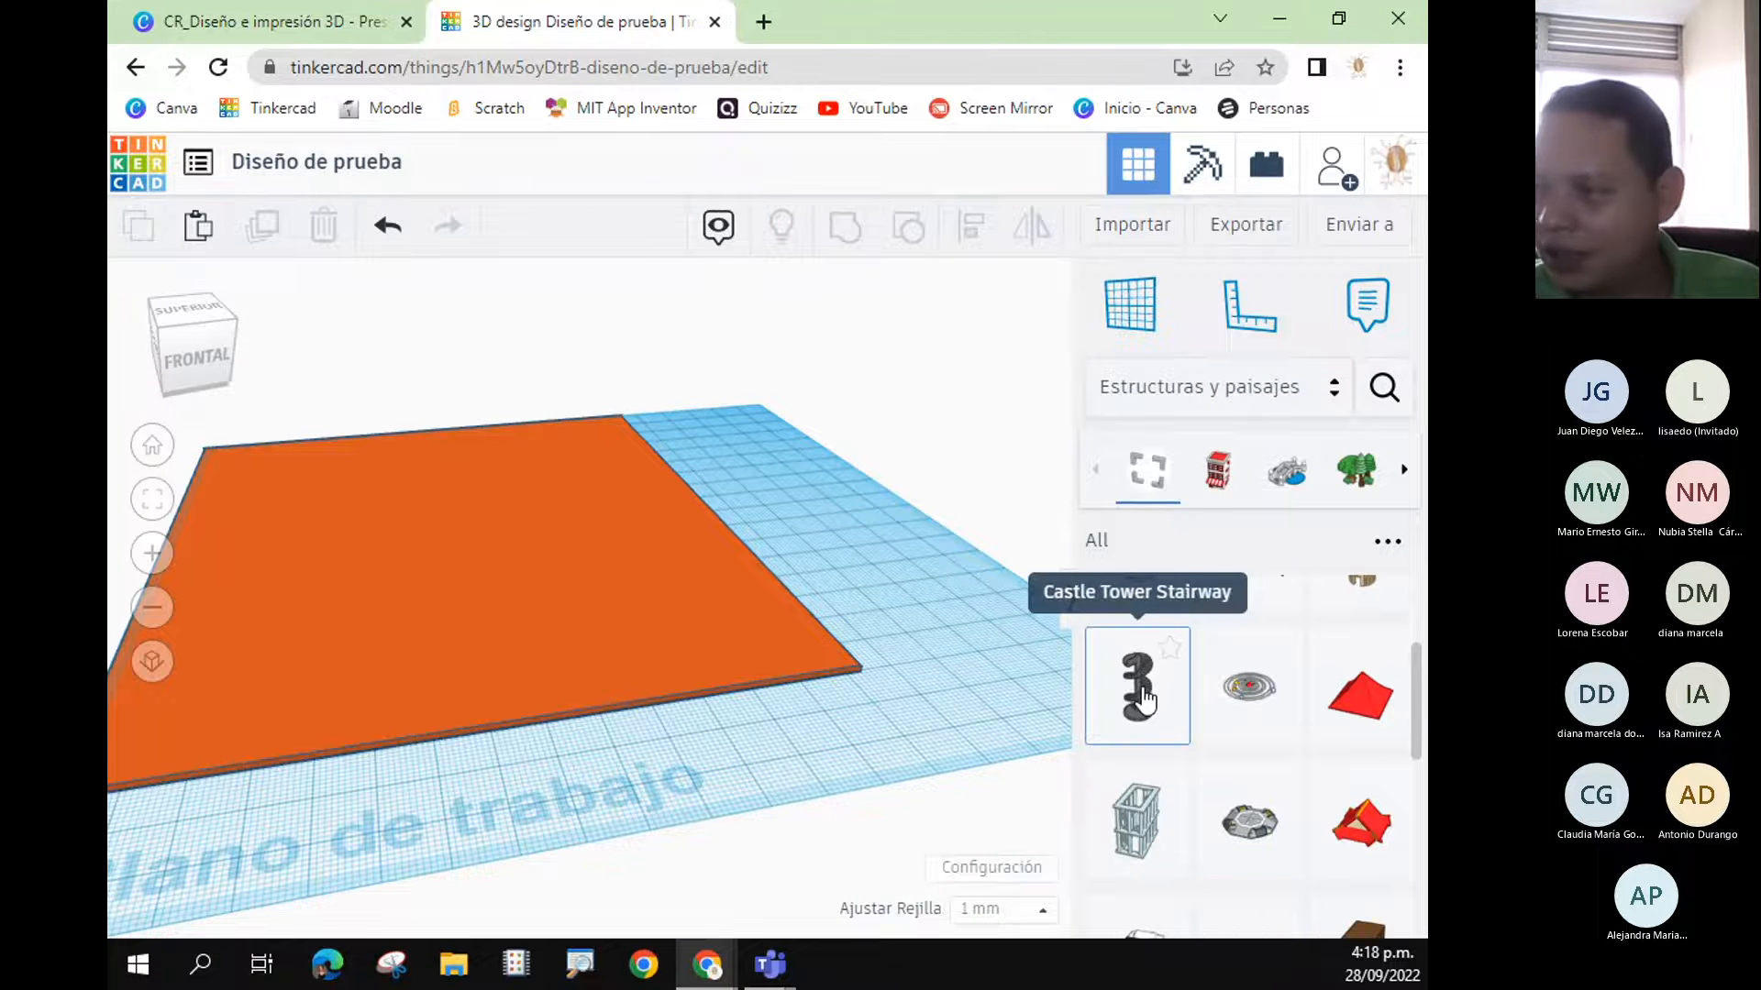
# - Place a Castle Tower Stairway near the front corner of the orange plate and inspect it from the front
pyautogui.moveTo(1142, 697); pyautogui.dragTo(713, 635)
pyautogui.click(945, 632)
pyautogui.moveTo(1010, 550); pyautogui.dragTo(919, 692, button='right')
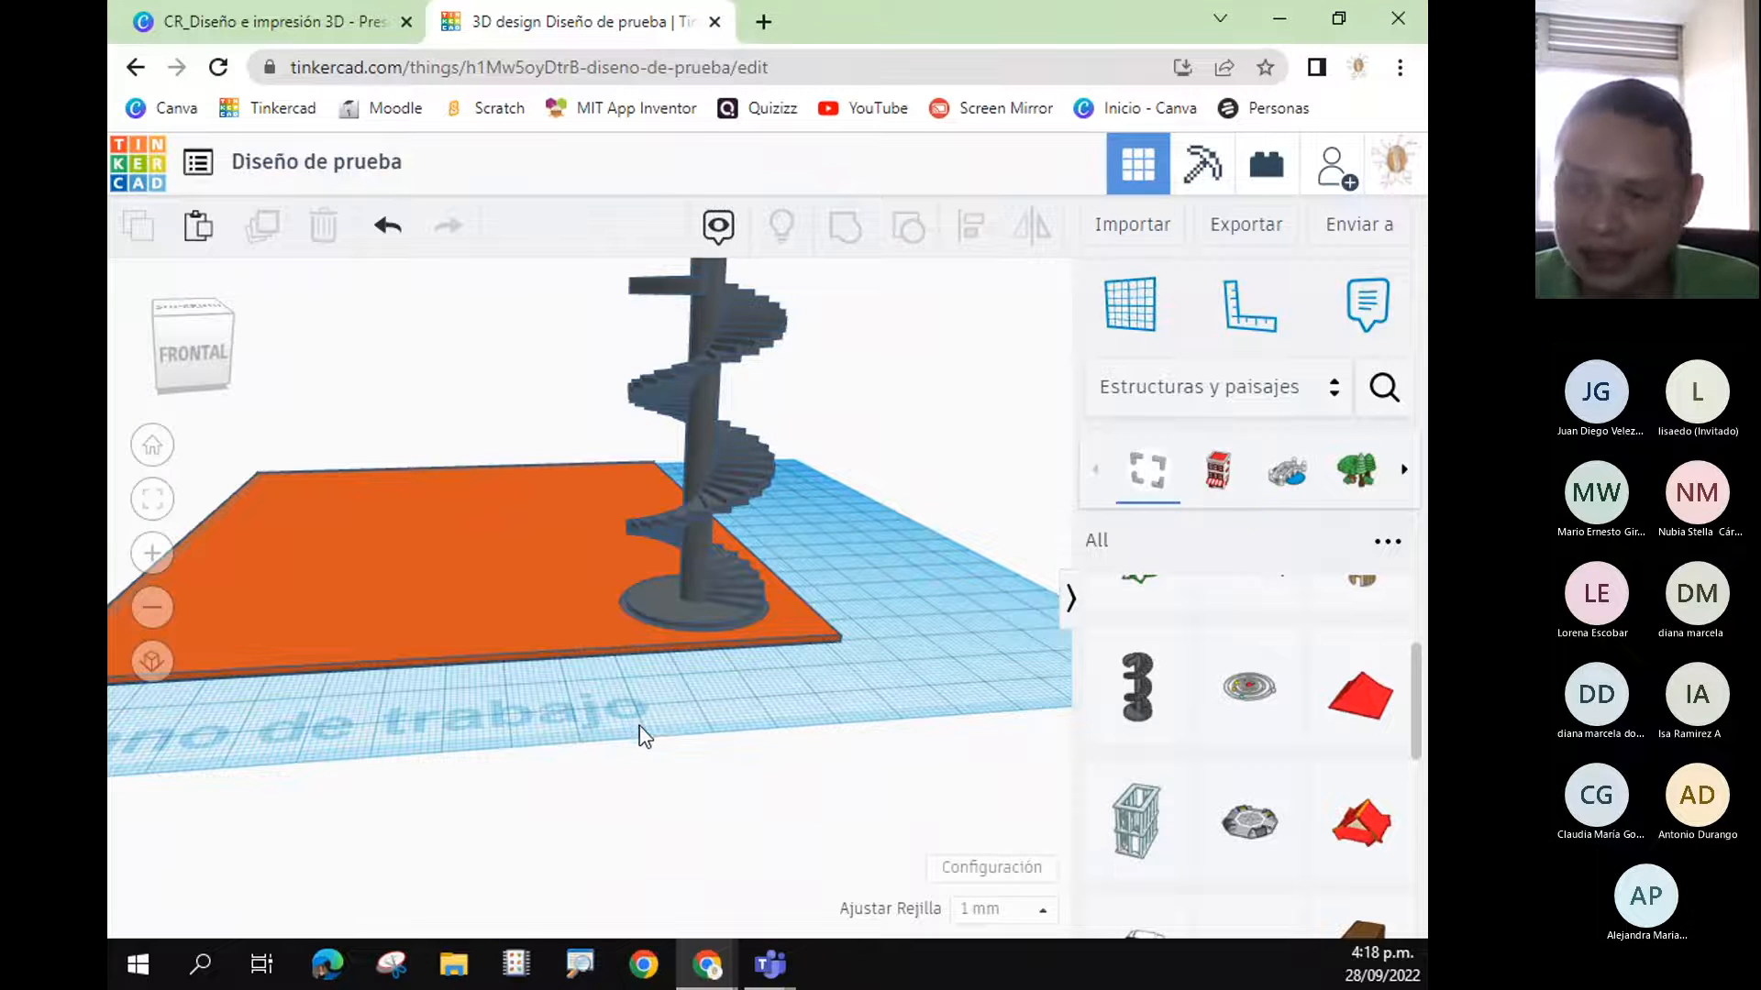
pyautogui.moveTo(465, 758); pyautogui.dragTo(715, 727, button='right')
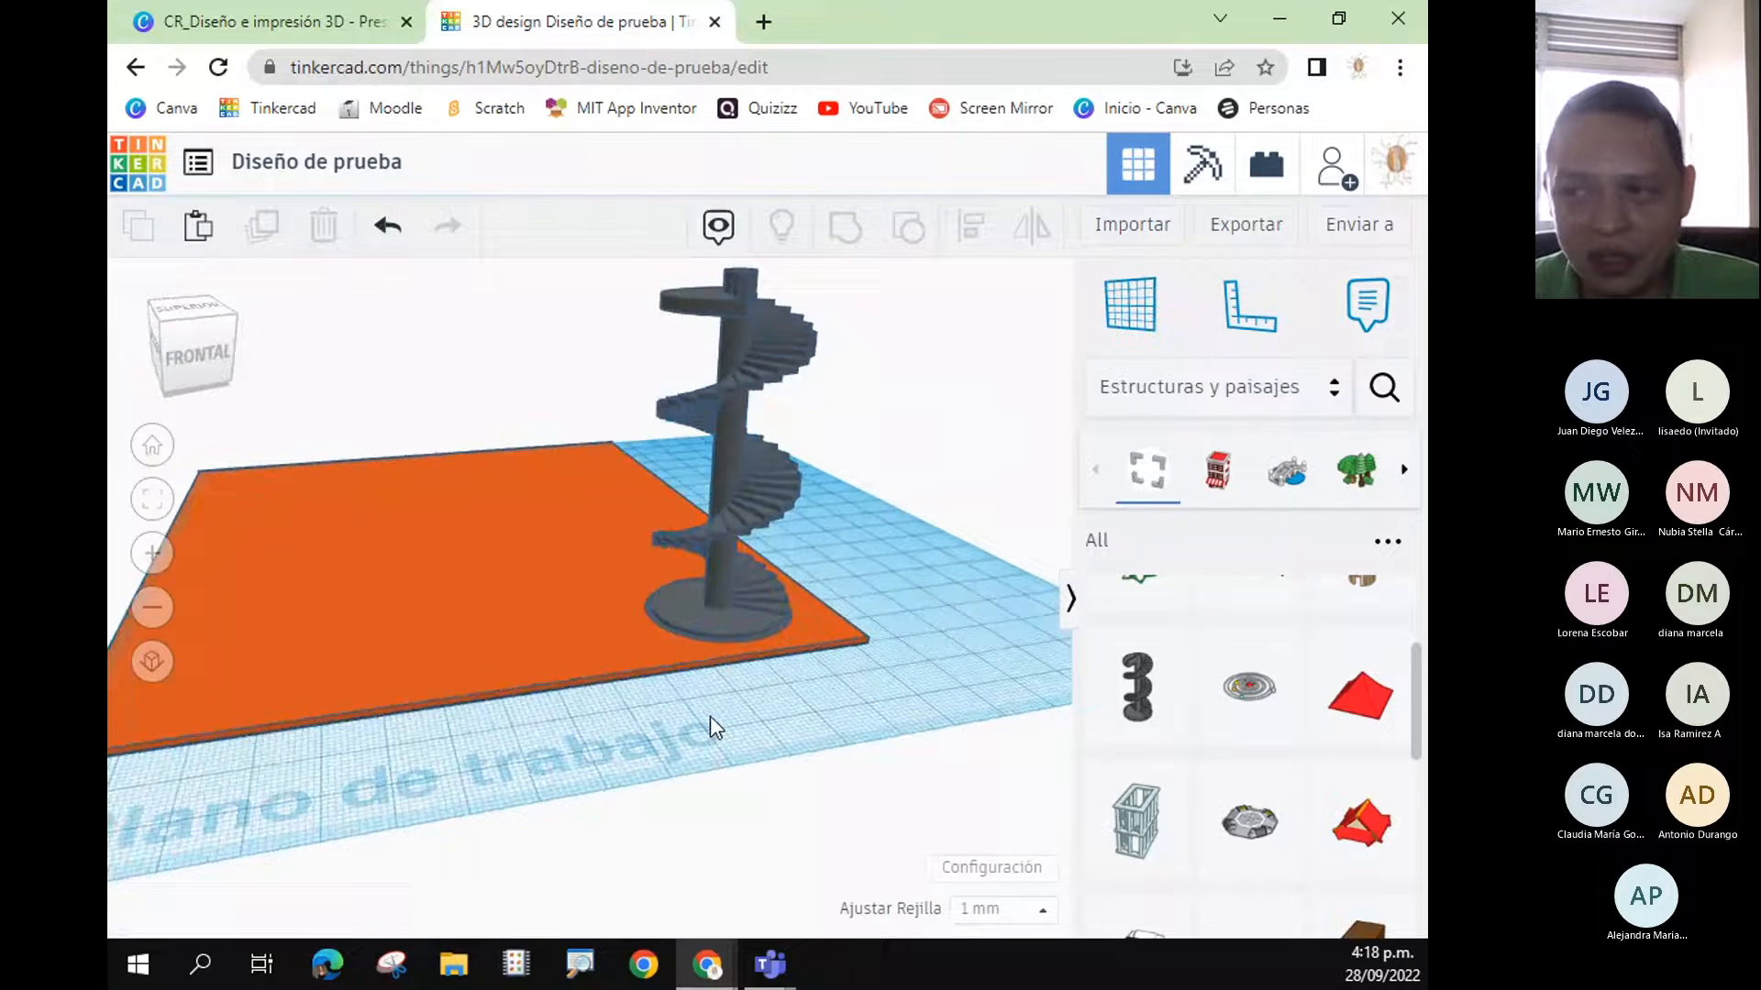
# - Delete the Castle Tower Stairway from the orange plate
pyautogui.click(708, 532)
pyautogui.press('Delete')
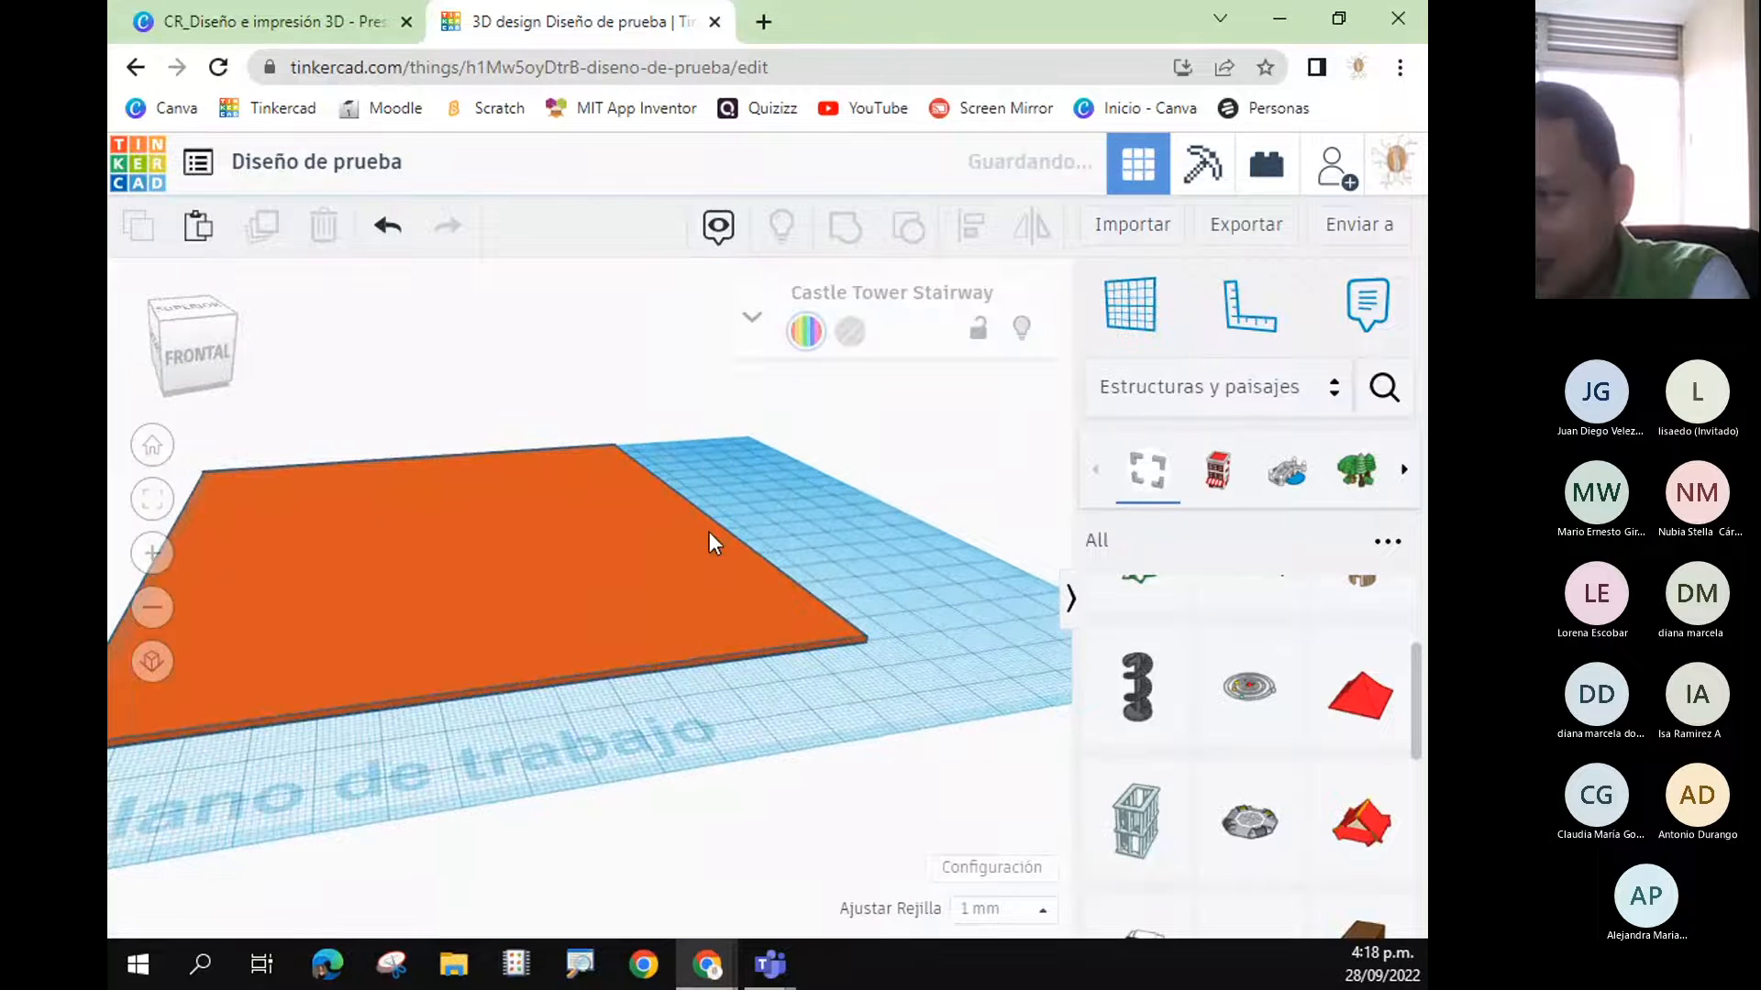
pyautogui.moveTo(878, 531); pyautogui.dragTo(618, 565, button='right')
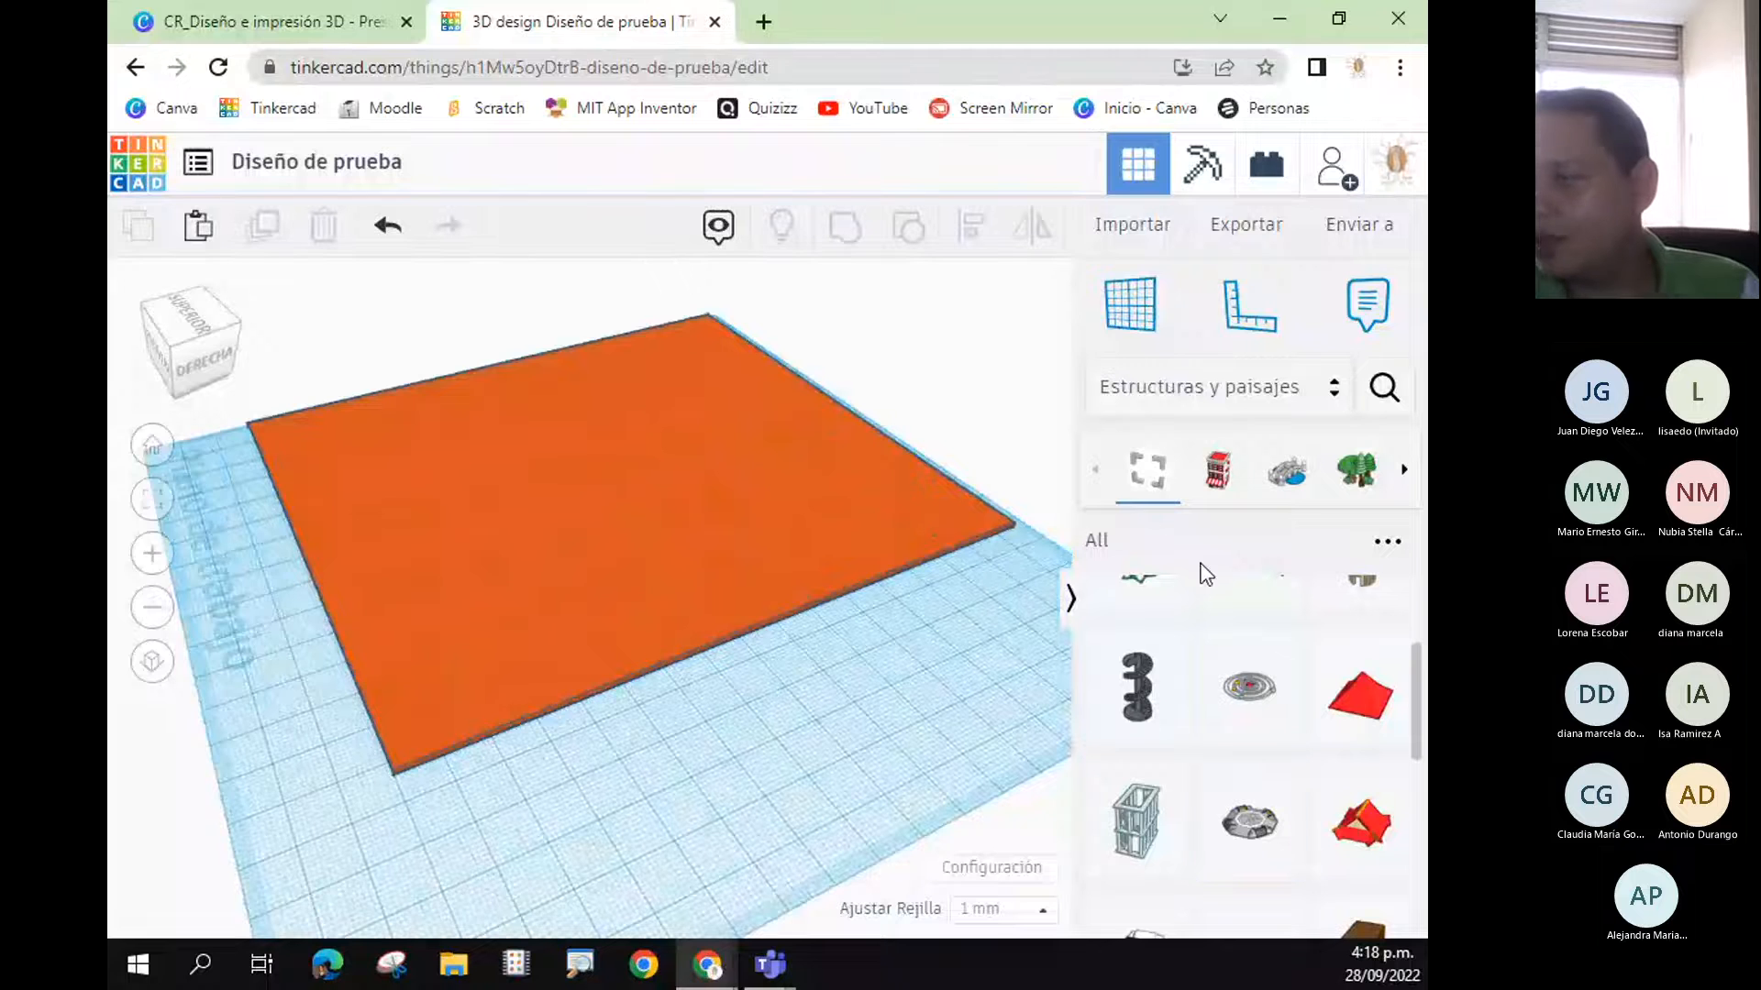
# - Switch the shapes library from Estructuras y paisajes to the Formas básicas collection
pyautogui.scroll(3, 1187, 589)
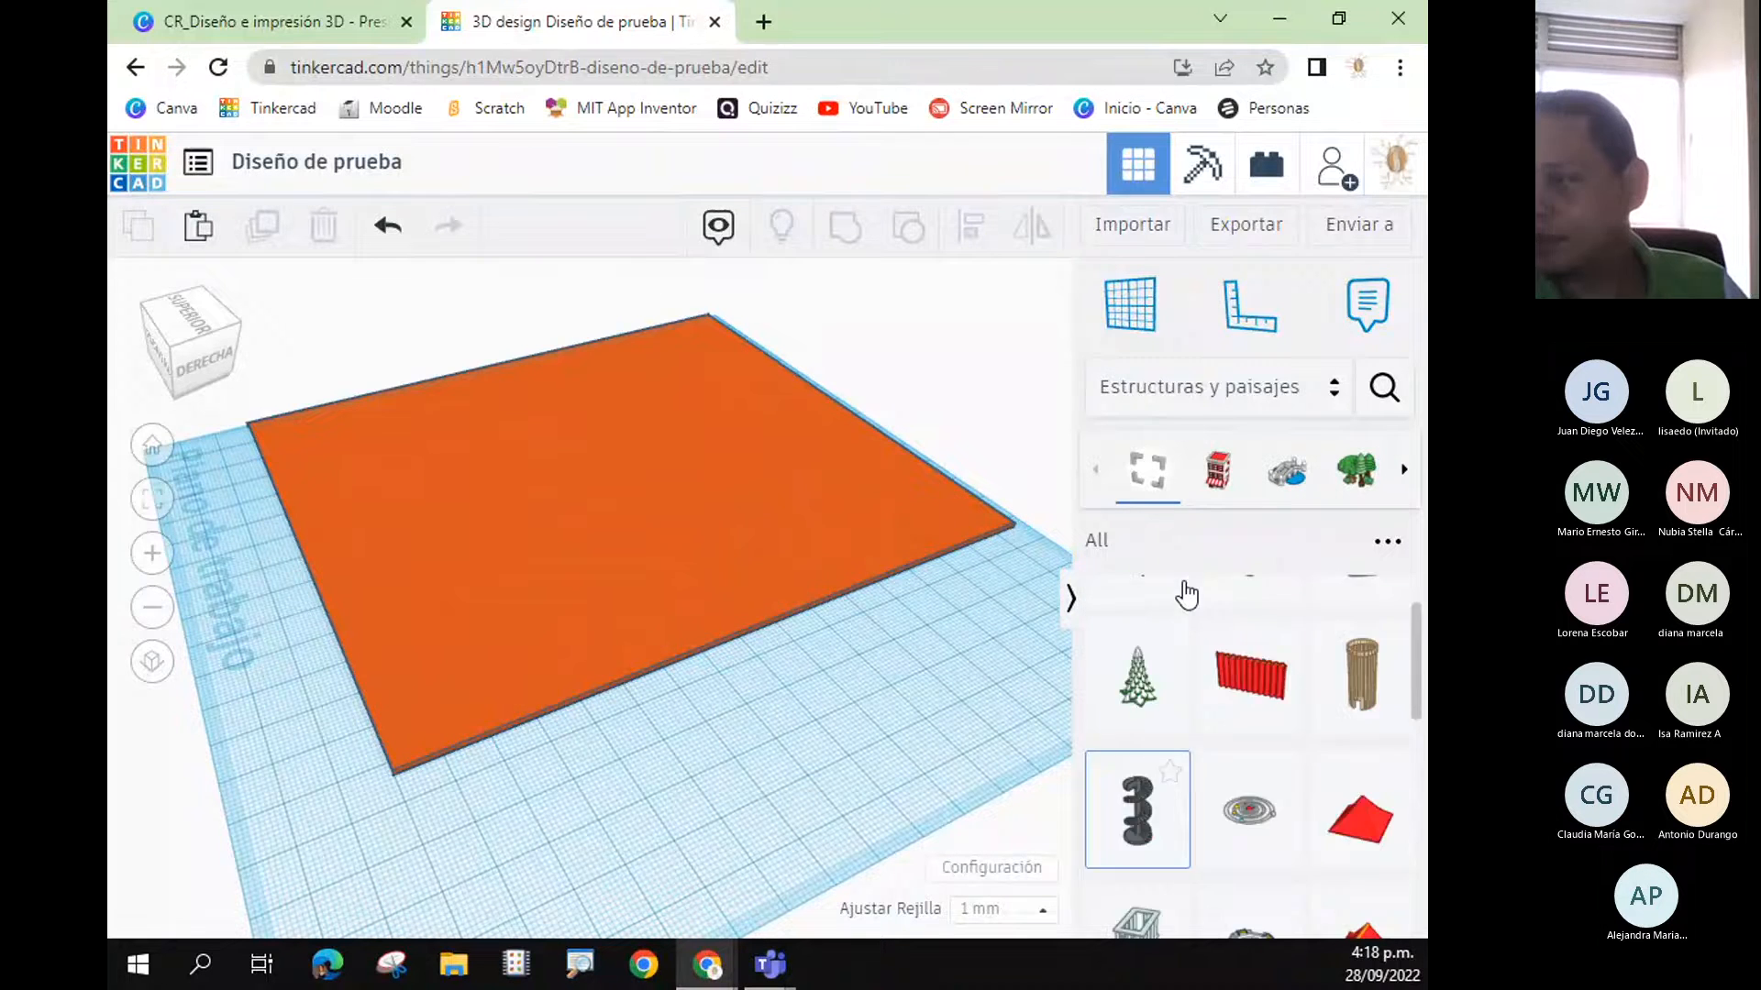
pyautogui.click(1293, 394)
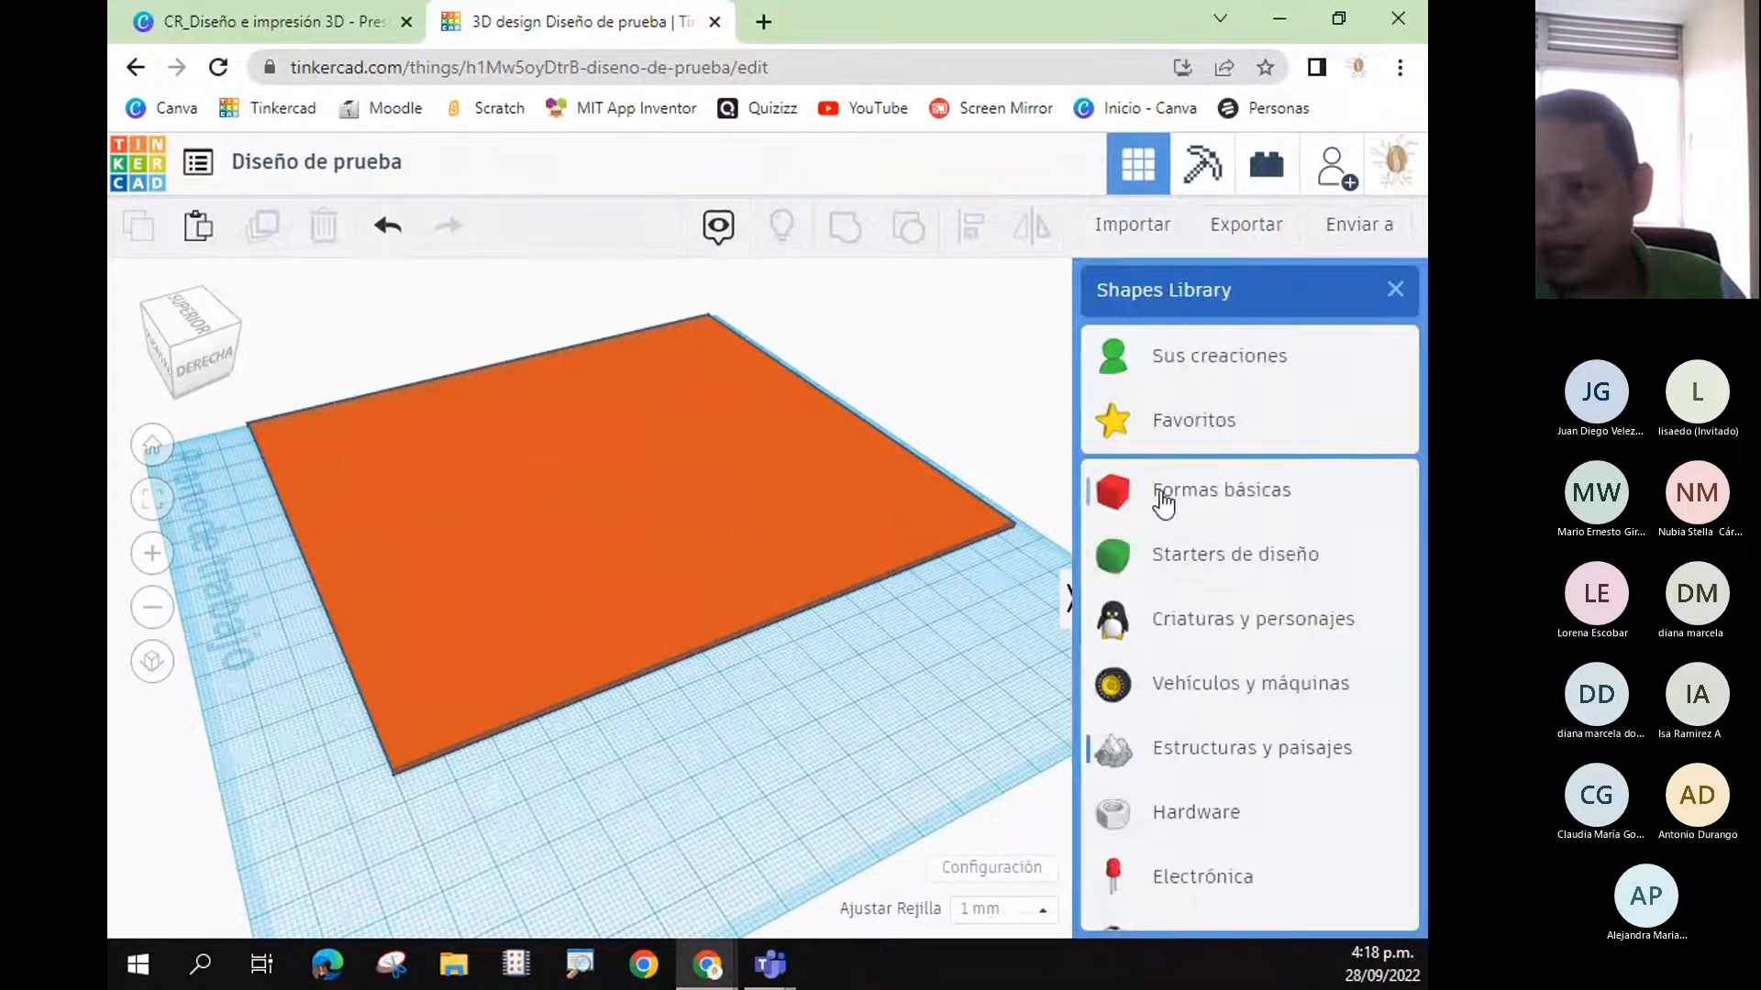
pyautogui.click(1163, 500)
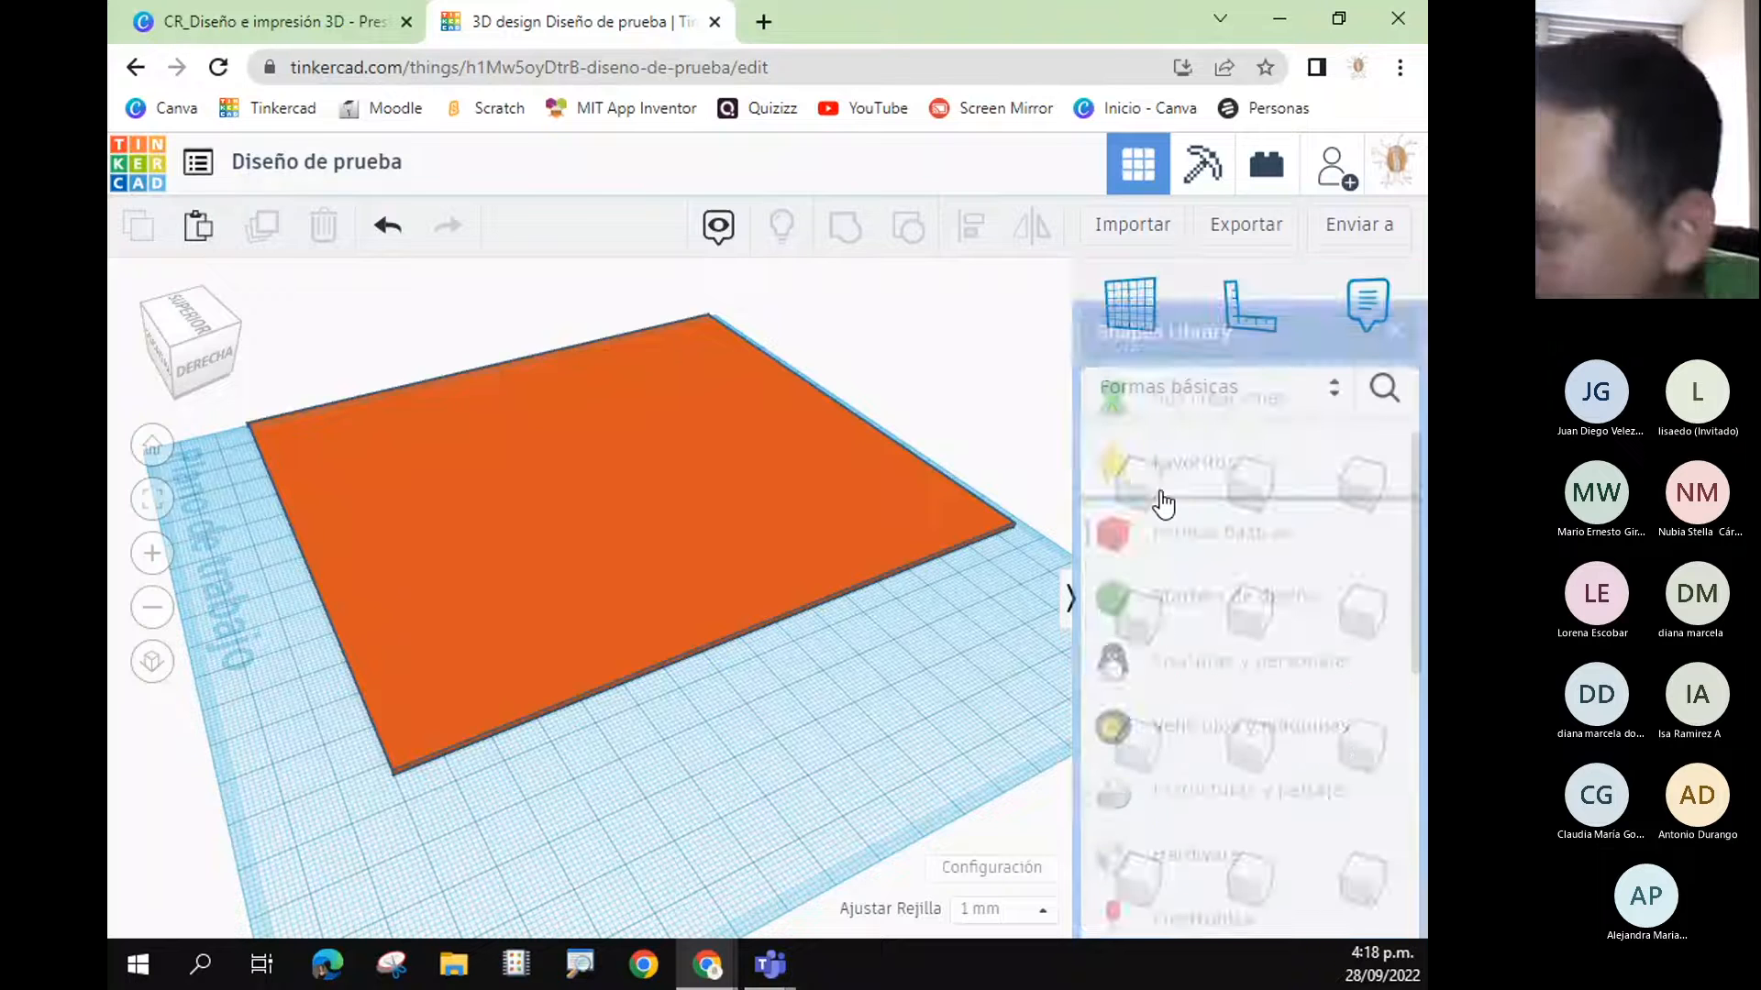
pyautogui.moveTo(1136, 493); pyautogui.dragTo(1367, 532)
# - Duplicate the orange base plate, move the copy sideways off the original, and delete the copy
pyautogui.click(566, 552)
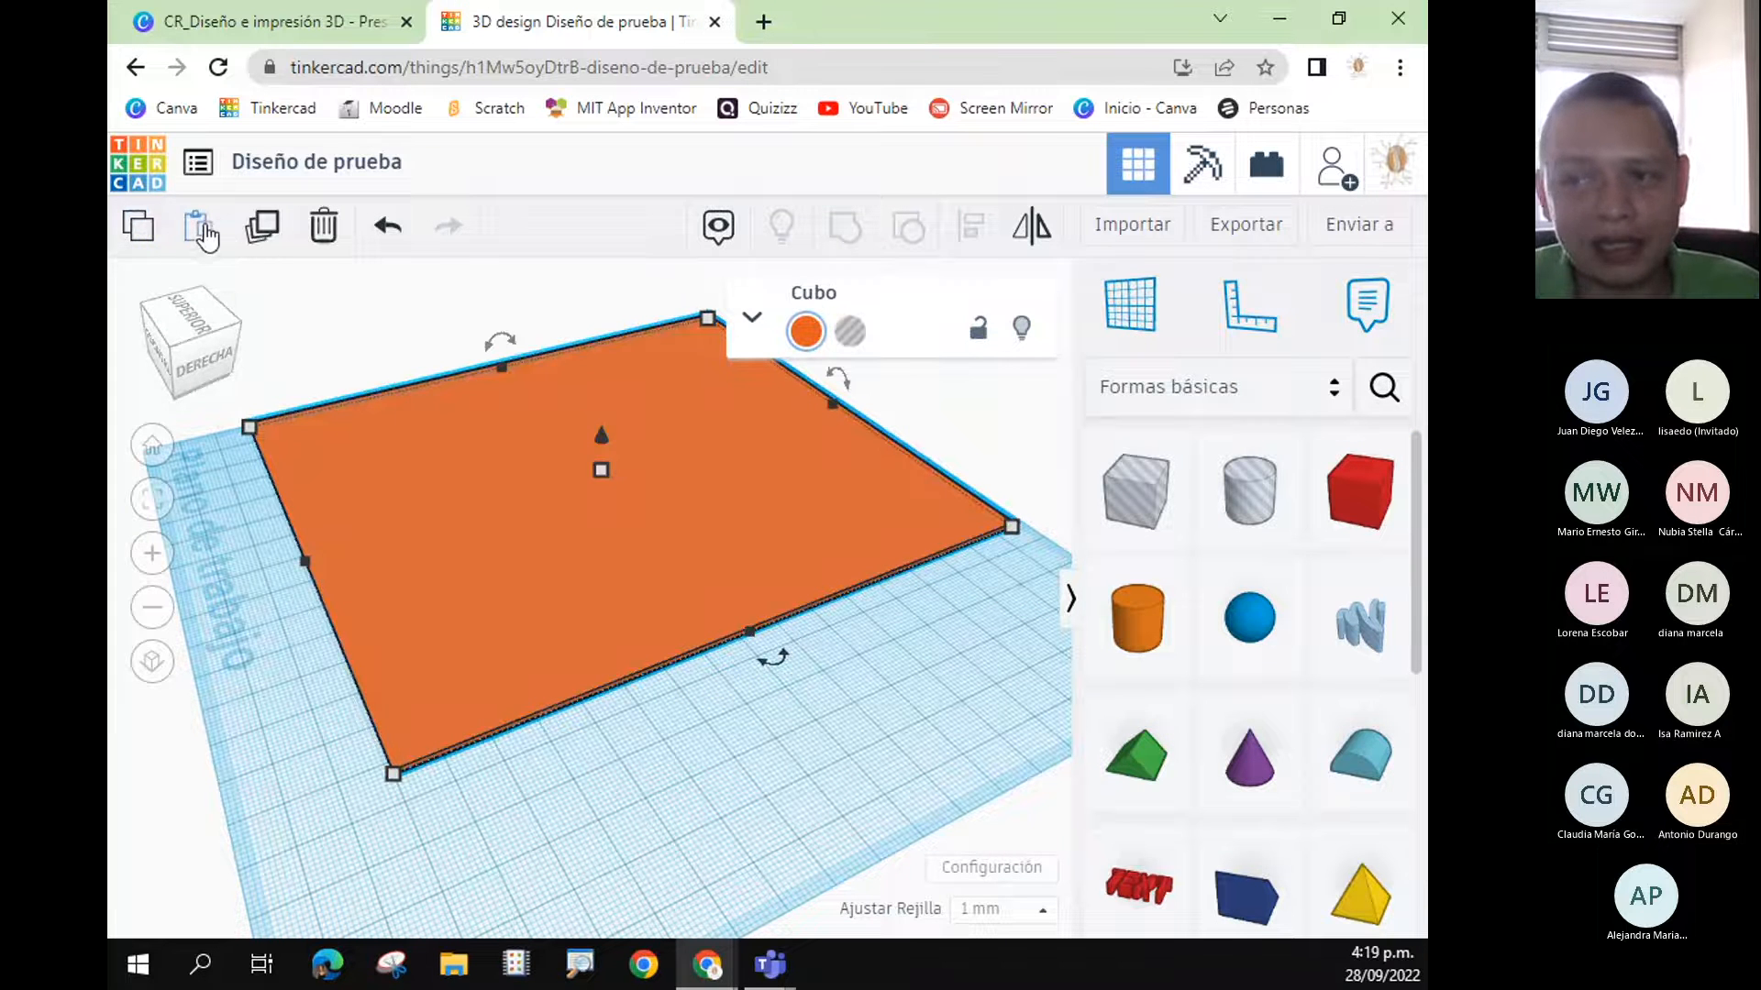
pyautogui.click(262, 228)
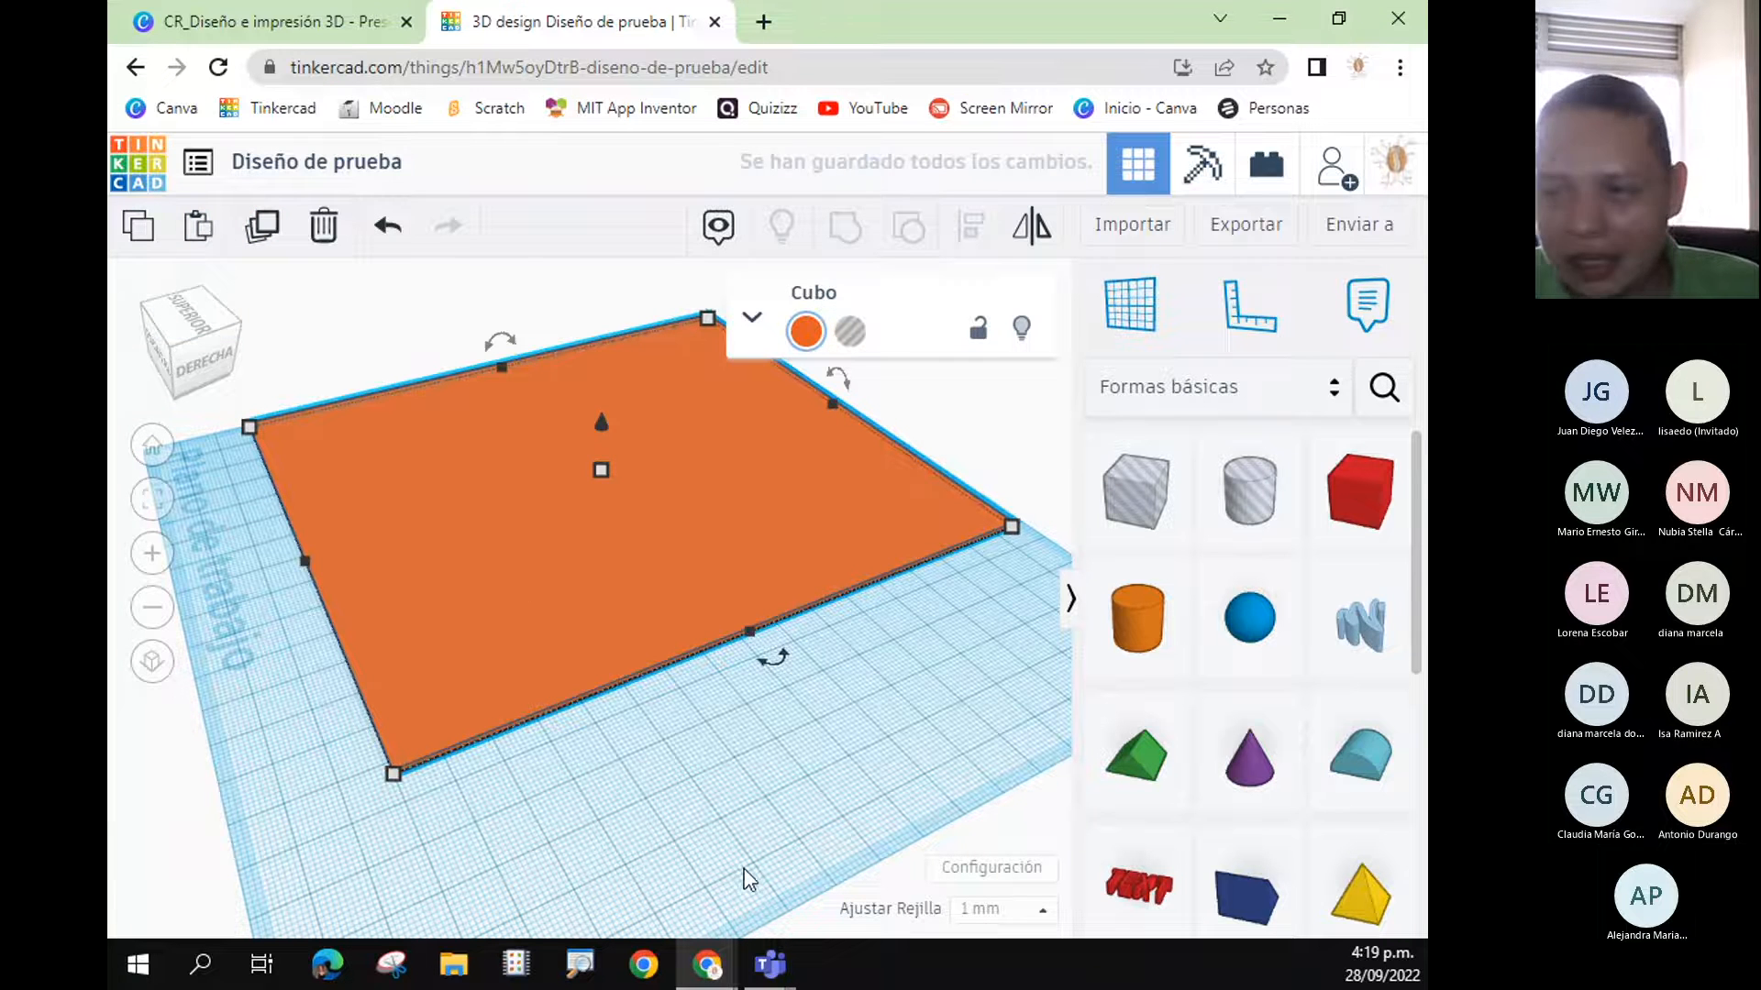
pyautogui.moveTo(720, 816); pyautogui.dragTo(714, 778, button='right')
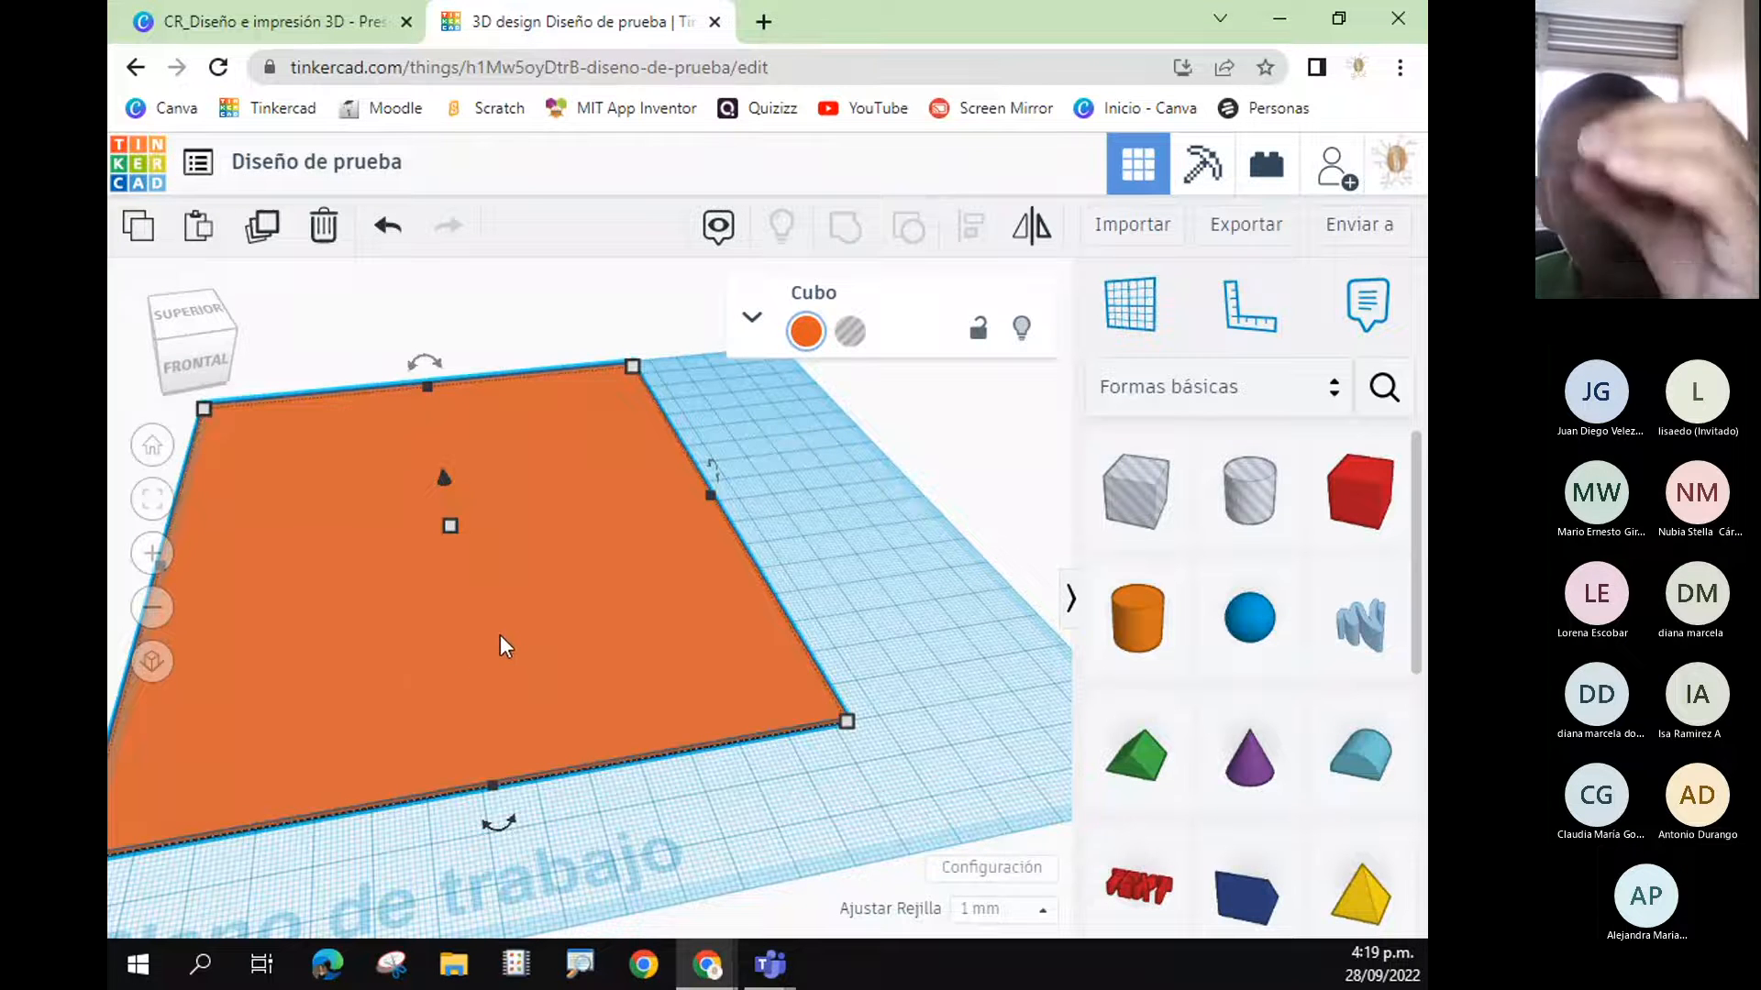
pyautogui.moveTo(500, 635); pyautogui.dragTo(821, 609)
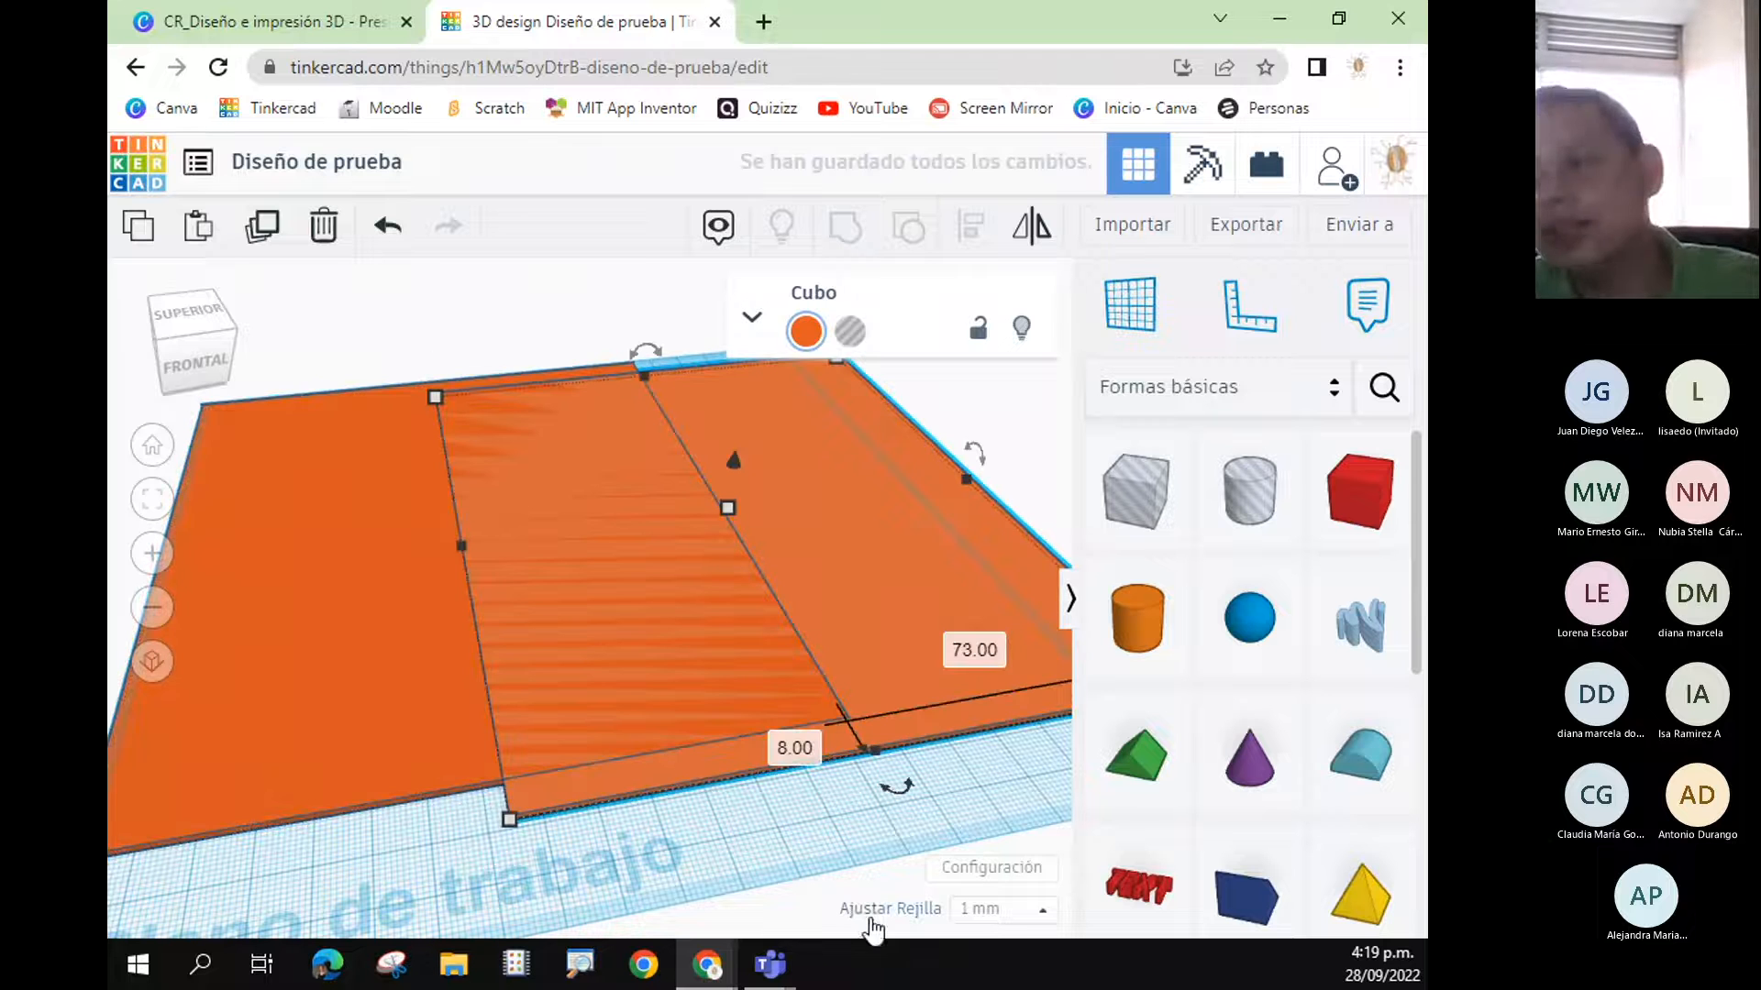
pyautogui.press('Delete')
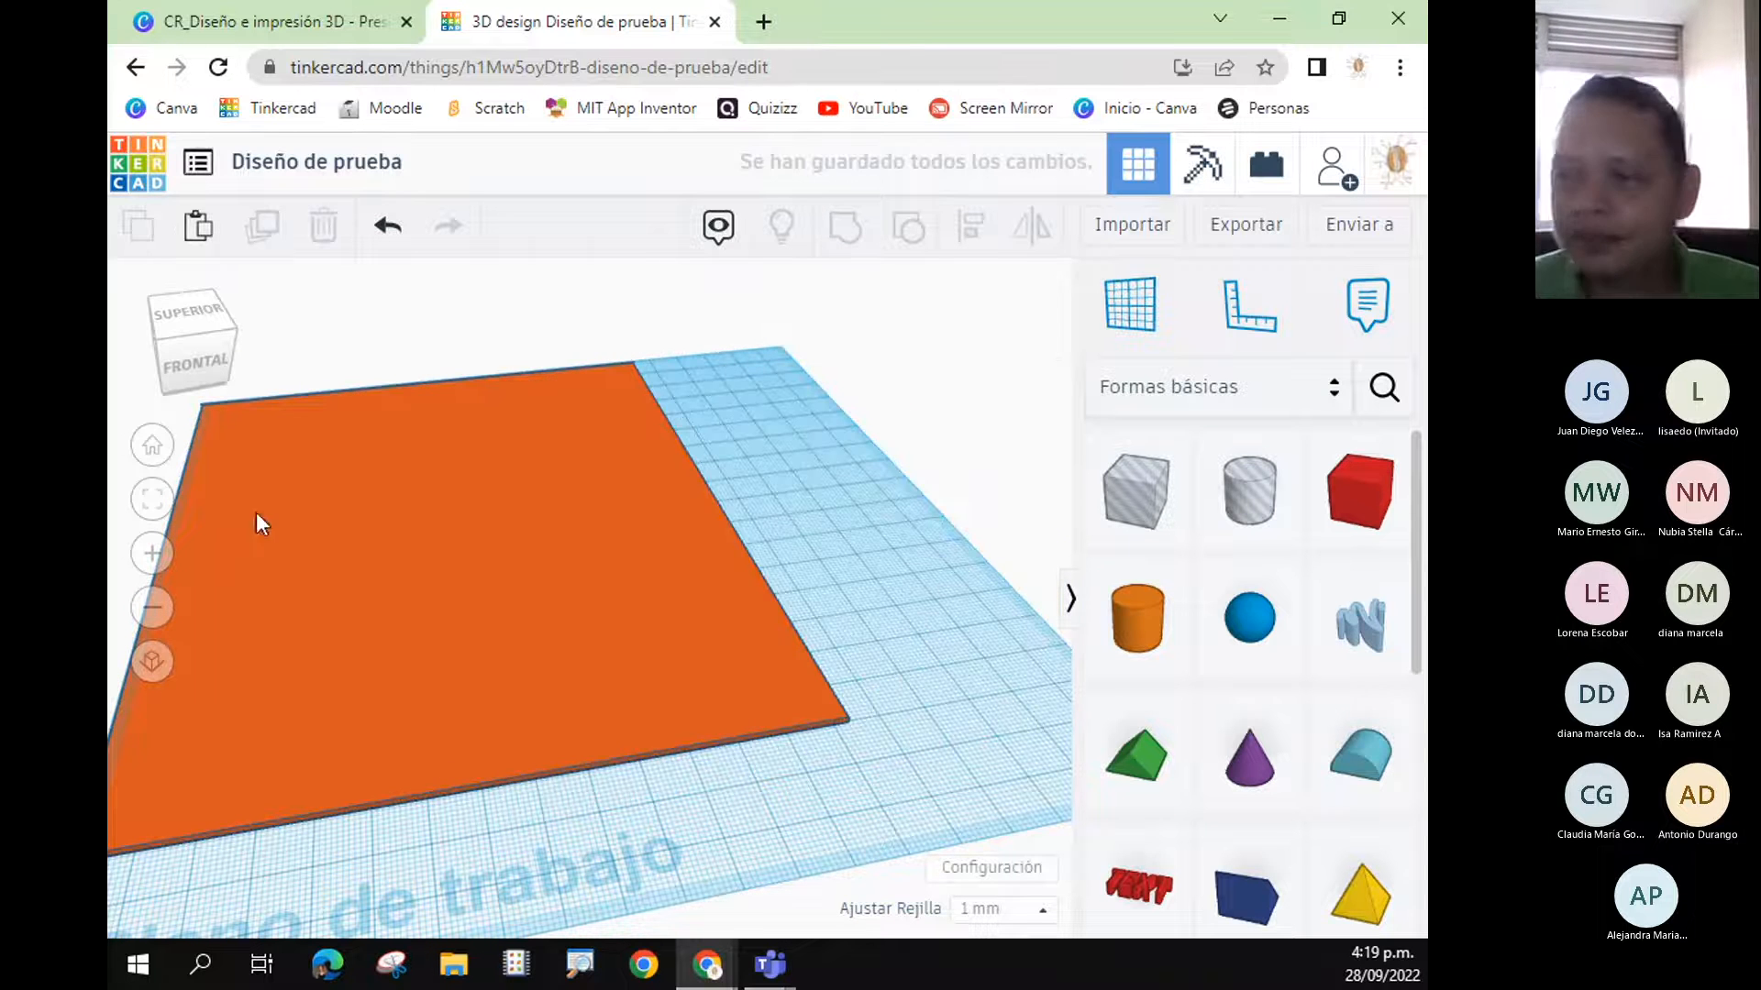
# - Try pasting a copy of the orange plate and repositioning it, and undo back to the single plate
pyautogui.click(457, 576)
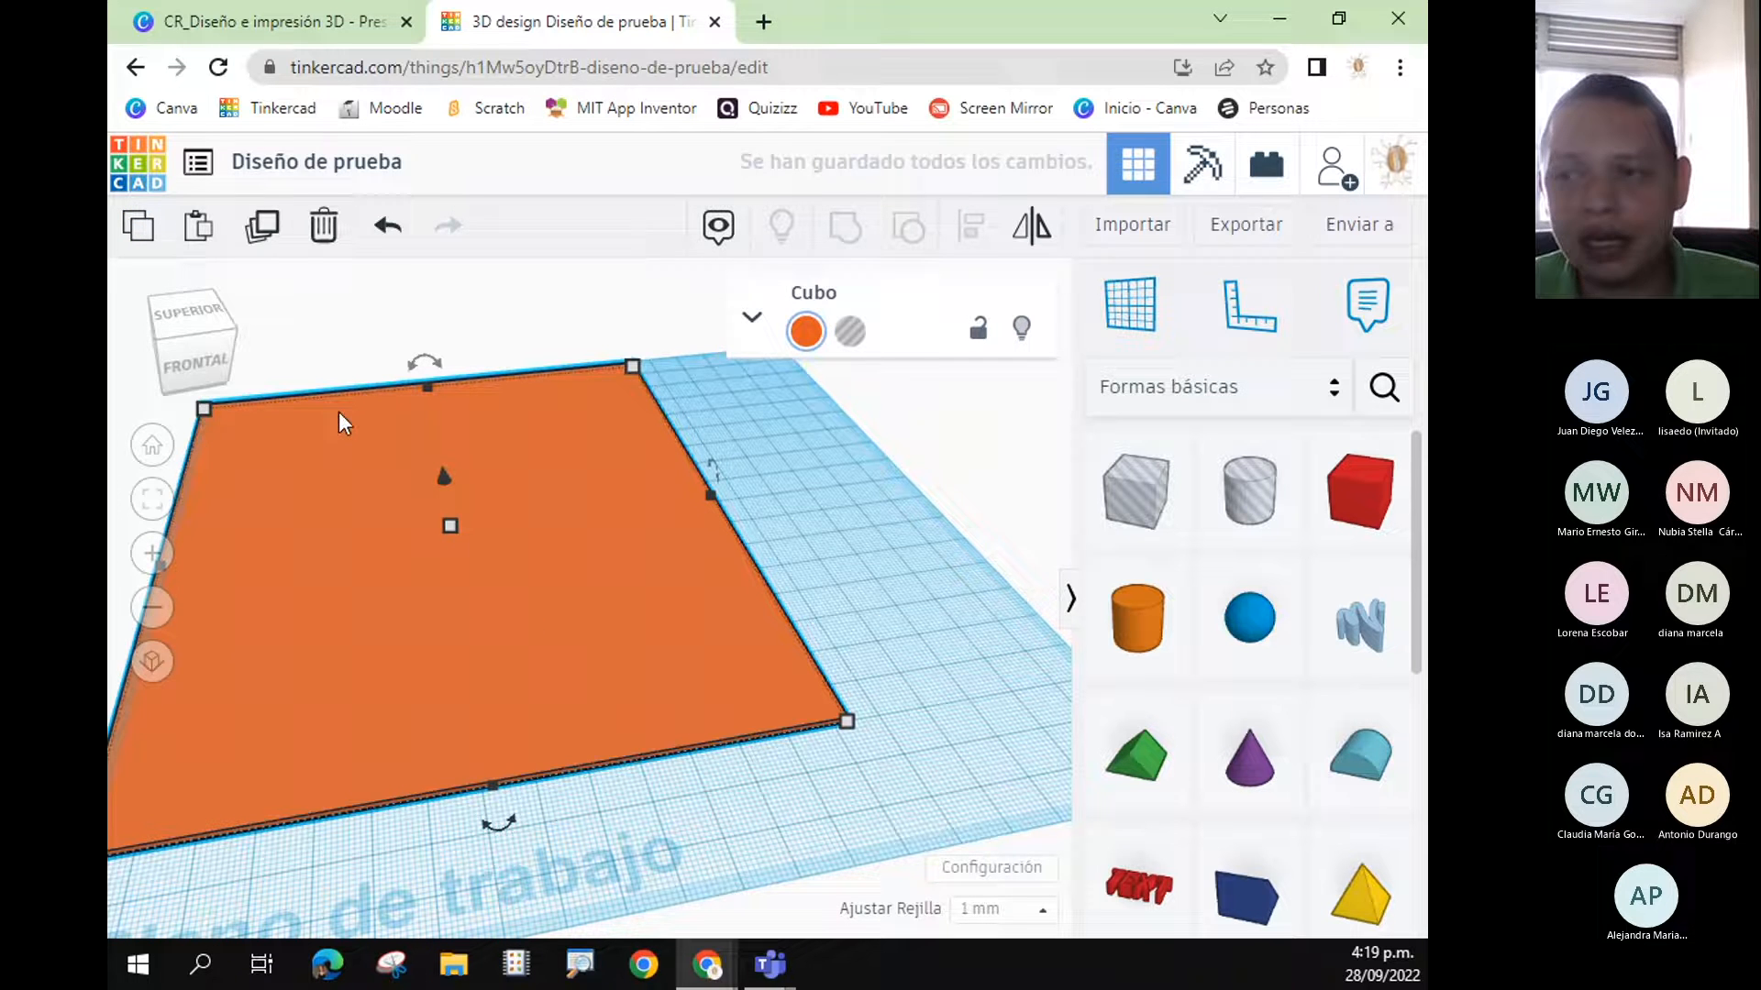
pyautogui.hotkey('ctrl', 'v')
pyautogui.click(849, 787)
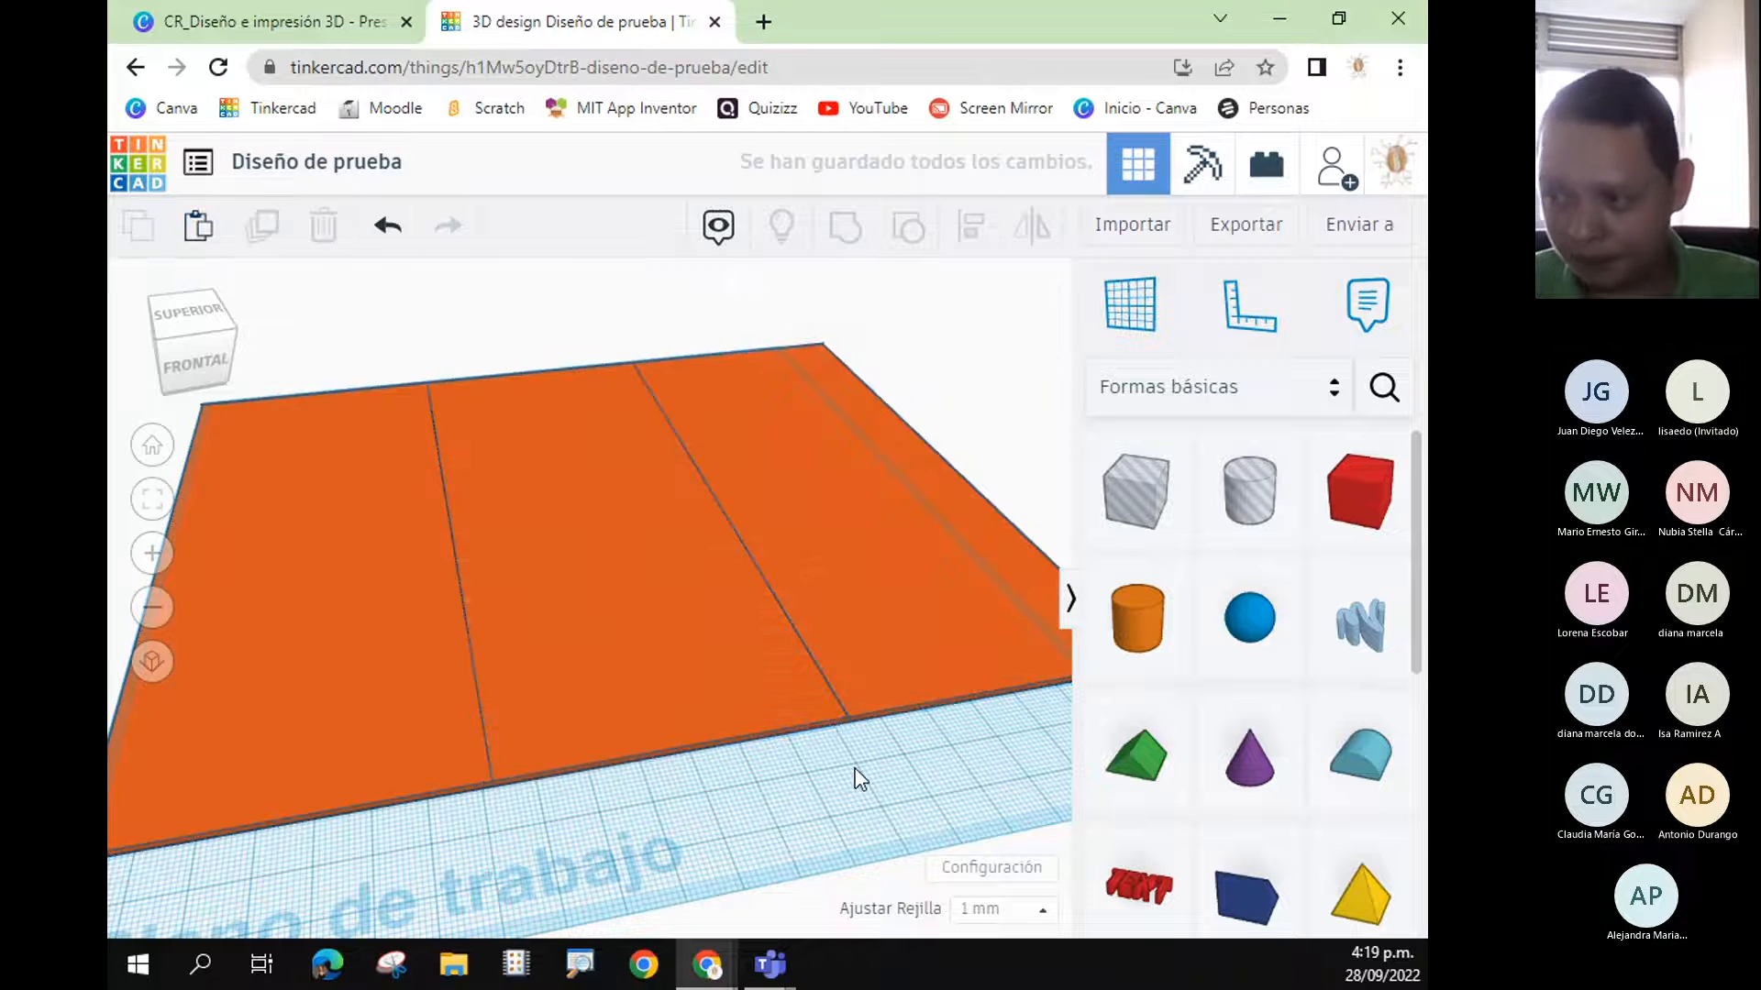
pyautogui.scroll(-2, 829, 754)
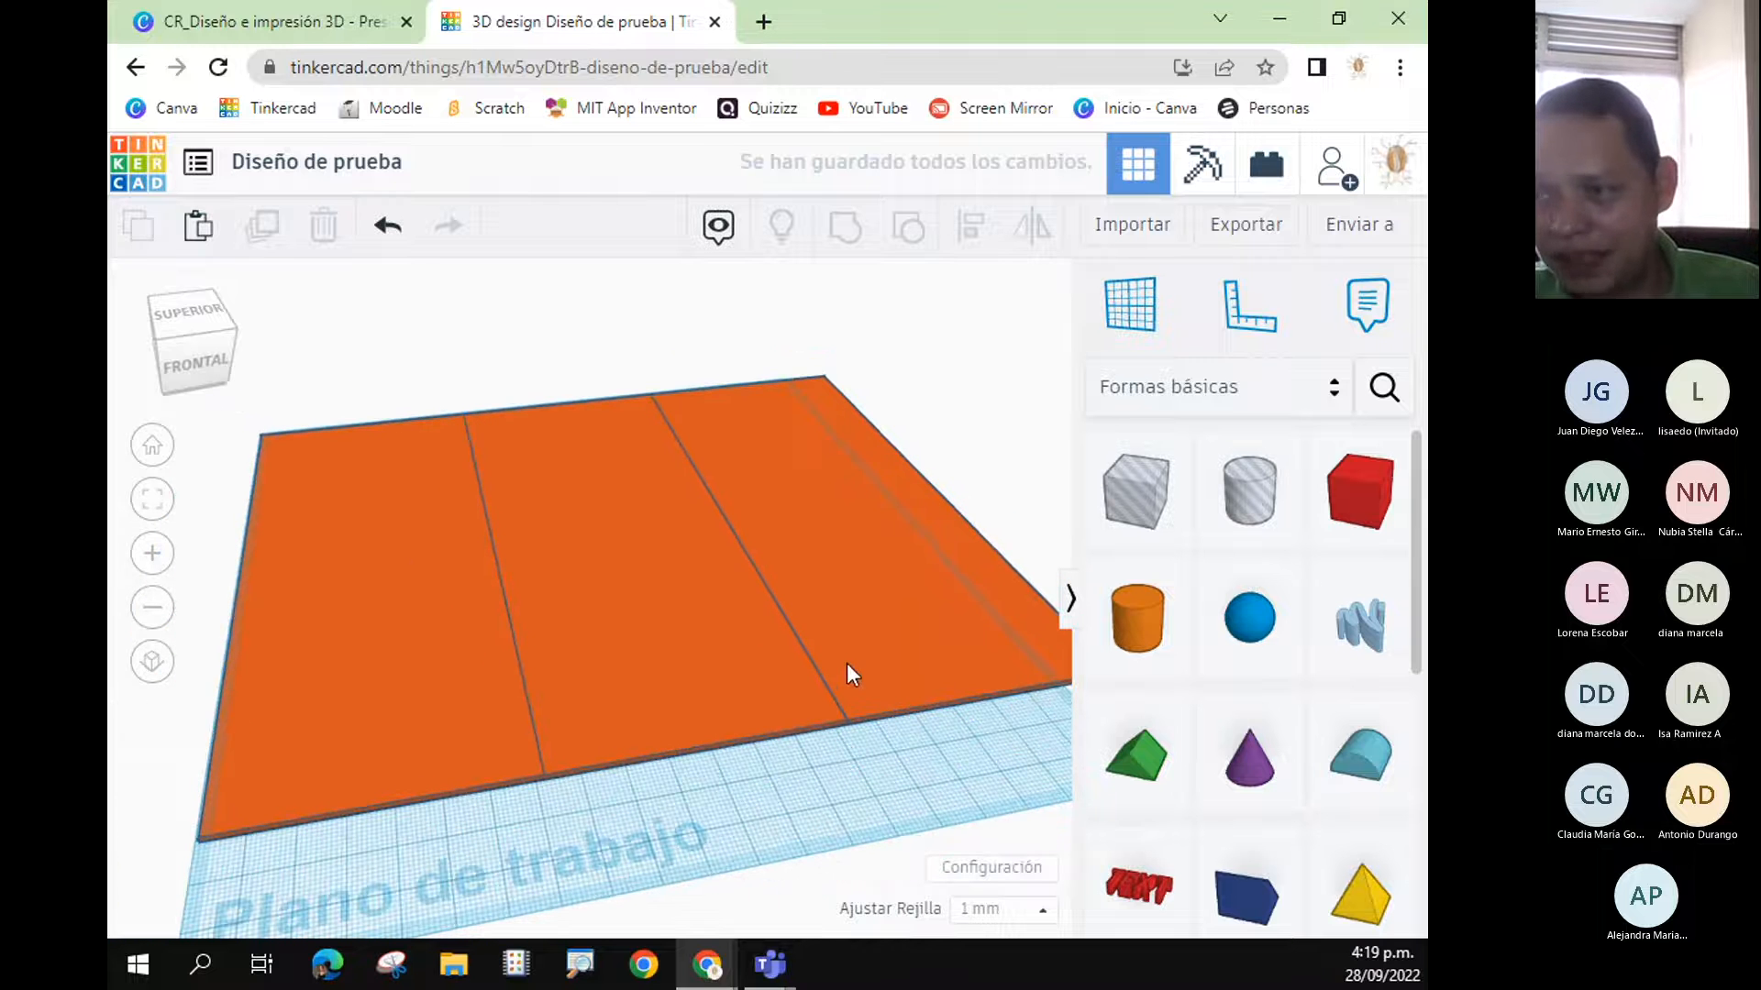
pyautogui.moveTo(875, 618); pyautogui.dragTo(657, 641)
pyautogui.hotkey('ctrl', 'z')
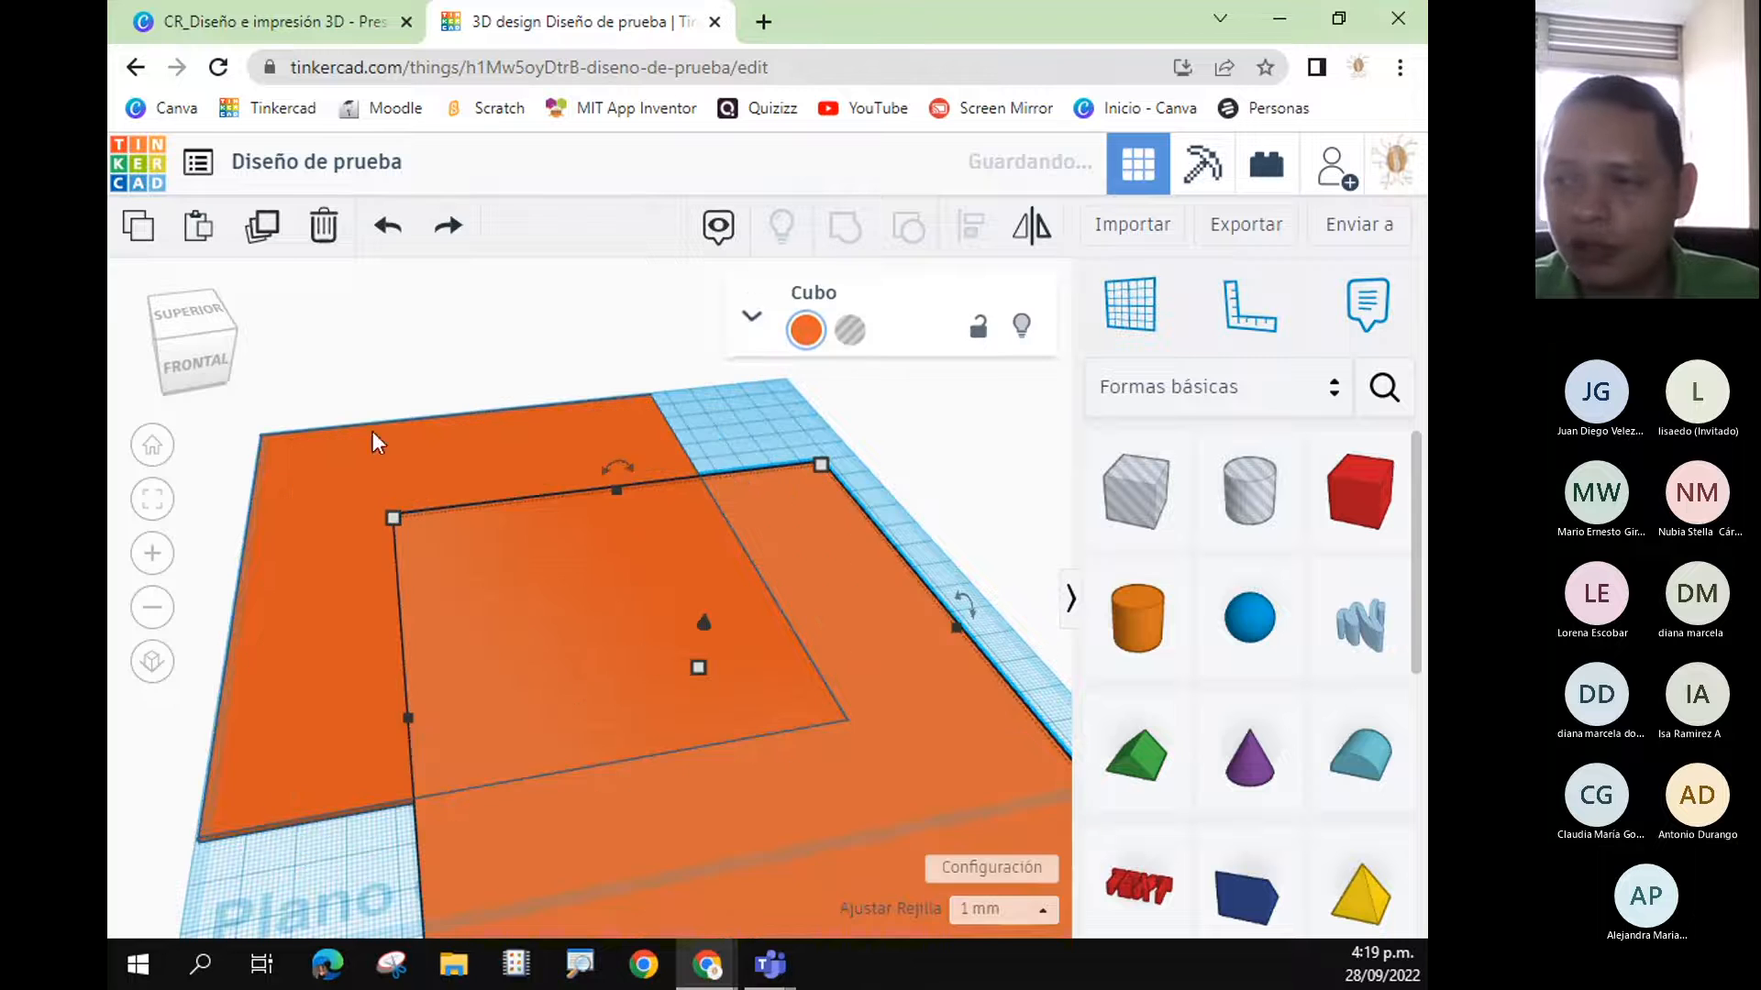
pyautogui.hotkey('ctrl', 'z')
pyautogui.hotkey('ctrl', 'z')
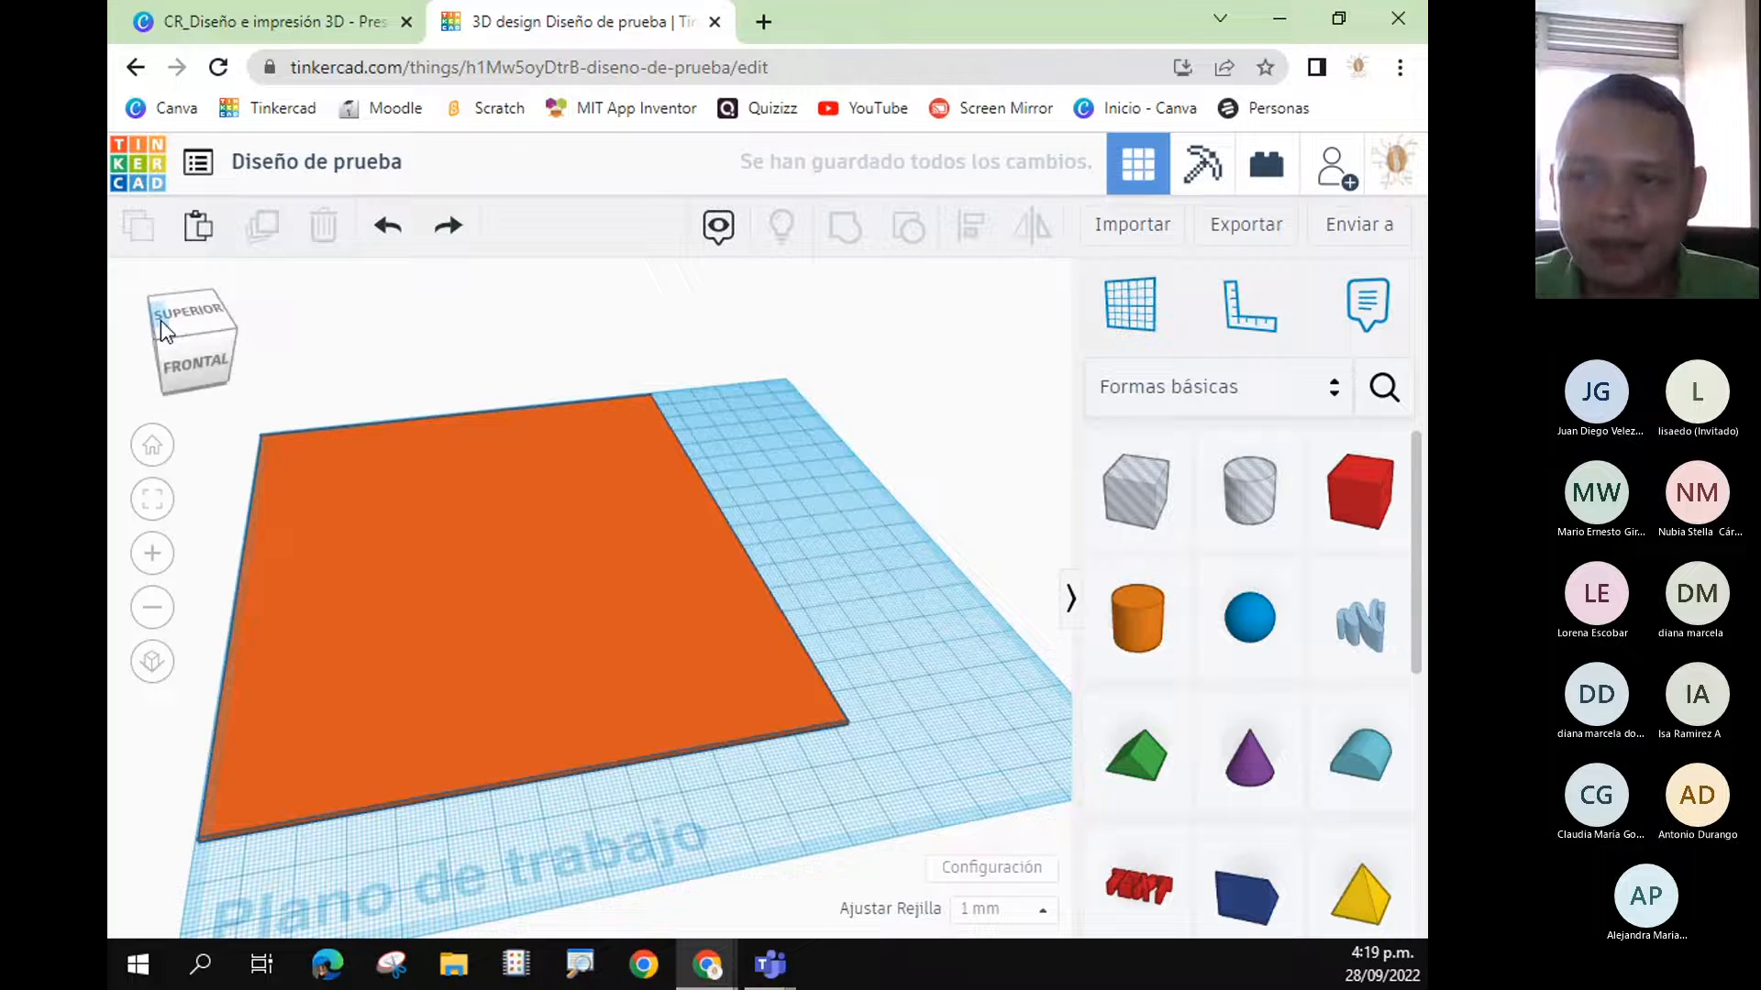
# - Duplicate the orange plate again, move the copy diagonally toward the front, and delete that copy
pyautogui.click(453, 627)
pyautogui.click(261, 227)
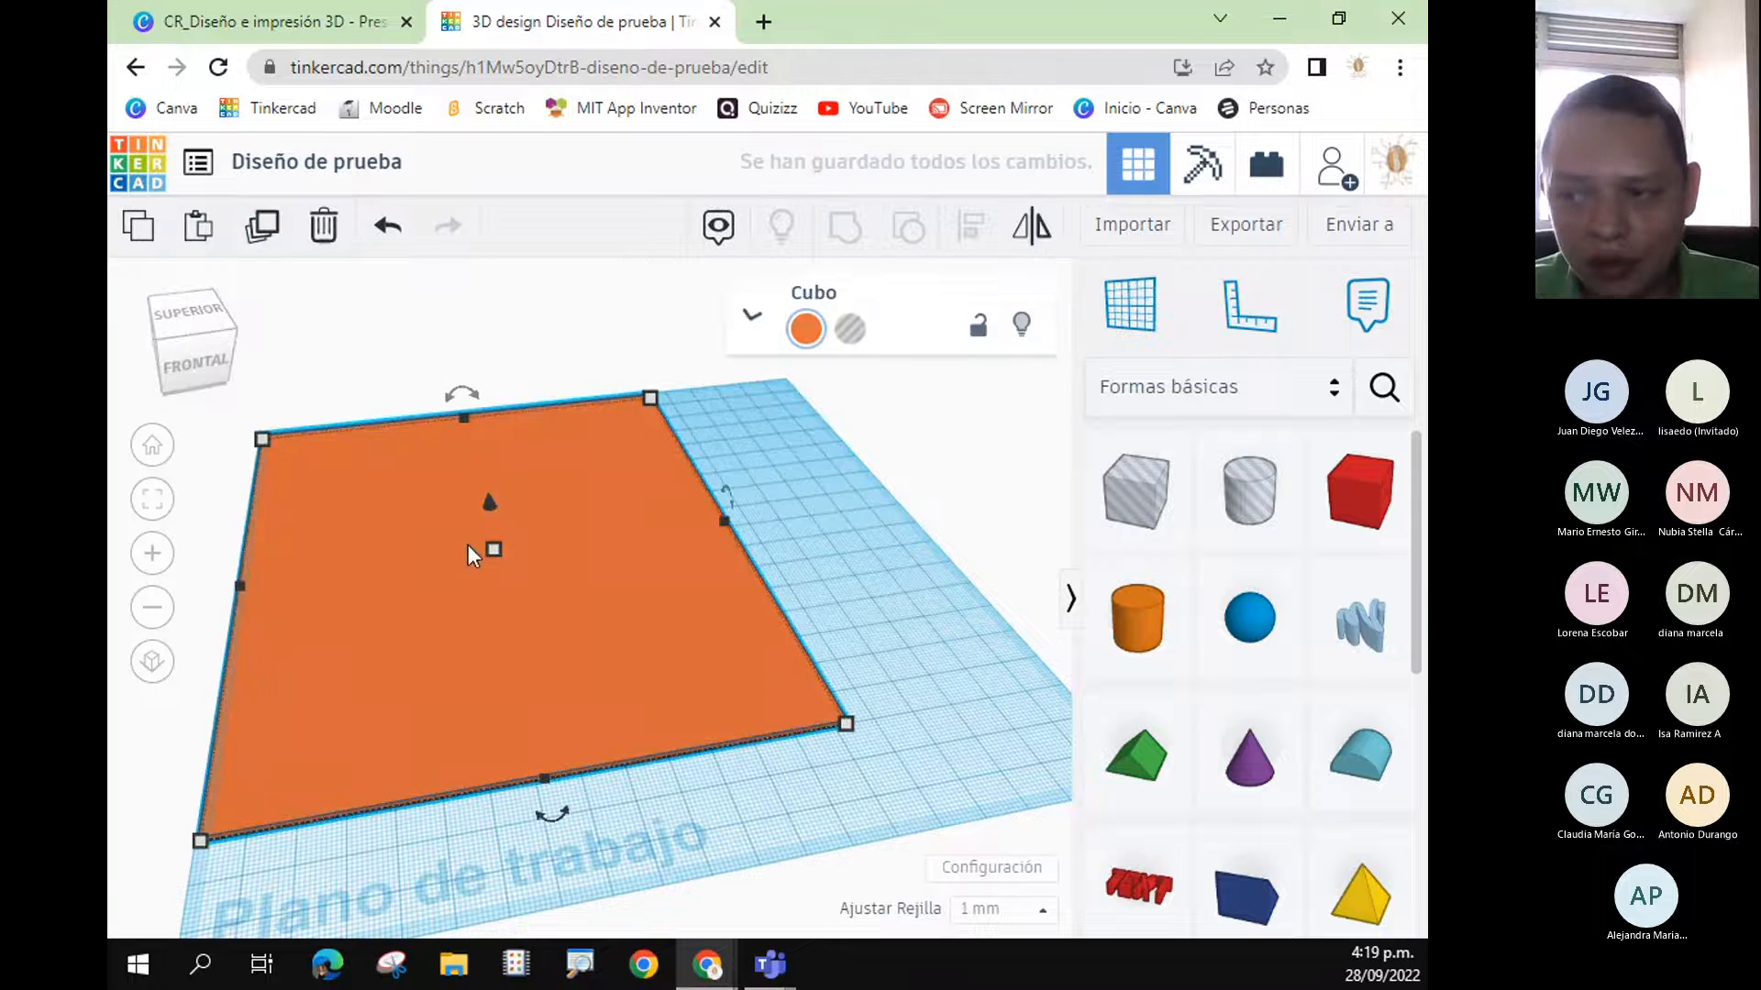
pyautogui.moveTo(480, 550); pyautogui.dragTo(694, 787)
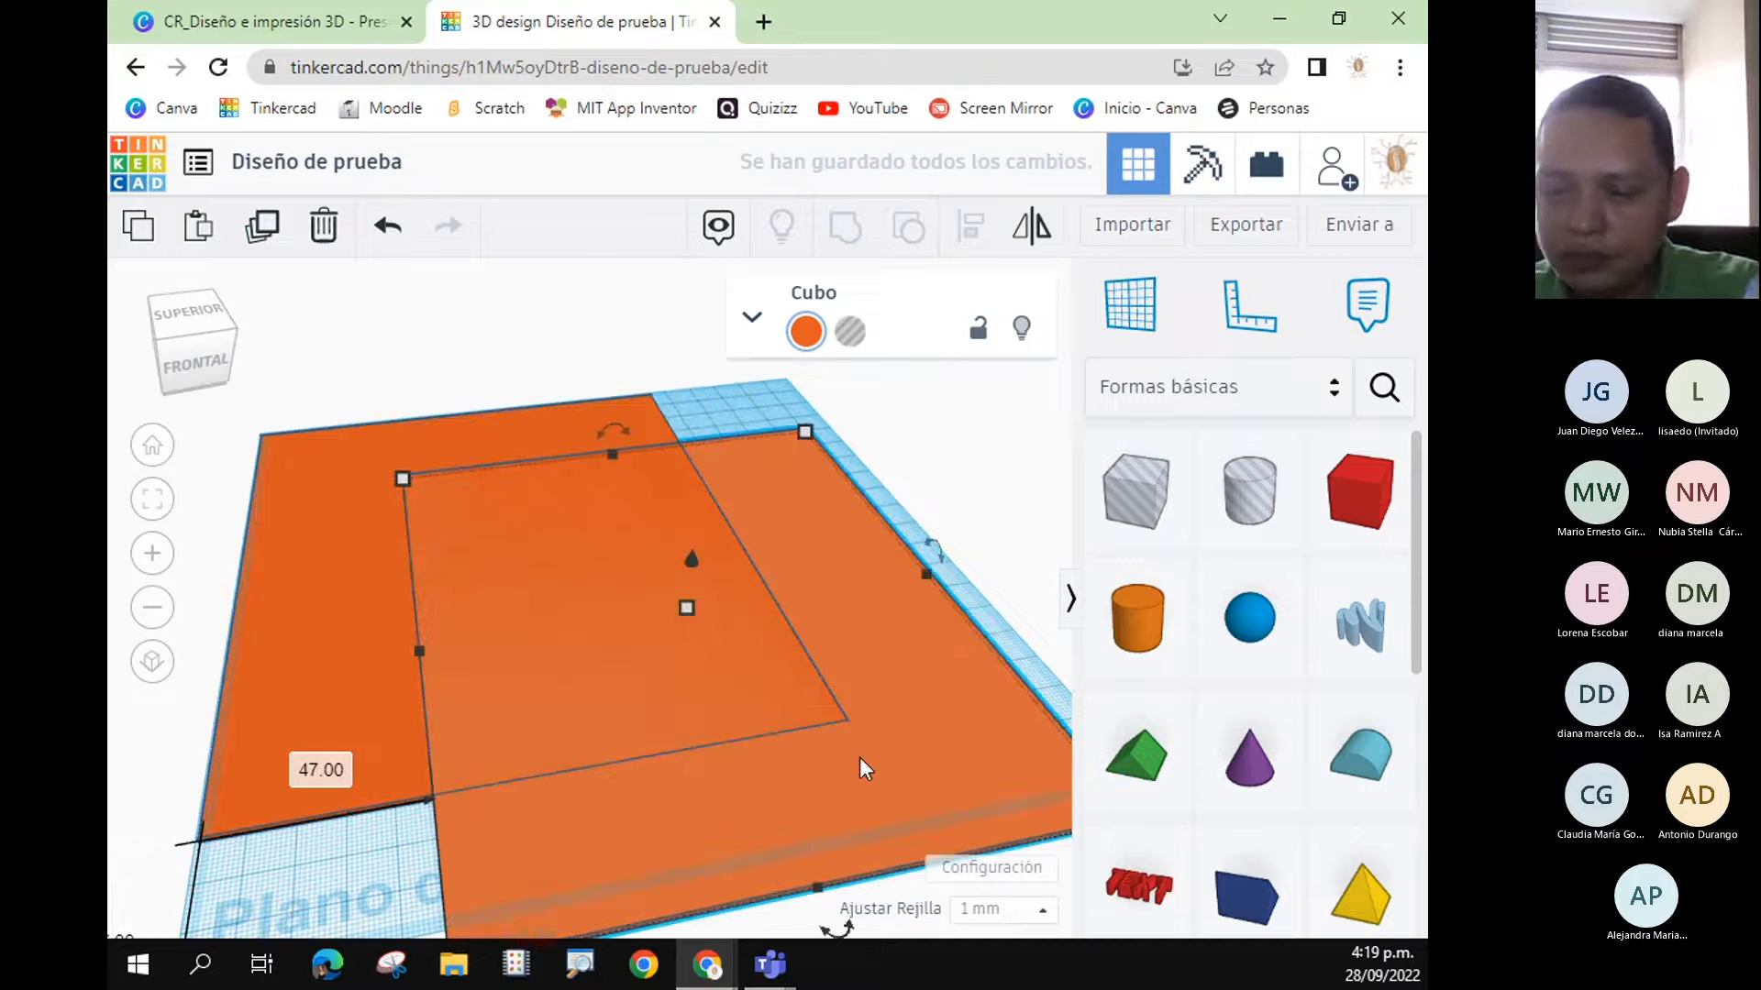
pyautogui.press('Delete')
pyautogui.click(629, 622)
pyautogui.click(963, 596)
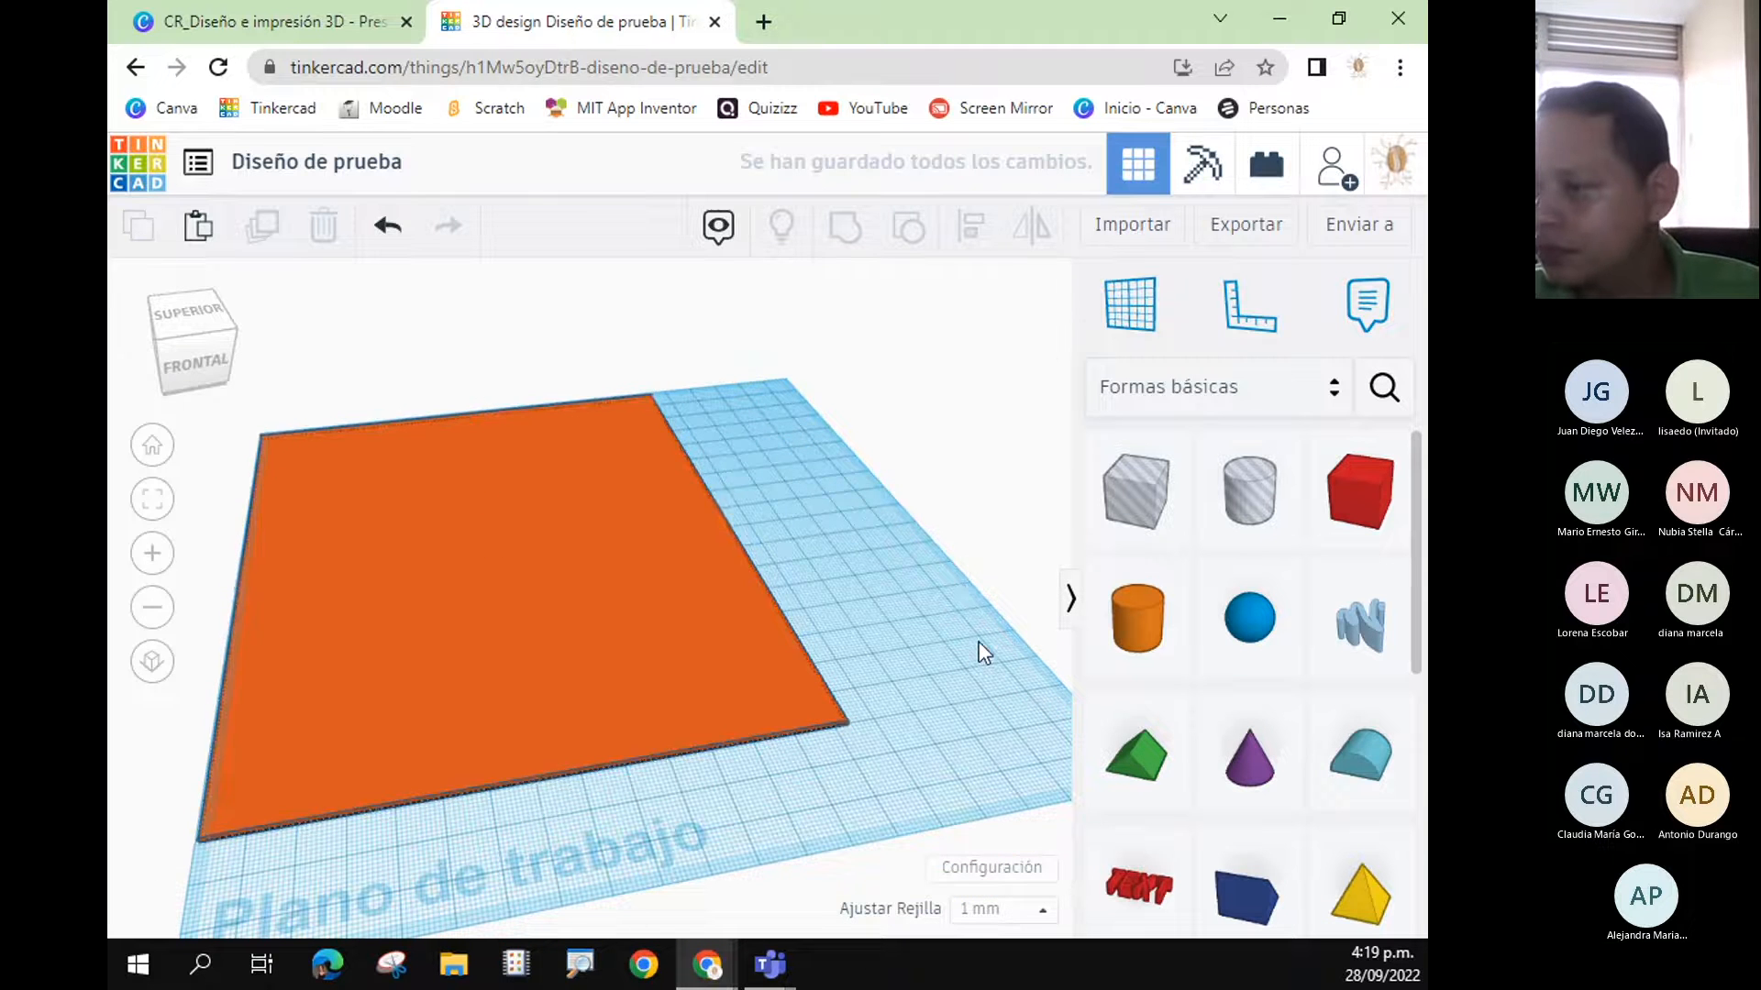
# - Place a red box on the side edge of the orange plate and stretch it along that edge
pyautogui.moveTo(978, 642); pyautogui.dragTo(762, 594, button='right')
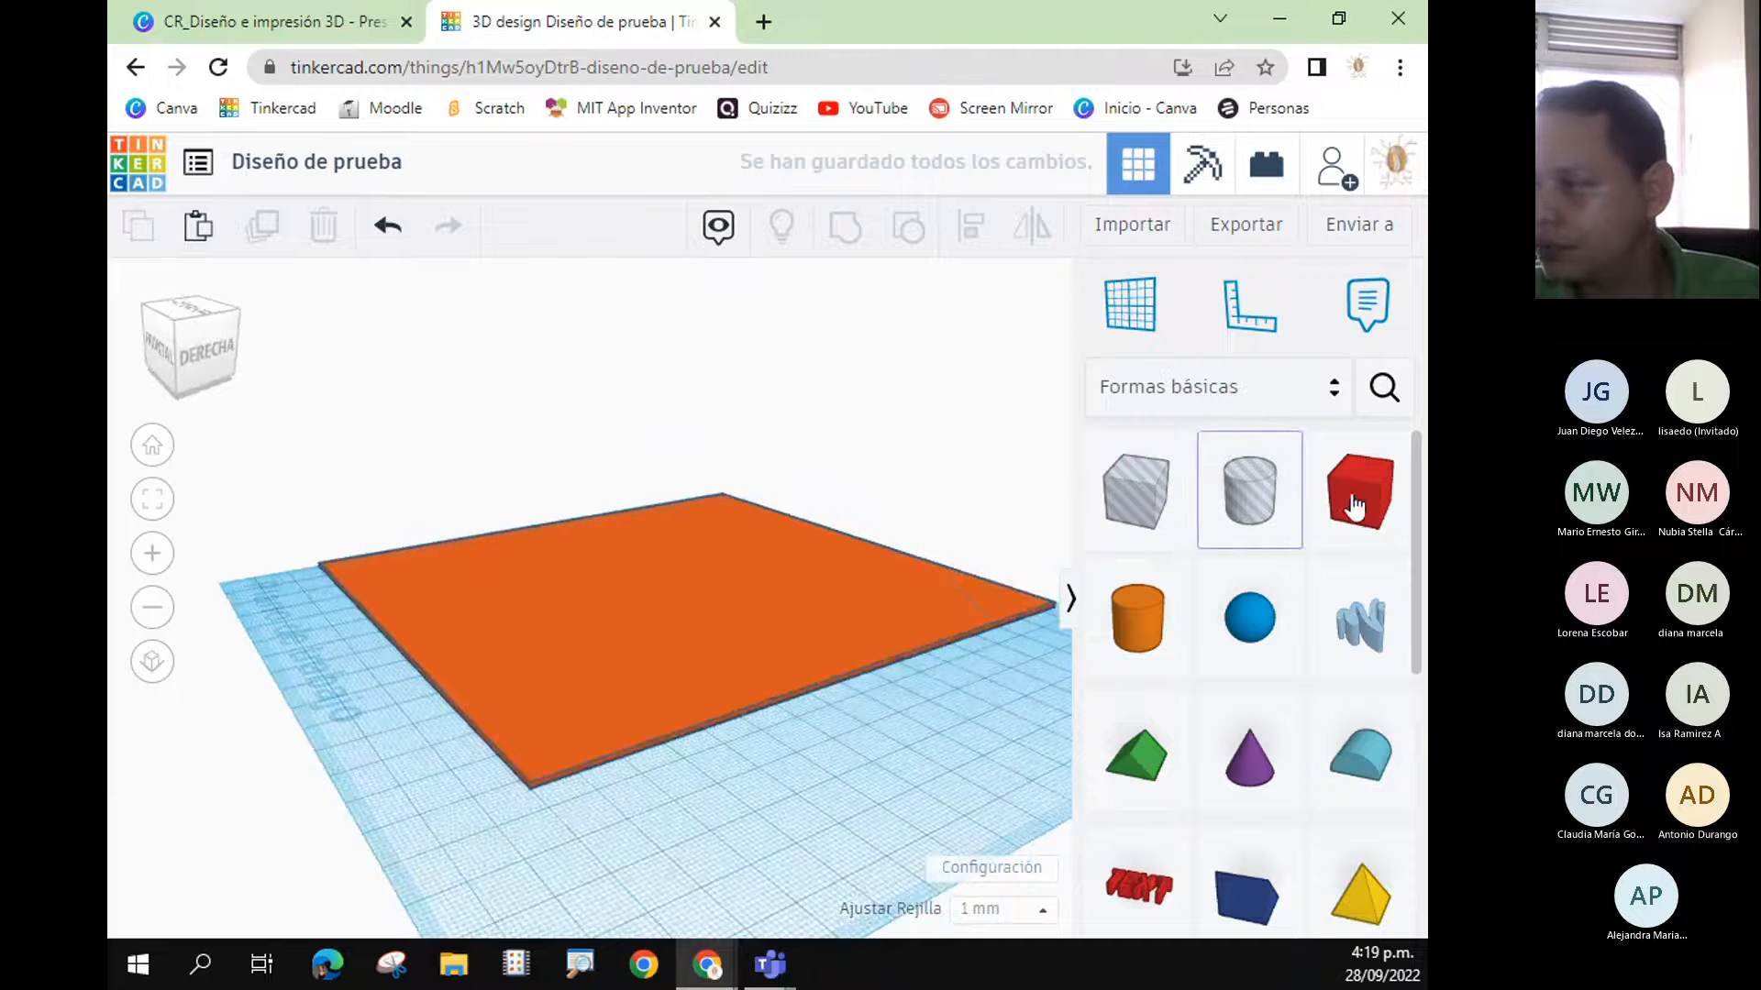
pyautogui.moveTo(1360, 493); pyautogui.dragTo(642, 741)
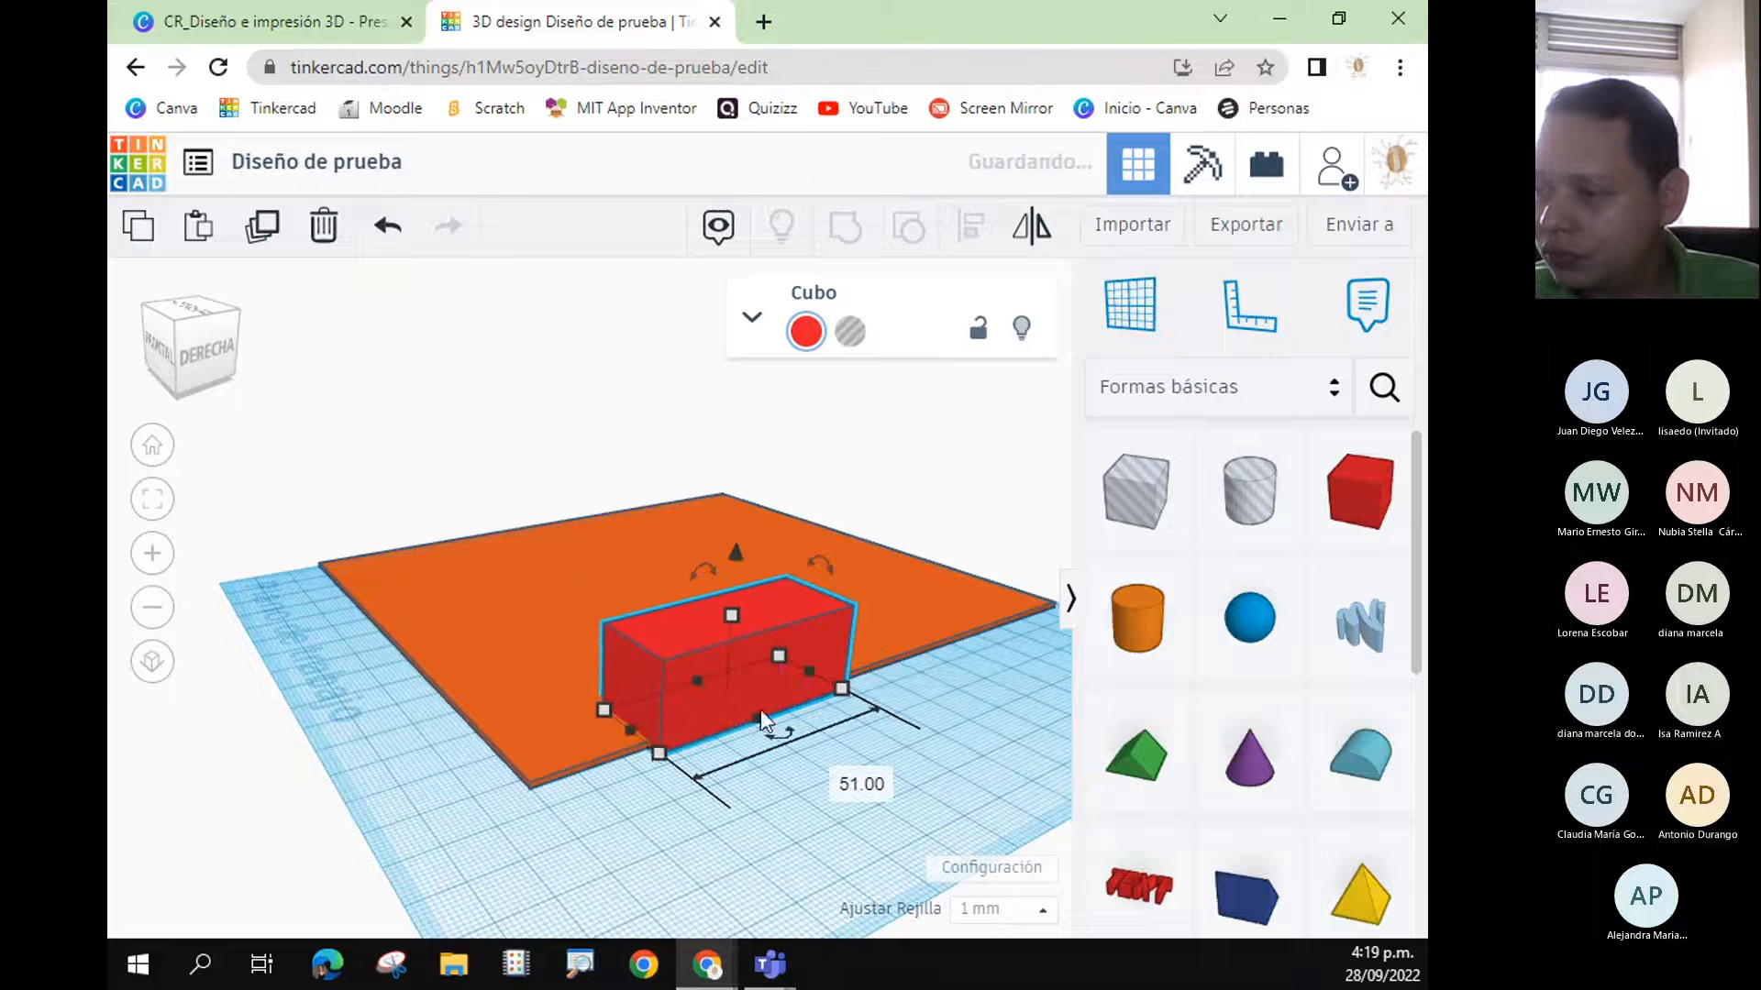
pyautogui.moveTo(945, 727); pyautogui.dragTo(747, 737, button='right')
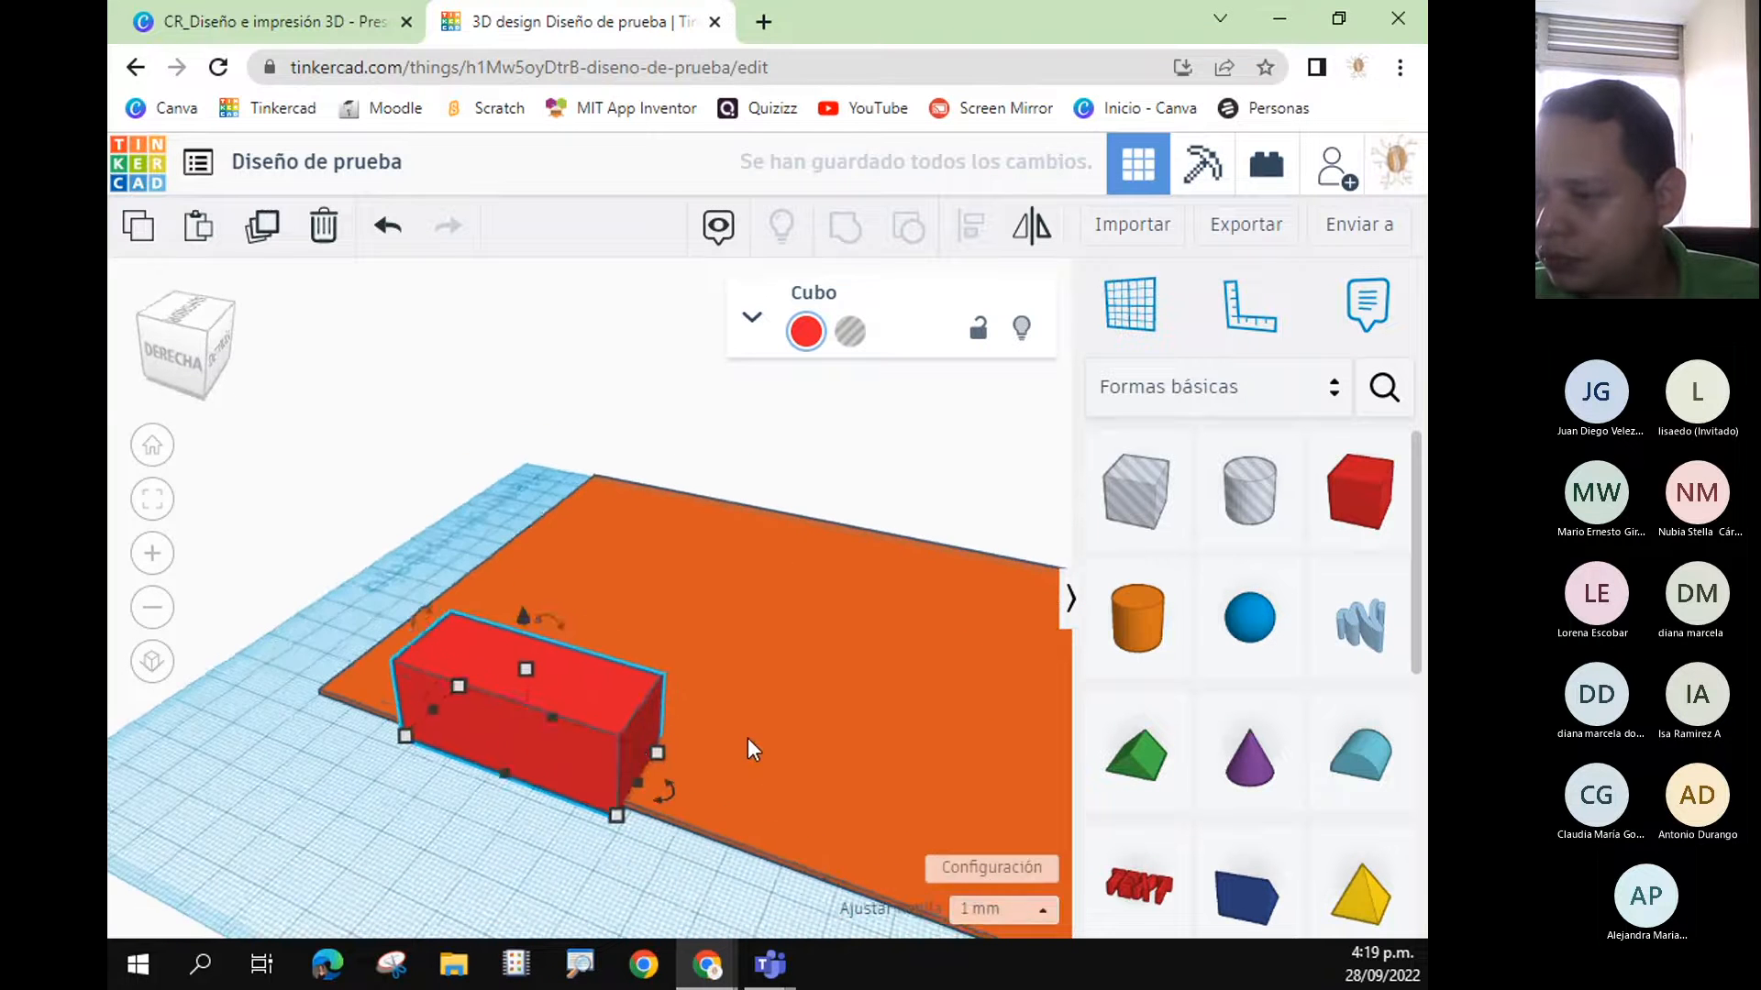
pyautogui.moveTo(654, 750); pyautogui.dragTo(954, 845)
pyautogui.moveTo(955, 844); pyautogui.dragTo(863, 716, button='right')
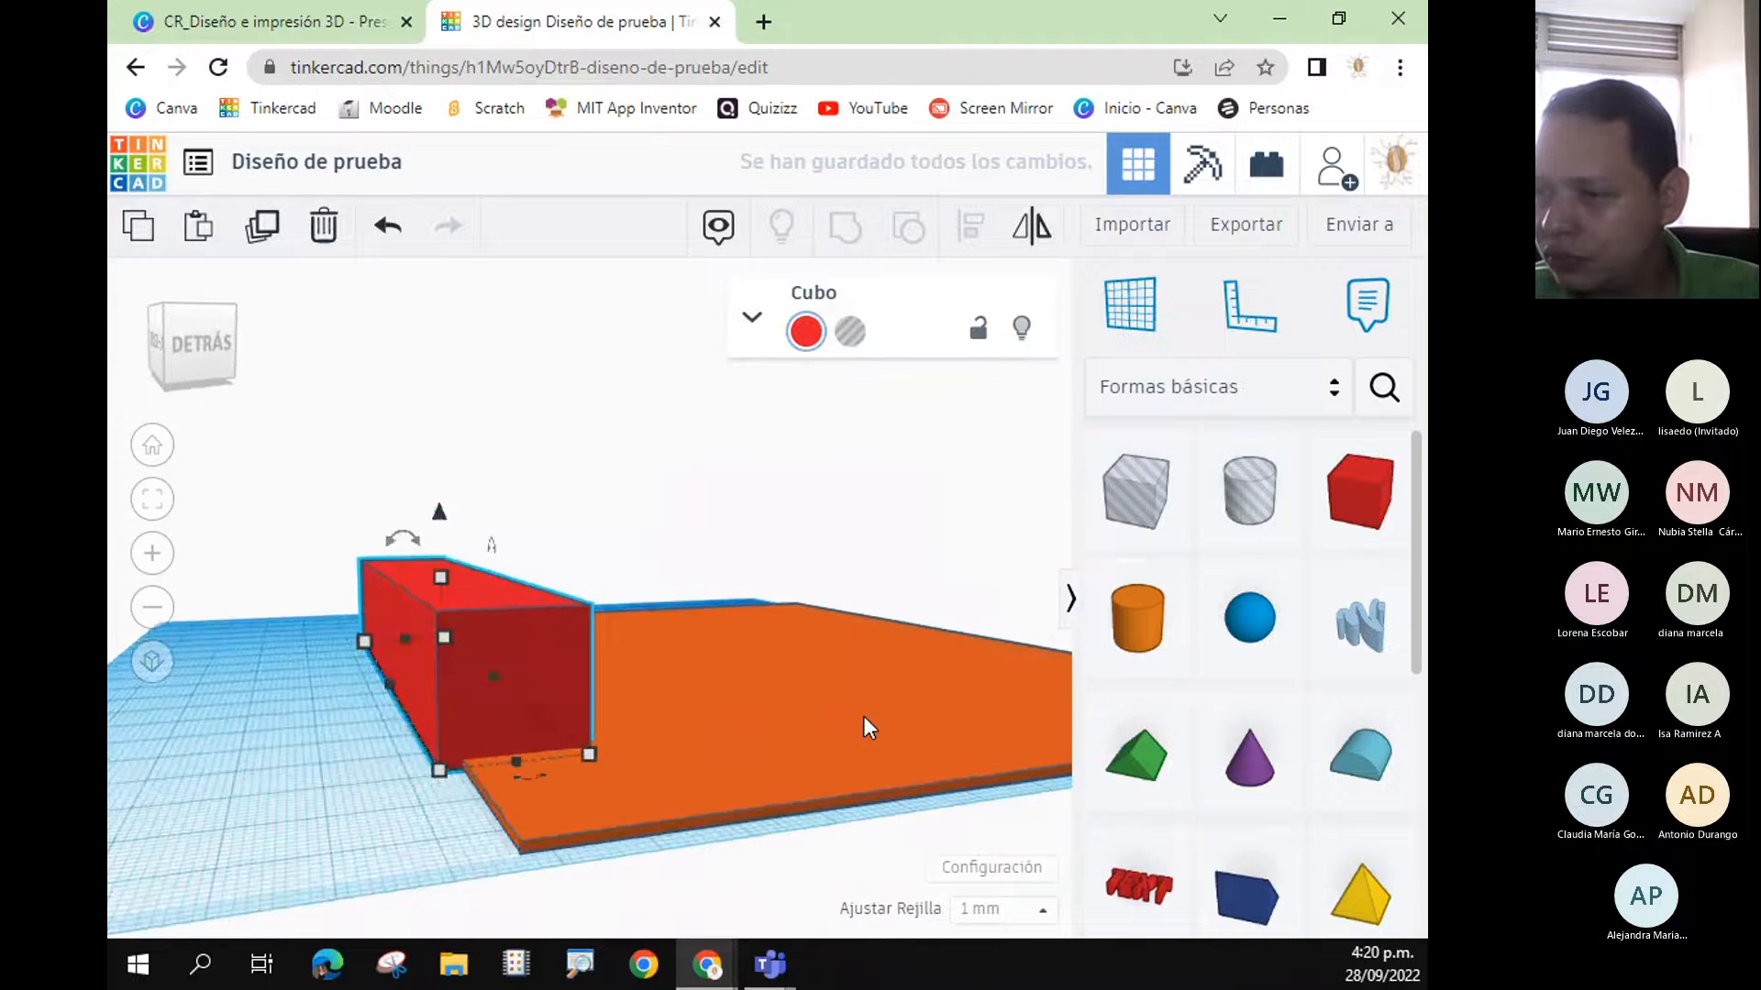
# - Lengthen the red box to about 139 mm, narrow it to a thin wall and raise its height
pyautogui.moveTo(517, 761); pyautogui.dragTo(537, 843)
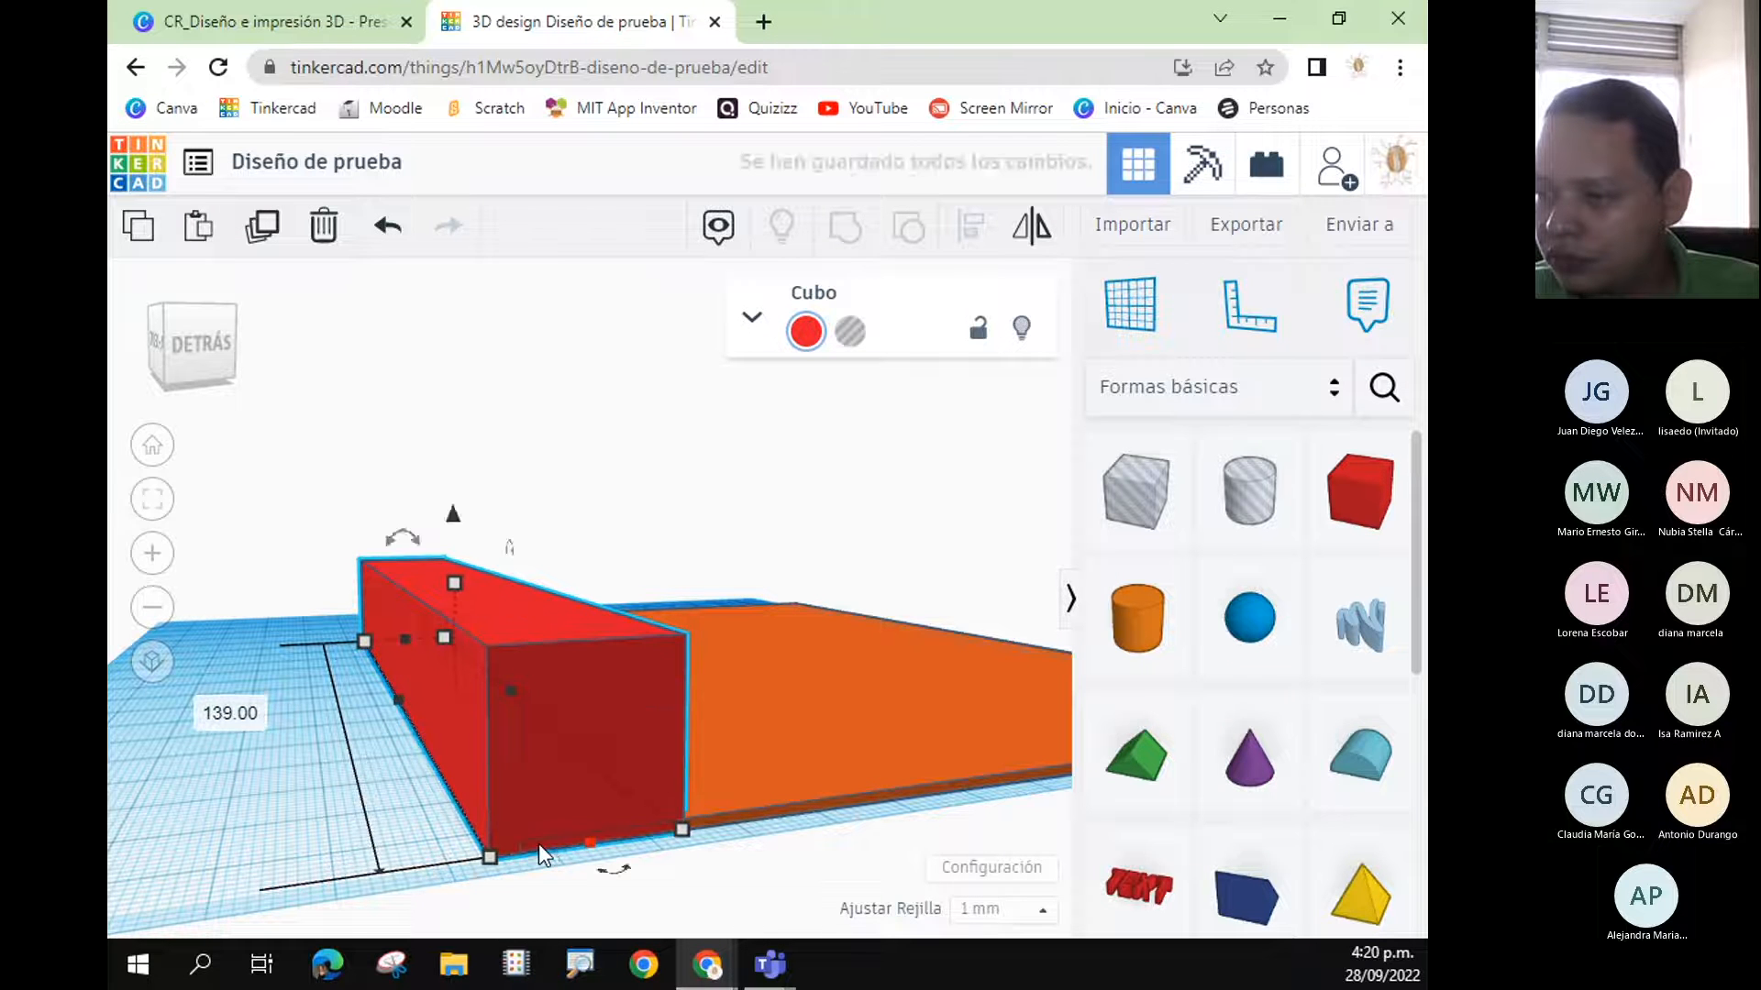
pyautogui.moveTo(680, 832); pyautogui.dragTo(509, 870)
pyautogui.moveTo(397, 585); pyautogui.dragTo(402, 396)
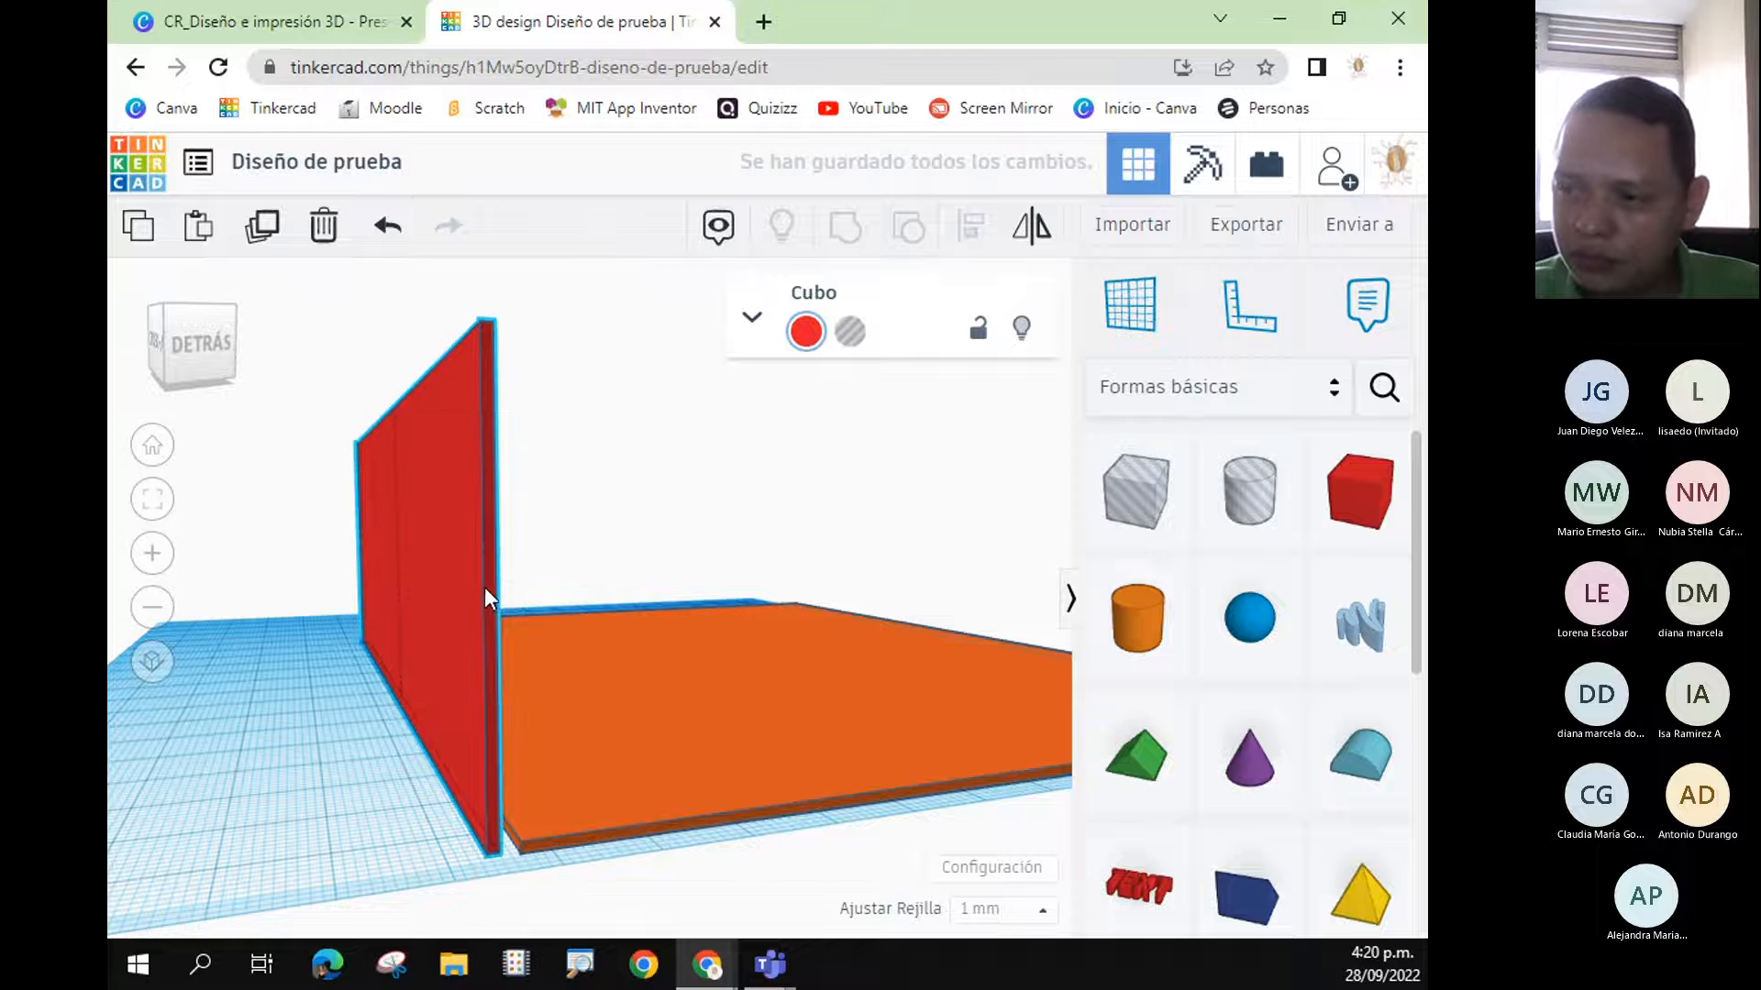
# - Shift the thin red wall along the edge of the orange plate and delete it
pyautogui.moveTo(488, 591)
pyautogui.mouseDown()
pyautogui.moveTo(514, 602)
pyautogui.moveTo(476, 614)
pyautogui.moveTo(514, 602)
pyautogui.mouseUp()
pyautogui.moveTo(681, 616)
pyautogui.mouseDown(button='right')
pyautogui.moveTo(643, 622)
pyautogui.moveTo(656, 607)
pyautogui.mouseUp(button='right')
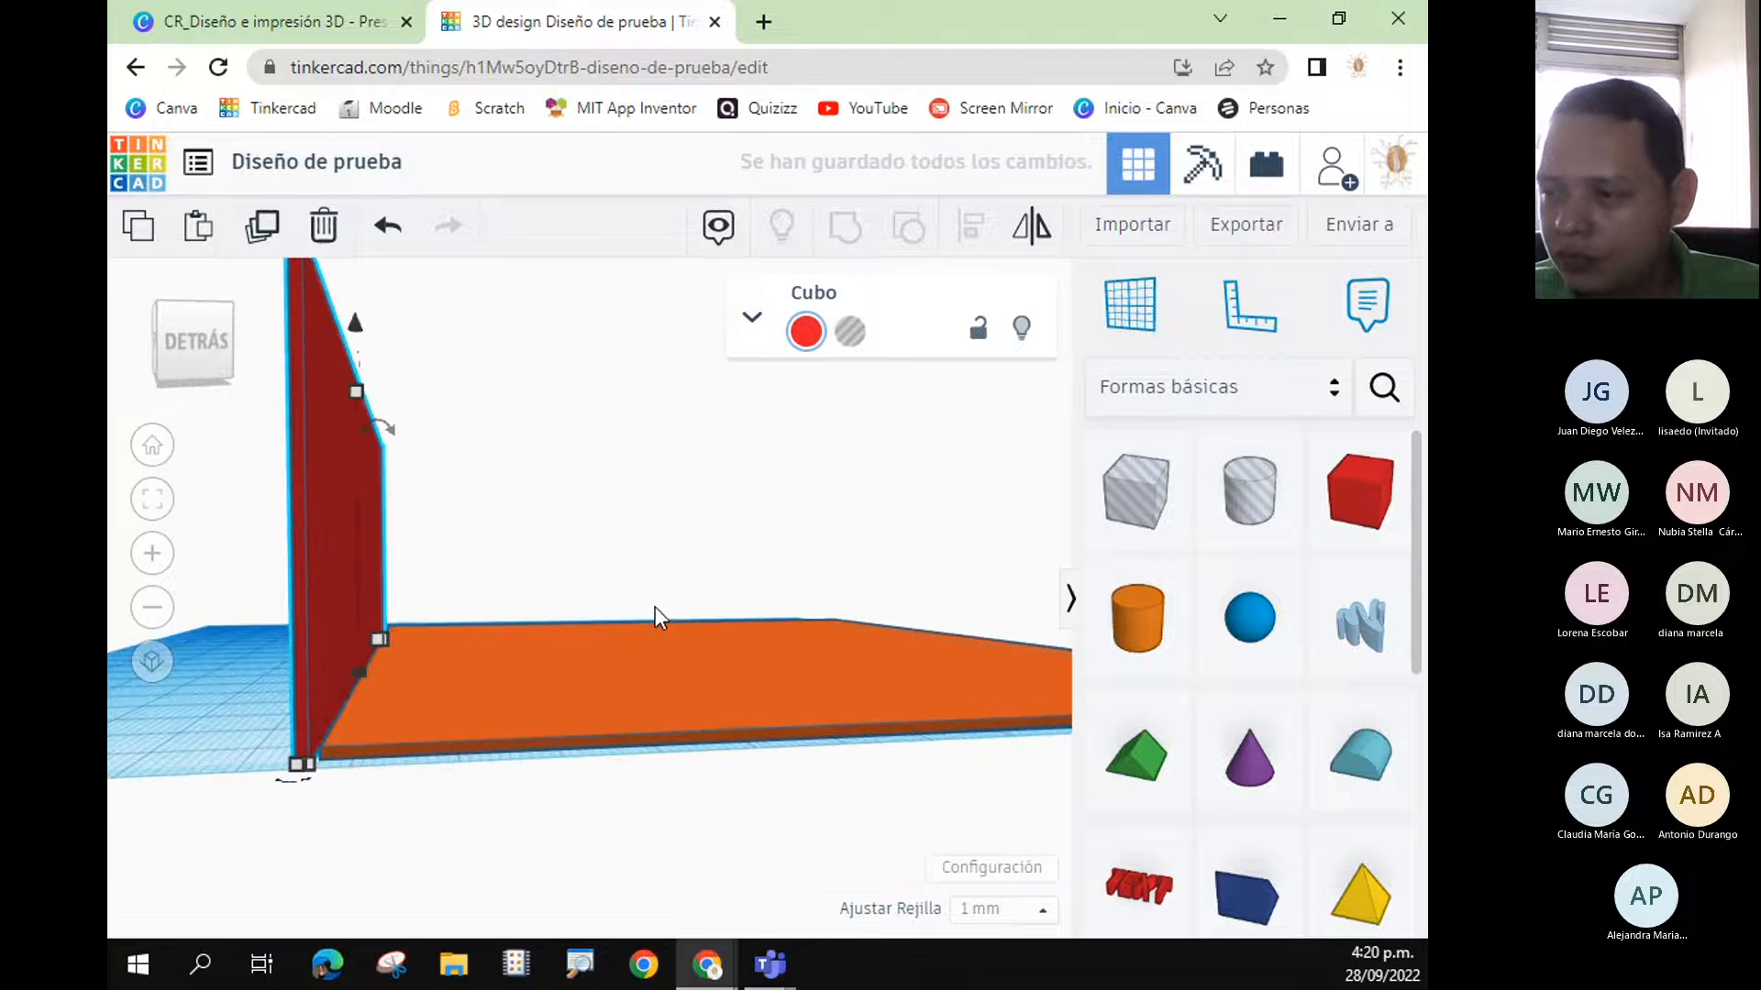
pyautogui.moveTo(321, 603)
pyautogui.mouseDown()
pyautogui.moveTo(339, 572)
pyautogui.moveTo(339, 603)
pyautogui.mouseUp()
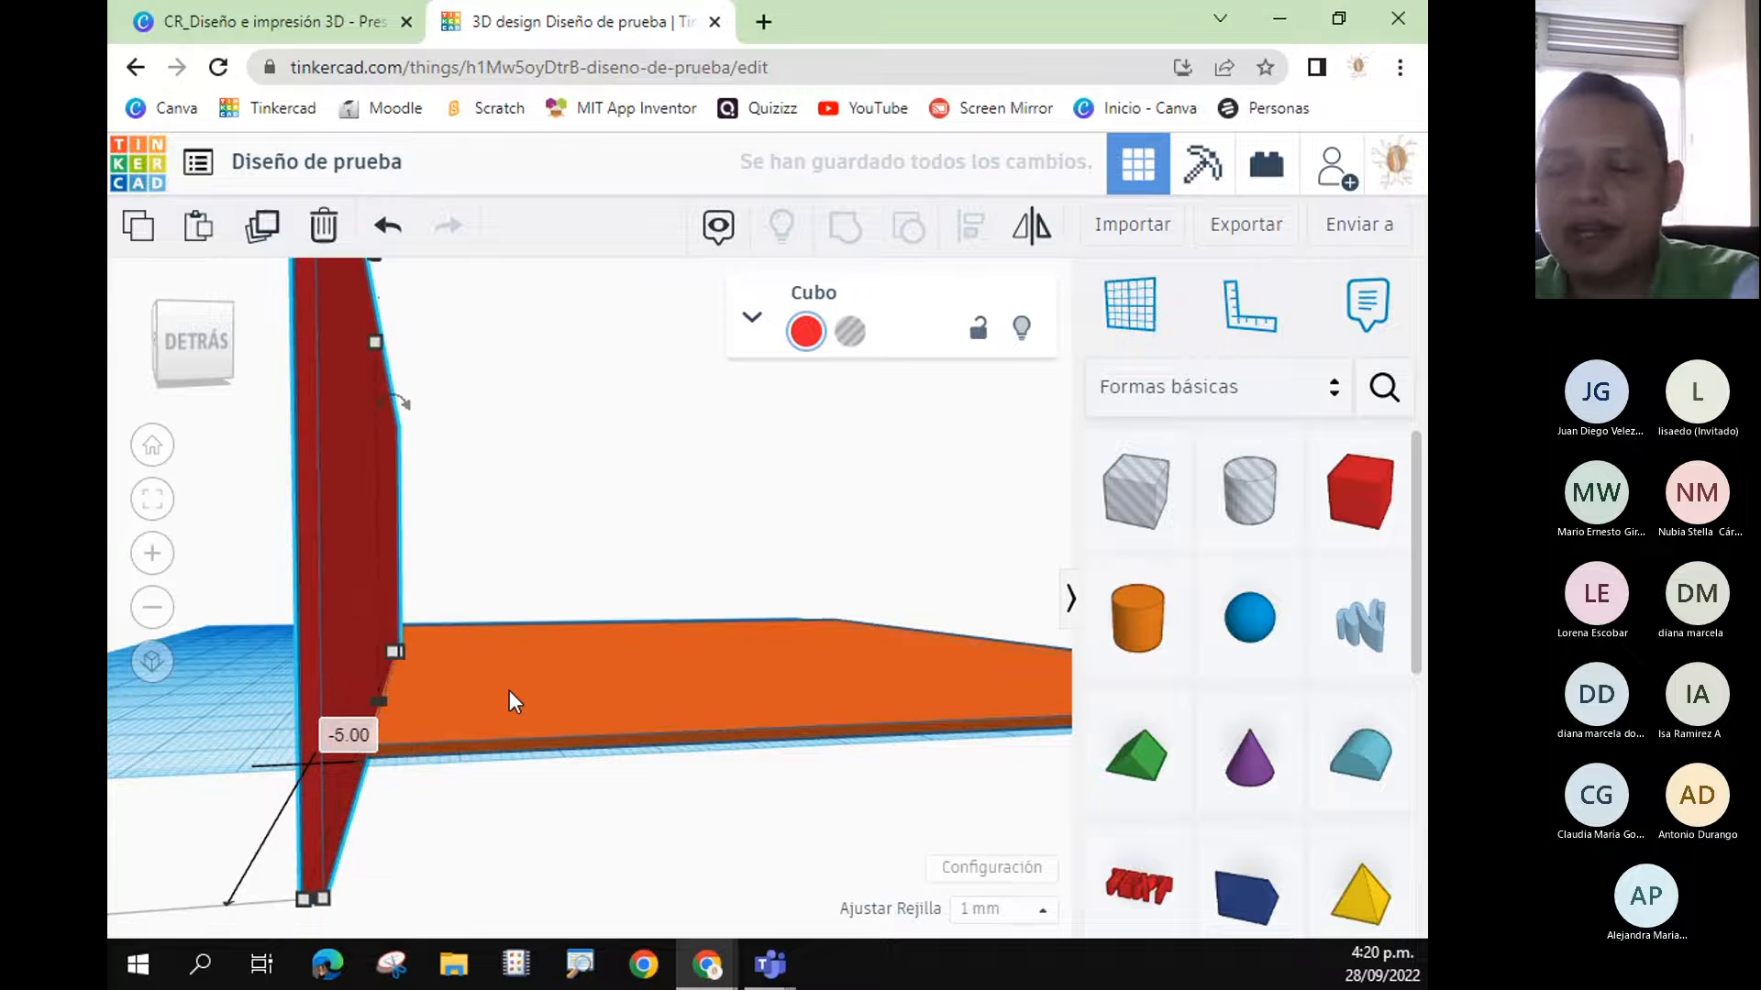
pyautogui.press('Delete')
pyautogui.moveTo(315, 719); pyautogui.dragTo(579, 715, button='right')
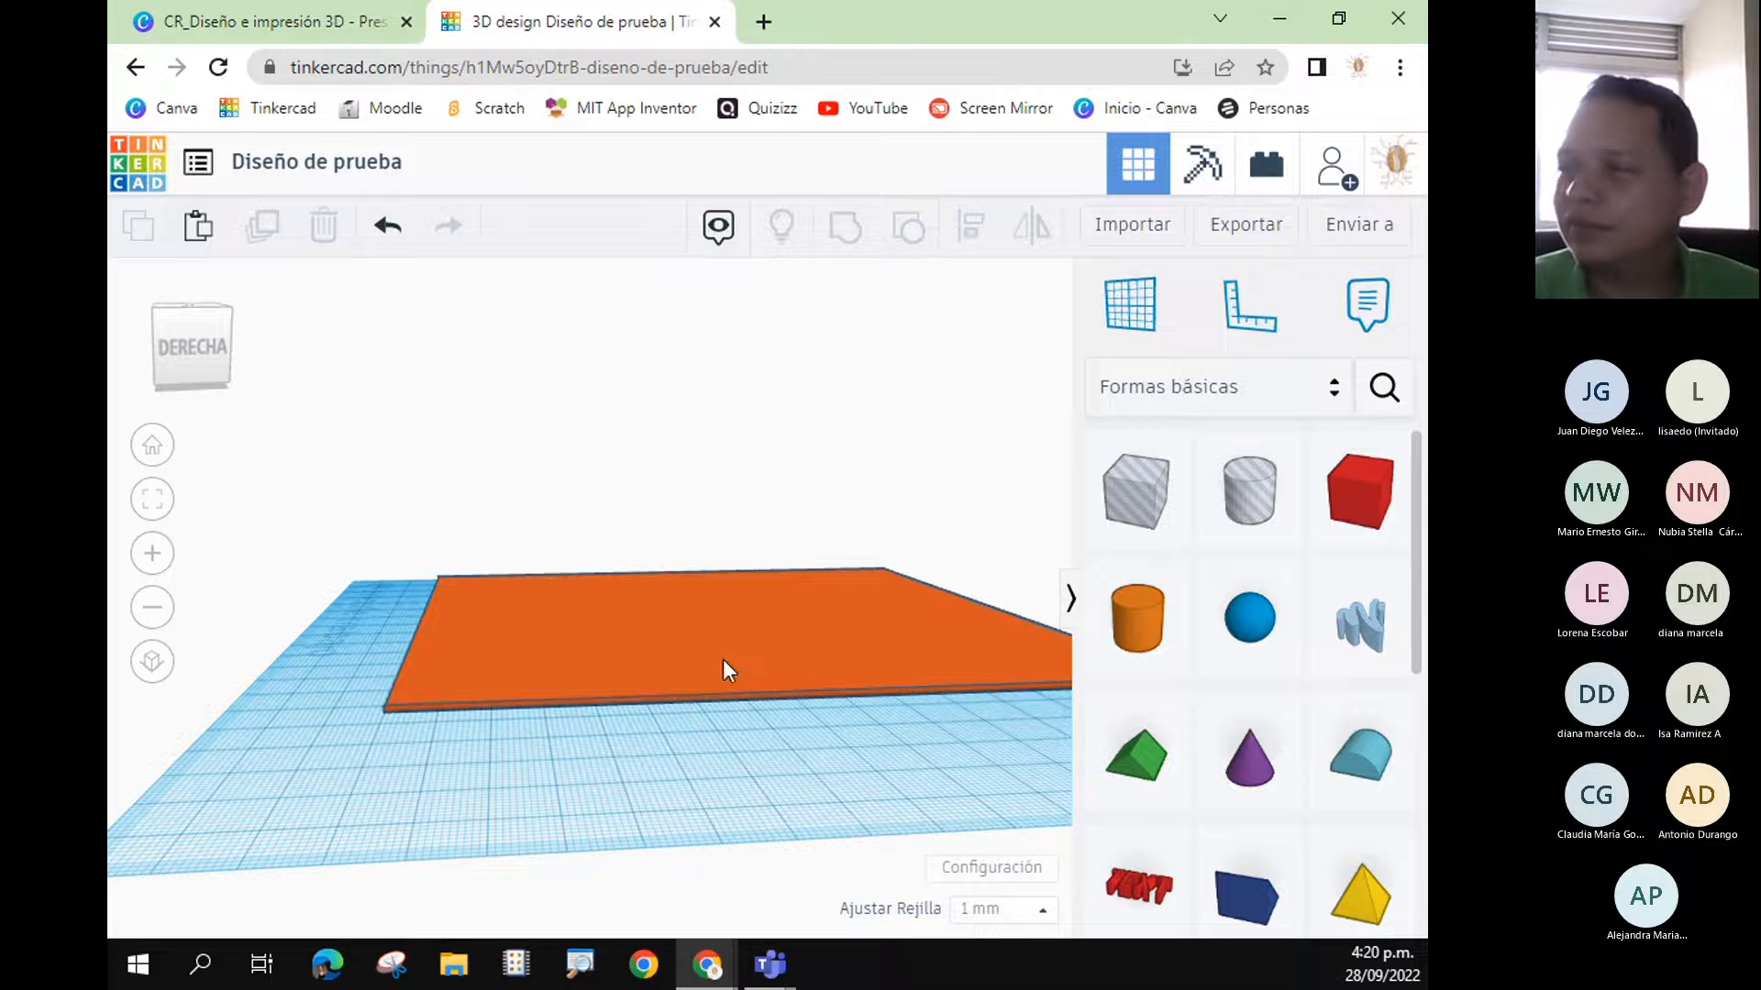
# - Set the workplane on the plate's right side face, attach a red box there, and restore the default workplane
pyautogui.click(1130, 303)
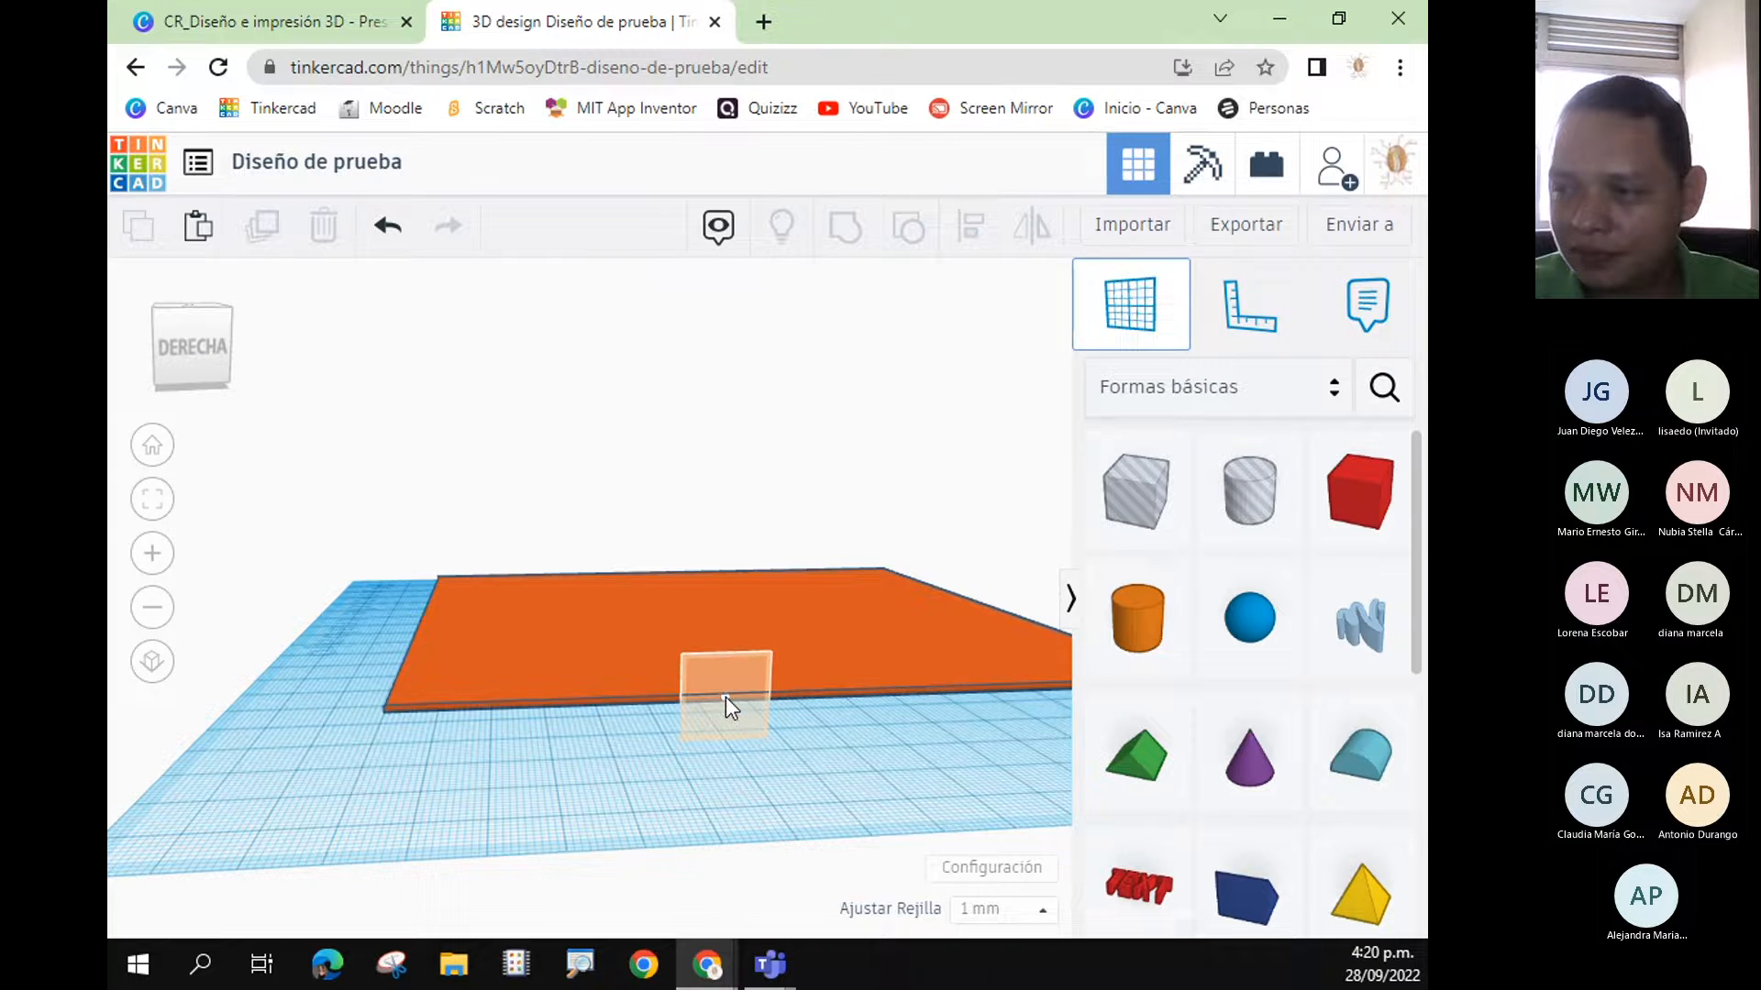
pyautogui.click(725, 697)
pyautogui.moveTo(1358, 494); pyautogui.dragTo(778, 647)
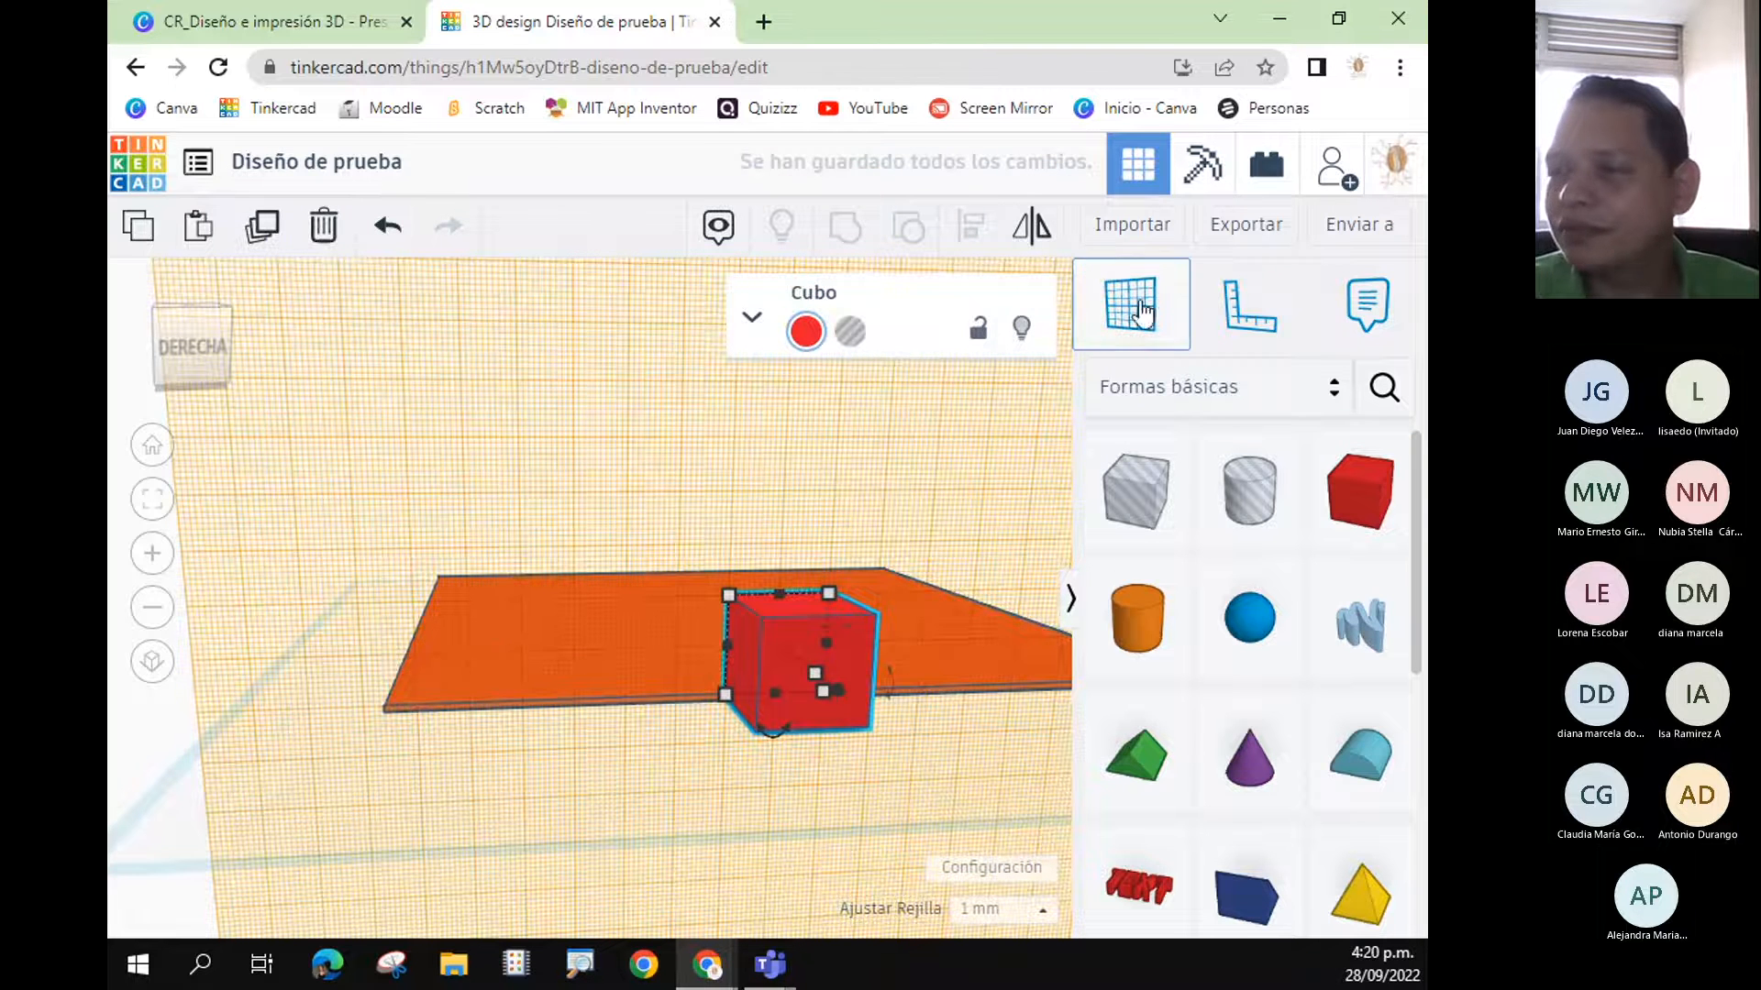
pyautogui.click(137, 768)
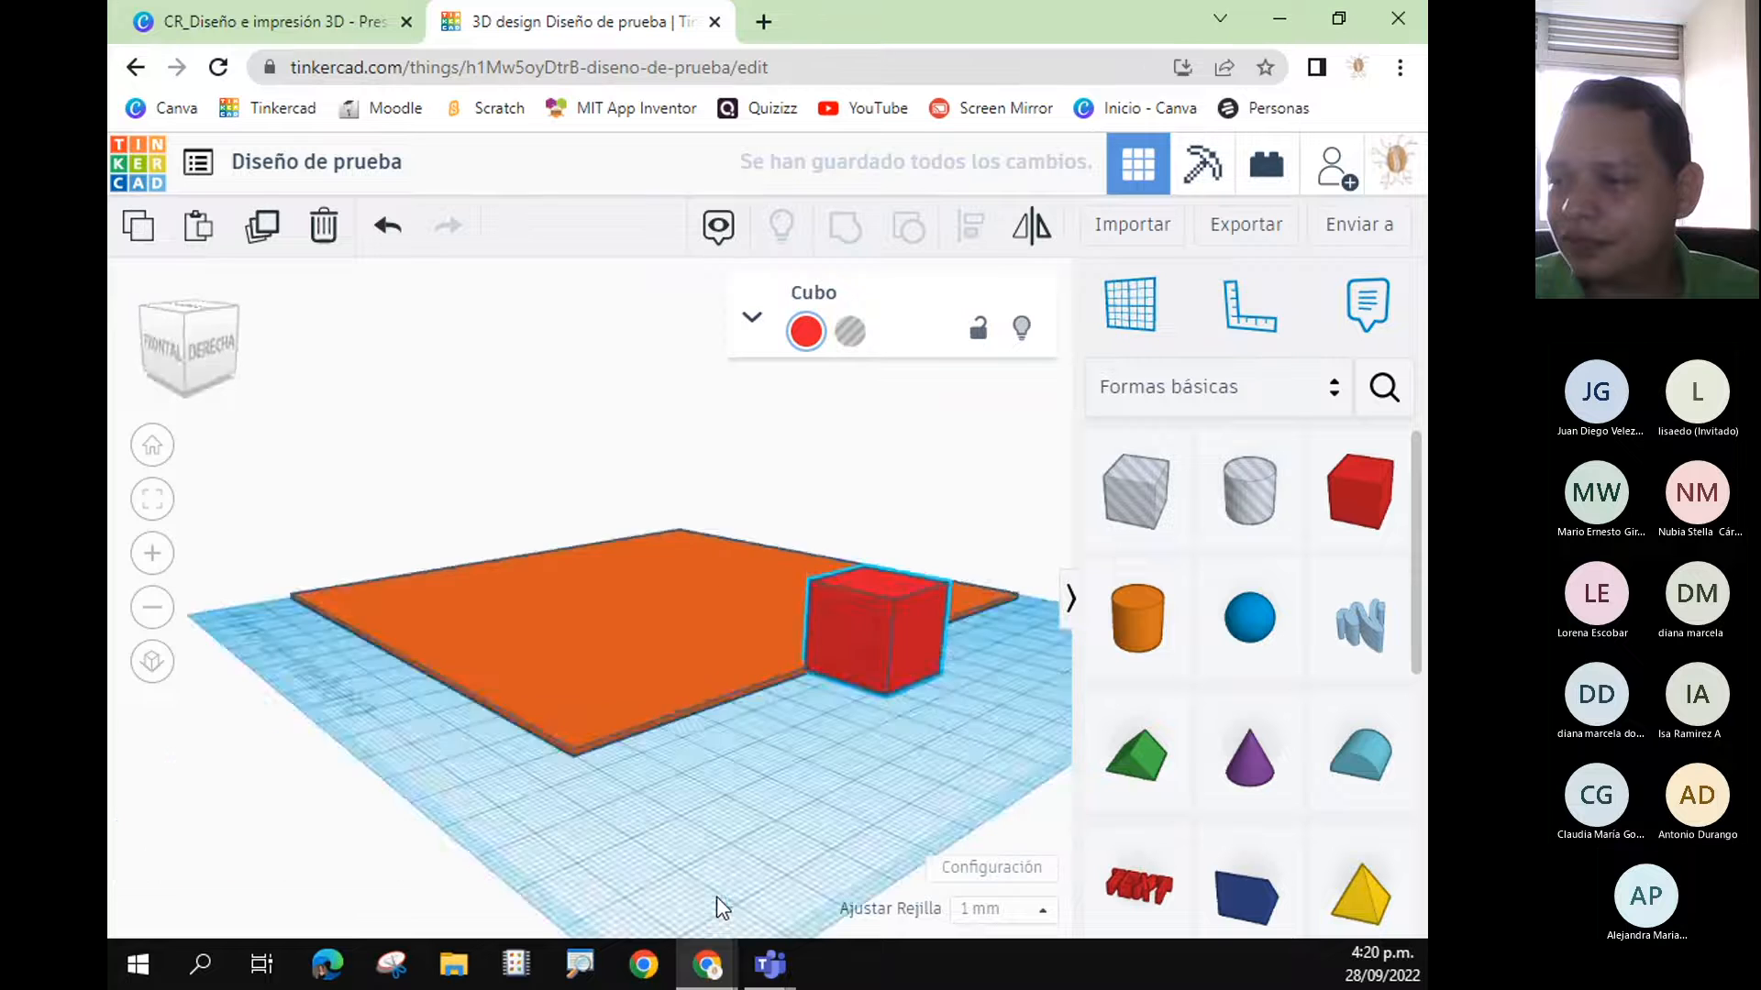
# - Stretch the red box along the plate's right side toward the front corner
pyautogui.moveTo(773, 885); pyautogui.dragTo(707, 882, button='right')
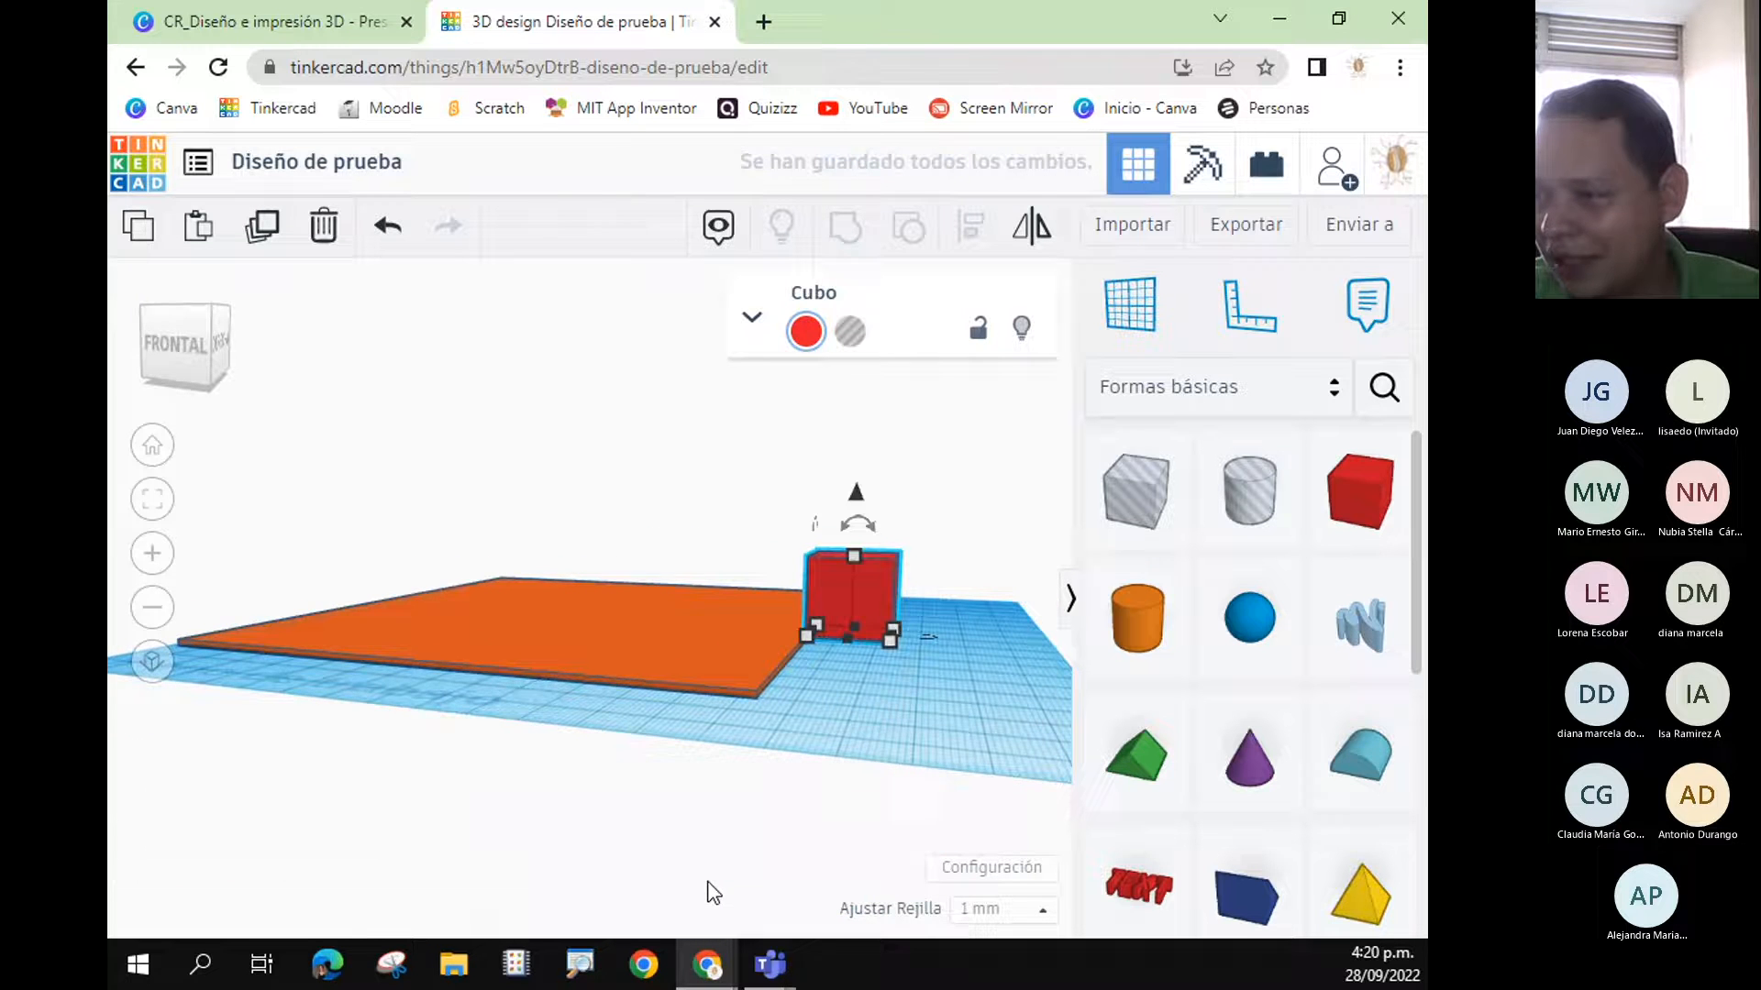
pyautogui.moveTo(835, 619); pyautogui.dragTo(827, 879, button='right')
pyautogui.moveTo(845, 668); pyautogui.dragTo(879, 866)
pyautogui.moveTo(878, 856); pyautogui.dragTo(1037, 680, button='right')
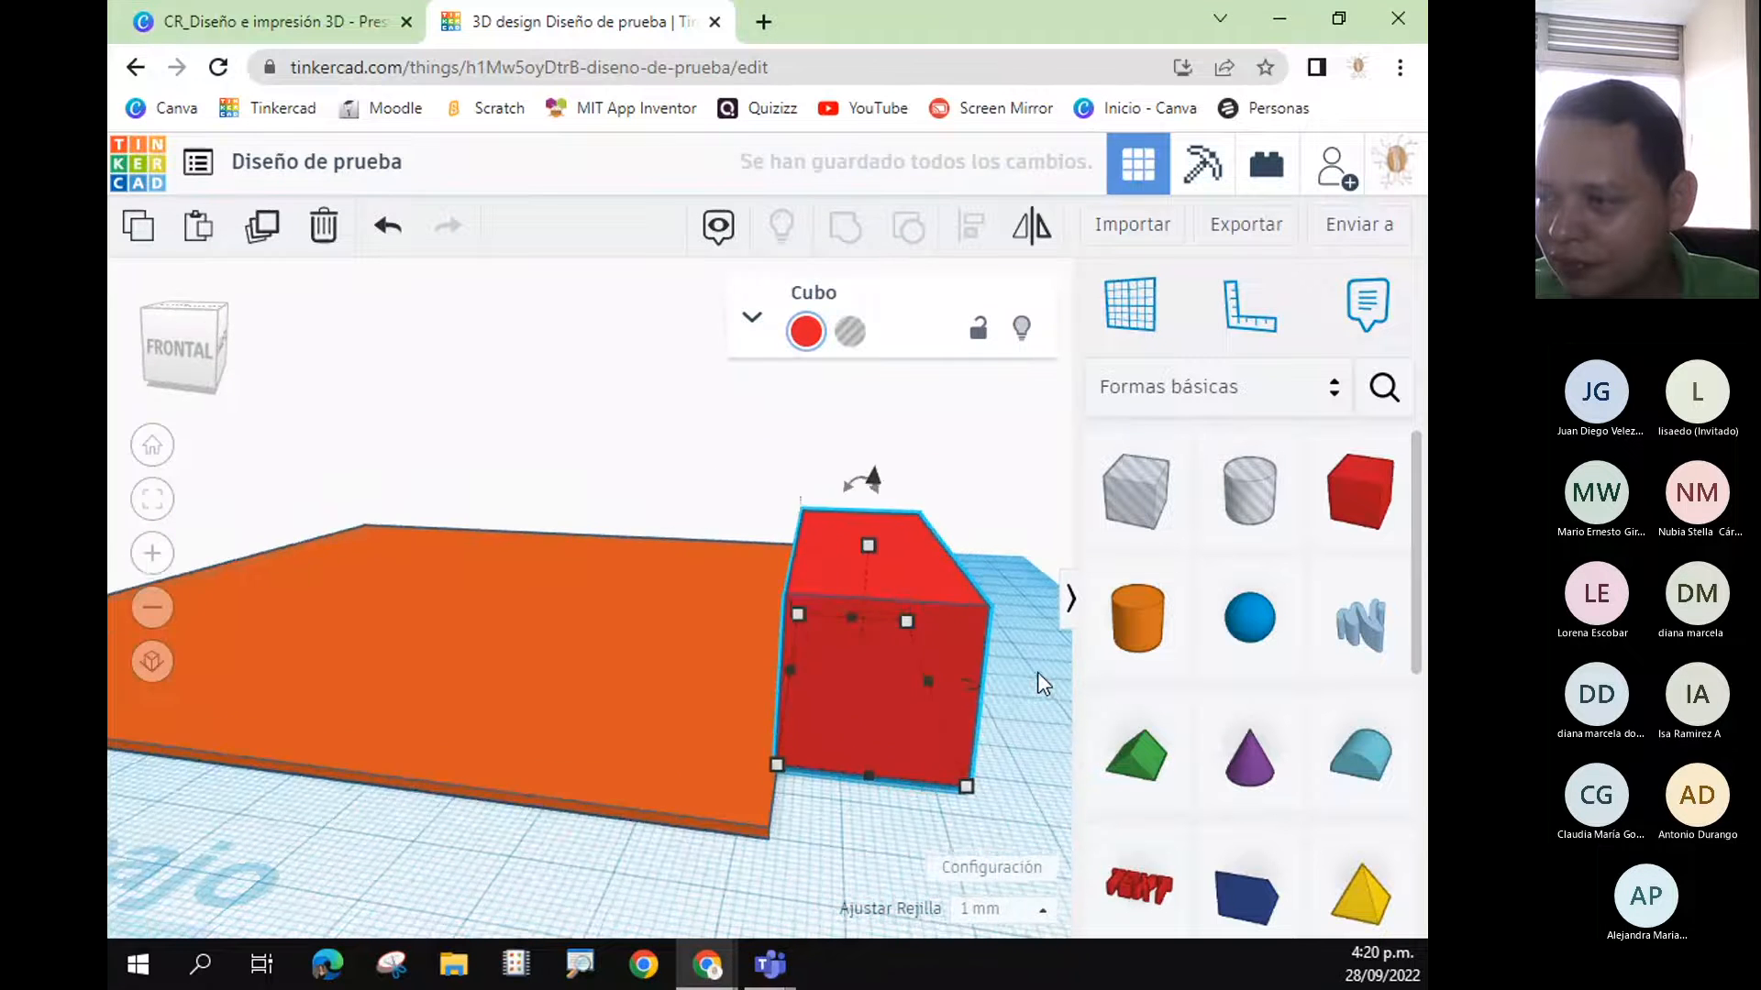
pyautogui.moveTo(897, 766); pyautogui.dragTo(876, 880)
# - Stretch the red box's opposite end along the plate's right side toward the rear corner
pyautogui.moveTo(741, 891); pyautogui.dragTo(277, 741, button='right')
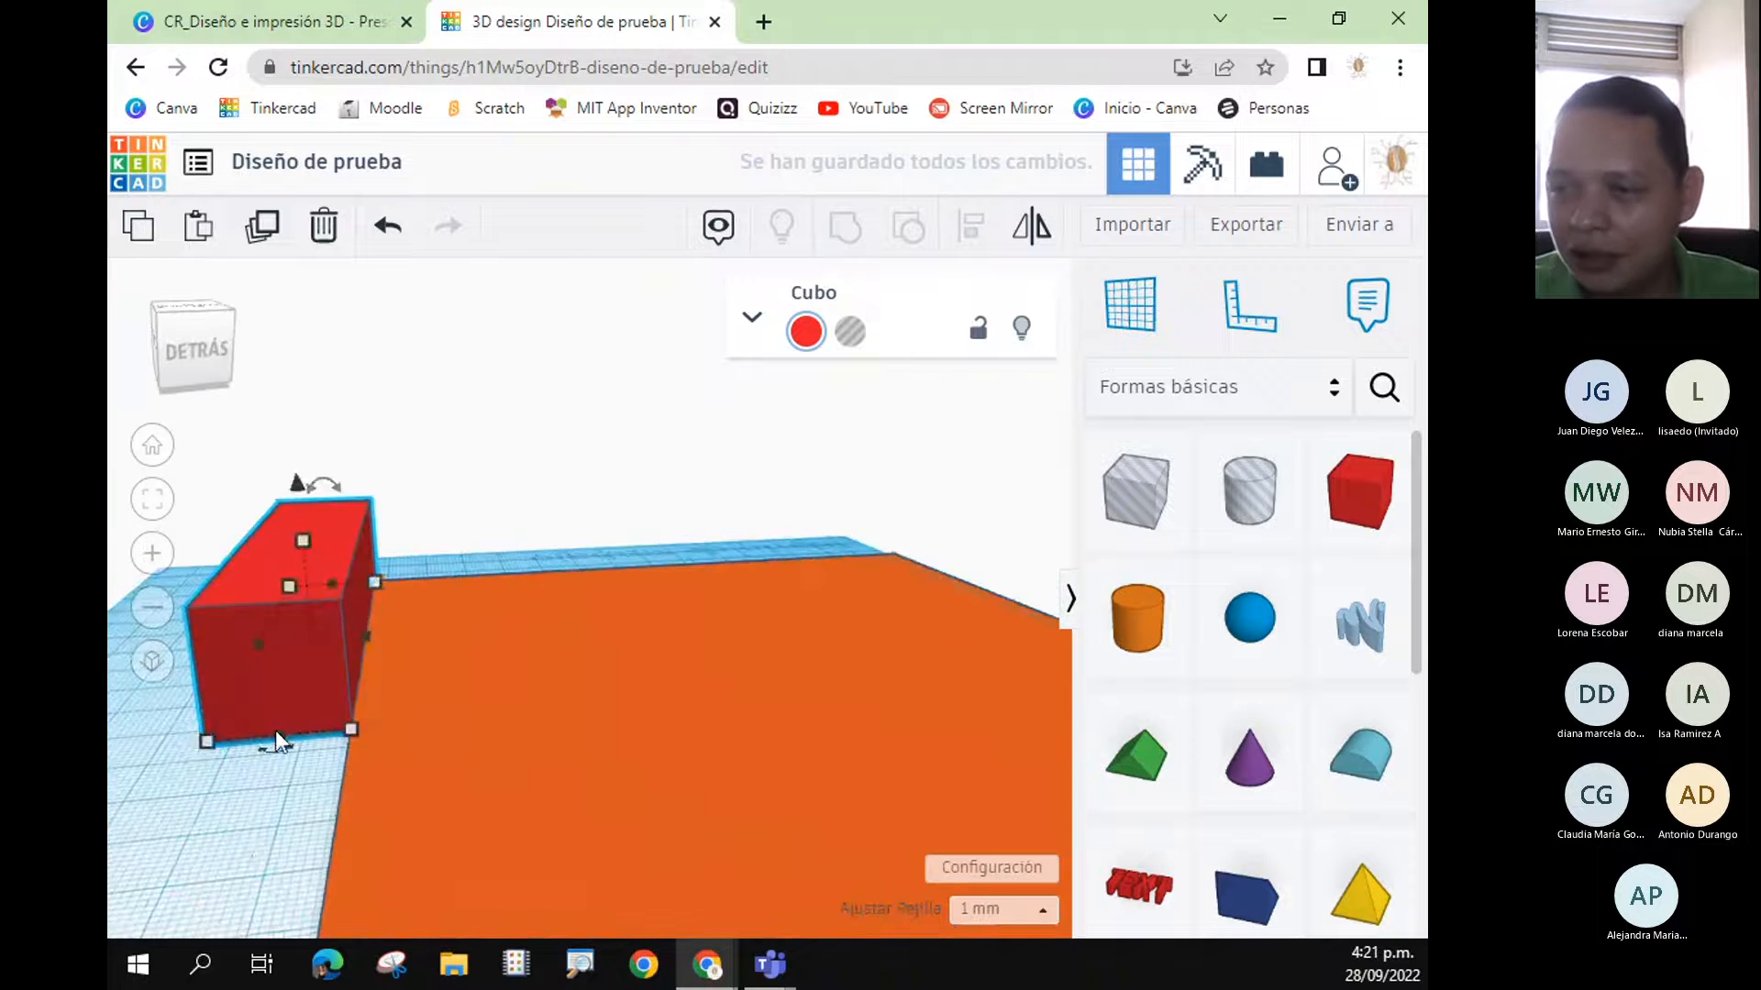
pyautogui.moveTo(280, 735); pyautogui.dragTo(273, 910)
pyautogui.moveTo(610, 806); pyautogui.dragTo(358, 800, button='right')
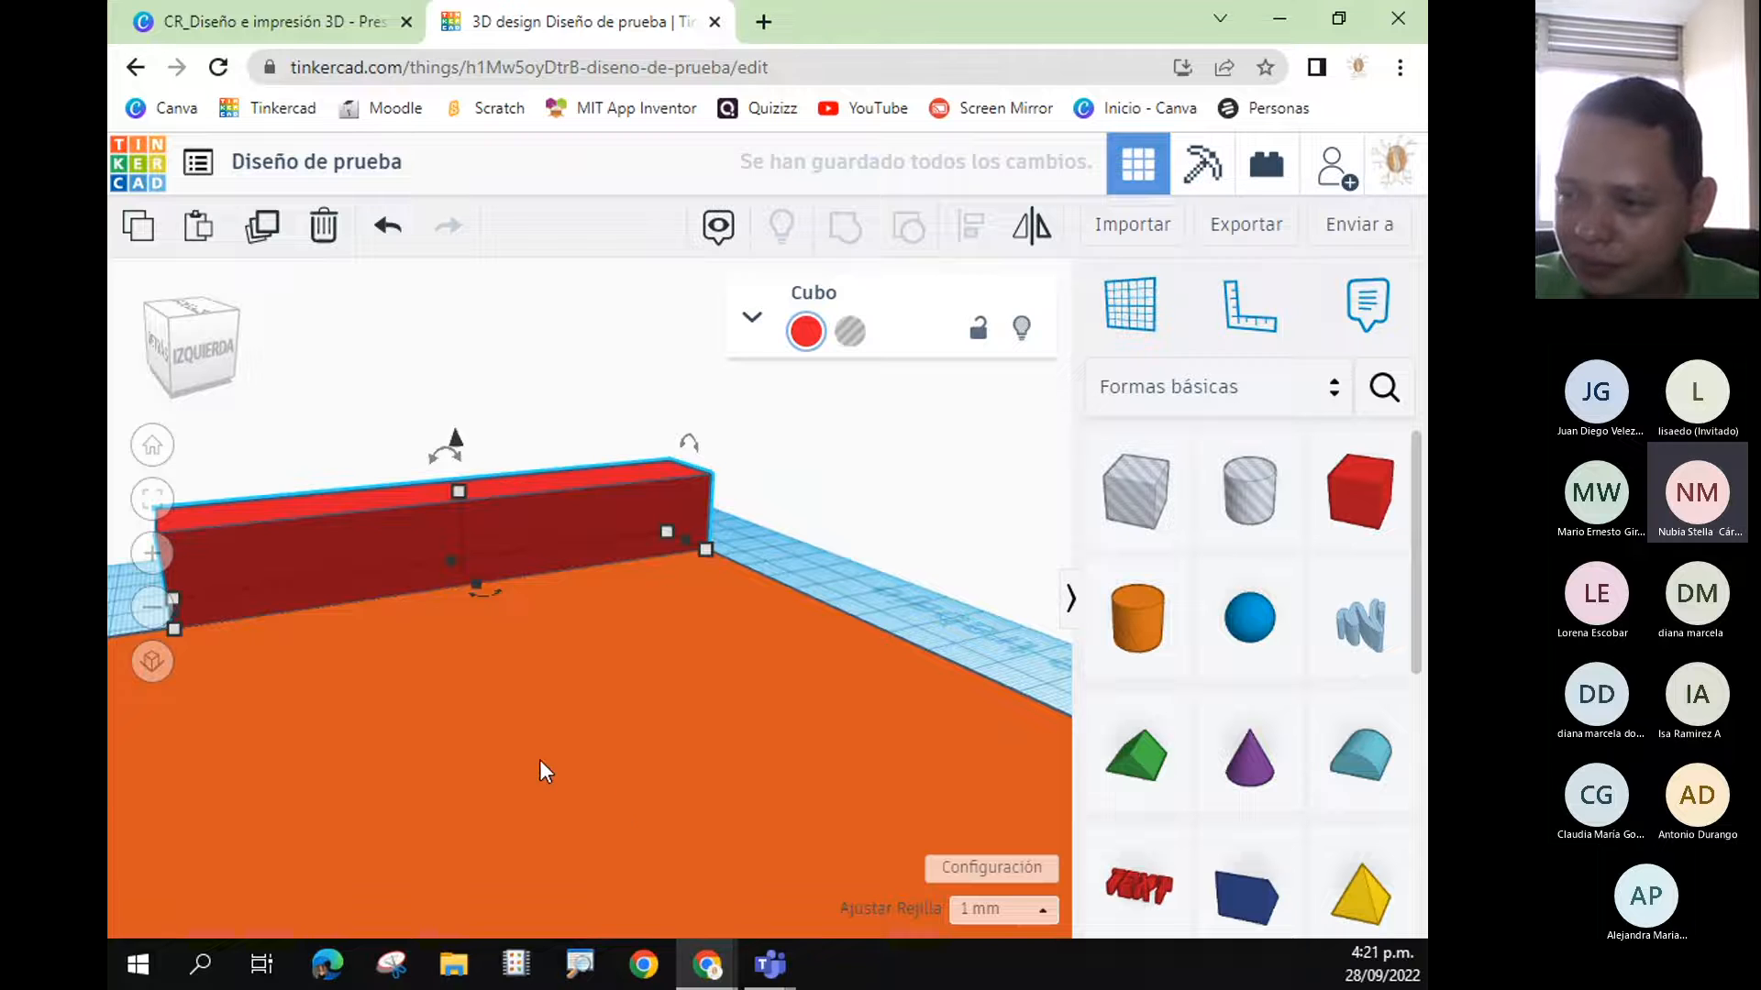
pyautogui.moveTo(366, 871); pyautogui.dragTo(796, 690, button='right')
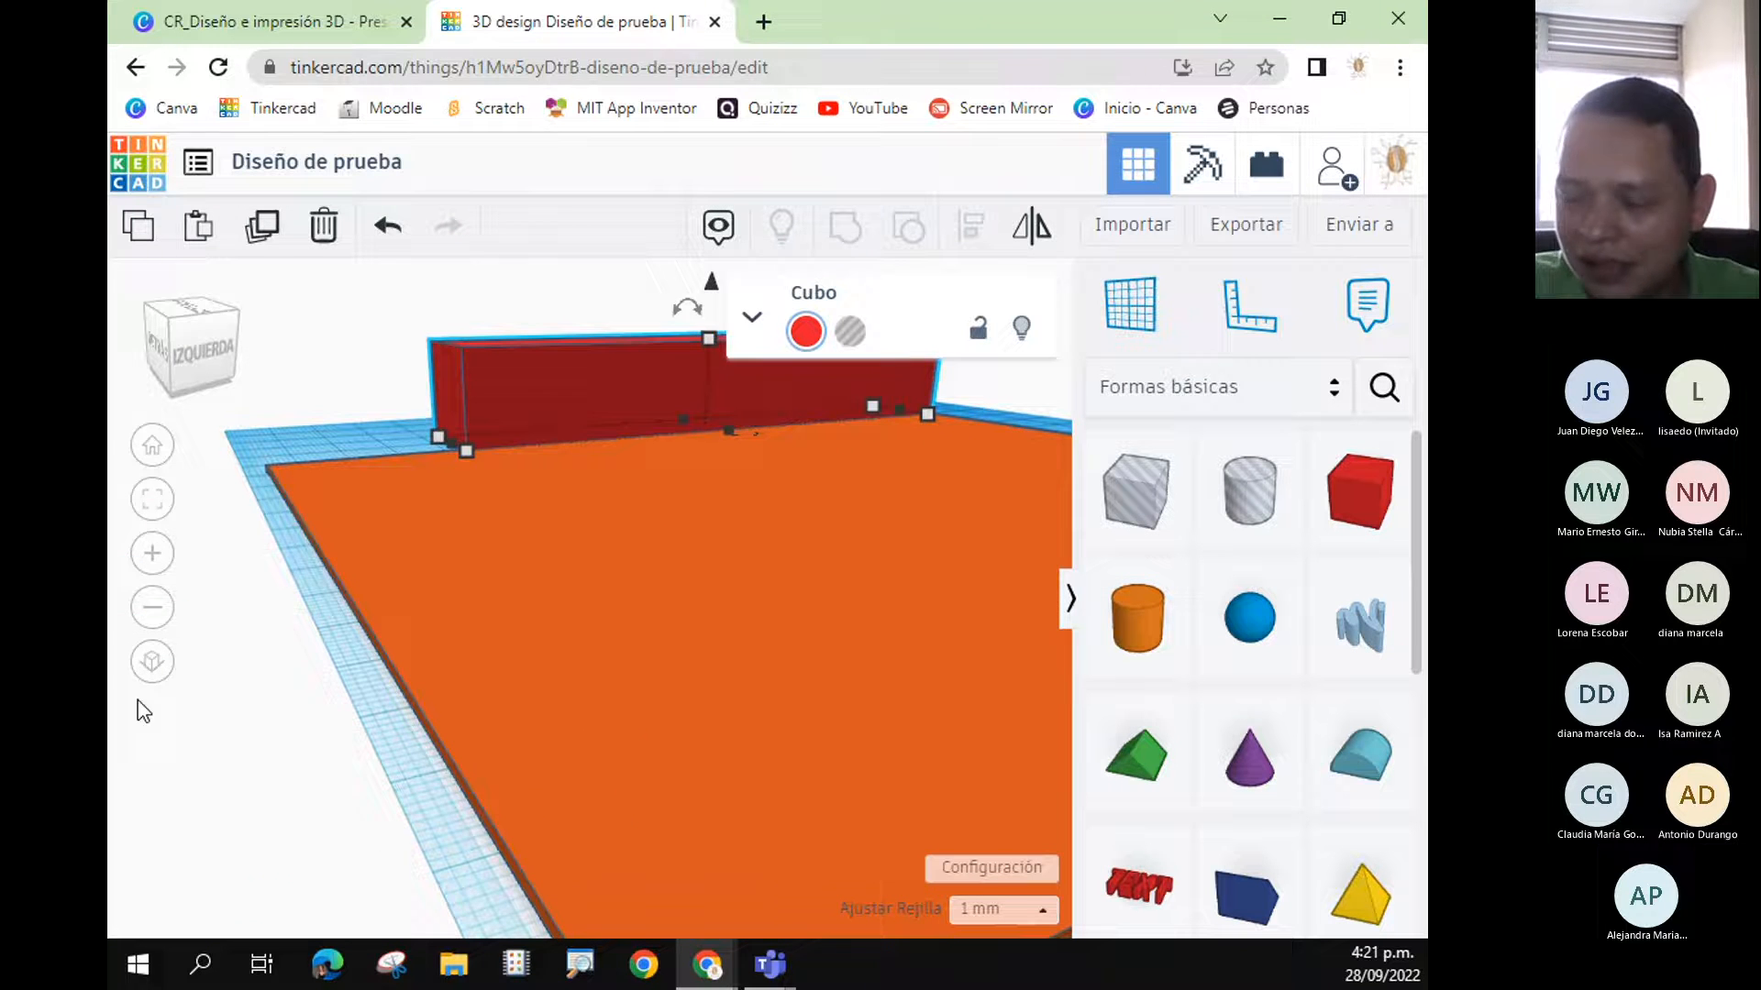
# - Stretch the red box along the orange base's edge to 166 mm and thin it to 1 mm
pyautogui.moveTo(275, 678); pyautogui.dragTo(576, 683, button='right')
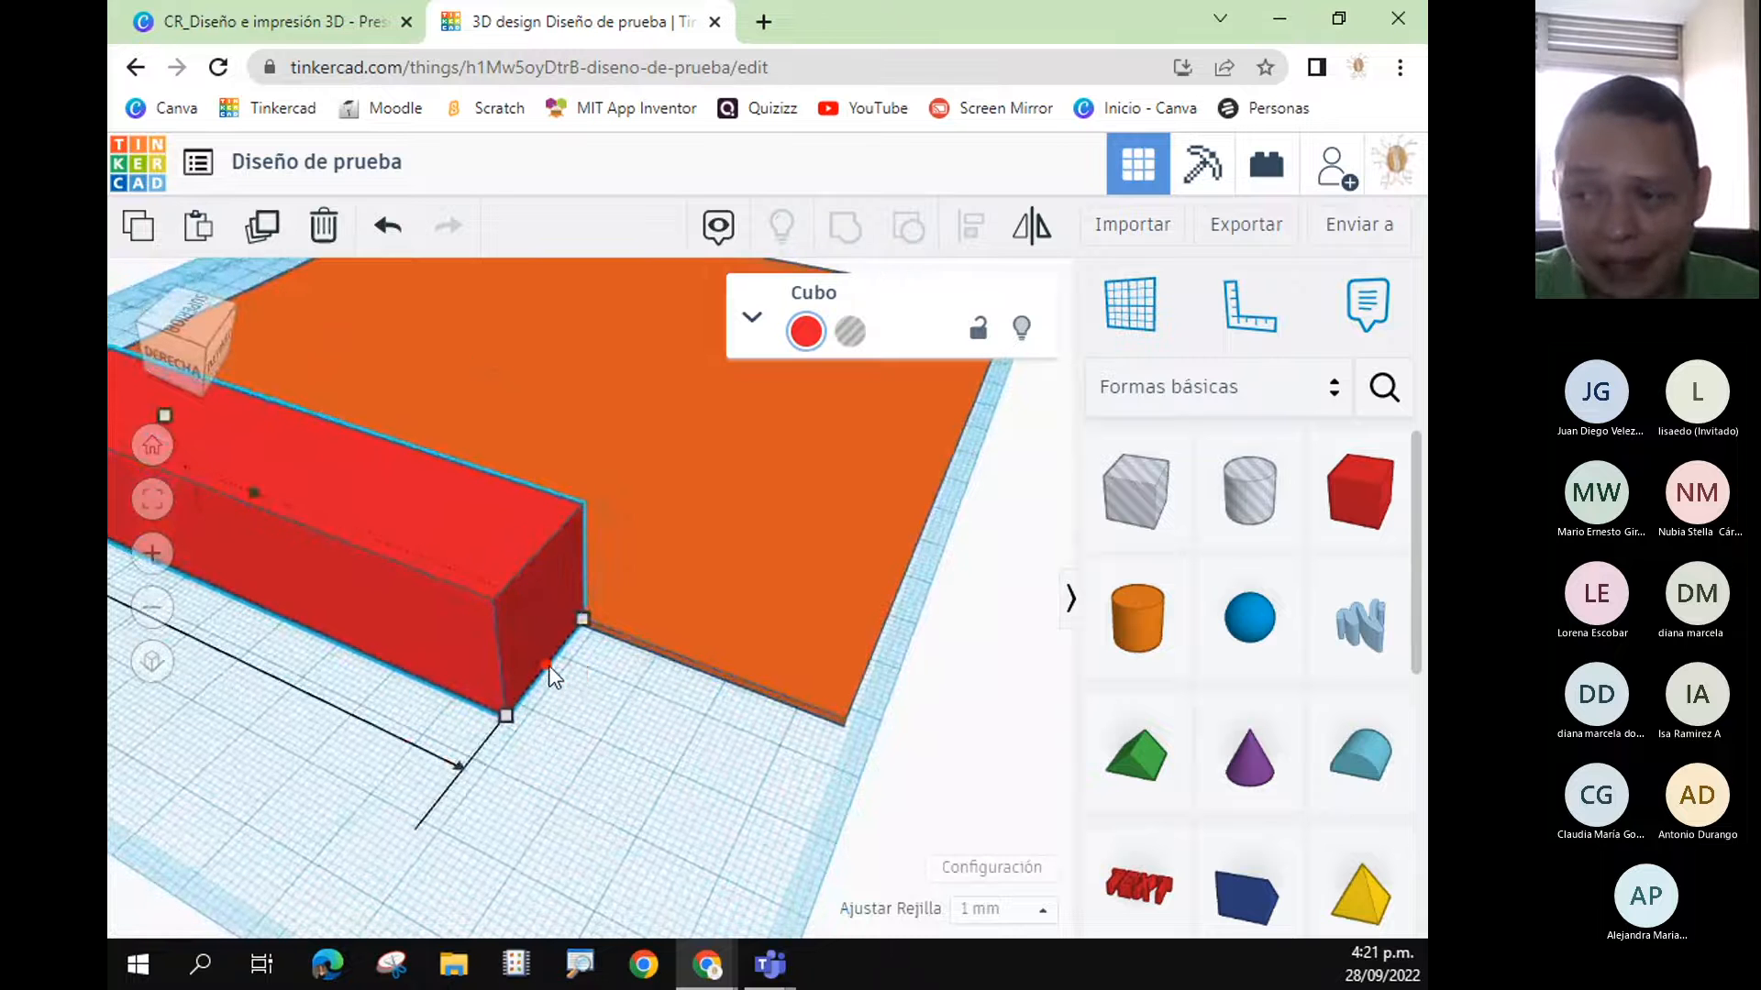
pyautogui.moveTo(550, 669); pyautogui.dragTo(822, 772)
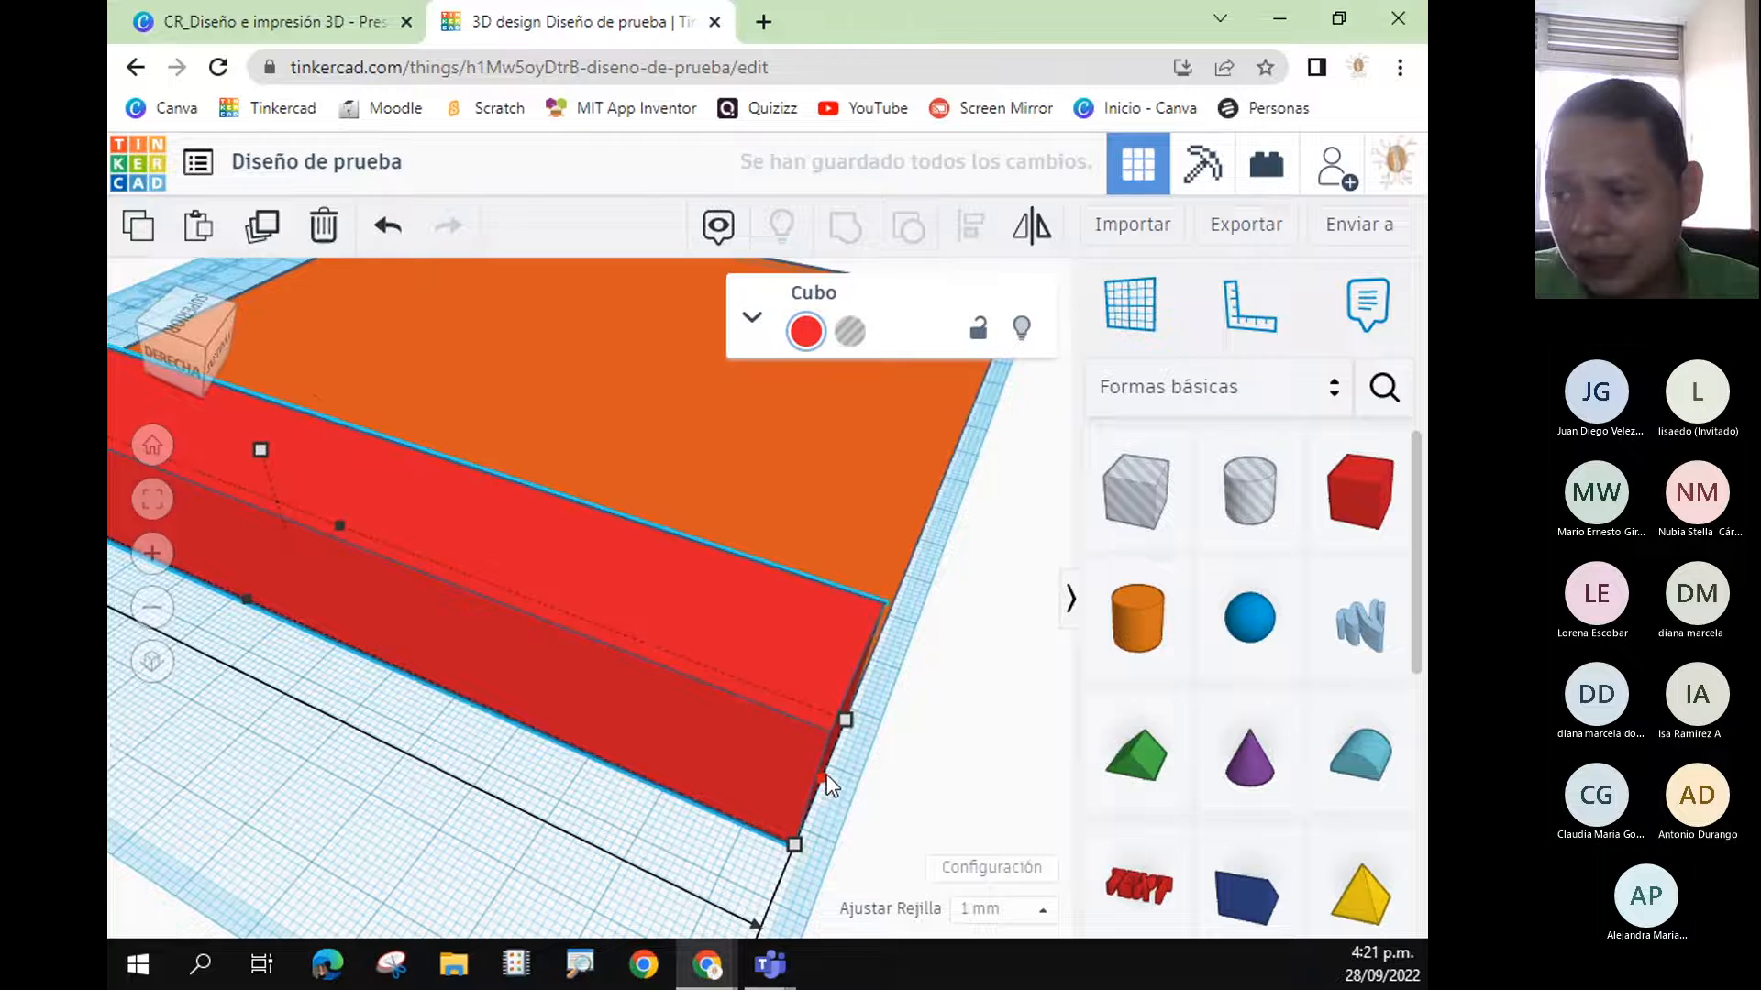
pyautogui.moveTo(1002, 786); pyautogui.dragTo(850, 730, button='right')
pyautogui.moveTo(289, 618); pyautogui.dragTo(462, 590)
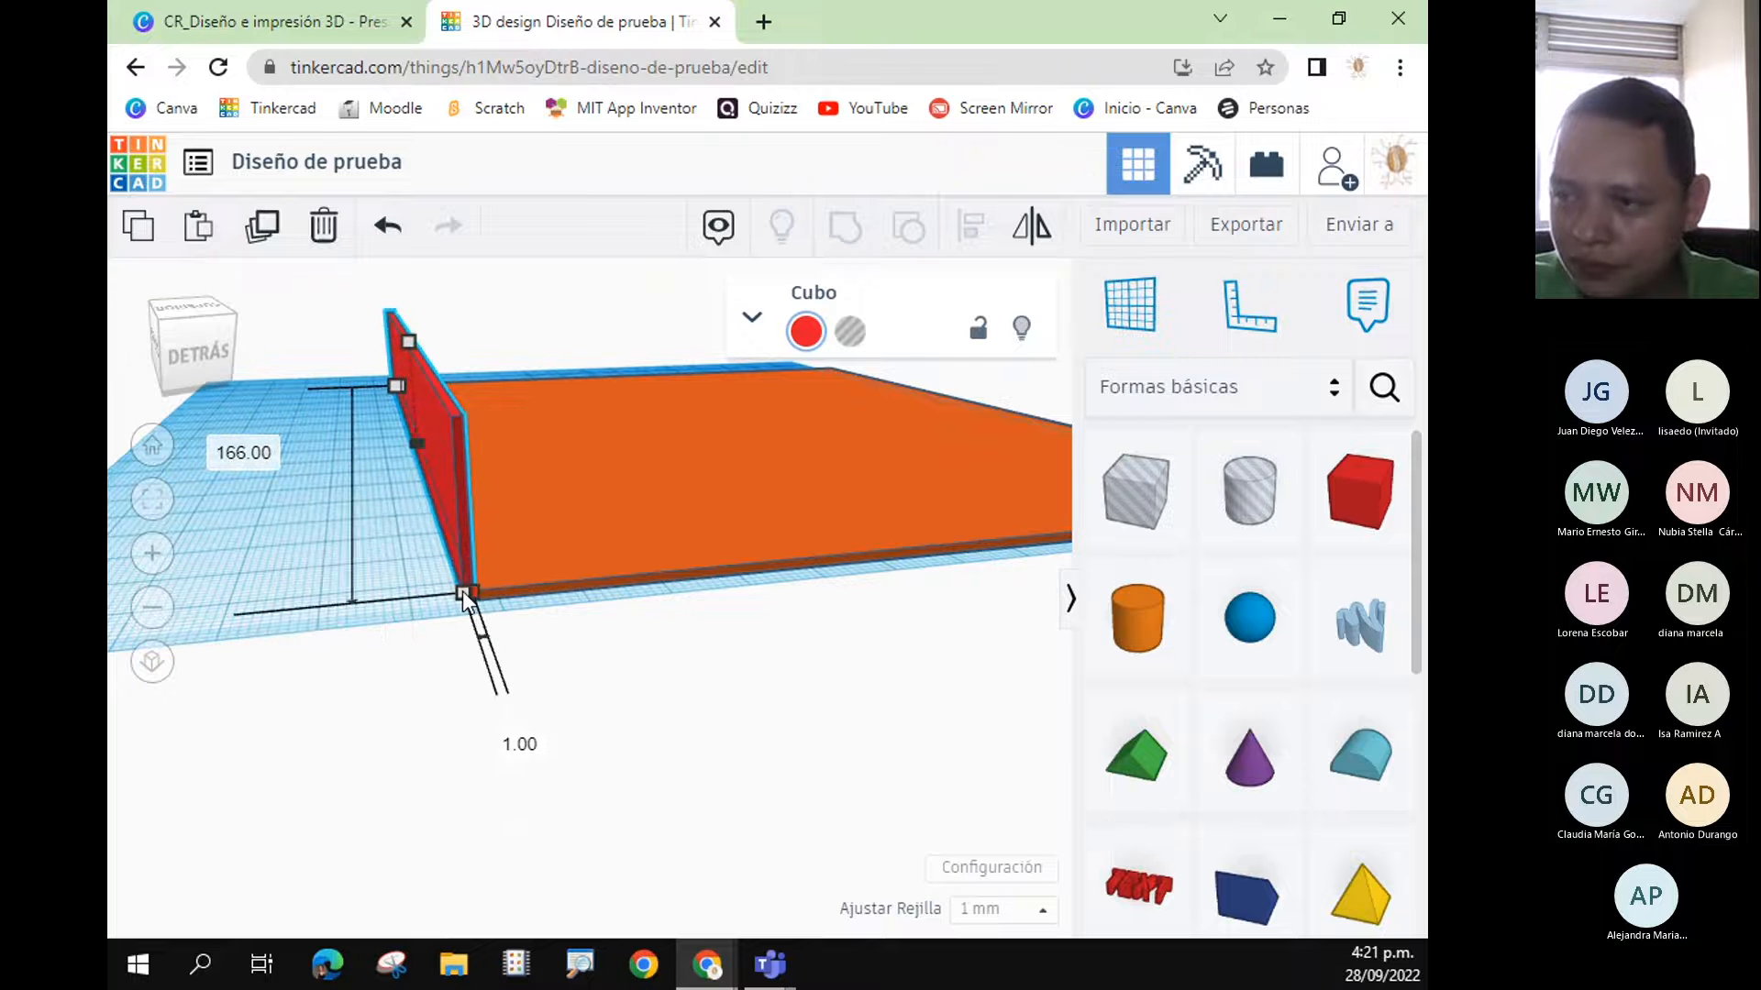
pyautogui.moveTo(733, 653); pyautogui.dragTo(172, 679, button='right')
pyautogui.click(154, 662)
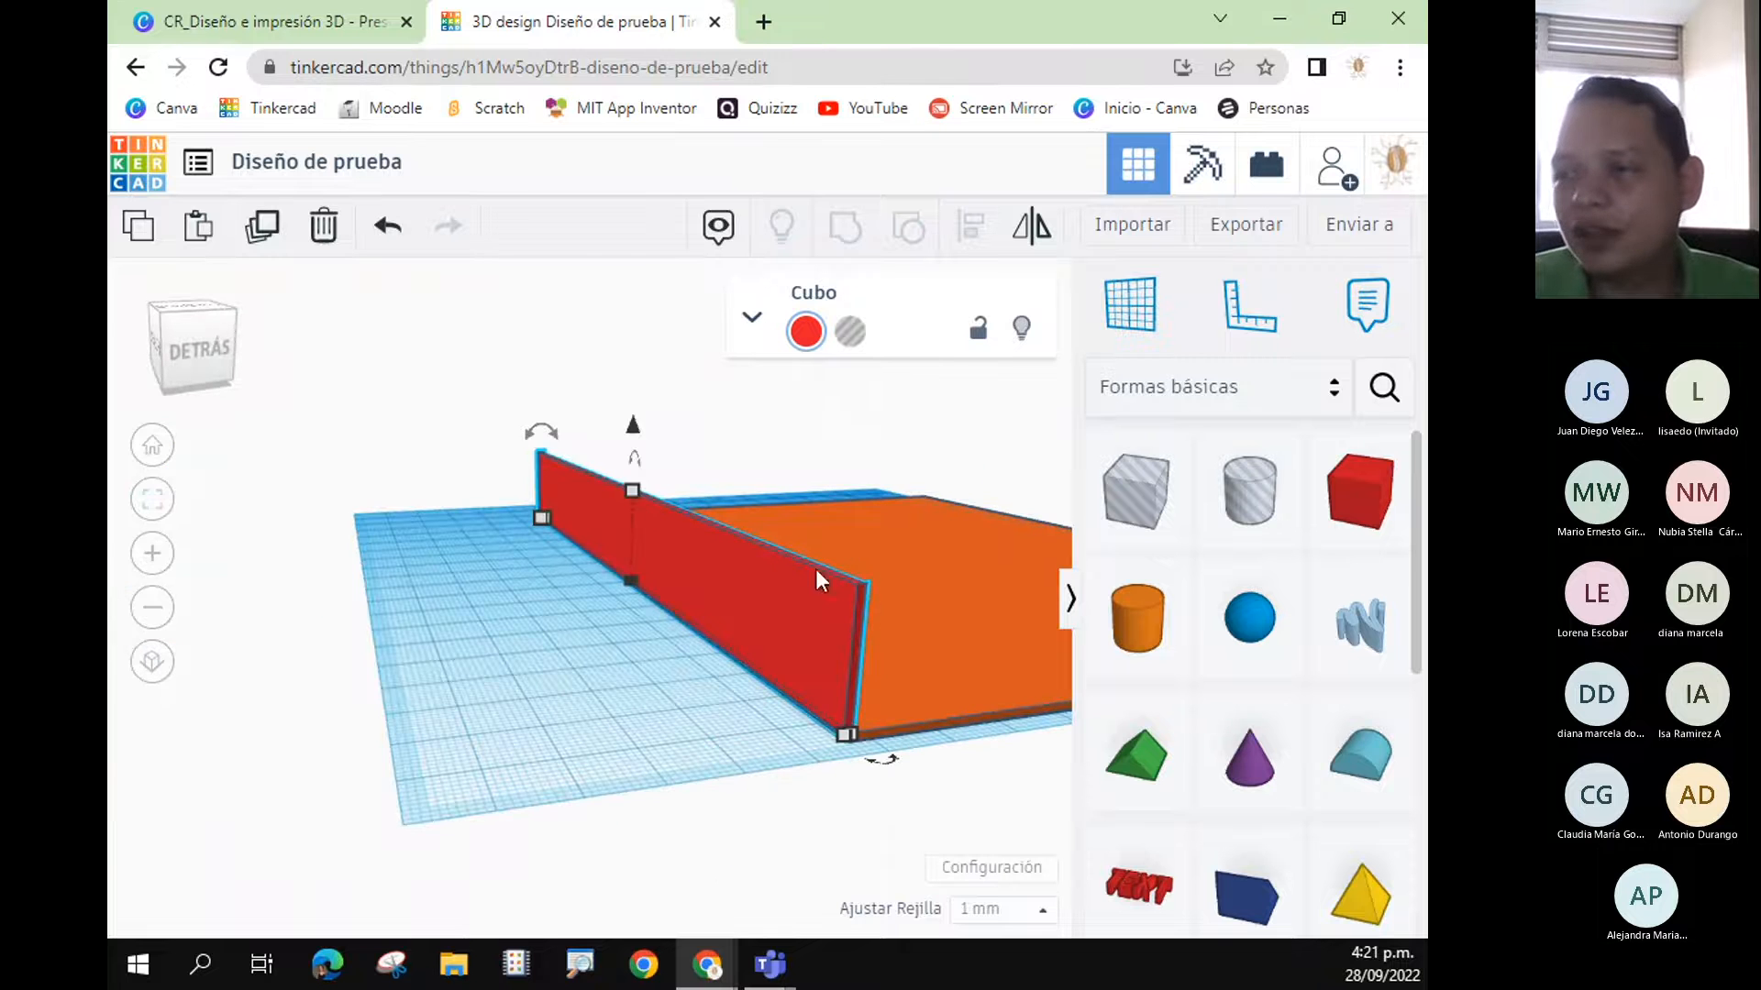
# - Raise the height of the thin red wall along the base's edge to about 61 mm
pyautogui.moveTo(624, 492); pyautogui.dragTo(642, 290)
pyautogui.moveTo(913, 525); pyautogui.dragTo(852, 645, button='right')
pyautogui.scroll(-2, 853, 646)
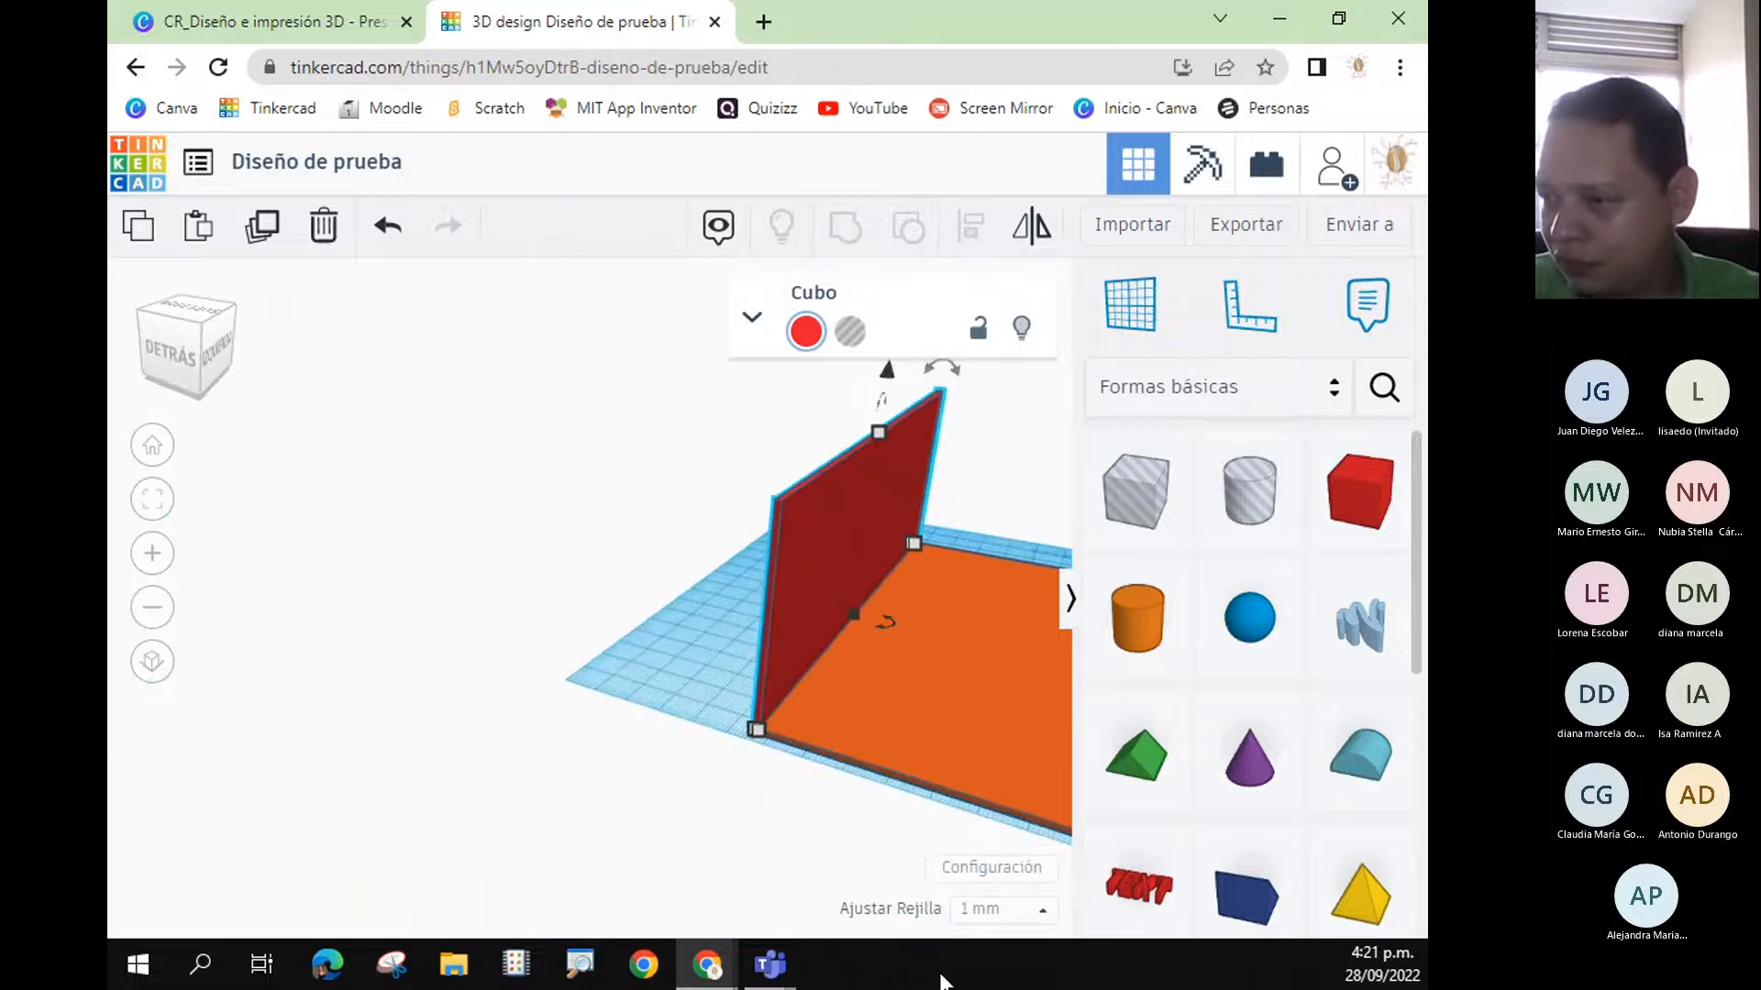
pyautogui.moveTo(780, 875); pyautogui.dragTo(669, 825, button='right')
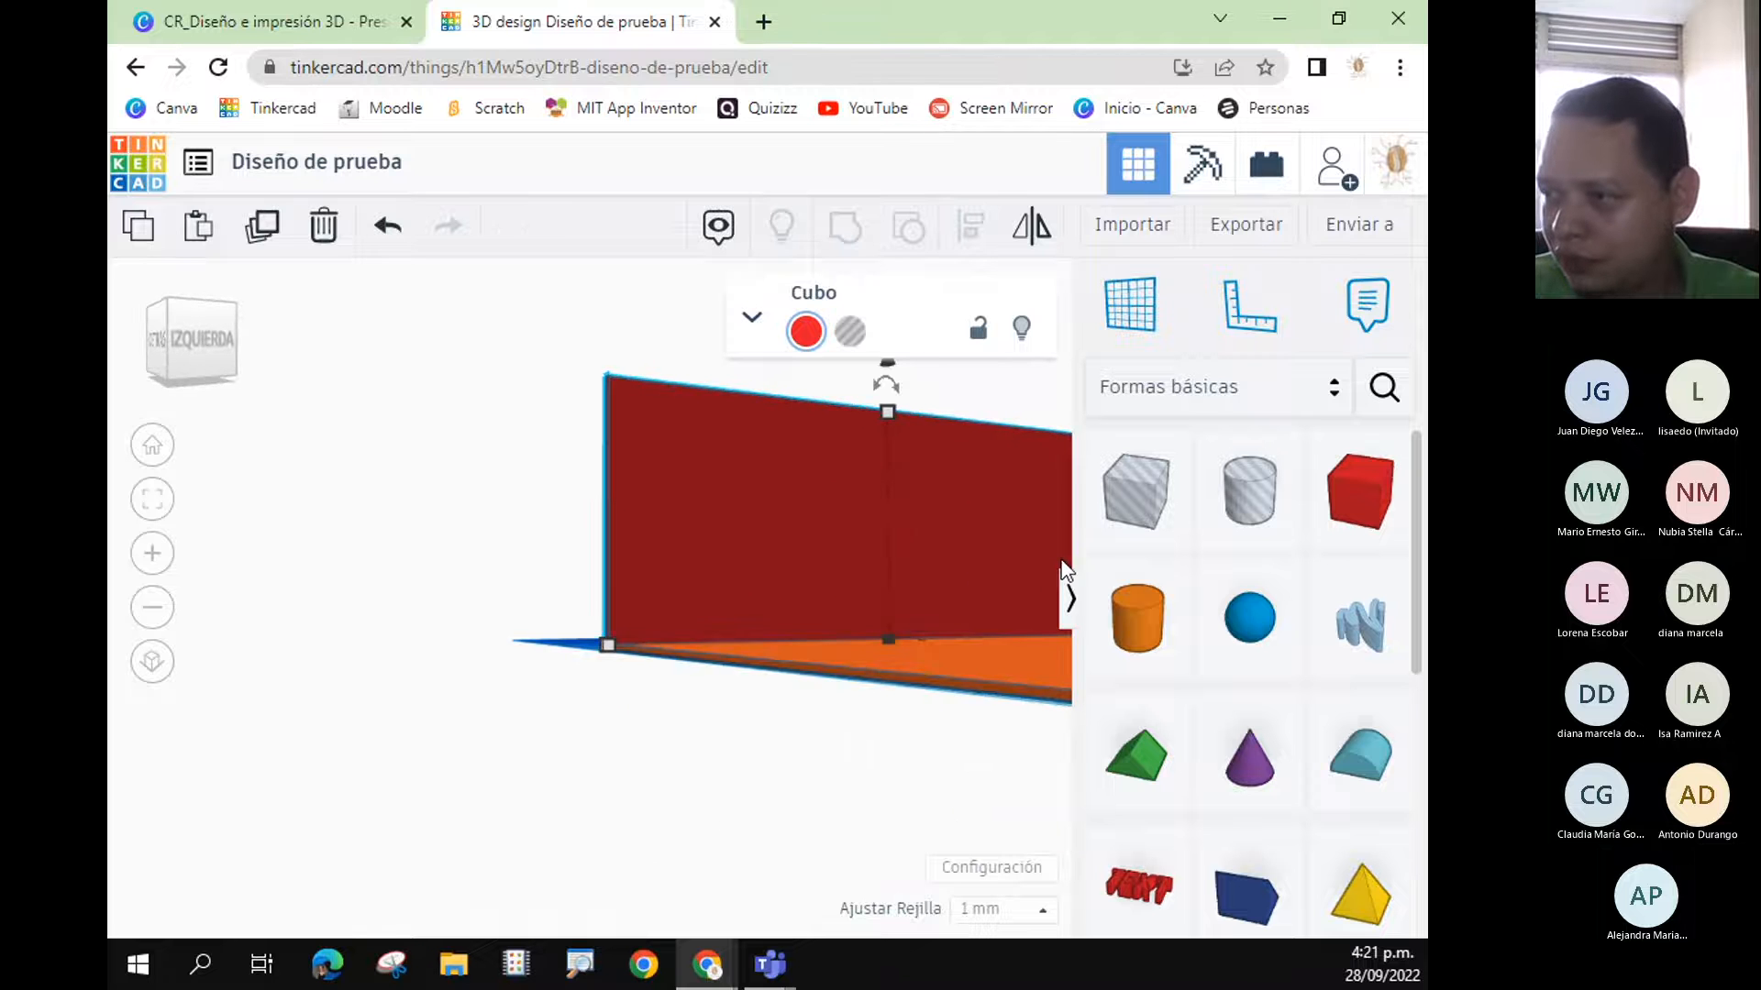
# - Place a second thin red wall on a temporary workplane beside the base and reset the workplane
pyautogui.moveTo(1128, 536)
pyautogui.mouseDown()
pyautogui.moveTo(804, 679)
pyautogui.moveTo(822, 648)
pyautogui.moveTo(1146, 529)
pyautogui.mouseUp()
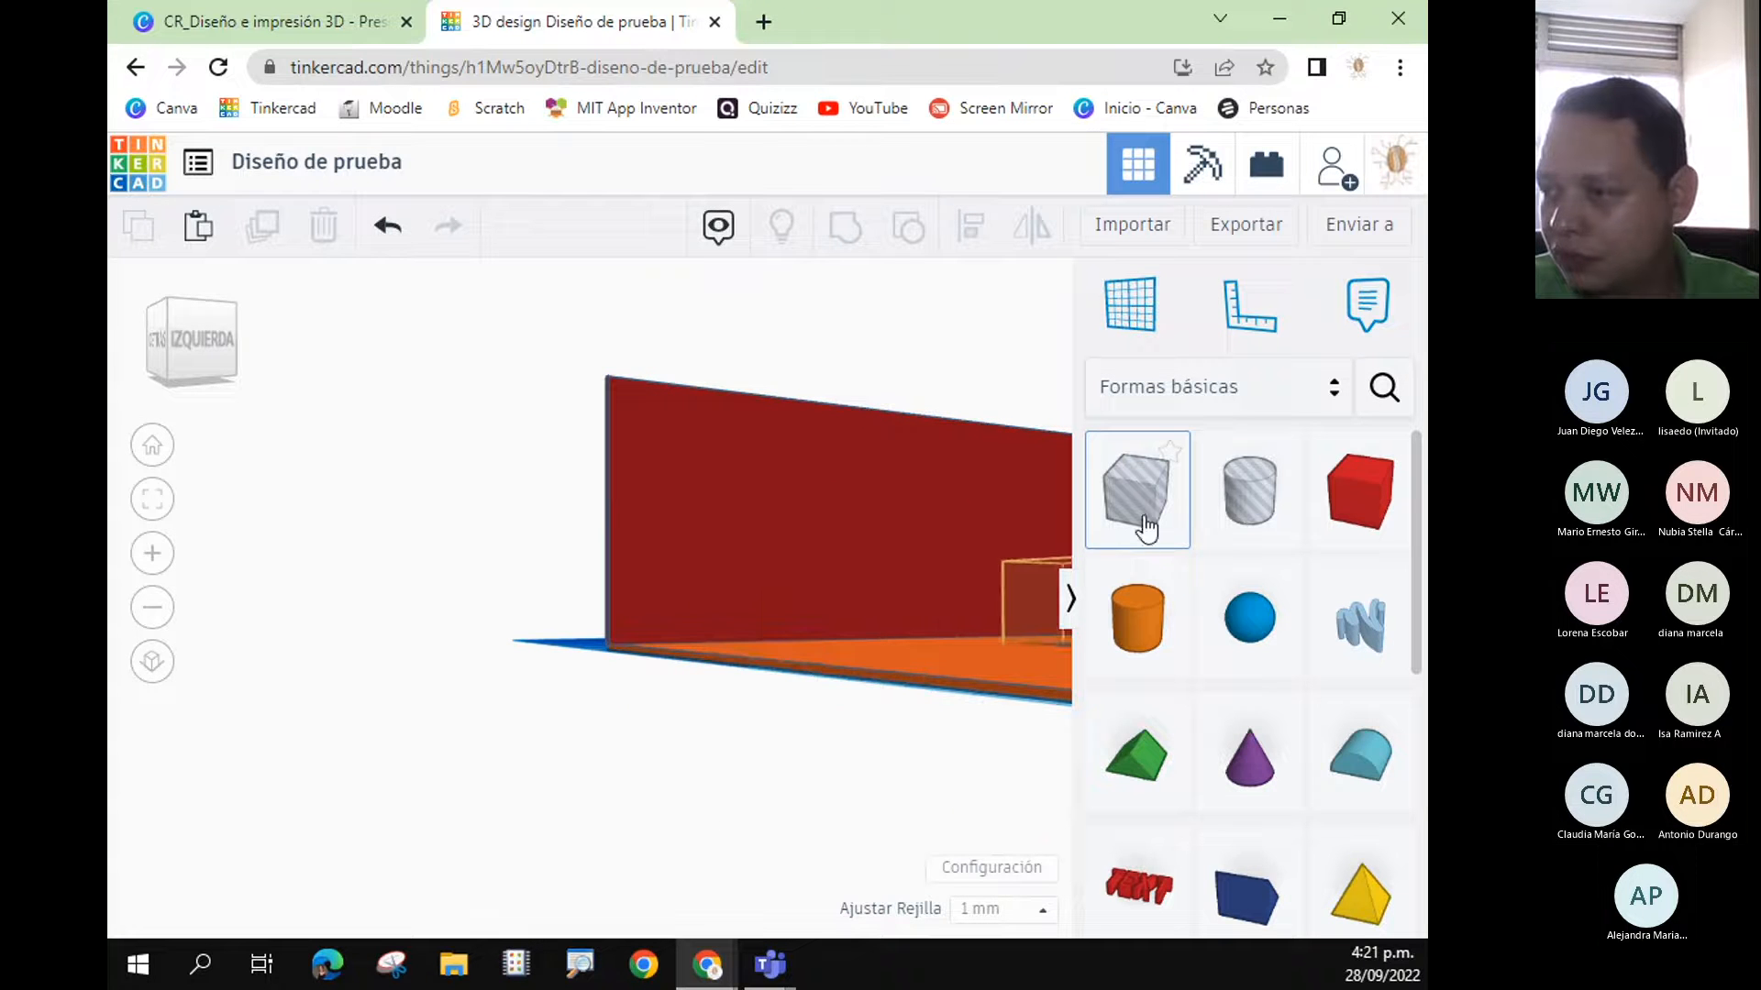
pyautogui.moveTo(1132, 385); pyautogui.dragTo(916, 682)
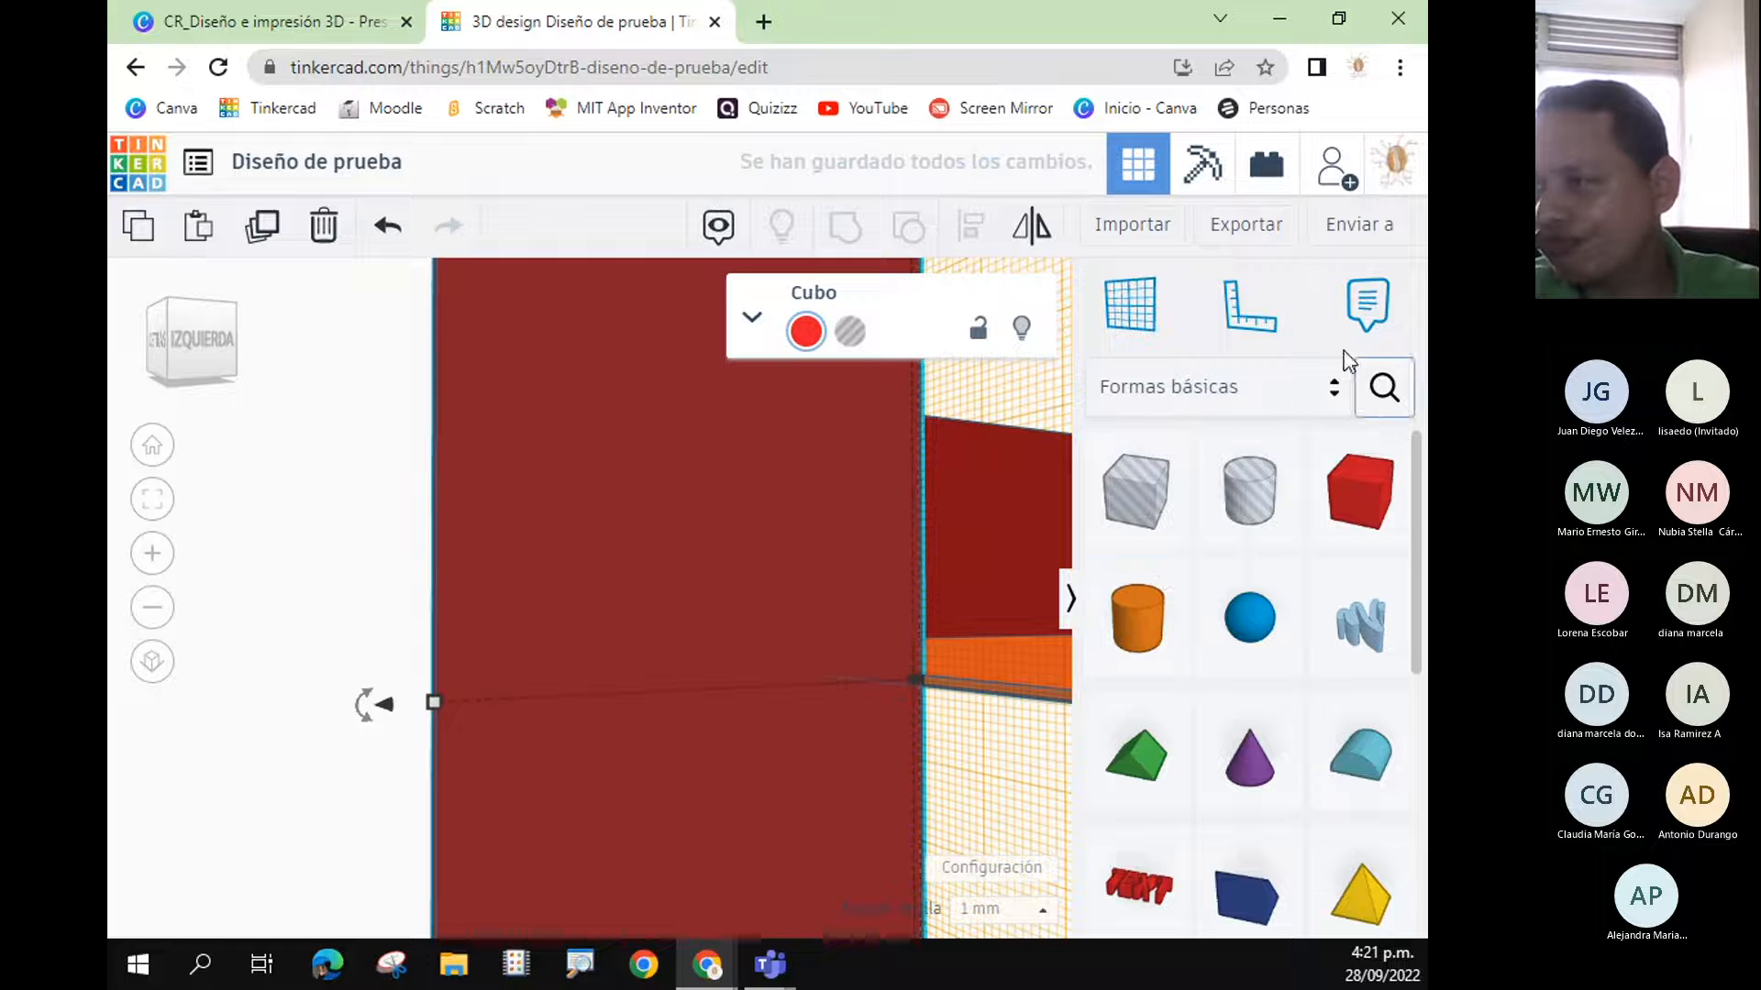
pyautogui.click(1132, 329)
pyautogui.click(419, 697)
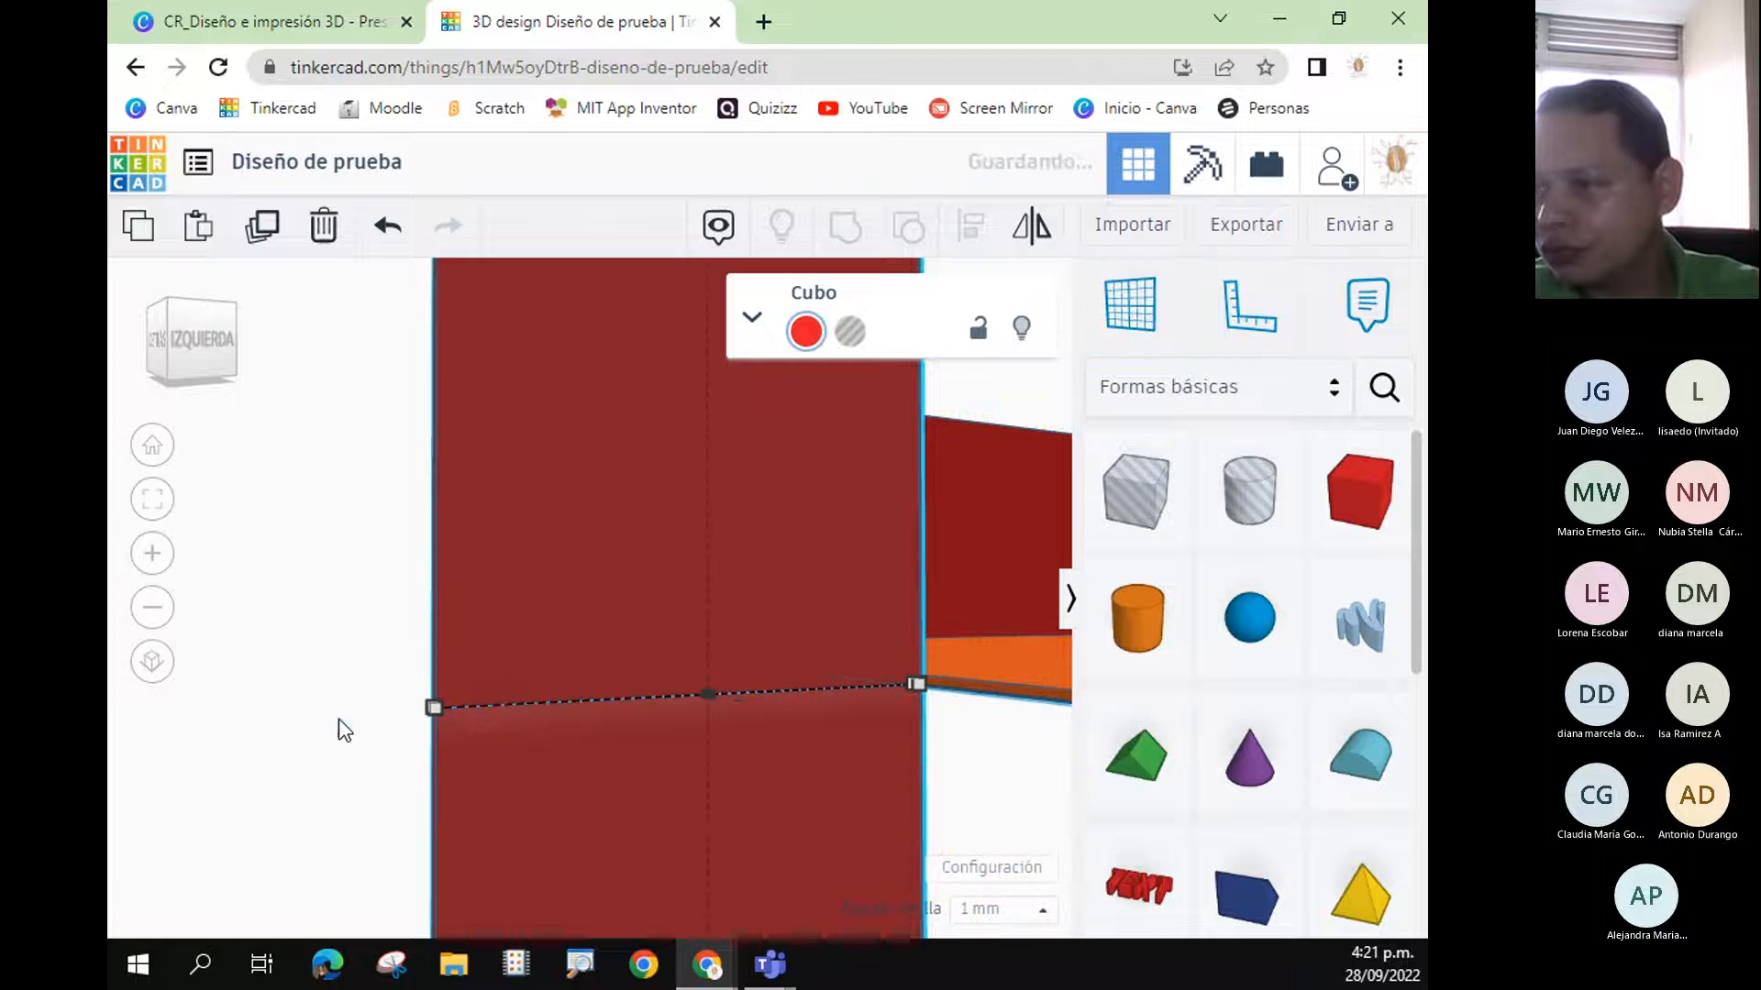
# - Rotate the second red wall 90° about the vertical axis
pyautogui.moveTo(978, 827); pyautogui.dragTo(877, 901, button='right')
pyautogui.moveTo(745, 529); pyautogui.dragTo(891, 475, button='right')
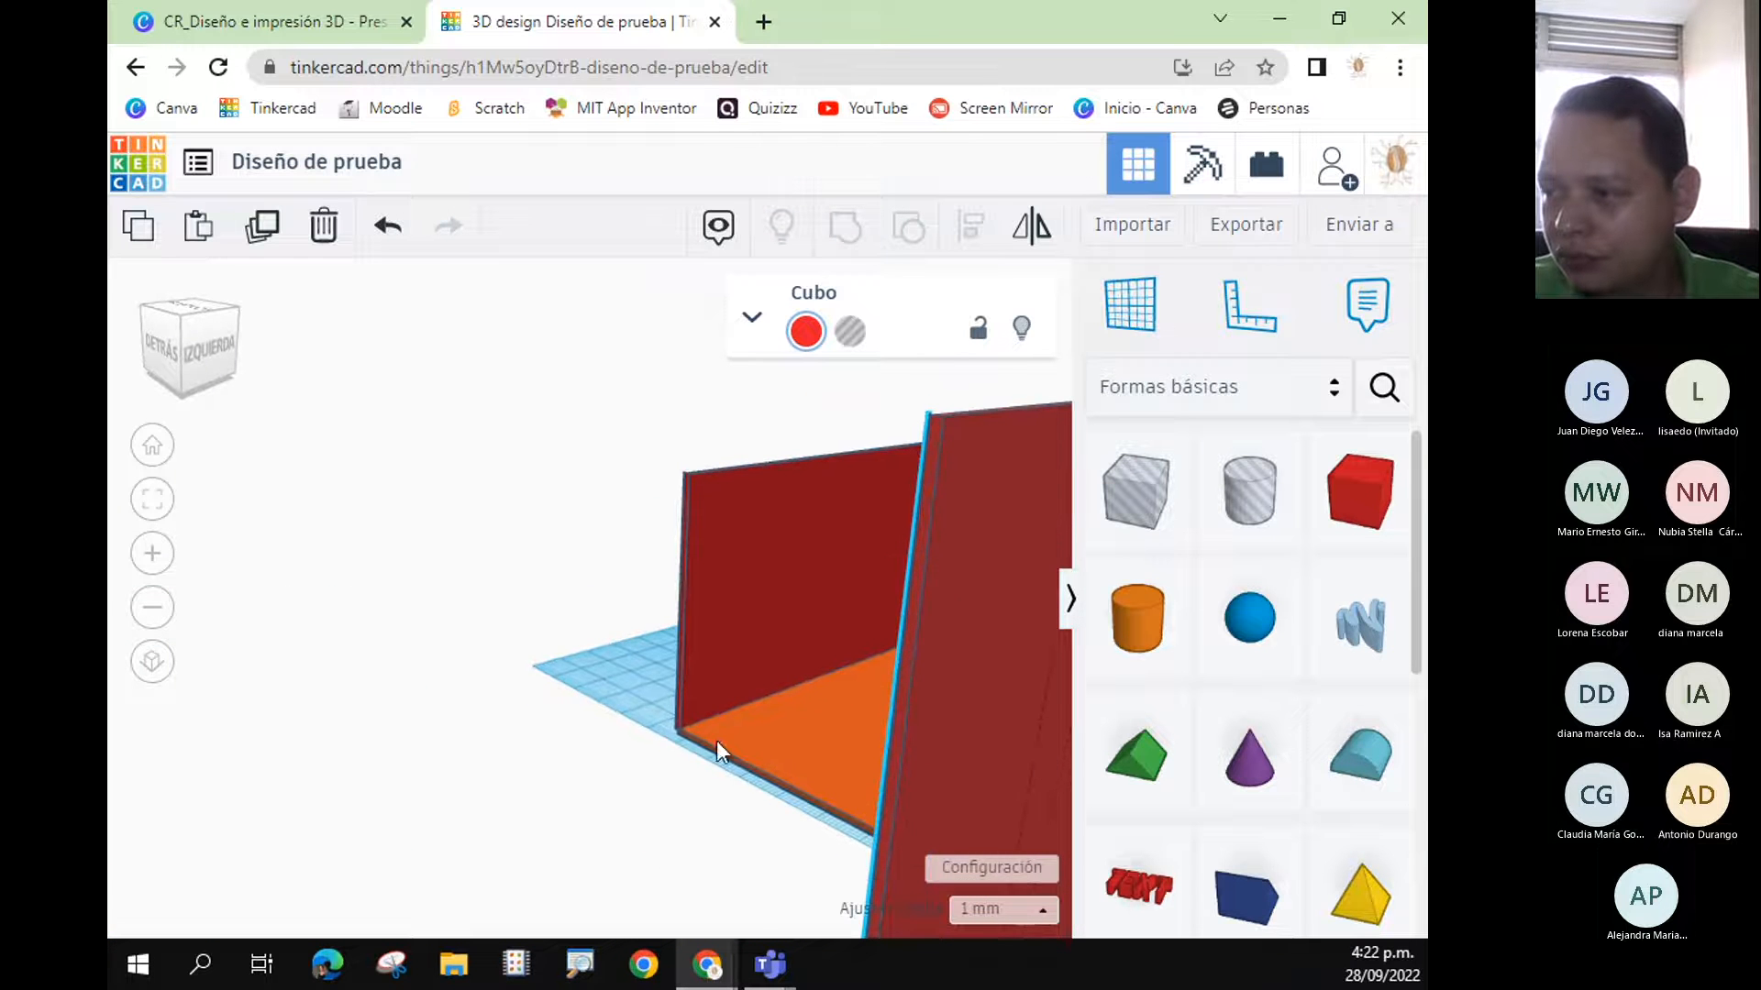
pyautogui.moveTo(752, 690); pyautogui.dragTo(957, 670, button='right')
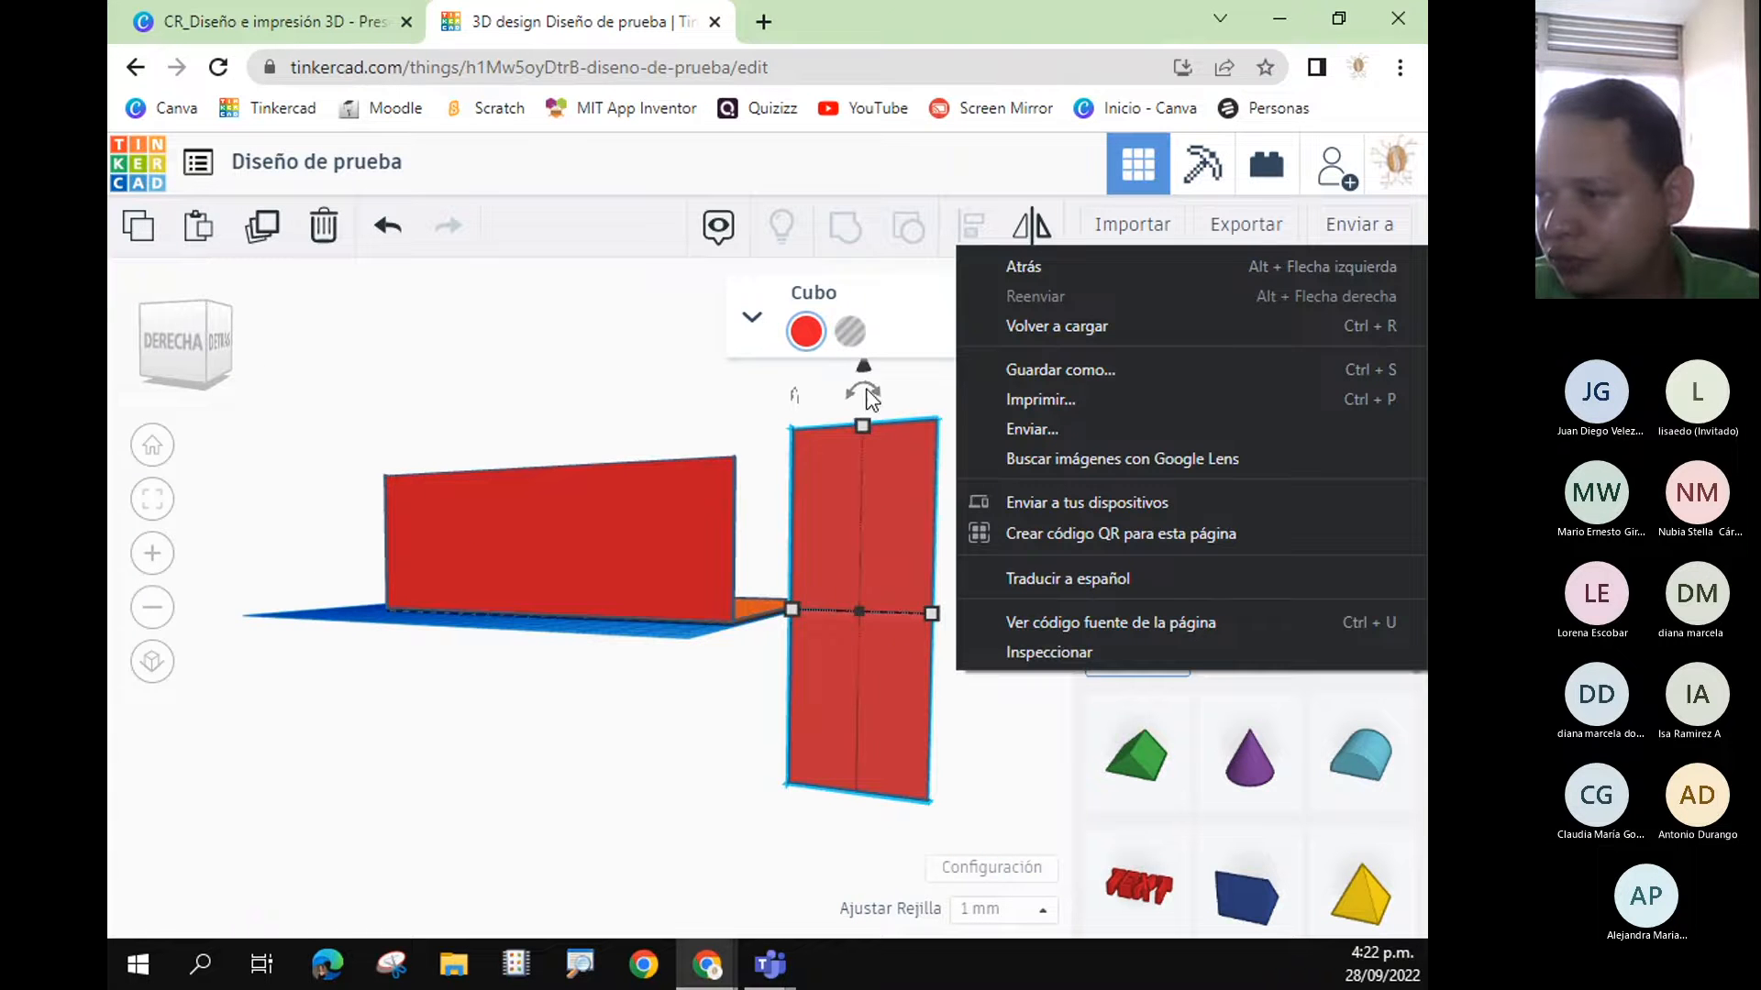
pyautogui.click(869, 561)
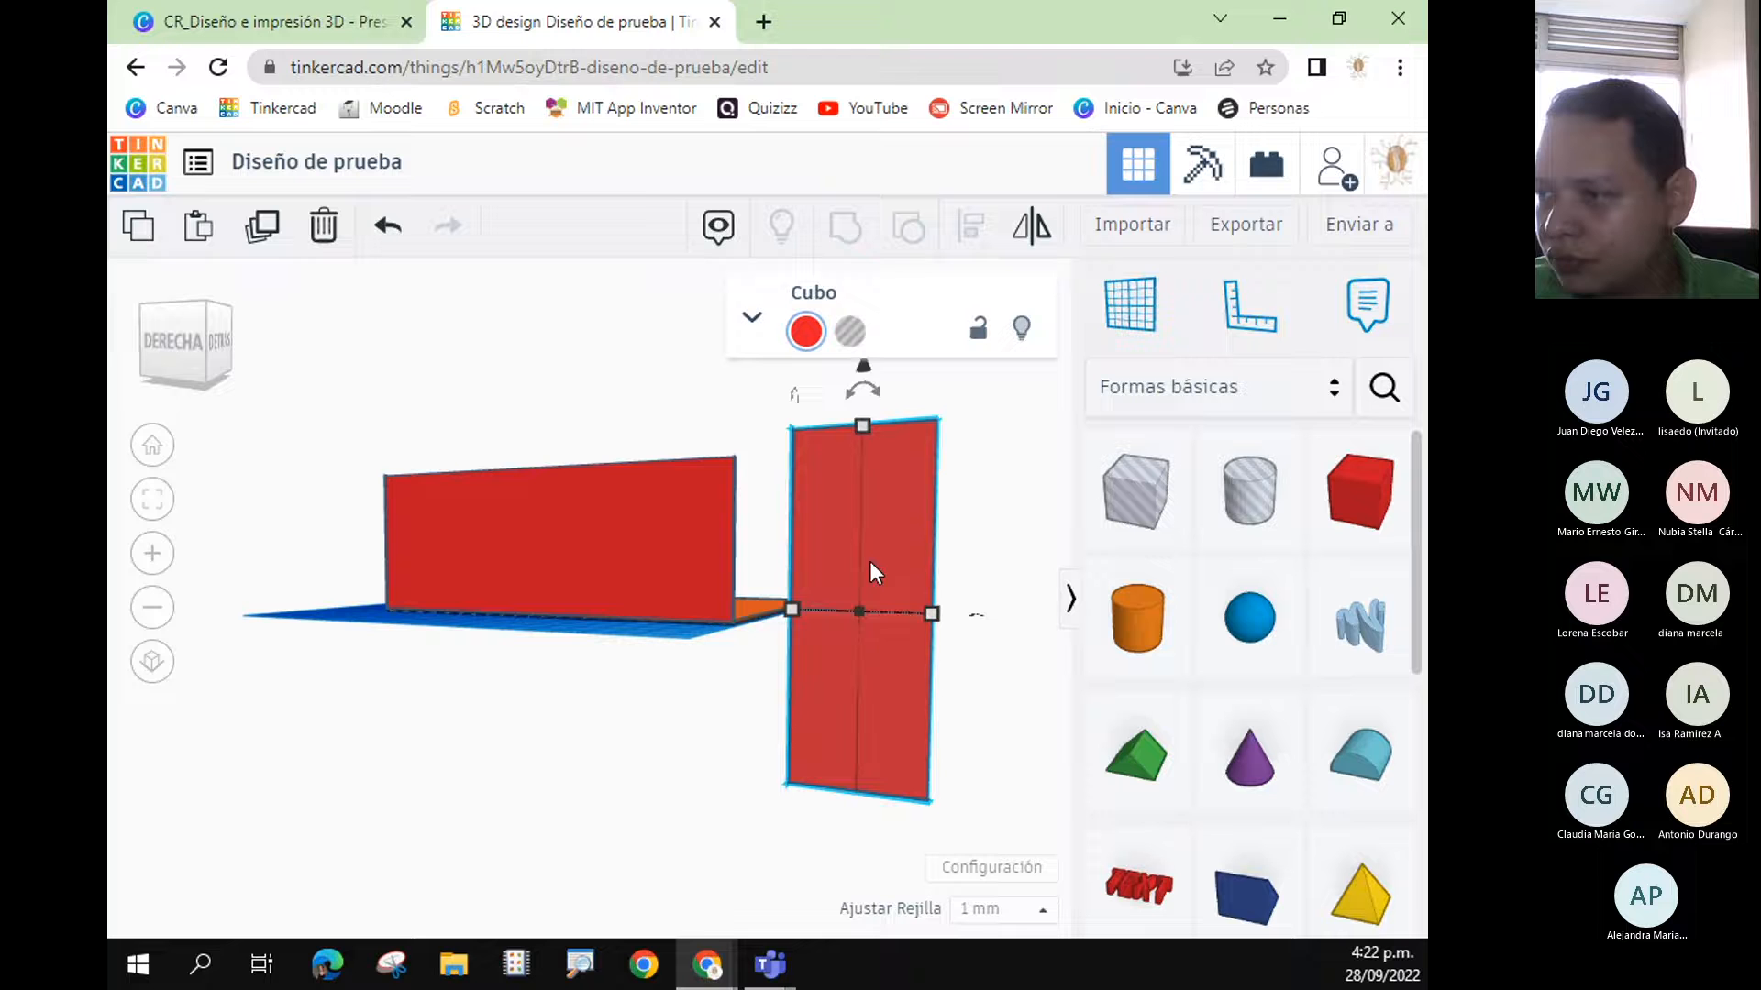
pyautogui.click(983, 614)
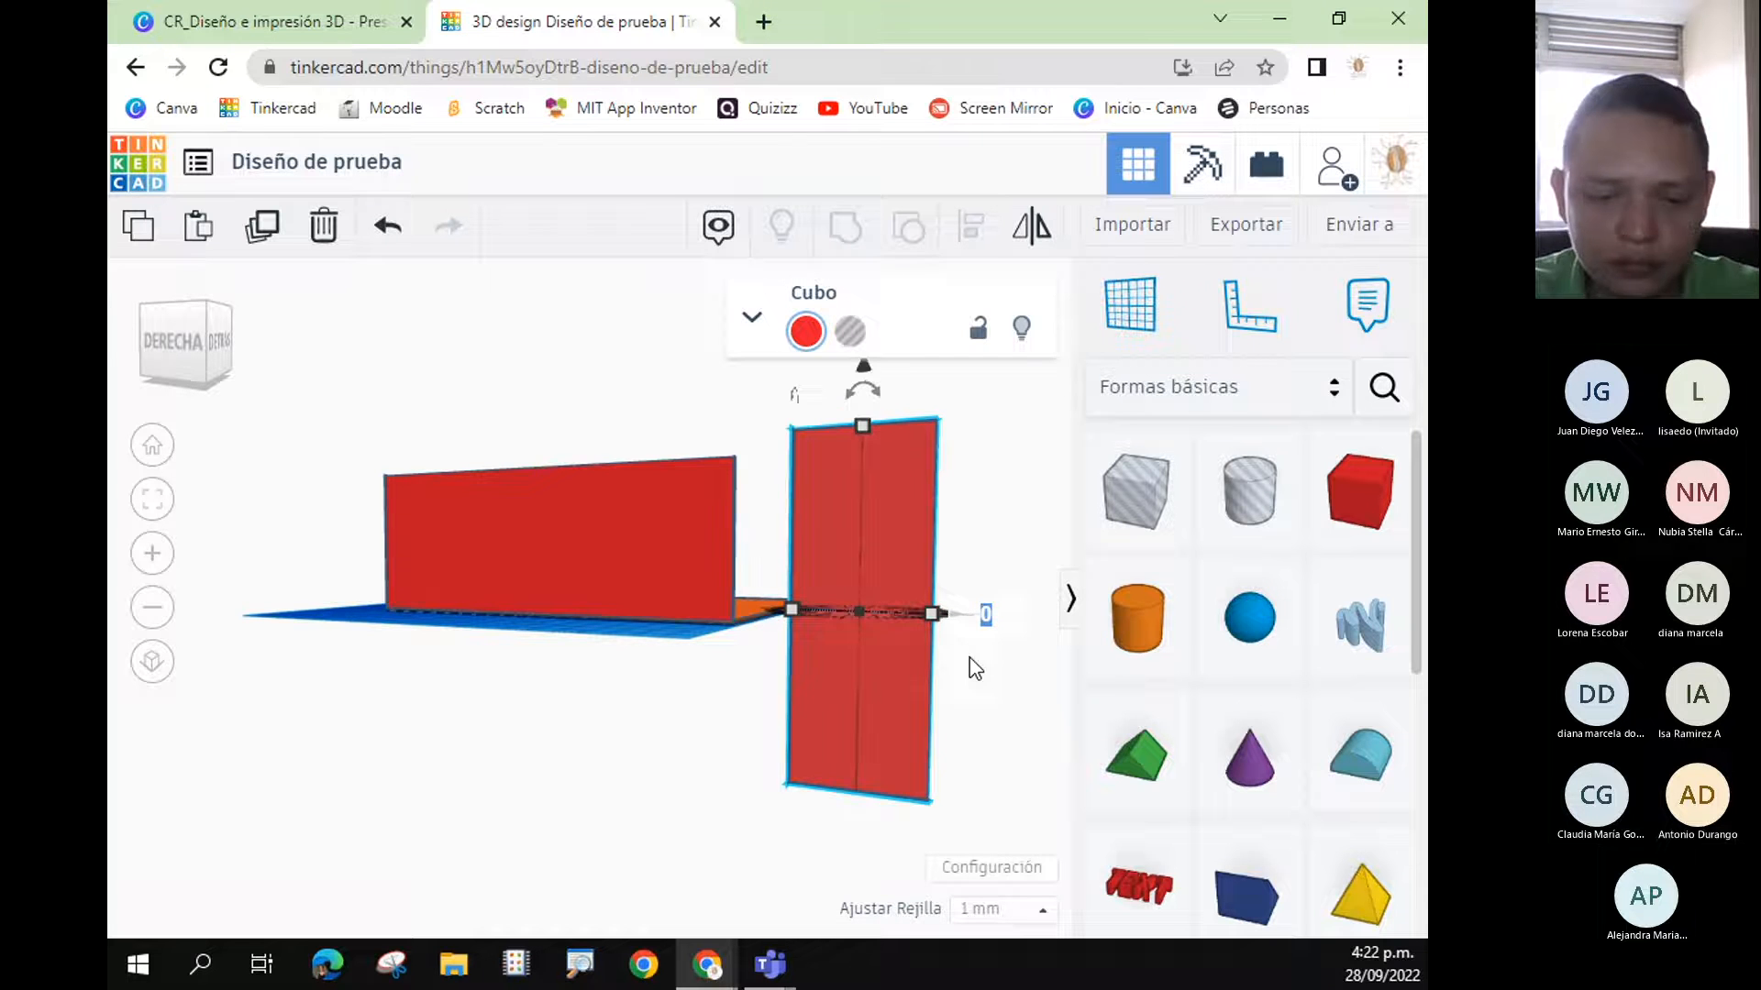
pyautogui.write('90')
pyautogui.press('Return')
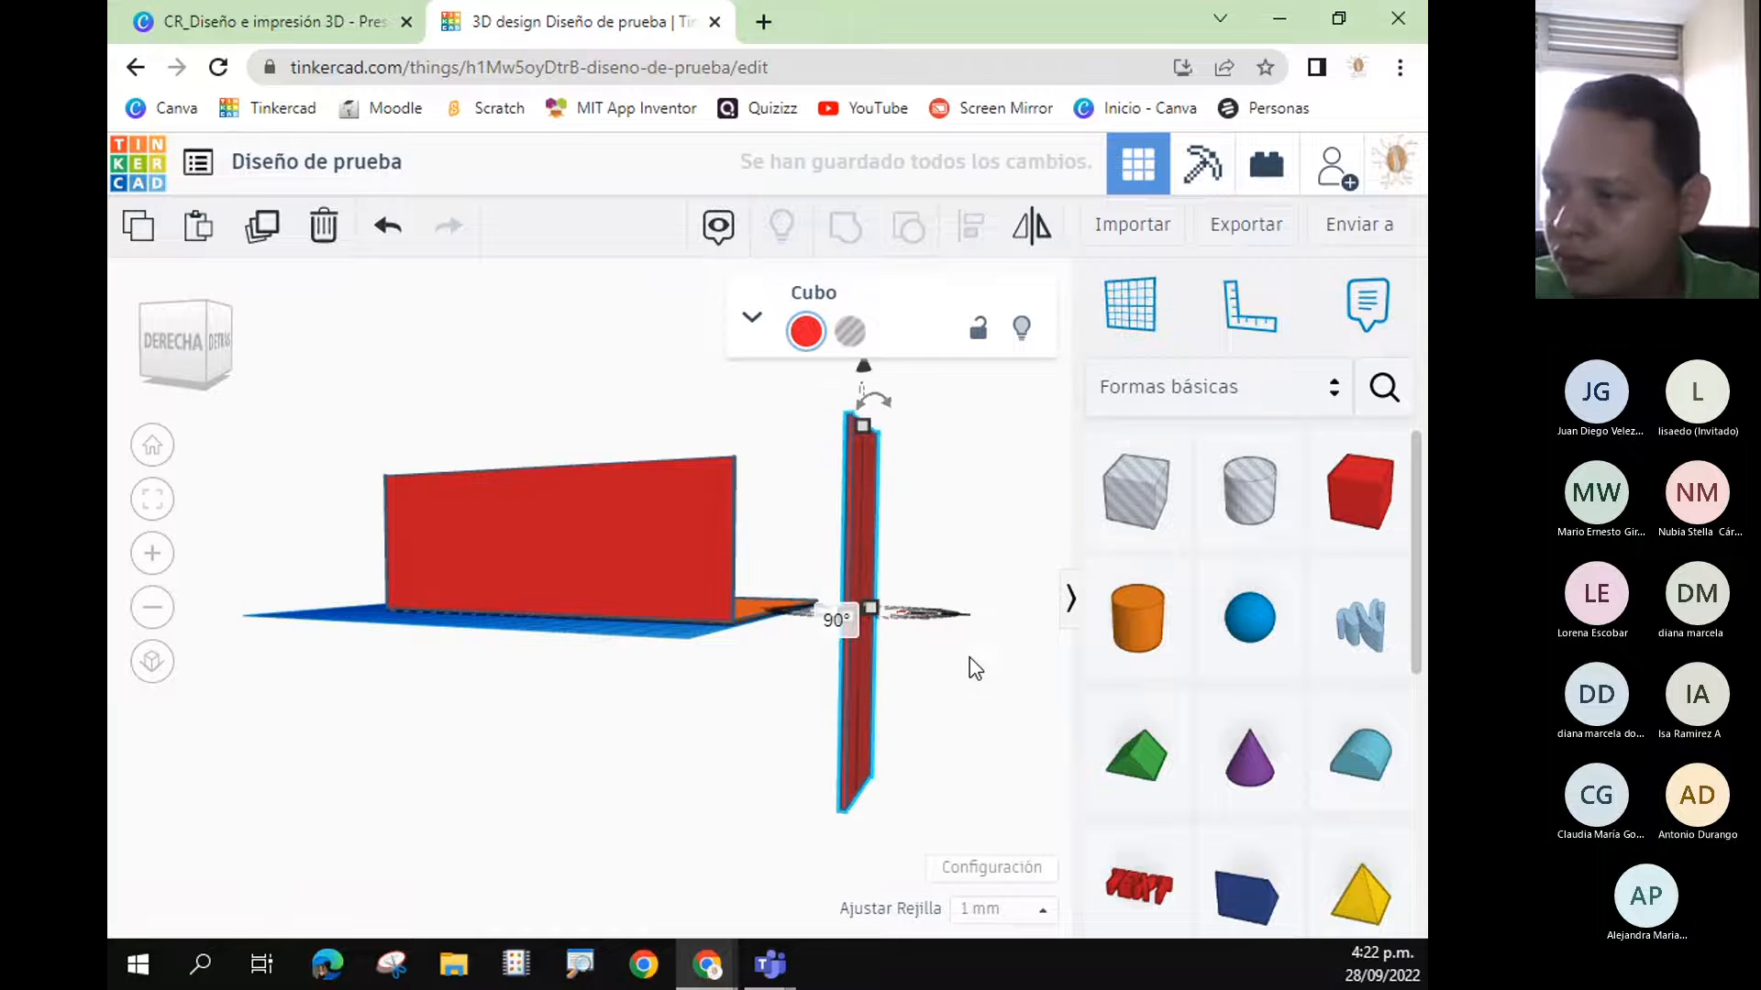
# - Rotate the upright second wall 90° in its own plane so its long side runs horizontally
pyautogui.moveTo(959, 703); pyautogui.dragTo(949, 665, button='right')
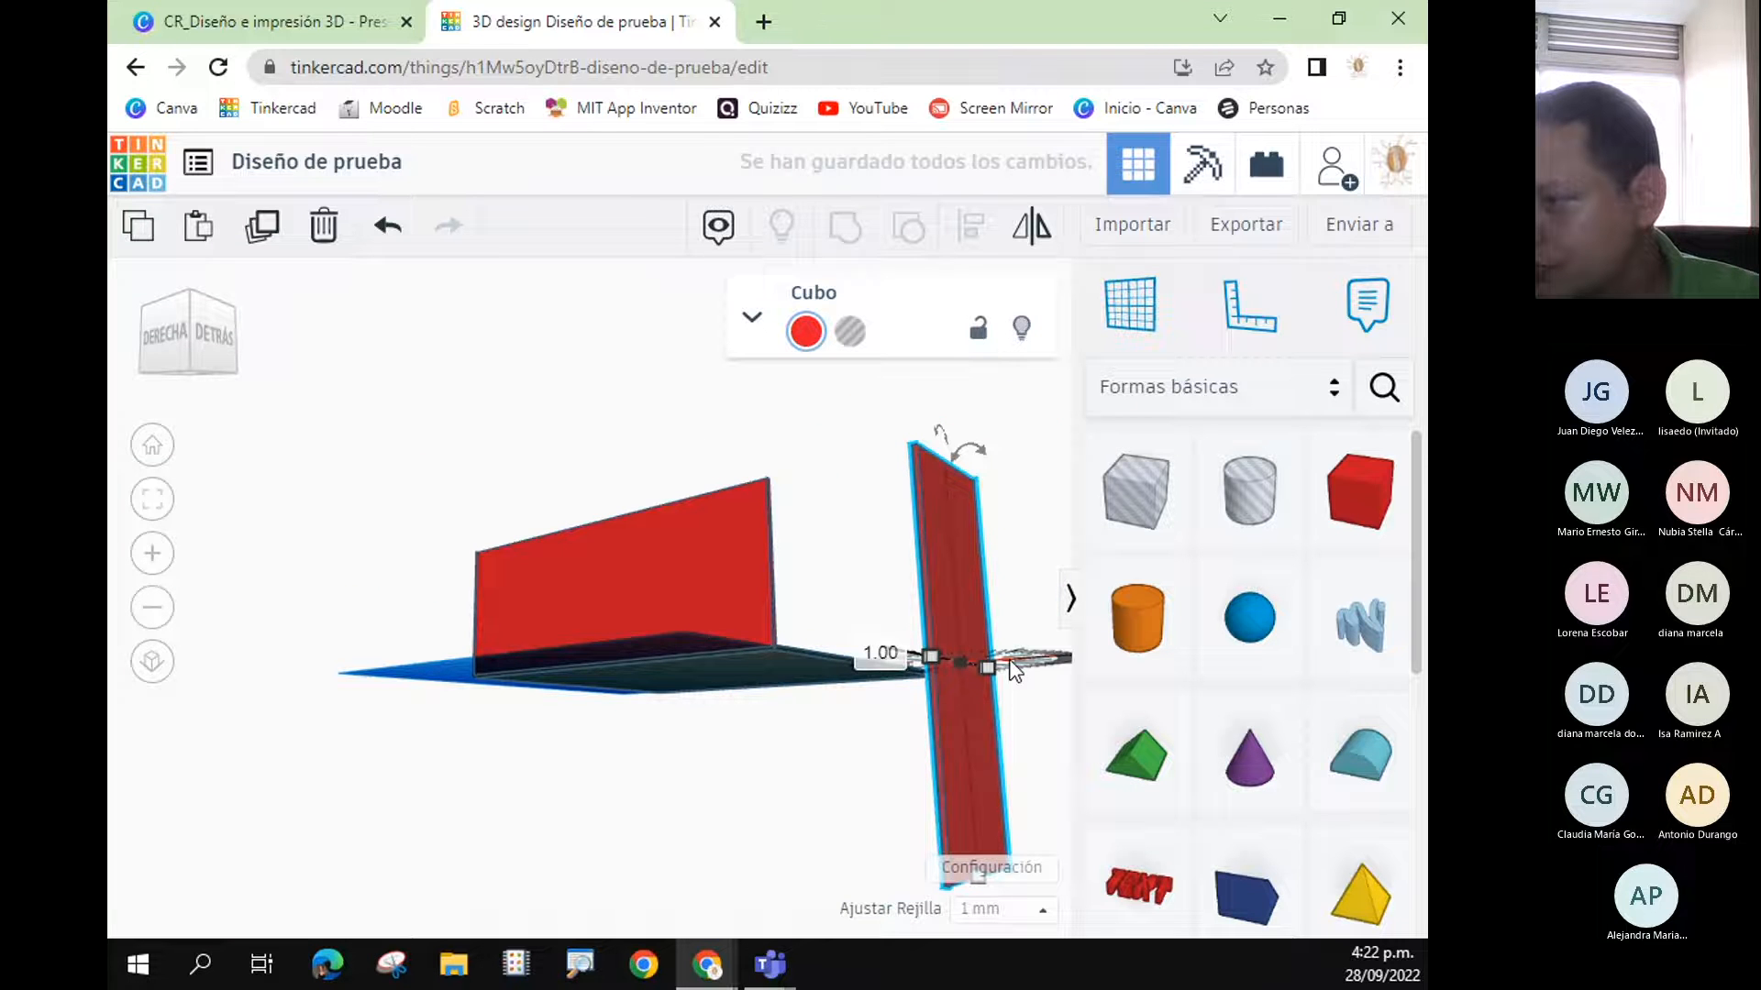
pyautogui.moveTo(942, 441)
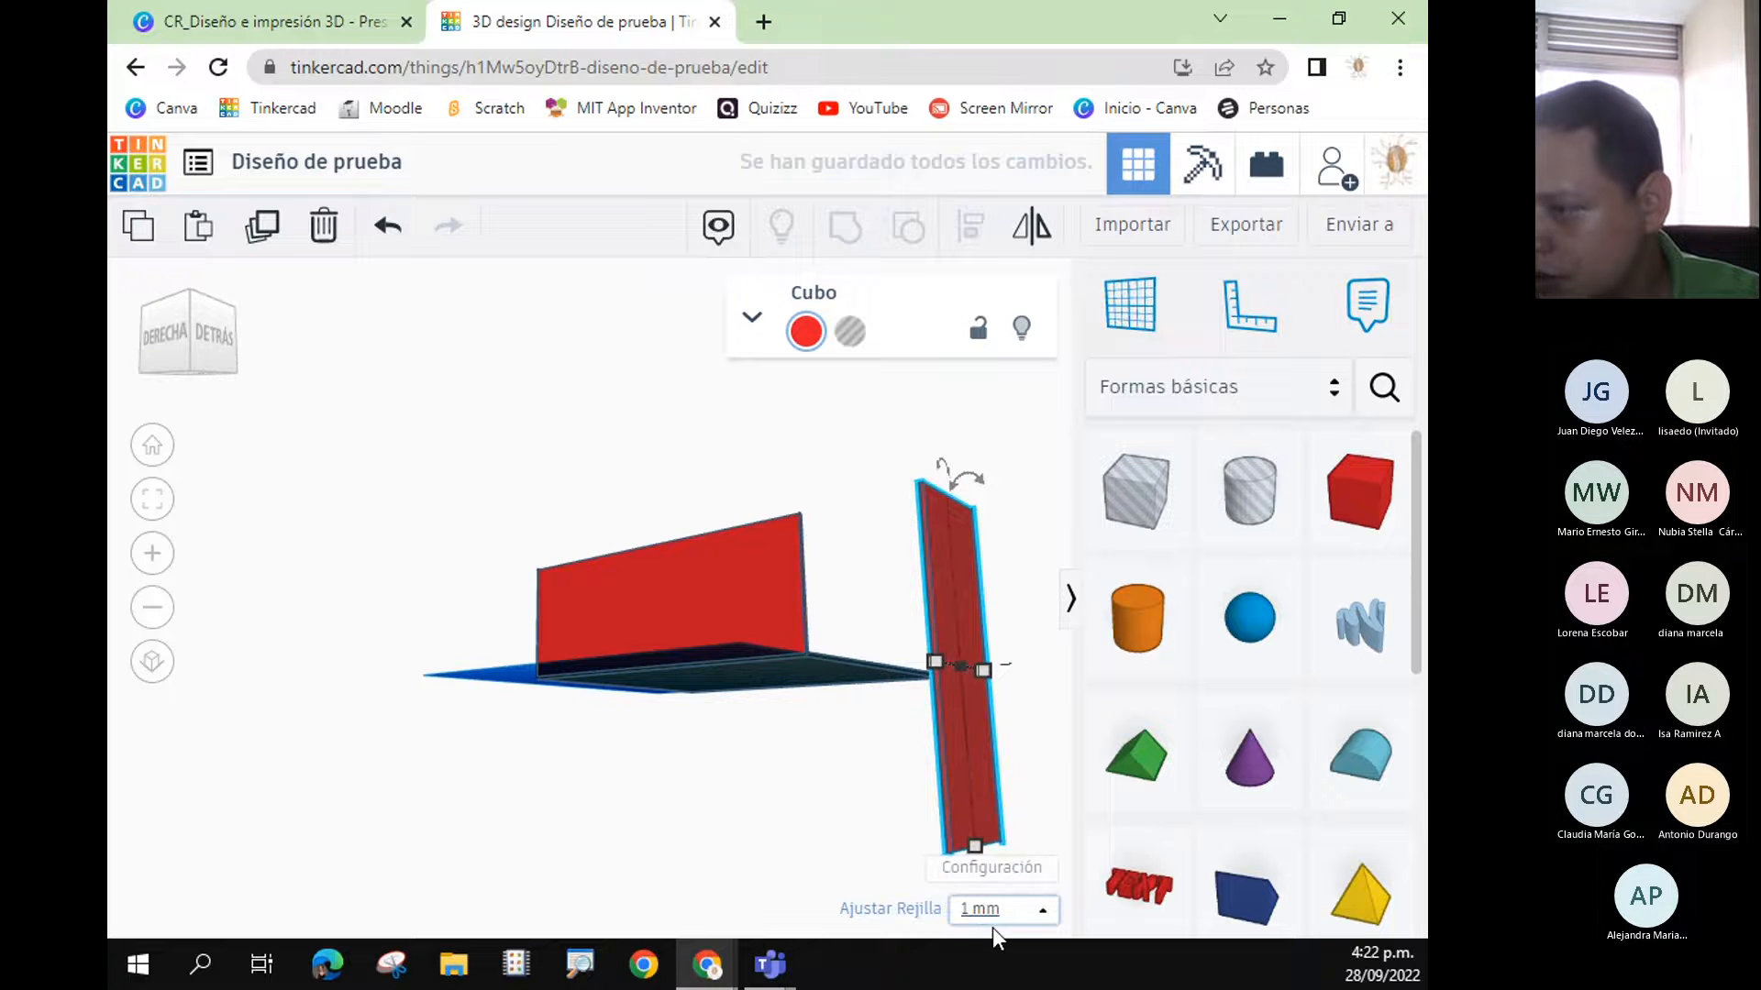
pyautogui.moveTo(1033, 739); pyautogui.dragTo(908, 782, button='right')
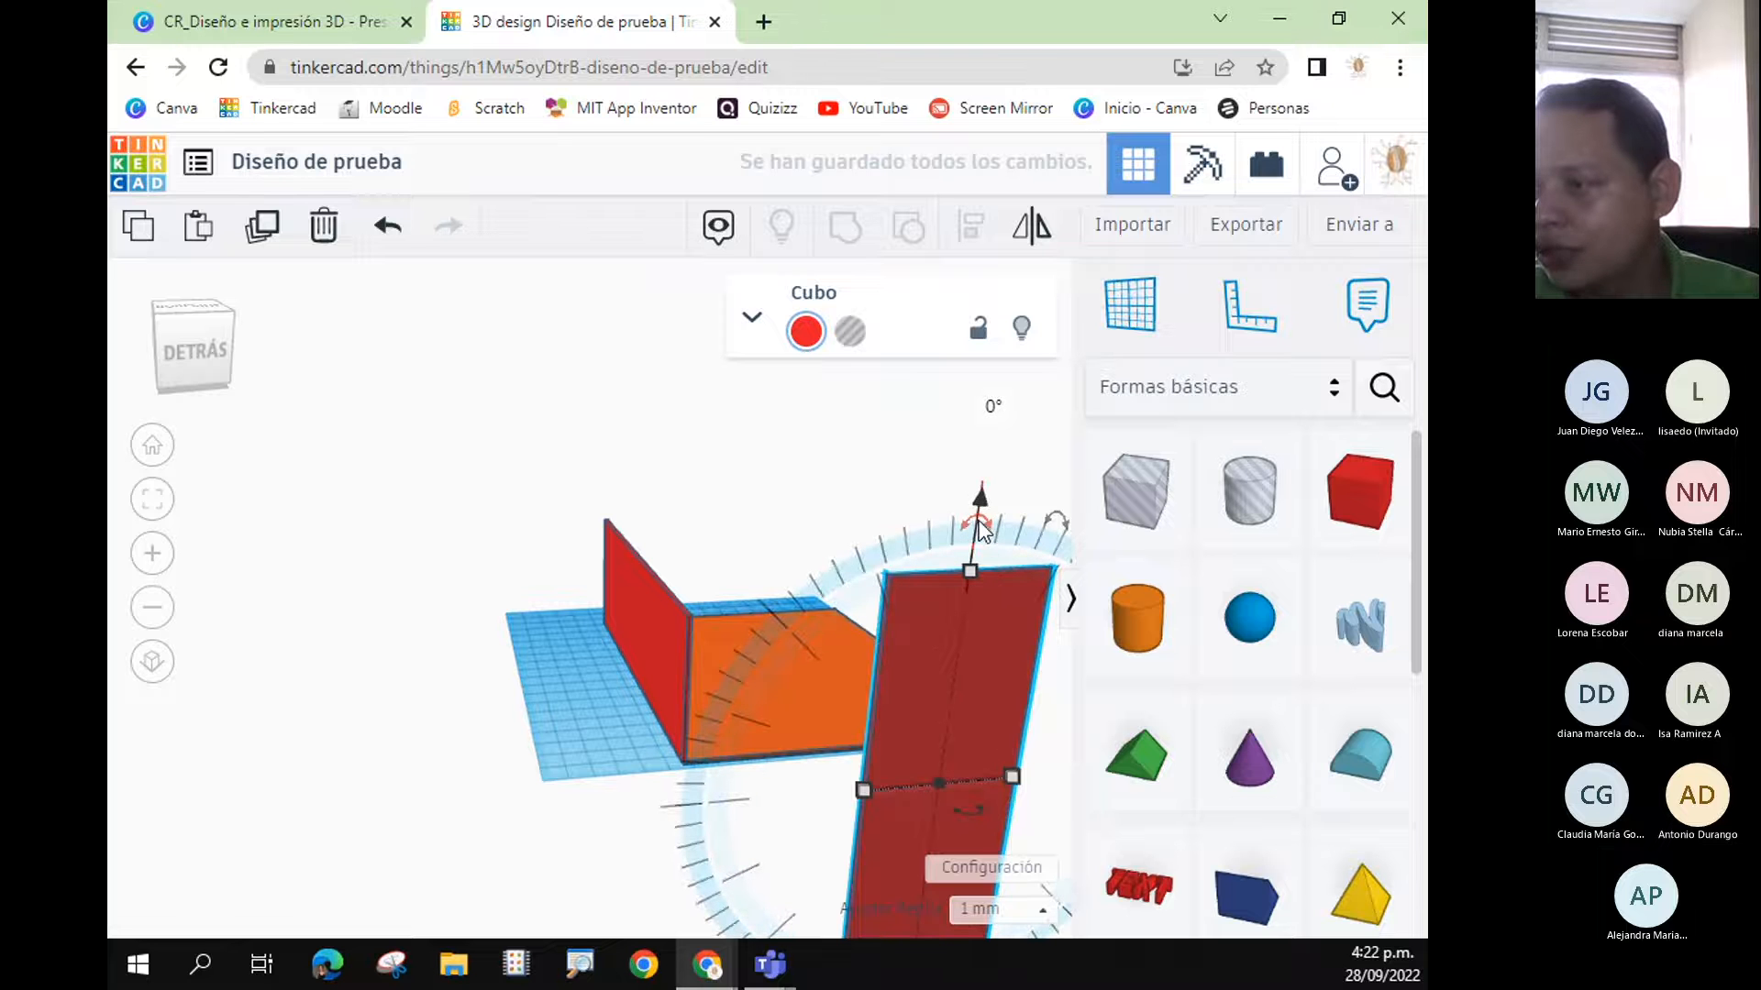
pyautogui.moveTo(983, 530); pyautogui.dragTo(983, 460)
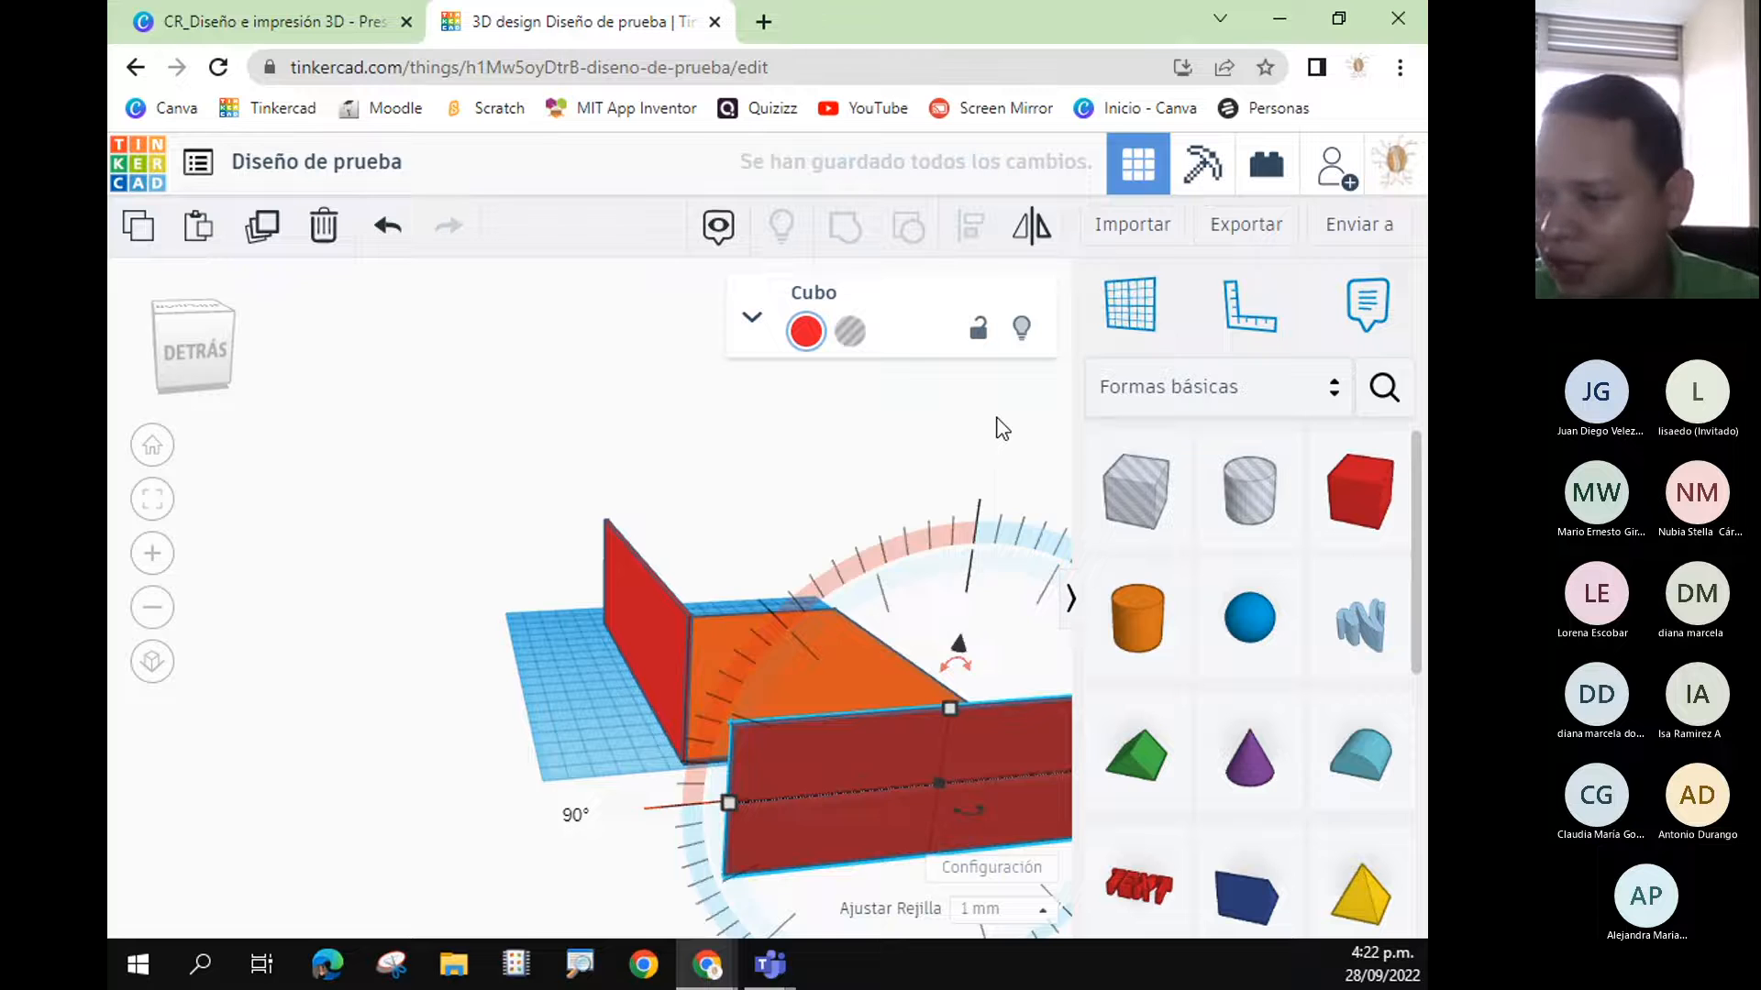
pyautogui.click(956, 596)
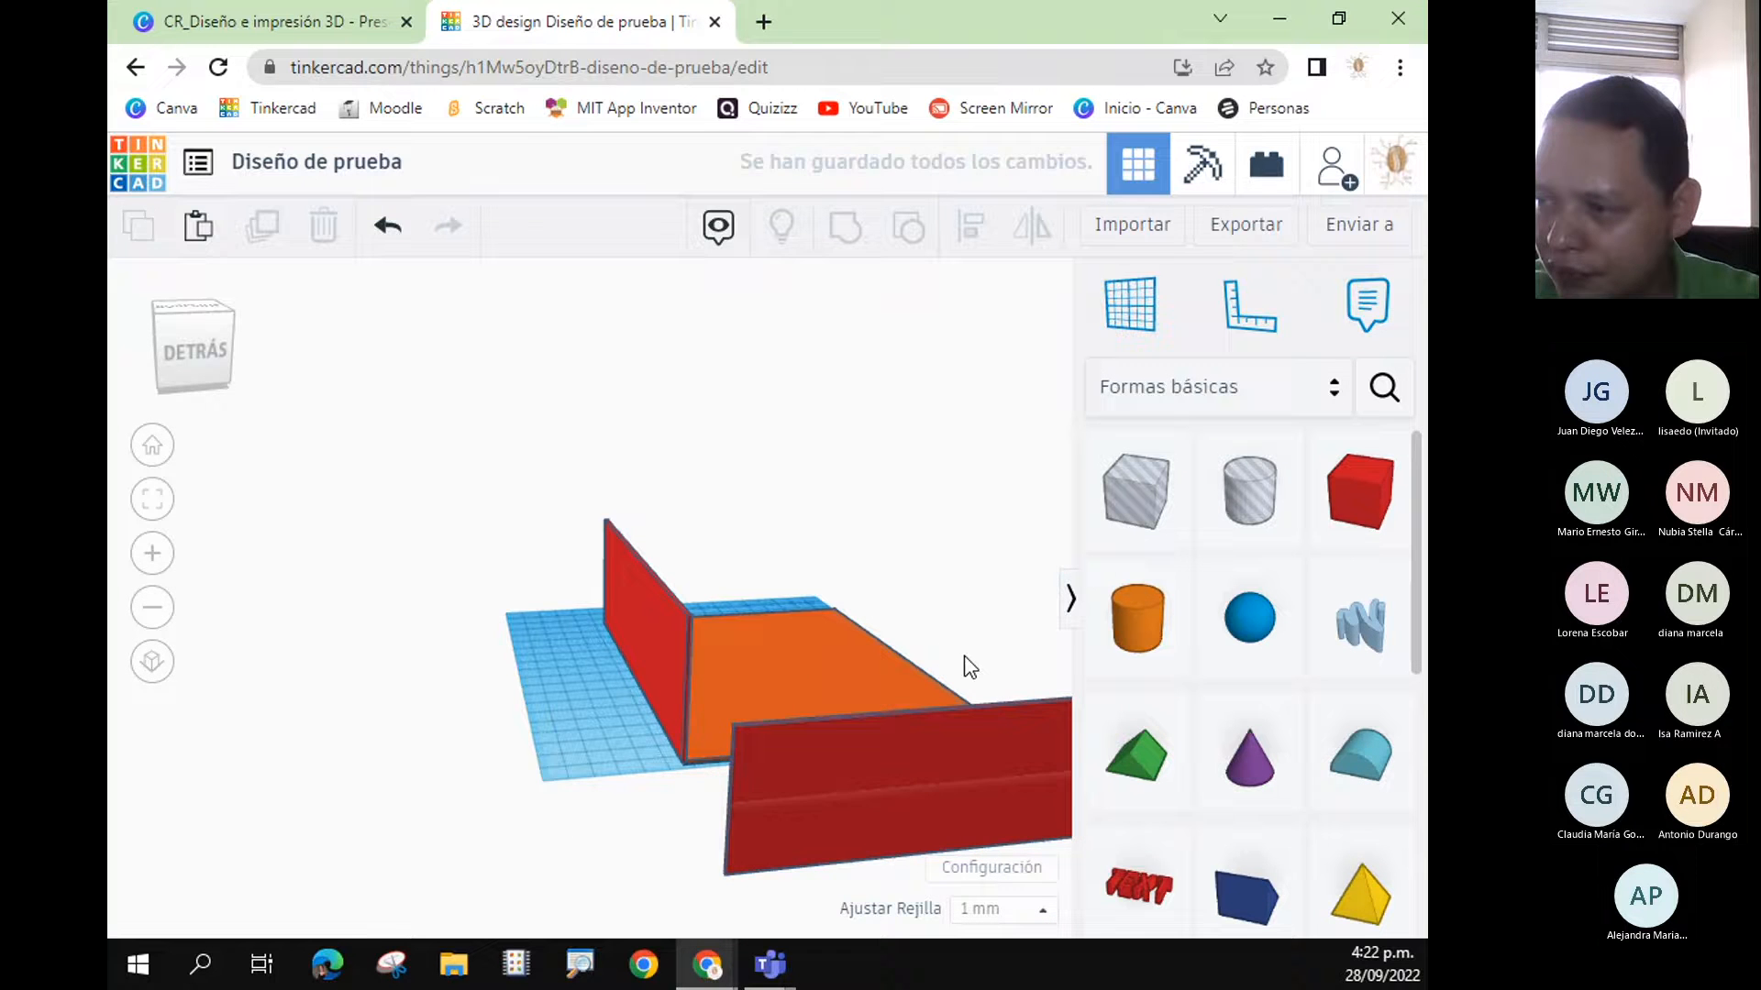
# - Lift the second wall to the base's level and nudge it sideways until it meets the end of the first wall
pyautogui.click(933, 774)
pyautogui.moveTo(960, 645); pyautogui.dragTo(963, 554)
pyautogui.moveTo(573, 897); pyautogui.dragTo(786, 796, button='right')
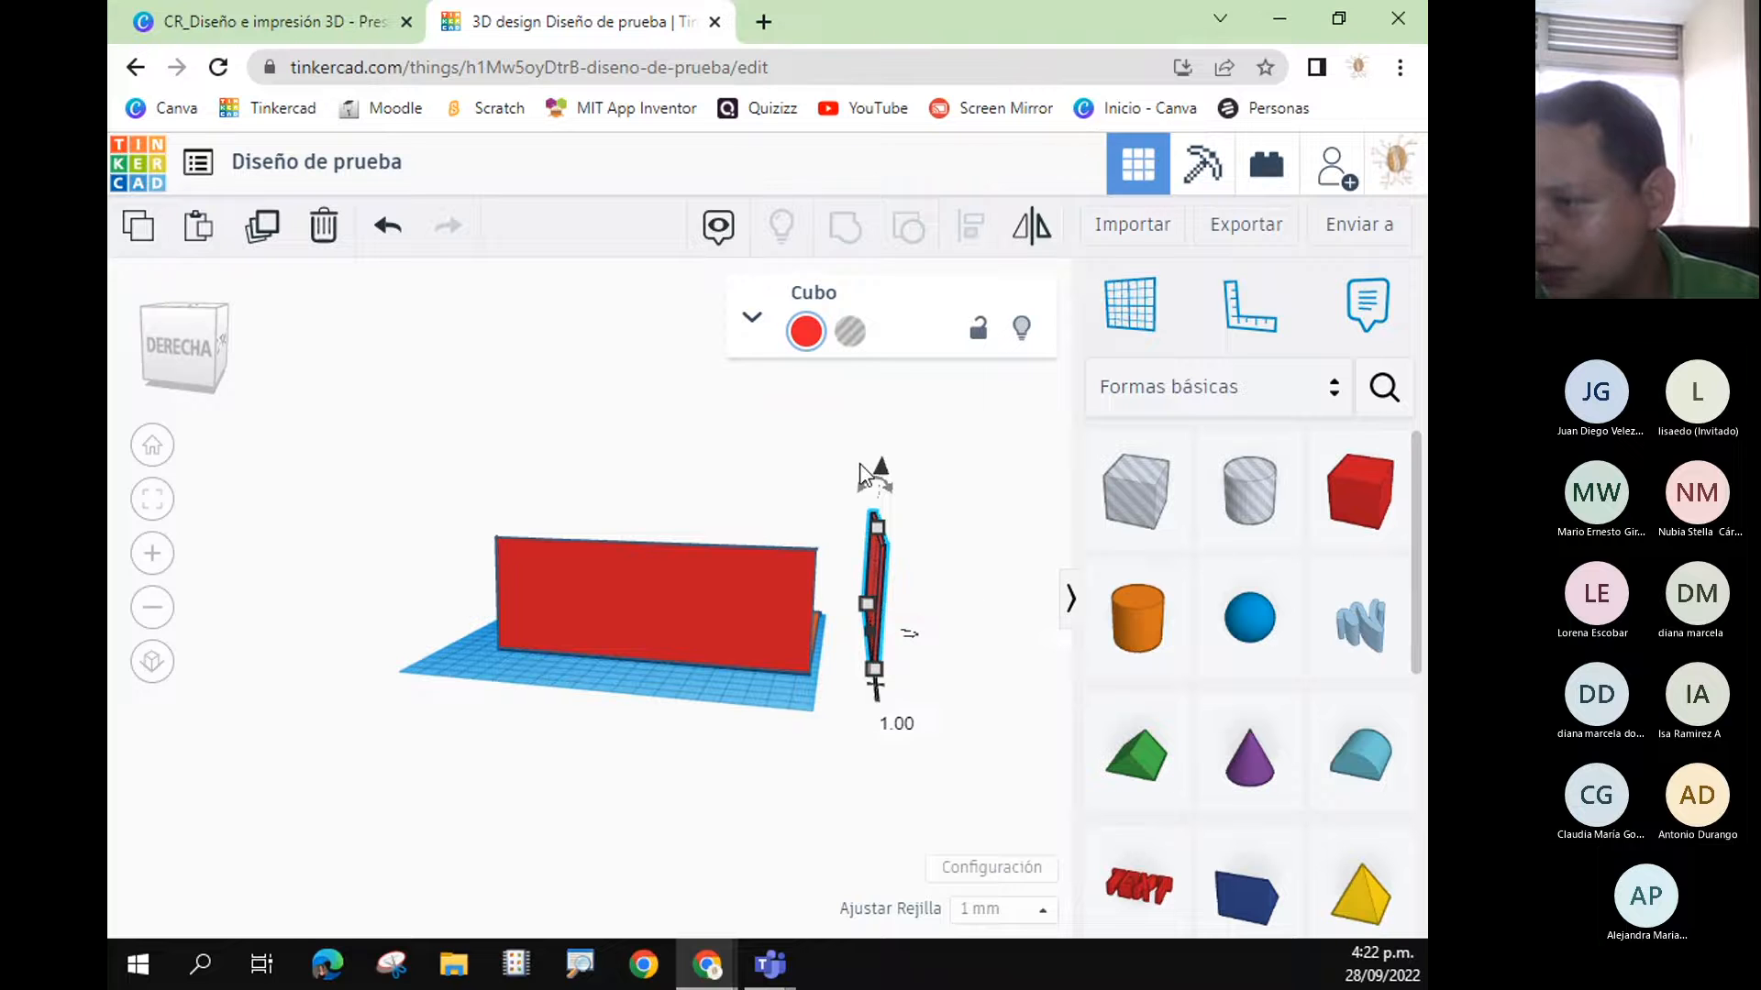
pyautogui.press('Left')
pyautogui.press('Left')
pyautogui.press('Left')
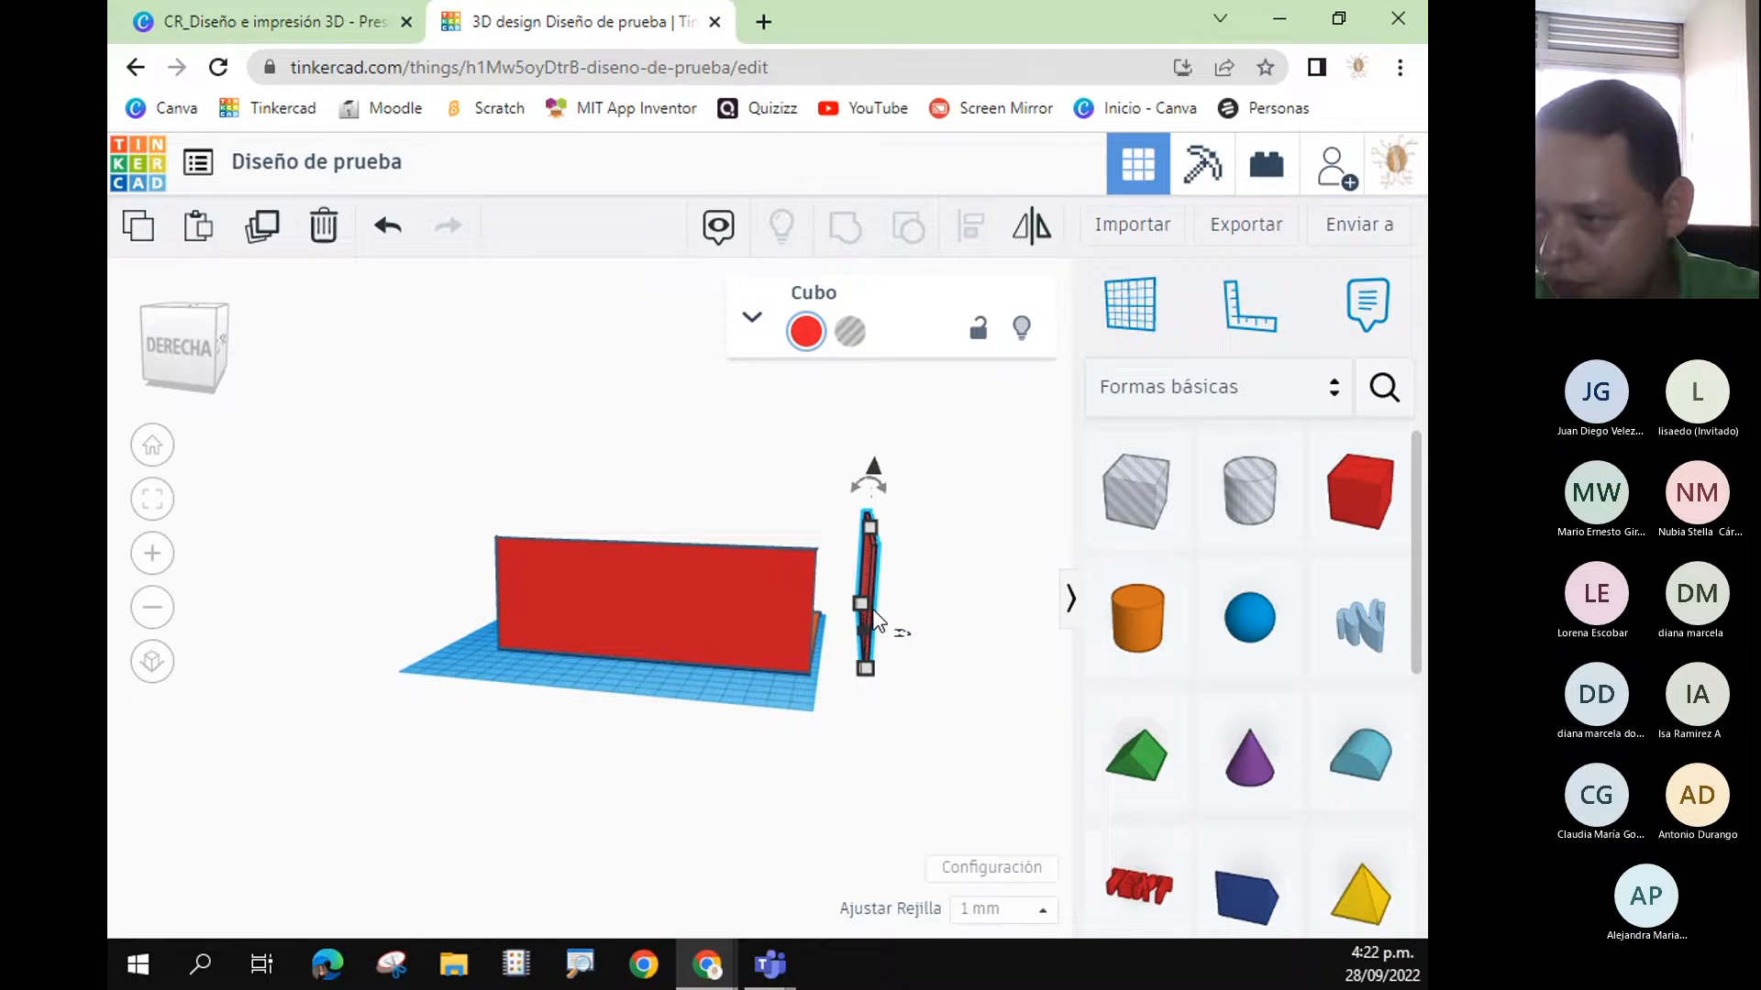
pyautogui.press('Left')
pyautogui.press('Left')
pyautogui.press('Left')
pyautogui.press('Left')
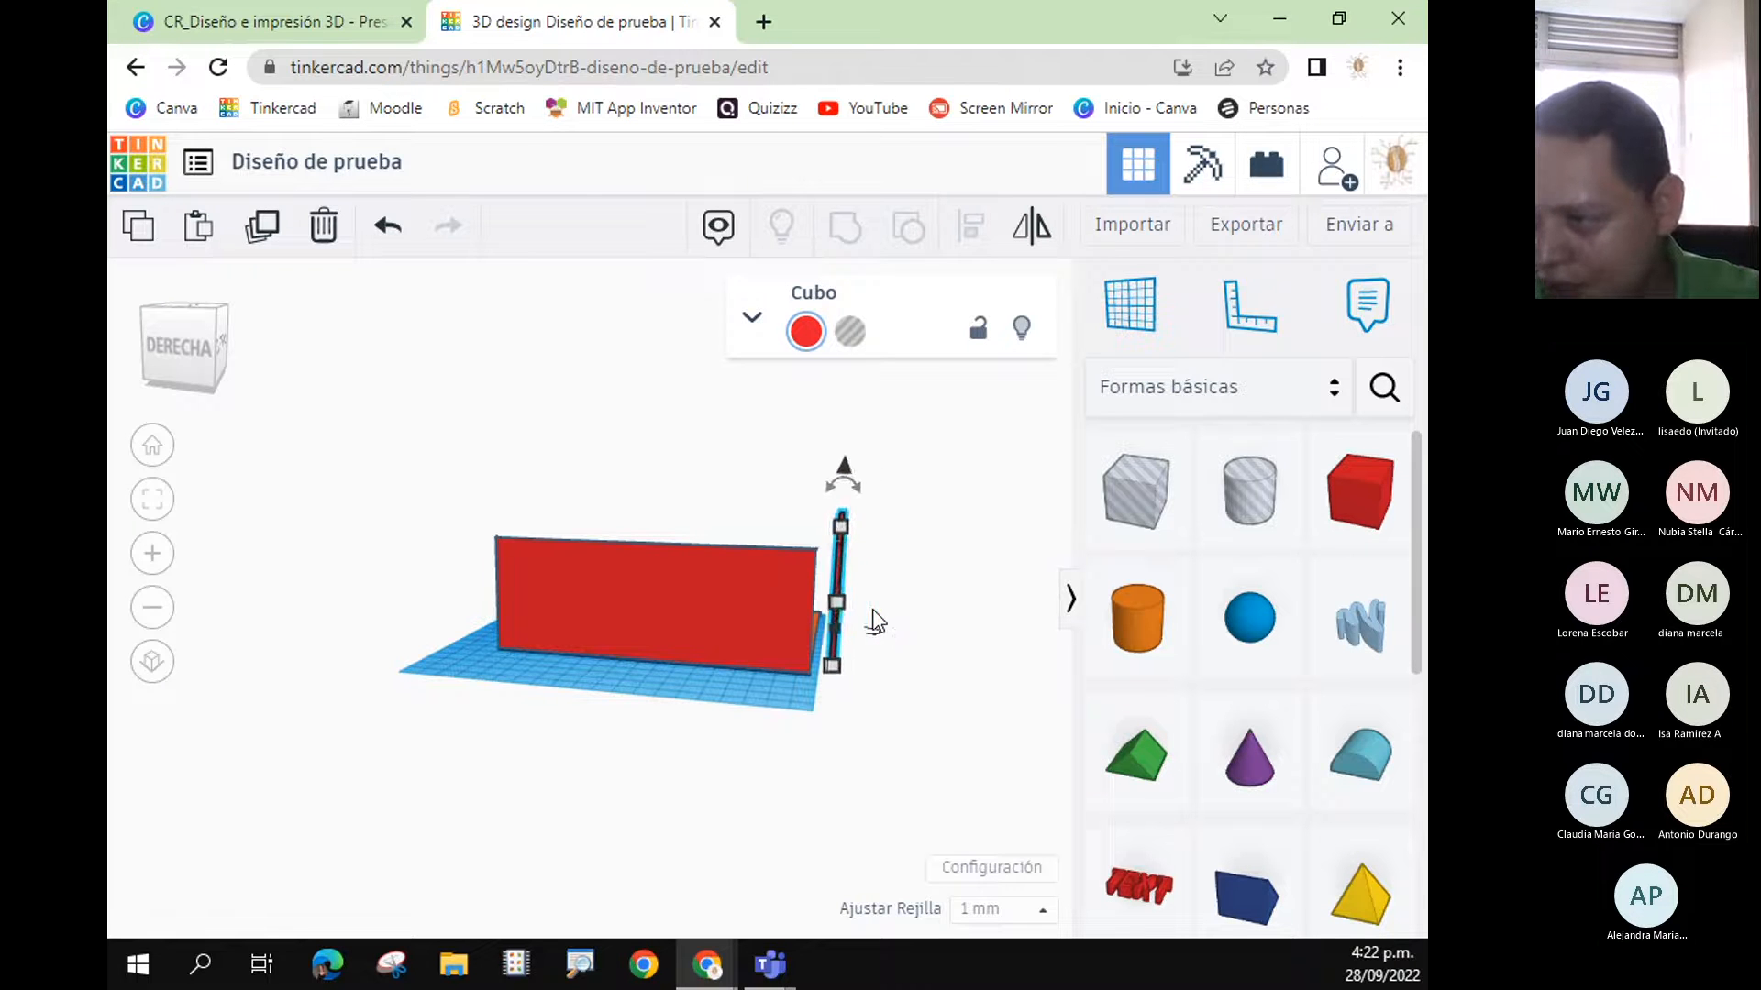
pyautogui.press('Left')
pyautogui.press('Left')
pyautogui.press('Left')
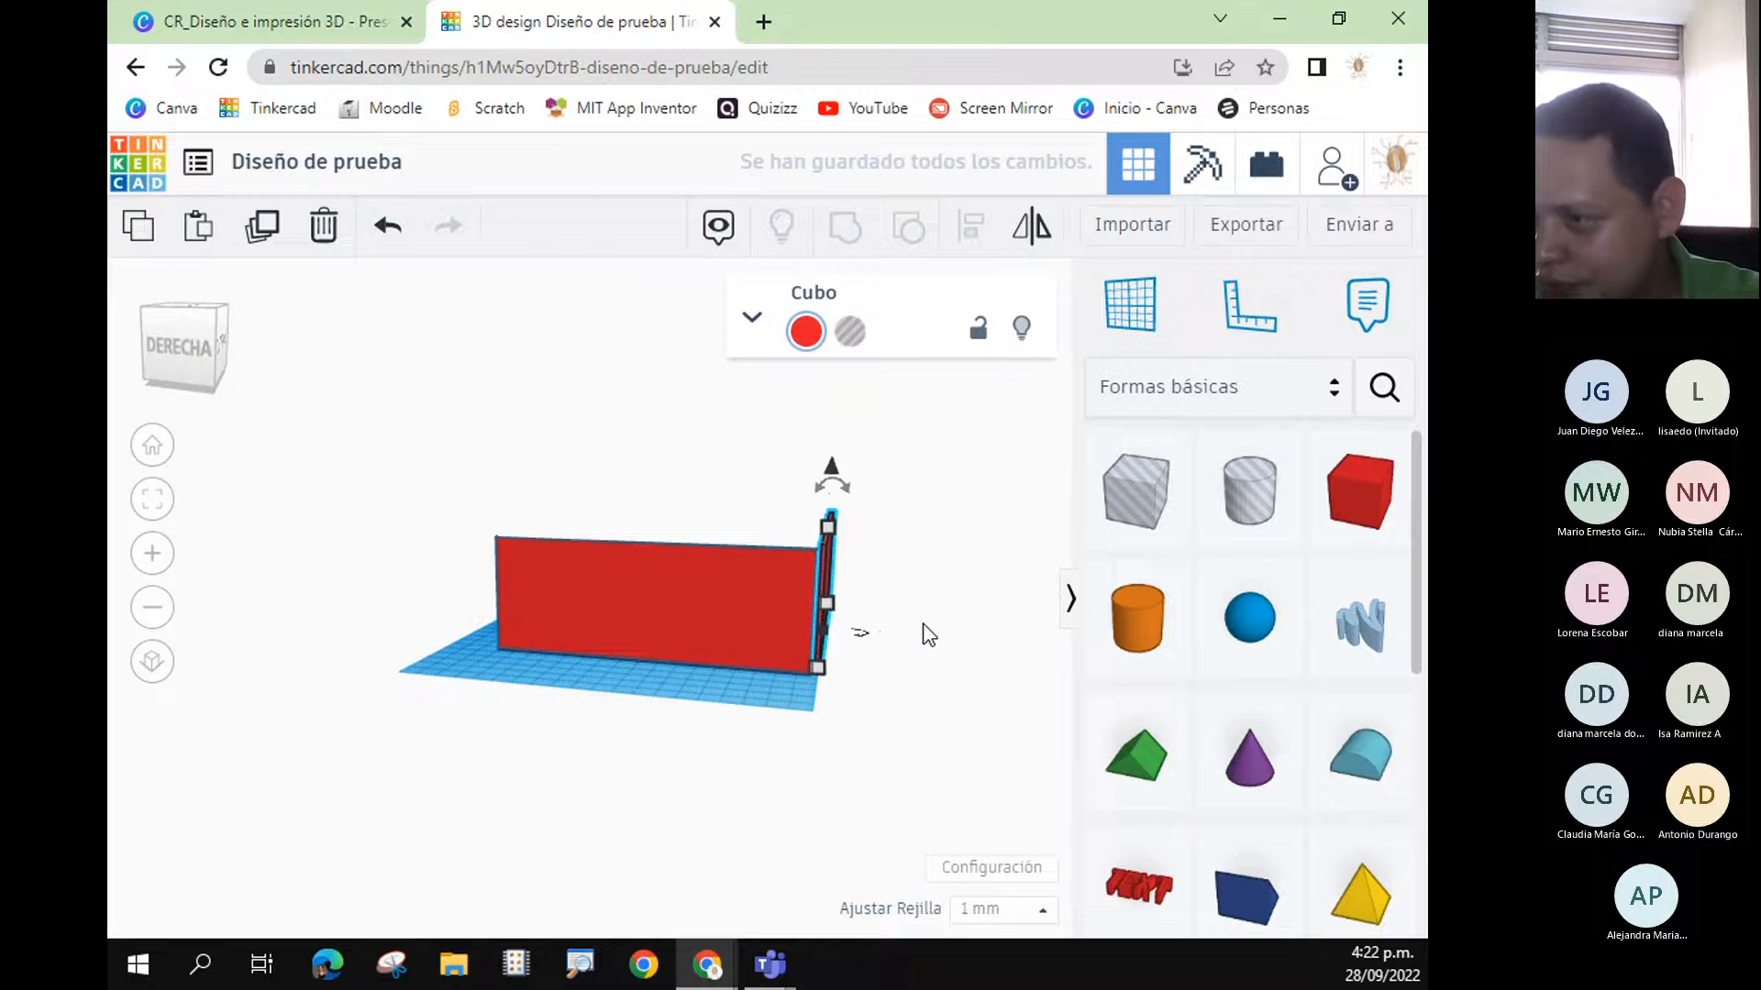
# - Lower the second wall slightly so its bottom edge lines up with the base
pyautogui.moveTo(924, 633); pyautogui.dragTo(741, 669, button='right')
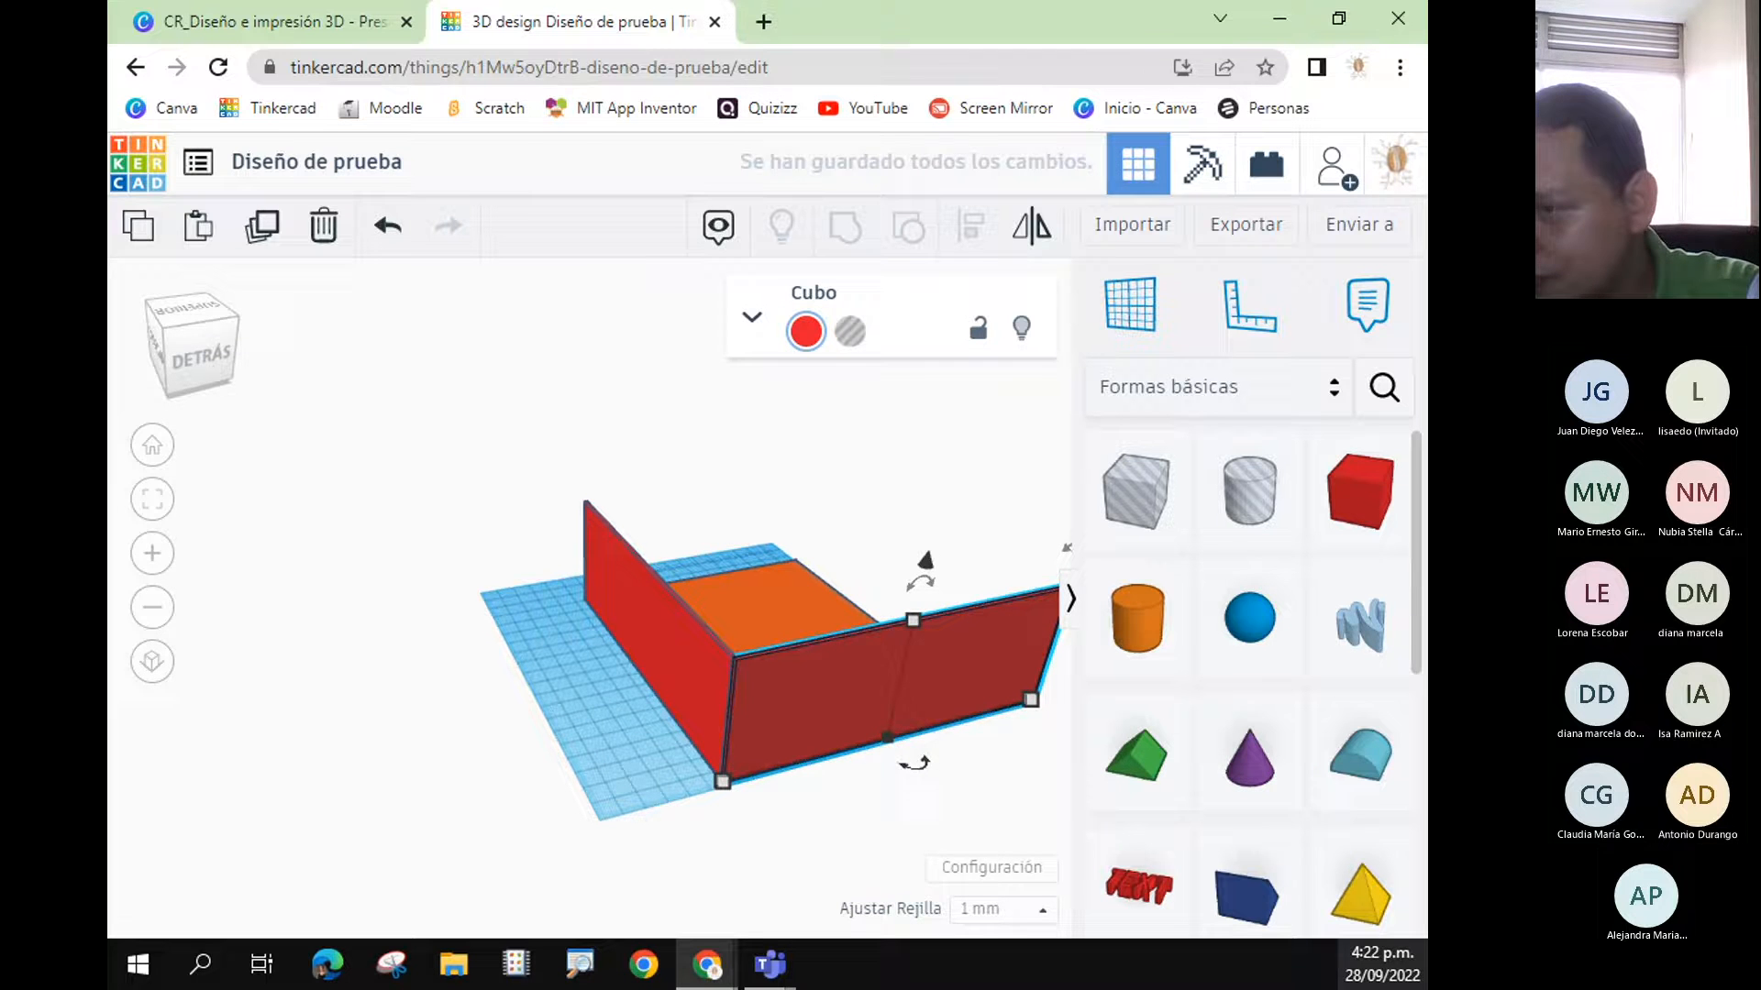
pyautogui.moveTo(912, 821); pyautogui.dragTo(897, 635, button='right')
pyautogui.click(892, 627)
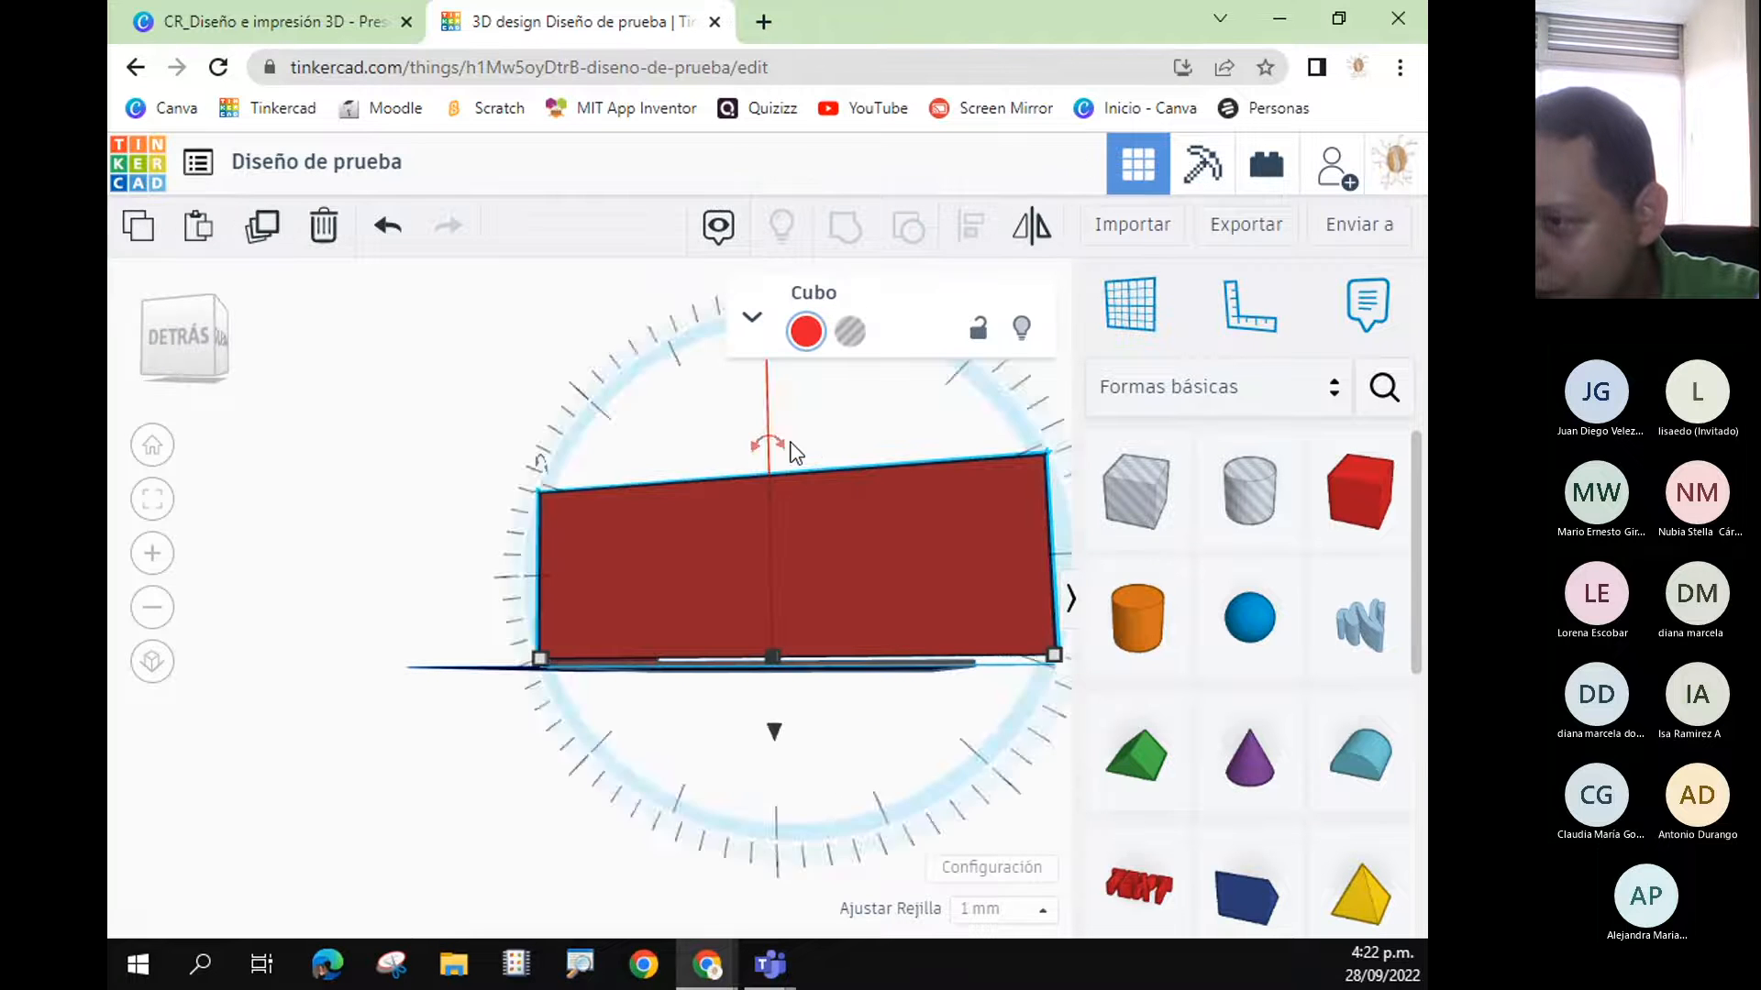
pyautogui.moveTo(777, 729); pyautogui.dragTo(776, 743)
pyautogui.click(896, 735)
# - Resize the second wall from its overhanging end to 155 mm long and 2 mm thick
pyautogui.moveTo(896, 735); pyautogui.dragTo(539, 802, button='right')
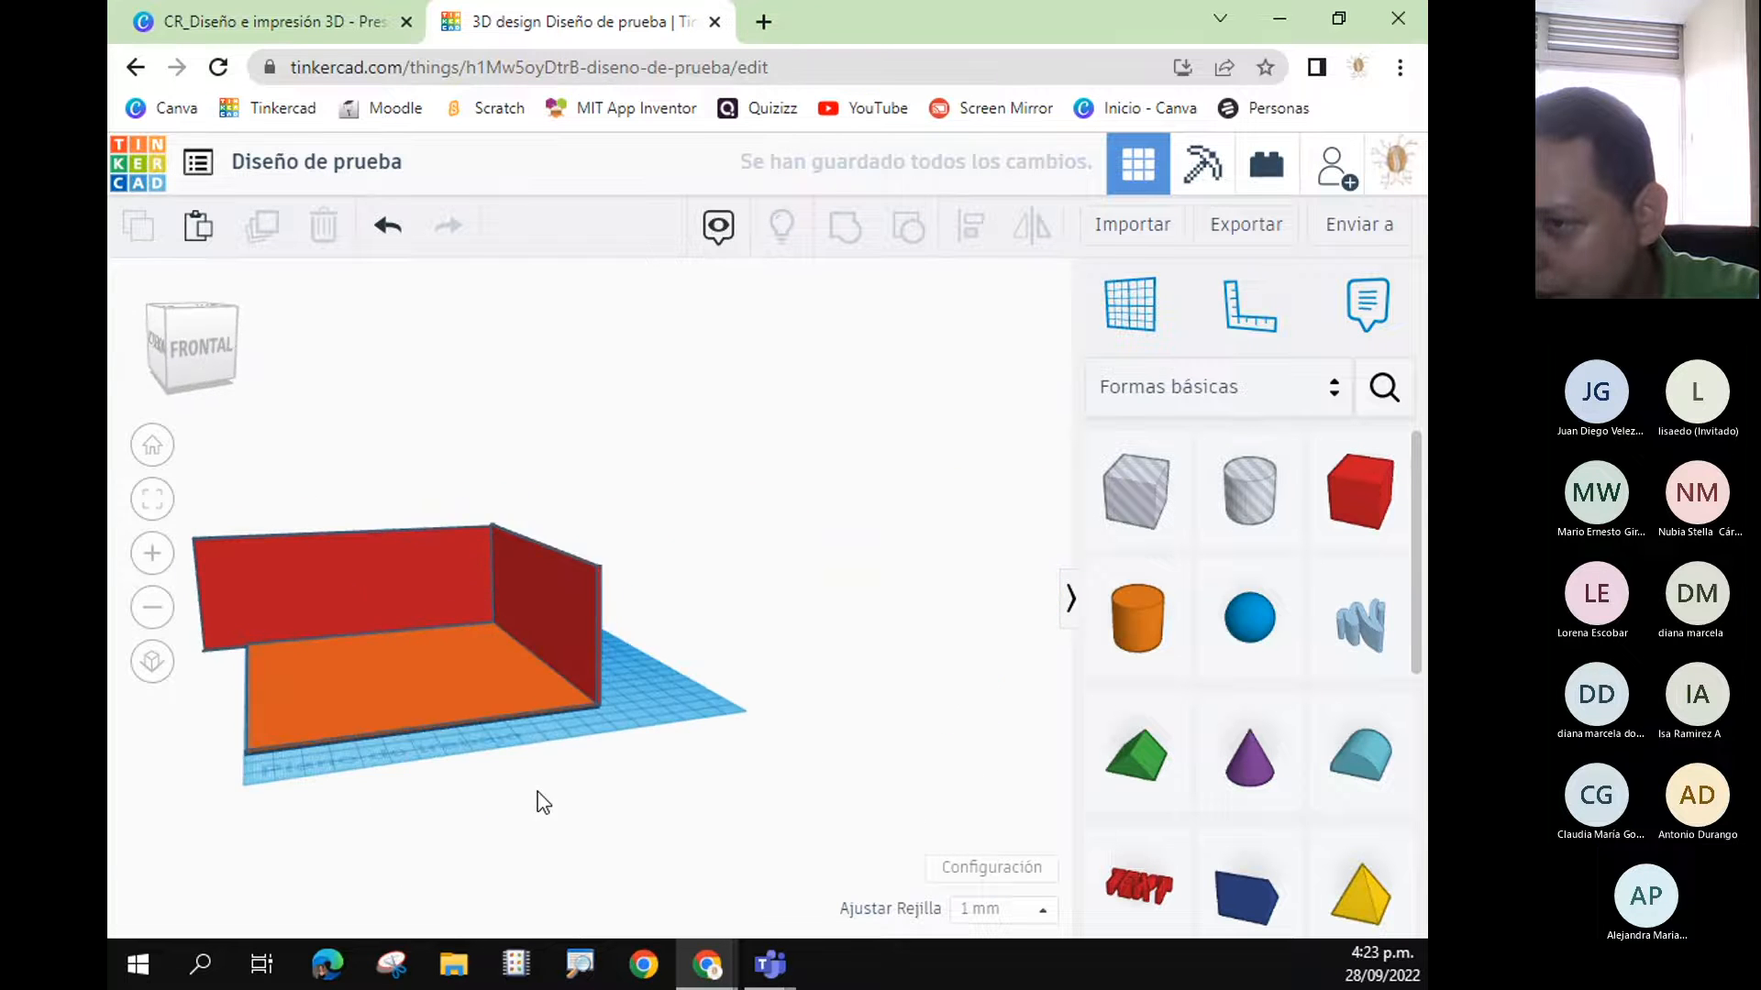
pyautogui.click(357, 582)
pyautogui.moveTo(216, 657); pyautogui.dragTo(249, 653)
pyautogui.moveTo(275, 813); pyautogui.dragTo(345, 652, button='right')
pyautogui.moveTo(402, 681); pyautogui.dragTo(370, 679)
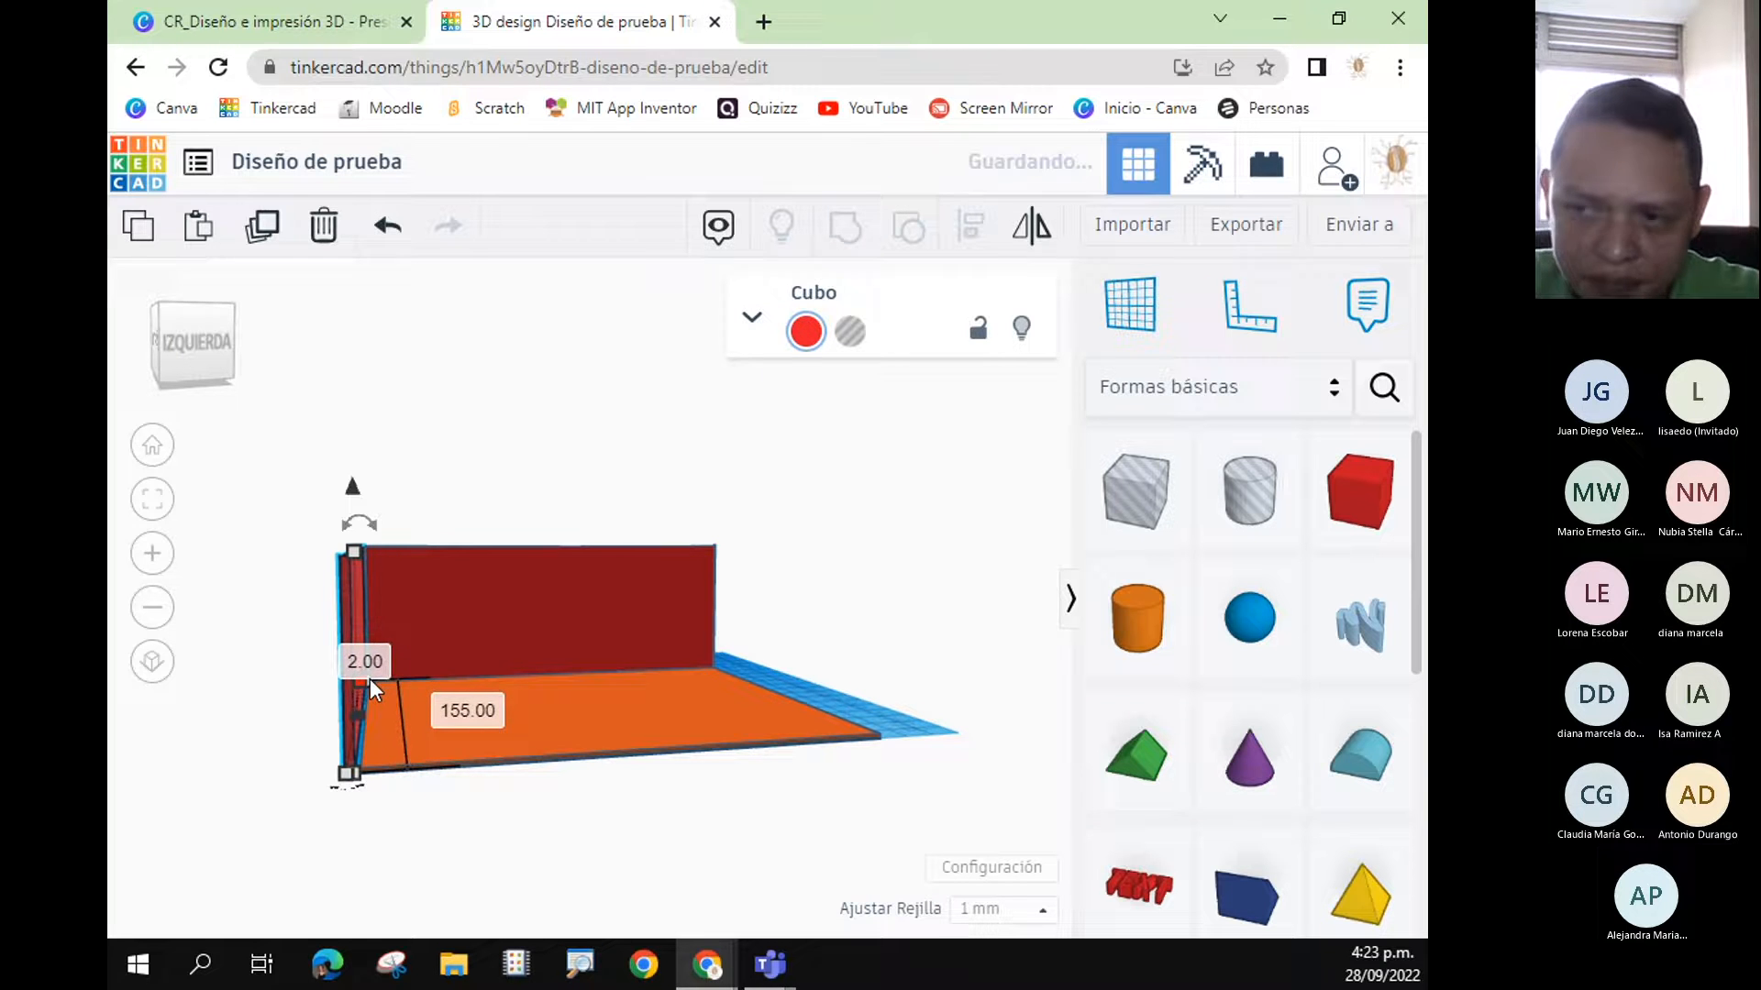
pyautogui.click(439, 814)
# - Trim the second wall's end at the shared corner so it is flush with the first wall
pyautogui.moveTo(495, 867); pyautogui.dragTo(722, 855, button='right')
pyautogui.click(727, 821)
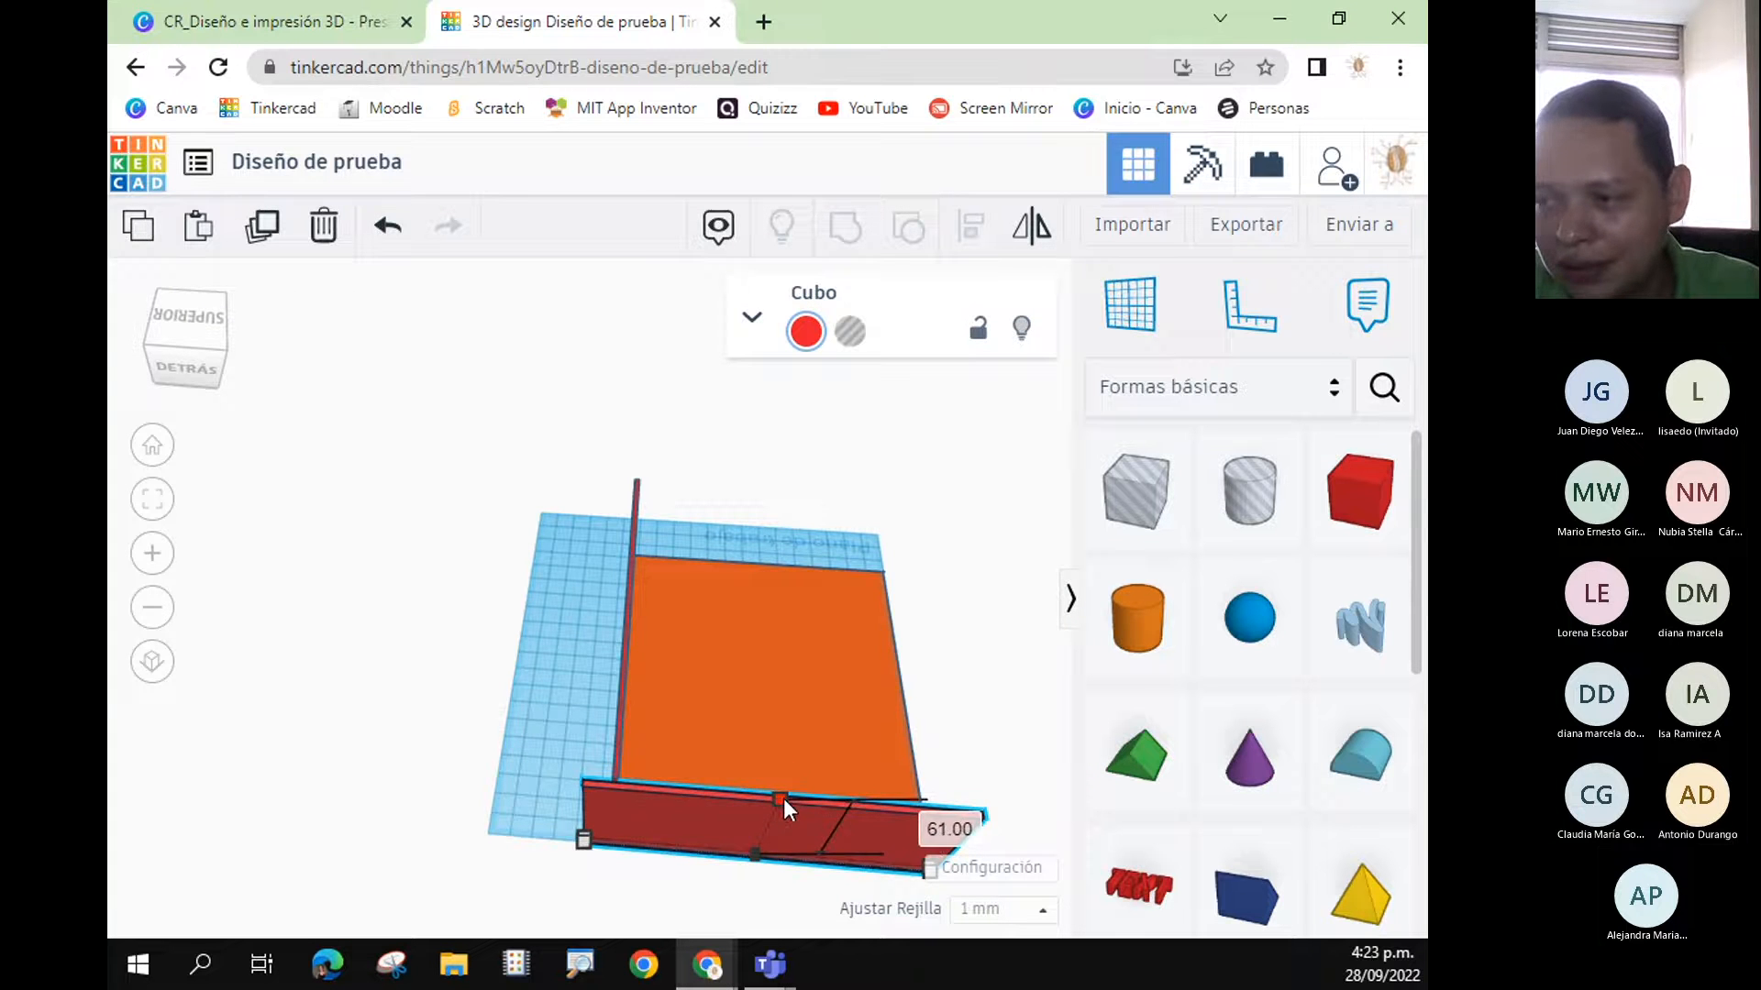
pyautogui.moveTo(719, 916); pyautogui.dragTo(807, 789, button='right')
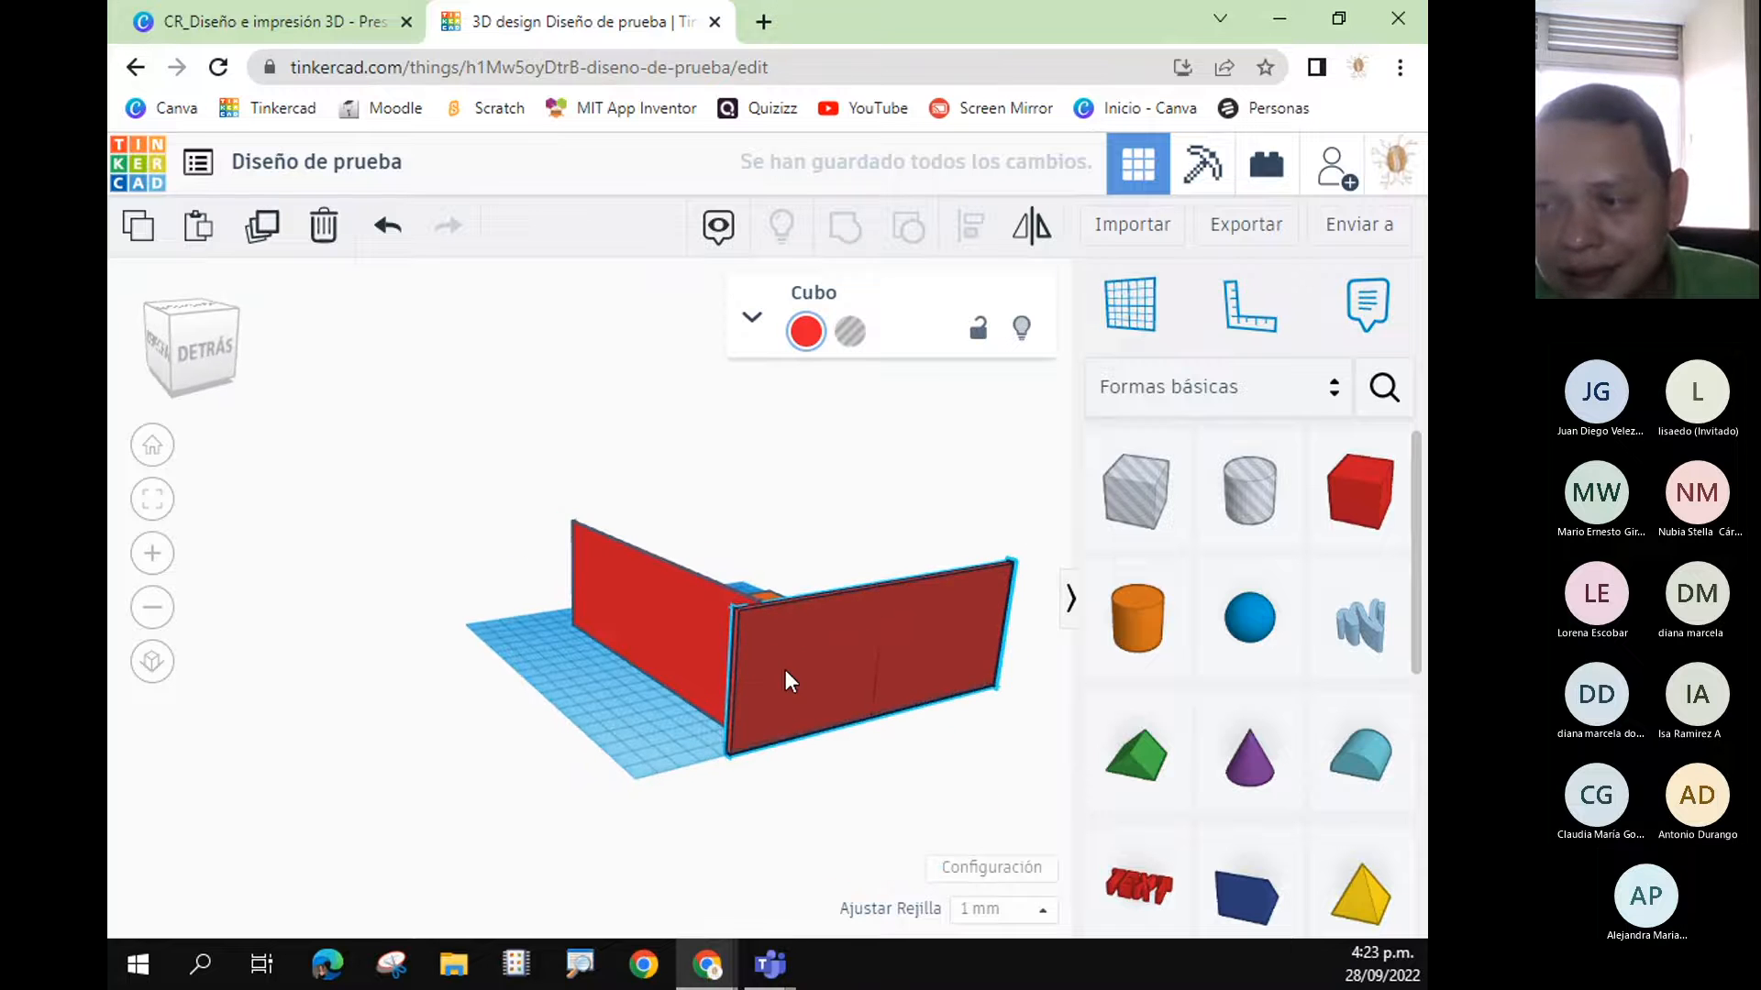
pyautogui.moveTo(735, 764); pyautogui.dragTo(758, 754)
pyautogui.click(707, 841)
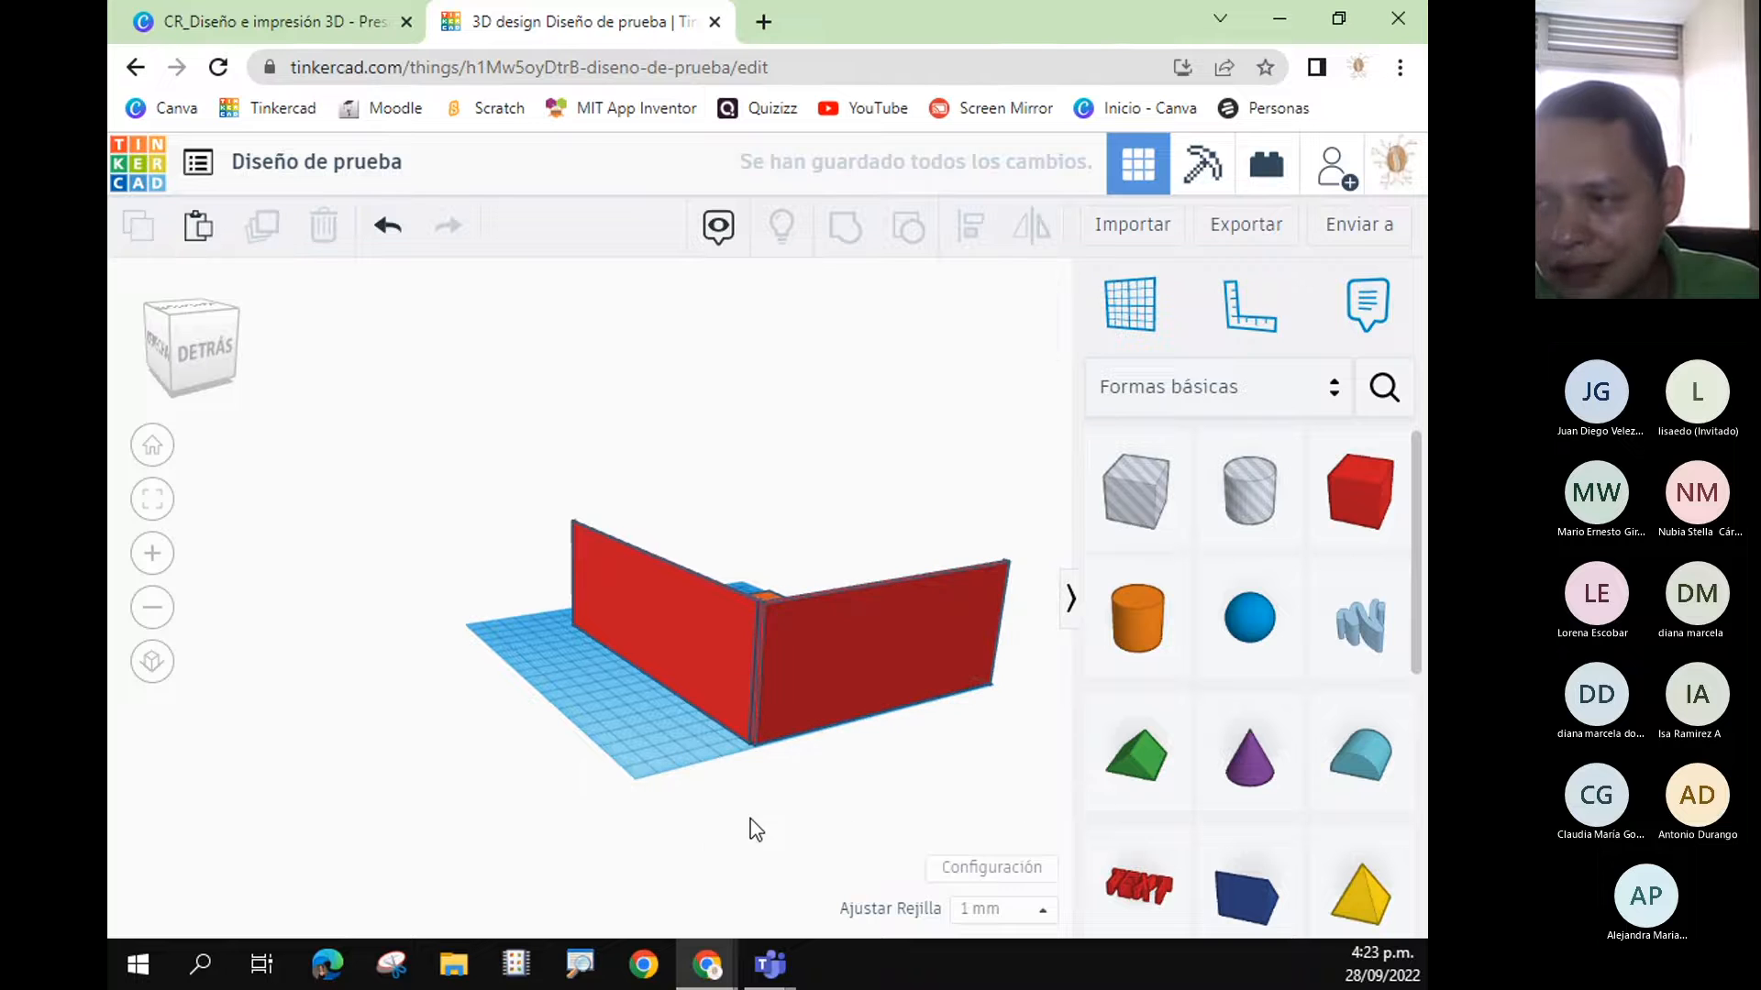
# - Fine-tune the second wall's free end so it lines up with the corner of the orange base
pyautogui.moveTo(1024, 790); pyautogui.dragTo(567, 772, button='right')
pyautogui.click(267, 706)
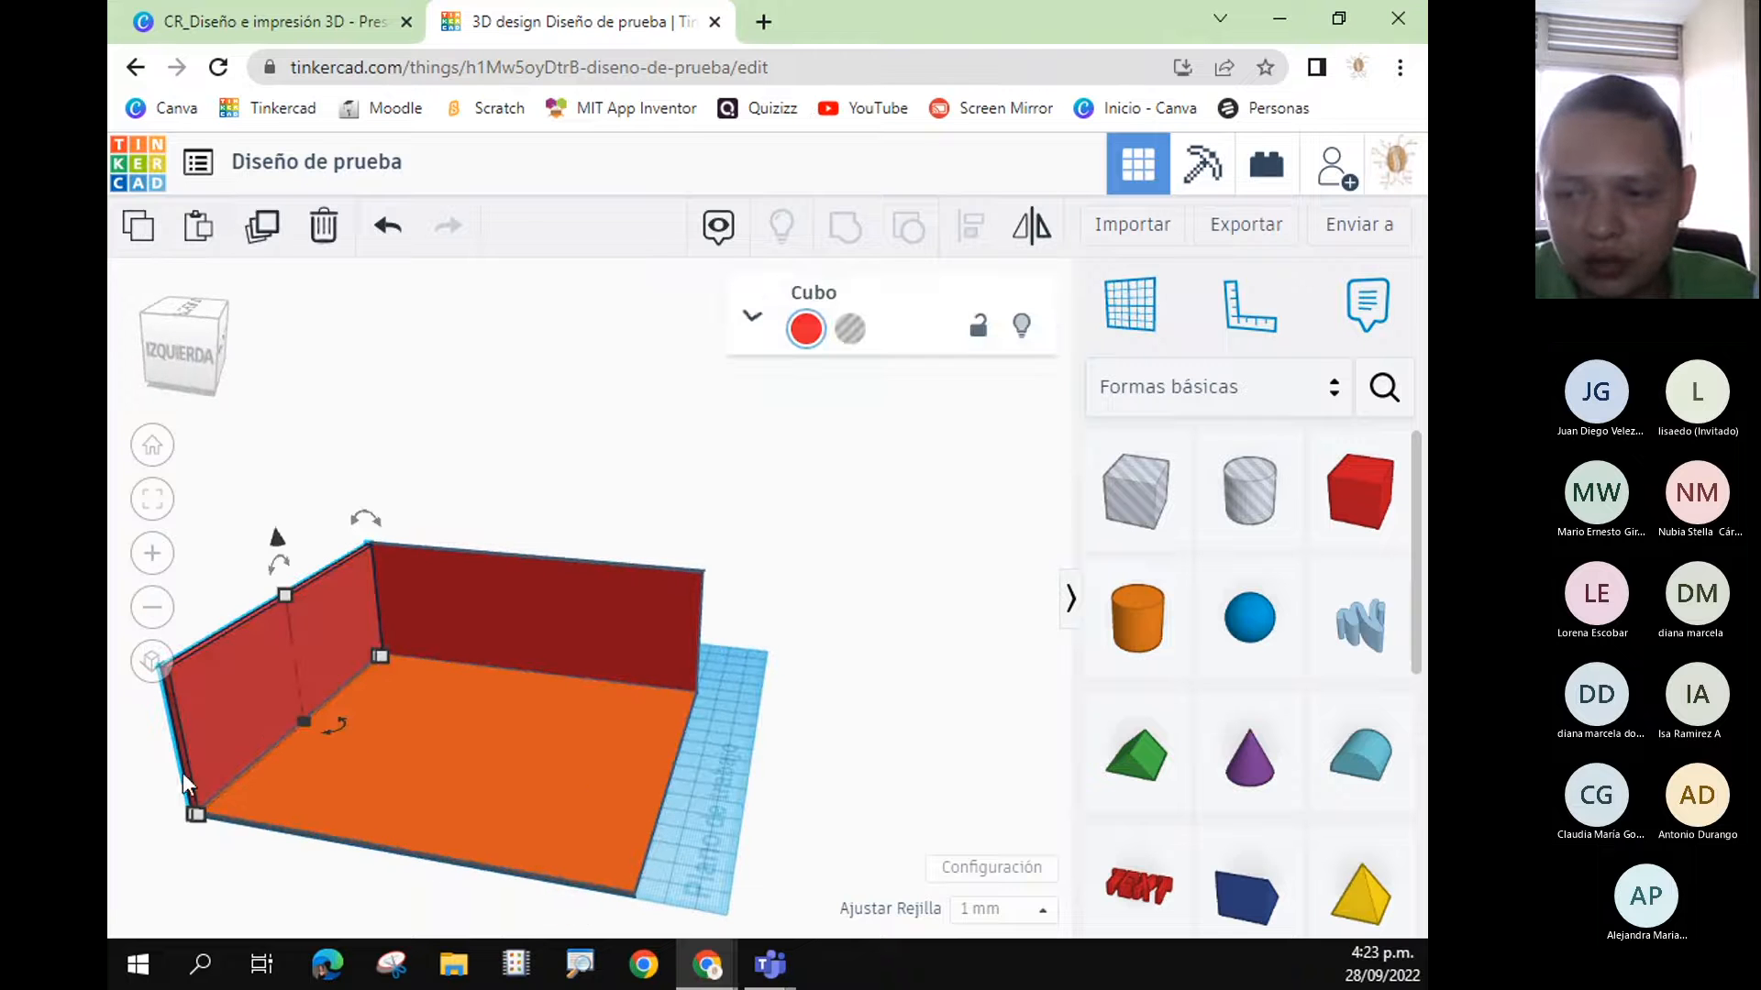
pyautogui.moveTo(199, 814); pyautogui.dragTo(203, 814)
pyautogui.click(358, 849)
pyautogui.moveTo(777, 727)
pyautogui.mouseDown(button='right')
pyautogui.moveTo(761, 783)
pyautogui.moveTo(778, 717)
pyautogui.mouseUp(button='right')
pyautogui.click(217, 733)
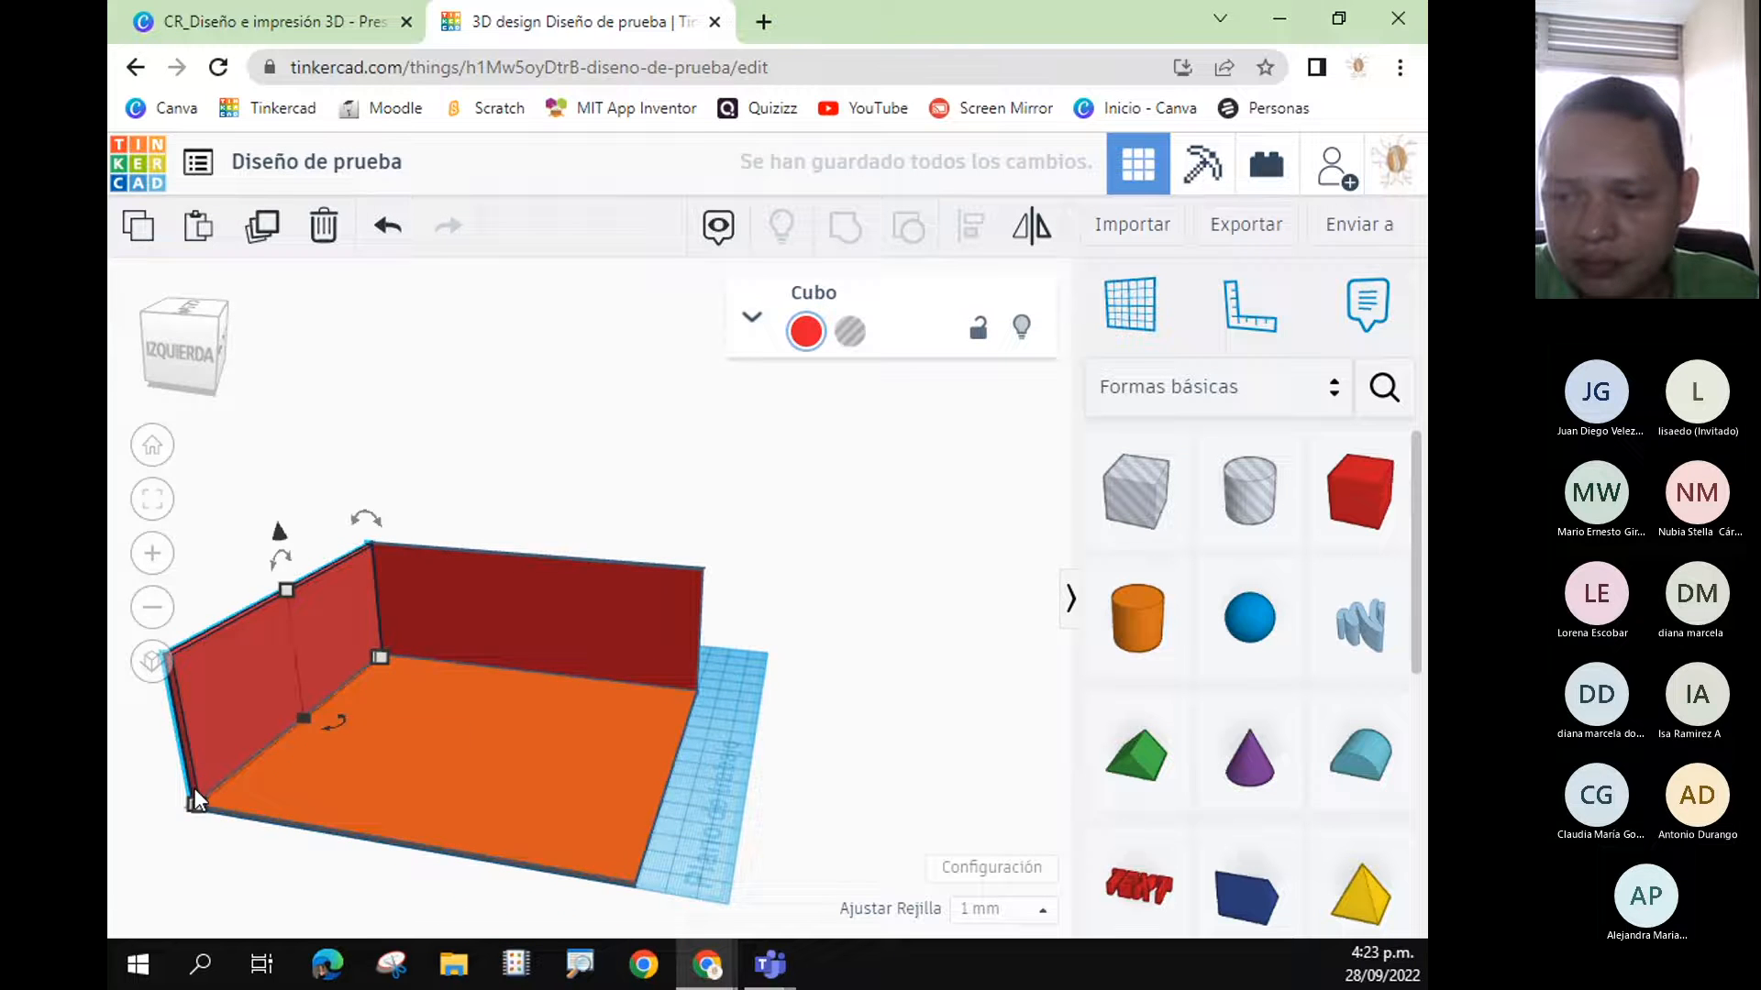
pyautogui.moveTo(196, 817); pyautogui.dragTo(189, 807)
pyautogui.click(531, 839)
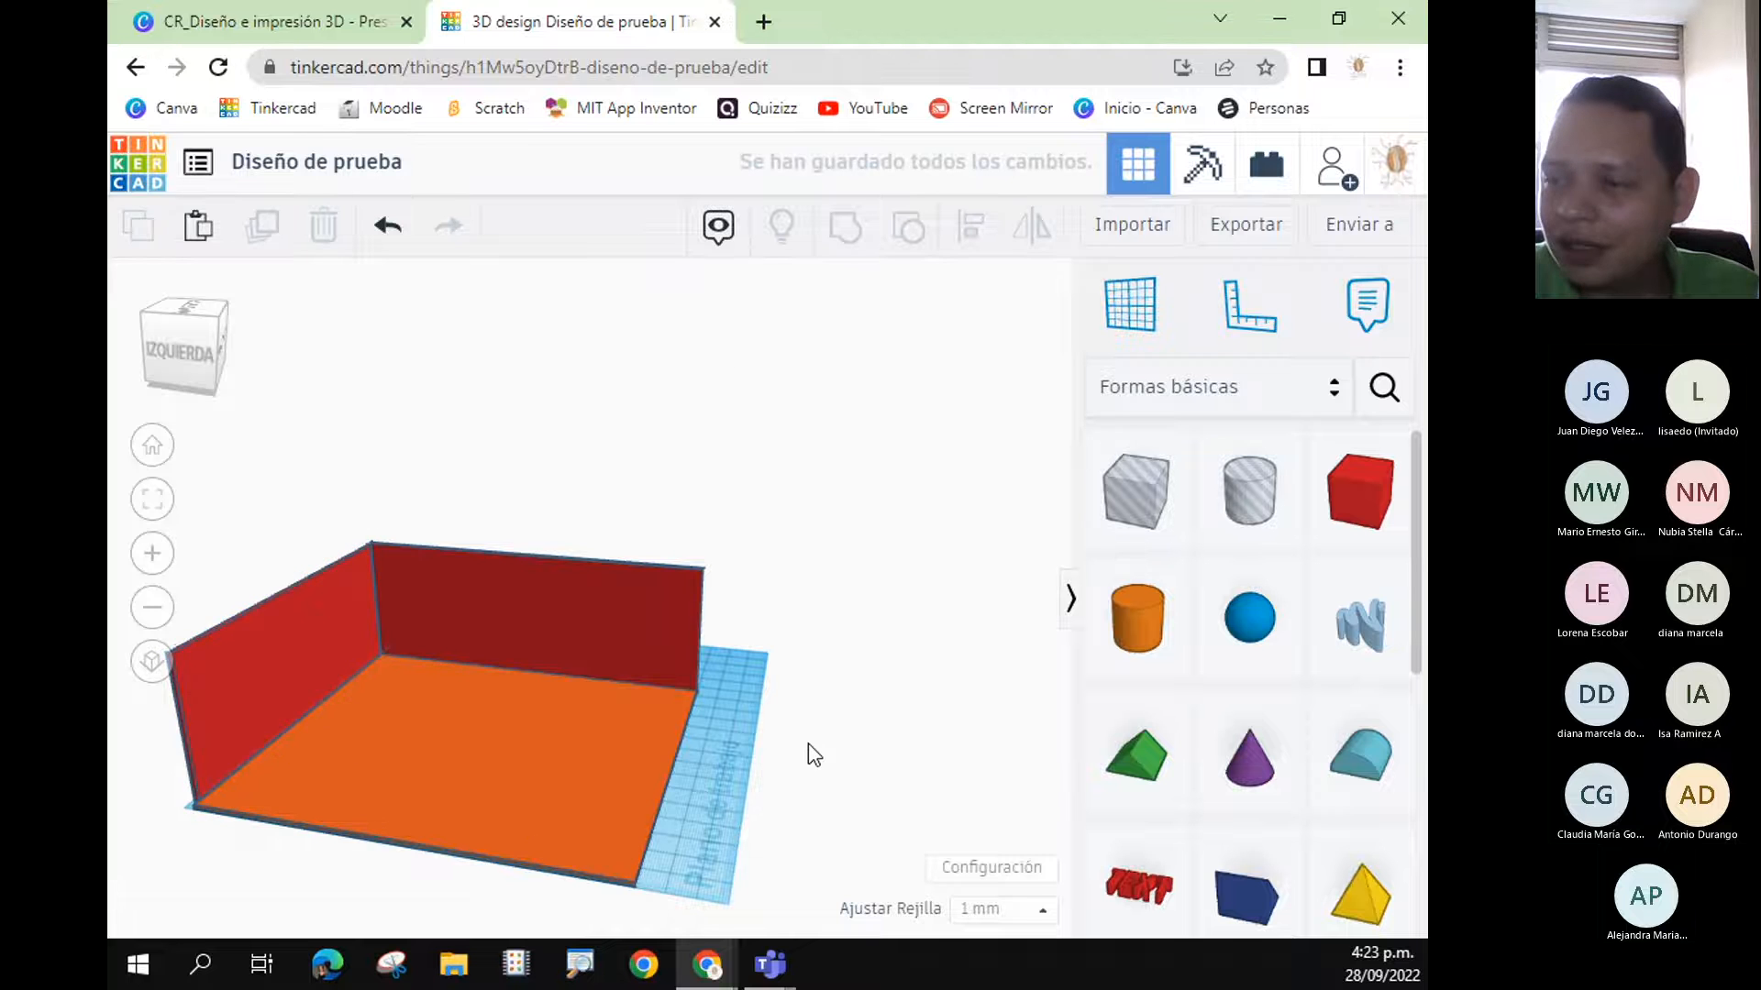
# - Select the orange base and measure its side length from above
pyautogui.moveTo(812, 754); pyautogui.dragTo(492, 816, button='right')
pyautogui.click(502, 812)
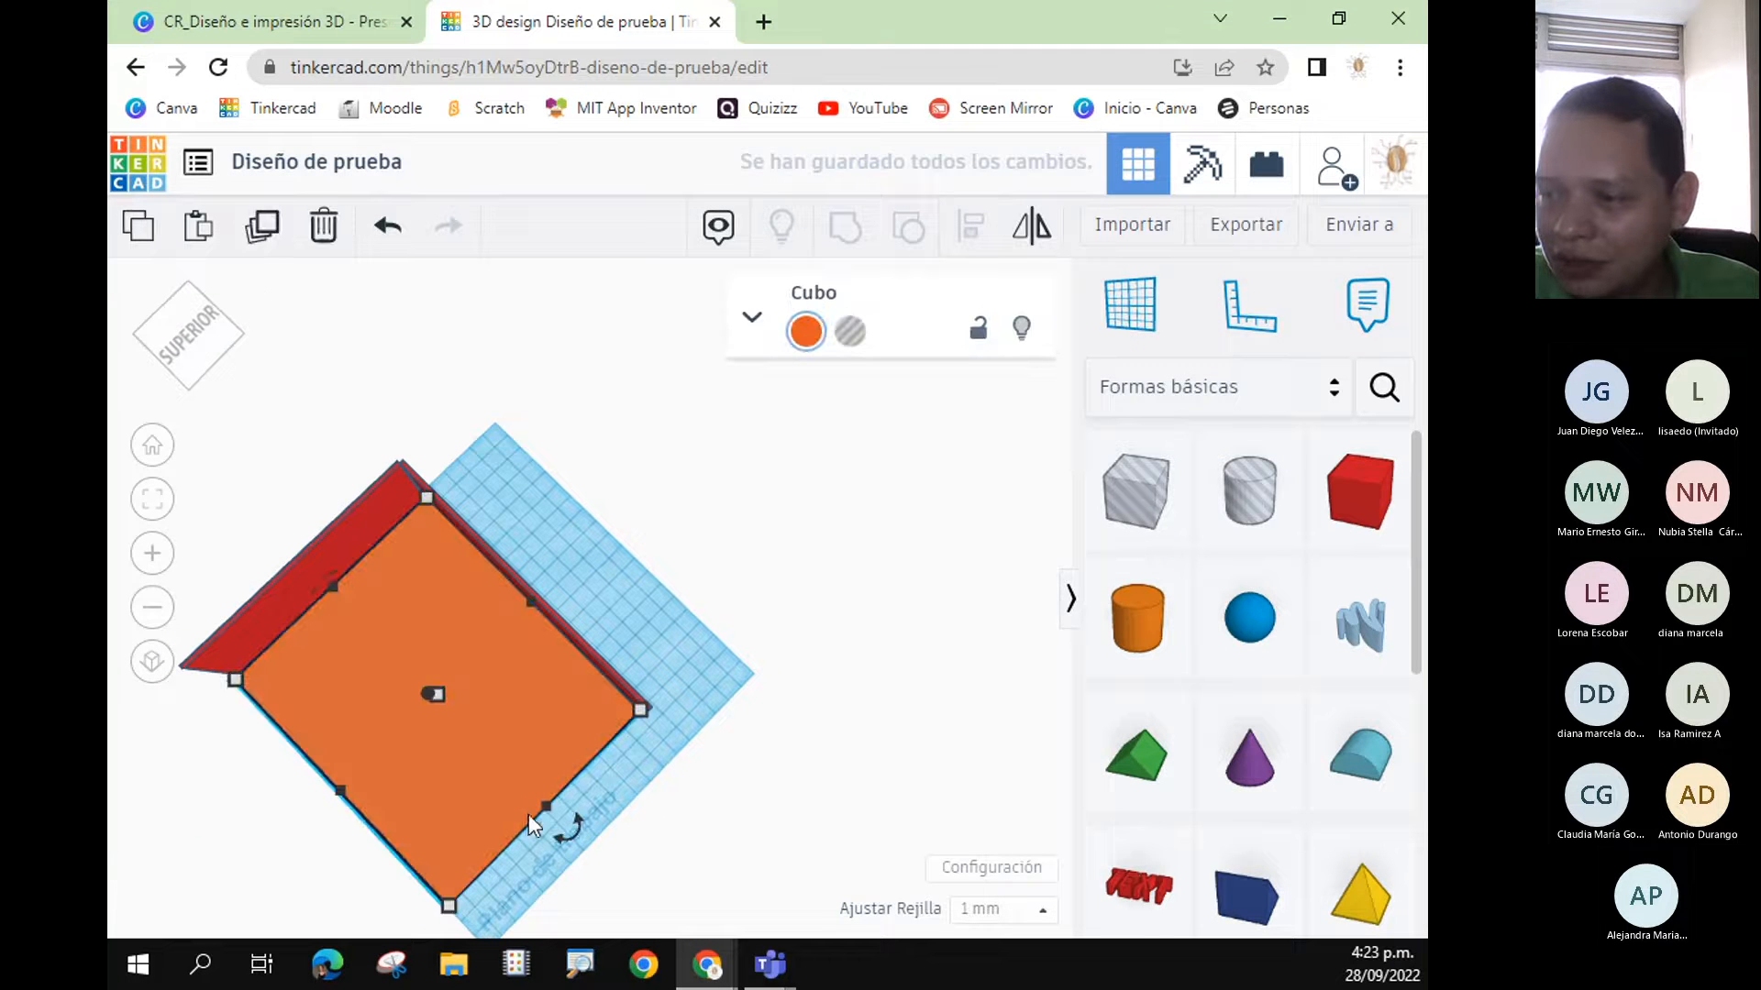
pyautogui.moveTo(549, 807)
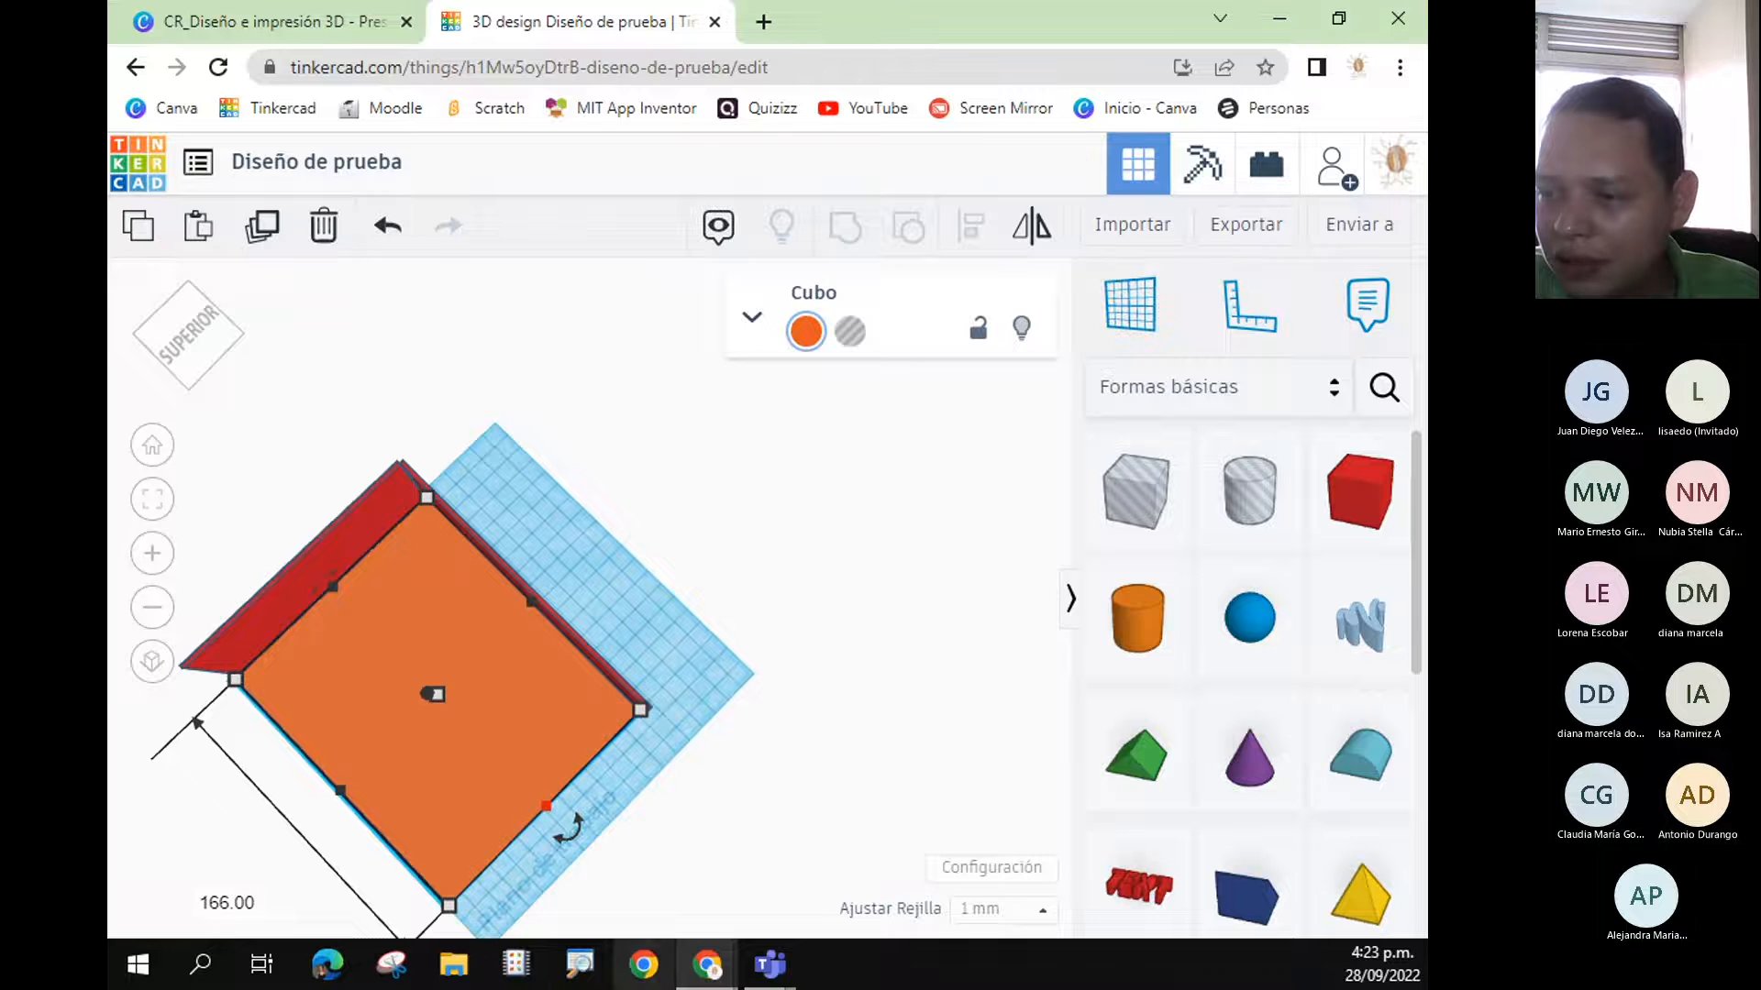
# - Measure both side lengths of the orange base
pyautogui.moveTo(356, 836); pyautogui.dragTo(796, 743, button='right')
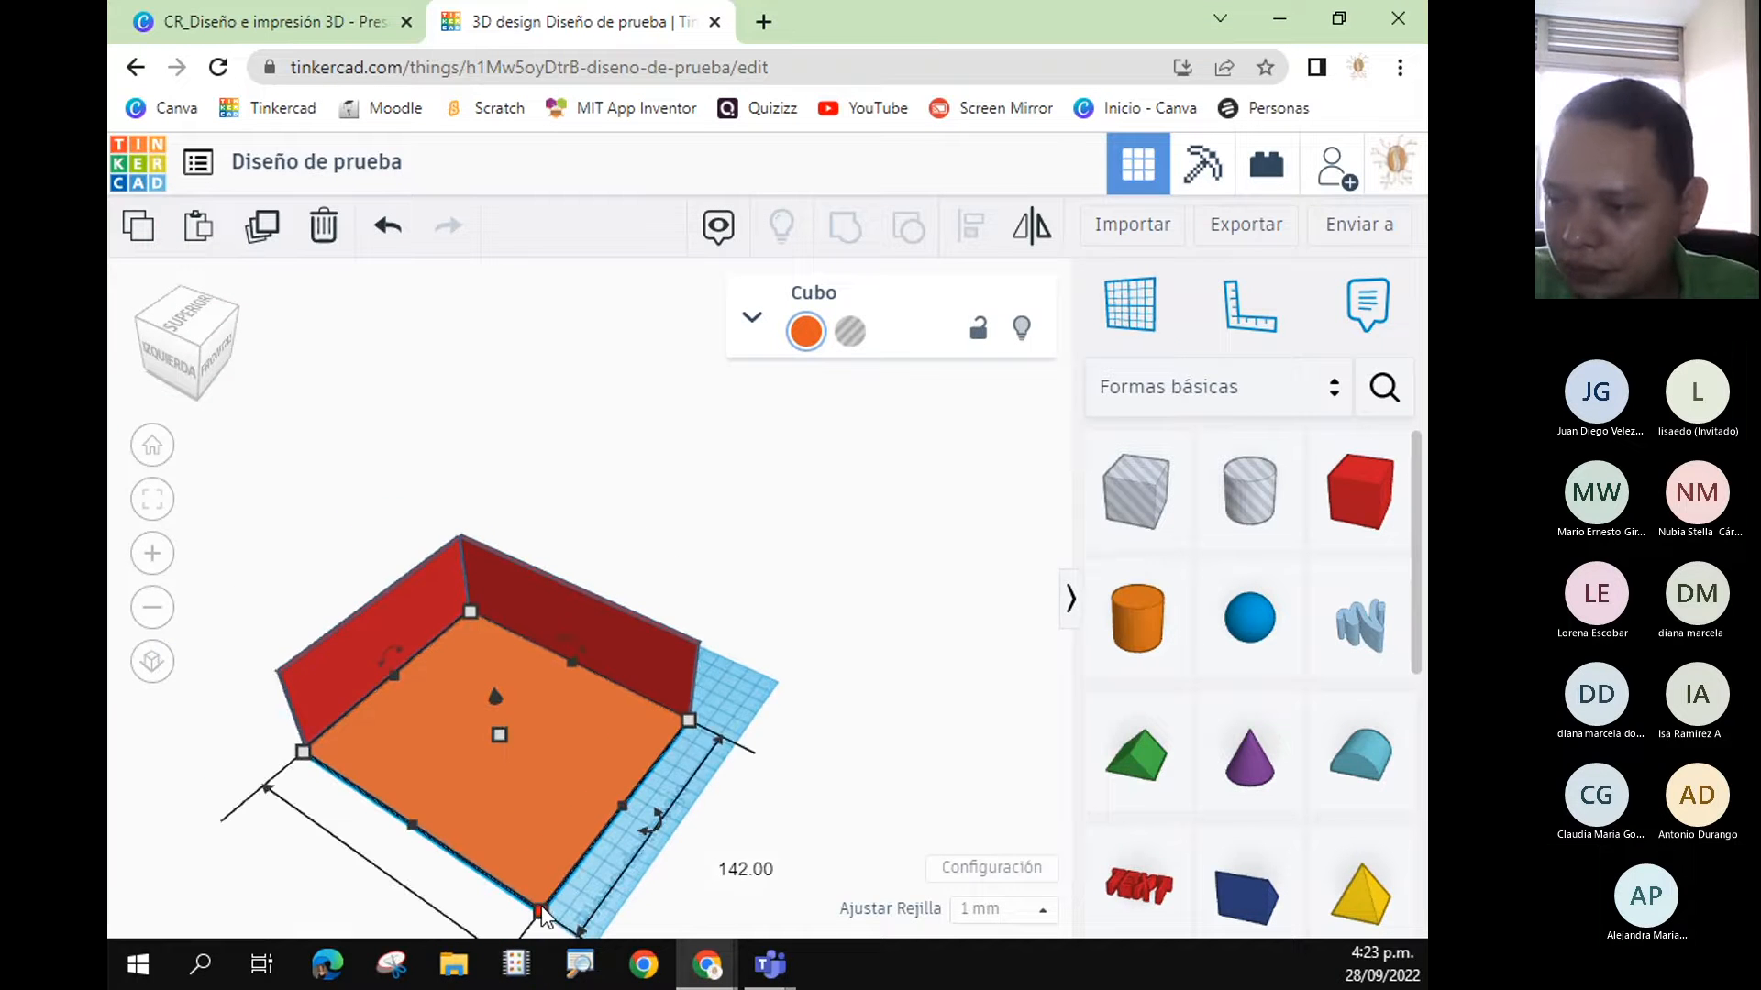
pyautogui.moveTo(331, 760)
pyautogui.moveTo(331, 759); pyautogui.dragTo(539, 743, button='right')
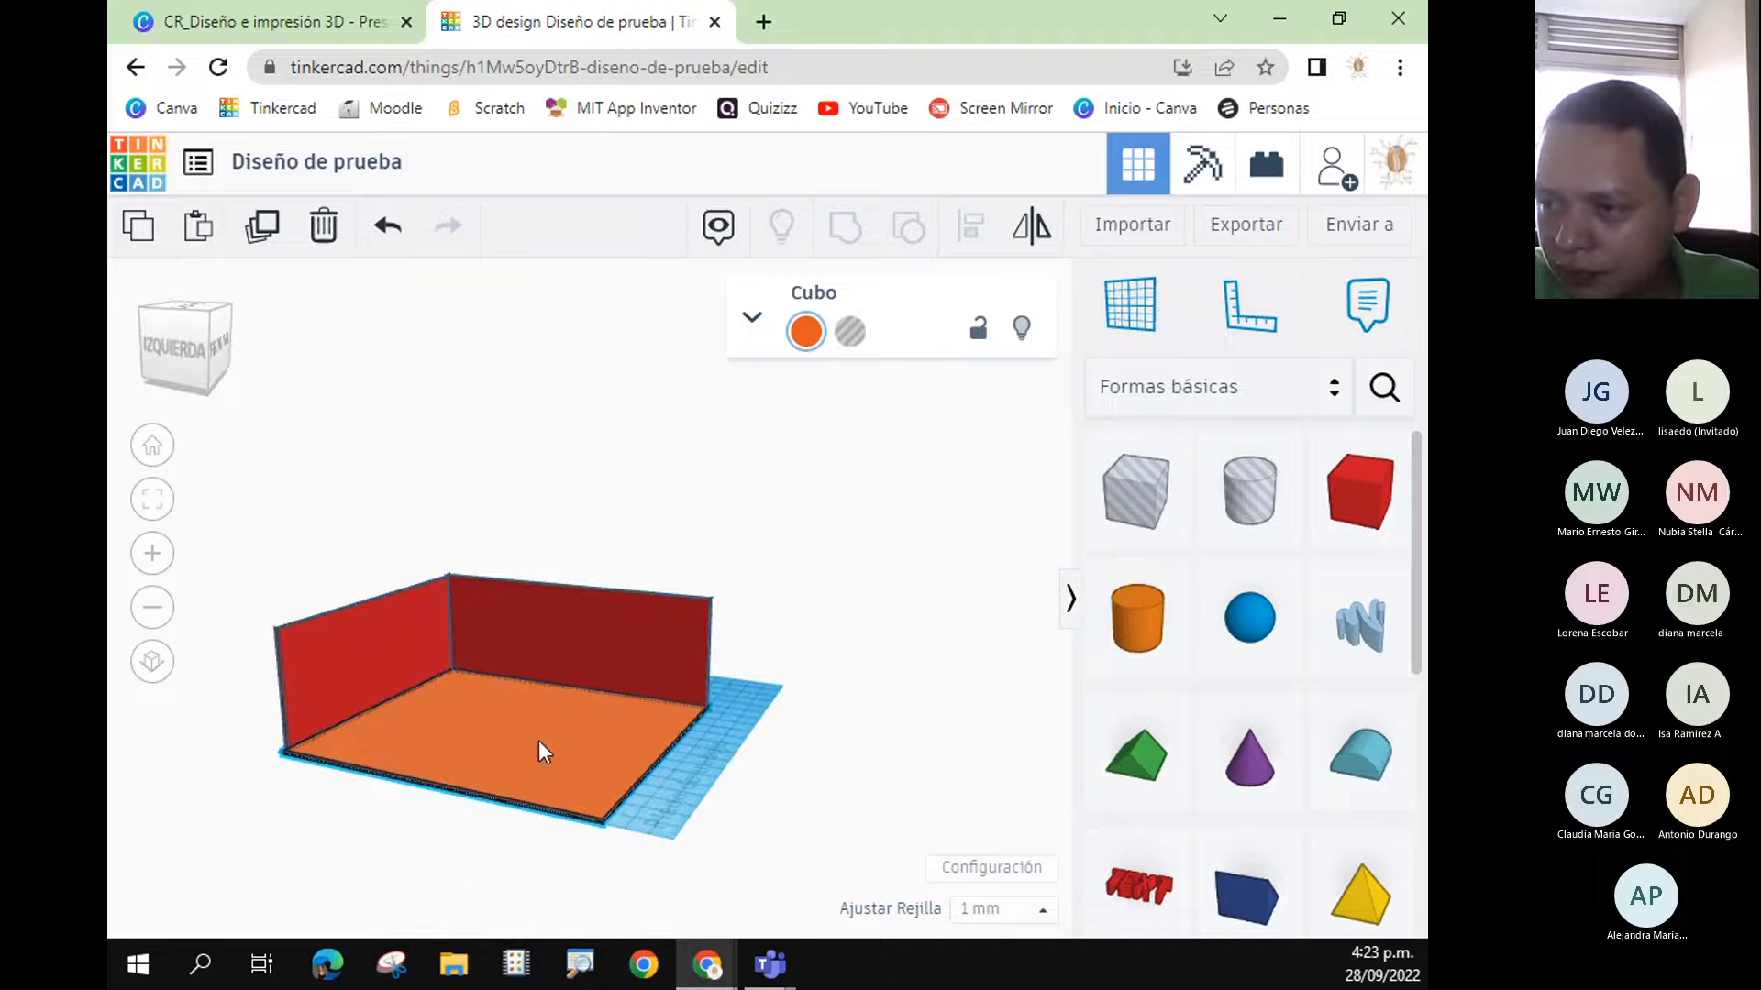
pyautogui.moveTo(546, 744); pyautogui.dragTo(588, 580, button='middle')
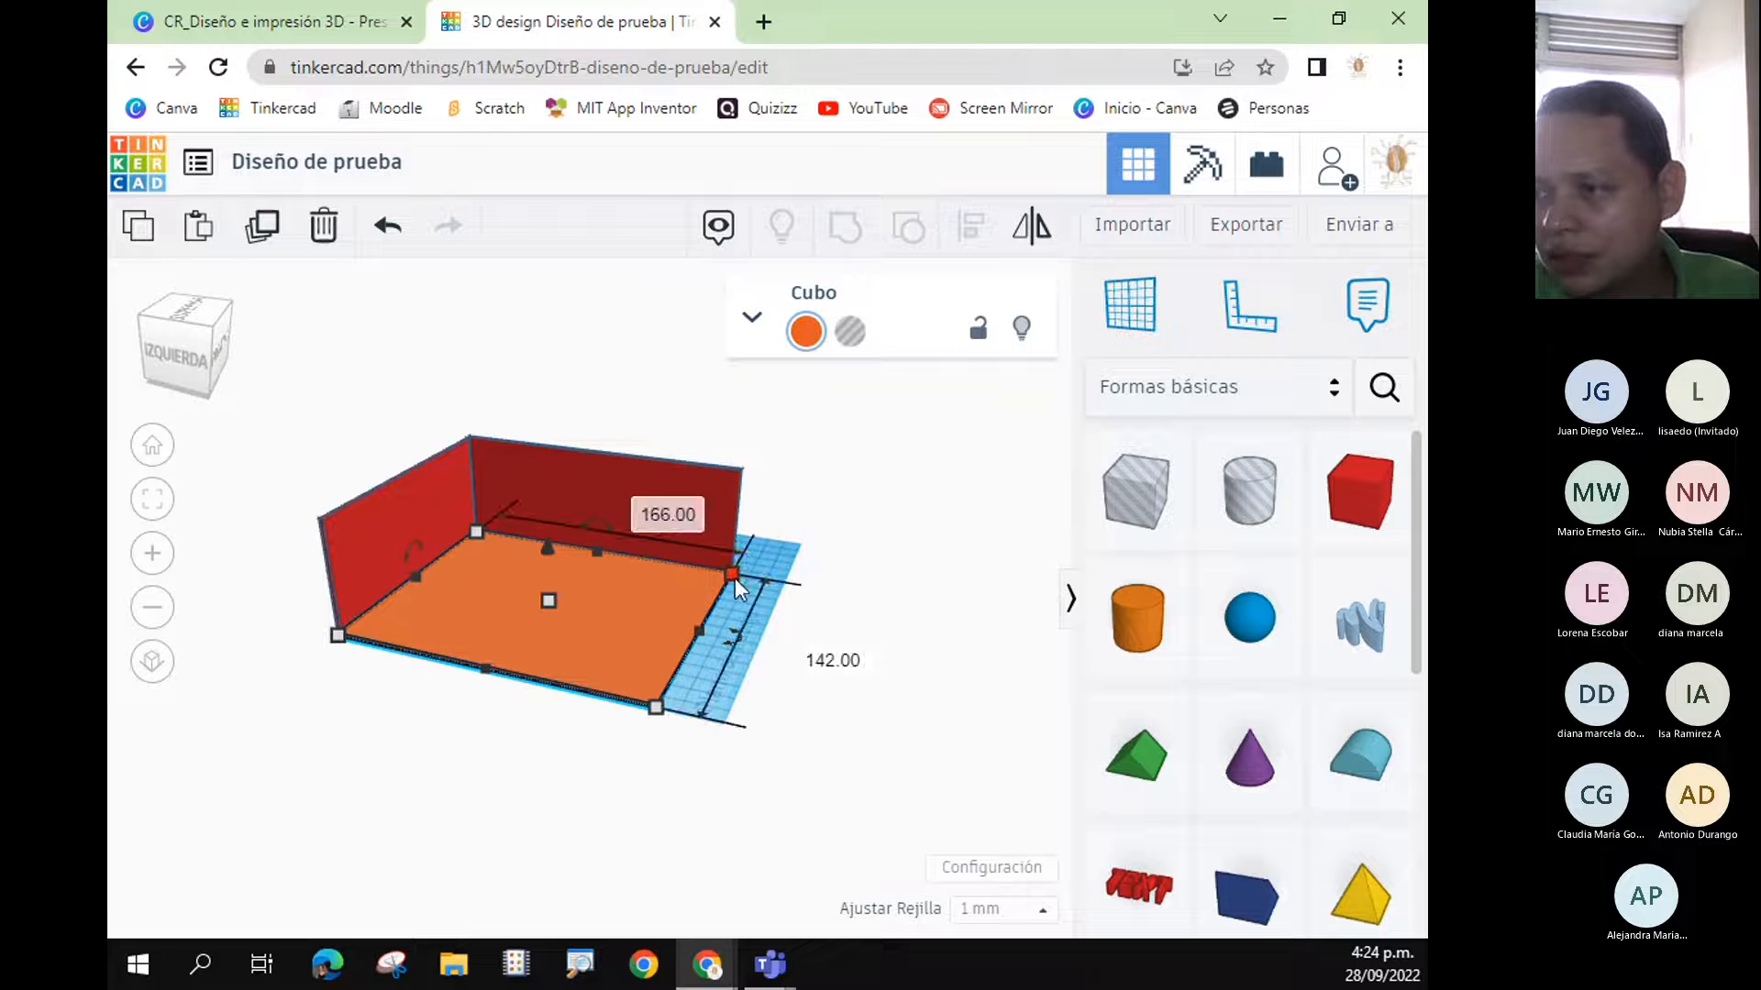
pyautogui.click(564, 486)
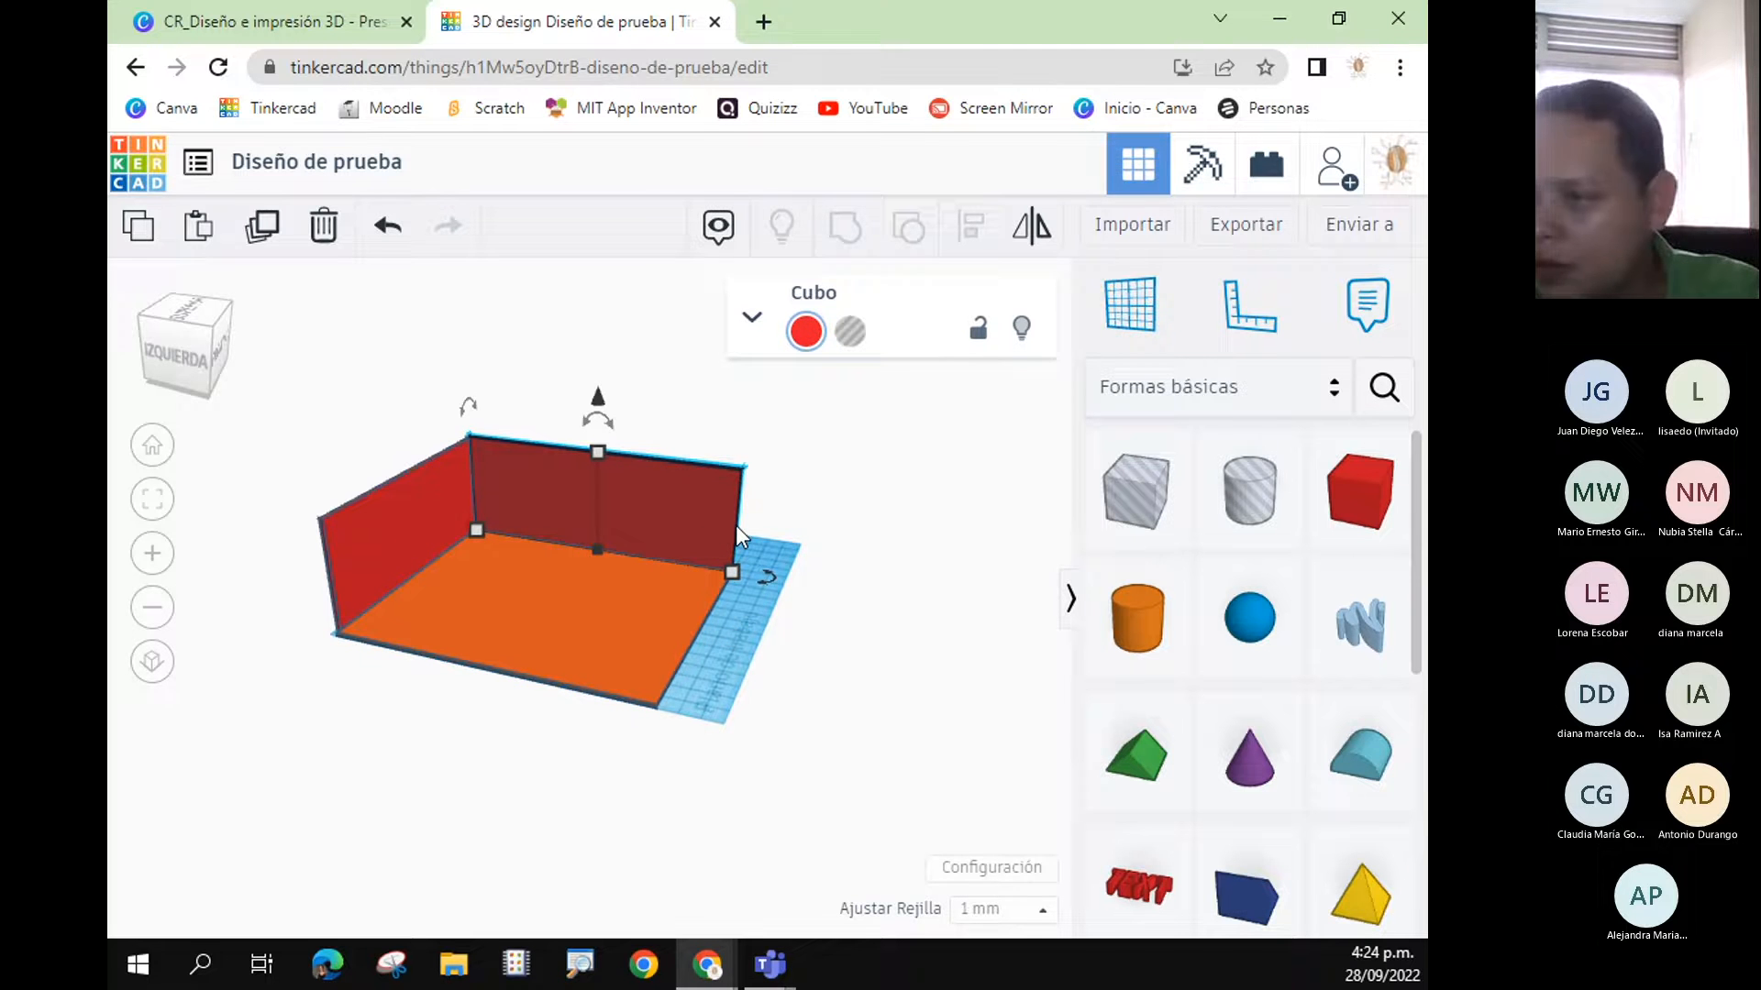
pyautogui.hotkey('ctrl', 'v')
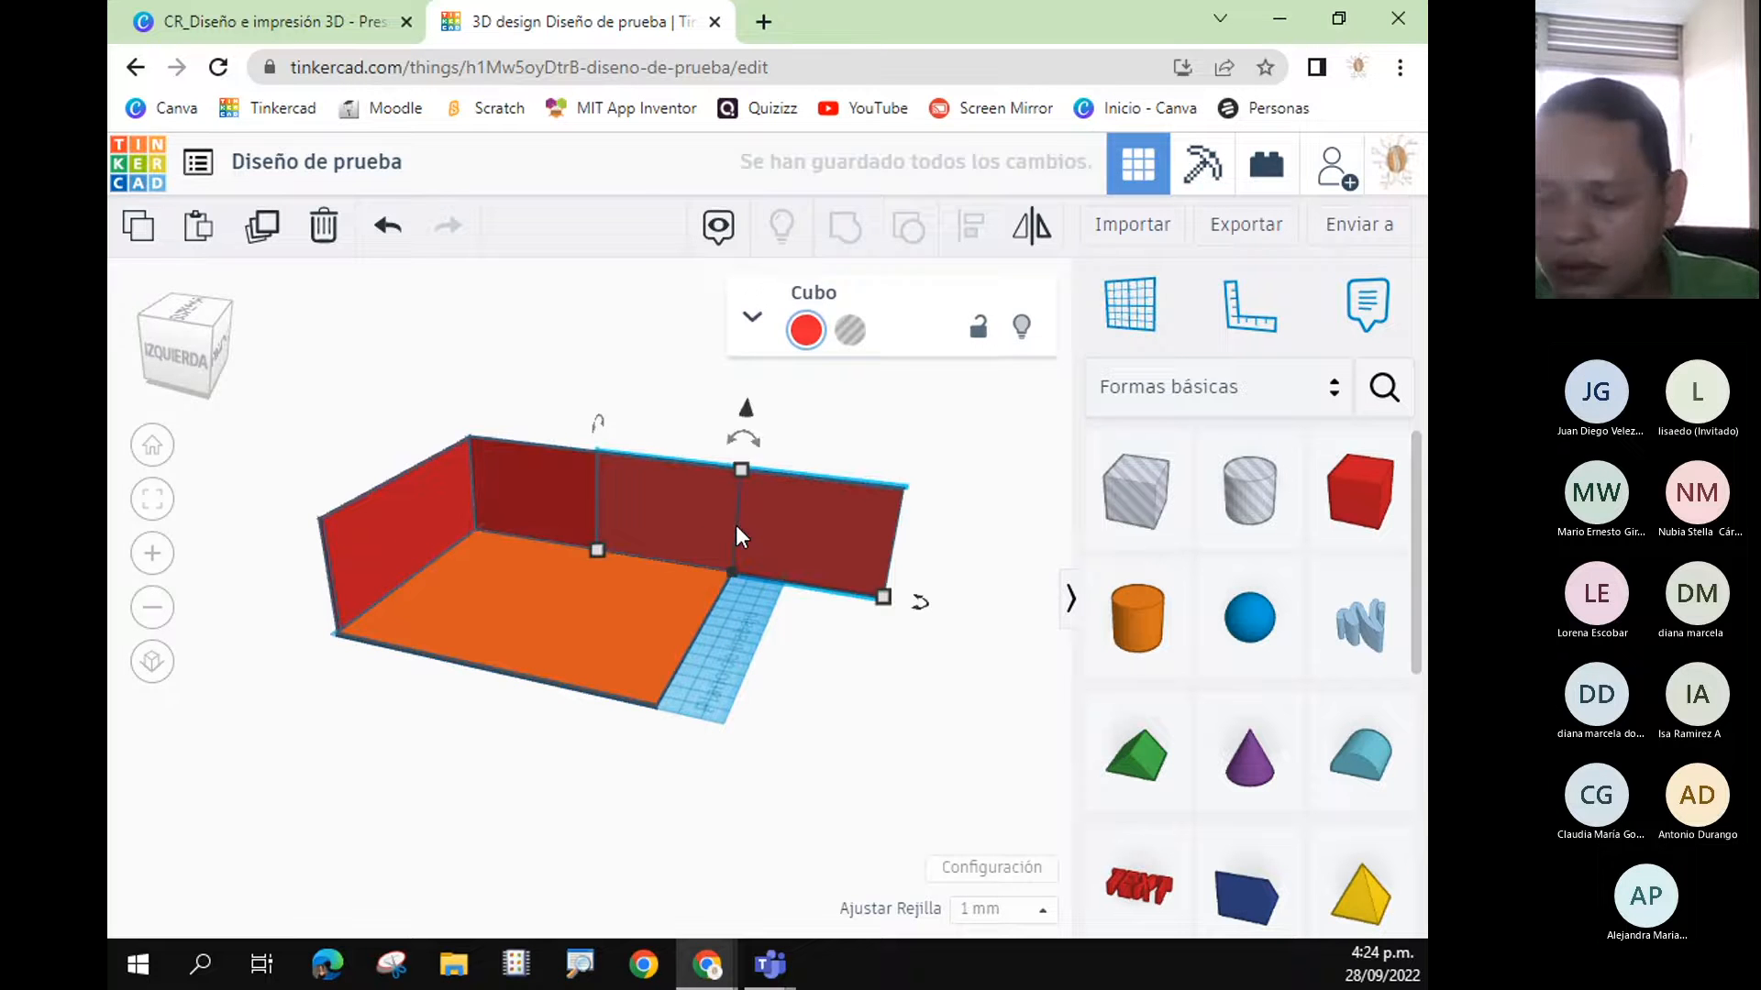
pyautogui.hotkey('ctrl', 'z')
# - Duplicate the red wall on the base's long edge and move the copy onto the opposite long edge of the base
pyautogui.click(686, 526)
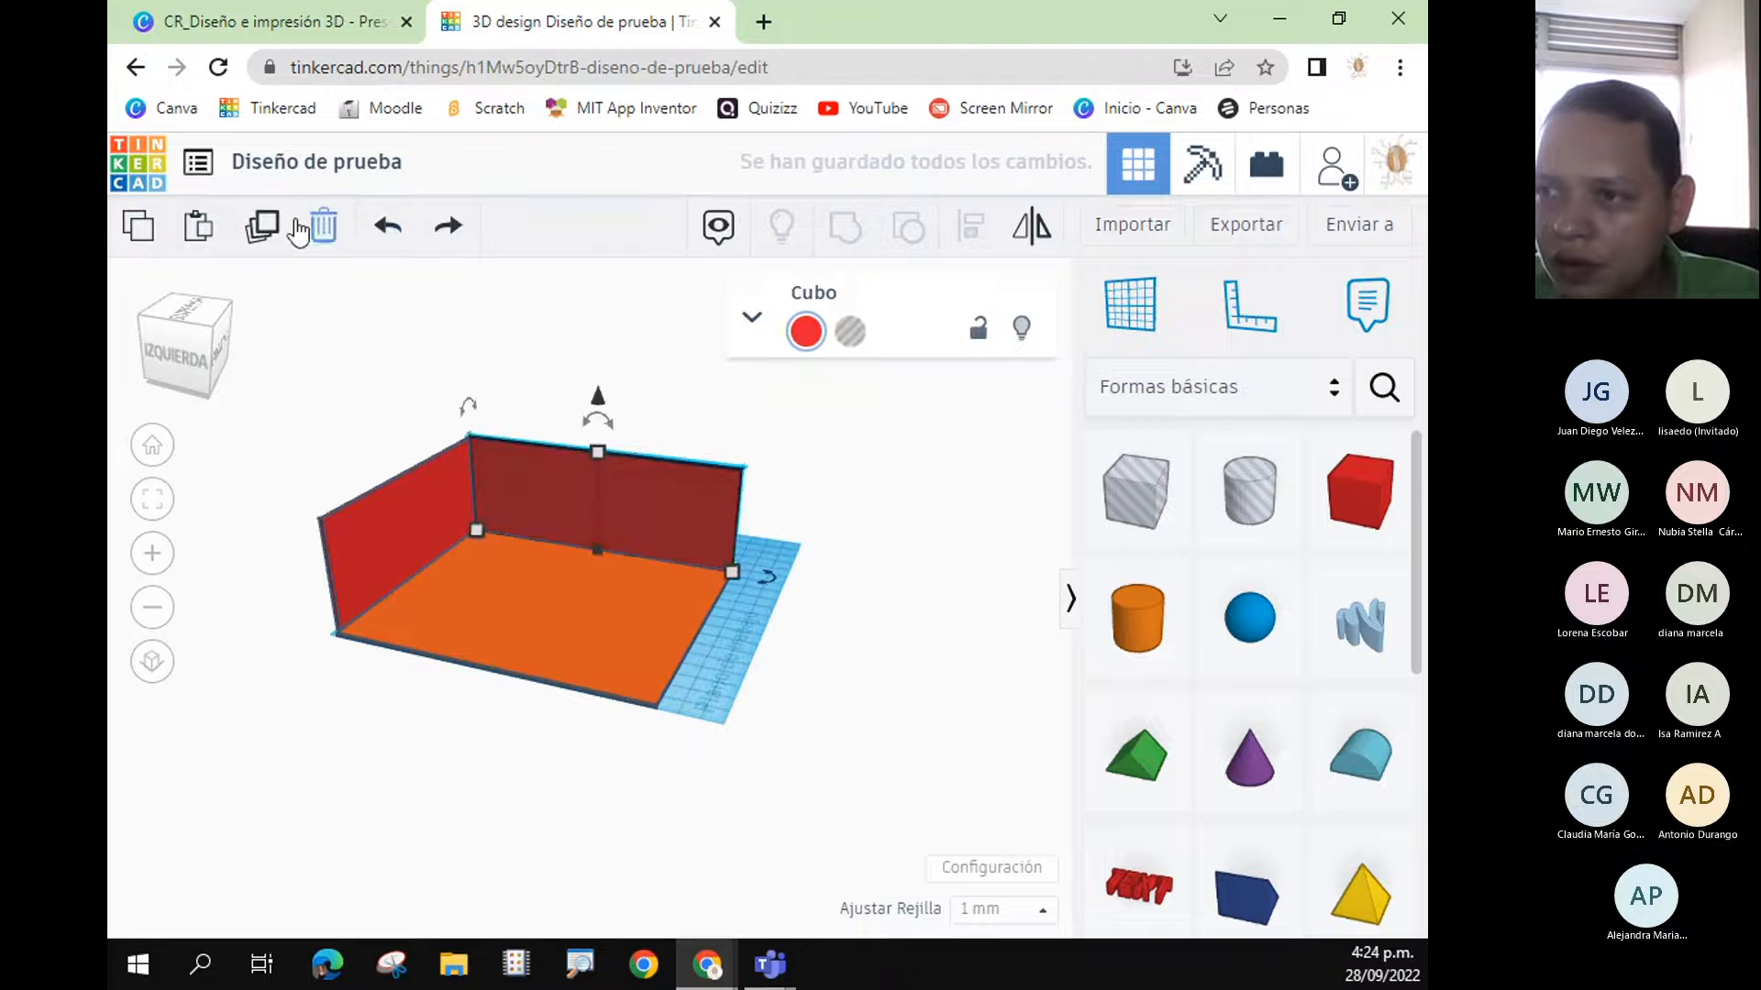
pyautogui.click(260, 228)
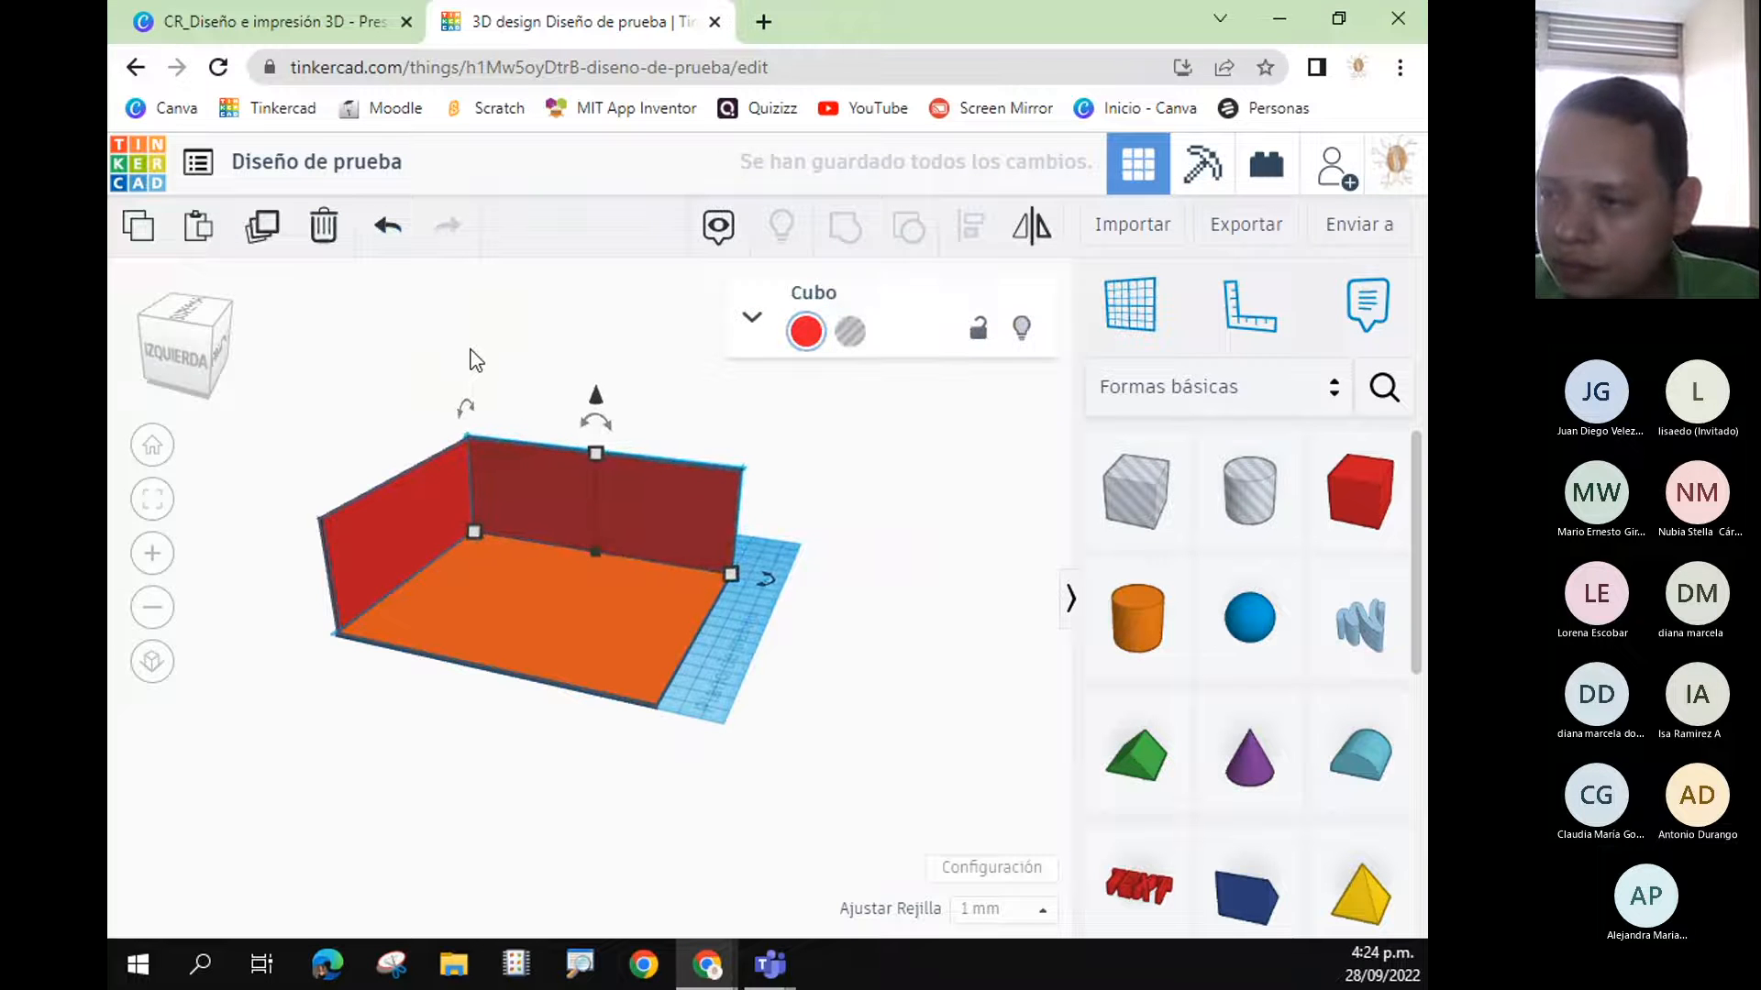
pyautogui.press('Down')
pyautogui.press('Down')
pyautogui.press('Down')
pyautogui.press('Down')
pyautogui.press('Down')
pyautogui.press('Down')
pyautogui.press('Down')
pyautogui.press('Down')
pyautogui.press('Down')
pyautogui.press('Down')
pyautogui.press('Down')
pyautogui.press('Down')
pyautogui.press('Down')
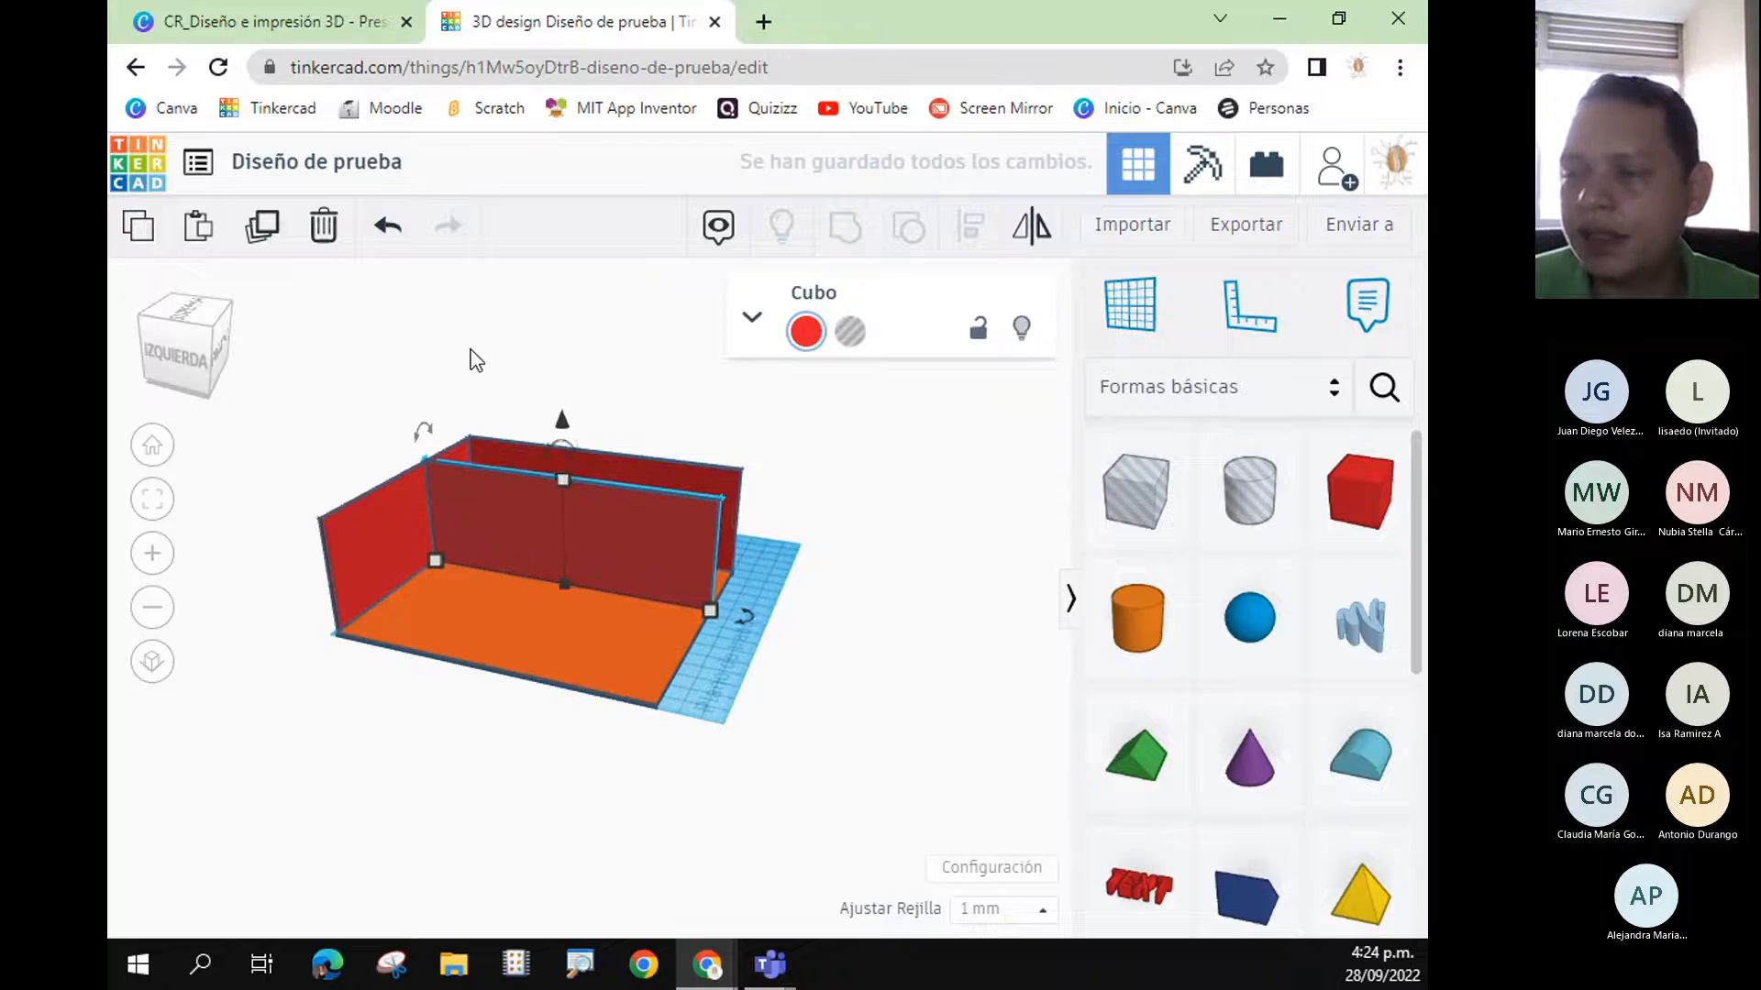
pyautogui.press('Down')
pyautogui.press('Down')
pyautogui.press('Down')
pyautogui.press('Down')
pyautogui.press('Down')
pyautogui.press('Down')
pyautogui.press('Down')
pyautogui.press('Down')
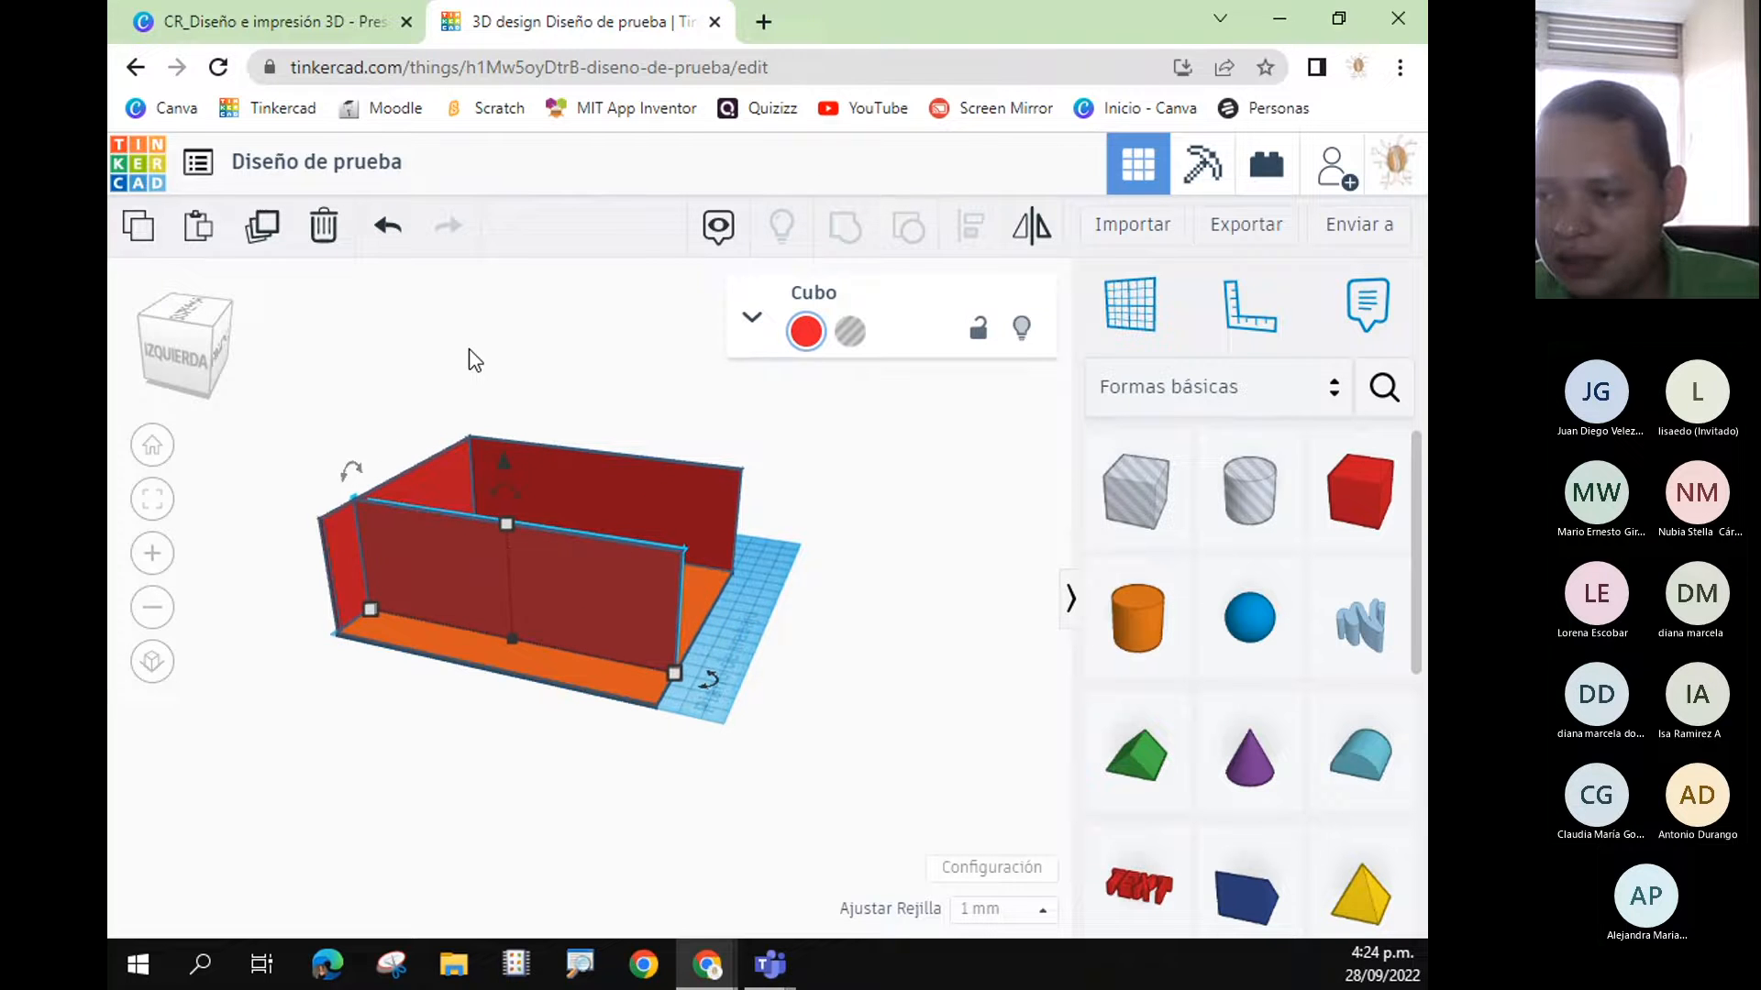
pyautogui.press('Down')
pyautogui.press('Down')
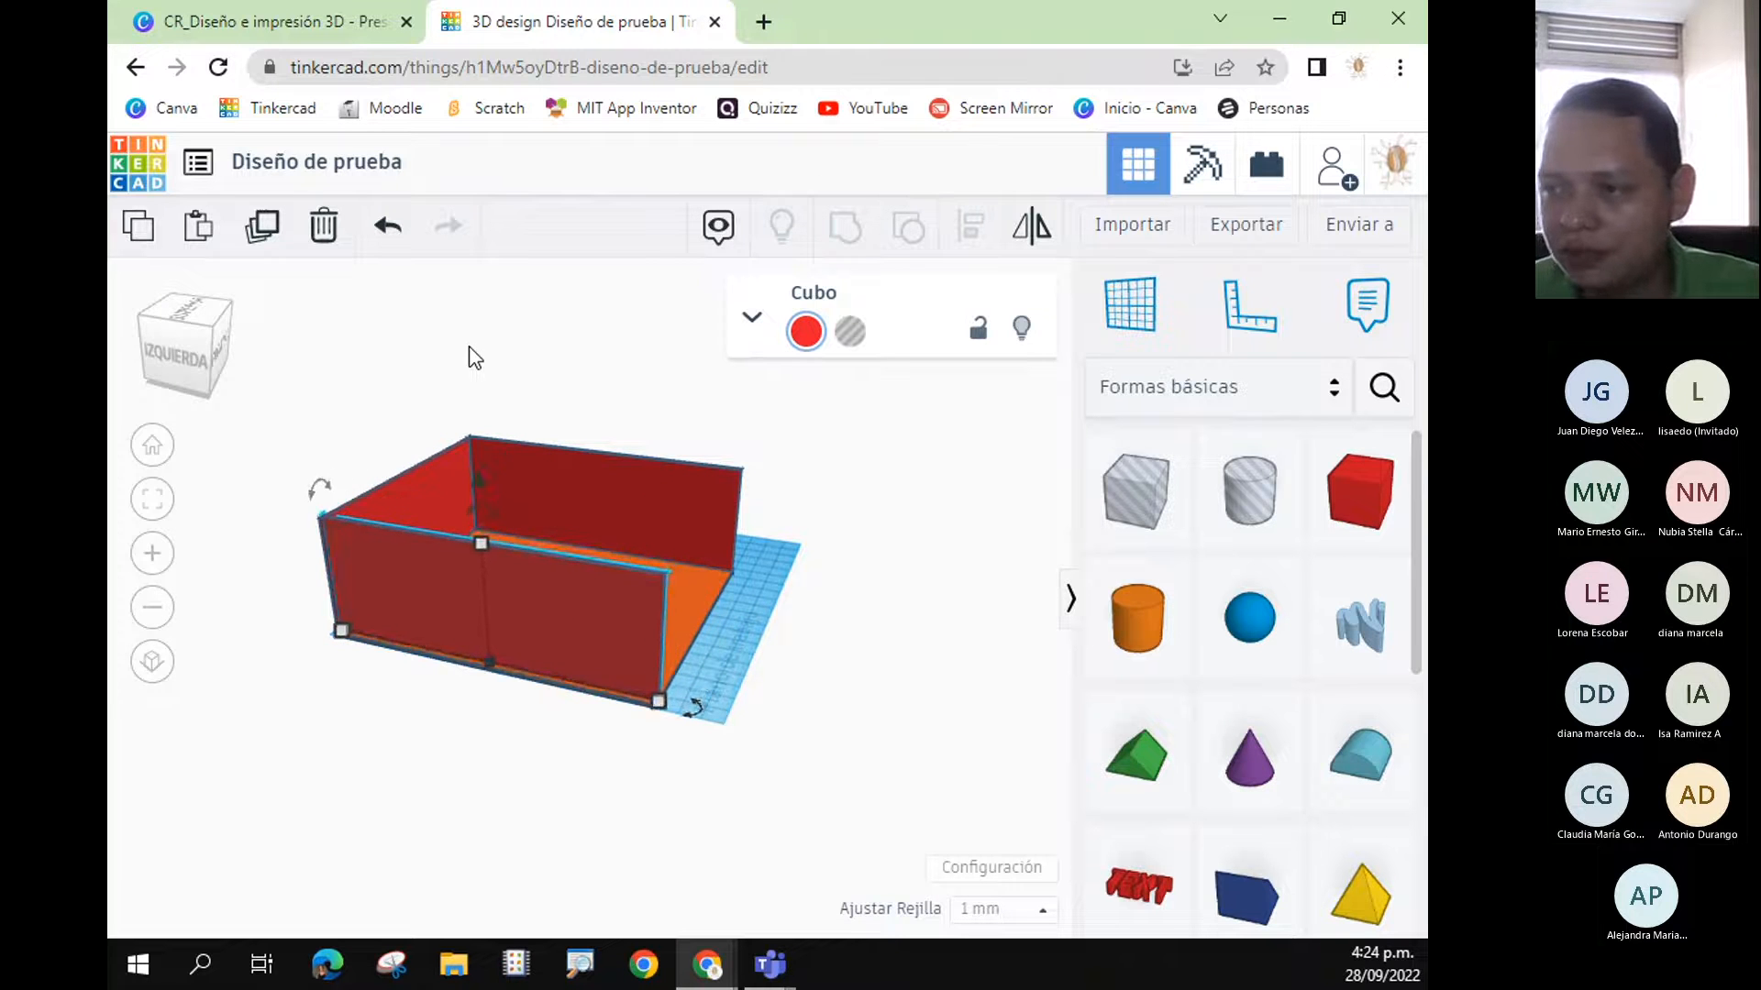
pyautogui.click(972, 596)
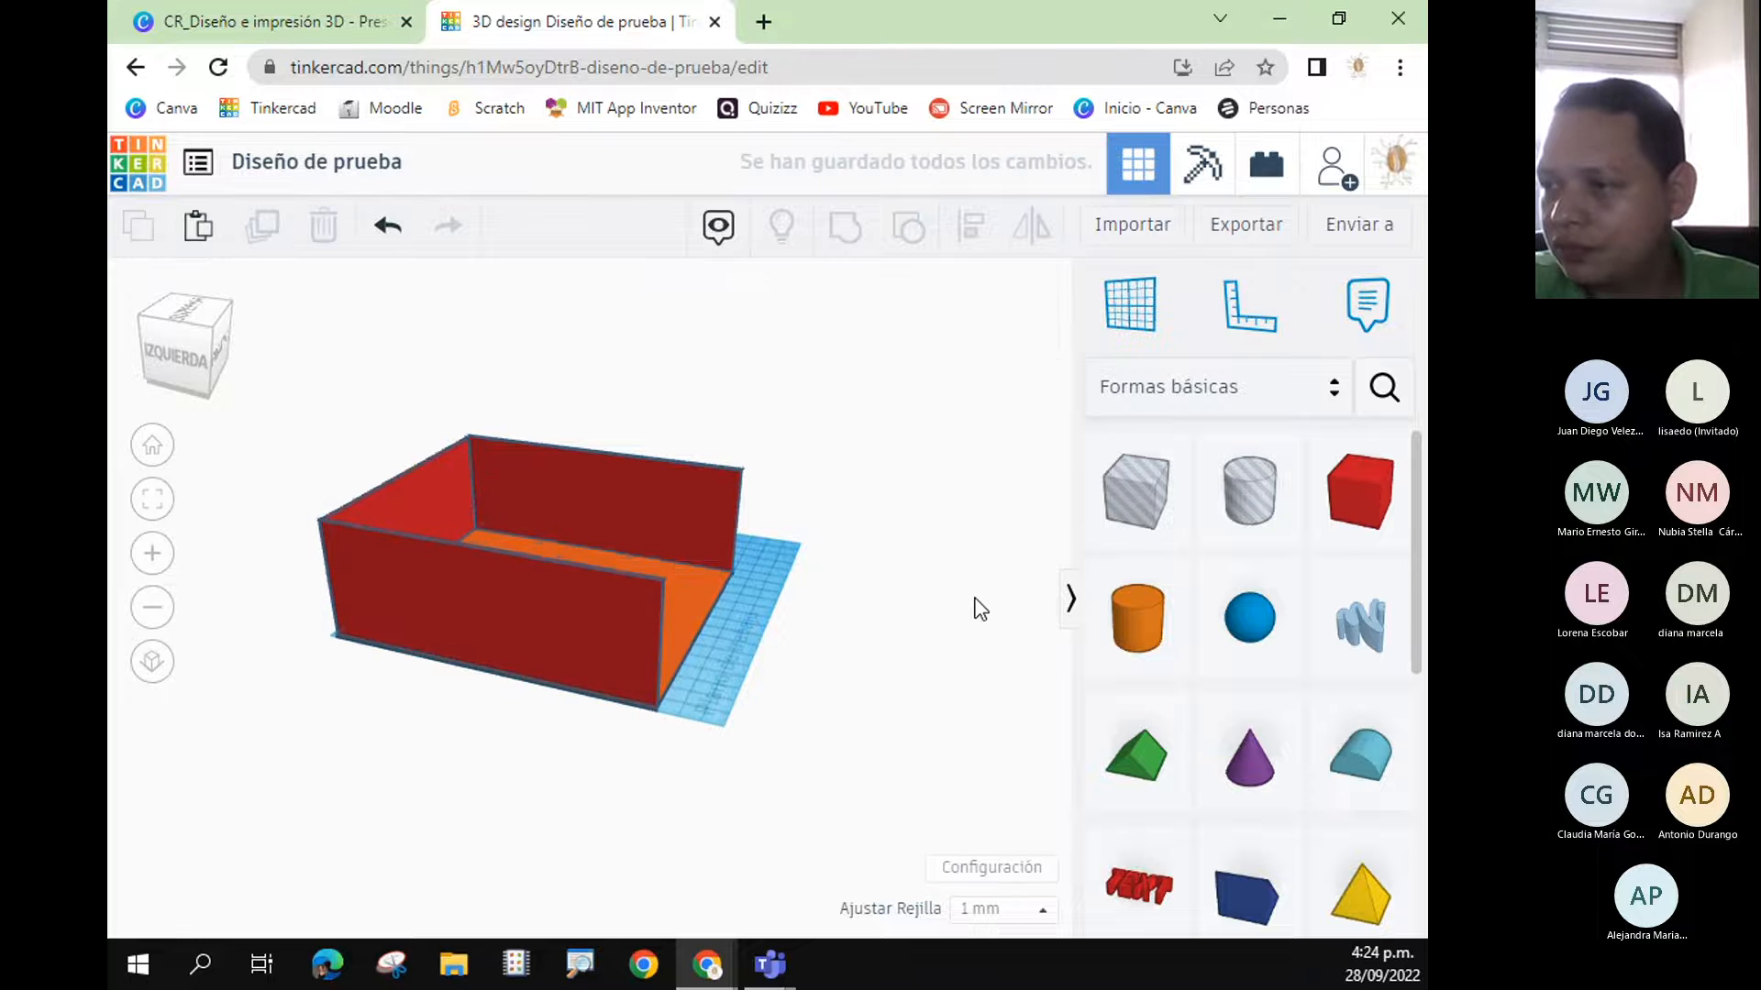
# - Place a temporary workplane on the top edge of the long wall opposite the copied one
pyautogui.moveTo(975, 599); pyautogui.dragTo(790, 602, button='right')
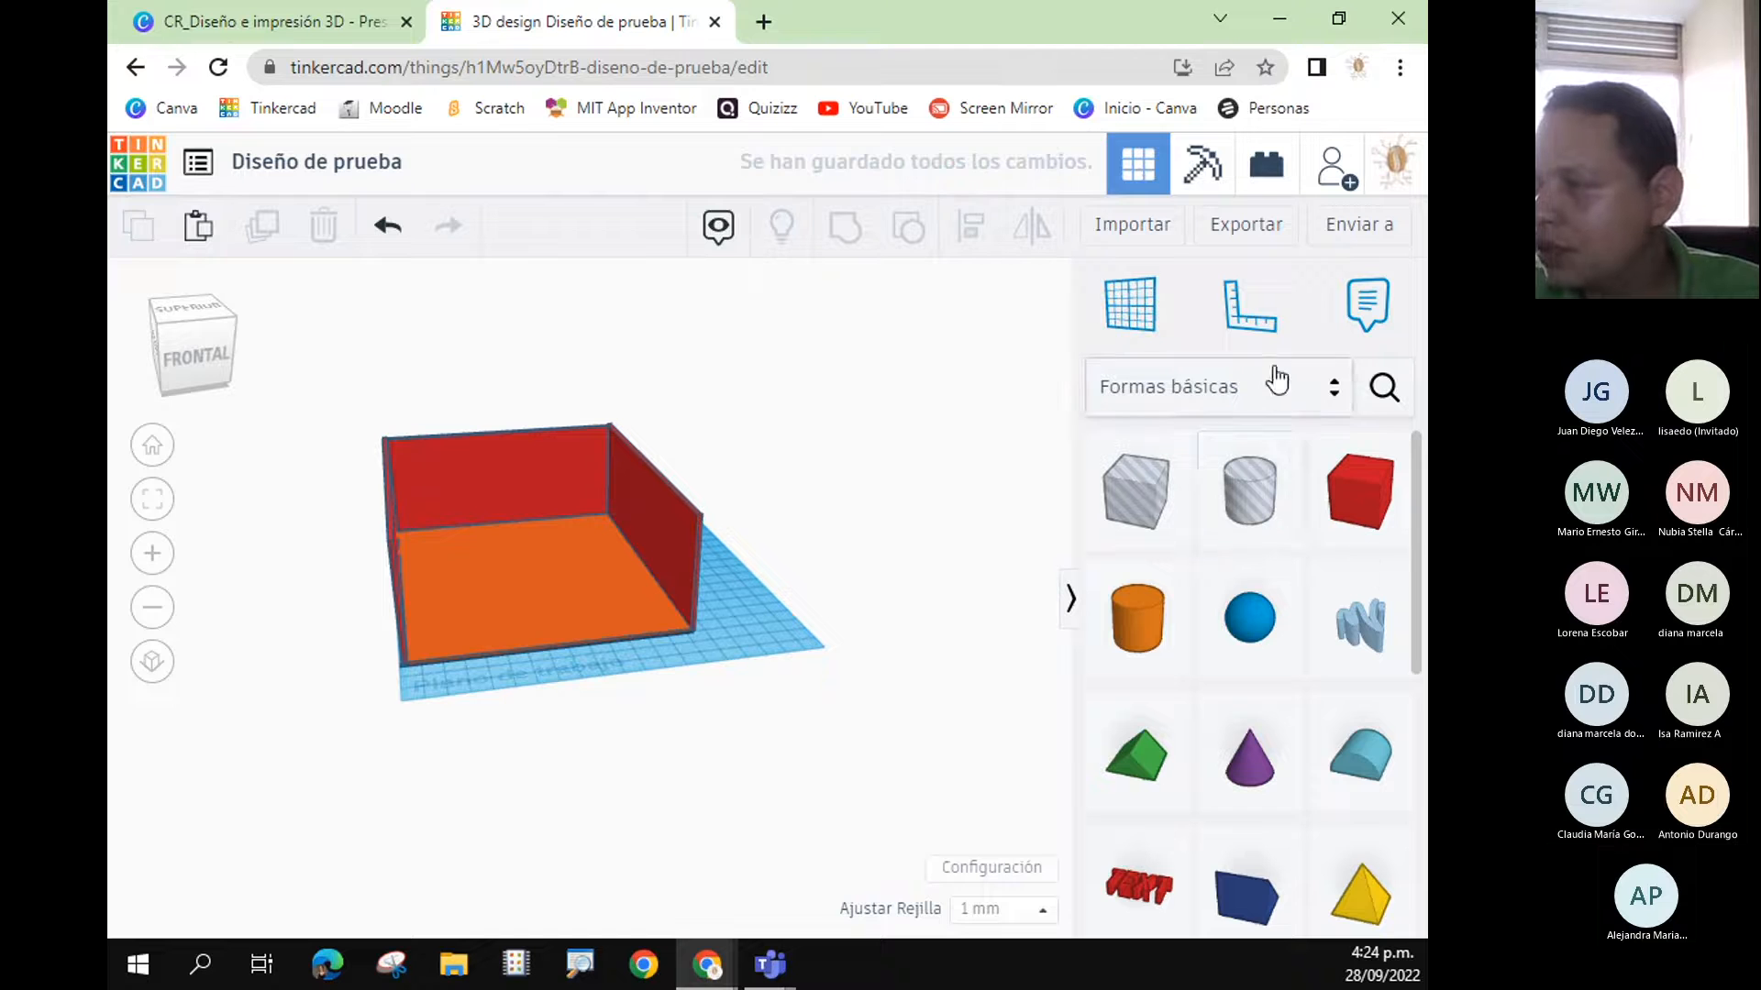
pyautogui.click(1131, 303)
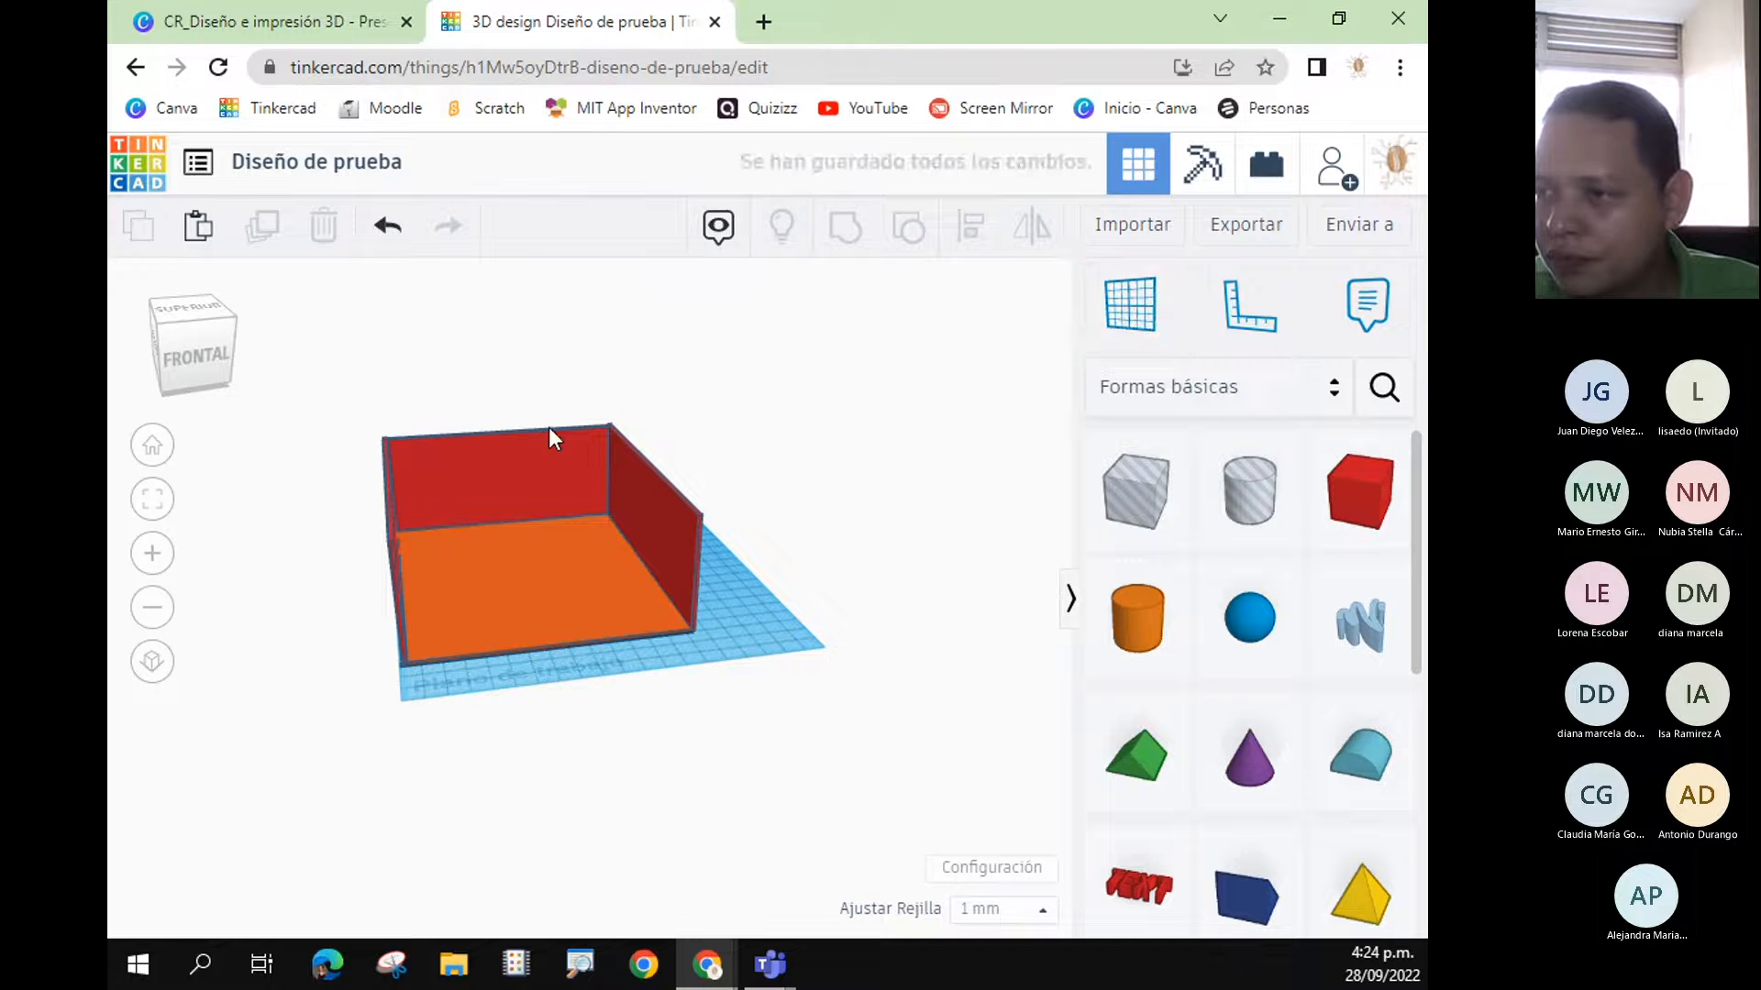
pyautogui.moveTo(982, 353); pyautogui.dragTo(889, 629, button='right')
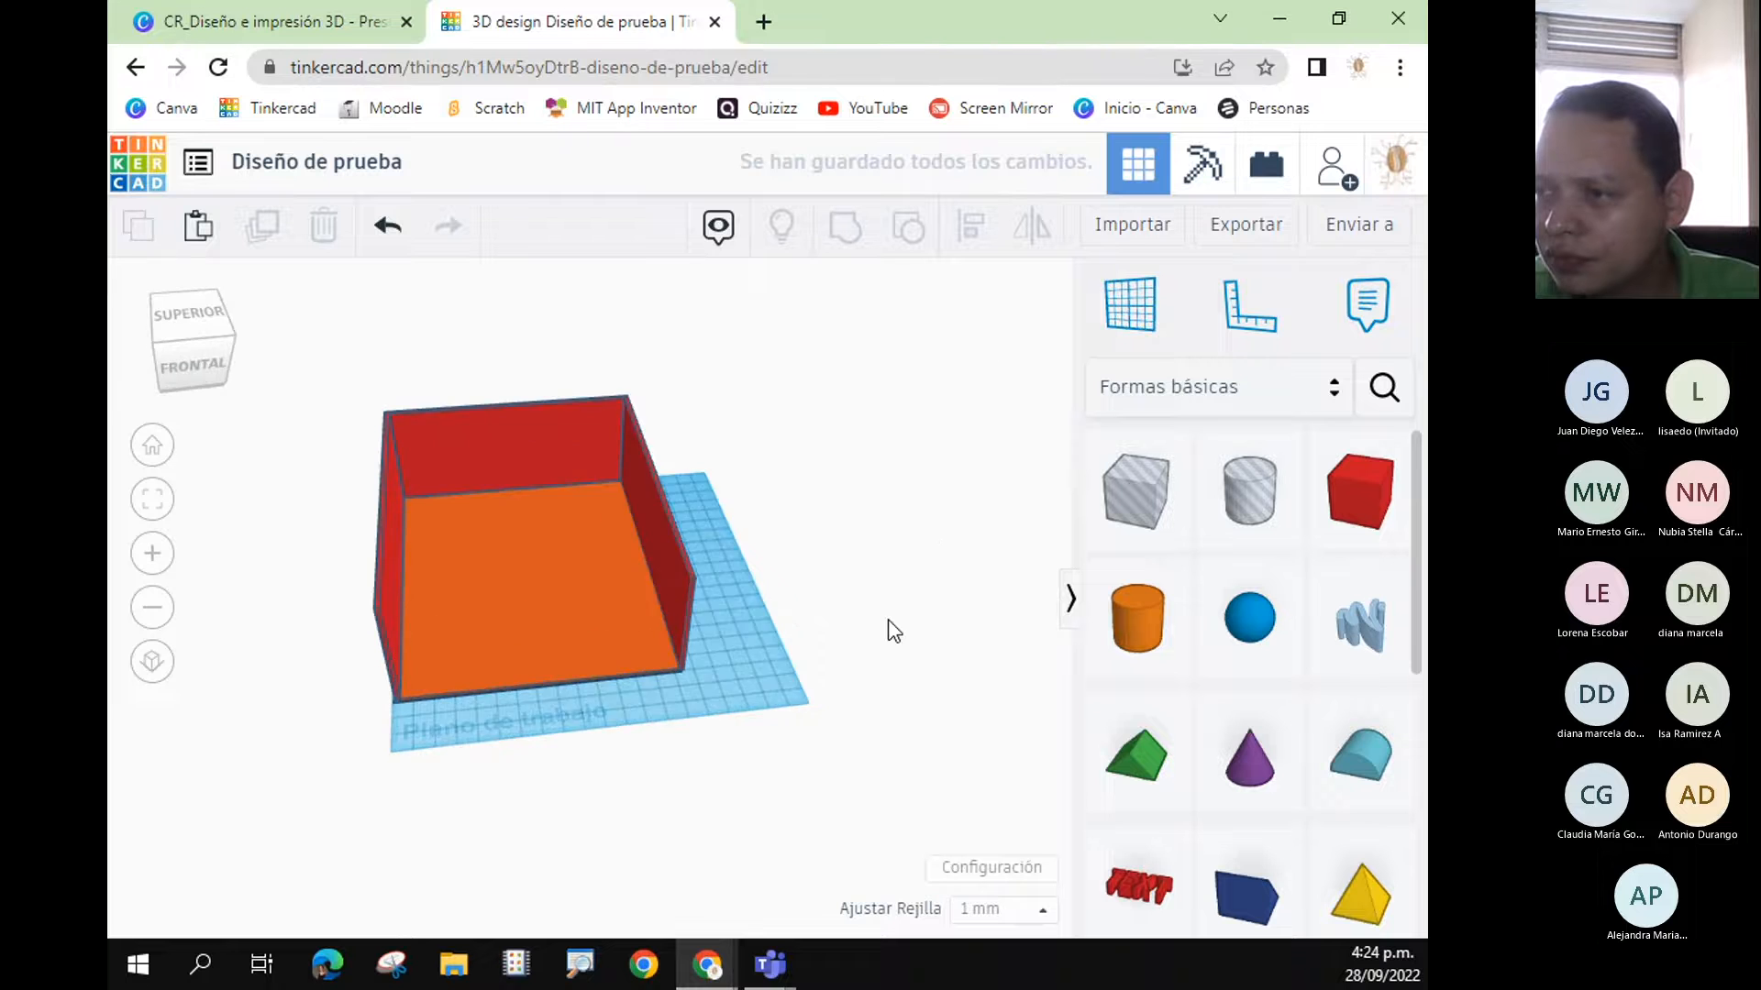
pyautogui.click(1140, 310)
pyautogui.click(662, 536)
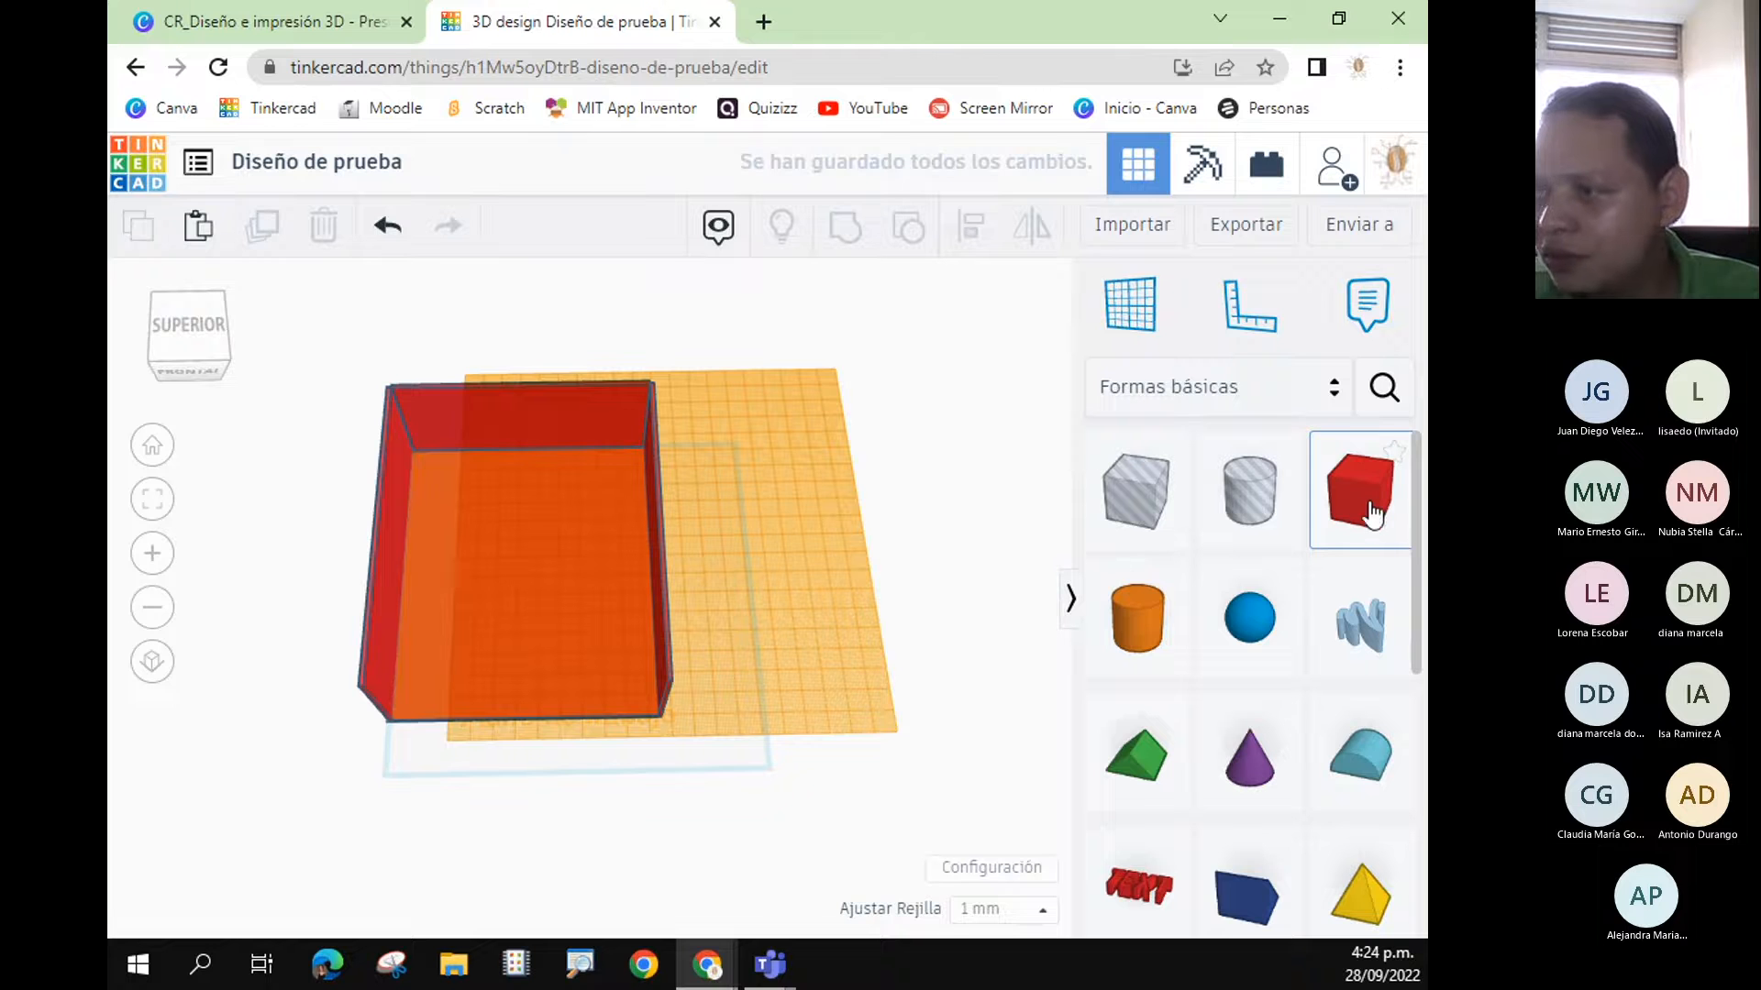
# - Add a red box on the raised workplane, size it 142 mm by 50 mm, and move it to span the two parallel walls
pyautogui.moveTo(528, 543); pyautogui.dragTo(510, 535)
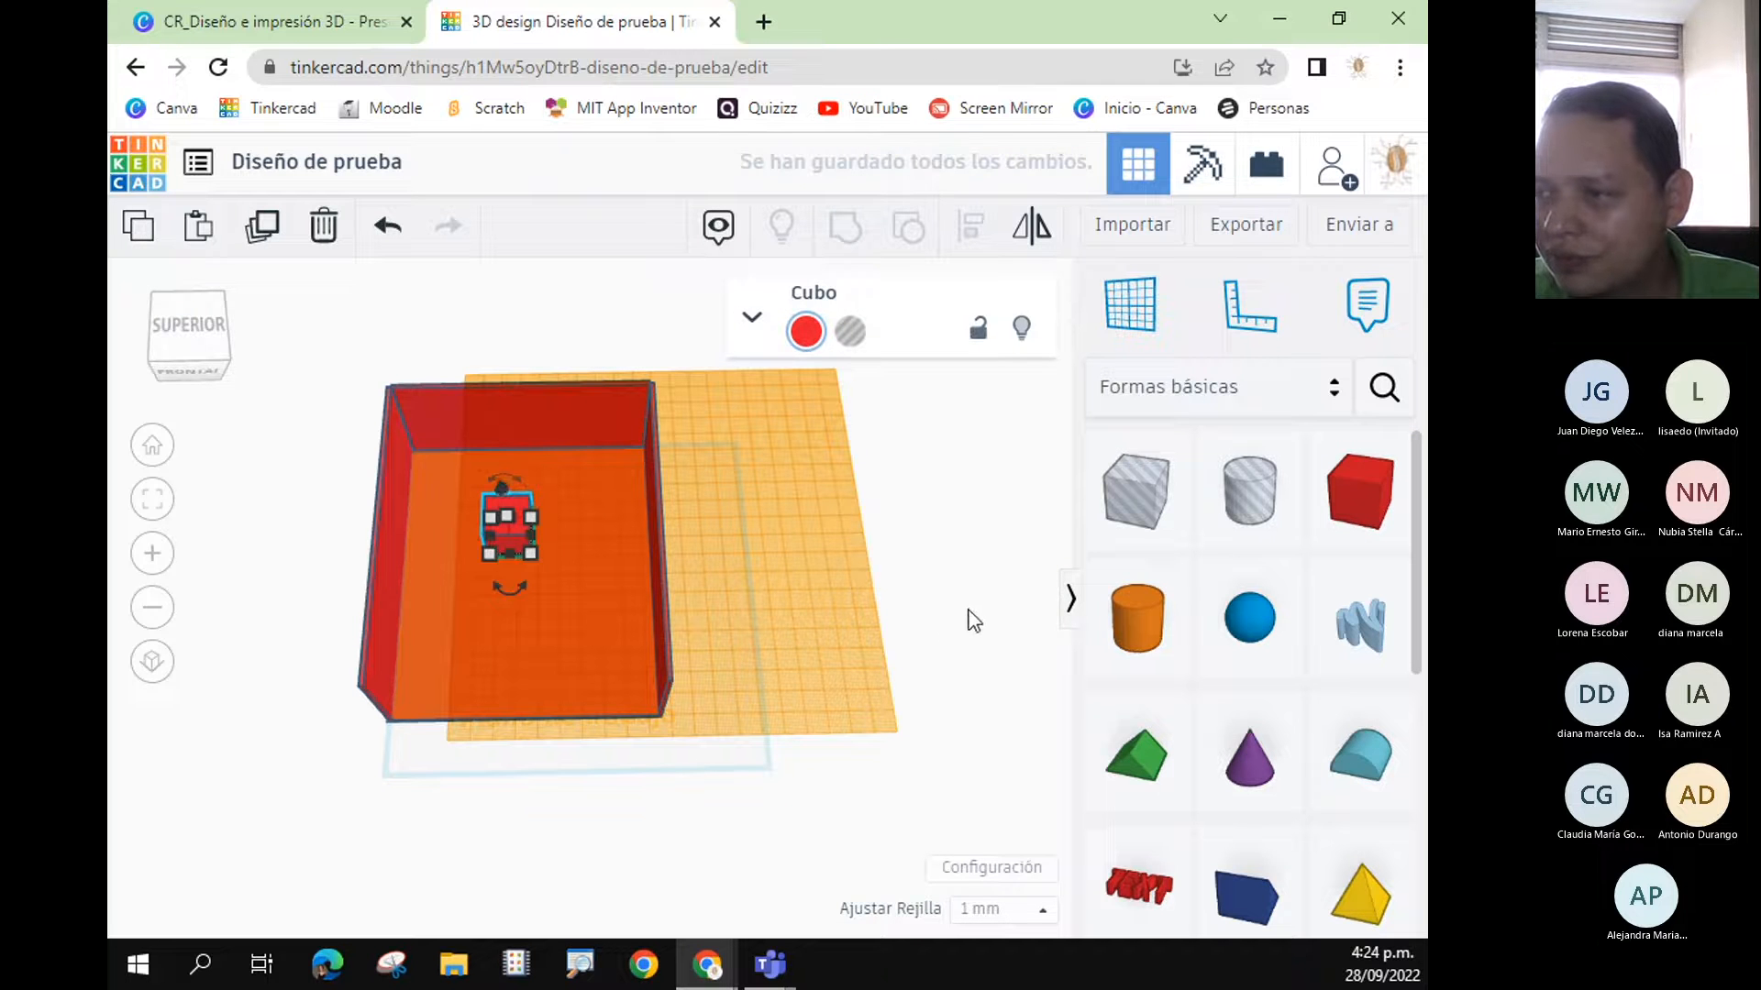
pyautogui.moveTo(531, 553); pyautogui.dragTo(611, 609)
pyautogui.click(578, 743)
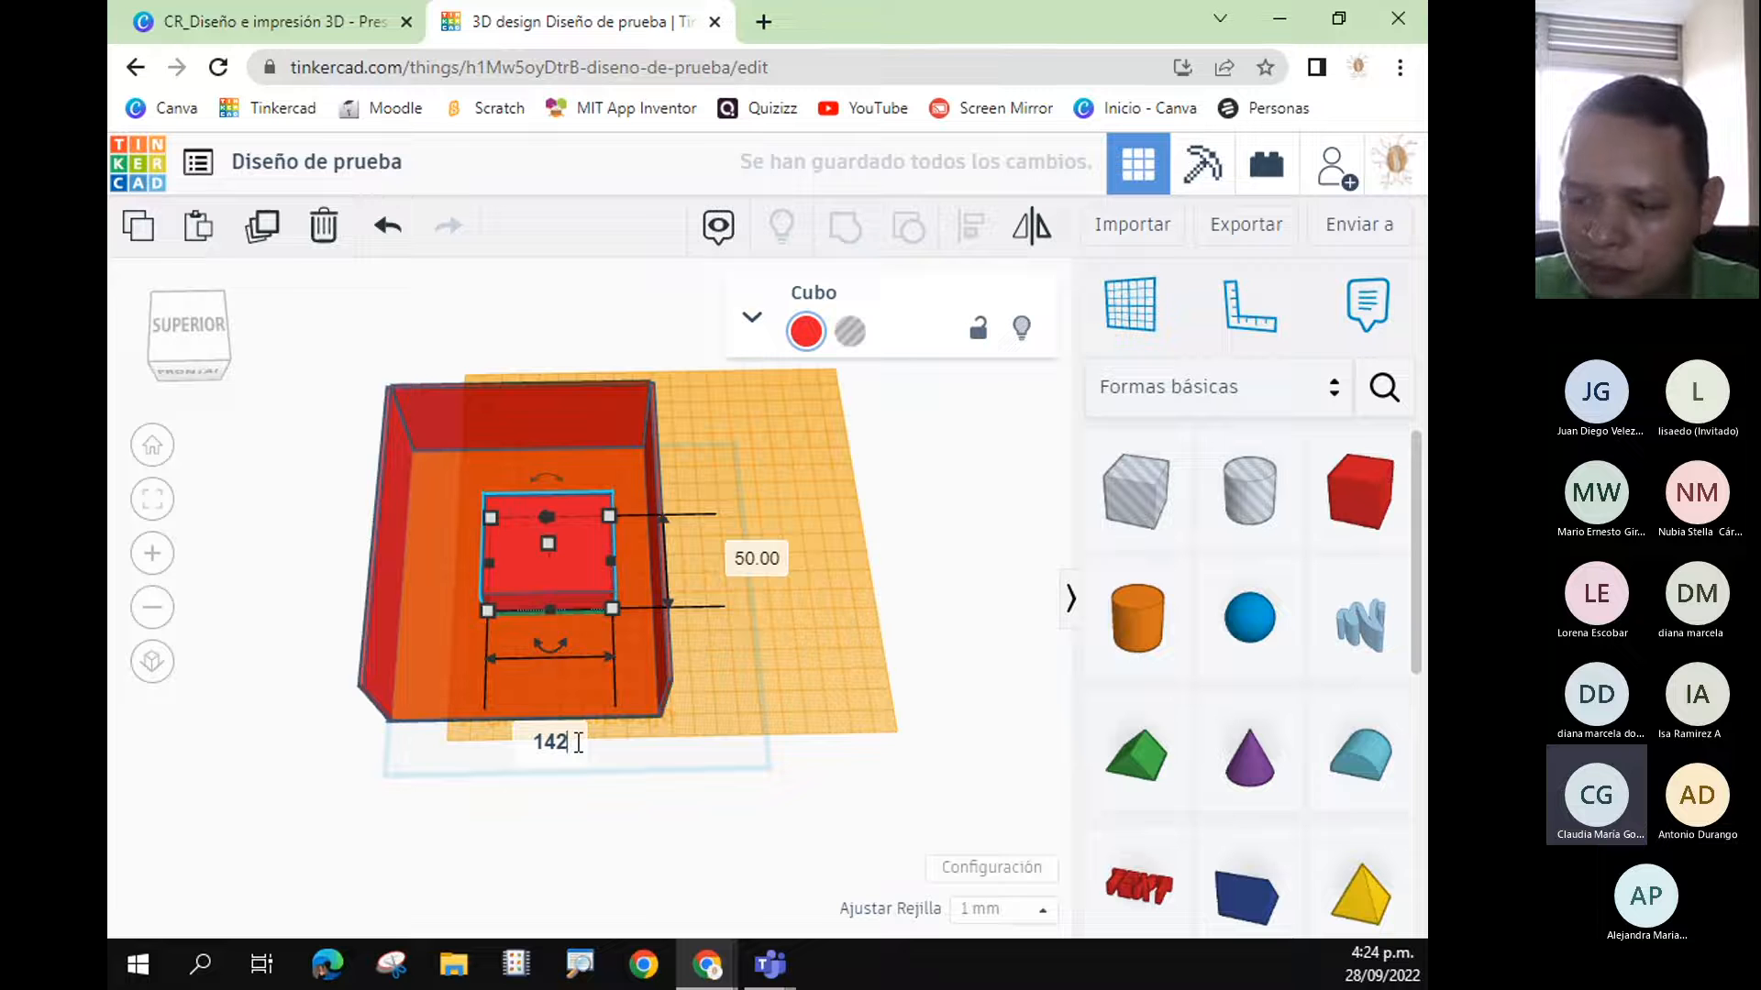
pyautogui.press('Return')
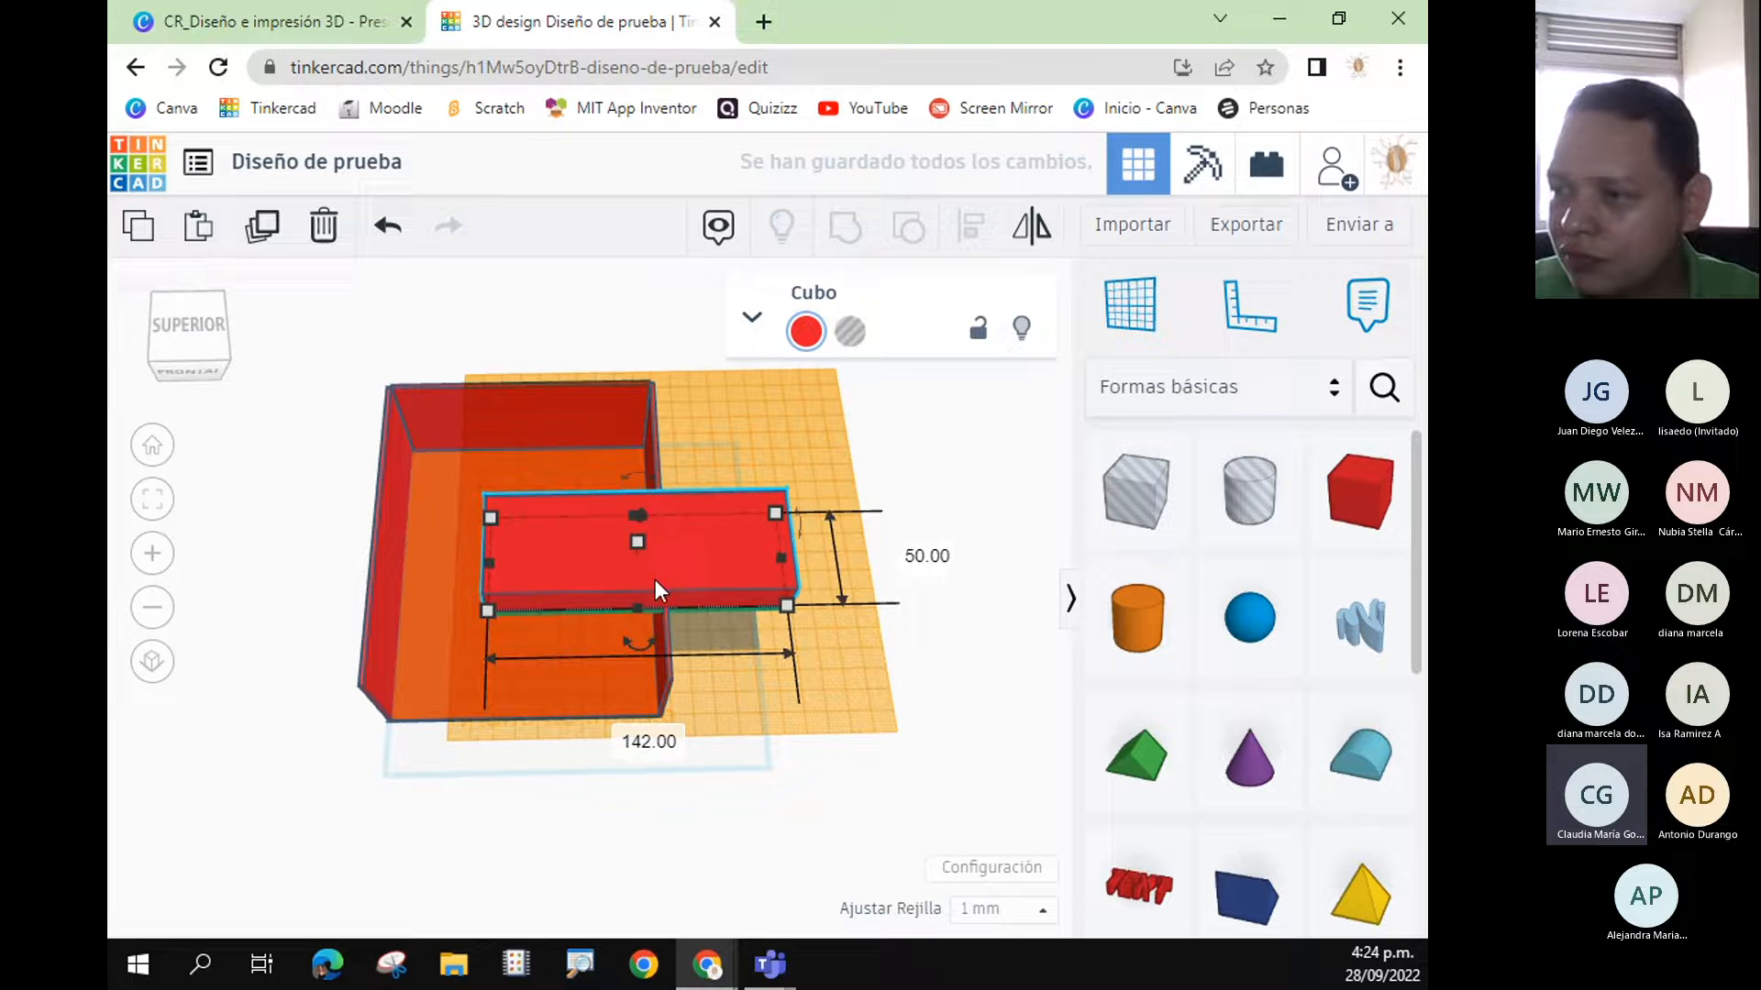
pyautogui.moveTo(700, 569); pyautogui.dragTo(576, 572)
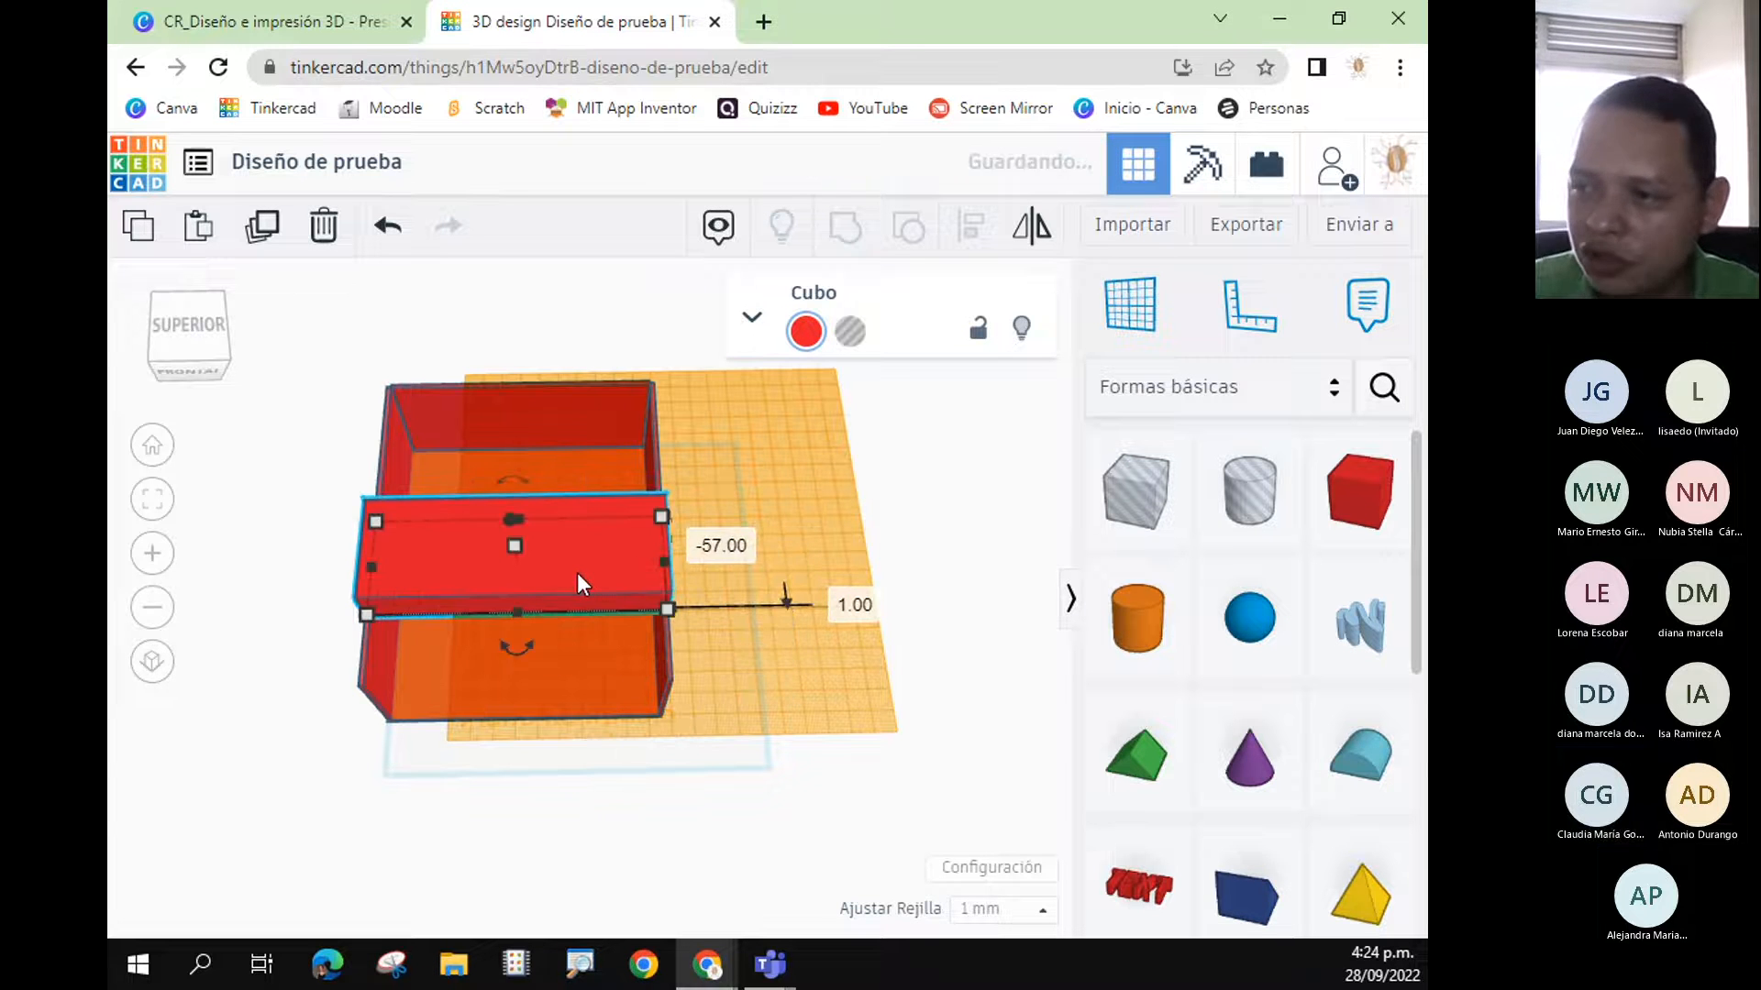
pyautogui.click(564, 690)
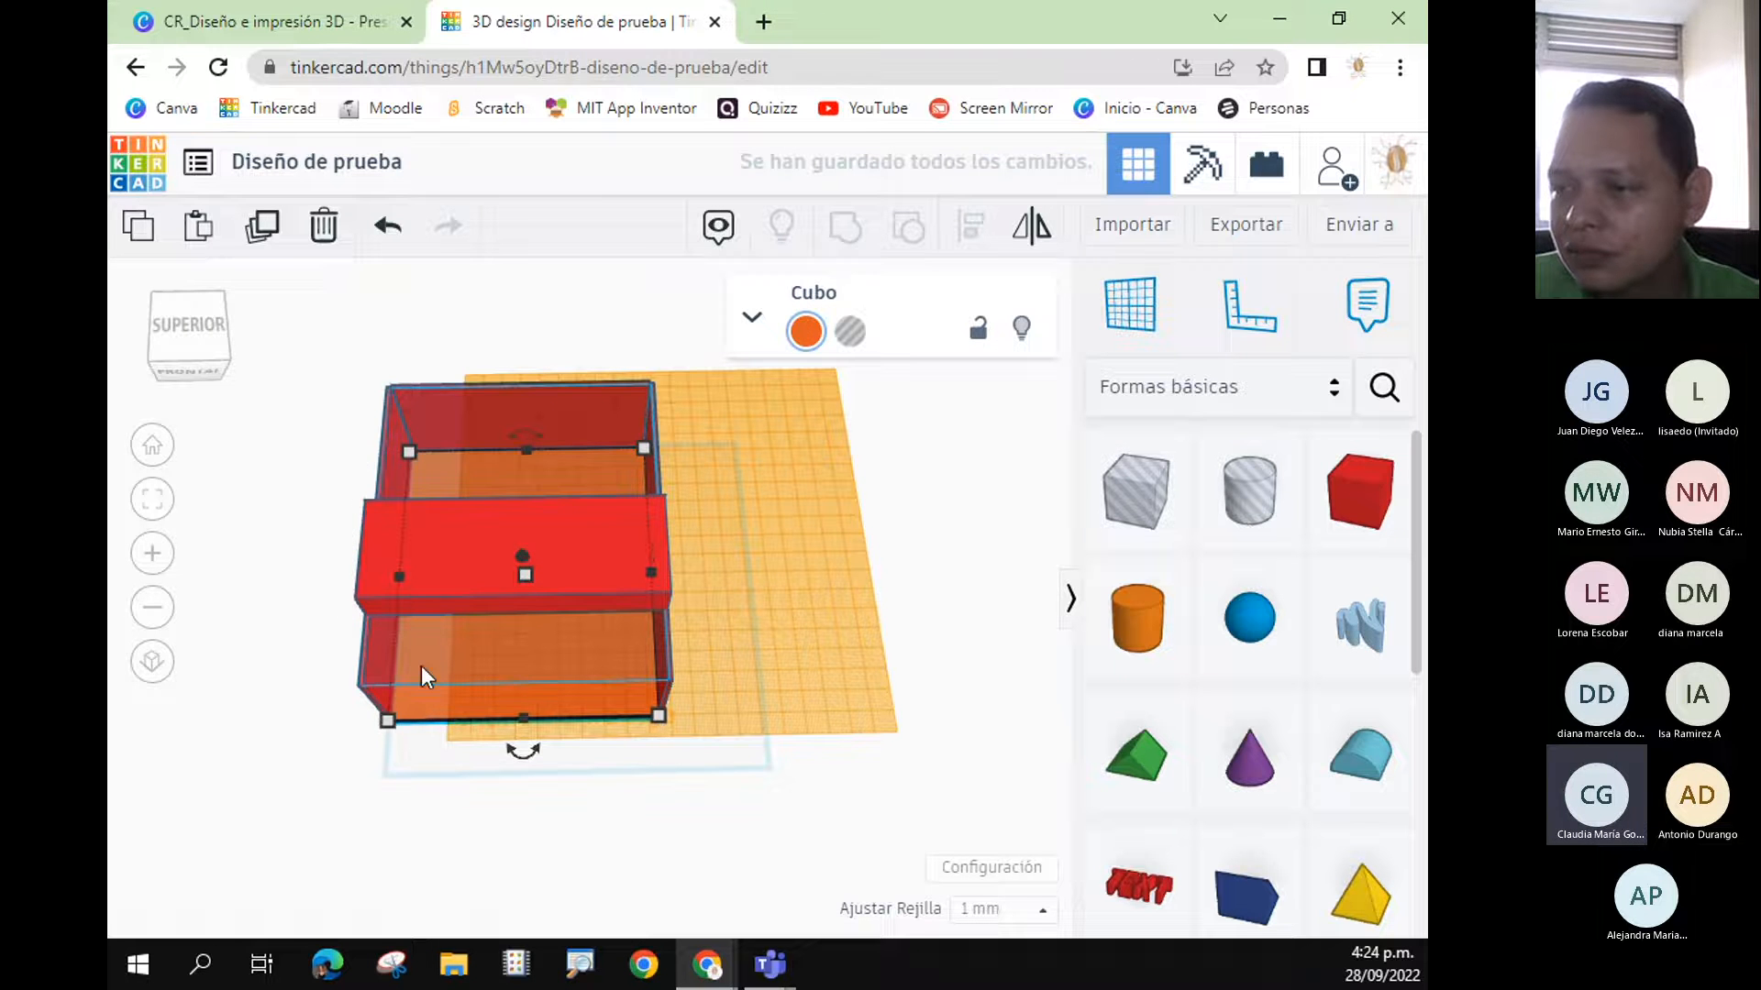
pyautogui.click(596, 530)
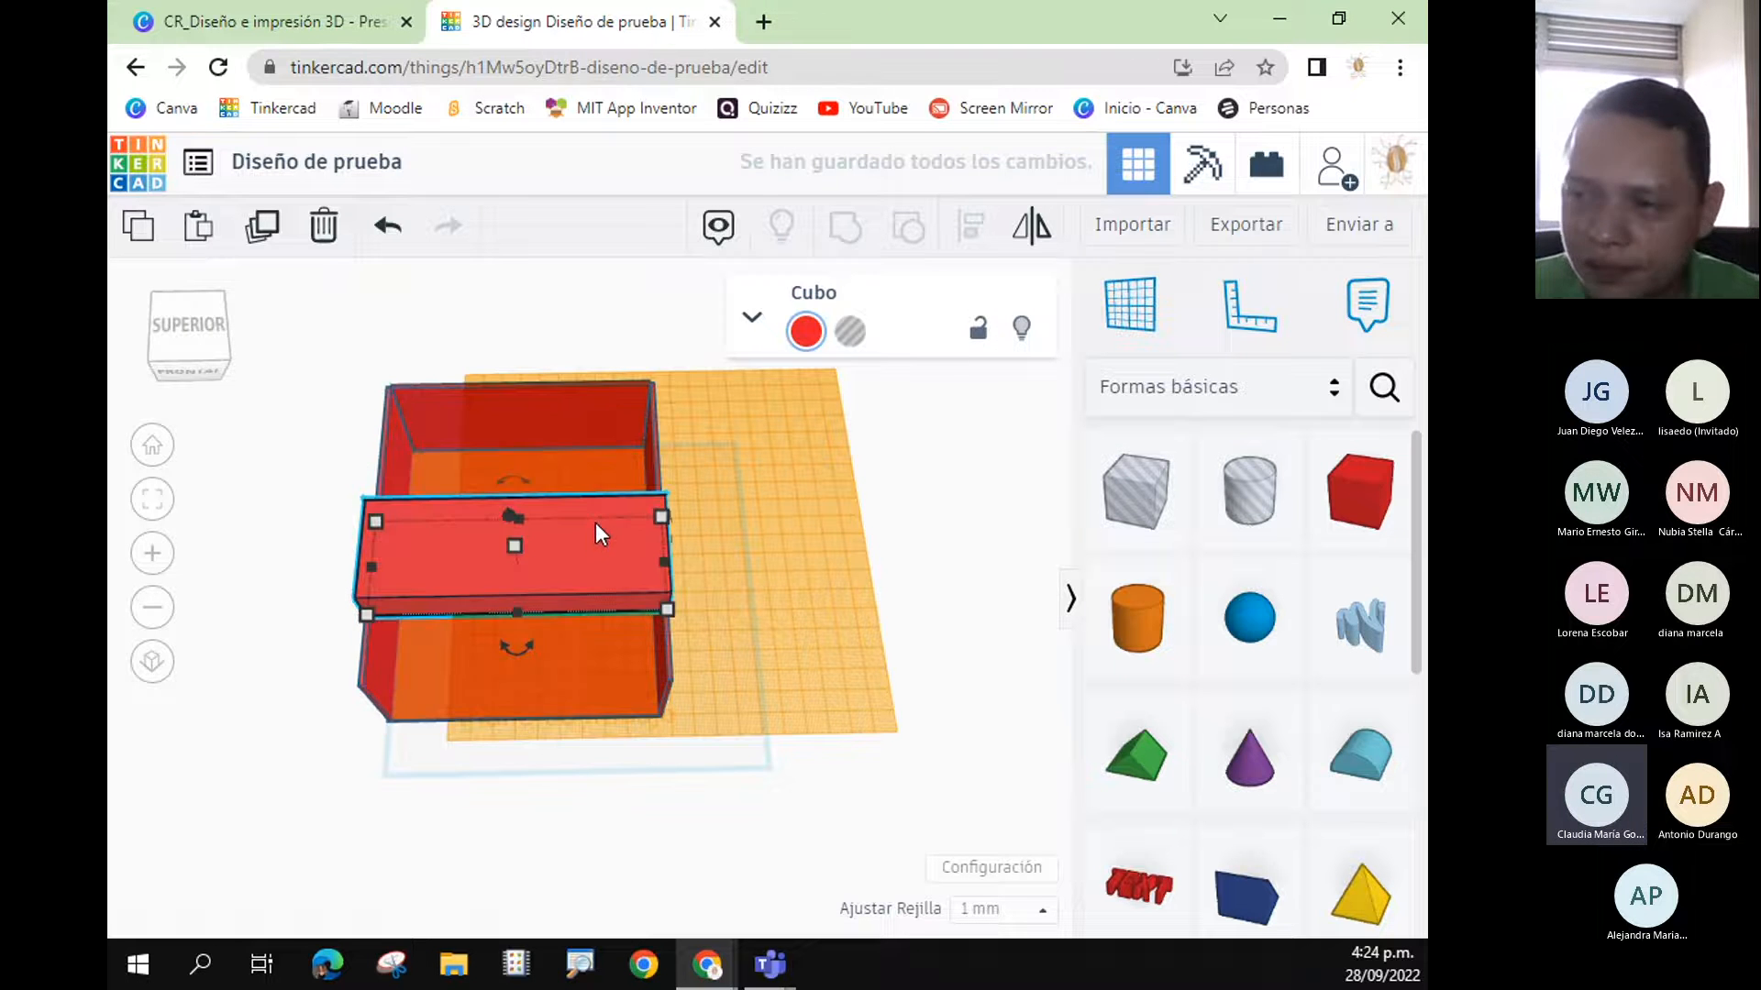
pyautogui.click(399, 696)
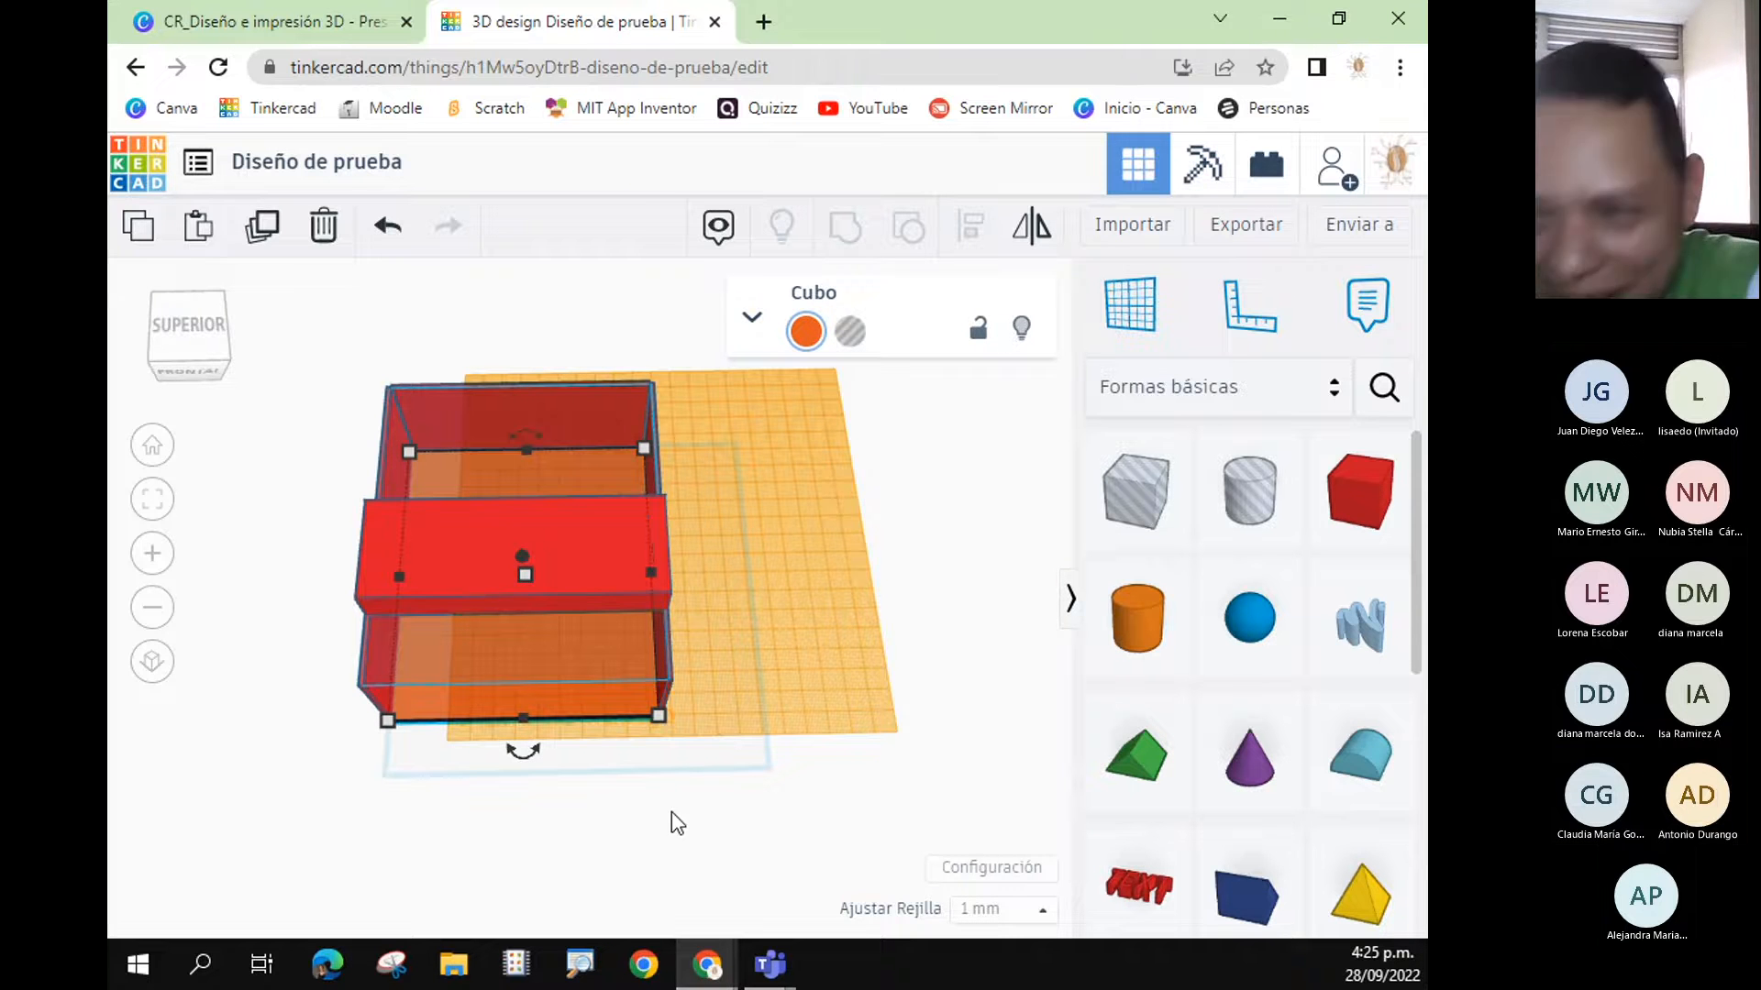
pyautogui.click(626, 850)
pyautogui.click(542, 537)
# - Return the workplane to the original ground grid
pyautogui.moveTo(642, 807); pyautogui.dragTo(664, 727, button='right')
pyautogui.click(656, 763)
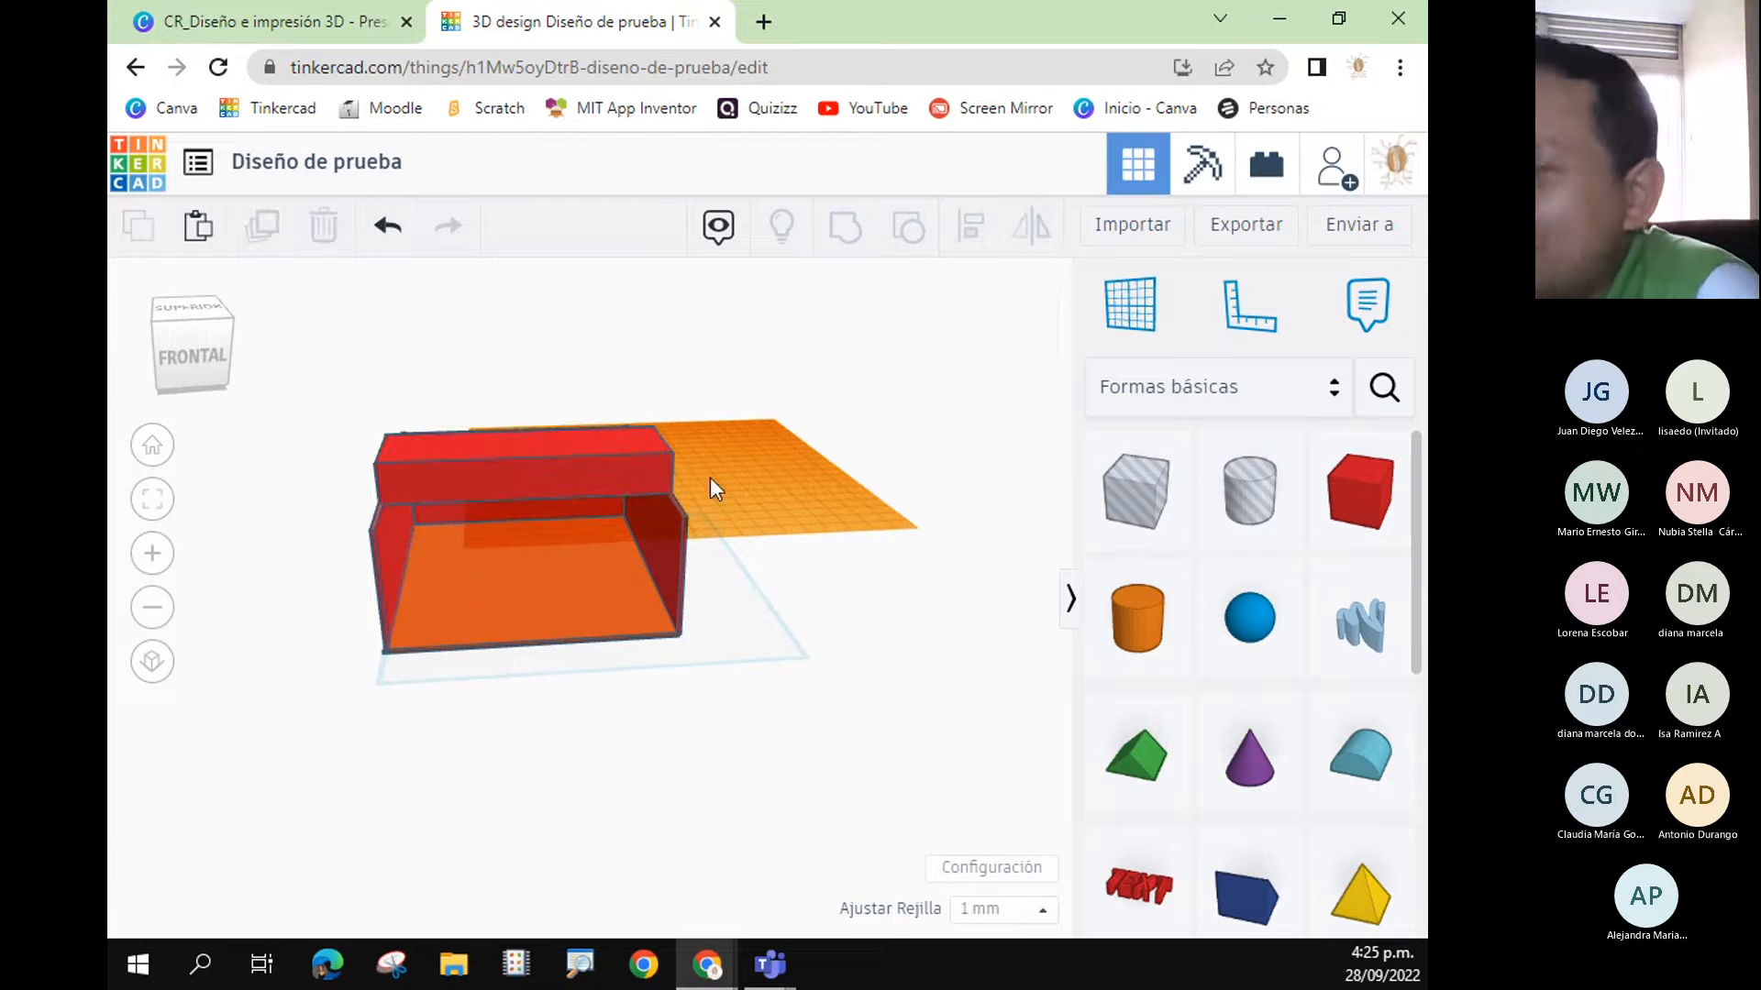
pyautogui.click(844, 751)
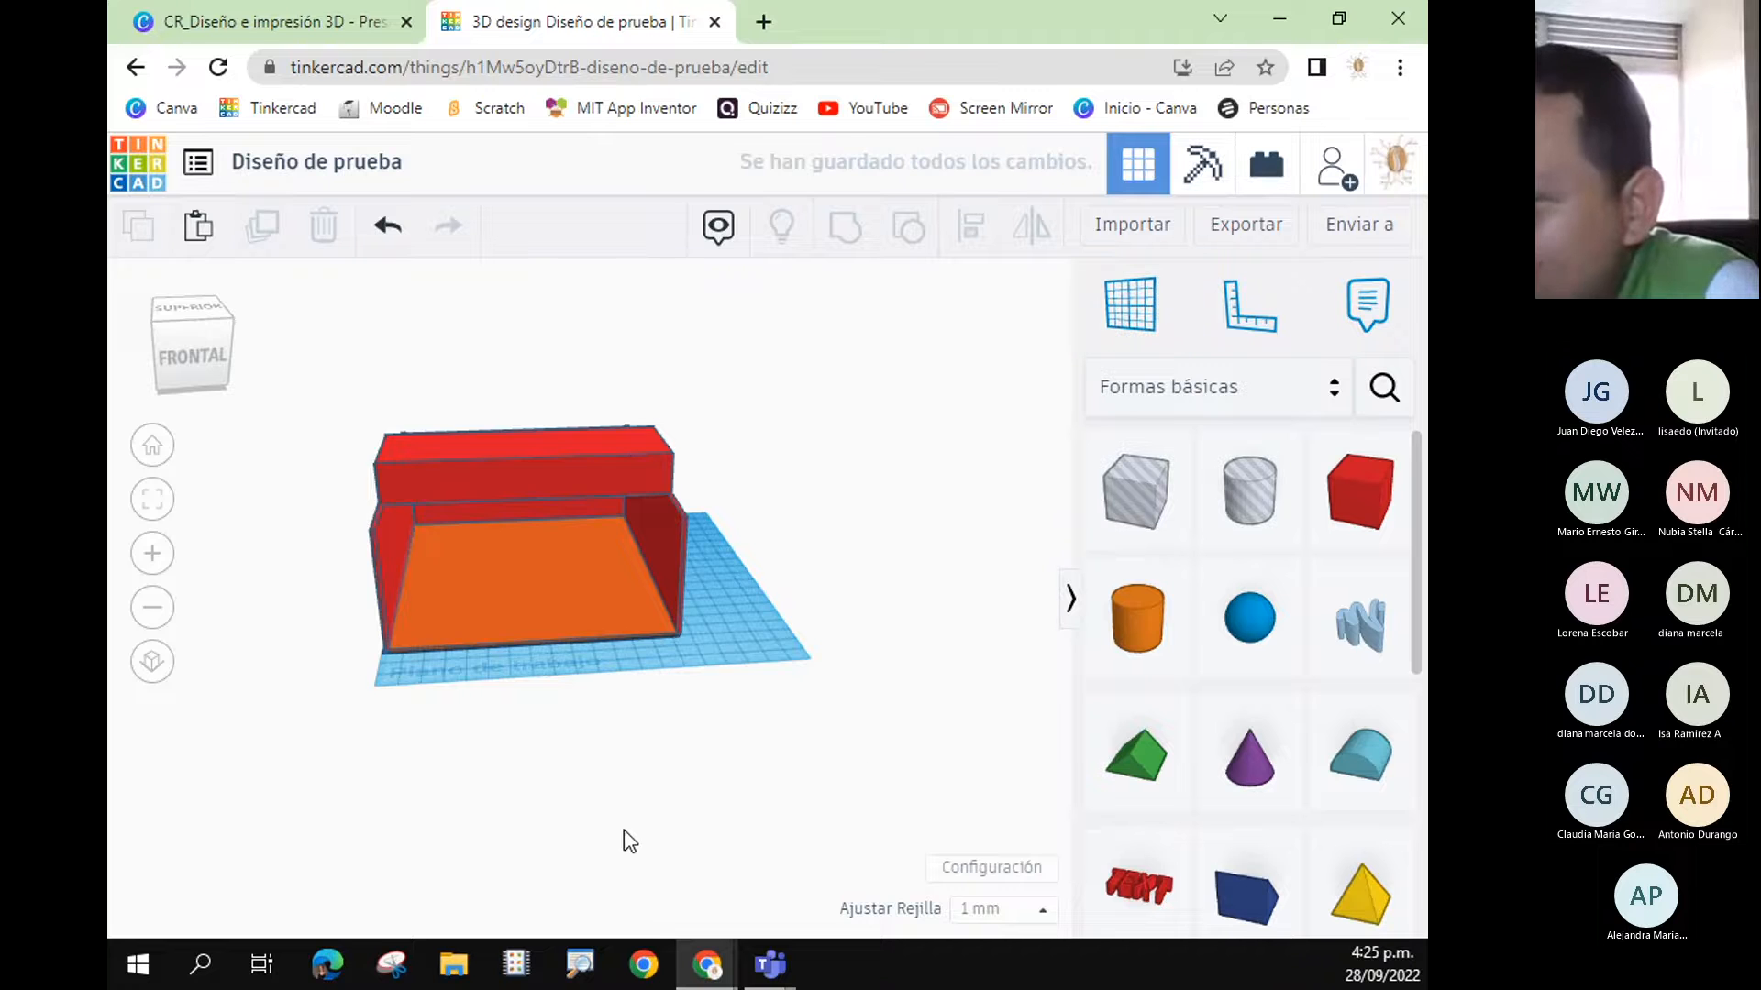
# - Delete the red box that spans the tops of the two parallel walls
pyautogui.moveTo(625, 837); pyautogui.dragTo(694, 797, button='right')
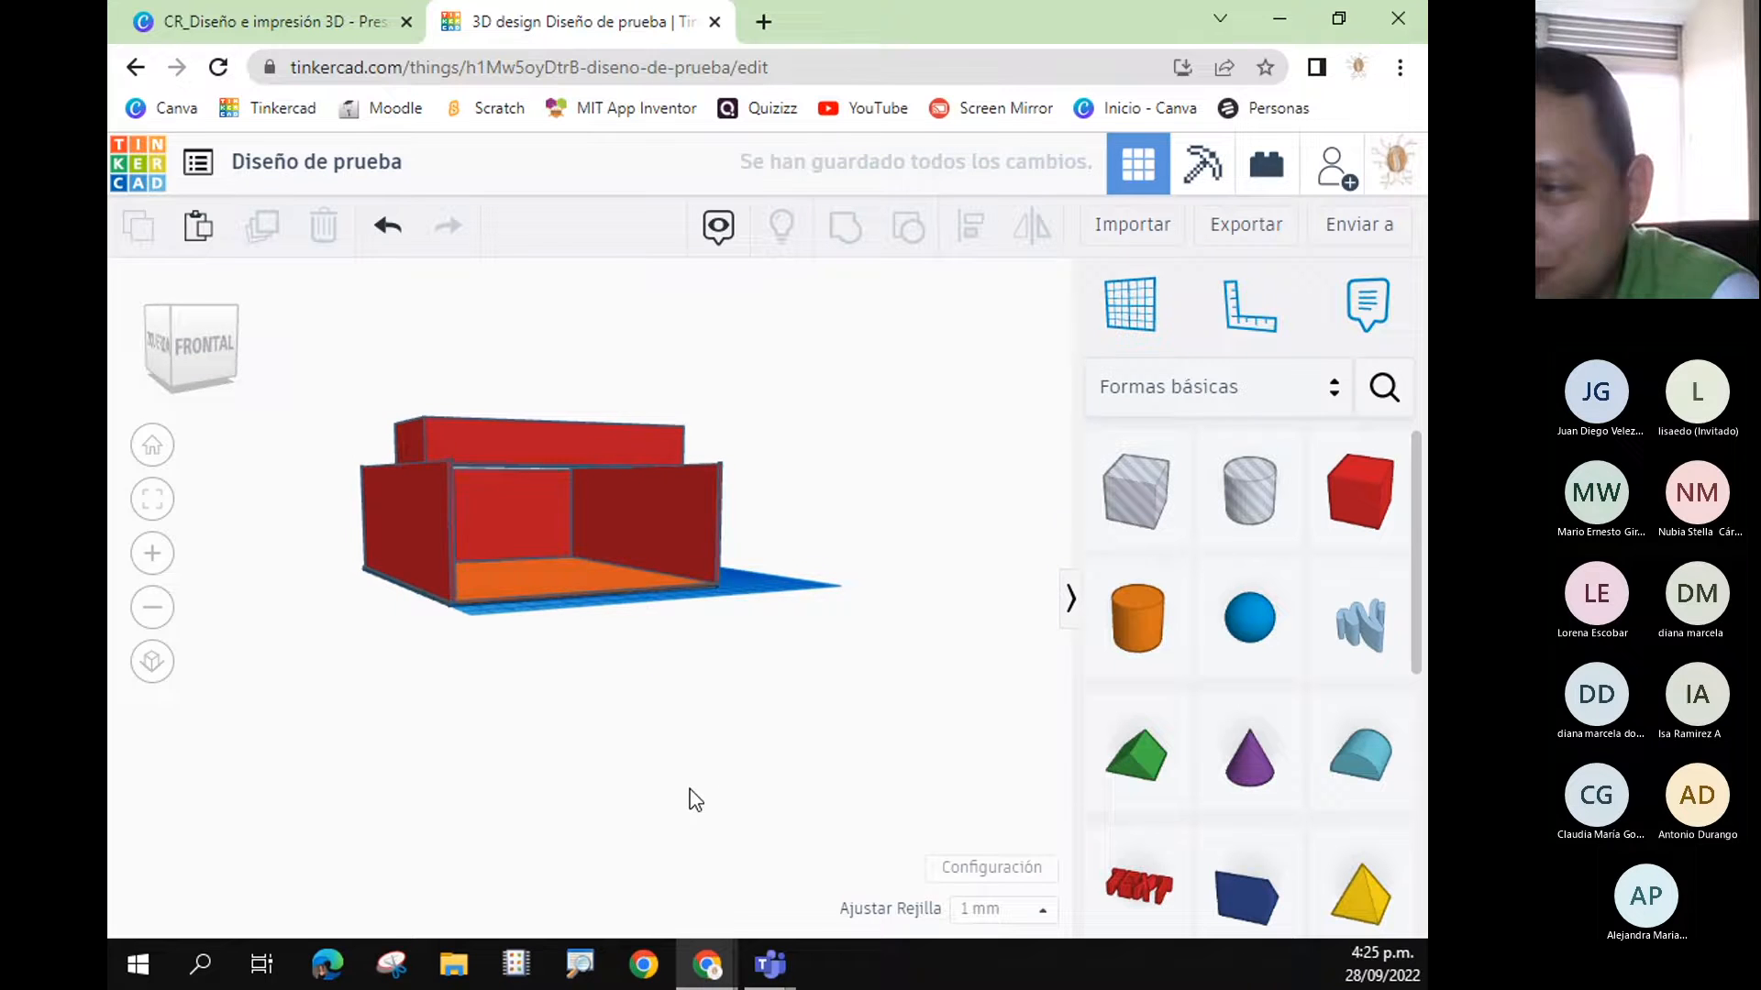
pyautogui.click(576, 460)
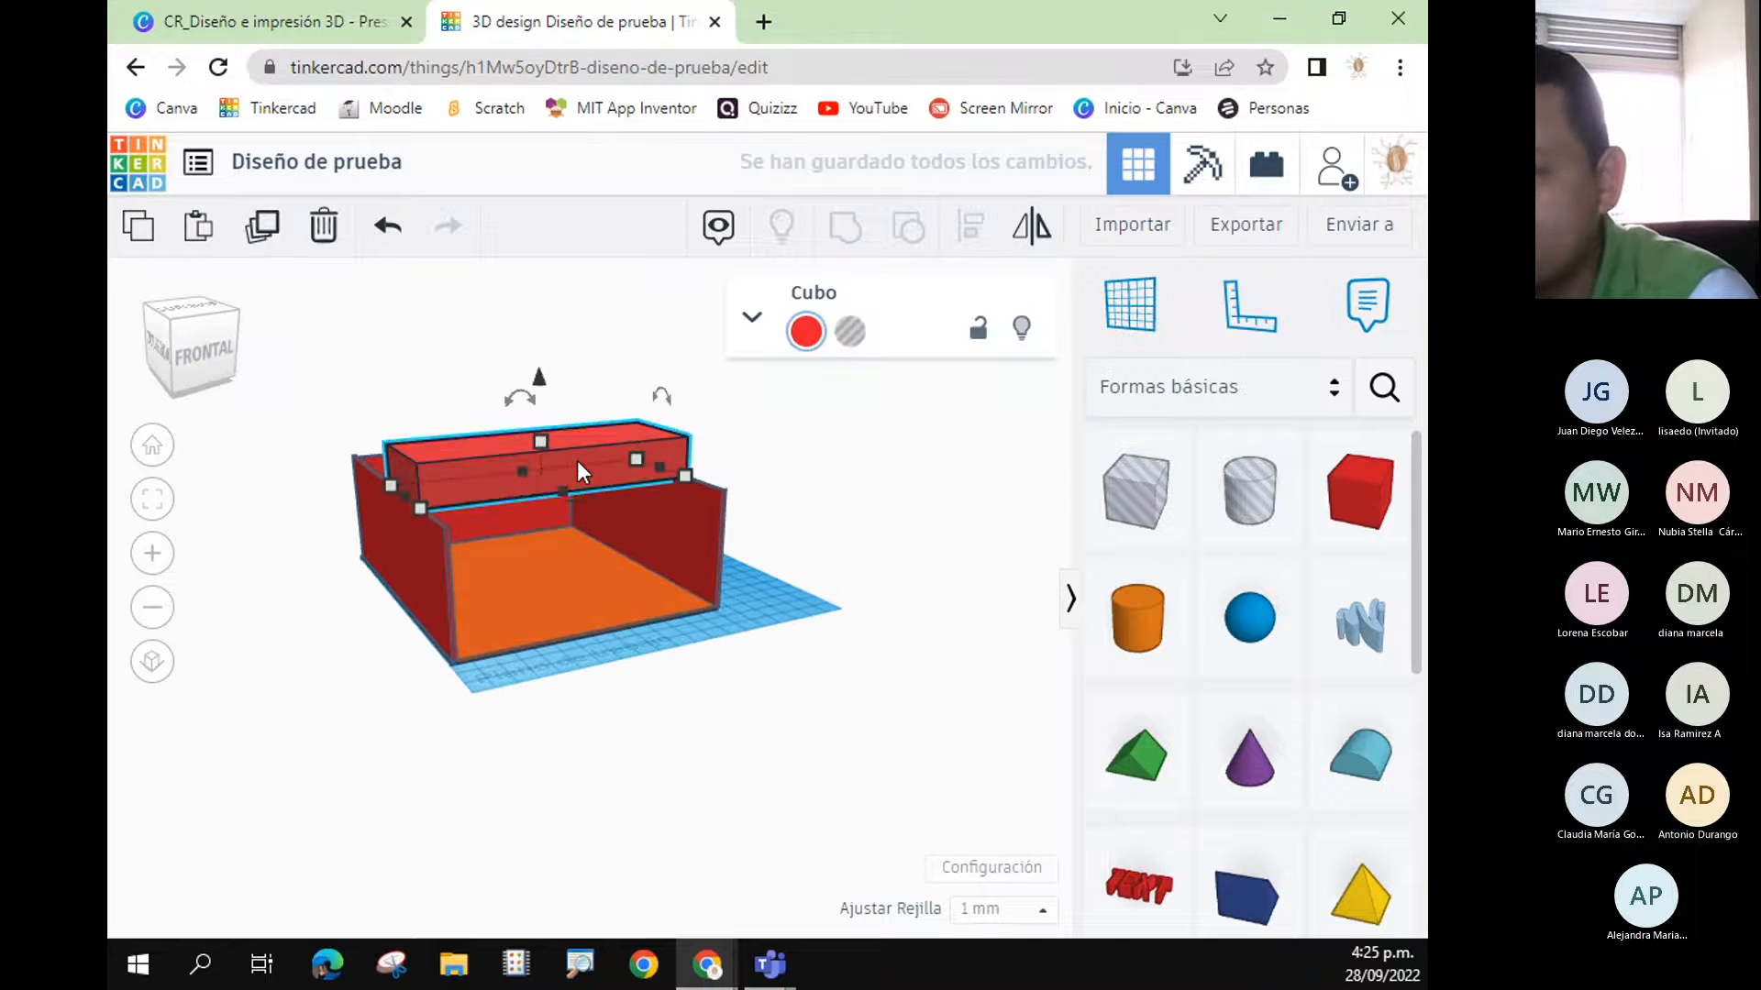
pyautogui.press('Delete')
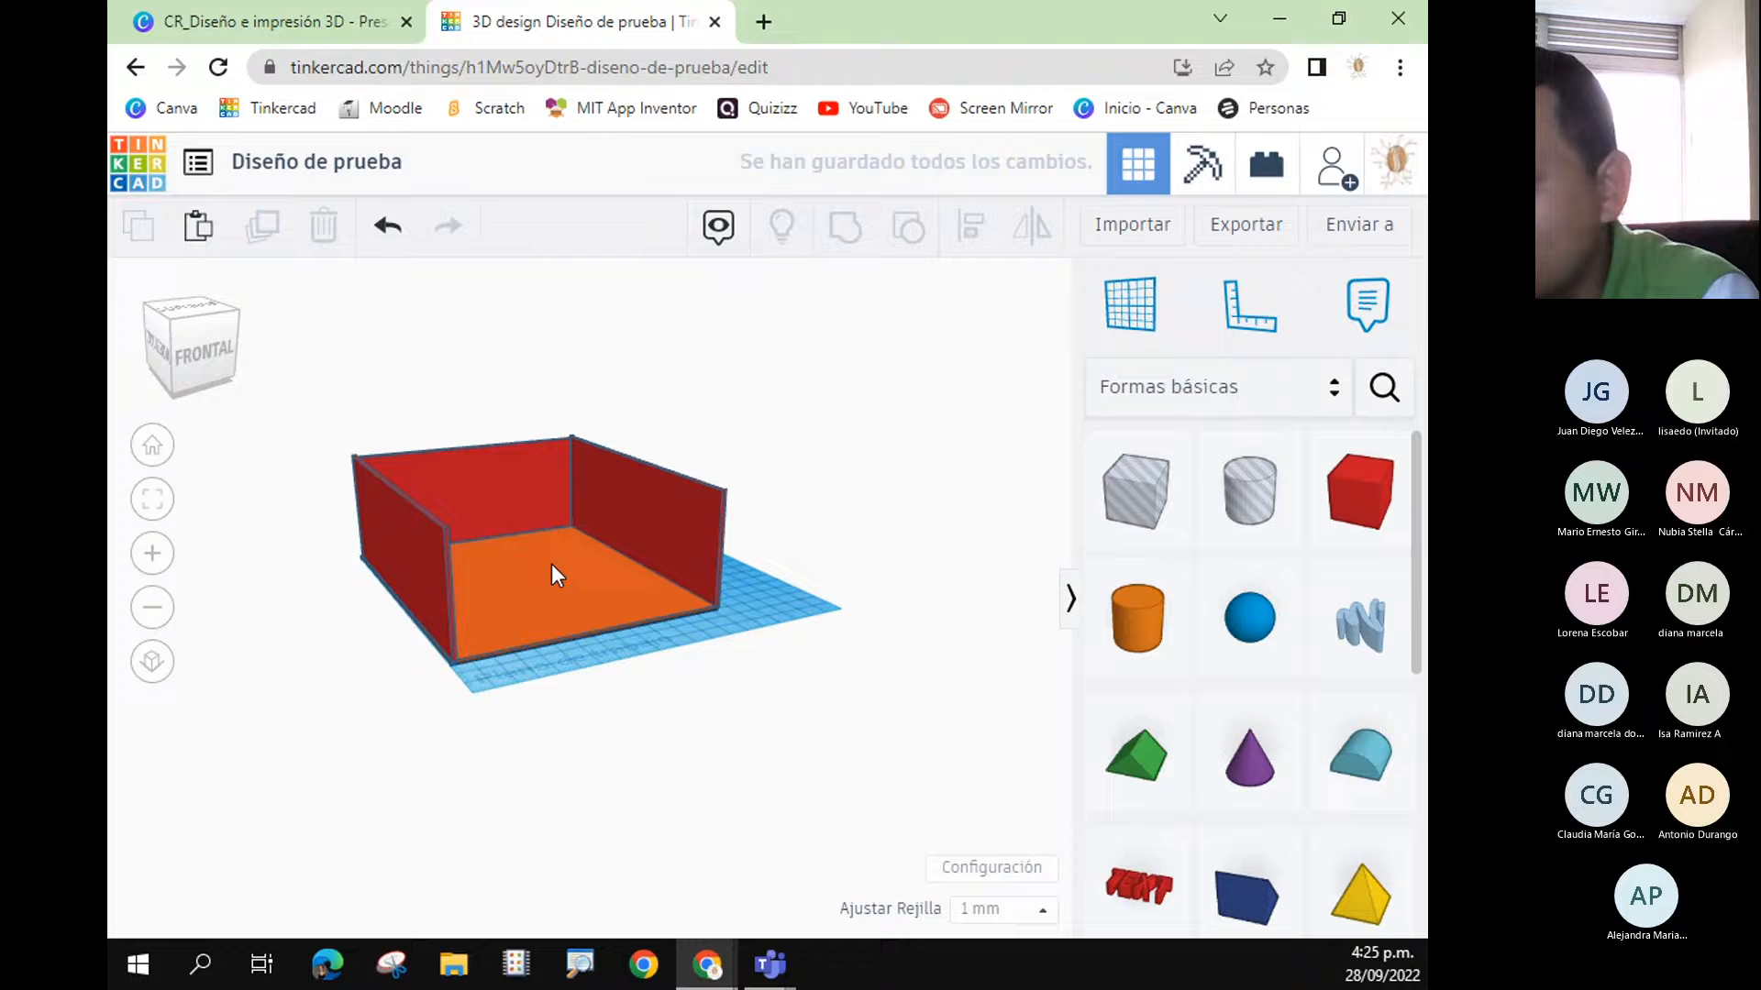
# - Try to pull the orange base out from under the red walls, and undo that move
pyautogui.click(478, 546)
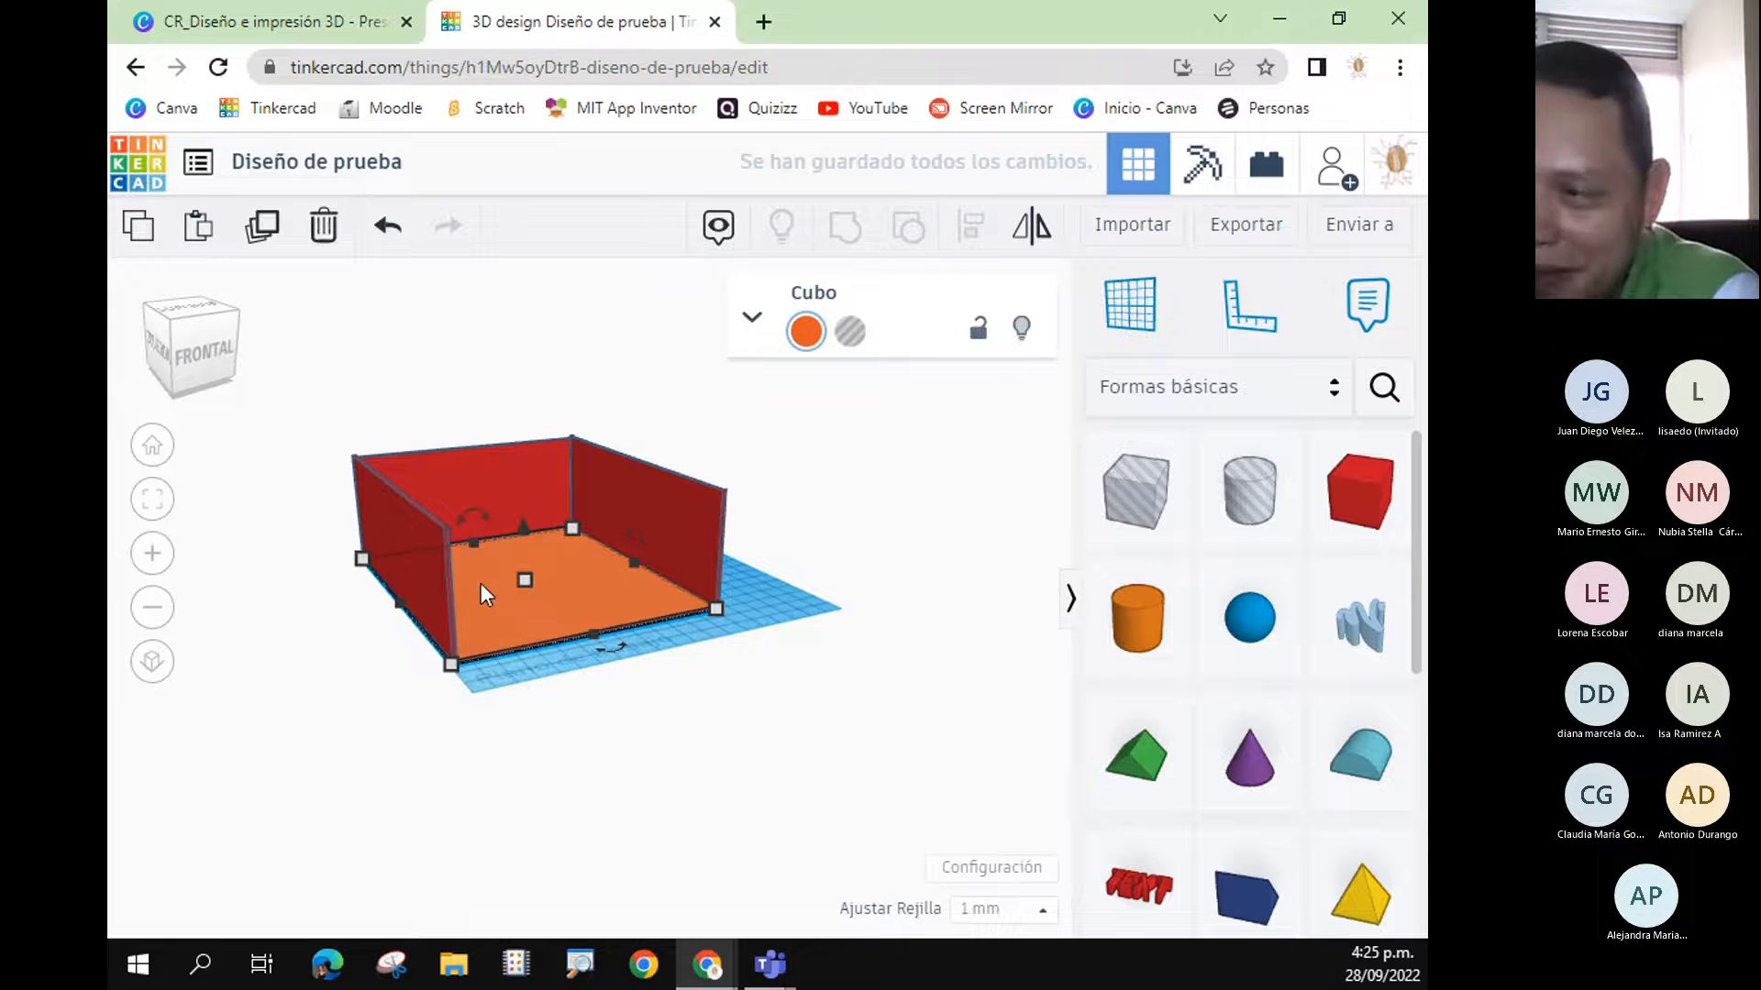
pyautogui.moveTo(497, 613); pyautogui.dragTo(728, 840)
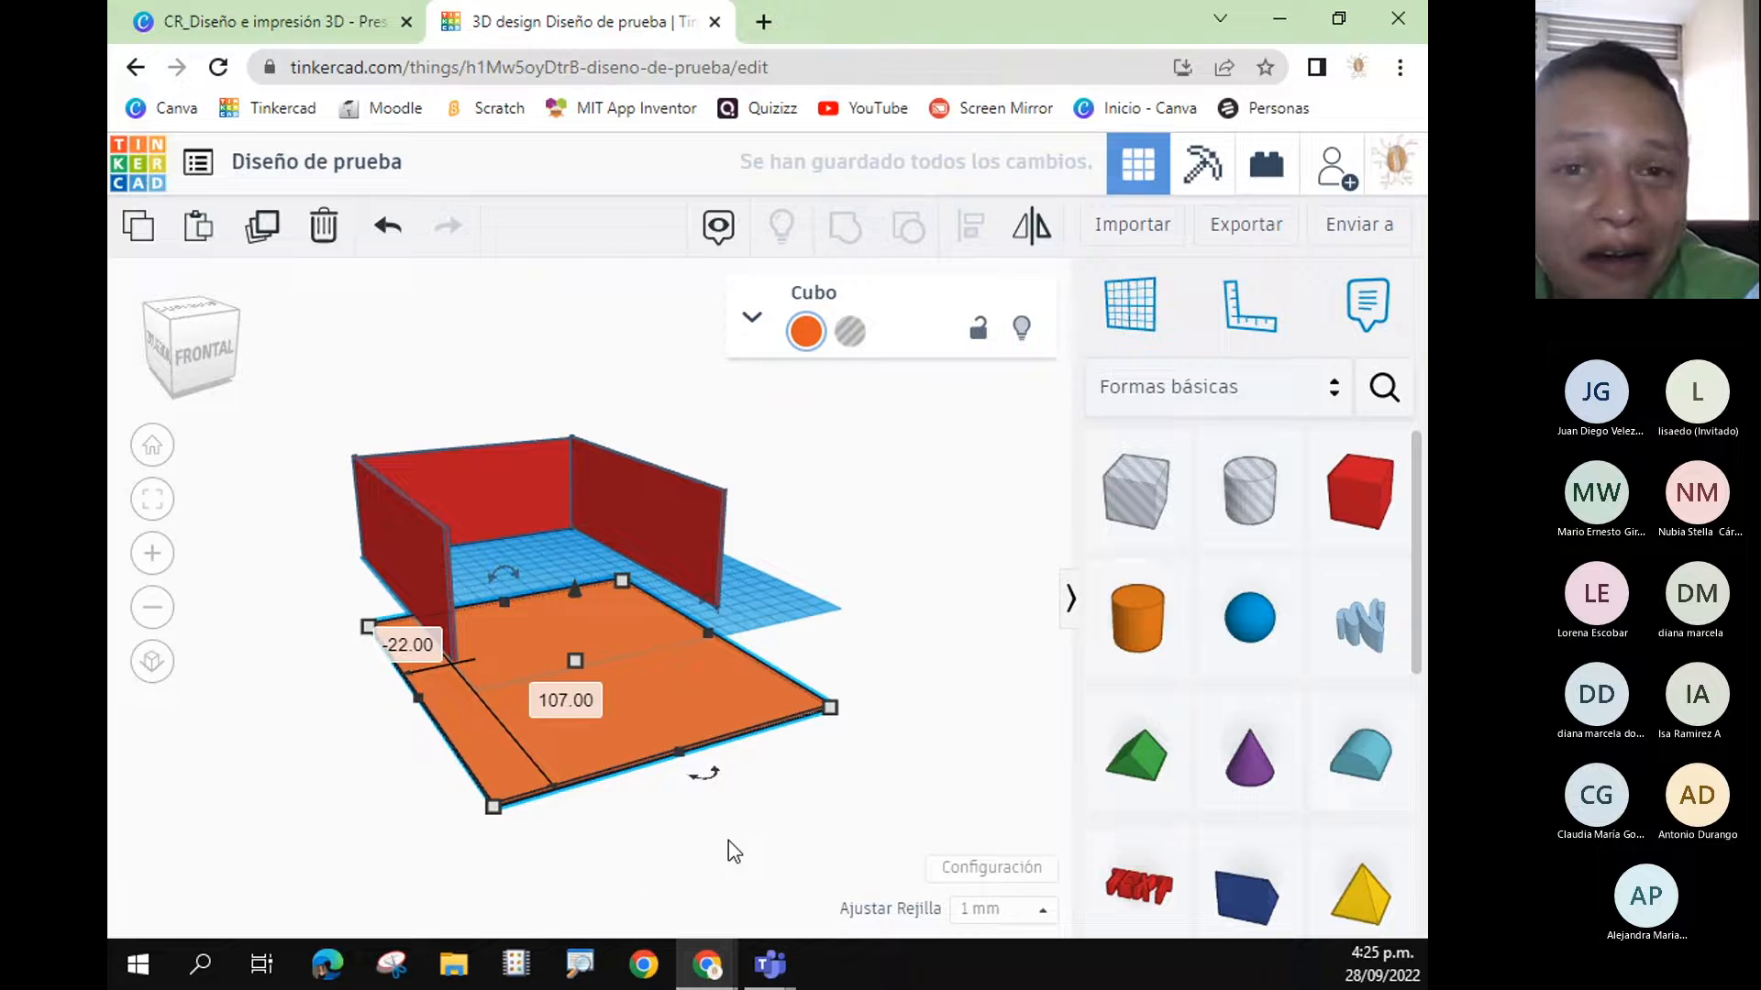
pyautogui.click(385, 231)
pyautogui.click(864, 676)
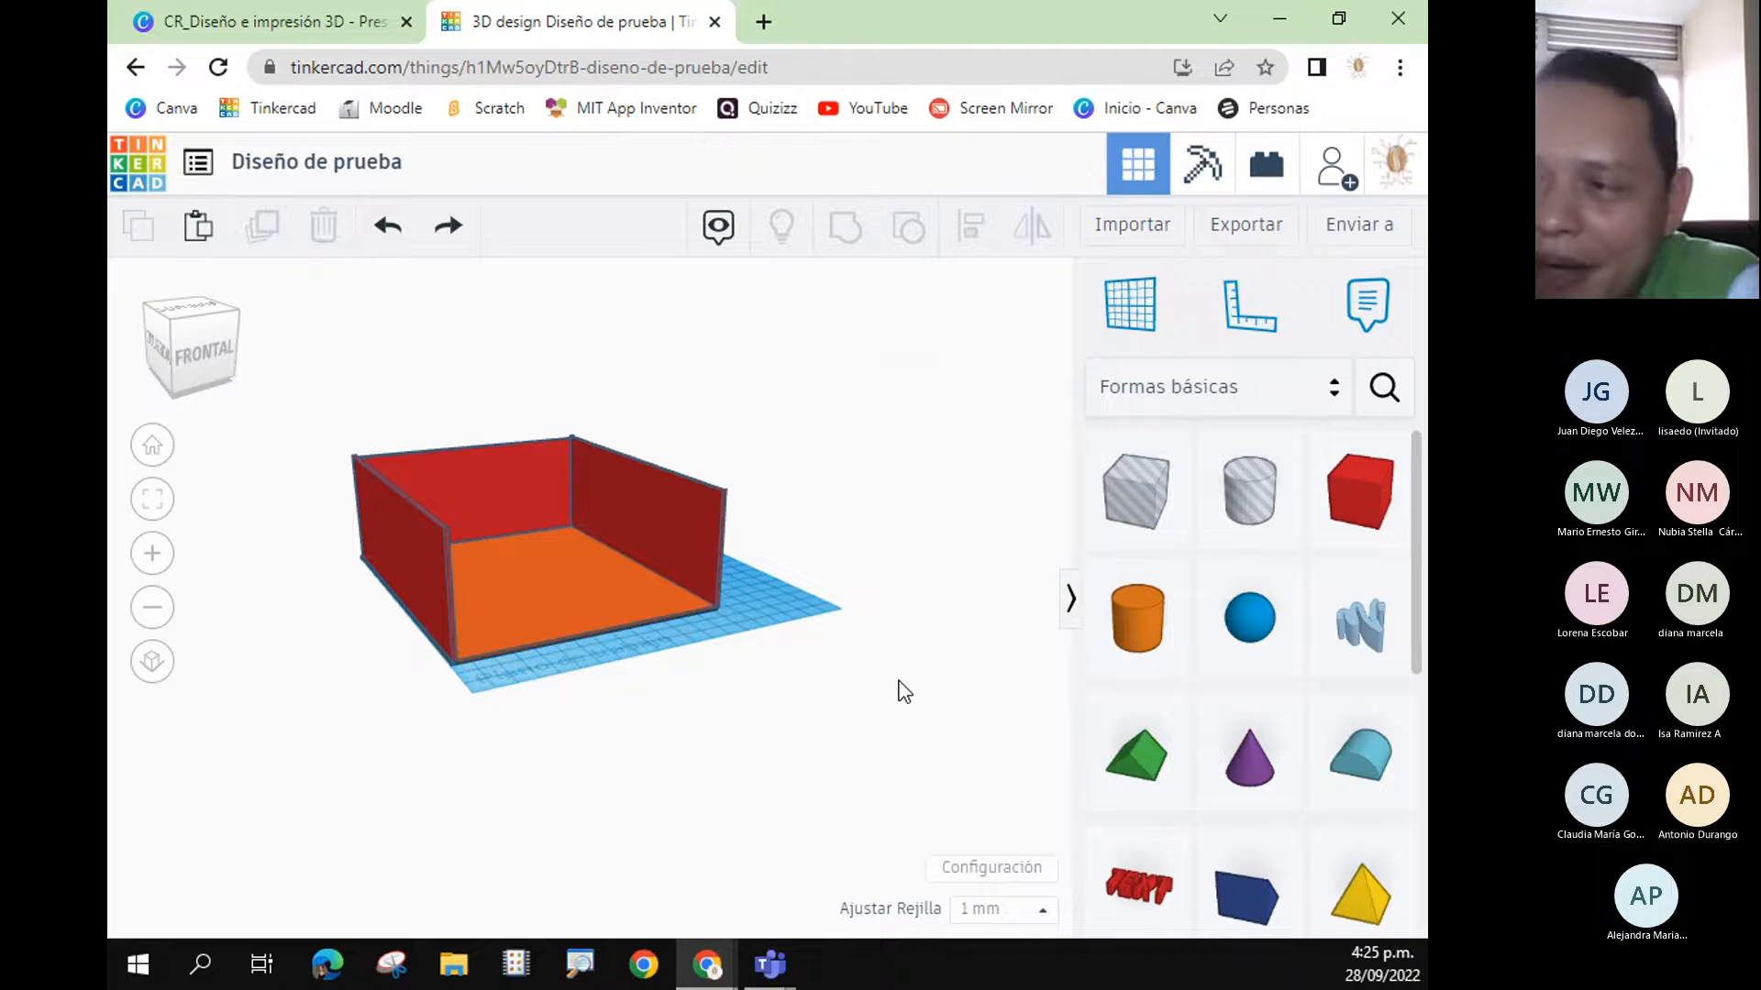
# - Add a small red box at the copied wall near its closed corner, raise it 31 mm, and shift it 9 mm along the wall
pyautogui.moveTo(904, 691)
pyautogui.mouseDown(button='right')
pyautogui.moveTo(829, 723)
pyautogui.moveTo(873, 683)
pyautogui.mouseUp(button='right')
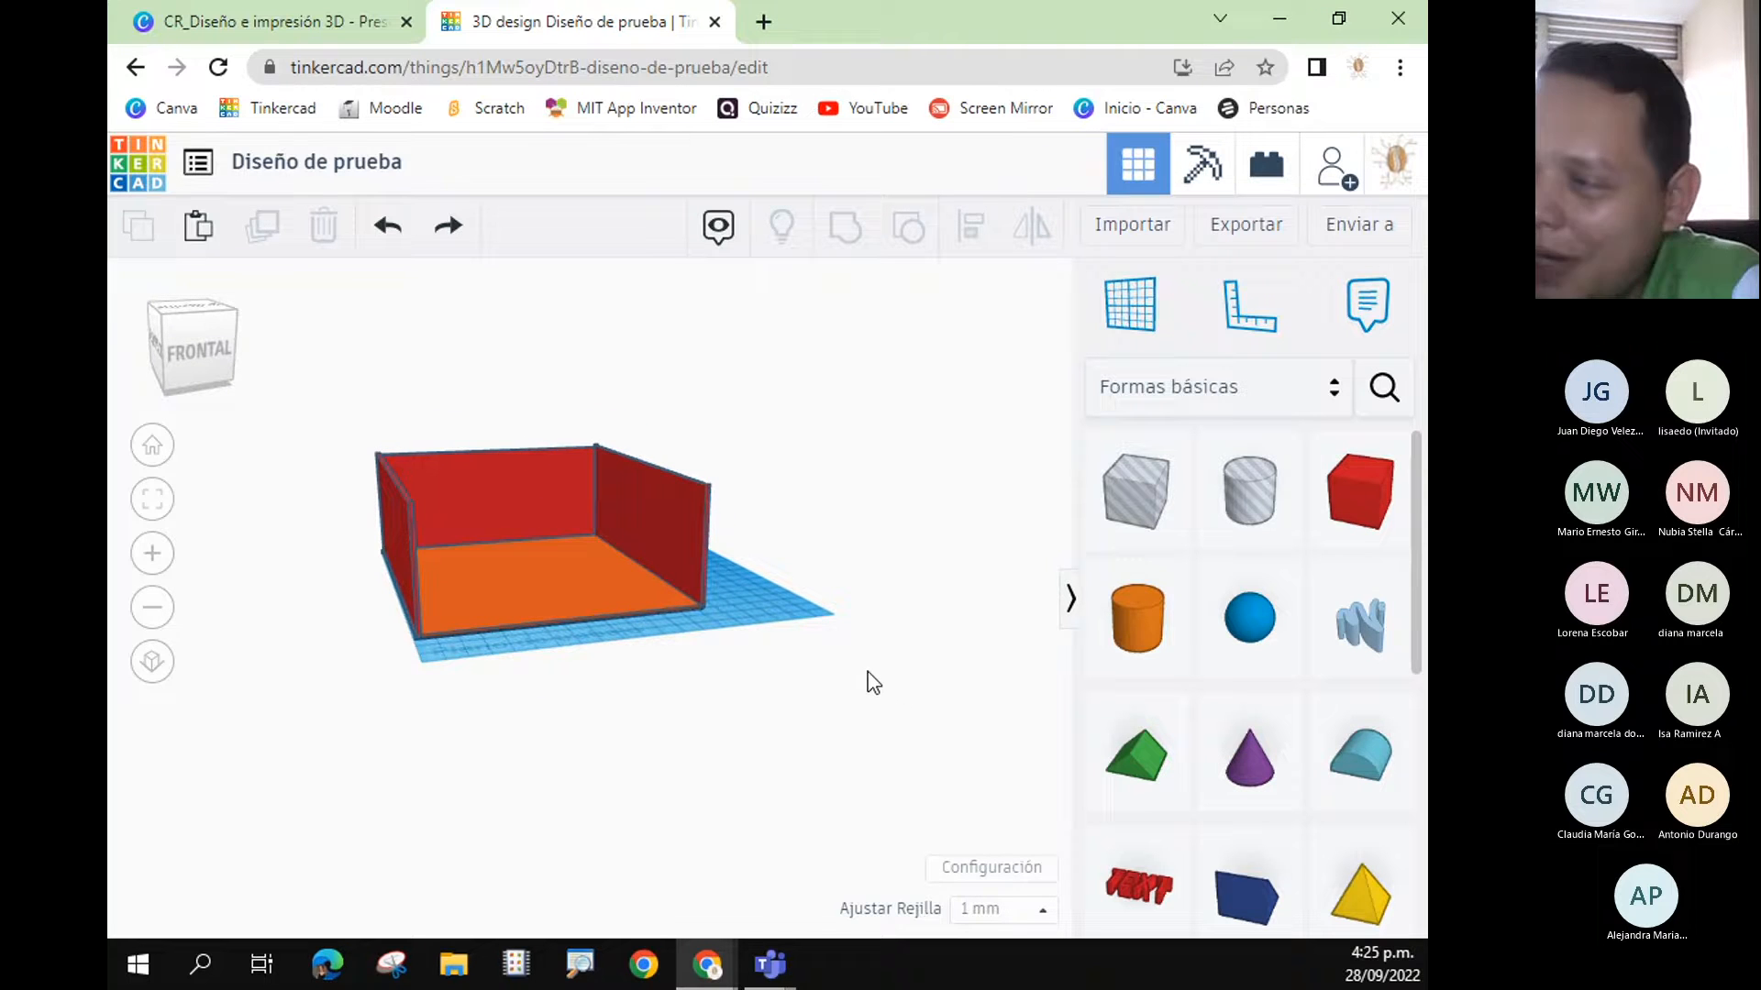
pyautogui.moveTo(529, 772); pyautogui.dragTo(757, 808, button='right')
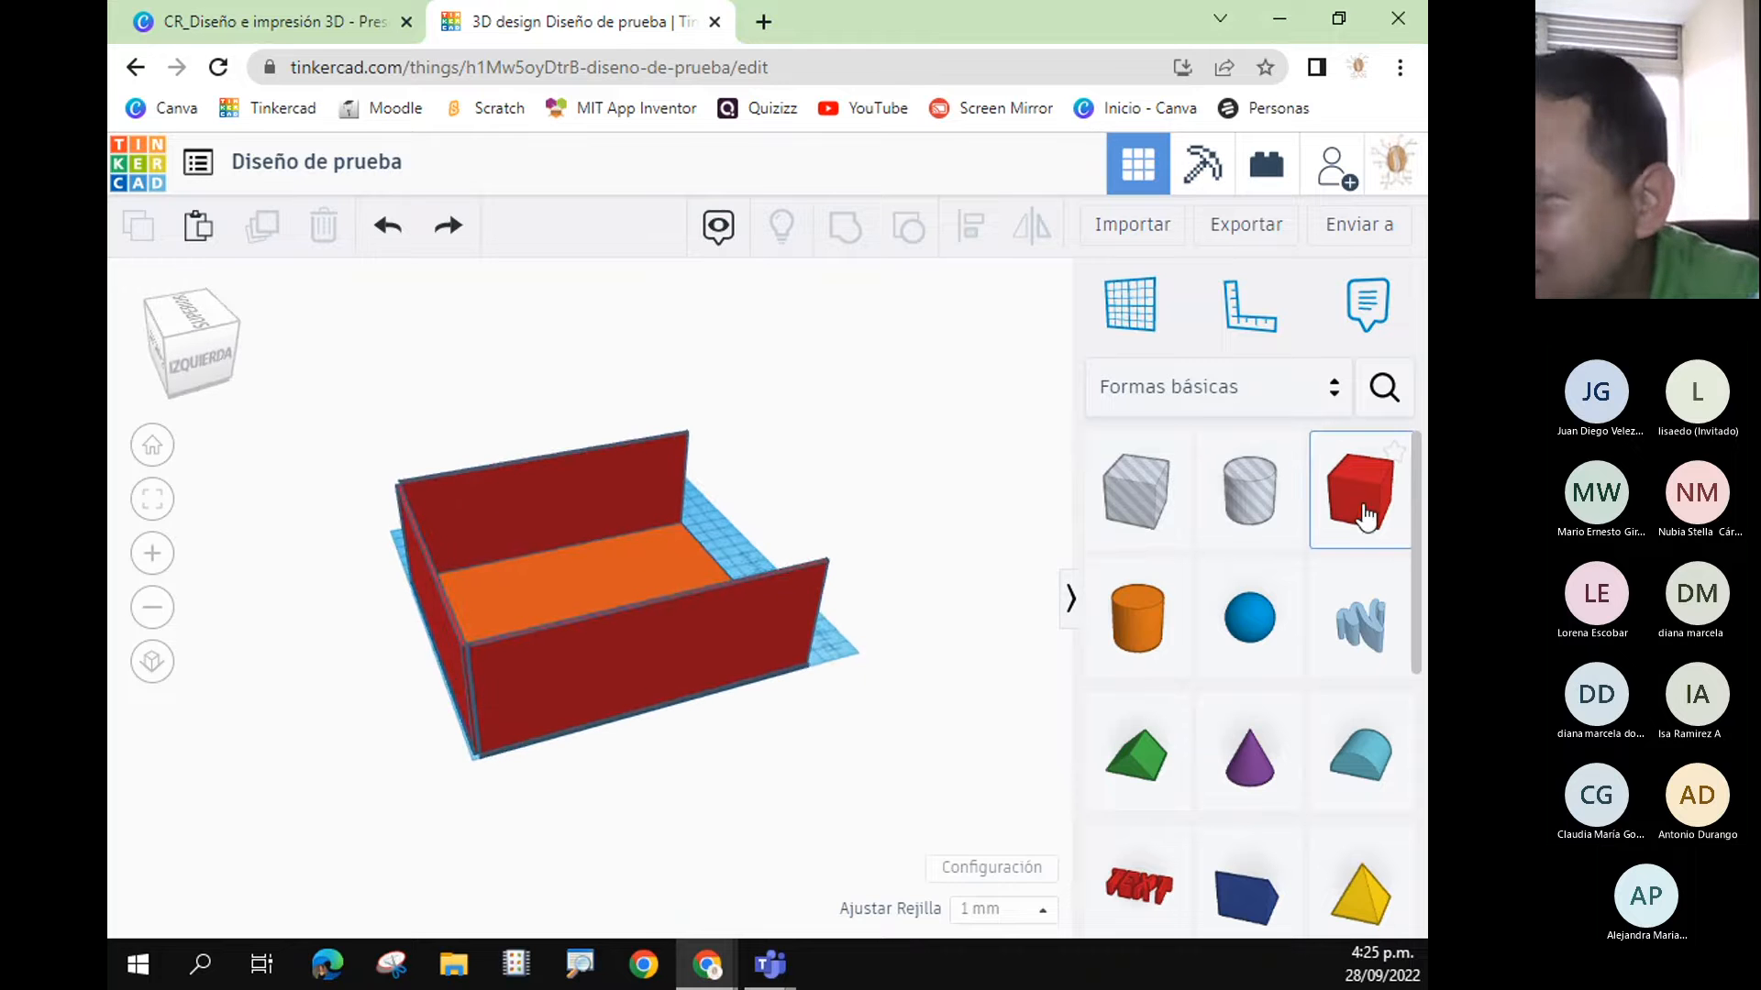
pyautogui.moveTo(1360, 491); pyautogui.dragTo(787, 660)
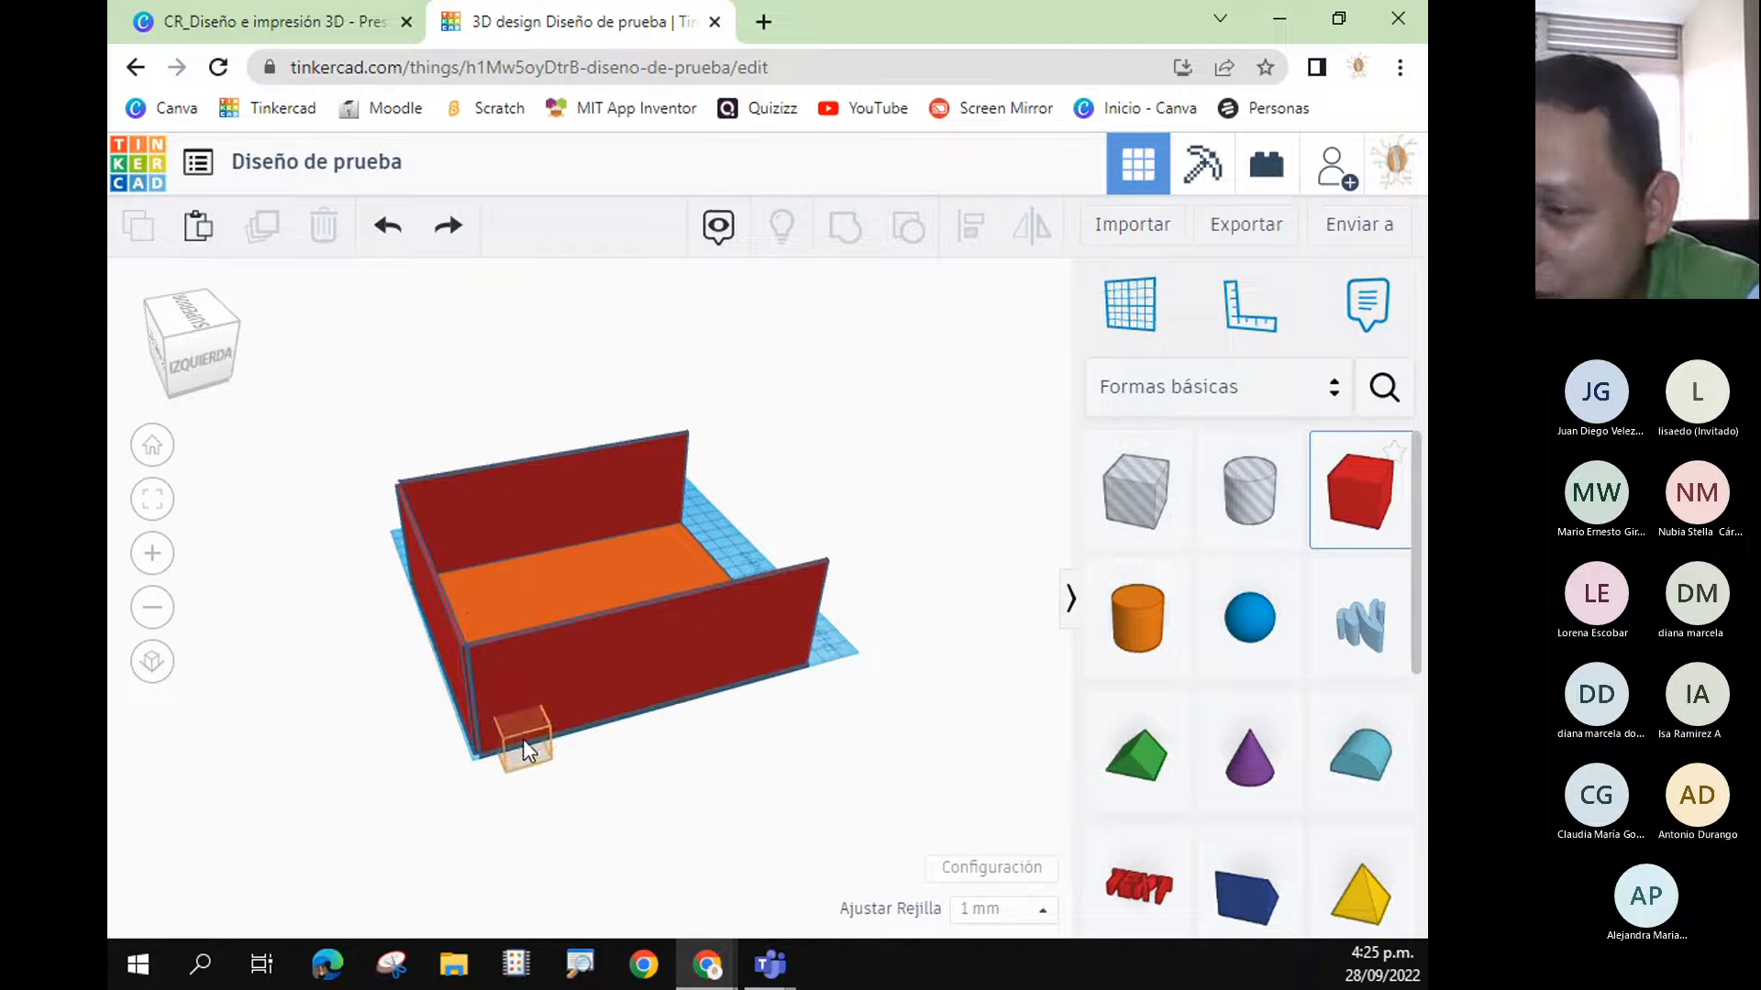
pyautogui.moveTo(527, 743); pyautogui.dragTo(516, 587)
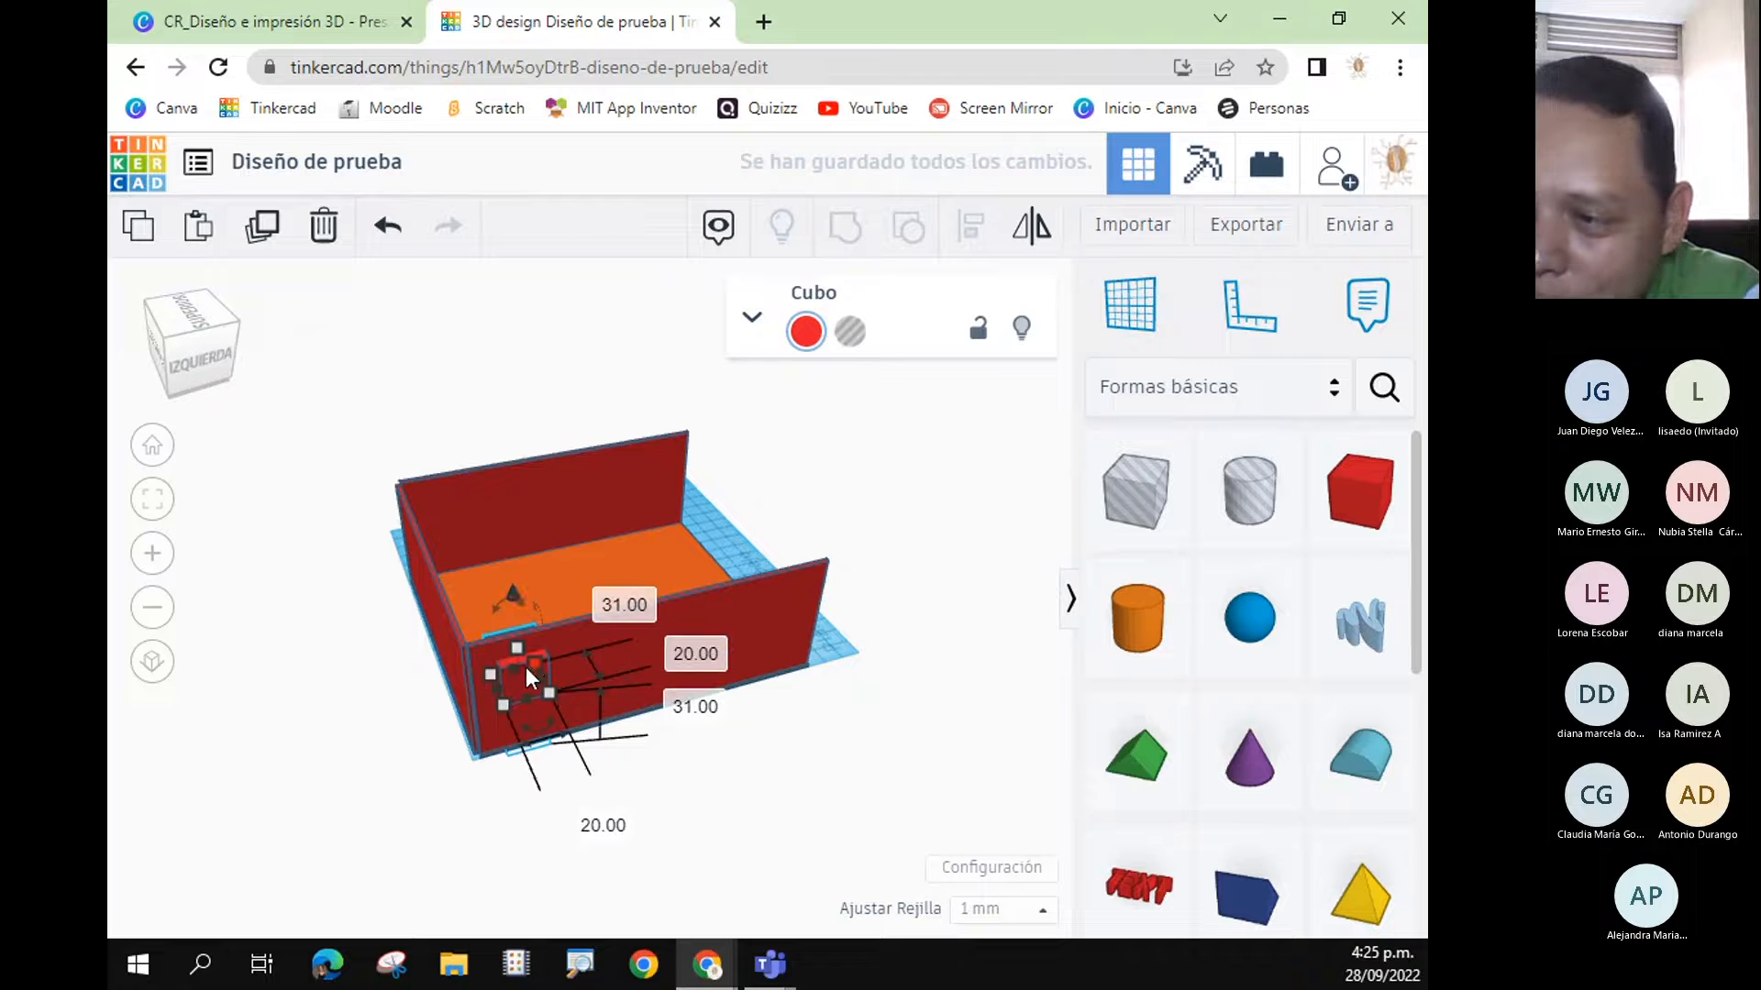
pyautogui.moveTo(735, 807); pyautogui.dragTo(381, 552, button='right')
pyautogui.moveTo(354, 547); pyautogui.dragTo(349, 552)
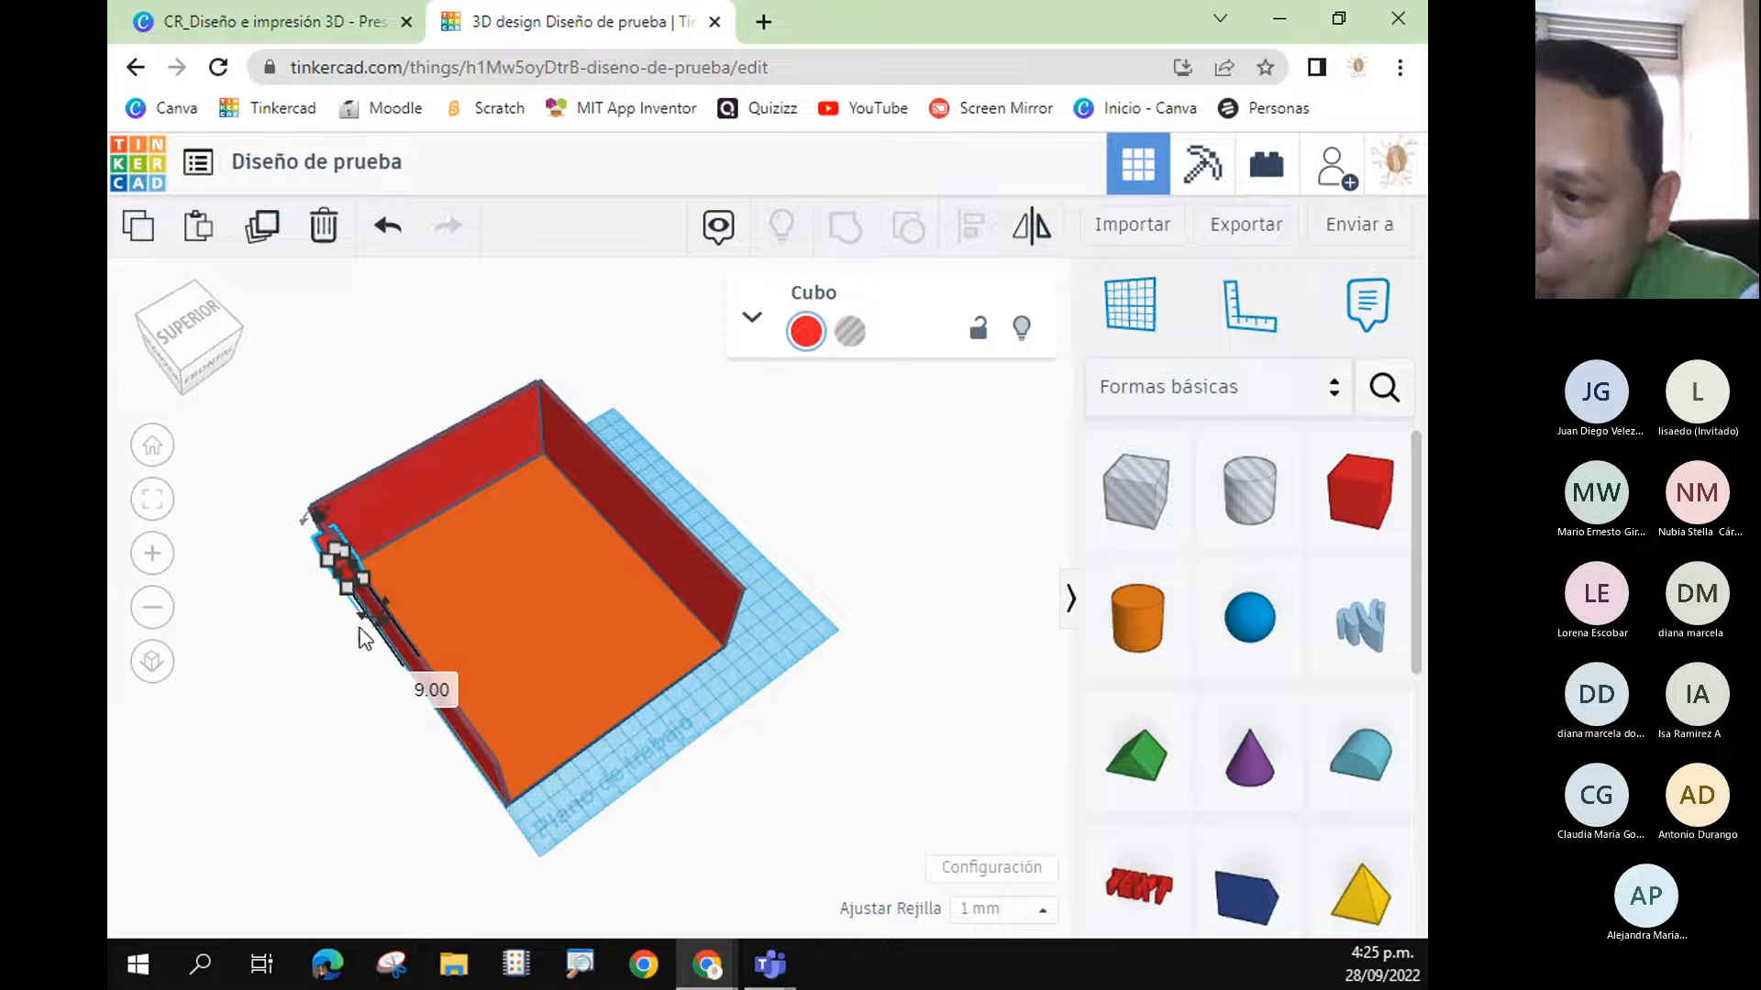
# - Turn the small red box near the closed corner into a hole and group it with the wall to cut an opening
pyautogui.keyDown('shift'); pyautogui.click(408, 667); pyautogui.keyUp('shift')
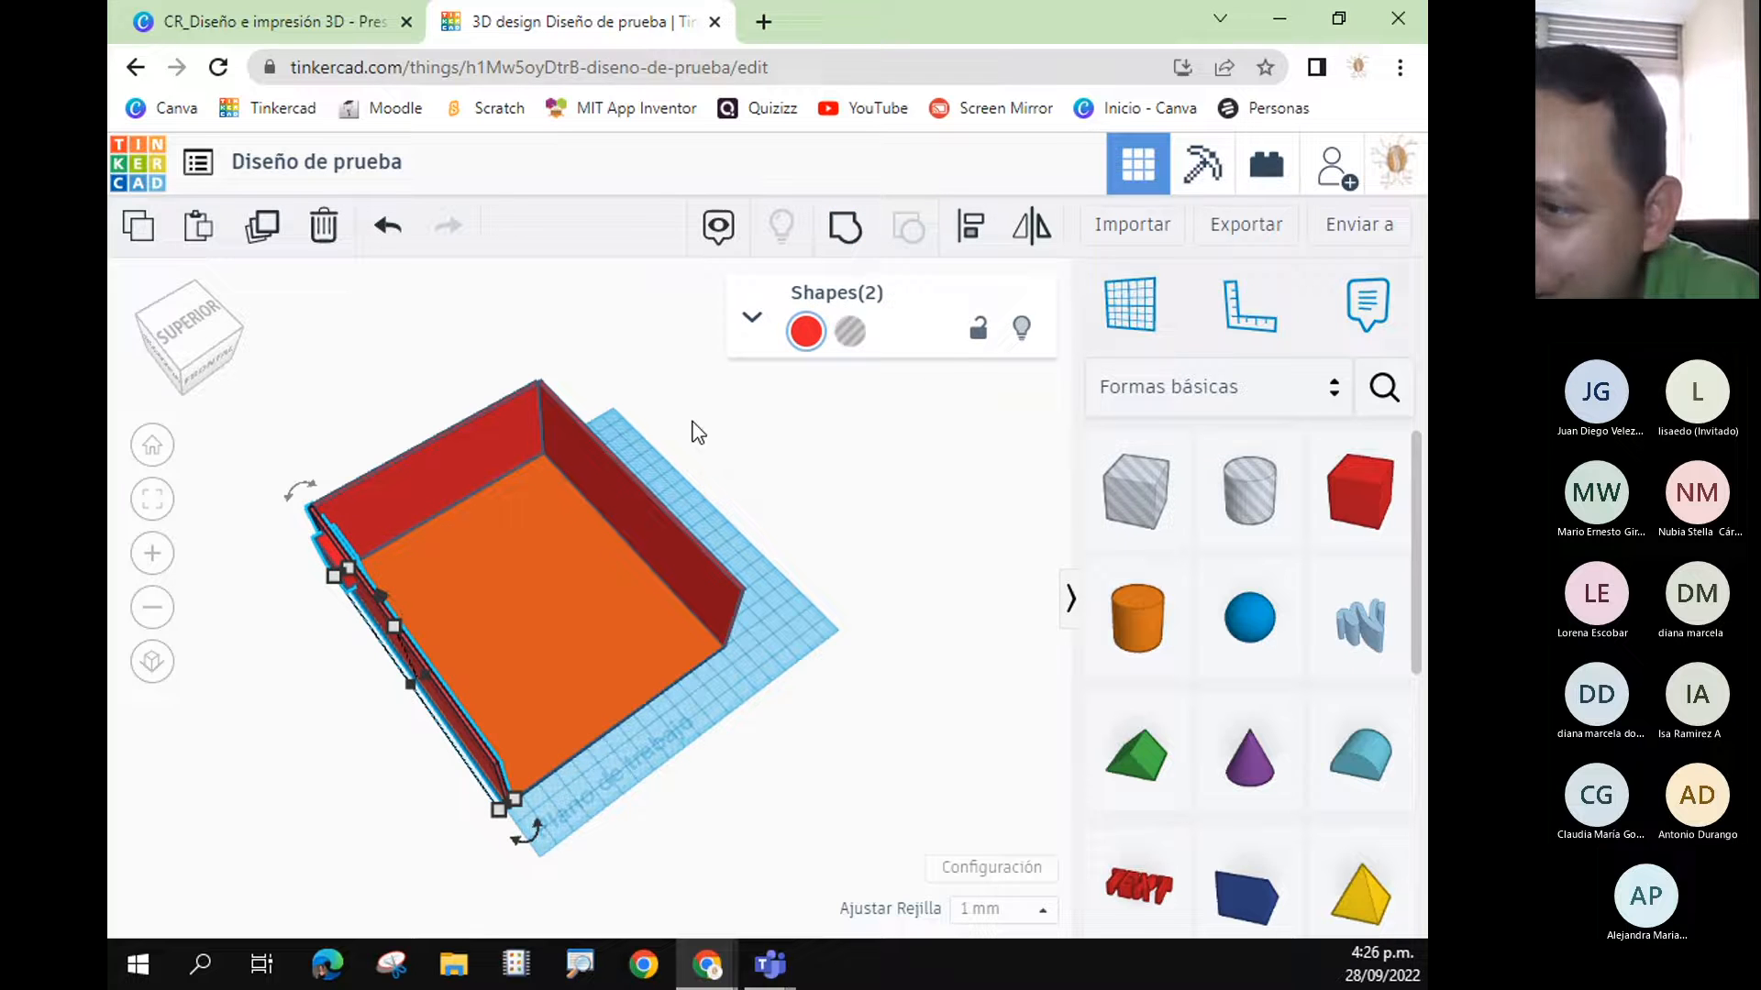
pyautogui.click(343, 647)
pyautogui.click(333, 563)
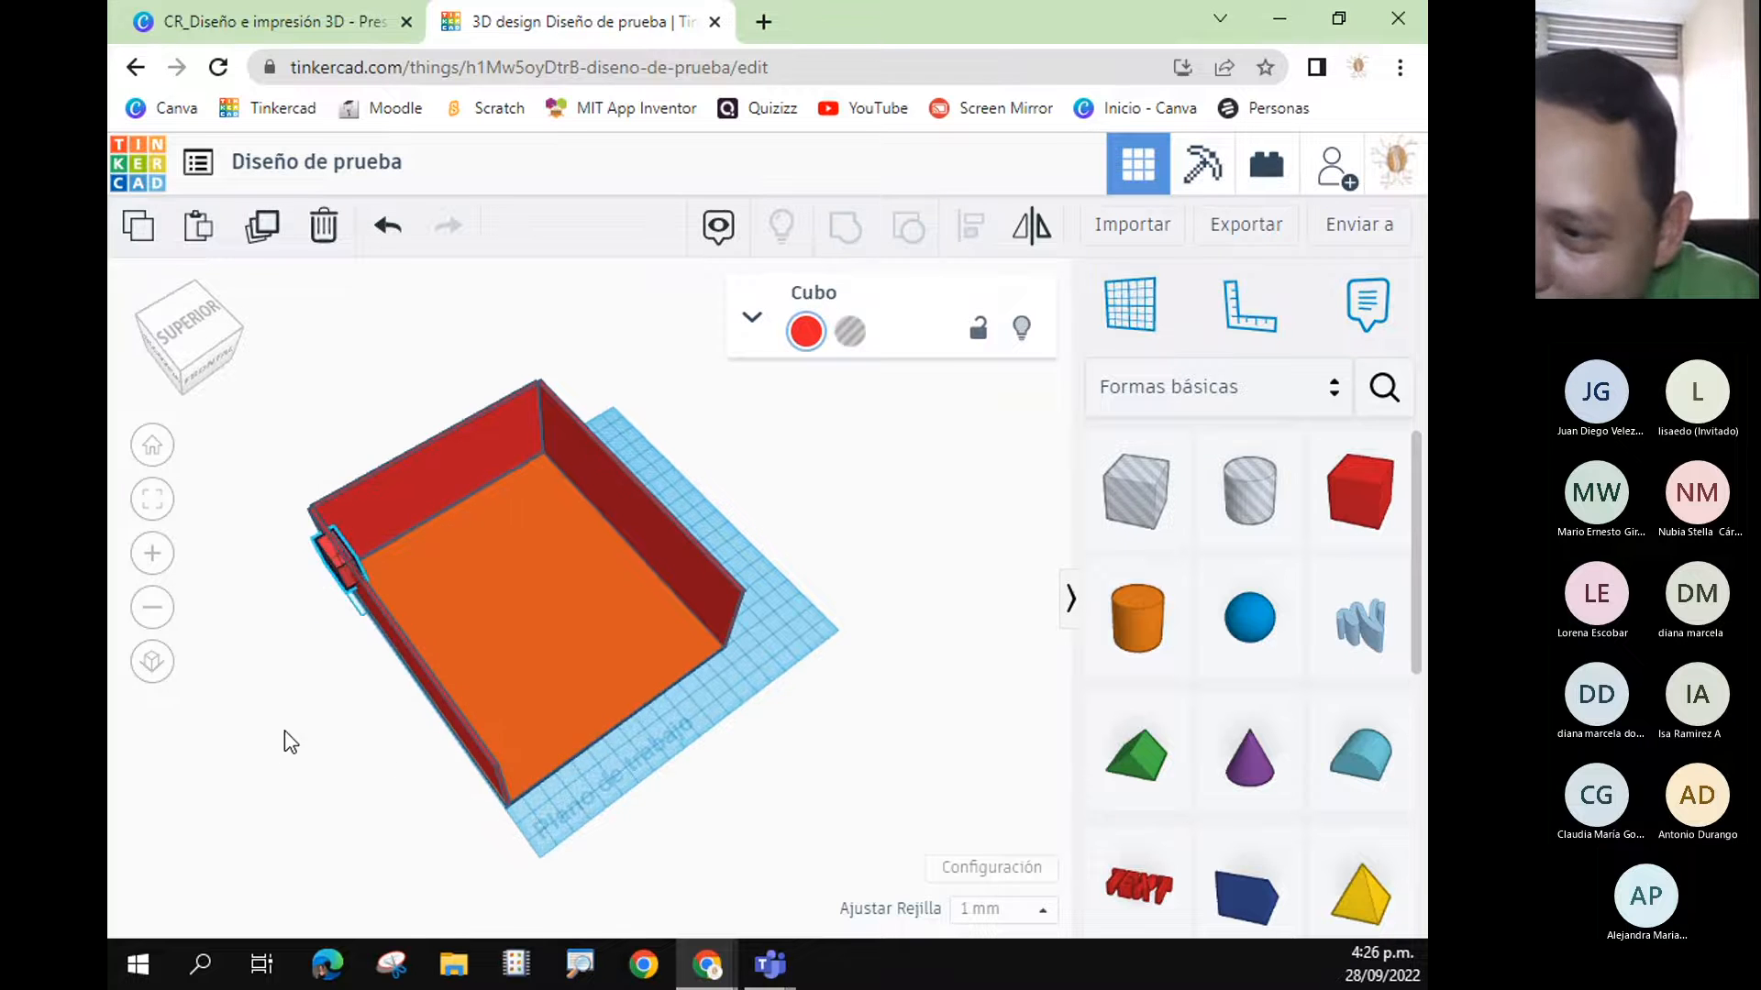
pyautogui.moveTo(284, 740); pyautogui.dragTo(503, 546, button='right')
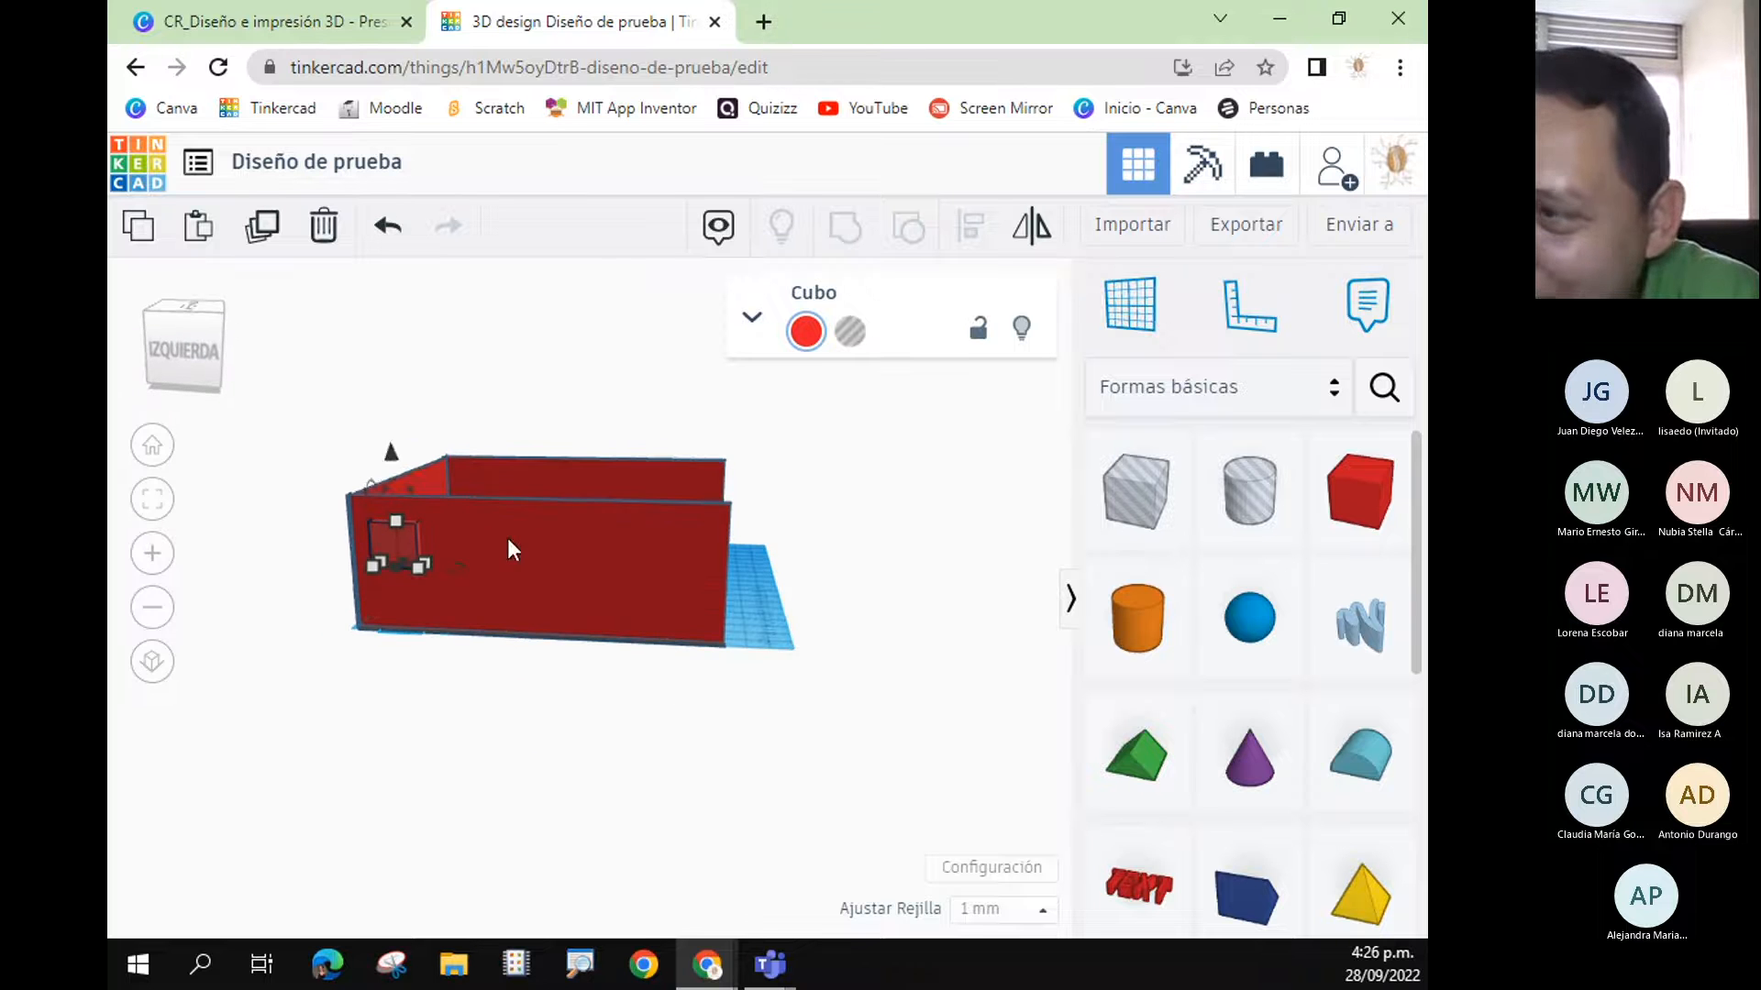
pyautogui.click(850, 331)
pyautogui.moveTo(913, 474); pyautogui.dragTo(802, 691, button='right')
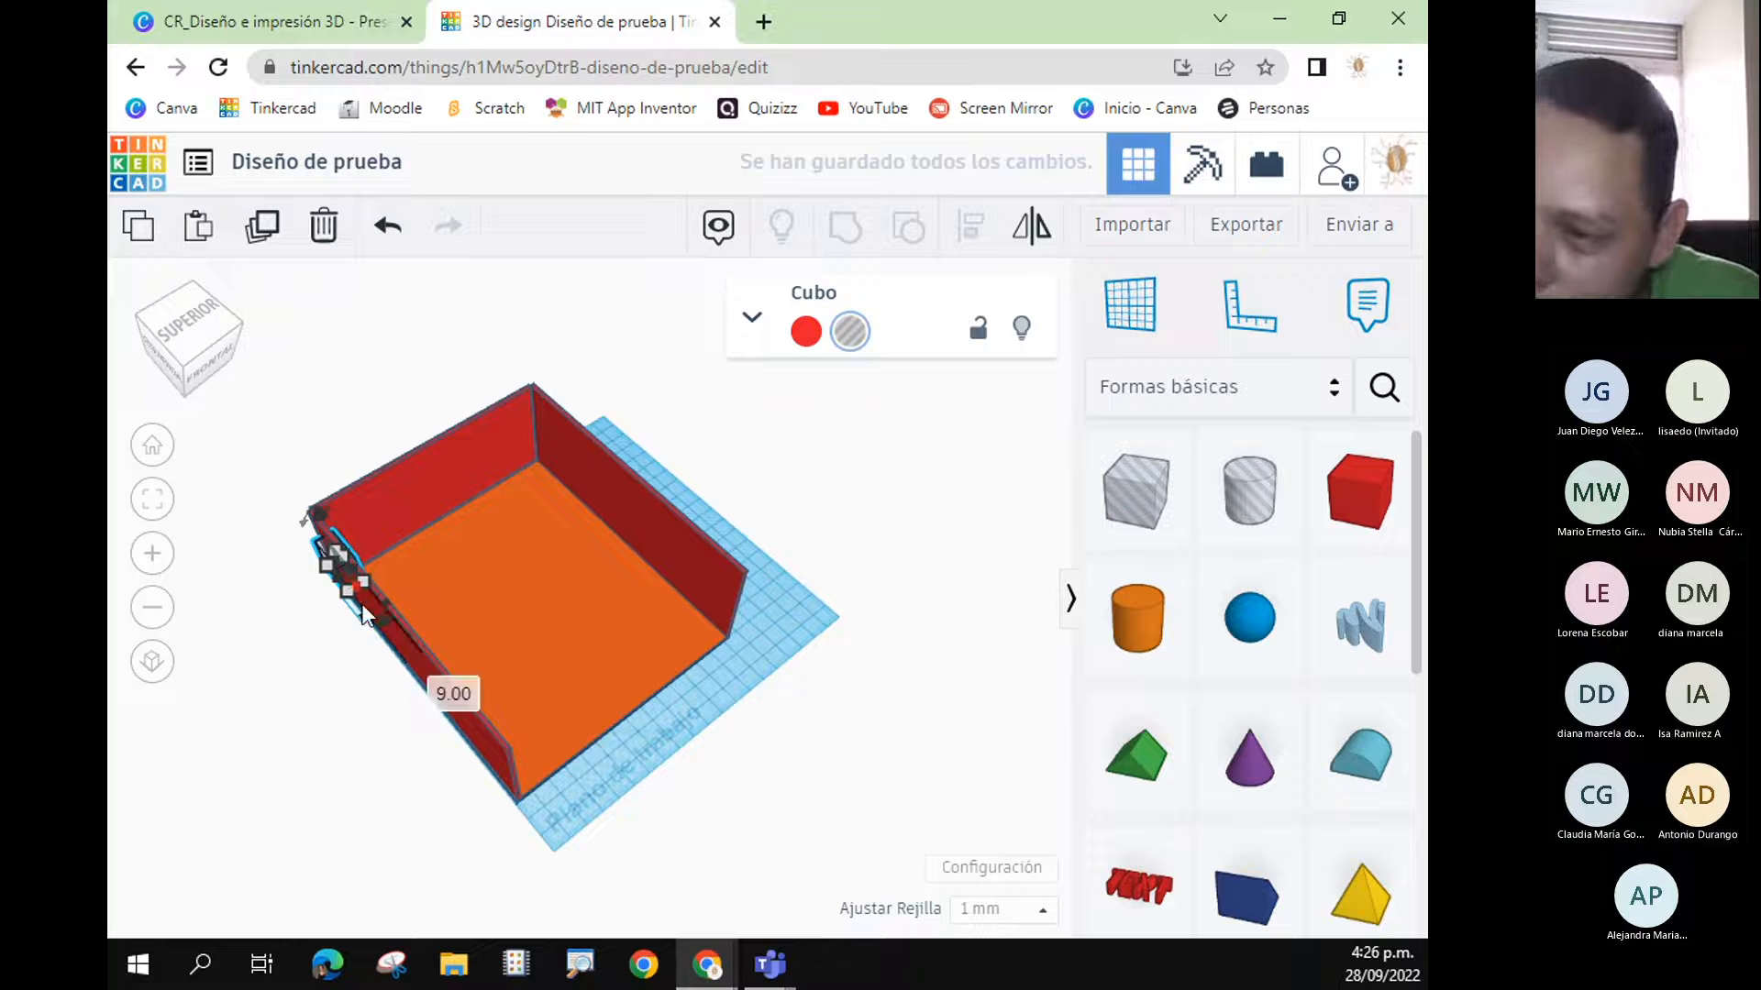
pyautogui.keyDown('shift'); pyautogui.click(407, 653); pyautogui.keyUp('shift')
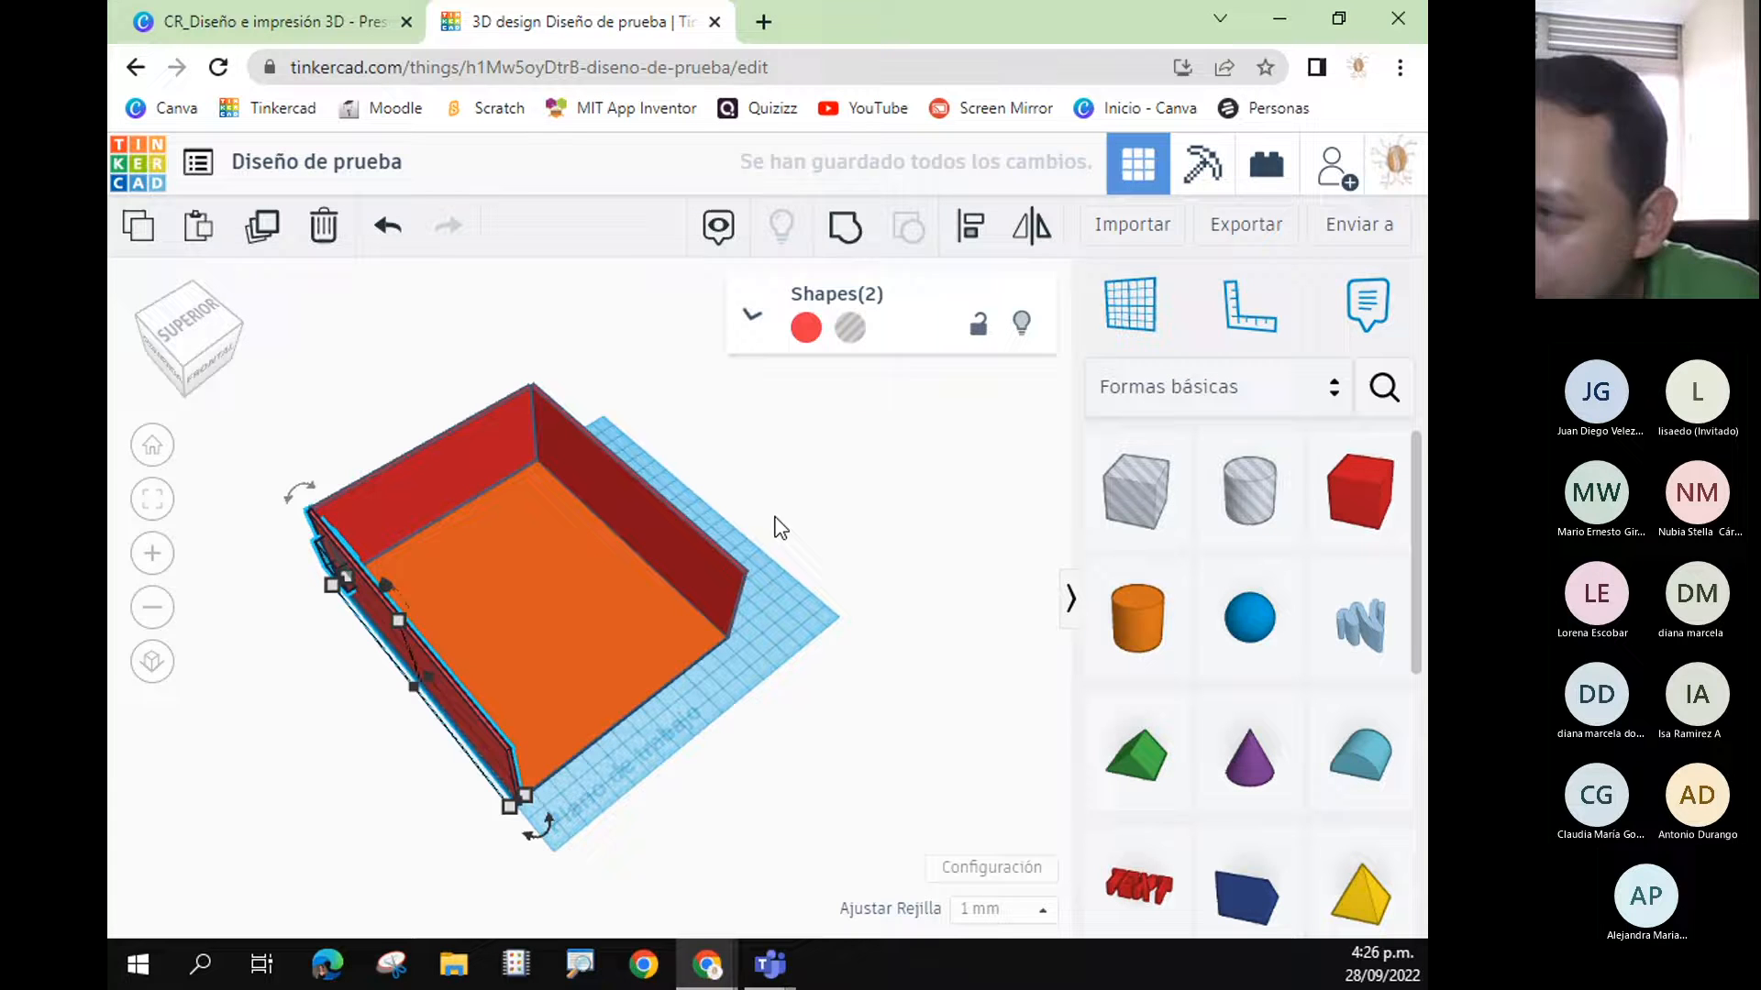
pyautogui.click(845, 229)
pyautogui.moveTo(416, 714)
pyautogui.mouseDown(button='right')
pyautogui.moveTo(394, 757)
pyautogui.moveTo(507, 641)
pyautogui.moveTo(487, 684)
pyautogui.moveTo(391, 758)
pyautogui.moveTo(456, 727)
pyautogui.moveTo(432, 573)
pyautogui.moveTo(389, 652)
pyautogui.moveTo(465, 720)
pyautogui.moveTo(413, 712)
pyautogui.mouseUp(button='right')
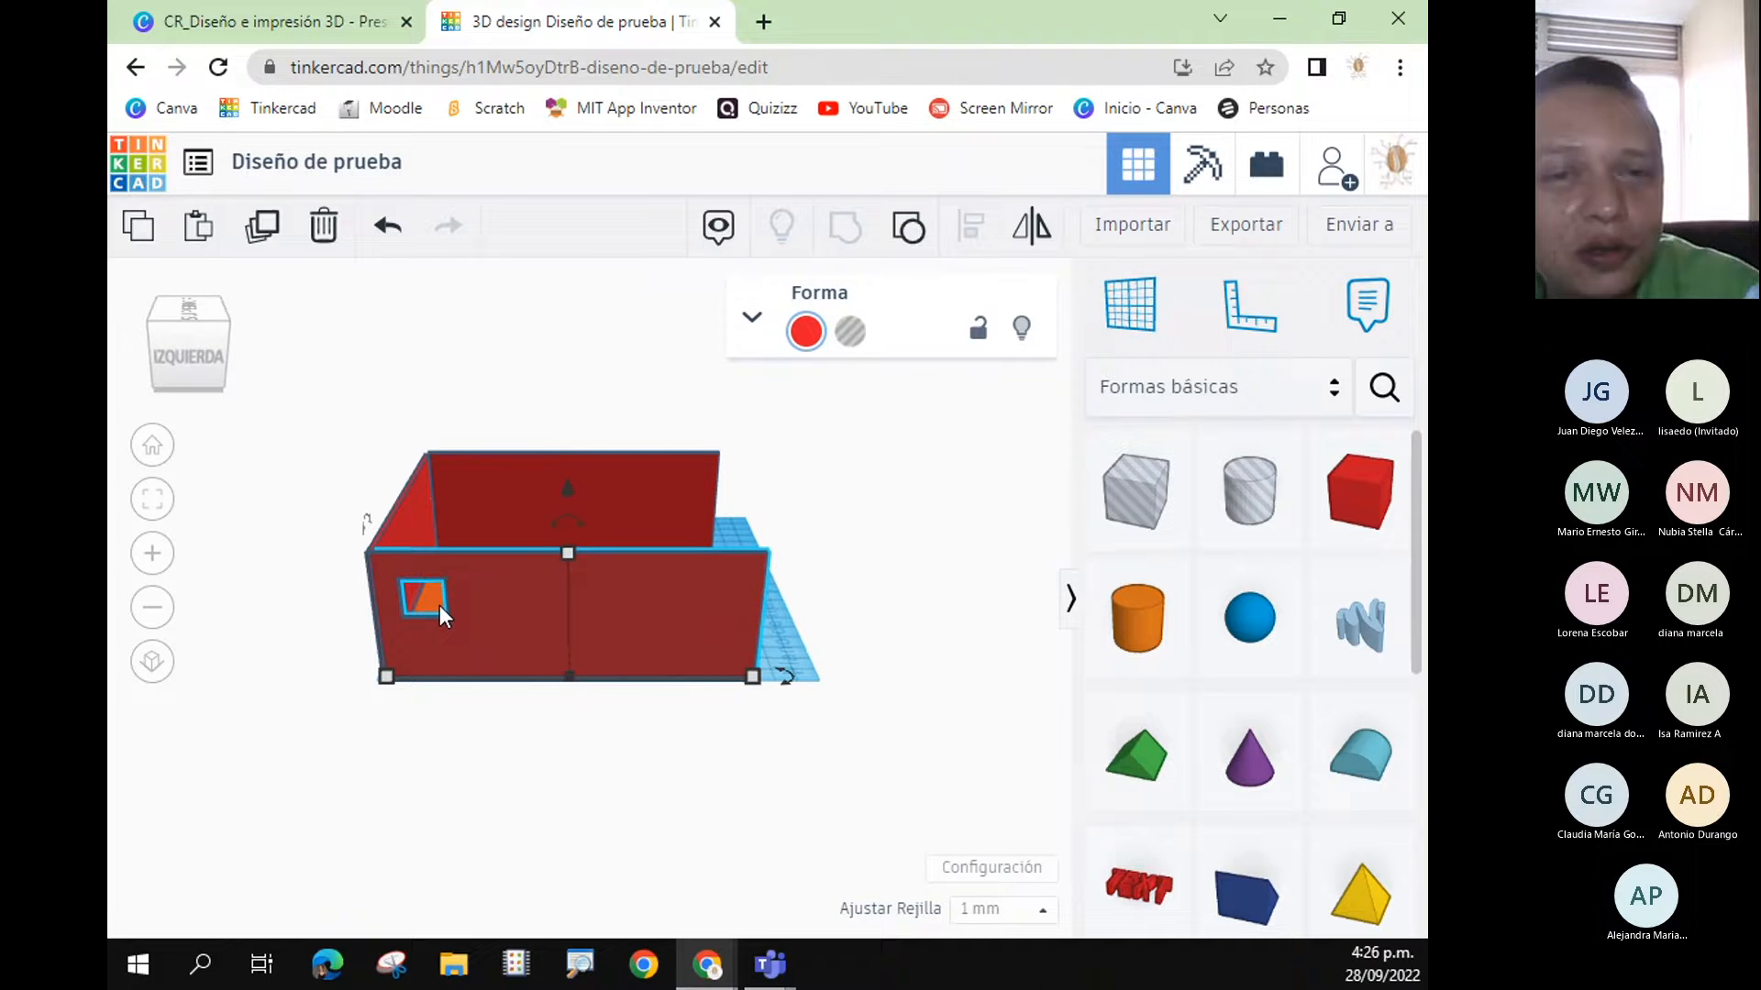
# - Undo the opening and the hole setting, and make the small solid red box transparent
pyautogui.hotkey('ctrl', 'z')
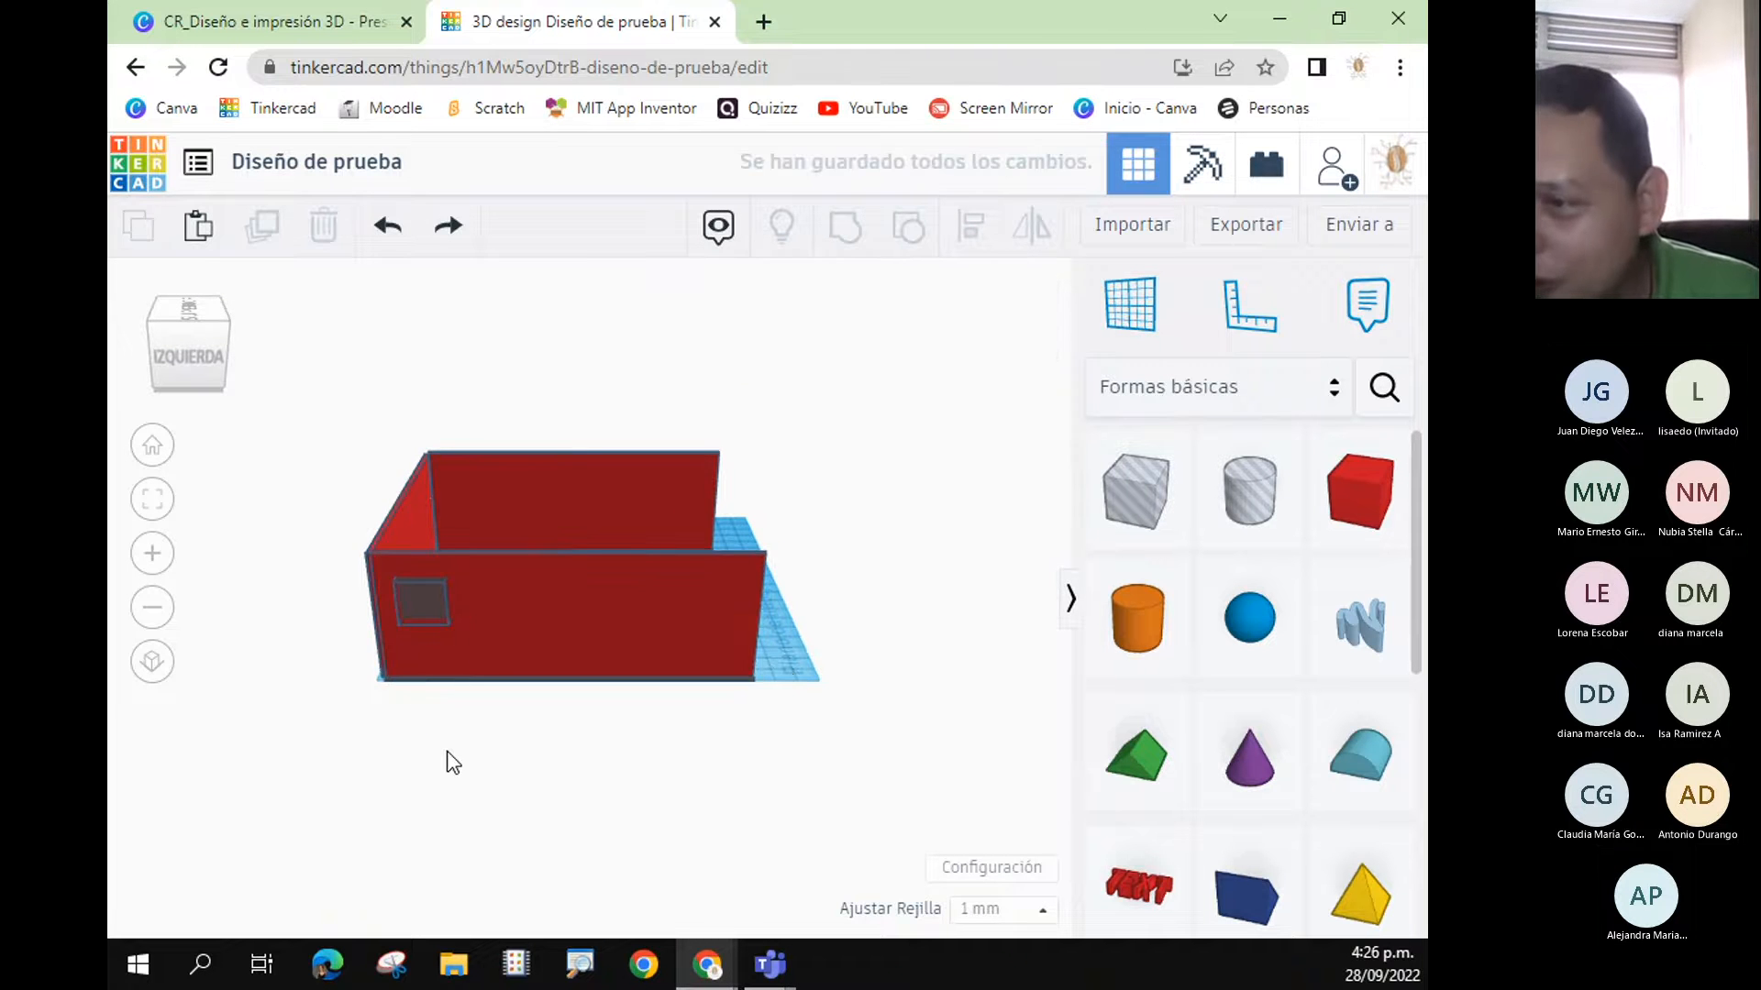
pyautogui.hotkey('ctrl', 'z')
pyautogui.click(427, 606)
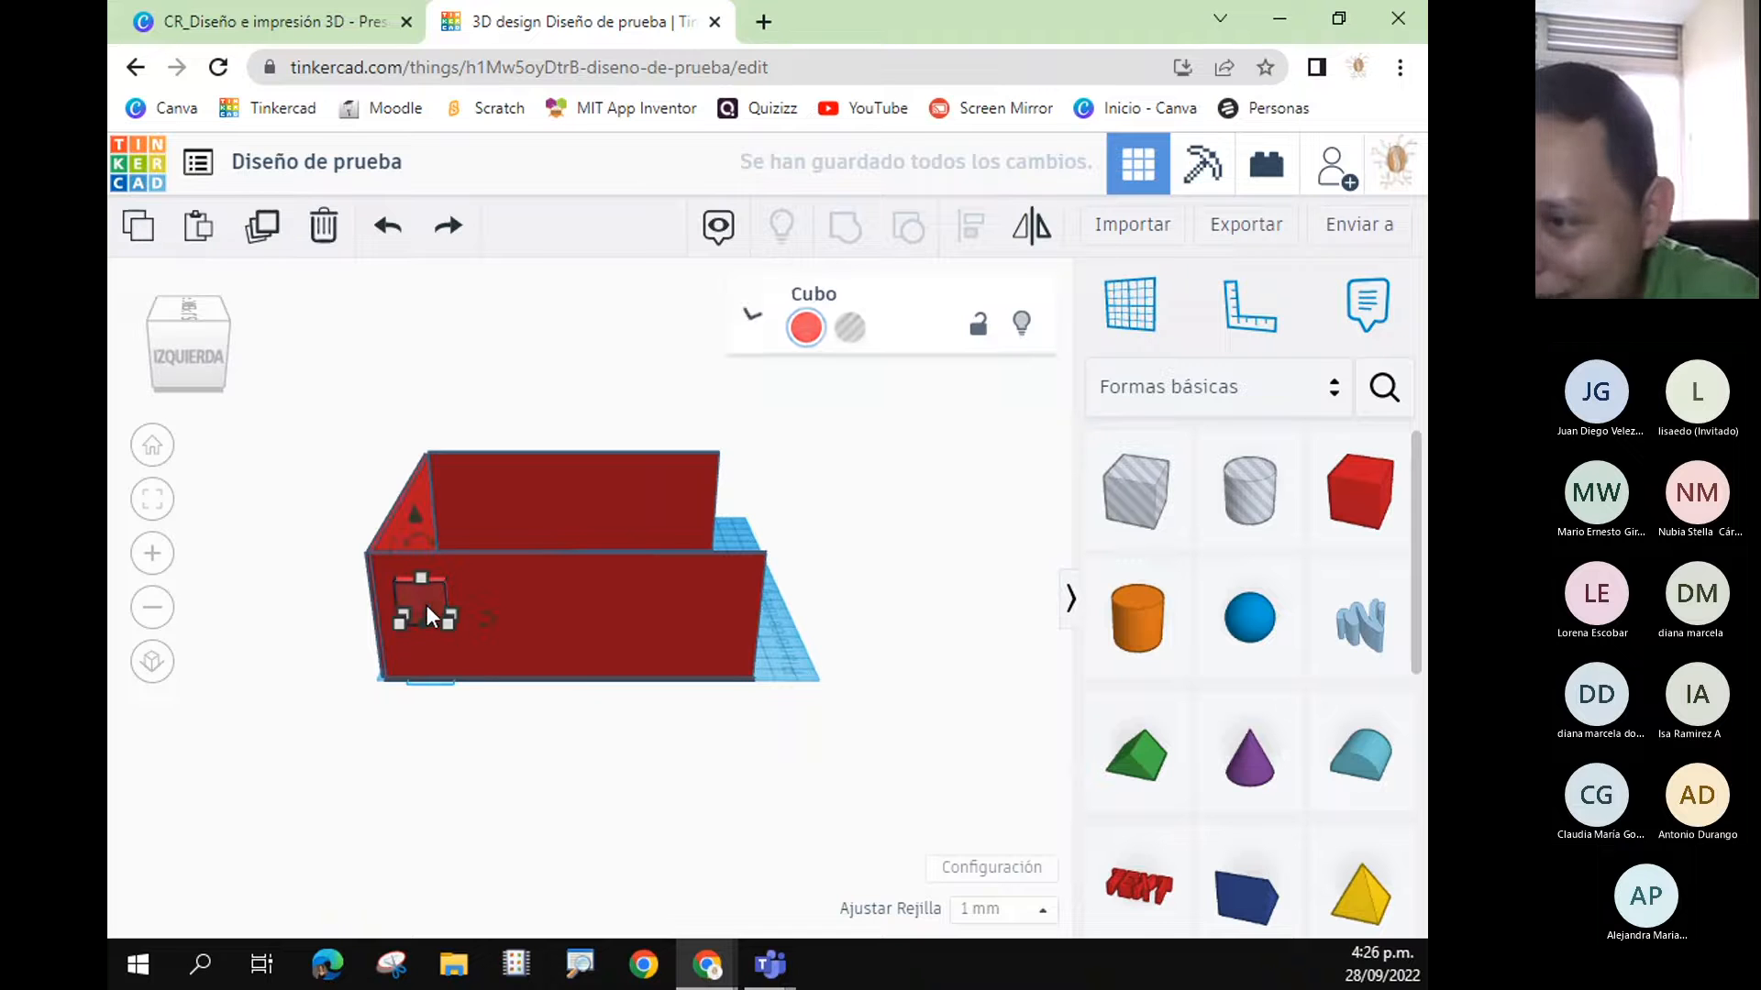
pyautogui.click(806, 334)
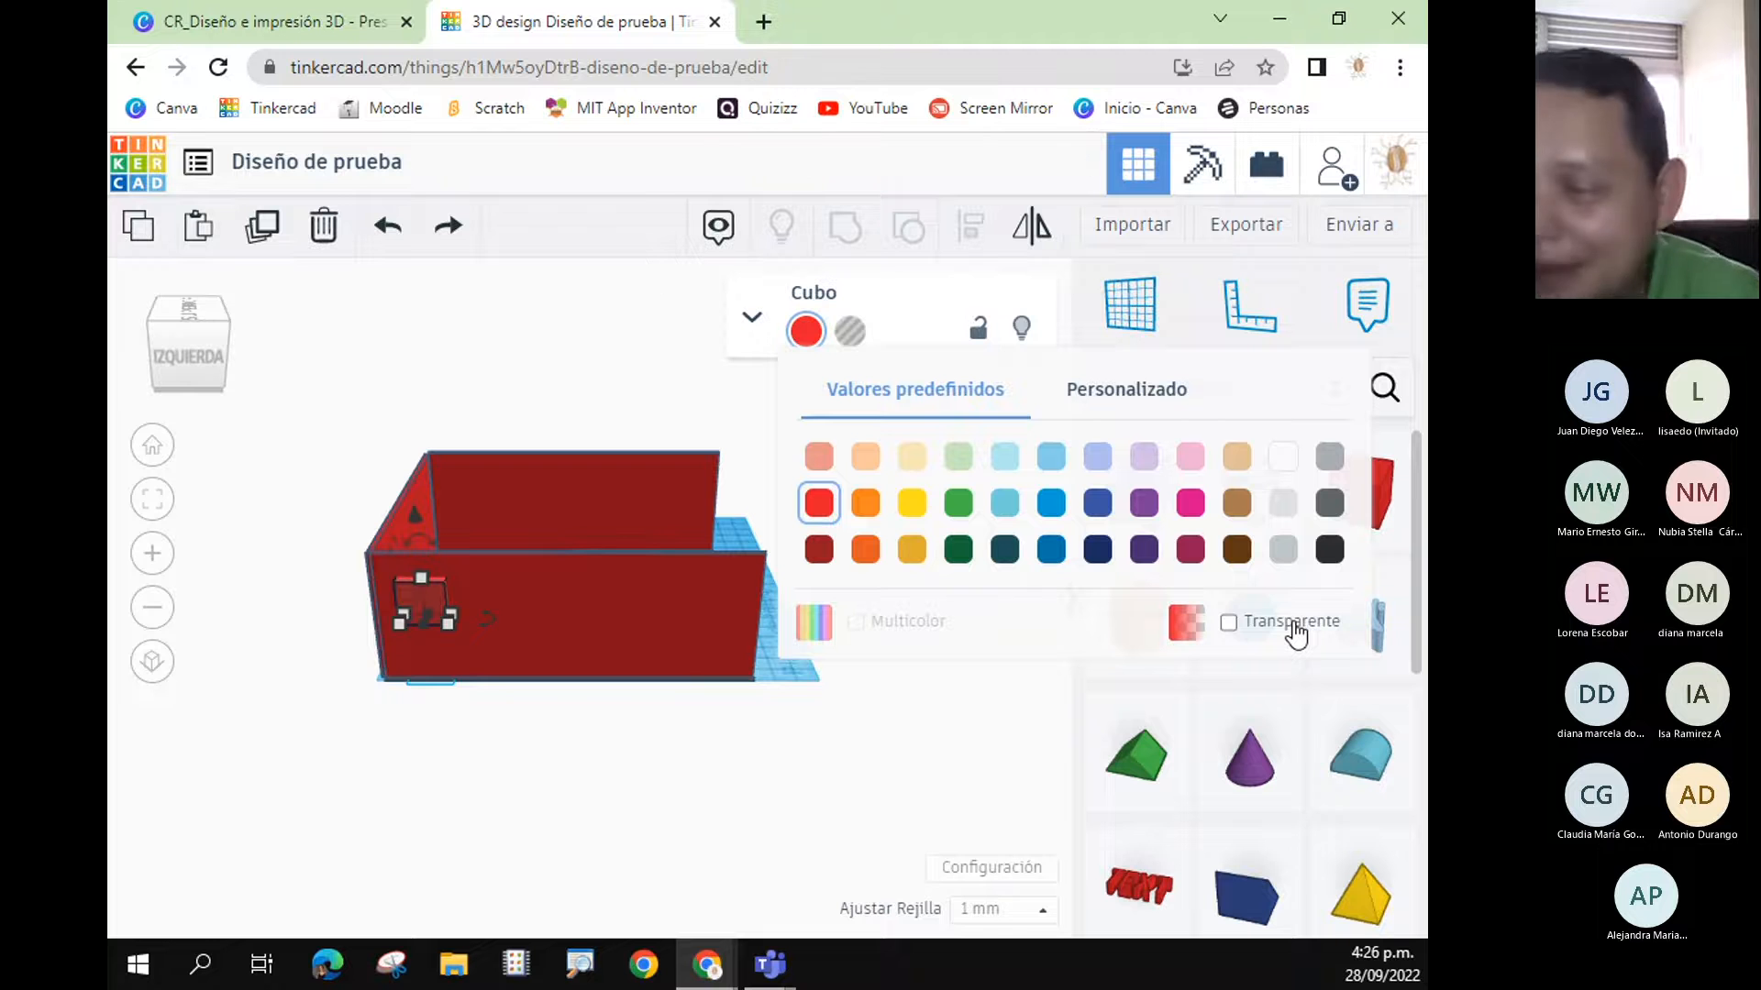
pyautogui.click(1277, 644)
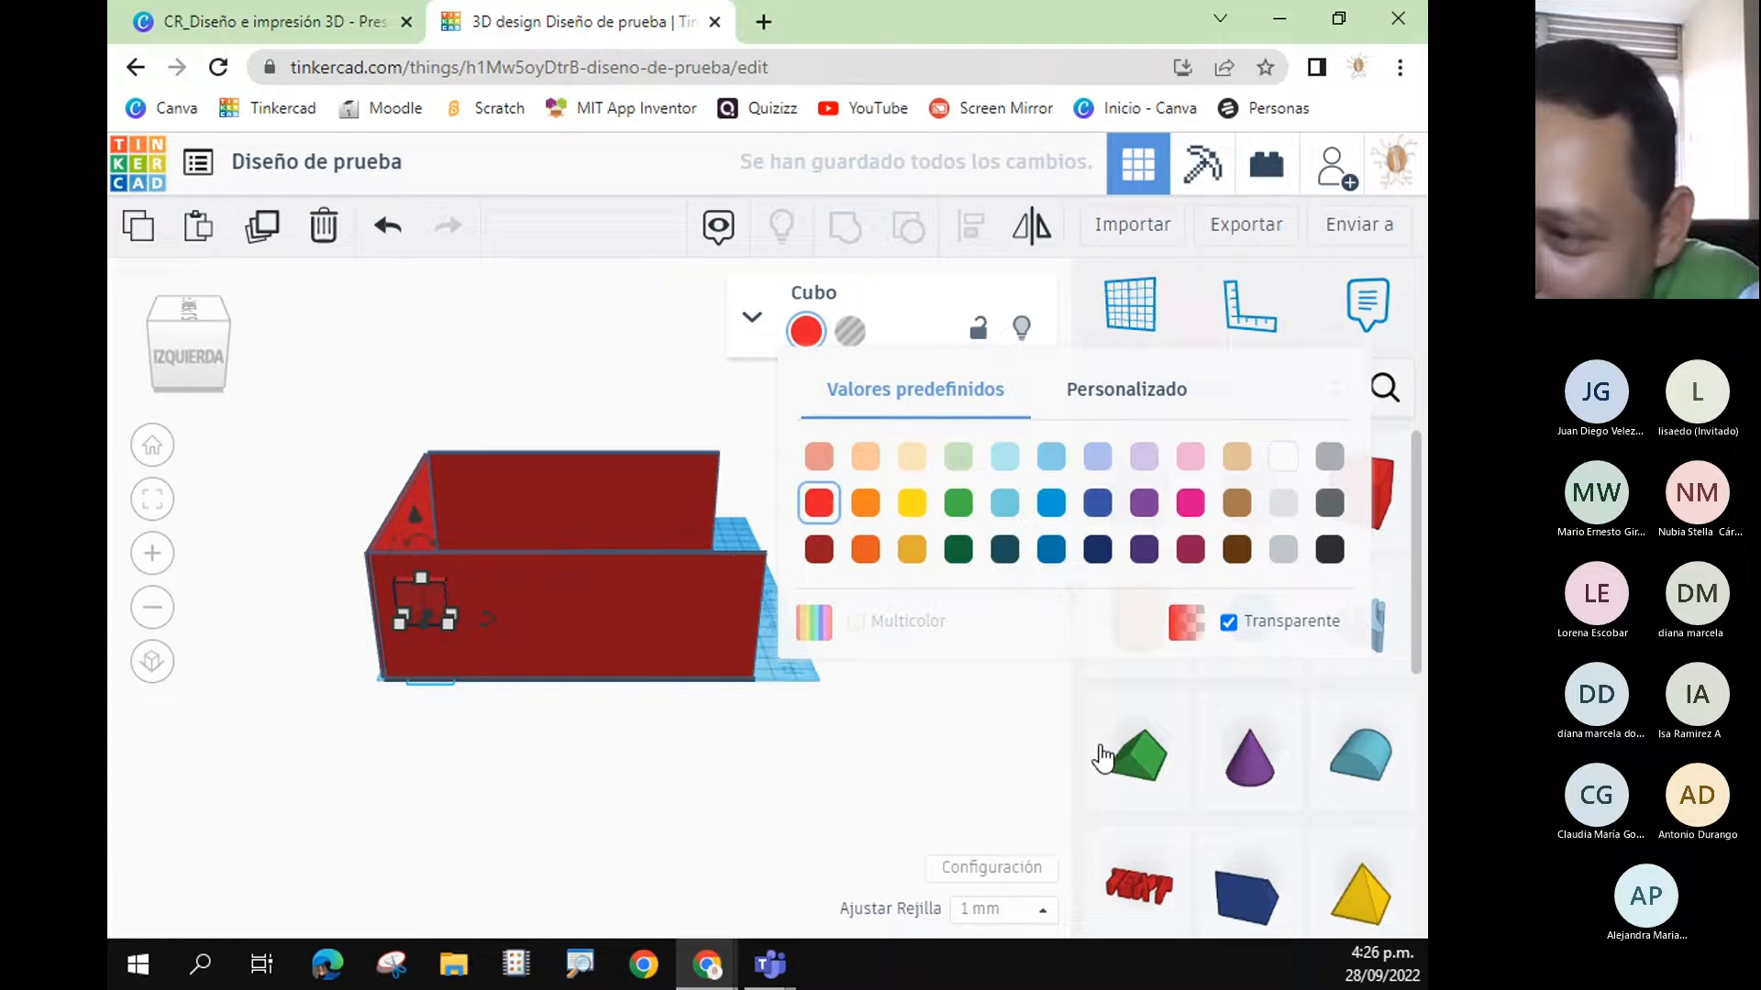
pyautogui.click(735, 807)
pyautogui.moveTo(734, 806); pyautogui.dragTo(453, 617, button='right')
pyautogui.click(471, 636)
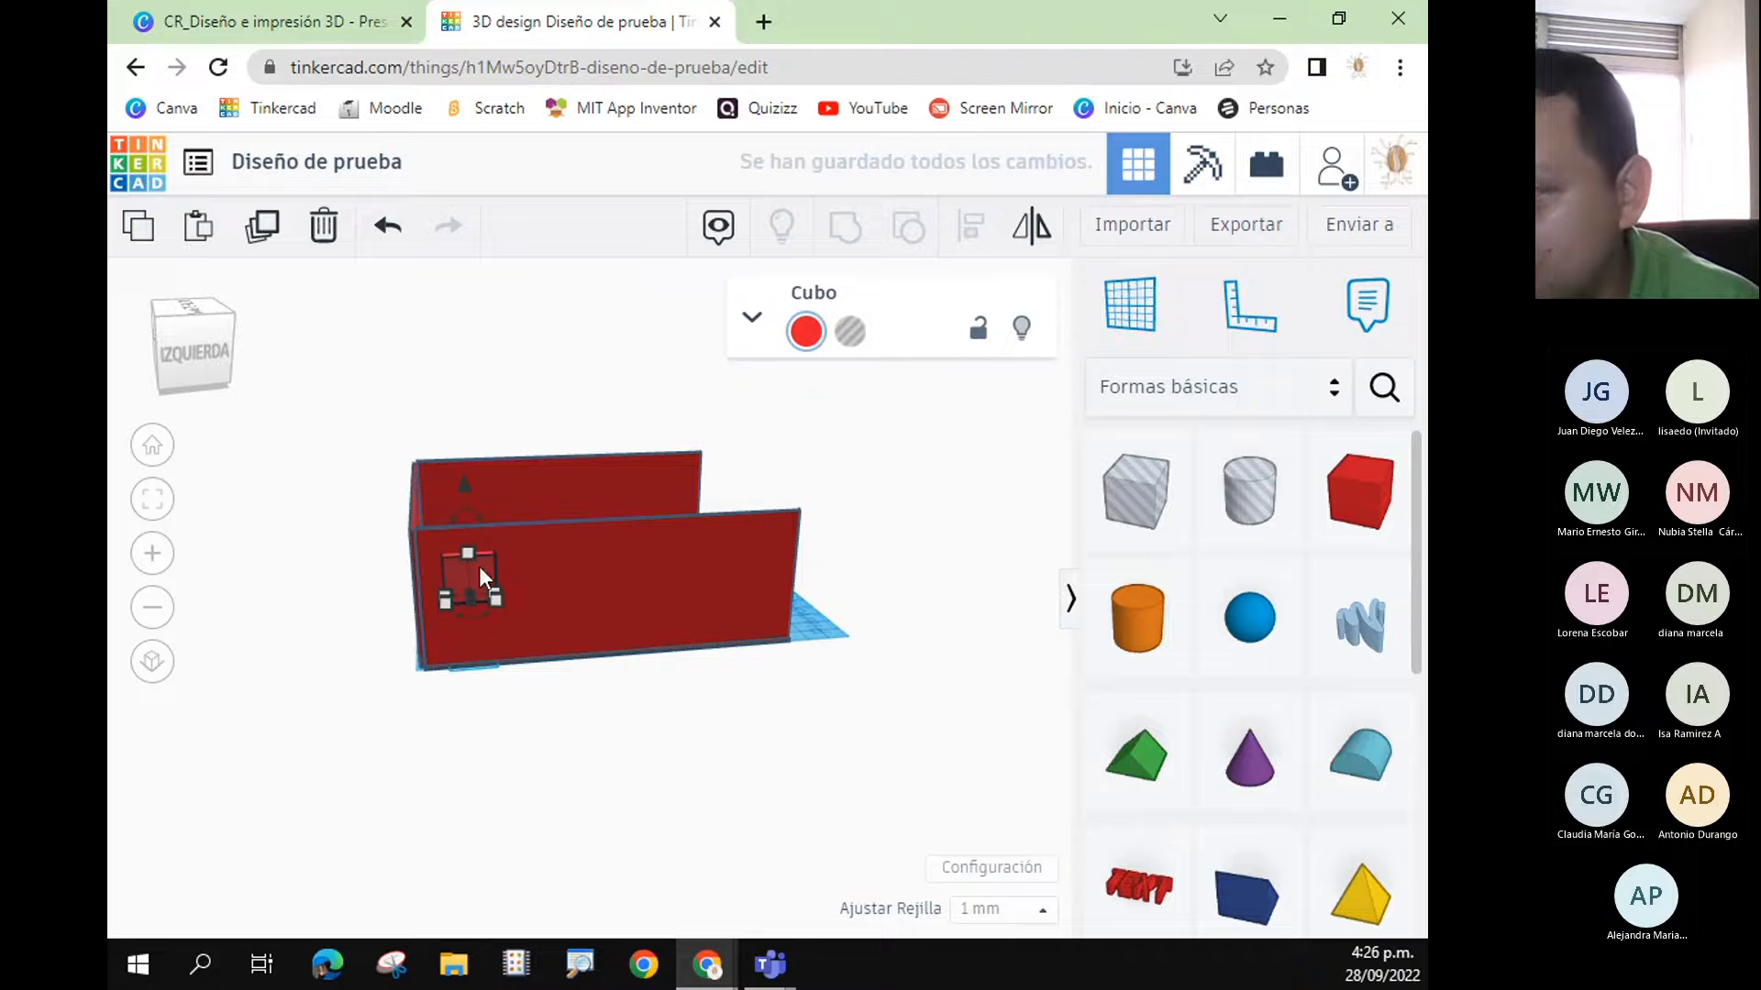
pyautogui.click(664, 812)
pyautogui.click(471, 586)
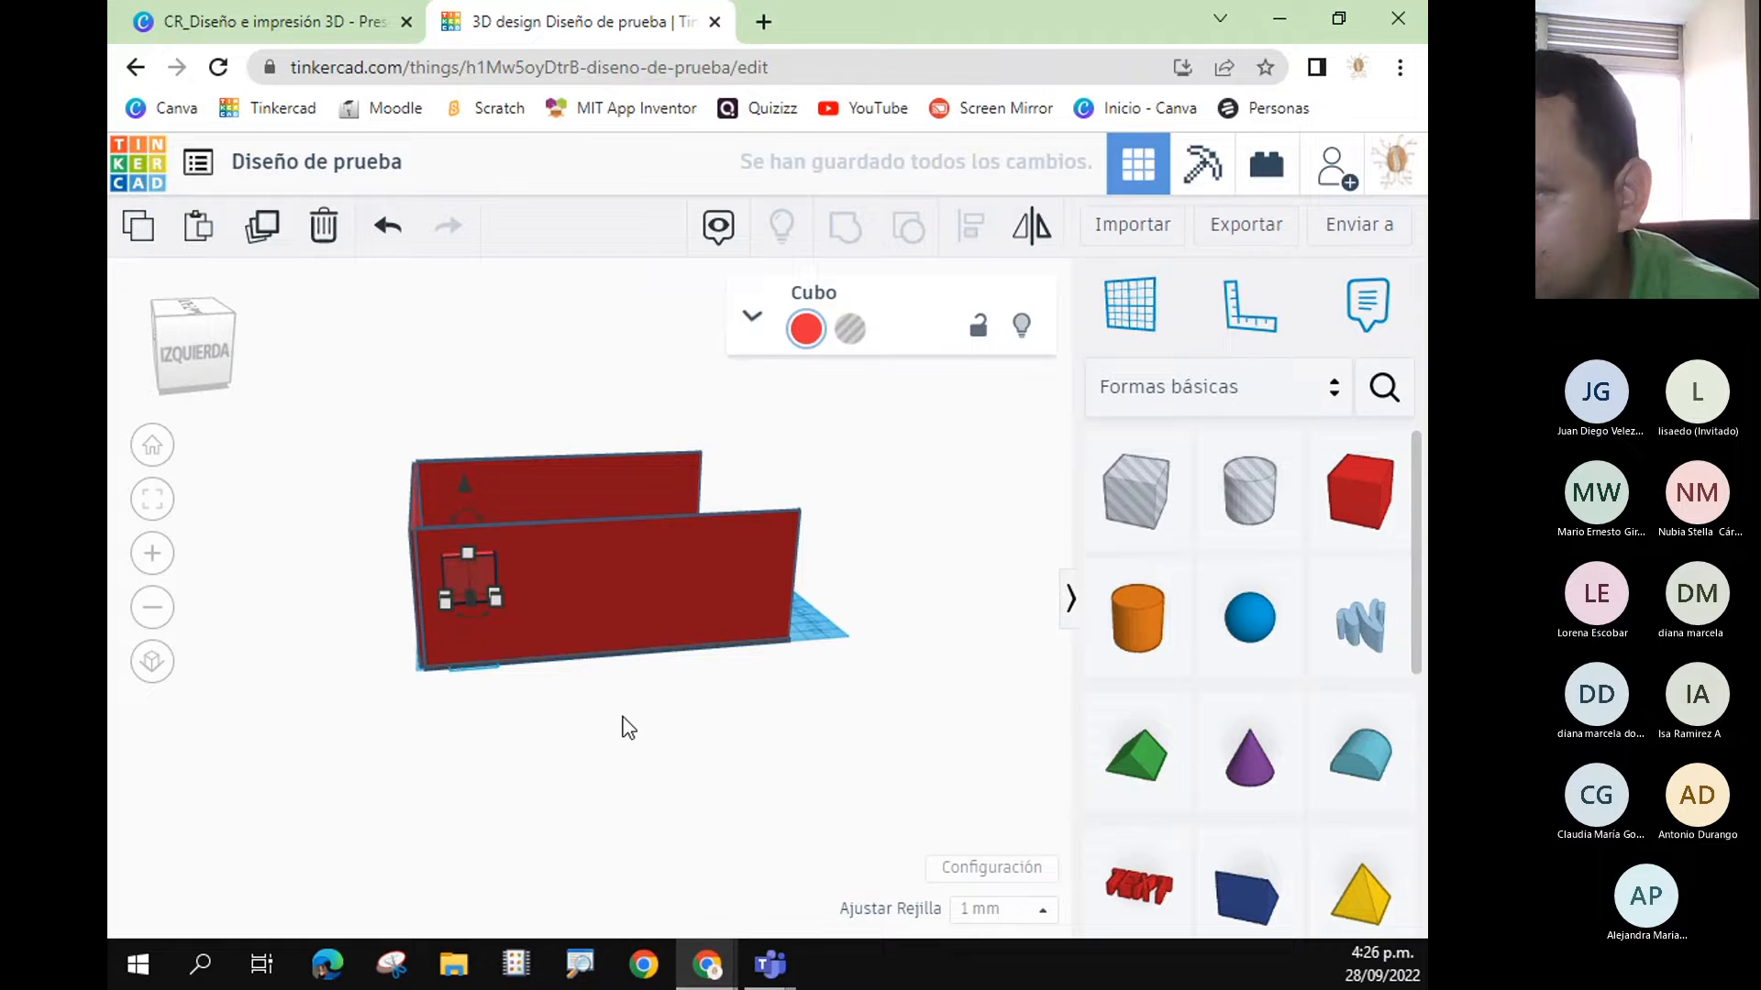
pyautogui.click(623, 736)
pyautogui.moveTo(621, 731); pyautogui.dragTo(532, 876, button='right')
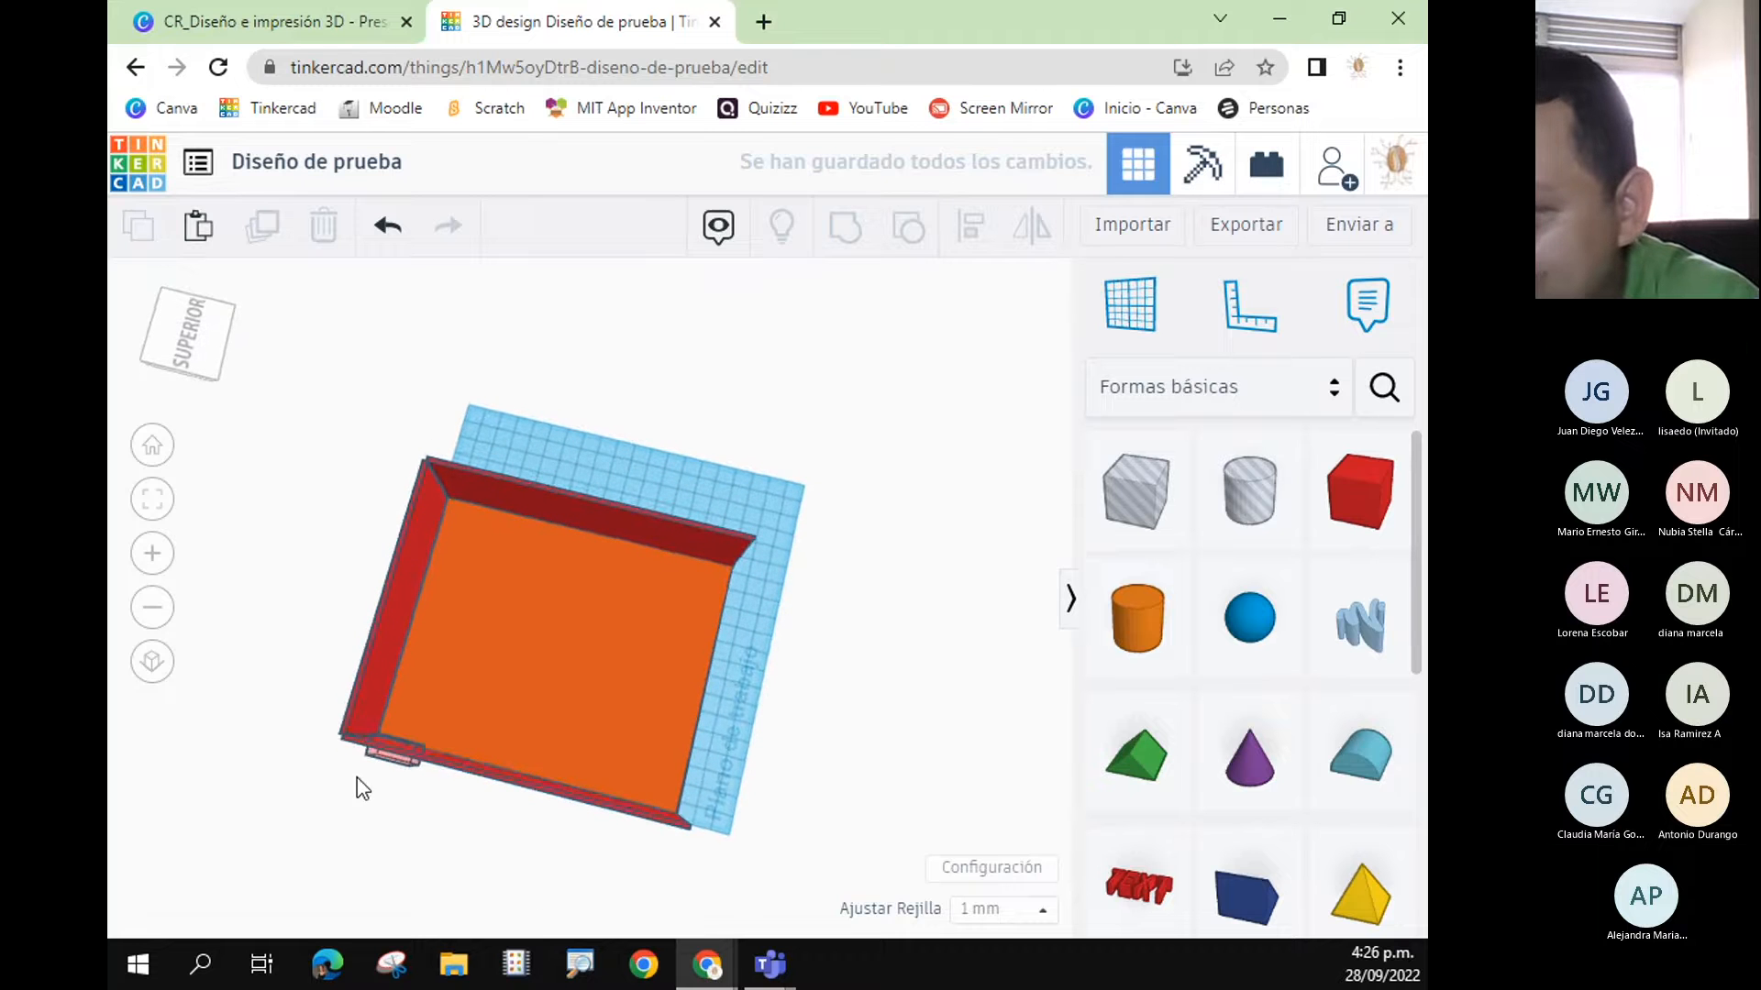
# - Pull the small transparent box out of the wall and resize it to 11 mm deep so that it crosses the wall
pyautogui.click(381, 807)
pyautogui.moveTo(384, 814); pyautogui.dragTo(462, 788)
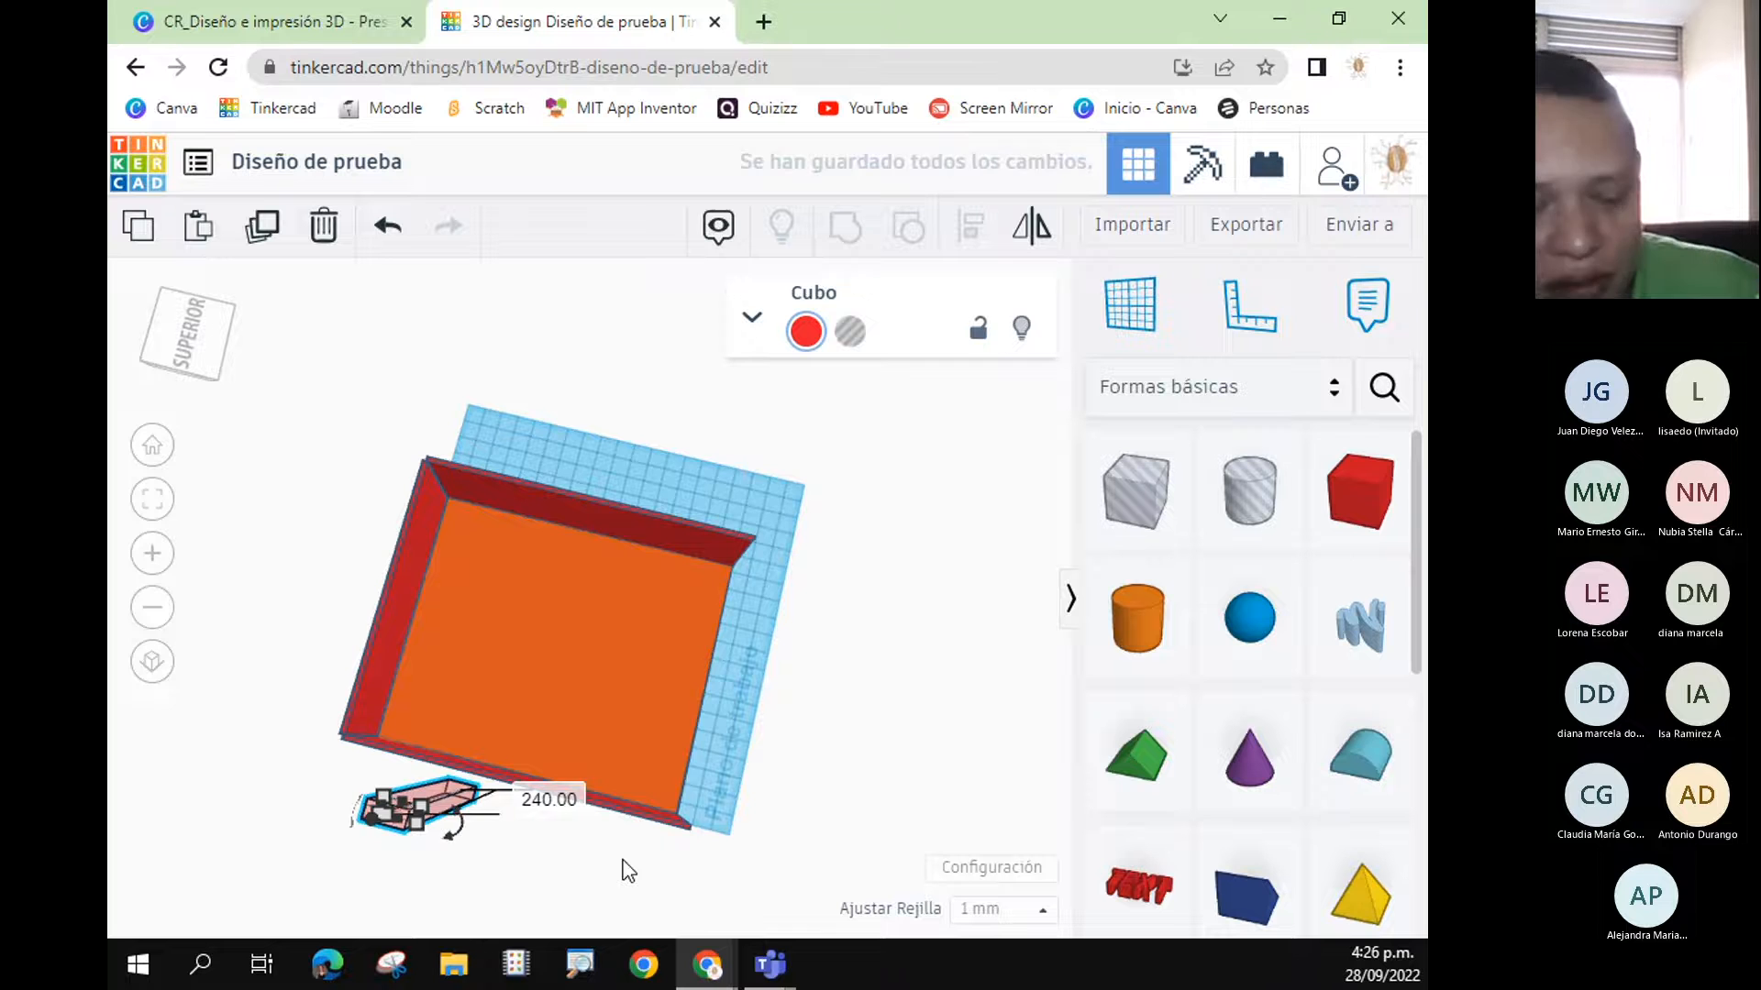
pyautogui.hotkey('ctrl', 'z')
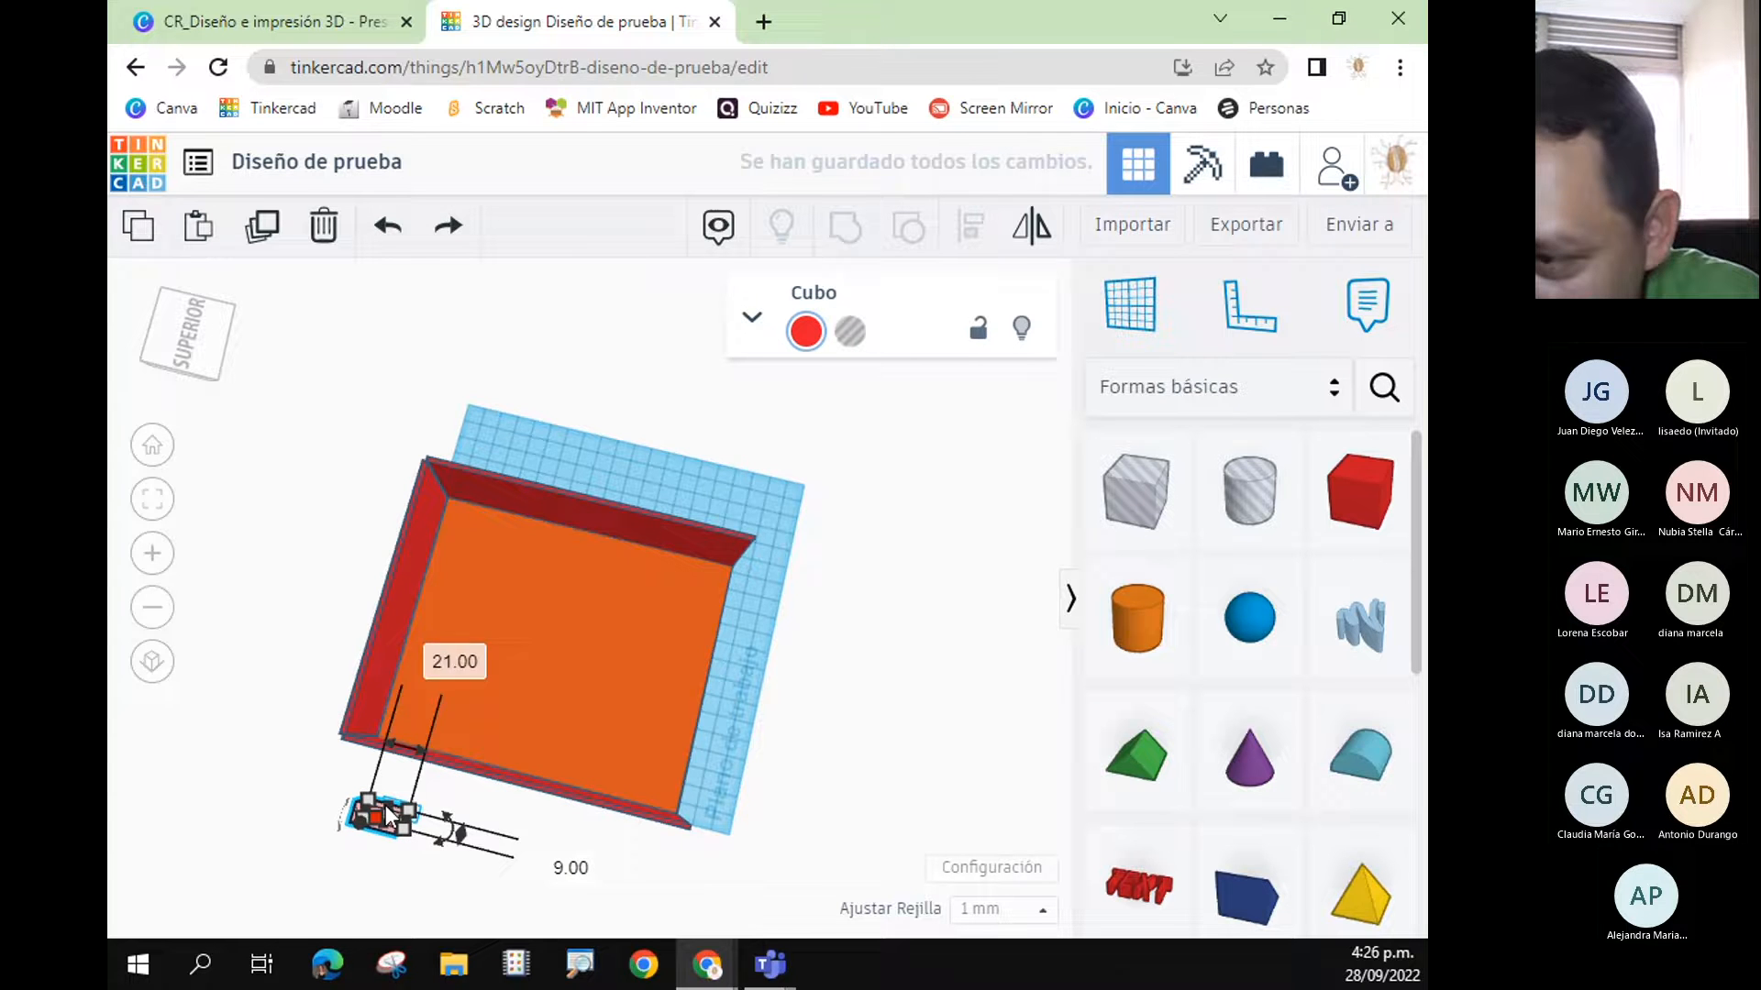
pyautogui.moveTo(388, 807); pyautogui.dragTo(411, 727)
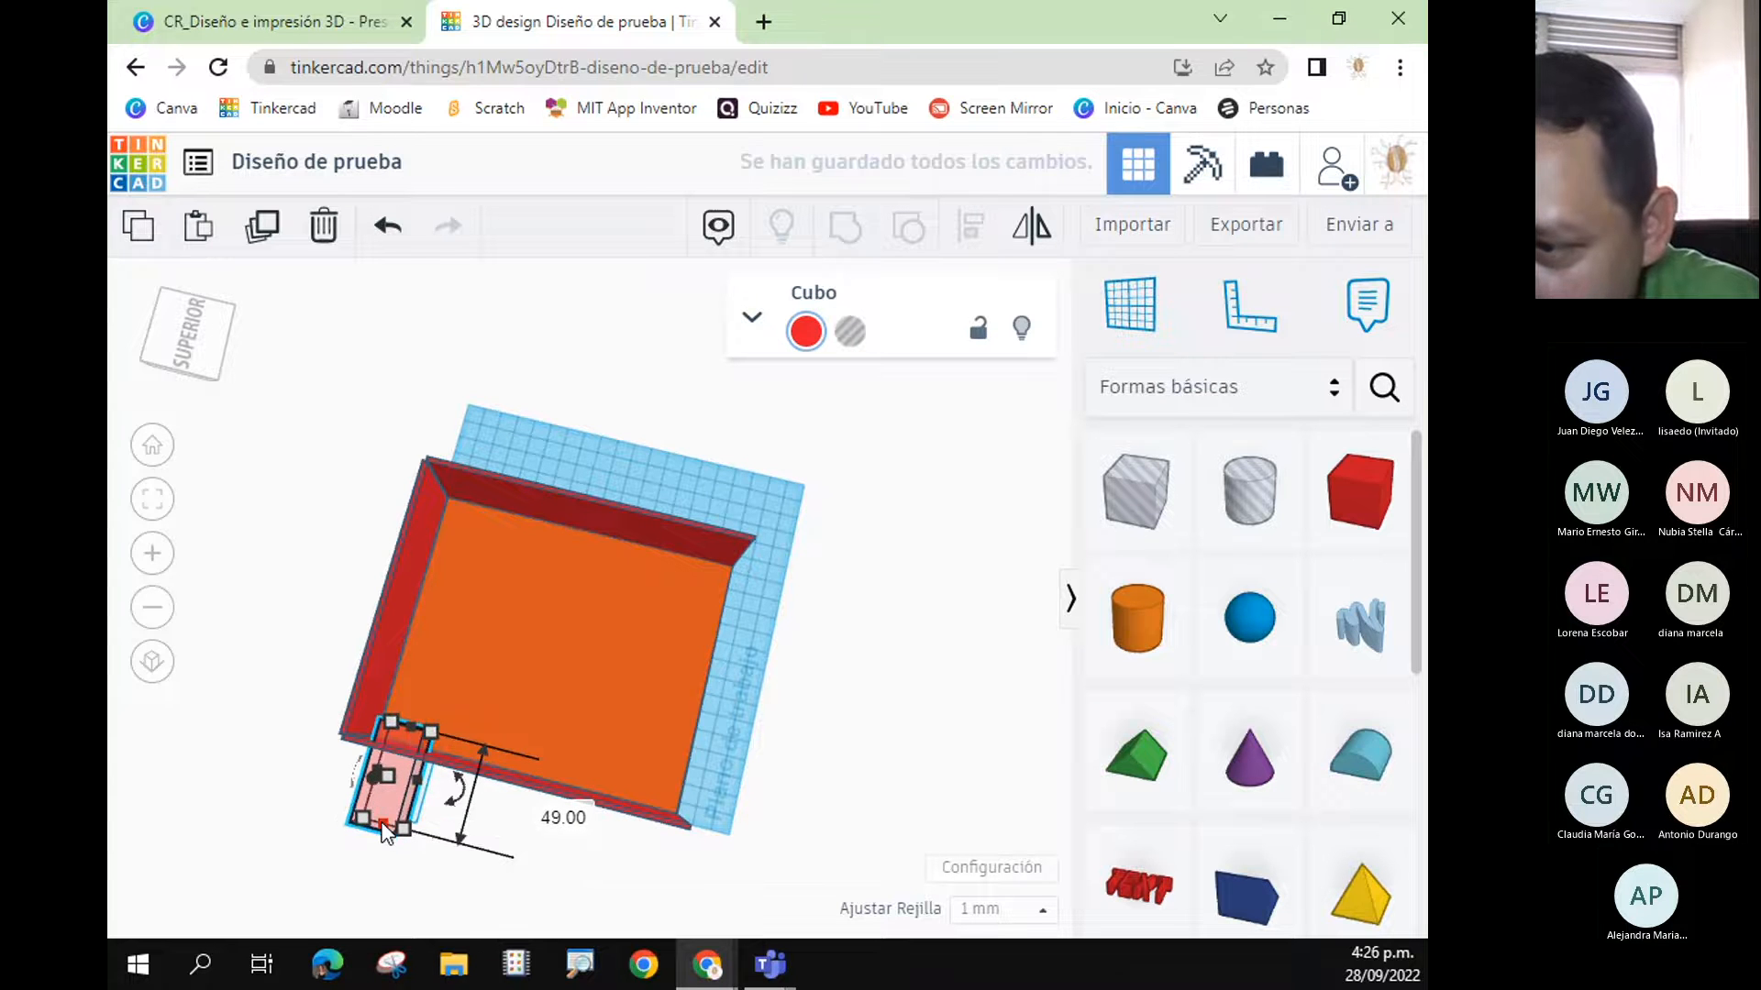
pyautogui.moveTo(384, 827); pyautogui.dragTo(416, 747)
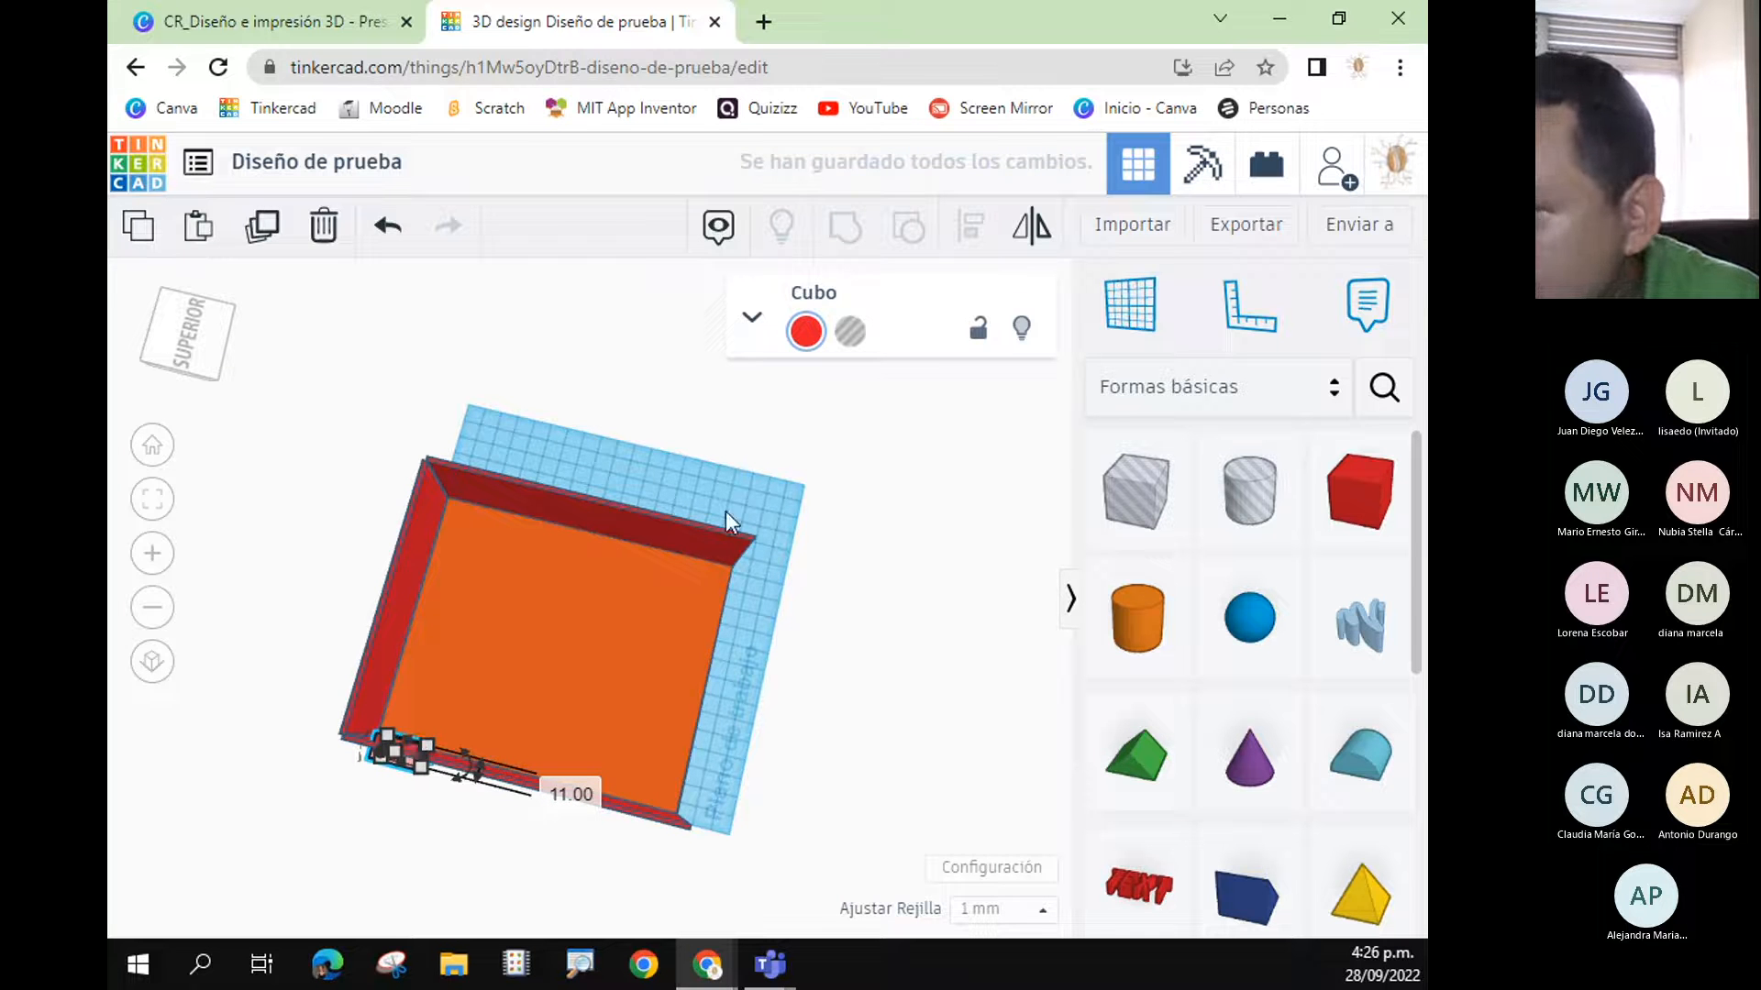
# - Try to group the transparent box with the wall, and undo the grouping
pyautogui.keyDown('shift'); pyautogui.click(631, 820); pyautogui.keyUp('shift')
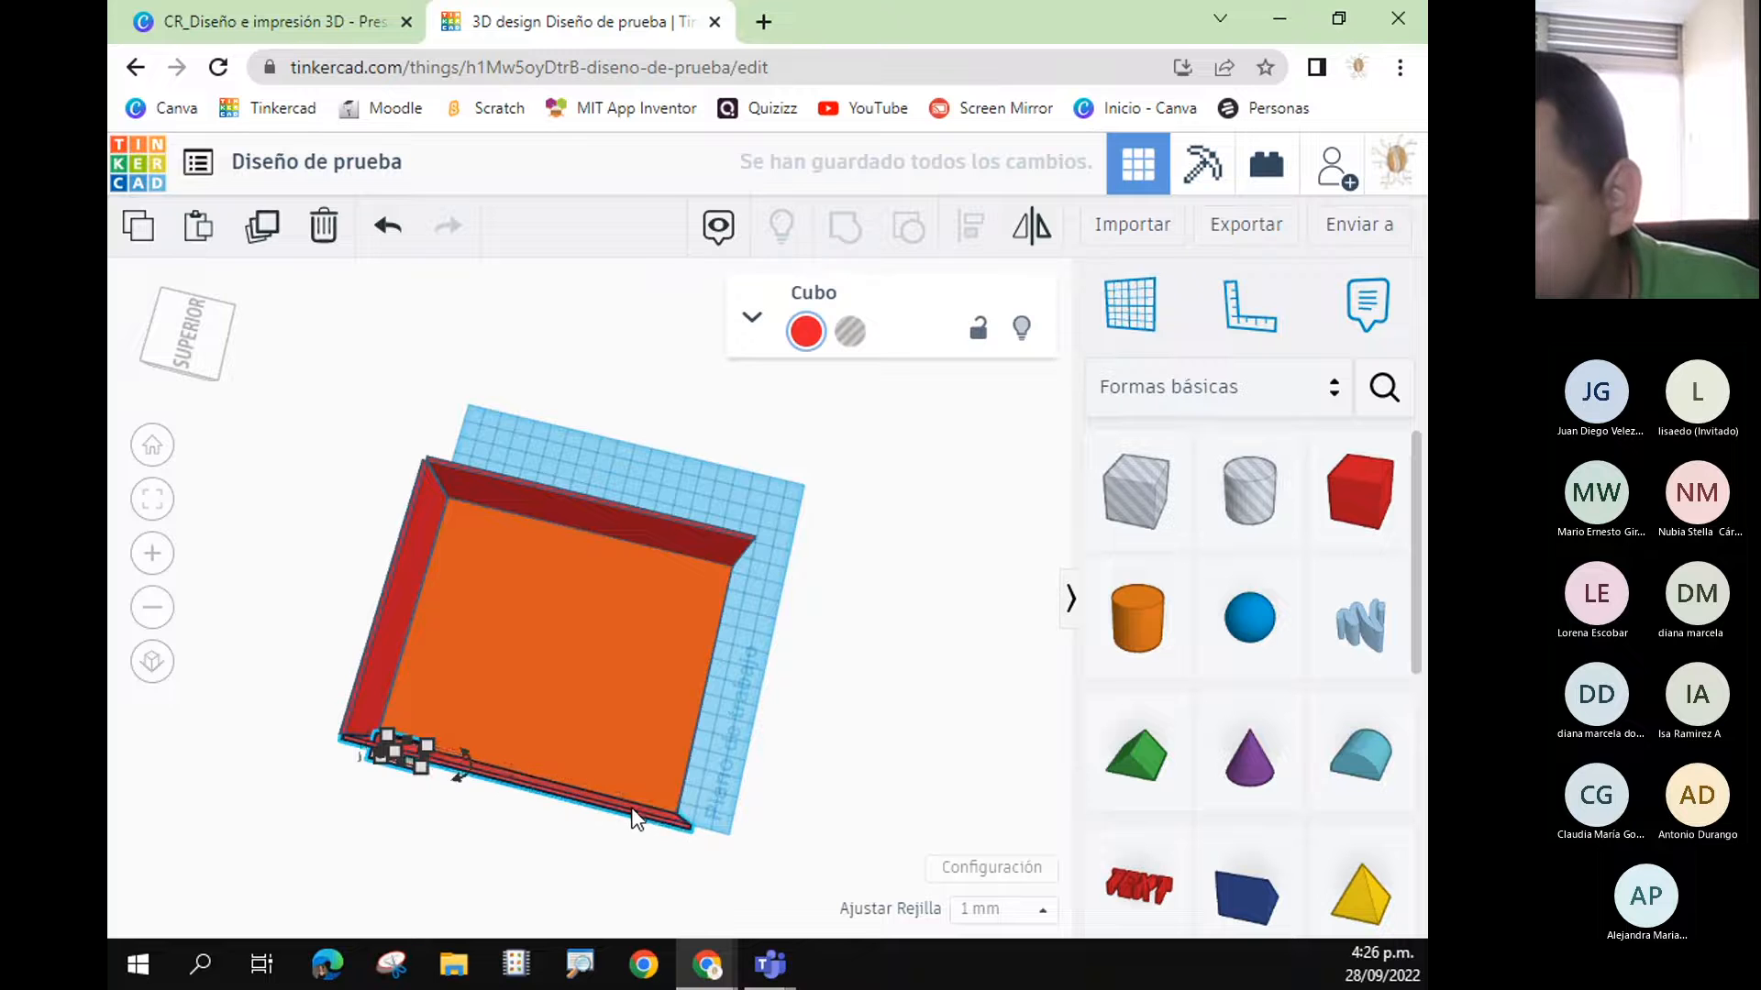
pyautogui.click(846, 229)
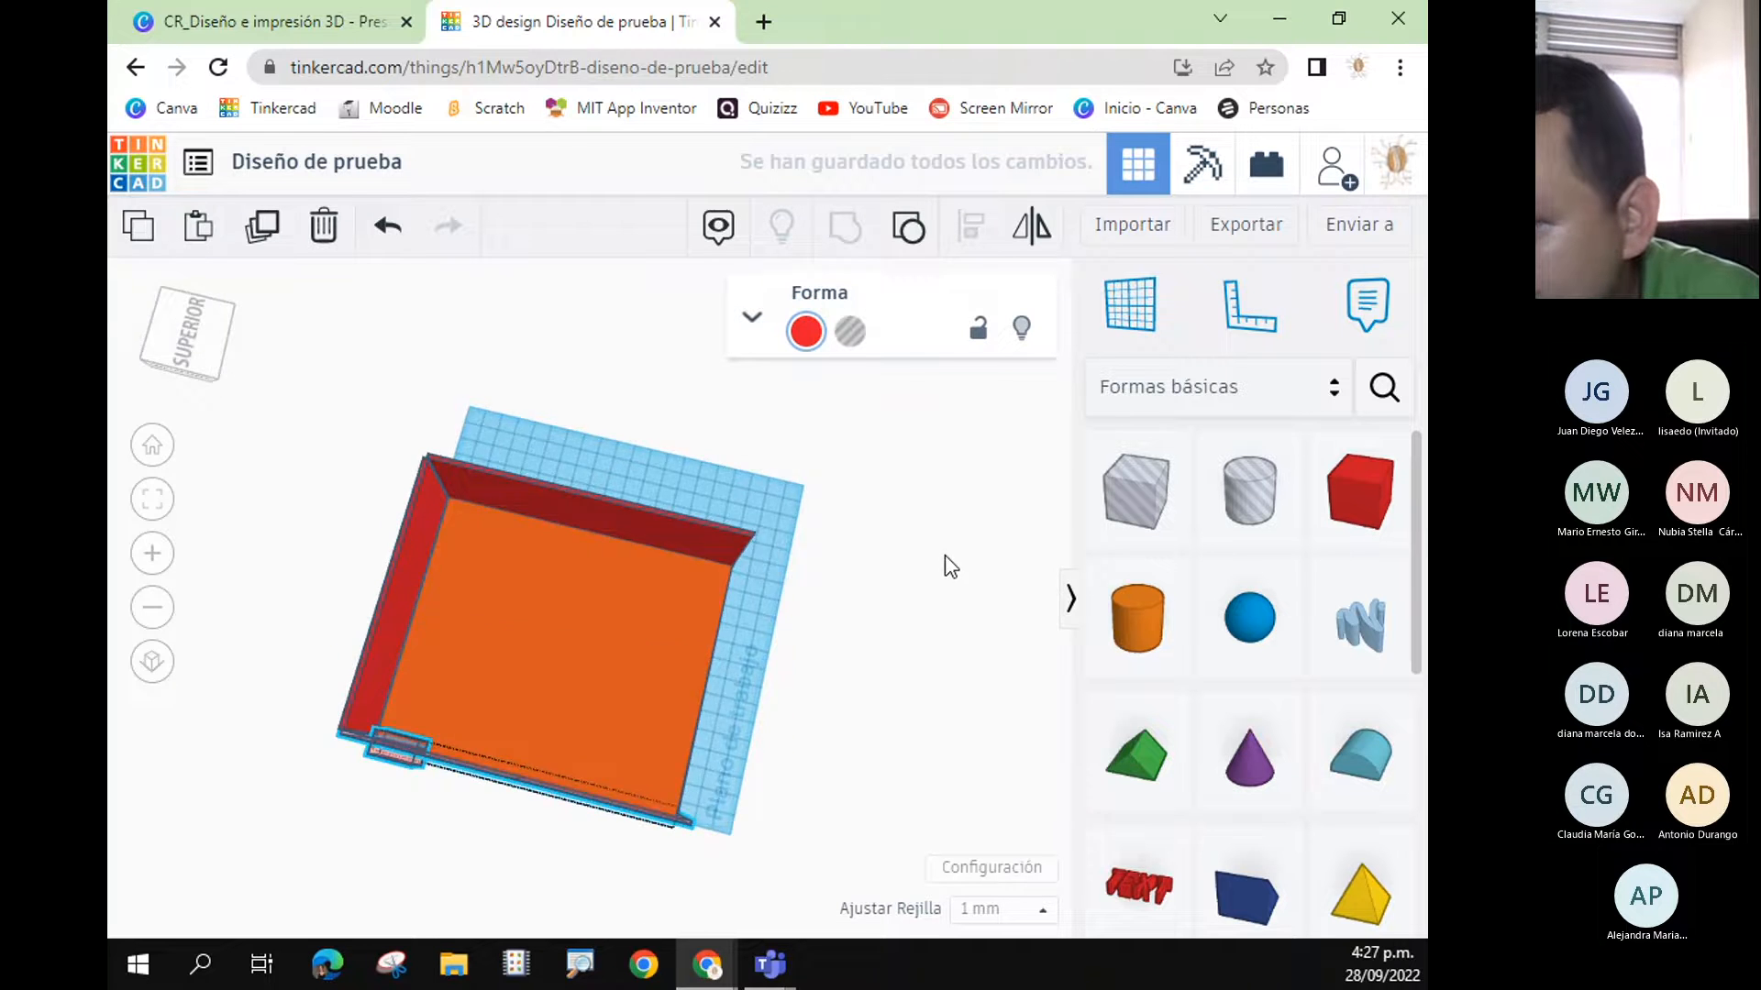
pyautogui.moveTo(943, 556); pyautogui.dragTo(1002, 504, button='right')
pyautogui.click(466, 798)
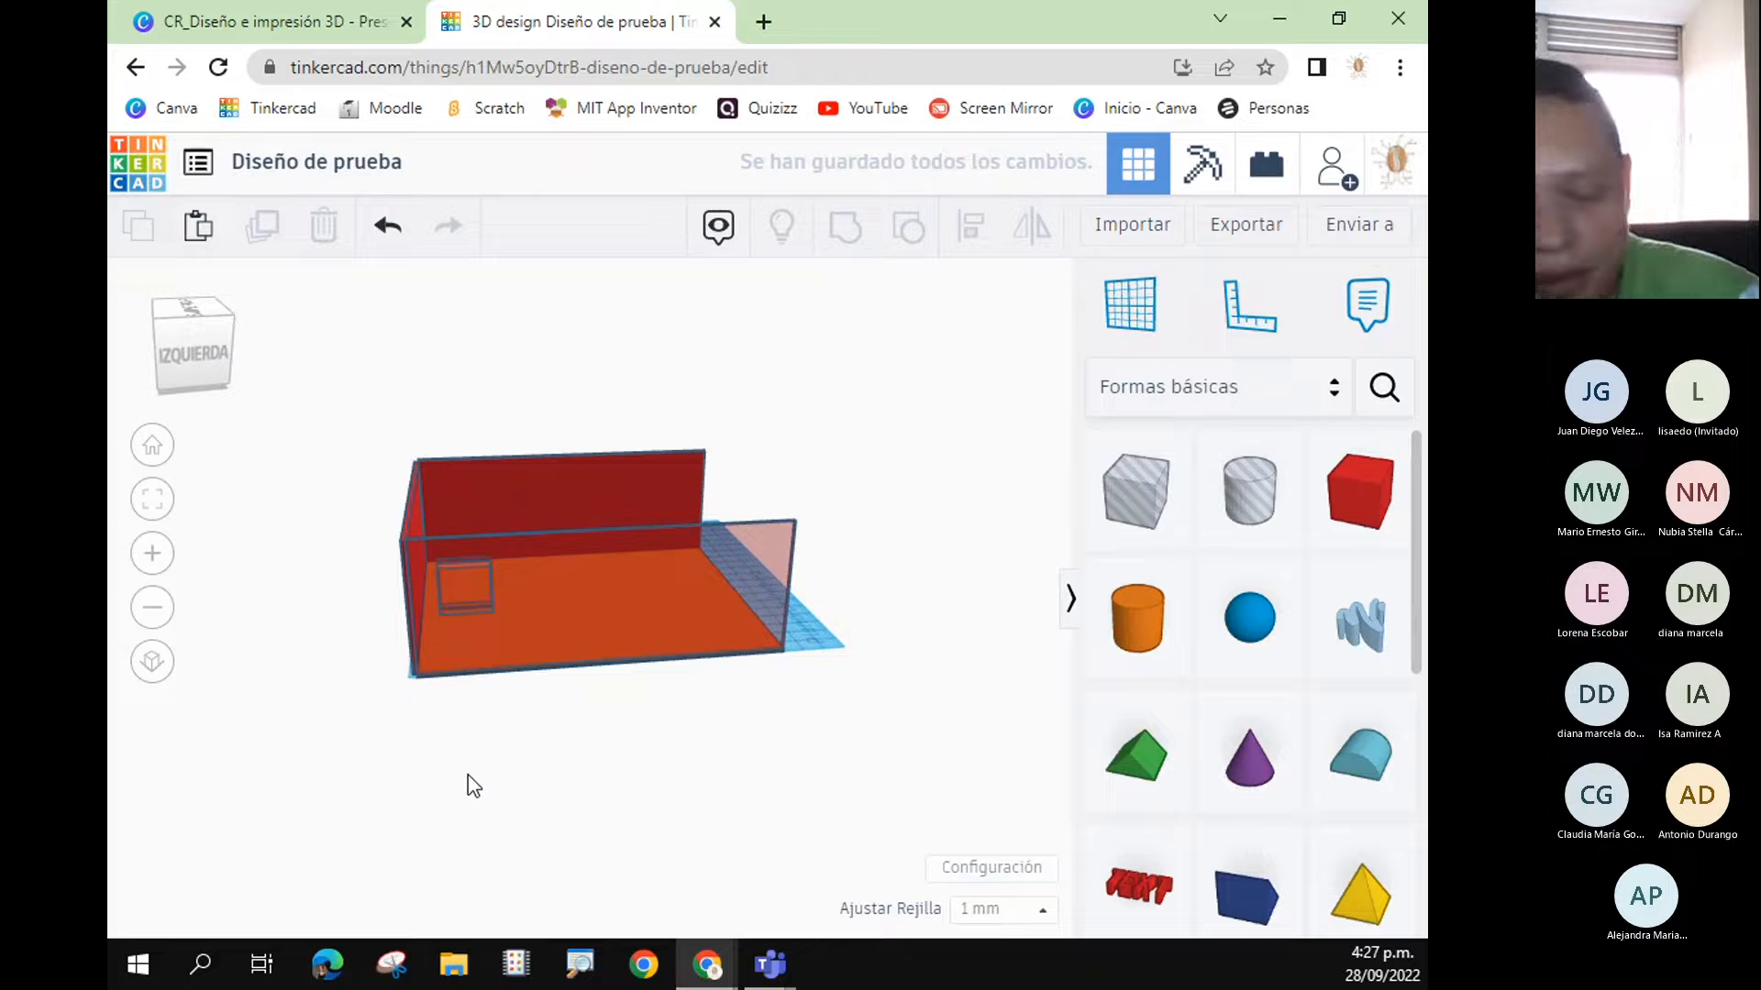
pyautogui.hotkey('ctrl', 'z')
# - Make the resized box a hole and group it with the wall to cut a window near the closed corner
pyautogui.click(444, 603)
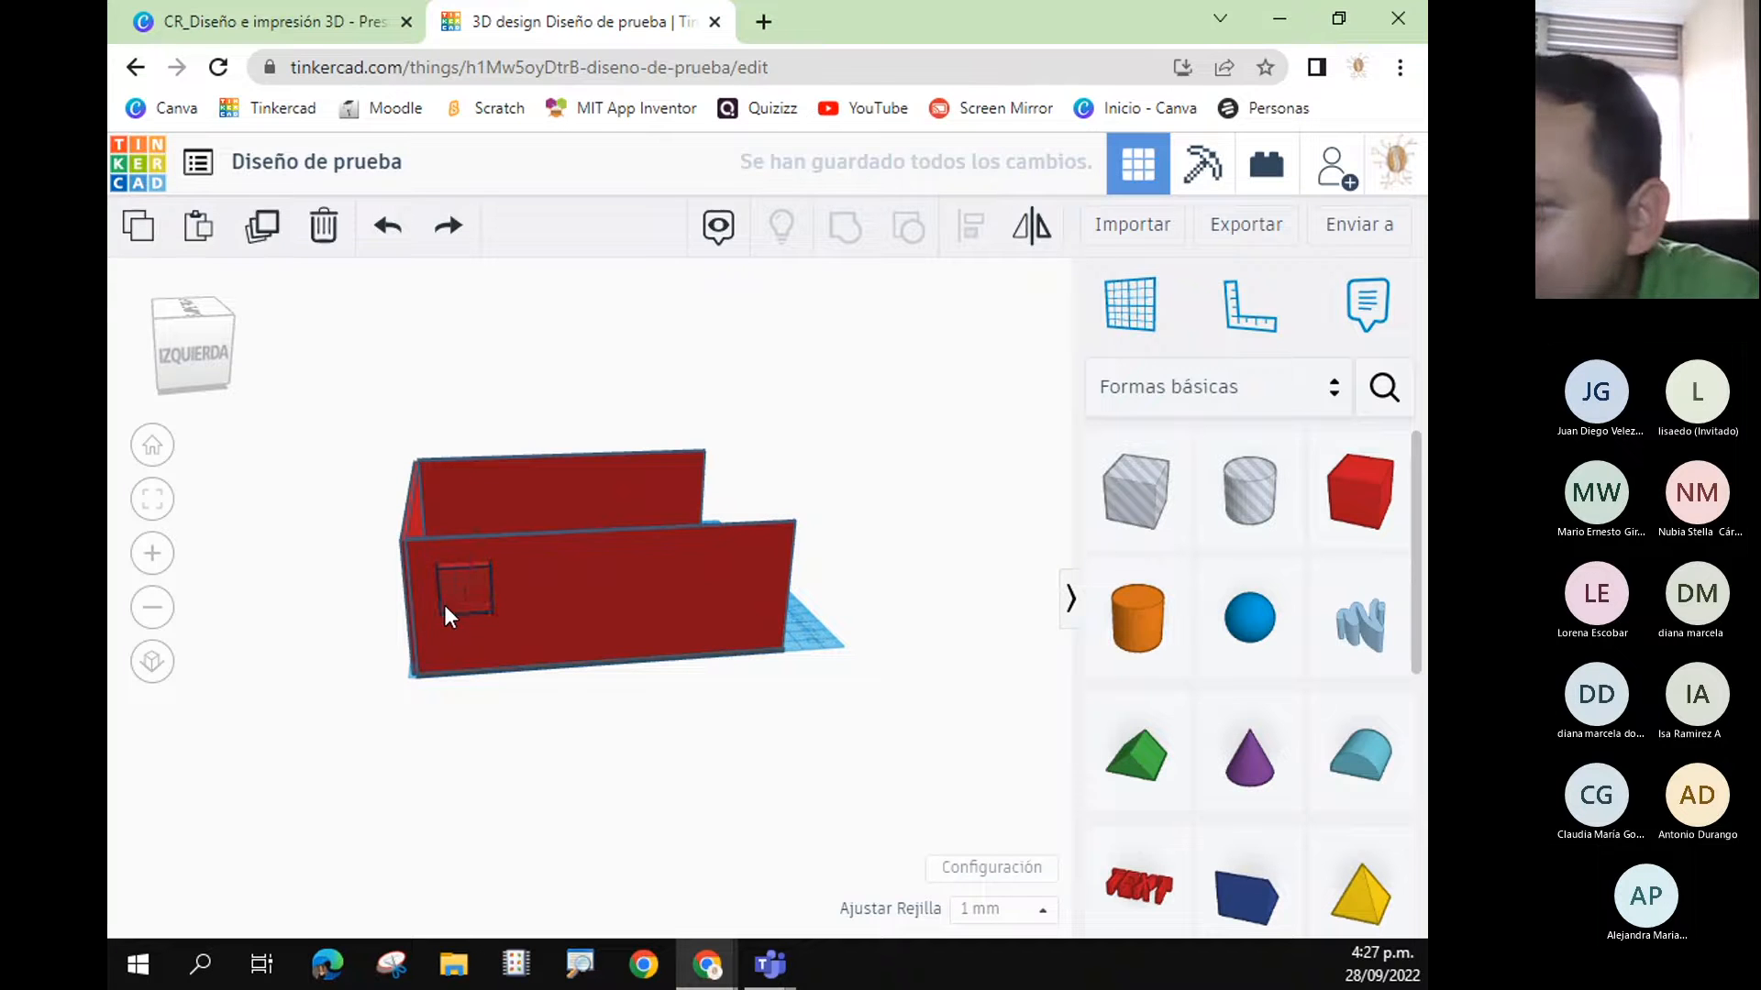
pyautogui.click(852, 345)
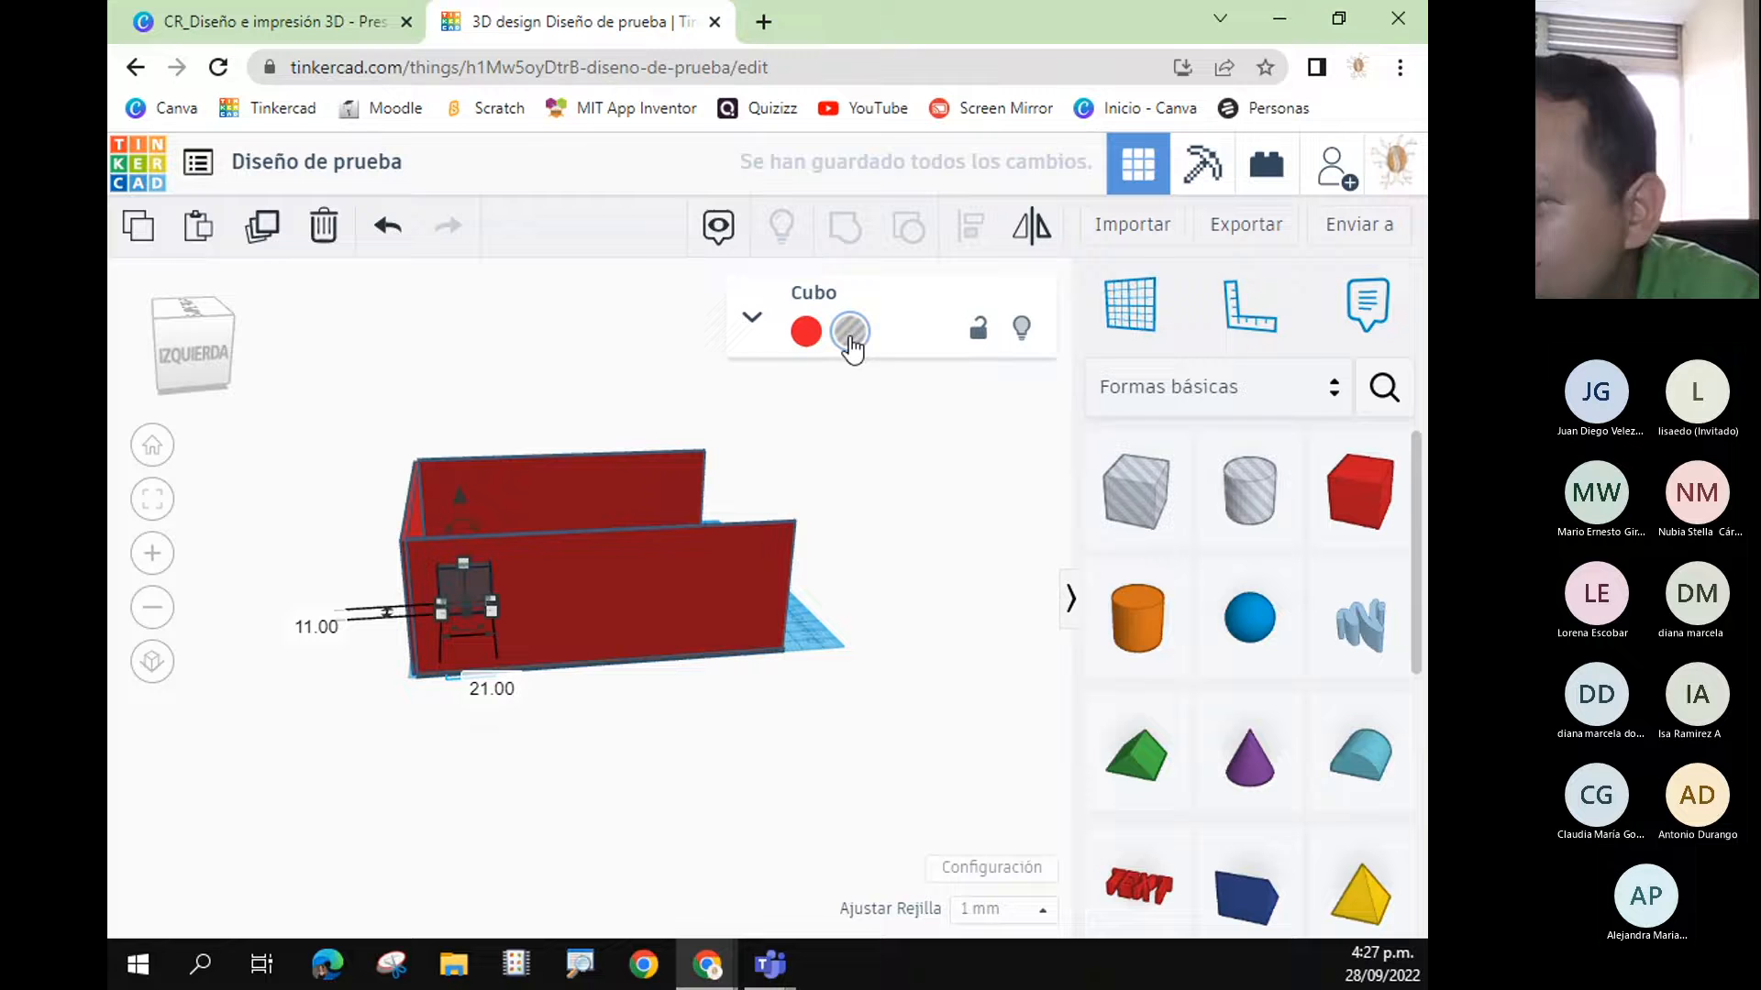
pyautogui.click(605, 593)
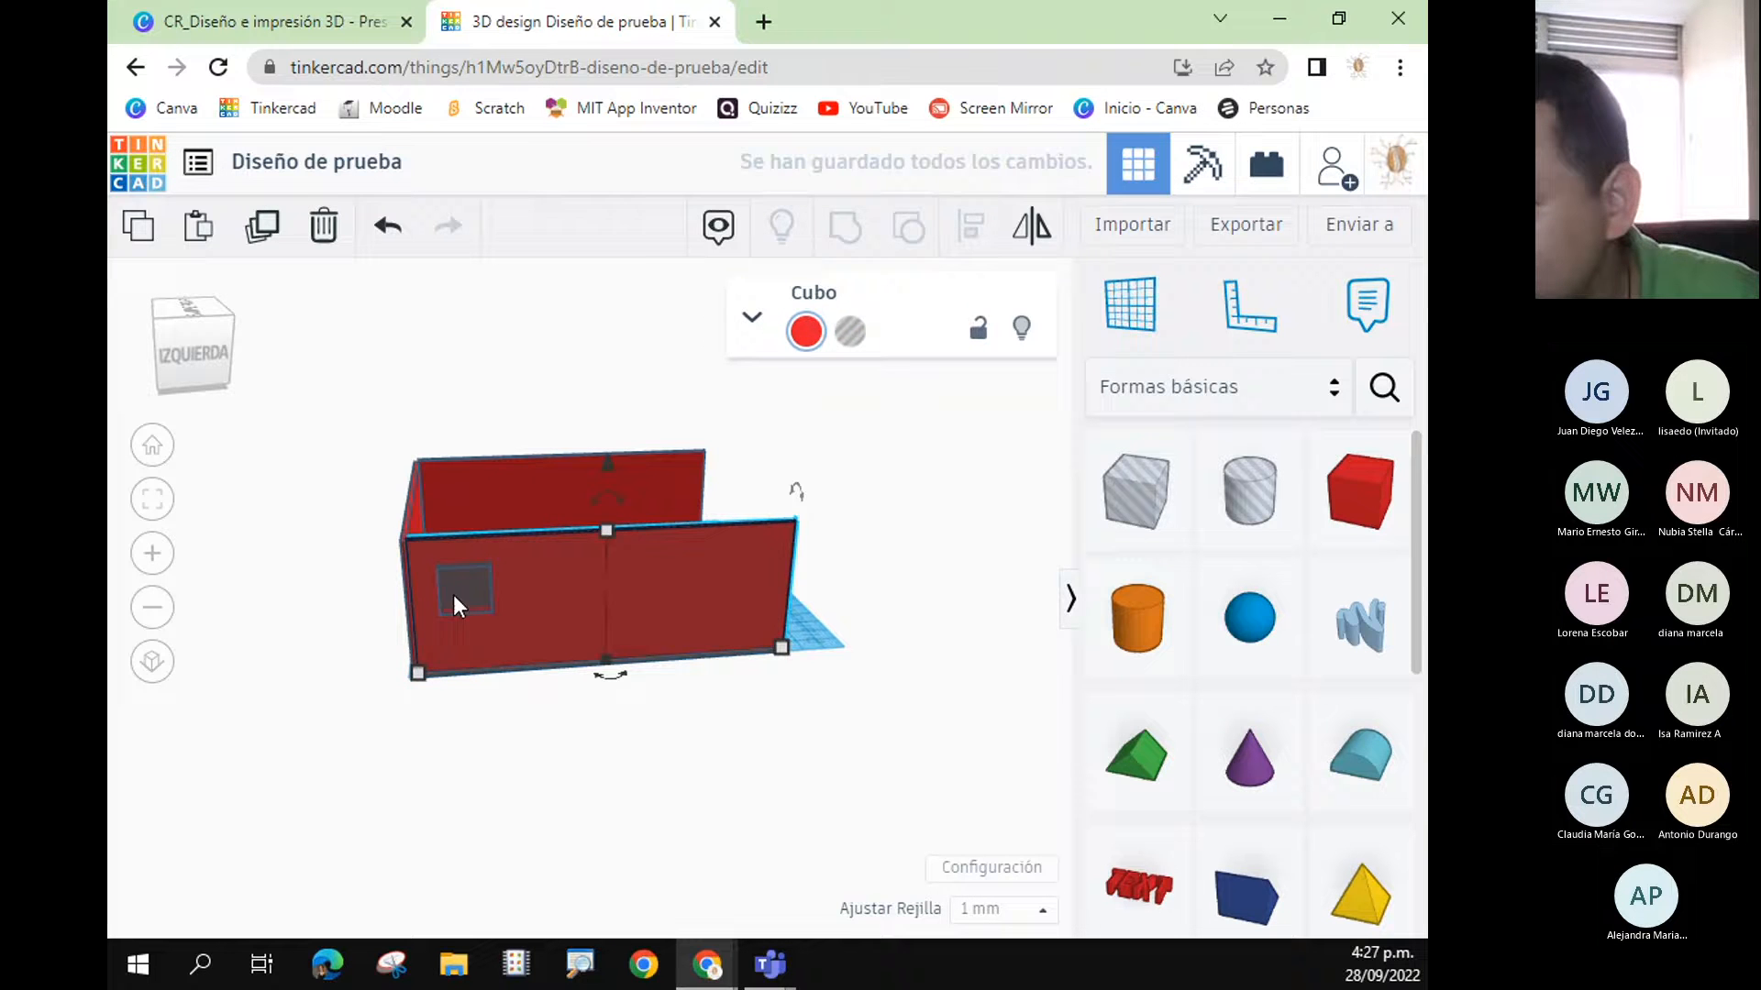
pyautogui.click(543, 831)
pyautogui.click(462, 591)
pyautogui.keyDown('shift'); pyautogui.click(578, 614); pyautogui.keyUp('shift')
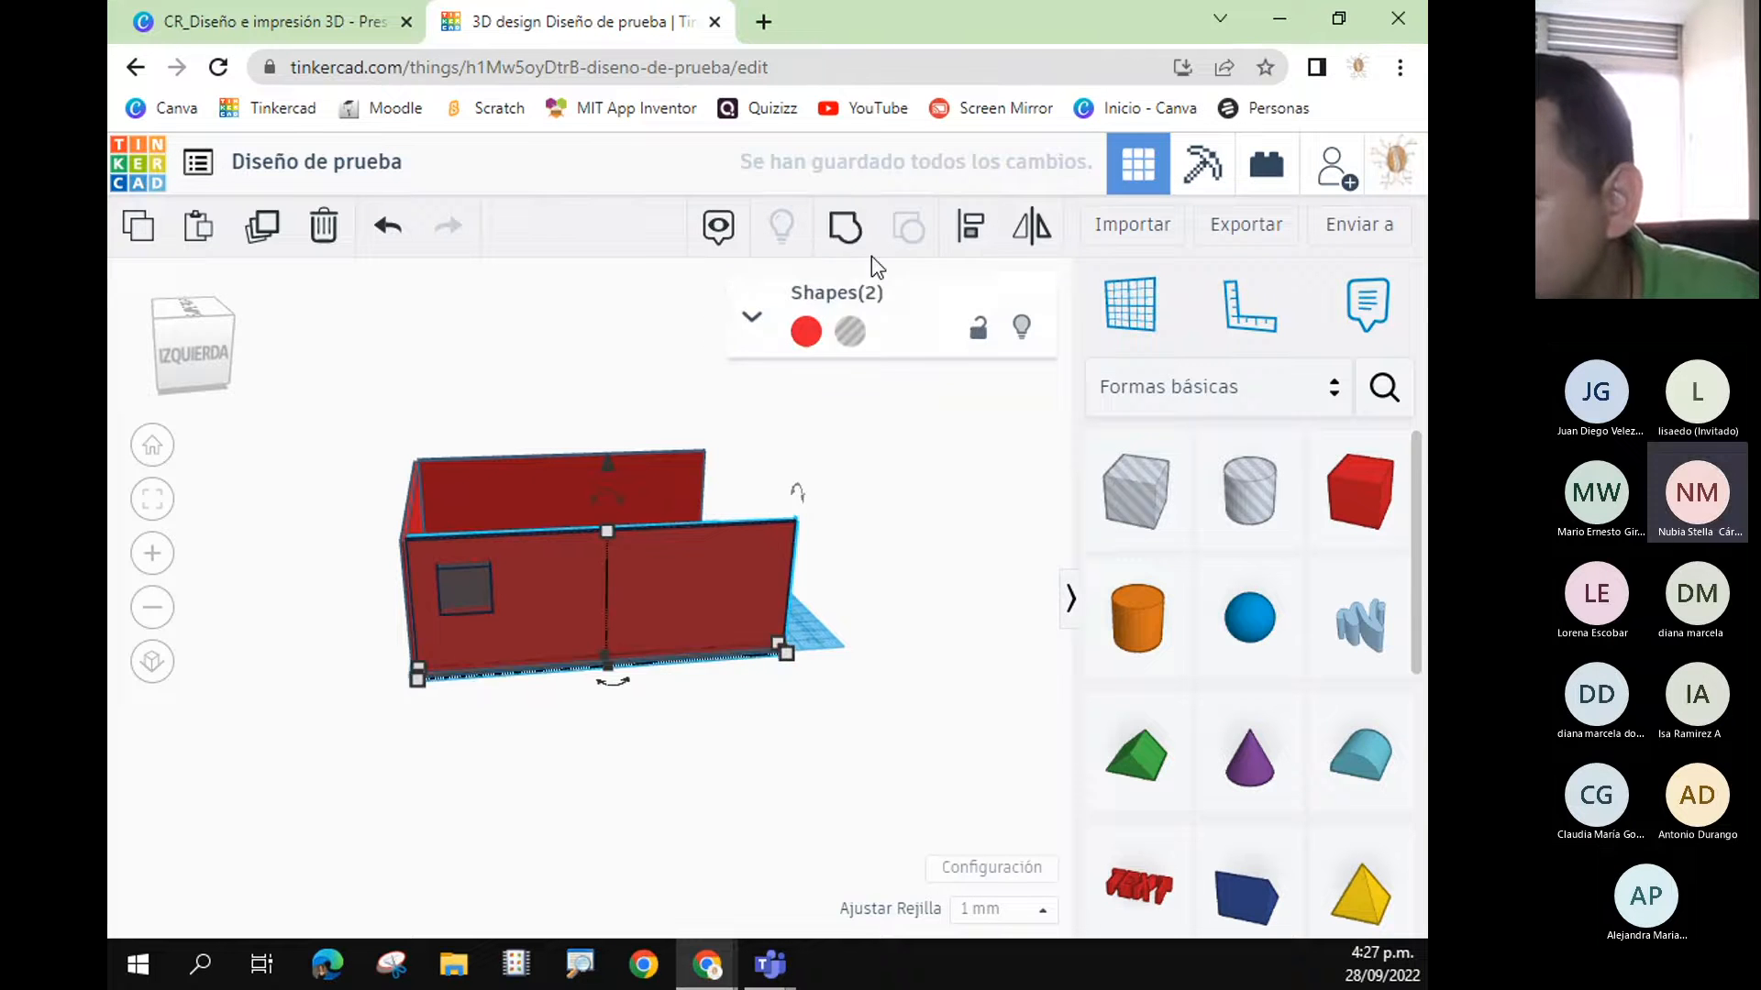
pyautogui.click(844, 228)
pyautogui.click(735, 826)
pyautogui.moveTo(820, 758); pyautogui.dragTo(816, 823, button='right')
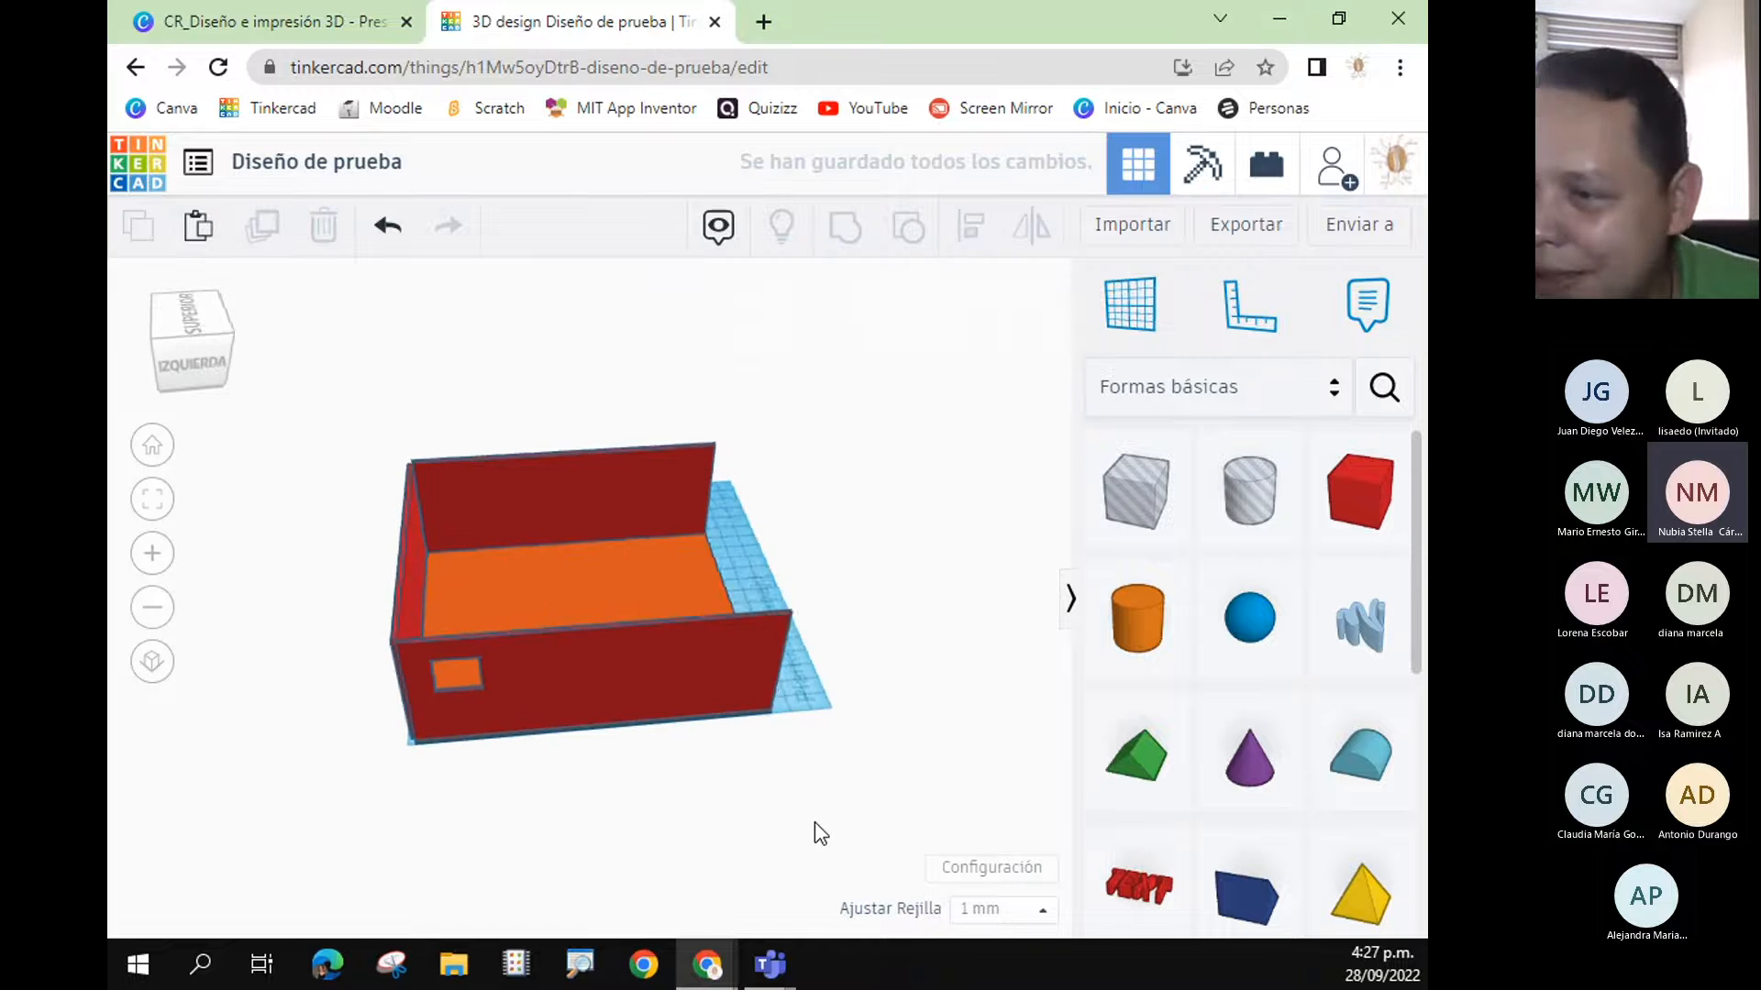
# - Undo the window cut and delete the small box from the wall
pyautogui.hotkey('ctrl', 'z')
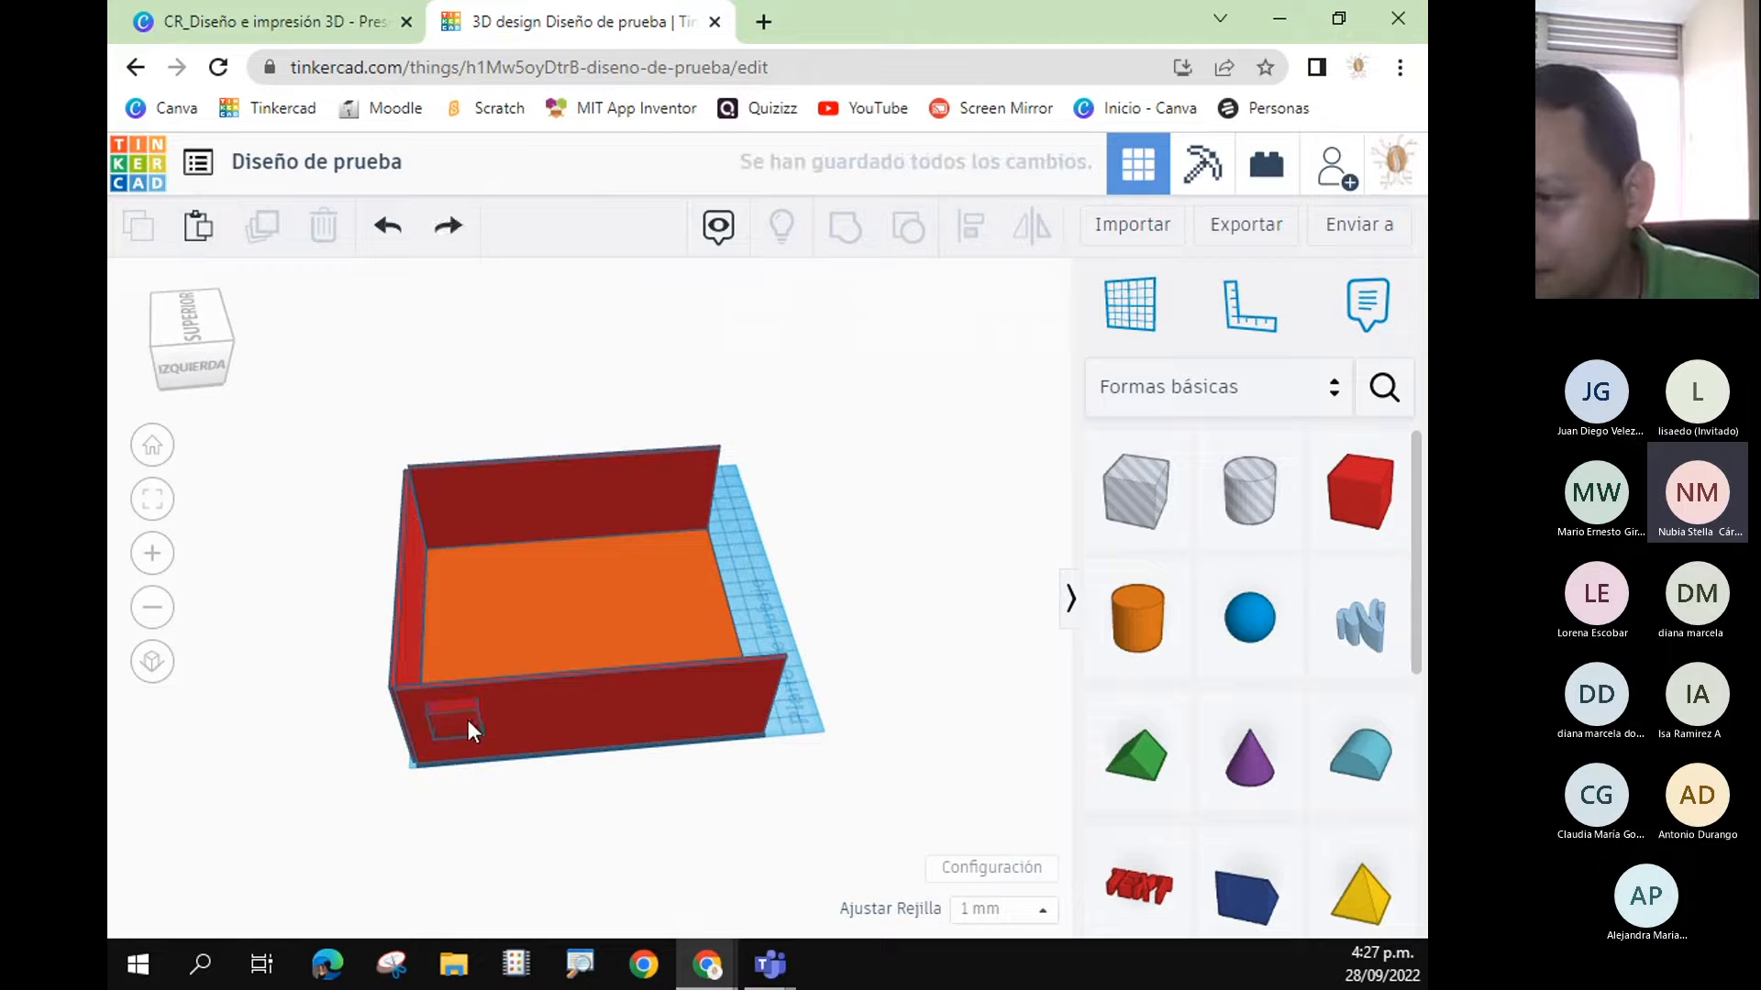
pyautogui.moveTo(468, 721); pyautogui.dragTo(514, 833)
pyautogui.press('Delete')
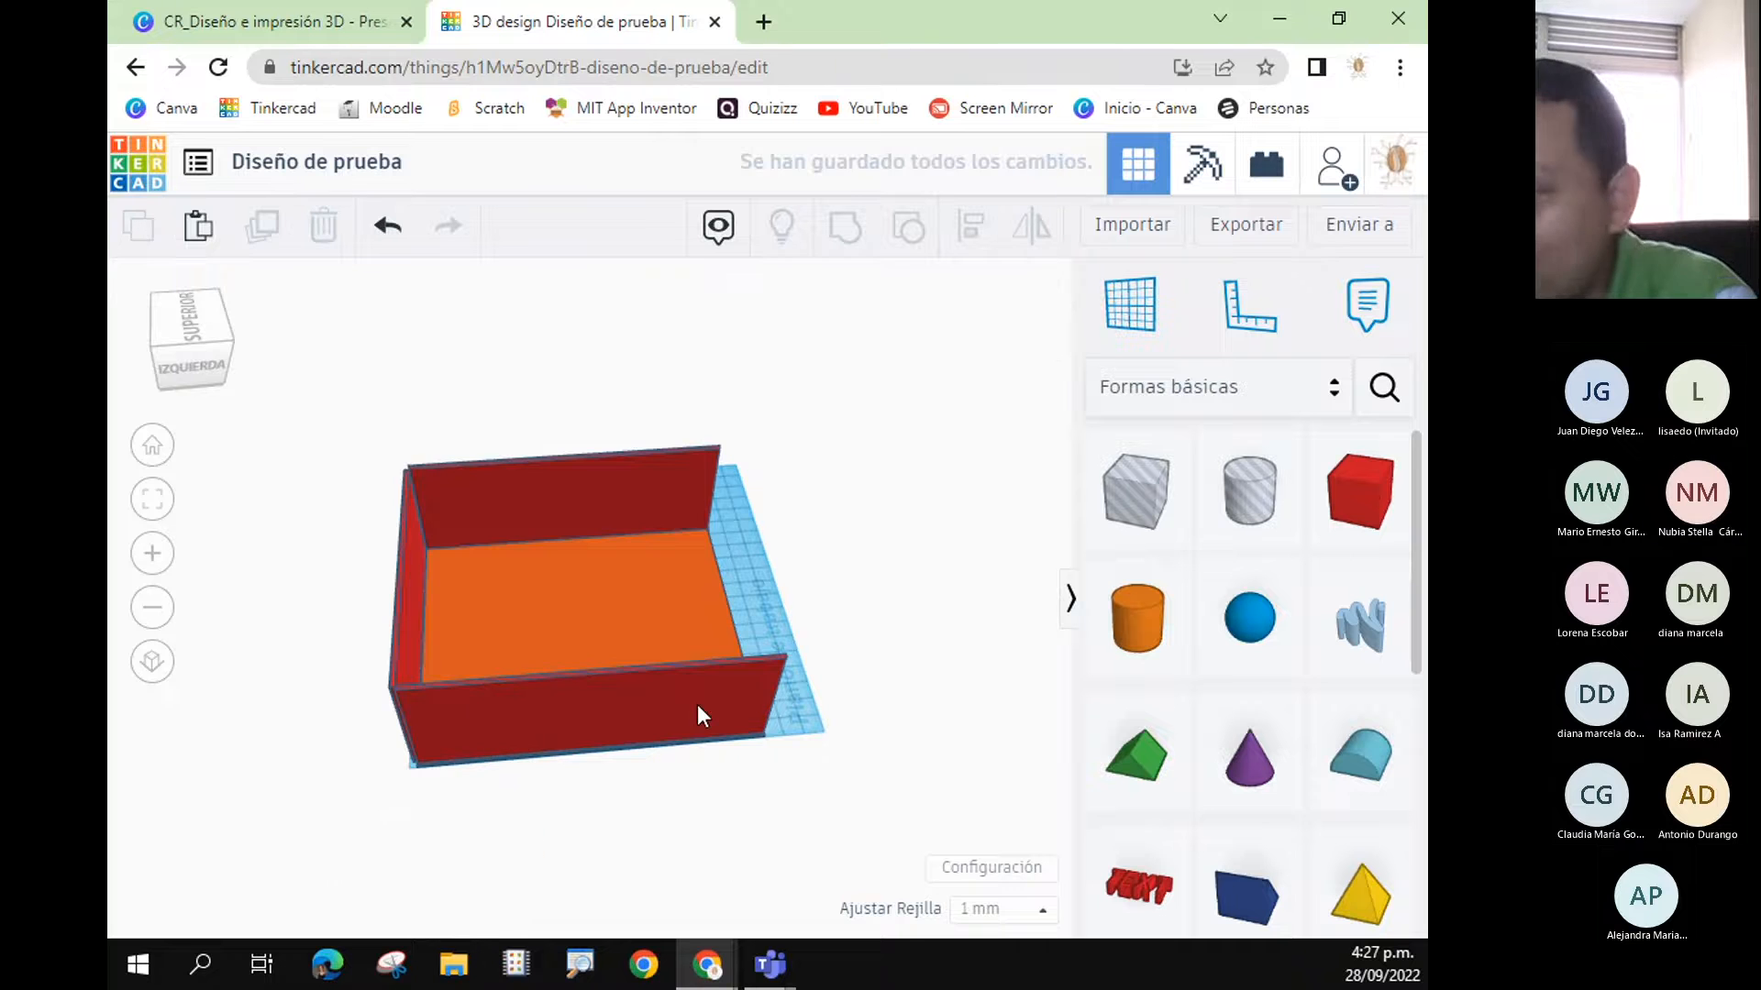
# - Expand the shape settings of the red back wall to view its solid, hole and dimension options
pyautogui.moveTo(955, 688); pyautogui.dragTo(701, 662, button='right')
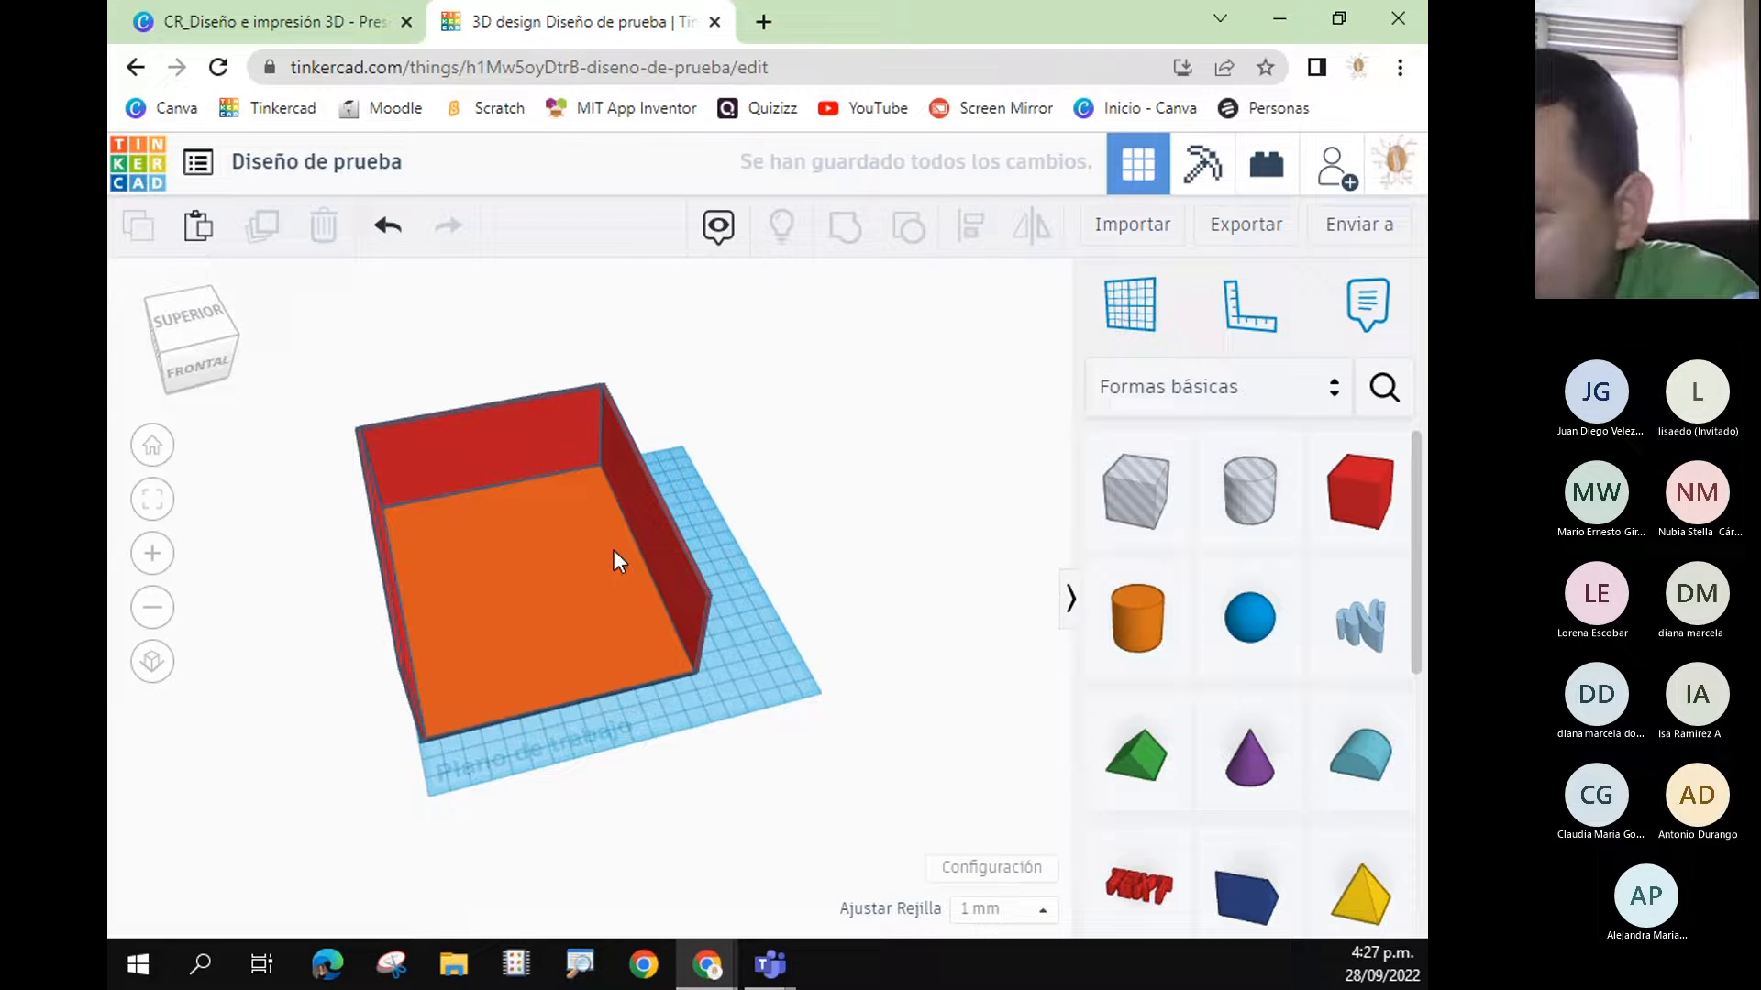
pyautogui.click(516, 431)
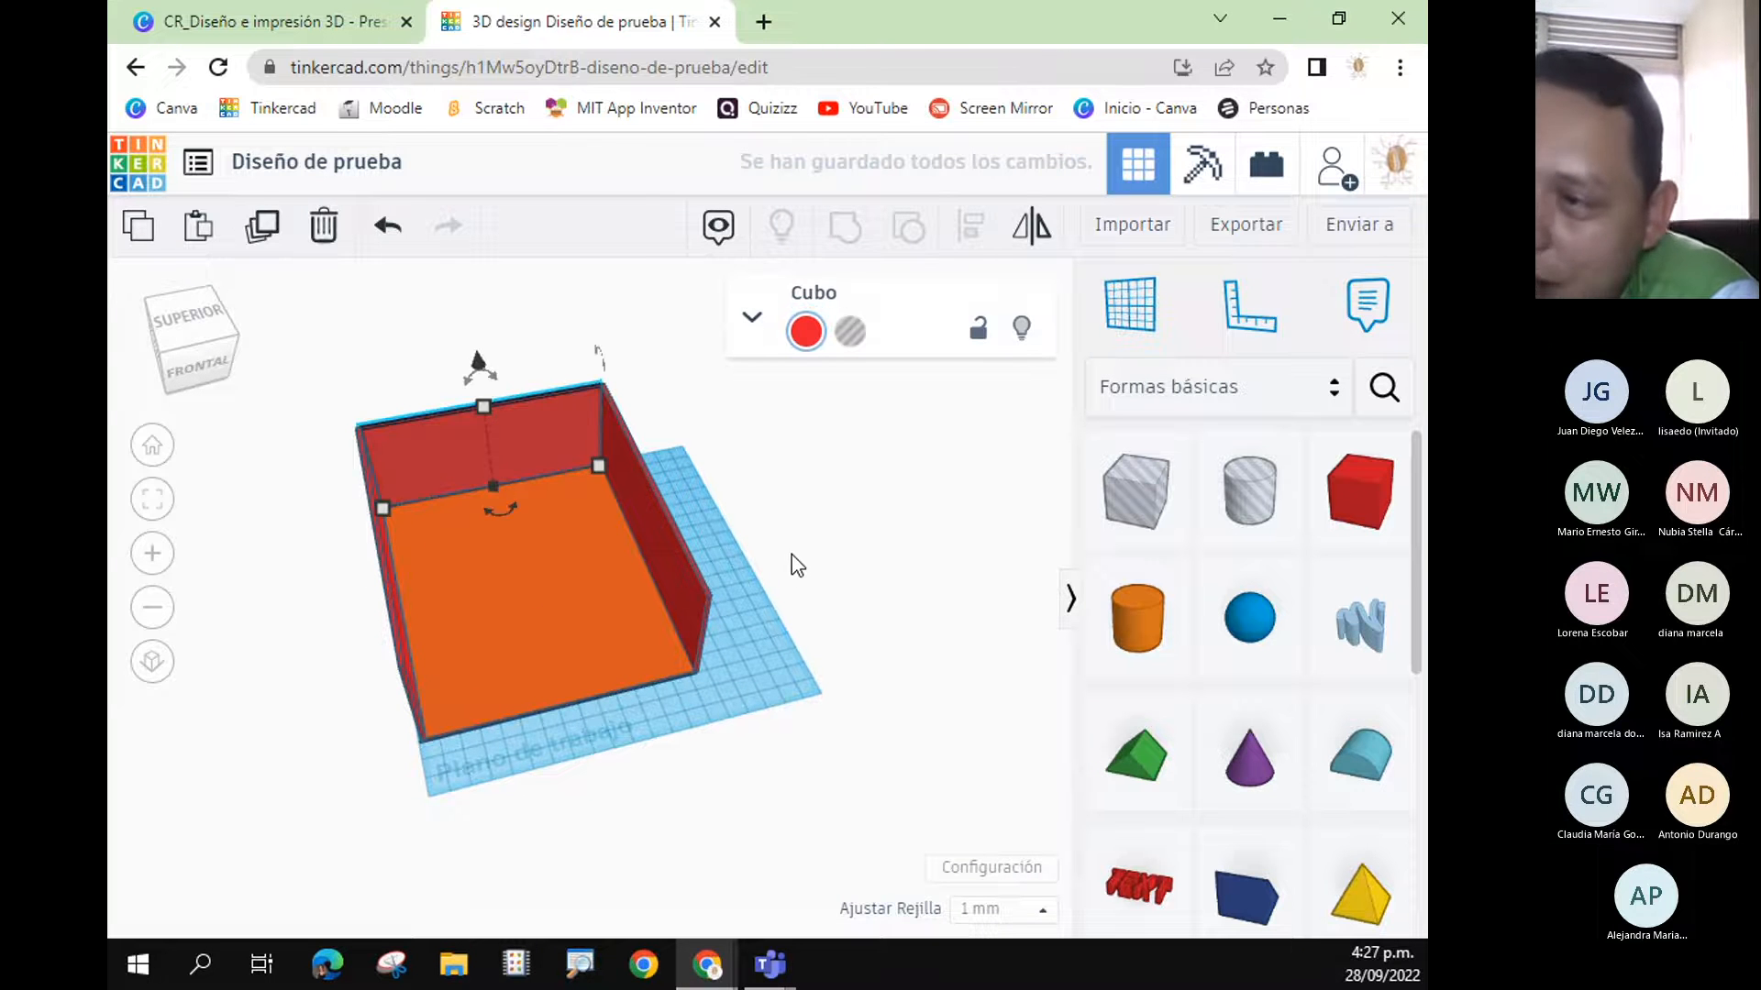
pyautogui.click(749, 321)
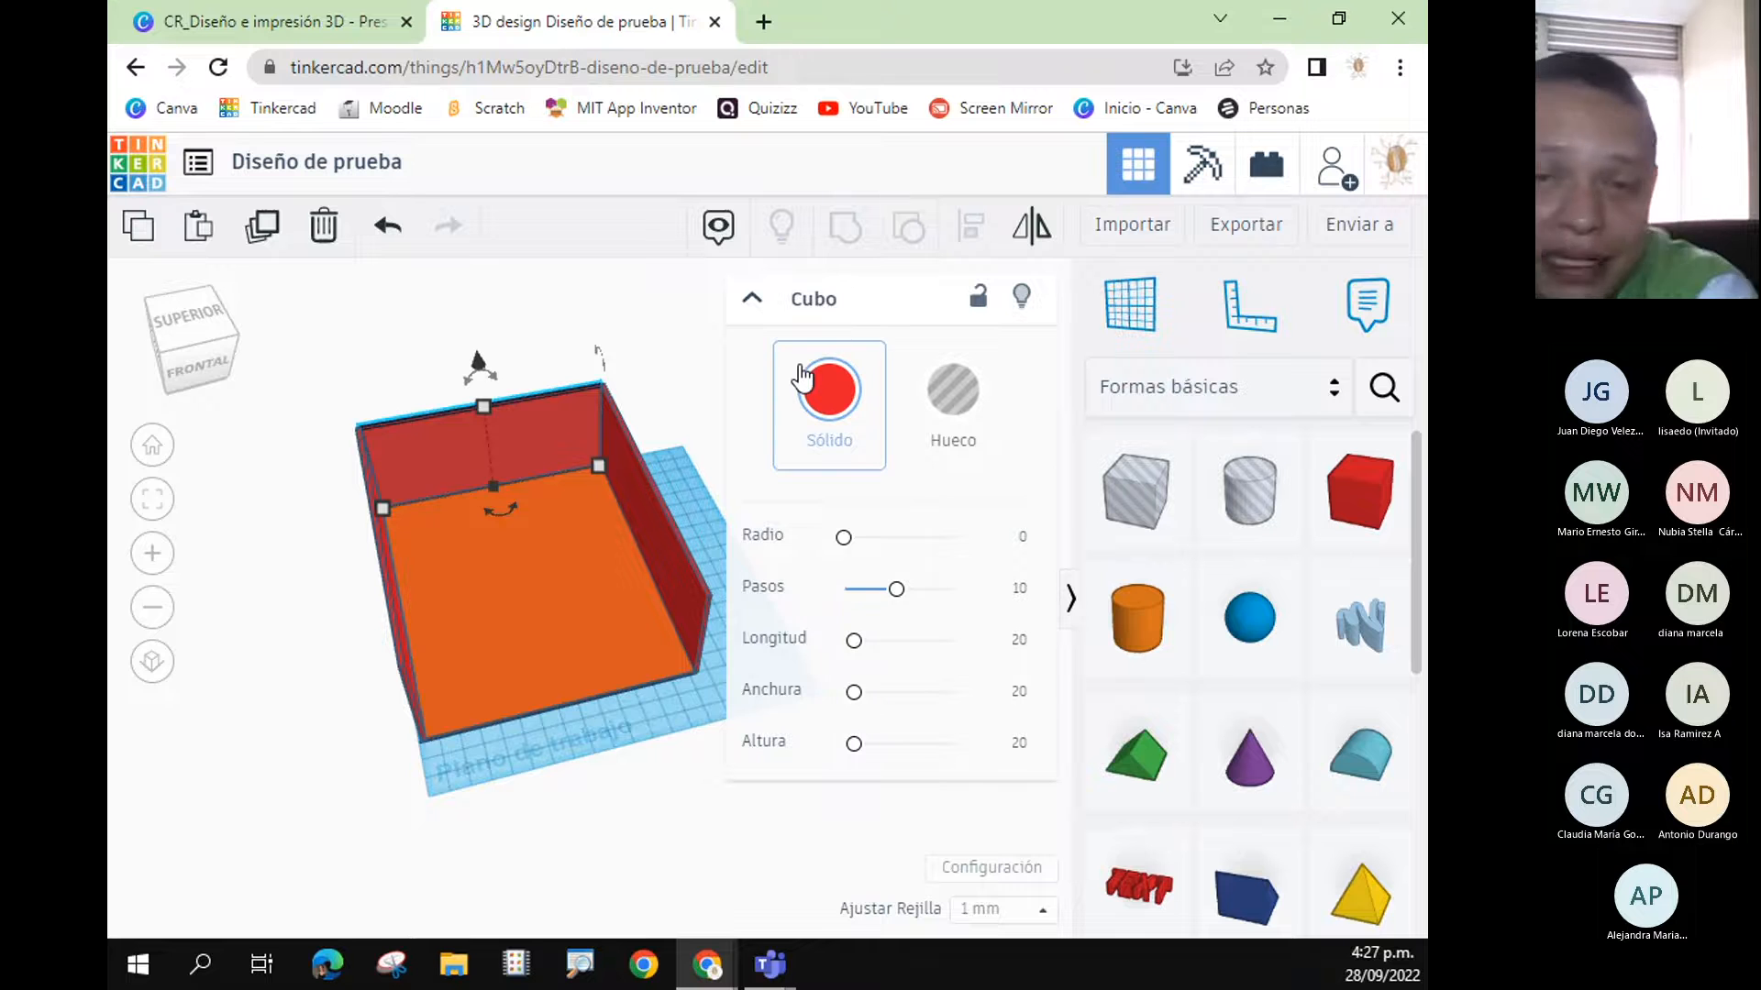
pyautogui.click(659, 410)
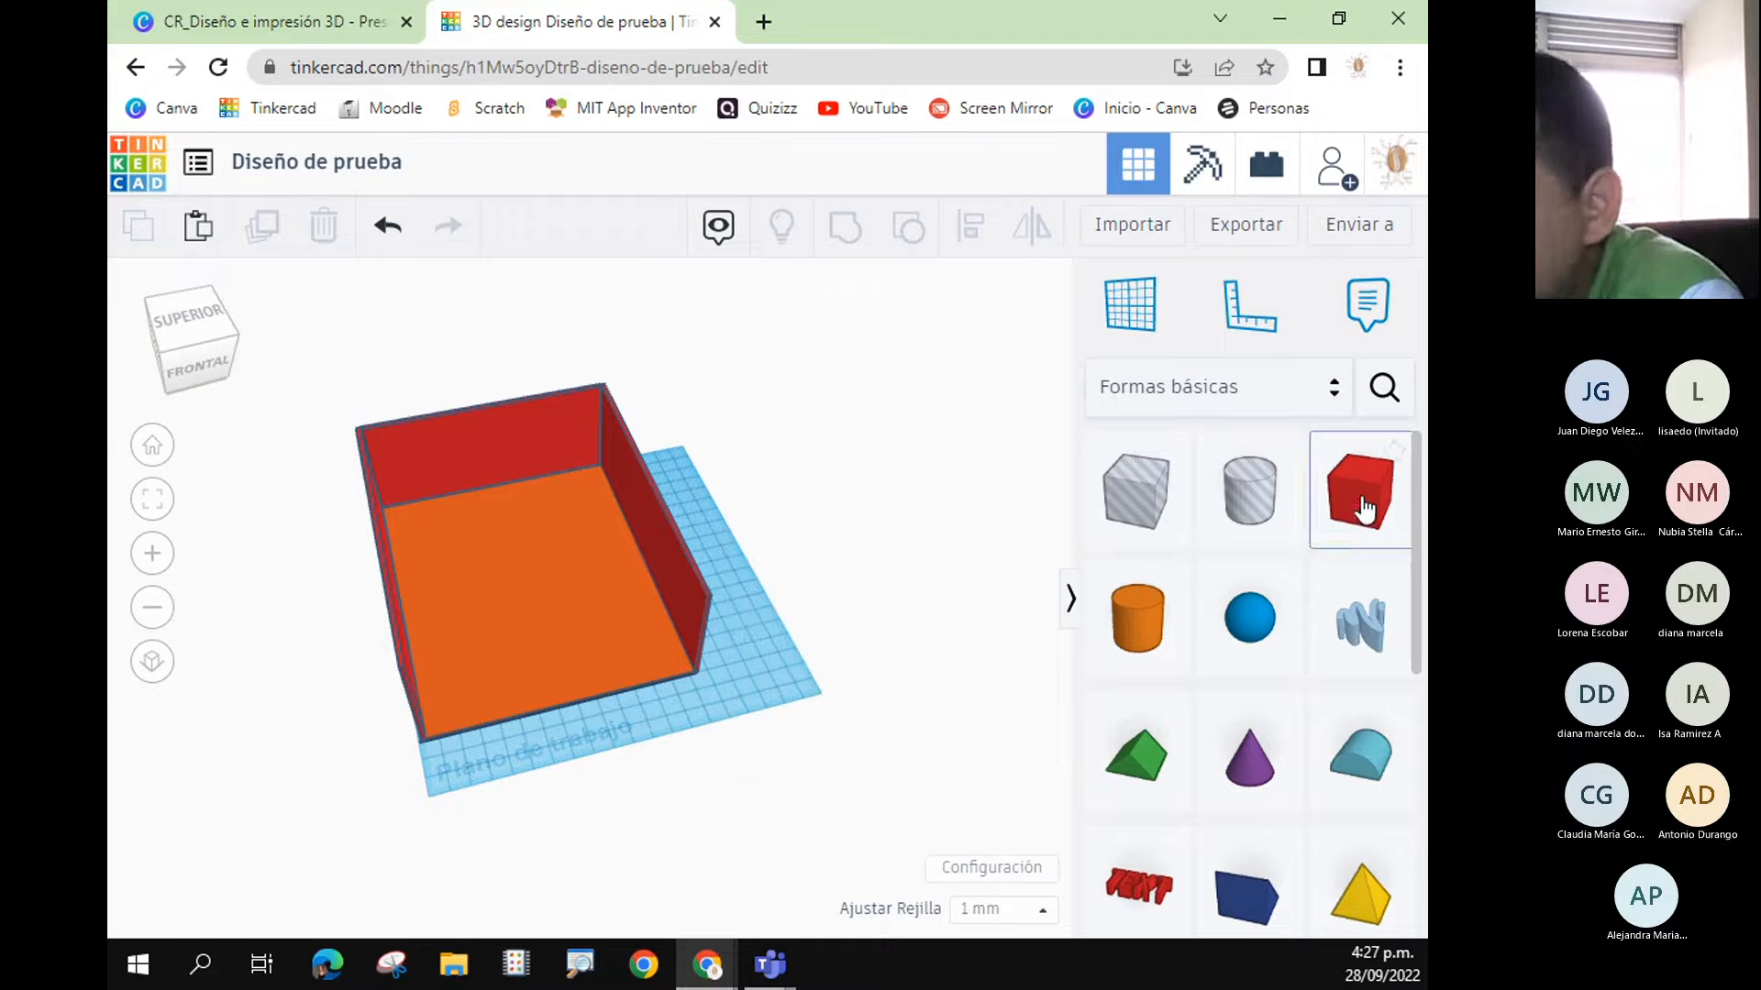
# - Place a red box on the orange base near the long wall and stretch it to 39 mm toward the open side
pyautogui.moveTo(1360, 500); pyautogui.dragTo(587, 559)
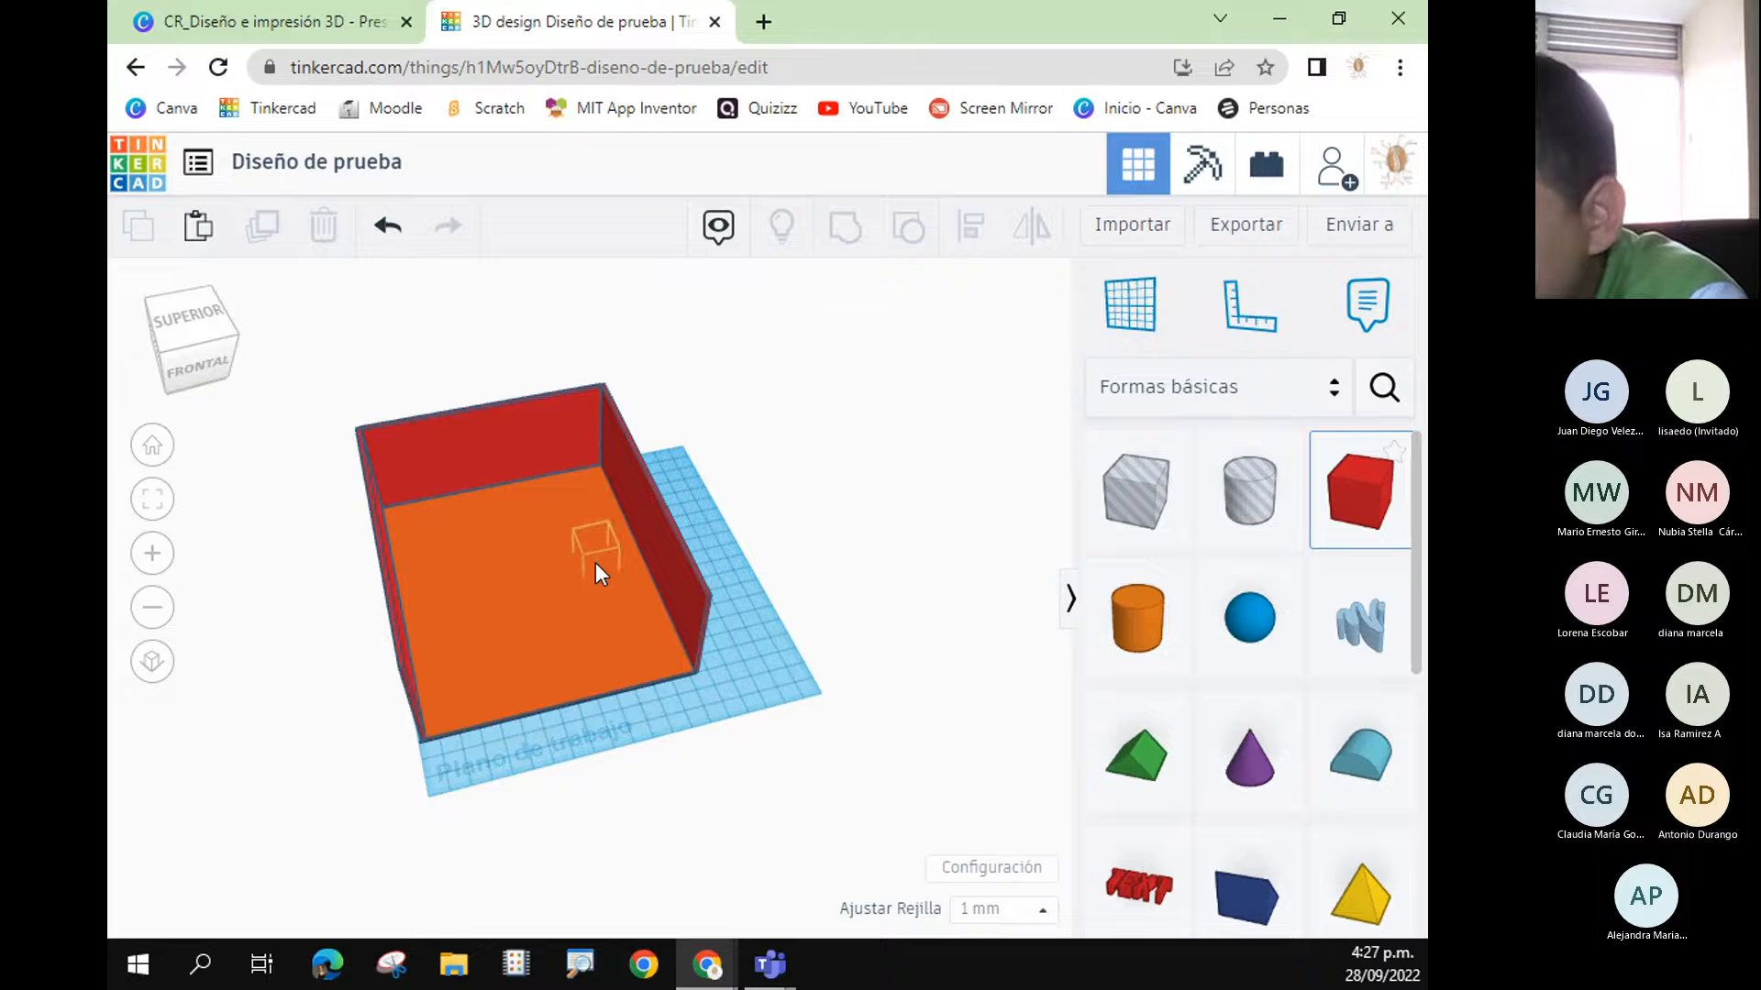
pyautogui.click(596, 564)
pyautogui.moveTo(569, 554); pyautogui.dragTo(575, 606)
# - Round the new box's edges with a radius of 2.184 and color it green
pyautogui.moveTo(844, 537); pyautogui.dragTo(856, 539)
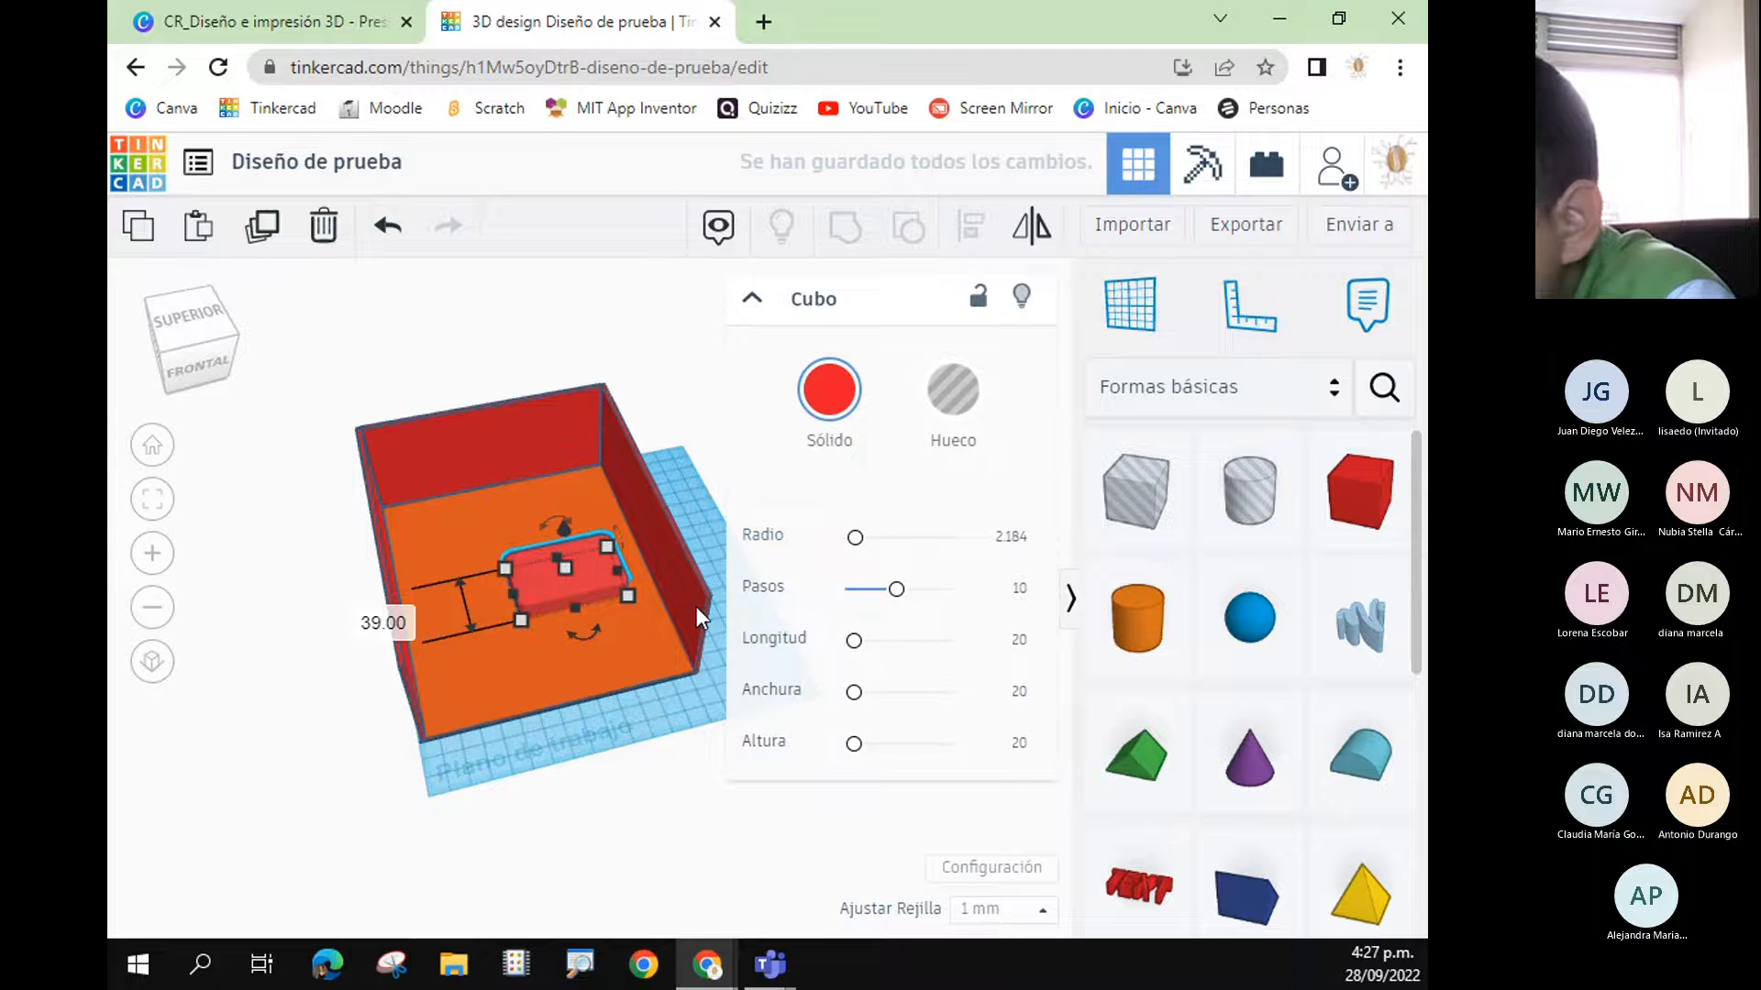
pyautogui.click(835, 394)
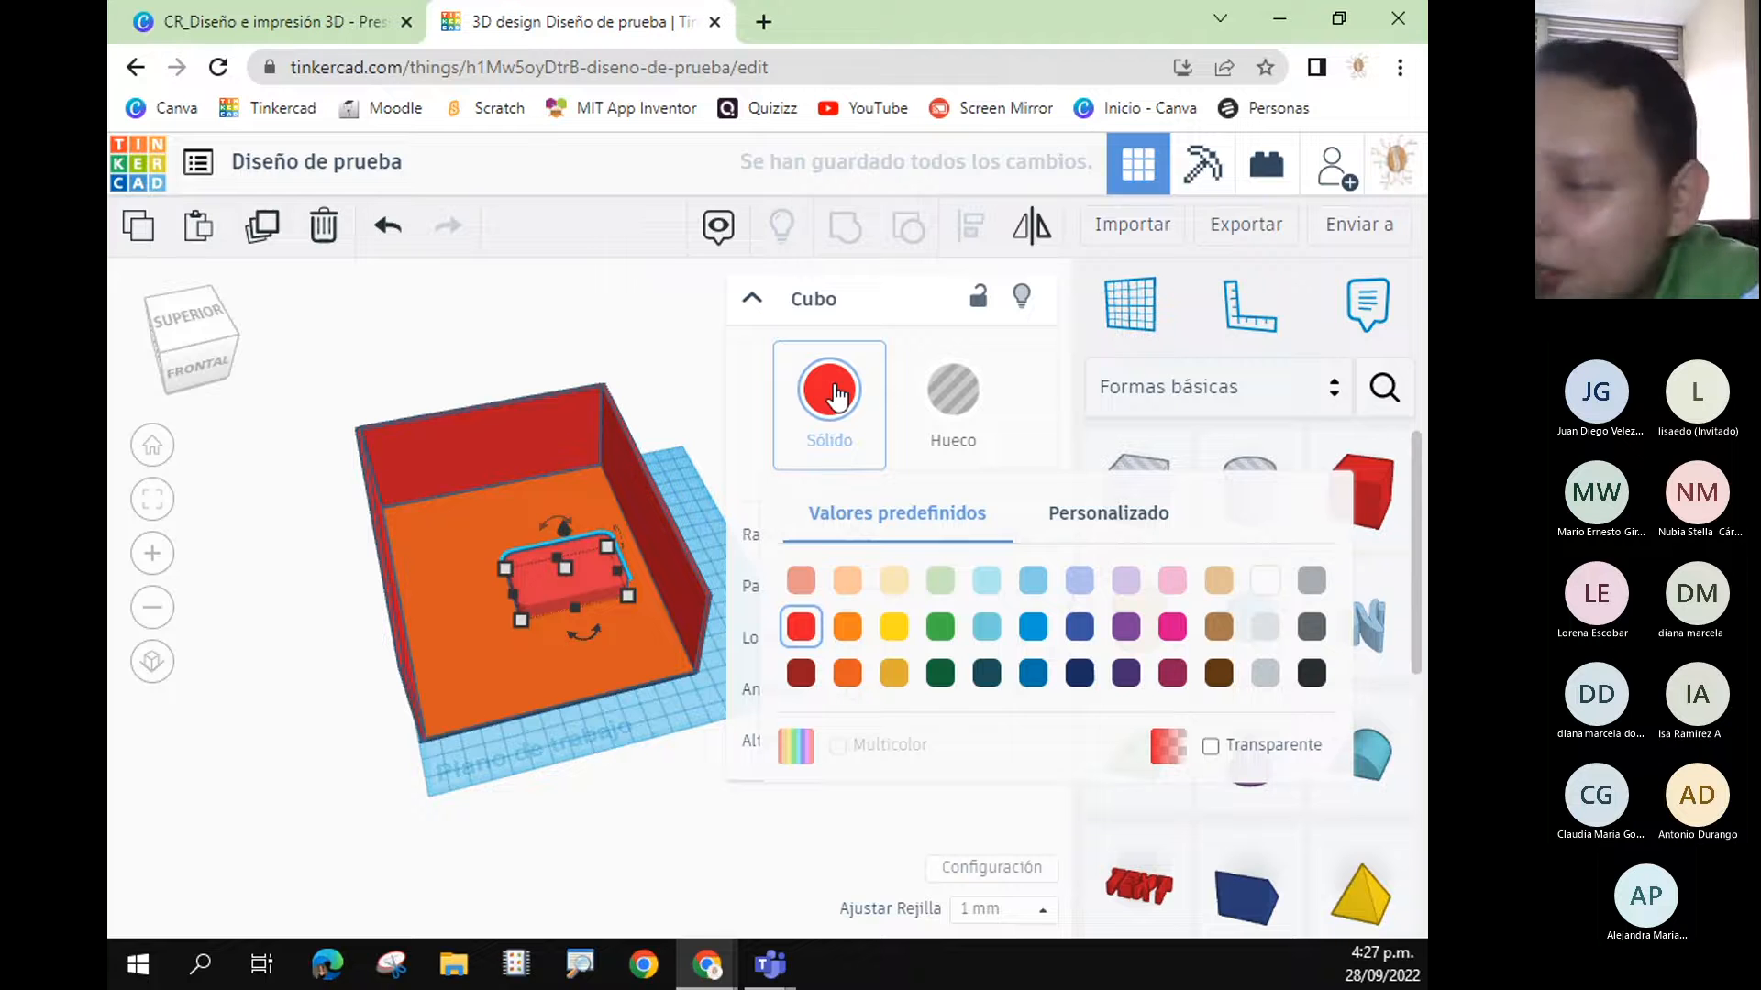
pyautogui.click(940, 628)
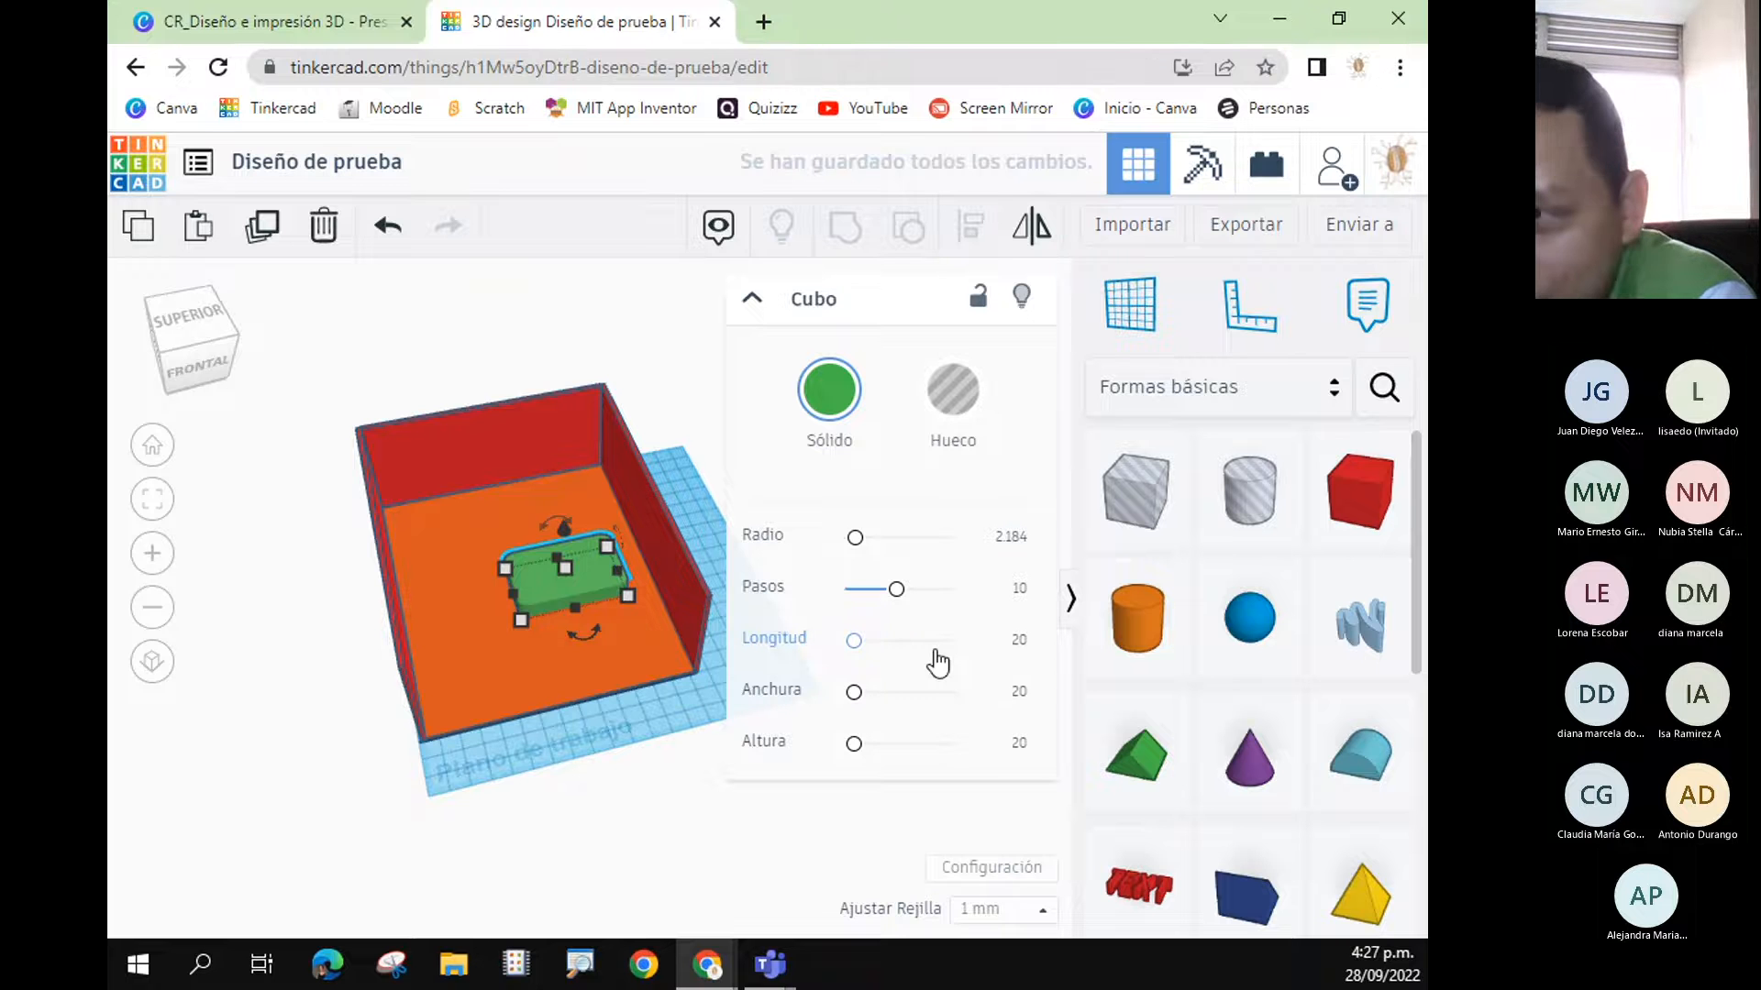
# - Move the rounded green box across the orange base toward the back wall
pyautogui.moveTo(608, 578); pyautogui.dragTo(611, 517)
pyautogui.moveTo(727, 894); pyautogui.dragTo(383, 827, button='right')
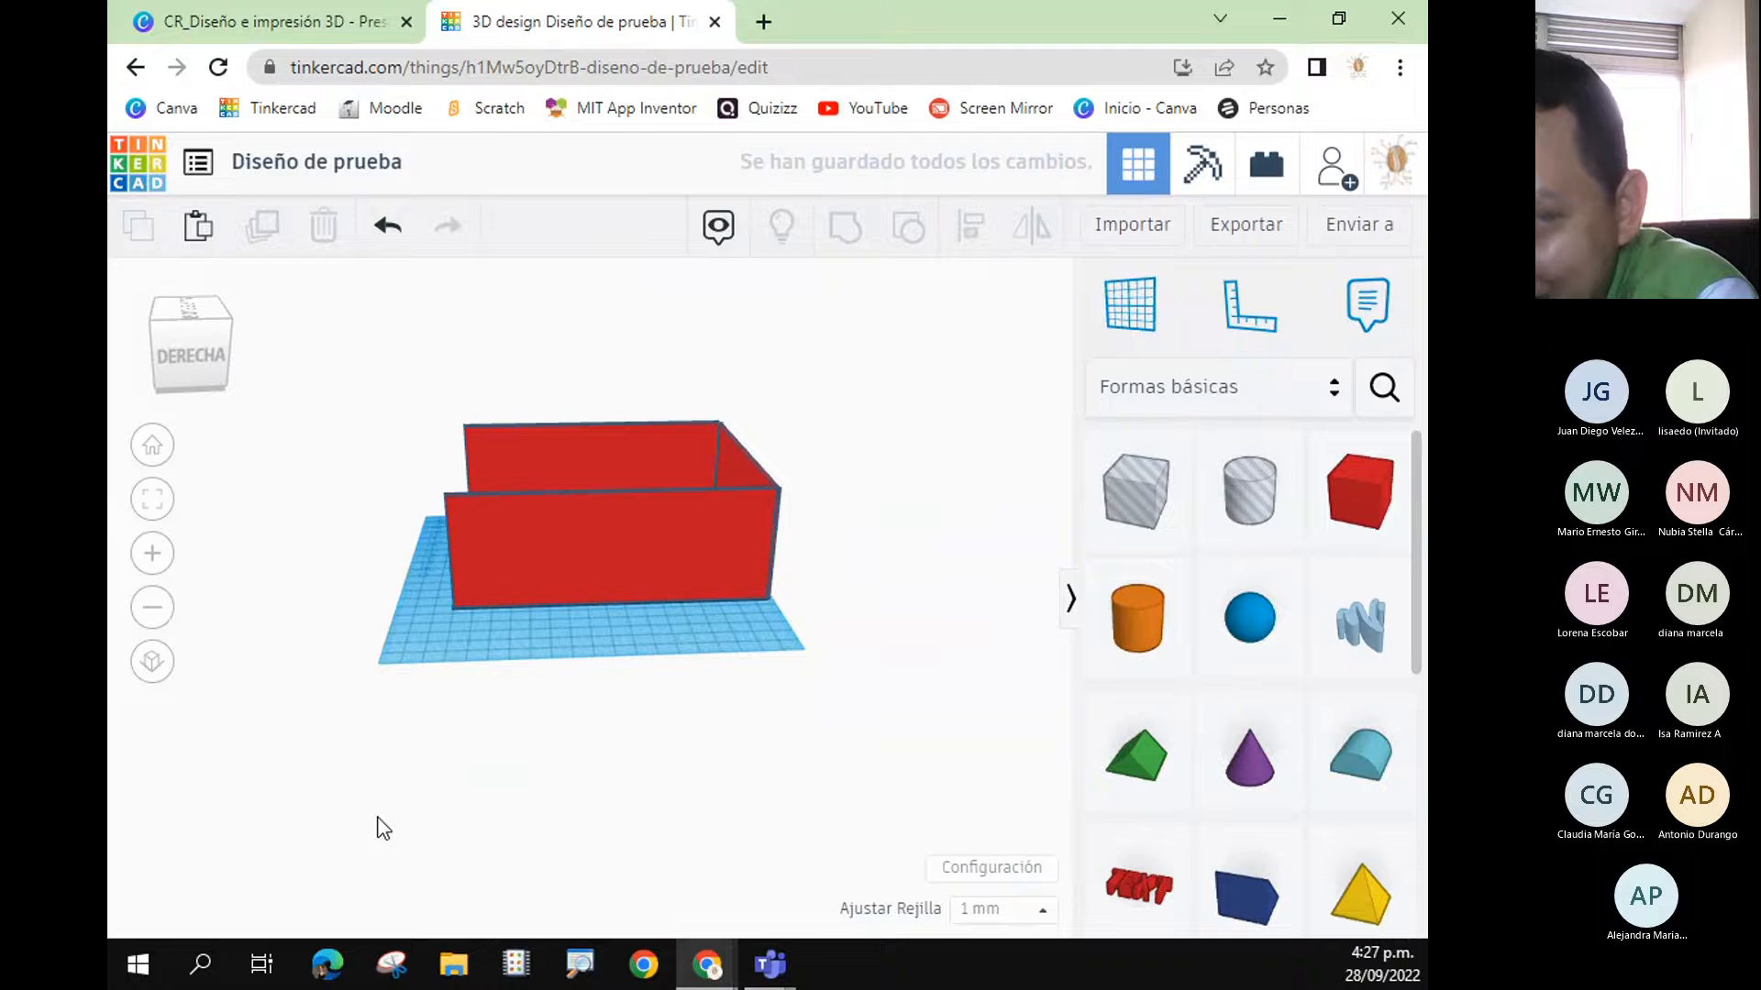
# - Hide the long red wall on the right side of the model to expose the green box
pyautogui.click(565, 547)
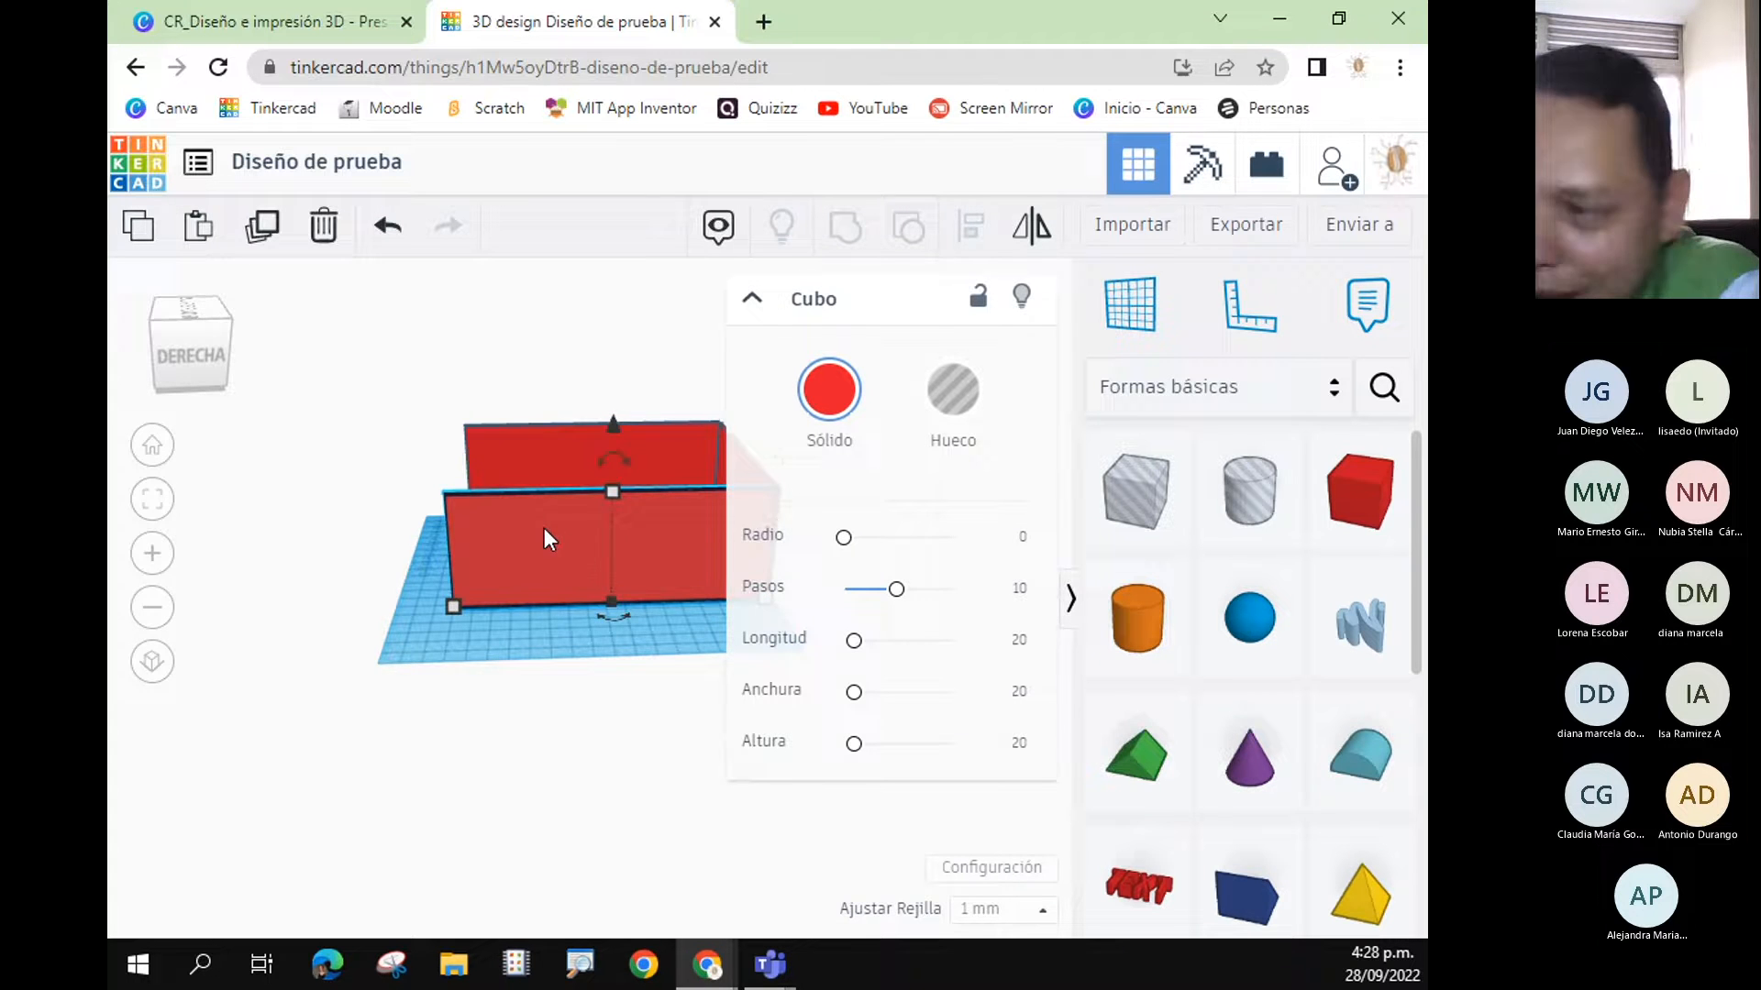
pyautogui.moveTo(602, 789); pyautogui.dragTo(581, 834, button='right')
pyautogui.moveTo(563, 899); pyautogui.dragTo(581, 868, button='right')
pyautogui.click(633, 758)
pyautogui.click(626, 570)
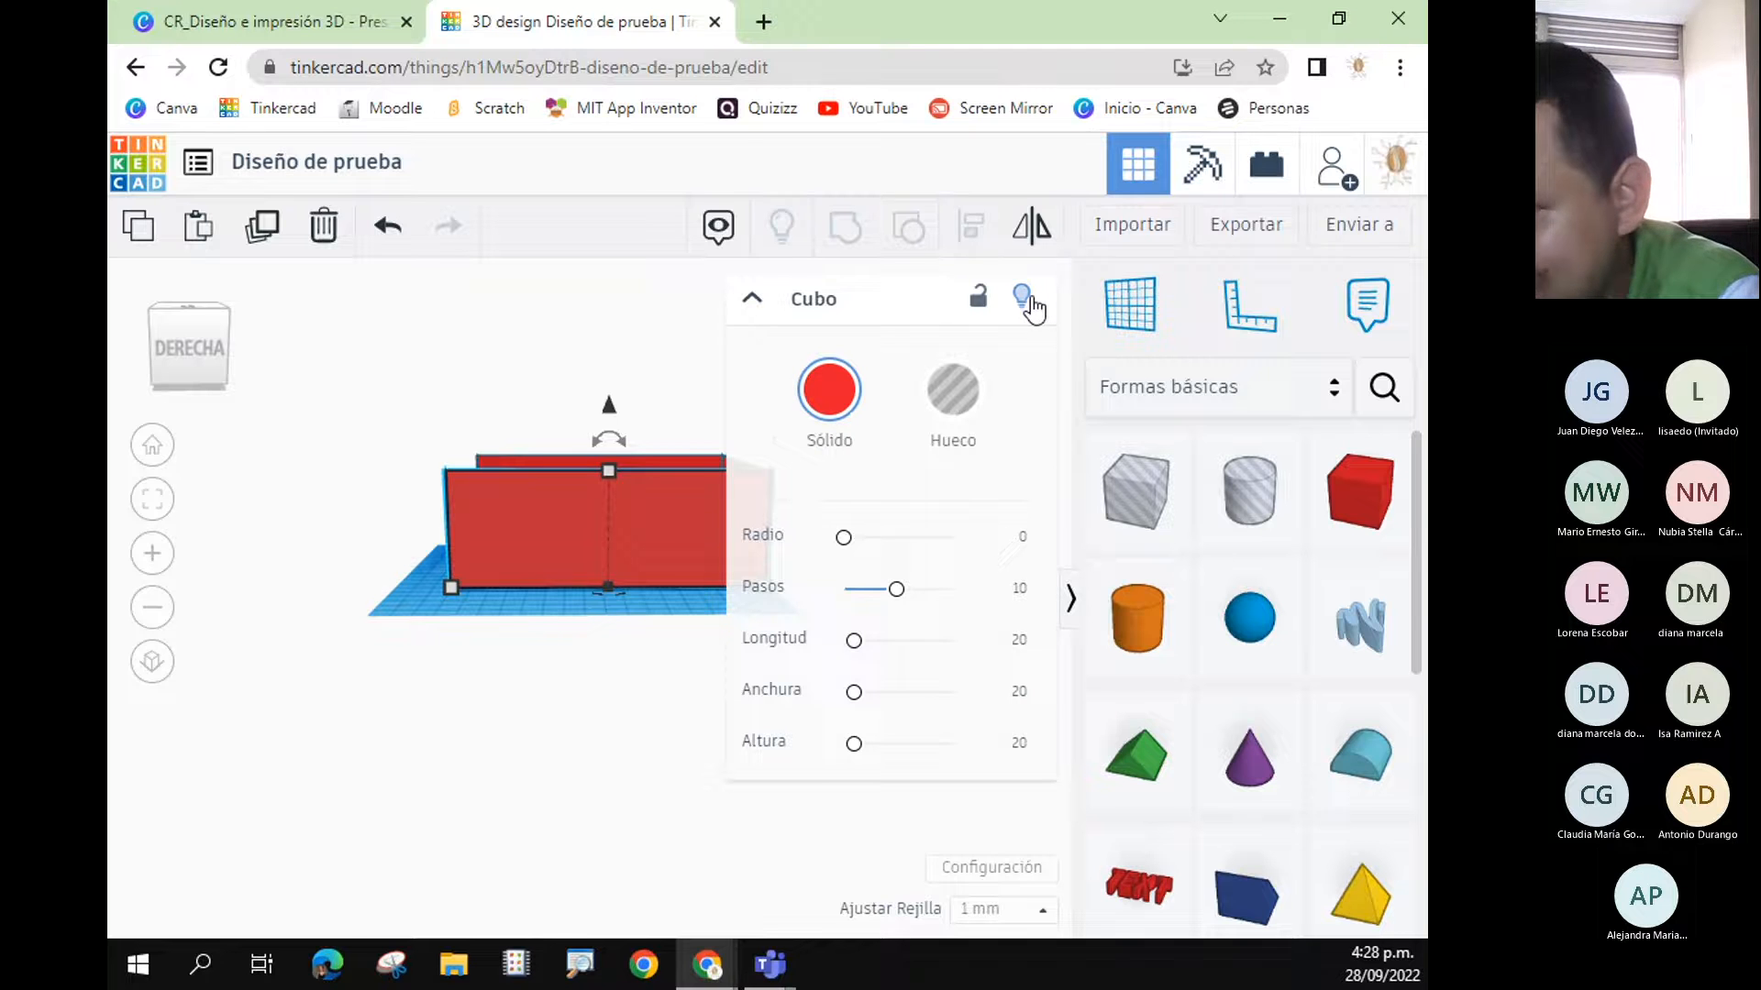
pyautogui.click(1023, 299)
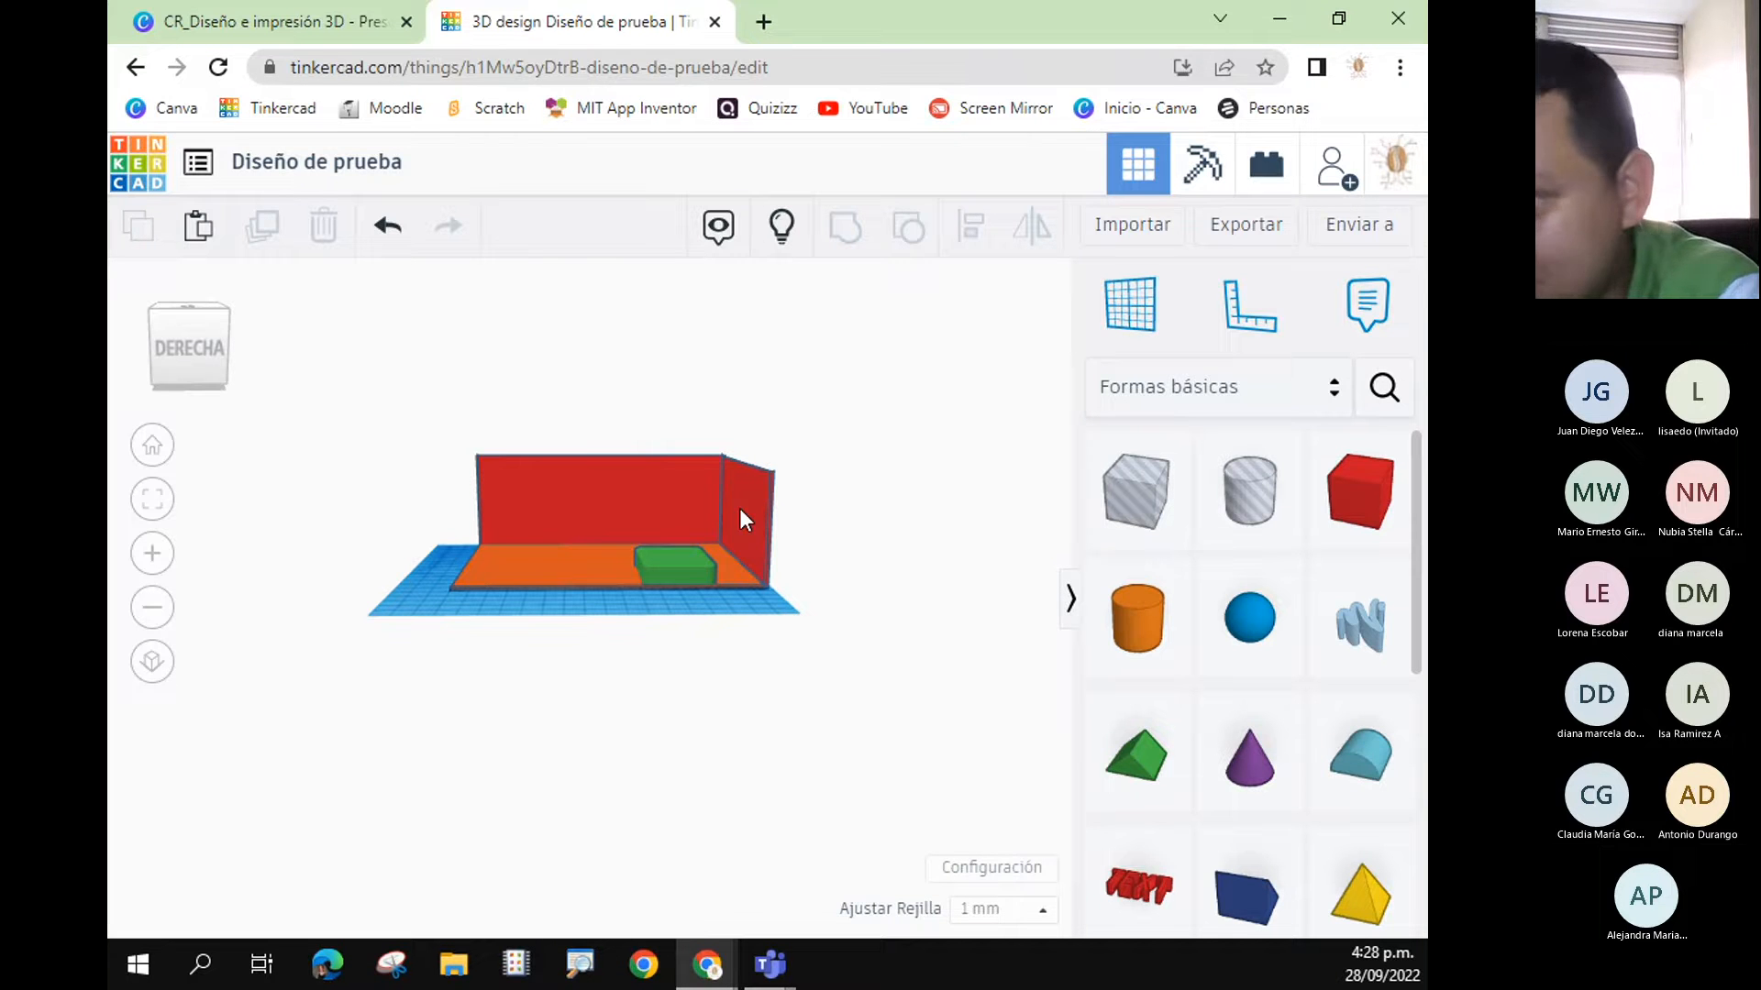
# - Show all hidden shapes to bring the right side wall back
pyautogui.hotkey('ctrl', '2')
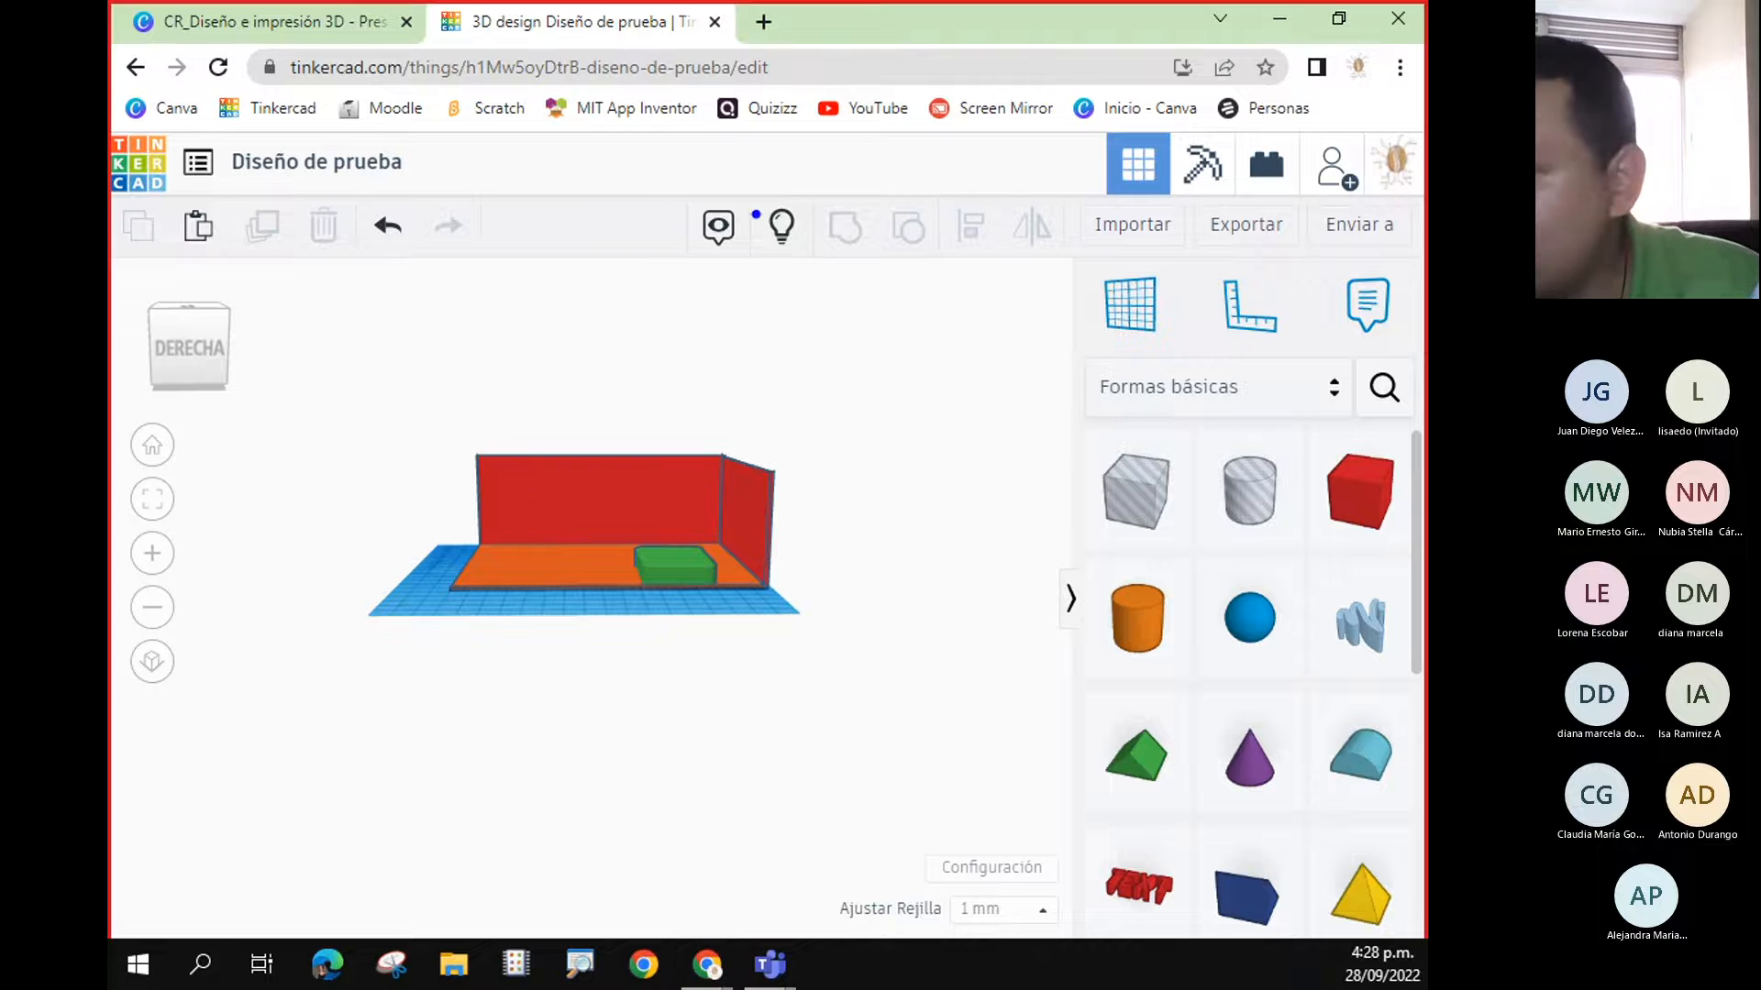
pyautogui.keyDown('ctrl'); pyautogui.moveTo(759, 195); pyautogui.dragTo(810, 268); pyautogui.keyUp('ctrl')
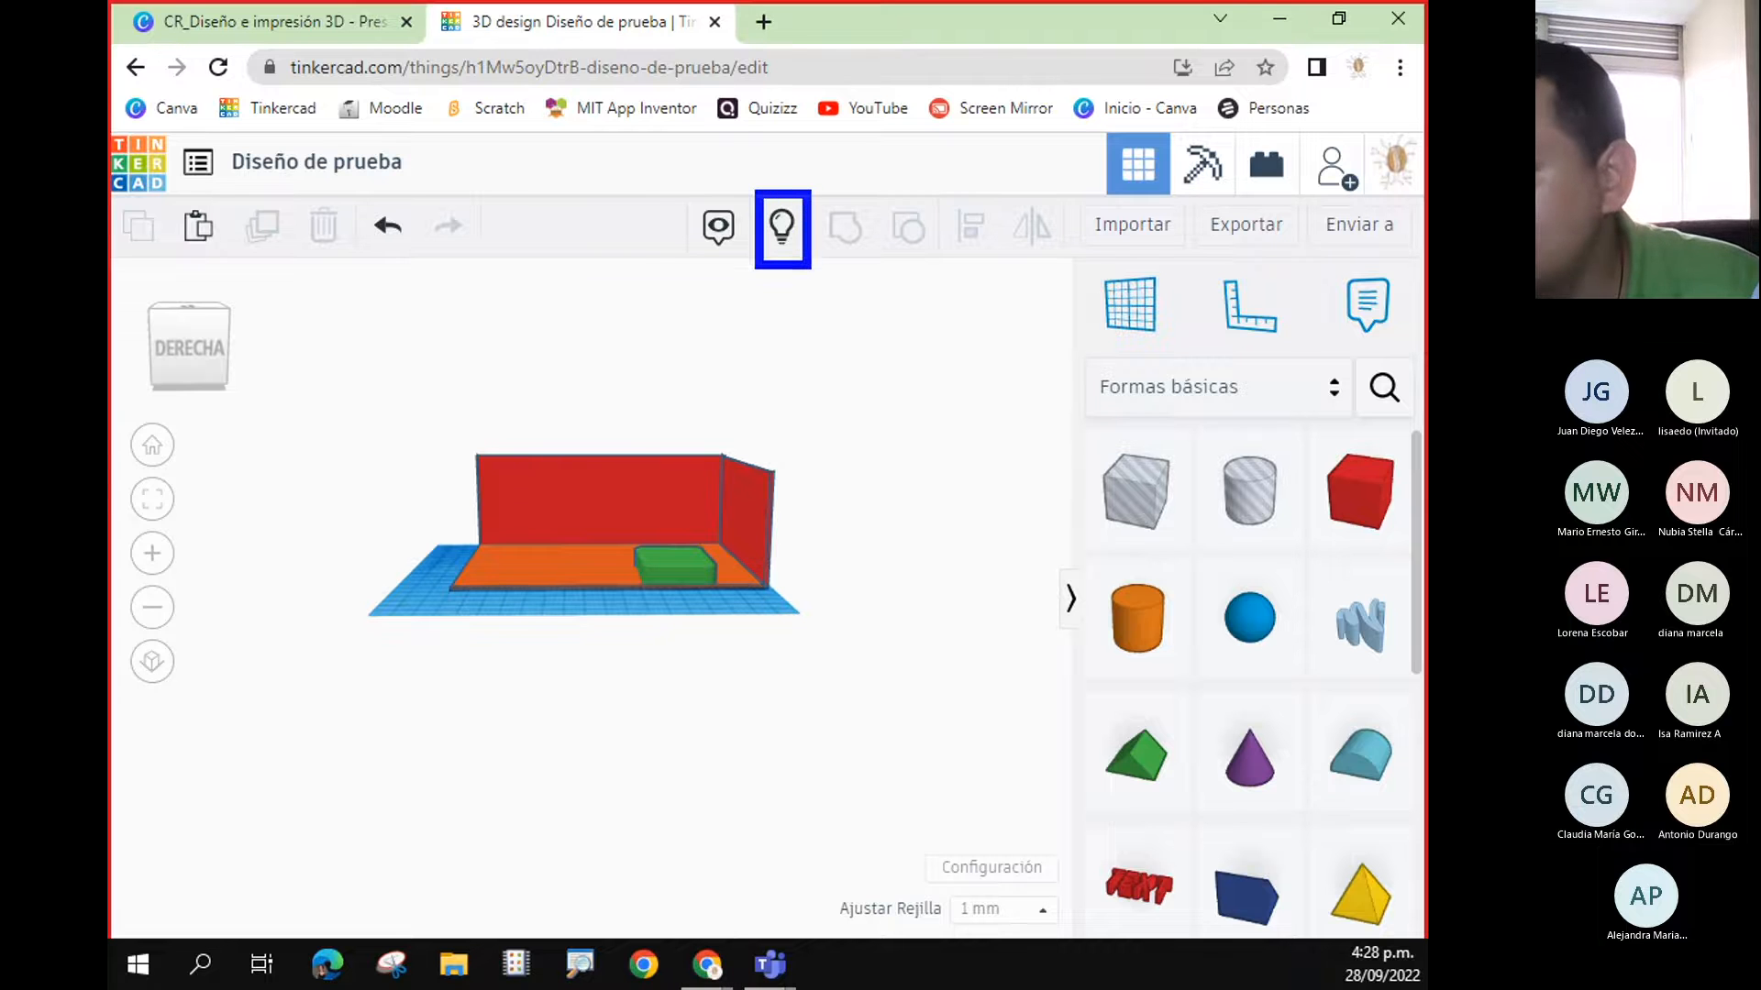
pyautogui.press('Escape')
pyautogui.click(781, 224)
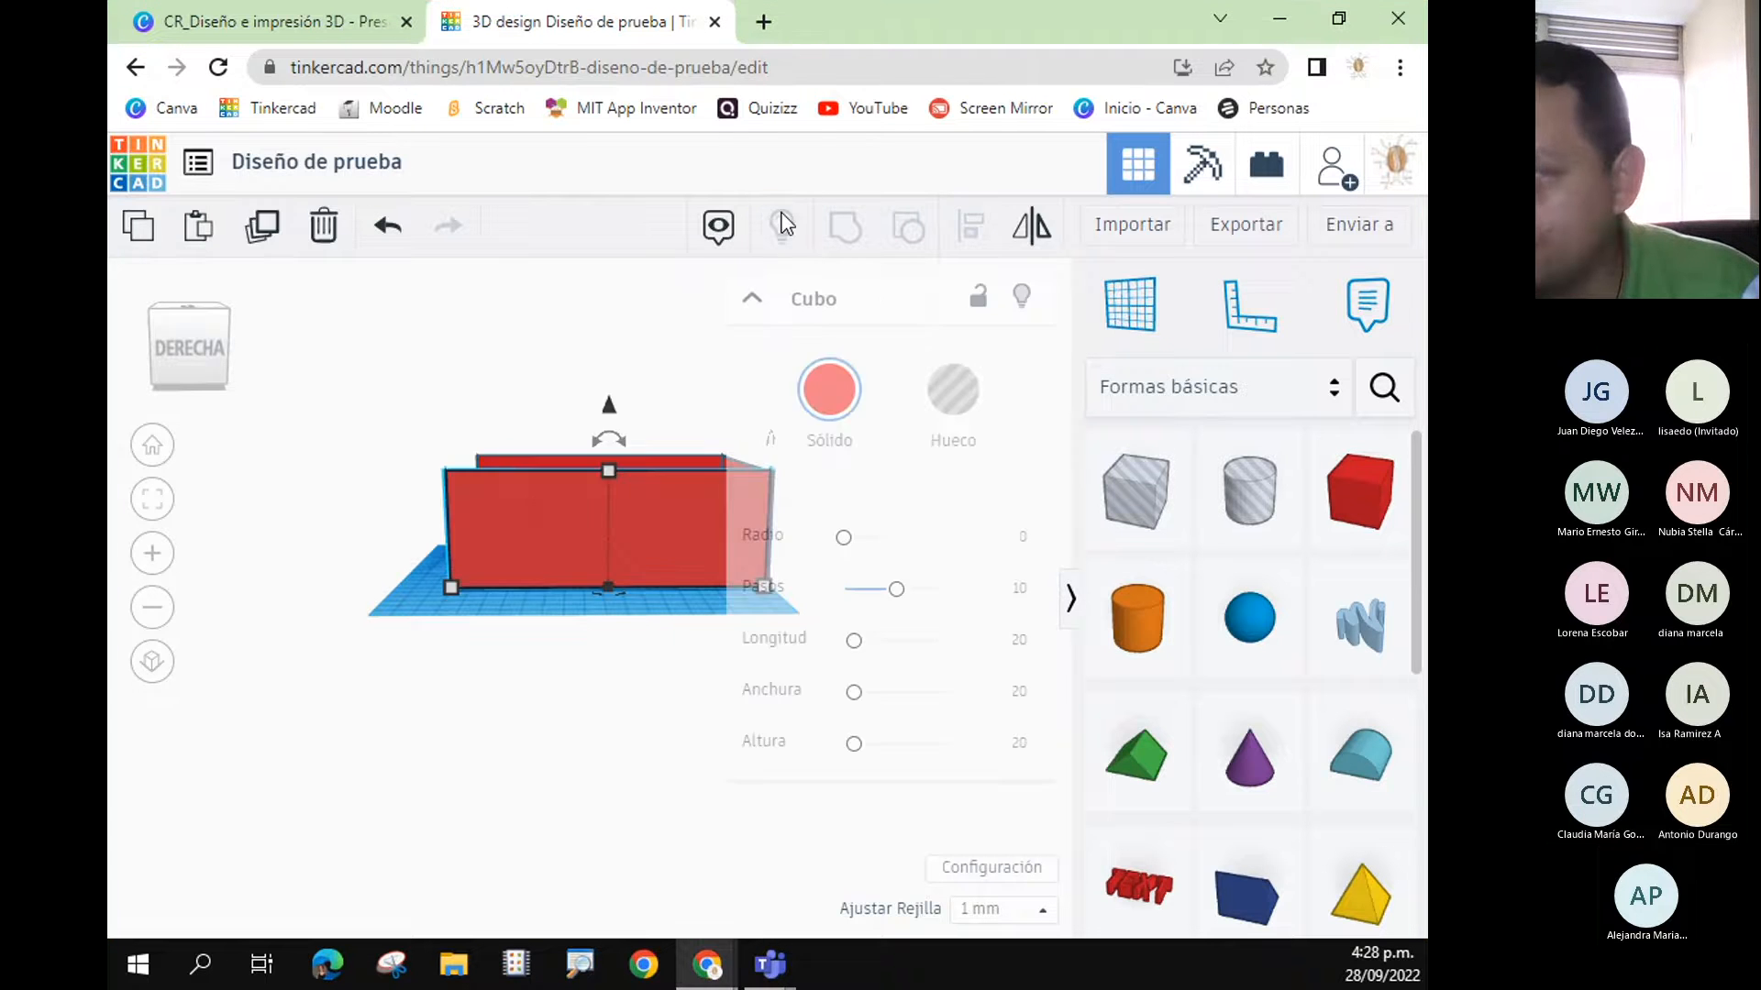
# - Make the right side wall transparent while keeping its red color
pyautogui.click(496, 750)
pyautogui.moveTo(495, 750); pyautogui.dragTo(597, 633, button='right')
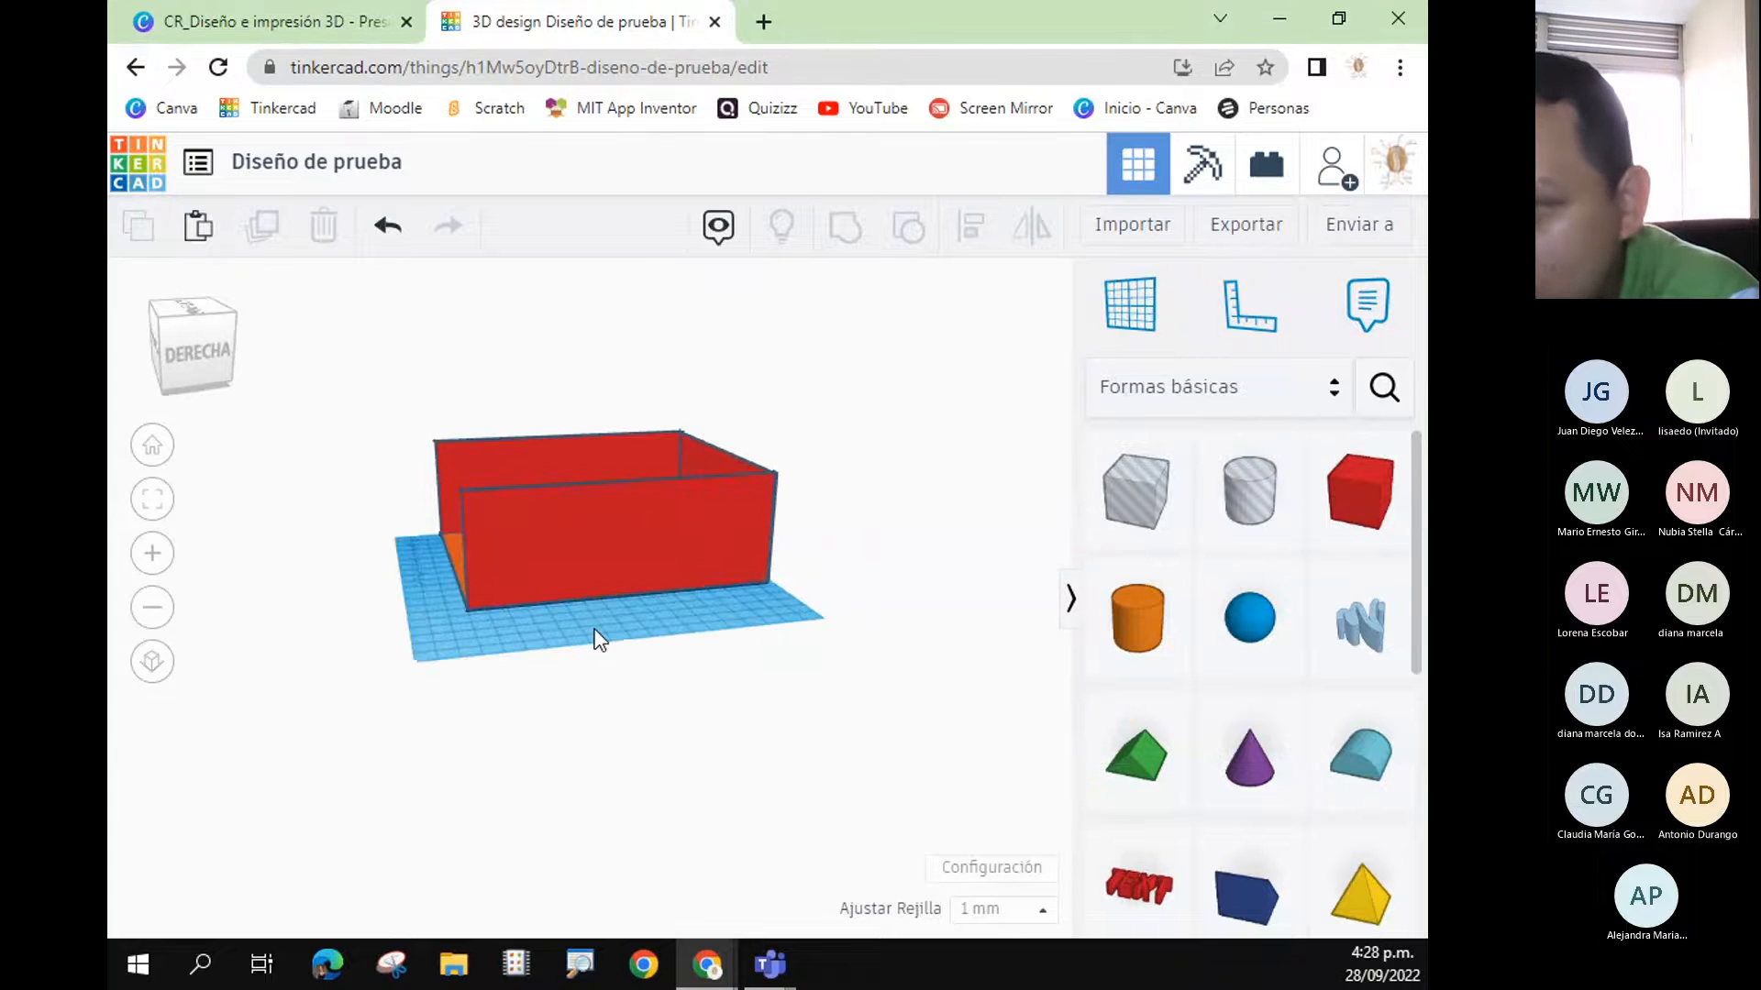
pyautogui.click(604, 532)
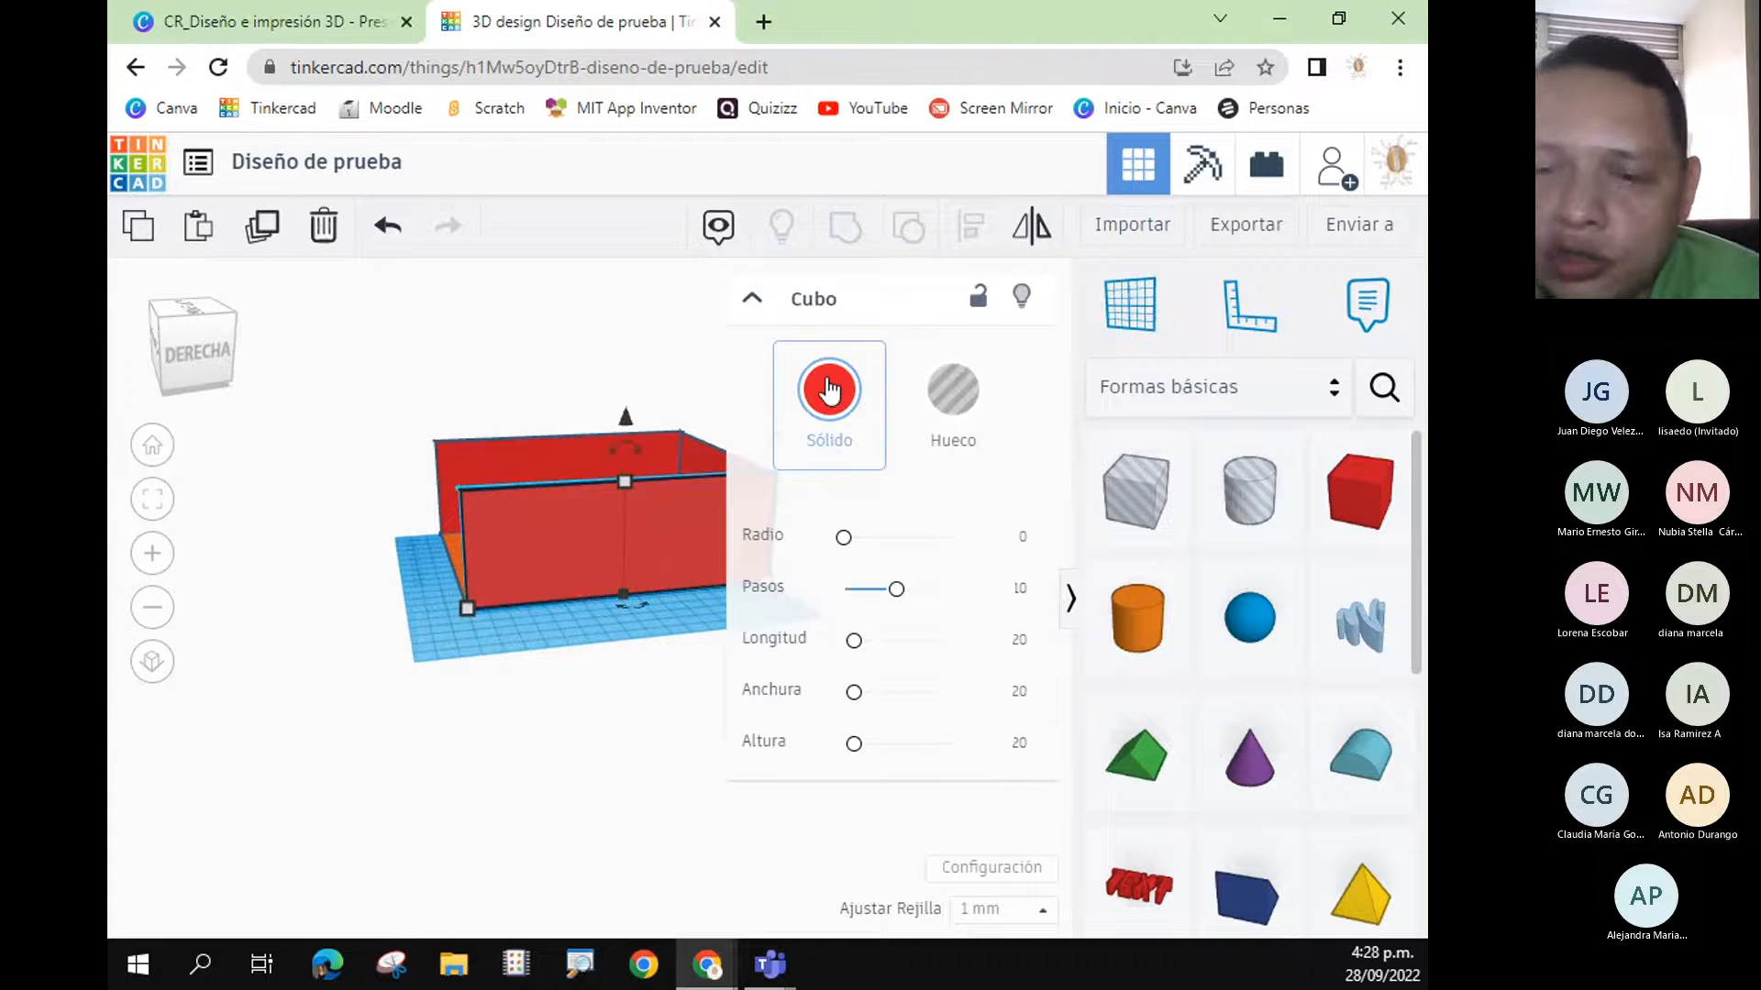
pyautogui.click(829, 389)
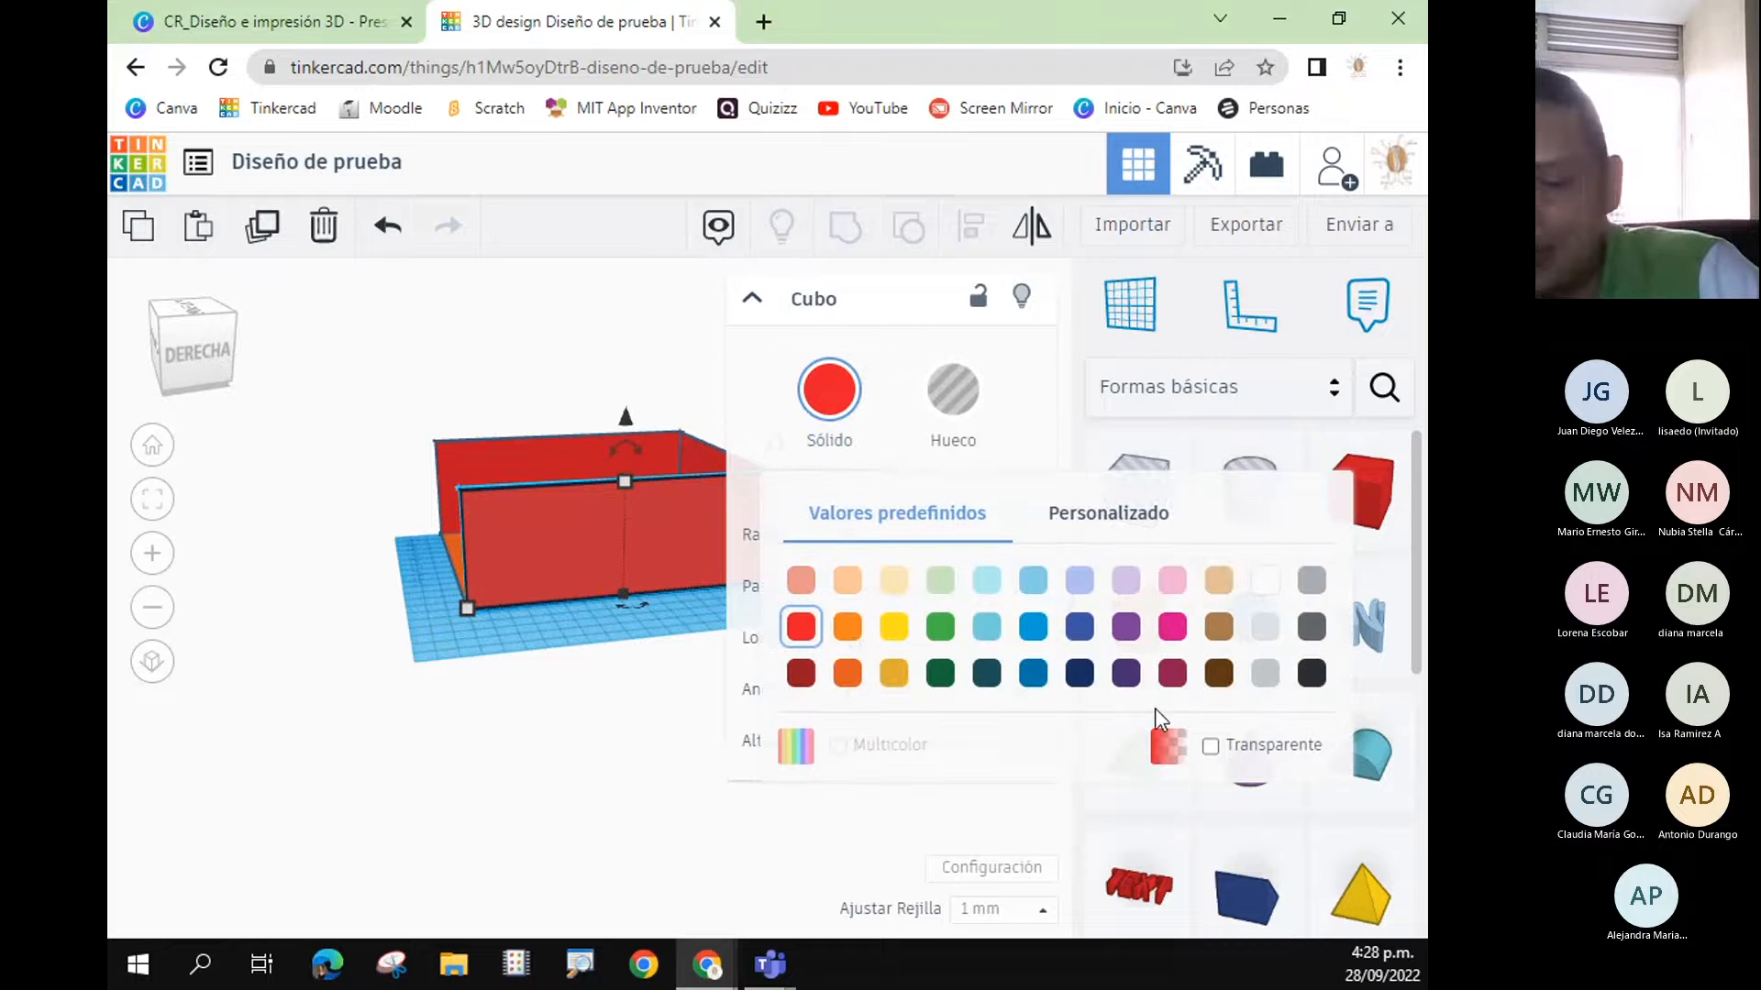
pyautogui.hotkey('ctrl', '2')
pyautogui.moveTo(1143, 711)
pyautogui.mouseDown()
pyautogui.moveTo(1208, 708)
pyautogui.moveTo(1340, 770)
pyautogui.moveTo(1140, 734)
pyautogui.mouseUp()
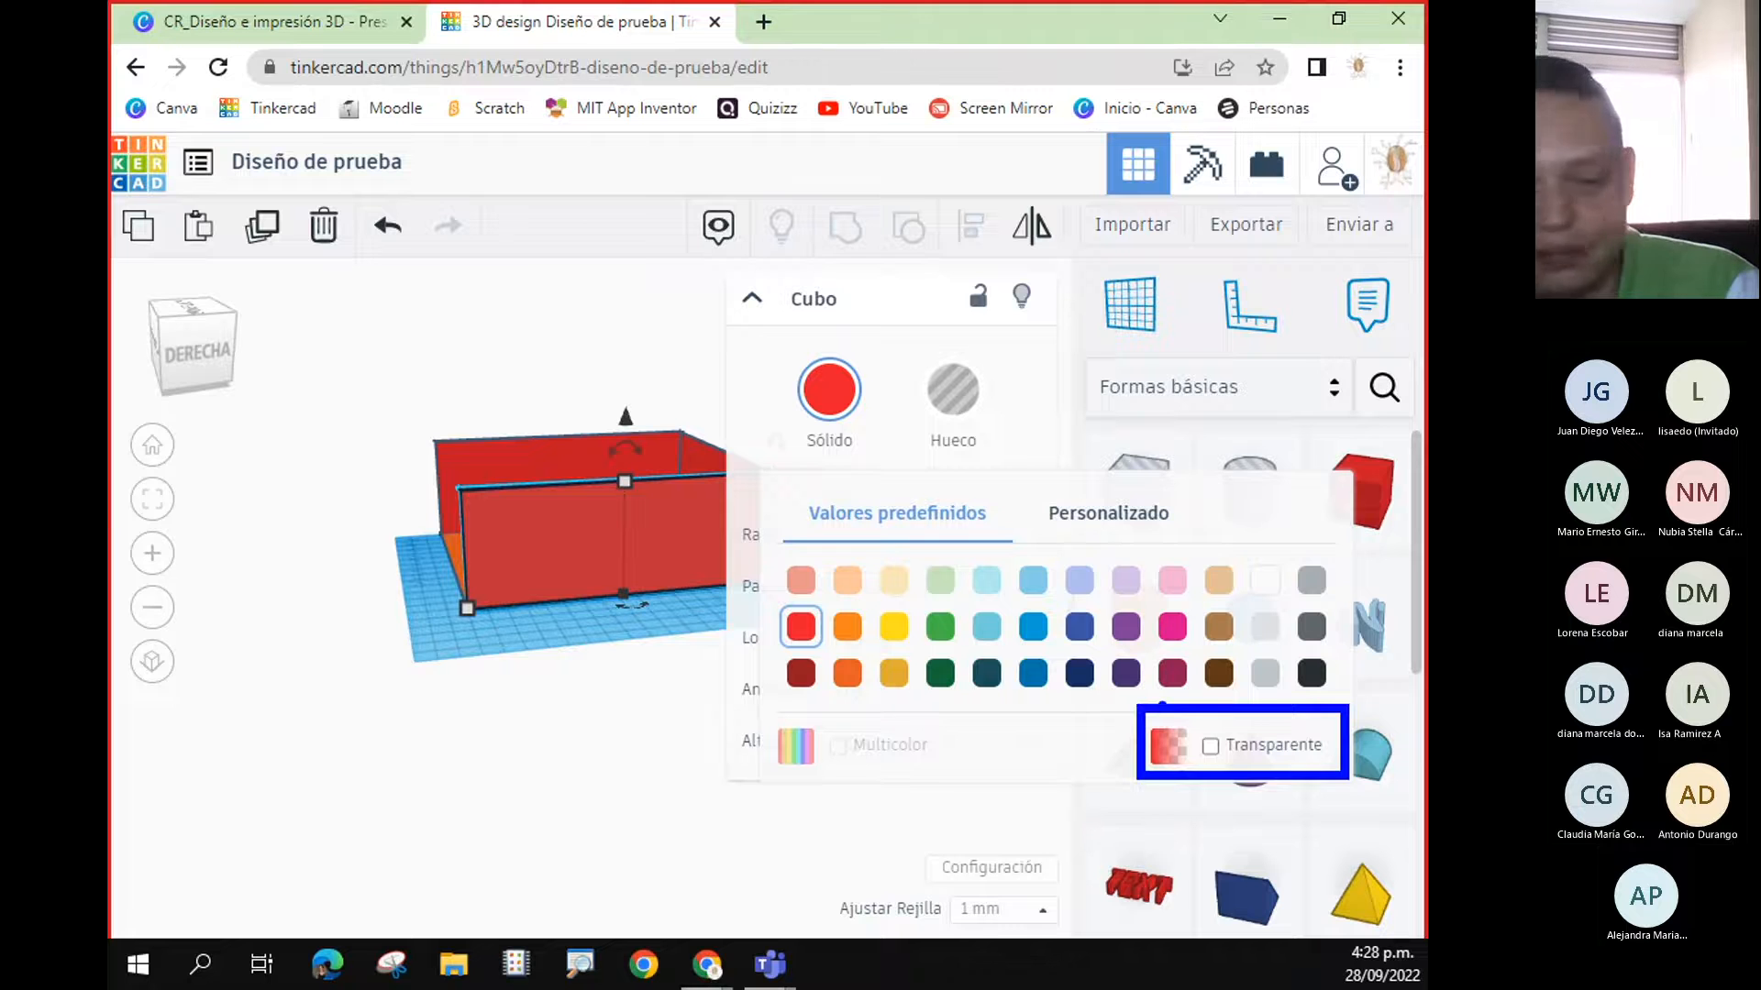
pyautogui.press('Escape')
pyautogui.click(1209, 748)
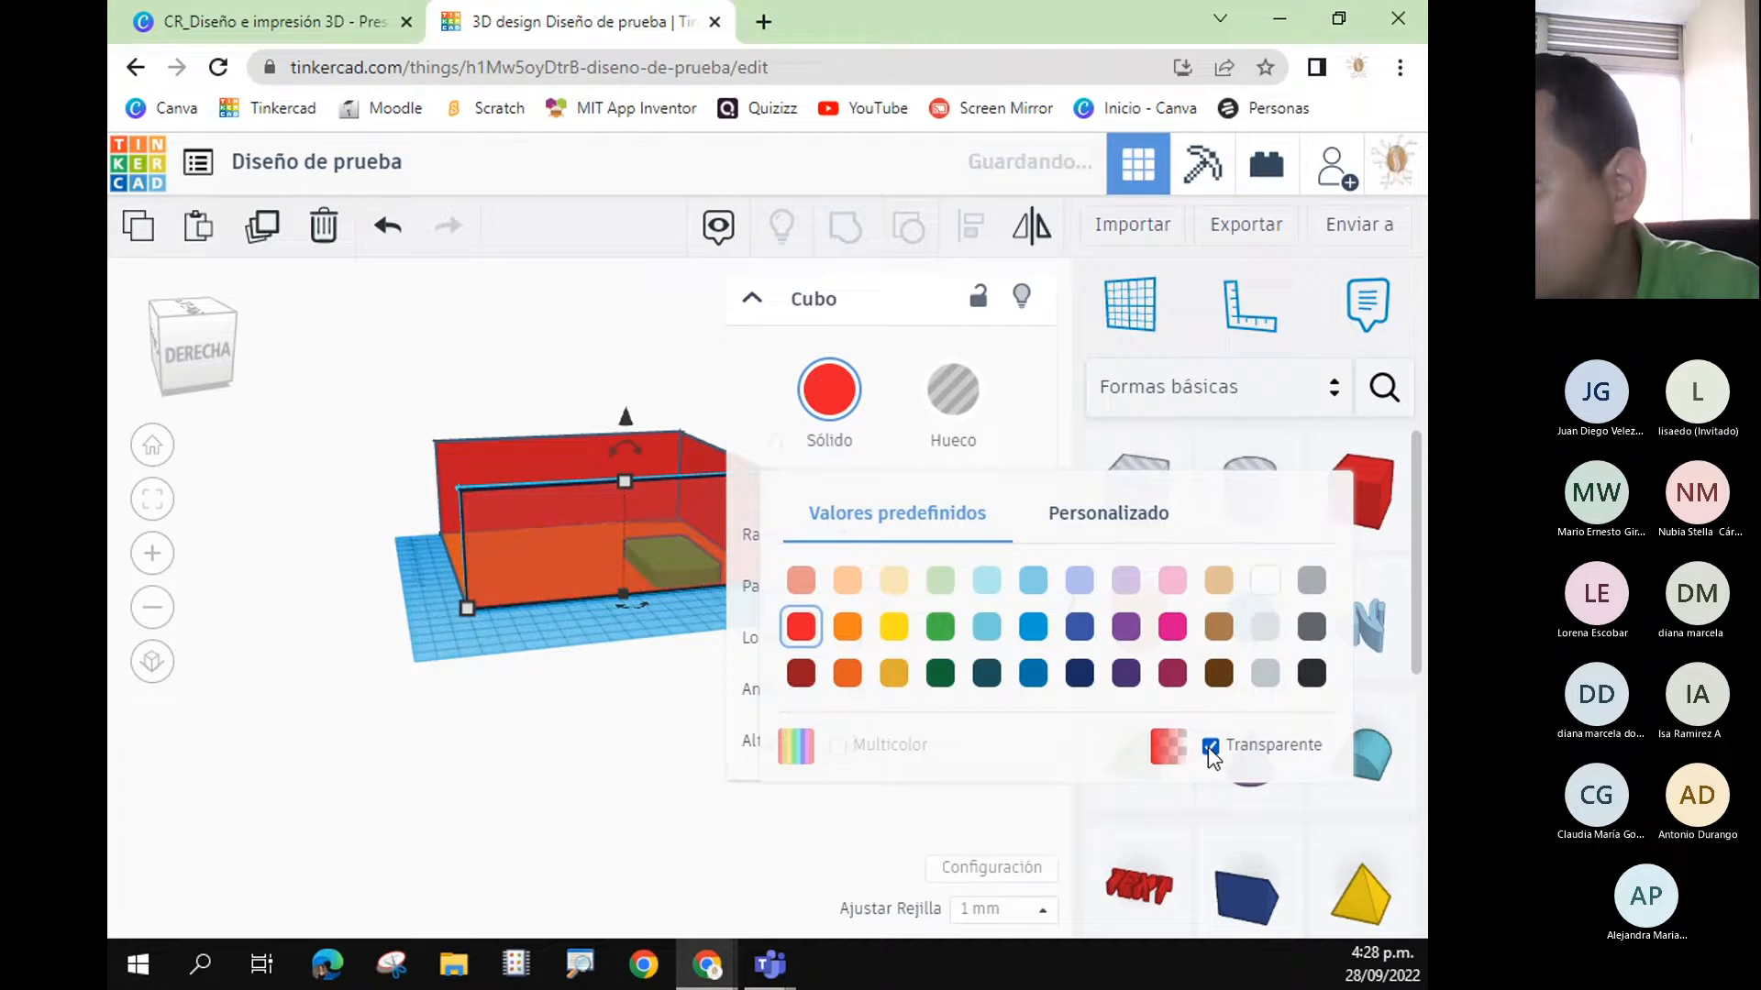
pyautogui.click(669, 781)
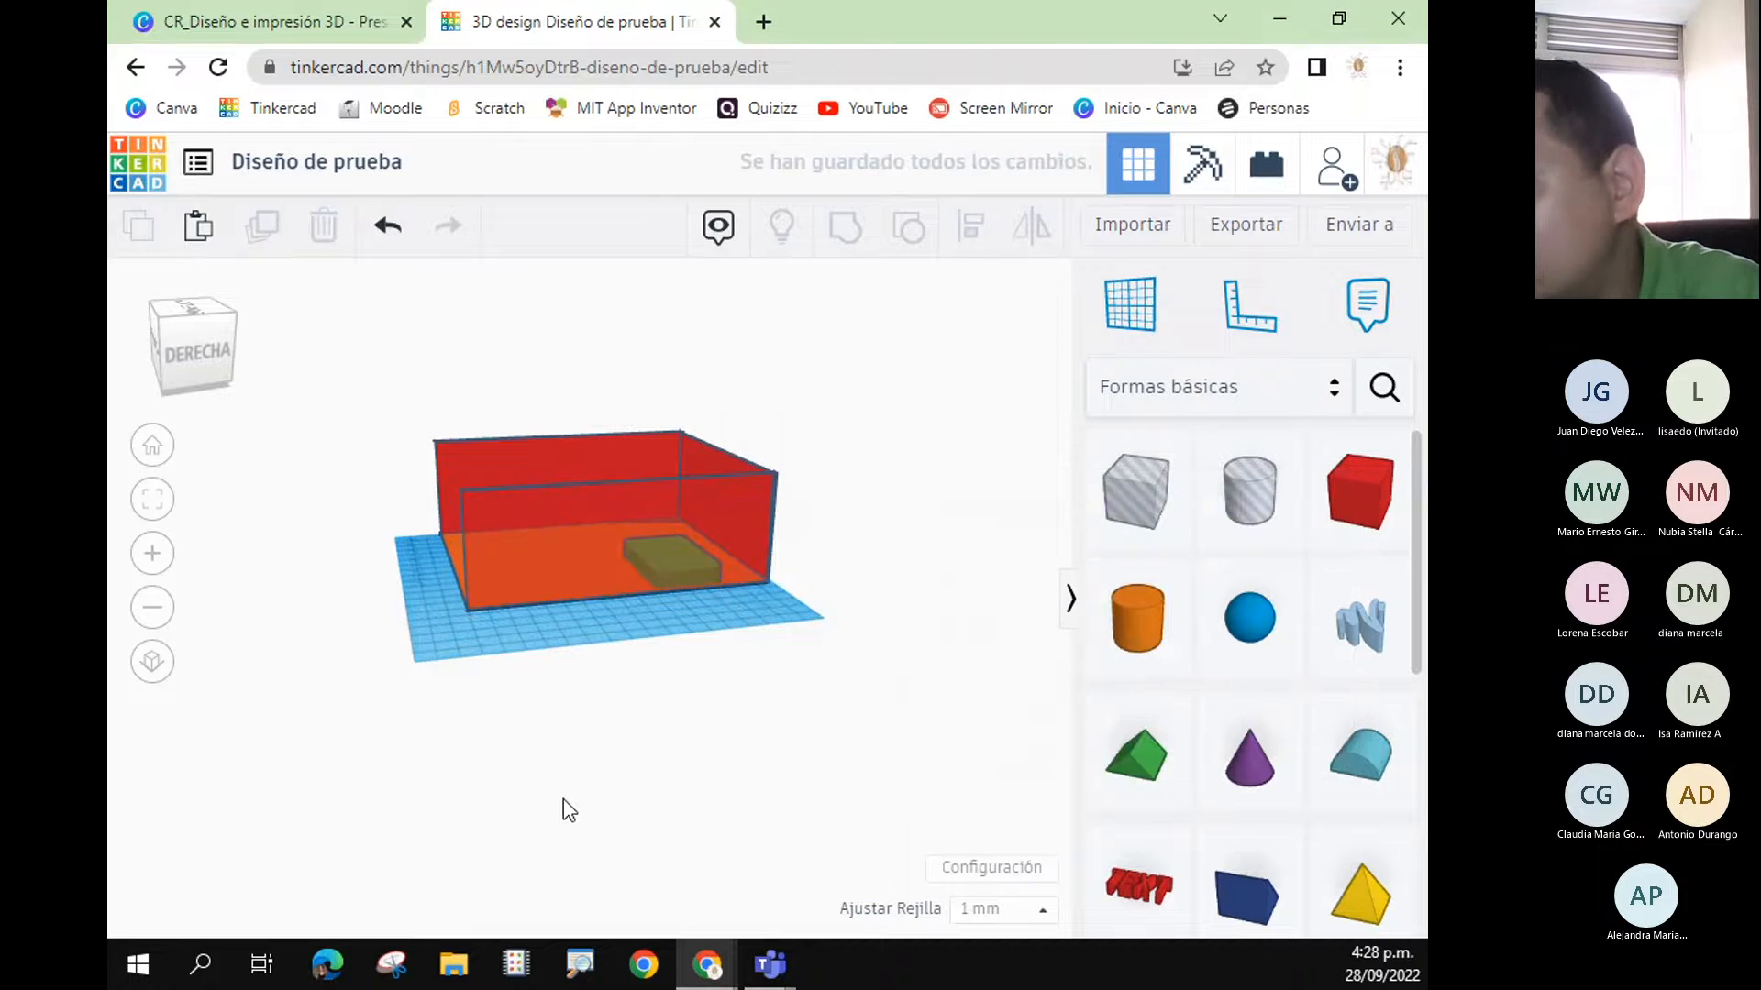
# - Make the red back wall transparent
pyautogui.moveTo(562, 810); pyautogui.dragTo(722, 584, button='right')
pyautogui.click(723, 583)
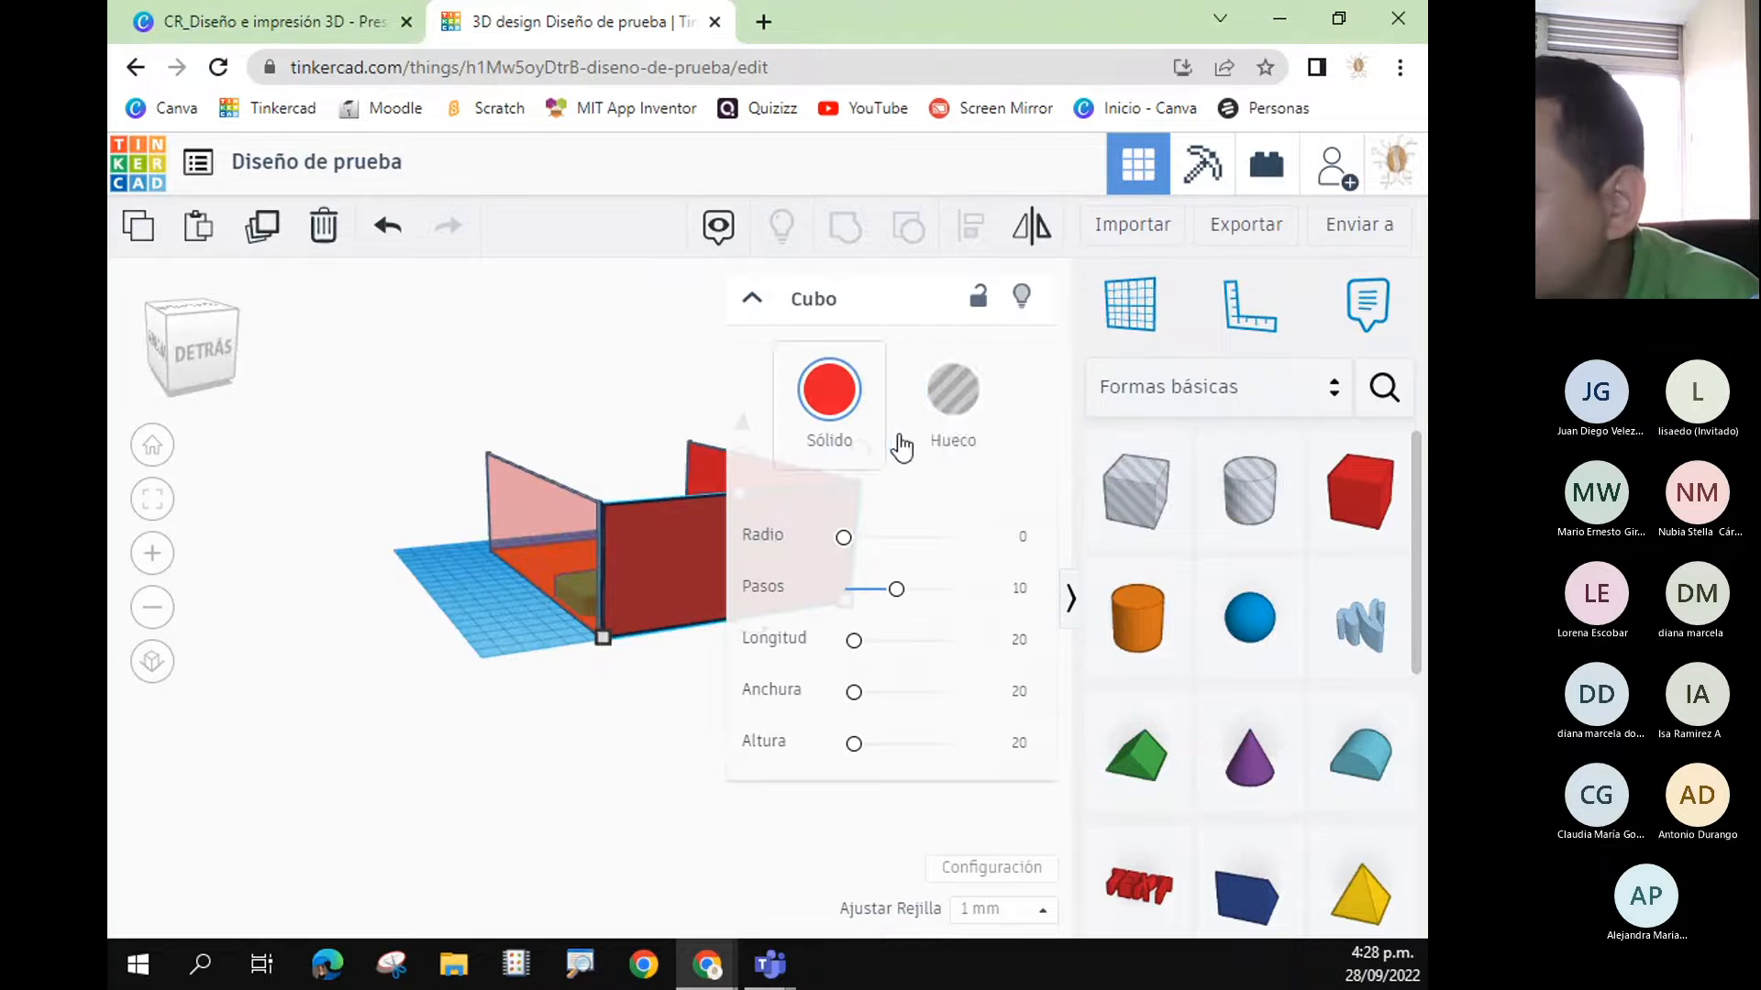
pyautogui.click(837, 402)
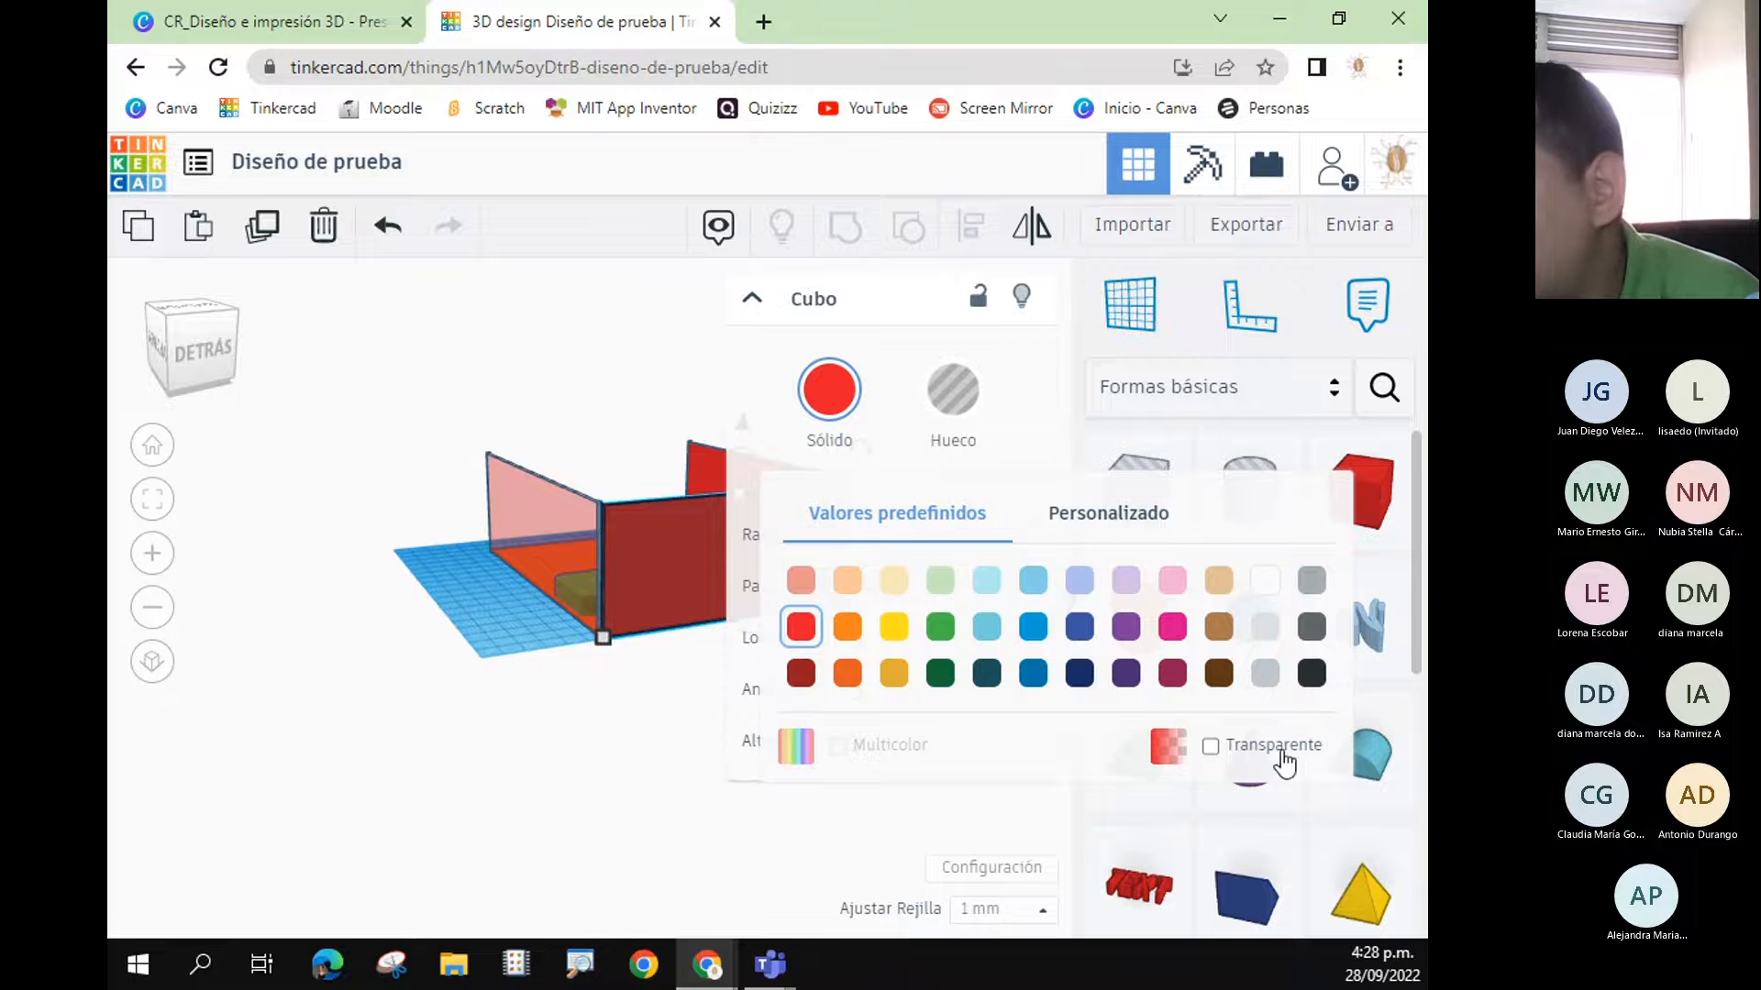
pyautogui.click(1280, 746)
pyautogui.click(750, 802)
# - Make the long red wall on the left side of the model transparent
pyautogui.moveTo(864, 758); pyautogui.dragTo(630, 570, button='right')
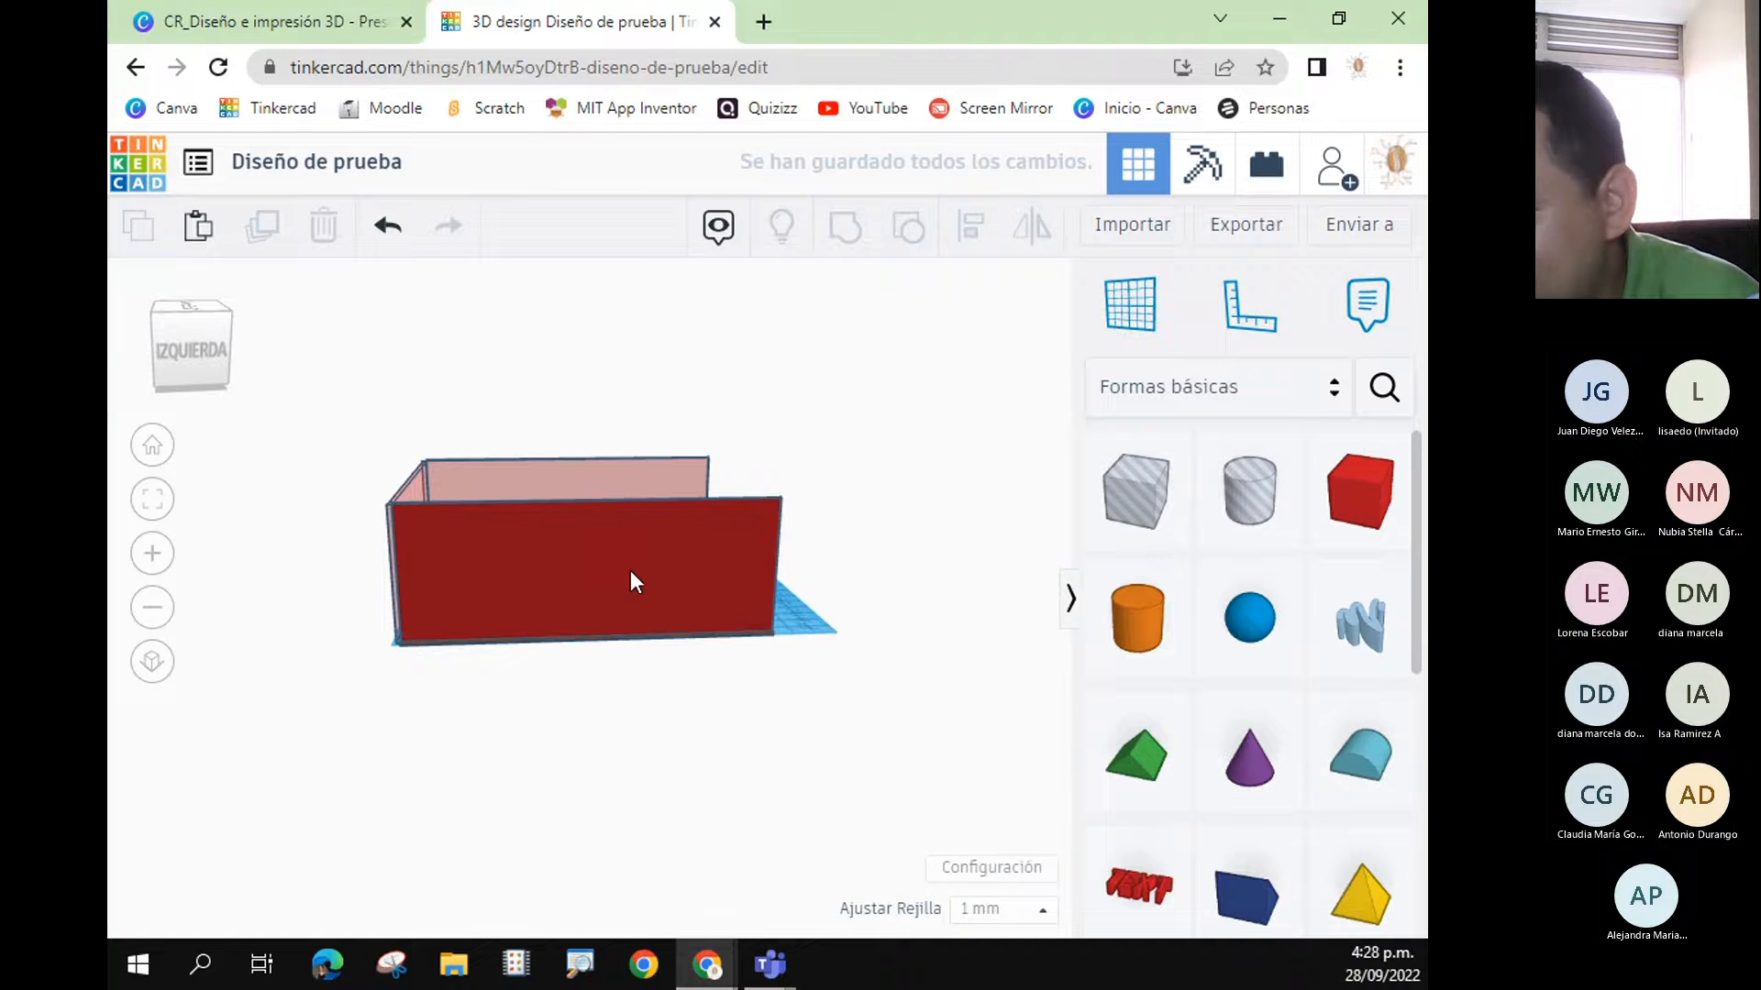
pyautogui.click(630, 570)
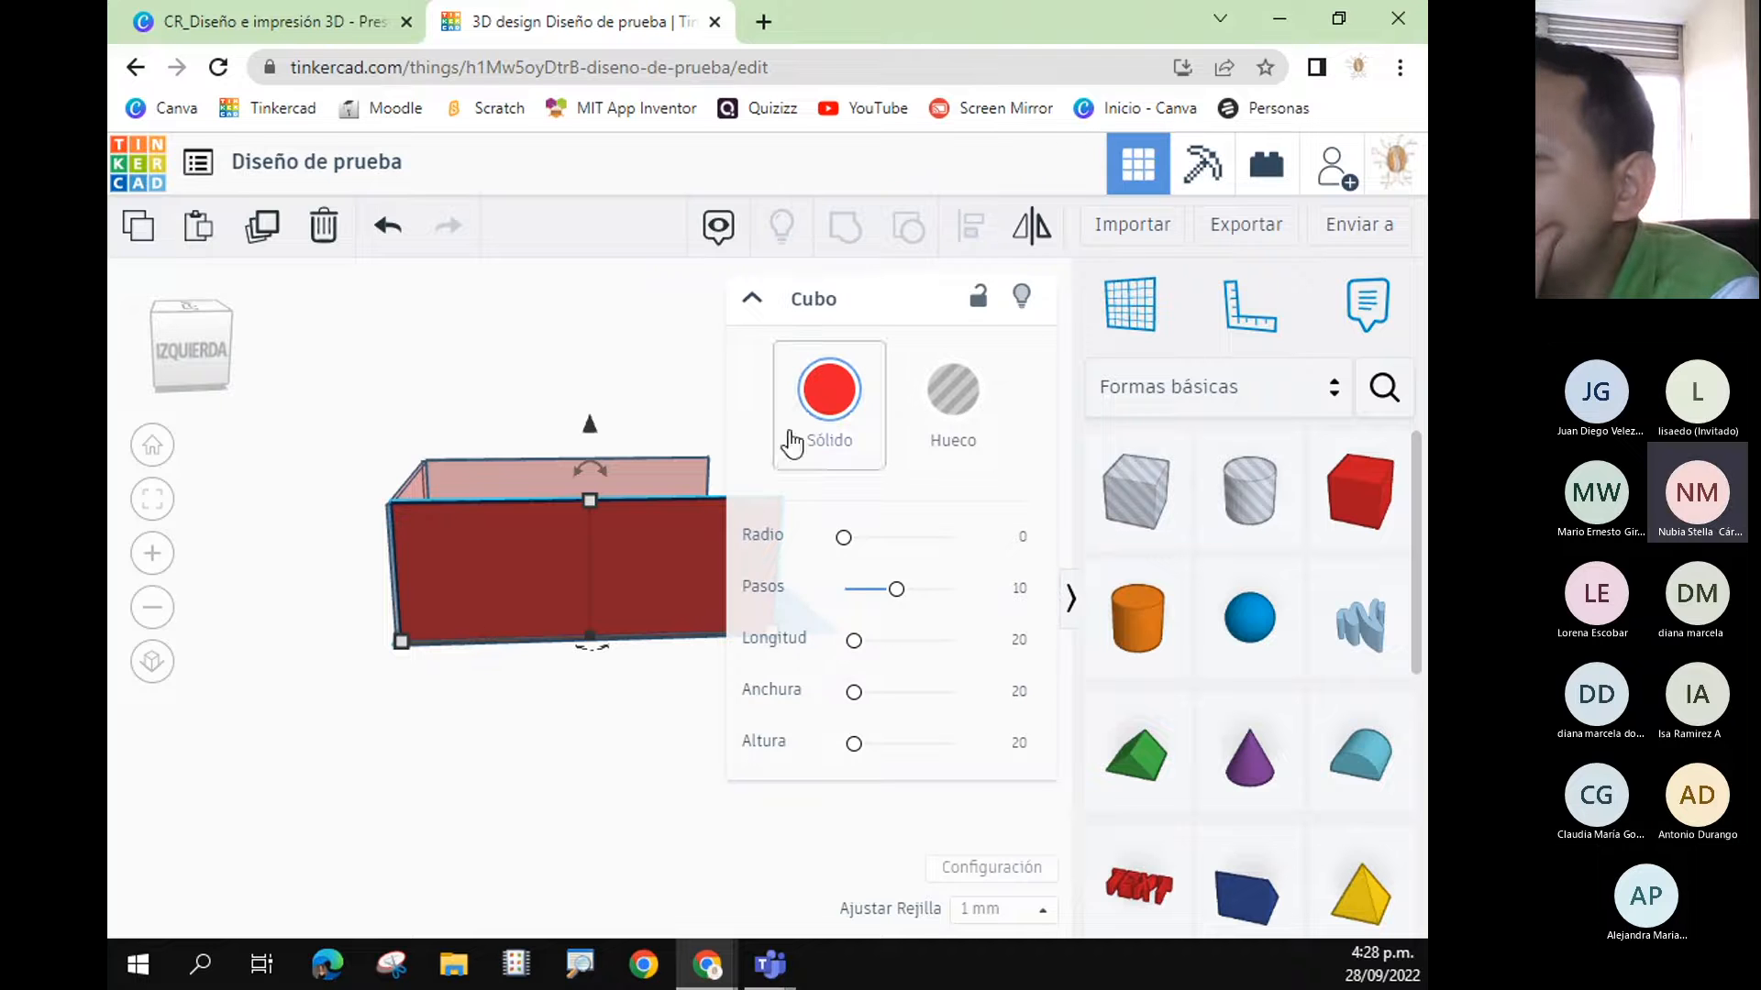
pyautogui.click(829, 389)
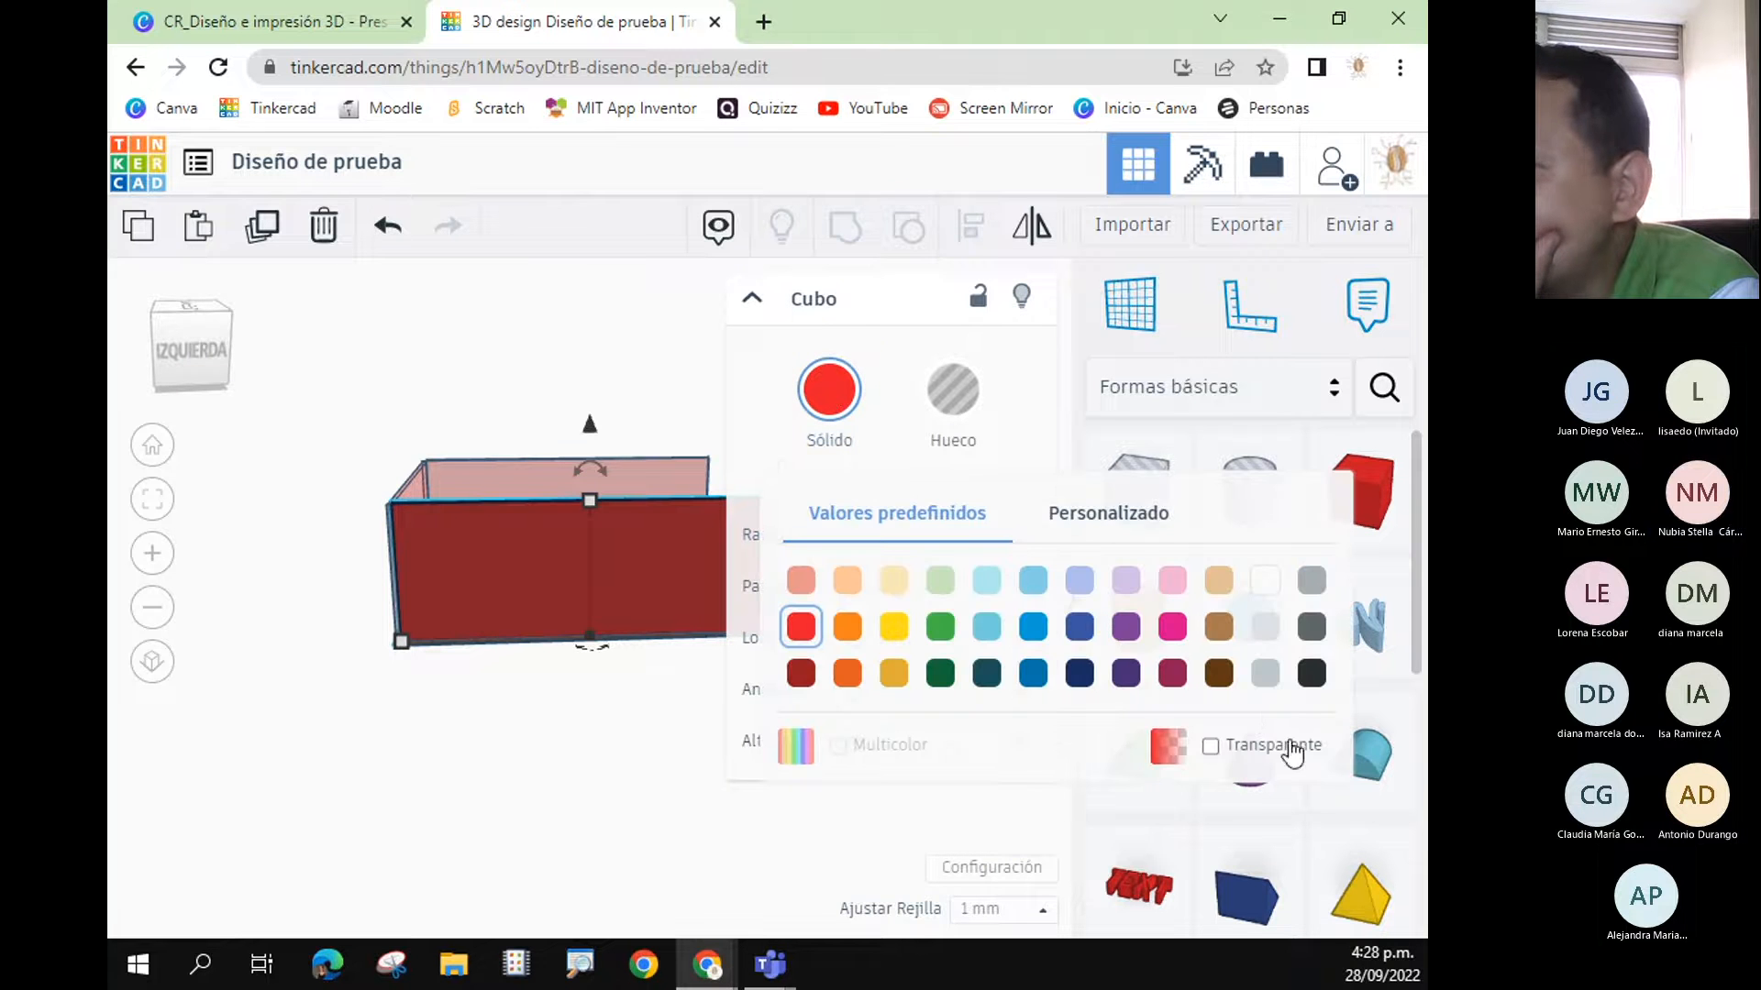
pyautogui.click(1293, 747)
pyautogui.click(676, 751)
# - Undo the transparency changes on the three red walls
pyautogui.moveTo(704, 787); pyautogui.dragTo(491, 844, button='right')
pyautogui.hotkey('ctrl', 'z')
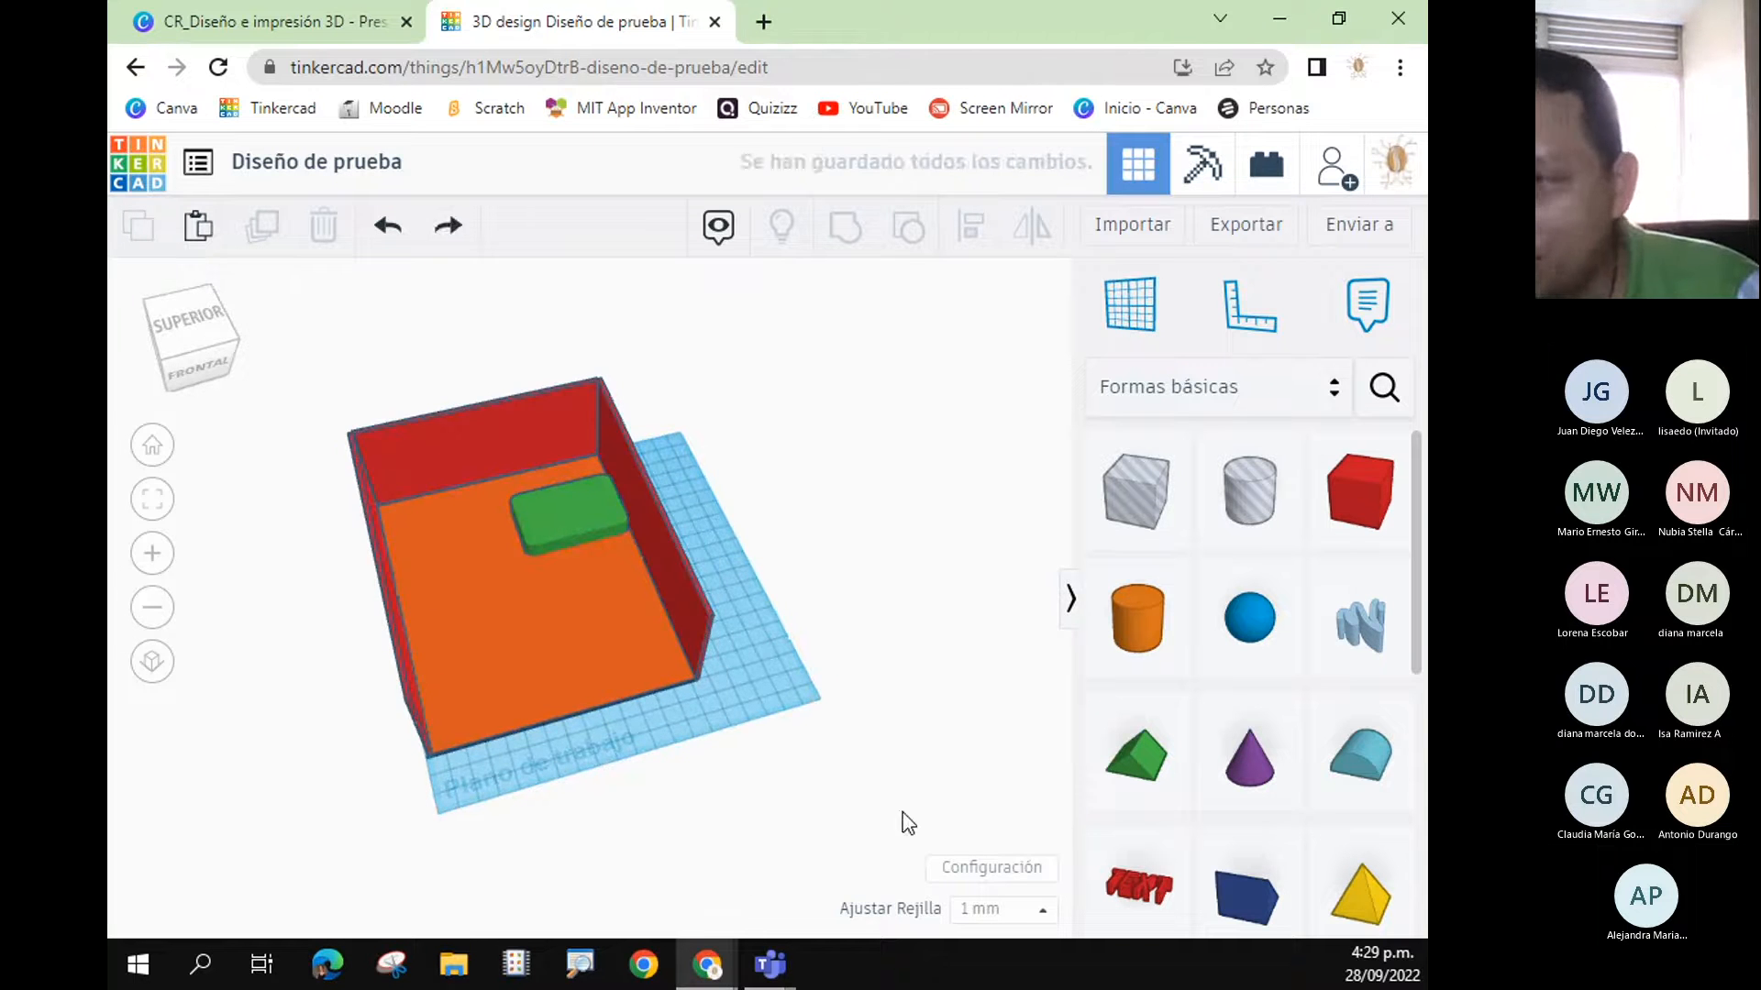
pyautogui.moveTo(907, 823); pyautogui.dragTo(876, 704, button='right')
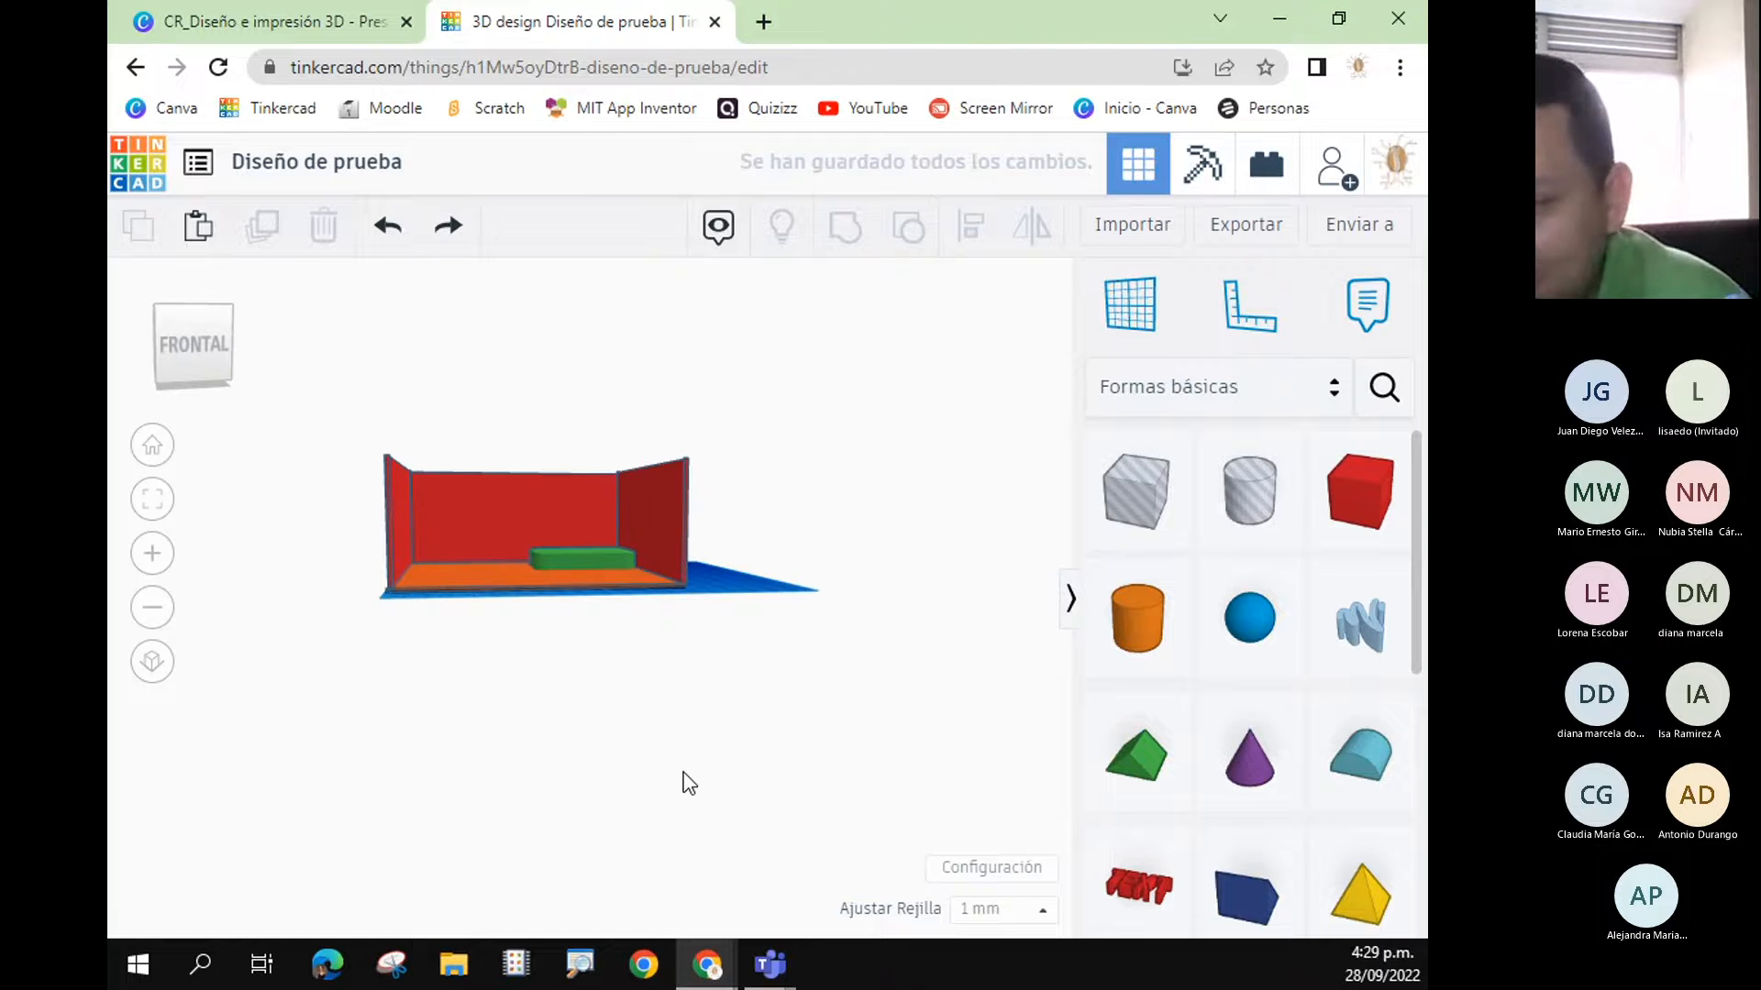
pyautogui.moveTo(688, 784); pyautogui.dragTo(570, 642, button='right')
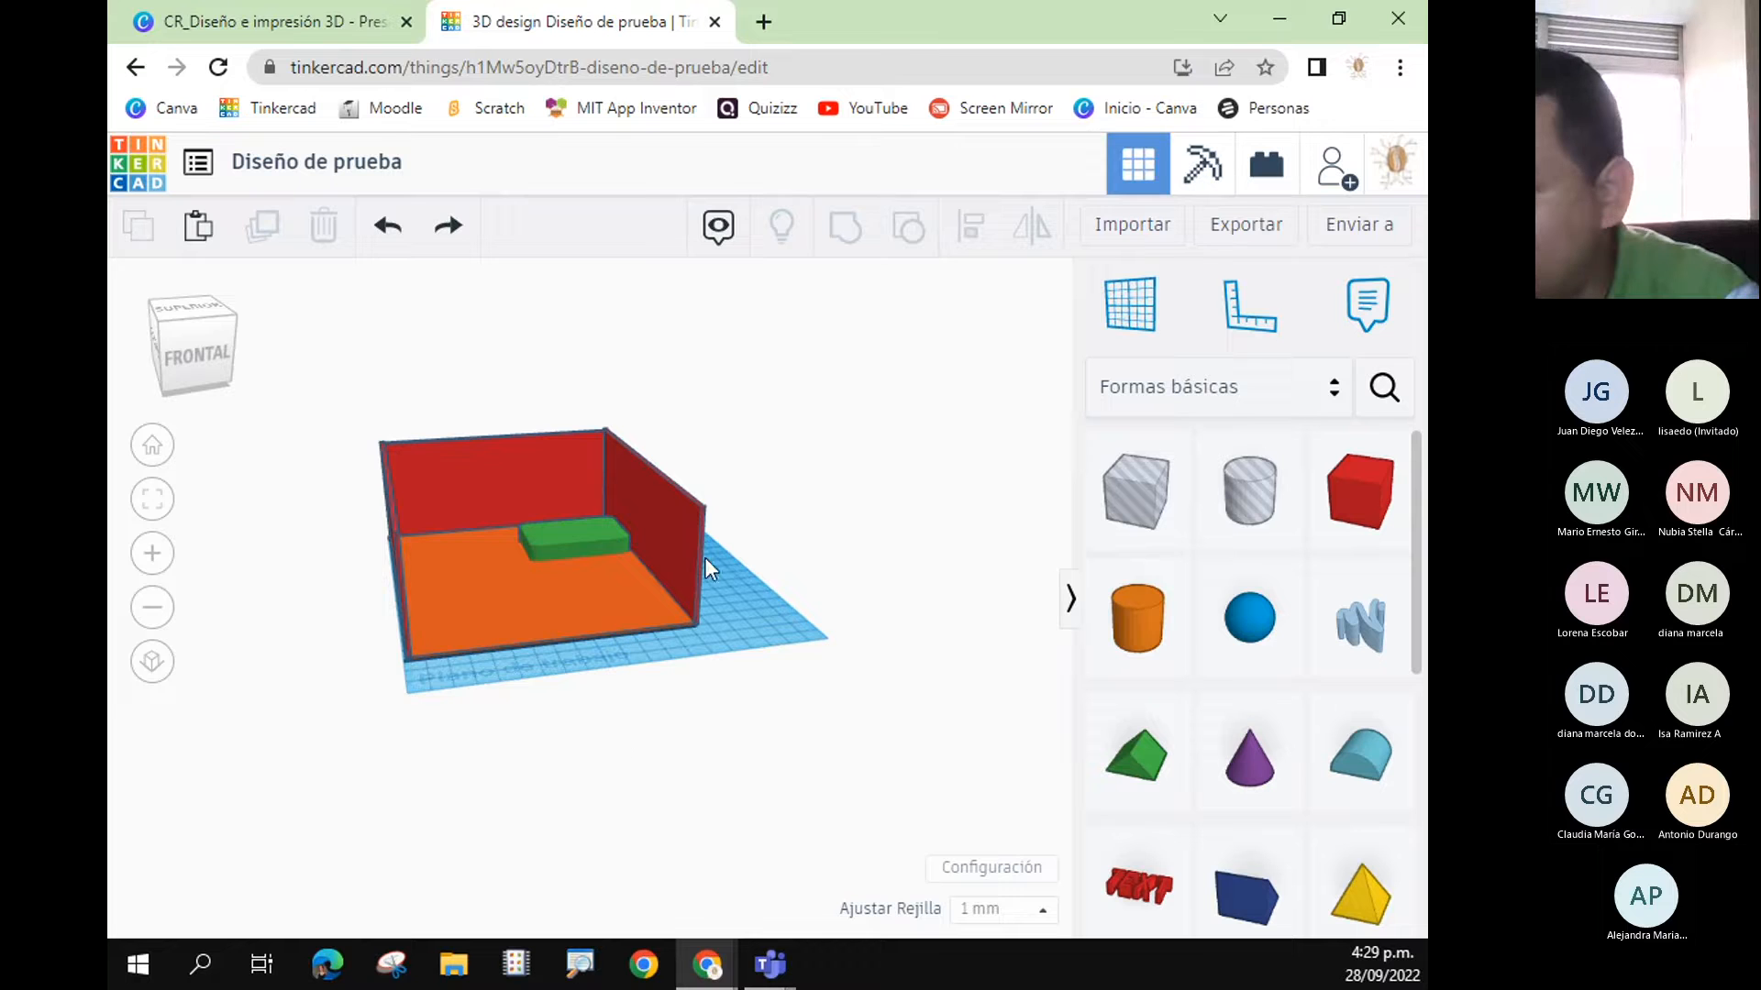
# - Move the green box across the orange base until it sits against the left side wall
pyautogui.click(585, 530)
pyautogui.moveTo(585, 531); pyautogui.dragTo(469, 558)
pyautogui.moveTo(621, 735); pyautogui.dragTo(527, 881, button='right')
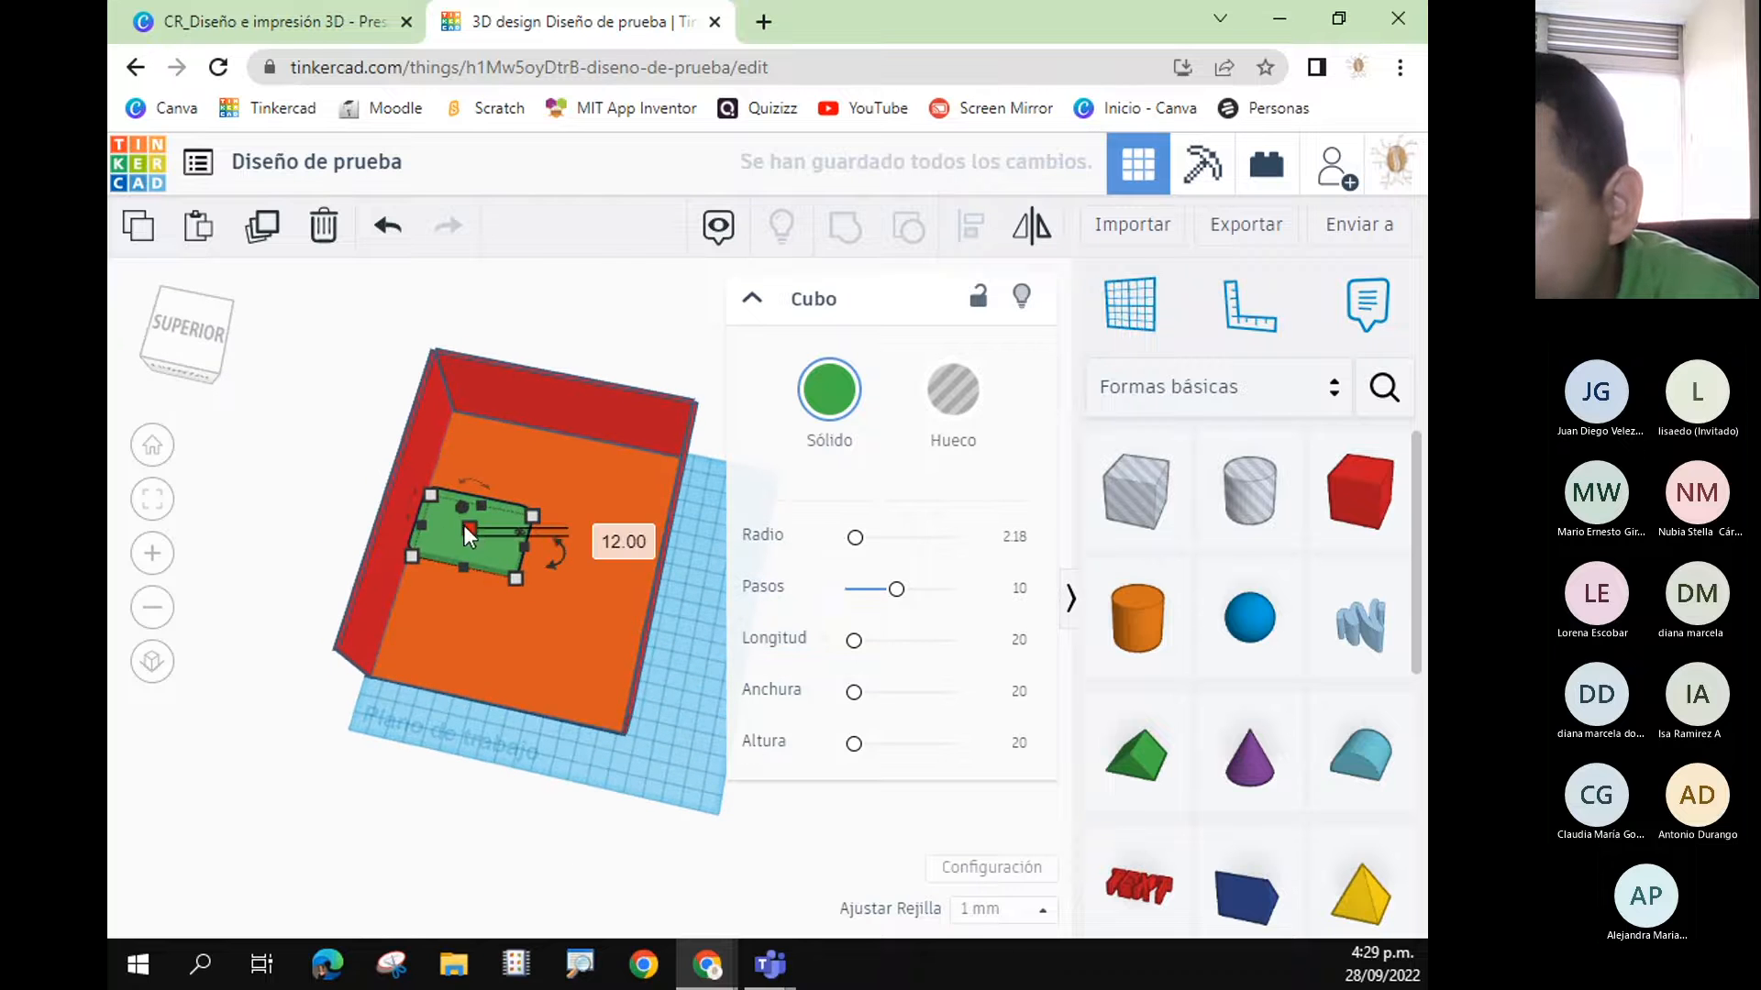
# - Try raising the green box's height to 56 mm and undo the change
pyautogui.moveTo(475, 531); pyautogui.dragTo(499, 498)
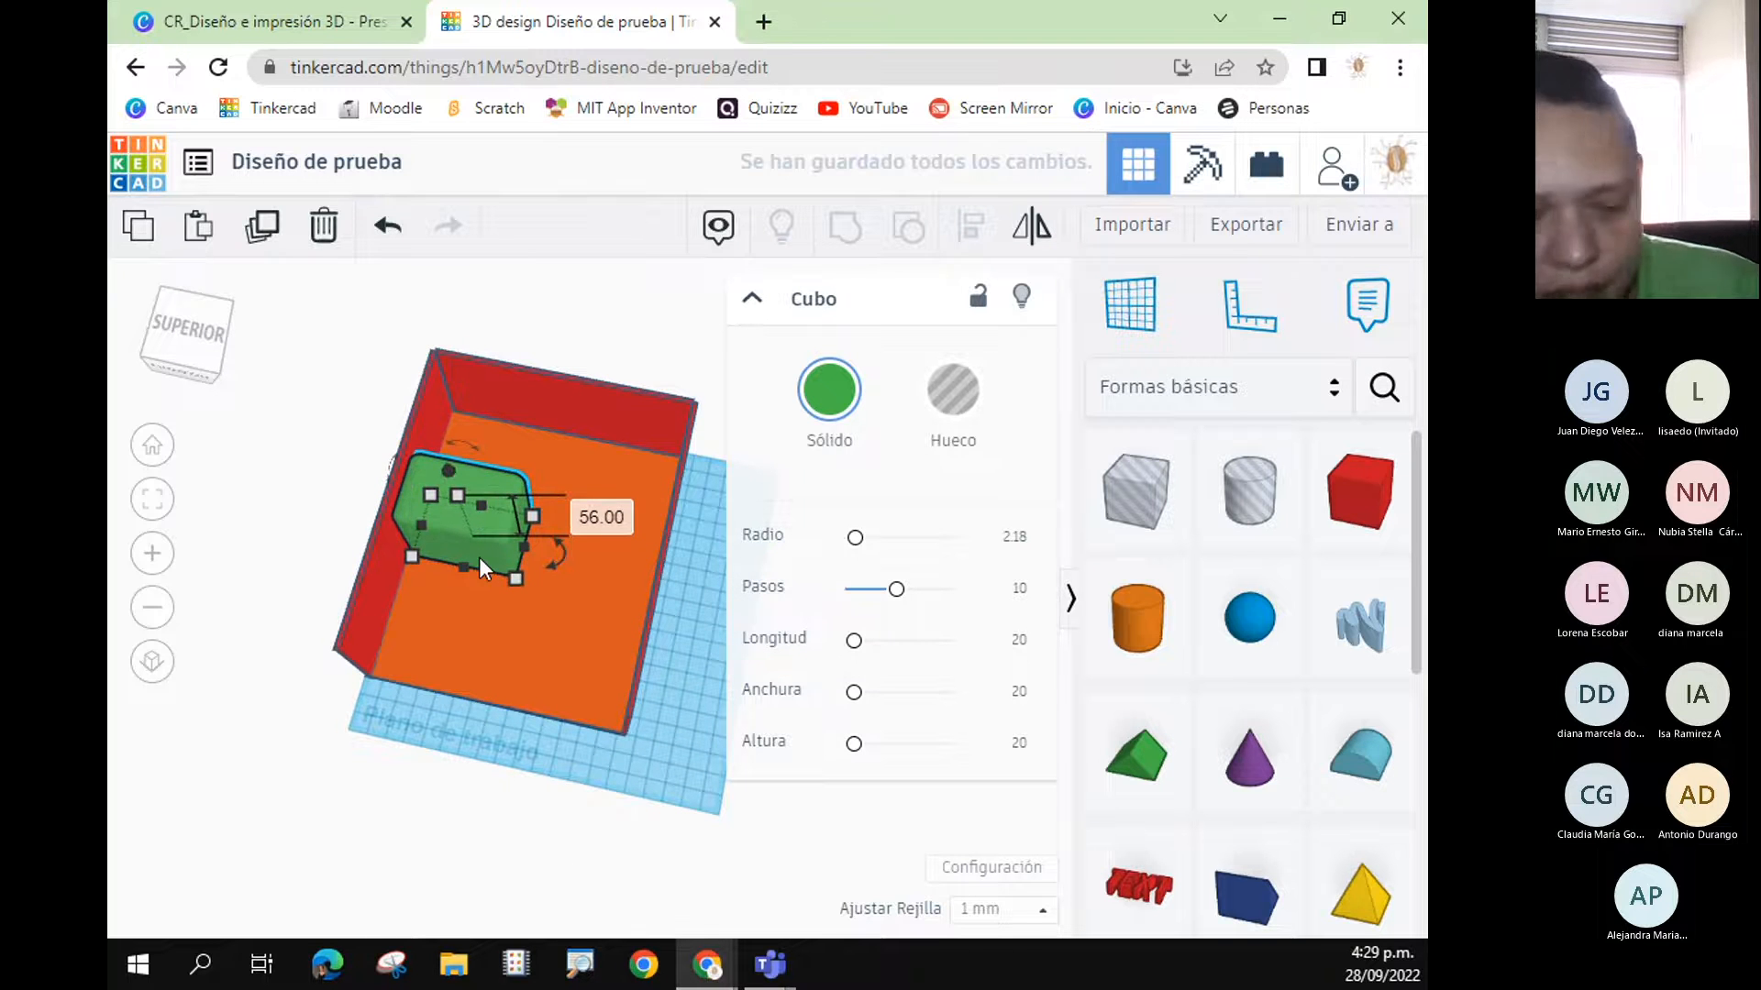
pyautogui.hotkey('ctrl', 'z')
pyautogui.moveTo(496, 837); pyautogui.dragTo(514, 798, button='right')
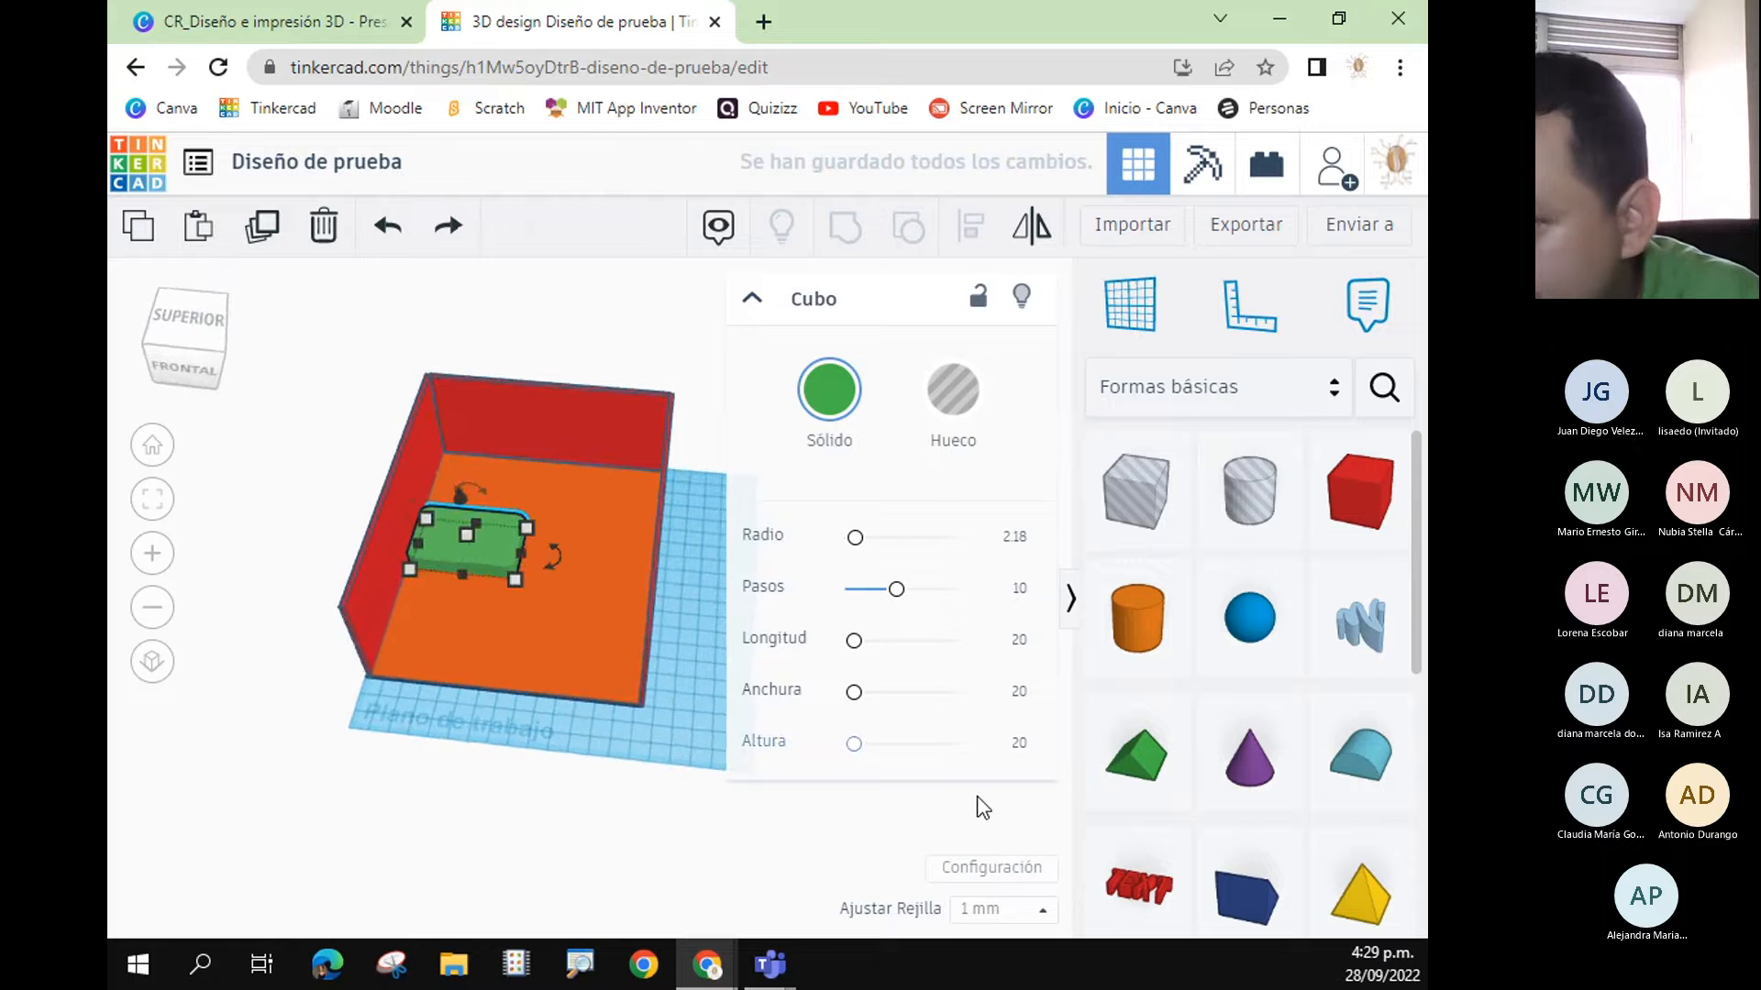
pyautogui.moveTo(606, 878); pyautogui.dragTo(641, 858, button='right')
# - Shift the right side wall inward over the orange base so it forms an inner partition parallel to the left wall
pyautogui.click(670, 597)
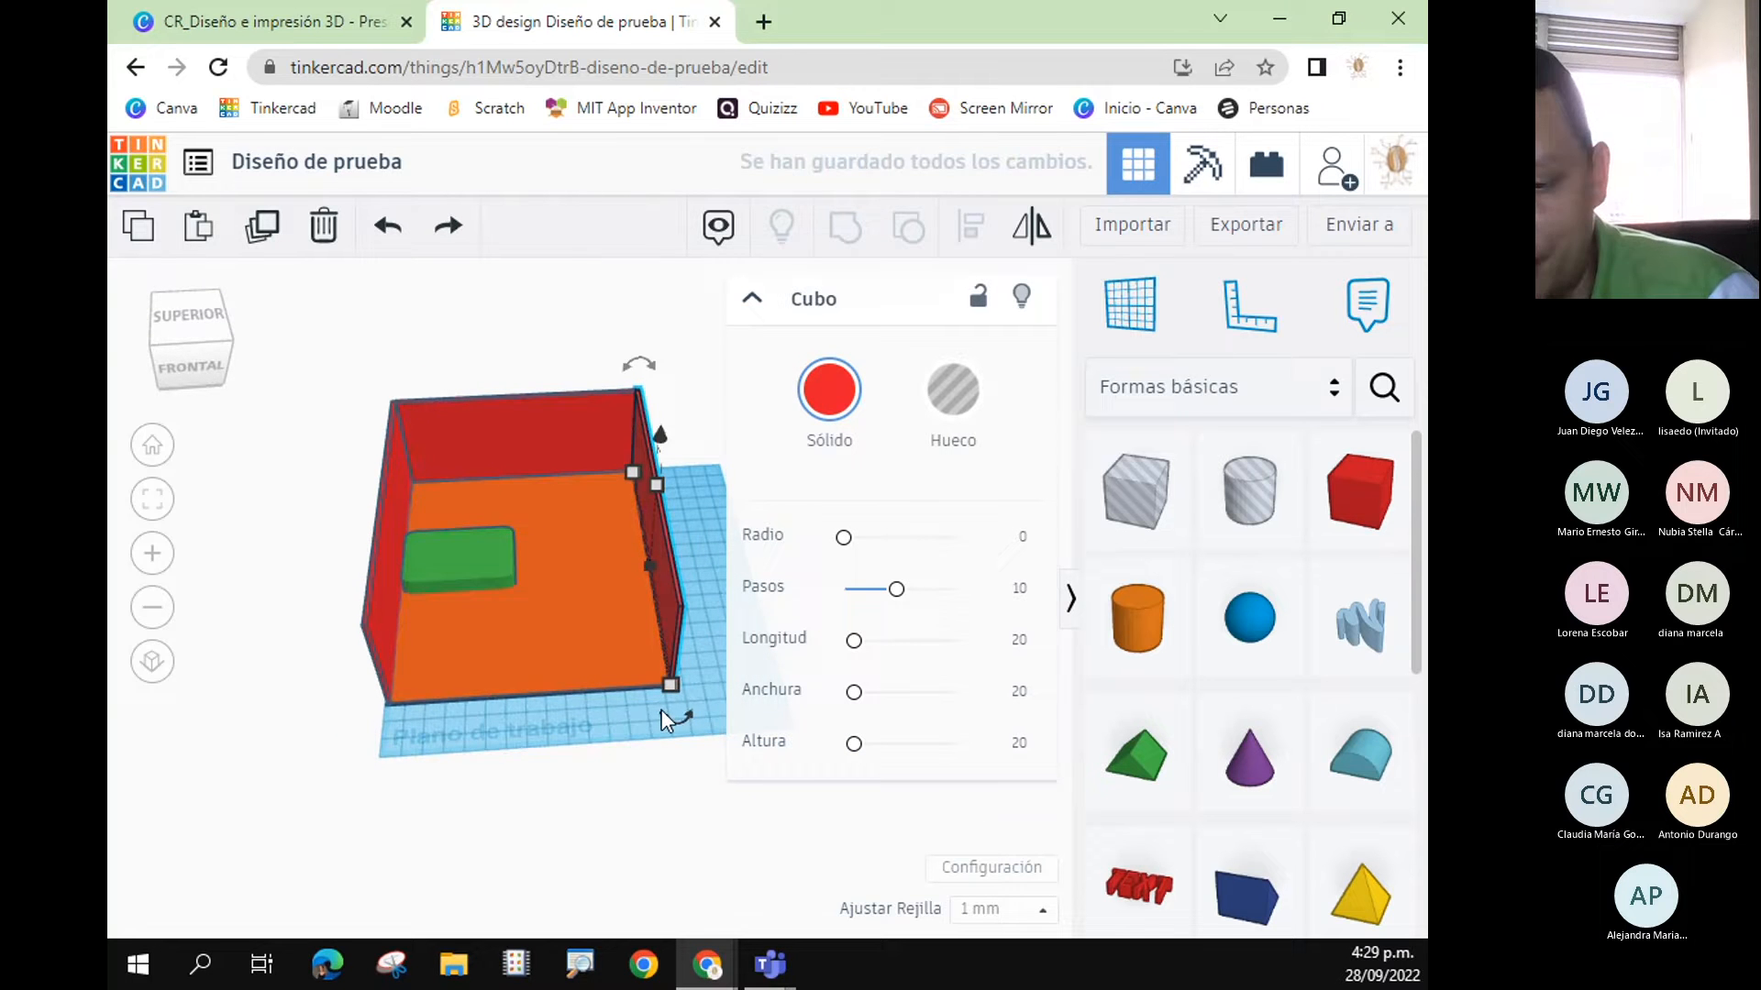
pyautogui.press('Left')
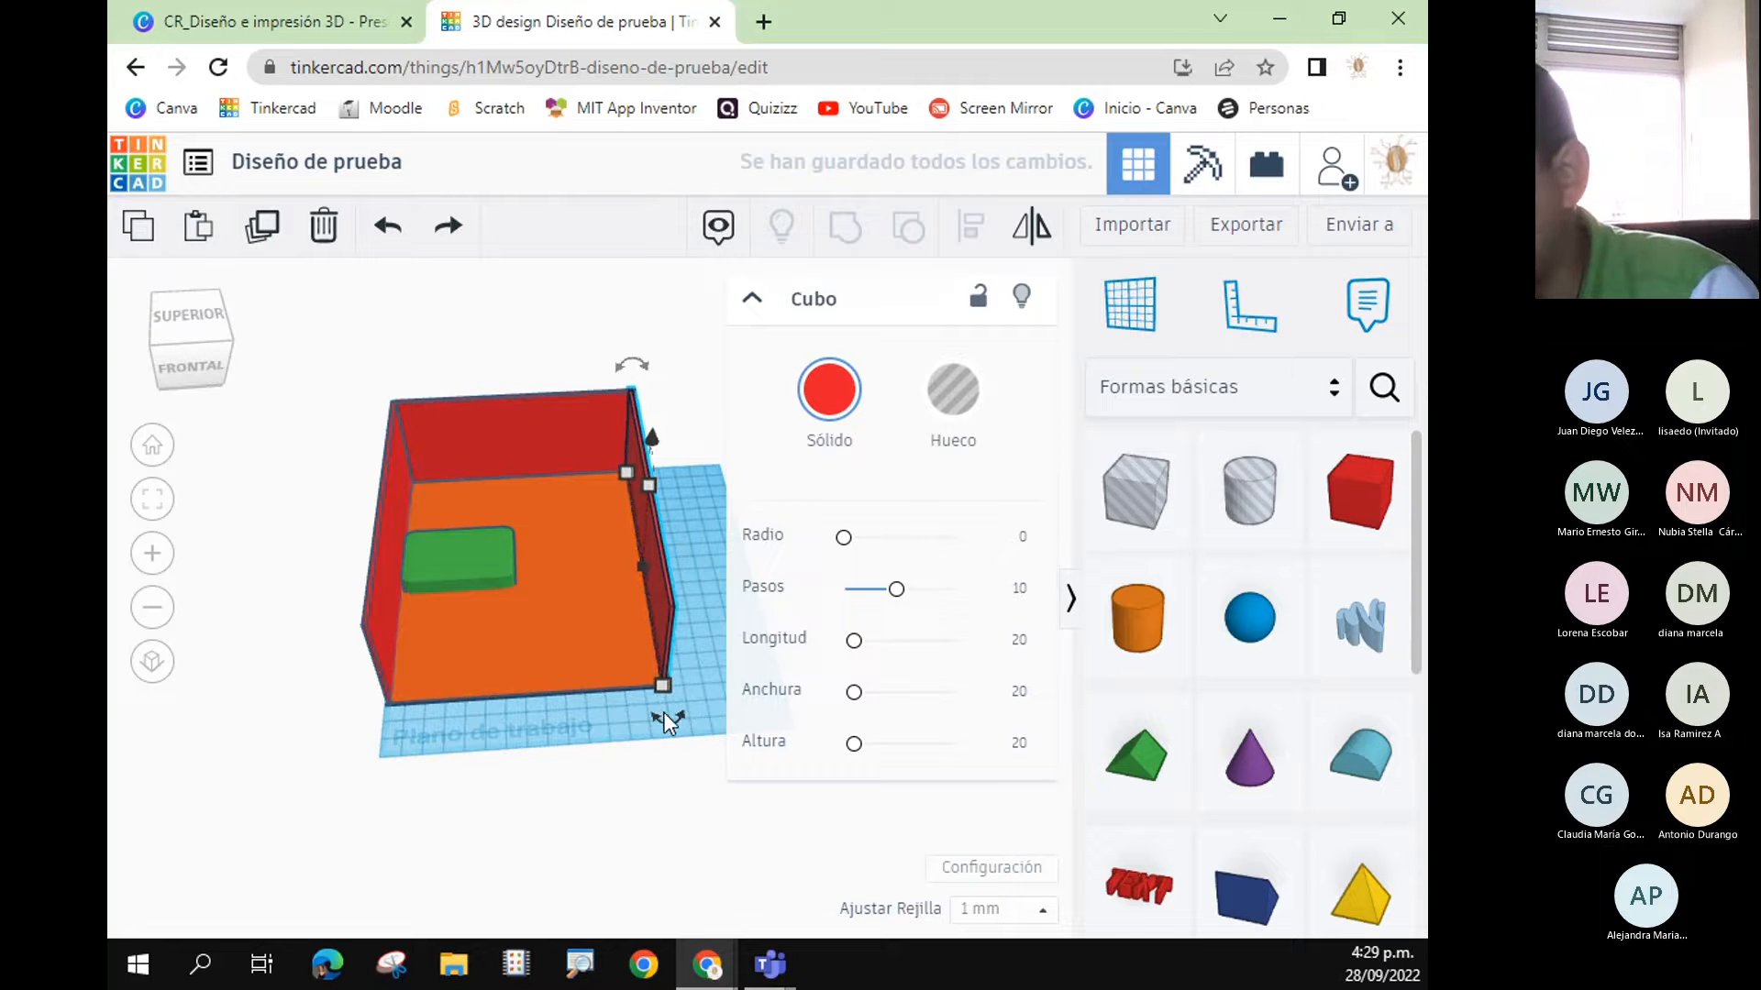
pyautogui.press('Left')
pyautogui.press('Left')
pyautogui.press('Left')
pyautogui.press('Left')
pyautogui.press('Left')
pyautogui.press('Left')
pyautogui.press('Left')
pyautogui.press('Left')
pyautogui.press('Left')
pyautogui.press('Left')
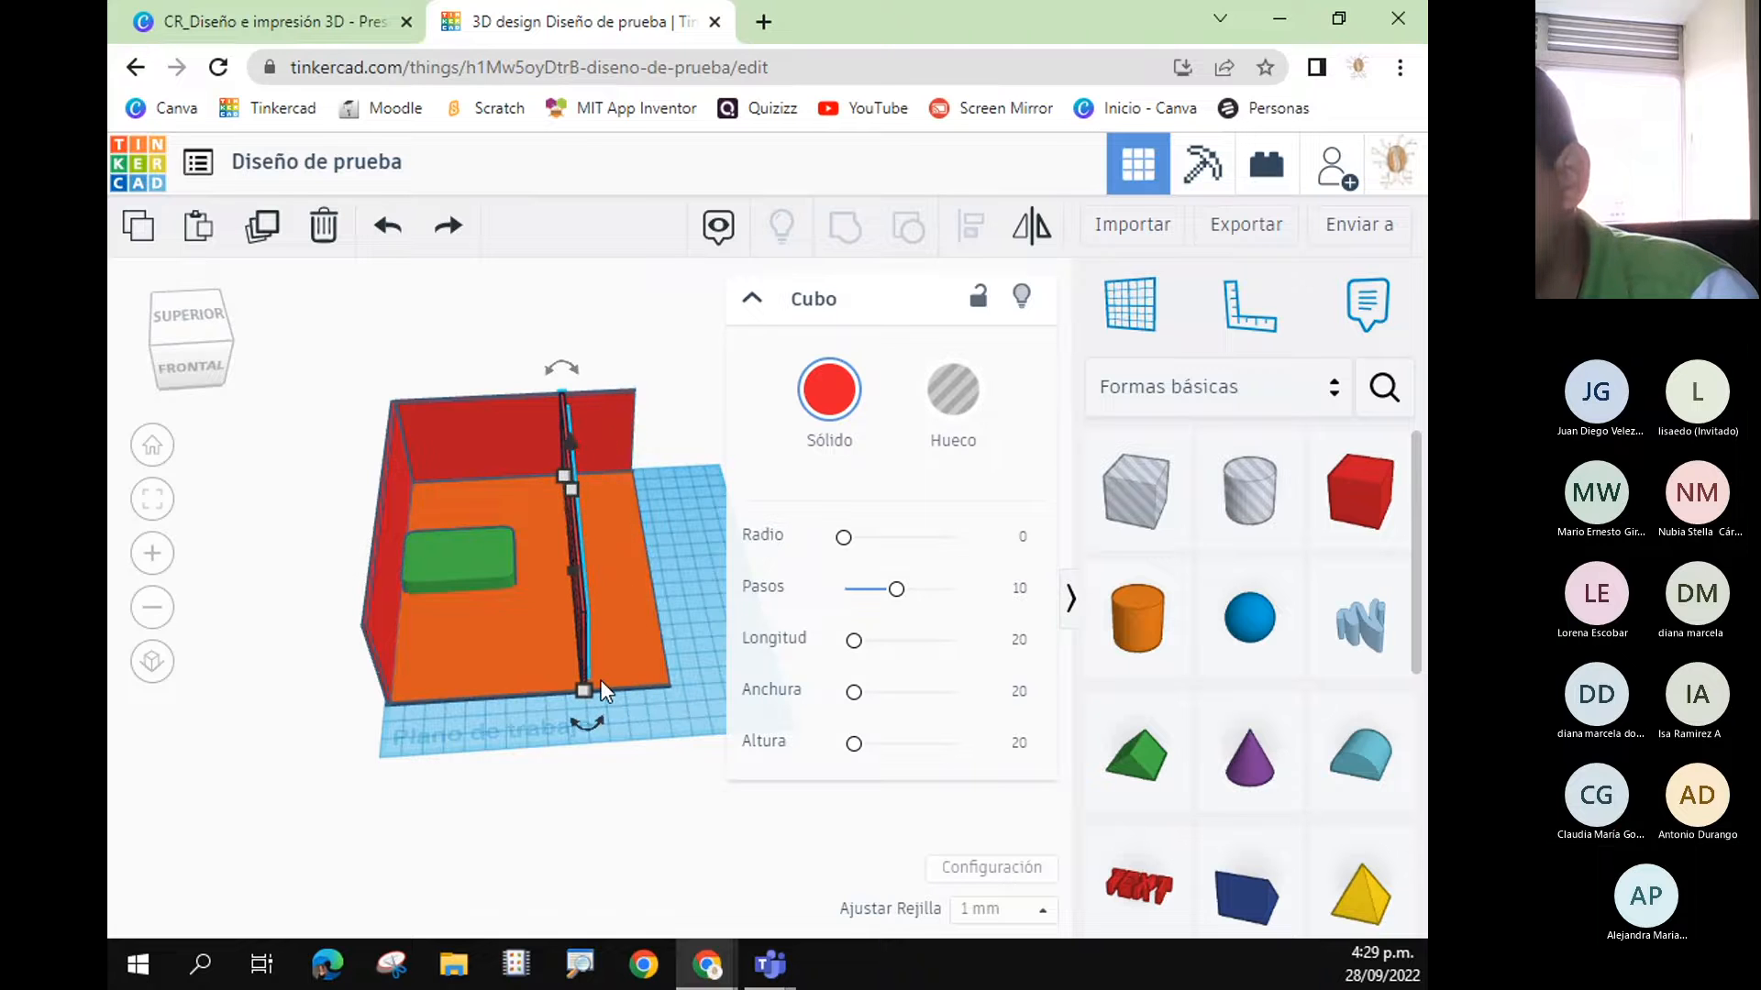
pyautogui.press('Right')
pyautogui.press('Right')
pyautogui.press('Right')
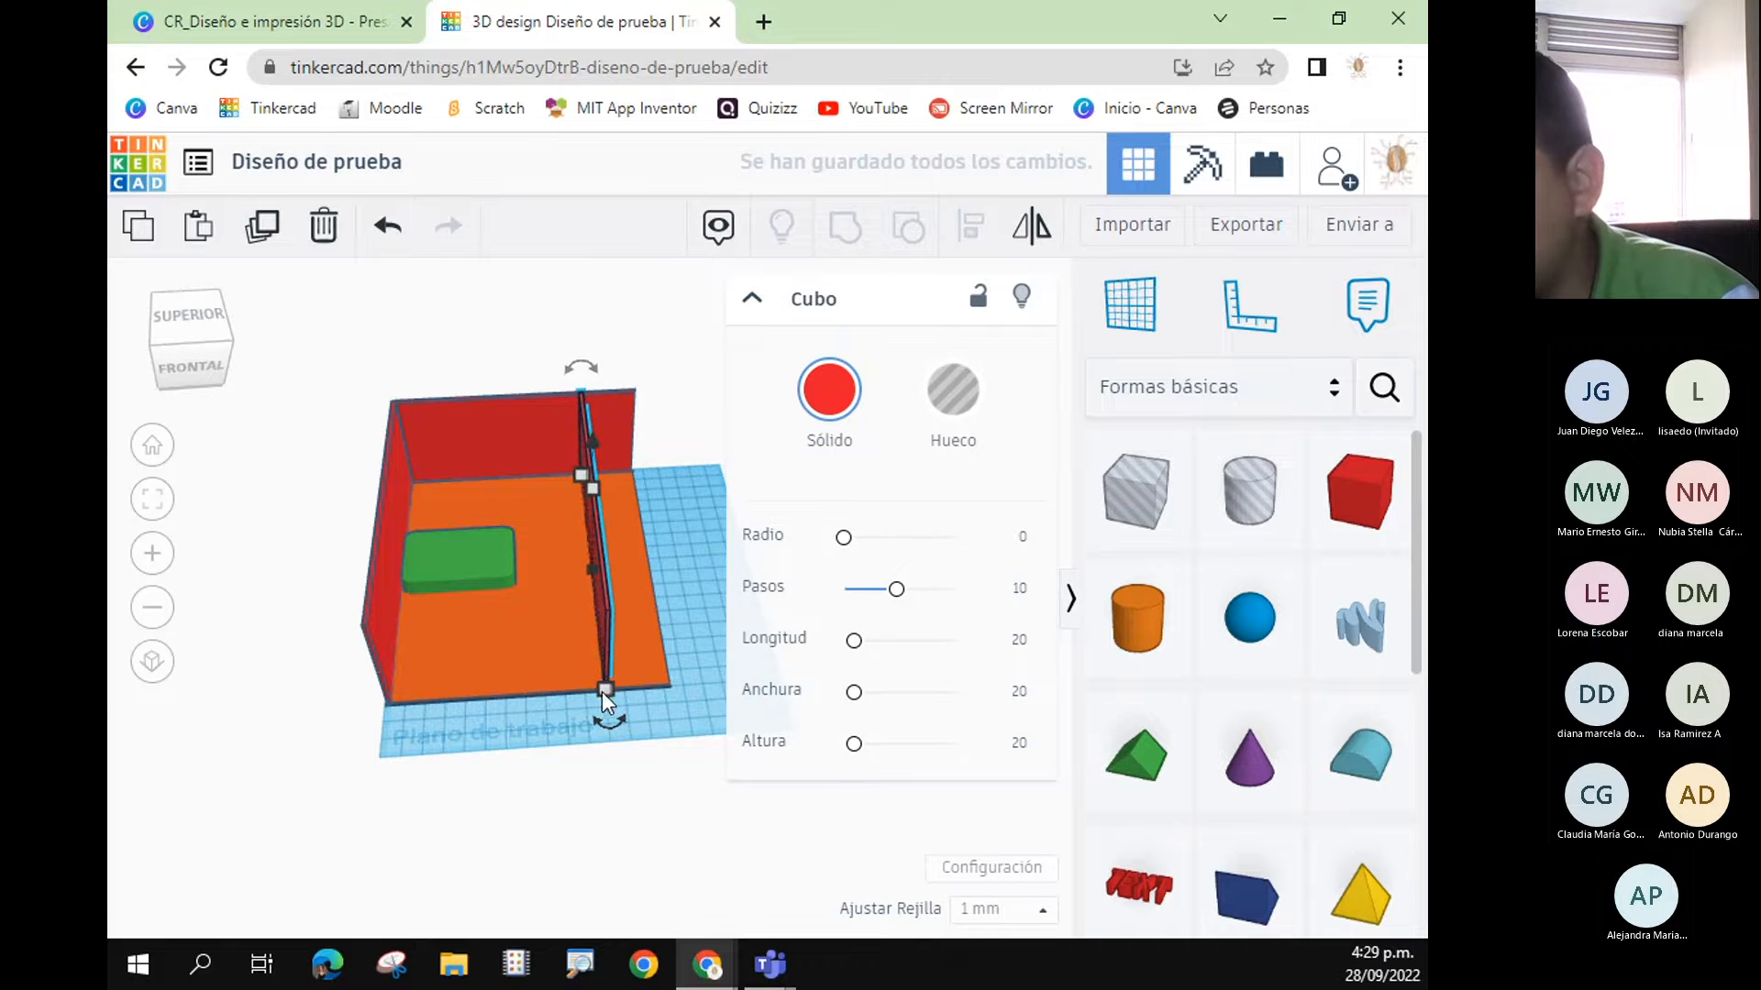
# - Shorten the inner partition wall to 129 mm from its front end, leaving a gap at the open side
pyautogui.moveTo(605, 690); pyautogui.dragTo(602, 631)
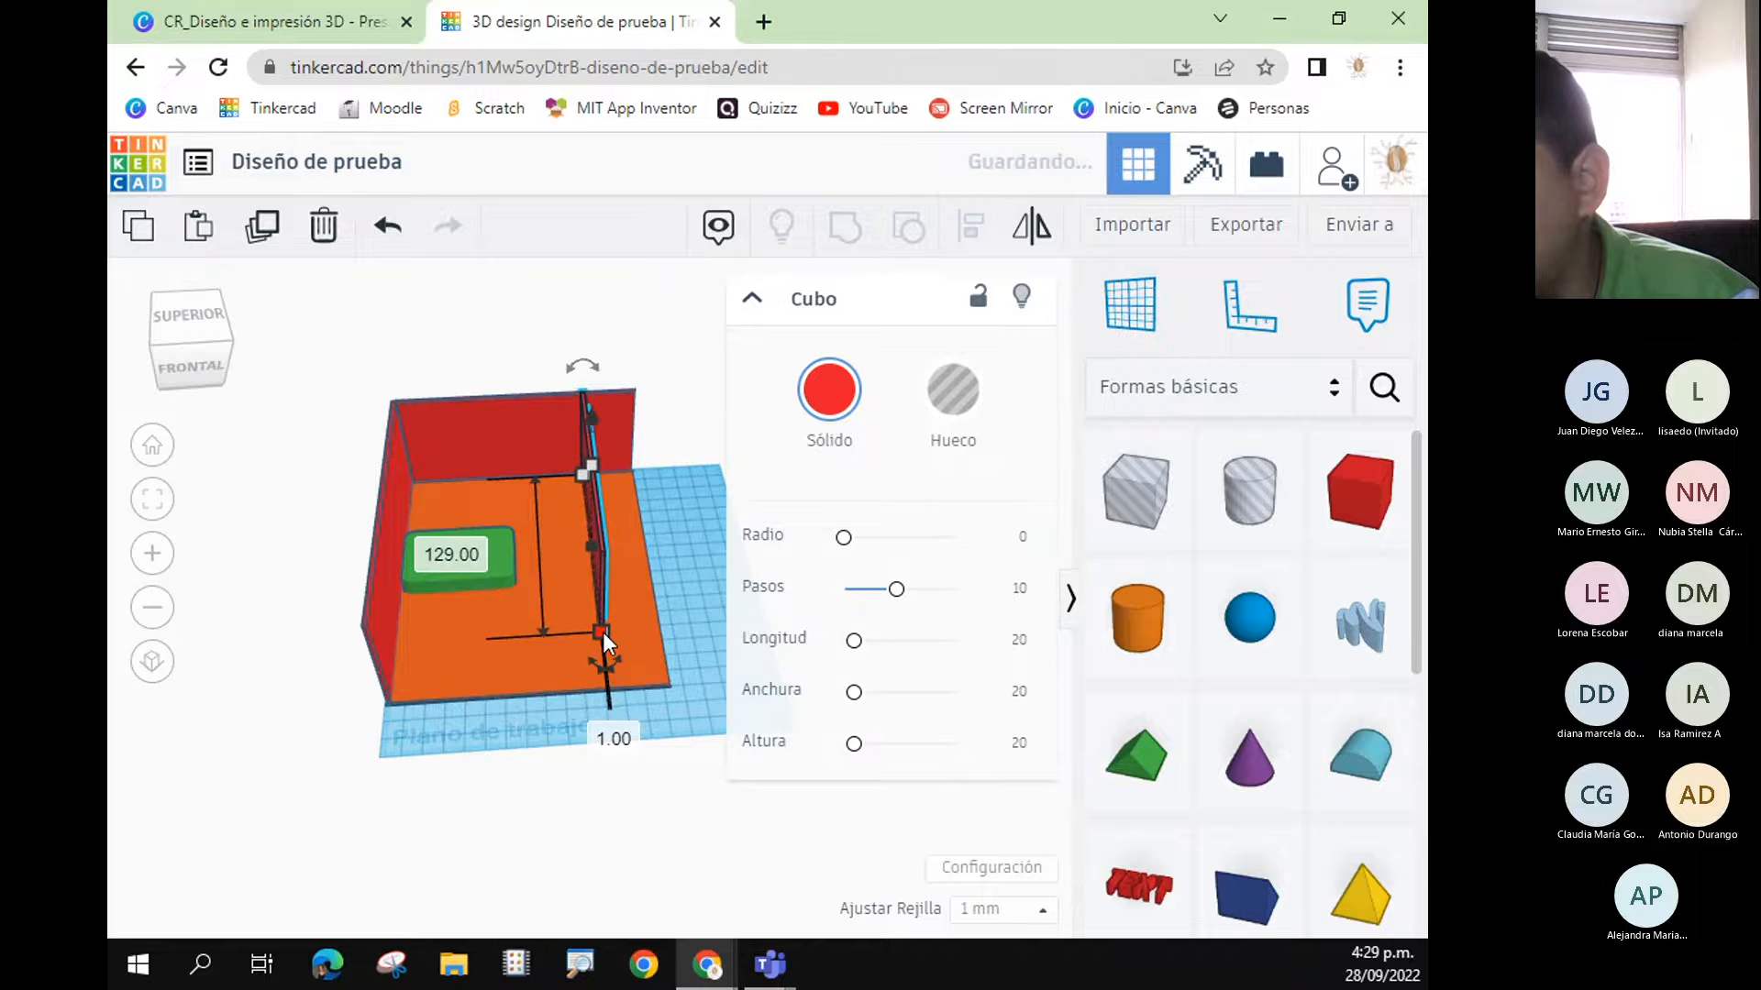
pyautogui.click(563, 800)
pyautogui.moveTo(864, 747); pyautogui.dragTo(585, 578, button='right')
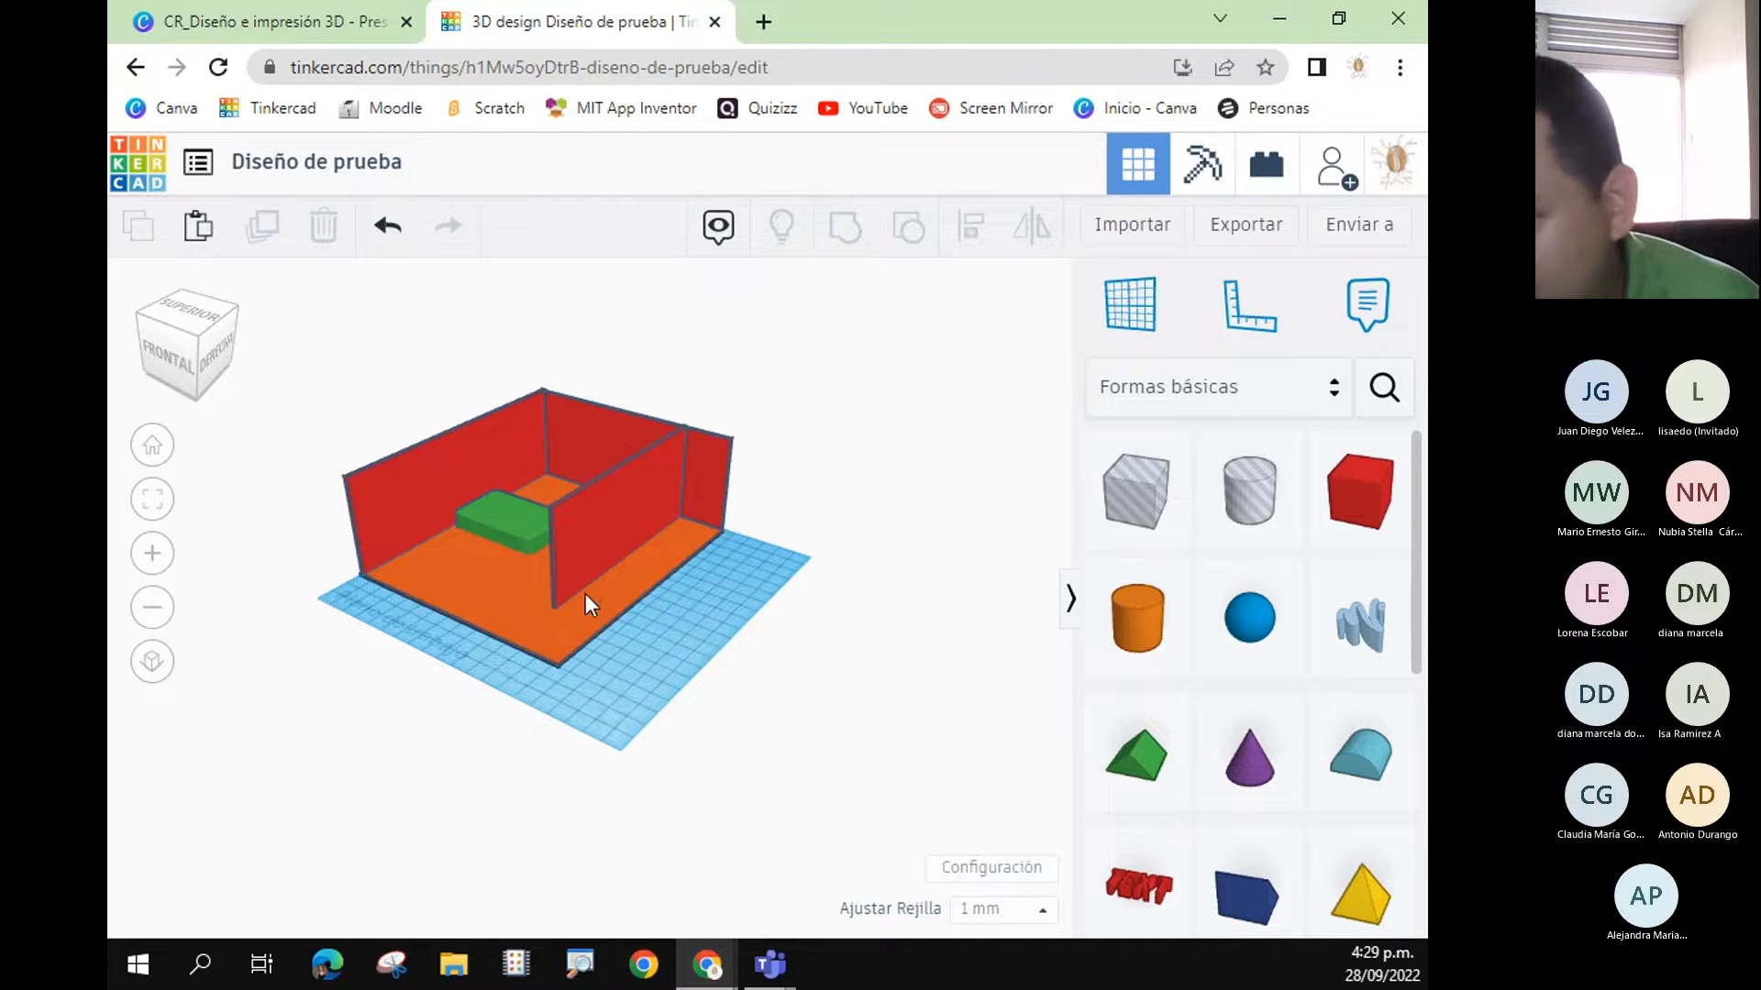
pyautogui.click(593, 536)
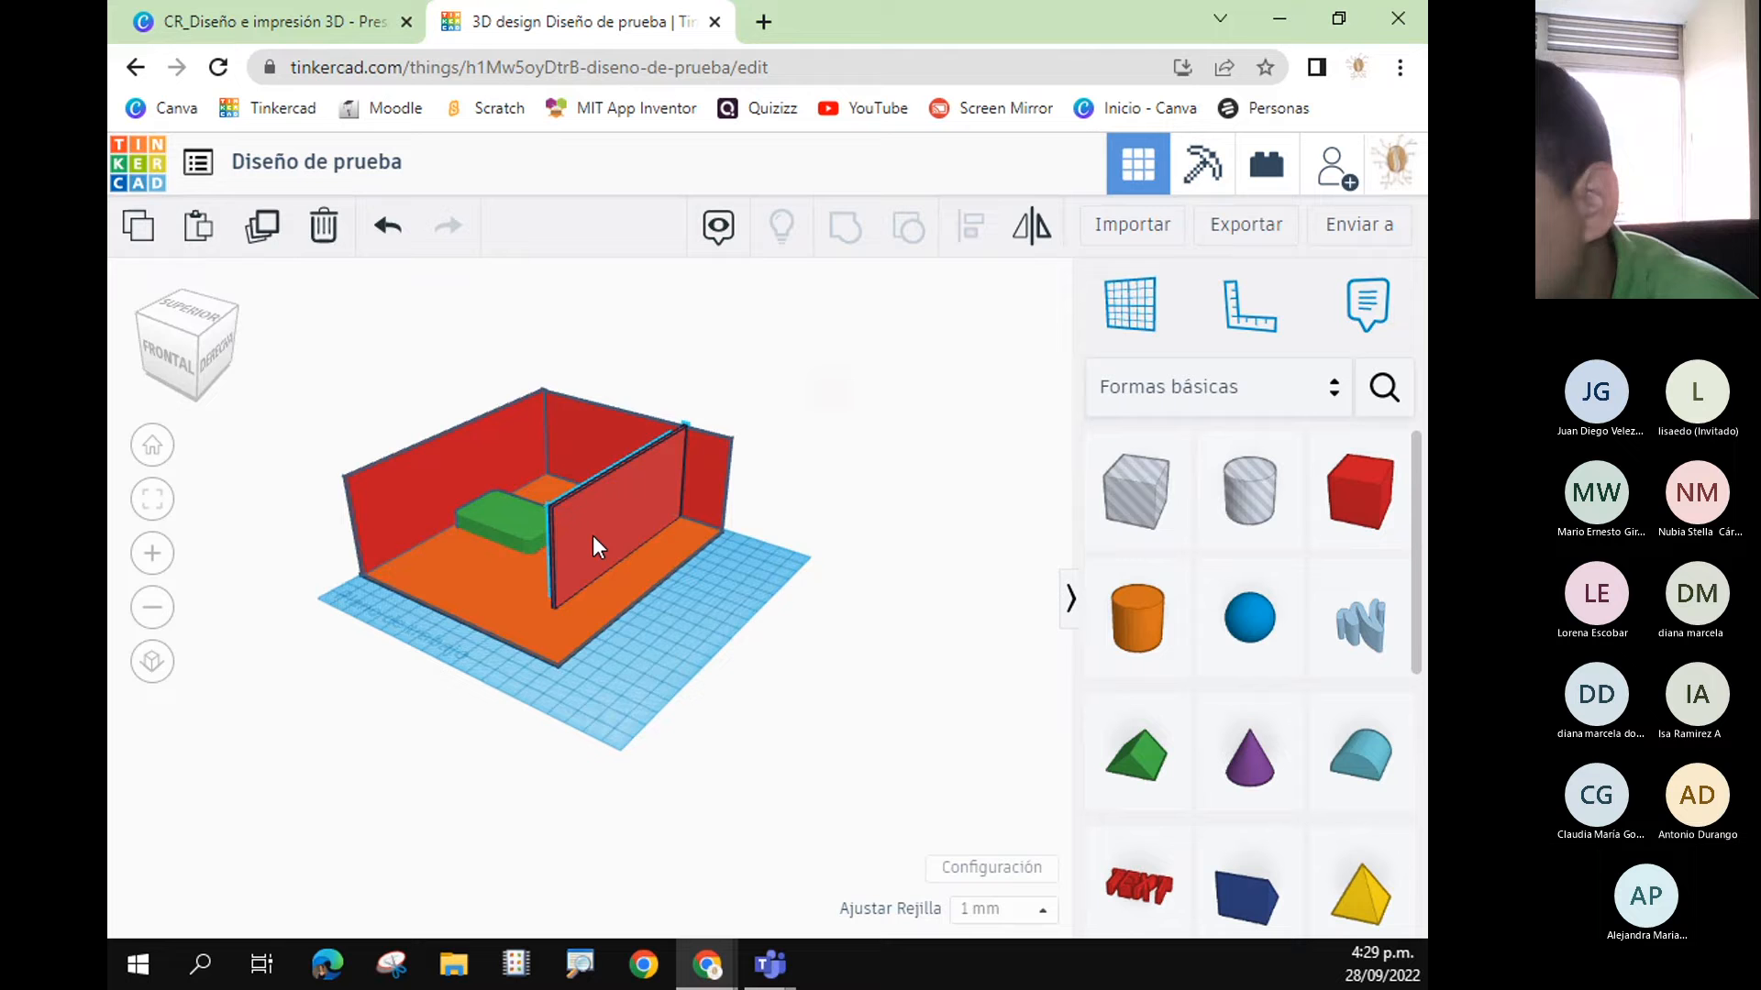
pyautogui.click(619, 625)
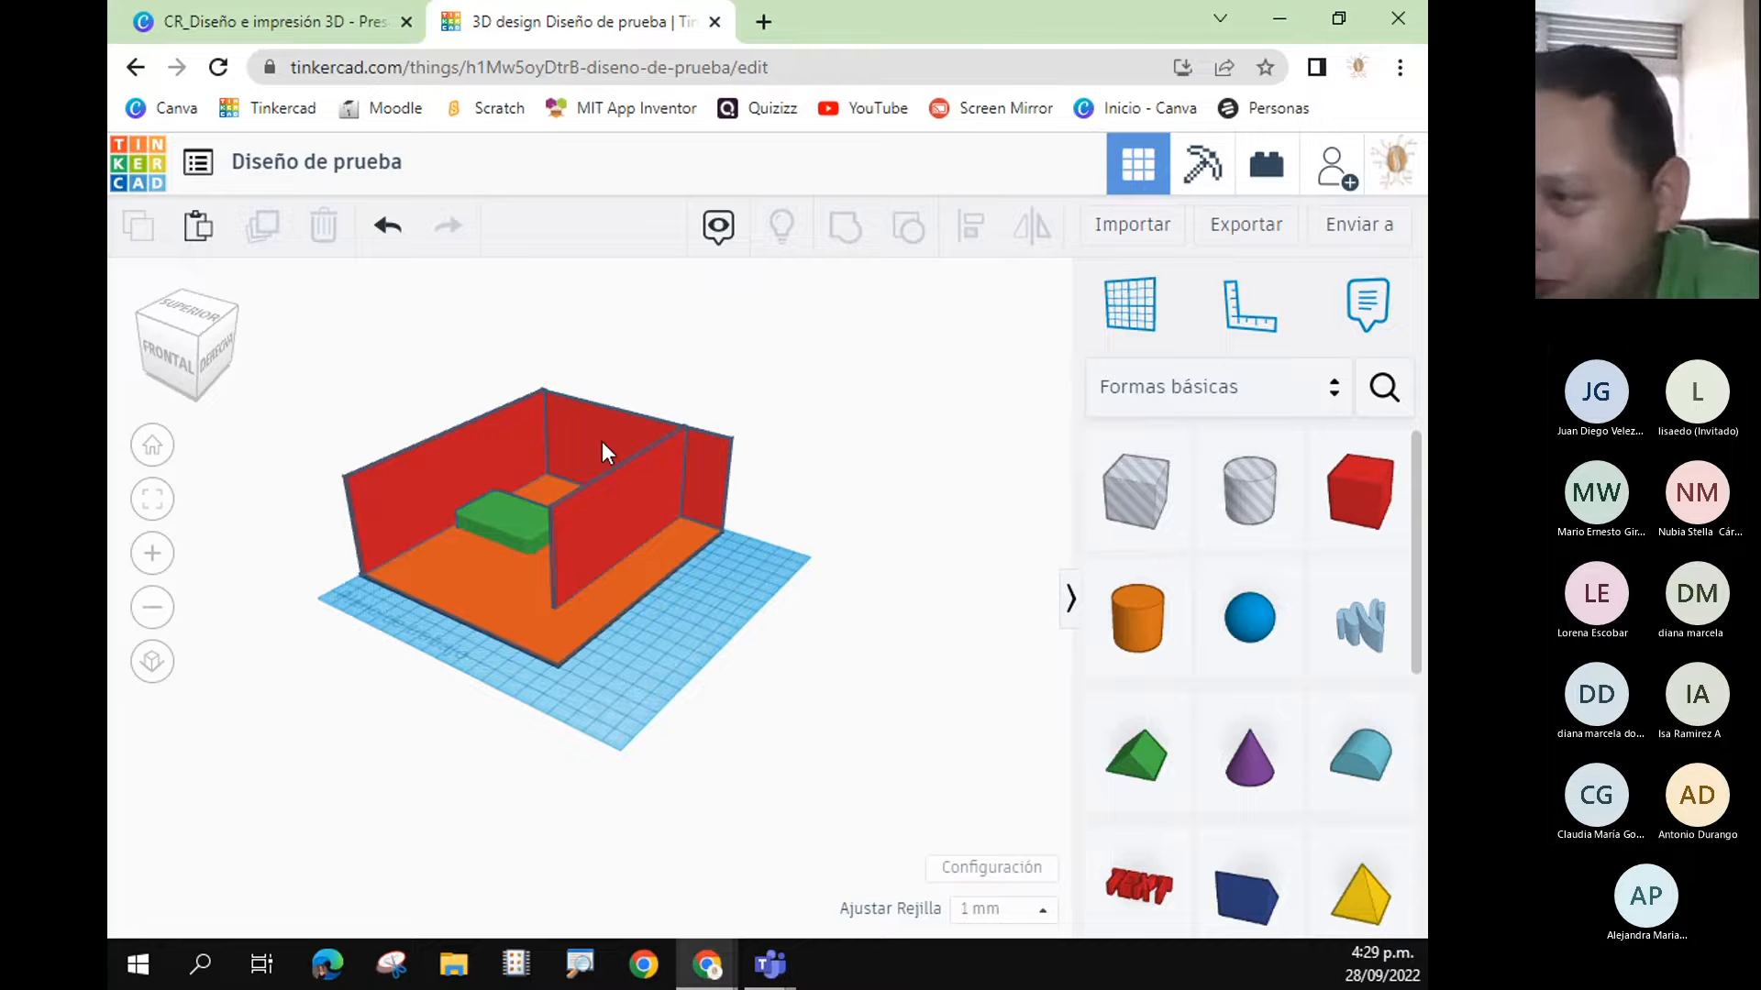
# - Place a new workplane on the top edge of the inner partition wall
pyautogui.moveTo(1137, 486); pyautogui.dragTo(678, 457)
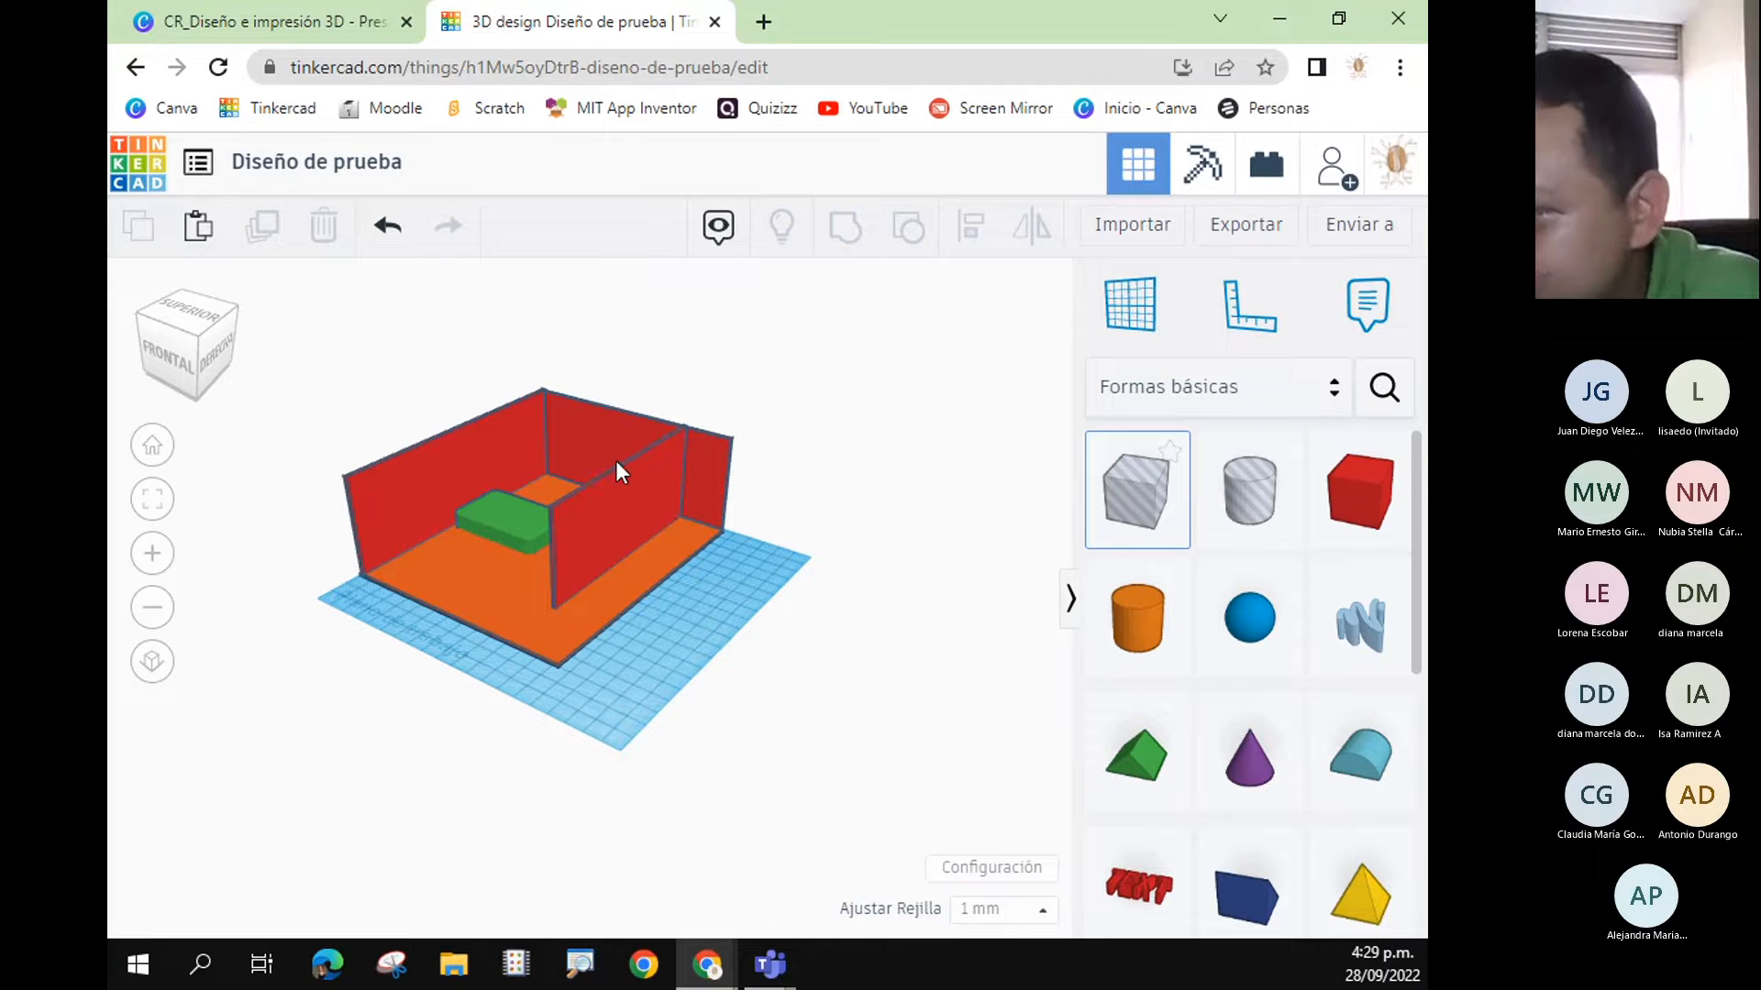
pyautogui.click(1129, 501)
pyautogui.click(1153, 316)
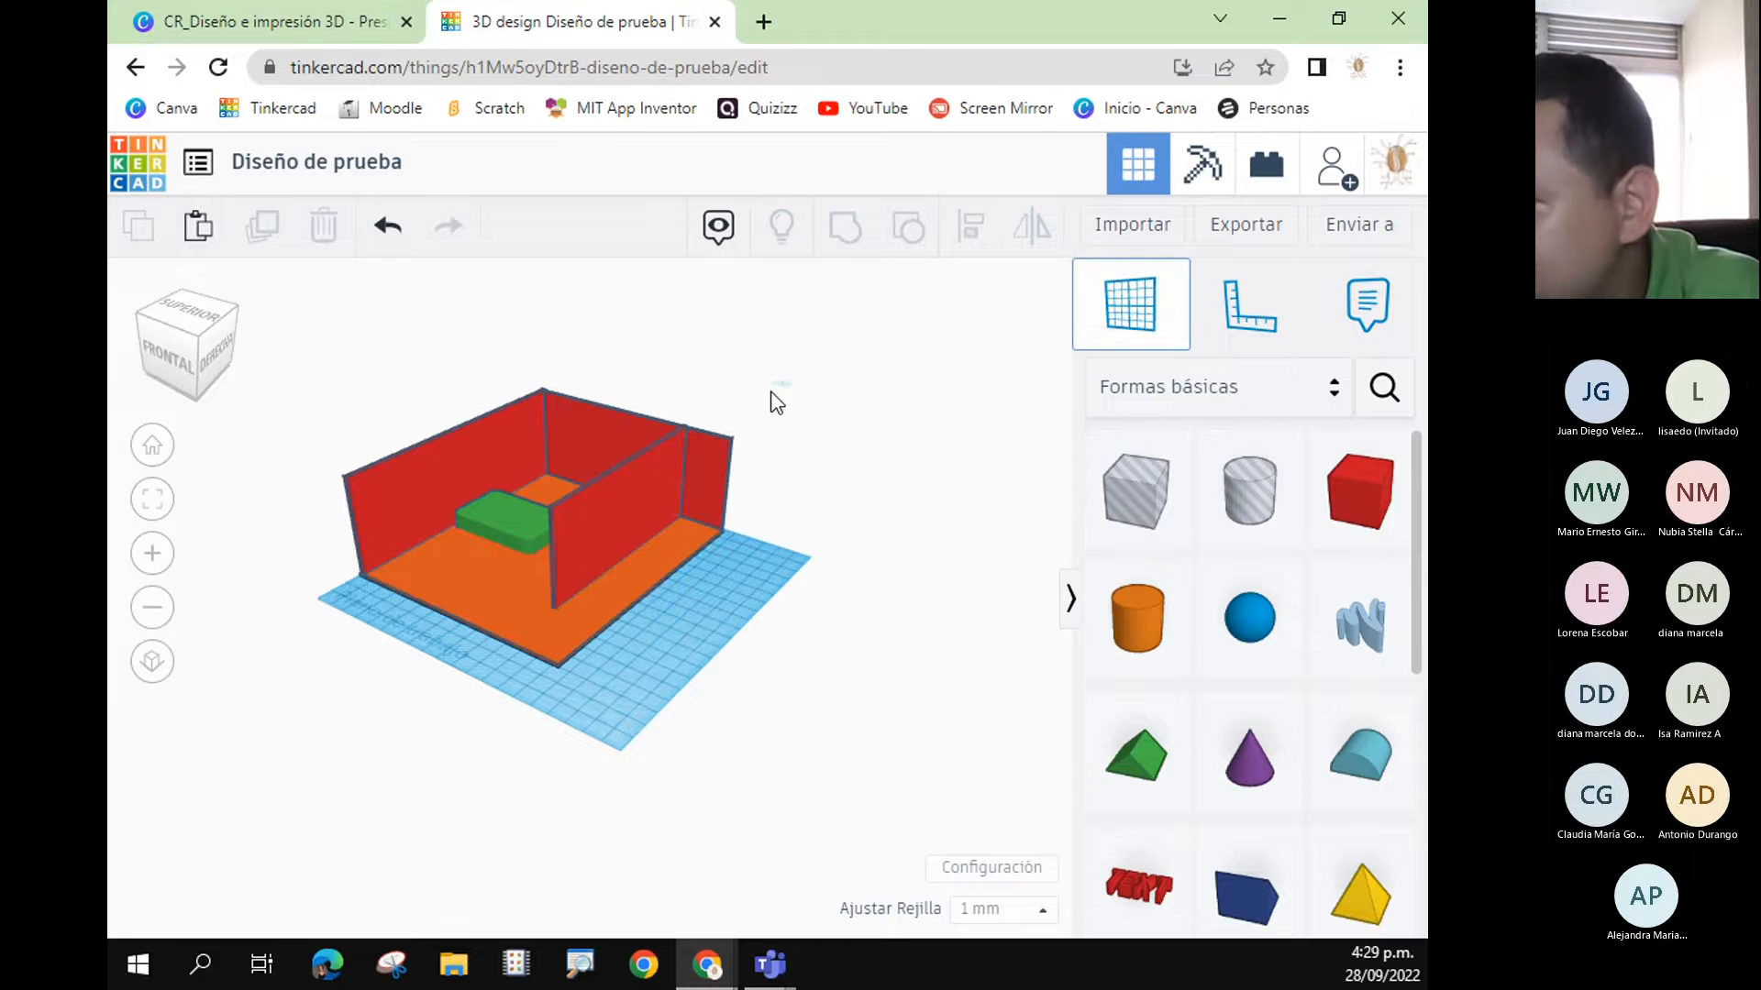
pyautogui.click(627, 461)
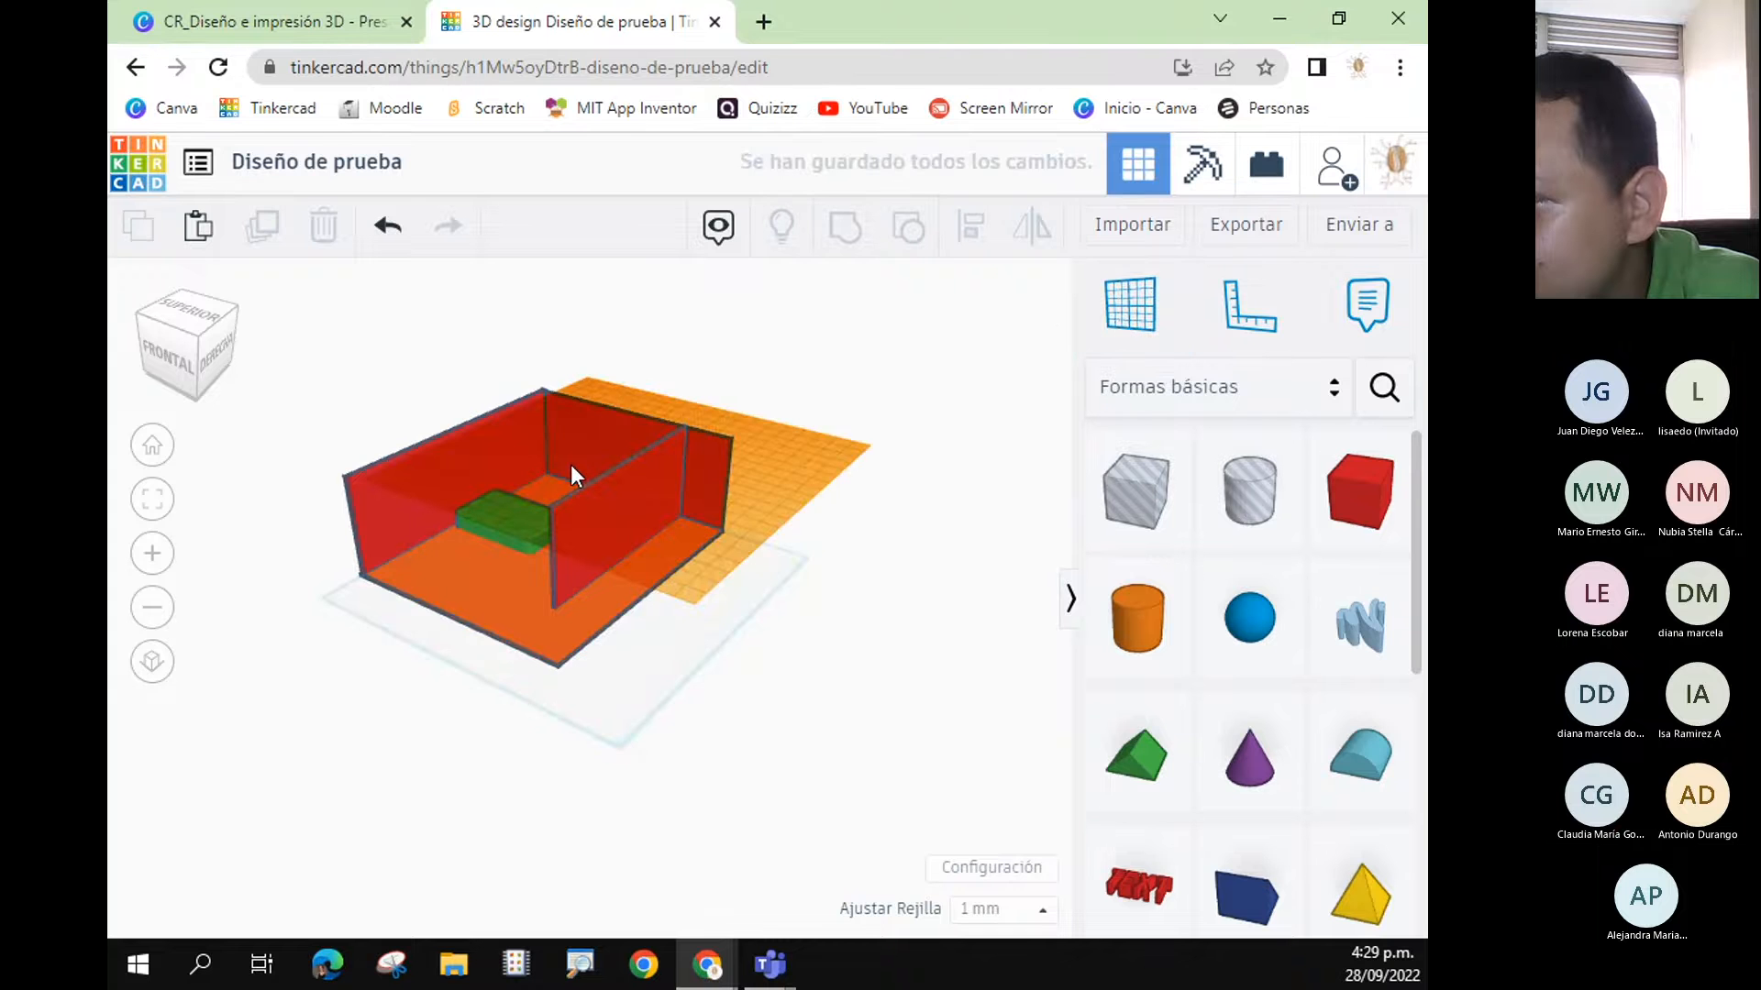
# - Add a red box on the raised workplane over the room and set its front-to-back length to 142 mm
pyautogui.click(570, 465)
pyautogui.click(1360, 490)
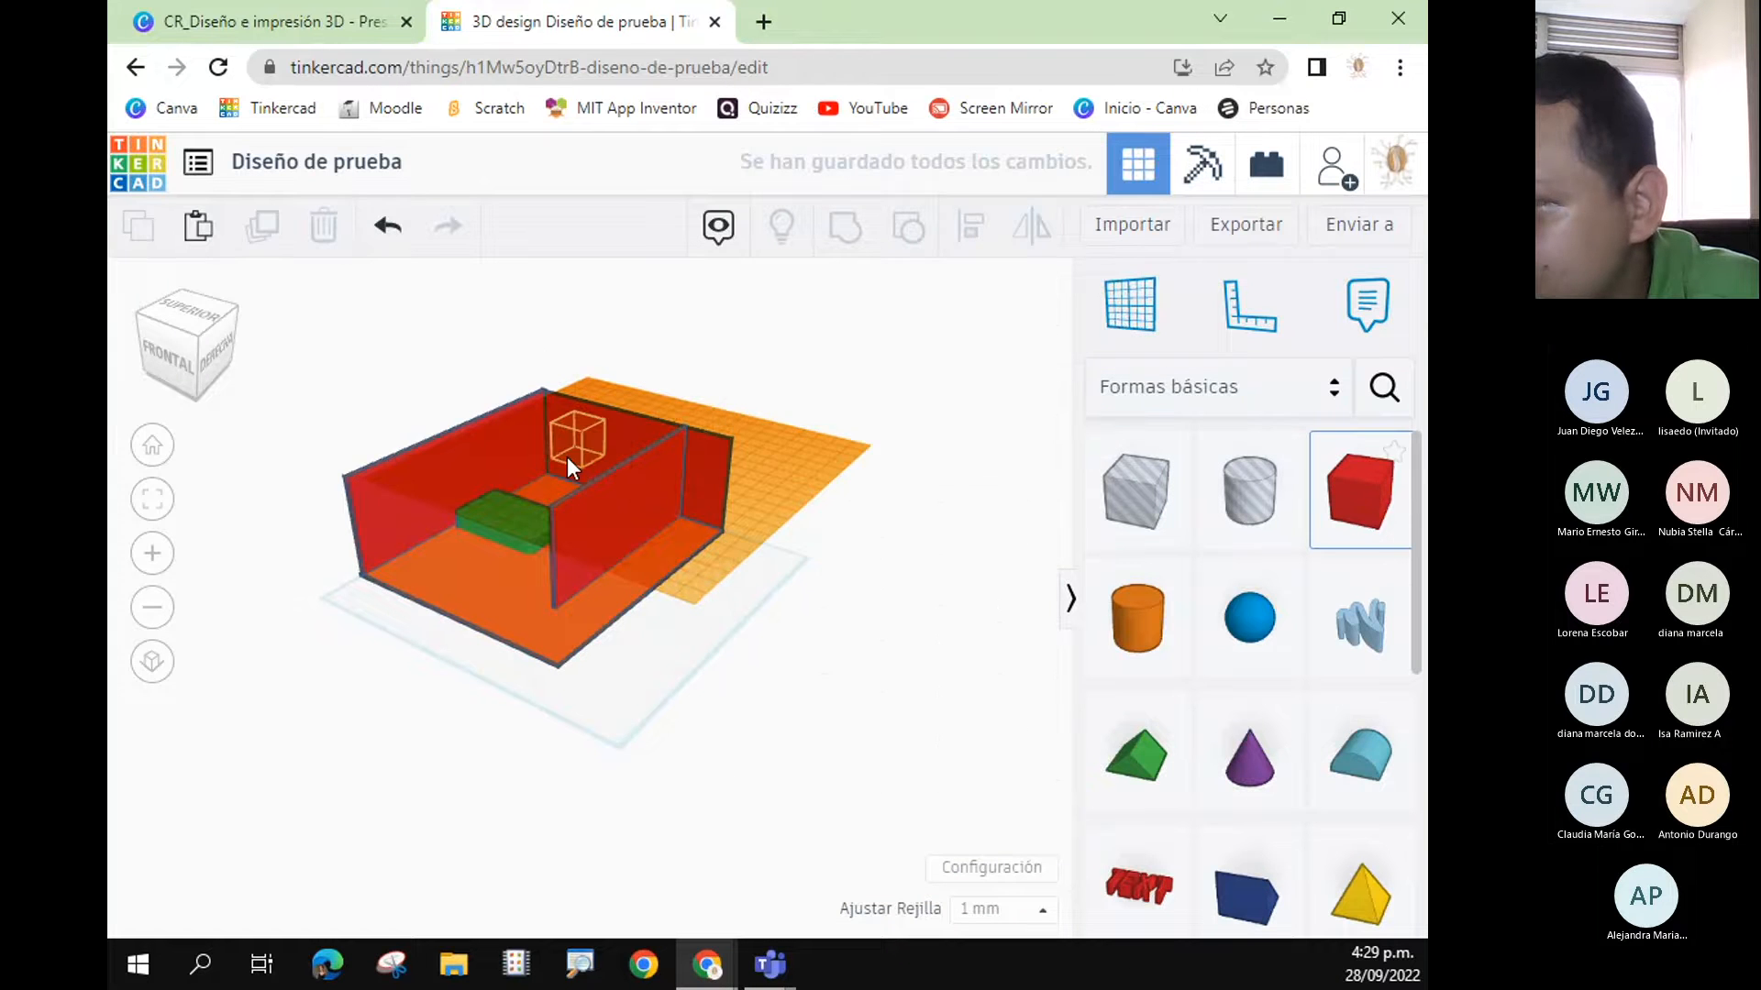
pyautogui.click(567, 457)
pyautogui.moveTo(546, 749); pyautogui.dragTo(598, 756, button='right')
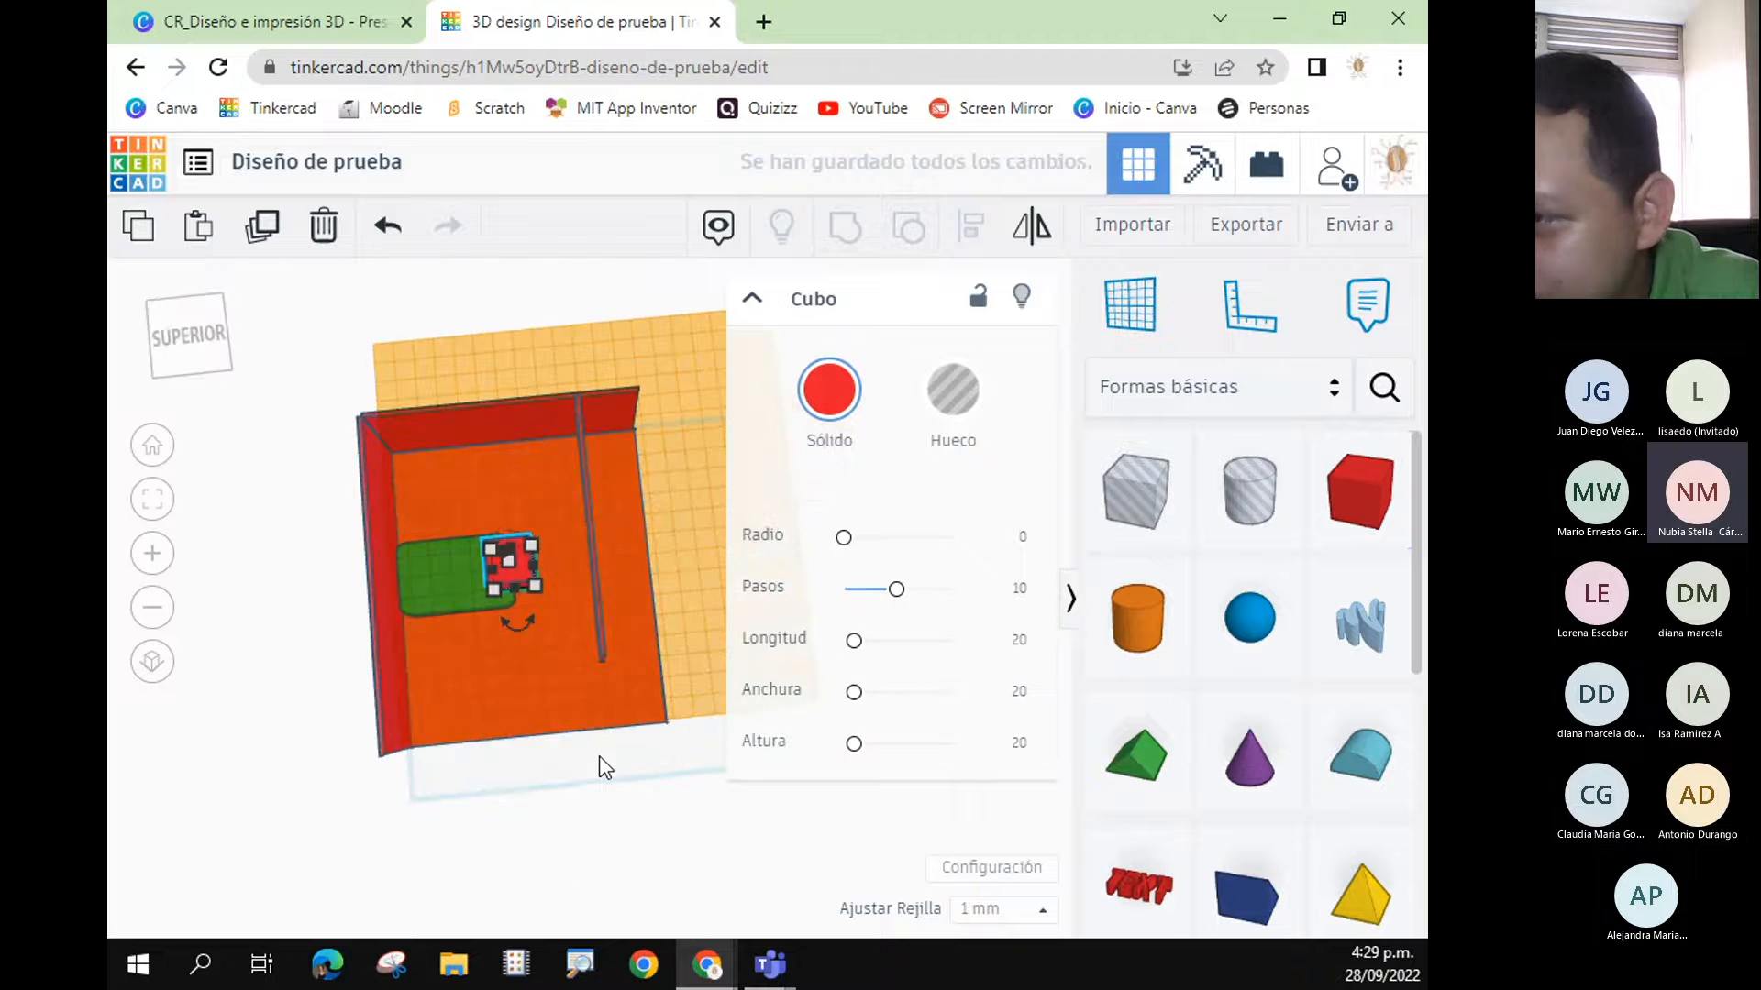
pyautogui.click(516, 592)
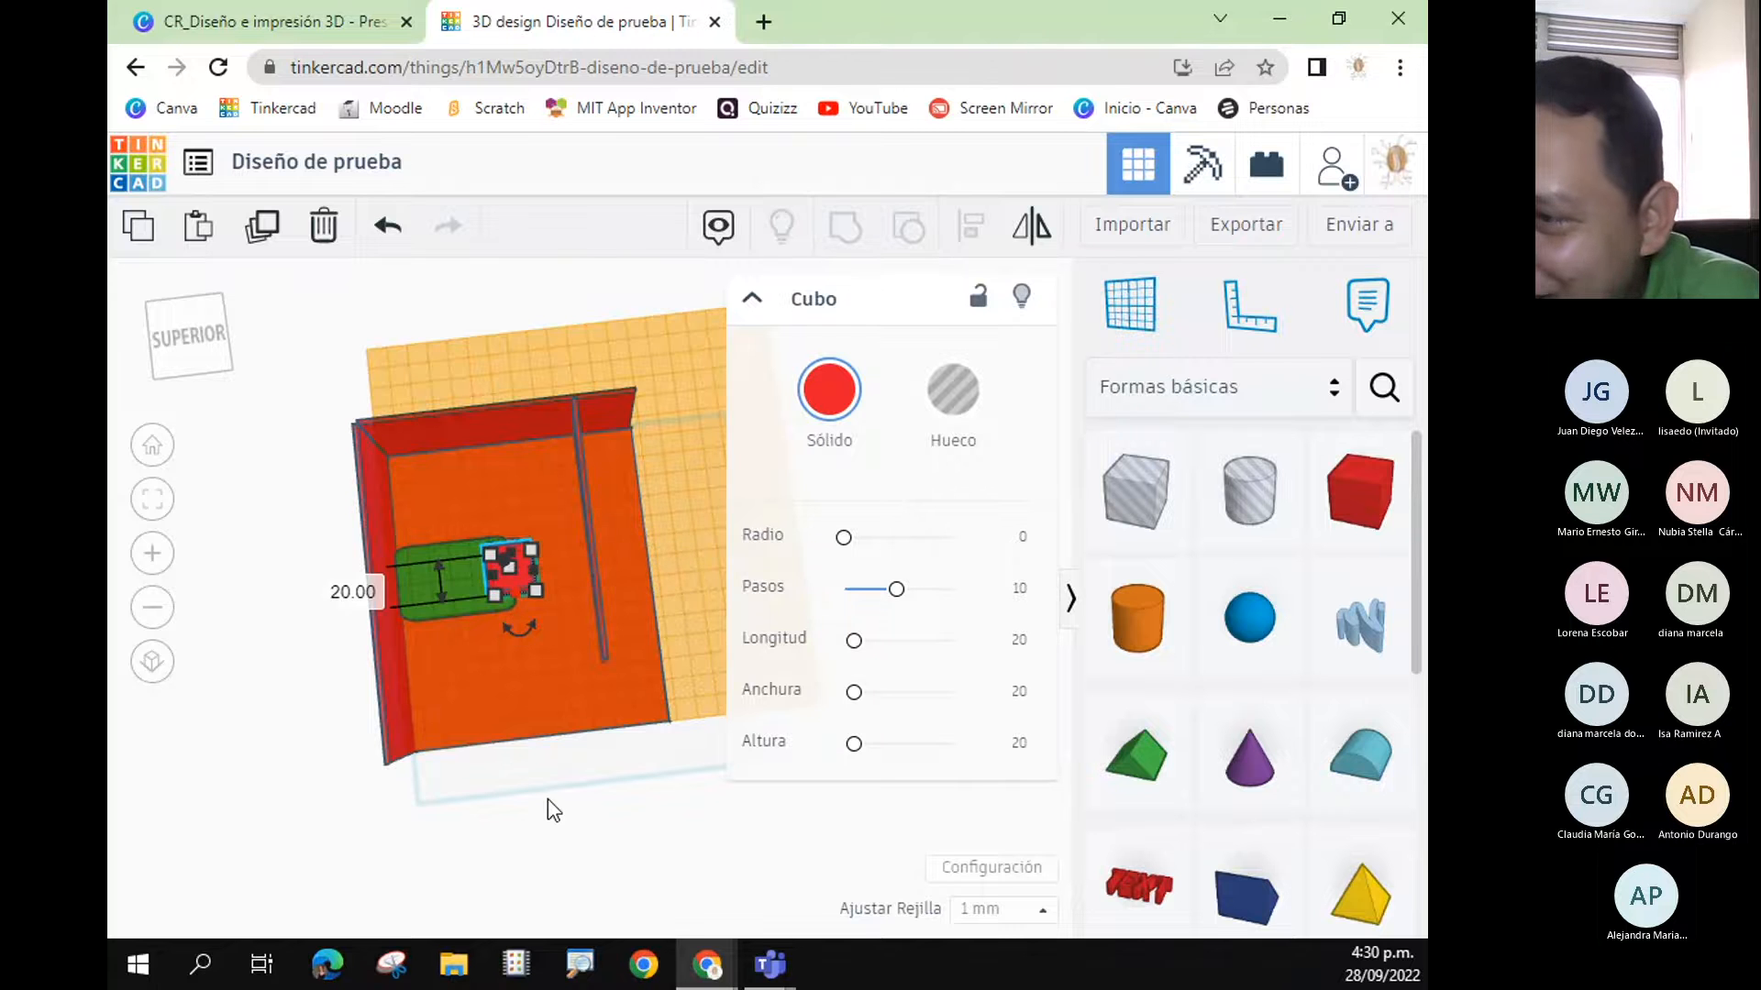
pyautogui.moveTo(547, 800); pyautogui.dragTo(522, 508, button='right')
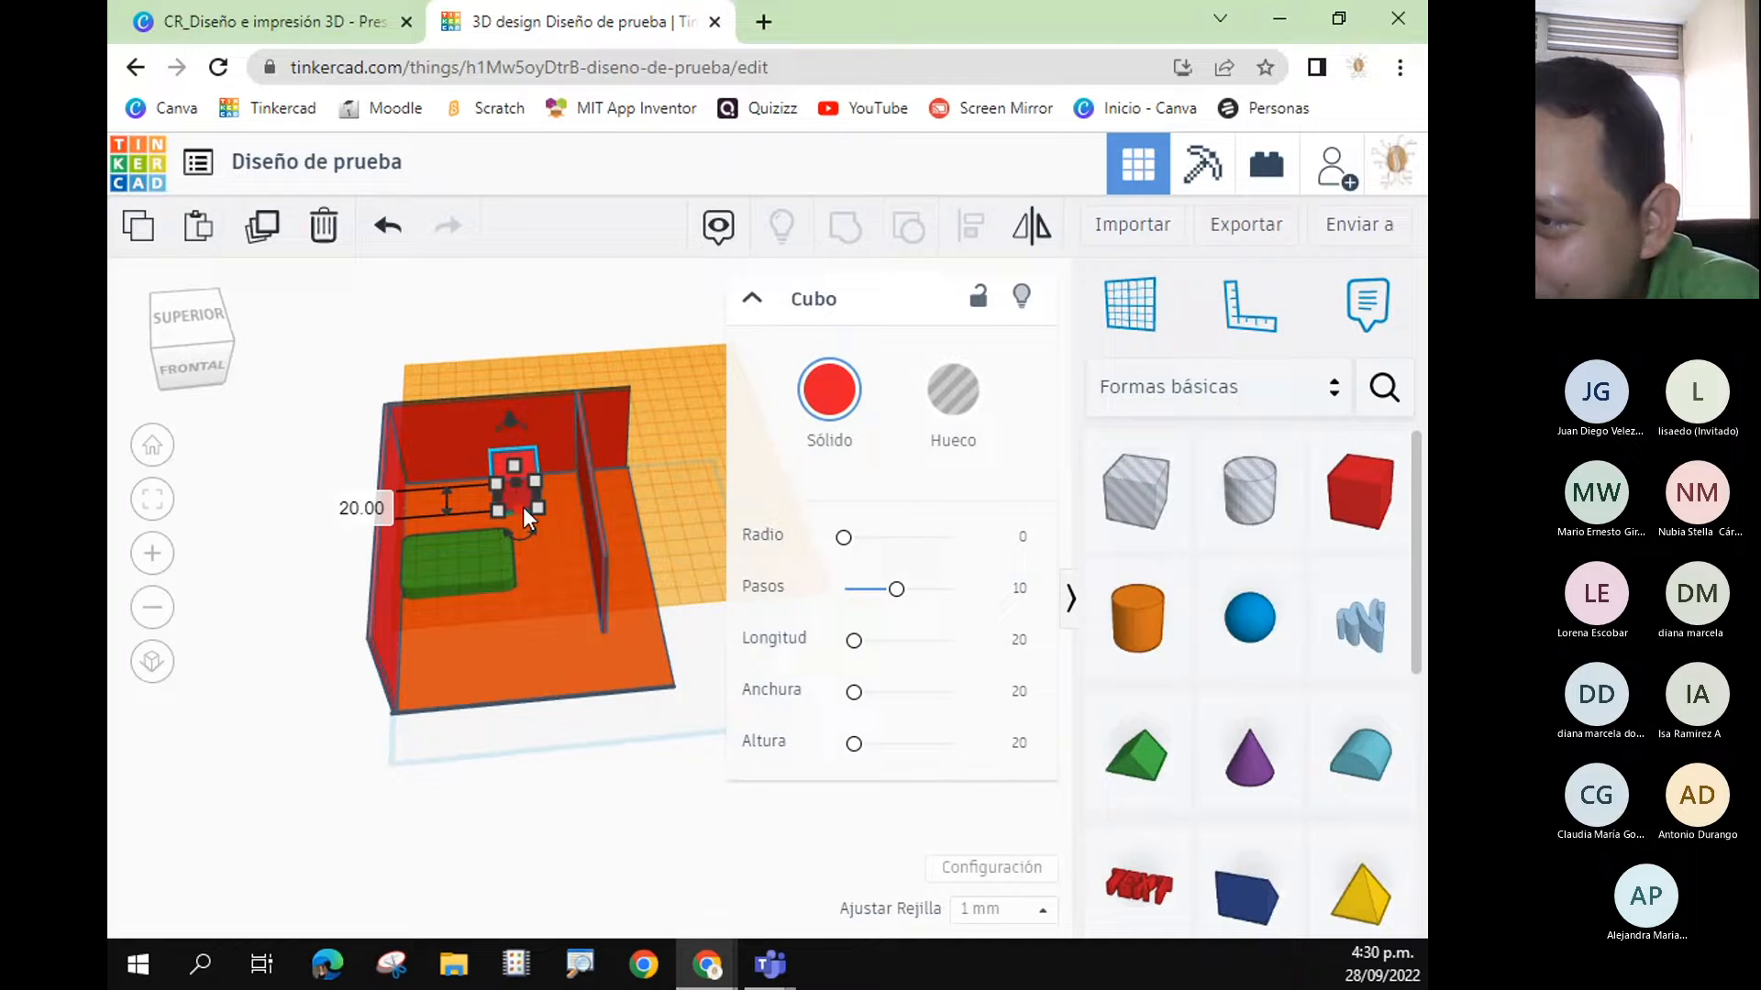
pyautogui.click(385, 502)
pyautogui.write('1')
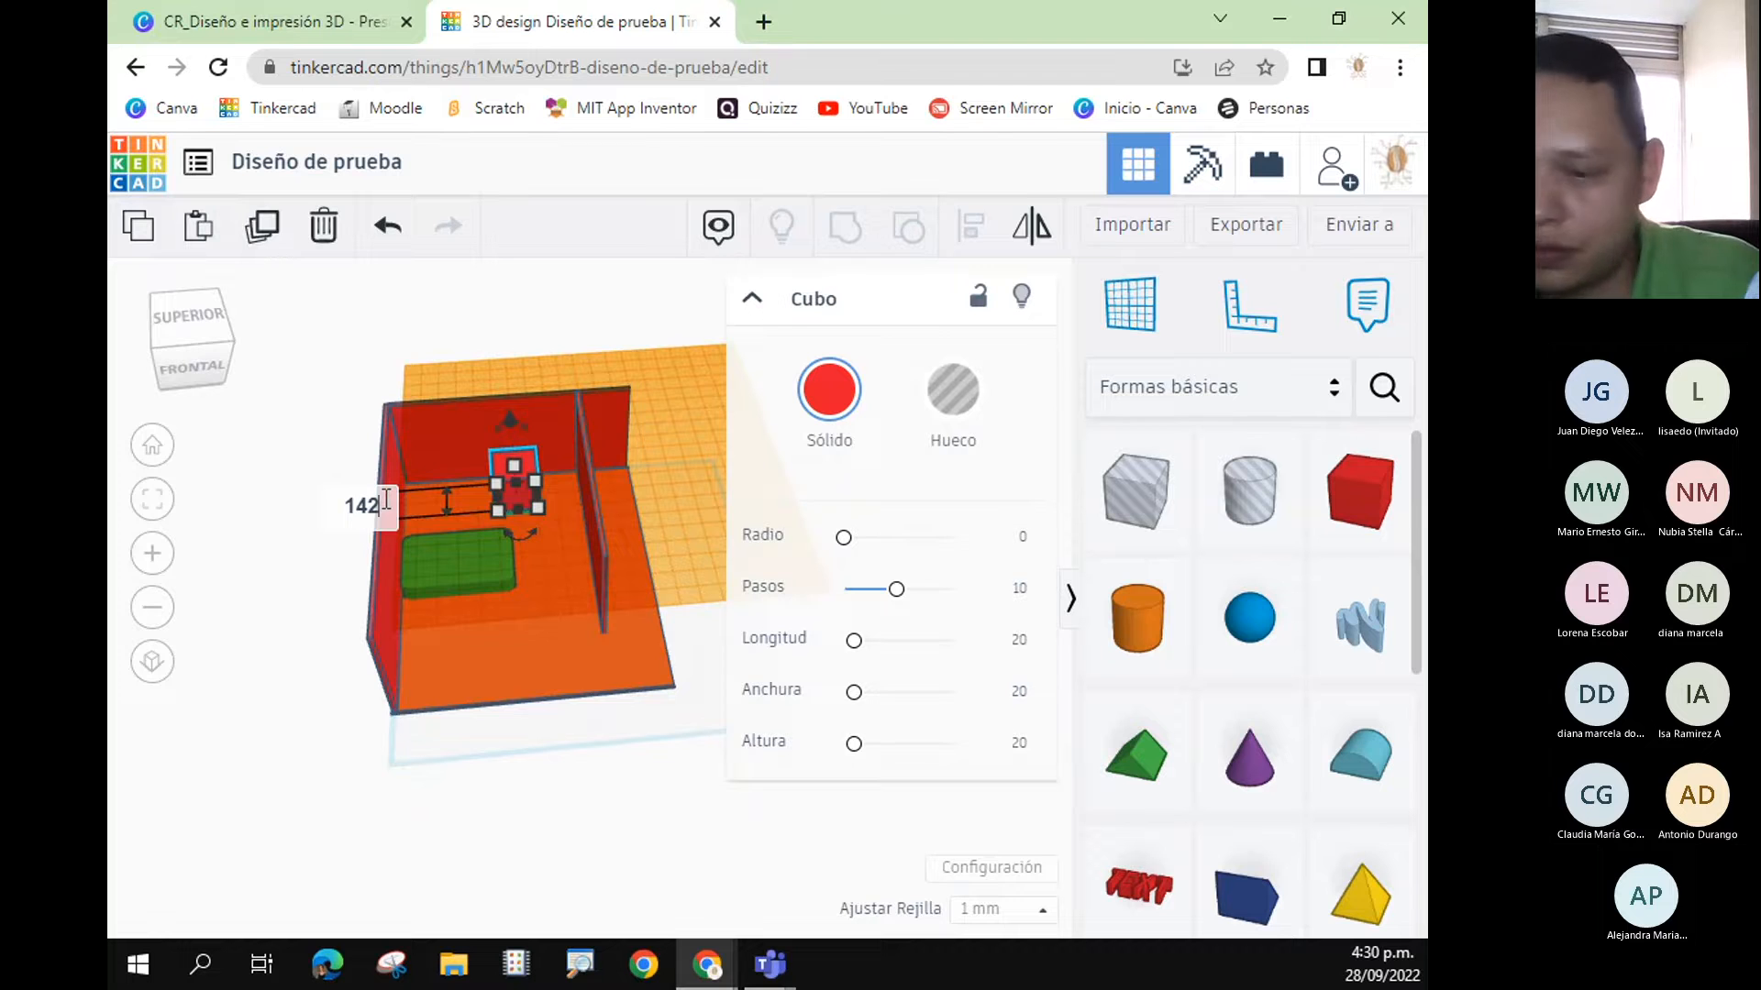
pyautogui.write('42')
pyautogui.press('Return')
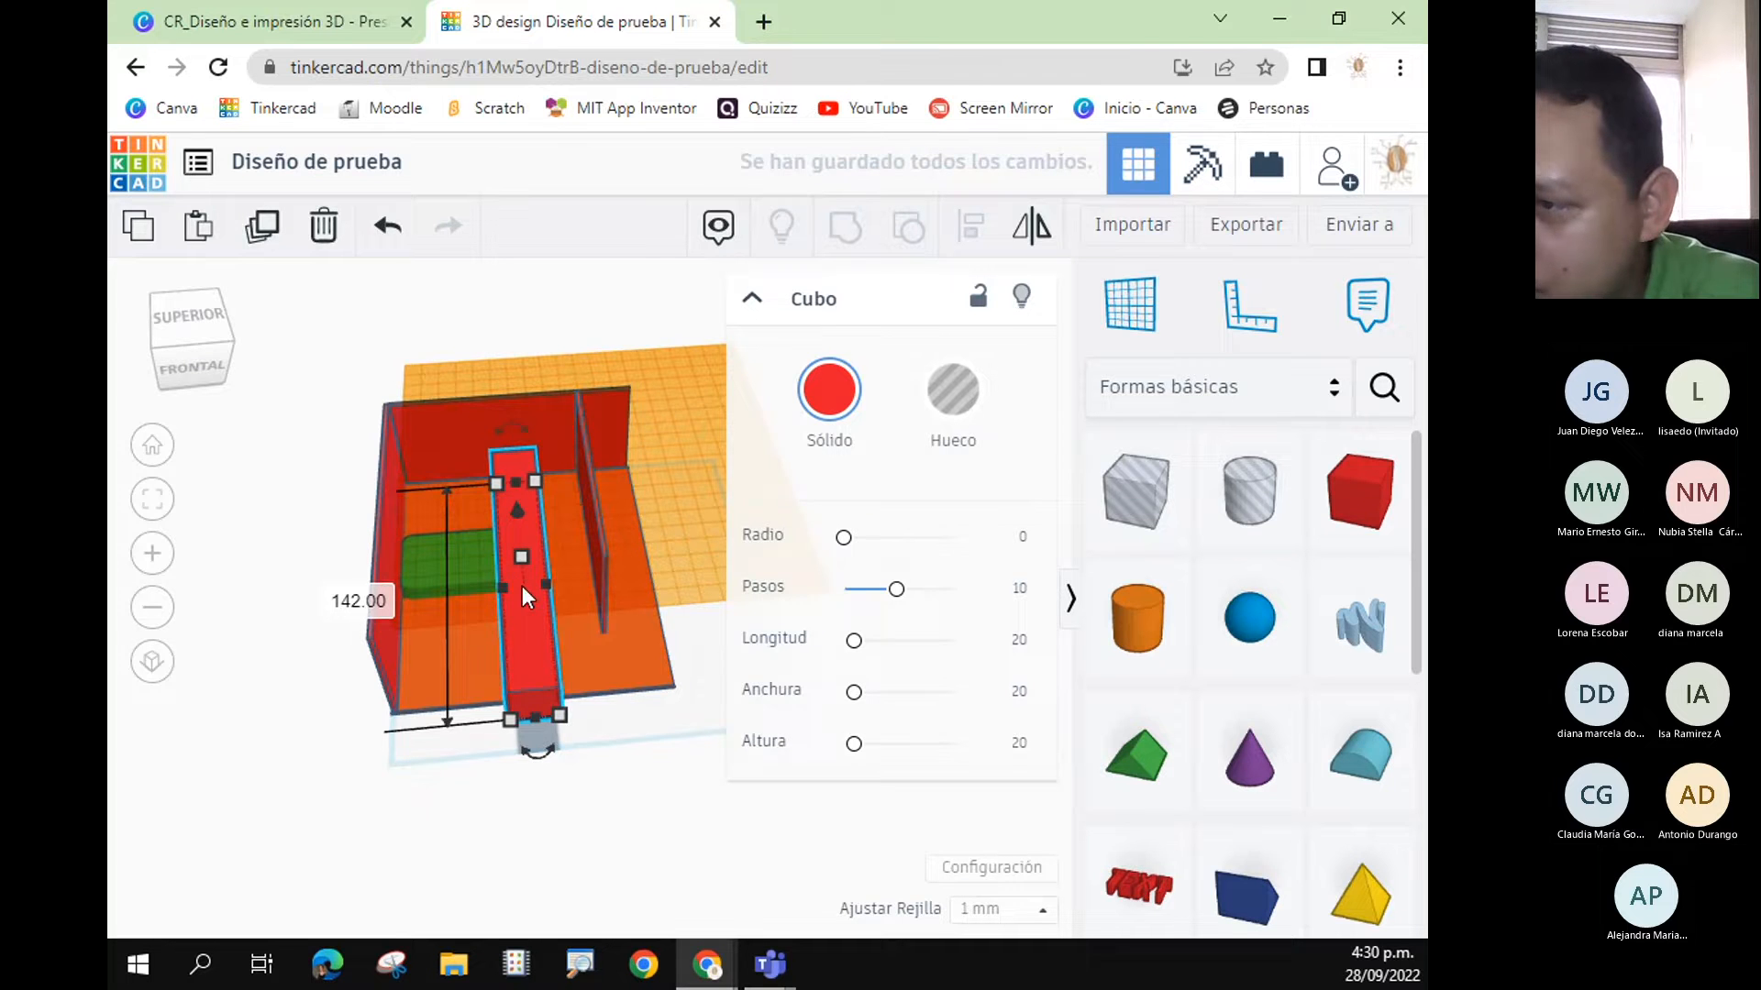
# - Check the left wall's length and set the new red box's side-to-side width to 166 mm
pyautogui.click(382, 532)
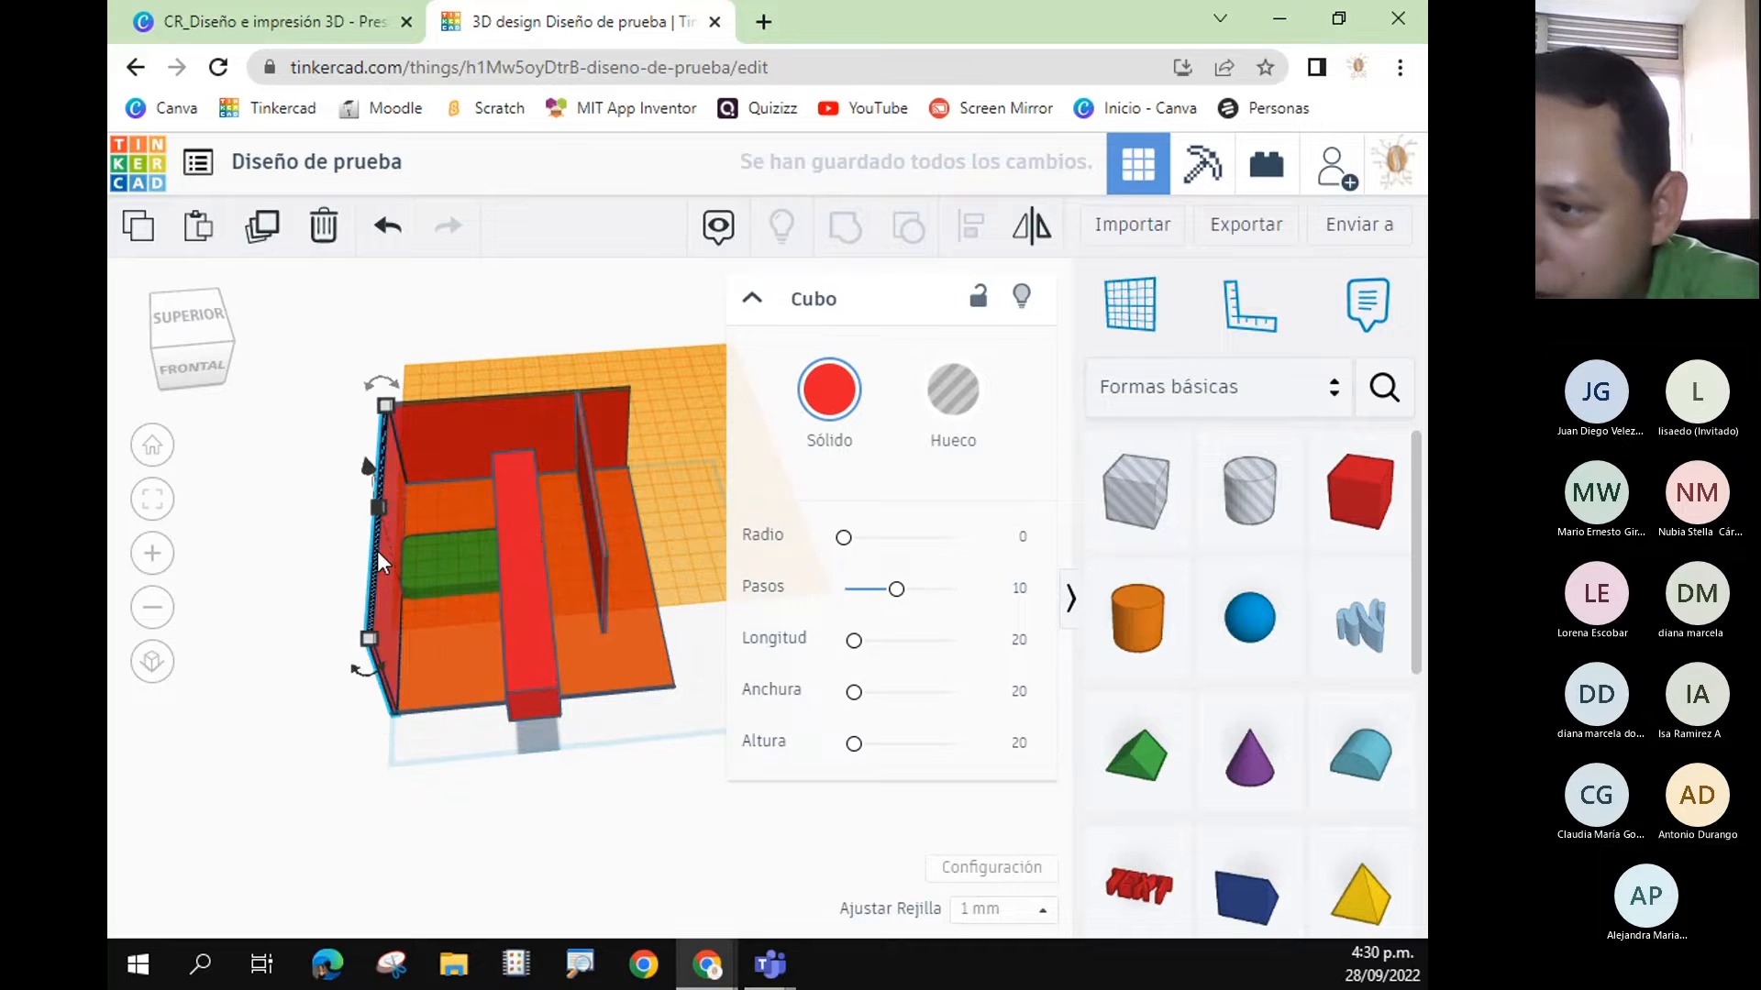
pyautogui.moveTo(360, 504); pyautogui.dragTo(431, 677, button='right')
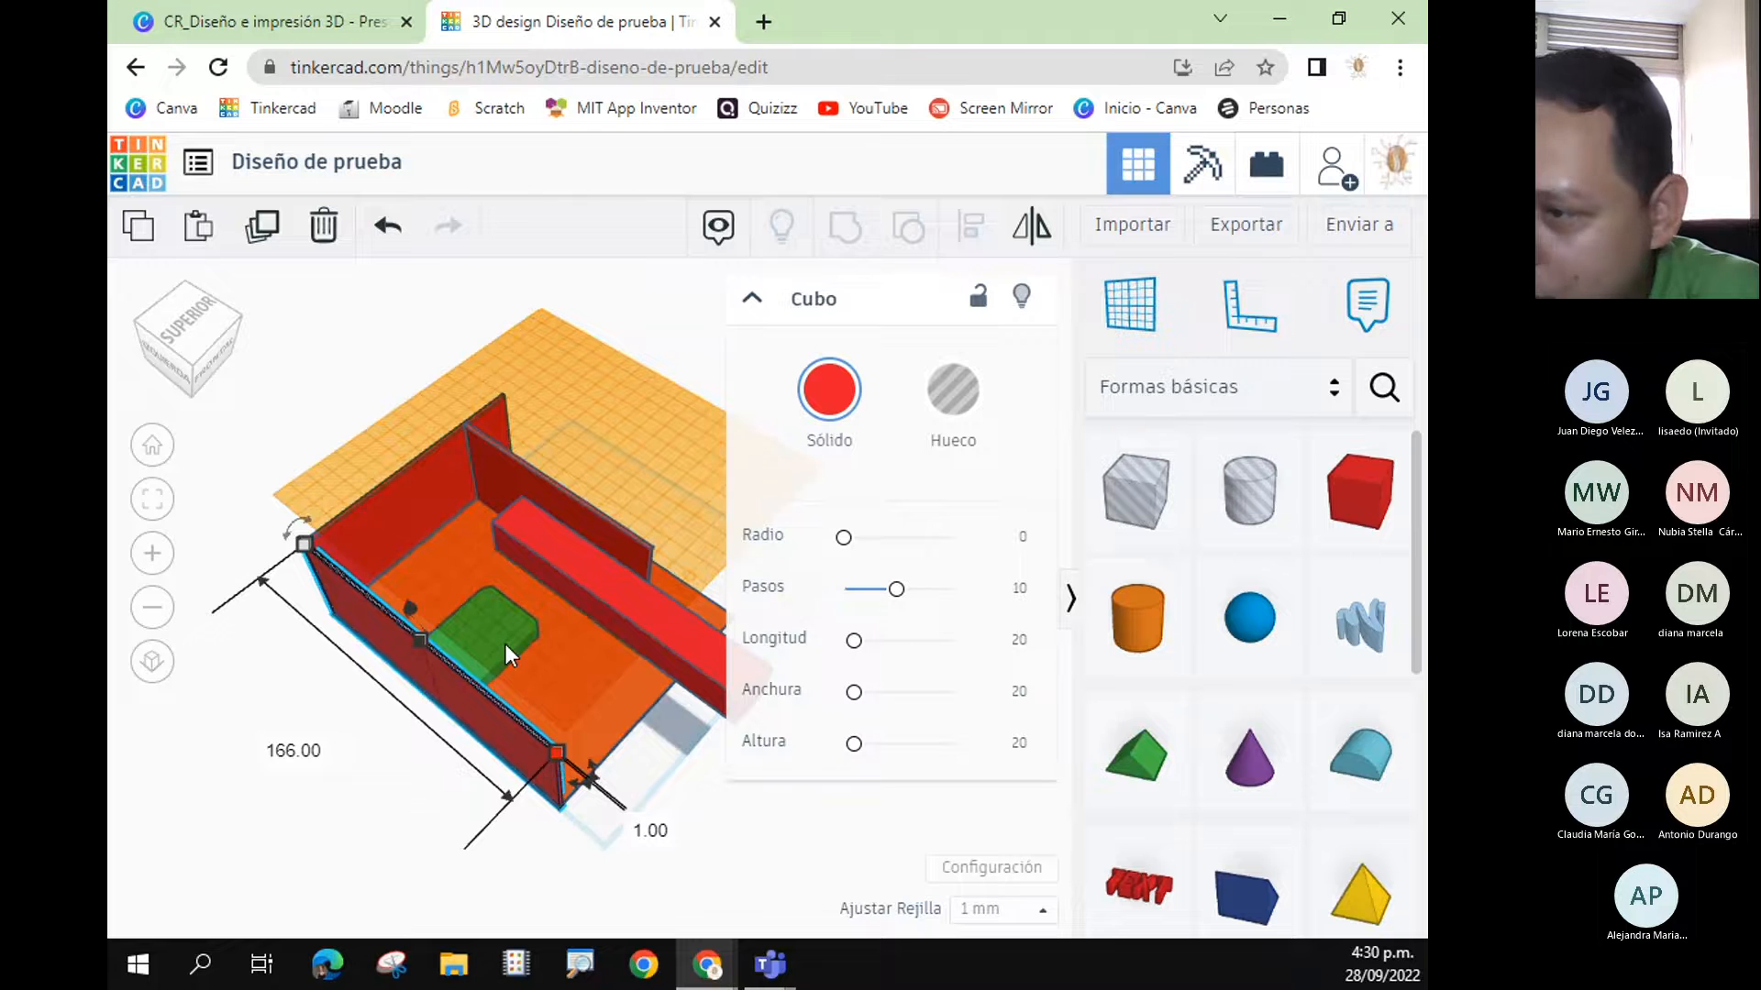
pyautogui.click(592, 593)
pyautogui.moveTo(823, 862); pyautogui.dragTo(492, 613, button='right')
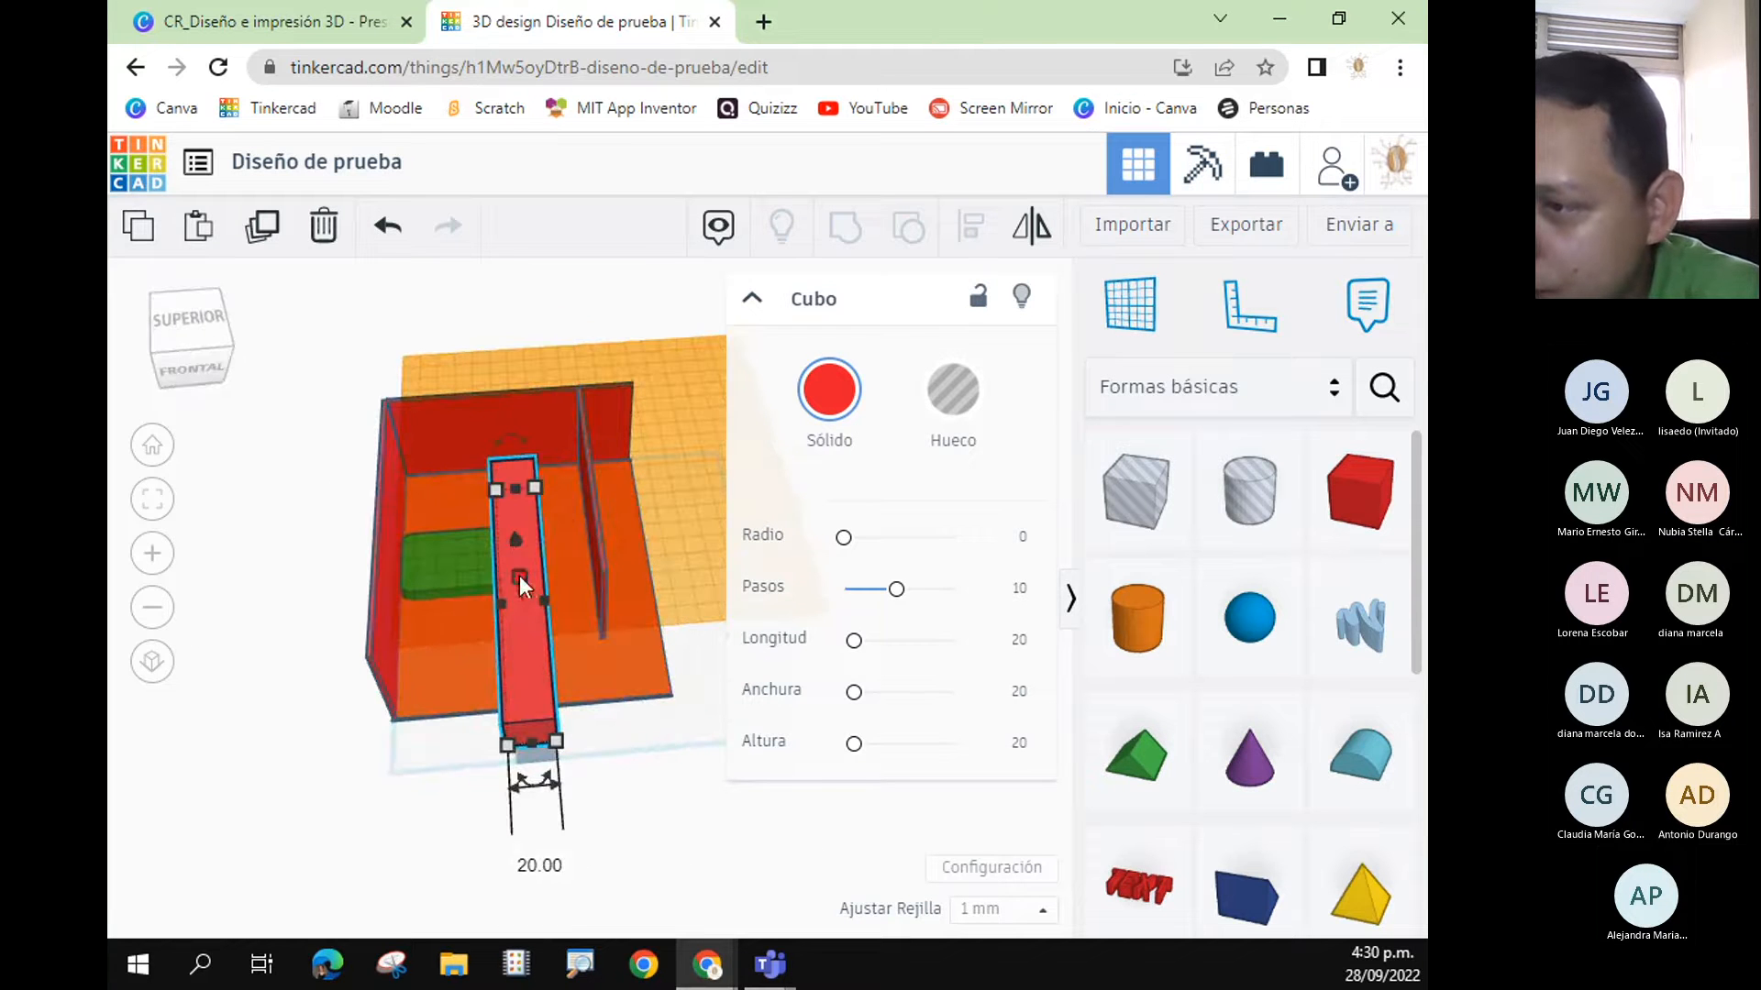
pyautogui.click(556, 868)
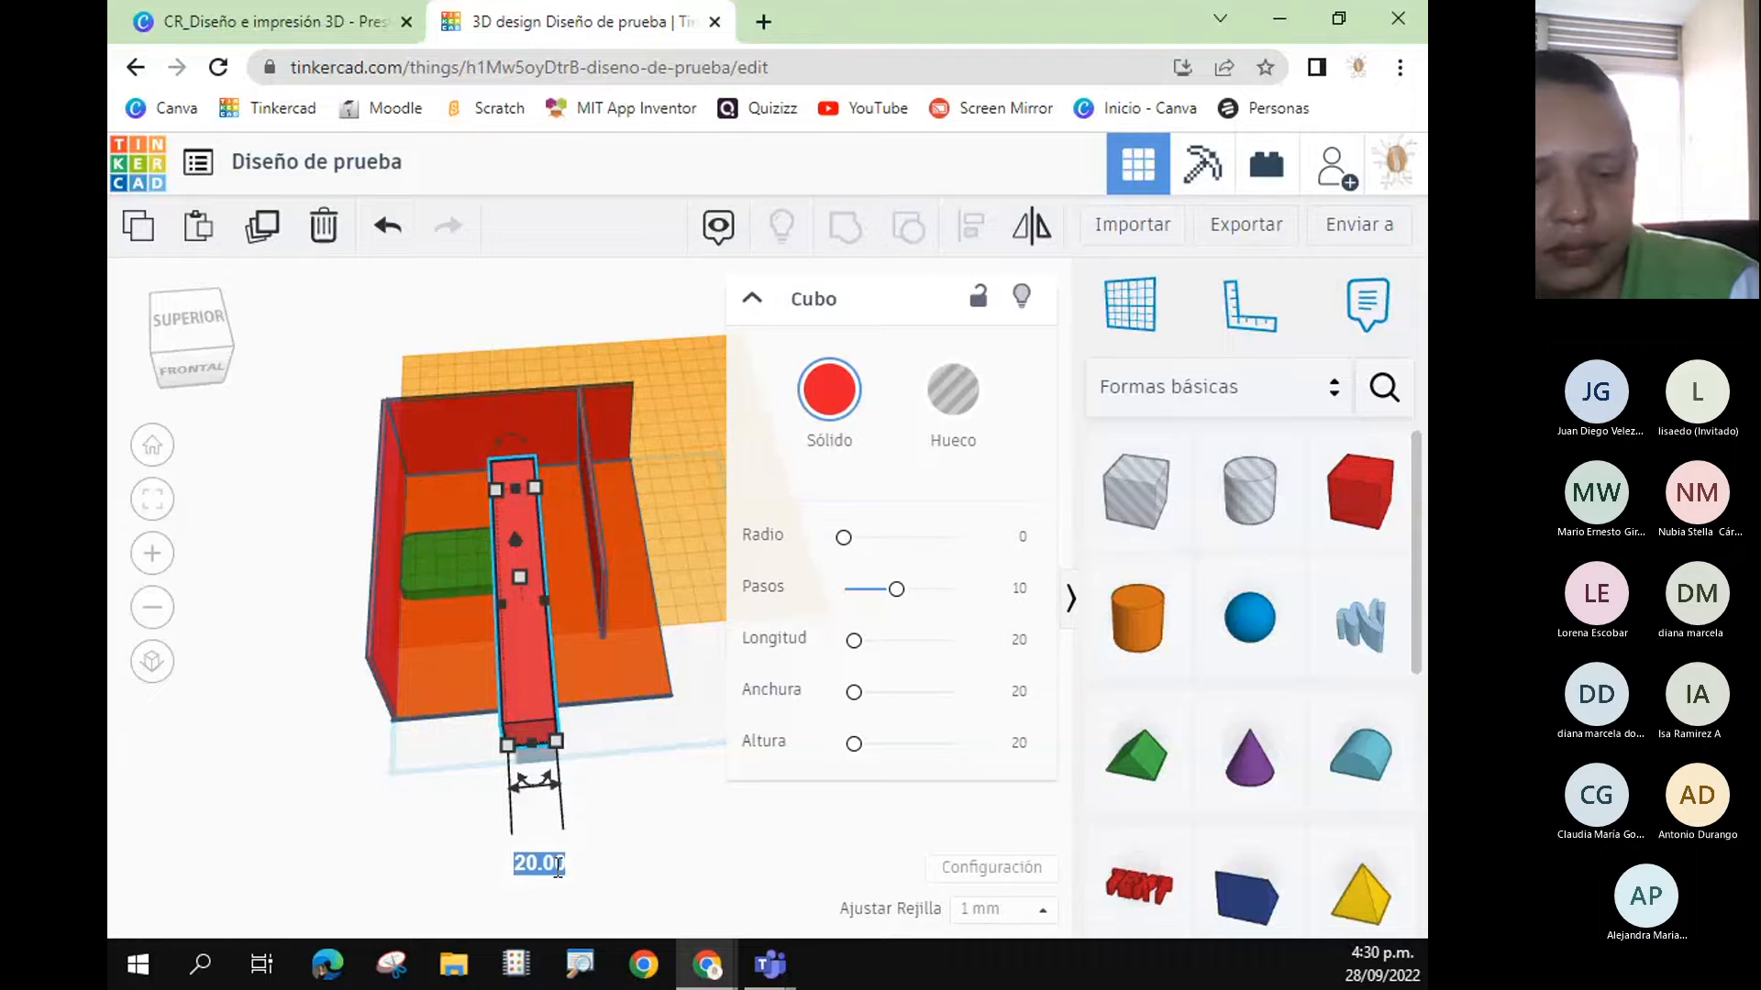
pyautogui.write('166')
pyautogui.press('Return')
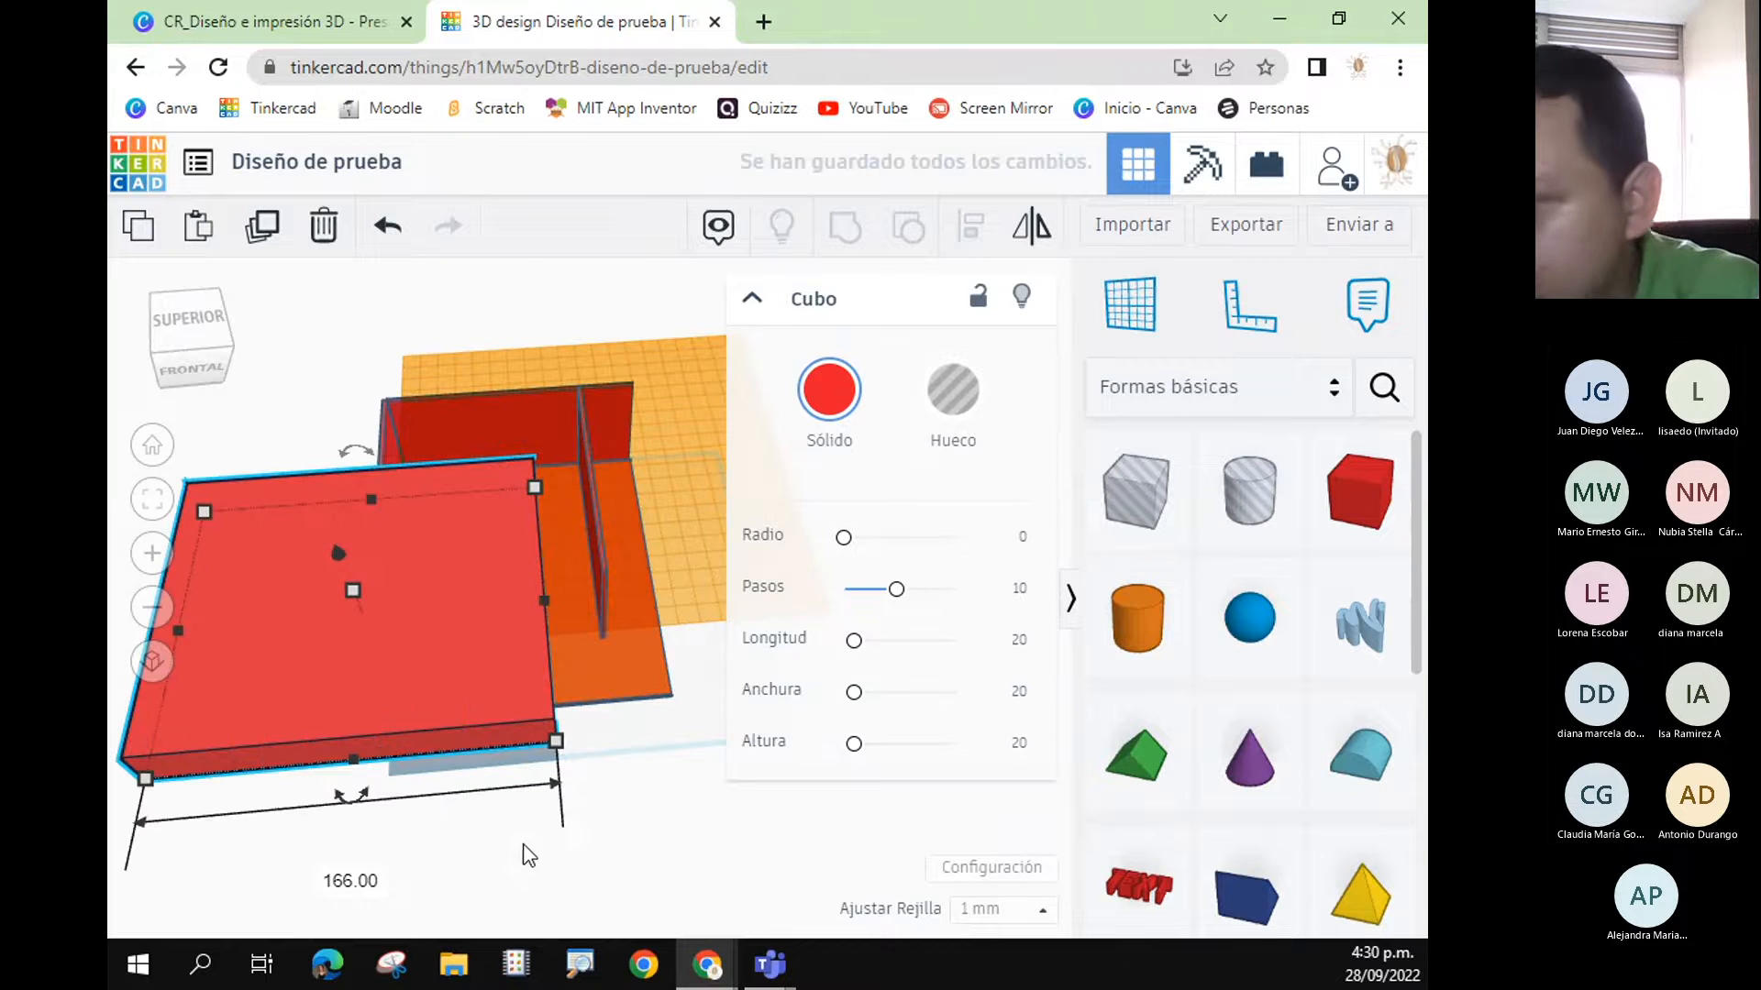
# - Set the red box's height to 1 mm to make a thin roof slab
pyautogui.moveTo(665, 803); pyautogui.dragTo(758, 715, button='right')
pyautogui.moveTo(560, 787); pyautogui.dragTo(426, 662, button='right')
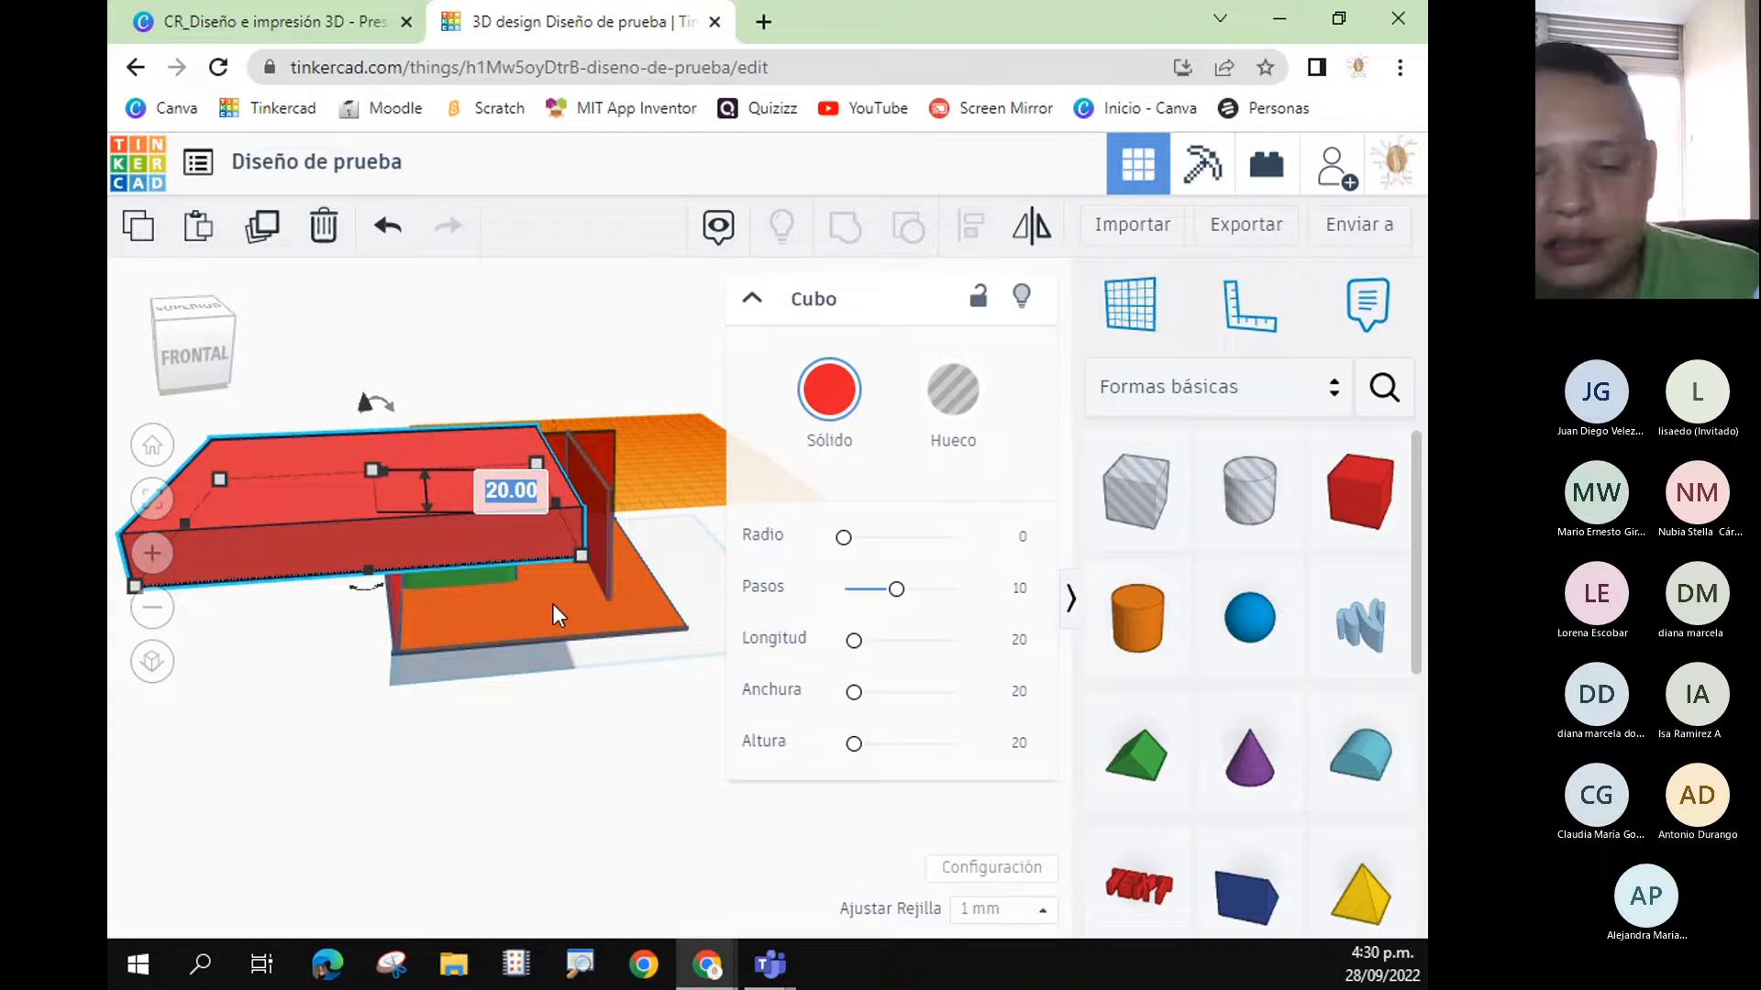
pyautogui.write('1')
pyautogui.press('Return')
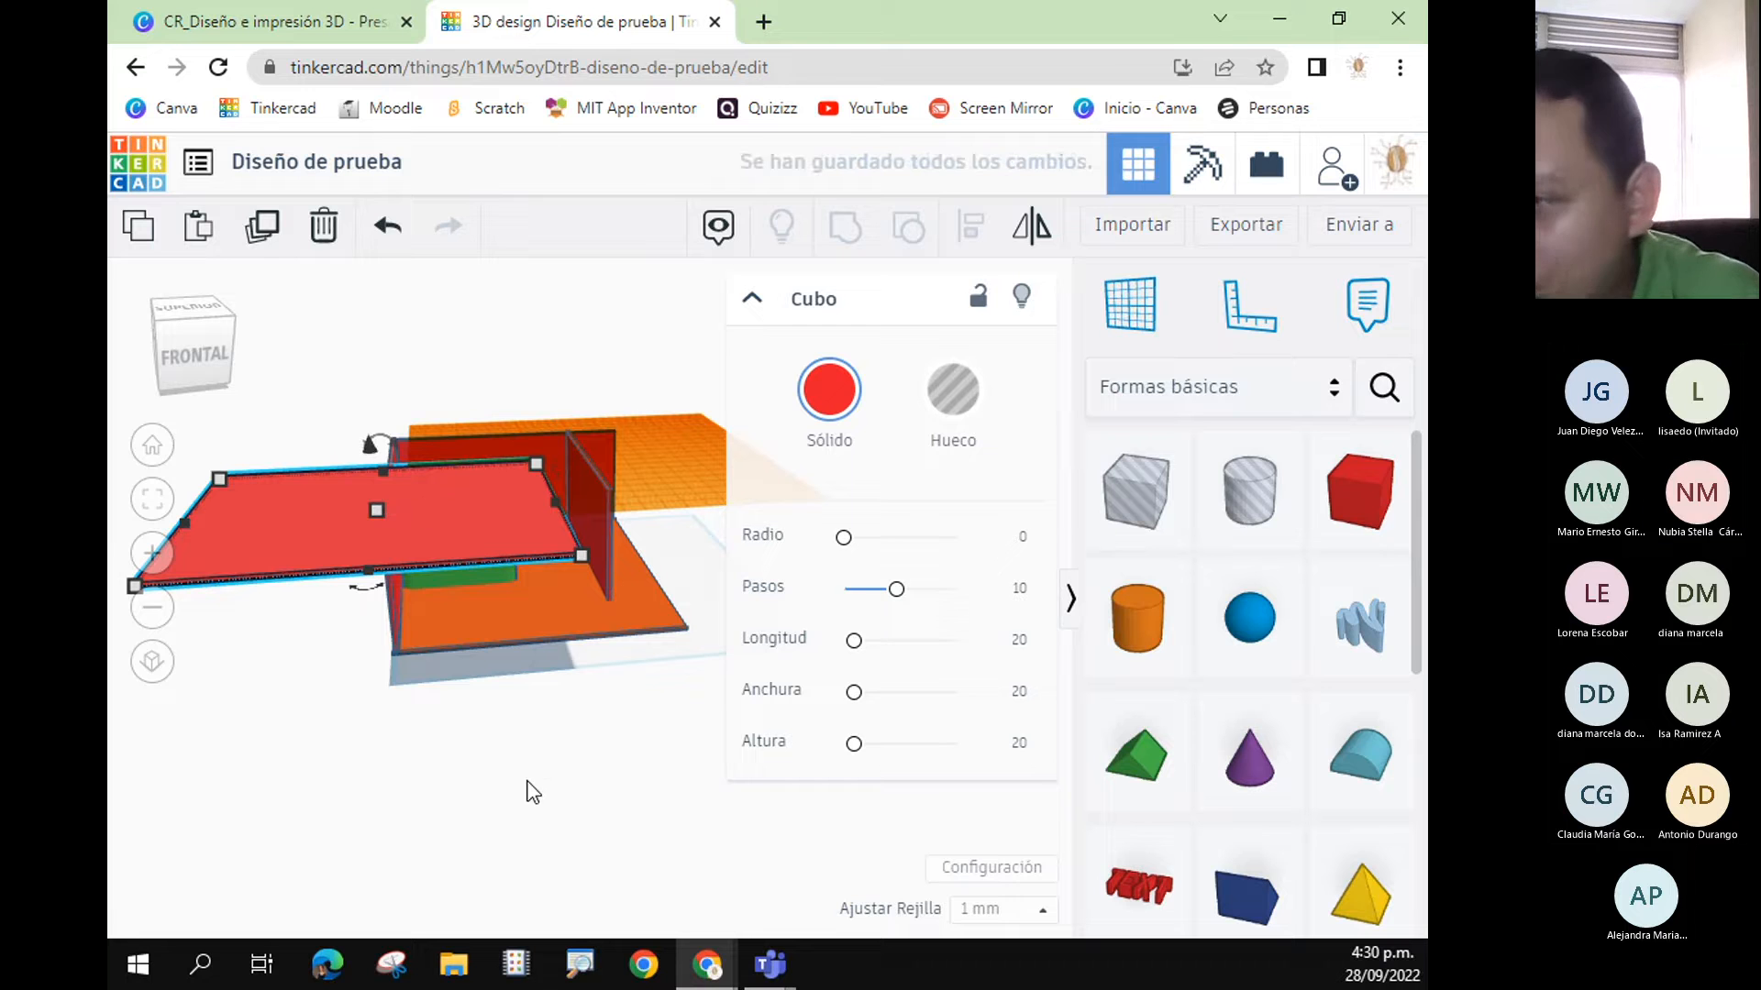
# - Move the roof slab across so it sits over the room beside the left wall
pyautogui.moveTo(420, 525); pyautogui.dragTo(587, 477)
pyautogui.moveTo(456, 675); pyautogui.dragTo(571, 697, button='right')
pyautogui.moveTo(647, 456); pyautogui.dragTo(681, 464)
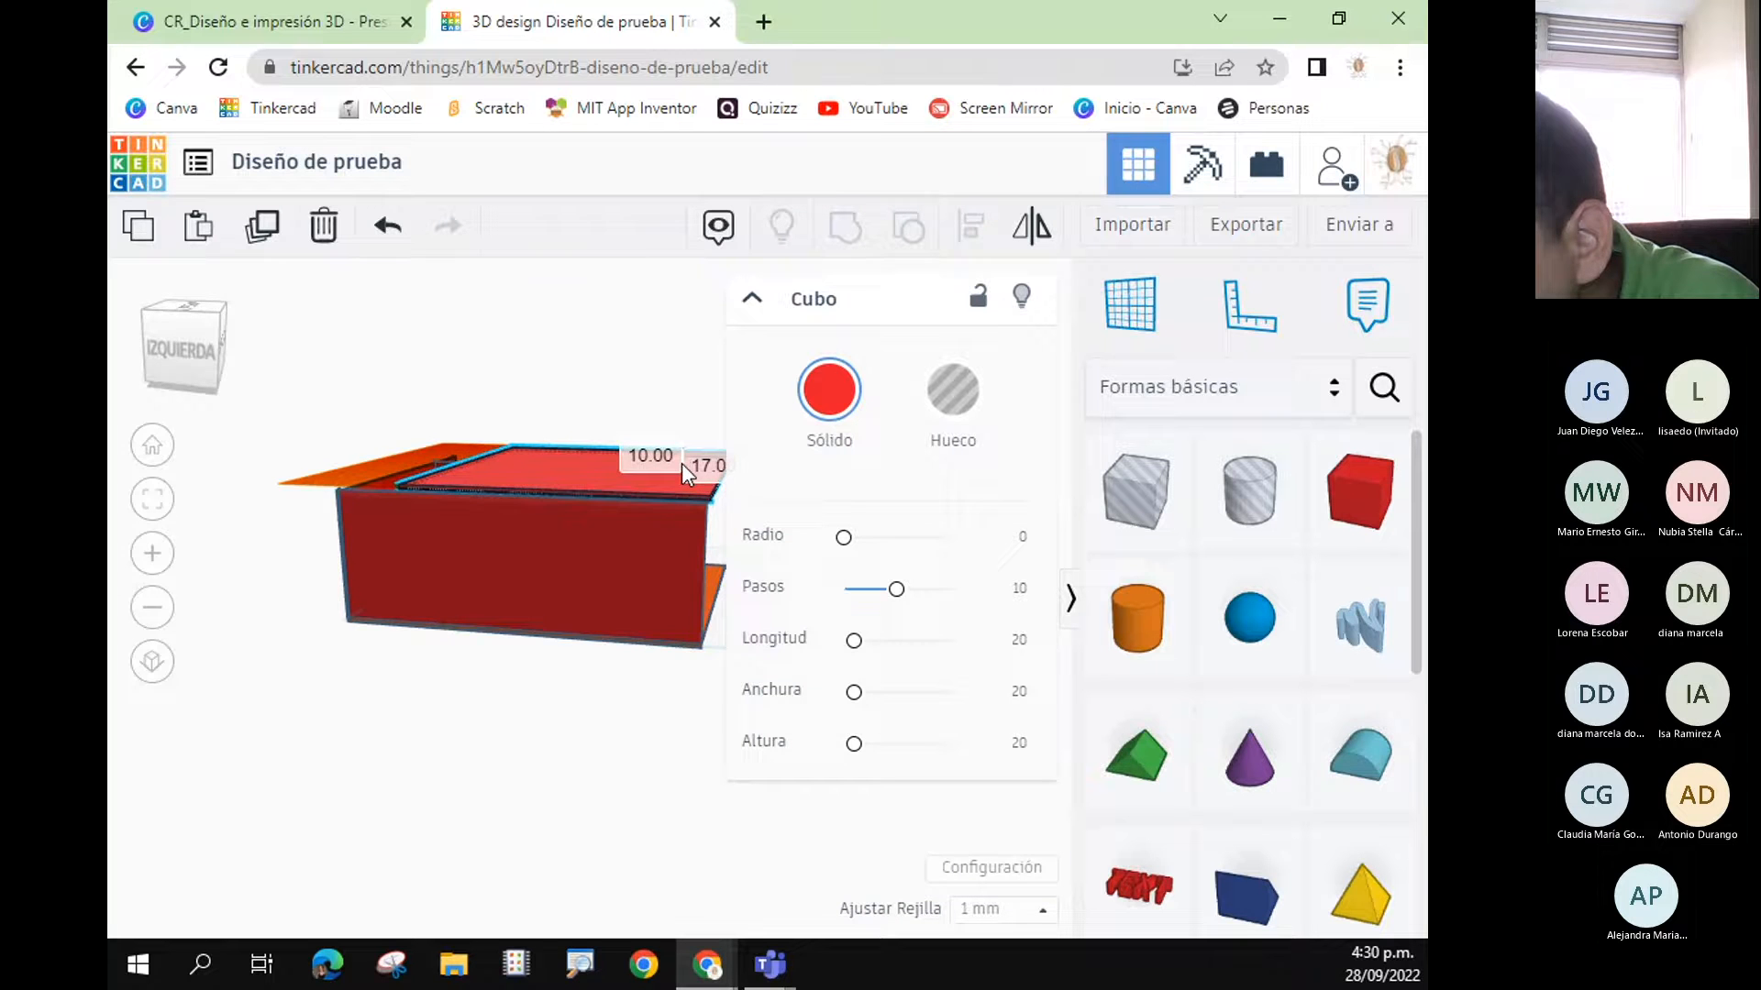
# - Rotate the roof slab 90° horizontally above the walls
pyautogui.moveTo(500, 702); pyautogui.dragTo(203, 792, button='right')
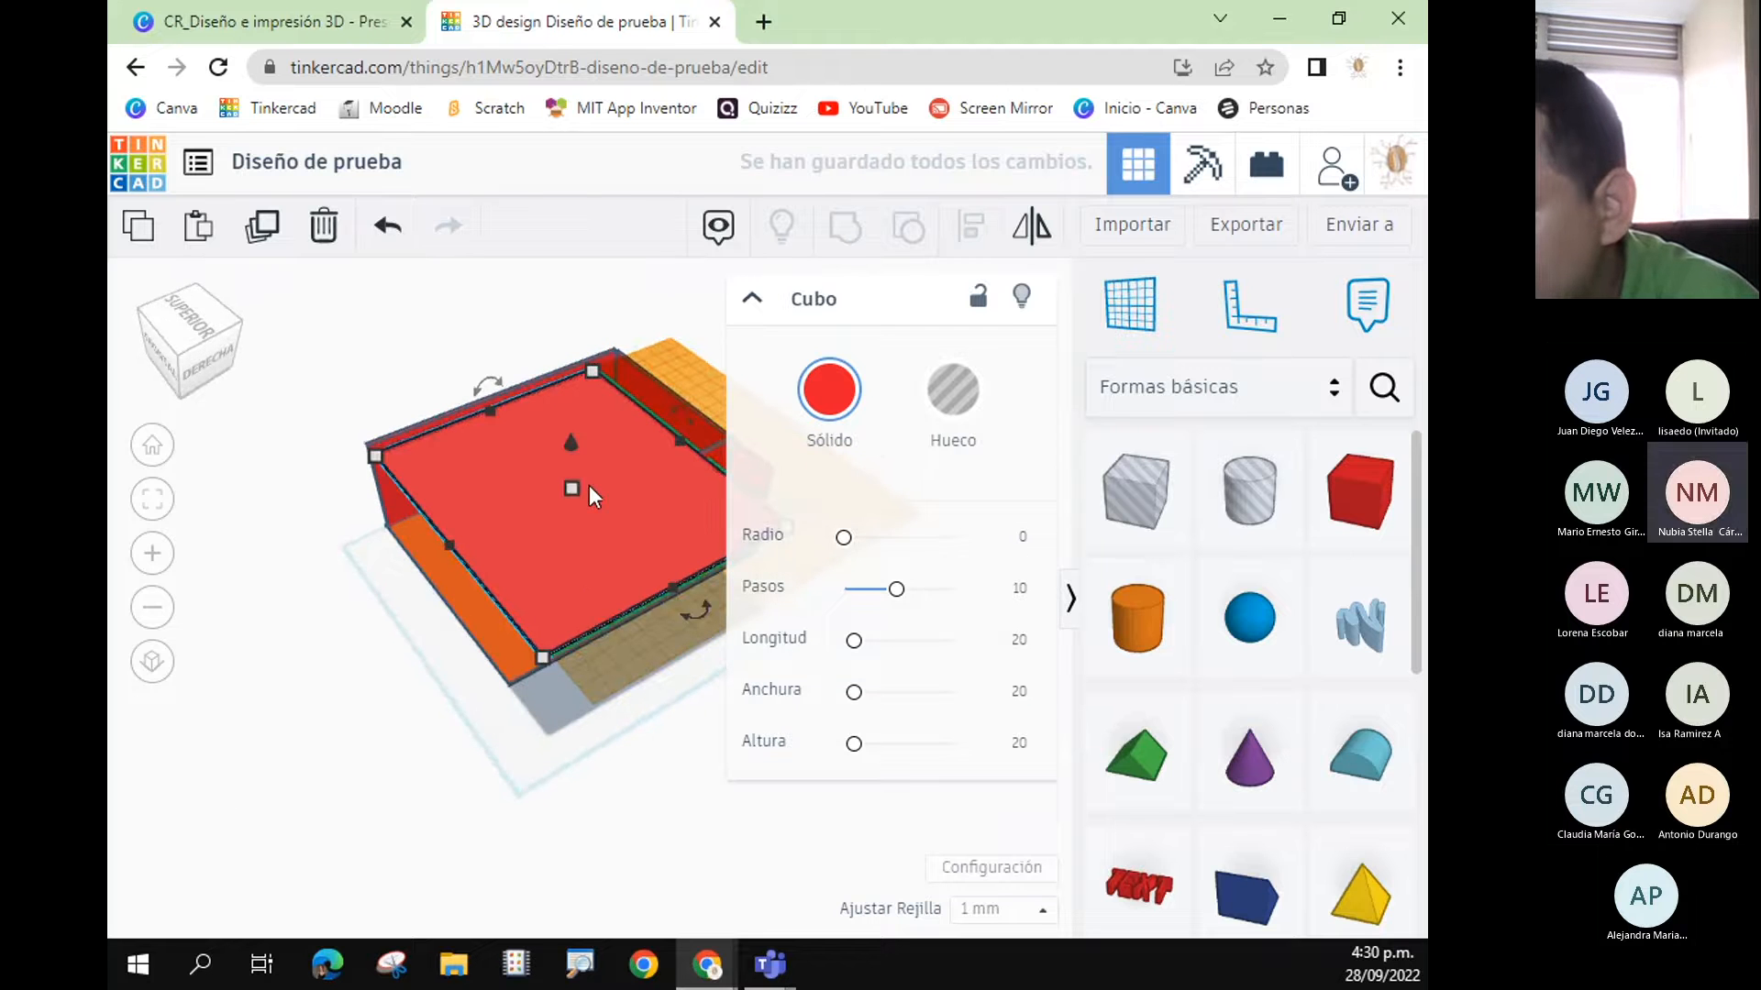
pyautogui.moveTo(700, 609)
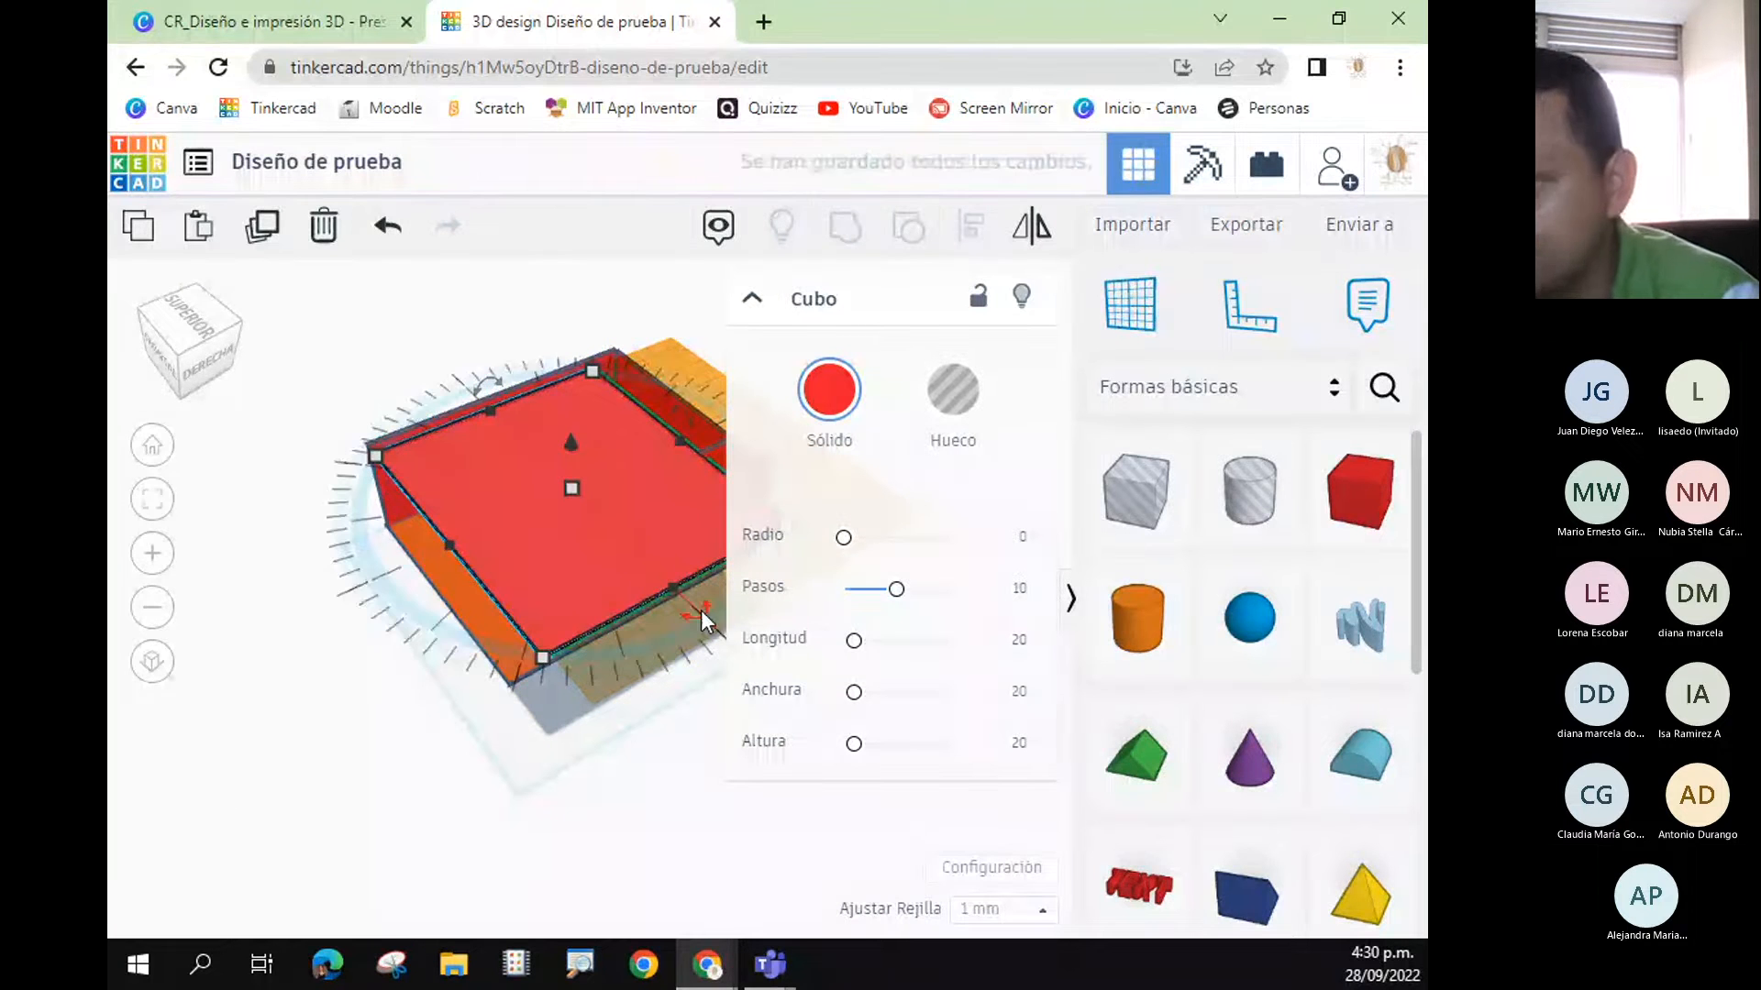
pyautogui.moveTo(679, 817); pyautogui.dragTo(758, 471, button='right')
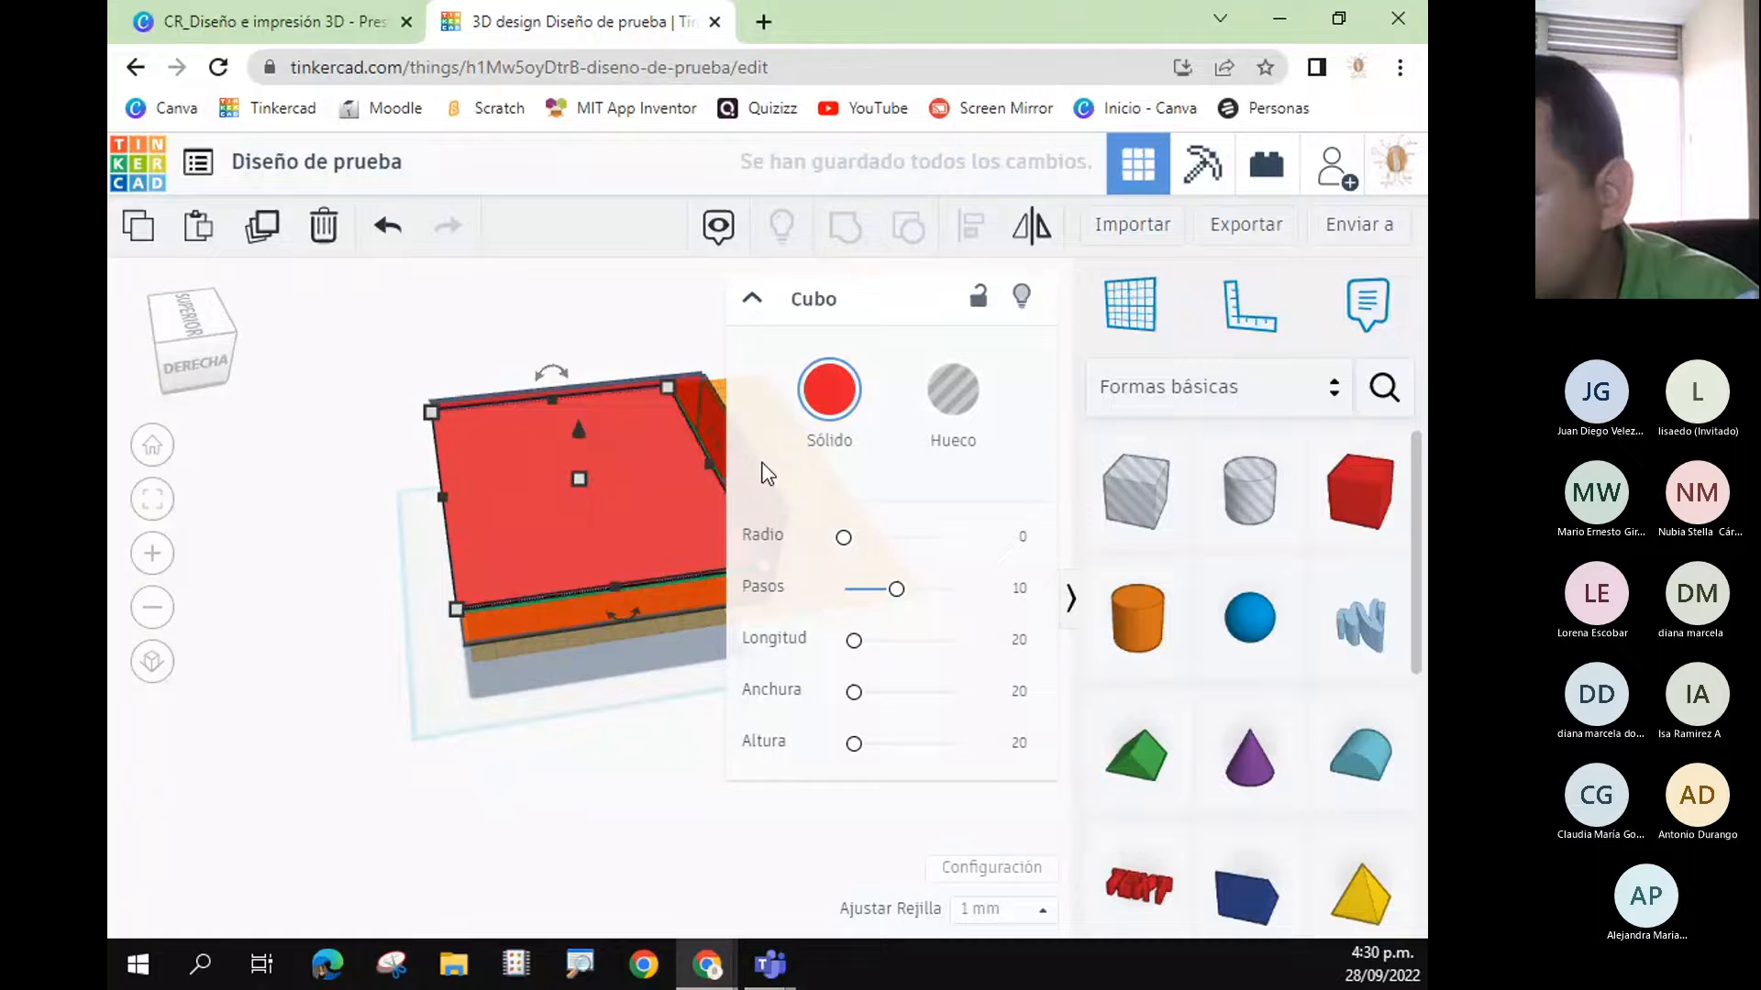
pyautogui.click(758, 303)
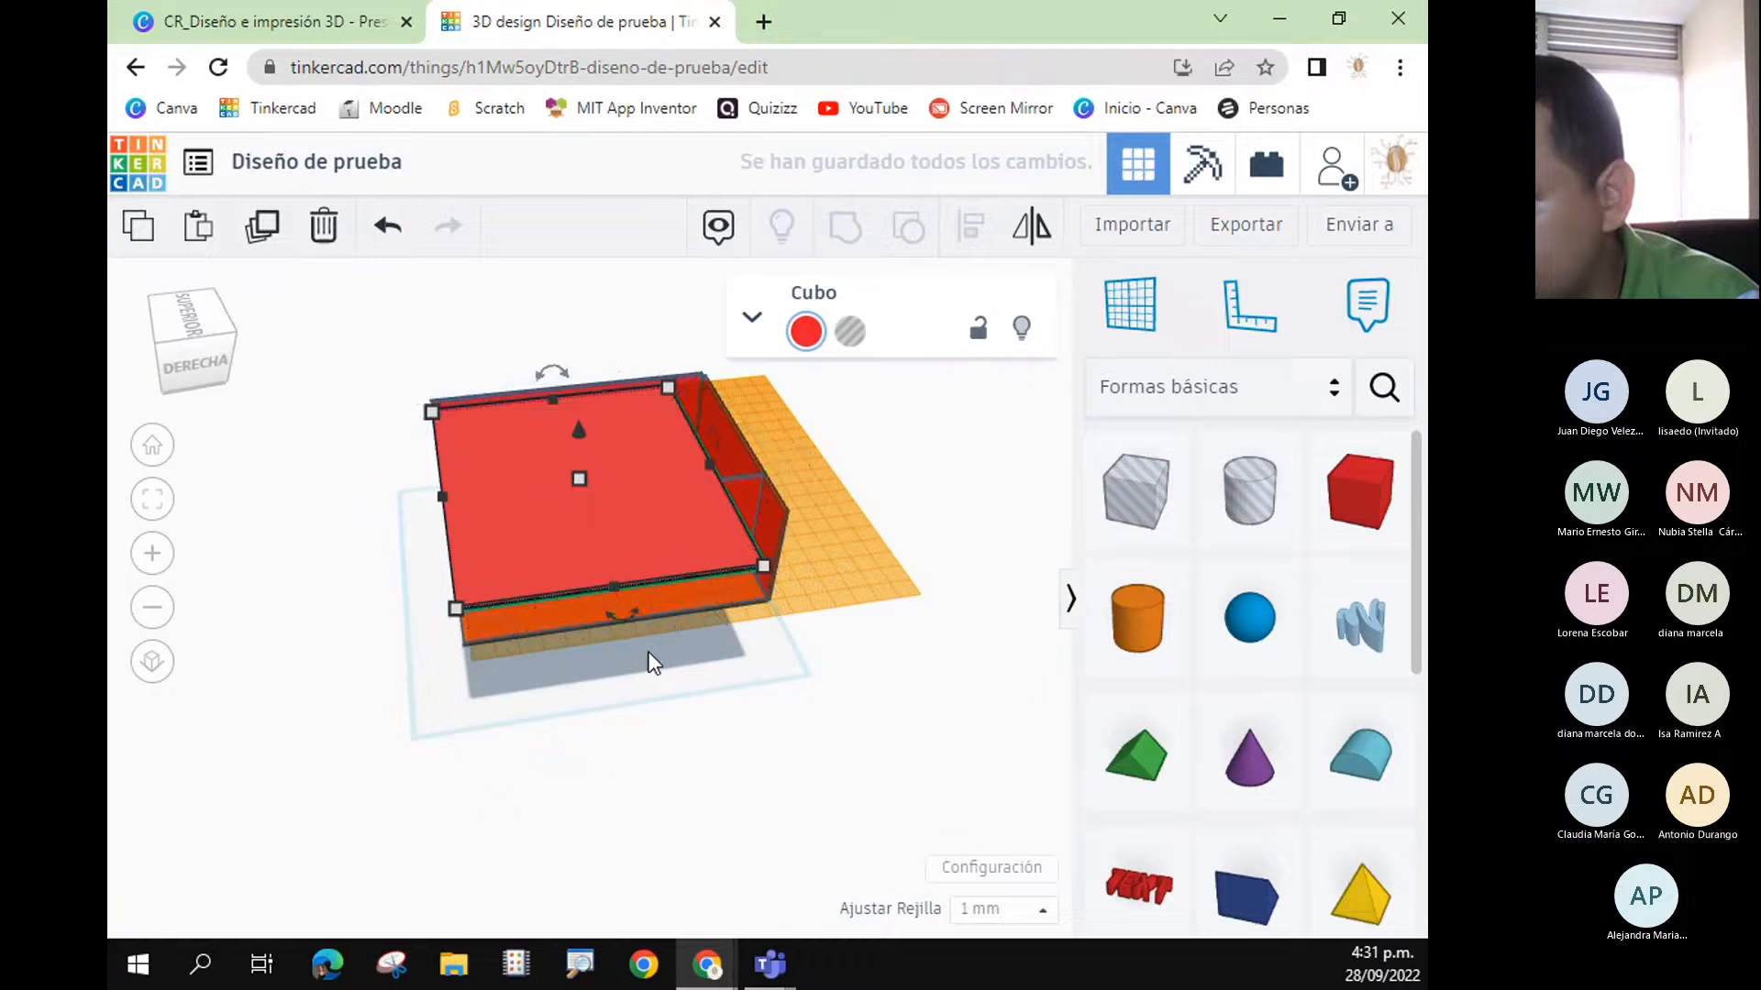
pyautogui.moveTo(631, 616)
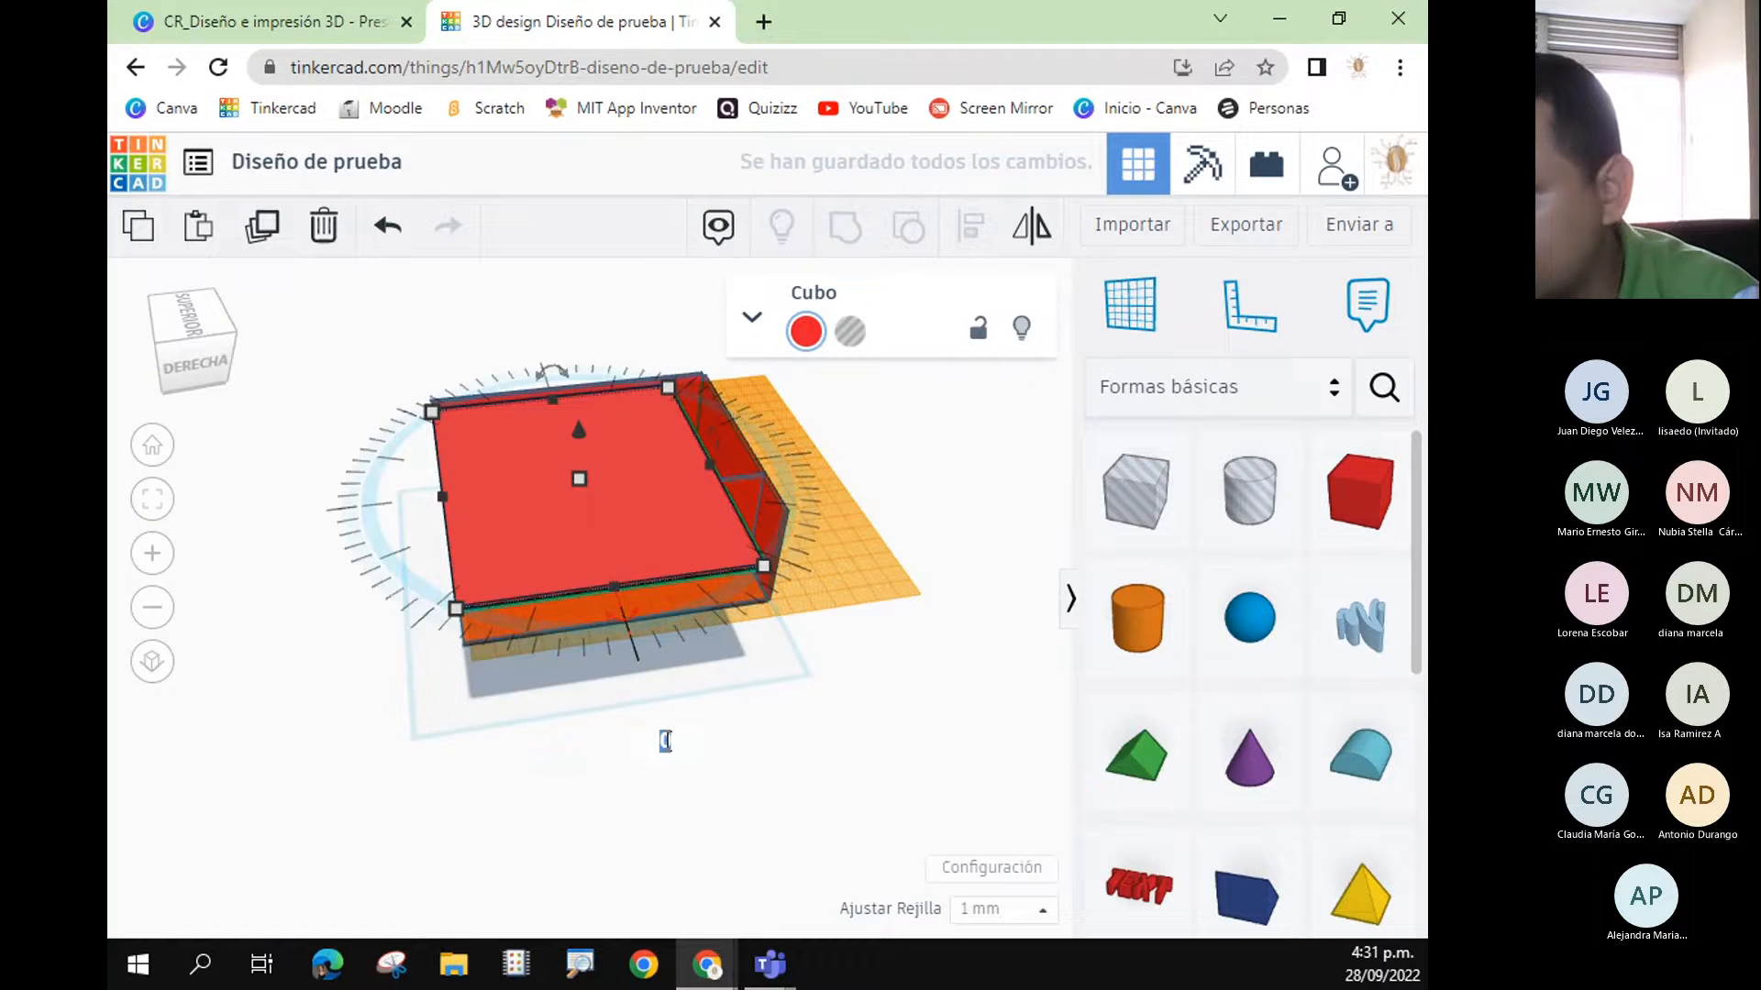
pyautogui.press('Return')
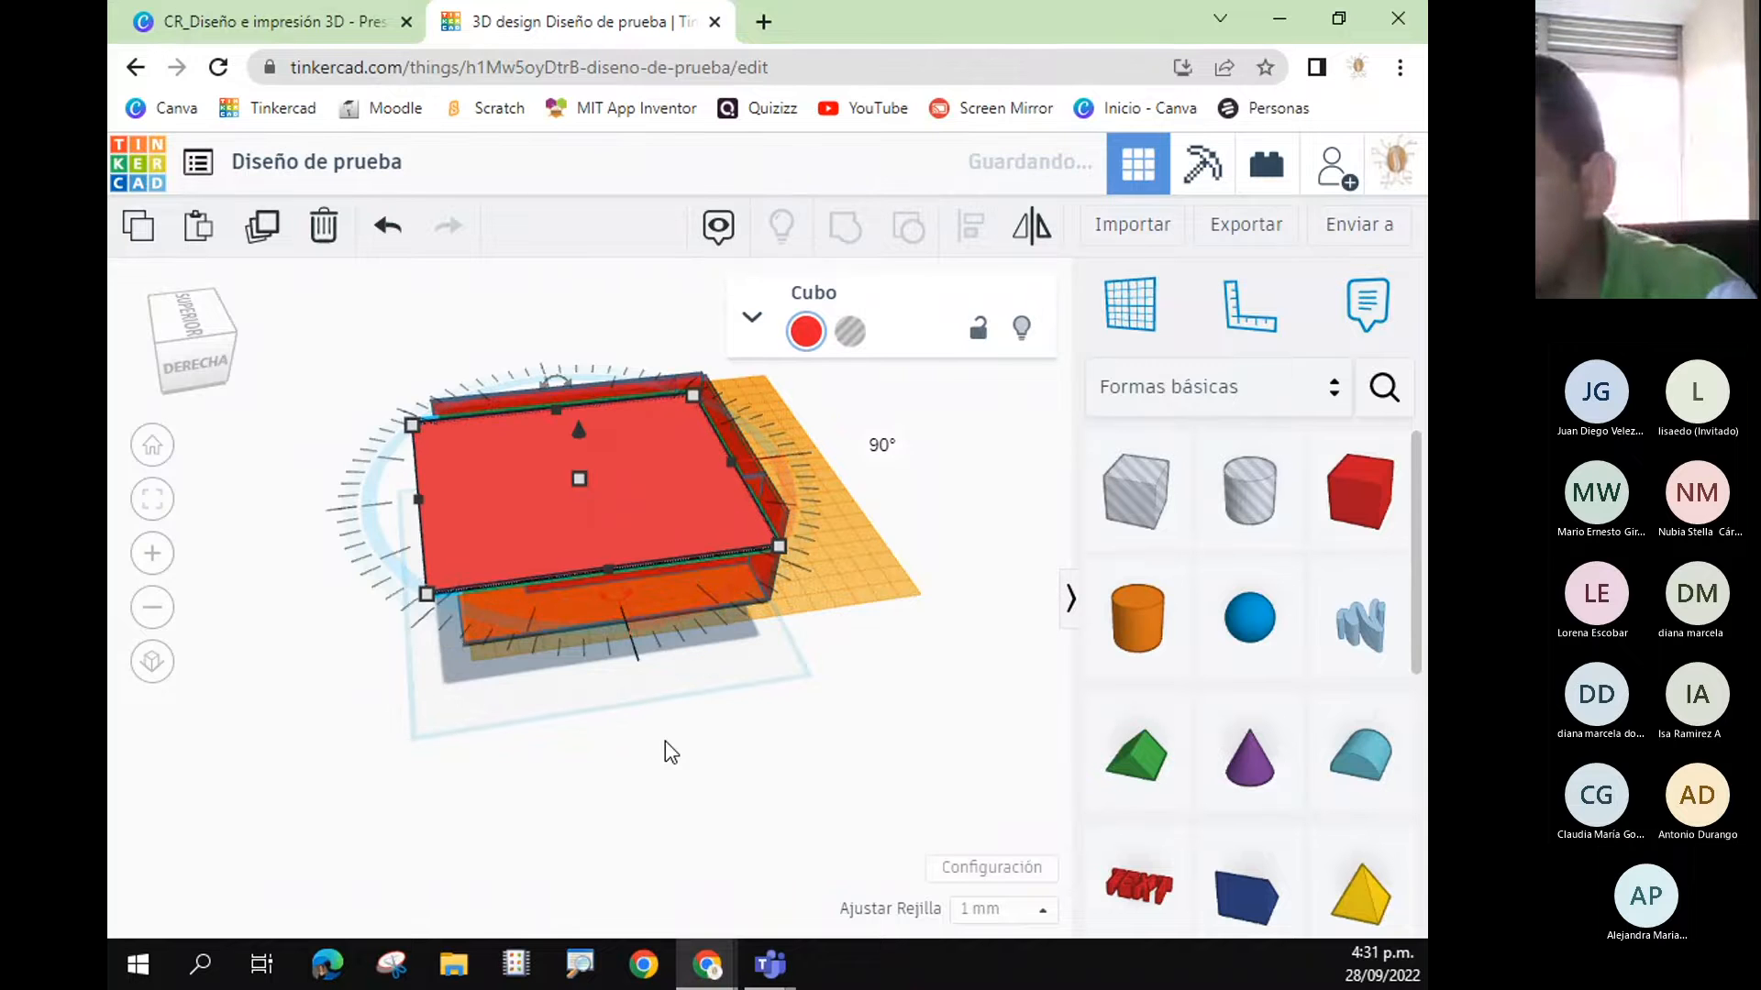
# - Move the rotated roof slab toward the left and back walls so it covers the room
pyautogui.moveTo(700, 521); pyautogui.dragTo(710, 483)
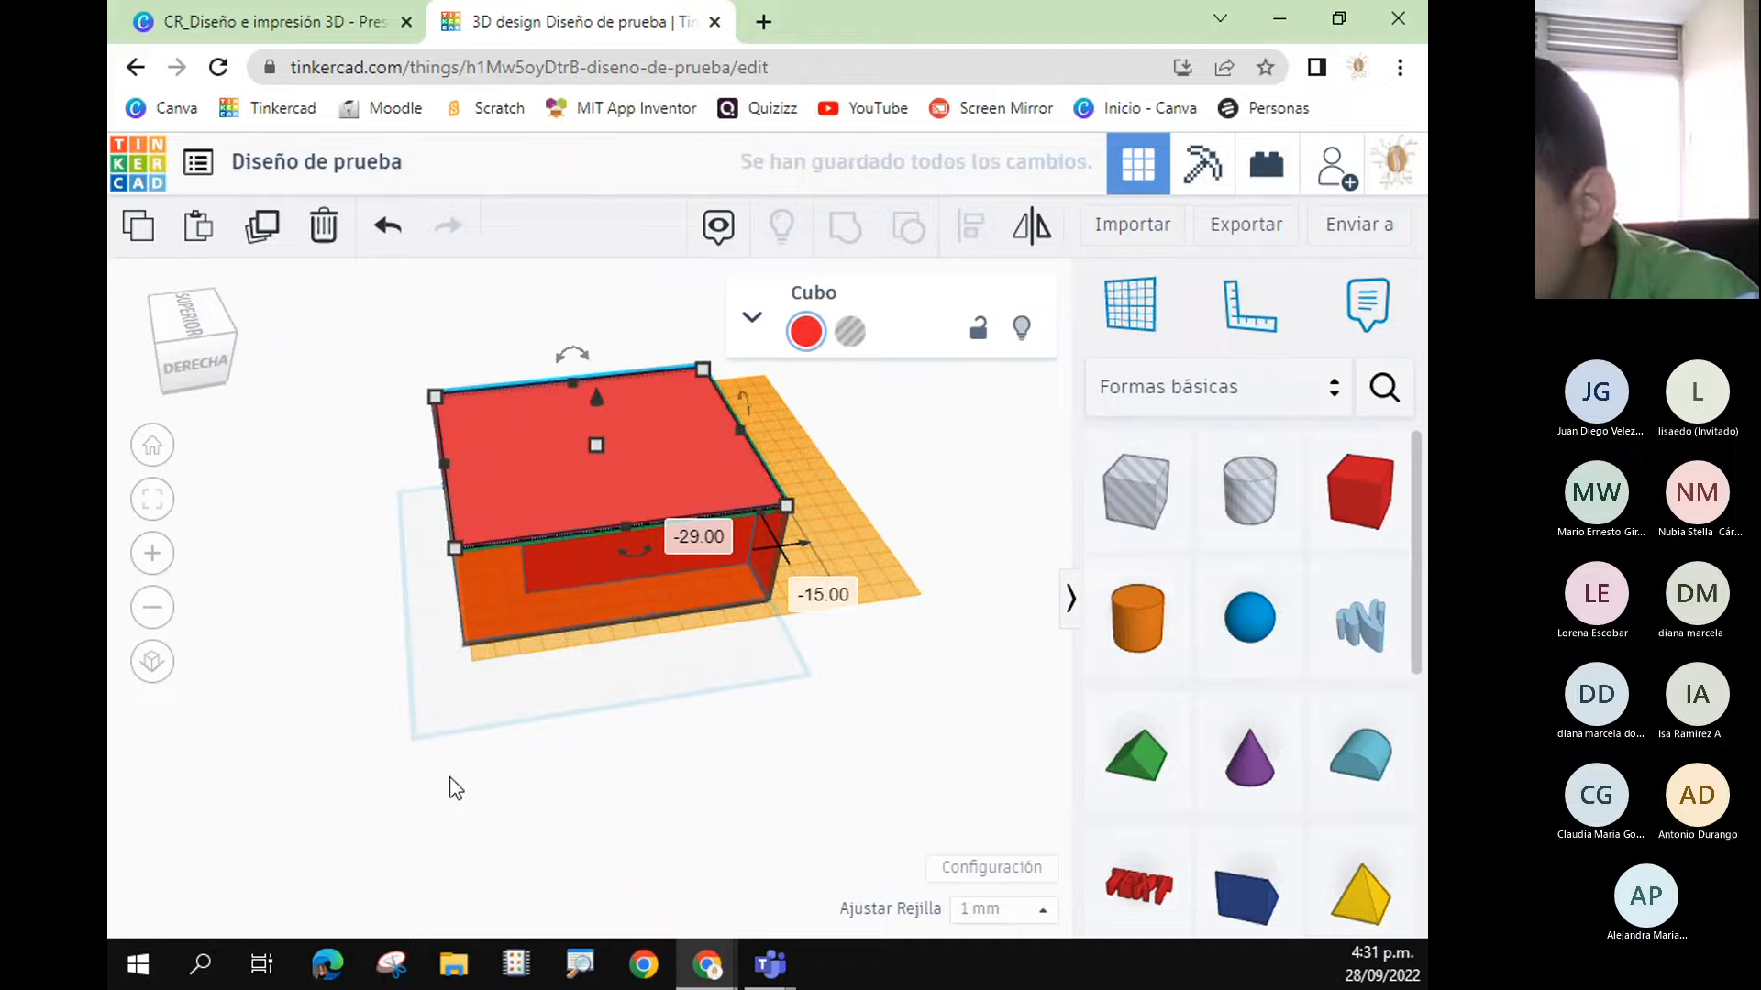
pyautogui.moveTo(450, 778); pyautogui.dragTo(732, 796, button='right')
pyautogui.click(732, 778)
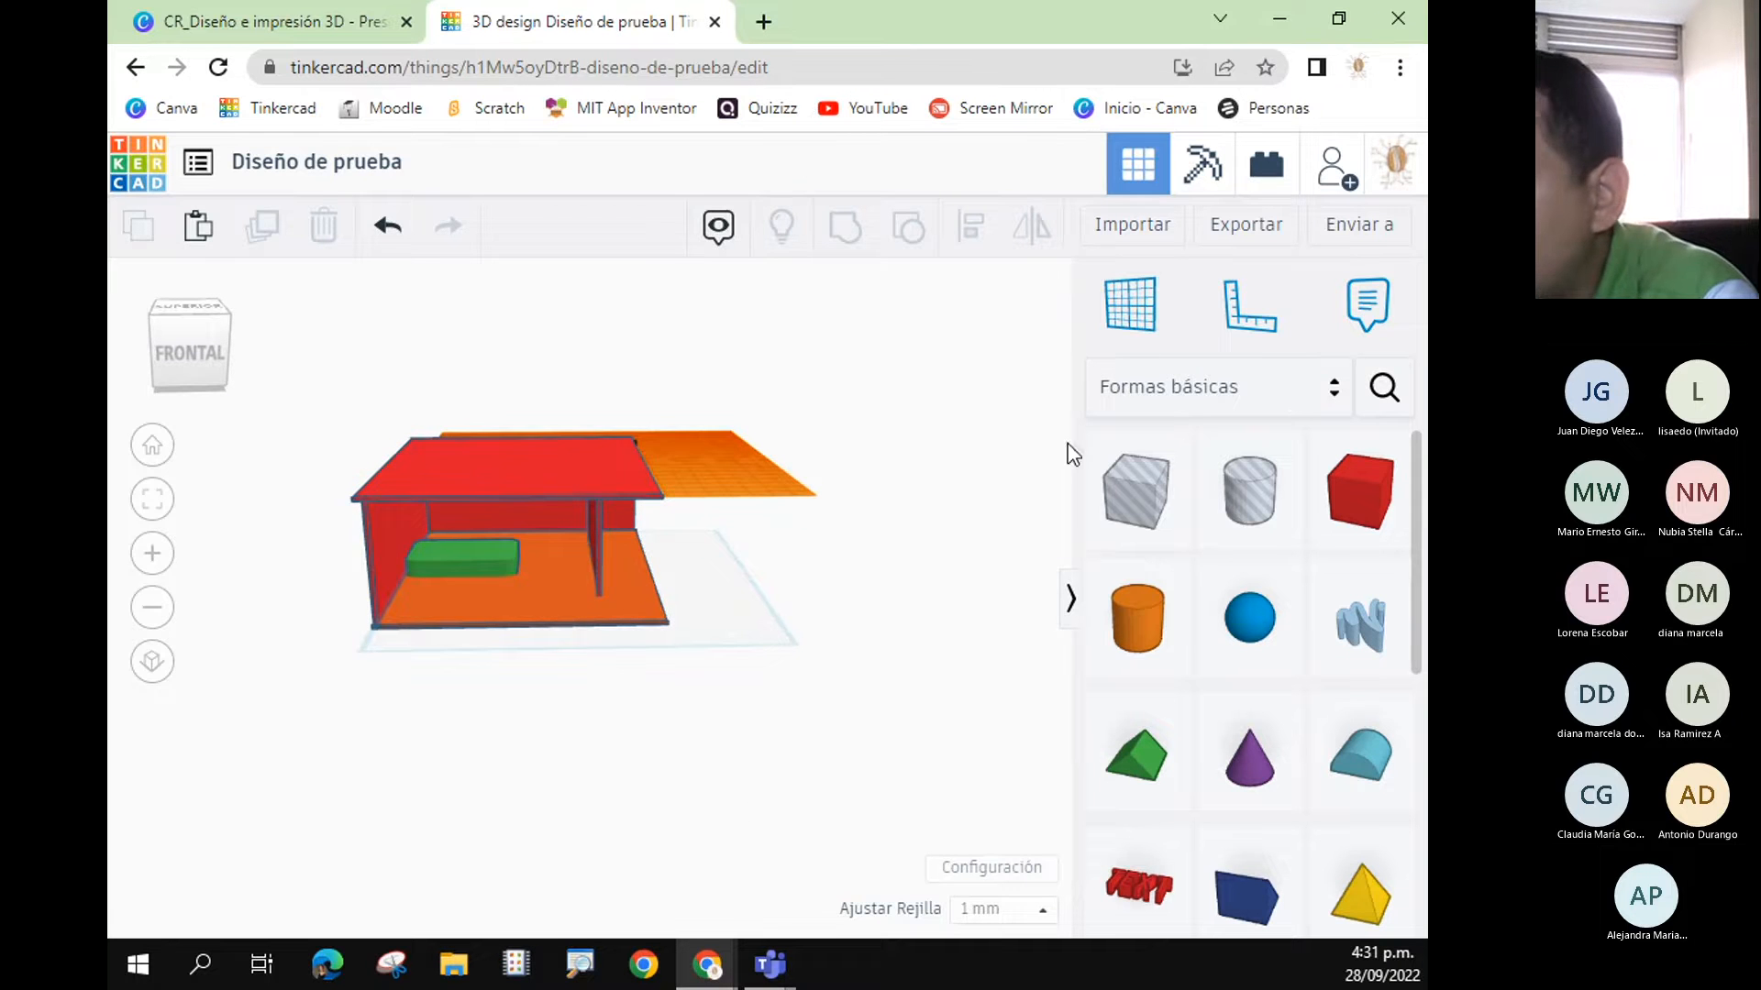
# - Return the workplane to the original base grid
pyautogui.click(1142, 312)
pyautogui.click(845, 570)
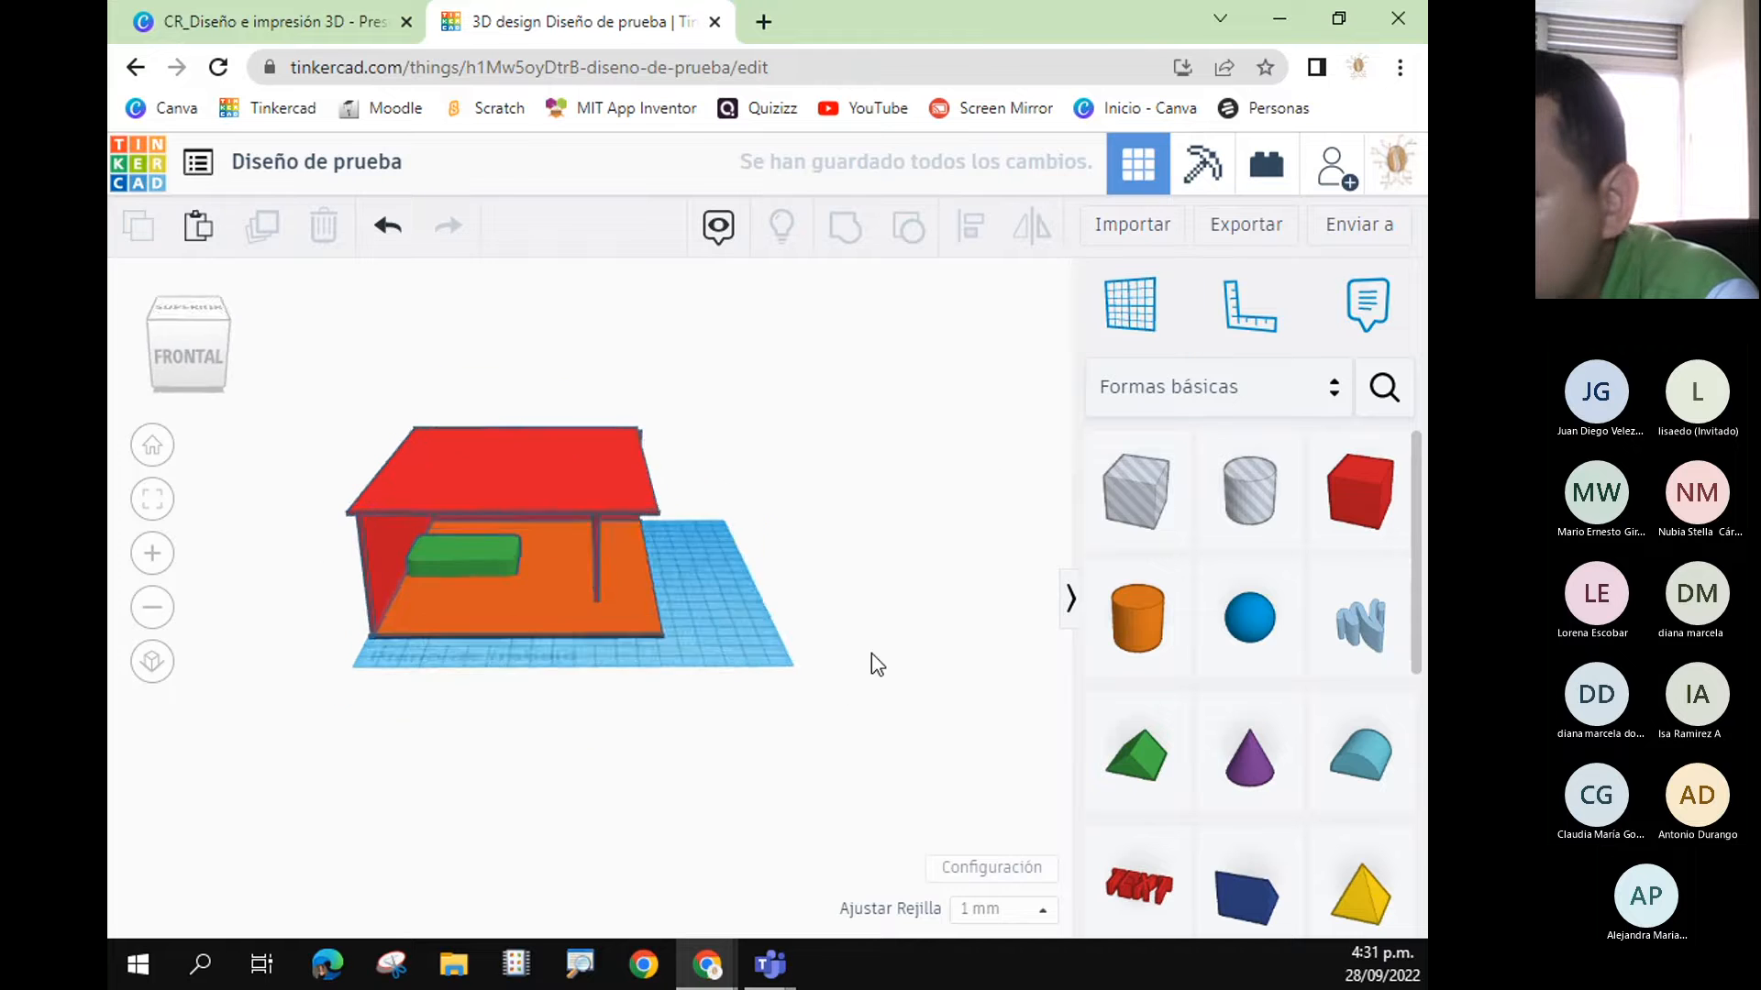
# - Nudge the roof slab slightly toward the back to refine its alignment over the walls
pyautogui.moveTo(871, 654); pyautogui.dragTo(795, 656, button='right')
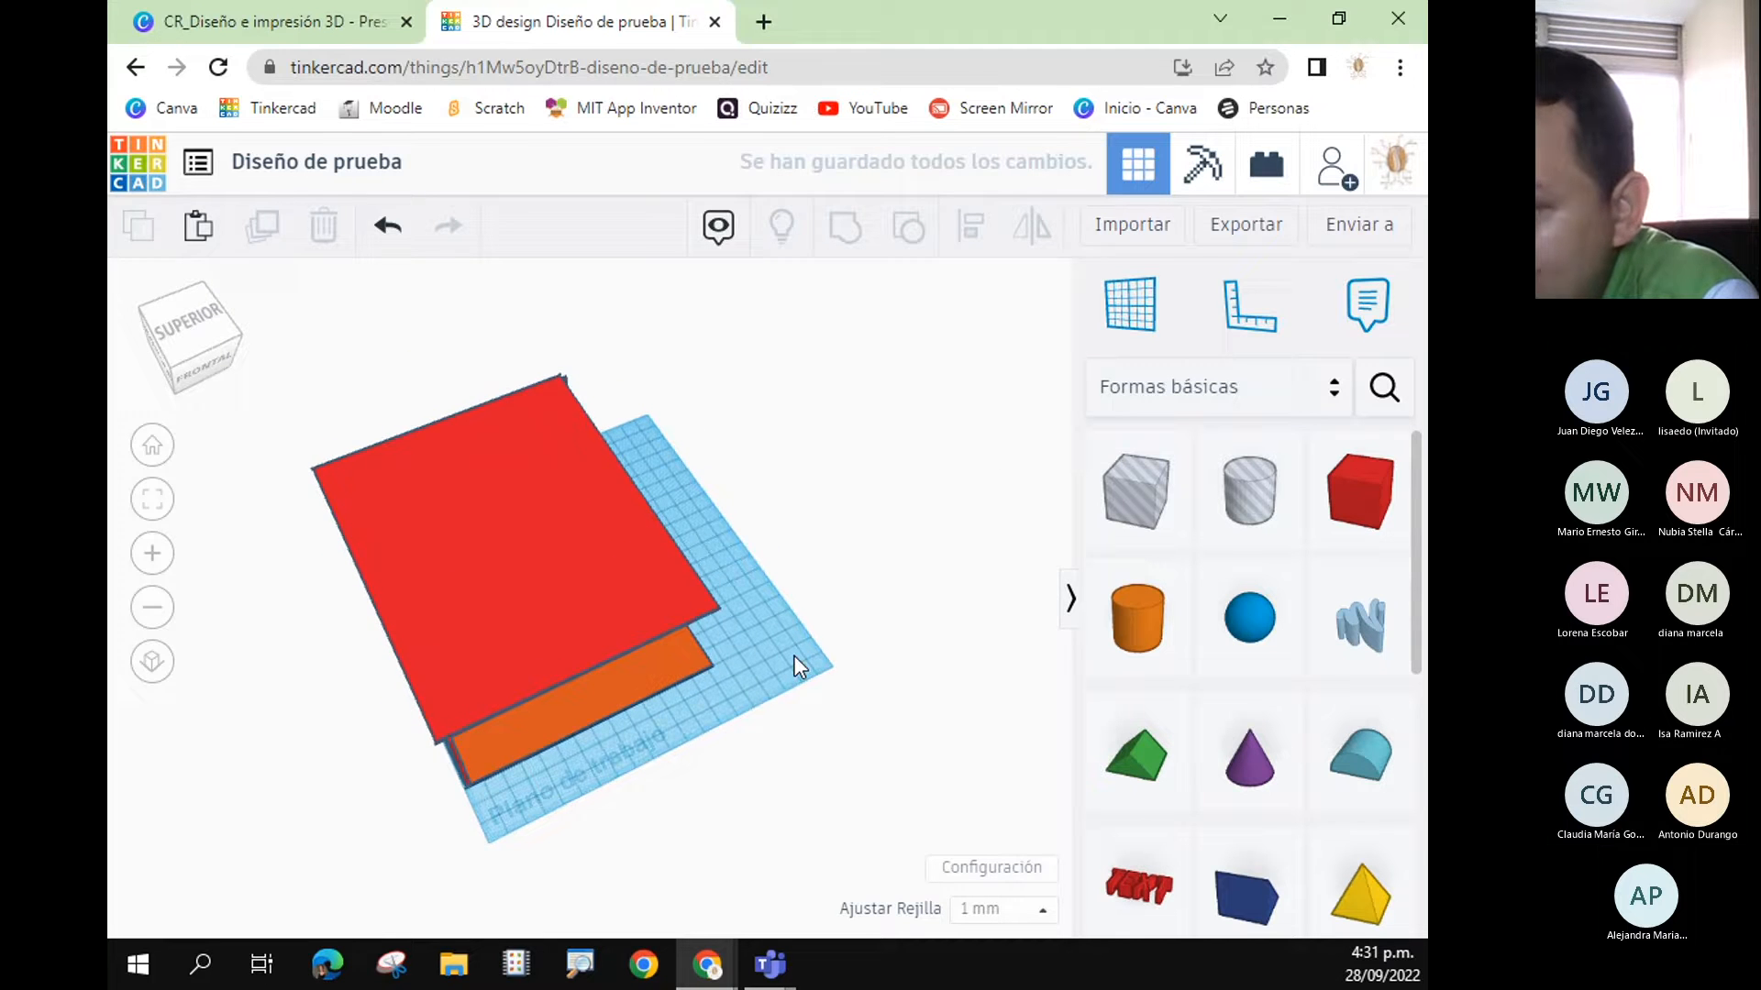
pyautogui.moveTo(546, 614)
pyautogui.mouseDown()
pyautogui.moveTo(569, 581)
pyautogui.moveTo(550, 605)
pyautogui.mouseUp()
pyautogui.click(945, 686)
pyautogui.moveTo(945, 683); pyautogui.dragTo(624, 486, button='right')
pyautogui.click(629, 487)
pyautogui.moveTo(767, 814); pyautogui.dragTo(856, 813, button='right')
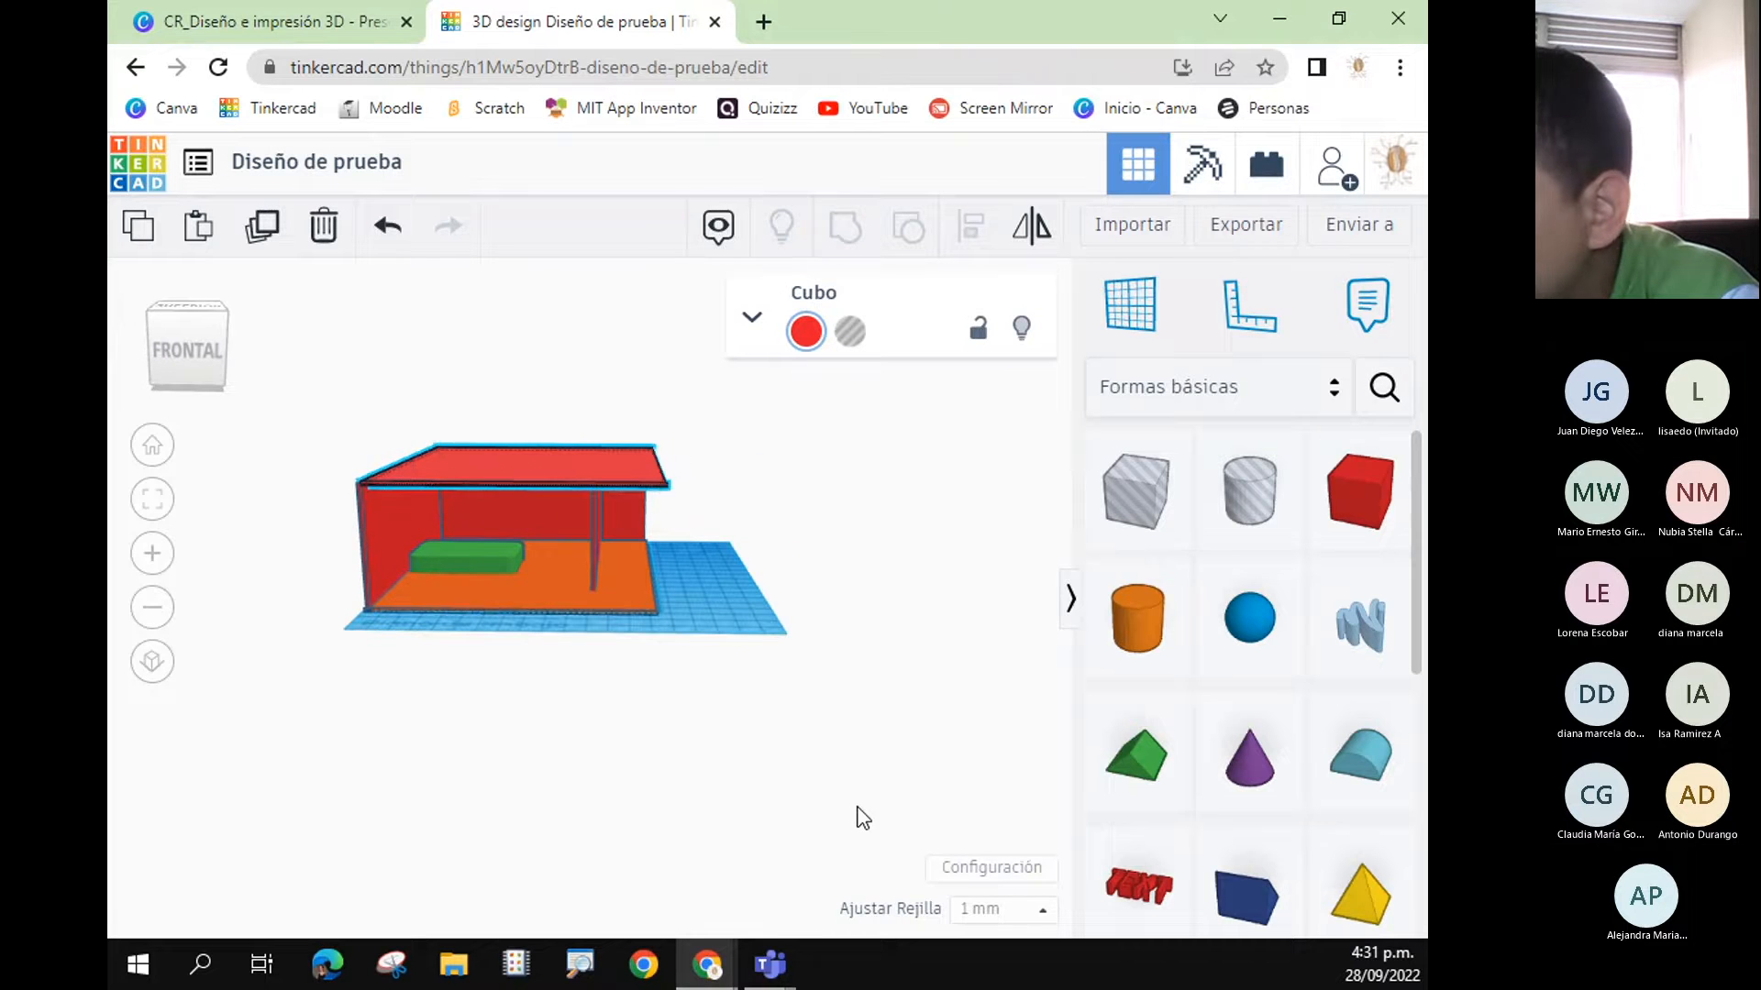
# - Add the Castle Tower Stairway from the Estructuras y paisajes shapes to the front left corner of the room
pyautogui.click(1309, 392)
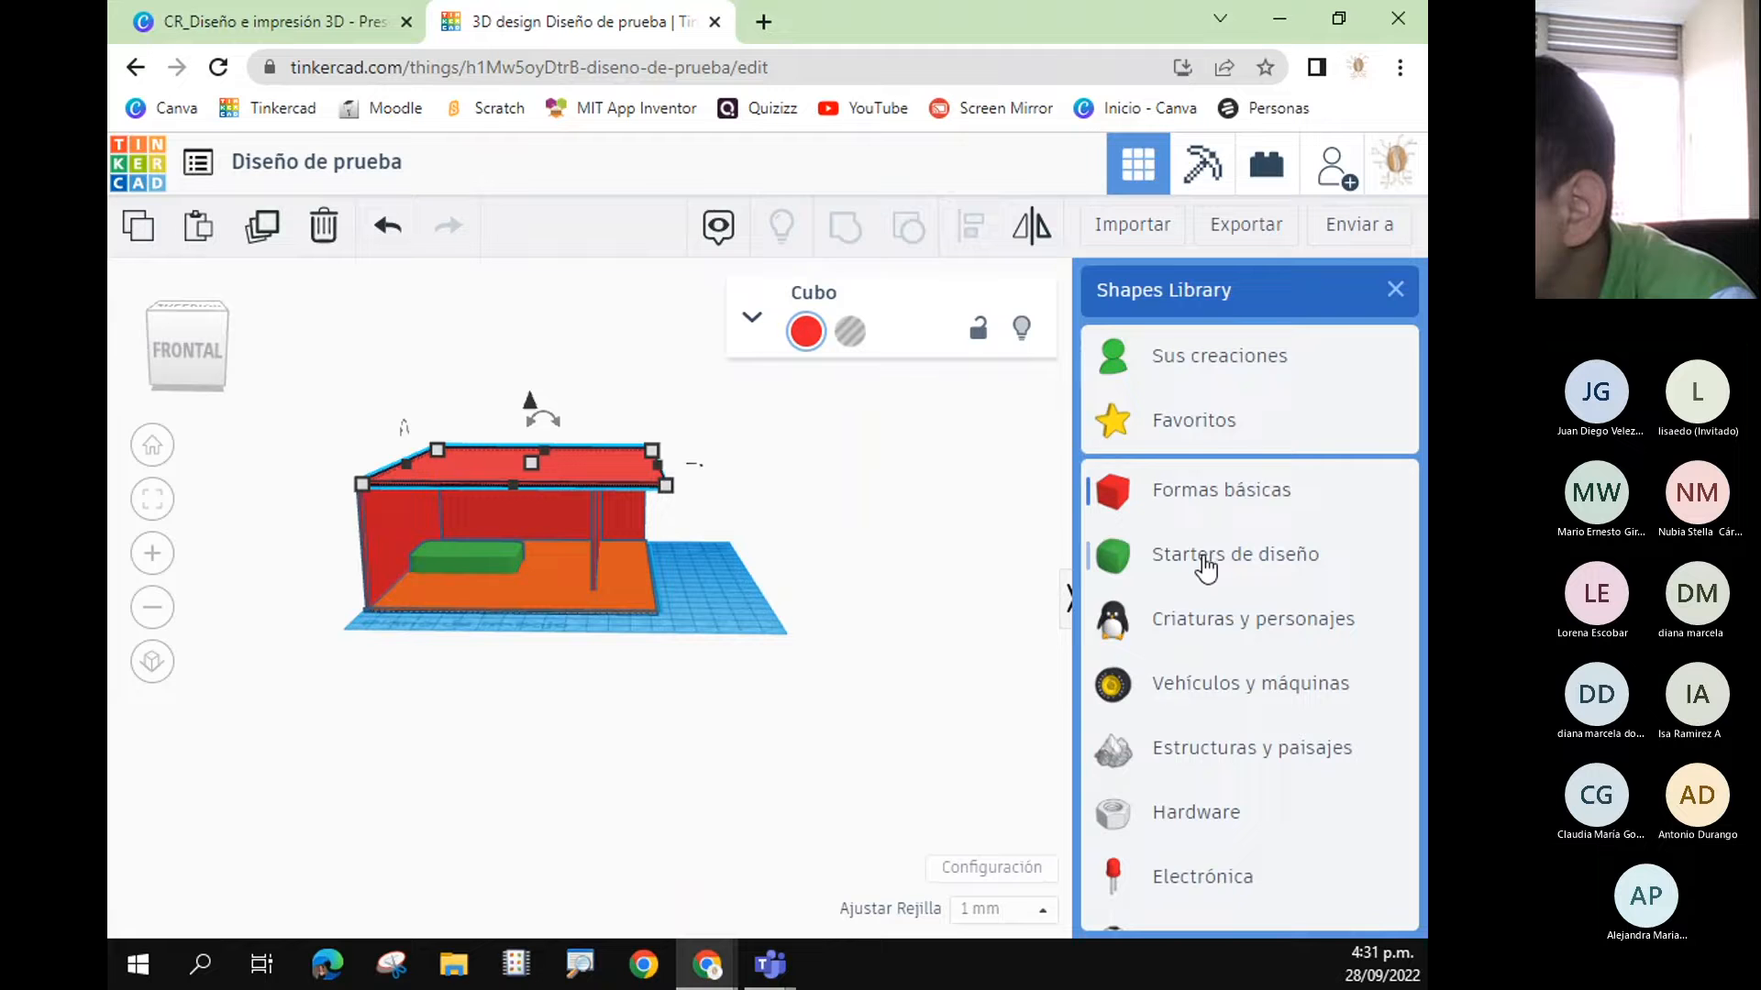
pyautogui.click(1204, 747)
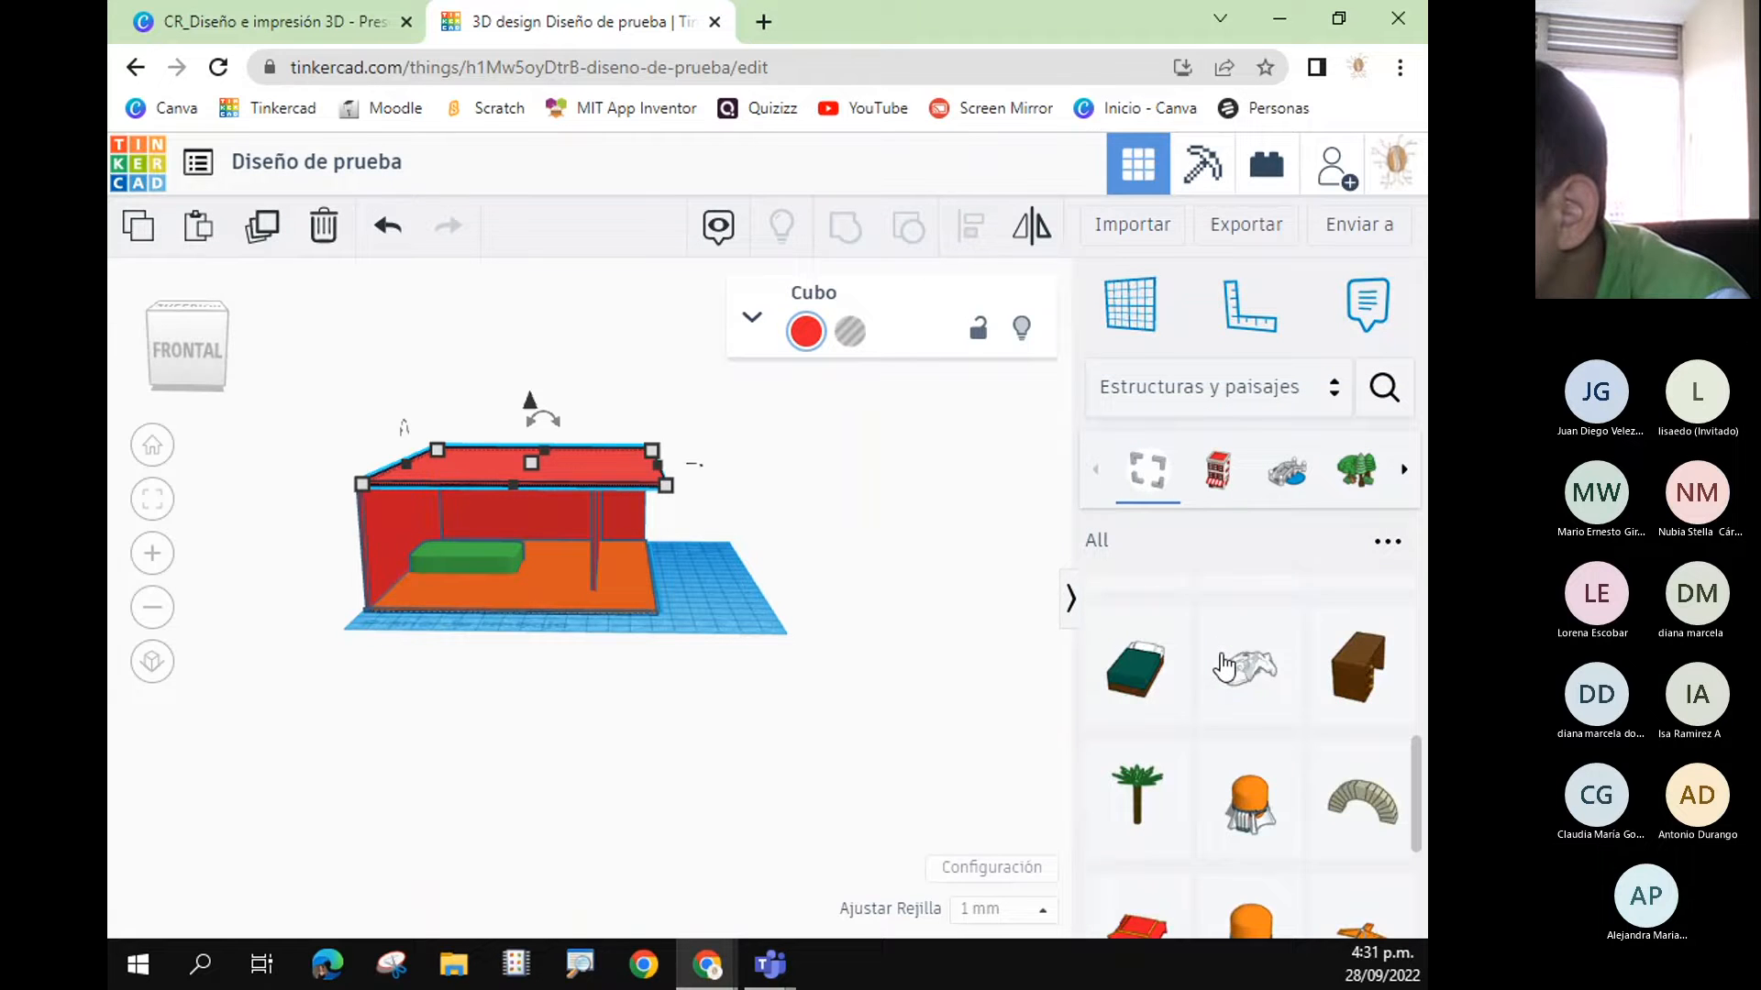
pyautogui.scroll(-3, 1225, 665)
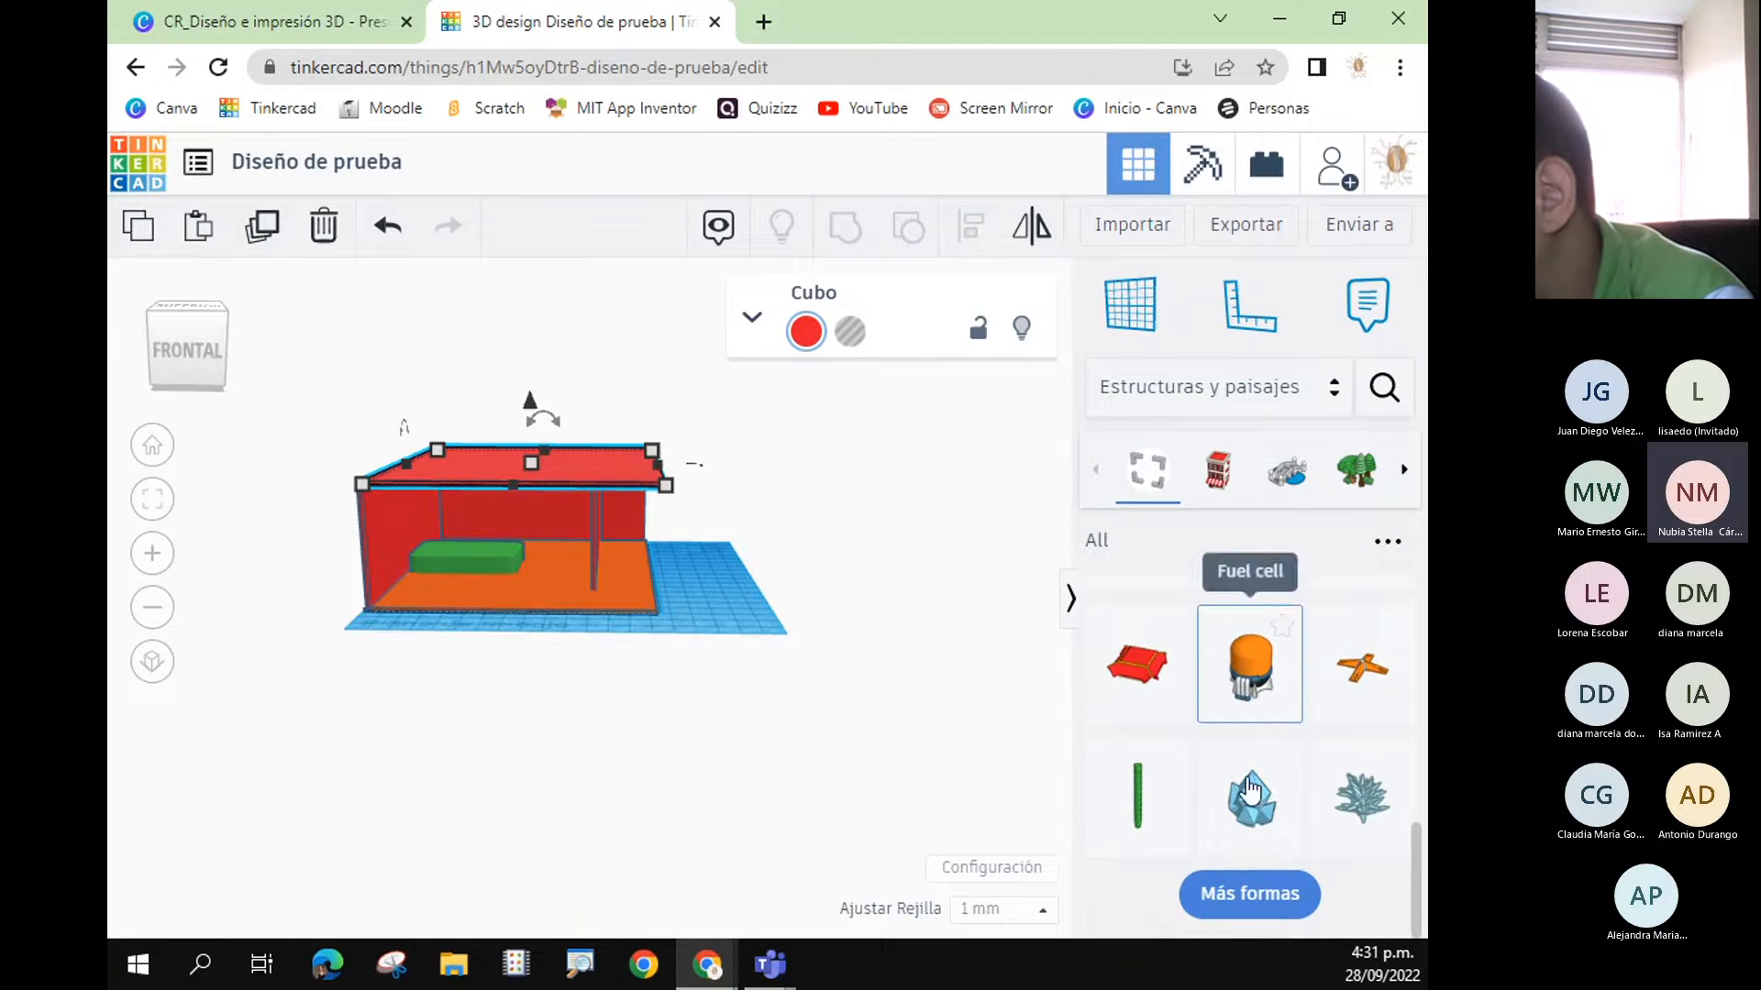
pyautogui.scroll(-5, 1140, 829)
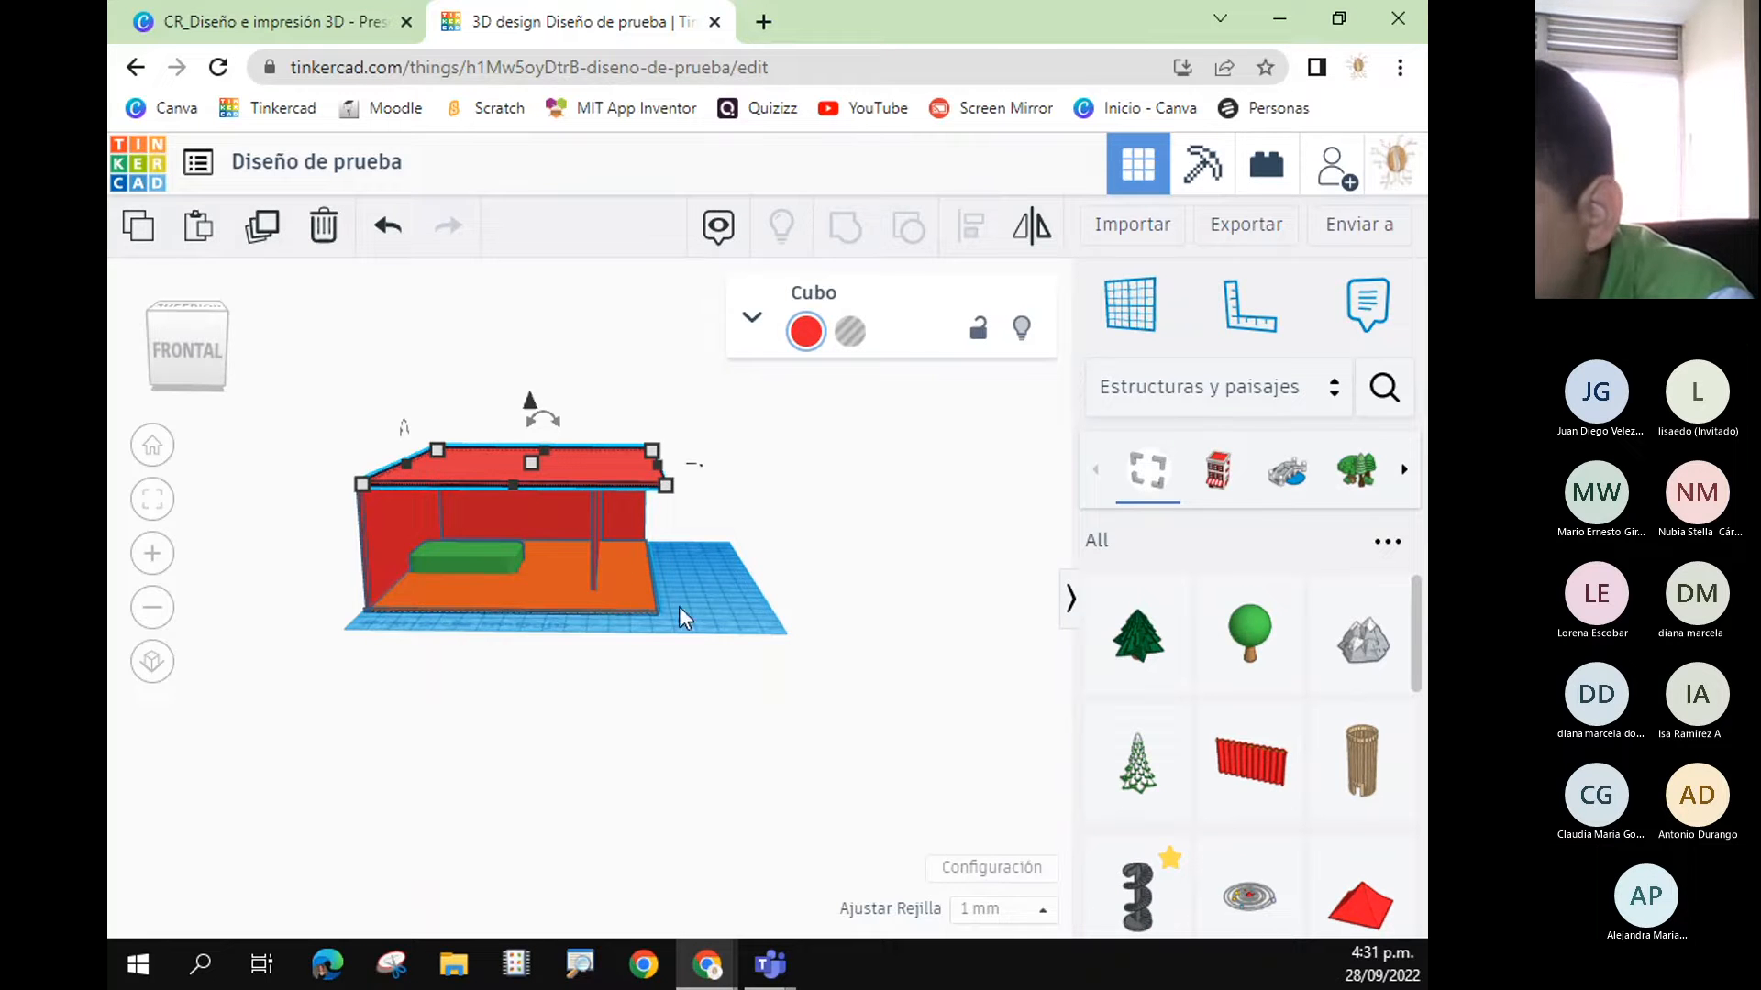
pyautogui.moveTo(1124, 894); pyautogui.dragTo(424, 595)
pyautogui.moveTo(468, 818); pyautogui.dragTo(440, 873, button='right')
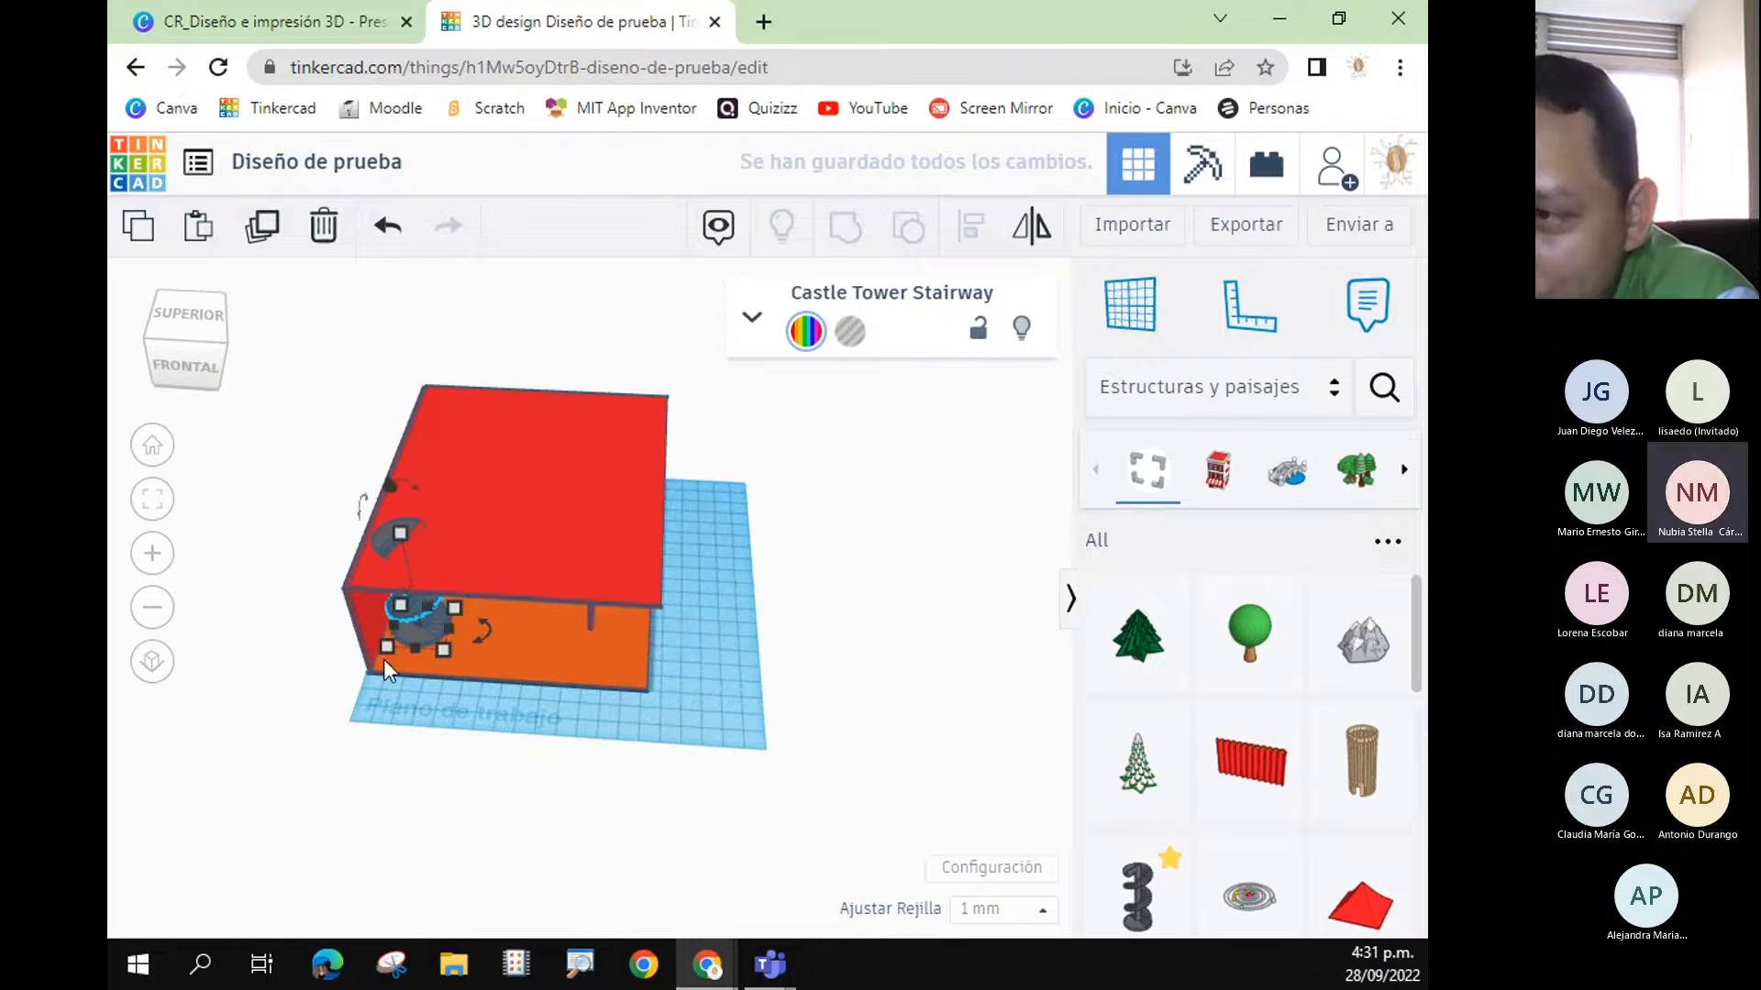
pyautogui.moveTo(402, 537)
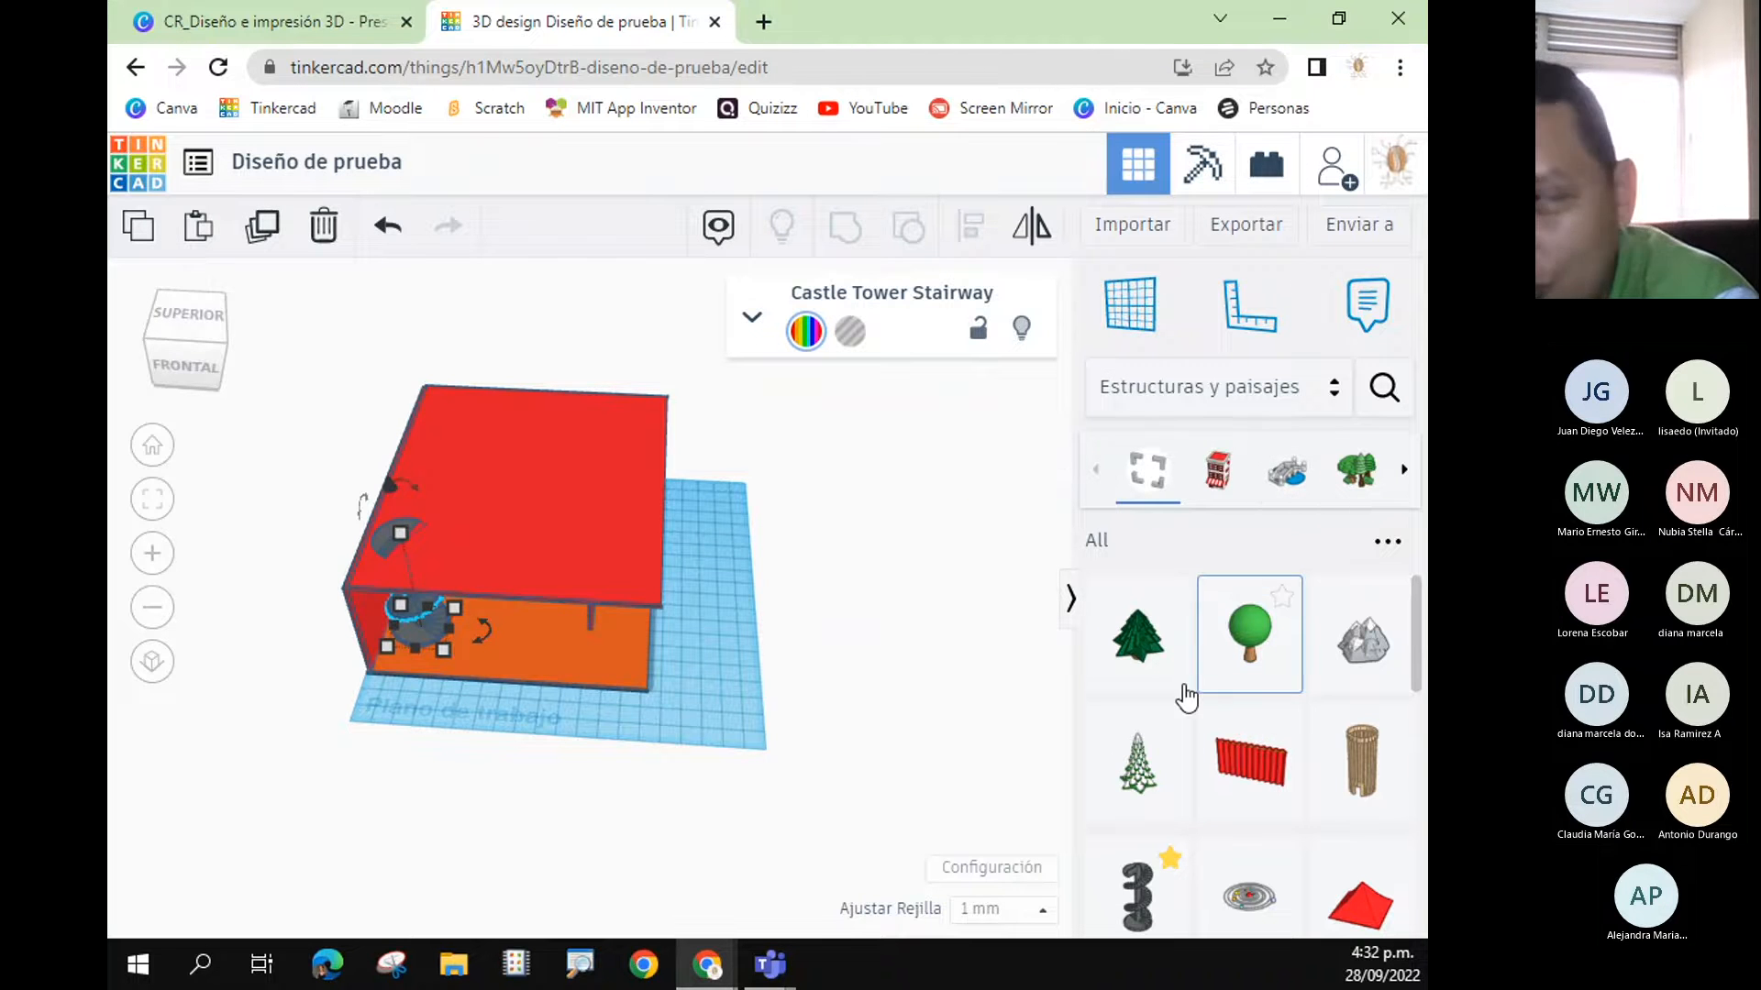
# - Add an Esfera from the Formas básicas shapes and place it over the roof's front left corner, near the stairway
pyautogui.click(1183, 386)
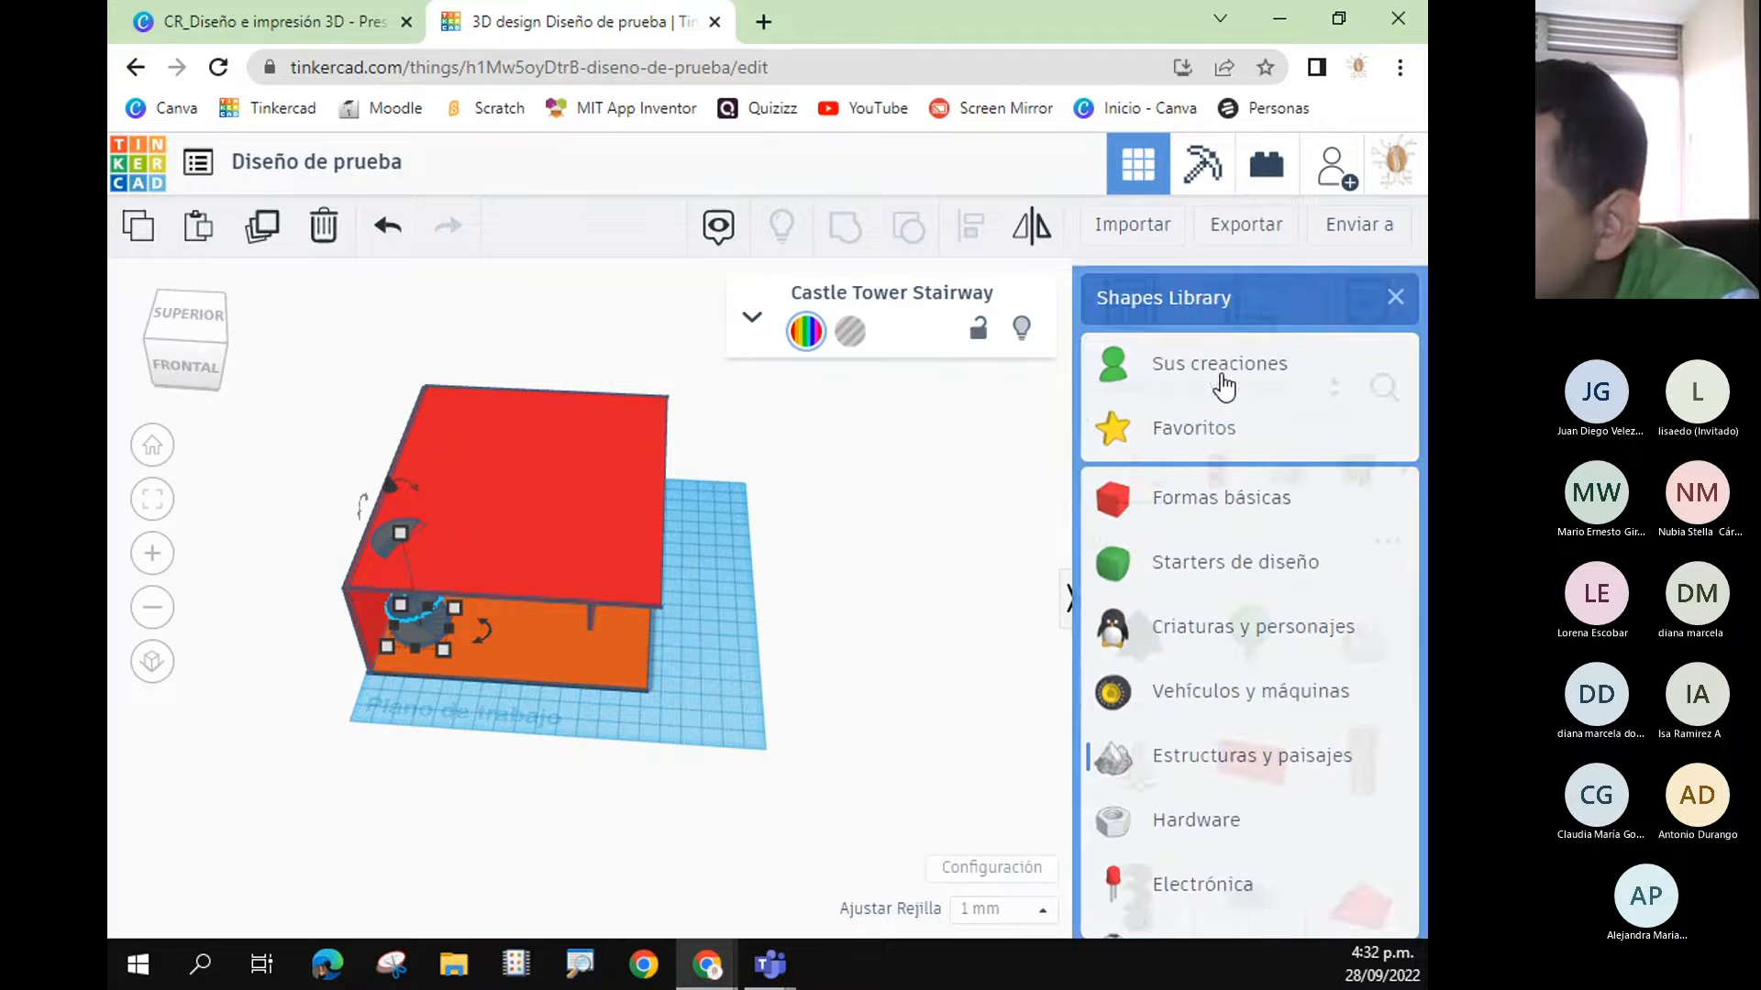
pyautogui.click(1198, 501)
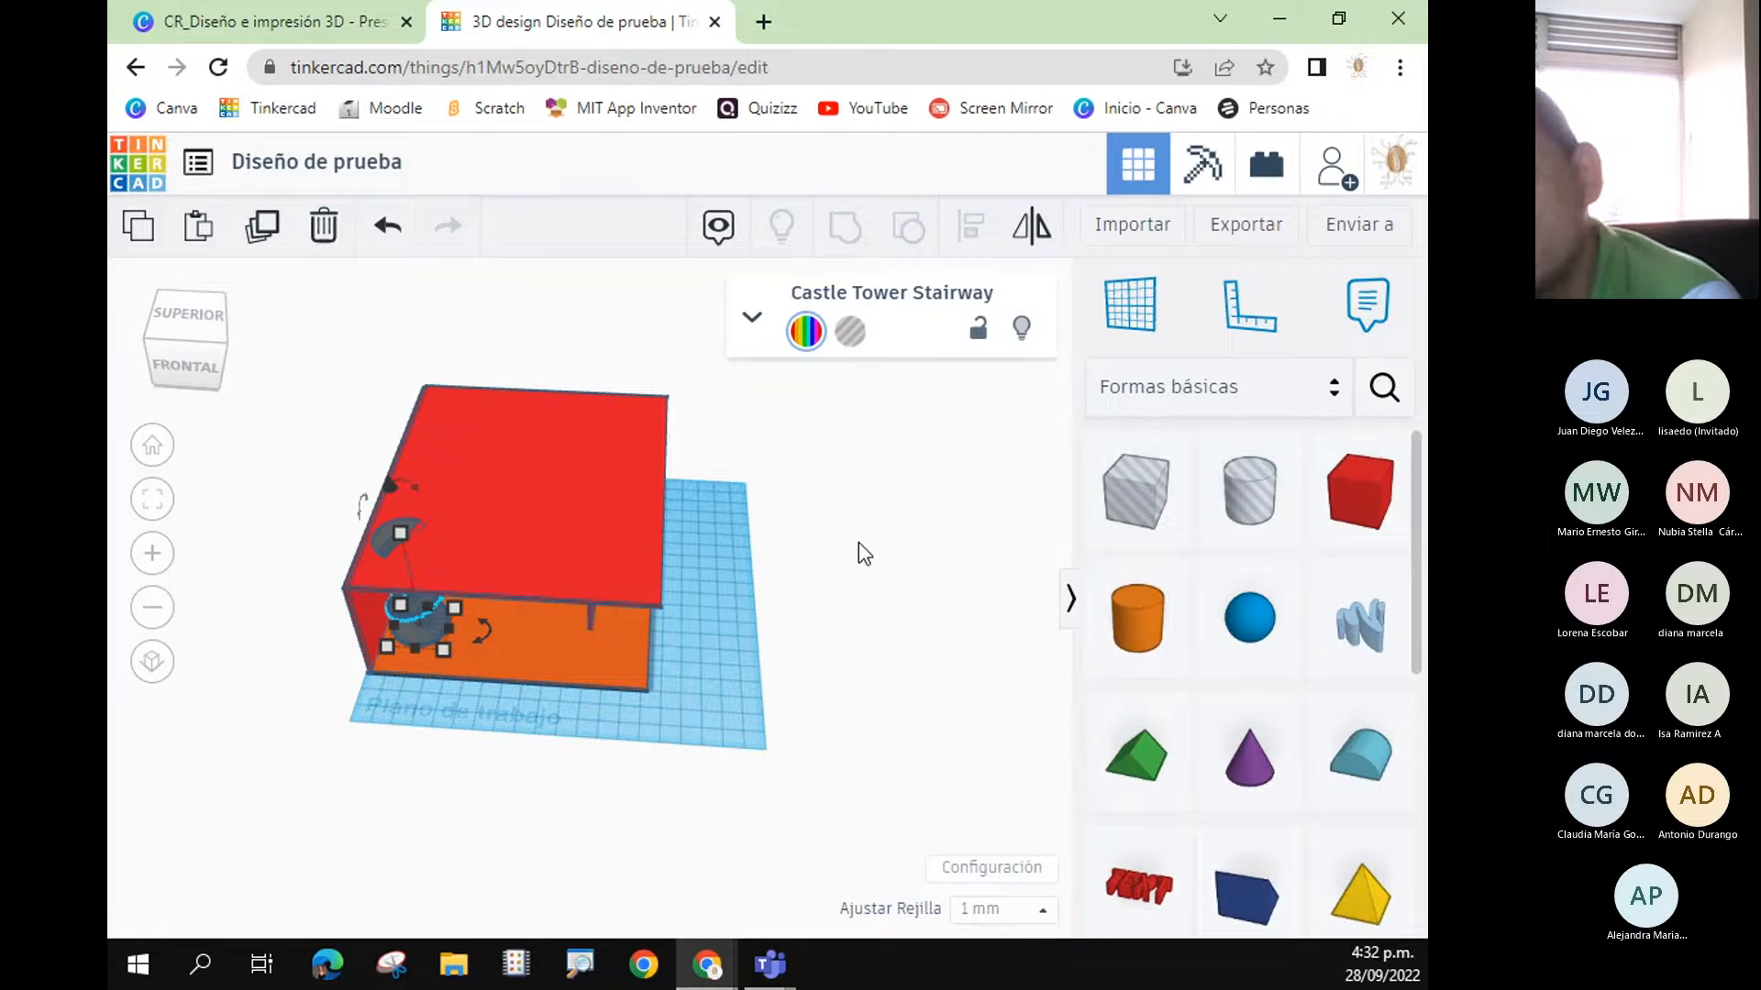
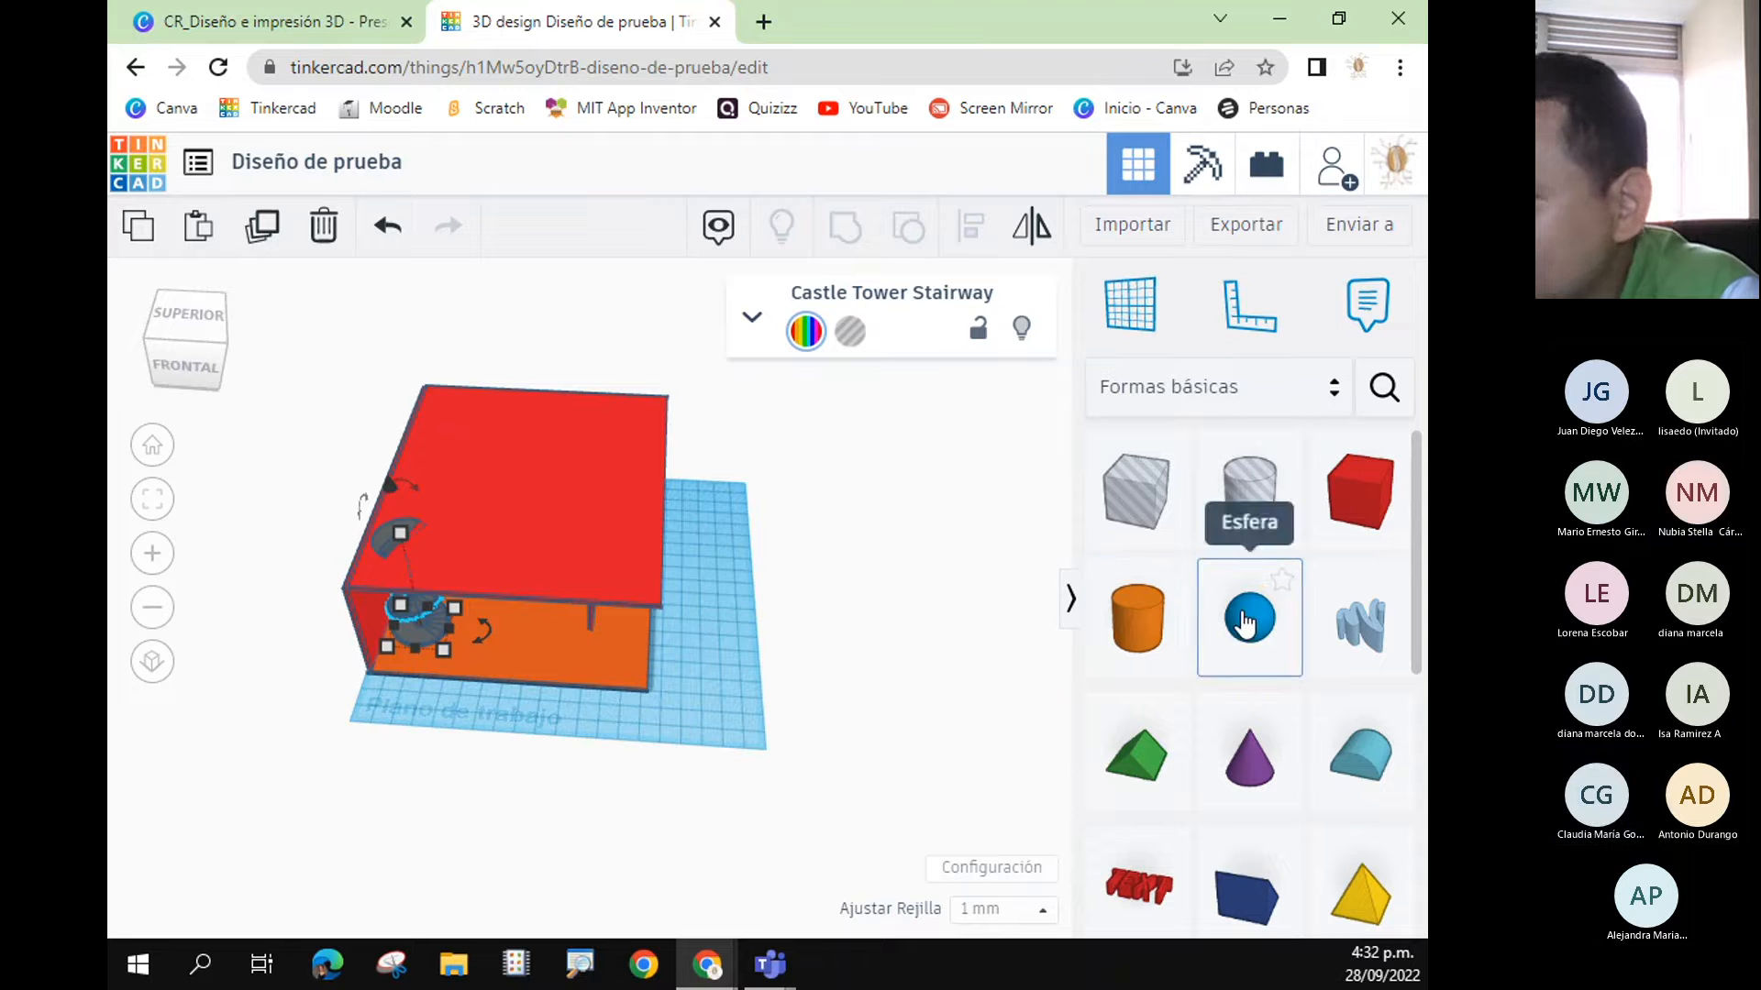
pyautogui.moveTo(1243, 615); pyautogui.dragTo(610, 560)
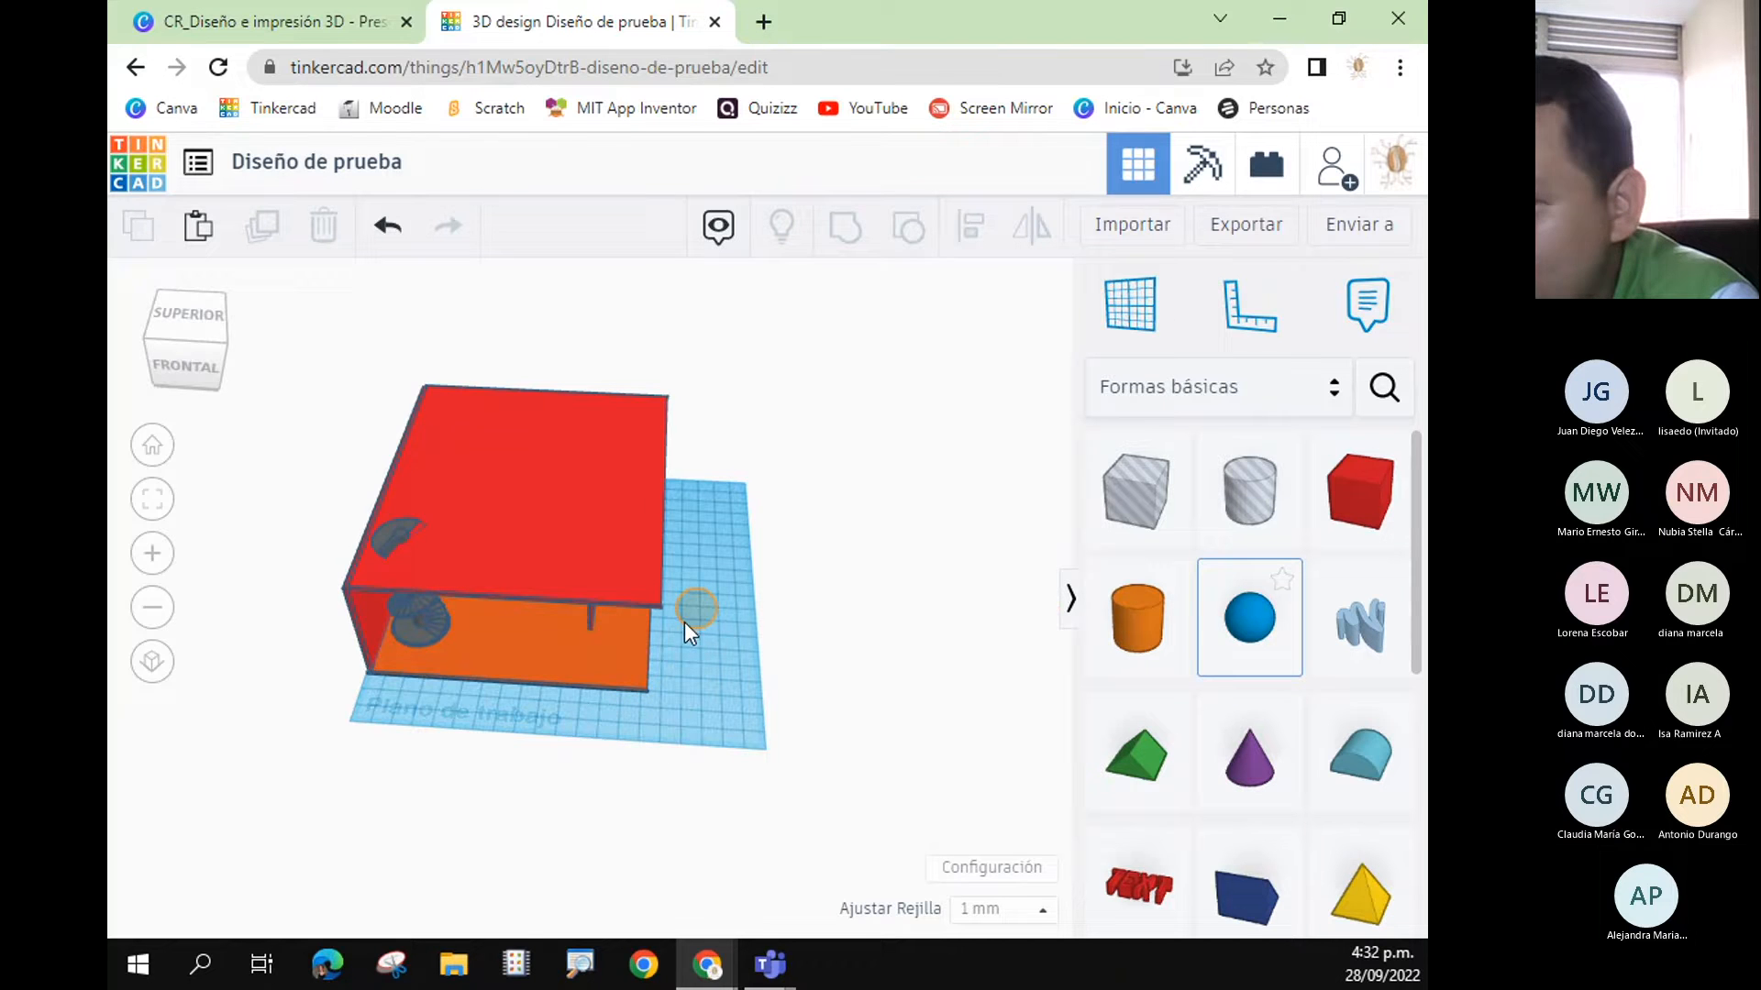
pyautogui.click(707, 702)
pyautogui.moveTo(708, 642); pyautogui.dragTo(361, 505)
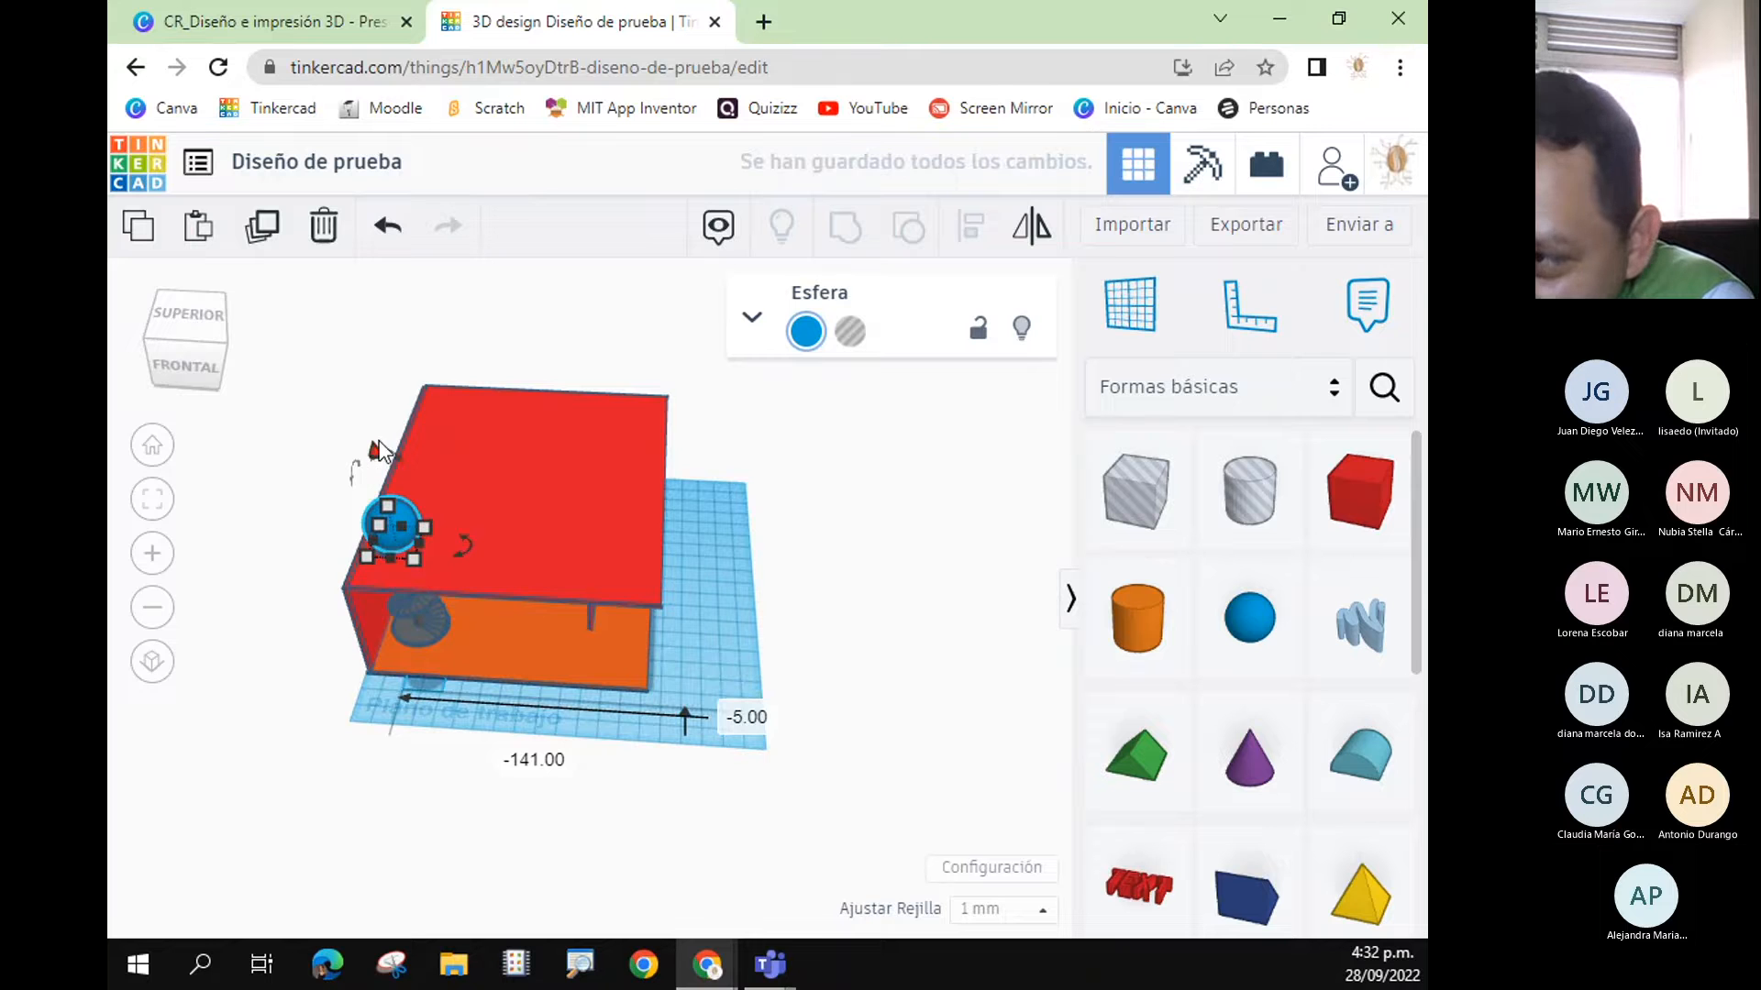
# - Set the height of the Castle Tower Stairway to 30 mm
pyautogui.click(420, 631)
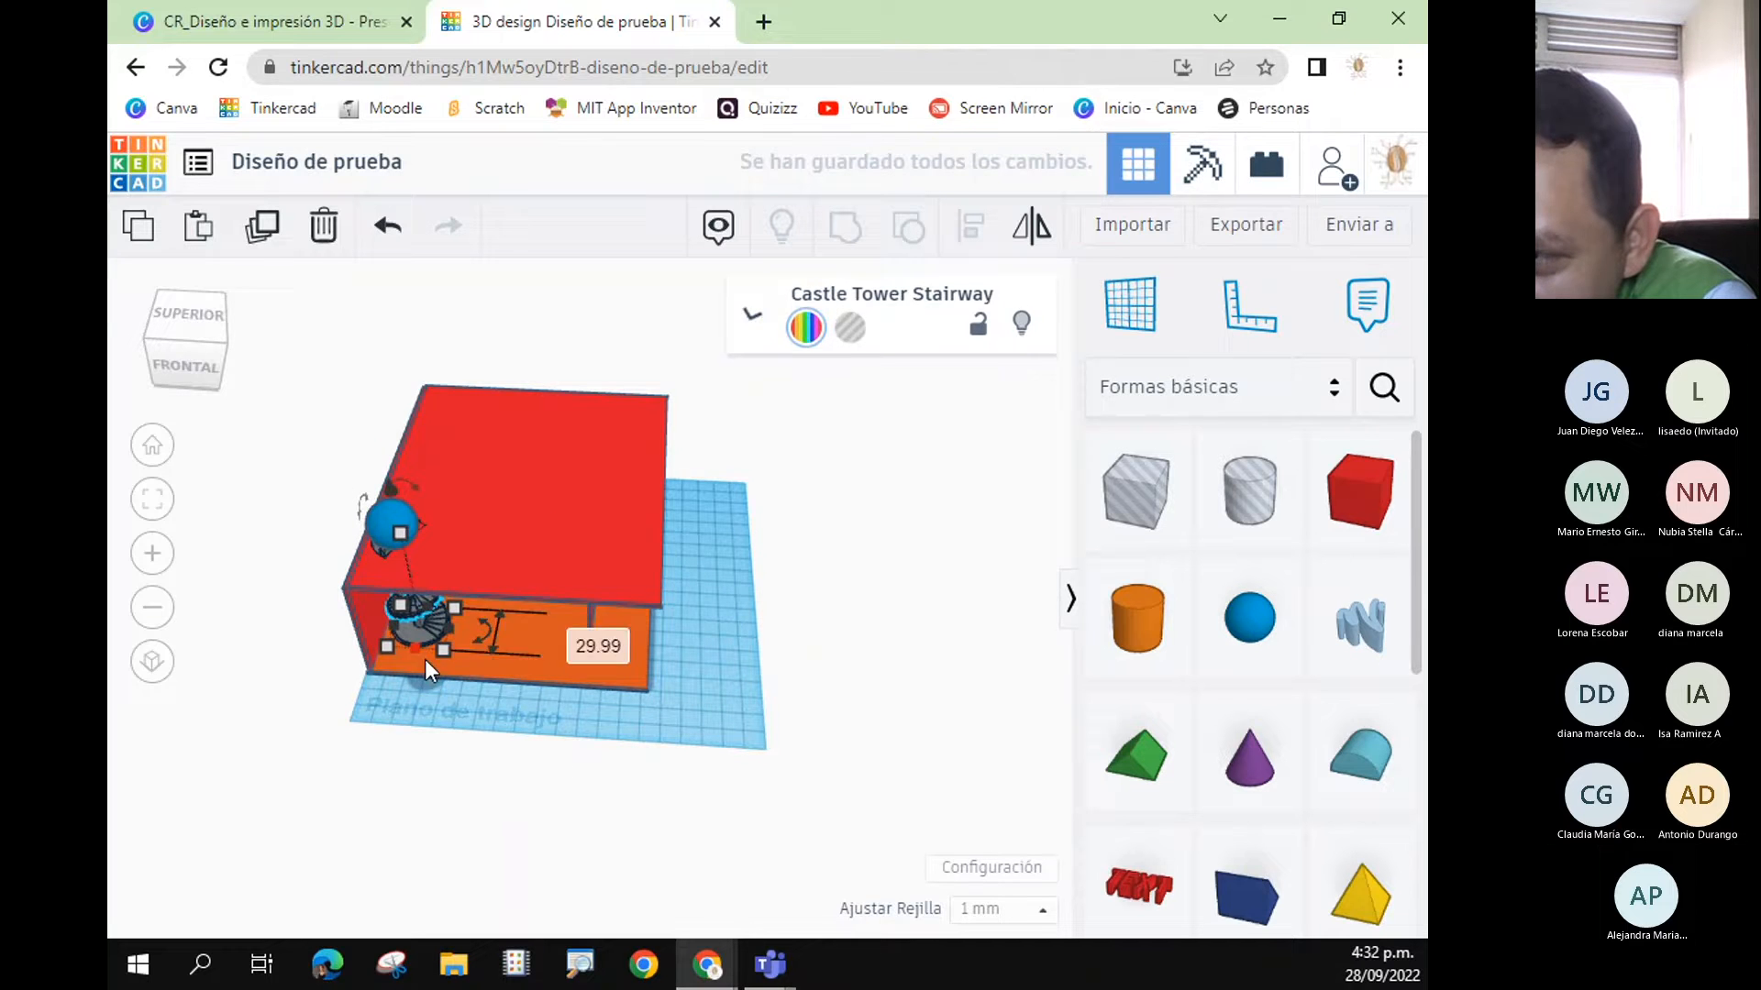
pyautogui.moveTo(435, 648)
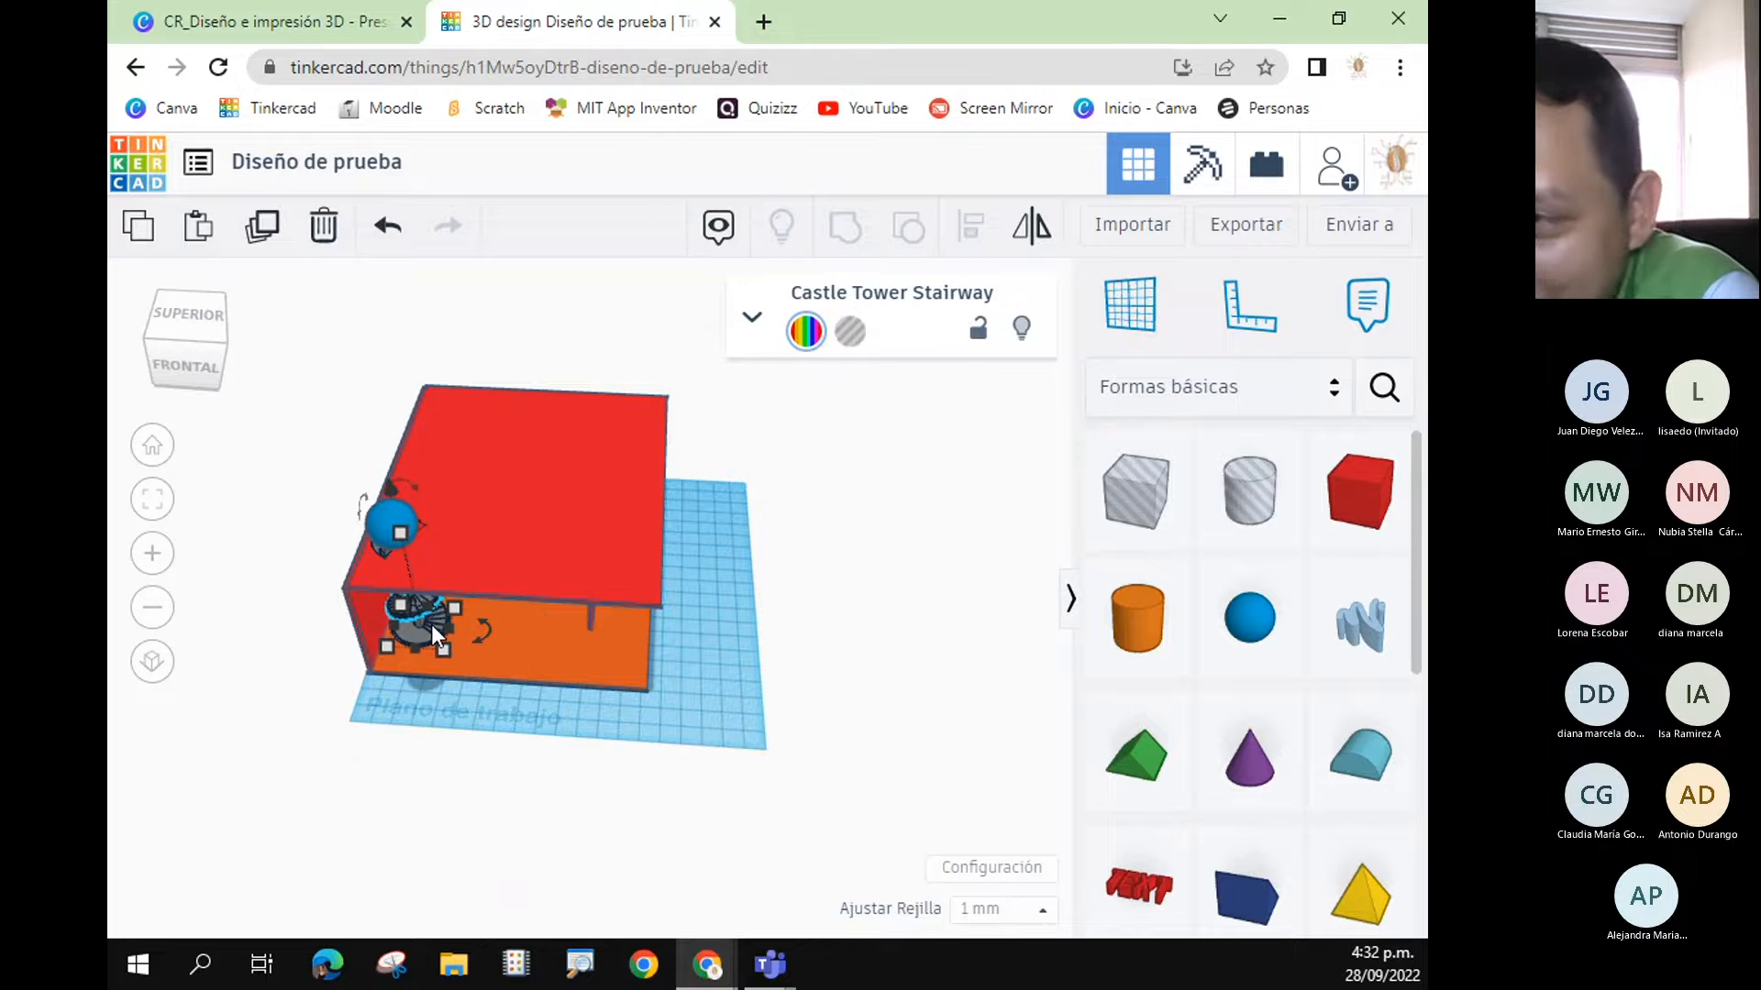
pyautogui.moveTo(398, 535)
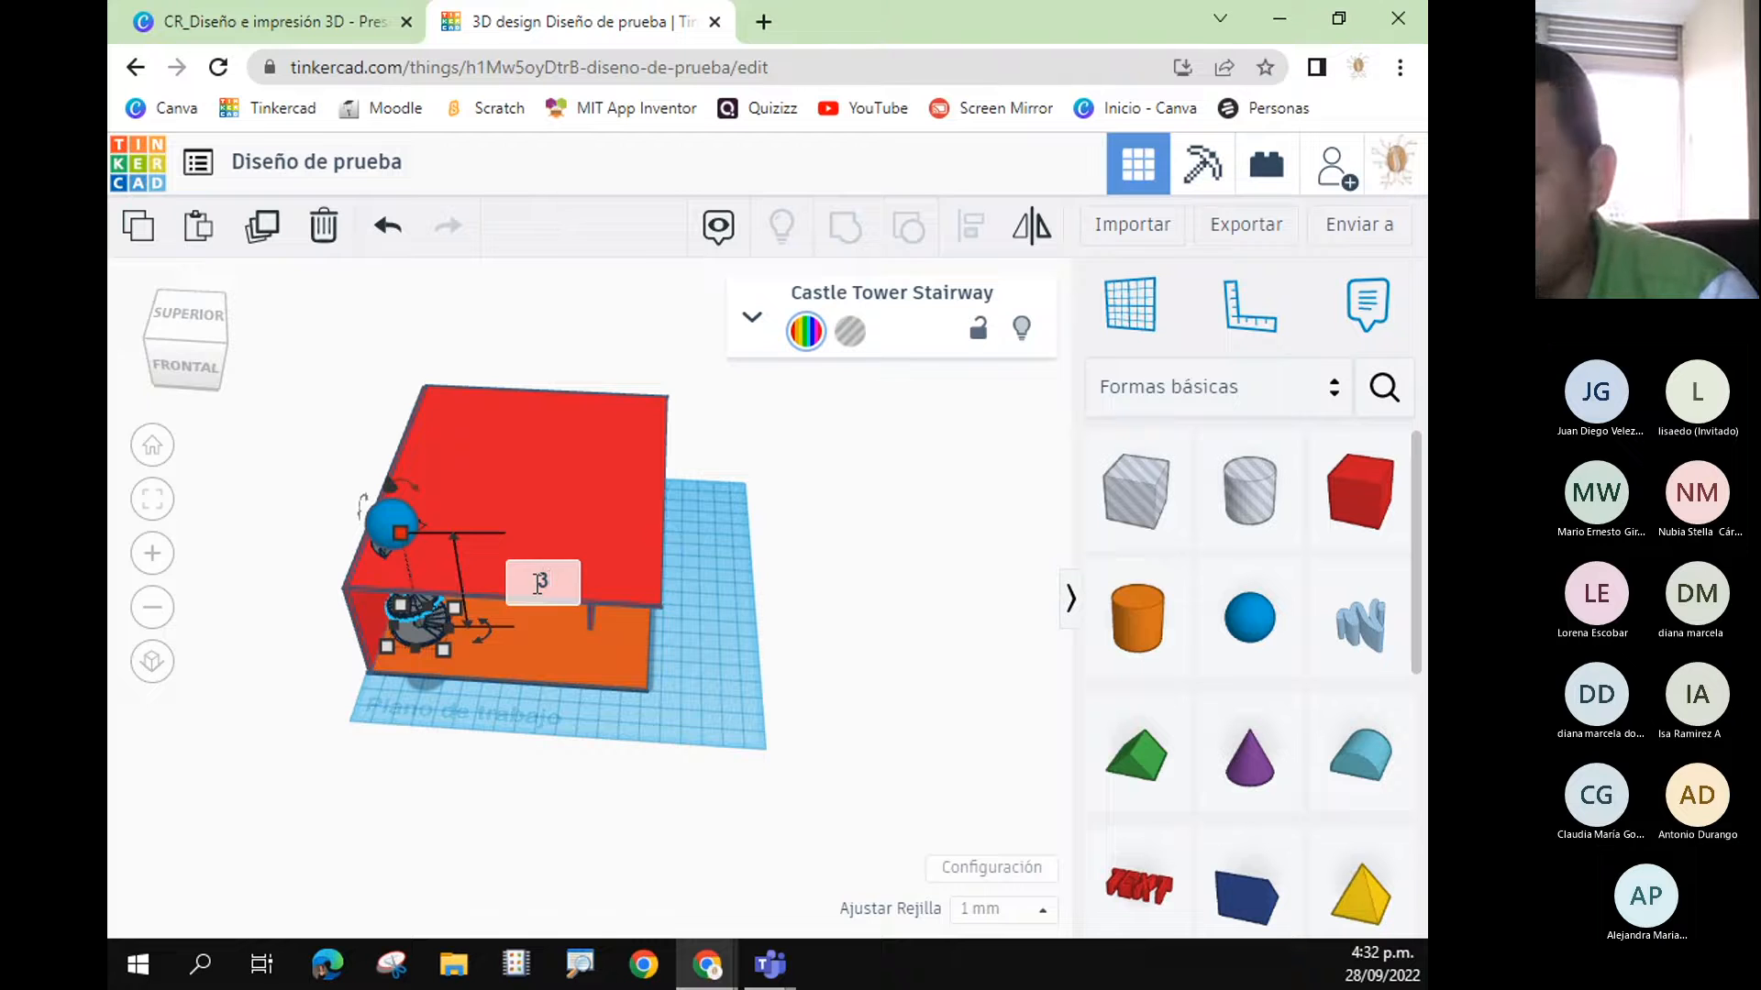
pyautogui.press('Return')
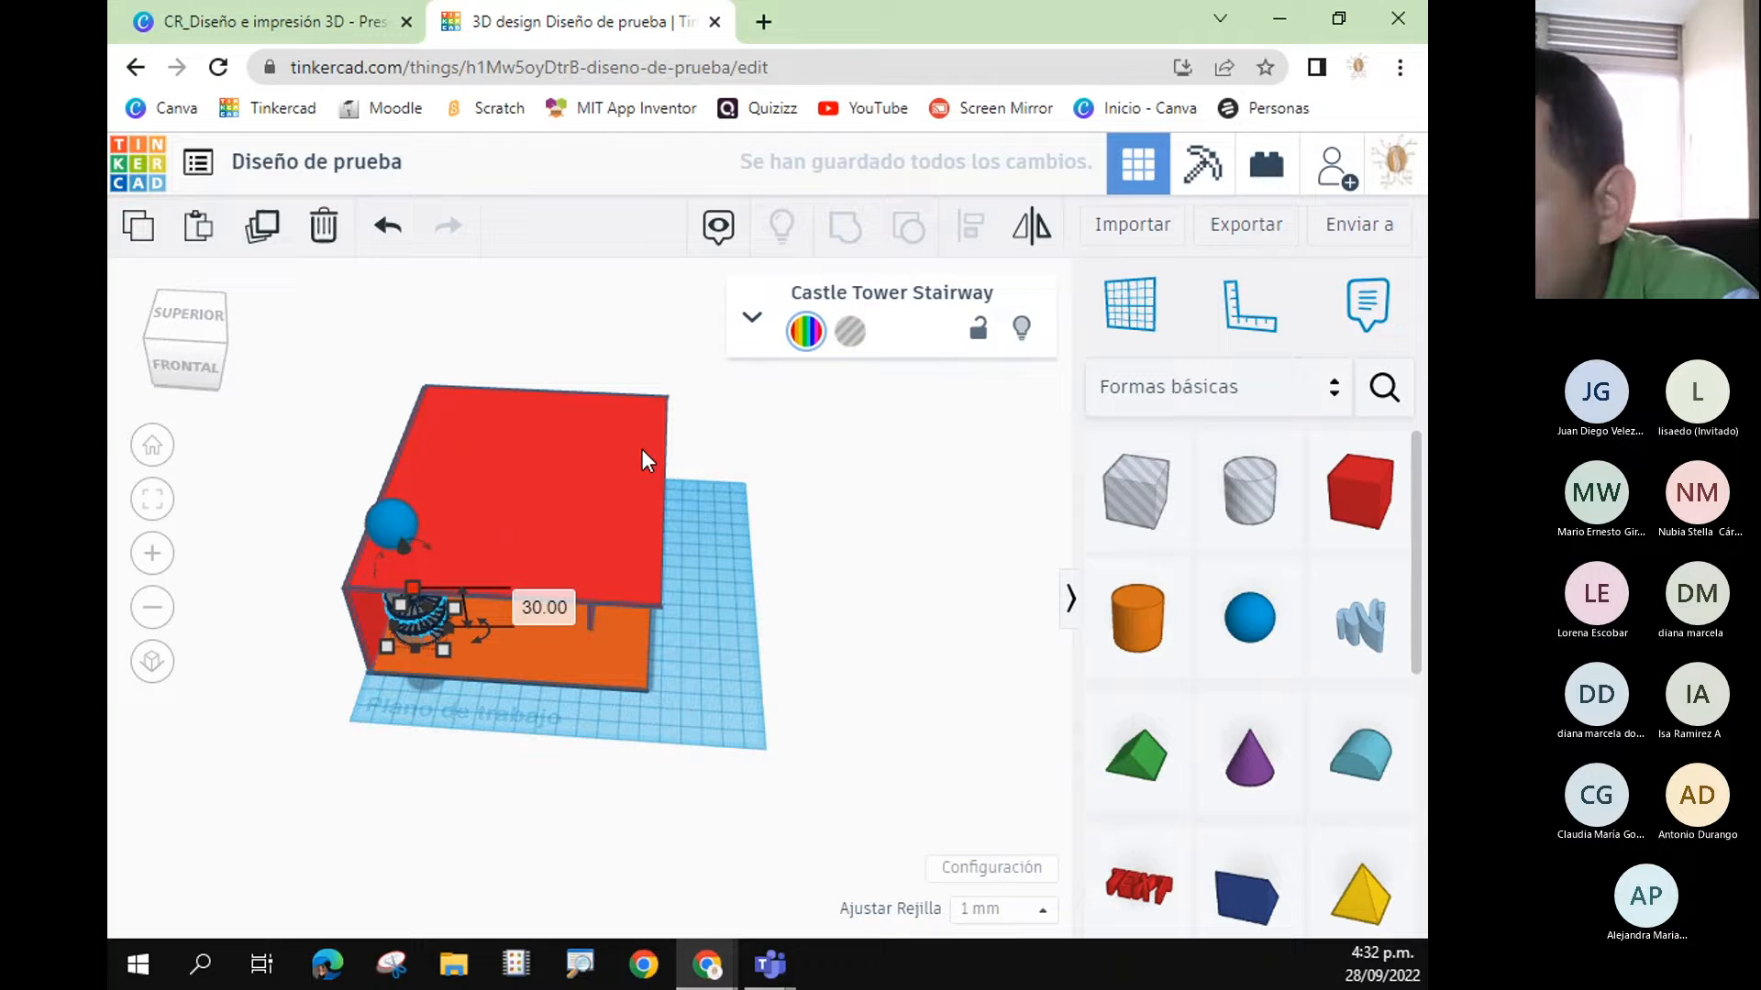
pyautogui.click(829, 600)
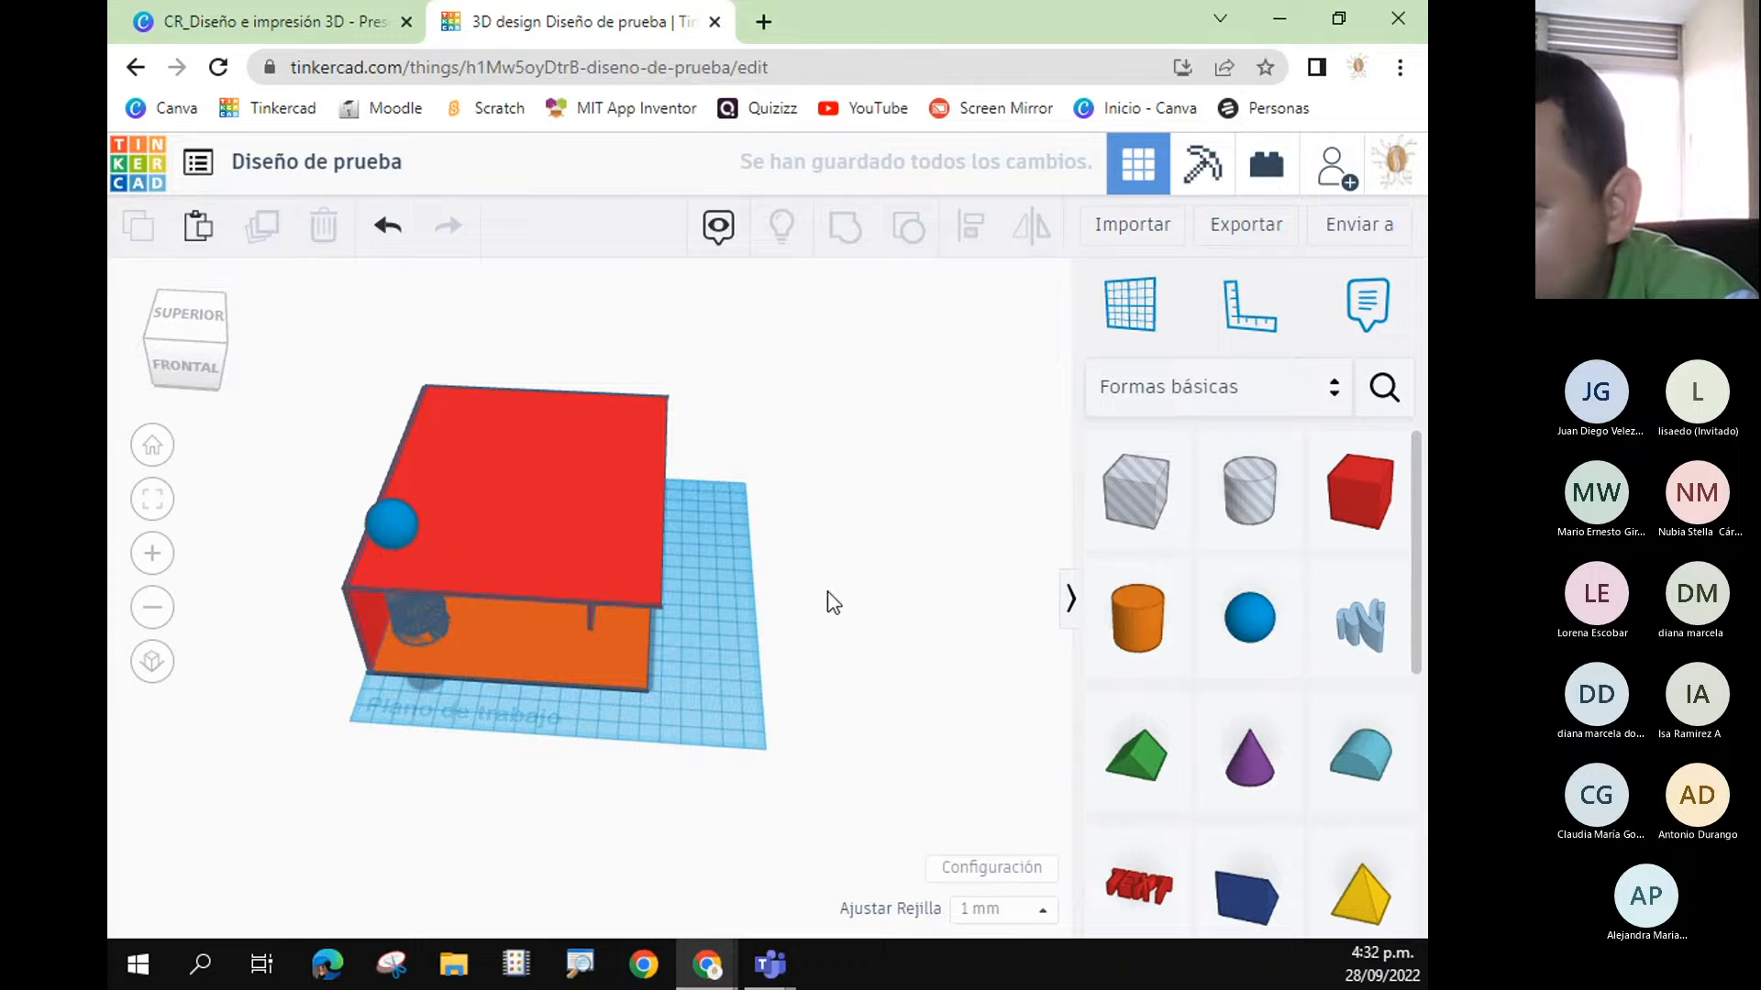
# - Set the blue sphere's width and length to 30 mm each
pyautogui.click(386, 524)
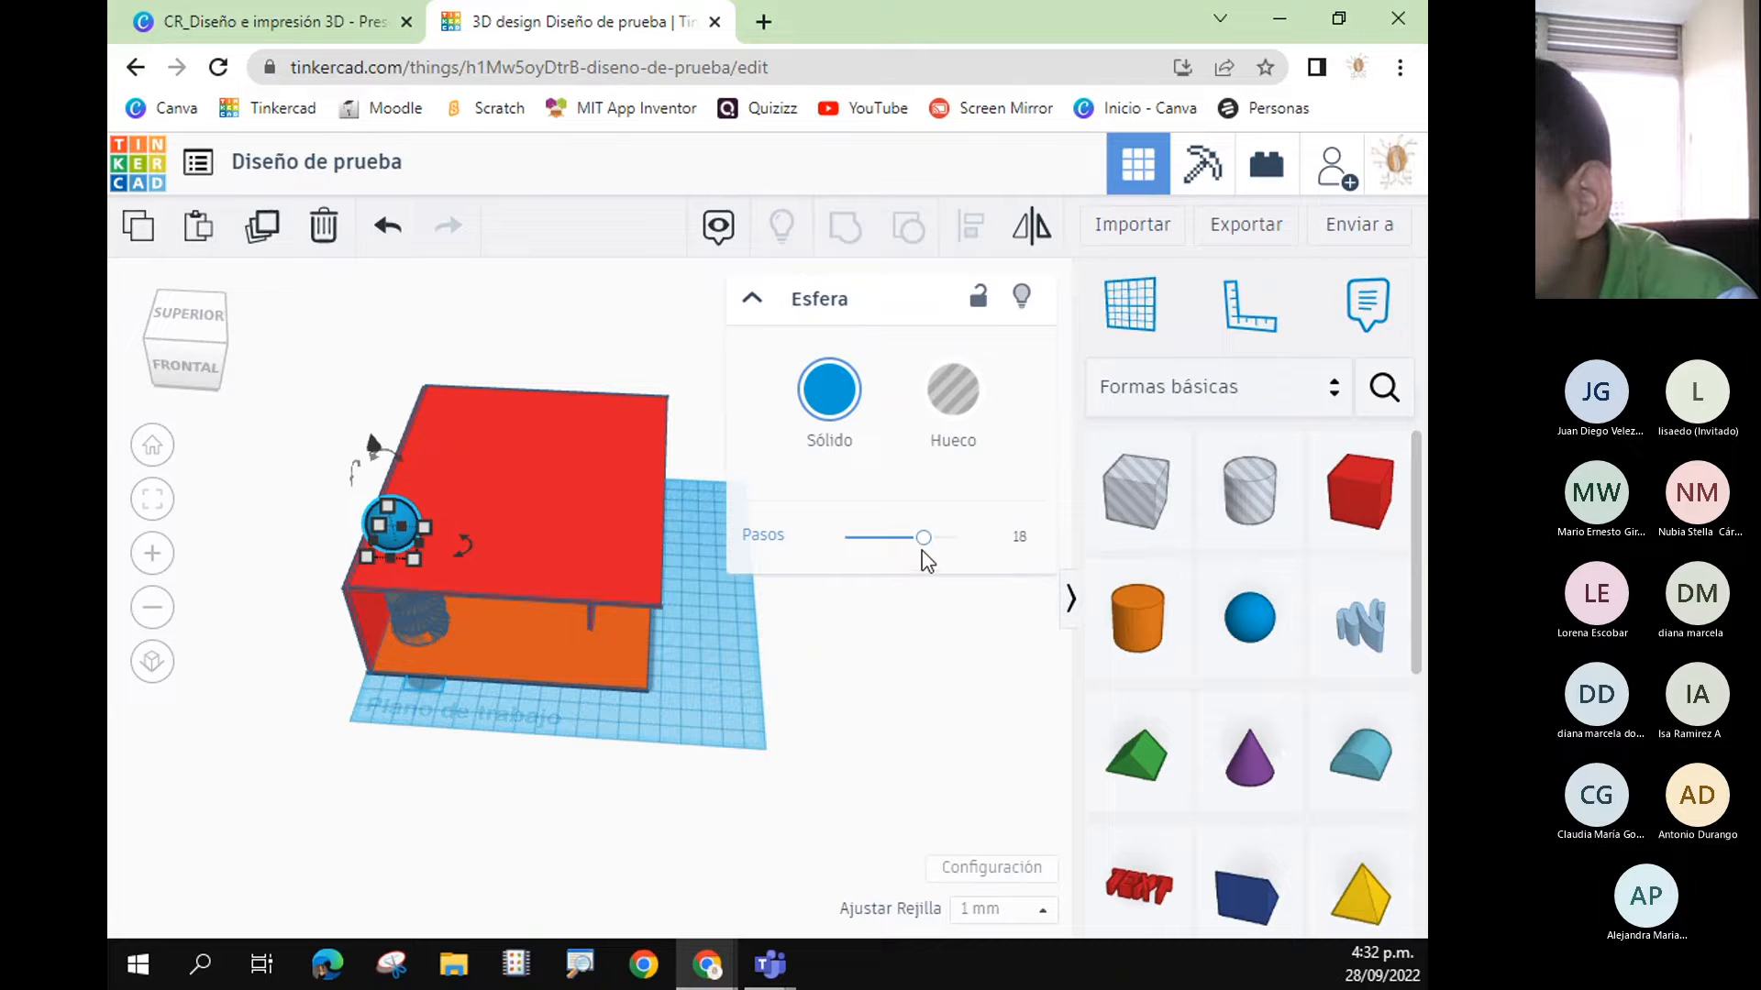
pyautogui.moveTo(426, 530)
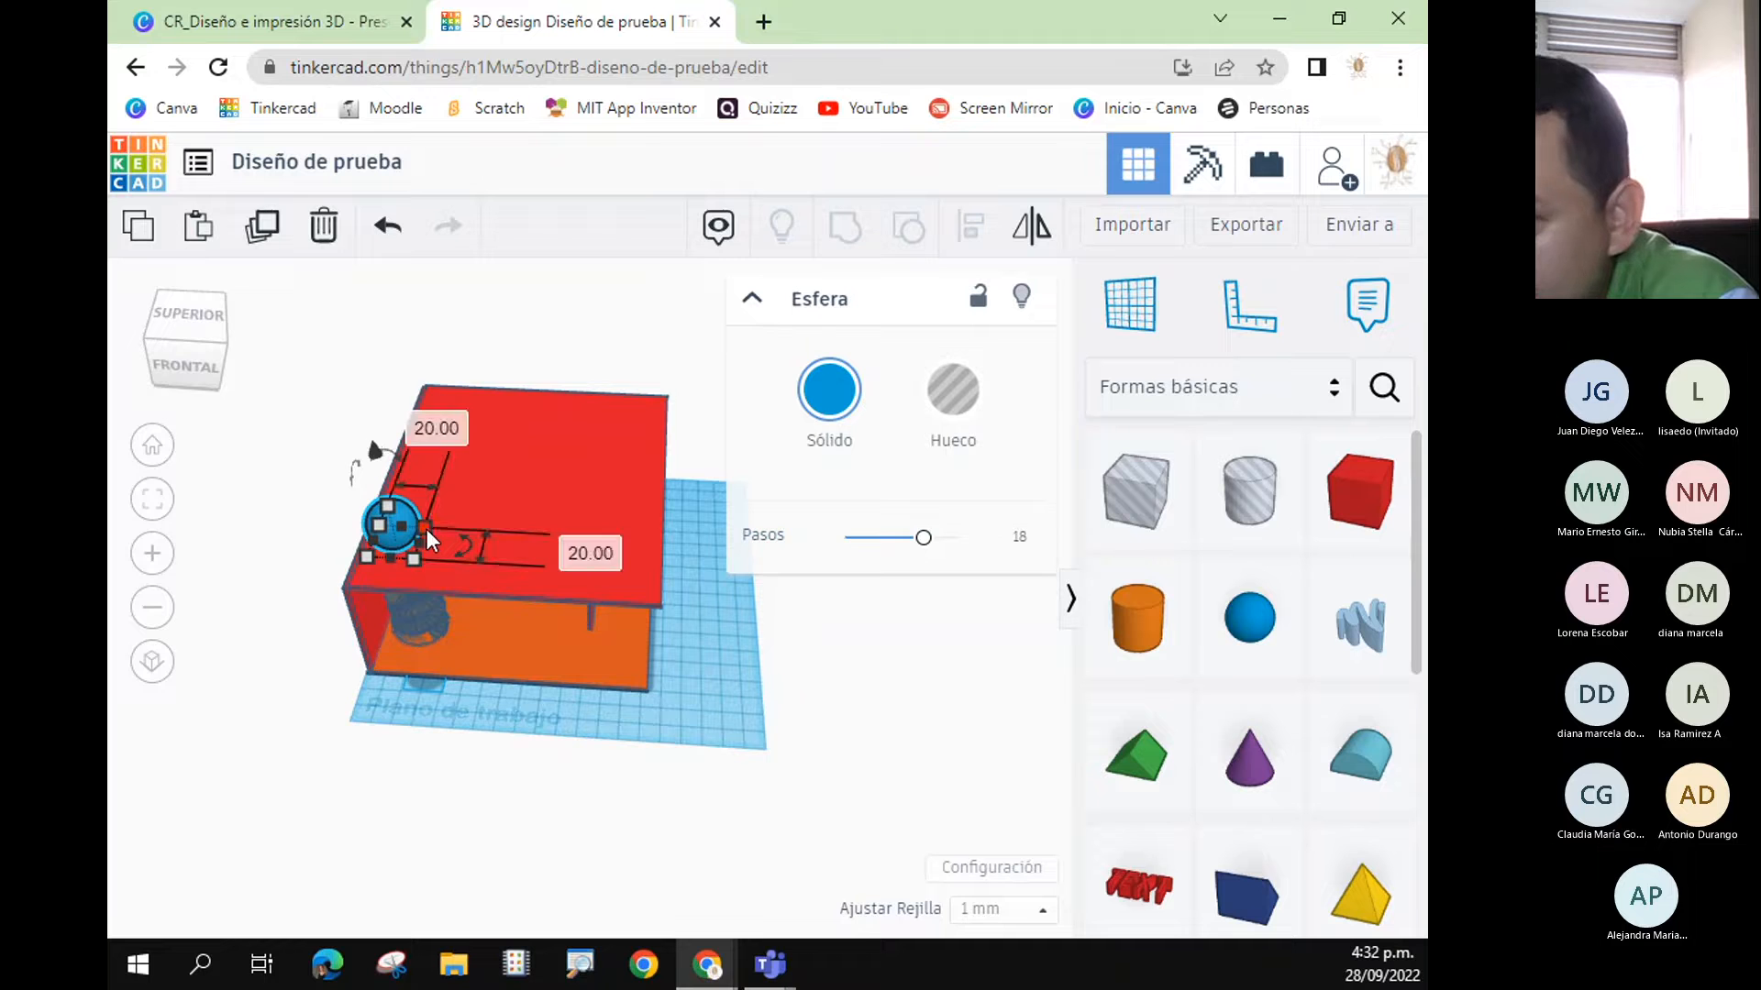
pyautogui.click(450, 423)
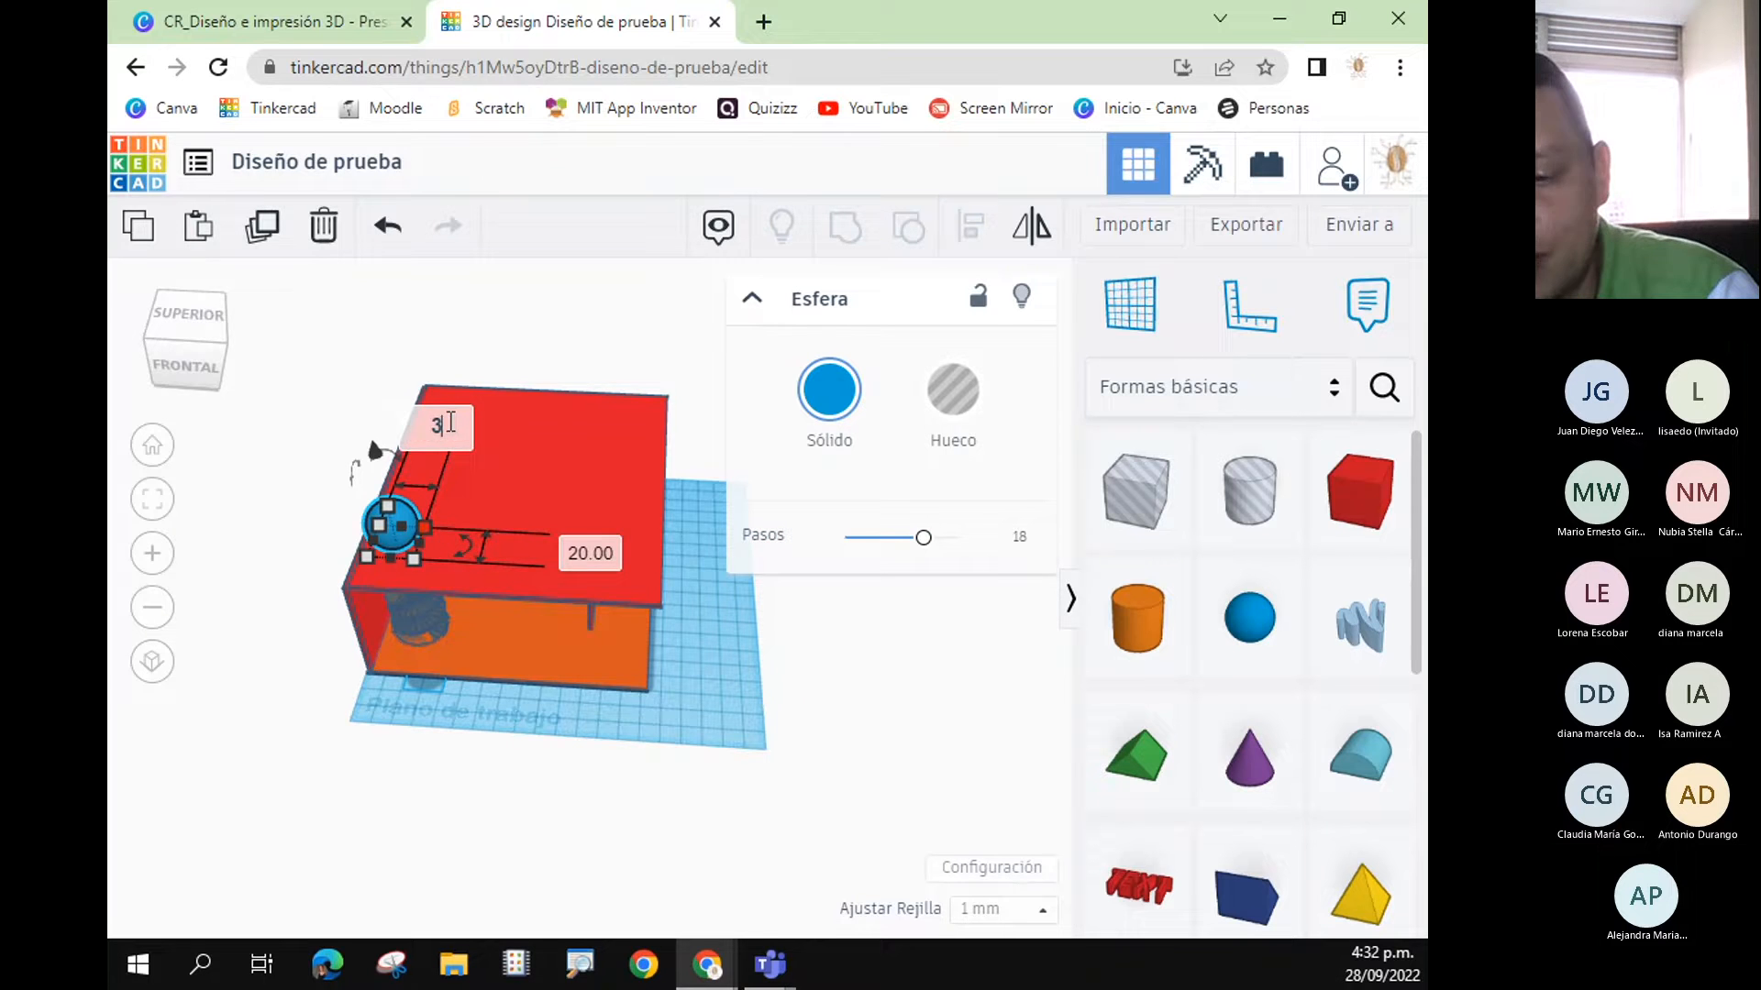
pyautogui.click(599, 554)
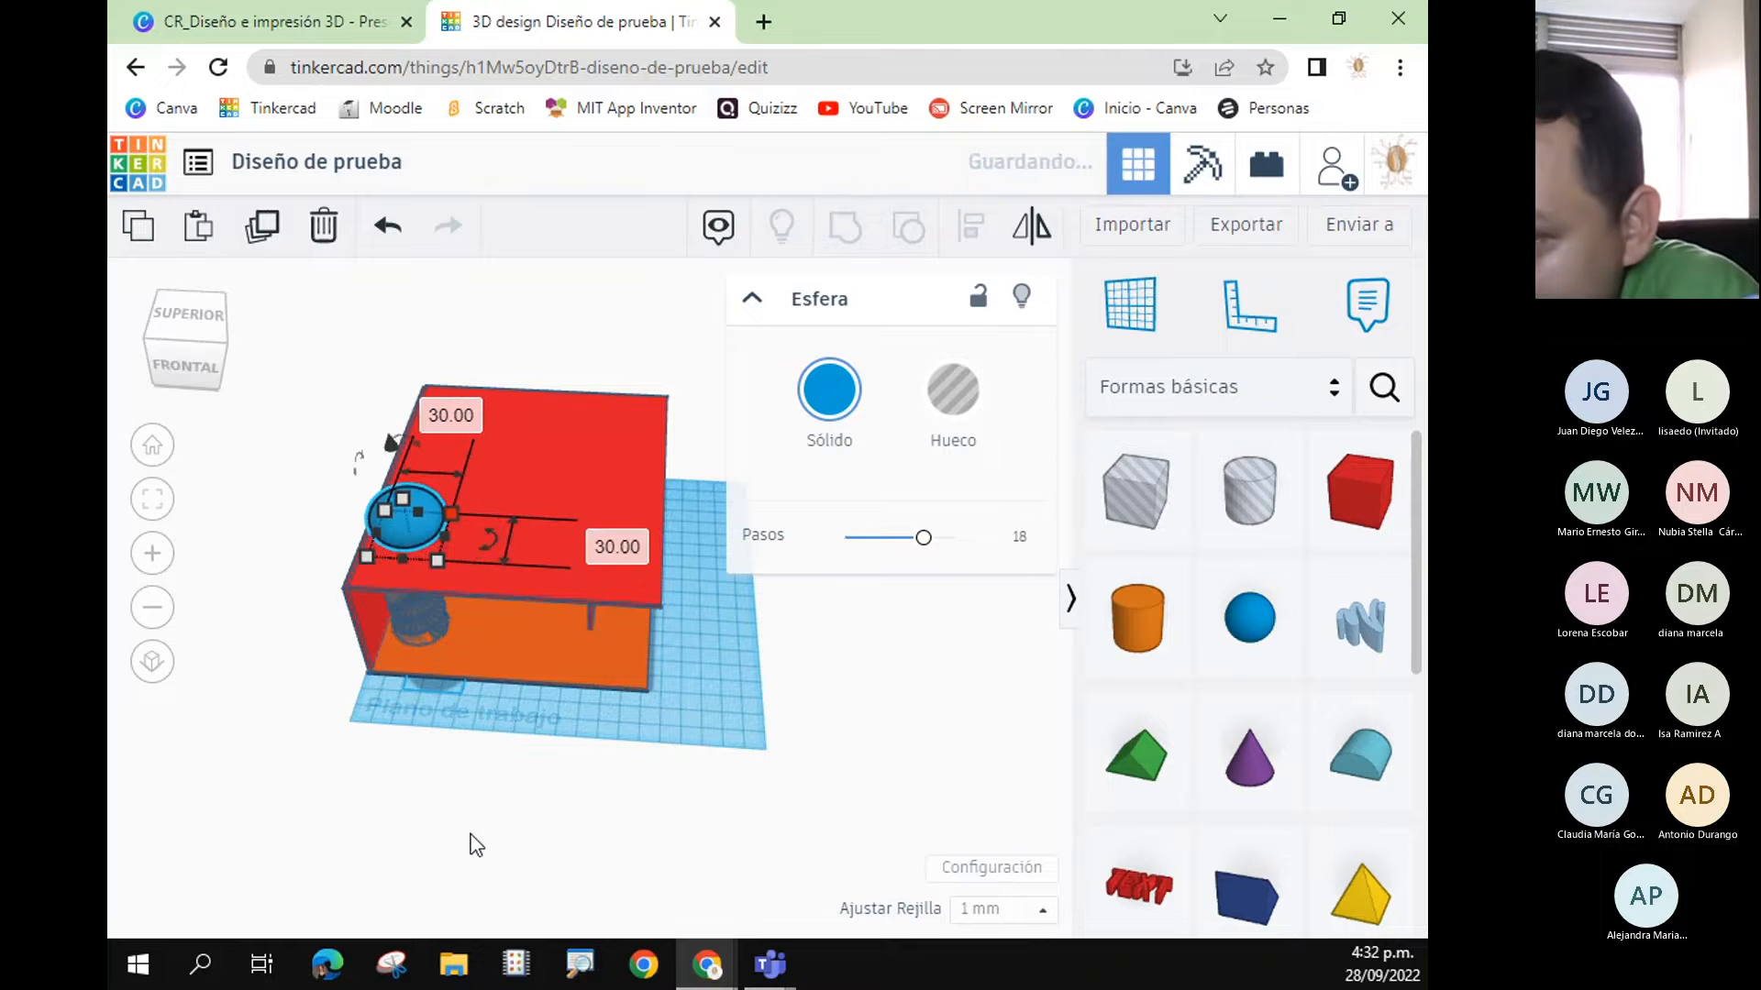
# - Flatten the sphere to a height of 1 mm and turn it into a hole (Hueco)
pyautogui.moveTo(468, 841); pyautogui.dragTo(569, 859, button='right')
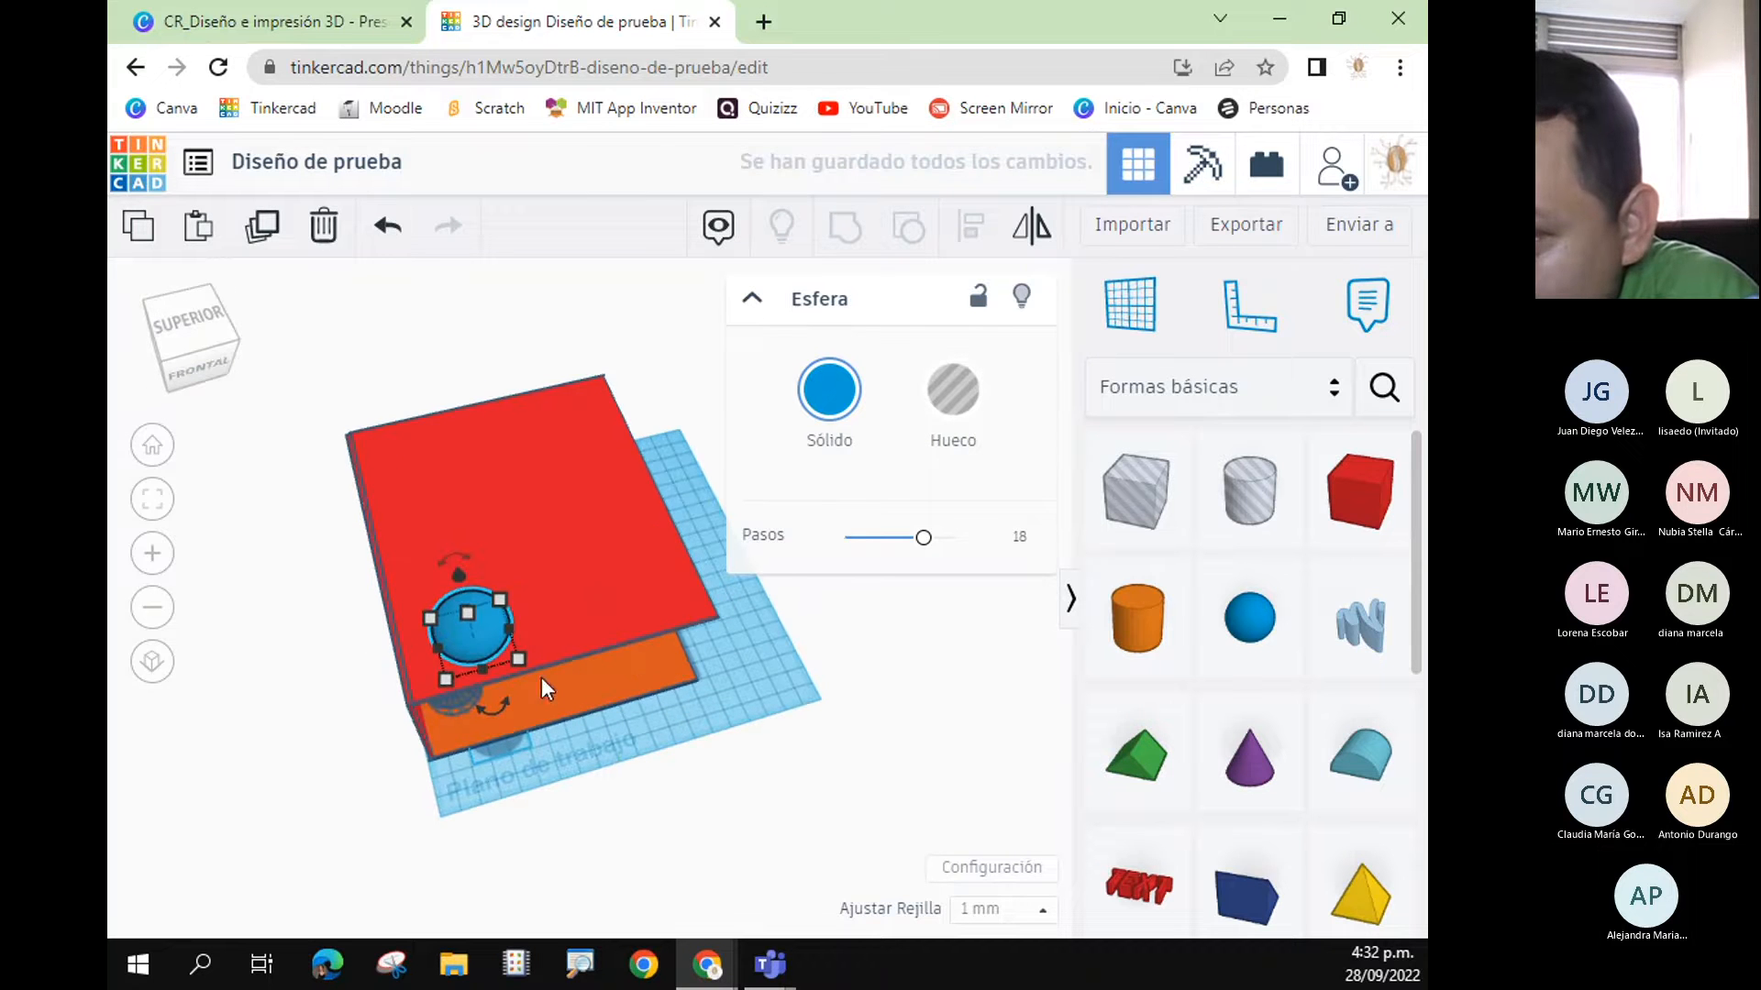
pyautogui.moveTo(456, 575)
pyautogui.moveTo(465, 619)
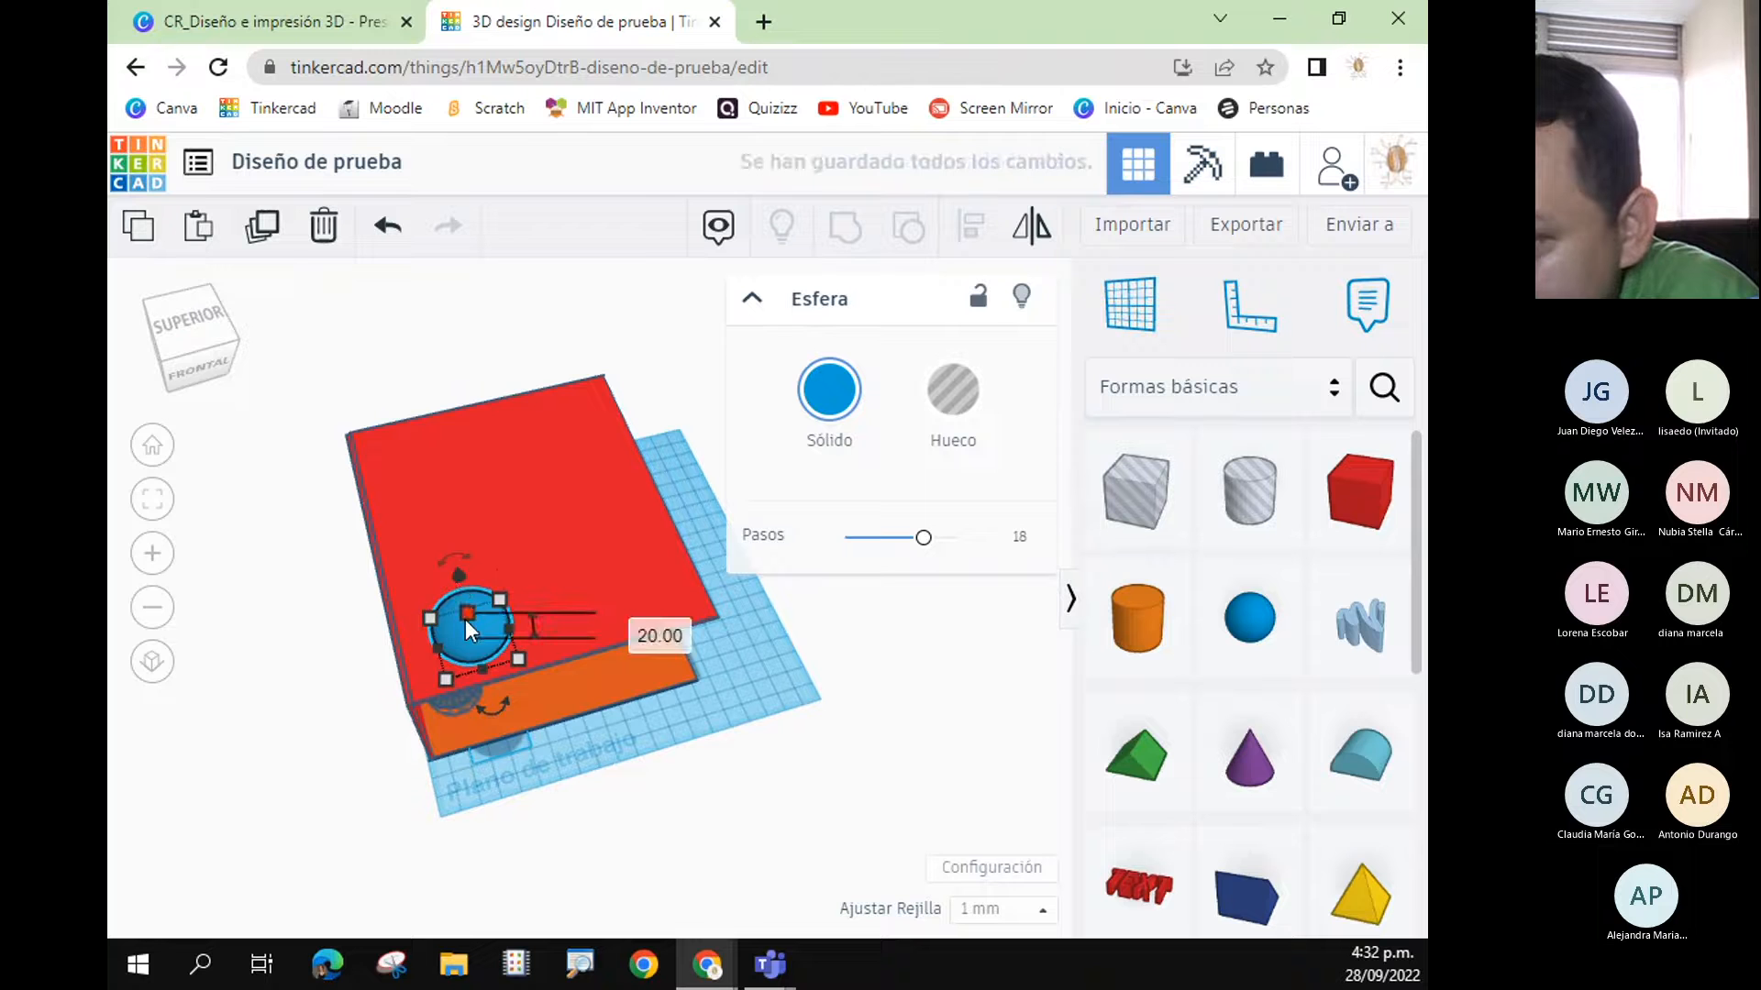
pyautogui.click(637, 625)
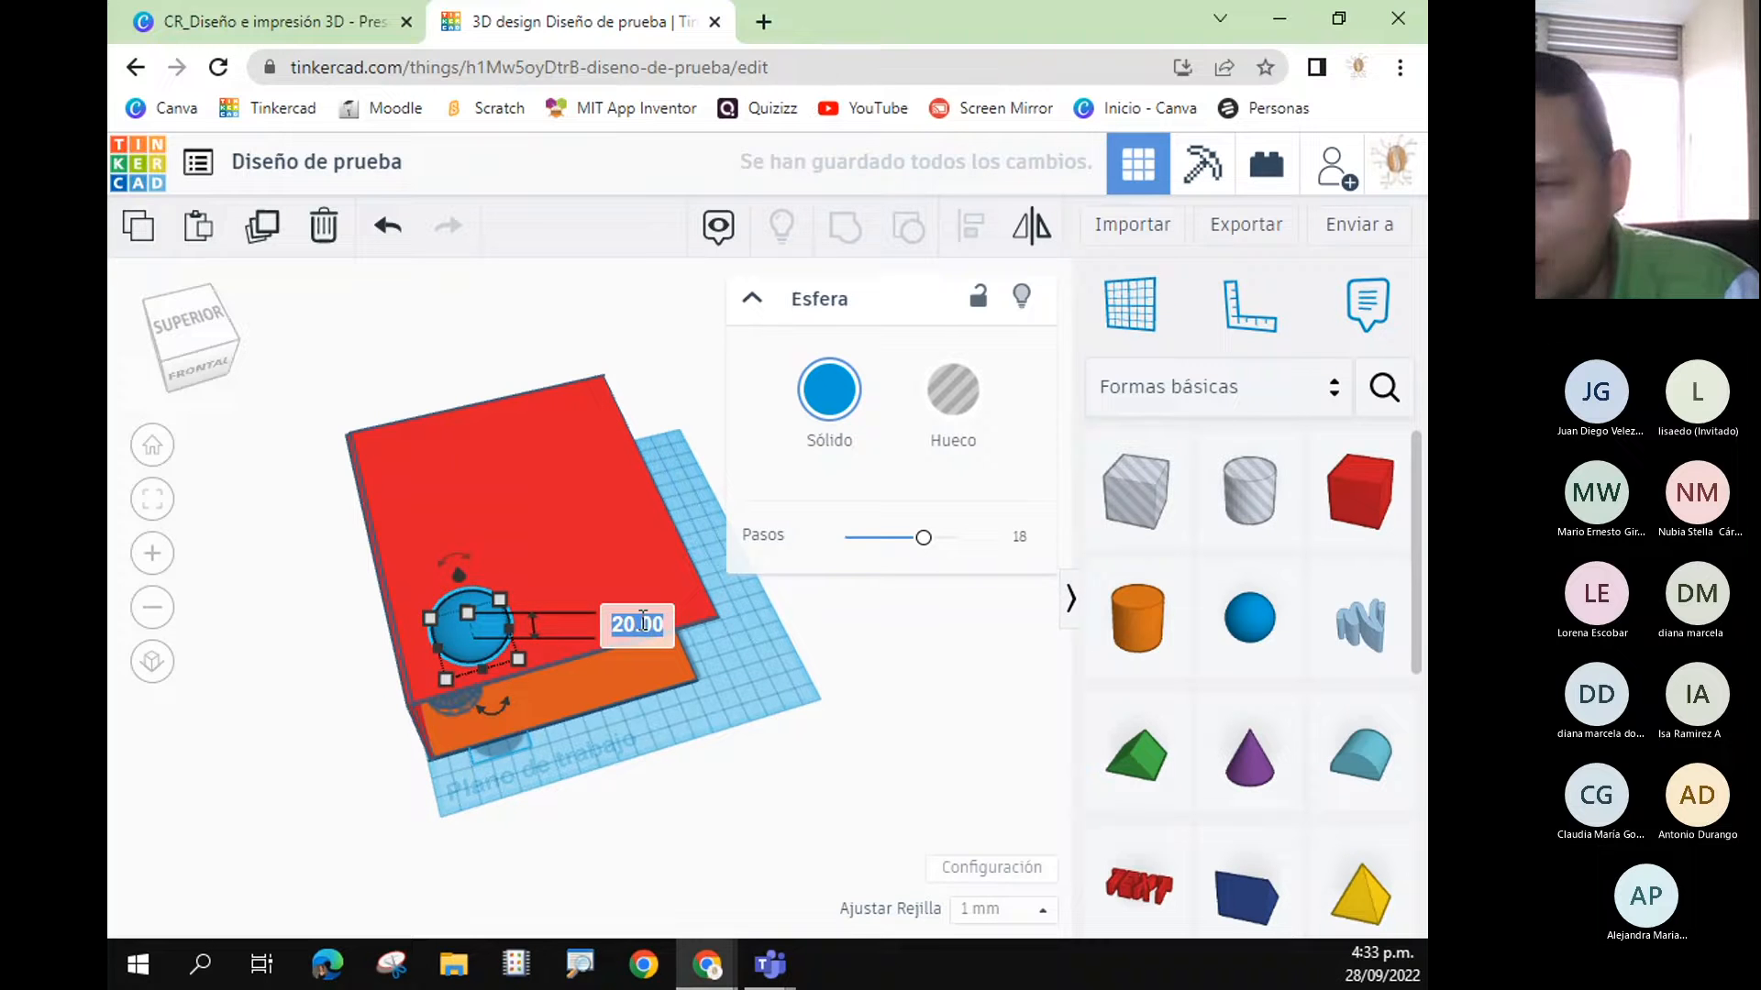
pyautogui.write('1')
pyautogui.press('Return')
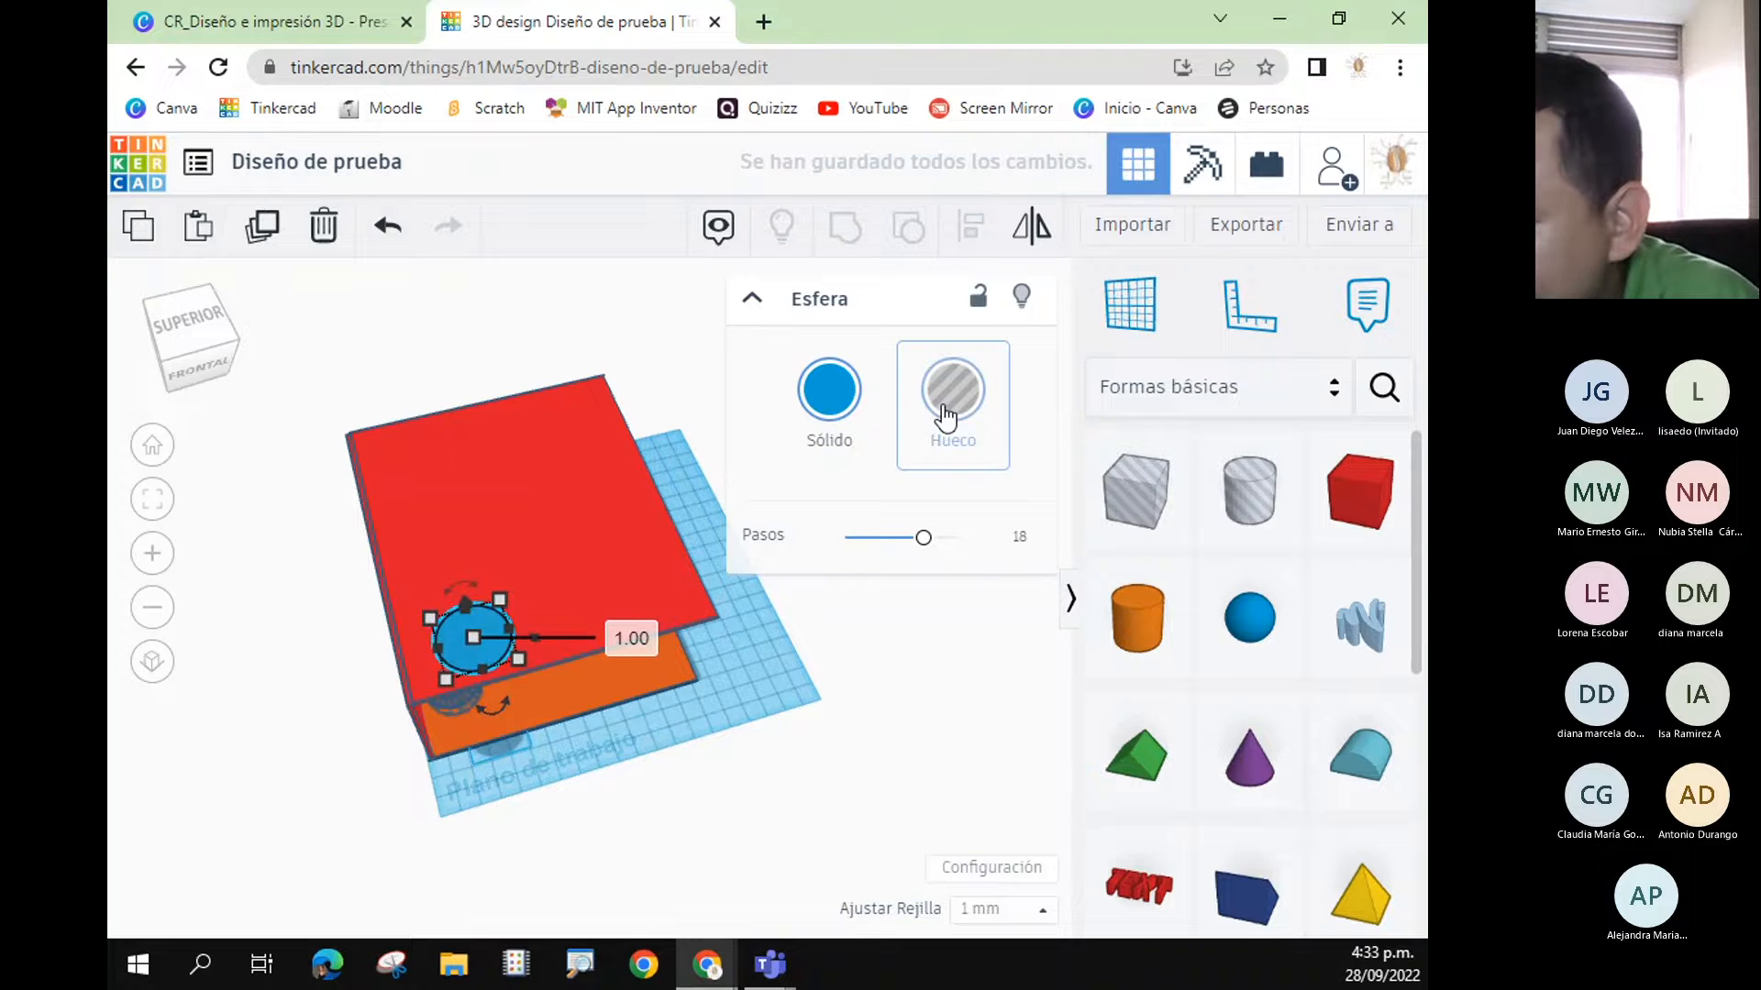
pyautogui.click(953, 390)
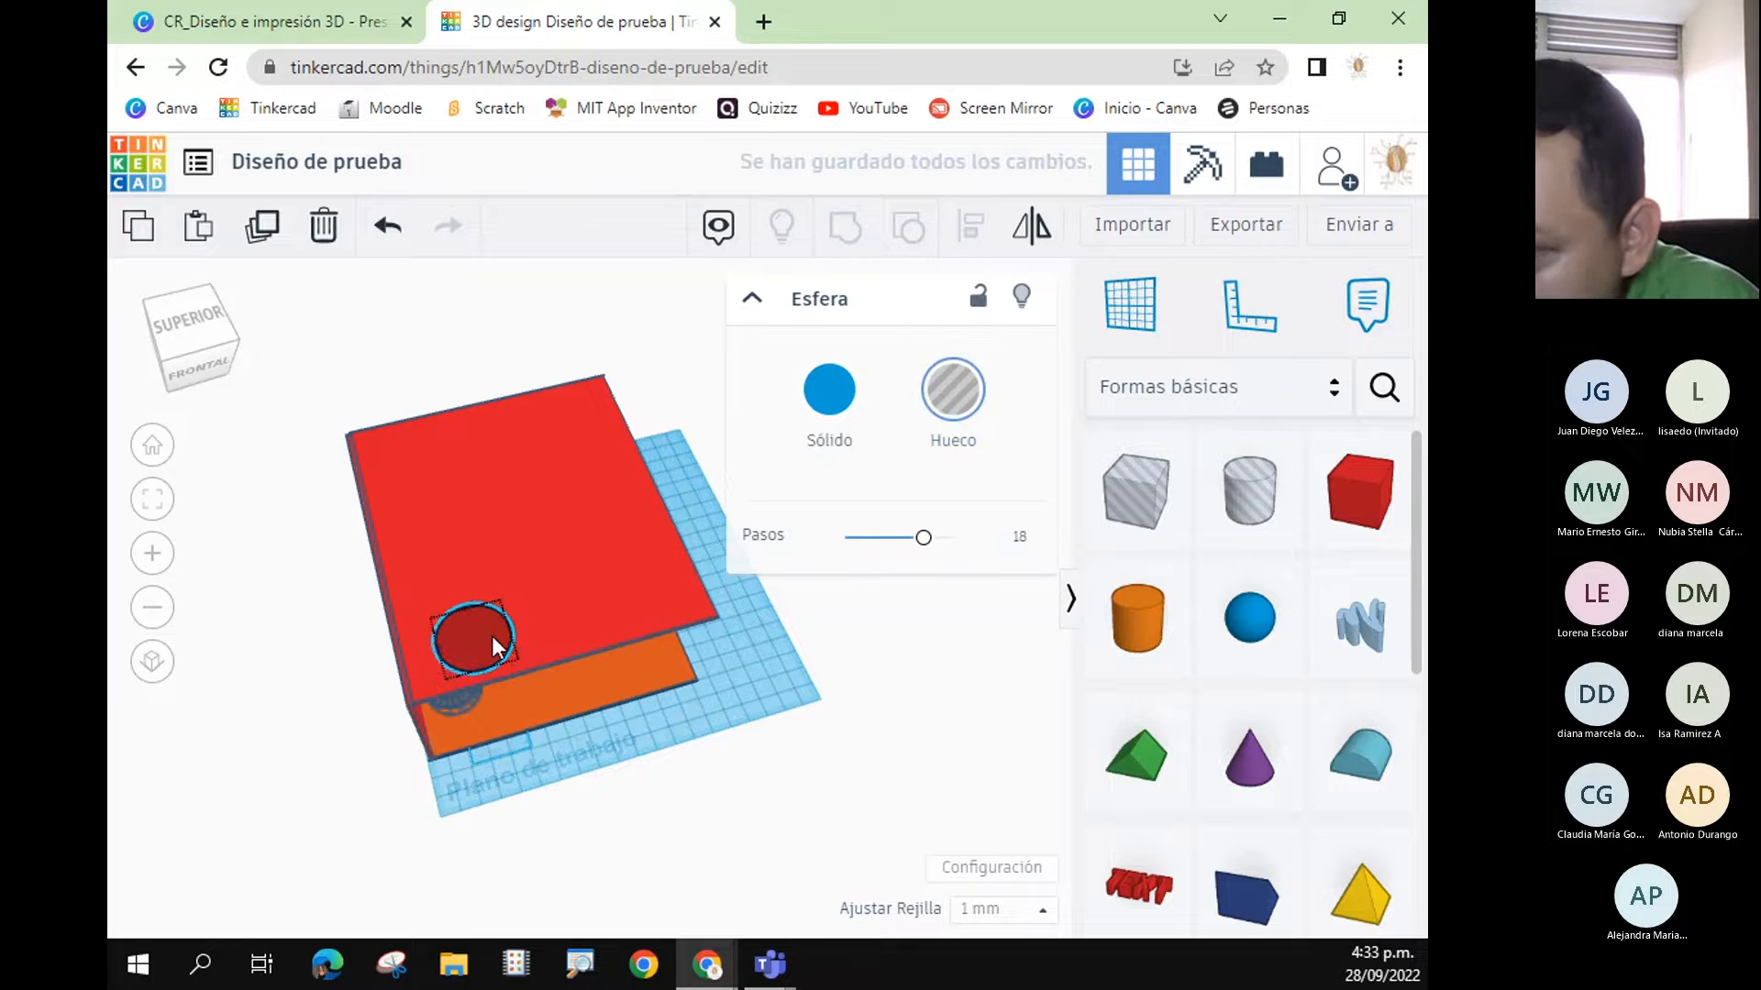
# - Shift the flattened disc hole above the stairway and lower it into the roof slab, 63 mm above the workplane
pyautogui.moveTo(492, 635); pyautogui.dragTo(465, 620)
pyautogui.moveTo(767, 845); pyautogui.dragTo(790, 712, button='right')
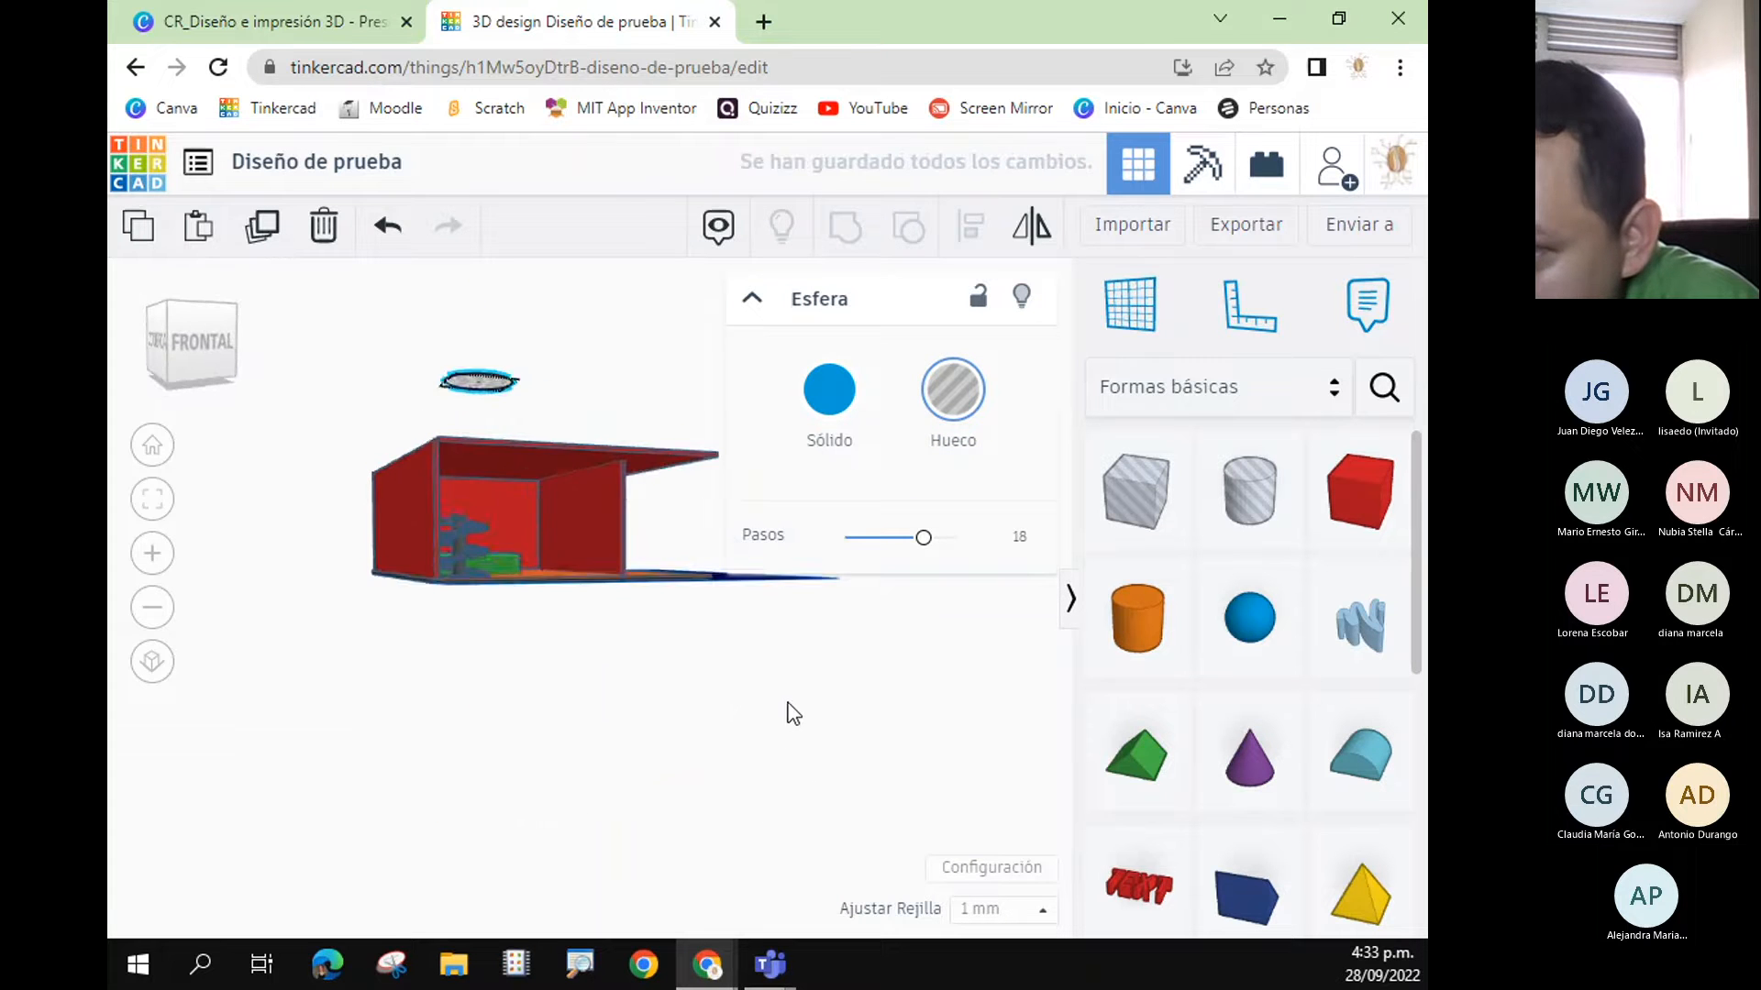
pyautogui.moveTo(480, 315); pyautogui.dragTo(470, 389)
pyautogui.moveTo(734, 725); pyautogui.dragTo(739, 783, button='right')
pyautogui.moveTo(474, 444); pyautogui.dragTo(476, 435)
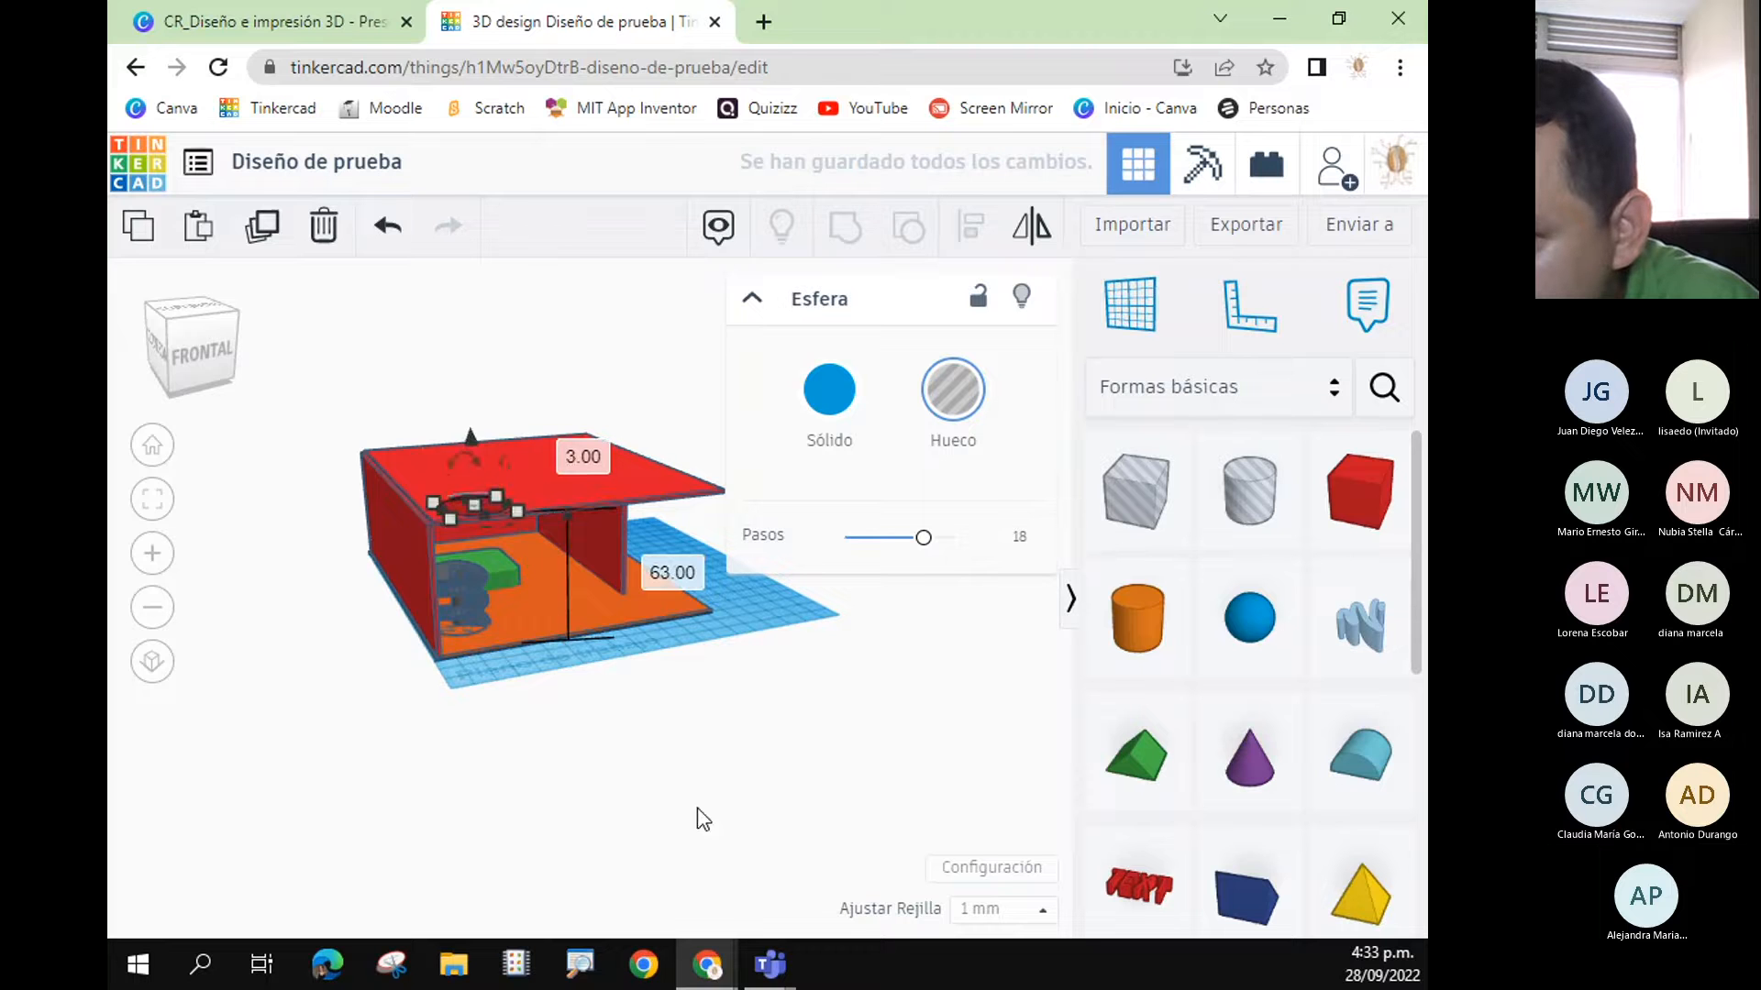
pyautogui.moveTo(697, 813); pyautogui.dragTo(649, 884, button='right')
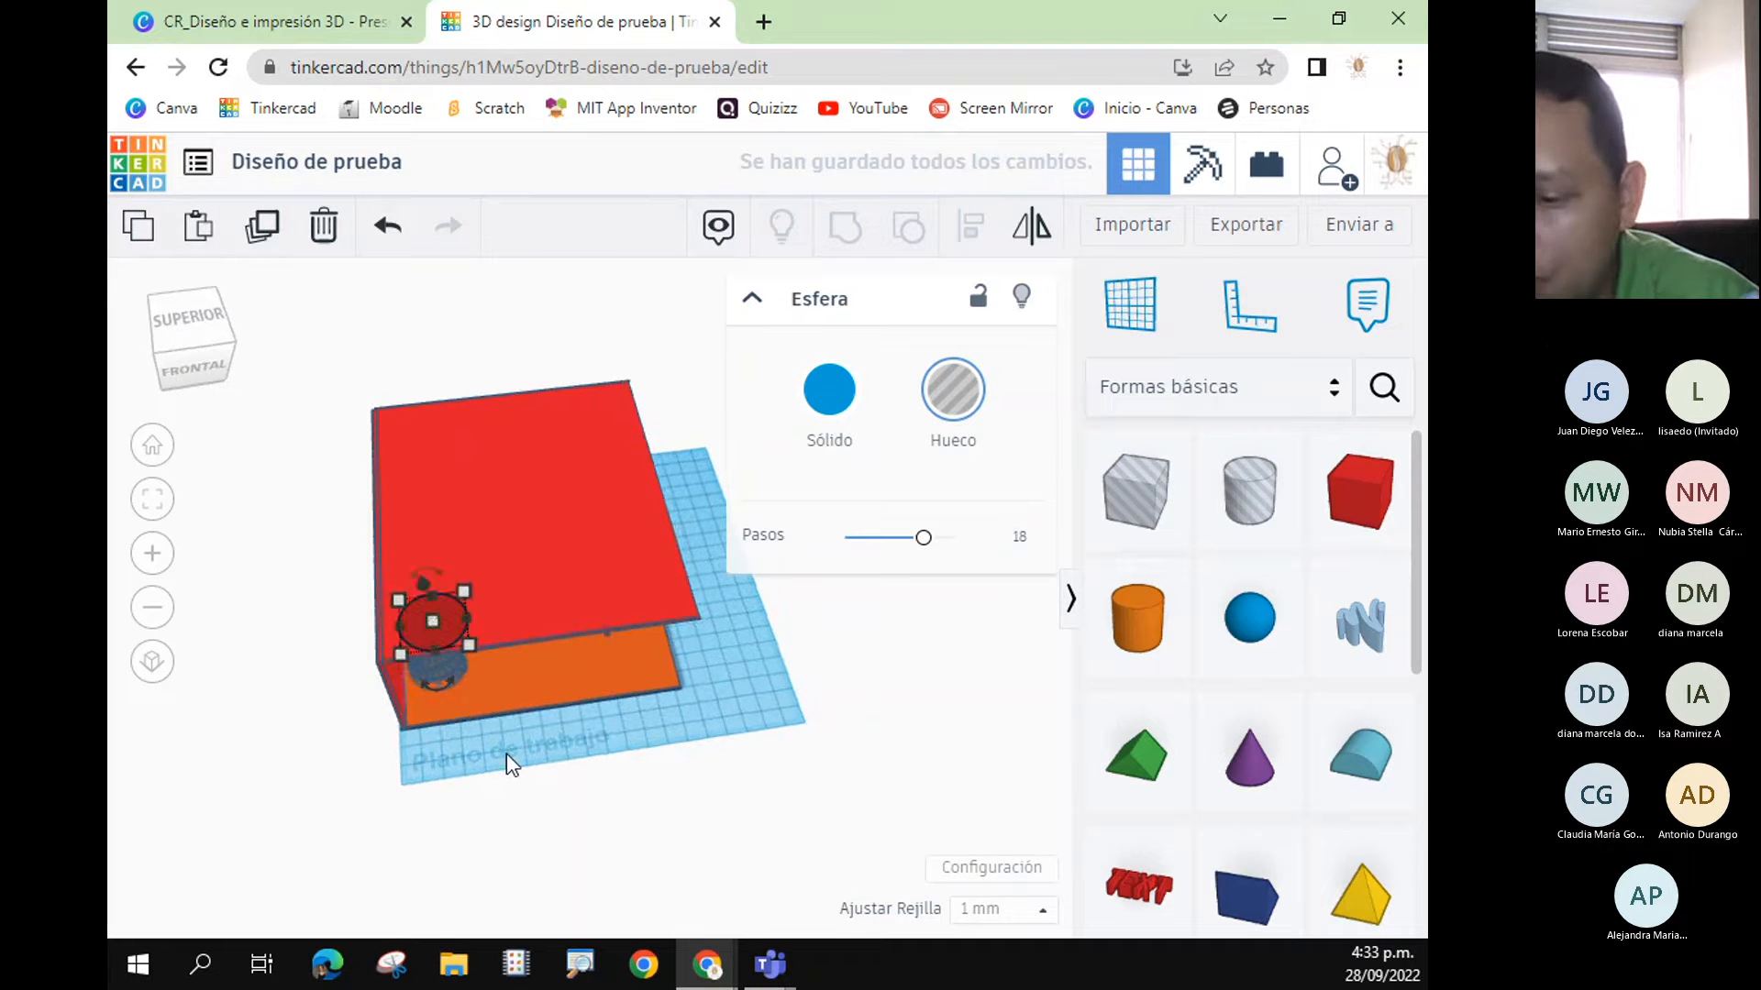
# - Align the disc hole and the stairway on their centres in both horizontal directions
pyautogui.moveTo(506, 754); pyautogui.dragTo(528, 656, button='right')
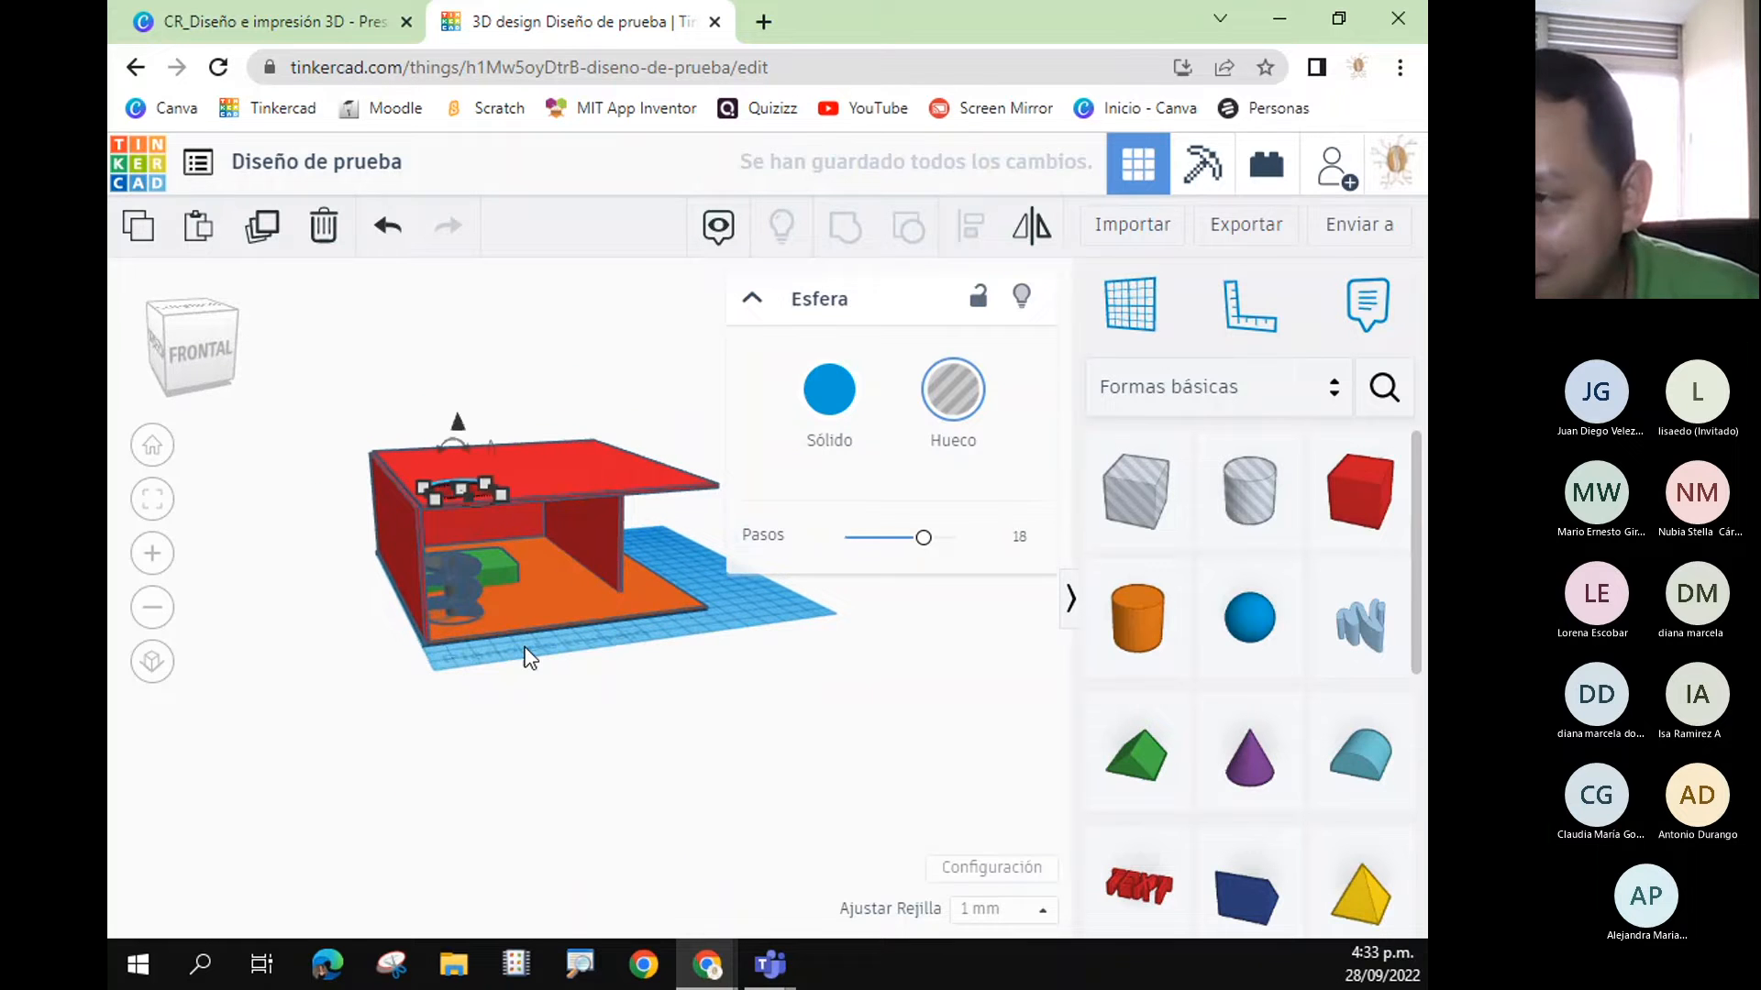
pyautogui.keyDown('shift'); pyautogui.click(467, 570); pyautogui.keyUp('shift')
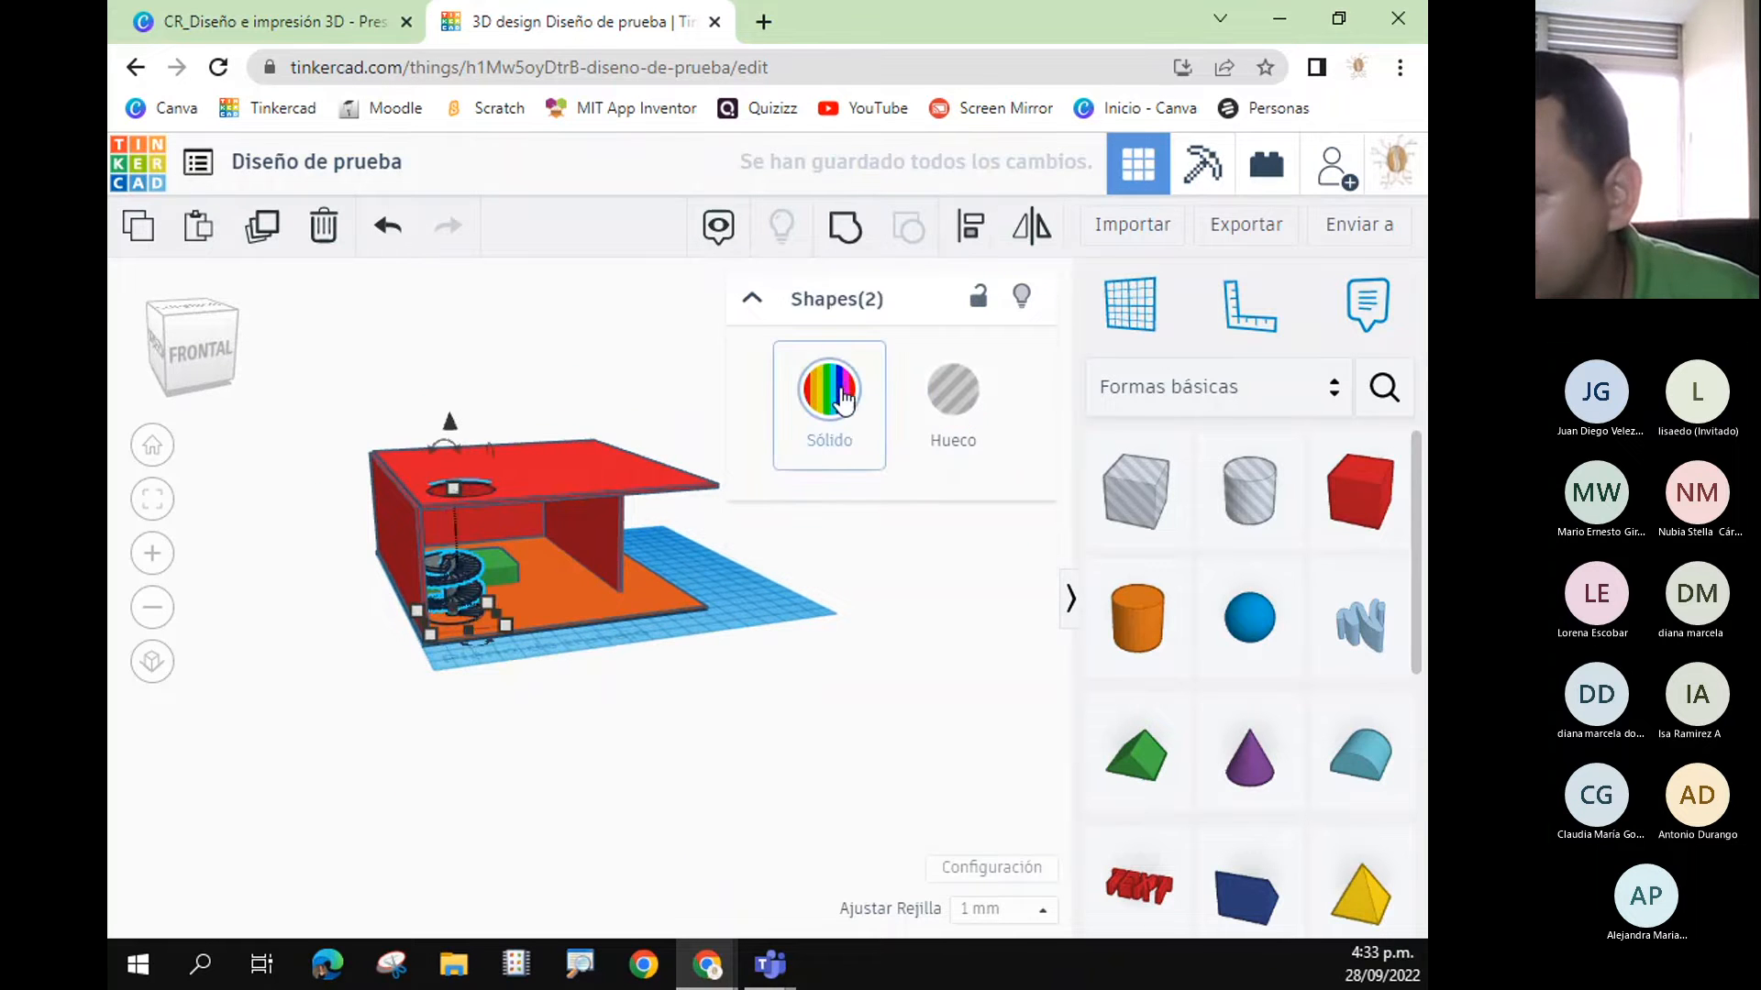
pyautogui.click(975, 239)
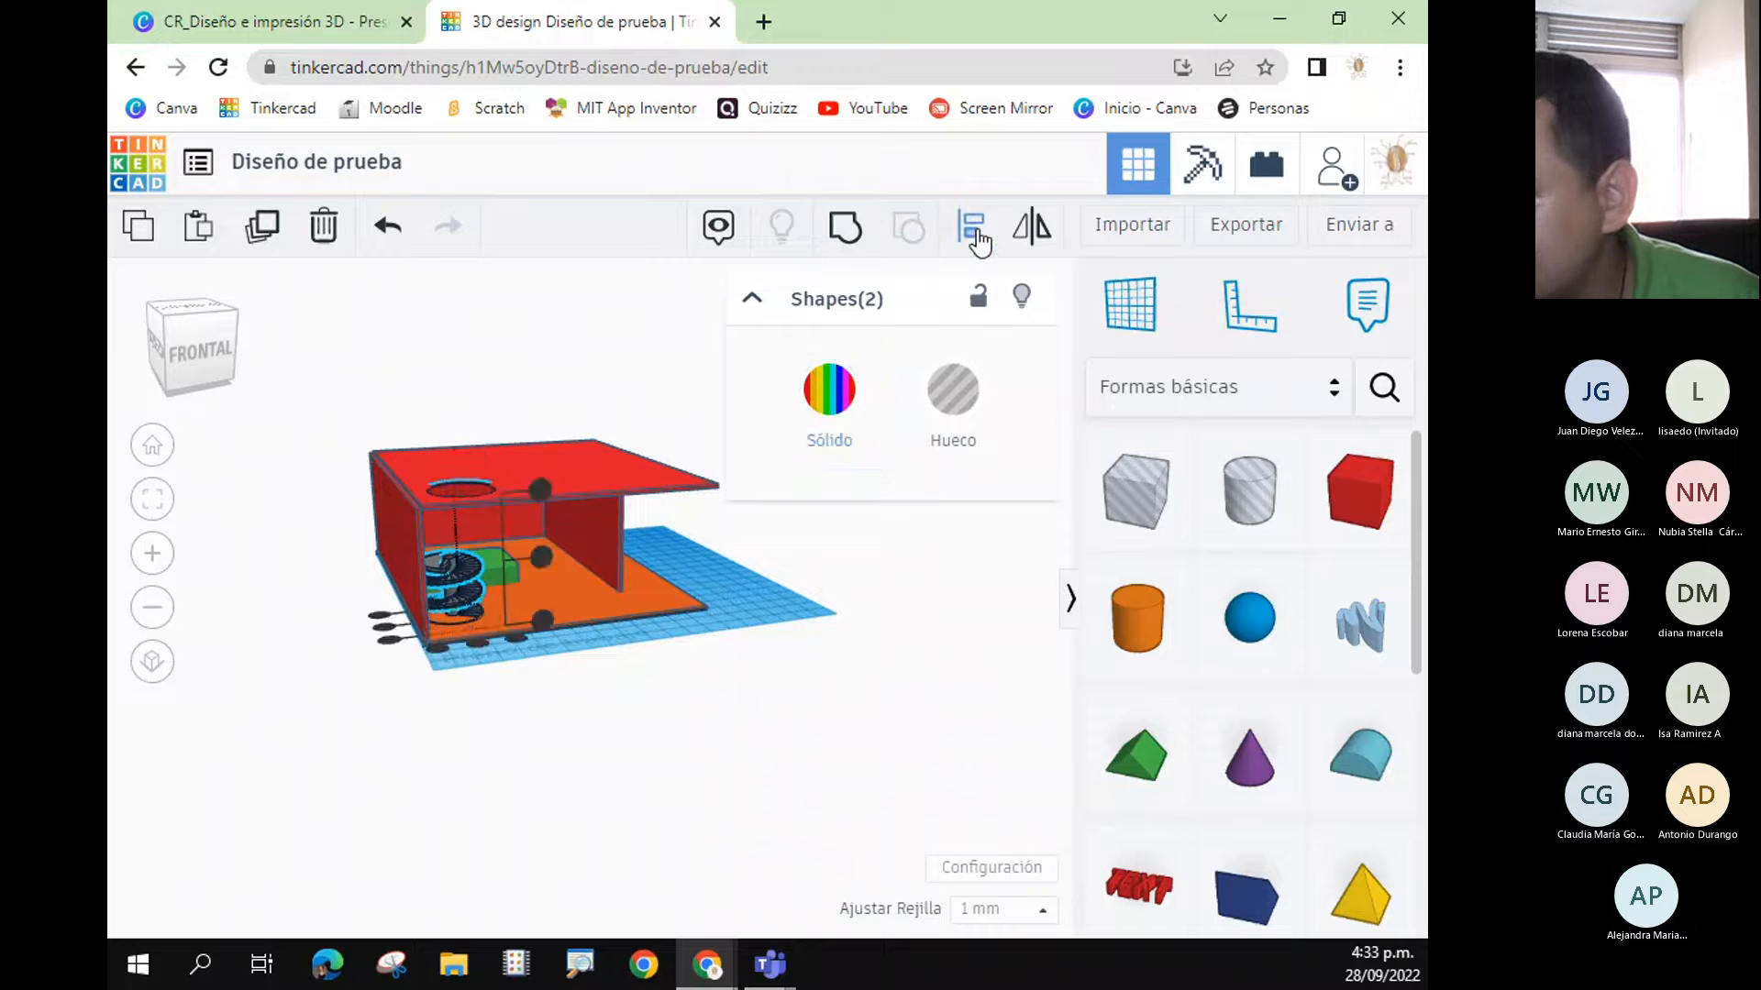
pyautogui.click(383, 629)
pyautogui.click(482, 641)
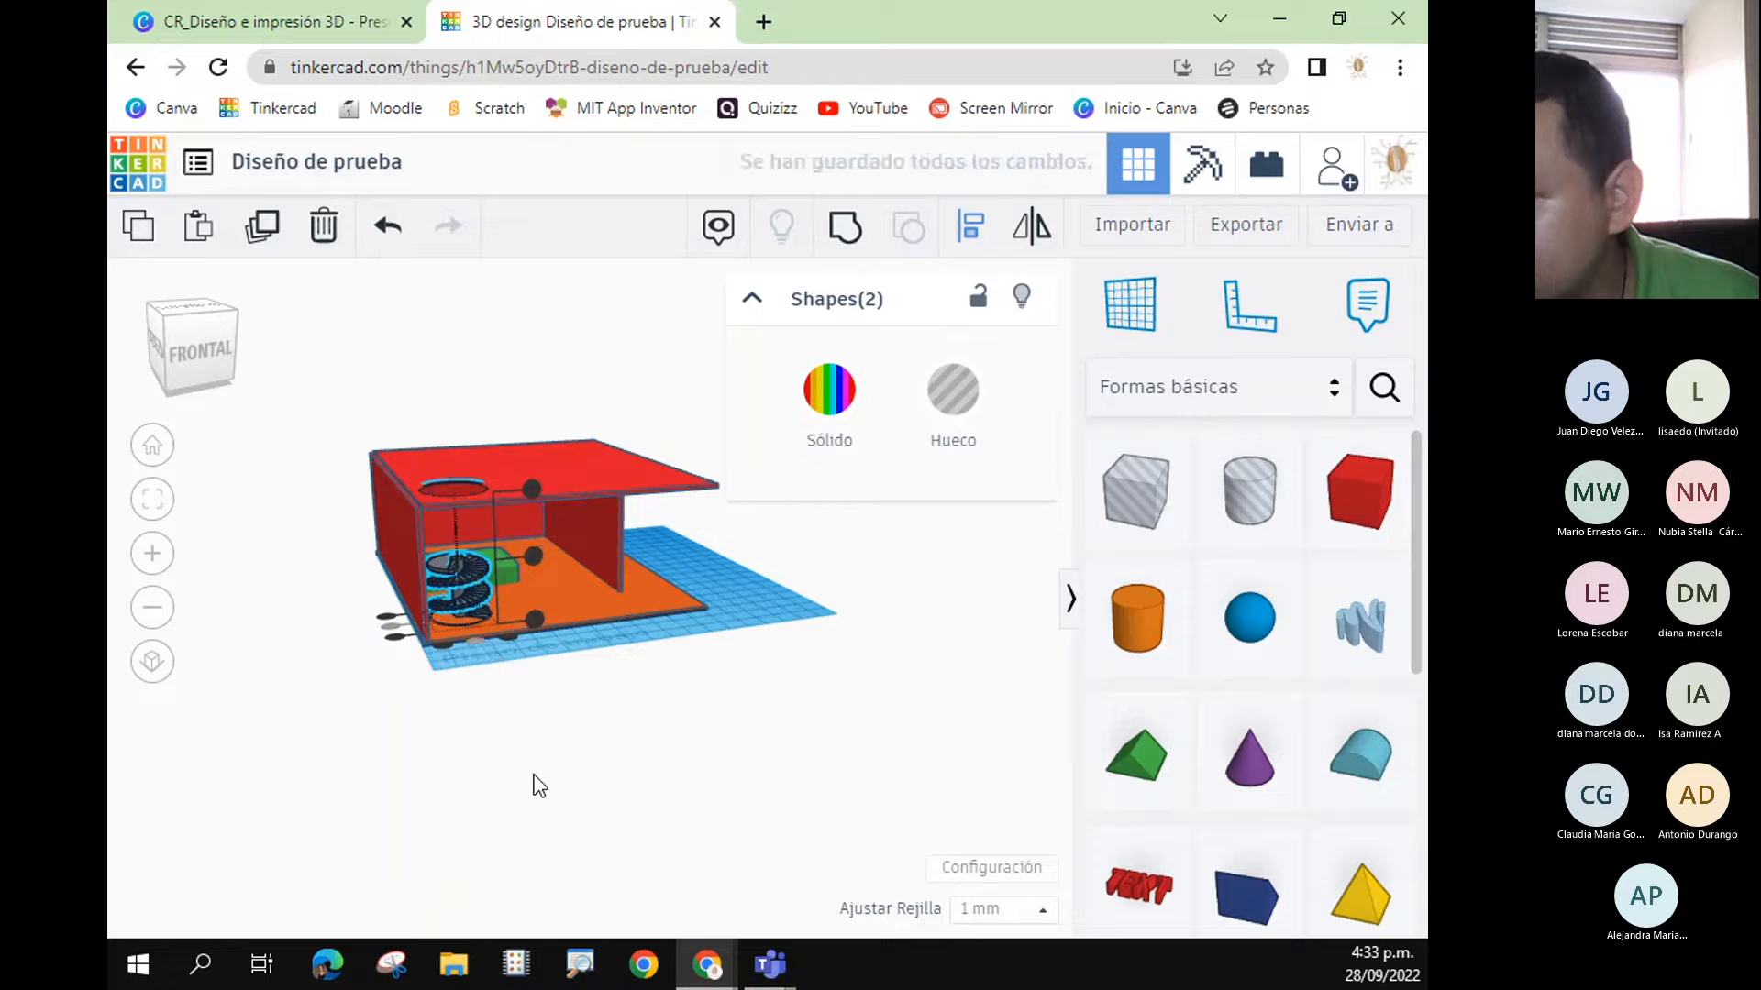
pyautogui.click(516, 714)
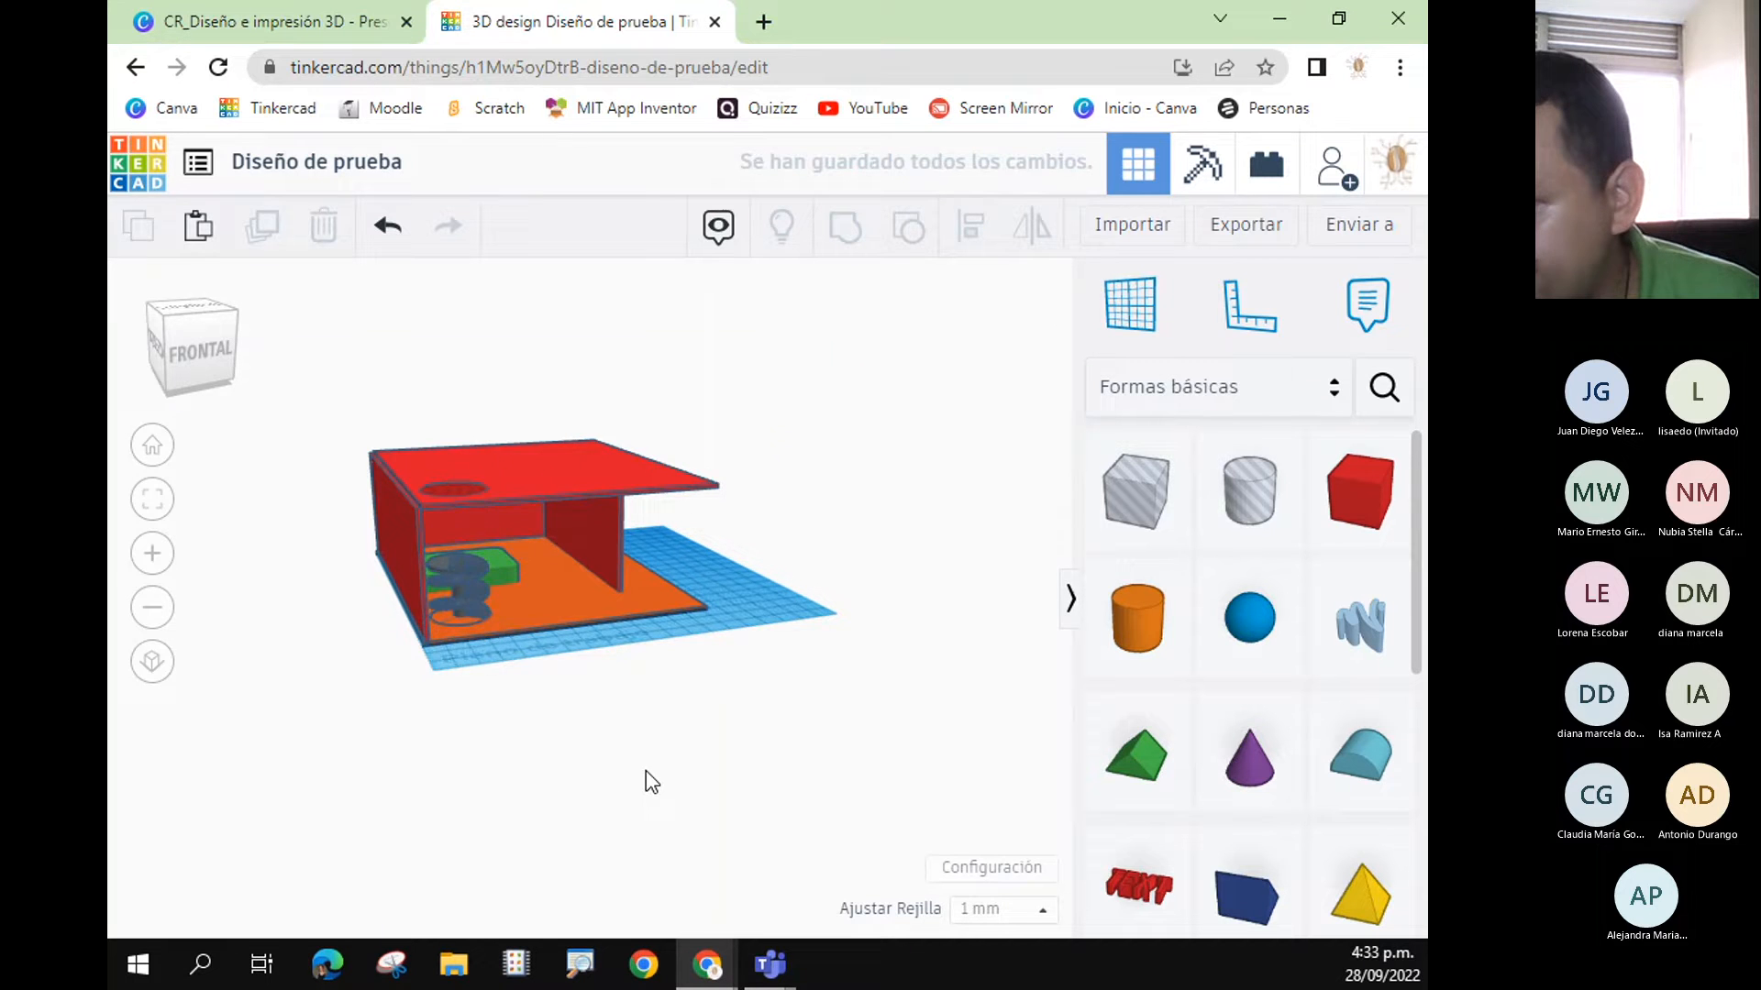
# - Try to cut a round opening by grouping the disc hole with the roof slab
pyautogui.moveTo(651, 782); pyautogui.dragTo(621, 832, button='right')
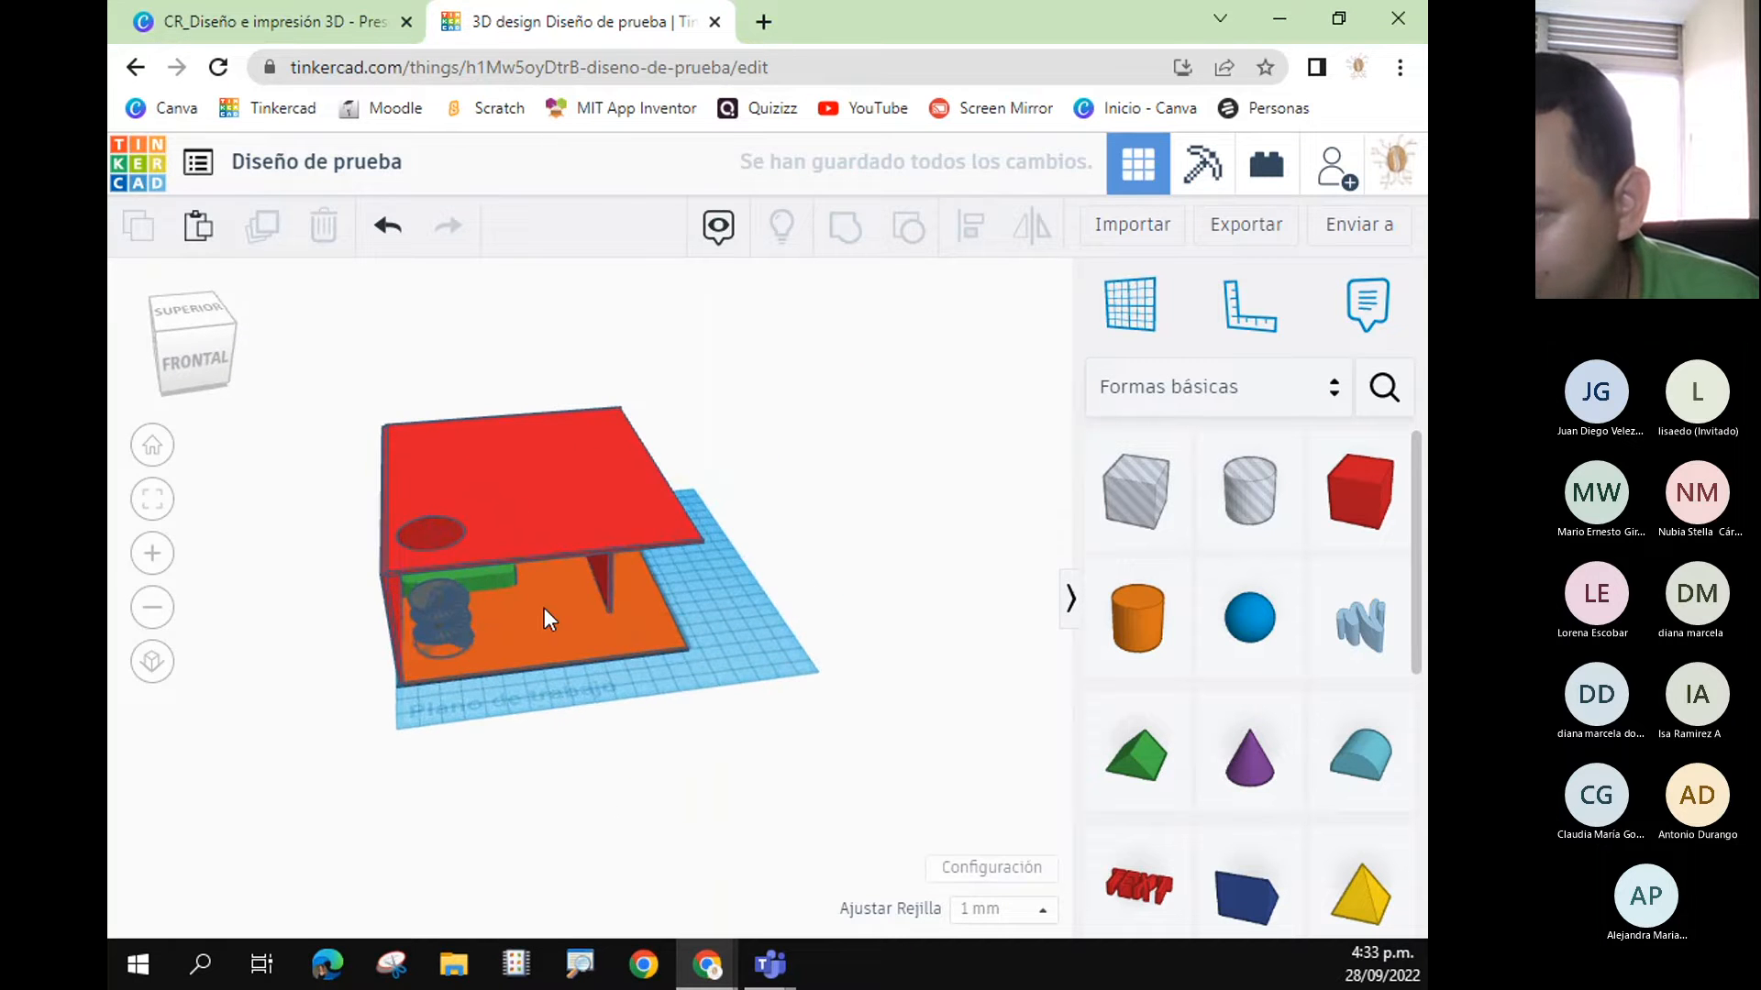
pyautogui.click(431, 533)
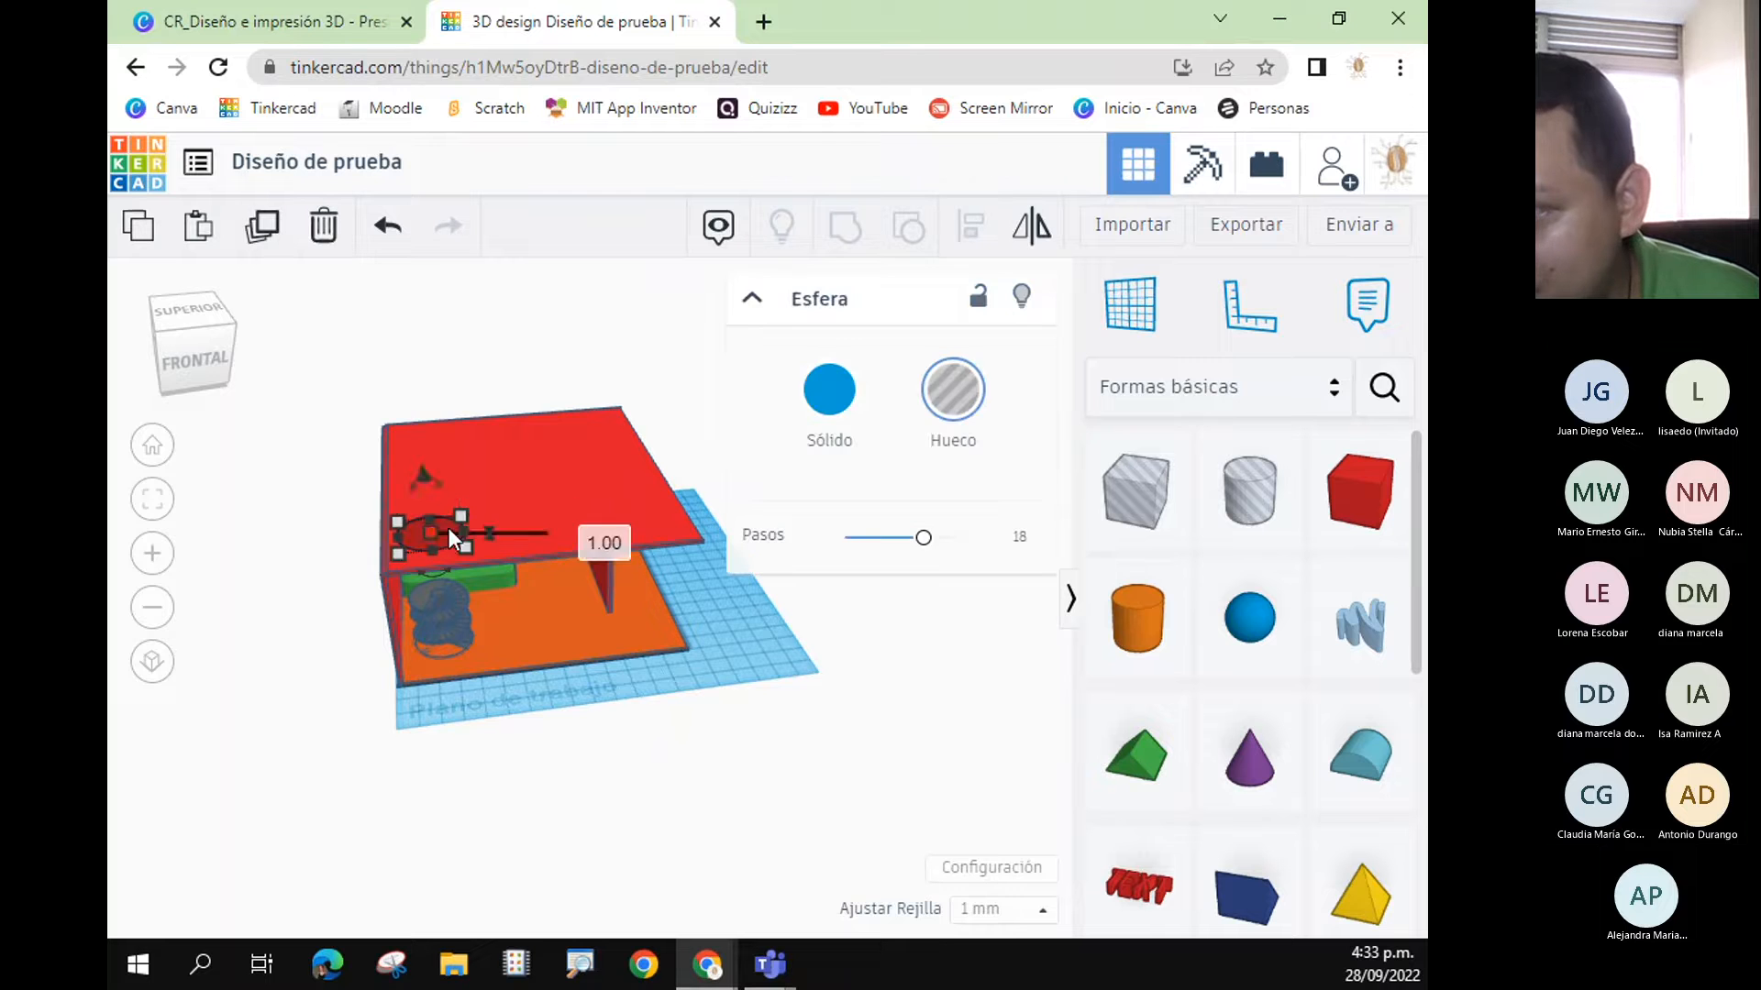
pyautogui.keyDown('shift'); pyautogui.click(572, 468); pyautogui.keyUp('shift')
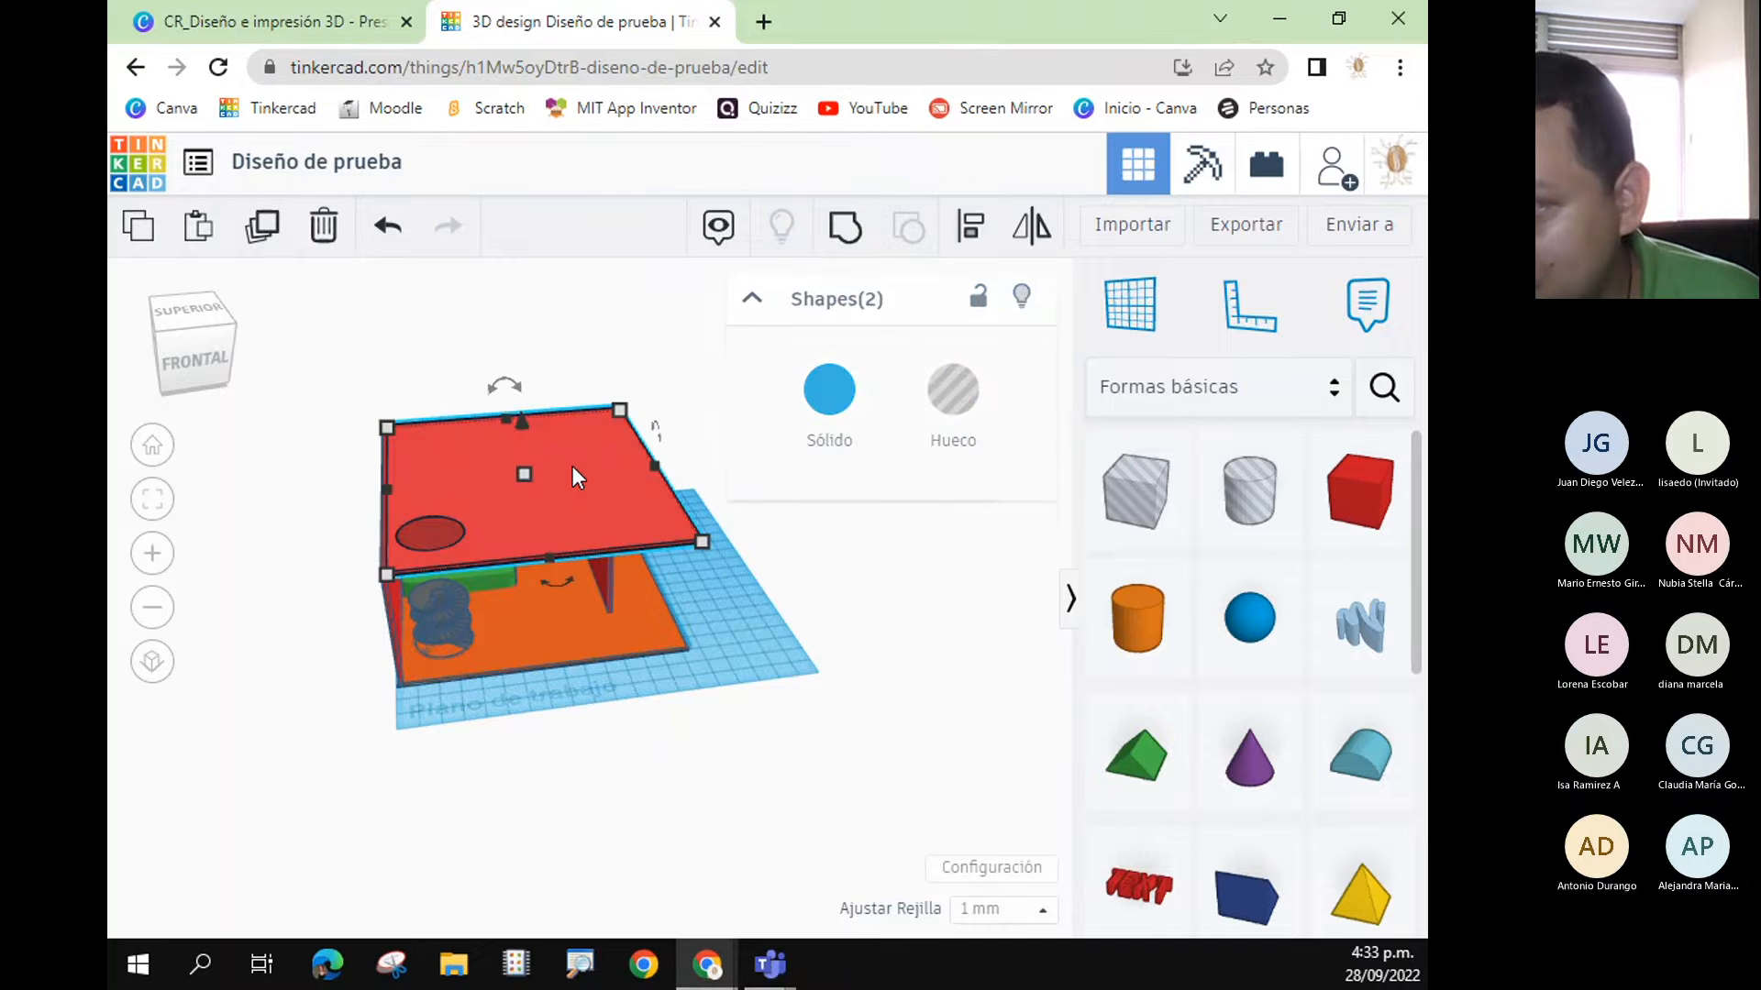
pyautogui.click(845, 227)
pyautogui.click(884, 609)
# - Inspect the grouped roof slab from the front and undo the grouping with the disc hole
pyautogui.moveTo(884, 609); pyautogui.dragTo(908, 671, button='right')
pyautogui.click(464, 587)
pyautogui.moveTo(464, 587); pyautogui.dragTo(590, 719, button='right')
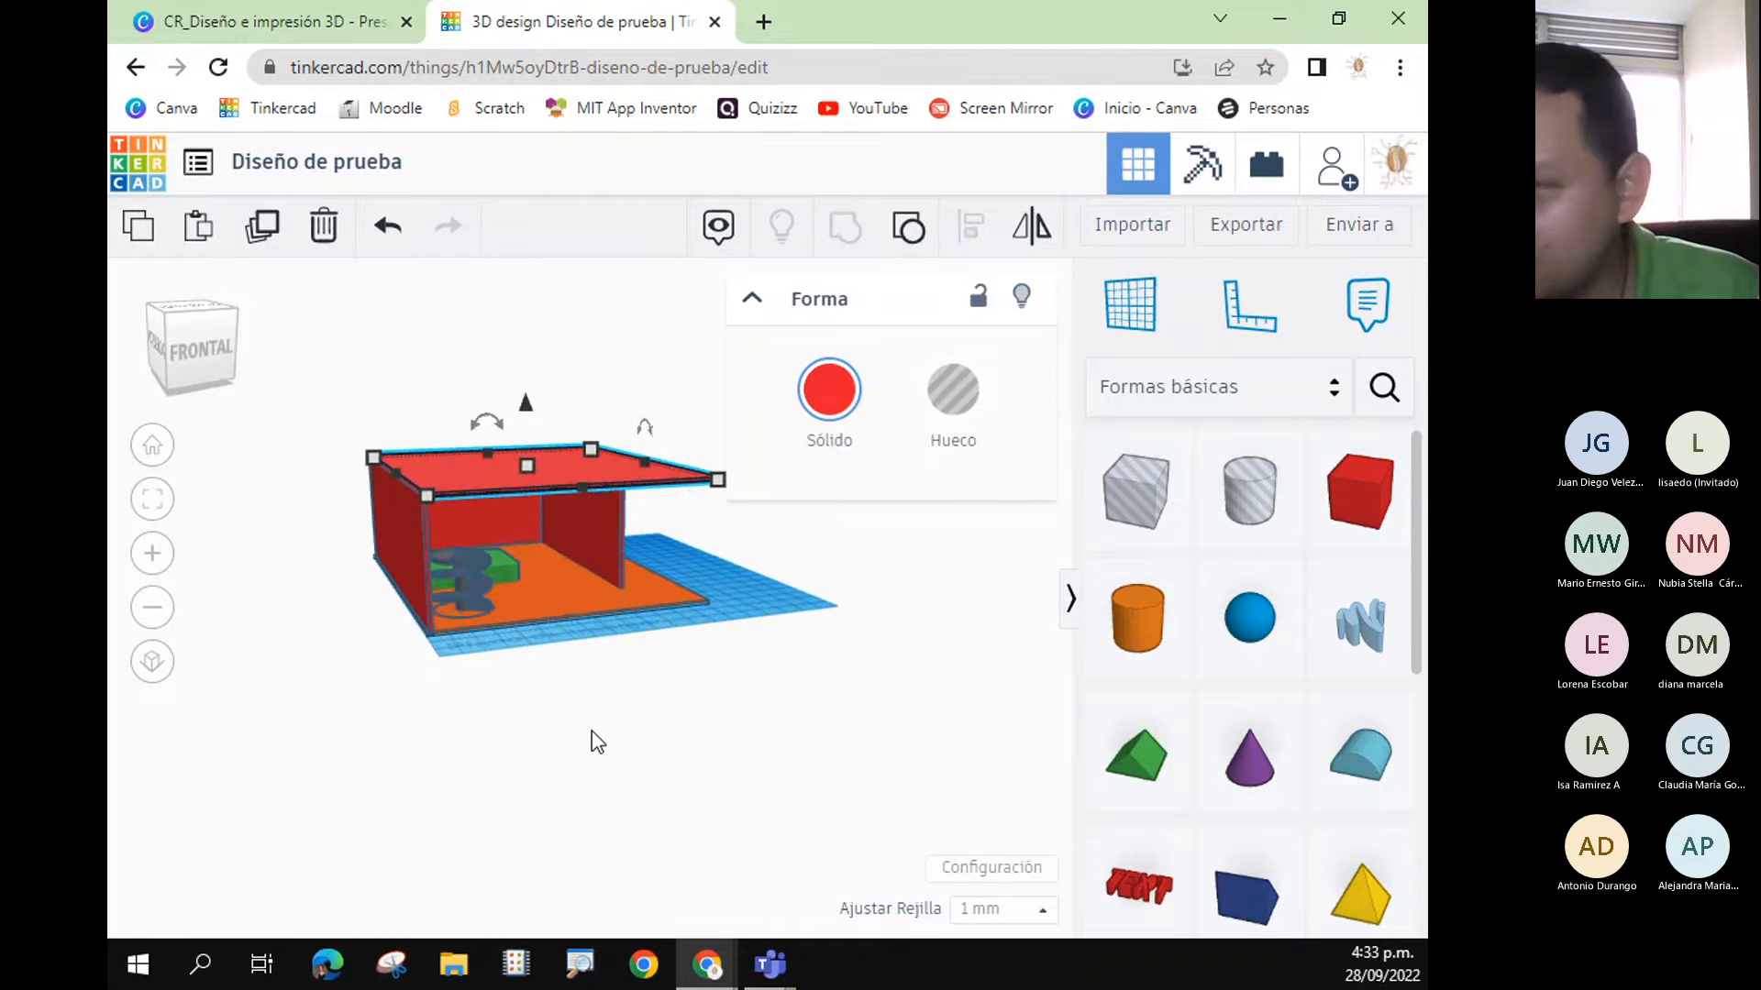
pyautogui.hotkey('ctrl', 'z')
# - Examine from above, the front and below how the disc hole sits in the roof slab
pyautogui.moveTo(813, 824); pyautogui.dragTo(596, 679, button='right')
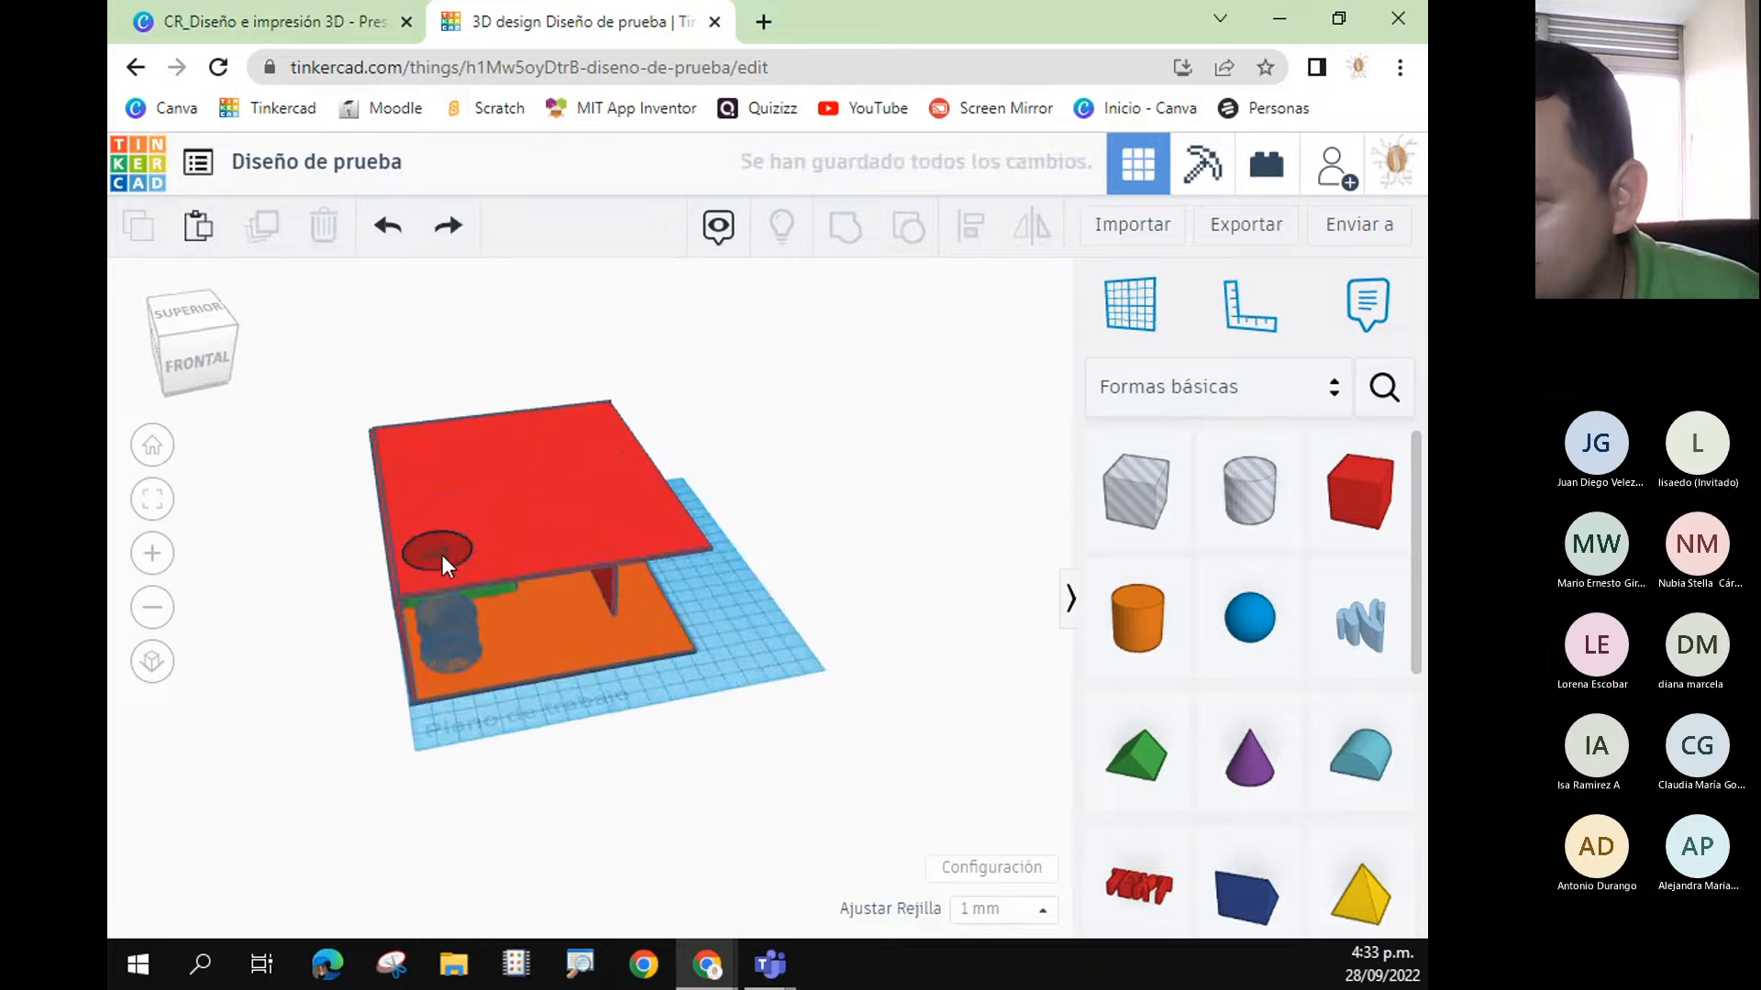
pyautogui.click(442, 554)
pyautogui.keyDown('shift'); pyautogui.click(570, 494); pyautogui.keyUp('shift')
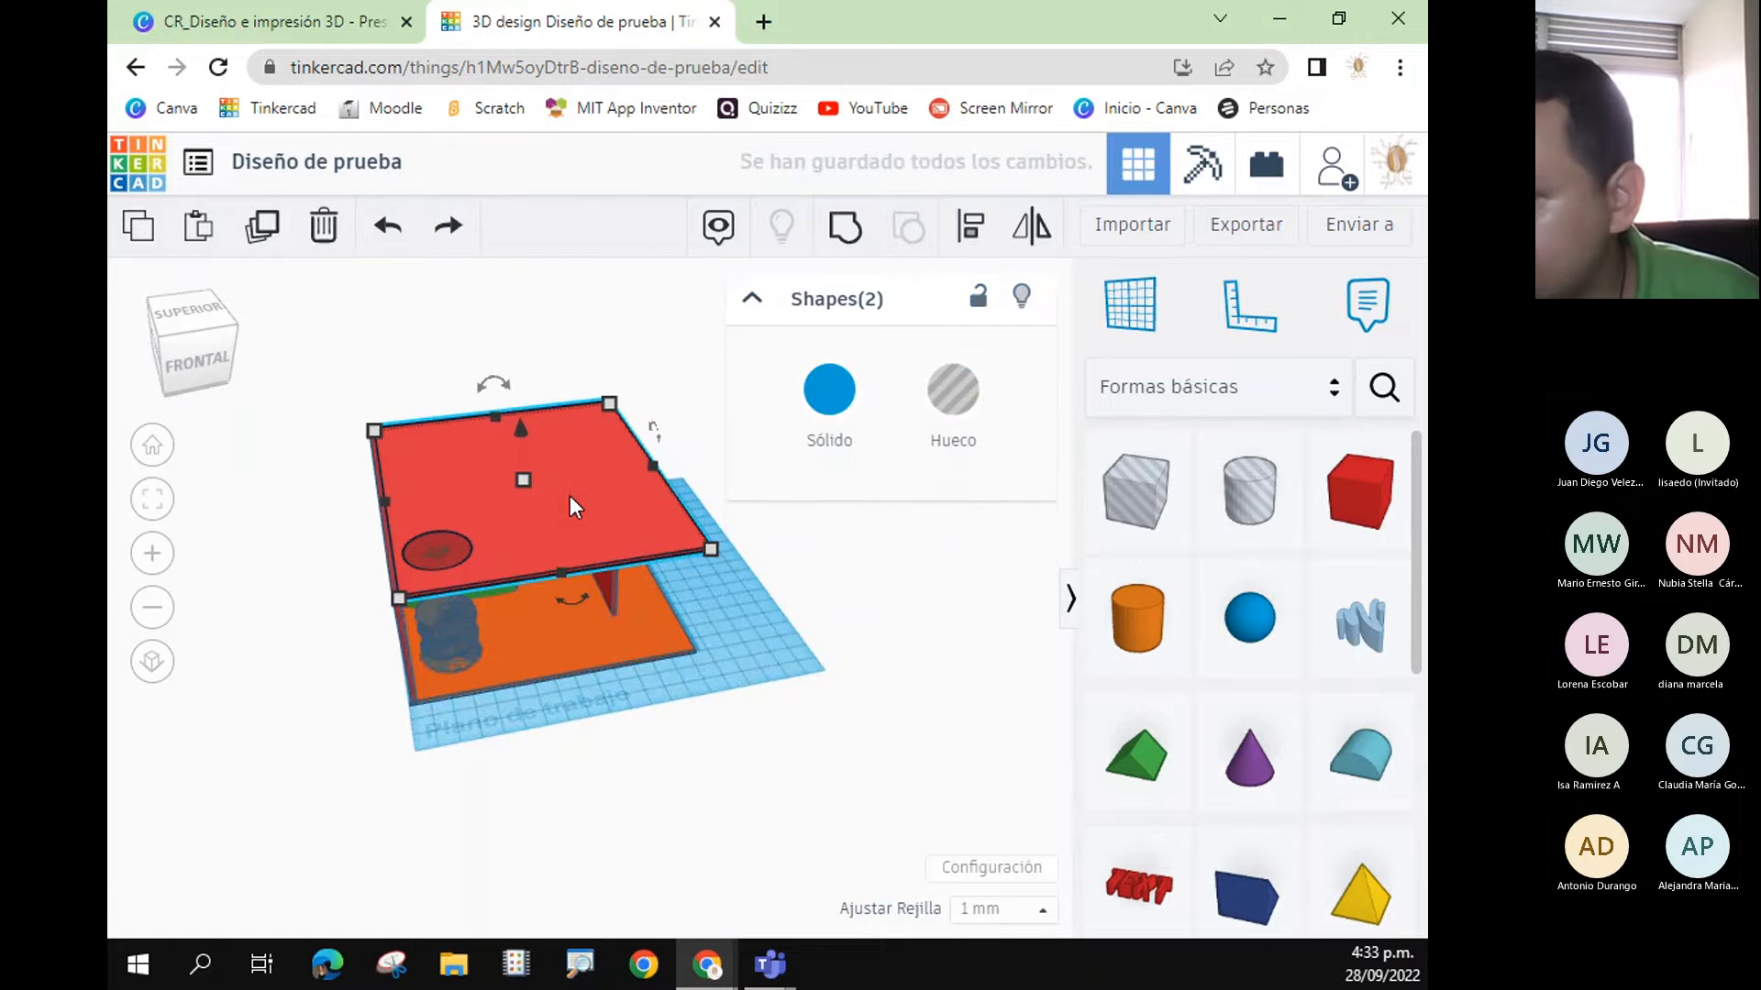
pyautogui.moveTo(570, 495); pyautogui.dragTo(615, 589, button='right')
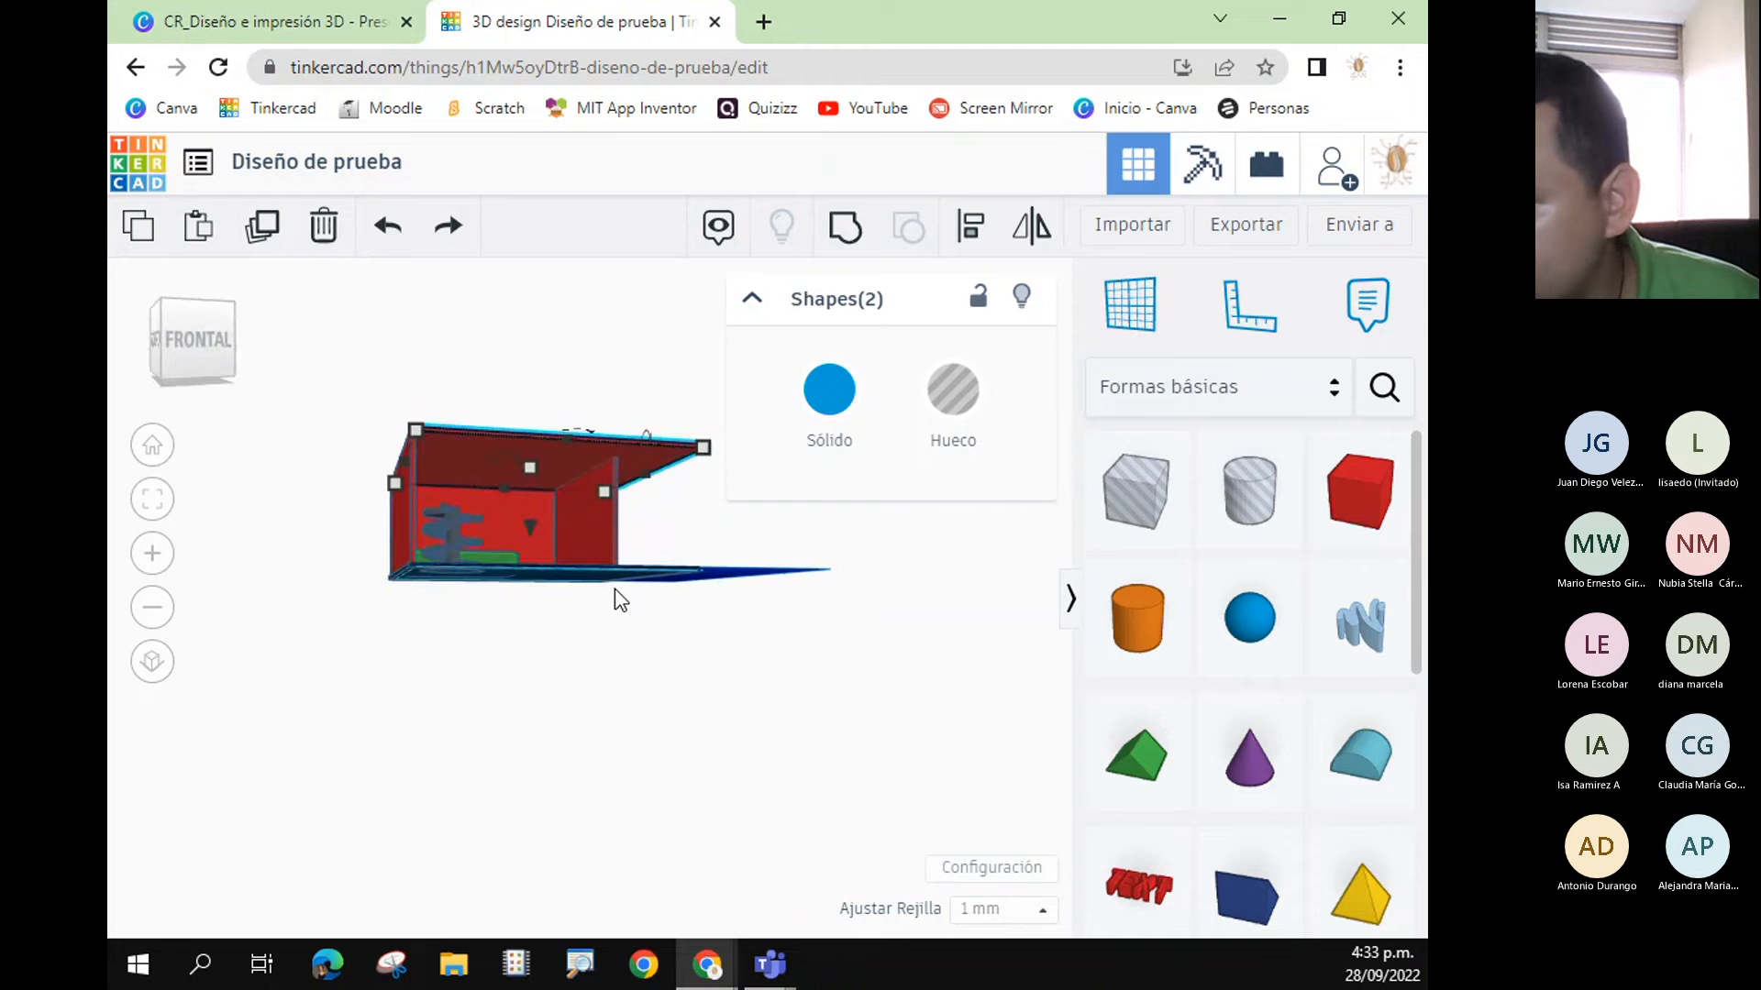
pyautogui.moveTo(656, 724); pyautogui.dragTo(466, 497, button='right')
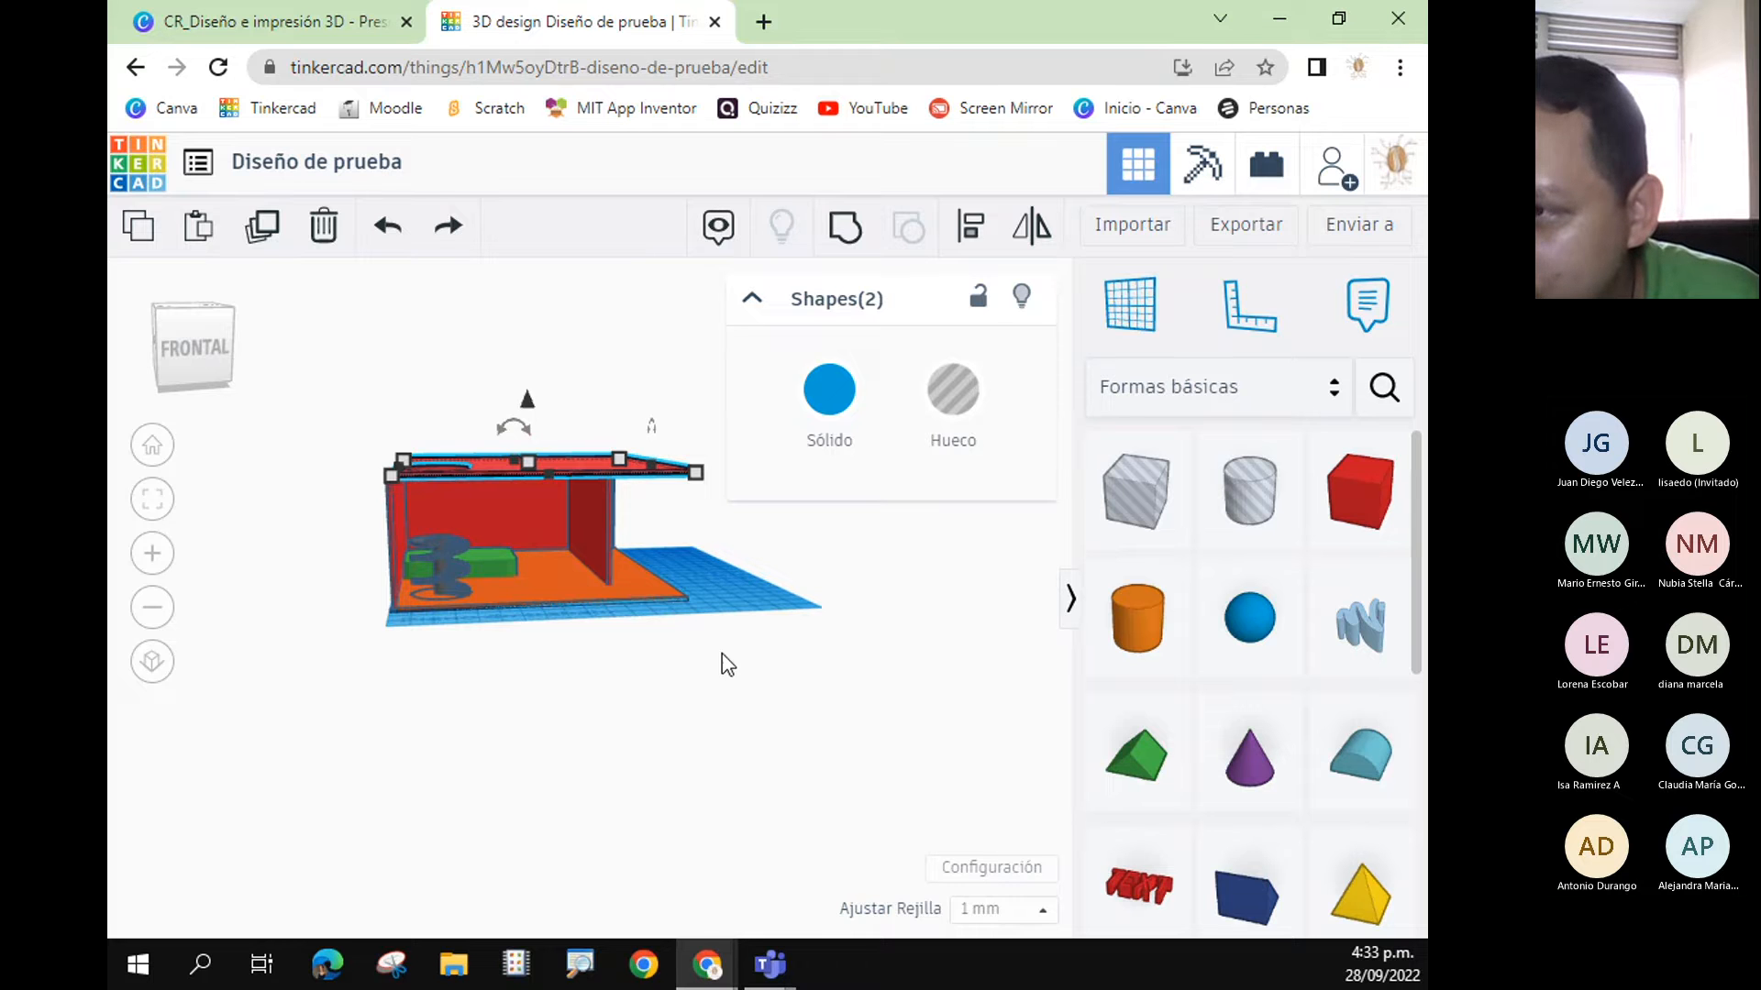
pyautogui.click(684, 730)
# - Set the thickness of the disc hole in the roof slab to 2 mm
pyautogui.moveTo(684, 730); pyautogui.dragTo(676, 822, button='right')
pyautogui.click(427, 552)
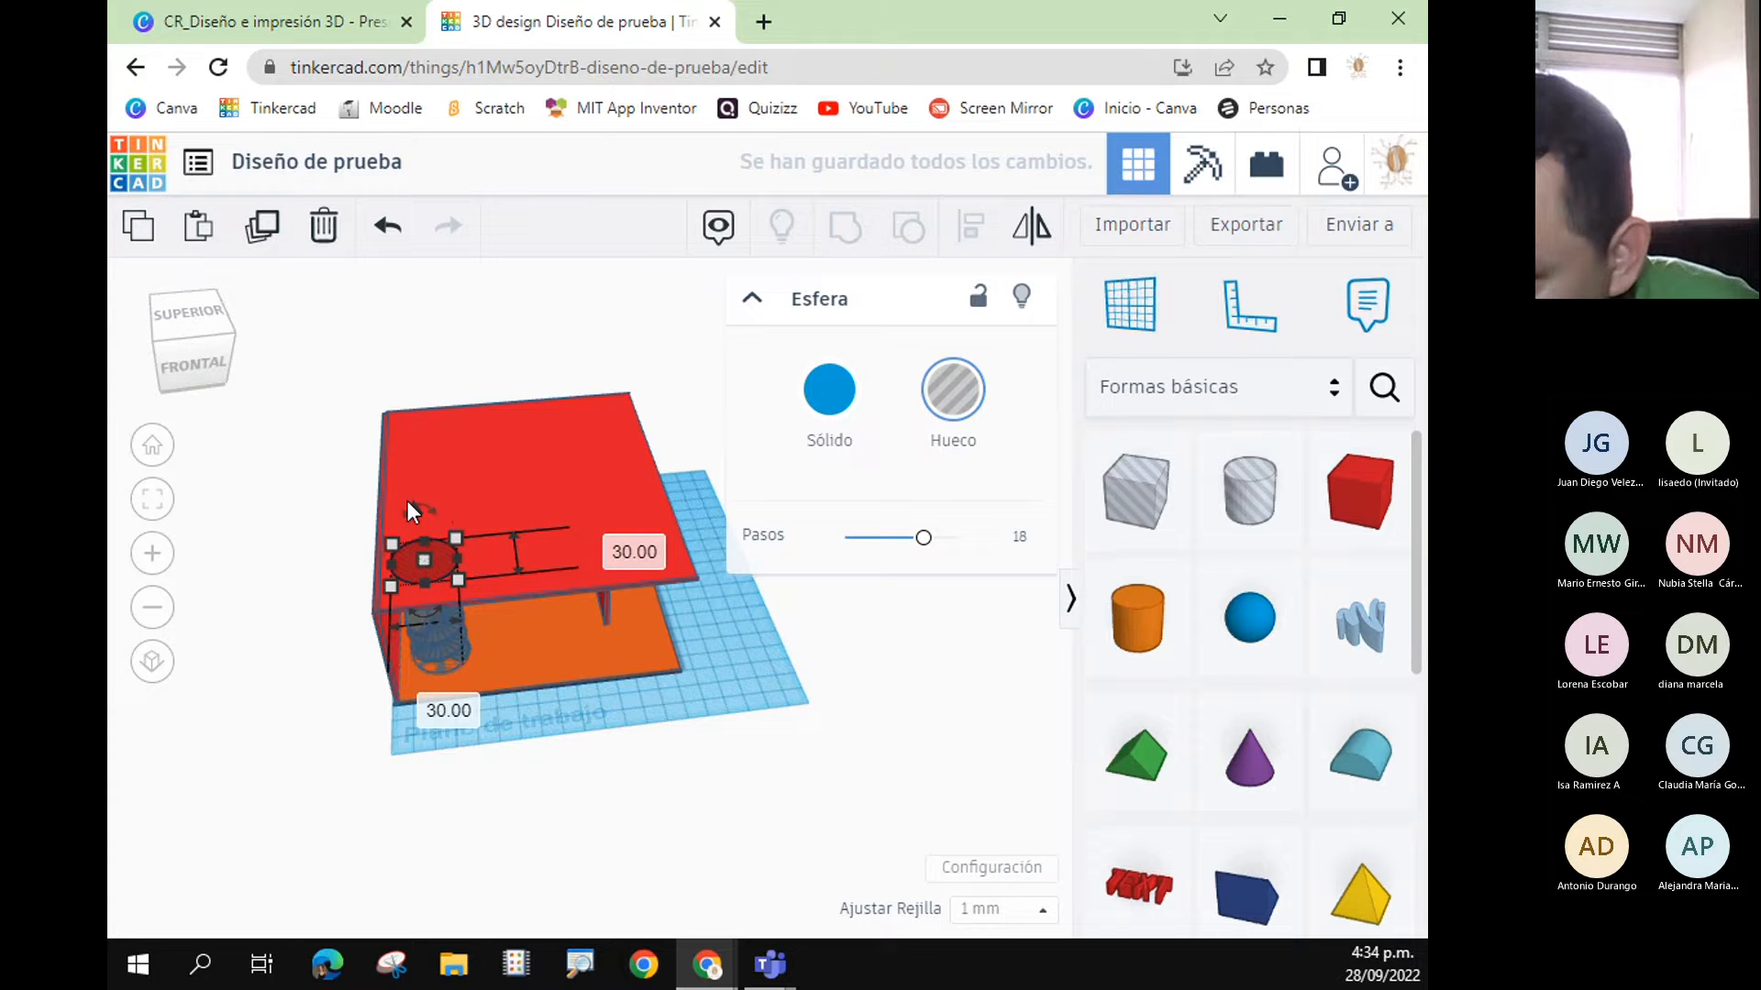
pyautogui.moveTo(410, 508); pyautogui.dragTo(402, 503)
pyautogui.moveTo(598, 831); pyautogui.dragTo(589, 785, button='right')
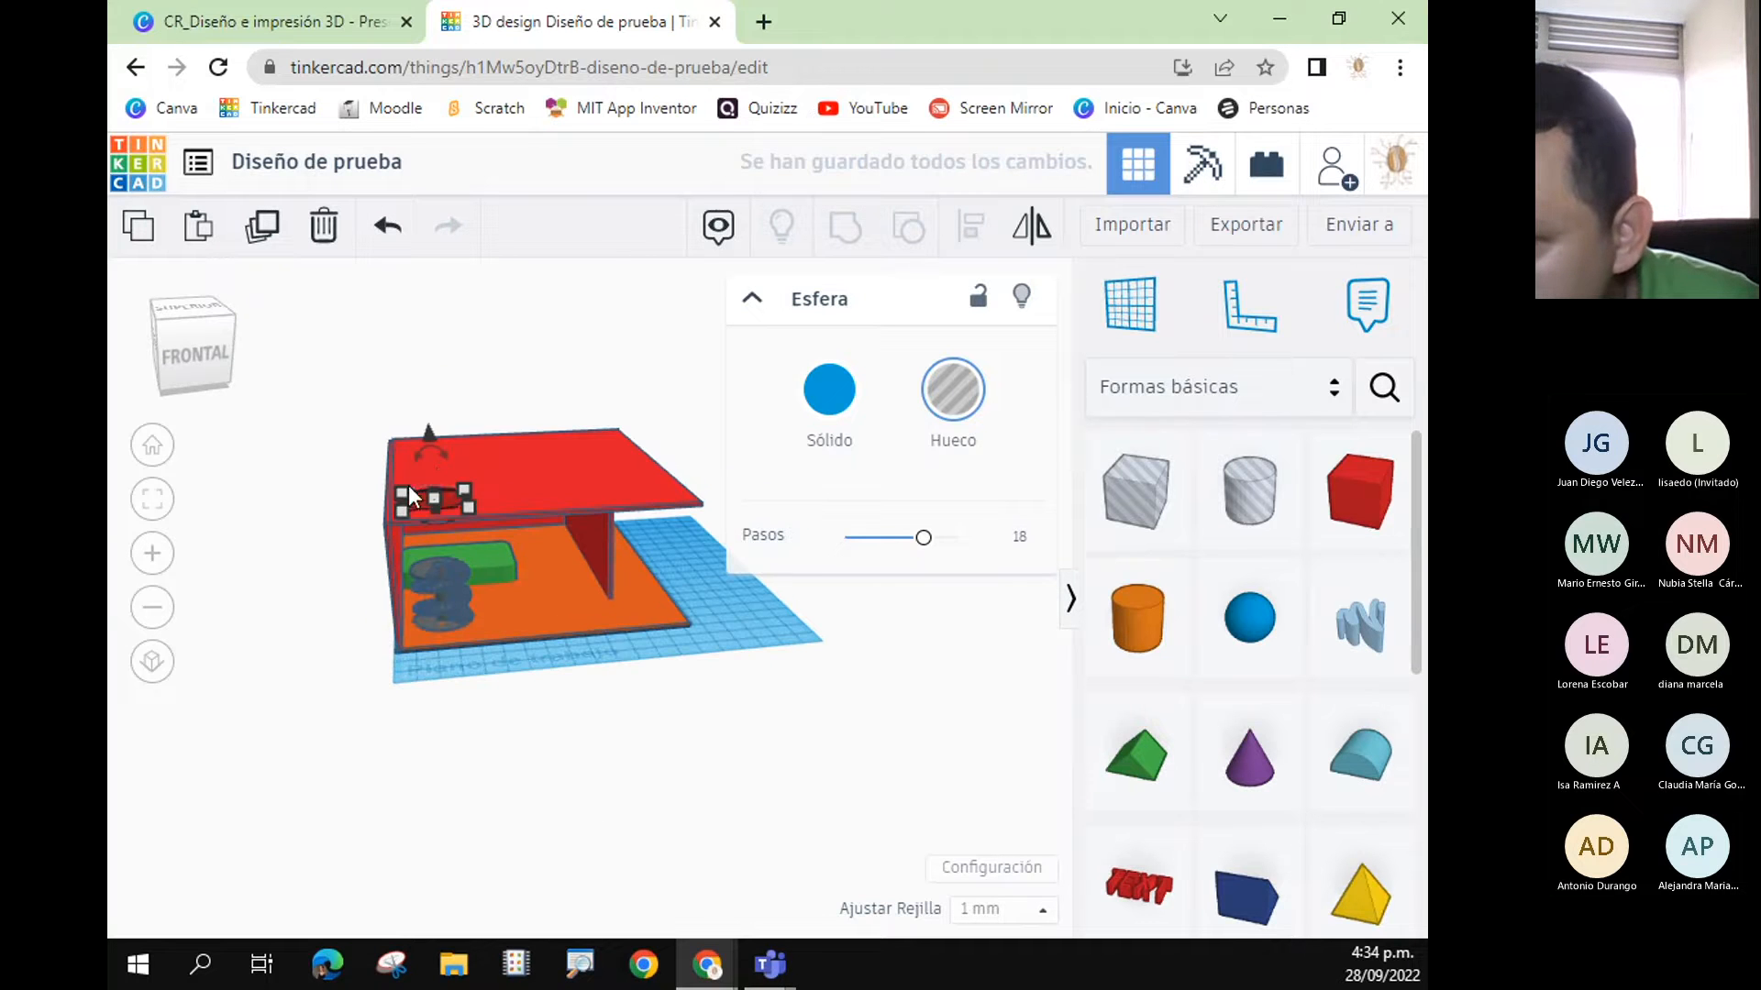
pyautogui.click(431, 497)
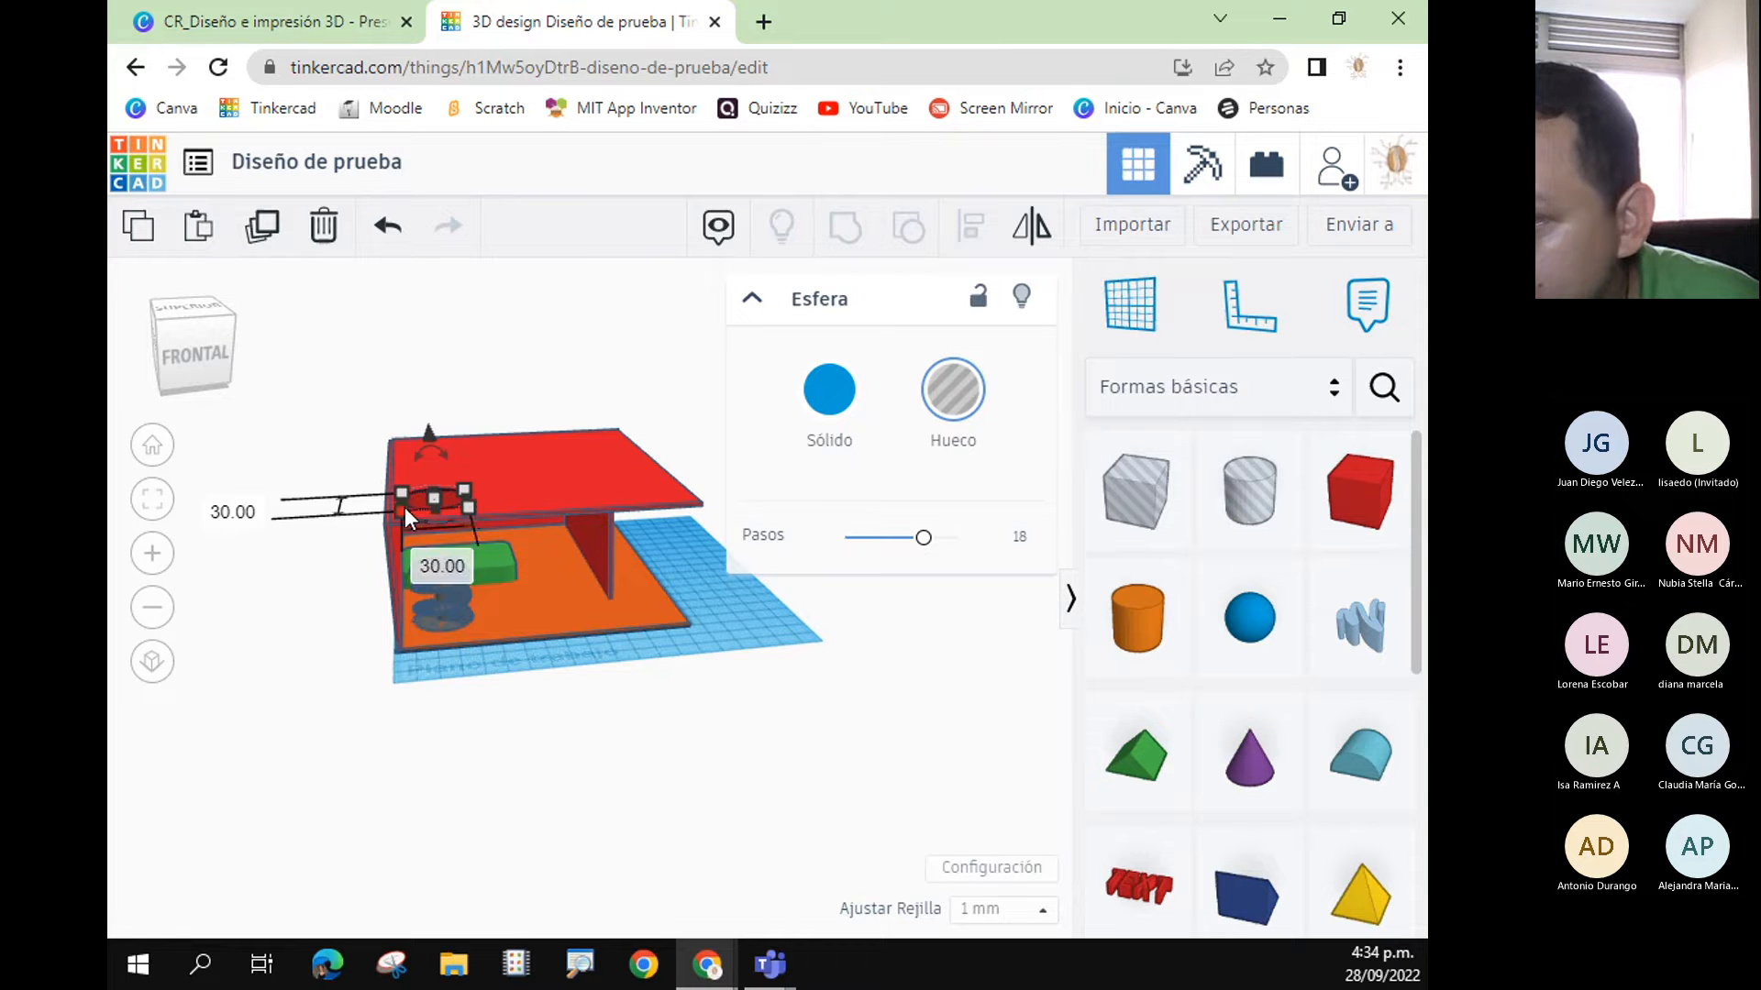
pyautogui.moveTo(522, 712); pyautogui.dragTo(561, 887, button='right')
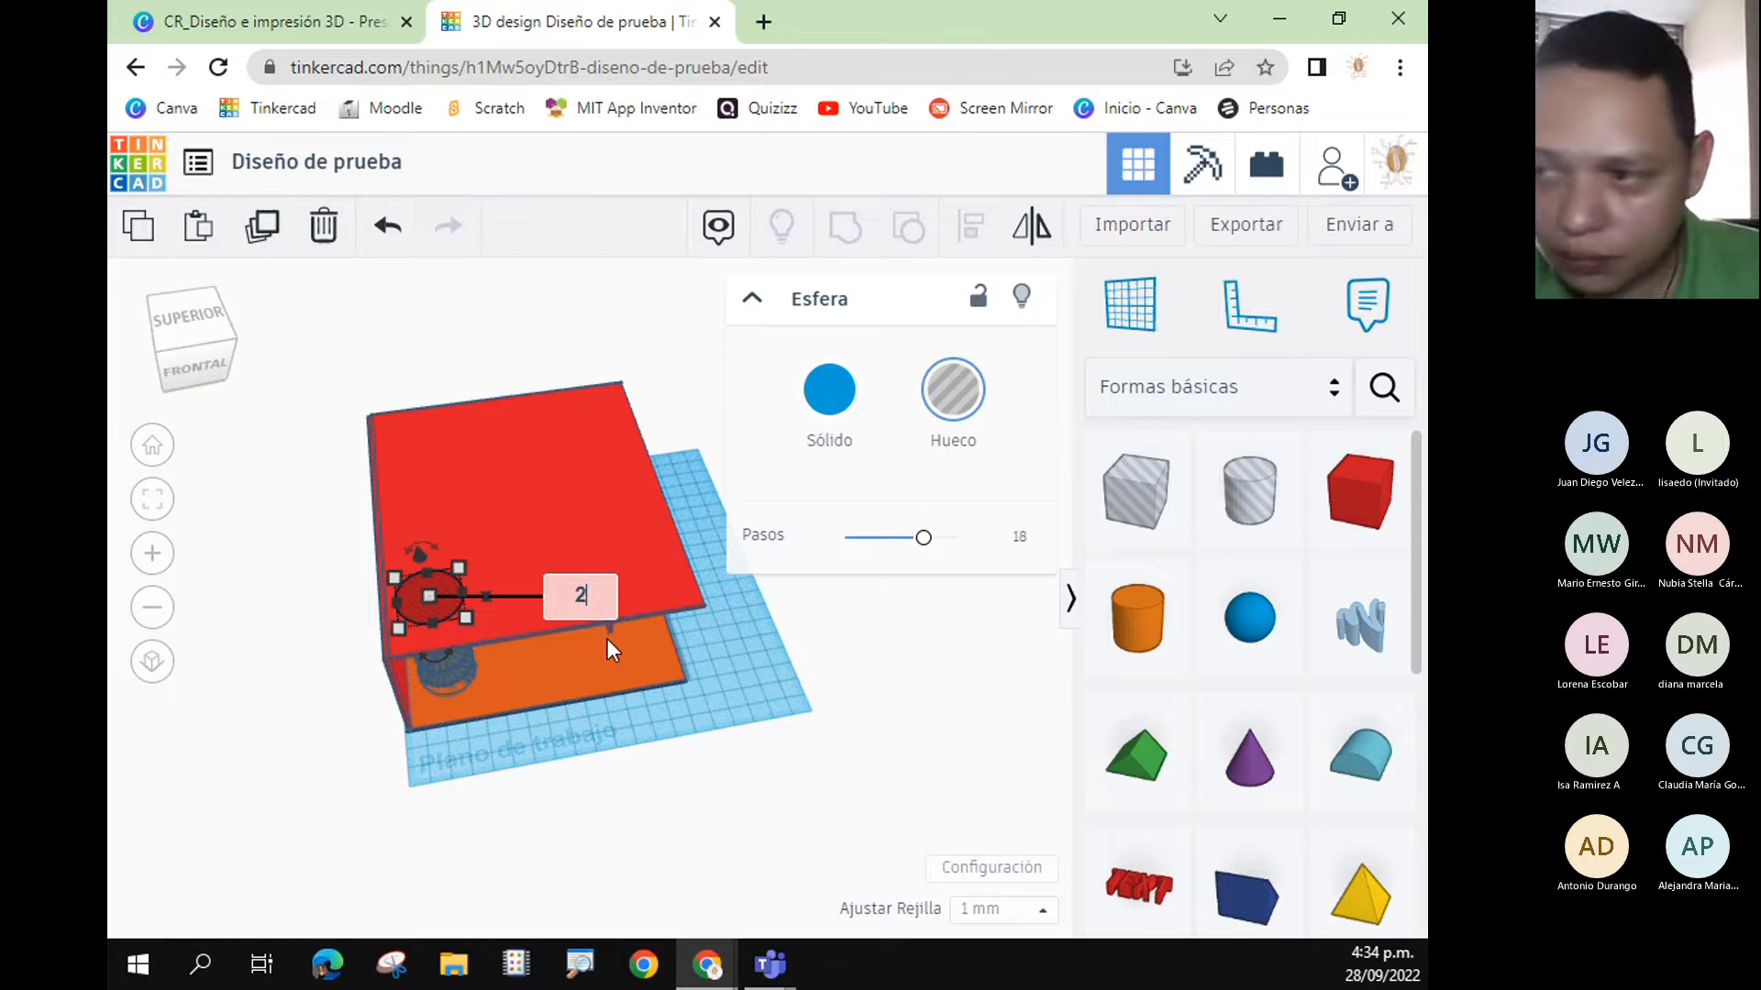
pyautogui.press('Return')
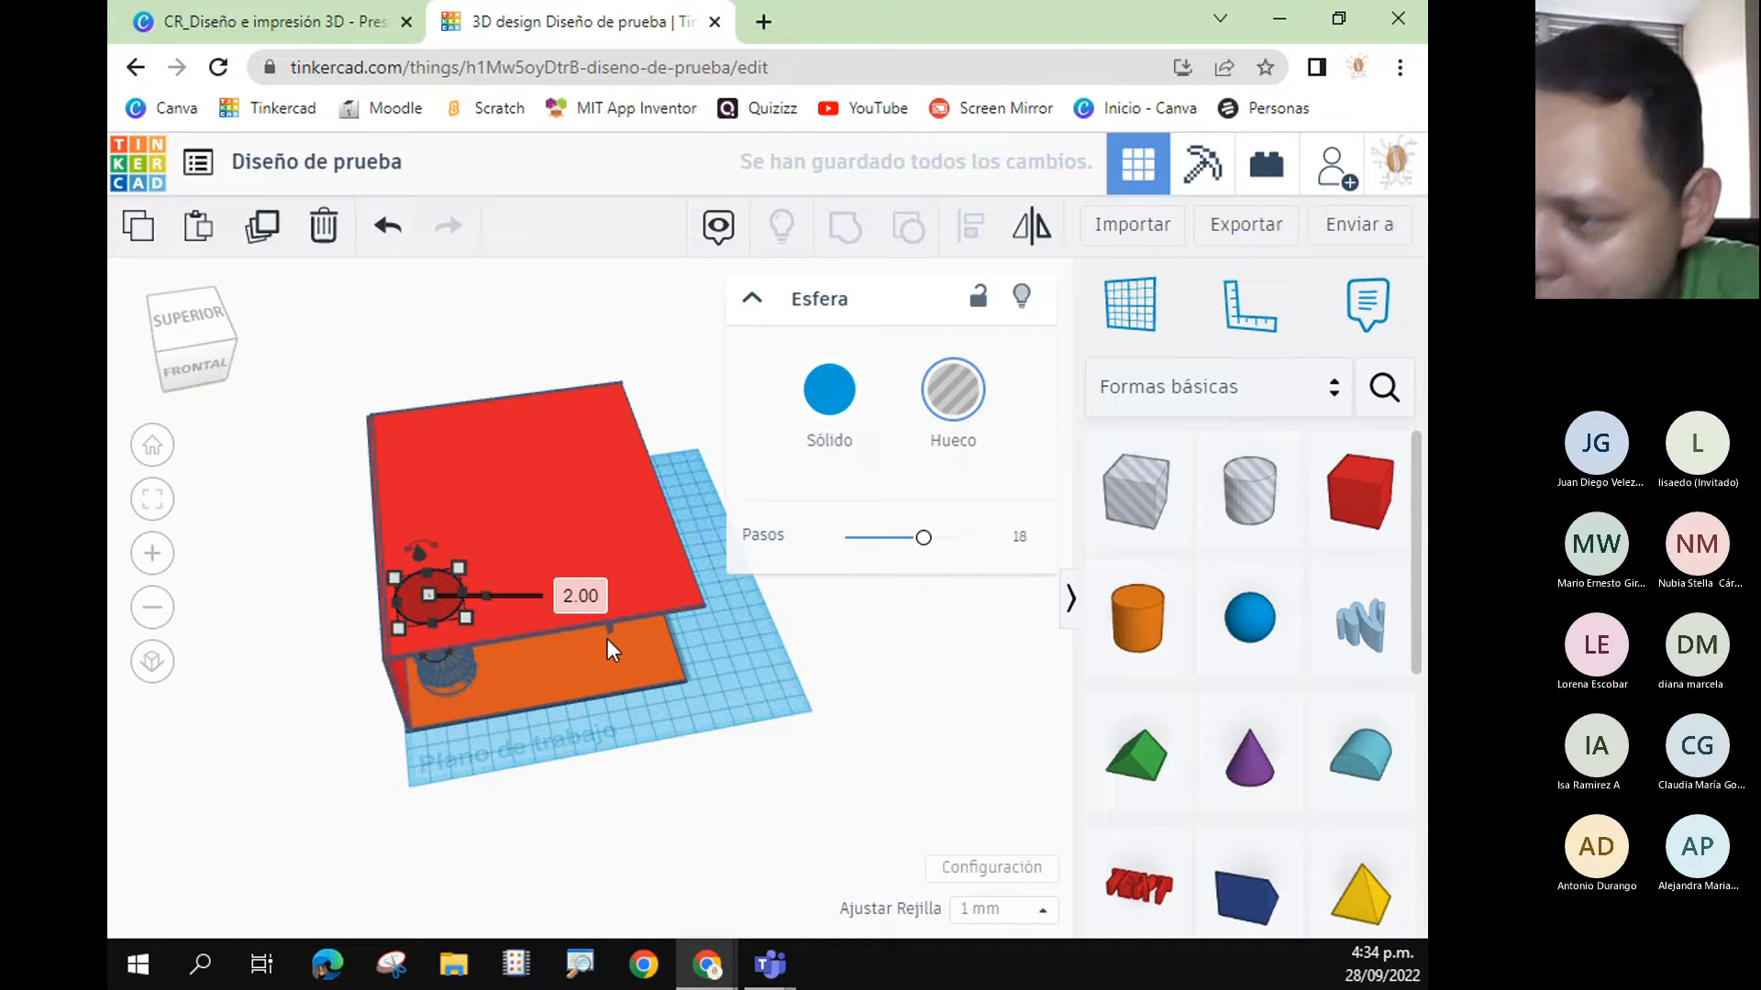
pyautogui.click(636, 807)
# - Lower the disc hole slightly and set its thickness to 3 mm
pyautogui.moveTo(637, 807); pyautogui.dragTo(633, 708, button='right')
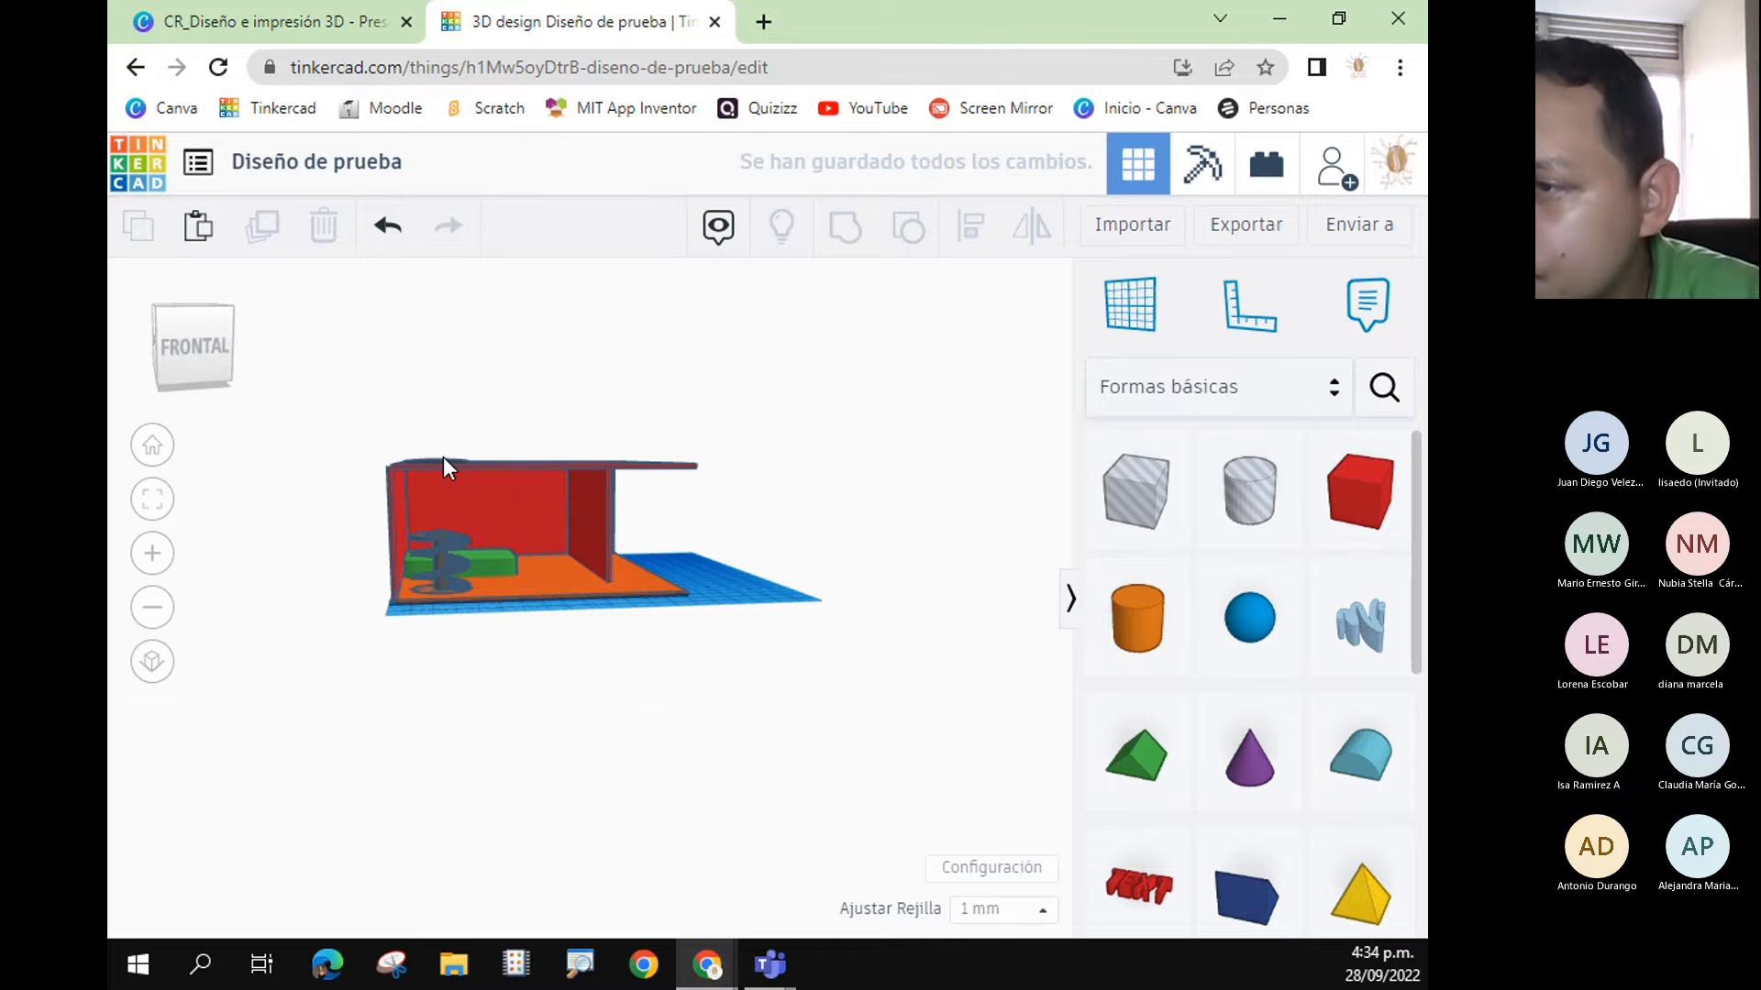
pyautogui.moveTo(442, 456); pyautogui.dragTo(581, 758, button='right')
pyautogui.click(456, 523)
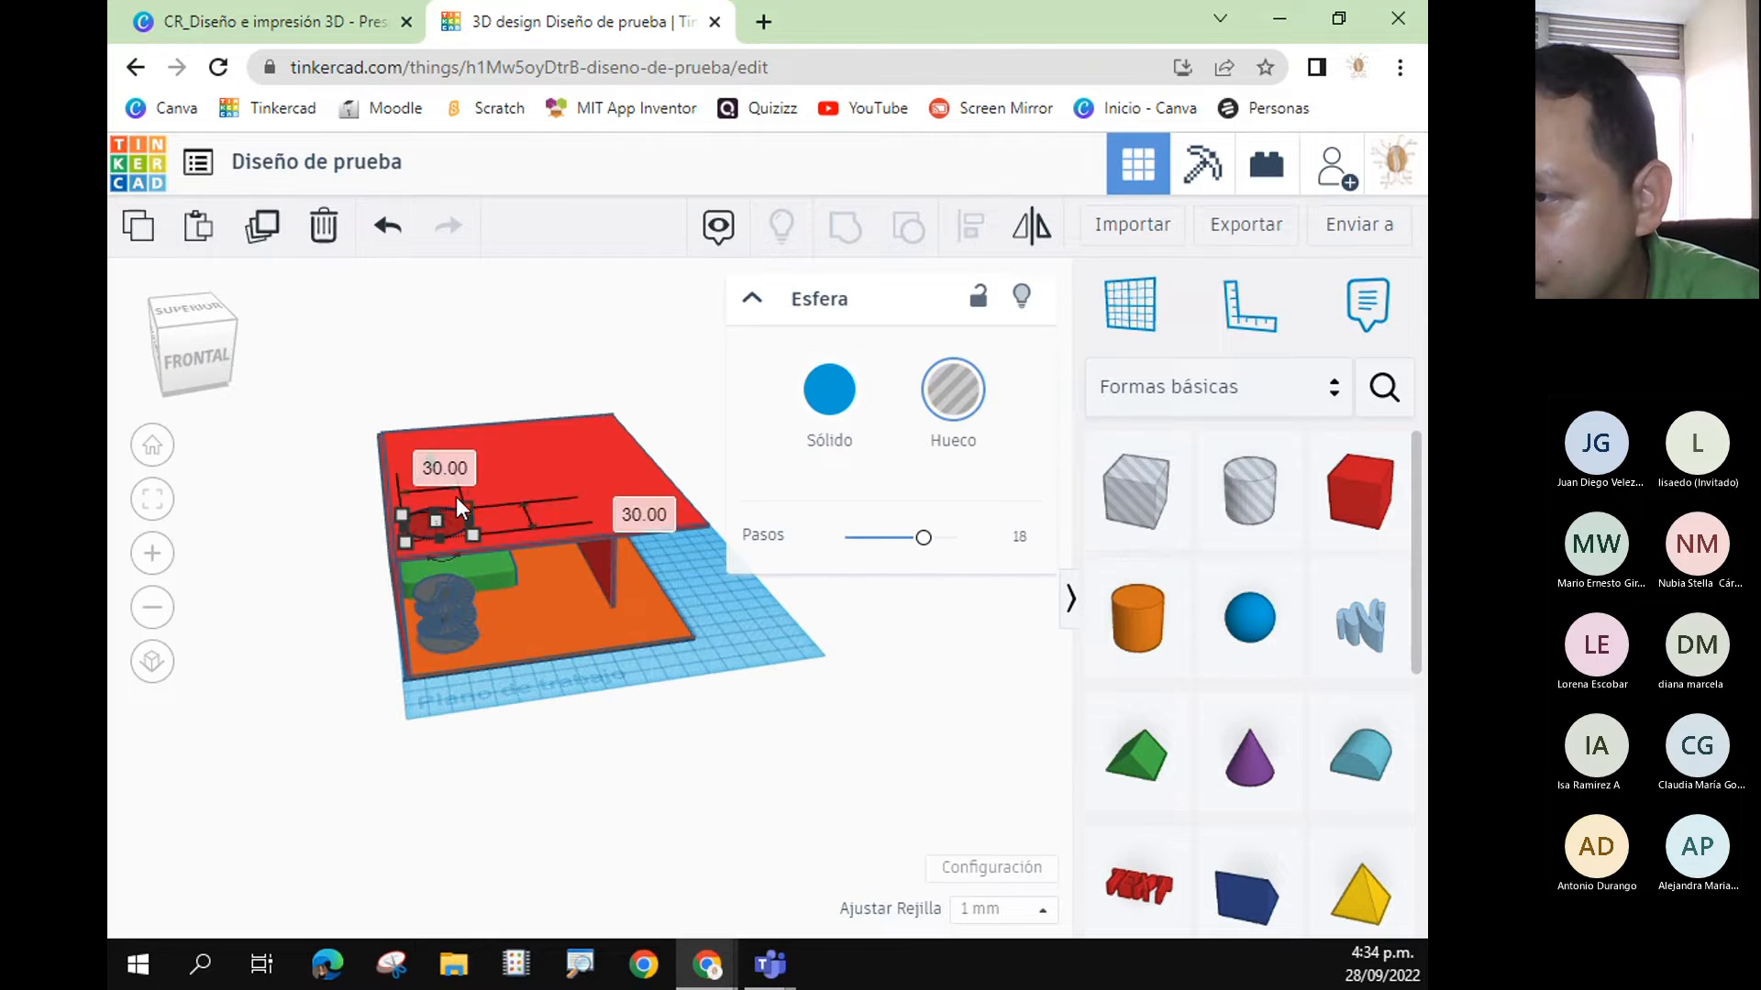
pyautogui.moveTo(432, 461); pyautogui.dragTo(432, 464)
pyautogui.moveTo(531, 767); pyautogui.dragTo(479, 609, button='right')
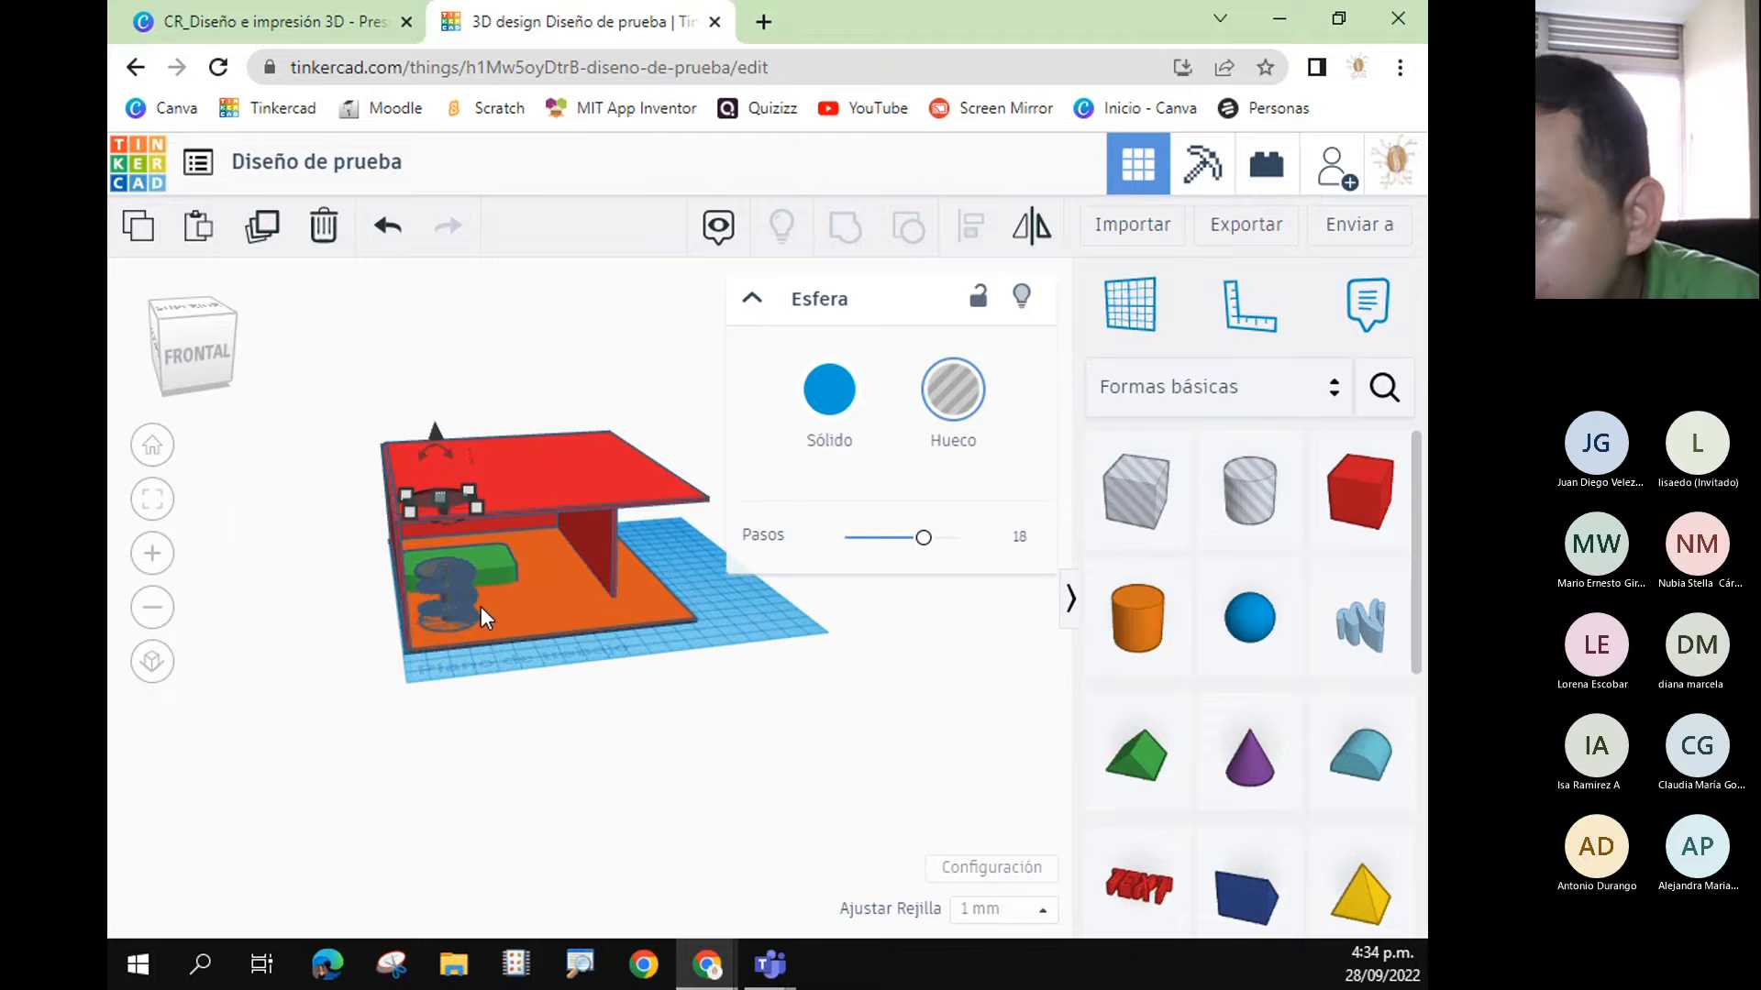
pyautogui.click(444, 494)
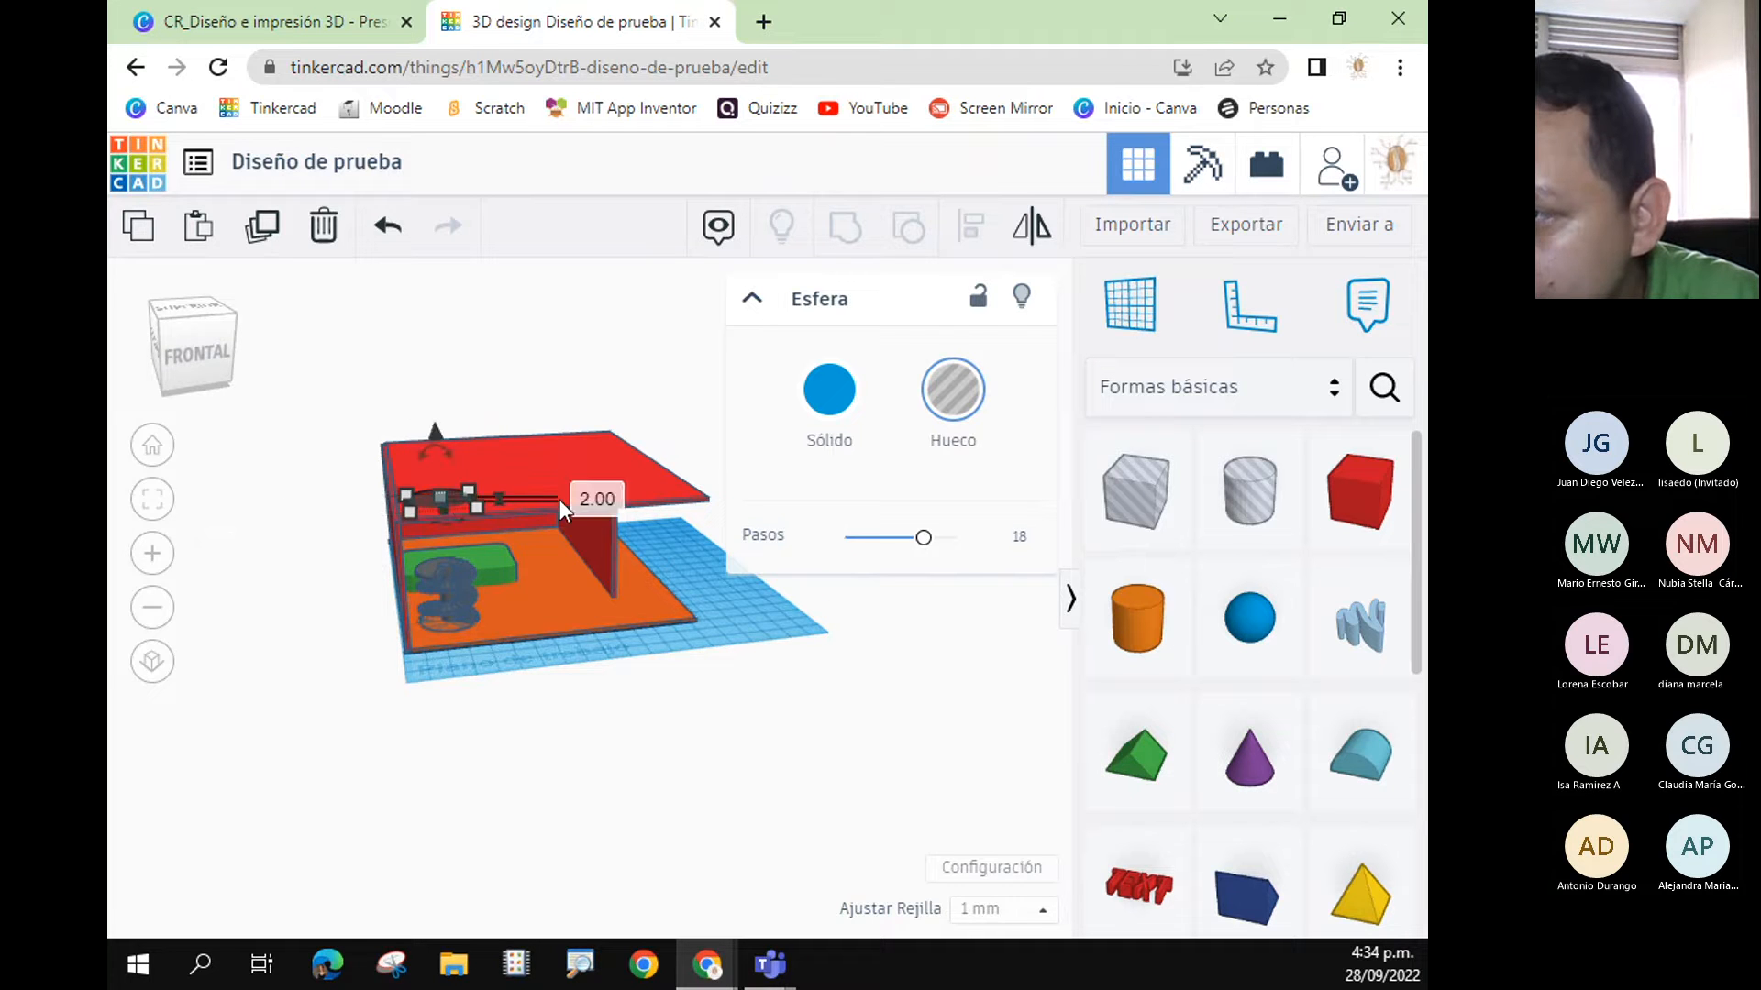
pyautogui.click(605, 499)
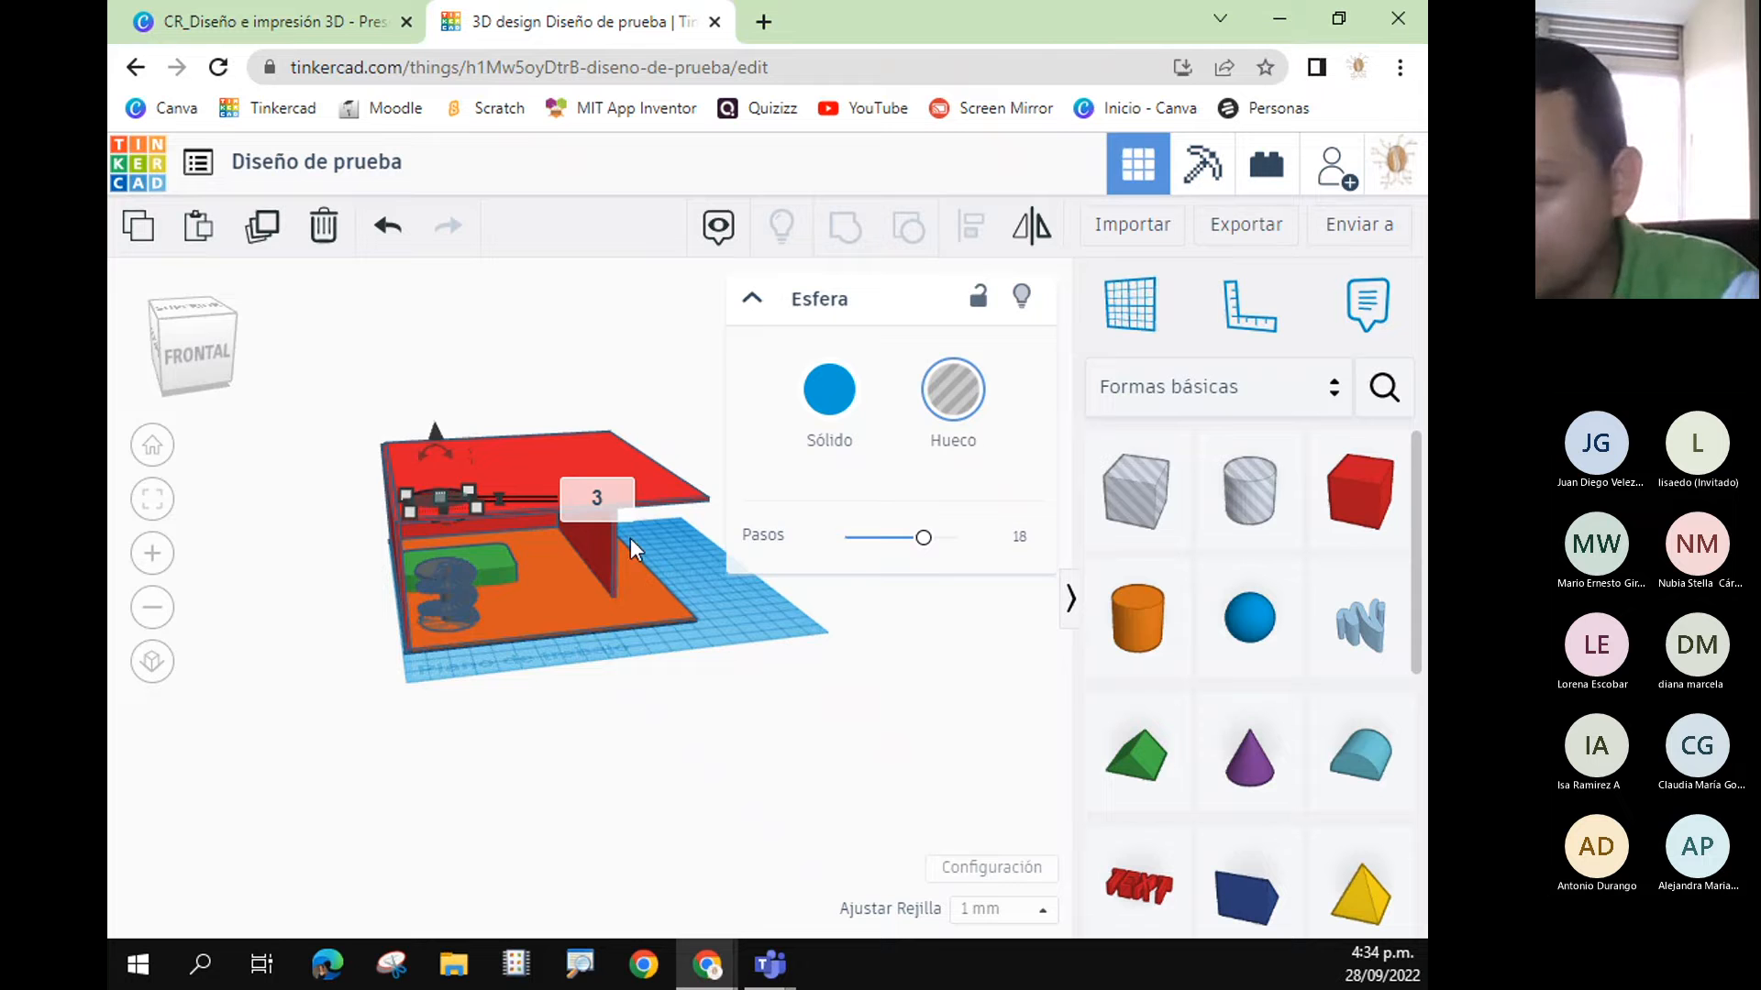
pyautogui.write('3')
pyautogui.press('Return')
# - Adjust the disc hole's height above the stairway so that it passes through the roof slab
pyautogui.click(734, 719)
pyautogui.moveTo(707, 802); pyautogui.dragTo(497, 597, button='right')
pyautogui.click(434, 541)
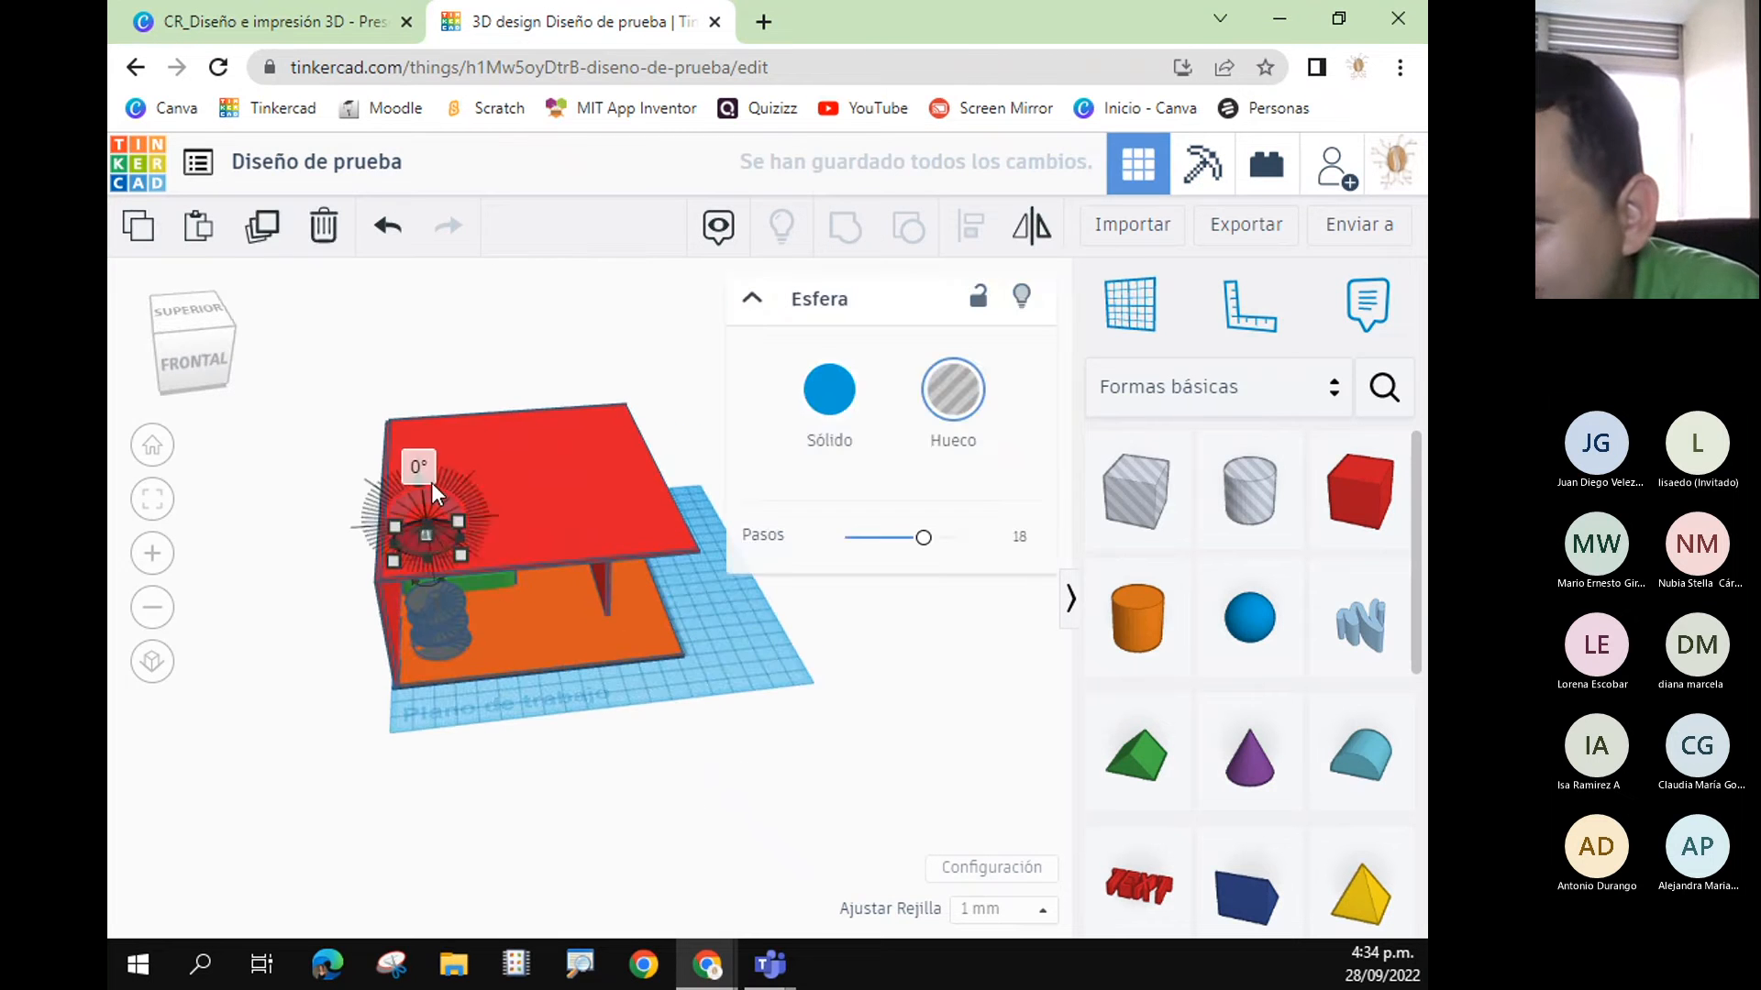
pyautogui.moveTo(416, 476); pyautogui.dragTo(495, 707)
pyautogui.moveTo(495, 707); pyautogui.dragTo(561, 807, button='right')
pyautogui.click(561, 807)
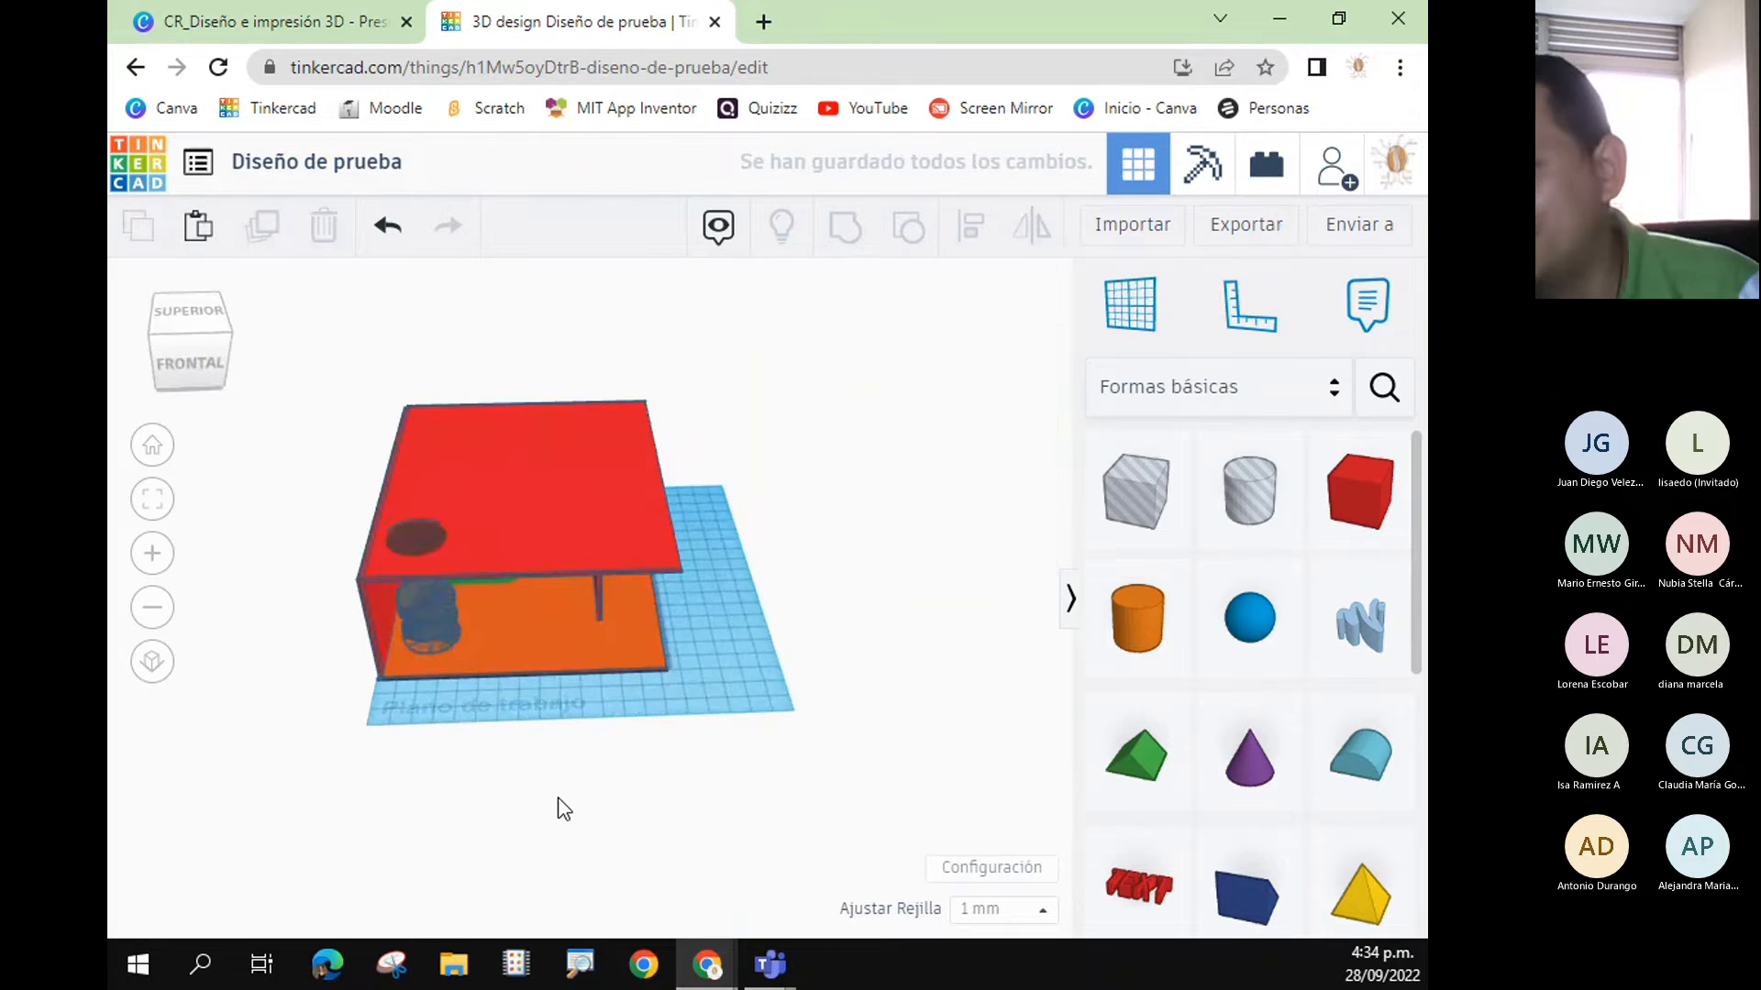
# - Group the disc hole with the roof slab to cut a round opening above the stairway
pyautogui.click(420, 534)
pyautogui.keyDown('shift'); pyautogui.click(554, 497); pyautogui.keyUp('shift')
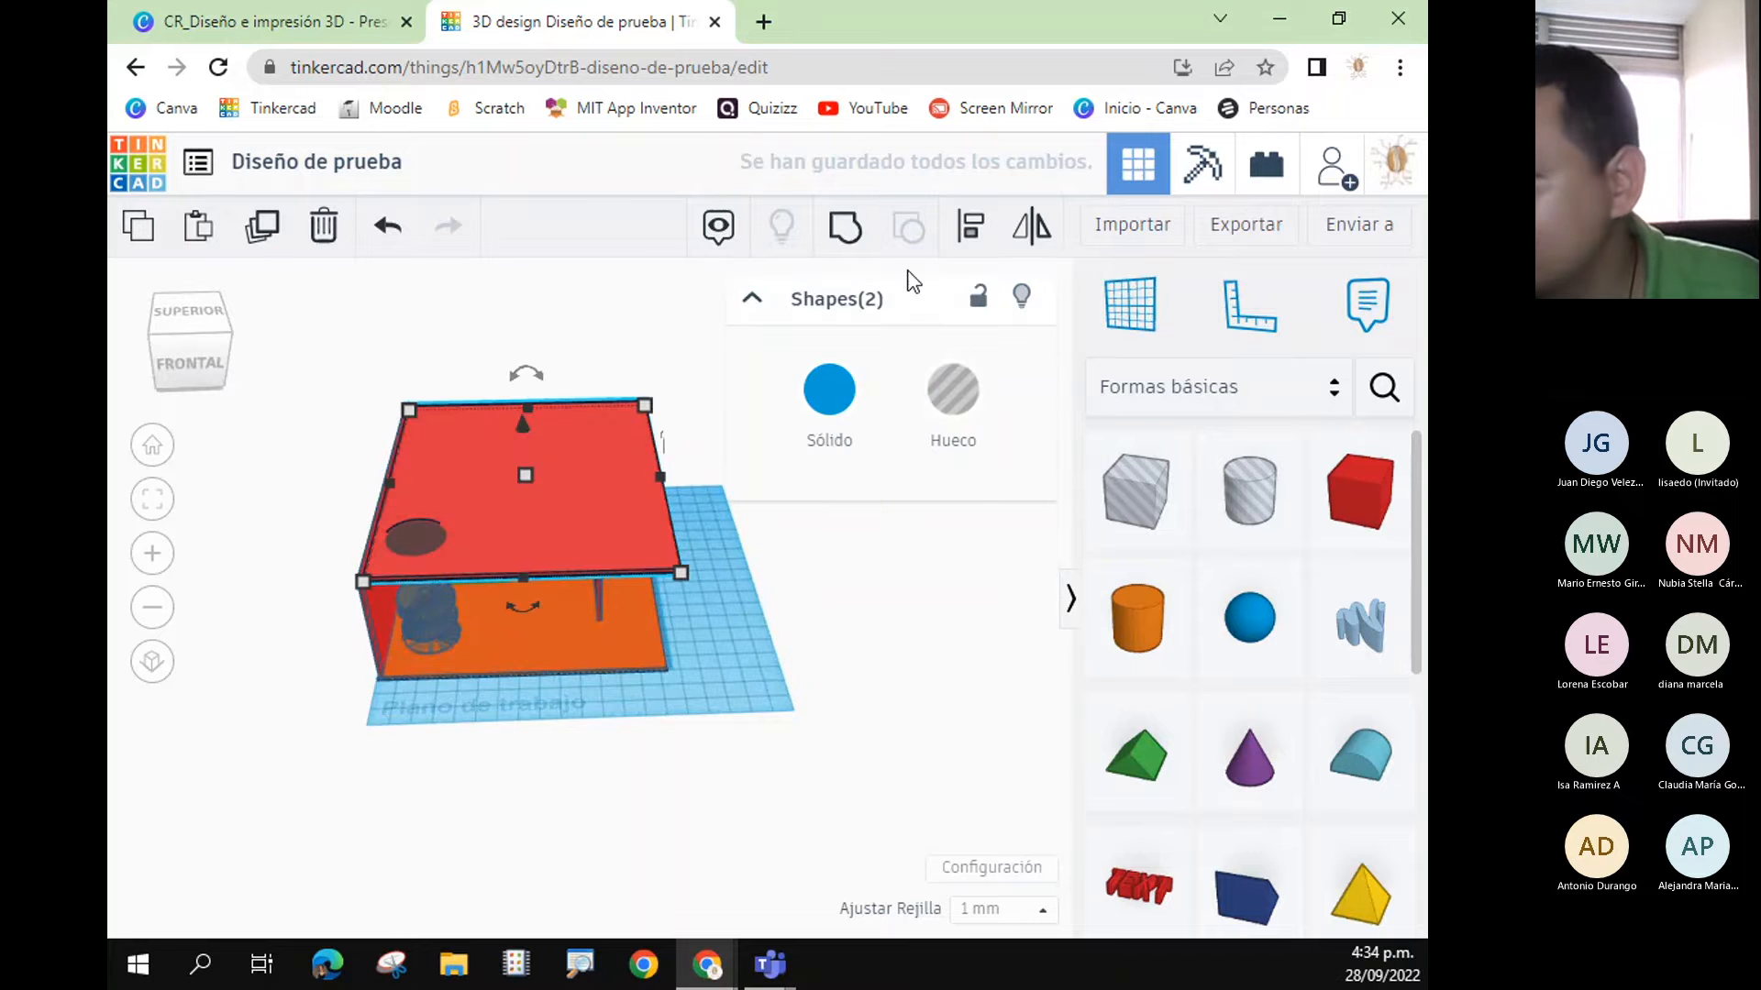
pyautogui.click(854, 229)
pyautogui.click(876, 720)
pyautogui.moveTo(877, 719); pyautogui.dragTo(885, 655, button='right')
# - Colour the spiral stairway dark red and stretch its height so it rises through the round roof opening
pyautogui.click(448, 590)
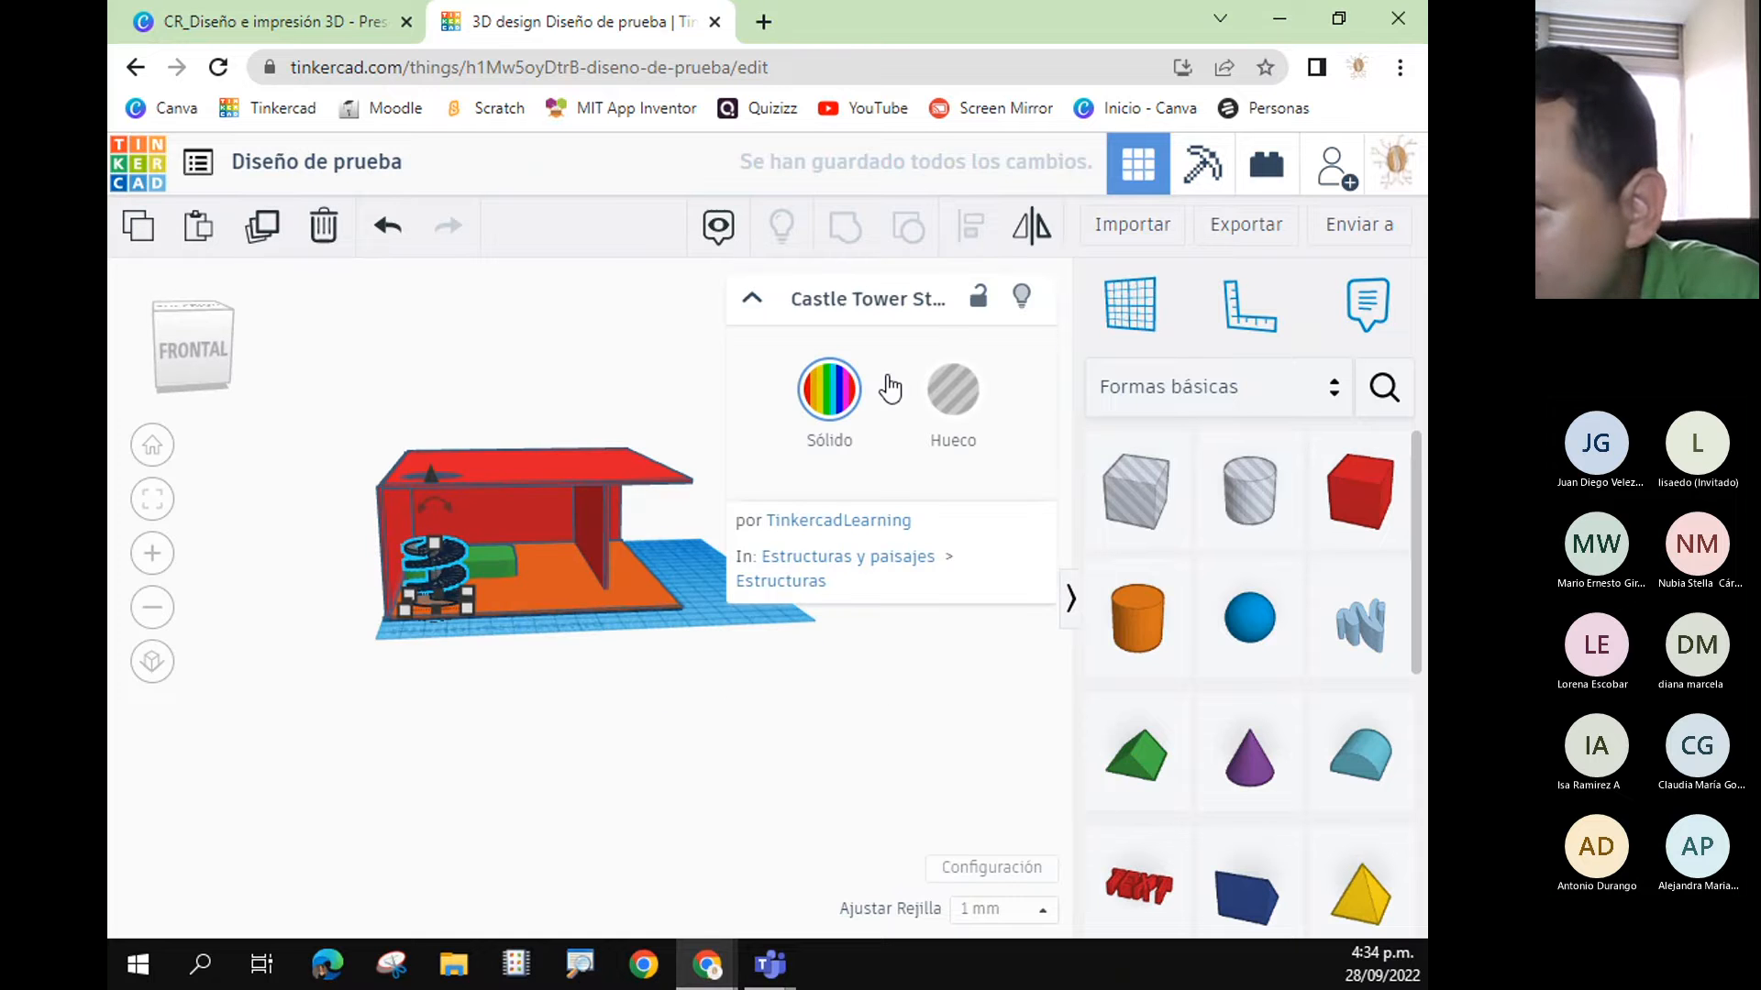
pyautogui.click(829, 389)
pyautogui.click(801, 673)
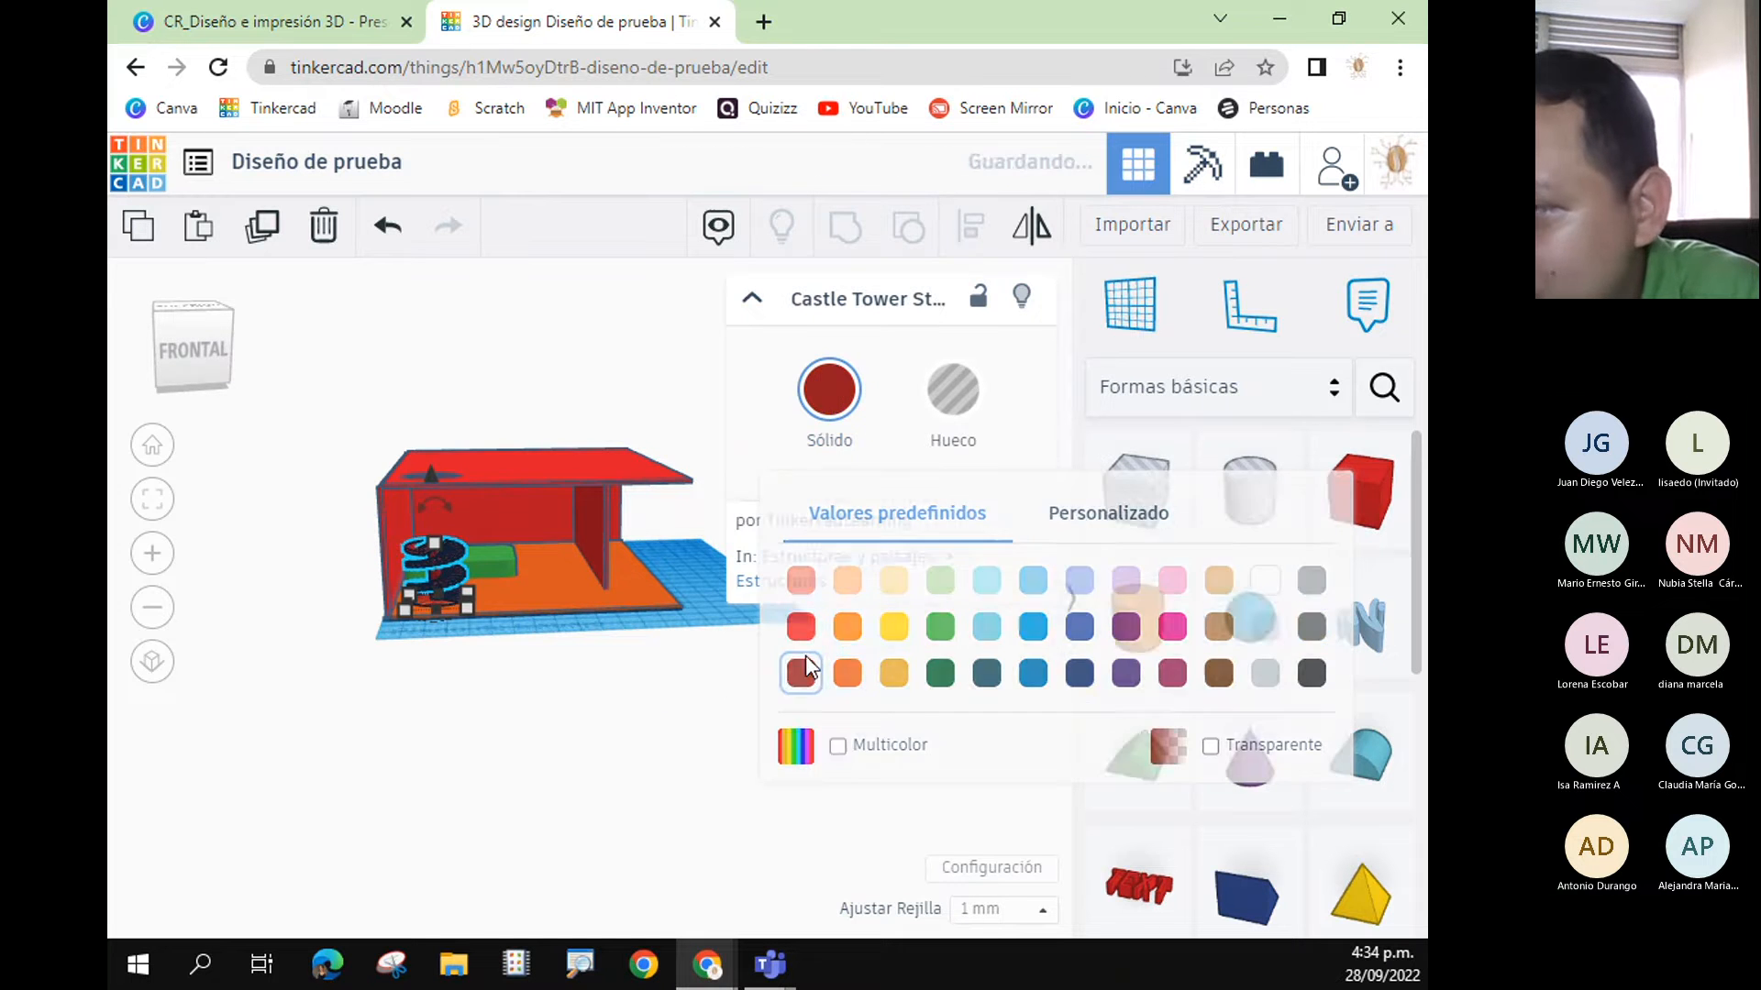
pyautogui.moveTo(435, 507); pyautogui.dragTo(448, 381)
pyautogui.click(581, 747)
pyautogui.moveTo(885, 823); pyautogui.dragTo(721, 745, button='right')
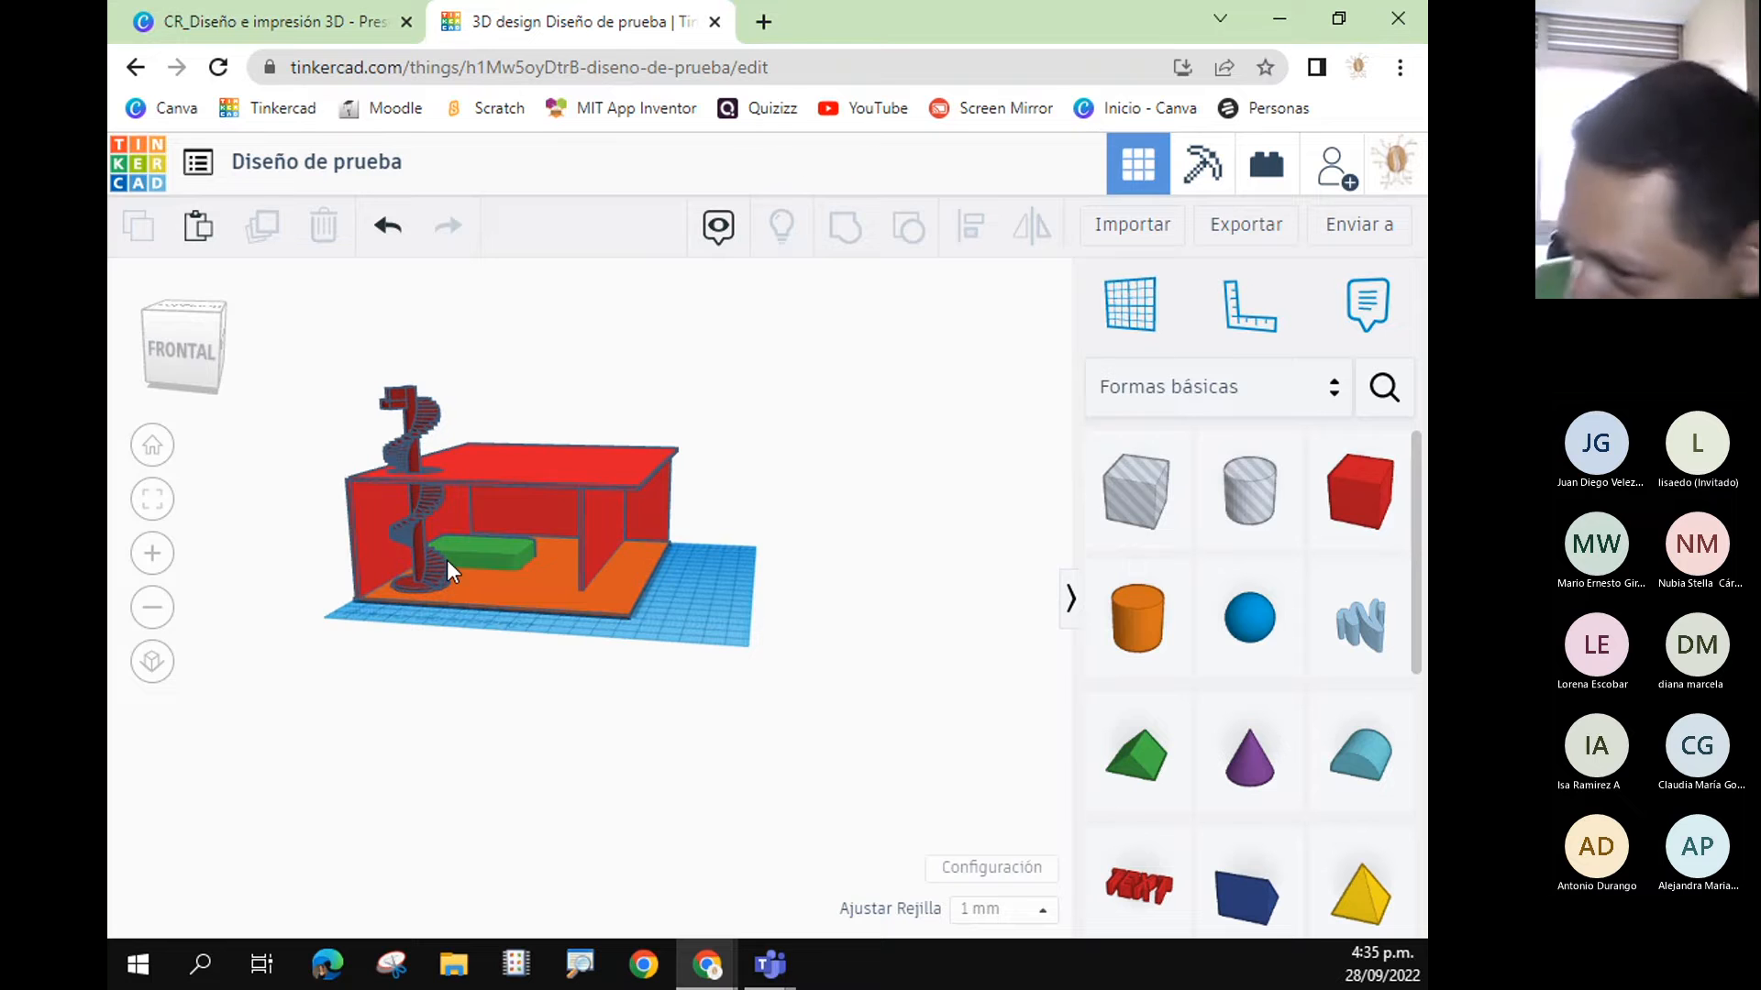
pyautogui.moveTo(849, 701); pyautogui.dragTo(329, 849, button='right')
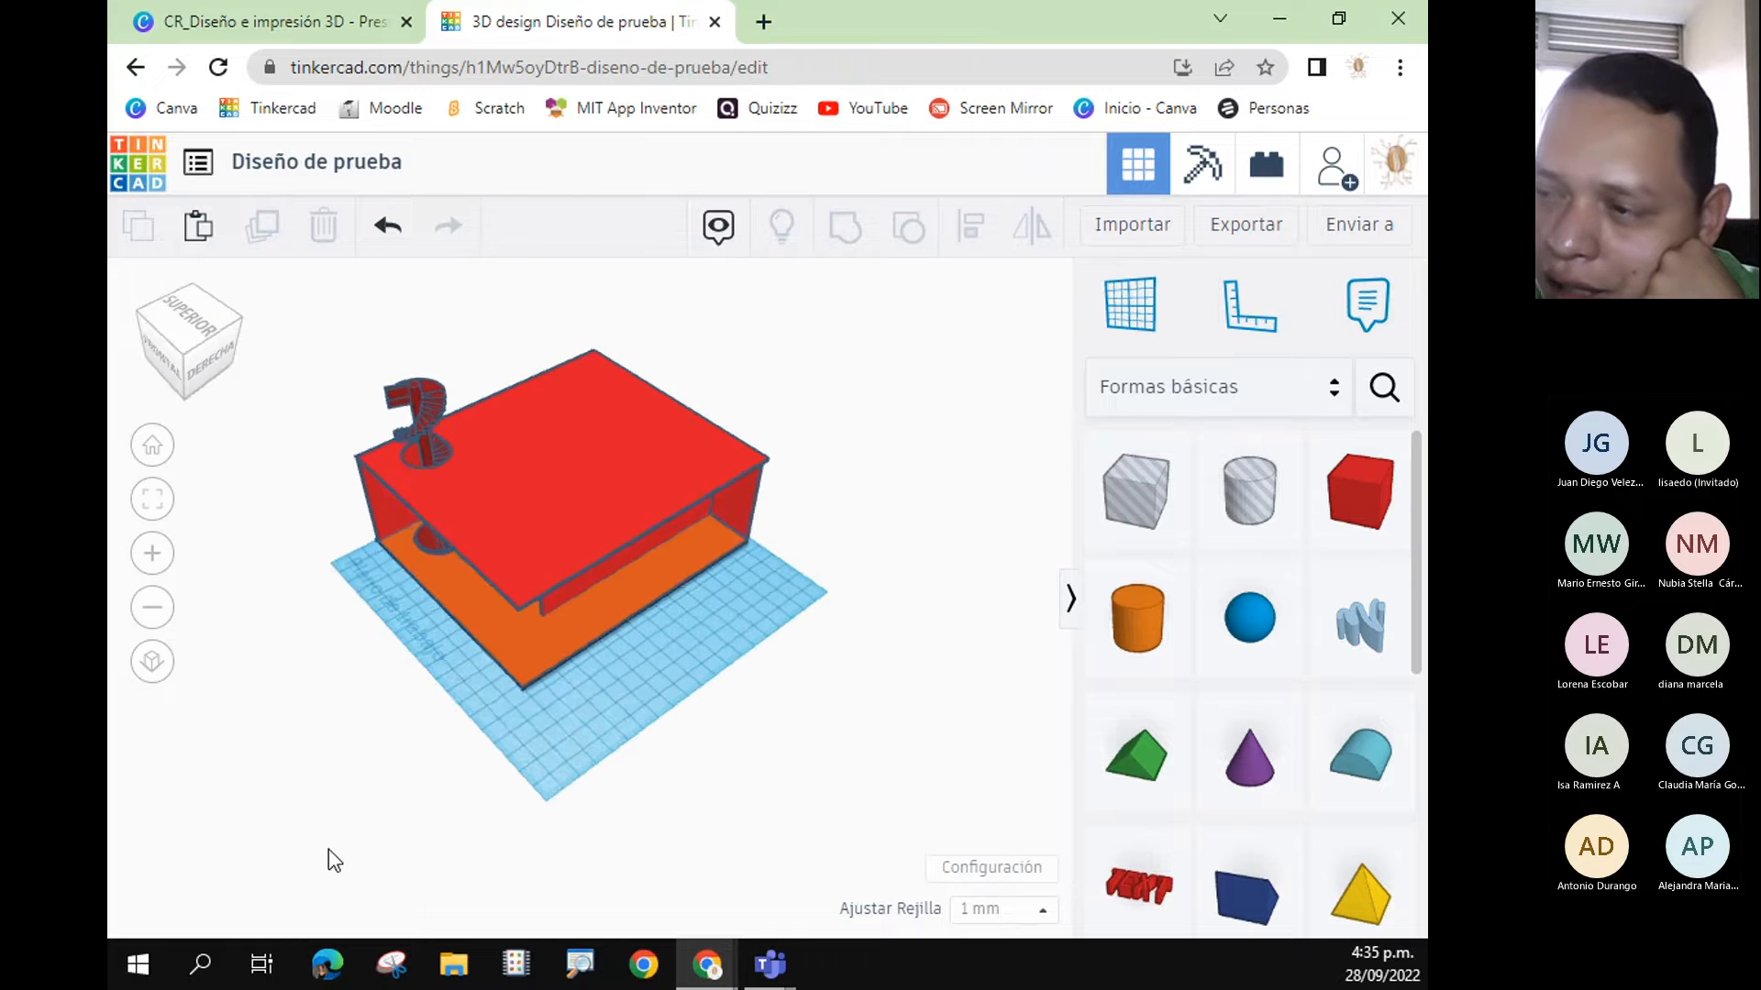
# - Hide the roof slab to expose the room's interior
pyautogui.click(653, 497)
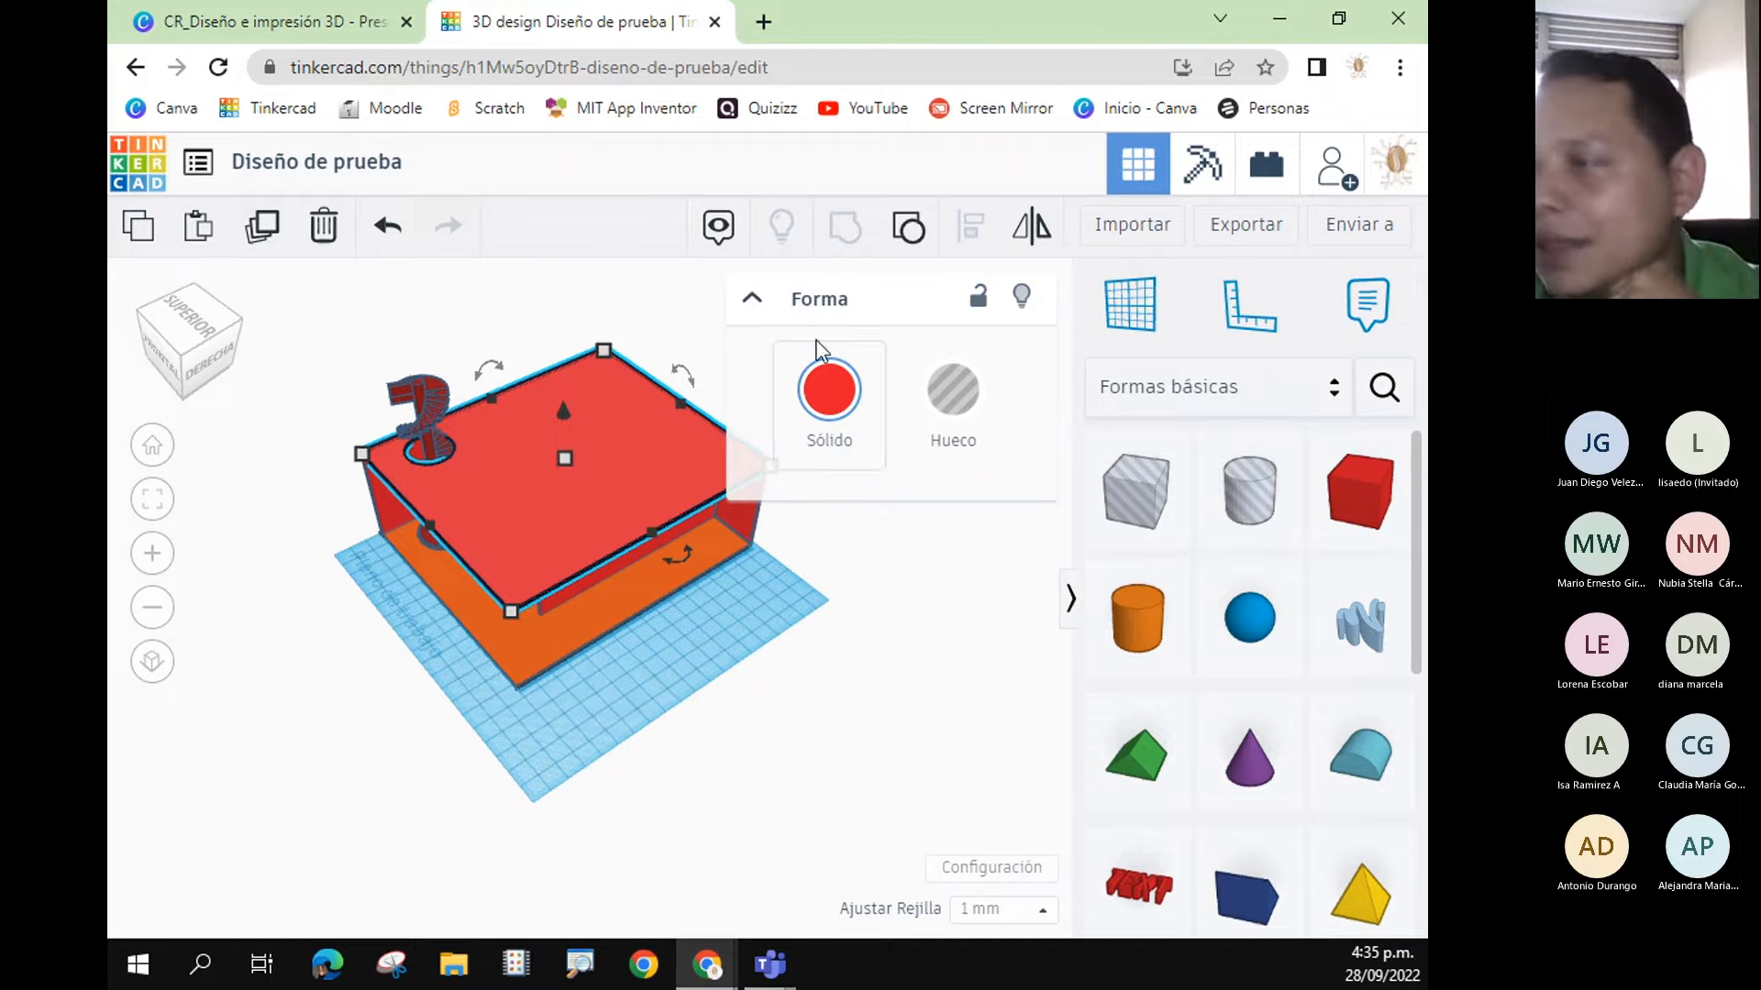
pyautogui.click(1023, 299)
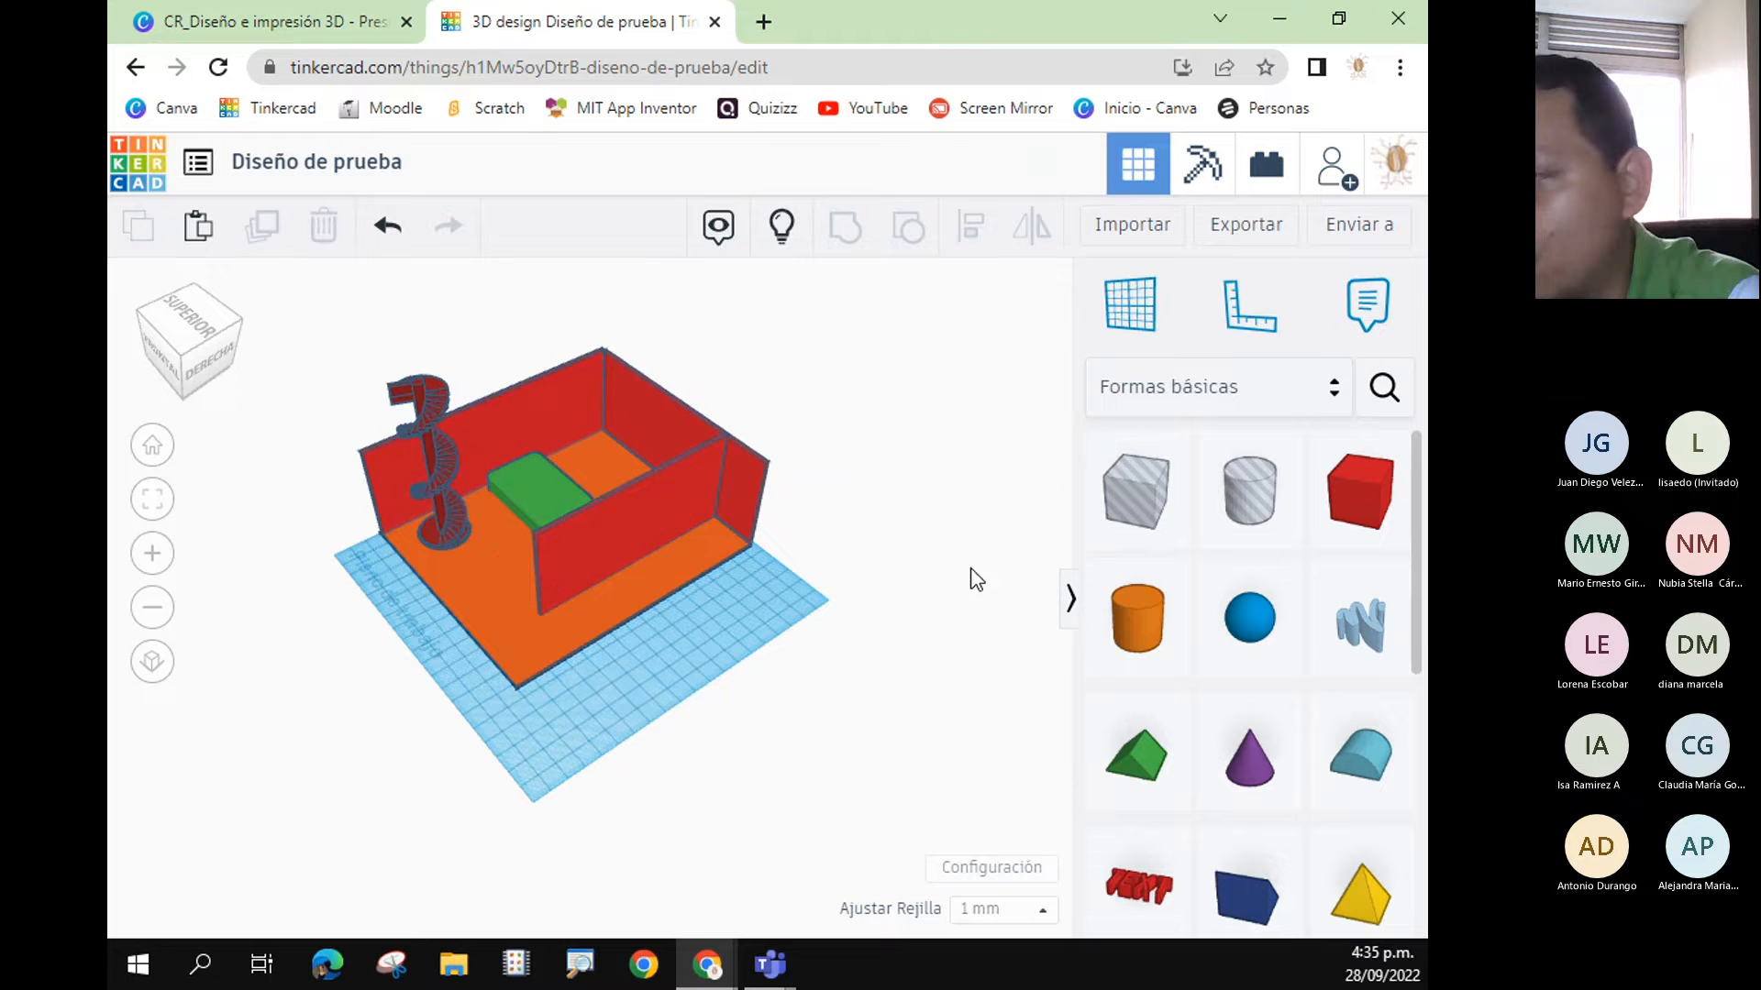
pyautogui.moveTo(944, 624); pyautogui.dragTo(944, 676, button='right')
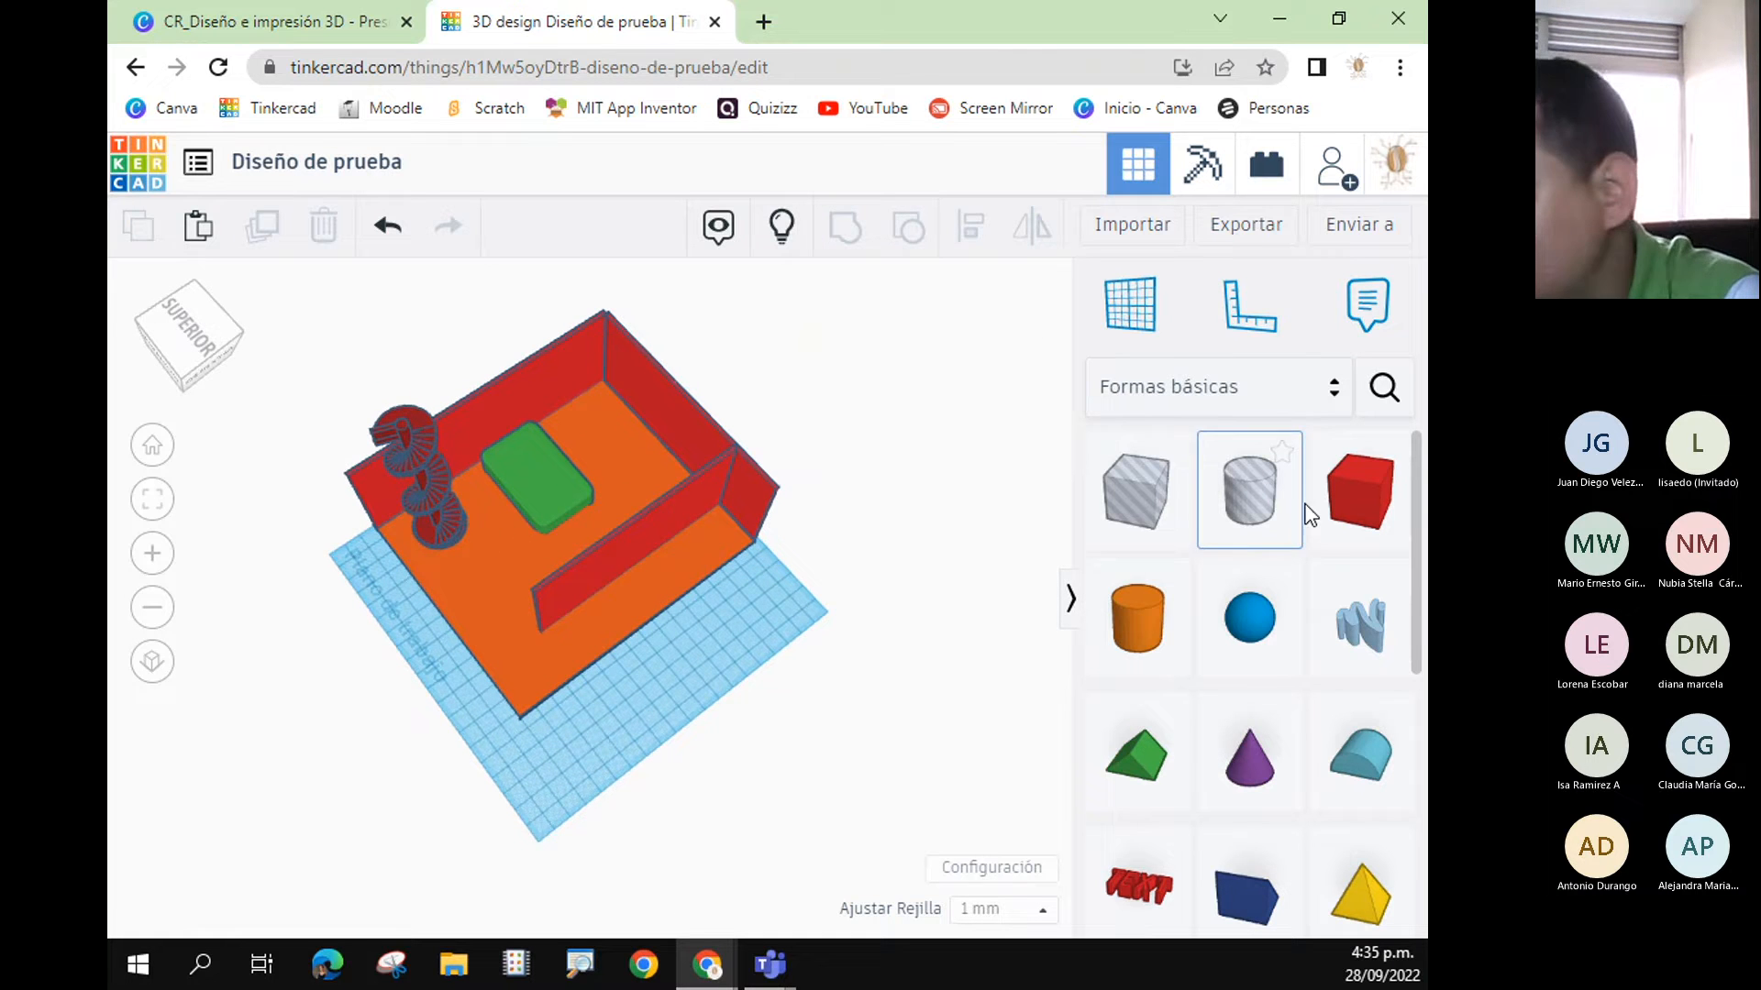
# - Place a red box on the head of the green bed and round its edges slightly
pyautogui.moveTo(1356, 500); pyautogui.dragTo(521, 458)
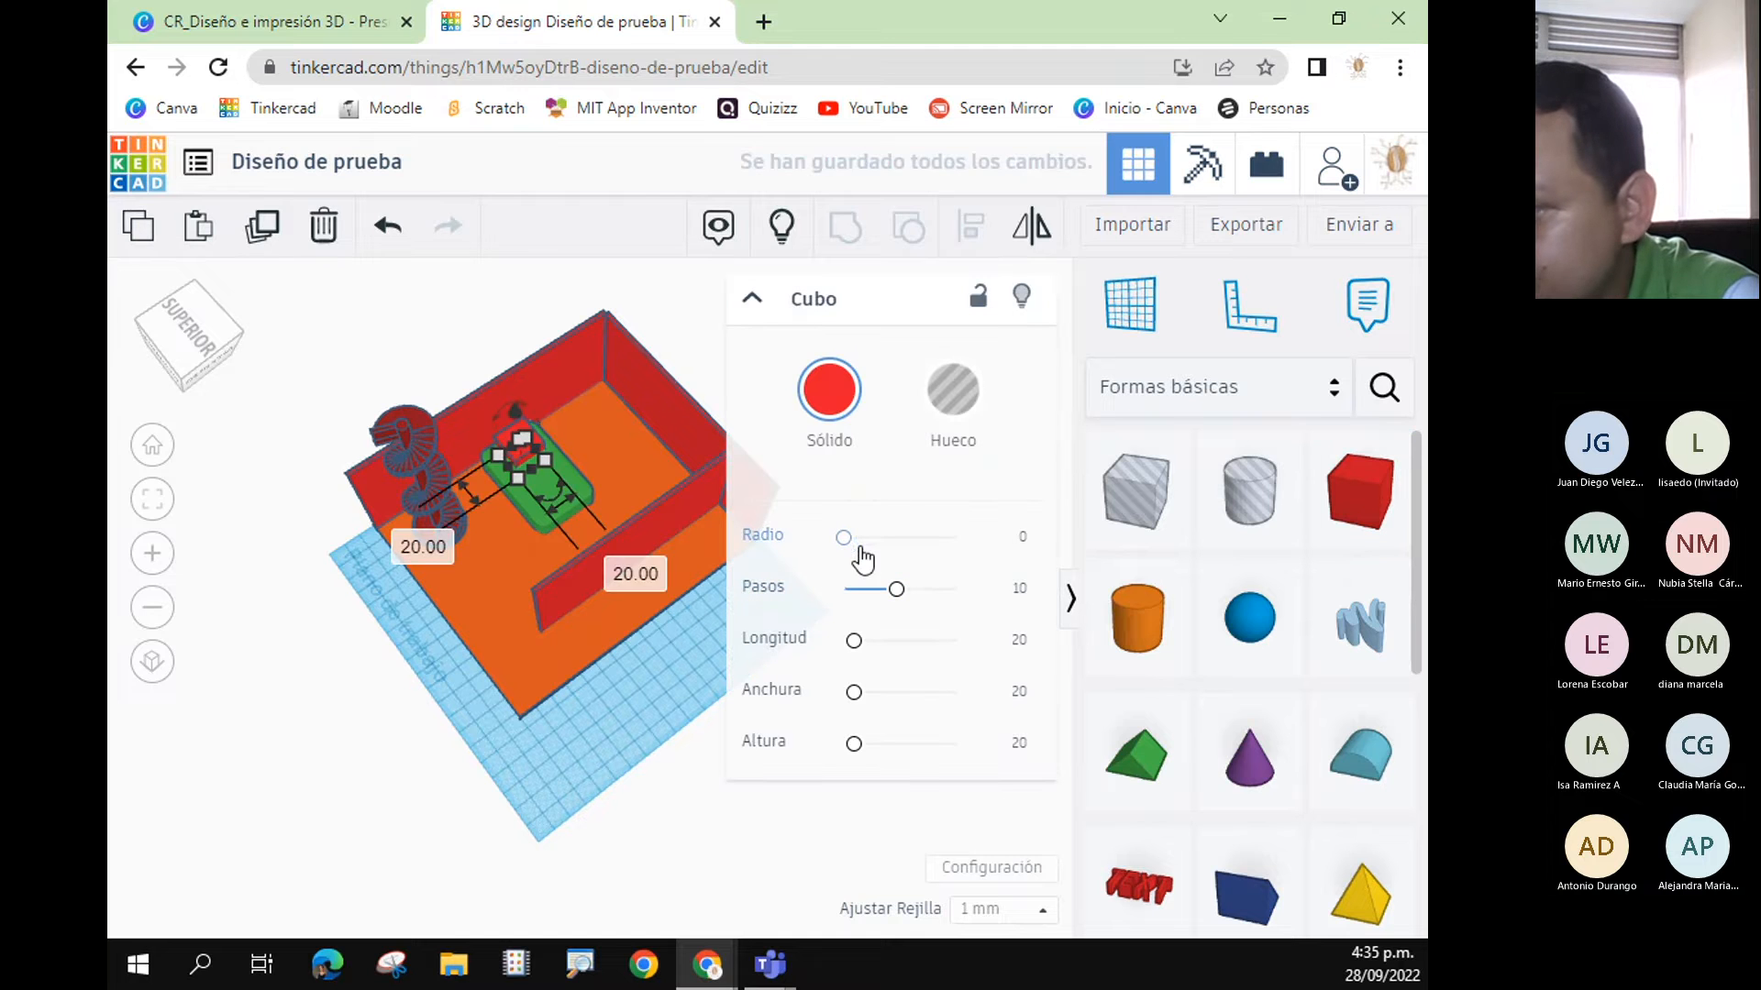
pyautogui.click(677, 438)
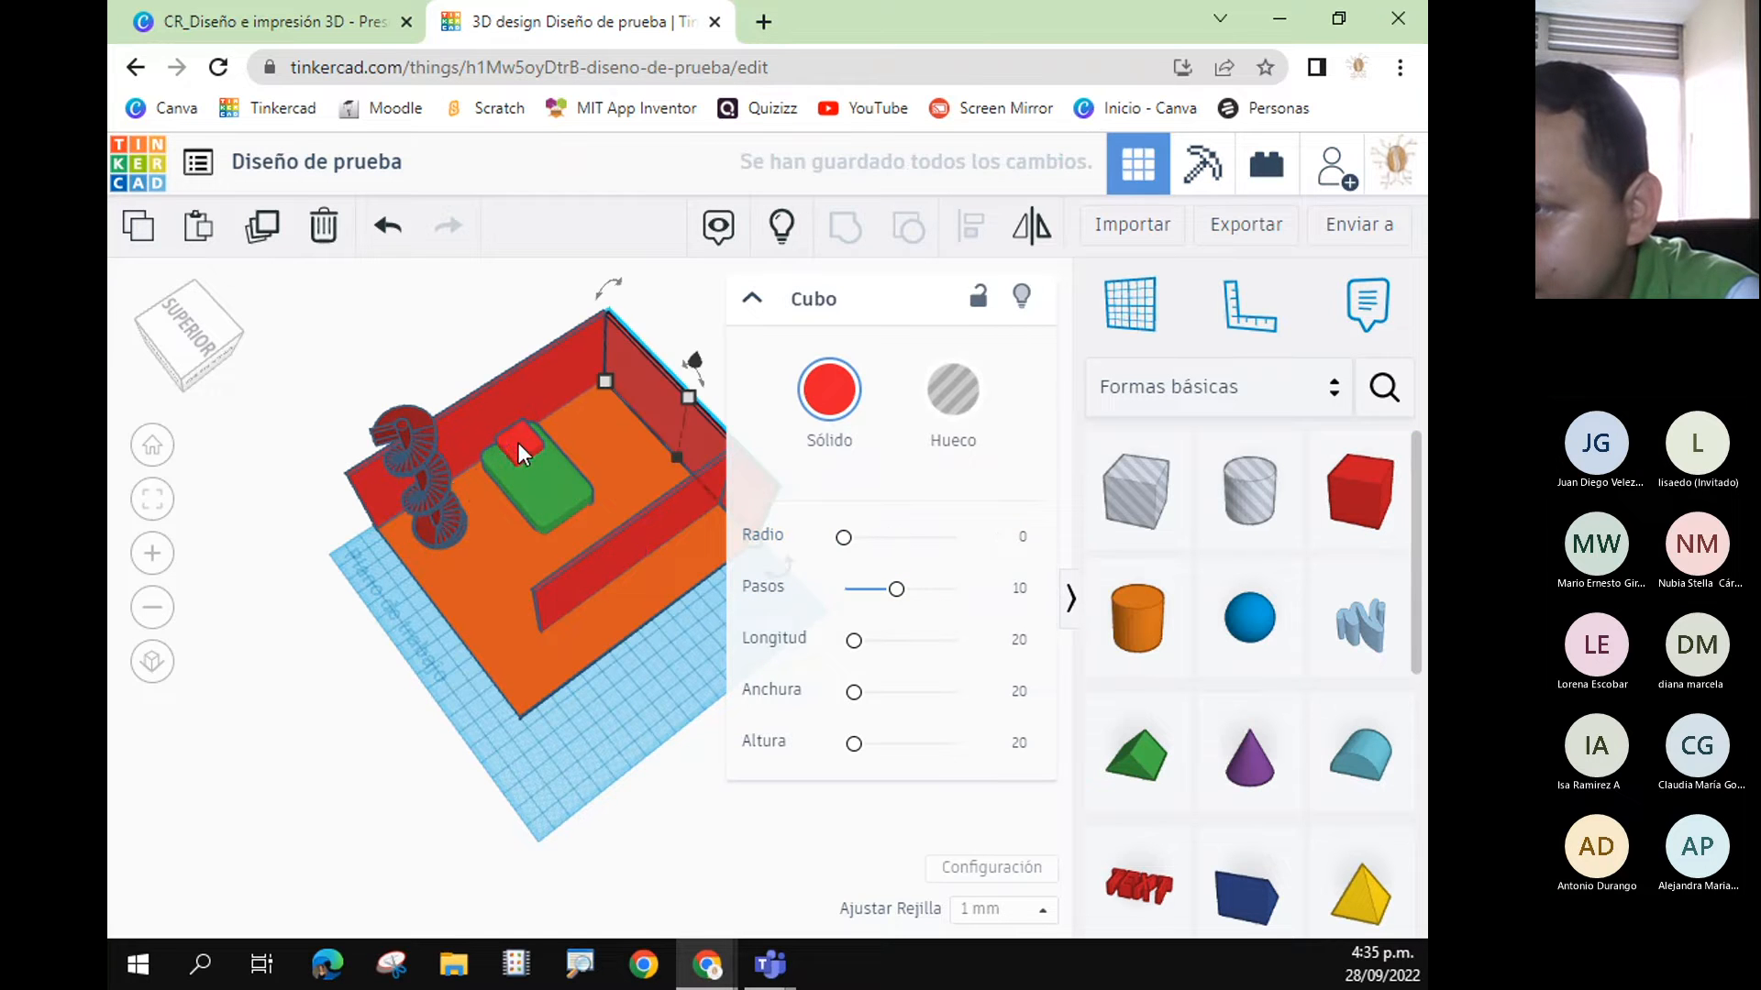
pyautogui.click(517, 443)
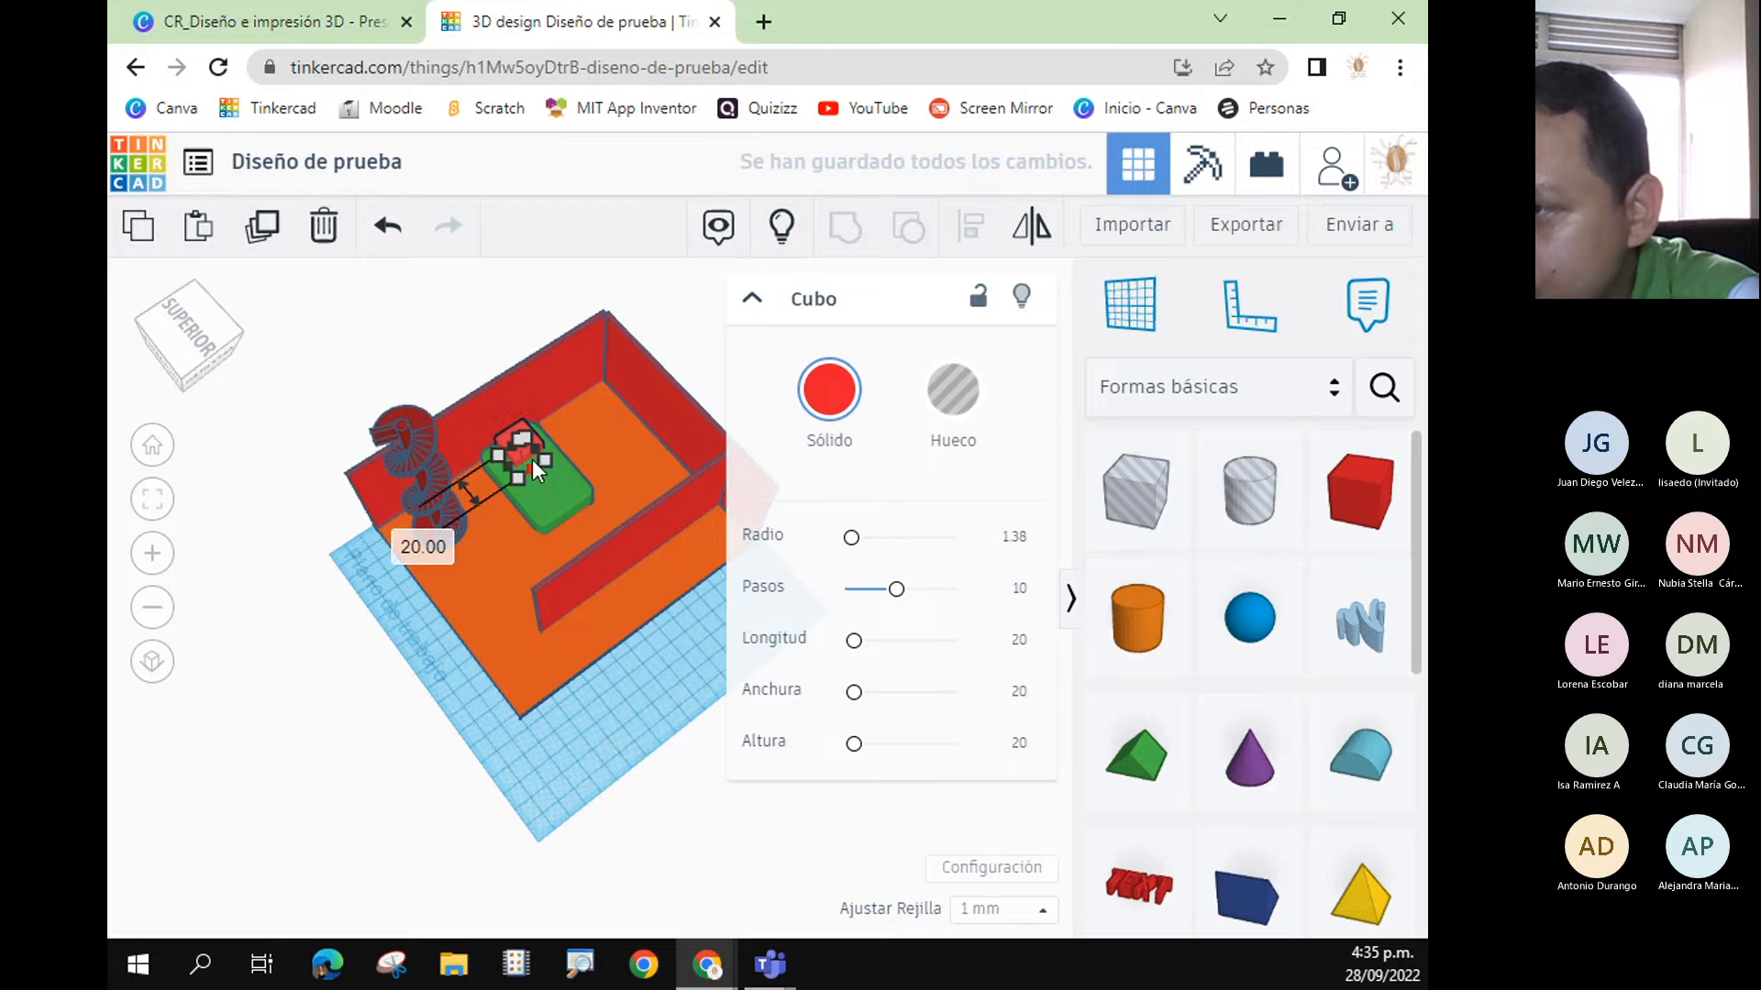
pyautogui.click(626, 430)
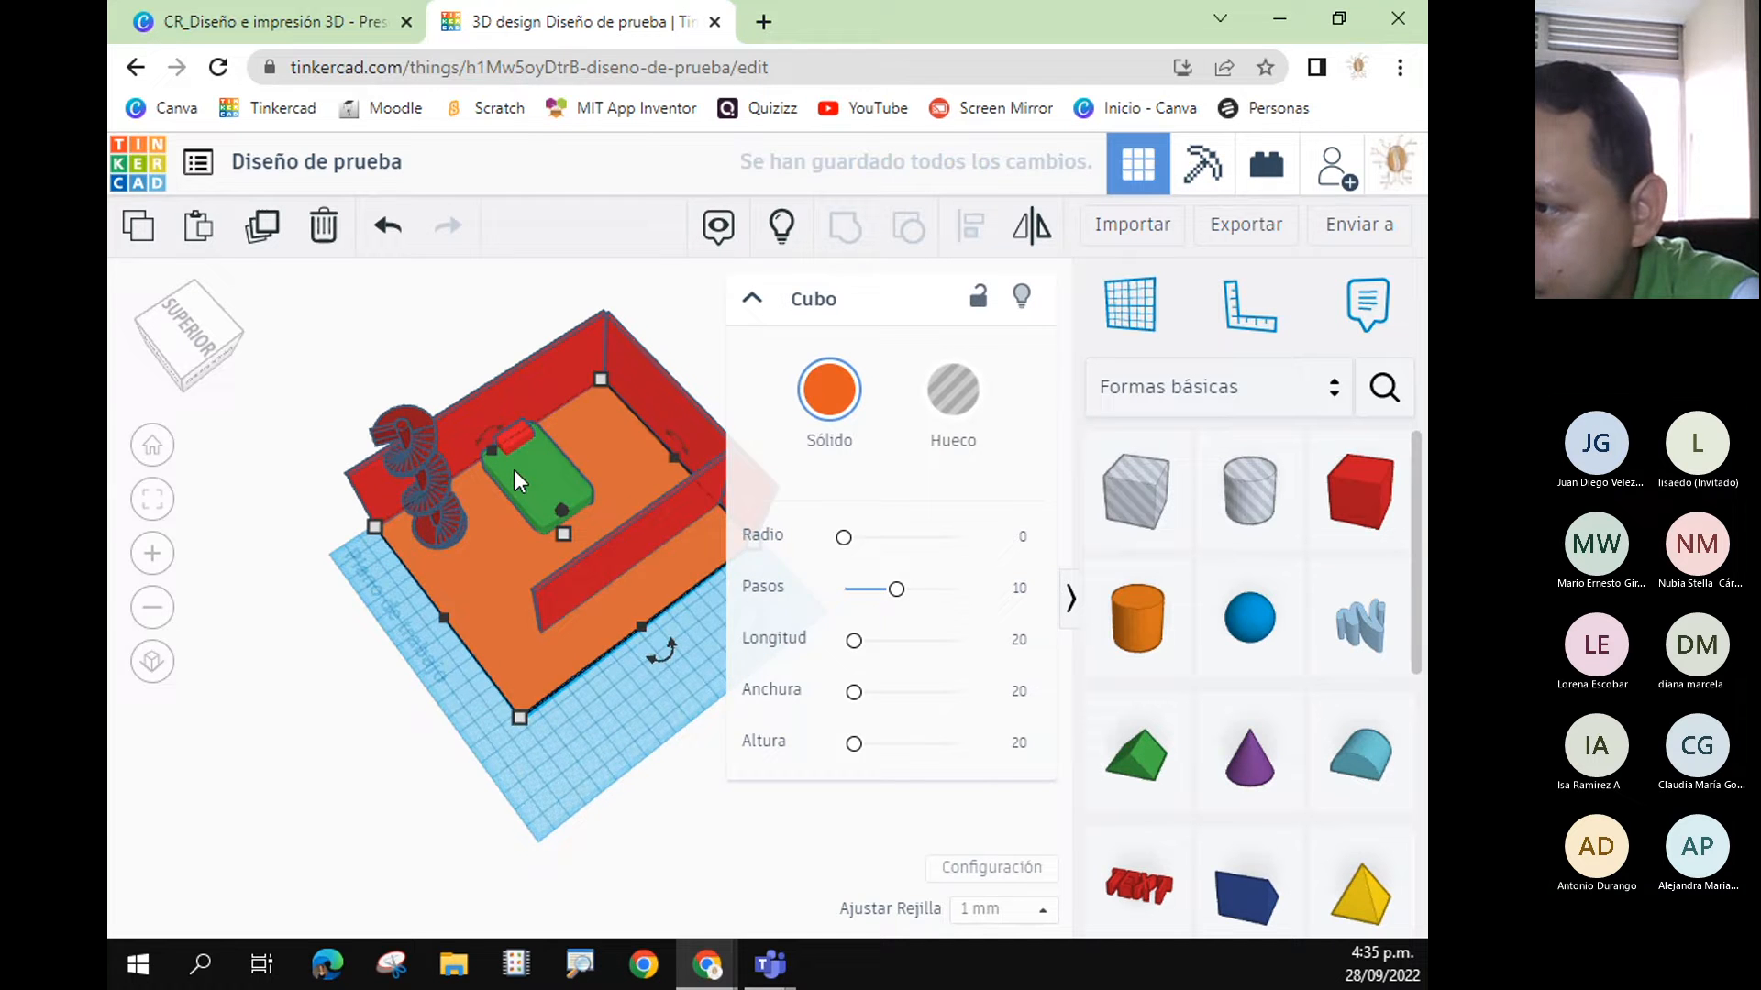
pyautogui.scroll(5, 514, 469)
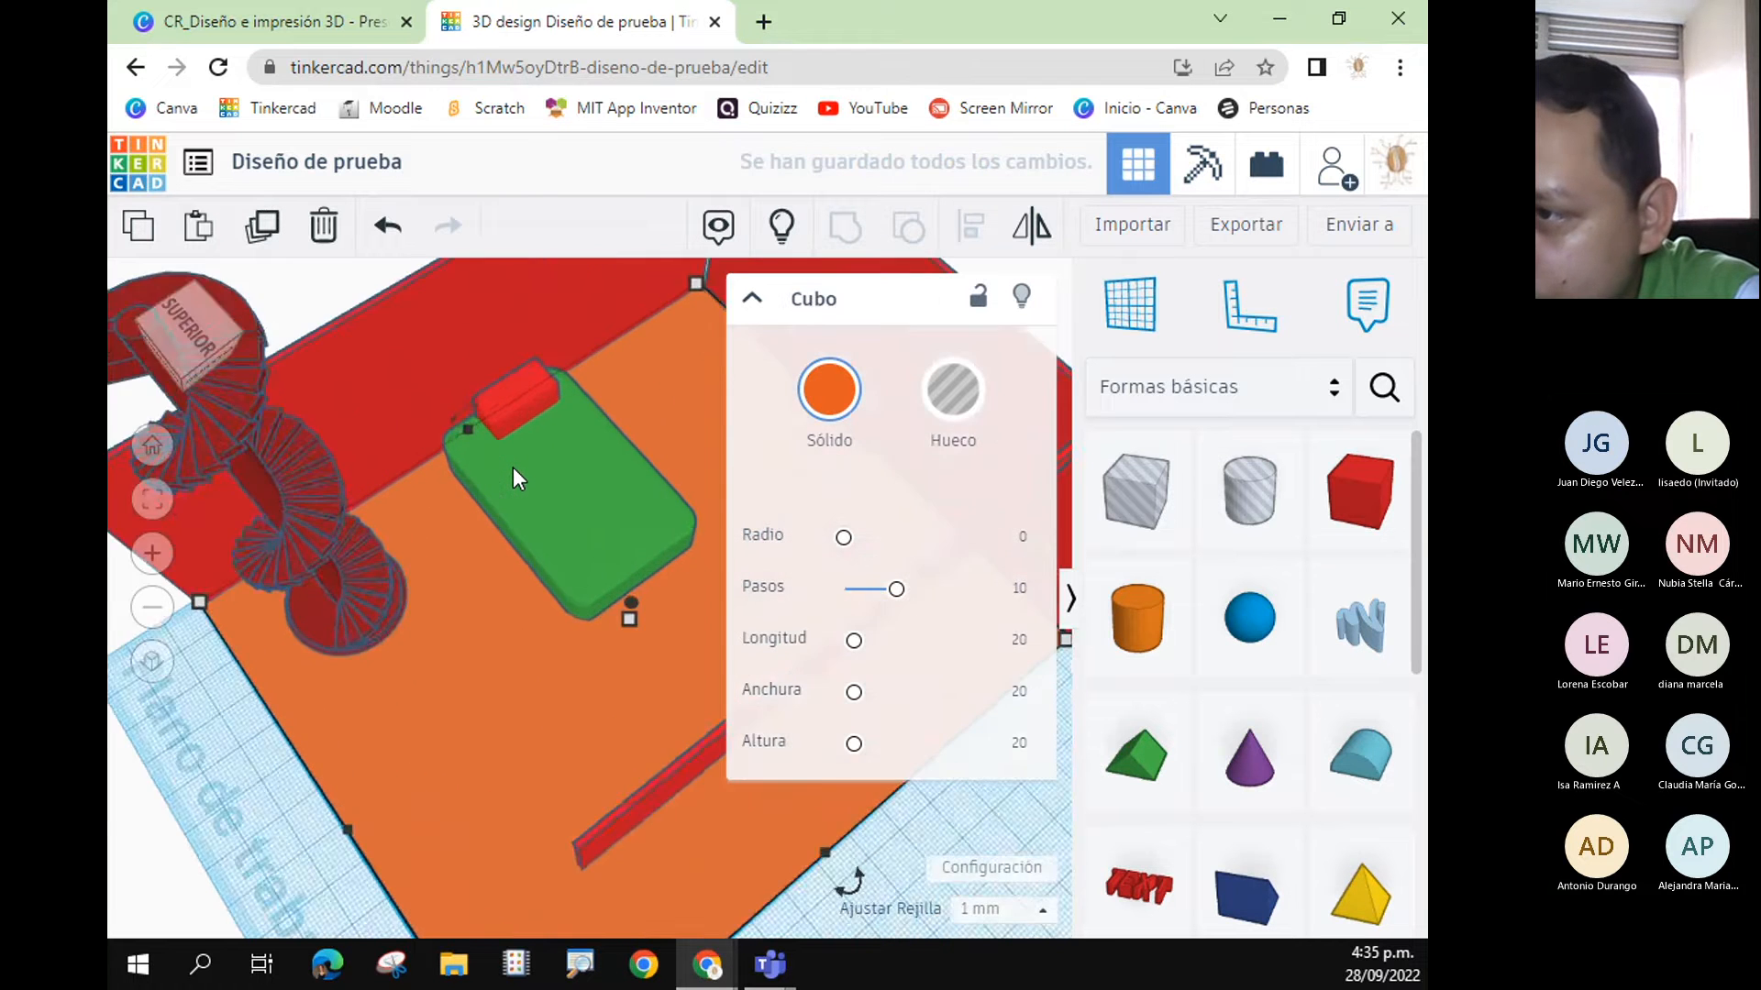
pyautogui.scroll(2, 513, 465)
# - Shrink the red box into a small pillow and shift it along the head of the bed
pyautogui.click(488, 418)
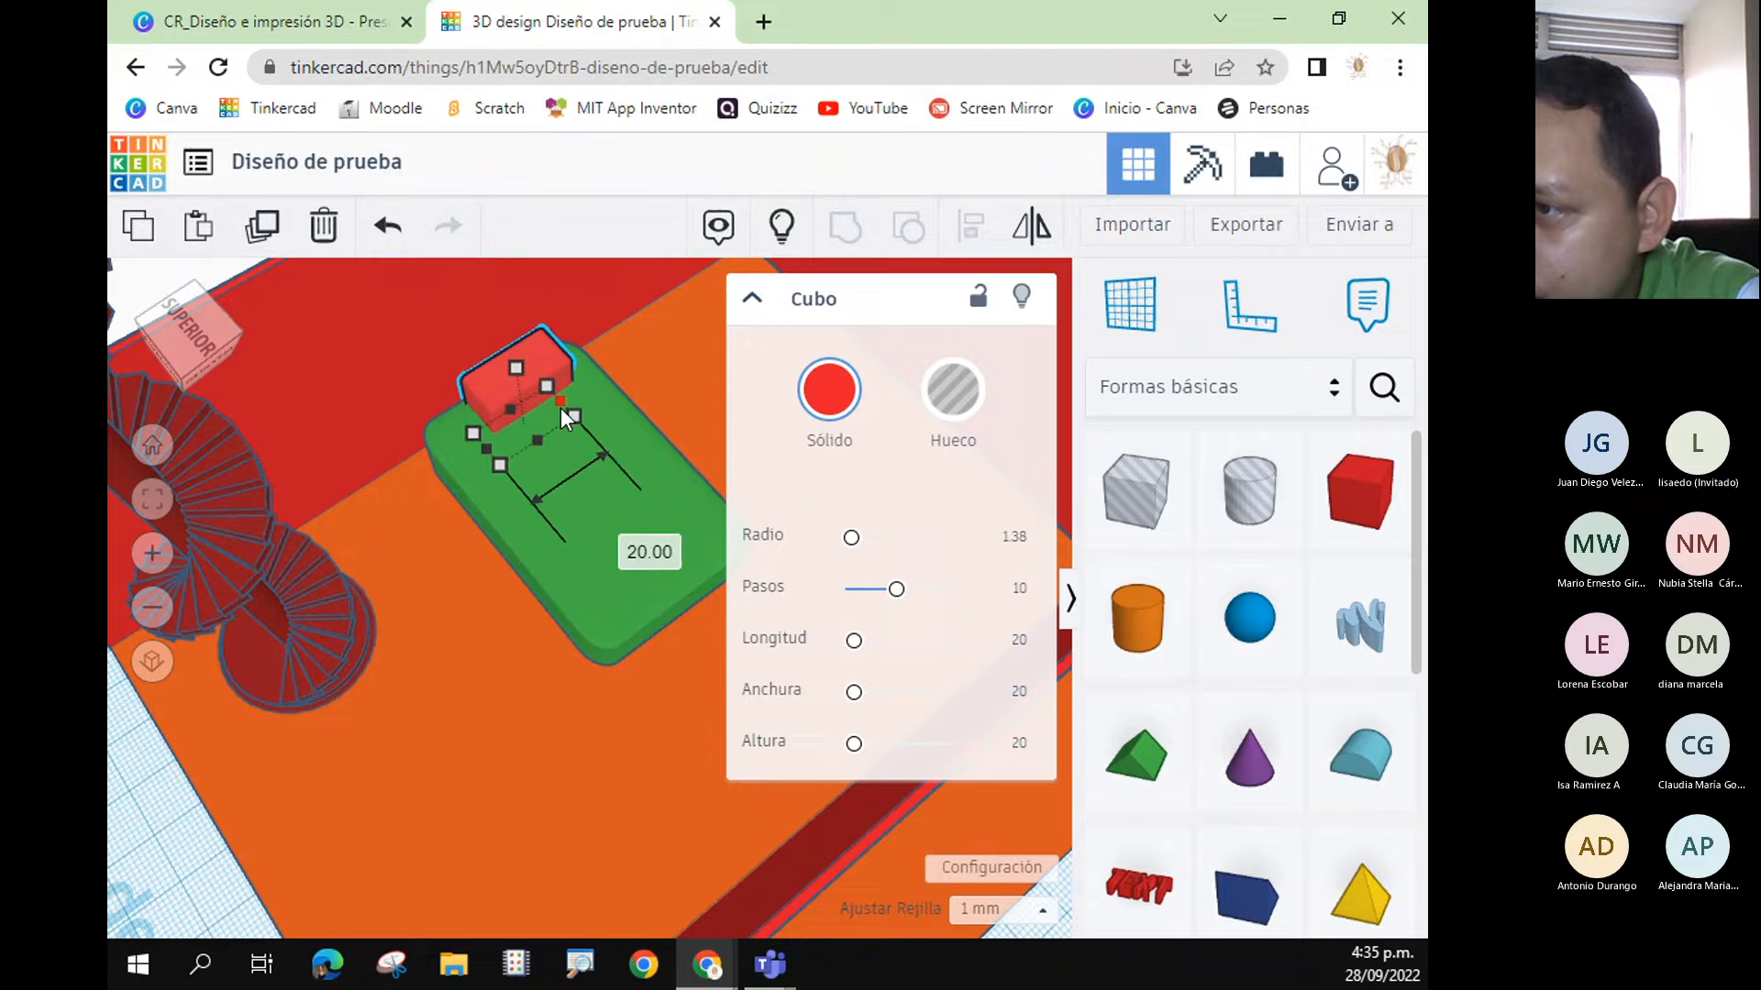
pyautogui.moveTo(562, 409); pyautogui.dragTo(510, 382)
pyautogui.moveTo(532, 376); pyautogui.dragTo(553, 361)
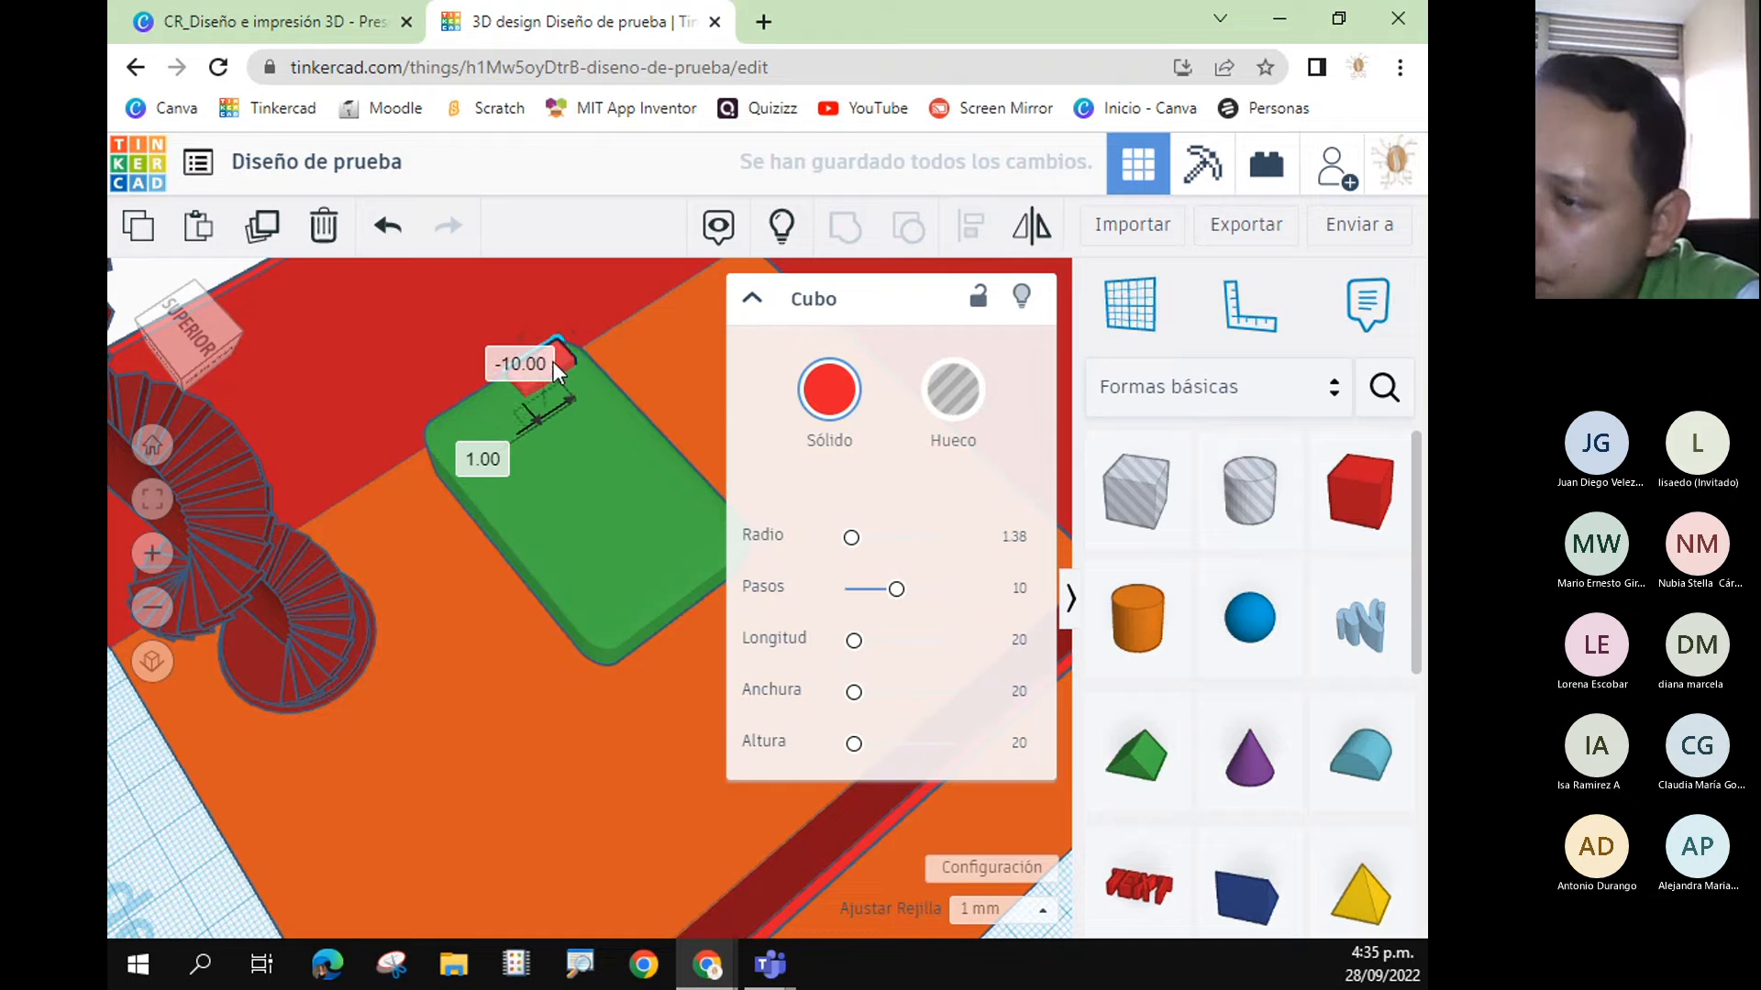
# - Place a duplicate of the red pillow beside it across the bed's head, and delete the block farther from the stairway
pyautogui.click(275, 231)
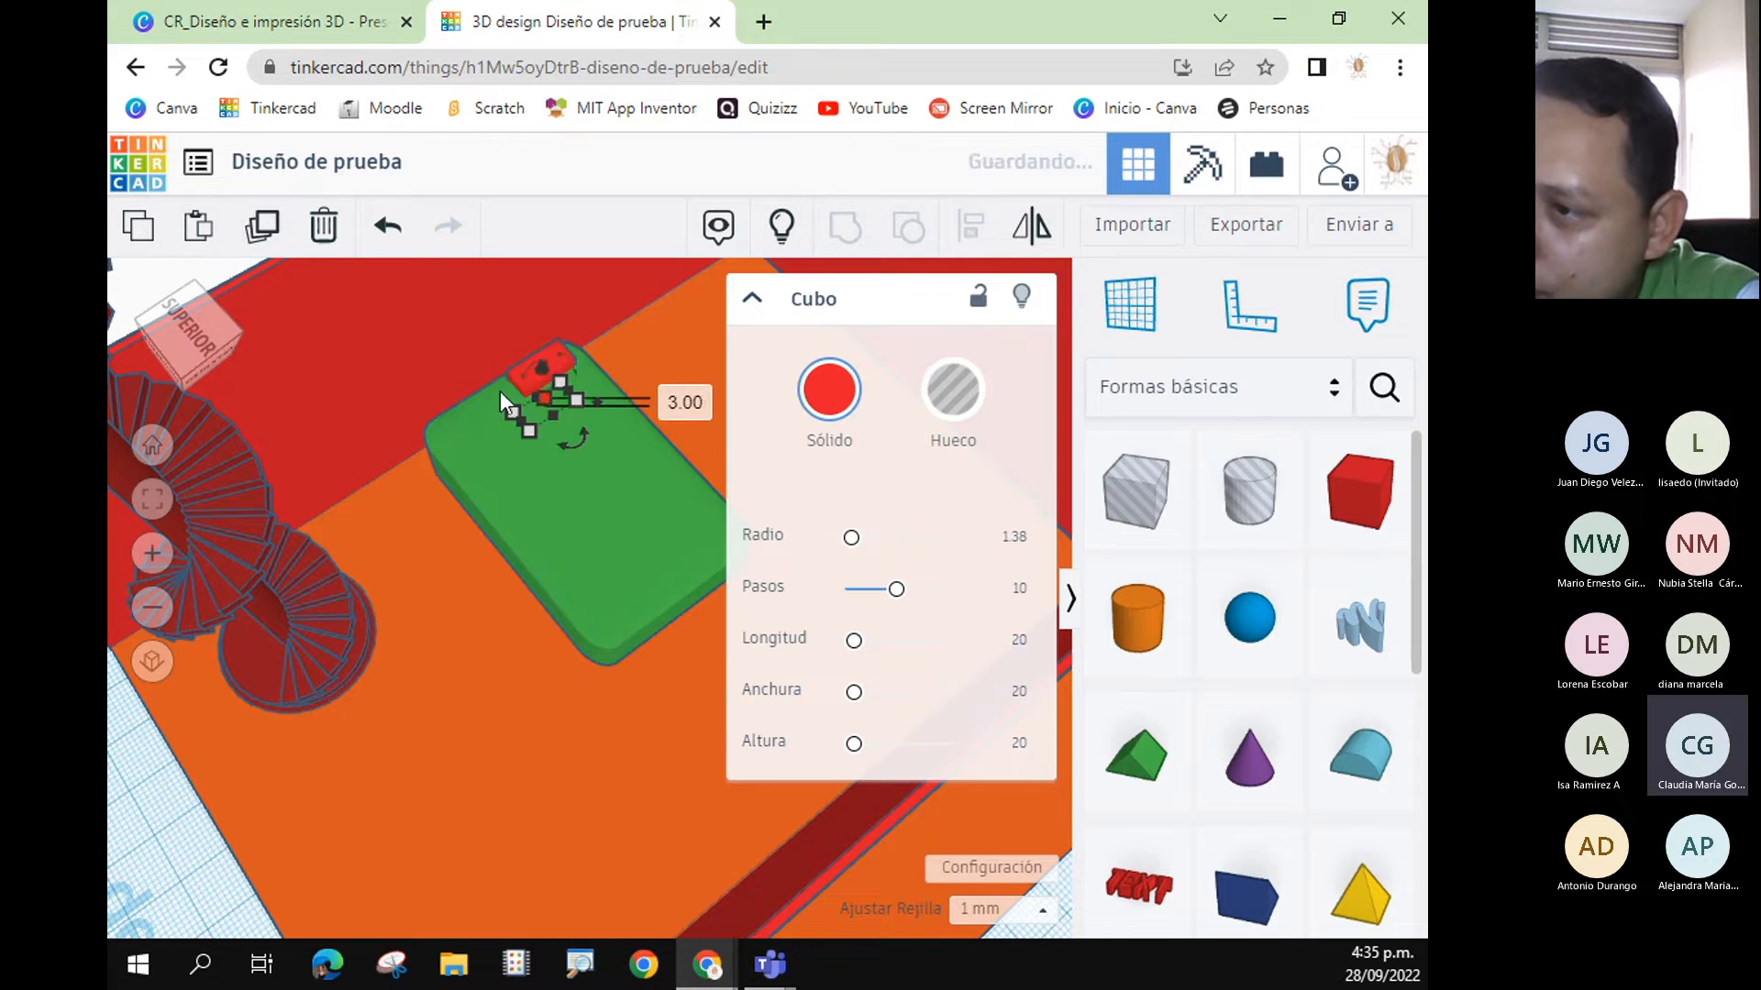
pyautogui.moveTo(520, 378); pyautogui.dragTo(455, 433)
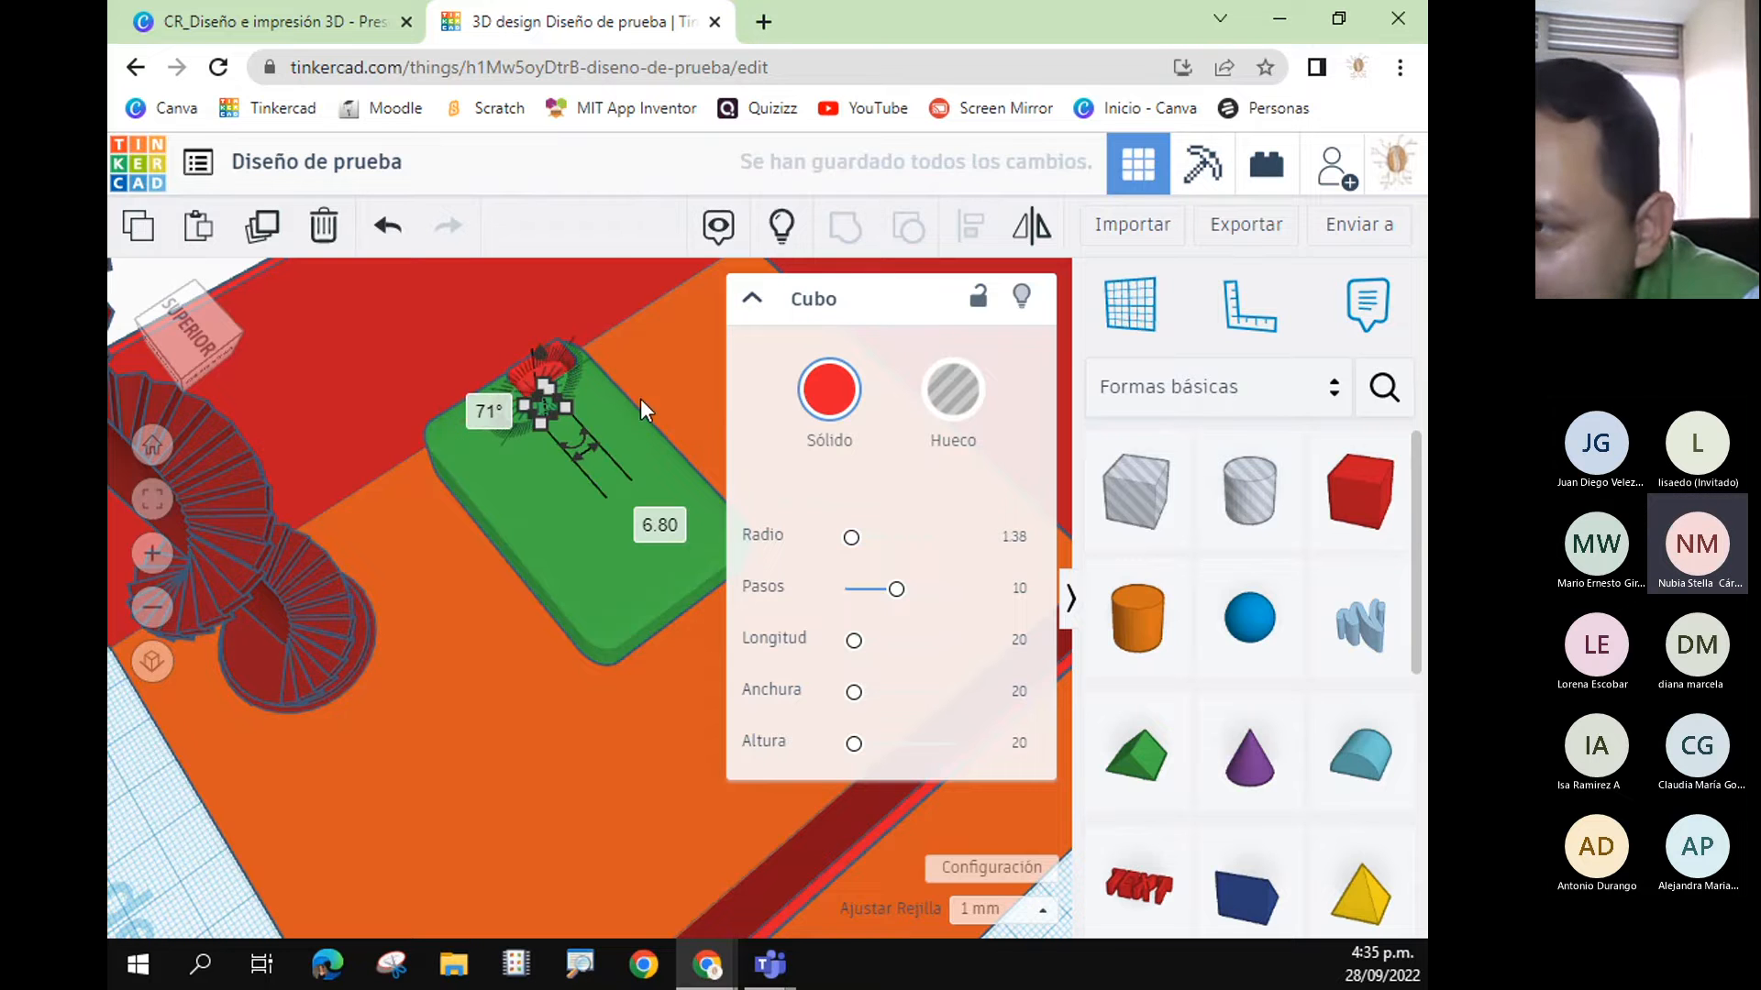
pyautogui.click(640, 399)
pyautogui.click(545, 361)
pyautogui.moveTo(521, 381); pyautogui.dragTo(558, 365)
pyautogui.click(317, 235)
pyautogui.click(495, 396)
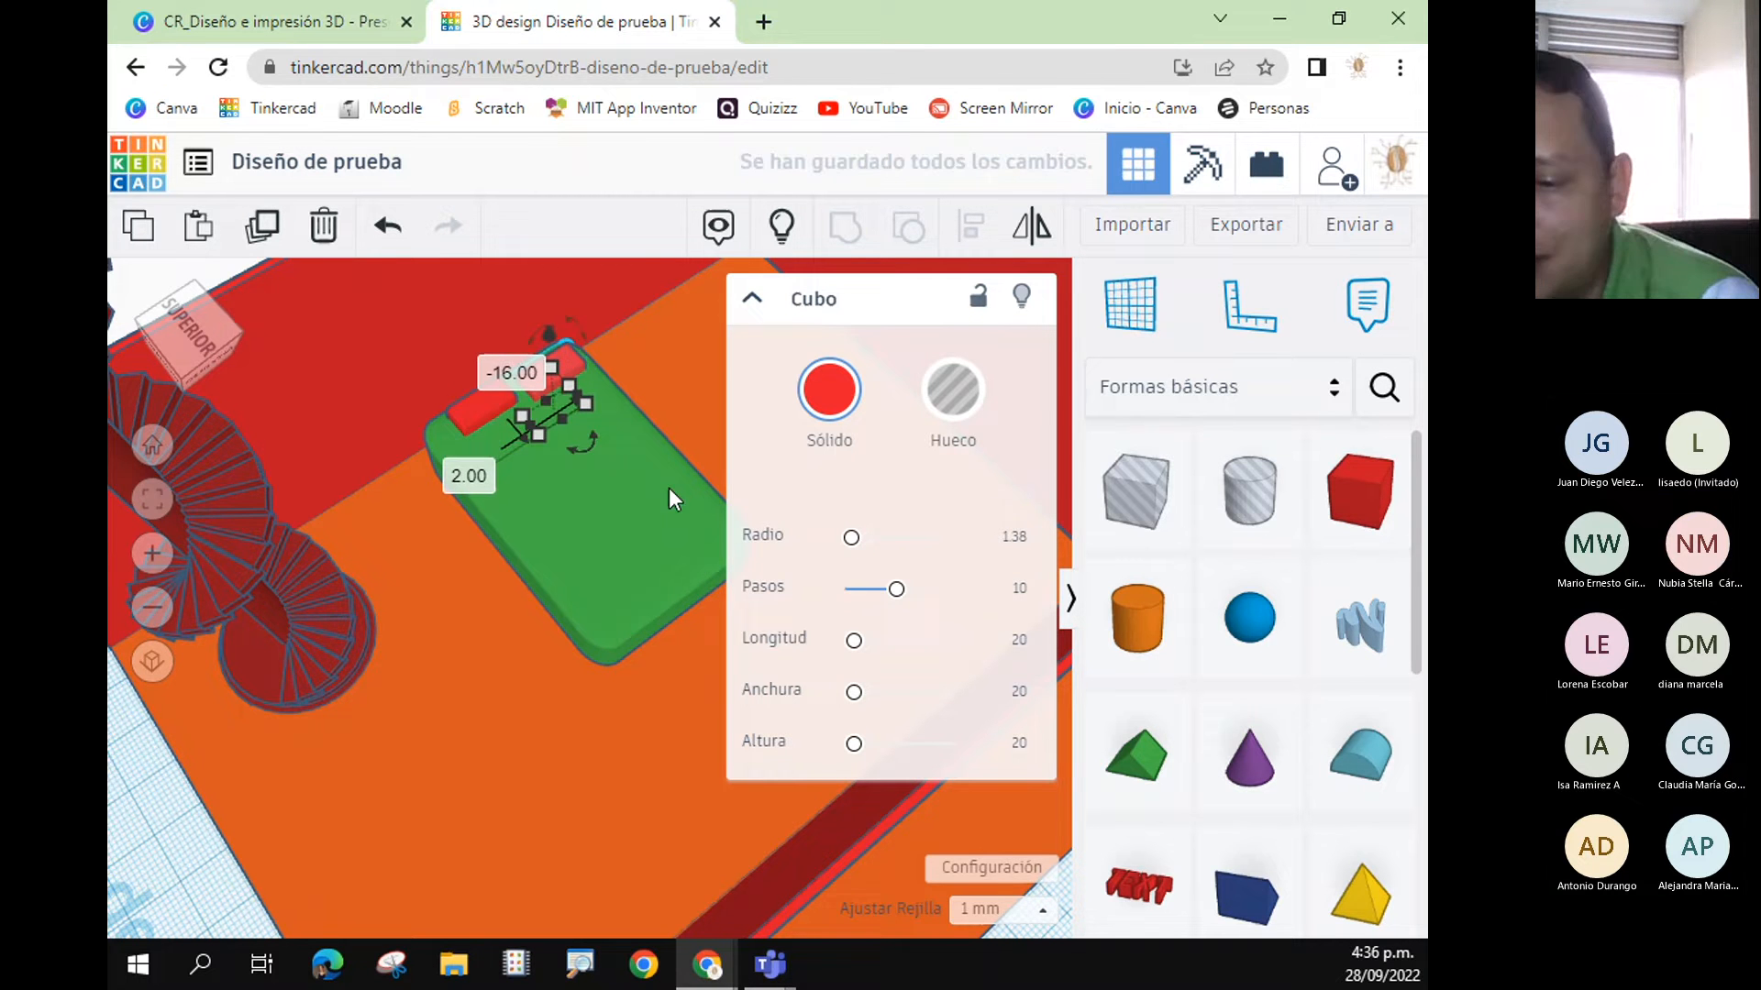
pyautogui.moveTo(542, 591); pyautogui.dragTo(513, 454, button='right')
pyautogui.press('Delete')
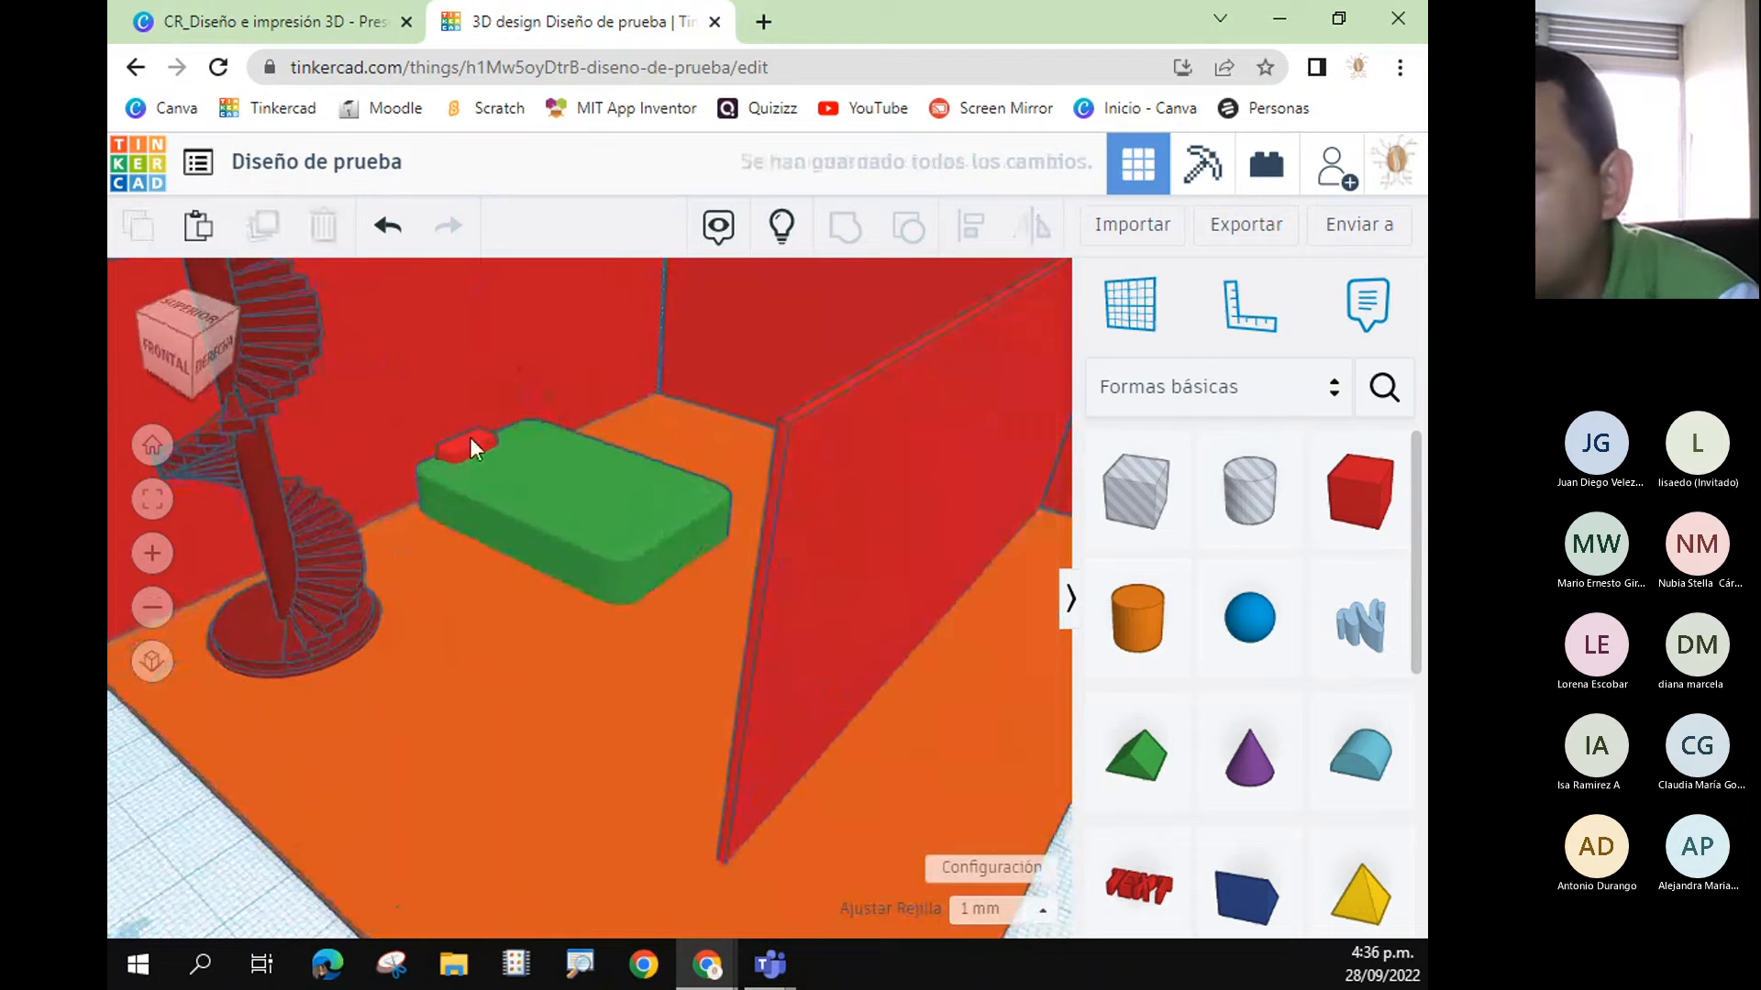
# - Set the workplane on the top surface of the green bed
pyautogui.press('w')
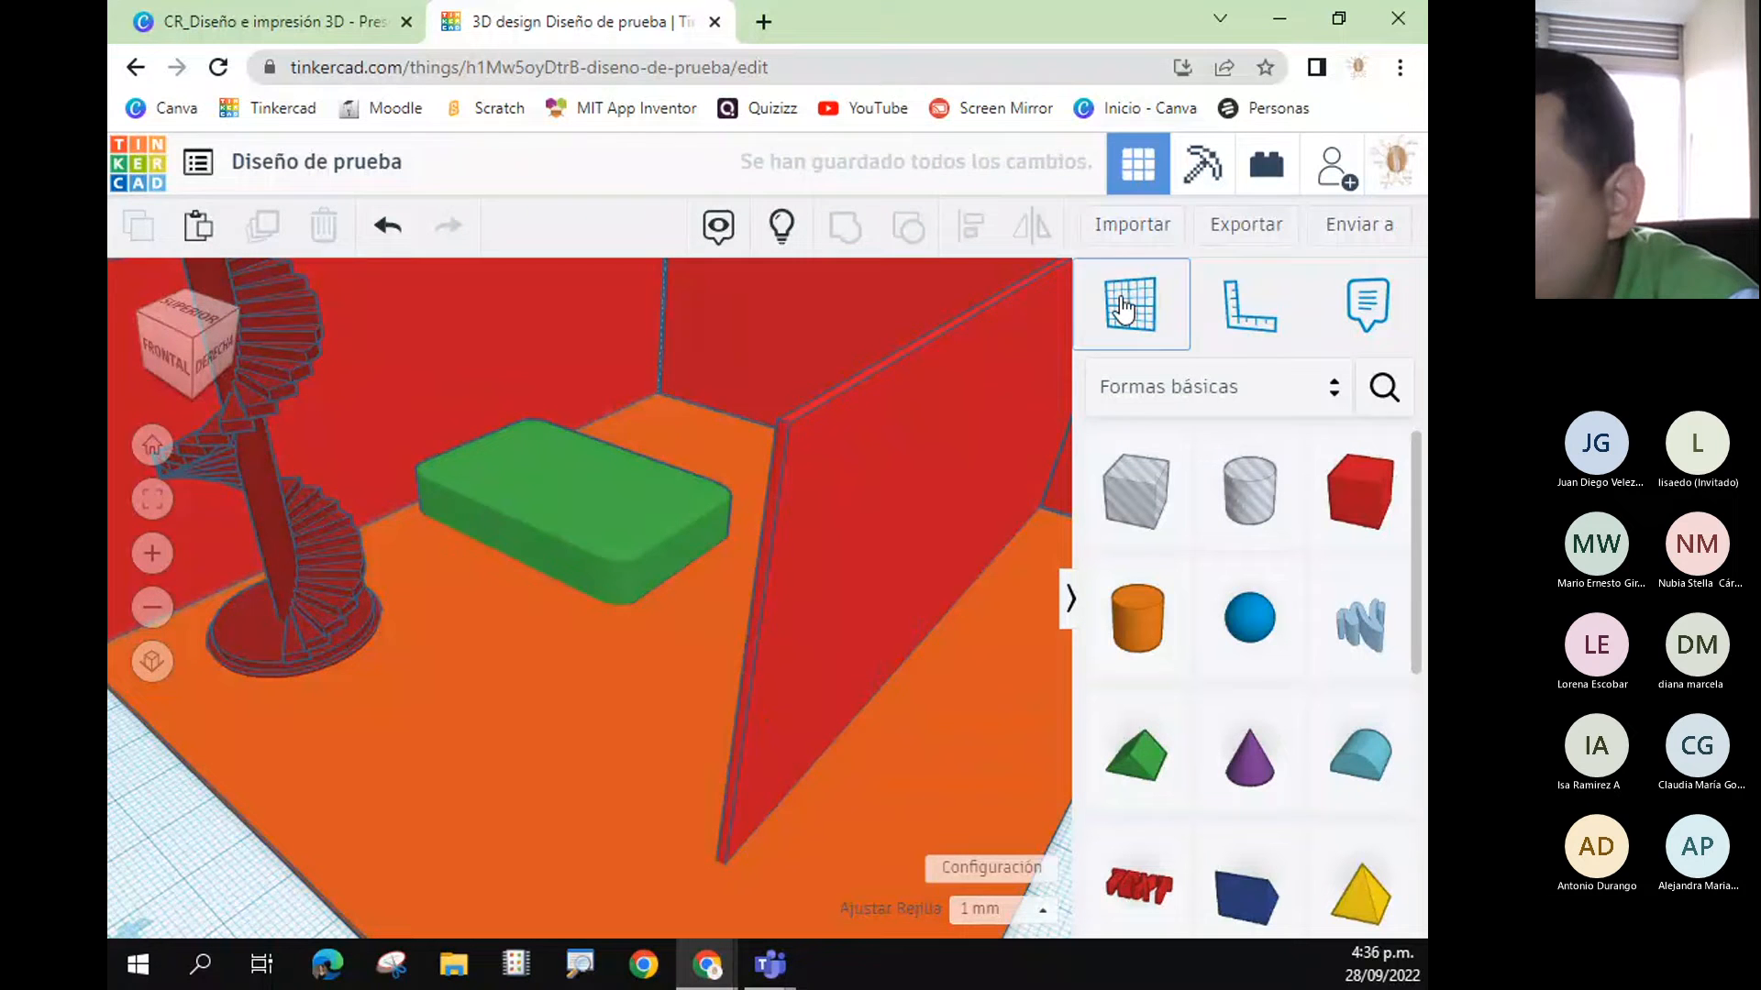
pyautogui.click(526, 476)
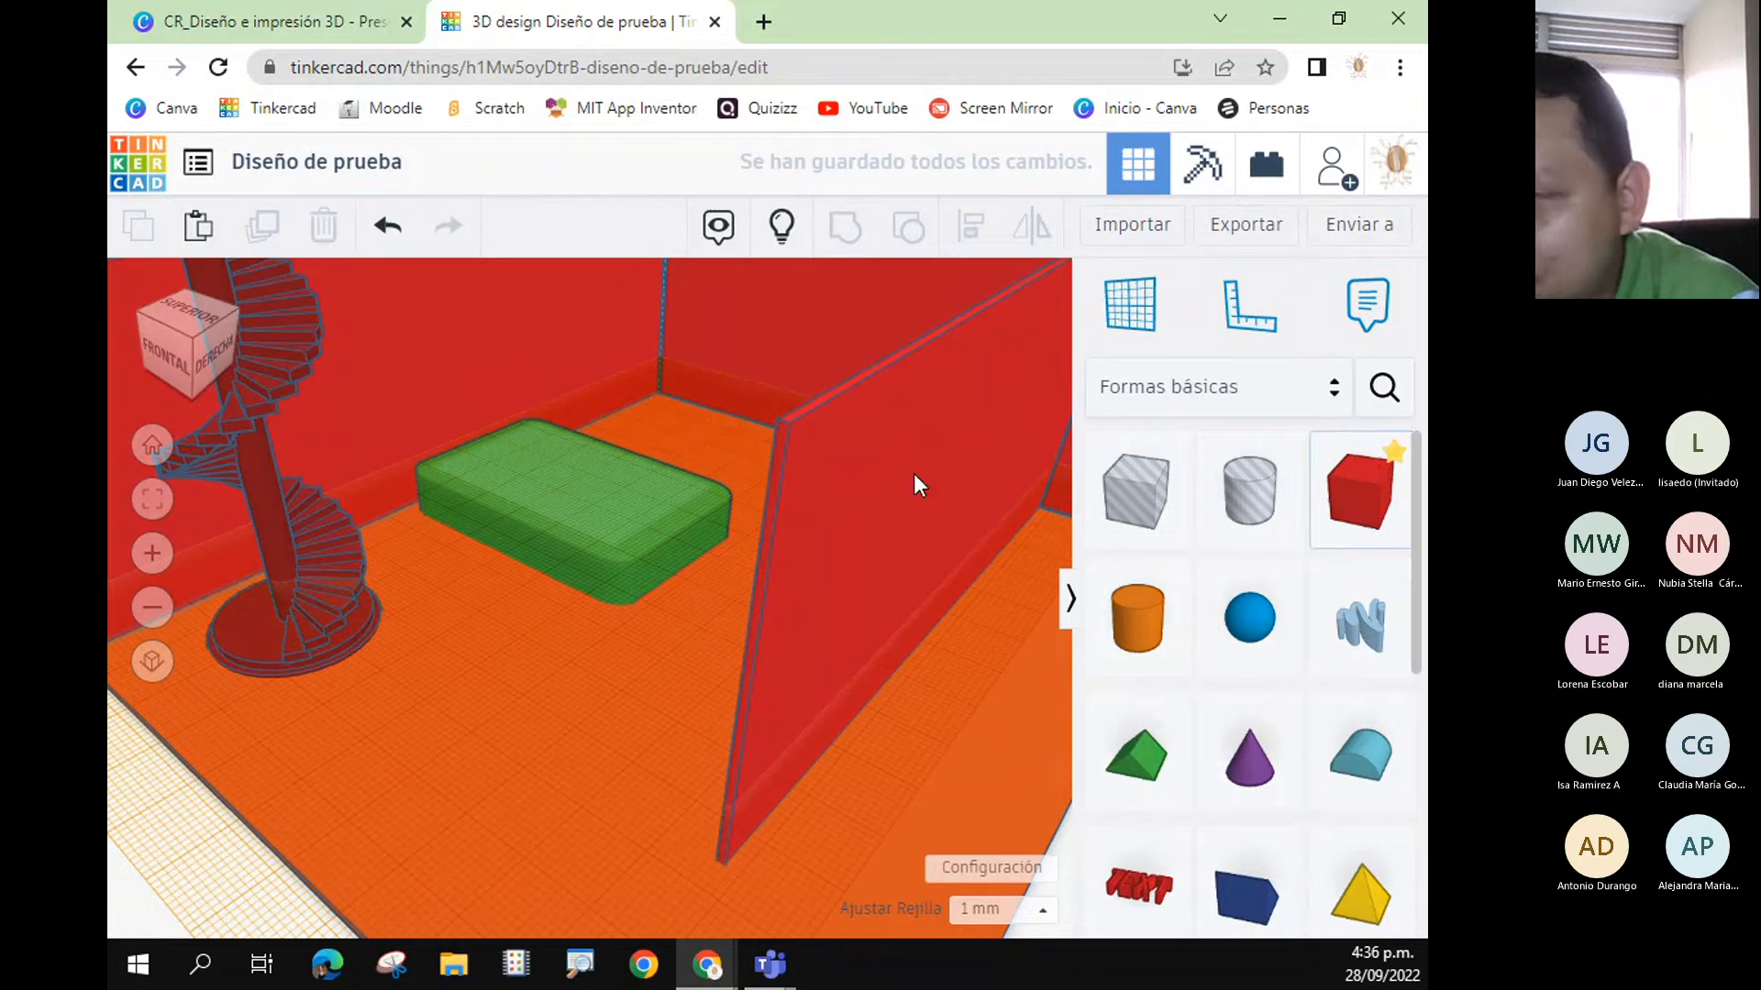
pyautogui.moveTo(1069, 534); pyautogui.dragTo(530, 461)
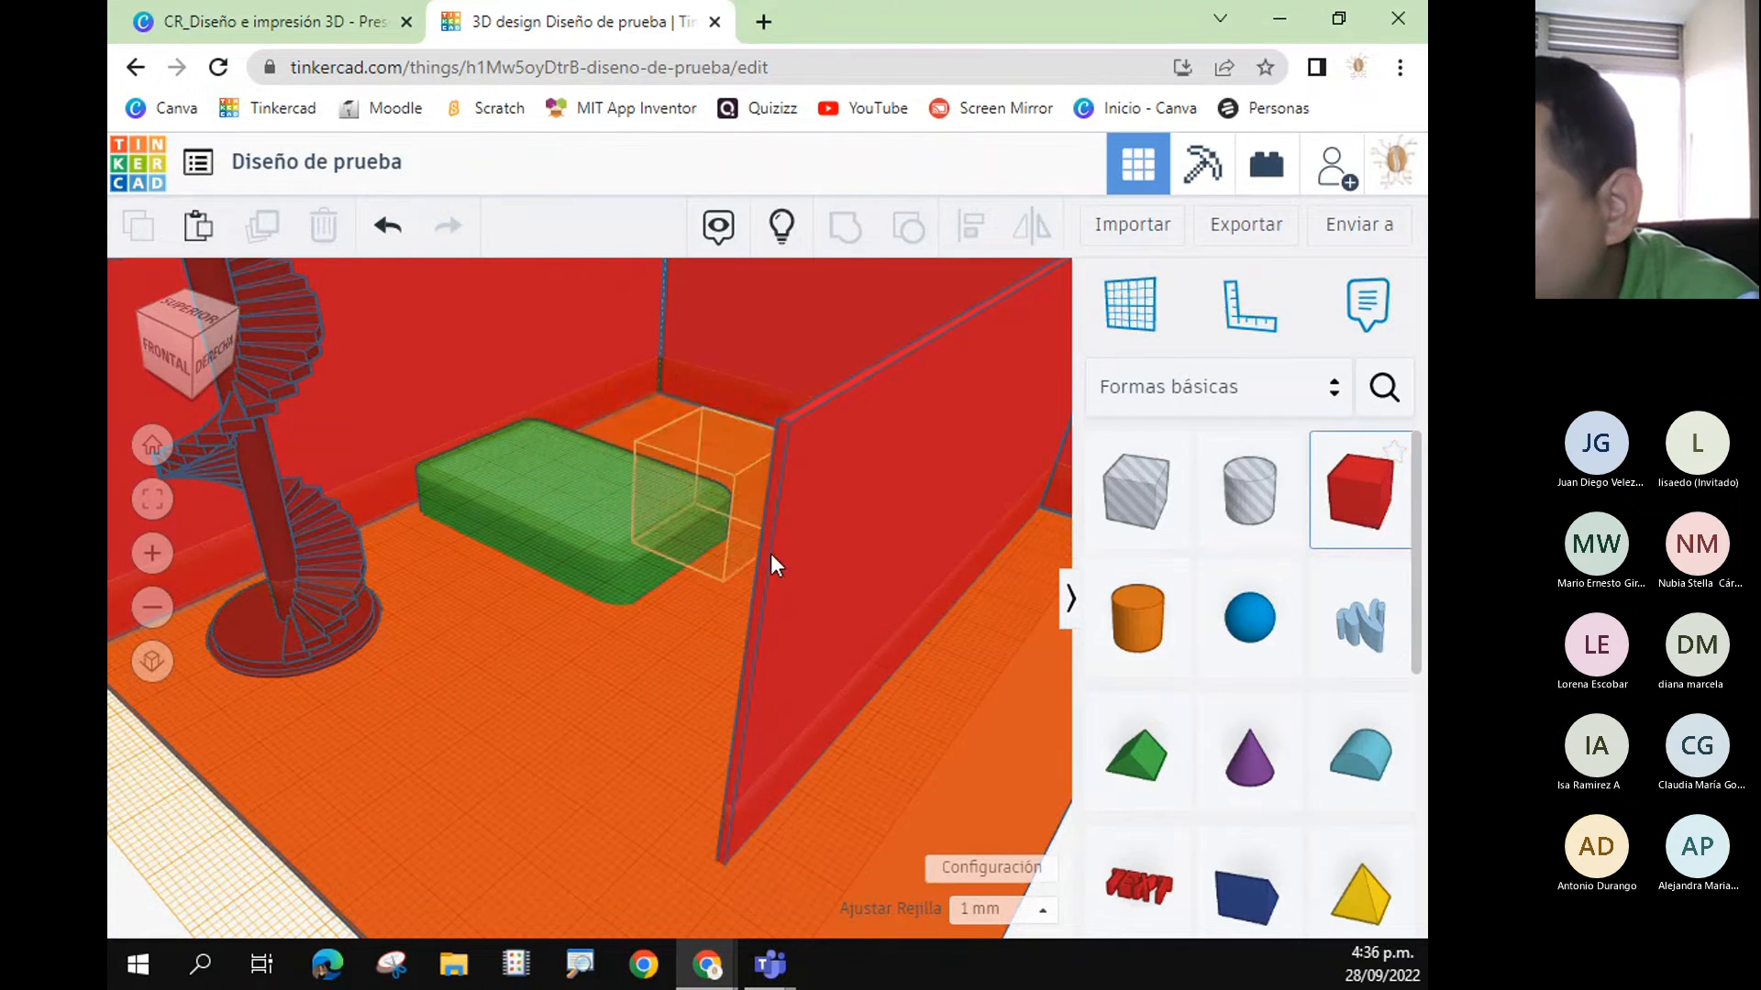
# - Place a curved roof shape on the head of the green bed and shrink it into a small light-blue pillow
pyautogui.click(1380, 784)
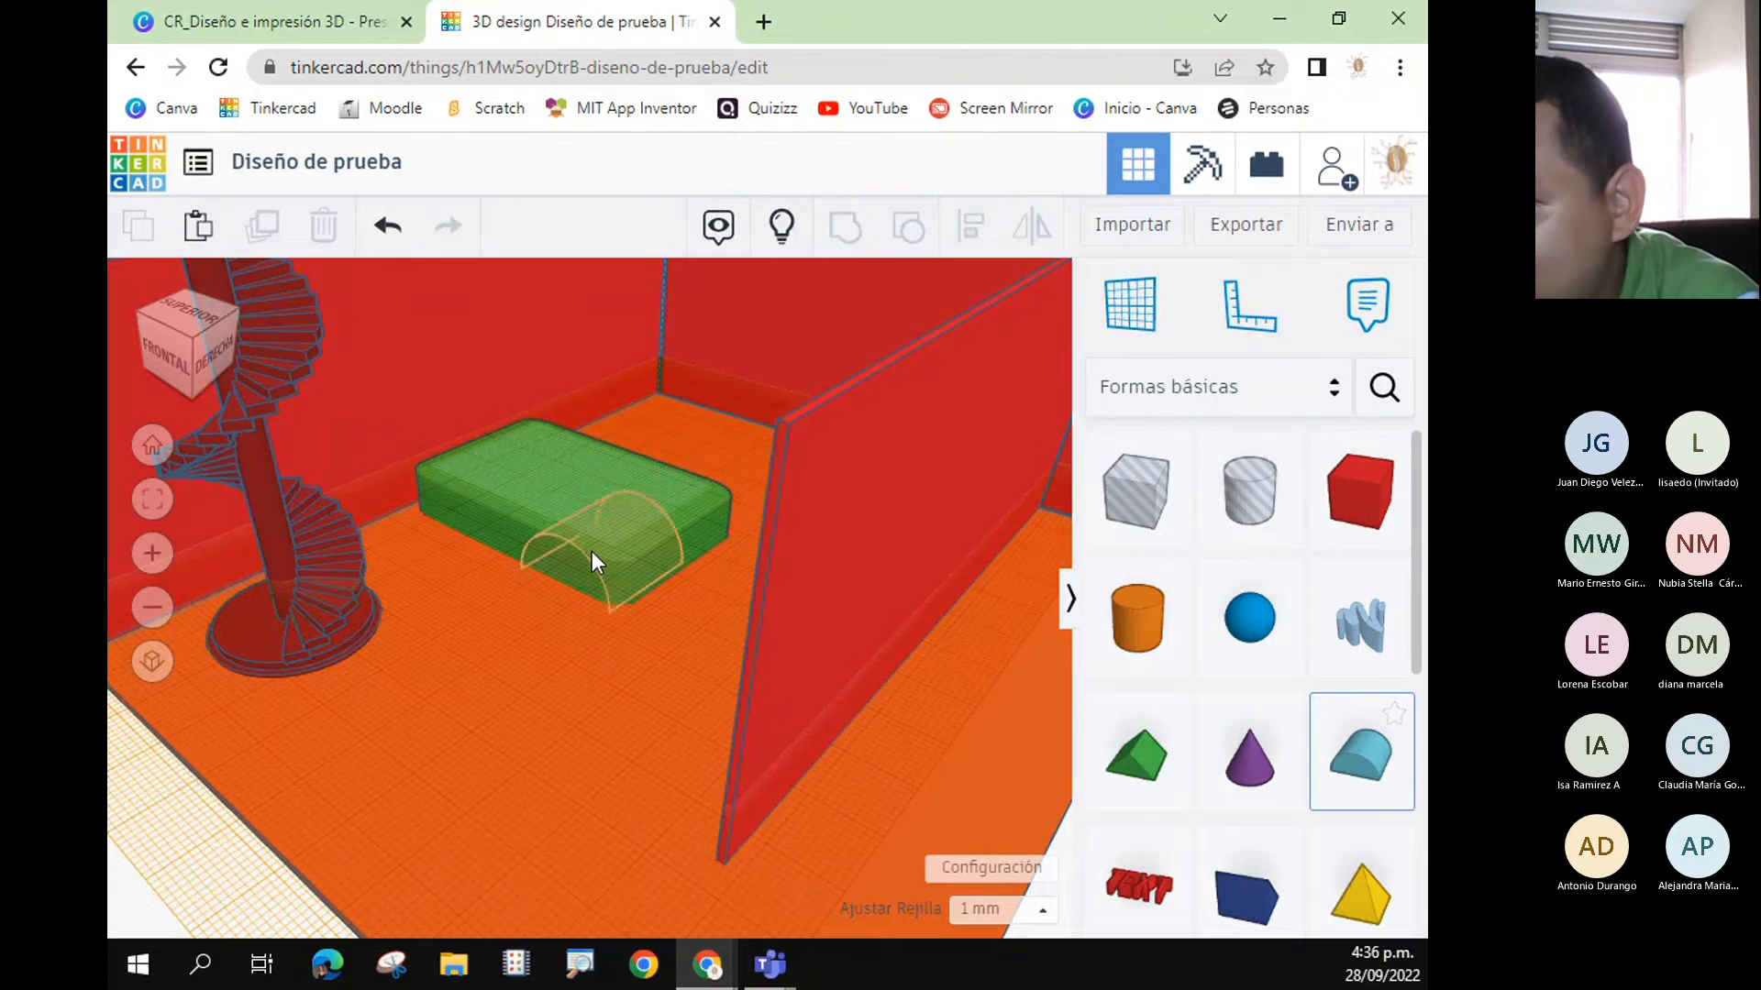
pyautogui.click(533, 443)
pyautogui.moveTo(510, 450); pyautogui.dragTo(546, 439)
pyautogui.click(535, 439)
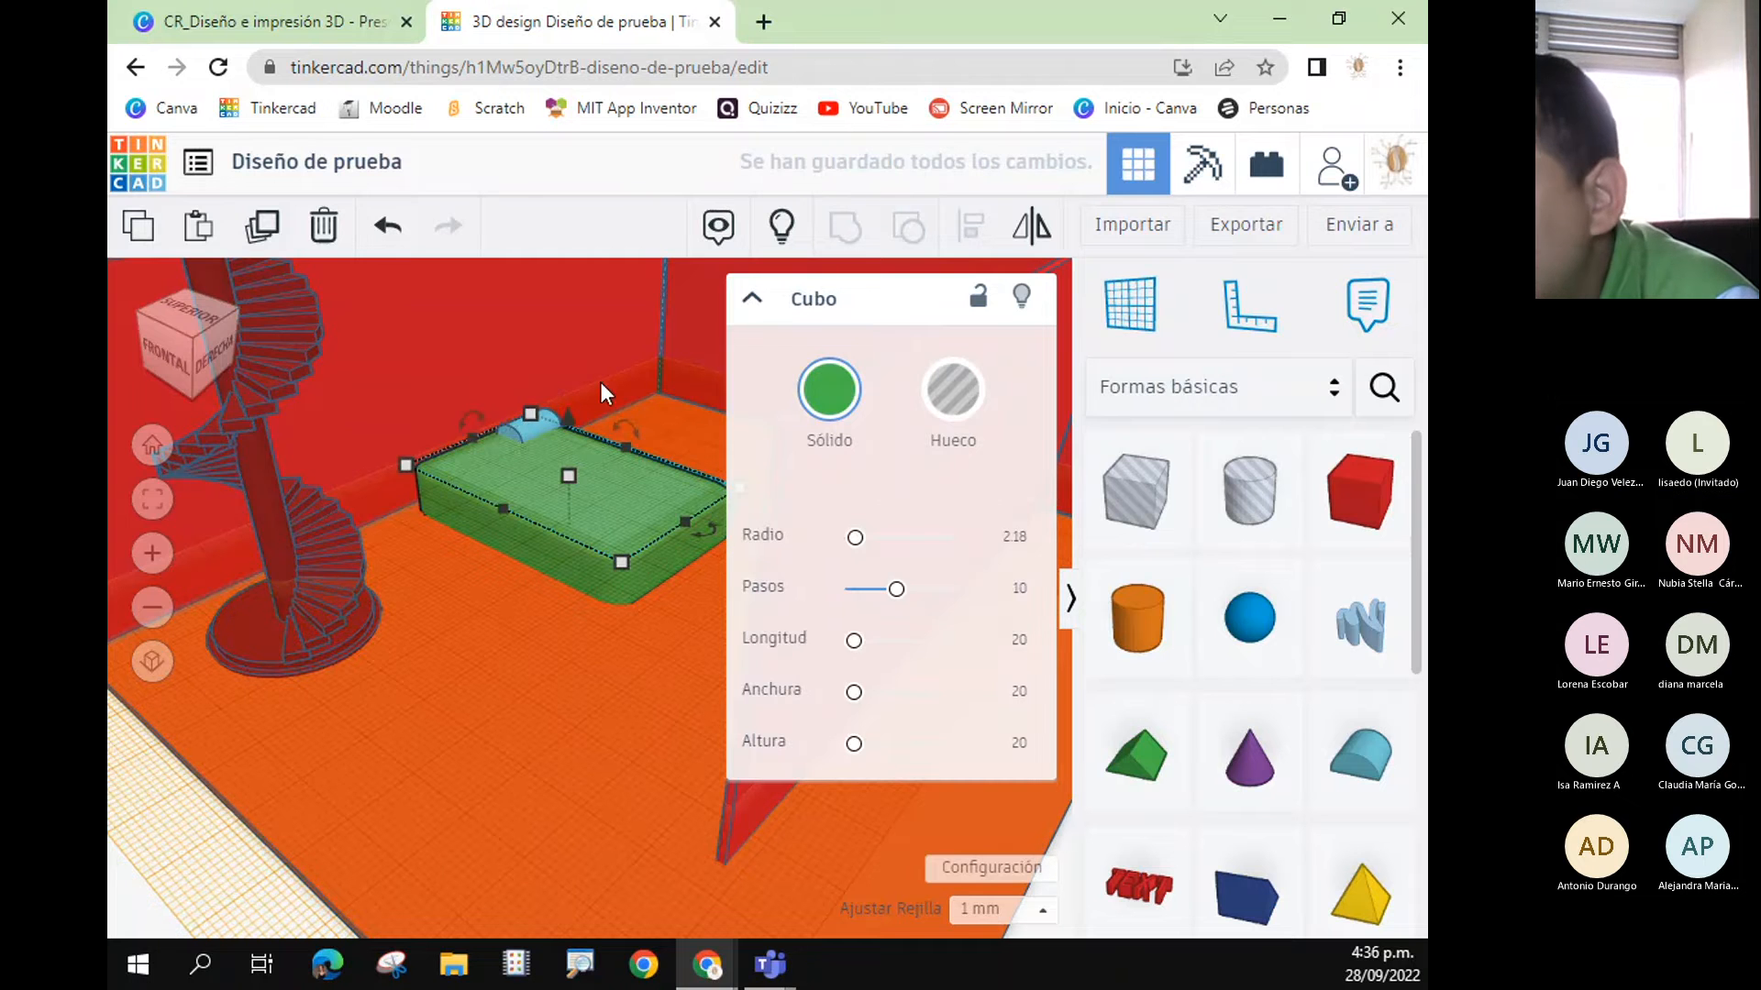
pyautogui.click(537, 431)
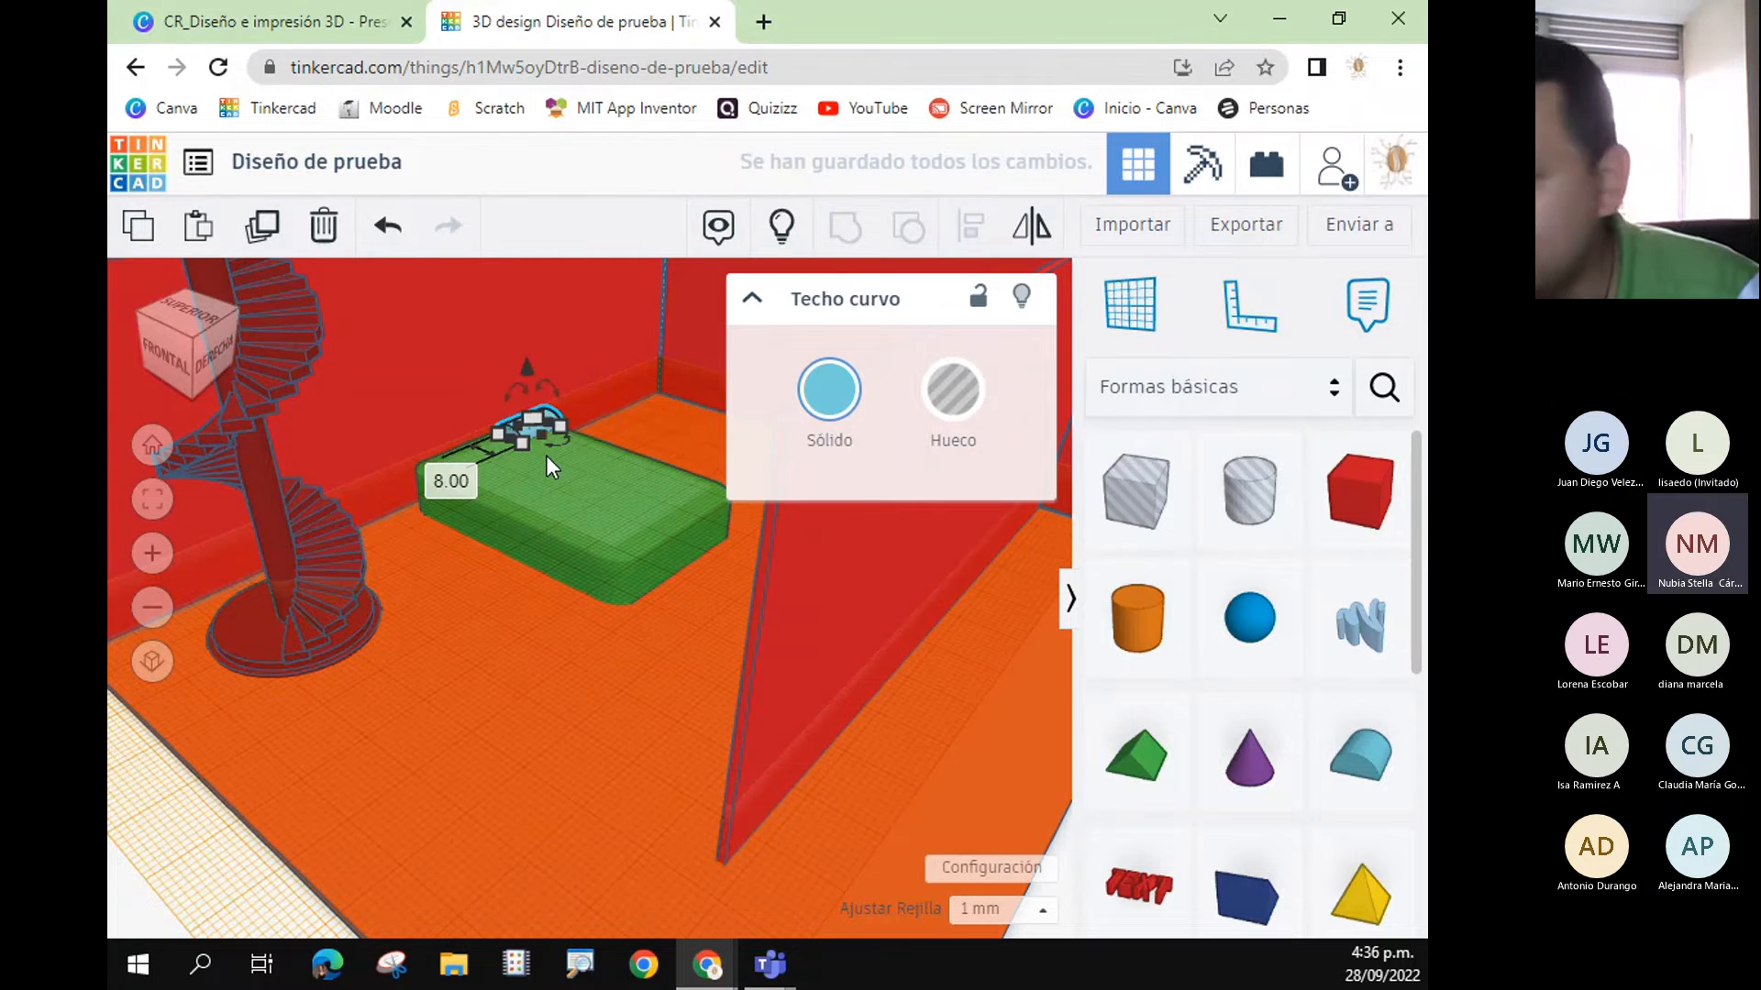
pyautogui.moveTo(538, 428); pyautogui.dragTo(594, 561)
# - Examine the room, spiral stairway and bed from the front and from above
pyautogui.click(548, 512)
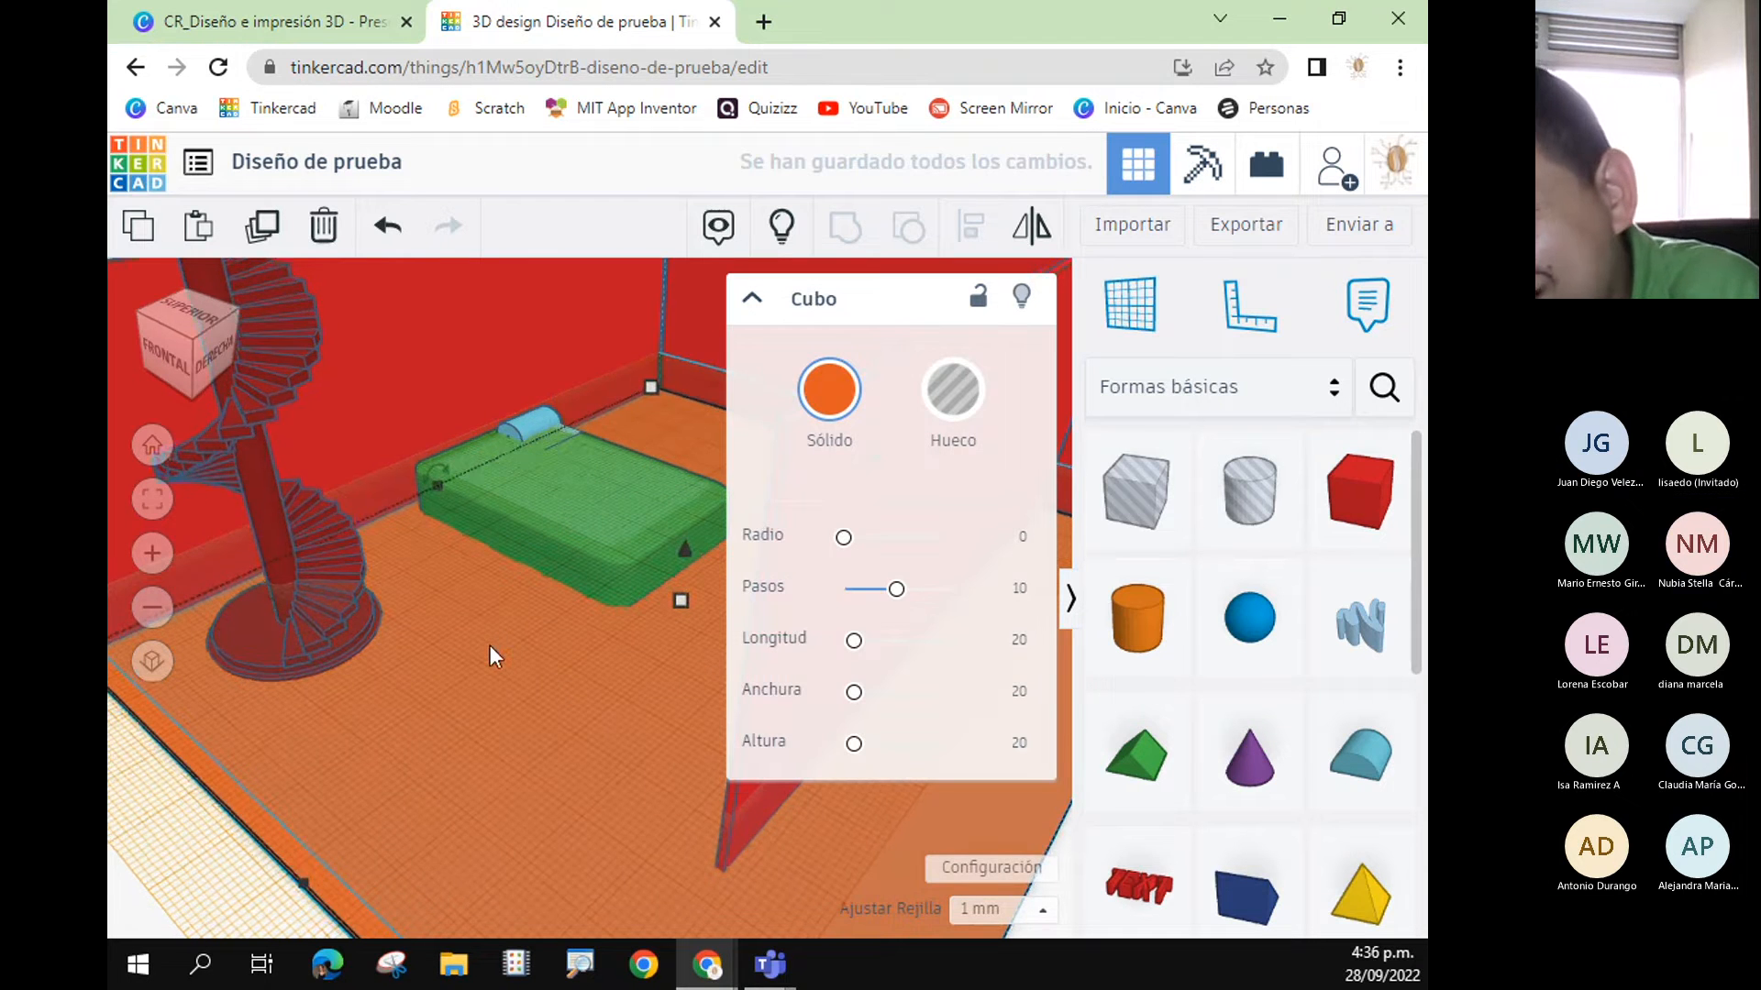
pyautogui.click(126, 804)
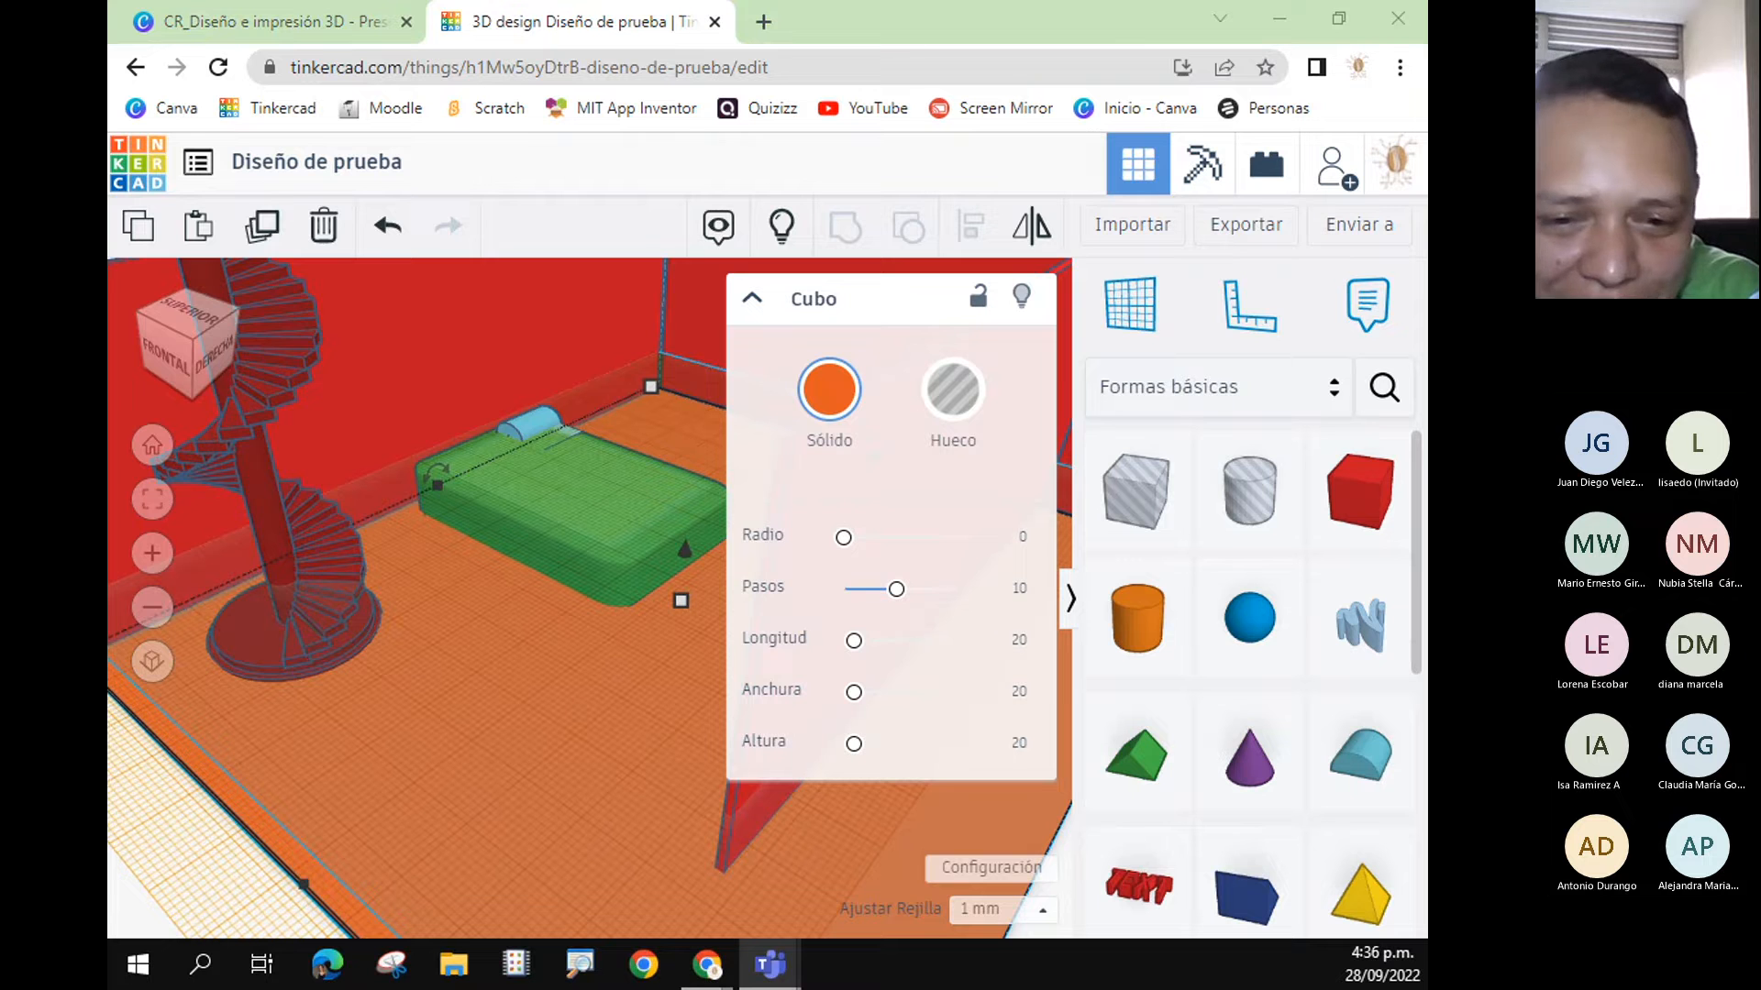
pyautogui.click(389, 874)
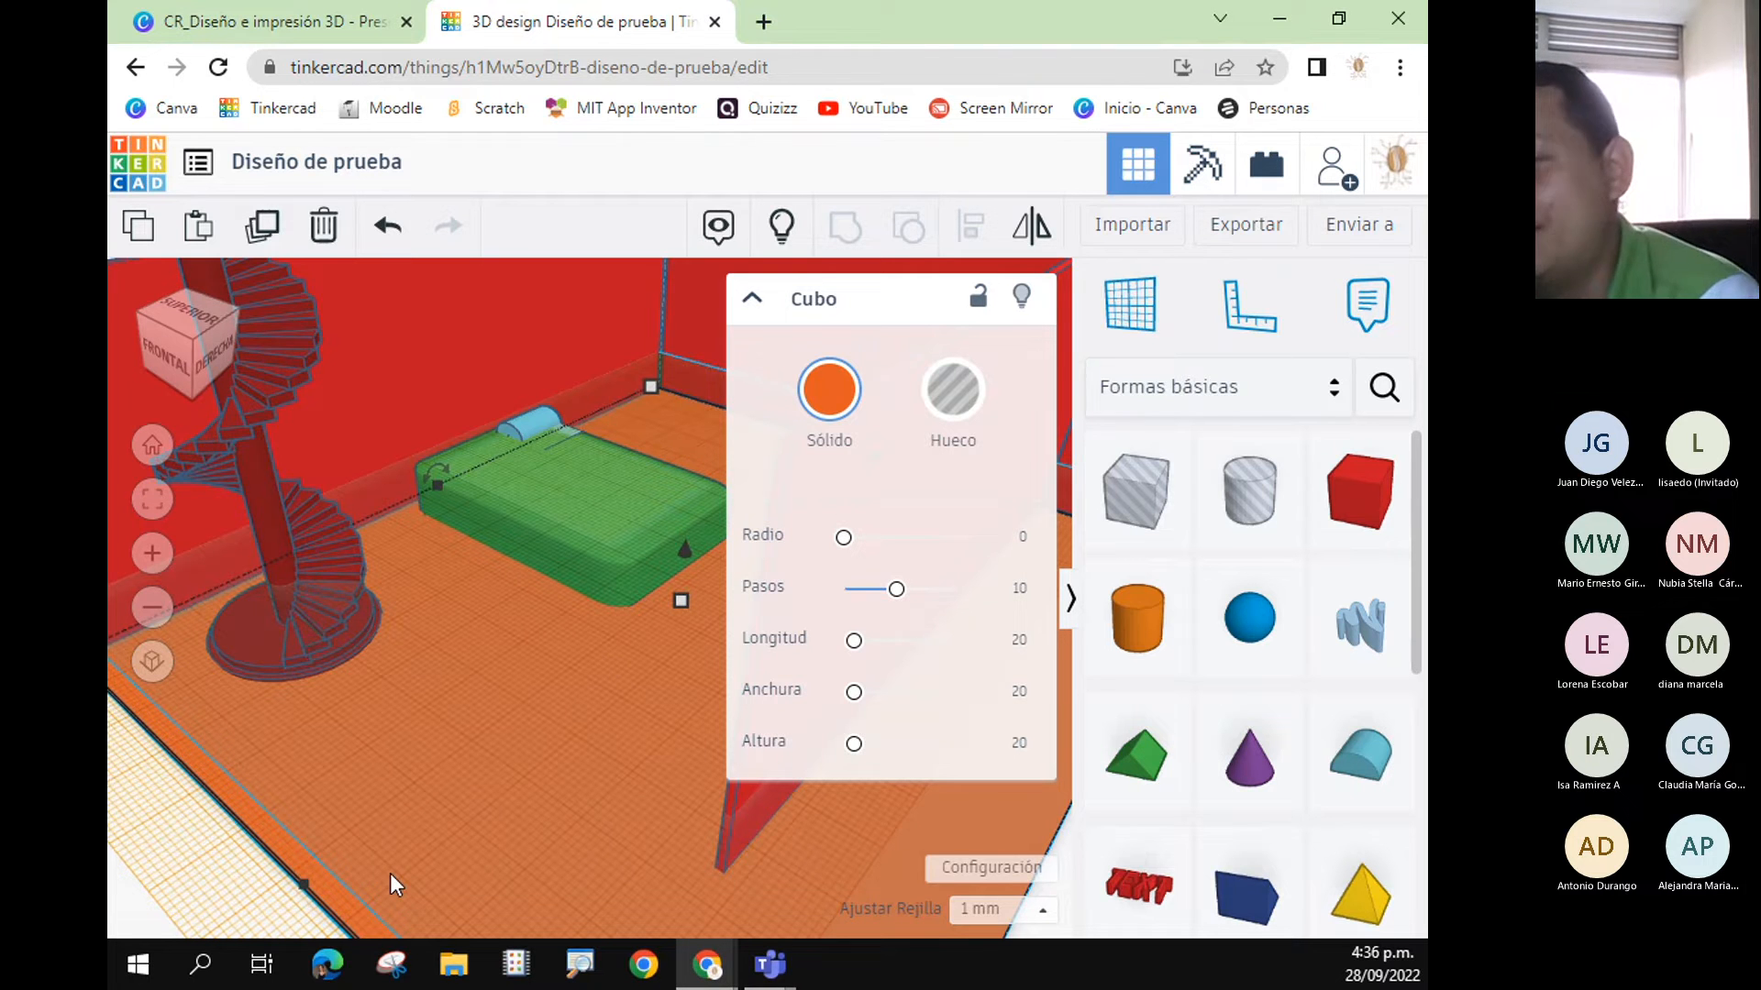
pyautogui.scroll(-5, 506, 717)
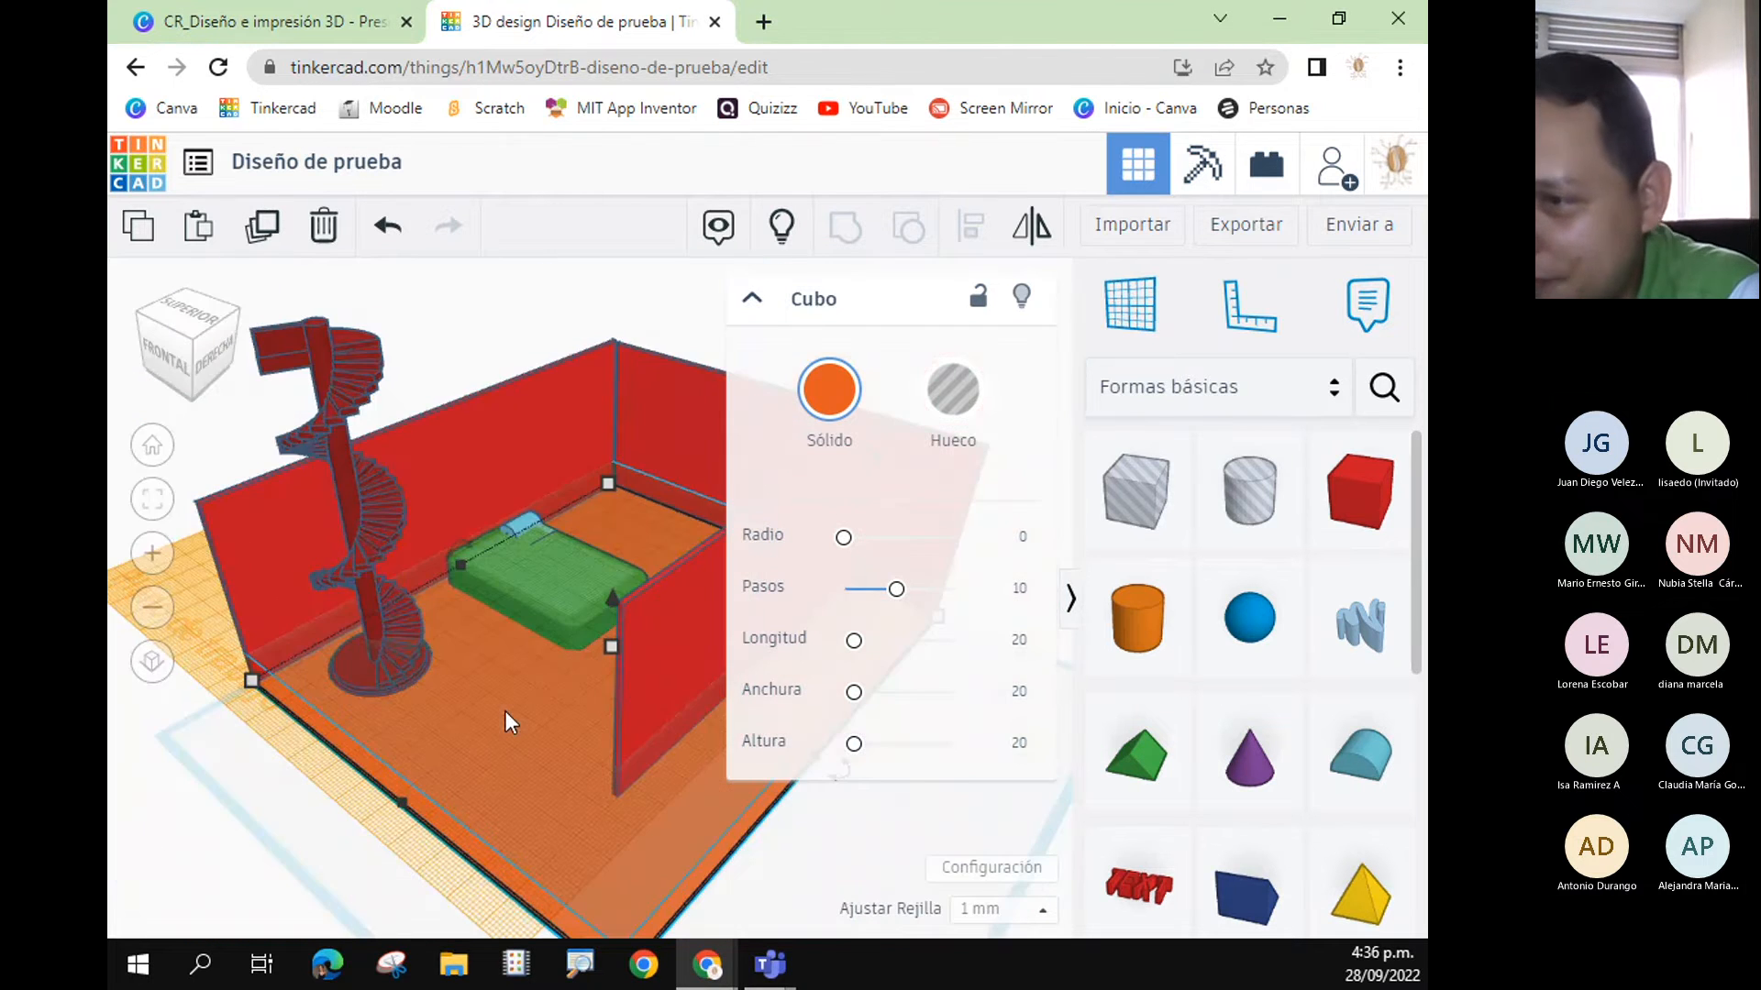
pyautogui.moveTo(220, 859); pyautogui.dragTo(422, 615, button='right')
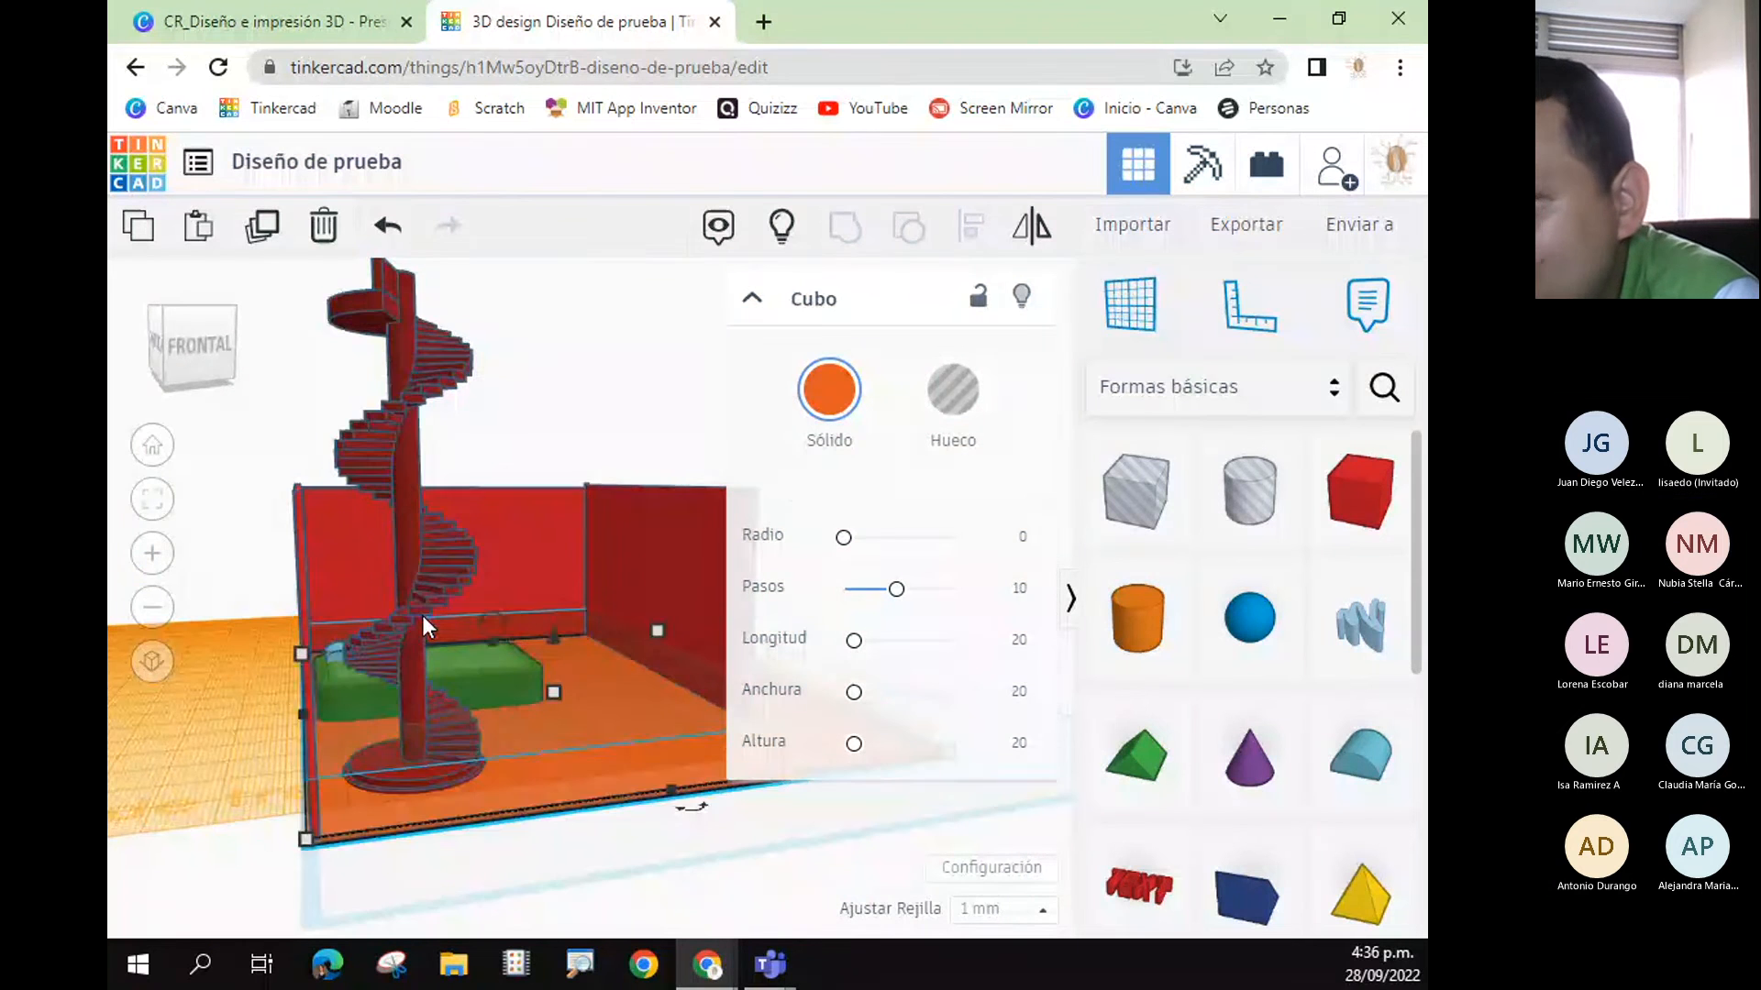
pyautogui.click(422, 547)
pyautogui.moveTo(506, 737)
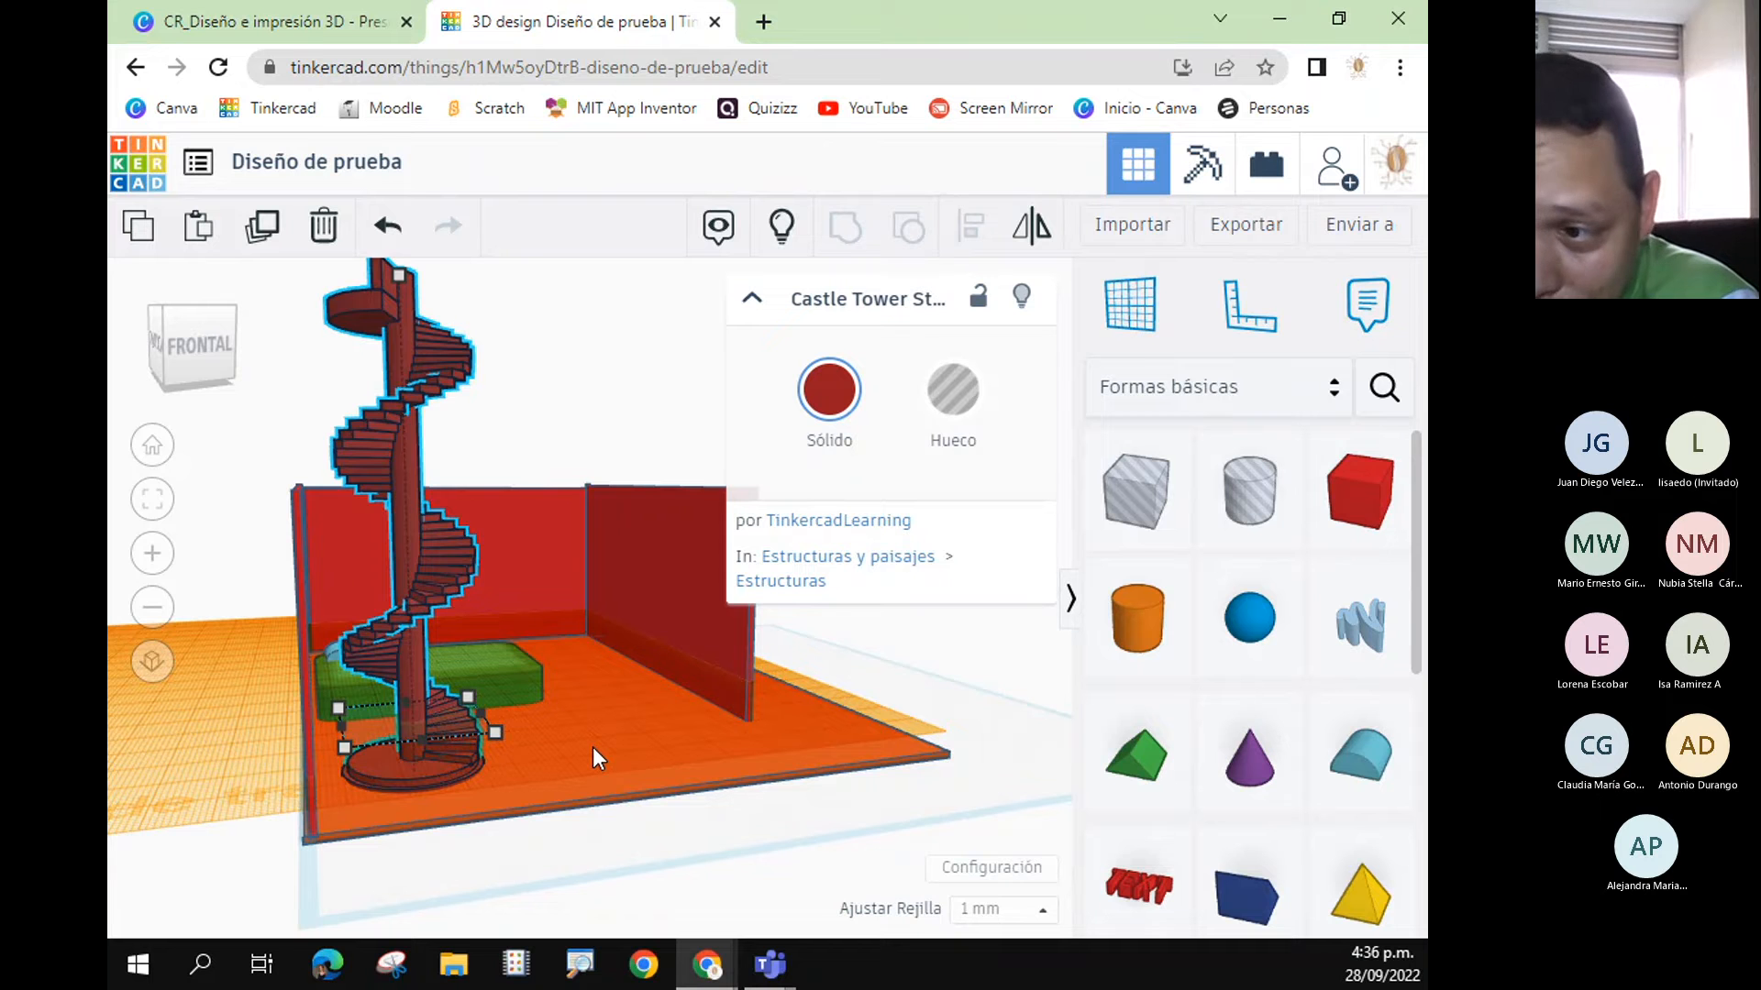
pyautogui.moveTo(592, 746); pyautogui.dragTo(574, 813, button='right')
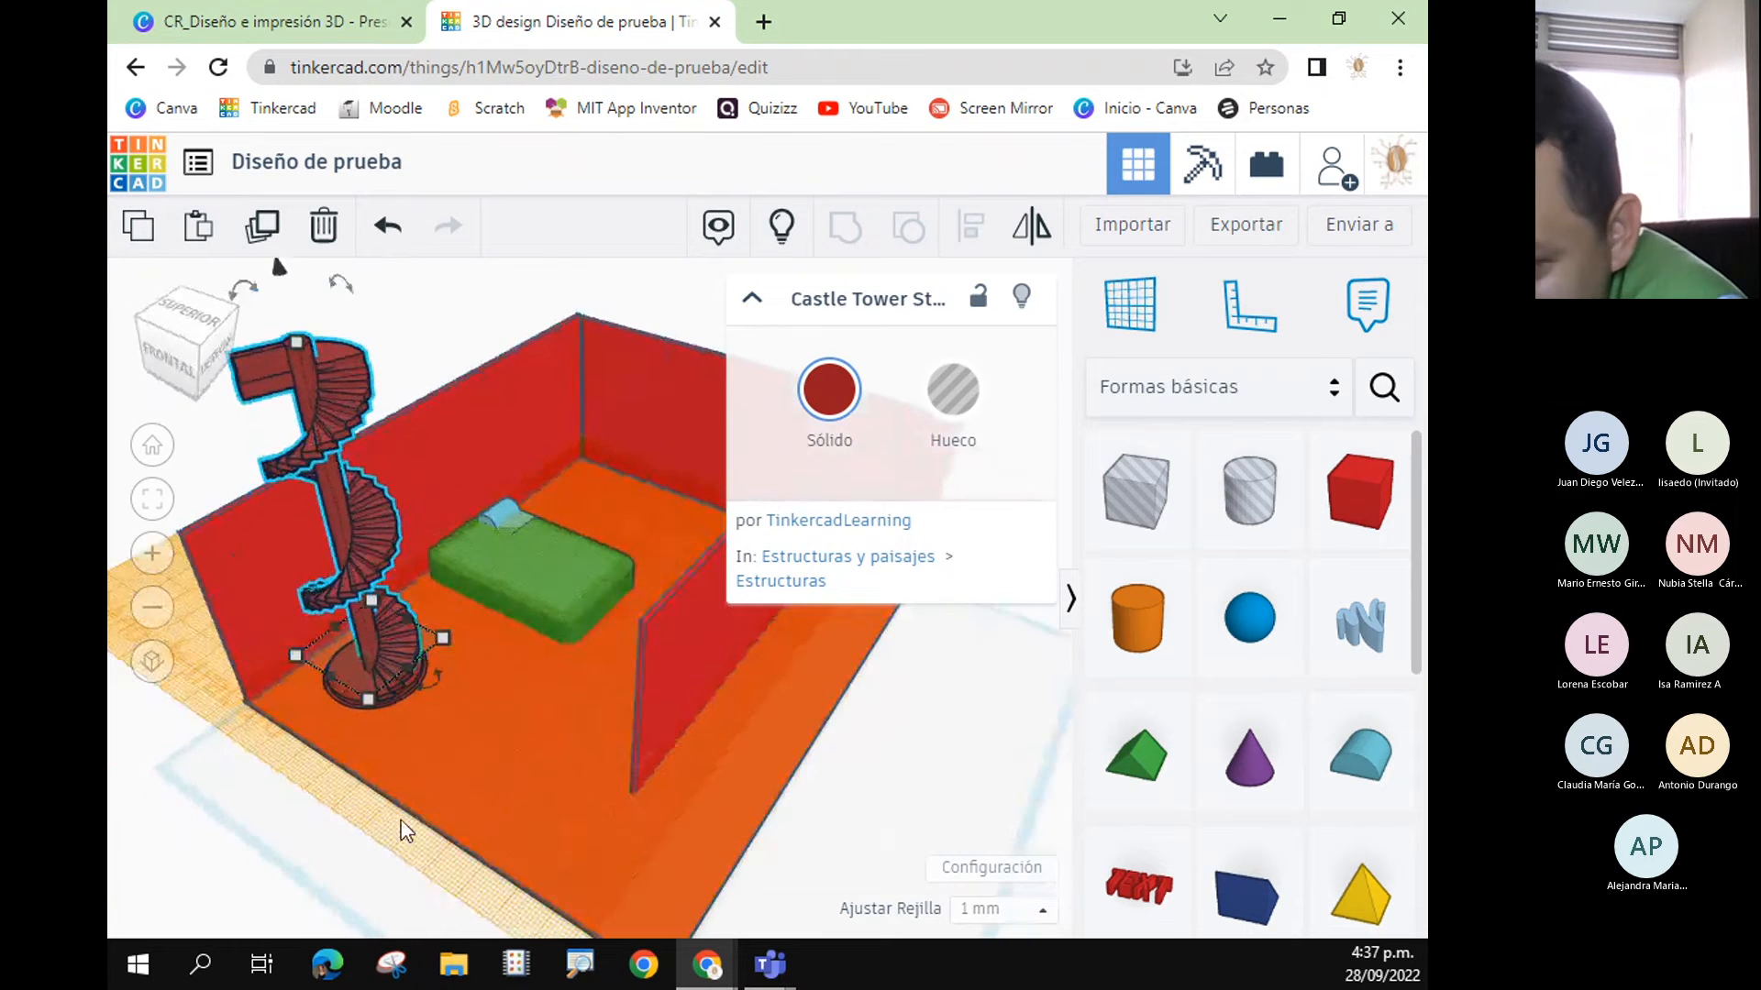
# - Adjust the position of the curved light-blue pillow at the far corner of the bed's head
pyautogui.click(503, 501)
pyautogui.click(539, 535)
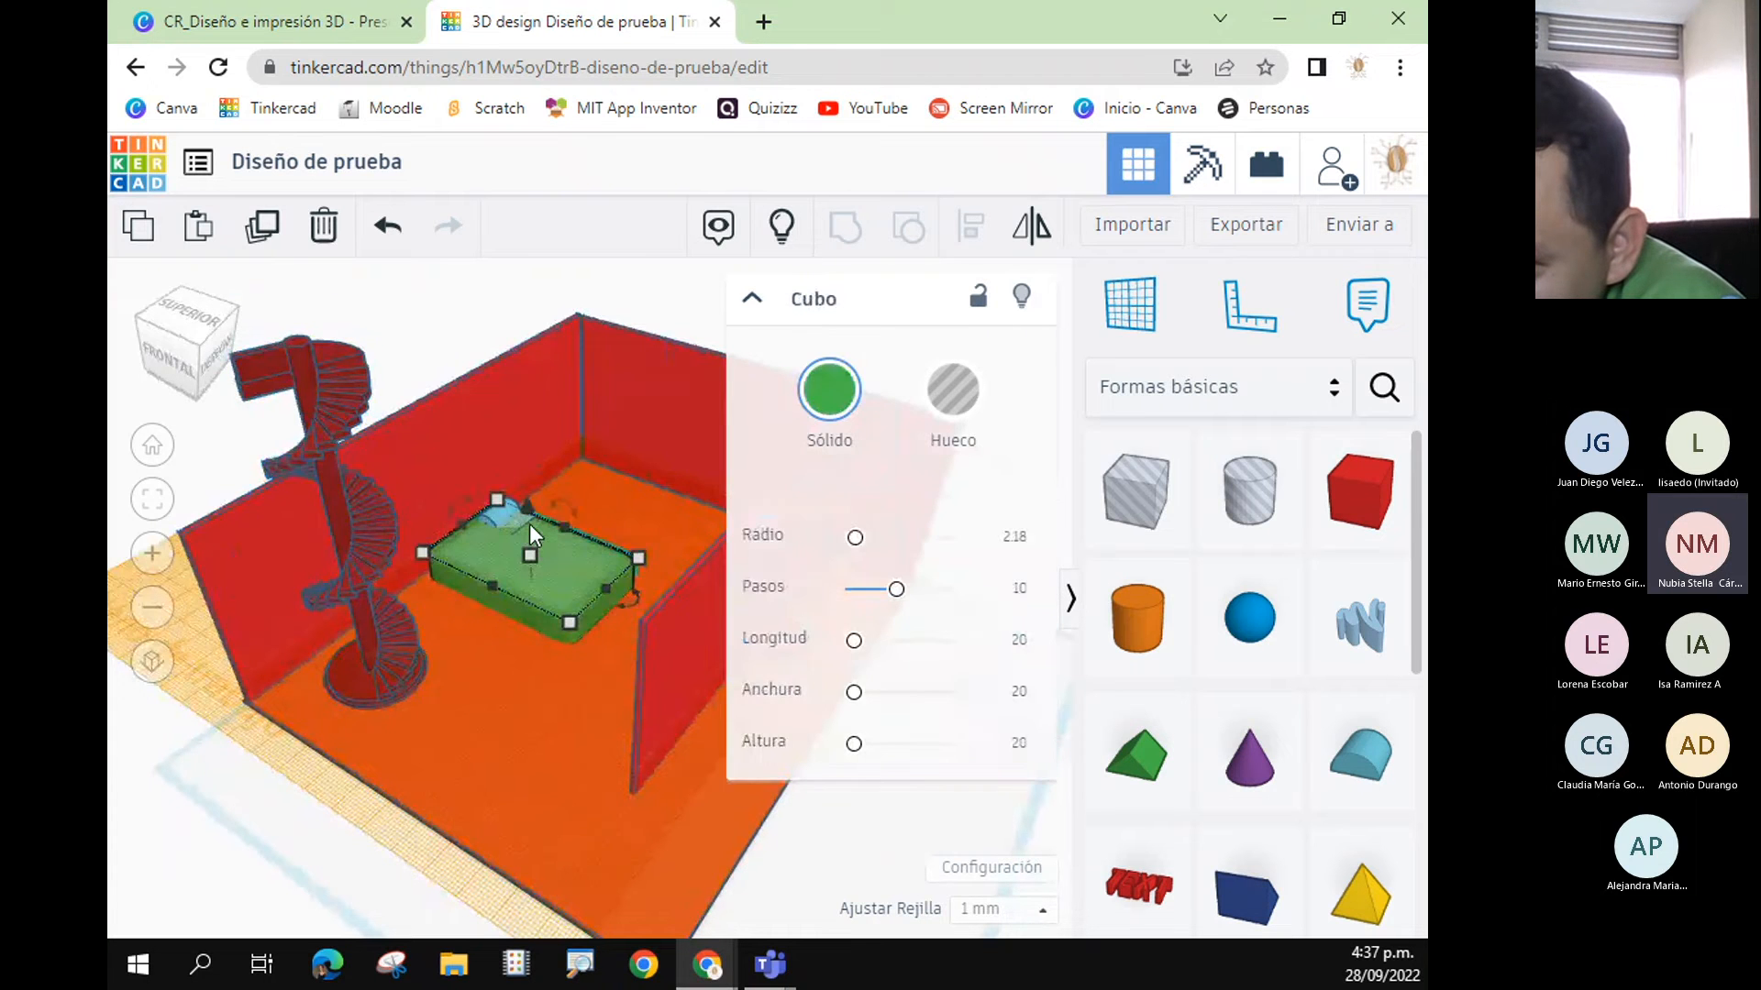
pyautogui.click(521, 525)
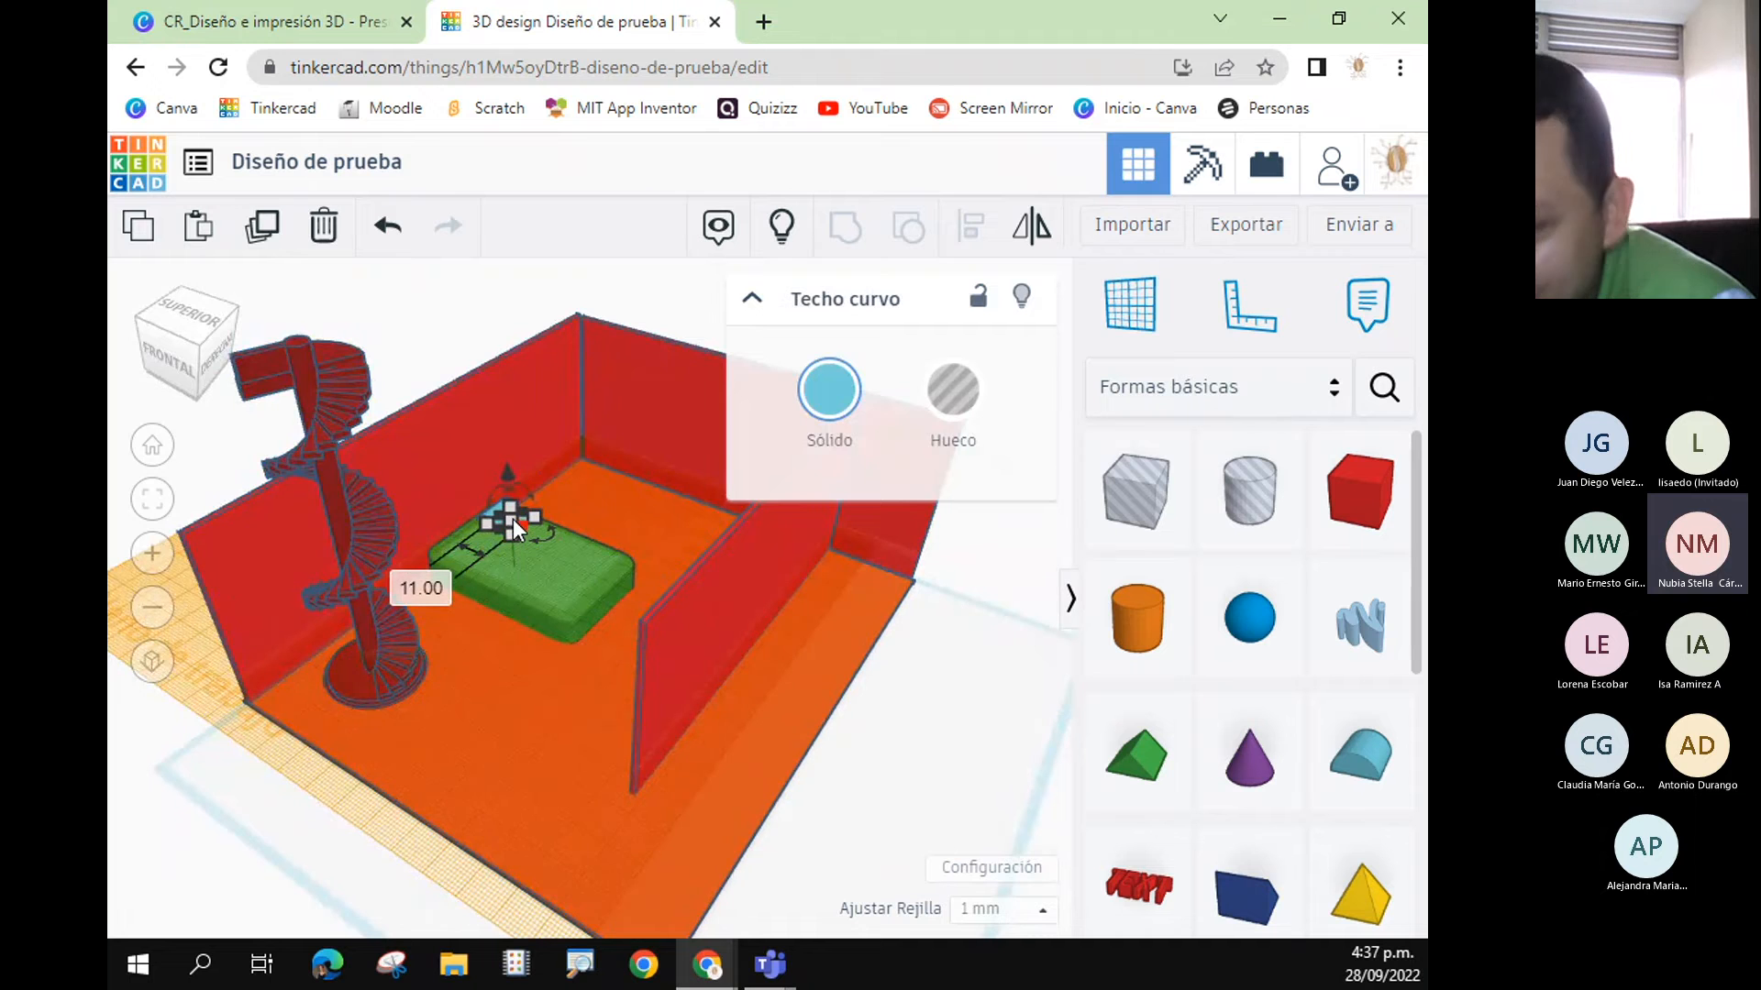
pyautogui.click(519, 549)
pyautogui.click(502, 514)
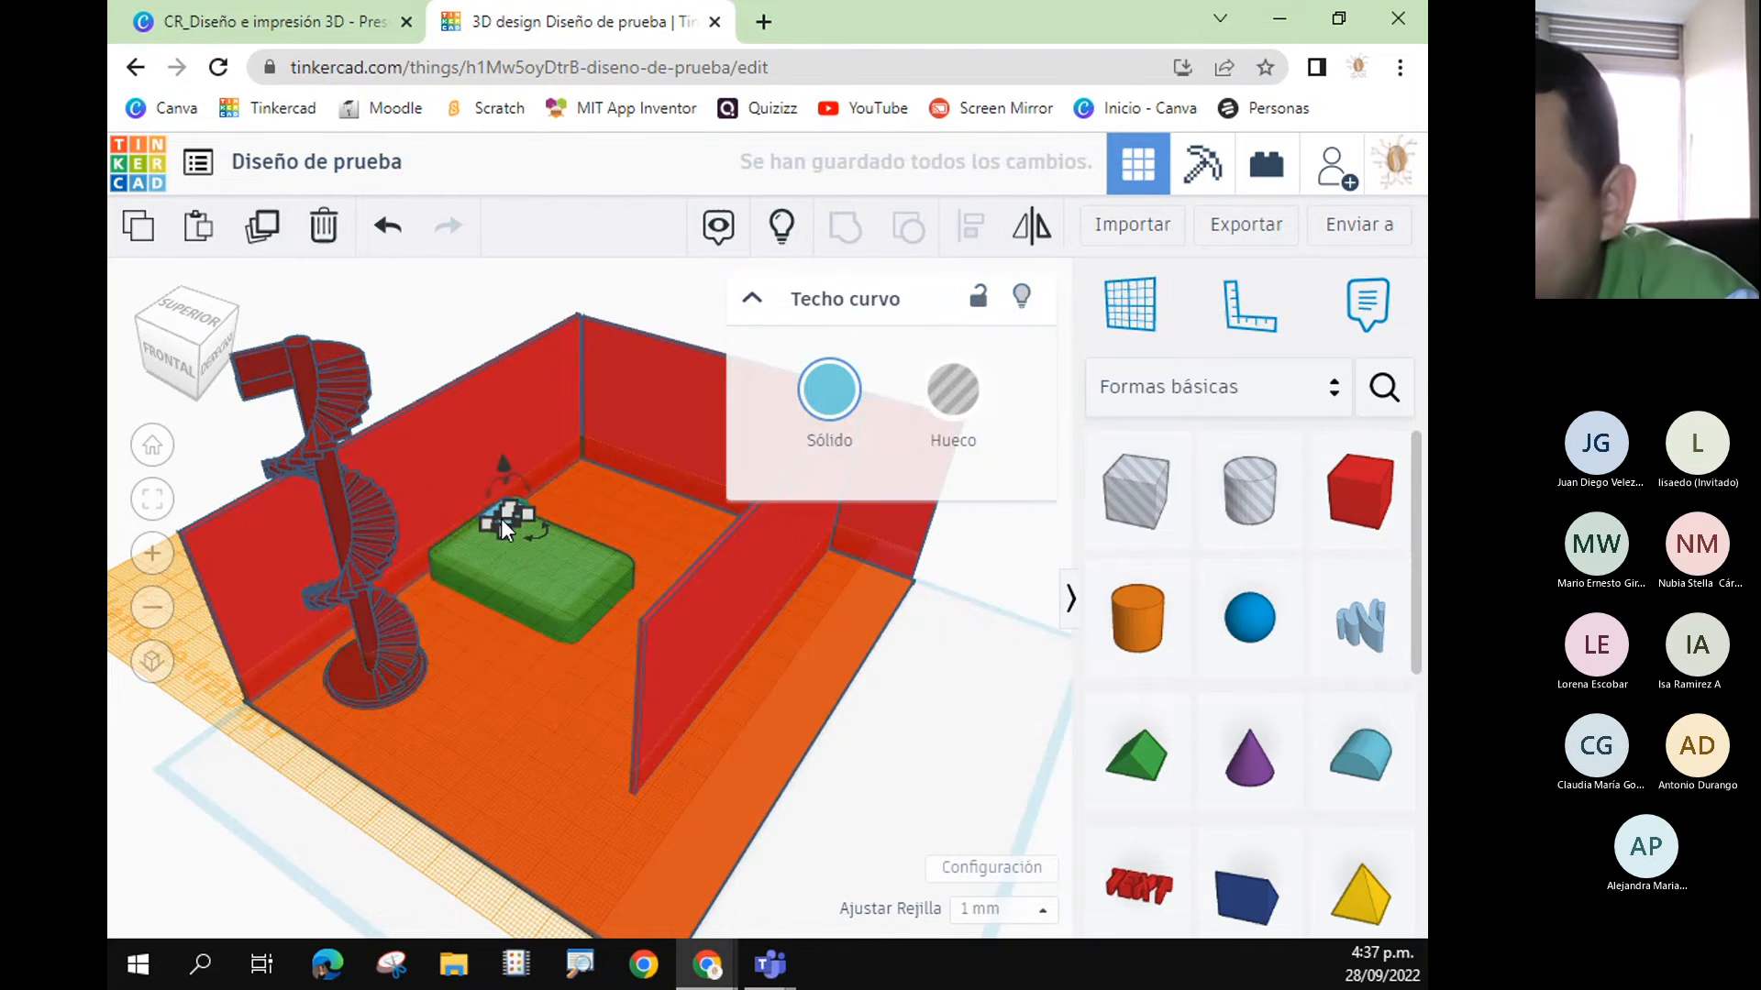
# - Duplicate the curved pillow and move the copy across the bed's head toward the stairway, side by side with the first
pyautogui.press('Down')
pyautogui.press('Left')
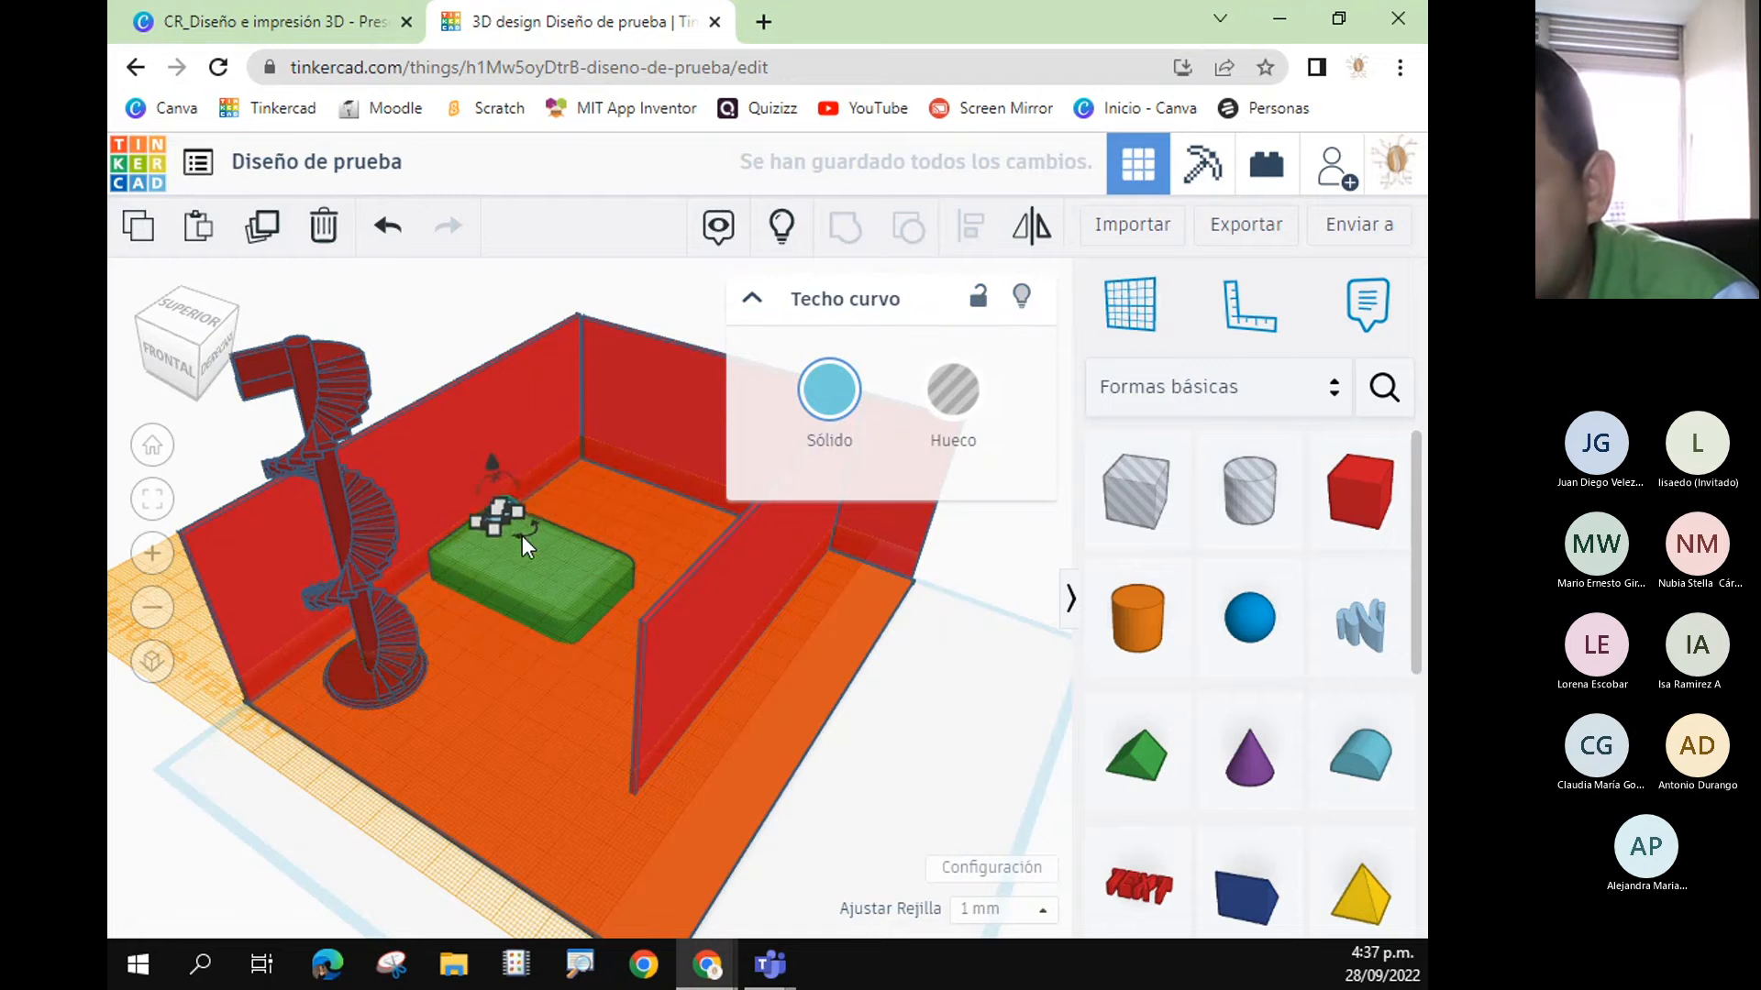
pyautogui.press('Down')
pyautogui.press('Down')
pyautogui.press('Down')
pyautogui.press('Down')
pyautogui.press('Down')
pyautogui.press('Down')
pyautogui.press('Down')
pyautogui.press('Down')
pyautogui.press('Down')
pyautogui.press('Down')
pyautogui.press('Down')
pyautogui.press('Down')
pyautogui.press('Down')
pyautogui.click(520, 558)
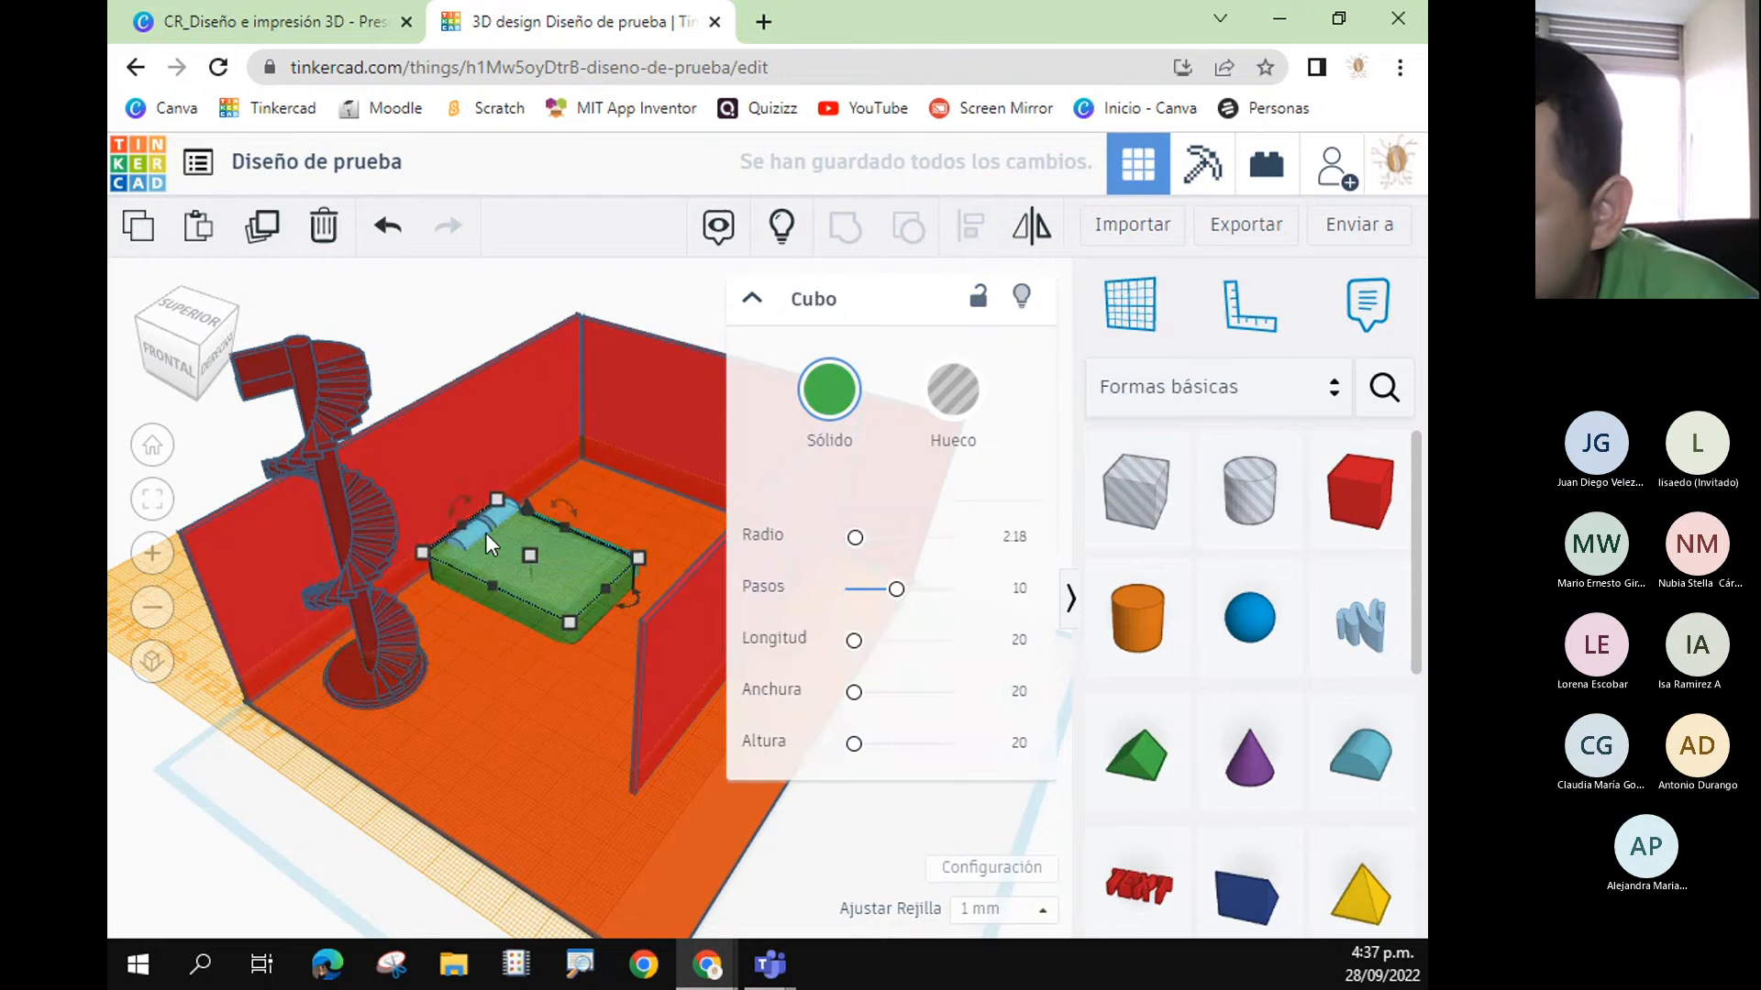
pyautogui.click(486, 535)
pyautogui.press('Down')
pyautogui.press('Down')
pyautogui.press('Down')
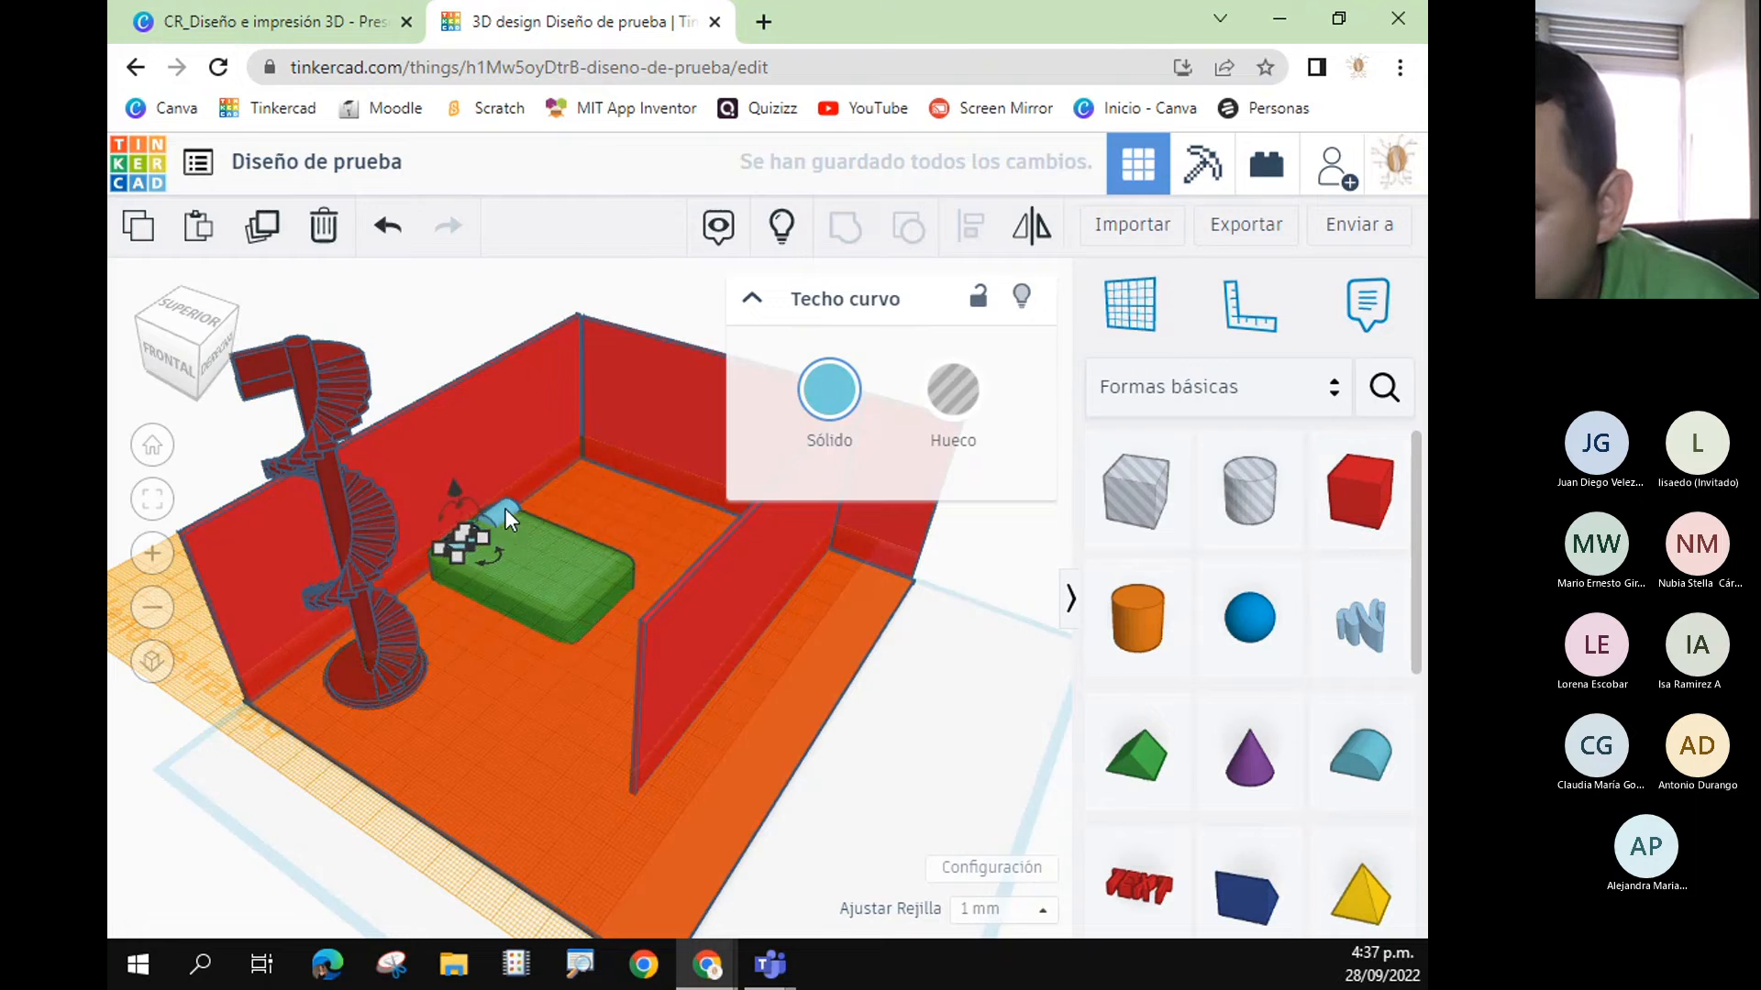
pyautogui.click(504, 510)
pyautogui.click(556, 550)
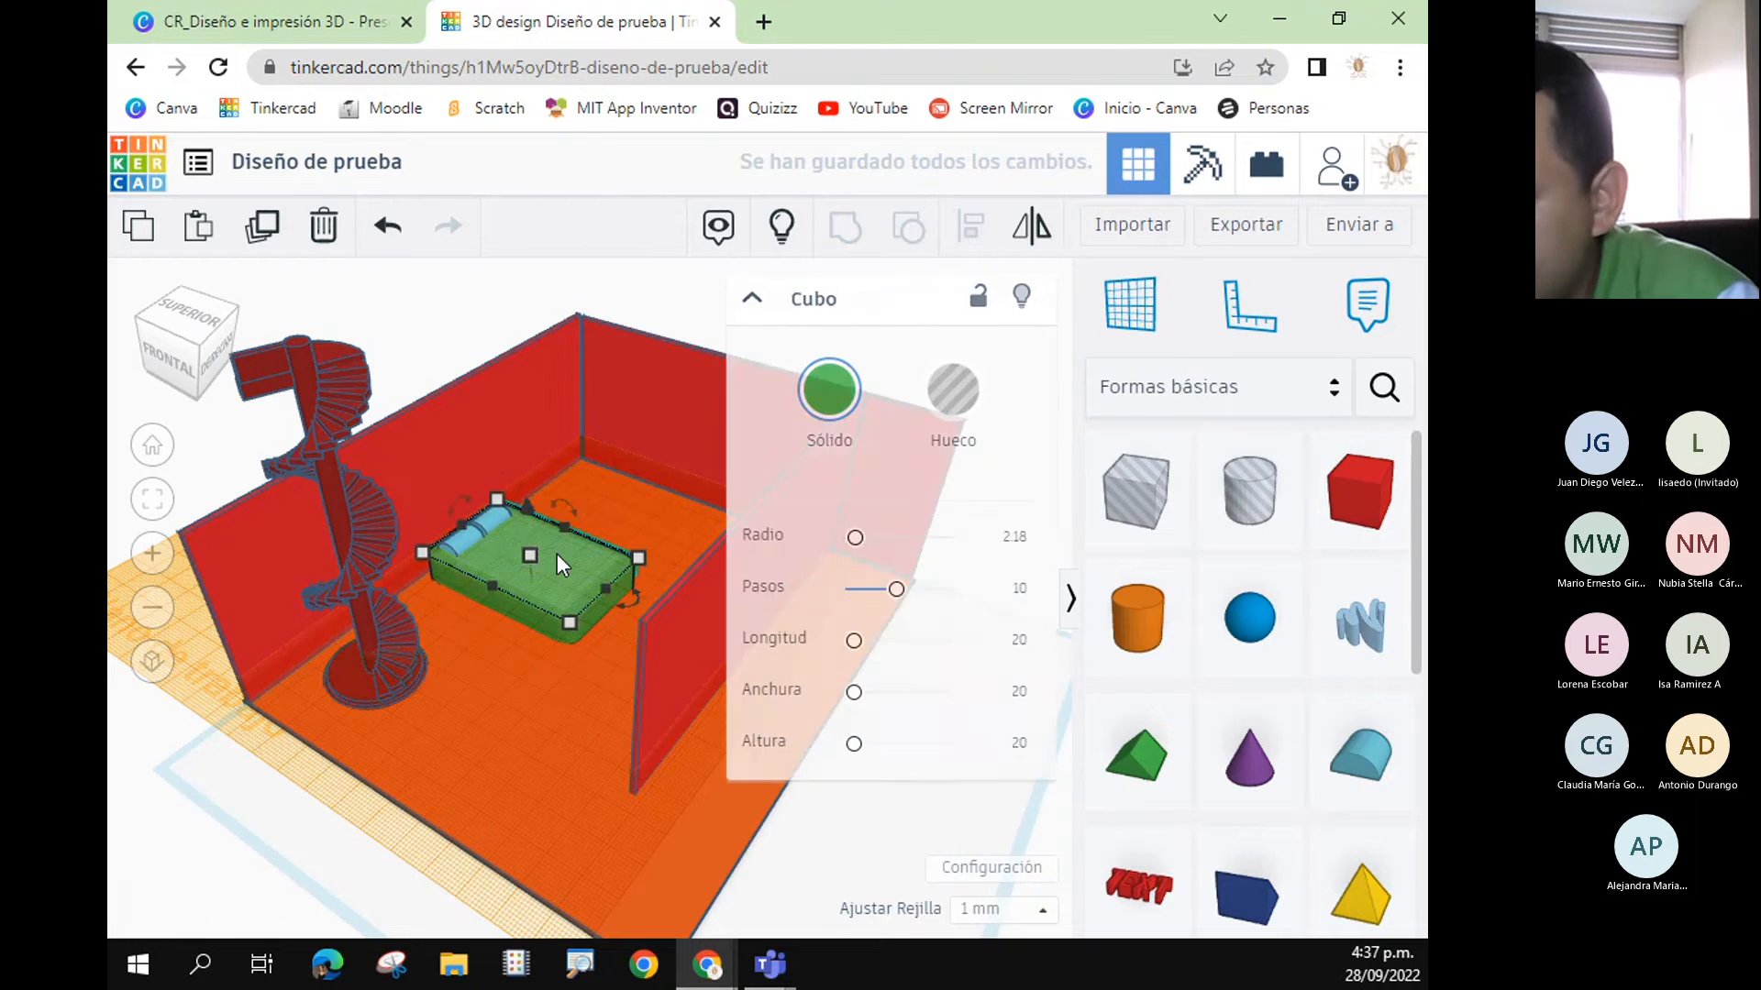
pyautogui.click(624, 527)
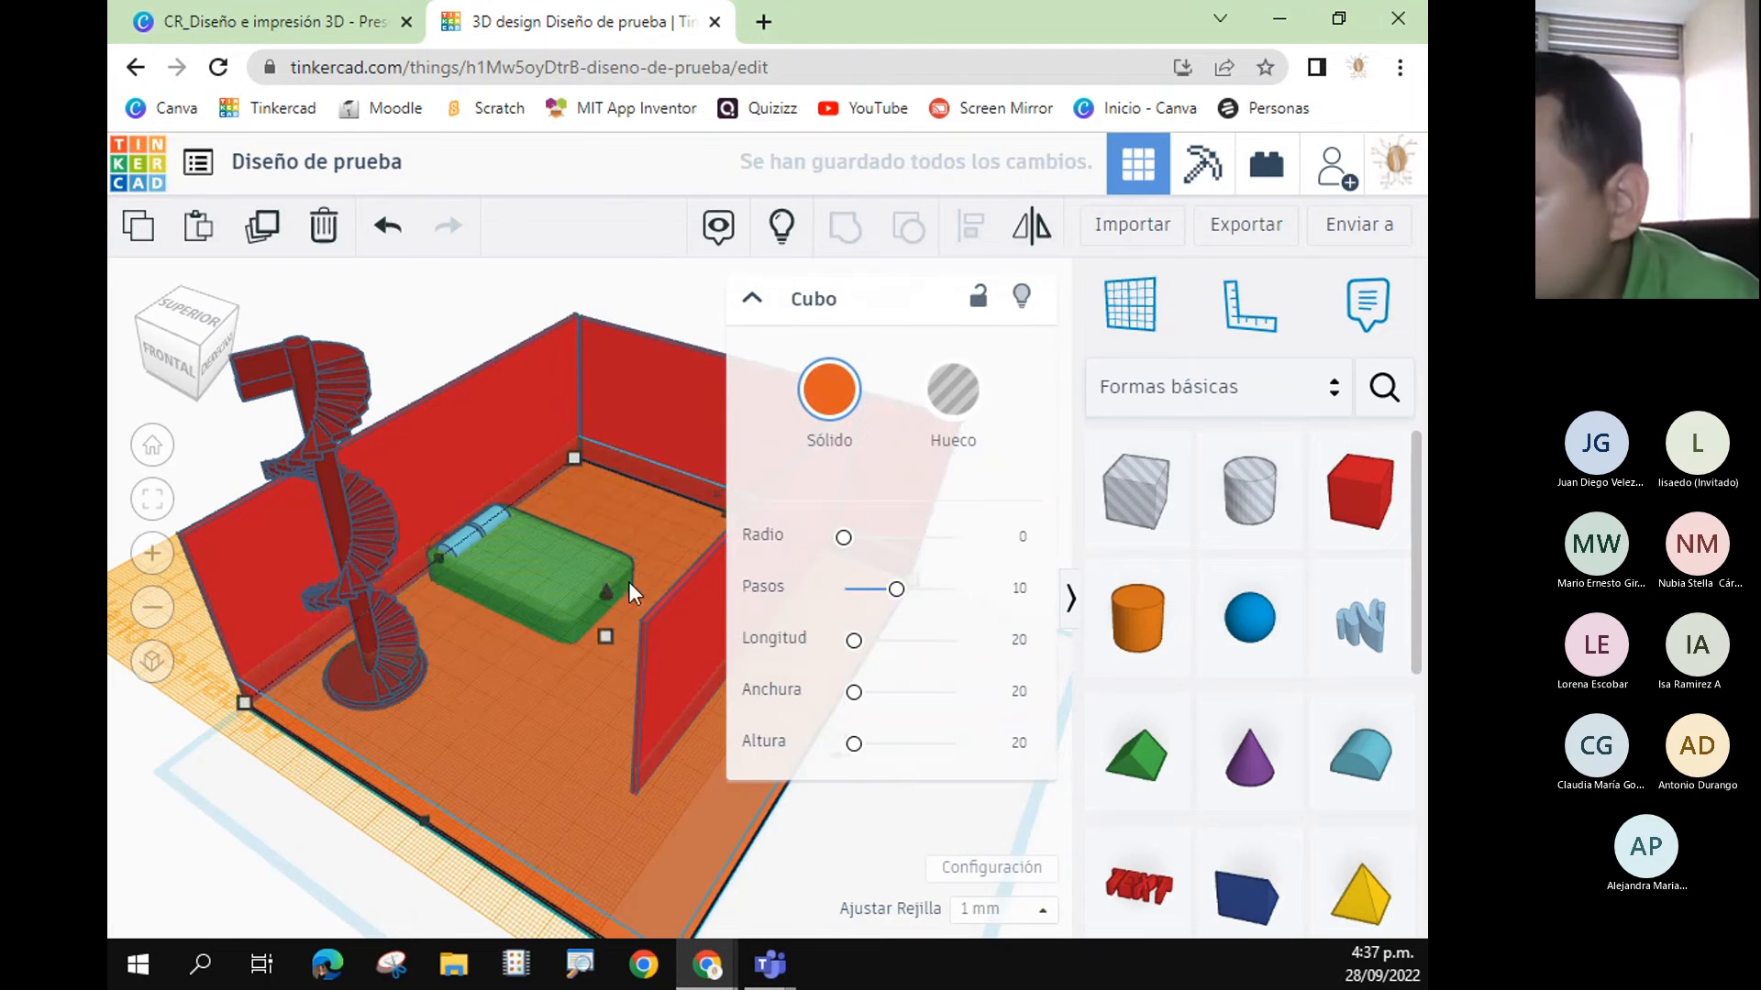
# - Return the workplane to the base grid and show the hidden roof slab again
pyautogui.click(1131, 303)
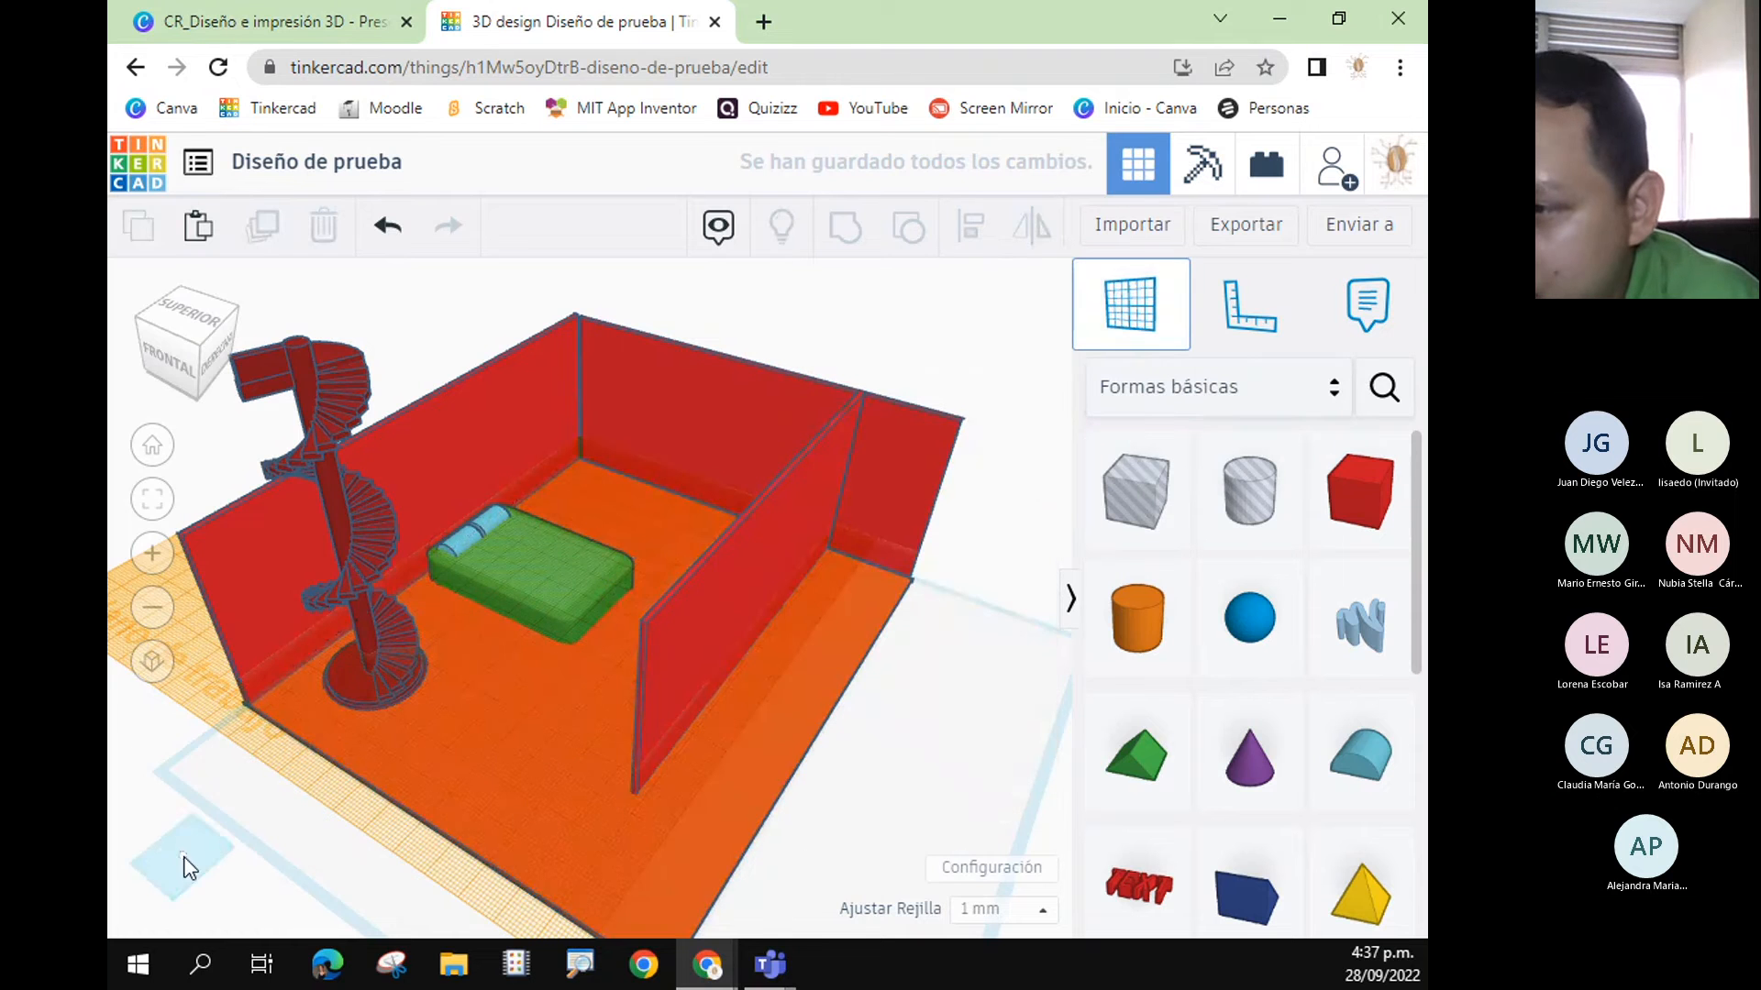
pyautogui.click(503, 833)
pyautogui.moveTo(503, 832); pyautogui.dragTo(754, 826, button='right')
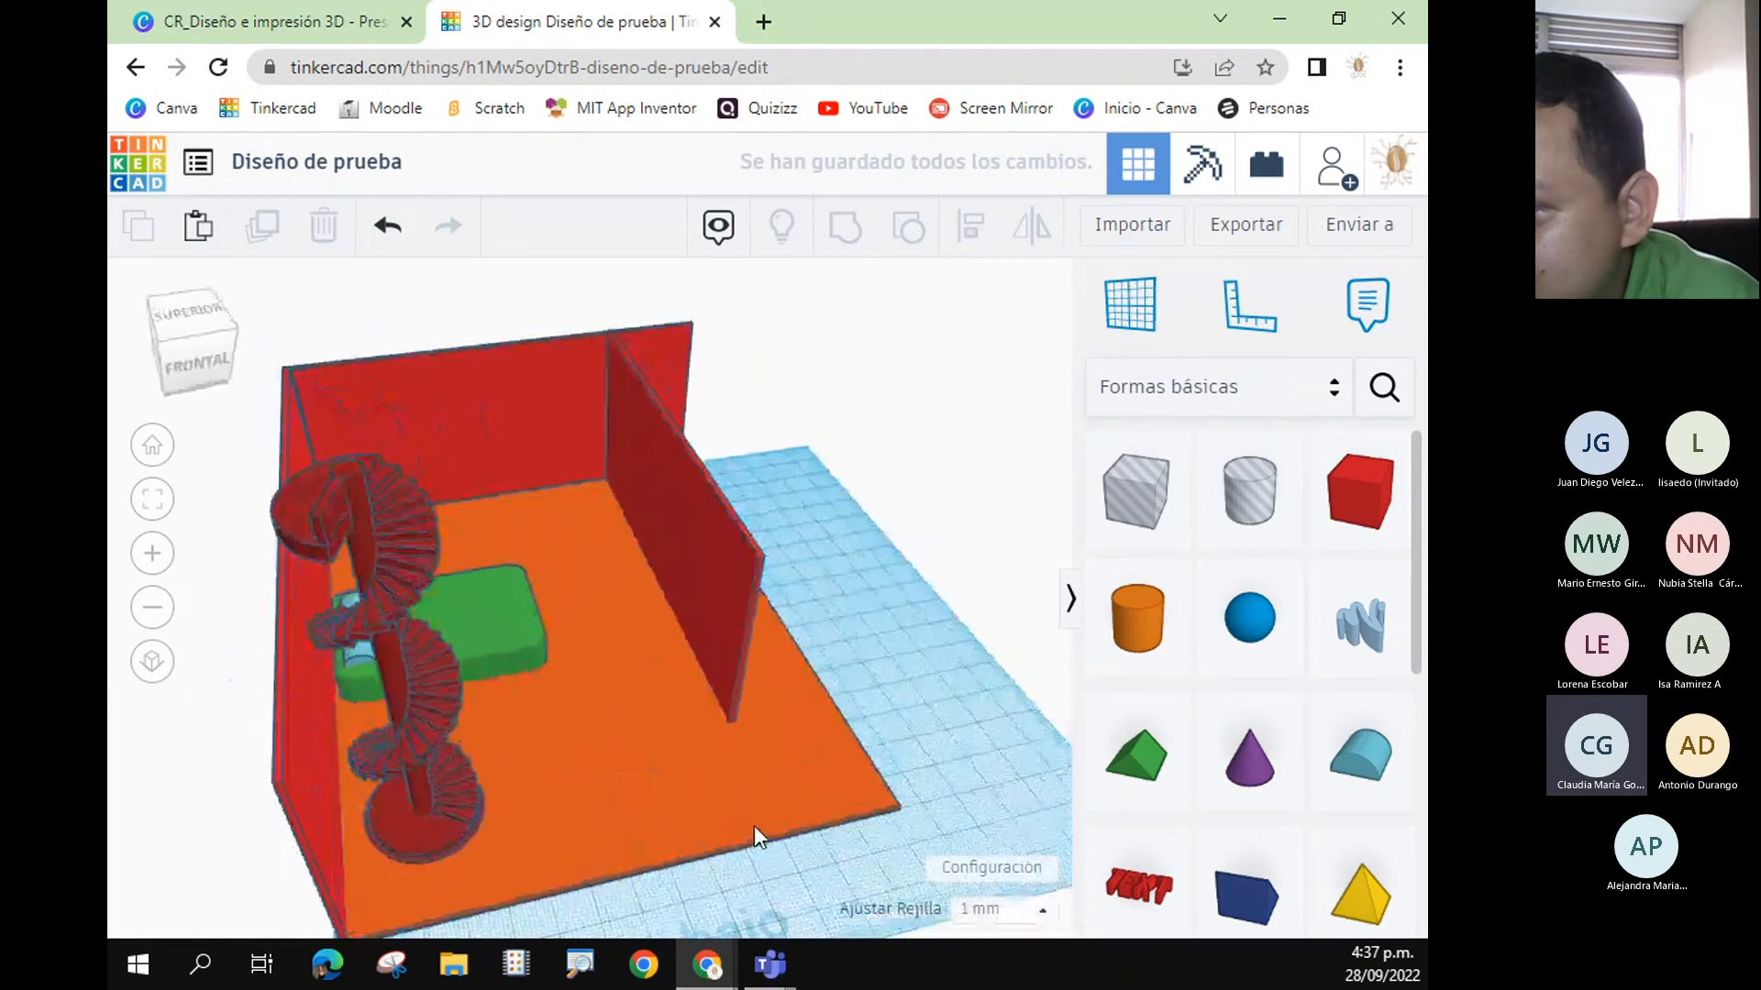
pyautogui.click(780, 228)
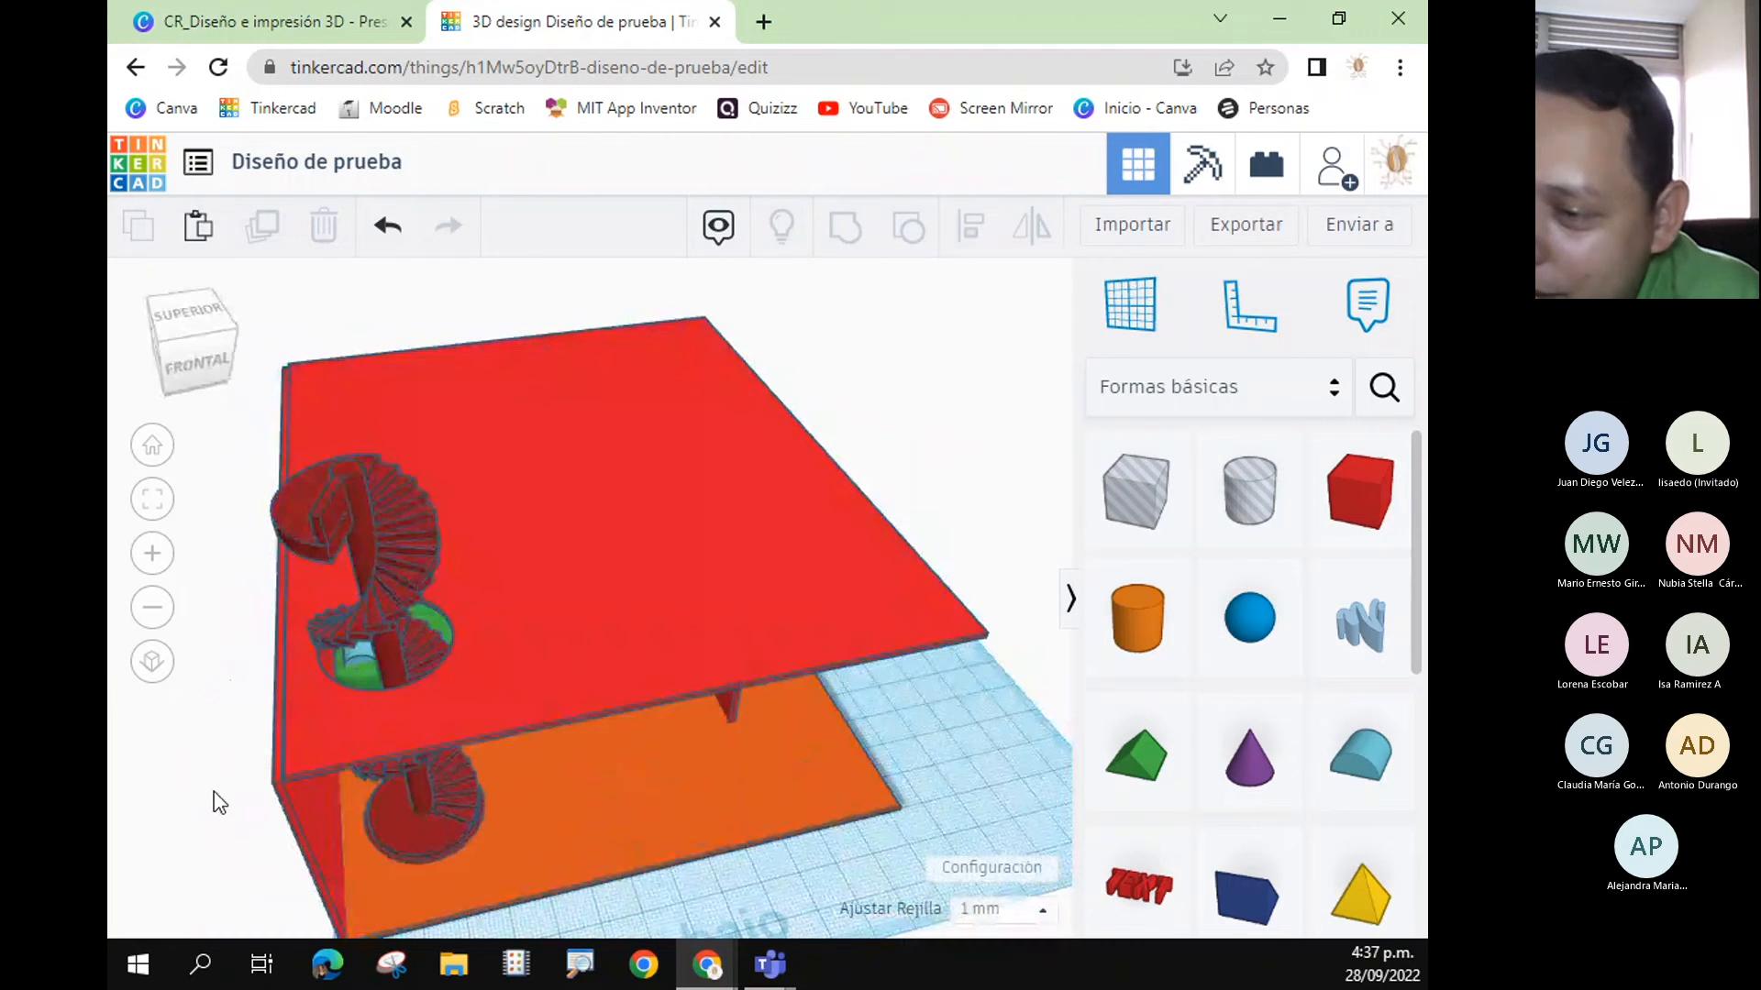
# - Inspect the roofed room, the stairway through the round opening and the furnished bed from several angles
pyautogui.moveTo(251, 796); pyautogui.dragTo(240, 741, button='right')
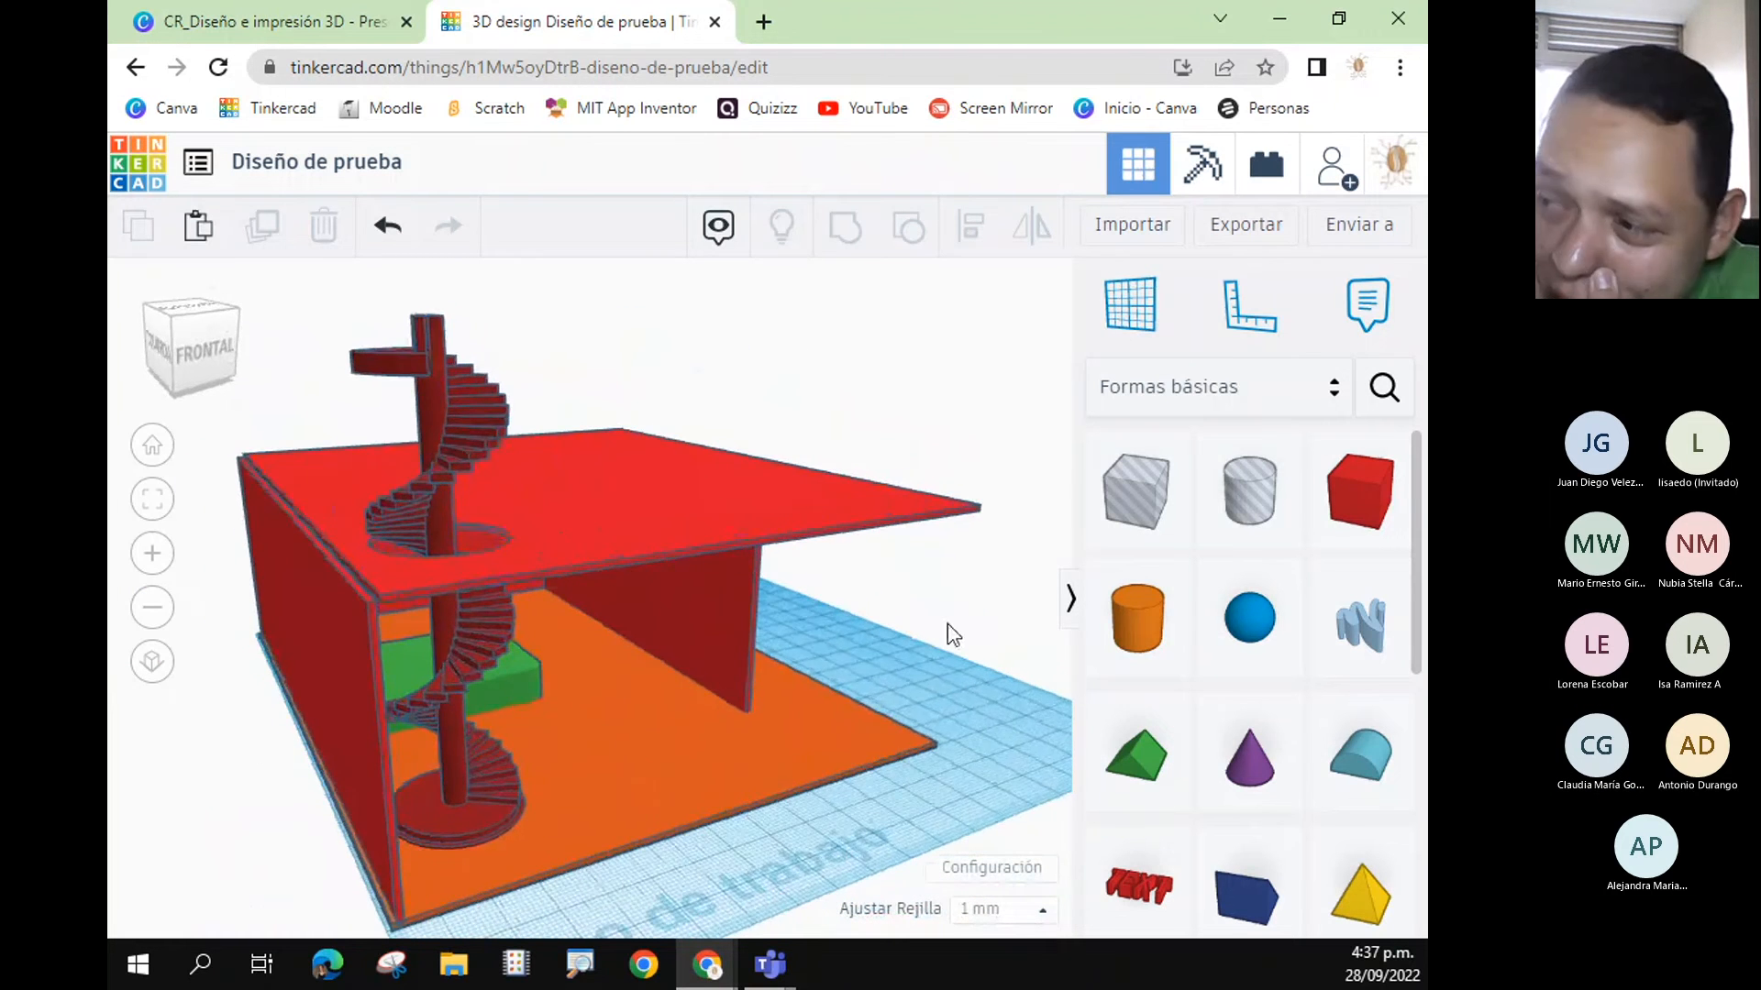
pyautogui.moveTo(237, 833)
pyautogui.mouseDown(button='right')
pyautogui.moveTo(233, 815)
pyautogui.moveTo(189, 813)
pyautogui.moveTo(218, 812)
pyautogui.mouseUp(button='right')
pyautogui.click(501, 516)
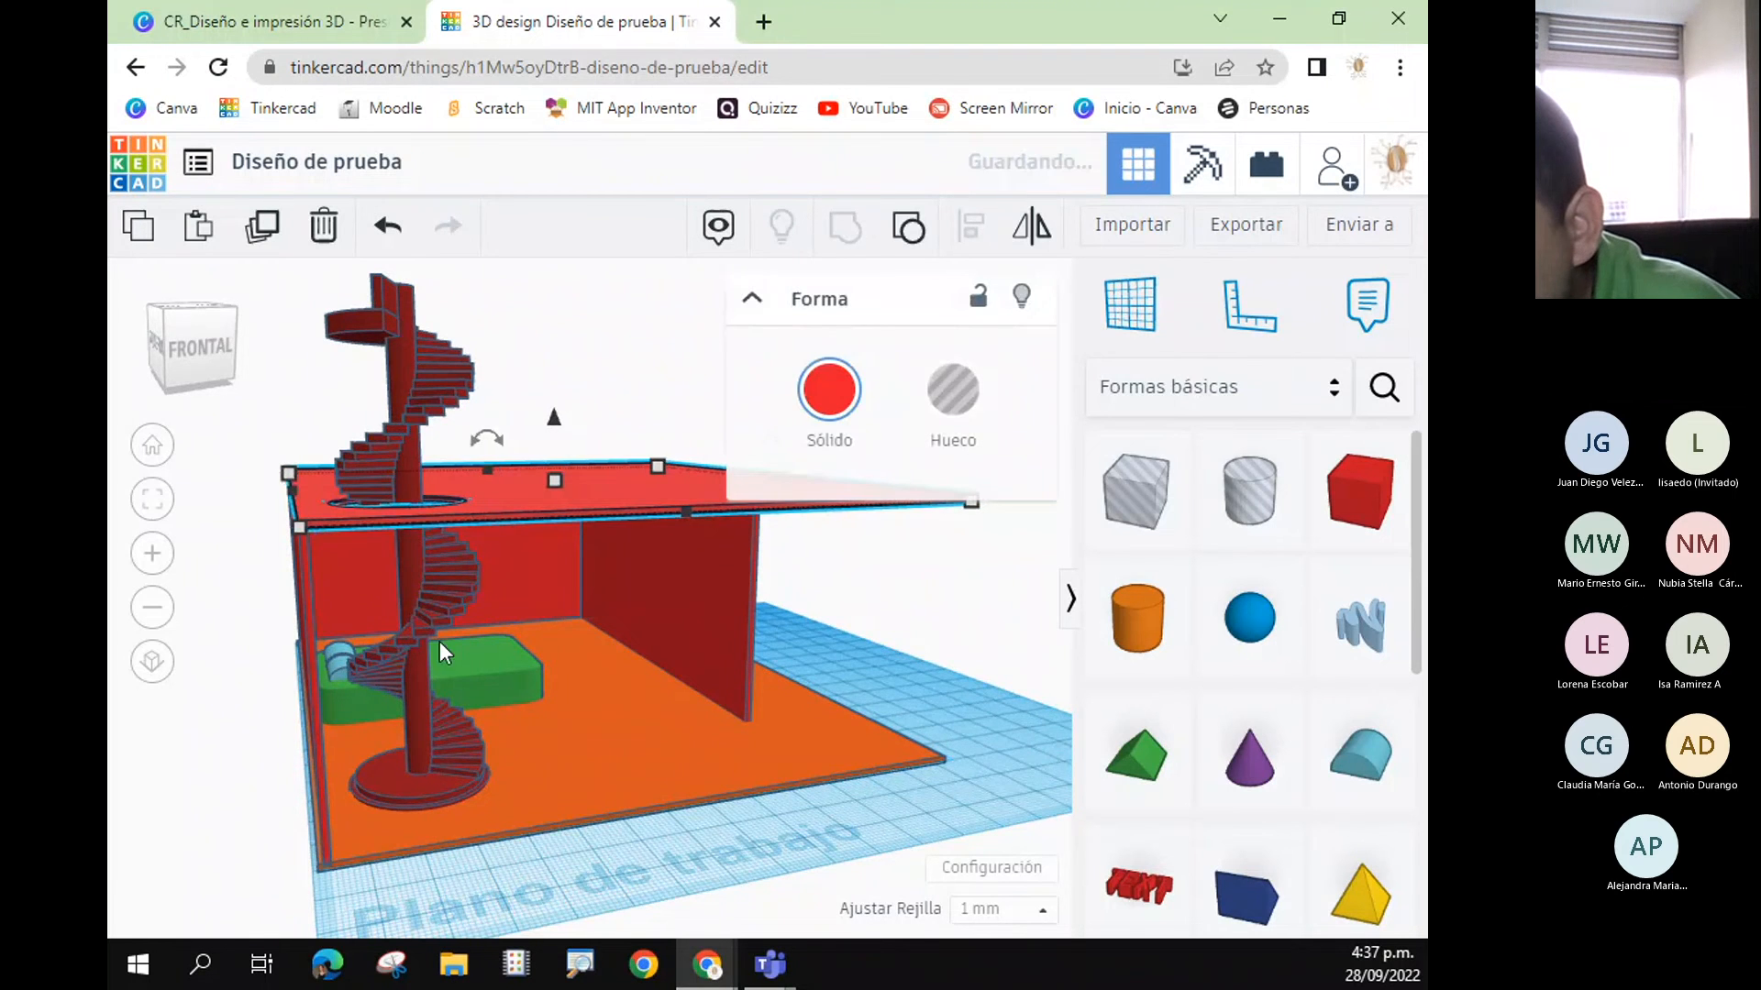
pyautogui.click(495, 674)
pyautogui.moveTo(576, 782); pyautogui.dragTo(578, 743, button='right')
pyautogui.click(585, 422)
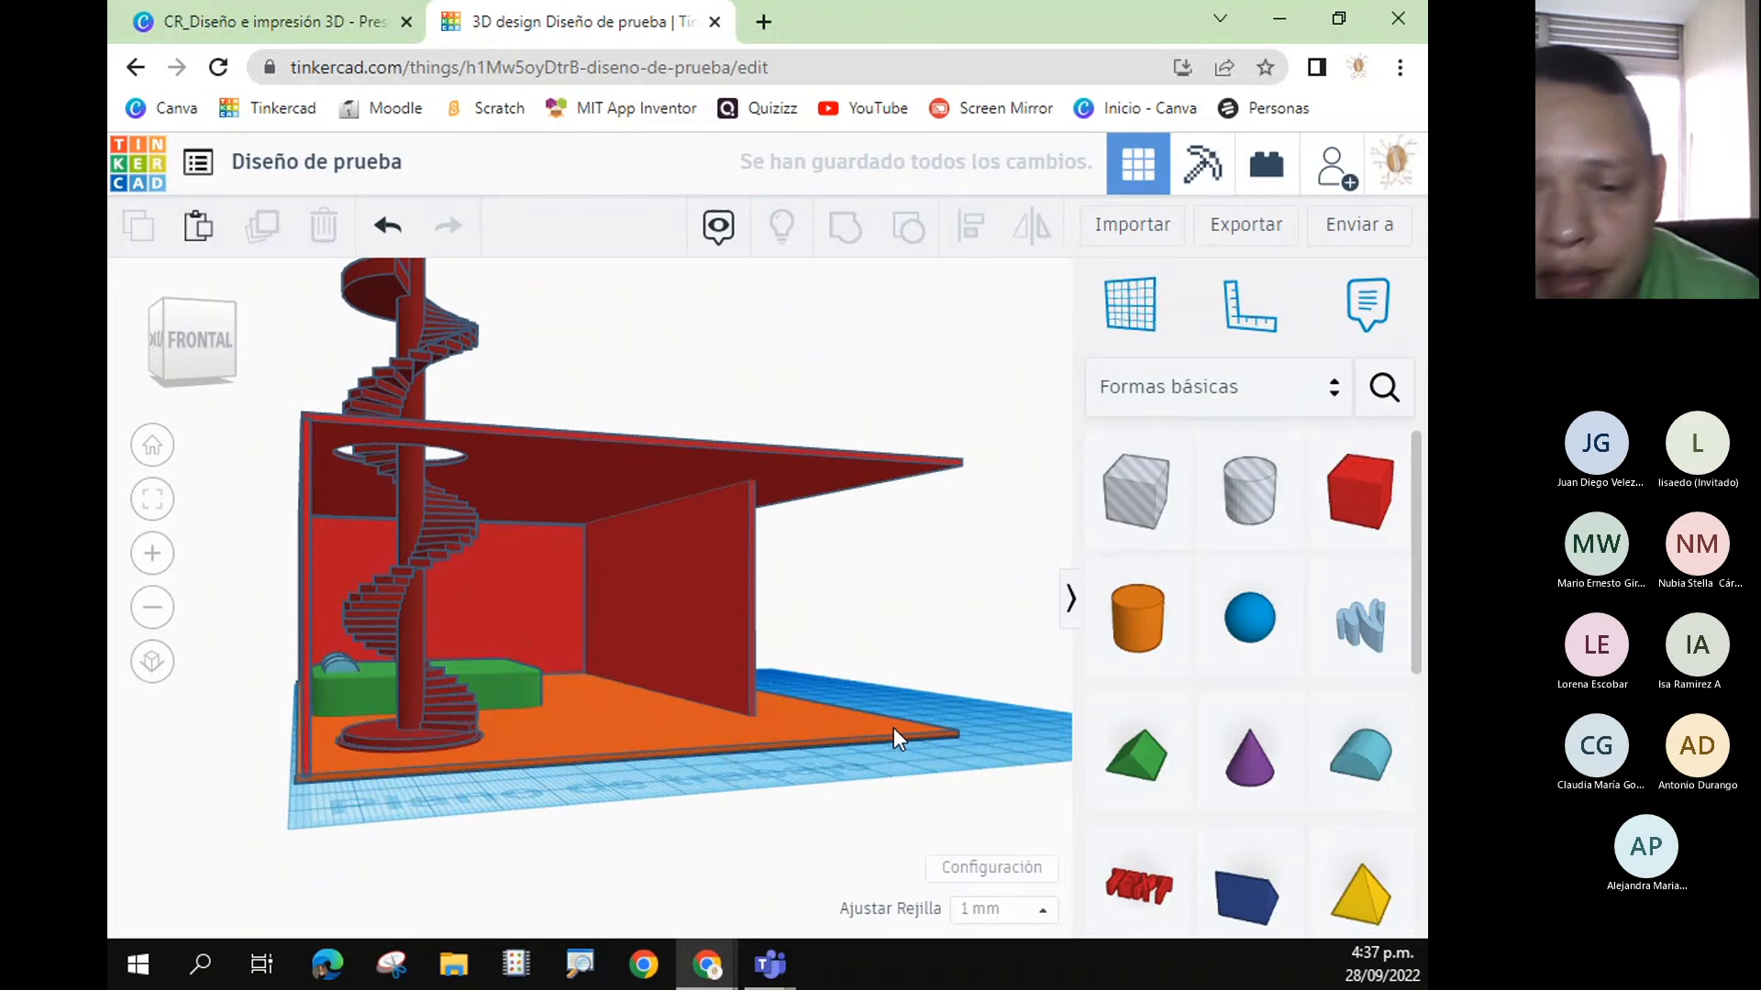
pyautogui.moveTo(1065, 636); pyautogui.dragTo(936, 828, button='right')
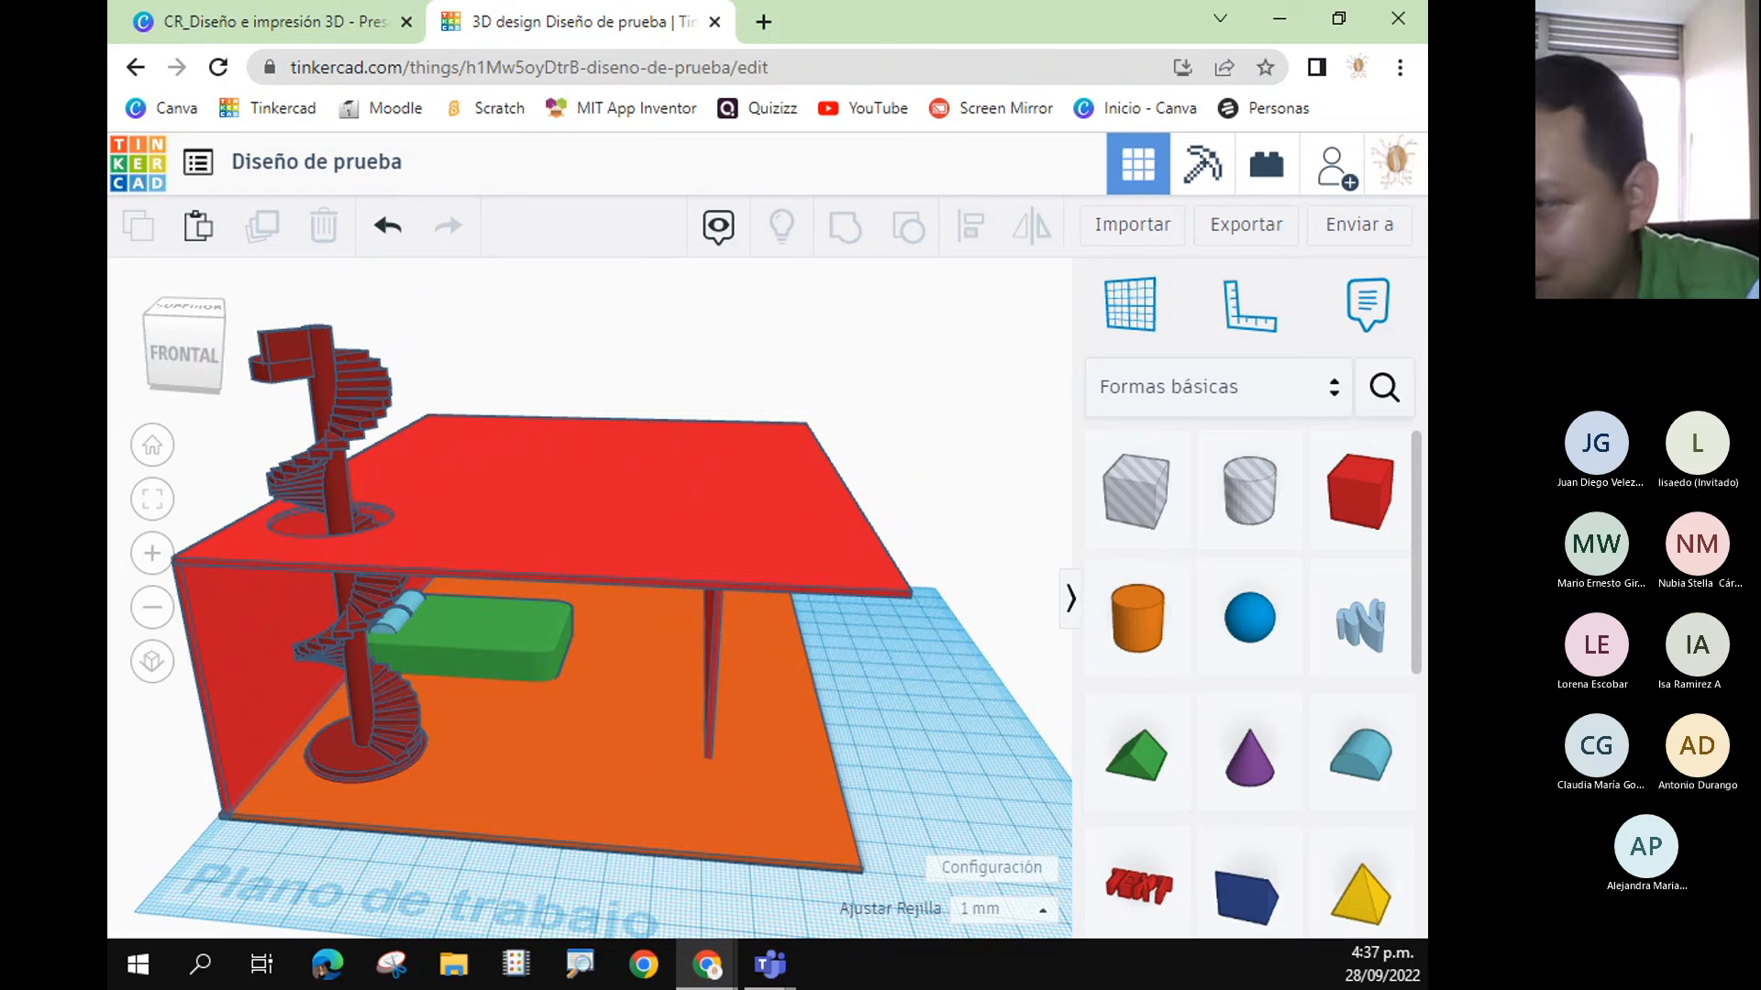
# - Mark the floor's open side and front edge with blue on-screen annotation lines, and clear the annotations
pyautogui.hotkey('ctrl', '2')
pyautogui.moveTo(821, 629); pyautogui.dragTo(829, 862)
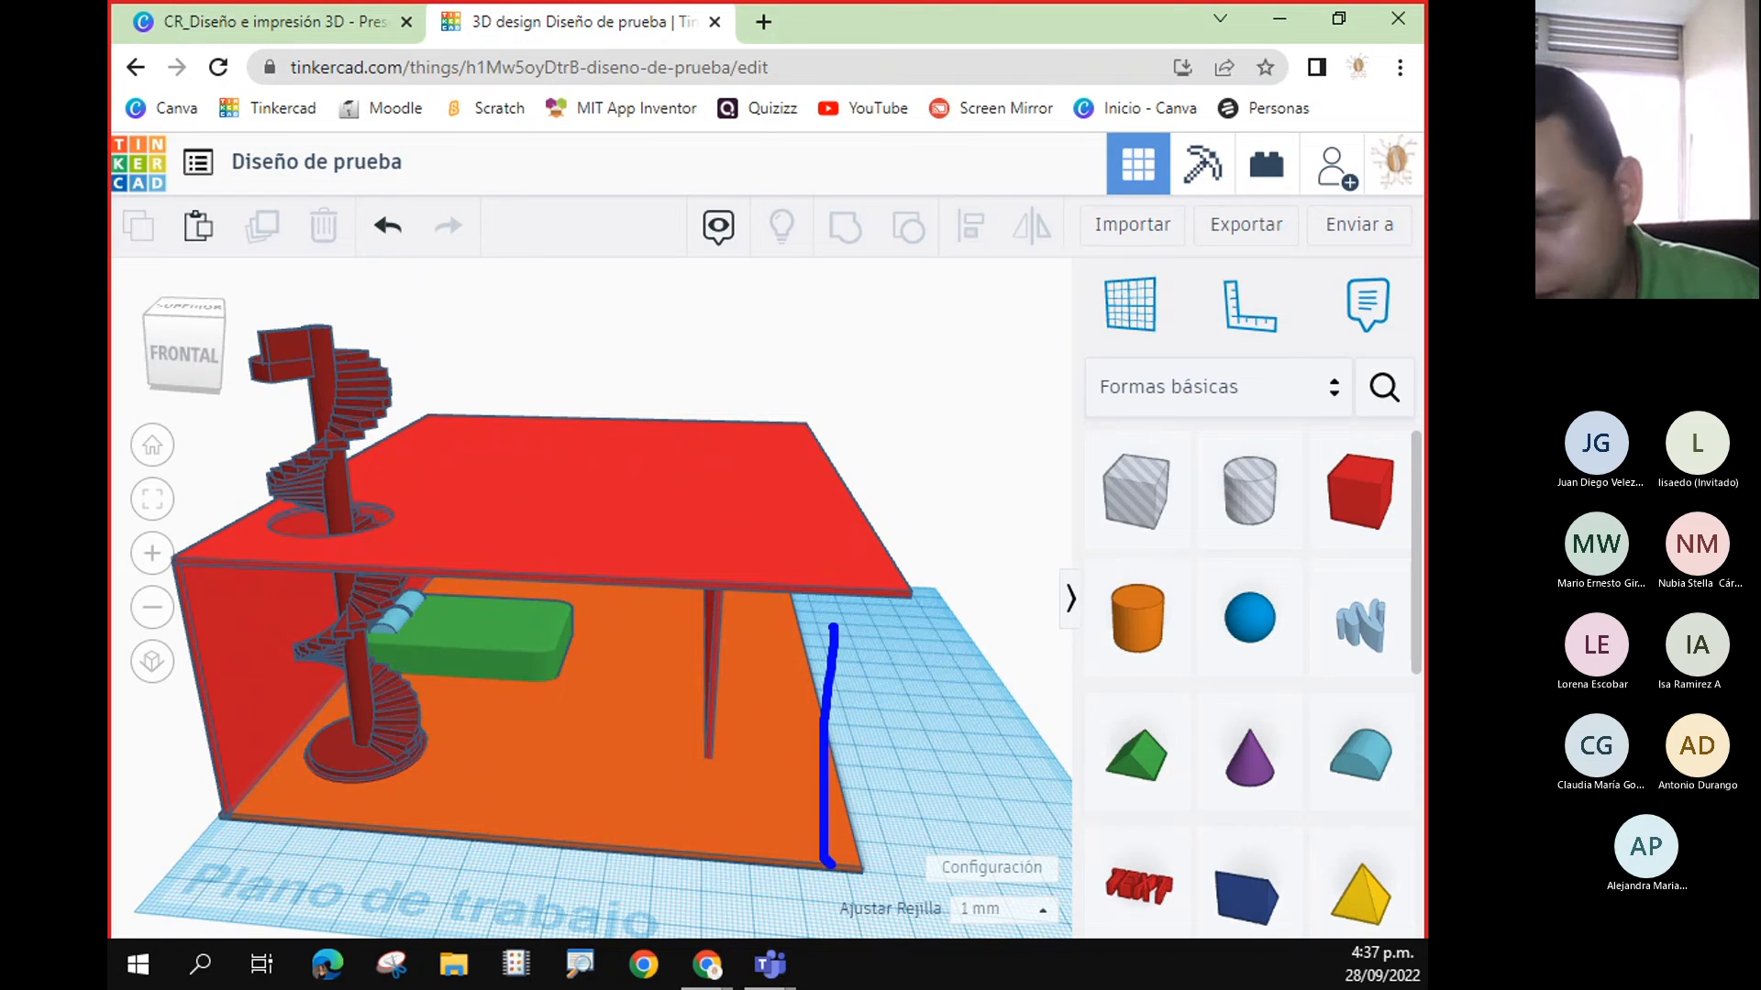
pyautogui.press('e')
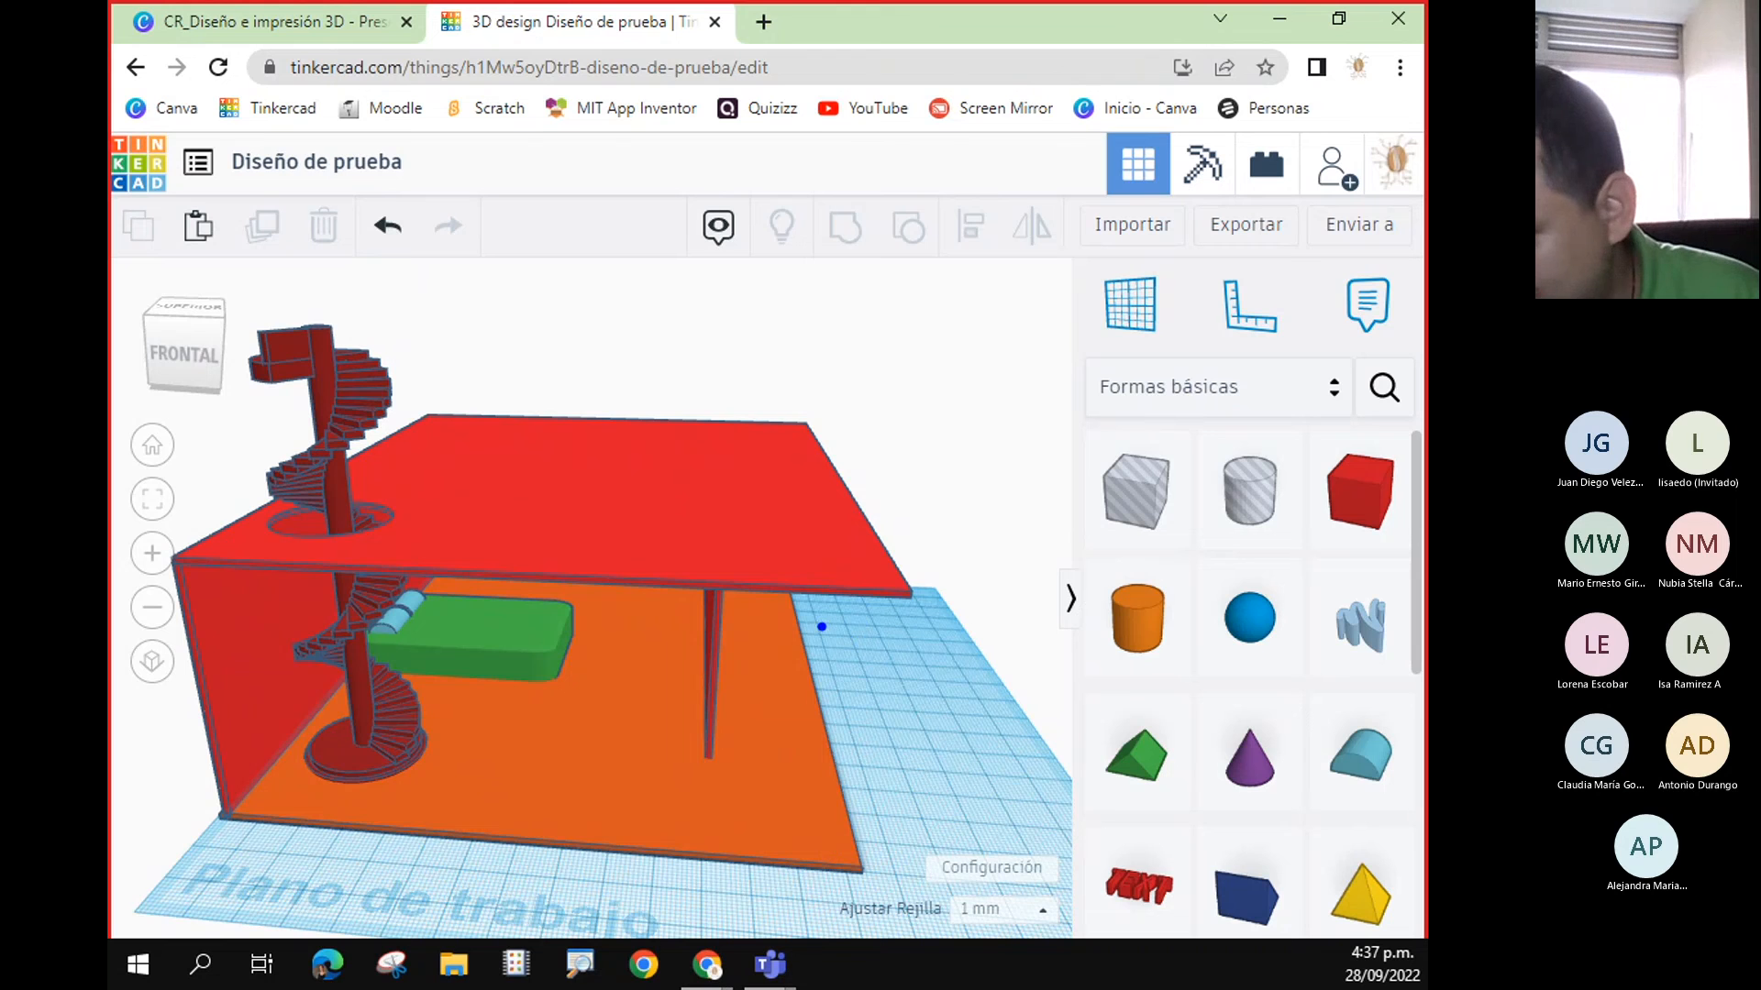
pyautogui.moveTo(821, 627); pyautogui.dragTo(893, 878)
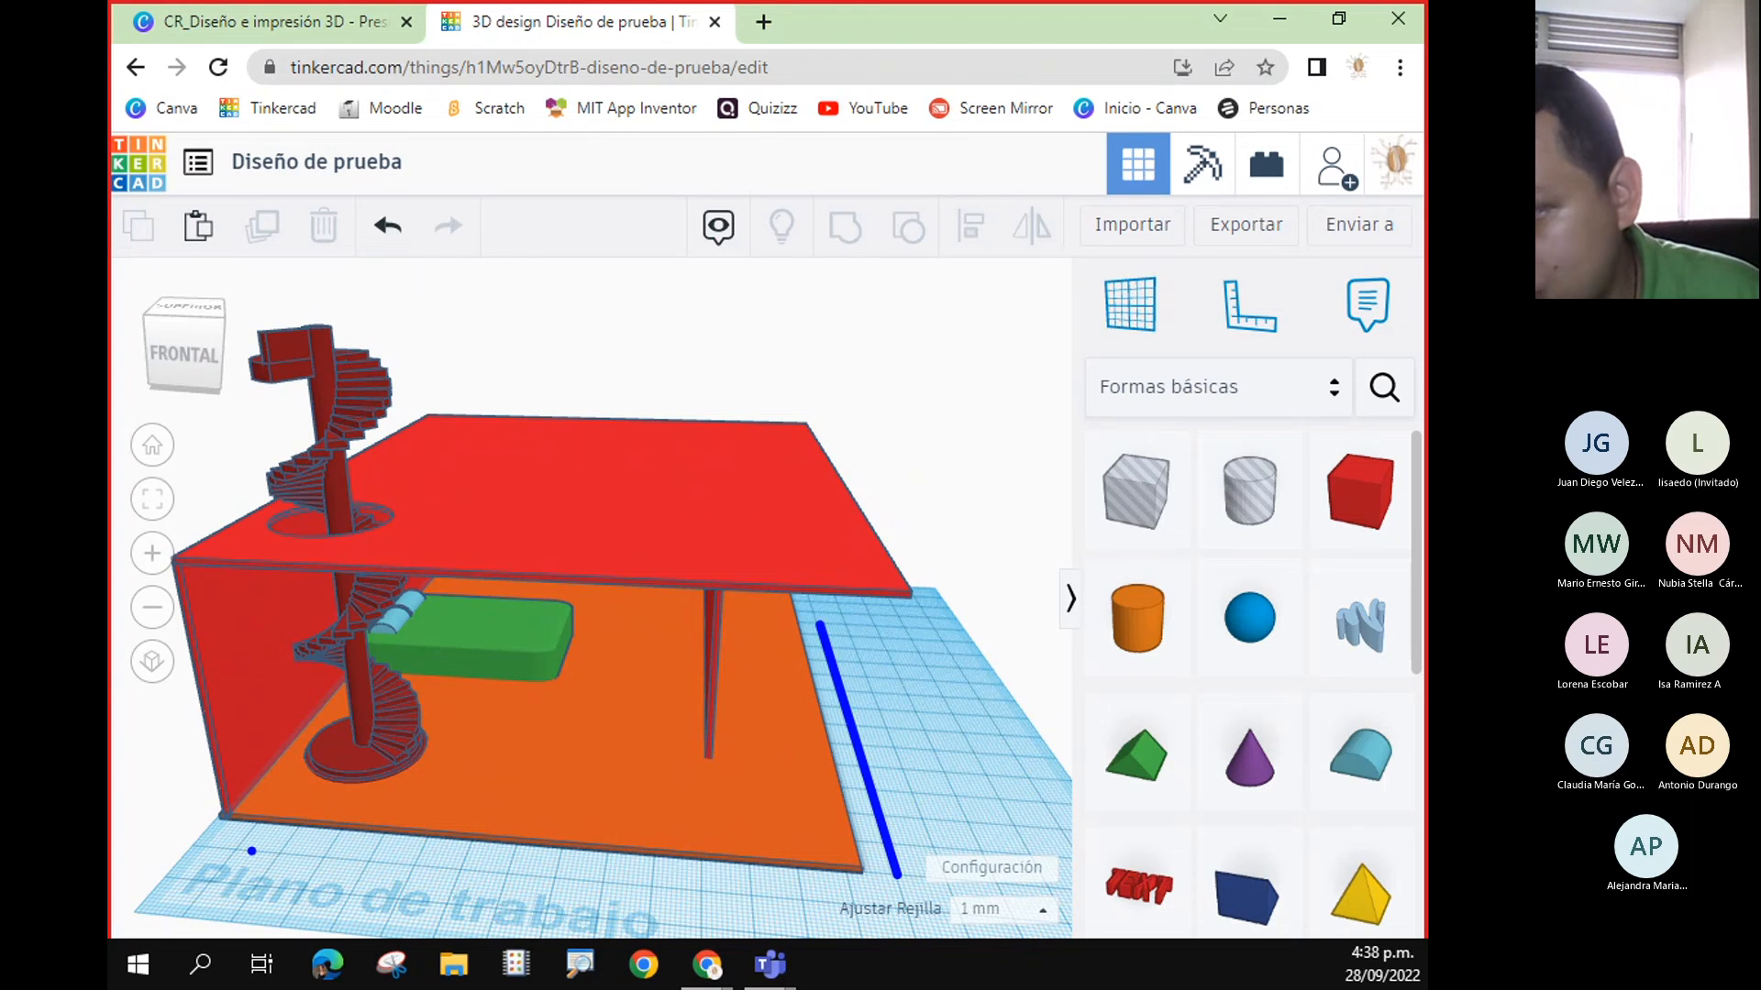
pyautogui.moveTo(244, 851); pyautogui.dragTo(805, 850)
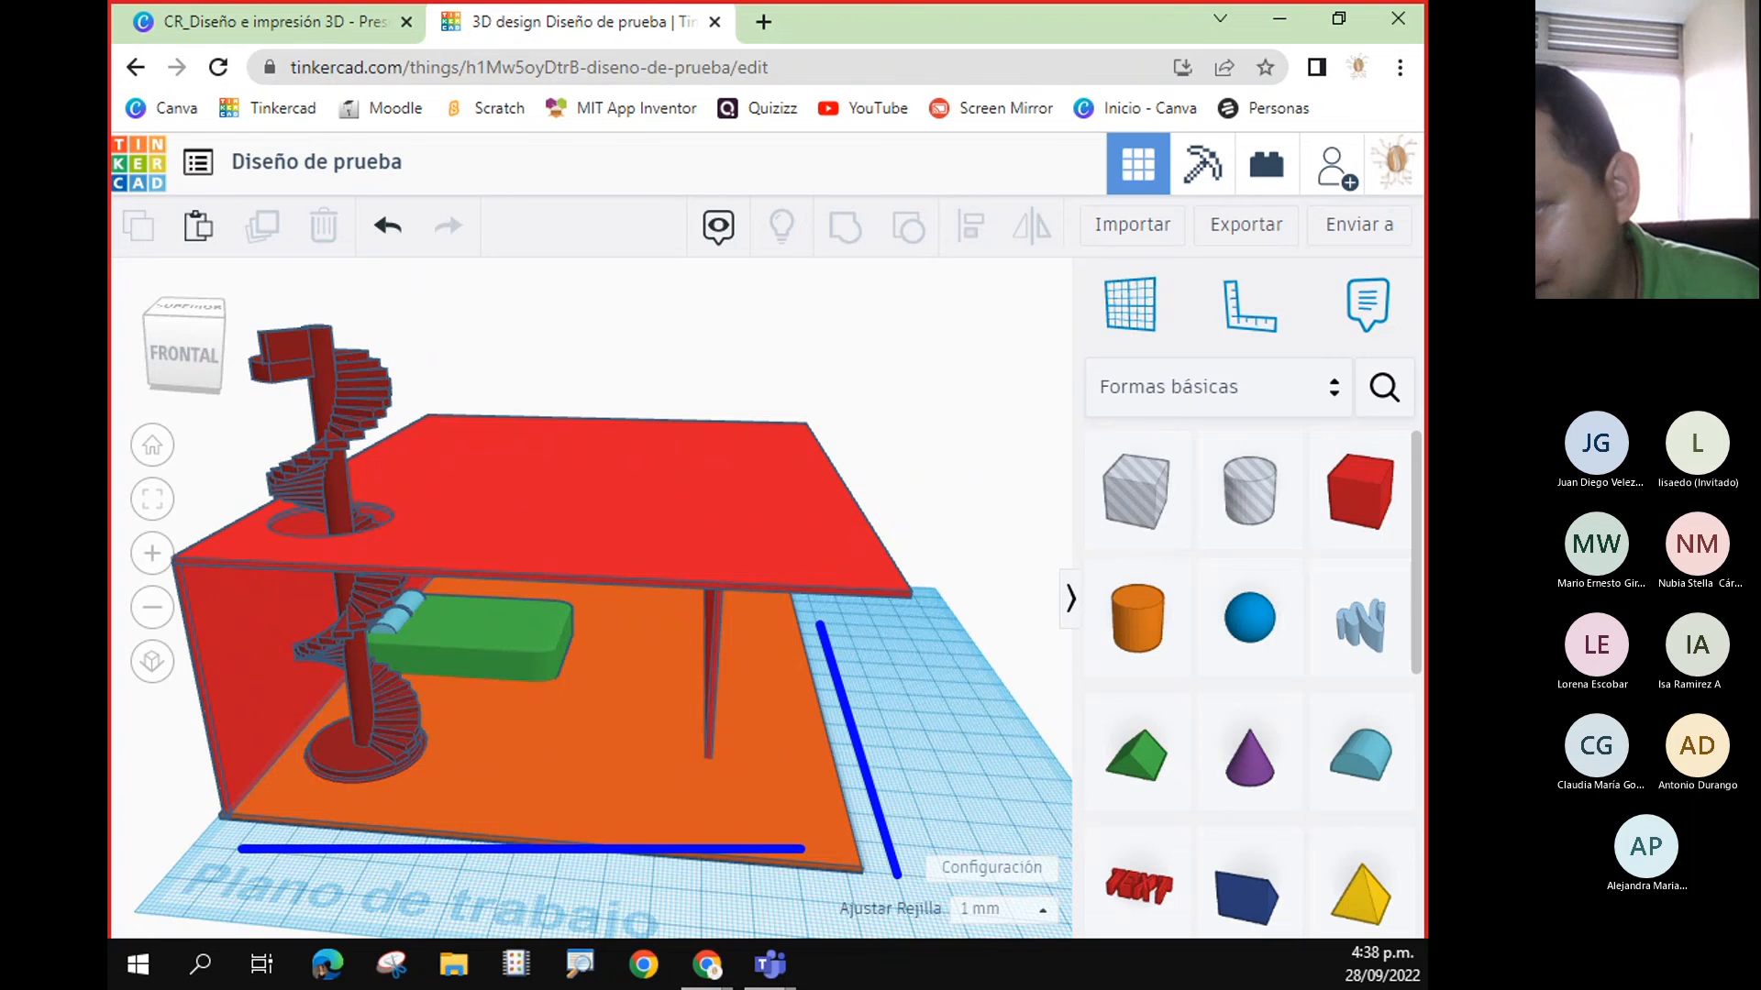
pyautogui.hotkey('ctrl', 'z')
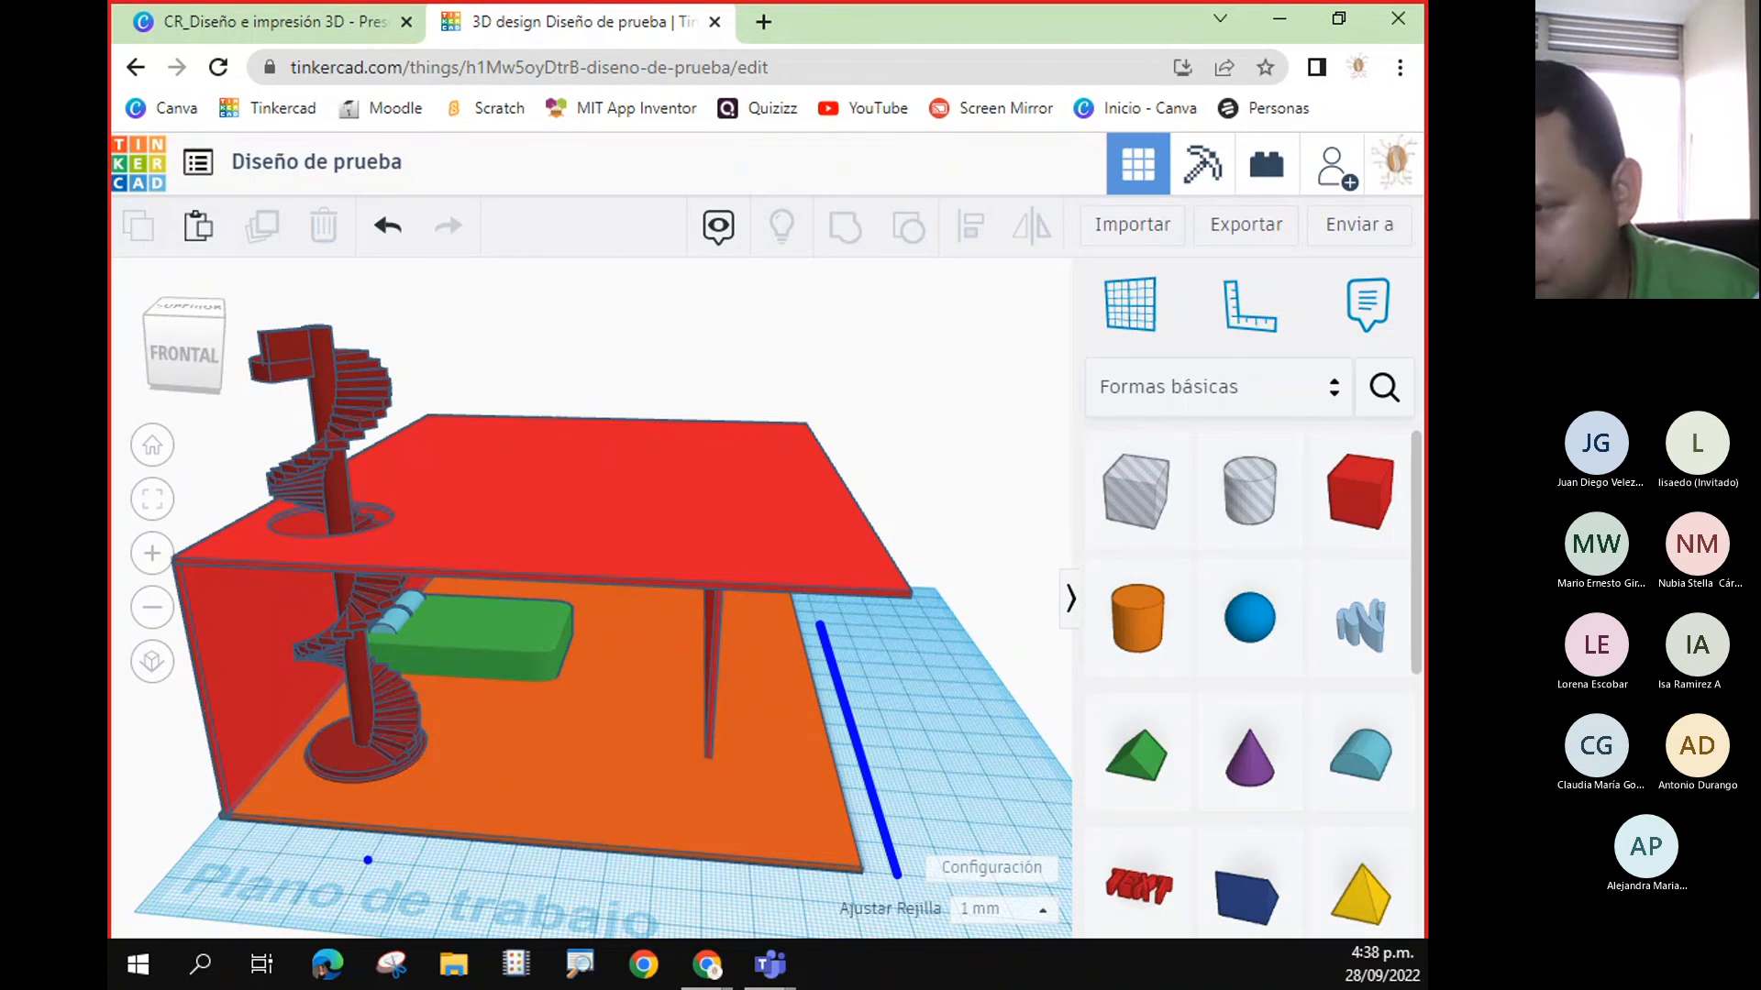
pyautogui.moveTo(276, 851); pyautogui.dragTo(904, 899)
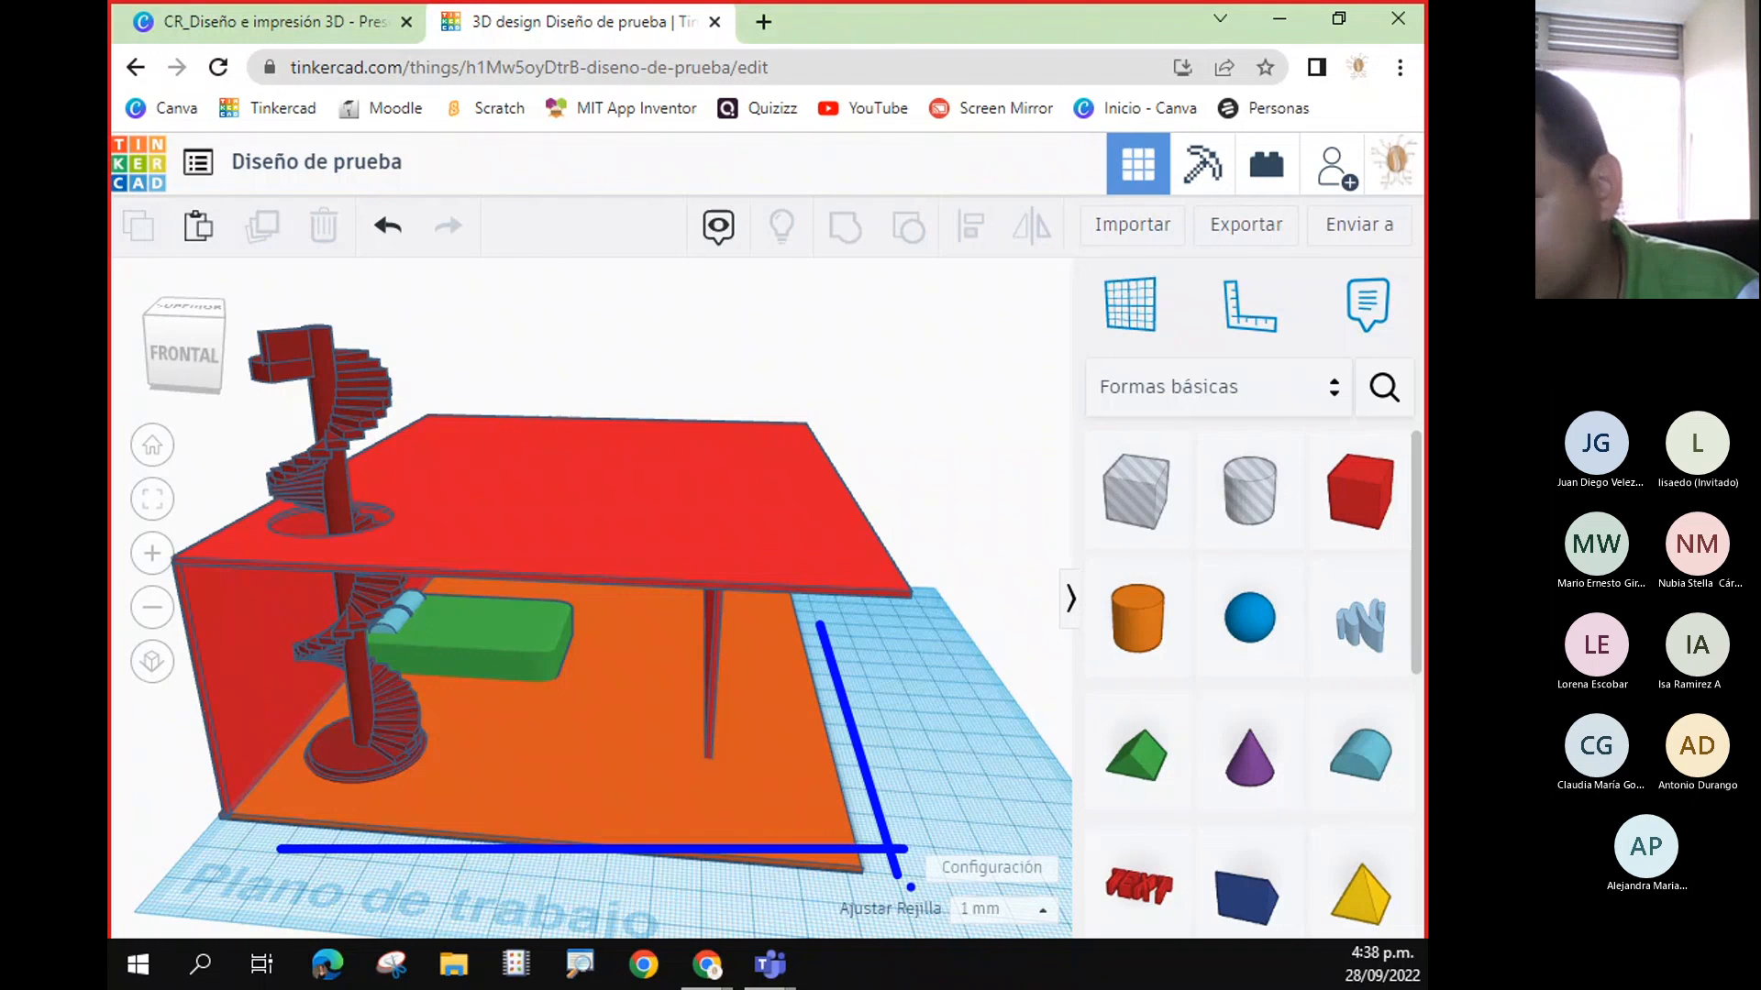
pyautogui.hotkey('ctrl', 'z')
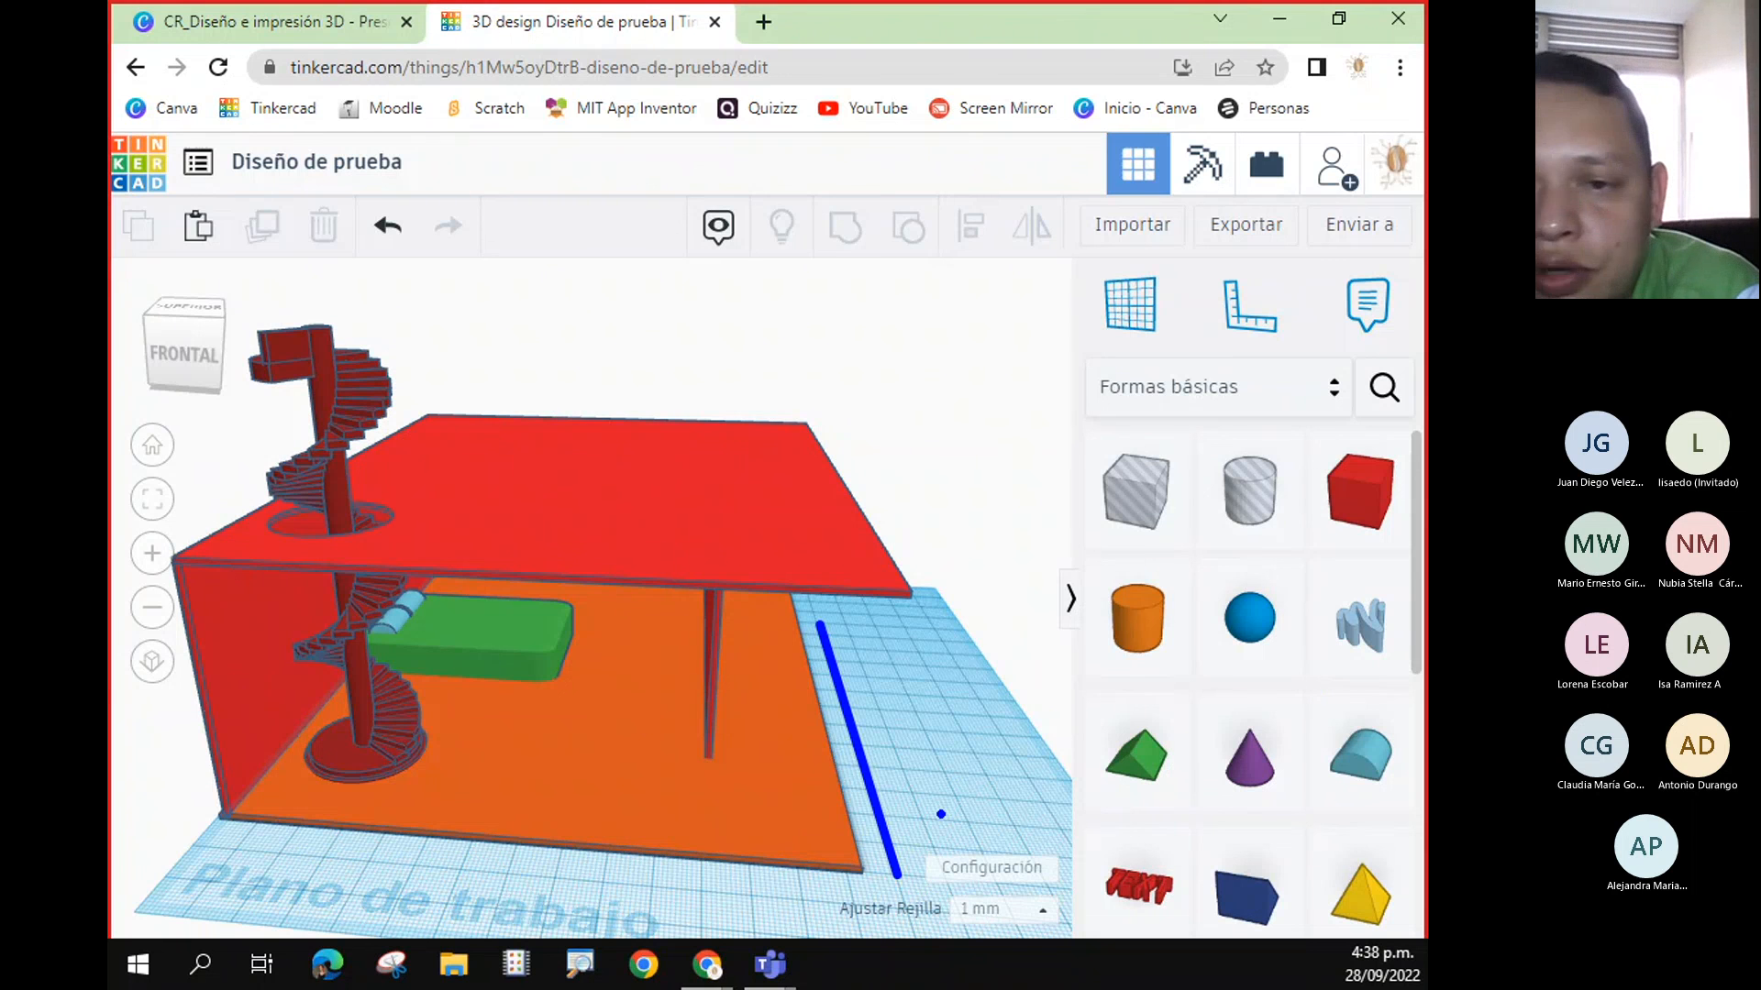
pyautogui.press('Escape')
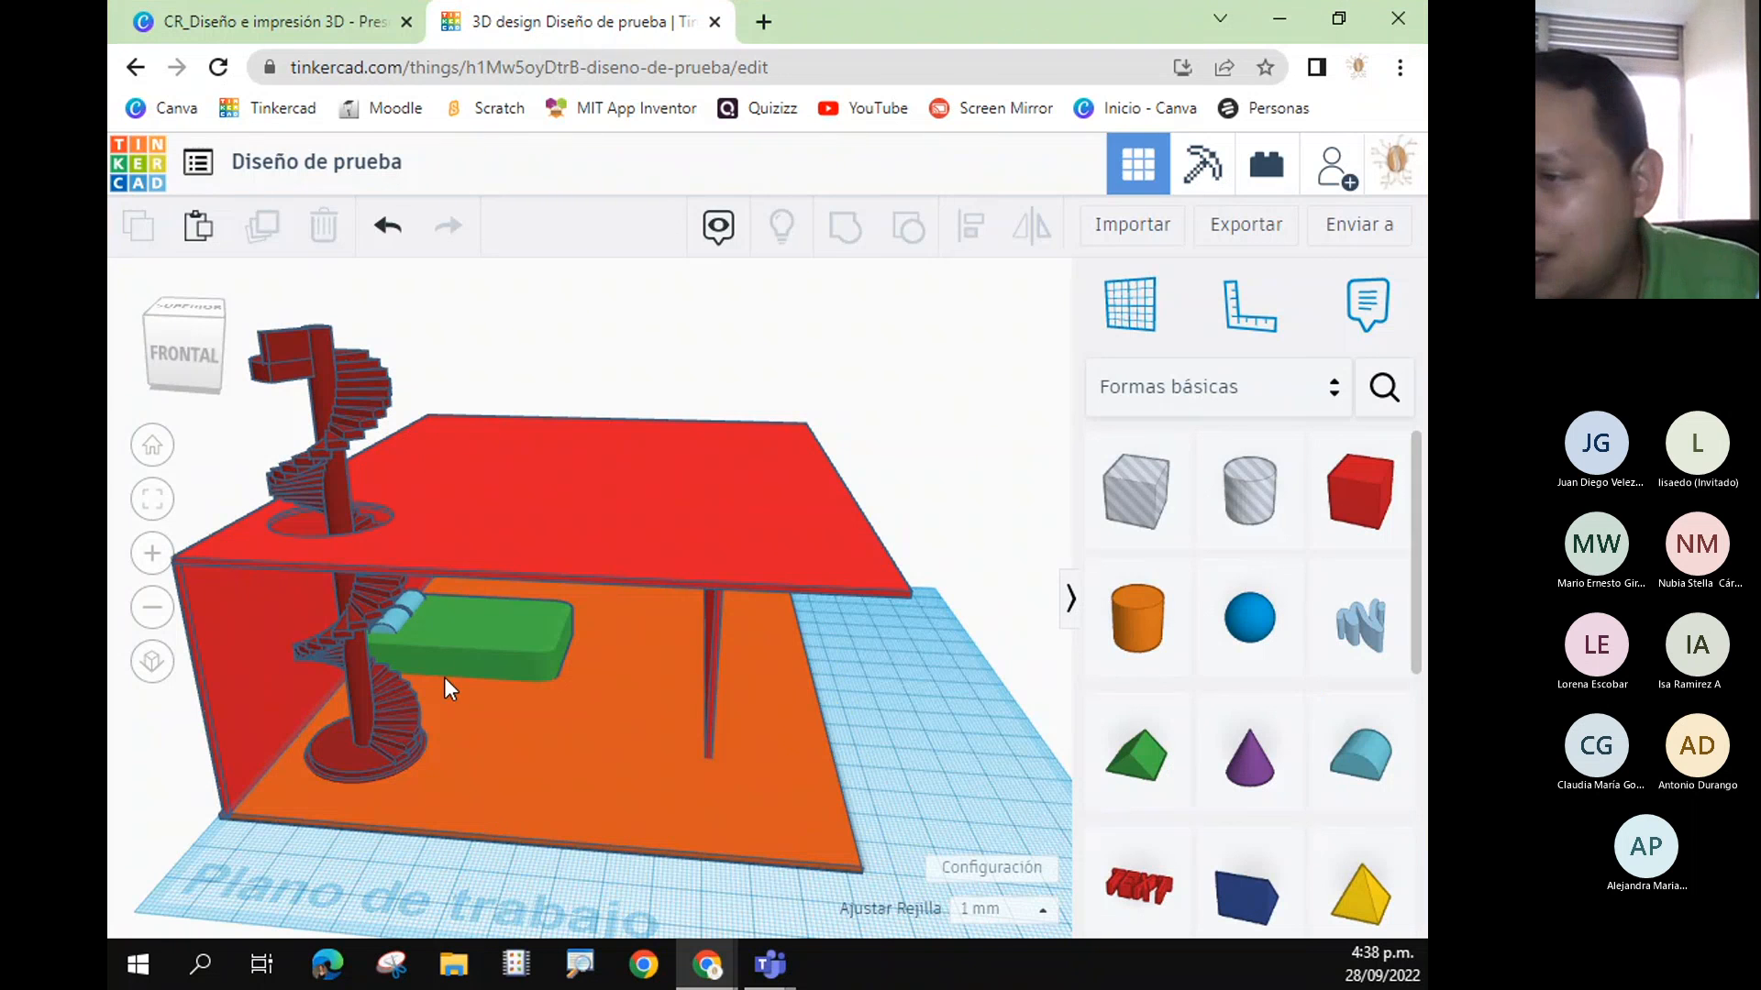